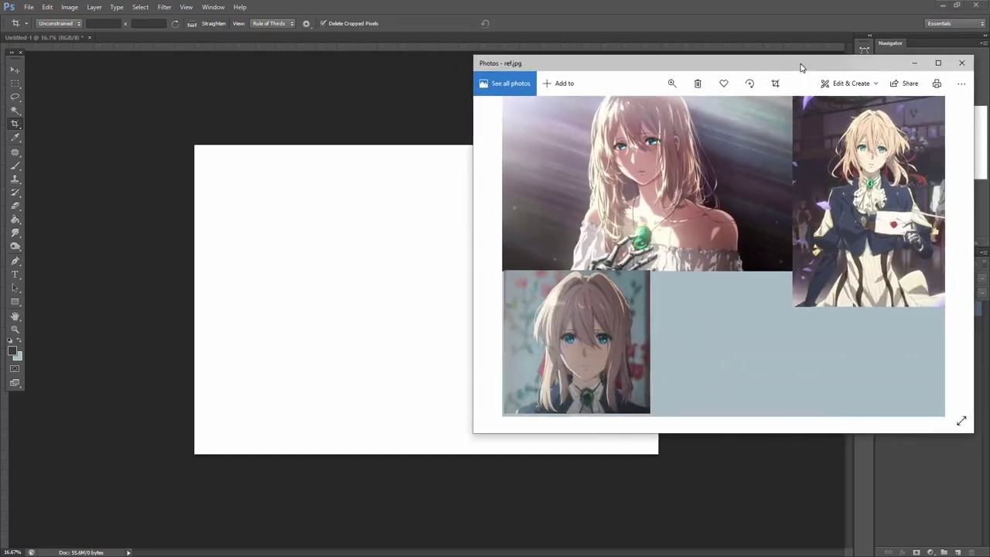
- Move the ref.jpg reference image window out of the way so the blank canvas is fully clear
{"action": "left_click_drag", "start_coordinate": [800, 62], "coordinate": [567, 113]}
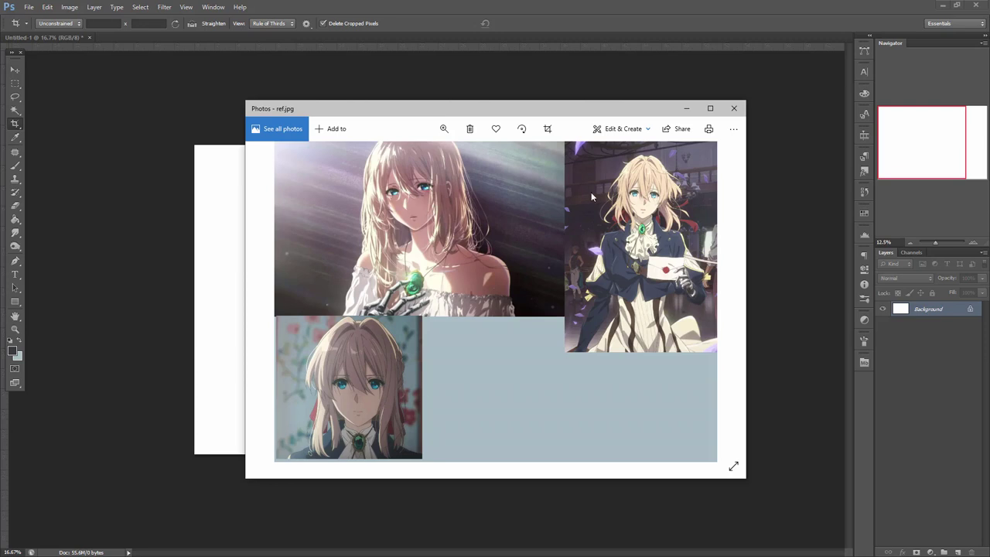
{"action": "left_click_drag", "start_coordinate": [549, 106], "coordinate": [989, 70]}
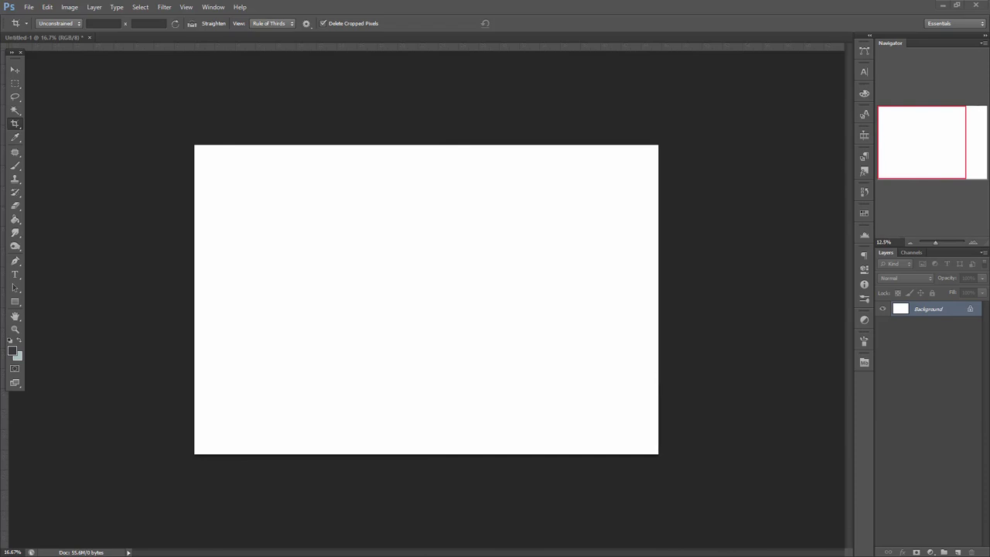
- Switch to the Brush tool and create a layer group named "steps"
{"action": "left_click", "coordinate": [15, 166]}
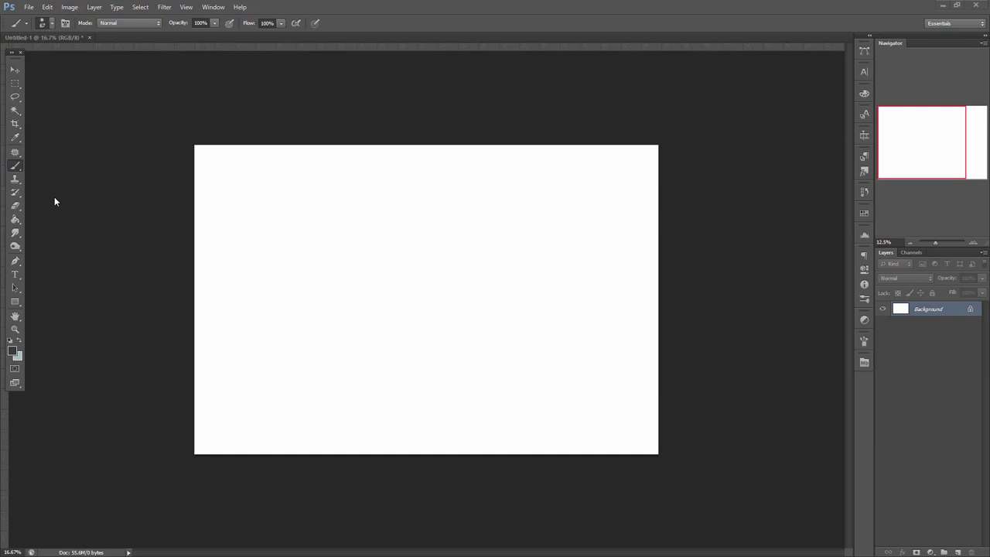
{"action": "left_click", "coordinate": [943, 552]}
{"action": "double_click", "coordinate": [924, 307]}
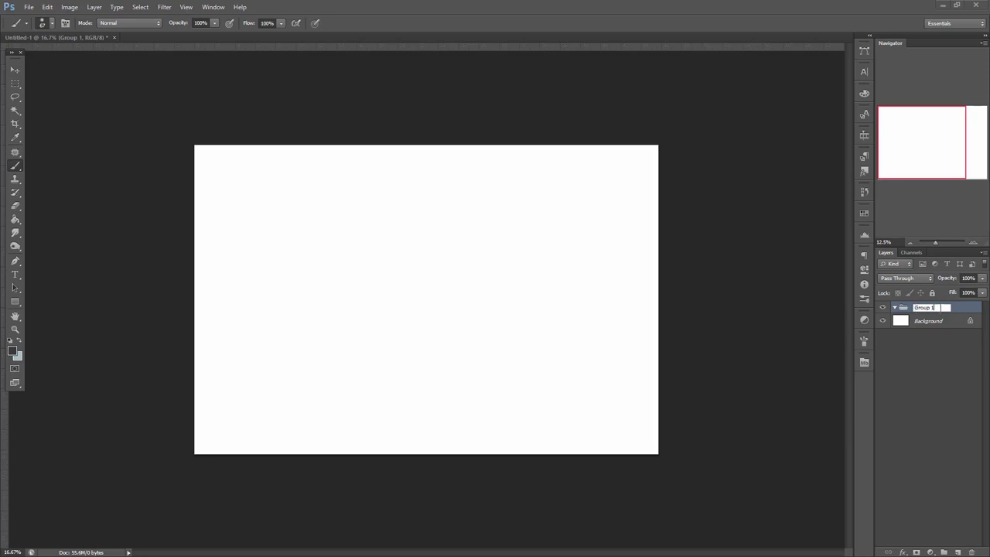
{"action": "type", "text": "steps"}
{"action": "key", "text": "Return"}
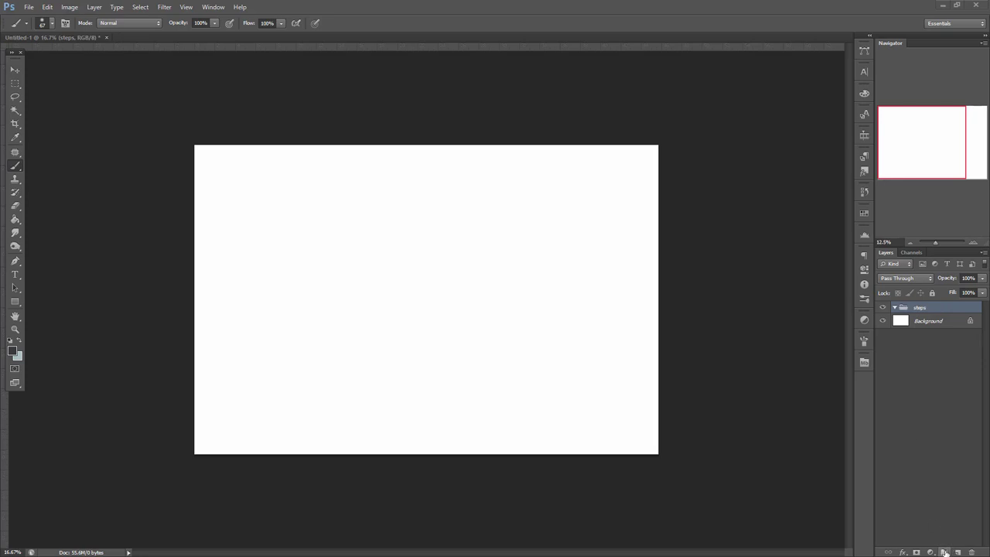
- Create a second layer group named "bg" above the steps group
{"action": "left_click", "coordinate": [943, 551]}
{"action": "double_click", "coordinate": [922, 309]}
{"action": "type", "text": "bg"}
{"action": "key", "text": "Return"}
- Create a third layer group named "violet" above the bg group
{"action": "left_click", "coordinate": [944, 552]}
{"action": "double_click", "coordinate": [924, 309]}
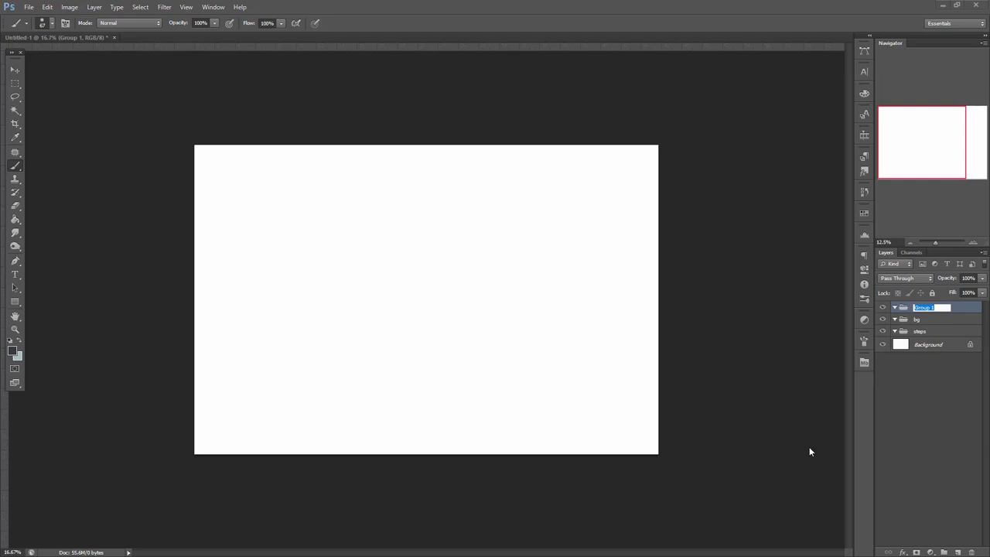
{"action": "type", "text": "violet"}
{"action": "key", "text": "Return"}
- Convert the Background into a regular layer and put it in the bg group, placed below the steps group
{"action": "double_click", "coordinate": [937, 347]}
{"action": "left_click", "coordinate": [591, 178]}
{"action": "mouse_move", "coordinate": [930, 345]}
{"action": "left_mouse_down"}
{"action": "mouse_move", "coordinate": [897, 324]}
{"action": "mouse_move", "coordinate": [931, 338]}
{"action": "left_mouse_up"}
{"action": "left_click", "coordinate": [896, 321]}
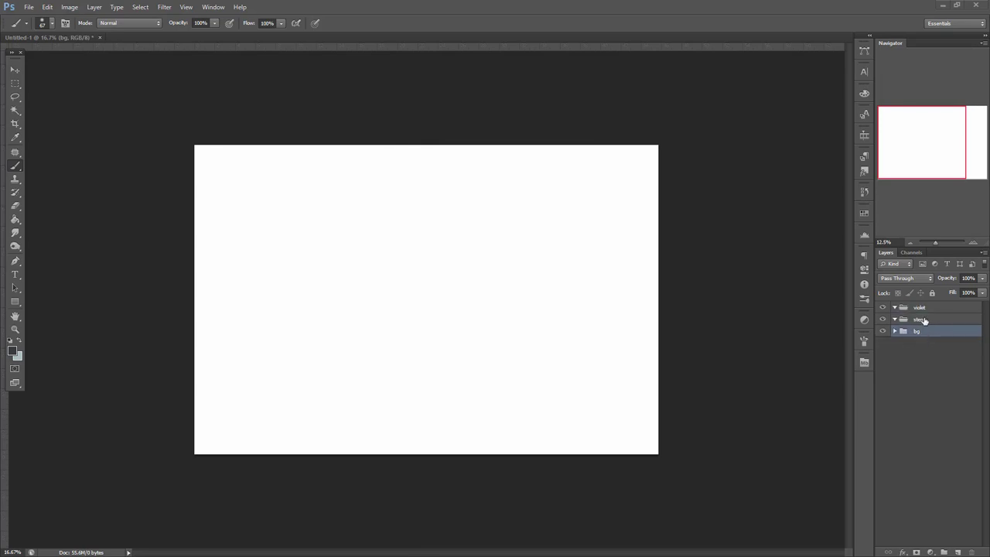
- Collapse the violet, steps and bg layer groups and make violet the active group
{"action": "left_click", "coordinate": [911, 310]}
{"action": "left_click", "coordinate": [895, 331]}
{"action": "left_click", "coordinate": [895, 331]}
{"action": "left_click", "coordinate": [895, 319]}
{"action": "left_click", "coordinate": [895, 307]}
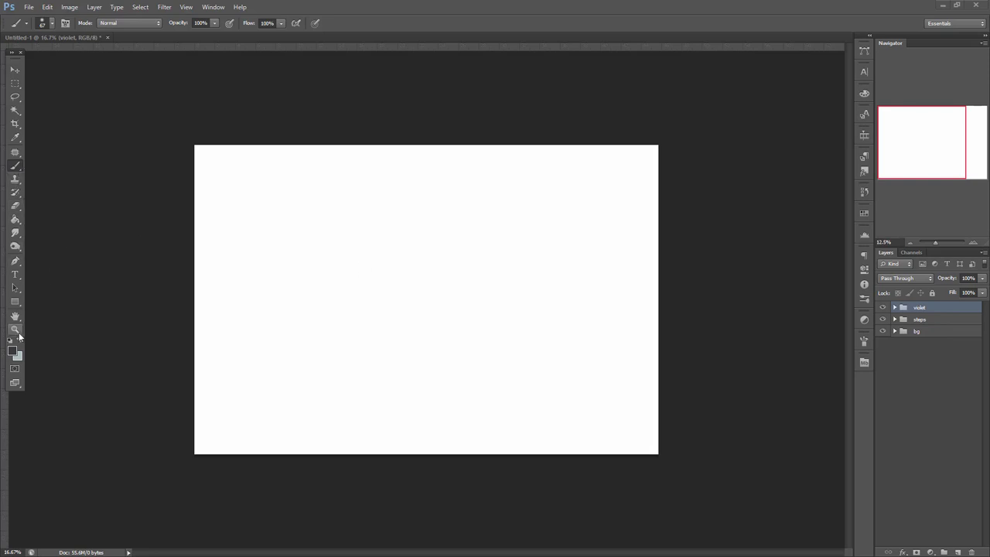
{"action": "left_click", "coordinate": [974, 243]}
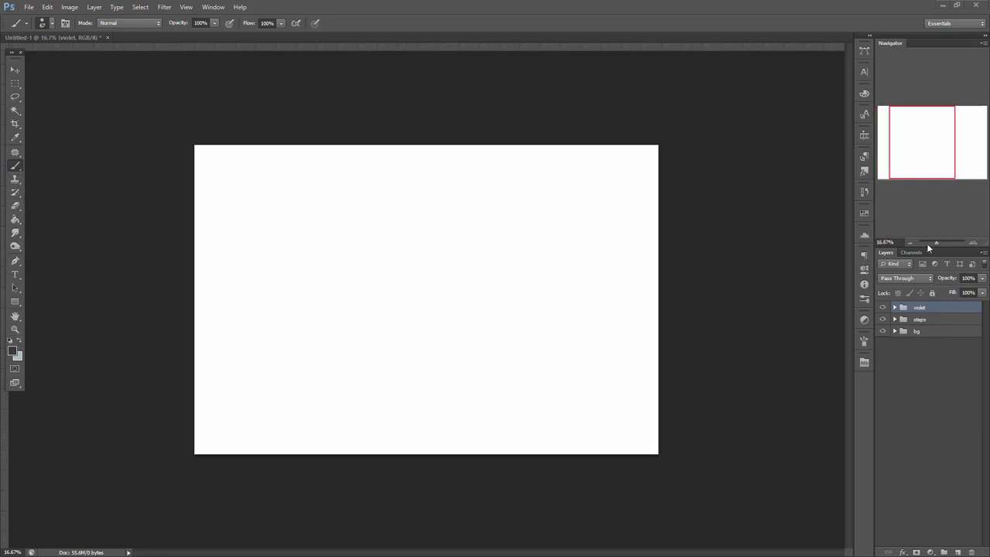
{"action": "left_click", "coordinate": [910, 242]}
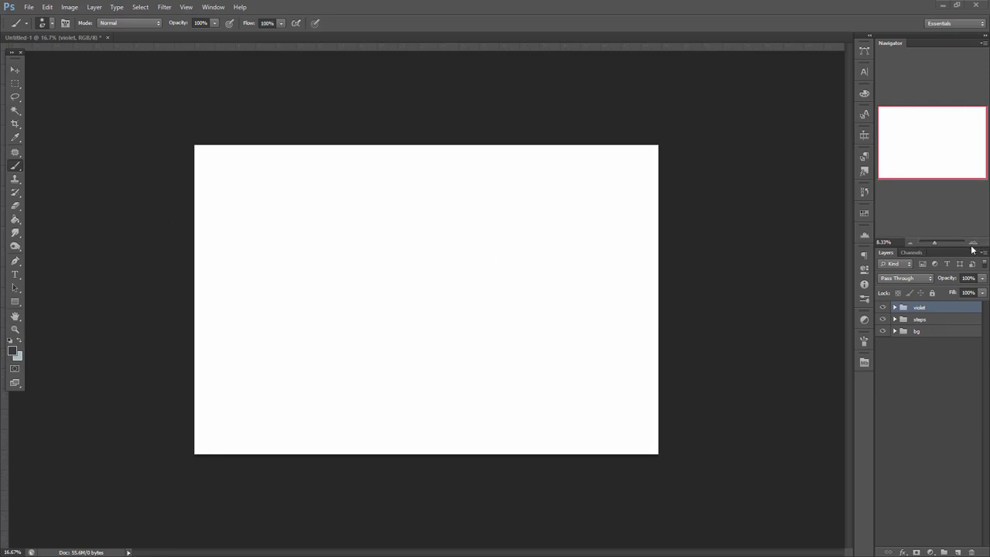
{"action": "left_click", "coordinate": [972, 243]}
{"action": "key", "text": "ctrl+r"}
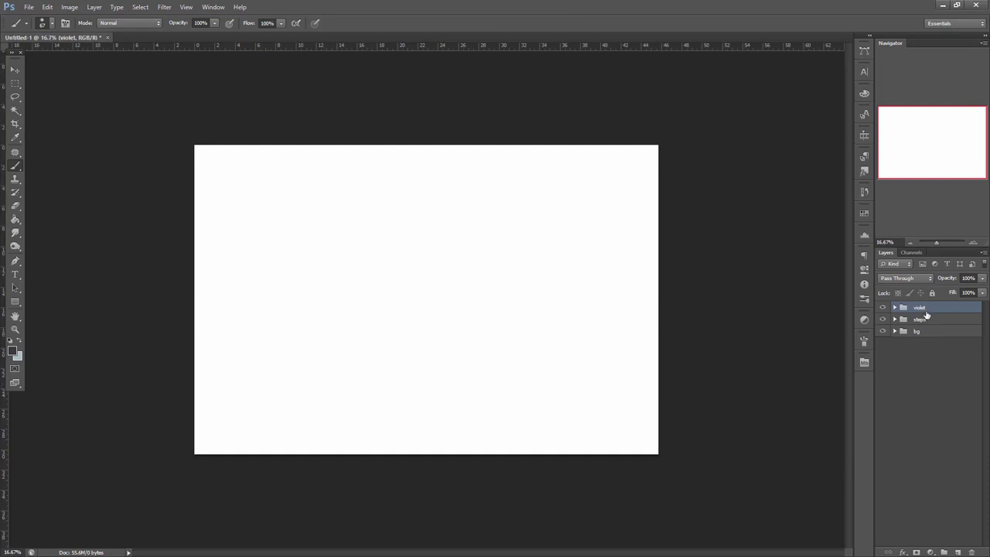
{"action": "left_click", "coordinate": [972, 243]}
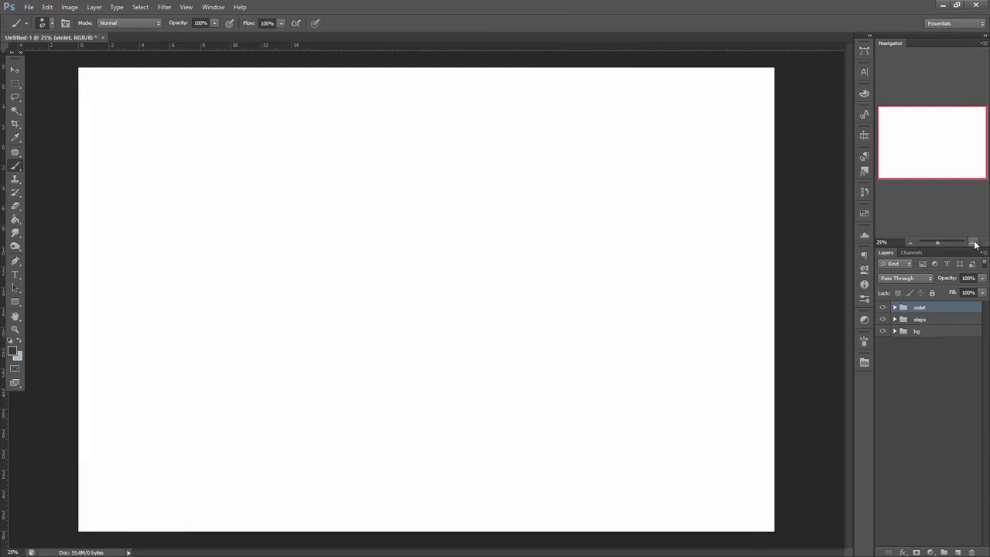
{"action": "left_click", "coordinate": [911, 242]}
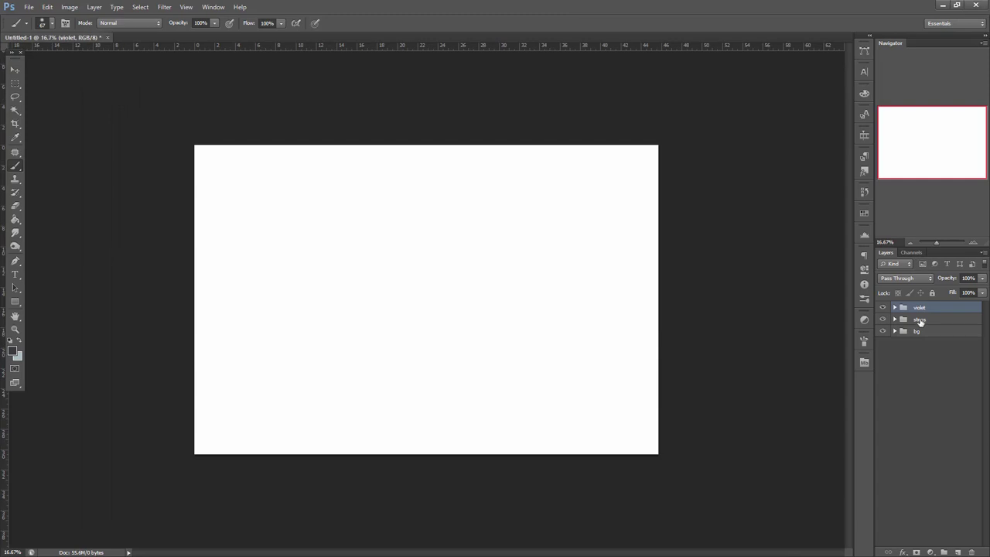
- Select the bg group and set the foreground colour to dark brown #413933
{"action": "left_click", "coordinate": [927, 332]}
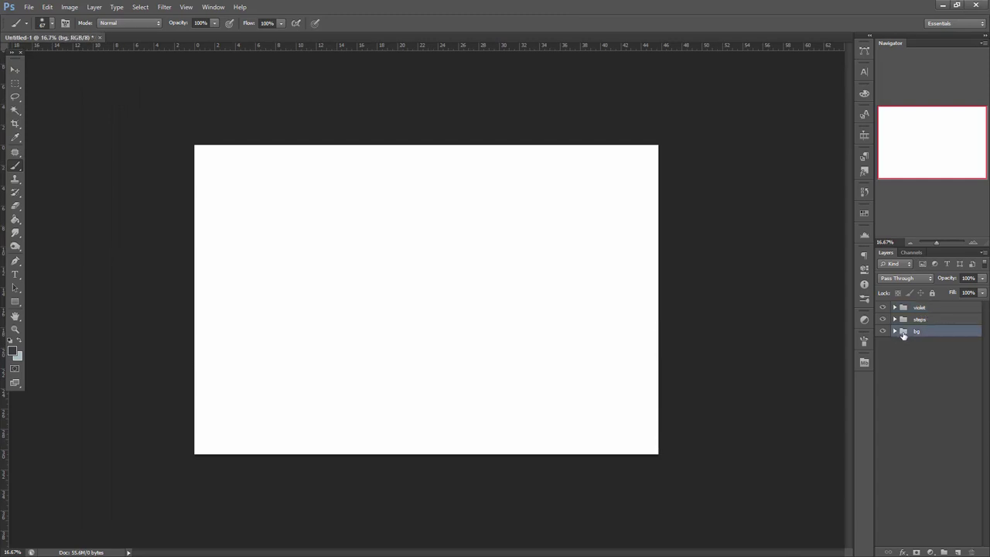
{"action": "left_click", "coordinate": [895, 331]}
{"action": "left_click", "coordinate": [895, 331]}
{"action": "key", "text": "i"}
{"action": "left_click", "coordinate": [12, 351]}
{"action": "left_click", "coordinate": [658, 360]}
{"action": "left_click", "coordinate": [793, 361]}
{"action": "left_click", "coordinate": [792, 405]}
{"action": "left_click", "coordinate": [676, 382]}
{"action": "left_click", "coordinate": [893, 277]}
- Try to fill the bg group with the foreground colour using the Paint Bucket
{"action": "key", "text": "g"}
{"action": "left_click", "coordinate": [583, 431]}
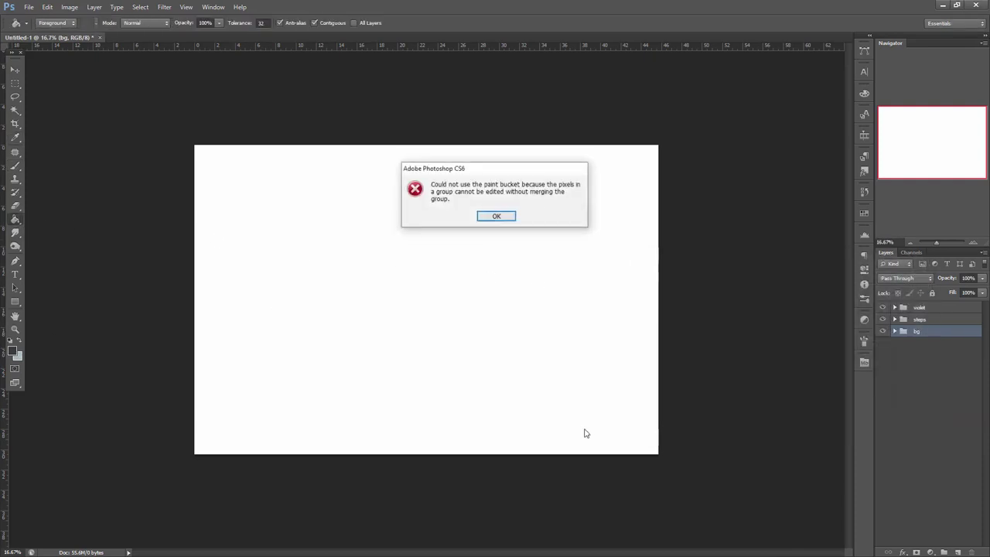
{"action": "key", "text": "Return"}
- Move the bg group above the steps group and fill its layer with the dark brown foreground colour
{"action": "left_click_drag", "start_coordinate": [904, 329], "coordinate": [921, 317]}
{"action": "left_click", "coordinate": [895, 319]}
{"action": "left_click", "coordinate": [928, 333]}
{"action": "left_click", "coordinate": [512, 386]}
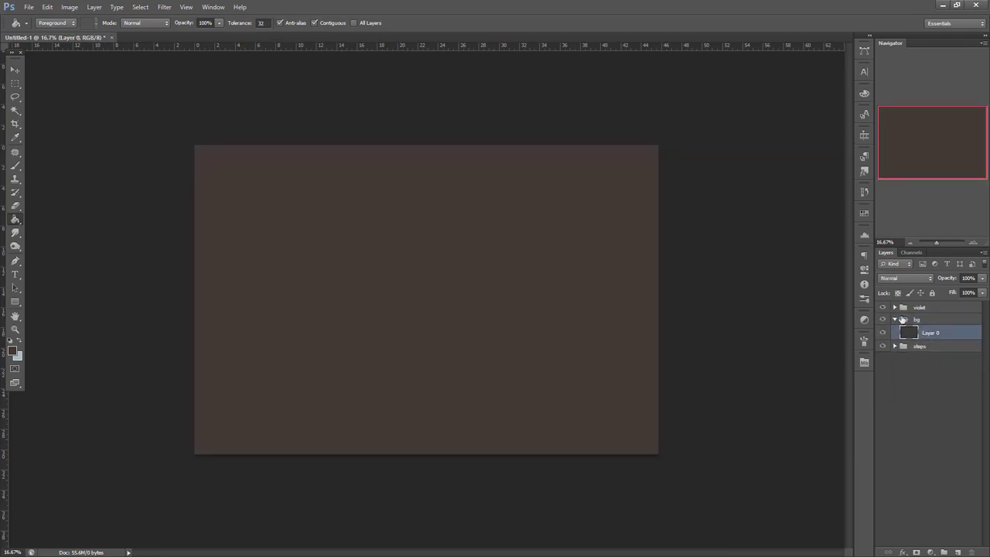
{"action": "left_click", "coordinate": [895, 320]}
- Select the layer in the bg group and set up a soft 463 px brush at 0% hardness with a light grey colour
{"action": "key", "text": "b"}
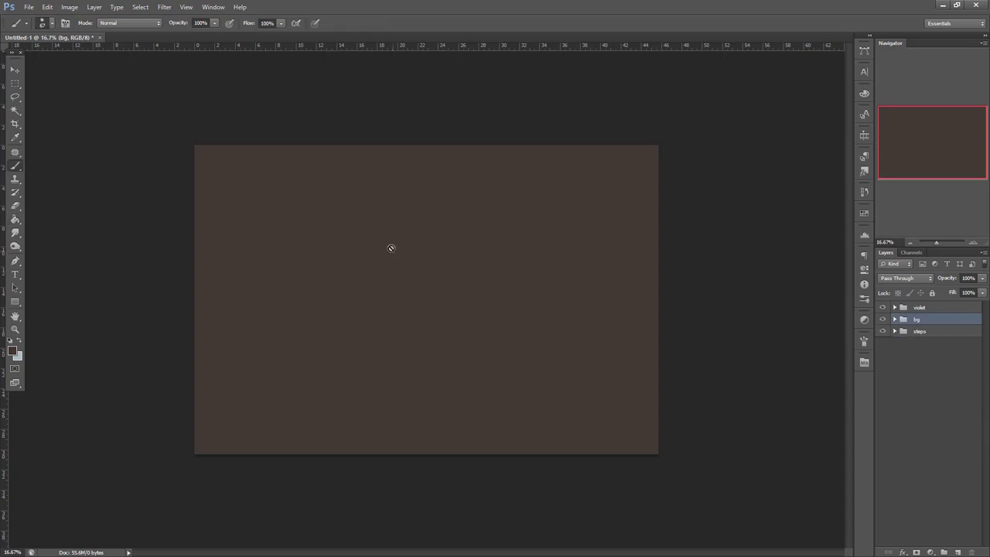
{"action": "right_click", "coordinate": [471, 235]}
{"action": "left_click", "coordinate": [895, 319]}
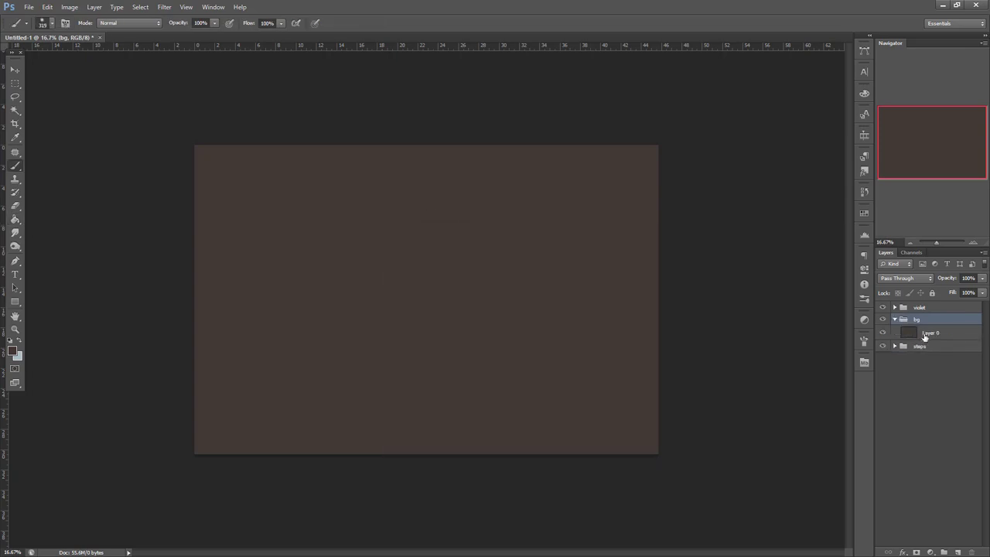
{"action": "left_click", "coordinate": [929, 332]}
{"action": "left_click", "coordinate": [12, 351]}
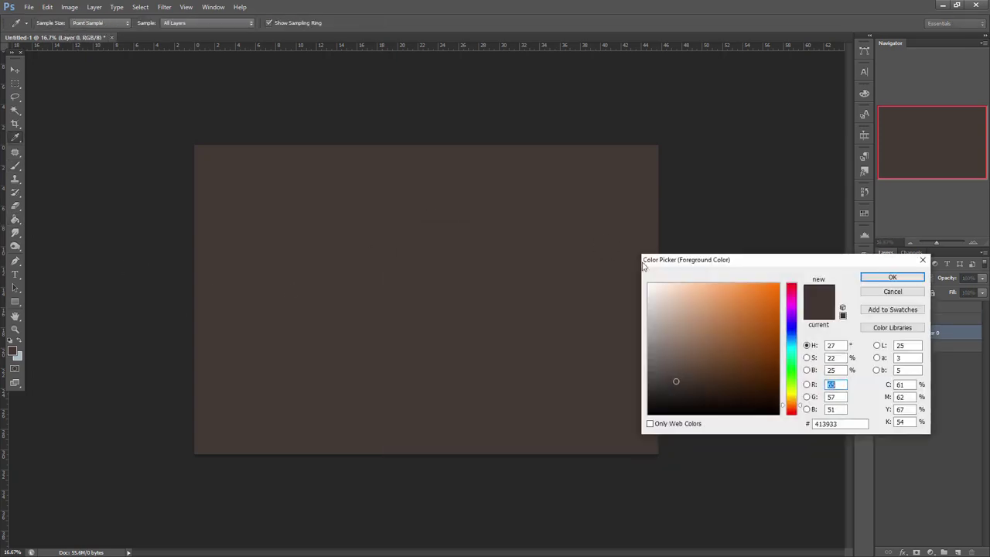
{"action": "left_click", "coordinate": [663, 308]}
{"action": "left_click", "coordinate": [865, 277]}
{"action": "right_click", "coordinate": [291, 229]}
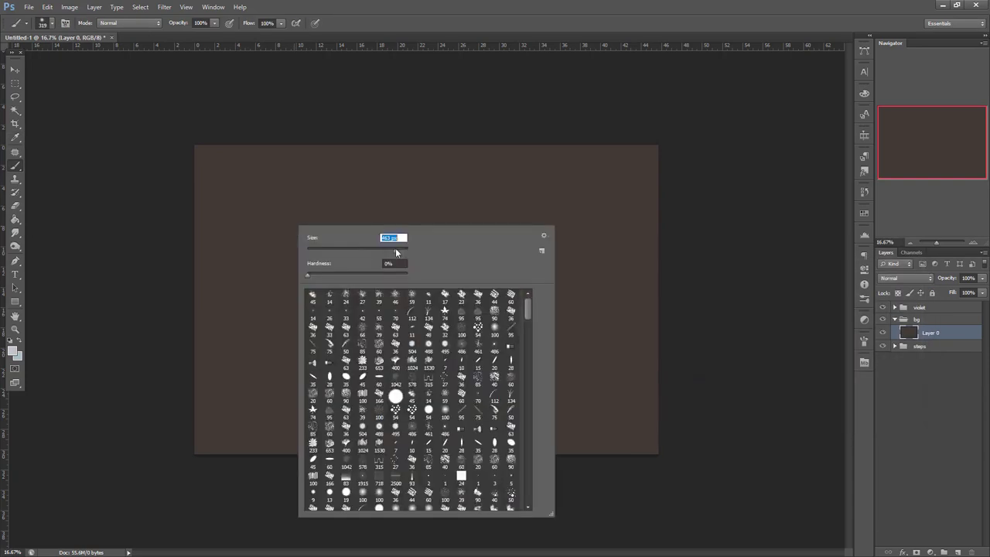
{"action": "left_click", "coordinate": [398, 248]}
- Paint soft grey diagonal light streaks from the canvas's upper-left corner, down the left edge and across the top
{"action": "left_click_drag", "start_coordinate": [204, 156], "coordinate": [248, 193]}
{"action": "left_click_drag", "start_coordinate": [248, 139], "coordinate": [291, 175]}
{"action": "left_click", "coordinate": [224, 162], "text": "alt"}
{"action": "left_click_drag", "start_coordinate": [205, 150], "coordinate": [311, 213]}
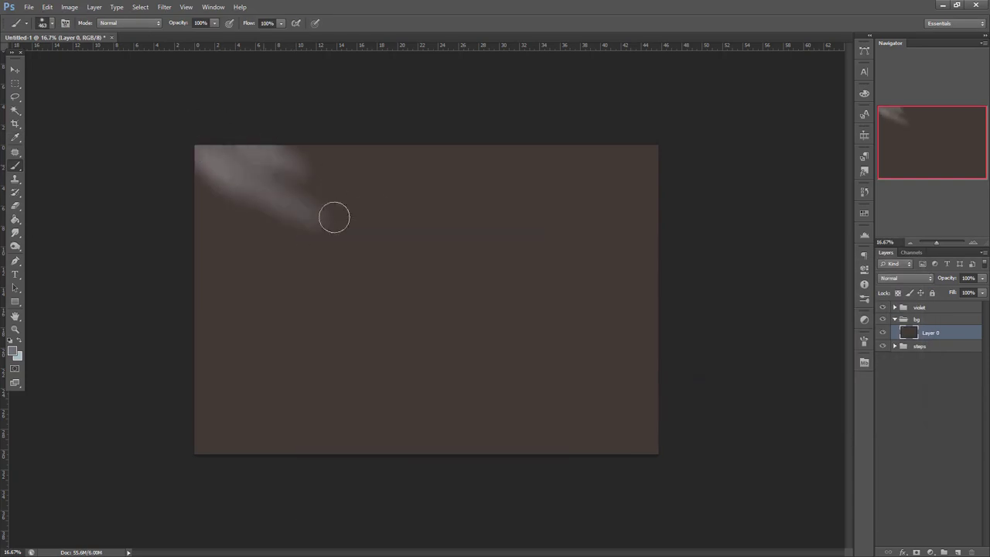
{"action": "left_click_drag", "start_coordinate": [250, 150], "coordinate": [328, 212]}
{"action": "left_click_drag", "start_coordinate": [271, 157], "coordinate": [361, 203]}
{"action": "mouse_move", "coordinate": [201, 197]}
{"action": "left_mouse_down"}
{"action": "mouse_move", "coordinate": [240, 238]}
{"action": "mouse_move", "coordinate": [248, 414]}
{"action": "mouse_move", "coordinate": [255, 234]}
{"action": "mouse_move", "coordinate": [320, 168]}
{"action": "mouse_move", "coordinate": [423, 151]}
{"action": "mouse_move", "coordinate": [597, 197]}
{"action": "mouse_move", "coordinate": [716, 266]}
{"action": "left_mouse_up"}
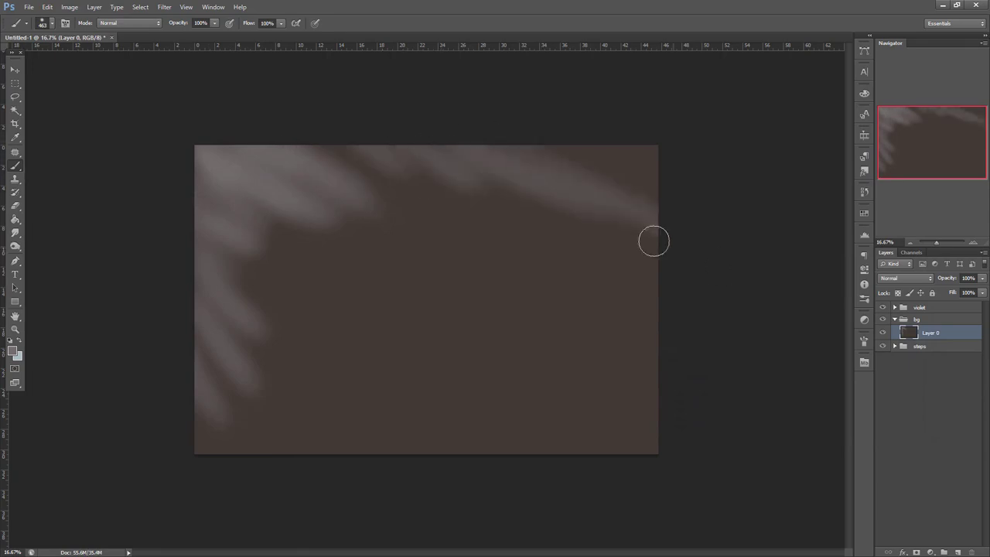
{"action": "left_click_drag", "start_coordinate": [307, 190], "coordinate": [432, 250]}
{"action": "left_click_drag", "start_coordinate": [283, 144], "coordinate": [399, 192]}
- Enlarge the brush to 2680 px and paint a broad soft glow down the left side of the background
{"action": "right_click", "coordinate": [210, 258]}
{"action": "left_click_drag", "start_coordinate": [328, 284], "coordinate": [338, 284]}
{"action": "left_click_drag", "start_coordinate": [233, 182], "coordinate": [300, 257]}
{"action": "left_click_drag", "start_coordinate": [182, 323], "coordinate": [294, 492]}
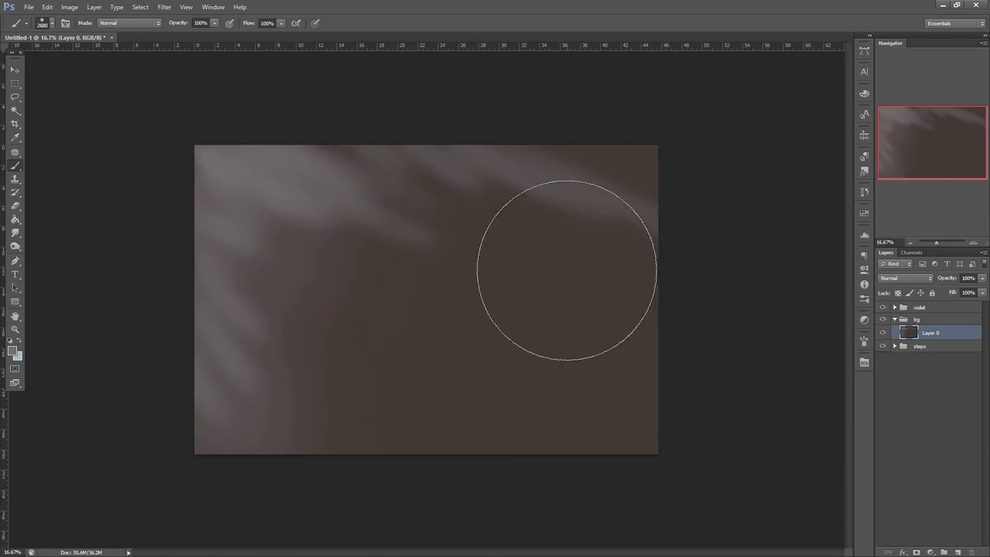
- Set the brush to 267 px with 100% hardness and choose a lighter greyish foreground colour
{"action": "right_click", "coordinate": [569, 277]}
{"action": "left_click", "coordinate": [628, 313]}
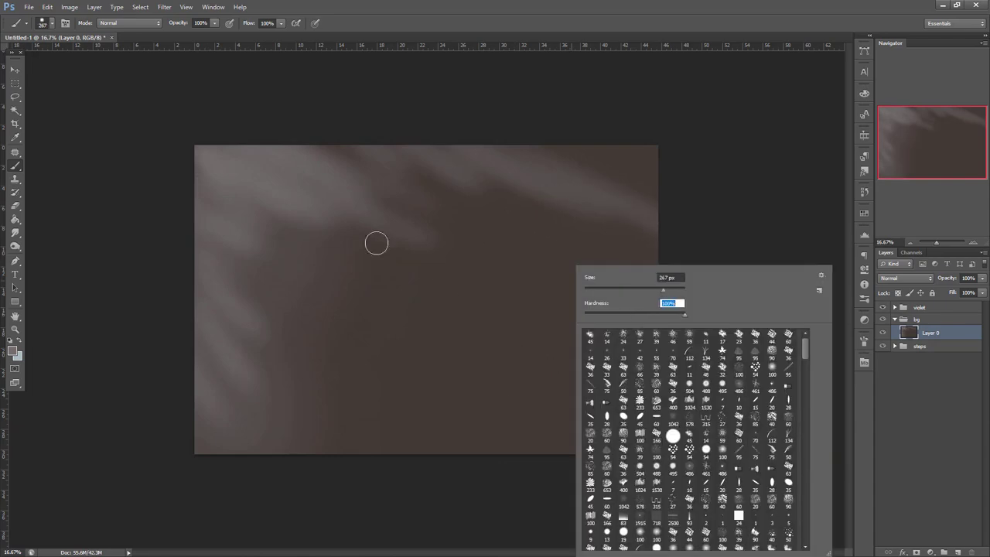
{"action": "left_click", "coordinate": [12, 352]}
{"action": "left_click", "coordinate": [792, 350]}
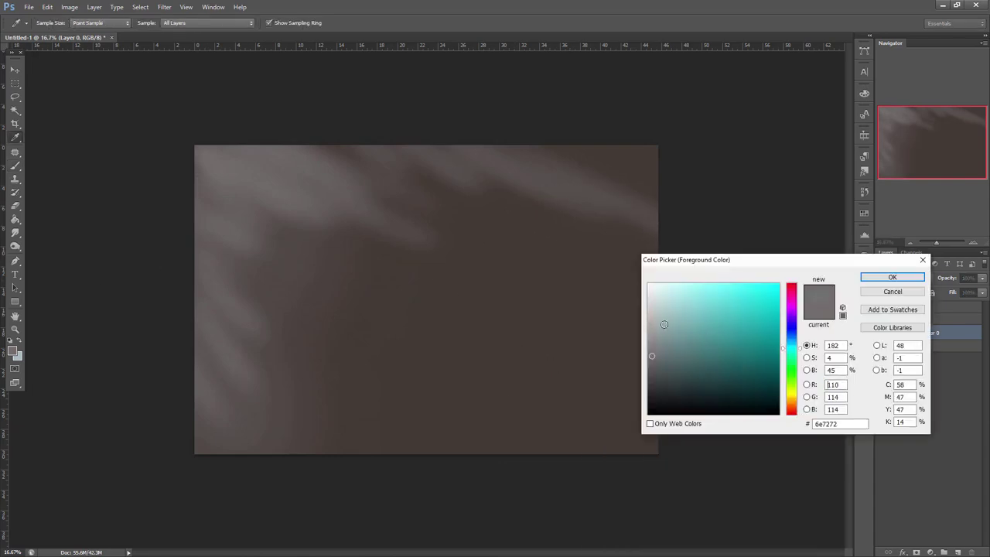
{"action": "left_click", "coordinate": [657, 319]}
{"action": "left_click", "coordinate": [793, 362]}
{"action": "left_click", "coordinate": [659, 314]}
{"action": "left_click", "coordinate": [797, 378]}
{"action": "left_click", "coordinate": [893, 276]}
- Paint sharper diagonal light rays over the background's upper-left area and along the top, sampling background tones to blend them
{"action": "left_click_drag", "start_coordinate": [187, 174], "coordinate": [295, 234]}
{"action": "mouse_move", "coordinate": [200, 161]}
{"action": "left_mouse_down"}
{"action": "mouse_move", "coordinate": [293, 232]}
{"action": "mouse_move", "coordinate": [298, 206]}
{"action": "left_mouse_up"}
{"action": "left_click", "coordinate": [312, 229], "text": "alt"}
{"action": "left_click_drag", "start_coordinate": [188, 209], "coordinate": [298, 239]}
{"action": "left_click_drag", "start_coordinate": [197, 239], "coordinate": [263, 254]}
{"action": "mouse_move", "coordinate": [213, 260]}
{"action": "left_mouse_down"}
{"action": "mouse_move", "coordinate": [280, 277]}
{"action": "mouse_move", "coordinate": [266, 302]}
{"action": "left_mouse_up"}
{"action": "left_click_drag", "start_coordinate": [267, 202], "coordinate": [339, 235]}
{"action": "left_click_drag", "start_coordinate": [292, 205], "coordinate": [374, 225]}
{"action": "left_click_drag", "start_coordinate": [295, 163], "coordinate": [422, 222]}
{"action": "left_click_drag", "start_coordinate": [393, 152], "coordinate": [495, 220]}
{"action": "left_click_drag", "start_coordinate": [450, 146], "coordinate": [603, 244]}
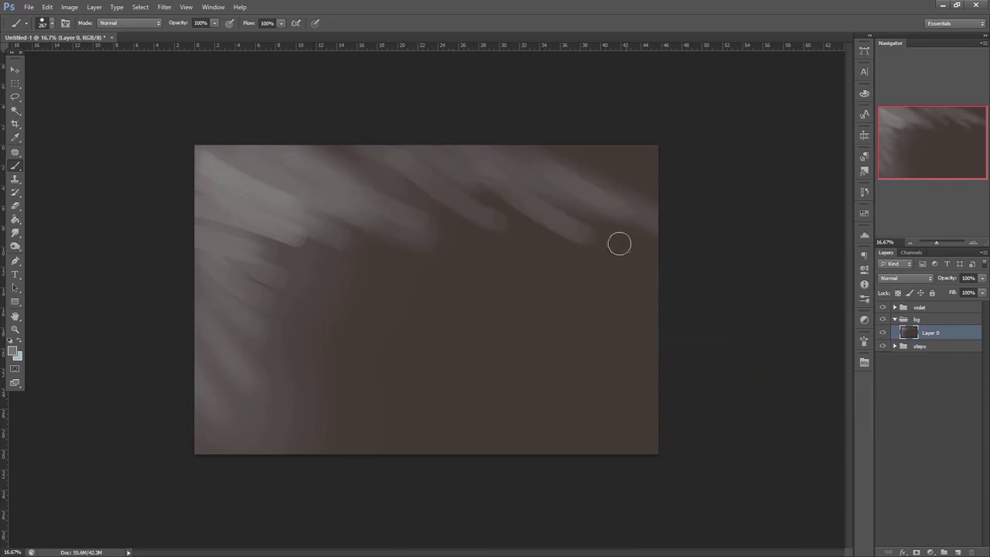
{"action": "left_click", "coordinate": [335, 253], "text": "alt"}
{"action": "left_click_drag", "start_coordinate": [263, 172], "coordinate": [300, 224]}
{"action": "left_click", "coordinate": [386, 267], "text": "alt"}
- Collapse the bg group and add a new layer inside the violet group
{"action": "left_click", "coordinate": [973, 242]}
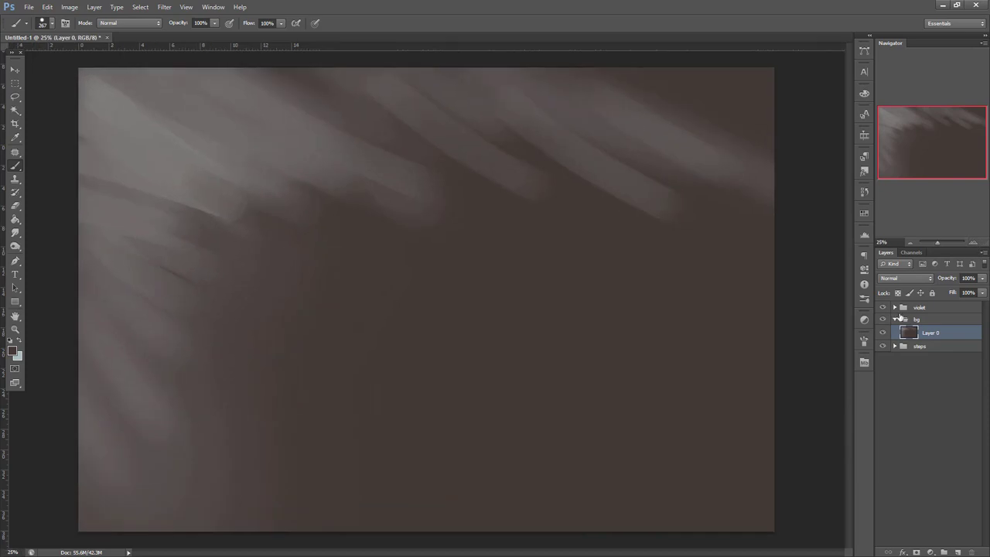
{"action": "left_click", "coordinate": [895, 320]}
{"action": "left_click", "coordinate": [938, 311]}
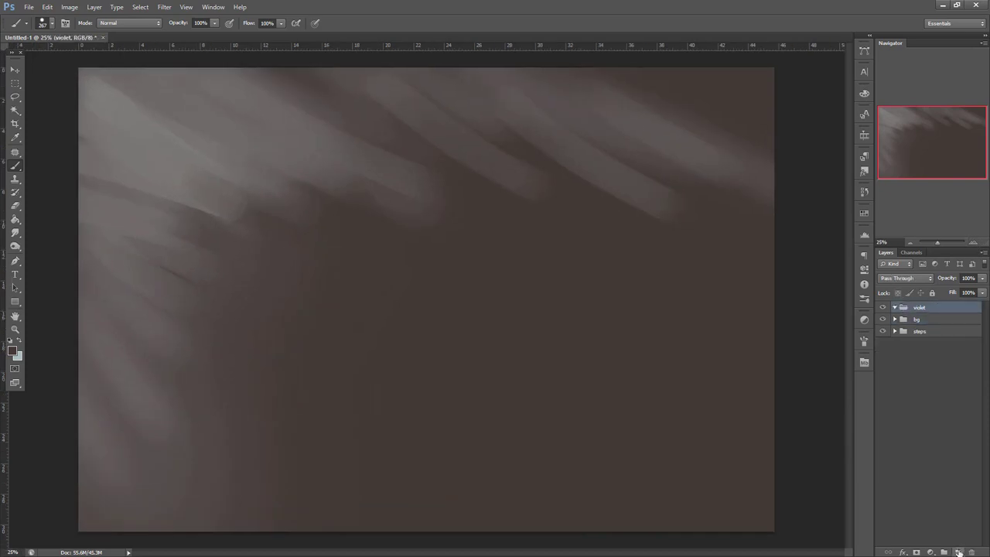
{"action": "left_click", "coordinate": [958, 552]}
{"action": "left_click", "coordinate": [14, 352]}
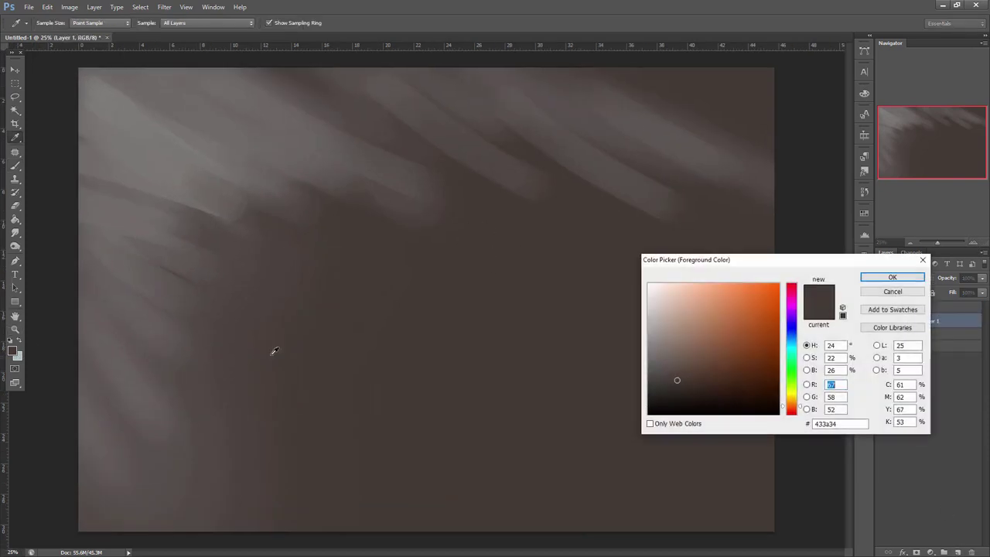
{"action": "left_click", "coordinate": [686, 298]}
{"action": "left_click_drag", "start_coordinate": [795, 407], "coordinate": [796, 405]}
{"action": "left_click", "coordinate": [693, 319]}
{"action": "left_click", "coordinate": [703, 344]}
{"action": "left_click", "coordinate": [678, 351]}
{"action": "left_click", "coordinate": [887, 278]}
{"action": "key", "text": "b"}
{"action": "left_click_drag", "start_coordinate": [391, 105], "coordinate": [400, 141]}
{"action": "key", "text": "ctrl+z"}
- Choose a neutral grey and block in the figure's head, neck, shoulders and arms on the violet group's new layer
{"action": "left_click", "coordinate": [13, 350]}
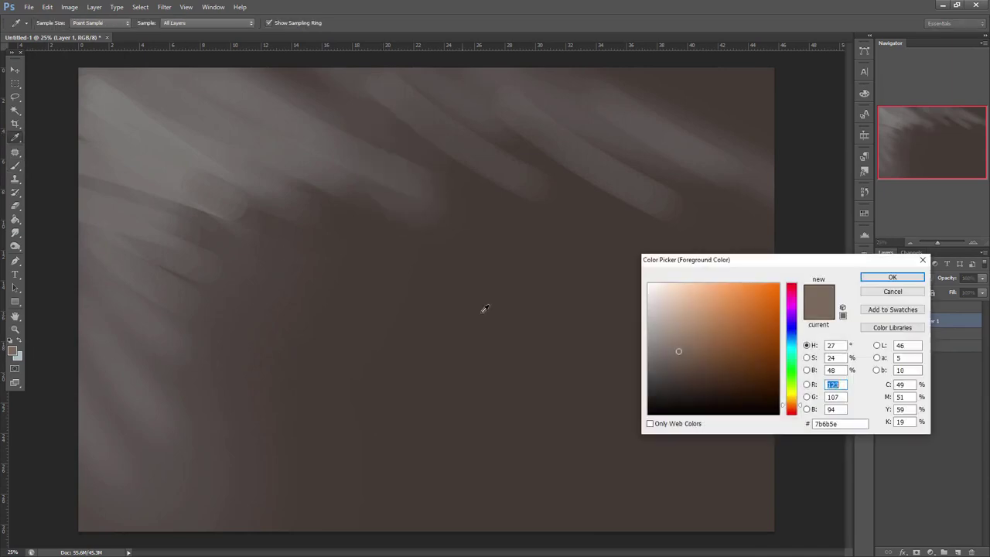
{"action": "left_click", "coordinate": [655, 358]}
{"action": "left_click", "coordinate": [650, 342]}
{"action": "left_click", "coordinate": [892, 277]}
{"action": "mouse_move", "coordinate": [411, 137]}
{"action": "left_mouse_down"}
{"action": "mouse_move", "coordinate": [404, 186]}
{"action": "mouse_move", "coordinate": [390, 199]}
{"action": "mouse_move", "coordinate": [477, 145]}
{"action": "mouse_move", "coordinate": [405, 147]}
{"action": "mouse_move", "coordinate": [435, 129]}
{"action": "mouse_move", "coordinate": [490, 221]}
{"action": "mouse_move", "coordinate": [367, 193]}
{"action": "mouse_move", "coordinate": [417, 267]}
{"action": "mouse_move", "coordinate": [457, 281]}
{"action": "mouse_move", "coordinate": [449, 317]}
{"action": "mouse_move", "coordinate": [541, 340]}
{"action": "mouse_move", "coordinate": [433, 307]}
{"action": "mouse_move", "coordinate": [395, 321]}
{"action": "mouse_move", "coordinate": [356, 314]}
{"action": "mouse_move", "coordinate": [475, 321]}
{"action": "mouse_move", "coordinate": [468, 255]}
{"action": "mouse_move", "coordinate": [615, 383]}
{"action": "left_mouse_up"}
{"action": "mouse_move", "coordinate": [343, 357]}
{"action": "left_mouse_down"}
{"action": "mouse_move", "coordinate": [435, 333]}
{"action": "mouse_move", "coordinate": [579, 439]}
{"action": "mouse_move", "coordinate": [599, 437]}
{"action": "mouse_move", "coordinate": [406, 415]}
{"action": "mouse_move", "coordinate": [425, 402]}
{"action": "mouse_move", "coordinate": [412, 445]}
{"action": "mouse_move", "coordinate": [394, 400]}
{"action": "mouse_move", "coordinate": [436, 435]}
{"action": "mouse_move", "coordinate": [431, 458]}
{"action": "mouse_move", "coordinate": [389, 437]}
{"action": "mouse_move", "coordinate": [596, 473]}
{"action": "mouse_move", "coordinate": [476, 441]}
{"action": "mouse_move", "coordinate": [330, 427]}
{"action": "mouse_move", "coordinate": [321, 447]}
{"action": "mouse_move", "coordinate": [404, 453]}
{"action": "left_mouse_up"}
{"action": "right_click", "coordinate": [504, 273]}
{"action": "left_click", "coordinate": [504, 273]}
{"action": "left_click", "coordinate": [501, 244]}
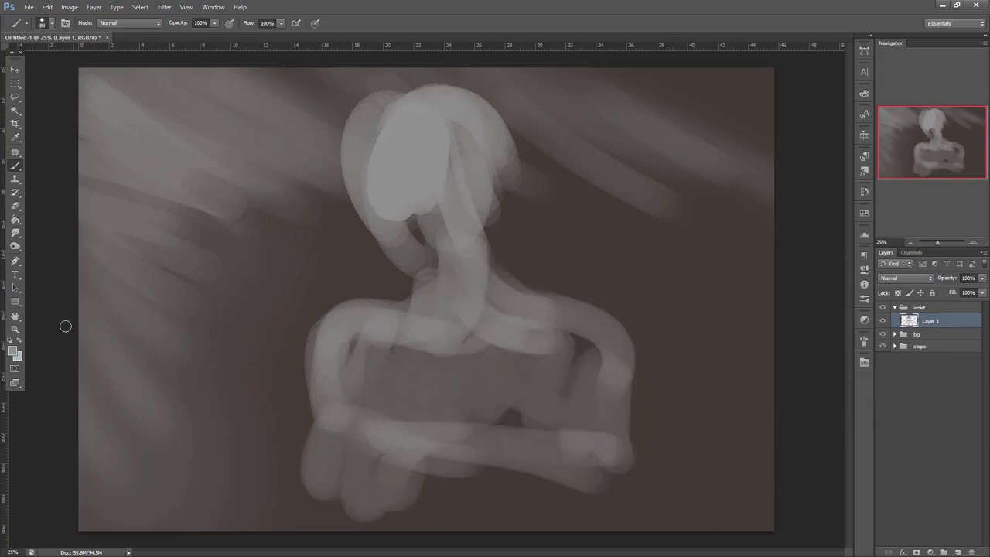
- Set the foreground colour to a golden brown
{"action": "left_click", "coordinate": [17, 352]}
{"action": "left_click", "coordinate": [679, 336]}
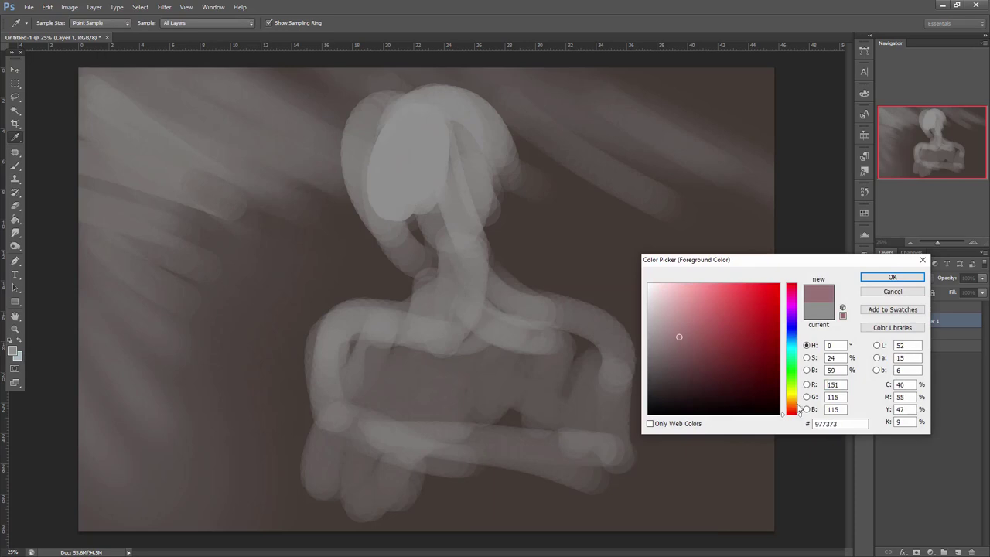
{"action": "left_click", "coordinate": [792, 402]}
{"action": "left_click", "coordinate": [700, 316]}
{"action": "left_click", "coordinate": [721, 353]}
{"action": "left_click", "coordinate": [884, 278]}
- Paint the figure's fringe and the long hair lock right of the face in golden brown, setting the brush to 129 px
{"action": "mouse_move", "coordinate": [399, 108]}
{"action": "left_mouse_down"}
{"action": "mouse_move", "coordinate": [421, 102]}
{"action": "mouse_move", "coordinate": [445, 162]}
{"action": "left_mouse_up"}
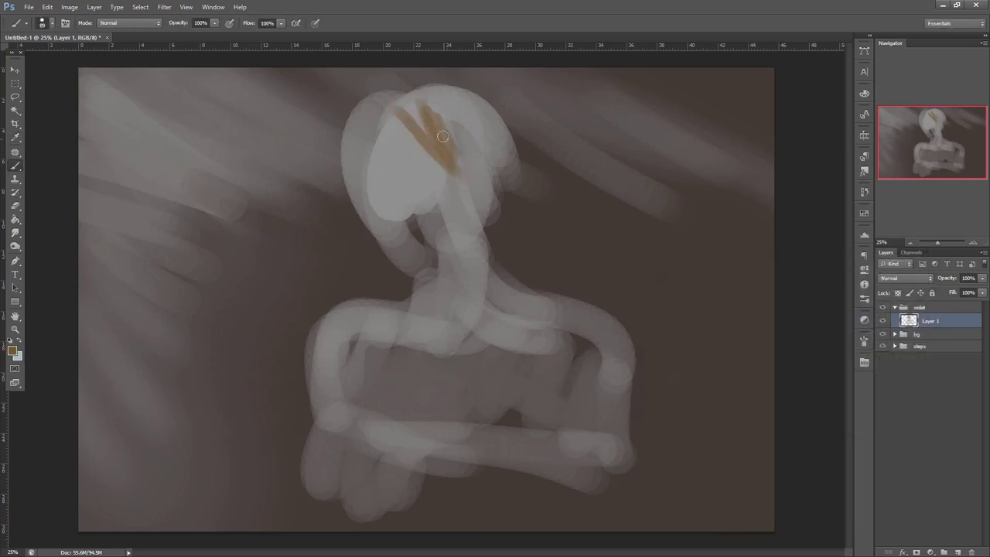
{"action": "right_click", "coordinate": [495, 169]}
{"action": "mouse_move", "coordinate": [393, 106]}
{"action": "left_mouse_down"}
{"action": "mouse_move", "coordinate": [421, 141]}
{"action": "mouse_move", "coordinate": [435, 187]}
{"action": "left_mouse_up"}
{"action": "mouse_move", "coordinate": [421, 97]}
{"action": "left_mouse_down"}
{"action": "mouse_move", "coordinate": [490, 191]}
{"action": "mouse_move", "coordinate": [476, 172]}
{"action": "left_mouse_up"}
{"action": "right_click", "coordinate": [492, 169]}
{"action": "left_click_drag", "start_coordinate": [537, 190], "coordinate": [553, 191]}
{"action": "left_click_drag", "start_coordinate": [463, 156], "coordinate": [499, 204]}
{"action": "mouse_move", "coordinate": [484, 123]}
{"action": "left_mouse_down"}
{"action": "mouse_move", "coordinate": [497, 235]}
{"action": "mouse_move", "coordinate": [477, 223]}
{"action": "left_mouse_up"}
{"action": "left_click_drag", "start_coordinate": [476, 162], "coordinate": [507, 297]}
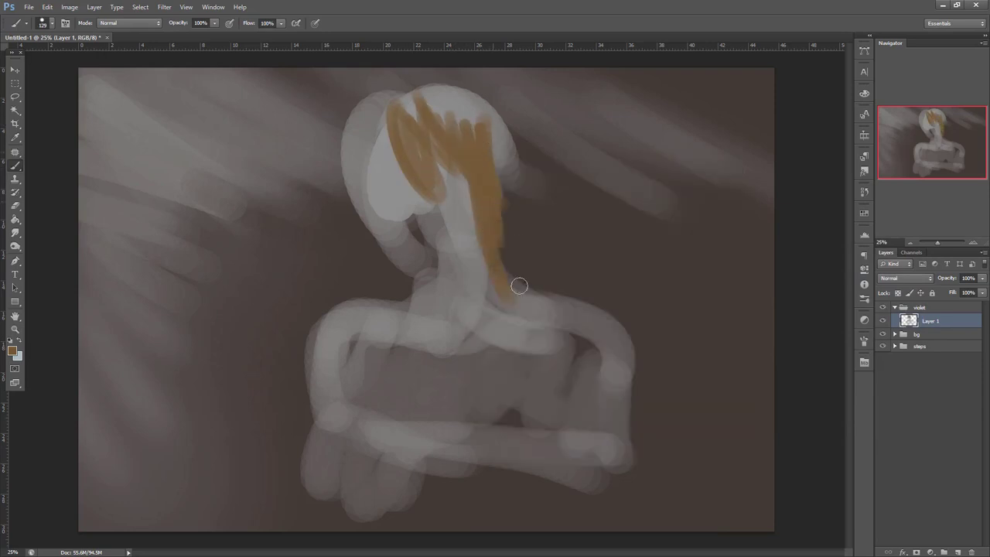
- Block in the remaining hair around the crown and down both sides of the head to the shoulders
{"action": "left_click_drag", "start_coordinate": [493, 225], "coordinate": [528, 284]}
{"action": "left_click_drag", "start_coordinate": [503, 134], "coordinate": [497, 178]}
{"action": "left_click_drag", "start_coordinate": [390, 105], "coordinate": [385, 193]}
{"action": "left_click_drag", "start_coordinate": [385, 131], "coordinate": [364, 213]}
{"action": "left_click_drag", "start_coordinate": [385, 151], "coordinate": [403, 310]}
{"action": "left_click_drag", "start_coordinate": [392, 233], "coordinate": [377, 316]}
{"action": "left_click_drag", "start_coordinate": [507, 237], "coordinate": [529, 288]}
{"action": "mouse_move", "coordinate": [394, 95]}
{"action": "left_mouse_down"}
{"action": "mouse_move", "coordinate": [490, 146]}
{"action": "mouse_move", "coordinate": [519, 225]}
{"action": "left_mouse_up"}
{"action": "mouse_move", "coordinate": [528, 182]}
{"action": "left_mouse_down"}
{"action": "mouse_move", "coordinate": [520, 229]}
{"action": "mouse_move", "coordinate": [535, 240]}
{"action": "mouse_move", "coordinate": [524, 259]}
{"action": "mouse_move", "coordinate": [522, 326]}
{"action": "mouse_move", "coordinate": [450, 100]}
{"action": "left_mouse_up"}
{"action": "mouse_move", "coordinate": [377, 103]}
{"action": "left_mouse_down"}
{"action": "mouse_move", "coordinate": [360, 150]}
{"action": "mouse_move", "coordinate": [373, 198]}
{"action": "left_mouse_up"}
{"action": "left_click_drag", "start_coordinate": [367, 218], "coordinate": [367, 261]}
{"action": "left_click_drag", "start_coordinate": [424, 86], "coordinate": [475, 101]}
{"action": "left_click_drag", "start_coordinate": [490, 81], "coordinate": [522, 127]}
{"action": "left_click_drag", "start_coordinate": [524, 188], "coordinate": [517, 131]}
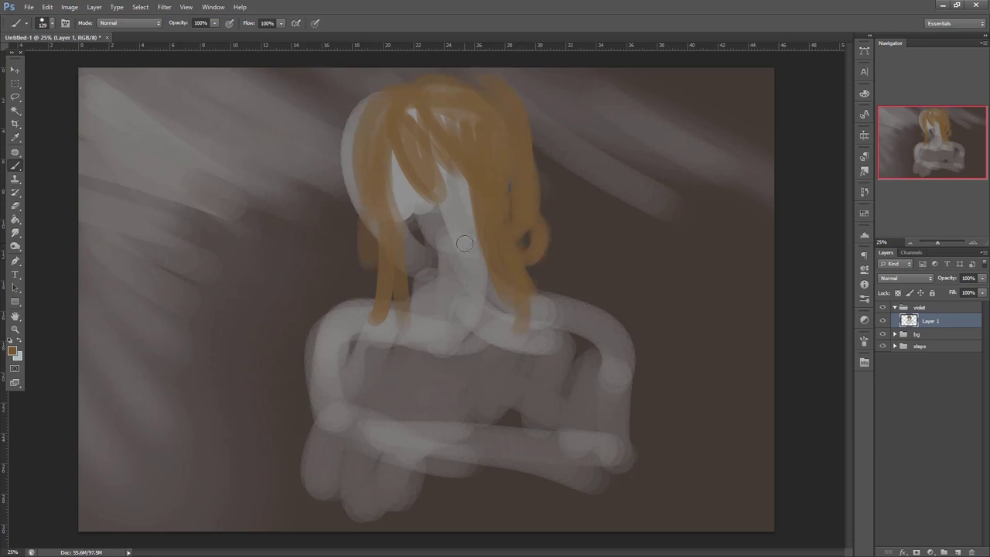
- Fill in the face in light grey, and wash a reddish-brown skin shadow over the face, neck and chest with a 484 px brush
{"action": "mouse_move", "coordinate": [448, 228]}
{"action": "left_mouse_down"}
{"action": "mouse_move", "coordinate": [413, 256]}
{"action": "mouse_move", "coordinate": [385, 186]}
{"action": "mouse_move", "coordinate": [417, 246]}
{"action": "mouse_move", "coordinate": [452, 233]}
{"action": "left_mouse_up"}
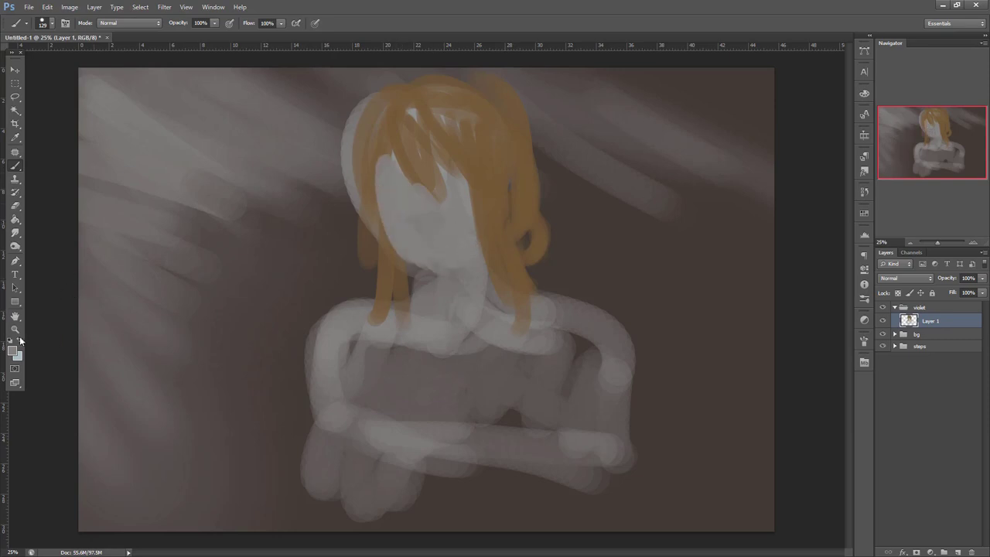
{"action": "left_click", "coordinate": [13, 351]}
{"action": "left_click", "coordinate": [698, 353]}
{"action": "left_click", "coordinate": [879, 276]}
{"action": "right_click", "coordinate": [554, 242]}
{"action": "left_click_drag", "start_coordinate": [445, 167], "coordinate": [441, 247]}
{"action": "mouse_move", "coordinate": [481, 286]}
{"action": "left_mouse_down"}
{"action": "mouse_move", "coordinate": [444, 333]}
{"action": "mouse_move", "coordinate": [604, 356]}
{"action": "left_mouse_up"}
{"action": "mouse_move", "coordinate": [418, 340]}
{"action": "left_mouse_down"}
{"action": "mouse_move", "coordinate": [371, 350]}
{"action": "mouse_move", "coordinate": [530, 418]}
{"action": "left_mouse_up"}
- Reduce the brush size and set the foreground colour to the pale peach skin tone #ead2c3
{"action": "right_click", "coordinate": [577, 268]}
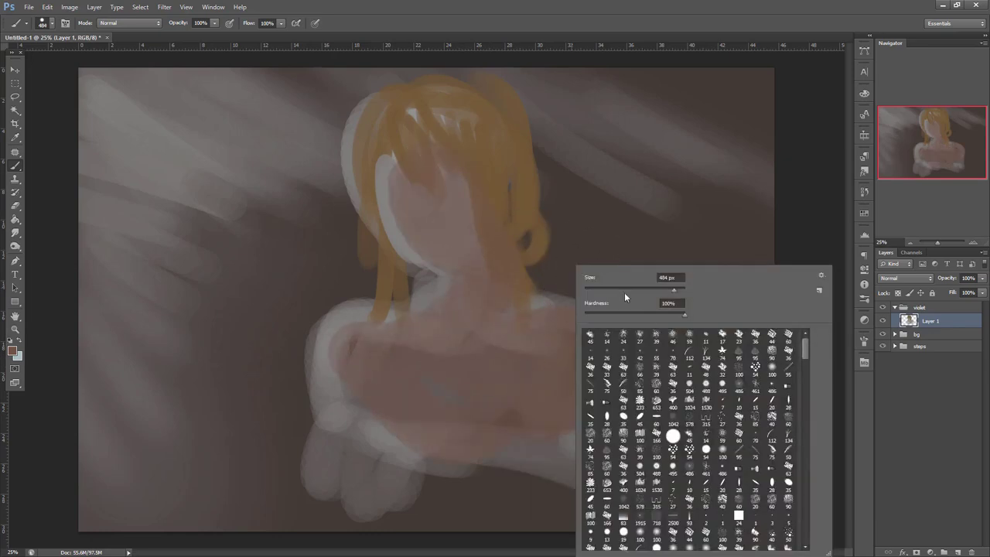
{"action": "key", "text": "Return"}
{"action": "left_click", "coordinate": [16, 350]}
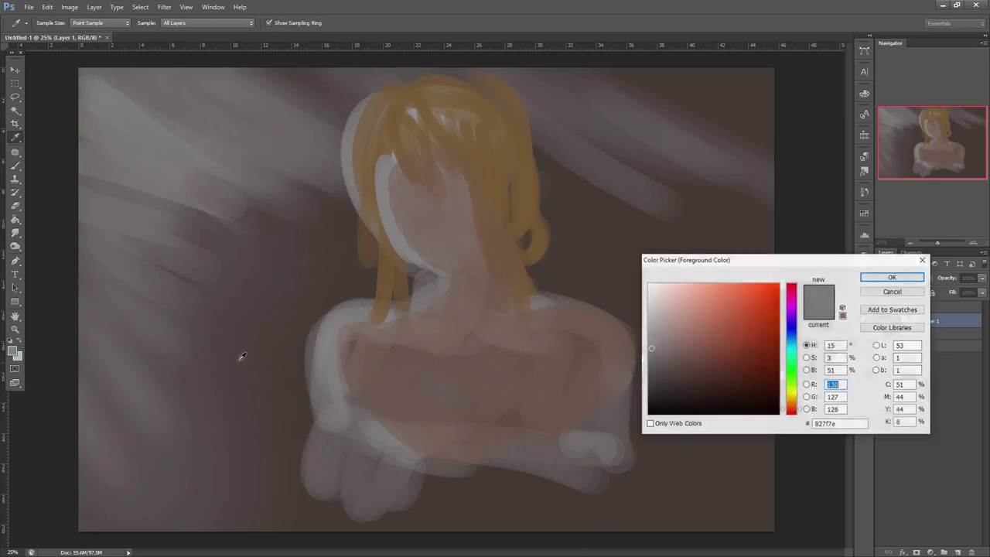
{"action": "left_click", "coordinate": [659, 284]}
{"action": "left_click", "coordinate": [791, 399]}
{"action": "left_click", "coordinate": [686, 286]}
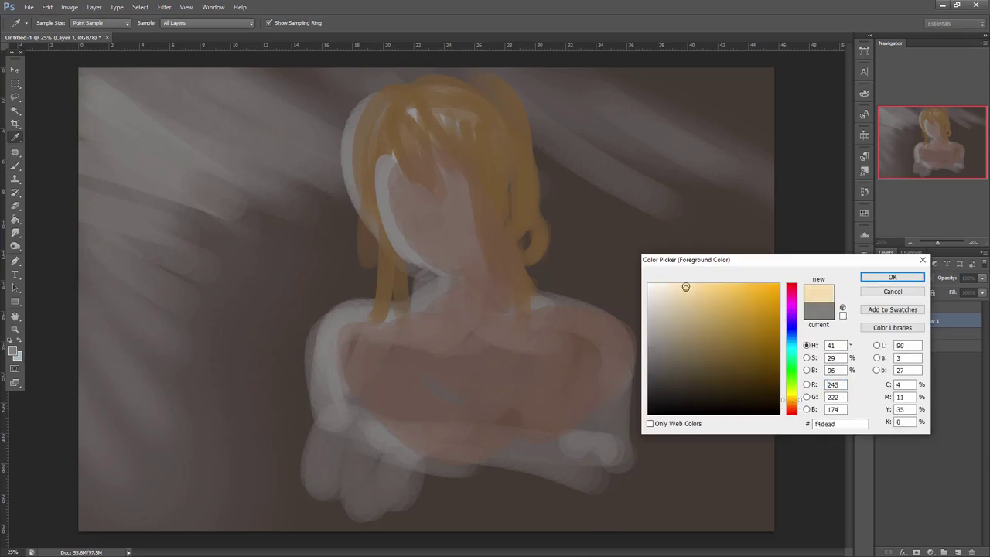
{"action": "left_click", "coordinate": [791, 407]}
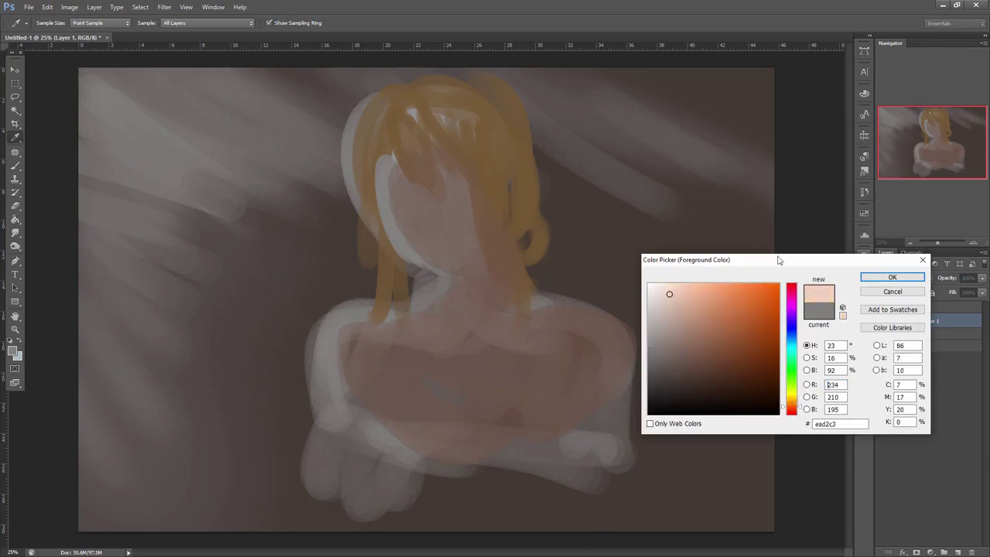
{"action": "left_click", "coordinate": [893, 277]}
- Paint pale peach light on the left shoulder, along the shoulder line and at the base of the neck
{"action": "mouse_move", "coordinate": [337, 313]}
{"action": "left_mouse_down"}
{"action": "mouse_move", "coordinate": [331, 410]}
{"action": "mouse_move", "coordinate": [317, 362]}
{"action": "mouse_move", "coordinate": [344, 314]}
{"action": "mouse_move", "coordinate": [390, 316]}
{"action": "left_mouse_up"}
{"action": "mouse_move", "coordinate": [437, 278]}
{"action": "left_mouse_down"}
{"action": "mouse_move", "coordinate": [438, 313]}
{"action": "mouse_move", "coordinate": [424, 321]}
{"action": "mouse_move", "coordinate": [457, 325]}
{"action": "mouse_move", "coordinate": [450, 298]}
{"action": "mouse_move", "coordinate": [478, 341]}
{"action": "left_mouse_up"}
{"action": "mouse_move", "coordinate": [431, 297]}
{"action": "left_mouse_down"}
{"action": "mouse_move", "coordinate": [389, 325]}
{"action": "mouse_move", "coordinate": [365, 317]}
{"action": "left_mouse_up"}
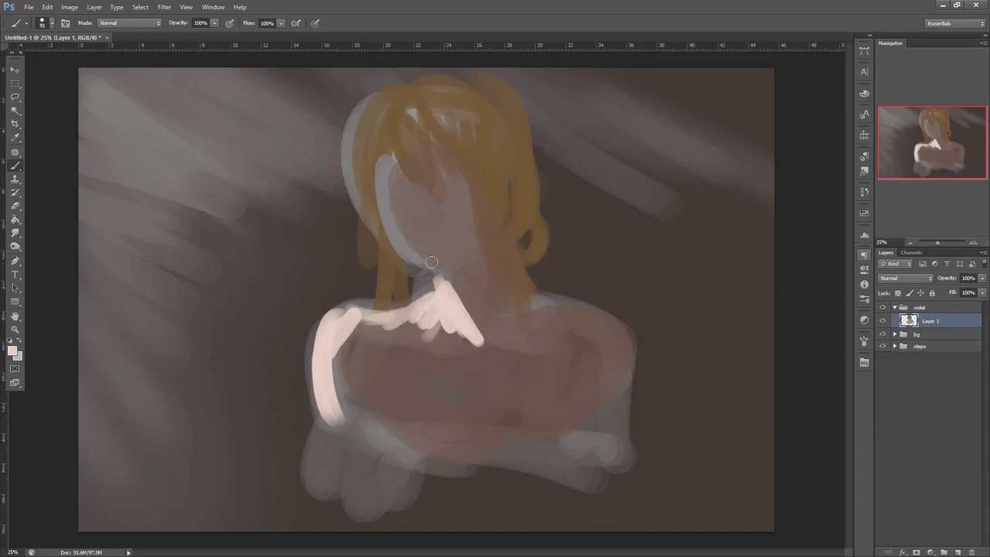
- Block in the lit chest and blend the left shoulder's shadow edge with sampled skin tones and a 158 px brush
{"action": "right_click", "coordinate": [484, 261]}
{"action": "left_click_drag", "start_coordinate": [537, 286], "coordinate": [557, 285]}
{"action": "mouse_move", "coordinate": [352, 336]}
{"action": "left_mouse_down"}
{"action": "mouse_move", "coordinate": [336, 364]}
{"action": "mouse_move", "coordinate": [334, 406]}
{"action": "left_mouse_up"}
{"action": "mouse_move", "coordinate": [447, 327]}
{"action": "left_mouse_down"}
{"action": "mouse_move", "coordinate": [506, 335]}
{"action": "mouse_move", "coordinate": [439, 374]}
{"action": "mouse_move", "coordinate": [485, 383]}
{"action": "mouse_move", "coordinate": [466, 441]}
{"action": "mouse_move", "coordinate": [499, 427]}
{"action": "mouse_move", "coordinate": [506, 409]}
{"action": "mouse_move", "coordinate": [476, 415]}
{"action": "mouse_move", "coordinate": [503, 426]}
{"action": "mouse_move", "coordinate": [488, 405]}
{"action": "mouse_move", "coordinate": [520, 411]}
{"action": "mouse_move", "coordinate": [455, 441]}
{"action": "mouse_move", "coordinate": [466, 417]}
{"action": "mouse_move", "coordinate": [454, 386]}
{"action": "mouse_move", "coordinate": [499, 393]}
{"action": "mouse_move", "coordinate": [520, 437]}
{"action": "mouse_move", "coordinate": [497, 372]}
{"action": "mouse_move", "coordinate": [456, 347]}
{"action": "mouse_move", "coordinate": [430, 356]}
{"action": "mouse_move", "coordinate": [417, 336]}
{"action": "mouse_move", "coordinate": [354, 404]}
{"action": "left_mouse_up"}
{"action": "left_click", "coordinate": [373, 358], "text": "alt"}
{"action": "mouse_move", "coordinate": [362, 345]}
{"action": "left_mouse_down"}
{"action": "mouse_move", "coordinate": [369, 407]}
{"action": "mouse_move", "coordinate": [403, 438]}
{"action": "mouse_move", "coordinate": [341, 404]}
{"action": "left_mouse_up"}
{"action": "left_click", "coordinate": [337, 352], "text": "alt"}
{"action": "mouse_move", "coordinate": [434, 316]}
{"action": "left_mouse_down"}
{"action": "mouse_move", "coordinate": [397, 343]}
{"action": "mouse_move", "coordinate": [401, 329]}
{"action": "mouse_move", "coordinate": [358, 318]}
{"action": "mouse_move", "coordinate": [419, 350]}
{"action": "left_mouse_up"}
{"action": "left_click", "coordinate": [396, 351], "text": "alt"}
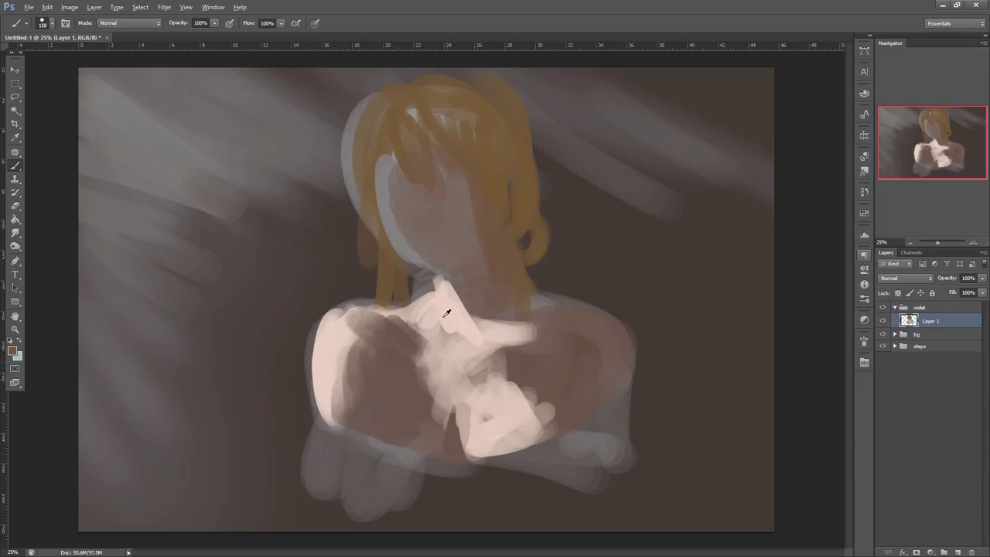
- Shape both collarbones with brown shadow strokes and peach highlights sampled from the skin
{"action": "mouse_move", "coordinate": [434, 318]}
{"action": "left_mouse_down"}
{"action": "mouse_move", "coordinate": [388, 324]}
{"action": "mouse_move", "coordinate": [426, 334]}
{"action": "mouse_move", "coordinate": [517, 331]}
{"action": "mouse_move", "coordinate": [561, 343]}
{"action": "left_mouse_up"}
{"action": "left_click", "coordinate": [396, 337], "text": "alt"}
{"action": "left_click", "coordinate": [504, 333], "text": "alt"}
{"action": "left_click", "coordinate": [559, 343], "text": "alt"}
{"action": "left_click_drag", "start_coordinate": [478, 321], "coordinate": [510, 332]}
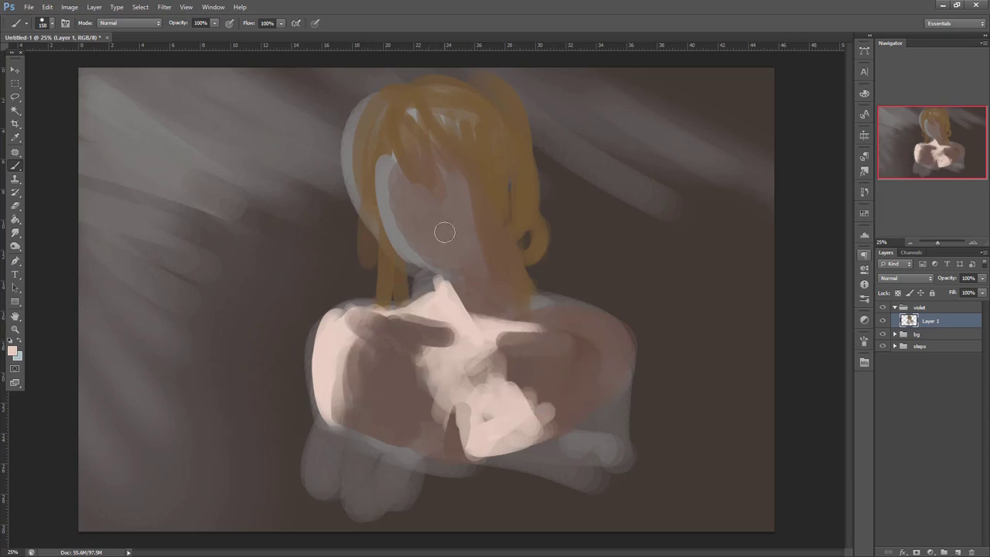
- Paint a thin peach rim of light down the left cheek and jaw, around the chin and up the right jaw
{"action": "right_click", "coordinate": [444, 211]}
{"action": "left_click", "coordinate": [484, 243]}
{"action": "mouse_move", "coordinate": [387, 187]}
{"action": "left_mouse_down"}
{"action": "mouse_move", "coordinate": [424, 270]}
{"action": "mouse_move", "coordinate": [445, 288]}
{"action": "mouse_move", "coordinate": [491, 265]}
{"action": "mouse_move", "coordinate": [500, 247]}
{"action": "left_mouse_up"}
{"action": "left_click", "coordinate": [455, 286], "text": "alt"}
{"action": "left_click", "coordinate": [484, 275], "text": "alt"}
{"action": "left_click", "coordinate": [485, 284], "text": "alt"}
{"action": "left_click_drag", "start_coordinate": [477, 279], "coordinate": [496, 264]}
- Extend the left hair lock in sampled golden brown, and set the foreground colour to pale blonde #d1c09b
{"action": "left_click", "coordinate": [398, 111], "text": "alt"}
{"action": "left_click_drag", "start_coordinate": [360, 193], "coordinate": [373, 291]}
{"action": "left_click", "coordinate": [13, 351]}
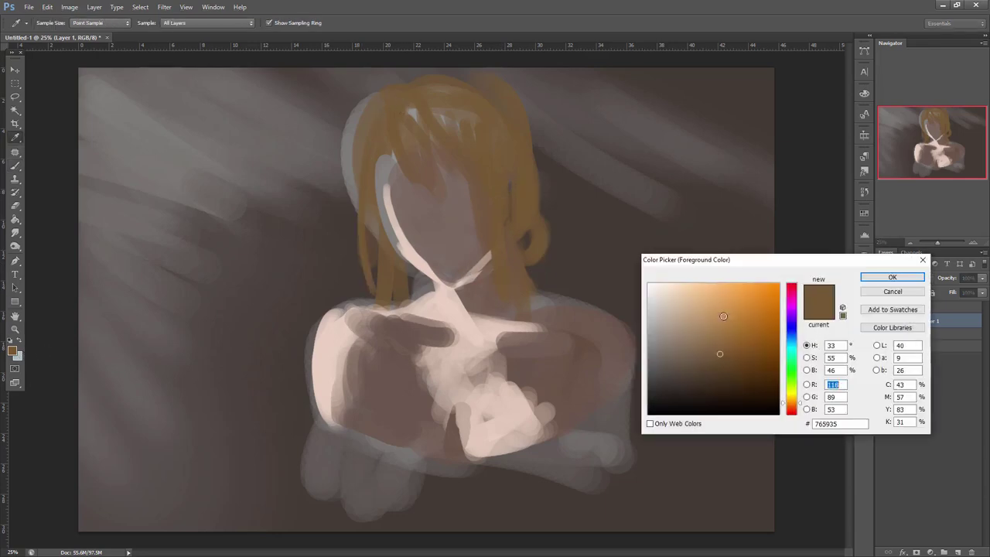
{"action": "left_click", "coordinate": [681, 307]}
{"action": "left_click", "coordinate": [795, 401]}
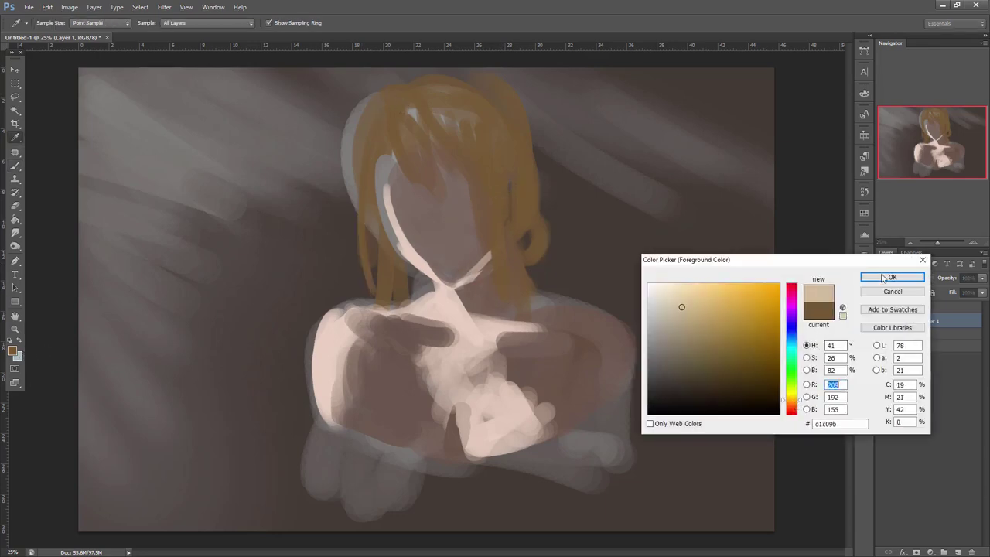
{"action": "left_click", "coordinate": [890, 278]}
- Paint pale blonde highlights down the left side of the hair and over the crown with a 74 px brush
{"action": "right_click", "coordinate": [485, 181]}
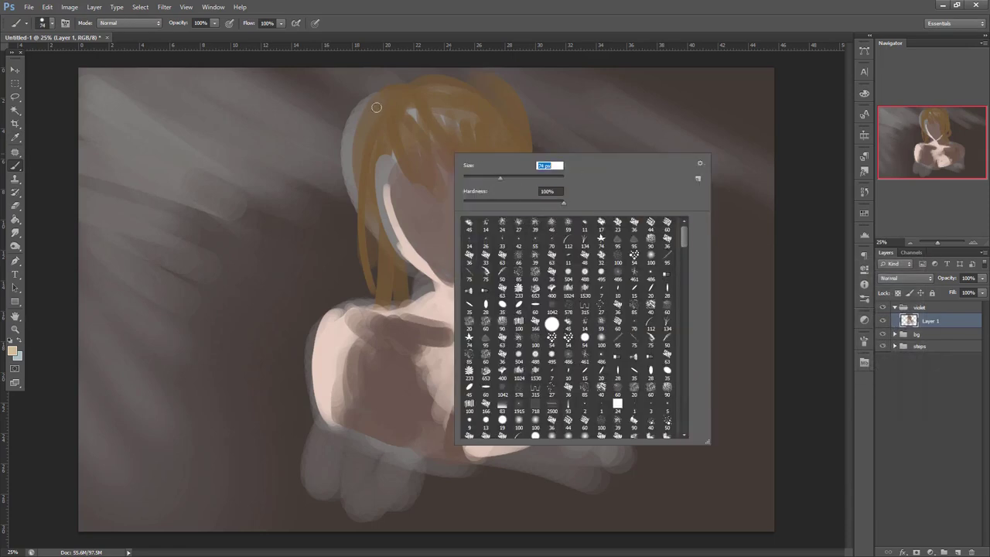
{"action": "left_click_drag", "start_coordinate": [396, 96], "coordinate": [363, 216]}
{"action": "mouse_move", "coordinate": [403, 78]}
{"action": "left_mouse_down"}
{"action": "mouse_move", "coordinate": [356, 243]}
{"action": "mouse_move", "coordinate": [363, 255]}
{"action": "left_mouse_up"}
{"action": "left_click_drag", "start_coordinate": [371, 151], "coordinate": [366, 267]}
{"action": "left_click_drag", "start_coordinate": [399, 83], "coordinate": [379, 261]}
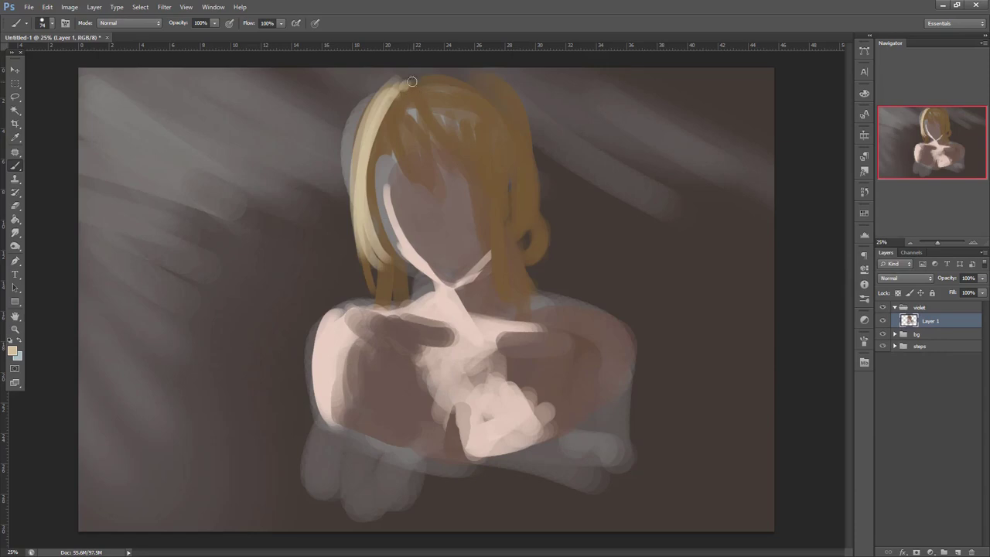
{"action": "left_click_drag", "start_coordinate": [437, 91], "coordinate": [495, 138]}
- Lengthen the left blonde lock from beside the cheek down to the shoulder, sampling the hair tones
{"action": "left_click_drag", "start_coordinate": [361, 207], "coordinate": [383, 277]}
{"action": "left_click_drag", "start_coordinate": [379, 222], "coordinate": [386, 306]}
{"action": "left_click_drag", "start_coordinate": [377, 227], "coordinate": [385, 339]}
{"action": "left_click_drag", "start_coordinate": [380, 267], "coordinate": [386, 352]}
{"action": "left_click", "coordinate": [395, 297], "text": "alt"}
{"action": "left_click_drag", "start_coordinate": [382, 239], "coordinate": [391, 349]}
{"action": "left_click", "coordinate": [385, 293], "text": "alt"}
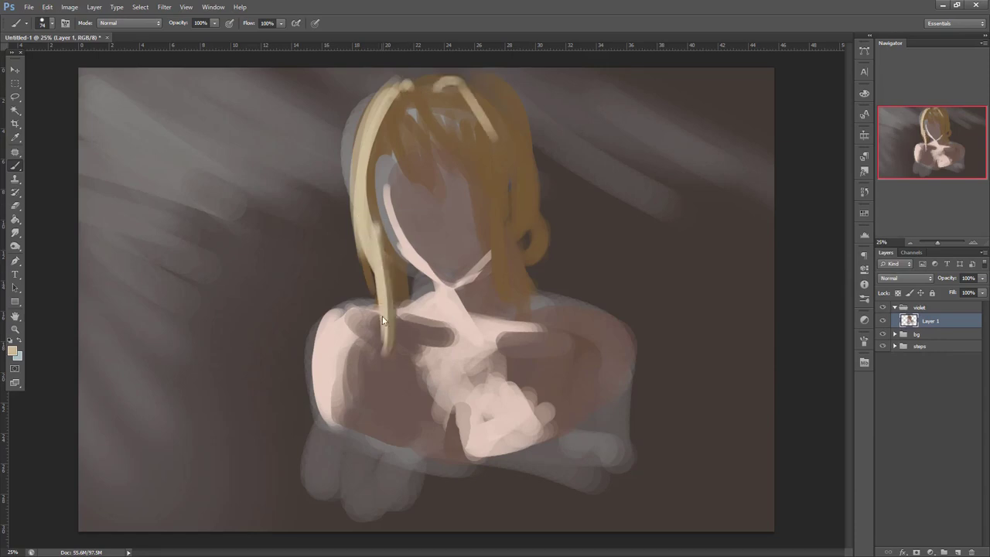
- Extend the left lock over the chest with overlapping light and darker blonde strands
{"action": "left_click_drag", "start_coordinate": [382, 307], "coordinate": [383, 394]}
{"action": "left_click_drag", "start_coordinate": [387, 348], "coordinate": [389, 396]}
{"action": "left_click_drag", "start_coordinate": [391, 286], "coordinate": [401, 428]}
{"action": "left_click", "coordinate": [397, 276], "text": "alt"}
{"action": "left_click_drag", "start_coordinate": [394, 267], "coordinate": [395, 407]}
{"action": "left_click_drag", "start_coordinate": [391, 298], "coordinate": [391, 359]}
{"action": "left_click", "coordinate": [387, 267], "text": "alt"}
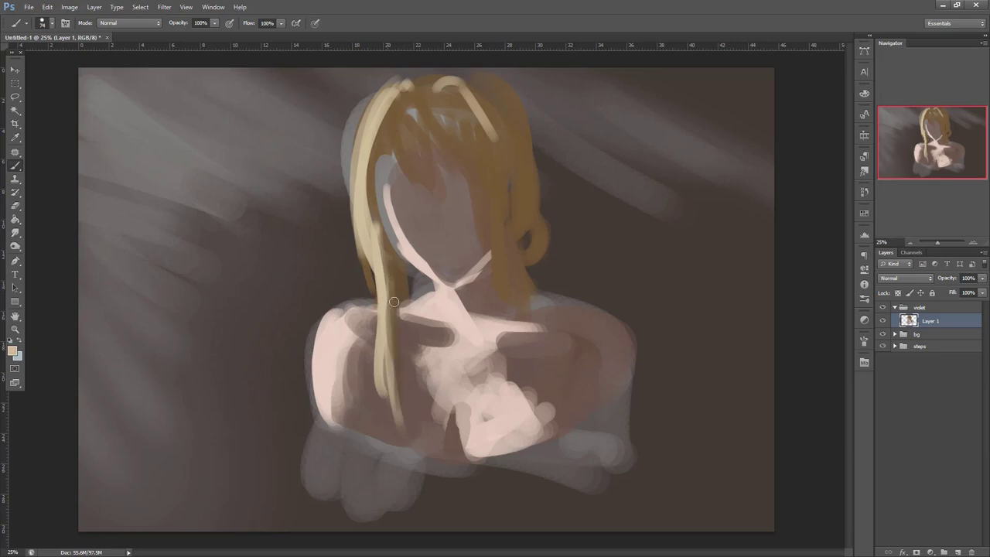
{"action": "left_click_drag", "start_coordinate": [390, 261], "coordinate": [403, 408]}
- Paint the blonde lock beside the right cheek with curled ends, and deepen its edge with sampled brown
{"action": "mouse_move", "coordinate": [493, 189]}
{"action": "left_mouse_down"}
{"action": "mouse_move", "coordinate": [502, 300]}
{"action": "mouse_move", "coordinate": [515, 307]}
{"action": "left_mouse_up"}
{"action": "left_click", "coordinate": [503, 226], "text": "alt"}
{"action": "left_click", "coordinate": [489, 255], "text": "alt"}
{"action": "left_click_drag", "start_coordinate": [499, 216], "coordinate": [497, 278]}
{"action": "left_click_drag", "start_coordinate": [489, 151], "coordinate": [501, 294]}
{"action": "left_click_drag", "start_coordinate": [506, 283], "coordinate": [536, 299]}
{"action": "left_click_drag", "start_coordinate": [508, 258], "coordinate": [542, 276]}
{"action": "left_click", "coordinate": [498, 120], "text": "alt"}
{"action": "left_click_drag", "start_coordinate": [495, 124], "coordinate": [502, 246]}
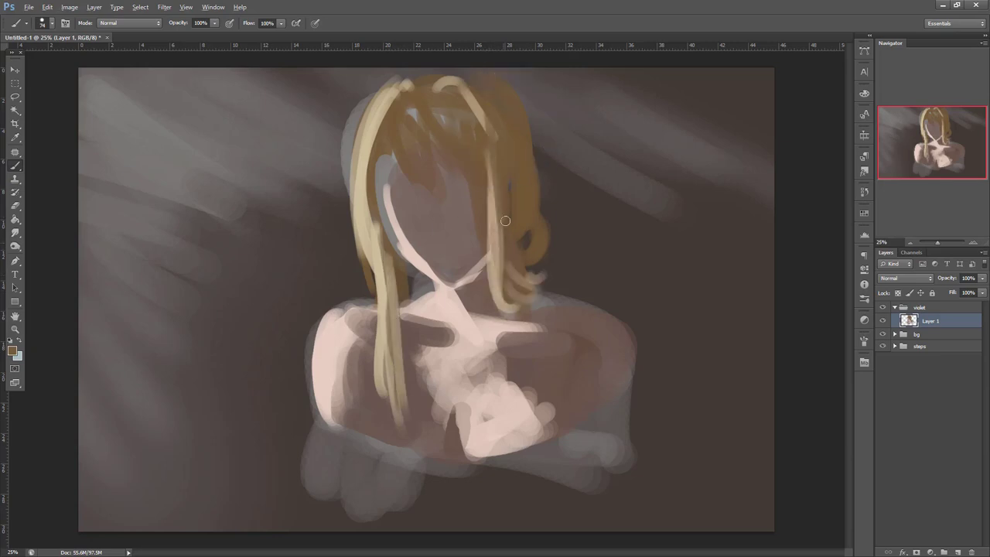
- Define the fringe with sampled brown and blonde strands, and refine the inner side locks
{"action": "left_click_drag", "start_coordinate": [417, 116], "coordinate": [432, 208]}
{"action": "left_click", "coordinate": [389, 114], "text": "alt"}
{"action": "left_click_drag", "start_coordinate": [380, 152], "coordinate": [381, 254]}
{"action": "left_click", "coordinate": [364, 137], "text": "alt"}
{"action": "left_click_drag", "start_coordinate": [402, 96], "coordinate": [416, 187]}
{"action": "left_click_drag", "start_coordinate": [412, 109], "coordinate": [417, 193]}
{"action": "left_click_drag", "start_coordinate": [413, 133], "coordinate": [428, 210]}
{"action": "mouse_move", "coordinate": [439, 112]}
{"action": "left_mouse_down"}
{"action": "mouse_move", "coordinate": [440, 150]}
{"action": "mouse_move", "coordinate": [493, 186]}
{"action": "left_mouse_up"}
{"action": "left_click_drag", "start_coordinate": [512, 226], "coordinate": [520, 292]}
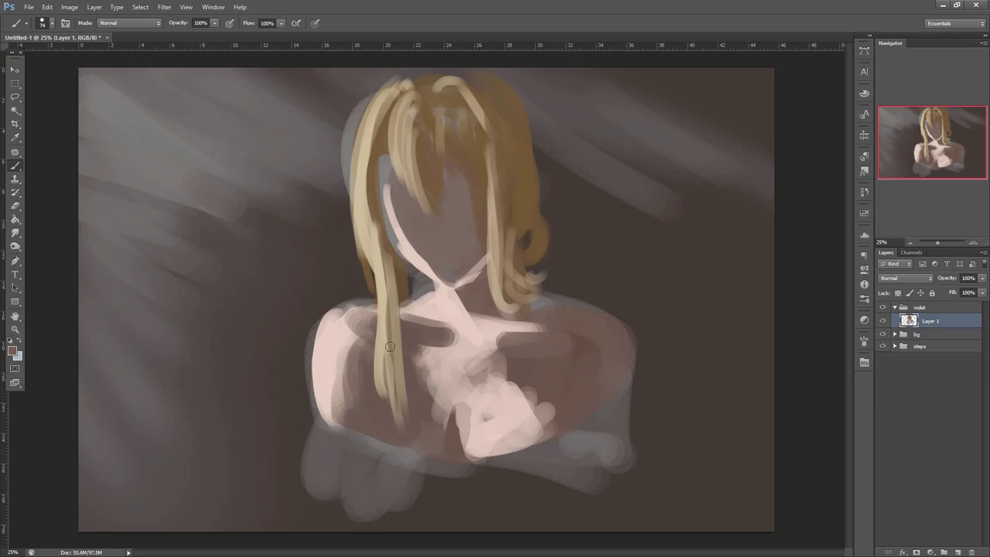
- Set the foreground colour to near-white and paint the folds of the left sleeve
{"action": "left_click_drag", "start_coordinate": [334, 425], "coordinate": [388, 455]}
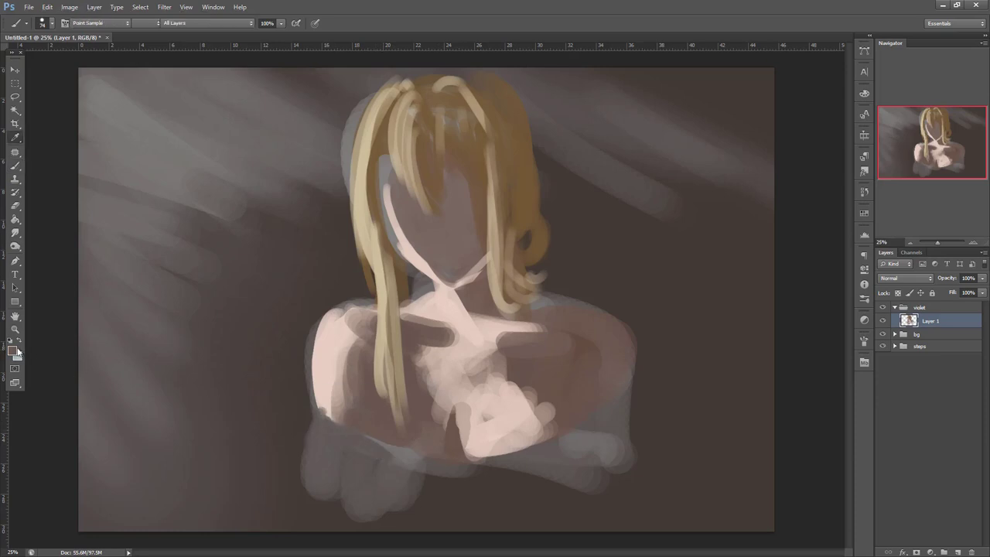
{"action": "left_click", "coordinate": [12, 353]}
{"action": "left_click", "coordinate": [649, 288]}
{"action": "left_click", "coordinate": [886, 277]}
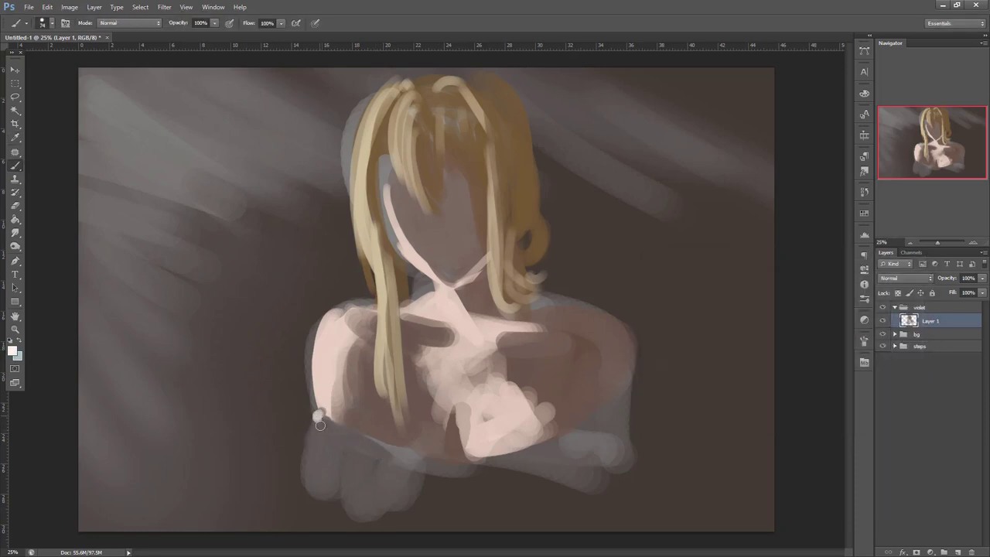
{"action": "mouse_move", "coordinate": [328, 424]}
{"action": "left_mouse_down"}
{"action": "mouse_move", "coordinate": [307, 472]}
{"action": "mouse_move", "coordinate": [356, 490]}
{"action": "left_mouse_up"}
{"action": "left_click_drag", "start_coordinate": [340, 441], "coordinate": [349, 483]}
{"action": "mouse_move", "coordinate": [357, 454]}
{"action": "left_mouse_down"}
{"action": "mouse_move", "coordinate": [365, 495]}
{"action": "mouse_move", "coordinate": [382, 506]}
{"action": "left_mouse_up"}
{"action": "left_click_drag", "start_coordinate": [400, 467], "coordinate": [390, 495]}
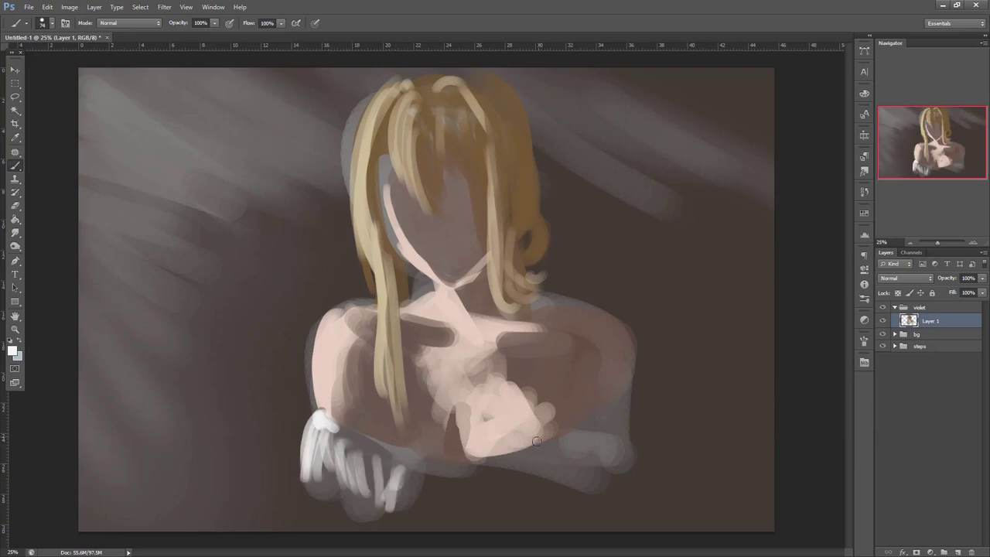
- Paint white ruffles and folds at the centre of the dress neckline
{"action": "mouse_move", "coordinate": [421, 458]}
{"action": "left_mouse_down"}
{"action": "mouse_move", "coordinate": [489, 464]}
{"action": "mouse_move", "coordinate": [479, 489]}
{"action": "mouse_move", "coordinate": [526, 474]}
{"action": "left_mouse_up"}
{"action": "mouse_move", "coordinate": [462, 501]}
{"action": "left_mouse_down"}
{"action": "mouse_move", "coordinate": [533, 473]}
{"action": "mouse_move", "coordinate": [456, 507]}
{"action": "left_mouse_up"}
{"action": "left_click_drag", "start_coordinate": [510, 456], "coordinate": [538, 464]}
- Block in the shaded right sleeve and its lower edge with light and sampled grey strokes
{"action": "left_click_drag", "start_coordinate": [601, 448], "coordinate": [583, 475]}
{"action": "left_click", "coordinate": [589, 465], "text": "alt"}
{"action": "mouse_move", "coordinate": [600, 418]}
{"action": "left_mouse_down"}
{"action": "mouse_move", "coordinate": [593, 463]}
{"action": "mouse_move", "coordinate": [606, 464]}
{"action": "left_mouse_up"}
{"action": "left_click_drag", "start_coordinate": [619, 413], "coordinate": [622, 466]}
{"action": "left_click", "coordinate": [628, 465], "text": "alt"}
{"action": "left_click_drag", "start_coordinate": [629, 431], "coordinate": [629, 483]}
{"action": "mouse_move", "coordinate": [622, 464]}
{"action": "left_mouse_down"}
{"action": "mouse_move", "coordinate": [619, 485]}
{"action": "mouse_move", "coordinate": [539, 497]}
{"action": "left_mouse_up"}
- Draw fine flyaway strands along both sides of the hair in a sampled light tone with a 9 px brush
{"action": "right_click", "coordinate": [559, 197]}
{"action": "left_click", "coordinate": [576, 221]}
{"action": "left_click", "coordinate": [503, 222], "text": "alt"}
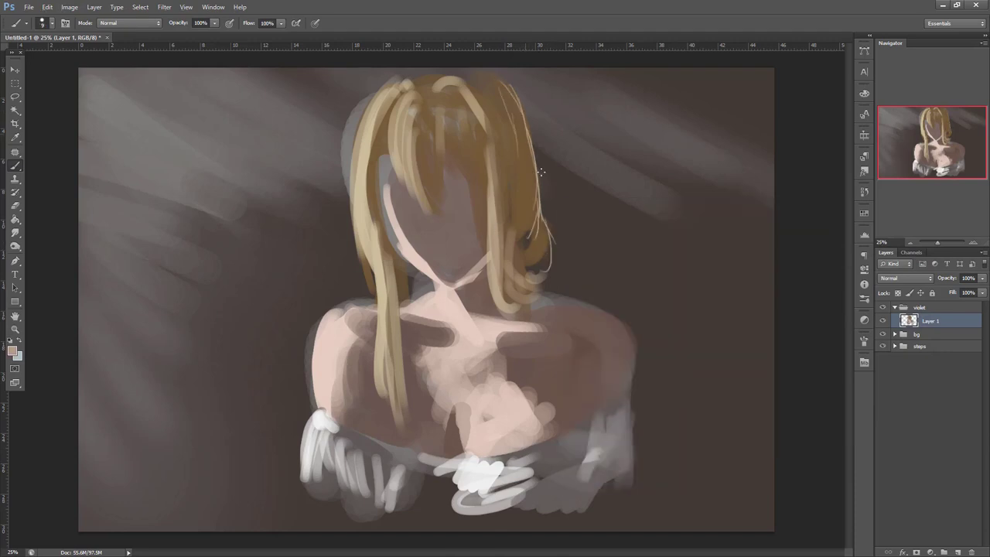
{"action": "left_click_drag", "start_coordinate": [377, 93], "coordinate": [373, 296]}
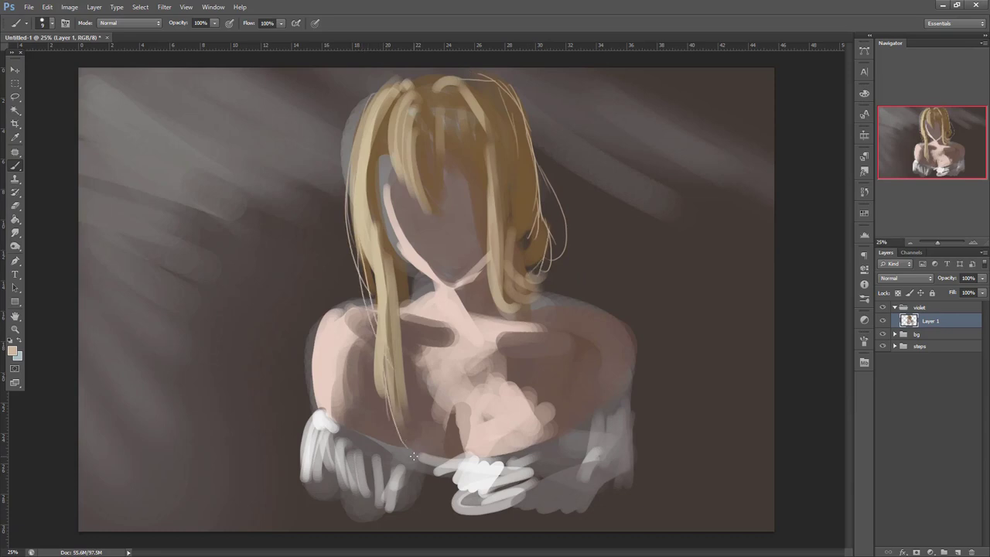
- Enlarge the brush, add white folds left of the neckline centre, and outline the puffed lower edges of both sleeves
{"action": "right_click", "coordinate": [589, 356]}
{"action": "left_click", "coordinate": [537, 396]}
{"action": "mouse_move", "coordinate": [459, 483]}
{"action": "left_mouse_down"}
{"action": "mouse_move", "coordinate": [390, 487]}
{"action": "mouse_move", "coordinate": [452, 464]}
{"action": "mouse_move", "coordinate": [403, 510]}
{"action": "left_mouse_up"}
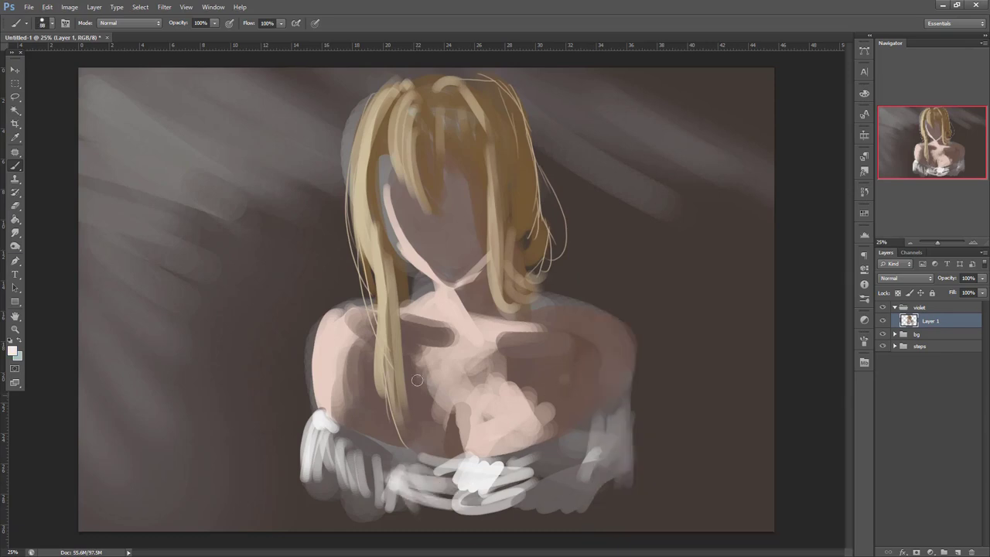
{"action": "left_click_drag", "start_coordinate": [321, 445], "coordinate": [331, 510]}
{"action": "mouse_move", "coordinate": [319, 475]}
{"action": "left_mouse_down"}
{"action": "mouse_move", "coordinate": [317, 514]}
{"action": "mouse_move", "coordinate": [355, 510]}
{"action": "left_mouse_up"}
{"action": "left_click", "coordinate": [353, 483], "text": "alt"}
{"action": "left_click", "coordinate": [608, 455], "text": "alt"}
{"action": "mouse_move", "coordinate": [622, 432]}
{"action": "left_mouse_down"}
{"action": "mouse_move", "coordinate": [598, 505]}
{"action": "mouse_move", "coordinate": [628, 526]}
{"action": "mouse_move", "coordinate": [597, 517]}
{"action": "left_mouse_up"}
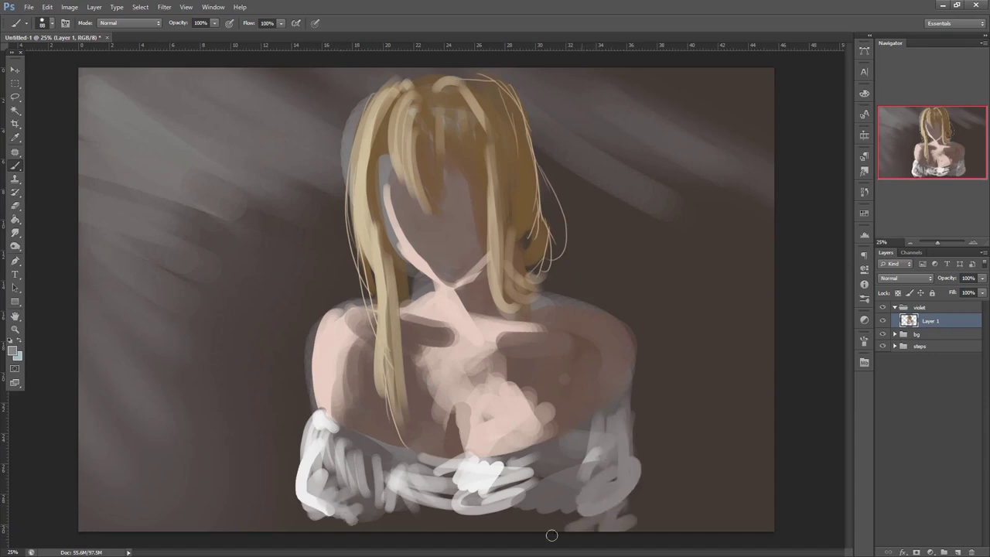
- Fill the bodice and lower sleeves down to the canvas edge in sampled whites and greys with a larger brush
{"action": "right_click", "coordinate": [555, 338]}
{"action": "left_click", "coordinate": [583, 290]}
{"action": "left_click", "coordinate": [475, 473]}
{"action": "right_click", "coordinate": [529, 340]}
{"action": "left_click", "coordinate": [582, 289]}
{"action": "left_click", "coordinate": [401, 485], "text": "alt"}
{"action": "mouse_move", "coordinate": [371, 473]}
{"action": "left_mouse_down"}
{"action": "mouse_move", "coordinate": [417, 521]}
{"action": "mouse_move", "coordinate": [395, 468]}
{"action": "mouse_move", "coordinate": [448, 514]}
{"action": "mouse_move", "coordinate": [438, 537]}
{"action": "mouse_move", "coordinate": [382, 504]}
{"action": "mouse_move", "coordinate": [395, 520]}
{"action": "left_mouse_up"}
{"action": "left_click_drag", "start_coordinate": [336, 533], "coordinate": [340, 511]}
{"action": "mouse_move", "coordinate": [513, 499]}
{"action": "left_mouse_down"}
{"action": "mouse_move", "coordinate": [501, 508]}
{"action": "mouse_move", "coordinate": [570, 485]}
{"action": "left_mouse_up"}
{"action": "left_click", "coordinate": [569, 455], "text": "alt"}
{"action": "mouse_move", "coordinate": [348, 516]}
{"action": "left_mouse_down"}
{"action": "mouse_move", "coordinate": [399, 529]}
{"action": "mouse_move", "coordinate": [350, 472]}
{"action": "left_mouse_up"}
{"action": "left_click", "coordinate": [389, 514], "text": "alt"}
- Add a new layer above Layer 1, set the brush to 79 px and choose black as the foreground colour
{"action": "left_click", "coordinate": [957, 551]}
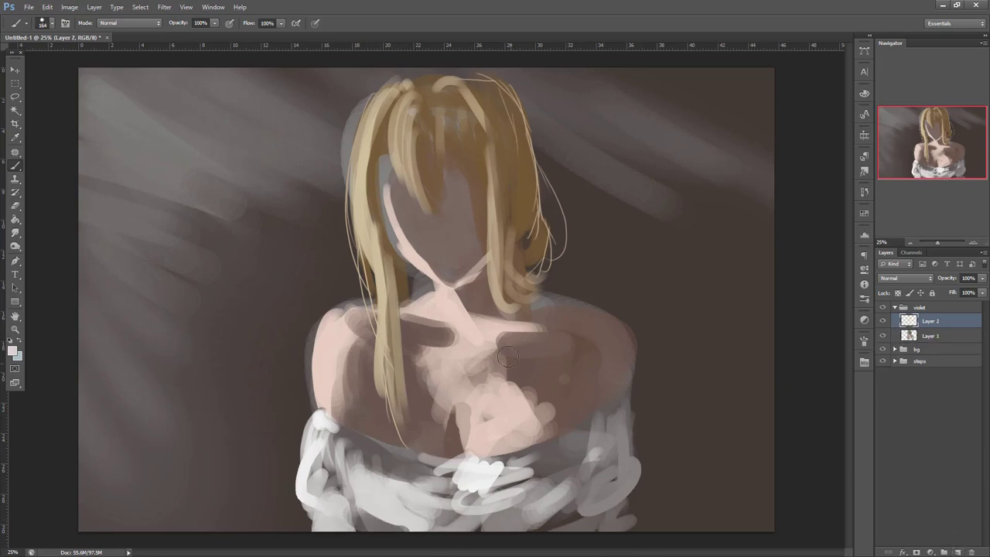
{"action": "right_click", "coordinate": [524, 393]}
{"action": "left_click_drag", "start_coordinate": [533, 314], "coordinate": [598, 302]}
{"action": "left_click", "coordinate": [12, 351]}
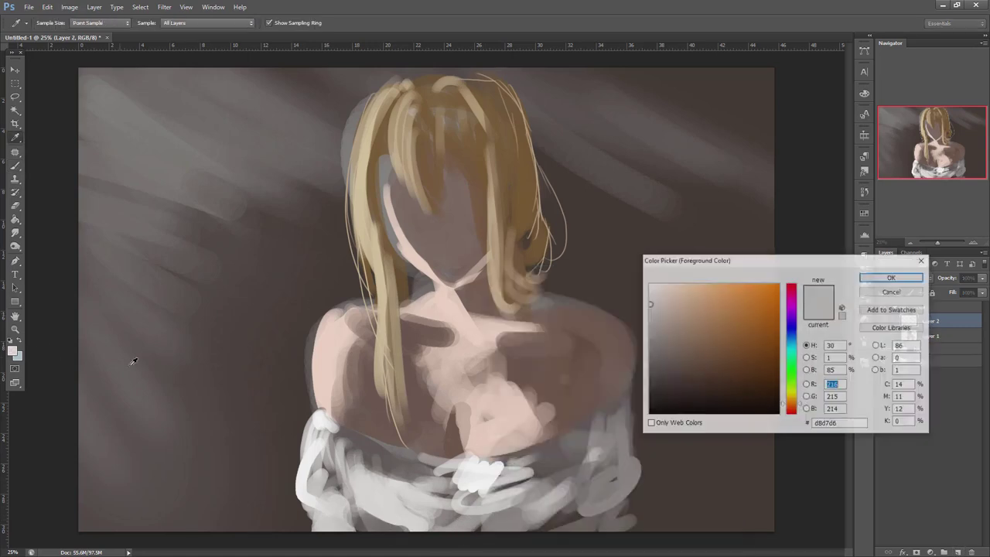
{"action": "left_click", "coordinate": [649, 407]}
{"action": "left_click", "coordinate": [890, 278]}
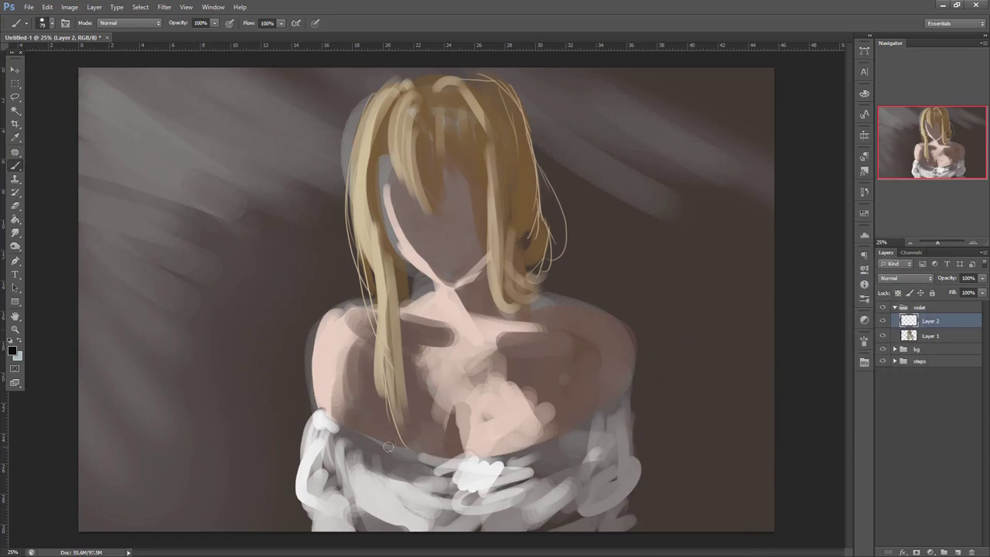
- Paint the black gloved hand over the dress front, with spread fingers reaching the chest and a filled palm
{"action": "left_click_drag", "start_coordinate": [389, 440], "coordinate": [375, 480]}
{"action": "left_click_drag", "start_coordinate": [397, 435], "coordinate": [421, 410]}
{"action": "left_click_drag", "start_coordinate": [393, 492], "coordinate": [453, 416]}
{"action": "mouse_move", "coordinate": [406, 483]}
{"action": "left_mouse_down"}
{"action": "mouse_move", "coordinate": [449, 451]}
{"action": "mouse_move", "coordinate": [434, 474]}
{"action": "left_mouse_up"}
{"action": "mouse_move", "coordinate": [395, 495]}
{"action": "left_mouse_down"}
{"action": "mouse_move", "coordinate": [412, 460]}
{"action": "mouse_move", "coordinate": [364, 502]}
{"action": "left_mouse_up"}
{"action": "mouse_move", "coordinate": [376, 461]}
{"action": "left_mouse_down"}
{"action": "mouse_move", "coordinate": [361, 497]}
{"action": "mouse_move", "coordinate": [345, 504]}
{"action": "left_mouse_up"}
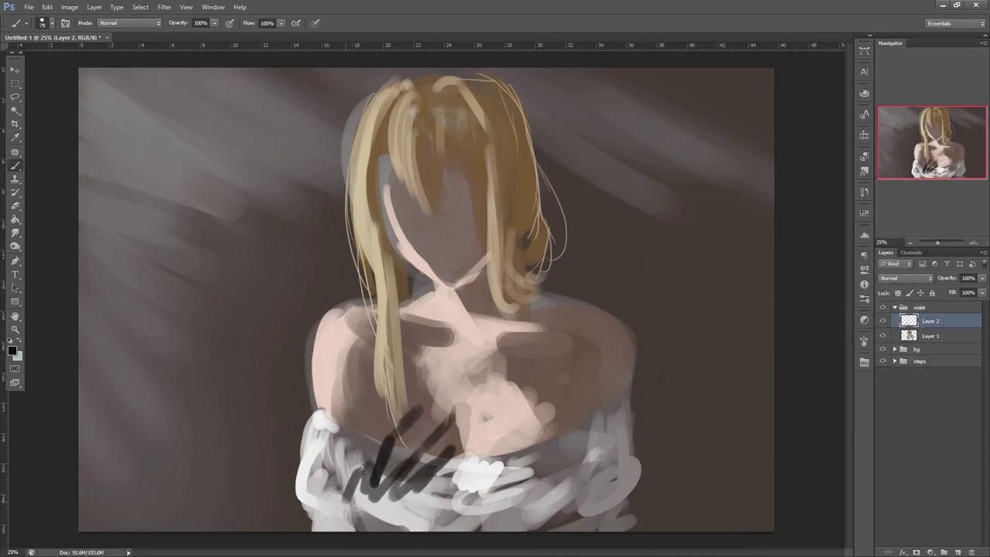
{"action": "mouse_move", "coordinate": [441, 470]}
{"action": "left_mouse_down"}
{"action": "mouse_move", "coordinate": [402, 515]}
{"action": "mouse_move", "coordinate": [404, 530]}
{"action": "left_mouse_up"}
{"action": "mouse_move", "coordinate": [416, 484]}
{"action": "left_mouse_down"}
{"action": "mouse_move", "coordinate": [380, 537]}
{"action": "mouse_move", "coordinate": [362, 513]}
{"action": "mouse_move", "coordinate": [348, 529]}
{"action": "left_mouse_up"}
{"action": "left_click_drag", "start_coordinate": [438, 505], "coordinate": [408, 544]}
- Draw the necklace as a thin black cord hanging from both sides of the neck to the chest
{"action": "right_click", "coordinate": [495, 304]}
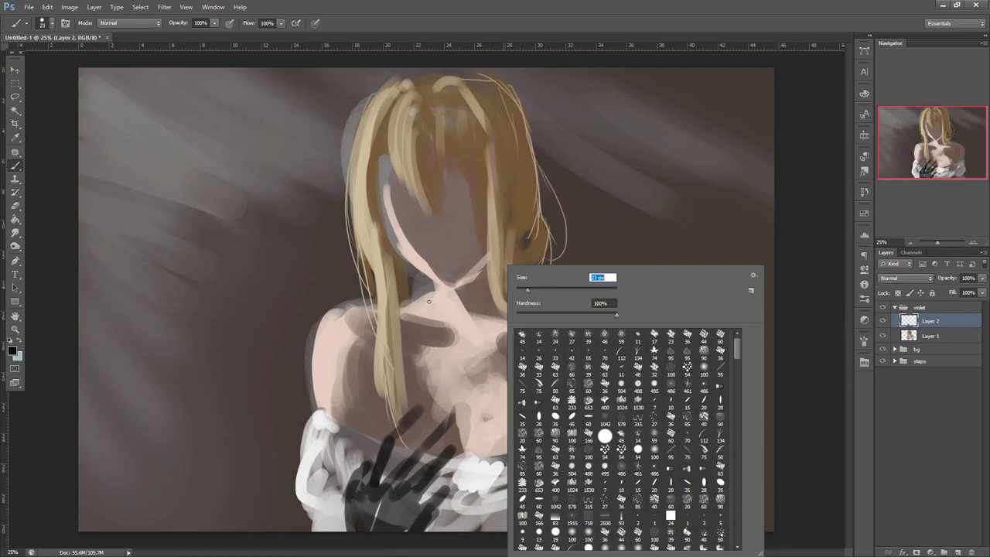
{"action": "left_click", "coordinate": [430, 301]}
{"action": "right_click", "coordinate": [439, 301]}
{"action": "left_click_drag", "start_coordinate": [466, 283], "coordinate": [426, 358]}
{"action": "key", "text": "Return"}
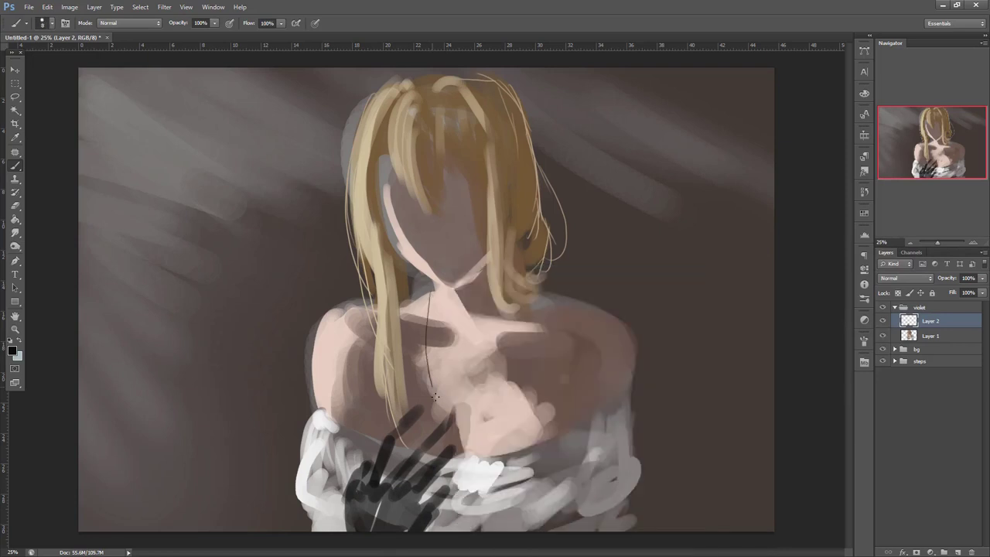
{"action": "key", "text": "ctrl+z"}
- Enlarge the brush, add a dark oval pendant to the cord, and shade the gloved fingers with grey
{"action": "right_click", "coordinate": [517, 303]}
{"action": "key", "text": "Return"}
{"action": "mouse_move", "coordinate": [455, 404]}
{"action": "left_mouse_down"}
{"action": "mouse_move", "coordinate": [435, 439]}
{"action": "mouse_move", "coordinate": [456, 426]}
{"action": "mouse_move", "coordinate": [393, 482]}
{"action": "left_mouse_up"}
{"action": "mouse_move", "coordinate": [419, 447]}
{"action": "left_mouse_down"}
{"action": "mouse_move", "coordinate": [424, 417]}
{"action": "mouse_move", "coordinate": [391, 441]}
{"action": "mouse_move", "coordinate": [385, 476]}
{"action": "mouse_move", "coordinate": [389, 493]}
{"action": "mouse_move", "coordinate": [424, 475]}
{"action": "mouse_move", "coordinate": [412, 520]}
{"action": "left_mouse_up"}
{"action": "left_click_drag", "start_coordinate": [375, 484], "coordinate": [384, 516]}
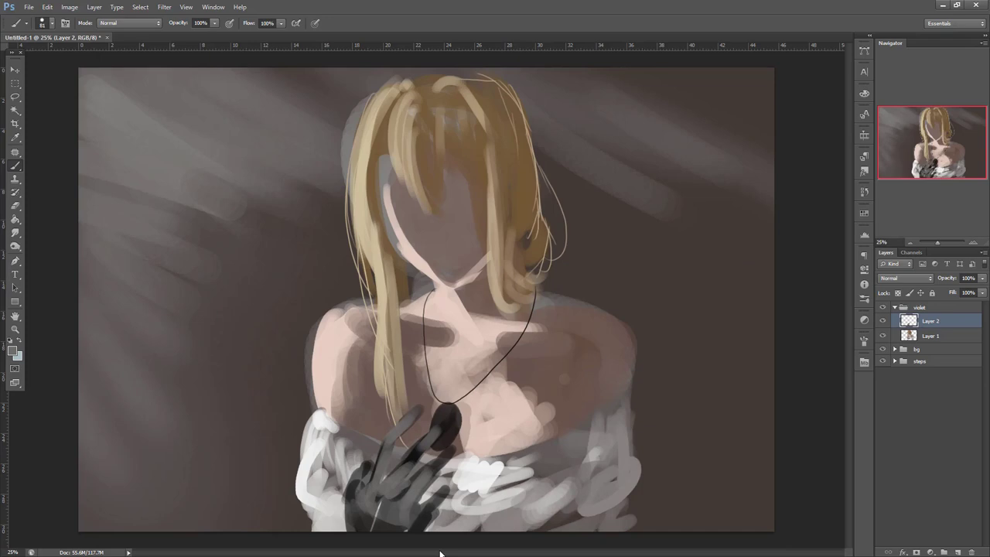
- Check Layer 2 and Layer 1 by toggling their visibility, and make Layer 1 active with the Lasso tool
{"action": "left_click", "coordinate": [883, 320]}
{"action": "left_click", "coordinate": [883, 321]}
{"action": "left_click", "coordinate": [933, 337]}
{"action": "left_click", "coordinate": [884, 336]}
{"action": "left_click", "coordinate": [885, 336]}
{"action": "key", "text": "l"}
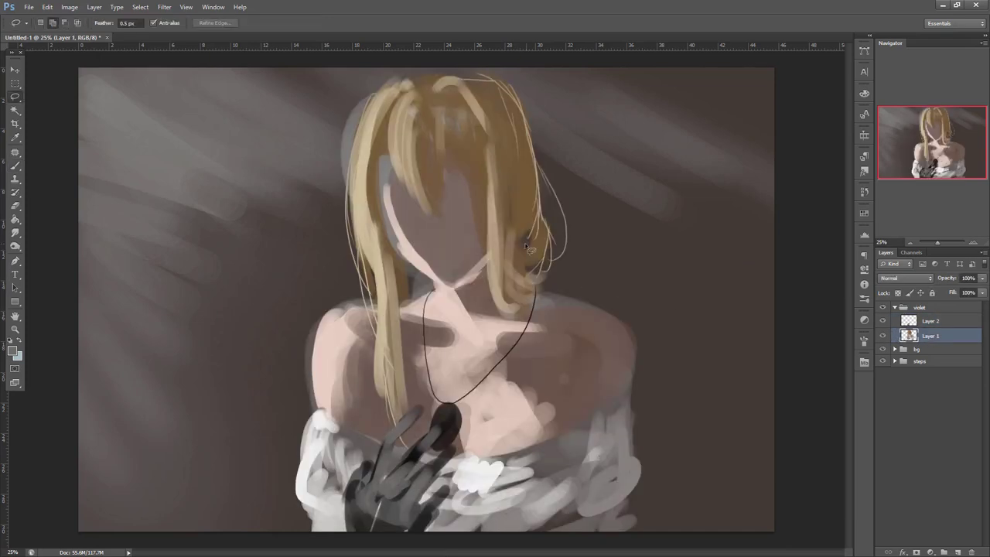
- Lasso and delete the stray paint outside both shoulders and beside the hair on Layer 1
{"action": "mouse_move", "coordinate": [613, 317]}
{"action": "left_mouse_down"}
{"action": "mouse_move", "coordinate": [545, 276]}
{"action": "mouse_move", "coordinate": [655, 379]}
{"action": "mouse_move", "coordinate": [602, 316]}
{"action": "left_mouse_up"}
{"action": "left_click_drag", "start_coordinate": [638, 418], "coordinate": [623, 313]}
{"action": "left_click_drag", "start_coordinate": [315, 401], "coordinate": [313, 270]}
{"action": "key", "text": "Delete"}
{"action": "key", "text": "ctrl+d"}
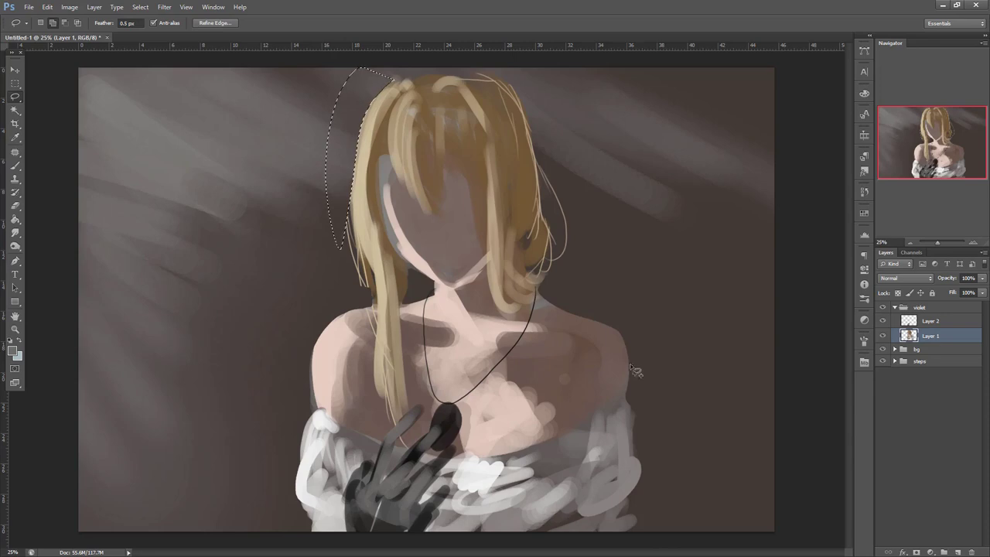
{"action": "key", "text": "ctrl+d"}
- Switch to the Brush tool and set the foreground colour to dark blue, 22486f
{"action": "key", "text": "b"}
{"action": "right_click", "coordinate": [605, 281]}
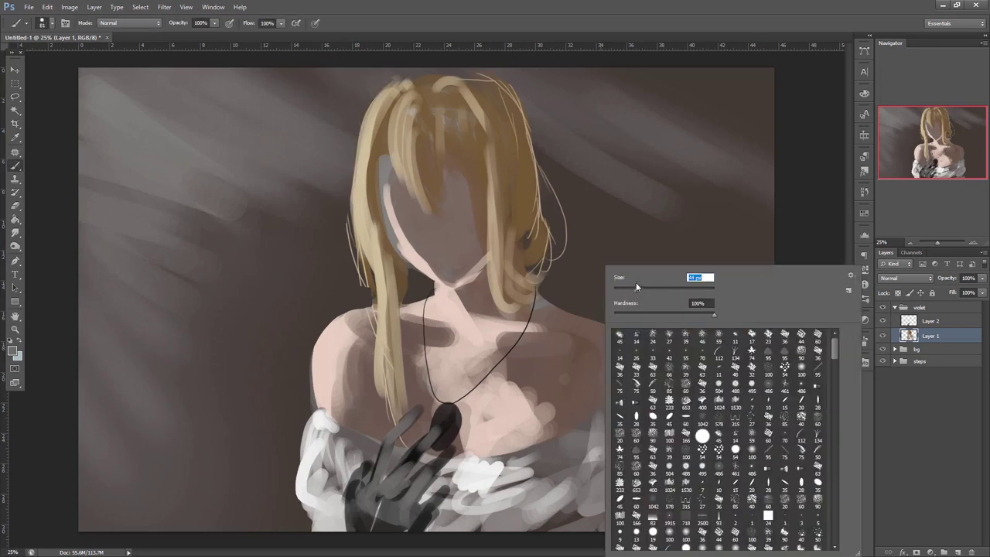
{"action": "left_click", "coordinate": [630, 287]}
{"action": "left_click", "coordinate": [560, 470]}
{"action": "left_click", "coordinate": [613, 493], "text": "alt"}
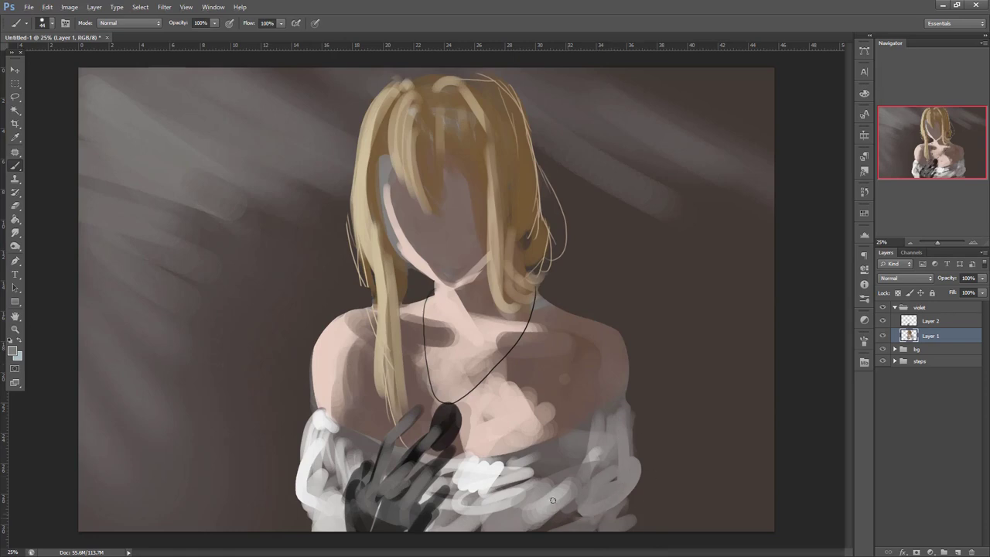
{"action": "left_click", "coordinate": [13, 351]}
{"action": "left_click", "coordinate": [792, 338]}
{"action": "left_click", "coordinate": [739, 358]}
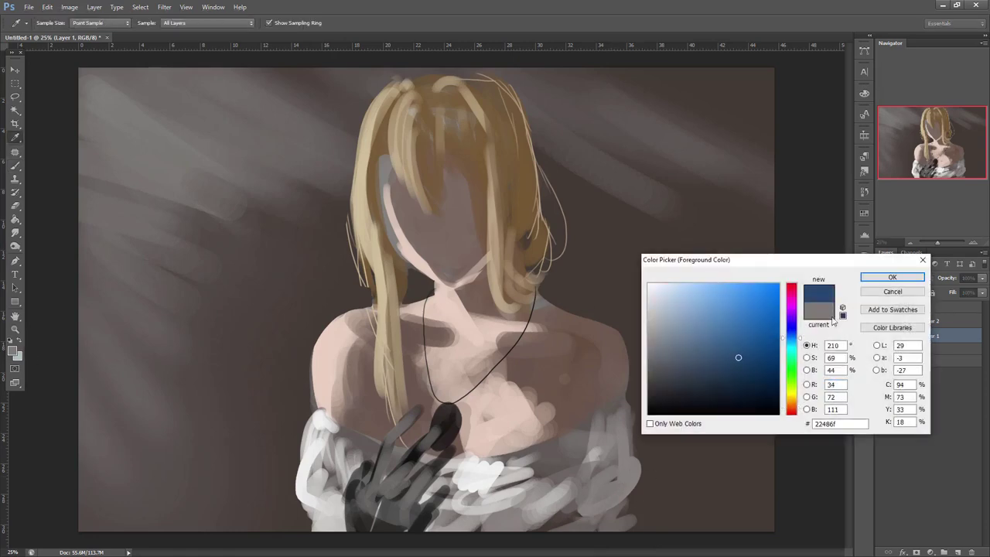
{"action": "left_click", "coordinate": [894, 280]}
- Enlarge the brush and paint a blue garment along the lower edge of the white dress on both sides
{"action": "right_click", "coordinate": [673, 289]}
{"action": "left_click", "coordinate": [702, 290]}
{"action": "left_click_drag", "start_coordinate": [775, 315], "coordinate": [819, 290]}
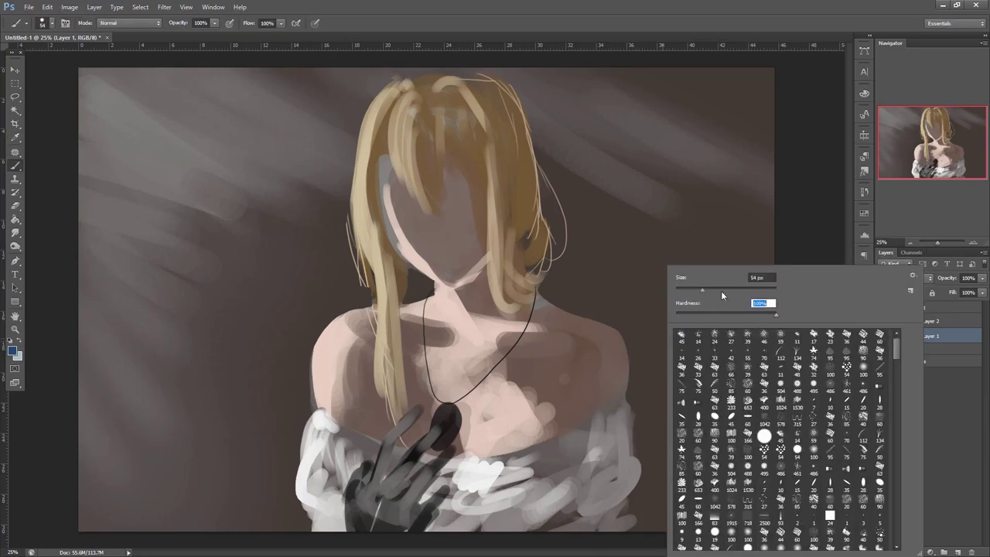
{"action": "left_click", "coordinate": [624, 446]}
{"action": "left_click_drag", "start_coordinate": [636, 457], "coordinate": [584, 534]}
{"action": "right_click", "coordinate": [626, 259]}
{"action": "key", "text": "Escape"}
{"action": "left_click_drag", "start_coordinate": [645, 430], "coordinate": [611, 525]}
{"action": "mouse_move", "coordinate": [646, 455]}
{"action": "left_mouse_down"}
{"action": "mouse_move", "coordinate": [609, 533]}
{"action": "mouse_move", "coordinate": [635, 430]}
{"action": "mouse_move", "coordinate": [616, 520]}
{"action": "mouse_move", "coordinate": [591, 514]}
{"action": "mouse_move", "coordinate": [636, 480]}
{"action": "mouse_move", "coordinate": [568, 531]}
{"action": "left_mouse_up"}
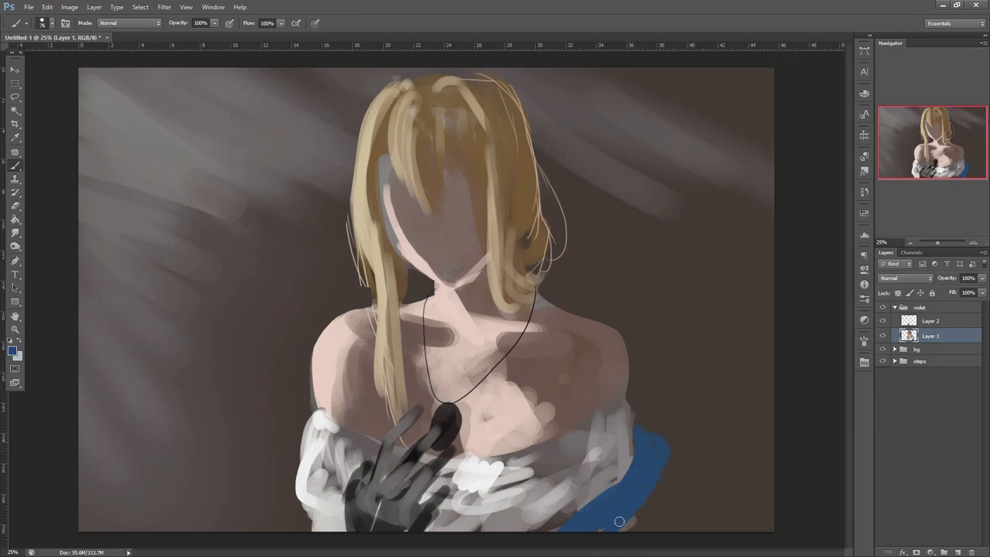
{"action": "left_click_drag", "start_coordinate": [296, 471], "coordinate": [342, 534]}
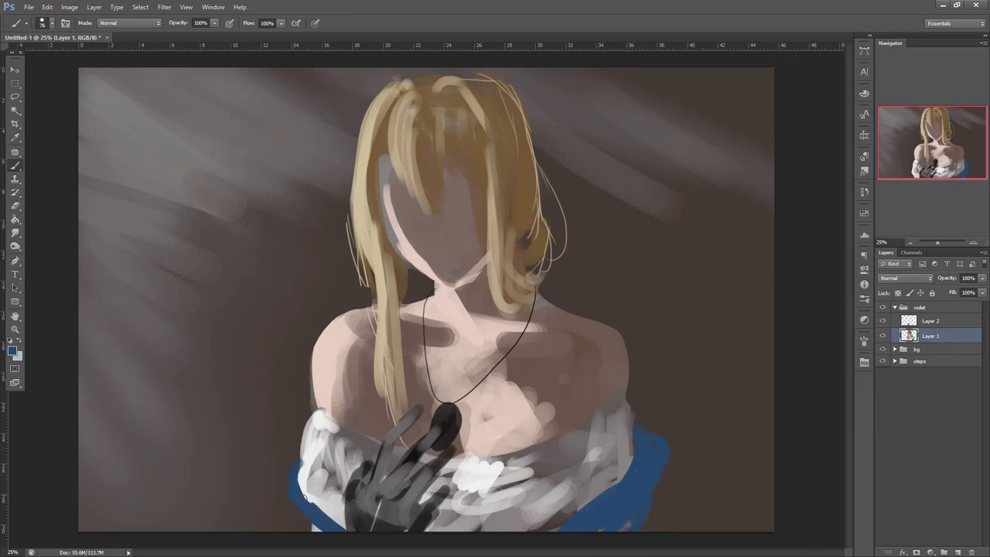
{"action": "left_click_drag", "start_coordinate": [554, 526], "coordinate": [596, 509]}
- Paint a looped ribbon in dark red, 9c2929, behind the hair and undo the extra tail stroke
{"action": "left_click", "coordinate": [14, 352]}
{"action": "left_click", "coordinate": [797, 286]}
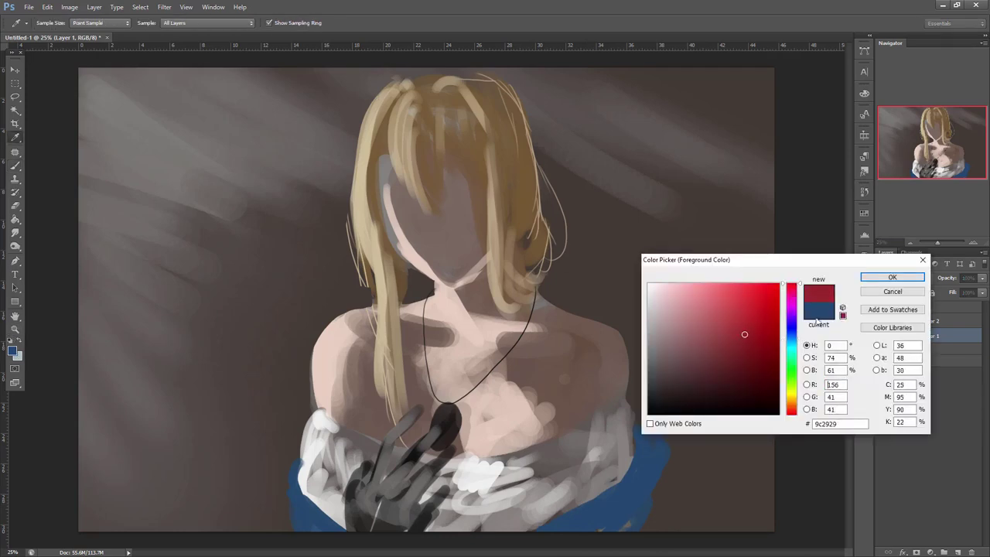
{"action": "left_click", "coordinate": [893, 277]}
{"action": "right_click", "coordinate": [602, 191]}
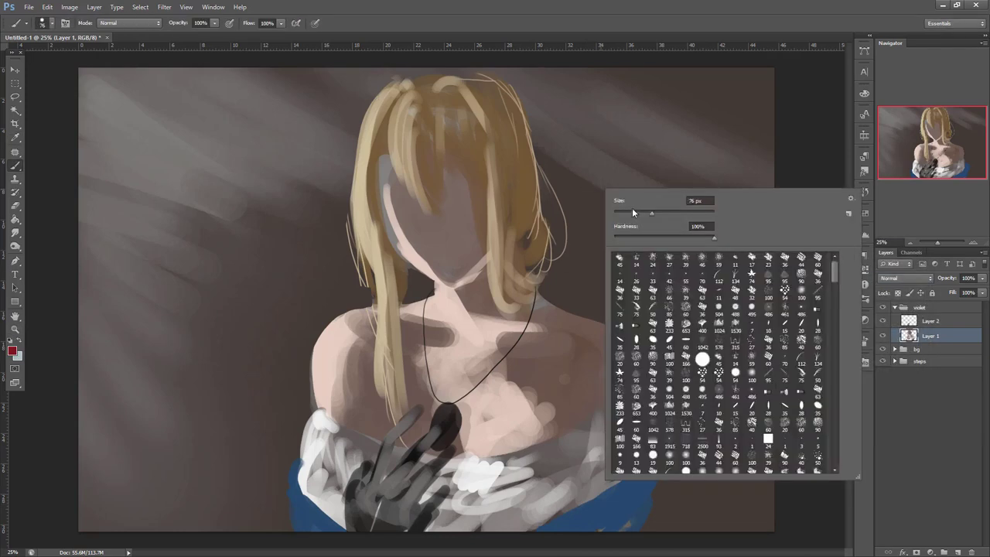
{"action": "key", "text": "Escape"}
{"action": "left_click_drag", "start_coordinate": [571, 235], "coordinate": [542, 200]}
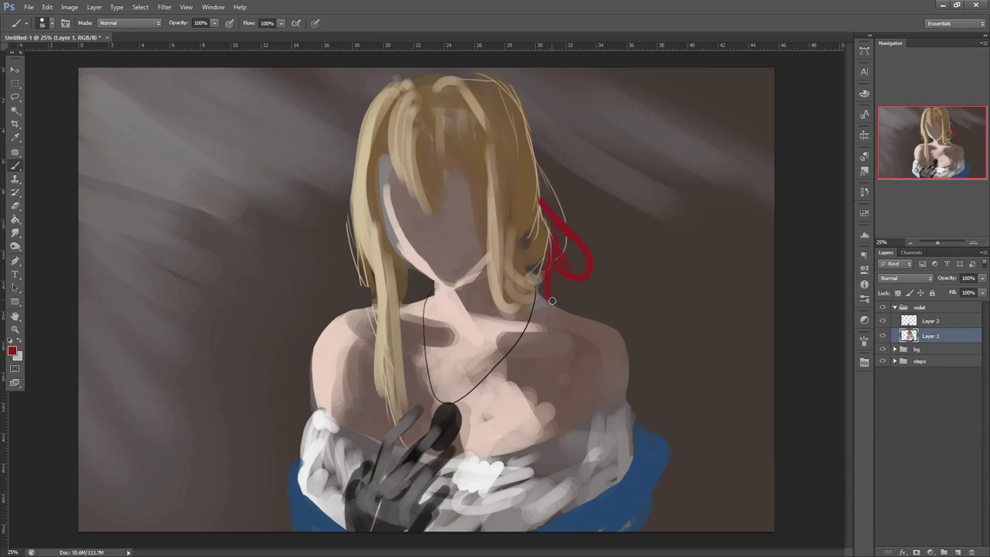
{"action": "left_click_drag", "start_coordinate": [552, 302], "coordinate": [527, 364]}
{"action": "key", "text": "ctrl+z"}
- Reshape the neck and shoulder contours with Lasso selections, trimming the excess around the neck and both shoulders
{"action": "left_click", "coordinate": [472, 299], "text": "alt"}
{"action": "key", "text": "l"}
{"action": "mouse_move", "coordinate": [403, 316]}
{"action": "left_mouse_down"}
{"action": "mouse_move", "coordinate": [433, 283]}
{"action": "mouse_move", "coordinate": [400, 312]}
{"action": "left_mouse_up"}
{"action": "key", "text": "alt+BackSpace"}
{"action": "mouse_move", "coordinate": [338, 345]}
{"action": "left_mouse_down"}
{"action": "mouse_move", "coordinate": [308, 298]}
{"action": "mouse_move", "coordinate": [314, 287]}
{"action": "left_mouse_up"}
{"action": "mouse_move", "coordinate": [541, 292]}
{"action": "left_mouse_down"}
{"action": "mouse_move", "coordinate": [651, 401]}
{"action": "mouse_move", "coordinate": [607, 273]}
{"action": "mouse_move", "coordinate": [542, 288]}
{"action": "left_mouse_up"}
{"action": "key", "text": "alt+BackSpace"}
{"action": "key", "text": "ctrl+d"}
{"action": "key", "text": "b"}
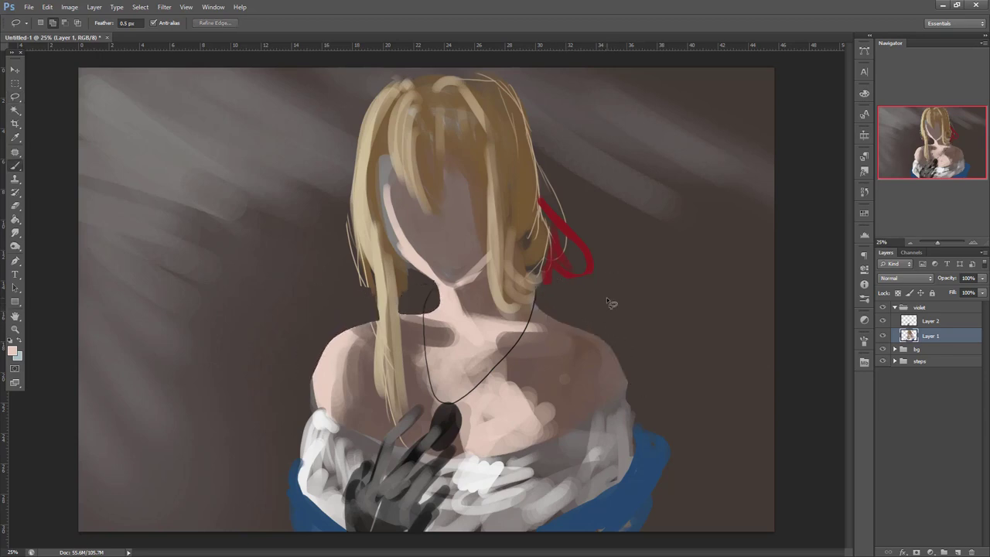
- Set a larger brush and paint the neck shadow and collarbones with sampled light and dark skin tones
{"action": "right_click", "coordinate": [615, 268]}
{"action": "left_click", "coordinate": [482, 308], "text": "alt"}
{"action": "left_click_drag", "start_coordinate": [474, 316], "coordinate": [508, 328]}
{"action": "left_click", "coordinate": [467, 353], "text": "alt"}
{"action": "left_click_drag", "start_coordinate": [473, 362], "coordinate": [574, 330]}
{"action": "mouse_move", "coordinate": [460, 357]}
{"action": "left_mouse_down"}
{"action": "mouse_move", "coordinate": [409, 343]}
{"action": "mouse_move", "coordinate": [455, 341]}
{"action": "mouse_move", "coordinate": [432, 327]}
{"action": "mouse_move", "coordinate": [418, 355]}
{"action": "mouse_move", "coordinate": [400, 345]}
{"action": "mouse_move", "coordinate": [444, 352]}
{"action": "left_mouse_up"}
{"action": "left_click", "coordinate": [438, 333], "text": "alt"}
{"action": "left_click", "coordinate": [465, 337], "text": "alt"}
{"action": "left_click", "coordinate": [440, 339], "text": "alt"}
{"action": "left_click", "coordinate": [459, 358], "text": "alt"}
{"action": "left_click", "coordinate": [452, 365], "text": "alt"}
- Shade the upper chest and round out the shoulder on the ribbon side with sampled brown skin tones
{"action": "left_click", "coordinate": [539, 350], "text": "alt"}
{"action": "mouse_move", "coordinate": [511, 350]}
{"action": "left_mouse_down"}
{"action": "mouse_move", "coordinate": [597, 344]}
{"action": "mouse_move", "coordinate": [622, 395]}
{"action": "mouse_move", "coordinate": [607, 340]}
{"action": "mouse_move", "coordinate": [595, 349]}
{"action": "mouse_move", "coordinate": [626, 410]}
{"action": "left_mouse_up"}
{"action": "left_click", "coordinate": [574, 356], "text": "alt"}
{"action": "left_click_drag", "start_coordinate": [608, 345], "coordinate": [633, 425]}
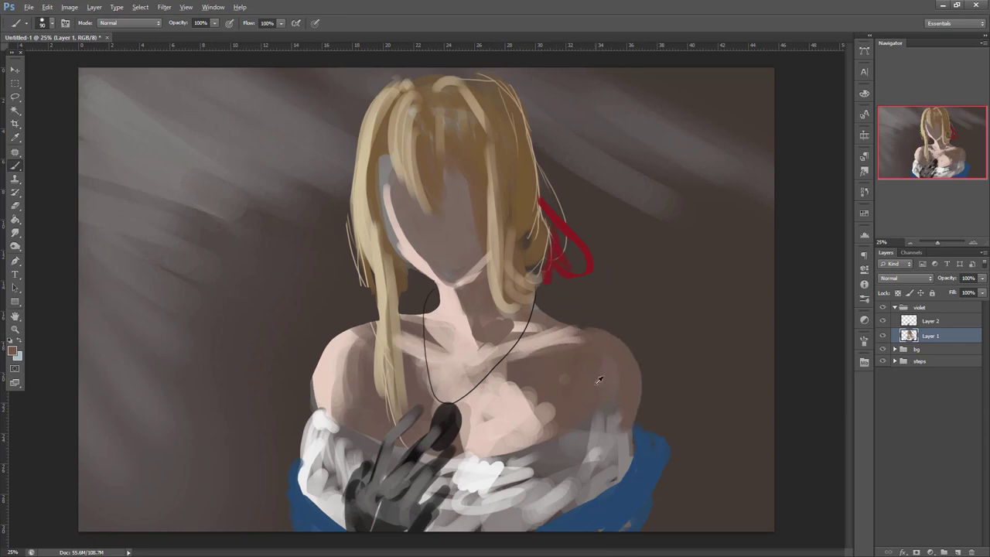
- Paint a light outer edge and softer shading on the shoulder opposite the ribbon with sampled skin tones
{"action": "left_click", "coordinate": [361, 351], "text": "alt"}
{"action": "left_click_drag", "start_coordinate": [367, 339], "coordinate": [349, 388]}
{"action": "left_click_drag", "start_coordinate": [355, 333], "coordinate": [318, 401]}
{"action": "left_click_drag", "start_coordinate": [316, 348], "coordinate": [314, 414]}
{"action": "left_click", "coordinate": [358, 348], "text": "alt"}
{"action": "left_click_drag", "start_coordinate": [345, 343], "coordinate": [334, 401]}
{"action": "left_click_drag", "start_coordinate": [334, 362], "coordinate": [326, 419]}
{"action": "left_click", "coordinate": [338, 403], "text": "alt"}
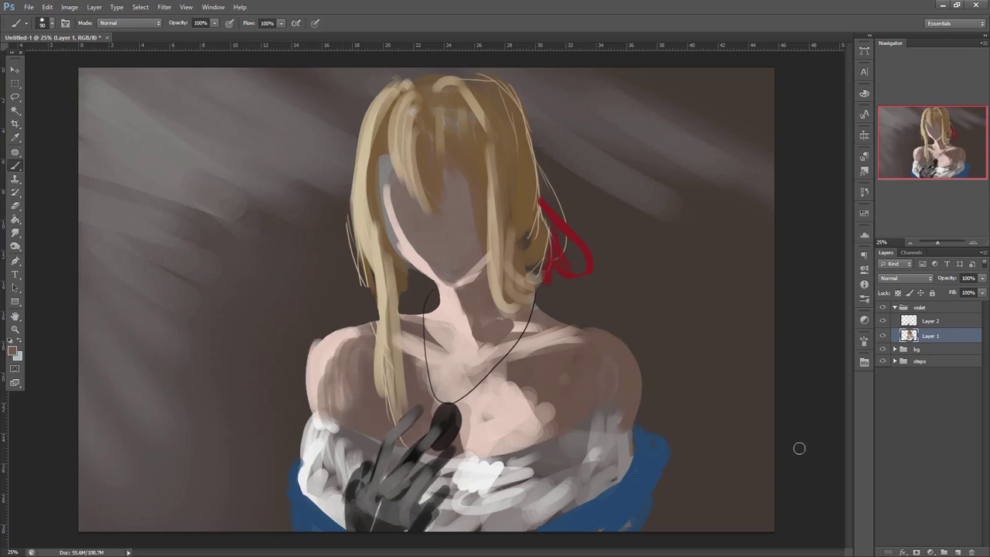
- Select Layer 1 and Layer 2 together, enlarge the figure with Free Transform, and place its head at the canvas's upper edge
{"action": "key", "text": "ctrl+minus"}
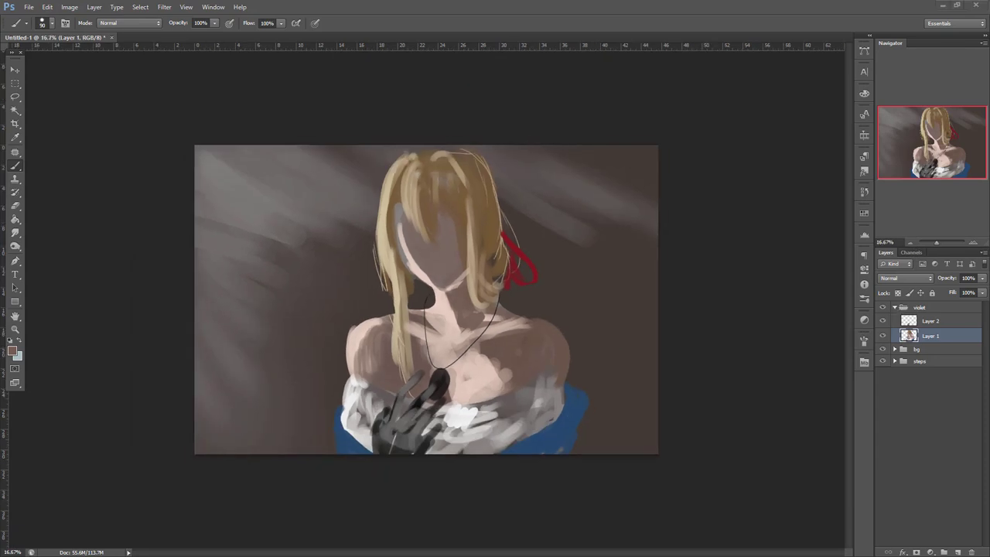
{"action": "left_click", "coordinate": [921, 320], "text": "shift"}
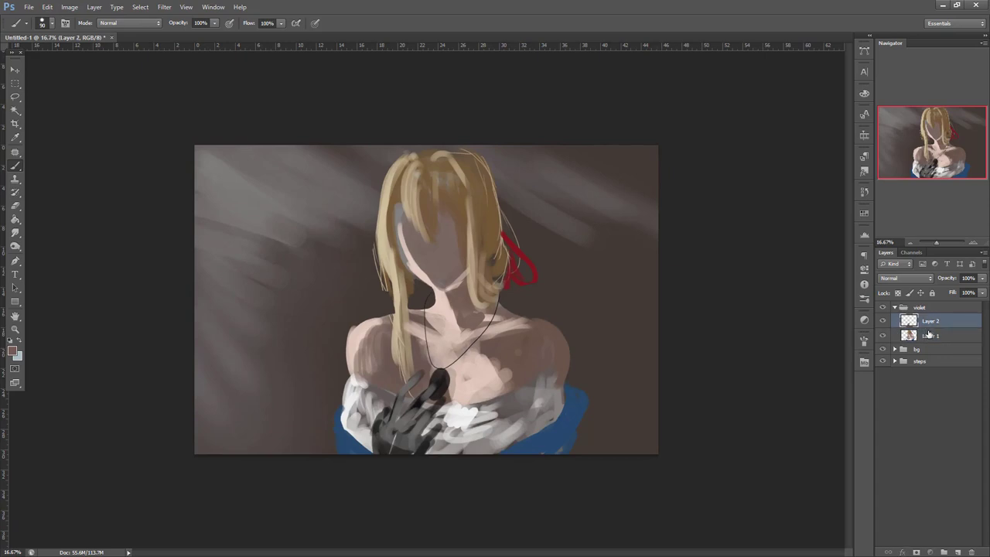
{"action": "key", "text": "ctrl+t"}
{"action": "left_click", "coordinate": [181, 22]}
{"action": "left_click_drag", "start_coordinate": [330, 143], "coordinate": [323, 134]}
{"action": "left_click_drag", "start_coordinate": [564, 292], "coordinate": [554, 291]}
{"action": "left_click_drag", "start_coordinate": [578, 452], "coordinate": [579, 454]}
{"action": "key", "text": "Return"}
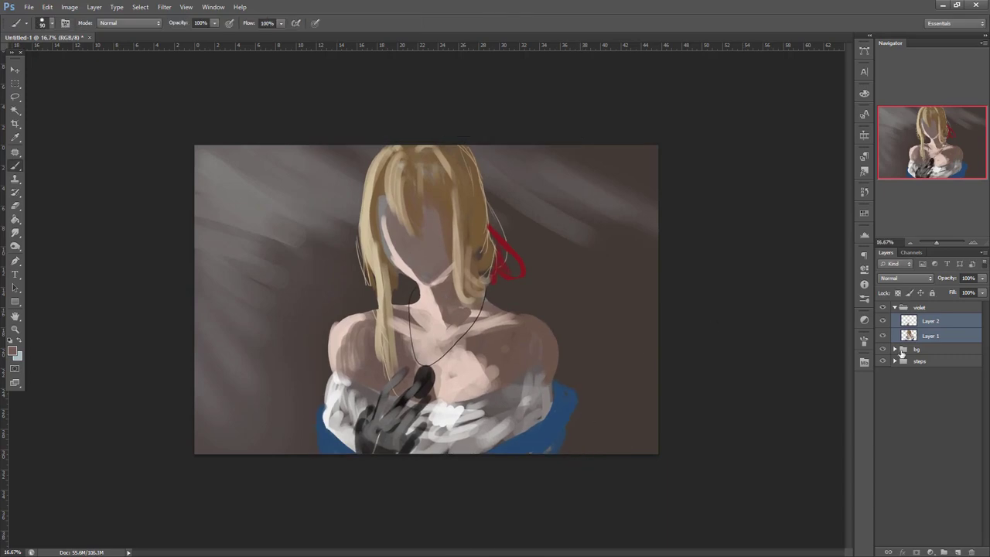
- Make Layer 0 in the bg group active and enlarge the brush to 360 px
{"action": "left_click", "coordinate": [895, 349]}
{"action": "left_click", "coordinate": [929, 363]}
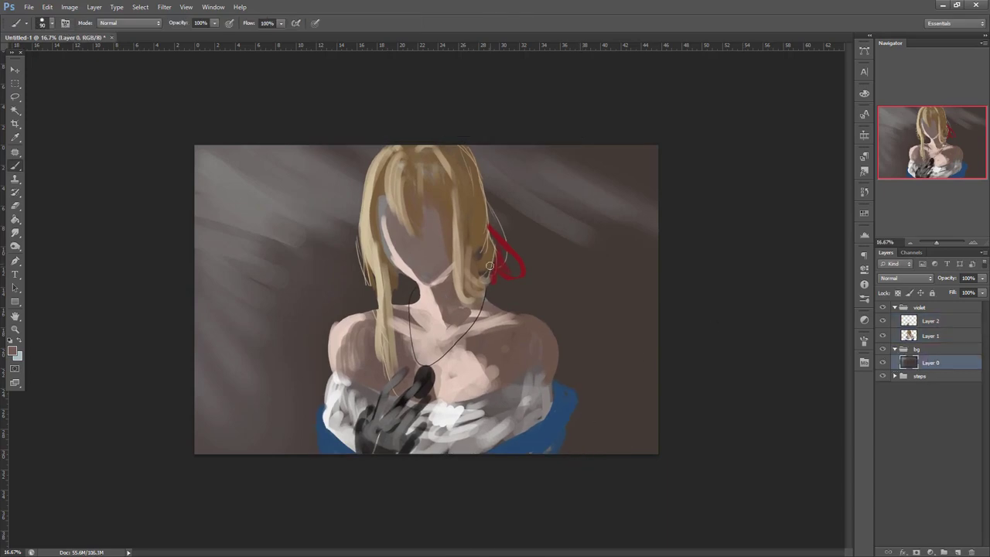
{"action": "right_click", "coordinate": [489, 263]}
- Try diagonal light streaks in a sampled skin tone on the background beside the hair, and undo them
{"action": "left_click", "coordinate": [461, 365], "text": "alt"}
{"action": "left_click_drag", "start_coordinate": [457, 146], "coordinate": [535, 179]}
{"action": "left_click_drag", "start_coordinate": [421, 123], "coordinate": [618, 236]}
{"action": "left_click_drag", "start_coordinate": [495, 139], "coordinate": [629, 208]}
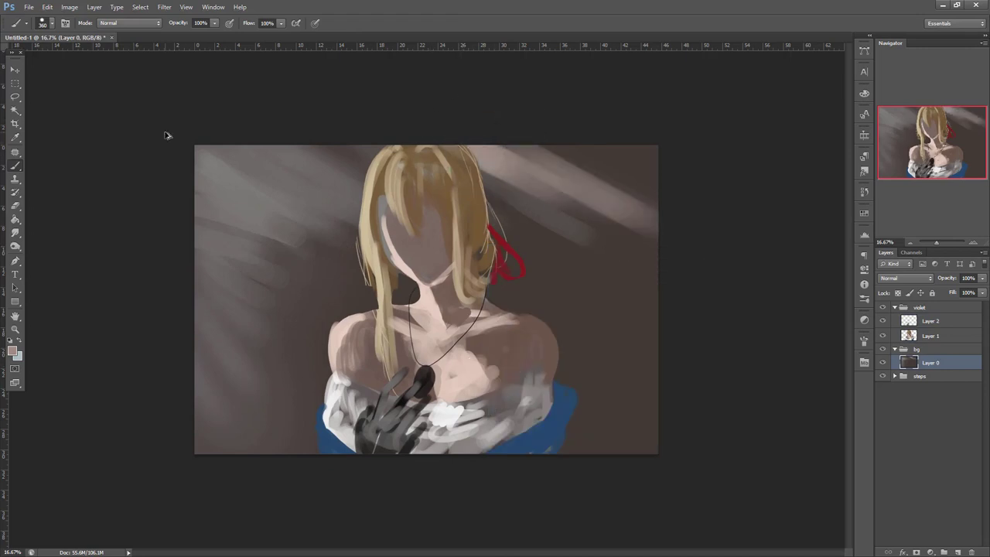
{"action": "key", "text": "ctrl+alt+z"}
{"action": "key", "text": "ctrl+alt+z"}
- Choose a pale blue-grey colour and paint broad diagonal light rays across the background on the ribbon side
{"action": "left_click", "coordinate": [12, 351]}
{"action": "left_click", "coordinate": [790, 338]}
{"action": "left_click", "coordinate": [676, 323]}
{"action": "left_click", "coordinate": [887, 280]}
{"action": "mouse_move", "coordinate": [546, 181]}
{"action": "left_mouse_down"}
{"action": "mouse_move", "coordinate": [608, 239]}
{"action": "mouse_move", "coordinate": [669, 191]}
{"action": "left_mouse_up"}
{"action": "left_click_drag", "start_coordinate": [616, 152], "coordinate": [676, 181]}
{"action": "left_click_drag", "start_coordinate": [564, 157], "coordinate": [711, 222]}
{"action": "left_click_drag", "start_coordinate": [534, 182], "coordinate": [698, 272]}
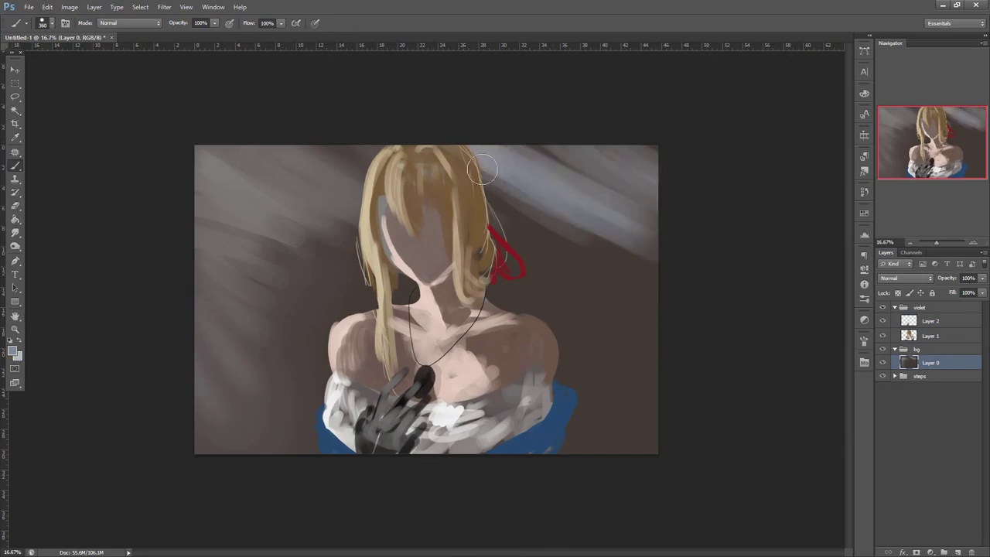
{"action": "left_click_drag", "start_coordinate": [495, 184], "coordinate": [704, 324]}
{"action": "left_click_drag", "start_coordinate": [547, 220], "coordinate": [725, 362]}
{"action": "left_click_drag", "start_coordinate": [584, 242], "coordinate": [681, 305]}
- Reduce the brush to 33 px and add thin diagonal rays beside the ribbon and on the opposite background
{"action": "right_click", "coordinate": [562, 211]}
{"action": "left_click", "coordinate": [586, 238]}
{"action": "left_click", "coordinate": [551, 283]}
{"action": "left_click_drag", "start_coordinate": [525, 263], "coordinate": [601, 312]}
{"action": "left_click_drag", "start_coordinate": [510, 283], "coordinate": [619, 339]}
{"action": "left_click_drag", "start_coordinate": [263, 154], "coordinate": [355, 200]}
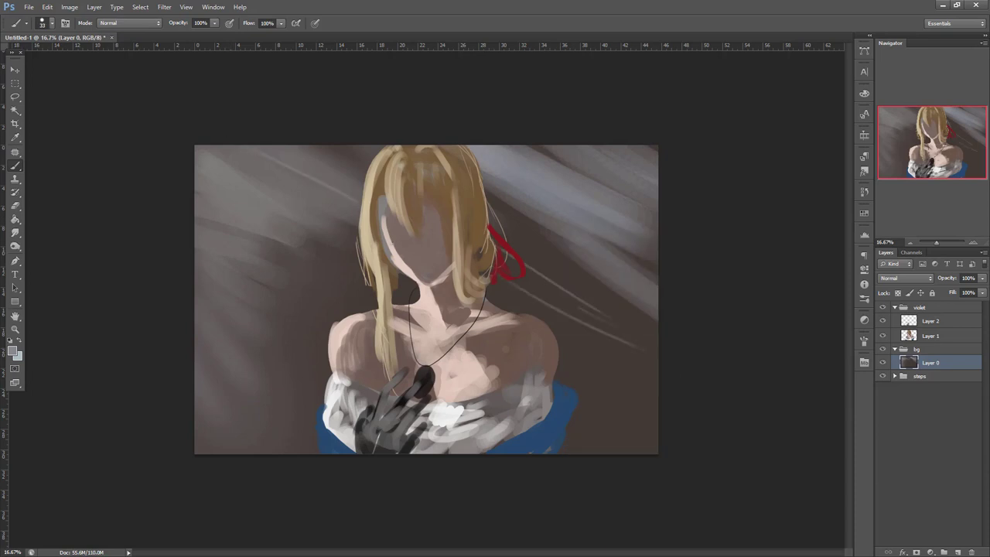
- Set the brush to 131 px and paint diagonal light rays across the background opposite the ribbon
{"action": "right_click", "coordinate": [349, 214]}
{"action": "left_click", "coordinate": [384, 238]}
{"action": "left_click", "coordinate": [309, 184]}
{"action": "left_click_drag", "start_coordinate": [204, 149], "coordinate": [354, 210]}
{"action": "left_click_drag", "start_coordinate": [226, 169], "coordinate": [356, 227]}
{"action": "left_click_drag", "start_coordinate": [239, 147], "coordinate": [357, 202]}
{"action": "left_click_drag", "start_coordinate": [220, 187], "coordinate": [346, 235]}
{"action": "left_click_drag", "start_coordinate": [236, 227], "coordinate": [349, 285]}
{"action": "left_click_drag", "start_coordinate": [316, 262], "coordinate": [376, 308]}
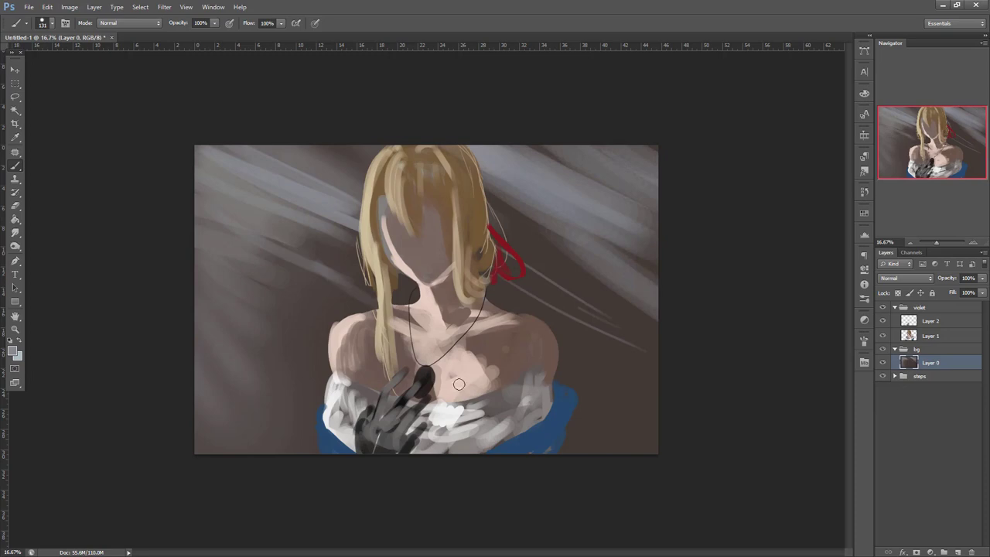
- Apply Brightness/Contrast to the background layer with contrast at 96 and slightly raised brightness
{"action": "left_click", "coordinate": [69, 7]}
{"action": "mouse_move", "coordinate": [162, 35]}
{"action": "left_click", "coordinate": [209, 34]}
{"action": "left_click_drag", "start_coordinate": [809, 304], "coordinate": [846, 300]}
{"action": "mouse_move", "coordinate": [798, 274]}
{"action": "left_mouse_down"}
{"action": "mouse_move", "coordinate": [823, 276]}
{"action": "mouse_move", "coordinate": [802, 281]}
{"action": "left_mouse_up"}
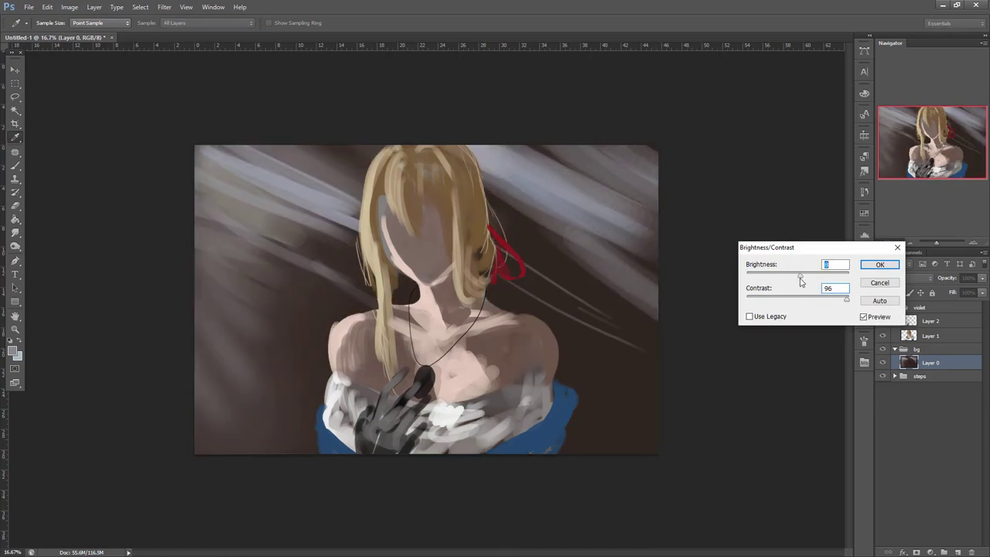
{"action": "left_click", "coordinate": [880, 265]}
{"action": "key", "text": "b"}
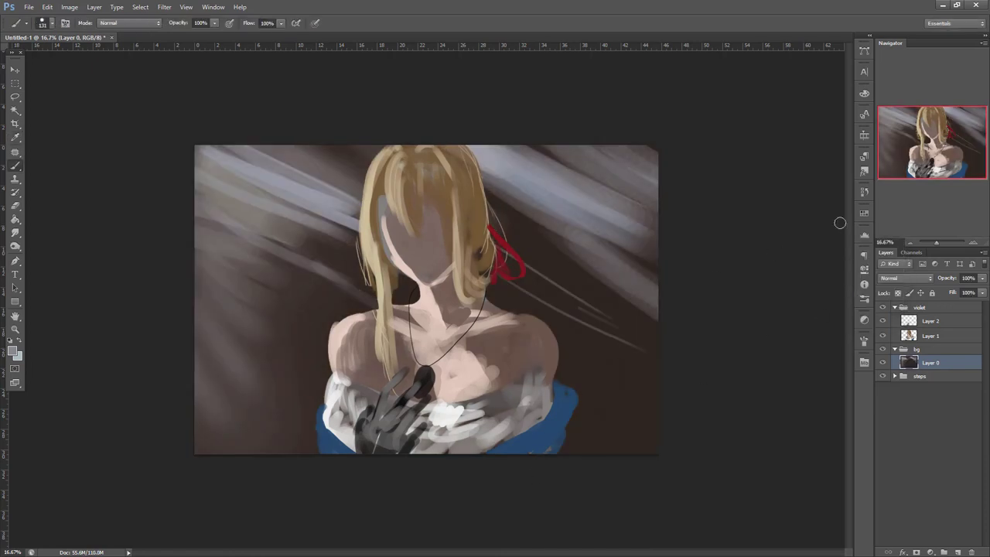
- Examine the painting at several zoom levels and compare it with Layer 0 hidden and shown
{"action": "left_click", "coordinate": [974, 243]}
{"action": "left_click", "coordinate": [973, 243]}
{"action": "left_click_drag", "start_coordinate": [621, 247], "coordinate": [653, 290]}
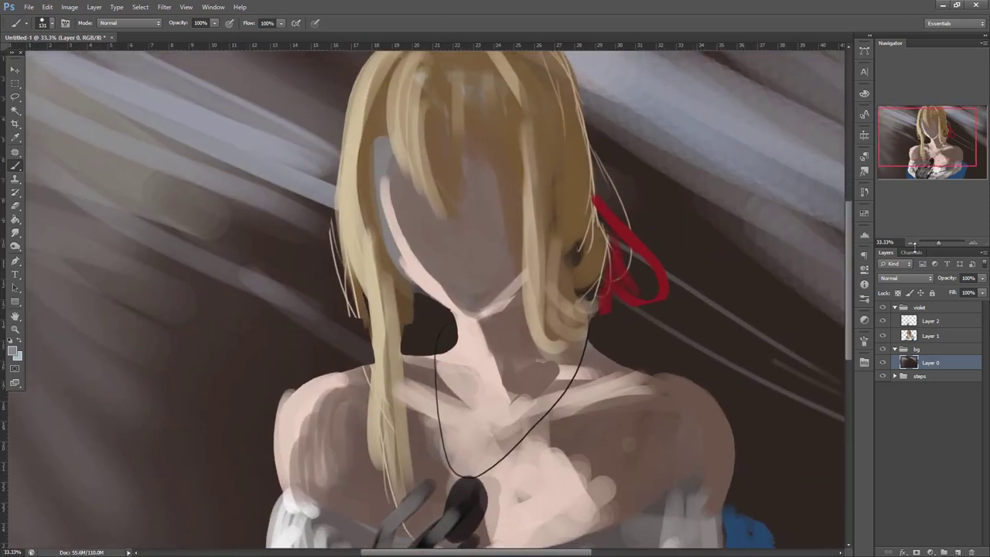
{"action": "left_click", "coordinate": [910, 243]}
{"action": "left_click", "coordinate": [883, 362]}
{"action": "left_click", "coordinate": [883, 362]}
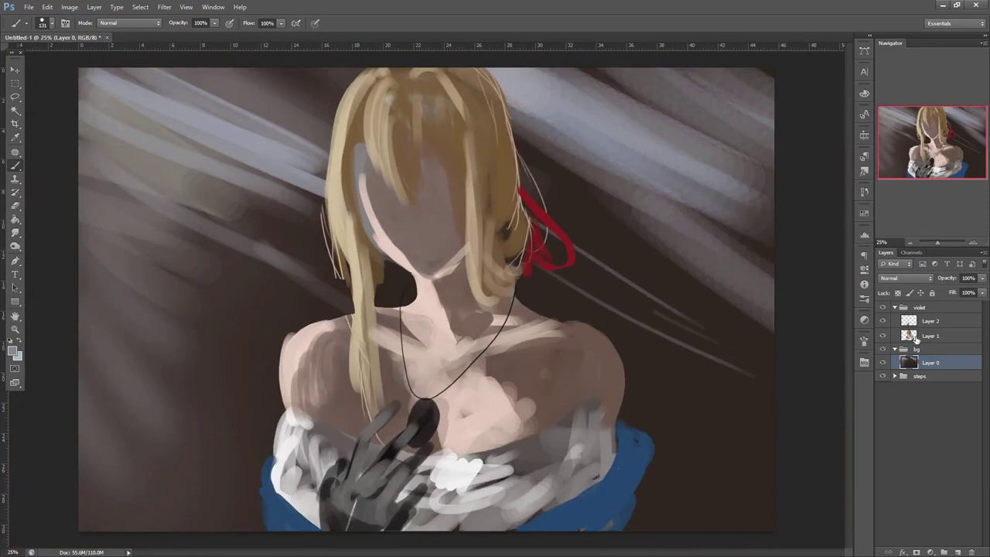
{"action": "left_click", "coordinate": [911, 242]}
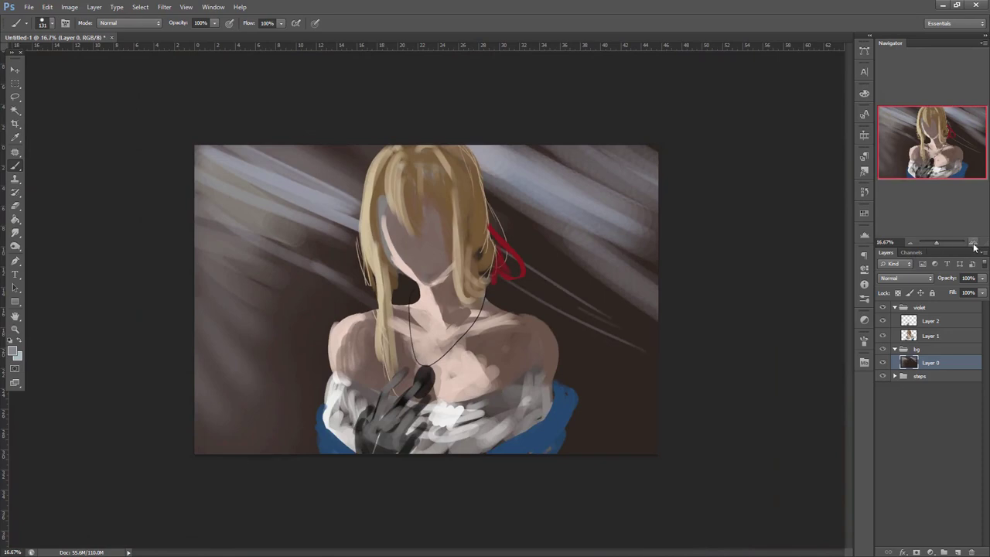
{"action": "left_click", "coordinate": [972, 243]}
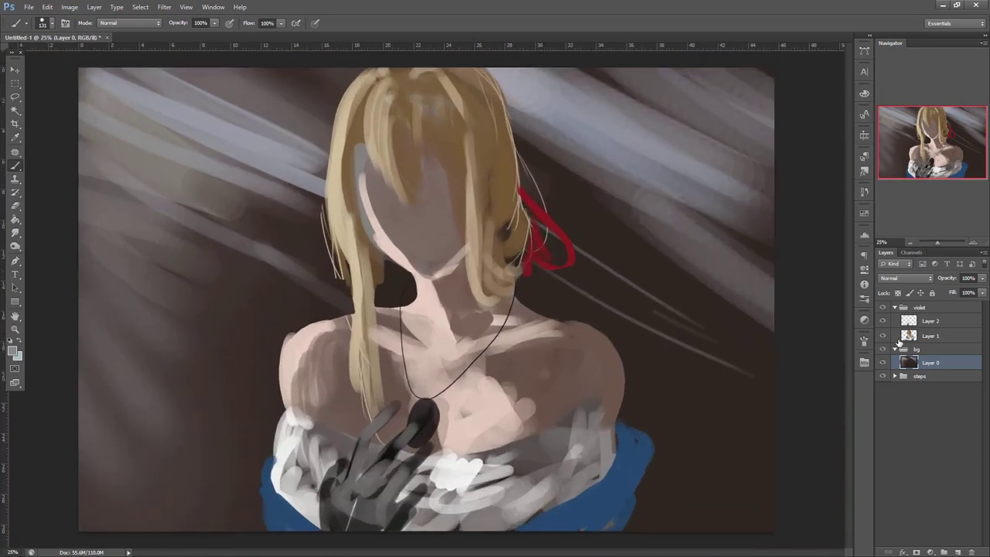
- Collapse the bg and violet groups, select the whole canvas, and copy it merged
{"action": "left_click", "coordinate": [895, 349]}
{"action": "left_click", "coordinate": [895, 308]}
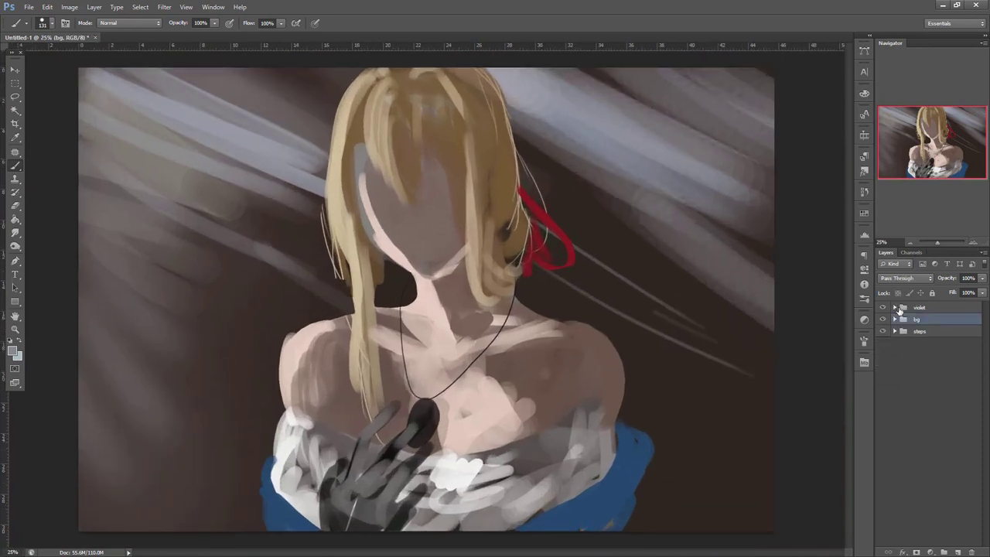
{"action": "left_click", "coordinate": [913, 241]}
{"action": "left_click", "coordinate": [913, 241]}
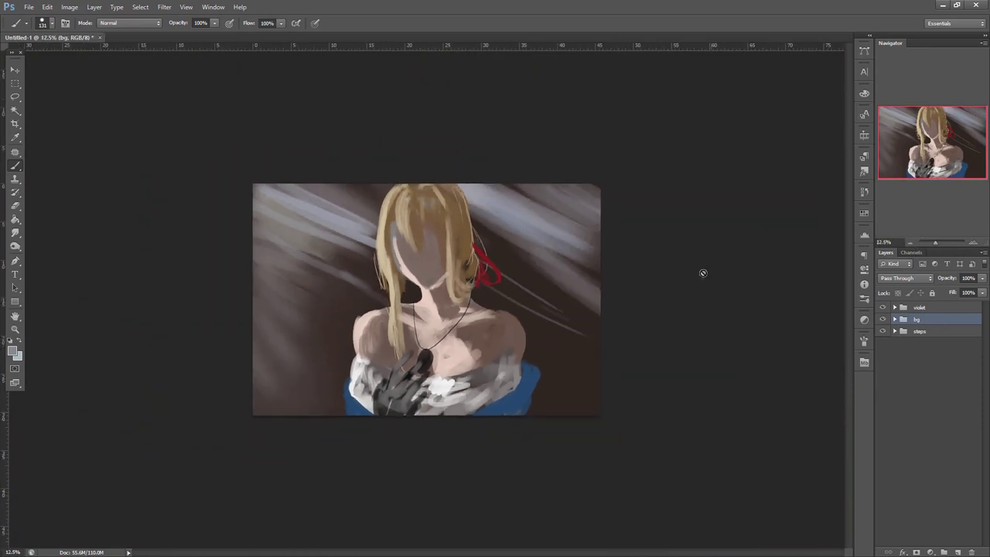
{"action": "left_click", "coordinate": [15, 83]}
{"action": "mouse_move", "coordinate": [249, 179]}
{"action": "left_mouse_down"}
{"action": "mouse_move", "coordinate": [575, 455]}
{"action": "mouse_move", "coordinate": [625, 399]}
{"action": "left_mouse_up"}
{"action": "left_click", "coordinate": [47, 7]}
{"action": "left_click", "coordinate": [158, 93]}
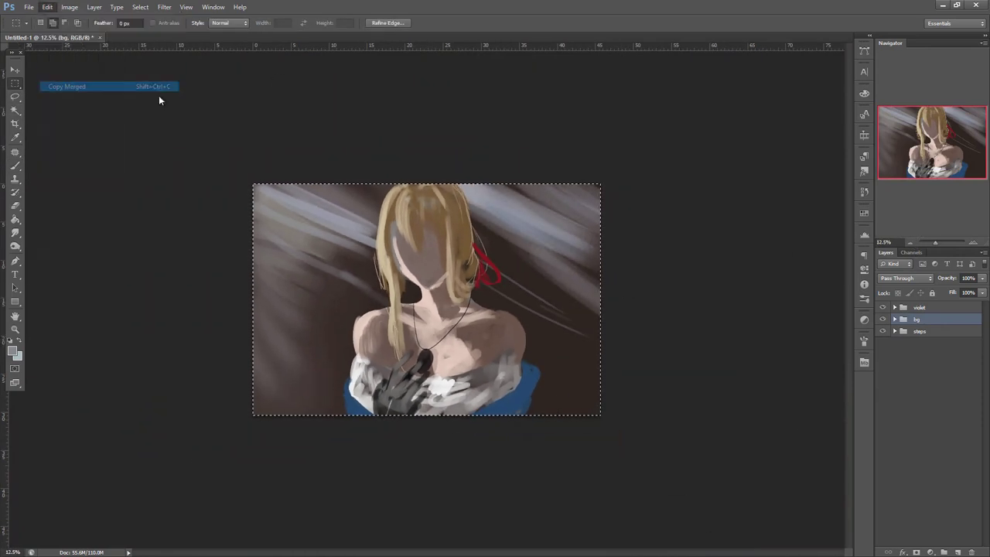
- Paste the merged copy of the painting into the steps group and collapse the group
{"action": "left_click", "coordinate": [915, 340]}
{"action": "left_click", "coordinate": [919, 333]}
{"action": "key", "text": "ctrl+v"}
{"action": "left_click", "coordinate": [895, 331]}
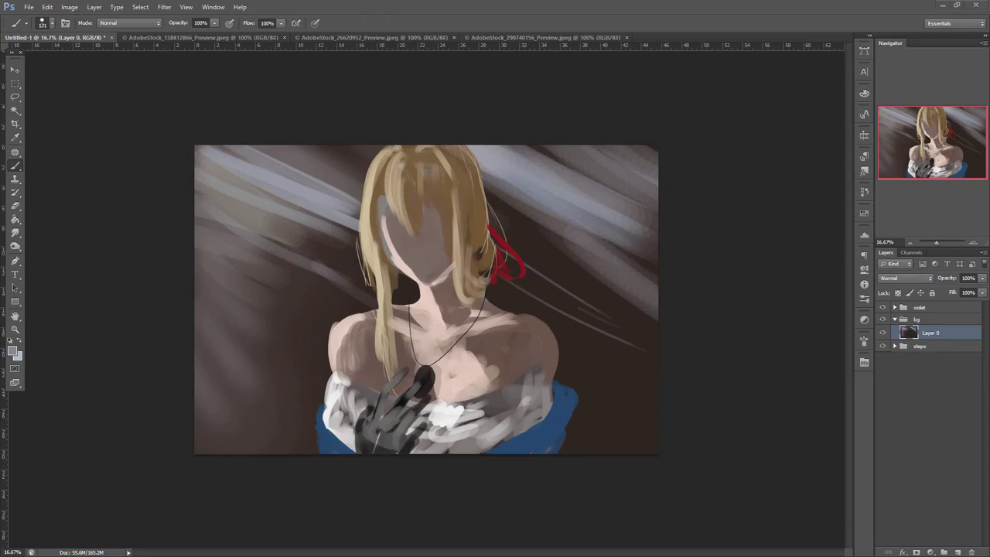
- Open the living-room reference photo, copy the whole image, and return to the Untitled-1 painting
{"action": "left_click_drag", "start_coordinate": [656, 67], "coordinate": [671, 41]}
{"action": "left_click", "coordinate": [15, 82]}
{"action": "key", "text": "ctrl+a"}
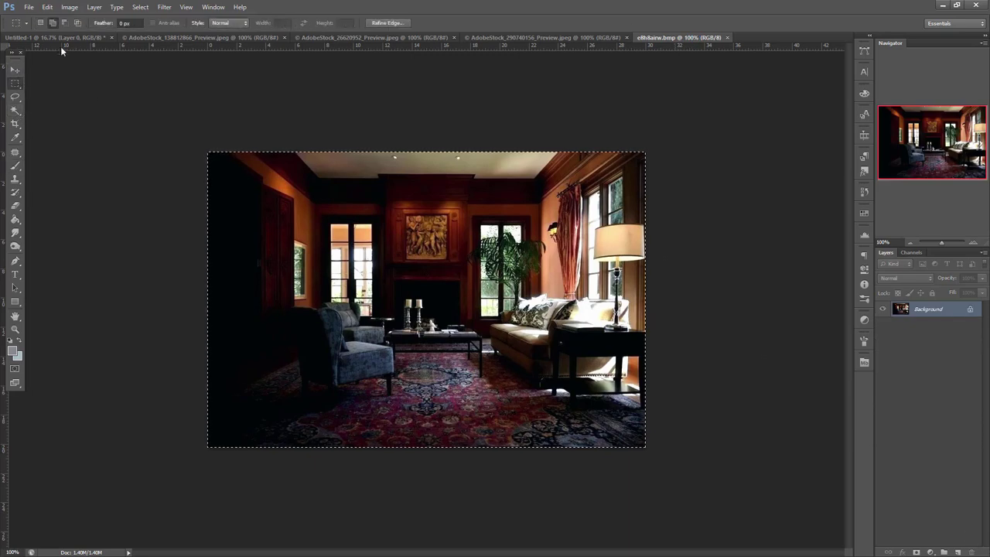
{"action": "left_click", "coordinate": [58, 37]}
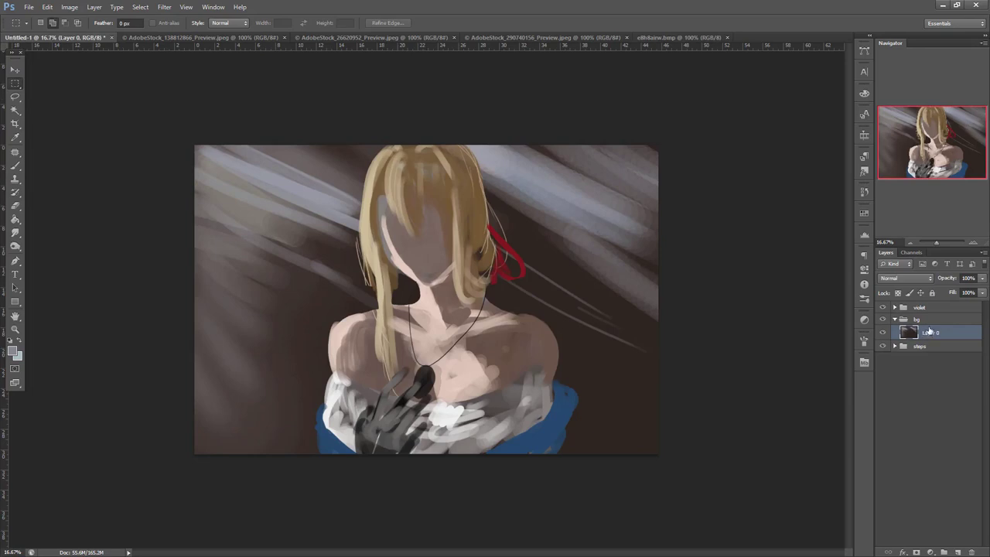
- Paste the room photo above Layer 0 in the bg group and scale and position it over the background
{"action": "key", "text": "ctrl+v"}
{"action": "key", "text": "ctrl+t"}
{"action": "left_click_drag", "start_coordinate": [463, 325], "coordinate": [797, 554]}
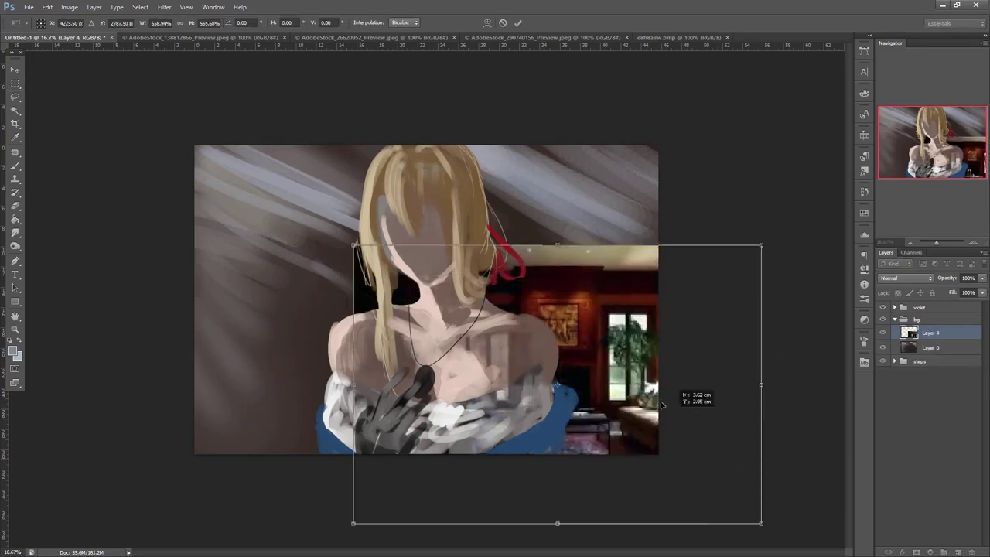
{"action": "left_click_drag", "start_coordinate": [719, 463], "coordinate": [578, 223]}
{"action": "left_click_drag", "start_coordinate": [657, 314], "coordinate": [859, 555]}
{"action": "left_click_drag", "start_coordinate": [743, 320], "coordinate": [570, 485]}
{"action": "left_click_drag", "start_coordinate": [635, 413], "coordinate": [662, 306]}
{"action": "mouse_move", "coordinate": [673, 390]}
{"action": "left_mouse_down"}
{"action": "mouse_move", "coordinate": [683, 381]}
{"action": "mouse_move", "coordinate": [666, 376]}
{"action": "left_mouse_up"}
{"action": "key", "text": "Return"}
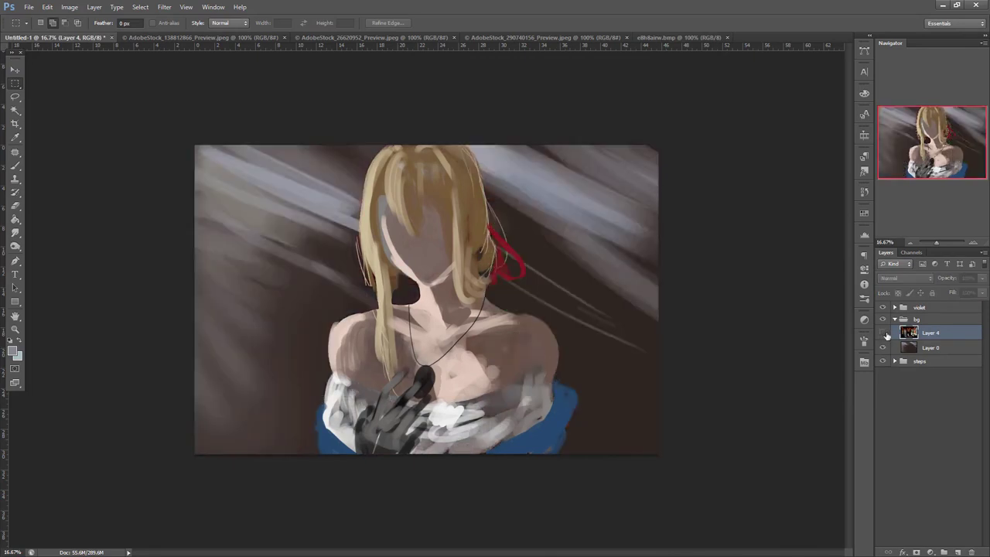
- Show the room photo on Layer 4, then shrink and reposition it so the windows and sofa sit behind the figure
{"action": "key", "text": "ctrl+t"}
{"action": "left_click_drag", "start_coordinate": [670, 378], "coordinate": [646, 394]}
{"action": "left_click_drag", "start_coordinate": [565, 456], "coordinate": [602, 390]}
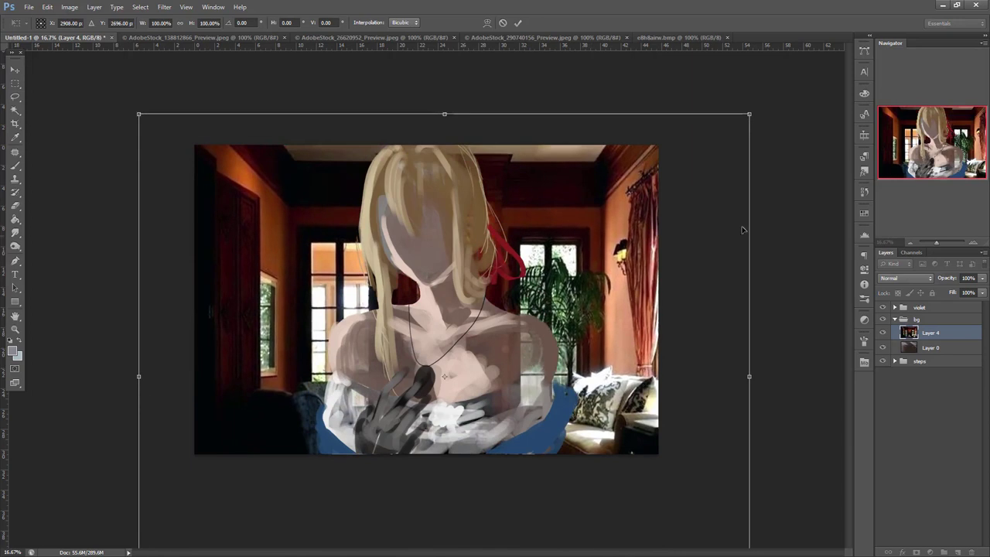
{"action": "left_click_drag", "start_coordinate": [749, 114], "coordinate": [728, 171]}
{"action": "left_click_drag", "start_coordinate": [697, 340], "coordinate": [709, 252]}
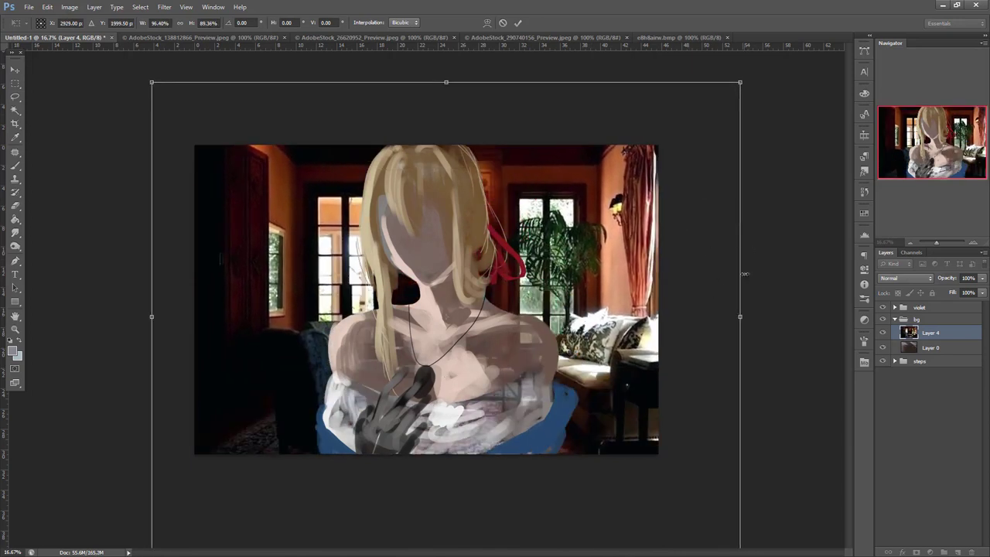
{"action": "mouse_move", "coordinate": [731, 85]}
{"action": "left_mouse_down"}
{"action": "mouse_move", "coordinate": [710, 116]}
{"action": "mouse_move", "coordinate": [725, 90]}
{"action": "mouse_move", "coordinate": [725, 115]}
{"action": "mouse_move", "coordinate": [724, 102]}
{"action": "left_mouse_up"}
{"action": "key", "text": "Return"}
- Soften the room photo on Layer 4 with a Gaussian Blur
{"action": "left_click", "coordinate": [164, 7]}
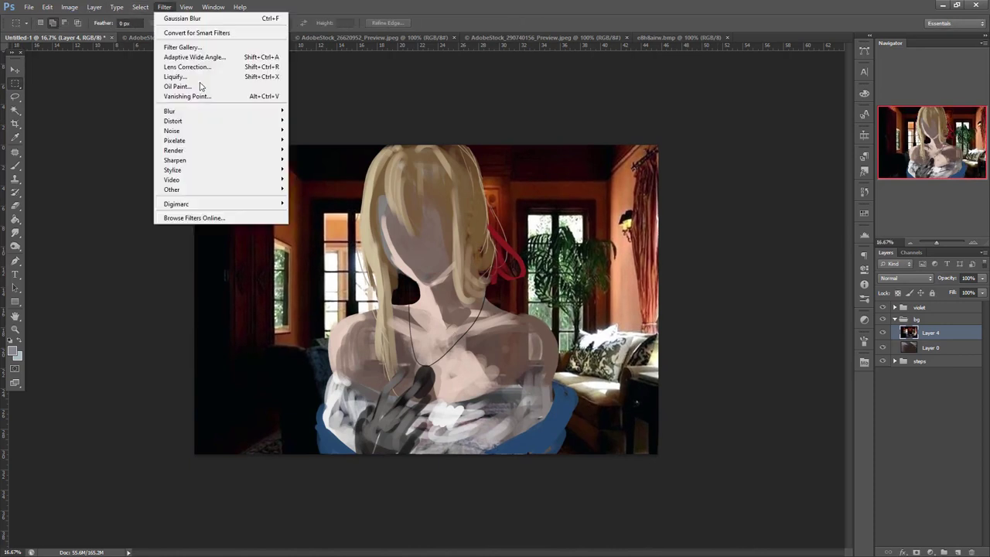
{"action": "mouse_move", "coordinate": [222, 115]}
{"action": "left_click", "coordinate": [309, 184]}
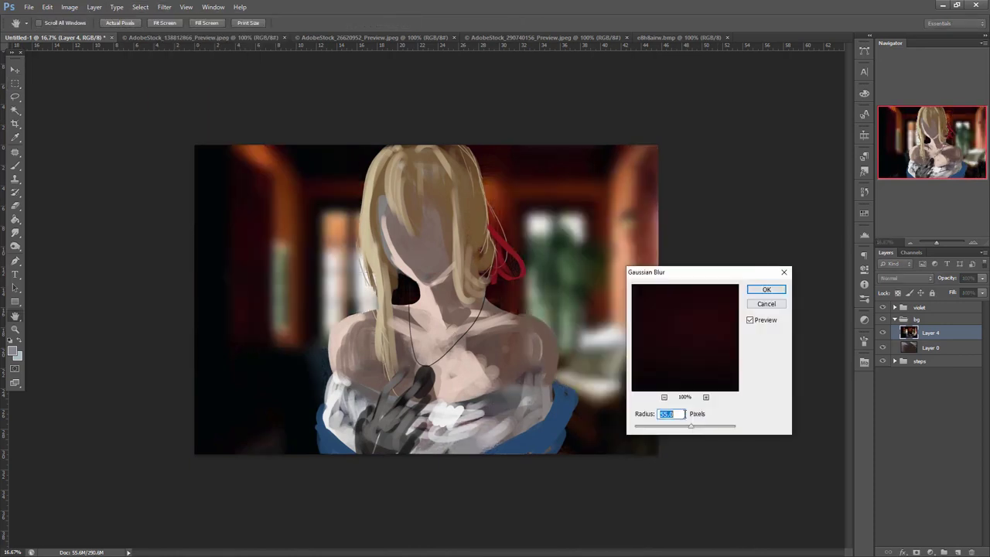
{"action": "left_click_drag", "start_coordinate": [697, 431], "coordinate": [696, 431]}
{"action": "left_click", "coordinate": [766, 289]}
- Mute the blurred room photo with Hue/Saturation, setting saturation to -51 and lightness to -29
{"action": "left_click", "coordinate": [69, 7]}
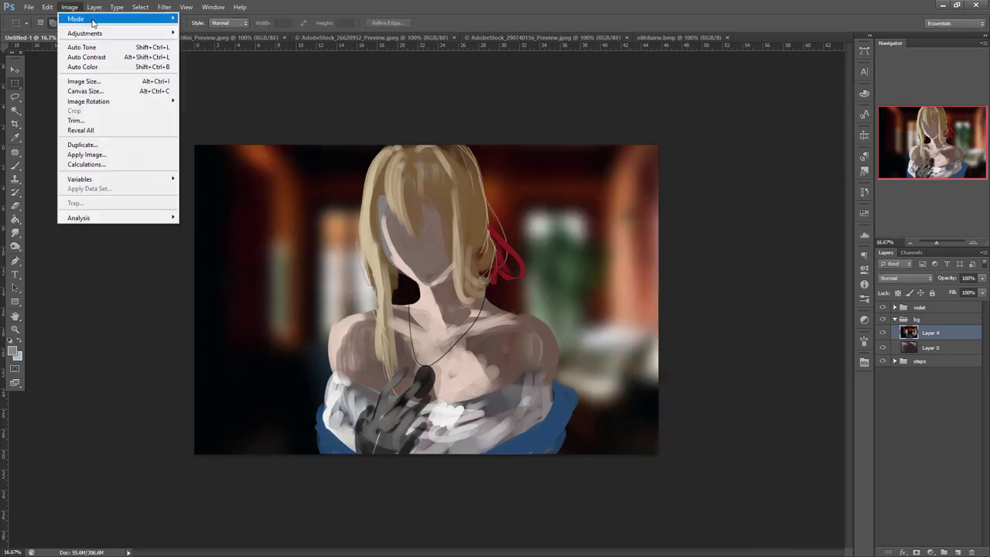
{"action": "mouse_move", "coordinate": [130, 37]}
{"action": "left_click", "coordinate": [209, 86]}
{"action": "left_click_drag", "start_coordinate": [834, 349], "coordinate": [826, 376]}
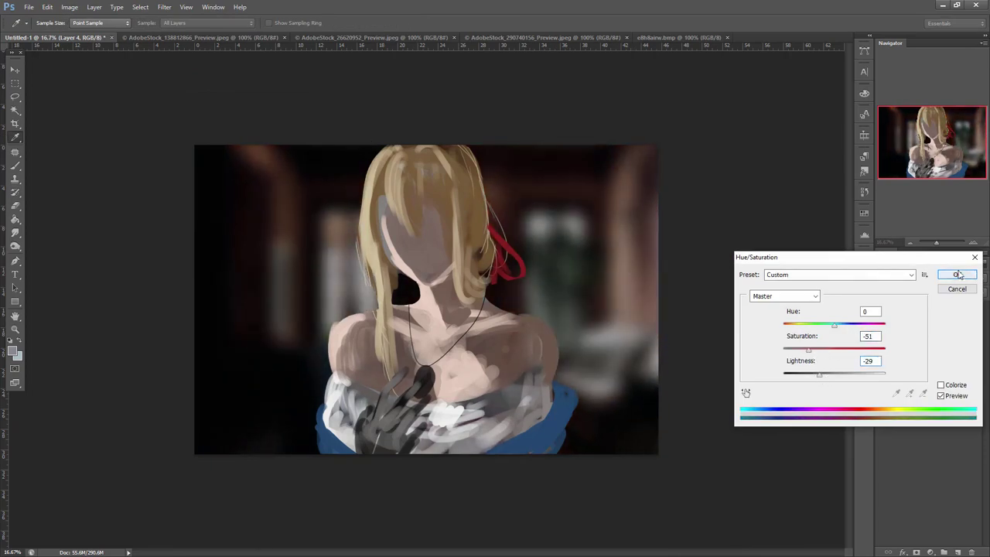
{"action": "left_click", "coordinate": [956, 274]}
- Transform the blurred room photo so its bright window area shows along the canvas's right edge
{"action": "key", "text": "ctrl+t"}
{"action": "left_click_drag", "start_coordinate": [636, 429], "coordinate": [610, 442]}
{"action": "key", "text": "Return"}
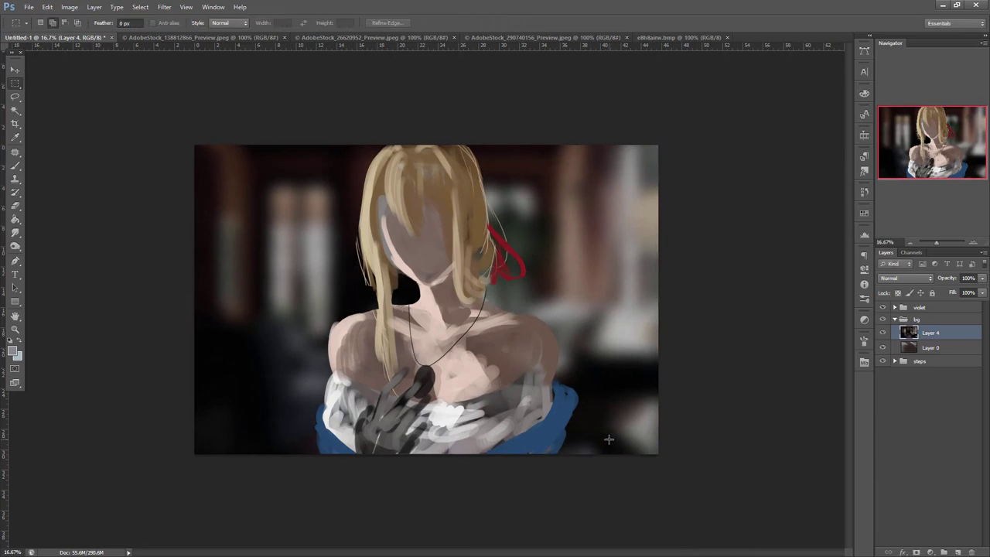
- Darken the blurred room photo with Brightness/Contrast, setting brightness to about -62
{"action": "left_click", "coordinate": [69, 6]}
{"action": "mouse_move", "coordinate": [116, 31]}
{"action": "left_click", "coordinate": [208, 31]}
{"action": "left_click_drag", "start_coordinate": [798, 276], "coordinate": [774, 279]}
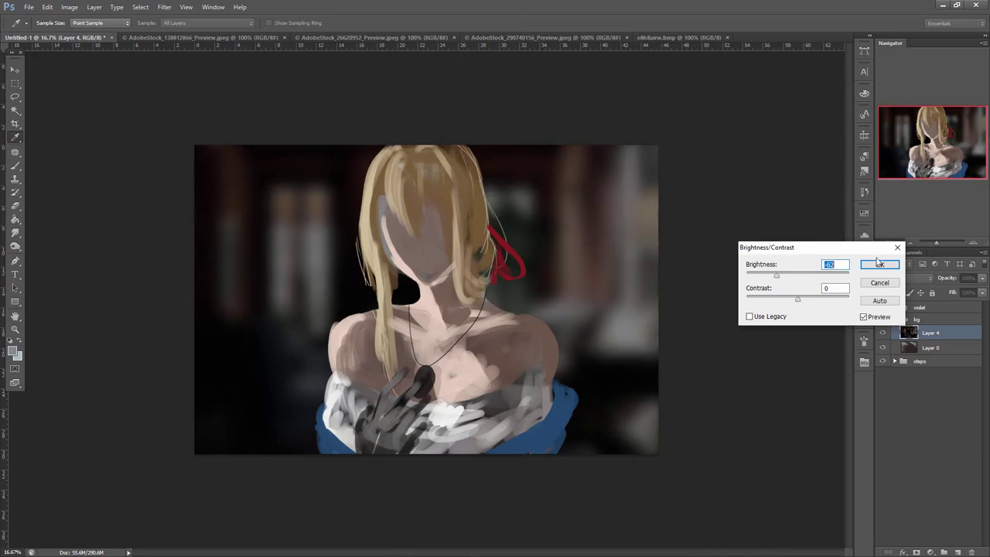
{"action": "left_click", "coordinate": [879, 265]}
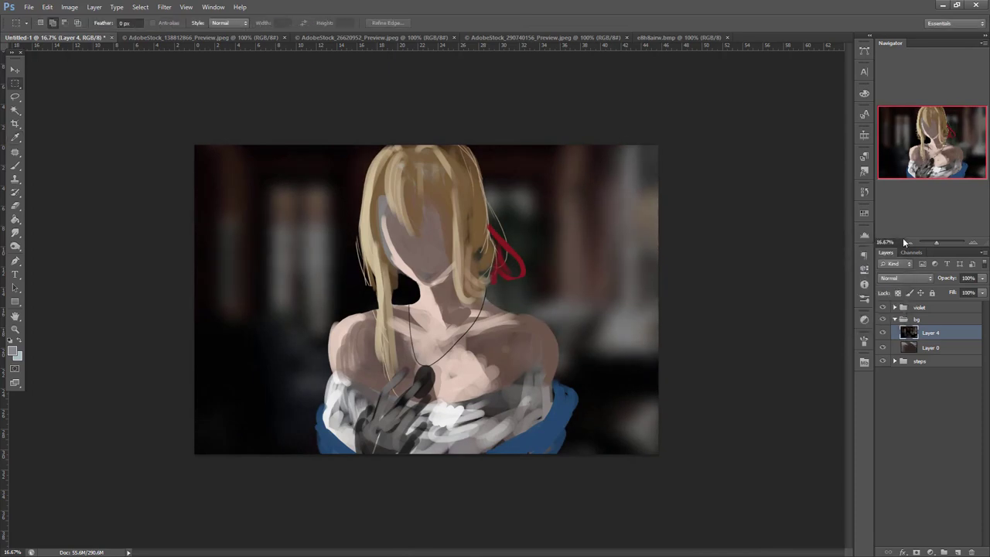
- Copy the bright window area from AdobeStock_138812866_Preview.jpeg and paste it above Layer 4 in the Untitled-1 painting
{"action": "left_click", "coordinate": [207, 37]}
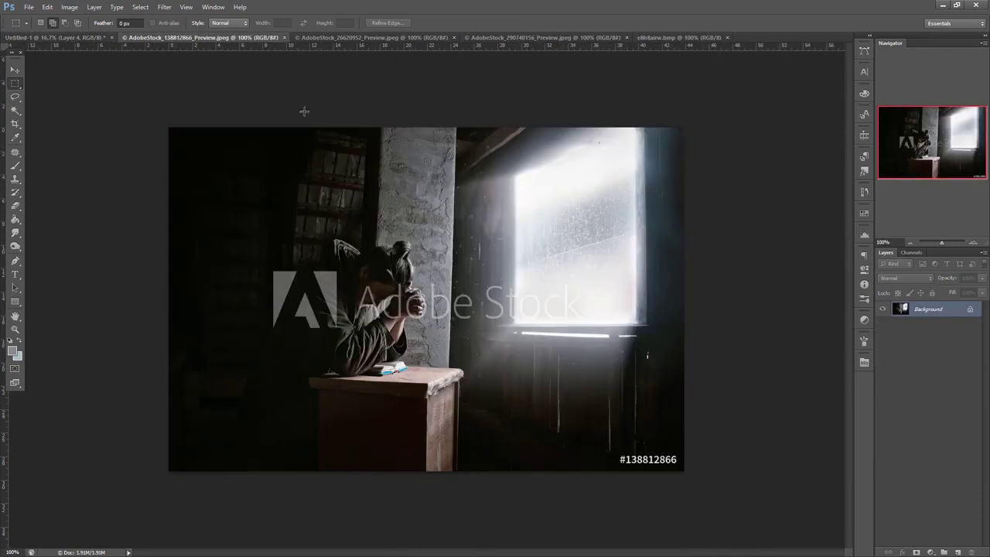
{"action": "mouse_move", "coordinate": [659, 137]}
{"action": "left_mouse_down"}
{"action": "mouse_move", "coordinate": [662, 376]}
{"action": "mouse_move", "coordinate": [477, 417]}
{"action": "mouse_move", "coordinate": [426, 360]}
{"action": "mouse_move", "coordinate": [458, 130]}
{"action": "left_mouse_up"}
{"action": "key", "text": "ctrl+c"}
{"action": "left_click", "coordinate": [83, 37]}
{"action": "key", "text": "ctrl+v"}
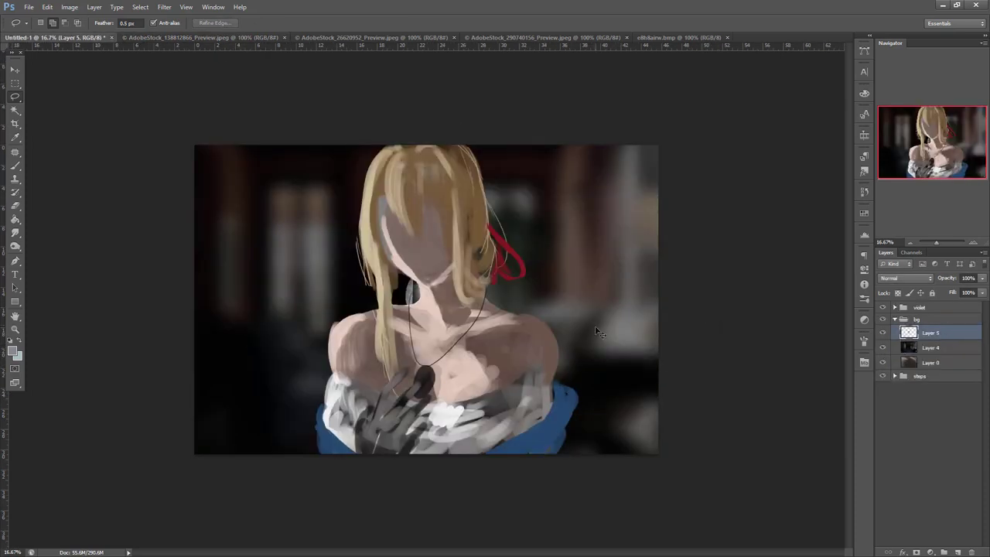
- Enlarge and mirror the pasted window, rotate it slightly, and place it over the background left of the figure
{"action": "key", "text": "ctrl+t"}
{"action": "left_click_drag", "start_coordinate": [448, 275], "coordinate": [645, 159]}
{"action": "left_click_drag", "start_coordinate": [506, 290], "coordinate": [344, 277]}
{"action": "left_click_drag", "start_coordinate": [245, 230], "coordinate": [684, 252]}
{"action": "left_click_drag", "start_coordinate": [682, 312], "coordinate": [746, 443]}
{"action": "mouse_move", "coordinate": [703, 400]}
{"action": "left_mouse_down"}
{"action": "mouse_move", "coordinate": [402, 362]}
{"action": "mouse_move", "coordinate": [365, 400]}
{"action": "mouse_move", "coordinate": [469, 271]}
{"action": "mouse_move", "coordinate": [393, 329]}
{"action": "mouse_move", "coordinate": [413, 363]}
{"action": "left_mouse_up"}
{"action": "left_click_drag", "start_coordinate": [499, 317], "coordinate": [501, 300]}
{"action": "left_click_drag", "start_coordinate": [407, 341], "coordinate": [388, 333]}
{"action": "left_click_drag", "start_coordinate": [426, 279], "coordinate": [363, 287]}
{"action": "left_click_drag", "start_coordinate": [410, 333], "coordinate": [404, 345]}
{"action": "left_click_drag", "start_coordinate": [359, 434], "coordinate": [377, 465]}
{"action": "left_click_drag", "start_coordinate": [419, 391], "coordinate": [389, 391]}
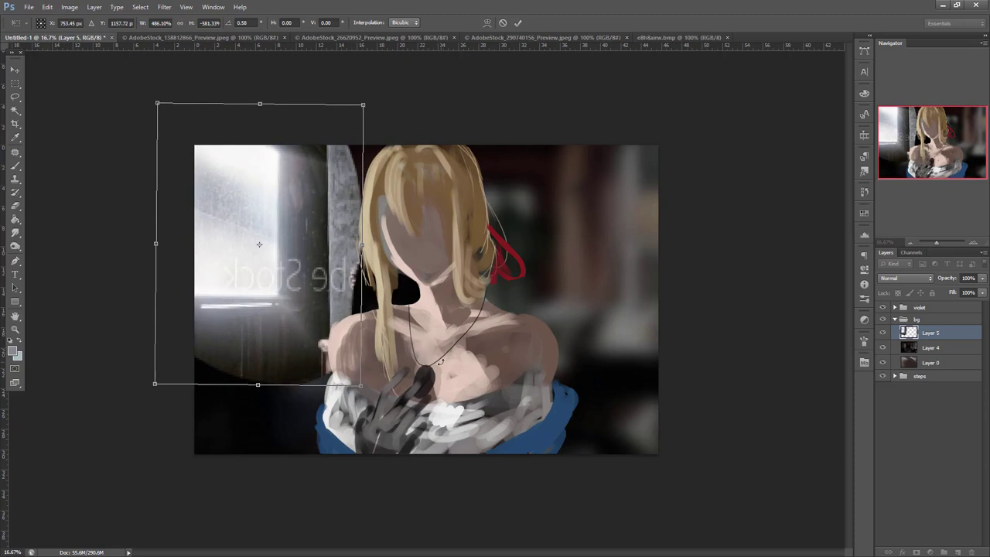
{"action": "mouse_move", "coordinate": [359, 385]}
{"action": "left_mouse_down"}
{"action": "mouse_move", "coordinate": [371, 413]}
{"action": "mouse_move", "coordinate": [354, 374]}
{"action": "left_mouse_up"}
{"action": "key", "text": "Return"}
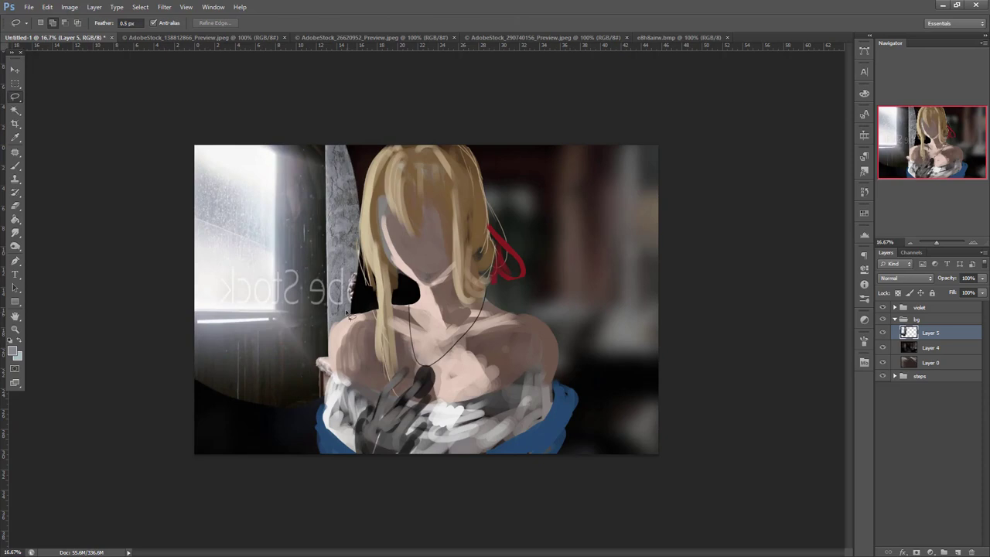
- Try several blend modes on the pasted window layer and settle on Linear Dodge (Add)
{"action": "left_click", "coordinate": [908, 281]}
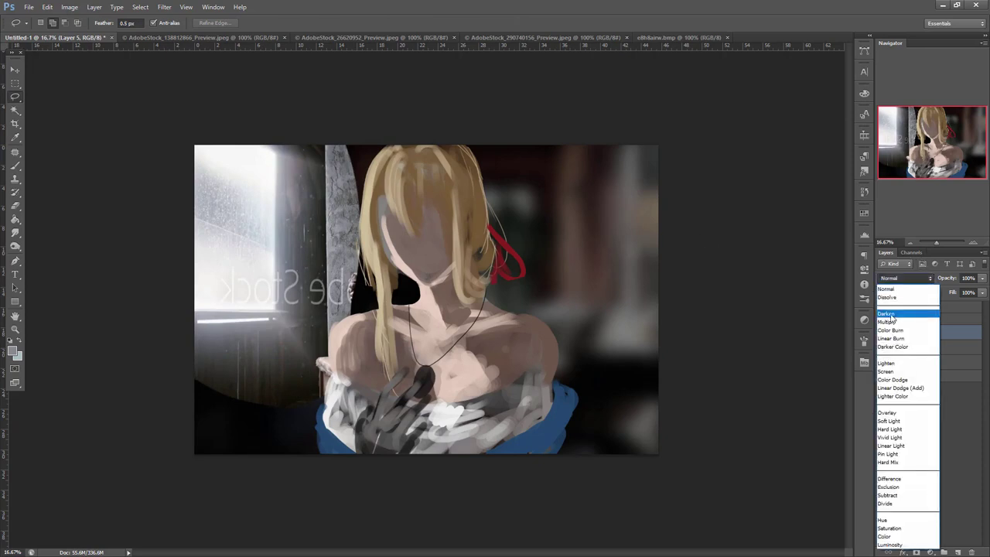
{"action": "left_click", "coordinate": [896, 312]}
{"action": "key", "text": "Up"}
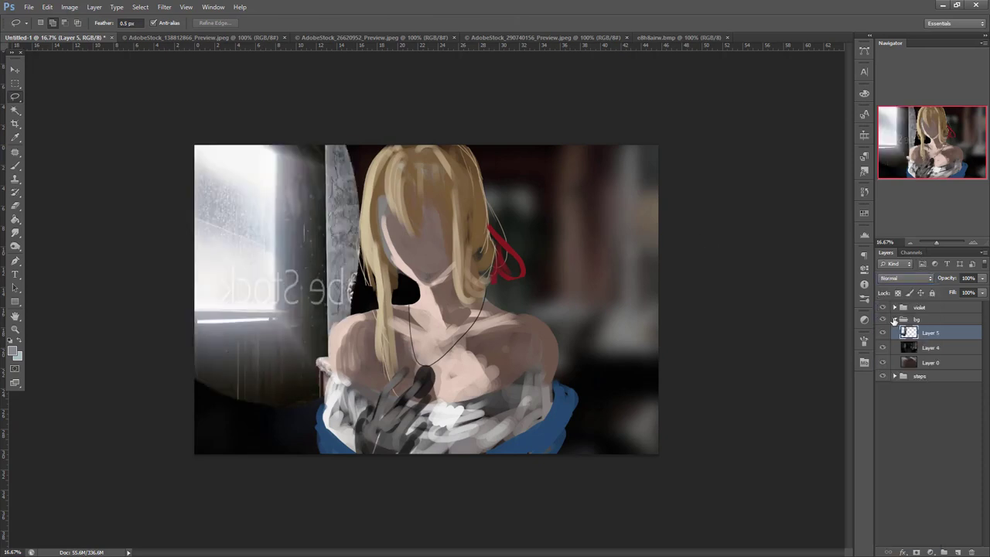
{"action": "key", "text": "Down"}
{"action": "key", "text": "Down"}
{"action": "key", "text": "Down"}
{"action": "key", "text": "Down"}
{"action": "key", "text": "Down"}
{"action": "key", "text": "Down"}
{"action": "key", "text": "Down"}
{"action": "key", "text": "Down"}
{"action": "key", "text": "Down"}
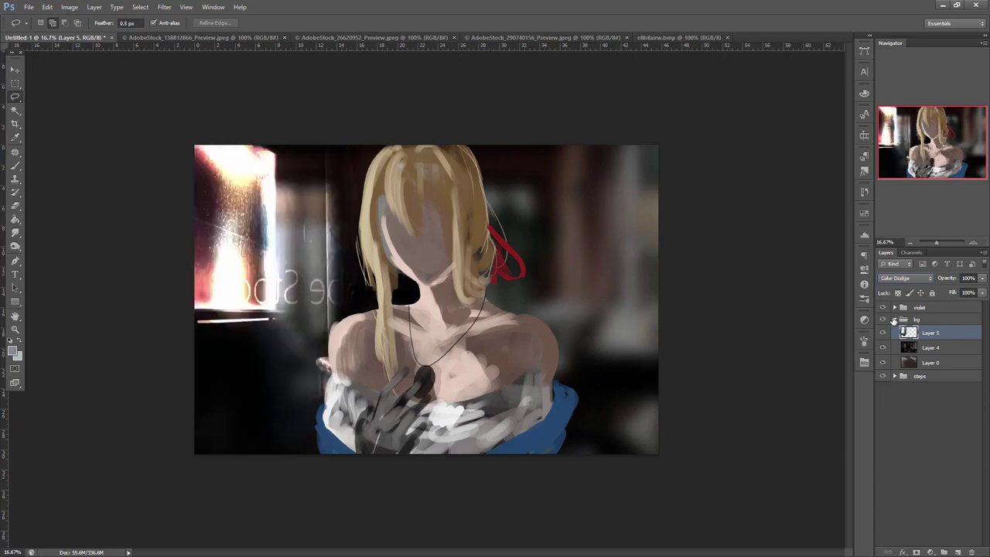
{"action": "key", "text": "Down"}
{"action": "key", "text": "Down"}
{"action": "key", "text": "Down"}
{"action": "key", "text": "Up"}
{"action": "key", "text": "Up"}
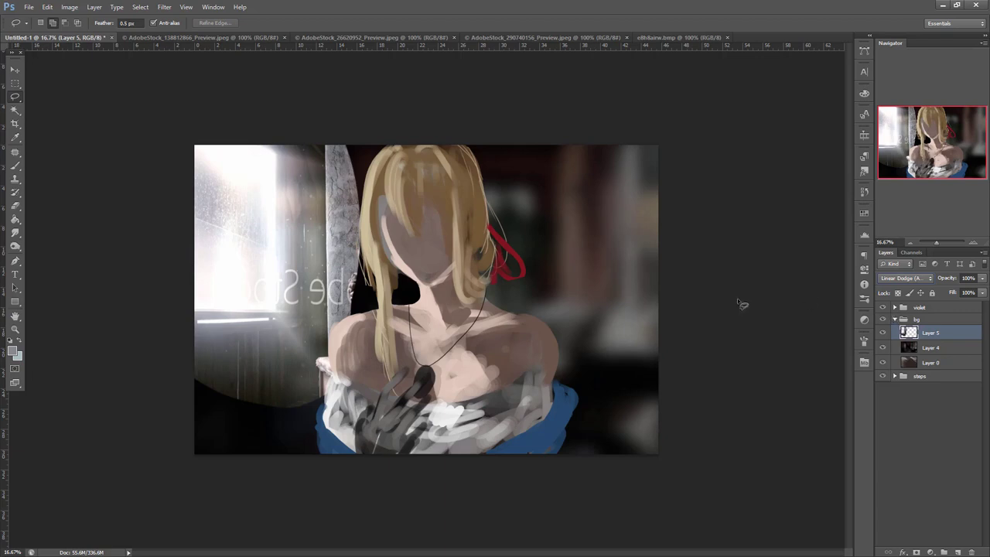
- Narrow the pasted window layer and fit it into the space left of the figure
{"action": "key", "text": "ctrl+t"}
{"action": "left_click_drag", "start_coordinate": [361, 254], "coordinate": [316, 256]}
{"action": "left_click_drag", "start_coordinate": [316, 261], "coordinate": [350, 257]}
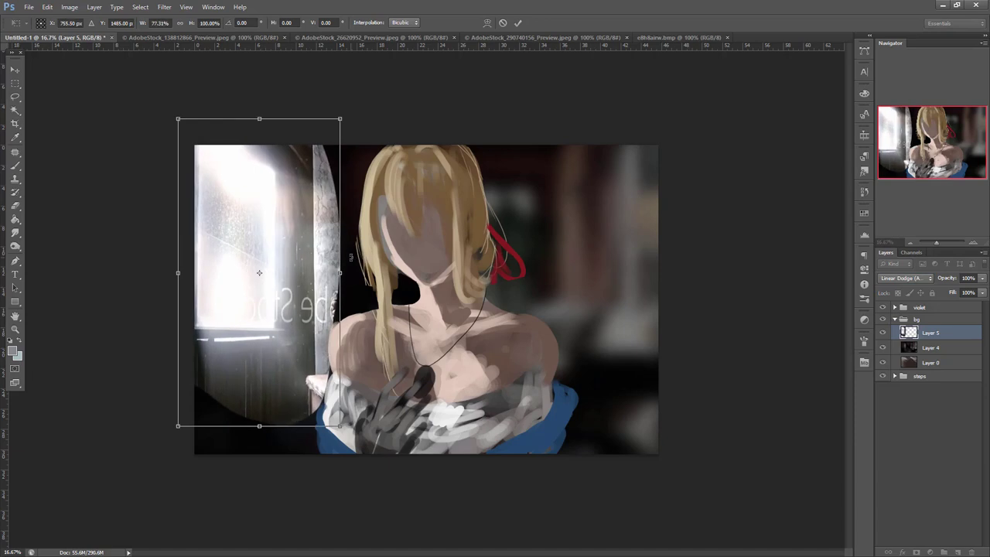
{"action": "key", "text": "Return"}
{"action": "key", "text": "l"}
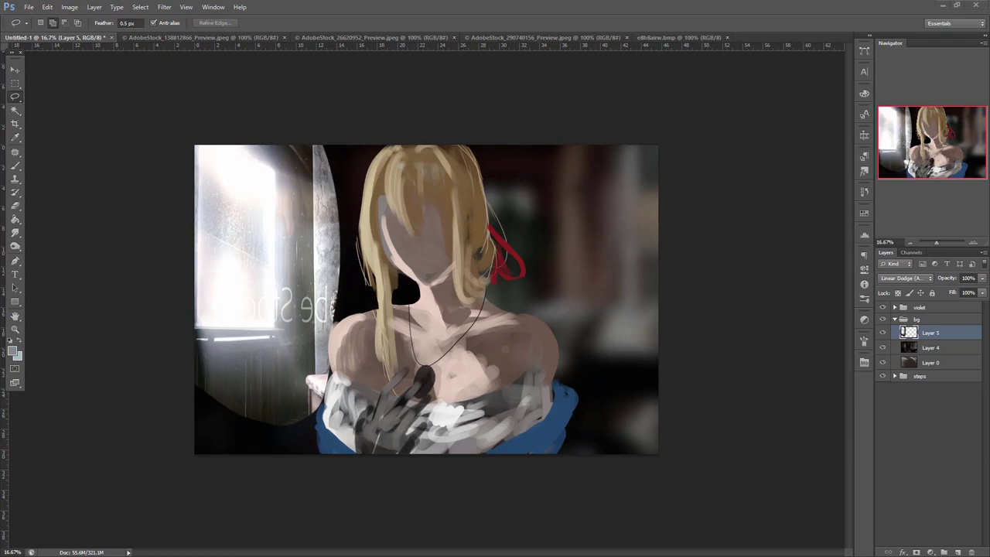
- Compare the background with and without the pasted window on Layer 5, leaving that layer hidden
{"action": "left_click", "coordinate": [883, 333]}
{"action": "left_click", "coordinate": [883, 333]}
{"action": "left_click", "coordinate": [883, 332]}
- Copy most of the sunlit curtained-window photo AdobeStock_26620952_Preview.jpeg and paste it above Layer 5 in the painting
{"action": "left_click", "coordinate": [375, 37]}
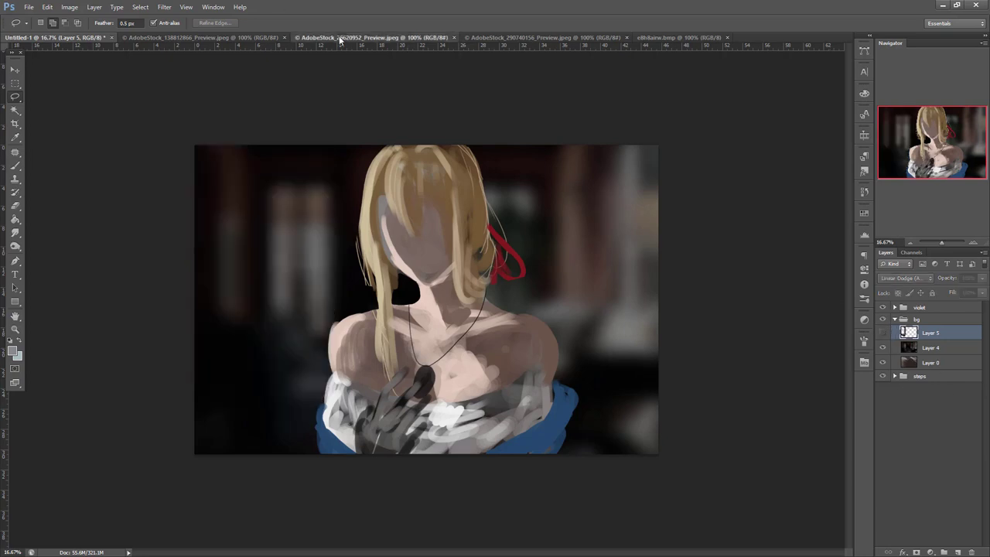
{"action": "left_click", "coordinate": [15, 82]}
{"action": "left_click_drag", "start_coordinate": [204, 150], "coordinate": [733, 453]}
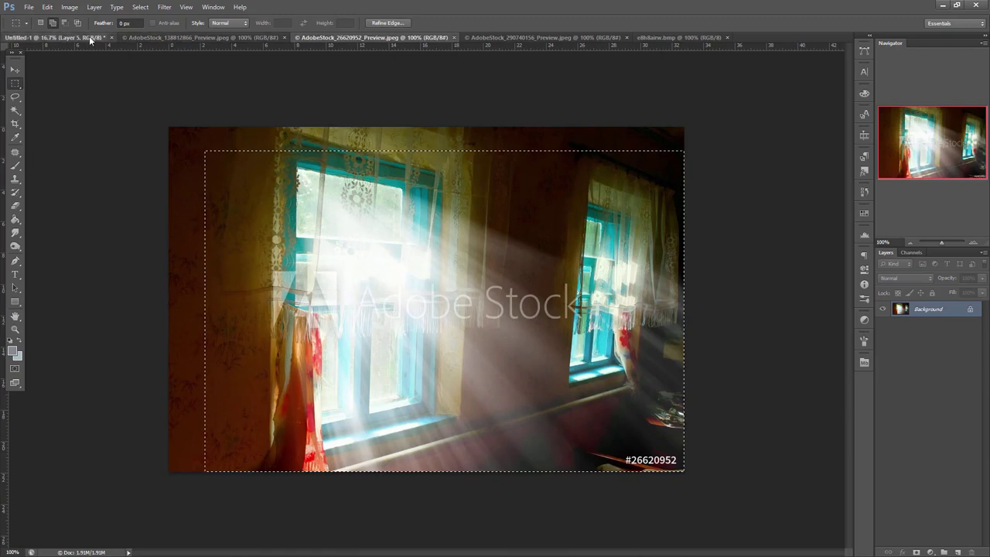
{"action": "left_click", "coordinate": [55, 37]}
{"action": "key", "text": "ctrl+v"}
- Enlarge the sunlit window photo, tilt it slightly, and position it so its large window fills the area left of the figure
{"action": "key", "text": "ctrl+t"}
{"action": "left_click_drag", "start_coordinate": [467, 273], "coordinate": [712, 101]}
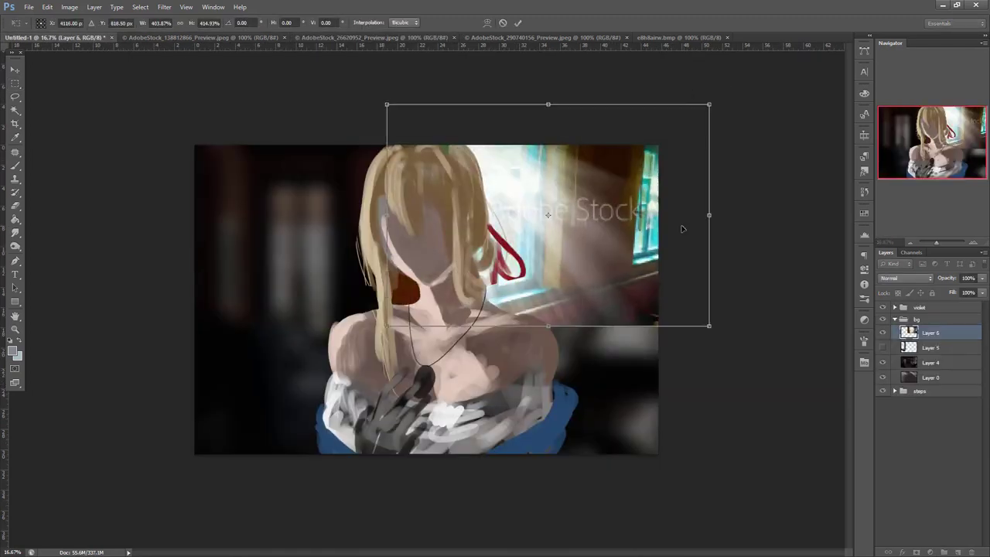
{"action": "left_click_drag", "start_coordinate": [690, 297], "coordinate": [447, 334]}
{"action": "left_click_drag", "start_coordinate": [468, 368], "coordinate": [506, 456]}
{"action": "left_click_drag", "start_coordinate": [599, 437], "coordinate": [610, 413]}
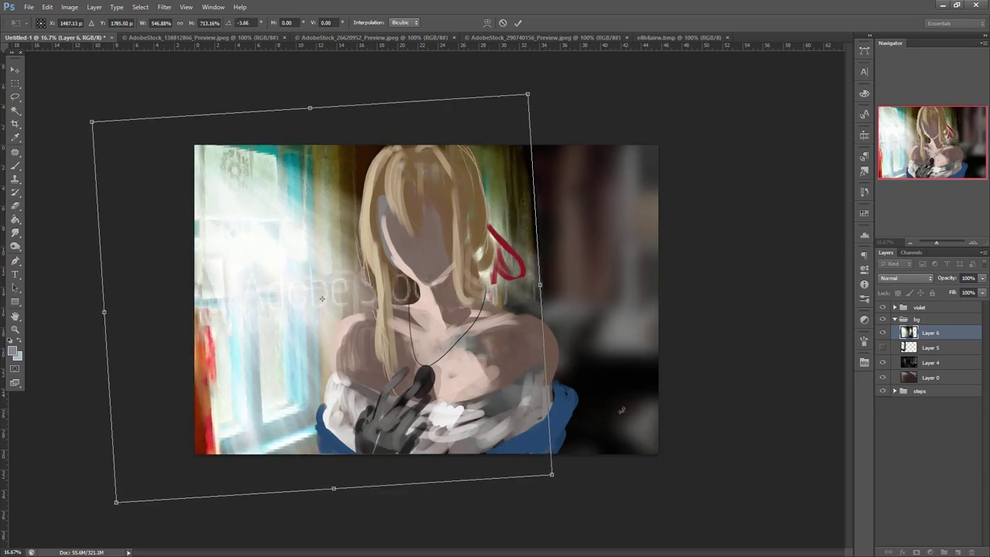
{"action": "left_click_drag", "start_coordinate": [545, 290], "coordinate": [591, 282]}
{"action": "key", "text": "Return"}
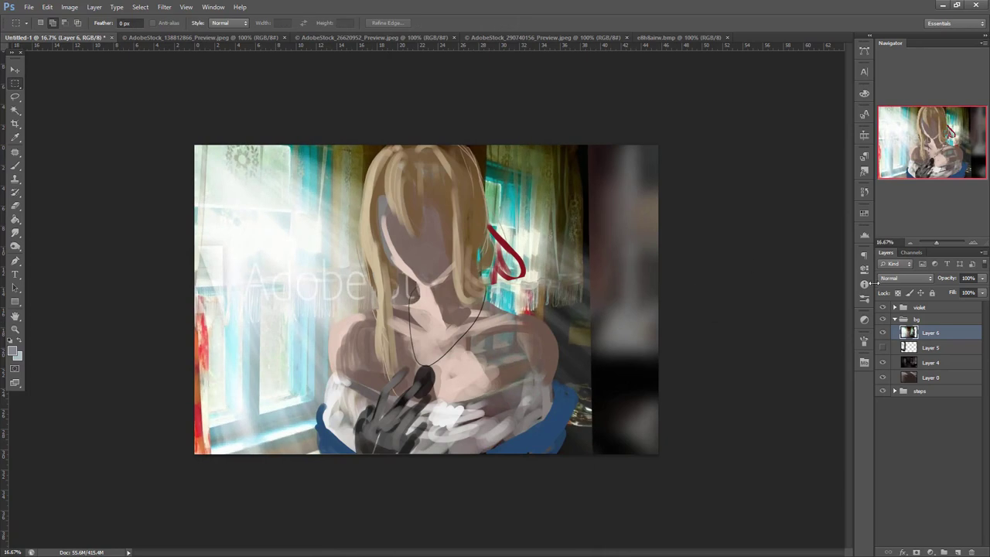
- Try different blend modes on the sunlit window layer, ending on Dissolve
{"action": "left_click", "coordinate": [913, 277]}
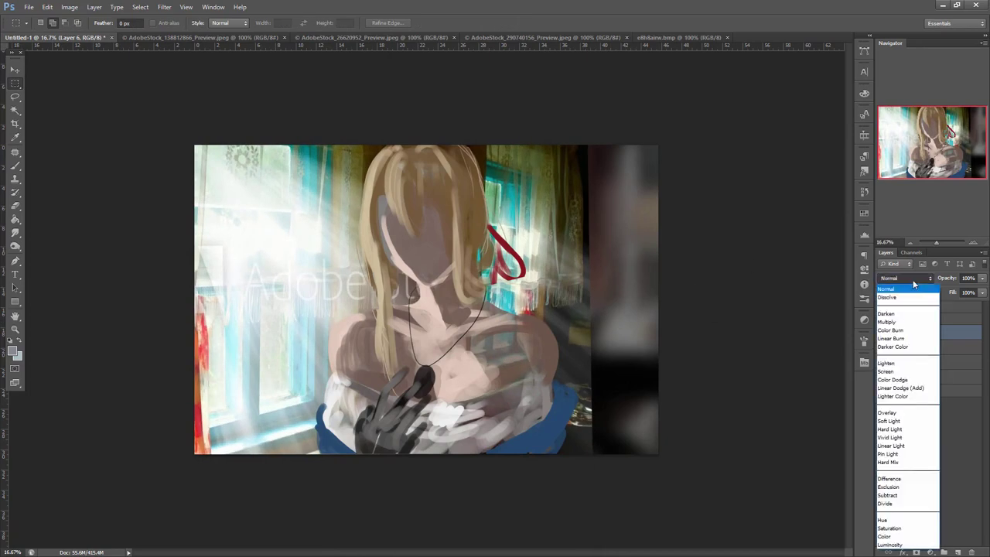
{"action": "left_click", "coordinate": [895, 363]}
{"action": "key", "text": "Up"}
{"action": "key", "text": "Up"}
{"action": "key", "text": "Up"}
{"action": "key", "text": "Up"}
{"action": "key", "text": "Up"}
{"action": "key", "text": "Up"}
{"action": "key", "text": "Up"}
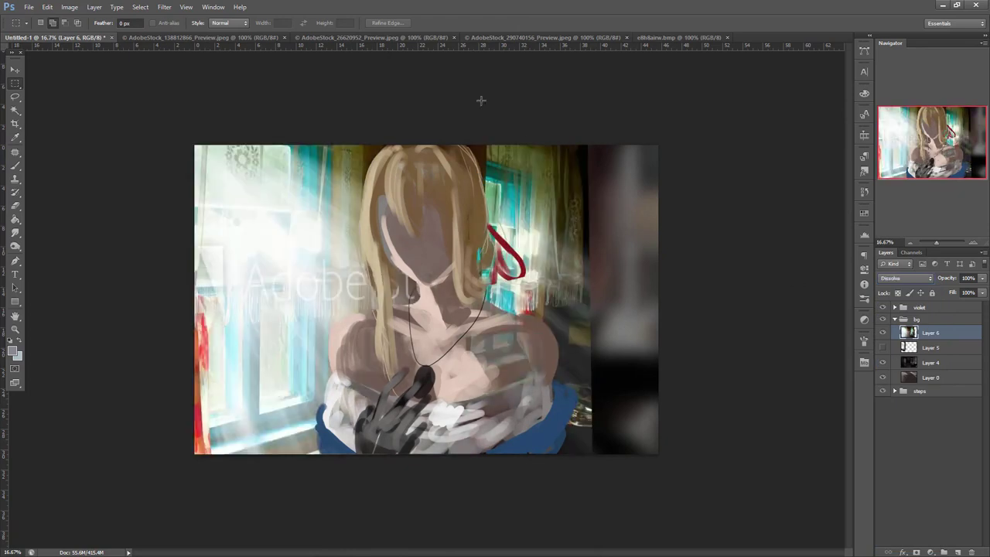
- Lower the sunlit window photo's brightness and set its contrast to 70 with Brightness/Contrast
{"action": "left_click", "coordinate": [69, 7]}
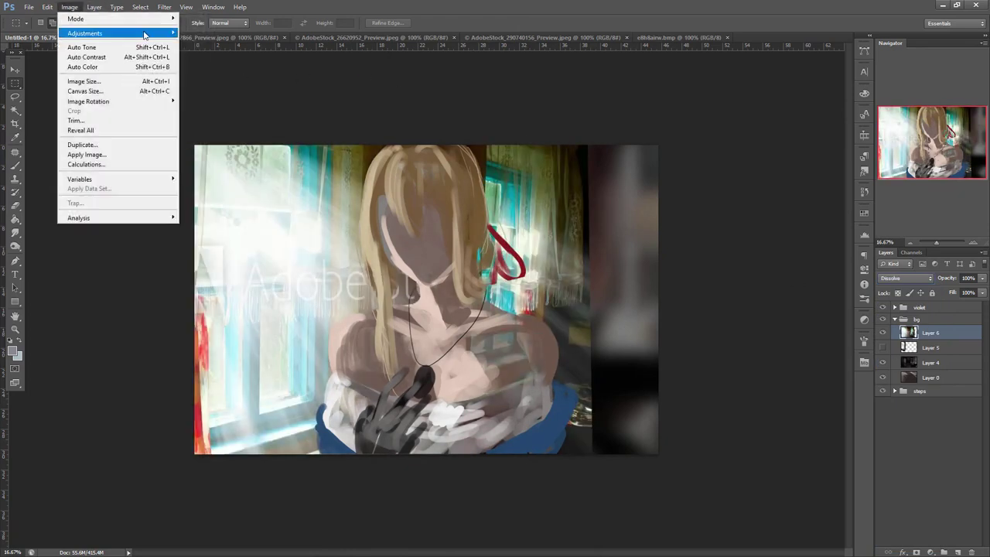
{"action": "left_click", "coordinate": [224, 34]}
{"action": "left_click_drag", "start_coordinate": [789, 279], "coordinate": [761, 279]}
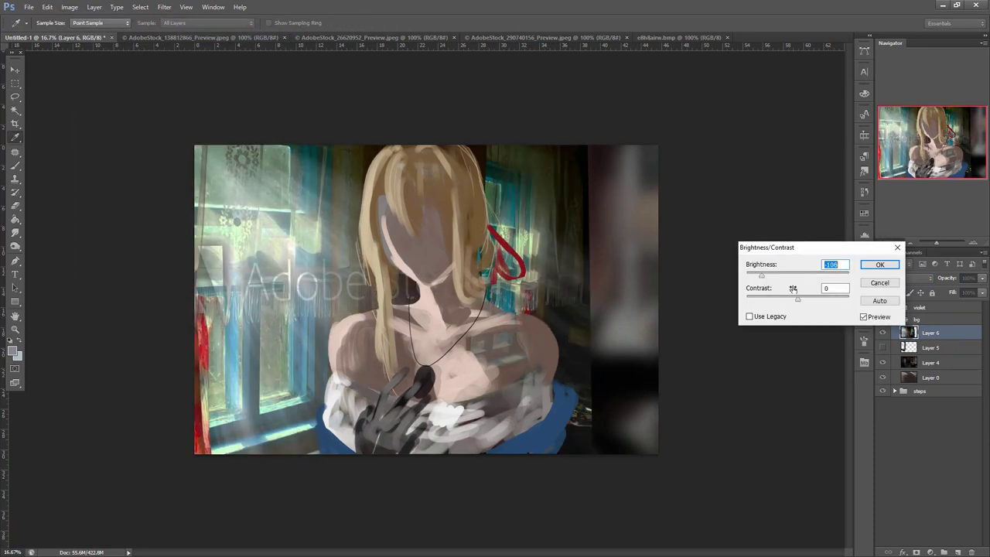
{"action": "left_click_drag", "start_coordinate": [830, 297], "coordinate": [833, 298]}
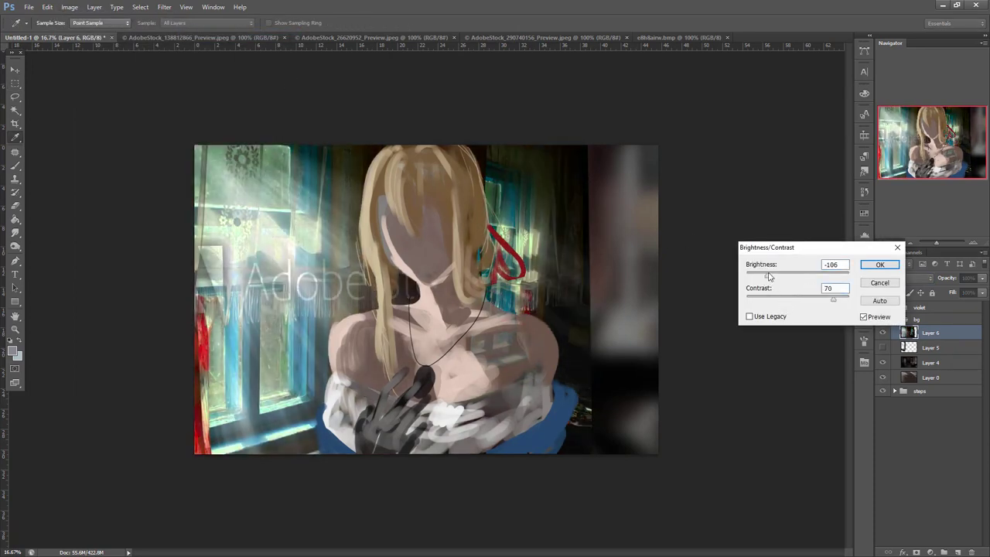
{"action": "key", "text": "Return"}
{"action": "key", "text": "m"}
- Desaturate the sunlit window photo with Hue/Saturation, setting saturation to about -64
{"action": "left_click", "coordinate": [70, 7]}
{"action": "mouse_move", "coordinate": [89, 31]}
{"action": "left_click", "coordinate": [232, 87]}
{"action": "left_click_drag", "start_coordinate": [829, 351], "coordinate": [800, 352]}
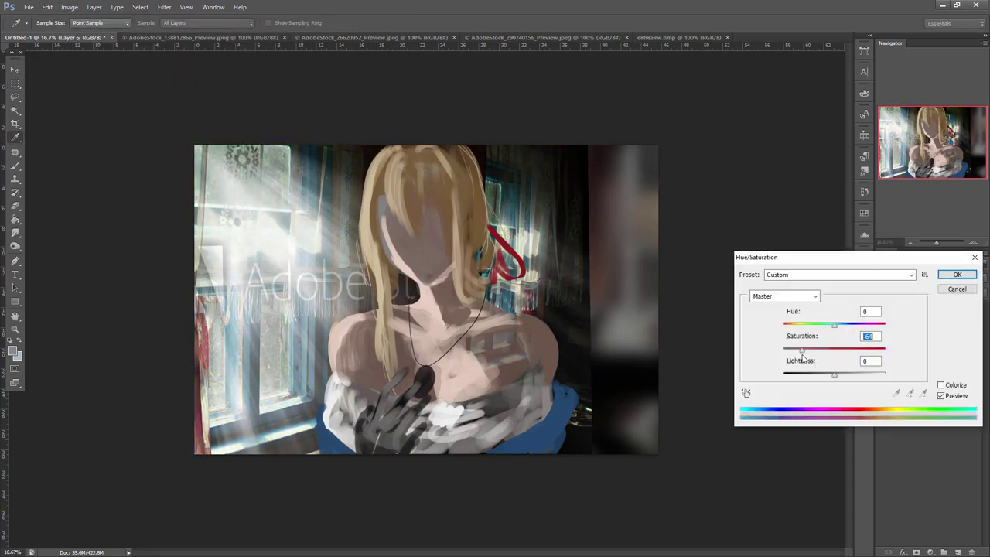
{"action": "left_click", "coordinate": [956, 276]}
- Rotate the sunlit window photo slightly and shift it a little to the left
{"action": "key", "text": "ctrl+t"}
{"action": "left_click_drag", "start_coordinate": [683, 402], "coordinate": [685, 392]}
{"action": "mouse_move", "coordinate": [572, 448]}
{"action": "left_mouse_down"}
{"action": "mouse_move", "coordinate": [555, 449]}
{"action": "mouse_move", "coordinate": [519, 415]}
{"action": "mouse_move", "coordinate": [558, 451]}
{"action": "left_mouse_up"}
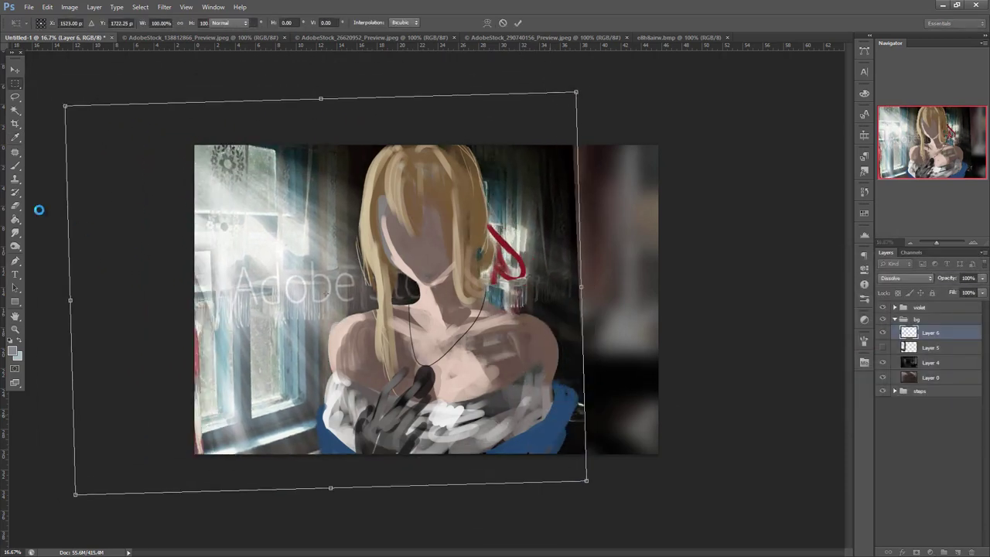
{"action": "key", "text": "Return"}
- Erase along the sunlit window photo's hard right edge with a soft eraser of about 411 px
{"action": "key", "text": "e"}
{"action": "right_click", "coordinate": [573, 197]}
{"action": "left_click_drag", "start_coordinate": [658, 224], "coordinate": [663, 223]}
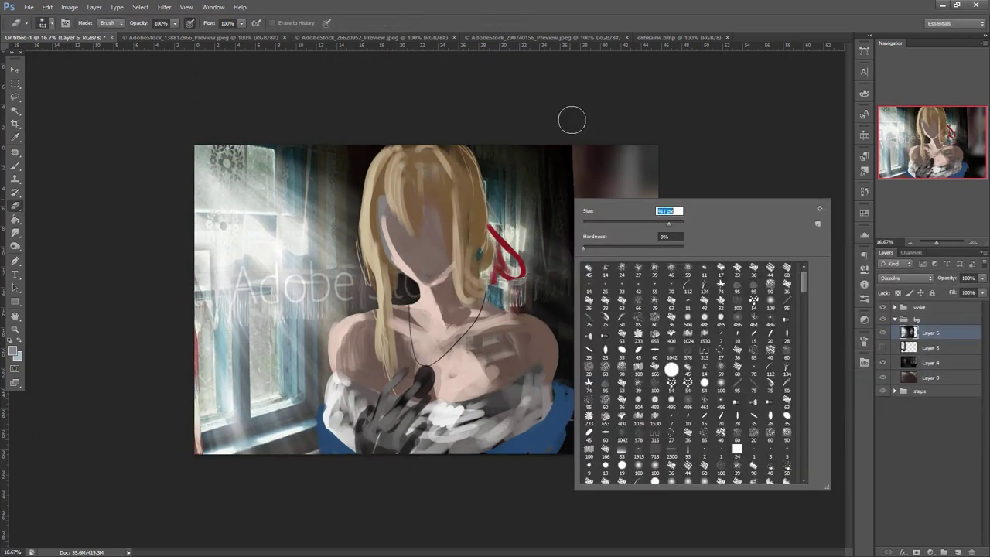
{"action": "left_click_drag", "start_coordinate": [599, 159], "coordinate": [593, 356]}
{"action": "left_click_drag", "start_coordinate": [564, 116], "coordinate": [565, 347]}
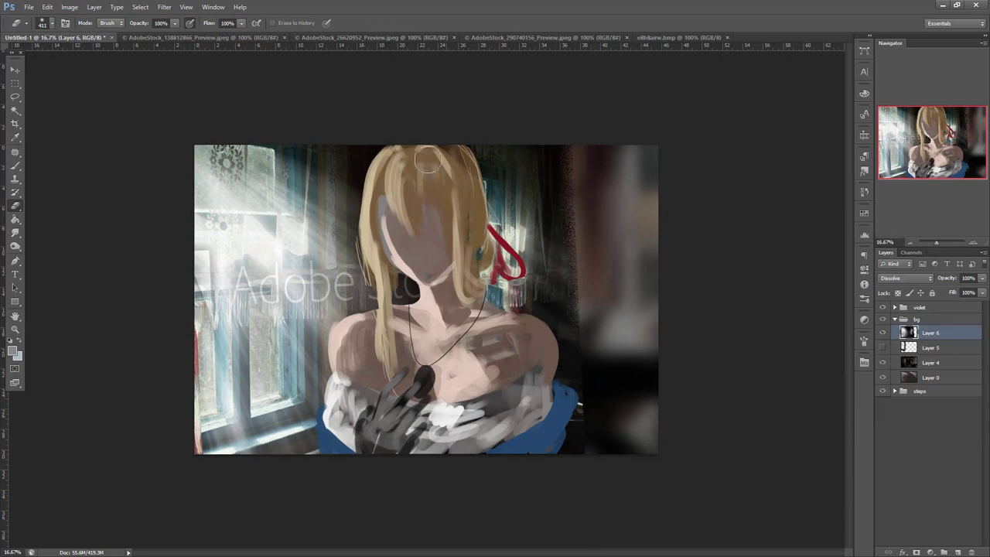
- Set the sunlit window layer's blend mode to Normal and continue erasing its right edge into the blurred room
{"action": "left_click", "coordinate": [906, 278]}
{"action": "left_click", "coordinate": [902, 285]}
{"action": "mouse_move", "coordinate": [590, 383]}
{"action": "left_mouse_down"}
{"action": "mouse_move", "coordinate": [548, 117]}
{"action": "mouse_move", "coordinate": [548, 229]}
{"action": "mouse_move", "coordinate": [574, 265]}
{"action": "mouse_move", "coordinate": [565, 377]}
{"action": "mouse_move", "coordinate": [539, 382]}
{"action": "left_mouse_up"}
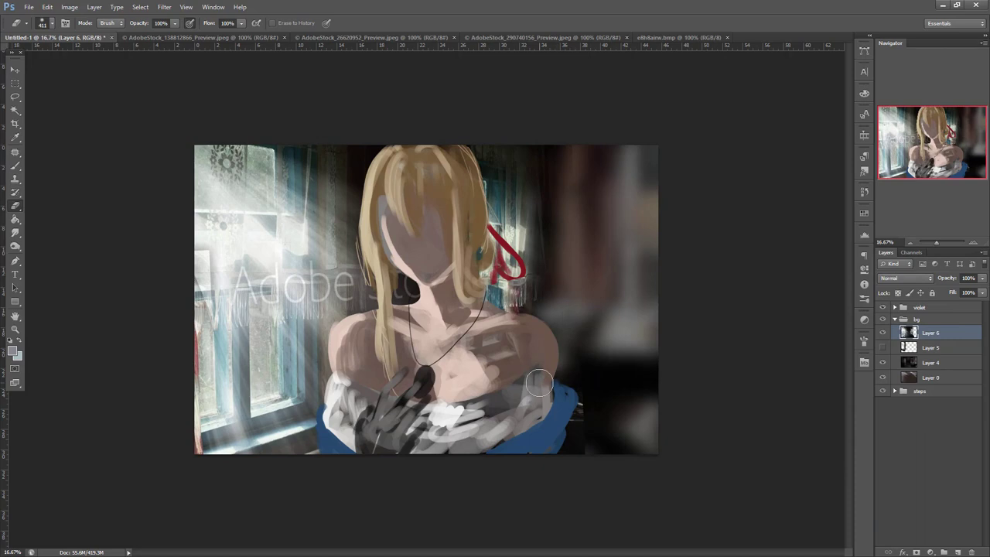
- Blur the sunlit window photo on Layer 6 with a Gaussian Blur of about 37 px radius
{"action": "left_click", "coordinate": [883, 332]}
{"action": "left_click", "coordinate": [884, 332]}
{"action": "left_click", "coordinate": [164, 7]}
{"action": "mouse_move", "coordinate": [186, 109]}
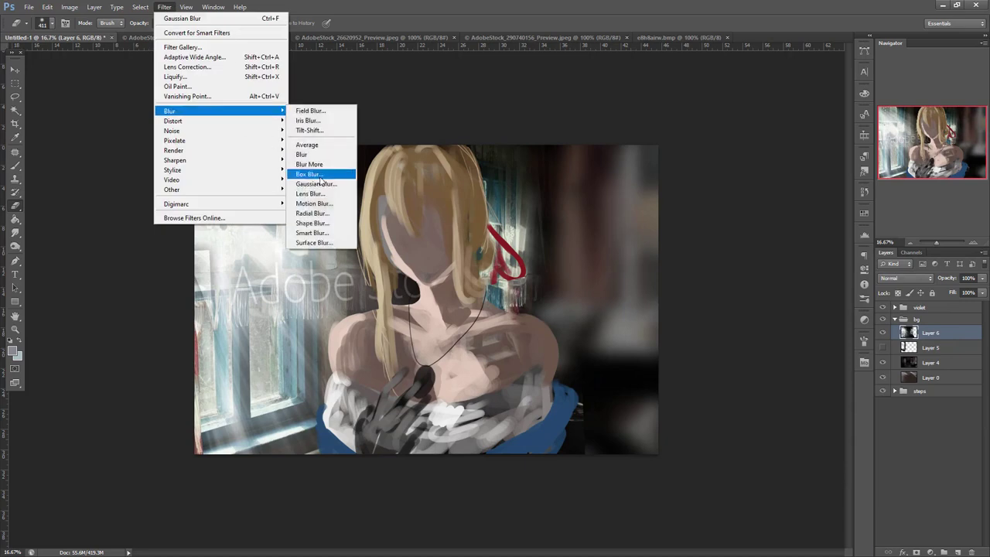
{"action": "left_click", "coordinate": [318, 184]}
{"action": "left_click_drag", "start_coordinate": [695, 428], "coordinate": [687, 426]}
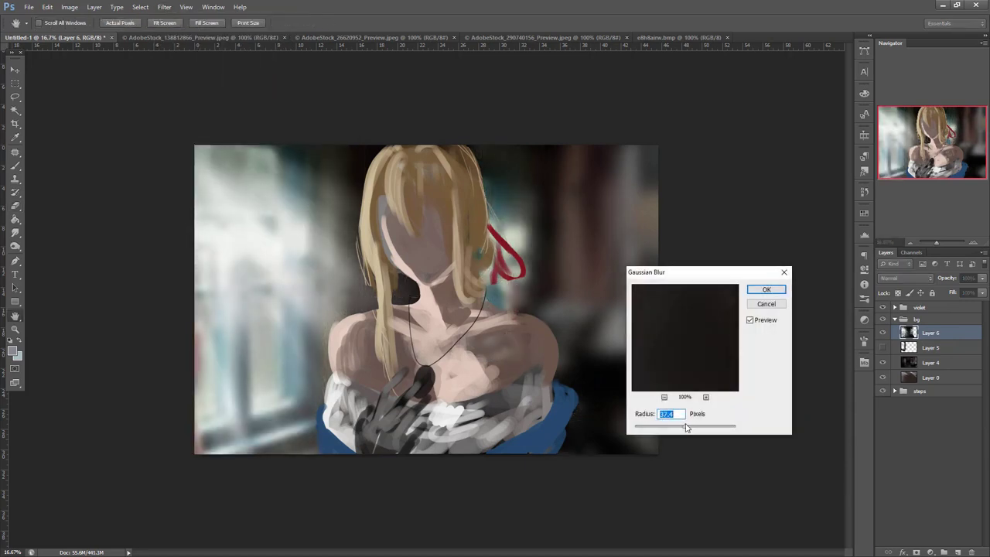
{"action": "left_click", "coordinate": [781, 291]}
{"action": "key", "text": "e"}
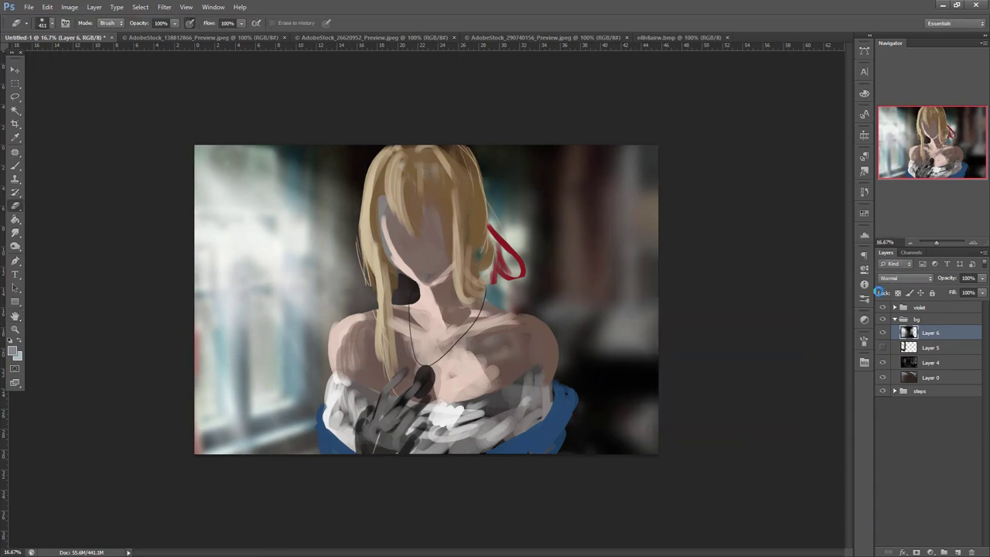
- Bring Layer 5's bright window photo back above Layer 6, then resize and reposition it over the left side of the canvas
{"action": "left_click_drag", "start_coordinate": [931, 349], "coordinate": [933, 332]}
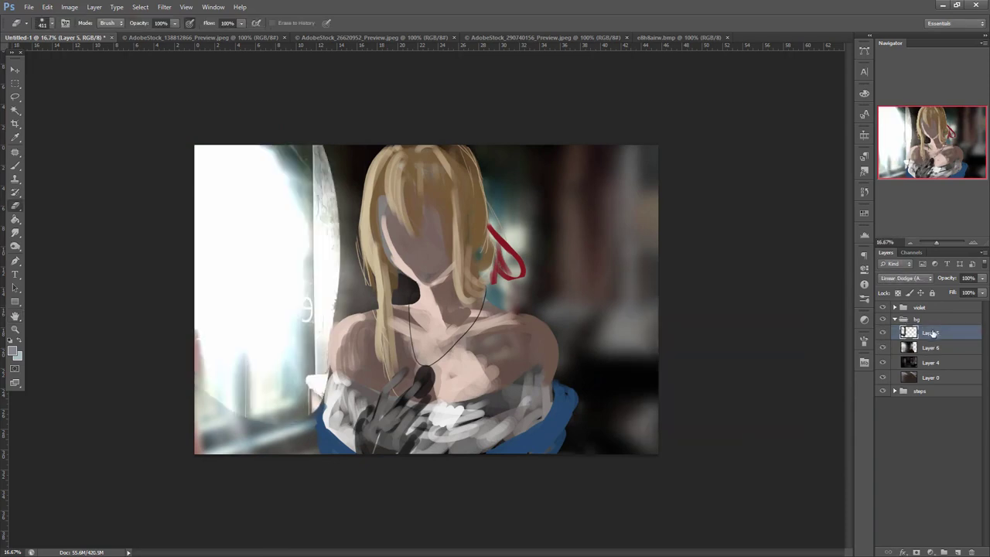
{"action": "key", "text": "ctrl+t"}
{"action": "left_click_drag", "start_coordinate": [324, 362], "coordinate": [298, 368]}
{"action": "left_click_drag", "start_coordinate": [313, 274], "coordinate": [367, 264]}
{"action": "mouse_move", "coordinate": [365, 335]}
{"action": "left_mouse_down"}
{"action": "mouse_move", "coordinate": [570, 317]}
{"action": "mouse_move", "coordinate": [340, 325]}
{"action": "mouse_move", "coordinate": [322, 335]}
{"action": "left_mouse_up"}
{"action": "mouse_move", "coordinate": [326, 249]}
{"action": "left_mouse_down"}
{"action": "mouse_move", "coordinate": [404, 248]}
{"action": "mouse_move", "coordinate": [356, 248]}
{"action": "left_mouse_up"}
{"action": "key", "text": "Return"}
- Set Layer 5's blend mode to Normal and enlarge the photo so its window fills the canvas's left side
{"action": "left_click", "coordinate": [905, 279]}
{"action": "left_click", "coordinate": [906, 288]}
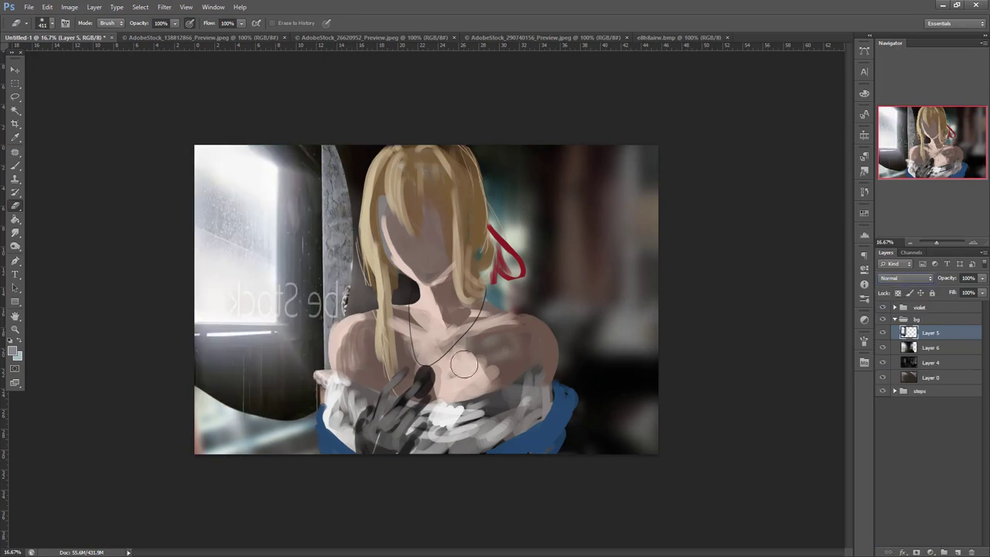
{"action": "key", "text": "ctrl+t"}
{"action": "left_click_drag", "start_coordinate": [353, 421], "coordinate": [416, 532]}
{"action": "left_click_drag", "start_coordinate": [359, 468], "coordinate": [356, 456]}
{"action": "left_click_drag", "start_coordinate": [443, 393], "coordinate": [443, 394]}
{"action": "key", "text": "Return"}
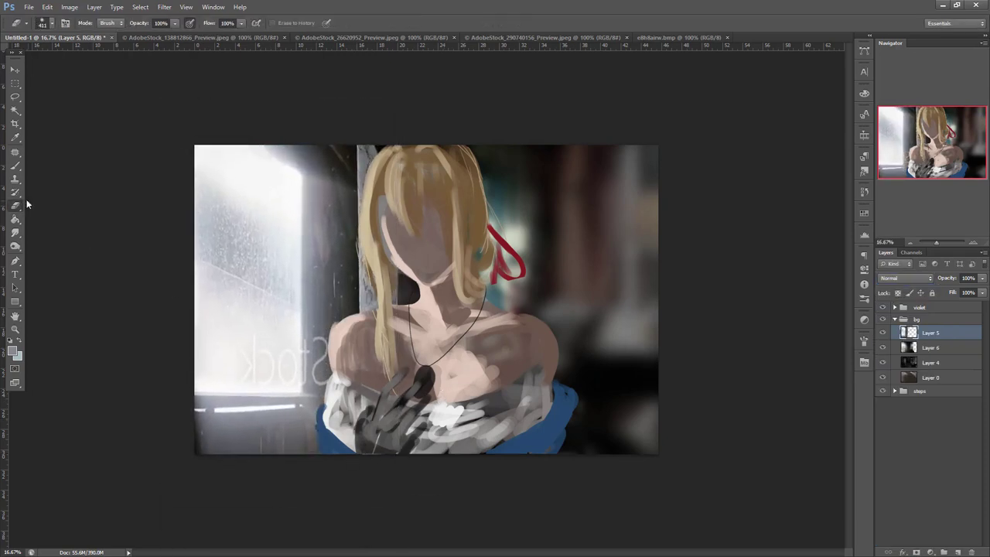
- Erase Layer 5's edge beside the figure's hair with the soft eraser, keeping the layer at 100% opacity
{"action": "left_click_drag", "start_coordinate": [372, 140], "coordinate": [401, 292]}
{"action": "left_click_drag", "start_coordinate": [384, 122], "coordinate": [375, 356]}
{"action": "left_click_drag", "start_coordinate": [373, 237], "coordinate": [356, 405]}
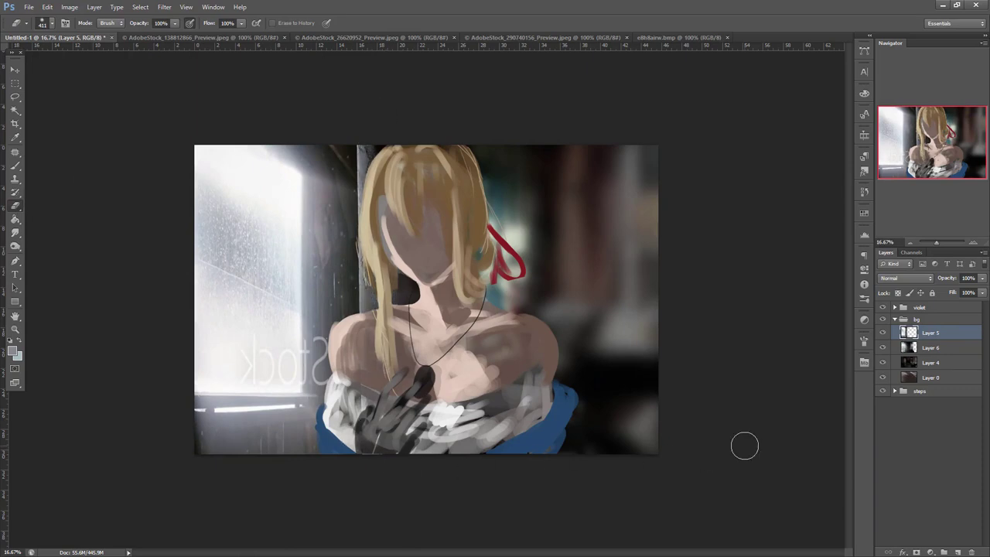
{"action": "left_click", "coordinate": [983, 277]}
{"action": "mouse_move", "coordinate": [982, 291]}
{"action": "left_mouse_down"}
{"action": "mouse_move", "coordinate": [964, 292]}
{"action": "mouse_move", "coordinate": [984, 294]}
{"action": "left_mouse_up"}
- Duplicate Layer 5's window photo
{"action": "right_click", "coordinate": [939, 333]}
{"action": "left_click", "coordinate": [859, 237]}
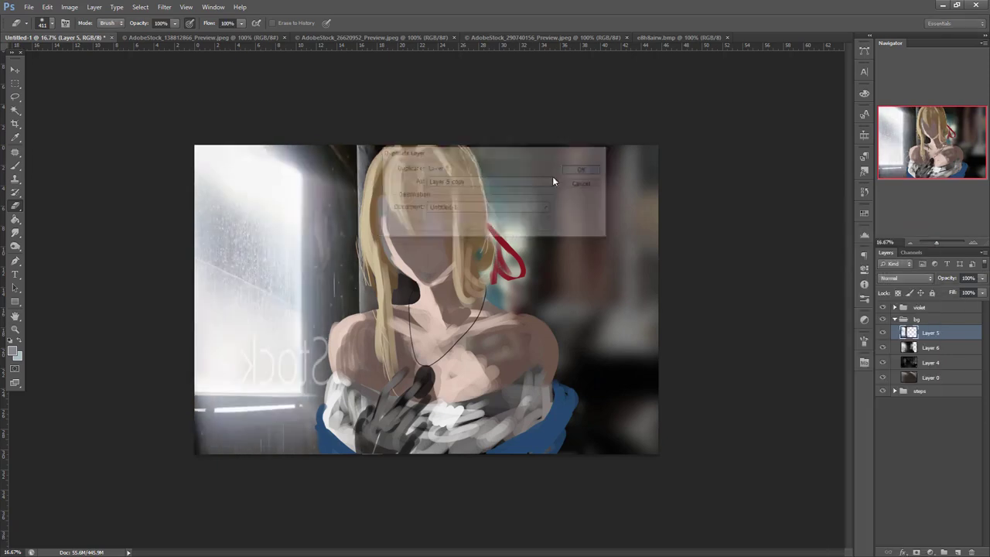
{"action": "left_click", "coordinate": [591, 171]}
- Mirror the duplicated window photo horizontally and place it along the right edge of the canvas
{"action": "key", "text": "ctrl+t"}
{"action": "left_click_drag", "start_coordinate": [163, 315], "coordinate": [690, 368]}
{"action": "left_click_drag", "start_coordinate": [642, 376], "coordinate": [759, 369]}
{"action": "left_click_drag", "start_coordinate": [765, 408], "coordinate": [790, 410]}
{"action": "left_click_drag", "start_coordinate": [837, 311], "coordinate": [744, 312]}
{"action": "mouse_move", "coordinate": [679, 365]}
{"action": "left_mouse_down"}
{"action": "mouse_move", "coordinate": [707, 362]}
{"action": "mouse_move", "coordinate": [671, 367]}
{"action": "mouse_move", "coordinate": [713, 378]}
{"action": "left_mouse_up"}
{"action": "left_click_drag", "start_coordinate": [771, 362], "coordinate": [774, 360]}
{"action": "key", "text": "Return"}
{"action": "key", "text": "Return"}
{"action": "key", "text": "e"}
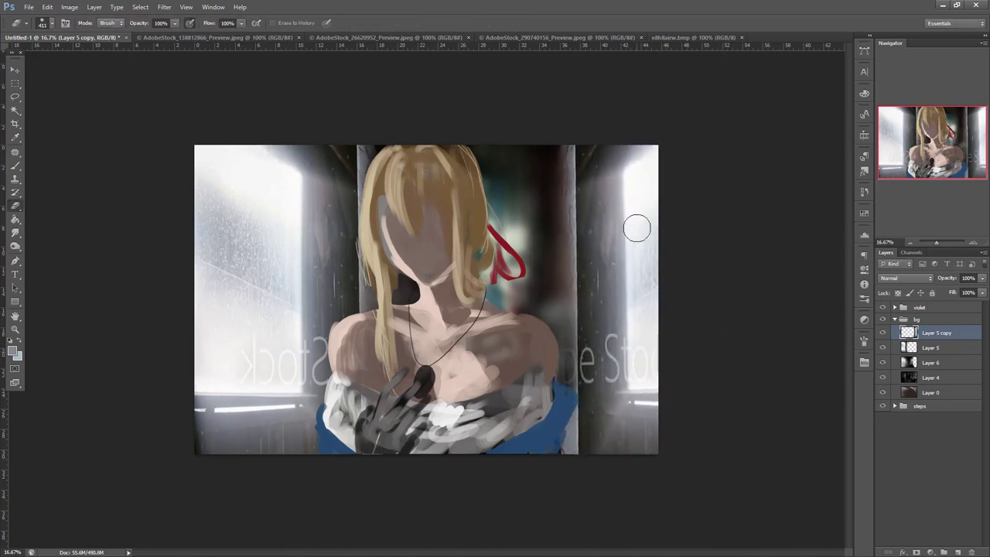
- Darken the mirrored window copy with Brightness/Contrast, setting brightness to -108 and contrast to 82
{"action": "left_click", "coordinate": [69, 7]}
{"action": "mouse_move", "coordinate": [77, 31]}
{"action": "left_click", "coordinate": [203, 34]}
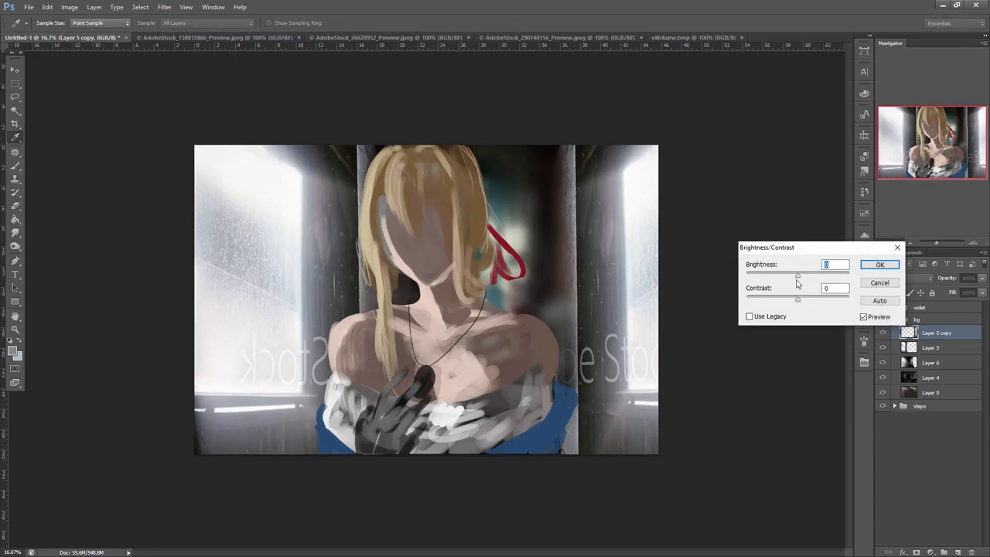
{"action": "left_click_drag", "start_coordinate": [809, 301], "coordinate": [840, 300]}
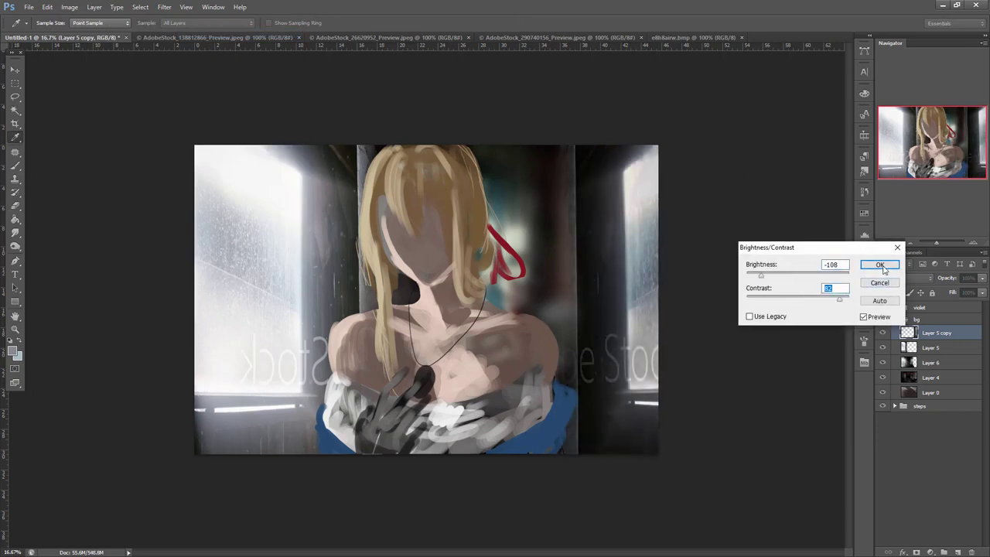
{"action": "left_click", "coordinate": [882, 268]}
- Erase the mirrored window copy's hard inner edge into the blurred room and compare the result with the layer hidden
{"action": "left_click_drag", "start_coordinate": [565, 195], "coordinate": [595, 548]}
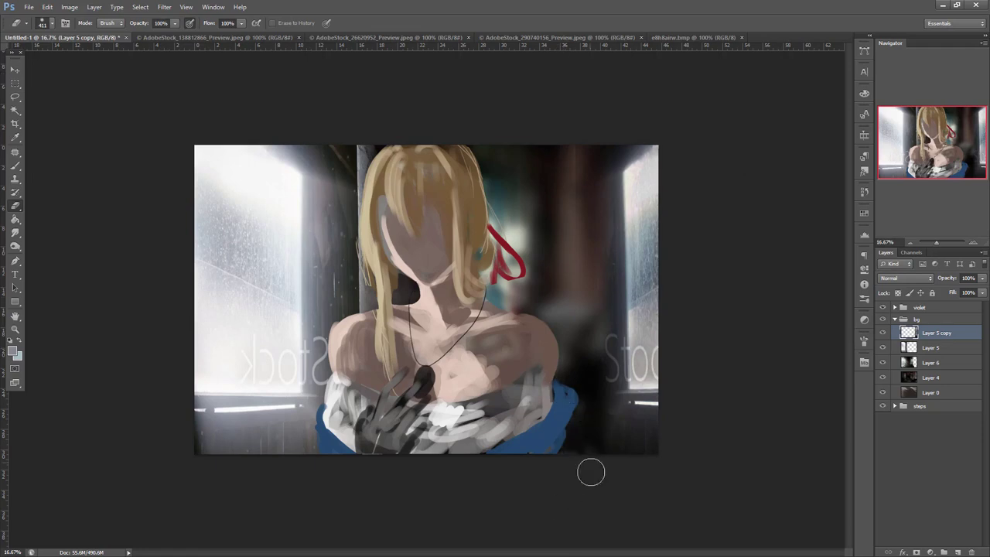
{"action": "left_click", "coordinate": [976, 244]}
{"action": "left_click", "coordinate": [911, 244]}
{"action": "left_click", "coordinate": [883, 333]}
{"action": "left_click", "coordinate": [883, 334]}
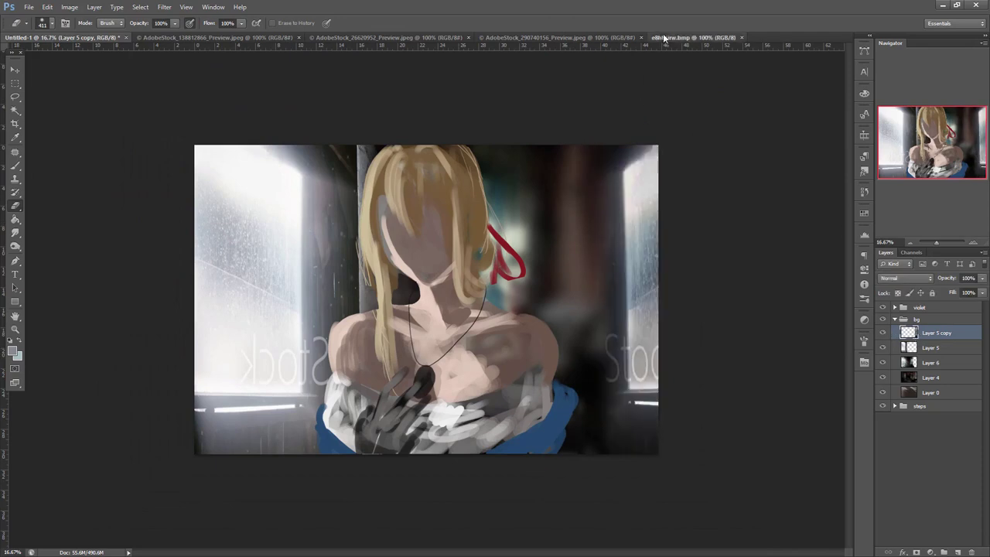
- Copy the image area of AdobeStock_290740156_Preview.jpeg and paste it into the portrait document
{"action": "left_click", "coordinate": [665, 37]}
{"action": "left_click", "coordinate": [559, 38]}
{"action": "left_click", "coordinate": [465, 37]}
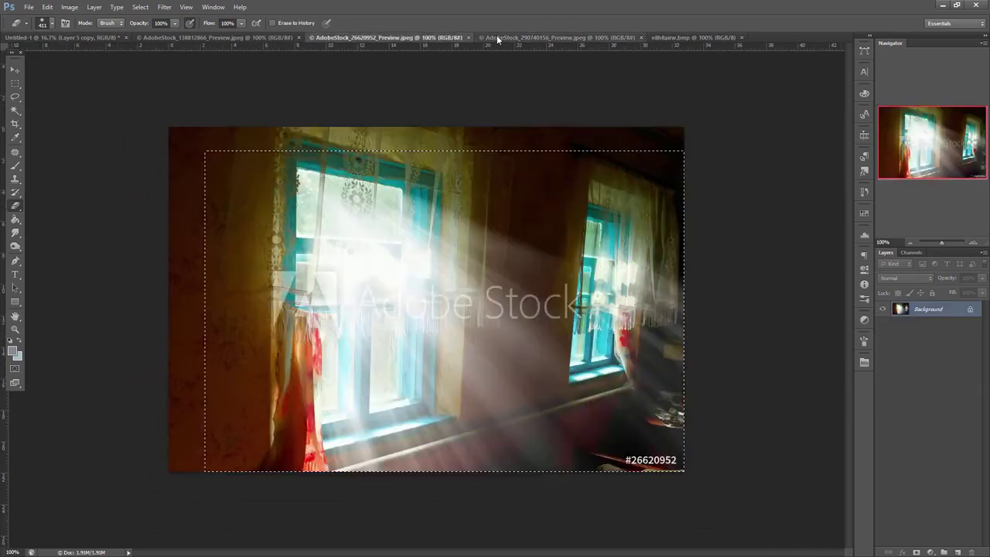
{"action": "left_click", "coordinate": [510, 37]}
{"action": "left_click", "coordinate": [15, 83]}
{"action": "left_click_drag", "start_coordinate": [193, 128], "coordinate": [644, 445]}
{"action": "left_click", "coordinate": [113, 38]}
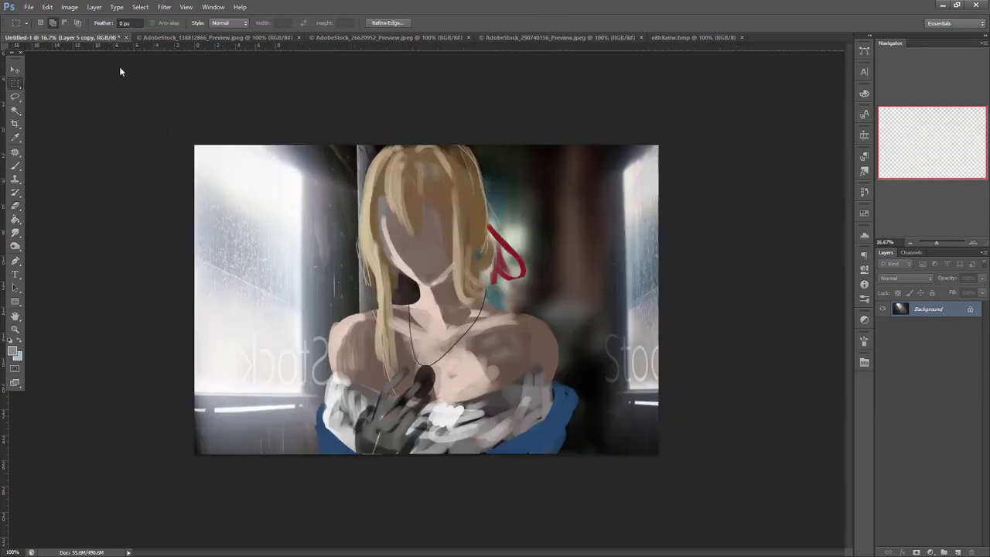
{"action": "key", "text": "ctrl+v"}
- Enlarge the pasted light-ray photo, flip it horizontally and position it over the right half of the background
{"action": "key", "text": "ctrl+t"}
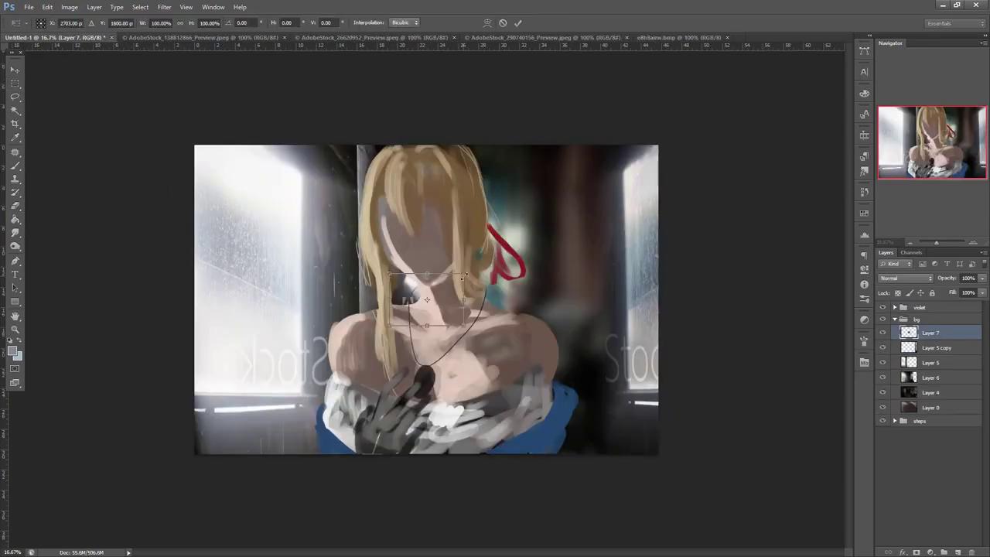
{"action": "left_click_drag", "start_coordinate": [464, 274], "coordinate": [637, 137]}
{"action": "left_click_drag", "start_coordinate": [618, 201], "coordinate": [496, 312]}
{"action": "left_click_drag", "start_coordinate": [375, 337], "coordinate": [762, 336]}
{"action": "left_click_drag", "start_coordinate": [761, 241], "coordinate": [846, 146]}
{"action": "left_click_drag", "start_coordinate": [697, 335], "coordinate": [497, 386]}
{"action": "left_click_drag", "start_coordinate": [645, 196], "coordinate": [737, 102]}
{"action": "left_click_drag", "start_coordinate": [692, 200], "coordinate": [696, 263]}
{"action": "key", "text": "Return"}
- Set Layer 7's blend mode to Lighten and shift the light-ray photo up and to the right
{"action": "left_click", "coordinate": [911, 278]}
{"action": "left_click", "coordinate": [891, 364]}
{"action": "key", "text": "ctrl+t"}
{"action": "left_click_drag", "start_coordinate": [631, 372], "coordinate": [663, 338]}
{"action": "key", "text": "Return"}
{"action": "left_click", "coordinate": [906, 278]}
{"action": "left_click", "coordinate": [898, 362]}
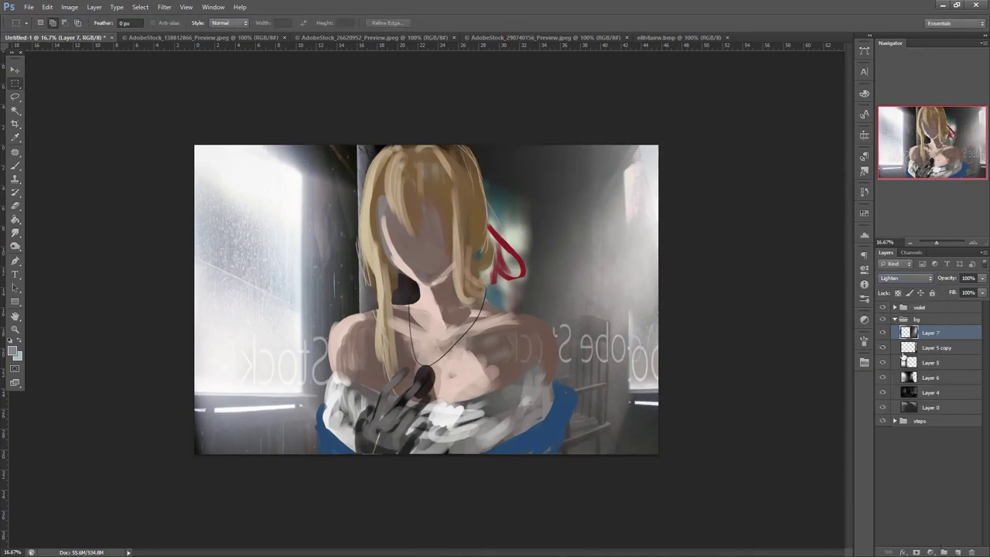
- Flip, widen and rotate the light-ray photo on Layer 7, placing it across the left and middle of the canvas
{"action": "key", "text": "ctrl+t"}
{"action": "left_click_drag", "start_coordinate": [769, 325], "coordinate": [160, 325]}
{"action": "left_click_drag", "start_coordinate": [388, 439], "coordinate": [415, 454]}
{"action": "left_click_drag", "start_coordinate": [512, 458], "coordinate": [528, 429]}
{"action": "mouse_move", "coordinate": [469, 432]}
{"action": "left_mouse_down"}
{"action": "mouse_move", "coordinate": [473, 415]}
{"action": "mouse_move", "coordinate": [454, 420]}
{"action": "left_mouse_up"}
{"action": "left_click_drag", "start_coordinate": [472, 299], "coordinate": [573, 304]}
{"action": "left_click_drag", "start_coordinate": [564, 348], "coordinate": [561, 355]}
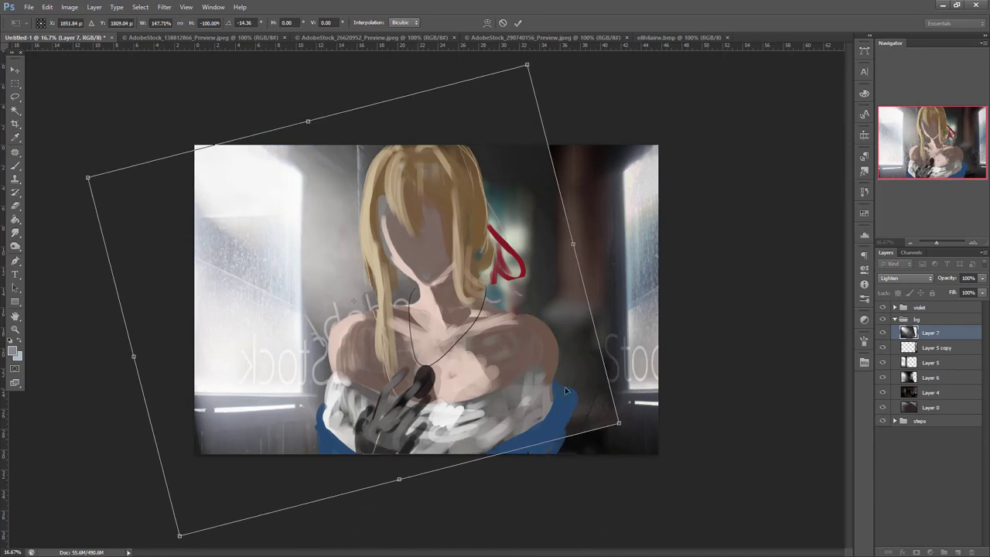
{"action": "left_click_drag", "start_coordinate": [563, 391], "coordinate": [615, 338]}
{"action": "left_click_drag", "start_coordinate": [714, 305], "coordinate": [694, 360]}
{"action": "left_click_drag", "start_coordinate": [578, 325], "coordinate": [518, 401]}
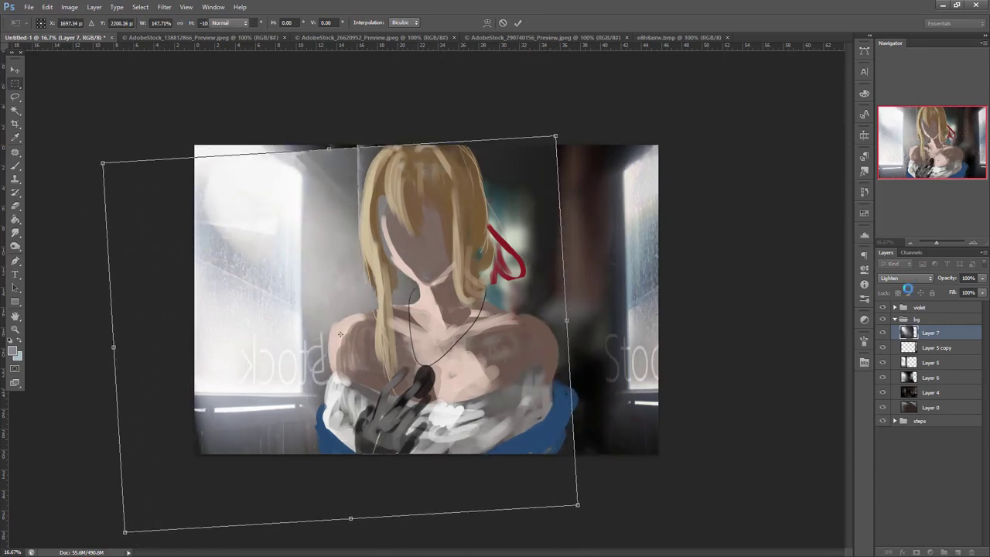
- Set Layer 7's blend mode to Screen and move the light-ray photo slightly up and to the right
{"action": "left_click", "coordinate": [905, 278]}
{"action": "left_click", "coordinate": [890, 371]}
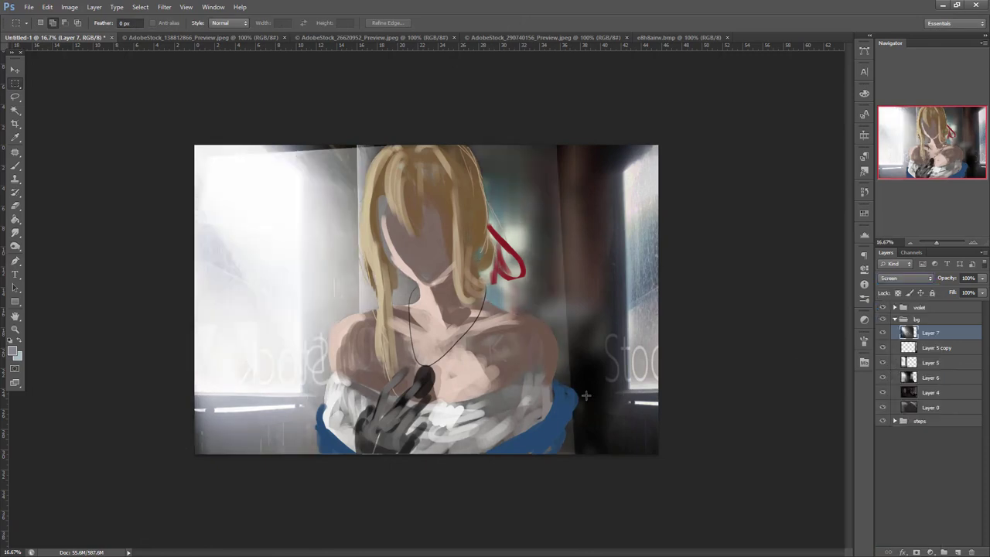
{"action": "left_click_drag", "start_coordinate": [526, 402], "coordinate": [523, 412]}
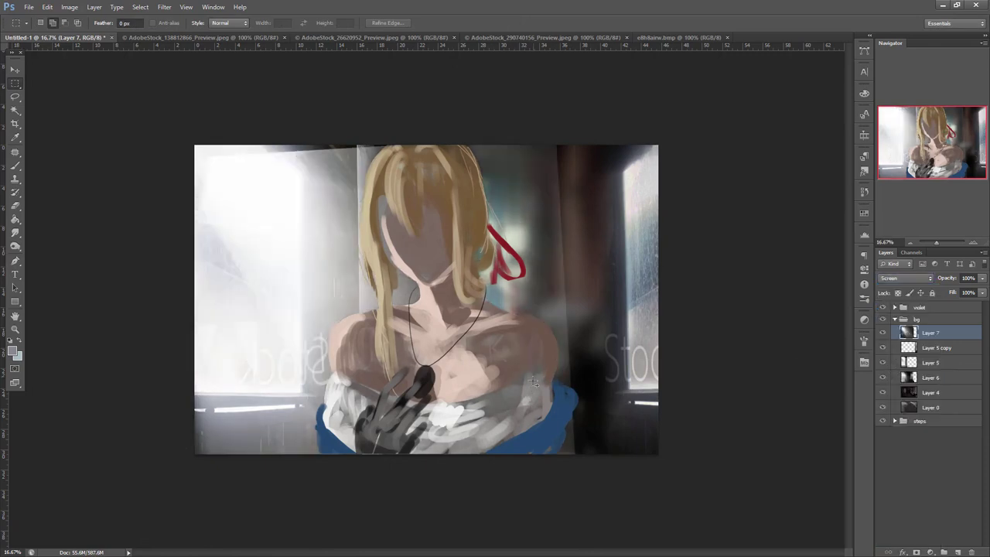
{"action": "left_click", "coordinate": [16, 70]}
{"action": "left_click_drag", "start_coordinate": [499, 331], "coordinate": [544, 287]}
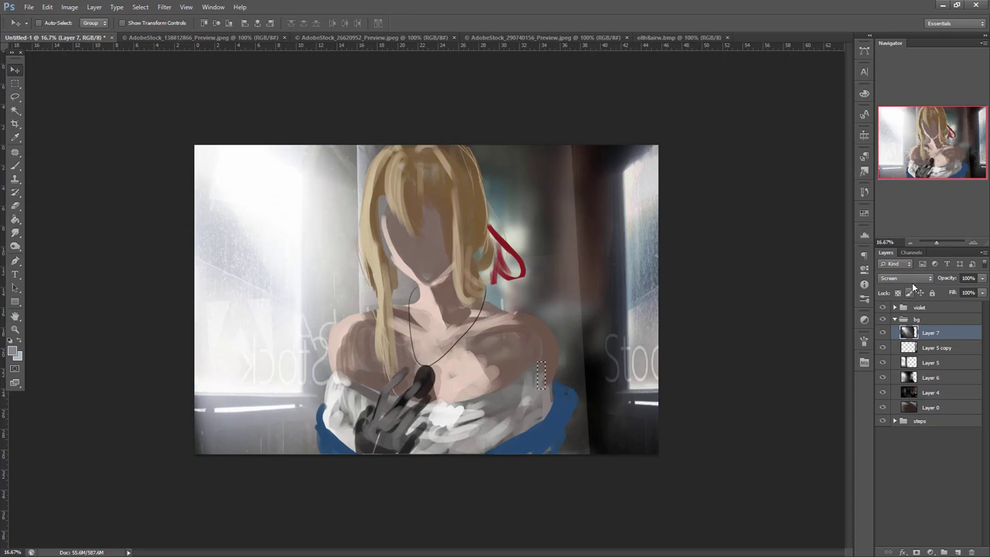
{"action": "left_click", "coordinate": [905, 278]}
{"action": "left_click", "coordinate": [898, 371]}
- Adjust Layer 7 with Brightness/Contrast, first with brightness at -64, and again with lower brightness and higher contrast
{"action": "left_click", "coordinate": [68, 7]}
{"action": "mouse_move", "coordinate": [93, 31]}
{"action": "left_click", "coordinate": [224, 36]}
{"action": "left_click_drag", "start_coordinate": [797, 275], "coordinate": [771, 277]}
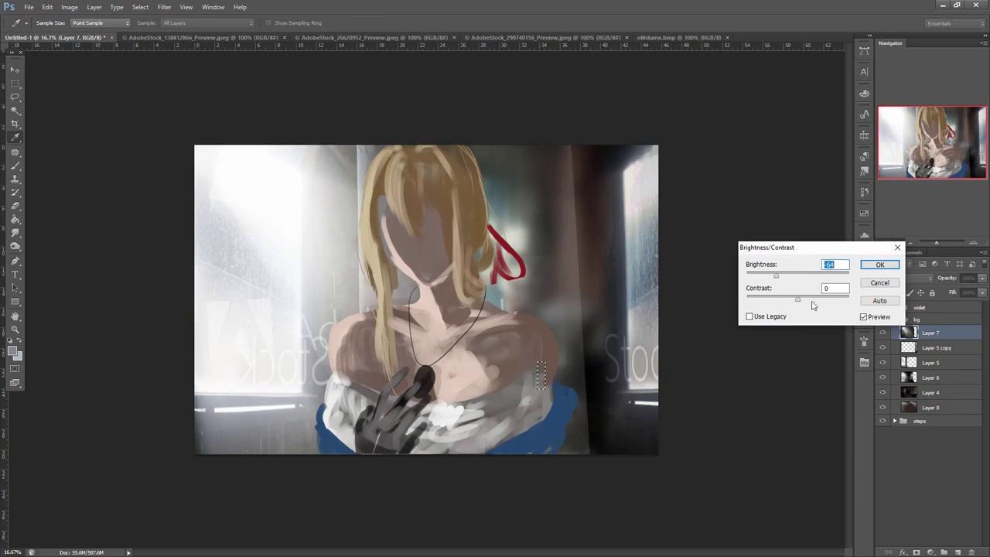
{"action": "key", "text": "Return"}
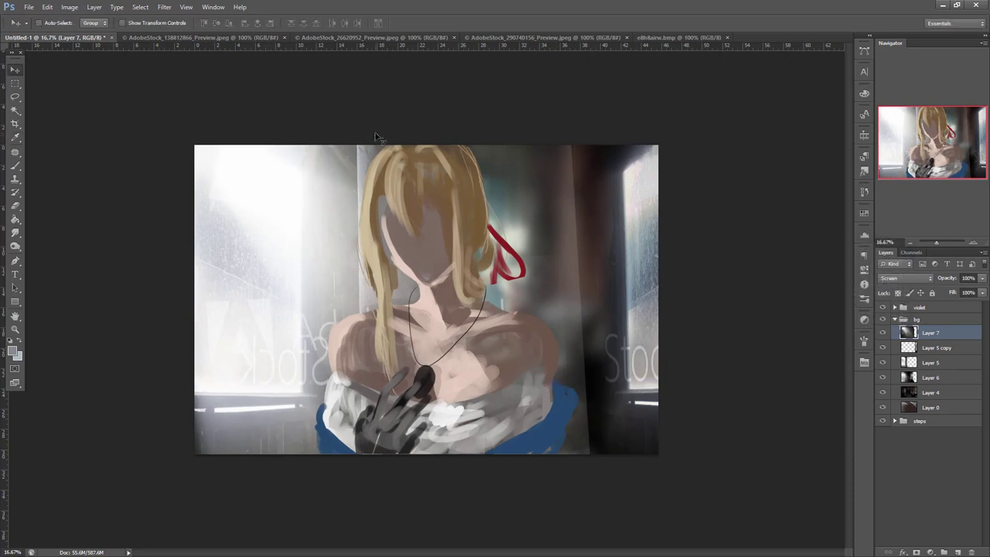
{"action": "left_click", "coordinate": [69, 7]}
{"action": "mouse_move", "coordinate": [85, 31]}
{"action": "left_click", "coordinate": [201, 32]}
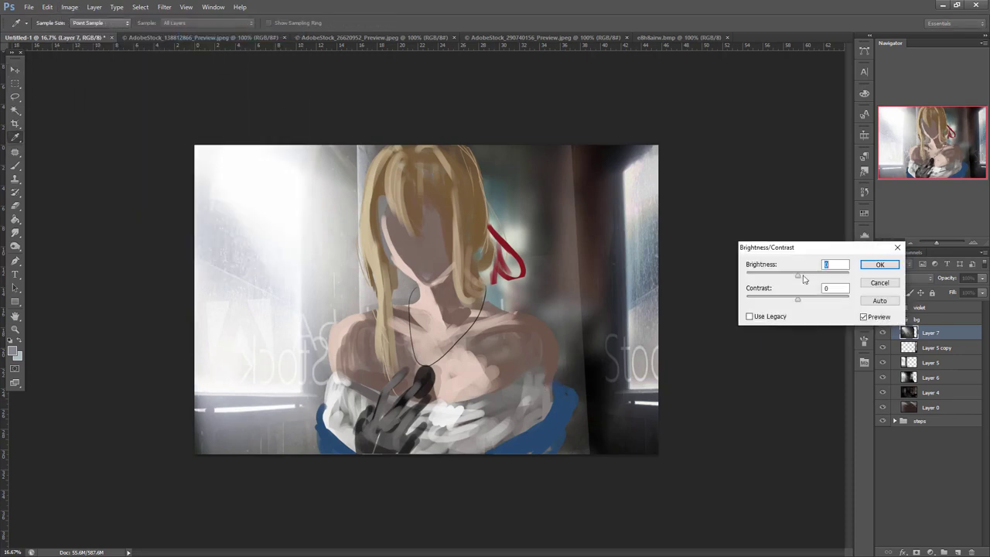
{"action": "left_click_drag", "start_coordinate": [811, 301], "coordinate": [862, 301]}
{"action": "mouse_move", "coordinate": [756, 276]}
{"action": "left_mouse_down"}
{"action": "mouse_move", "coordinate": [792, 286]}
{"action": "mouse_move", "coordinate": [766, 288]}
{"action": "left_mouse_up"}
{"action": "left_click", "coordinate": [882, 266]}
- Rotate the light-ray photo on Layer 7 and move it to the upper right behind the figure
{"action": "key", "text": "ctrl+t"}
{"action": "left_click_drag", "start_coordinate": [502, 362], "coordinate": [505, 400]}
{"action": "left_click_drag", "start_coordinate": [594, 410], "coordinate": [613, 341]}
{"action": "left_click_drag", "start_coordinate": [552, 372], "coordinate": [813, 288]}
{"action": "left_click_drag", "start_coordinate": [749, 439], "coordinate": [801, 399]}
{"action": "left_click_drag", "start_coordinate": [695, 351], "coordinate": [680, 314]}
{"action": "left_click_drag", "start_coordinate": [700, 317], "coordinate": [720, 343]}
{"action": "key", "text": "Return"}
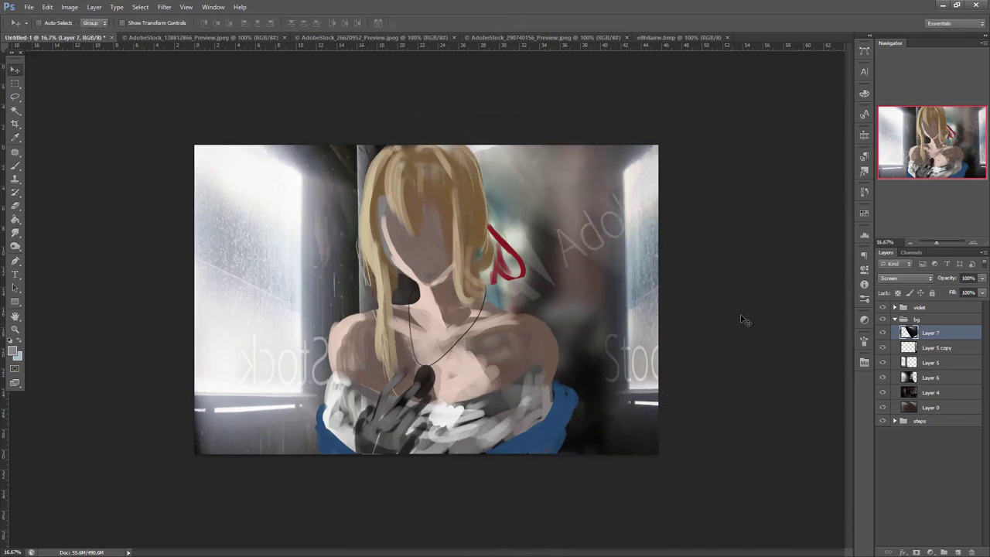
- Duplicate Layer 7 and merge the copy down to strengthen the light rays
{"action": "right_click", "coordinate": [934, 333]}
{"action": "left_click", "coordinate": [851, 236]}
{"action": "key", "text": "Return"}
{"action": "key", "text": "ctrl+e"}
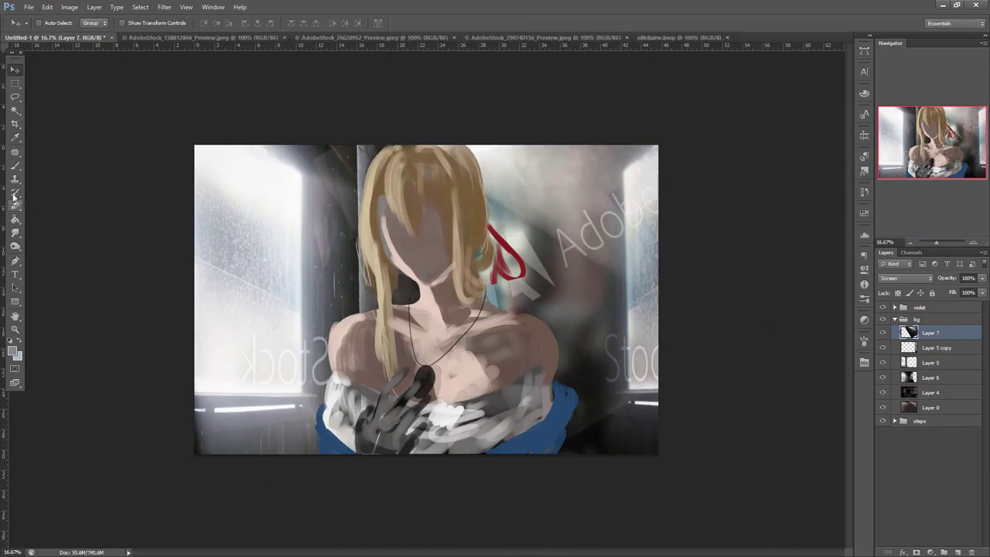
- Erase Layer 7's light rays at the upper left and in the dark area beside the red ribbon
{"action": "key", "text": "e"}
{"action": "left_click_drag", "start_coordinate": [348, 181], "coordinate": [336, 154]}
{"action": "left_click_drag", "start_coordinate": [534, 242], "coordinate": [620, 379]}
{"action": "mouse_move", "coordinate": [507, 230]}
{"action": "left_mouse_down"}
{"action": "mouse_move", "coordinate": [541, 232]}
{"action": "mouse_move", "coordinate": [601, 294]}
{"action": "left_mouse_up"}
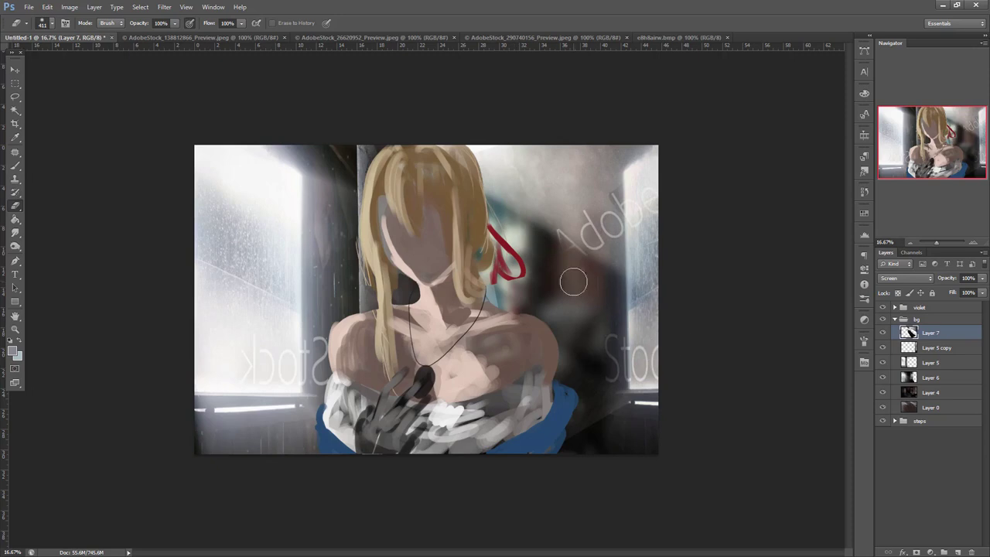
- Reposition Layer 7's light rays so they fall over the left side of the scene
{"action": "key", "text": "ctrl+t"}
{"action": "left_click_drag", "start_coordinate": [669, 333], "coordinate": [565, 393]}
{"action": "key", "text": "Return"}
{"action": "key", "text": "e"}
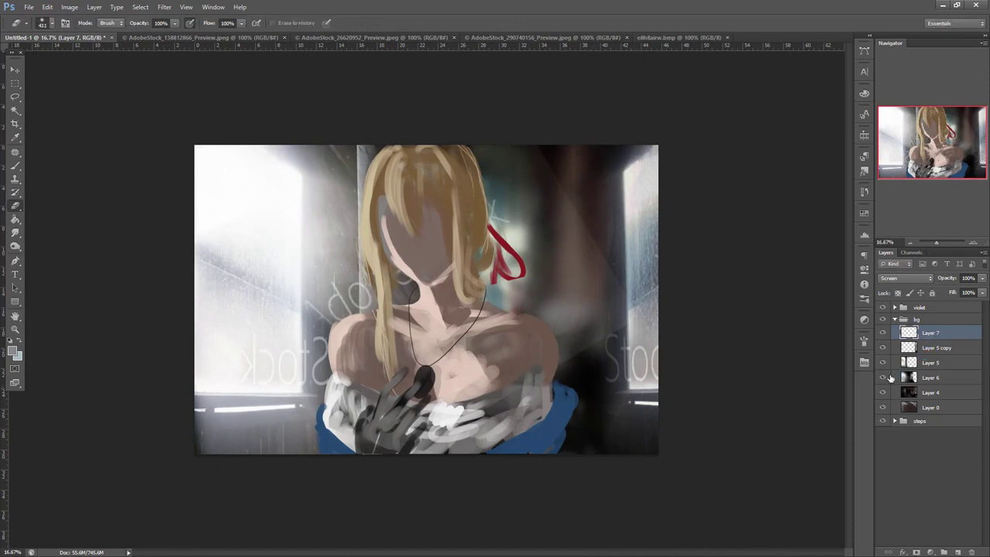
- Compare the background with Layer 5 and Layer 6 hidden and shown
{"action": "left_click", "coordinate": [884, 364]}
{"action": "left_click", "coordinate": [884, 364]}
{"action": "left_click", "coordinate": [883, 378]}
{"action": "left_click", "coordinate": [883, 378]}
{"action": "left_click", "coordinate": [883, 364]}
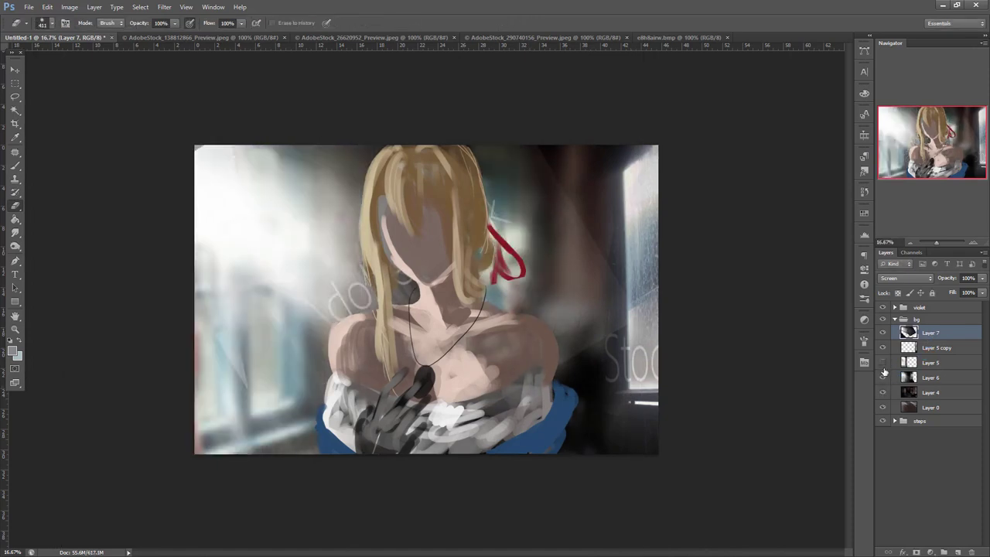
{"action": "left_click", "coordinate": [884, 366]}
{"action": "left_click", "coordinate": [884, 364]}
{"action": "left_click", "coordinate": [883, 364]}
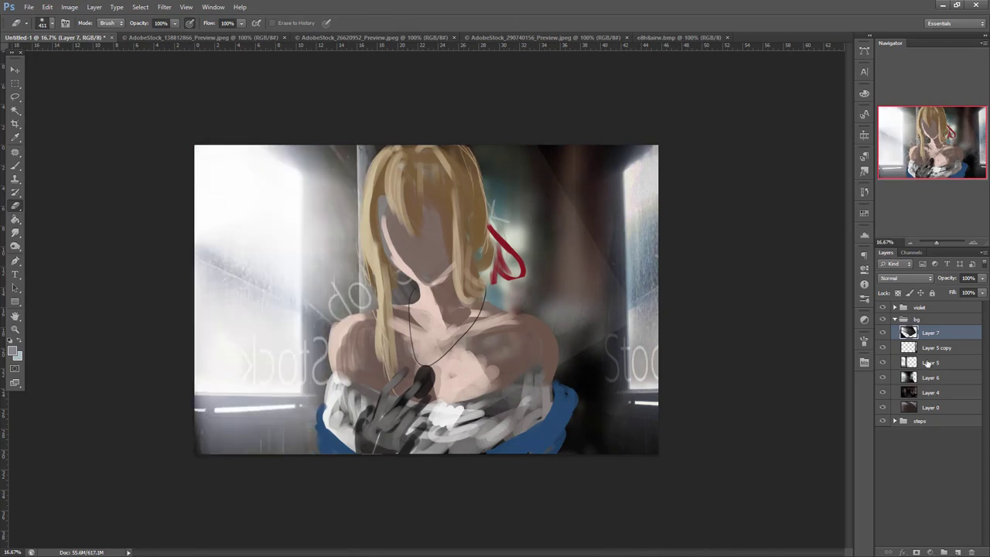
{"action": "left_click", "coordinate": [930, 362]}
{"action": "key", "text": "ctrl+t"}
{"action": "left_click_drag", "start_coordinate": [342, 424], "coordinate": [318, 412]}
{"action": "key", "text": "Escape"}
- Hide Layer 7 and compare the background with Layer 5 and its mirrored copy hidden and shown
{"action": "left_click", "coordinate": [883, 348]}
{"action": "left_click", "coordinate": [883, 334]}
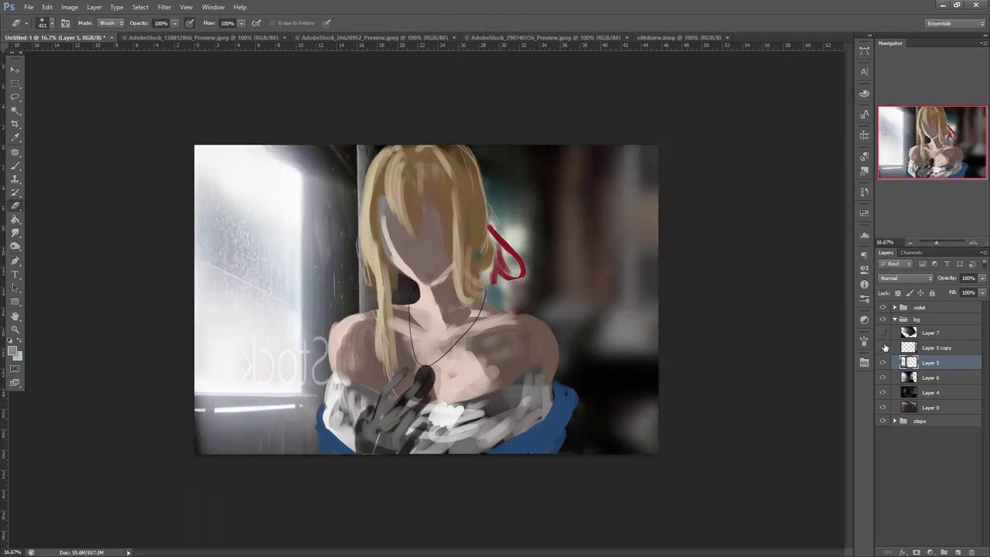
{"action": "left_click", "coordinate": [884, 349]}
{"action": "left_click", "coordinate": [884, 363]}
{"action": "left_click", "coordinate": [884, 363]}
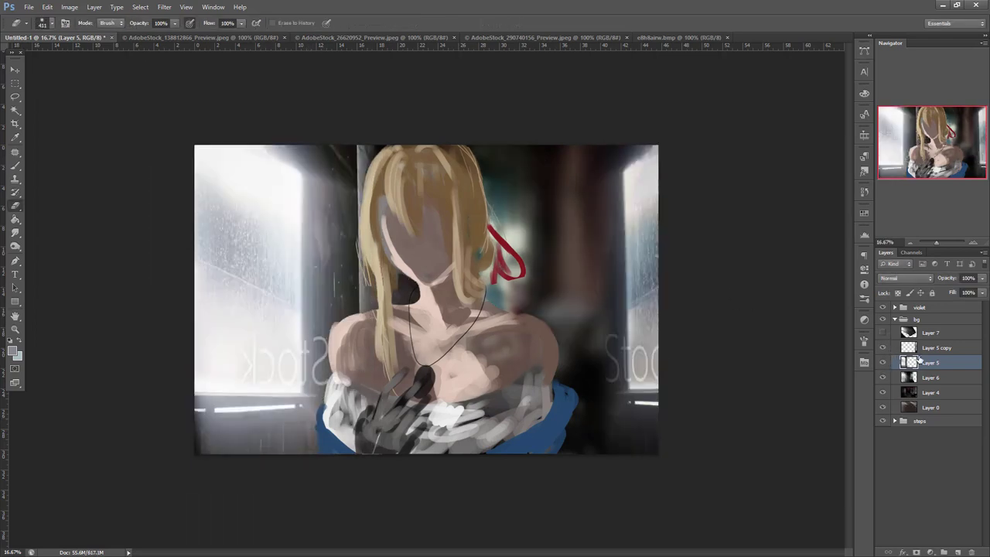
- Shrink Layer 5's window photo and reposition it against the left edge of the canvas
{"action": "key", "text": "ctrl+t"}
{"action": "left_click_drag", "start_coordinate": [398, 100], "coordinate": [297, 188]}
{"action": "left_click_drag", "start_coordinate": [285, 236], "coordinate": [318, 195]}
{"action": "left_click_drag", "start_coordinate": [326, 149], "coordinate": [329, 133]}
{"action": "left_click_drag", "start_coordinate": [320, 182], "coordinate": [320, 184]}
{"action": "key", "text": "Return"}
{"action": "key", "text": "e"}
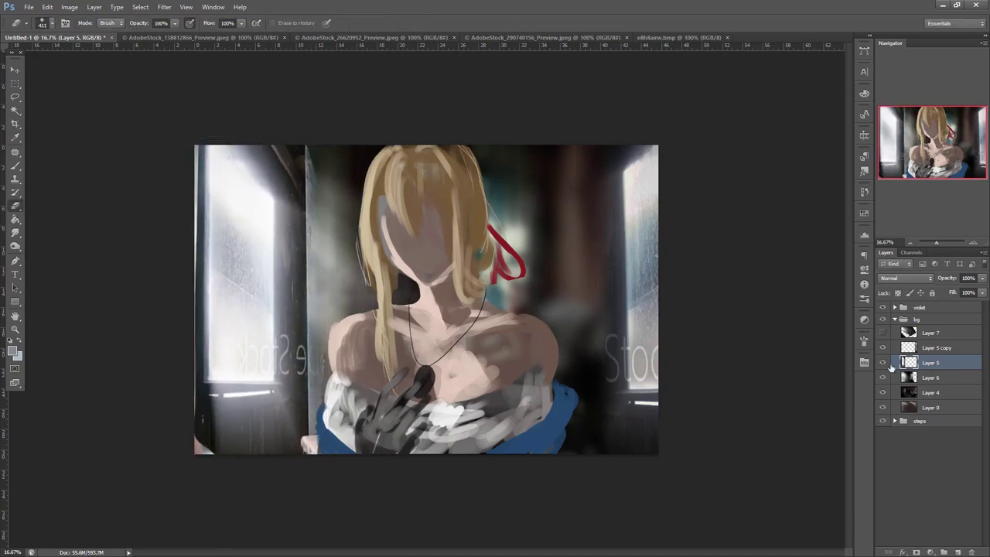
- Set Layer 5's blending mode to Lighten
{"action": "left_click", "coordinate": [905, 278]}
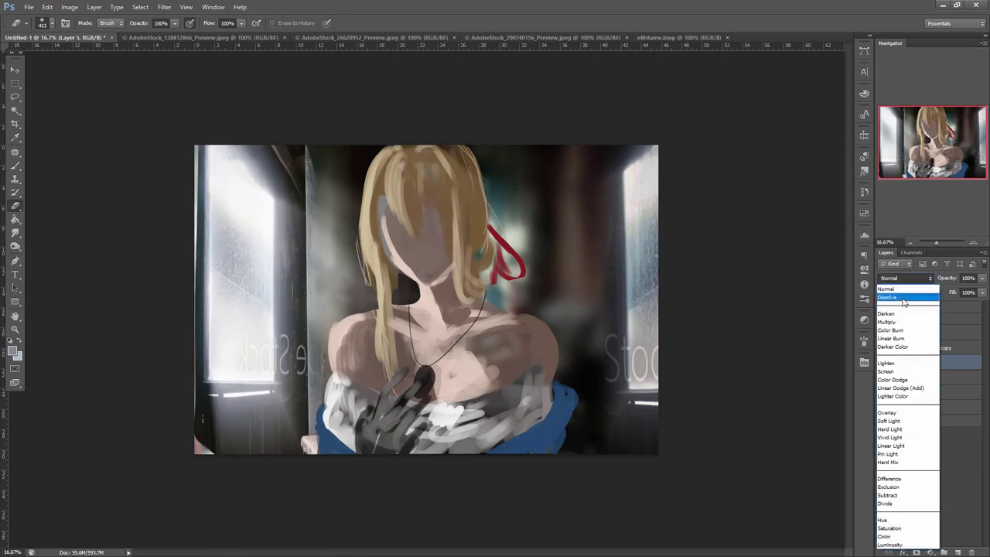
{"action": "left_click", "coordinate": [895, 364]}
- Try enlarging and distorting Layer 5's window photo into perspective over the left side of the scene and erasing its inner edge
{"action": "key", "text": "ctrl+t"}
{"action": "left_click_drag", "start_coordinate": [334, 139], "coordinate": [331, 161]}
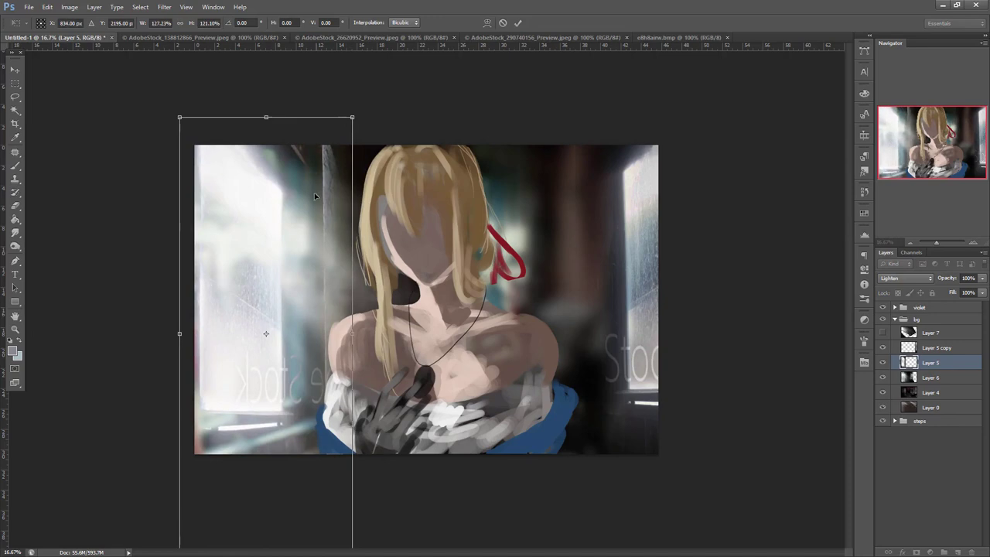
{"action": "right_click", "coordinate": [302, 237]}
{"action": "left_click", "coordinate": [332, 291]}
{"action": "left_click_drag", "start_coordinate": [180, 118], "coordinate": [177, 133]}
{"action": "left_click_drag", "start_coordinate": [360, 119], "coordinate": [356, 52]}
{"action": "left_click_drag", "start_coordinate": [354, 308], "coordinate": [413, 287]}
{"action": "key", "text": "Return"}
{"action": "key", "text": "e"}
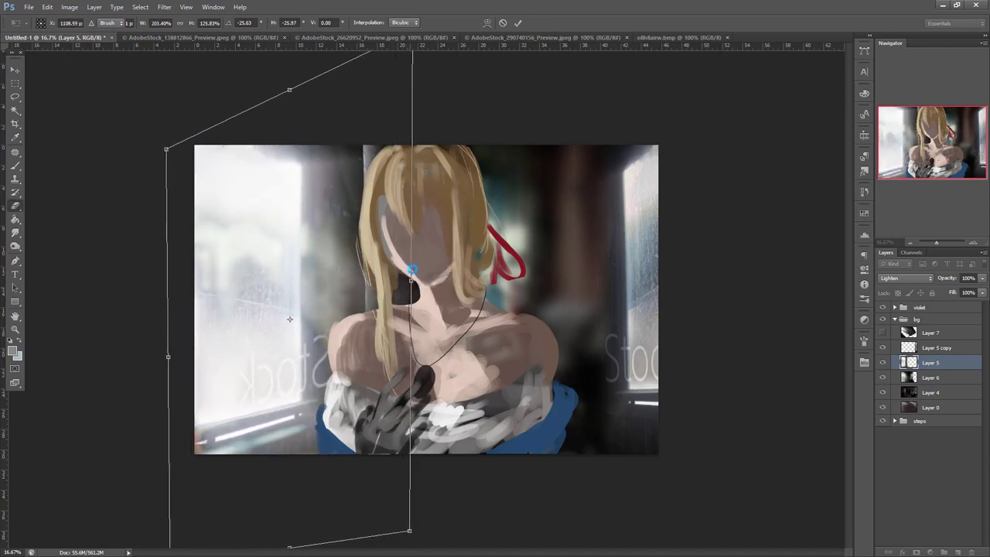
{"action": "mouse_move", "coordinate": [367, 297]}
{"action": "left_mouse_down"}
{"action": "mouse_move", "coordinate": [375, 243]}
{"action": "mouse_move", "coordinate": [361, 203]}
{"action": "mouse_move", "coordinate": [348, 377]}
{"action": "left_mouse_up"}
- Compare the background with Layer 5 copy hidden and shown, and show Layer 7 again
{"action": "left_click", "coordinate": [884, 348]}
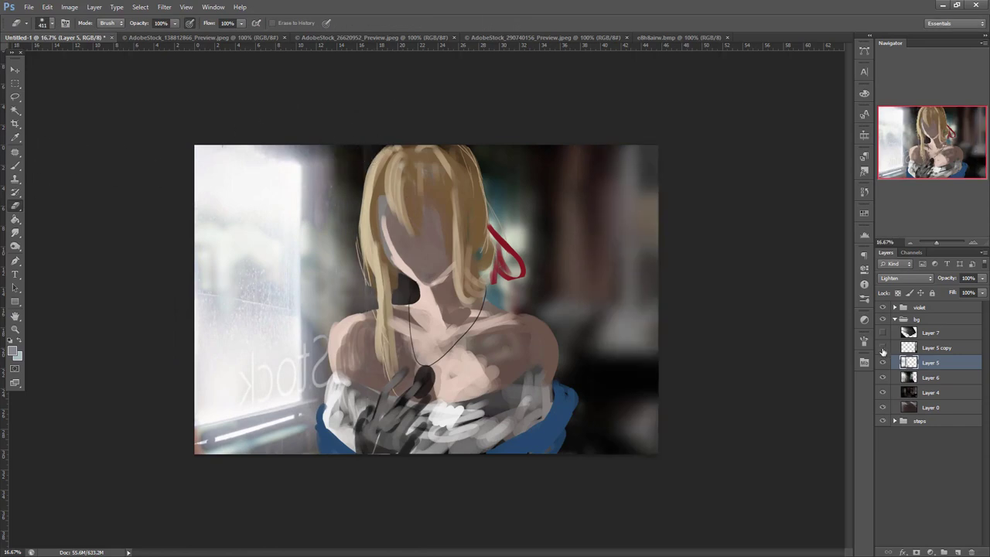
{"action": "left_click", "coordinate": [883, 348]}
{"action": "left_click", "coordinate": [883, 333]}
{"action": "key", "text": "ctrl+t"}
{"action": "left_click_drag", "start_coordinate": [573, 335], "coordinate": [703, 314]}
{"action": "key", "text": "Escape"}
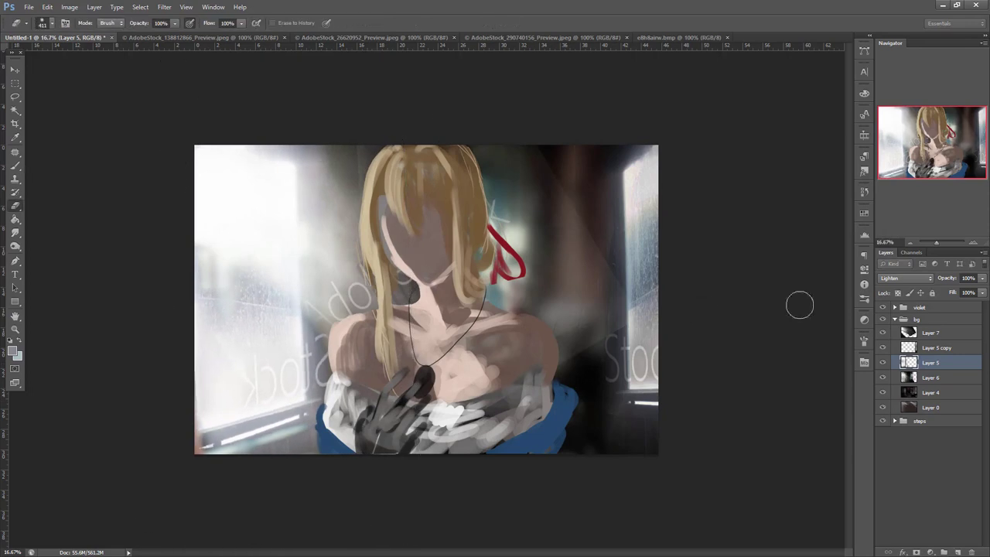
{"action": "left_click", "coordinate": [927, 333]}
{"action": "key", "text": "ctrl+t"}
{"action": "left_click_drag", "start_coordinate": [360, 366], "coordinate": [613, 249]}
{"action": "left_click_drag", "start_coordinate": [612, 291], "coordinate": [714, 351]}
{"action": "key", "text": "Escape"}
- Undo the last changes to Layer 5's window photo and select Layer 7
{"action": "key", "text": "ctrl+alt+z"}
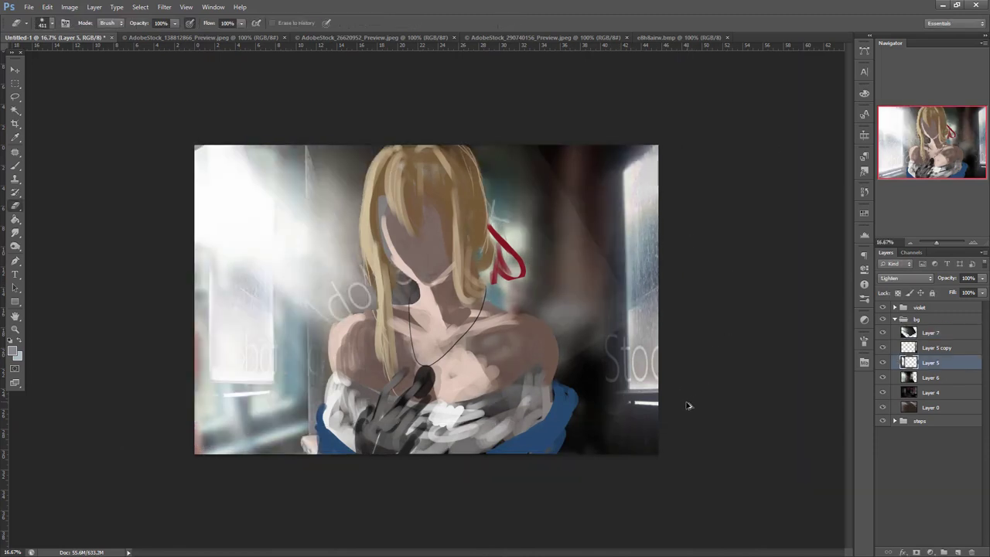
{"action": "key", "text": "ctrl+alt+z"}
{"action": "key", "text": "alt+bracketright"}
{"action": "key", "text": "alt+bracketright"}
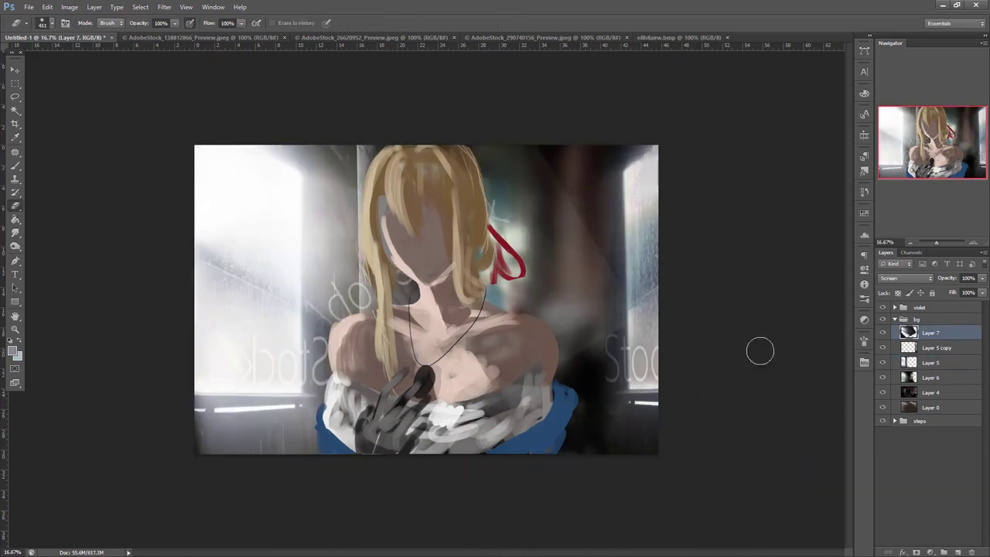
- Compare the background with Layer 5 and its mirrored copy hidden and shown
{"action": "left_click", "coordinate": [883, 363]}
{"action": "left_click", "coordinate": [883, 363]}
{"action": "left_click", "coordinate": [885, 349]}
{"action": "left_click", "coordinate": [885, 348]}
- Hide Layer 7, Layer 5 copy and Layer 5 so only the blurred background photos show
{"action": "left_click", "coordinate": [884, 333]}
{"action": "left_click", "coordinate": [883, 333]}
{"action": "left_click", "coordinate": [884, 333]}
{"action": "left_click", "coordinate": [883, 348]}
{"action": "left_click", "coordinate": [883, 348]}
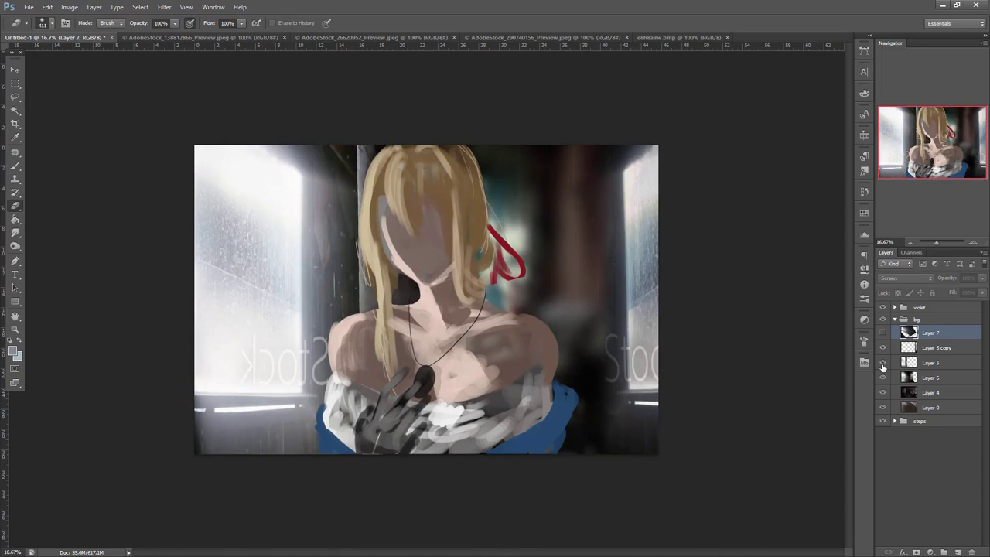
{"action": "left_click", "coordinate": [884, 363]}
{"action": "left_click", "coordinate": [883, 364]}
{"action": "left_click", "coordinate": [884, 363]}
{"action": "left_click", "coordinate": [884, 348]}
- Brighten Layer 6 slightly and raise its contrast to 43 with Brightness/Contrast
{"action": "left_click", "coordinate": [918, 377]}
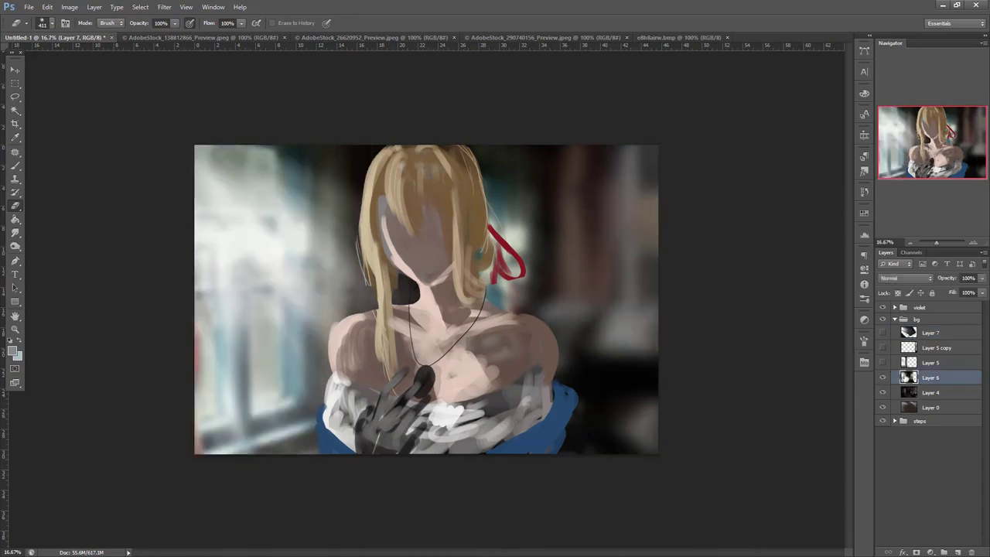
{"action": "left_click", "coordinate": [94, 7]}
{"action": "mouse_move", "coordinate": [69, 6]}
{"action": "mouse_move", "coordinate": [144, 37]}
{"action": "left_click", "coordinate": [224, 33]}
{"action": "mouse_move", "coordinate": [798, 276]}
{"action": "left_mouse_down"}
{"action": "mouse_move", "coordinate": [815, 277]}
{"action": "mouse_move", "coordinate": [835, 301]}
{"action": "mouse_move", "coordinate": [801, 276]}
{"action": "left_mouse_up"}
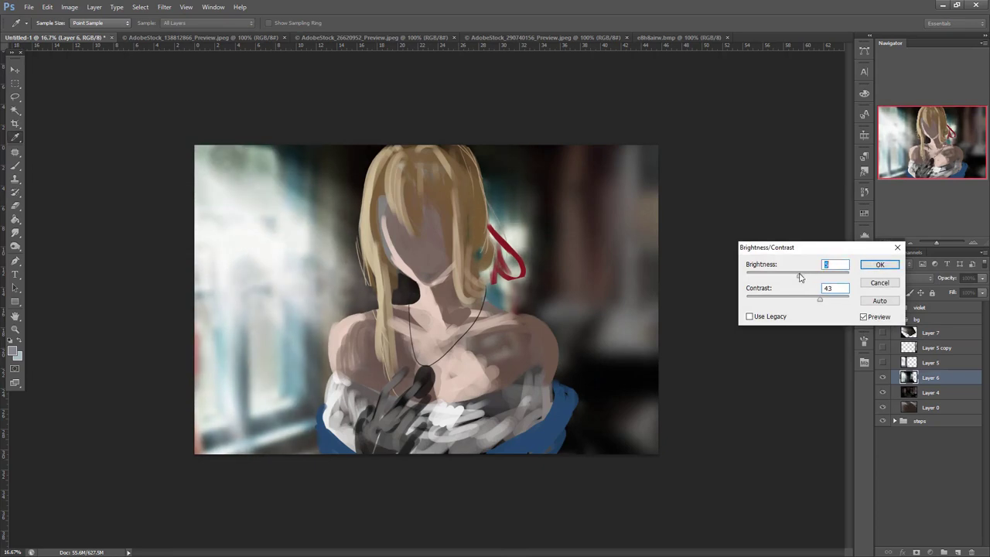
{"action": "left_click", "coordinate": [885, 265]}
- Transform Layer 6's blurred window photo so its windows fall on both sides of the figure
{"action": "key", "text": "ctrl+t"}
{"action": "left_click_drag", "start_coordinate": [403, 433], "coordinate": [401, 387]}
{"action": "left_click_drag", "start_coordinate": [329, 448], "coordinate": [330, 465]}
{"action": "left_click_drag", "start_coordinate": [594, 253], "coordinate": [655, 271]}
- Soften the right part of Layer 6's window photo with a 1753 px eraser, and merge it down with Layer 4 into Layer 0
{"action": "left_click", "coordinate": [15, 205]}
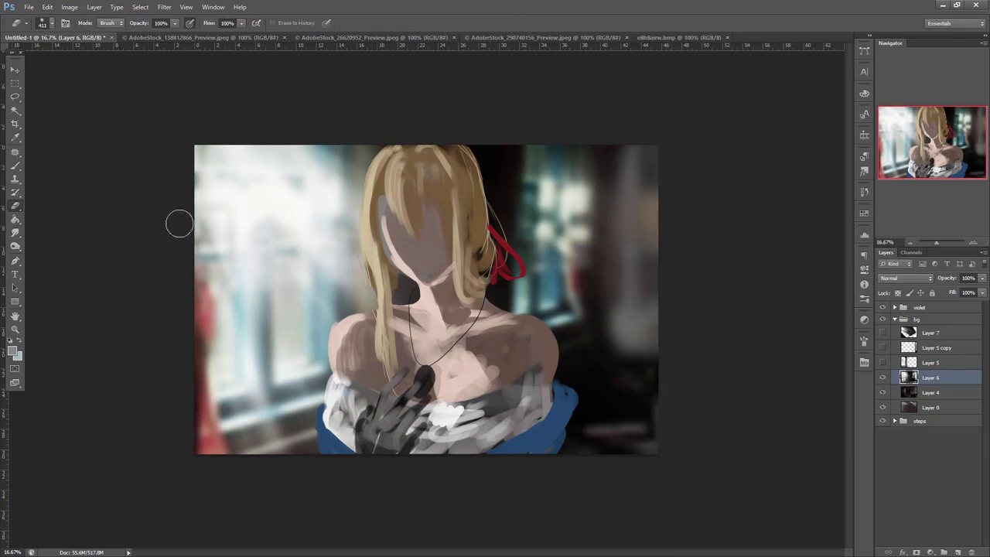
{"action": "right_click", "coordinate": [605, 241]}
{"action": "left_click", "coordinate": [718, 254]}
{"action": "left_click", "coordinate": [612, 182]}
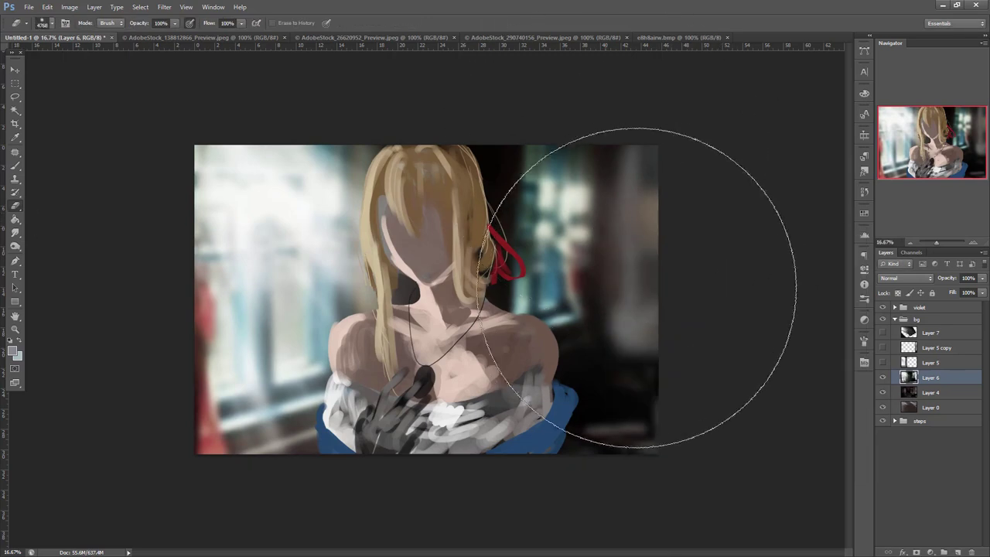
{"action": "right_click", "coordinate": [617, 268]}
{"action": "left_click_drag", "start_coordinate": [710, 290], "coordinate": [679, 290]}
{"action": "key", "text": "Return"}
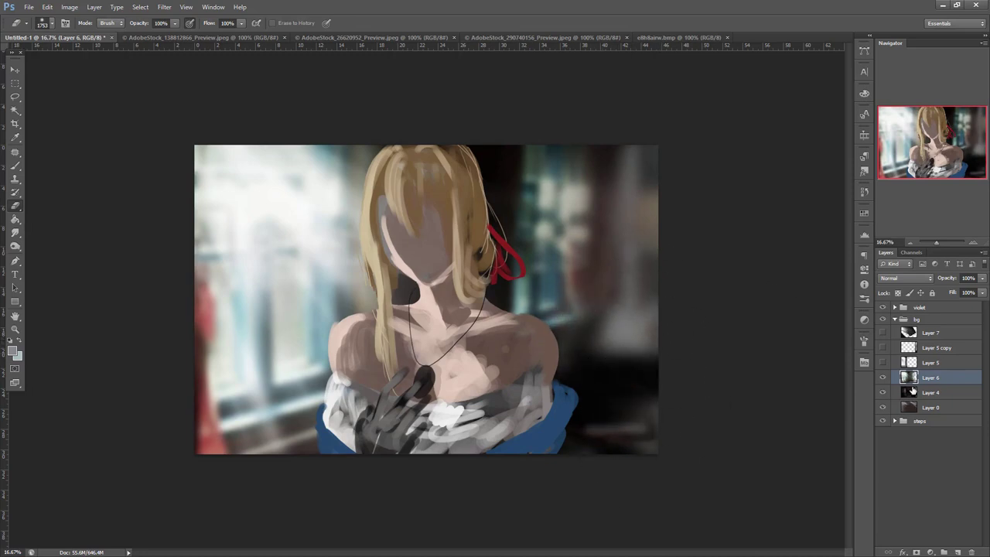
{"action": "key", "text": "ctrl+e"}
{"action": "key", "text": "ctrl+e"}
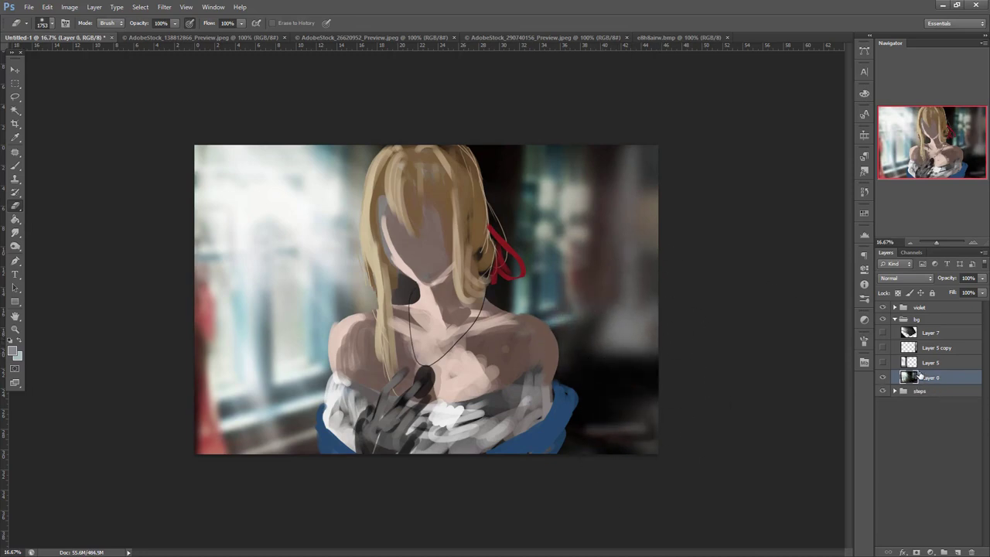
- Try a Selective Color adjustment on Layer 0's Reds: cyan +100, magenta +72, yellow -25 and black +100
{"action": "left_click", "coordinate": [69, 7]}
{"action": "mouse_move", "coordinate": [124, 34]}
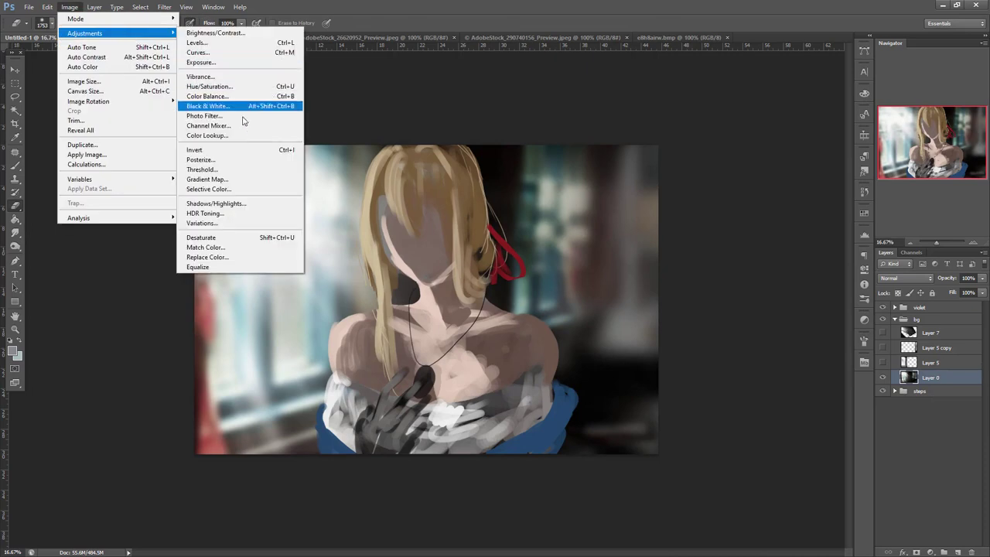
{"action": "left_click", "coordinate": [232, 190]}
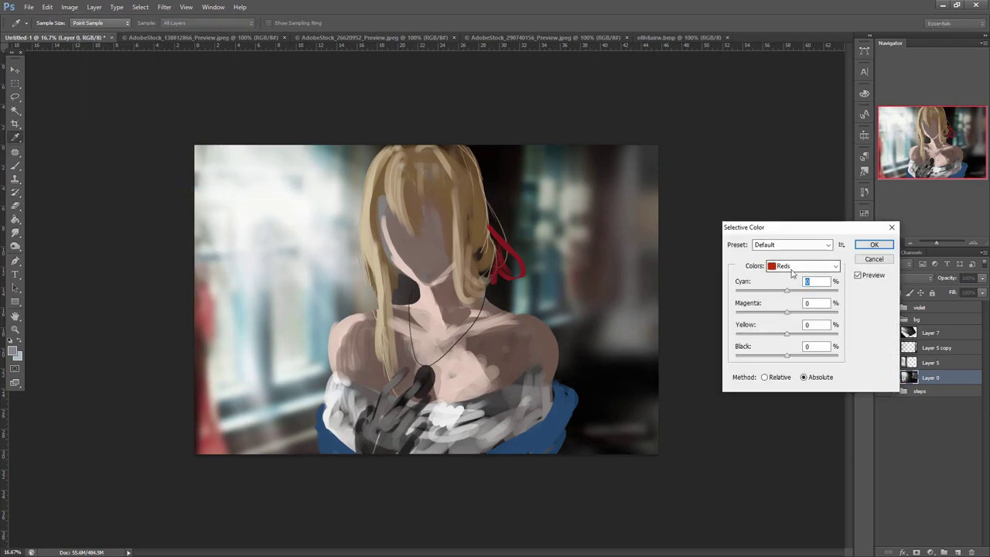
{"action": "left_click_drag", "start_coordinate": [786, 291], "coordinate": [837, 297]}
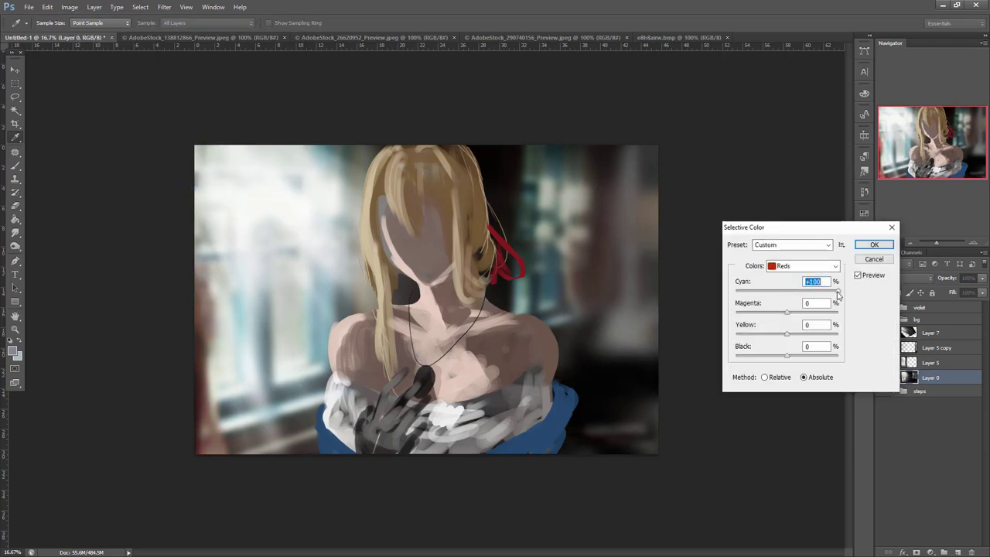
{"action": "left_click_drag", "start_coordinate": [789, 358], "coordinate": [764, 355]}
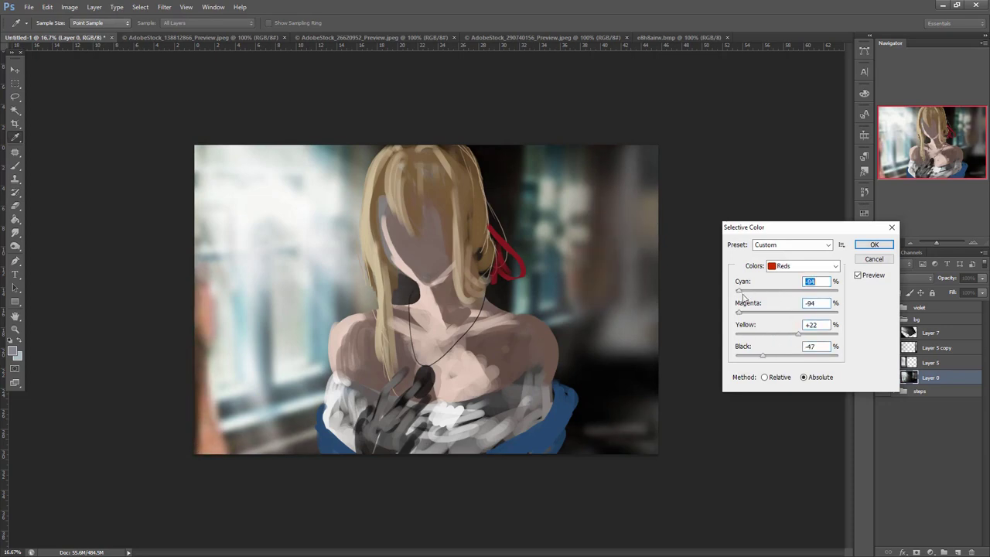
{"action": "left_click_drag", "start_coordinate": [766, 314], "coordinate": [855, 312]}
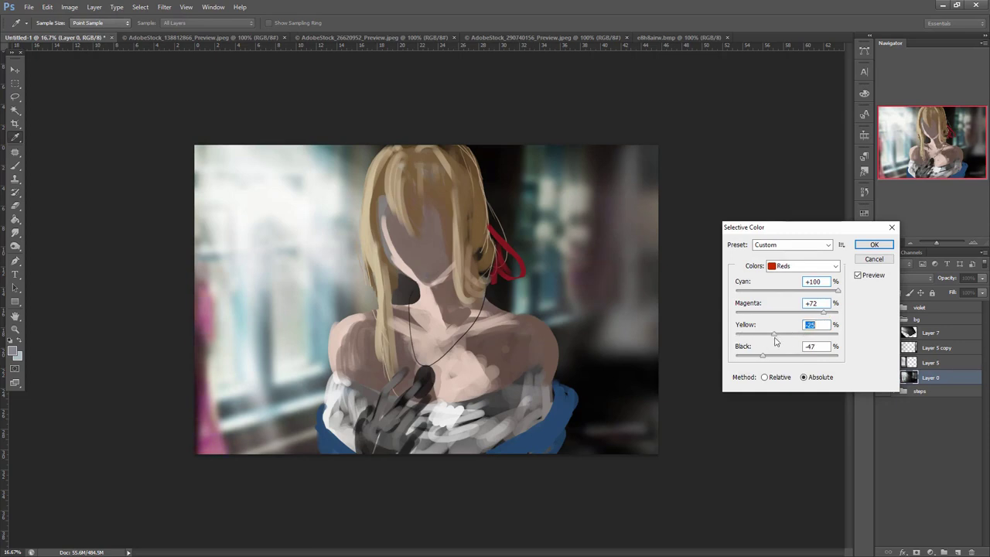
{"action": "left_click_drag", "start_coordinate": [763, 362], "coordinate": [847, 360]}
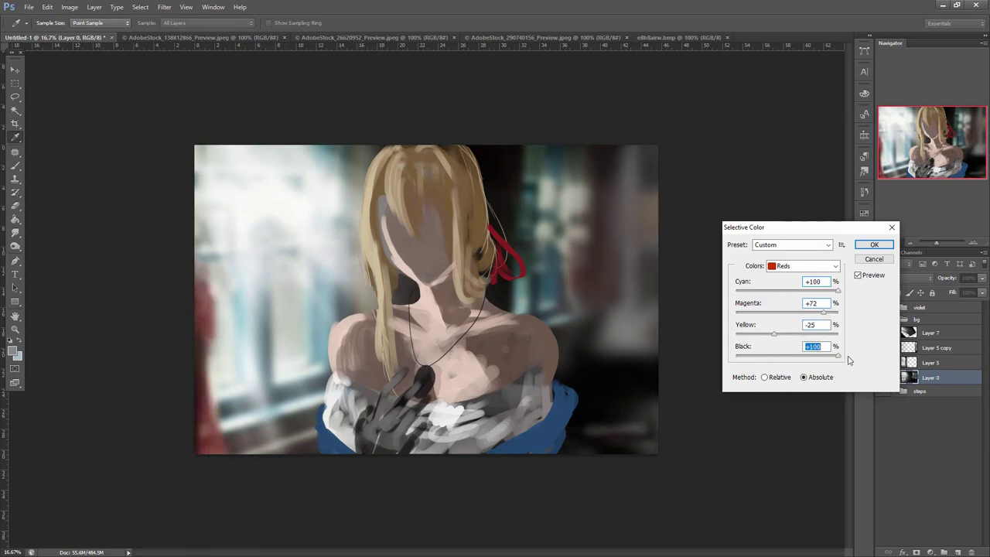
- Try adjusting the Blues in Selective Color to magenta +1, yellow +17 and black -31
{"action": "left_click", "coordinate": [805, 265]}
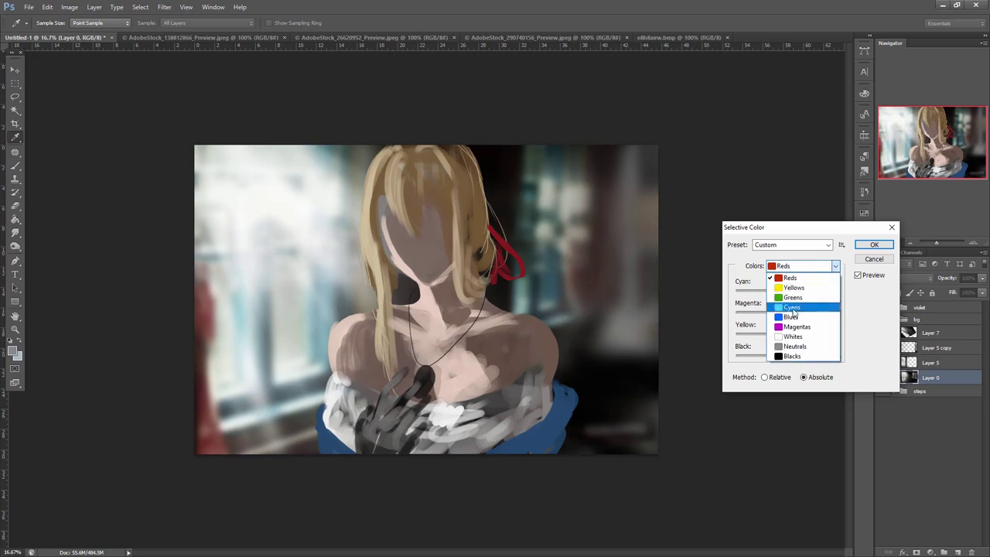
{"action": "left_click", "coordinate": [797, 326]}
{"action": "left_click", "coordinate": [809, 265]}
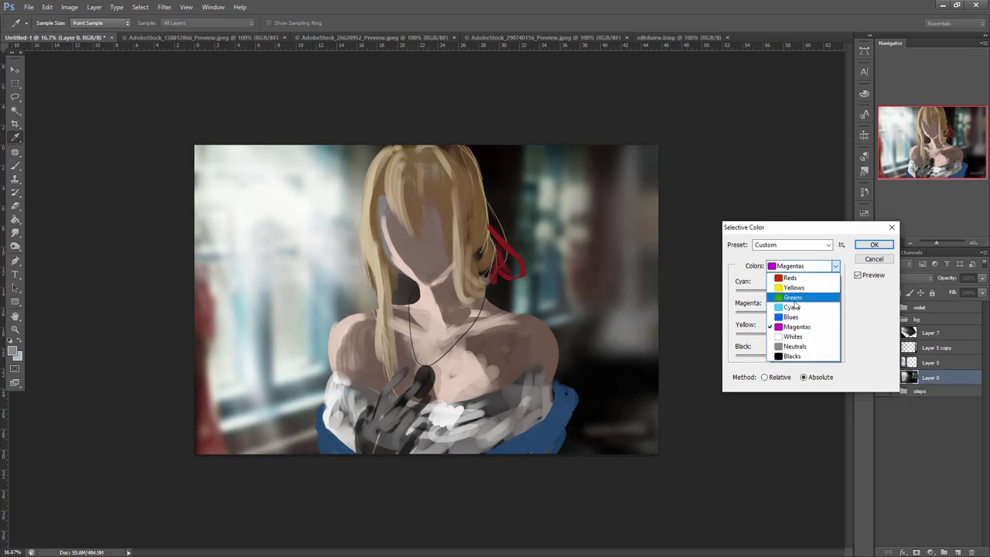
{"action": "left_click", "coordinate": [792, 317]}
{"action": "left_click_drag", "start_coordinate": [788, 313], "coordinate": [838, 331]}
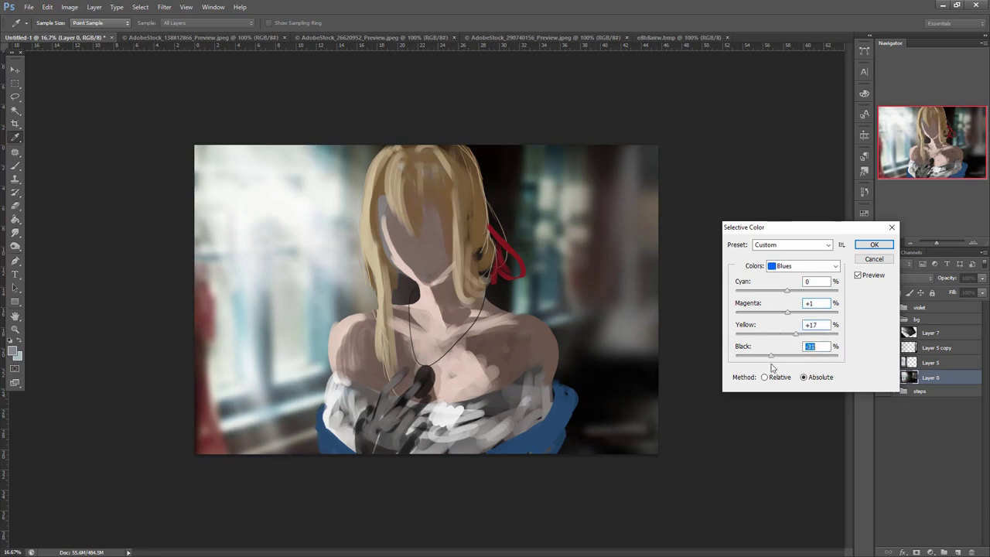
{"action": "left_click", "coordinate": [886, 243]}
- Try different saturation levels on Layer 0 with Hue/Saturation, up to about +30
{"action": "left_click", "coordinate": [69, 7]}
{"action": "mouse_move", "coordinate": [139, 33]}
{"action": "left_click", "coordinate": [236, 86]}
{"action": "left_click_drag", "start_coordinate": [834, 349], "coordinate": [820, 353]}
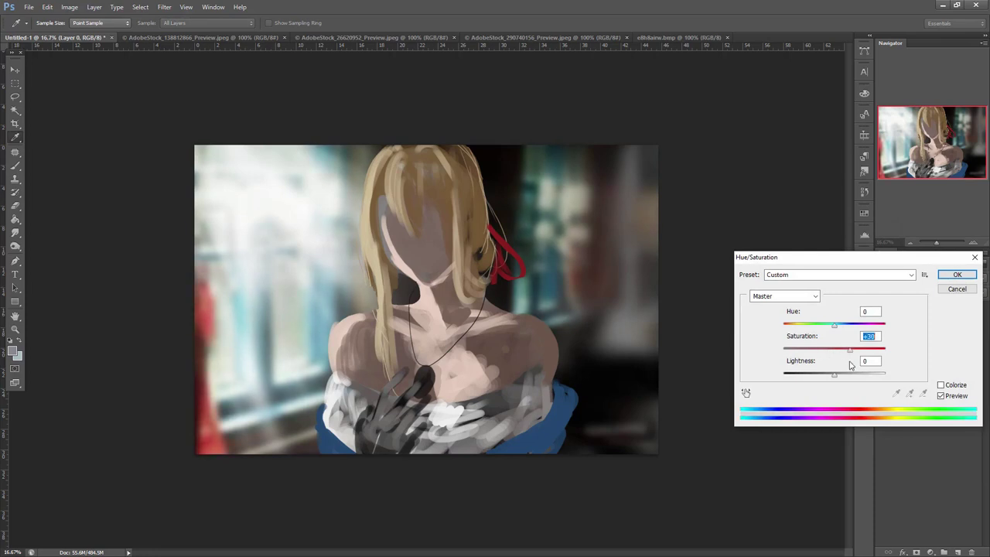
{"action": "left_click", "coordinate": [952, 290]}
{"action": "key", "text": "e"}
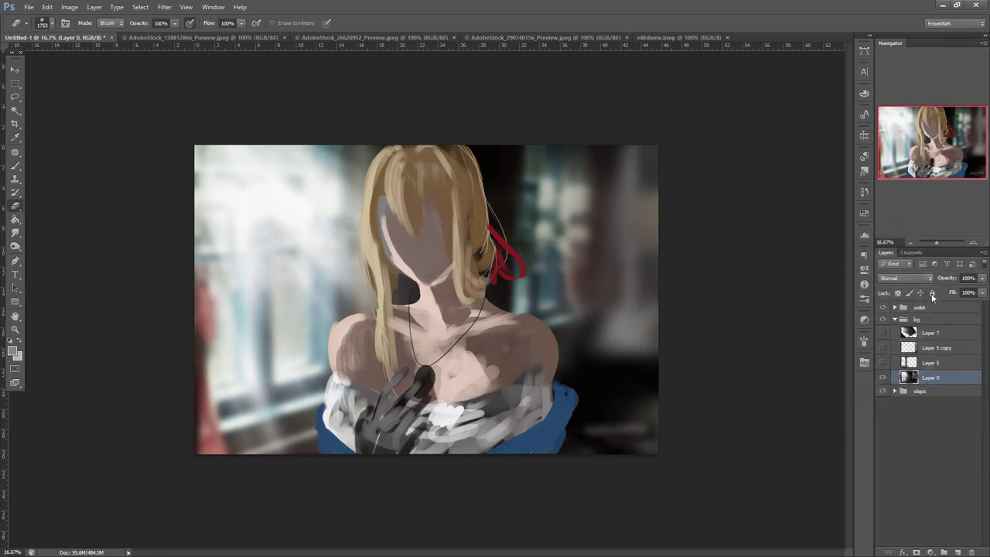
- Check Layer 5's visibility and adjust Layer 0 to brightness -24 and contrast 38
{"action": "left_click", "coordinate": [884, 362]}
{"action": "left_click", "coordinate": [884, 363]}
{"action": "left_click", "coordinate": [68, 7]}
{"action": "mouse_move", "coordinate": [101, 31]}
{"action": "left_click", "coordinate": [232, 31]}
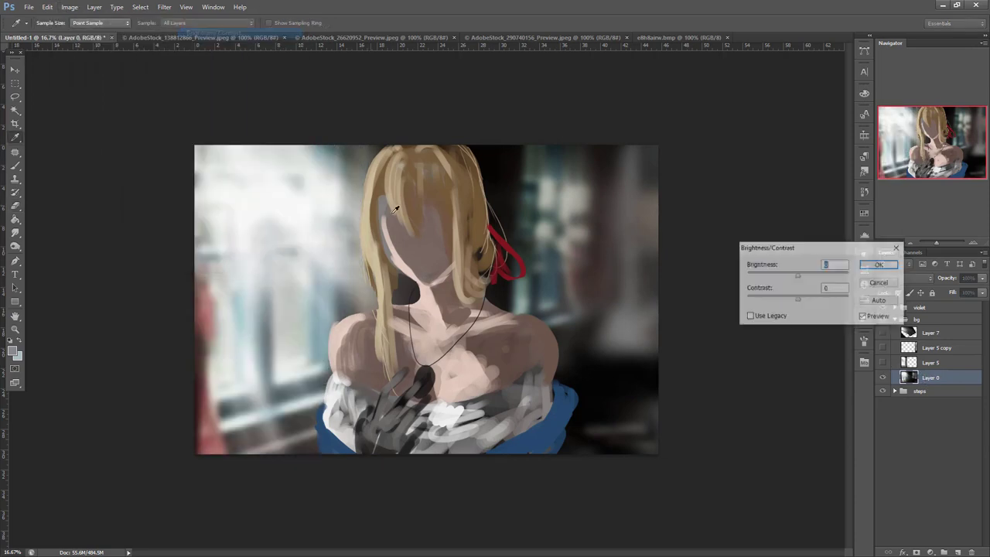
{"action": "left_click_drag", "start_coordinate": [796, 275], "coordinate": [840, 301]}
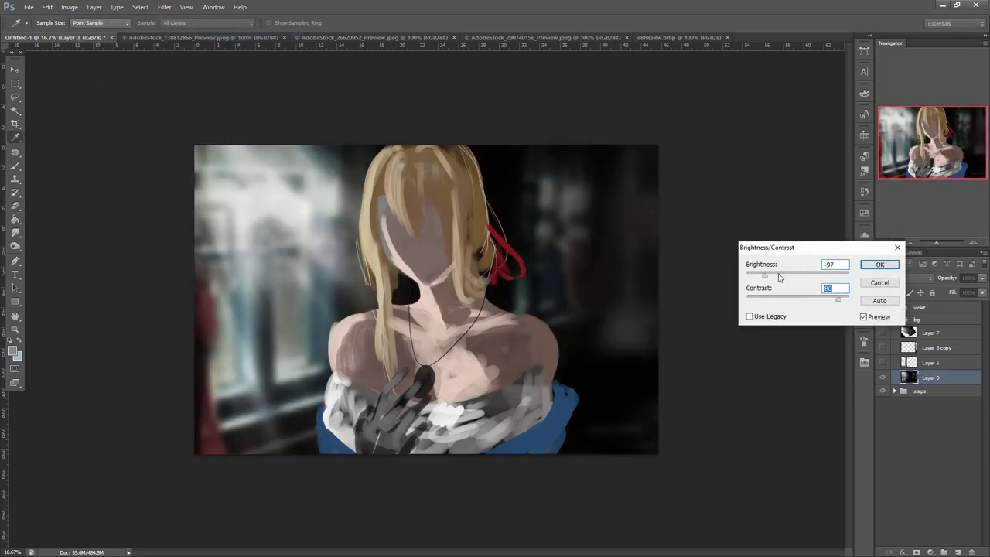
{"action": "left_click", "coordinate": [783, 277]}
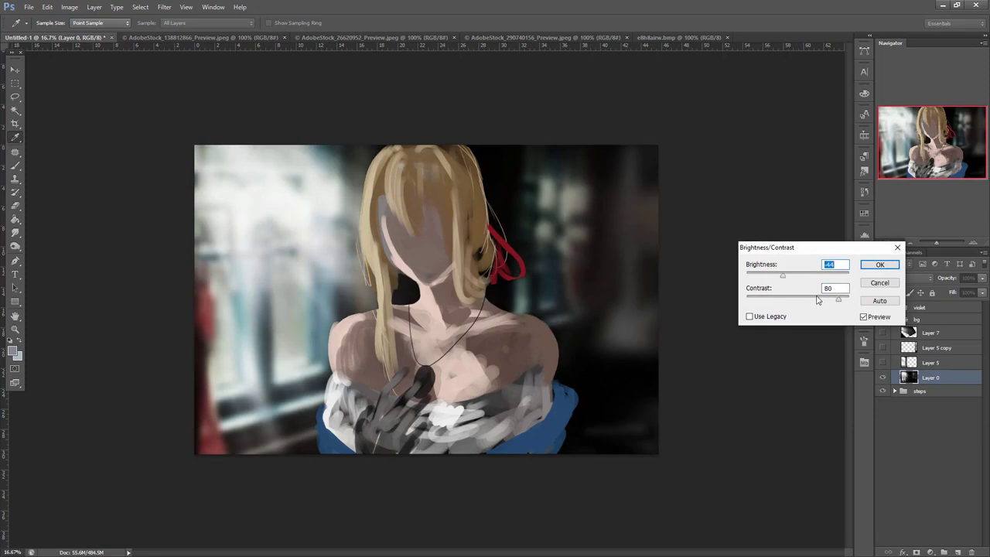
{"action": "left_click", "coordinate": [789, 277]}
{"action": "left_click", "coordinate": [819, 301]}
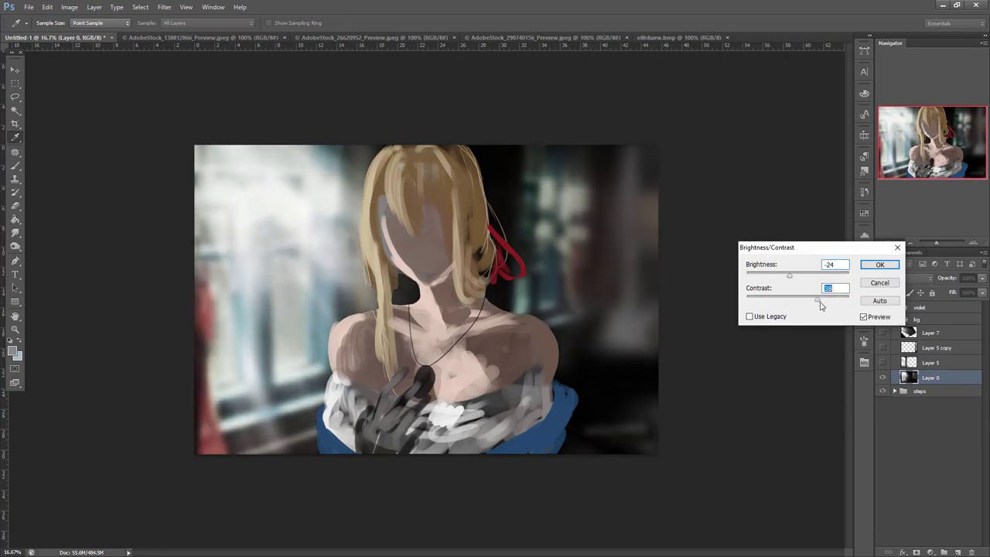
{"action": "left_click", "coordinate": [880, 265]}
{"action": "key", "text": "e"}
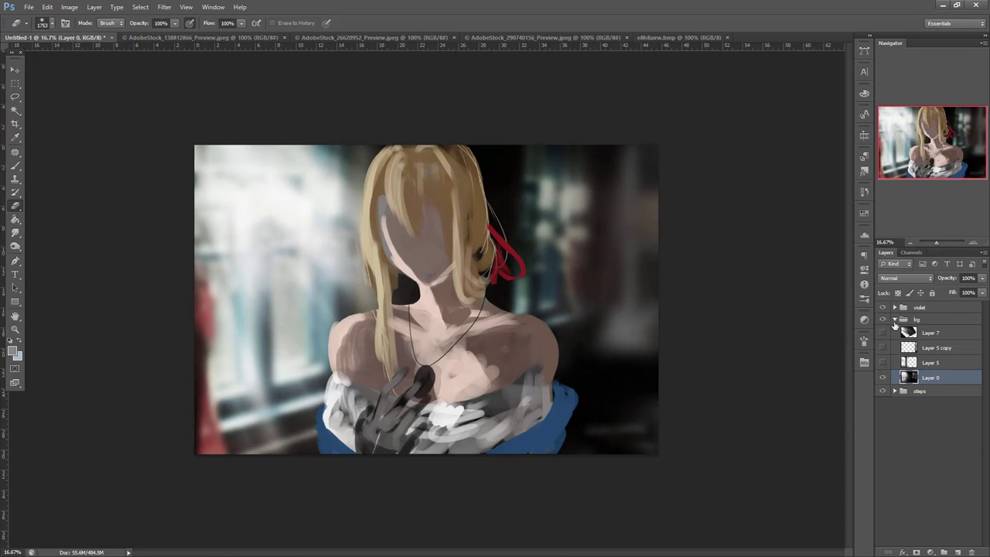
- Collapse the bg group and move the violet figure group slightly left over the background
{"action": "left_click", "coordinate": [895, 319]}
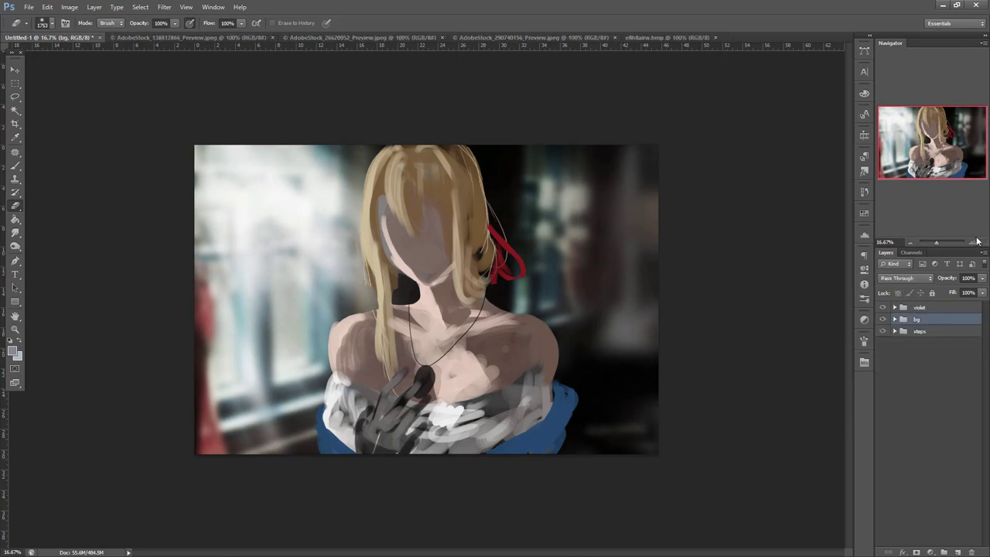
{"action": "left_click", "coordinate": [971, 244]}
{"action": "left_click", "coordinate": [974, 244]}
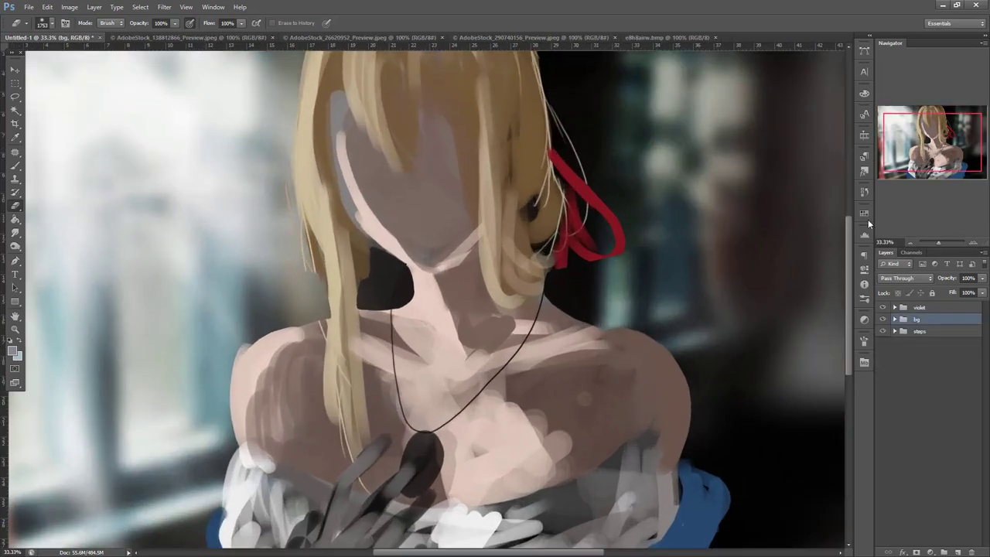
{"action": "left_click_drag", "start_coordinate": [597, 295], "coordinate": [717, 364]}
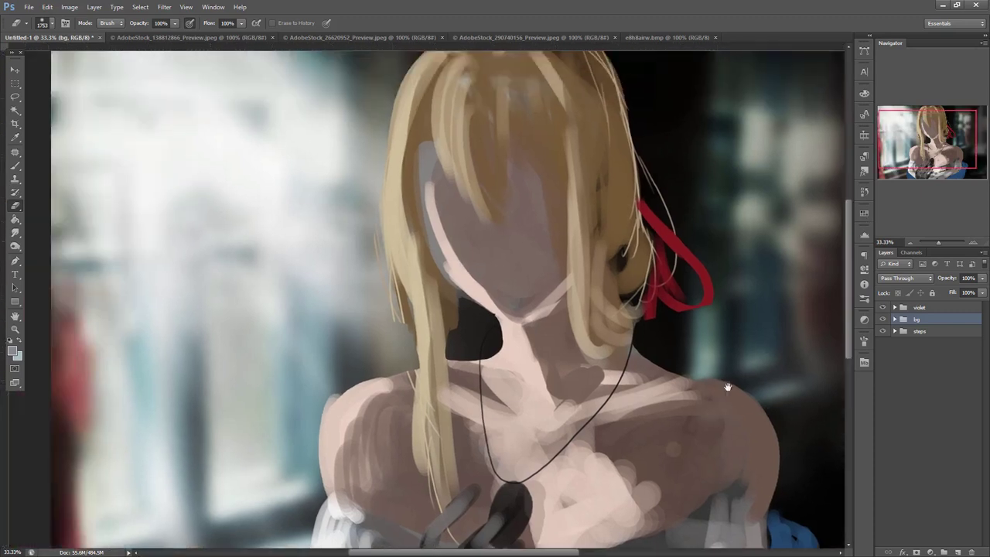
{"action": "left_click", "coordinate": [909, 243]}
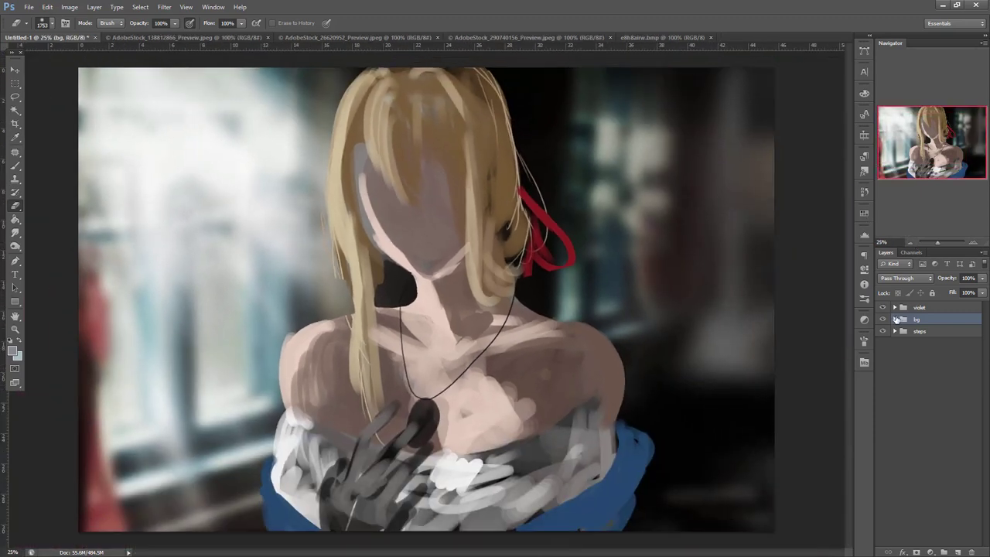
{"action": "left_click", "coordinate": [895, 319]}
{"action": "left_click", "coordinate": [895, 319]}
{"action": "left_click", "coordinate": [919, 308]}
{"action": "key", "text": "ctrl+t"}
{"action": "mouse_move", "coordinate": [595, 420]}
{"action": "left_mouse_down"}
{"action": "mouse_move", "coordinate": [668, 427]}
{"action": "mouse_move", "coordinate": [638, 442]}
{"action": "mouse_move", "coordinate": [511, 445]}
{"action": "mouse_move", "coordinate": [590, 450]}
{"action": "mouse_move", "coordinate": [547, 458]}
{"action": "mouse_move", "coordinate": [577, 437]}
{"action": "mouse_move", "coordinate": [566, 456]}
{"action": "left_mouse_up"}
{"action": "key", "text": "Return"}
{"action": "key", "text": "e"}
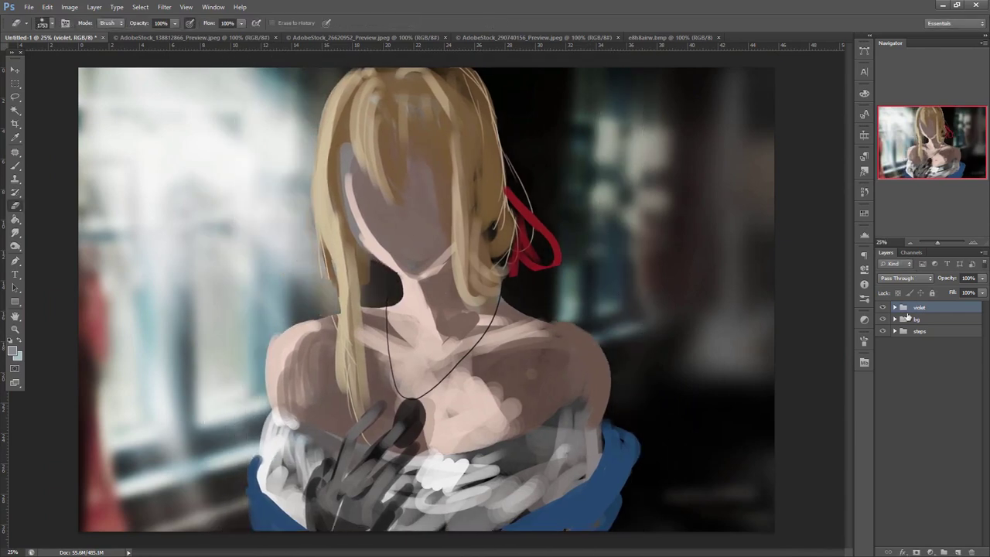
- Select Layer 1 in the violet group, lock its transparent pixels and set the brush size to 13 px
{"action": "left_click", "coordinate": [895, 308]}
{"action": "left_click", "coordinate": [927, 335]}
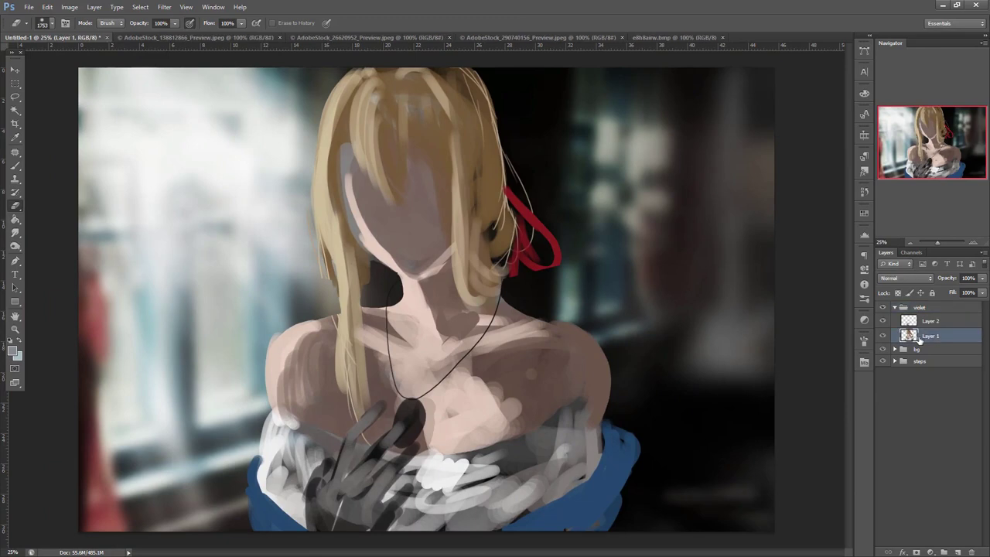
{"action": "left_click", "coordinate": [974, 243]}
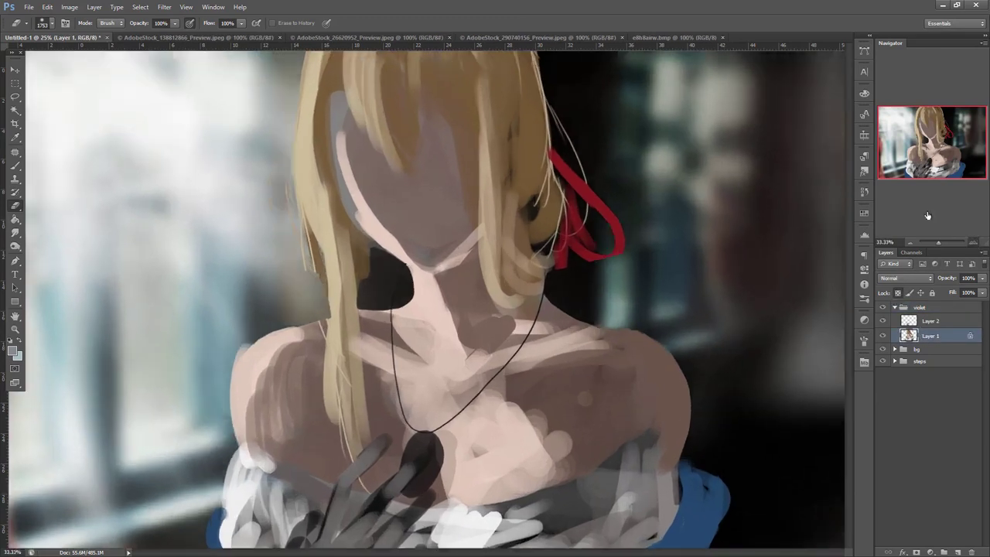
{"action": "left_click_drag", "start_coordinate": [626, 341], "coordinate": [709, 387]}
{"action": "key", "text": "b"}
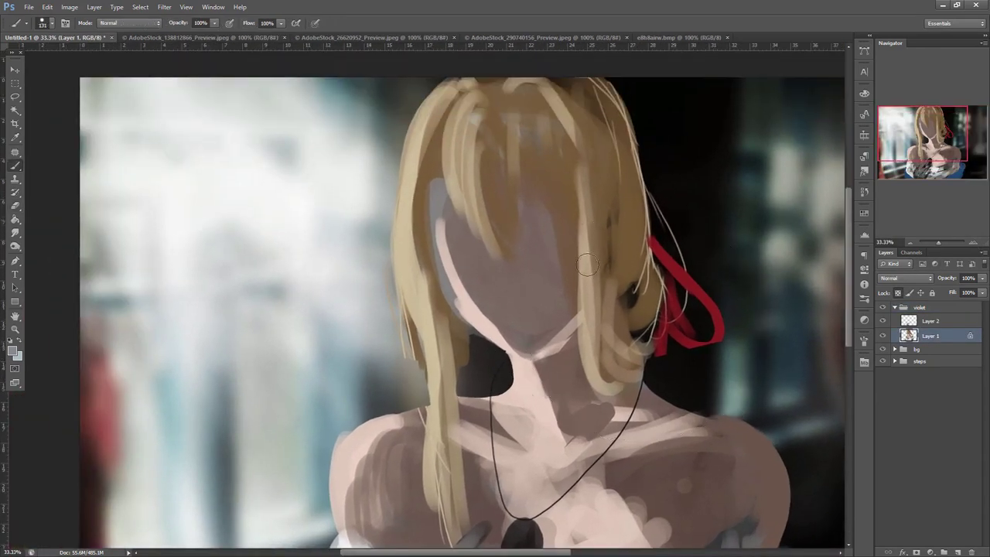
{"action": "right_click", "coordinate": [592, 230]}
{"action": "left_click_drag", "start_coordinate": [627, 271], "coordinate": [616, 277]}
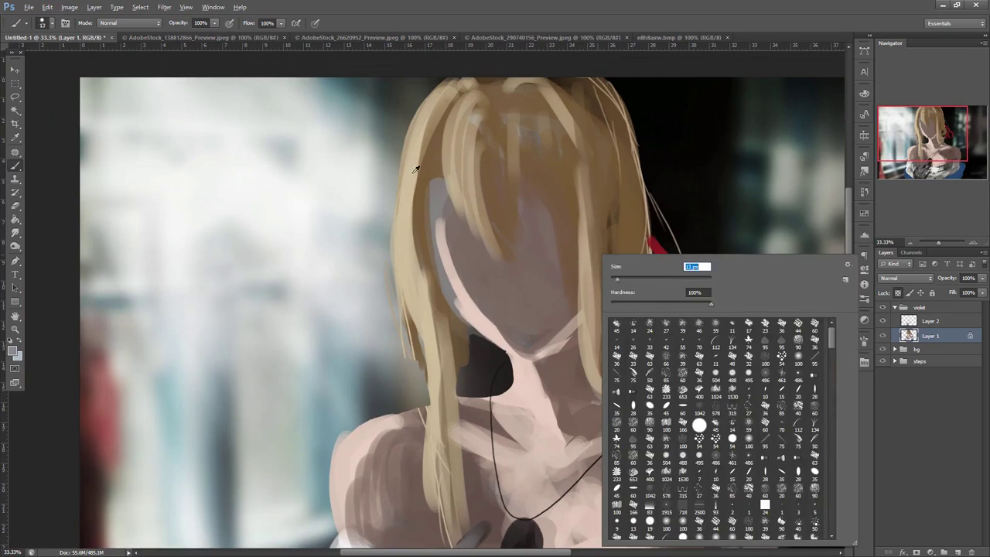
- Set the foreground colour to dark brown #5c4134 and sketch thin lines for the collarbones, throat notch and shoulder contours
{"action": "left_click", "coordinate": [453, 174], "text": "alt"}
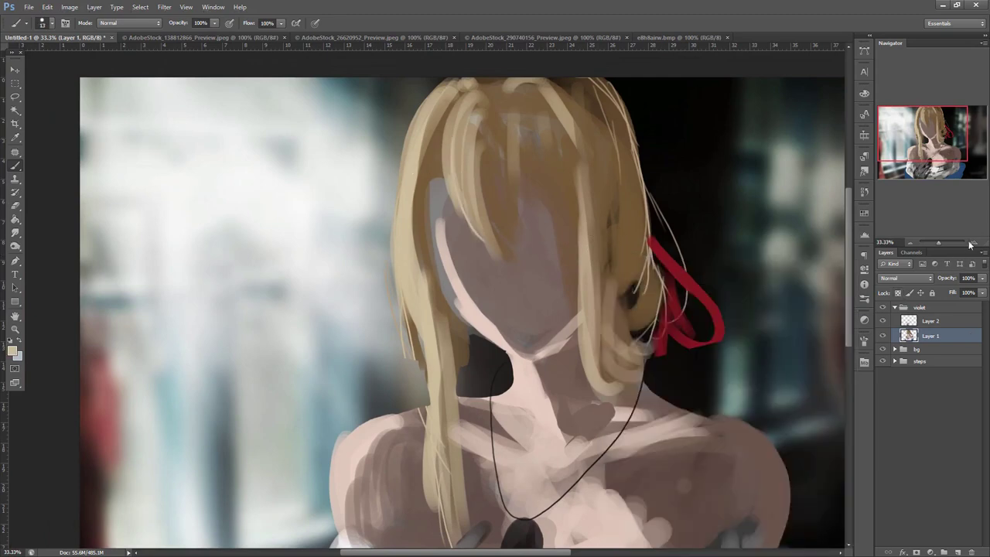
{"action": "left_click", "coordinate": [973, 242]}
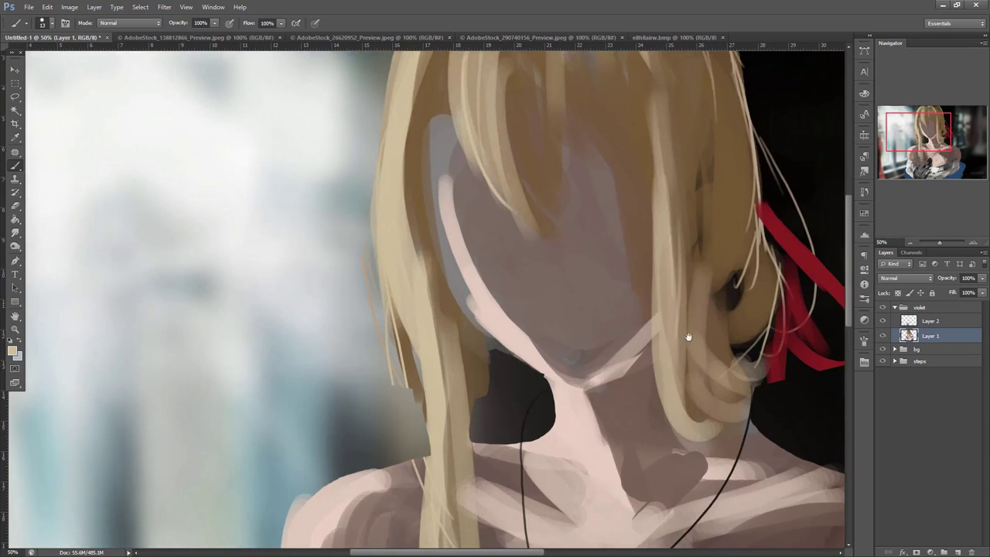
{"action": "left_click_drag", "start_coordinate": [704, 424], "coordinate": [705, 299]}
{"action": "left_click", "coordinate": [608, 263], "text": "alt"}
{"action": "left_click_drag", "start_coordinate": [631, 354], "coordinate": [561, 291]}
{"action": "left_click", "coordinate": [11, 351]}
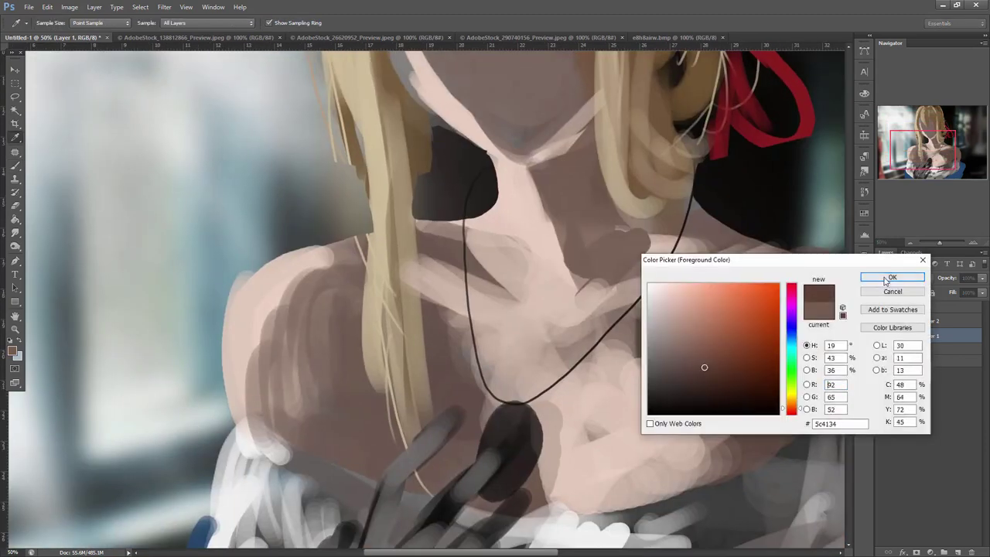
{"action": "left_click", "coordinate": [892, 276]}
{"action": "key", "text": "b"}
{"action": "key", "text": "ctrl+minus"}
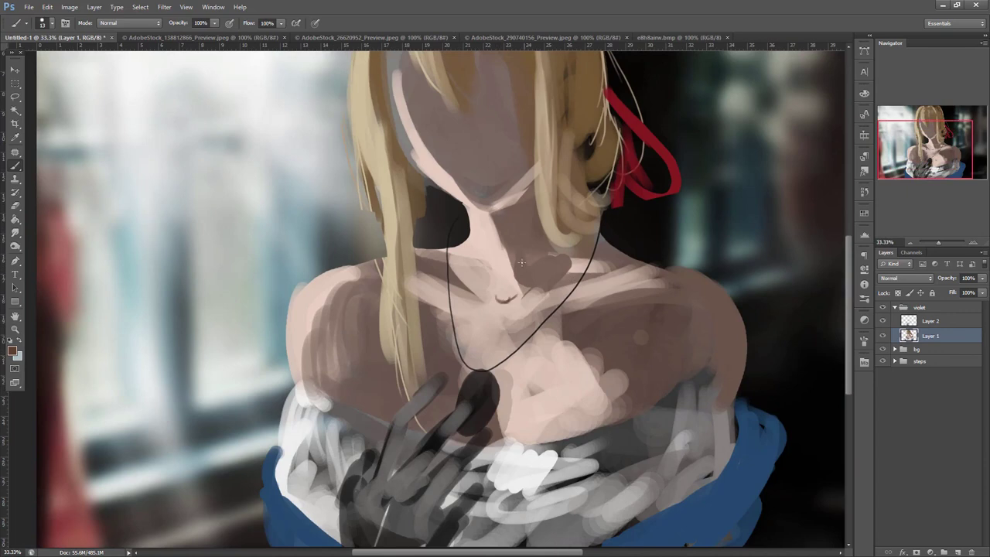
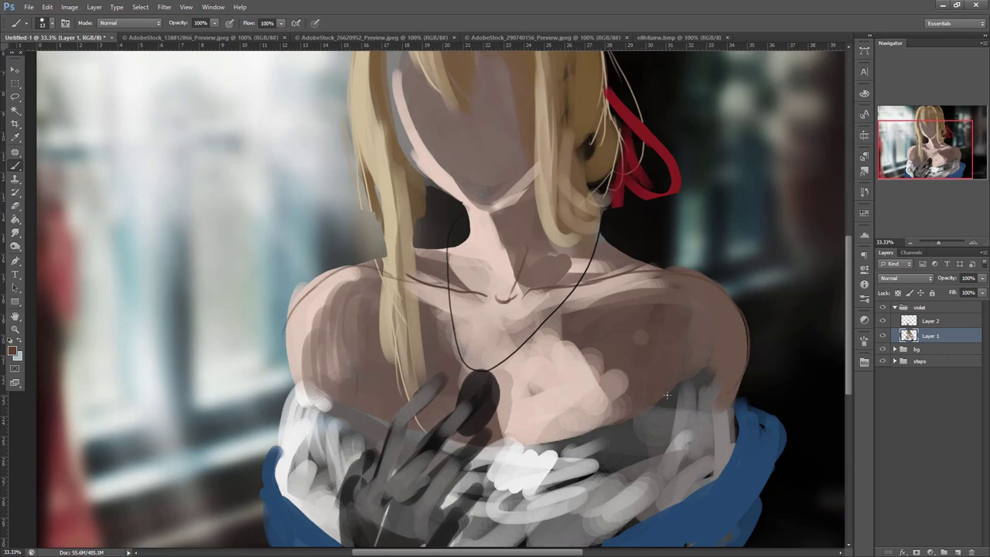
- Enlarge the brush and paint sampled skin-shadow tones over the right shoulder and upper arm down to the fur collar
{"action": "right_click", "coordinate": [709, 373]}
{"action": "left_click", "coordinate": [766, 288]}
{"action": "mouse_move", "coordinate": [654, 393]}
{"action": "left_mouse_down"}
{"action": "mouse_move", "coordinate": [703, 378]}
{"action": "mouse_move", "coordinate": [680, 397]}
{"action": "mouse_move", "coordinate": [721, 412]}
{"action": "left_mouse_up"}
{"action": "left_click", "coordinate": [719, 360], "text": "alt"}
{"action": "left_click", "coordinate": [710, 329], "text": "alt"}
{"action": "left_click", "coordinate": [671, 376], "text": "alt"}
{"action": "mouse_move", "coordinate": [707, 342]}
{"action": "left_mouse_down"}
{"action": "mouse_move", "coordinate": [705, 403]}
{"action": "mouse_move", "coordinate": [681, 403]}
{"action": "mouse_move", "coordinate": [662, 423]}
{"action": "left_mouse_up"}
- Blend sampled skin tones across the chest above the collar and hide Layer 2
{"action": "left_click", "coordinate": [635, 361], "text": "alt"}
{"action": "mouse_move", "coordinate": [634, 375]}
{"action": "left_mouse_down"}
{"action": "mouse_move", "coordinate": [542, 441]}
{"action": "mouse_move", "coordinate": [615, 439]}
{"action": "mouse_move", "coordinate": [629, 376]}
{"action": "mouse_move", "coordinate": [617, 444]}
{"action": "left_mouse_up"}
{"action": "left_click", "coordinate": [555, 412], "text": "alt"}
{"action": "left_click", "coordinate": [626, 352], "text": "alt"}
{"action": "mouse_move", "coordinate": [607, 357]}
{"action": "left_mouse_down"}
{"action": "mouse_move", "coordinate": [590, 377]}
{"action": "mouse_move", "coordinate": [611, 421]}
{"action": "left_mouse_up"}
{"action": "right_click", "coordinate": [692, 289]}
{"action": "left_click", "coordinate": [736, 291]}
{"action": "left_click", "coordinate": [628, 354]}
{"action": "left_click", "coordinate": [883, 321]}
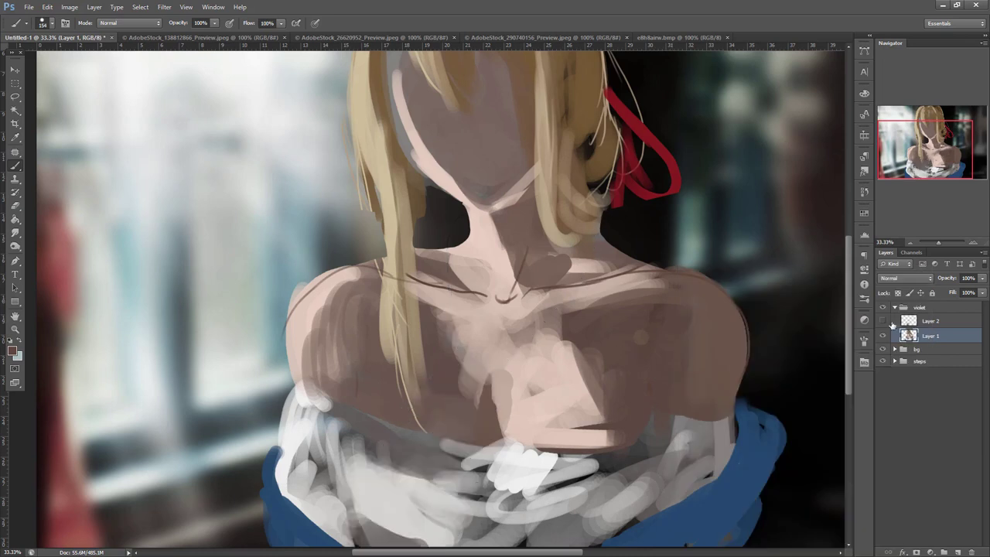
- Deepen the shadow beside the chest highlight, then brush a lighter tan over the skin below the right collarbone
{"action": "left_click", "coordinate": [617, 373], "text": "alt"}
{"action": "left_click_drag", "start_coordinate": [598, 336], "coordinate": [605, 431]}
{"action": "left_click_drag", "start_coordinate": [603, 364], "coordinate": [598, 411]}
{"action": "left_click", "coordinate": [12, 351]}
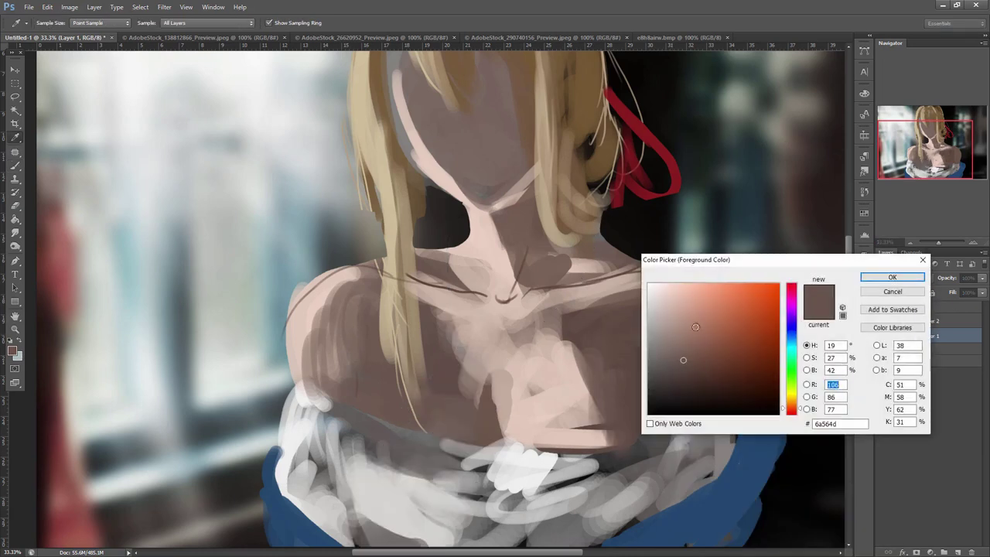
{"action": "left_click", "coordinate": [681, 322]}
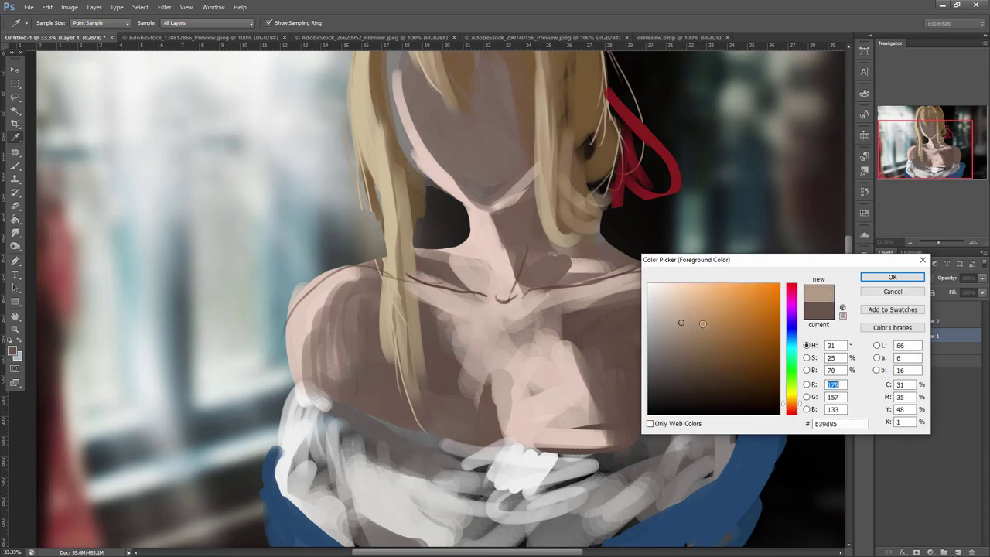
{"action": "left_click", "coordinate": [892, 277]}
{"action": "key", "text": "b"}
{"action": "mouse_move", "coordinate": [586, 333]}
{"action": "left_mouse_down"}
{"action": "mouse_move", "coordinate": [591, 363]}
{"action": "mouse_move", "coordinate": [576, 353]}
{"action": "mouse_move", "coordinate": [648, 308]}
{"action": "mouse_move", "coordinate": [674, 326]}
{"action": "mouse_move", "coordinate": [712, 321]}
{"action": "mouse_move", "coordinate": [666, 290]}
{"action": "mouse_move", "coordinate": [687, 283]}
{"action": "mouse_move", "coordinate": [712, 311]}
{"action": "mouse_move", "coordinate": [707, 270]}
{"action": "left_mouse_up"}
{"action": "left_click", "coordinate": [590, 357], "text": "alt"}
- Lasso the right shoulder and paint sampled brown tones along its outer edge and upper arm inside the selection
{"action": "key", "text": "l"}
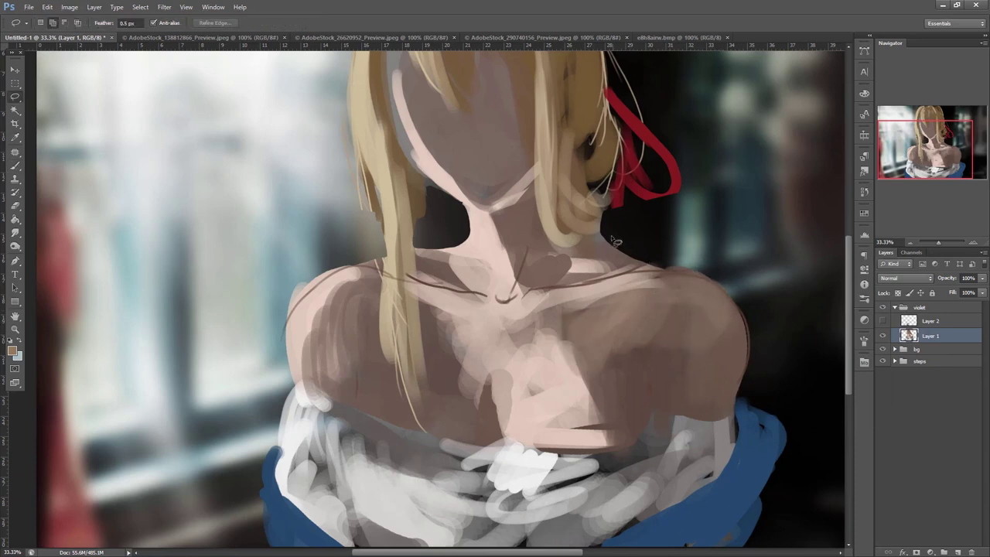
{"action": "mouse_move", "coordinate": [752, 333]}
{"action": "left_mouse_down"}
{"action": "mouse_move", "coordinate": [738, 456]}
{"action": "mouse_move", "coordinate": [528, 345]}
{"action": "left_mouse_up"}
{"action": "key", "text": "b"}
{"action": "mouse_move", "coordinate": [608, 240]}
{"action": "left_mouse_down"}
{"action": "mouse_move", "coordinate": [692, 276]}
{"action": "mouse_move", "coordinate": [745, 341]}
{"action": "mouse_move", "coordinate": [729, 400]}
{"action": "mouse_move", "coordinate": [750, 273]}
{"action": "left_mouse_up"}
{"action": "right_click", "coordinate": [749, 273]}
{"action": "left_click", "coordinate": [797, 293]}
{"action": "left_click_drag", "start_coordinate": [707, 310], "coordinate": [715, 421]}
{"action": "left_click", "coordinate": [673, 384], "text": "alt"}
{"action": "left_click_drag", "start_coordinate": [698, 325], "coordinate": [689, 426]}
- Smooth the right shoulder and chest shading with a 267 px brush and sampled tones, then deselect
{"action": "right_click", "coordinate": [761, 301]}
{"action": "left_click", "coordinate": [786, 314]}
{"action": "mouse_move", "coordinate": [670, 339]}
{"action": "left_mouse_down"}
{"action": "mouse_move", "coordinate": [649, 370]}
{"action": "mouse_move", "coordinate": [649, 331]}
{"action": "left_mouse_up"}
{"action": "left_click_drag", "start_coordinate": [718, 299], "coordinate": [703, 403]}
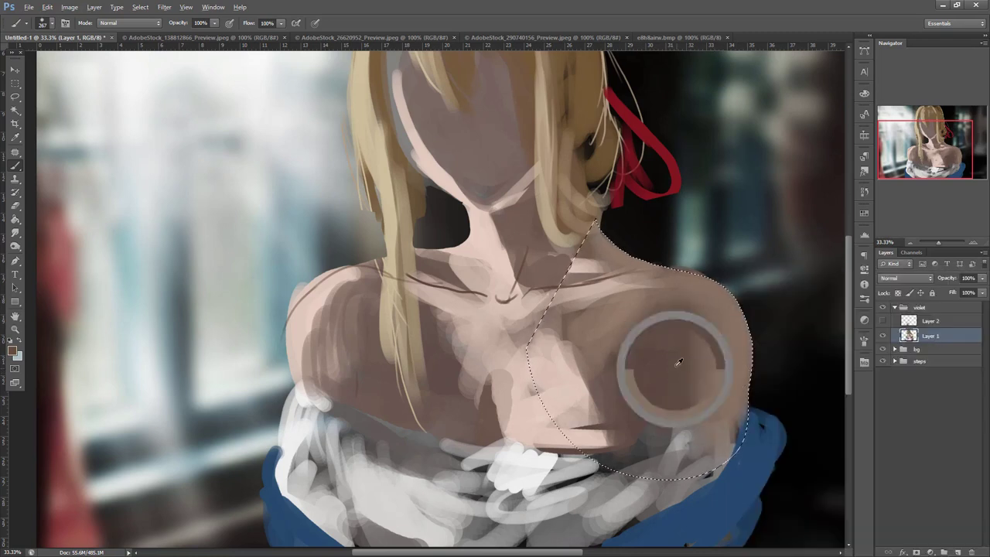
{"action": "left_click", "coordinate": [686, 358], "text": "alt"}
{"action": "left_click_drag", "start_coordinate": [696, 369], "coordinate": [696, 412]}
{"action": "left_click", "coordinate": [676, 369], "text": "alt"}
{"action": "mouse_move", "coordinate": [592, 375]}
{"action": "left_mouse_down"}
{"action": "mouse_move", "coordinate": [603, 404]}
{"action": "mouse_move", "coordinate": [601, 358]}
{"action": "mouse_move", "coordinate": [751, 368]}
{"action": "left_mouse_up"}
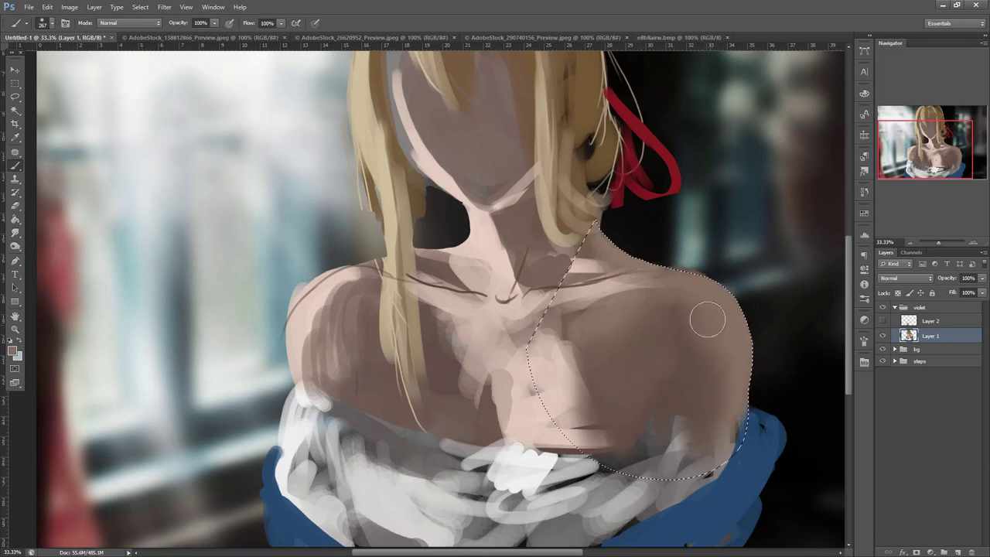
{"action": "key", "text": "ctrl+d"}
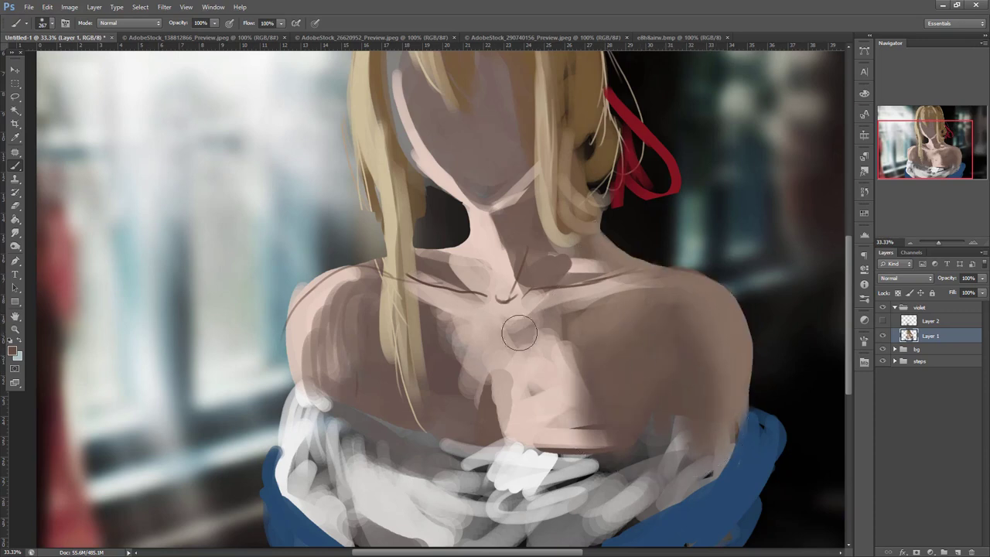
- Lasso the left shoulder and softly blend its light edge into the darker skin tone
{"action": "mouse_move", "coordinate": [343, 327]}
{"action": "left_mouse_down"}
{"action": "mouse_move", "coordinate": [377, 329]}
{"action": "mouse_move", "coordinate": [354, 303]}
{"action": "mouse_move", "coordinate": [369, 277]}
{"action": "left_mouse_up"}
{"action": "key", "text": "l"}
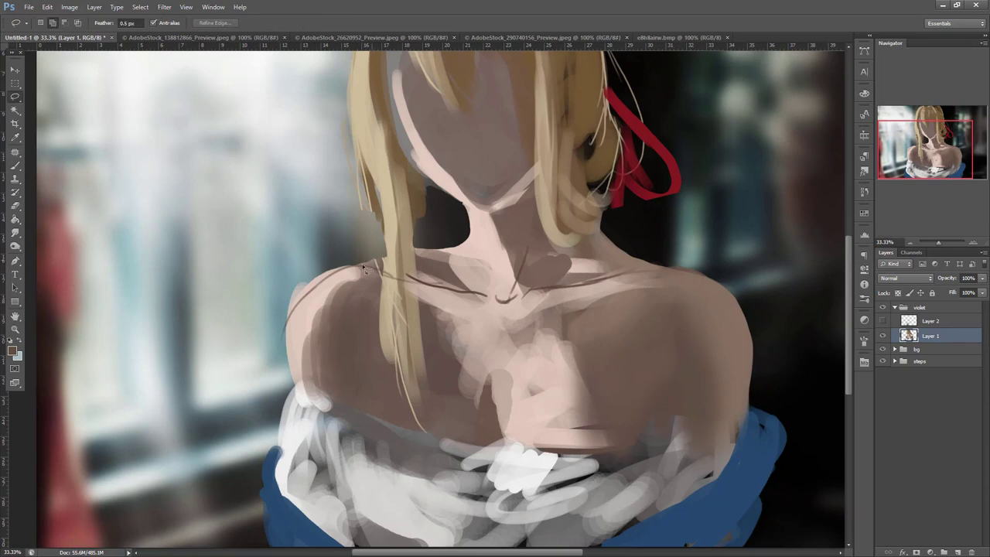
{"action": "mouse_move", "coordinate": [297, 427]}
{"action": "left_mouse_down"}
{"action": "mouse_move", "coordinate": [377, 265]}
{"action": "mouse_move", "coordinate": [317, 406]}
{"action": "left_mouse_up"}
{"action": "key", "text": "b"}
{"action": "left_click", "coordinate": [299, 315], "text": "alt"}
{"action": "left_click", "coordinate": [355, 328], "text": "alt"}
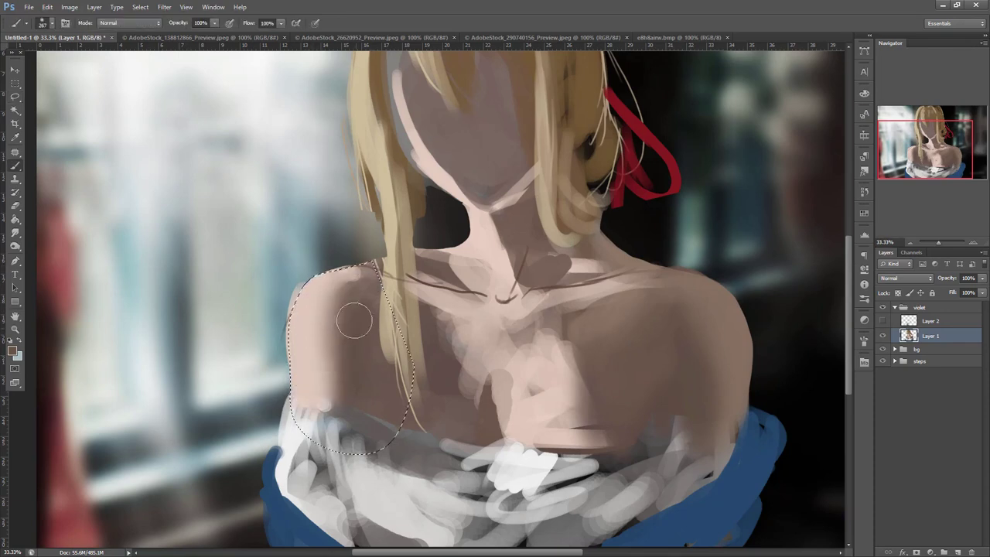
{"action": "left_click_drag", "start_coordinate": [328, 305], "coordinate": [323, 407]}
- Set the foreground colour to peach #ddac91, glaze the left shoulder with warm skin tones and deselect
{"action": "left_click", "coordinate": [13, 353]}
{"action": "left_click", "coordinate": [700, 298]}
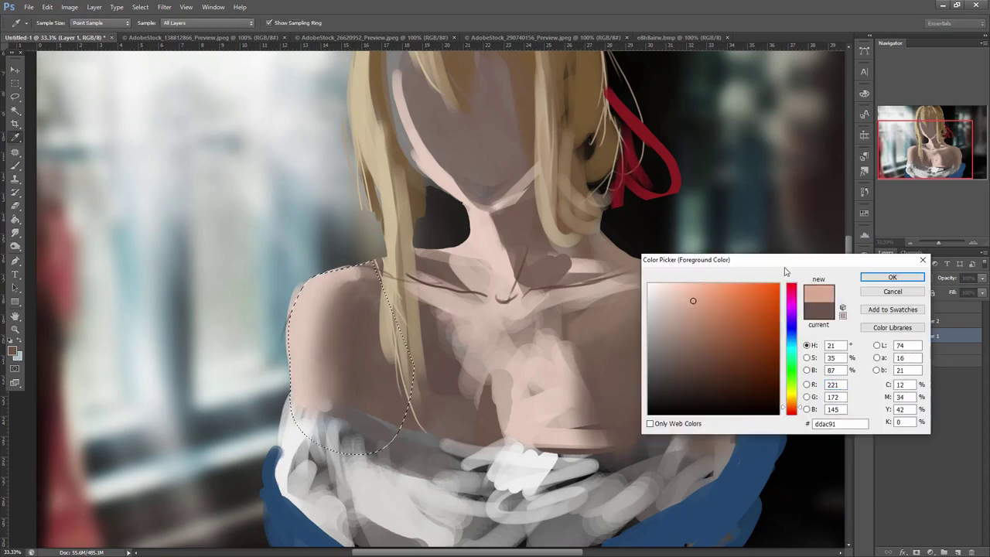
{"action": "left_click", "coordinate": [896, 276]}
{"action": "left_click_drag", "start_coordinate": [361, 275], "coordinate": [333, 396]}
{"action": "left_click", "coordinate": [339, 299], "text": "alt"}
{"action": "mouse_move", "coordinate": [326, 288]}
{"action": "left_mouse_down"}
{"action": "mouse_move", "coordinate": [405, 292]}
{"action": "mouse_move", "coordinate": [364, 306]}
{"action": "mouse_move", "coordinate": [328, 335]}
{"action": "mouse_move", "coordinate": [336, 387]}
{"action": "mouse_move", "coordinate": [364, 385]}
{"action": "left_mouse_up"}
{"action": "key", "text": "ctrl+d"}
- Resize the brush and paint long strokes down the left hair lock beside the face
{"action": "left_click_drag", "start_coordinate": [607, 349], "coordinate": [682, 452]}
{"action": "right_click", "coordinate": [563, 264]}
{"action": "left_click", "coordinate": [590, 291]}
{"action": "left_click", "coordinate": [489, 296], "text": "alt"}
{"action": "left_click_drag", "start_coordinate": [475, 267], "coordinate": [480, 388]}
{"action": "left_click_drag", "start_coordinate": [472, 272], "coordinate": [478, 341]}
{"action": "left_click_drag", "start_coordinate": [462, 224], "coordinate": [475, 435]}
- Refine the left hair lock with a 60 px brush and sampled blonde tones down to its tip on the chest
{"action": "right_click", "coordinate": [523, 261]}
{"action": "left_click", "coordinate": [559, 290]}
{"action": "left_click_drag", "start_coordinate": [459, 224], "coordinate": [472, 385]}
{"action": "left_click_drag", "start_coordinate": [458, 244], "coordinate": [469, 392]}
{"action": "left_click", "coordinate": [446, 334], "text": "alt"}
{"action": "left_click", "coordinate": [463, 249], "text": "alt"}
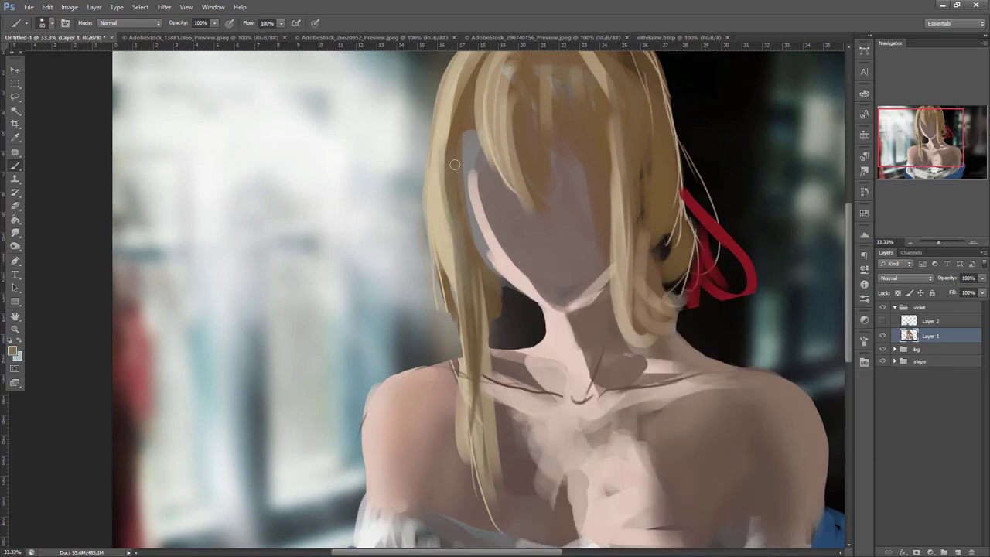
{"action": "left_click_drag", "start_coordinate": [474, 299], "coordinate": [476, 368]}
{"action": "left_click_drag", "start_coordinate": [488, 293], "coordinate": [479, 454]}
{"action": "left_click_drag", "start_coordinate": [491, 361], "coordinate": [491, 463]}
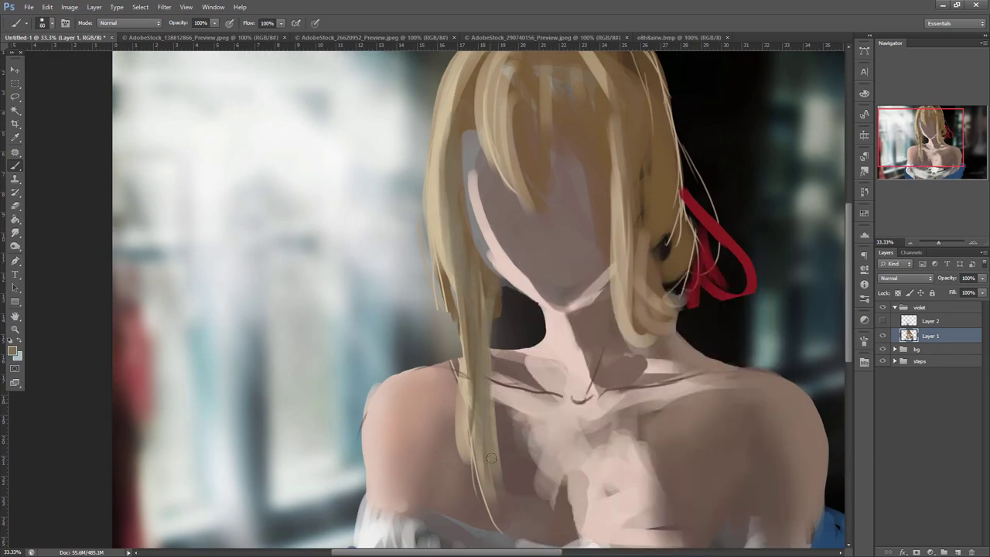
- Paint vertical strands in sampled blonde tones along the right hair lock
{"action": "left_click_drag", "start_coordinate": [628, 155], "coordinate": [630, 278]}
{"action": "mouse_move", "coordinate": [638, 158]}
{"action": "left_mouse_down"}
{"action": "mouse_move", "coordinate": [631, 274]}
{"action": "mouse_move", "coordinate": [625, 67]}
{"action": "mouse_move", "coordinate": [634, 249]}
{"action": "left_mouse_up"}
{"action": "left_click", "coordinate": [625, 68], "text": "alt"}
{"action": "left_click_drag", "start_coordinate": [648, 133], "coordinate": [644, 321]}
{"action": "left_click_drag", "start_coordinate": [630, 103], "coordinate": [644, 335]}
{"action": "left_click", "coordinate": [626, 141], "text": "alt"}
- Extend the fringe with blonde strokes over the forehead, sweeping toward the right hair lock
{"action": "left_click_drag", "start_coordinate": [642, 93], "coordinate": [685, 181]}
{"action": "left_click_drag", "start_coordinate": [558, 130], "coordinate": [556, 259]}
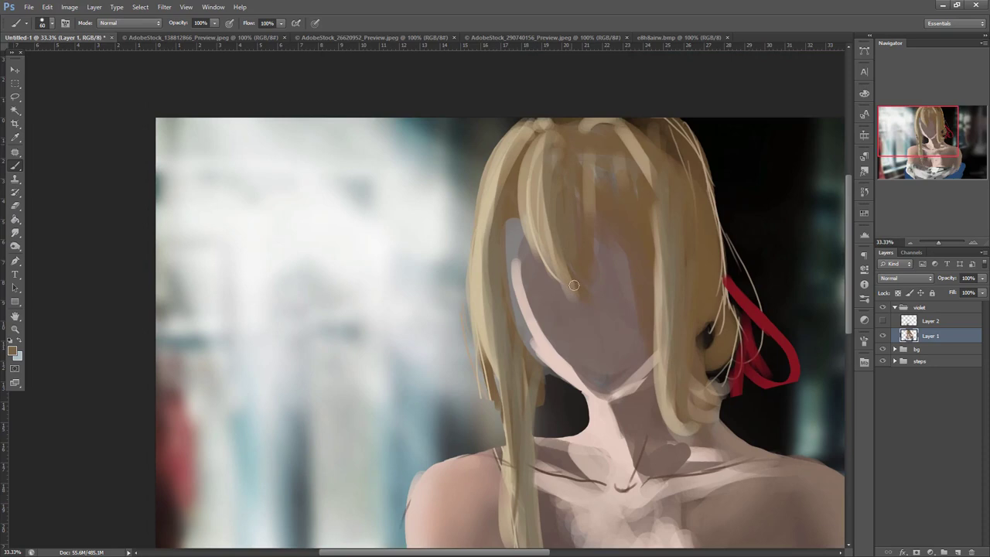
{"action": "left_click_drag", "start_coordinate": [591, 139], "coordinate": [648, 270]}
{"action": "left_click_drag", "start_coordinate": [615, 178], "coordinate": [655, 272]}
{"action": "left_click_drag", "start_coordinate": [656, 210], "coordinate": [656, 289]}
- Draw a dark edge under the right part of the fringe with a 23 px brush
{"action": "right_click", "coordinate": [660, 220]}
{"action": "left_click", "coordinate": [684, 247]}
{"action": "left_click", "coordinate": [730, 144], "text": "alt"}
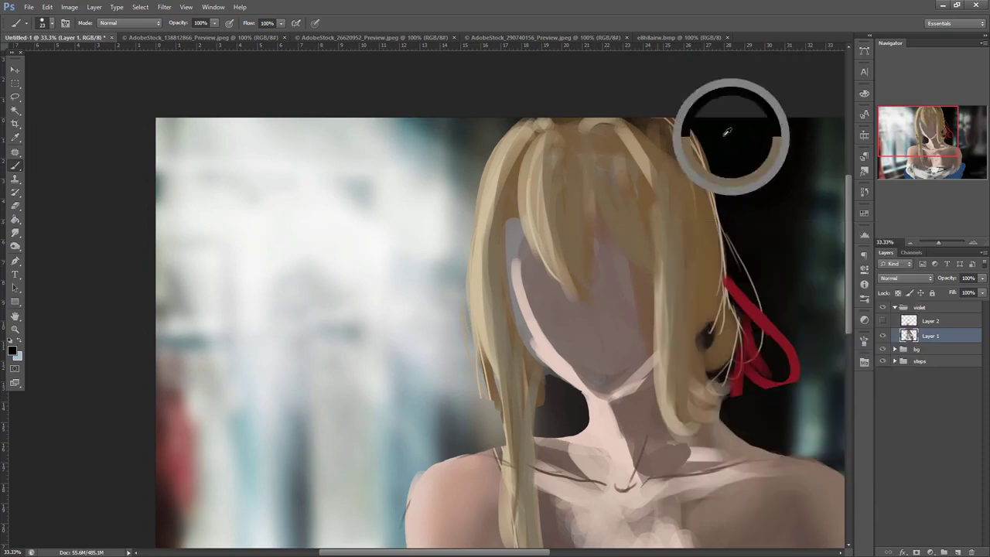
{"action": "right_click", "coordinate": [662, 203]}
{"action": "left_click", "coordinate": [604, 218], "text": "alt"}
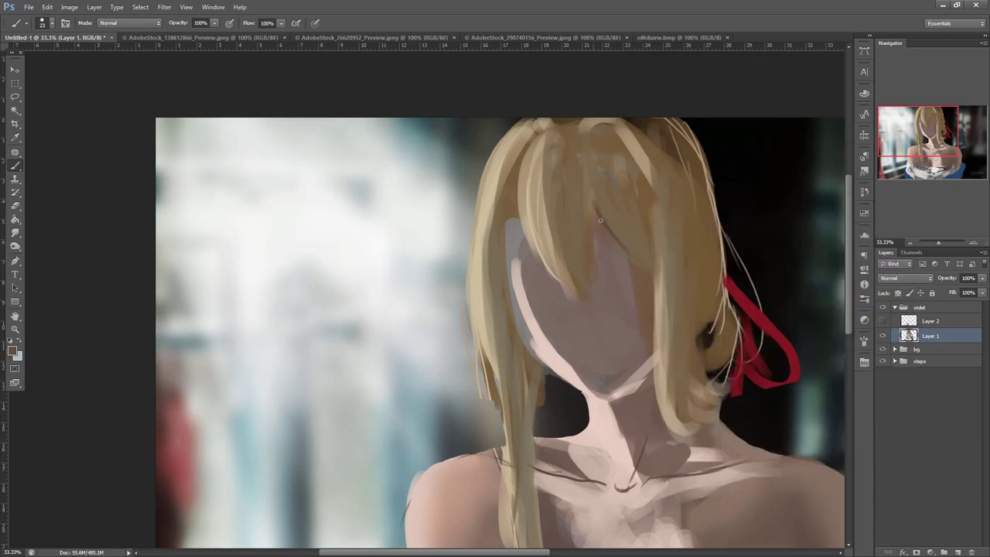
- Lasso the right part of the fringe, darken its edge beside the hair lock with a soft 106 px brush, and deselect
{"action": "key", "text": "l"}
{"action": "left_click_drag", "start_coordinate": [636, 165], "coordinate": [592, 133]}
{"action": "right_click", "coordinate": [696, 183]}
{"action": "left_click", "coordinate": [659, 237]}
{"action": "key", "text": "b"}
{"action": "right_click", "coordinate": [694, 217]}
{"action": "left_click", "coordinate": [754, 240]}
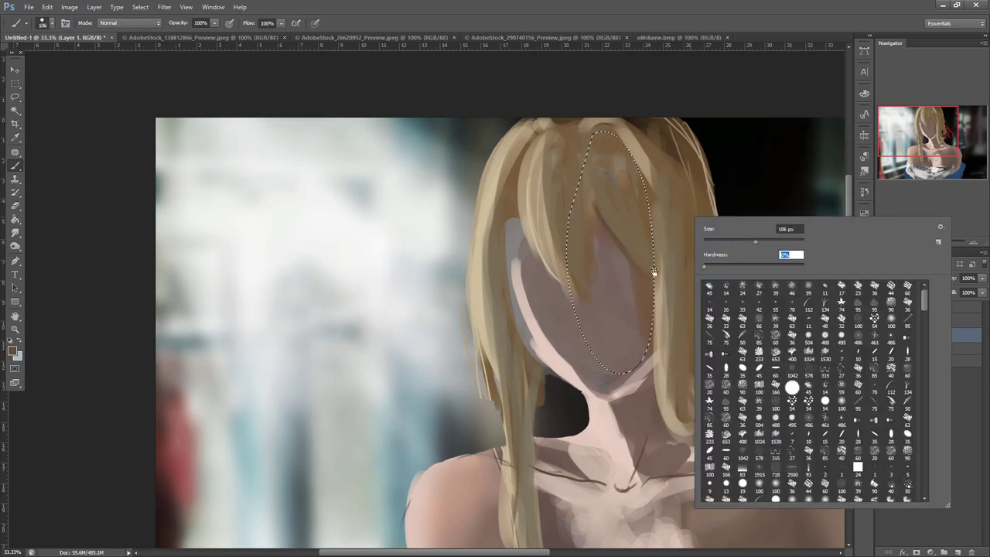
{"action": "left_click", "coordinate": [735, 171], "text": "alt"}
{"action": "left_click_drag", "start_coordinate": [642, 162], "coordinate": [648, 283]}
{"action": "left_click_drag", "start_coordinate": [643, 199], "coordinate": [648, 290]}
{"action": "key", "text": "ctrl+d"}
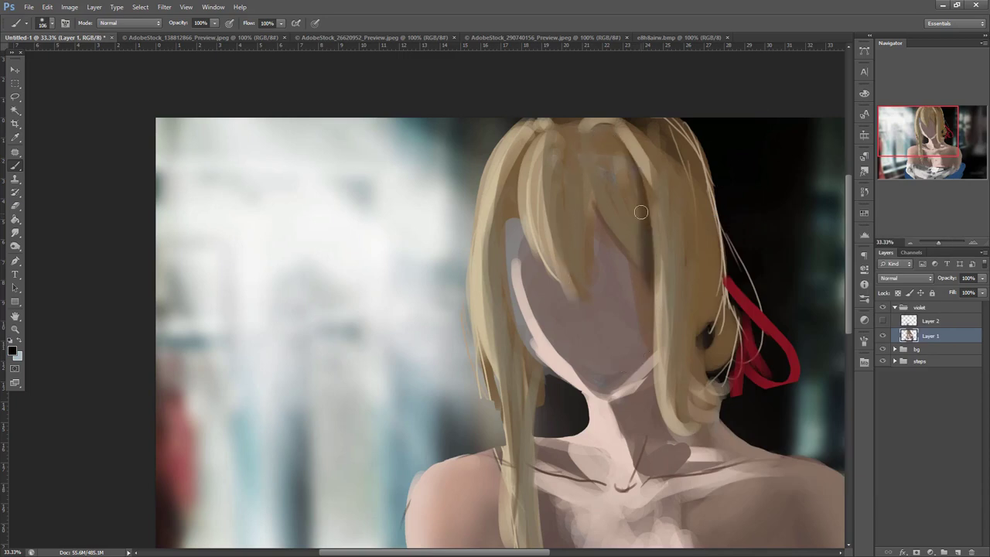
- Lasso the central fringe strand, shade along its edge and deselect
{"action": "key", "text": "l"}
{"action": "mouse_move", "coordinate": [588, 176]}
{"action": "left_mouse_down"}
{"action": "mouse_move", "coordinate": [585, 267]}
{"action": "mouse_move", "coordinate": [597, 194]}
{"action": "left_mouse_up"}
{"action": "key", "text": "b"}
{"action": "key", "text": "ctrl+d"}
- Lasso the left fringe strand, shade the hair and face behind it, and deselect
{"action": "key", "text": "l"}
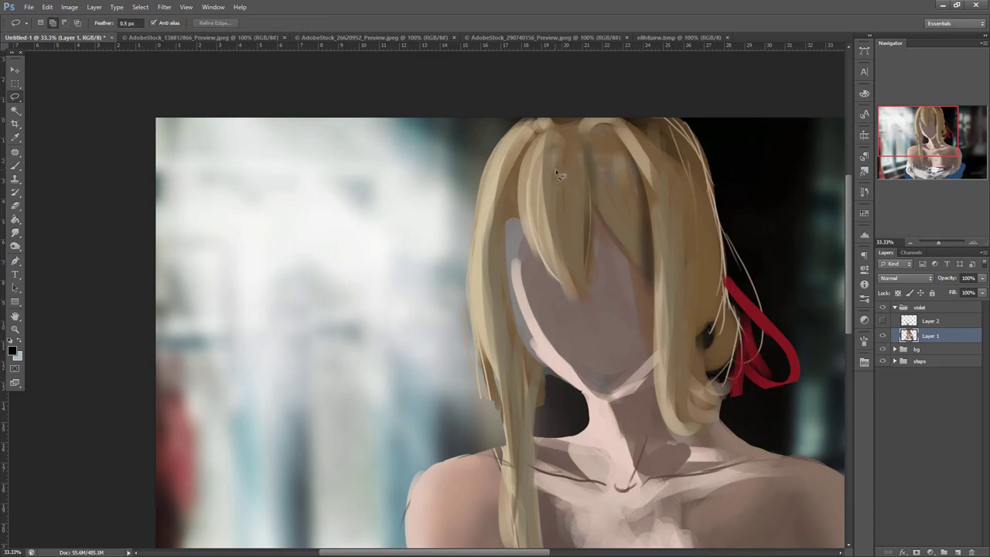
{"action": "mouse_move", "coordinate": [528, 144]}
{"action": "left_mouse_down"}
{"action": "mouse_move", "coordinate": [528, 402]}
{"action": "mouse_move", "coordinate": [551, 171]}
{"action": "mouse_move", "coordinate": [510, 257]}
{"action": "mouse_move", "coordinate": [520, 251]}
{"action": "mouse_move", "coordinate": [522, 350]}
{"action": "left_mouse_up"}
{"action": "key", "text": "b"}
{"action": "key", "text": "ctrl+d"}
{"action": "left_click_drag", "start_coordinate": [510, 252], "coordinate": [520, 288]}
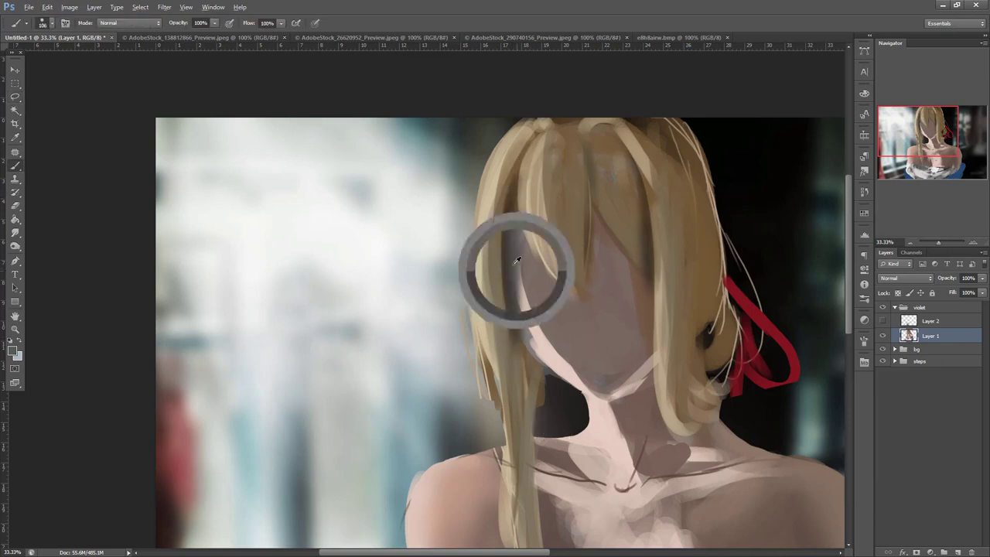
- Darken the hair beside the right lock, then lasso the hair behind that lock, shade its inner edge and deselect
{"action": "left_click", "coordinate": [642, 209], "text": "alt"}
{"action": "mouse_move", "coordinate": [631, 152]}
{"action": "left_mouse_down"}
{"action": "mouse_move", "coordinate": [642, 230]}
{"action": "mouse_move", "coordinate": [649, 186]}
{"action": "left_mouse_up"}
{"action": "left_click_drag", "start_coordinate": [634, 141], "coordinate": [647, 220]}
{"action": "key", "text": "l"}
{"action": "mouse_move", "coordinate": [687, 261]}
{"action": "left_mouse_down"}
{"action": "mouse_move", "coordinate": [693, 147]}
{"action": "mouse_move", "coordinate": [645, 130]}
{"action": "left_mouse_up"}
{"action": "key", "text": "b"}
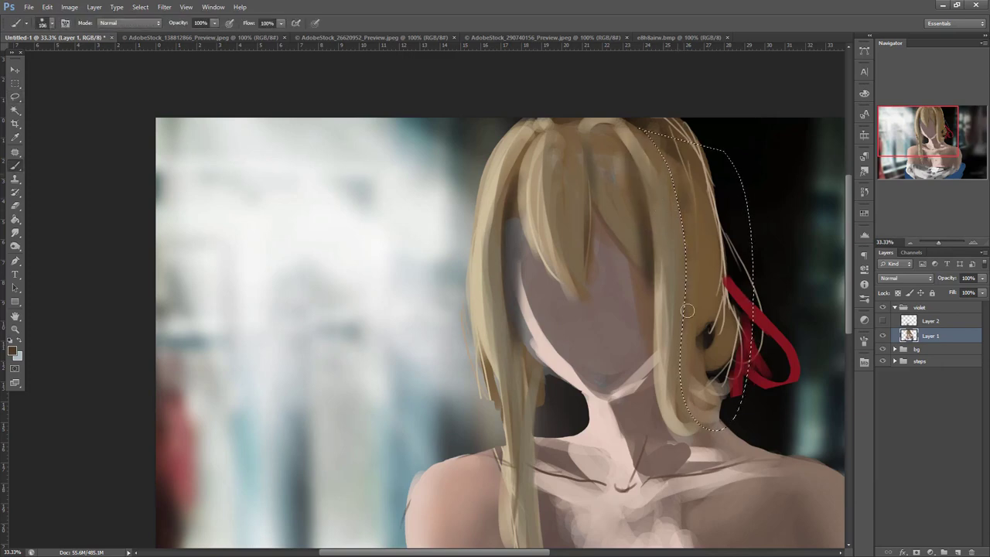
{"action": "key", "text": "ctrl+d"}
- Draw thin loose strands from the lower end of the right hair lock onto the neck with a 16 px brush
{"action": "right_click", "coordinate": [735, 264]}
{"action": "left_click", "coordinate": [683, 275], "text": "alt"}
{"action": "left_click", "coordinate": [653, 373], "text": "alt"}
{"action": "left_click_drag", "start_coordinate": [656, 387], "coordinate": [700, 442]}
{"action": "left_click", "coordinate": [662, 393], "text": "alt"}
{"action": "left_click_drag", "start_coordinate": [665, 412], "coordinate": [661, 469]}
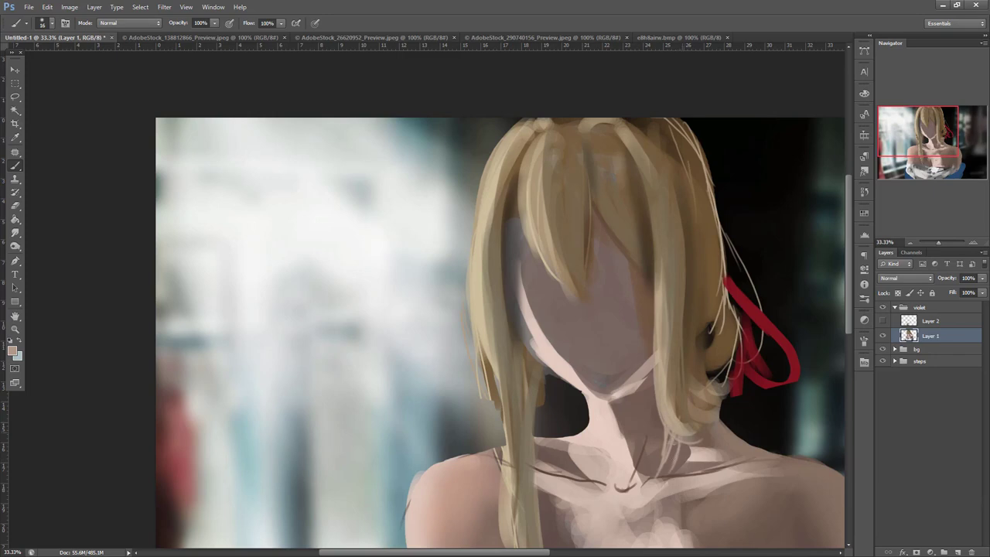
- Set the brush size to 54 px and shade the hair bun beside the red ribbon with a sampled colour
{"action": "mouse_move", "coordinate": [725, 331]}
{"action": "left_mouse_down"}
{"action": "mouse_move", "coordinate": [662, 240]}
{"action": "mouse_move", "coordinate": [661, 220]}
{"action": "left_mouse_up"}
{"action": "right_click", "coordinate": [678, 214]}
{"action": "left_click", "coordinate": [702, 240]}
{"action": "left_click", "coordinate": [649, 249], "text": "alt"}
{"action": "left_click_drag", "start_coordinate": [651, 274], "coordinate": [670, 235]}
{"action": "left_click_drag", "start_coordinate": [662, 266], "coordinate": [668, 228]}
- Sample a darker tone and shade the back of the hair above the red ribbon
{"action": "left_click", "coordinate": [803, 77], "text": "alt"}
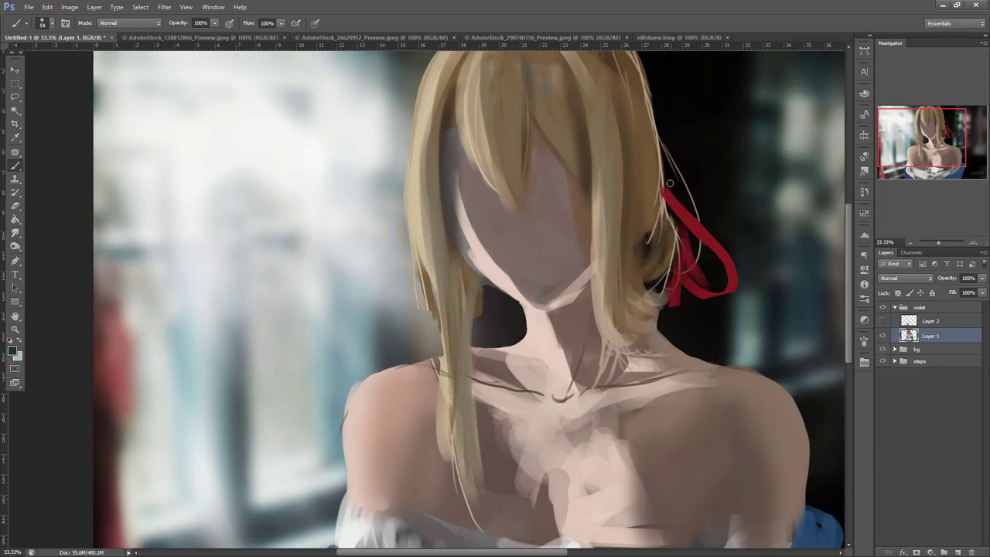
{"action": "left_click", "coordinate": [650, 241], "text": "alt"}
{"action": "mouse_move", "coordinate": [629, 85]}
{"action": "left_mouse_down"}
{"action": "mouse_move", "coordinate": [639, 184]}
{"action": "mouse_move", "coordinate": [647, 166]}
{"action": "left_mouse_up"}
{"action": "left_click_drag", "start_coordinate": [639, 88], "coordinate": [659, 186]}
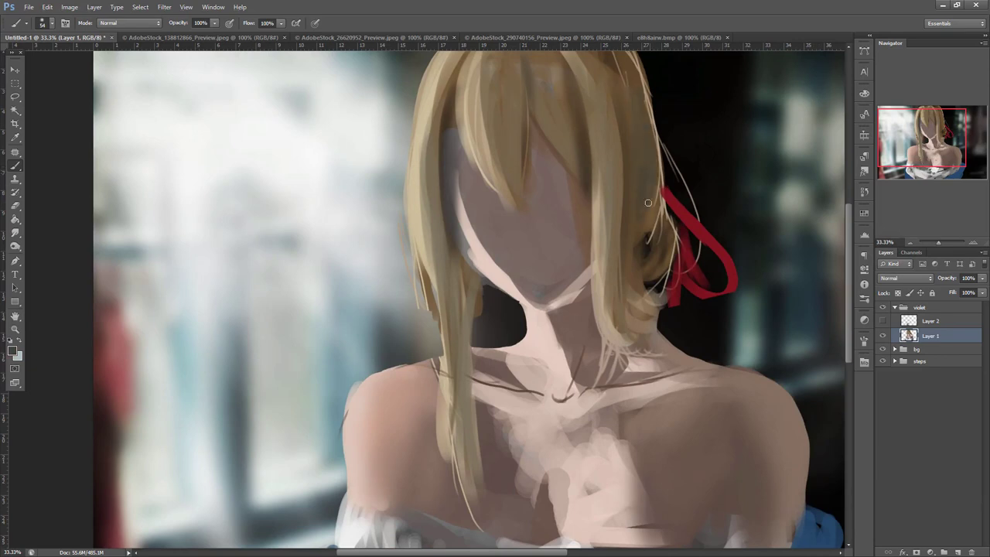
- Adjust the brush size and shade the hair on the right side of the head with a sampled tone
{"action": "right_click", "coordinate": [687, 161]}
{"action": "left_click", "coordinate": [722, 170]}
{"action": "left_click", "coordinate": [722, 195]}
{"action": "left_click_drag", "start_coordinate": [631, 90], "coordinate": [635, 118]}
{"action": "left_click", "coordinate": [633, 225], "text": "alt"}
{"action": "left_click_drag", "start_coordinate": [650, 208], "coordinate": [646, 266]}
- Set the brush size to 31 px and paint sampled-tone strands from the right side of the head down to the bun
{"action": "left_click", "coordinate": [628, 71], "text": "alt"}
{"action": "right_click", "coordinate": [689, 122]}
{"action": "left_click", "coordinate": [710, 142]}
{"action": "left_click", "coordinate": [652, 106], "text": "alt"}
{"action": "mouse_move", "coordinate": [649, 96]}
{"action": "left_mouse_down"}
{"action": "mouse_move", "coordinate": [659, 186]}
{"action": "mouse_move", "coordinate": [647, 237]}
{"action": "left_mouse_up"}
{"action": "left_click_drag", "start_coordinate": [664, 188], "coordinate": [647, 244]}
{"action": "left_click", "coordinate": [648, 171], "text": "alt"}
{"action": "left_click_drag", "start_coordinate": [654, 117], "coordinate": [651, 235]}
{"action": "left_click", "coordinate": [649, 238], "text": "alt"}
{"action": "left_click", "coordinate": [654, 213], "text": "alt"}
{"action": "mouse_move", "coordinate": [659, 196]}
{"action": "left_mouse_down"}
{"action": "mouse_move", "coordinate": [642, 251]}
{"action": "mouse_move", "coordinate": [664, 271]}
{"action": "left_mouse_up"}
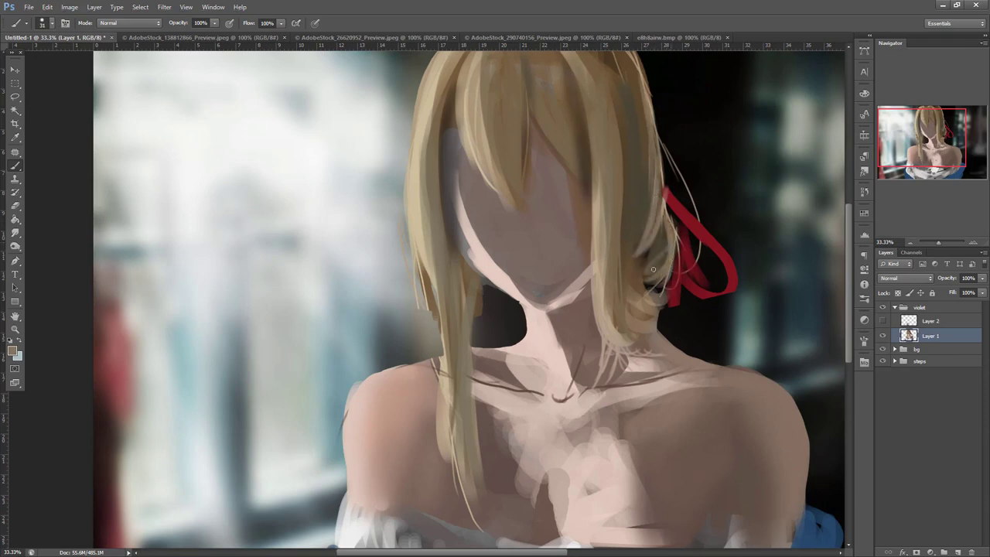
- Draw long strands down the right hair lock and add a flicked tip above the shoulder
{"action": "mouse_move", "coordinate": [630, 235]}
{"action": "left_mouse_down"}
{"action": "mouse_move", "coordinate": [621, 329]}
{"action": "mouse_move", "coordinate": [654, 354]}
{"action": "left_mouse_up"}
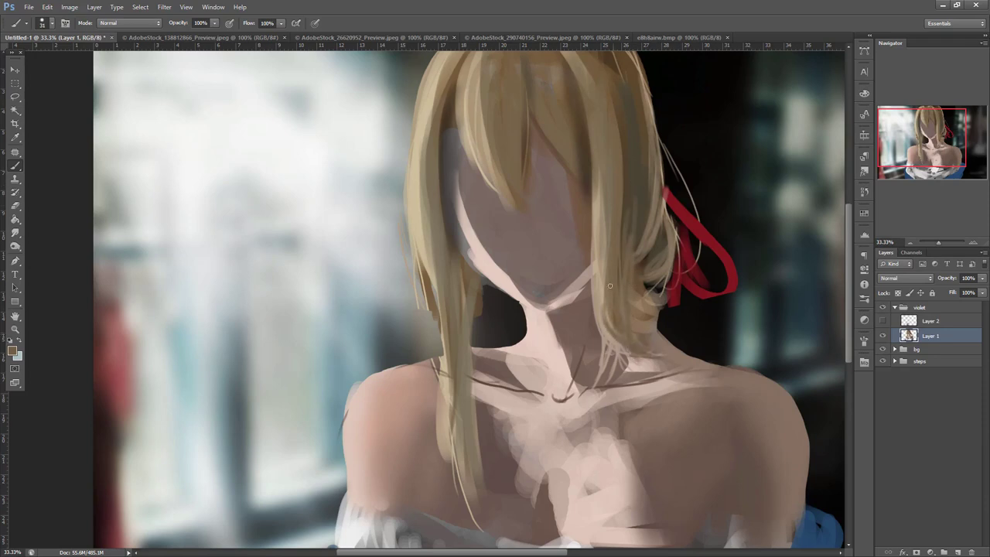
{"action": "mouse_move", "coordinate": [602, 186]}
{"action": "left_mouse_down"}
{"action": "mouse_move", "coordinate": [609, 332]}
{"action": "mouse_move", "coordinate": [672, 358]}
{"action": "left_mouse_up"}
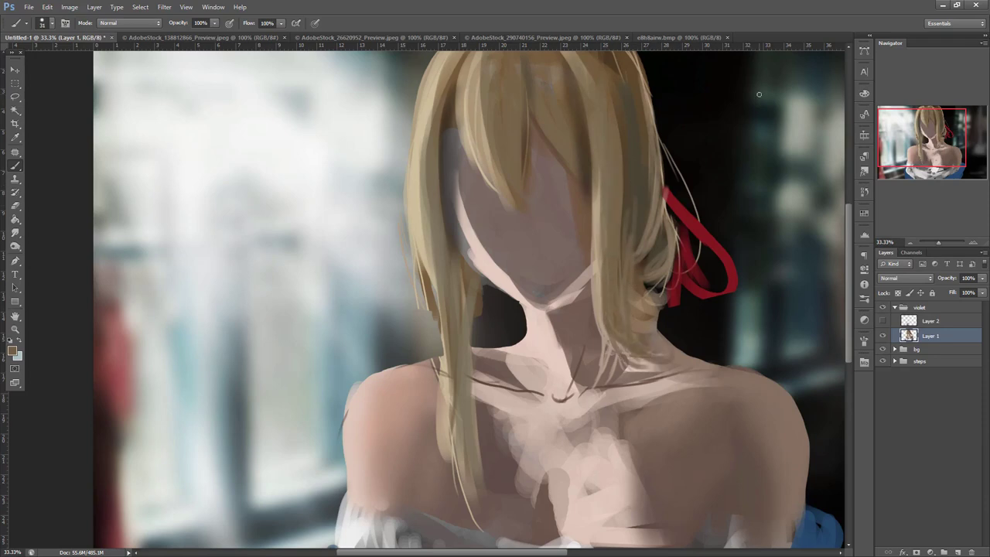
{"action": "left_click_drag", "start_coordinate": [739, 283], "coordinate": [654, 287]}
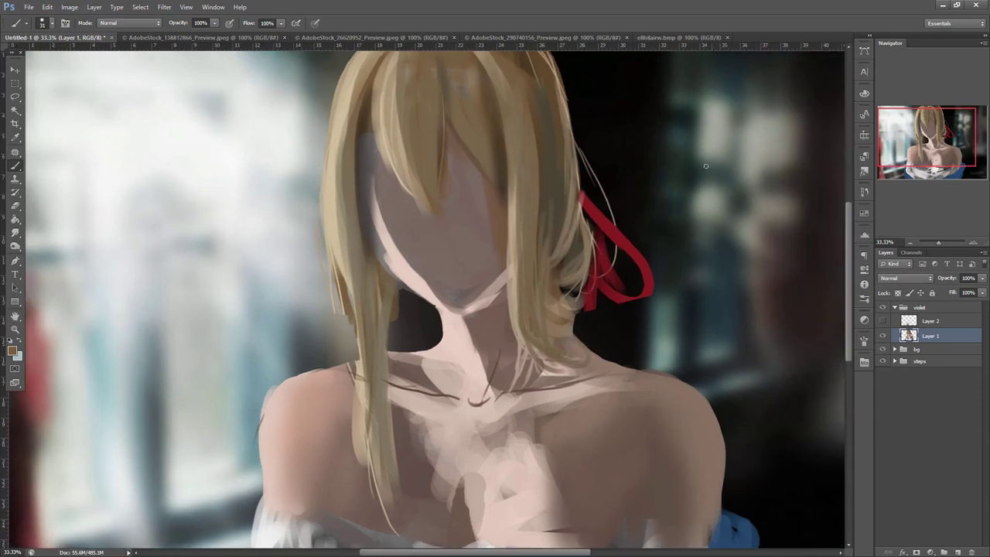
{"action": "left_click_drag", "start_coordinate": [578, 362], "coordinate": [599, 340]}
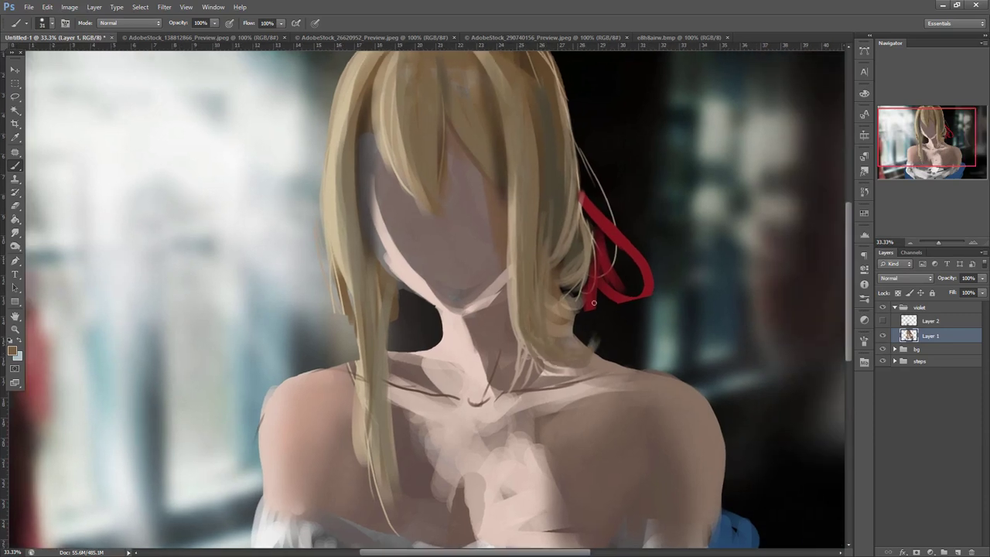
- Rework the bun beside the red ribbon with sampled tones, then add fine 17 px strands to the bun and right lock
{"action": "left_click", "coordinate": [586, 247], "text": "alt"}
{"action": "mouse_move", "coordinate": [590, 235]}
{"action": "left_mouse_down"}
{"action": "mouse_move", "coordinate": [563, 290]}
{"action": "mouse_move", "coordinate": [586, 265]}
{"action": "mouse_move", "coordinate": [567, 280]}
{"action": "left_mouse_up"}
{"action": "left_click", "coordinate": [586, 261], "text": "alt"}
{"action": "left_click", "coordinate": [585, 275], "text": "alt"}
{"action": "right_click", "coordinate": [616, 200]}
{"action": "left_click", "coordinate": [636, 229]}
{"action": "left_click_drag", "start_coordinate": [597, 249], "coordinate": [594, 277]}
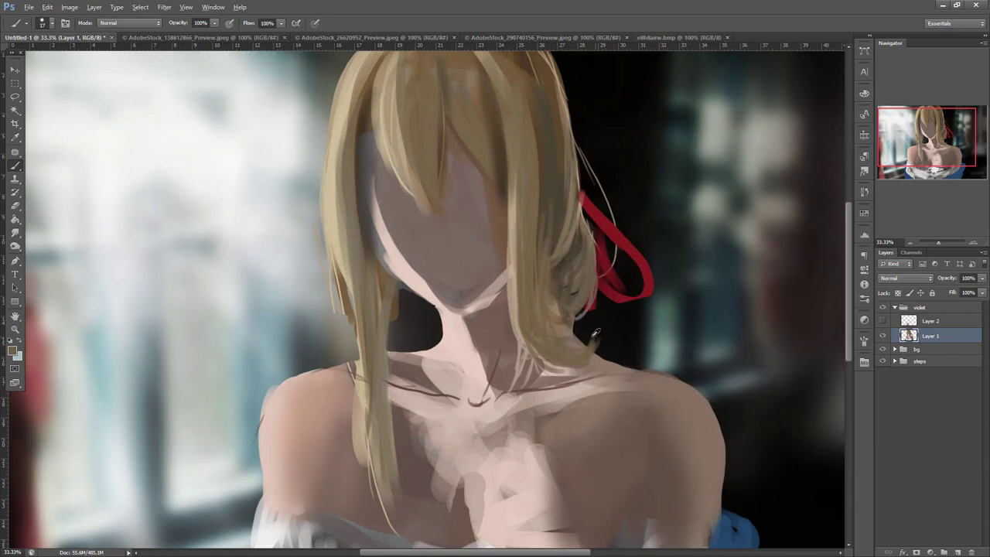
{"action": "left_click_drag", "start_coordinate": [542, 215], "coordinate": [573, 351]}
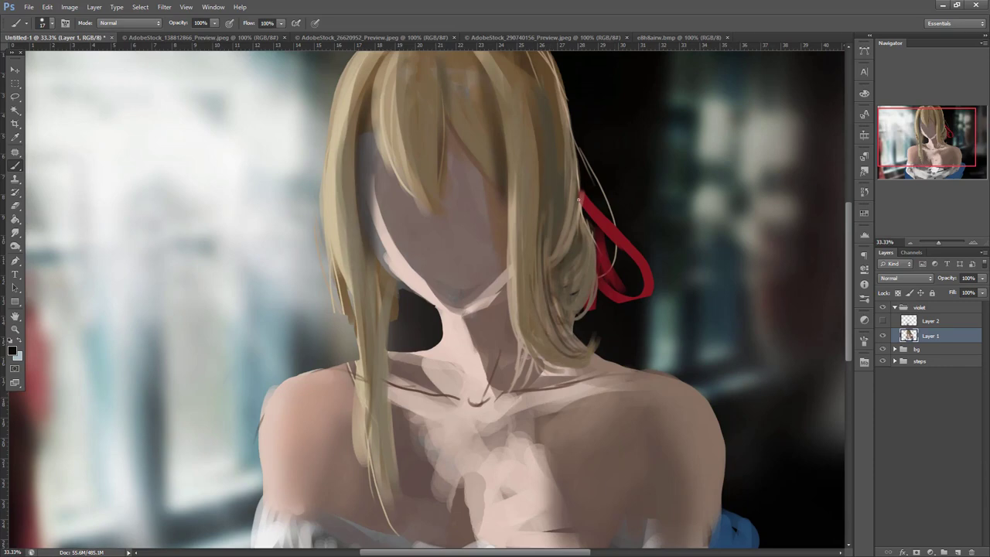
- Set the brush size to 42 px and paint a skin-toned ear within the hair on the right side
{"action": "left_click_drag", "start_coordinate": [584, 187], "coordinate": [667, 232]}
{"action": "left_click", "coordinate": [598, 244], "text": "alt"}
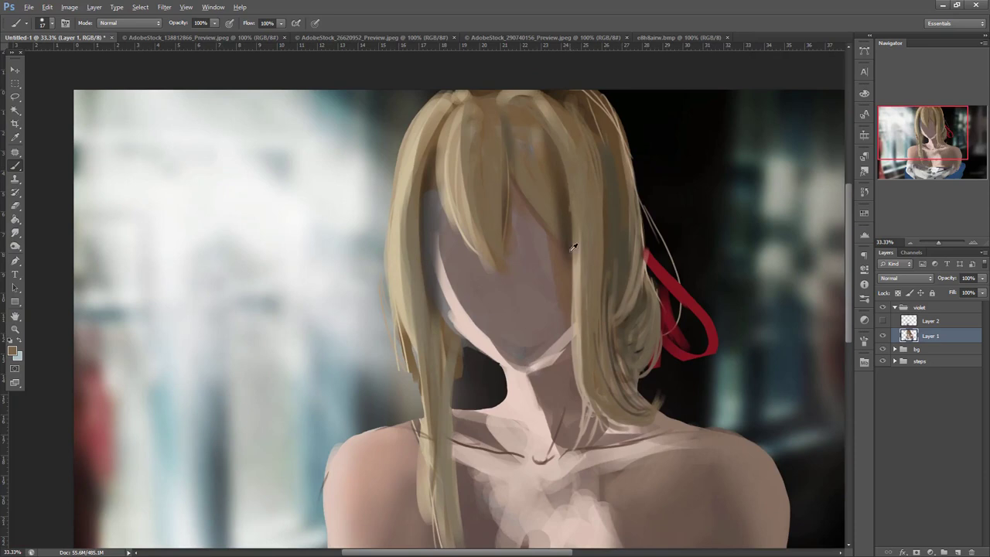
{"action": "right_click", "coordinate": [609, 257]}
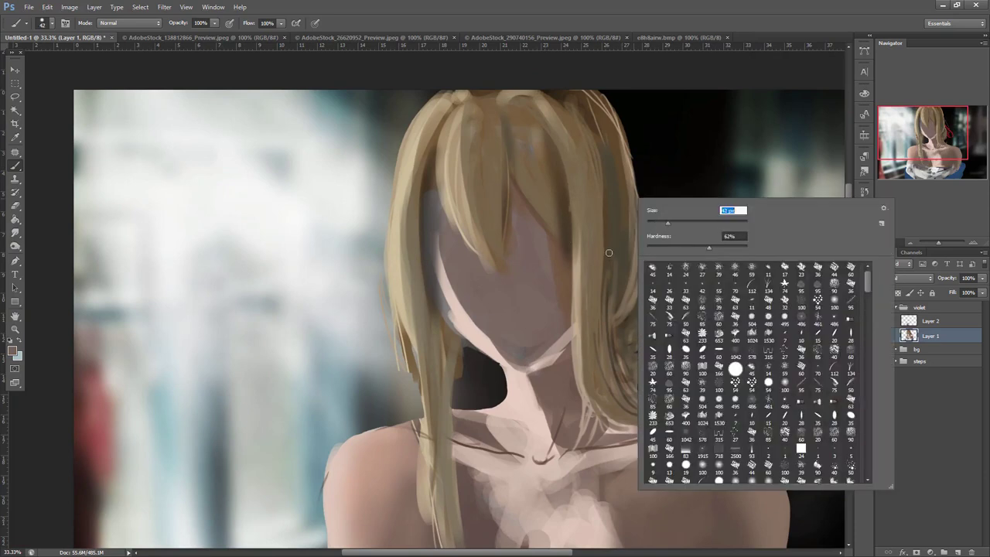
{"action": "key", "text": "Return"}
{"action": "left_click_drag", "start_coordinate": [610, 246], "coordinate": [610, 280]}
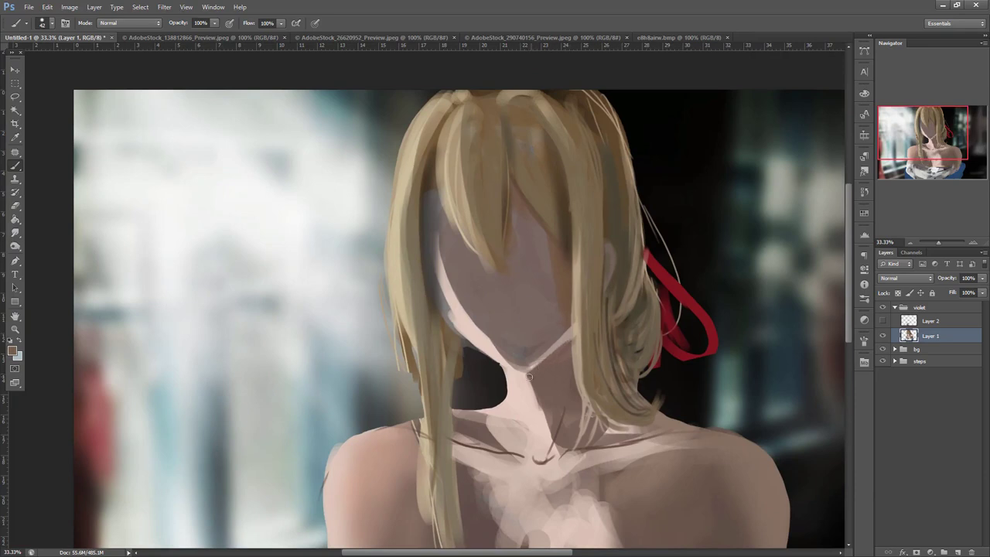
- Retouch the underside of the chin and the face-side edge of the right hair lock with sampled tones
{"action": "mouse_move", "coordinate": [536, 365]}
{"action": "left_mouse_down"}
{"action": "mouse_move", "coordinate": [572, 341]}
{"action": "mouse_move", "coordinate": [538, 356]}
{"action": "left_mouse_up"}
{"action": "left_click", "coordinate": [557, 333], "text": "alt"}
{"action": "left_click_drag", "start_coordinate": [574, 305], "coordinate": [576, 385]}
{"action": "left_click", "coordinate": [597, 322], "text": "alt"}
{"action": "left_click_drag", "start_coordinate": [579, 255], "coordinate": [580, 368]}
- Set the brush size to 125 px with a sampled tone for reworking the skin of the neck and chest
{"action": "left_click_drag", "start_coordinate": [675, 433], "coordinate": [648, 257]}
{"action": "left_click_drag", "start_coordinate": [665, 345], "coordinate": [716, 292]}
{"action": "right_click", "coordinate": [593, 246]}
{"action": "left_click_drag", "start_coordinate": [621, 268], "coordinate": [628, 264]}
{"action": "left_click", "coordinate": [480, 276], "text": "alt"}
{"action": "right_click", "coordinate": [491, 266]}
{"action": "key", "text": "Return"}
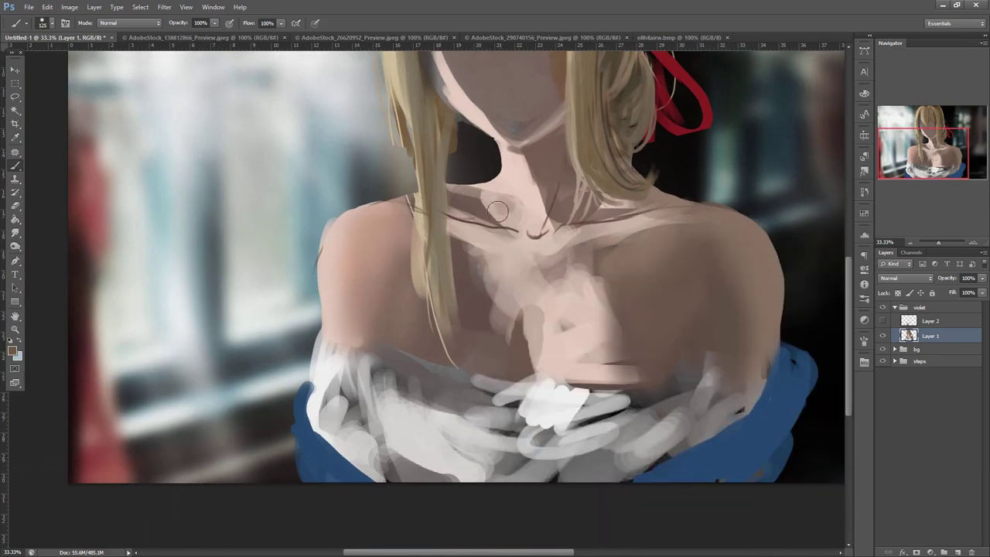
{"action": "key", "text": "l"}
{"action": "left_click_drag", "start_coordinate": [389, 364], "coordinate": [345, 378]}
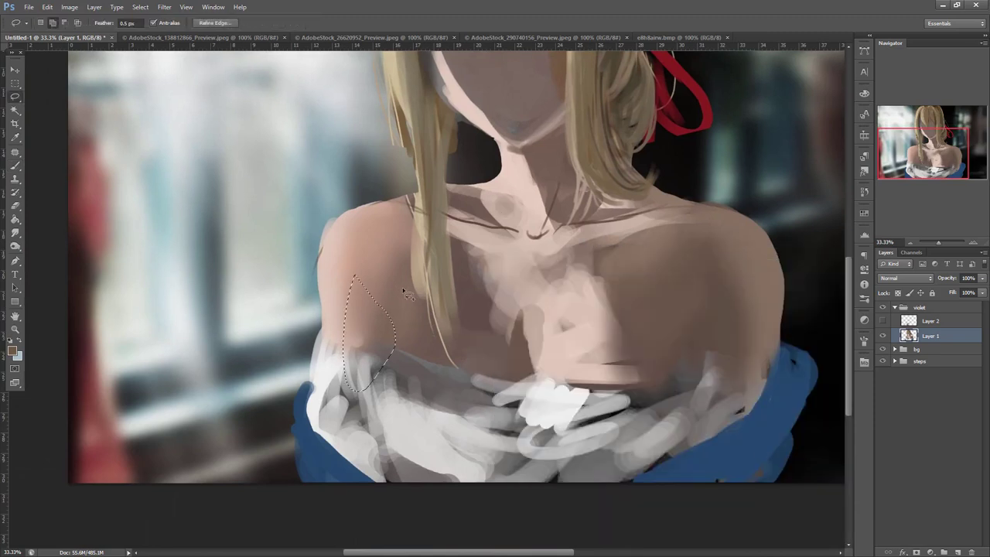
{"action": "key", "text": "ctrl+d"}
- Lasso the chest beside the left armpit, paint it with a sampled lighter skin tone and deselect
{"action": "mouse_move", "coordinate": [370, 300]}
{"action": "left_mouse_down"}
{"action": "mouse_move", "coordinate": [473, 370]}
{"action": "mouse_move", "coordinate": [418, 283]}
{"action": "left_mouse_up"}
{"action": "key", "text": "b"}
{"action": "left_click", "coordinate": [386, 331], "text": "alt"}
{"action": "mouse_move", "coordinate": [380, 324]}
{"action": "left_mouse_down"}
{"action": "mouse_move", "coordinate": [380, 354]}
{"action": "mouse_move", "coordinate": [386, 332]}
{"action": "mouse_move", "coordinate": [396, 359]}
{"action": "mouse_move", "coordinate": [402, 321]}
{"action": "left_mouse_up"}
{"action": "key", "text": "ctrl+d"}
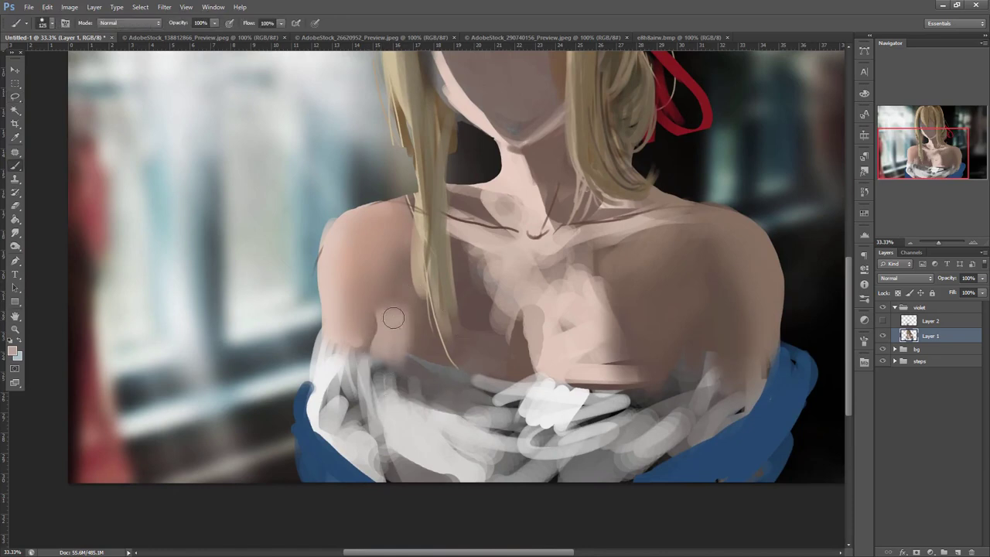
- Extend the skin shading from the left armpit over the adjoining chest down to the neckline
{"action": "mouse_move", "coordinate": [386, 284]}
{"action": "left_mouse_down"}
{"action": "mouse_move", "coordinate": [413, 352]}
{"action": "mouse_move", "coordinate": [405, 359]}
{"action": "mouse_move", "coordinate": [422, 366]}
{"action": "left_mouse_up"}
{"action": "left_click", "coordinate": [433, 335], "text": "alt"}
{"action": "mouse_move", "coordinate": [410, 308]}
{"action": "left_mouse_down"}
{"action": "mouse_move", "coordinate": [422, 356]}
{"action": "mouse_move", "coordinate": [363, 368]}
{"action": "left_mouse_up"}
- Lasso the inner edge of the left upper arm, paint it with sampled skin tones and deselect
{"action": "key", "text": "l"}
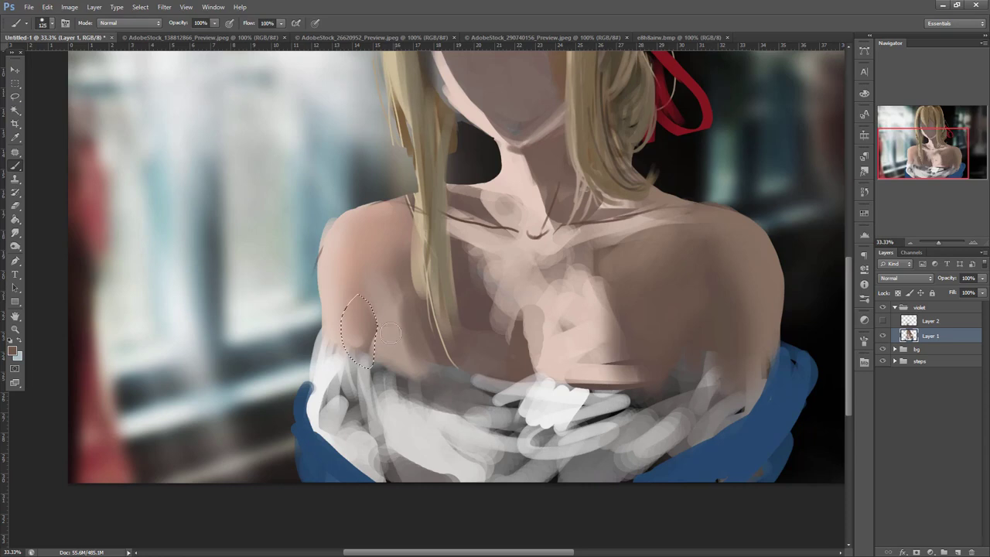
{"action": "left_click_drag", "start_coordinate": [373, 323], "coordinate": [359, 368]}
{"action": "left_click", "coordinate": [359, 321], "text": "alt"}
{"action": "mouse_move", "coordinate": [367, 325]}
{"action": "left_mouse_down"}
{"action": "mouse_move", "coordinate": [354, 355]}
{"action": "mouse_move", "coordinate": [367, 368]}
{"action": "left_mouse_up"}
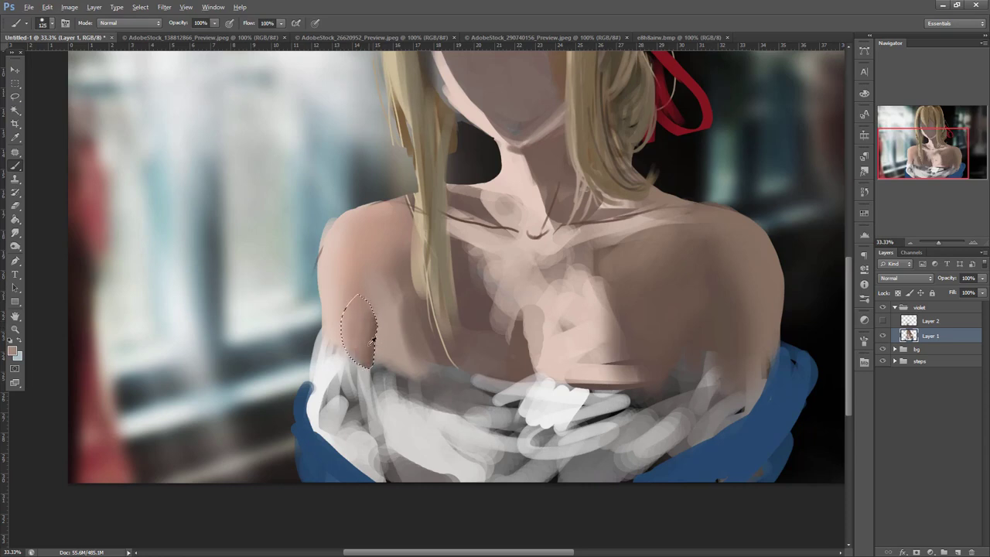
{"action": "key", "text": "ctrl+d"}
- Set the brush size to 162 px and blend sampled skin tones across the left side of the chest
{"action": "right_click", "coordinate": [593, 211]}
{"action": "left_click", "coordinate": [399, 327], "text": "alt"}
{"action": "mouse_move", "coordinate": [413, 311]}
{"action": "left_mouse_down"}
{"action": "mouse_move", "coordinate": [413, 347]}
{"action": "mouse_move", "coordinate": [479, 345]}
{"action": "mouse_move", "coordinate": [489, 334]}
{"action": "left_mouse_up"}
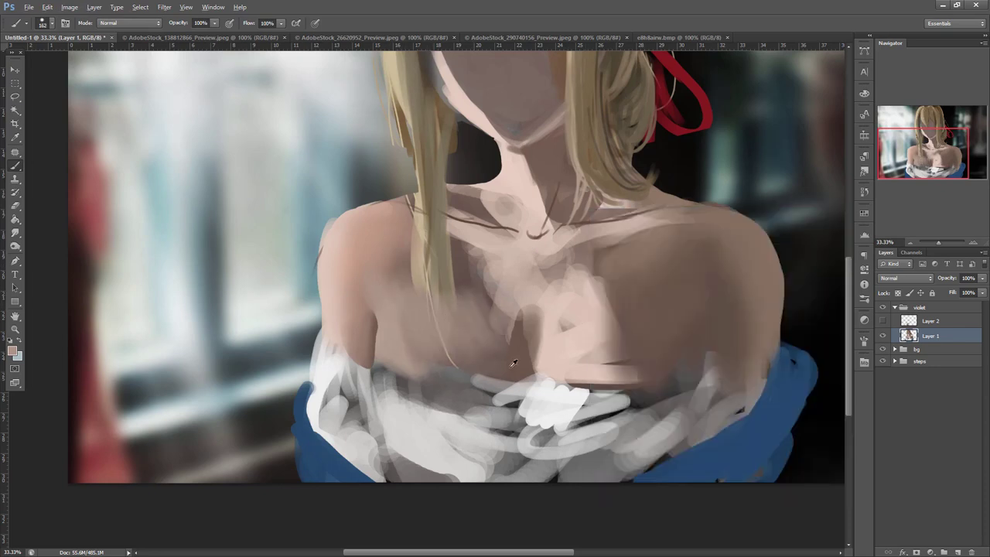
{"action": "left_click", "coordinate": [393, 332], "text": "alt"}
{"action": "left_click", "coordinate": [460, 338], "text": "alt"}
{"action": "mouse_move", "coordinate": [465, 366]}
{"action": "left_mouse_down"}
{"action": "mouse_move", "coordinate": [491, 350]}
{"action": "mouse_move", "coordinate": [477, 311]}
{"action": "mouse_move", "coordinate": [501, 344]}
{"action": "left_mouse_up"}
- Paint sampled skin tones over the blocked-in hand at the centre of the chest
{"action": "left_click", "coordinate": [552, 326], "text": "alt"}
{"action": "mouse_move", "coordinate": [515, 302]}
{"action": "left_mouse_down"}
{"action": "mouse_move", "coordinate": [533, 355]}
{"action": "mouse_move", "coordinate": [562, 344]}
{"action": "mouse_move", "coordinate": [484, 291]}
{"action": "mouse_move", "coordinate": [539, 335]}
{"action": "mouse_move", "coordinate": [544, 277]}
{"action": "mouse_move", "coordinate": [547, 320]}
{"action": "mouse_move", "coordinate": [565, 355]}
{"action": "mouse_move", "coordinate": [542, 382]}
{"action": "mouse_move", "coordinate": [606, 371]}
{"action": "left_mouse_up"}
{"action": "left_click", "coordinate": [552, 307], "text": "alt"}
{"action": "left_click", "coordinate": [483, 292], "text": "alt"}
{"action": "left_click", "coordinate": [497, 305], "text": "alt"}
{"action": "left_click", "coordinate": [562, 354], "text": "alt"}
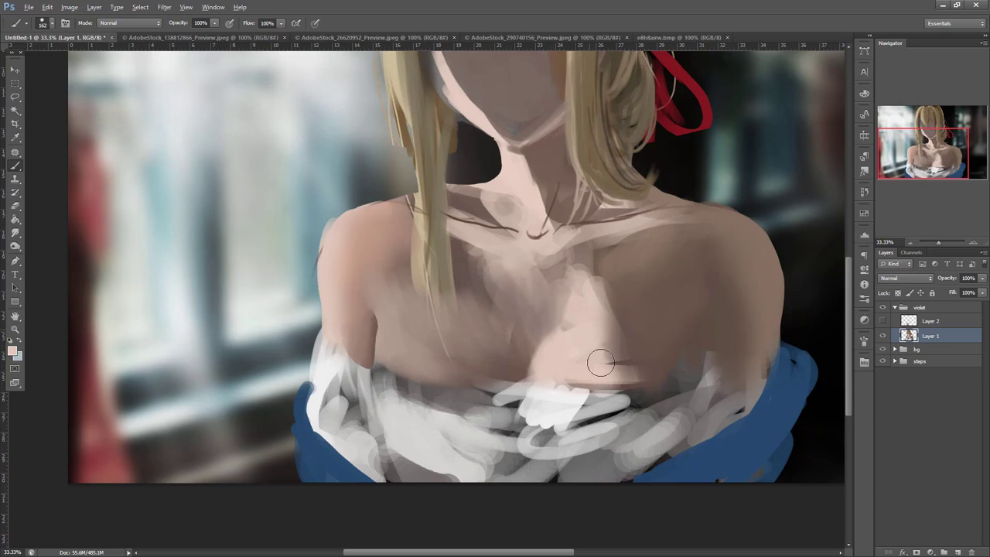
- Paint alternating sampled light and dark skin tones over the right edge of the blocked-in hand
{"action": "left_click_drag", "start_coordinate": [609, 323], "coordinate": [619, 376]}
{"action": "left_click", "coordinate": [652, 325], "text": "alt"}
{"action": "left_click_drag", "start_coordinate": [634, 340], "coordinate": [652, 382]}
{"action": "left_click", "coordinate": [627, 310], "text": "alt"}
{"action": "mouse_move", "coordinate": [608, 290]}
{"action": "left_mouse_down"}
{"action": "mouse_move", "coordinate": [639, 370]}
{"action": "mouse_move", "coordinate": [606, 329]}
{"action": "mouse_move", "coordinate": [625, 382]}
{"action": "left_mouse_up"}
{"action": "left_click", "coordinate": [626, 329], "text": "alt"}
{"action": "left_click_drag", "start_coordinate": [646, 334], "coordinate": [633, 385]}
{"action": "left_click", "coordinate": [667, 297], "text": "alt"}
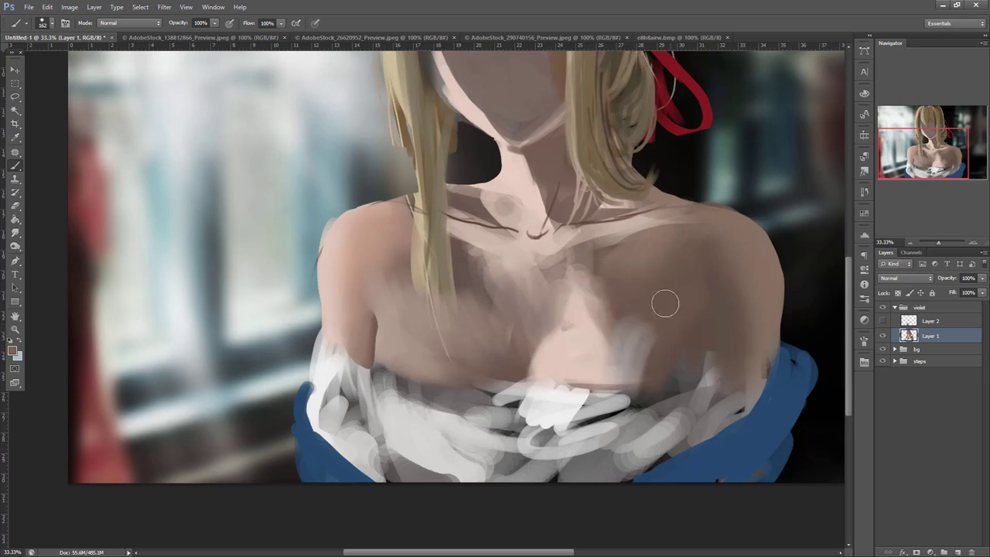
- Blend the shadow tone across the right side of the chest towards the central highlight
{"action": "left_click_drag", "start_coordinate": [638, 308], "coordinate": [638, 369]}
{"action": "left_click_drag", "start_coordinate": [625, 318], "coordinate": [600, 379]}
{"action": "left_click_drag", "start_coordinate": [591, 320], "coordinate": [590, 393]}
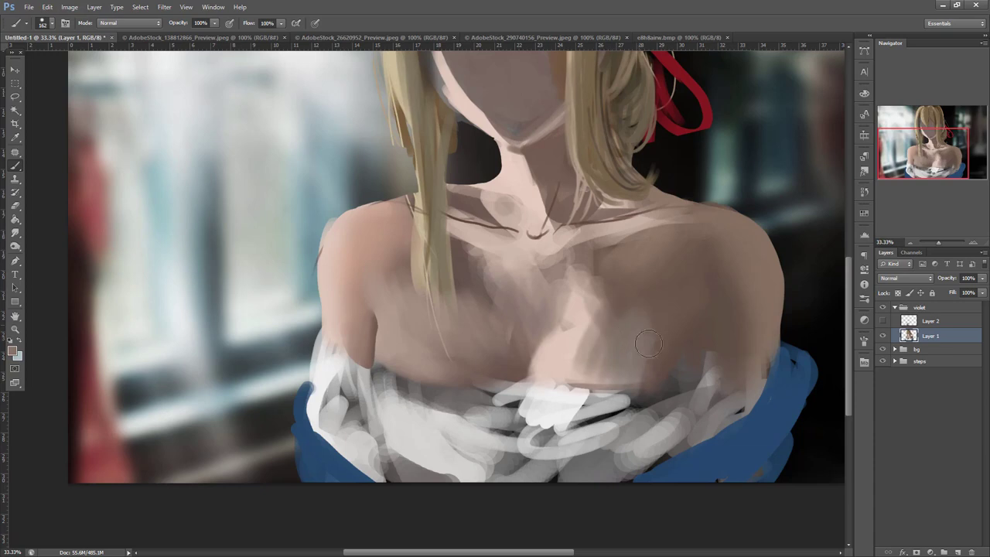
{"action": "left_click_drag", "start_coordinate": [637, 312], "coordinate": [666, 335]}
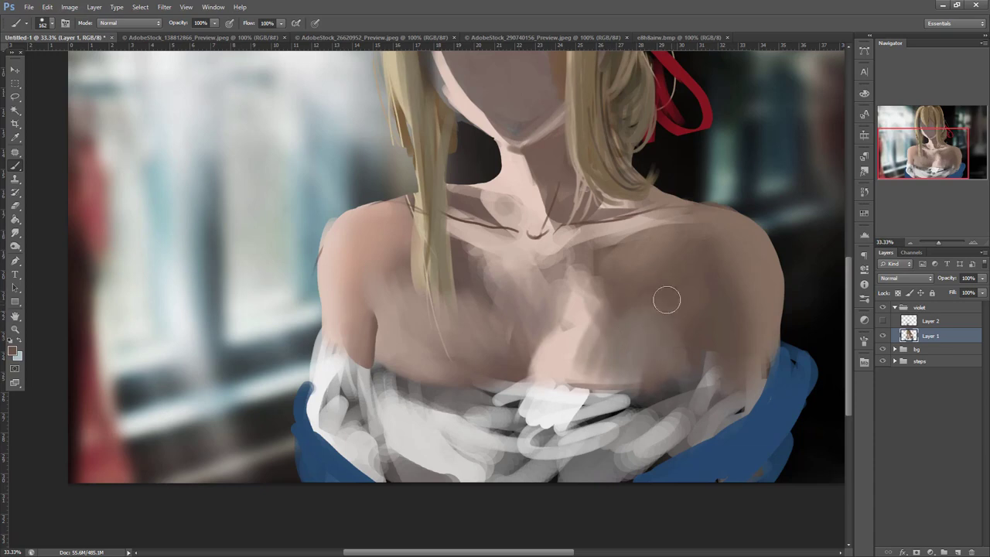
- Choose a dark brown foreground colour, undo the last stroke and set the brush size to 44 px for the right armpit
{"action": "right_click", "coordinate": [742, 263]}
{"action": "left_click_drag", "start_coordinate": [580, 260], "coordinate": [572, 269]}
{"action": "left_click", "coordinate": [12, 350]}
{"action": "left_click", "coordinate": [705, 395]}
{"action": "left_click", "coordinate": [889, 281]}
{"action": "right_click", "coordinate": [733, 271]}
{"action": "left_click", "coordinate": [737, 288]}
{"action": "key", "text": "Return"}
{"action": "key", "text": "ctrl+z"}
{"action": "right_click", "coordinate": [733, 356]}
{"action": "type", "text": "44"}
{"action": "key", "text": "Return"}
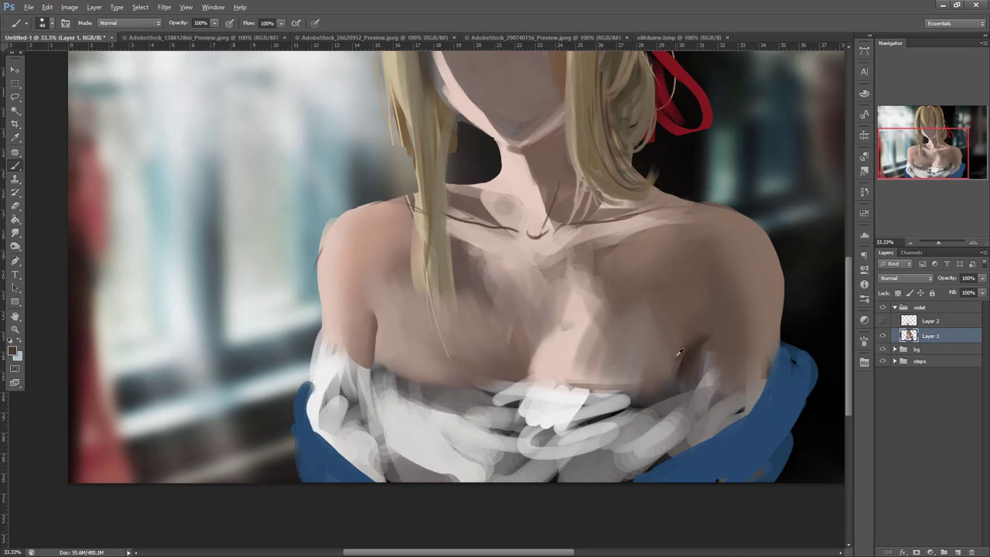
- Paint the dark crease at the right armpit and blend its inner edge with a 71 px brush
{"action": "left_click_drag", "start_coordinate": [678, 361], "coordinate": [678, 376]}
{"action": "left_click", "coordinate": [692, 352], "text": "alt"}
{"action": "left_click_drag", "start_coordinate": [681, 345], "coordinate": [676, 386]}
{"action": "right_click", "coordinate": [741, 246]}
{"action": "type", "text": "71"}
{"action": "key", "text": "Return"}
{"action": "left_click_drag", "start_coordinate": [692, 325], "coordinate": [680, 377]}
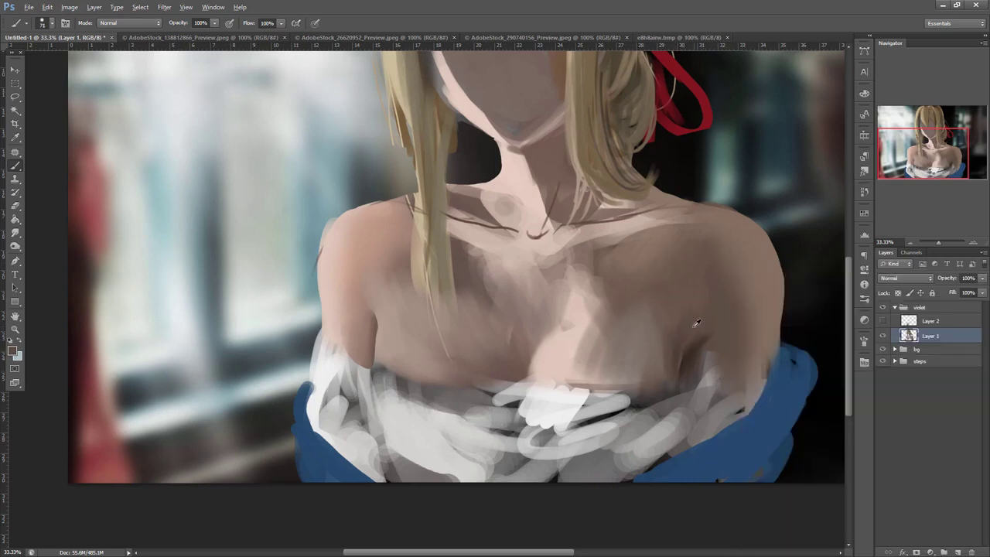
- Spread the dark armpit shadow onto the lower right arm with sampled tones
{"action": "left_click", "coordinate": [696, 348], "text": "alt"}
{"action": "left_click_drag", "start_coordinate": [721, 329], "coordinate": [690, 386]}
{"action": "left_click", "coordinate": [705, 378], "text": "alt"}
{"action": "mouse_move", "coordinate": [712, 350]}
{"action": "left_mouse_down"}
{"action": "mouse_move", "coordinate": [710, 388]}
{"action": "mouse_move", "coordinate": [714, 363]}
{"action": "left_mouse_up"}
{"action": "left_click", "coordinate": [709, 350], "text": "alt"}
{"action": "left_click", "coordinate": [727, 322], "text": "alt"}
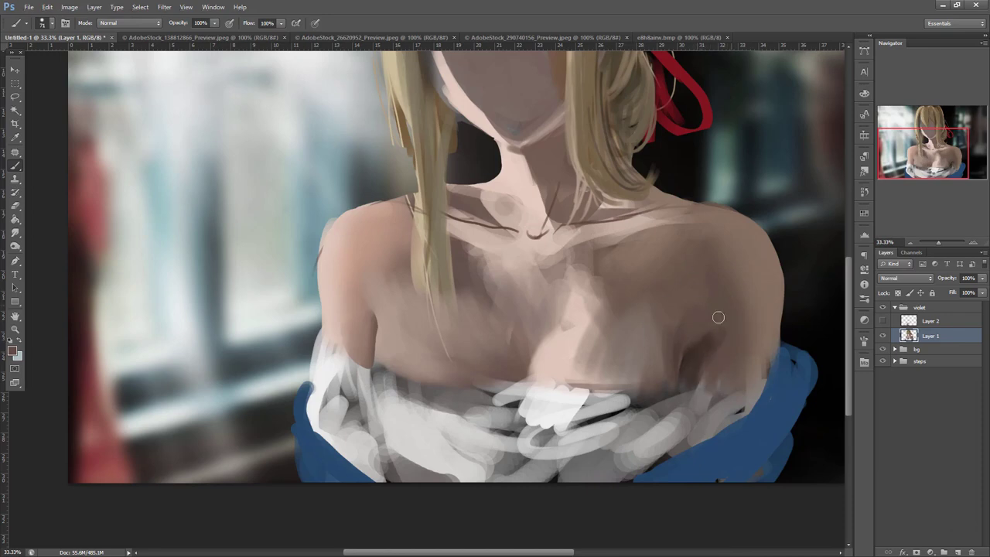
{"action": "left_click", "coordinate": [700, 358], "text": "alt"}
- Set the brush to 160 px with 28% hardness and soften the shadow on the lower right arm
{"action": "right_click", "coordinate": [720, 263]}
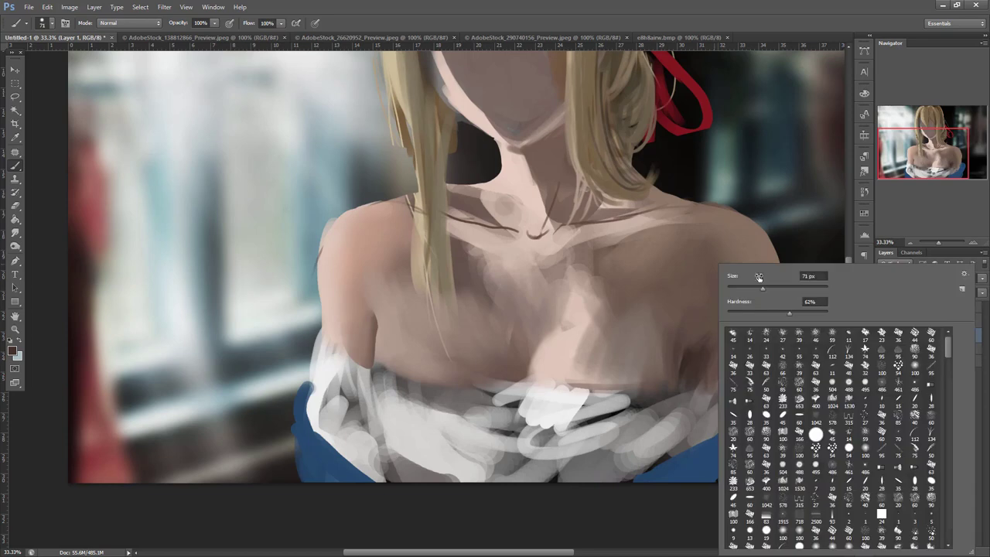
{"action": "left_click_drag", "start_coordinate": [788, 315], "coordinate": [818, 300]}
{"action": "left_click", "coordinate": [699, 393]}
{"action": "mouse_move", "coordinate": [714, 356]}
{"action": "left_mouse_down"}
{"action": "mouse_move", "coordinate": [715, 406]}
{"action": "mouse_move", "coordinate": [726, 380]}
{"action": "left_mouse_up"}
{"action": "left_click", "coordinate": [733, 382], "text": "alt"}
{"action": "left_click", "coordinate": [719, 323], "text": "alt"}
{"action": "left_click_drag", "start_coordinate": [679, 340], "coordinate": [713, 343]}
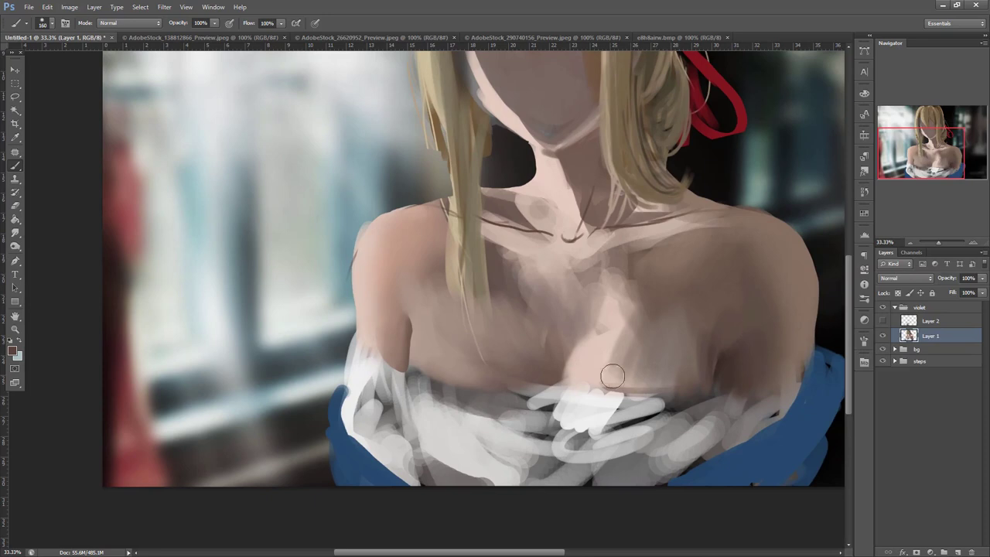
- Lasso the shoulders and chest along the upper edge of the white dress
{"action": "key", "text": "l"}
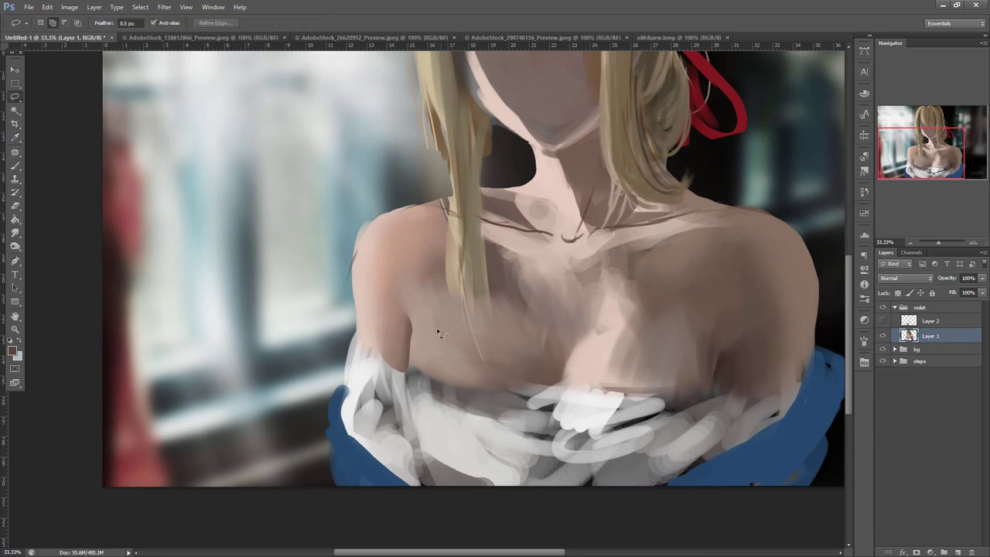
{"action": "key", "text": "b"}
{"action": "right_click", "coordinate": [382, 291]}
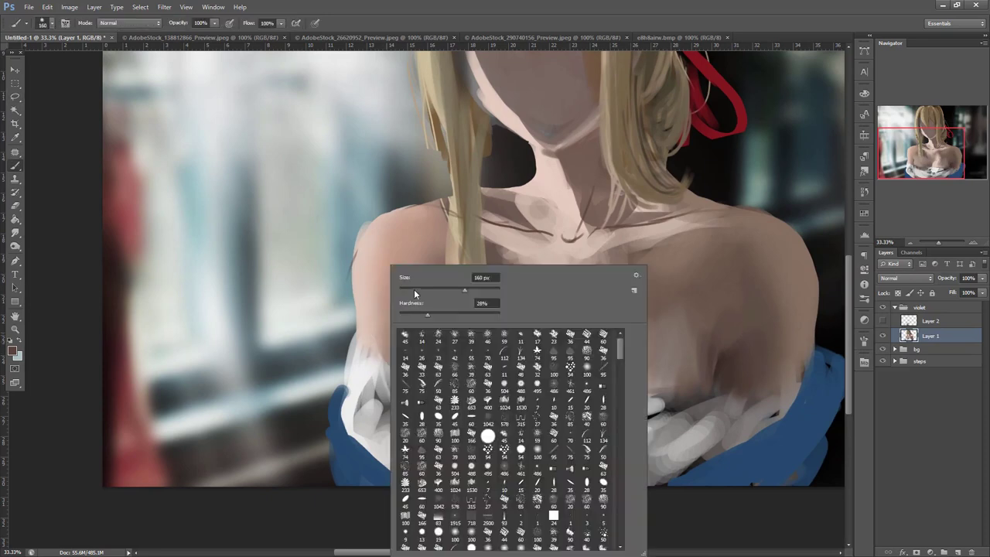
{"action": "left_click_drag", "start_coordinate": [361, 348], "coordinate": [388, 343]}
{"action": "key", "text": "l"}
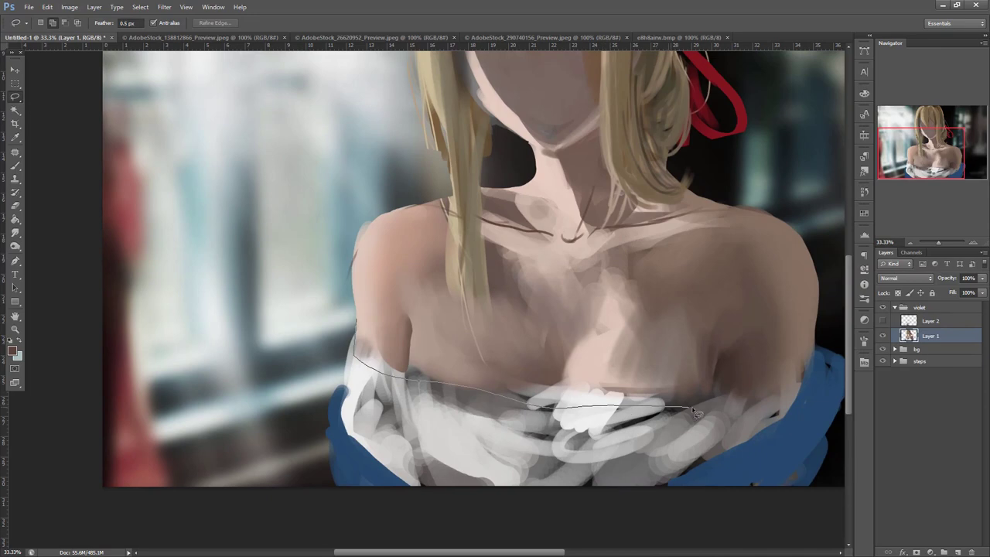
{"action": "mouse_move", "coordinate": [745, 415]}
{"action": "left_mouse_down"}
{"action": "mouse_move", "coordinate": [826, 260]}
{"action": "mouse_move", "coordinate": [433, 201]}
{"action": "left_mouse_up"}
{"action": "key", "text": "b"}
- Paint the selected left arm and chest down to the neckline with sampled skin tones
{"action": "right_click", "coordinate": [520, 263]}
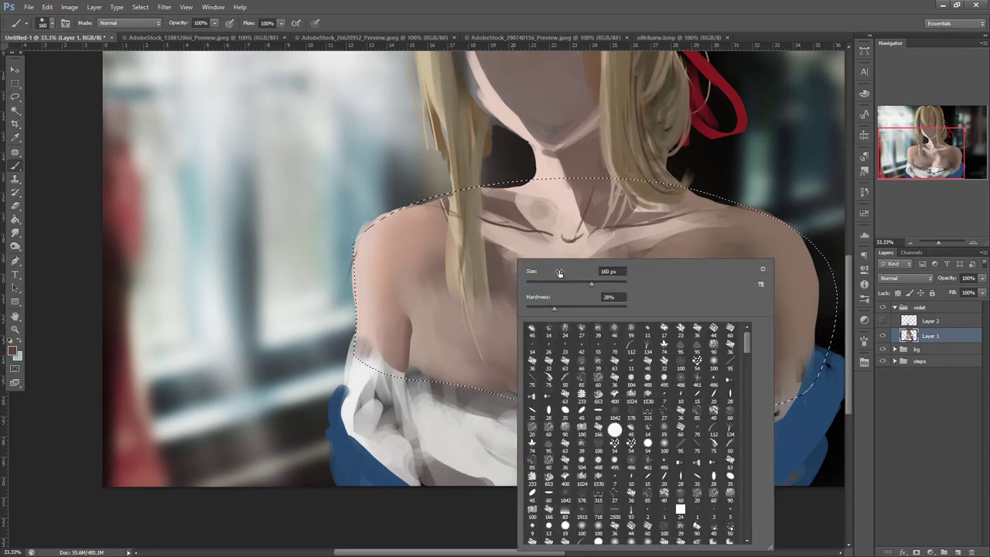
{"action": "left_click", "coordinate": [371, 339], "text": "alt"}
{"action": "mouse_move", "coordinate": [362, 349]}
{"action": "left_mouse_down"}
{"action": "mouse_move", "coordinate": [369, 376]}
{"action": "mouse_move", "coordinate": [403, 372]}
{"action": "mouse_move", "coordinate": [376, 391]}
{"action": "mouse_move", "coordinate": [385, 334]}
{"action": "mouse_move", "coordinate": [440, 356]}
{"action": "mouse_move", "coordinate": [499, 360]}
{"action": "left_mouse_up"}
{"action": "left_click", "coordinate": [391, 343], "text": "alt"}
{"action": "left_click", "coordinate": [382, 312], "text": "alt"}
- Set the brush size to 319 px and blend sampled skin tones over the left and central chest inside the selection
{"action": "right_click", "coordinate": [604, 284]}
{"action": "left_click", "coordinate": [651, 291]}
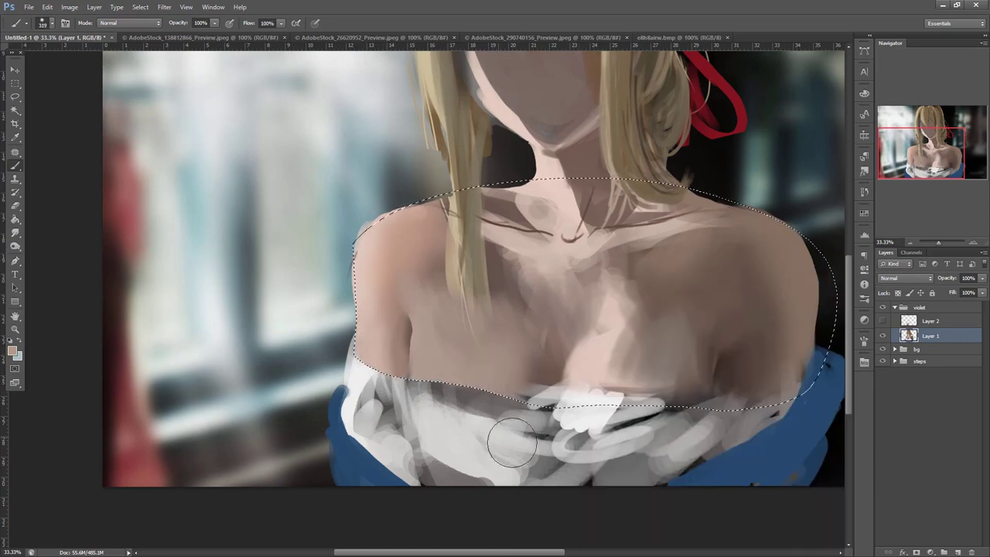
{"action": "left_click", "coordinate": [546, 348], "text": "alt"}
{"action": "left_click", "coordinate": [595, 373], "text": "alt"}
{"action": "mouse_move", "coordinate": [594, 380]}
{"action": "left_mouse_down"}
{"action": "mouse_move", "coordinate": [628, 415]}
{"action": "mouse_move", "coordinate": [612, 399]}
{"action": "left_mouse_up"}
{"action": "left_click", "coordinate": [541, 375], "text": "alt"}
{"action": "left_click", "coordinate": [566, 300], "text": "alt"}
{"action": "mouse_move", "coordinate": [553, 300]}
{"action": "left_mouse_down"}
{"action": "mouse_move", "coordinate": [558, 372]}
{"action": "mouse_move", "coordinate": [643, 349]}
{"action": "left_mouse_up"}
{"action": "left_click", "coordinate": [582, 366], "text": "alt"}
{"action": "left_click", "coordinate": [544, 381], "text": "alt"}
- Smooth the shading on the right side of the chest around the central highlight with sampled tones
{"action": "left_click", "coordinate": [688, 288], "text": "alt"}
{"action": "left_click_drag", "start_coordinate": [690, 281], "coordinate": [666, 402]}
{"action": "mouse_move", "coordinate": [637, 281]}
{"action": "left_mouse_down"}
{"action": "mouse_move", "coordinate": [618, 290]}
{"action": "mouse_move", "coordinate": [627, 351]}
{"action": "left_mouse_up"}
{"action": "left_click", "coordinate": [602, 246], "text": "alt"}
{"action": "mouse_move", "coordinate": [603, 283]}
{"action": "left_mouse_down"}
{"action": "mouse_move", "coordinate": [640, 339]}
{"action": "mouse_move", "coordinate": [619, 370]}
{"action": "mouse_move", "coordinate": [662, 339]}
{"action": "mouse_move", "coordinate": [658, 400]}
{"action": "left_mouse_up"}
{"action": "left_click", "coordinate": [621, 360], "text": "alt"}
{"action": "left_click", "coordinate": [660, 336], "text": "alt"}
- Set the brush size to 72 px and deepen the right armpit crease down to the neckline with a sampled dark tone
{"action": "right_click", "coordinate": [734, 267]}
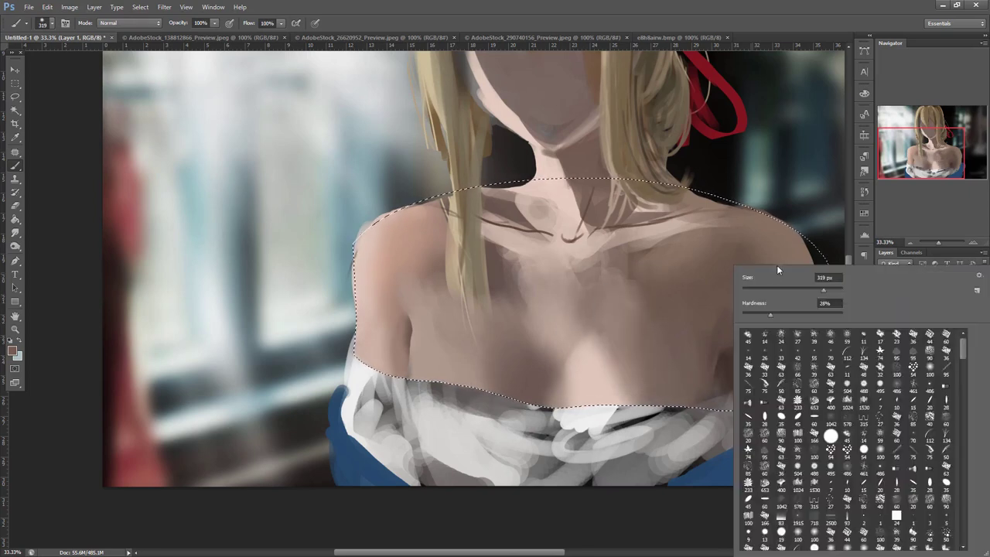
{"action": "left_click", "coordinate": [770, 289]}
{"action": "left_click", "coordinate": [733, 362], "text": "alt"}
{"action": "left_click_drag", "start_coordinate": [726, 379], "coordinate": [728, 416]}
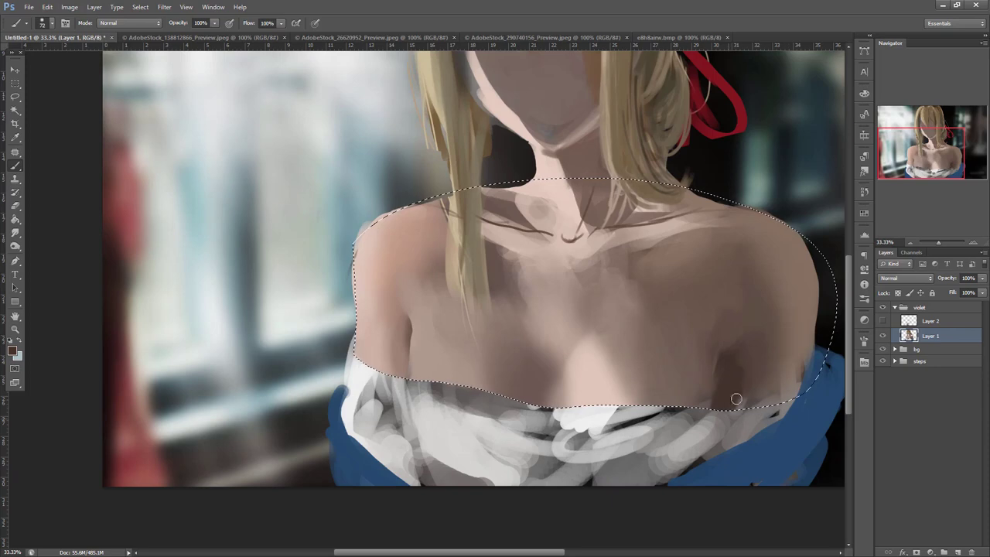
- Set the brush size to 139 px, shade the lower right arm down to the dress edge and deselect
{"action": "right_click", "coordinate": [733, 264]}
{"action": "left_click_drag", "start_coordinate": [777, 287], "coordinate": [800, 286]}
{"action": "key", "text": "Return"}
{"action": "mouse_move", "coordinate": [764, 363]}
{"action": "left_mouse_down"}
{"action": "mouse_move", "coordinate": [782, 374]}
{"action": "mouse_move", "coordinate": [788, 394]}
{"action": "mouse_move", "coordinate": [774, 408]}
{"action": "left_mouse_up"}
{"action": "left_click", "coordinate": [789, 417], "text": "alt"}
{"action": "left_click", "coordinate": [771, 402], "text": "alt"}
{"action": "key", "text": "ctrl+d"}
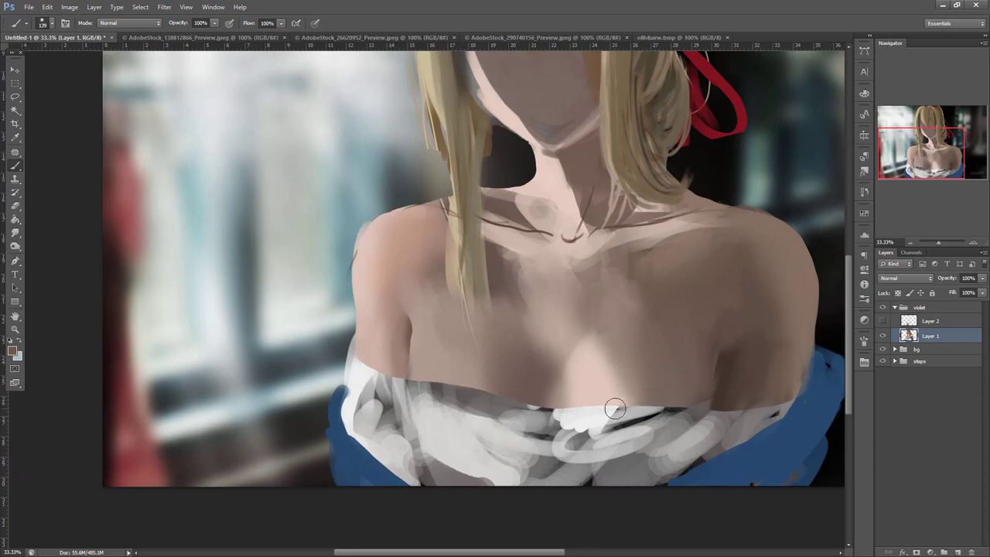
- Lasso the dress edge below the left shoulder, paint it with sampled light grey tones inside the selection and deselect
{"action": "key", "text": "l"}
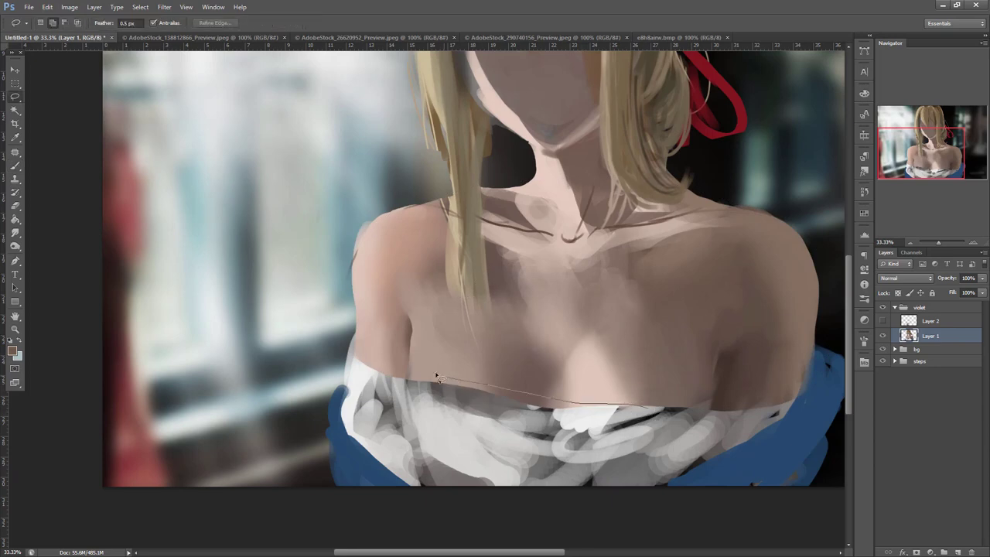
{"action": "left_click_drag", "start_coordinate": [348, 363], "coordinate": [650, 408]}
{"action": "key", "text": "b"}
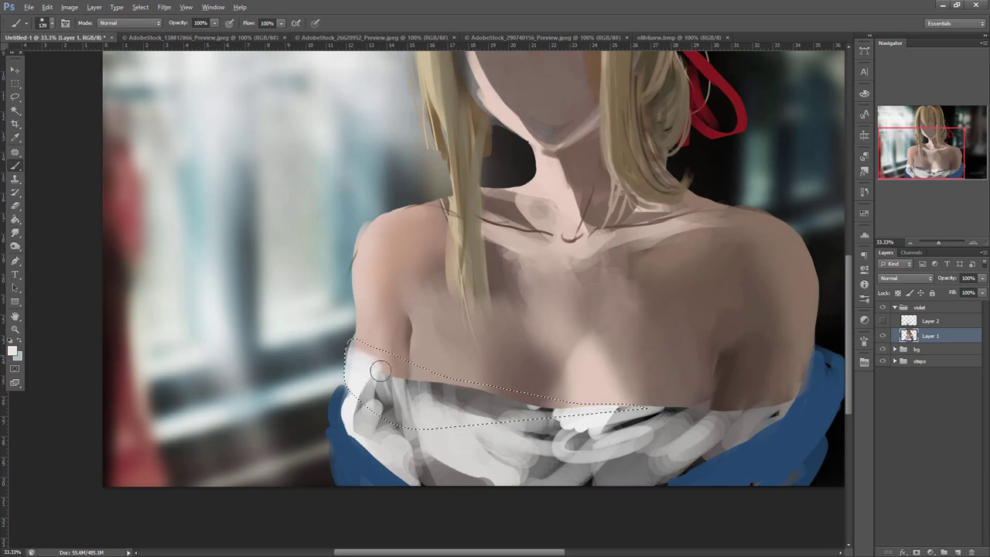
{"action": "mouse_move", "coordinate": [371, 357]}
{"action": "left_mouse_down"}
{"action": "mouse_move", "coordinate": [497, 397]}
{"action": "mouse_move", "coordinate": [435, 374]}
{"action": "mouse_move", "coordinate": [562, 402]}
{"action": "mouse_move", "coordinate": [578, 417]}
{"action": "mouse_move", "coordinate": [417, 385]}
{"action": "mouse_move", "coordinate": [547, 407]}
{"action": "left_mouse_up"}
{"action": "left_click", "coordinate": [468, 414], "text": "alt"}
{"action": "key", "text": "ctrl+d"}
- Set the brush size to 9 px and draw a thin dark wavy outline along the whole upper edge of the dress
{"action": "right_click", "coordinate": [540, 291]}
{"action": "left_click", "coordinate": [581, 290]}
{"action": "key", "text": "Return"}
{"action": "left_click", "coordinate": [971, 242]}
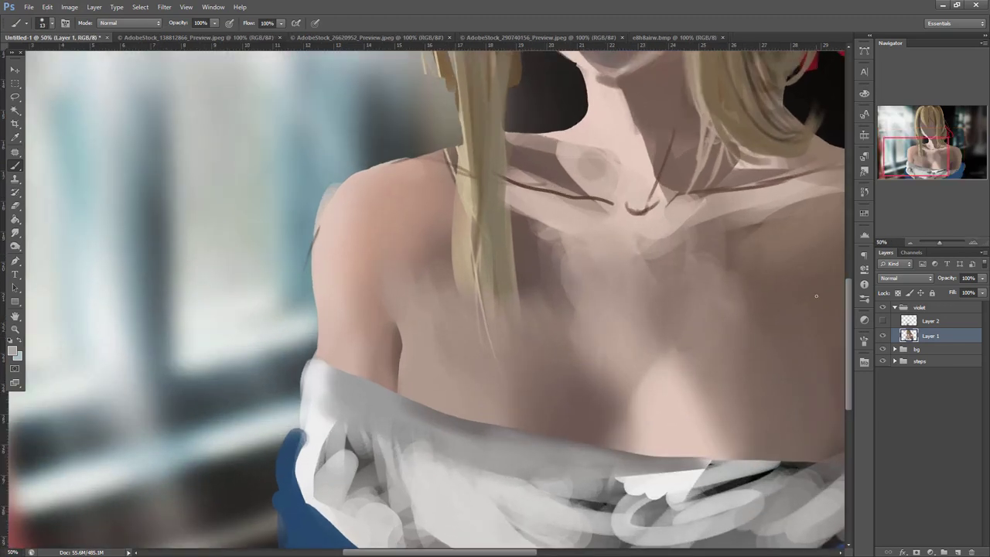
{"action": "left_click_drag", "start_coordinate": [596, 472], "coordinate": [570, 355]}
{"action": "right_click", "coordinate": [392, 258]}
{"action": "left_click", "coordinate": [391, 261]}
{"action": "left_click", "coordinate": [345, 279]}
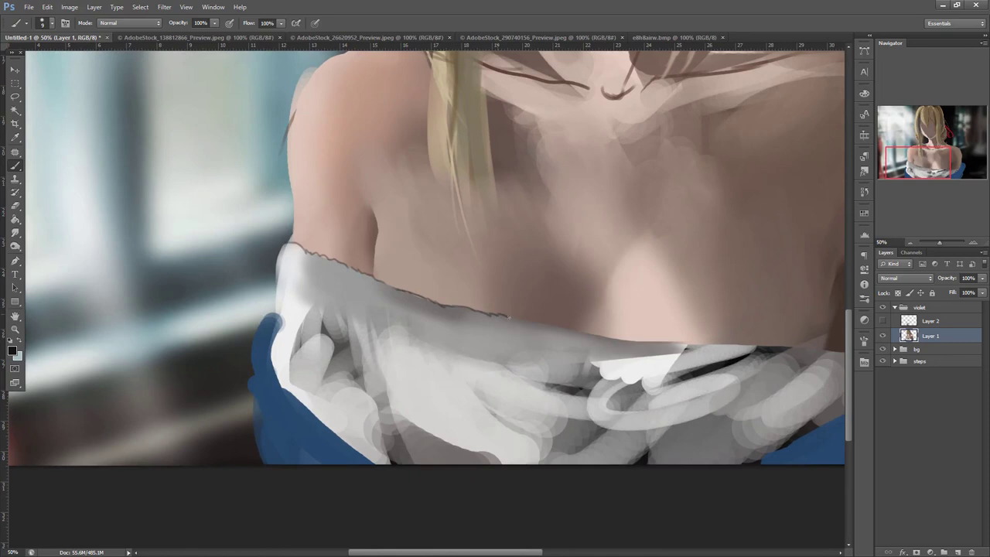
{"action": "left_click_drag", "start_coordinate": [647, 341], "coordinate": [666, 343]}
{"action": "left_click_drag", "start_coordinate": [755, 333], "coordinate": [614, 298]}
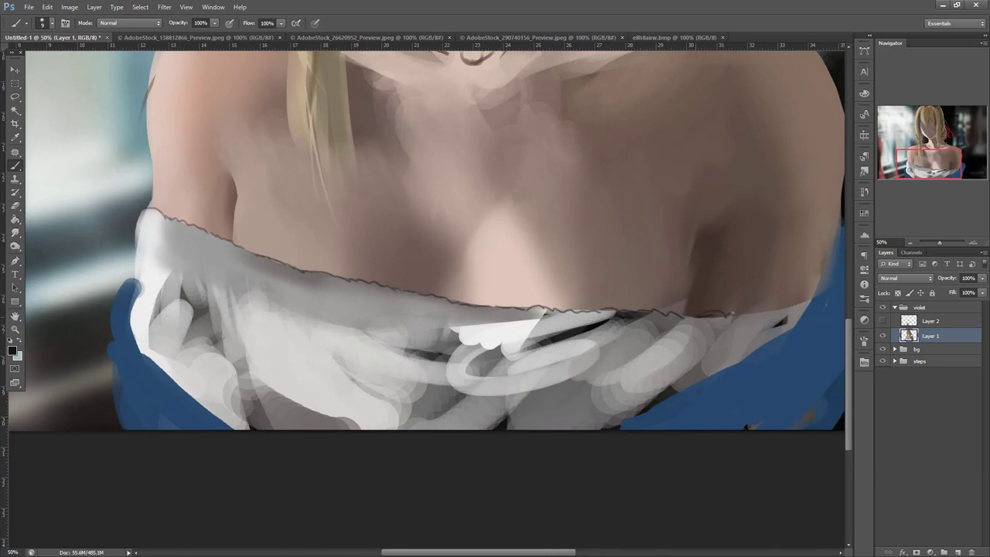
- Set the brush size to 44 px and paint a ruffled grey band under the dress outline using sampled tones
{"action": "right_click", "coordinate": [530, 249]}
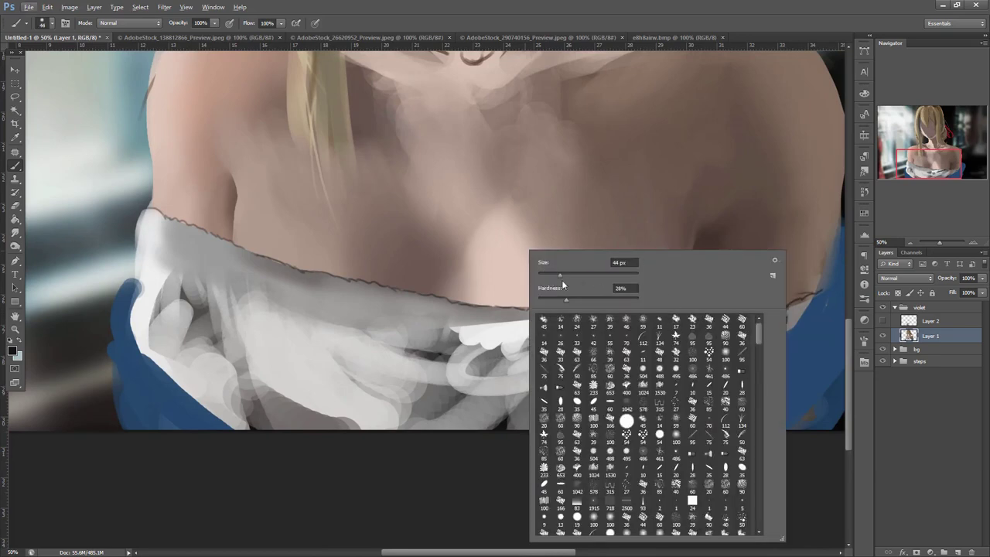
{"action": "left_click", "coordinate": [709, 197]}
{"action": "left_click", "coordinate": [706, 330], "text": "alt"}
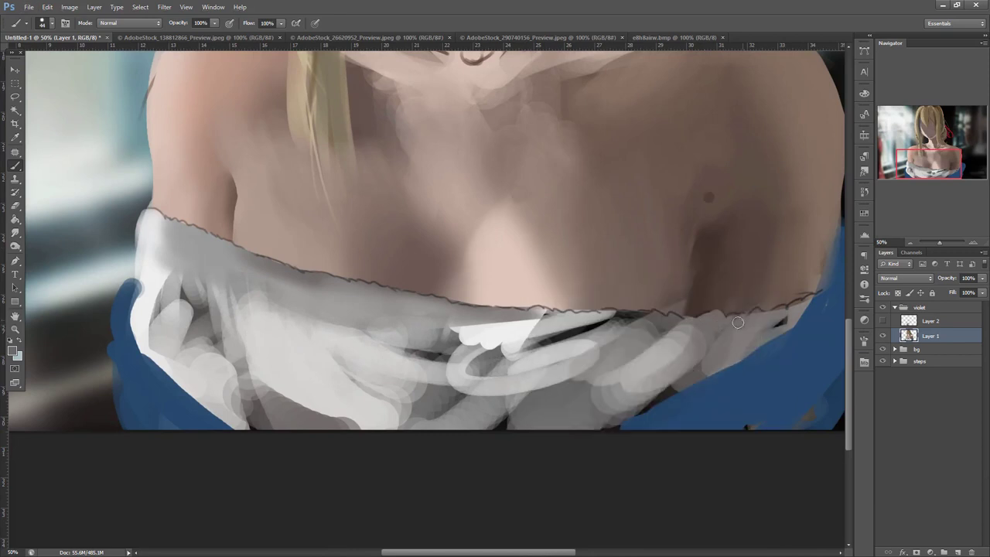
{"action": "mouse_move", "coordinate": [784, 315]}
{"action": "left_mouse_down"}
{"action": "mouse_move", "coordinate": [665, 329]}
{"action": "mouse_move", "coordinate": [543, 309]}
{"action": "mouse_move", "coordinate": [496, 317]}
{"action": "mouse_move", "coordinate": [372, 300]}
{"action": "mouse_move", "coordinate": [213, 236]}
{"action": "mouse_move", "coordinate": [318, 297]}
{"action": "mouse_move", "coordinate": [367, 312]}
{"action": "mouse_move", "coordinate": [401, 307]}
{"action": "mouse_move", "coordinate": [382, 300]}
{"action": "mouse_move", "coordinate": [624, 331]}
{"action": "mouse_move", "coordinate": [720, 332]}
{"action": "mouse_move", "coordinate": [803, 309]}
{"action": "mouse_move", "coordinate": [735, 332]}
{"action": "mouse_move", "coordinate": [676, 335]}
{"action": "left_mouse_up"}
{"action": "left_click", "coordinate": [202, 243], "text": "alt"}
{"action": "mouse_move", "coordinate": [306, 283]}
{"action": "left_mouse_down"}
{"action": "mouse_move", "coordinate": [171, 239]}
{"action": "mouse_move", "coordinate": [343, 288]}
{"action": "mouse_move", "coordinate": [176, 238]}
{"action": "mouse_move", "coordinate": [161, 243]}
{"action": "mouse_move", "coordinate": [157, 221]}
{"action": "mouse_move", "coordinate": [153, 249]}
{"action": "left_mouse_up"}
- Paint the folds of the left sleeve with vertical strokes in sampled light and dark greys
{"action": "left_click_drag", "start_coordinate": [544, 281], "coordinate": [744, 264]}
{"action": "left_click", "coordinate": [348, 255], "text": "alt"}
{"action": "mouse_move", "coordinate": [342, 236]}
{"action": "left_mouse_down"}
{"action": "mouse_move", "coordinate": [331, 286]}
{"action": "mouse_move", "coordinate": [356, 307]}
{"action": "mouse_move", "coordinate": [346, 364]}
{"action": "left_mouse_up"}
{"action": "left_click", "coordinate": [376, 237], "text": "alt"}
{"action": "left_click_drag", "start_coordinate": [365, 255], "coordinate": [344, 336]}
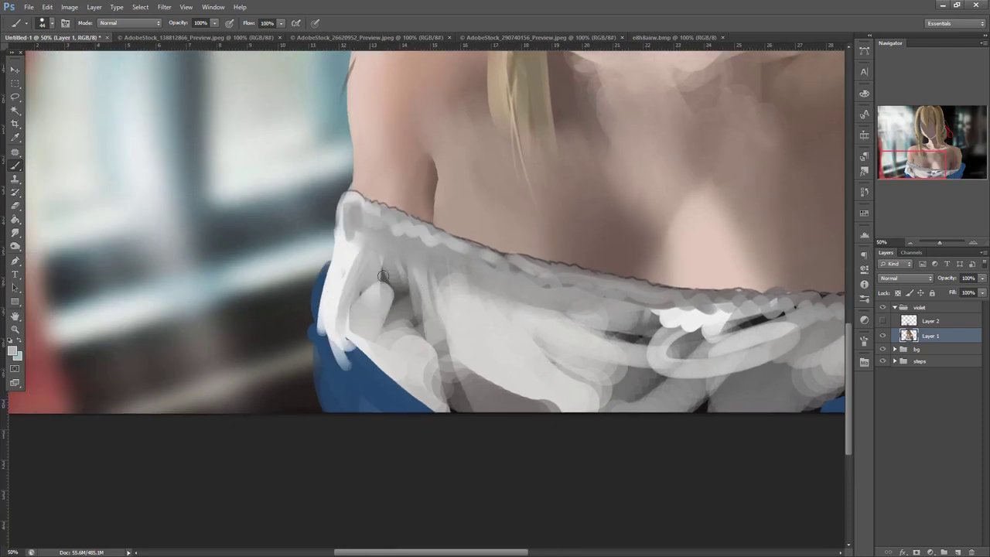
{"action": "mouse_move", "coordinate": [407, 252]}
{"action": "left_mouse_down"}
{"action": "mouse_move", "coordinate": [413, 321]}
{"action": "mouse_move", "coordinate": [418, 259]}
{"action": "mouse_move", "coordinate": [418, 308]}
{"action": "left_mouse_up"}
{"action": "left_click", "coordinate": [448, 307], "text": "alt"}
{"action": "left_click_drag", "start_coordinate": [421, 241], "coordinate": [426, 353]}
{"action": "left_click_drag", "start_coordinate": [430, 309], "coordinate": [451, 383]}
- Set the brush size to 95 px and block in broad light grey folds across the left and central part of the dress
{"action": "right_click", "coordinate": [516, 264]}
{"action": "left_click", "coordinate": [547, 291]}
{"action": "mouse_move", "coordinate": [430, 311]}
{"action": "left_mouse_down"}
{"action": "mouse_move", "coordinate": [444, 366]}
{"action": "mouse_move", "coordinate": [480, 371]}
{"action": "left_mouse_up"}
{"action": "left_click", "coordinate": [468, 302], "text": "alt"}
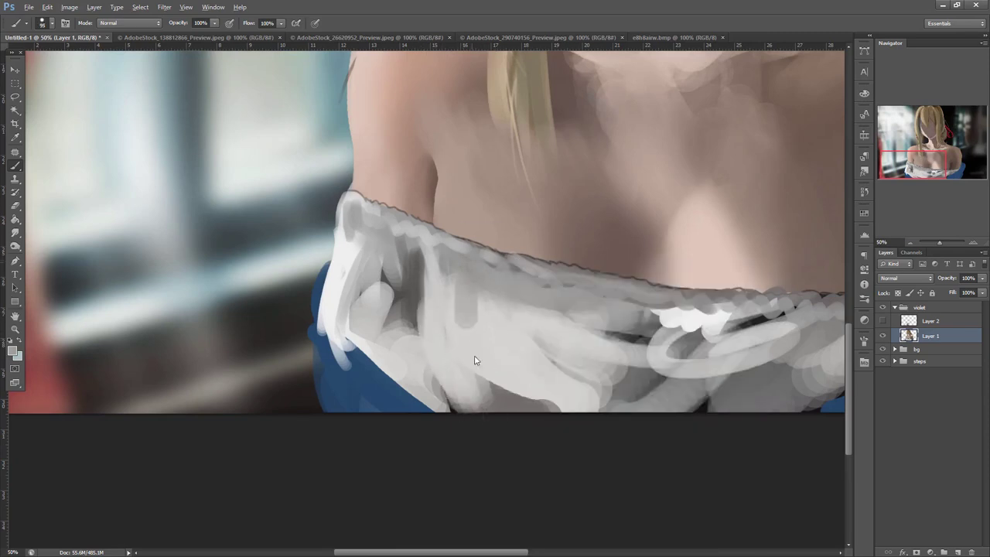
{"action": "left_click_drag", "start_coordinate": [467, 288], "coordinate": [486, 352]}
{"action": "left_click_drag", "start_coordinate": [517, 315], "coordinate": [492, 384]}
{"action": "left_click_drag", "start_coordinate": [566, 313], "coordinate": [524, 396]}
{"action": "left_click_drag", "start_coordinate": [579, 332], "coordinate": [546, 399]}
{"action": "left_click_drag", "start_coordinate": [625, 373], "coordinate": [584, 418]}
{"action": "left_click_drag", "start_coordinate": [627, 364], "coordinate": [676, 393]}
{"action": "left_click", "coordinate": [618, 351], "text": "alt"}
{"action": "mouse_move", "coordinate": [588, 360]}
{"action": "left_mouse_down"}
{"action": "mouse_move", "coordinate": [707, 347]}
{"action": "mouse_move", "coordinate": [631, 334]}
{"action": "left_mouse_up"}
- Shade the right half of the white dress with vertical strokes in a sampled dark grey
{"action": "left_click_drag", "start_coordinate": [793, 366], "coordinate": [622, 412]}
{"action": "left_click", "coordinate": [585, 373], "text": "alt"}
{"action": "left_click_drag", "start_coordinate": [582, 337], "coordinate": [576, 374]}
{"action": "mouse_move", "coordinate": [560, 334]}
{"action": "left_mouse_down"}
{"action": "mouse_move", "coordinate": [560, 372]}
{"action": "mouse_move", "coordinate": [540, 375]}
{"action": "left_mouse_up"}
{"action": "left_click_drag", "start_coordinate": [523, 331], "coordinate": [518, 372]}
{"action": "mouse_move", "coordinate": [495, 333]}
{"action": "left_mouse_down"}
{"action": "mouse_move", "coordinate": [496, 376]}
{"action": "mouse_move", "coordinate": [464, 383]}
{"action": "left_mouse_up"}
{"action": "left_click_drag", "start_coordinate": [437, 325], "coordinate": [415, 413]}
{"action": "left_click_drag", "start_coordinate": [464, 367], "coordinate": [445, 426]}
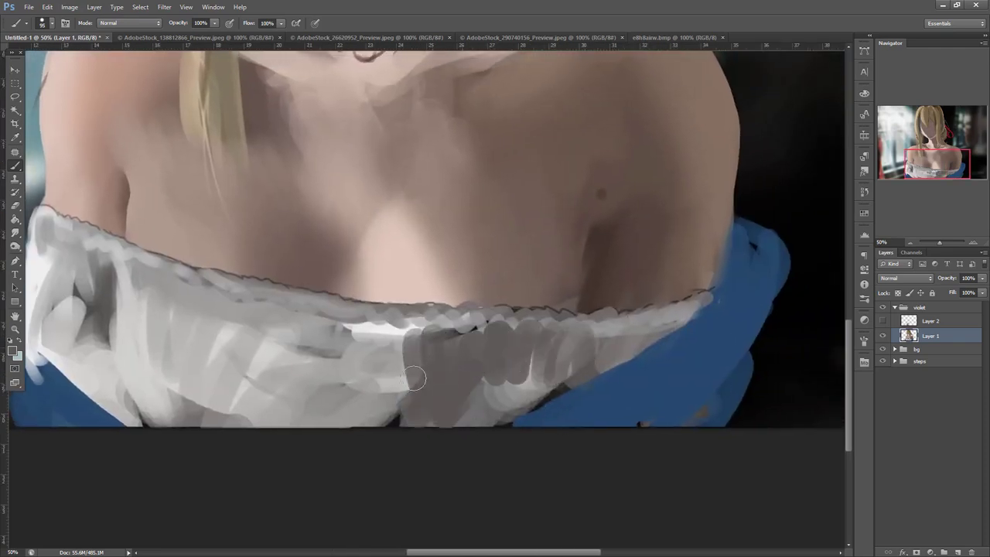
{"action": "left_click_drag", "start_coordinate": [417, 348], "coordinate": [379, 425]}
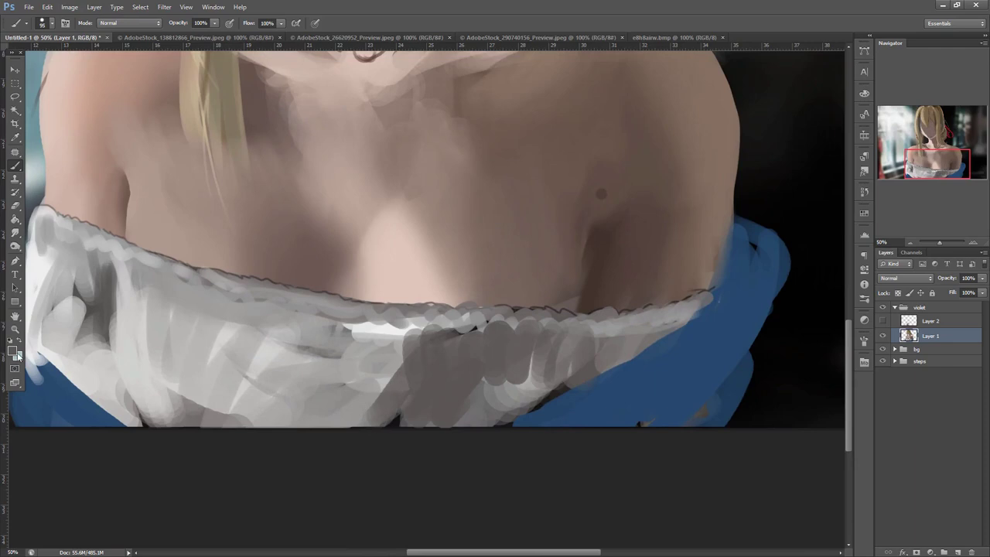
- Set the foreground colour to warm brown #76625a and glaze it in strokes over the shaded right half of the dress
{"action": "left_click", "coordinate": [13, 350]}
{"action": "left_click", "coordinate": [677, 357]}
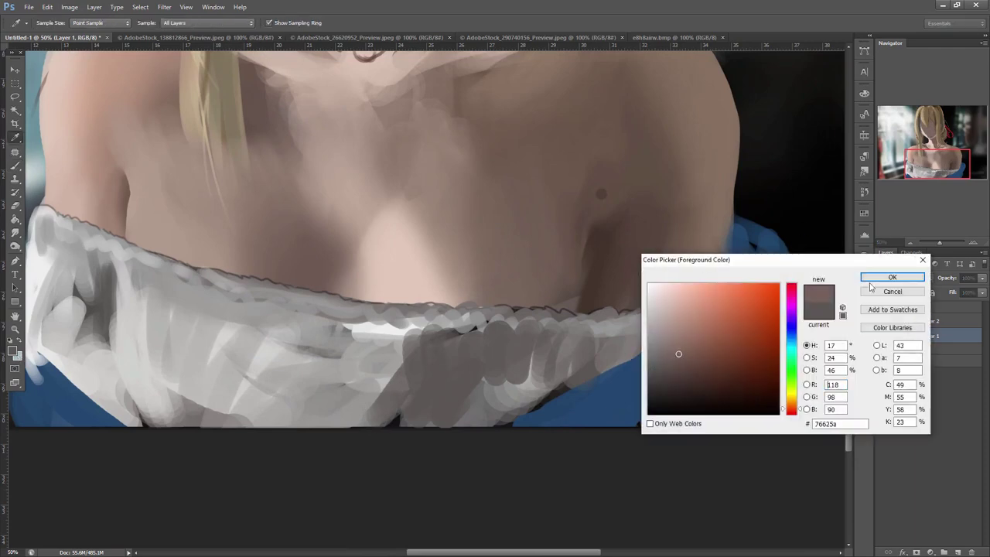
{"action": "left_click", "coordinate": [893, 277]}
{"action": "left_click_drag", "start_coordinate": [416, 332], "coordinate": [382, 413]}
{"action": "mouse_move", "coordinate": [425, 334]}
{"action": "left_mouse_down"}
{"action": "mouse_move", "coordinate": [418, 414]}
{"action": "mouse_move", "coordinate": [445, 410]}
{"action": "left_mouse_up"}
{"action": "left_click_drag", "start_coordinate": [472, 341], "coordinate": [463, 386]}
{"action": "left_click_drag", "start_coordinate": [525, 333], "coordinate": [517, 372]}
{"action": "mouse_move", "coordinate": [555, 331]}
{"action": "left_mouse_down"}
{"action": "mouse_move", "coordinate": [547, 373]}
{"action": "mouse_move", "coordinate": [569, 376]}
{"action": "left_mouse_up"}
{"action": "left_click_drag", "start_coordinate": [653, 323], "coordinate": [608, 352]}
{"action": "left_click_drag", "start_coordinate": [690, 311], "coordinate": [646, 344]}
{"action": "left_click_drag", "start_coordinate": [398, 339], "coordinate": [382, 410]}
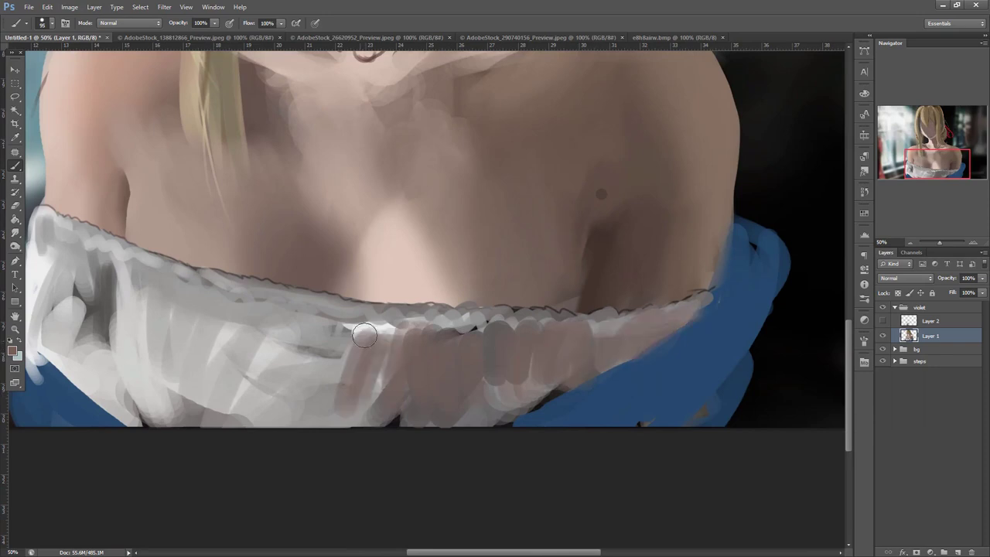
- Set the brush size to 71 px and paint bright white fold highlights on the centre and left of the dress
{"action": "right_click", "coordinate": [428, 259]}
{"action": "left_click", "coordinate": [389, 327], "text": "alt"}
{"action": "mouse_move", "coordinate": [375, 318]}
{"action": "left_mouse_down"}
{"action": "mouse_move", "coordinate": [342, 386]}
{"action": "mouse_move", "coordinate": [374, 317]}
{"action": "mouse_move", "coordinate": [392, 334]}
{"action": "mouse_move", "coordinate": [355, 414]}
{"action": "mouse_move", "coordinate": [380, 359]}
{"action": "mouse_move", "coordinate": [412, 333]}
{"action": "mouse_move", "coordinate": [418, 402]}
{"action": "left_mouse_up"}
{"action": "right_click", "coordinate": [499, 224]}
{"action": "mouse_move", "coordinate": [358, 350]}
{"action": "left_mouse_down"}
{"action": "mouse_move", "coordinate": [332, 421]}
{"action": "mouse_move", "coordinate": [371, 387]}
{"action": "mouse_move", "coordinate": [416, 379]}
{"action": "left_mouse_up"}
{"action": "mouse_move", "coordinate": [446, 346]}
{"action": "left_mouse_down"}
{"action": "mouse_move", "coordinate": [421, 422]}
{"action": "mouse_move", "coordinate": [341, 341]}
{"action": "mouse_move", "coordinate": [370, 400]}
{"action": "left_mouse_up"}
{"action": "left_click_drag", "start_coordinate": [475, 313], "coordinate": [659, 338]}
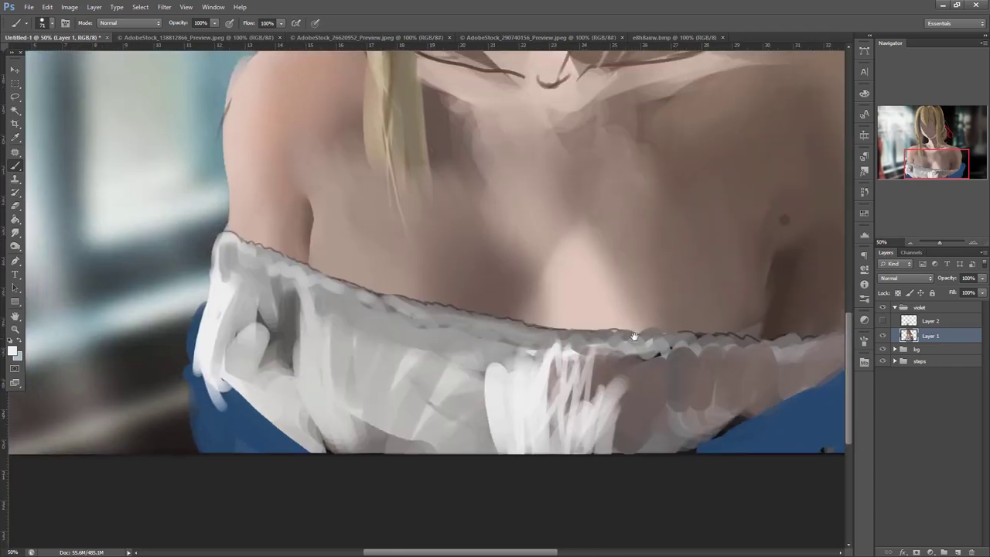
{"action": "left_click_drag", "start_coordinate": [329, 325], "coordinate": [336, 342]}
- Set the brush size to 31 px and deepen the left armpit crease above the dress with a sampled brown
{"action": "right_click", "coordinate": [378, 205]}
{"action": "left_click_drag", "start_coordinate": [393, 218], "coordinate": [372, 218]}
{"action": "left_click", "coordinate": [315, 219], "text": "alt"}
{"action": "left_click_drag", "start_coordinate": [313, 219], "coordinate": [307, 252]}
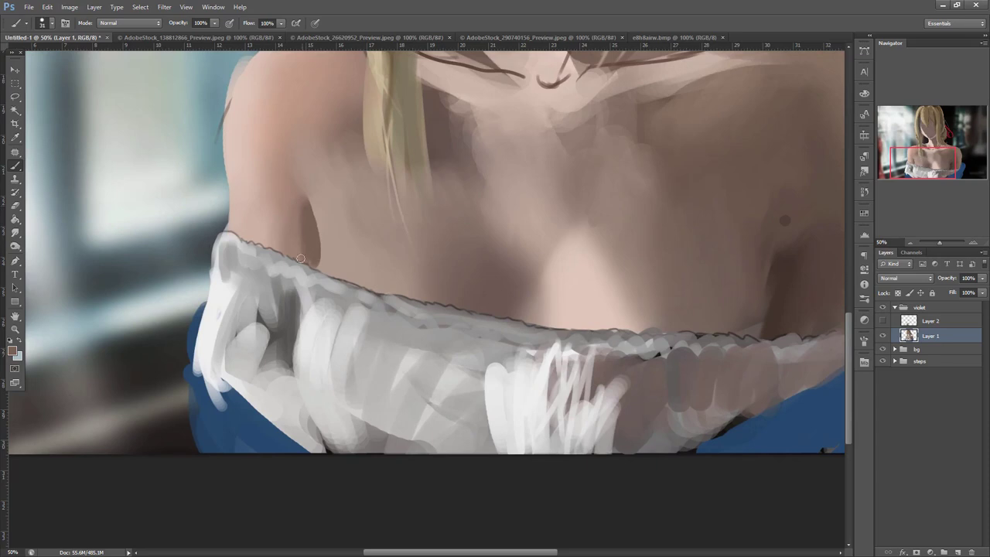
{"action": "left_click_drag", "start_coordinate": [310, 200], "coordinate": [321, 228]}
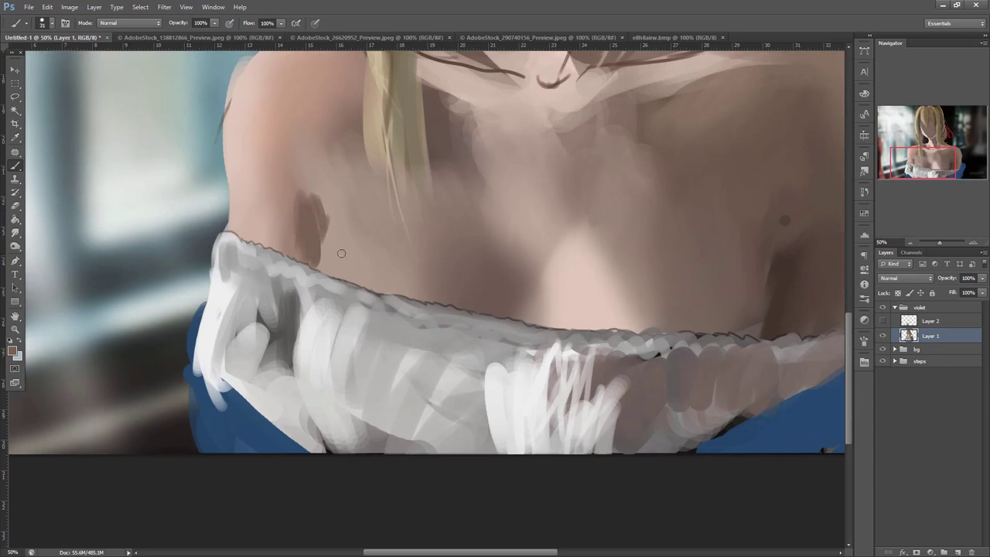
- Show Layer 2 with the gloved hand and necklace and make it the active layer
{"action": "left_click", "coordinate": [883, 320]}
{"action": "left_click", "coordinate": [915, 320]}
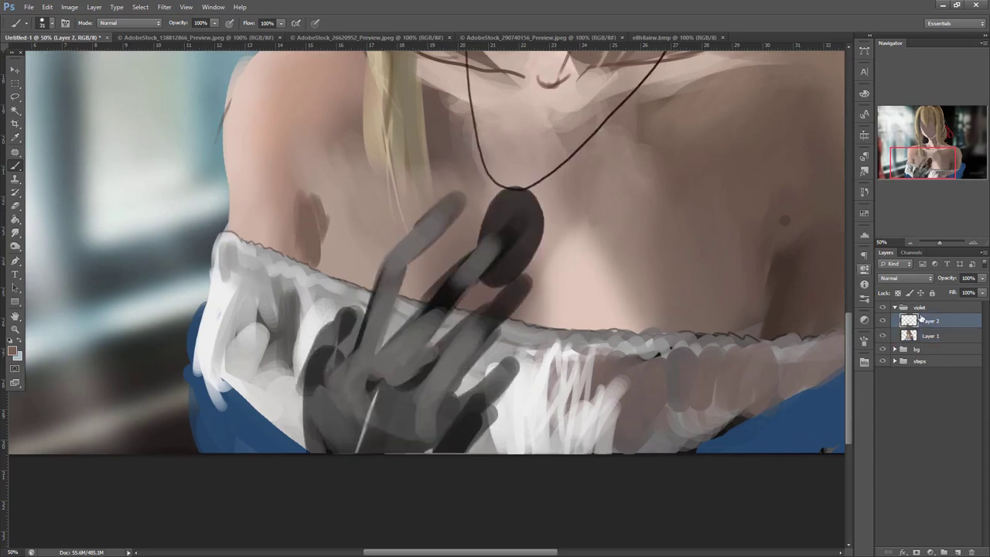
{"action": "left_click", "coordinate": [883, 322]}
{"action": "left_click", "coordinate": [882, 322]}
{"action": "left_click", "coordinate": [931, 333]}
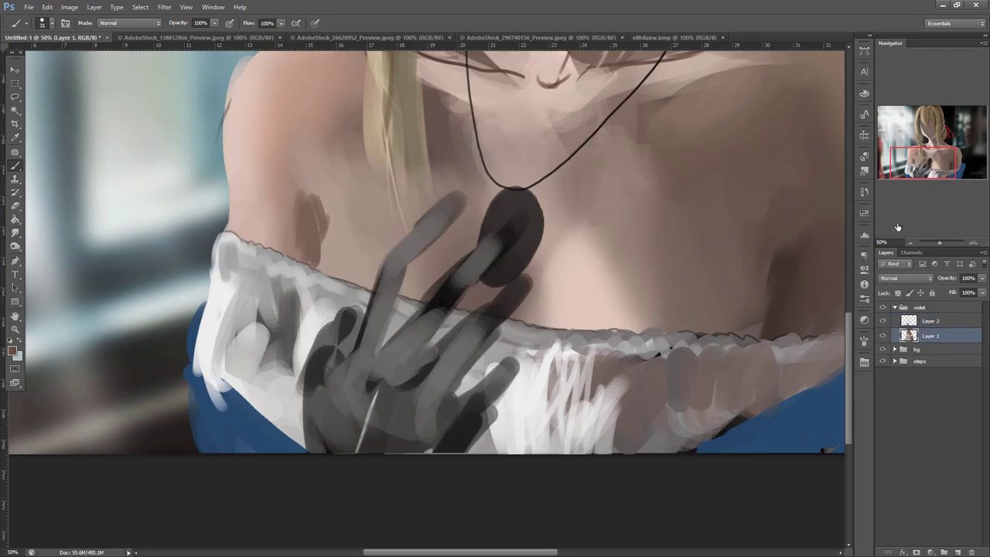
{"action": "left_click", "coordinate": [929, 321]}
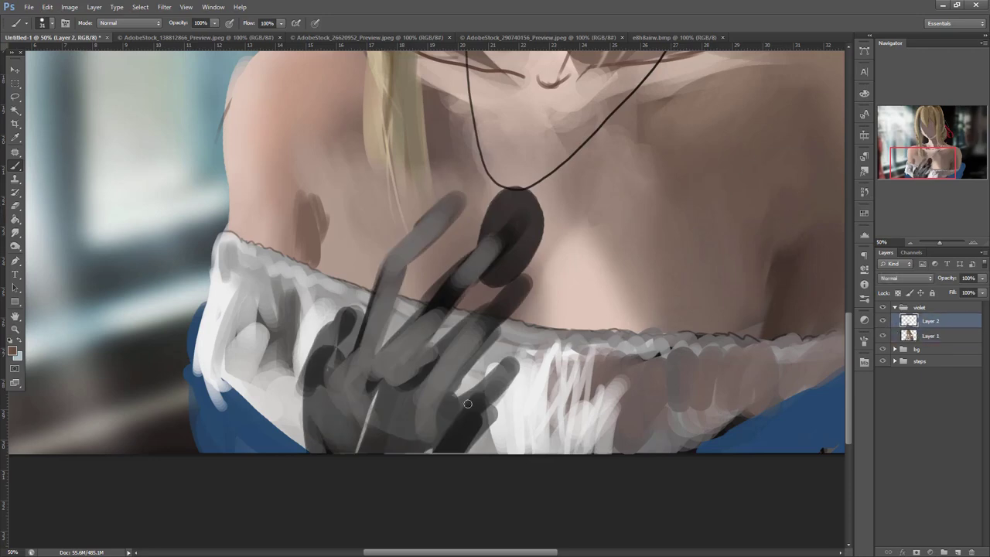
- Lasso the necklace cord, warp it into a wider curve around the neck and chest, apply the warp and deselect
{"action": "scroll", "coordinate": [533, 333], "scroll_direction": "up", "scroll_amount": 5}
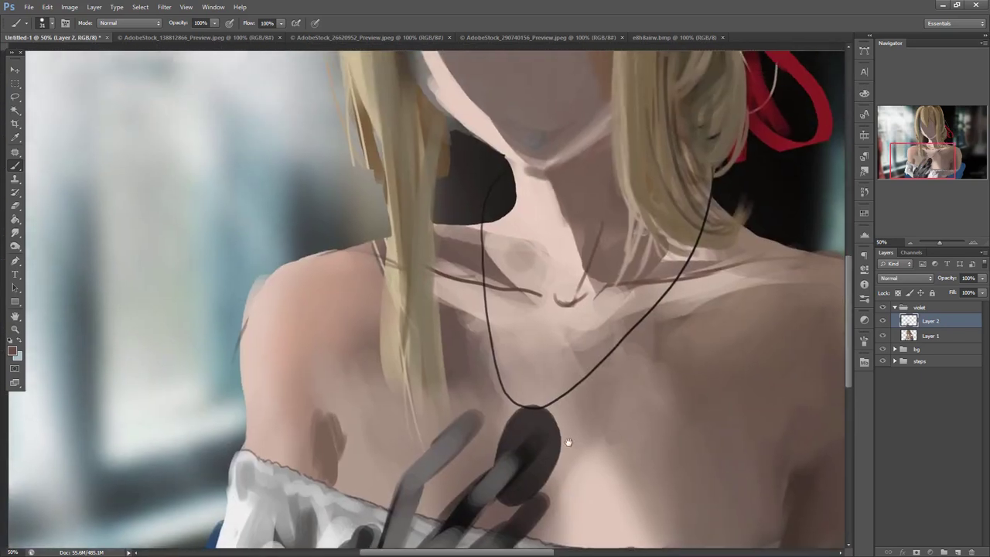
{"action": "left_click", "coordinate": [911, 242]}
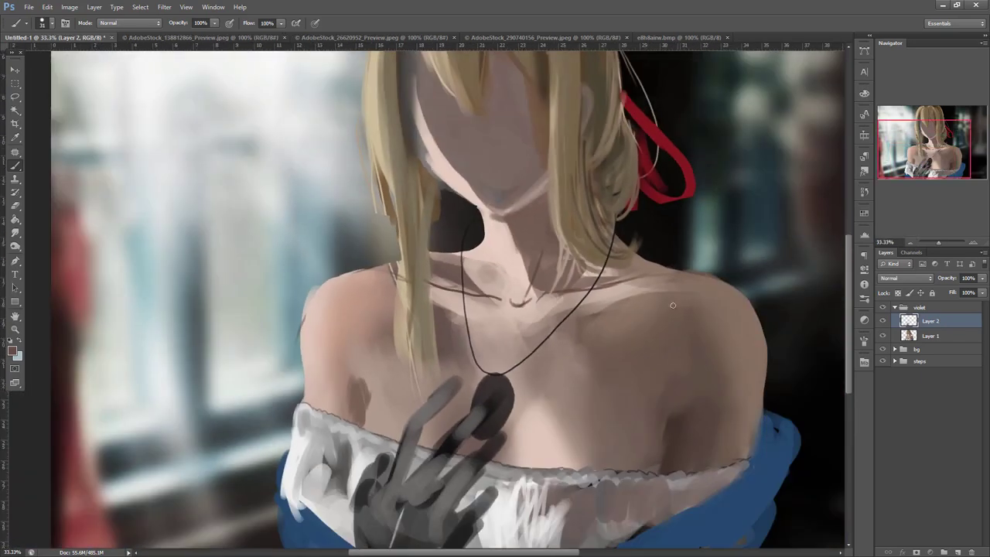
{"action": "key", "text": "l"}
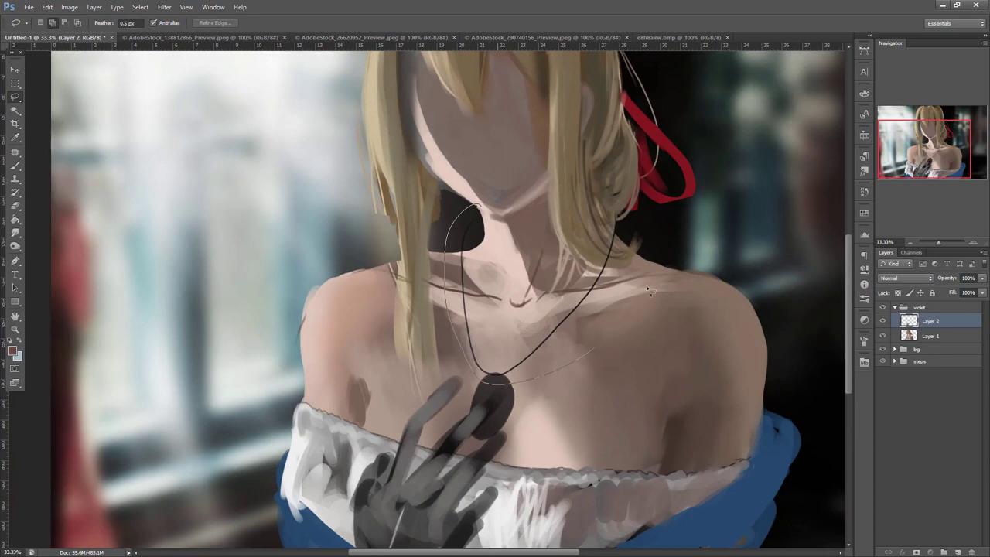
{"action": "key", "text": "ctrl+t"}
{"action": "right_click", "coordinate": [574, 261]}
{"action": "left_click", "coordinate": [622, 343]}
{"action": "left_click_drag", "start_coordinate": [485, 224], "coordinate": [480, 254]}
{"action": "left_click_drag", "start_coordinate": [608, 264], "coordinate": [620, 290]}
{"action": "mouse_move", "coordinate": [569, 353]}
{"action": "left_mouse_down"}
{"action": "mouse_move", "coordinate": [526, 371]}
{"action": "mouse_move", "coordinate": [510, 365]}
{"action": "left_mouse_up"}
{"action": "key", "text": "Return"}
{"action": "key", "text": "ctrl+d"}
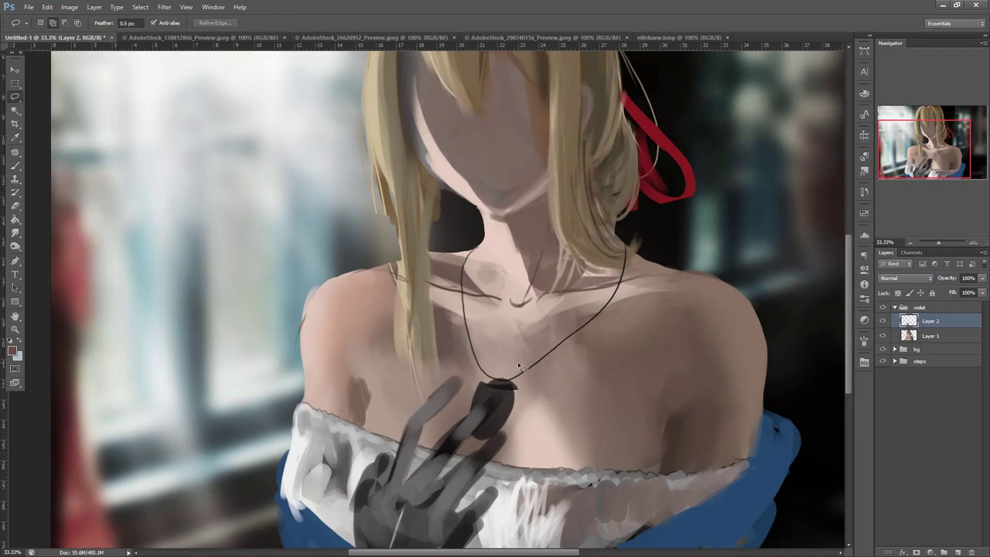
- Darken the pendant's rim, choose a green foreground colour, fill the stone with it and restate the rim in sampled black
{"action": "key", "text": "b"}
{"action": "left_click_drag", "start_coordinate": [508, 382], "coordinate": [504, 424]}
{"action": "left_click", "coordinate": [13, 351]}
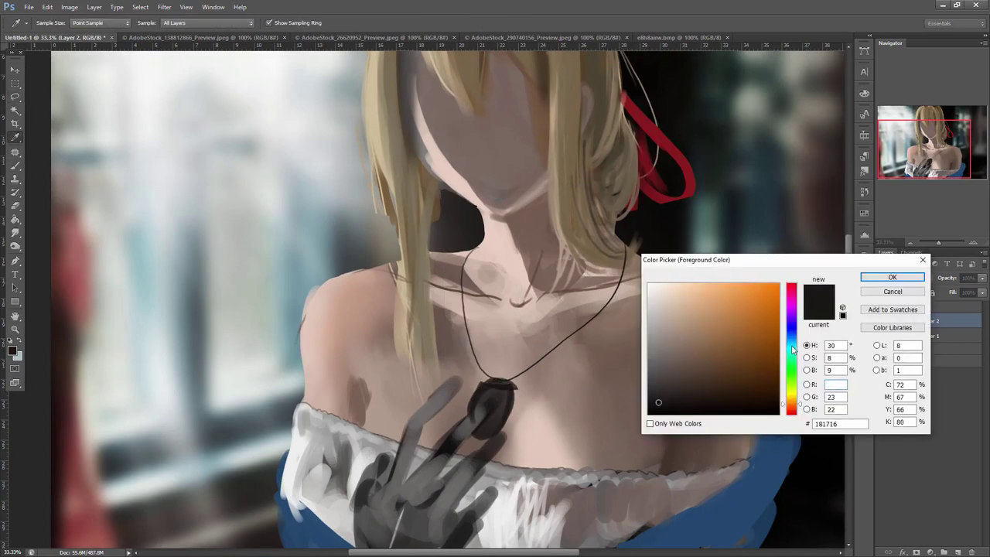
{"action": "left_click", "coordinate": [792, 347]}
{"action": "left_click", "coordinate": [698, 324]}
{"action": "left_click", "coordinate": [792, 366]}
{"action": "left_click", "coordinate": [683, 352]}
{"action": "left_click_drag", "start_coordinate": [797, 381], "coordinate": [796, 379]}
{"action": "left_click", "coordinate": [893, 277]}
{"action": "mouse_move", "coordinate": [492, 389]}
{"action": "left_mouse_down"}
{"action": "mouse_move", "coordinate": [478, 404]}
{"action": "mouse_move", "coordinate": [496, 411]}
{"action": "mouse_move", "coordinate": [498, 401]}
{"action": "mouse_move", "coordinate": [493, 426]}
{"action": "left_mouse_up"}
{"action": "left_click", "coordinate": [512, 388], "text": "alt"}
{"action": "left_click_drag", "start_coordinate": [504, 385], "coordinate": [505, 413]}
- Define the gloved hand's fingers and left edge with dark strokes
{"action": "left_click_drag", "start_coordinate": [635, 342], "coordinate": [746, 248]}
{"action": "mouse_move", "coordinate": [598, 311]}
{"action": "left_mouse_down"}
{"action": "mouse_move", "coordinate": [527, 406]}
{"action": "mouse_move", "coordinate": [532, 334]}
{"action": "mouse_move", "coordinate": [516, 379]}
{"action": "mouse_move", "coordinate": [523, 340]}
{"action": "mouse_move", "coordinate": [604, 360]}
{"action": "mouse_move", "coordinate": [535, 448]}
{"action": "left_mouse_up"}
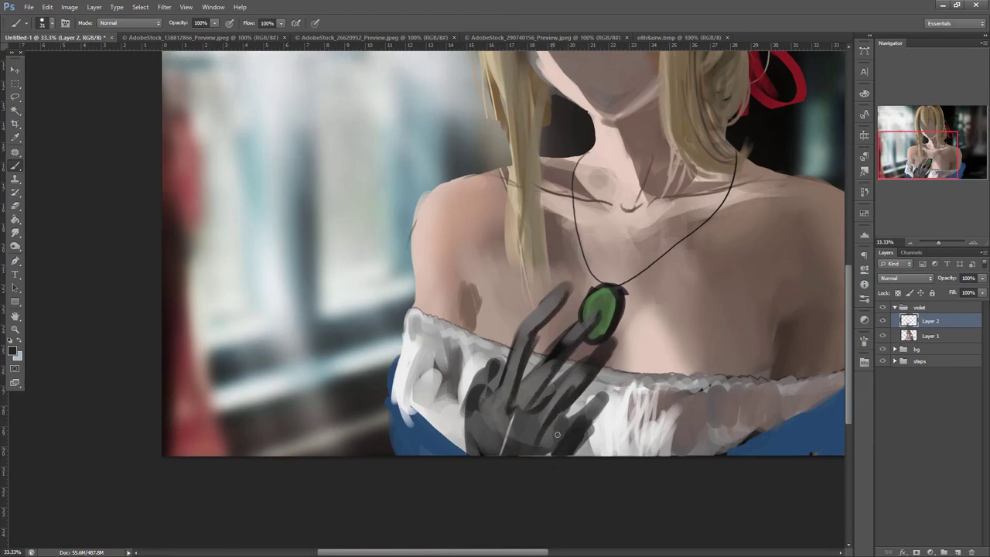
{"action": "mouse_move", "coordinate": [463, 406]}
{"action": "left_mouse_down"}
{"action": "mouse_move", "coordinate": [488, 365]}
{"action": "mouse_move", "coordinate": [452, 471]}
{"action": "left_mouse_up"}
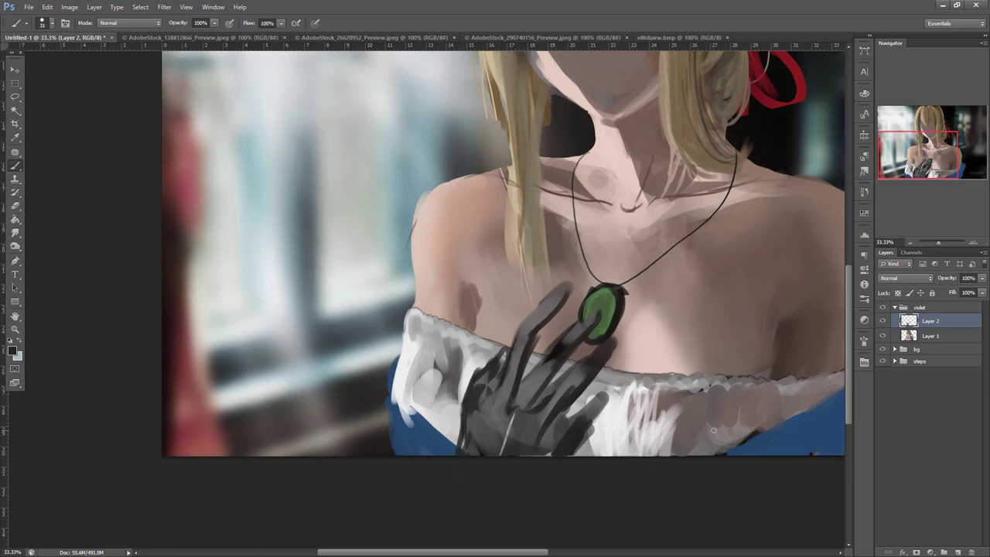
- Move the hand and necklace layer slightly right and down with Free Transform and apply it
{"action": "left_click_drag", "start_coordinate": [715, 428], "coordinate": [694, 433]}
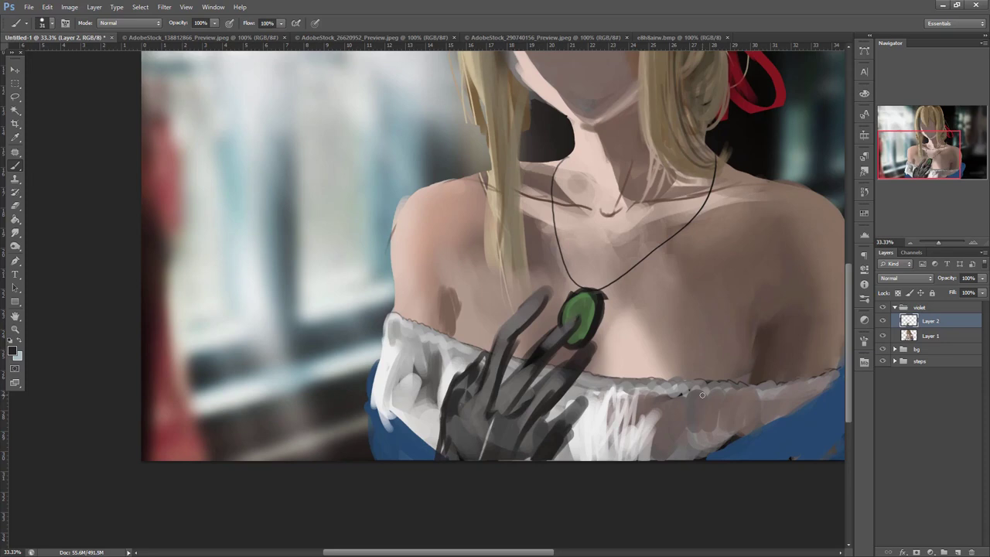
{"action": "key", "text": "ctrl+t"}
{"action": "left_click_drag", "start_coordinate": [671, 382], "coordinate": [679, 383]}
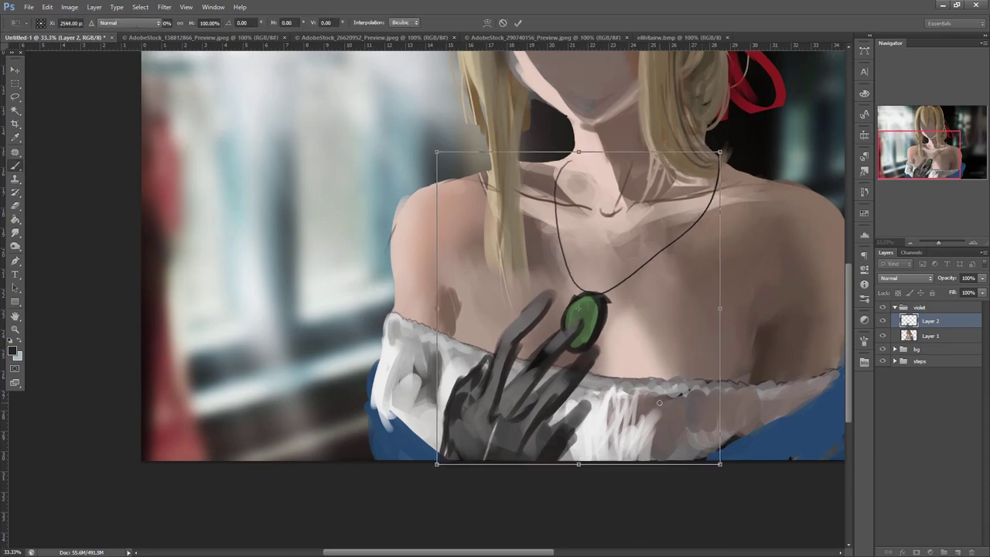
{"action": "key", "text": "Return"}
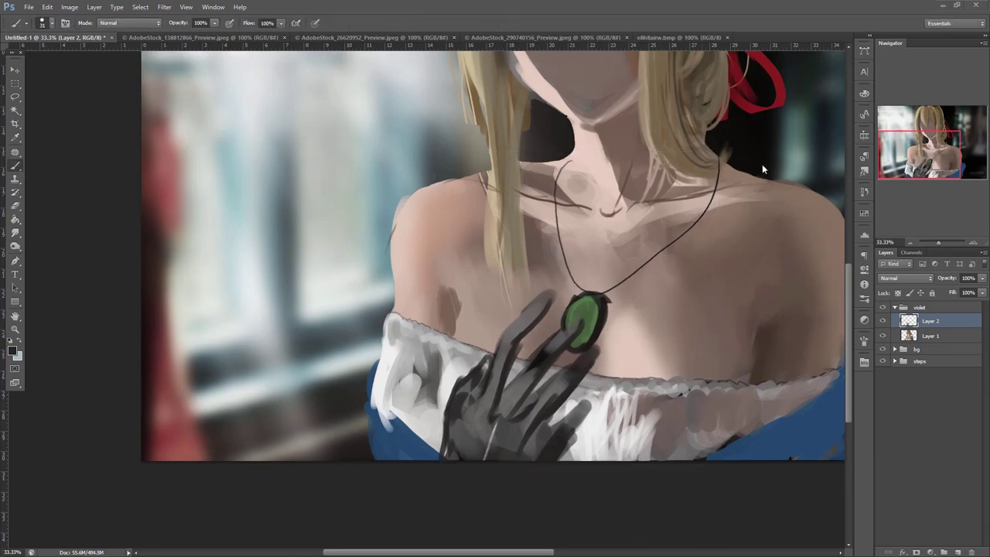
- Examine the whole painting against the character reference image ref.jpg
{"action": "left_click_drag", "start_coordinate": [520, 234], "coordinate": [414, 348]}
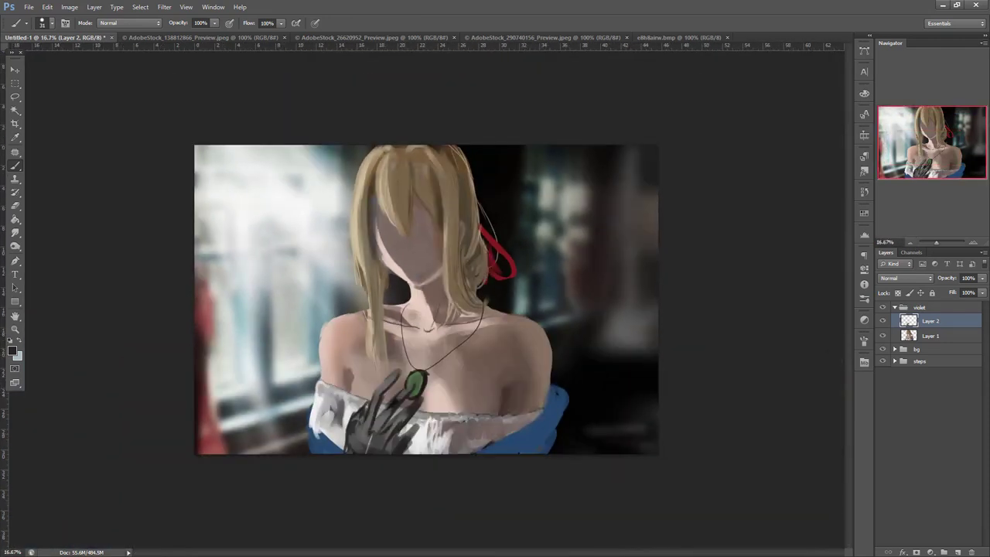
{"action": "left_click_drag", "start_coordinate": [989, 38], "coordinate": [845, 138]}
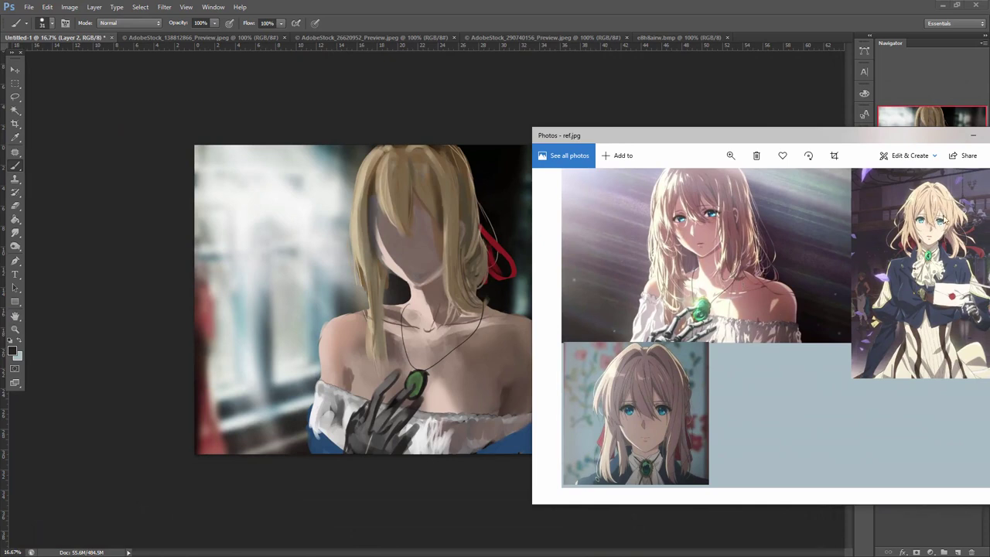
{"action": "left_click", "coordinate": [973, 136]}
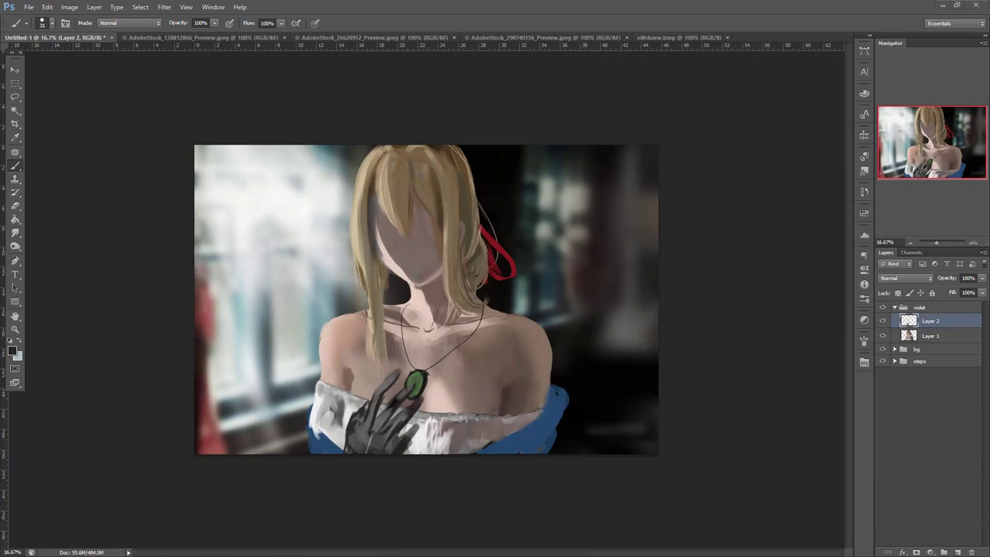
{"action": "key", "text": "ctrl+minus"}
{"action": "key", "text": "ctrl+minus"}
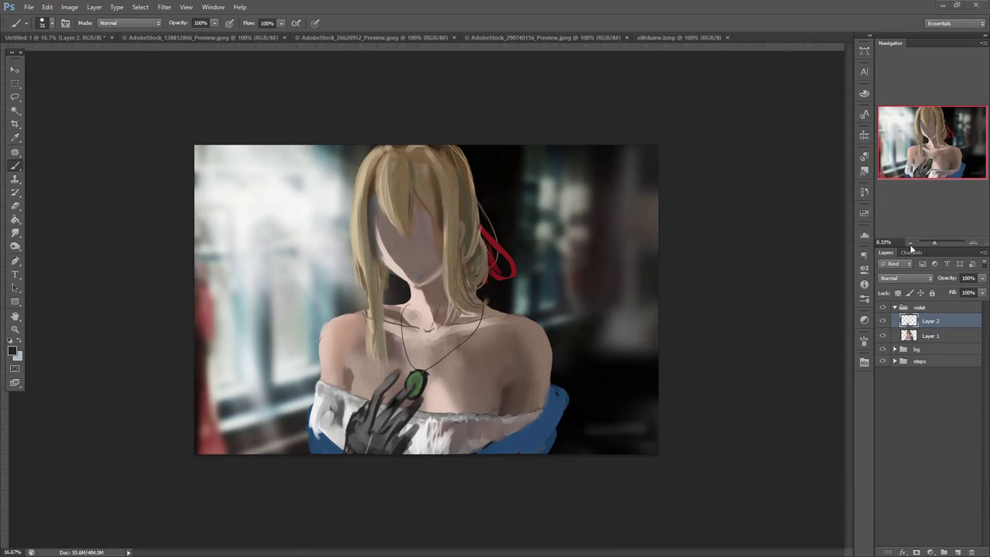
{"action": "left_click", "coordinate": [974, 242]}
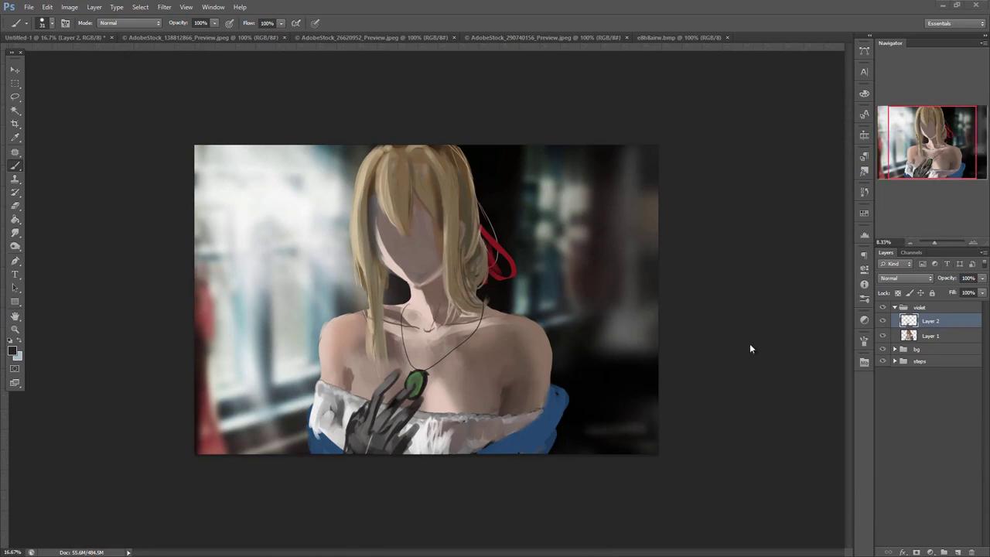
{"action": "left_click", "coordinate": [973, 242]}
{"action": "left_click", "coordinate": [974, 243]}
{"action": "left_click", "coordinate": [974, 243]}
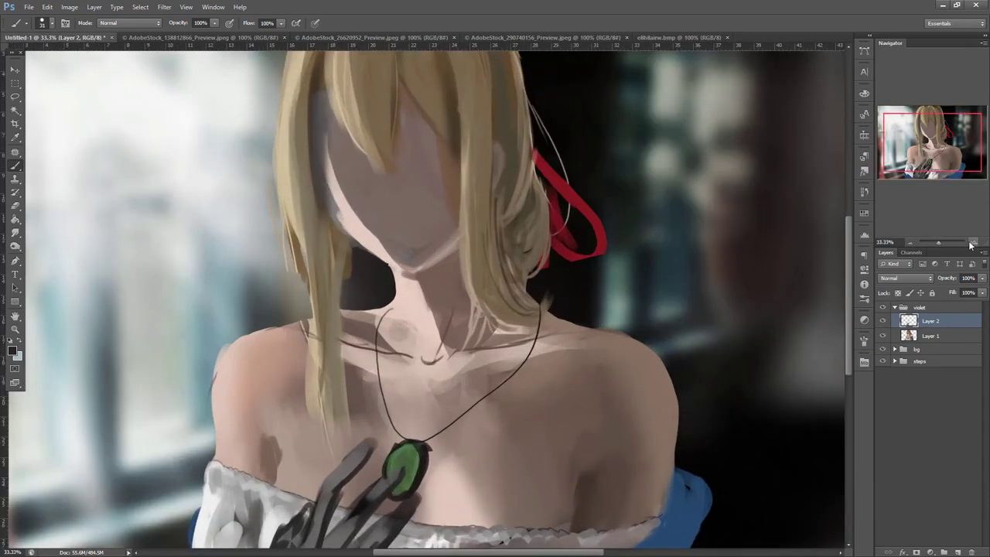
- Lasso the shoulder slope between the neck and the long hair strand on the painting's left side
{"action": "left_click_drag", "start_coordinate": [919, 167], "coordinate": [924, 152]}
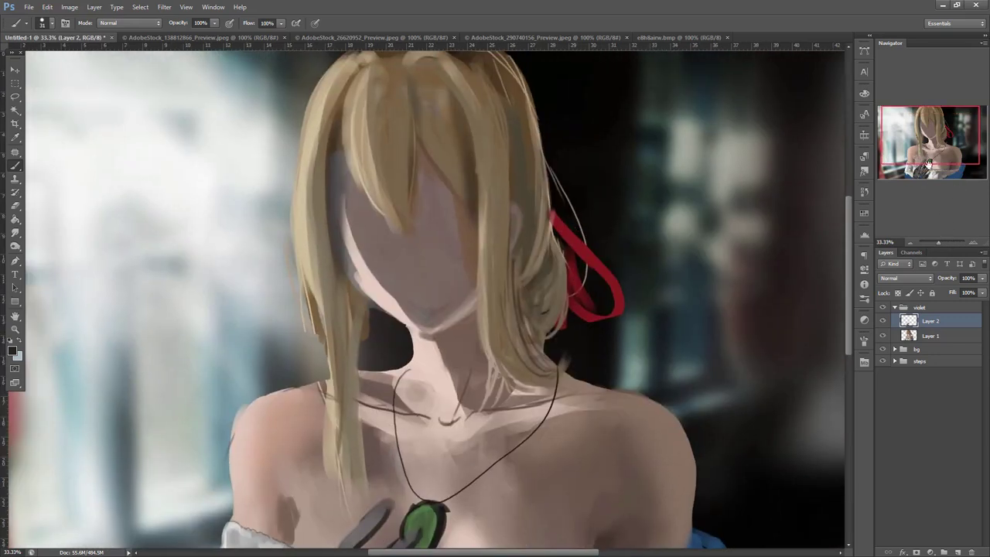
{"action": "left_click_drag", "start_coordinate": [568, 396], "coordinate": [661, 334]}
{"action": "key", "text": "l"}
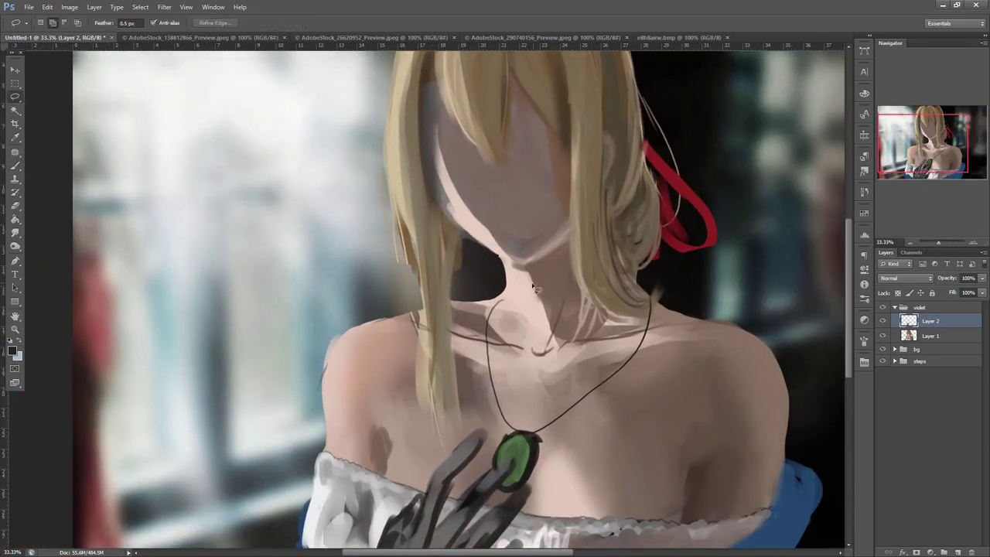
{"action": "left_click_drag", "start_coordinate": [514, 334], "coordinate": [506, 287]}
{"action": "right_click", "coordinate": [551, 267]}
{"action": "key", "text": "Escape"}
{"action": "key", "text": "b"}
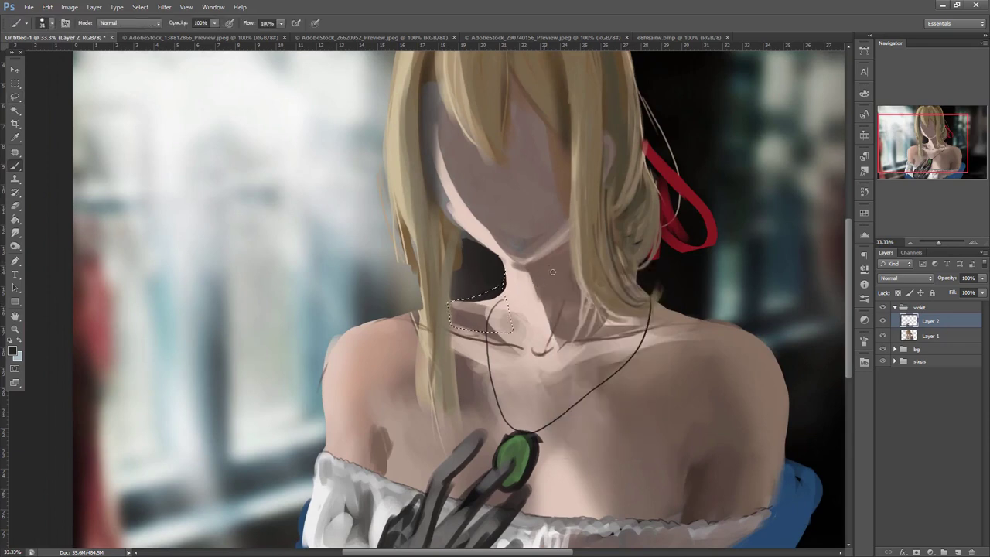
- Enlarge the brush to 70 px, fill the selected shoulder slope with sampled skin tones and deselect it
{"action": "right_click", "coordinate": [545, 275]}
{"action": "left_click_drag", "start_coordinate": [602, 288], "coordinate": [634, 288]}
{"action": "left_click", "coordinate": [473, 318], "text": "alt"}
{"action": "mouse_move", "coordinate": [486, 291]}
{"action": "left_mouse_down"}
{"action": "mouse_move", "coordinate": [472, 305]}
{"action": "mouse_move", "coordinate": [497, 298]}
{"action": "left_mouse_up"}
{"action": "right_click", "coordinate": [553, 237]}
{"action": "left_click_drag", "start_coordinate": [600, 264], "coordinate": [597, 264]}
{"action": "left_click_drag", "start_coordinate": [500, 286], "coordinate": [499, 309]}
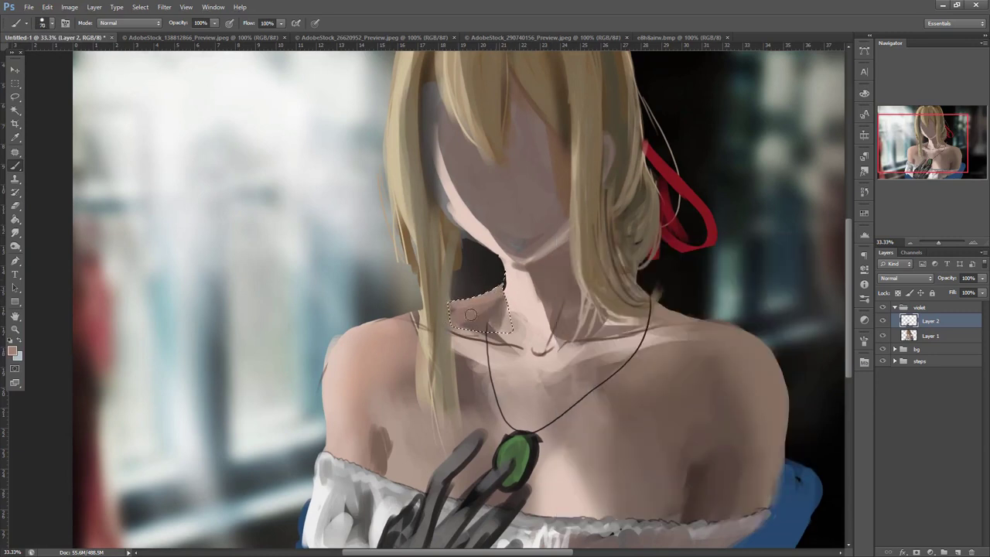
{"action": "left_click_drag", "start_coordinate": [481, 295], "coordinate": [500, 336]}
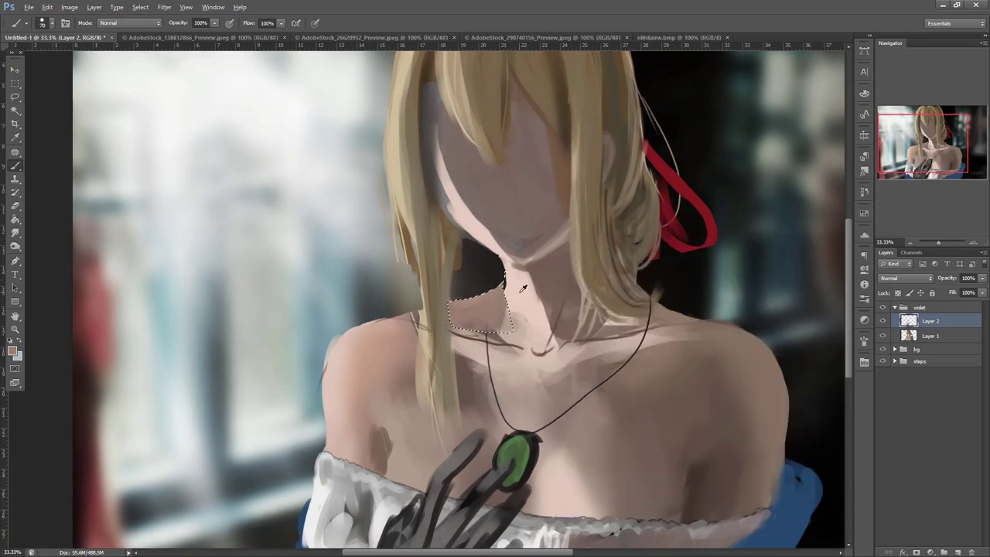
{"action": "key", "text": "ctrl+d"}
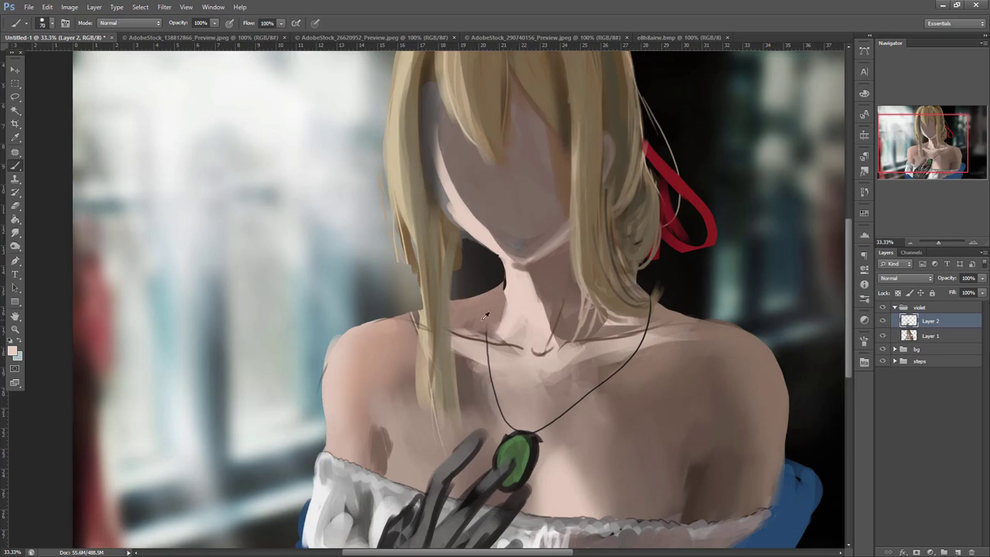
- Lasso and shade the hollow above the left collarbone, deselect it, and soften the collarbone line with sampled skin tones
{"action": "key", "text": "l"}
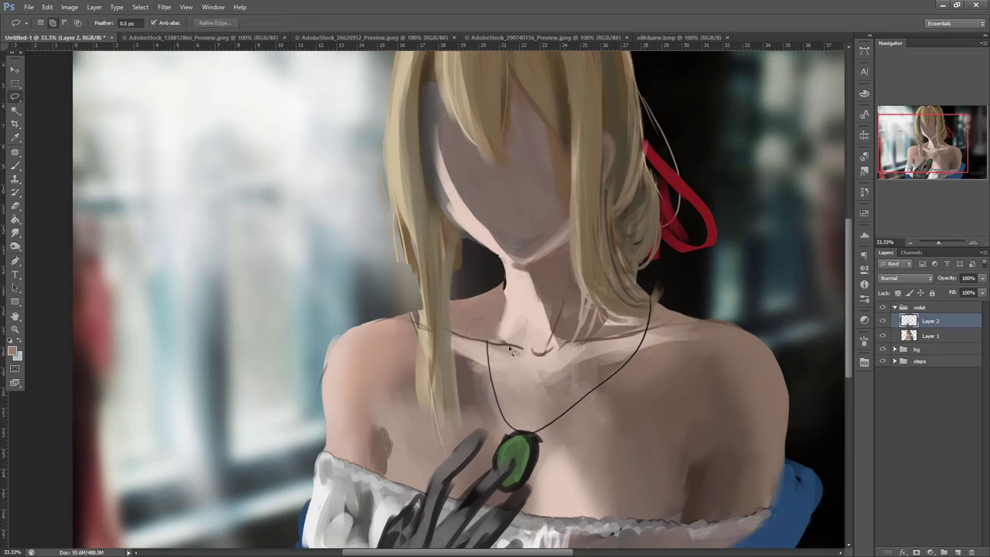
{"action": "key", "text": "b"}
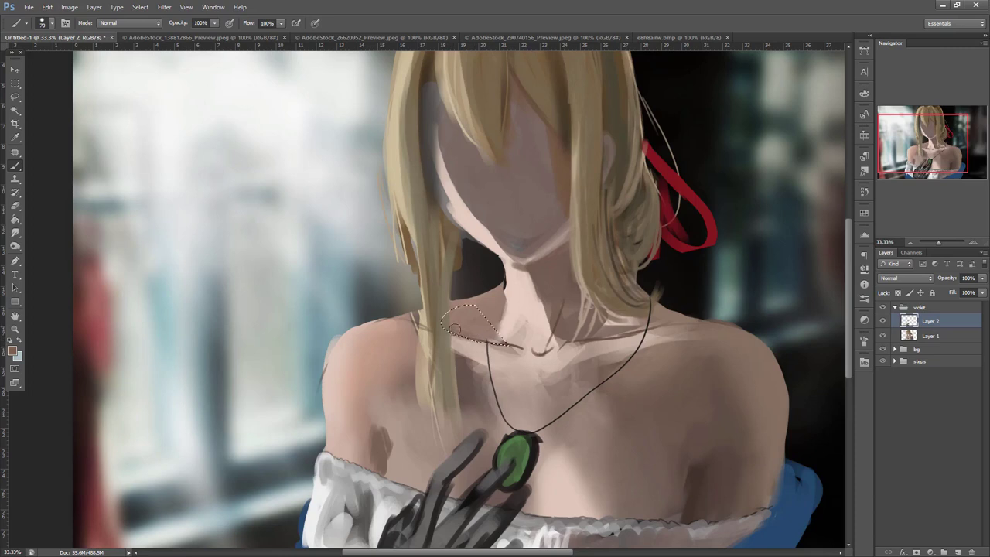
{"action": "key", "text": "alt"}
{"action": "key", "text": "ctrl+d"}
{"action": "left_click", "coordinate": [472, 344], "text": "alt"}
{"action": "mouse_move", "coordinate": [456, 337]}
{"action": "left_mouse_down"}
{"action": "mouse_move", "coordinate": [527, 357]}
{"action": "mouse_move", "coordinate": [602, 345]}
{"action": "left_mouse_up"}
{"action": "left_click", "coordinate": [472, 328], "text": "alt"}
- Repaint the right collarbone and the shadow at the neck's base with sampled skin tones
{"action": "left_click", "coordinate": [576, 355], "text": "alt"}
{"action": "left_click_drag", "start_coordinate": [564, 353], "coordinate": [689, 322]}
{"action": "left_click_drag", "start_coordinate": [647, 347], "coordinate": [681, 341]}
{"action": "left_click", "coordinate": [564, 314], "text": "alt"}
{"action": "left_click", "coordinate": [560, 314], "text": "alt"}
{"action": "mouse_move", "coordinate": [563, 312]}
{"action": "left_mouse_down"}
{"action": "mouse_move", "coordinate": [572, 301]}
{"action": "mouse_move", "coordinate": [561, 334]}
{"action": "left_mouse_up"}
{"action": "mouse_move", "coordinate": [573, 302]}
{"action": "left_mouse_down"}
{"action": "mouse_move", "coordinate": [575, 336]}
{"action": "mouse_move", "coordinate": [602, 311]}
{"action": "mouse_move", "coordinate": [616, 319]}
{"action": "mouse_move", "coordinate": [606, 332]}
{"action": "mouse_move", "coordinate": [676, 321]}
{"action": "mouse_move", "coordinate": [667, 313]}
{"action": "mouse_move", "coordinate": [640, 320]}
{"action": "mouse_move", "coordinate": [681, 323]}
{"action": "left_mouse_up"}
{"action": "left_click_drag", "start_coordinate": [628, 361], "coordinate": [653, 348]}
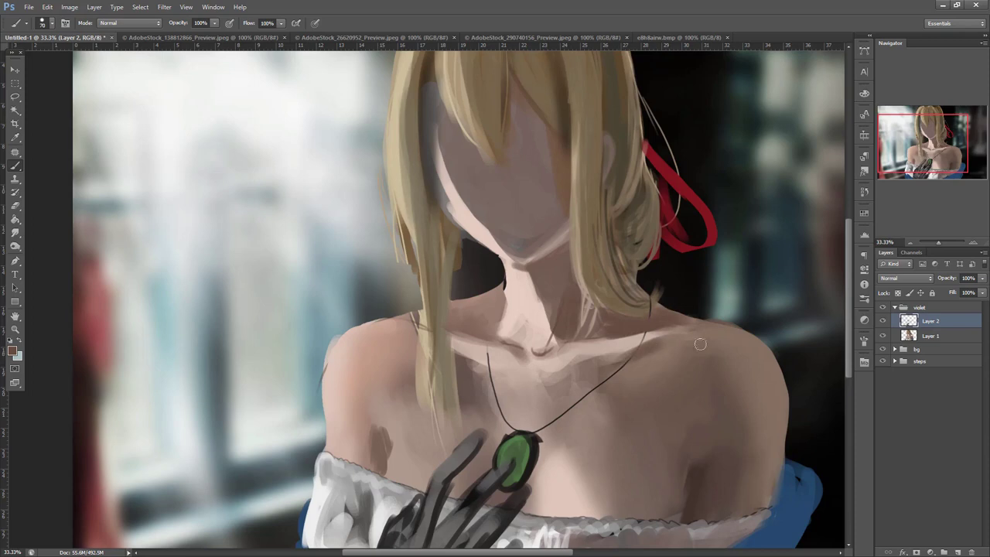
- Enlarge the brush to 93 px and blend the right shoulder into the upper chest with sampled tones
{"action": "right_click", "coordinate": [673, 344]}
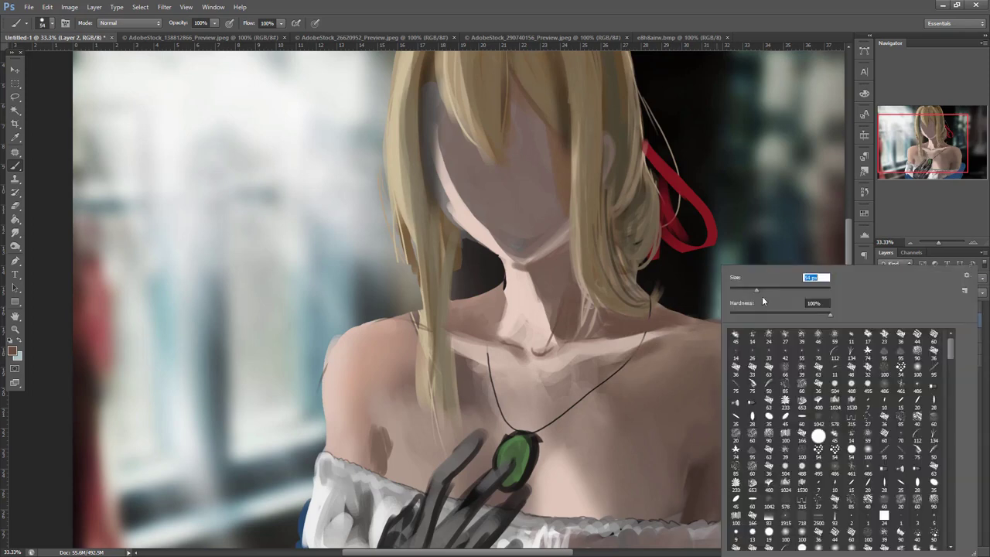
{"action": "mouse_move", "coordinate": [697, 346]}
{"action": "left_mouse_down"}
{"action": "mouse_move", "coordinate": [671, 369]}
{"action": "mouse_move", "coordinate": [728, 333]}
{"action": "left_mouse_up"}
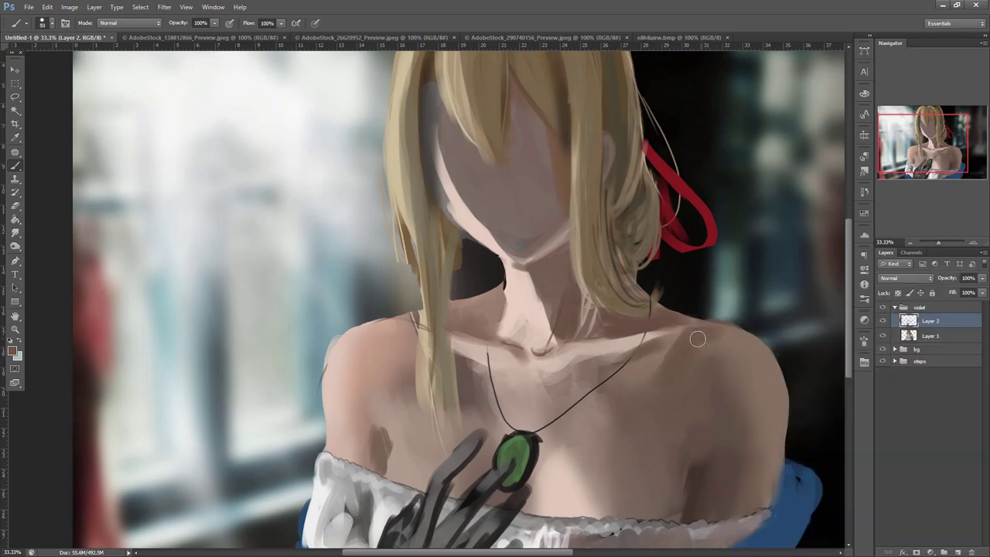
{"action": "mouse_move", "coordinate": [655, 368]}
{"action": "left_mouse_down"}
{"action": "mouse_move", "coordinate": [669, 345]}
{"action": "mouse_move", "coordinate": [732, 328]}
{"action": "left_mouse_up"}
{"action": "left_click", "coordinate": [716, 348], "text": "alt"}
{"action": "left_click", "coordinate": [695, 347], "text": "alt"}
- Model the upper chest below both collarbones with sampled light and shadow skin tones
{"action": "left_click", "coordinate": [600, 263], "text": "alt"}
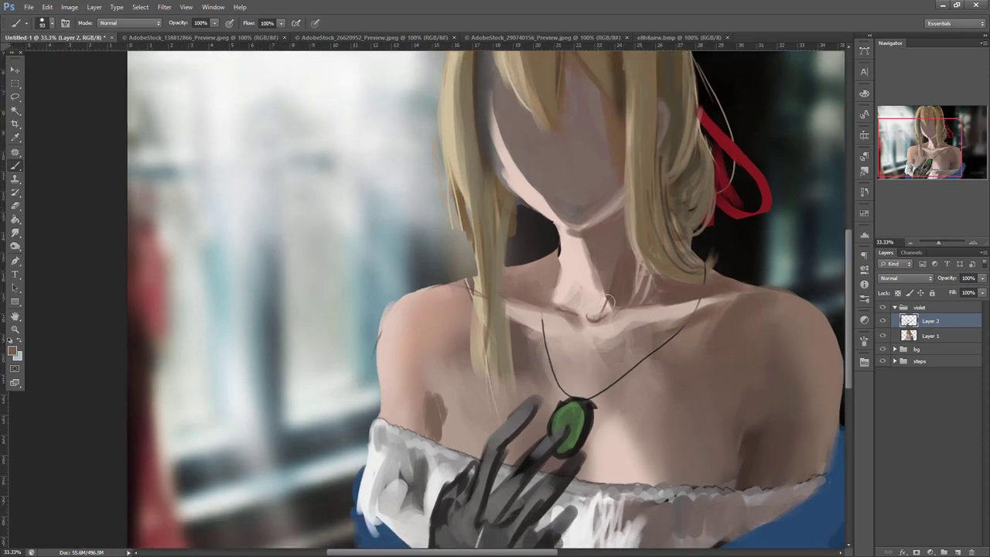
{"action": "left_click_drag", "start_coordinate": [631, 329], "coordinate": [609, 348]}
{"action": "left_click", "coordinate": [683, 323], "text": "alt"}
{"action": "mouse_move", "coordinate": [683, 323]}
{"action": "left_mouse_down"}
{"action": "mouse_move", "coordinate": [624, 319]}
{"action": "mouse_move", "coordinate": [638, 339]}
{"action": "left_mouse_up"}
{"action": "left_click_drag", "start_coordinate": [522, 318], "coordinate": [540, 340]}
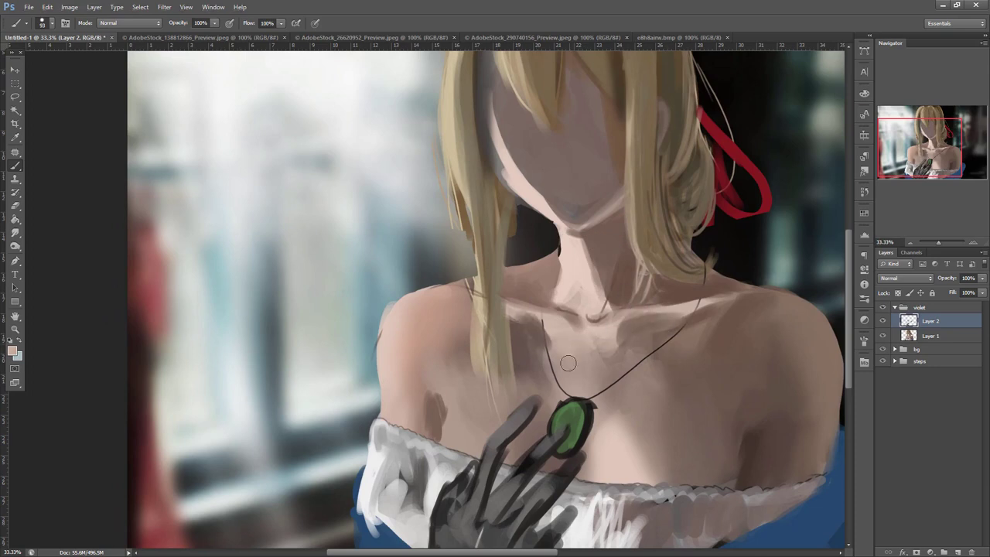
- Smooth the left shoulder and armpit shadow, and lighten the chest beside the gloved hand with sampled skin tones
{"action": "mouse_move", "coordinate": [431, 385]}
{"action": "left_mouse_down"}
{"action": "mouse_move", "coordinate": [420, 410]}
{"action": "mouse_move", "coordinate": [424, 384]}
{"action": "left_mouse_up"}
{"action": "left_click", "coordinate": [403, 328], "text": "alt"}
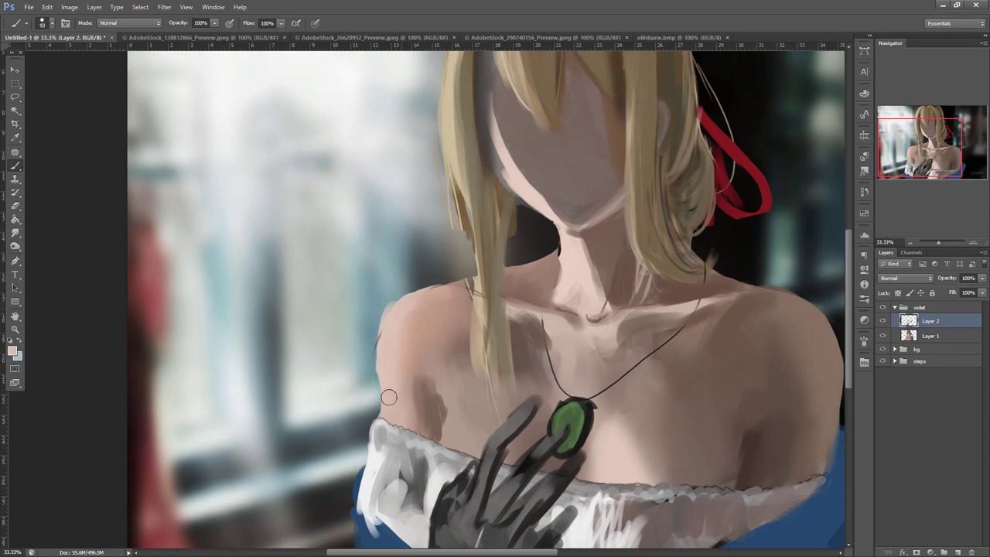
{"action": "left_click", "coordinate": [570, 275], "text": "alt"}
{"action": "mouse_move", "coordinate": [404, 305]}
{"action": "left_mouse_down"}
{"action": "mouse_move", "coordinate": [393, 381]}
{"action": "mouse_move", "coordinate": [398, 373]}
{"action": "left_mouse_up"}
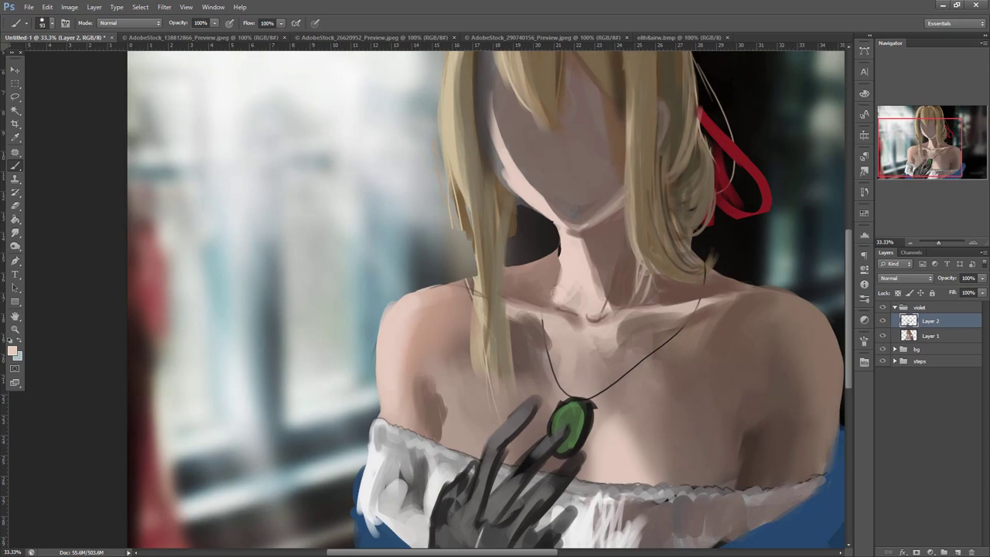
{"action": "left_click", "coordinate": [572, 287], "text": "alt"}
{"action": "mouse_move", "coordinate": [463, 421]}
{"action": "left_mouse_down"}
{"action": "mouse_move", "coordinate": [446, 440]}
{"action": "mouse_move", "coordinate": [468, 442]}
{"action": "mouse_move", "coordinate": [466, 430]}
{"action": "mouse_move", "coordinate": [489, 453]}
{"action": "mouse_move", "coordinate": [456, 424]}
{"action": "mouse_move", "coordinate": [455, 394]}
{"action": "mouse_move", "coordinate": [474, 440]}
{"action": "mouse_move", "coordinate": [503, 402]}
{"action": "left_mouse_up"}
- Compare the painting with Layer 2 hidden and shown
{"action": "left_click", "coordinate": [886, 321]}
{"action": "left_click", "coordinate": [885, 321]}
{"action": "left_click", "coordinate": [887, 321]}
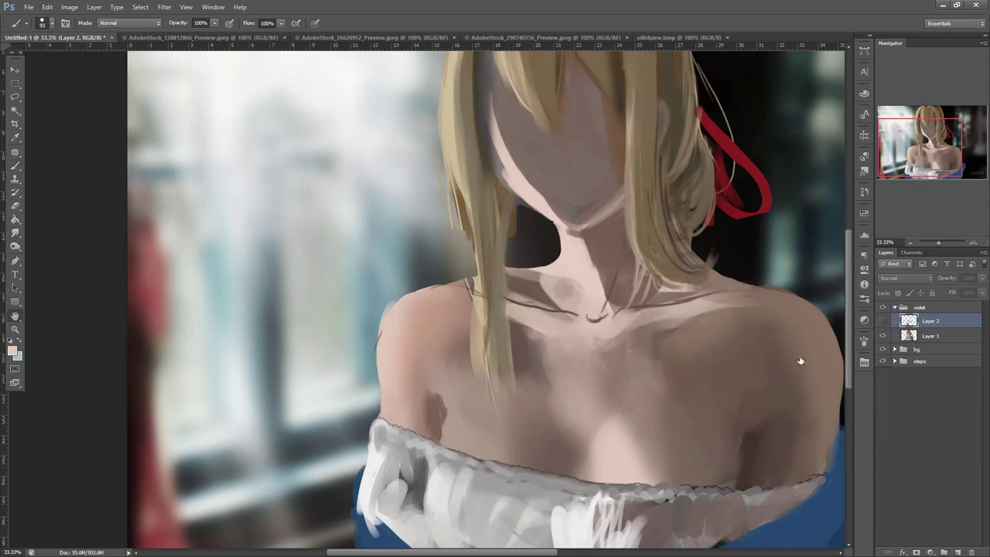
{"action": "double_click", "coordinate": [892, 324]}
{"action": "left_click", "coordinate": [849, 222]}
{"action": "left_click", "coordinate": [848, 222]}
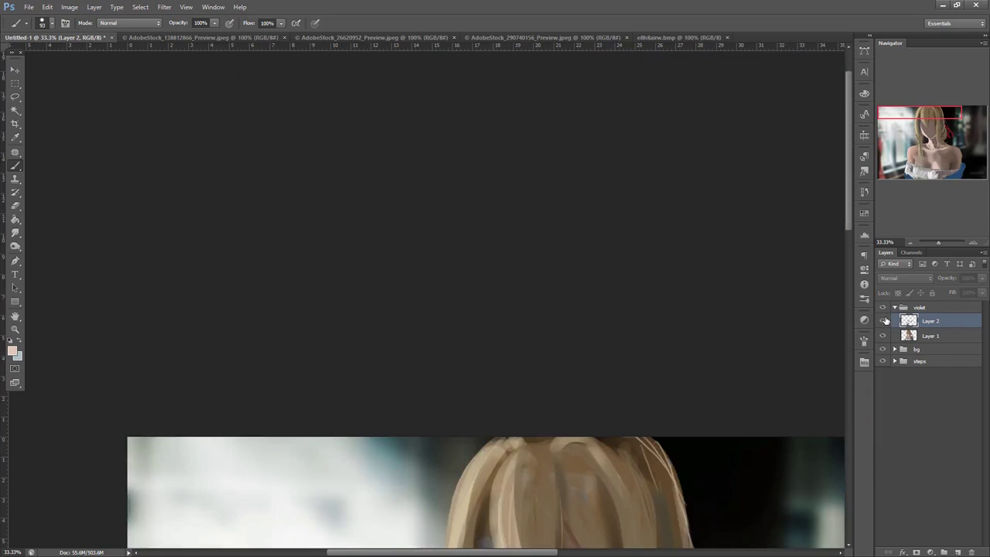
{"action": "left_click", "coordinate": [882, 322]}
{"action": "left_click_drag", "start_coordinate": [731, 534], "coordinate": [577, 147]}
{"action": "left_click_drag", "start_coordinate": [577, 538], "coordinate": [685, 381]}
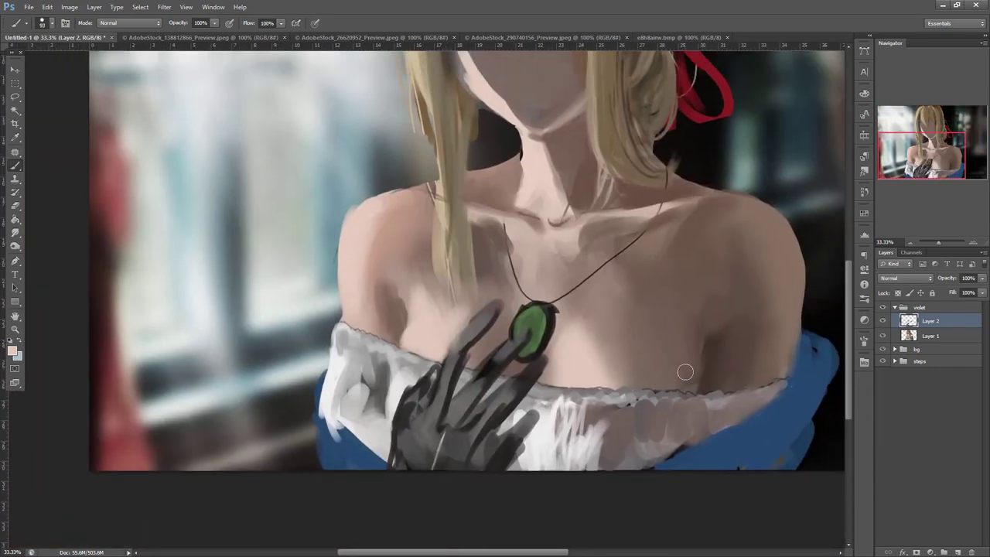
{"action": "left_click", "coordinate": [882, 320]}
{"action": "left_click", "coordinate": [882, 320]}
- Lasso the gloved hand and pendant on Layer 2, then cut and paste them in place onto their own layer
{"action": "key", "text": "l"}
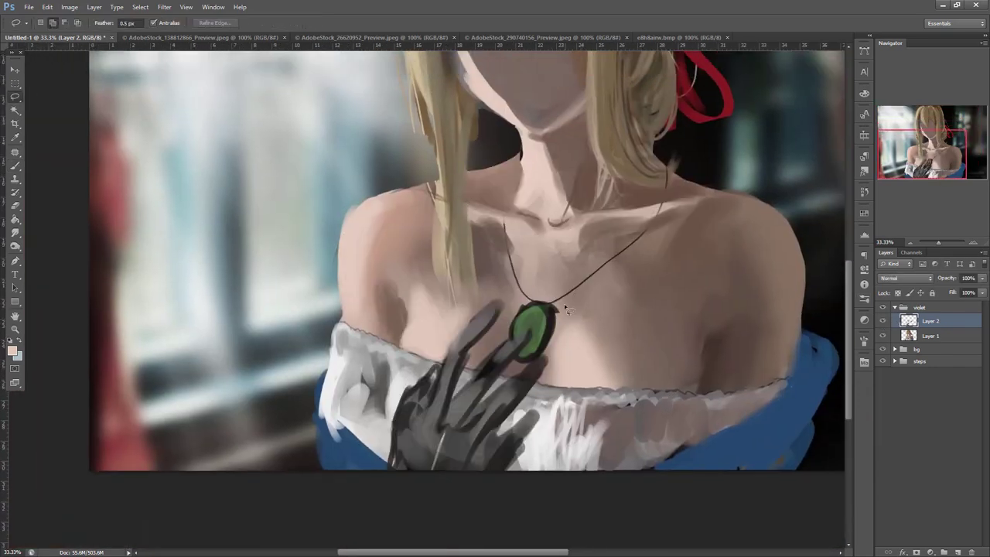
{"action": "mouse_move", "coordinate": [449, 348]}
{"action": "left_mouse_down"}
{"action": "mouse_move", "coordinate": [462, 528]}
{"action": "mouse_move", "coordinate": [597, 314]}
{"action": "left_mouse_up"}
{"action": "key", "text": "ctrl+x"}
{"action": "key", "text": "ctrl+shift+v"}
{"action": "left_click", "coordinate": [883, 320]}
{"action": "left_click", "coordinate": [883, 320]}
- Merge Layer 2 down into Layer 1 and check the merged layer by toggling its visibility
{"action": "left_click", "coordinate": [930, 335]}
{"action": "left_click", "coordinate": [882, 334]}
{"action": "left_click", "coordinate": [882, 335]}
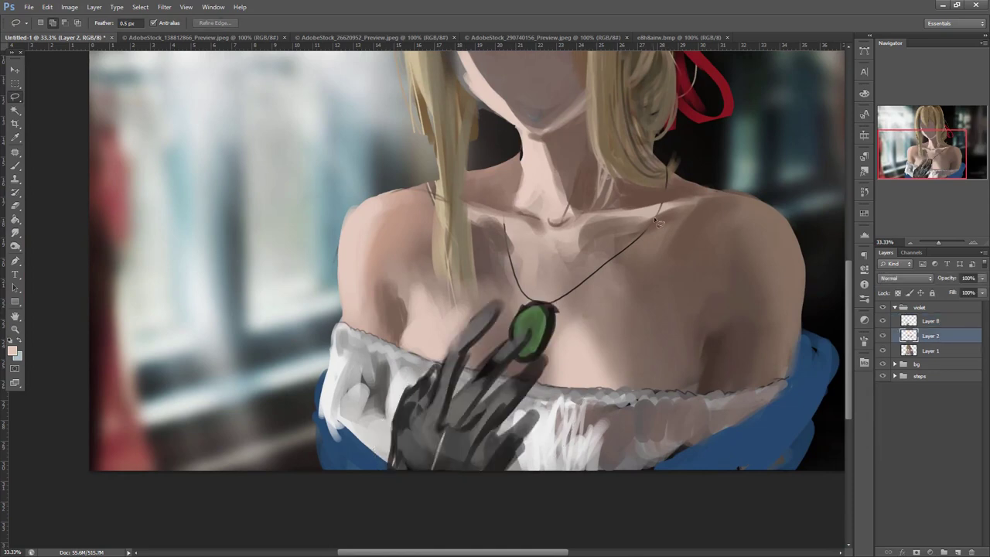
{"action": "key", "text": "ctrl+e"}
{"action": "left_click", "coordinate": [883, 336]}
{"action": "left_click", "coordinate": [883, 336]}
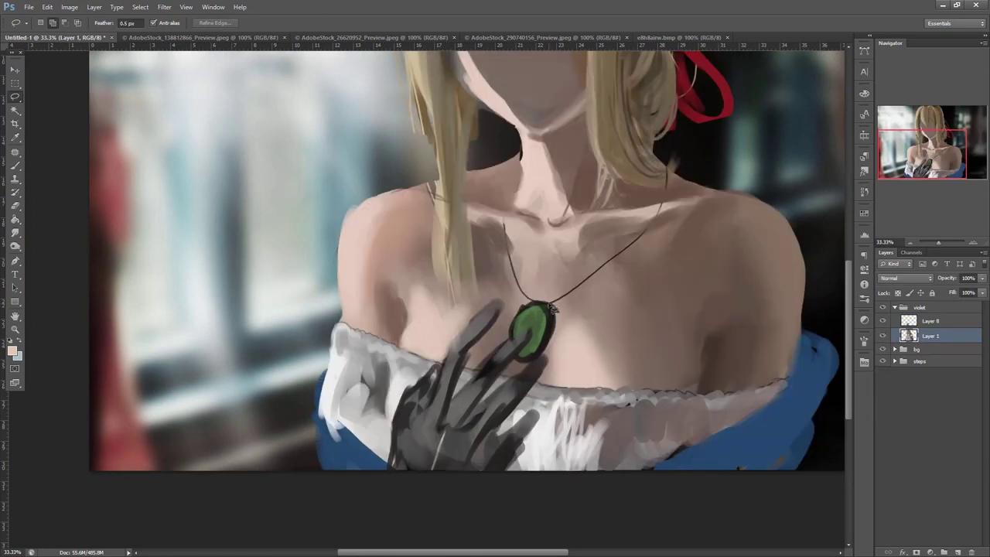
- Blend the skin behind the raised finger and around the left armpit and upper arm with sampled tones
{"action": "key", "text": "b"}
{"action": "left_click_drag", "start_coordinate": [473, 311], "coordinate": [448, 348]}
{"action": "left_click", "coordinate": [497, 284], "text": "alt"}
{"action": "left_click_drag", "start_coordinate": [476, 313], "coordinate": [447, 347]}
{"action": "left_click", "coordinate": [425, 317], "text": "alt"}
{"action": "left_click_drag", "start_coordinate": [411, 271], "coordinate": [420, 315]}
{"action": "left_click", "coordinate": [382, 256], "text": "alt"}
{"action": "left_click_drag", "start_coordinate": [380, 286], "coordinate": [379, 306]}
{"action": "left_click", "coordinate": [393, 289], "text": "alt"}
{"action": "left_click_drag", "start_coordinate": [402, 257], "coordinate": [423, 297]}
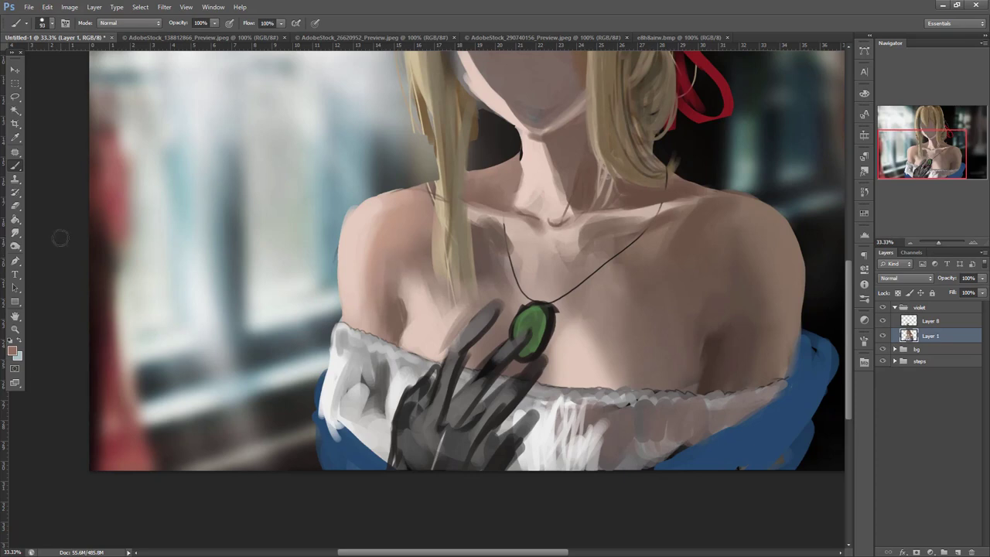
- Choose a yellowish tan foreground colour and tint the chin and right jaw with it
{"action": "key", "text": "r"}
{"action": "mouse_move", "coordinate": [705, 262]}
{"action": "left_mouse_down"}
{"action": "mouse_move", "coordinate": [686, 475]}
{"action": "mouse_move", "coordinate": [693, 504]}
{"action": "left_mouse_up"}
{"action": "key", "text": "b"}
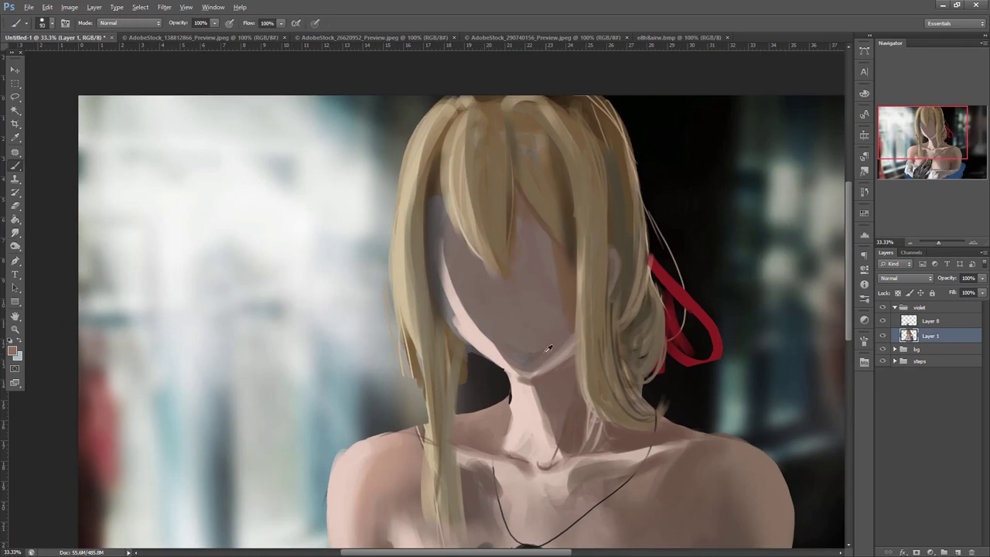
{"action": "left_click", "coordinate": [12, 351]}
{"action": "left_click", "coordinate": [487, 330]}
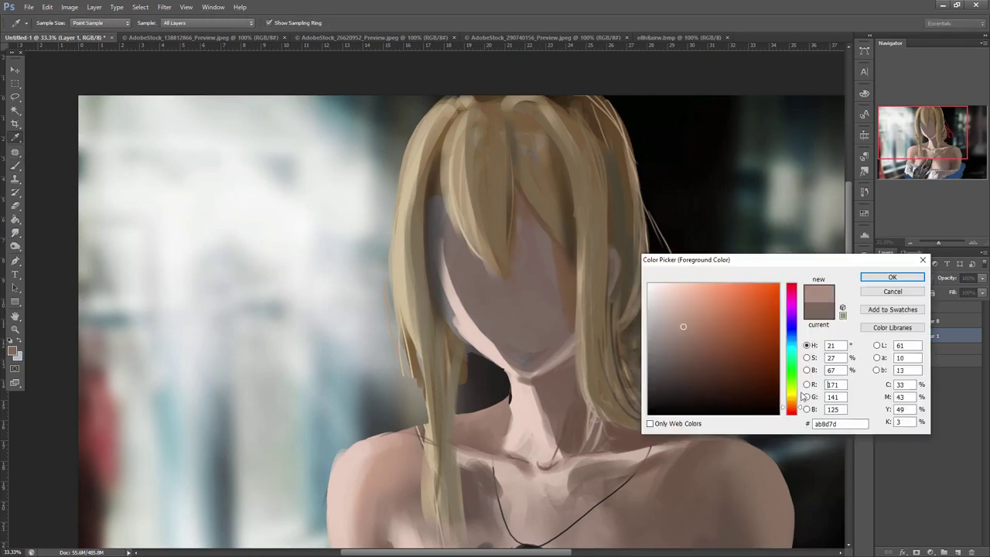
{"action": "left_click", "coordinate": [687, 327]}
{"action": "left_click", "coordinate": [795, 400]}
{"action": "left_click", "coordinate": [892, 278]}
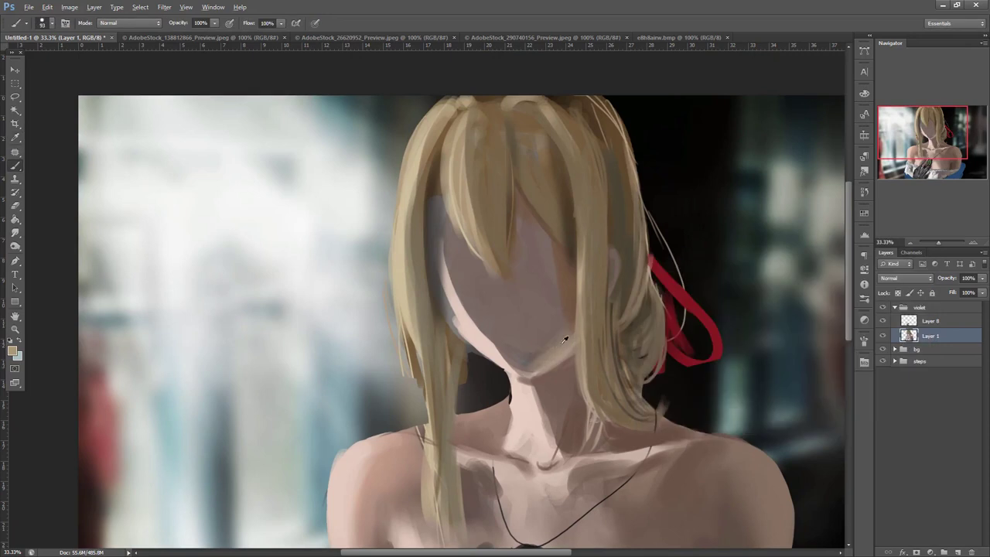
{"action": "left_click", "coordinate": [561, 345], "text": "alt"}
{"action": "mouse_move", "coordinate": [575, 382]}
{"action": "left_mouse_down"}
{"action": "mouse_move", "coordinate": [571, 431]}
{"action": "mouse_move", "coordinate": [659, 427]}
{"action": "mouse_move", "coordinate": [627, 468]}
{"action": "mouse_move", "coordinate": [647, 453]}
{"action": "mouse_move", "coordinate": [644, 471]}
{"action": "mouse_move", "coordinate": [663, 478]}
{"action": "left_mouse_up"}
- Blend warmer sampled tones into the right side of the chest
{"action": "scroll", "coordinate": [696, 410], "scroll_direction": "down", "scroll_amount": 4}
{"action": "left_click", "coordinate": [635, 465], "text": "alt"}
{"action": "left_click", "coordinate": [657, 409], "text": "alt"}
{"action": "left_click", "coordinate": [657, 443], "text": "alt"}
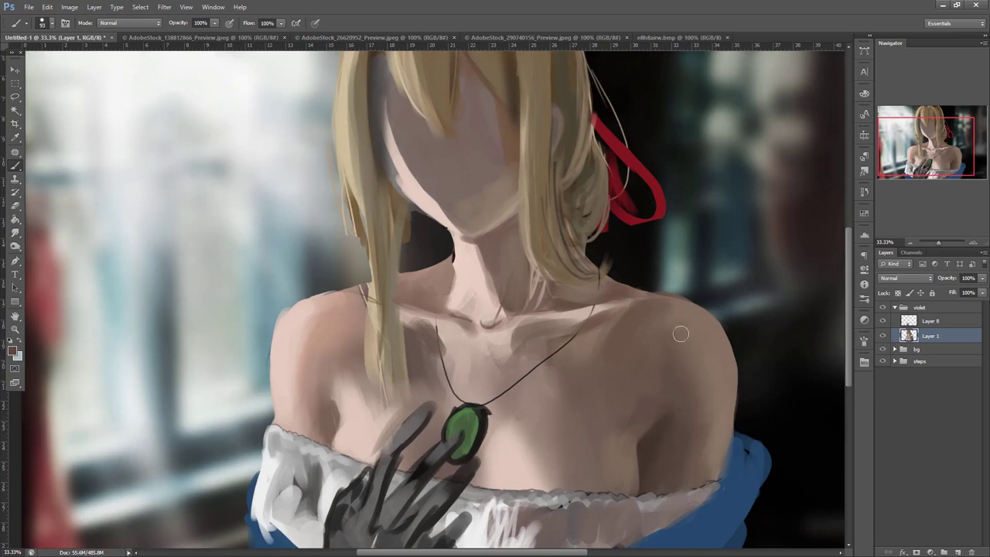
- Lock Layer 1's transparent pixels and glaze pale blue-grey light over the right shoulder with a soft 215 px brush
{"action": "key", "text": "l"}
{"action": "key", "text": "b"}
{"action": "right_click", "coordinate": [696, 231]}
{"action": "key", "text": "Return"}
{"action": "right_click", "coordinate": [680, 245]}
{"action": "key", "text": "Return"}
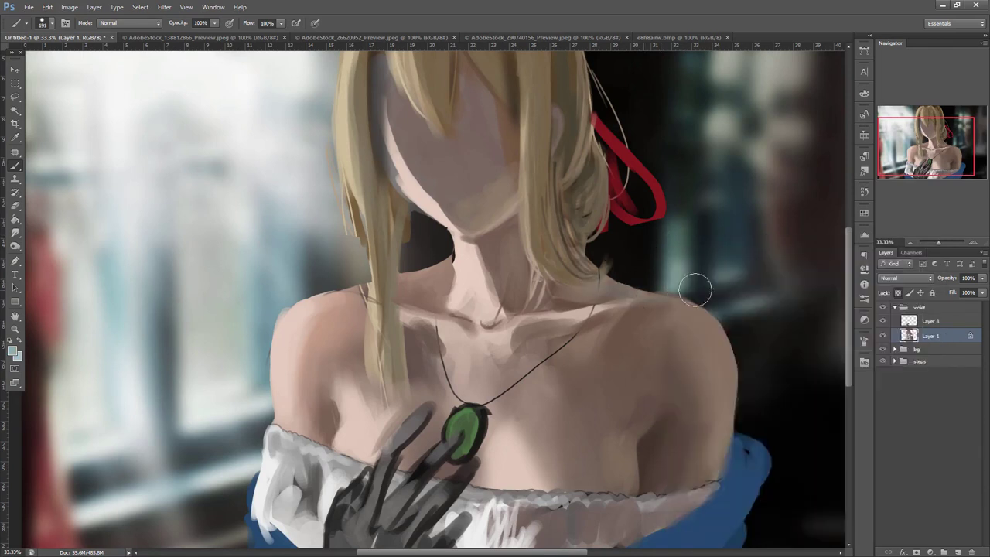
{"action": "right_click", "coordinate": [801, 272]}
{"action": "key", "text": "Return"}
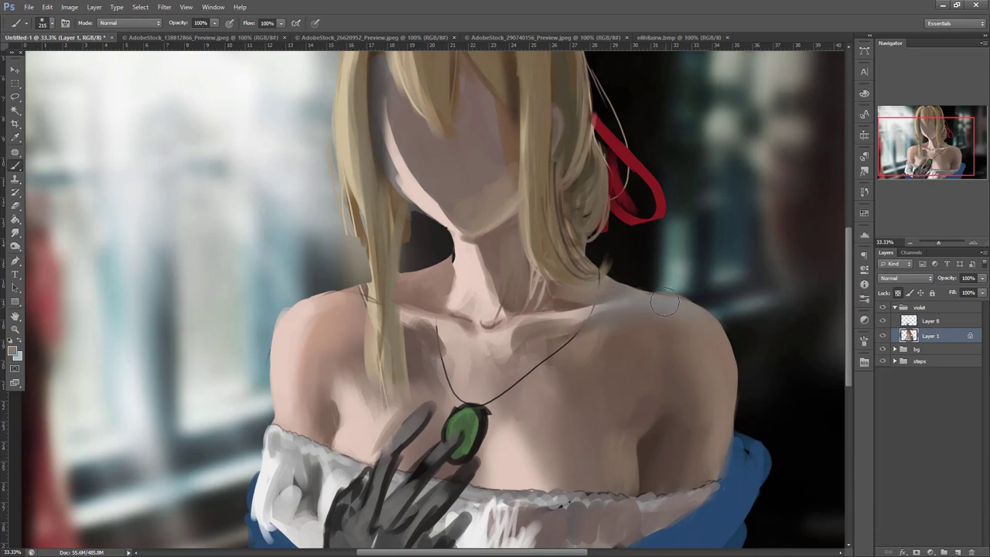
- Lasso the right collarbone area, brush the cool highlight along it and deselect
{"action": "key", "text": "l"}
{"action": "left_click_drag", "start_coordinate": [496, 342], "coordinate": [620, 341]}
{"action": "key", "text": "b"}
{"action": "left_click_drag", "start_coordinate": [634, 306], "coordinate": [546, 308]}
{"action": "left_click", "coordinate": [605, 330], "text": "alt"}
{"action": "key", "text": "ctrl+d"}
{"action": "left_click", "coordinate": [632, 309], "text": "alt"}
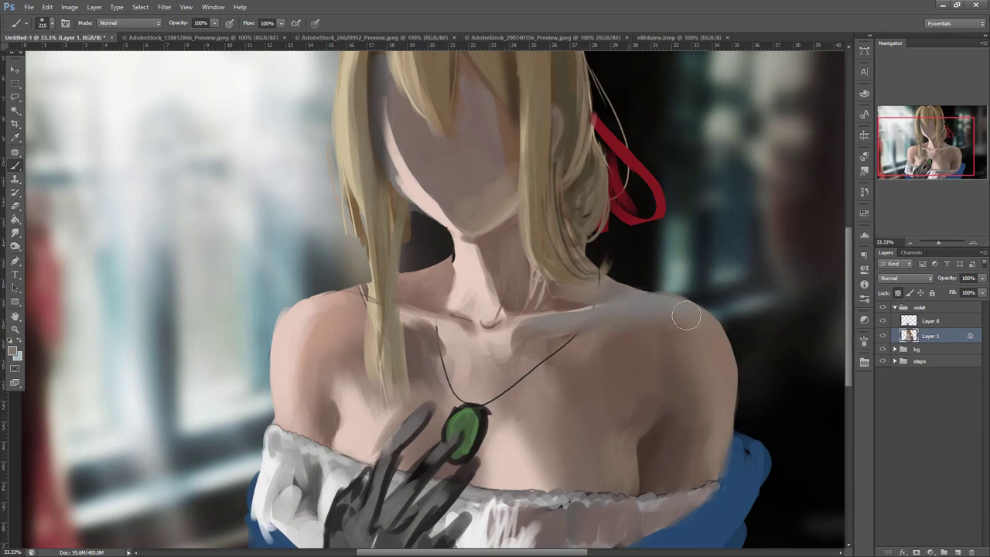
- Blend the cool light on the right shoulder, then shade the slope above the collarbone inside a lasso selection and deselect
{"action": "left_click", "coordinate": [645, 345], "text": "alt"}
{"action": "key", "text": "l"}
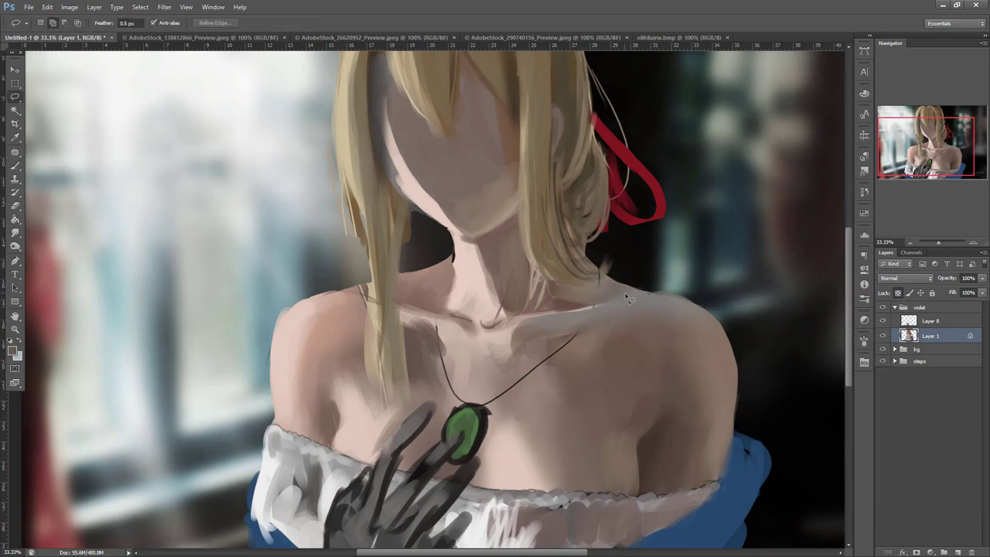
{"action": "key", "text": "b"}
{"action": "mouse_move", "coordinate": [554, 311]}
{"action": "left_mouse_down"}
{"action": "mouse_move", "coordinate": [600, 263]}
{"action": "mouse_move", "coordinate": [590, 307]}
{"action": "mouse_move", "coordinate": [610, 305]}
{"action": "left_mouse_up"}
{"action": "left_click", "coordinate": [576, 298], "text": "alt"}
{"action": "key", "text": "ctrl+d"}
- Reduce the soft brush to 53 px and refine the inner end of the right collarbone with sampled tones
{"action": "right_click", "coordinate": [619, 259]}
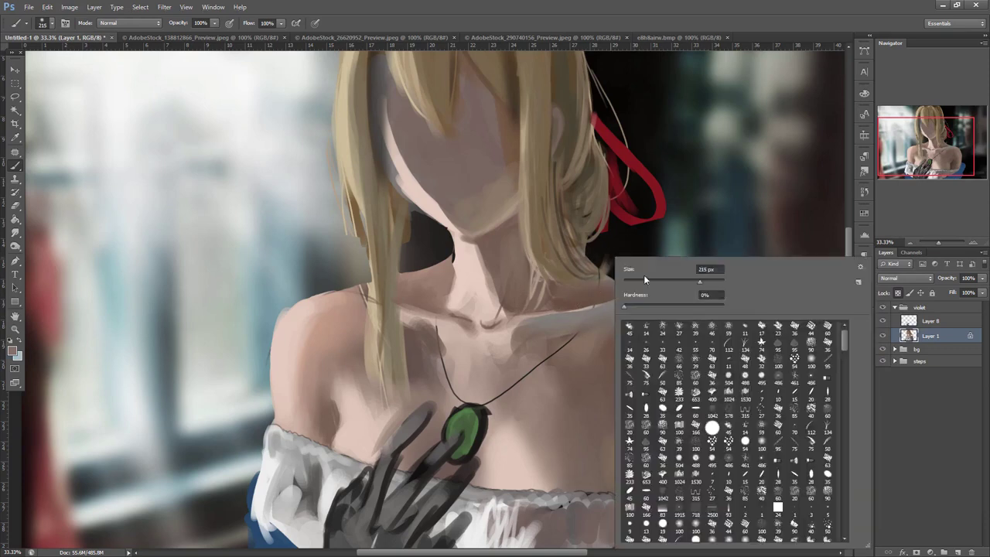
{"action": "left_click", "coordinate": [574, 315]}
{"action": "right_click", "coordinate": [615, 265]}
{"action": "left_click", "coordinate": [641, 288]}
{"action": "left_click", "coordinate": [567, 315]}
{"action": "left_click", "coordinate": [513, 323], "text": "alt"}
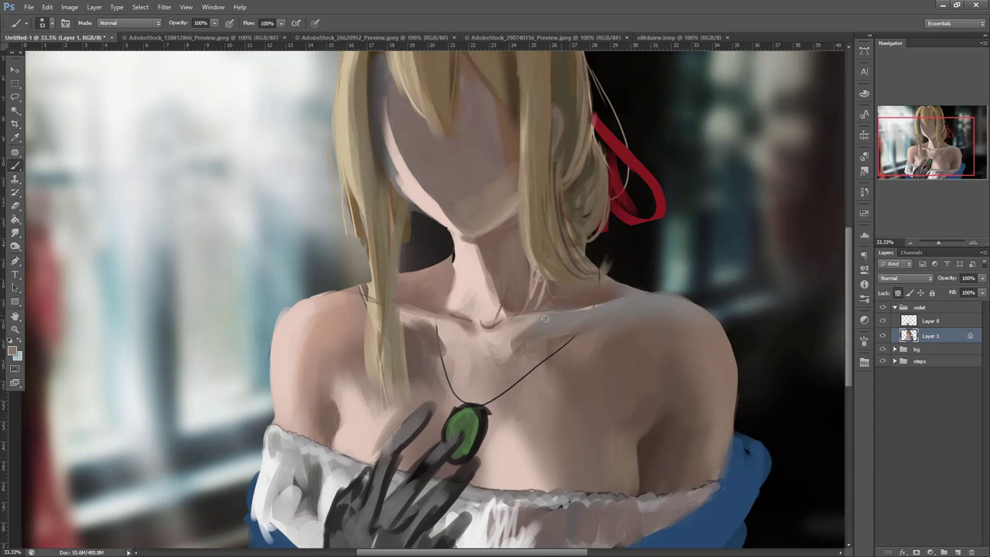
- Enlarge the brush and soften the shading below the right collarbone, covering the upper end of the necklace cord
{"action": "right_click", "coordinate": [584, 242]}
{"action": "left_click", "coordinate": [655, 261]}
{"action": "left_click", "coordinate": [583, 340]}
{"action": "left_click", "coordinate": [555, 343], "text": "alt"}
{"action": "left_click_drag", "start_coordinate": [571, 333], "coordinate": [664, 301]}
{"action": "left_click", "coordinate": [650, 325], "text": "alt"}
{"action": "left_click", "coordinate": [650, 337], "text": "alt"}
{"action": "left_click", "coordinate": [666, 300], "text": "alt"}
- Set the brush to 160 px, undo the last stroke, and glaze sampled pale cool light over the left shoulder
{"action": "right_click", "coordinate": [710, 258]}
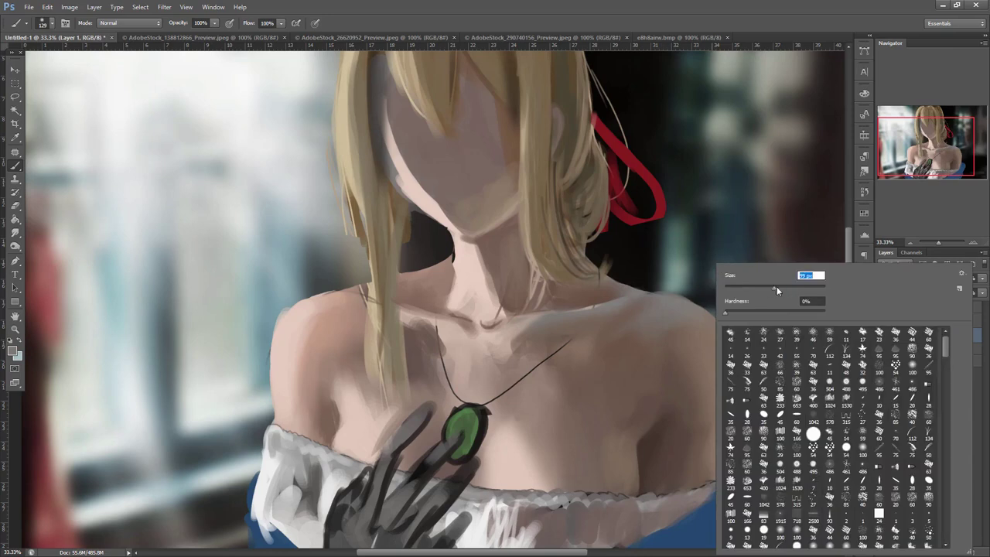
{"action": "left_click_drag", "start_coordinate": [781, 289], "coordinate": [787, 289]}
{"action": "left_click", "coordinate": [667, 304]}
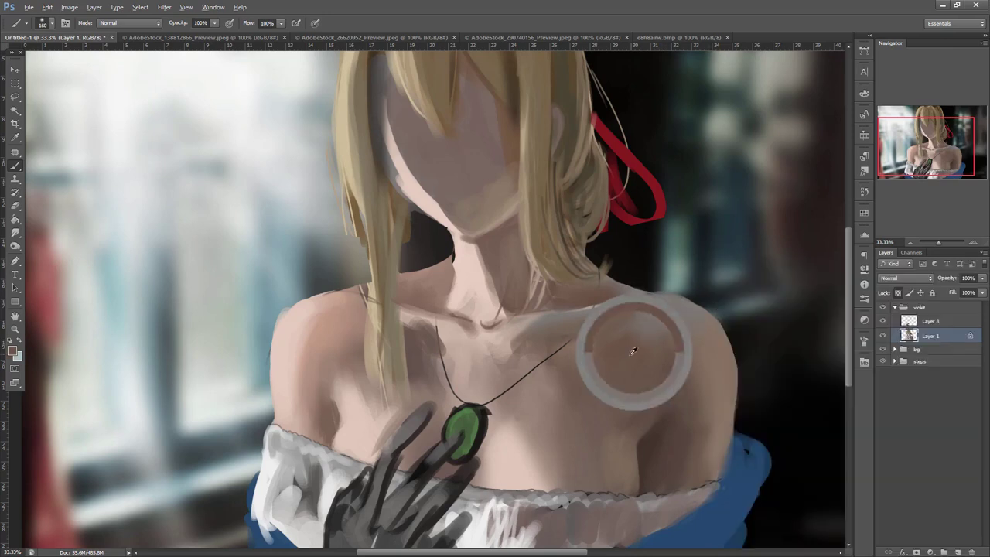
{"action": "key", "text": "ctrl+z"}
{"action": "mouse_move", "coordinate": [362, 280]}
{"action": "left_mouse_down"}
{"action": "mouse_move", "coordinate": [287, 289]}
{"action": "mouse_move", "coordinate": [366, 303]}
{"action": "mouse_move", "coordinate": [325, 313]}
{"action": "mouse_move", "coordinate": [371, 327]}
{"action": "left_mouse_up"}
{"action": "left_click", "coordinate": [296, 238], "text": "alt"}
{"action": "left_click", "coordinate": [364, 325], "text": "alt"}
{"action": "left_click", "coordinate": [331, 323], "text": "alt"}
{"action": "mouse_move", "coordinate": [321, 364]}
{"action": "left_mouse_down"}
{"action": "mouse_move", "coordinate": [292, 364]}
{"action": "mouse_move", "coordinate": [304, 314]}
{"action": "left_mouse_up"}
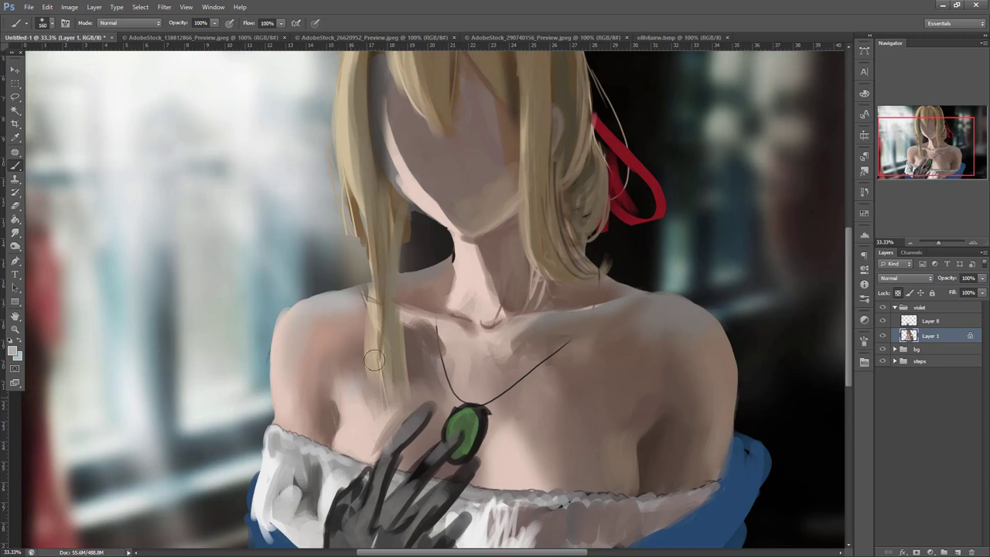
- Brush sampled pale tones into the chest below the left hair strand and blend them into the shoulder
{"action": "left_click", "coordinate": [372, 435], "text": "alt"}
{"action": "mouse_move", "coordinate": [387, 416]}
{"action": "left_mouse_down"}
{"action": "mouse_move", "coordinate": [369, 456]}
{"action": "mouse_move", "coordinate": [373, 417]}
{"action": "left_mouse_up"}
{"action": "left_click", "coordinate": [352, 442], "text": "alt"}
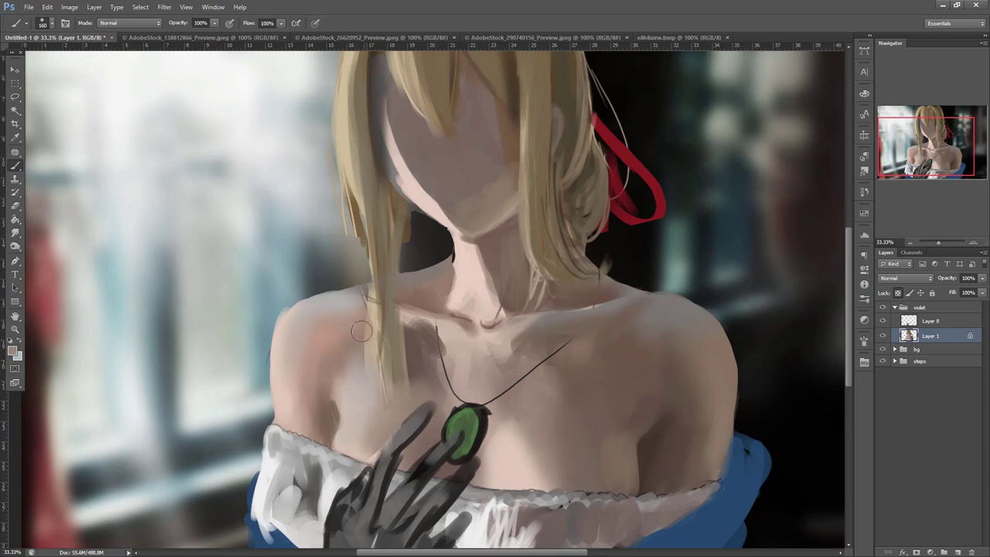
{"action": "left_click", "coordinate": [337, 299], "text": "alt"}
{"action": "left_click", "coordinate": [333, 352], "text": "alt"}
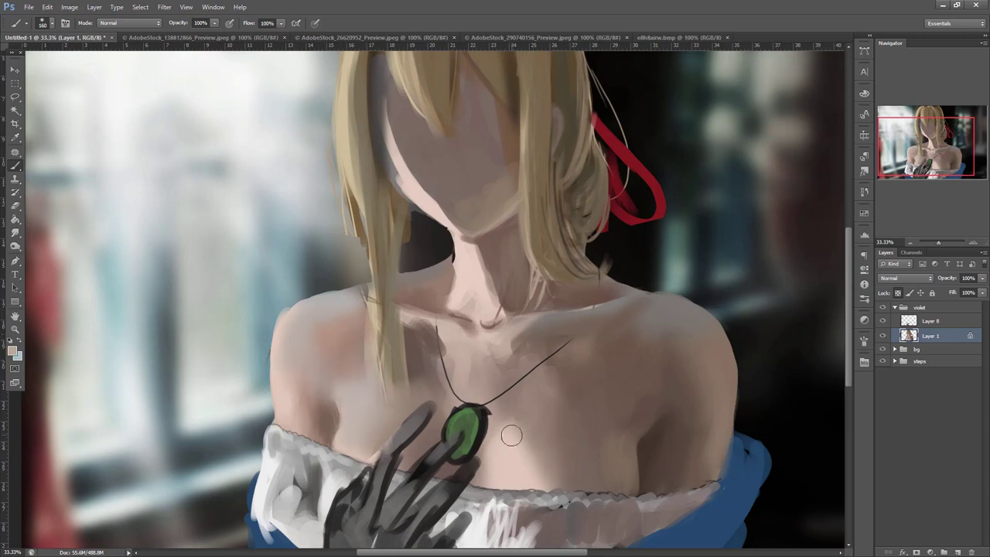
- Enlarge the brush to 226 px and smooth the central chest and outer right shoulder with sampled tones
{"action": "right_click", "coordinate": [681, 289]}
{"action": "left_click", "coordinate": [682, 291]}
{"action": "mouse_move", "coordinate": [506, 429]}
{"action": "left_mouse_down"}
{"action": "mouse_move", "coordinate": [560, 384]}
{"action": "mouse_move", "coordinate": [544, 437]}
{"action": "mouse_move", "coordinate": [546, 393]}
{"action": "left_mouse_up"}
{"action": "left_click", "coordinate": [588, 371], "text": "alt"}
{"action": "left_click", "coordinate": [544, 427], "text": "alt"}
{"action": "left_click_drag", "start_coordinate": [685, 305], "coordinate": [720, 358]}
- Reduce the brush to 104 px and soften the neck shadow beneath the chin with sampled skin tones
{"action": "left_click", "coordinate": [529, 311], "text": "alt"}
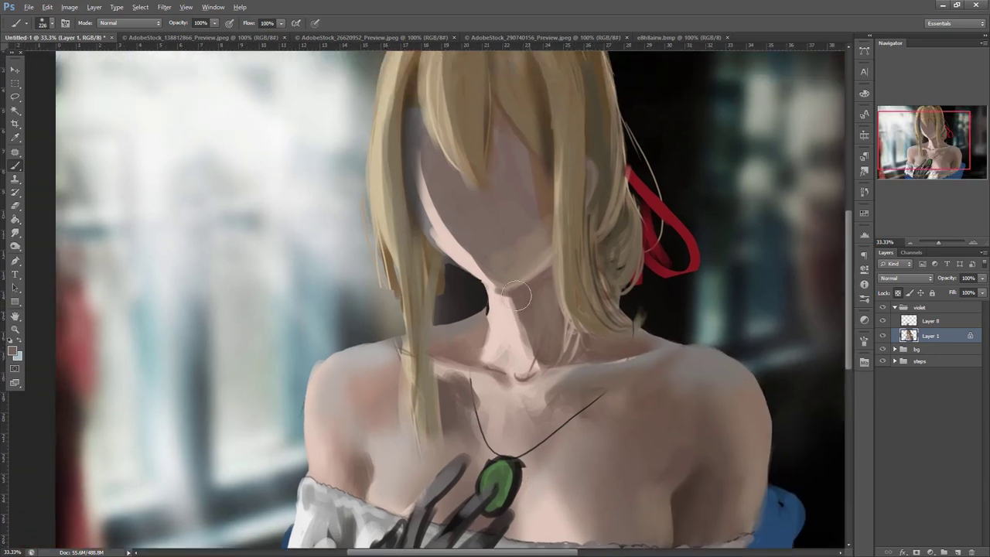
{"action": "right_click", "coordinate": [613, 275]}
{"action": "left_click_drag", "start_coordinate": [612, 277], "coordinate": [617, 278]}
{"action": "left_click", "coordinate": [520, 323], "text": "alt"}
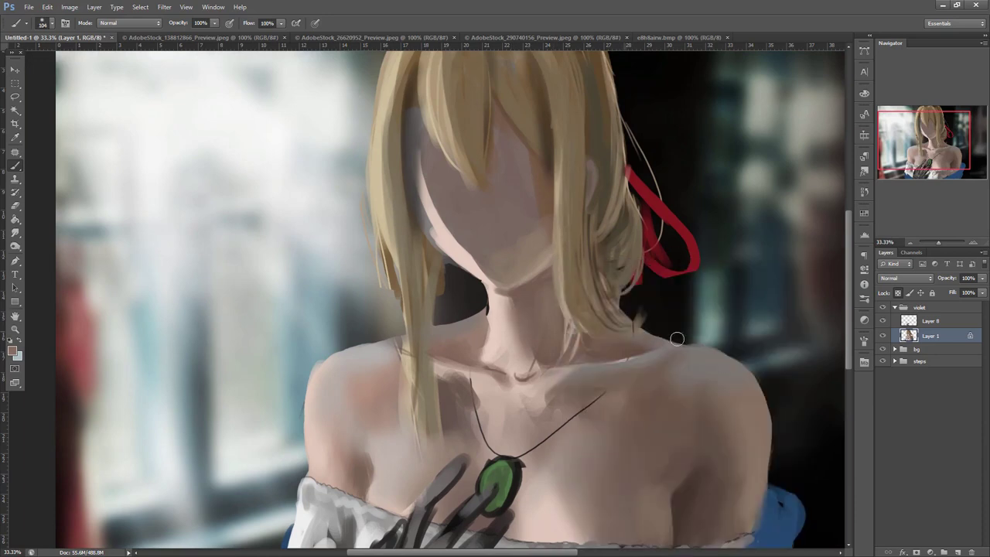
- Lasso the neck below the jaw and shade it with a 267 px brush in Multiply mode
{"action": "key", "text": "l"}
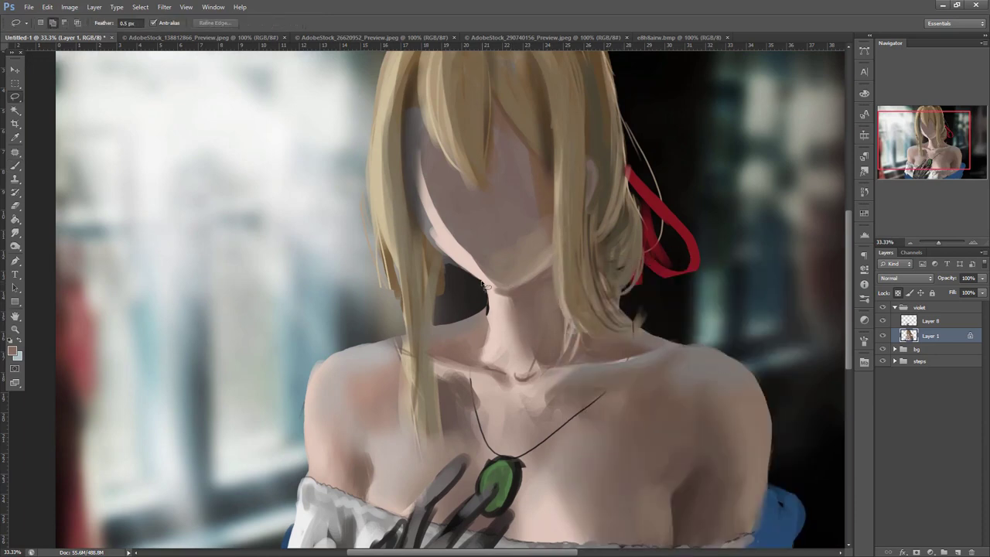
{"action": "left_click_drag", "start_coordinate": [561, 344], "coordinate": [531, 384]}
{"action": "key", "text": "ctrl+d"}
{"action": "mouse_move", "coordinate": [517, 293]}
{"action": "left_mouse_down"}
{"action": "mouse_move", "coordinate": [546, 394]}
{"action": "mouse_move", "coordinate": [554, 271]}
{"action": "left_mouse_up"}
{"action": "key", "text": "b"}
{"action": "right_click", "coordinate": [600, 232]}
{"action": "left_click", "coordinate": [128, 23]}
{"action": "left_click", "coordinate": [116, 78]}
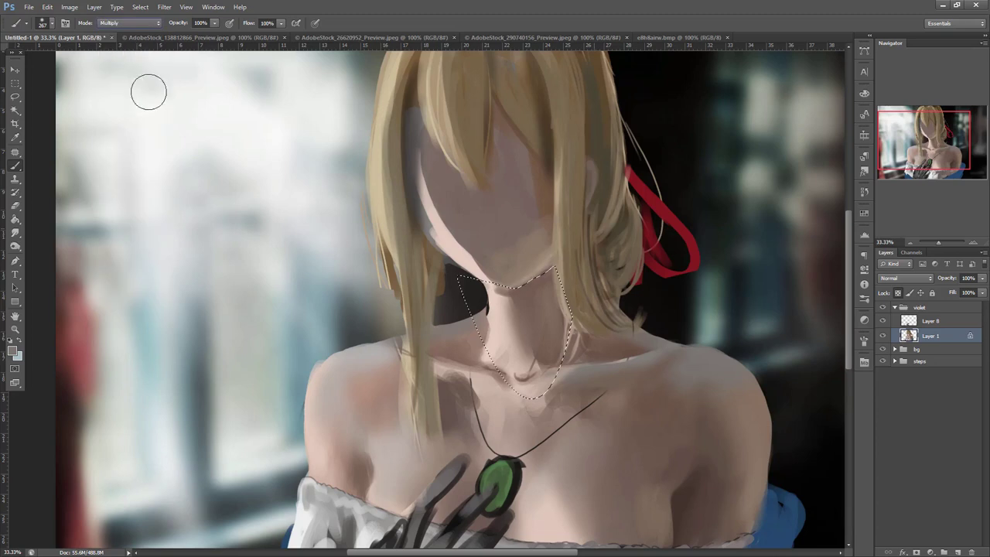
{"action": "mouse_move", "coordinate": [515, 277]}
{"action": "left_mouse_down"}
{"action": "mouse_move", "coordinate": [579, 283]}
{"action": "mouse_move", "coordinate": [585, 317]}
{"action": "left_mouse_up"}
{"action": "key", "text": "ctrl+d"}
- Select the area beside the neck and darken the shoulder skin and loose hair ends under the gathered hair
{"action": "key", "text": "l"}
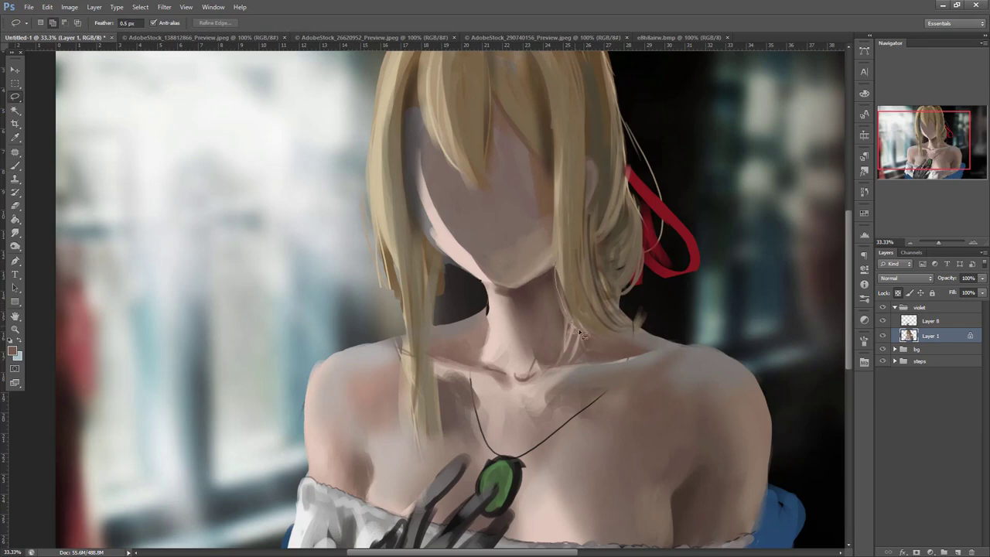
{"action": "left_click_drag", "start_coordinate": [642, 312], "coordinate": [520, 329]}
{"action": "key", "text": "b"}
{"action": "mouse_move", "coordinate": [571, 284]}
{"action": "left_mouse_down"}
{"action": "mouse_move", "coordinate": [604, 322]}
{"action": "mouse_move", "coordinate": [632, 317]}
{"action": "left_mouse_up"}
{"action": "key", "text": "ctrl+d"}
- Lasso a narrow strip beside the long hanging hair strand and paint its shadow with a 106 px Multiply brush
{"action": "key", "text": "l"}
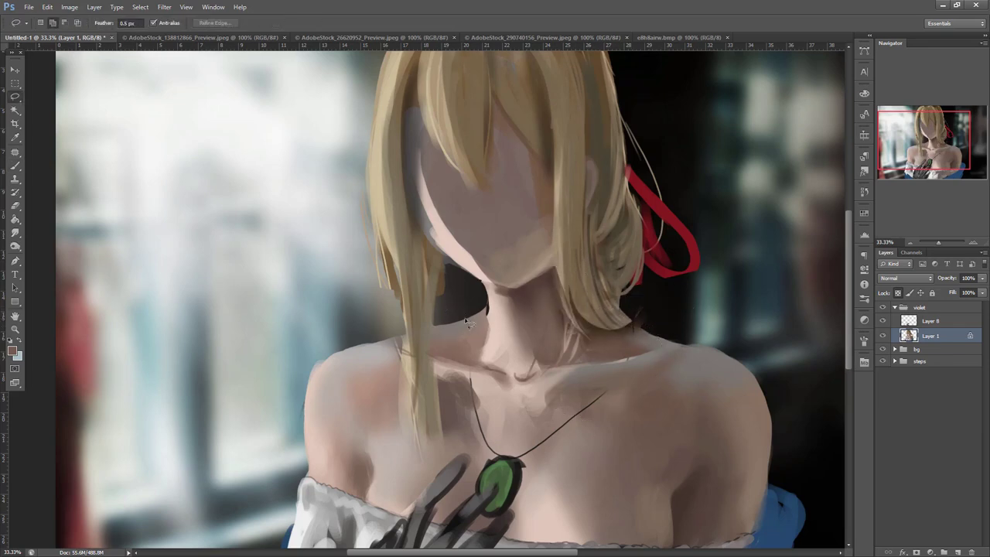
{"action": "left_click_drag", "start_coordinate": [430, 455], "coordinate": [448, 334]}
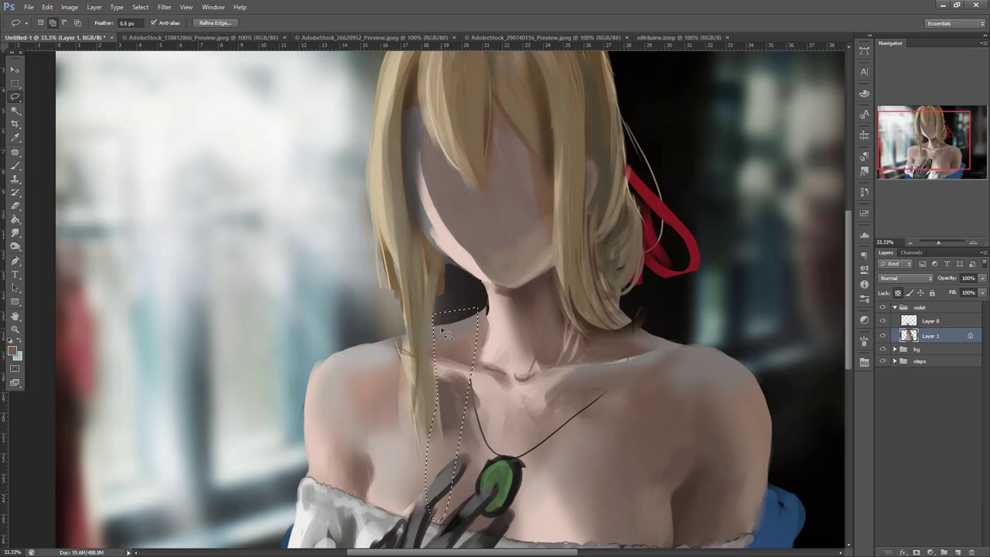
{"action": "key", "text": "b"}
{"action": "right_click", "coordinate": [475, 268]}
{"action": "left_click", "coordinate": [521, 292]}
{"action": "key", "text": "Return"}
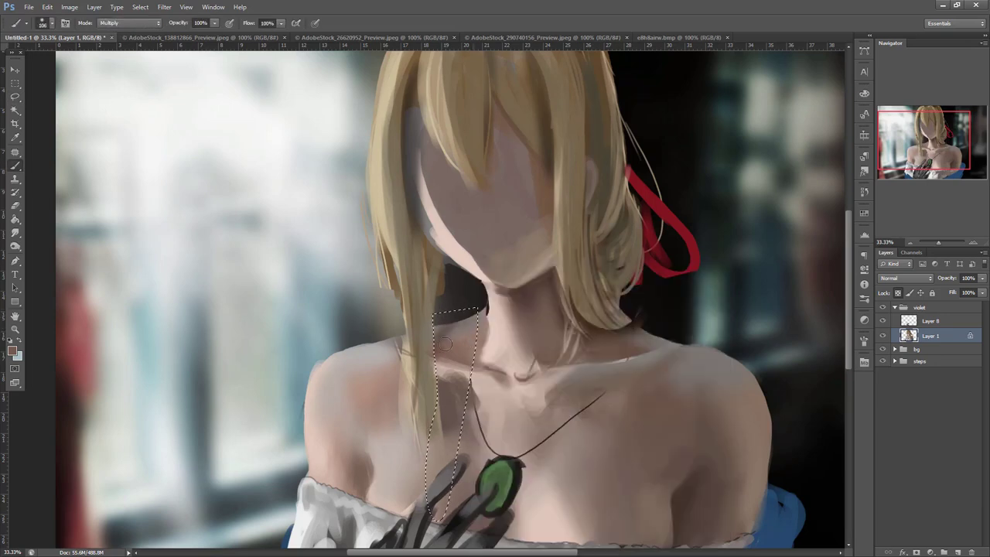
{"action": "mouse_move", "coordinate": [437, 403]}
{"action": "left_mouse_down"}
{"action": "mouse_move", "coordinate": [438, 478]}
{"action": "mouse_move", "coordinate": [447, 449]}
{"action": "mouse_move", "coordinate": [438, 503]}
{"action": "mouse_move", "coordinate": [440, 488]}
{"action": "left_mouse_up"}
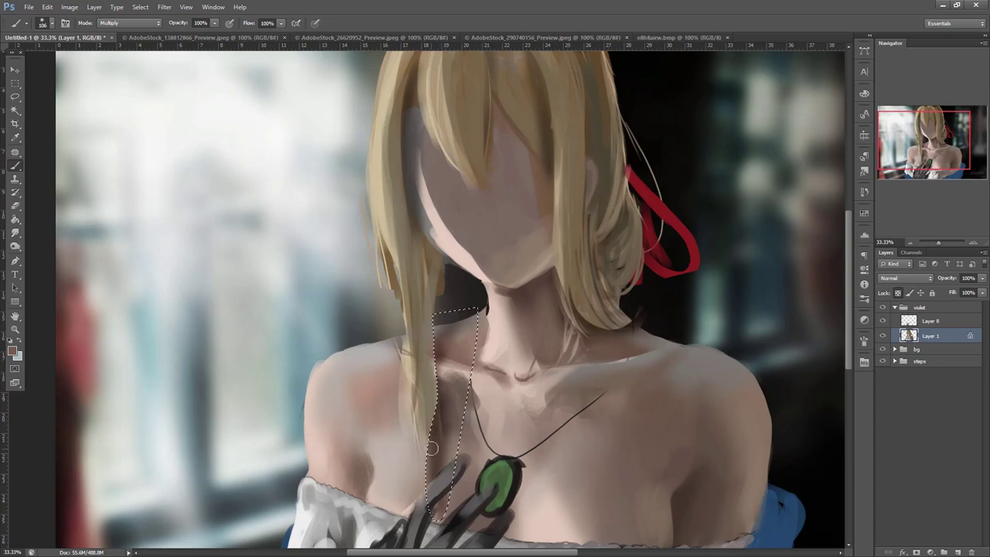
{"action": "key", "text": "ctrl+d"}
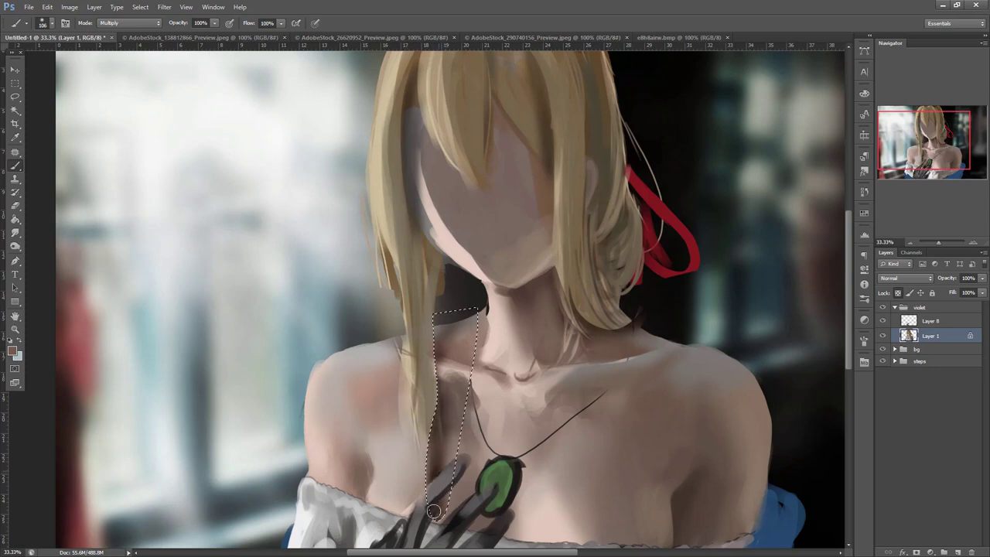
- Return the brush to Normal mode and repaint the white sleeve near the gloved hand with broad sampled tones
{"action": "mouse_move", "coordinate": [735, 399]}
{"action": "left_mouse_down"}
{"action": "mouse_move", "coordinate": [704, 447]}
{"action": "mouse_move", "coordinate": [738, 382]}
{"action": "left_mouse_up"}
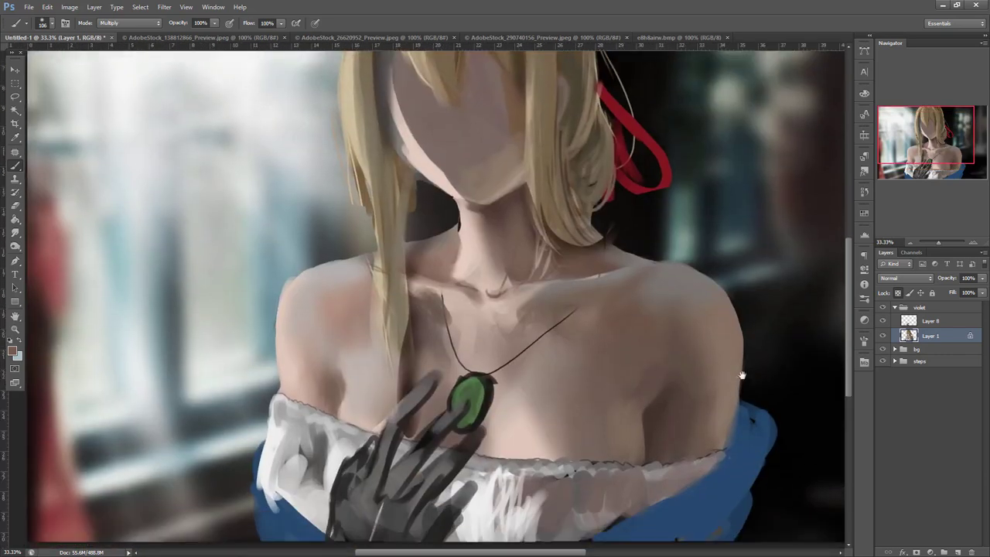
{"action": "left_click_drag", "start_coordinate": [699, 435], "coordinate": [707, 414]}
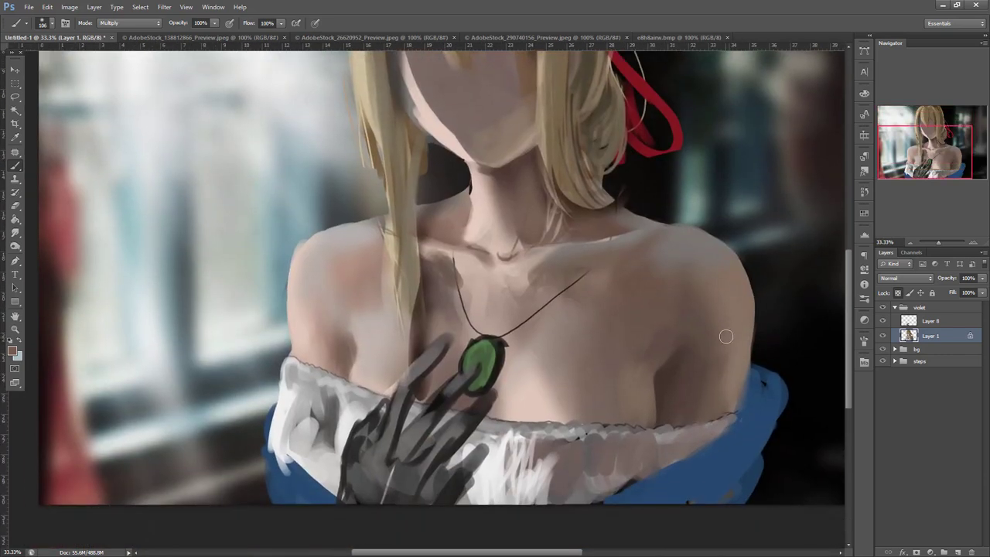
{"action": "left_click", "coordinate": [130, 23]}
{"action": "left_click", "coordinate": [123, 31]}
{"action": "right_click", "coordinate": [437, 256]}
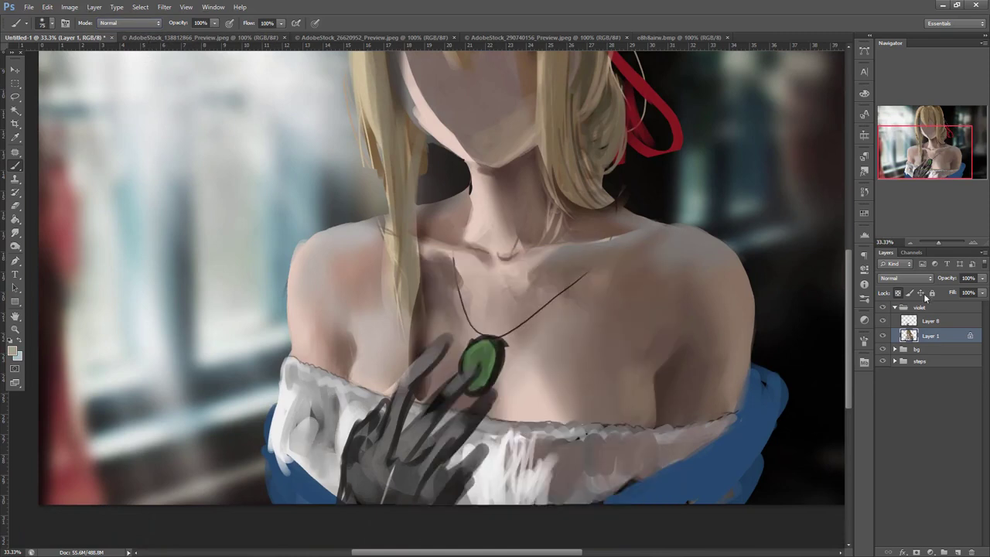
{"action": "left_click_drag", "start_coordinate": [308, 401], "coordinate": [334, 496]}
{"action": "mouse_move", "coordinate": [300, 435]}
{"action": "left_mouse_down"}
{"action": "mouse_move", "coordinate": [326, 490]}
{"action": "mouse_move", "coordinate": [316, 489]}
{"action": "left_mouse_up"}
{"action": "left_click", "coordinate": [357, 450], "text": "alt"}
{"action": "left_click_drag", "start_coordinate": [332, 408], "coordinate": [319, 478]}
- Paint vertical grey and white fold strokes down the white sleeve with a smaller brush
{"action": "left_click", "coordinate": [369, 266]}
{"action": "right_click", "coordinate": [374, 310]}
{"action": "left_click", "coordinate": [315, 390], "text": "alt"}
{"action": "mouse_move", "coordinate": [321, 401]}
{"action": "left_mouse_down"}
{"action": "mouse_move", "coordinate": [307, 449]}
{"action": "mouse_move", "coordinate": [304, 433]}
{"action": "left_mouse_up"}
{"action": "right_click", "coordinate": [374, 302]}
{"action": "left_click_drag", "start_coordinate": [396, 299], "coordinate": [372, 303]}
{"action": "left_click", "coordinate": [292, 403], "text": "alt"}
{"action": "left_click_drag", "start_coordinate": [296, 392], "coordinate": [285, 441]}
{"action": "left_click_drag", "start_coordinate": [312, 383], "coordinate": [301, 456]}
{"action": "left_click_drag", "start_coordinate": [313, 413], "coordinate": [313, 447]}
{"action": "mouse_move", "coordinate": [322, 421]}
{"action": "left_mouse_down"}
{"action": "mouse_move", "coordinate": [311, 469]}
{"action": "mouse_move", "coordinate": [316, 462]}
{"action": "left_mouse_up"}
- Refine the white sleeve's folds along its outer and lower edges with tones sampled from the fabric
{"action": "left_click", "coordinate": [327, 426], "text": "alt"}
{"action": "left_click", "coordinate": [323, 401], "text": "alt"}
{"action": "mouse_move", "coordinate": [314, 401]}
{"action": "left_mouse_down"}
{"action": "mouse_move", "coordinate": [300, 437]}
{"action": "mouse_move", "coordinate": [291, 400]}
{"action": "mouse_move", "coordinate": [302, 406]}
{"action": "mouse_move", "coordinate": [297, 419]}
{"action": "mouse_move", "coordinate": [306, 401]}
{"action": "mouse_move", "coordinate": [286, 396]}
{"action": "mouse_move", "coordinate": [292, 471]}
{"action": "left_mouse_up"}
{"action": "left_click", "coordinate": [297, 407], "text": "alt"}
{"action": "mouse_move", "coordinate": [291, 441]}
{"action": "left_mouse_down"}
{"action": "mouse_move", "coordinate": [294, 473]}
{"action": "mouse_move", "coordinate": [304, 472]}
{"action": "left_mouse_up"}
{"action": "mouse_move", "coordinate": [304, 446]}
{"action": "left_mouse_down"}
{"action": "mouse_move", "coordinate": [306, 490]}
{"action": "mouse_move", "coordinate": [318, 483]}
{"action": "left_mouse_up"}
{"action": "left_click_drag", "start_coordinate": [314, 458], "coordinate": [330, 488]}
{"action": "left_click", "coordinate": [338, 452], "text": "alt"}
- Lasso the blue jacket below the white sleeve and shade its inner edge with colour 05213d, using a 143 px brush
{"action": "left_click_drag", "start_coordinate": [463, 363], "coordinate": [557, 300]}
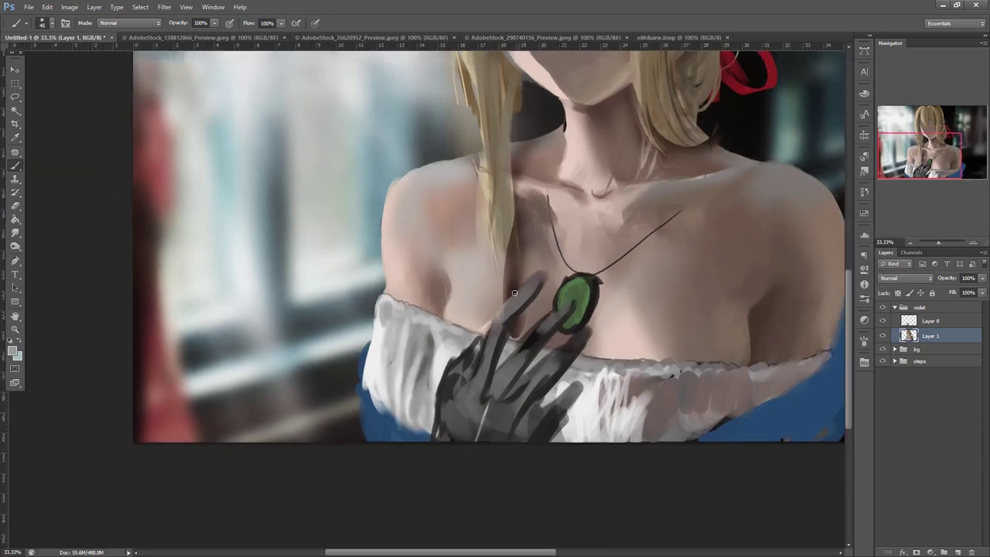
{"action": "key", "text": "l"}
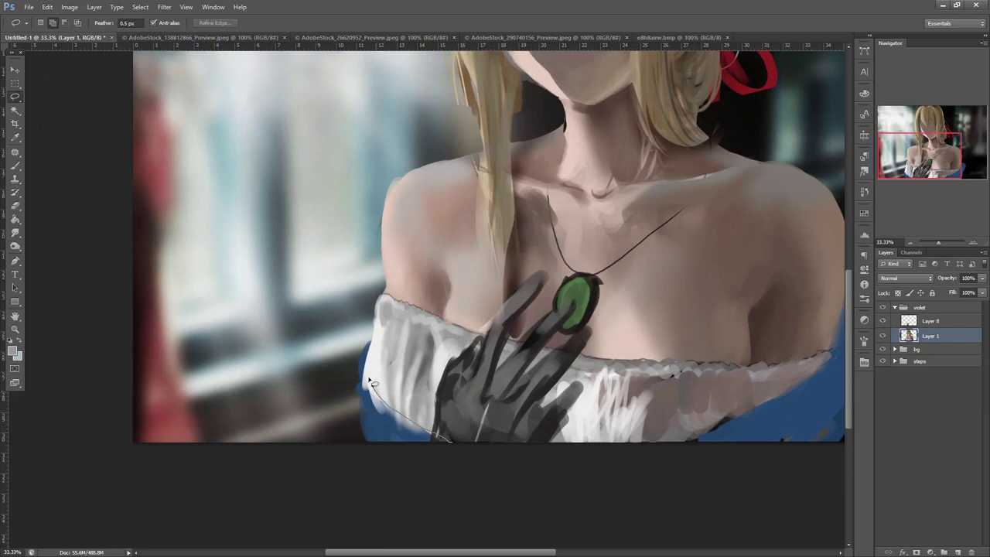
{"action": "mouse_move", "coordinate": [353, 393]}
{"action": "left_mouse_down"}
{"action": "mouse_move", "coordinate": [359, 436]}
{"action": "mouse_move", "coordinate": [451, 461]}
{"action": "left_mouse_up"}
{"action": "key", "text": "b"}
{"action": "right_click", "coordinate": [433, 325]}
{"action": "left_click_drag", "start_coordinate": [481, 289], "coordinate": [506, 278]}
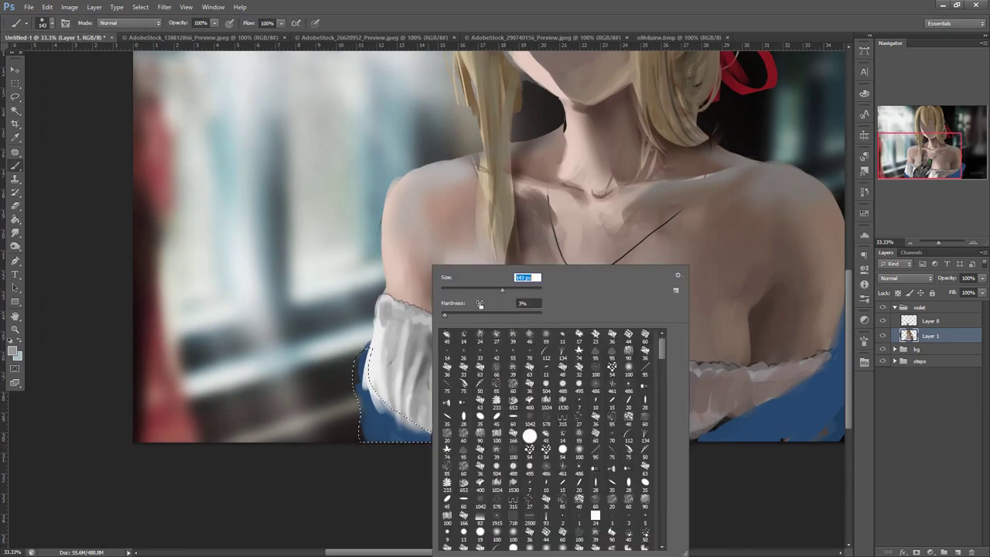
{"action": "left_click", "coordinate": [372, 420], "text": "alt"}
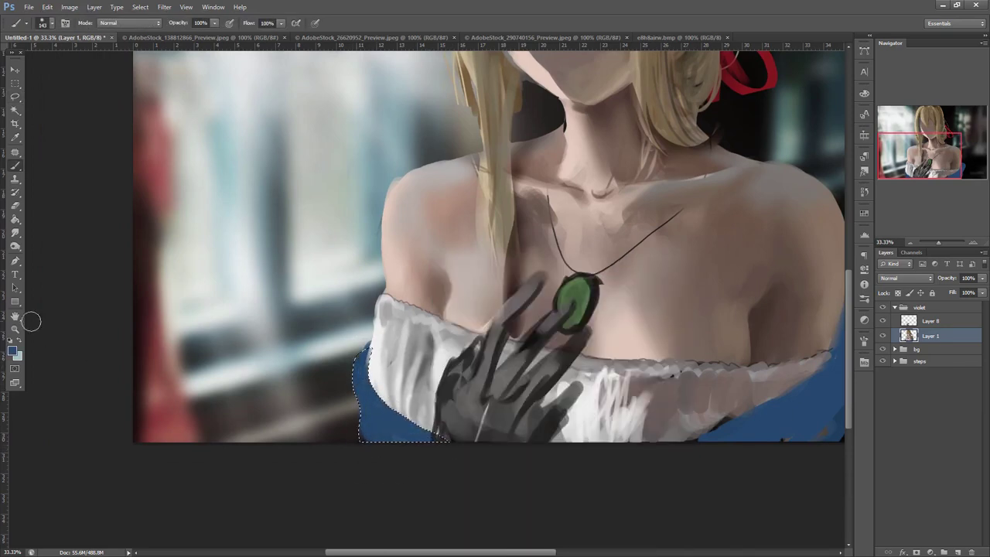
{"action": "left_click", "coordinate": [12, 350]}
{"action": "left_click", "coordinate": [767, 380]}
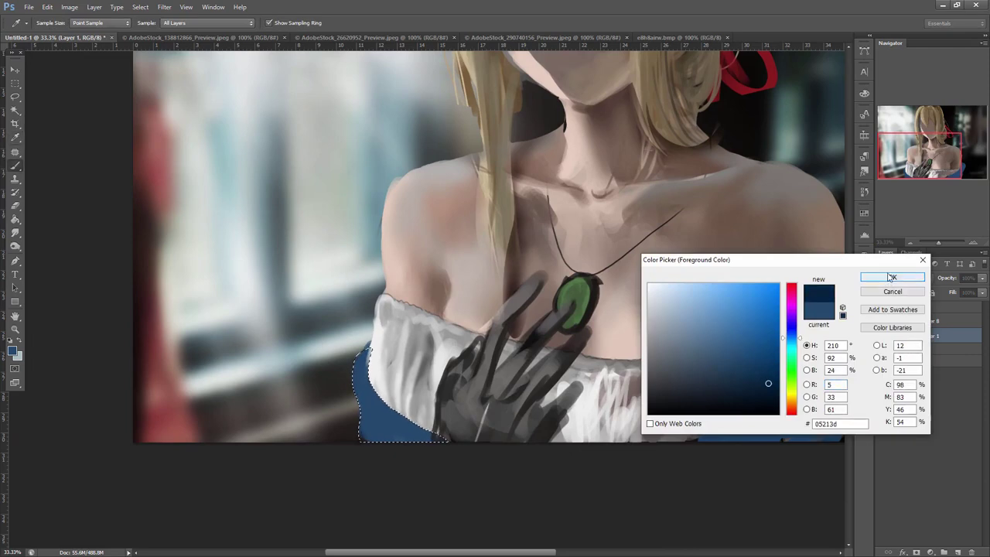
{"action": "left_click", "coordinate": [892, 277]}
{"action": "left_click_drag", "start_coordinate": [412, 408], "coordinate": [419, 427]}
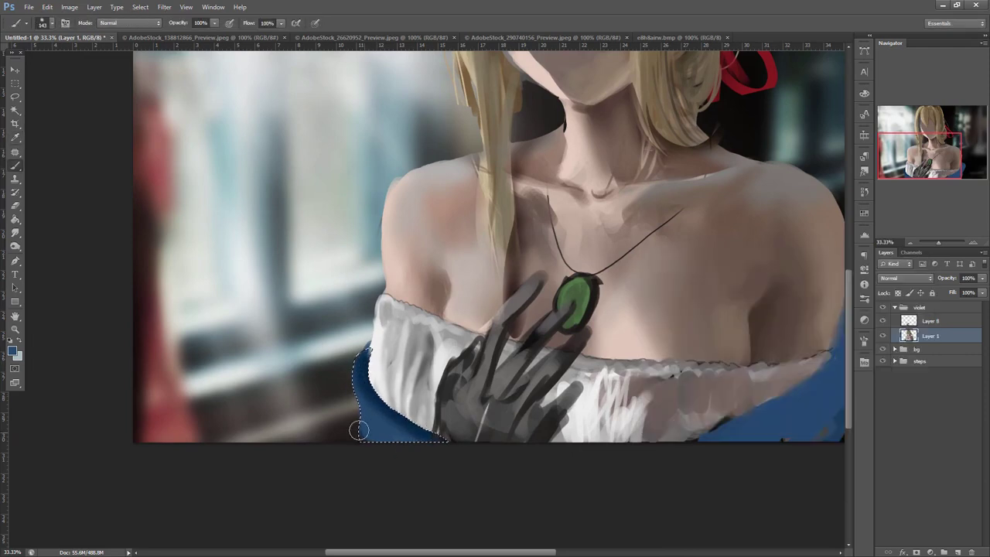
- Paint a lighter muted blue along the selected jacket's lower outer edge, blend it with a sampled blue and deselect
{"action": "left_click", "coordinate": [12, 351]}
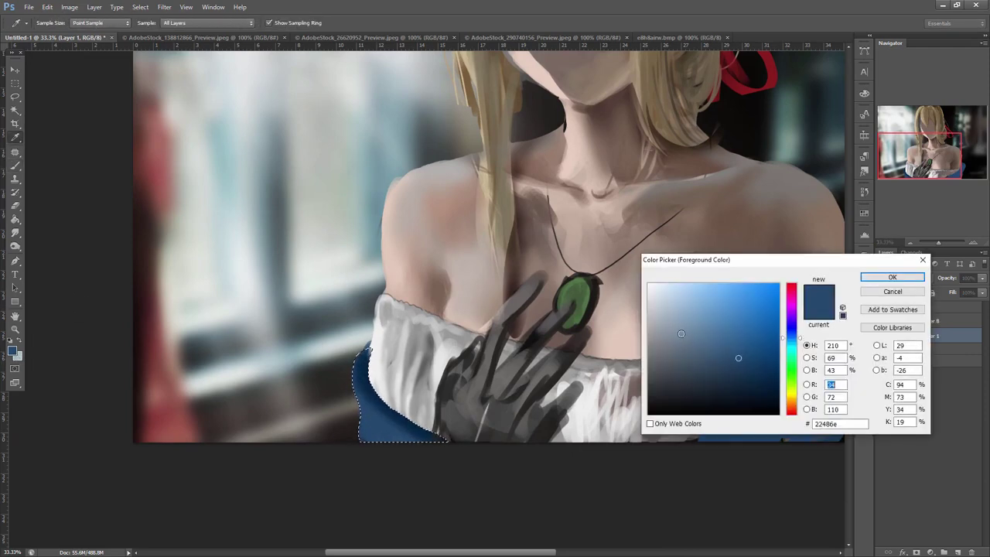
{"action": "left_click", "coordinate": [680, 340]}
{"action": "left_click", "coordinate": [891, 277]}
{"action": "mouse_move", "coordinate": [355, 431]}
{"action": "left_mouse_down"}
{"action": "mouse_move", "coordinate": [364, 405]}
{"action": "mouse_move", "coordinate": [374, 451]}
{"action": "mouse_move", "coordinate": [387, 423]}
{"action": "left_mouse_up"}
{"action": "left_click", "coordinate": [397, 427], "text": "alt"}
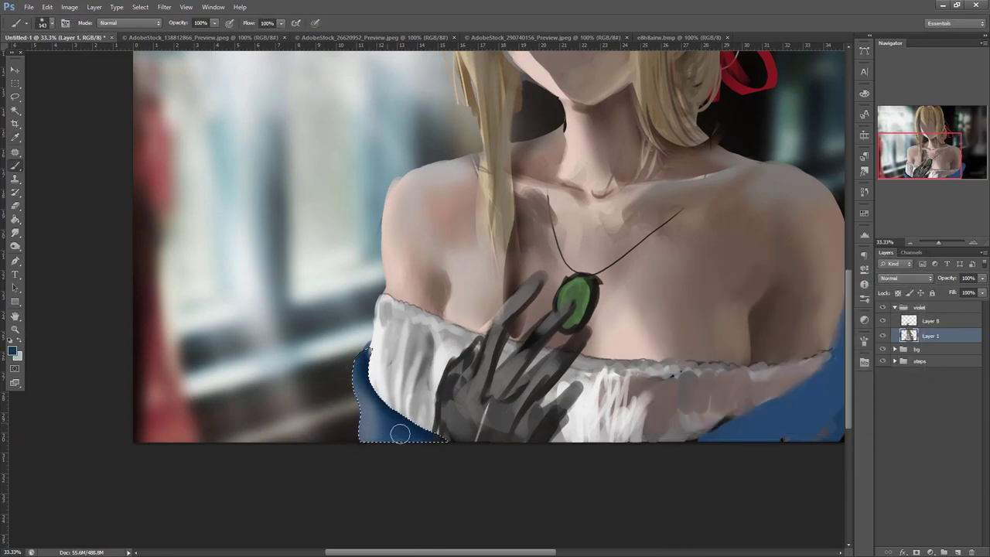
{"action": "key", "text": "ctrl+d"}
- Lasso the inside of the blue jacket collar beside the opposite arm and shade it with sampled blues
{"action": "left_click_drag", "start_coordinate": [803, 466], "coordinate": [588, 417]}
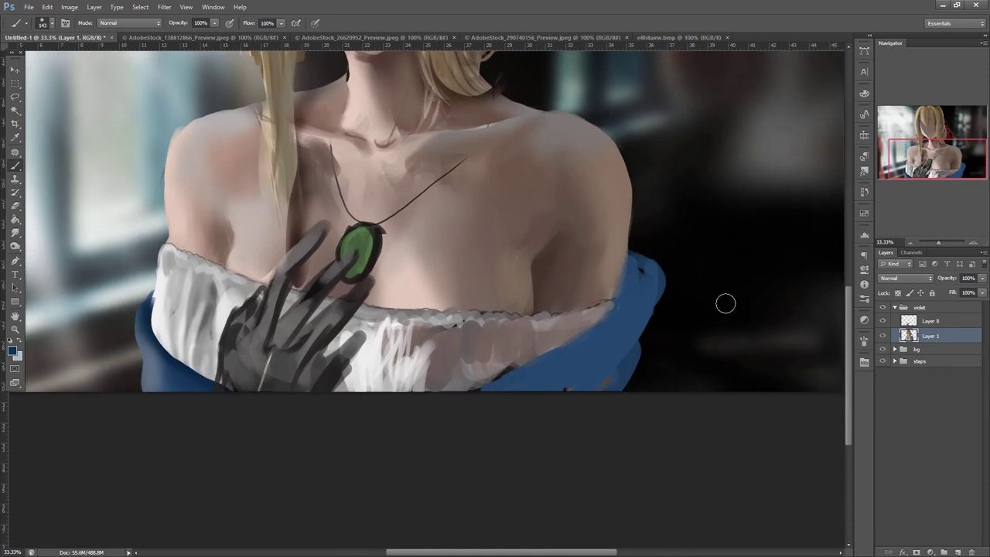
{"action": "key", "text": "l"}
{"action": "mouse_move", "coordinate": [654, 282]}
{"action": "left_mouse_down"}
{"action": "mouse_move", "coordinate": [604, 313]}
{"action": "mouse_move", "coordinate": [618, 277]}
{"action": "mouse_move", "coordinate": [635, 267]}
{"action": "mouse_move", "coordinate": [614, 316]}
{"action": "mouse_move", "coordinate": [629, 280]}
{"action": "mouse_move", "coordinate": [648, 275]}
{"action": "mouse_move", "coordinate": [623, 313]}
{"action": "left_mouse_up"}
{"action": "key", "text": "b"}
{"action": "left_click", "coordinate": [683, 288], "text": "alt"}
{"action": "left_click", "coordinate": [630, 292], "text": "alt"}
{"action": "left_click", "coordinate": [645, 282], "text": "alt"}
{"action": "left_click", "coordinate": [633, 281], "text": "alt"}
- Select the outer fold of the jacket on that side and paint it a darker blue
{"action": "key", "text": "l"}
{"action": "mouse_move", "coordinate": [574, 338]}
{"action": "left_mouse_down"}
{"action": "mouse_move", "coordinate": [674, 342]}
{"action": "mouse_move", "coordinate": [687, 316]}
{"action": "left_mouse_up"}
{"action": "key", "text": "b"}
{"action": "mouse_move", "coordinate": [657, 284]}
{"action": "left_mouse_down"}
{"action": "mouse_move", "coordinate": [641, 325]}
{"action": "mouse_move", "coordinate": [530, 398]}
{"action": "mouse_move", "coordinate": [627, 348]}
{"action": "mouse_move", "coordinate": [632, 336]}
{"action": "mouse_move", "coordinate": [524, 390]}
{"action": "left_mouse_up"}
{"action": "key", "text": "ctrl+d"}
- Refine the jacket's folded rim and draw dark crease lines beneath it with a 33 px brush
{"action": "right_click", "coordinate": [694, 259]}
{"action": "left_click", "coordinate": [718, 283]}
{"action": "left_click", "coordinate": [632, 322]}
{"action": "left_click_drag", "start_coordinate": [657, 293], "coordinate": [627, 317]}
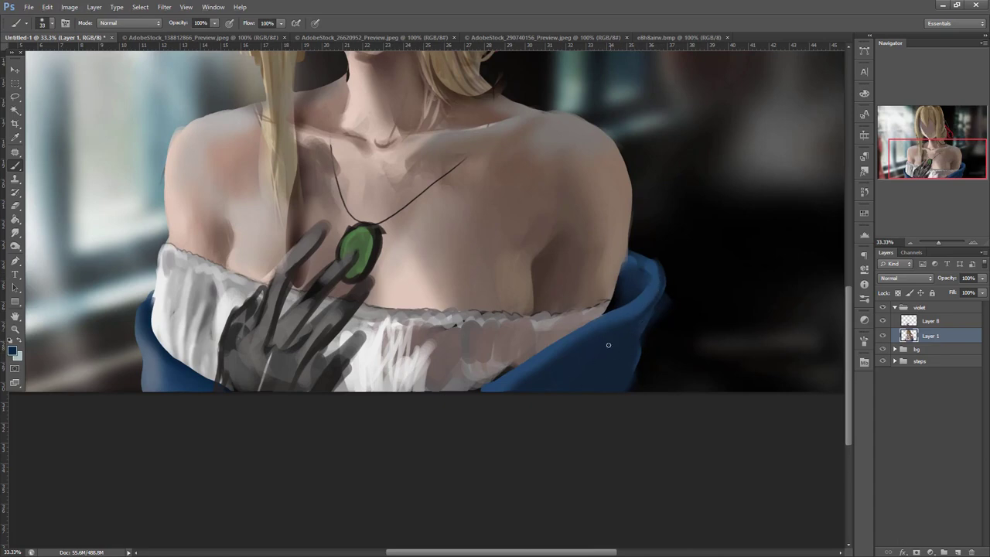
{"action": "left_click", "coordinate": [658, 318], "text": "alt"}
{"action": "left_click", "coordinate": [612, 355], "text": "alt"}
{"action": "left_click", "coordinate": [634, 355], "text": "alt"}
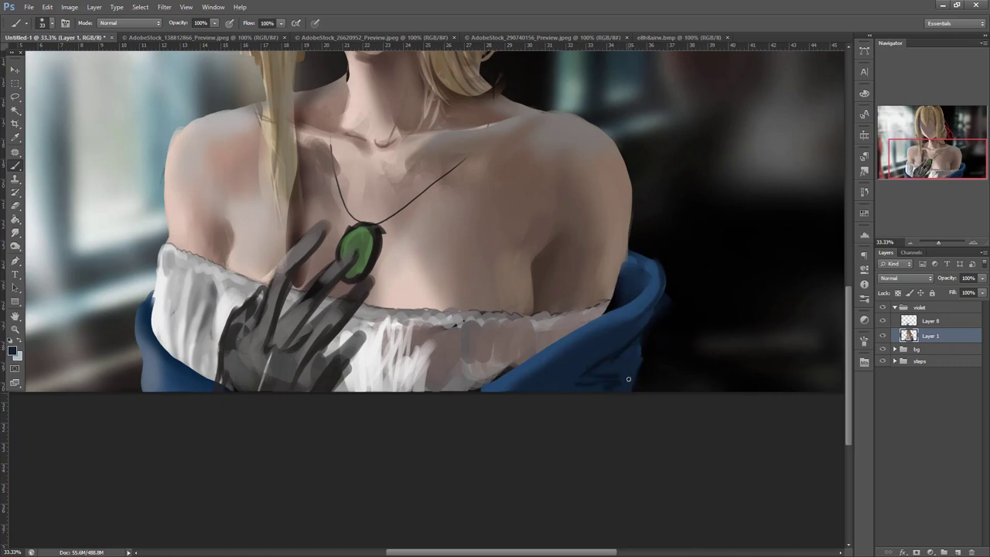
- Lasso the excess paint along the jacket's outer edge beside the arm and delete it
{"action": "key", "text": "l"}
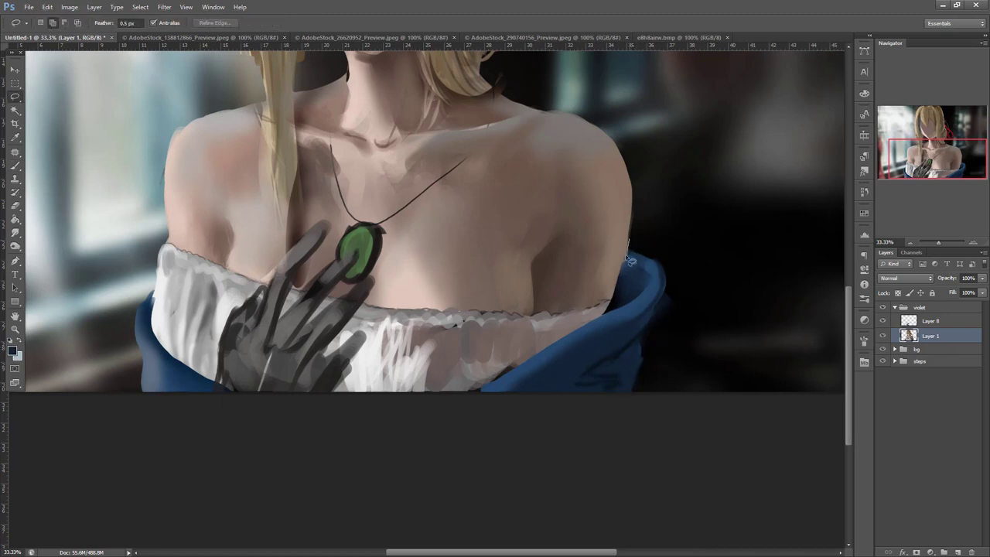
{"action": "left_click_drag", "start_coordinate": [650, 272], "coordinate": [687, 266]}
{"action": "mouse_move", "coordinate": [658, 298]}
{"action": "left_mouse_down"}
{"action": "mouse_move", "coordinate": [643, 326]}
{"action": "mouse_move", "coordinate": [654, 367]}
{"action": "mouse_move", "coordinate": [704, 285]}
{"action": "left_mouse_up"}
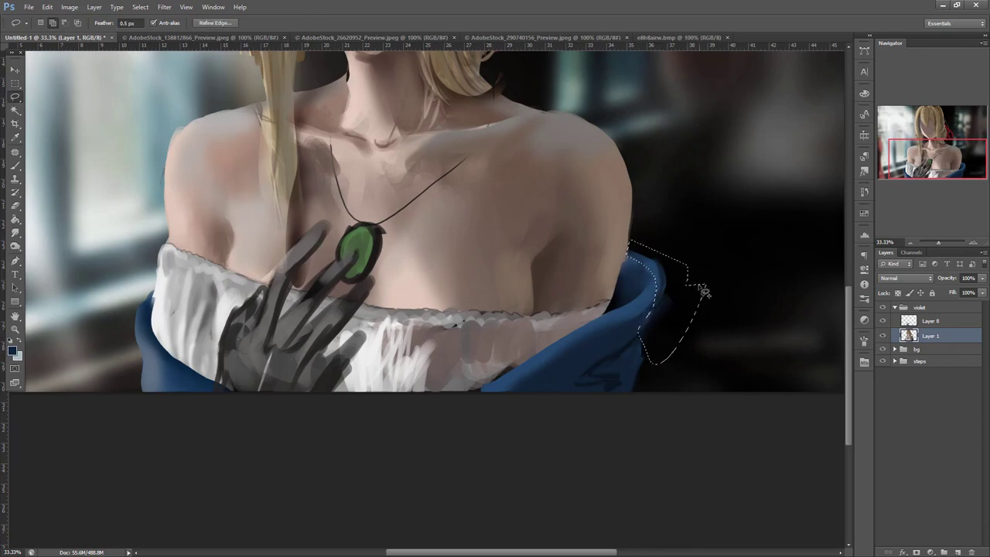
{"action": "key", "text": "Delete"}
{"action": "key", "text": "ctrl+d"}
- Lasso the area below the jacket's fold and extend the sleeve outward with dark blue, using a 152 px brush
{"action": "mouse_move", "coordinate": [639, 332]}
{"action": "left_mouse_down"}
{"action": "mouse_move", "coordinate": [599, 390]}
{"action": "mouse_move", "coordinate": [597, 377]}
{"action": "left_mouse_up"}
{"action": "key", "text": "b"}
{"action": "right_click", "coordinate": [695, 253]}
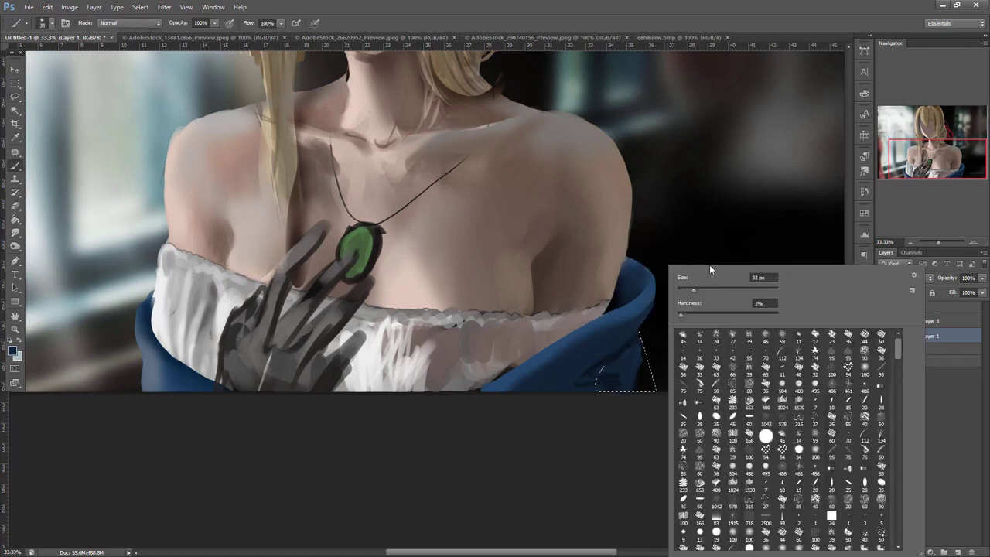
{"action": "left_click_drag", "start_coordinate": [639, 346], "coordinate": [642, 374]}
{"action": "key", "text": "ctrl+d"}
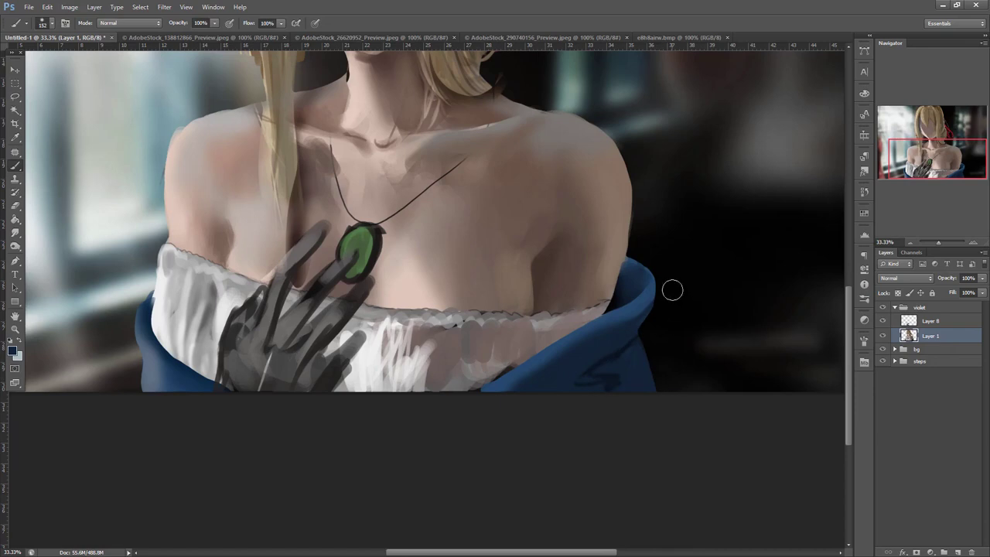
- Shade the jacket sleeve beneath the folded rim with a 61 px brush
{"action": "right_click", "coordinate": [663, 262]}
{"action": "left_click", "coordinate": [715, 290]}
{"action": "left_click", "coordinate": [620, 370]}
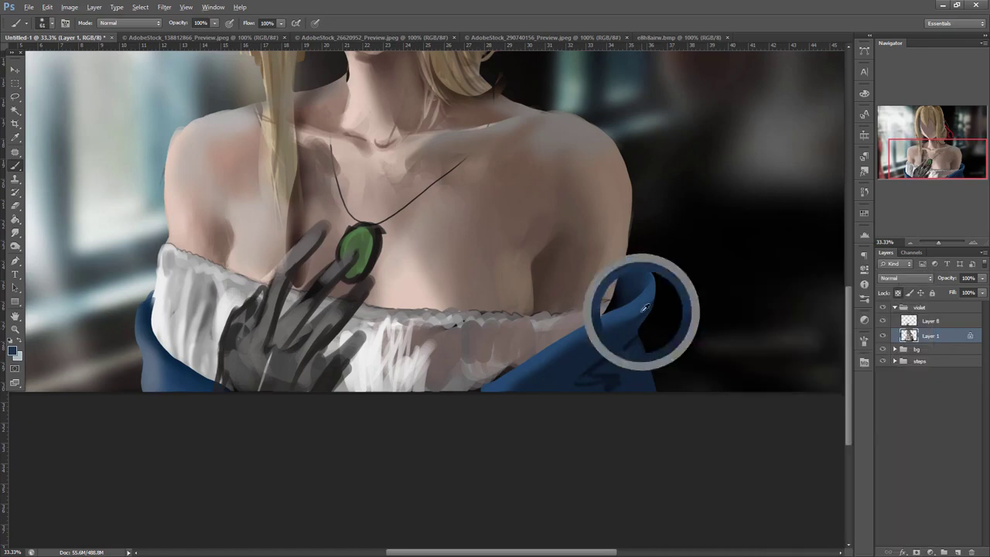
{"action": "left_click_drag", "start_coordinate": [643, 366], "coordinate": [639, 402]}
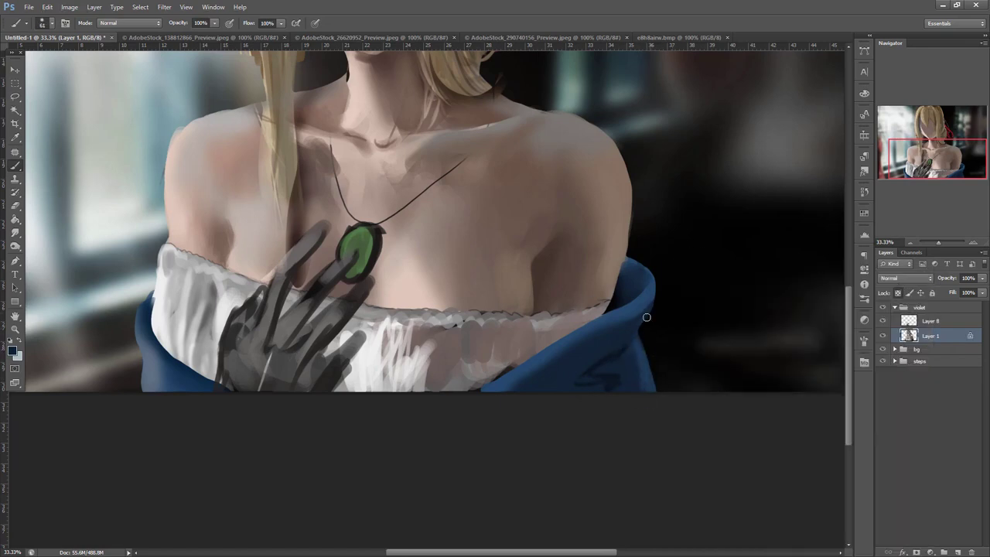
- Draw thin light trim lines down both jacket sleeves with a 23 px brush and a sampled skin tone
{"action": "right_click", "coordinate": [703, 251]}
{"action": "left_click", "coordinate": [728, 287]}
{"action": "left_click", "coordinate": [623, 242], "text": "alt"}
{"action": "left_click_drag", "start_coordinate": [524, 368], "coordinate": [749, 341]}
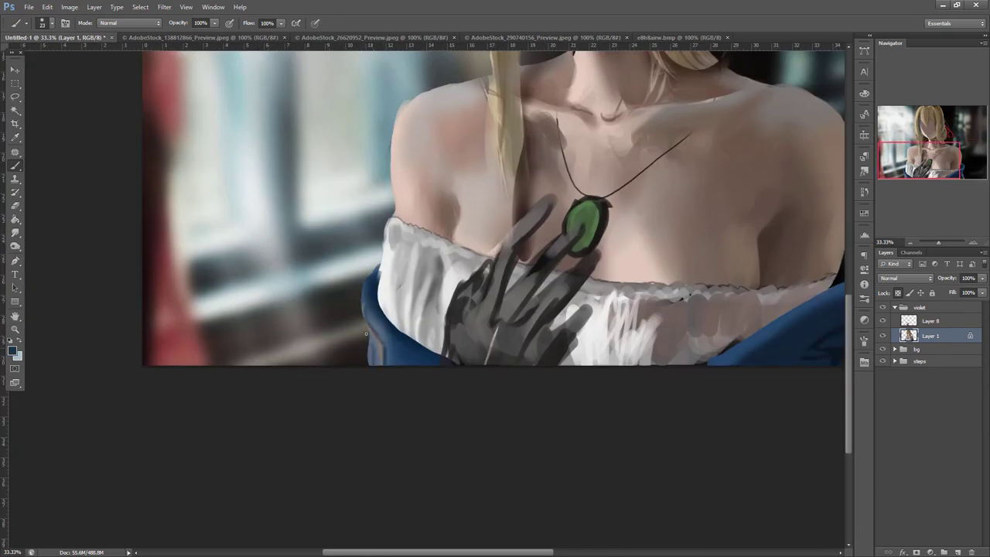
- Paint dark and grey fold strokes on the shaded part of the white neckline beside the jacket
{"action": "mouse_move", "coordinate": [661, 343]}
{"action": "left_mouse_down"}
{"action": "mouse_move", "coordinate": [635, 413]}
{"action": "mouse_move", "coordinate": [647, 392]}
{"action": "left_mouse_up"}
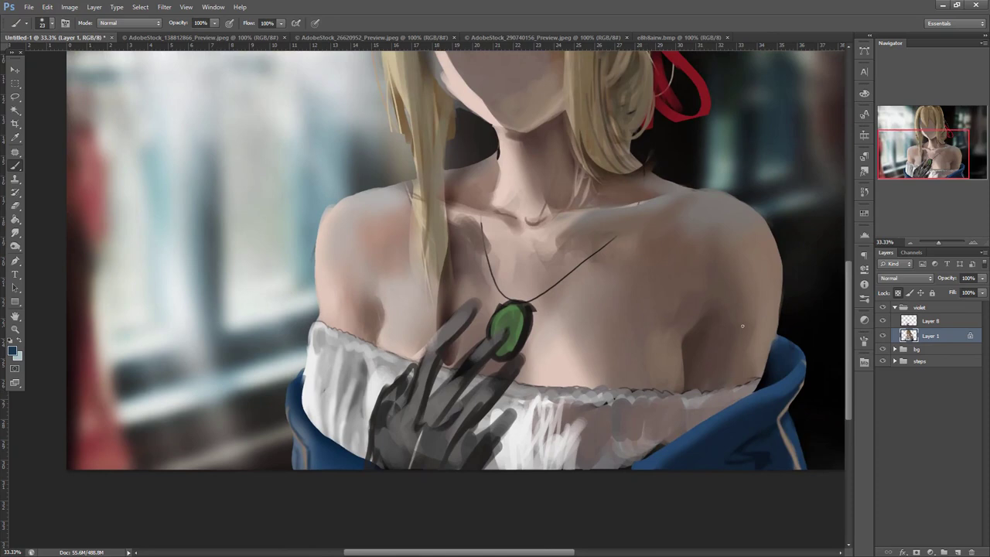
{"action": "key", "text": "l"}
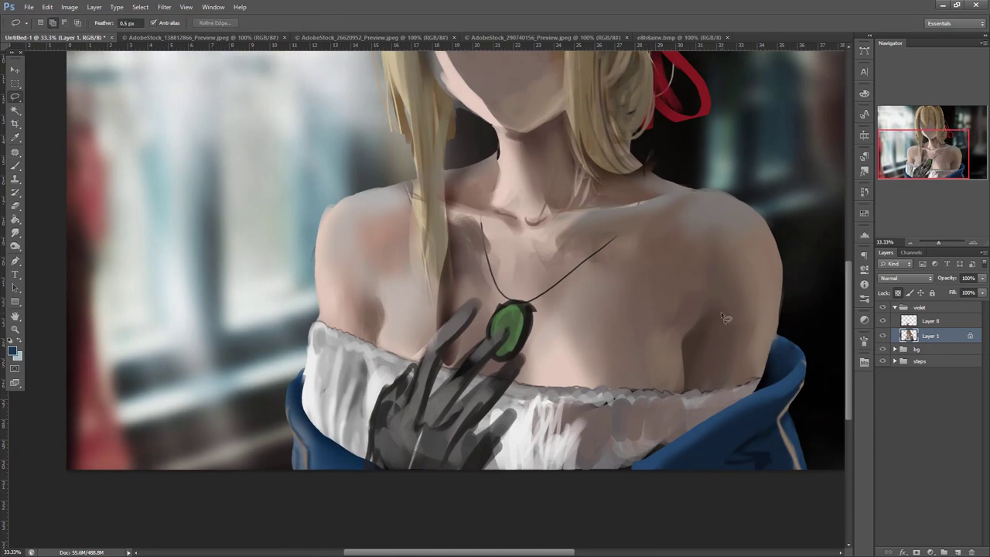
{"action": "key", "text": "b"}
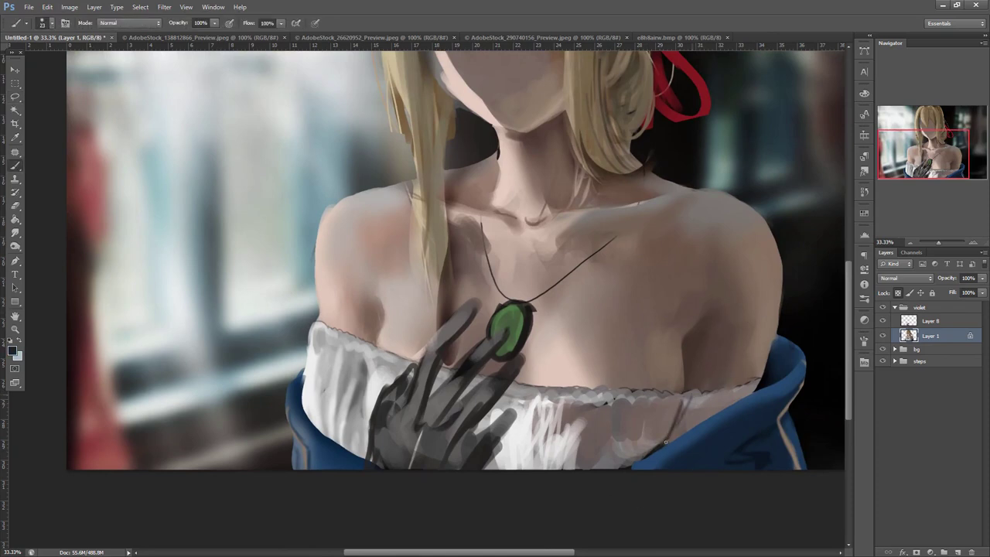
{"action": "left_click", "coordinate": [683, 418]}
{"action": "left_click", "coordinate": [628, 400], "text": "alt"}
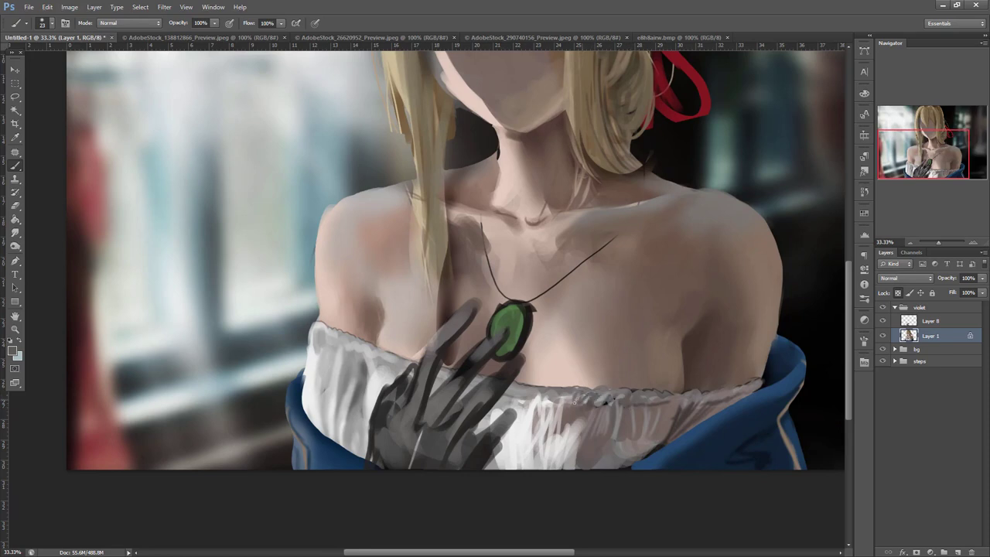
{"action": "left_click_drag", "start_coordinate": [629, 443], "coordinate": [609, 464]}
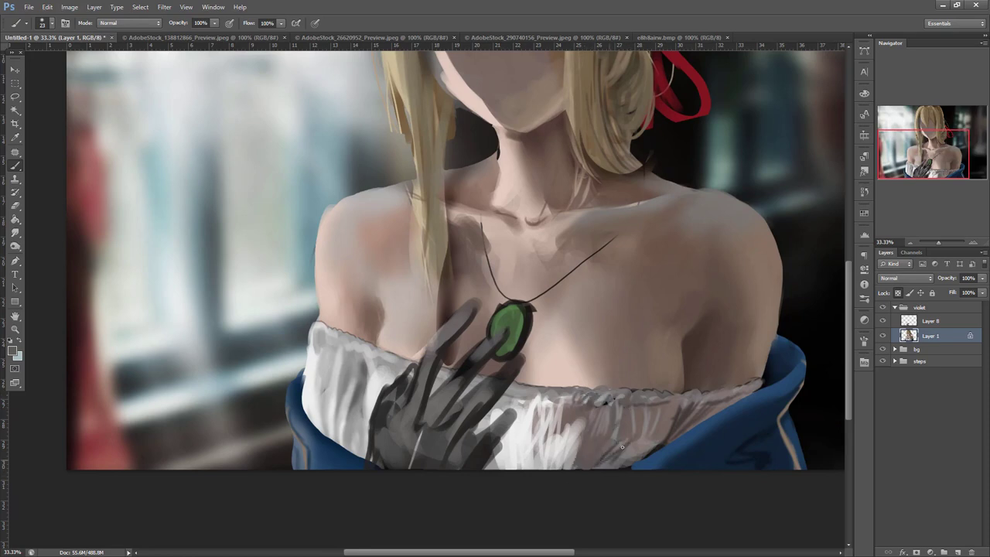
- Continue the fold strokes across the bright middle of the neckline and onto the sleeve beyond the glove
{"action": "left_click_drag", "start_coordinate": [572, 426], "coordinate": [551, 465]}
{"action": "left_click_drag", "start_coordinate": [526, 408], "coordinate": [501, 462]}
{"action": "left_click_drag", "start_coordinate": [361, 446], "coordinate": [355, 421]}
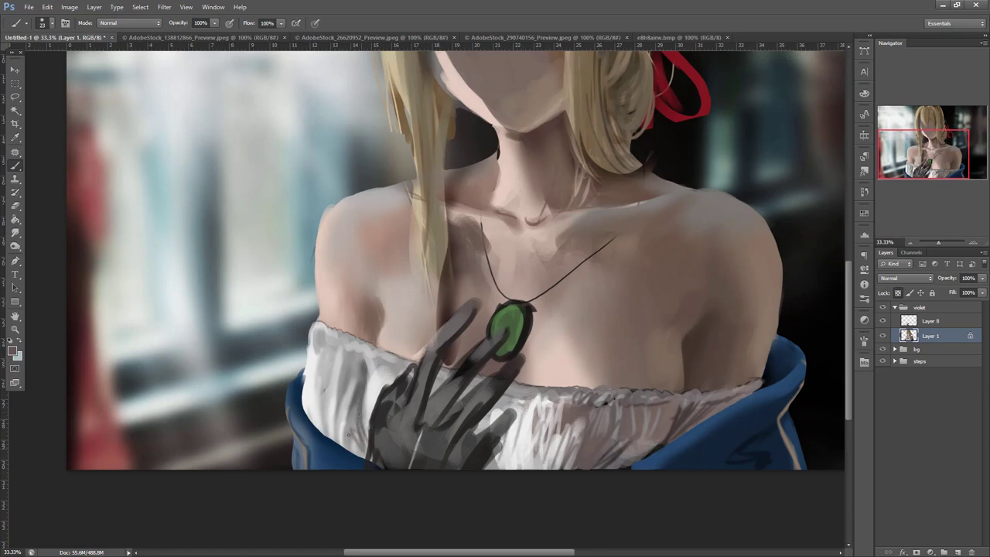
- Lasso the white sleeve beside the glove and shade its lower edge with a 100 px Multiply brush, clearing the selection when done
{"action": "key", "text": "l"}
{"action": "mouse_move", "coordinate": [308, 390]}
{"action": "left_mouse_down"}
{"action": "mouse_move", "coordinate": [339, 447]}
{"action": "mouse_move", "coordinate": [366, 364]}
{"action": "mouse_move", "coordinate": [346, 319]}
{"action": "left_mouse_up"}
{"action": "key", "text": "b"}
{"action": "right_click", "coordinate": [453, 284]}
{"action": "key", "text": "Tab"}
{"action": "left_click", "coordinate": [129, 23]}
{"action": "left_click", "coordinate": [127, 84]}
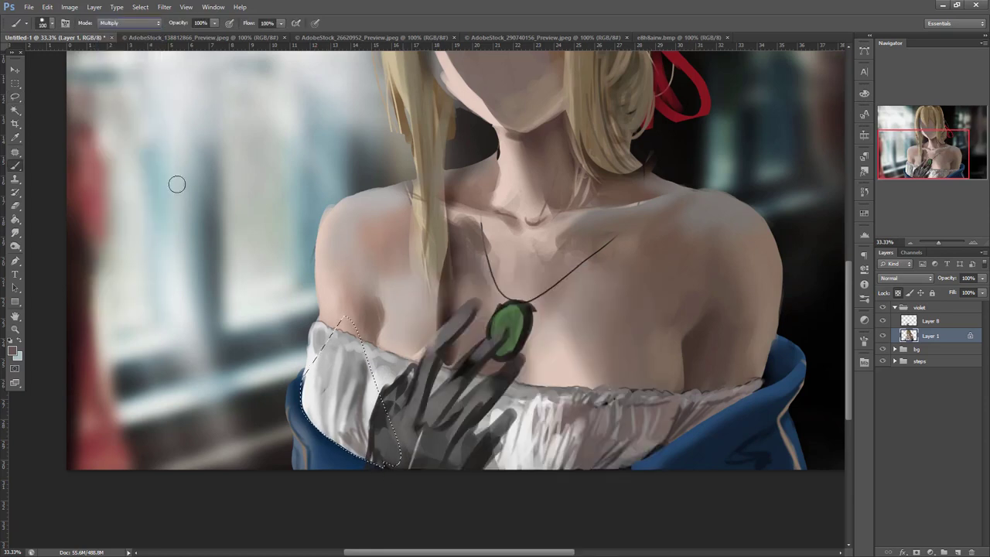
{"action": "mouse_move", "coordinate": [335, 437]}
{"action": "left_mouse_down"}
{"action": "mouse_move", "coordinate": [357, 433]}
{"action": "mouse_move", "coordinate": [340, 418]}
{"action": "mouse_move", "coordinate": [354, 424]}
{"action": "left_mouse_up"}
{"action": "key", "text": "ctrl+d"}
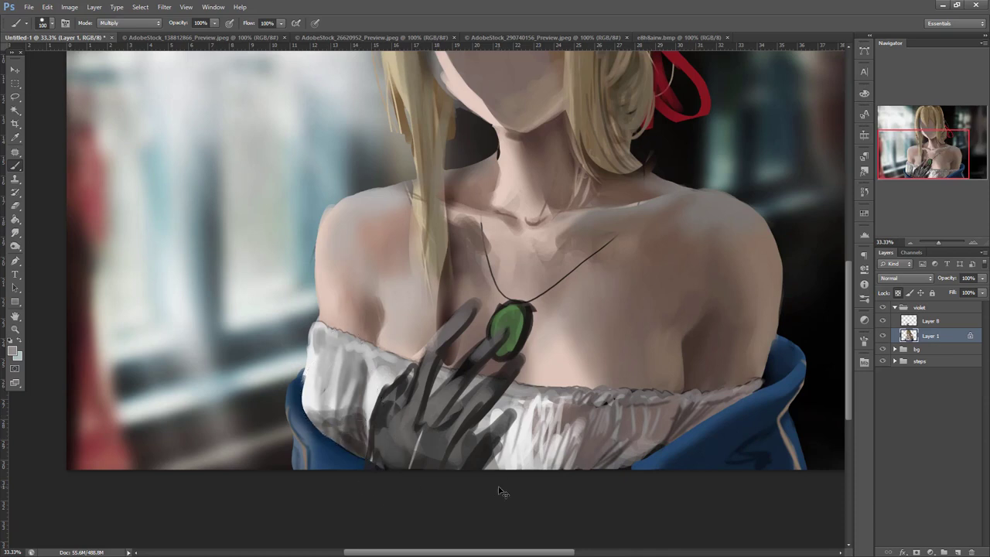
- Shade the lassoed neckline beyond the glove with the Multiply brush, and add cast-shadow strokes beneath the gloved fingers
{"action": "key", "text": "l"}
{"action": "mouse_move", "coordinate": [679, 394]}
{"action": "left_mouse_down"}
{"action": "mouse_move", "coordinate": [669, 433]}
{"action": "mouse_move", "coordinate": [735, 403]}
{"action": "mouse_move", "coordinate": [679, 396]}
{"action": "left_mouse_up"}
{"action": "key", "text": "b"}
{"action": "mouse_move", "coordinate": [667, 432]}
{"action": "left_mouse_down"}
{"action": "mouse_move", "coordinate": [716, 407]}
{"action": "mouse_move", "coordinate": [698, 420]}
{"action": "mouse_move", "coordinate": [712, 397]}
{"action": "mouse_move", "coordinate": [608, 471]}
{"action": "mouse_move", "coordinate": [622, 455]}
{"action": "mouse_move", "coordinate": [499, 433]}
{"action": "mouse_move", "coordinate": [502, 464]}
{"action": "mouse_move", "coordinate": [511, 371]}
{"action": "mouse_move", "coordinate": [495, 399]}
{"action": "left_mouse_up"}
{"action": "key", "text": "ctrl+d"}
{"action": "mouse_move", "coordinate": [474, 325]}
{"action": "left_mouse_down"}
{"action": "mouse_move", "coordinate": [471, 353]}
{"action": "mouse_move", "coordinate": [457, 331]}
{"action": "mouse_move", "coordinate": [491, 387]}
{"action": "left_mouse_up"}
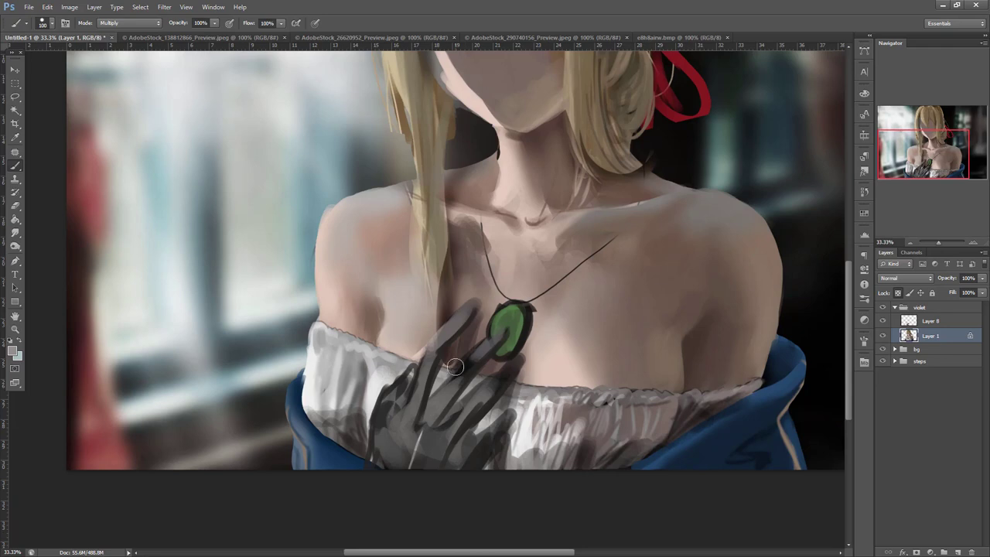
- Hide and reshow Layer 8 to check the shading beneath the glove and pendant, and make Layer 8 active
{"action": "left_click", "coordinate": [883, 320]}
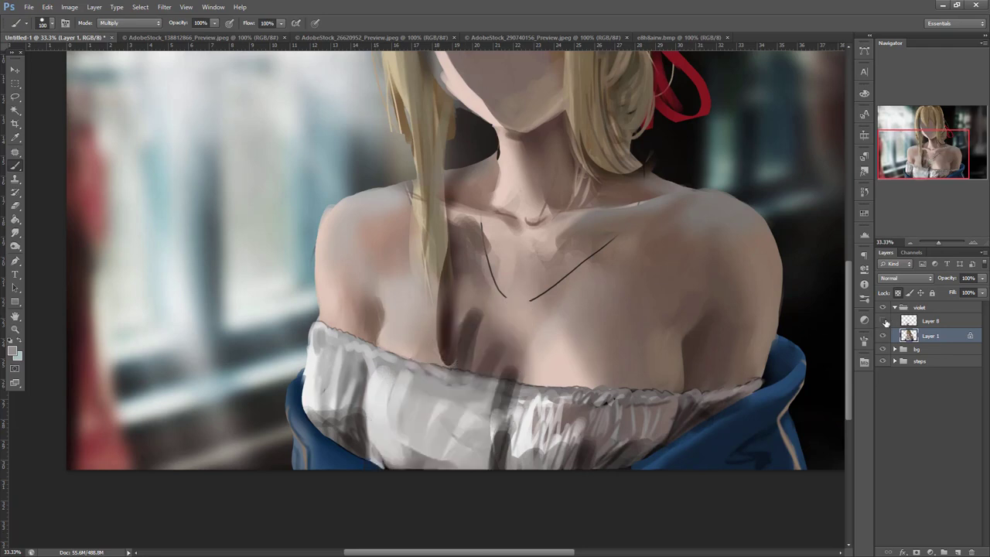
{"action": "left_click", "coordinate": [884, 321]}
{"action": "left_click", "coordinate": [924, 322]}
{"action": "left_click_drag", "start_coordinate": [595, 226], "coordinate": [590, 439]}
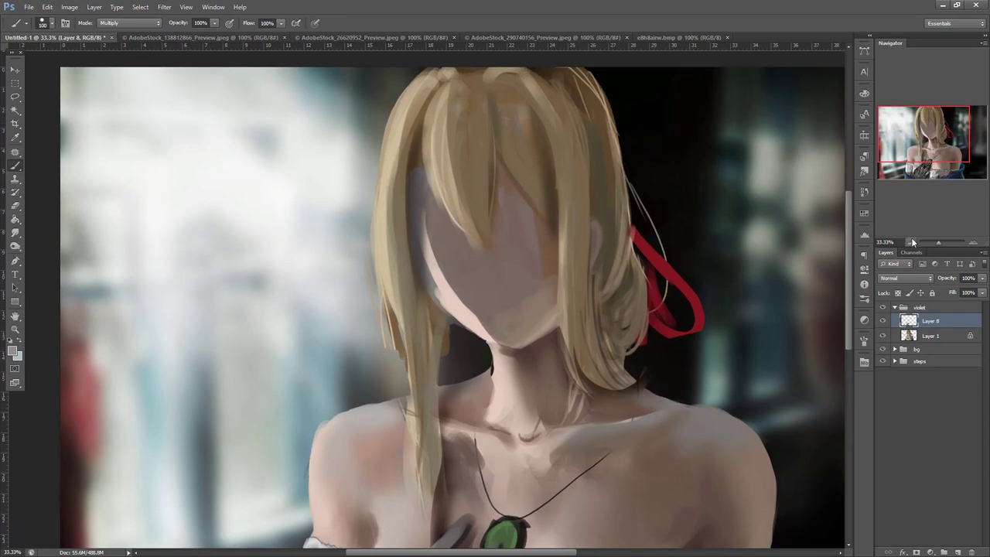
- Select the whole canvas and paste a merged copy of the painting above the existing snapshot in the steps group
{"action": "left_click", "coordinate": [911, 242]}
{"action": "left_click", "coordinate": [895, 307]}
{"action": "left_click", "coordinate": [882, 307]}
{"action": "left_click", "coordinate": [883, 307]}
{"action": "left_click", "coordinate": [15, 83]}
{"action": "left_click_drag", "start_coordinate": [158, 117], "coordinate": [780, 512]}
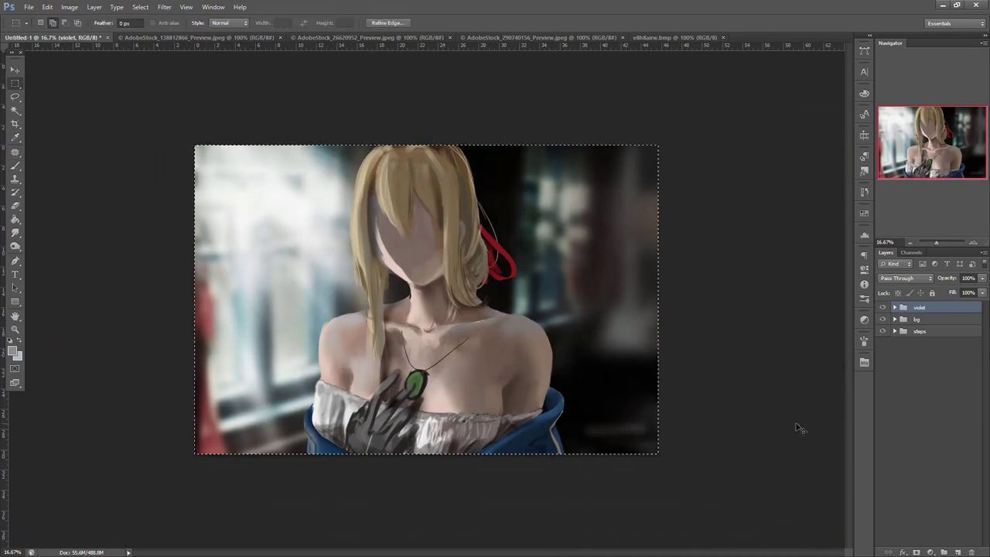
{"action": "left_click", "coordinate": [958, 553]}
{"action": "key", "text": "ctrl+z"}
{"action": "left_click", "coordinate": [895, 331]}
{"action": "left_click", "coordinate": [926, 345]}
{"action": "key", "text": "ctrl+v"}
- Compare the new progress snapshot with the older one in the steps group, and collapse the group
{"action": "left_click", "coordinate": [895, 331]}
{"action": "left_click", "coordinate": [893, 331]}
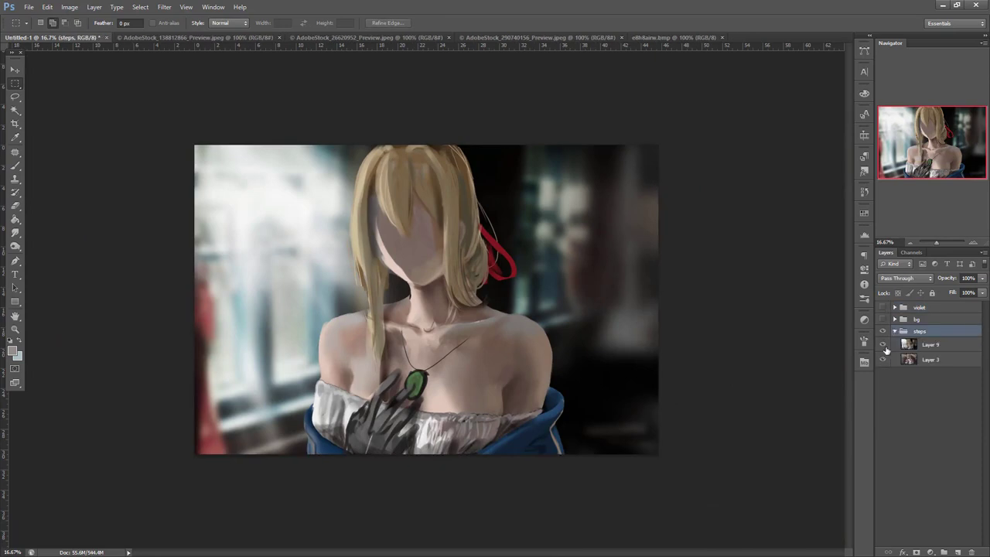
{"action": "left_click", "coordinate": [884, 345]}
{"action": "left_click", "coordinate": [884, 344]}
{"action": "left_click", "coordinate": [909, 341]}
{"action": "left_click", "coordinate": [895, 331]}
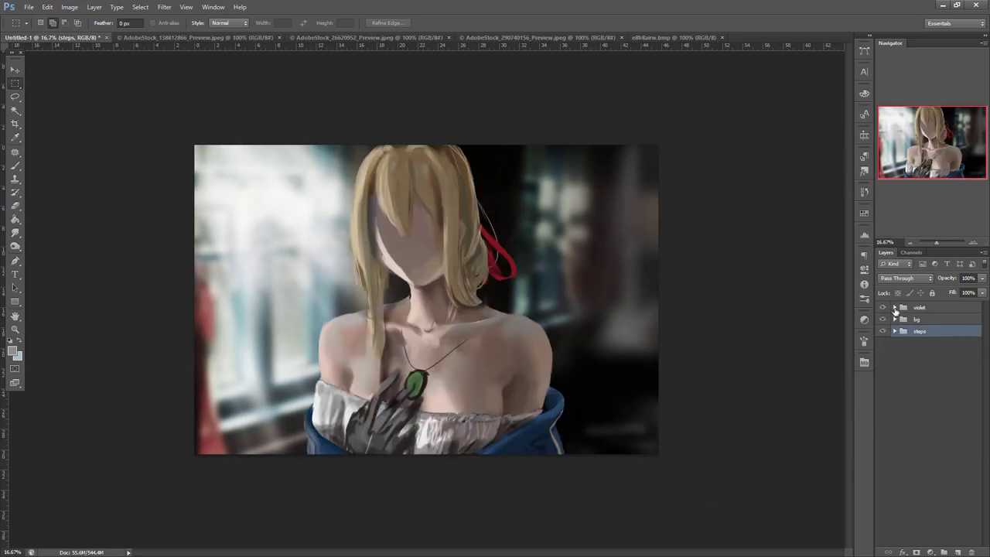
- Flip the whole canvas horizontally and check the mirrored composition
{"action": "key", "text": "ctrl+plus"}
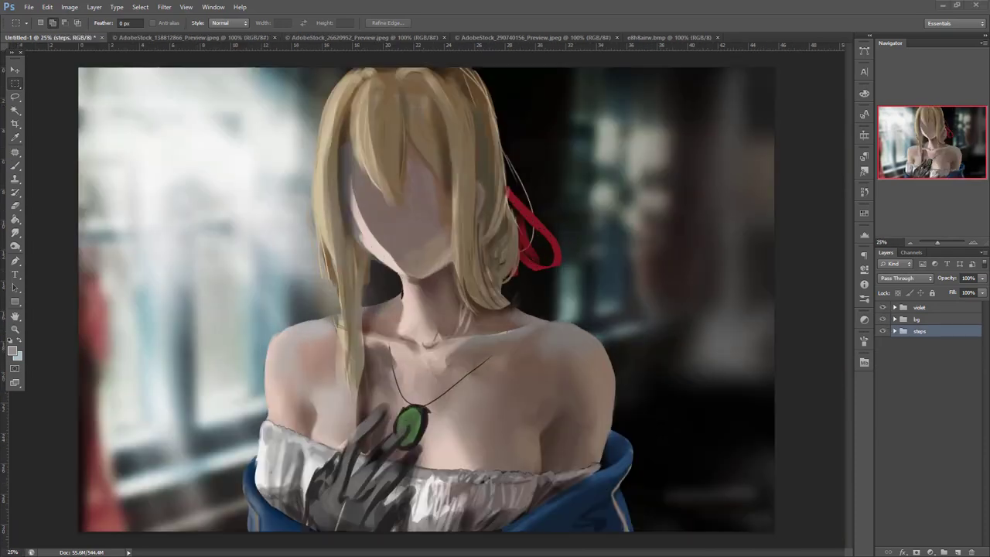
{"action": "left_click", "coordinate": [69, 7]}
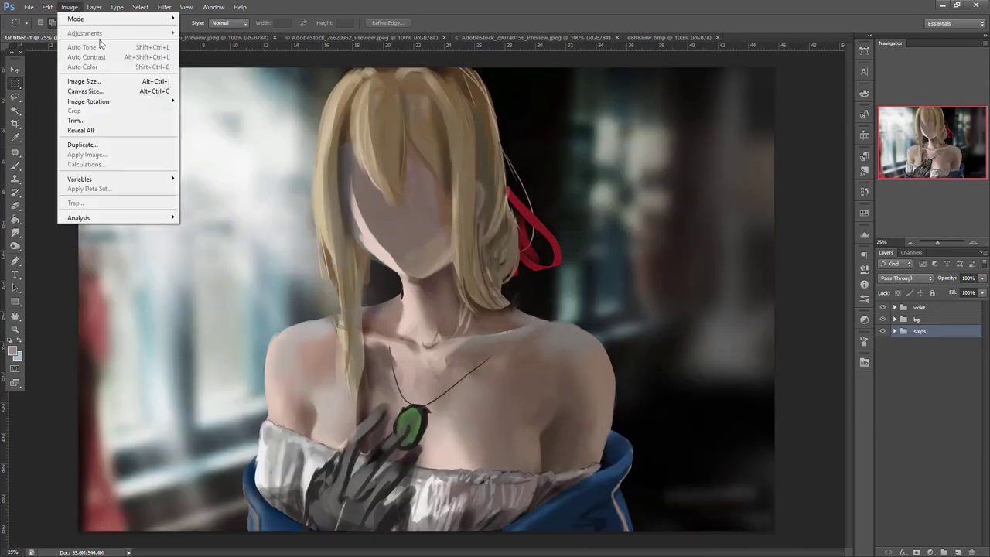
{"action": "mouse_move", "coordinate": [116, 102]}
{"action": "left_click", "coordinate": [232, 145]}
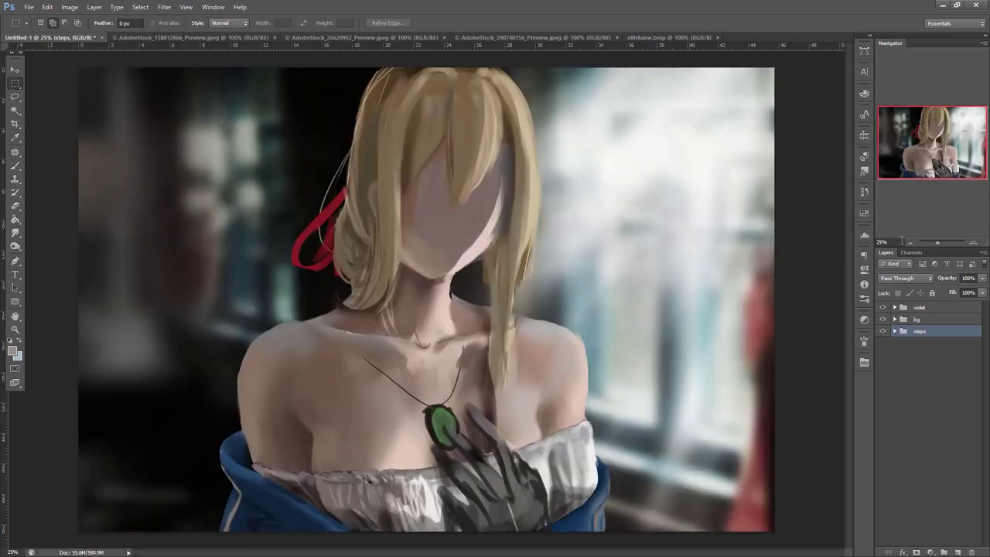
{"action": "left_click", "coordinate": [910, 242]}
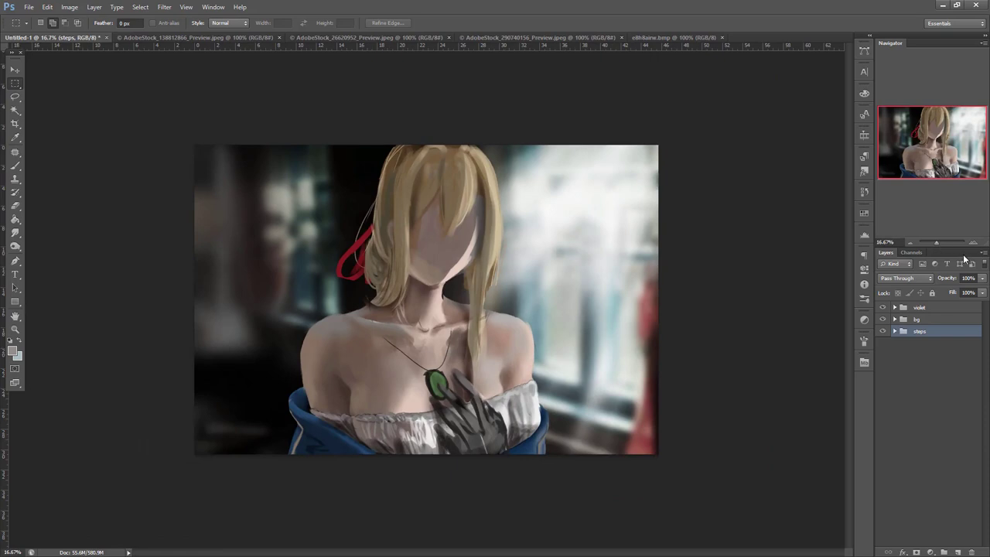
{"action": "left_click", "coordinate": [975, 243]}
- Paint over the hair at the back edge of the crown on Layer 1 with a 39 px brush and a sampled hair color
{"action": "left_click", "coordinate": [895, 307]}
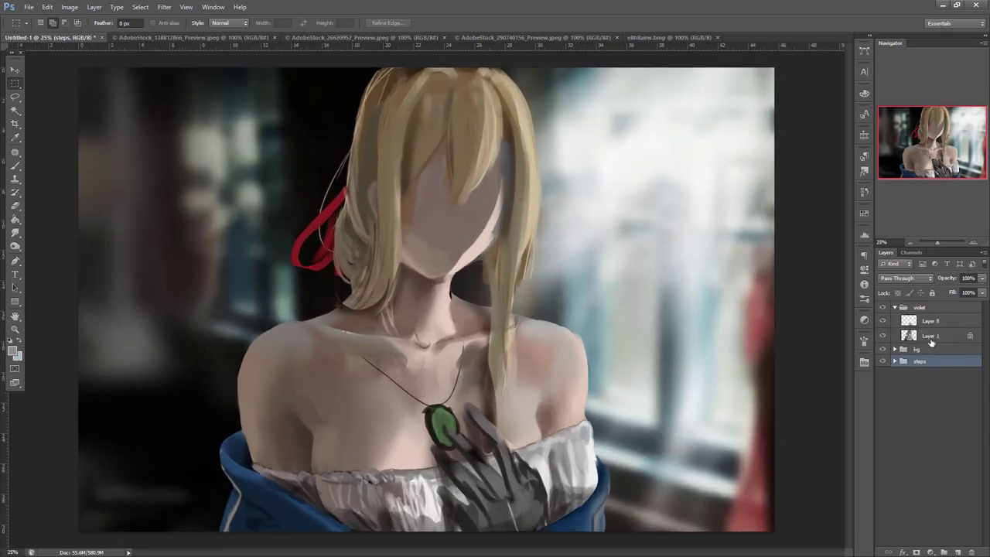
{"action": "left_click", "coordinate": [932, 334]}
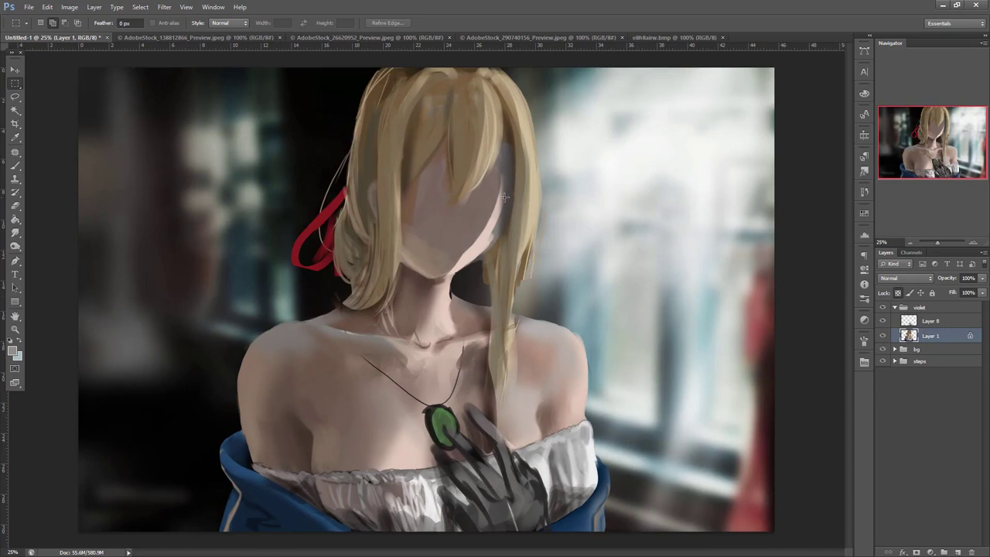
{"action": "key", "text": "l"}
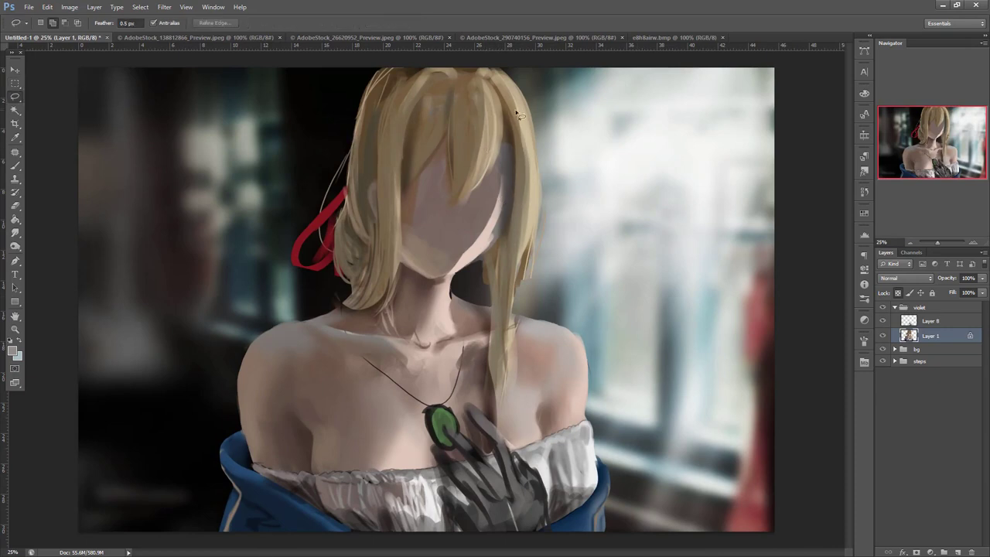
{"action": "key", "text": "b"}
{"action": "right_click", "coordinate": [388, 112]}
{"action": "left_click", "coordinate": [421, 129]}
{"action": "left_click", "coordinate": [475, 150]}
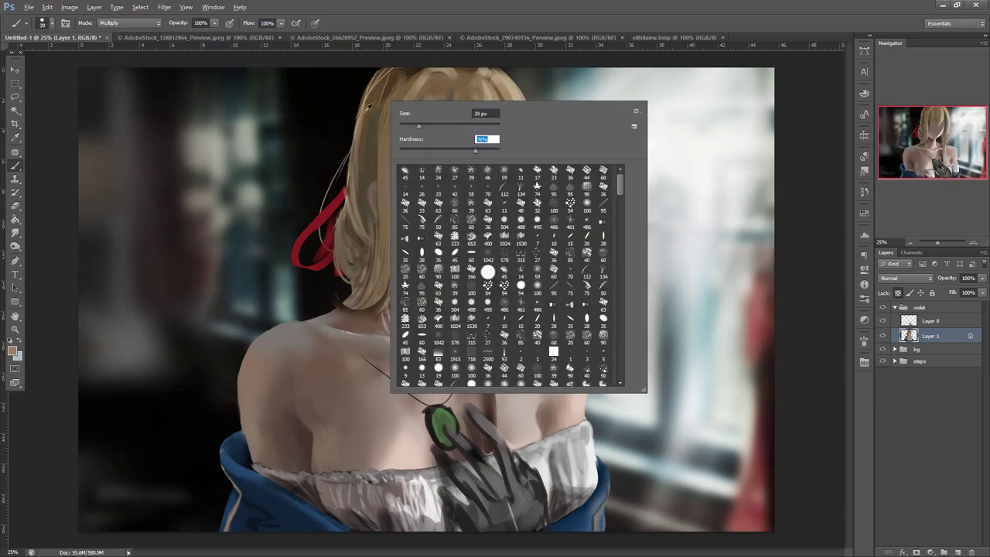
{"action": "left_click", "coordinate": [364, 118]}
{"action": "left_click_drag", "start_coordinate": [357, 128], "coordinate": [384, 72]}
- Set the brush blending mode to Normal and unlock the transparent pixels of Layer 1
{"action": "key", "text": "alt+comma"}
{"action": "left_click", "coordinate": [137, 24]}
{"action": "left_click", "coordinate": [140, 32]}
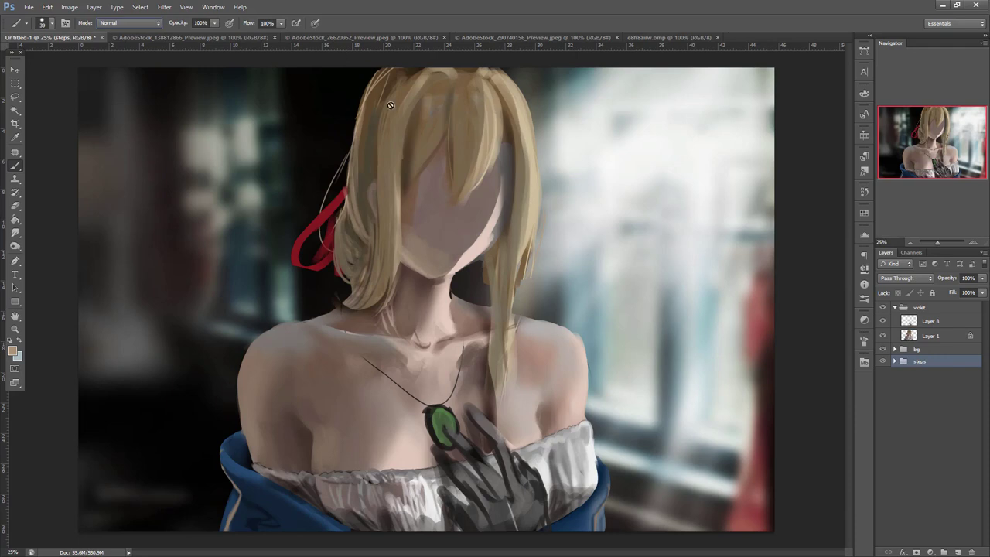
{"action": "left_click", "coordinate": [356, 138]}
{"action": "left_click", "coordinate": [491, 215]}
{"action": "left_click", "coordinate": [936, 335]}
{"action": "left_click", "coordinate": [898, 294]}
- Extend the hair outward behind the head above the red ribbon, using strokes of sampled blonde tones
{"action": "left_click_drag", "start_coordinate": [369, 91], "coordinate": [346, 176]}
{"action": "left_click_drag", "start_coordinate": [349, 137], "coordinate": [351, 207]}
{"action": "left_click", "coordinate": [371, 117], "text": "alt"}
{"action": "mouse_move", "coordinate": [361, 121]}
{"action": "left_mouse_down"}
{"action": "mouse_move", "coordinate": [349, 183]}
{"action": "mouse_move", "coordinate": [363, 219]}
{"action": "left_mouse_up"}
{"action": "left_click", "coordinate": [348, 163], "text": "alt"}
{"action": "left_click", "coordinate": [372, 126], "text": "alt"}
{"action": "left_click_drag", "start_coordinate": [365, 104], "coordinate": [352, 181]}
{"action": "left_click", "coordinate": [355, 115], "text": "alt"}
- Try a hair stroke at the crown, undo it, and fill out the back of the crown with a 71 px brush
{"action": "left_click_drag", "start_coordinate": [395, 65], "coordinate": [361, 139]}
{"action": "key", "text": "ctrl+z"}
{"action": "right_click", "coordinate": [411, 116]}
{"action": "left_click_drag", "start_coordinate": [442, 138], "coordinate": [455, 139]}
{"action": "left_click", "coordinate": [386, 96]}
{"action": "left_click_drag", "start_coordinate": [385, 72], "coordinate": [356, 127]}
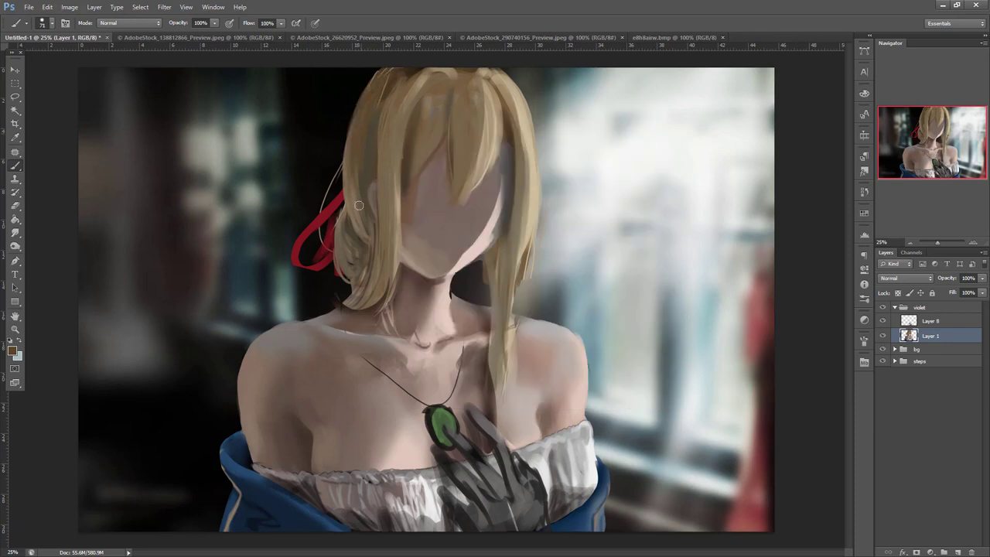
- Draw fine strands and a braid pattern in the hair above the ear with a 22 px brush
{"action": "right_click", "coordinate": [413, 114]}
{"action": "key", "text": "Return"}
{"action": "right_click", "coordinate": [423, 74]}
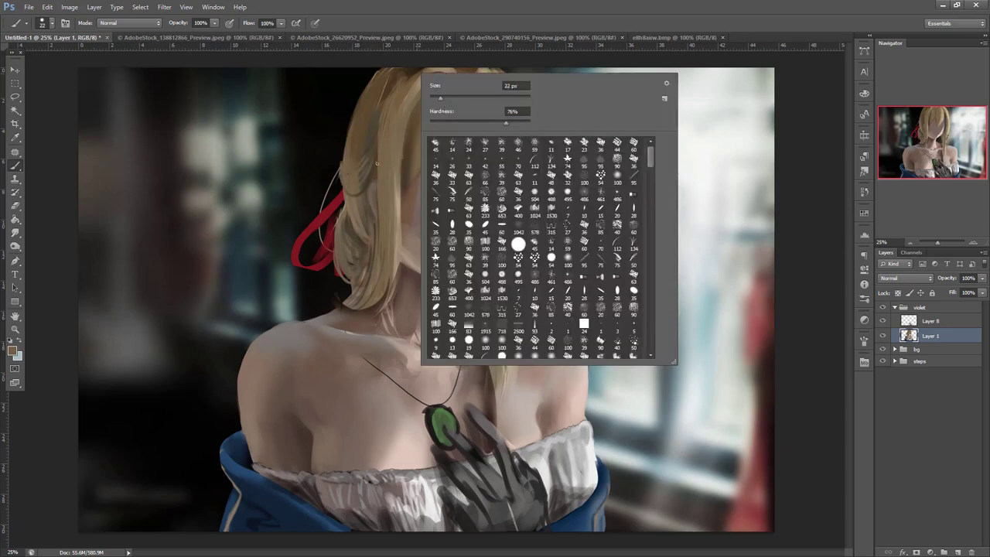
{"action": "left_click", "coordinate": [397, 148]}
{"action": "left_click", "coordinate": [366, 173], "text": "alt"}
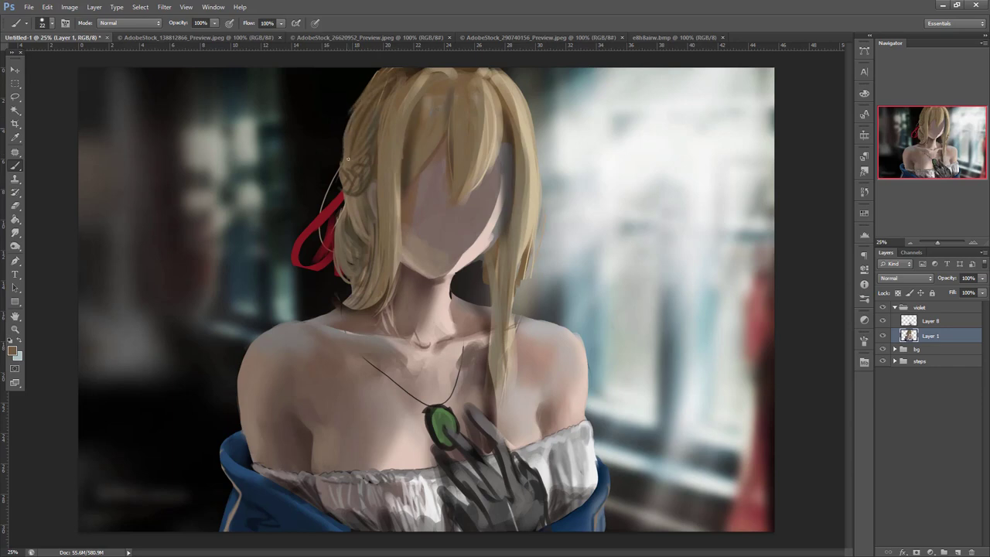
- Paint thin dark and golden strands down the long hair lock beside the lit edge of the face
{"action": "left_click", "coordinate": [972, 246]}
{"action": "left_click_drag", "start_coordinate": [596, 374], "coordinate": [657, 491]}
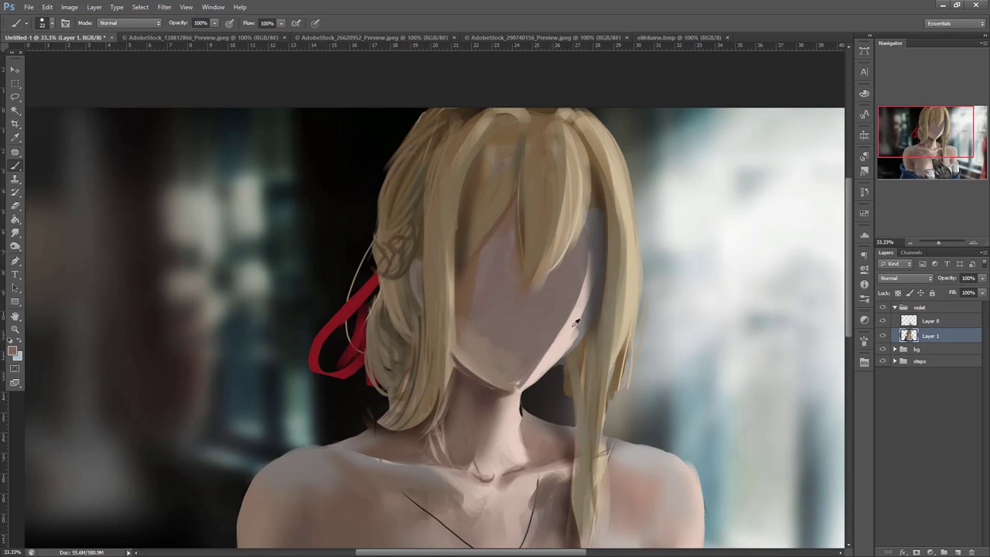
{"action": "left_click_drag", "start_coordinate": [589, 251], "coordinate": [584, 291]}
{"action": "left_click", "coordinate": [600, 196], "text": "alt"}
{"action": "left_click_drag", "start_coordinate": [593, 179], "coordinate": [594, 267]}
{"action": "left_click_drag", "start_coordinate": [594, 220], "coordinate": [590, 283]}
{"action": "left_click", "coordinate": [610, 163], "text": "alt"}
{"action": "left_click_drag", "start_coordinate": [605, 178], "coordinate": [600, 320]}
{"action": "left_click_drag", "start_coordinate": [599, 222], "coordinate": [598, 335]}
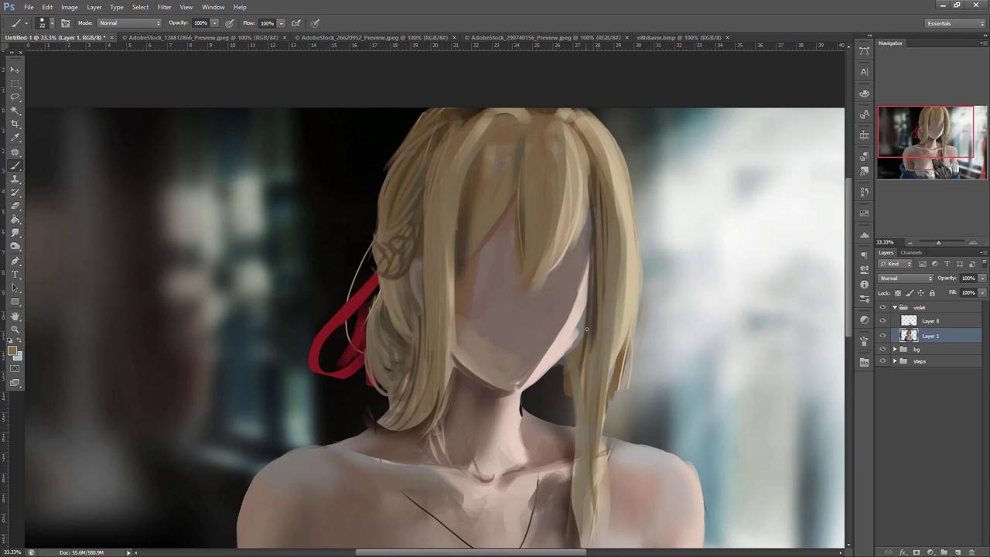
- Touch up the lit jaw edge and neck with small strokes of a sampled light skin tone
{"action": "left_click", "coordinate": [560, 334], "text": "alt"}
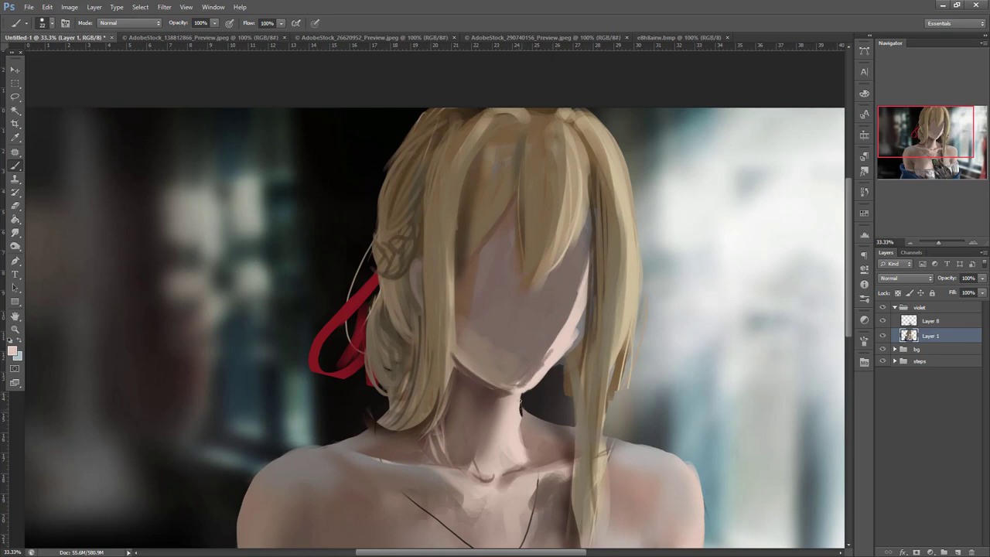
{"action": "left_click_drag", "start_coordinate": [571, 447], "coordinate": [540, 267]}
{"action": "left_click_drag", "start_coordinate": [558, 345], "coordinate": [577, 285]}
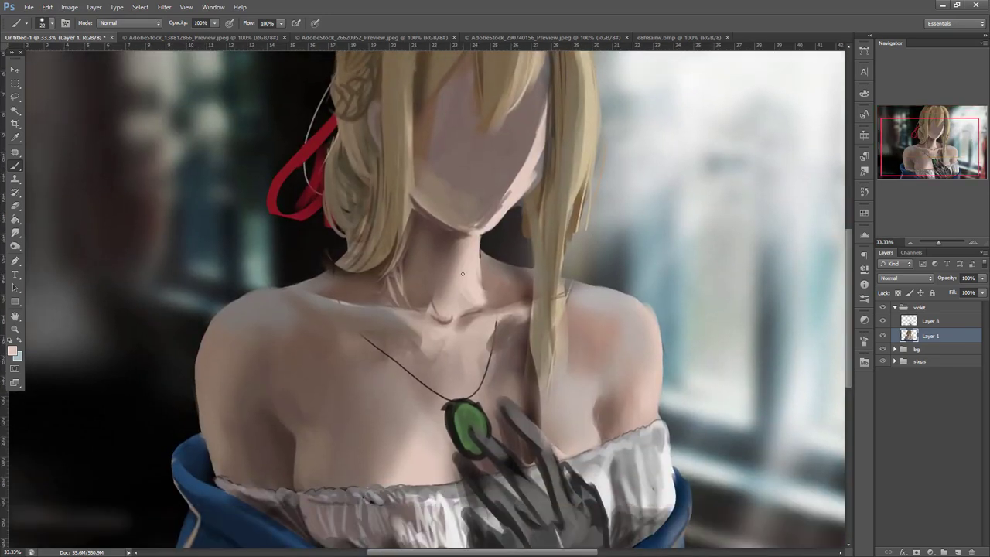
- Lasso the torso area and reshape the shoulders with the Liquify filter at brush size 700, clearing the selection when done
{"action": "key", "text": "l"}
{"action": "mouse_move", "coordinate": [279, 67]}
{"action": "left_mouse_down"}
{"action": "mouse_move", "coordinate": [211, 95]}
{"action": "mouse_move", "coordinate": [572, 534]}
{"action": "mouse_move", "coordinate": [289, 86]}
{"action": "mouse_move", "coordinate": [724, 481]}
{"action": "mouse_move", "coordinate": [810, 298]}
{"action": "left_mouse_up"}
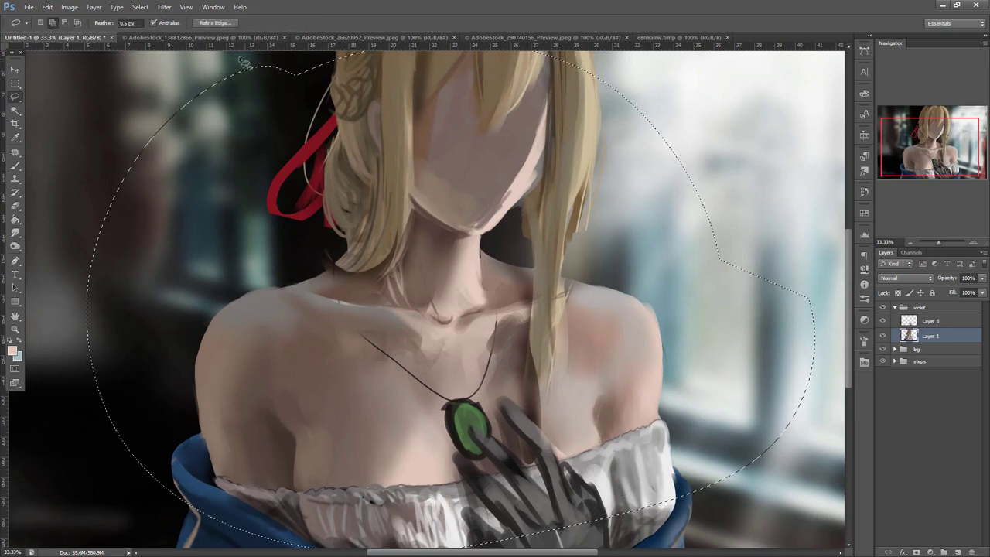
{"action": "left_click", "coordinate": [164, 7]}
{"action": "left_click", "coordinate": [187, 78]}
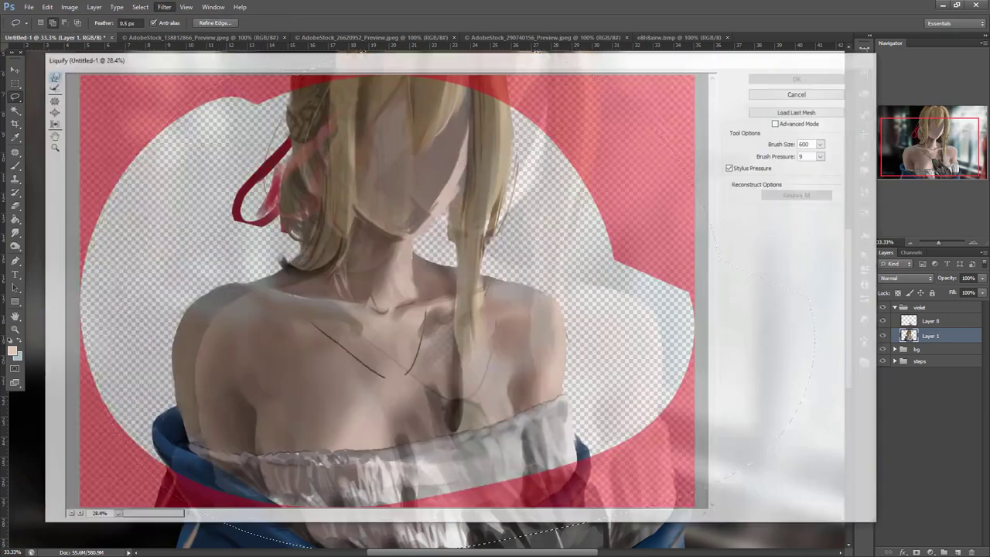
{"action": "type", "text": "700"}
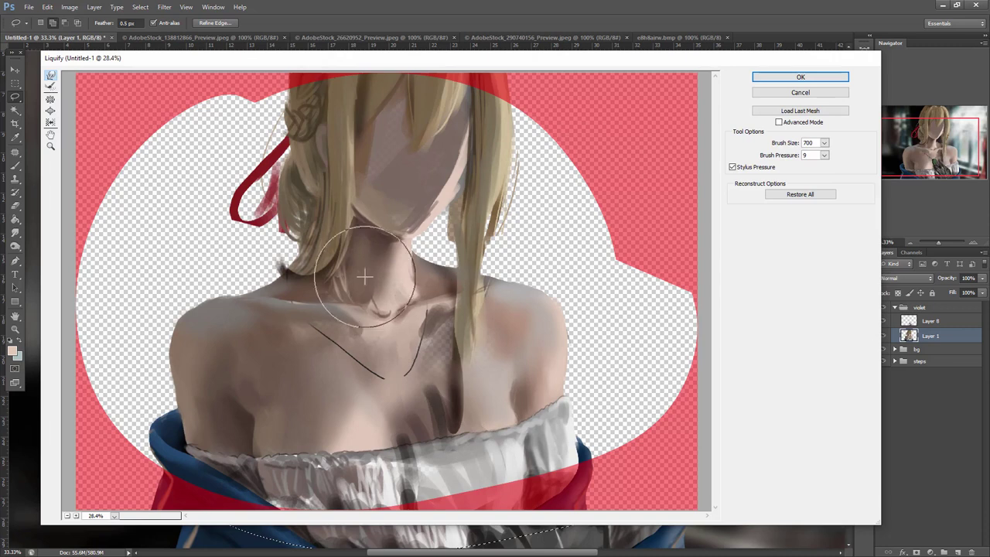
{"action": "left_click", "coordinate": [833, 80]}
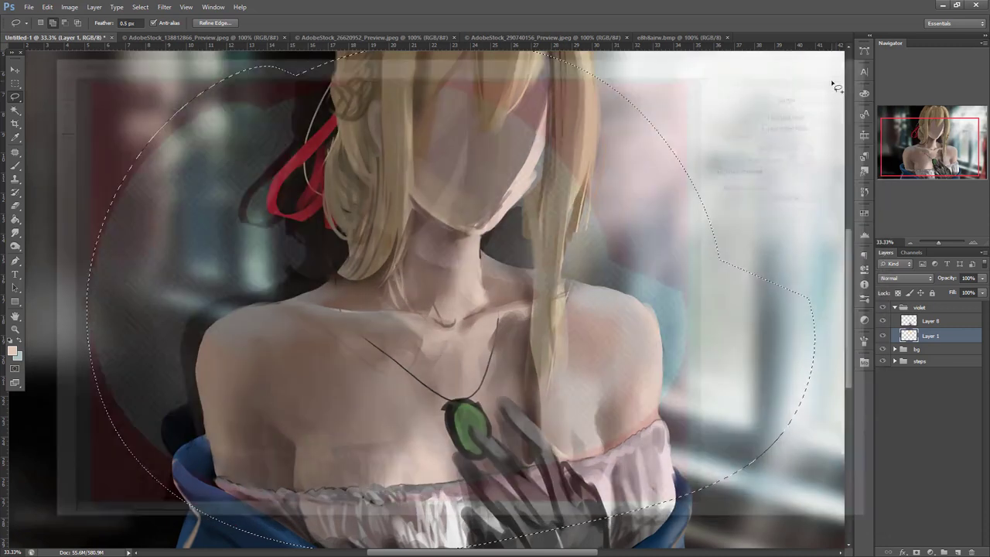
{"action": "key", "text": "ctrl+d"}
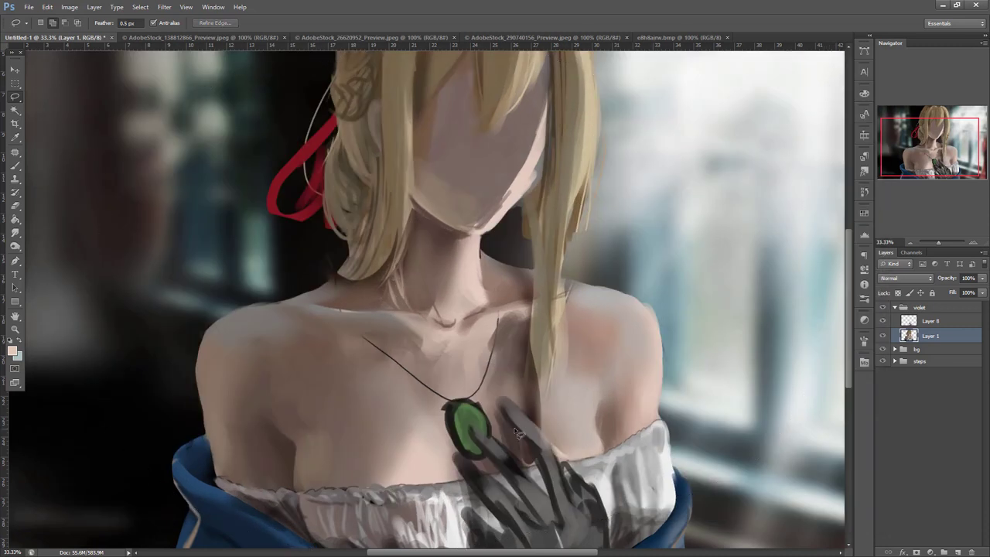
- Paint over the stray light strands on the shaded side of the neck with an 81 px brush and sampled shadow tone
{"action": "mouse_move", "coordinate": [592, 358]}
{"action": "left_mouse_down"}
{"action": "mouse_move", "coordinate": [647, 325]}
{"action": "mouse_move", "coordinate": [632, 336]}
{"action": "mouse_move", "coordinate": [649, 304]}
{"action": "left_mouse_up"}
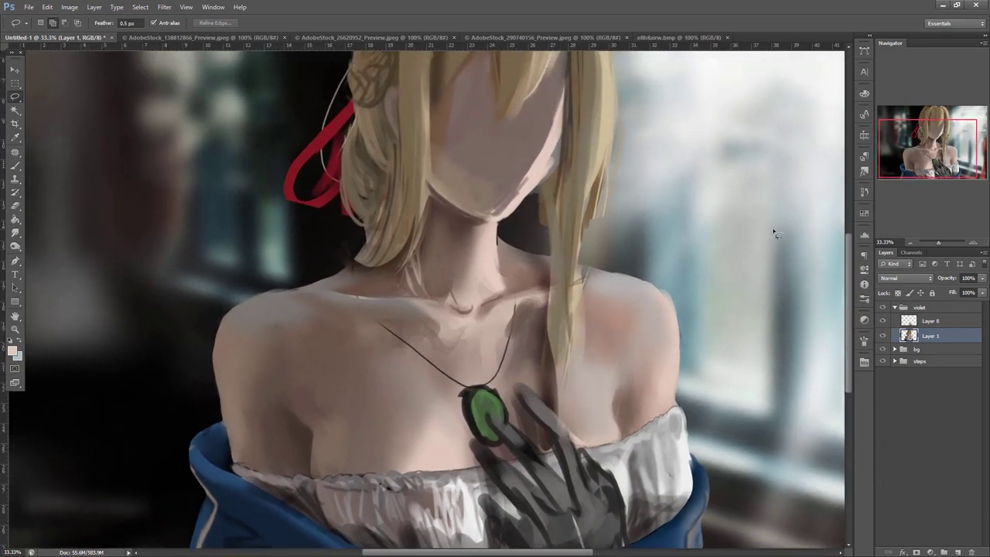
{"action": "left_click", "coordinate": [980, 245]}
{"action": "key", "text": "b"}
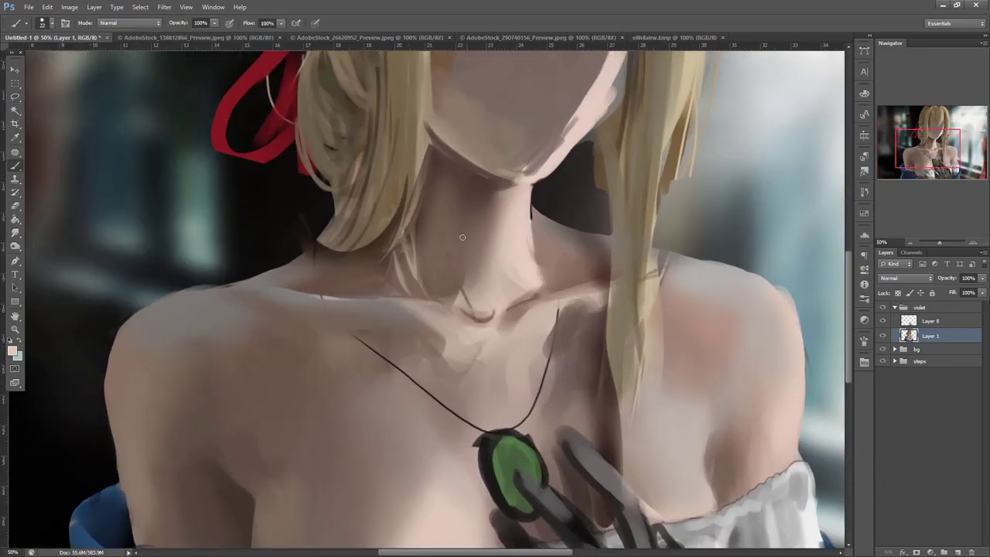
{"action": "right_click", "coordinate": [486, 223]}
{"action": "left_click", "coordinate": [491, 239]}
{"action": "left_click", "coordinate": [458, 188], "text": "alt"}
{"action": "mouse_move", "coordinate": [431, 172]}
{"action": "left_mouse_down"}
{"action": "mouse_move", "coordinate": [401, 292]}
{"action": "mouse_move", "coordinate": [417, 288]}
{"action": "left_mouse_up"}
- Darken and smooth the shoulder slope beside the neck under the hair, enlarging the brush to 131 px
{"action": "right_click", "coordinate": [484, 201]}
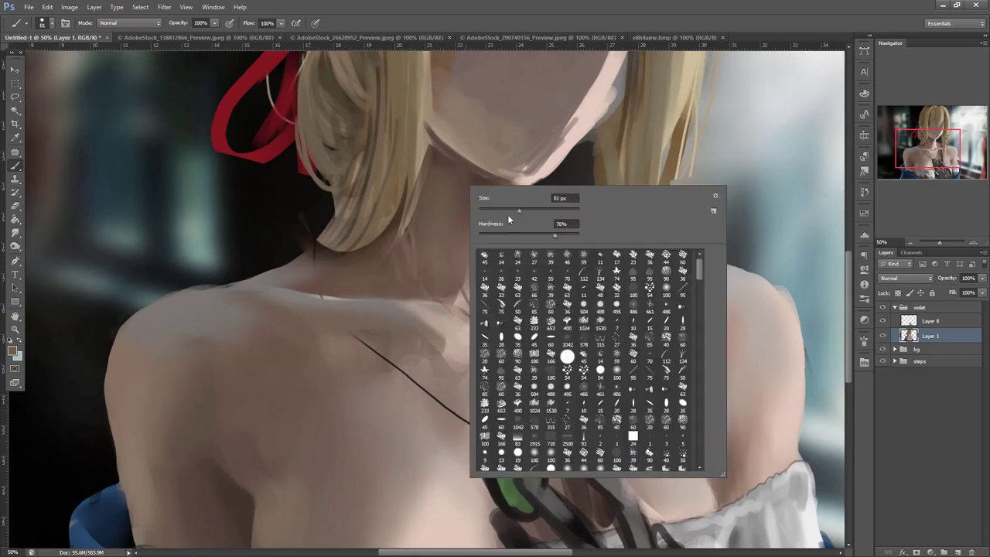
{"action": "left_click", "coordinate": [309, 270], "text": "alt"}
{"action": "left_click_drag", "start_coordinate": [330, 280], "coordinate": [348, 263]}
{"action": "right_click", "coordinate": [455, 165]}
{"action": "left_click", "coordinate": [520, 189]}
{"action": "left_click", "coordinate": [484, 214]}
{"action": "left_click", "coordinate": [377, 277]}
- Blend the shadow into the light down the middle of the neck toward the collarbones with sampled skin tones
{"action": "left_click", "coordinate": [461, 192], "text": "alt"}
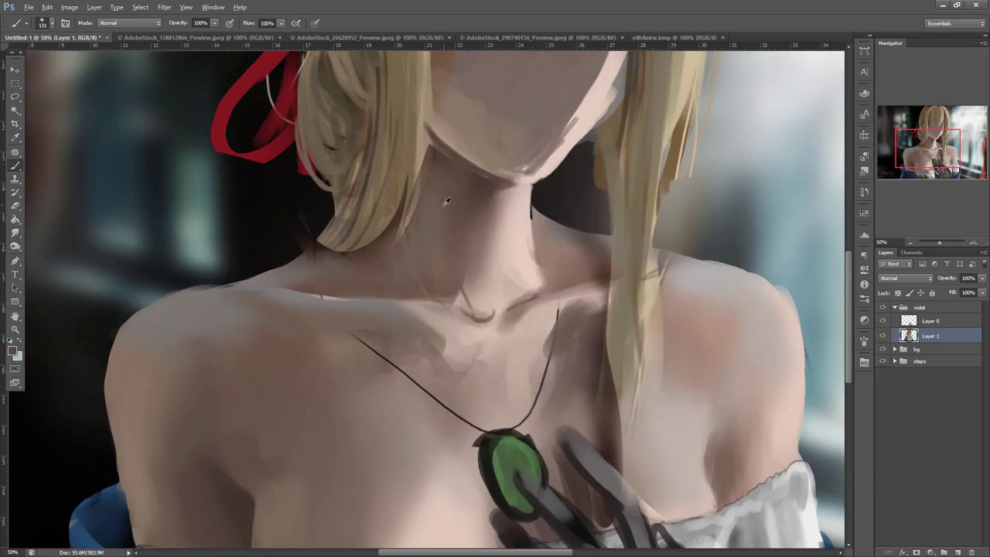
{"action": "left_click", "coordinate": [488, 210], "text": "alt"}
{"action": "left_click_drag", "start_coordinate": [477, 209], "coordinate": [470, 296]}
{"action": "left_click", "coordinate": [494, 257], "text": "alt"}
{"action": "left_click", "coordinate": [475, 185], "text": "alt"}
{"action": "mouse_move", "coordinate": [493, 256]}
{"action": "left_mouse_down"}
{"action": "mouse_move", "coordinate": [492, 196]}
{"action": "mouse_move", "coordinate": [488, 291]}
{"action": "left_mouse_up"}
{"action": "left_click", "coordinate": [488, 225], "text": "alt"}
{"action": "mouse_move", "coordinate": [493, 239]}
{"action": "left_mouse_down"}
{"action": "mouse_move", "coordinate": [486, 309]}
{"action": "mouse_move", "coordinate": [502, 277]}
{"action": "mouse_move", "coordinate": [519, 287]}
{"action": "mouse_move", "coordinate": [523, 263]}
{"action": "mouse_move", "coordinate": [545, 285]}
{"action": "left_mouse_up"}
{"action": "left_click", "coordinate": [505, 274], "text": "alt"}
{"action": "left_click", "coordinate": [516, 257], "text": "alt"}
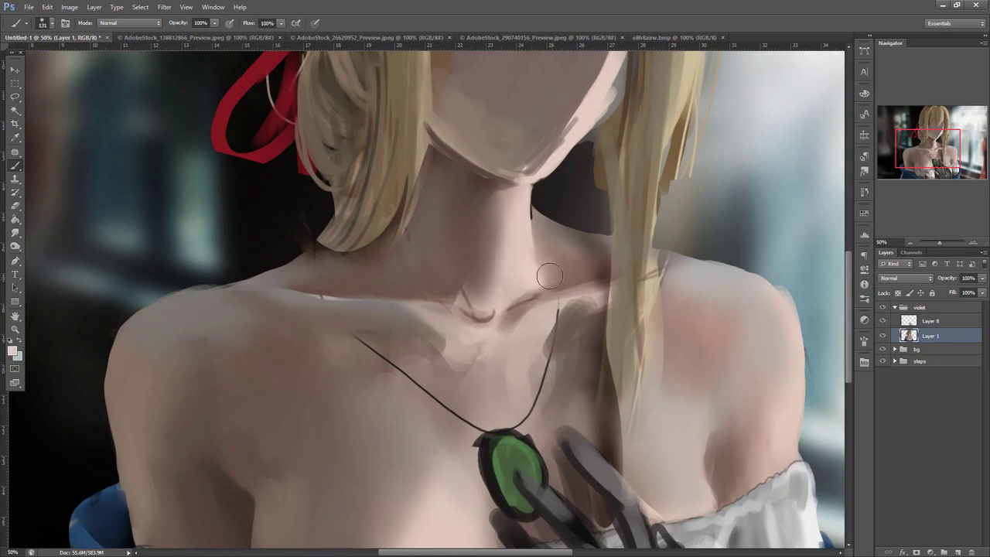
- Select the shoulder slope between the neck and the long side lock, deepen its shadow with sampled tones, and clear the selection
{"action": "key", "text": "l"}
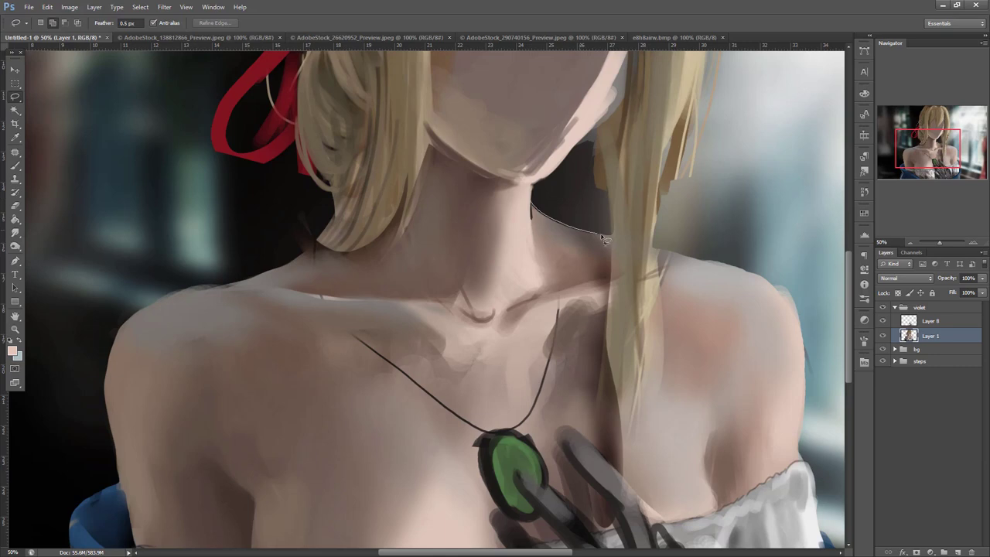
{"action": "mouse_move", "coordinate": [533, 223]}
{"action": "left_mouse_down"}
{"action": "mouse_move", "coordinate": [530, 207]}
{"action": "mouse_move", "coordinate": [601, 269]}
{"action": "mouse_move", "coordinate": [590, 270]}
{"action": "mouse_move", "coordinate": [607, 243]}
{"action": "left_mouse_up"}
{"action": "key", "text": "b"}
{"action": "left_click", "coordinate": [614, 269], "text": "alt"}
{"action": "left_click", "coordinate": [611, 275], "text": "alt"}
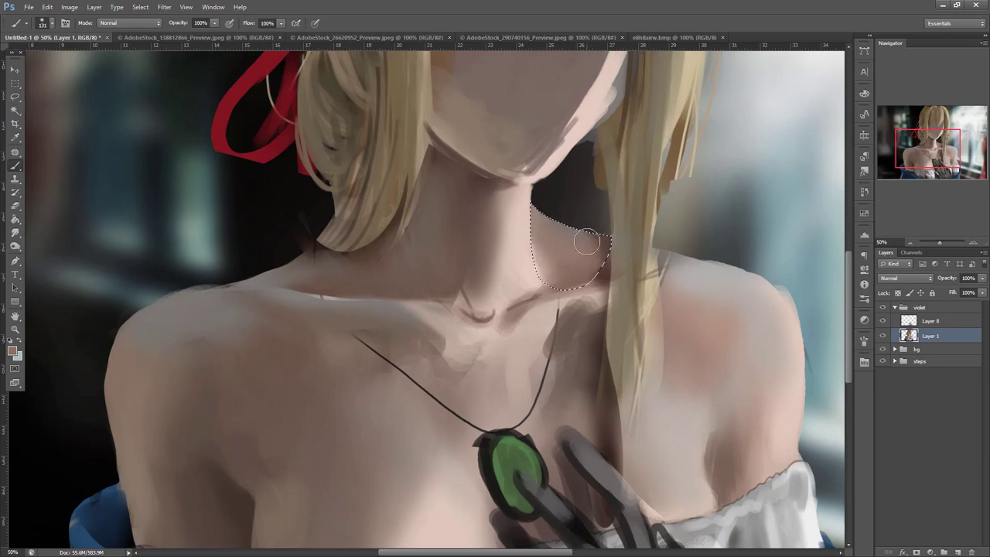
{"action": "key", "text": "ctrl+d"}
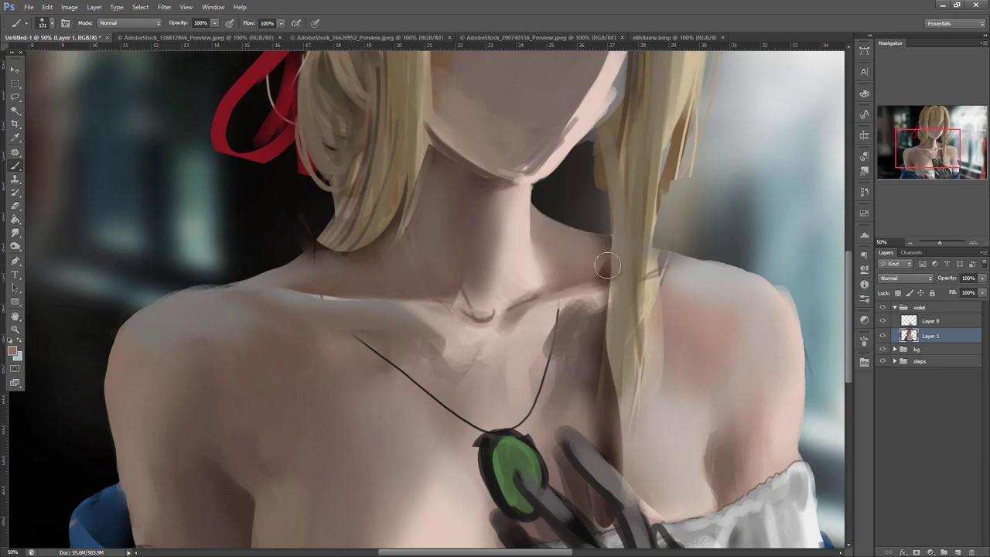
- Select the skin below the collarbone beside the side lock, paint it smooth with a sampled tone, and clear the selection
{"action": "key", "text": "l"}
{"action": "left_click_drag", "start_coordinate": [530, 304], "coordinate": [542, 299]}
{"action": "key", "text": "b"}
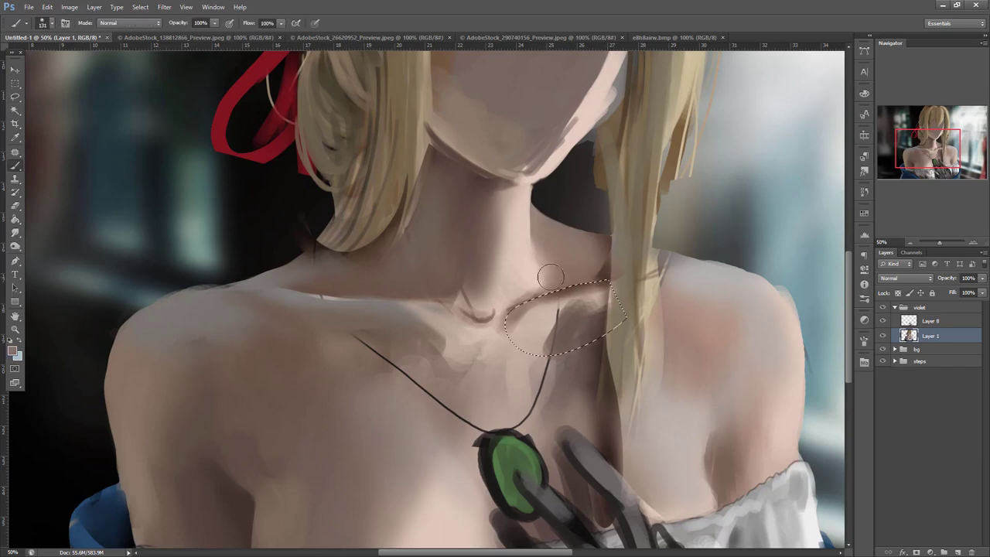
{"action": "left_click", "coordinate": [545, 310], "text": "alt"}
{"action": "mouse_move", "coordinate": [545, 310]}
{"action": "left_mouse_down"}
{"action": "mouse_move", "coordinate": [596, 293]}
{"action": "mouse_move", "coordinate": [580, 326]}
{"action": "mouse_move", "coordinate": [600, 290]}
{"action": "mouse_move", "coordinate": [598, 320]}
{"action": "mouse_move", "coordinate": [589, 291]}
{"action": "mouse_move", "coordinate": [591, 328]}
{"action": "left_mouse_up"}
{"action": "key", "text": "ctrl+d"}
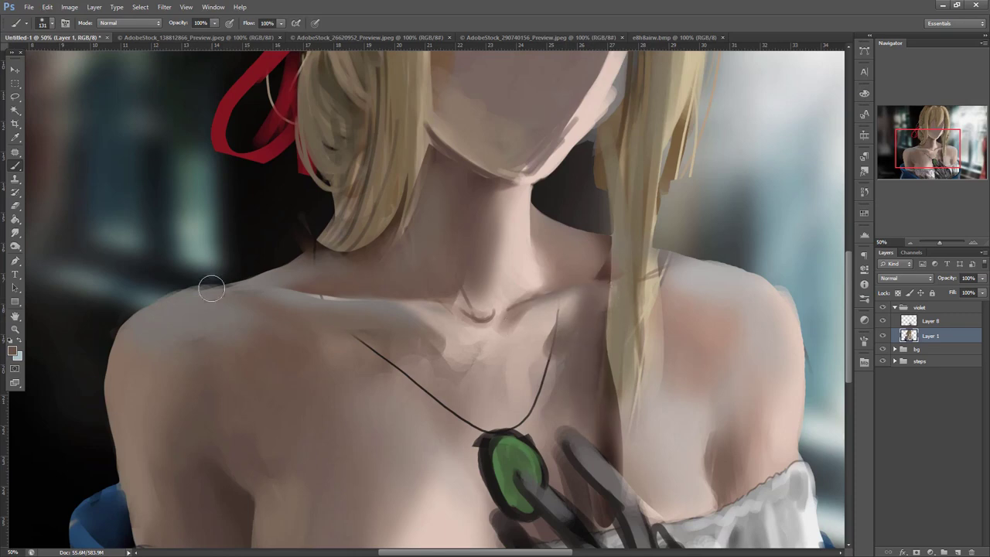
- Choose tan-brown #ab8d74 and repaint the shaded chest strip between the necklace and the side lock, blending with sampled tones
{"action": "left_click", "coordinate": [13, 351]}
{"action": "left_click", "coordinate": [690, 326]}
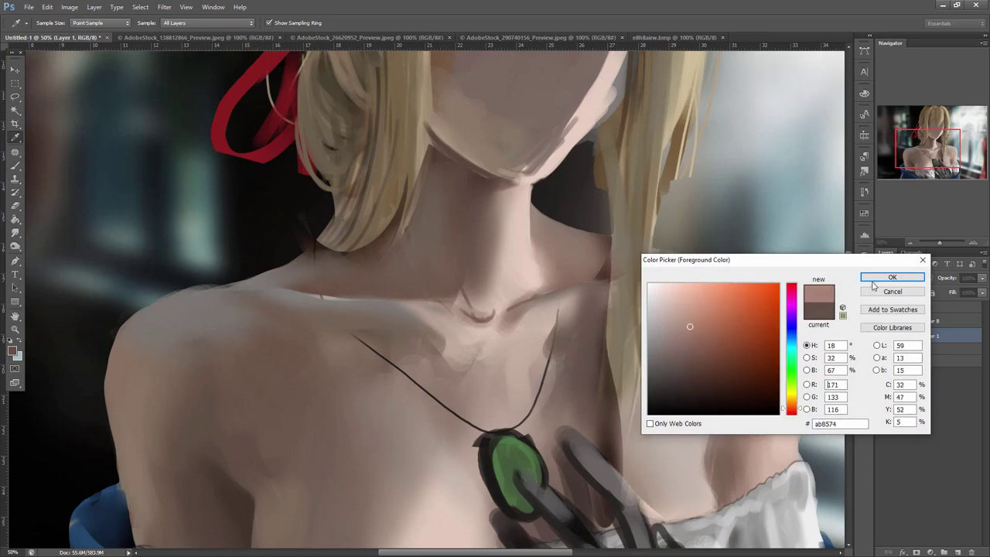
{"action": "left_click_drag", "start_coordinate": [796, 409], "coordinate": [800, 398]}
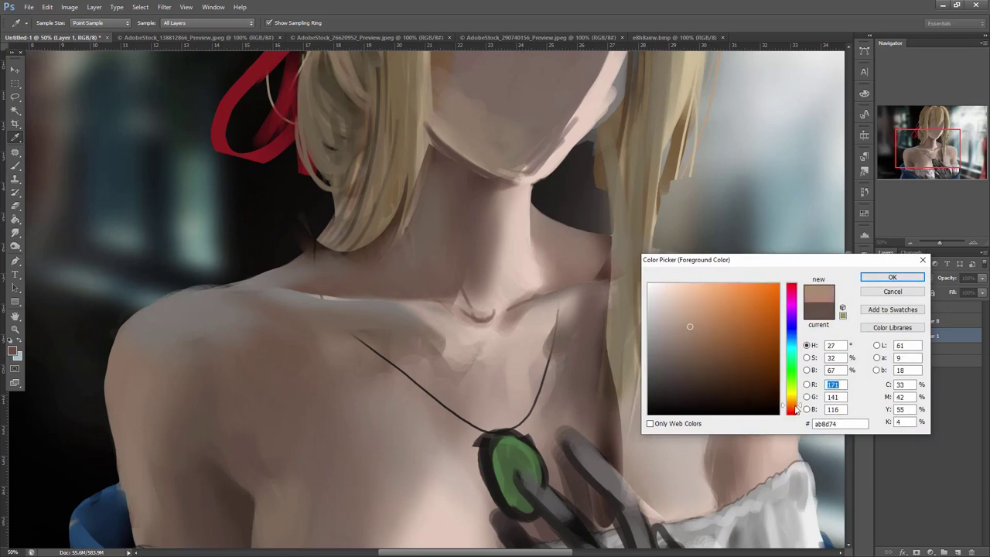
{"action": "left_click", "coordinate": [904, 280]}
{"action": "mouse_move", "coordinate": [593, 312]}
{"action": "left_mouse_down"}
{"action": "mouse_move", "coordinate": [591, 393]}
{"action": "mouse_move", "coordinate": [565, 380]}
{"action": "left_mouse_up"}
{"action": "left_click", "coordinate": [582, 349], "text": "alt"}
{"action": "left_click_drag", "start_coordinate": [588, 422], "coordinate": [596, 388]}
{"action": "left_click_drag", "start_coordinate": [600, 339], "coordinate": [608, 464]}
{"action": "left_click", "coordinate": [590, 444], "text": "alt"}
{"action": "left_click", "coordinate": [605, 425], "text": "alt"}
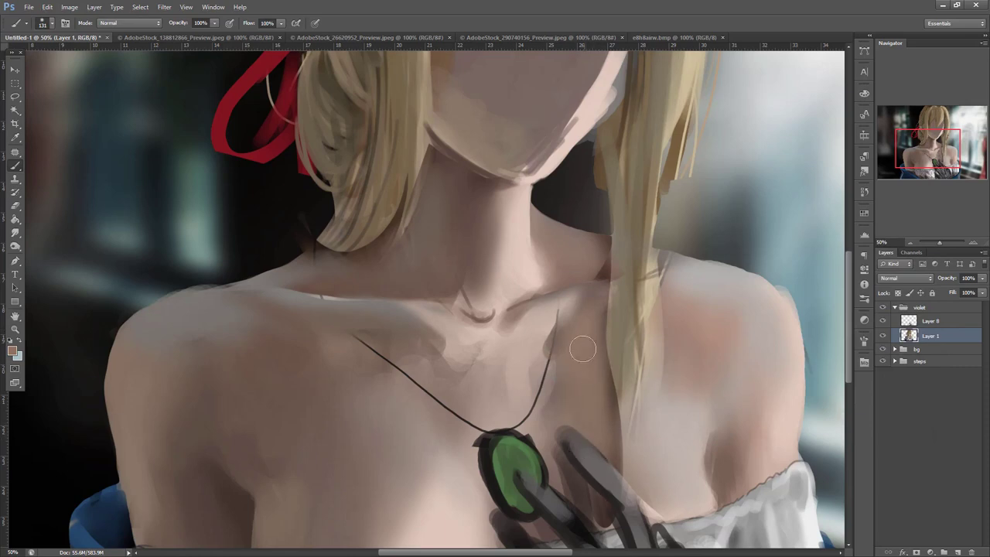
- Paint fine dark and light strands down the long side lock with a 15 px brush and sampled hair tones
{"action": "key", "text": "l"}
{"action": "key", "text": "b"}
{"action": "right_click", "coordinate": [635, 281]}
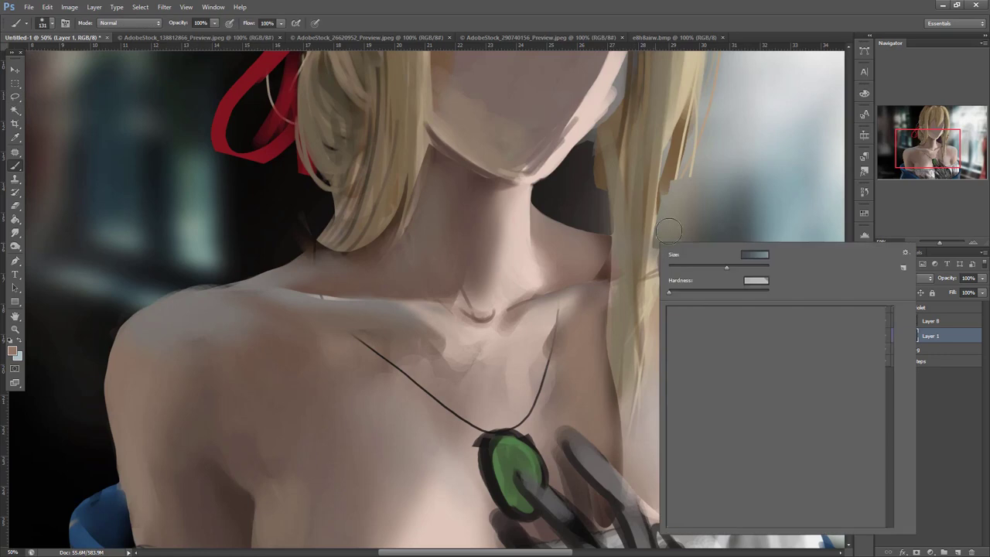
{"action": "key", "text": "Return"}
{"action": "left_click", "coordinate": [629, 91], "text": "alt"}
{"action": "left_click_drag", "start_coordinate": [626, 116], "coordinate": [619, 259]}
{"action": "left_click_drag", "start_coordinate": [622, 151], "coordinate": [638, 346]}
{"action": "left_click_drag", "start_coordinate": [625, 271], "coordinate": [632, 377]}
{"action": "left_click_drag", "start_coordinate": [659, 192], "coordinate": [642, 394]}
{"action": "left_click", "coordinate": [662, 274], "text": "alt"}
{"action": "left_click_drag", "start_coordinate": [654, 249], "coordinate": [648, 337]}
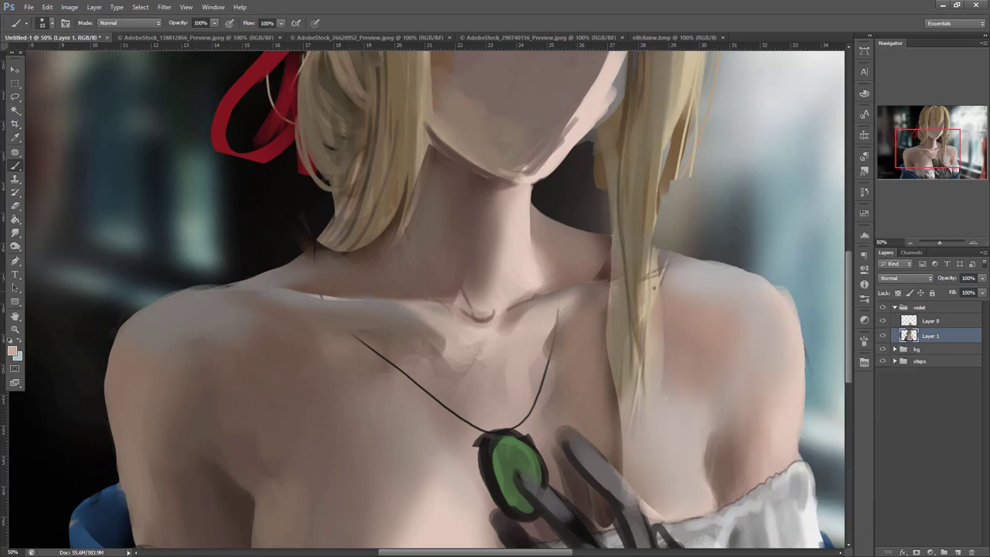
{"action": "left_click_drag", "start_coordinate": [632, 273], "coordinate": [642, 387]}
{"action": "left_click_drag", "start_coordinate": [675, 125], "coordinate": [655, 258]}
- Select the gap between the jaw and the side lock and fill it with sampled brown hair color using a 96 px brush
{"action": "left_click", "coordinate": [596, 147], "text": "alt"}
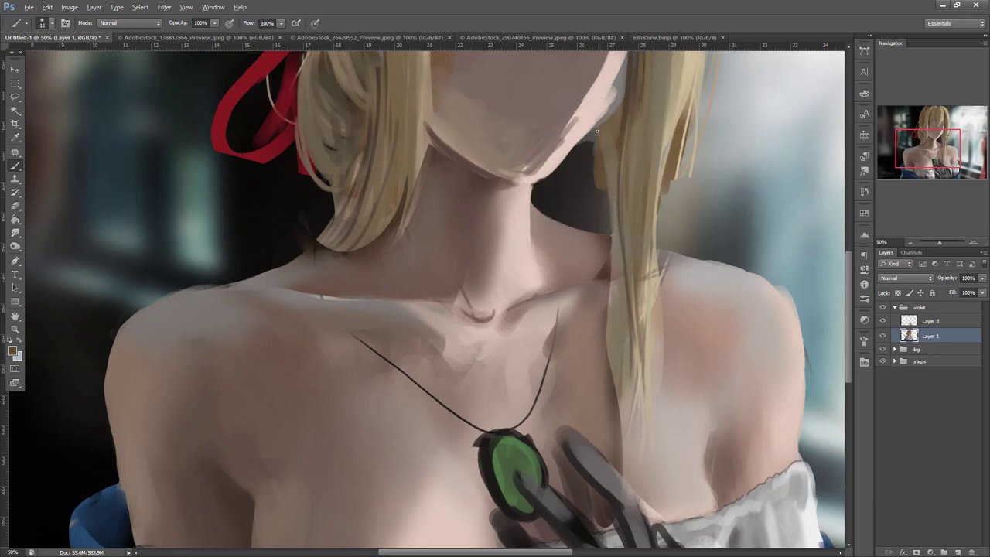
{"action": "key", "text": "l"}
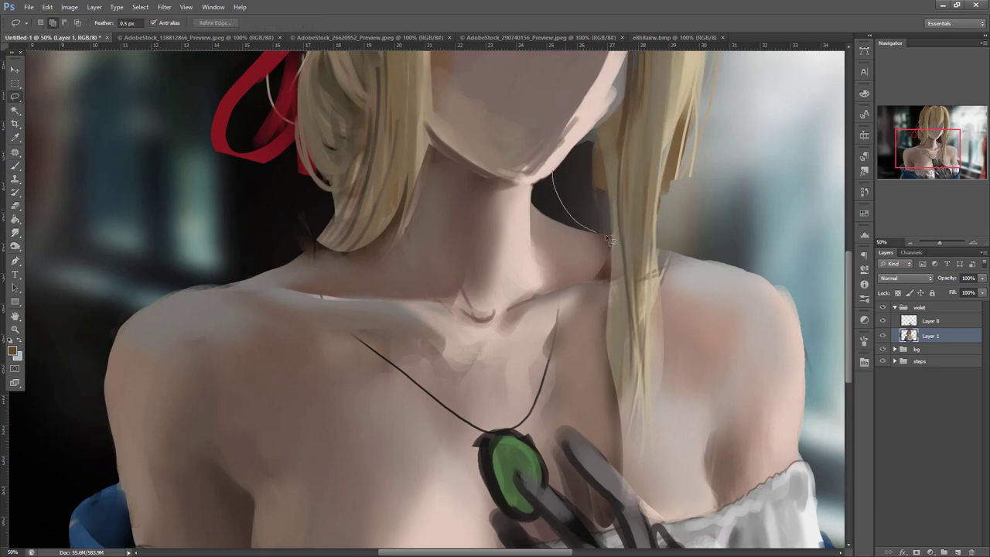
{"action": "left_click_drag", "start_coordinate": [601, 117], "coordinate": [554, 169]}
{"action": "key", "text": "b"}
{"action": "right_click", "coordinate": [618, 141]}
{"action": "left_click", "coordinate": [649, 165]}
{"action": "mouse_move", "coordinate": [585, 216]}
{"action": "left_mouse_down"}
{"action": "mouse_move", "coordinate": [560, 159]}
{"action": "mouse_move", "coordinate": [606, 232]}
{"action": "left_mouse_up"}
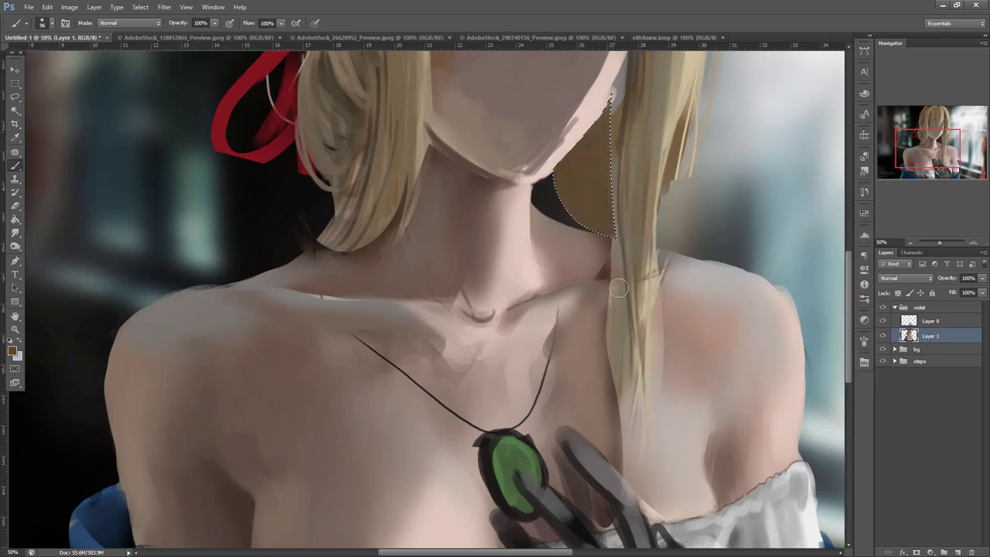
- Paint strands over the filled back hair with a 37 px brush at 0% hardness, and clear the selection
{"action": "right_click", "coordinate": [649, 142]}
{"action": "left_click", "coordinate": [666, 153]}
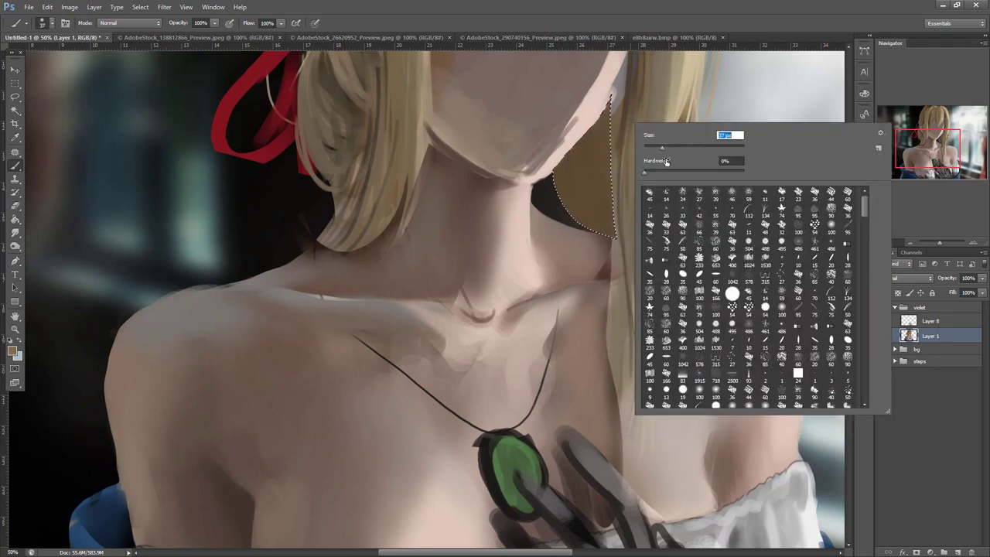
{"action": "left_click_drag", "start_coordinate": [573, 147], "coordinate": [597, 225]}
{"action": "left_click_drag", "start_coordinate": [589, 142], "coordinate": [594, 207]}
{"action": "left_click_drag", "start_coordinate": [597, 133], "coordinate": [612, 230]}
{"action": "key", "text": "ctrl+d"}
- Merge the back hair into the side lock and carry its strands over the shoulder with sampled blond tones
{"action": "left_click", "coordinate": [596, 211], "text": "alt"}
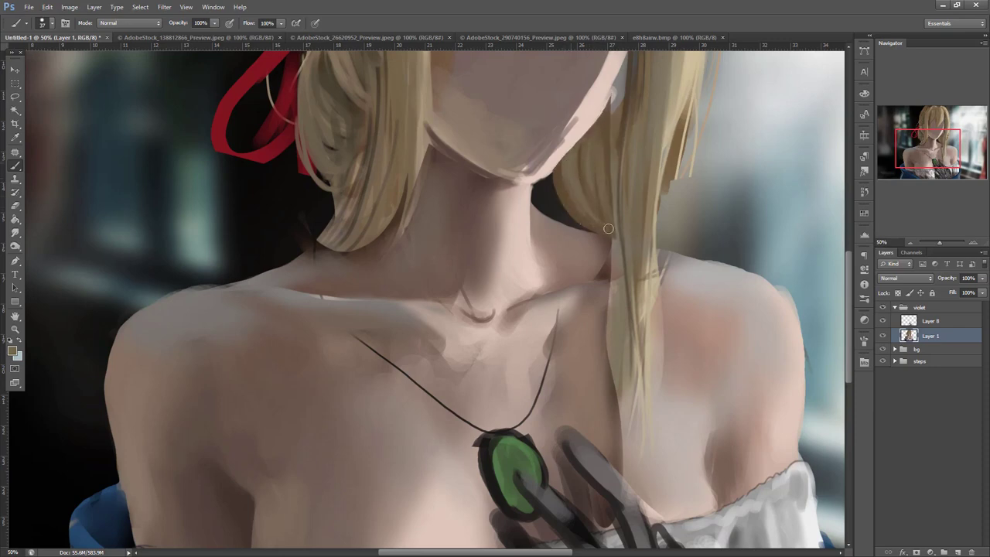
{"action": "left_click_drag", "start_coordinate": [628, 104], "coordinate": [621, 329]}
{"action": "left_click_drag", "start_coordinate": [617, 188], "coordinate": [609, 323]}
{"action": "left_click", "coordinate": [614, 178], "text": "alt"}
{"action": "mouse_move", "coordinate": [610, 149]}
{"action": "left_mouse_down"}
{"action": "mouse_move", "coordinate": [605, 228]}
{"action": "mouse_move", "coordinate": [616, 271]}
{"action": "left_mouse_up"}
{"action": "left_click_drag", "start_coordinate": [587, 222], "coordinate": [602, 250]}
{"action": "mouse_move", "coordinate": [564, 223]}
{"action": "left_mouse_down"}
{"action": "mouse_move", "coordinate": [583, 223]}
{"action": "mouse_move", "coordinate": [615, 286]}
{"action": "mouse_move", "coordinate": [625, 412]}
{"action": "left_mouse_up"}
- Try to add translucent strokes along the side lock's lower end and over the shoulder
{"action": "left_click", "coordinate": [619, 238], "text": "alt"}
{"action": "left_click_drag", "start_coordinate": [623, 348], "coordinate": [627, 441]}
{"action": "left_click_drag", "start_coordinate": [621, 287], "coordinate": [627, 357]}
{"action": "mouse_move", "coordinate": [659, 242]}
{"action": "left_mouse_down"}
{"action": "mouse_move", "coordinate": [669, 313]}
{"action": "mouse_move", "coordinate": [667, 425]}
{"action": "left_mouse_up"}
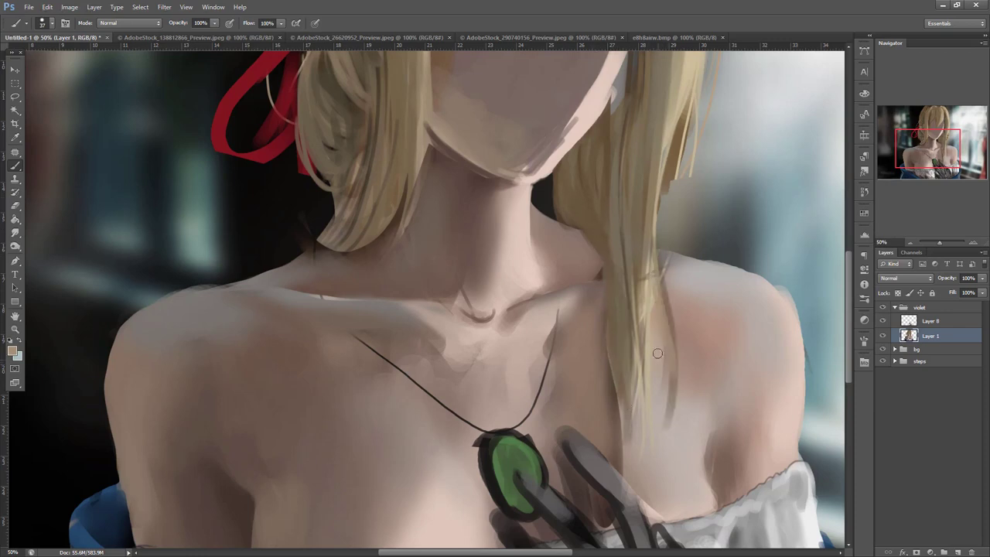
{"action": "key", "text": "ctrl+alt+z"}
{"action": "key", "text": "ctrl+alt+z"}
{"action": "key", "text": "ctrl+alt+z"}
{"action": "key", "text": "ctrl+alt+z"}
- Paint thin curved strands along the side lock and sweep its tips across the chest with a 12 px brush
{"action": "left_click", "coordinate": [687, 78], "text": "alt"}
{"action": "right_click", "coordinate": [690, 125]}
{"action": "left_click", "coordinate": [711, 153]}
{"action": "left_click", "coordinate": [688, 84]}
{"action": "left_click_drag", "start_coordinate": [671, 137], "coordinate": [646, 345]}
{"action": "mouse_move", "coordinate": [657, 238]}
{"action": "left_mouse_down"}
{"action": "mouse_move", "coordinate": [643, 349]}
{"action": "mouse_move", "coordinate": [597, 448]}
{"action": "left_mouse_up"}
{"action": "left_click", "coordinate": [620, 331], "text": "alt"}
{"action": "left_click_drag", "start_coordinate": [623, 399], "coordinate": [596, 445]}
{"action": "left_click_drag", "start_coordinate": [638, 364], "coordinate": [596, 447]}
{"action": "left_click", "coordinate": [648, 331], "text": "alt"}
- Extend the side lock past the hand to the dress neckline with a 49 px brush and sampled hair tones
{"action": "mouse_move", "coordinate": [655, 301]}
{"action": "left_mouse_down"}
{"action": "mouse_move", "coordinate": [641, 379]}
{"action": "mouse_move", "coordinate": [638, 284]}
{"action": "left_mouse_up"}
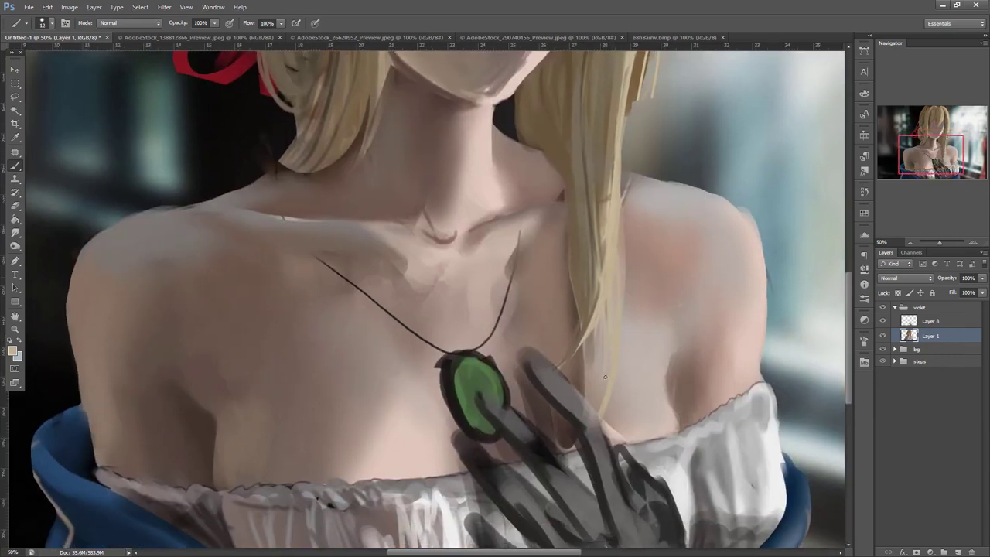
{"action": "right_click", "coordinate": [685, 280]}
{"action": "left_click", "coordinate": [716, 288]}
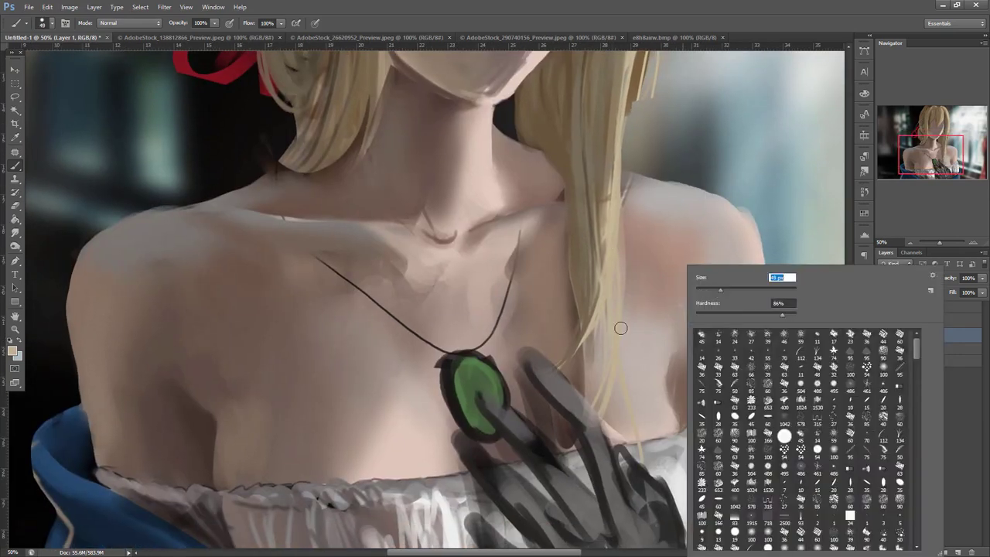
{"action": "left_click_drag", "start_coordinate": [625, 348], "coordinate": [649, 483]}
{"action": "left_click", "coordinate": [578, 274], "text": "alt"}
{"action": "mouse_move", "coordinate": [592, 340]}
{"action": "left_mouse_down"}
{"action": "mouse_move", "coordinate": [588, 442]}
{"action": "mouse_move", "coordinate": [600, 420]}
{"action": "mouse_move", "coordinate": [631, 468]}
{"action": "left_mouse_up"}
{"action": "left_click_drag", "start_coordinate": [614, 357], "coordinate": [648, 495]}
{"action": "left_click_drag", "start_coordinate": [626, 451], "coordinate": [634, 506]}
{"action": "left_click_drag", "start_coordinate": [632, 470], "coordinate": [642, 507]}
{"action": "left_click_drag", "start_coordinate": [637, 447], "coordinate": [659, 541]}
- Extend the back hair below the jaw toward the neck with a 22 px brush
{"action": "left_click_drag", "start_coordinate": [694, 303], "coordinate": [694, 334]}
{"action": "scroll", "coordinate": [694, 334], "scroll_direction": "up", "scroll_amount": 5}
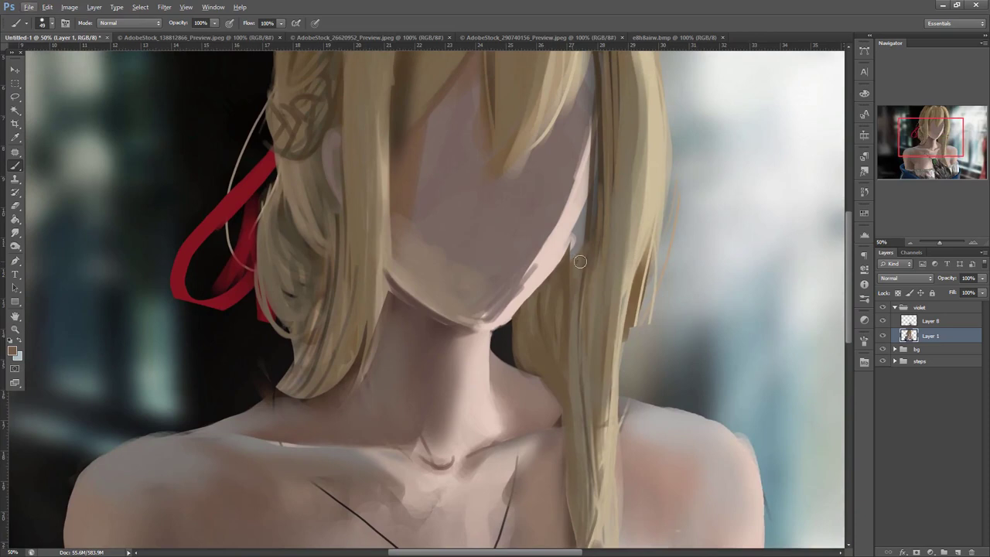
{"action": "right_click", "coordinate": [573, 258]}
{"action": "left_click_drag", "start_coordinate": [602, 282], "coordinate": [595, 284]}
{"action": "left_click_drag", "start_coordinate": [516, 322], "coordinate": [513, 361]}
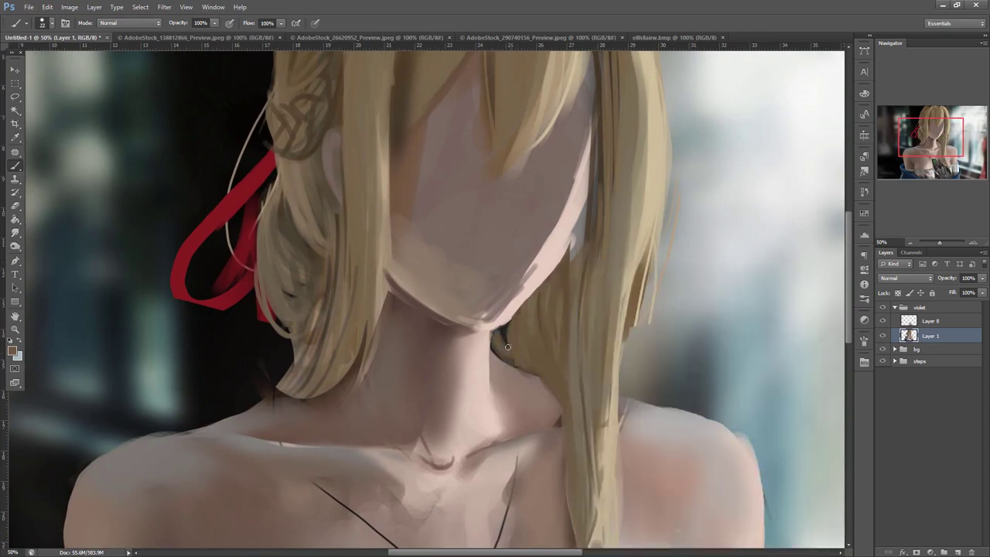
- Paint loose curling strands along the outer edge of the tied hair beside the red ribbon
{"action": "left_click_drag", "start_coordinate": [700, 370], "coordinate": [819, 455]}
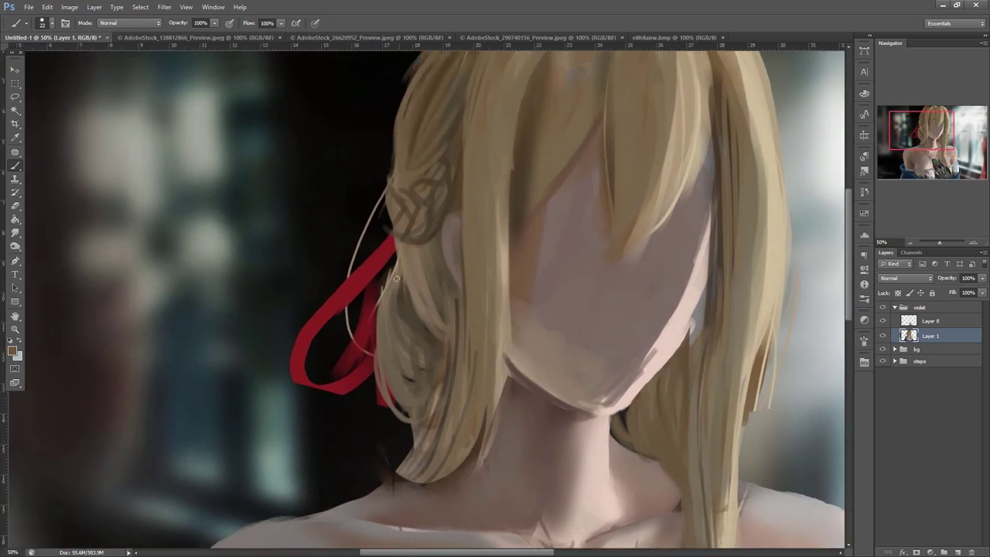
{"action": "left_click_drag", "start_coordinate": [376, 317], "coordinate": [408, 413]}
{"action": "left_click", "coordinate": [416, 275], "text": "alt"}
{"action": "mouse_move", "coordinate": [375, 354]}
{"action": "left_mouse_down"}
{"action": "mouse_move", "coordinate": [409, 433]}
{"action": "mouse_move", "coordinate": [375, 470]}
{"action": "left_mouse_up"}
{"action": "mouse_move", "coordinate": [414, 442]}
{"action": "left_mouse_down"}
{"action": "mouse_move", "coordinate": [371, 466]}
{"action": "mouse_move", "coordinate": [368, 456]}
{"action": "mouse_move", "coordinate": [370, 466]}
{"action": "left_mouse_up"}
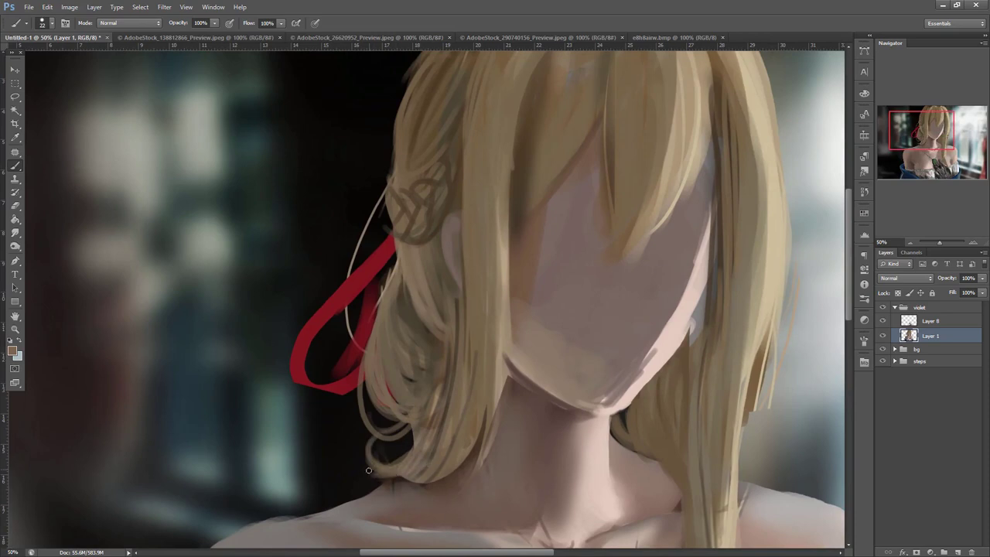
- Paint thin loose strands falling from the front lock over the neck with a 10 px brush and a light hair tone
{"action": "left_click_drag", "start_coordinate": [507, 417], "coordinate": [596, 348]}
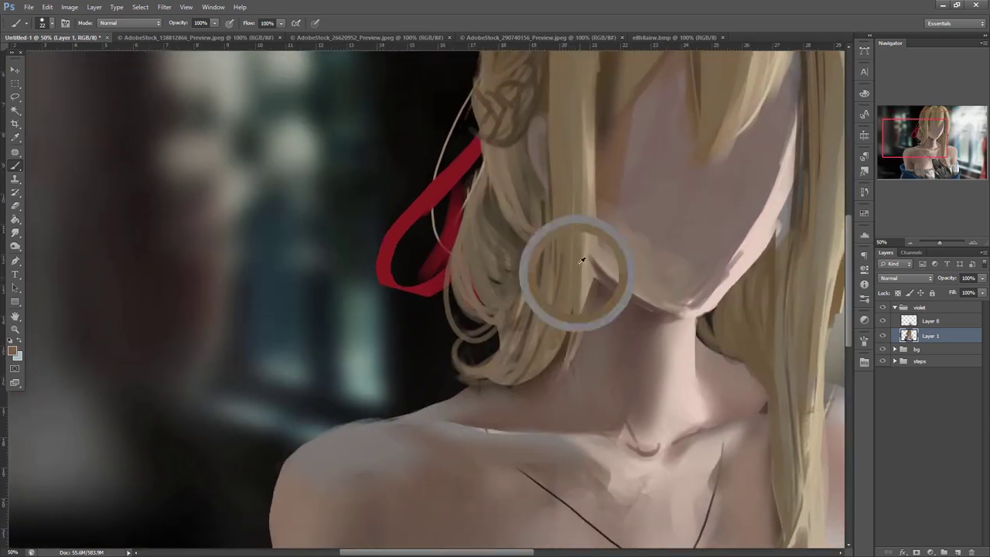
{"action": "right_click", "coordinate": [623, 215]}
{"action": "left_click_drag", "start_coordinate": [645, 242], "coordinate": [641, 243]}
{"action": "left_click", "coordinate": [591, 169], "text": "alt"}
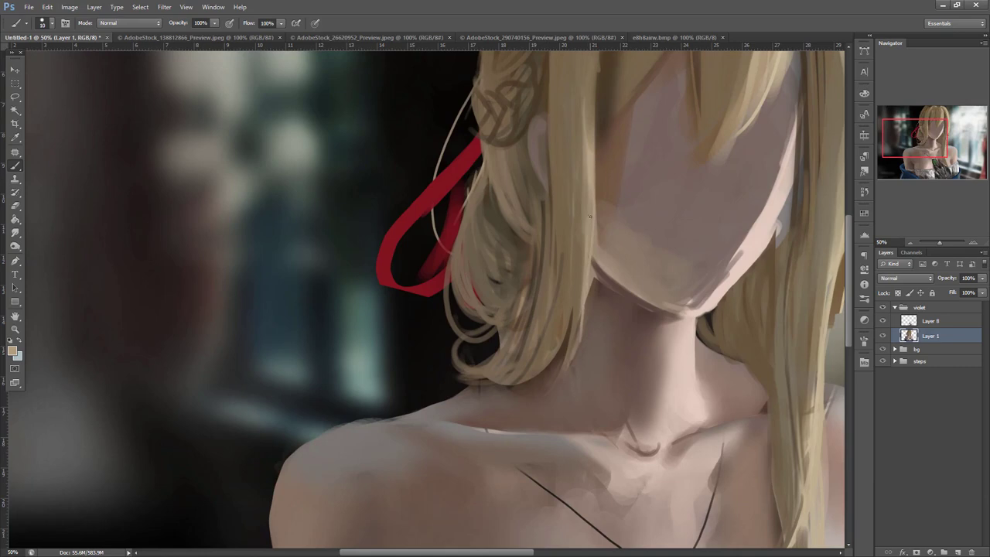
{"action": "left_click_drag", "start_coordinate": [578, 331], "coordinate": [534, 401]}
{"action": "left_click_drag", "start_coordinate": [579, 306], "coordinate": [583, 408]}
{"action": "left_click_drag", "start_coordinate": [578, 342], "coordinate": [590, 419]}
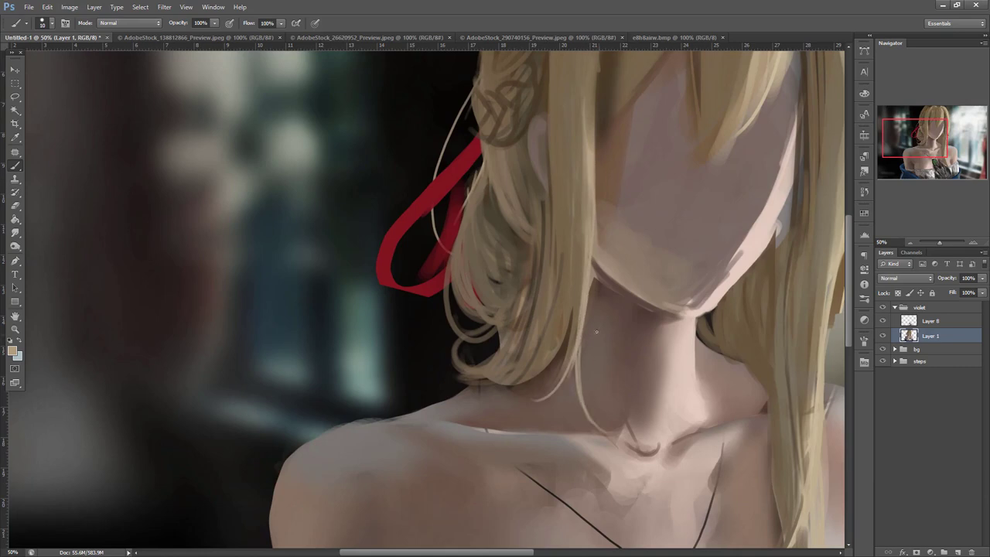
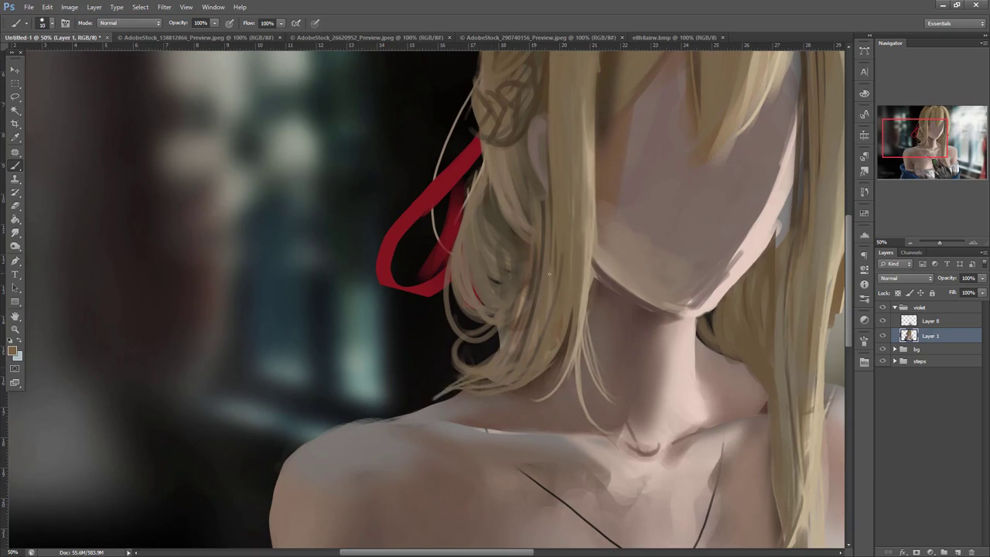
- Paint the tied hair's lower ends flicking outward over the shoulder with a 24 px brush
{"action": "right_click", "coordinate": [489, 322]}
{"action": "left_click_drag", "start_coordinate": [568, 285], "coordinate": [577, 284]}
{"action": "left_click_drag", "start_coordinate": [488, 375], "coordinate": [431, 402]}
{"action": "key", "text": "d"}
{"action": "left_click", "coordinate": [436, 390], "text": "alt"}
{"action": "left_click_drag", "start_coordinate": [491, 386], "coordinate": [444, 399]}
- Clean up the shoulder's upper edge beneath the hair flick with sampled tones
{"action": "left_click", "coordinate": [448, 395], "text": "alt"}
{"action": "left_click_drag", "start_coordinate": [633, 393], "coordinate": [680, 335]}
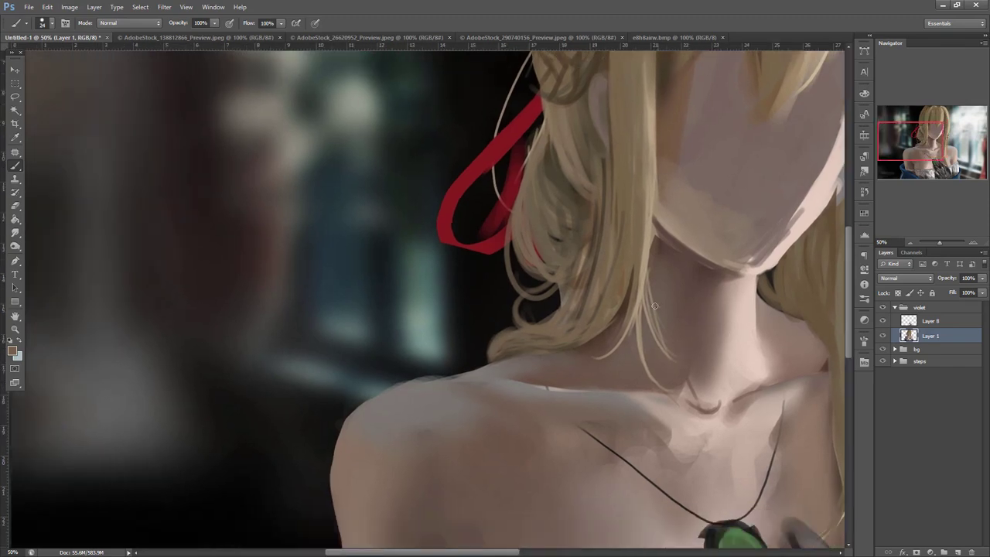
{"action": "left_click", "coordinate": [507, 361], "text": "alt"}
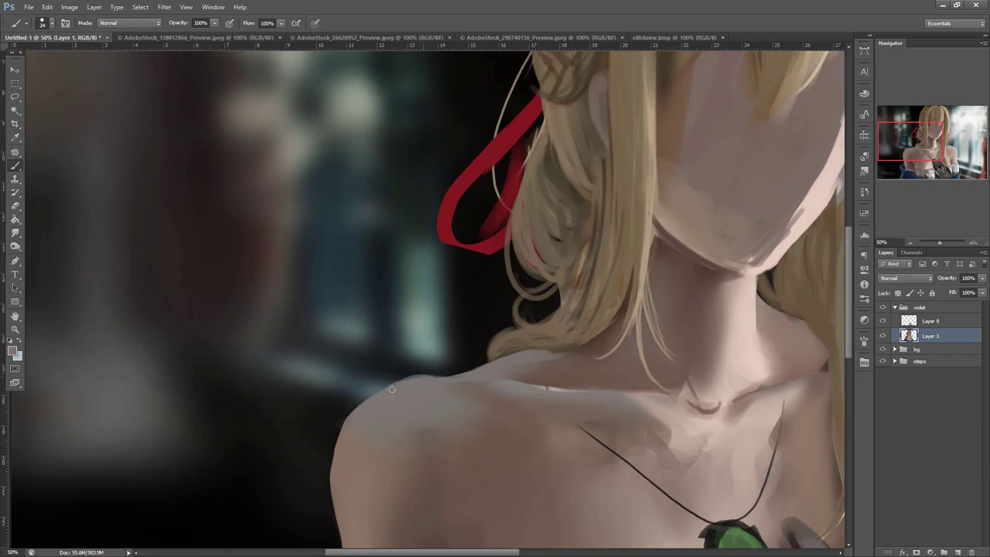
- Cover the necklace cord's upper end and smooth the skin below the collarbone with an 88 px brush and sampled brown
{"action": "left_click_drag", "start_coordinate": [700, 444], "coordinate": [522, 320]}
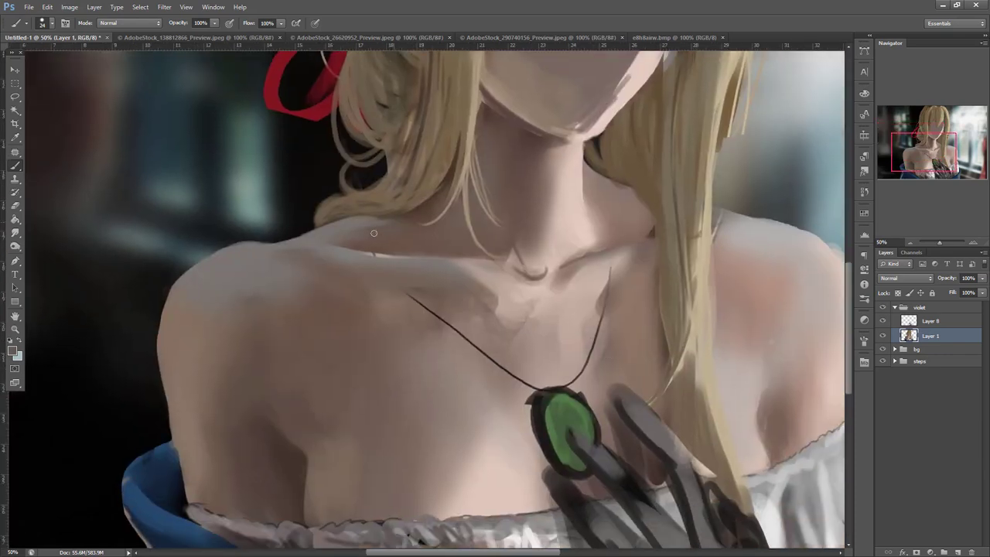
{"action": "right_click", "coordinate": [608, 234]}
{"action": "left_click_drag", "start_coordinate": [636, 254], "coordinate": [665, 255]}
{"action": "left_click", "coordinate": [408, 319], "text": "alt"}
{"action": "mouse_move", "coordinate": [438, 310]}
{"action": "left_mouse_down"}
{"action": "mouse_move", "coordinate": [420, 302]}
{"action": "mouse_move", "coordinate": [465, 316]}
{"action": "left_mouse_up"}
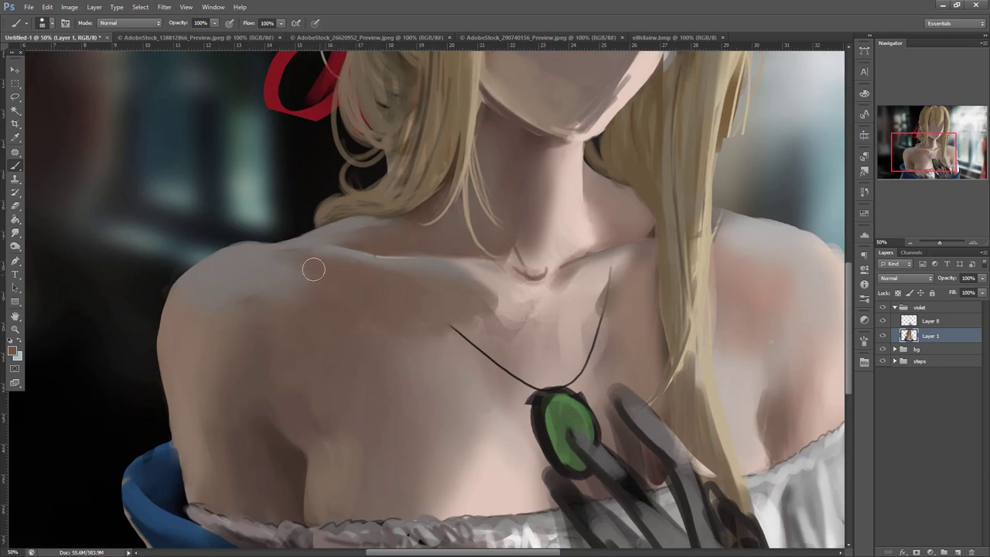
- Blend the shading from the shoulder across the upper chest with a 197 px brush and sampled skin tones
{"action": "right_click", "coordinate": [355, 268]}
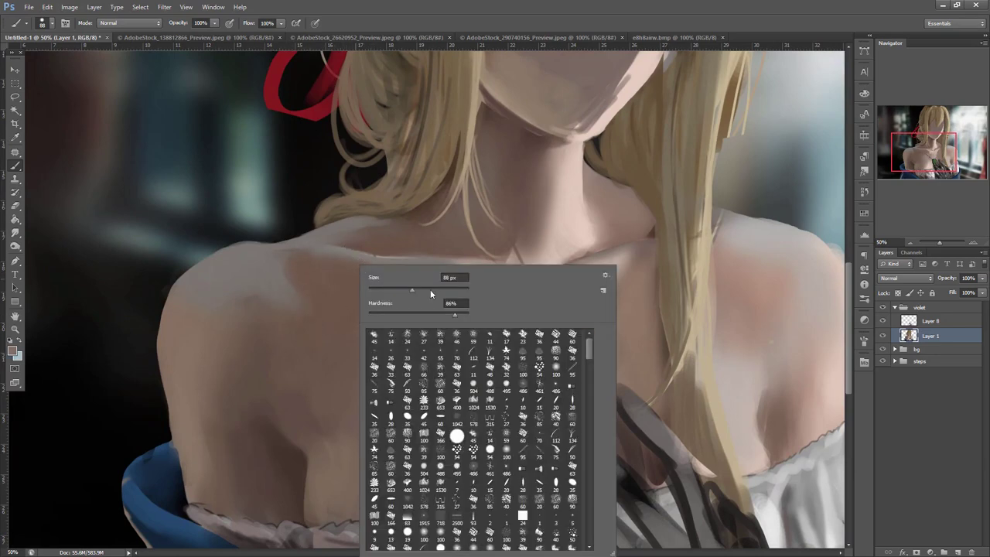
{"action": "left_click", "coordinate": [296, 286]}
{"action": "left_click", "coordinate": [264, 330], "text": "alt"}
{"action": "right_click", "coordinate": [335, 249]}
{"action": "key", "text": "Return"}
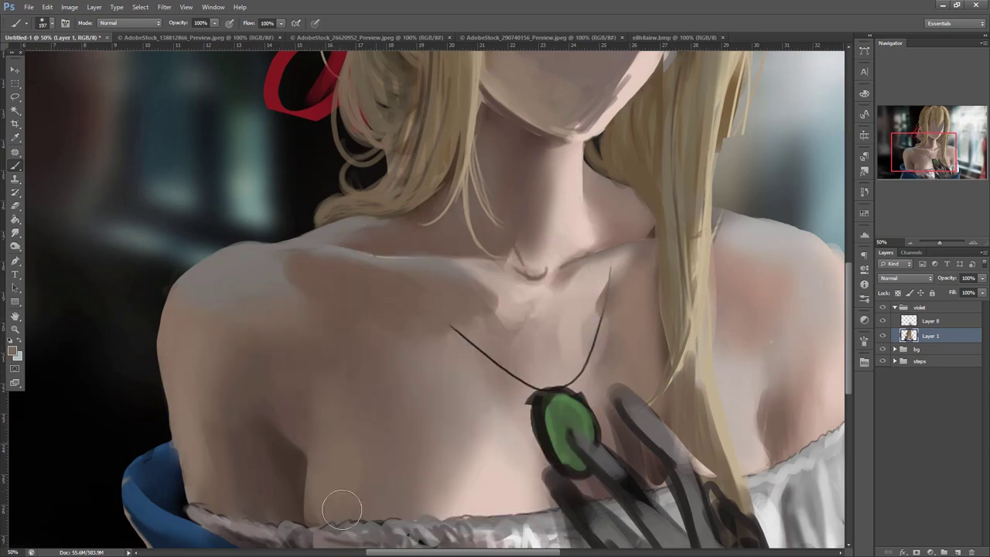
{"action": "left_click", "coordinate": [345, 393], "text": "alt"}
- Try to refine the shadow crease beside the armpit with a 27 px brush
{"action": "left_click_drag", "start_coordinate": [503, 375], "coordinate": [596, 314]}
{"action": "right_click", "coordinate": [495, 267]}
{"action": "left_click", "coordinate": [525, 292]}
{"action": "key", "text": "Return"}
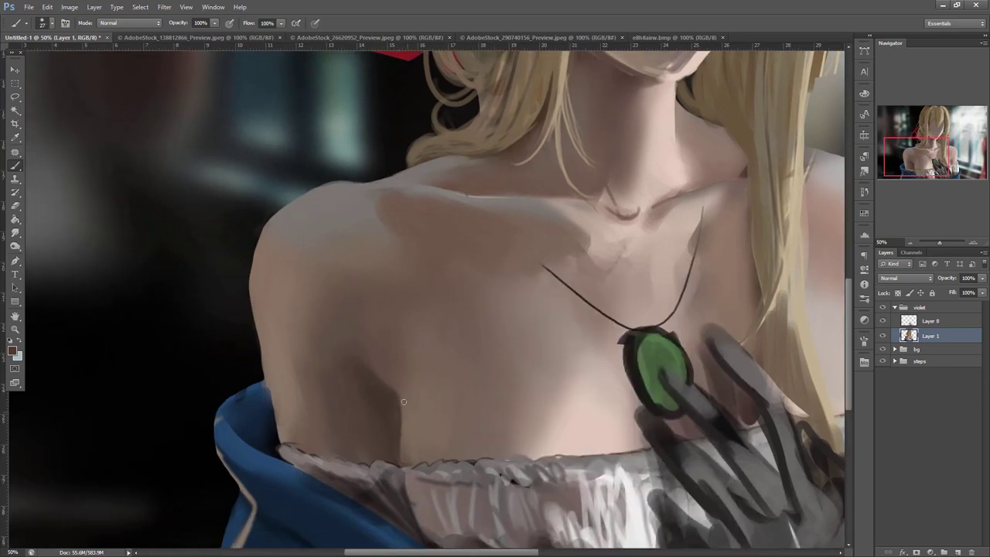
{"action": "key", "text": "ctrl+z"}
- Smooth the skin between the shoulder and upper chest with 102 px and 170 px brushes
{"action": "right_click", "coordinate": [498, 213]}
{"action": "left_click", "coordinate": [534, 241]}
{"action": "key", "text": "Return"}
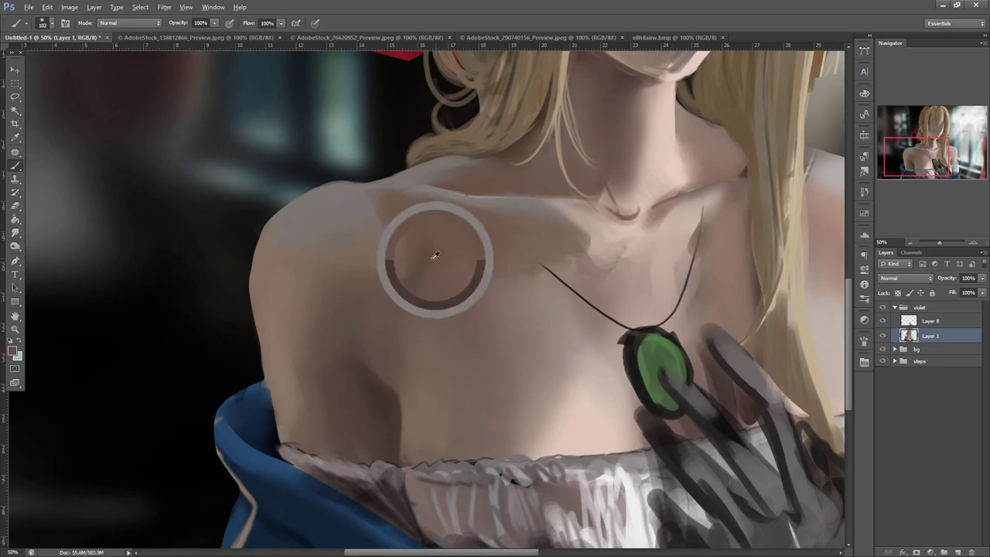
{"action": "right_click", "coordinate": [492, 252]}
{"action": "type", "text": "170"}
{"action": "key", "text": "Return"}
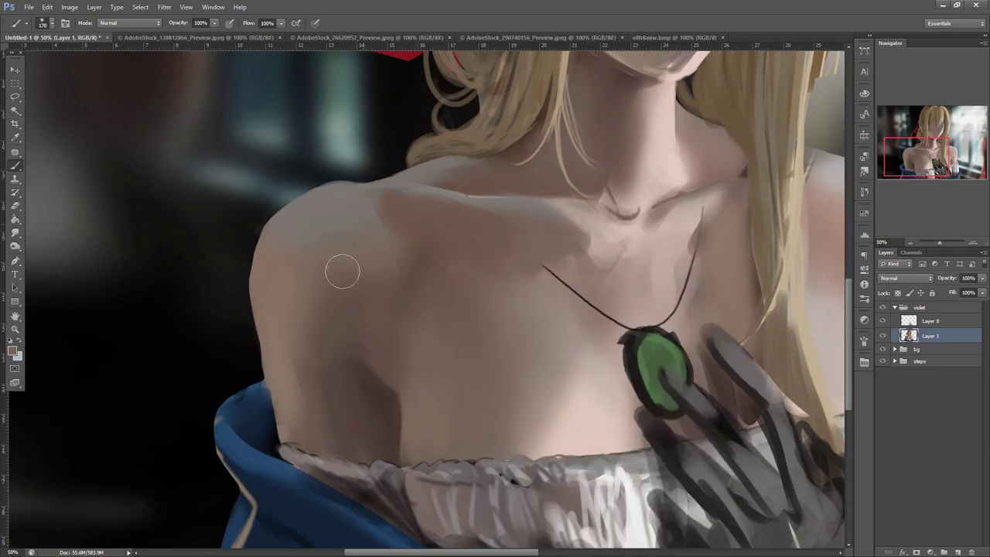
- Isolate the outer upper arm with a freehand selection and even out its edge and shading with sampled skin tones
{"action": "left_click", "coordinate": [323, 373], "text": "alt"}
{"action": "key", "text": "l"}
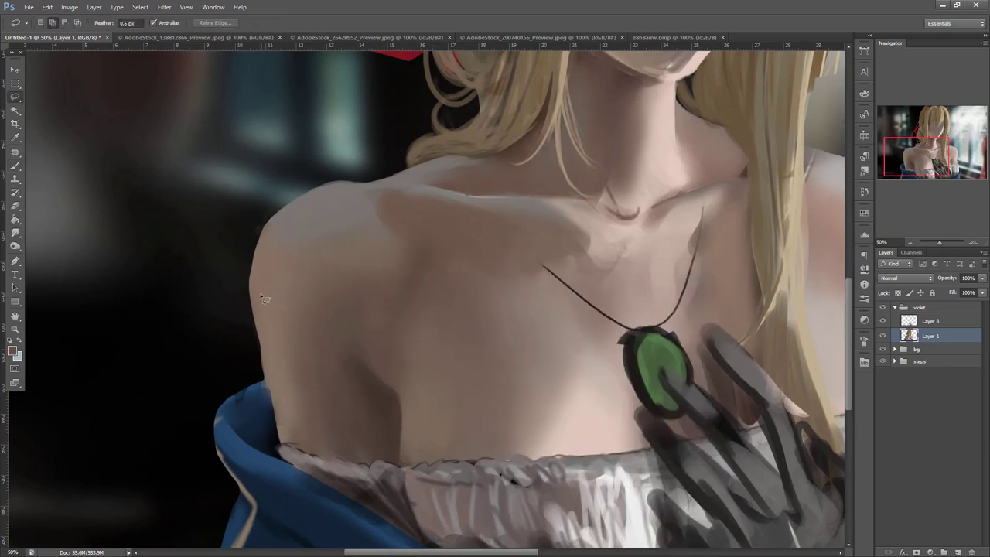
{"action": "mouse_move", "coordinate": [274, 413]}
{"action": "left_mouse_down"}
{"action": "mouse_move", "coordinate": [345, 460]}
{"action": "mouse_move", "coordinate": [349, 266]}
{"action": "left_mouse_up"}
{"action": "key", "text": "b"}
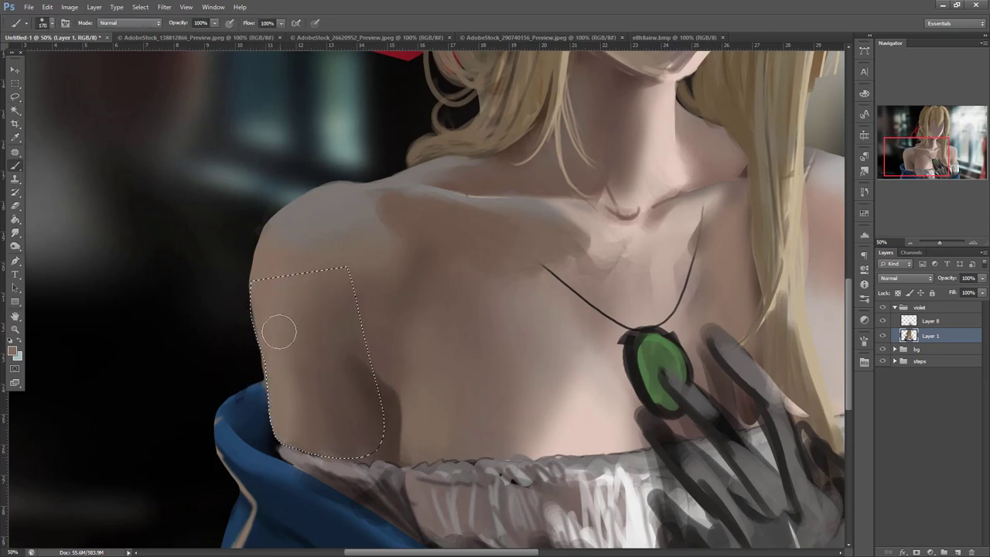
{"action": "left_click", "coordinate": [319, 380], "text": "alt"}
{"action": "key", "text": "ctrl+d"}
- Blend the shadow beside the armpit crease with sampled browns and the 170 px brush
{"action": "left_click", "coordinate": [361, 381], "text": "alt"}
{"action": "left_click_drag", "start_coordinate": [365, 378], "coordinate": [368, 411]}
{"action": "left_click", "coordinate": [333, 342], "text": "alt"}
{"action": "left_click_drag", "start_coordinate": [360, 376], "coordinate": [369, 454]}
{"action": "left_click", "coordinate": [295, 366], "text": "alt"}
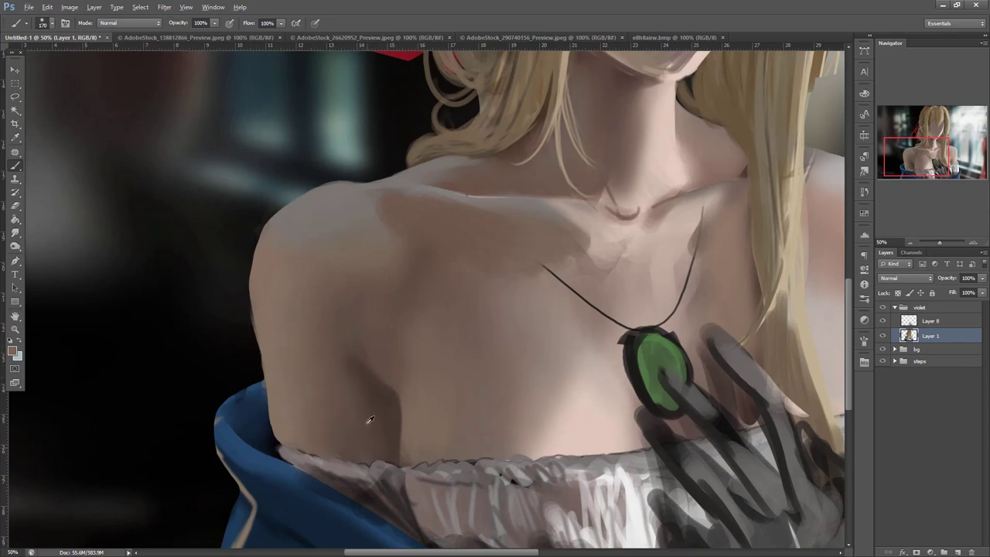
- Select the chest area beside the armpit crease and shade its edge with soft sampled browns
{"action": "left_click", "coordinate": [437, 392], "text": "alt"}
{"action": "key", "text": "l"}
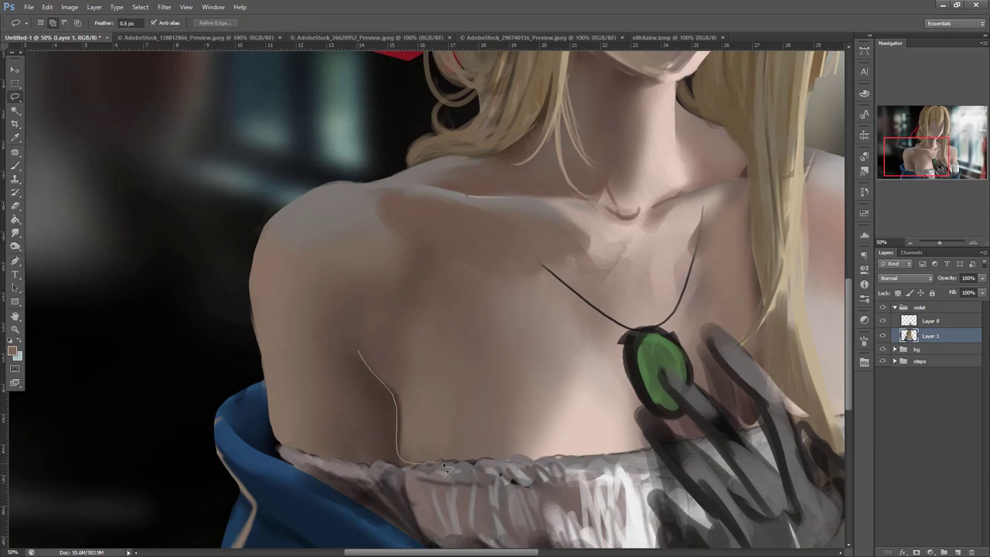
{"action": "left_click_drag", "start_coordinate": [553, 419], "coordinate": [397, 299]}
{"action": "key", "text": "b"}
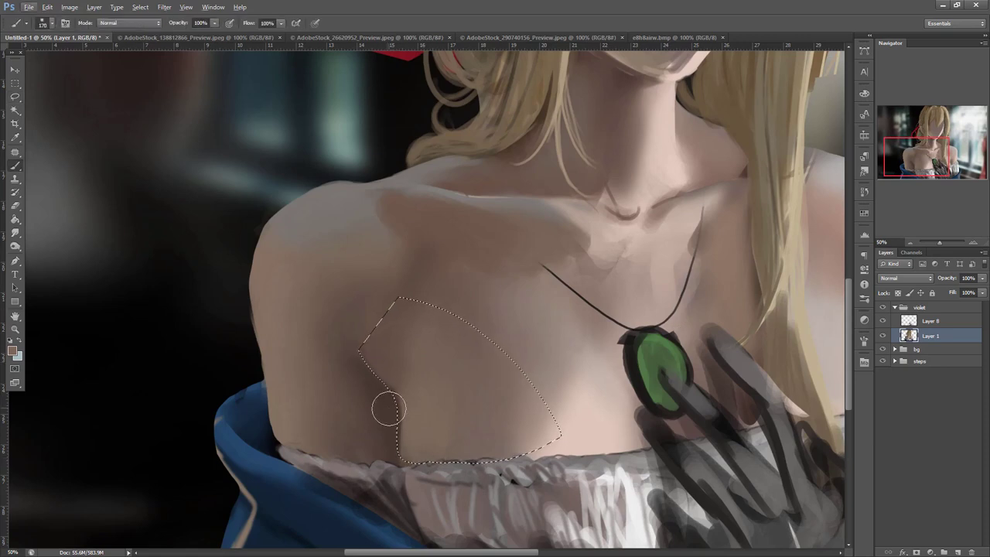
{"action": "mouse_move", "coordinate": [410, 395]}
{"action": "left_mouse_down"}
{"action": "mouse_move", "coordinate": [434, 477]}
{"action": "mouse_move", "coordinate": [417, 430]}
{"action": "mouse_move", "coordinate": [446, 458]}
{"action": "left_mouse_up"}
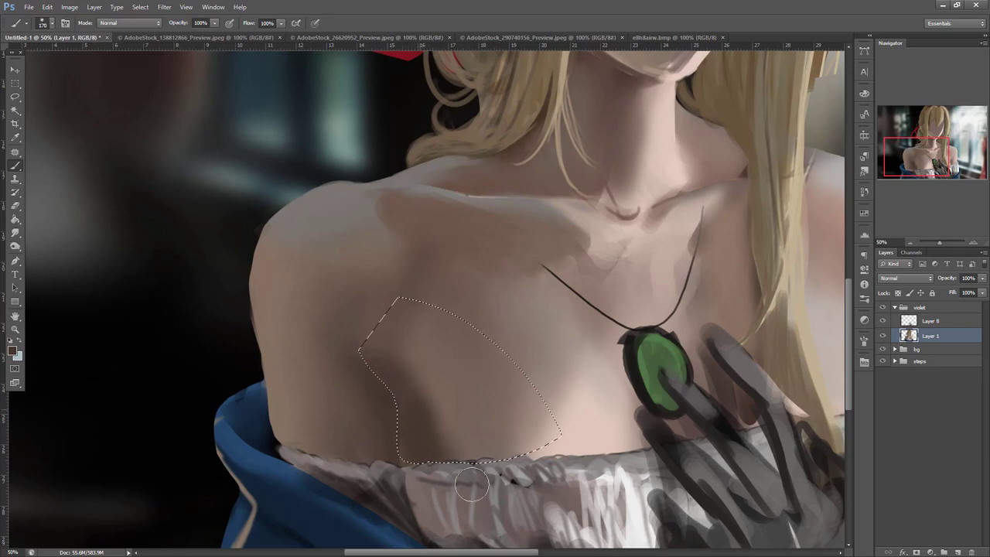
{"action": "left_click", "coordinate": [426, 377], "text": "alt"}
{"action": "mouse_move", "coordinate": [446, 420]}
{"action": "left_mouse_down"}
{"action": "mouse_move", "coordinate": [443, 458]}
{"action": "mouse_move", "coordinate": [393, 420]}
{"action": "mouse_move", "coordinate": [425, 486]}
{"action": "left_mouse_up"}
{"action": "left_click", "coordinate": [291, 404], "text": "alt"}
{"action": "left_click", "coordinate": [420, 429], "text": "alt"}
{"action": "left_click_drag", "start_coordinate": [415, 424], "coordinate": [466, 487]}
{"action": "left_click", "coordinate": [432, 399], "text": "alt"}
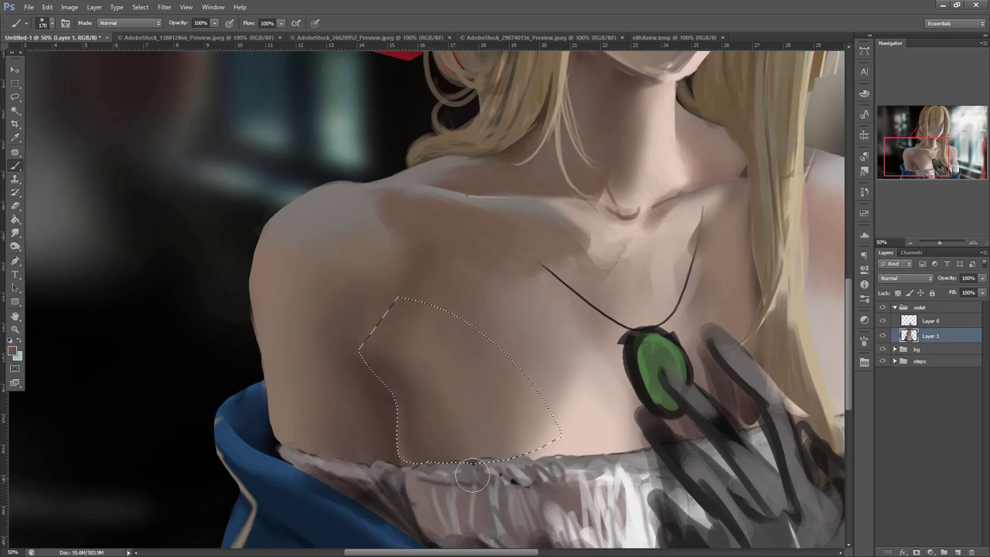
{"action": "key", "text": "ctrl+d"}
{"action": "mouse_move", "coordinate": [826, 382]}
{"action": "left_mouse_down"}
{"action": "mouse_move", "coordinate": [751, 349]}
{"action": "mouse_move", "coordinate": [682, 406]}
{"action": "left_mouse_up"}
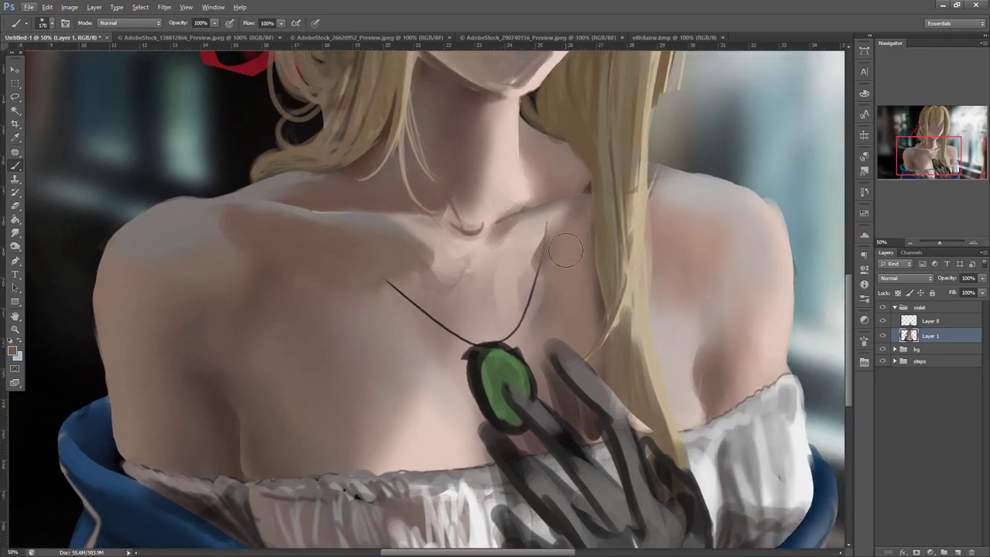
{"action": "key", "text": "l"}
{"action": "key", "text": "Escape"}
{"action": "key", "text": "Escape"}
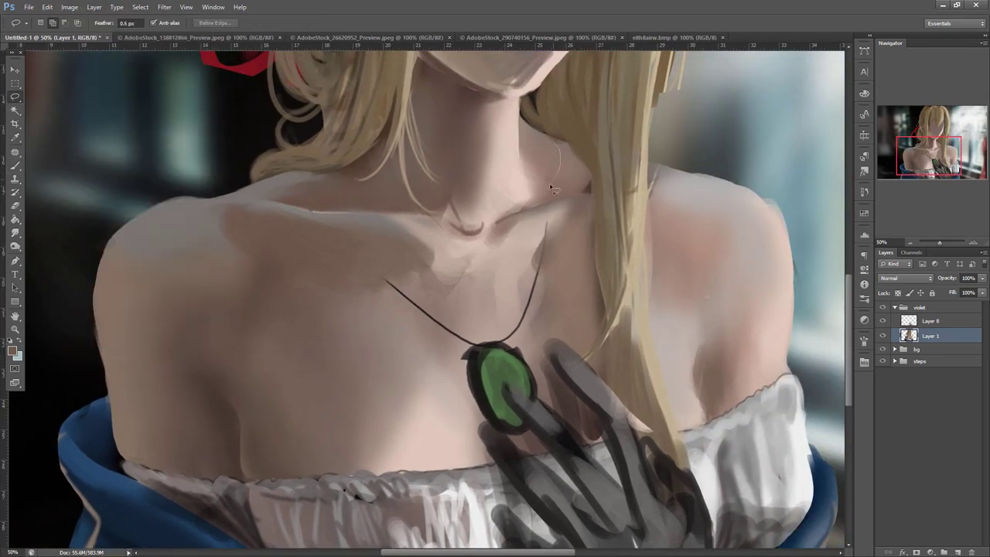
{"action": "left_click_drag", "start_coordinate": [551, 203], "coordinate": [553, 200]}
{"action": "key", "text": "ctrl+d"}
{"action": "key", "text": "b"}
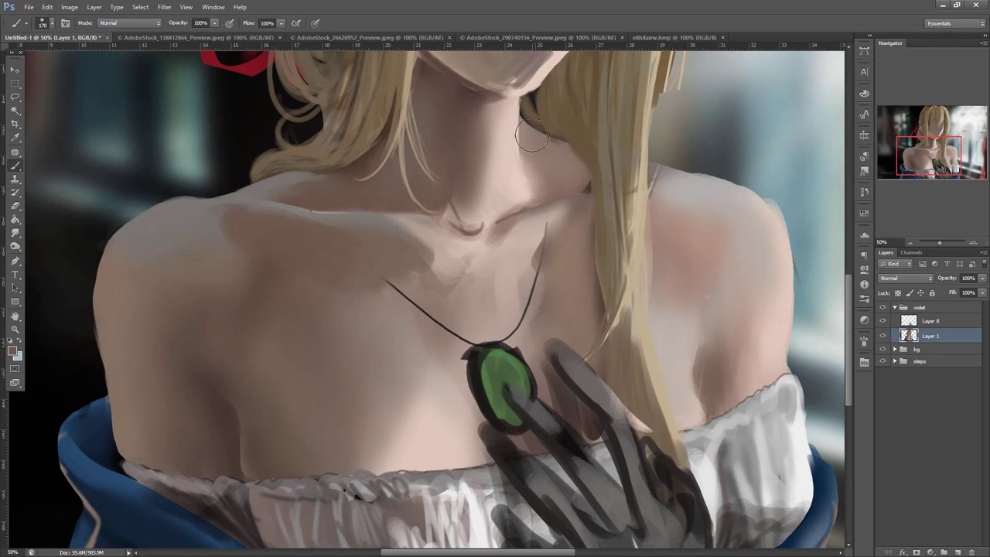
- Select the side of the neck, the chest and the inner long lock, and darken them with a Brightness/Contrast adjustment
{"action": "key", "text": "l"}
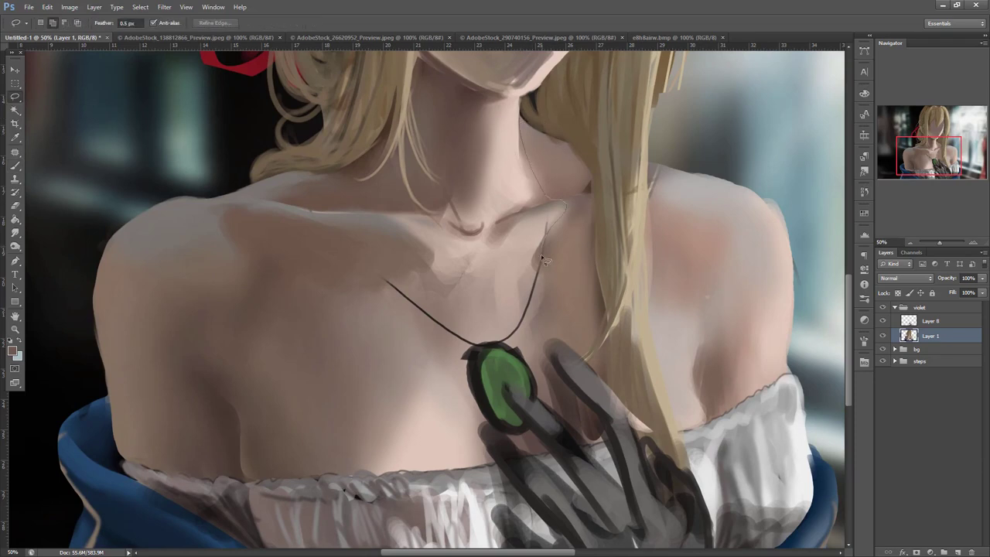
{"action": "left_click_drag", "start_coordinate": [527, 366], "coordinate": [627, 416]}
{"action": "left_click_drag", "start_coordinate": [587, 155], "coordinate": [540, 116]}
{"action": "left_click_drag", "start_coordinate": [603, 196], "coordinate": [572, 93]}
{"action": "left_click_drag", "start_coordinate": [523, 123], "coordinate": [521, 121]}
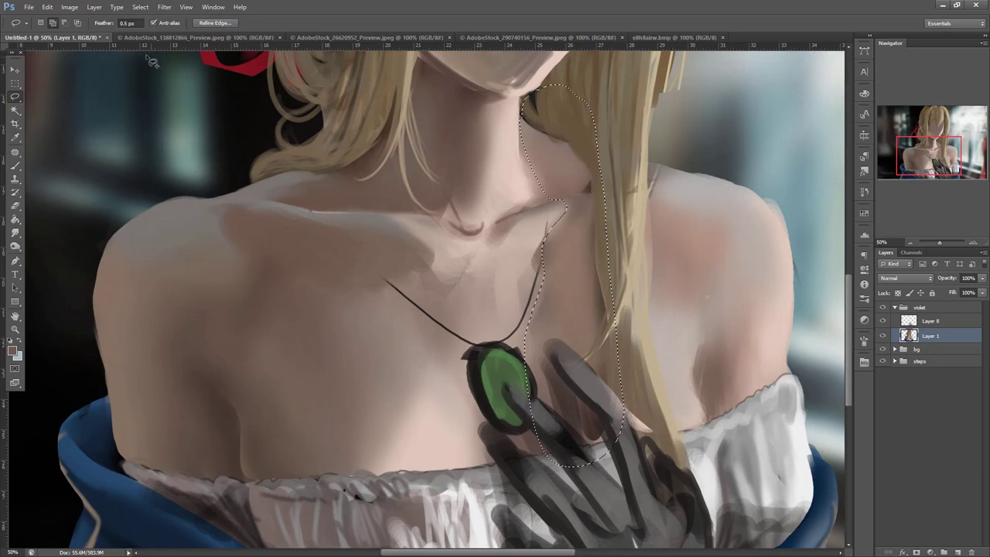
{"action": "left_click", "coordinate": [70, 7]}
{"action": "mouse_move", "coordinate": [168, 34]}
{"action": "left_click", "coordinate": [211, 33]}
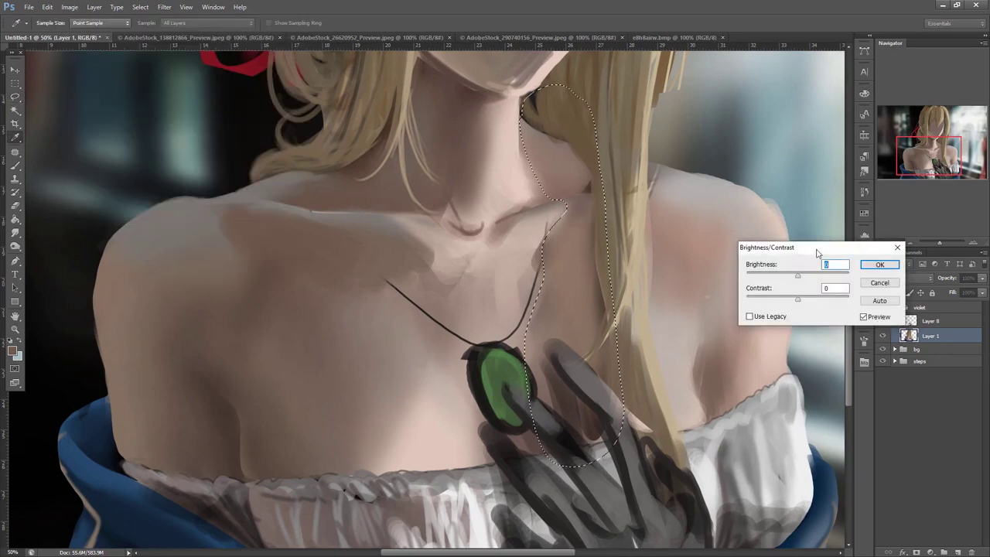
{"action": "left_click_drag", "start_coordinate": [797, 274], "coordinate": [779, 277]}
{"action": "left_click", "coordinate": [879, 265]}
{"action": "key", "text": "l"}
{"action": "key", "text": "ctrl+d"}
- Paint darker hair between the cheek and the long lock with a 42 px brush and sampled tones
{"action": "key", "text": "b"}
{"action": "right_click", "coordinate": [615, 158]}
{"action": "left_click_drag", "start_coordinate": [650, 183], "coordinate": [639, 183]}
{"action": "left_click", "coordinate": [635, 146]}
{"action": "mouse_move", "coordinate": [633, 121]}
{"action": "left_mouse_down"}
{"action": "mouse_move", "coordinate": [641, 270]}
{"action": "mouse_move", "coordinate": [600, 226]}
{"action": "left_mouse_up"}
{"action": "left_click", "coordinate": [595, 281], "text": "alt"}
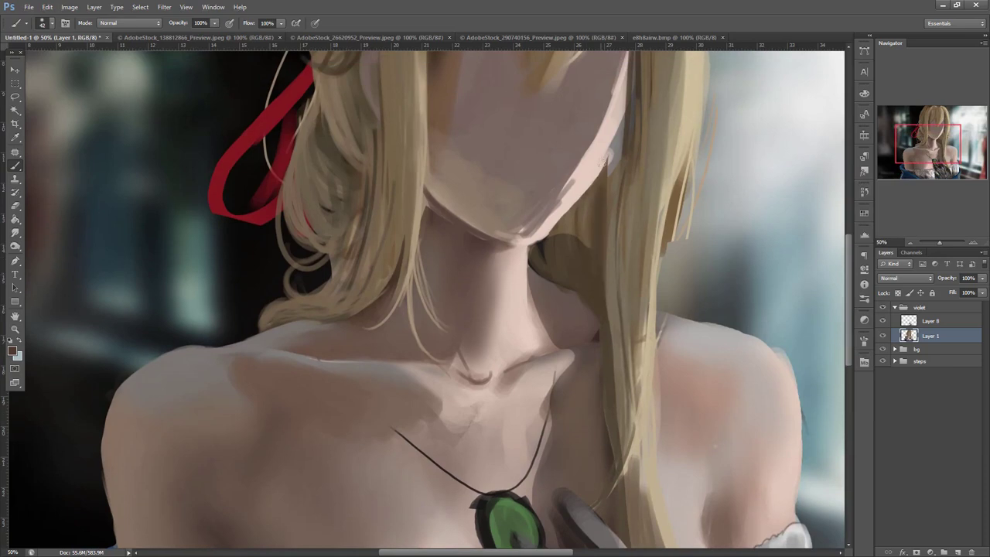
{"action": "mouse_move", "coordinate": [612, 164]}
{"action": "left_mouse_down"}
{"action": "mouse_move", "coordinate": [606, 283]}
{"action": "mouse_move", "coordinate": [585, 188]}
{"action": "mouse_move", "coordinate": [609, 194]}
{"action": "left_mouse_up"}
{"action": "left_click", "coordinate": [611, 205], "text": "alt"}
{"action": "left_click_drag", "start_coordinate": [616, 124], "coordinate": [612, 418]}
- Blend sampled blond and brown strands down the inner side of the long lock
{"action": "left_click", "coordinate": [607, 192], "text": "alt"}
{"action": "left_click", "coordinate": [598, 245], "text": "alt"}
{"action": "left_click", "coordinate": [610, 249], "text": "alt"}
{"action": "left_click", "coordinate": [597, 251], "text": "alt"}
{"action": "mouse_move", "coordinate": [628, 161]}
{"action": "left_mouse_down"}
{"action": "mouse_move", "coordinate": [624, 294]}
{"action": "mouse_move", "coordinate": [644, 100]}
{"action": "left_mouse_up"}
{"action": "left_click", "coordinate": [643, 114], "text": "alt"}
{"action": "left_click_drag", "start_coordinate": [631, 352], "coordinate": [636, 201]}
{"action": "left_click", "coordinate": [649, 255], "text": "alt"}
{"action": "left_click_drag", "start_coordinate": [644, 124], "coordinate": [630, 329]}
{"action": "left_click_drag", "start_coordinate": [640, 128], "coordinate": [617, 385]}
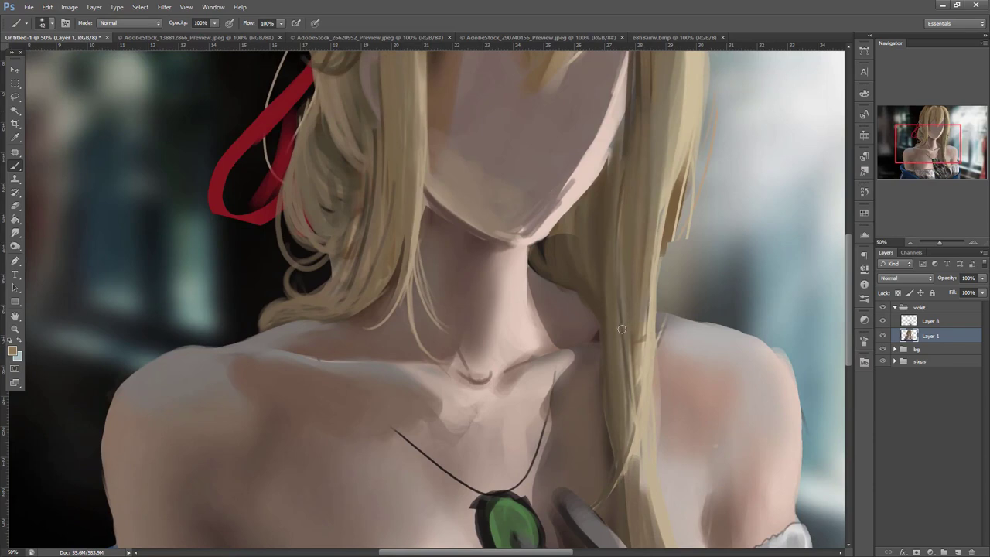
- Select the inner strip of the long lock and soften its shading with a 92 px brush and a sampled brown
{"action": "key", "text": "l"}
{"action": "mouse_move", "coordinate": [632, 149]}
{"action": "left_mouse_down"}
{"action": "mouse_move", "coordinate": [592, 203]}
{"action": "mouse_move", "coordinate": [635, 124]}
{"action": "mouse_move", "coordinate": [601, 194]}
{"action": "mouse_move", "coordinate": [628, 256]}
{"action": "mouse_move", "coordinate": [617, 276]}
{"action": "left_mouse_up"}
{"action": "key", "text": "b"}
{"action": "right_click", "coordinate": [667, 122]}
{"action": "left_click", "coordinate": [635, 109], "text": "alt"}
{"action": "key", "text": "ctrl+d"}
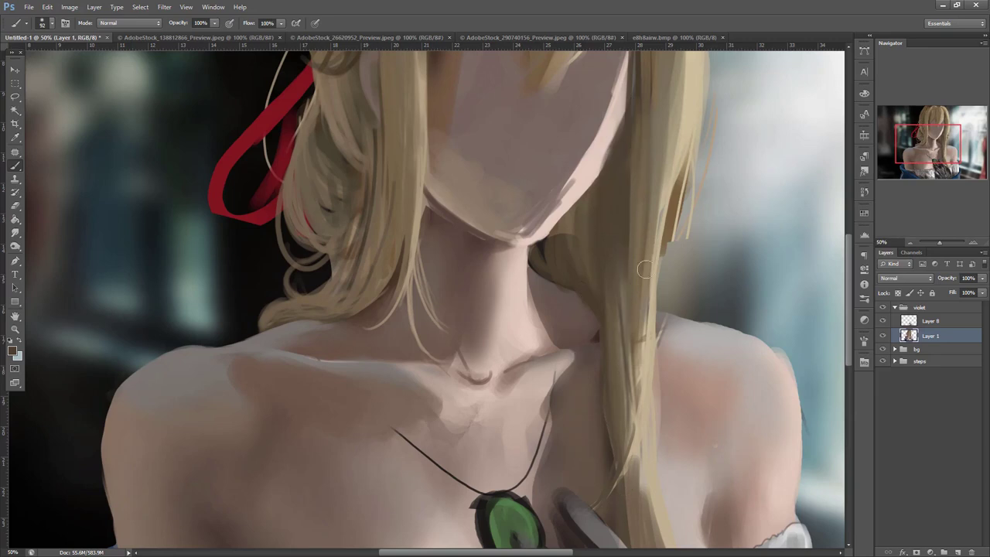
- Draw thin strands along the long lock's outer edge and down over the shoulder with sampled blond tones
{"action": "right_click", "coordinate": [646, 191]}
{"action": "left_click", "coordinate": [636, 185], "text": "alt"}
{"action": "left_click_drag", "start_coordinate": [674, 177], "coordinate": [656, 300]}
{"action": "left_click_drag", "start_coordinate": [658, 217], "coordinate": [645, 316]}
{"action": "left_click_drag", "start_coordinate": [727, 360], "coordinate": [694, 494]}
{"action": "left_click", "coordinate": [653, 253], "text": "alt"}
{"action": "mouse_move", "coordinate": [649, 325]}
{"action": "left_mouse_down"}
{"action": "mouse_move", "coordinate": [645, 395]}
{"action": "mouse_move", "coordinate": [621, 449]}
{"action": "left_mouse_up"}
{"action": "mouse_move", "coordinate": [668, 291]}
{"action": "left_mouse_down"}
{"action": "mouse_move", "coordinate": [664, 384]}
{"action": "mouse_move", "coordinate": [641, 454]}
{"action": "left_mouse_up"}
- Add fine light and dark strands down the upper outer side of the long lock with a 13 px brush
{"action": "scroll", "coordinate": [700, 326], "scroll_direction": "up", "scroll_amount": 5}
{"action": "left_click", "coordinate": [652, 219], "text": "alt"}
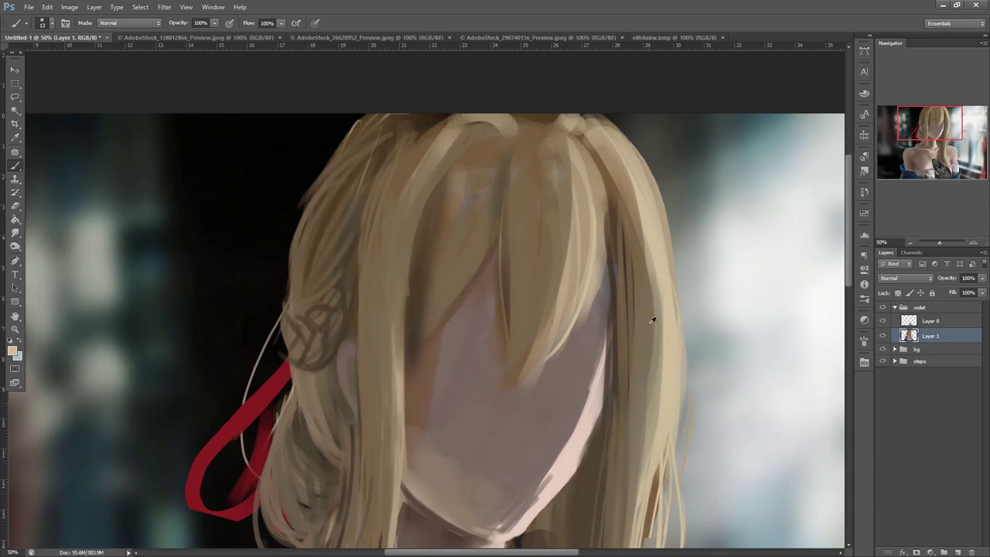
{"action": "mouse_move", "coordinate": [639, 184]}
{"action": "left_mouse_down"}
{"action": "mouse_move", "coordinate": [664, 376]}
{"action": "mouse_move", "coordinate": [654, 438]}
{"action": "left_mouse_up"}
{"action": "left_click_drag", "start_coordinate": [654, 251], "coordinate": [664, 468]}
{"action": "left_click_drag", "start_coordinate": [669, 339], "coordinate": [667, 468]}
{"action": "left_click_drag", "start_coordinate": [670, 315], "coordinate": [663, 445]}
{"action": "left_click_drag", "start_coordinate": [667, 287], "coordinate": [668, 469]}
{"action": "left_click_drag", "start_coordinate": [674, 317], "coordinate": [679, 413]}
{"action": "left_click_drag", "start_coordinate": [659, 368], "coordinate": [651, 486]}
{"action": "left_click_drag", "start_coordinate": [658, 408], "coordinate": [650, 492]}
{"action": "left_click", "coordinate": [635, 157], "text": "alt"}
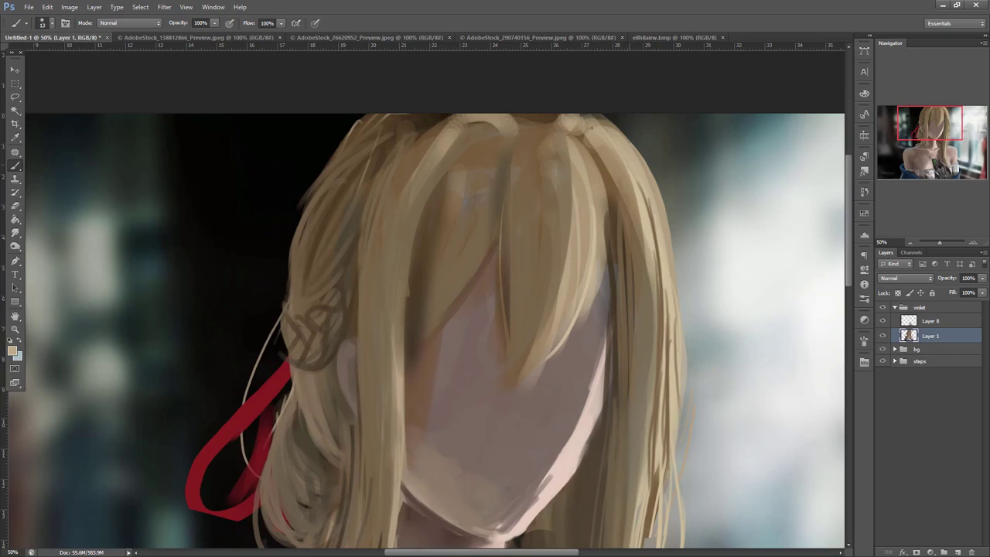
- Select the hair beside the parting and shade the start of the side lock with a 55 px brush
{"action": "key", "text": "l"}
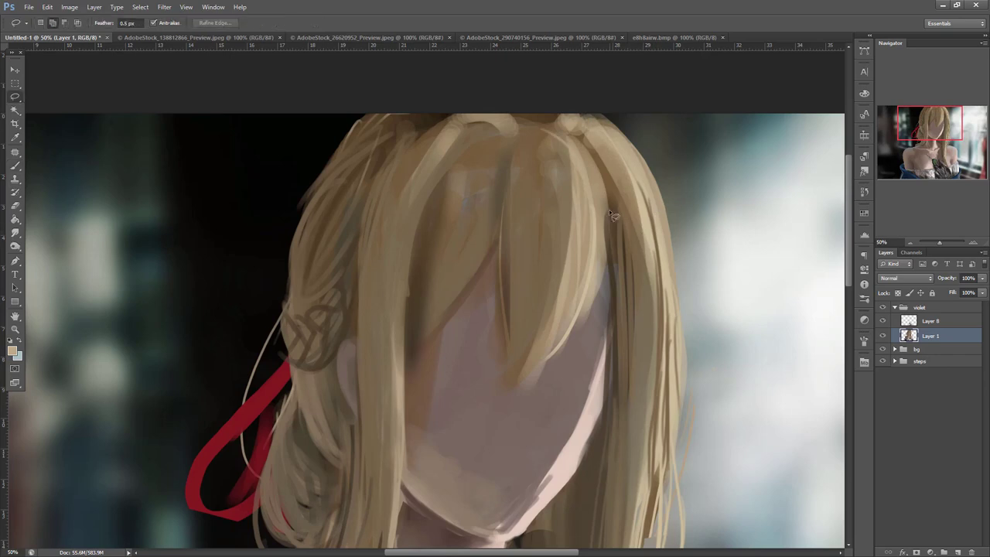
{"action": "left_click_drag", "start_coordinate": [636, 164], "coordinate": [650, 255]}
{"action": "key", "text": "b"}
{"action": "right_click", "coordinate": [636, 186]}
{"action": "left_click", "coordinate": [675, 216]}
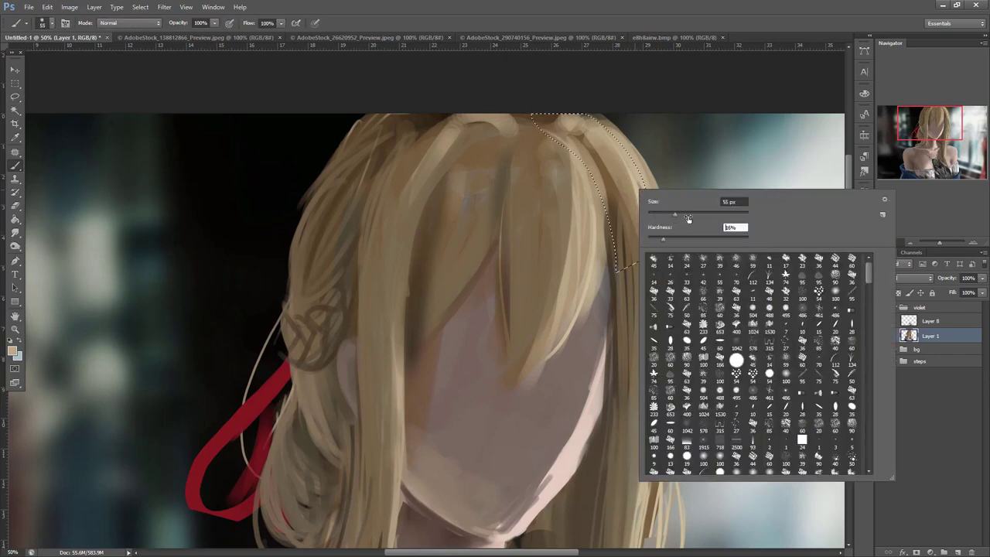
{"action": "left_click", "coordinate": [600, 164], "text": "alt"}
{"action": "left_click_drag", "start_coordinate": [560, 132], "coordinate": [615, 232]}
{"action": "left_click_drag", "start_coordinate": [565, 139], "coordinate": [635, 240]}
{"action": "left_click", "coordinate": [626, 187], "text": "alt"}
{"action": "left_click_drag", "start_coordinate": [617, 198], "coordinate": [638, 272]}
{"action": "key", "text": "ctrl+d"}
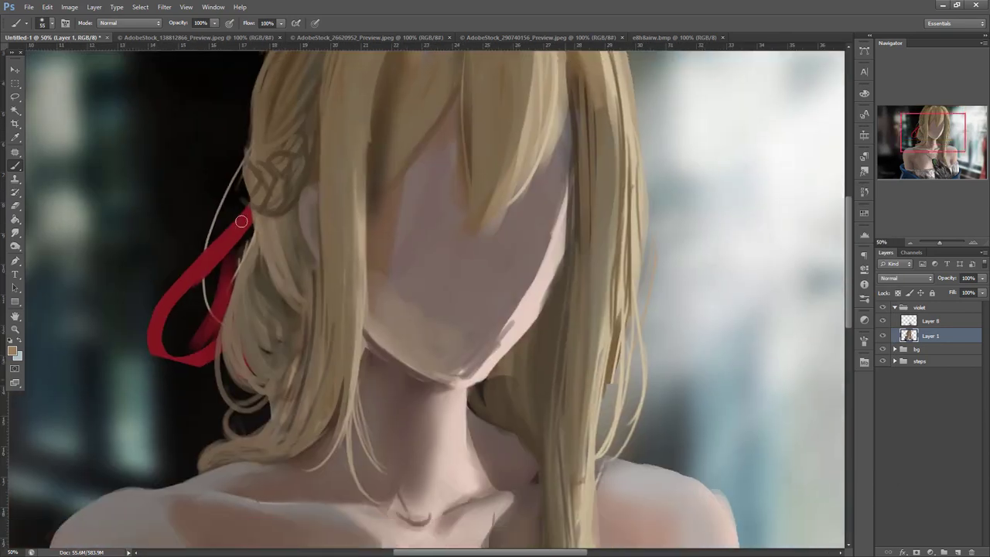
- Flip the canvas horizontally to check the portrait mirrored
{"action": "left_click", "coordinate": [69, 7]}
{"action": "mouse_move", "coordinate": [154, 102]}
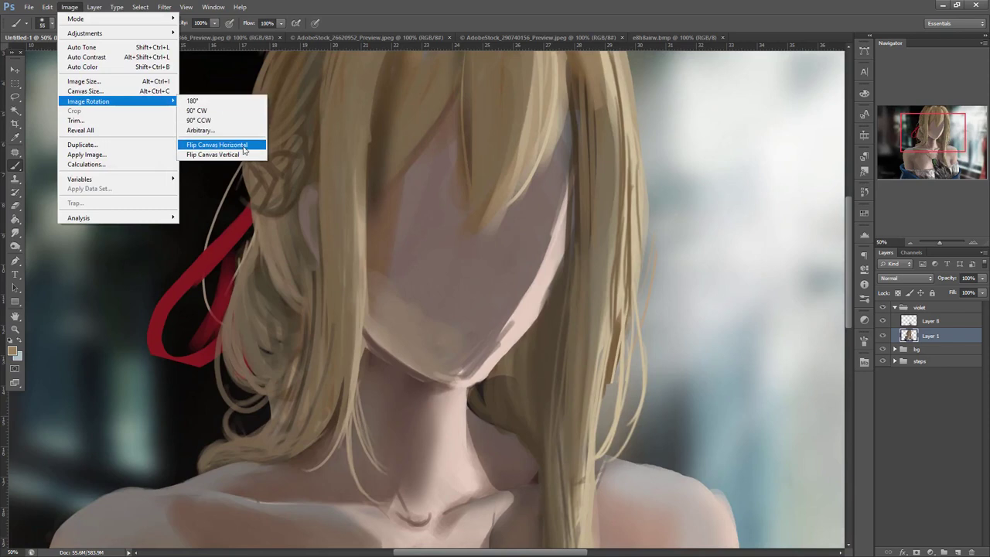
{"action": "left_click", "coordinate": [225, 146]}
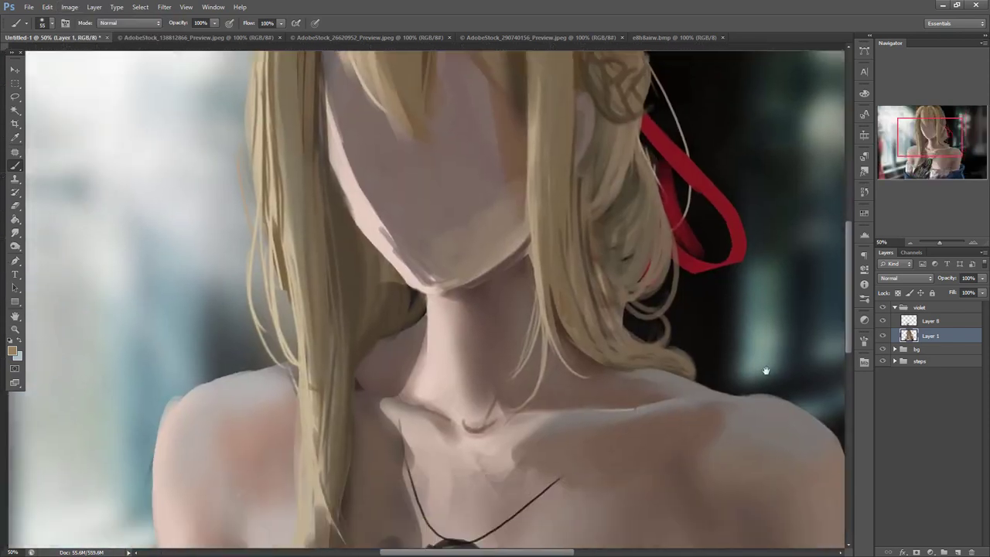
{"action": "key", "text": "ctrl+minus"}
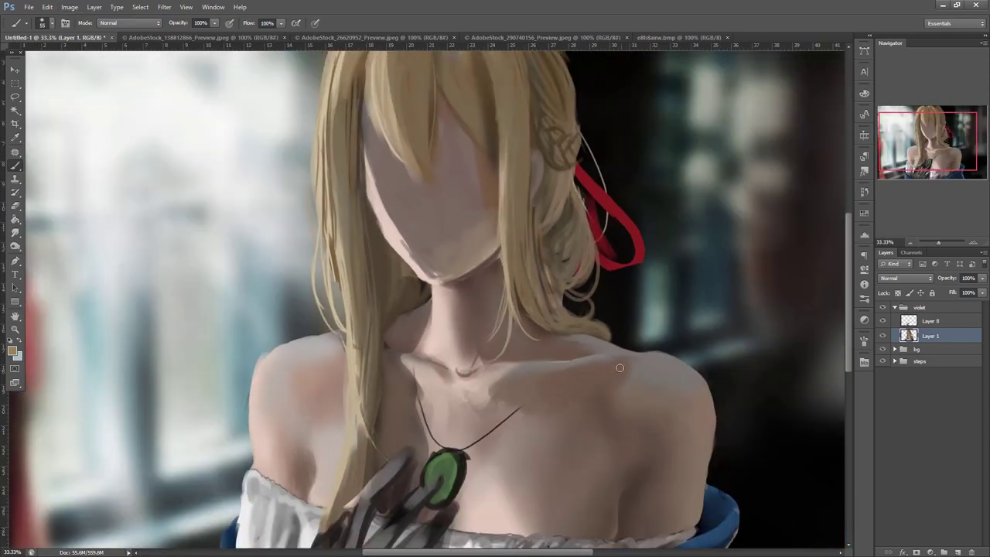
- Clean up the jawline and the underside of the chin with sampled skin tones
{"action": "left_click", "coordinate": [389, 222], "text": "alt"}
{"action": "left_click_drag", "start_coordinate": [368, 197], "coordinate": [435, 276]}
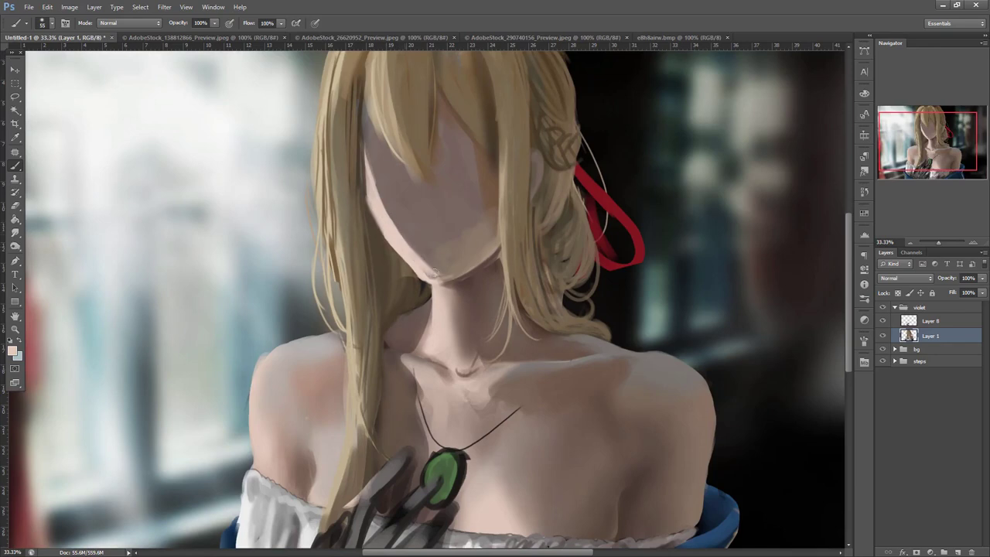
{"action": "left_click", "coordinate": [412, 273], "text": "alt"}
{"action": "mouse_move", "coordinate": [433, 278]}
{"action": "left_mouse_down"}
{"action": "mouse_move", "coordinate": [456, 276]}
{"action": "mouse_move", "coordinate": [429, 268]}
{"action": "mouse_move", "coordinate": [448, 286]}
{"action": "left_mouse_up"}
{"action": "left_click", "coordinate": [431, 246], "text": "alt"}
{"action": "left_click", "coordinate": [463, 282], "text": "alt"}
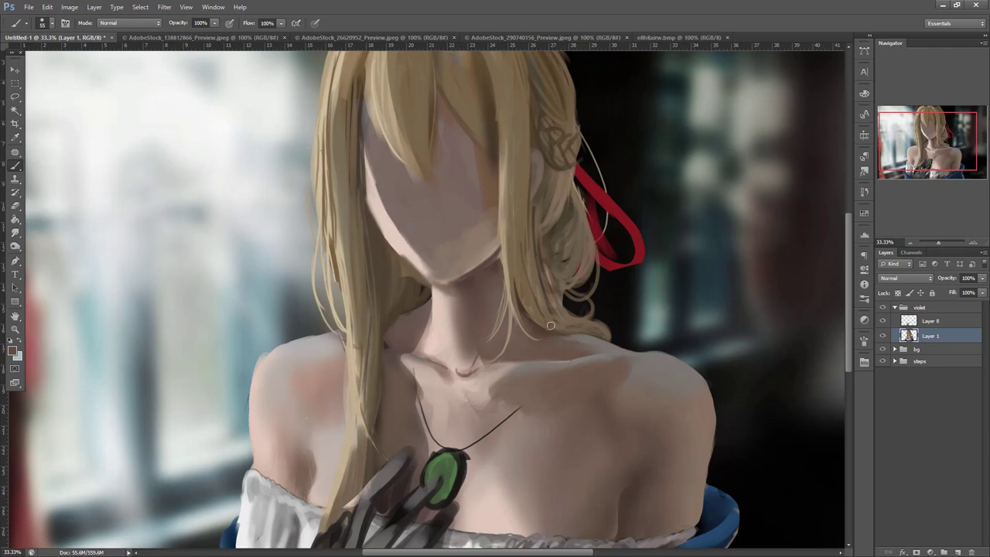
- Select the shoulder beside the long lock and paint its outer edge with a sampled light skin tone
{"action": "mouse_move", "coordinate": [691, 415]}
{"action": "left_mouse_down"}
{"action": "mouse_move", "coordinate": [707, 389]}
{"action": "mouse_move", "coordinate": [721, 399]}
{"action": "mouse_move", "coordinate": [781, 384]}
{"action": "left_mouse_up"}
{"action": "right_click", "coordinate": [587, 229]}
{"action": "left_click_drag", "start_coordinate": [610, 256], "coordinate": [604, 256]}
{"action": "left_click", "coordinate": [540, 238], "text": "alt"}
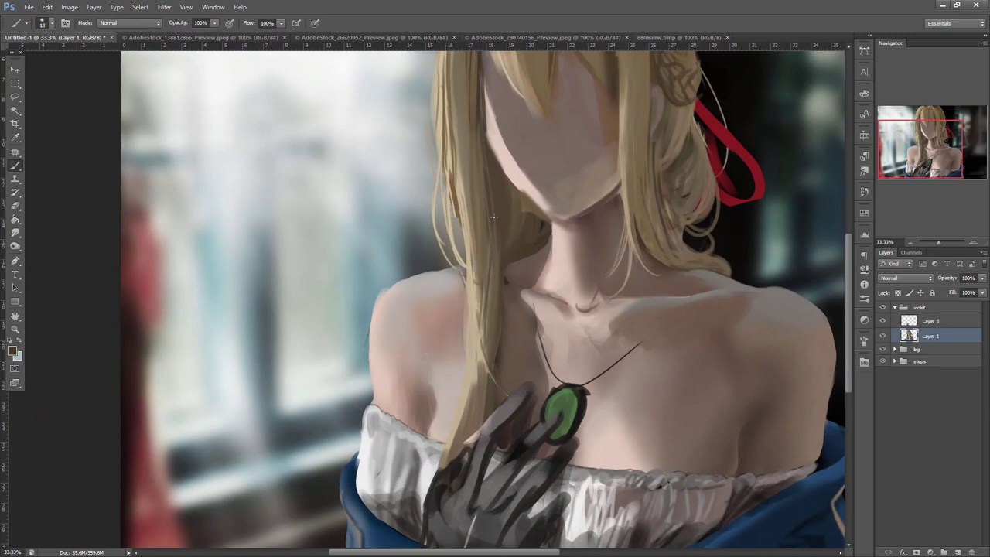
{"action": "key", "text": "l"}
{"action": "mouse_move", "coordinate": [458, 272]}
{"action": "left_mouse_down"}
{"action": "mouse_move", "coordinate": [387, 285]}
{"action": "mouse_move", "coordinate": [391, 381]}
{"action": "left_mouse_up"}
{"action": "key", "text": "b"}
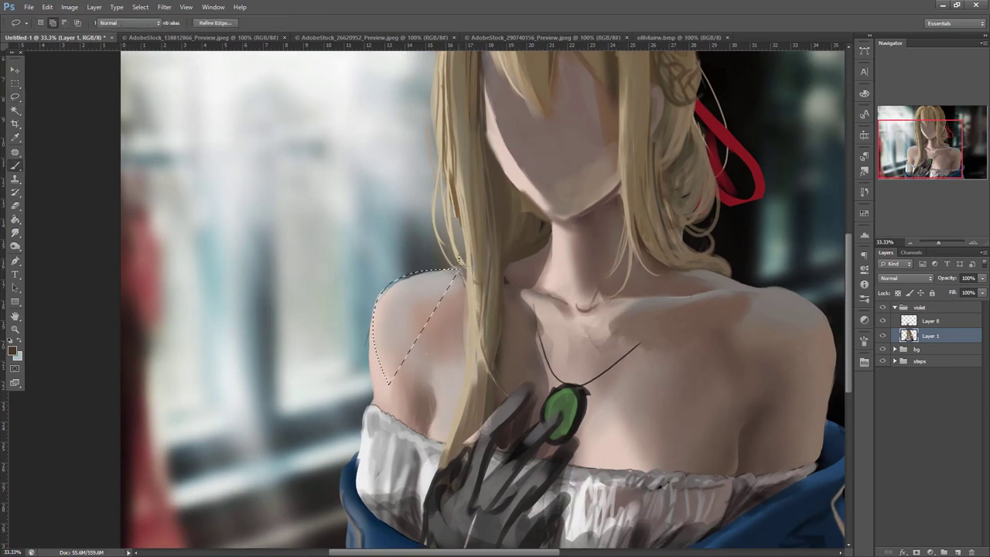
{"action": "right_click", "coordinate": [504, 278]}
{"action": "left_click", "coordinate": [393, 303], "text": "alt"}
{"action": "mouse_move", "coordinate": [389, 295]}
{"action": "left_mouse_down"}
{"action": "mouse_move", "coordinate": [464, 266]}
{"action": "mouse_move", "coordinate": [387, 293]}
{"action": "mouse_move", "coordinate": [380, 272]}
{"action": "left_mouse_up"}
{"action": "key", "text": "ctrl+d"}
- Select the stray paint outside that shoulder's contour and delete it
{"action": "key", "text": "l"}
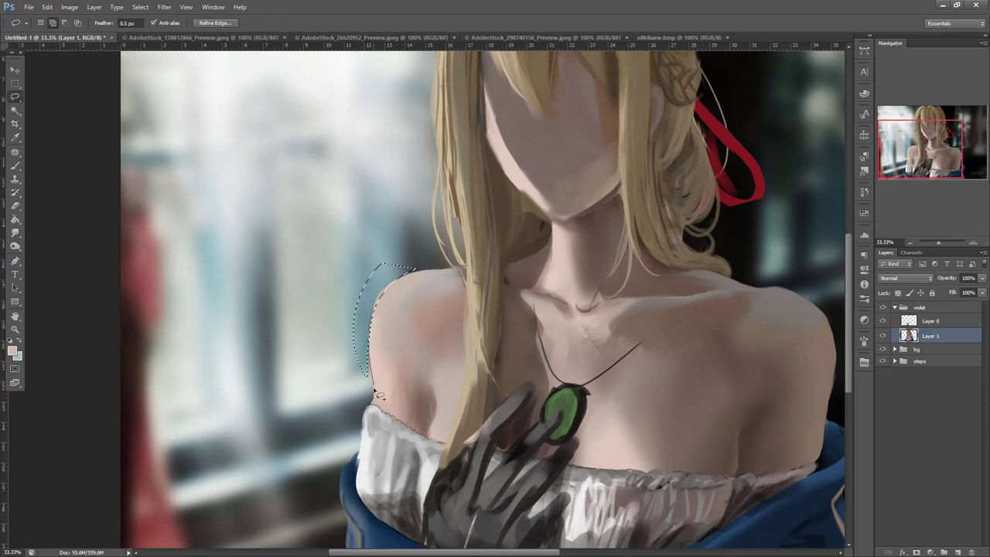
{"action": "mouse_move", "coordinate": [377, 410]}
{"action": "left_mouse_down"}
{"action": "mouse_move", "coordinate": [370, 441]}
{"action": "mouse_move", "coordinate": [360, 283]}
{"action": "left_mouse_up"}
{"action": "key", "text": "Delete"}
{"action": "key", "text": "ctrl+d"}
- Smooth the top contour of the opposite shoulder with a 28 px brush
{"action": "left_click_drag", "start_coordinate": [833, 347], "coordinate": [691, 323]}
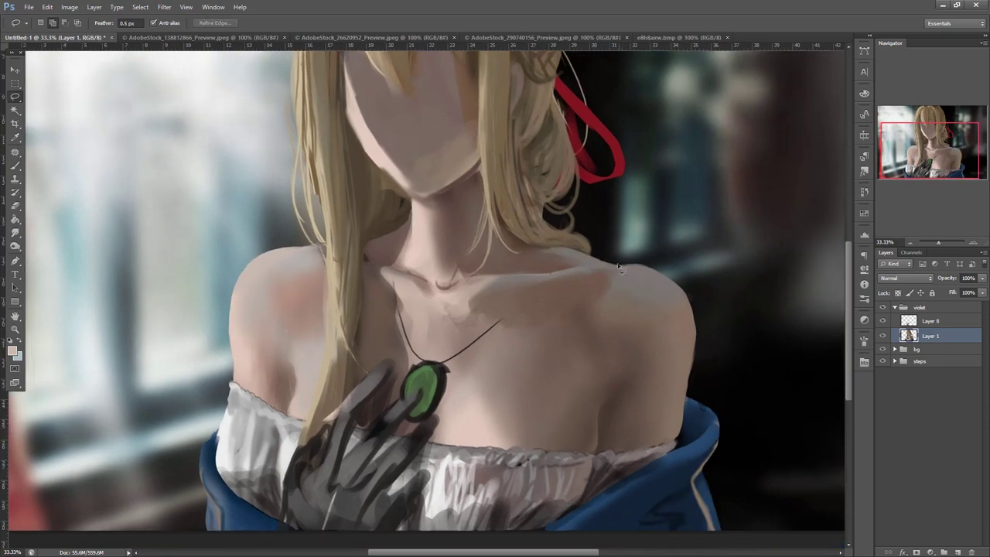
{"action": "key", "text": "b"}
{"action": "right_click", "coordinate": [603, 198]}
{"action": "left_click", "coordinate": [606, 258]}
{"action": "left_click_drag", "start_coordinate": [601, 260], "coordinate": [628, 265]}
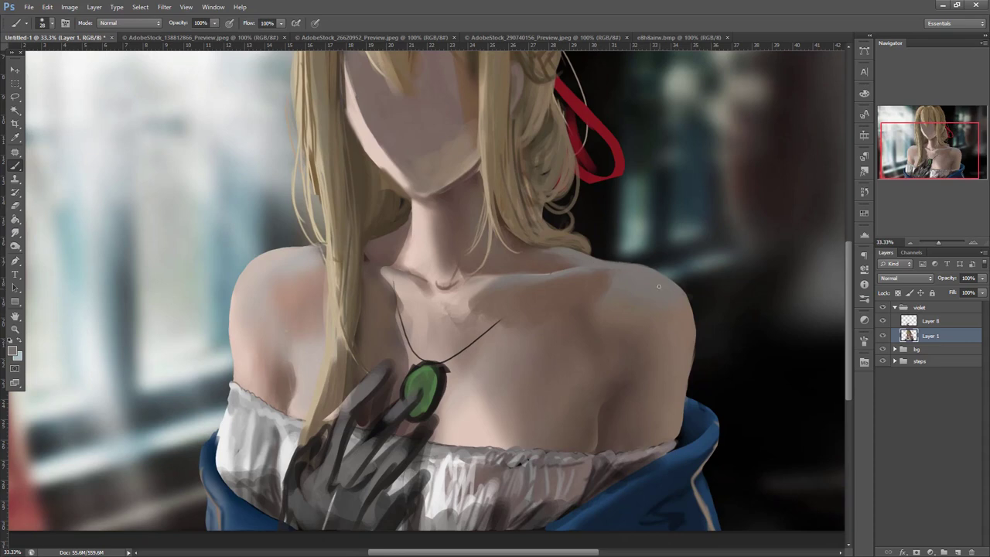
- Try to trim the outer contour of the shoulder against the dark background with a freehand selection
{"action": "key", "text": "l"}
{"action": "mouse_move", "coordinate": [649, 273]}
{"action": "left_mouse_down"}
{"action": "mouse_move", "coordinate": [634, 268]}
{"action": "mouse_move", "coordinate": [713, 354]}
{"action": "mouse_move", "coordinate": [670, 281]}
{"action": "mouse_move", "coordinate": [715, 365]}
{"action": "mouse_move", "coordinate": [701, 334]}
{"action": "mouse_move", "coordinate": [690, 391]}
{"action": "mouse_move", "coordinate": [699, 395]}
{"action": "mouse_move", "coordinate": [698, 349]}
{"action": "mouse_move", "coordinate": [695, 372]}
{"action": "mouse_move", "coordinate": [707, 393]}
{"action": "mouse_move", "coordinate": [724, 344]}
{"action": "left_mouse_up"}
{"action": "key", "text": "Delete"}
{"action": "key", "text": "ctrl+alt+z"}
{"action": "key", "text": "ctrl+alt+z"}
{"action": "key", "text": "ctrl+alt+z"}
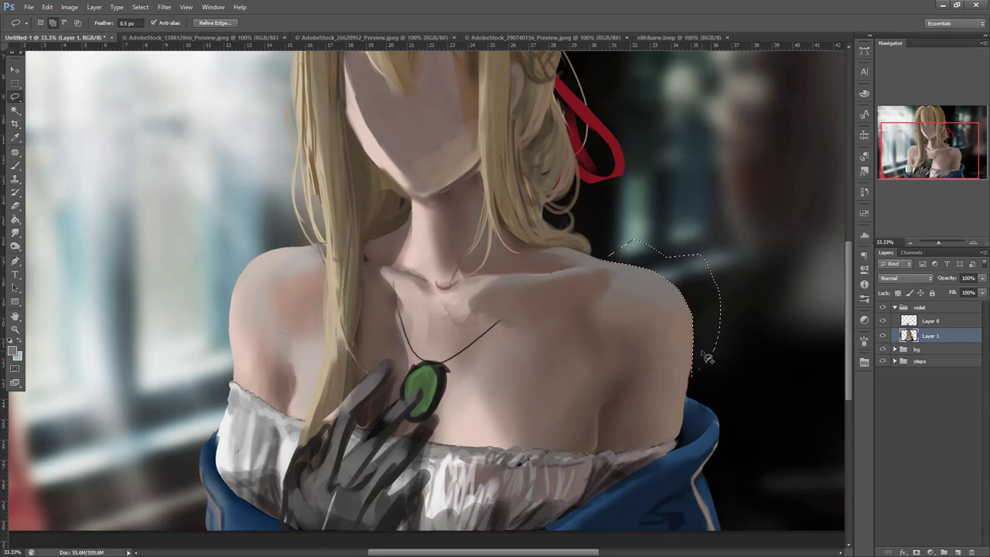
{"action": "key", "text": "ctrl+d"}
- Select the fringe and upper face on Layer 1 and copy the selection to a new layer
{"action": "left_click_drag", "start_coordinate": [641, 332], "coordinate": [717, 510]}
{"action": "left_click", "coordinate": [883, 335]}
{"action": "left_click", "coordinate": [882, 335]}
{"action": "mouse_move", "coordinate": [453, 95]}
{"action": "left_mouse_down"}
{"action": "mouse_move", "coordinate": [390, 155]}
{"action": "mouse_move", "coordinate": [592, 180]}
{"action": "mouse_move", "coordinate": [483, 93]}
{"action": "left_mouse_up"}
{"action": "key", "text": "ctrl+j"}
- Warp the copied fringe and upper face layer to bend the central lock and reshape the hairline
{"action": "key", "text": "ctrl+t"}
{"action": "right_click", "coordinate": [470, 232]}
{"action": "left_click", "coordinate": [479, 288]}
{"action": "left_click_drag", "start_coordinate": [418, 184], "coordinate": [420, 193]}
{"action": "left_click_drag", "start_coordinate": [486, 260], "coordinate": [495, 258]}
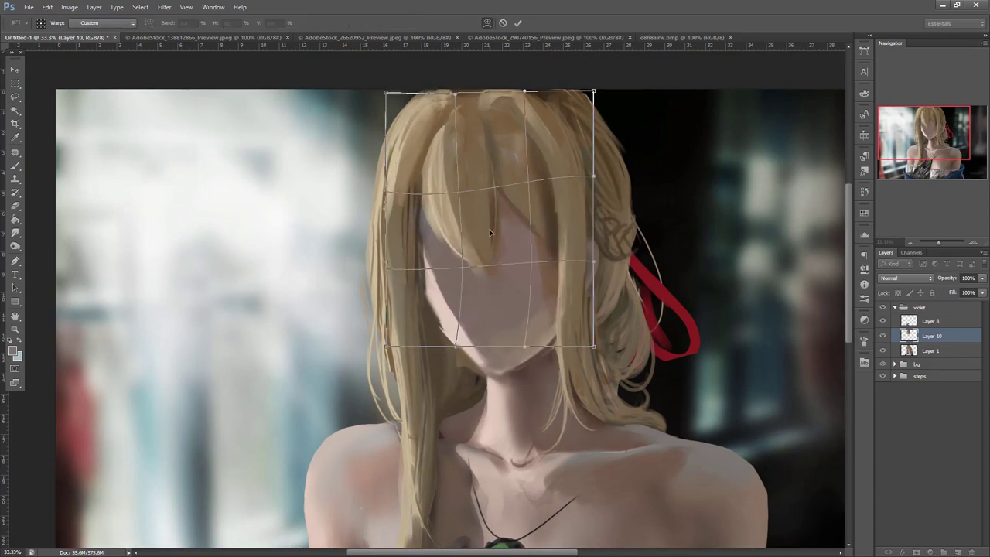
{"action": "mouse_move", "coordinate": [555, 208]}
{"action": "left_mouse_down"}
{"action": "mouse_move", "coordinate": [556, 199]}
{"action": "mouse_move", "coordinate": [553, 217]}
{"action": "left_mouse_up"}
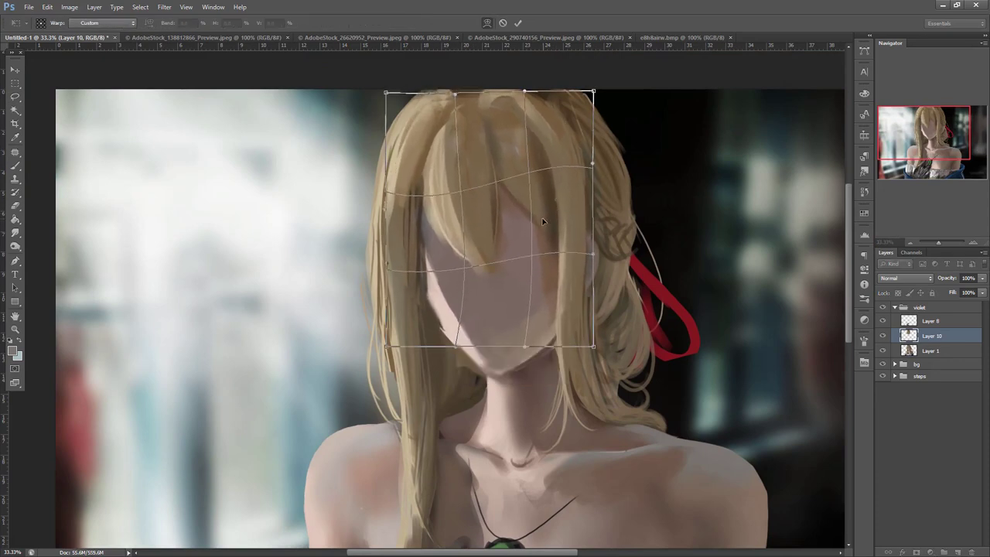
{"action": "left_click_drag", "start_coordinate": [455, 212], "coordinate": [454, 210]}
{"action": "left_click_drag", "start_coordinate": [430, 272], "coordinate": [435, 279]}
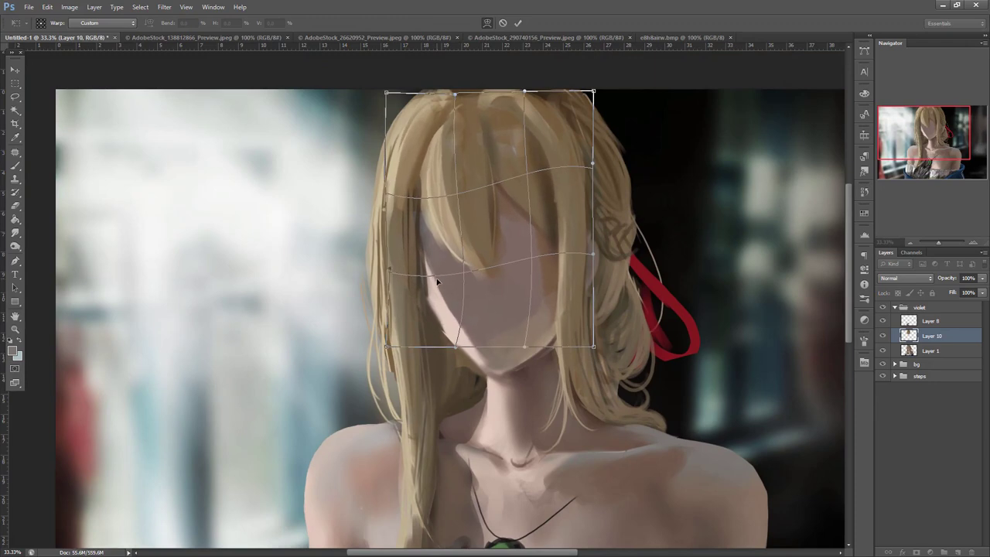
{"action": "left_click_drag", "start_coordinate": [487, 232], "coordinate": [469, 245]}
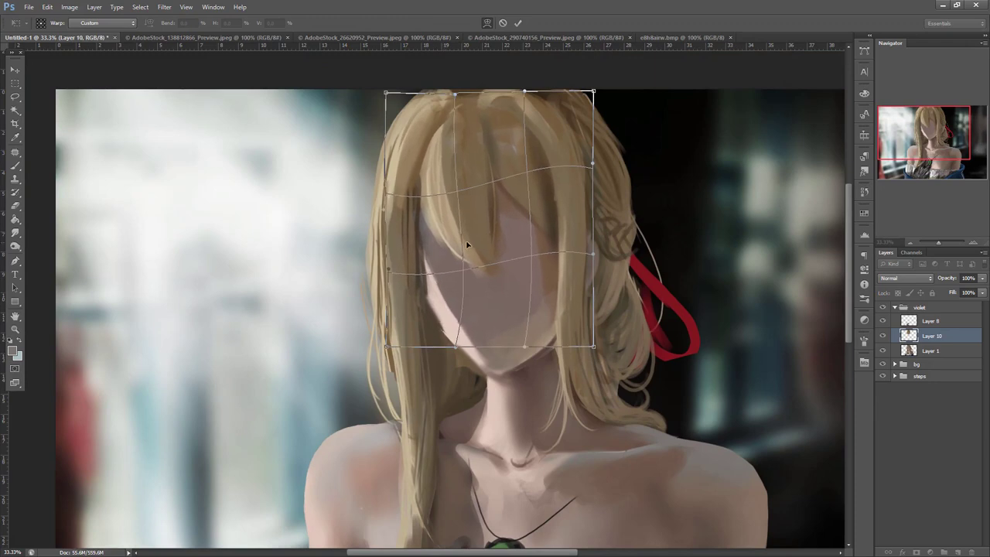
{"action": "key", "text": "Return"}
- Extend the tip of the central fringe lock across the face with sampled hair tones and retouch the shaded face edge
{"action": "key", "text": "b"}
{"action": "left_click", "coordinate": [445, 203], "text": "alt"}
{"action": "left_click_drag", "start_coordinate": [463, 249], "coordinate": [509, 292]}
{"action": "left_click_drag", "start_coordinate": [460, 232], "coordinate": [496, 279]}
{"action": "left_click", "coordinate": [473, 226], "text": "alt"}
{"action": "left_click_drag", "start_coordinate": [468, 241], "coordinate": [488, 272]}
{"action": "left_click_drag", "start_coordinate": [451, 212], "coordinate": [481, 262]}
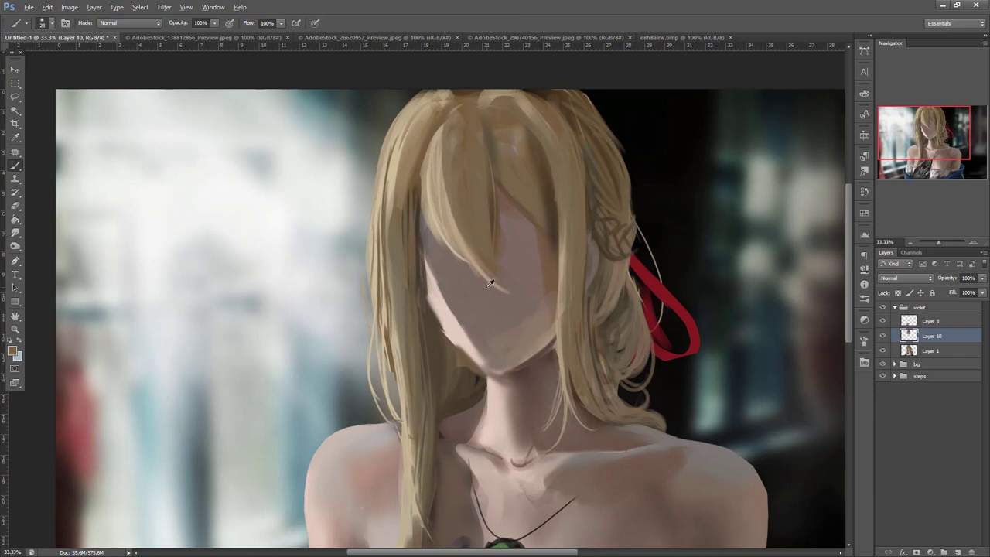
{"action": "left_click_drag", "start_coordinate": [417, 208], "coordinate": [445, 312]}
{"action": "left_click_drag", "start_coordinate": [430, 267], "coordinate": [473, 343]}
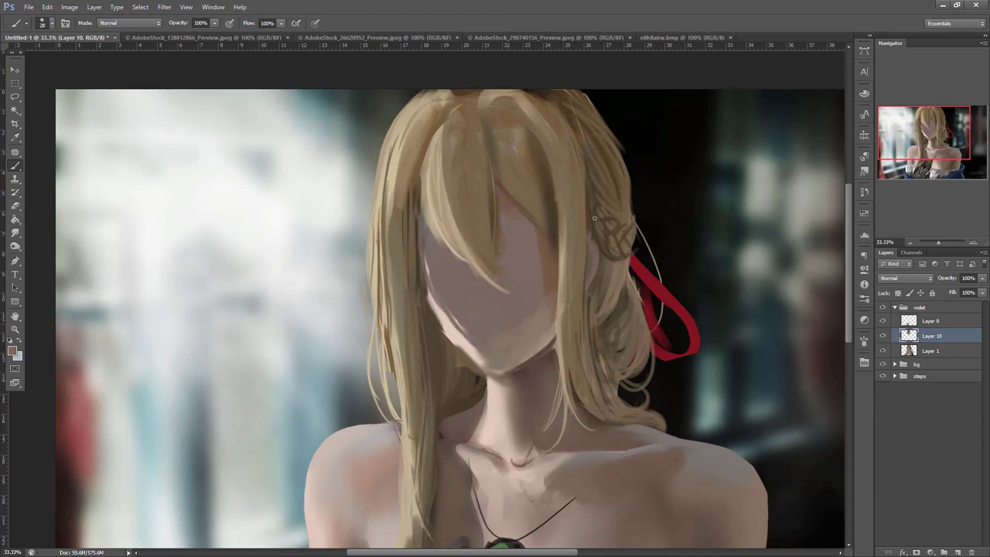
- Warp Layer 10 again to shift and curve the fringe, after comparing it with the layer hidden
{"action": "right_click", "coordinate": [614, 226]}
{"action": "left_click", "coordinate": [540, 287]}
{"action": "left_click", "coordinate": [883, 336]}
{"action": "left_click", "coordinate": [883, 335]}
{"action": "key", "text": "ctrl+t"}
{"action": "right_click", "coordinate": [539, 209]}
{"action": "left_click", "coordinate": [577, 290]}
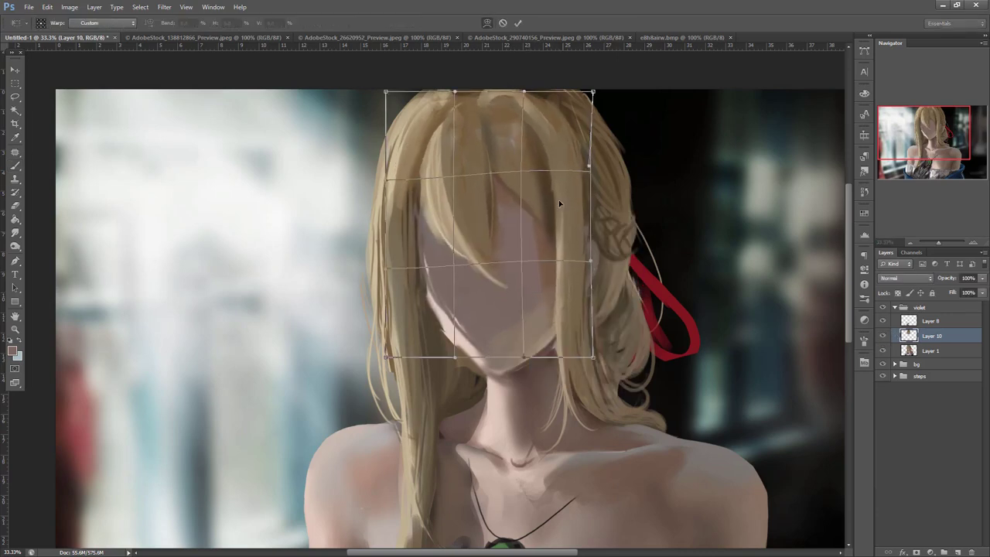
{"action": "left_click_drag", "start_coordinate": [424, 197], "coordinate": [447, 204]}
{"action": "left_click_drag", "start_coordinate": [531, 116], "coordinate": [434, 138]}
{"action": "left_click_drag", "start_coordinate": [547, 174], "coordinate": [544, 180]}
{"action": "left_click_drag", "start_coordinate": [469, 210], "coordinate": [472, 213]}
{"action": "key", "text": "Return"}
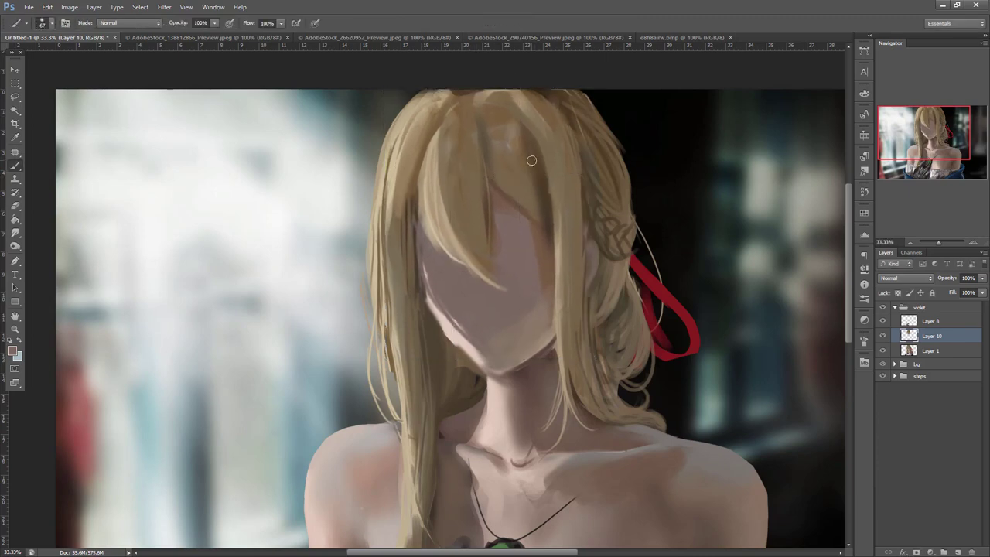
- Merge the reshaped fringe down into Layer 1 and add a new empty layer above it for the face
{"action": "right_click", "coordinate": [575, 147]}
{"action": "left_click", "coordinate": [597, 170]}
{"action": "left_click", "coordinate": [552, 211]}
{"action": "key", "text": "ctrl+e"}
{"action": "key", "text": "ctrl+z"}
{"action": "left_click", "coordinate": [975, 243]}
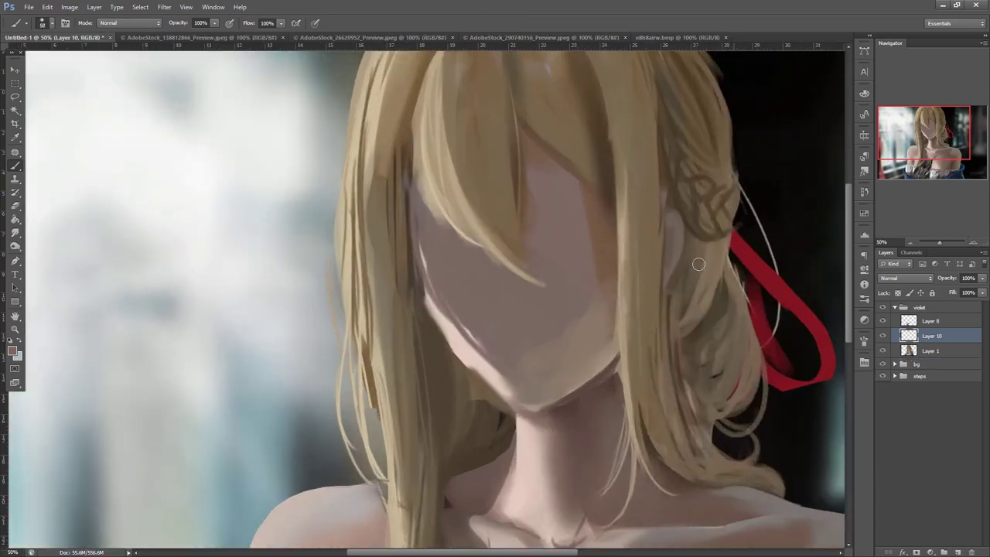
- Set up a thin 6 px brush with the default black foreground colour for sketching
{"action": "right_click", "coordinate": [640, 234]}
{"action": "key", "text": "Escape"}
{"action": "key", "text": "d"}
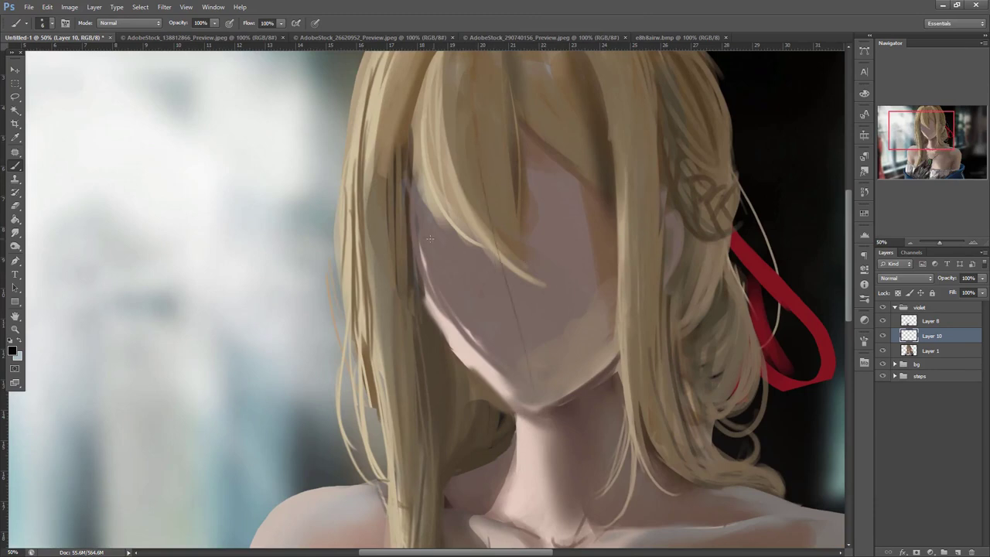
- Try to sketch construction guide lines across the blank face
{"action": "key", "text": "ctrl+z"}
{"action": "left_click_drag", "start_coordinate": [424, 261], "coordinate": [605, 225]}
{"action": "key", "text": "ctrl+alt+z"}
{"action": "key", "text": "ctrl+alt+z"}
- Sketch the outline of the visible ear and the arched eyebrow on the ear's side of the face
{"action": "left_click_drag", "start_coordinate": [684, 214], "coordinate": [668, 277]}
{"action": "left_click_drag", "start_coordinate": [601, 199], "coordinate": [606, 199]}
{"action": "left_click_drag", "start_coordinate": [572, 198], "coordinate": [528, 210]}
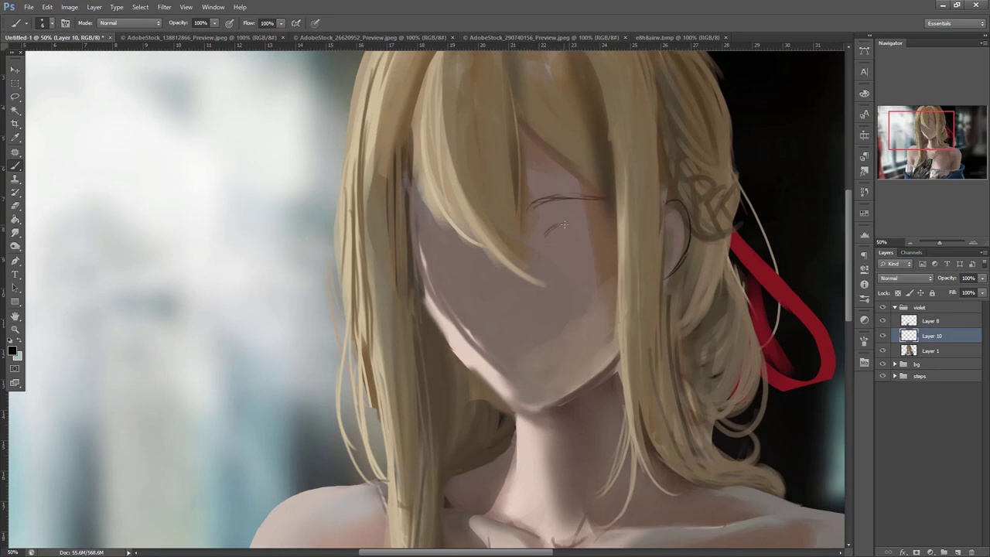
- Sketch the eye below that eyebrow with its upper lid, lashes and iris, using a 10 px brush
{"action": "mouse_move", "coordinate": [541, 229]}
{"action": "left_mouse_down"}
{"action": "mouse_move", "coordinate": [565, 219]}
{"action": "mouse_move", "coordinate": [591, 230]}
{"action": "left_mouse_up"}
{"action": "right_click", "coordinate": [610, 174]}
{"action": "left_click", "coordinate": [627, 189]}
{"action": "right_click", "coordinate": [607, 153]}
{"action": "left_click", "coordinate": [764, 138], "text": "alt"}
{"action": "left_click", "coordinate": [580, 217], "text": "alt"}
{"action": "left_click", "coordinate": [745, 150], "text": "alt"}
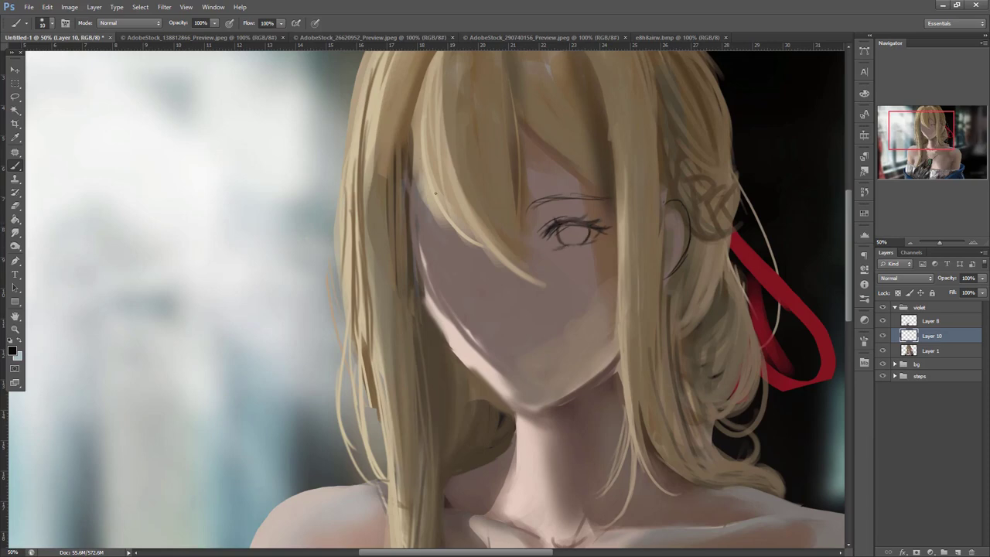
- Sketch the opposite eyebrow and eye with lashes and iris, partly behind the central fringe lock
{"action": "left_click_drag", "start_coordinate": [430, 226], "coordinate": [470, 226]}
{"action": "left_click_drag", "start_coordinate": [426, 231], "coordinate": [467, 227]}
{"action": "left_click_drag", "start_coordinate": [440, 226], "coordinate": [469, 225]}
{"action": "left_click_drag", "start_coordinate": [479, 250], "coordinate": [438, 256]}
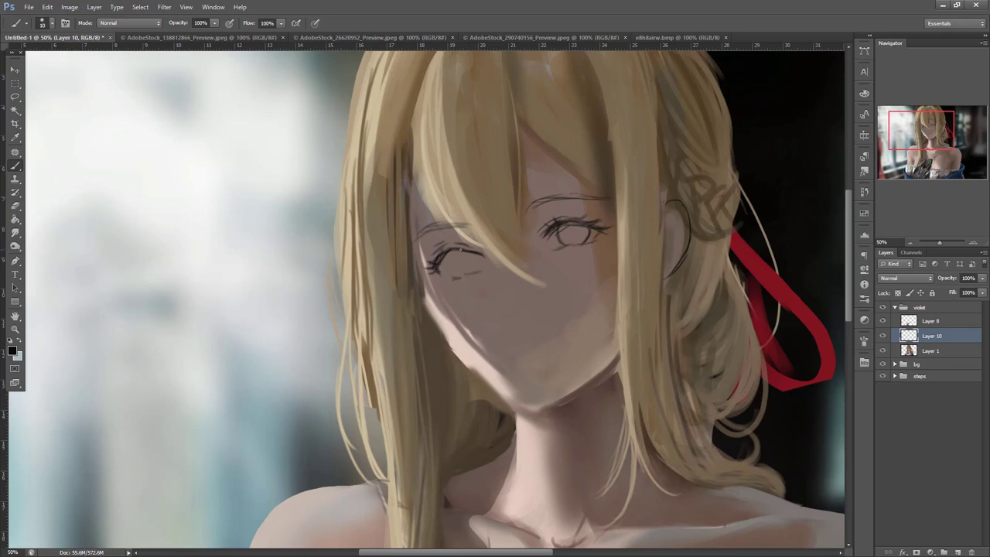
{"action": "mouse_move", "coordinate": [455, 260]}
{"action": "left_mouse_down"}
{"action": "mouse_move", "coordinate": [481, 258]}
{"action": "mouse_move", "coordinate": [456, 275]}
{"action": "left_mouse_up"}
- Select the newly sketched eye with its eyebrow and move it slightly up and outward with Free Transform
{"action": "key", "text": "l"}
{"action": "mouse_move", "coordinate": [468, 213]}
{"action": "left_mouse_down"}
{"action": "mouse_move", "coordinate": [478, 308]}
{"action": "mouse_move", "coordinate": [475, 203]}
{"action": "mouse_move", "coordinate": [524, 196]}
{"action": "left_mouse_up"}
{"action": "key", "text": "ctrl+t"}
{"action": "left_click_drag", "start_coordinate": [511, 233], "coordinate": [504, 227]}
{"action": "key", "text": "Return"}
{"action": "key", "text": "ctrl+d"}
- Select the eye and eyebrow on the ear's side and adjust their position and tilt with Free Transform
{"action": "left_click_drag", "start_coordinate": [546, 173], "coordinate": [652, 174]}
{"action": "key", "text": "ctrl+t"}
{"action": "left_click_drag", "start_coordinate": [642, 181], "coordinate": [652, 171]}
{"action": "left_click_drag", "start_coordinate": [637, 209], "coordinate": [648, 214]}
{"action": "left_click_drag", "start_coordinate": [664, 176], "coordinate": [666, 171]}
{"action": "left_click_drag", "start_coordinate": [670, 168], "coordinate": [666, 161]}
{"action": "left_click_drag", "start_coordinate": [644, 201], "coordinate": [636, 204]}
{"action": "key", "text": "Return"}
{"action": "key", "text": "ctrl+d"}
- Paint the nose with a 26 px brush, adding a light bridge plane, a shadow edge and a lit underside
{"action": "key", "text": "b"}
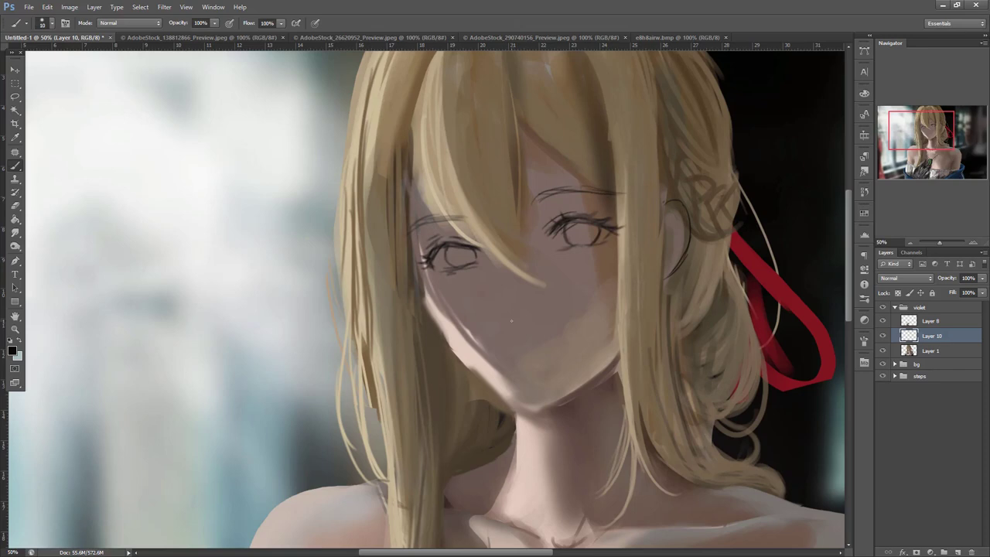
{"action": "left_click_drag", "start_coordinate": [504, 265], "coordinate": [506, 293]}
{"action": "left_click", "coordinate": [486, 372], "text": "alt"}
{"action": "right_click", "coordinate": [536, 219]}
{"action": "left_click", "coordinate": [550, 245]}
{"action": "mouse_move", "coordinate": [504, 268]}
{"action": "left_mouse_down"}
{"action": "mouse_move", "coordinate": [510, 305]}
{"action": "mouse_move", "coordinate": [502, 303]}
{"action": "left_mouse_up"}
{"action": "mouse_move", "coordinate": [505, 290]}
{"action": "left_mouse_down"}
{"action": "mouse_move", "coordinate": [525, 327]}
{"action": "mouse_move", "coordinate": [540, 320]}
{"action": "mouse_move", "coordinate": [529, 328]}
{"action": "left_mouse_up"}
{"action": "left_click", "coordinate": [524, 325], "text": "alt"}
{"action": "left_click", "coordinate": [564, 346], "text": "alt"}
{"action": "left_click", "coordinate": [529, 317], "text": "alt"}
{"action": "left_click", "coordinate": [510, 286], "text": "alt"}
{"action": "left_click_drag", "start_coordinate": [512, 291], "coordinate": [508, 327]}
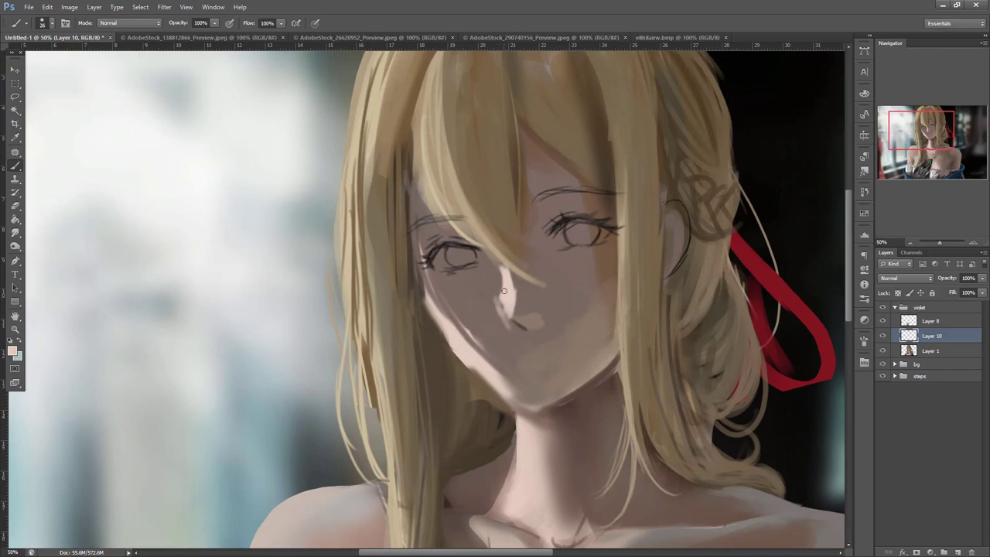
- Draw the mouth in dark lines below the nose and adjust its placement with Free Transform
{"action": "left_click", "coordinate": [605, 226], "text": "alt"}
{"action": "right_click", "coordinate": [571, 257]}
{"action": "left_click_drag", "start_coordinate": [593, 282], "coordinate": [588, 284]}
{"action": "left_click", "coordinate": [521, 358]}
{"action": "left_click_drag", "start_coordinate": [531, 354], "coordinate": [547, 351]}
{"action": "right_click", "coordinate": [620, 215]}
{"action": "left_click", "coordinate": [559, 329]}
{"action": "key", "text": "l"}
{"action": "mouse_move", "coordinate": [546, 336]}
{"action": "left_mouse_down"}
{"action": "mouse_move", "coordinate": [572, 358]}
{"action": "mouse_move", "coordinate": [563, 344]}
{"action": "mouse_move", "coordinate": [558, 355]}
{"action": "left_mouse_up"}
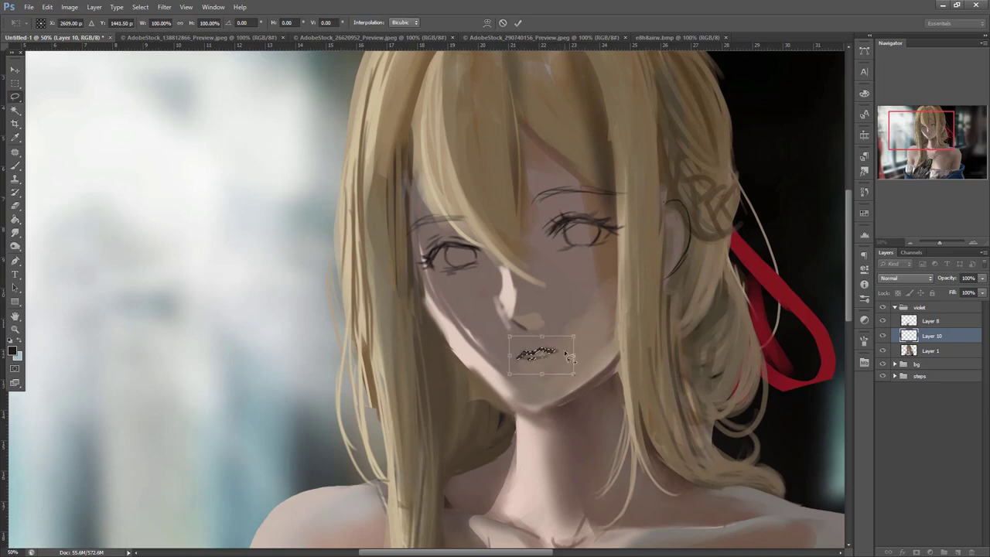
{"action": "key", "text": "ctrl+d"}
- Paint the chin and the jawline on the ear's side with sampled skin tones and a 34 px brush
{"action": "key", "text": "b"}
{"action": "right_click", "coordinate": [675, 260]}
{"action": "left_click", "coordinate": [663, 290]}
{"action": "left_click", "coordinate": [702, 314]}
{"action": "left_click", "coordinate": [555, 391], "text": "alt"}
{"action": "mouse_move", "coordinate": [545, 406]}
{"action": "left_mouse_down"}
{"action": "mouse_move", "coordinate": [580, 394]}
{"action": "mouse_move", "coordinate": [613, 363]}
{"action": "left_mouse_up"}
{"action": "left_click", "coordinate": [592, 364], "text": "alt"}
{"action": "left_click", "coordinate": [544, 390], "text": "alt"}
{"action": "mouse_move", "coordinate": [556, 411]}
{"action": "left_mouse_down"}
{"action": "mouse_move", "coordinate": [544, 411]}
{"action": "mouse_move", "coordinate": [583, 398]}
{"action": "left_mouse_up"}
{"action": "left_click", "coordinate": [607, 368], "text": "alt"}
- Smooth the opposite jaw and cheek contour from the chin up to the temple with sampled light and shadow skin tones
{"action": "left_click", "coordinate": [502, 371], "text": "alt"}
{"action": "left_click_drag", "start_coordinate": [502, 371], "coordinate": [457, 321]}
{"action": "left_click", "coordinate": [444, 330], "text": "alt"}
{"action": "left_click_drag", "start_coordinate": [446, 339], "coordinate": [428, 291]}
{"action": "mouse_move", "coordinate": [460, 355]}
{"action": "left_mouse_down"}
{"action": "mouse_move", "coordinate": [516, 397]}
{"action": "mouse_move", "coordinate": [438, 337]}
{"action": "mouse_move", "coordinate": [462, 326]}
{"action": "left_mouse_up"}
{"action": "left_click", "coordinate": [497, 395], "text": "alt"}
{"action": "left_click", "coordinate": [476, 357], "text": "alt"}
{"action": "left_click", "coordinate": [497, 358], "text": "alt"}
{"action": "left_click_drag", "start_coordinate": [517, 394], "coordinate": [469, 335]}
{"action": "left_click_drag", "start_coordinate": [515, 395], "coordinate": [479, 359]}
{"action": "left_click", "coordinate": [446, 302], "text": "alt"}
{"action": "left_click_drag", "start_coordinate": [442, 314], "coordinate": [421, 263]}
{"action": "mouse_move", "coordinate": [424, 286]}
{"action": "left_mouse_down"}
{"action": "mouse_move", "coordinate": [417, 256]}
{"action": "mouse_move", "coordinate": [416, 283]}
{"action": "left_mouse_up"}
- Refine the nose bridge by blending its highlight and shadow edge with sampled skin tones
{"action": "mouse_move", "coordinate": [510, 268]}
{"action": "left_mouse_down"}
{"action": "mouse_move", "coordinate": [495, 301]}
{"action": "mouse_move", "coordinate": [509, 265]}
{"action": "mouse_move", "coordinate": [510, 302]}
{"action": "mouse_move", "coordinate": [526, 293]}
{"action": "mouse_move", "coordinate": [519, 318]}
{"action": "left_mouse_up"}
{"action": "left_click", "coordinate": [492, 273], "text": "alt"}
{"action": "left_click", "coordinate": [509, 273], "text": "alt"}
{"action": "left_click", "coordinate": [530, 290], "text": "alt"}
{"action": "left_click", "coordinate": [509, 294], "text": "alt"}
{"action": "left_click", "coordinate": [504, 292], "text": "alt"}
{"action": "left_click_drag", "start_coordinate": [507, 273], "coordinate": [501, 298]}
{"action": "left_click", "coordinate": [509, 276], "text": "alt"}
- Blend the orange patch beside the eye on the ear's side into the surrounding skin
{"action": "left_click", "coordinate": [596, 376], "text": "alt"}
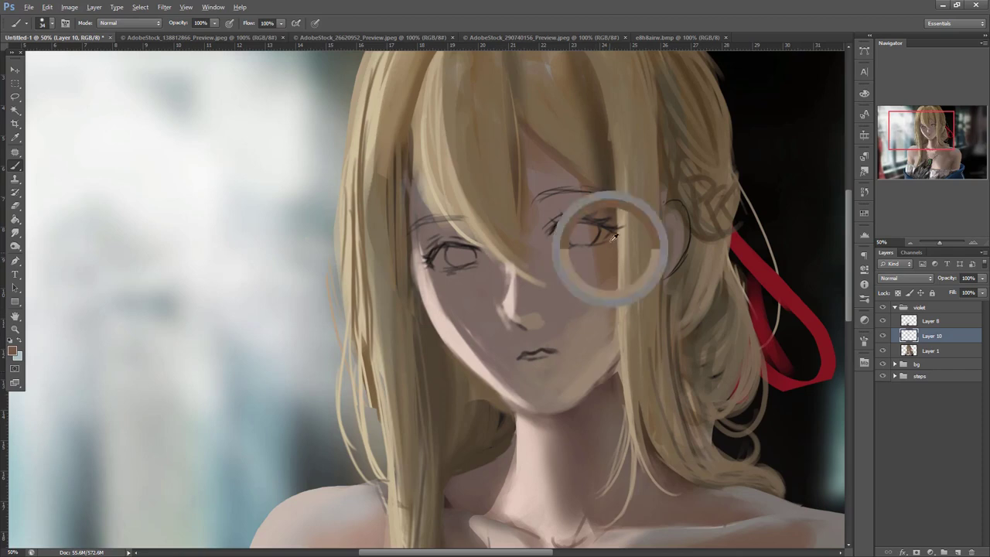
{"action": "right_click", "coordinate": [642, 174]}
{"action": "left_click_drag", "start_coordinate": [670, 192], "coordinate": [672, 193]}
{"action": "left_click_drag", "start_coordinate": [602, 220], "coordinate": [608, 293]}
{"action": "left_click", "coordinate": [536, 169], "text": "alt"}
{"action": "left_click_drag", "start_coordinate": [635, 185], "coordinate": [667, 273]}
- Paint thin dark and light strands along the central fringe lock down over the nose with a 12 px brush
{"action": "right_click", "coordinate": [612, 160]}
{"action": "key", "text": "Return"}
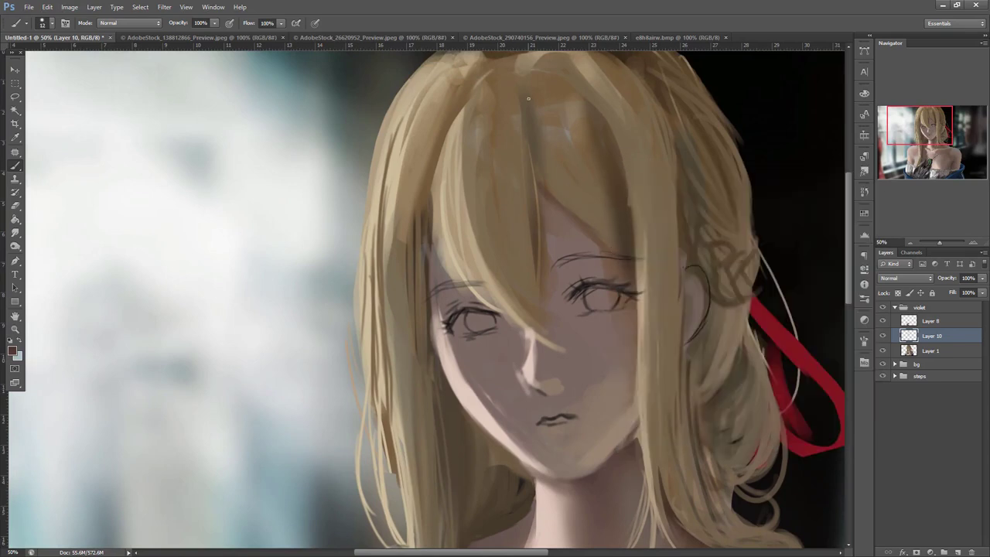
{"action": "mouse_move", "coordinate": [513, 112]}
{"action": "left_mouse_down"}
{"action": "mouse_move", "coordinate": [523, 237]}
{"action": "mouse_move", "coordinate": [548, 313]}
{"action": "left_mouse_up"}
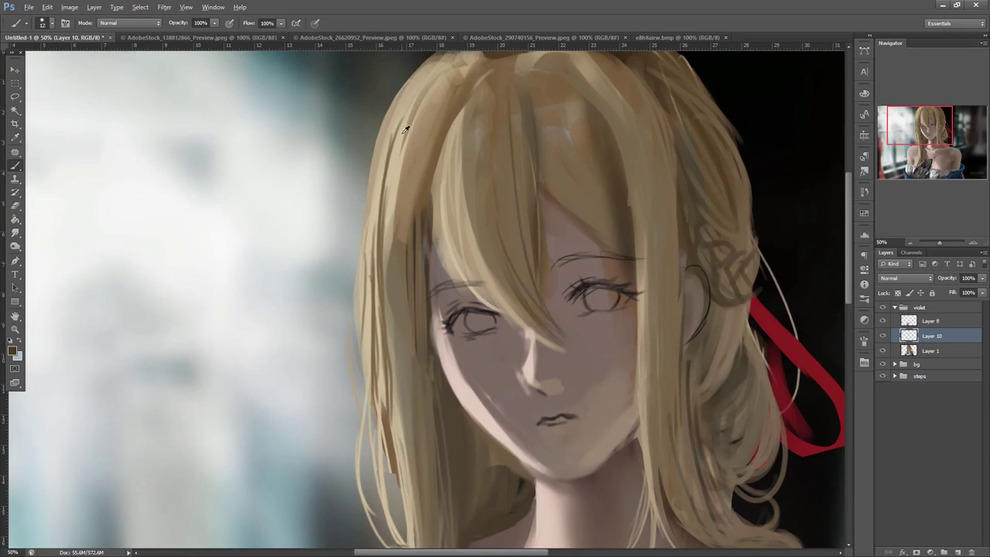
{"action": "mouse_move", "coordinate": [472, 96]}
{"action": "left_mouse_down"}
{"action": "mouse_move", "coordinate": [488, 278]}
{"action": "mouse_move", "coordinate": [557, 340]}
{"action": "mouse_move", "coordinate": [592, 350]}
{"action": "left_mouse_up"}
{"action": "left_click_drag", "start_coordinate": [503, 274], "coordinate": [520, 331]}
- Select a narrow strip between the fringe and the side hair, paint a hair strand inside it and deselect
{"action": "key", "text": "l"}
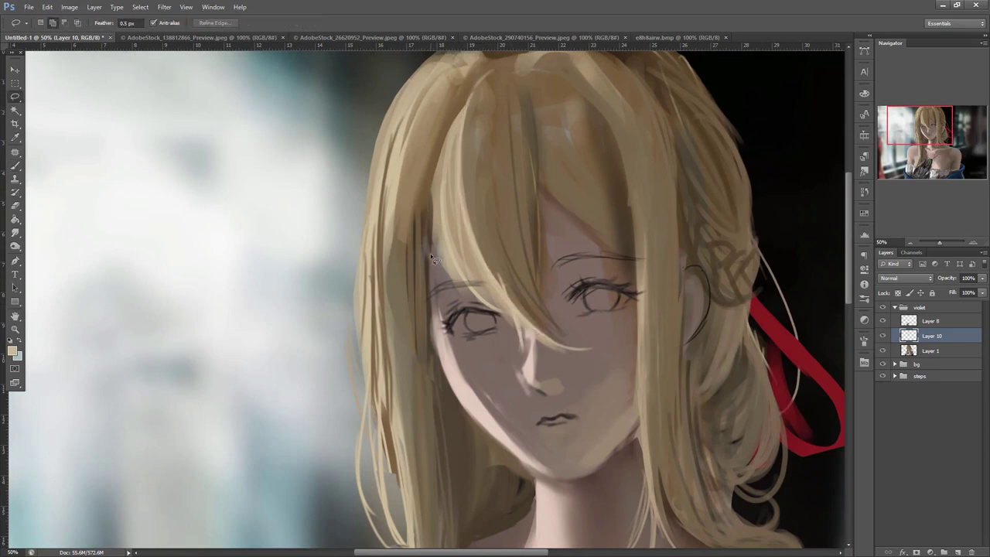
{"action": "mouse_move", "coordinate": [457, 159]}
{"action": "left_mouse_down"}
{"action": "mouse_move", "coordinate": [440, 126]}
{"action": "mouse_move", "coordinate": [431, 249]}
{"action": "mouse_move", "coordinate": [434, 229]}
{"action": "left_mouse_up"}
{"action": "key", "text": "b"}
{"action": "left_click", "coordinate": [436, 162], "text": "alt"}
{"action": "left_click_drag", "start_coordinate": [452, 162], "coordinate": [433, 247]}
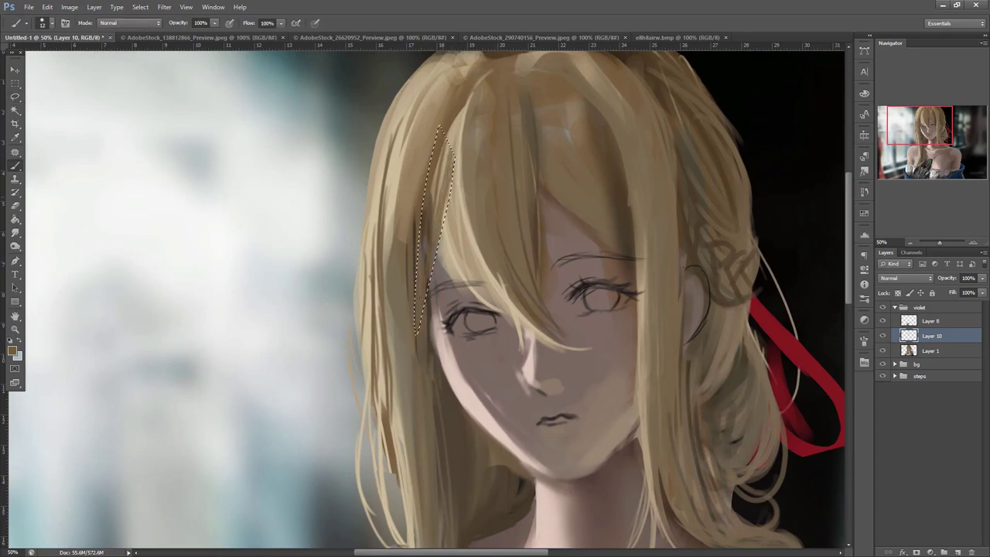
{"action": "left_click_drag", "start_coordinate": [445, 184], "coordinate": [413, 341]}
{"action": "key", "text": "ctrl+d"}
- Paint several fine strands falling from beside the fringe over the side lock and along the face edge
{"action": "left_click_drag", "start_coordinate": [433, 236], "coordinate": [397, 374]}
{"action": "left_click_drag", "start_coordinate": [426, 264], "coordinate": [401, 357]}
{"action": "left_click_drag", "start_coordinate": [430, 218], "coordinate": [403, 365]}
{"action": "left_click_drag", "start_coordinate": [425, 181], "coordinate": [399, 366]}
{"action": "left_click_drag", "start_coordinate": [425, 276], "coordinate": [431, 465]}
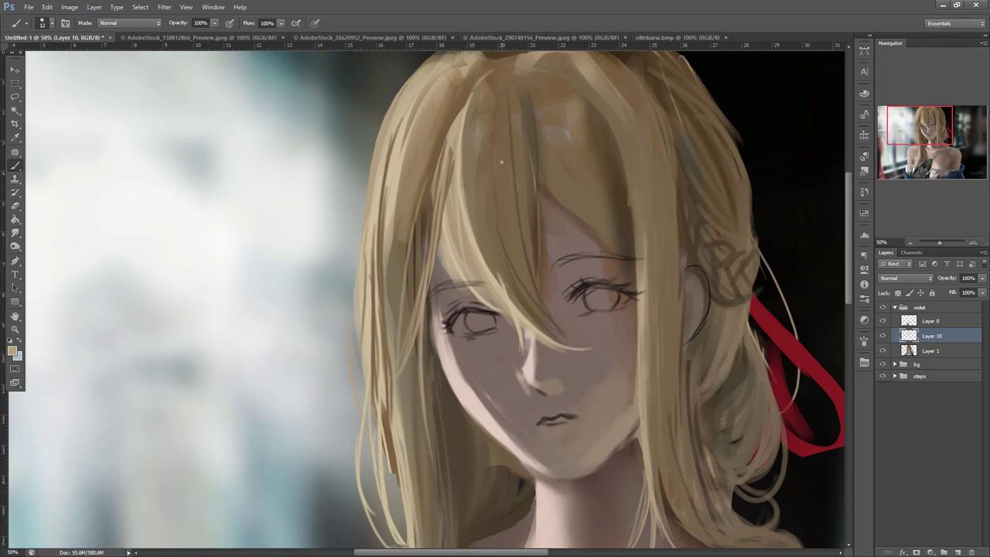
{"action": "key", "text": "l"}
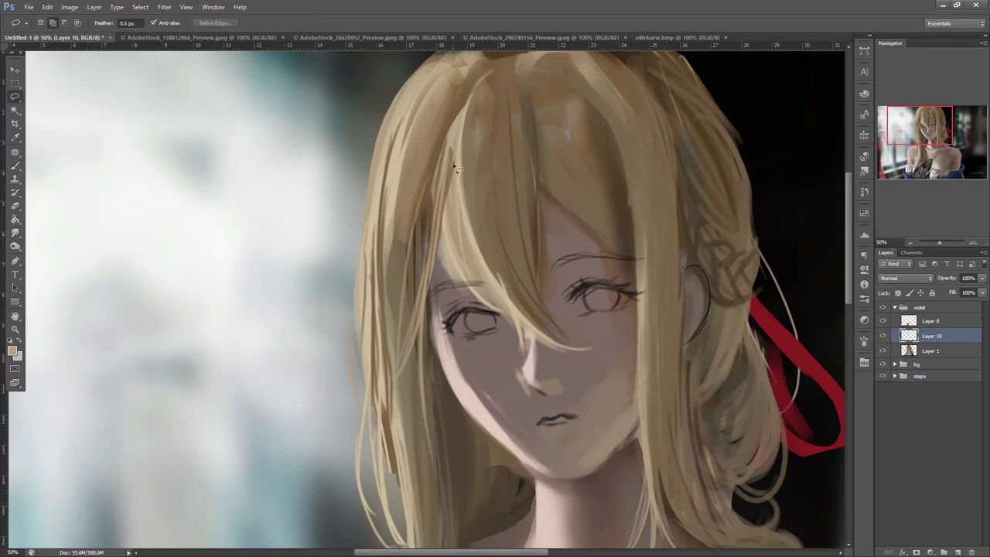
- Select the forehead area beside the central fringe lock, cover its hair edge with sampled skin colour and deselect
{"action": "mouse_move", "coordinate": [507, 359]}
{"action": "left_mouse_down"}
{"action": "mouse_move", "coordinate": [442, 285]}
{"action": "mouse_move", "coordinate": [438, 254]}
{"action": "mouse_move", "coordinate": [453, 164]}
{"action": "left_mouse_up"}
{"action": "key", "text": "b"}
{"action": "right_click", "coordinate": [522, 192]}
{"action": "left_click_drag", "start_coordinate": [521, 194], "coordinate": [527, 198]}
{"action": "left_click", "coordinate": [477, 302], "text": "alt"}
{"action": "left_click_drag", "start_coordinate": [444, 280], "coordinate": [452, 197]}
{"action": "mouse_move", "coordinate": [452, 216]}
{"action": "left_mouse_down"}
{"action": "mouse_move", "coordinate": [468, 272]}
{"action": "mouse_move", "coordinate": [517, 337]}
{"action": "left_mouse_up"}
{"action": "key", "text": "ctrl+d"}
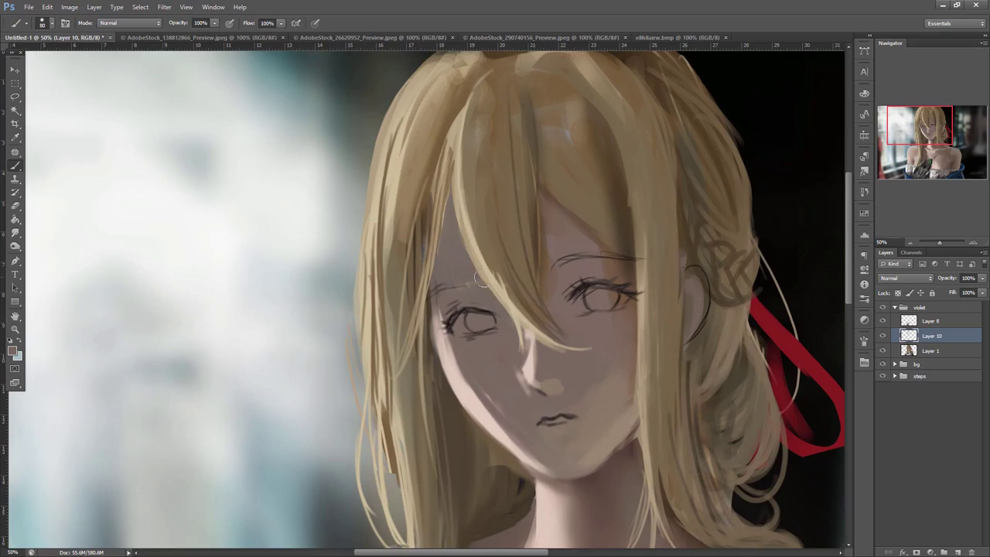
- Darken the partly covered eyebrow beside the central fringe lock with a smaller brush and a sampled dark colour
{"action": "right_click", "coordinate": [569, 227]}
{"action": "left_click", "coordinate": [590, 250]}
{"action": "left_click", "coordinate": [446, 291]}
{"action": "left_click", "coordinate": [469, 304], "text": "alt"}
- Select the area under the ear-side fringe, paint forehead skin up to a clean curved hair edge and deselect
{"action": "key", "text": "l"}
{"action": "mouse_move", "coordinate": [534, 143]}
{"action": "left_mouse_down"}
{"action": "mouse_move", "coordinate": [596, 233]}
{"action": "mouse_move", "coordinate": [619, 257]}
{"action": "left_mouse_up"}
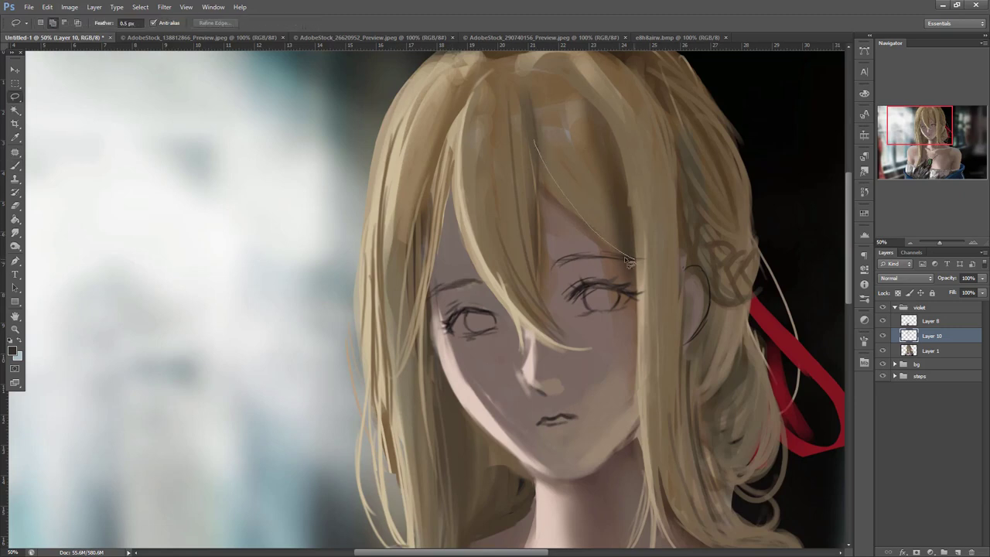
{"action": "key", "text": "b"}
{"action": "right_click", "coordinate": [644, 172]}
{"action": "left_click", "coordinate": [552, 235], "text": "alt"}
{"action": "mouse_move", "coordinate": [547, 228]}
{"action": "left_mouse_down"}
{"action": "mouse_move", "coordinate": [541, 160]}
{"action": "mouse_move", "coordinate": [596, 239]}
{"action": "left_mouse_up"}
{"action": "left_click", "coordinate": [628, 277], "text": "alt"}
{"action": "mouse_move", "coordinate": [562, 193]}
{"action": "left_mouse_down"}
{"action": "mouse_move", "coordinate": [542, 274]}
{"action": "mouse_move", "coordinate": [553, 185]}
{"action": "mouse_move", "coordinate": [596, 249]}
{"action": "mouse_move", "coordinate": [552, 240]}
{"action": "mouse_move", "coordinate": [619, 254]}
{"action": "left_mouse_up"}
{"action": "left_click", "coordinate": [546, 207], "text": "alt"}
{"action": "key", "text": "ctrl+d"}
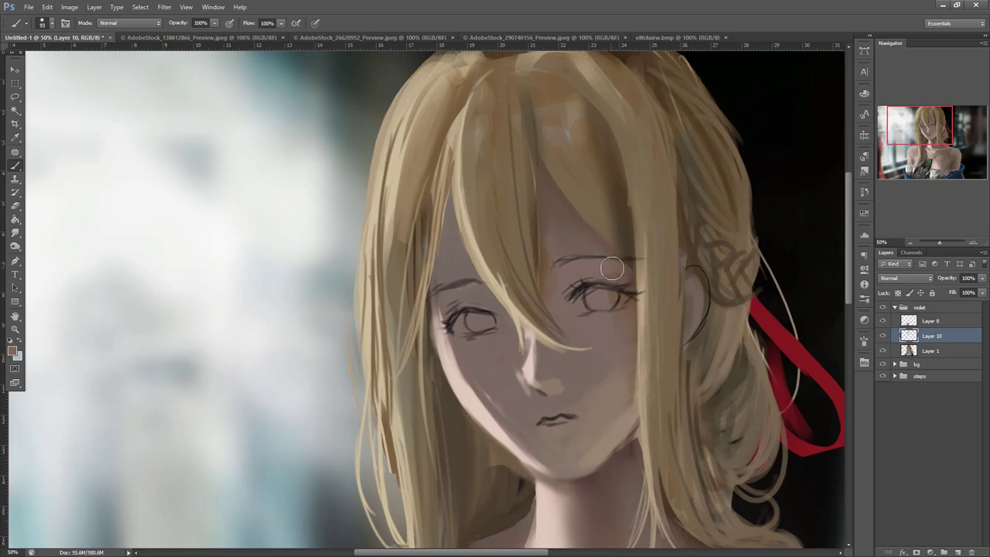
{"action": "key", "text": "l"}
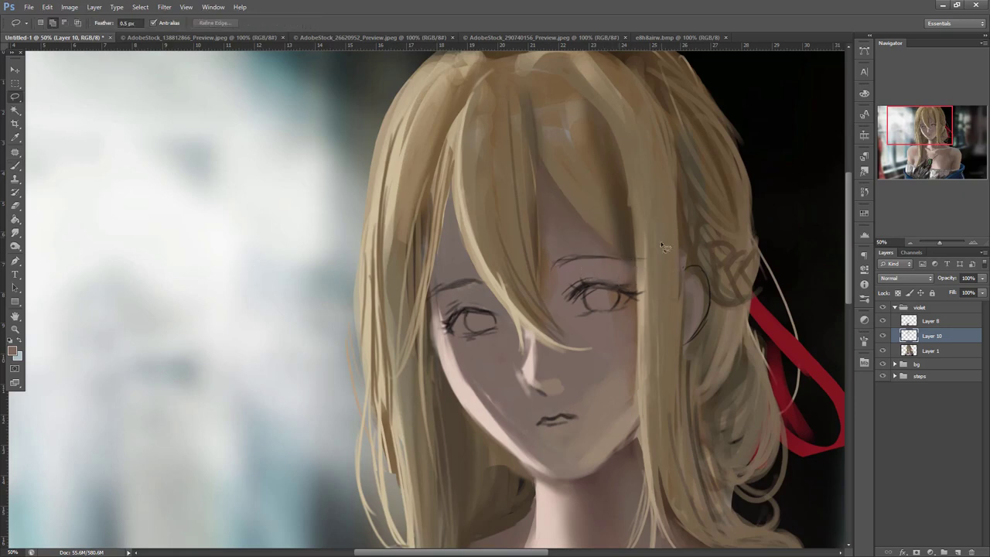
{"action": "mouse_move", "coordinate": [576, 141]}
{"action": "left_mouse_down"}
{"action": "mouse_move", "coordinate": [614, 322]}
{"action": "mouse_move", "coordinate": [600, 172]}
{"action": "left_mouse_up"}
{"action": "key", "text": "ctrl+d"}
{"action": "left_click_drag", "start_coordinate": [602, 323], "coordinate": [580, 151]}
{"action": "key", "text": "b"}
{"action": "key", "text": "ctrl+d"}
- Paint thin strands hanging from the ear-side fringe over the eye with a 13 px brush
{"action": "right_click", "coordinate": [639, 199]}
{"action": "left_click", "coordinate": [650, 223]}
{"action": "left_click", "coordinate": [609, 284]}
{"action": "left_click", "coordinate": [617, 224], "text": "alt"}
{"action": "left_click_drag", "start_coordinate": [611, 222], "coordinate": [604, 311]}
{"action": "mouse_move", "coordinate": [603, 232]}
{"action": "left_mouse_down"}
{"action": "mouse_move", "coordinate": [588, 145]}
{"action": "mouse_move", "coordinate": [633, 284]}
{"action": "left_mouse_up"}
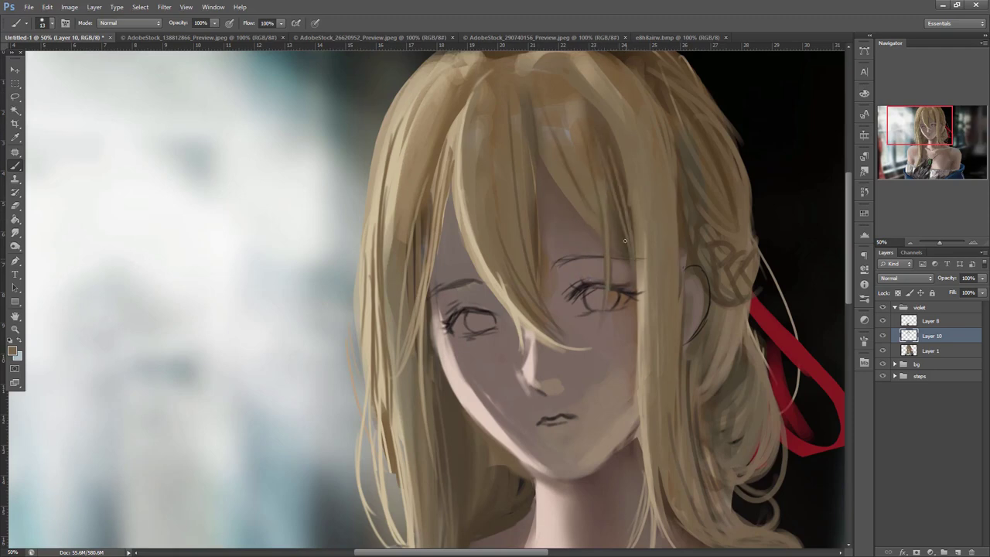
- Paint long dark and light strands along the face-side edge of the ear-side lock down past the jaw
{"action": "left_click", "coordinate": [620, 167], "text": "alt"}
{"action": "left_click_drag", "start_coordinate": [614, 127], "coordinate": [646, 304]}
{"action": "left_click_drag", "start_coordinate": [638, 194], "coordinate": [650, 362]}
{"action": "left_click_drag", "start_coordinate": [648, 274], "coordinate": [645, 413]}
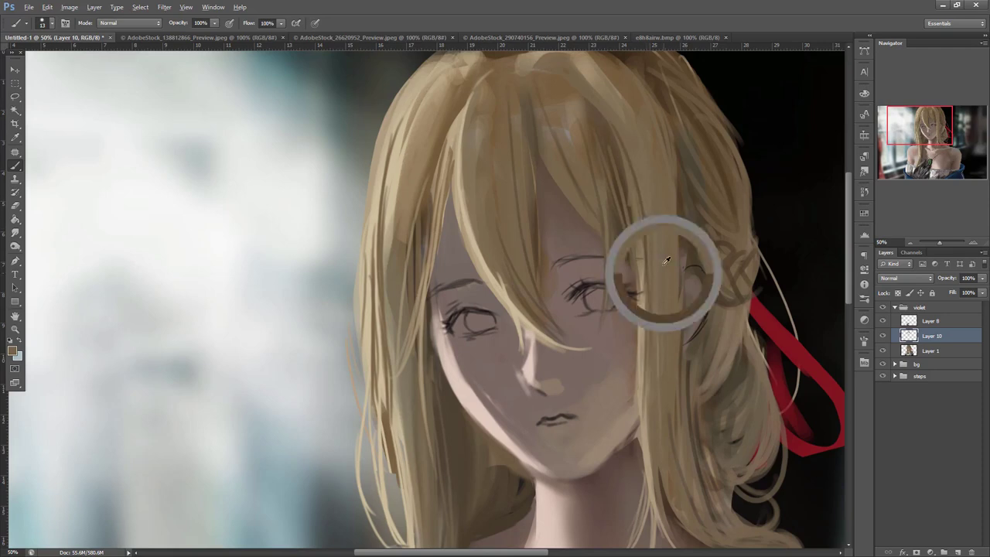
{"action": "left_click", "coordinate": [641, 311], "text": "alt"}
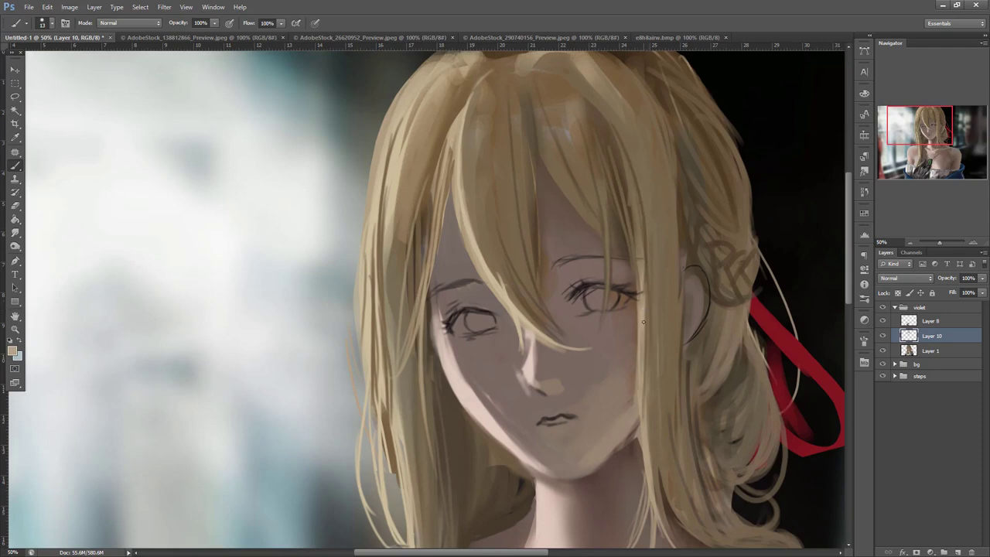
{"action": "mouse_move", "coordinate": [634, 228]}
{"action": "left_mouse_down"}
{"action": "mouse_move", "coordinate": [638, 458]}
{"action": "mouse_move", "coordinate": [657, 503]}
{"action": "left_mouse_up"}
{"action": "left_click_drag", "start_coordinate": [654, 309], "coordinate": [700, 514]}
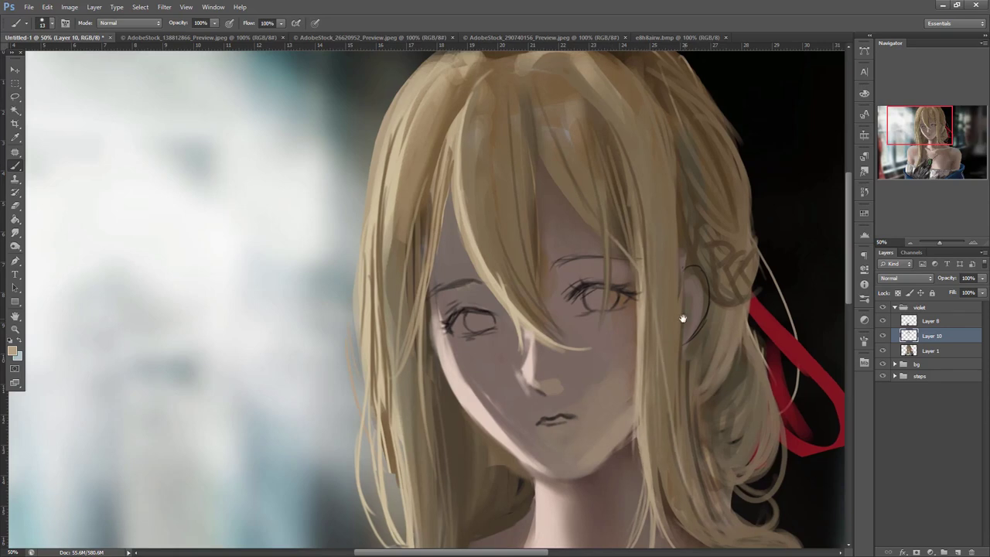
- Select the ear-side fringe and side lock with a freehand outline and copy them to a new layer
{"action": "left_click_drag", "start_coordinate": [685, 319], "coordinate": [657, 322]}
{"action": "key", "text": "l"}
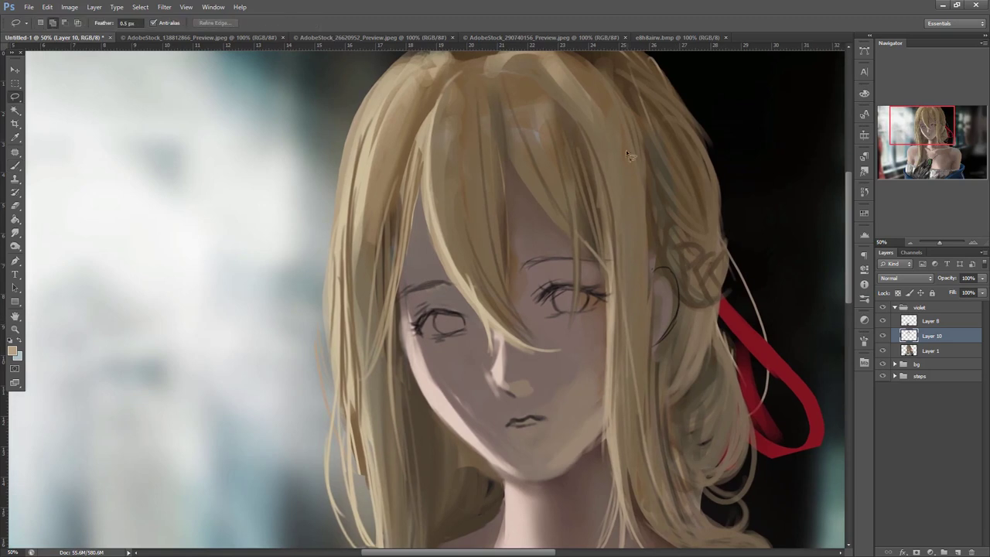
{"action": "left_click_drag", "start_coordinate": [529, 185], "coordinate": [594, 278]}
{"action": "left_click_drag", "start_coordinate": [597, 428], "coordinate": [642, 136]}
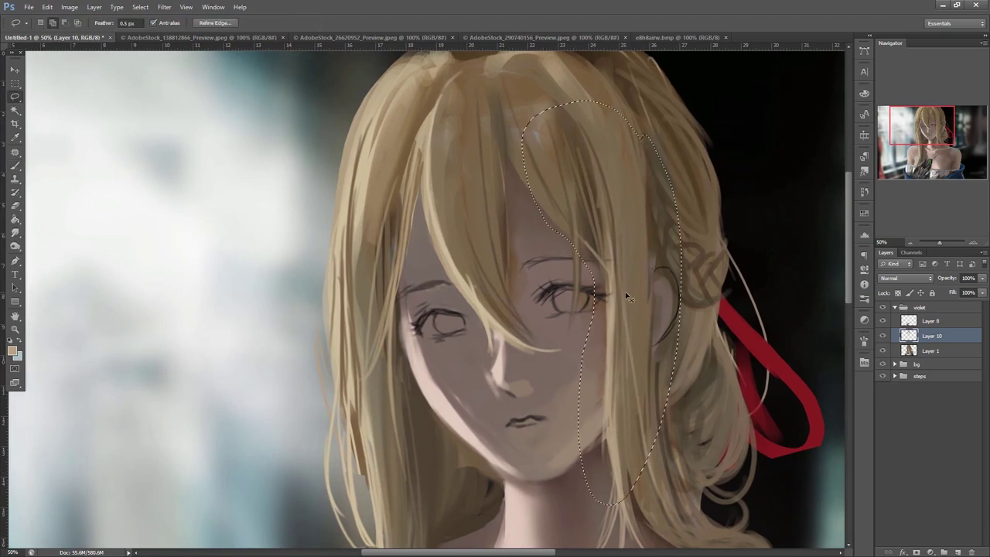
{"action": "key", "text": "ctrl+j"}
- Warp the copied hair section outward toward the ear and apply the transformation
{"action": "key", "text": "ctrl+t"}
{"action": "right_click", "coordinate": [638, 260]}
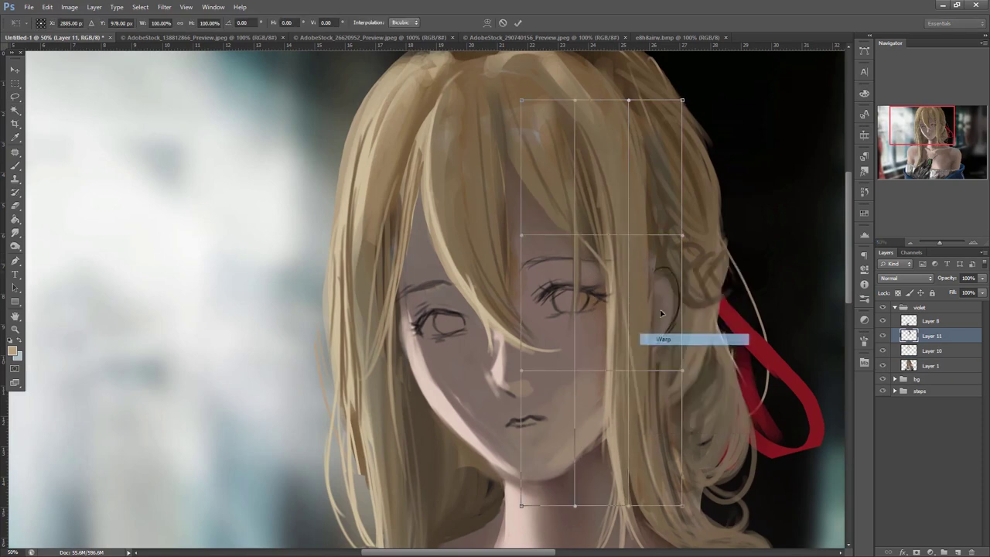
{"action": "left_click", "coordinate": [669, 343]}
{"action": "left_click_drag", "start_coordinate": [628, 287], "coordinate": [648, 285]}
{"action": "left_click_drag", "start_coordinate": [674, 341], "coordinate": [684, 334]}
{"action": "left_click_drag", "start_coordinate": [684, 274], "coordinate": [694, 268]}
{"action": "left_click_drag", "start_coordinate": [653, 294], "coordinate": [673, 307]}
{"action": "key", "text": "Return"}
- Touch up the skin and lash line at the outer corner of the ear-side eye using sampled colours
{"action": "key", "text": "b"}
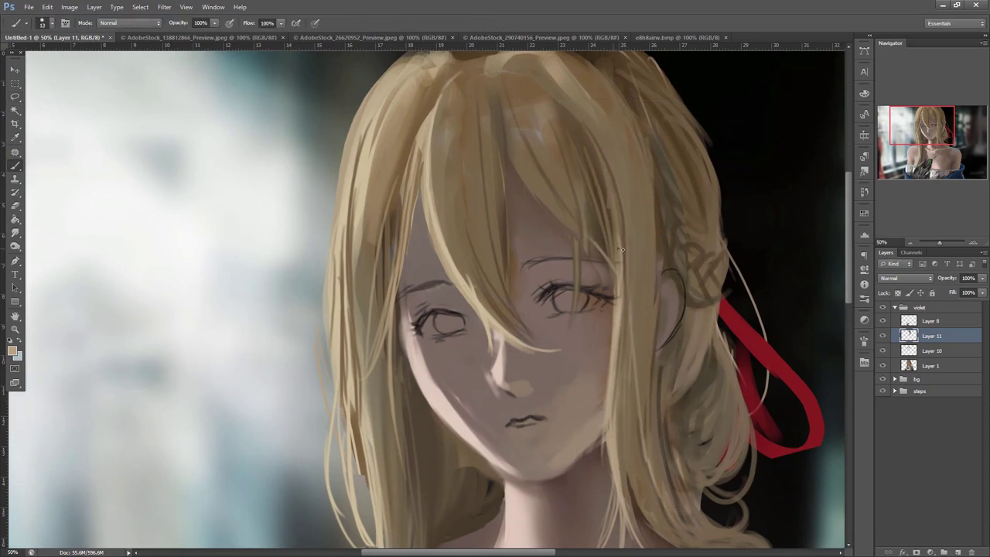
{"action": "right_click", "coordinate": [594, 276]}
{"action": "left_click", "coordinate": [592, 293], "text": "alt"}
{"action": "left_click", "coordinate": [611, 283], "text": "alt"}
{"action": "left_click", "coordinate": [605, 318], "text": "alt"}
- Paint dark strands at the tips of the ear-side fringe above the eye
{"action": "left_click", "coordinate": [564, 221], "text": "alt"}
{"action": "left_click_drag", "start_coordinate": [581, 196], "coordinate": [585, 253]}
{"action": "mouse_move", "coordinate": [579, 178]}
{"action": "left_mouse_down"}
{"action": "mouse_move", "coordinate": [581, 218]}
{"action": "mouse_move", "coordinate": [609, 256]}
{"action": "left_mouse_up"}
{"action": "left_click_drag", "start_coordinate": [586, 209], "coordinate": [607, 259]}
{"action": "left_click", "coordinate": [608, 186], "text": "alt"}
{"action": "left_click_drag", "start_coordinate": [603, 193], "coordinate": [610, 263]}
{"action": "mouse_move", "coordinate": [585, 238]}
{"action": "left_mouse_down"}
{"action": "mouse_move", "coordinate": [615, 266]}
{"action": "mouse_move", "coordinate": [616, 170]}
{"action": "left_mouse_up"}
- Paint longer strands from the crown through the ear-side fringe and the upper side lock with sampled hair colours
{"action": "left_click", "coordinate": [618, 316], "text": "alt"}
{"action": "left_click", "coordinate": [616, 137], "text": "alt"}
{"action": "left_click_drag", "start_coordinate": [622, 207], "coordinate": [623, 231]}
{"action": "left_click", "coordinate": [594, 161], "text": "alt"}
{"action": "left_click_drag", "start_coordinate": [574, 93], "coordinate": [614, 207]}
{"action": "left_click_drag", "start_coordinate": [546, 73], "coordinate": [581, 155]}
{"action": "left_click_drag", "start_coordinate": [567, 93], "coordinate": [617, 217]}
{"action": "left_click_drag", "start_coordinate": [621, 151], "coordinate": [641, 253]}
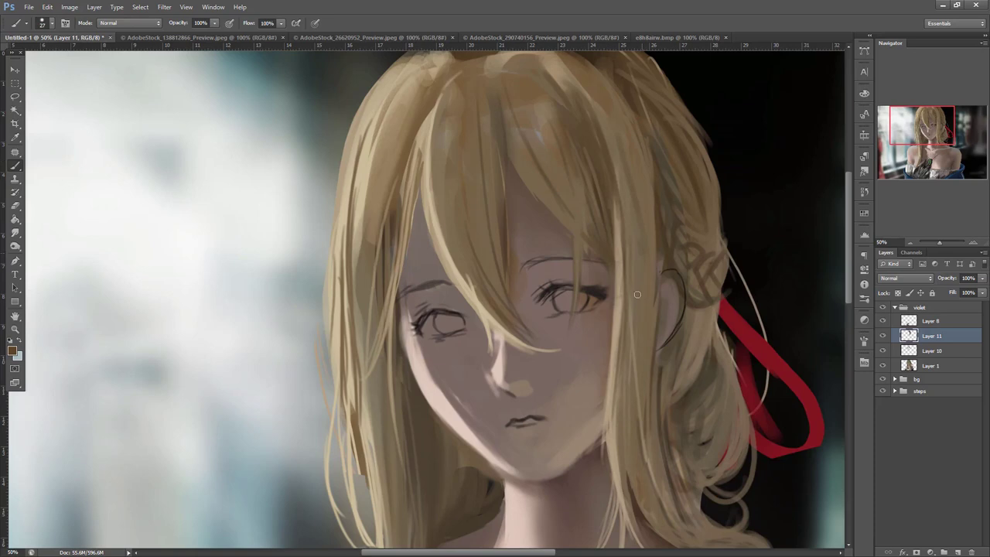
- Retouch the side of the nose and tint the lips with a muted red sampled from the ribbon
{"action": "left_click", "coordinate": [531, 365], "text": "alt"}
{"action": "left_click_drag", "start_coordinate": [496, 352], "coordinate": [492, 379]}
{"action": "left_click", "coordinate": [521, 374], "text": "alt"}
{"action": "left_click", "coordinate": [532, 419], "text": "alt"}
{"action": "left_click", "coordinate": [770, 345], "text": "alt"}
{"action": "left_click", "coordinate": [530, 424], "text": "alt"}
{"action": "left_click", "coordinate": [582, 290], "text": "alt"}
{"action": "left_click", "coordinate": [526, 441], "text": "alt"}
- Paint the whites of both eyes light grey with a 34 px brush
{"action": "right_click", "coordinate": [643, 260]}
{"action": "left_click_drag", "start_coordinate": [669, 268], "coordinate": [673, 267]}
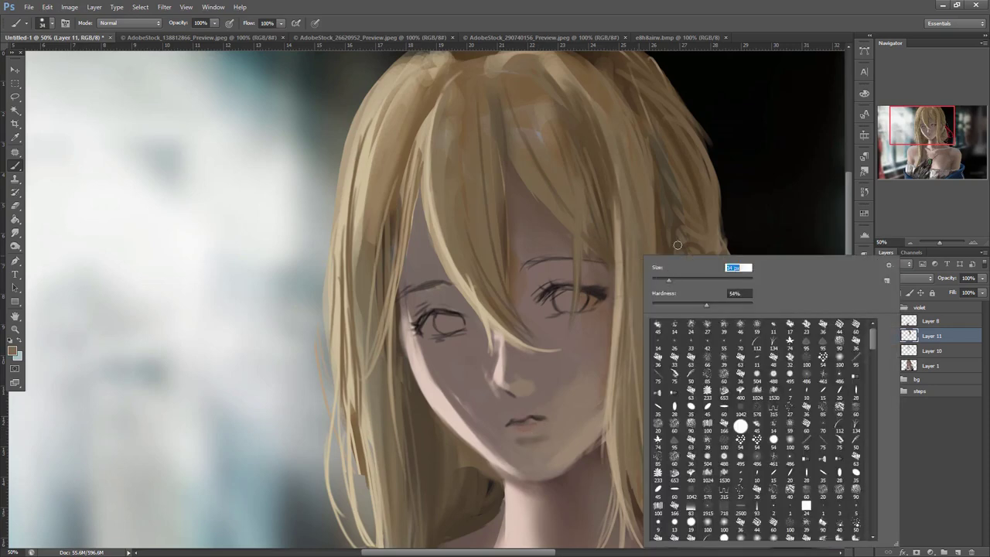
{"action": "left_click", "coordinate": [640, 248]}
{"action": "left_click", "coordinate": [326, 313], "text": "alt"}
{"action": "mouse_move", "coordinate": [436, 321]}
{"action": "left_mouse_down"}
{"action": "mouse_move", "coordinate": [430, 331]}
{"action": "mouse_move", "coordinate": [435, 317]}
{"action": "left_mouse_up"}
{"action": "left_click_drag", "start_coordinate": [549, 300], "coordinate": [543, 312]}
- Set the foreground colour to dark teal 1f404c, fill both irises and darken their upper parts
{"action": "left_click", "coordinate": [14, 352]}
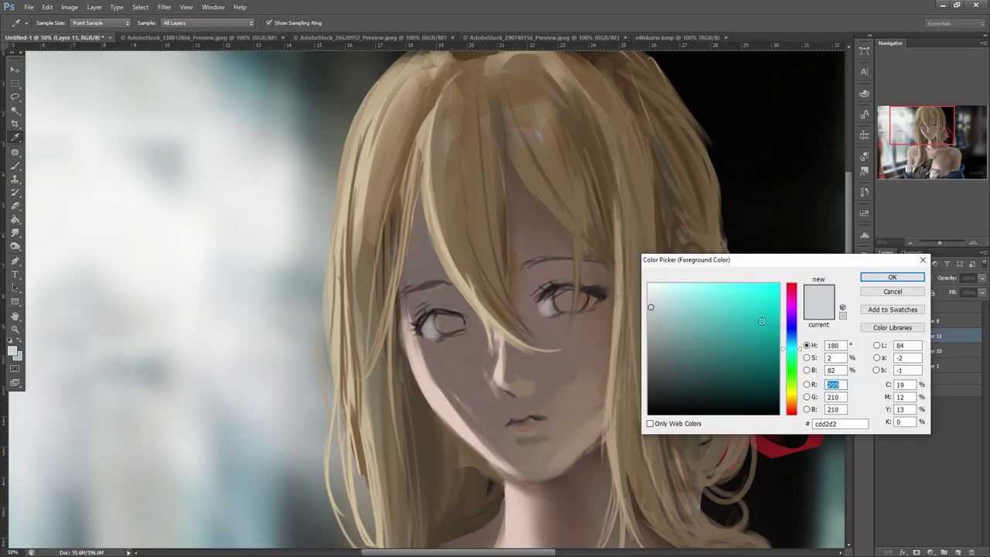
{"action": "left_click", "coordinate": [791, 332]}
{"action": "left_click", "coordinate": [705, 346]}
{"action": "left_click", "coordinate": [795, 338]}
{"action": "left_click", "coordinate": [790, 327]}
{"action": "left_click", "coordinate": [725, 376]}
{"action": "left_click", "coordinate": [795, 342]}
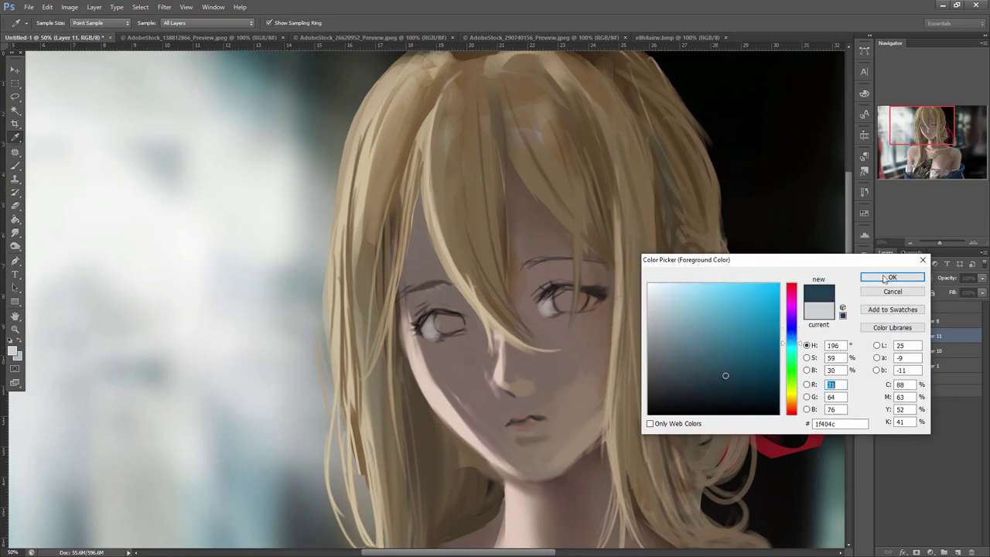
{"action": "left_click", "coordinate": [889, 277]}
{"action": "left_click_drag", "start_coordinate": [441, 320], "coordinate": [454, 327]}
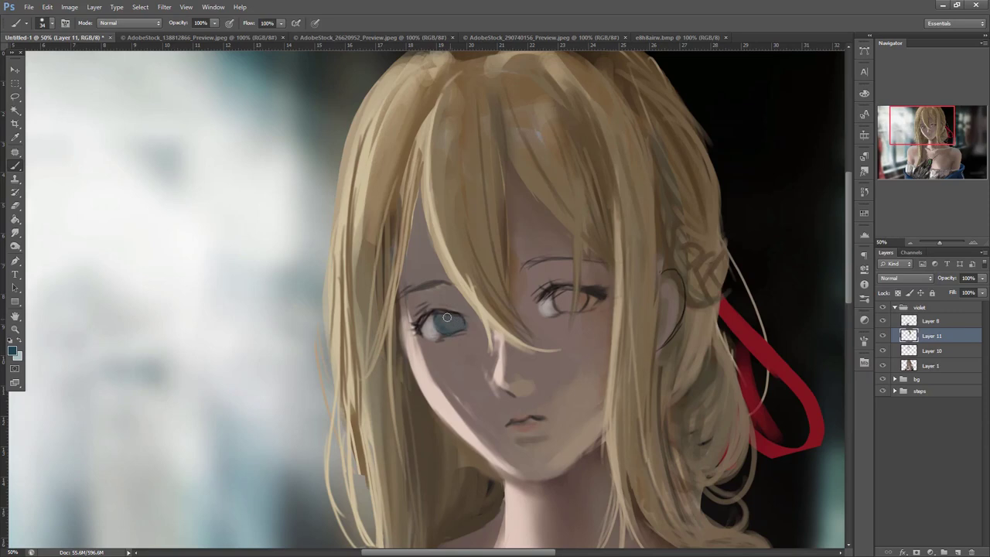
{"action": "mouse_move", "coordinate": [580, 297]}
{"action": "left_mouse_down"}
{"action": "mouse_move", "coordinate": [561, 303]}
{"action": "mouse_move", "coordinate": [586, 295]}
{"action": "left_mouse_up"}
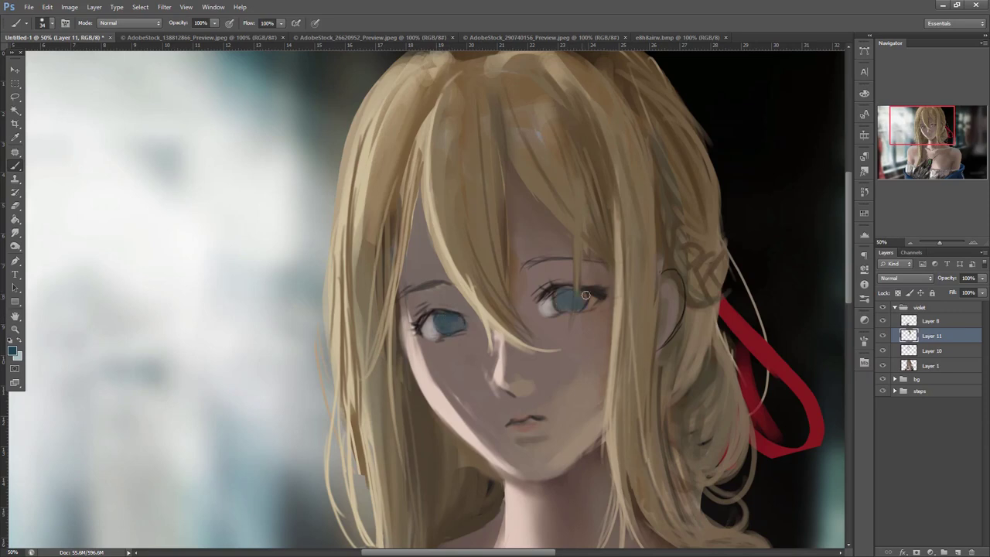
{"action": "left_click", "coordinate": [436, 322], "text": "alt"}
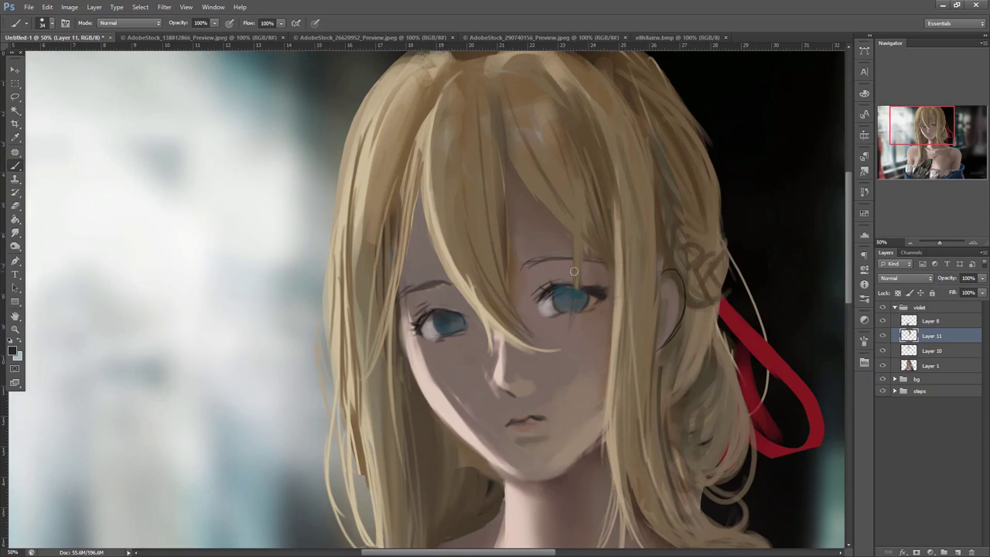
- Set the background colour to a pale cyan, swap it to the foreground and paint glowing highlights in the lower irises
{"action": "left_click", "coordinate": [19, 357]}
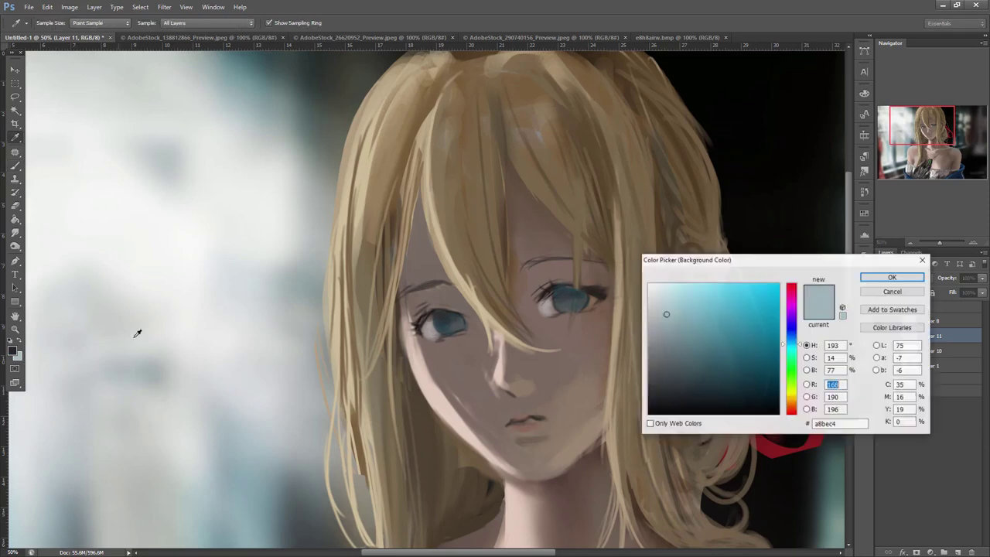
{"action": "left_click_drag", "start_coordinate": [795, 364], "coordinate": [794, 354]}
{"action": "left_click", "coordinate": [681, 294]}
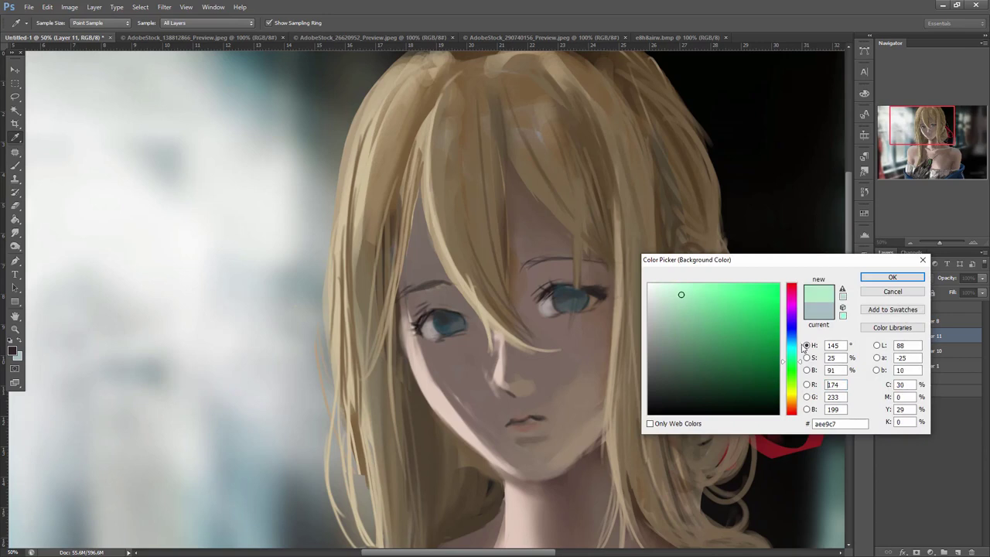
{"action": "left_click", "coordinate": [884, 279]}
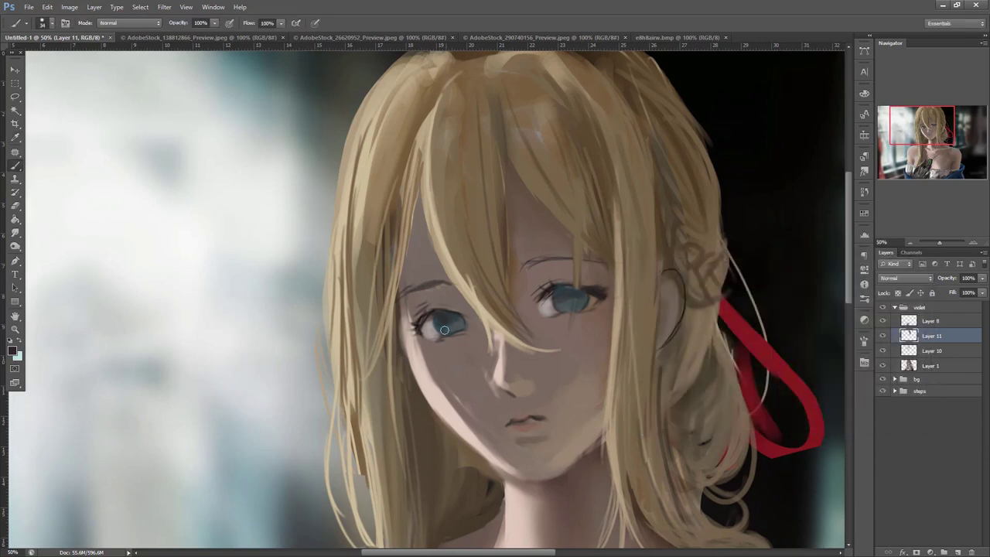
{"action": "left_click", "coordinate": [20, 341]}
{"action": "left_click_drag", "start_coordinate": [452, 325], "coordinate": [453, 328]}
{"action": "left_click", "coordinate": [574, 302], "text": "alt"}
- Refine the dark upper lash lines and lashes of both eyes with an 11 px brush
{"action": "right_click", "coordinate": [598, 225]}
{"action": "left_click", "coordinate": [615, 248]}
{"action": "left_click", "coordinate": [563, 291], "text": "alt"}
{"action": "left_click", "coordinate": [420, 320], "text": "alt"}
{"action": "left_click", "coordinate": [548, 291], "text": "alt"}
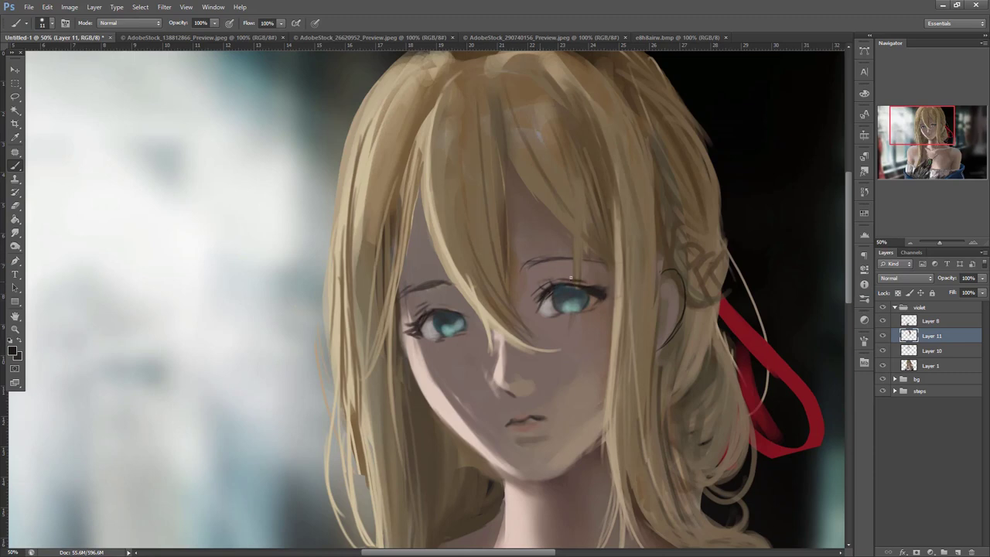
- Set the background colour to a dark brown and smooth the nose's shading with a 50 px brush and sampled skin tones
{"action": "right_click", "coordinate": [631, 253]}
{"action": "left_click_drag", "start_coordinate": [650, 279], "coordinate": [658, 280]}
{"action": "left_click", "coordinate": [577, 422]}
{"action": "left_click", "coordinate": [565, 450], "text": "alt"}
{"action": "left_click", "coordinate": [17, 357]}
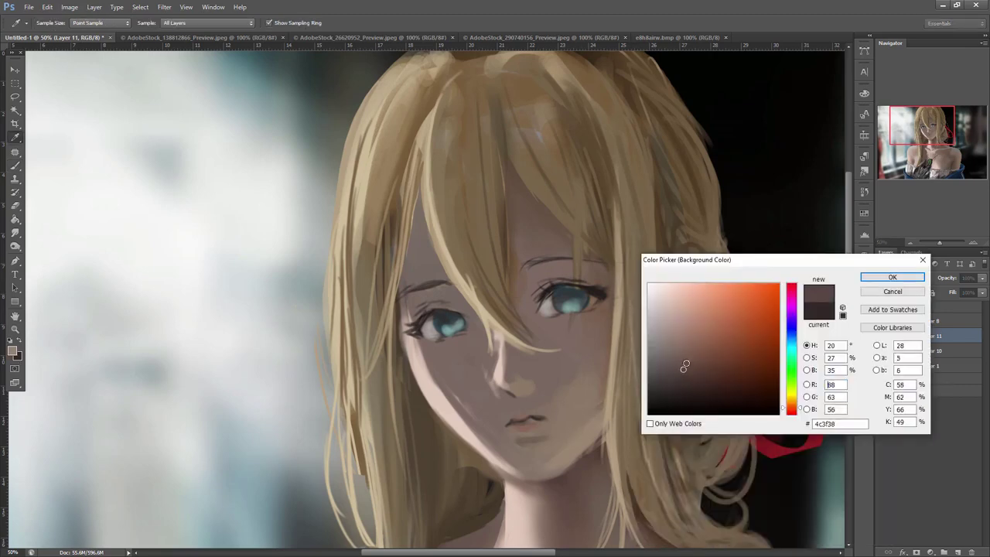
{"action": "key", "text": "Return"}
{"action": "left_click", "coordinate": [520, 370], "text": "alt"}
{"action": "left_click", "coordinate": [504, 375], "text": "alt"}
{"action": "mouse_move", "coordinate": [504, 373]}
{"action": "left_mouse_down"}
{"action": "mouse_move", "coordinate": [495, 344]}
{"action": "mouse_move", "coordinate": [494, 391]}
{"action": "left_mouse_up"}
{"action": "left_click", "coordinate": [486, 337], "text": "alt"}
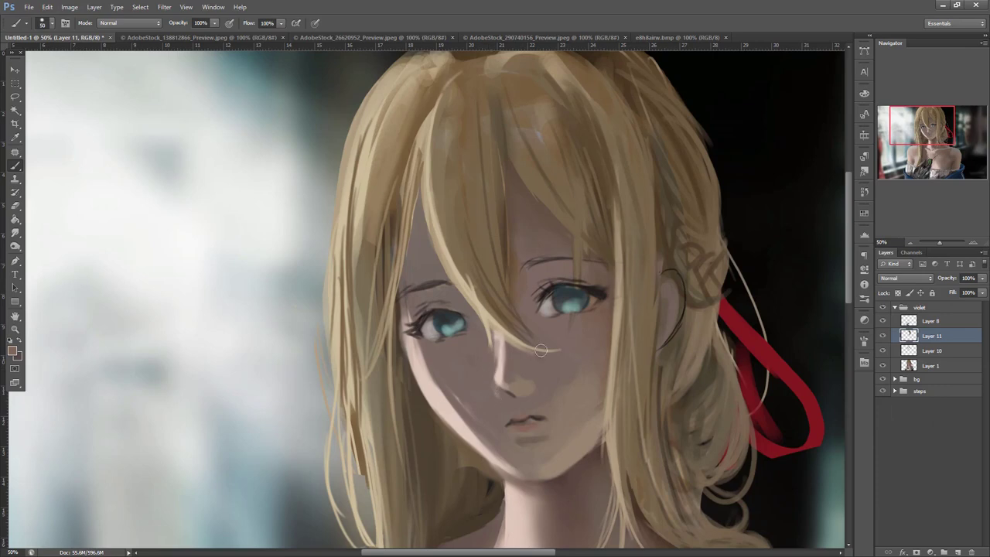
- Lighten the upper eyelids and the skin below the eyes with a soft 62 px brush
{"action": "right_click", "coordinate": [645, 257]}
{"action": "left_click_drag", "start_coordinate": [679, 279], "coordinate": [694, 279]}
{"action": "left_click", "coordinate": [447, 368]}
{"action": "left_click_drag", "start_coordinate": [588, 366], "coordinate": [560, 246]}
{"action": "right_click", "coordinate": [558, 258]}
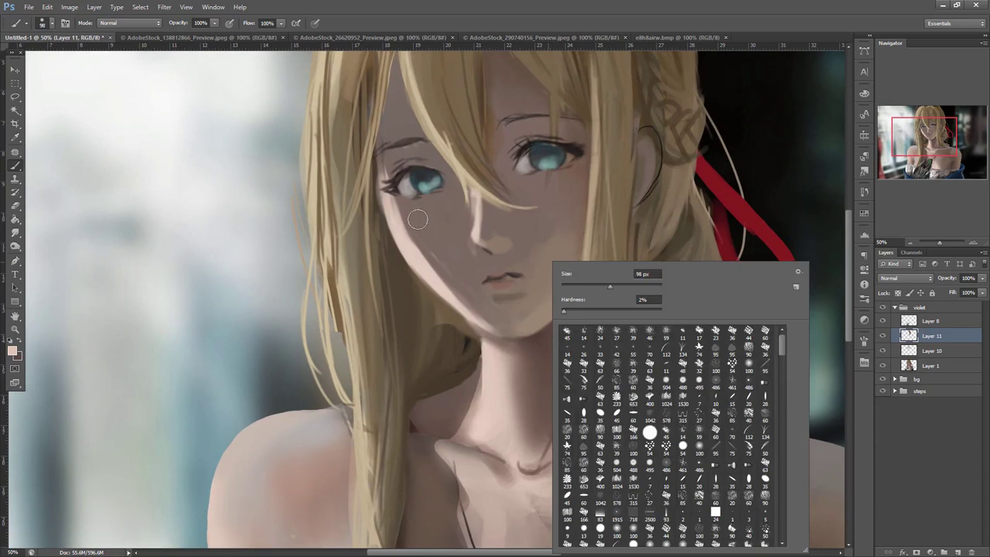
{"action": "right_click", "coordinate": [452, 167]}
{"action": "left_click", "coordinate": [489, 194]}
{"action": "left_click", "coordinate": [388, 161]}
{"action": "left_click_drag", "start_coordinate": [396, 153], "coordinate": [438, 153]}
{"action": "left_click_drag", "start_coordinate": [514, 129], "coordinate": [557, 126]}
{"action": "left_click_drag", "start_coordinate": [413, 200], "coordinate": [431, 196]}
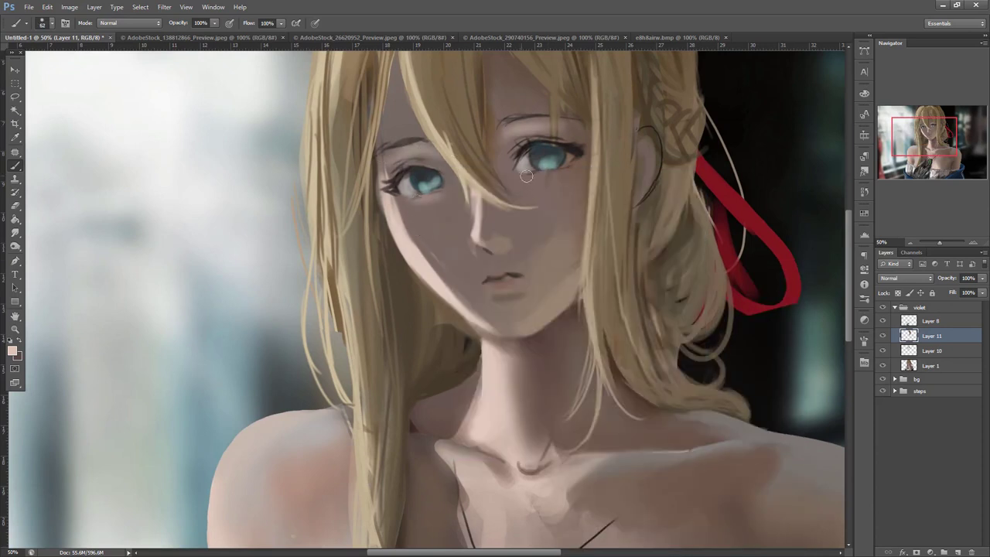
- Blend the skin around the eyes and beside the fringe with a 42 px brush and sampled tones
{"action": "left_click", "coordinate": [431, 197], "text": "alt"}
{"action": "left_click", "coordinate": [425, 140], "text": "alt"}
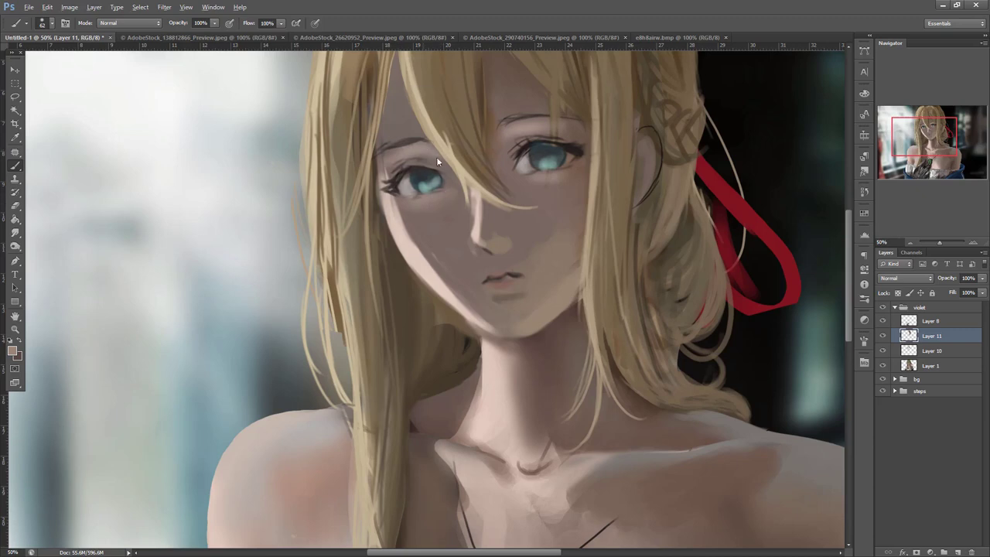
{"action": "left_click_drag", "start_coordinate": [505, 135], "coordinate": [503, 152]}
- Blend the bright rim along the far cheek into the face shadow with a soft 92 px brush
{"action": "right_click", "coordinate": [592, 225]}
{"action": "left_click_drag", "start_coordinate": [637, 236], "coordinate": [648, 236]}
{"action": "left_click", "coordinate": [427, 234], "text": "alt"}
{"action": "left_click", "coordinate": [402, 204], "text": "alt"}
{"action": "left_click_drag", "start_coordinate": [400, 213], "coordinate": [423, 256]}
{"action": "left_click", "coordinate": [437, 241], "text": "alt"}
{"action": "left_click", "coordinate": [407, 244], "text": "alt"}
{"action": "mouse_move", "coordinate": [410, 223]}
{"action": "left_mouse_down"}
{"action": "mouse_move", "coordinate": [429, 268]}
{"action": "mouse_move", "coordinate": [453, 287]}
{"action": "mouse_move", "coordinate": [420, 250]}
{"action": "mouse_move", "coordinate": [457, 294]}
{"action": "mouse_move", "coordinate": [437, 247]}
{"action": "left_mouse_up"}
{"action": "left_click", "coordinate": [445, 220], "text": "alt"}
- Smooth the light-to-shadow transition along the lower jaw and chin with sampled skin tones
{"action": "left_click", "coordinate": [438, 271], "text": "alt"}
{"action": "left_click_drag", "start_coordinate": [456, 292], "coordinate": [495, 325]}
{"action": "left_click", "coordinate": [456, 286], "text": "alt"}
{"action": "mouse_move", "coordinate": [451, 267]}
{"action": "left_mouse_down"}
{"action": "mouse_move", "coordinate": [484, 301]}
{"action": "mouse_move", "coordinate": [483, 265]}
{"action": "mouse_move", "coordinate": [499, 309]}
{"action": "mouse_move", "coordinate": [461, 306]}
{"action": "mouse_move", "coordinate": [514, 341]}
{"action": "mouse_move", "coordinate": [491, 242]}
{"action": "left_mouse_up"}
{"action": "key", "text": "l"}
{"action": "left_click", "coordinate": [467, 305], "text": "alt"}
{"action": "left_click_drag", "start_coordinate": [474, 311], "coordinate": [508, 328]}
{"action": "left_click", "coordinate": [508, 311], "text": "alt"}
{"action": "left_click", "coordinate": [511, 313], "text": "alt"}
{"action": "key", "text": "ctrl+d"}
{"action": "left_click", "coordinate": [521, 310], "text": "alt"}
- Darken the upper eyelids and the shaded-side eyebrow with a sampled dark tone, using 10 px and 36 px brushes
{"action": "right_click", "coordinate": [538, 125]}
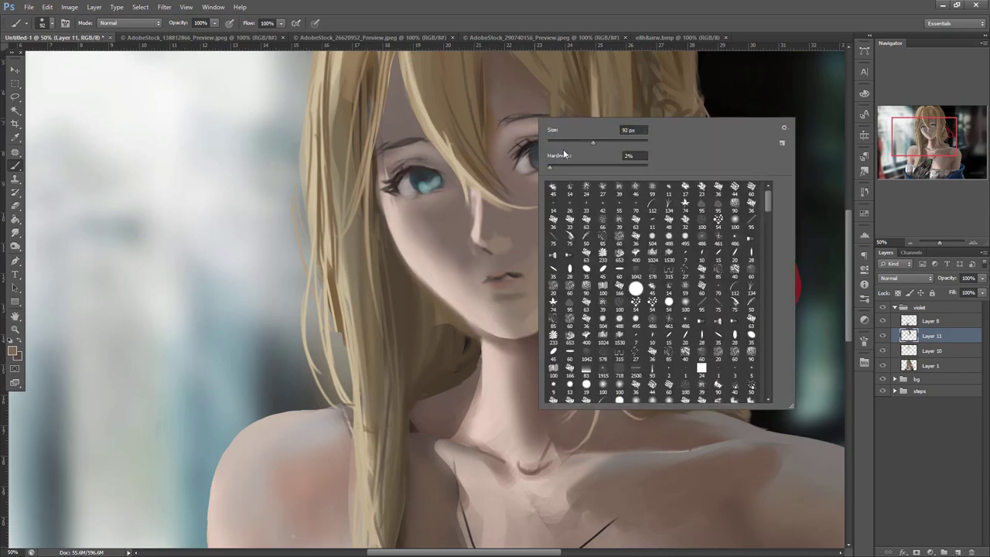
{"action": "left_click", "coordinate": [399, 175], "text": "alt"}
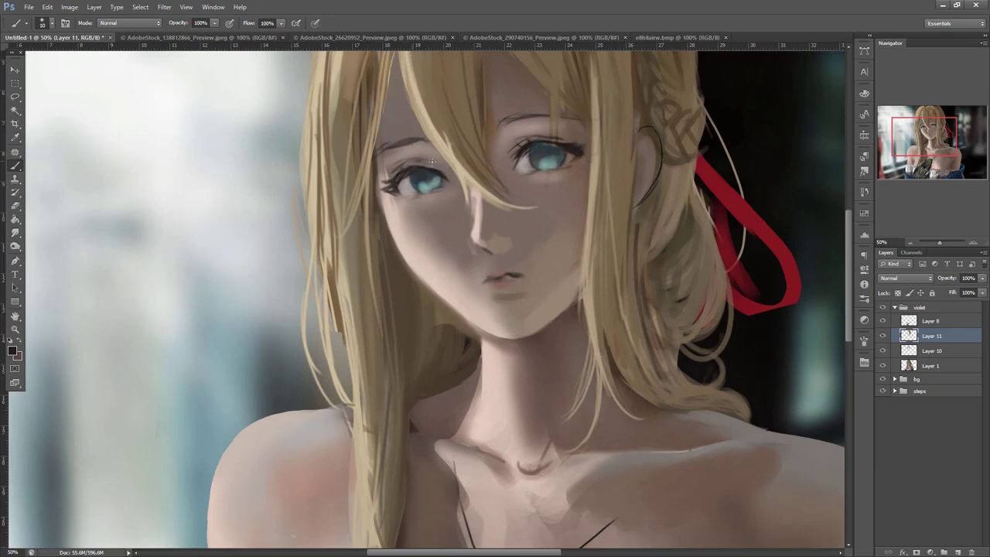
{"action": "right_click", "coordinate": [579, 110]}
{"action": "left_click", "coordinate": [407, 175]}
{"action": "left_click_drag", "start_coordinate": [542, 136], "coordinate": [567, 140]}
{"action": "left_click_drag", "start_coordinate": [496, 124], "coordinate": [527, 118]}
- Repaint the lips in a muted pink, starting with a 12 px brush, and blend their edges with sampled tones
{"action": "right_click", "coordinate": [553, 215]}
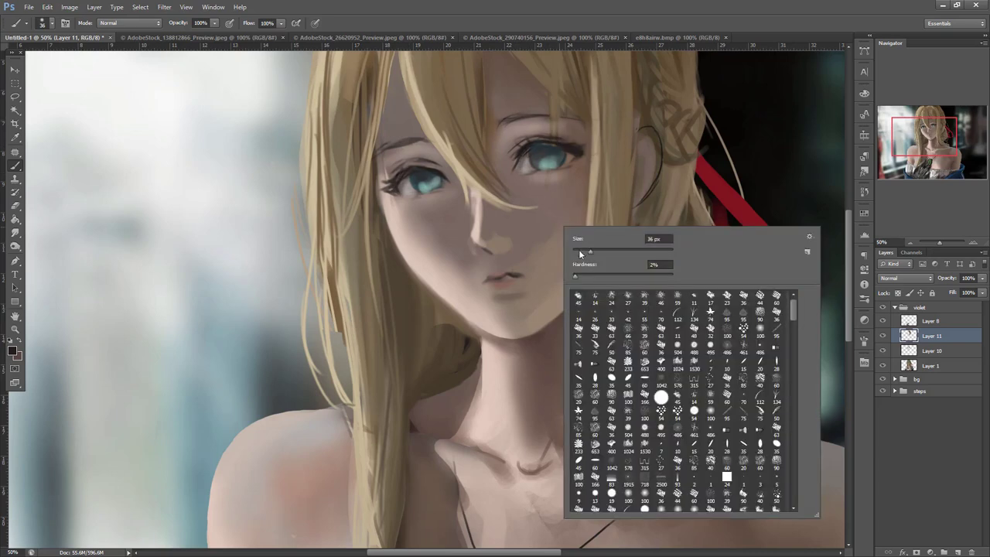
{"action": "left_click", "coordinate": [500, 274], "text": "alt"}
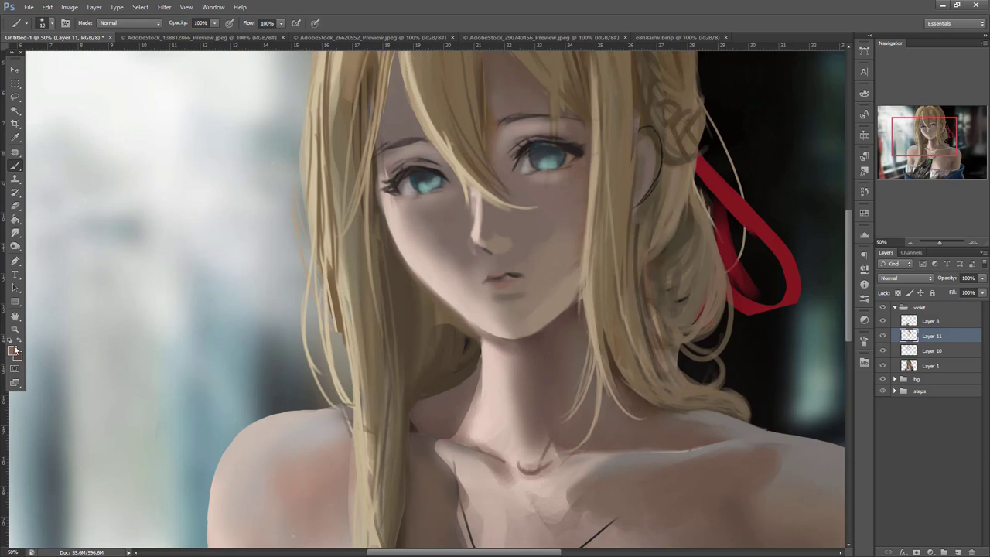
{"action": "left_click", "coordinate": [17, 351]}
{"action": "left_click", "coordinate": [892, 277]}
{"action": "right_click", "coordinate": [584, 147]}
{"action": "left_click", "coordinate": [614, 178]}
{"action": "left_click", "coordinate": [495, 268], "text": "alt"}
{"action": "left_click", "coordinate": [501, 284], "text": "alt"}
{"action": "left_click", "coordinate": [473, 281], "text": "alt"}
{"action": "left_click", "coordinate": [522, 284], "text": "alt"}
- Soften the shadow between the lower lip and chin with a 70 px brush and a sampled skin tone
{"action": "right_click", "coordinate": [501, 279]}
{"action": "left_click", "coordinate": [592, 240]}
{"action": "left_click", "coordinate": [509, 297], "text": "alt"}
{"action": "left_click_drag", "start_coordinate": [518, 304], "coordinate": [508, 304]}
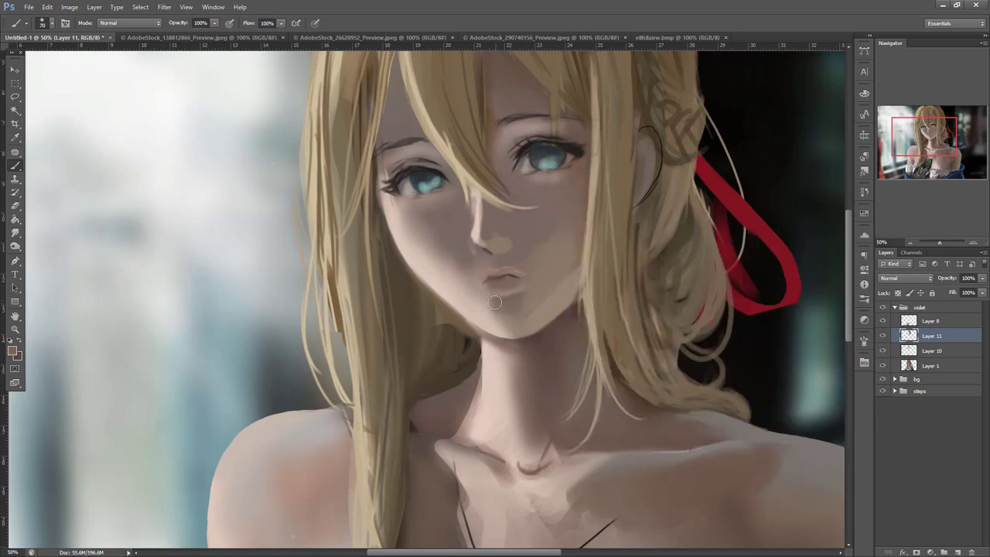
- Smooth the cheek-to-chin shading and restore the light rim along the lit jaw with a 66 px brush
{"action": "left_click", "coordinate": [428, 262], "text": "alt"}
{"action": "right_click", "coordinate": [500, 223]}
{"action": "left_click", "coordinate": [549, 268]}
{"action": "left_click", "coordinate": [429, 212], "text": "alt"}
{"action": "left_click_drag", "start_coordinate": [447, 257], "coordinate": [487, 307]}
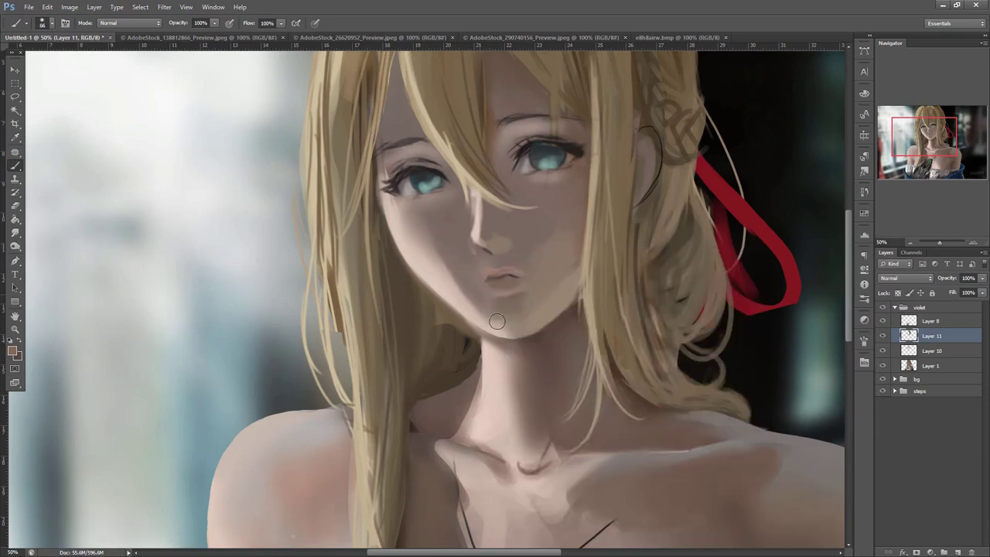
{"action": "left_click", "coordinate": [409, 230], "text": "alt"}
{"action": "left_click", "coordinate": [409, 229], "text": "alt"}
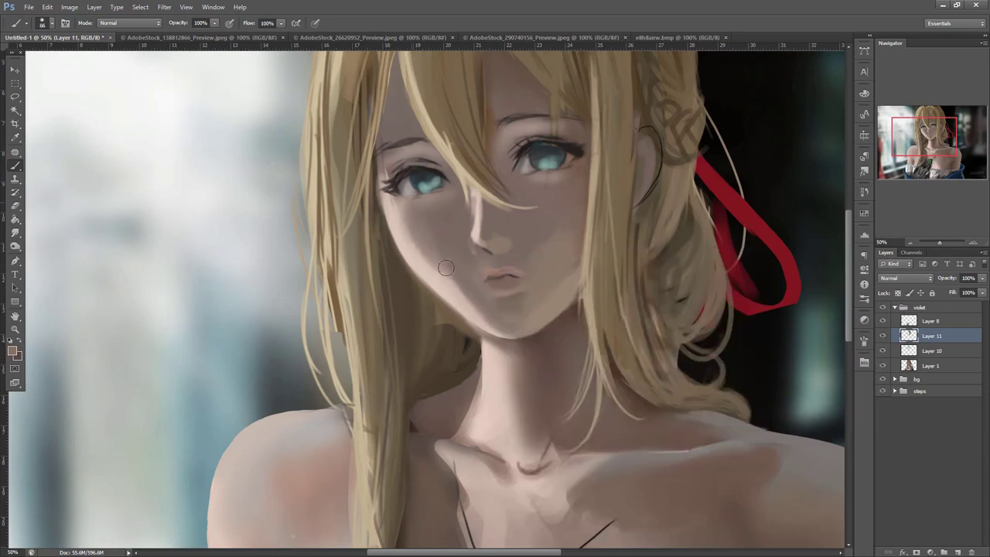
{"action": "left_click", "coordinate": [409, 237], "text": "alt"}
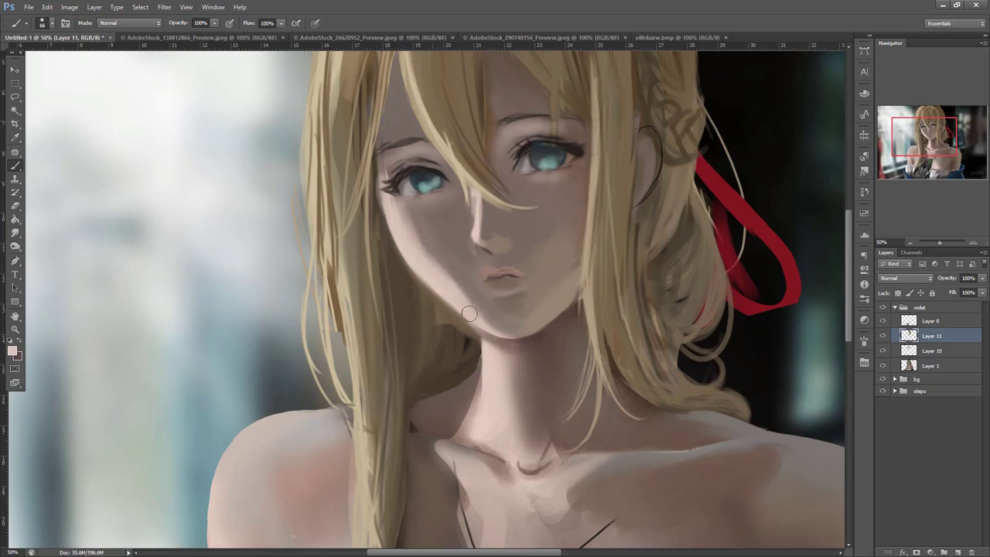
- Extend the chin's cast shadow across the neck and define its edge against the light with sampled tones
{"action": "left_click", "coordinate": [529, 394], "text": "alt"}
{"action": "left_click_drag", "start_coordinate": [493, 347], "coordinate": [519, 407]}
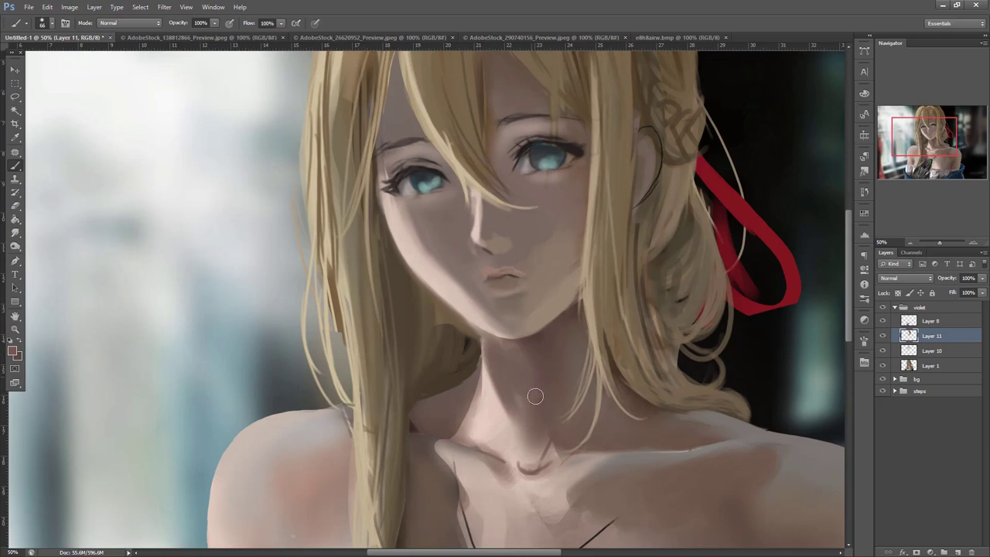
{"action": "left_click", "coordinate": [498, 401], "text": "alt"}
{"action": "mouse_move", "coordinate": [492, 373]}
{"action": "left_mouse_down"}
{"action": "mouse_move", "coordinate": [517, 430]}
{"action": "mouse_move", "coordinate": [529, 435]}
{"action": "left_mouse_up"}
{"action": "left_click", "coordinate": [526, 392], "text": "alt"}
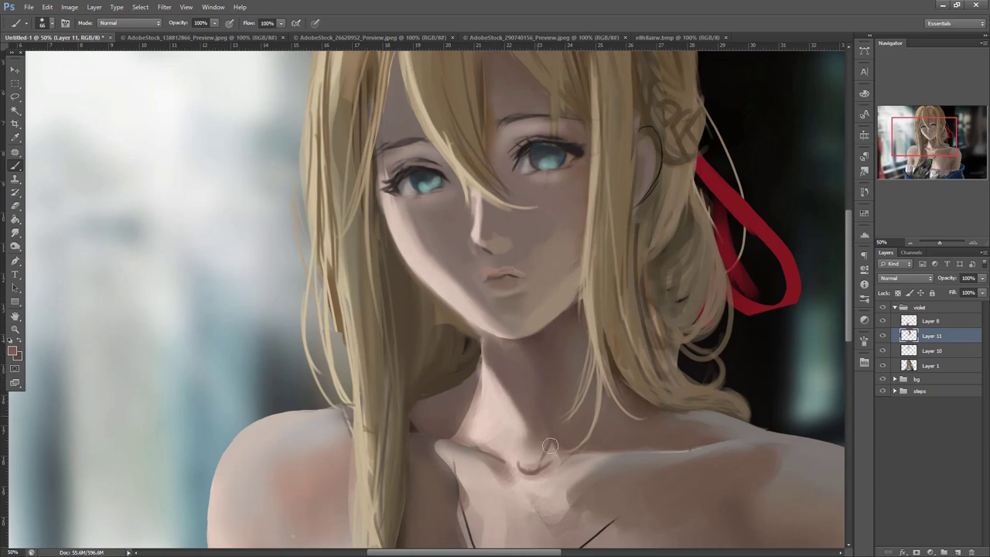
- Compare the face with and without Layer 11, and merge that layer down into Layer 10
{"action": "left_click_drag", "start_coordinate": [616, 435], "coordinate": [597, 527]}
{"action": "left_click", "coordinate": [883, 335]}
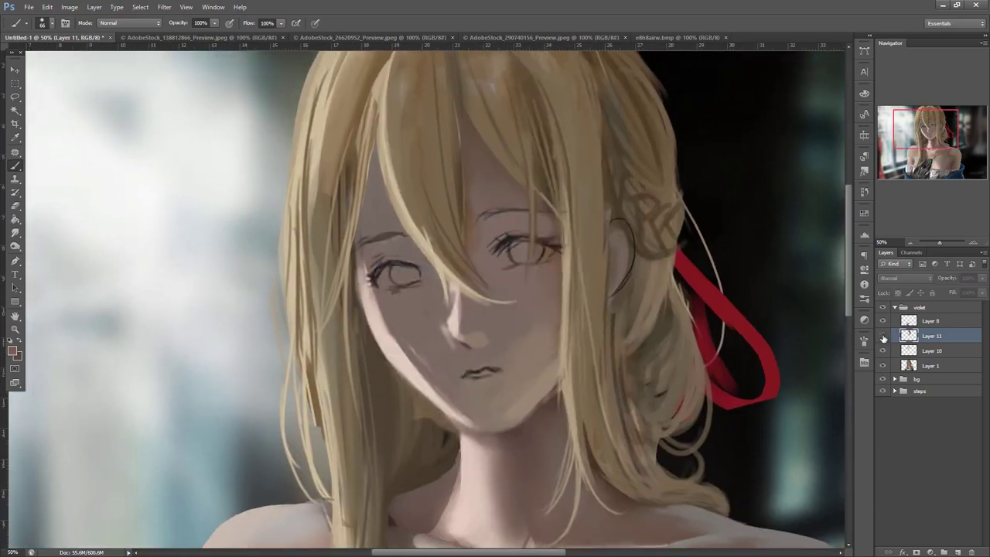
{"action": "left_click", "coordinate": [884, 335]}
{"action": "key", "text": "ctrl+e"}
{"action": "left_click", "coordinate": [883, 335]}
{"action": "left_click", "coordinate": [883, 335]}
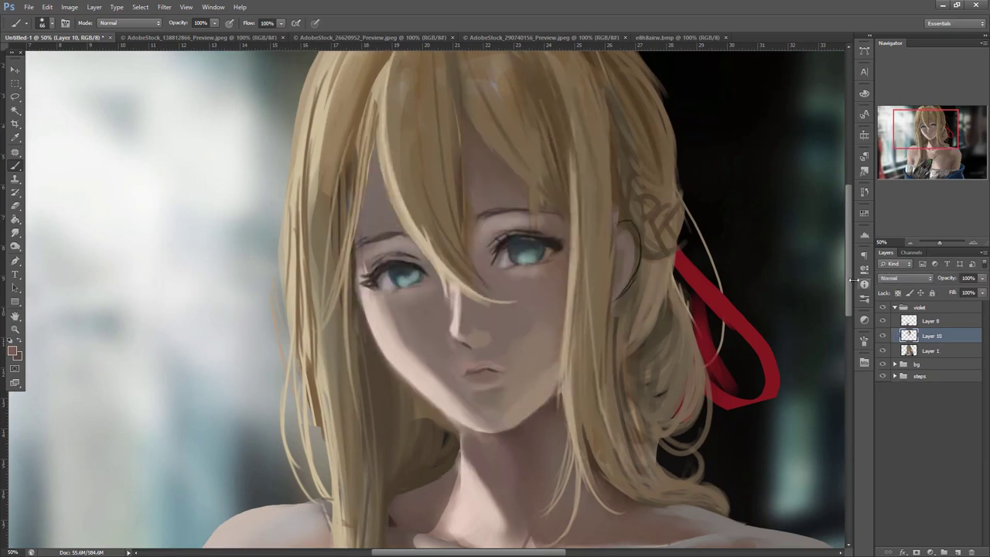
- Lasso the eye on the lit side of the face, copy it to a new layer, transform it and merge it down
{"action": "right_click", "coordinate": [567, 253]}
{"action": "key", "text": "l"}
{"action": "mouse_move", "coordinate": [358, 293]}
{"action": "left_mouse_down"}
{"action": "mouse_move", "coordinate": [436, 248]}
{"action": "mouse_move", "coordinate": [358, 293]}
{"action": "left_mouse_up"}
{"action": "key", "text": "ctrl+j"}
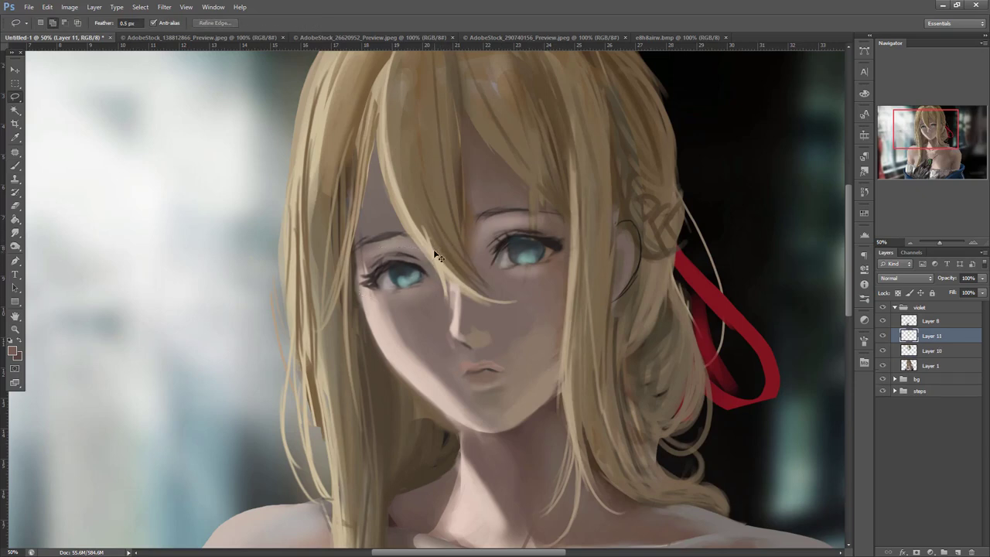
{"action": "key", "text": "ctrl+t"}
{"action": "left_click_drag", "start_coordinate": [433, 246], "coordinate": [422, 260]}
{"action": "key", "text": "Return"}
{"action": "key", "text": "ctrl+e"}
- Lasso the eye on the shaded side, duplicate it onto its own layer, transform it and merge it down
{"action": "mouse_move", "coordinate": [525, 221]}
{"action": "left_mouse_down"}
{"action": "mouse_move", "coordinate": [495, 290]}
{"action": "mouse_move", "coordinate": [561, 282]}
{"action": "mouse_move", "coordinate": [525, 221]}
{"action": "mouse_move", "coordinate": [570, 205]}
{"action": "left_mouse_up"}
{"action": "key", "text": "ctrl+j"}
{"action": "key", "text": "ctrl+t"}
{"action": "key", "text": "Return"}
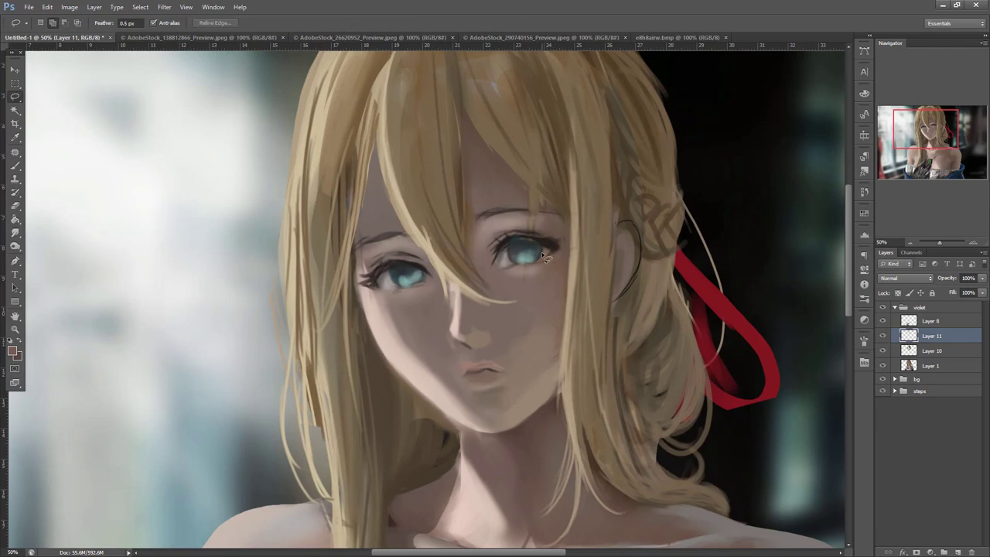
{"action": "key", "text": "ctrl+e"}
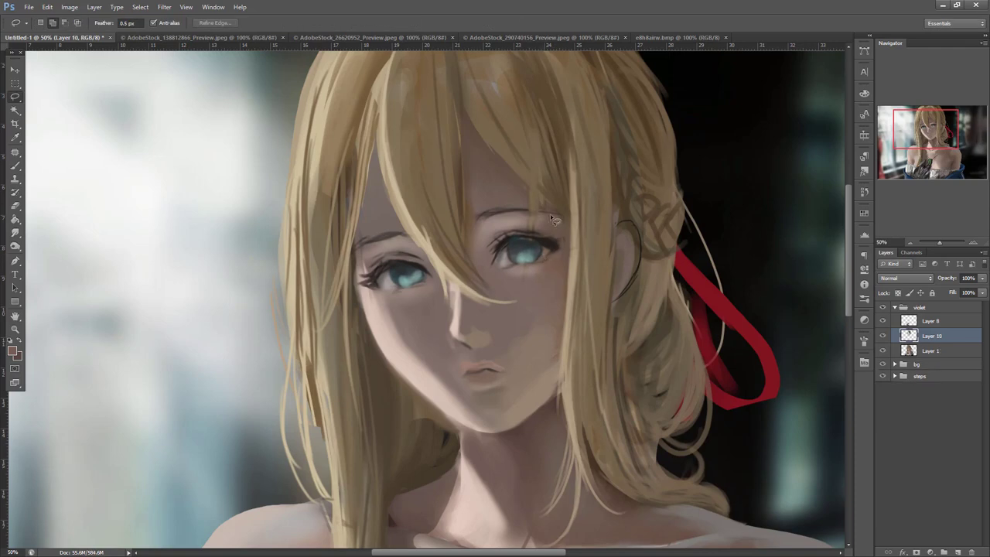
- Retouch the shaded-side eye's outer corner with a 10 px brush and reshape both eyebrows with a 17 px brush
{"action": "key", "text": "b"}
{"action": "right_click", "coordinate": [546, 235]}
{"action": "left_click", "coordinate": [543, 242], "text": "alt"}
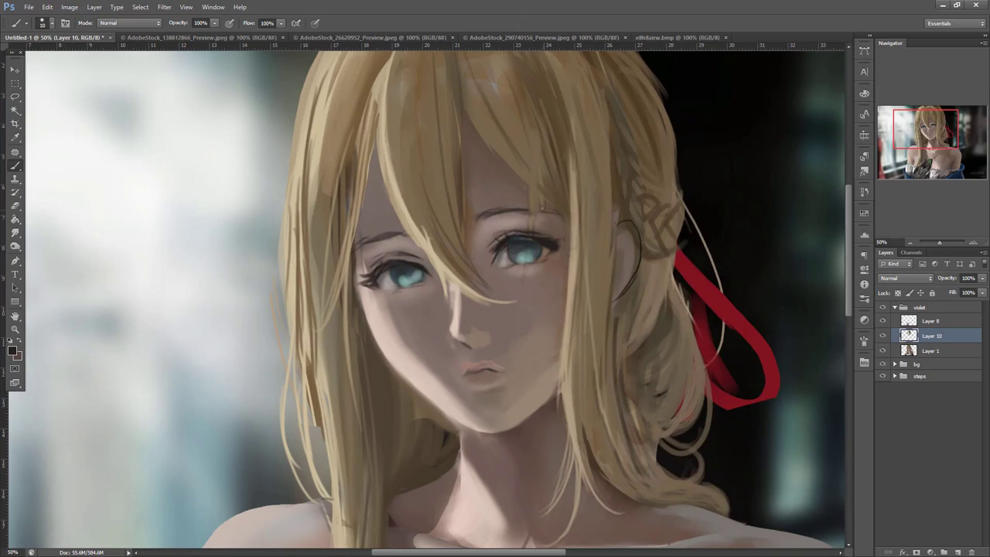
{"action": "right_click", "coordinate": [546, 215]}
{"action": "type", "text": "17"}
{"action": "key", "text": "Return"}
{"action": "left_click", "coordinate": [478, 207], "text": "alt"}
{"action": "left_click_drag", "start_coordinate": [486, 212], "coordinate": [515, 214]}
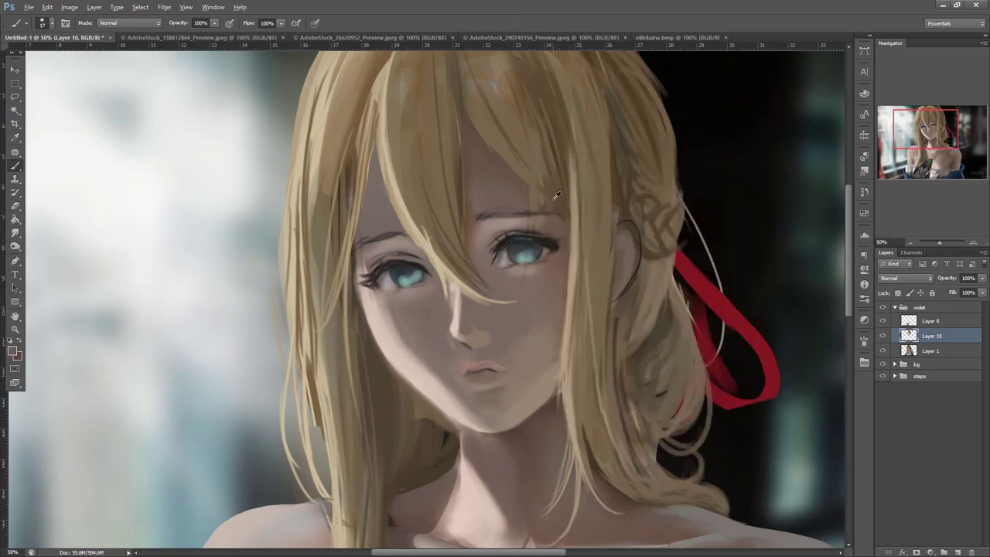
{"action": "left_click", "coordinate": [389, 238], "text": "alt"}
{"action": "left_click_drag", "start_coordinate": [392, 237], "coordinate": [408, 239]}
- Blend the skin beside the nose with a 60 px brush and a sampled shadow tone
{"action": "left_click", "coordinate": [455, 311], "text": "alt"}
{"action": "right_click", "coordinate": [503, 258]}
{"action": "type", "text": "60"}
{"action": "key", "text": "Return"}
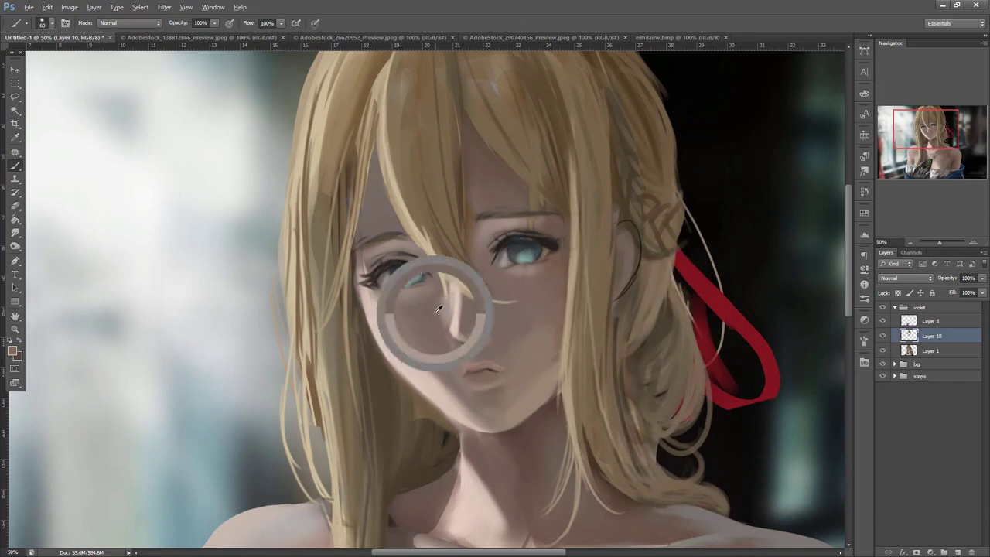
- Paint a warm tan glow on the chin and shaded jaw with a soft 97 px brush
{"action": "left_click", "coordinate": [12, 352]}
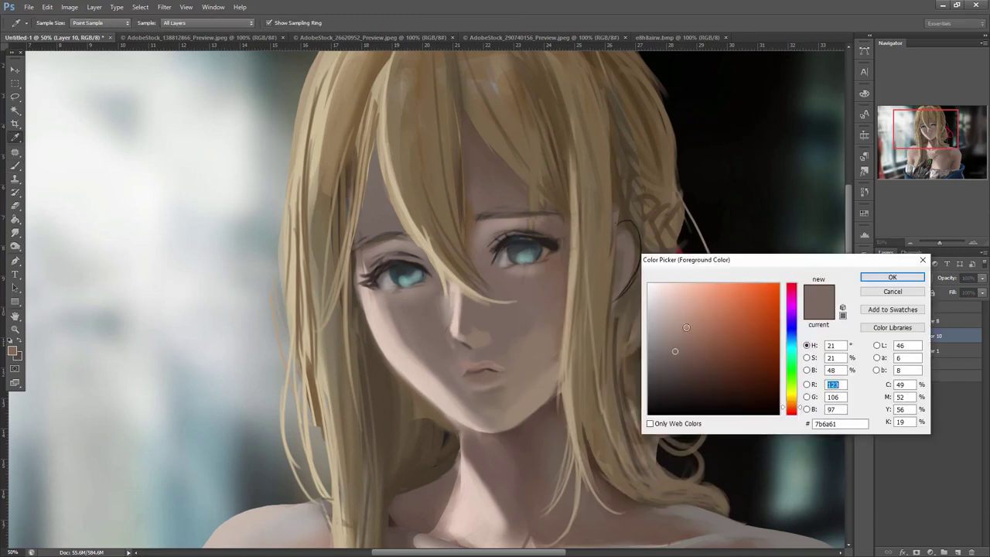
{"action": "left_click", "coordinate": [550, 387]}
{"action": "left_click", "coordinate": [695, 312]}
{"action": "left_click", "coordinate": [890, 276]}
{"action": "right_click", "coordinate": [671, 289]}
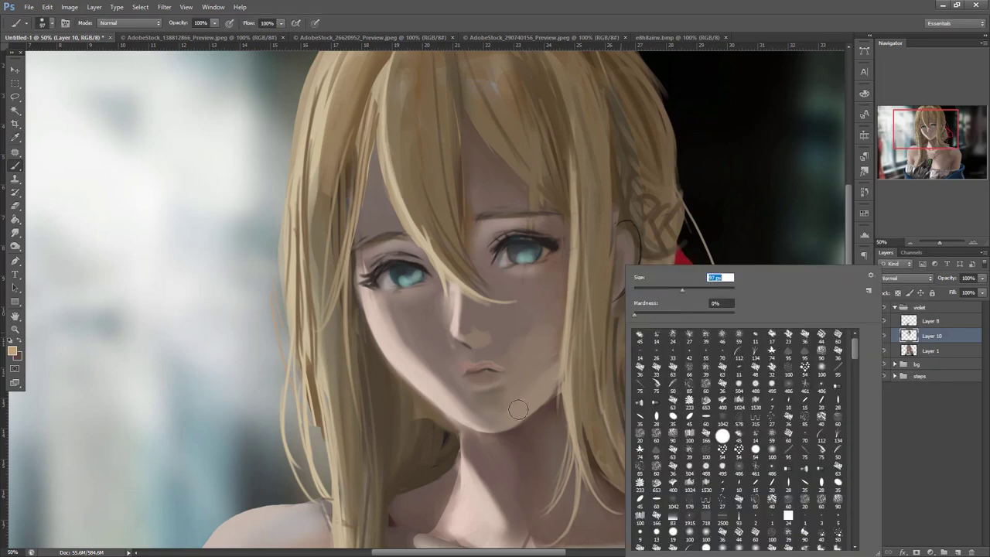
{"action": "left_click", "coordinate": [544, 387]}
{"action": "left_click", "coordinate": [518, 399], "text": "alt"}
{"action": "left_click_drag", "start_coordinate": [563, 357], "coordinate": [541, 367]}
- Blend the shaded cheek, nose tip and lit-side cheek with sampled skin tones
{"action": "left_click", "coordinate": [526, 308], "text": "alt"}
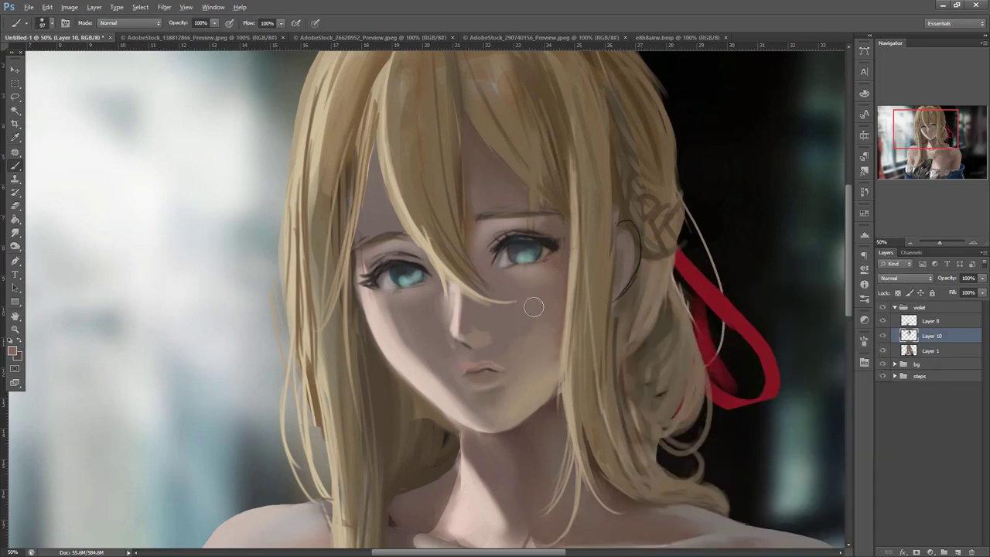
{"action": "left_click", "coordinate": [544, 364], "text": "alt"}
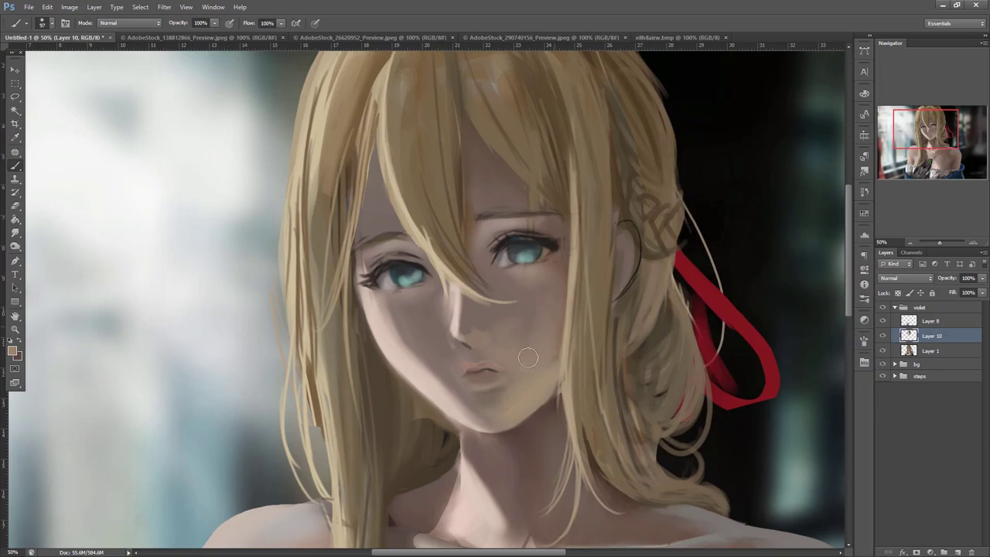
{"action": "left_click_drag", "start_coordinate": [410, 353], "coordinate": [419, 364]}
{"action": "left_click", "coordinate": [410, 323], "text": "alt"}
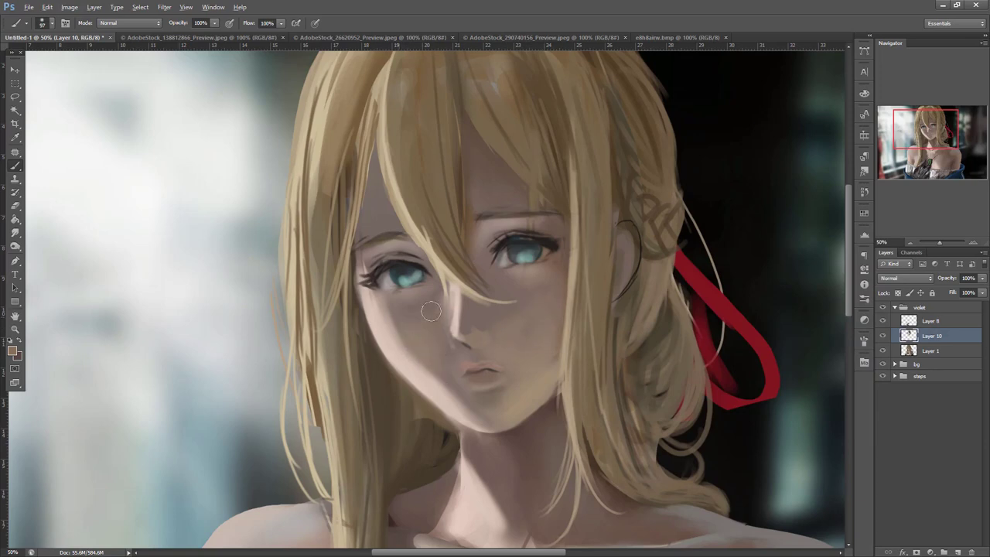
- Pick a pale blue tone and tint the shaded cheek below the eye beside the nose with it
{"action": "left_click", "coordinate": [13, 352]}
{"action": "left_click", "coordinate": [789, 334]}
{"action": "left_click", "coordinate": [687, 313]}
{"action": "left_click", "coordinate": [890, 280]}
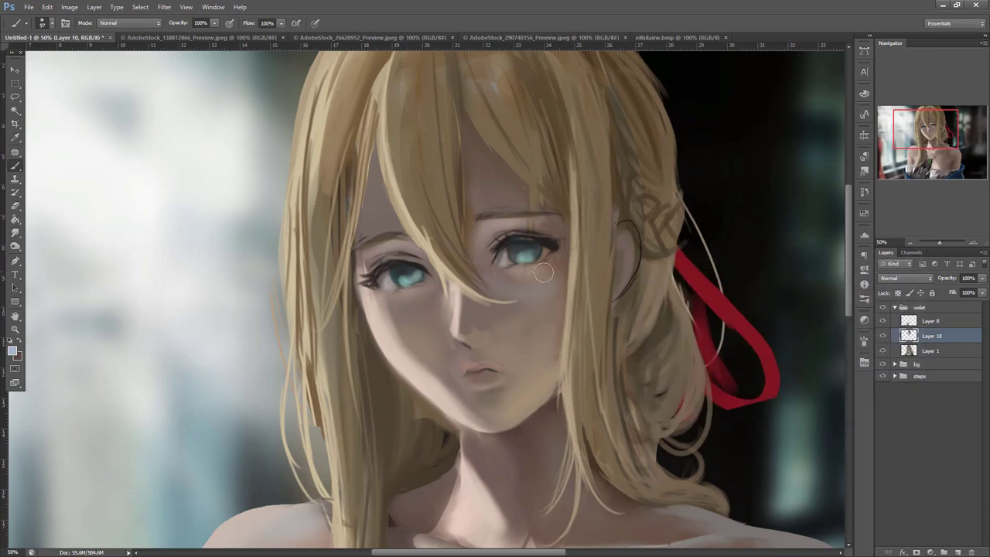
{"action": "mouse_move", "coordinate": [526, 319]}
{"action": "left_mouse_down"}
{"action": "mouse_move", "coordinate": [507, 300]}
{"action": "mouse_move", "coordinate": [495, 320]}
{"action": "left_mouse_up"}
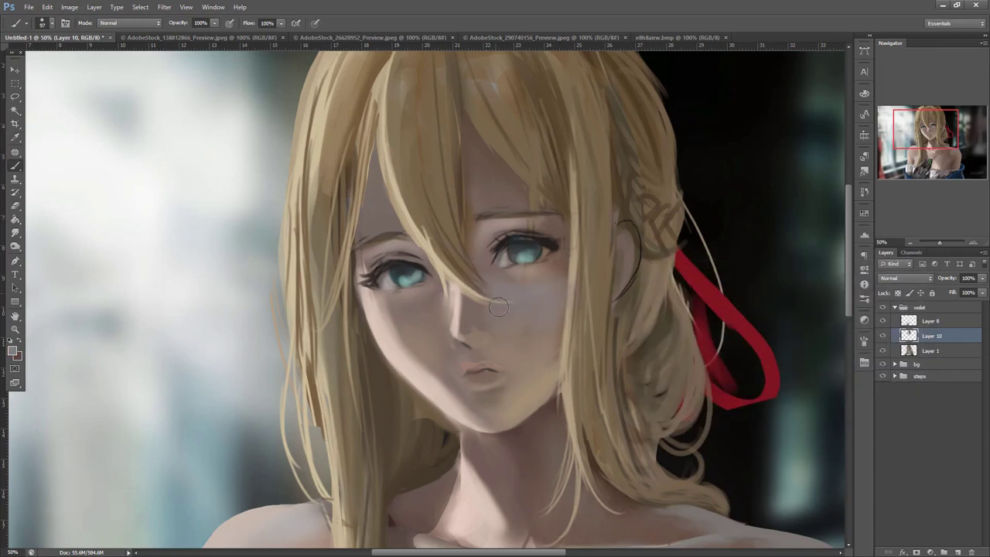
- Smooth a cool tone over the forehead between the fringe strands and blend the skin around the brow
{"action": "key", "text": "l"}
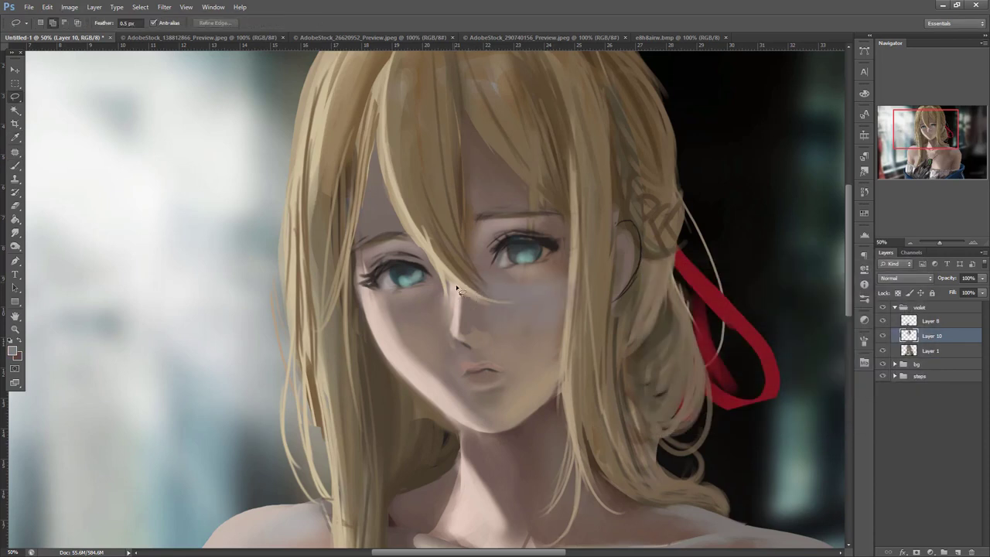
{"action": "key", "text": "b"}
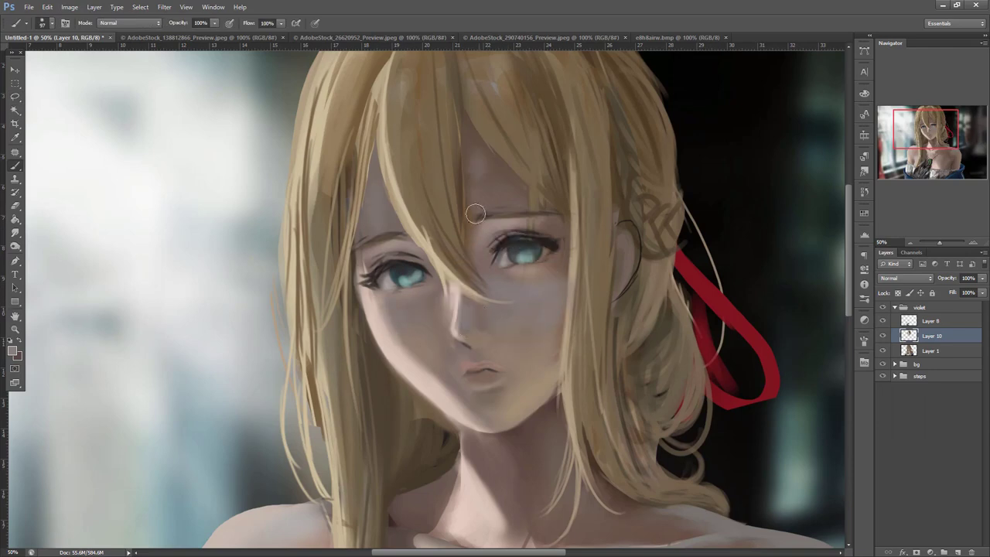
{"action": "left_click_drag", "start_coordinate": [477, 164], "coordinate": [476, 190]}
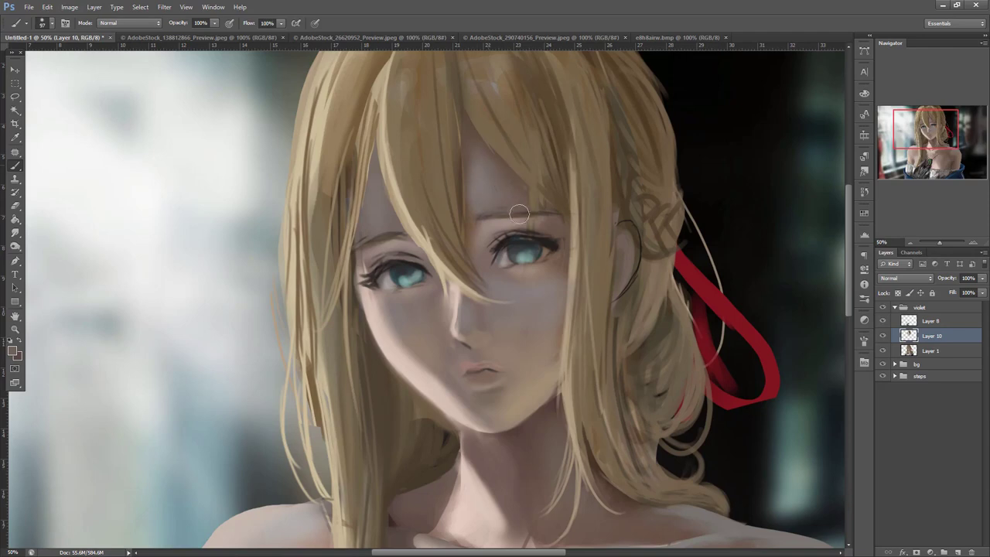
{"action": "right_click", "coordinate": [587, 212]}
{"action": "left_click", "coordinate": [540, 302], "text": "alt"}
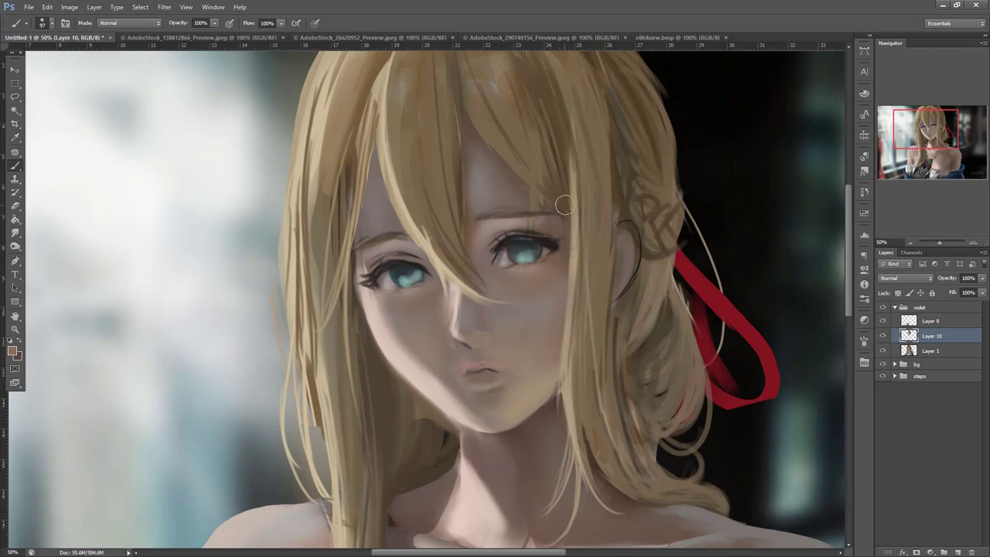
- Lasso the shaded side of the face along the hair edge, shade the cheek and jaw inside it, and deselect
{"action": "key", "text": "l"}
{"action": "left_click_drag", "start_coordinate": [571, 217], "coordinate": [557, 407]}
{"action": "key", "text": "ctrl+d"}
{"action": "mouse_move", "coordinate": [573, 290]}
{"action": "left_mouse_down"}
{"action": "mouse_move", "coordinate": [569, 378]}
{"action": "mouse_move", "coordinate": [493, 279]}
{"action": "left_mouse_up"}
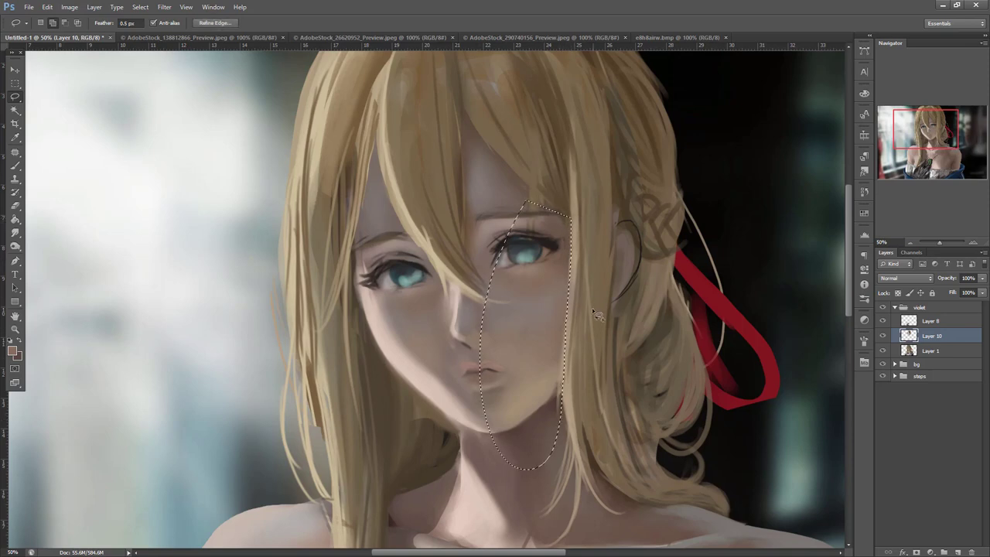
{"action": "key", "text": "b"}
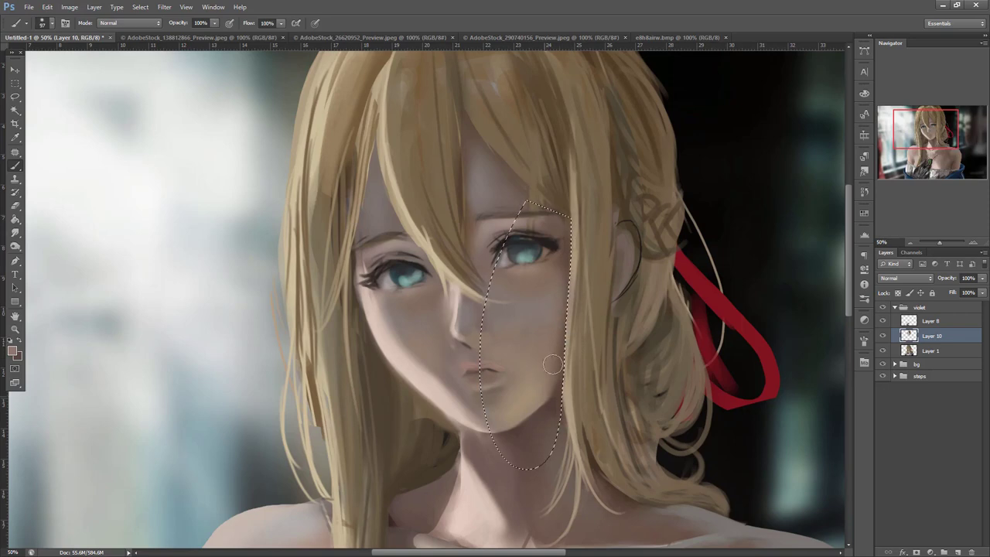
{"action": "left_click", "coordinate": [574, 382], "text": "alt"}
{"action": "left_click", "coordinate": [536, 393], "text": "alt"}
{"action": "left_click", "coordinate": [546, 384], "text": "alt"}
{"action": "left_click", "coordinate": [553, 417], "text": "alt"}
{"action": "key", "text": "ctrl+d"}
- Reshape the mouth line and soften the lips with a 30 px brush and sampled tones
{"action": "left_click", "coordinate": [536, 356], "text": "alt"}
{"action": "right_click", "coordinate": [532, 311]}
{"action": "left_click", "coordinate": [565, 290]}
{"action": "key", "text": "Return"}
{"action": "left_click", "coordinate": [548, 248], "text": "alt"}
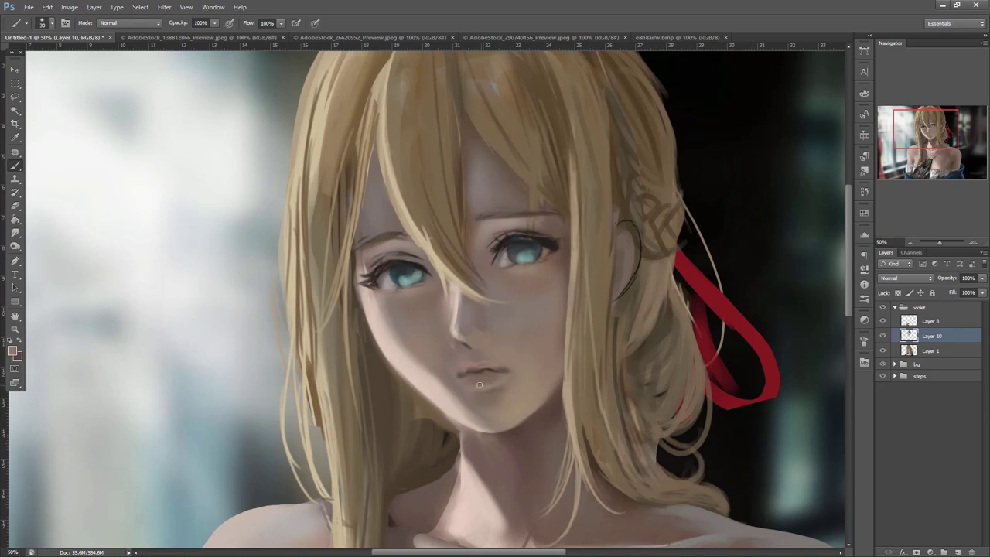
{"action": "left_click", "coordinate": [496, 369], "text": "alt"}
{"action": "left_click", "coordinate": [504, 357], "text": "alt"}
- Refine the mouth corner and paint slightly parted lips with light teeth, using an 11 px brush
{"action": "right_click", "coordinate": [576, 231]}
{"action": "left_click", "coordinate": [590, 246]}
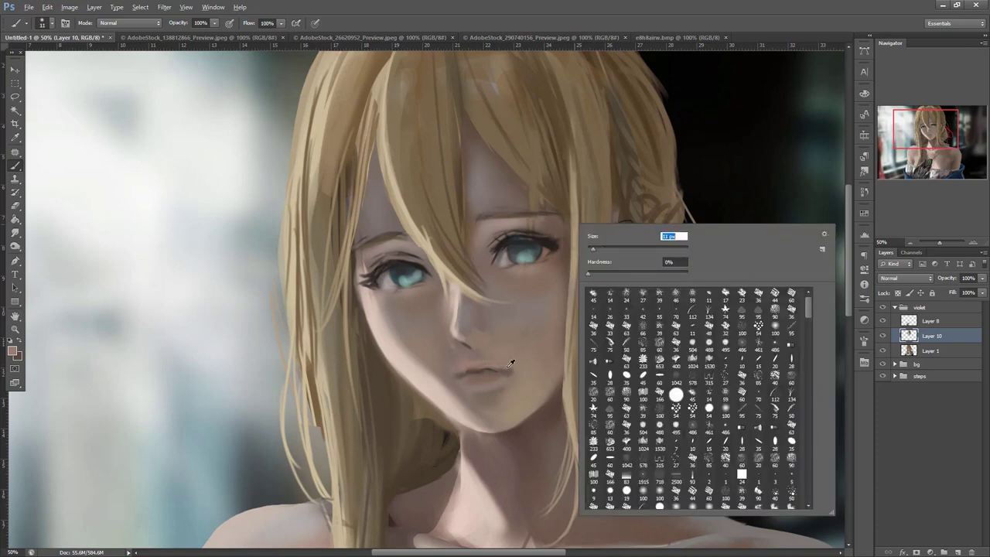
{"action": "left_click", "coordinate": [511, 366], "text": "alt"}
{"action": "left_click", "coordinate": [264, 257], "text": "alt"}
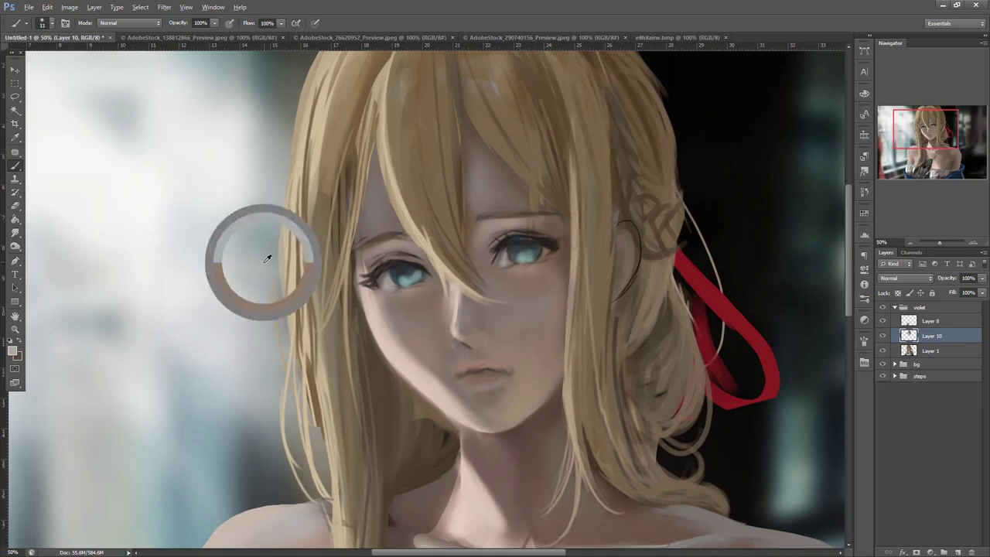
{"action": "left_click", "coordinate": [487, 370], "text": "alt"}
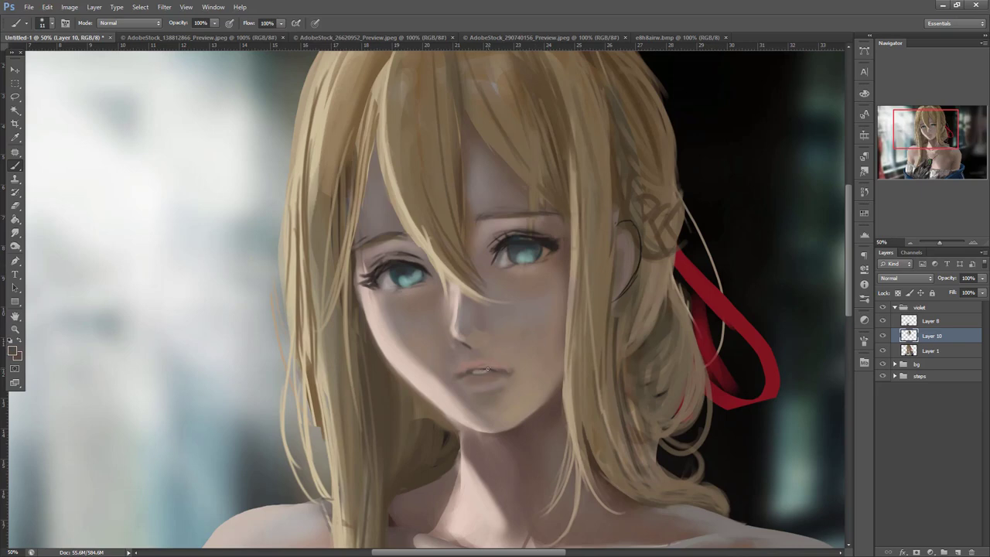
- Blend the skin beside the eyes with a sampled tone, using a soft 44 px and then a 20 px brush
{"action": "right_click", "coordinate": [601, 244]}
{"action": "left_click", "coordinate": [624, 253]}
{"action": "left_click", "coordinate": [521, 361], "text": "alt"}
{"action": "left_click_drag", "start_coordinate": [588, 268], "coordinate": [608, 282]}
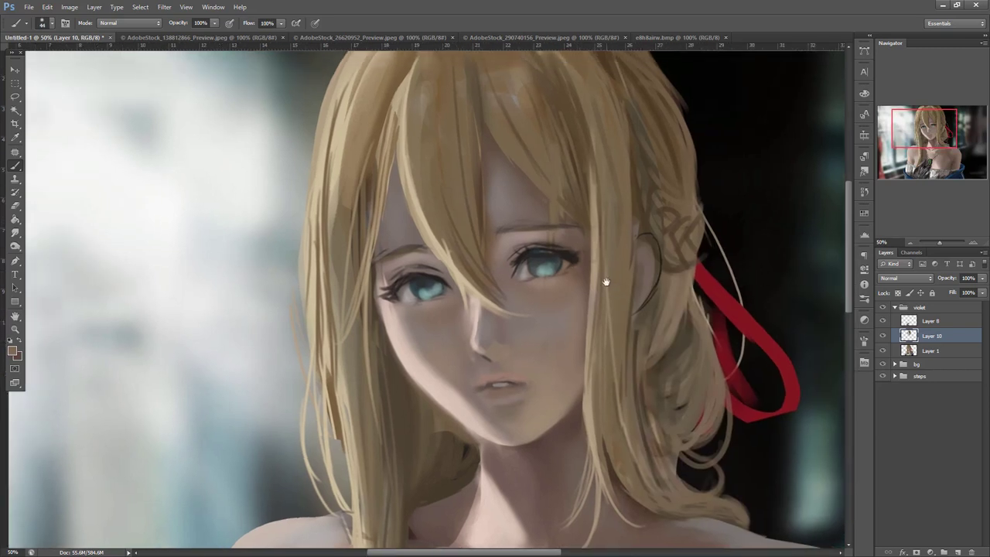
{"action": "right_click", "coordinate": [519, 211]}
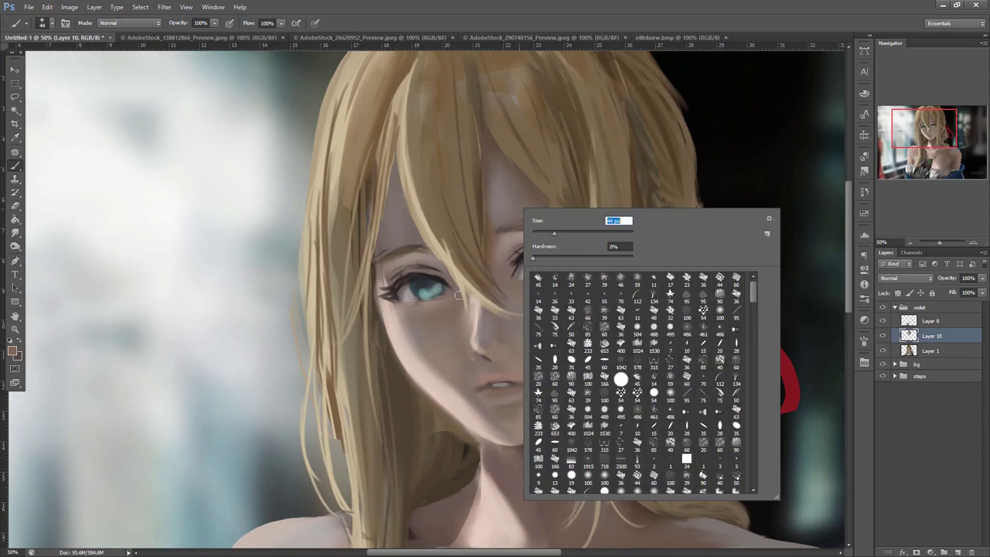
{"action": "left_click", "coordinate": [472, 271]}
{"action": "right_click", "coordinate": [463, 196]}
{"action": "left_click", "coordinate": [483, 221]}
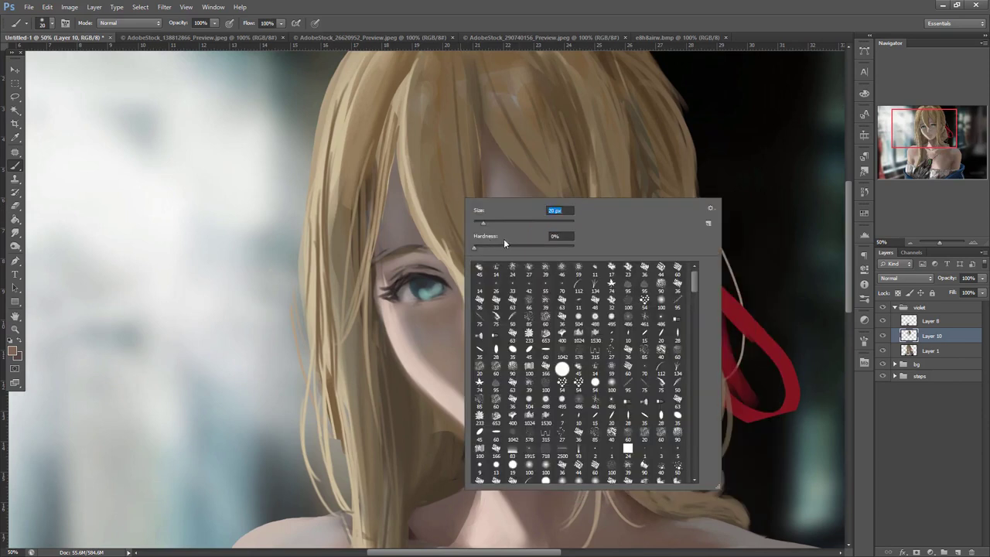
{"action": "key", "text": "Return"}
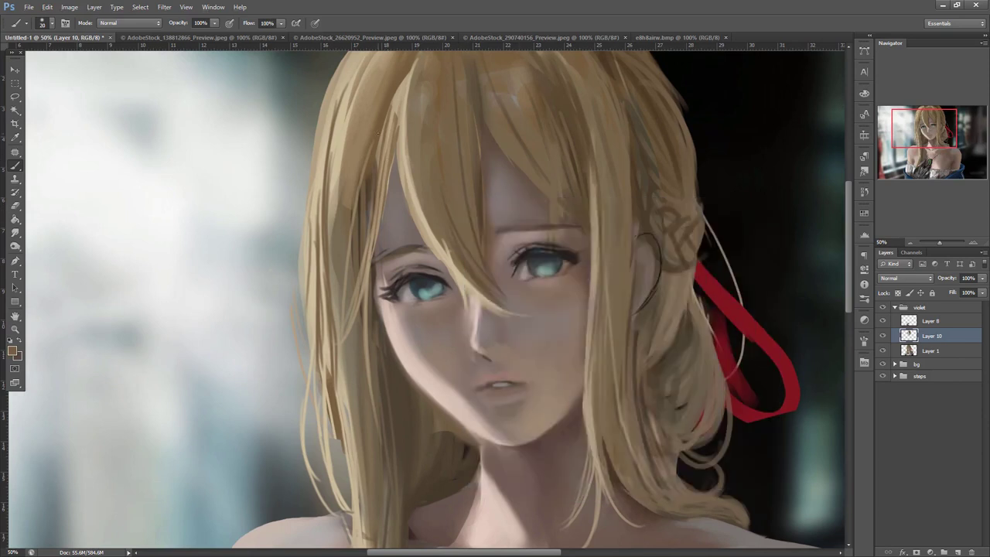
- Paint shaded hair strands overlapping the temple and cheek edge with a 23 px brush at 29% hardness
{"action": "right_click", "coordinate": [381, 144]}
{"action": "key", "text": "Return"}
{"action": "right_click", "coordinate": [391, 154]}
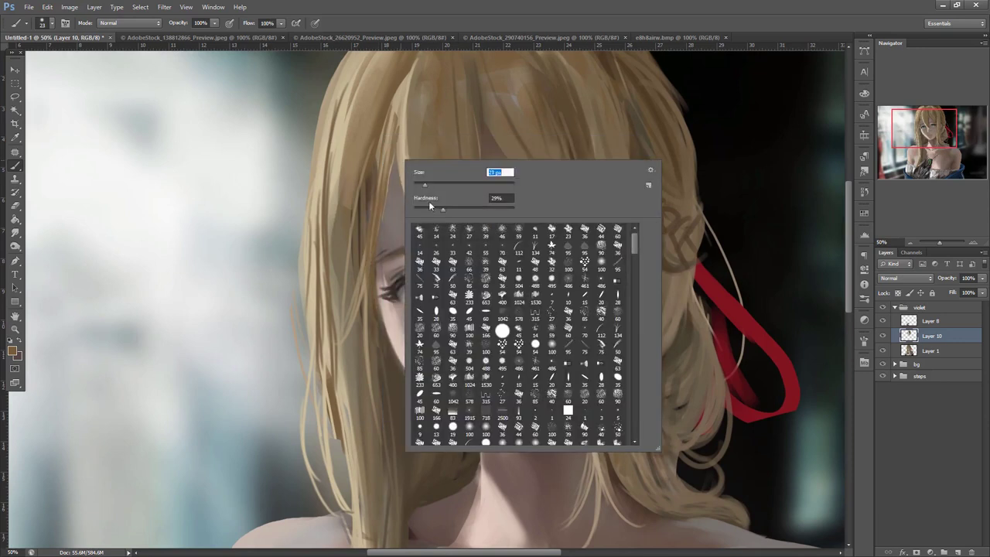
{"action": "key", "text": "Return"}
{"action": "left_click_drag", "start_coordinate": [391, 147], "coordinate": [383, 333]}
{"action": "left_click_drag", "start_coordinate": [387, 186], "coordinate": [404, 342]}
{"action": "left_click_drag", "start_coordinate": [382, 277], "coordinate": [416, 355]}
{"action": "left_click_drag", "start_coordinate": [384, 300], "coordinate": [434, 358]}
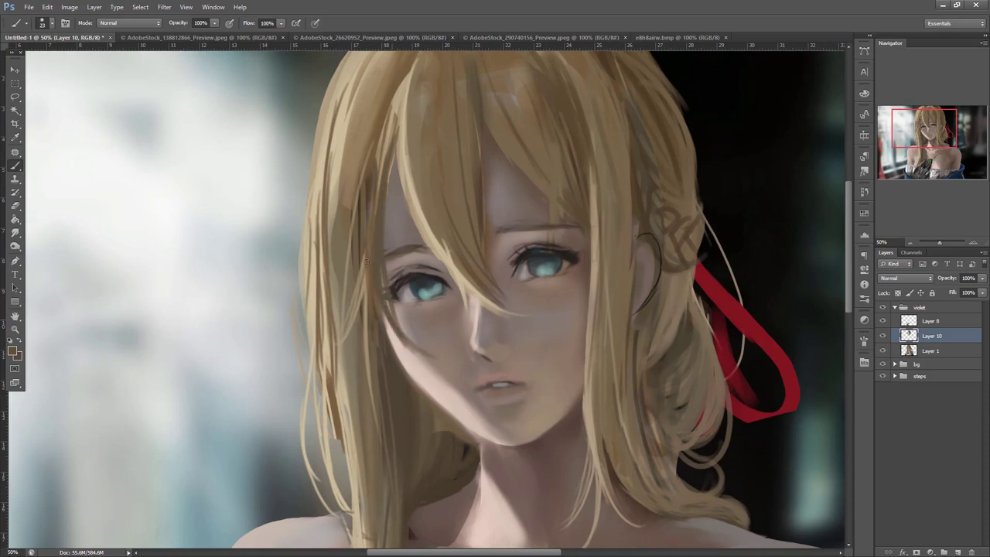
- Paint fine light hair strands curving from the temple over the shadowed cheek in a sampled blonde tone
{"action": "right_click", "coordinate": [402, 219]}
{"action": "key", "text": "Return"}
{"action": "mouse_move", "coordinate": [389, 139]}
{"action": "left_mouse_down"}
{"action": "mouse_move", "coordinate": [380, 314]}
{"action": "mouse_move", "coordinate": [379, 302]}
{"action": "left_mouse_up"}
{"action": "key", "text": "ctrl+z"}
{"action": "left_click", "coordinate": [372, 152], "text": "alt"}
{"action": "left_click_drag", "start_coordinate": [388, 127], "coordinate": [382, 303]}
{"action": "left_click_drag", "start_coordinate": [376, 168], "coordinate": [390, 315]}
{"action": "left_click_drag", "start_coordinate": [372, 228], "coordinate": [397, 330]}
{"action": "left_click_drag", "start_coordinate": [381, 286], "coordinate": [407, 339]}
{"action": "left_click_drag", "start_coordinate": [371, 266], "coordinate": [405, 344]}
- Extend thin, loose strands from the side lock down past the cheek and jaw
{"action": "left_click_drag", "start_coordinate": [368, 171], "coordinate": [387, 378]}
{"action": "left_click_drag", "start_coordinate": [362, 224], "coordinate": [392, 362]}
{"action": "left_click_drag", "start_coordinate": [363, 300], "coordinate": [401, 380]}
{"action": "left_click_drag", "start_coordinate": [357, 262], "coordinate": [393, 374]}
{"action": "left_click_drag", "start_coordinate": [357, 293], "coordinate": [386, 367]}
{"action": "mouse_move", "coordinate": [351, 317]}
{"action": "left_mouse_down"}
{"action": "mouse_move", "coordinate": [382, 379]}
{"action": "mouse_move", "coordinate": [427, 418]}
{"action": "left_mouse_up"}
{"action": "left_click_drag", "start_coordinate": [378, 389], "coordinate": [373, 446]}
- Add thin light strands falling over the other eye and side lock and beside the temple, and compare with the layer hidden
{"action": "left_click_drag", "start_coordinate": [556, 150], "coordinate": [554, 266]}
{"action": "left_click_drag", "start_coordinate": [596, 240], "coordinate": [594, 422]}
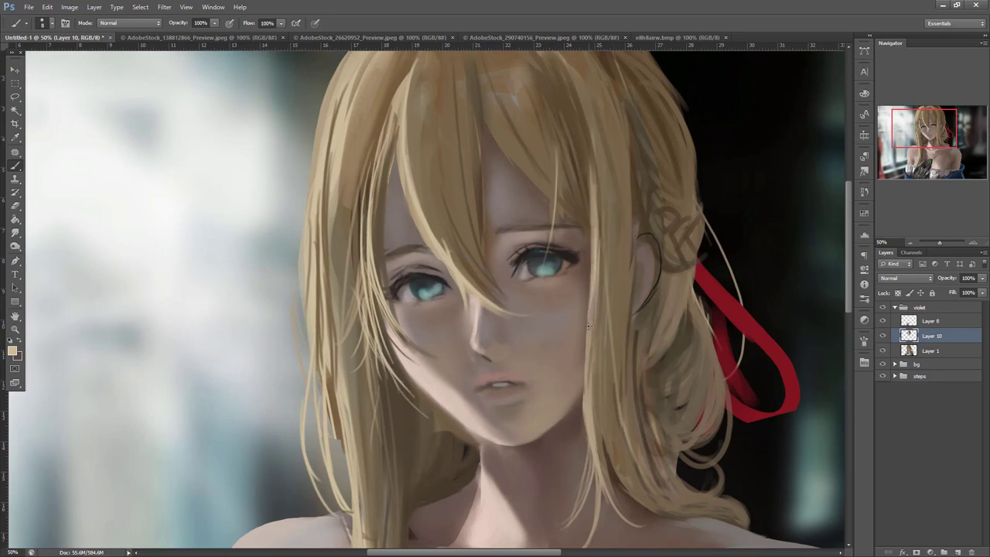
{"action": "left_click_drag", "start_coordinate": [588, 154], "coordinate": [584, 396]}
{"action": "left_click_drag", "start_coordinate": [608, 234], "coordinate": [603, 352]}
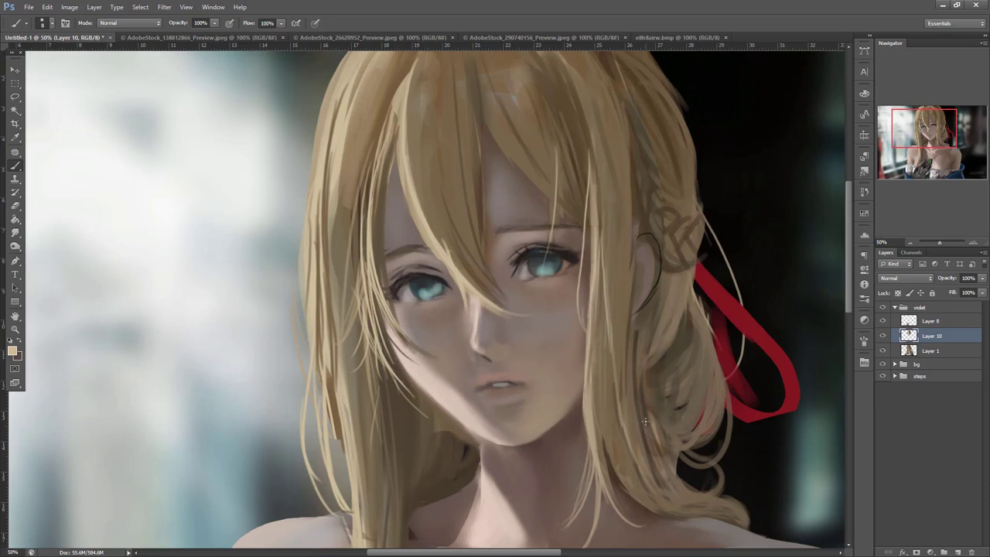
{"action": "scroll", "coordinate": [658, 413], "scroll_direction": "up", "scroll_amount": 1}
{"action": "left_click_drag", "start_coordinate": [397, 121], "coordinate": [368, 250]}
{"action": "left_click_drag", "start_coordinate": [392, 137], "coordinate": [367, 253]}
{"action": "left_click", "coordinate": [884, 335]}
{"action": "left_click", "coordinate": [886, 337]}
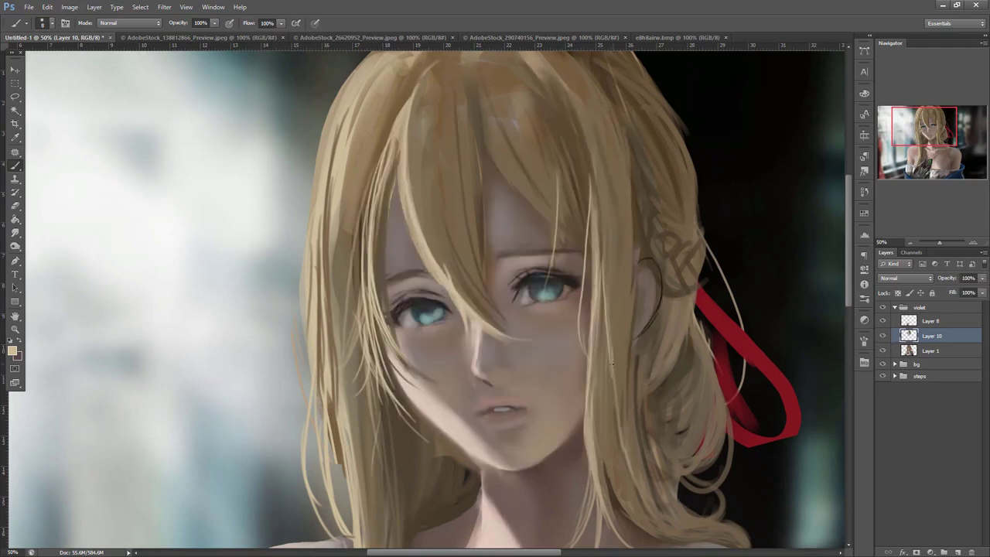
- Lasso the face and surrounding hair, copy the selection to a new layer, and move the copy slightly up
{"action": "mouse_move", "coordinate": [611, 279]}
{"action": "left_mouse_down"}
{"action": "mouse_move", "coordinate": [663, 287]}
{"action": "mouse_move", "coordinate": [655, 283]}
{"action": "left_mouse_up"}
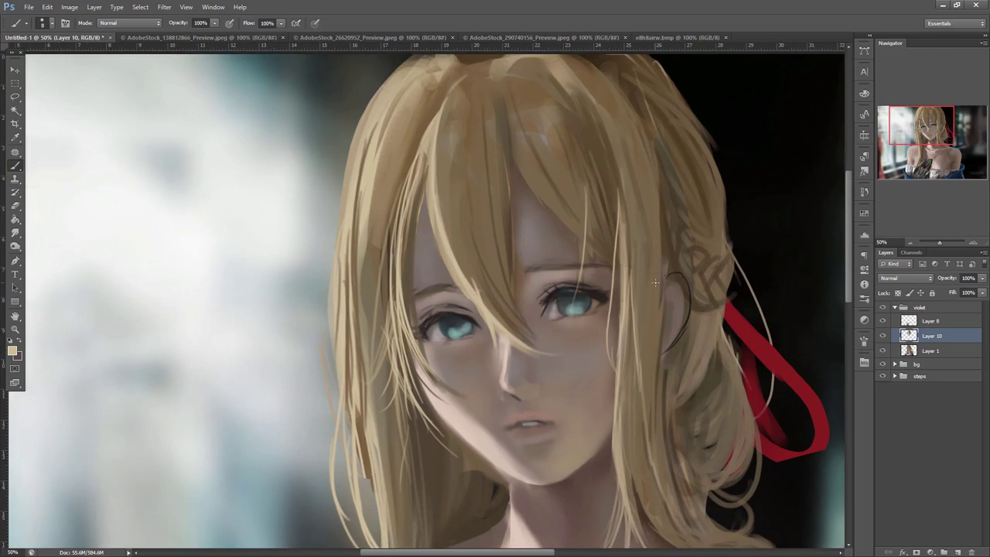
{"action": "key", "text": "l"}
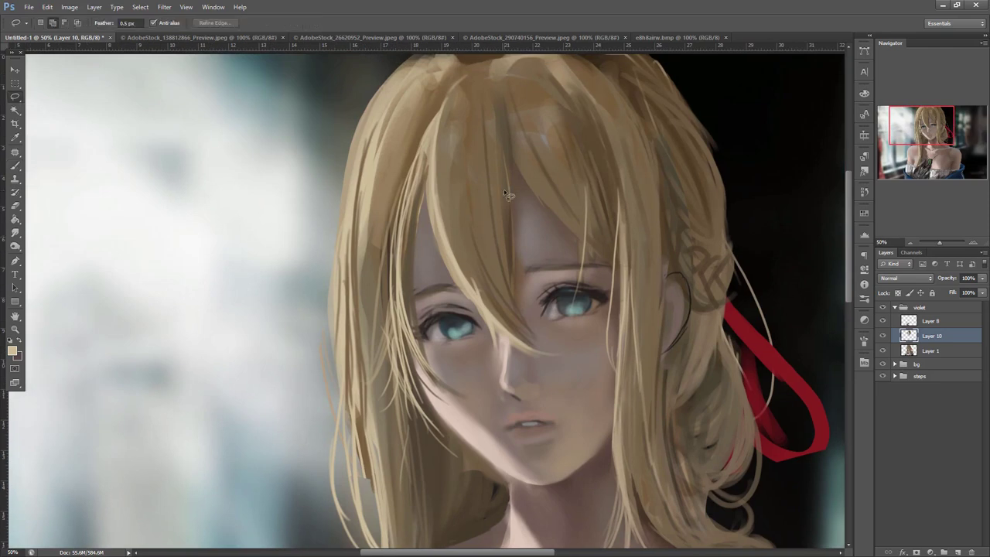
{"action": "mouse_move", "coordinate": [443, 99]}
{"action": "left_mouse_down"}
{"action": "mouse_move", "coordinate": [449, 458]}
{"action": "mouse_move", "coordinate": [579, 518]}
{"action": "mouse_move", "coordinate": [654, 131]}
{"action": "mouse_move", "coordinate": [448, 95]}
{"action": "left_mouse_up"}
{"action": "mouse_move", "coordinate": [701, 246]}
{"action": "left_mouse_down"}
{"action": "mouse_move", "coordinate": [557, 520]}
{"action": "mouse_move", "coordinate": [422, 104]}
{"action": "mouse_move", "coordinate": [604, 65]}
{"action": "mouse_move", "coordinate": [701, 284]}
{"action": "left_mouse_up"}
{"action": "key", "text": "ctrl+j"}
{"action": "key", "text": "ctrl+t"}
{"action": "left_click_drag", "start_coordinate": [648, 403], "coordinate": [642, 389]}
{"action": "mouse_move", "coordinate": [650, 402]}
{"action": "left_mouse_down"}
{"action": "mouse_move", "coordinate": [642, 413]}
{"action": "mouse_move", "coordinate": [649, 418]}
{"action": "left_mouse_up"}
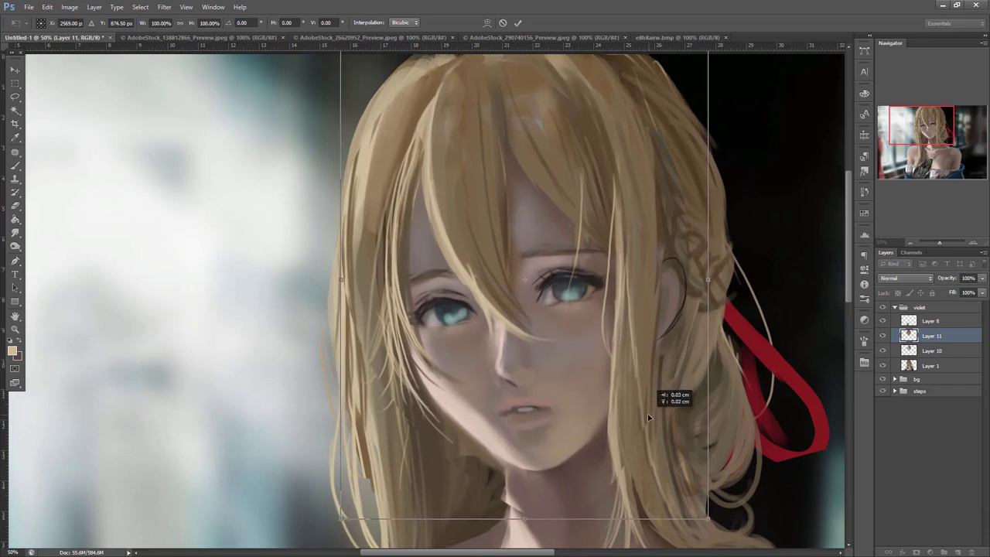
{"action": "key", "text": "Return"}
- Erase the copied head's overlapping edges around the hair and neck, and nudge the copy slightly with Free Transform
{"action": "key", "text": "g"}
{"action": "left_click", "coordinate": [15, 206]}
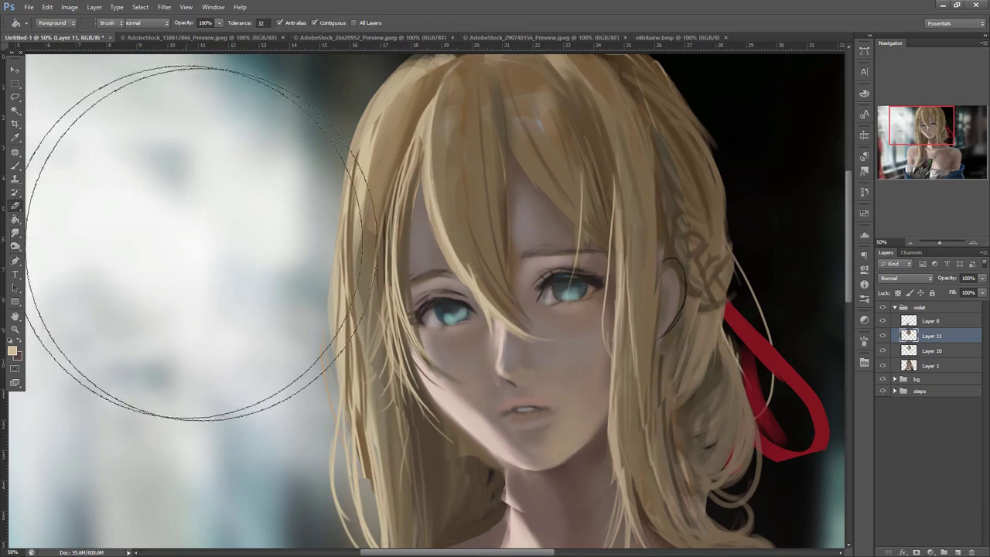
{"action": "left_click_drag", "start_coordinate": [648, 311], "coordinate": [674, 164]}
{"action": "right_click", "coordinate": [646, 266]}
{"action": "left_click_drag", "start_coordinate": [697, 291], "coordinate": [659, 297]}
{"action": "left_click_drag", "start_coordinate": [523, 345], "coordinate": [530, 348]}
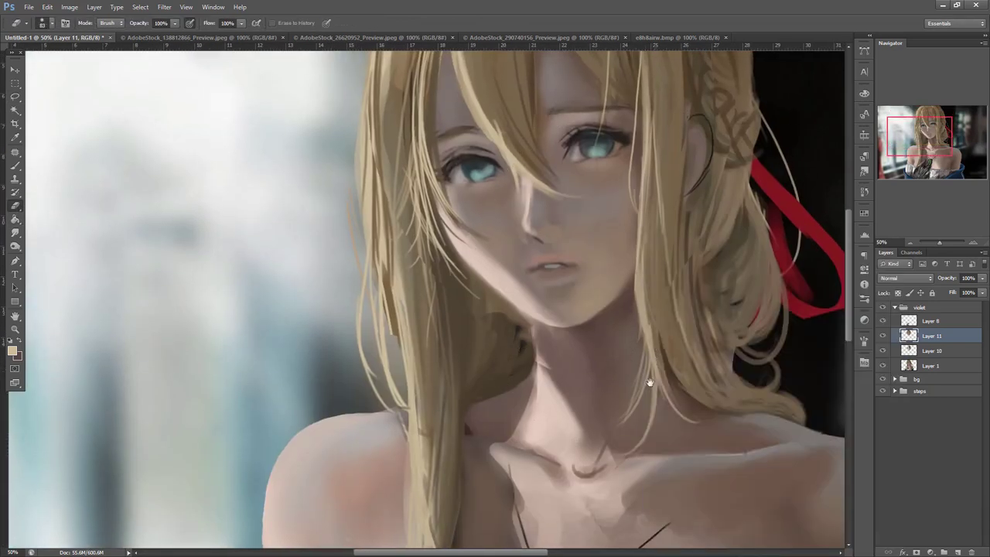
{"action": "left_click_drag", "start_coordinate": [655, 359], "coordinate": [633, 453]}
{"action": "key", "text": "ctrl+t"}
{"action": "mouse_move", "coordinate": [621, 388]}
{"action": "left_mouse_down"}
{"action": "mouse_move", "coordinate": [637, 367]}
{"action": "mouse_move", "coordinate": [625, 389]}
{"action": "left_mouse_up"}
{"action": "key", "text": "Return"}
- Paint over the dark hair behind the neck and shoulder with a 50 px brush and sampled tones
{"action": "key", "text": "b"}
{"action": "right_click", "coordinate": [550, 290]}
{"action": "left_click", "coordinate": [588, 287]}
{"action": "left_click", "coordinate": [467, 393], "text": "alt"}
{"action": "mouse_move", "coordinate": [464, 441]}
{"action": "left_mouse_down"}
{"action": "mouse_move", "coordinate": [466, 409]}
{"action": "mouse_move", "coordinate": [484, 445]}
{"action": "mouse_move", "coordinate": [470, 430]}
{"action": "mouse_move", "coordinate": [490, 411]}
{"action": "mouse_move", "coordinate": [501, 445]}
{"action": "left_mouse_up"}
{"action": "left_click", "coordinate": [469, 466], "text": "alt"}
{"action": "left_click", "coordinate": [488, 440], "text": "alt"}
{"action": "left_click", "coordinate": [475, 461], "text": "alt"}
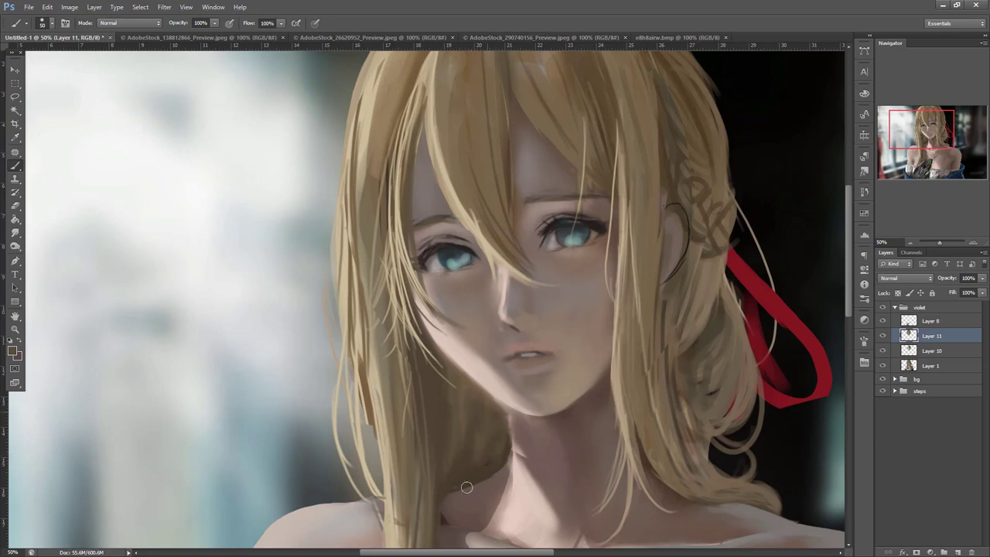
{"action": "mouse_move", "coordinate": [552, 380]}
{"action": "left_mouse_down"}
{"action": "mouse_move", "coordinate": [601, 385]}
{"action": "mouse_move", "coordinate": [591, 414]}
{"action": "left_mouse_up"}
{"action": "left_click", "coordinate": [884, 336]}
- Smooth the fringe and crown hair into broader brown tones with an 87 px brush at 29% hardness
{"action": "left_click_drag", "start_coordinate": [665, 367], "coordinate": [621, 401]}
{"action": "right_click", "coordinate": [542, 173]}
{"action": "left_click_drag", "start_coordinate": [581, 206], "coordinate": [593, 206]}
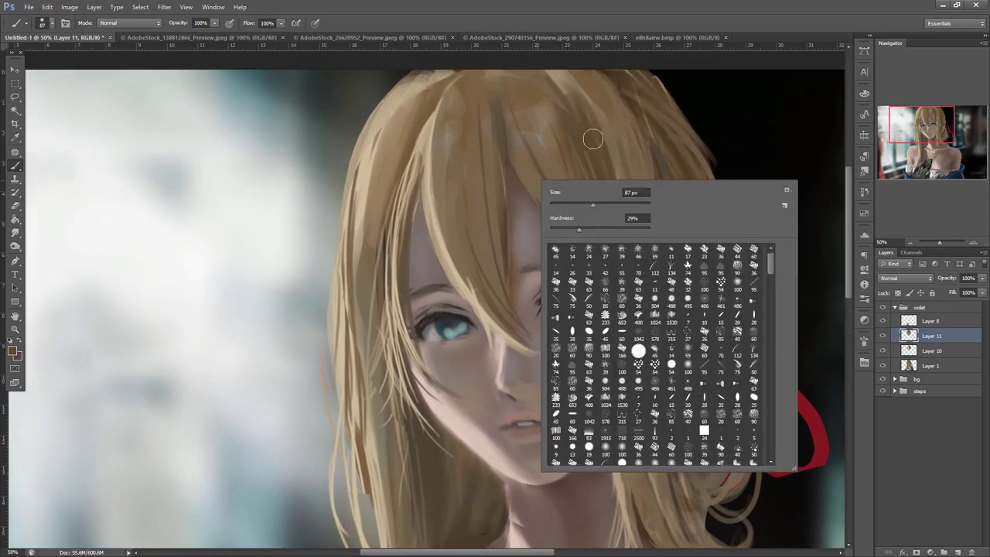
{"action": "right_click", "coordinate": [539, 144]}
{"action": "left_click", "coordinate": [483, 109]}
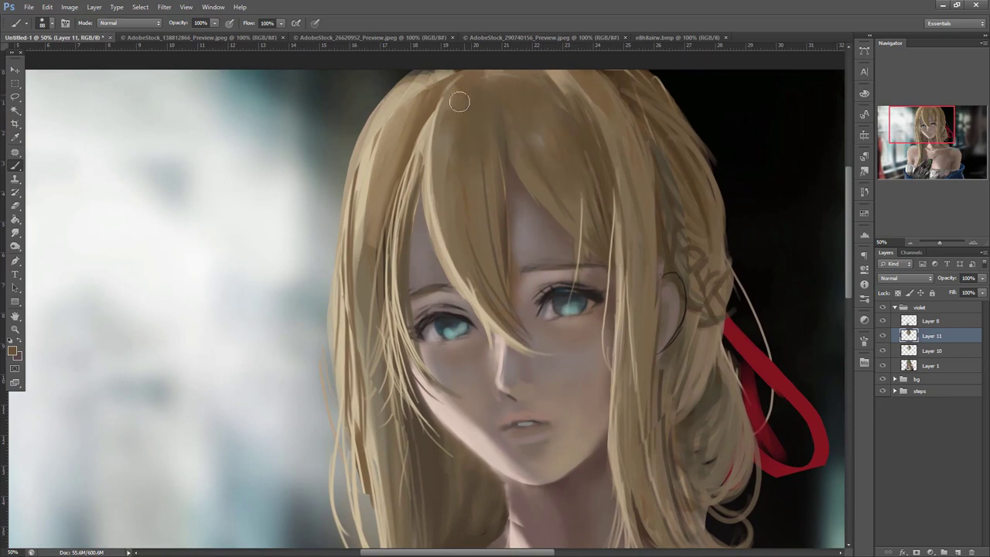
- Repaint the hair at the lit side of the crown with long strokes in sampled blonde tones
{"action": "right_click", "coordinate": [437, 137]}
{"action": "left_click", "coordinate": [459, 163]}
{"action": "left_click", "coordinate": [380, 188]}
{"action": "left_click", "coordinate": [359, 195], "text": "alt"}
{"action": "left_click_drag", "start_coordinate": [360, 195], "coordinate": [382, 127]}
{"action": "mouse_move", "coordinate": [362, 211]}
{"action": "left_mouse_down"}
{"action": "mouse_move", "coordinate": [372, 164]}
{"action": "mouse_move", "coordinate": [408, 95]}
{"action": "mouse_move", "coordinate": [393, 117]}
{"action": "left_mouse_up"}
{"action": "left_click", "coordinate": [369, 153], "text": "alt"}
{"action": "left_click_drag", "start_coordinate": [373, 230], "coordinate": [402, 133]}
{"action": "left_click_drag", "start_coordinate": [384, 203], "coordinate": [406, 131]}
- Paint long blonde strokes down the lit side lock to smooth and fill out its mass
{"action": "right_click", "coordinate": [435, 177]}
{"action": "left_click", "coordinate": [359, 245]}
{"action": "left_click_drag", "start_coordinate": [366, 250], "coordinate": [350, 367]}
{"action": "left_click_drag", "start_coordinate": [371, 225], "coordinate": [358, 358]}
{"action": "left_click_drag", "start_coordinate": [368, 258], "coordinate": [365, 419]}
{"action": "left_click_drag", "start_coordinate": [363, 379], "coordinate": [370, 433]}
{"action": "right_click", "coordinate": [427, 241]}
{"action": "left_click_drag", "start_coordinate": [451, 253], "coordinate": [433, 253]}
- Paint fine light strands along the lit outer hair edge with an 11 px brush and merge the layer down
{"action": "left_click", "coordinate": [398, 112]}
{"action": "right_click", "coordinate": [393, 126]}
{"action": "type", "text": "11"}
{"action": "key", "text": "Return"}
{"action": "left_click_drag", "start_coordinate": [357, 145], "coordinate": [325, 337]}
{"action": "left_click_drag", "start_coordinate": [354, 153], "coordinate": [331, 230]}
{"action": "left_click_drag", "start_coordinate": [395, 96], "coordinate": [335, 227]}
{"action": "left_click_drag", "start_coordinate": [335, 324], "coordinate": [325, 384]}
{"action": "mouse_move", "coordinate": [330, 343]}
{"action": "left_mouse_down"}
{"action": "mouse_move", "coordinate": [343, 390]}
{"action": "mouse_move", "coordinate": [325, 411]}
{"action": "left_mouse_up"}
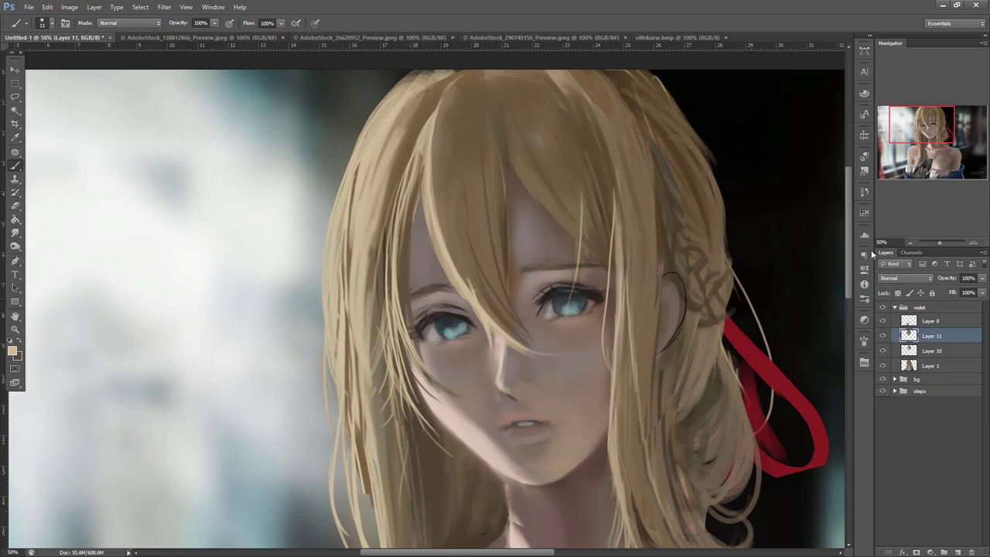
{"action": "key", "text": "ctrl+e"}
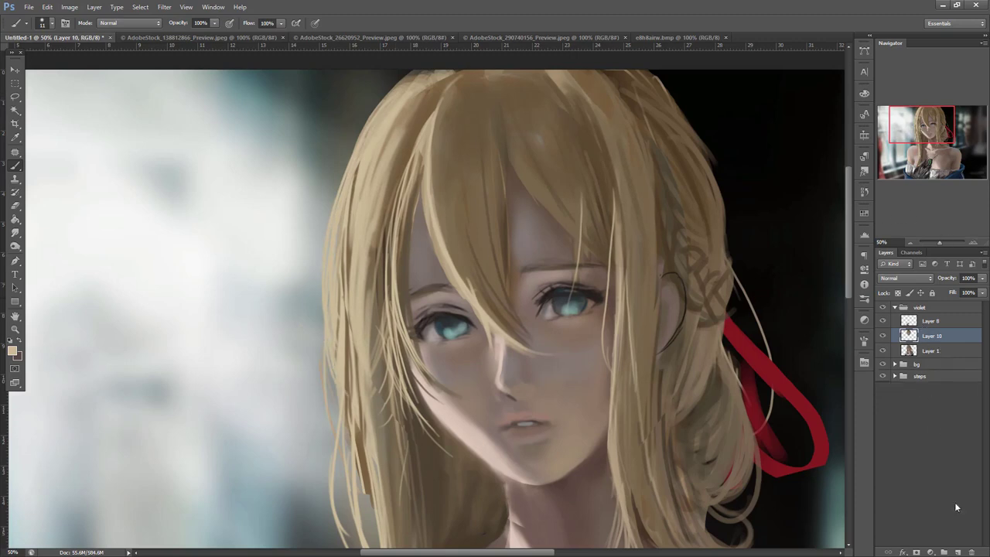
- On a new layer, paint fine strands along the central fringe and dark upper eyelashes with the 11 px brush
{"action": "left_click", "coordinate": [960, 551]}
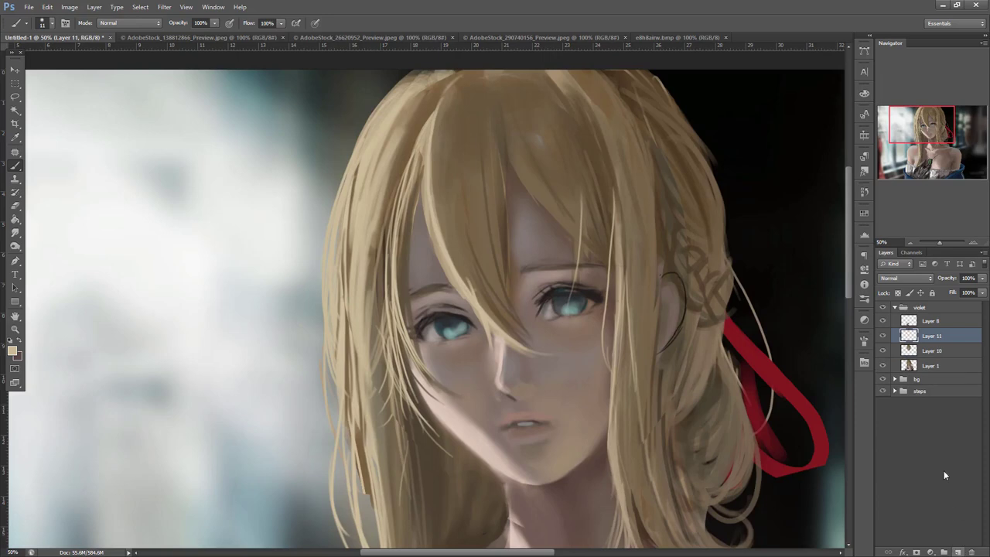
{"action": "key", "text": "ctrl+plus"}
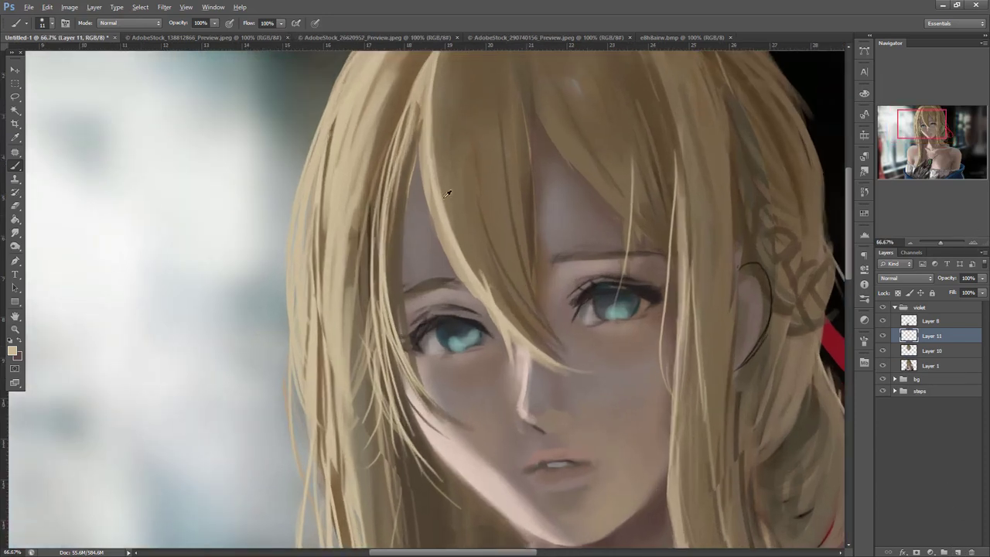
{"action": "left_click_drag", "start_coordinate": [447, 116], "coordinate": [436, 221]}
{"action": "mouse_move", "coordinate": [463, 185]}
{"action": "left_mouse_down"}
{"action": "mouse_move", "coordinate": [488, 288]}
{"action": "mouse_move", "coordinate": [539, 346]}
{"action": "left_mouse_up"}
{"action": "left_click_drag", "start_coordinate": [512, 304], "coordinate": [551, 356]}
{"action": "left_click_drag", "start_coordinate": [500, 274], "coordinate": [543, 335]}
{"action": "left_click_drag", "start_coordinate": [612, 268], "coordinate": [680, 241]}
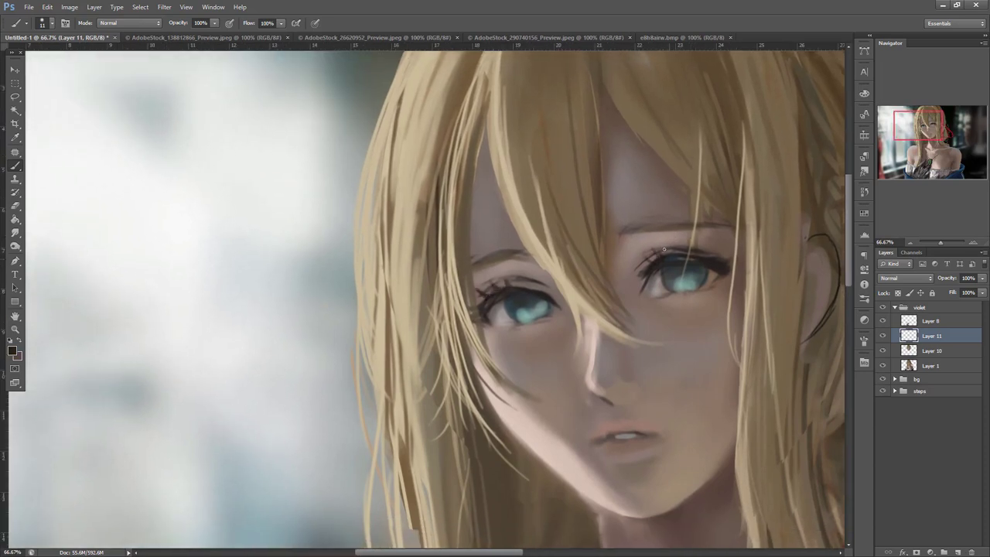
- Pick a warm brown-orange and glaze it softly over the forehead, eyelids and cheeks with a 116 px brush at 0% hardness
{"action": "right_click", "coordinate": [706, 225]}
{"action": "left_click", "coordinate": [762, 234]}
{"action": "left_click", "coordinate": [639, 273]}
{"action": "left_click", "coordinate": [13, 351]}
{"action": "left_click", "coordinate": [699, 327]}
{"action": "left_click", "coordinate": [889, 278]}
{"action": "right_click", "coordinate": [713, 247]}
{"action": "left_click_drag", "start_coordinate": [713, 248], "coordinate": [724, 248]}
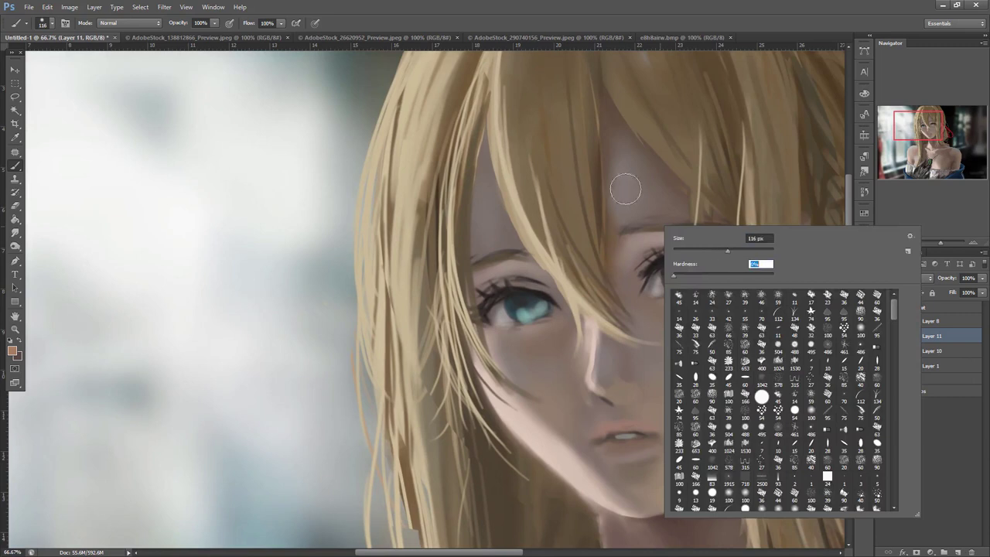
{"action": "key", "text": "Return"}
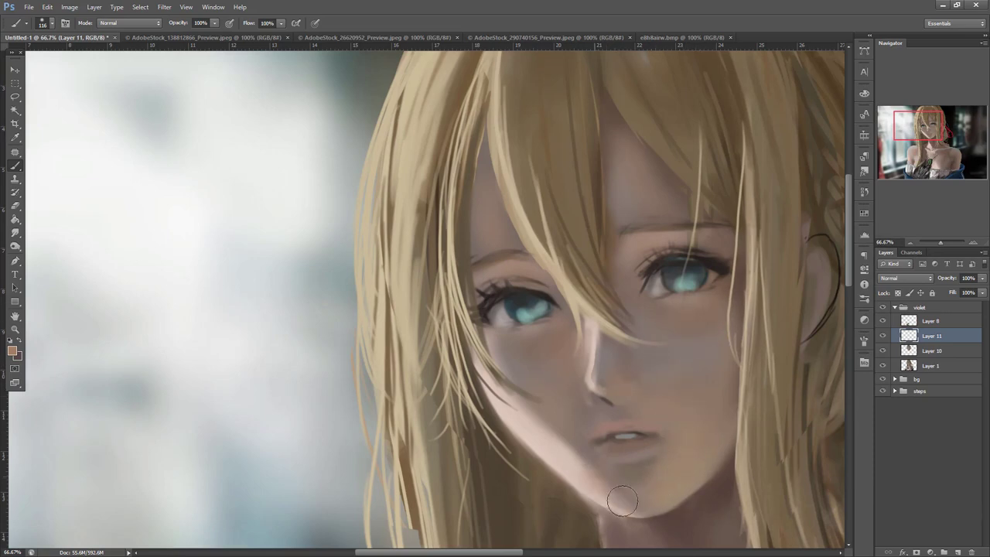
- Blend the chin shading below the lower lip and the jaw shadow on the neck with sampled skin tones
{"action": "left_click_drag", "start_coordinate": [716, 457], "coordinate": [718, 320]}
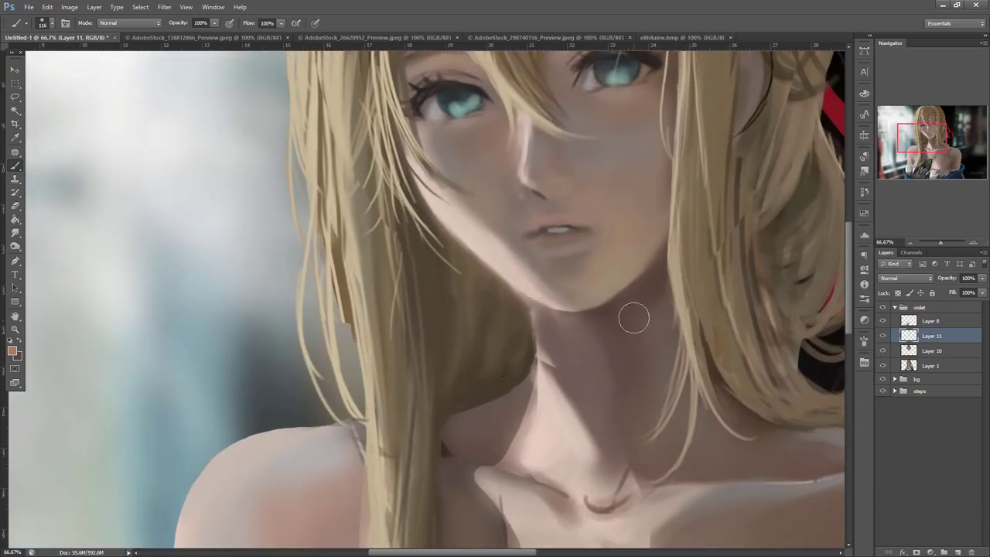
{"action": "left_click", "coordinate": [602, 313], "text": "alt"}
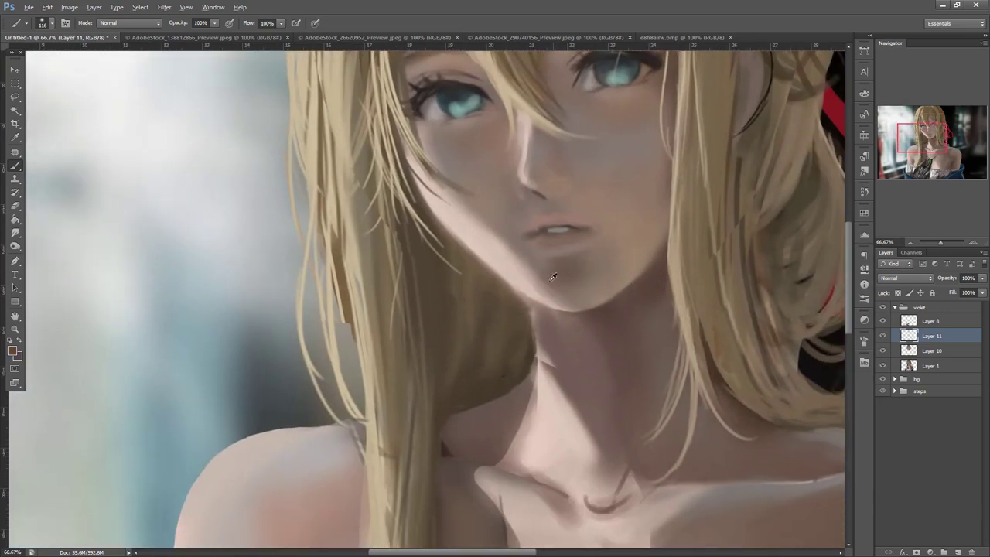
{"action": "left_click_drag", "start_coordinate": [537, 284], "coordinate": [551, 278]}
{"action": "left_click", "coordinate": [654, 222], "text": "alt"}
{"action": "mouse_move", "coordinate": [654, 287]}
{"action": "left_mouse_down"}
{"action": "mouse_move", "coordinate": [665, 339]}
{"action": "mouse_move", "coordinate": [599, 356]}
{"action": "mouse_move", "coordinate": [575, 406]}
{"action": "left_mouse_up"}
{"action": "left_click", "coordinate": [645, 425], "text": "alt"}
{"action": "left_click", "coordinate": [612, 328], "text": "alt"}
{"action": "left_click", "coordinate": [537, 276], "text": "alt"}
{"action": "left_click", "coordinate": [535, 276], "text": "alt"}
- Smooth the cast shadow's edge down the neck with soft strokes of sampled light and shaded skin tones
{"action": "left_click", "coordinate": [563, 406], "text": "alt"}
{"action": "left_click_drag", "start_coordinate": [551, 337], "coordinate": [593, 438]}
{"action": "left_click_drag", "start_coordinate": [563, 376], "coordinate": [602, 455]}
{"action": "left_click", "coordinate": [600, 392], "text": "alt"}
{"action": "mouse_move", "coordinate": [579, 373]}
{"action": "left_mouse_down"}
{"action": "mouse_move", "coordinate": [594, 430]}
{"action": "mouse_move", "coordinate": [548, 365]}
{"action": "mouse_move", "coordinate": [606, 448]}
{"action": "left_mouse_up"}
{"action": "left_click", "coordinate": [587, 374], "text": "alt"}
{"action": "left_click", "coordinate": [586, 433], "text": "alt"}
{"action": "left_click", "coordinate": [591, 442], "text": "alt"}
{"action": "left_click_drag", "start_coordinate": [660, 329], "coordinate": [669, 400]}
{"action": "left_click", "coordinate": [654, 305], "text": "alt"}
{"action": "left_click_drag", "start_coordinate": [594, 339], "coordinate": [570, 344]}
- Pick a muted reddish tone and tint the lips with a smaller soft brush
{"action": "right_click", "coordinate": [623, 211]}
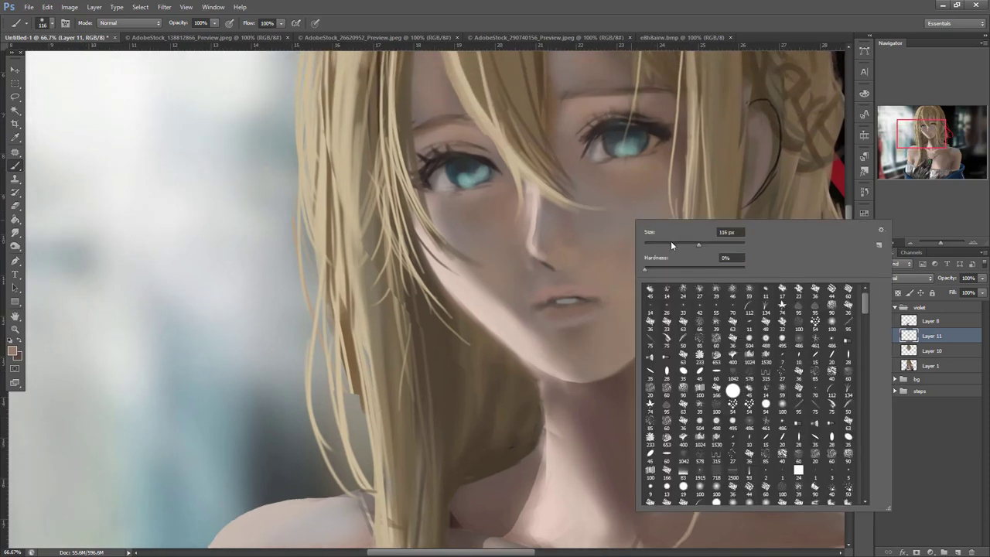
{"action": "left_click", "coordinate": [12, 351]}
{"action": "left_click", "coordinate": [792, 289]}
{"action": "left_click", "coordinate": [701, 349]}
{"action": "left_click", "coordinate": [696, 357]}
{"action": "left_click", "coordinate": [893, 278]}
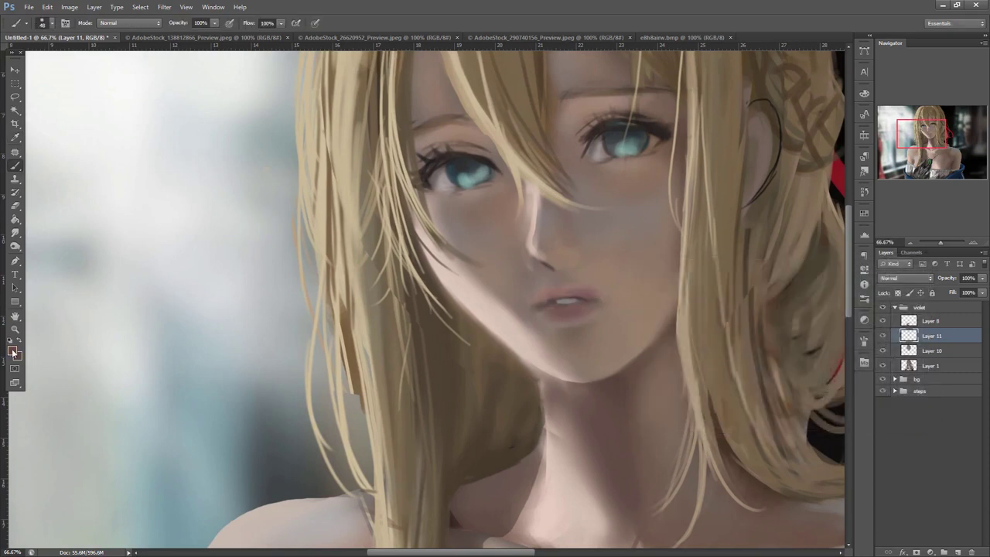
- Pick a new lip colour and blend the lower lip's shading with tones sampled around the mouth
{"action": "left_click", "coordinate": [12, 352]}
{"action": "left_click", "coordinate": [791, 414]}
{"action": "left_click", "coordinate": [893, 277]}
{"action": "left_click", "coordinate": [570, 321], "text": "alt"}
{"action": "left_click", "coordinate": [553, 317], "text": "alt"}
{"action": "mouse_move", "coordinate": [581, 309]}
{"action": "left_mouse_down"}
{"action": "mouse_move", "coordinate": [593, 305]}
{"action": "mouse_move", "coordinate": [564, 309]}
{"action": "left_mouse_up"}
{"action": "left_click", "coordinate": [596, 325], "text": "alt"}
- Select the hair area beside the shaded jawline and paint it with a sampled brown hair shadow
{"action": "key", "text": "l"}
{"action": "mouse_move", "coordinate": [411, 216]}
{"action": "left_mouse_down"}
{"action": "mouse_move", "coordinate": [465, 312]}
{"action": "mouse_move", "coordinate": [529, 363]}
{"action": "mouse_move", "coordinate": [388, 232]}
{"action": "mouse_move", "coordinate": [457, 302]}
{"action": "left_mouse_up"}
{"action": "key", "text": "b"}
{"action": "left_click", "coordinate": [447, 306], "text": "alt"}
{"action": "left_click_drag", "start_coordinate": [420, 235], "coordinate": [532, 397]}
- Paint thin hair strands beside the jaw with a 7 px brush in sampled hair tones, and clear the selection
{"action": "left_click", "coordinate": [473, 325], "text": "alt"}
{"action": "right_click", "coordinate": [578, 250]}
{"action": "left_click", "coordinate": [589, 282]}
{"action": "left_click", "coordinate": [470, 337], "text": "alt"}
{"action": "left_click_drag", "start_coordinate": [485, 326], "coordinate": [489, 361]}
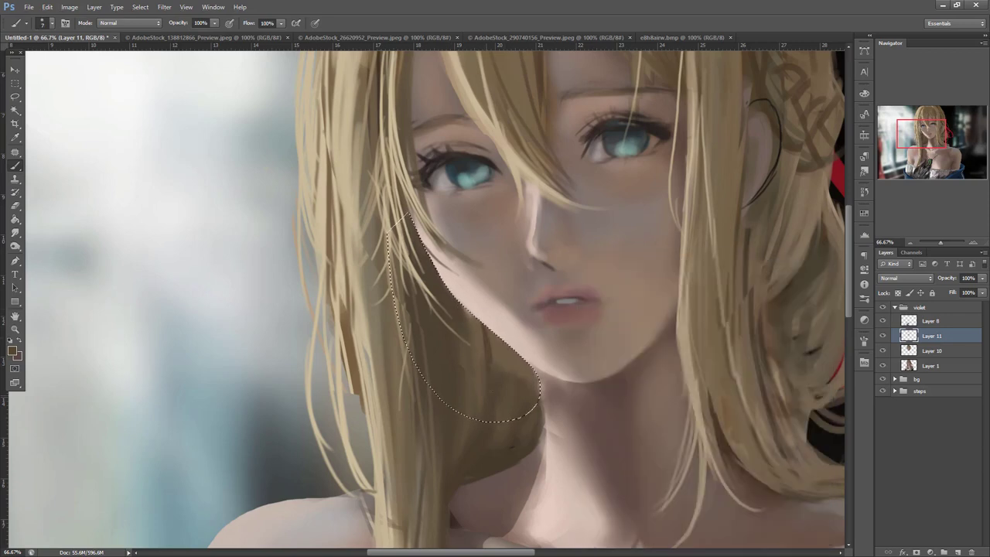
{"action": "key", "text": "ctrl+d"}
{"action": "left_click_drag", "start_coordinate": [506, 372], "coordinate": [483, 458]}
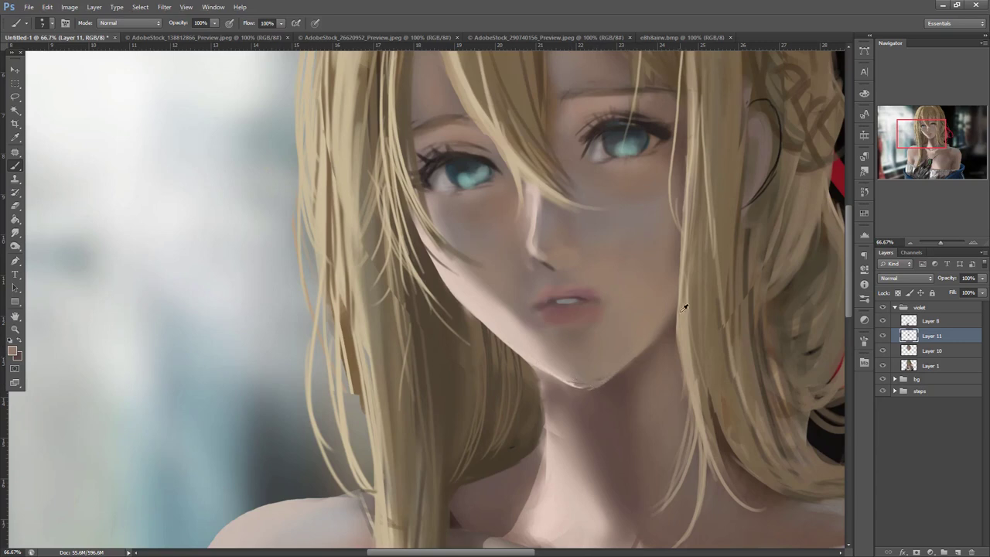
- Sample a skin tone and softly lighten the skin below the lower lip with a 24 px brush at 0% hardness
{"action": "left_click", "coordinate": [637, 320], "text": "alt"}
{"action": "right_click", "coordinate": [633, 224]}
{"action": "left_click_drag", "start_coordinate": [646, 249], "coordinate": [651, 250]}
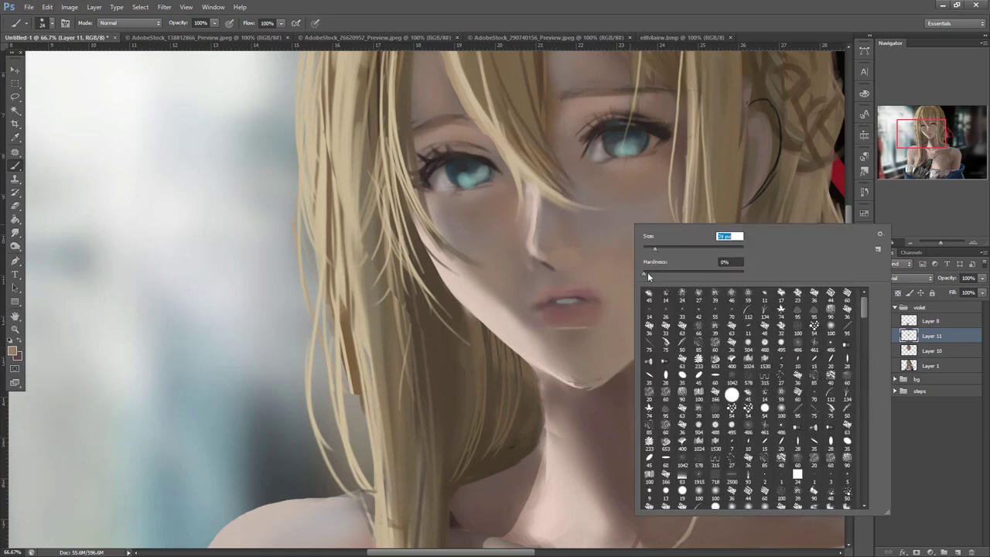
{"action": "left_click", "coordinate": [650, 269]}
{"action": "left_click", "coordinate": [552, 331]}
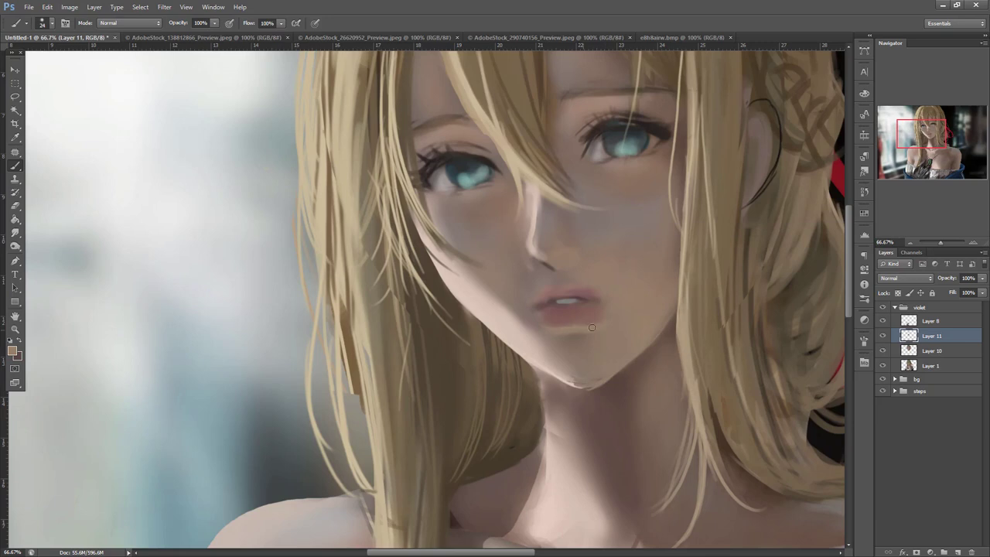
{"action": "left_click", "coordinate": [593, 325], "text": "alt"}
{"action": "left_click_drag", "start_coordinate": [572, 329], "coordinate": [585, 327]}
{"action": "left_click", "coordinate": [567, 331], "text": "alt"}
- Blend a sampled light tone down the nose bridge and define the nostril with a 7 px brush
{"action": "left_click_drag", "start_coordinate": [729, 321], "coordinate": [751, 399]}
{"action": "left_click", "coordinate": [558, 283], "text": "alt"}
{"action": "left_click_drag", "start_coordinate": [556, 281], "coordinate": [551, 325]}
{"action": "left_click_drag", "start_coordinate": [552, 281], "coordinate": [552, 330]}
{"action": "right_click", "coordinate": [682, 220]}
{"action": "left_click_drag", "start_coordinate": [693, 238], "coordinate": [678, 256]}
{"action": "left_click", "coordinate": [606, 372], "text": "alt"}
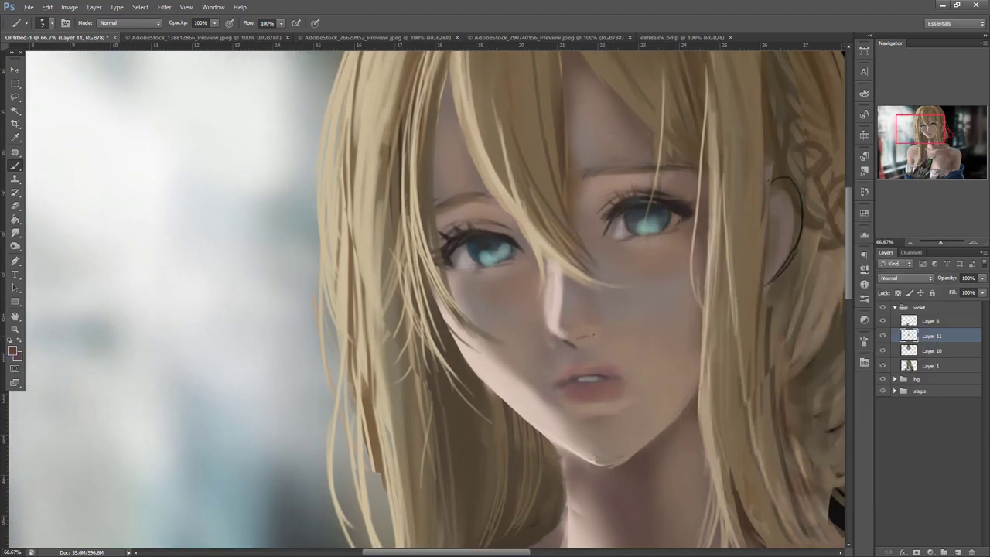
- Paint small sampled light skin patches under the eye and on the forehead beside the fringe with a 15 px brush
{"action": "left_click", "coordinate": [564, 335], "text": "alt"}
{"action": "right_click", "coordinate": [625, 193]}
{"action": "left_click_drag", "start_coordinate": [644, 213], "coordinate": [661, 214]}
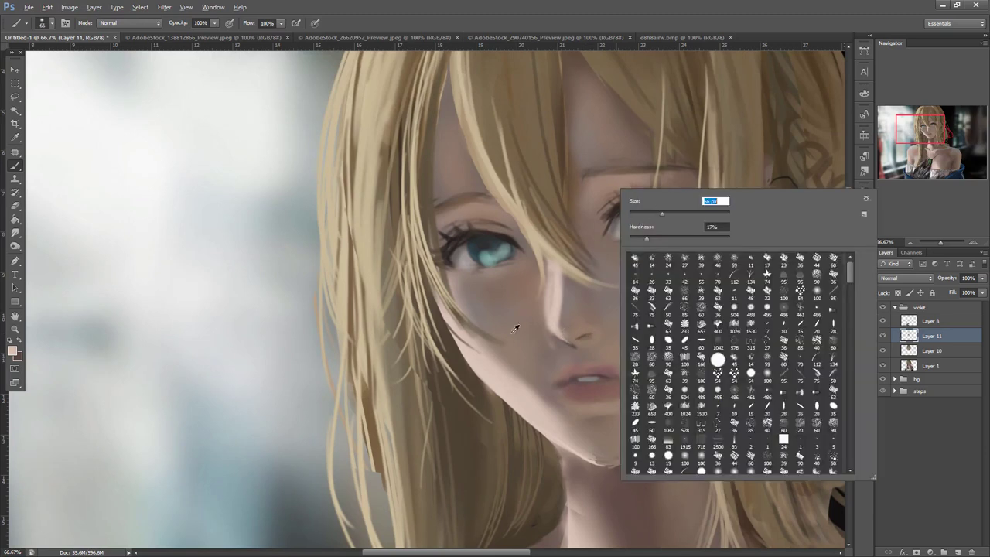
{"action": "left_click", "coordinate": [496, 360]}
{"action": "right_click", "coordinate": [519, 270]}
{"action": "type", "text": "15"}
{"action": "key", "text": "Return"}
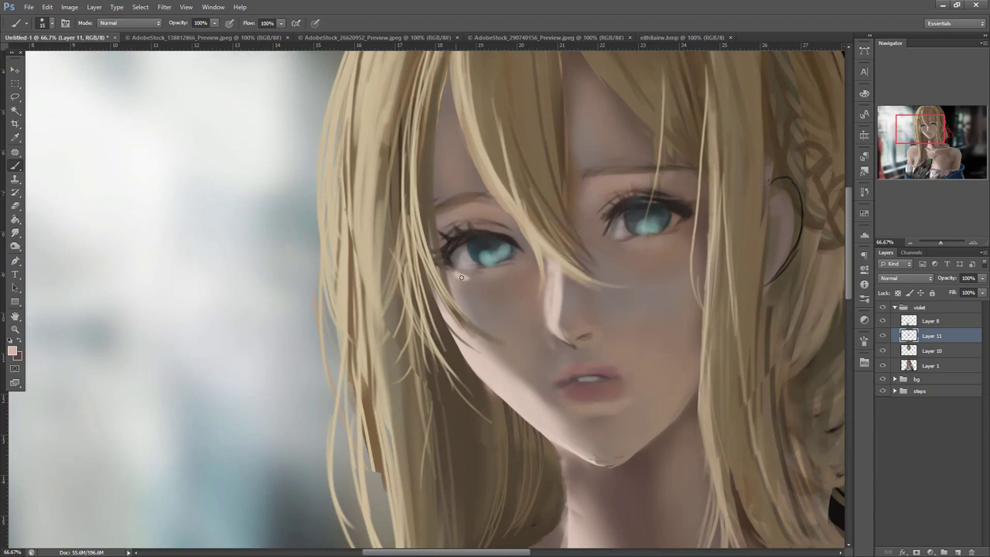
{"action": "left_click_drag", "start_coordinate": [439, 225], "coordinate": [444, 216]}
{"action": "left_click_drag", "start_coordinate": [439, 161], "coordinate": [440, 176]}
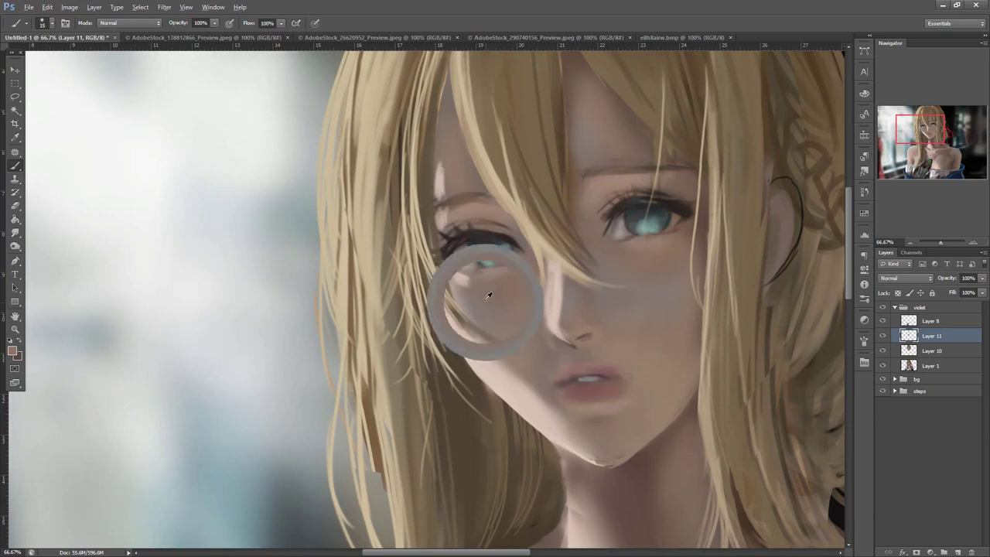
- Paint a light streak down the cheek below the eye using sampled light and shaded skin tones
{"action": "left_click", "coordinate": [482, 340], "text": "alt"}
{"action": "left_click", "coordinate": [454, 290], "text": "alt"}
{"action": "mouse_move", "coordinate": [480, 296]}
{"action": "left_mouse_down"}
{"action": "mouse_move", "coordinate": [484, 329]}
{"action": "mouse_move", "coordinate": [475, 316]}
{"action": "mouse_move", "coordinate": [523, 382]}
{"action": "left_mouse_up"}
{"action": "left_click", "coordinate": [466, 310], "text": "alt"}
{"action": "left_click", "coordinate": [508, 380], "text": "alt"}
- Blend the cheek light down to the jaw and chin with a 61 px brush and sampled skin tones
{"action": "right_click", "coordinate": [592, 249]}
{"action": "left_click", "coordinate": [631, 274]}
{"action": "left_click", "coordinate": [603, 298]}
{"action": "left_click", "coordinate": [504, 360], "text": "alt"}
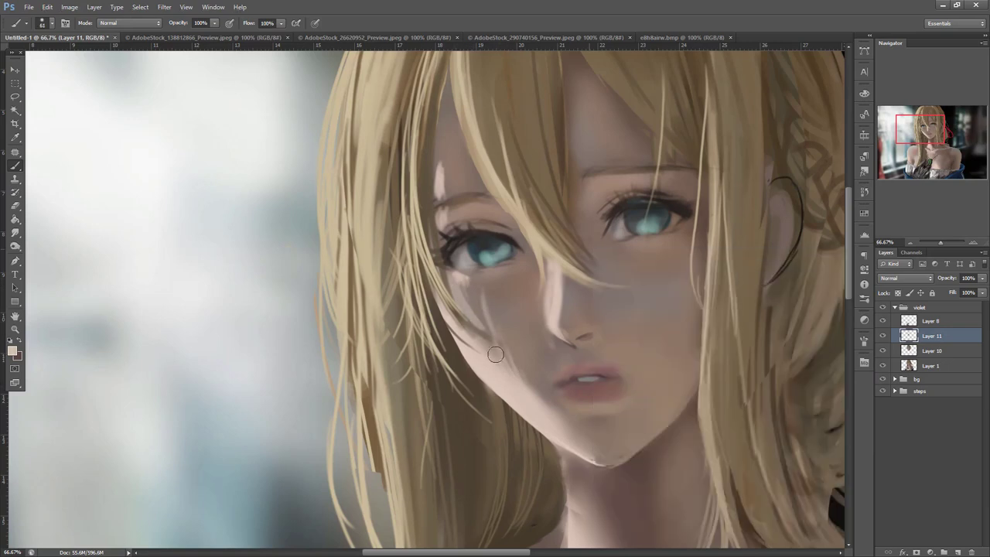
{"action": "mouse_move", "coordinate": [508, 348]}
{"action": "left_mouse_down"}
{"action": "mouse_move", "coordinate": [544, 354]}
{"action": "mouse_move", "coordinate": [544, 375]}
{"action": "mouse_move", "coordinate": [535, 370]}
{"action": "mouse_move", "coordinate": [548, 400]}
{"action": "mouse_move", "coordinate": [576, 404]}
{"action": "mouse_move", "coordinate": [558, 412]}
{"action": "mouse_move", "coordinate": [590, 447]}
{"action": "left_mouse_up"}
{"action": "left_click", "coordinate": [616, 432], "text": "alt"}
{"action": "left_click", "coordinate": [596, 429], "text": "alt"}
{"action": "left_click", "coordinate": [601, 431], "text": "alt"}
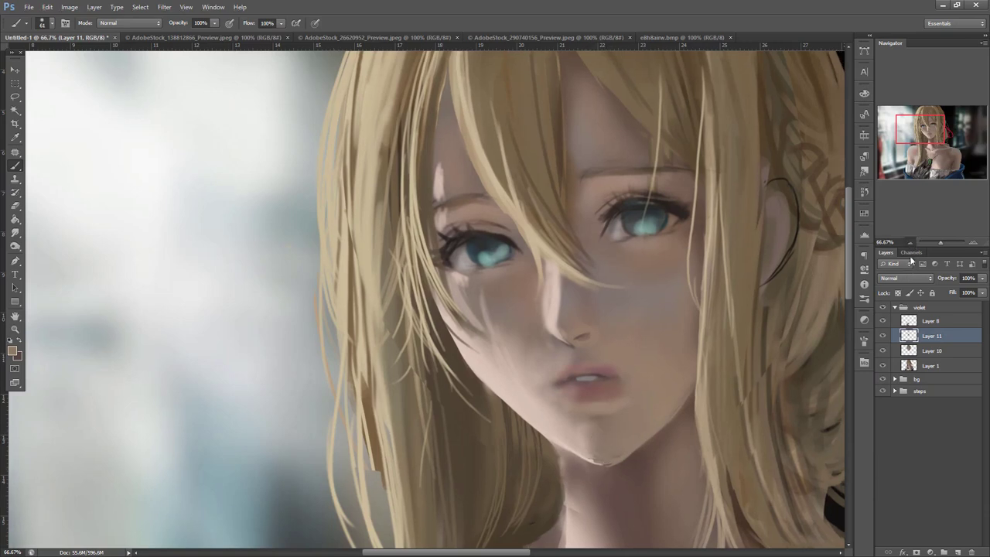
- Darken and mute both glowing irises with a 37 px brush in sampled dark eye tones
{"action": "left_click", "coordinate": [910, 242]}
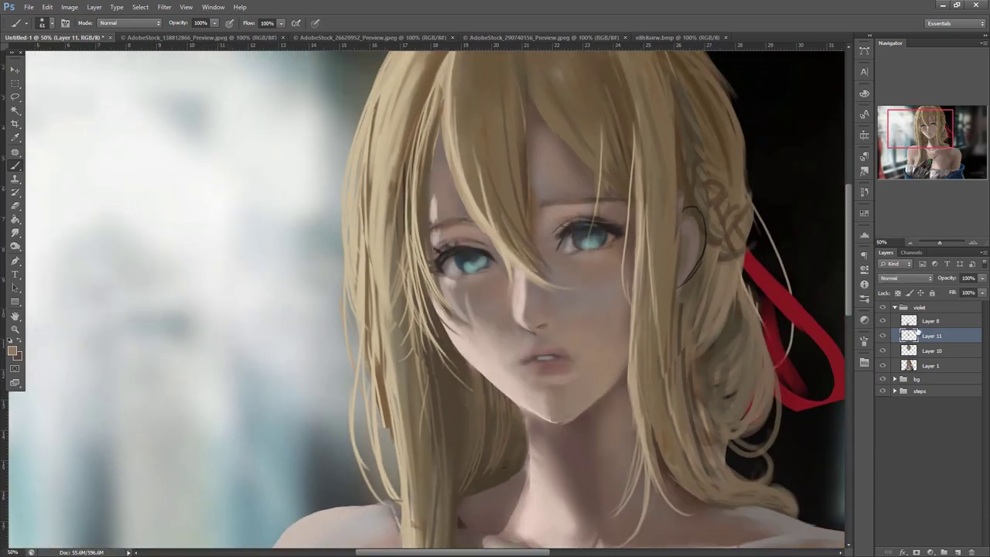
{"action": "left_click_drag", "start_coordinate": [688, 277], "coordinate": [687, 302]}
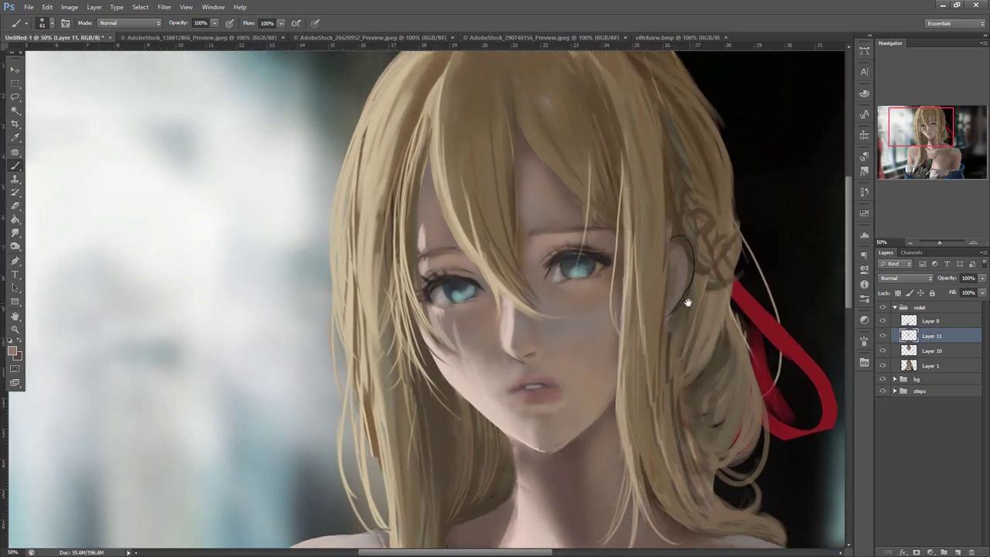
{"action": "right_click", "coordinate": [603, 222]}
{"action": "left_click", "coordinate": [632, 242]}
{"action": "left_click", "coordinate": [558, 263], "text": "alt"}
{"action": "right_click", "coordinate": [520, 208]}
{"action": "left_click", "coordinate": [543, 232]}
{"action": "left_click", "coordinate": [460, 280], "text": "alt"}
{"action": "mouse_move", "coordinate": [455, 286]}
{"action": "left_mouse_down"}
{"action": "mouse_move", "coordinate": [470, 293]}
{"action": "mouse_move", "coordinate": [458, 297]}
{"action": "left_mouse_up"}
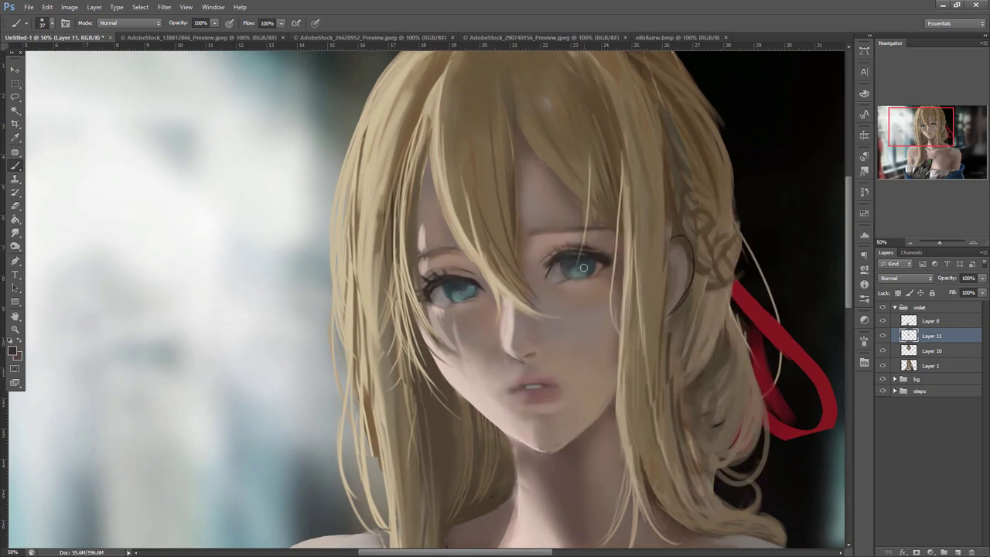
- Refine the lash lines and details around both eyes with a smaller dark brush
{"action": "right_click", "coordinate": [627, 183]}
{"action": "left_click", "coordinate": [640, 222]}
{"action": "key", "text": "Return"}
{"action": "right_click", "coordinate": [508, 220]}
{"action": "left_click", "coordinate": [523, 245]}
{"action": "left_click", "coordinate": [473, 280]}
- Copy the eye beside the long side strands to a new layer, warp its shape, and merge it into Layer 11
{"action": "key", "text": "l"}
{"action": "left_click_drag", "start_coordinate": [448, 258], "coordinate": [415, 292]}
{"action": "mouse_move", "coordinate": [478, 268]}
{"action": "left_mouse_down"}
{"action": "mouse_move", "coordinate": [421, 260]}
{"action": "mouse_move", "coordinate": [452, 276]}
{"action": "left_mouse_up"}
{"action": "key", "text": "ctrl+j"}
{"action": "key", "text": "ctrl+t"}
{"action": "right_click", "coordinate": [390, 263]}
{"action": "left_click", "coordinate": [475, 343]}
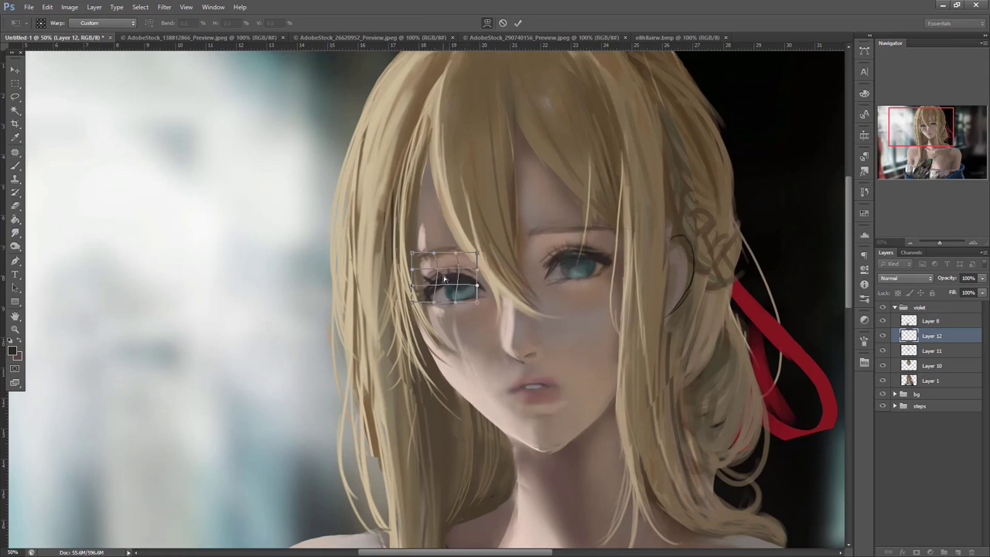
{"action": "key", "text": "Return"}
{"action": "key", "text": "b"}
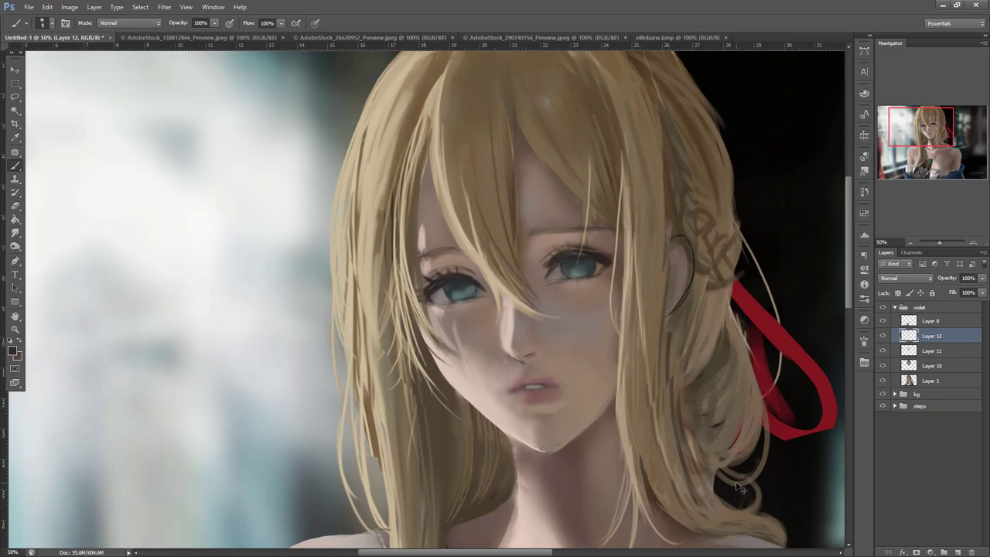
{"action": "key", "text": "ctrl+e"}
{"action": "left_click", "coordinate": [883, 335]}
{"action": "left_click", "coordinate": [884, 336]}
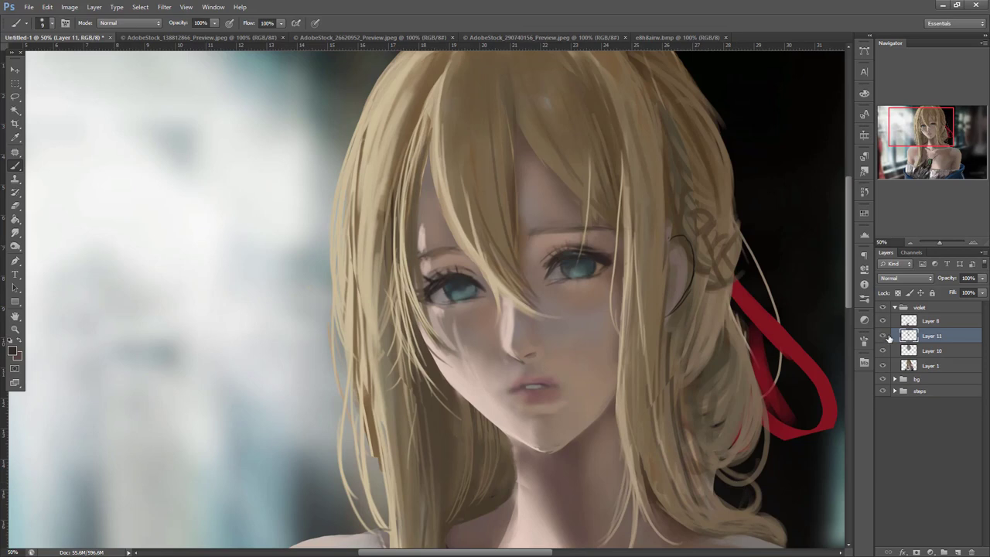
- Copy the eye nearer the braid to a new layer, shift it slightly outward, and merge it into Layer 11
{"action": "key", "text": "l"}
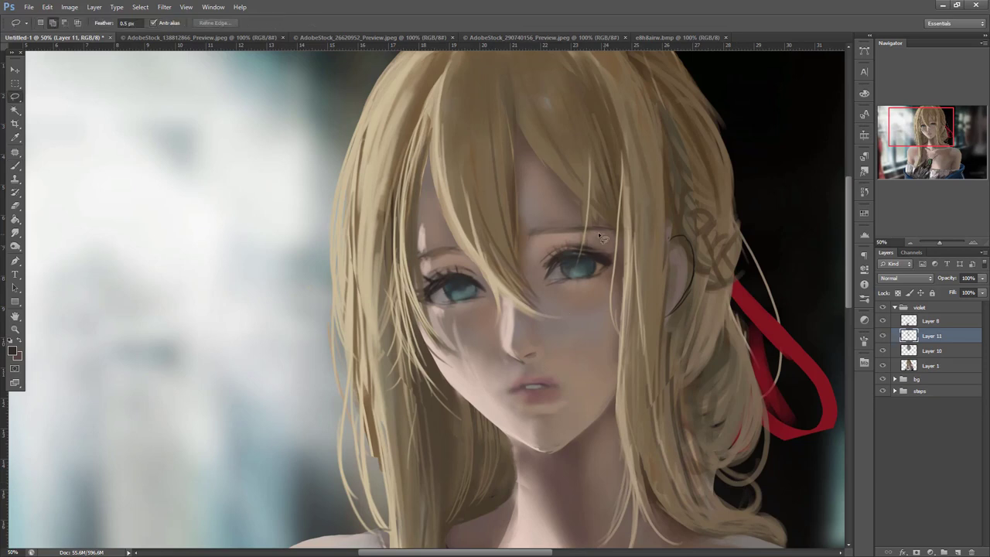
{"action": "left_click_drag", "start_coordinate": [577, 311], "coordinate": [572, 304]}
{"action": "key", "text": "ctrl+j"}
{"action": "key", "text": "ctrl+t"}
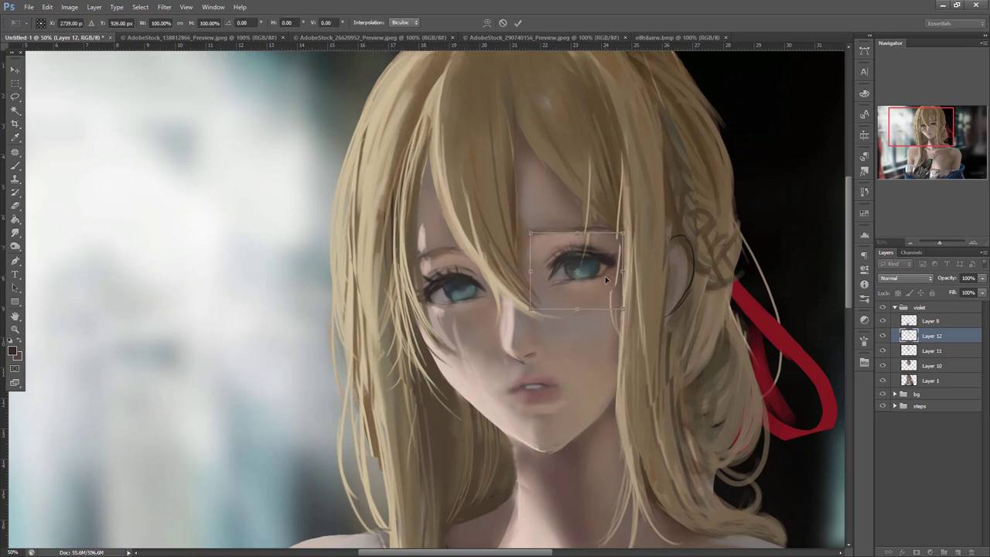
{"action": "key", "text": "Return"}
{"action": "key", "text": "ctrl+e"}
{"action": "left_click", "coordinate": [883, 336]}
{"action": "left_click", "coordinate": [883, 336]}
- Merge Layer 11 into Layer 10 and toggle the merged layer's visibility to compare the result
{"action": "key", "text": "ctrl+e"}
{"action": "left_click", "coordinate": [883, 335]}
{"action": "left_click", "coordinate": [884, 335]}
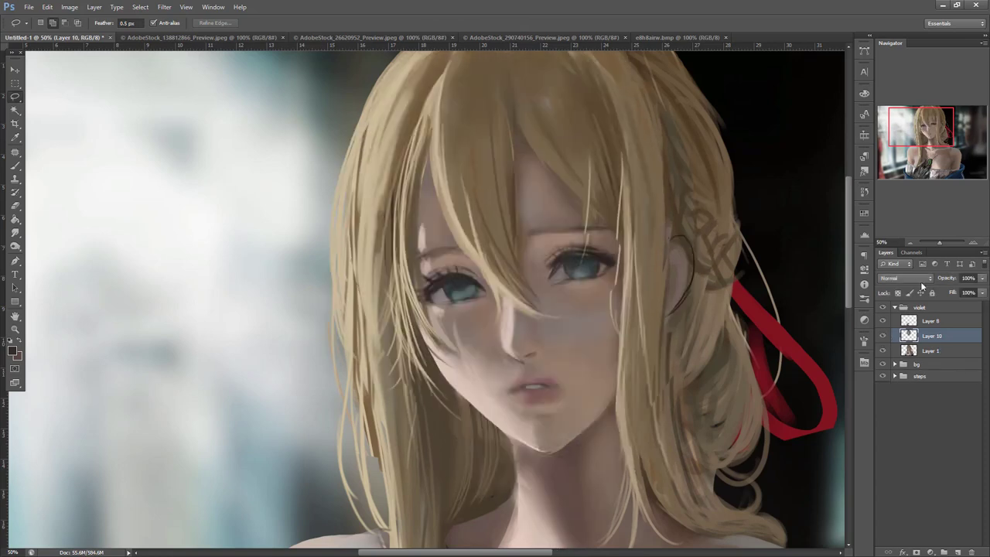
{"action": "left_click", "coordinate": [911, 243]}
{"action": "left_click", "coordinate": [911, 243]}
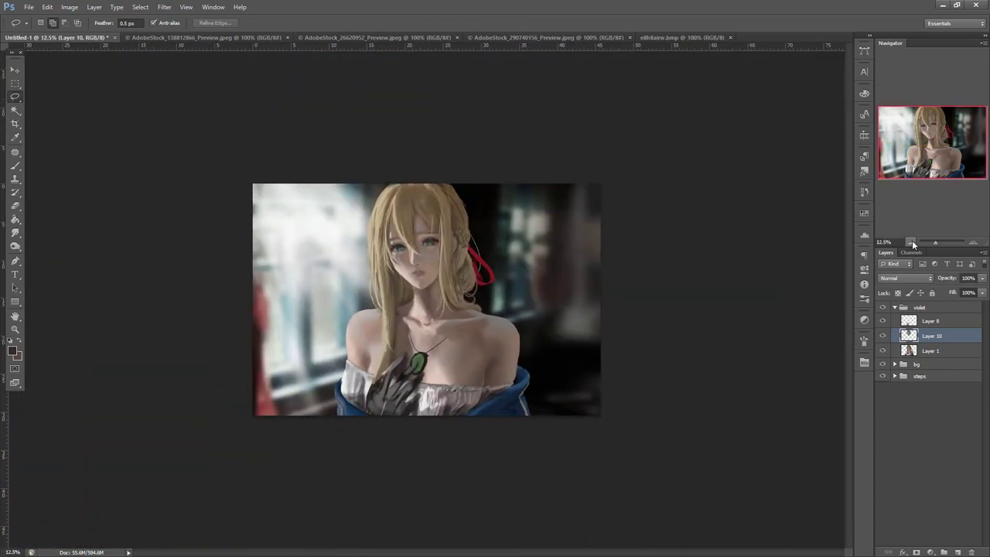
{"action": "left_click", "coordinate": [973, 243]}
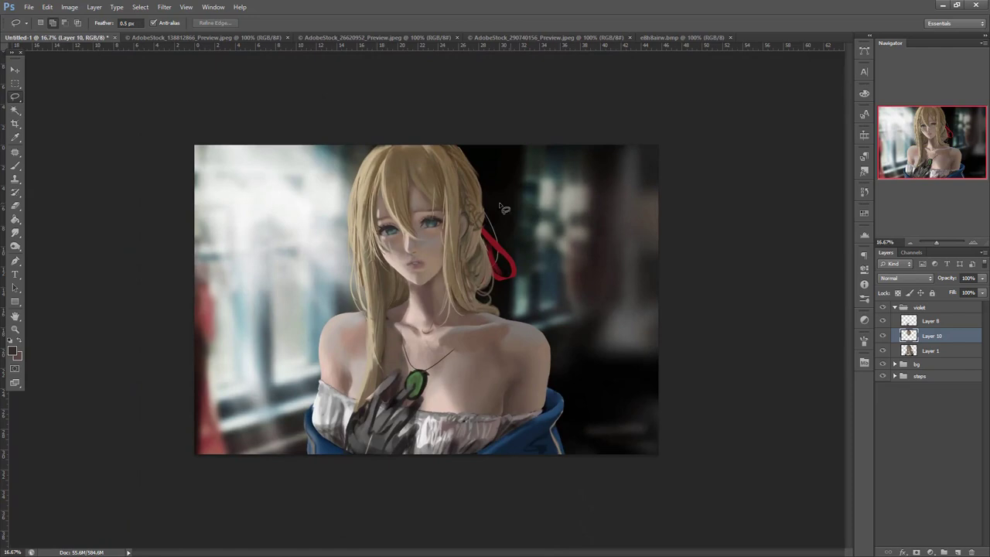
- Flip the canvas horizontally to check the portrait and merge Layer 10 into Layer 1
{"action": "left_click", "coordinate": [70, 7]}
{"action": "mouse_move", "coordinate": [124, 100]}
{"action": "left_click", "coordinate": [263, 143]}
{"action": "left_click", "coordinate": [974, 243]}
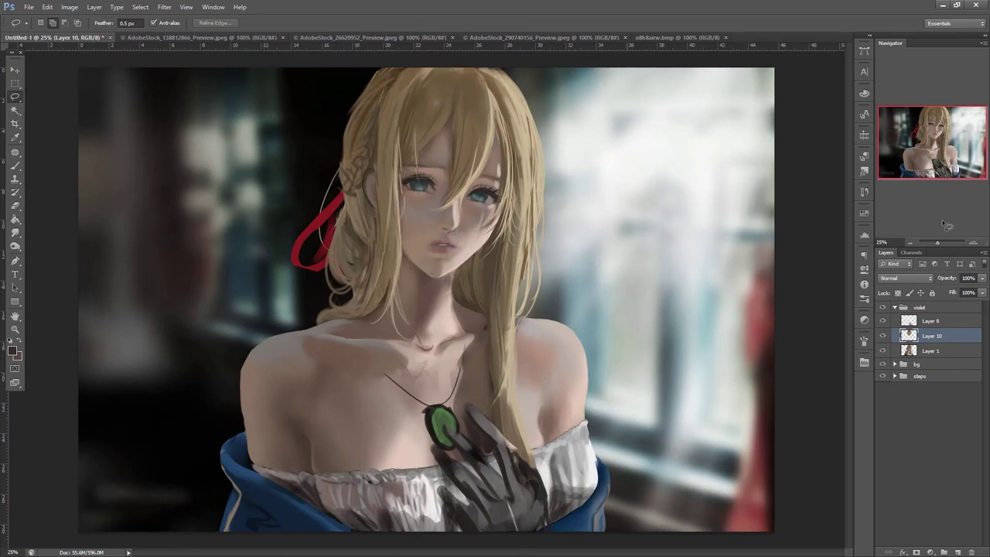
{"action": "left_click", "coordinate": [974, 243]}
{"action": "key", "text": "F2"}
{"action": "key", "text": "F2"}
{"action": "key", "text": "ctrl+e"}
- Select the figure's head and torso on Layer 1 with rectangular marquees
{"action": "left_click_drag", "start_coordinate": [698, 327], "coordinate": [737, 420]}
{"action": "left_click", "coordinate": [15, 85]}
{"action": "mouse_move", "coordinate": [189, 83]}
{"action": "left_mouse_down"}
{"action": "mouse_move", "coordinate": [489, 347]}
{"action": "mouse_move", "coordinate": [747, 553]}
{"action": "left_mouse_up"}
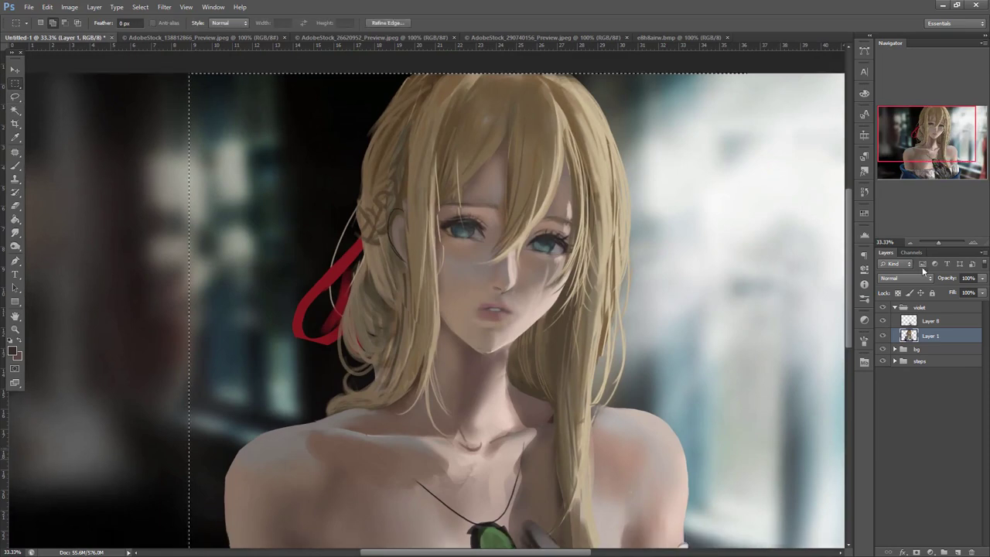
{"action": "left_click", "coordinate": [911, 243]}
{"action": "mouse_move", "coordinate": [256, 67]}
{"action": "left_mouse_down"}
{"action": "mouse_move", "coordinate": [278, 130]}
{"action": "mouse_move", "coordinate": [691, 532]}
{"action": "left_mouse_up"}
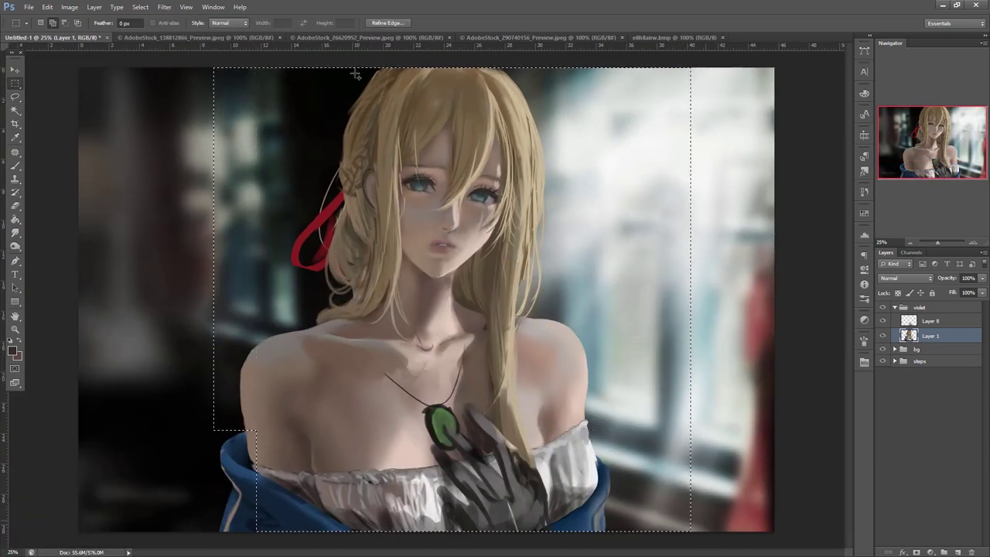
- Reshape the hair and head outline with Liquify using brush size 700 and pressure 9, and clear the selection
{"action": "left_click", "coordinate": [164, 7]}
{"action": "left_click", "coordinate": [186, 75]}
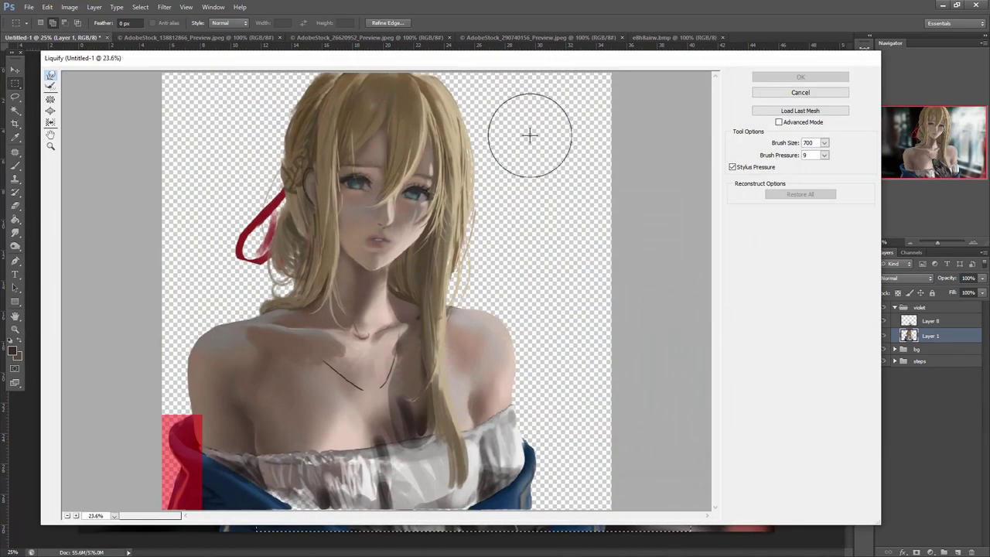
{"action": "left_click_drag", "start_coordinate": [289, 149], "coordinate": [272, 135]}
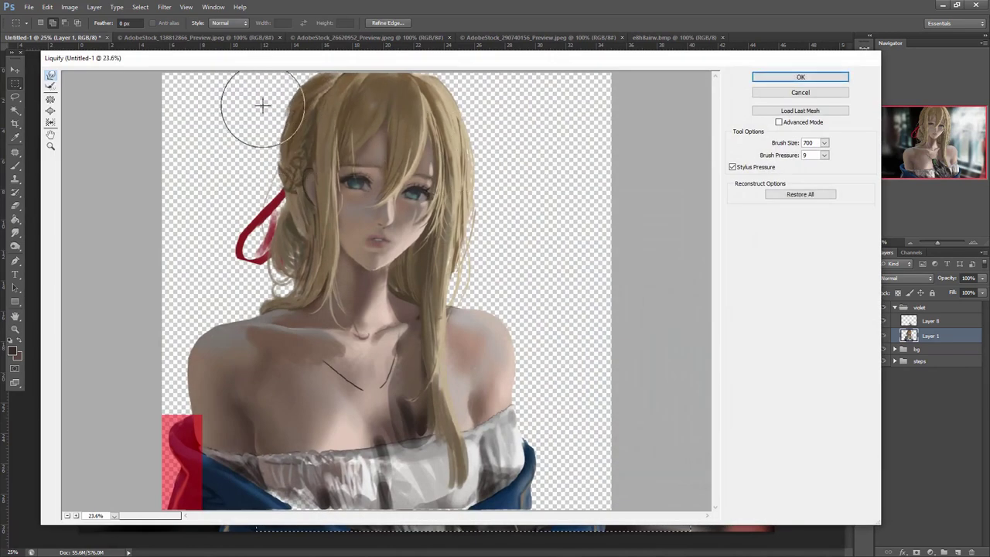
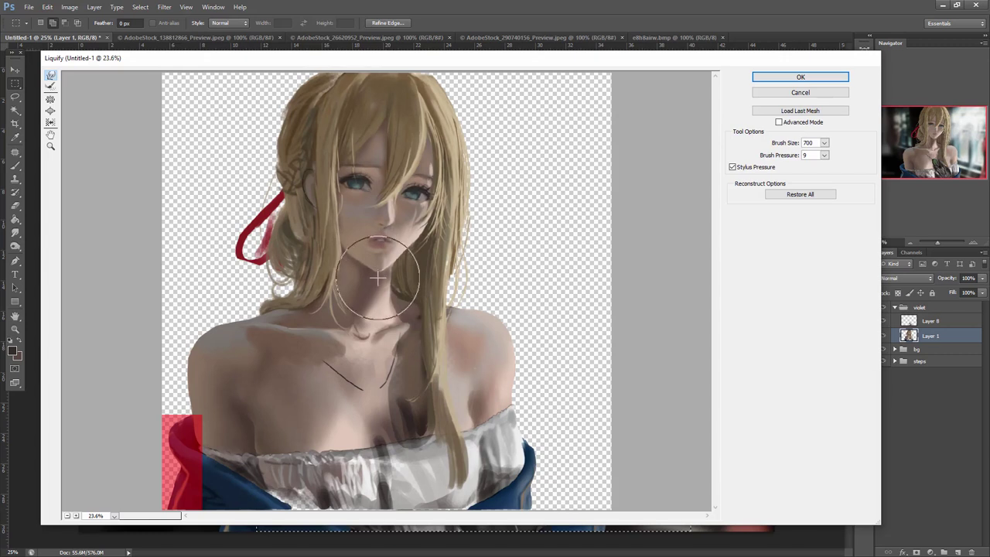
{"action": "left_click", "coordinate": [796, 76]}
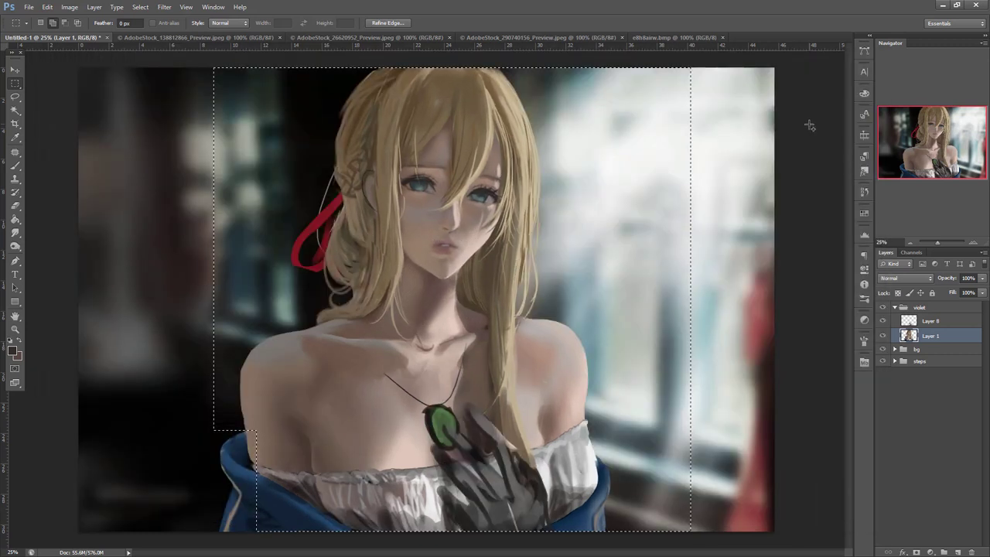
{"action": "key", "text": "ctrl+d"}
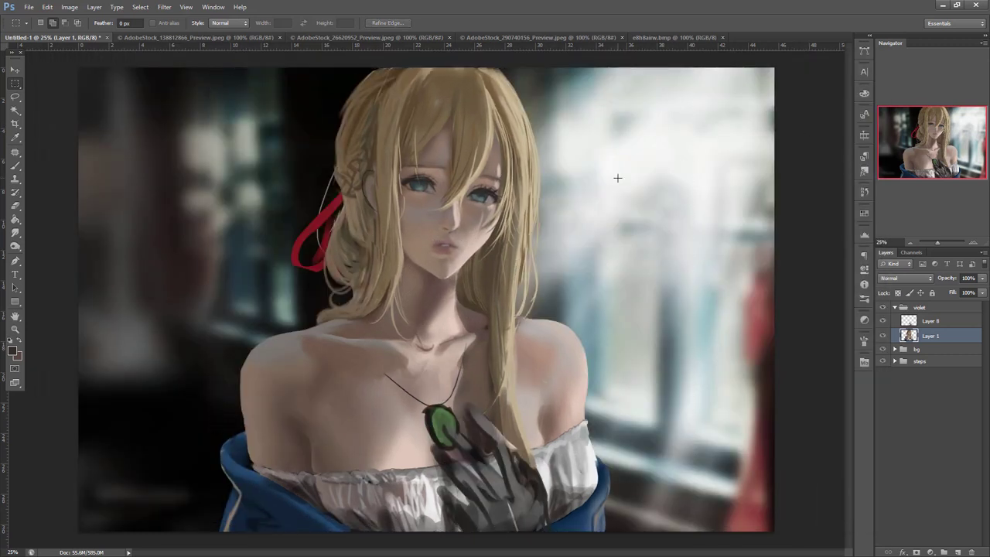
- Flip the canvas horizontally back to its original orientation
{"action": "left_click", "coordinate": [70, 7]}
{"action": "mouse_move", "coordinate": [108, 97]}
{"action": "left_click", "coordinate": [226, 145]}
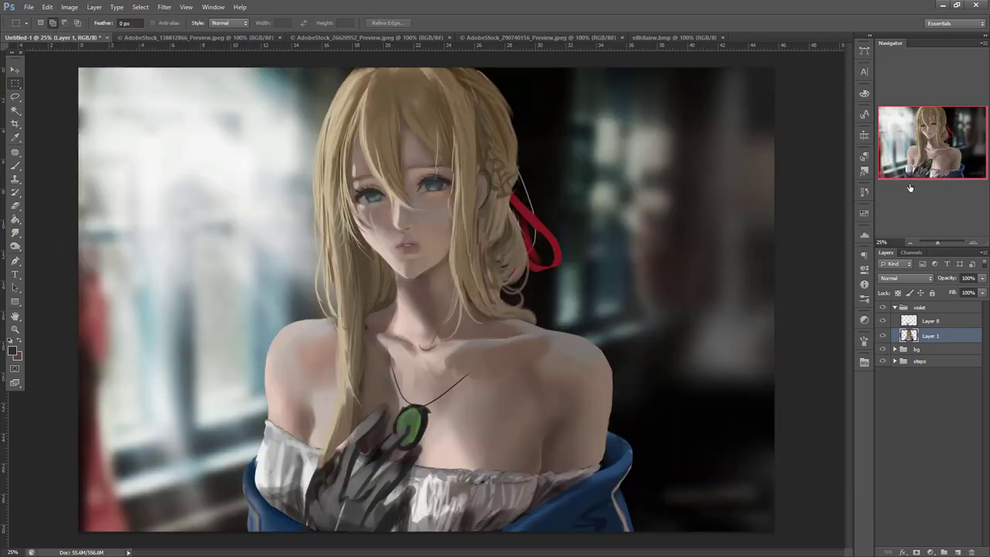
- Sample a skin tone near the chin and soften the jaw with a 28 px brush at 0% hardness
{"action": "key", "text": "b"}
{"action": "right_click", "coordinate": [491, 199]}
{"action": "left_click", "coordinate": [508, 220]}
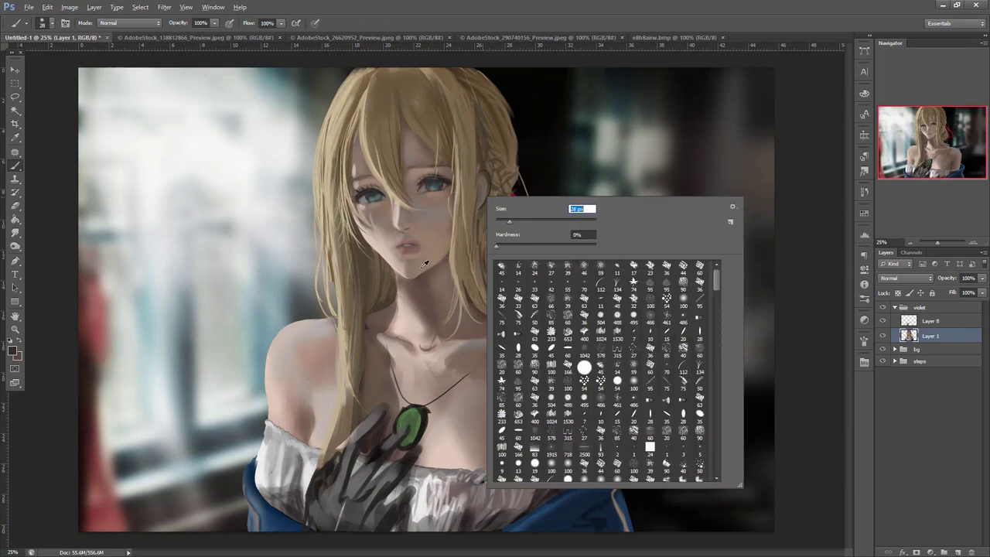
{"action": "left_click", "coordinate": [424, 265], "text": "alt"}
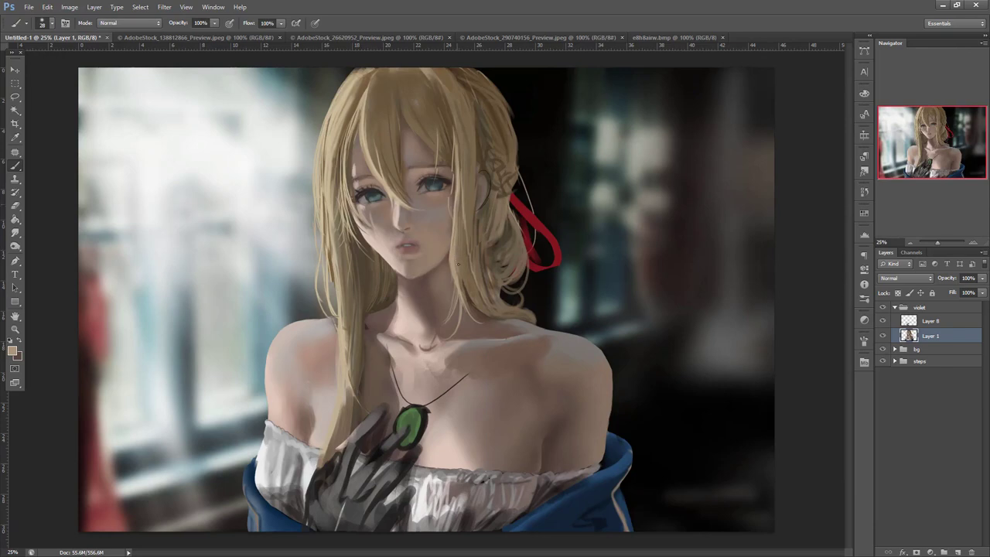
- Select the cheek and neck area beside the front hair lock, shade it with sampled tones using 61 and 110 px brushes, and deselect
{"action": "mouse_move", "coordinate": [467, 280]}
{"action": "left_mouse_down"}
{"action": "mouse_move", "coordinate": [460, 211]}
{"action": "mouse_move", "coordinate": [464, 326]}
{"action": "mouse_move", "coordinate": [426, 219]}
{"action": "left_mouse_up"}
{"action": "key", "text": "l"}
{"action": "key", "text": "b"}
{"action": "right_click", "coordinate": [478, 195]}
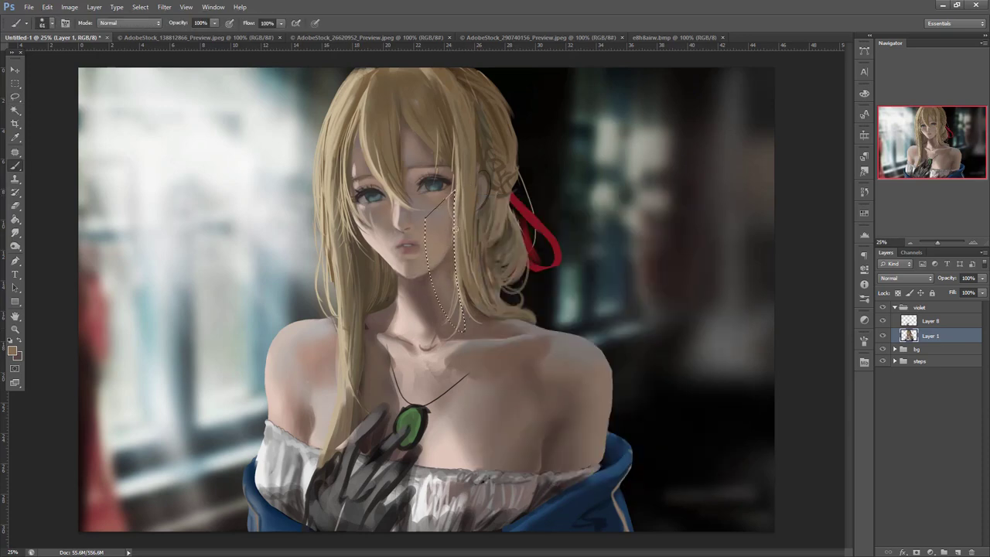
{"action": "left_click_drag", "start_coordinate": [454, 229], "coordinate": [438, 258]}
{"action": "left_click", "coordinate": [463, 235], "text": "alt"}
{"action": "left_click", "coordinate": [477, 300], "text": "alt"}
{"action": "right_click", "coordinate": [468, 203]}
{"action": "left_click", "coordinate": [526, 226]}
{"action": "left_click", "coordinate": [473, 299], "text": "alt"}
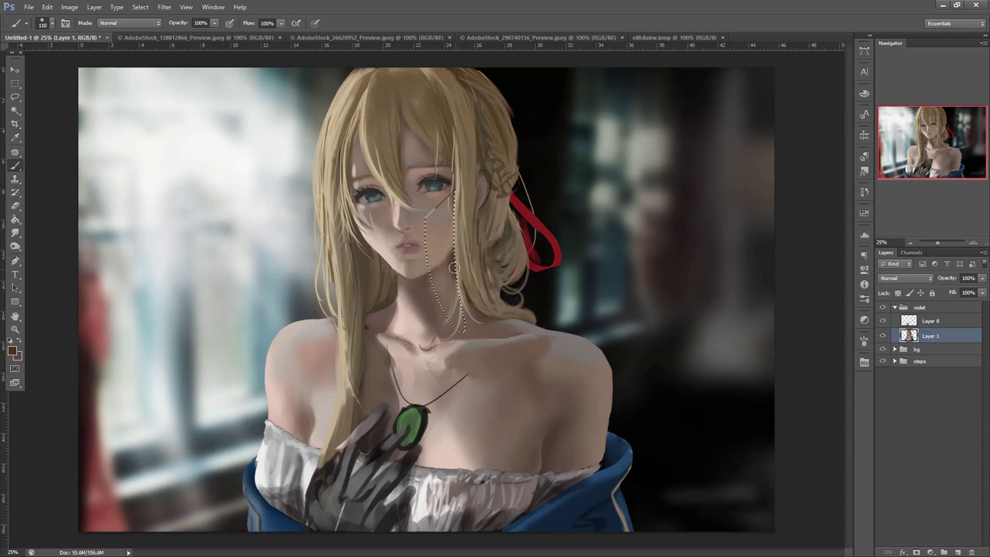
{"action": "left_click", "coordinate": [461, 308], "text": "alt"}
{"action": "key", "text": "ctrl+d"}
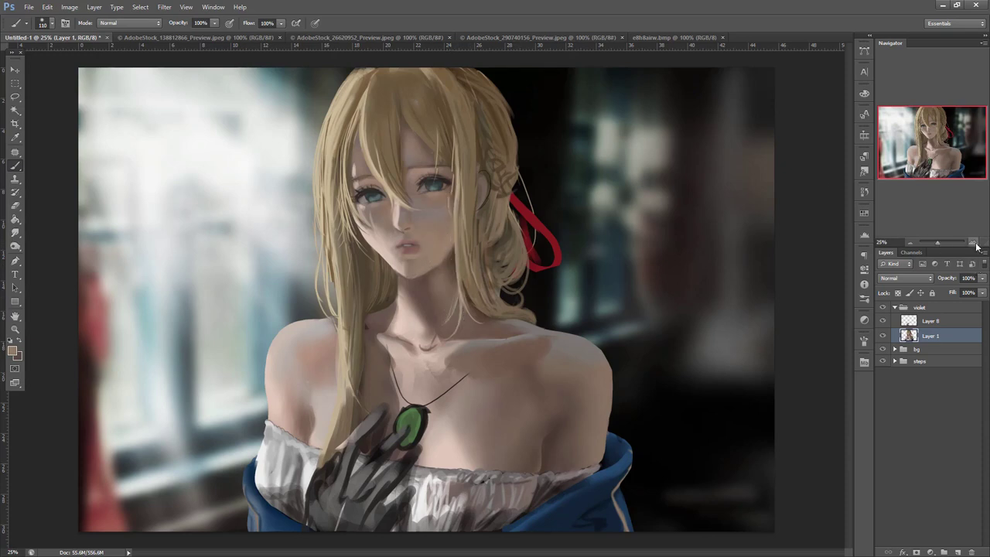
- Copy the nose and mouth area to a new layer and adjust its size and rotation slightly
{"action": "key", "text": "F2"}
{"action": "key", "text": "ctrl+plus"}
{"action": "key", "text": "ctrl+plus"}
{"action": "key", "text": "F2"}
{"action": "left_click_drag", "start_coordinate": [571, 276], "coordinate": [658, 429]}
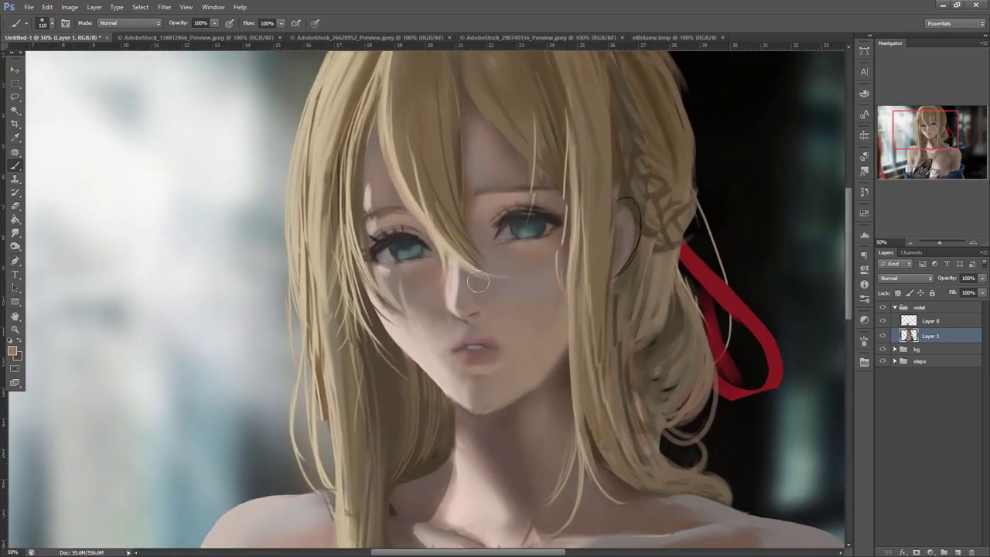
{"action": "key", "text": "l"}
{"action": "key", "text": "ctrl+shift+alt+n"}
{"action": "key", "text": "ctrl+t"}
{"action": "left_click_drag", "start_coordinate": [551, 341], "coordinate": [515, 348]}
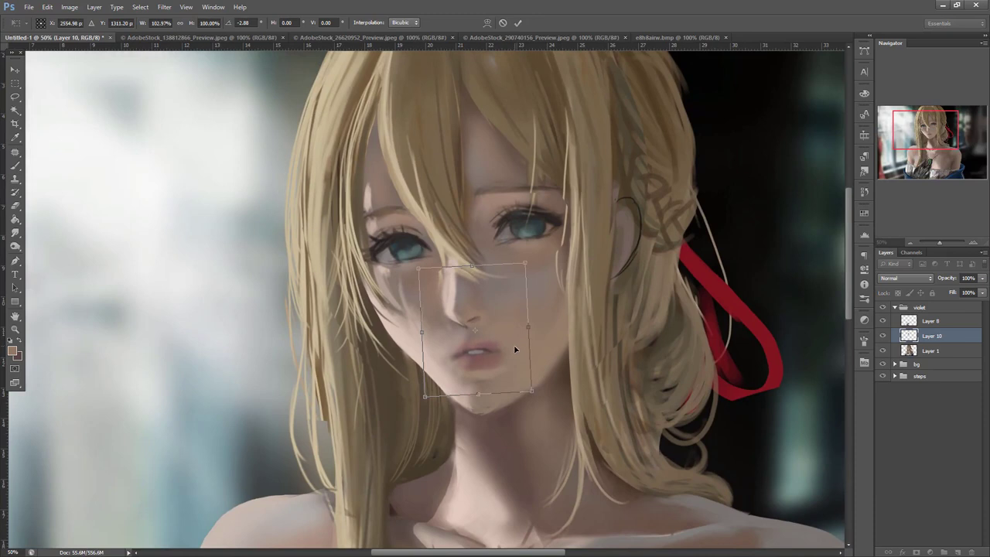
{"action": "key", "text": "ctrl+z"}
{"action": "key", "text": "Return"}
- Lasso the nose on the copied layer and transform it slightly lower on the face
{"action": "key", "text": "l"}
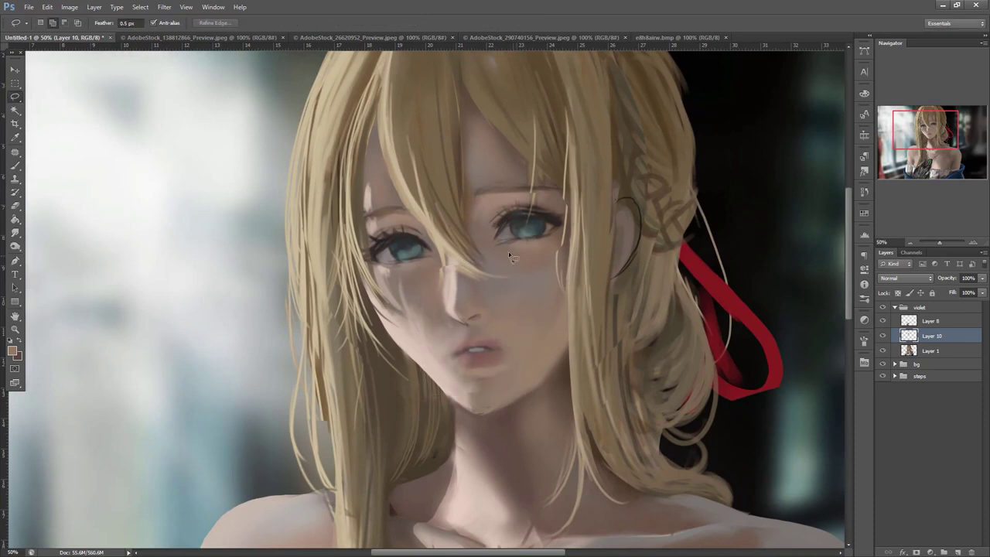
{"action": "mouse_move", "coordinate": [455, 247]}
{"action": "left_mouse_down"}
{"action": "mouse_move", "coordinate": [510, 271]}
{"action": "mouse_move", "coordinate": [507, 249]}
{"action": "left_mouse_up"}
{"action": "key", "text": "ctrl+t"}
{"action": "left_click_drag", "start_coordinate": [496, 264], "coordinate": [500, 277]}
{"action": "key", "text": "Return"}
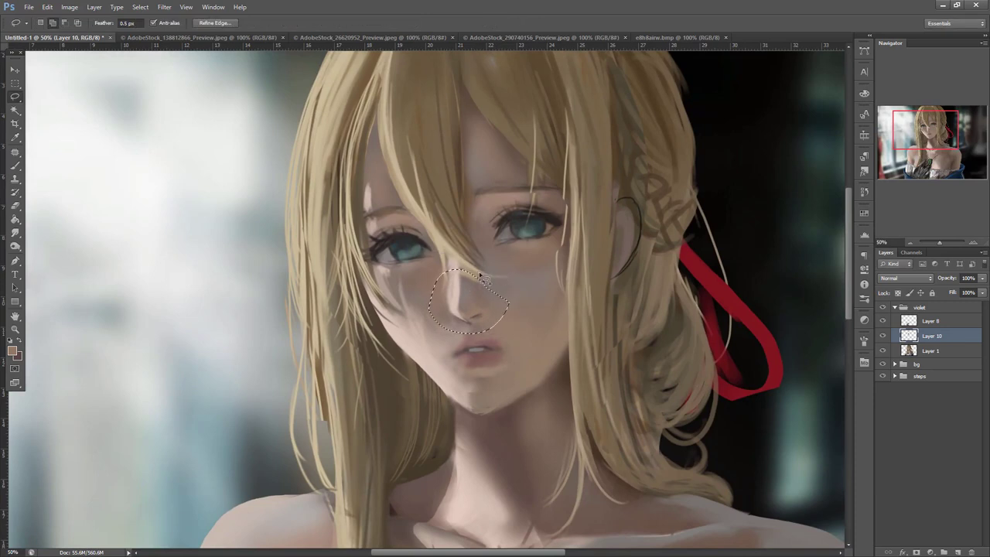
- Deselect and blend the edges around the nose with sampled skin tones using a 39 px brush
{"action": "key", "text": "b"}
{"action": "right_click", "coordinate": [496, 268]}
{"action": "left_click", "coordinate": [522, 290]}
{"action": "key", "text": "Return"}
{"action": "key", "text": "ctrl+d"}
{"action": "left_click", "coordinate": [453, 313], "text": "alt"}
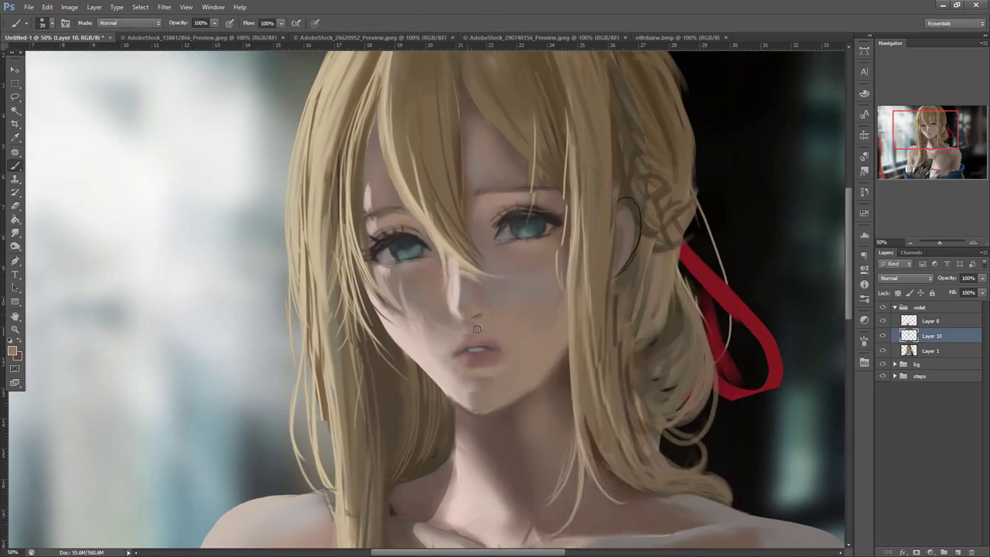
{"action": "left_click", "coordinate": [449, 290], "text": "alt"}
{"action": "left_click_drag", "start_coordinate": [443, 291], "coordinate": [446, 305]}
{"action": "left_click", "coordinate": [409, 346], "text": "alt"}
{"action": "mouse_move", "coordinate": [400, 336]}
{"action": "left_mouse_down"}
{"action": "mouse_move", "coordinate": [441, 378]}
{"action": "mouse_move", "coordinate": [420, 363]}
{"action": "left_mouse_up"}
{"action": "key", "text": "ctrl+alt+z"}
{"action": "key", "text": "ctrl+alt+z"}
- Touch up the edge of the cheek and jaw with a 13 px brush
{"action": "right_click", "coordinate": [534, 212]}
{"action": "left_click_drag", "start_coordinate": [570, 239], "coordinate": [557, 239]}
{"action": "left_click", "coordinate": [395, 326]}
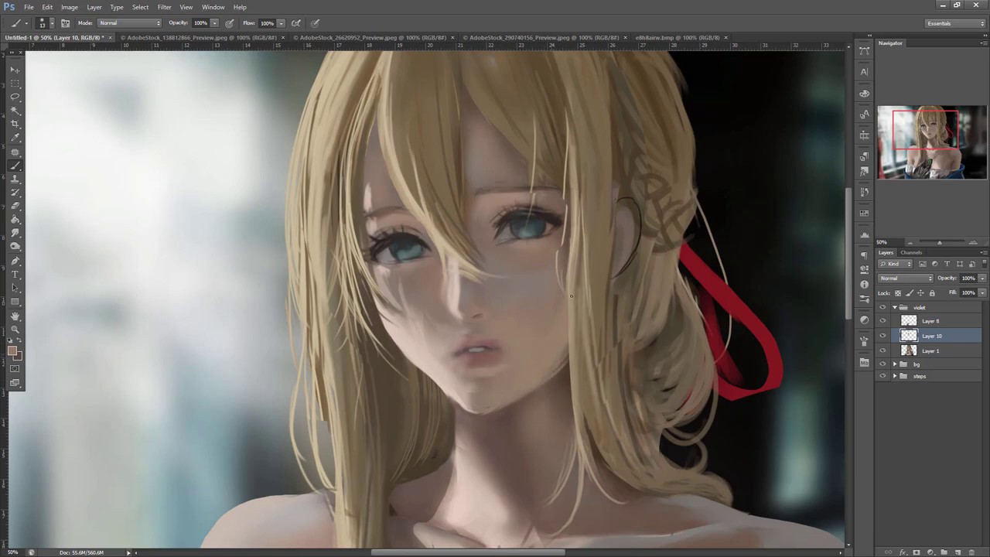
- Lasso the area around the shadowed eye and nose, shade it with sampled skin tones using a 93 px brush, and deselect
{"action": "left_click_drag", "start_coordinate": [689, 317], "coordinate": [667, 351]}
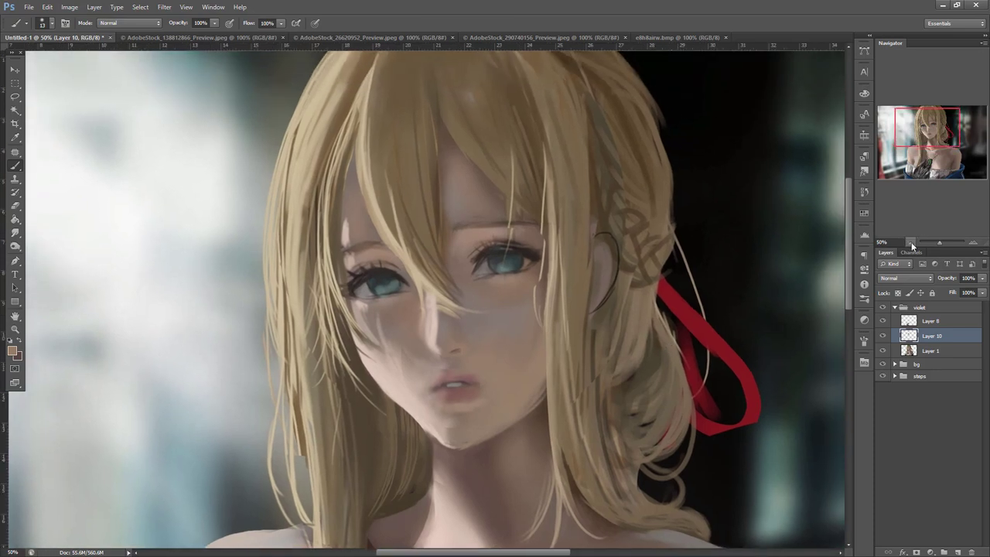
{"action": "key", "text": "l"}
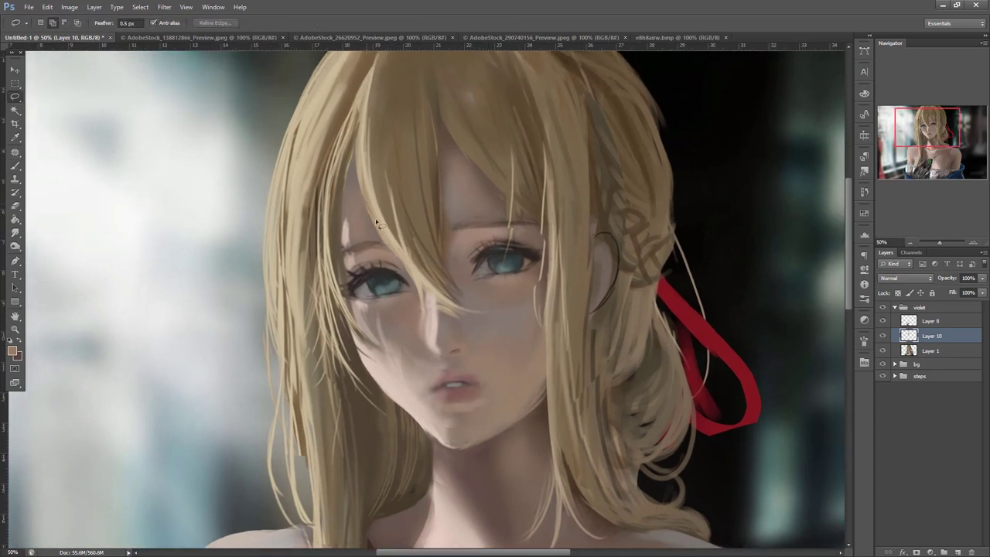
{"action": "left_click_drag", "start_coordinate": [473, 317], "coordinate": [366, 203]}
{"action": "key", "text": "b"}
{"action": "right_click", "coordinate": [440, 182]}
{"action": "left_click", "coordinate": [480, 210]}
{"action": "left_click", "coordinate": [371, 232], "text": "alt"}
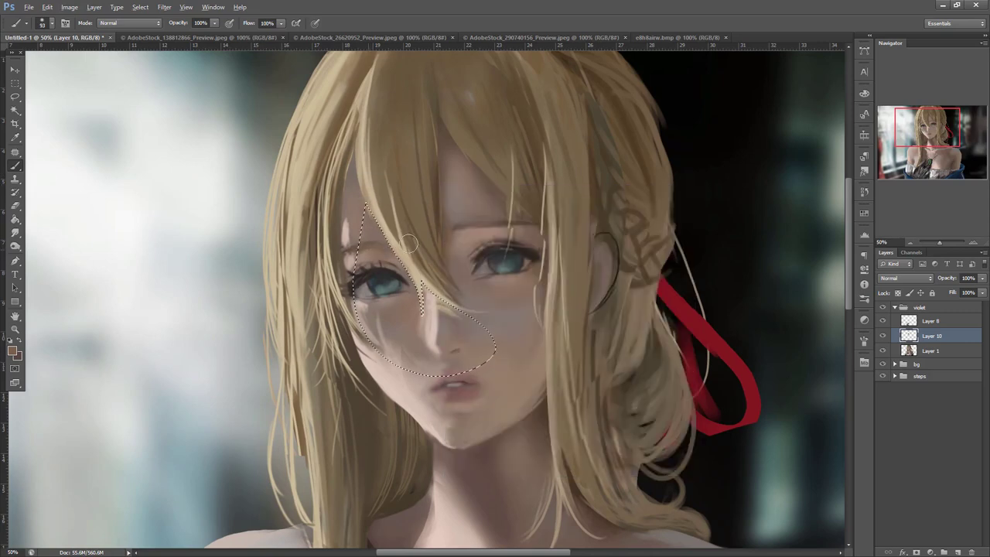
{"action": "left_click_drag", "start_coordinate": [430, 291], "coordinate": [464, 313]}
{"action": "left_click", "coordinate": [458, 331], "text": "alt"}
{"action": "key", "text": "ctrl+d"}
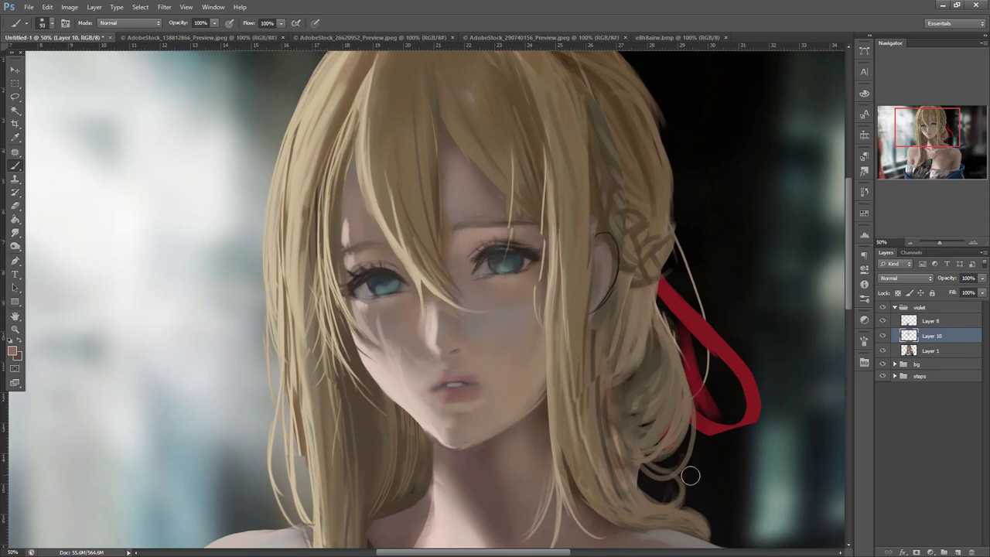
- Compare the whole face with Layer 10 hidden and shown
{"action": "left_click", "coordinate": [909, 243]}
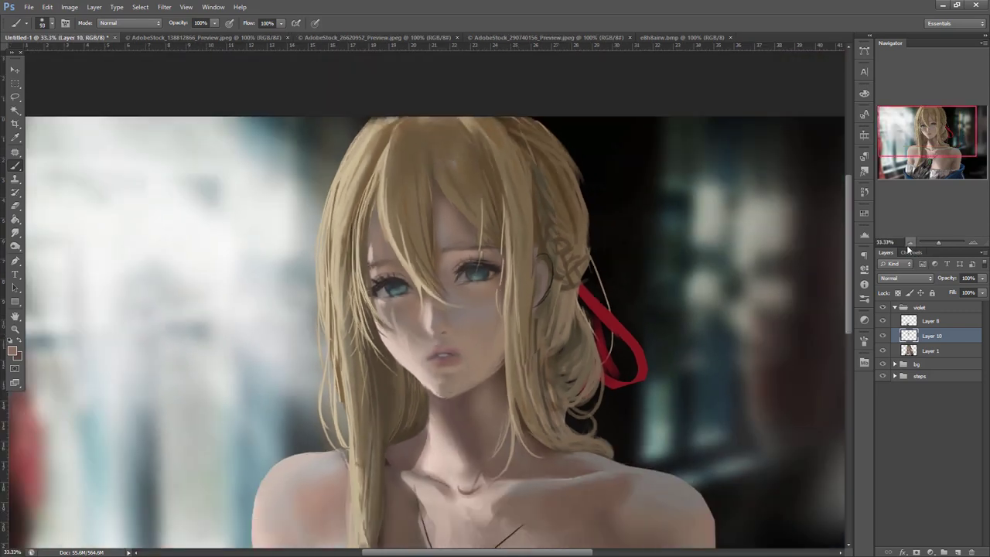
{"action": "left_click", "coordinate": [884, 338]}
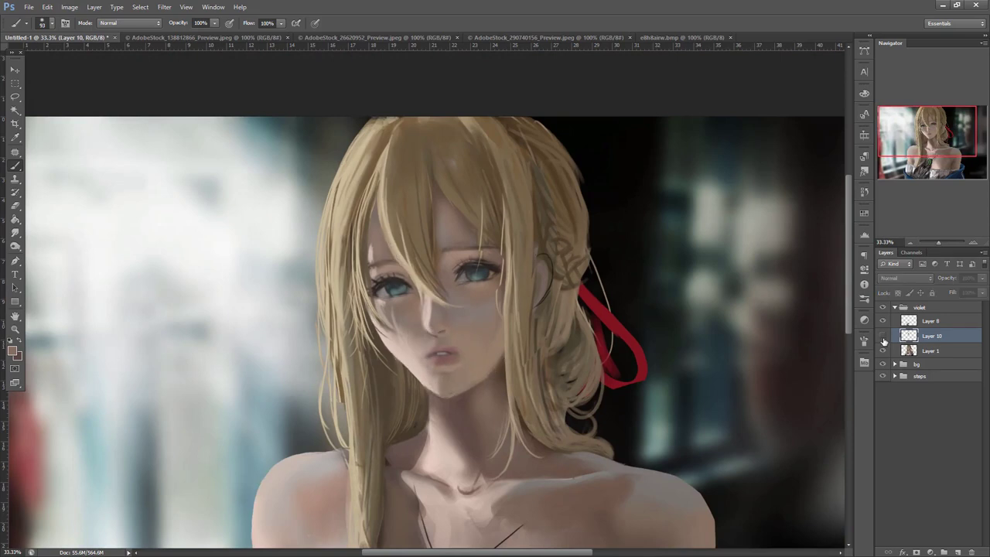
{"action": "left_click", "coordinate": [884, 338]}
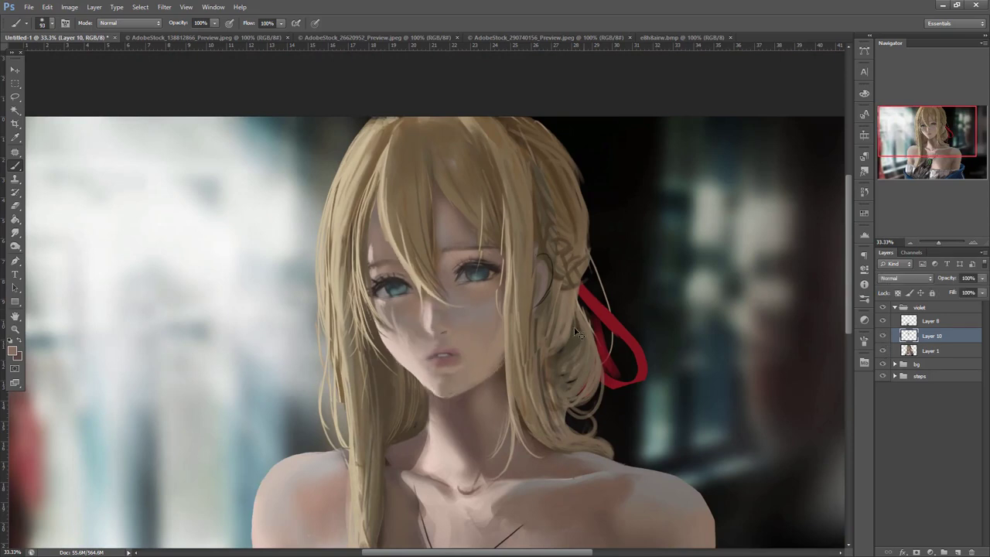
- Warp the retouched face patch on Layer 10 to adjust the lower face
{"action": "key", "text": "ctrl+t"}
{"action": "right_click", "coordinate": [465, 327]}
{"action": "left_click", "coordinate": [496, 403]}
{"action": "left_click_drag", "start_coordinate": [475, 365], "coordinate": [468, 361]}
{"action": "key", "text": "Return"}
- Lasso the lower face, copy it to a new layer, and warp the chin and jaw
{"action": "key", "text": "l"}
{"action": "left_click_drag", "start_coordinate": [475, 401], "coordinate": [480, 290]}
{"action": "key", "text": "ctrl+j"}
{"action": "key", "text": "ctrl+t"}
{"action": "right_click", "coordinate": [455, 347]}
{"action": "left_click", "coordinate": [486, 424]}
{"action": "left_click_drag", "start_coordinate": [457, 398], "coordinate": [466, 398]}
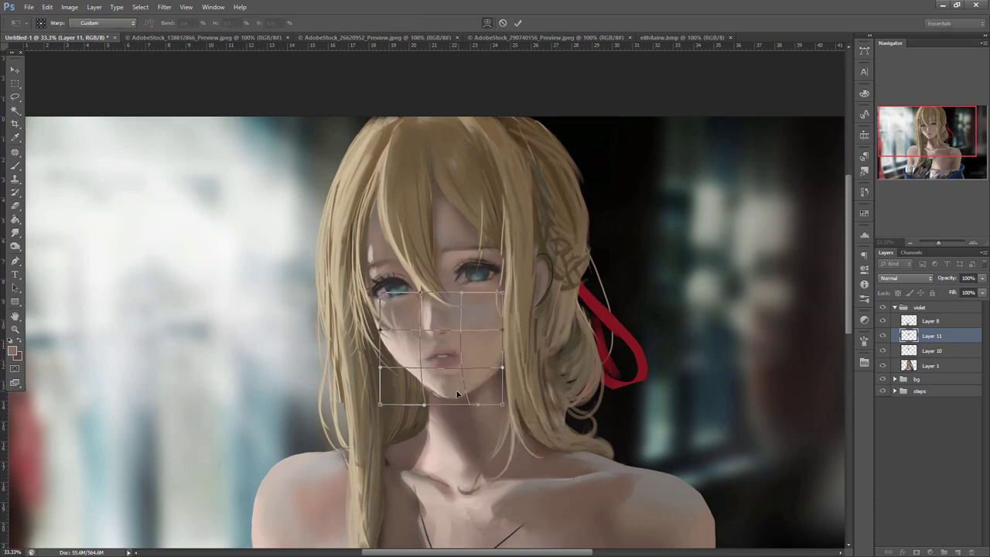
{"action": "key", "text": "Return"}
- Sample a light skin tone for touching up the mouth and chin with an 11 px brush, and merge the layer into Layer 10
{"action": "key", "text": "b"}
{"action": "right_click", "coordinate": [488, 286]}
{"action": "left_click", "coordinate": [509, 288]}
{"action": "left_click", "coordinate": [451, 355], "text": "alt"}
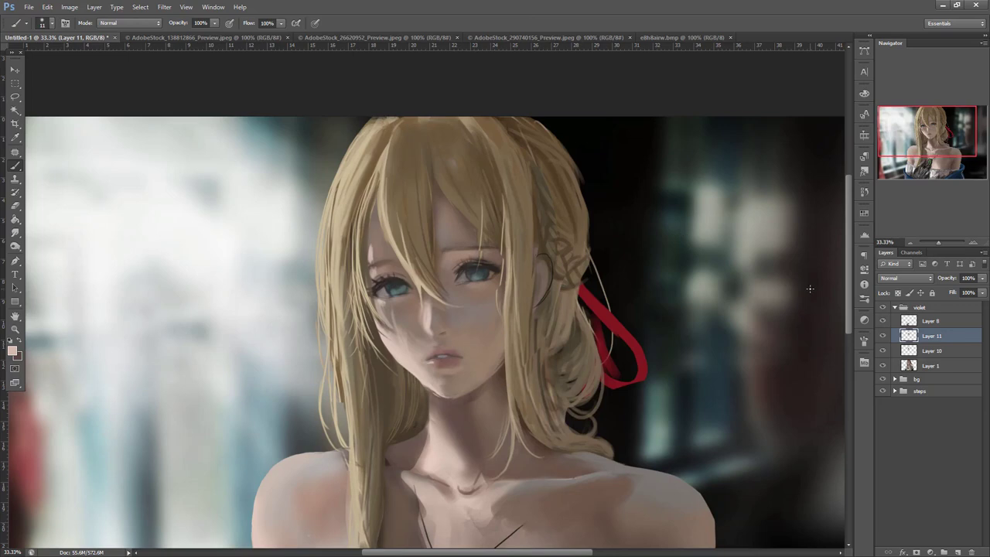
{"action": "key", "text": "ctrl+e"}
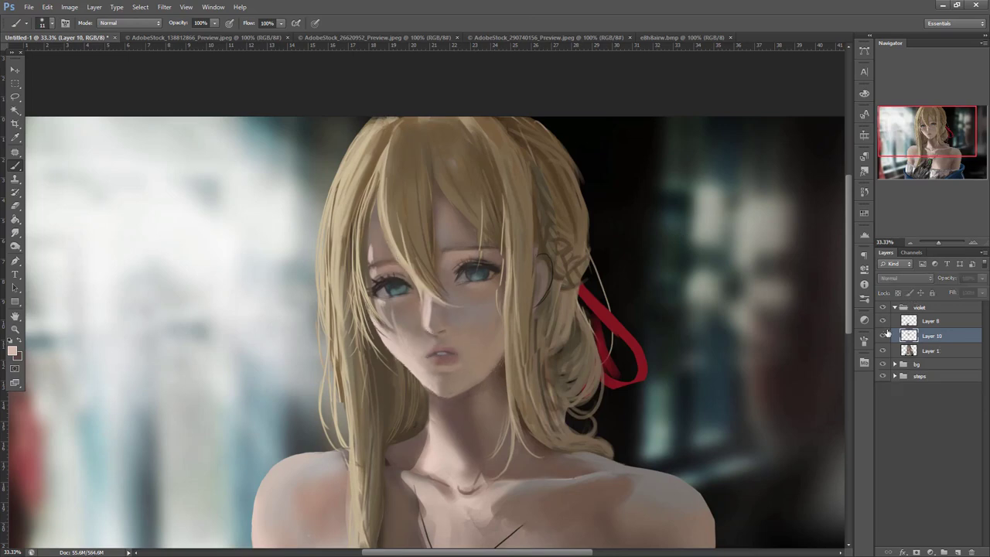
- Flip the canvas horizontally, compare the face with Layer 10 hidden and shown, and merge it into Layer 1
{"action": "left_click", "coordinate": [69, 7]}
{"action": "mouse_move", "coordinate": [116, 103]}
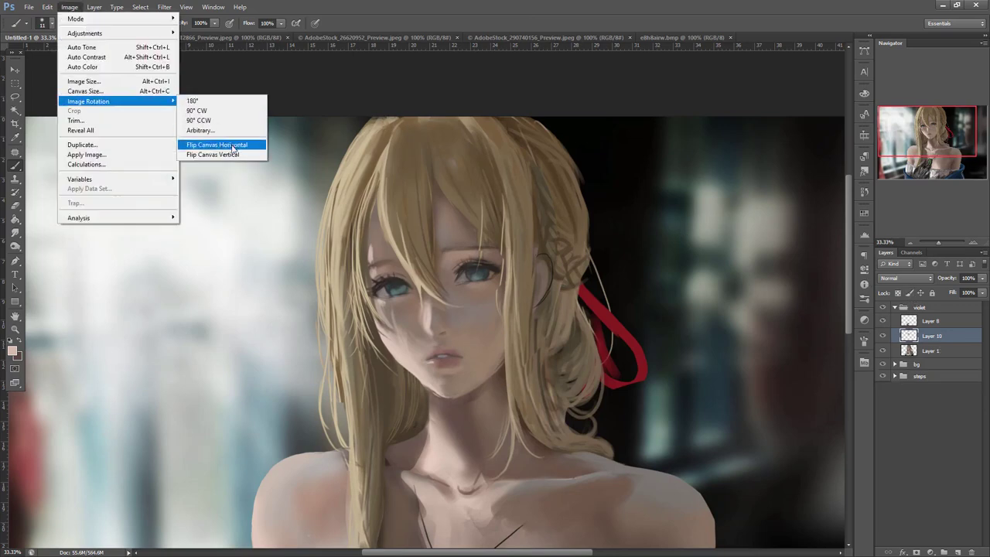
{"action": "left_click", "coordinate": [221, 143]}
{"action": "mouse_move", "coordinate": [771, 469]}
{"action": "left_mouse_down"}
{"action": "mouse_move", "coordinate": [780, 423]}
{"action": "mouse_move", "coordinate": [758, 440]}
{"action": "left_mouse_up"}
{"action": "left_click", "coordinate": [883, 335]}
{"action": "left_click", "coordinate": [883, 335]}
{"action": "key", "text": "ctrl+e"}
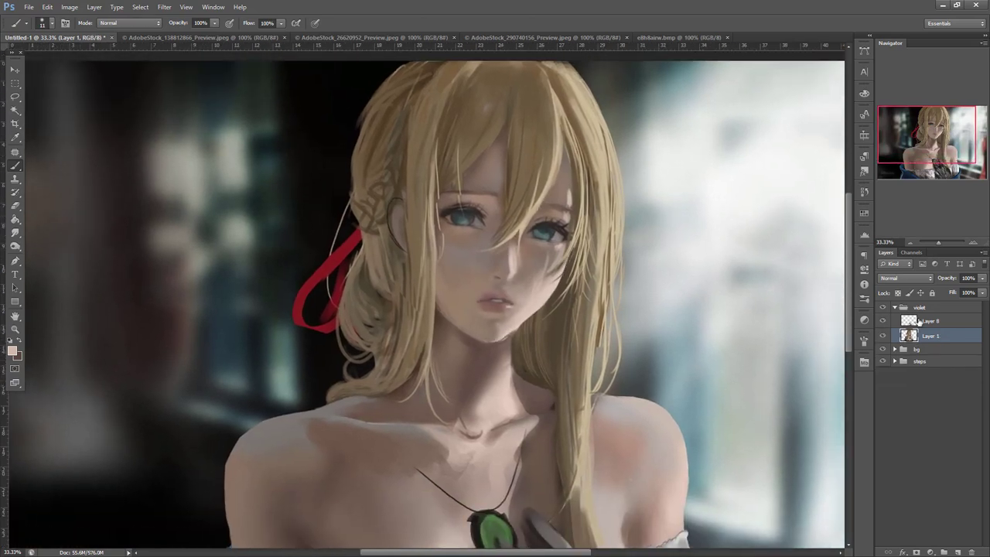
- Lasso the face and bangs, copy them to a new layer, enlarge the copy slightly, and merge it into Layer 1
{"action": "key", "text": "l"}
{"action": "mouse_move", "coordinate": [555, 103]}
{"action": "left_mouse_down"}
{"action": "mouse_move", "coordinate": [438, 131]}
{"action": "mouse_move", "coordinate": [411, 218]}
{"action": "mouse_move", "coordinate": [411, 277]}
{"action": "left_mouse_up"}
{"action": "mouse_move", "coordinate": [468, 345]}
{"action": "left_mouse_down"}
{"action": "mouse_move", "coordinate": [600, 156]}
{"action": "mouse_move", "coordinate": [552, 100]}
{"action": "mouse_move", "coordinate": [610, 86]}
{"action": "mouse_move", "coordinate": [585, 99]}
{"action": "mouse_move", "coordinate": [584, 114]}
{"action": "left_mouse_up"}
{"action": "key", "text": "ctrl+j"}
{"action": "key", "text": "ctrl+t"}
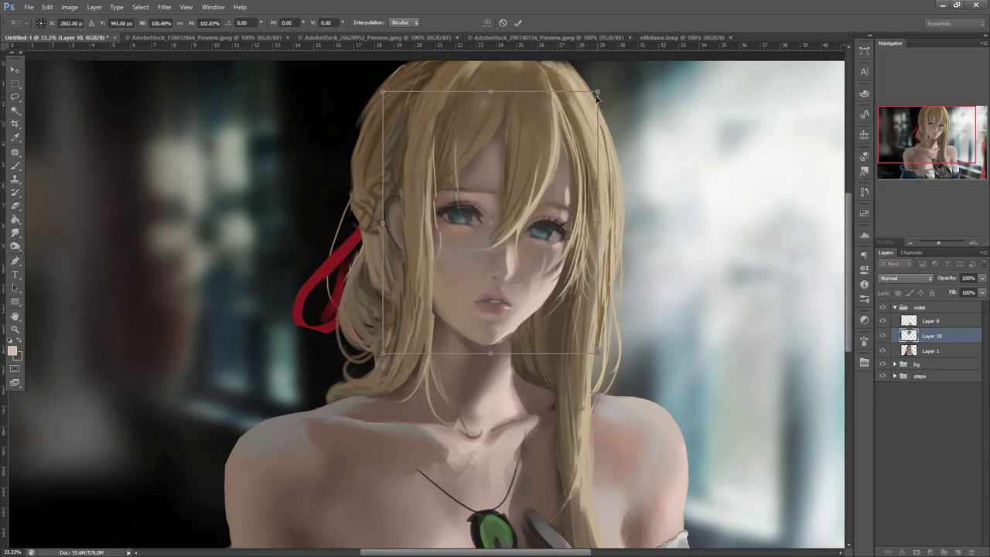
{"action": "left_click_drag", "start_coordinate": [598, 93], "coordinate": [599, 94]}
{"action": "key", "text": "Return"}
{"action": "key", "text": "ctrl+e"}
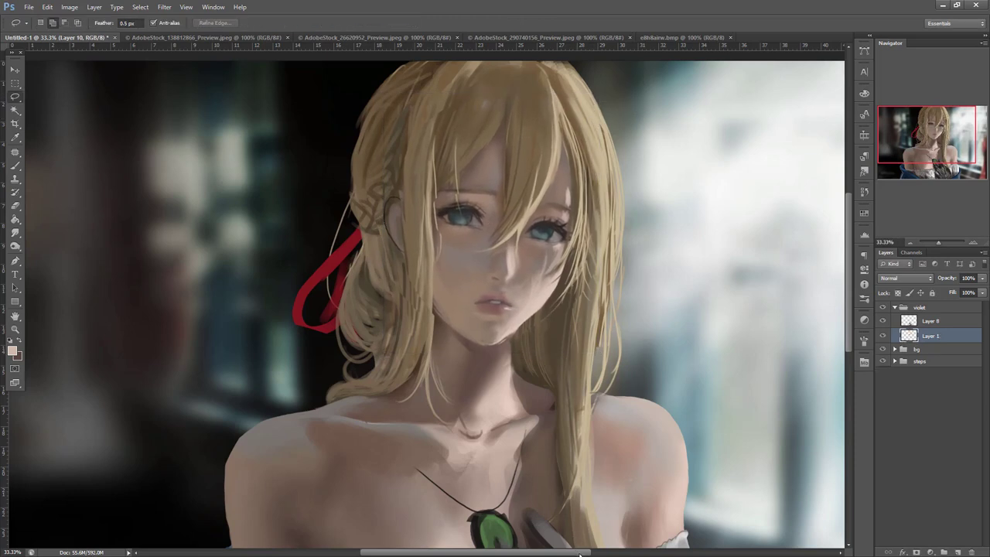
- Apply Auto Contrast to the portrait on Layer 1
{"action": "key", "text": "ctrl+shift+h"}
{"action": "left_click", "coordinate": [911, 243]}
{"action": "left_click", "coordinate": [912, 242]}
{"action": "key", "text": "ctrl+shift+h"}
{"action": "left_click", "coordinate": [974, 243]}
{"action": "left_click", "coordinate": [70, 7]}
{"action": "left_click", "coordinate": [108, 58]}
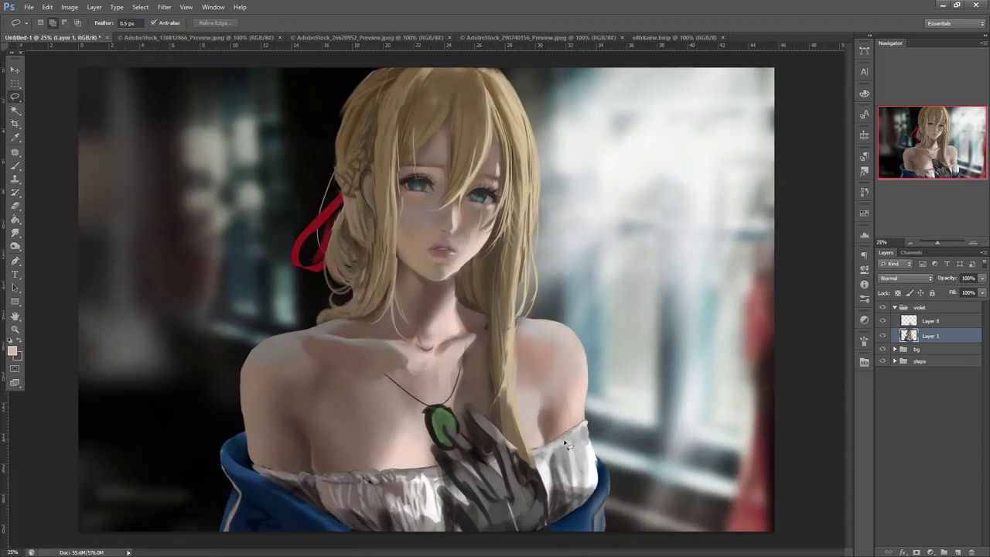
{"action": "left_click", "coordinate": [70, 7]}
{"action": "left_click", "coordinate": [103, 57]}
- Compare the image with Layer 8 and Layer 1 each hidden and shown
{"action": "left_click", "coordinate": [883, 321]}
{"action": "left_click", "coordinate": [883, 321]}
{"action": "left_click", "coordinate": [883, 334]}
{"action": "left_click", "coordinate": [883, 335]}
- Darken the hair at the back of the head and behind the ear with sampled tones using a 53 px brush
{"action": "left_click", "coordinate": [972, 243]}
{"action": "left_click_drag", "start_coordinate": [641, 396], "coordinate": [738, 496]}
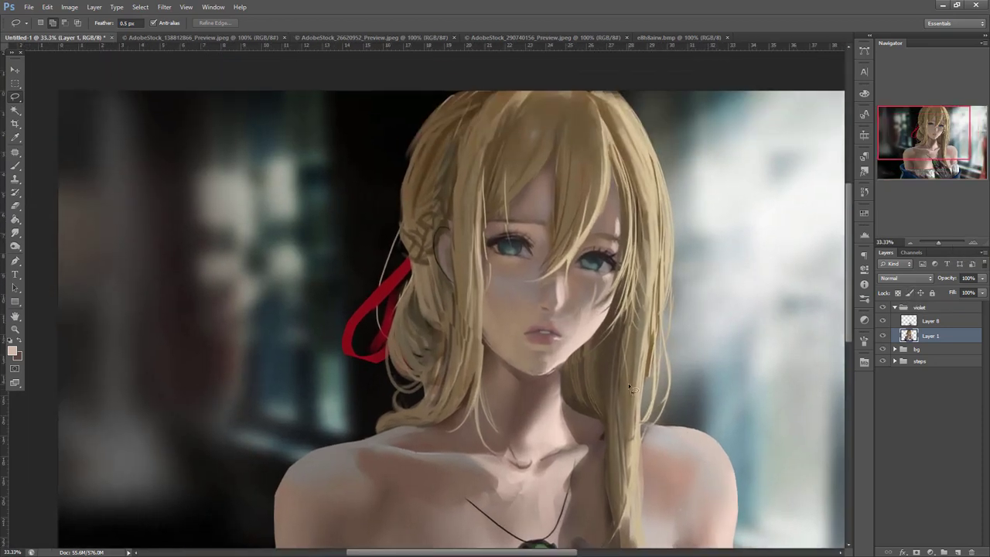
{"action": "key", "text": "b"}
{"action": "right_click", "coordinate": [490, 168]}
{"action": "left_click", "coordinate": [523, 190]}
{"action": "left_click", "coordinate": [474, 141], "text": "alt"}
{"action": "left_click", "coordinate": [448, 154], "text": "alt"}
{"action": "left_click_drag", "start_coordinate": [469, 98], "coordinate": [408, 173]}
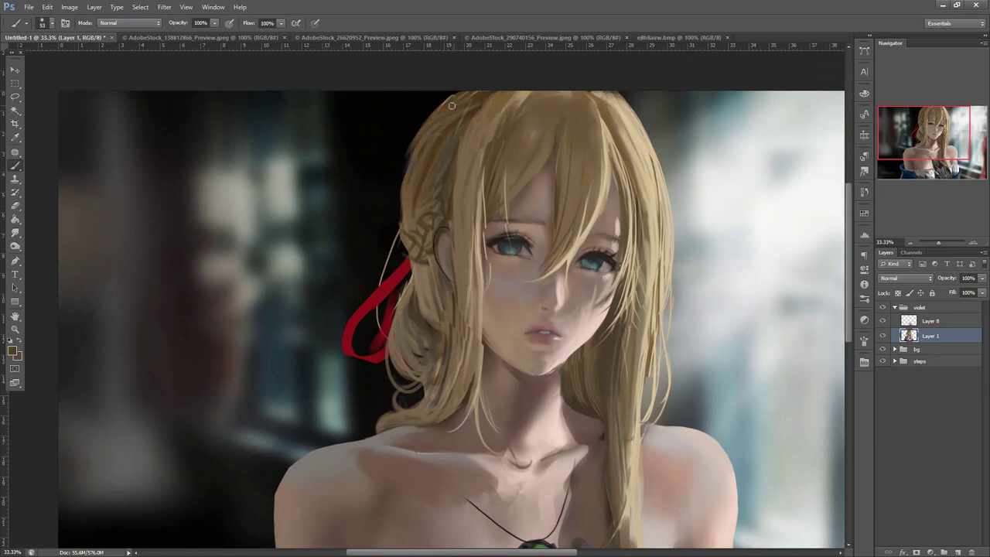
{"action": "left_click_drag", "start_coordinate": [427, 207], "coordinate": [416, 222]}
{"action": "mouse_move", "coordinate": [432, 255]}
{"action": "left_mouse_down"}
{"action": "mouse_move", "coordinate": [443, 281]}
{"action": "mouse_move", "coordinate": [431, 269]}
{"action": "mouse_move", "coordinate": [435, 311]}
{"action": "left_mouse_up"}
{"action": "left_click", "coordinate": [440, 327], "text": "alt"}
- Lasso the hair around the ear and refine the braid and lower strands with sampled tones and a 20 px brush
{"action": "key", "text": "l"}
{"action": "mouse_move", "coordinate": [434, 249]}
{"action": "left_mouse_down"}
{"action": "mouse_move", "coordinate": [456, 299]}
{"action": "mouse_move", "coordinate": [418, 260]}
{"action": "left_mouse_up"}
{"action": "key", "text": "b"}
{"action": "left_click", "coordinate": [552, 160], "text": "alt"}
{"action": "right_click", "coordinate": [565, 230]}
{"action": "left_click", "coordinate": [625, 246]}
{"action": "left_click", "coordinate": [440, 235], "text": "alt"}
{"action": "mouse_move", "coordinate": [448, 300]}
{"action": "left_mouse_down"}
{"action": "mouse_move", "coordinate": [460, 346]}
{"action": "mouse_move", "coordinate": [436, 316]}
{"action": "left_mouse_up"}
{"action": "left_click", "coordinate": [430, 303], "text": "alt"}
{"action": "right_click", "coordinate": [460, 234]}
{"action": "left_click", "coordinate": [481, 259]}
{"action": "left_click", "coordinate": [426, 278]}
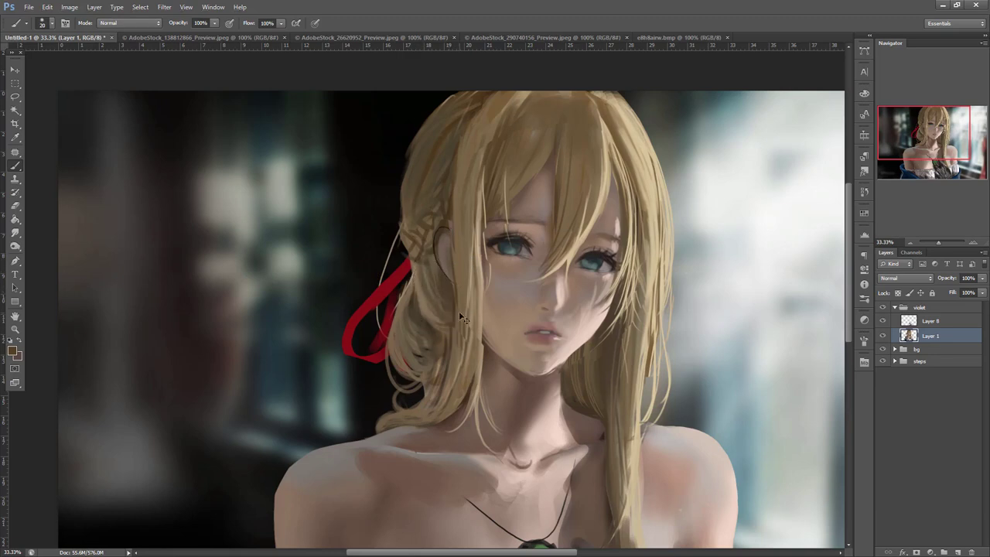
- Copy the ear to a new layer and transform it to 101.85% width, 102.77% height and 3.09° rotation
{"action": "left_click_drag", "start_coordinate": [973, 246], "coordinate": [972, 245]}
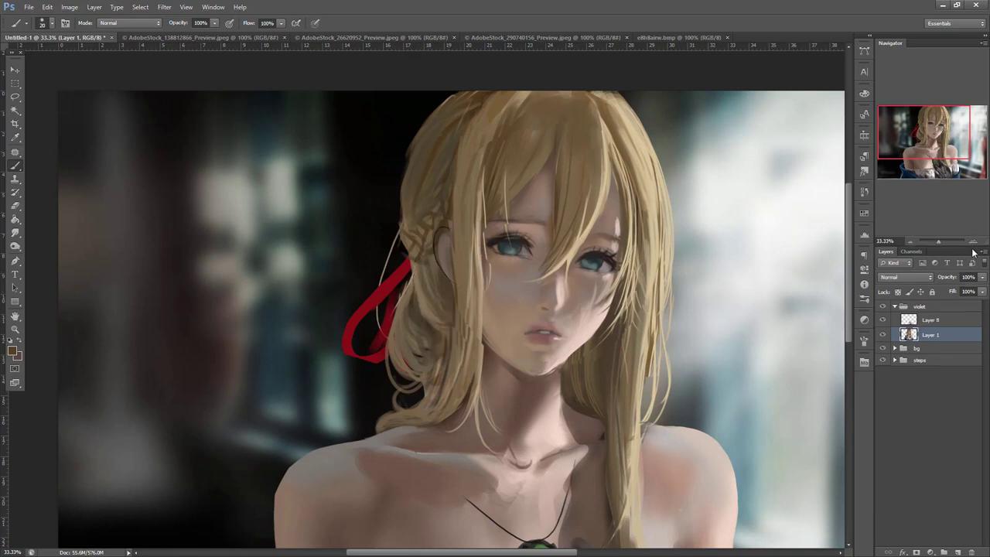
{"action": "left_click", "coordinate": [973, 241]}
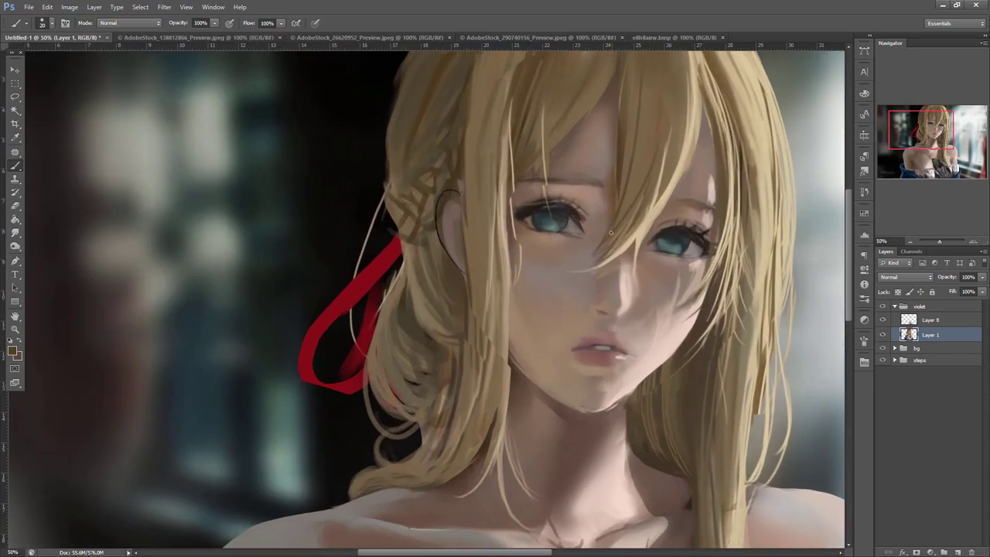
{"action": "key", "text": "l"}
{"action": "mouse_move", "coordinate": [471, 252]}
{"action": "left_mouse_down"}
{"action": "mouse_move", "coordinate": [474, 174]}
{"action": "mouse_move", "coordinate": [471, 239]}
{"action": "left_mouse_up"}
{"action": "key", "text": "ctrl+j"}
{"action": "key", "text": "ctrl+t"}
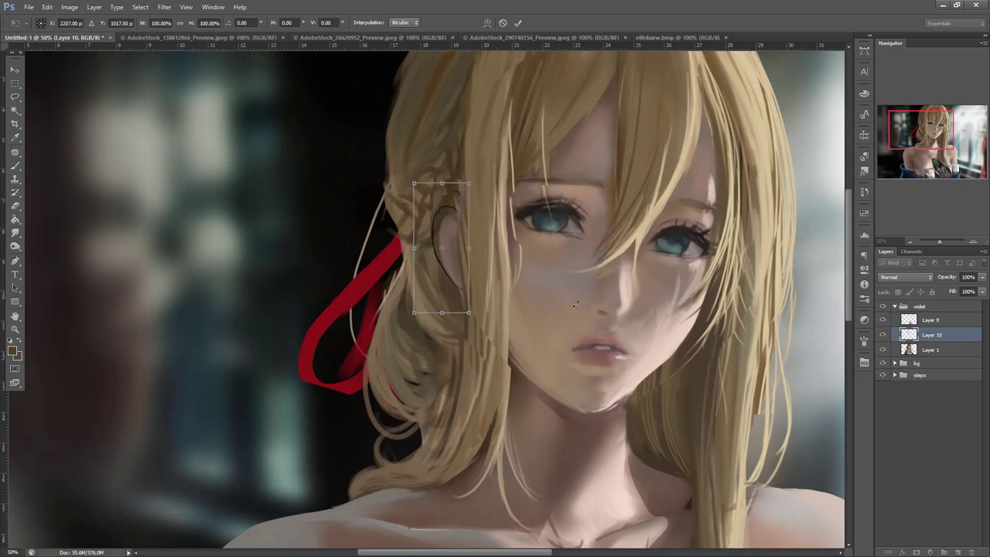
{"action": "left_click_drag", "start_coordinate": [470, 315], "coordinate": [470, 317]}
{"action": "mouse_move", "coordinate": [464, 307]}
{"action": "left_mouse_down"}
{"action": "mouse_move", "coordinate": [487, 299]}
{"action": "mouse_move", "coordinate": [444, 305]}
{"action": "left_mouse_up"}
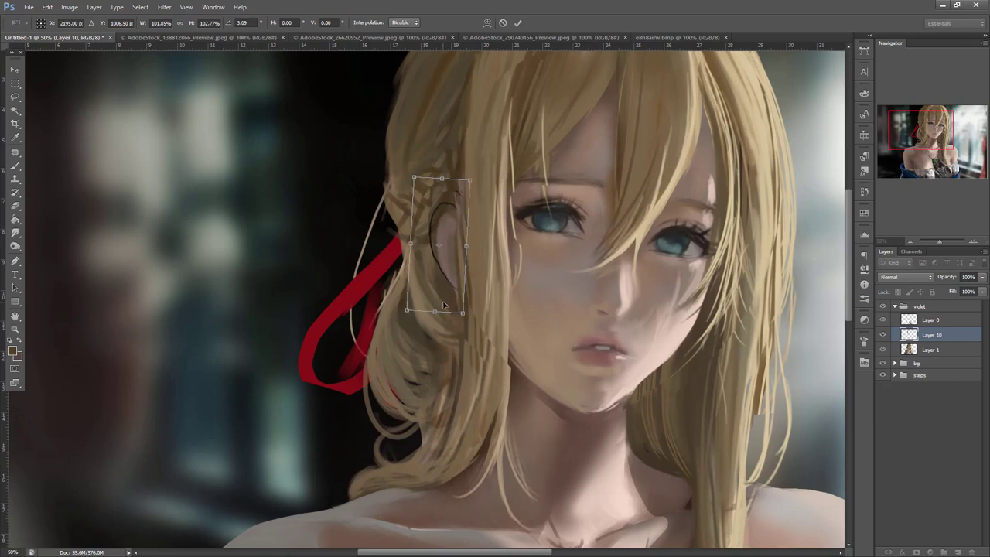
{"action": "key", "text": "Return"}
- Lasso the ear shape and paint over its dark outline with sampled skin tones
{"action": "key", "text": "l"}
{"action": "mouse_move", "coordinate": [459, 215]}
{"action": "left_mouse_down"}
{"action": "mouse_move", "coordinate": [434, 255]}
{"action": "mouse_move", "coordinate": [478, 288]}
{"action": "mouse_move", "coordinate": [464, 298]}
{"action": "left_mouse_up"}
{"action": "key", "text": "b"}
{"action": "right_click", "coordinate": [602, 230]}
{"action": "left_click", "coordinate": [602, 230]}
{"action": "left_click", "coordinate": [547, 245], "text": "alt"}
{"action": "mouse_move", "coordinate": [444, 206]}
{"action": "left_mouse_down"}
{"action": "mouse_move", "coordinate": [434, 239]}
{"action": "mouse_move", "coordinate": [464, 285]}
{"action": "left_mouse_up"}
{"action": "left_click", "coordinate": [434, 247], "text": "alt"}
{"action": "right_click", "coordinate": [484, 208]}
{"action": "left_click", "coordinate": [537, 227]}
{"action": "left_click", "coordinate": [269, 254]}
- Shade the inside of the selected ear with a dark brown and sampled skin tones using a 28 px brush
{"action": "left_click", "coordinate": [13, 351]}
{"action": "left_click", "coordinate": [736, 384]}
{"action": "left_click", "coordinate": [880, 279]}
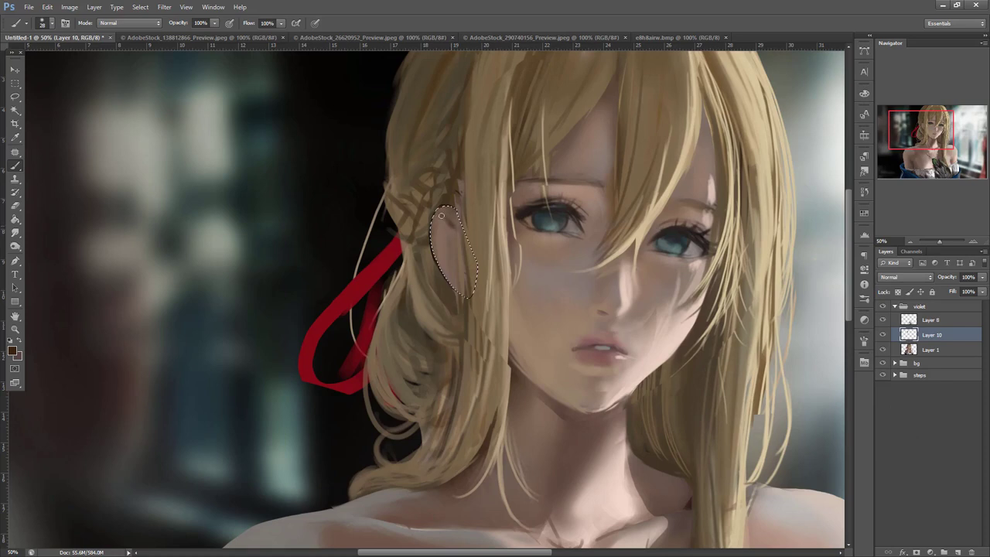
{"action": "left_click", "coordinate": [447, 225], "text": "alt"}
{"action": "left_click", "coordinate": [442, 222], "text": "alt"}
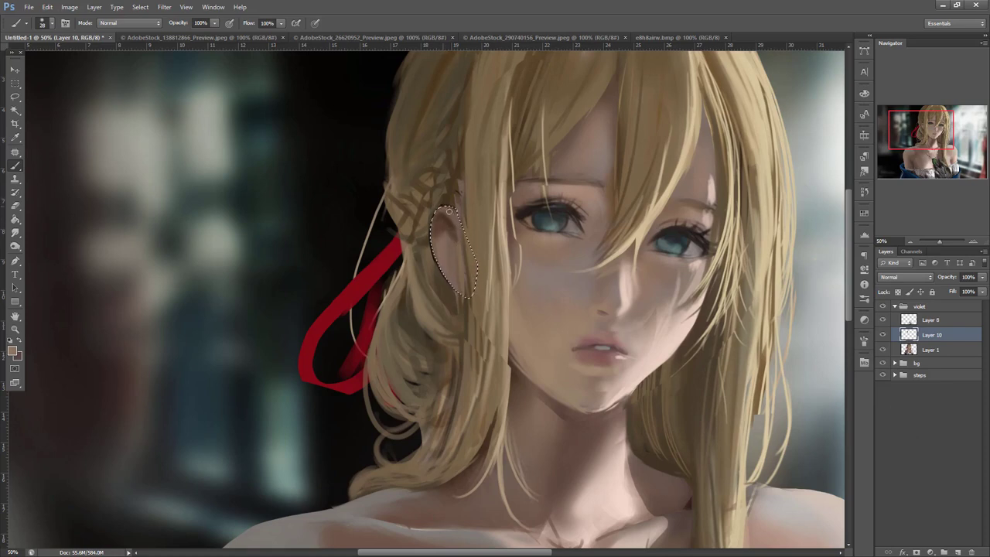
{"action": "left_click", "coordinate": [449, 225], "text": "alt"}
- Refine the ear's inner folds and lobe with sampled tones using a 19 px brush, and clear the selection
{"action": "right_click", "coordinate": [453, 209]}
{"action": "left_click", "coordinate": [454, 225]}
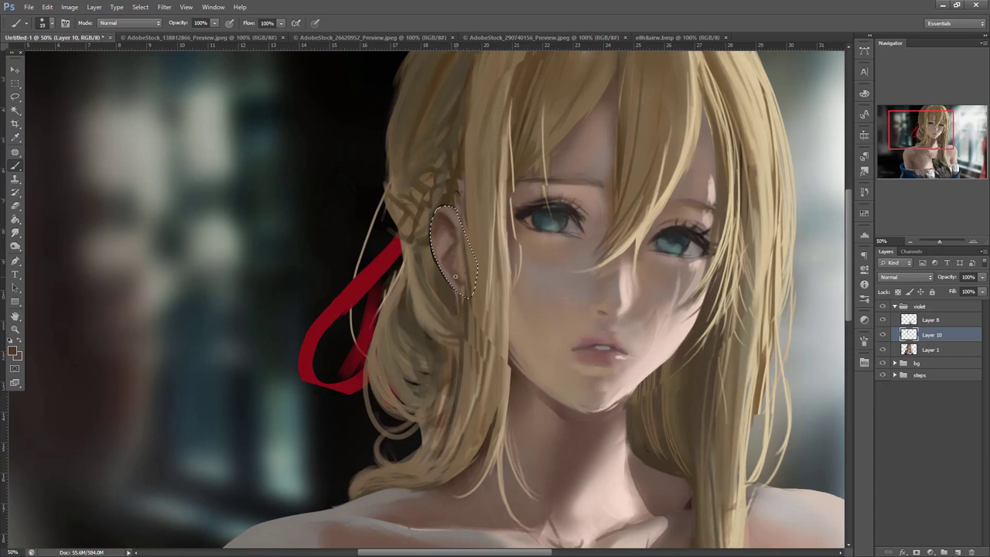
{"action": "left_click", "coordinate": [451, 242], "text": "alt"}
{"action": "left_click", "coordinate": [463, 274], "text": "alt"}
{"action": "left_click", "coordinate": [447, 241], "text": "alt"}
{"action": "right_click", "coordinate": [449, 242]}
{"action": "left_click", "coordinate": [450, 243]}
{"action": "left_click_drag", "start_coordinate": [530, 192], "coordinate": [511, 221]}
{"action": "key", "text": "ctrl+d"}
- Repaint the braid above and behind the ear with sampled hair tones, resizing the brush as needed
{"action": "right_click", "coordinate": [490, 195]}
{"action": "left_click", "coordinate": [455, 198]}
{"action": "left_click", "coordinate": [453, 200], "text": "alt"}
{"action": "left_click", "coordinate": [434, 223], "text": "alt"}
{"action": "right_click", "coordinate": [504, 112]}
{"action": "left_click_drag", "start_coordinate": [541, 142], "coordinate": [576, 142]}
{"action": "key", "text": "Return"}
{"action": "mouse_move", "coordinate": [411, 232]}
{"action": "left_mouse_down"}
{"action": "mouse_move", "coordinate": [427, 181]}
{"action": "mouse_move", "coordinate": [431, 206]}
{"action": "mouse_move", "coordinate": [455, 188]}
{"action": "left_mouse_up"}
- Paint long sampled hair strokes down the lock in front of the ear
{"action": "left_click", "coordinate": [473, 153], "text": "alt"}
{"action": "left_click_drag", "start_coordinate": [467, 118], "coordinate": [461, 249]}
{"action": "left_click", "coordinate": [467, 107], "text": "alt"}
{"action": "left_click_drag", "start_coordinate": [460, 150], "coordinate": [462, 233]}
- Paint fine strands along the long lock beside the face using a small brush and sampled hair tones
{"action": "right_click", "coordinate": [512, 142]}
{"action": "left_click", "coordinate": [525, 159]}
{"action": "left_click", "coordinate": [455, 109], "text": "alt"}
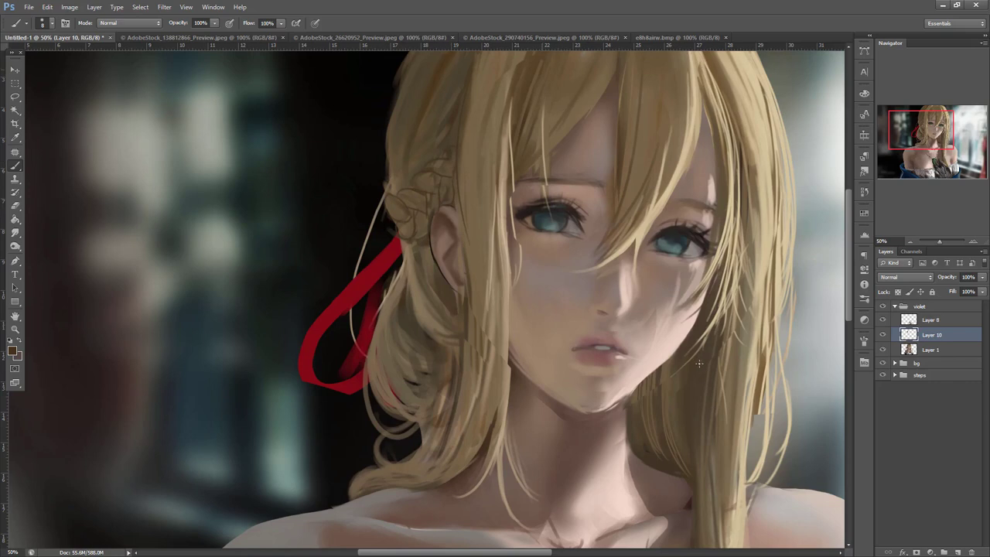
{"action": "left_click_drag", "start_coordinate": [633, 269], "coordinate": [734, 356]}
{"action": "left_click_drag", "start_coordinate": [501, 160], "coordinate": [488, 269]}
{"action": "left_click_drag", "start_coordinate": [483, 215], "coordinate": [495, 184]}
{"action": "left_click", "coordinate": [503, 263], "text": "alt"}
{"action": "mouse_move", "coordinate": [487, 265]}
{"action": "left_mouse_down"}
{"action": "mouse_move", "coordinate": [510, 149]}
{"action": "mouse_move", "coordinate": [473, 259]}
{"action": "left_mouse_up"}
{"action": "mouse_move", "coordinate": [489, 192]}
{"action": "left_mouse_down"}
{"action": "mouse_move", "coordinate": [488, 271]}
{"action": "mouse_move", "coordinate": [498, 235]}
{"action": "mouse_move", "coordinate": [485, 297]}
{"action": "mouse_move", "coordinate": [502, 328]}
{"action": "left_mouse_up"}
{"action": "mouse_move", "coordinate": [495, 310]}
{"action": "left_mouse_down"}
{"action": "mouse_move", "coordinate": [505, 328]}
{"action": "mouse_move", "coordinate": [466, 461]}
{"action": "left_mouse_up"}
- Add thin strands to the lower part of the side lock and beside the knotted braid
{"action": "left_click", "coordinate": [517, 347], "text": "alt"}
{"action": "left_click", "coordinate": [504, 349], "text": "alt"}
{"action": "left_click_drag", "start_coordinate": [486, 377], "coordinate": [484, 503]}
{"action": "mouse_move", "coordinate": [507, 359]}
{"action": "left_mouse_down"}
{"action": "mouse_move", "coordinate": [529, 420]}
{"action": "mouse_move", "coordinate": [547, 430]}
{"action": "left_mouse_up"}
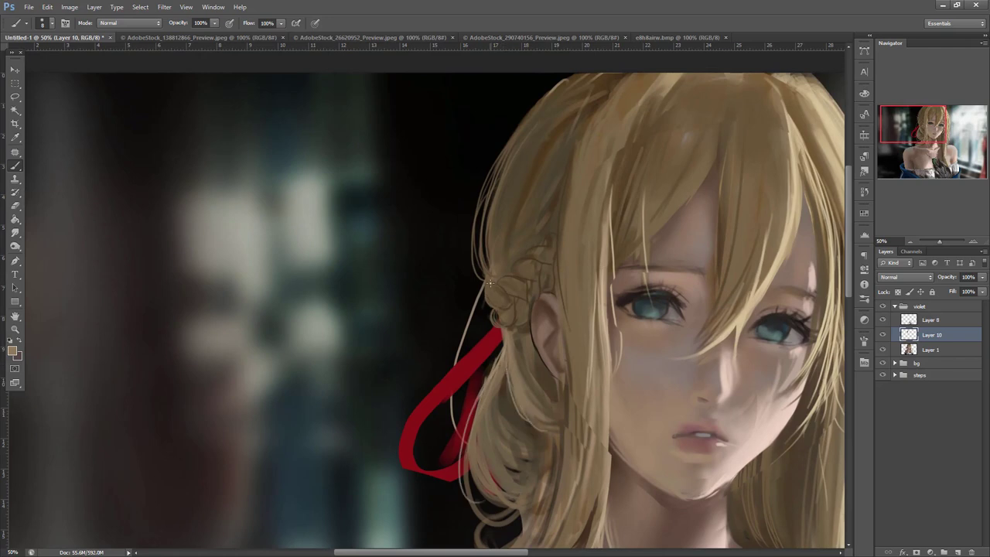
{"action": "mouse_move", "coordinate": [481, 287]}
{"action": "left_mouse_down"}
{"action": "mouse_move", "coordinate": [502, 298]}
{"action": "mouse_move", "coordinate": [497, 327]}
{"action": "mouse_move", "coordinate": [502, 302]}
{"action": "left_mouse_up"}
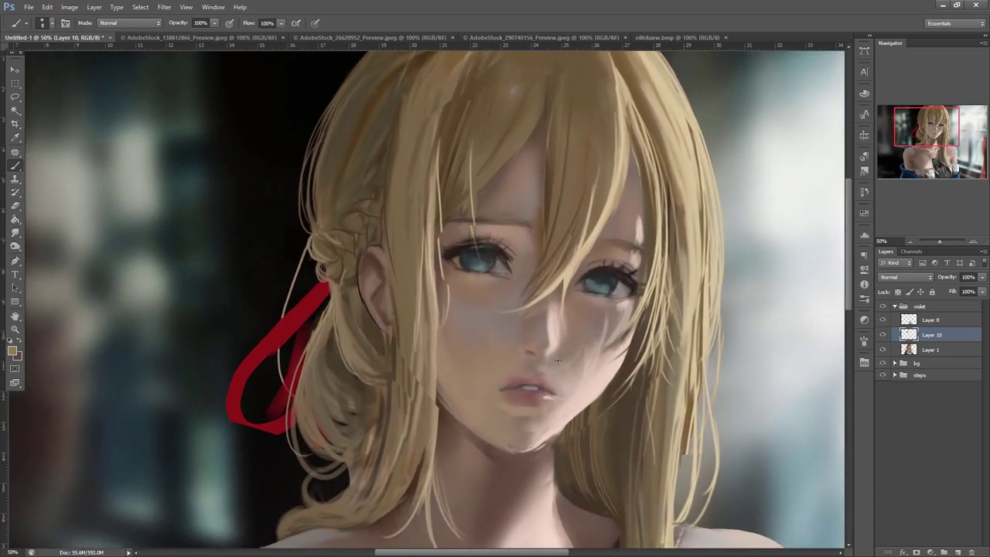
- Refine the nostril and underside of the nose with sampled tones, setting the brush to 33 px and 28 px
{"action": "right_click", "coordinate": [552, 347]}
{"action": "left_click", "coordinate": [592, 285]}
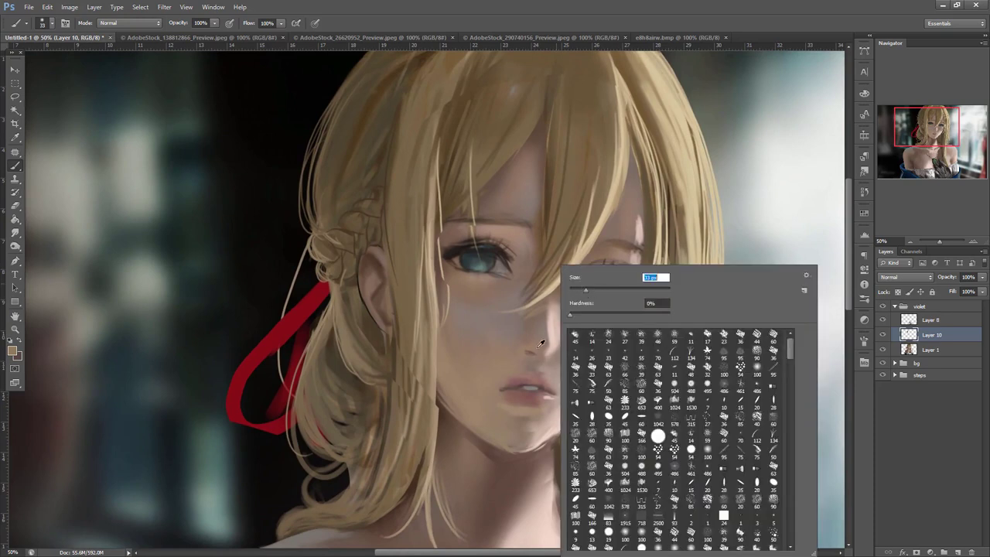
{"action": "left_click", "coordinate": [523, 348]}
{"action": "right_click", "coordinate": [608, 274]}
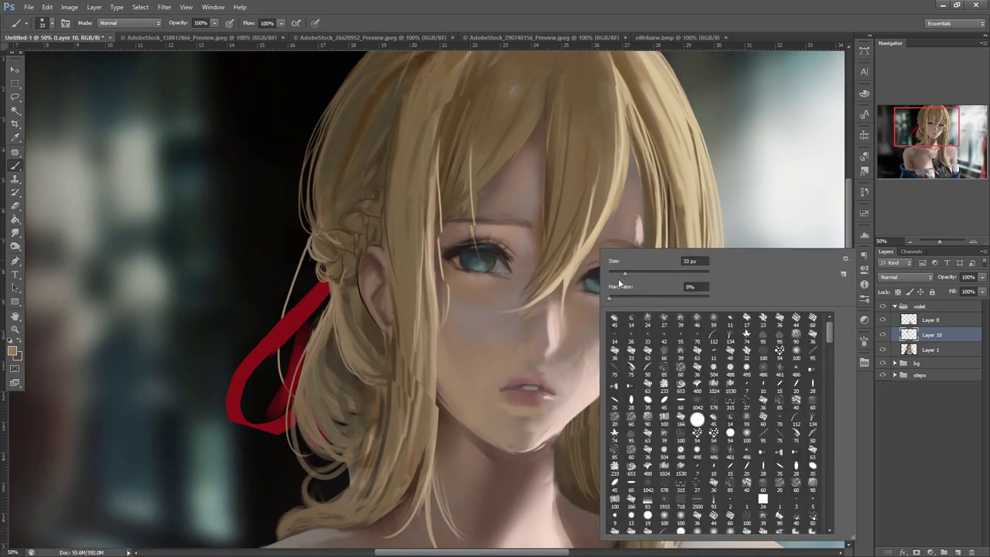
{"action": "left_click", "coordinate": [531, 350], "text": "alt"}
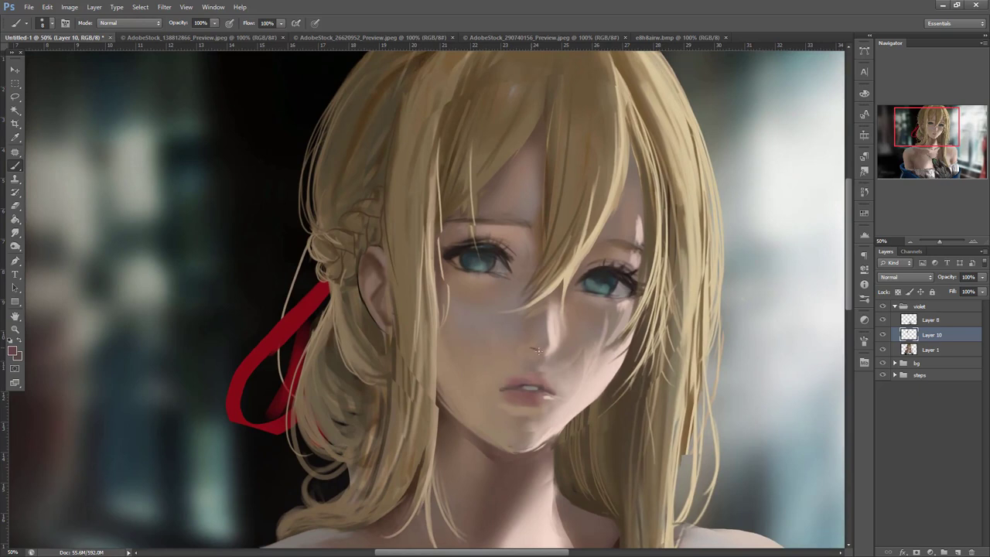
{"action": "right_click", "coordinate": [612, 205]}
{"action": "left_click", "coordinate": [634, 230]}
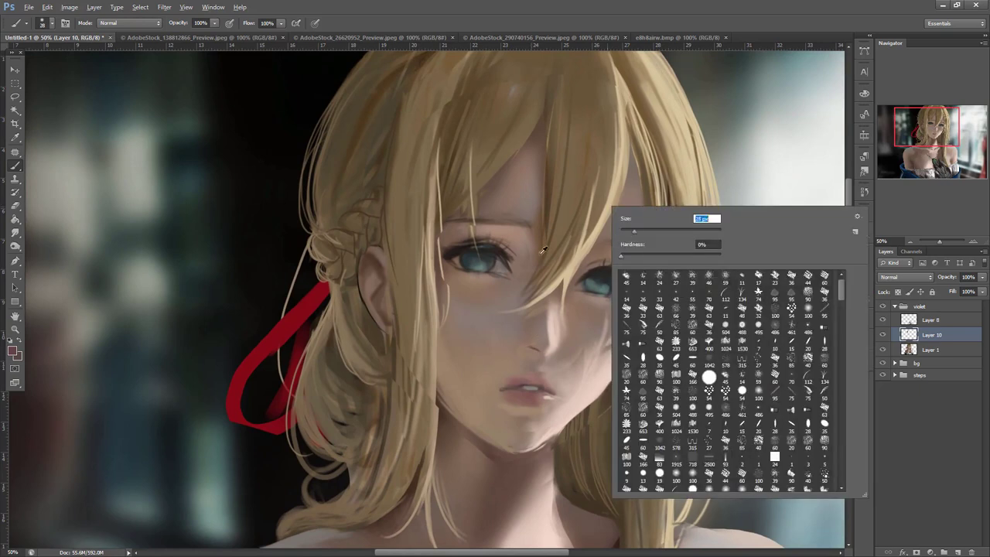
{"action": "left_click", "coordinate": [526, 345], "text": "alt"}
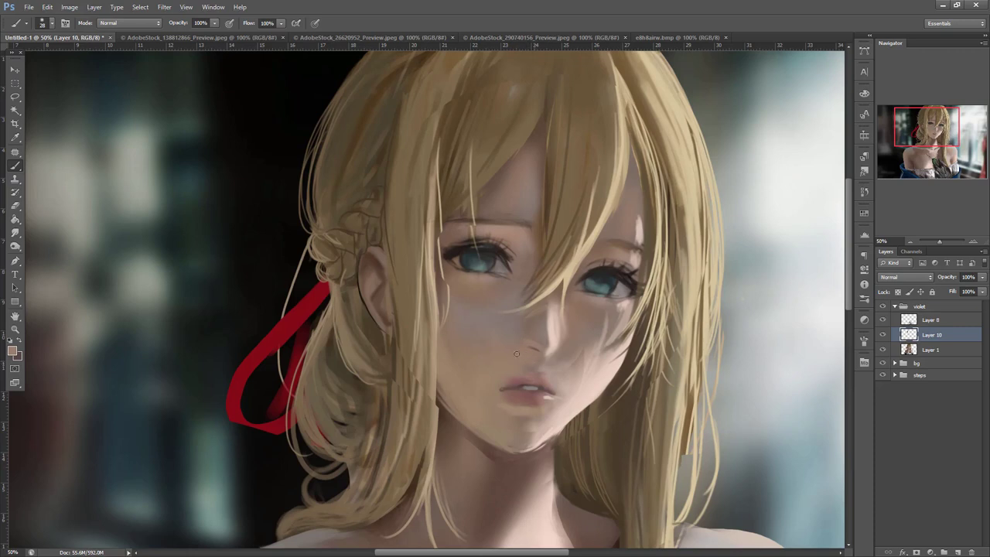
- Blend the nose tip, its highlight and the skin above the upper lip with sampled tones using a 28 px brush
{"action": "left_click", "coordinate": [534, 367], "text": "alt"}
{"action": "left_click", "coordinate": [539, 345], "text": "alt"}
{"action": "left_click", "coordinate": [556, 342], "text": "alt"}
{"action": "left_click", "coordinate": [546, 375], "text": "alt"}
{"action": "left_click", "coordinate": [555, 337], "text": "alt"}
{"action": "left_click", "coordinate": [569, 347], "text": "alt"}
- Smooth the skin around the nose and mouth with a sampled tone using an 82 px brush
{"action": "right_click", "coordinate": [643, 286]}
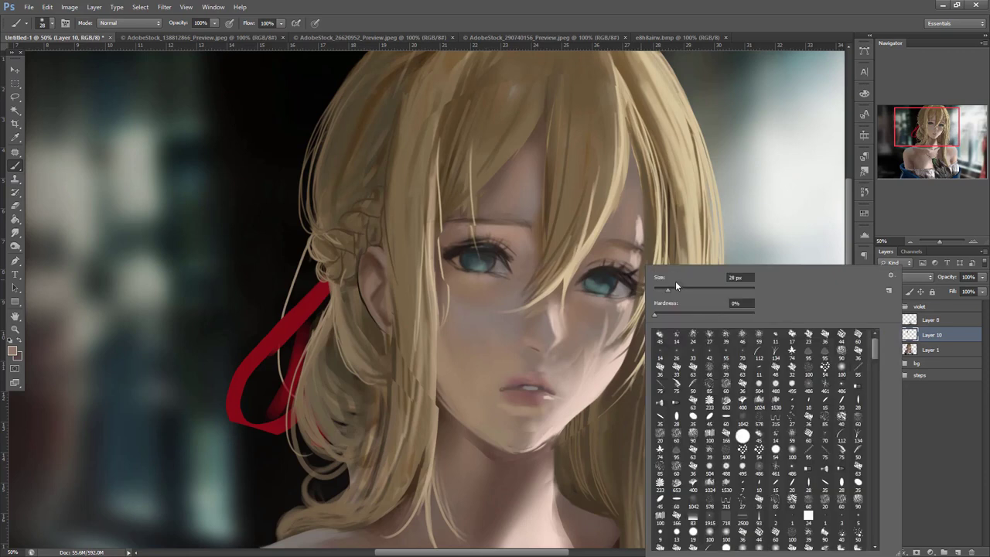
{"action": "key", "text": "Escape"}
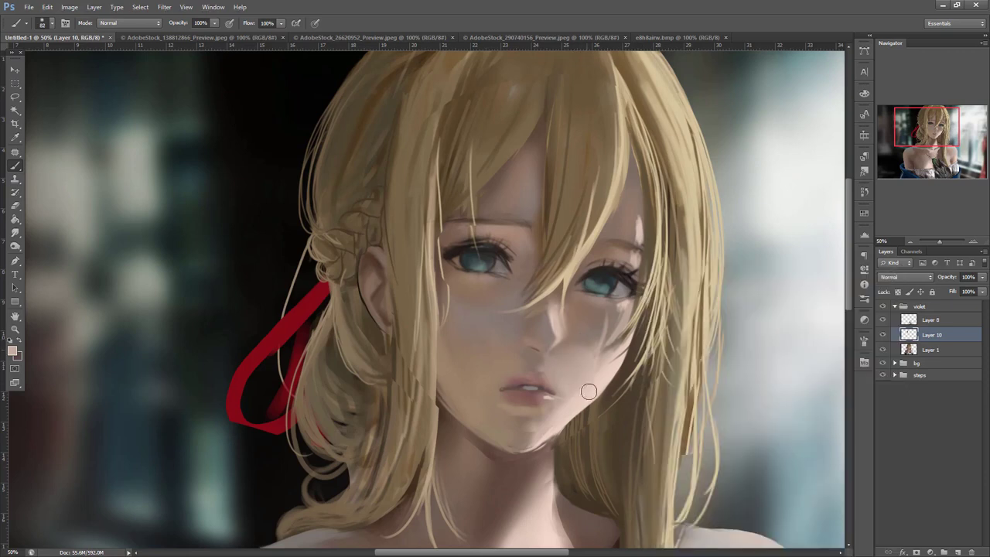
{"action": "left_click", "coordinate": [528, 369], "text": "alt"}
{"action": "left_click_drag", "start_coordinate": [519, 379], "coordinate": [504, 374]}
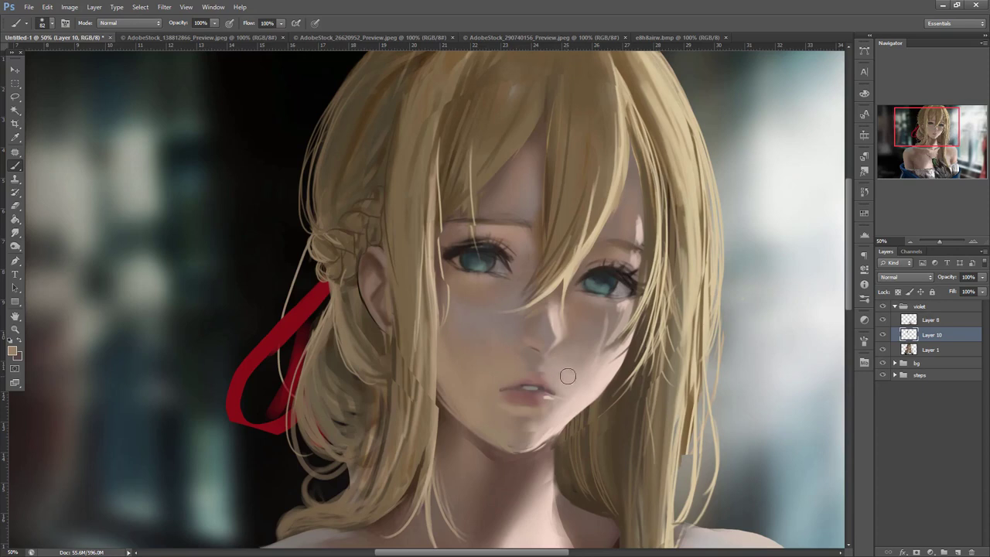
- Lasso the mouth, copy it to a new layer and adjust its shape with Free Transform
{"action": "key", "text": "l"}
{"action": "mouse_move", "coordinate": [546, 360]}
{"action": "left_mouse_down"}
{"action": "mouse_move", "coordinate": [515, 362]}
{"action": "mouse_move", "coordinate": [477, 402]}
{"action": "mouse_move", "coordinate": [518, 443]}
{"action": "mouse_move", "coordinate": [549, 430]}
{"action": "mouse_move", "coordinate": [503, 378]}
{"action": "mouse_move", "coordinate": [502, 442]}
{"action": "mouse_move", "coordinate": [569, 399]}
{"action": "mouse_move", "coordinate": [543, 407]}
{"action": "left_mouse_up"}
{"action": "key", "text": "ctrl+j"}
{"action": "key", "text": "ctrl+t"}
{"action": "key", "text": "Return"}
- Blend the skin around the mouth, chin and below the eye with sampled tones using an 82 px brush
{"action": "key", "text": "b"}
{"action": "left_click", "coordinate": [520, 410], "text": "alt"}
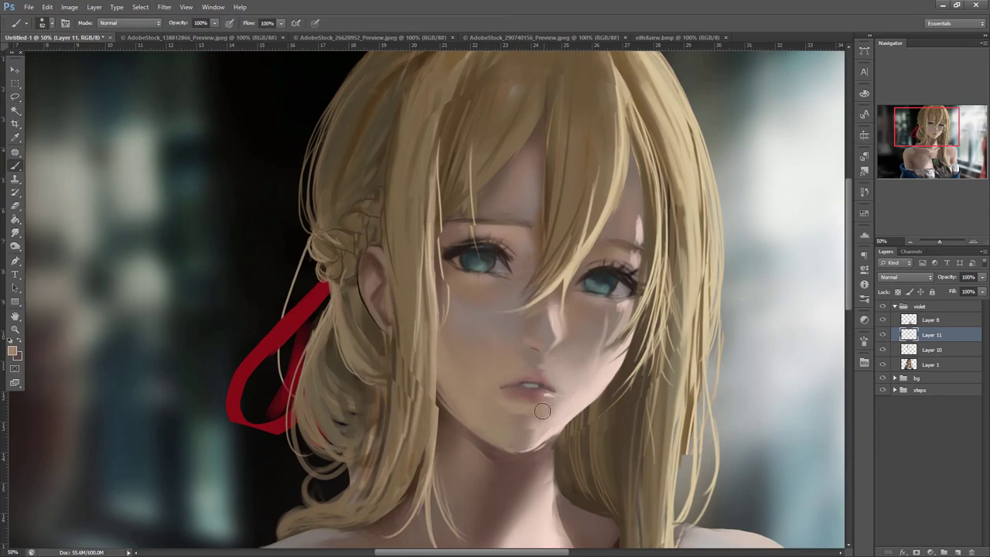
{"action": "left_click", "coordinate": [531, 435], "text": "alt"}
{"action": "left_click", "coordinate": [506, 407], "text": "alt"}
{"action": "left_click", "coordinate": [486, 303], "text": "alt"}
{"action": "left_click_drag", "start_coordinate": [509, 293], "coordinate": [522, 302]}
{"action": "left_click", "coordinate": [536, 316], "text": "alt"}
- Refine the shading on the nose and brow area with sampled tones using 23 px and 27 px brushes
{"action": "right_click", "coordinate": [602, 223]}
{"action": "left_click", "coordinate": [620, 245]}
{"action": "left_click", "coordinate": [518, 234], "text": "alt"}
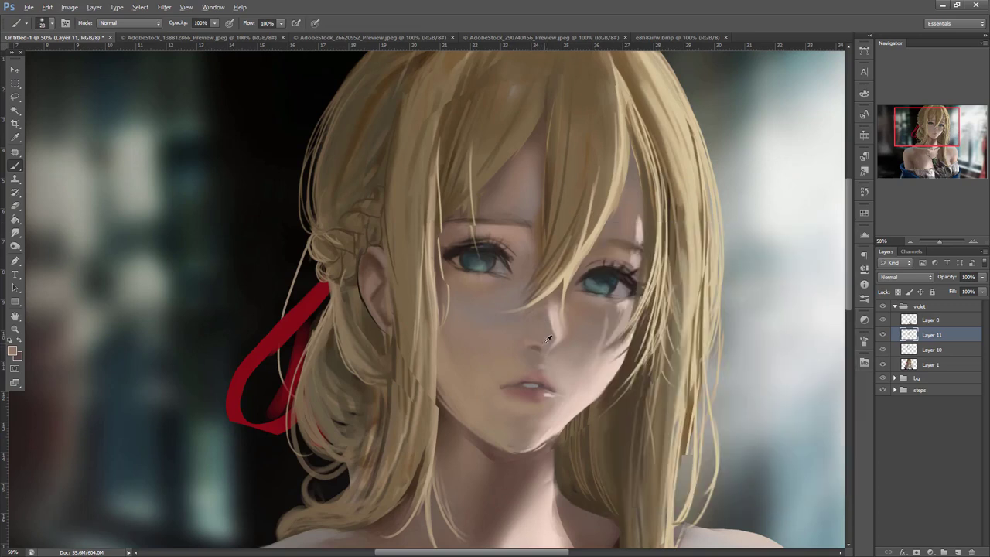
{"action": "right_click", "coordinate": [576, 263]}
{"action": "left_click", "coordinate": [604, 286]}
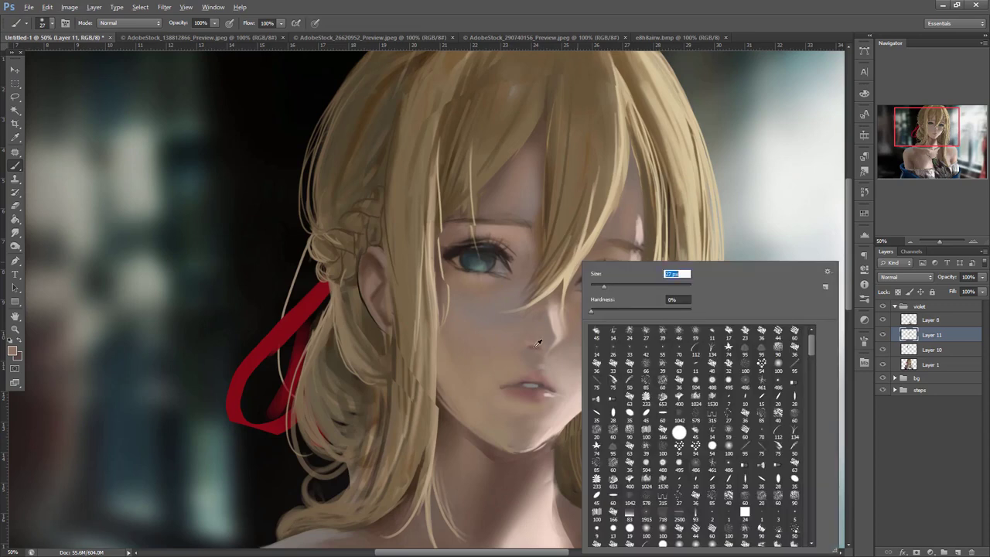
{"action": "left_click", "coordinate": [537, 345], "text": "alt"}
{"action": "left_click", "coordinate": [549, 337], "text": "alt"}
- Lasso the skin between the fringe and the eye, shade along the hair edge with a 77 px brush, and deselect
{"action": "right_click", "coordinate": [575, 232]}
{"action": "left_click", "coordinate": [607, 254]}
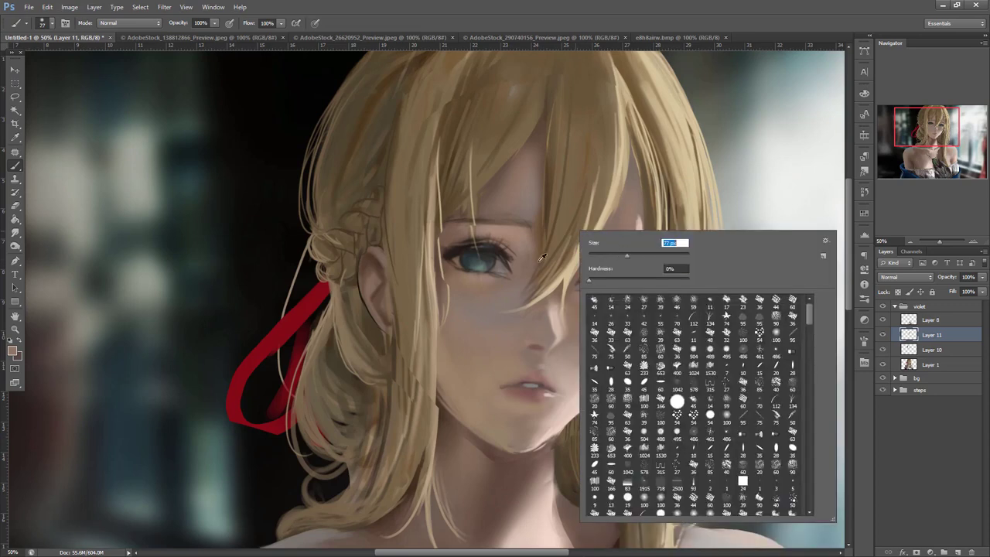
{"action": "left_click", "coordinate": [529, 258], "text": "alt"}
{"action": "key", "text": "l"}
{"action": "left_click_drag", "start_coordinate": [546, 147], "coordinate": [534, 283]}
{"action": "key", "text": "b"}
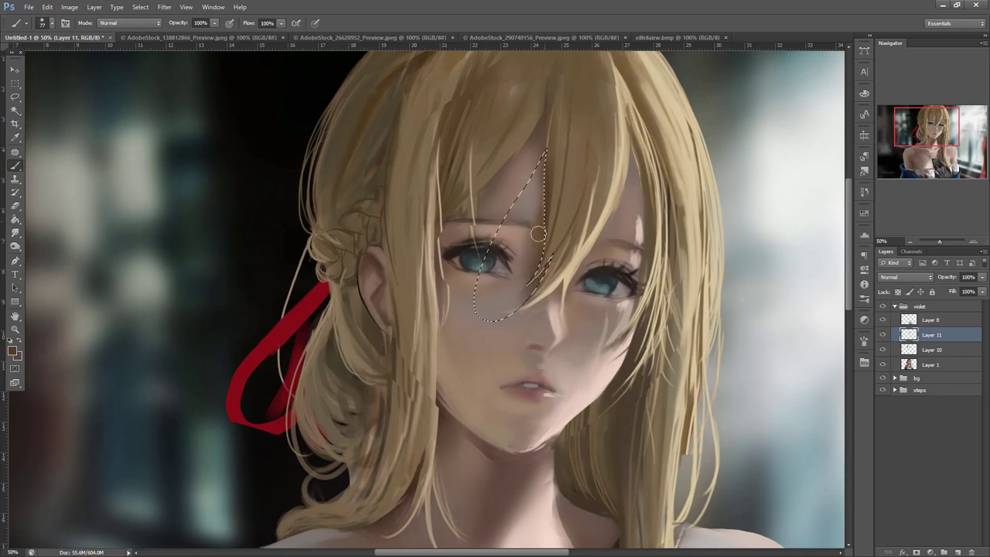
{"action": "key", "text": "ctrl+d"}
- Darken the line between the lips and the mouth corner using a 12 px brush
{"action": "right_click", "coordinate": [619, 263]}
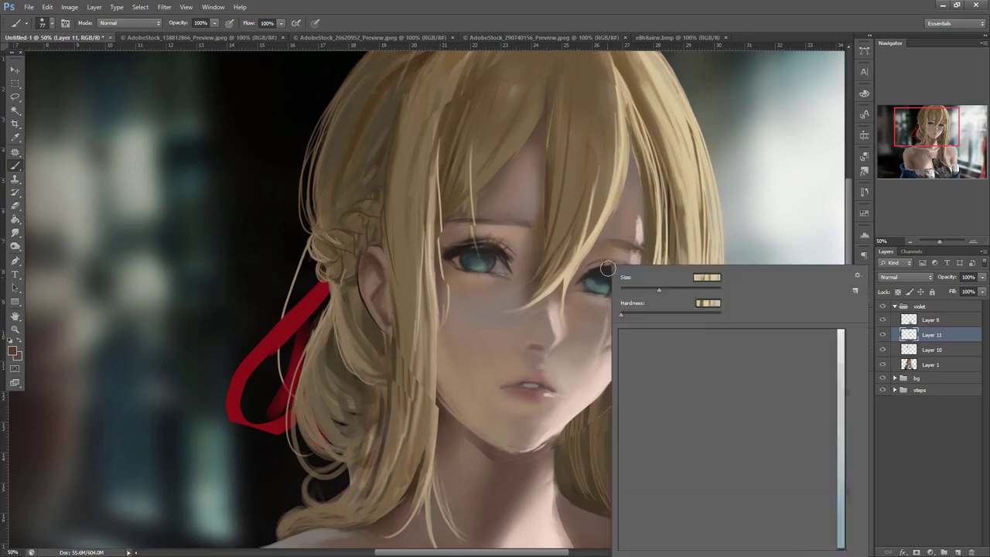
{"action": "type", "text": "12"}
{"action": "key", "text": "Return"}
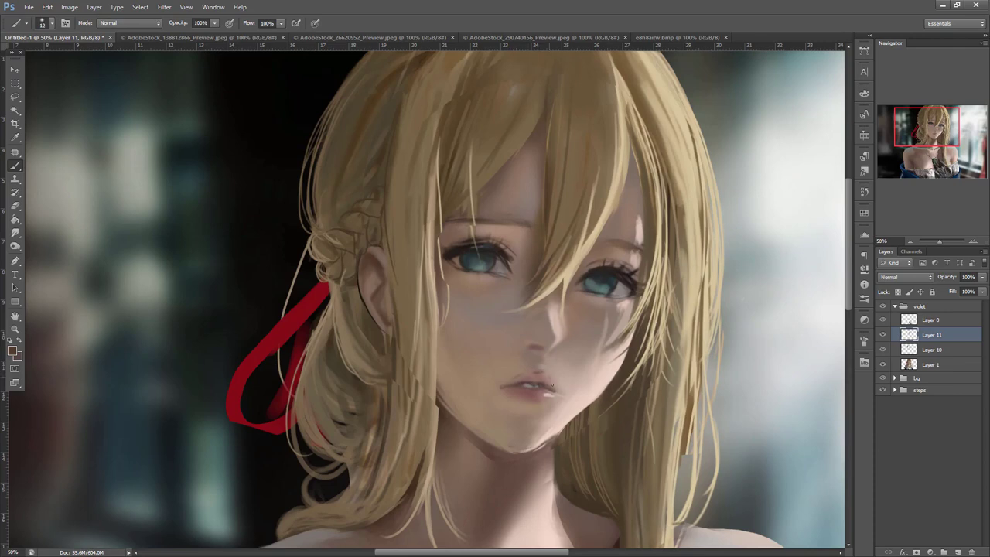
- Soften and recolor the lips and surrounding skin with sampled tones, starting with a 25 px brush
{"action": "right_click", "coordinate": [555, 394]}
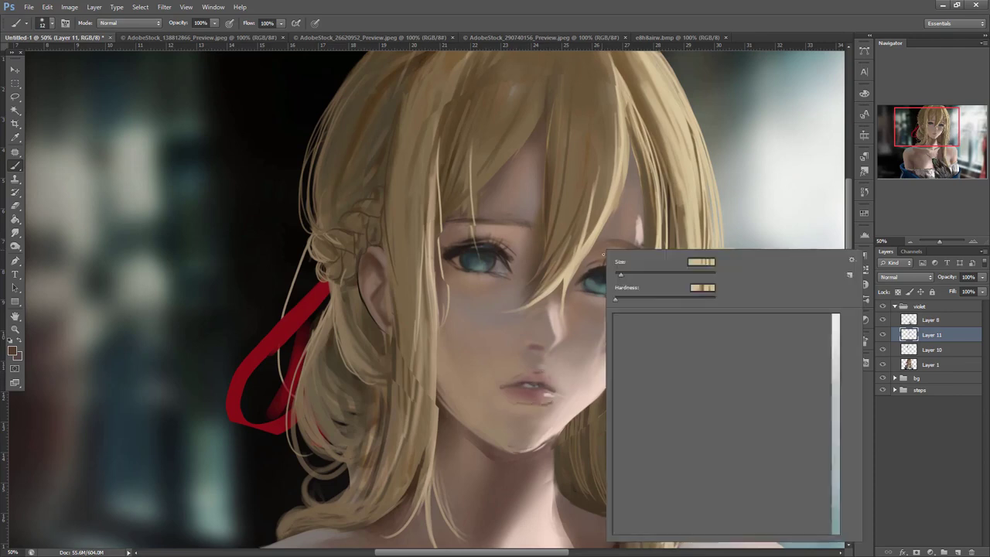
{"action": "type", "text": "25"}
{"action": "key", "text": "Return"}
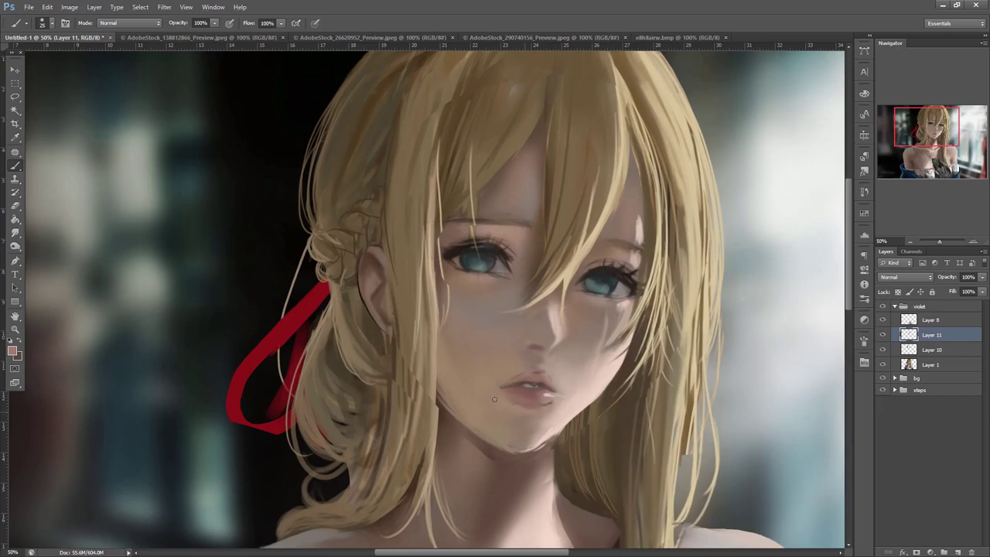
{"action": "left_click", "coordinate": [519, 392], "text": "alt"}
{"action": "left_click", "coordinate": [524, 414], "text": "alt"}
{"action": "left_click", "coordinate": [548, 385], "text": "alt"}
{"action": "left_click", "coordinate": [612, 264], "text": "alt"}
{"action": "left_click", "coordinate": [521, 413], "text": "alt"}
{"action": "right_click", "coordinate": [658, 317]}
{"action": "left_click", "coordinate": [649, 289]}
{"action": "left_click", "coordinate": [493, 397], "text": "alt"}
- Smooth the side lock and fringe with broad strokes of a sampled hair tone using a 106 px brush
{"action": "right_click", "coordinate": [519, 253]}
{"action": "left_click", "coordinate": [393, 116], "text": "alt"}
{"action": "right_click", "coordinate": [422, 115]}
{"action": "left_click", "coordinate": [485, 133]}
{"action": "left_click_drag", "start_coordinate": [435, 76], "coordinate": [403, 249]}
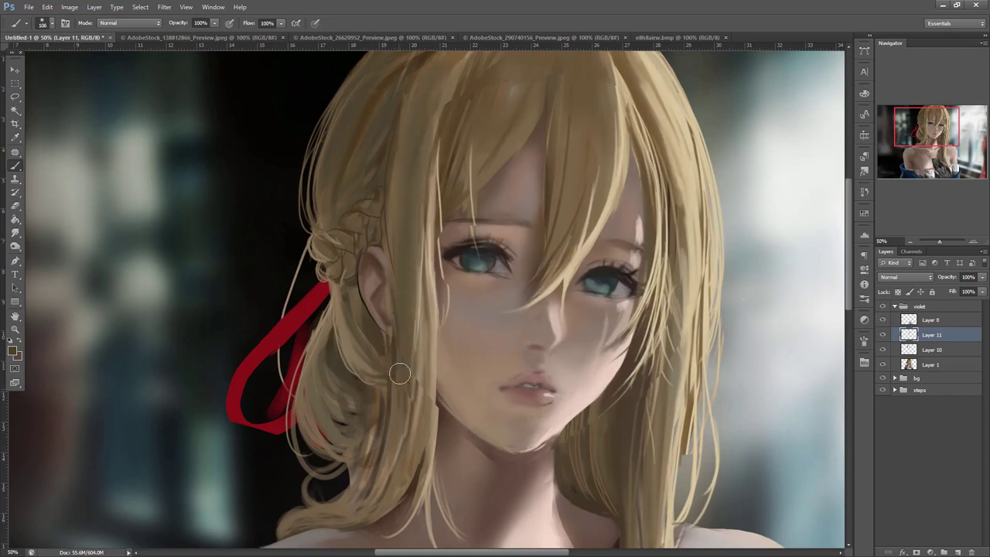
{"action": "left_click_drag", "start_coordinate": [528, 84], "coordinate": [470, 181]}
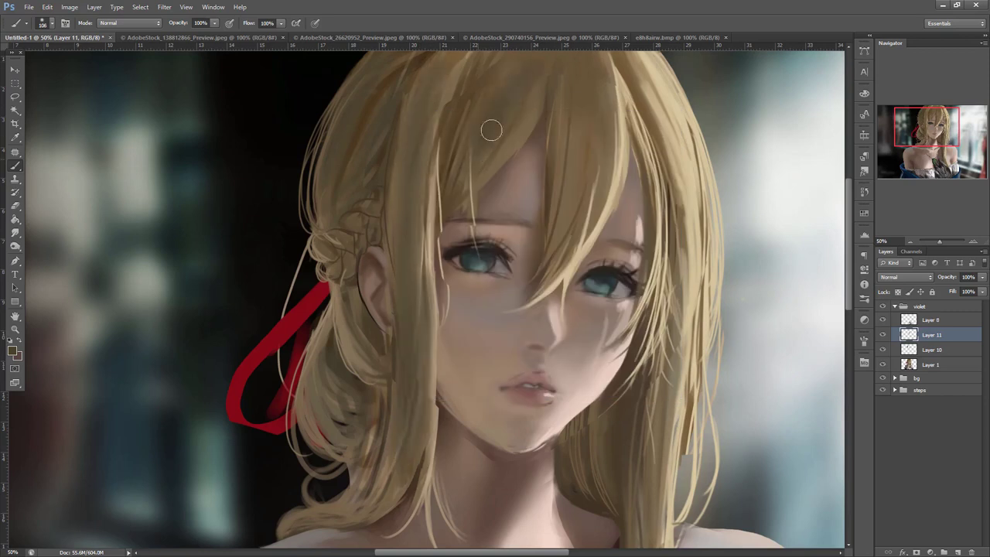
{"action": "left_click_drag", "start_coordinate": [542, 109], "coordinate": [596, 197]}
- Blend the fringe near the crown with sampled hair tones using 54 px and 76 px brushes
{"action": "right_click", "coordinate": [598, 194]}
{"action": "left_click", "coordinate": [632, 224]}
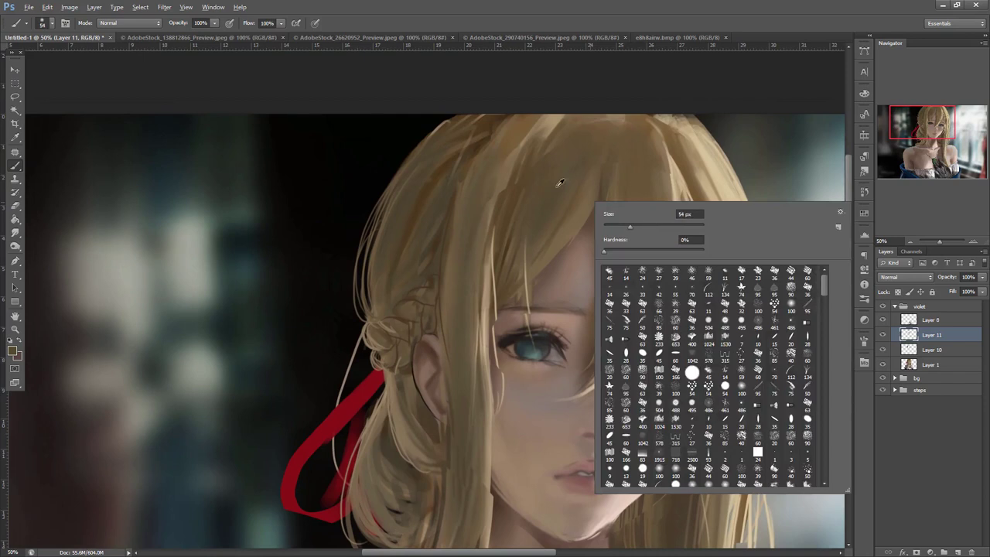
{"action": "left_click", "coordinate": [588, 187]}
{"action": "right_click", "coordinate": [594, 151]}
{"action": "left_click_drag", "start_coordinate": [629, 178], "coordinate": [639, 178]}
{"action": "left_click", "coordinate": [649, 200]}
{"action": "left_click", "coordinate": [593, 145]}
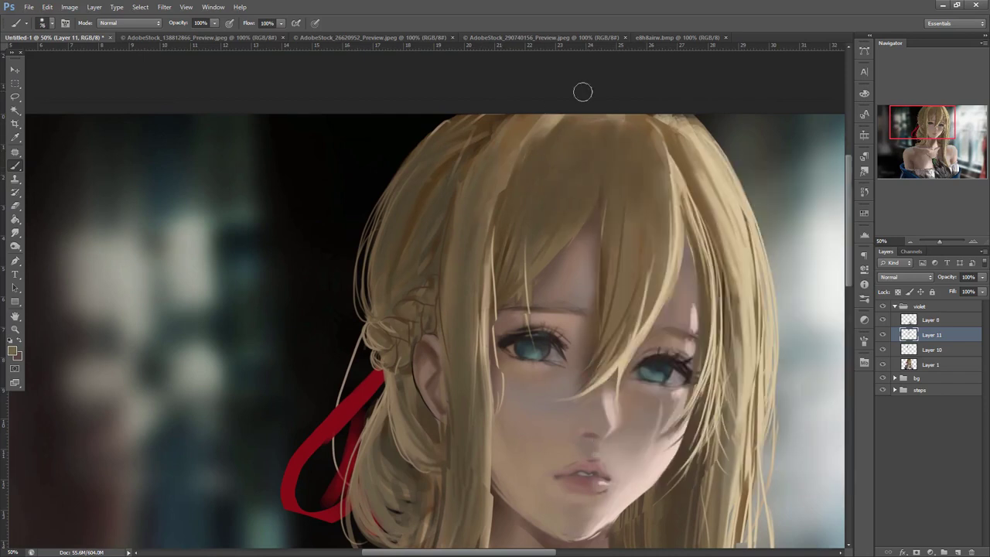
- Paint a pale greyish-tan highlight band across the side lock and fringe with a 62 px brush, blending it with sampled hair tones
{"action": "left_click", "coordinate": [13, 351]}
{"action": "left_click", "coordinate": [688, 335]}
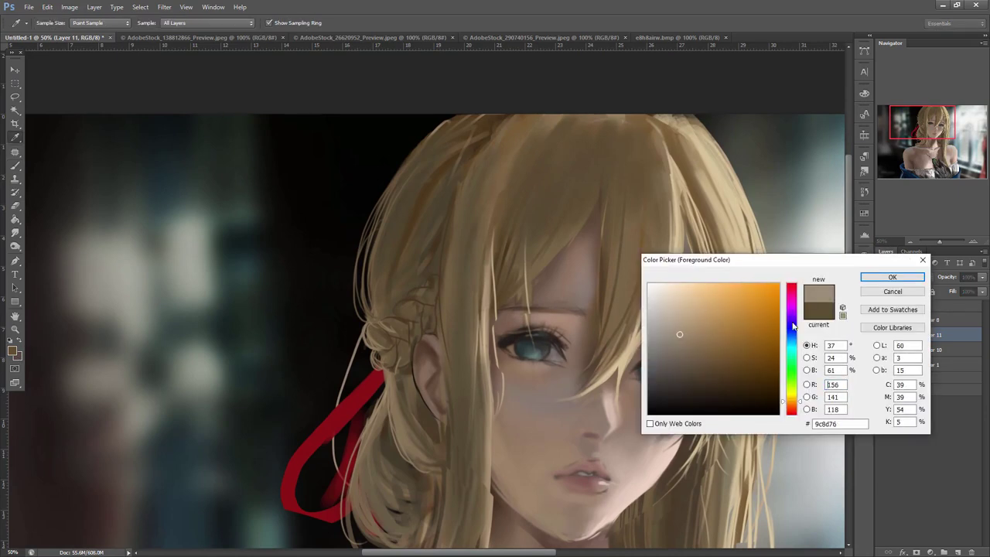
{"action": "left_click", "coordinate": [892, 277]}
{"action": "right_click", "coordinate": [640, 221]}
{"action": "left_click", "coordinate": [675, 242]}
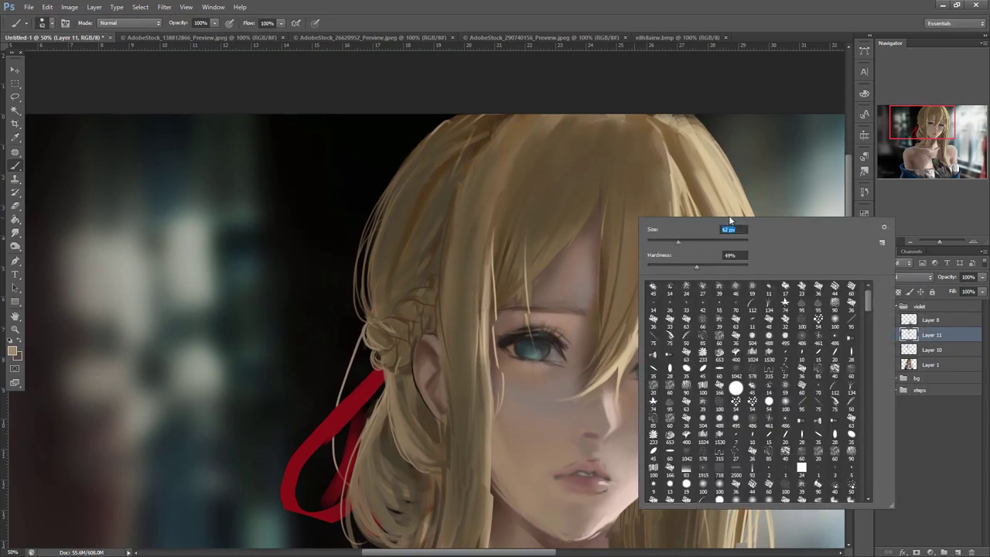
{"action": "mouse_move", "coordinate": [464, 220]}
{"action": "left_mouse_down"}
{"action": "mouse_move", "coordinate": [463, 250]}
{"action": "mouse_move", "coordinate": [477, 237]}
{"action": "left_mouse_up"}
{"action": "mouse_move", "coordinate": [532, 195]}
{"action": "left_mouse_down"}
{"action": "mouse_move", "coordinate": [517, 232]}
{"action": "mouse_move", "coordinate": [594, 197]}
{"action": "mouse_move", "coordinate": [627, 212]}
{"action": "mouse_move", "coordinate": [654, 200]}
{"action": "left_mouse_up"}
{"action": "left_click", "coordinate": [635, 156], "text": "alt"}
{"action": "left_click_drag", "start_coordinate": [642, 163], "coordinate": [646, 211]}
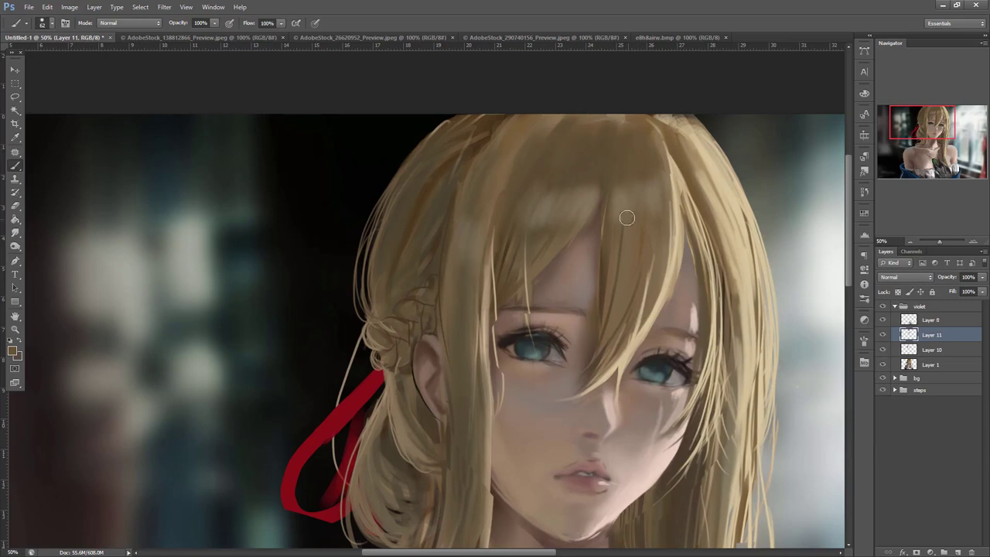
- Refine the lashes and eyelids of both eyes with sampled dark colours and a 14 px brush, and touch up the jaw edge
{"action": "mouse_move", "coordinate": [601, 163]}
{"action": "left_mouse_down"}
{"action": "mouse_move", "coordinate": [576, 210]}
{"action": "mouse_move", "coordinate": [536, 190]}
{"action": "left_mouse_up"}
{"action": "left_click_drag", "start_coordinate": [647, 306], "coordinate": [677, 259]}
{"action": "right_click", "coordinate": [648, 238]}
{"action": "left_click", "coordinate": [669, 271]}
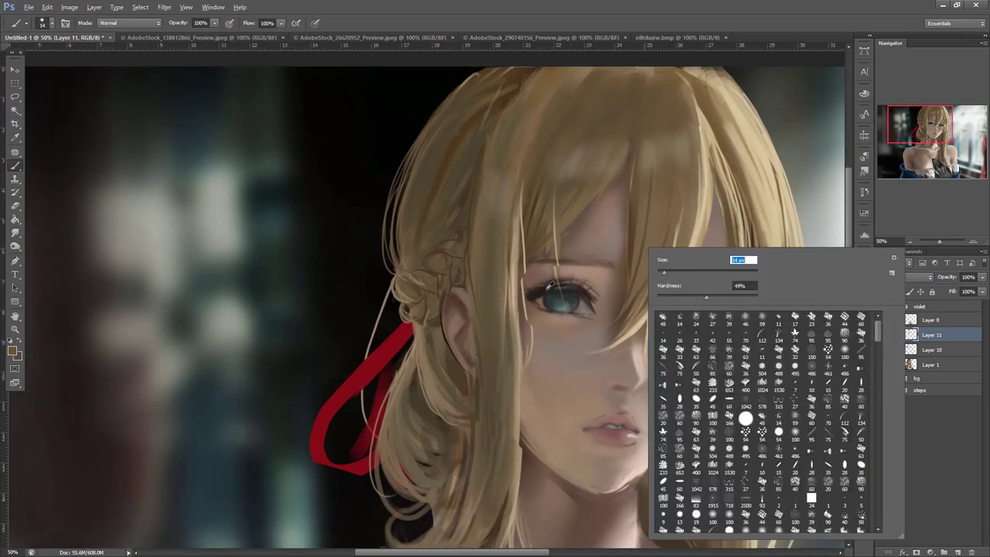
{"action": "left_click", "coordinate": [542, 293], "text": "alt"}
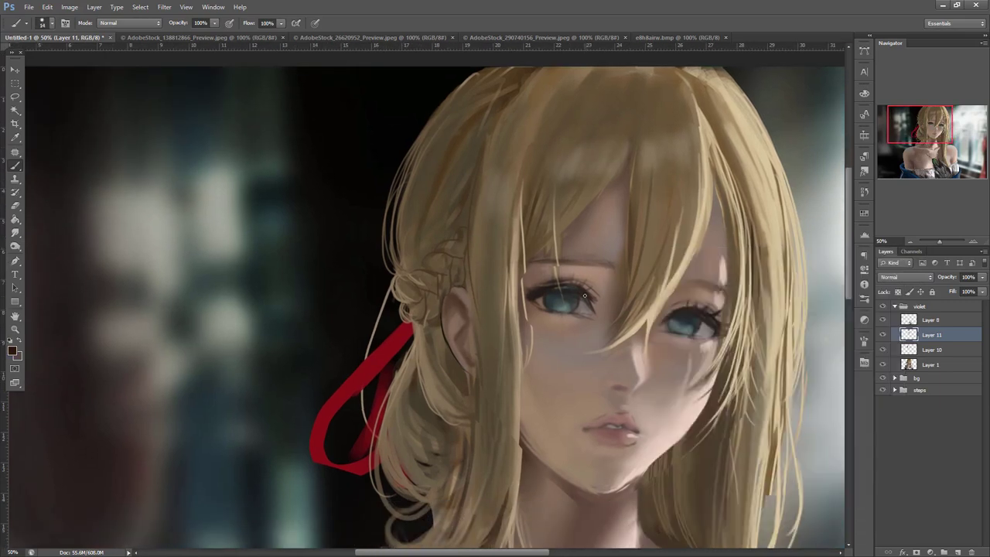
{"action": "left_click", "coordinate": [689, 305], "text": "alt"}
{"action": "left_click_drag", "start_coordinate": [690, 308], "coordinate": [715, 319]}
{"action": "left_click", "coordinate": [712, 325], "text": "alt"}
{"action": "left_click", "coordinate": [696, 311], "text": "alt"}
{"action": "left_click_drag", "start_coordinate": [705, 363], "coordinate": [728, 318]}
{"action": "left_click", "coordinate": [564, 403], "text": "alt"}
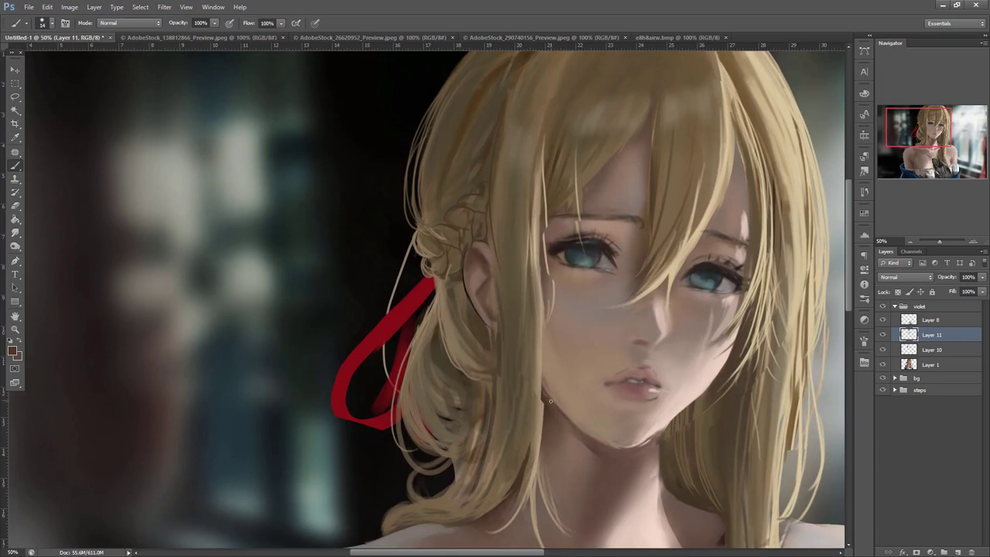
- Sample the lip colour and shift it to a saturated pinkish red as the foreground colour for the brush
{"action": "left_click", "coordinate": [627, 379], "text": "alt"}
{"action": "left_click", "coordinate": [13, 352]}
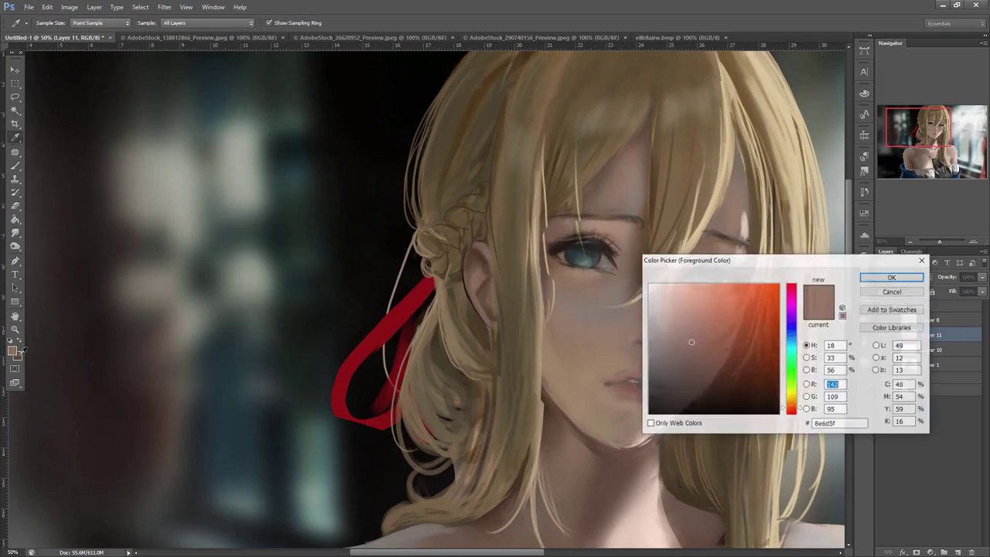
{"action": "left_click", "coordinate": [711, 317]}
{"action": "left_click", "coordinate": [792, 287]}
{"action": "left_click", "coordinate": [727, 309]}
{"action": "left_click", "coordinate": [892, 277]}
{"action": "key", "text": "b"}
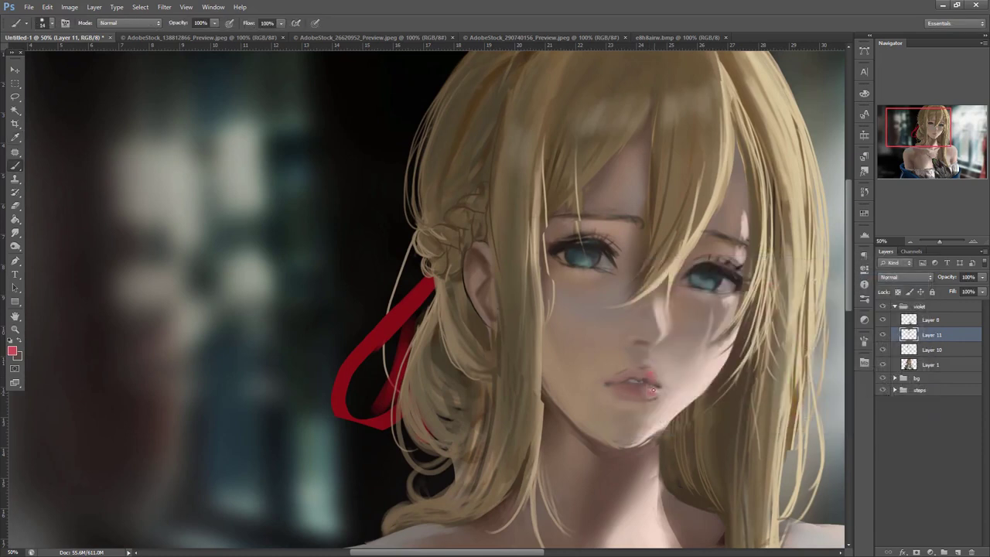
- Paint the upper and lower lips pinkish red, blending with colours sampled from the lips and the eye
{"action": "left_click", "coordinate": [641, 385], "text": "alt"}
{"action": "left_click", "coordinate": [651, 391], "text": "alt"}
{"action": "left_click_drag", "start_coordinate": [647, 387], "coordinate": [640, 391]}
{"action": "left_click", "coordinate": [630, 393], "text": "alt"}
{"action": "left_click", "coordinate": [717, 264], "text": "alt"}
{"action": "left_click", "coordinate": [652, 376], "text": "alt"}
- Draw fine dark upper and lower lashes on both eyes with a 6 px brush
{"action": "left_click", "coordinate": [567, 263], "text": "alt"}
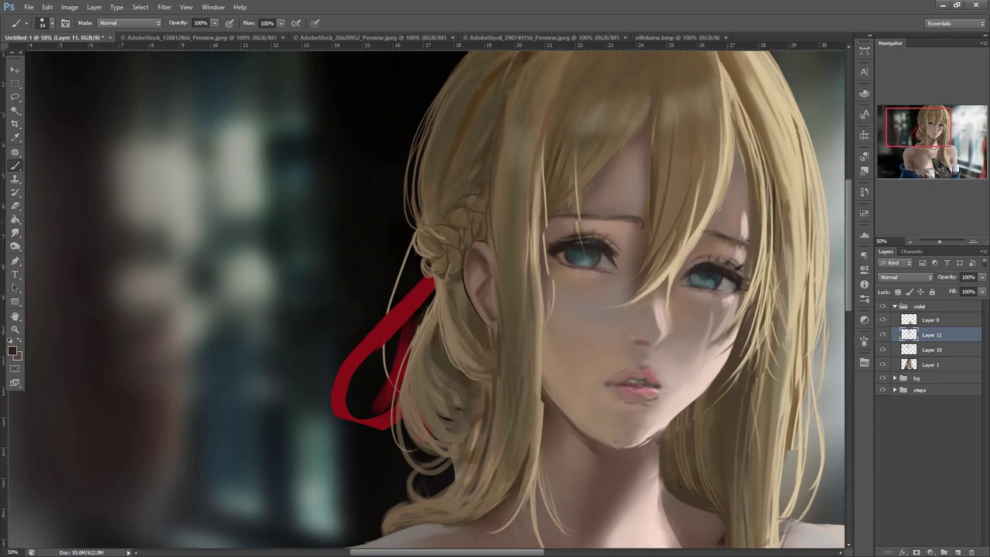
{"action": "right_click", "coordinate": [591, 199]}
{"action": "left_click_drag", "start_coordinate": [608, 227], "coordinate": [603, 228]}
{"action": "left_click", "coordinate": [559, 239]}
- Add small details to the irises and lips using sampled forehead, eye and lip colours
{"action": "left_click", "coordinate": [638, 173], "text": "alt"}
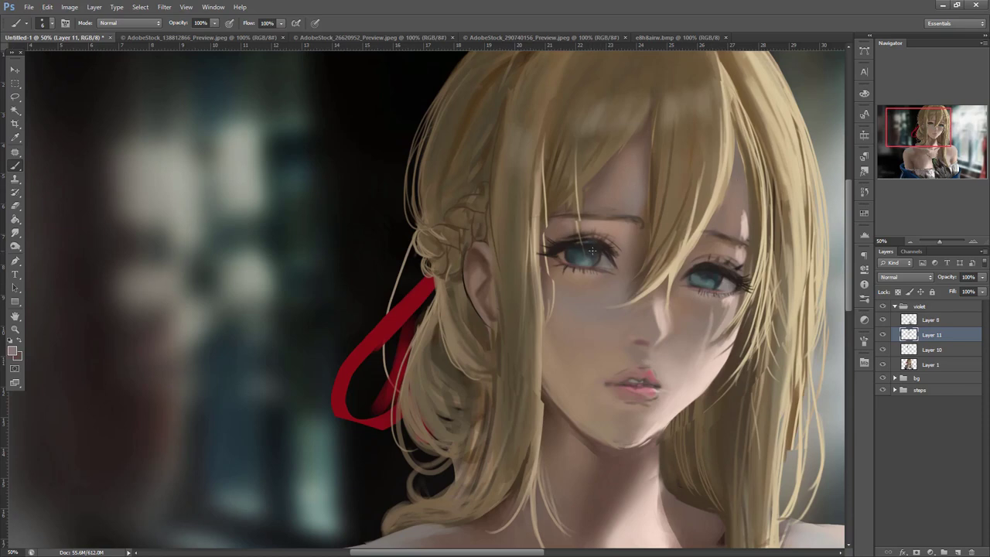
{"action": "left_click", "coordinate": [715, 270], "text": "alt"}
{"action": "left_click", "coordinate": [639, 370], "text": "alt"}
{"action": "left_click", "coordinate": [714, 273], "text": "alt"}
- Smooth the lower lip and the shadow beneath it with a 26 px brush and sampled lip and skin colours
{"action": "left_click", "coordinate": [634, 385], "text": "alt"}
{"action": "scroll", "coordinate": [750, 421], "scroll_direction": "down", "scroll_amount": 2}
{"action": "right_click", "coordinate": [742, 385]}
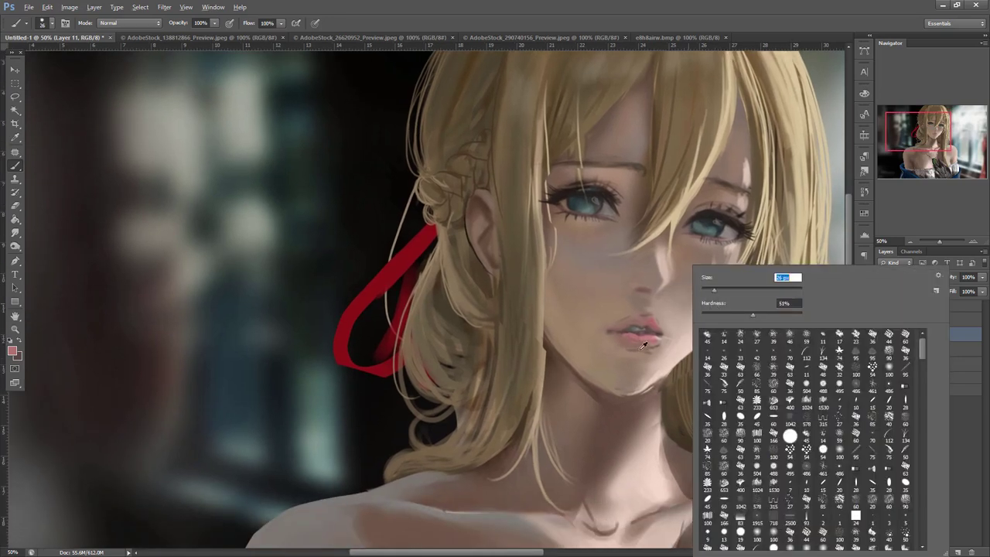
{"action": "left_click", "coordinate": [644, 349], "text": "alt"}
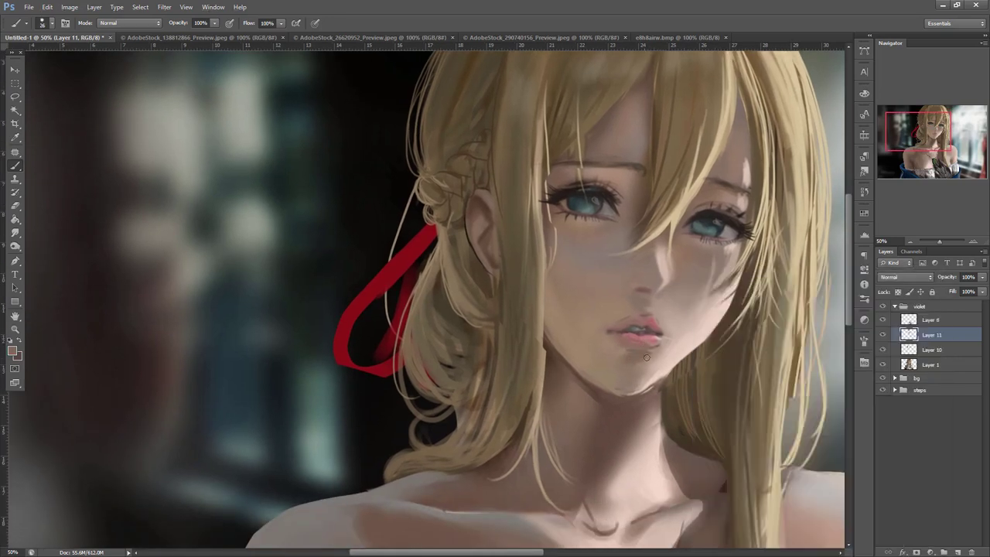
{"action": "left_click", "coordinate": [619, 341], "text": "alt"}
- Copy the lassoed mouth area to a new layer and adjust it with Free Transform
{"action": "key", "text": "l"}
{"action": "mouse_move", "coordinate": [670, 325]}
{"action": "left_mouse_down"}
{"action": "mouse_move", "coordinate": [648, 309]}
{"action": "mouse_move", "coordinate": [596, 326]}
{"action": "mouse_move", "coordinate": [625, 383]}
{"action": "mouse_move", "coordinate": [680, 325]}
{"action": "left_mouse_up"}
{"action": "key", "text": "ctrl+j"}
{"action": "key", "text": "ctrl+t"}
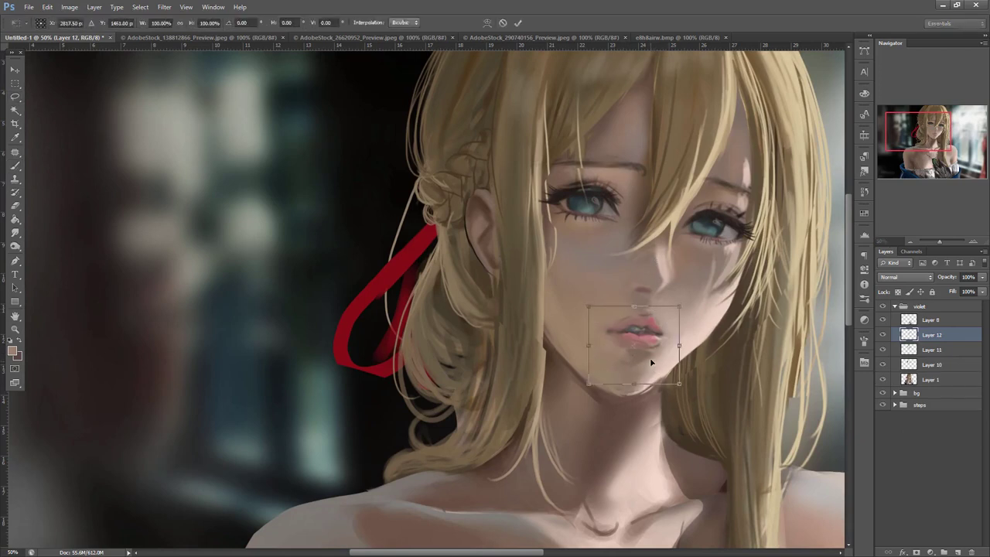
{"action": "key", "text": "Return"}
- Repaint the chin and the skin below the lower lip with a 56 px brush and sampled skin tones
{"action": "key", "text": "b"}
{"action": "right_click", "coordinate": [689, 331]}
{"action": "left_click_drag", "start_coordinate": [722, 289], "coordinate": [713, 290]}
{"action": "left_click", "coordinate": [617, 349]}
{"action": "left_click", "coordinate": [670, 359], "text": "alt"}
{"action": "mouse_move", "coordinate": [656, 365]}
{"action": "left_mouse_down"}
{"action": "mouse_move", "coordinate": [645, 385]}
{"action": "mouse_move", "coordinate": [624, 381]}
{"action": "mouse_move", "coordinate": [628, 394]}
{"action": "mouse_move", "coordinate": [636, 383]}
{"action": "mouse_move", "coordinate": [627, 383]}
{"action": "left_mouse_up"}
{"action": "left_click", "coordinate": [629, 375], "text": "alt"}
{"action": "left_click", "coordinate": [647, 369], "text": "alt"}
{"action": "left_click", "coordinate": [632, 382], "text": "alt"}
{"action": "left_click", "coordinate": [628, 373], "text": "alt"}
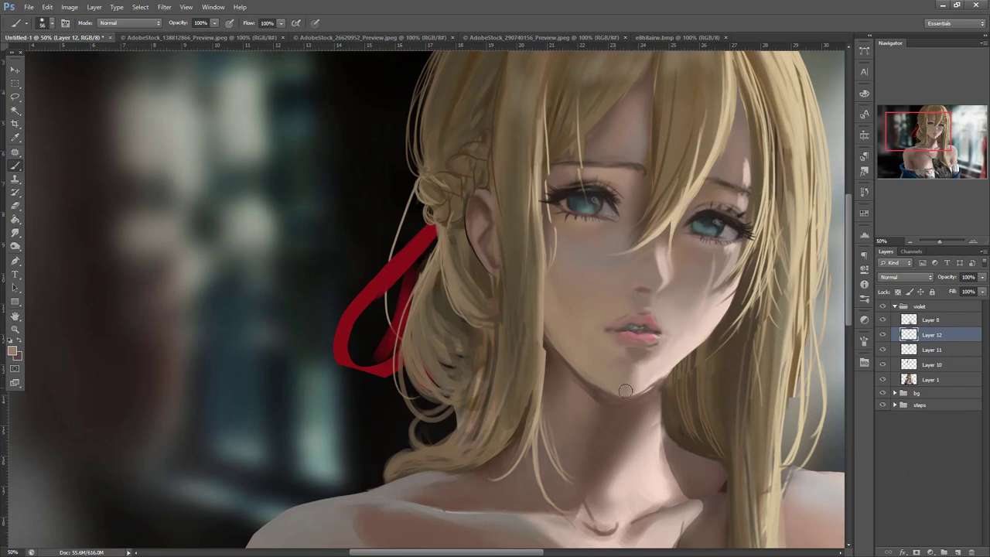
- Compare the mouth copy on and off, and merge Layer 12 down into Layer 11
{"action": "left_click", "coordinate": [882, 334]}
{"action": "left_click", "coordinate": [882, 335]}
{"action": "key", "text": "ctrl+e"}
{"action": "left_click", "coordinate": [881, 335]}
{"action": "left_click", "coordinate": [882, 334]}
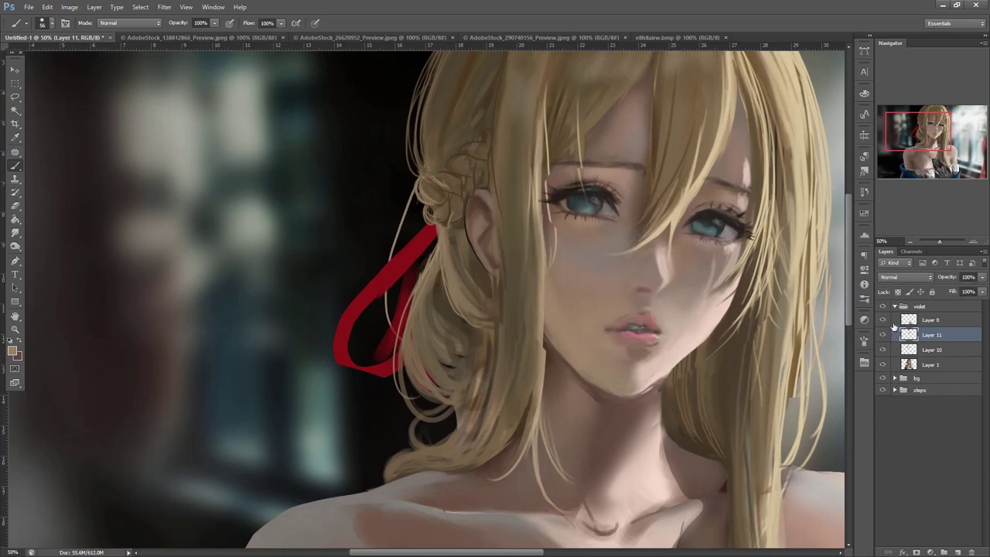
- Flip the canvas horizontally and check the face with Layer 11 hidden and shown
{"action": "left_click", "coordinate": [69, 7]}
{"action": "mouse_move", "coordinate": [165, 102]}
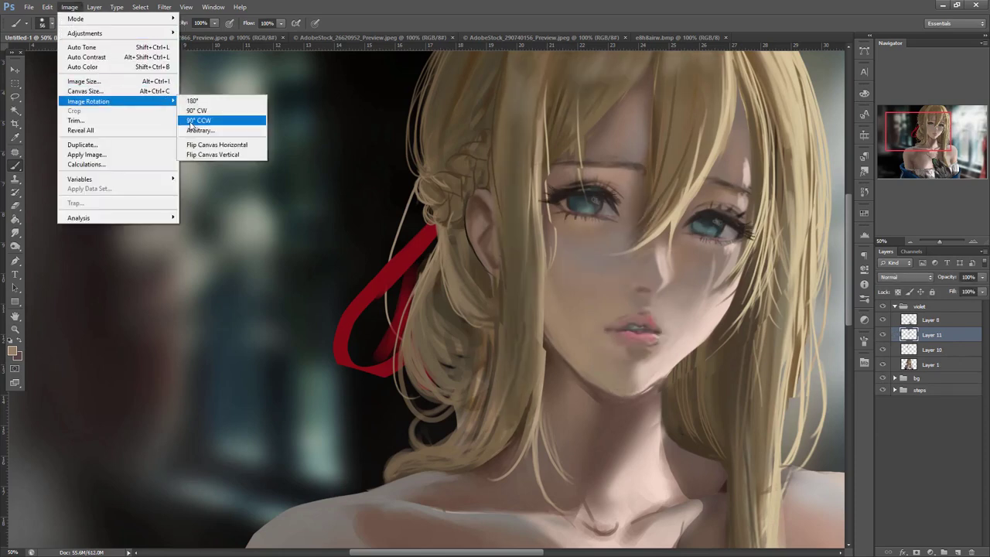
{"action": "left_click", "coordinate": [217, 145]}
{"action": "left_click_drag", "start_coordinate": [733, 427], "coordinate": [651, 414]}
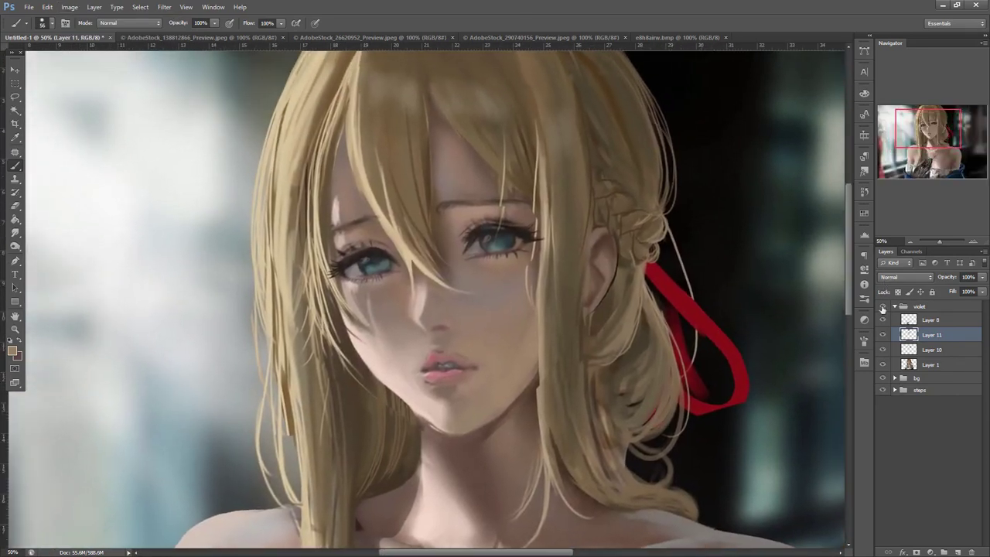
{"action": "left_click", "coordinate": [883, 334]}
{"action": "left_click", "coordinate": [883, 334]}
{"action": "left_click", "coordinate": [16, 206]}
{"action": "left_click_drag", "start_coordinate": [688, 370], "coordinate": [738, 348]}
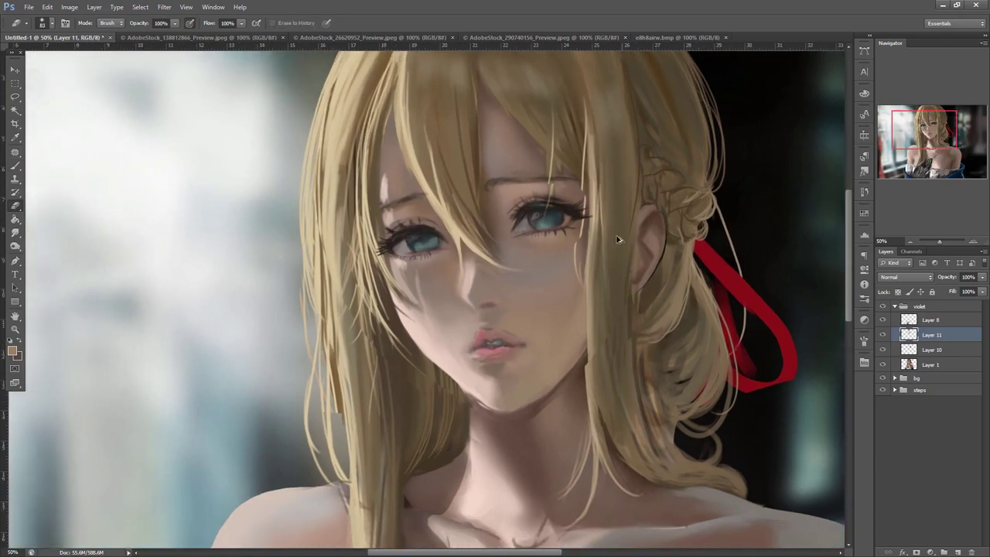
- Repaint the lips and the mouth opening with a 22 px brush, sampling colours from the lips
{"action": "key", "text": "b"}
{"action": "left_click", "coordinate": [477, 334], "text": "alt"}
{"action": "right_click", "coordinate": [525, 254]}
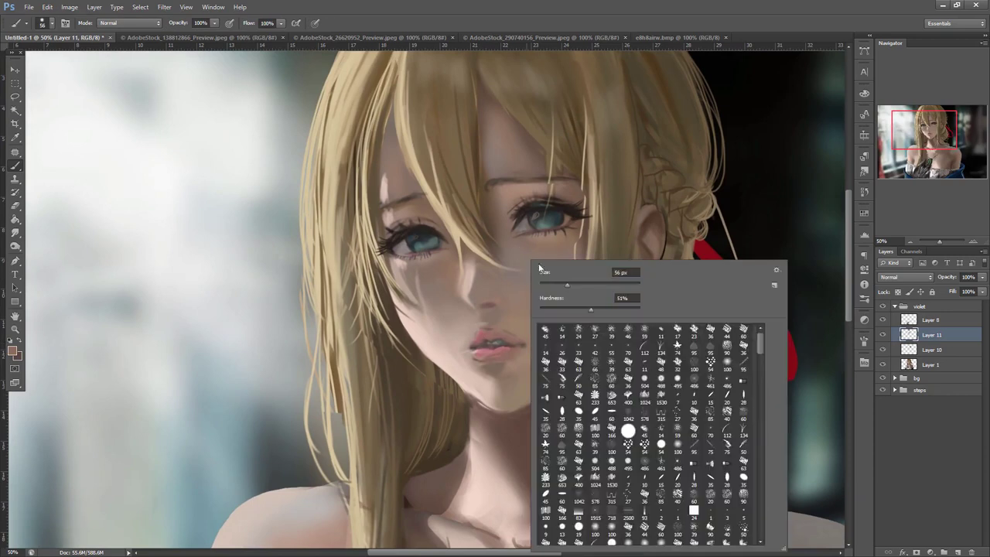
{"action": "left_click", "coordinate": [482, 335], "text": "alt"}
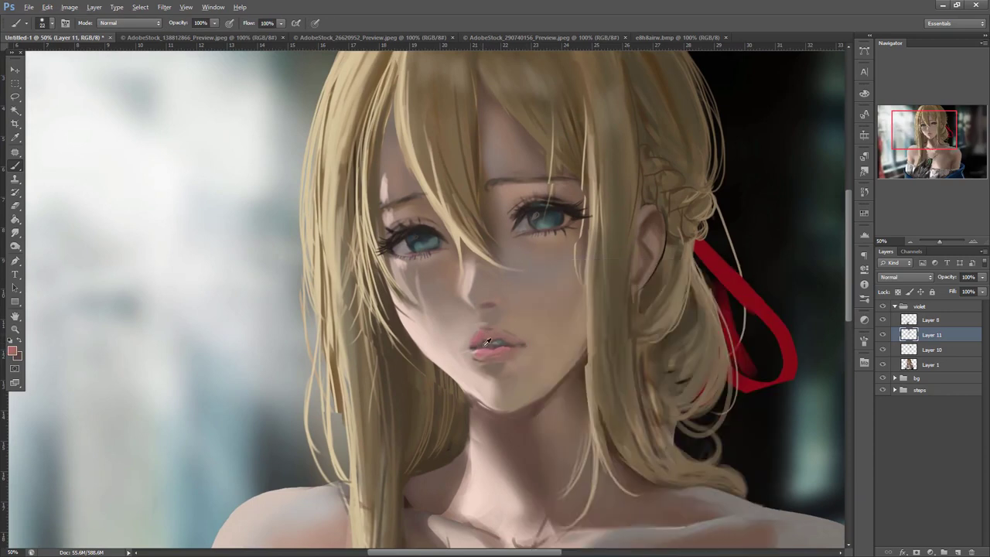
{"action": "left_click_drag", "start_coordinate": [483, 345], "coordinate": [497, 345]}
{"action": "left_click", "coordinate": [473, 350], "text": "alt"}
{"action": "left_click", "coordinate": [497, 352], "text": "alt"}
{"action": "left_click", "coordinate": [511, 346], "text": "alt"}
- Blend the skin below the lower lip and on the cheek with a 47 px brush and sampled skin tones
{"action": "right_click", "coordinate": [539, 232]}
{"action": "key", "text": "Return"}
{"action": "left_click", "coordinate": [510, 375], "text": "alt"}
{"action": "left_click", "coordinate": [537, 302], "text": "alt"}
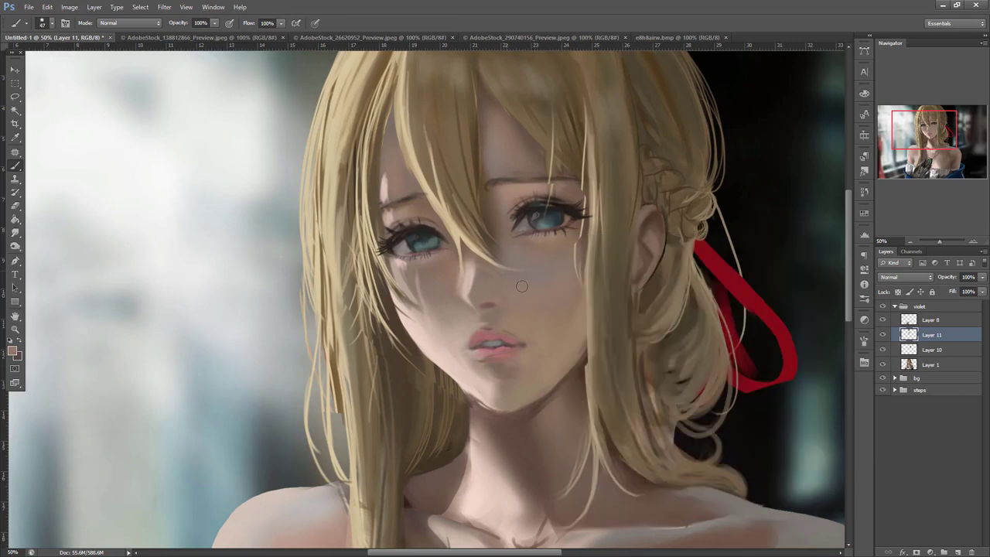
- Soften the shading around the nose and above the upper lip with sampled skin tones
{"action": "left_click", "coordinate": [498, 303], "text": "alt"}
{"action": "left_click", "coordinate": [492, 311], "text": "alt"}
{"action": "mouse_move", "coordinate": [493, 302]}
{"action": "left_mouse_down"}
{"action": "mouse_move", "coordinate": [509, 299]}
{"action": "mouse_move", "coordinate": [464, 306]}
{"action": "left_mouse_up"}
{"action": "left_click", "coordinate": [465, 286], "text": "alt"}
{"action": "left_click", "coordinate": [455, 295], "text": "alt"}
{"action": "left_click", "coordinate": [529, 318], "text": "alt"}
{"action": "left_click_drag", "start_coordinate": [508, 327], "coordinate": [500, 325]}
- Compare Layer 11 on and off, and tone down the painted lips with a 127 px eraser
{"action": "left_click", "coordinate": [883, 335]}
{"action": "left_click", "coordinate": [882, 335]}
{"action": "key", "text": "e"}
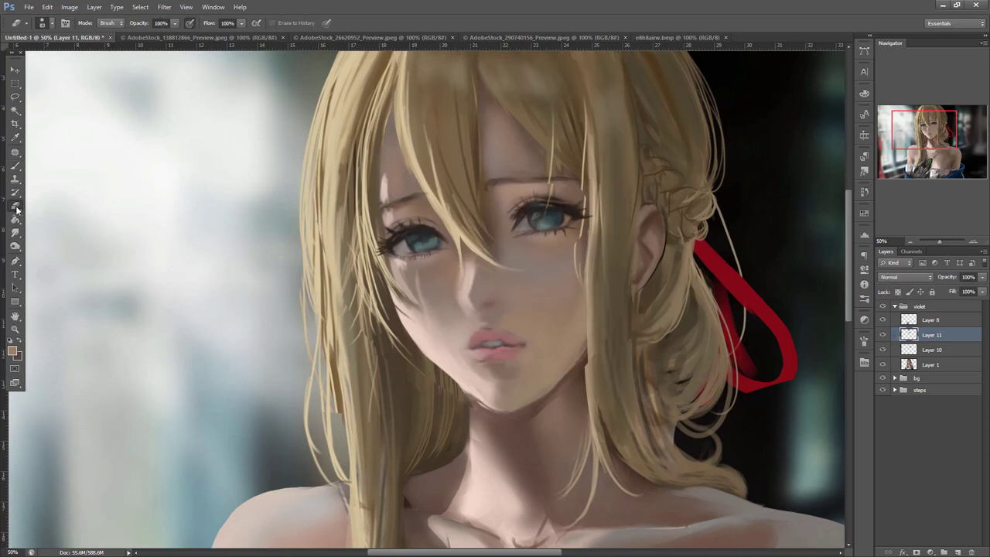
{"action": "right_click", "coordinate": [571, 281]}
{"action": "left_click", "coordinate": [616, 291]}
{"action": "left_click_drag", "start_coordinate": [524, 331], "coordinate": [521, 340]}
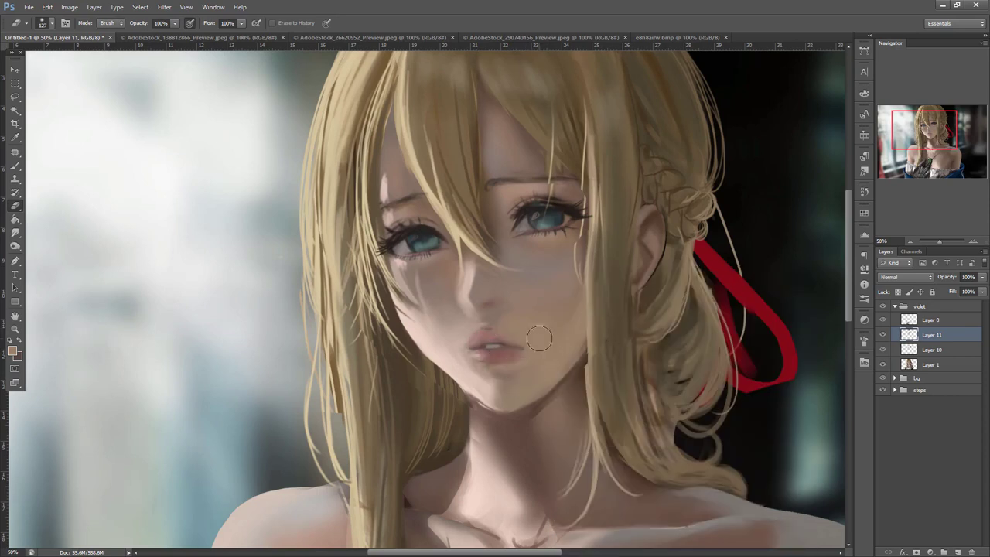
- Merge Layer 11 down into Layer 10 and compare the painting with the merged layer hidden and shown
{"action": "left_click", "coordinate": [883, 335]}
{"action": "left_click", "coordinate": [883, 335]}
{"action": "key", "text": "ctrl+e"}
{"action": "left_click", "coordinate": [884, 336]}
{"action": "left_click", "coordinate": [883, 337]}
{"action": "left_click", "coordinate": [885, 338]}
{"action": "left_click", "coordinate": [885, 338]}
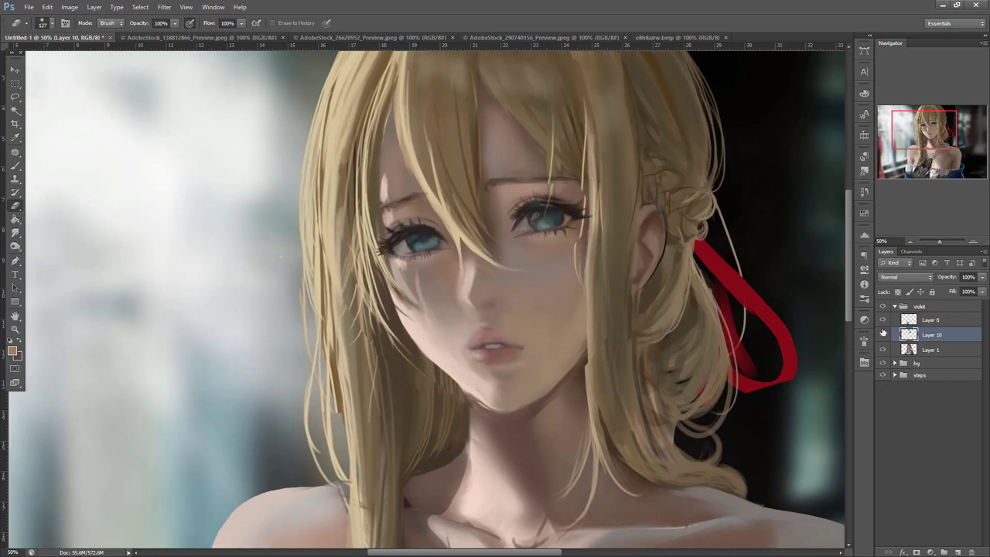
- Blend the skin beside the nose and below the eye on the light side with sampled skin tones
{"action": "left_click_drag", "start_coordinate": [692, 317], "coordinate": [730, 370]}
{"action": "key", "text": "b"}
{"action": "left_click", "coordinate": [471, 282], "text": "alt"}
{"action": "left_click", "coordinate": [480, 312], "text": "alt"}
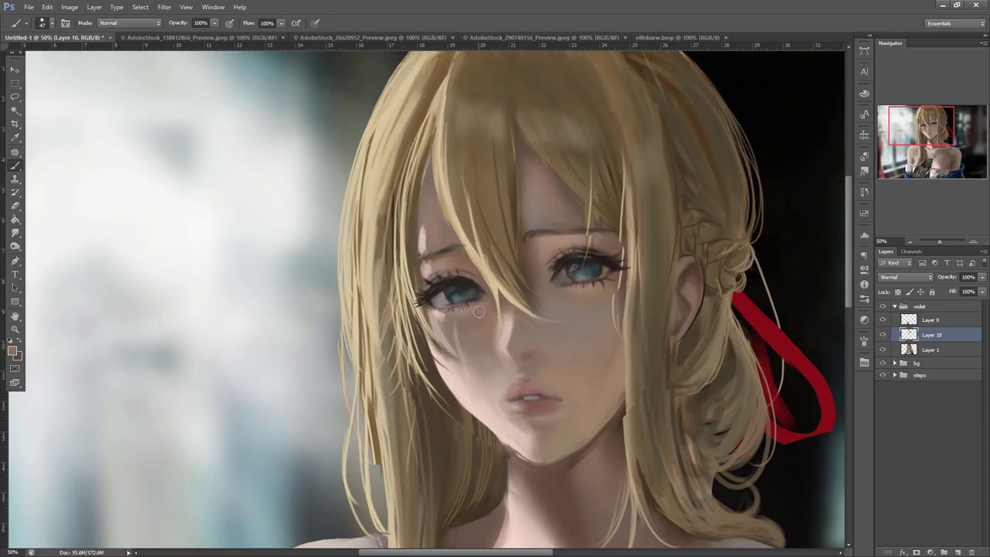
- Retouch the eyelid nearest the braid with sampled tones, reduce the brush to 6 px and pick a light tan
{"action": "left_click", "coordinate": [579, 264], "text": "alt"}
{"action": "left_click", "coordinate": [588, 259], "text": "alt"}
{"action": "left_click_drag", "start_coordinate": [711, 344], "coordinate": [676, 362]}
{"action": "right_click", "coordinate": [636, 219]}
{"action": "left_click", "coordinate": [595, 256], "text": "alt"}
{"action": "left_click_drag", "start_coordinate": [576, 311], "coordinate": [581, 241]}
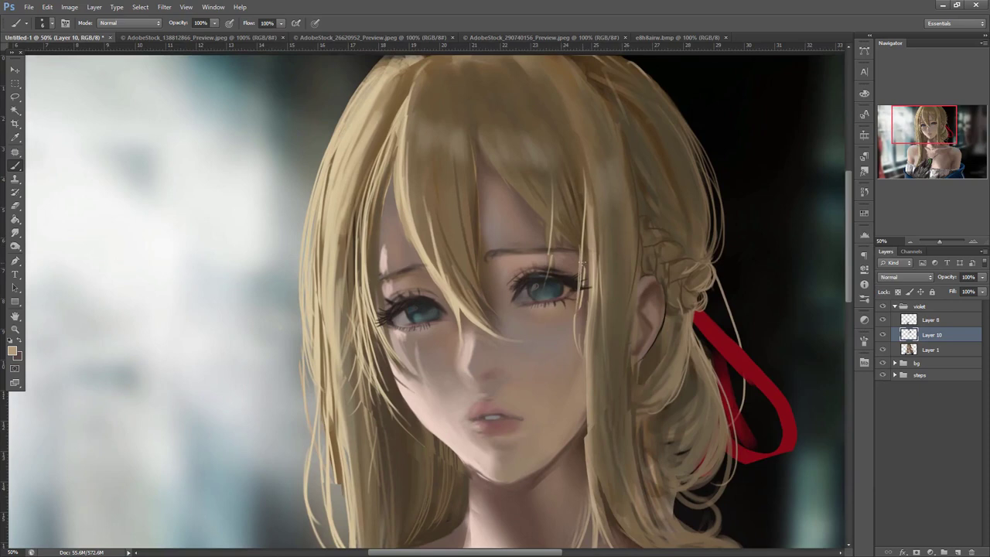
{"action": "left_click_drag", "start_coordinate": [575, 313], "coordinate": [578, 282]}
{"action": "key", "text": "ctrl+alt+z"}
{"action": "key", "text": "ctrl+alt+z"}
- Paint thin light strands along the inner edge of the long front lock, from the brow down past the jaw
{"action": "left_click", "coordinate": [583, 212], "text": "alt"}
{"action": "left_click_drag", "start_coordinate": [582, 218], "coordinate": [584, 280]}
{"action": "left_click", "coordinate": [591, 244], "text": "alt"}
{"action": "left_click_drag", "start_coordinate": [586, 207], "coordinate": [583, 283]}
{"action": "mouse_move", "coordinate": [586, 235]}
{"action": "left_mouse_down"}
{"action": "mouse_move", "coordinate": [573, 326]}
{"action": "mouse_move", "coordinate": [590, 378]}
{"action": "left_mouse_up"}
{"action": "left_click_drag", "start_coordinate": [591, 323], "coordinate": [578, 417]}
{"action": "left_click_drag", "start_coordinate": [584, 375], "coordinate": [568, 418]}
{"action": "left_click_drag", "start_coordinate": [588, 382], "coordinate": [587, 456]}
{"action": "left_click_drag", "start_coordinate": [587, 417], "coordinate": [586, 474]}
- Rework the thin fringe strand above the eye and undo the stroke that crosses the eye
{"action": "left_click_drag", "start_coordinate": [556, 232], "coordinate": [544, 288]}
{"action": "left_click_drag", "start_coordinate": [551, 250], "coordinate": [546, 327]}
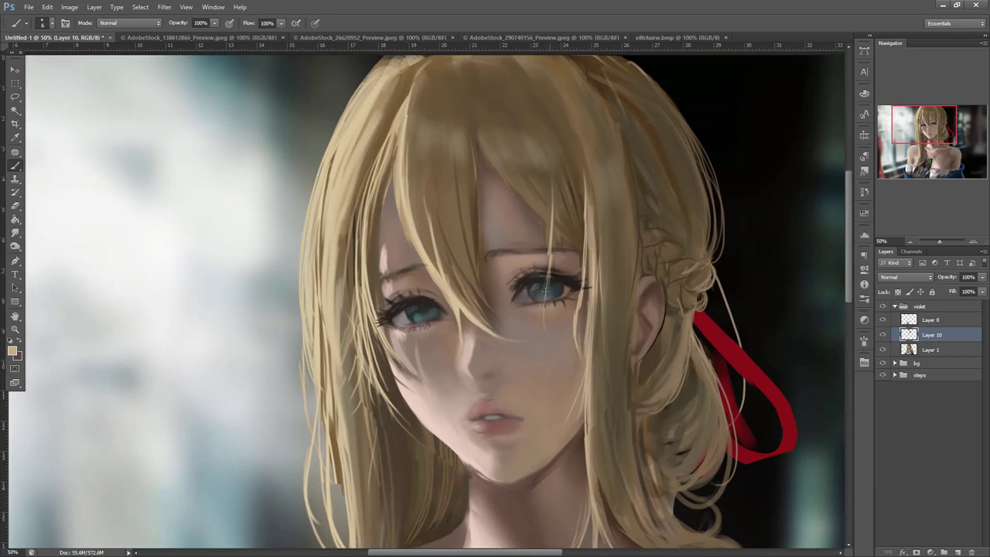
{"action": "key", "text": "ctrl+z"}
{"action": "left_click", "coordinate": [496, 150], "text": "alt"}
- Add fine light strands down the long front lock on the braid side, with loose tips curling over the shoulder
{"action": "left_click", "coordinate": [596, 246], "text": "alt"}
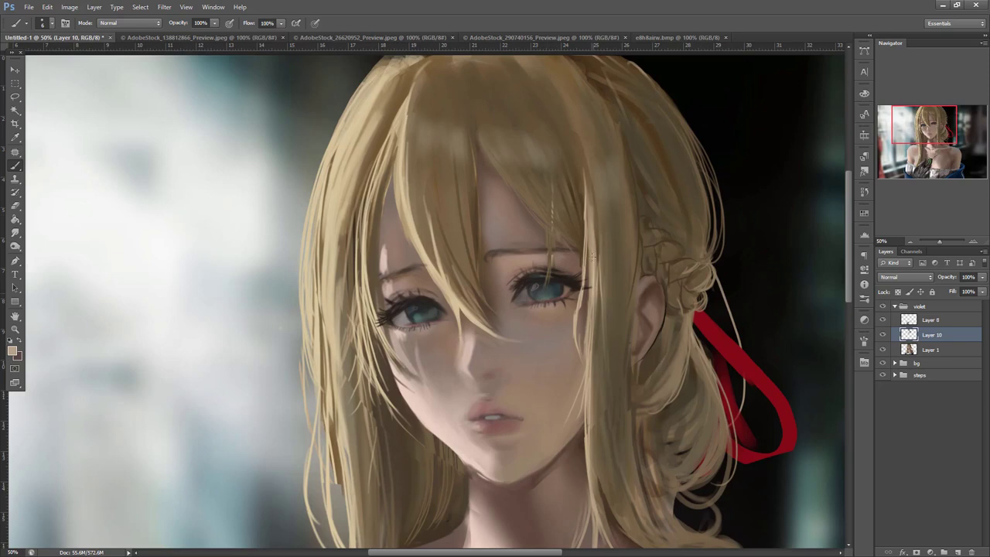
{"action": "left_click", "coordinate": [596, 278], "text": "alt"}
{"action": "mouse_move", "coordinate": [595, 279]}
{"action": "left_mouse_down"}
{"action": "mouse_move", "coordinate": [590, 350]}
{"action": "mouse_move", "coordinate": [611, 434]}
{"action": "left_mouse_up"}
{"action": "left_click_drag", "start_coordinate": [636, 394], "coordinate": [627, 301]}
{"action": "key", "text": "ctrl+z"}
{"action": "left_click_drag", "start_coordinate": [593, 205], "coordinate": [594, 438]}
{"action": "left_click_drag", "start_coordinate": [585, 310], "coordinate": [571, 448]}
{"action": "mouse_move", "coordinate": [593, 348]}
{"action": "left_mouse_down"}
{"action": "mouse_move", "coordinate": [608, 422]}
{"action": "mouse_move", "coordinate": [603, 412]}
{"action": "left_mouse_up"}
{"action": "mouse_move", "coordinate": [601, 374]}
{"action": "left_mouse_down"}
{"action": "mouse_move", "coordinate": [611, 424]}
{"action": "mouse_move", "coordinate": [607, 354]}
{"action": "mouse_move", "coordinate": [622, 431]}
{"action": "mouse_move", "coordinate": [668, 479]}
{"action": "mouse_move", "coordinate": [649, 501]}
{"action": "left_mouse_up"}
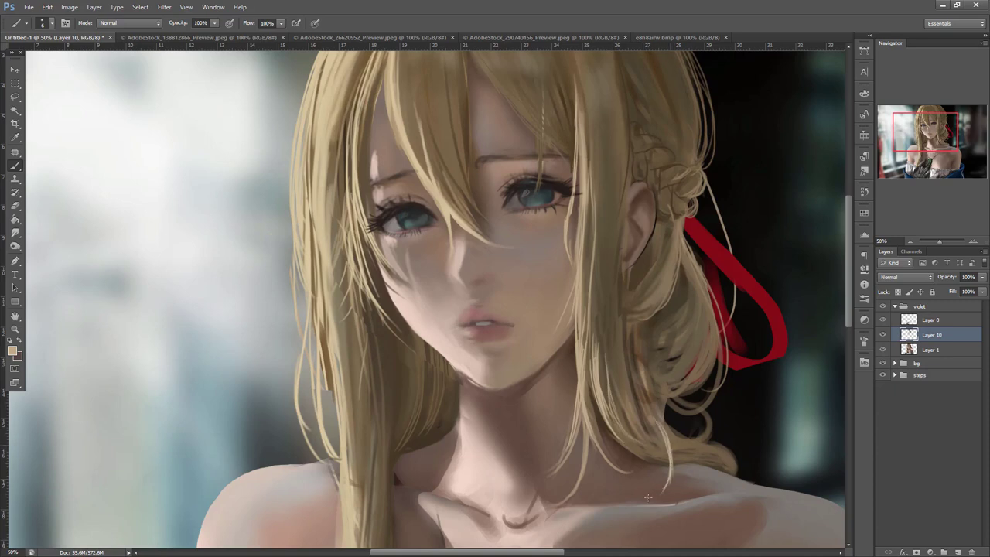
{"action": "mouse_move", "coordinate": [671, 447]}
{"action": "left_mouse_down"}
{"action": "mouse_move", "coordinate": [690, 482]}
{"action": "mouse_move", "coordinate": [647, 455]}
{"action": "left_mouse_up"}
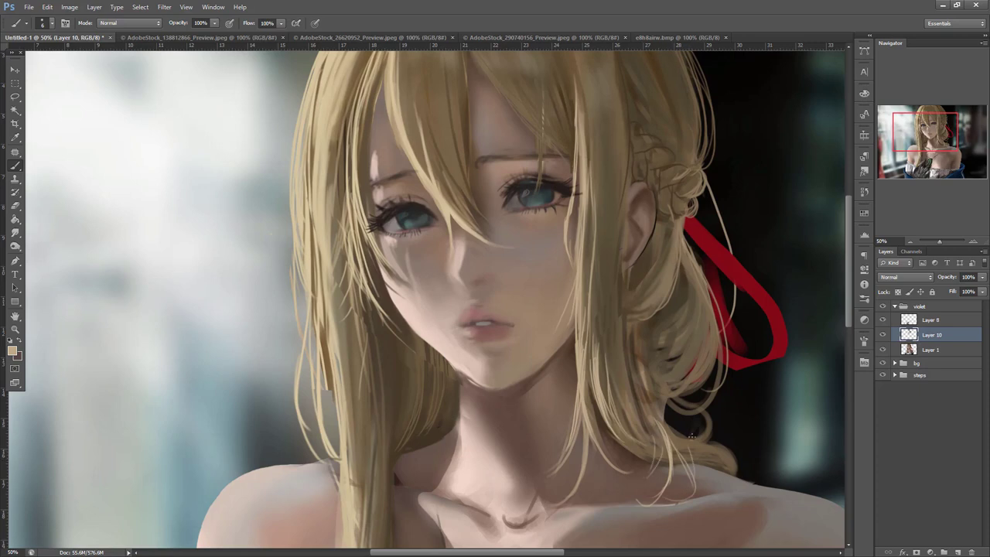
- Draw thin loose strands around the hair bun and across the red ribbon
{"action": "left_click_drag", "start_coordinate": [694, 308], "coordinate": [646, 331]}
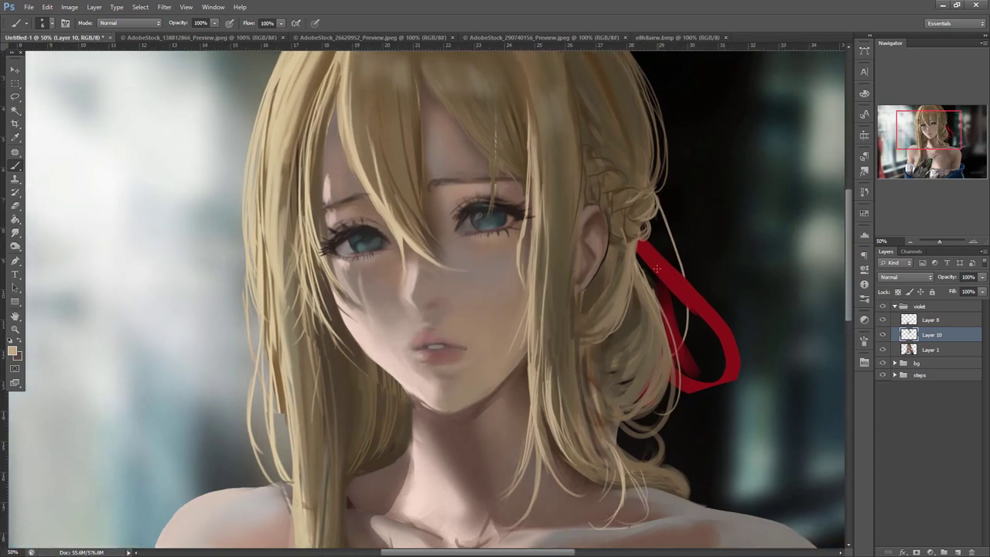
{"action": "mouse_move", "coordinate": [642, 269]}
{"action": "left_mouse_down"}
{"action": "mouse_move", "coordinate": [676, 350]}
{"action": "mouse_move", "coordinate": [678, 414]}
{"action": "left_mouse_up"}
{"action": "left_click_drag", "start_coordinate": [656, 348], "coordinate": [645, 414]}
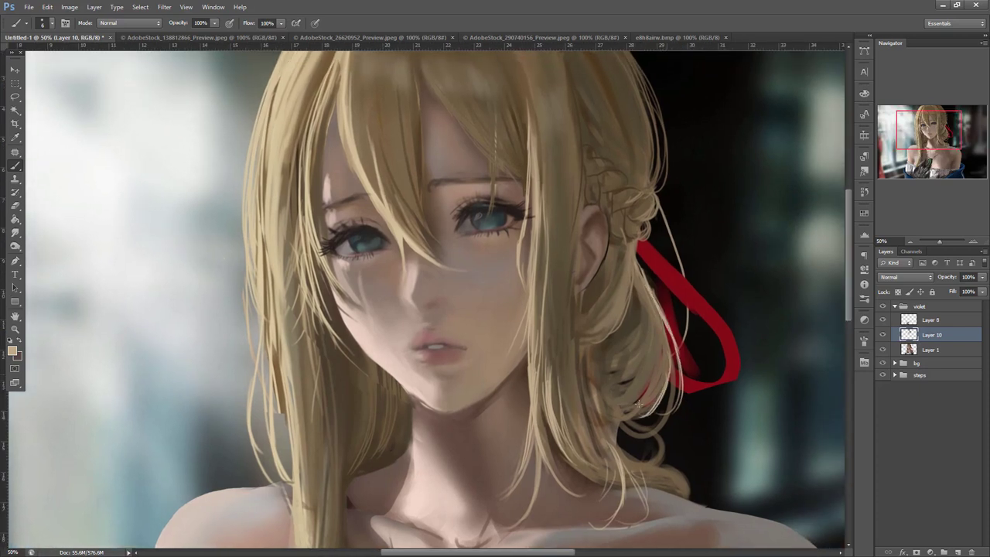
{"action": "left_click_drag", "start_coordinate": [671, 375], "coordinate": [645, 423]}
{"action": "left_click_drag", "start_coordinate": [684, 462], "coordinate": [695, 478]}
{"action": "left_click_drag", "start_coordinate": [654, 198], "coordinate": [687, 282]}
- Lasso the narrow gap between the outer hair strands above the shoulder, delete it from Layer 1 and deselect
{"action": "left_click_drag", "start_coordinate": [728, 420], "coordinate": [479, 364]}
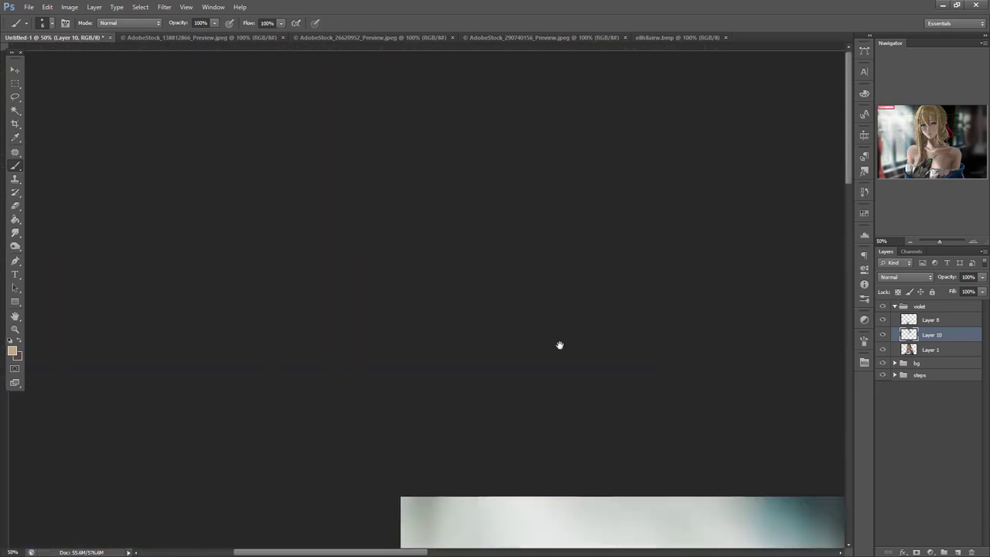
{"action": "mouse_move", "coordinate": [911, 126]}
{"action": "left_mouse_down"}
{"action": "mouse_move", "coordinate": [919, 142]}
{"action": "mouse_move", "coordinate": [912, 136]}
{"action": "left_mouse_up"}
{"action": "left_click_drag", "start_coordinate": [638, 358], "coordinate": [631, 388]}
{"action": "key", "text": "l"}
{"action": "mouse_move", "coordinate": [491, 401]}
{"action": "left_mouse_down"}
{"action": "mouse_move", "coordinate": [482, 261]}
{"action": "mouse_move", "coordinate": [501, 418]}
{"action": "left_mouse_up"}
{"action": "left_click", "coordinate": [930, 351]}
{"action": "key", "text": "Delete"}
{"action": "left_click", "coordinate": [930, 338]}
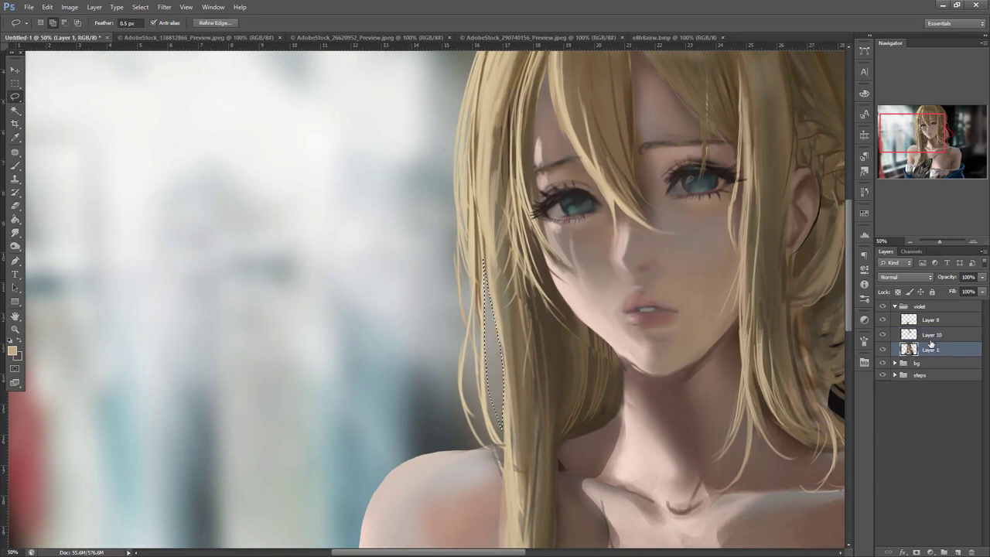
{"action": "key", "text": "ctrl+d"}
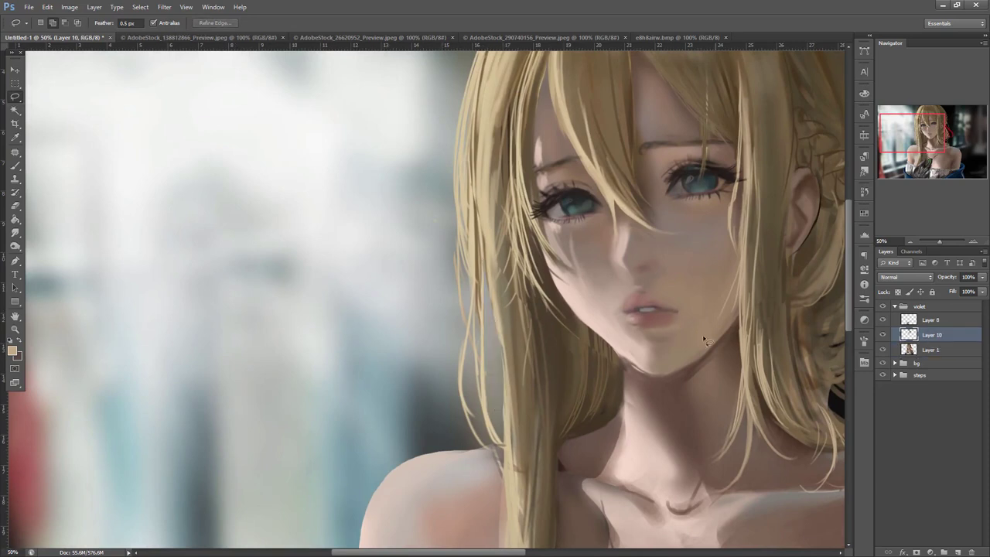
- Cut the lassoed gaps in the hair beside the neck out of Layer 1, deselect and return to Layer 10
{"action": "mouse_move", "coordinate": [566, 343]}
{"action": "left_mouse_down"}
{"action": "mouse_move", "coordinate": [555, 439]}
{"action": "mouse_move", "coordinate": [566, 341]}
{"action": "mouse_move", "coordinate": [604, 421]}
{"action": "mouse_move", "coordinate": [622, 405]}
{"action": "mouse_move", "coordinate": [622, 357]}
{"action": "left_mouse_up"}
{"action": "left_click", "coordinate": [935, 349]}
{"action": "left_click", "coordinate": [933, 338]}
{"action": "key", "text": "ctrl+d"}
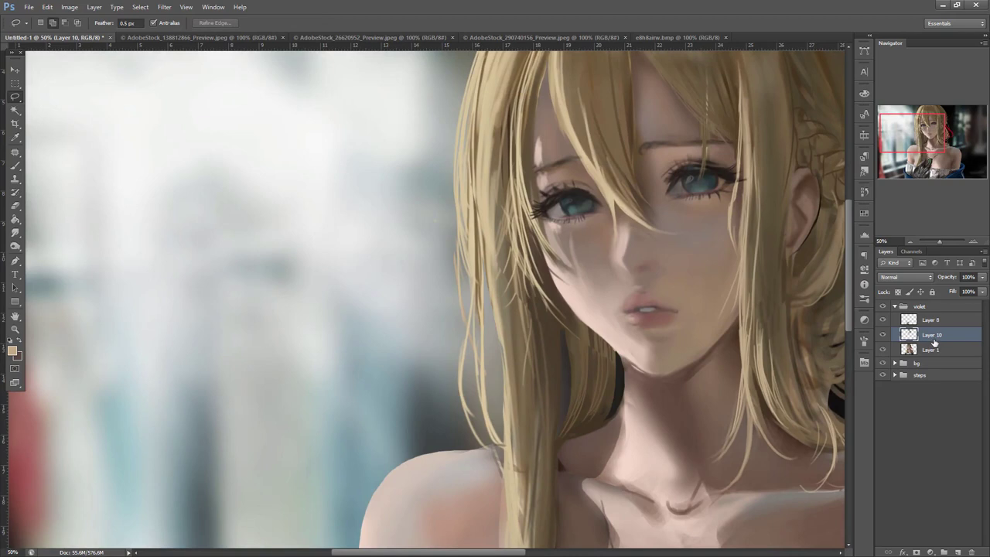
- Paint hair strands along the cut gap beside the neck with a sampled hair colour and a 31 px brush
{"action": "key", "text": "b"}
{"action": "left_click", "coordinate": [502, 326], "text": "alt"}
{"action": "left_click_drag", "start_coordinate": [564, 319], "coordinate": [571, 379]}
{"action": "right_click", "coordinate": [573, 369]}
{"action": "left_click_drag", "start_coordinate": [624, 294], "coordinate": [631, 293]}
{"action": "mouse_move", "coordinate": [568, 331]}
{"action": "left_mouse_down"}
{"action": "mouse_move", "coordinate": [574, 388]}
{"action": "mouse_move", "coordinate": [564, 428]}
{"action": "left_mouse_up"}
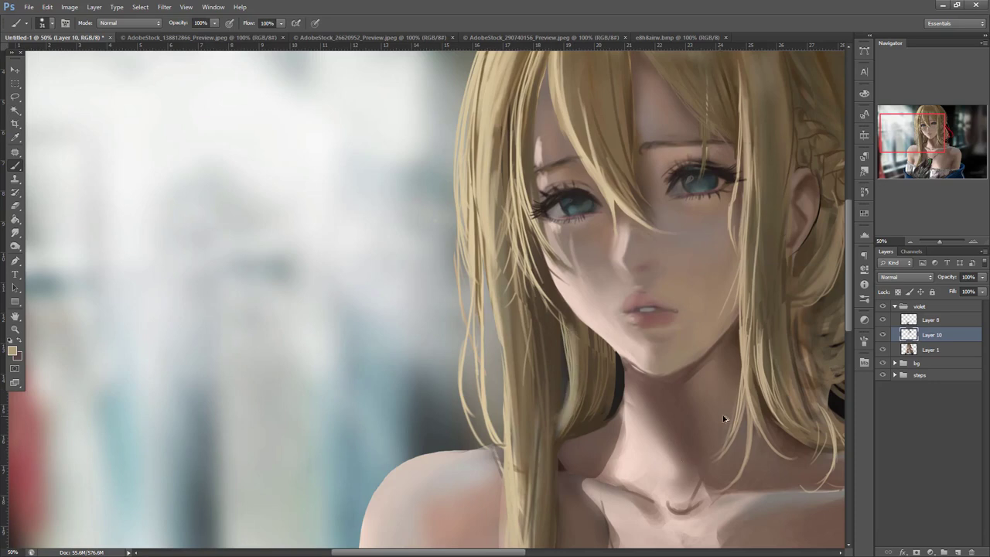
- Paint hair strands behind the ear and below the bun on Layer 10 with sampled hair colours and a 14 px brush
{"action": "scroll", "coordinate": [657, 412], "scroll_direction": "right", "scroll_amount": 5}
{"action": "right_click", "coordinate": [653, 314]}
{"action": "left_click_drag", "start_coordinate": [677, 287], "coordinate": [672, 287]}
{"action": "left_click", "coordinate": [625, 282], "text": "alt"}
{"action": "left_click_drag", "start_coordinate": [604, 236], "coordinate": [639, 318]}
{"action": "left_click", "coordinate": [598, 244], "text": "alt"}
{"action": "mouse_move", "coordinate": [597, 249]}
{"action": "left_mouse_down"}
{"action": "mouse_move", "coordinate": [572, 314]}
{"action": "mouse_move", "coordinate": [559, 316]}
{"action": "mouse_move", "coordinate": [593, 301]}
{"action": "mouse_move", "coordinate": [598, 282]}
{"action": "left_mouse_up"}
{"action": "left_click", "coordinate": [556, 251], "text": "alt"}
{"action": "mouse_move", "coordinate": [597, 268]}
{"action": "left_mouse_down"}
{"action": "mouse_move", "coordinate": [596, 313]}
{"action": "mouse_move", "coordinate": [552, 340]}
{"action": "mouse_move", "coordinate": [551, 311]}
{"action": "left_mouse_up"}
{"action": "left_click", "coordinate": [553, 278], "text": "alt"}
- Draw thin loose strands hanging from the bun past the red ribbon toward the shoulder, using sampled hair colours
{"action": "left_click", "coordinate": [630, 361], "text": "alt"}
{"action": "mouse_move", "coordinate": [632, 348]}
{"action": "left_mouse_down"}
{"action": "mouse_move", "coordinate": [575, 402]}
{"action": "mouse_move", "coordinate": [620, 439]}
{"action": "left_mouse_up"}
{"action": "left_click", "coordinate": [646, 334], "text": "alt"}
{"action": "left_click_drag", "start_coordinate": [642, 340], "coordinate": [681, 466]}
{"action": "key", "text": "ctrl+z"}
{"action": "left_click", "coordinate": [647, 334], "text": "alt"}
{"action": "left_click_drag", "start_coordinate": [644, 348], "coordinate": [659, 427]}
{"action": "mouse_move", "coordinate": [646, 375]}
{"action": "left_mouse_down"}
{"action": "mouse_move", "coordinate": [689, 486]}
{"action": "mouse_move", "coordinate": [667, 446]}
{"action": "mouse_move", "coordinate": [668, 468]}
{"action": "mouse_move", "coordinate": [685, 478]}
{"action": "left_mouse_up"}
{"action": "left_click_drag", "start_coordinate": [646, 404], "coordinate": [673, 439]}
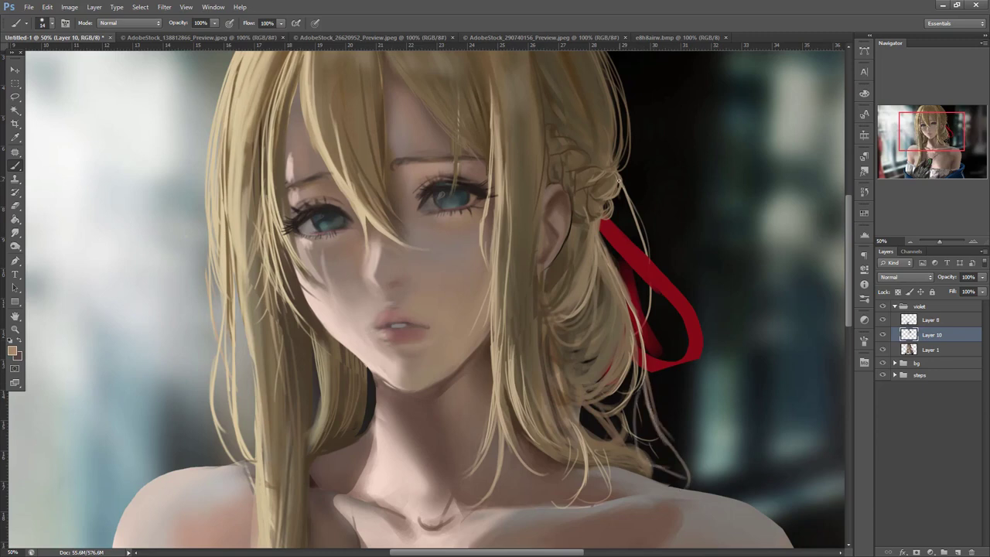
- Lasso the ribbon loop area, check Layers 1, 8 and 10 for the strand crossing it, and deselect with Layer 1 active
{"action": "key", "text": "l"}
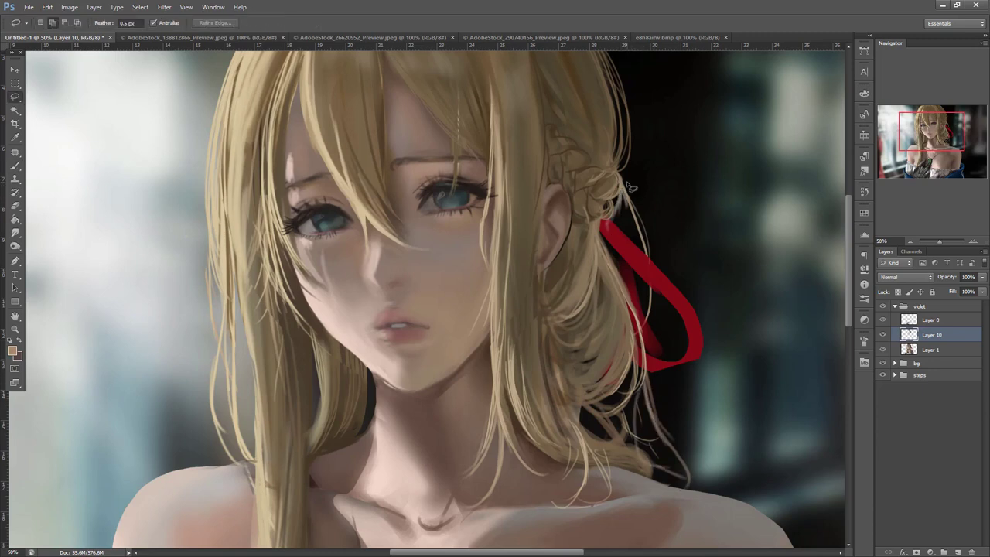
{"action": "mouse_move", "coordinate": [621, 198]}
{"action": "left_mouse_down"}
{"action": "mouse_move", "coordinate": [607, 224]}
{"action": "mouse_move", "coordinate": [629, 258]}
{"action": "mouse_move", "coordinate": [648, 332]}
{"action": "mouse_move", "coordinate": [672, 176]}
{"action": "left_mouse_up"}
{"action": "left_click", "coordinate": [924, 350]}
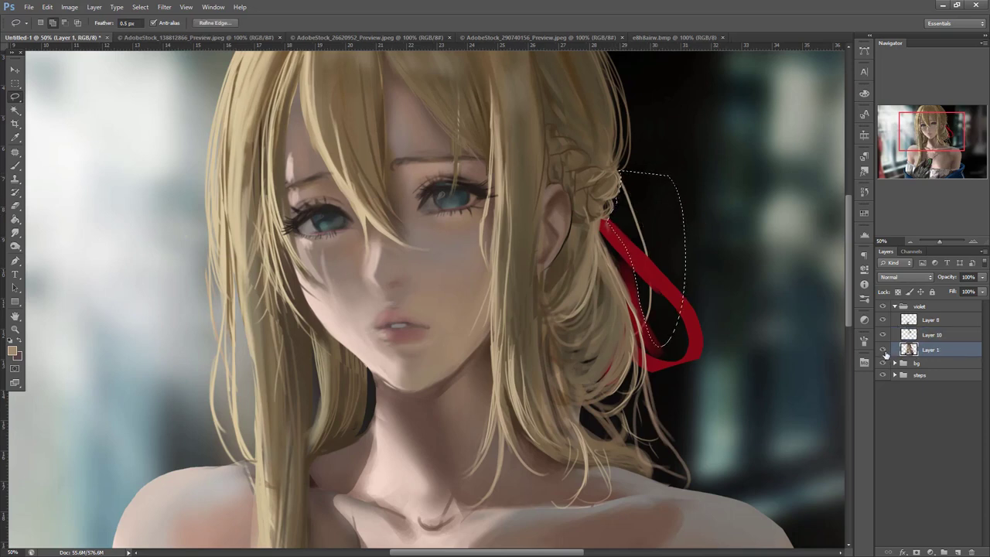
{"action": "left_click", "coordinate": [882, 350]}
{"action": "left_click", "coordinate": [883, 349]}
{"action": "left_click", "coordinate": [929, 334]}
{"action": "left_click", "coordinate": [882, 319]}
{"action": "left_click", "coordinate": [883, 320]}
{"action": "left_click", "coordinate": [882, 319]}
{"action": "left_click", "coordinate": [882, 320]}
{"action": "left_click", "coordinate": [883, 350]}
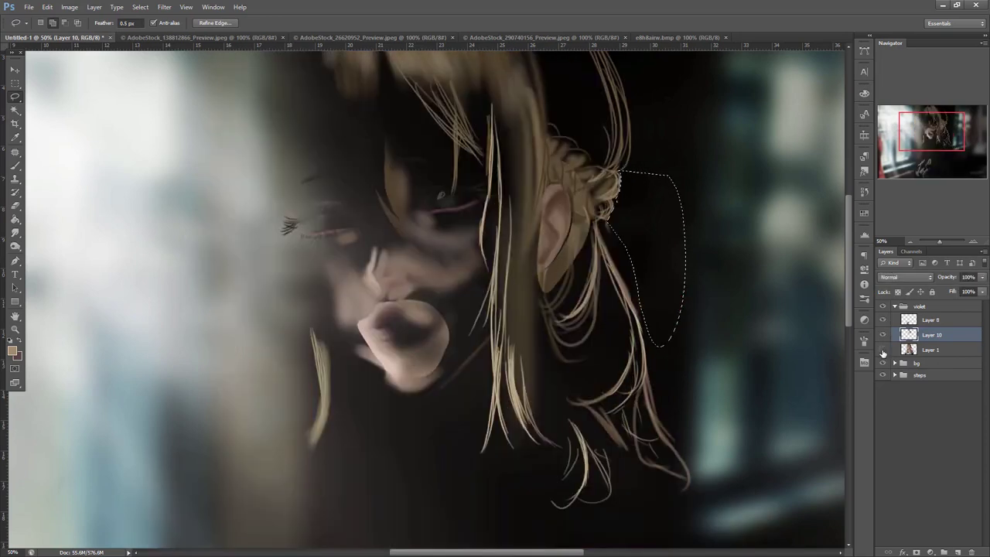
{"action": "left_click", "coordinate": [883, 350]}
{"action": "left_click", "coordinate": [922, 352]}
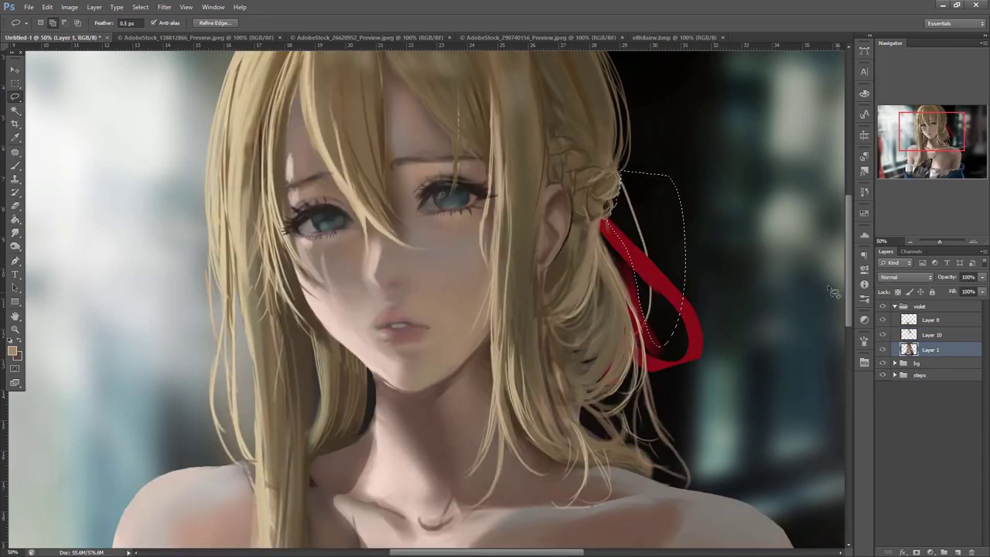
{"action": "key", "text": "ctrl+s"}
{"action": "key", "text": "Escape"}
{"action": "key", "text": "ctrl+d"}
- Lasso the strand between the bun and the ribbon loop, cut it out of Layer 1 and add a new layer
{"action": "mouse_move", "coordinate": [619, 176]}
{"action": "left_mouse_down"}
{"action": "mouse_move", "coordinate": [644, 251]}
{"action": "mouse_move", "coordinate": [670, 204]}
{"action": "left_mouse_up"}
{"action": "mouse_move", "coordinate": [642, 283]}
{"action": "left_mouse_down"}
{"action": "mouse_move", "coordinate": [661, 329]}
{"action": "mouse_move", "coordinate": [651, 289]}
{"action": "left_mouse_up"}
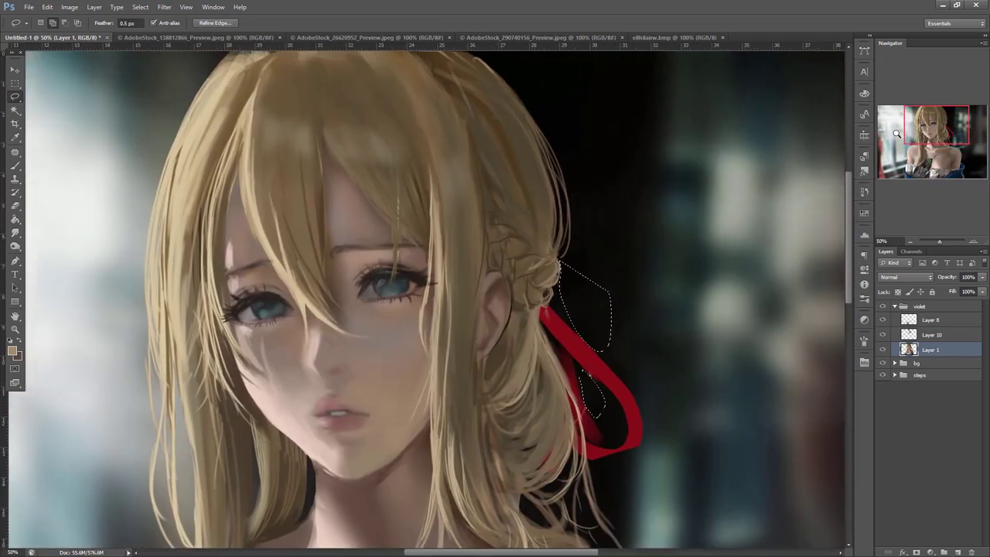
{"action": "mouse_move", "coordinate": [555, 312]}
{"action": "left_mouse_down"}
{"action": "mouse_move", "coordinate": [585, 433]}
{"action": "mouse_move", "coordinate": [622, 492]}
{"action": "mouse_move", "coordinate": [652, 284]}
{"action": "mouse_move", "coordinate": [625, 292]}
{"action": "left_mouse_up"}
{"action": "key", "text": "ctrl+x"}
{"action": "key", "text": "ctrl+shift+v"}
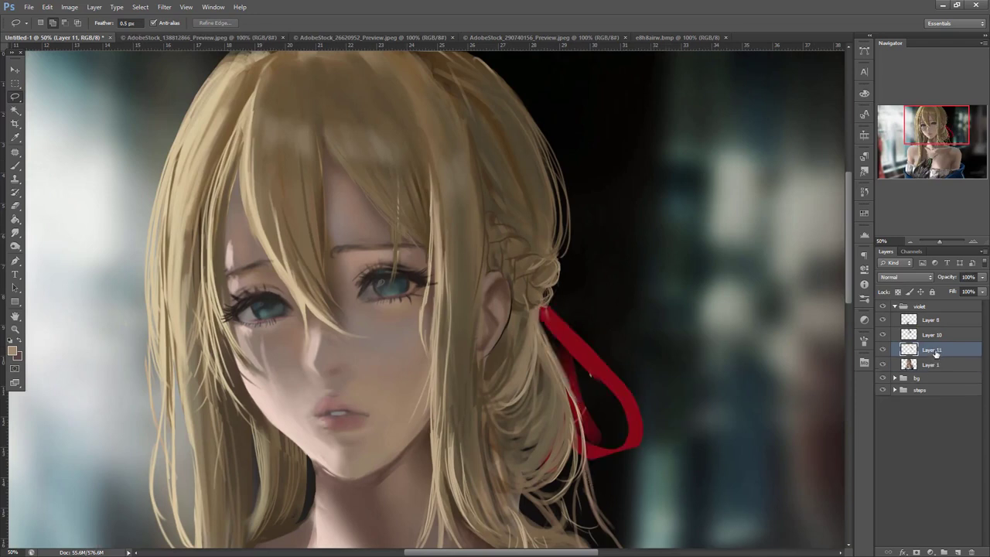
- Move Layer 11 below Layer 1 and make Layer 10 the active layer
{"action": "key", "text": "ctrl+z"}
{"action": "left_click", "coordinate": [927, 362]}
{"action": "key", "text": "ctrl+z"}
{"action": "left_click_drag", "start_coordinate": [930, 356], "coordinate": [927, 370]}
{"action": "left_click", "coordinate": [933, 350]}
{"action": "left_click", "coordinate": [932, 335]}
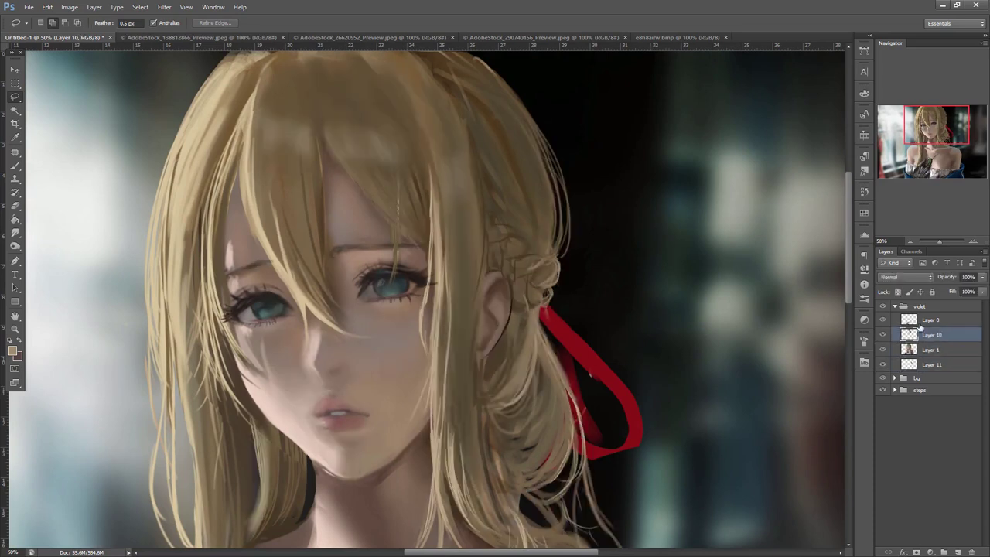
- Paint hair strands from the bun down over the red ribbon with a sampled hair colour on Layer 10
{"action": "key", "text": "b"}
{"action": "left_click", "coordinate": [544, 345], "text": "alt"}
{"action": "left_click_drag", "start_coordinate": [546, 331], "coordinate": [584, 435]}
{"action": "left_click_drag", "start_coordinate": [566, 366], "coordinate": [583, 443]}
{"action": "left_click_drag", "start_coordinate": [536, 313], "coordinate": [559, 354]}
{"action": "left_click_drag", "start_coordinate": [540, 309], "coordinate": [565, 365]}
{"action": "mouse_move", "coordinate": [551, 330]}
{"action": "left_mouse_down"}
{"action": "mouse_move", "coordinate": [587, 412]}
{"action": "mouse_move", "coordinate": [569, 491]}
{"action": "left_mouse_up"}
{"action": "mouse_move", "coordinate": [562, 226]}
{"action": "left_mouse_down"}
{"action": "mouse_move", "coordinate": [569, 290]}
{"action": "mouse_move", "coordinate": [549, 309]}
{"action": "mouse_move", "coordinate": [643, 495]}
{"action": "left_mouse_up"}
- Draw long thin loose strands curving past the ribbon loop and down toward the shoulder with a smaller brush
{"action": "right_click", "coordinate": [581, 138]}
{"action": "key", "text": "Escape"}
{"action": "scroll", "coordinate": [692, 343], "scroll_direction": "down", "scroll_amount": 3}
{"action": "left_click_drag", "start_coordinate": [586, 327], "coordinate": [650, 399]}
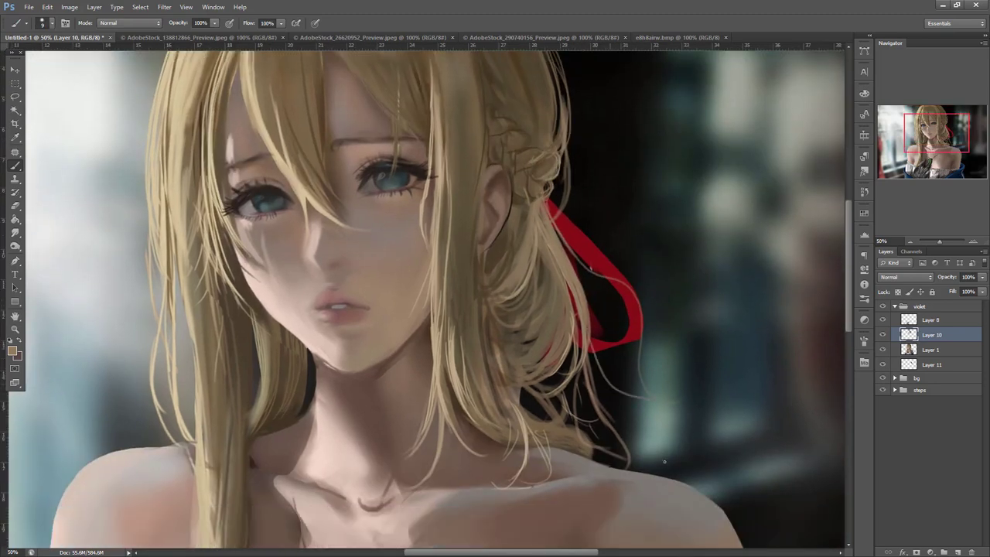
{"action": "left_click", "coordinate": [496, 320], "text": "alt"}
{"action": "mouse_move", "coordinate": [646, 341]}
{"action": "left_mouse_down"}
{"action": "mouse_move", "coordinate": [745, 336]}
{"action": "mouse_move", "coordinate": [729, 348]}
{"action": "left_mouse_up"}
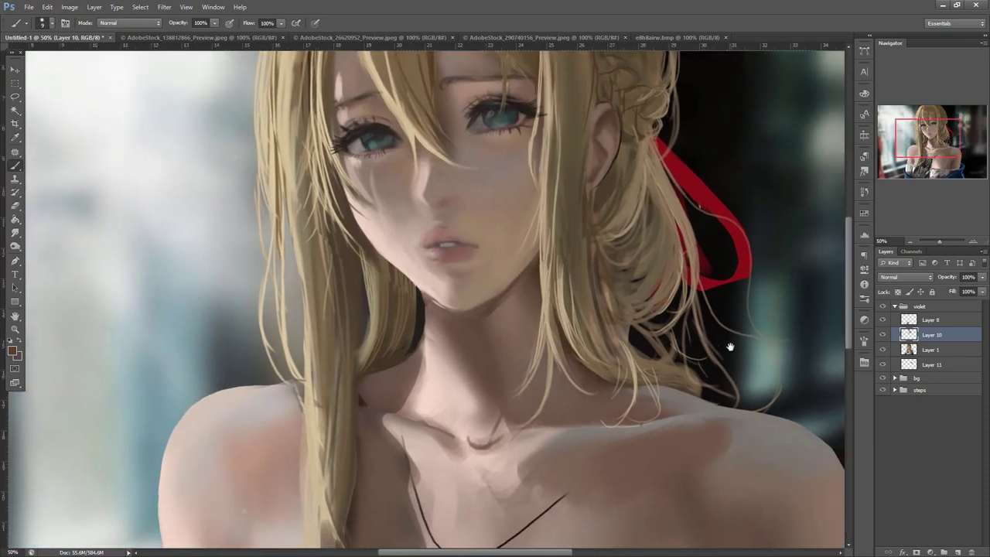
- Compare the painting with Layer 10 hidden and shown, and merge Layer 10 down into Layer 1
{"action": "left_click", "coordinate": [884, 336]}
{"action": "left_click", "coordinate": [883, 336]}
{"action": "left_click", "coordinate": [882, 336]}
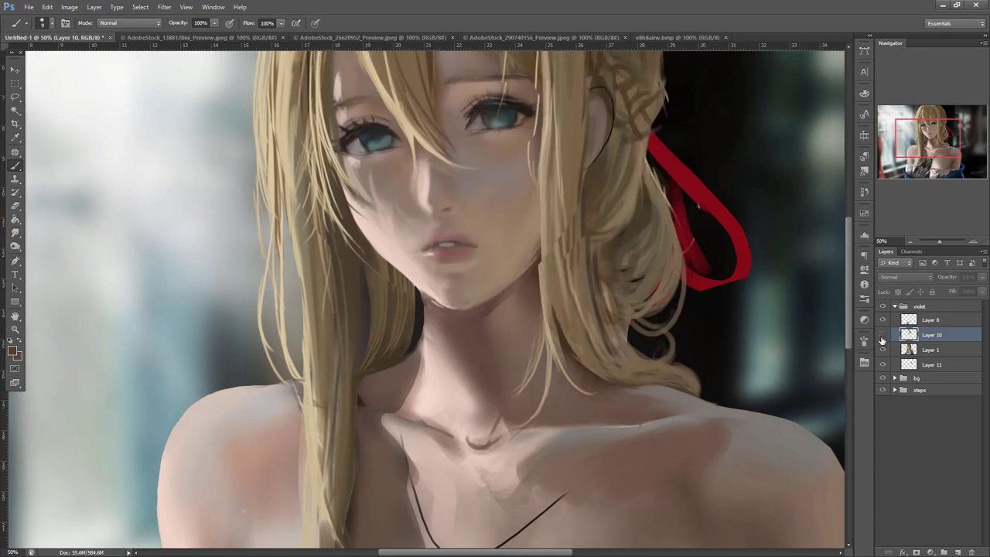
{"action": "left_click", "coordinate": [883, 336]}
{"action": "left_click_drag", "start_coordinate": [667, 396], "coordinate": [697, 490]}
{"action": "key", "text": "ctrl+e"}
- Collapse the violet group and check the whole painting with the group hidden and shown
{"action": "left_click", "coordinate": [910, 242]}
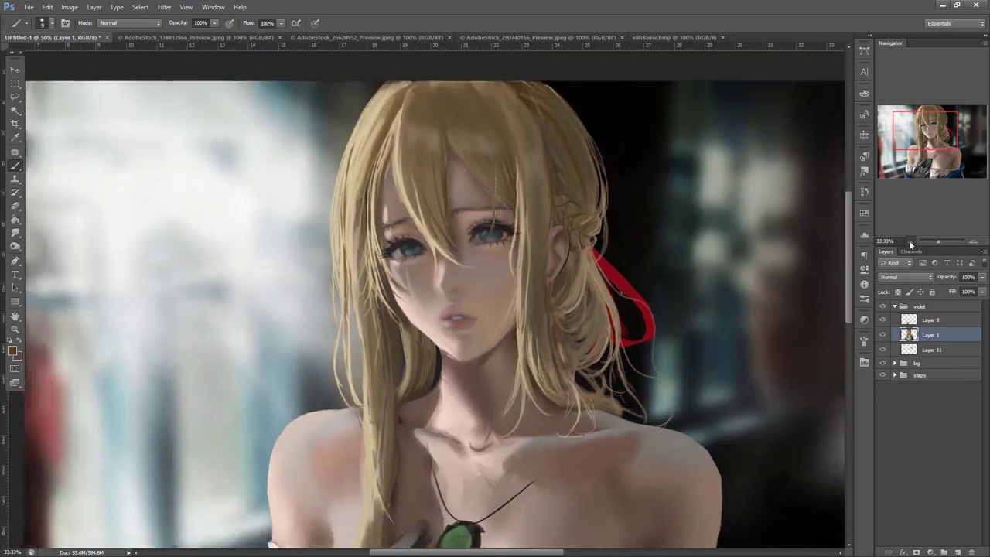
{"action": "left_click", "coordinate": [911, 243]}
{"action": "left_click", "coordinate": [911, 243]}
{"action": "left_click", "coordinate": [912, 243]}
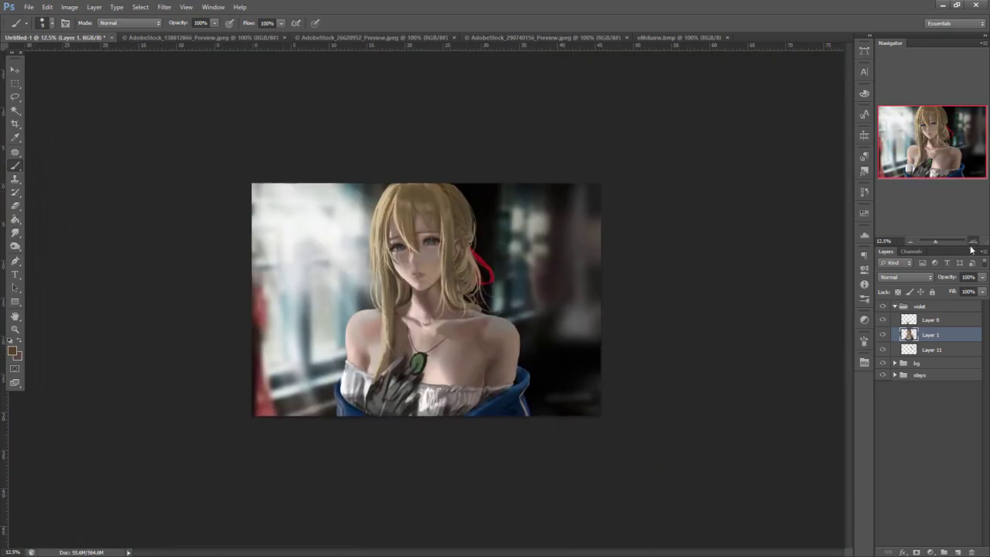
{"action": "left_click", "coordinate": [975, 243]}
{"action": "left_click", "coordinate": [895, 306]}
{"action": "left_click", "coordinate": [882, 306]}
{"action": "left_click", "coordinate": [882, 306]}
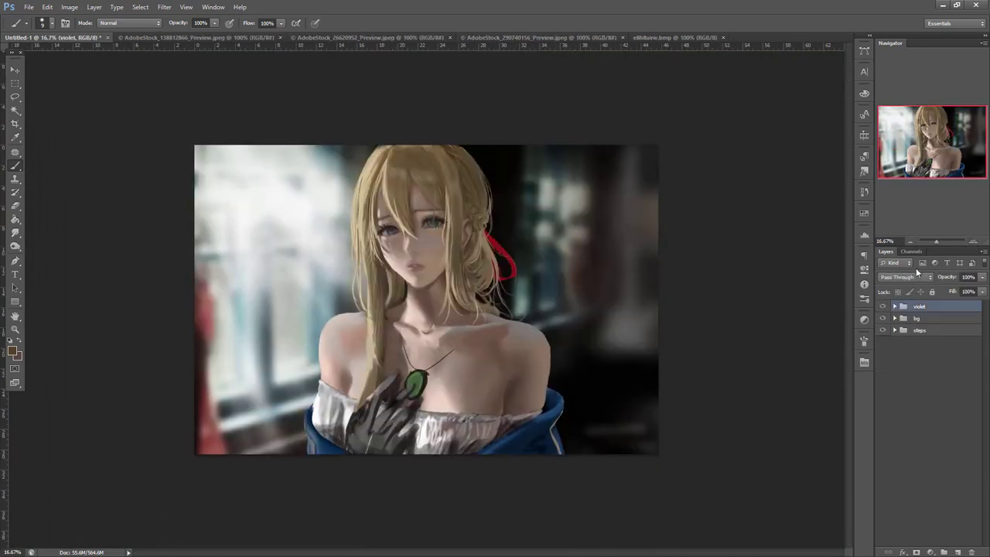
- Copy the whole merged canvas and paste it as a new progress layer inside the steps group
{"action": "left_click", "coordinate": [16, 83]}
{"action": "mouse_move", "coordinate": [195, 144]}
{"action": "left_mouse_down"}
{"action": "mouse_move", "coordinate": [546, 461]}
{"action": "mouse_move", "coordinate": [805, 503]}
{"action": "left_mouse_up"}
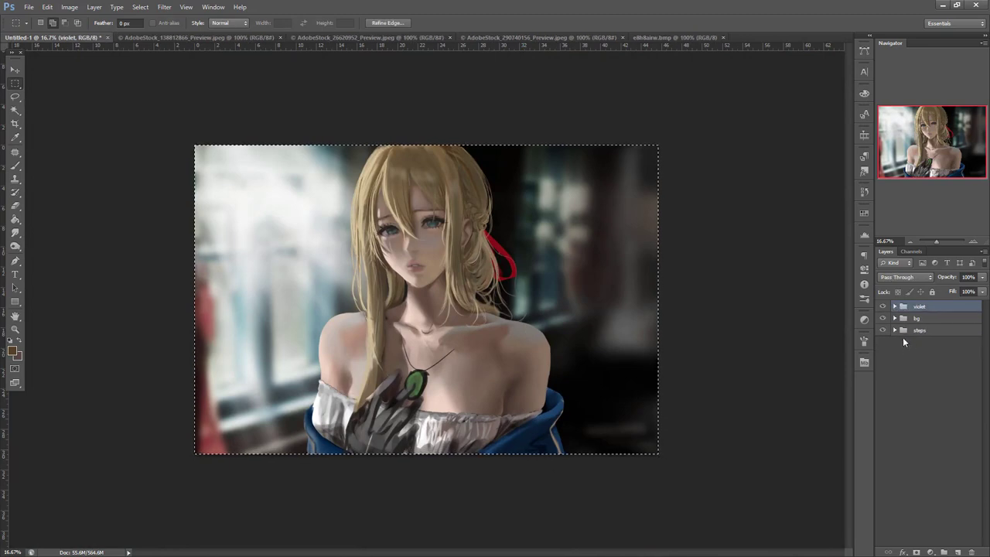
{"action": "left_click", "coordinate": [895, 331]}
{"action": "key", "text": "ctrl+d"}
{"action": "left_click", "coordinate": [907, 344]}
{"action": "left_click", "coordinate": [905, 331]}
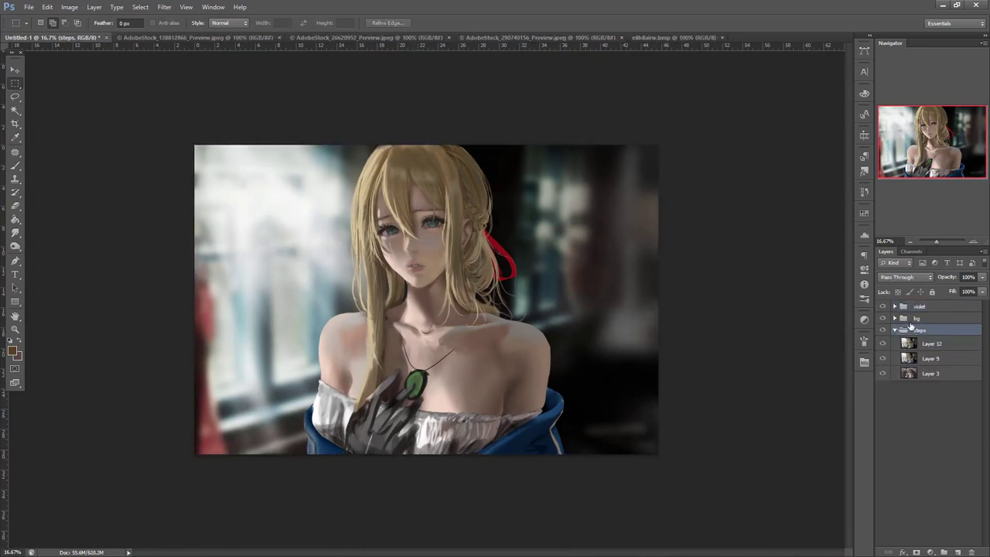
- Examine the face, loose hair strands and shoulders at 50% zoom
{"action": "left_click", "coordinate": [973, 241]}
{"action": "left_click", "coordinate": [973, 241]}
{"action": "left_click_drag", "start_coordinate": [938, 138], "coordinate": [933, 132]}
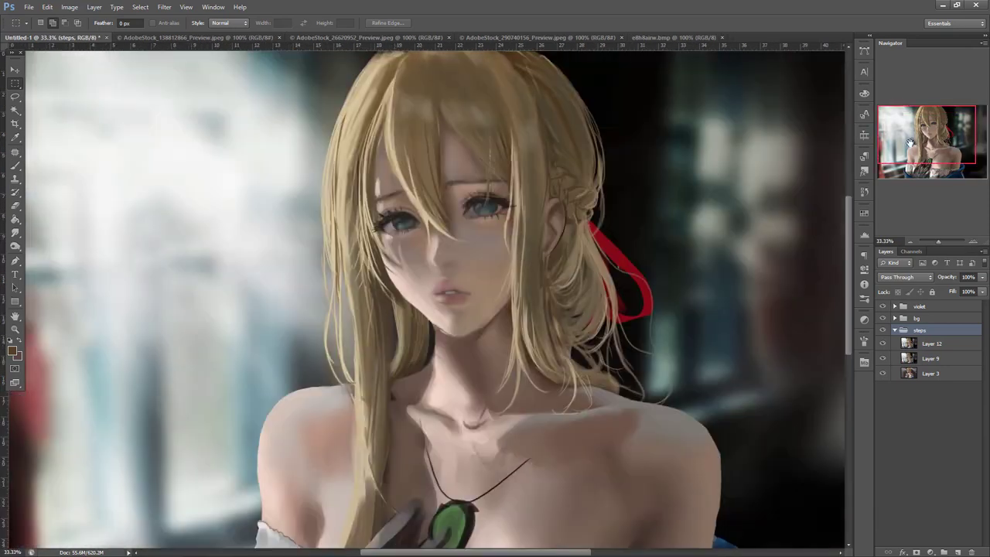
{"action": "left_click", "coordinate": [973, 242]}
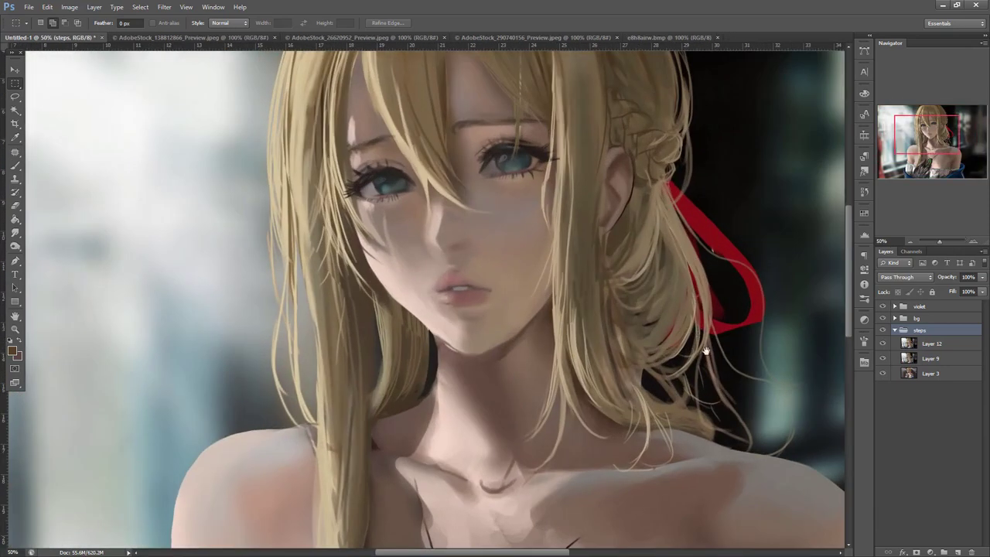
{"action": "left_click_drag", "start_coordinate": [699, 336], "coordinate": [747, 377]}
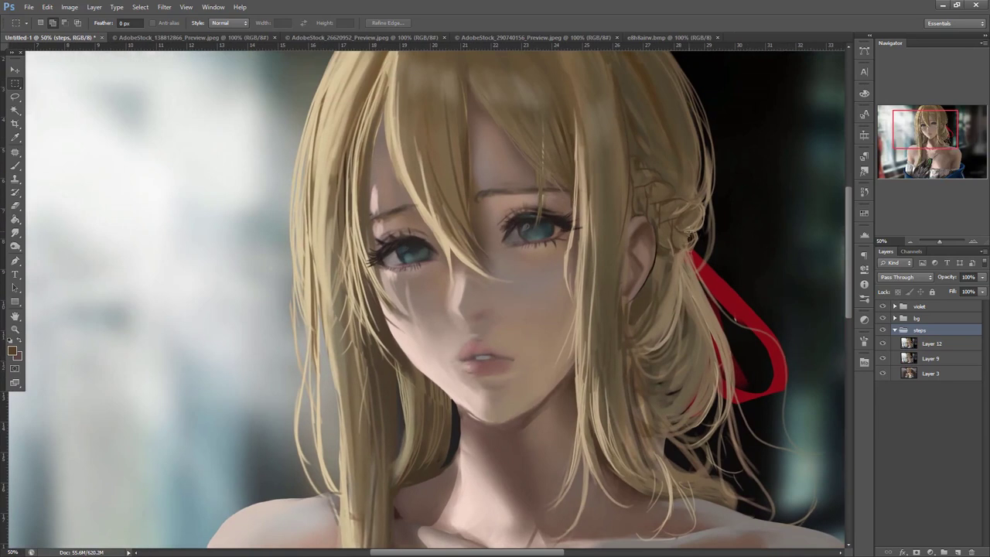
{"action": "left_click_drag", "start_coordinate": [937, 142], "coordinate": [936, 153]}
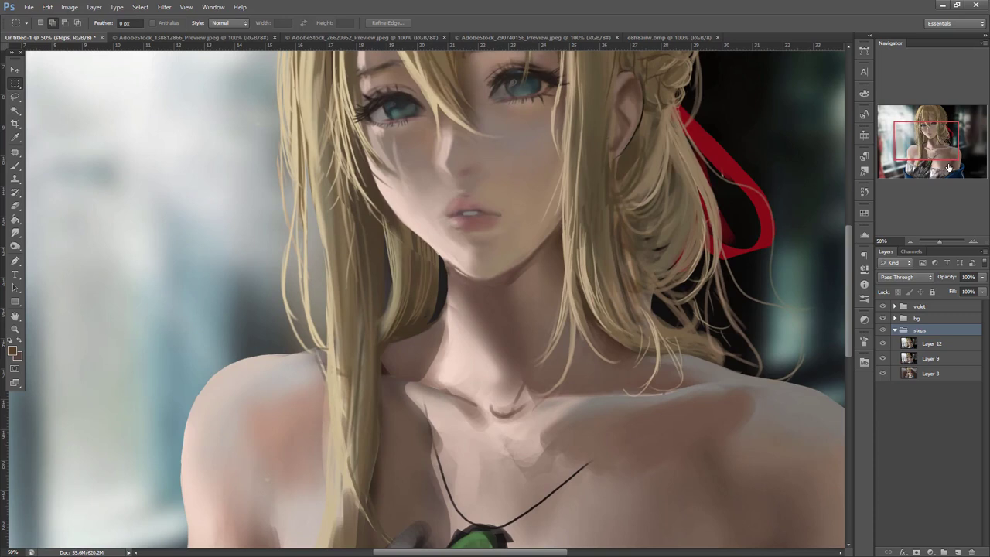
{"action": "left_click_drag", "start_coordinate": [591, 182], "coordinate": [670, 276]}
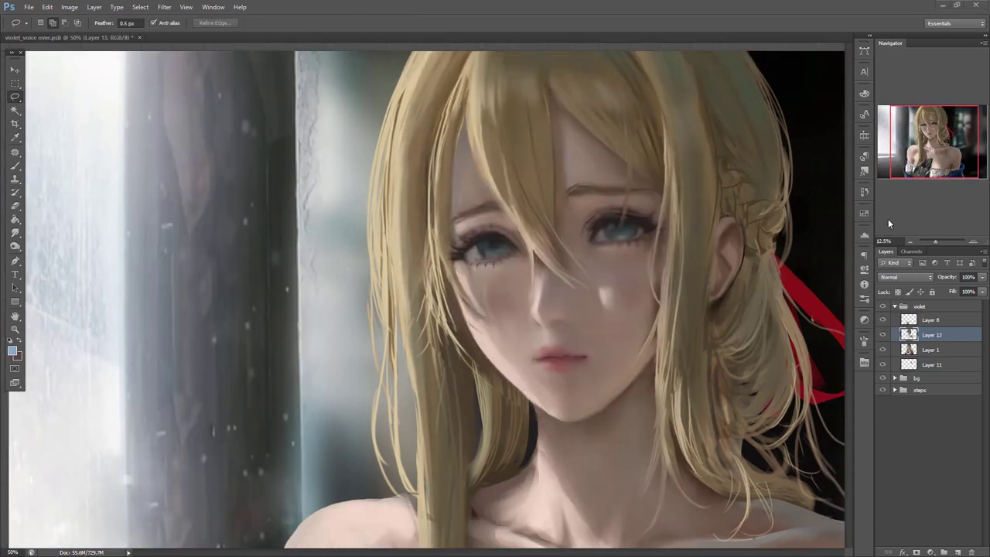
- Compare the repainted face and skin in the violet_voice over.psb file with Layer 13 hidden and shown
{"action": "key", "text": "ctrl+r"}
{"action": "left_click", "coordinate": [911, 241]}
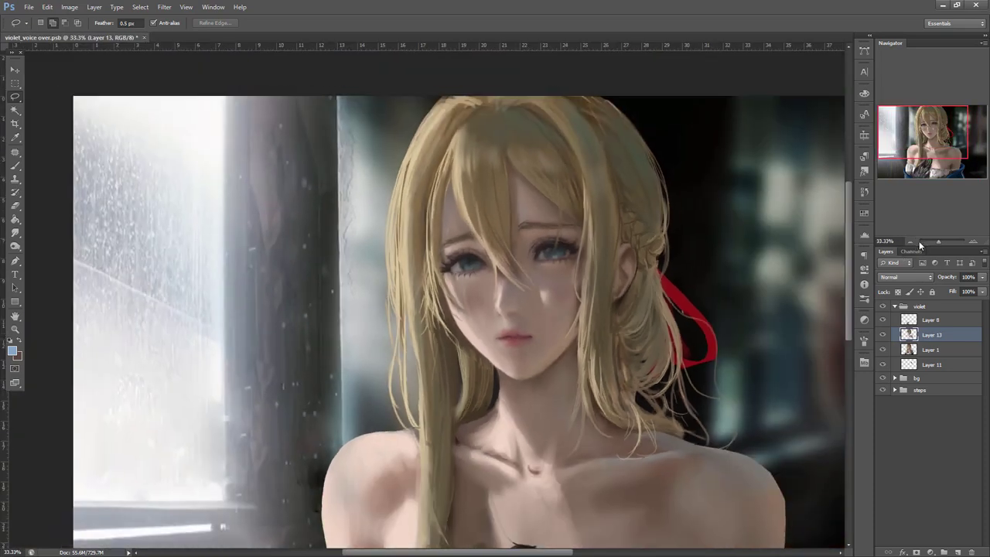
{"action": "key", "text": "ctrl+minus"}
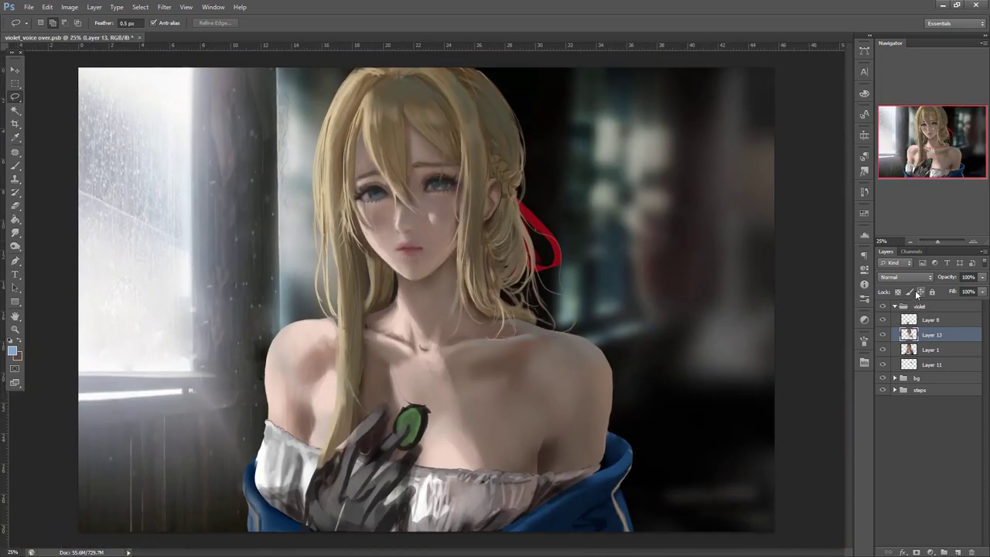
{"action": "left_click", "coordinate": [883, 335]}
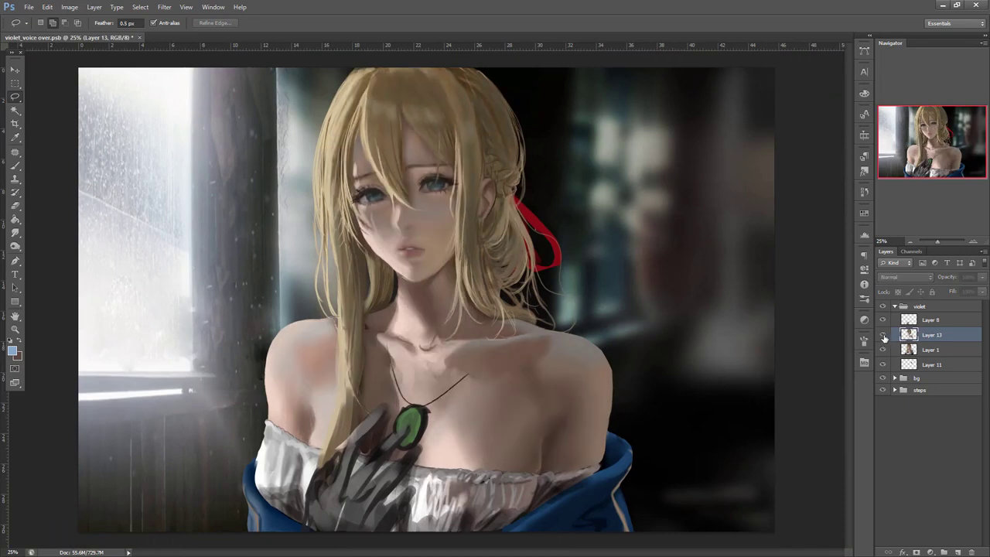
{"action": "left_click", "coordinate": [883, 334]}
{"action": "left_click", "coordinate": [883, 335]}
{"action": "left_click", "coordinate": [882, 335]}
{"action": "left_click", "coordinate": [883, 334]}
{"action": "left_click", "coordinate": [882, 334]}
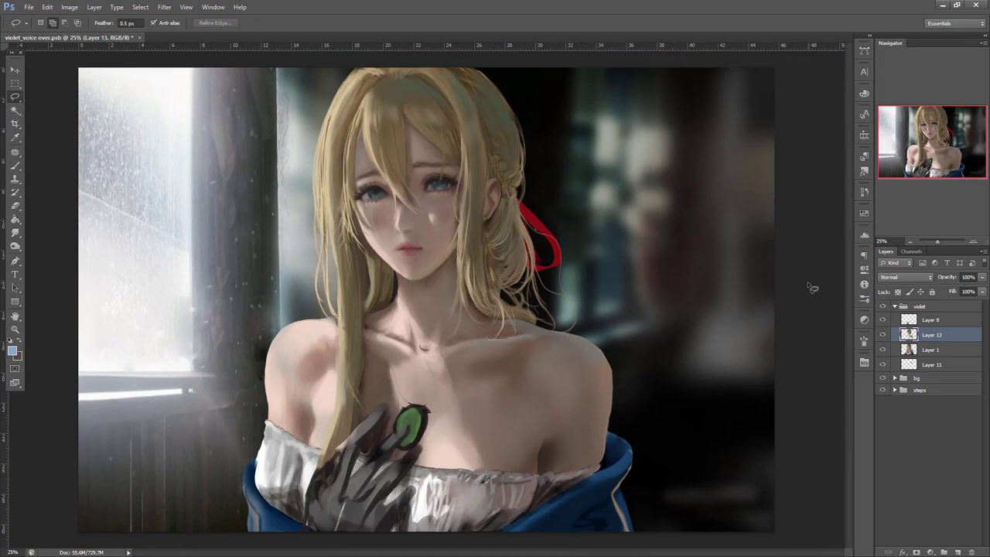
{"action": "left_click", "coordinate": [883, 334]}
{"action": "left_click", "coordinate": [883, 334]}
{"action": "left_click", "coordinate": [884, 334]}
{"action": "left_click", "coordinate": [883, 335]}
{"action": "left_click", "coordinate": [884, 334]}
{"action": "left_click", "coordinate": [883, 335]}
{"action": "left_click", "coordinate": [885, 334]}
{"action": "left_click", "coordinate": [887, 334]}
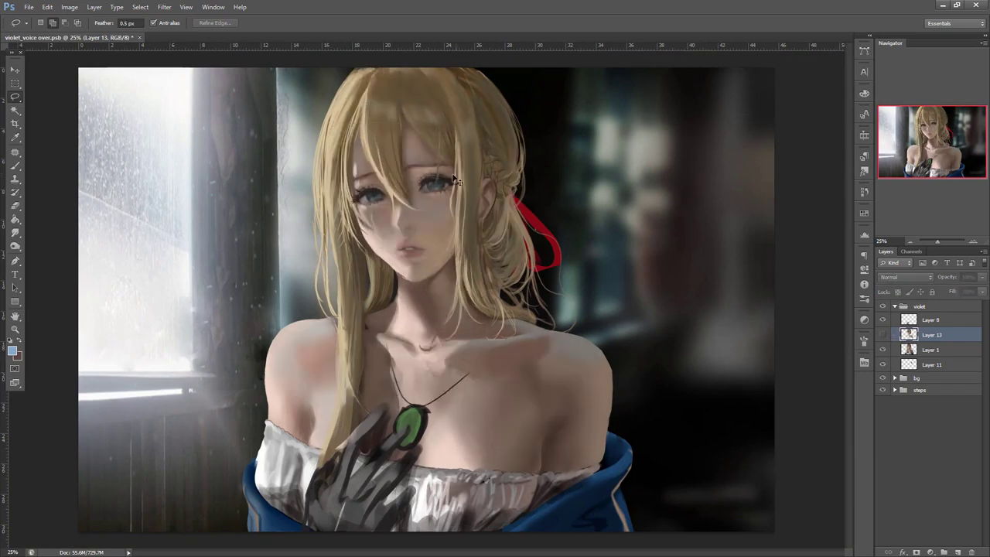
{"action": "left_click", "coordinate": [882, 334]}
- Check the painting in the Blue channel, restore full colour and apply a free transform to Layer 13
{"action": "key", "text": "ctrl+y"}
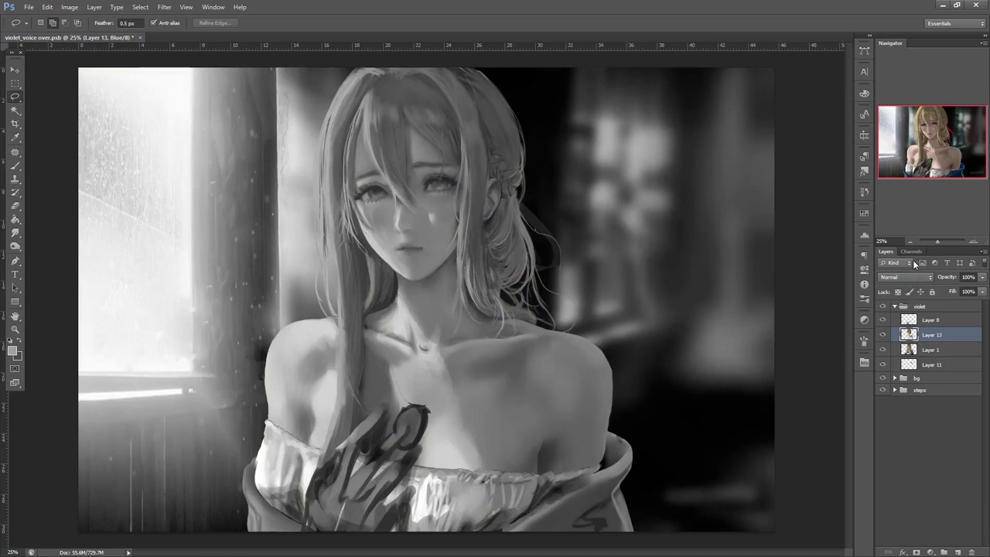
{"action": "key", "text": "ctrl+y"}
{"action": "key", "text": "ctrl+t"}
{"action": "right_click", "coordinate": [427, 161]}
{"action": "left_click", "coordinate": [468, 240]}
{"action": "left_click_drag", "start_coordinate": [386, 117], "coordinate": [365, 112]}
{"action": "key", "text": "Return"}
- Lasso the face and hair area with Layer 13 hidden, show Layer 13 again and copy the area to a new layer above it
{"action": "left_click", "coordinate": [884, 336]}
{"action": "left_click", "coordinate": [920, 349]}
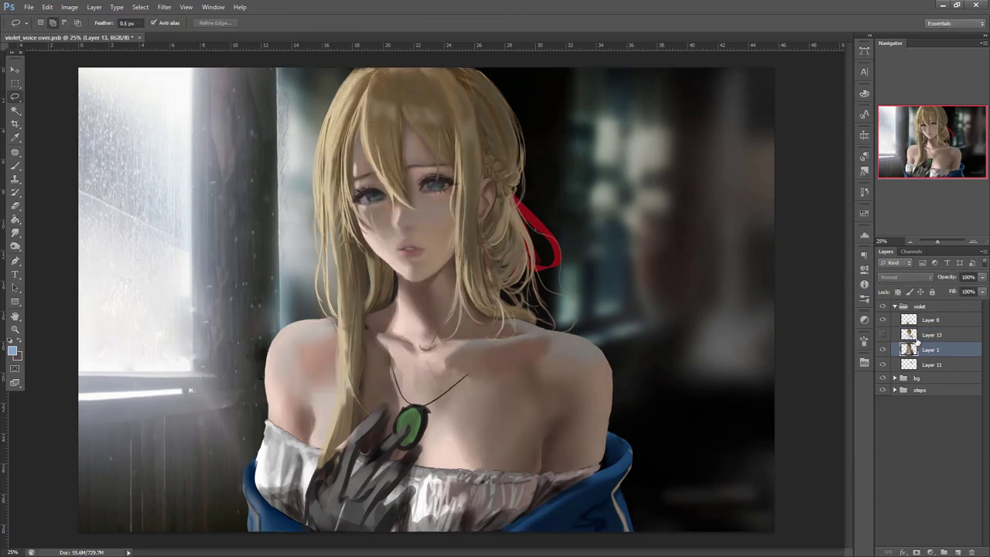
{"action": "left_click_drag", "start_coordinate": [366, 237], "coordinate": [401, 71]}
{"action": "left_click", "coordinate": [883, 335]}
{"action": "left_click", "coordinate": [924, 334]}
{"action": "key", "text": "ctrl+j"}
{"action": "key", "text": "ctrl+shift+alt+e"}
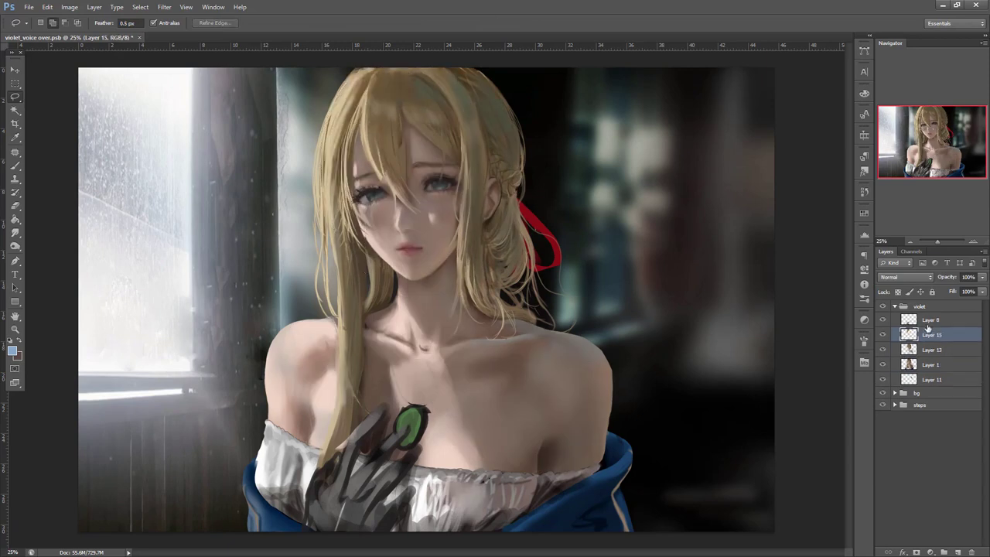
{"action": "key", "text": "y"}
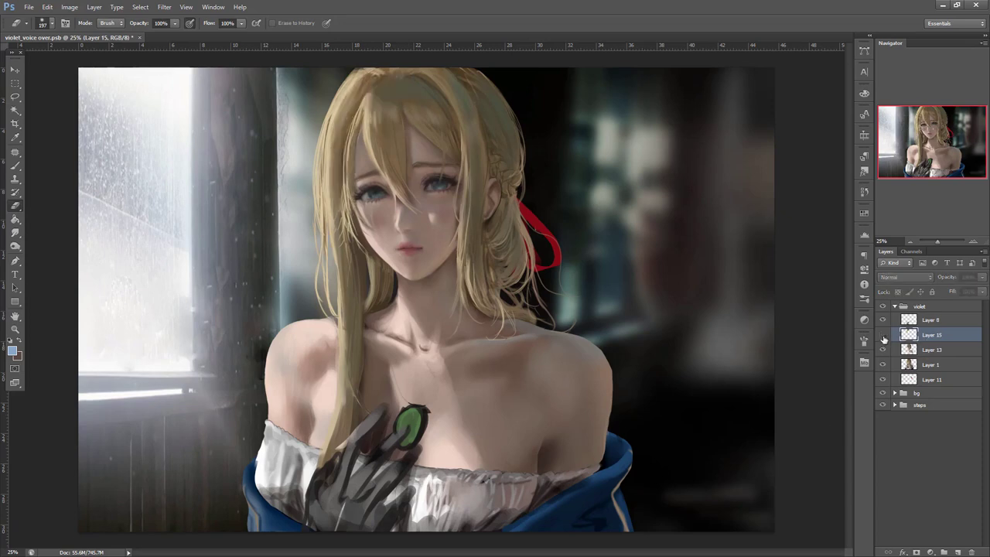
- Free-transform the copied piece on Layer 15 and delete that layer
{"action": "key", "text": "ctrl+t"}
{"action": "mouse_move", "coordinate": [395, 240]}
{"action": "left_mouse_down"}
{"action": "mouse_move", "coordinate": [344, 236]}
{"action": "mouse_move", "coordinate": [400, 248]}
{"action": "left_mouse_up"}
{"action": "key", "text": "Return"}
{"action": "key", "text": "e"}
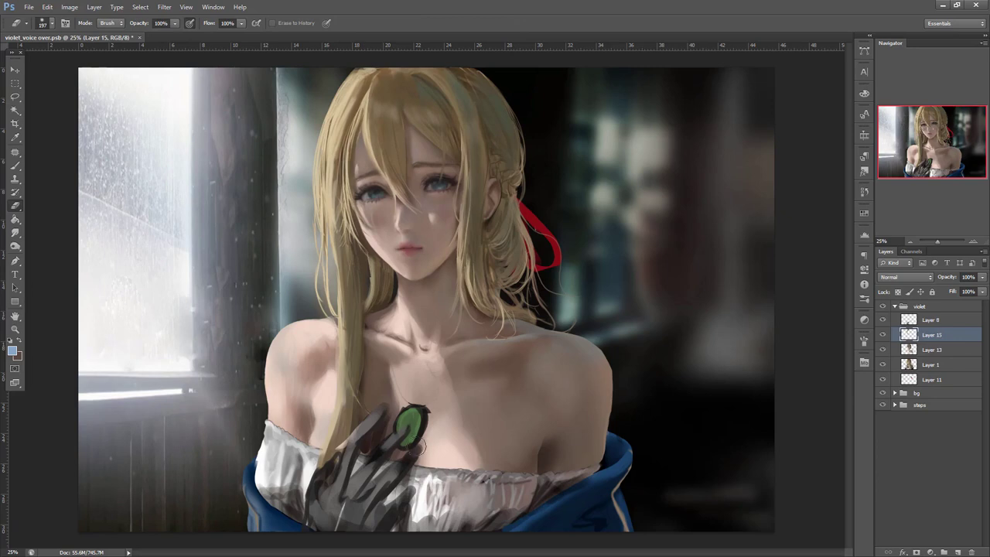
{"action": "key", "text": "Delete"}
- Compare the skin shading and facial features with Layer 13 hidden and shown
{"action": "left_click", "coordinate": [882, 336]}
{"action": "left_click", "coordinate": [882, 336]}
{"action": "left_click", "coordinate": [882, 336]}
{"action": "left_click", "coordinate": [882, 336]}
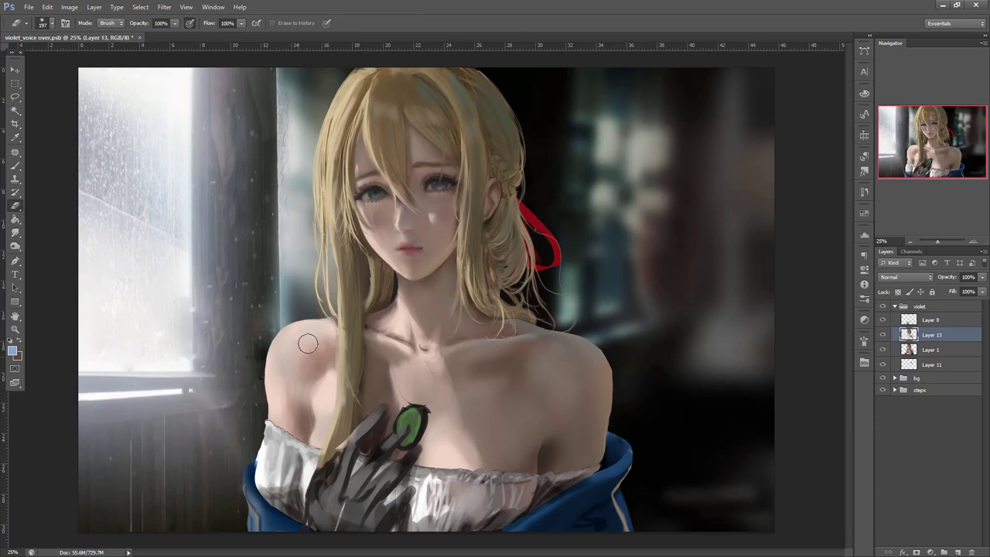
{"action": "left_click", "coordinate": [883, 334]}
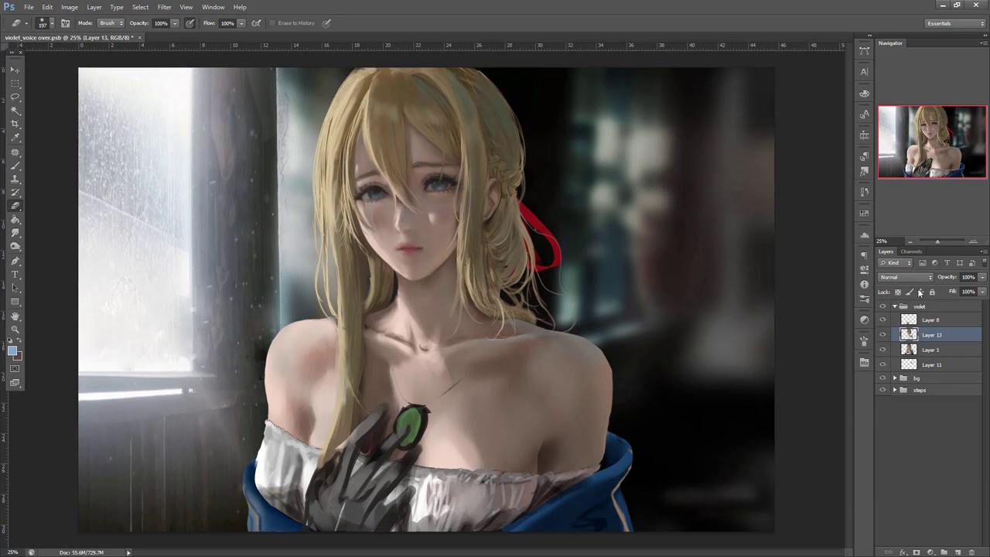
{"action": "left_click", "coordinate": [884, 334]}
{"action": "left_click", "coordinate": [883, 334]}
- Collapse the violet group, expand the bg group and rotate the window background on Layer 5 by 0.49°
{"action": "left_click", "coordinate": [895, 306]}
{"action": "left_click", "coordinate": [895, 318]}
{"action": "left_click", "coordinate": [882, 362]}
{"action": "left_click", "coordinate": [883, 361]}
{"action": "left_click", "coordinate": [931, 361]}
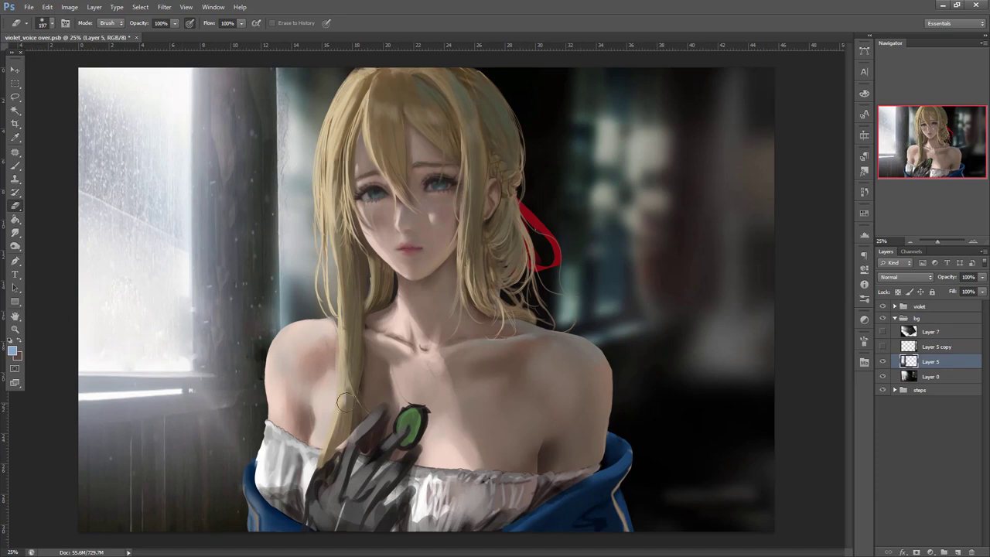
{"action": "key", "text": "ctrl+t"}
{"action": "mouse_move", "coordinate": [568, 340]}
{"action": "left_mouse_down"}
{"action": "mouse_move", "coordinate": [566, 328]}
{"action": "mouse_move", "coordinate": [562, 350]}
{"action": "mouse_move", "coordinate": [542, 338]}
{"action": "mouse_move", "coordinate": [549, 345]}
{"action": "mouse_move", "coordinate": [551, 333]}
{"action": "left_mouse_up"}
{"action": "key", "text": "Return"}
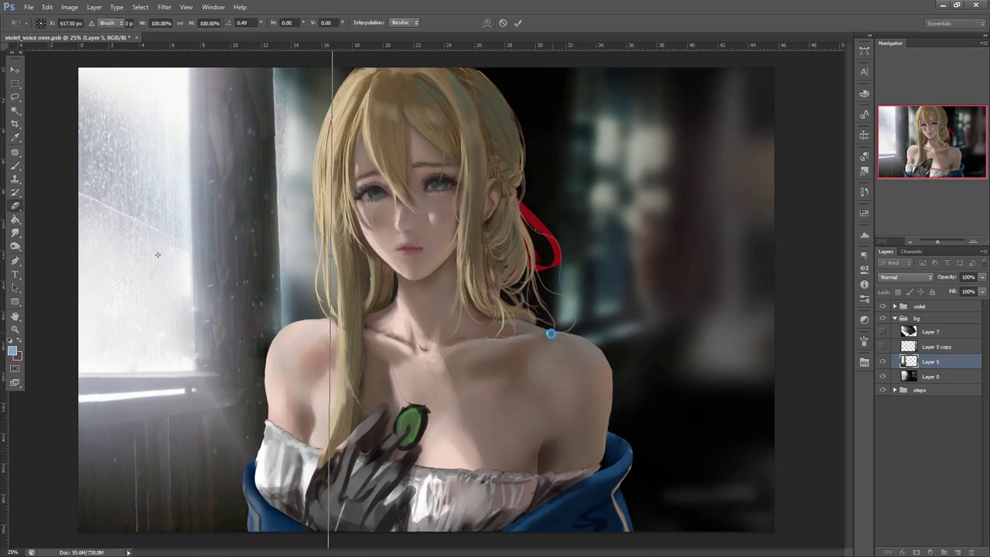
- Apply the rotation of Layer 5 and add a new layer directly above Layer 0
{"action": "key", "text": "Return"}
{"action": "left_click", "coordinate": [974, 241]}
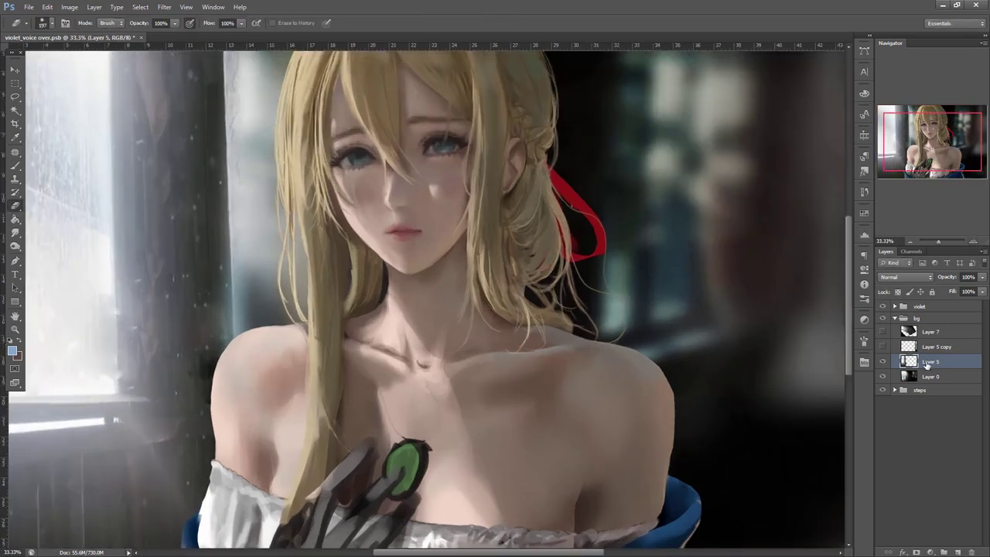
{"action": "left_click", "coordinate": [930, 376]}
{"action": "left_click_drag", "start_coordinate": [572, 348], "coordinate": [713, 425]}
{"action": "left_click", "coordinate": [959, 552]}
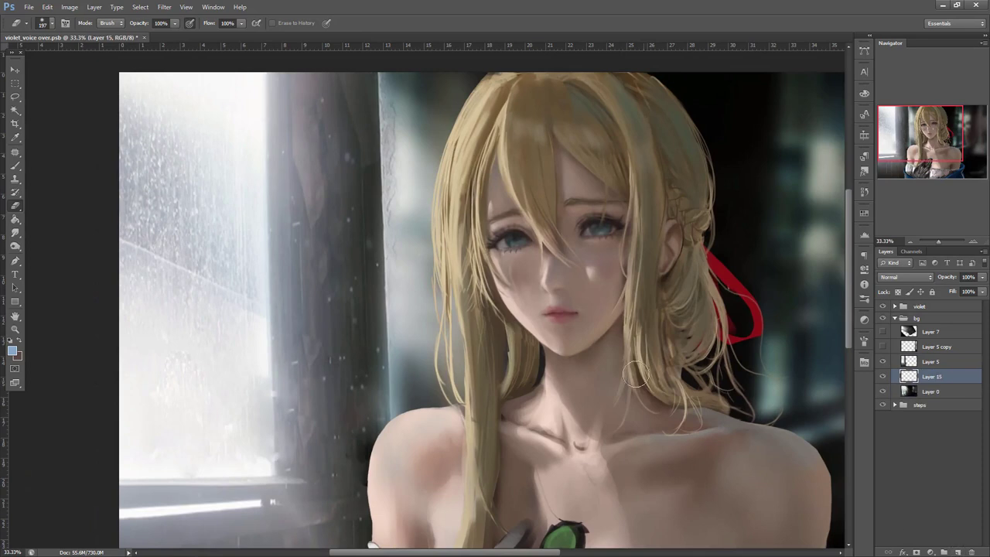
- Darken the background beside the hair on Layer 15 with a soft black 484 px brush
{"action": "key", "text": "b"}
{"action": "right_click", "coordinate": [634, 290]}
{"action": "key", "text": "Return"}
{"action": "key", "text": "d"}
{"action": "right_click", "coordinate": [530, 222]}
{"action": "left_click_drag", "start_coordinate": [627, 233], "coordinate": [643, 233]}
{"action": "key", "text": "Return"}
{"action": "mouse_move", "coordinate": [450, 155]}
{"action": "left_mouse_down"}
{"action": "mouse_move", "coordinate": [459, 359]}
{"action": "mouse_move", "coordinate": [421, 87]}
{"action": "mouse_move", "coordinate": [414, 374]}
{"action": "left_mouse_up"}
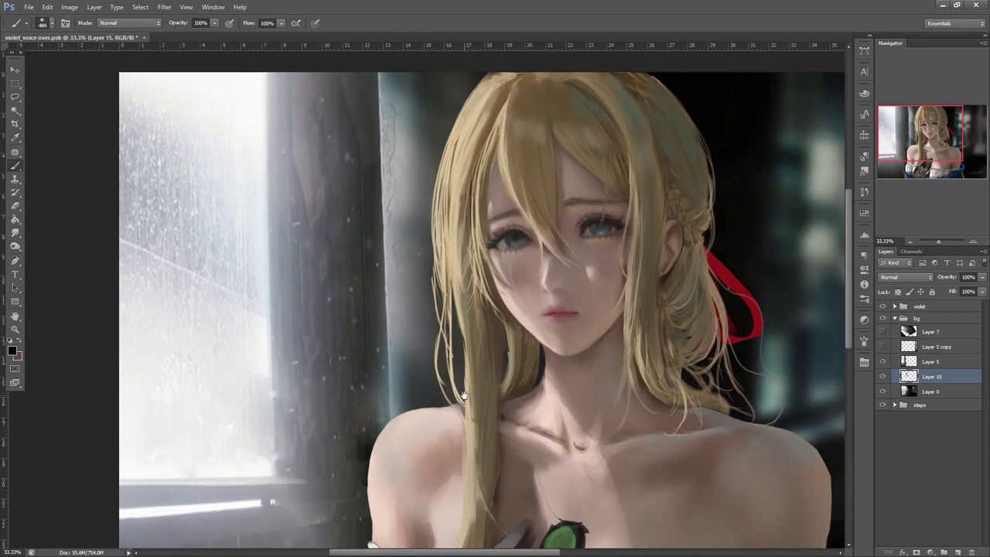
- Add a new layer above Layer 7 in the bg group
{"action": "left_click_drag", "start_coordinate": [465, 394], "coordinate": [399, 401]}
{"action": "left_click", "coordinate": [930, 331]}
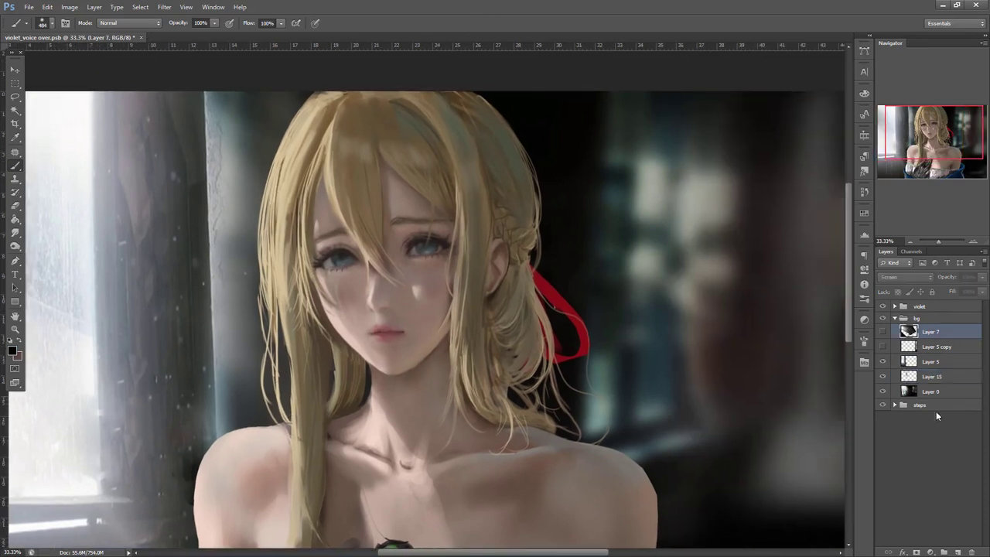
{"action": "left_click", "coordinate": [958, 552]}
- Paint white diagonal light rays running from the window down toward the hair with a small soft brush on Layer 16
{"action": "key", "text": "ctrl+minus"}
{"action": "right_click", "coordinate": [595, 233]}
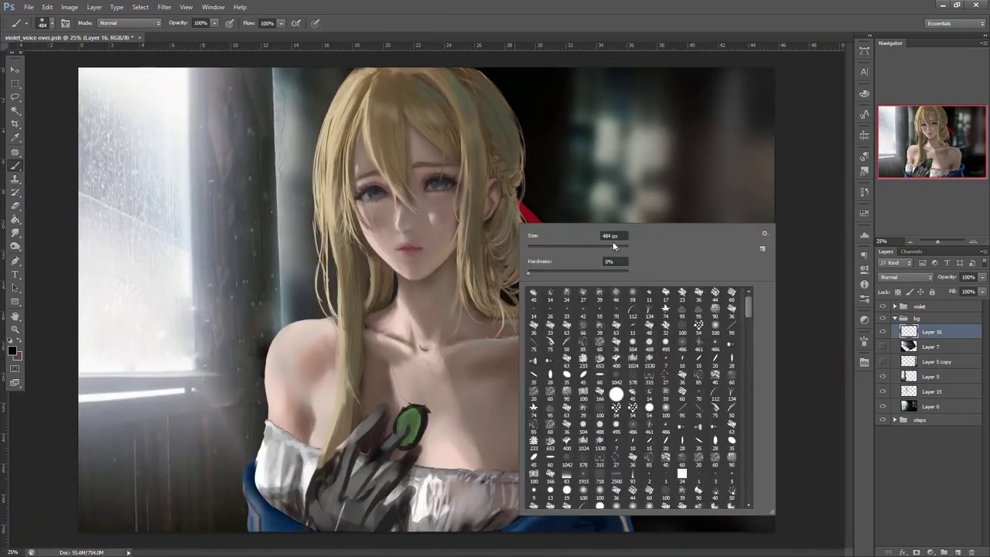
{"action": "left_click", "coordinate": [165, 123], "text": "alt"}
{"action": "right_click", "coordinate": [324, 137]}
{"action": "left_click", "coordinate": [377, 160]}
{"action": "left_click_drag", "start_coordinate": [193, 87], "coordinate": [265, 140]}
{"action": "left_click_drag", "start_coordinate": [191, 85], "coordinate": [285, 151]}
{"action": "left_click_drag", "start_coordinate": [195, 95], "coordinate": [304, 170]}
{"action": "left_click_drag", "start_coordinate": [193, 79], "coordinate": [314, 169]}
{"action": "left_click_drag", "start_coordinate": [237, 102], "coordinate": [354, 142]}
{"action": "left_click_drag", "start_coordinate": [191, 147], "coordinate": [309, 238]}
{"action": "left_click_drag", "start_coordinate": [223, 82], "coordinate": [346, 138]}
{"action": "mouse_move", "coordinate": [232, 58]}
{"action": "left_mouse_down"}
{"action": "mouse_move", "coordinate": [284, 88]}
{"action": "mouse_move", "coordinate": [352, 154]}
{"action": "mouse_move", "coordinate": [202, 106]}
{"action": "mouse_move", "coordinate": [250, 178]}
{"action": "mouse_move", "coordinate": [246, 197]}
{"action": "mouse_move", "coordinate": [176, 176]}
{"action": "mouse_move", "coordinate": [301, 246]}
{"action": "mouse_move", "coordinate": [182, 166]}
{"action": "left_mouse_up"}
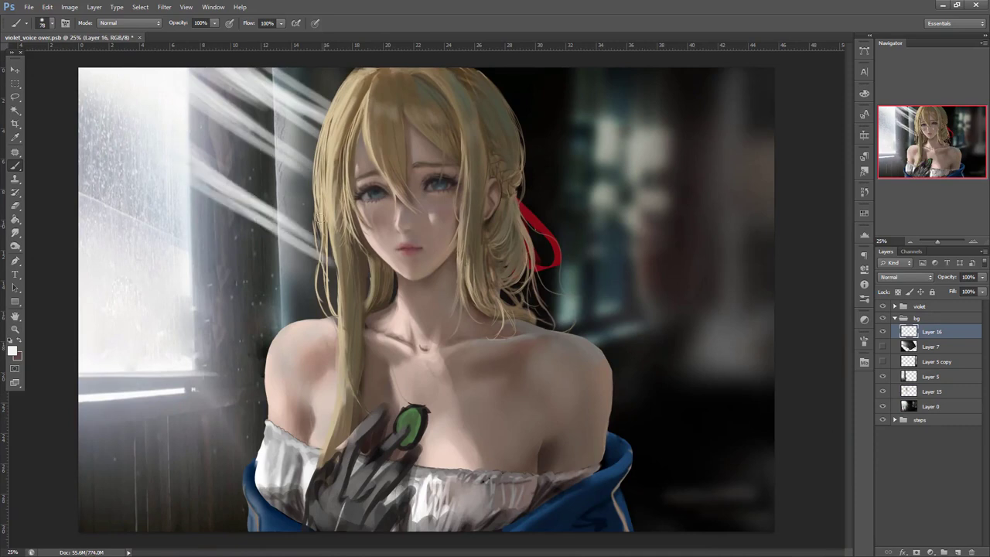
- Apply a Motion Blur to the light rays with an angle of -37° and a distance of 1375 pixels
{"action": "left_click", "coordinate": [165, 7]}
{"action": "mouse_move", "coordinate": [186, 104]}
{"action": "left_click", "coordinate": [321, 202]}
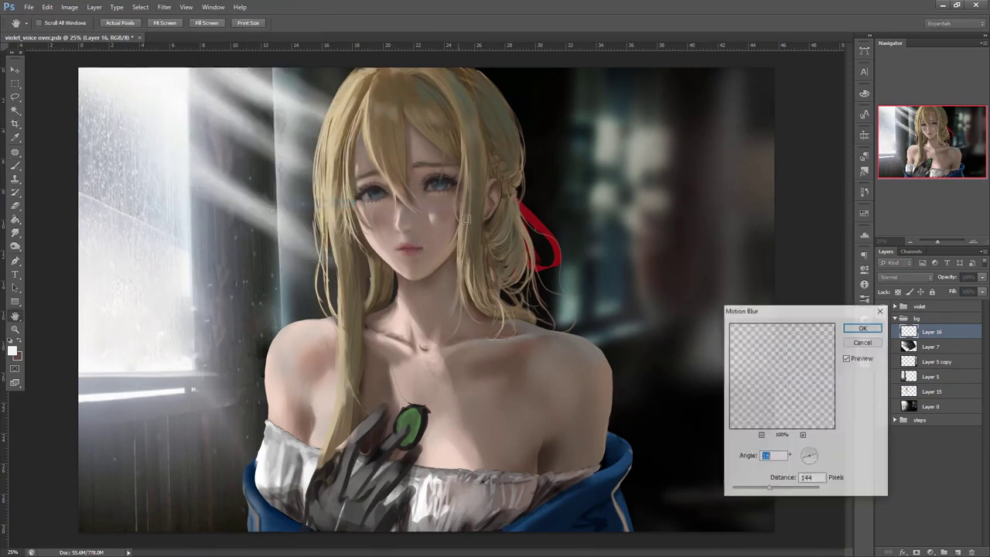
{"action": "left_click_drag", "start_coordinate": [812, 458], "coordinate": [802, 493]}
{"action": "left_click_drag", "start_coordinate": [813, 458], "coordinate": [811, 493]}
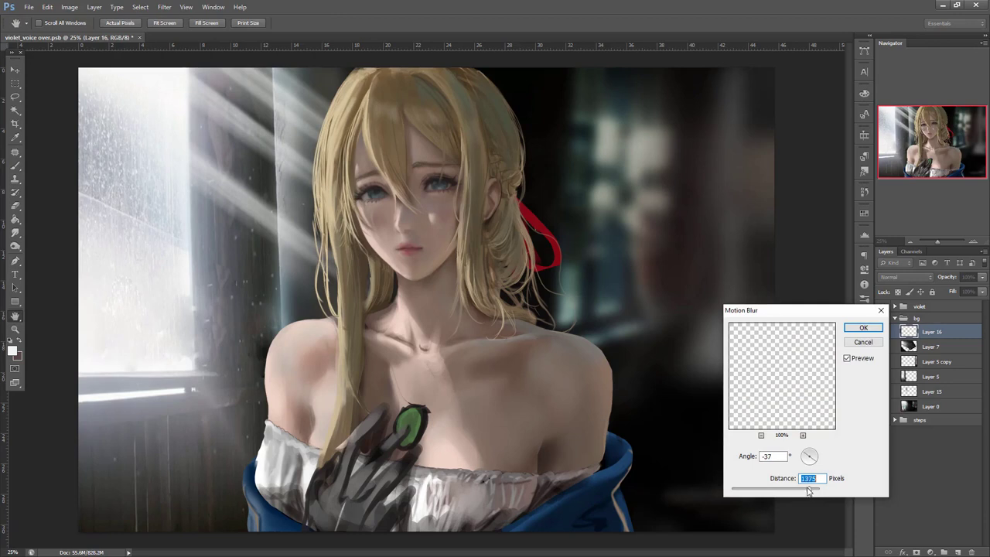
{"action": "left_click", "coordinate": [863, 328]}
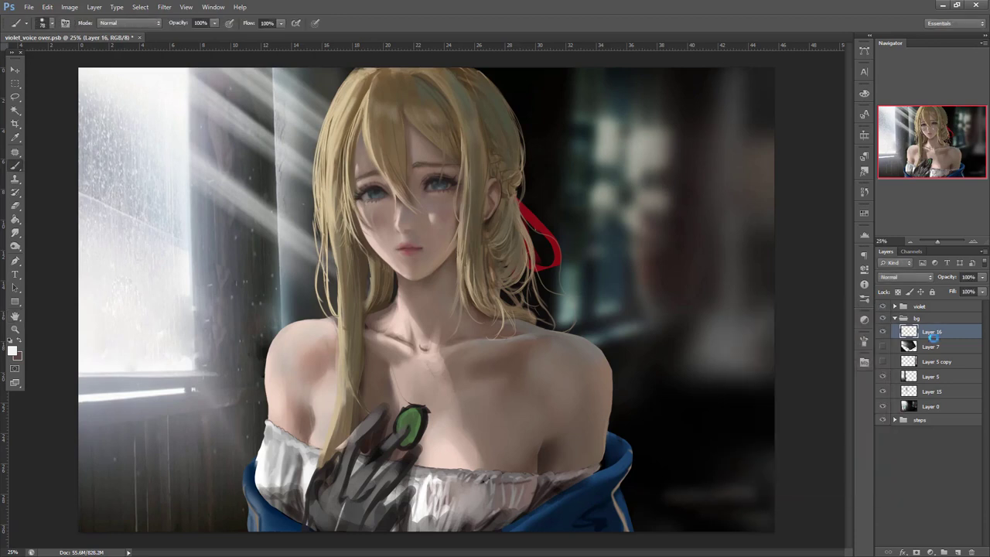
- Duplicate Layer 16, then move and enlarge the copied rays over the dark background behind the woman
{"action": "right_click", "coordinate": [920, 331]}
{"action": "left_click", "coordinate": [898, 240]}
{"action": "key", "text": "Return"}
{"action": "key", "text": "ctrl+t"}
{"action": "left_click_drag", "start_coordinate": [389, 247], "coordinate": [696, 223]}
{"action": "left_click_drag", "start_coordinate": [767, 287], "coordinate": [839, 337]}
{"action": "left_click_drag", "start_coordinate": [788, 312], "coordinate": [758, 301]}
{"action": "key", "text": "Return"}
- Duplicate Layer 16 copy and reposition the new rays so they overlap the first copy behind the woman
{"action": "right_click", "coordinate": [909, 333]}
{"action": "left_click", "coordinate": [862, 237]}
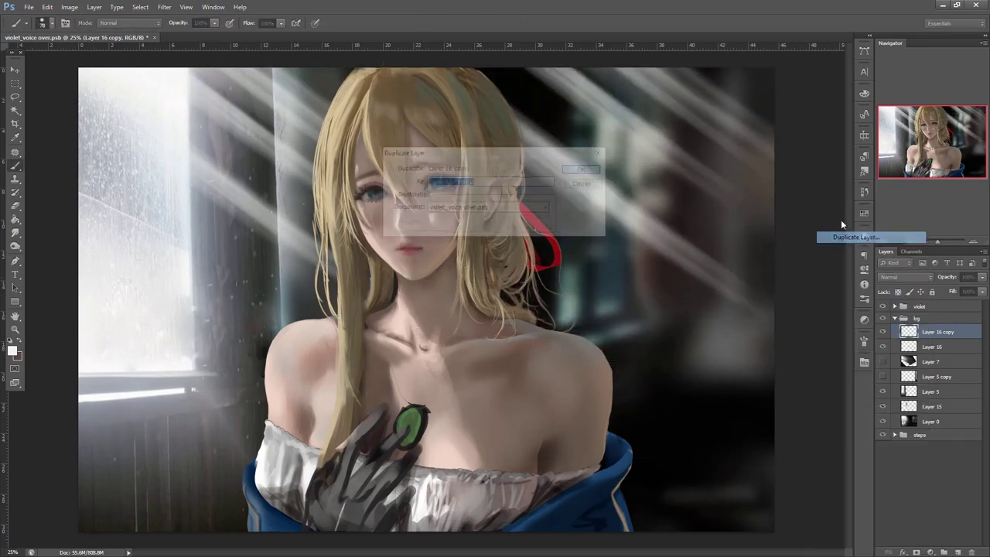
{"action": "left_click", "coordinate": [594, 174]}
{"action": "key", "text": "ctrl+t"}
{"action": "left_click_drag", "start_coordinate": [698, 184], "coordinate": [678, 209]}
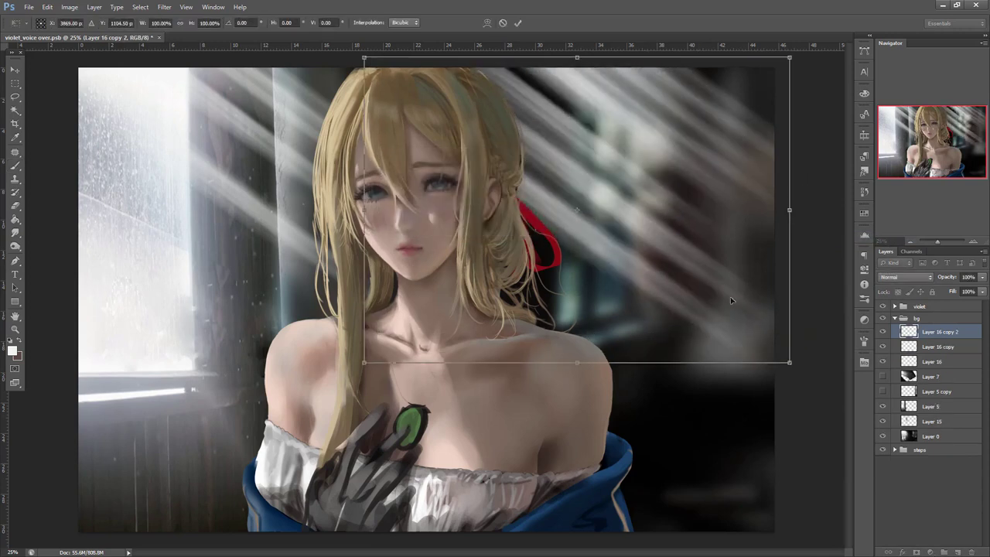
{"action": "mouse_move", "coordinate": [760, 361]}
{"action": "left_mouse_down"}
{"action": "mouse_move", "coordinate": [756, 323]}
{"action": "mouse_move", "coordinate": [750, 340]}
{"action": "mouse_move", "coordinate": [698, 273]}
{"action": "mouse_move", "coordinate": [736, 306]}
{"action": "left_mouse_up"}
{"action": "key", "text": "Return"}
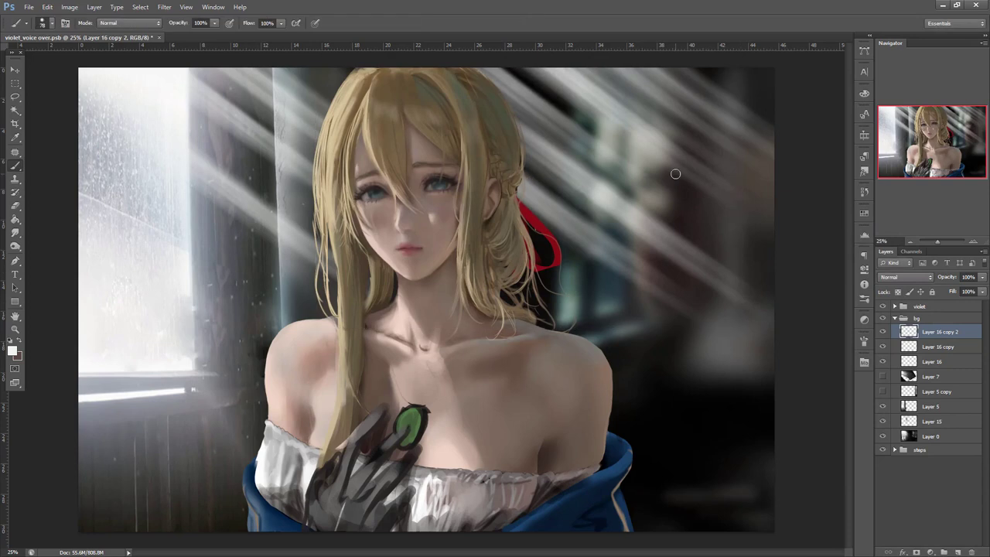
- Apply a Motion Blur to Layer 16 copy 2 with an angle of -37° and a distance of 1688 pixels
{"action": "left_click", "coordinate": [164, 6]}
{"action": "mouse_move", "coordinate": [234, 108]}
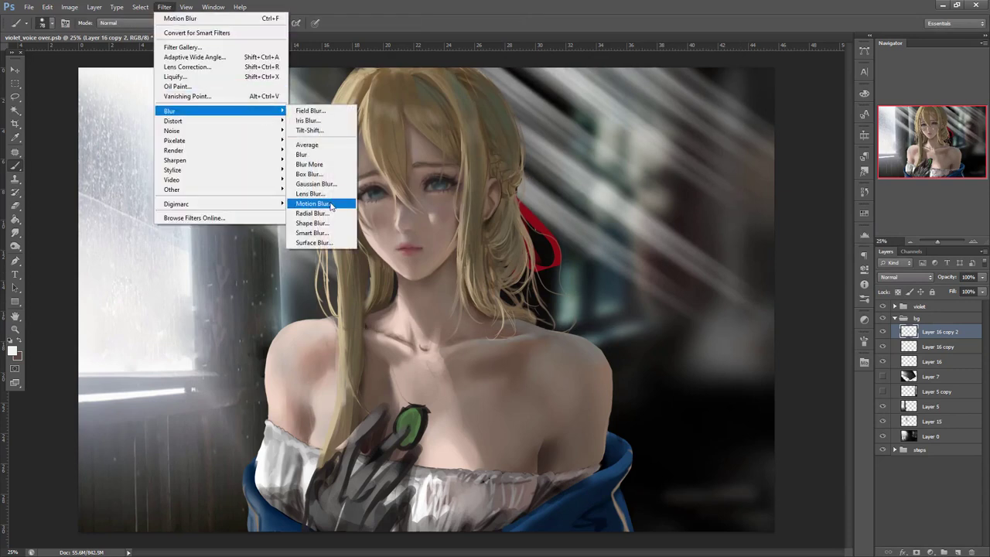
{"action": "left_click", "coordinate": [321, 201]}
{"action": "left_click_drag", "start_coordinate": [809, 488], "coordinate": [814, 488]}
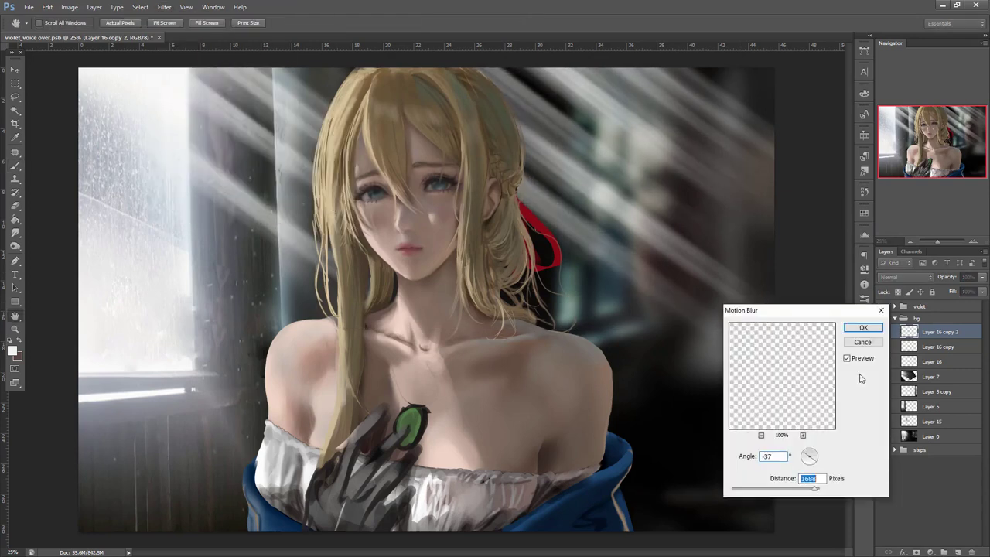
{"action": "left_click", "coordinate": [876, 331]}
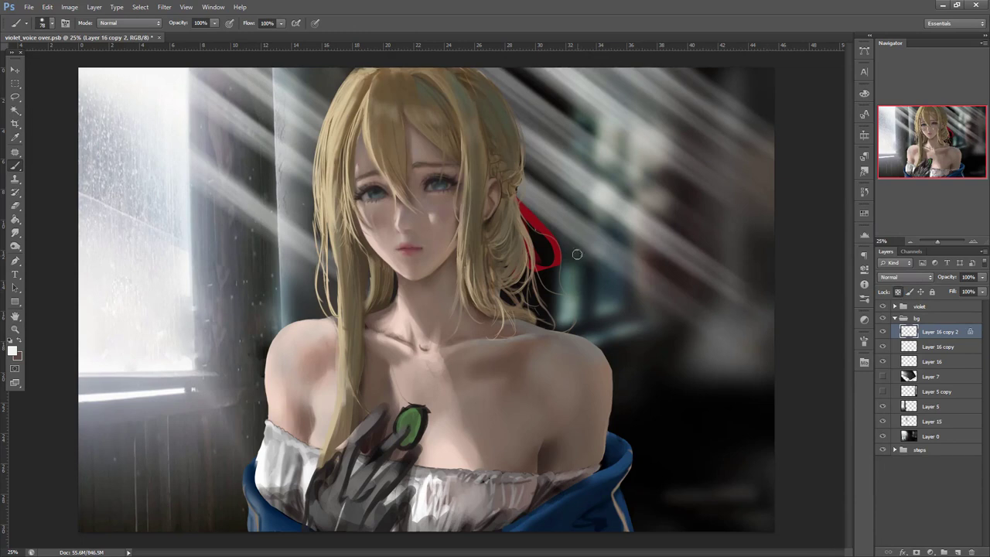
- Tint the transparency-locked rays on Layer 16 copy 2 with a large 2216 px brush and a muted background colour
{"action": "right_click", "coordinate": [586, 221]}
{"action": "left_click", "coordinate": [703, 244]}
{"action": "left_click", "coordinate": [610, 161], "text": "alt"}
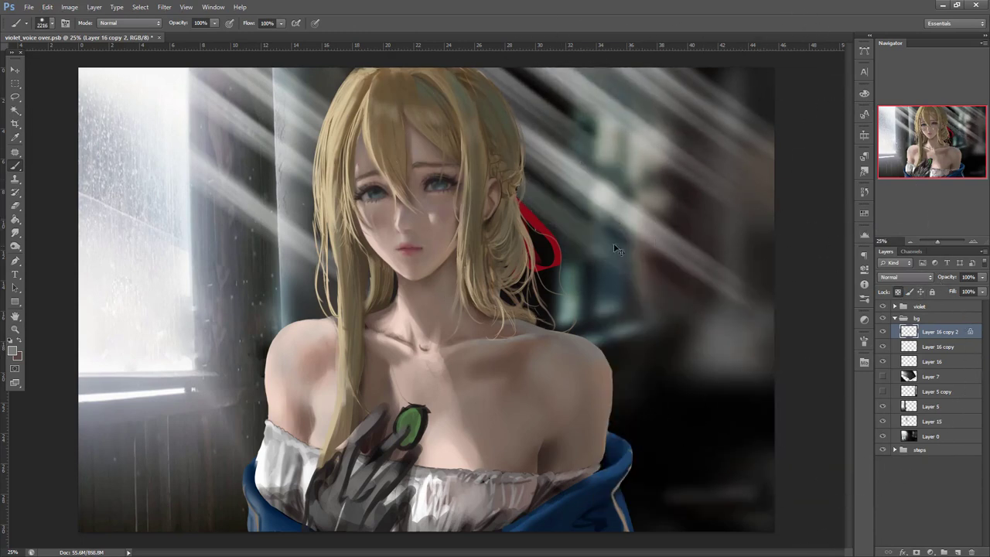
- Merge both ray copies down into Layer 16 and check the result with the layer hidden and shown
{"action": "left_click", "coordinate": [928, 347]}
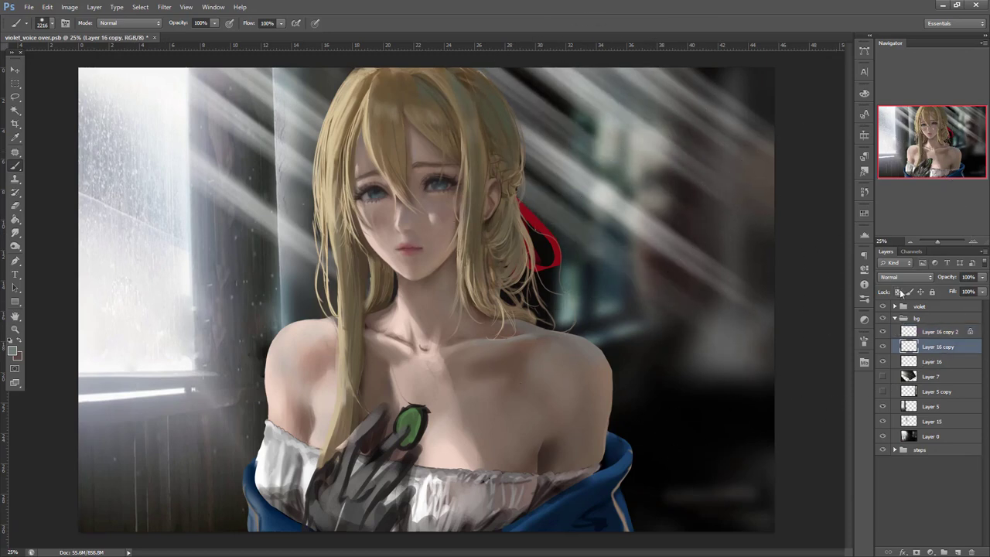
{"action": "left_click", "coordinate": [926, 332]}
{"action": "key", "text": "ctrl+e"}
{"action": "key", "text": "ctrl+e"}
{"action": "left_click", "coordinate": [884, 332]}
{"action": "left_click", "coordinate": [884, 332]}
- Brush soft pale light over the rays near the window and behind the hair on Layer 16, enlarging the brush to 825 px
{"action": "right_click", "coordinate": [547, 217]}
{"action": "left_click", "coordinate": [643, 239]}
{"action": "left_click", "coordinate": [528, 153], "text": "alt"}
{"action": "mouse_move", "coordinate": [507, 82]}
{"action": "left_mouse_down"}
{"action": "mouse_move", "coordinate": [619, 155]}
{"action": "mouse_move", "coordinate": [532, 136]}
{"action": "left_mouse_up"}
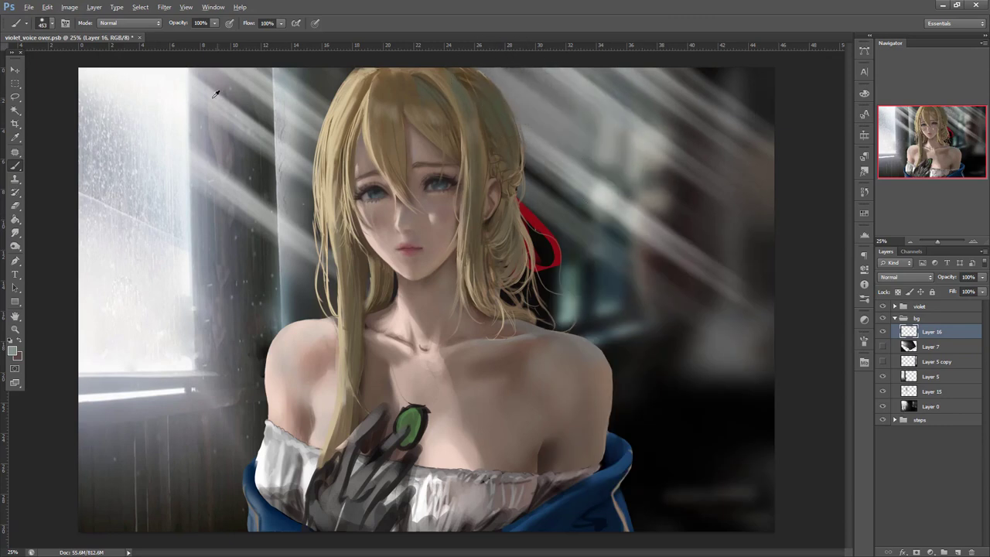
{"action": "left_click_drag", "start_coordinate": [221, 88], "coordinate": [324, 116]}
{"action": "right_click", "coordinate": [532, 177]}
{"action": "left_click", "coordinate": [559, 211]}
{"action": "mouse_move", "coordinate": [520, 114]}
{"action": "left_mouse_down"}
{"action": "mouse_move", "coordinate": [618, 86]}
{"action": "mouse_move", "coordinate": [700, 145]}
{"action": "left_mouse_up"}
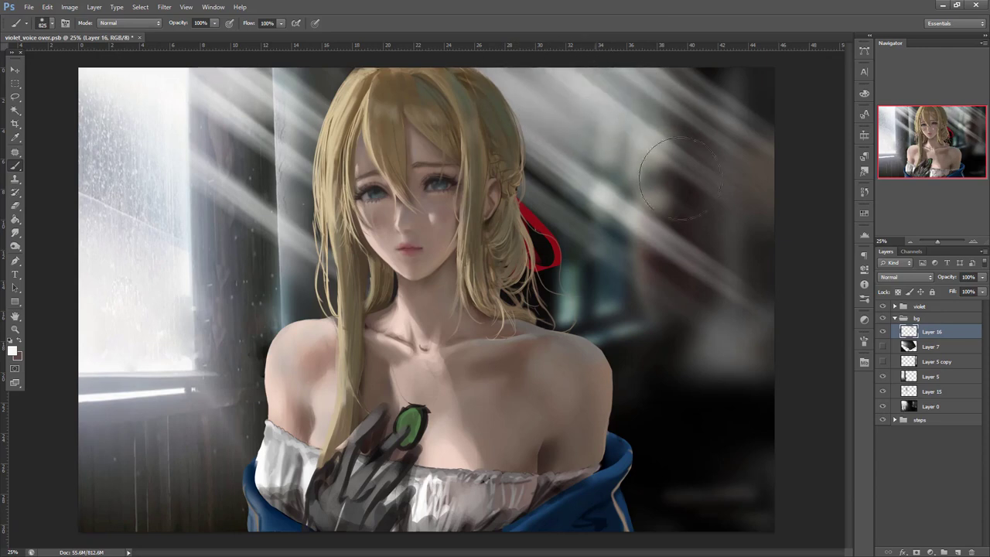
- Adjust the light rays on Layer 16 to a brightness of -42 and a contrast of 24
{"action": "left_click", "coordinate": [883, 332]}
{"action": "left_click", "coordinate": [883, 332]}
{"action": "left_click", "coordinate": [69, 7]}
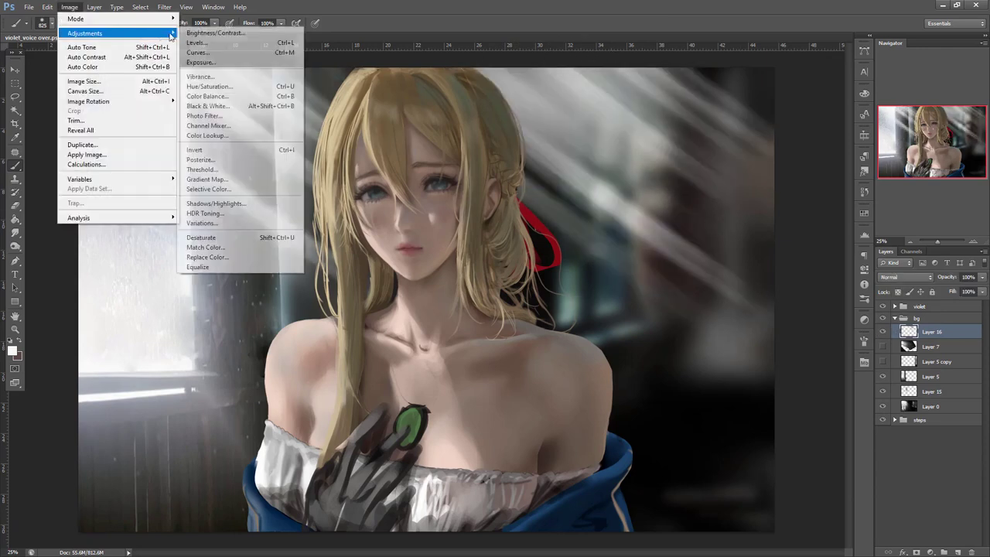
{"action": "mouse_move", "coordinate": [158, 33]}
{"action": "left_click", "coordinate": [205, 33]}
{"action": "left_click_drag", "start_coordinate": [784, 277], "coordinate": [814, 299]}
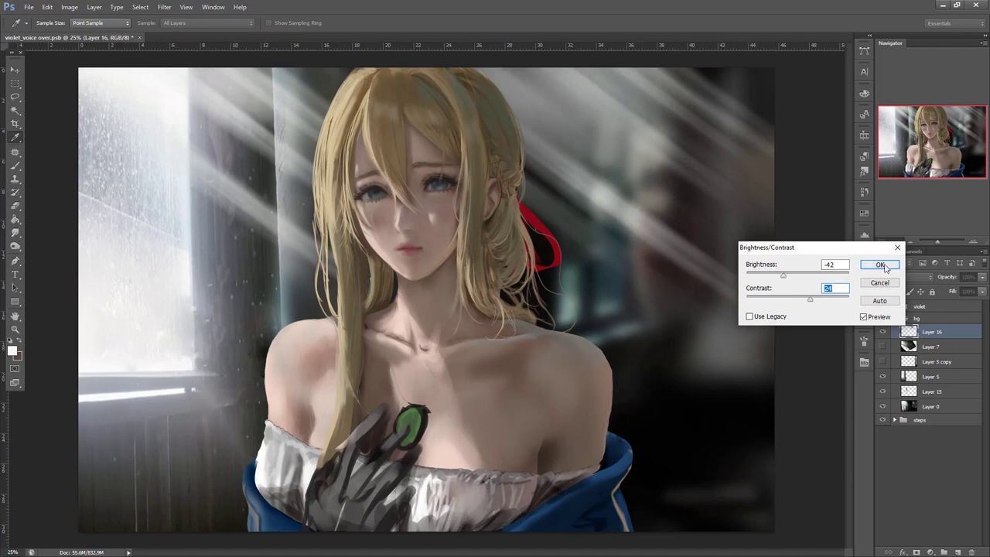
{"action": "left_click", "coordinate": [880, 265]}
{"action": "key", "text": "b"}
- Collapse the bg group, expand the violet group and compare the figure with Layer 13 hidden and shown
{"action": "left_click", "coordinate": [912, 239]}
{"action": "left_click", "coordinate": [917, 240]}
{"action": "left_click", "coordinate": [972, 240]}
{"action": "left_click", "coordinate": [973, 241]}
{"action": "left_click", "coordinate": [972, 241]}
{"action": "left_click", "coordinate": [972, 241]}
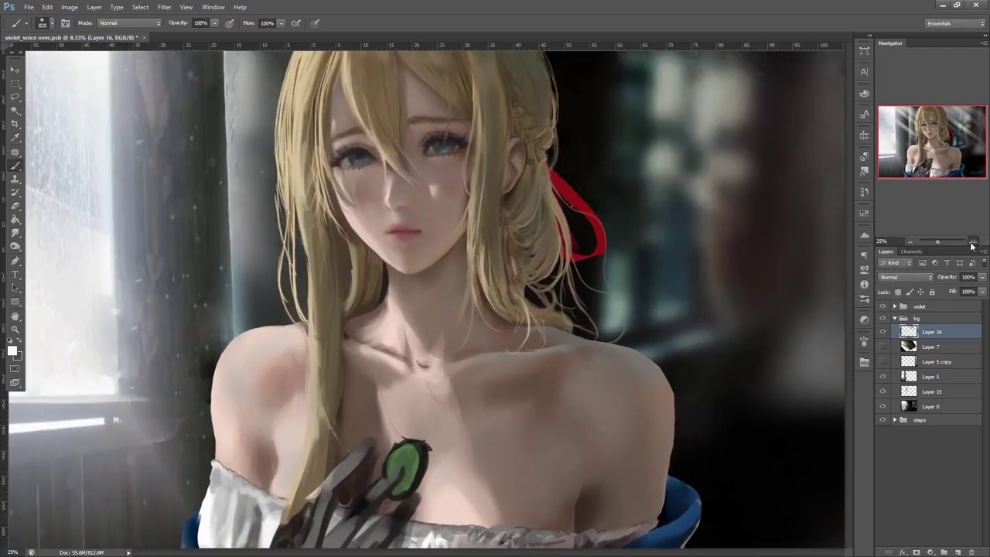
{"action": "left_click", "coordinate": [952, 194]}
{"action": "left_click", "coordinate": [895, 318]}
{"action": "left_click", "coordinate": [895, 306]}
{"action": "left_click", "coordinate": [887, 335]}
{"action": "left_click", "coordinate": [887, 335]}
- Examine the chest and face with Layer 8 hidden, and show that layer again
{"action": "left_click_drag", "start_coordinate": [653, 416], "coordinate": [802, 520]}
{"action": "left_click", "coordinate": [883, 319]}
{"action": "left_click_drag", "start_coordinate": [726, 471], "coordinate": [751, 376]}
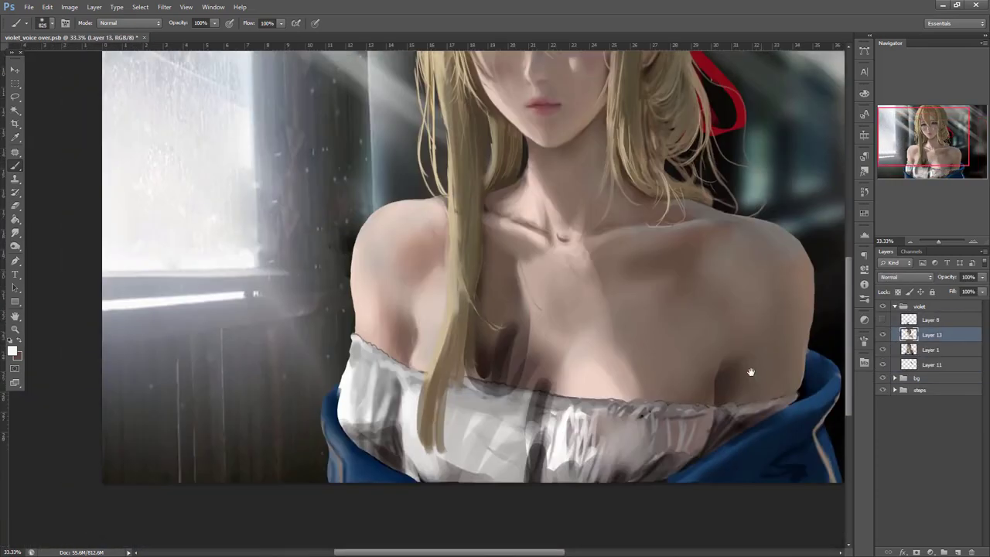
{"action": "left_click_drag", "start_coordinate": [740, 320], "coordinate": [762, 450]}
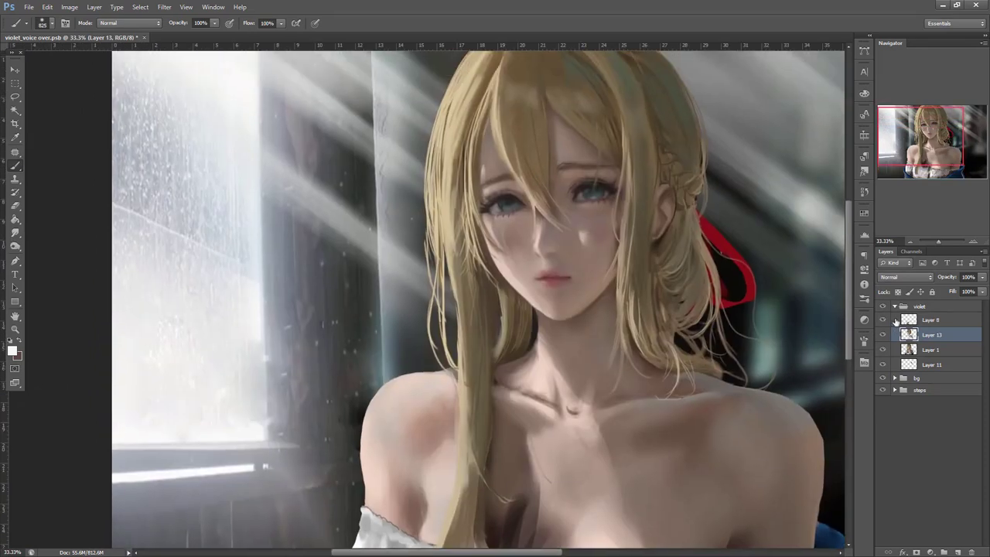
{"action": "left_click", "coordinate": [883, 320]}
{"action": "left_click_drag", "start_coordinate": [757, 382], "coordinate": [744, 462]}
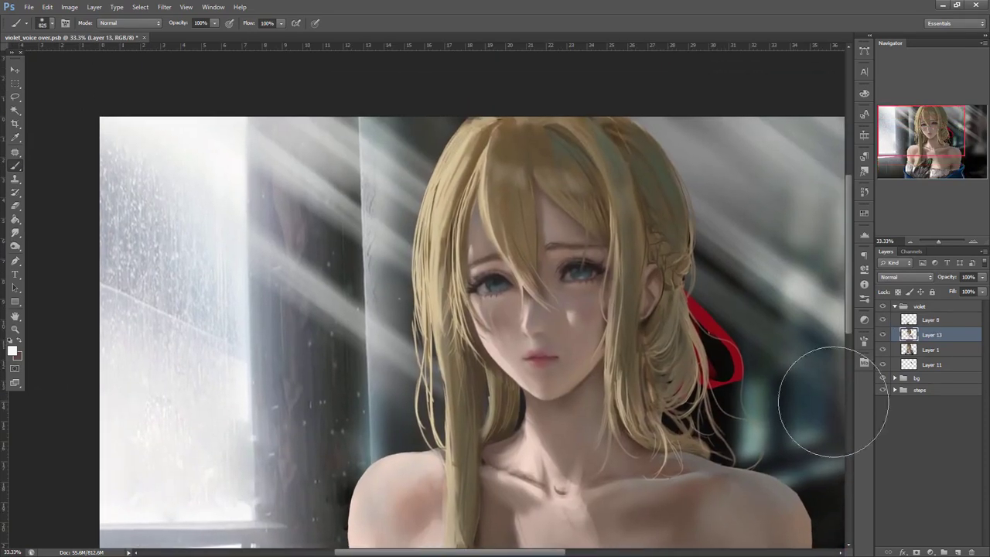
- Check the face with Layer 13 hidden and shown, and merge Layer 13 down into Layer 1
{"action": "left_click", "coordinate": [973, 242]}
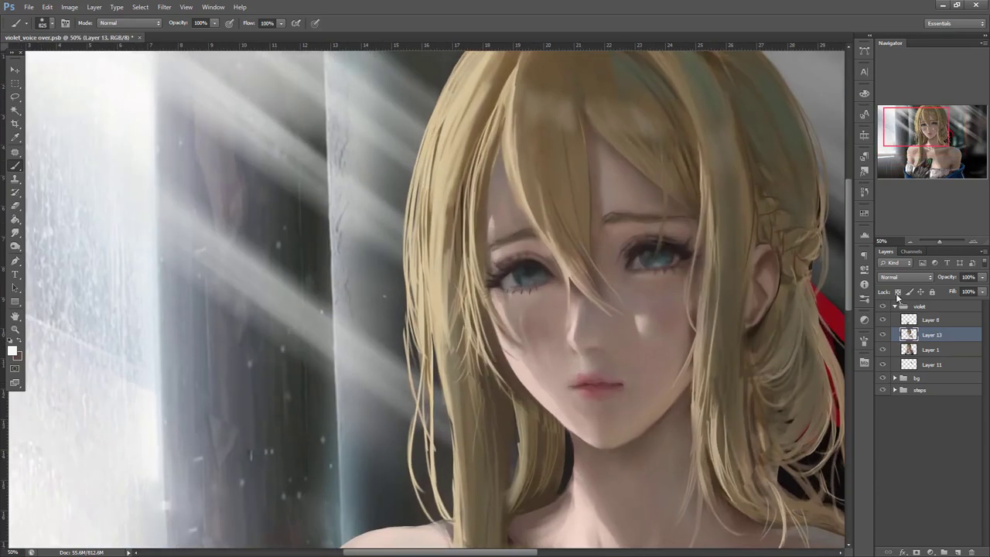
{"action": "left_click", "coordinate": [910, 240]}
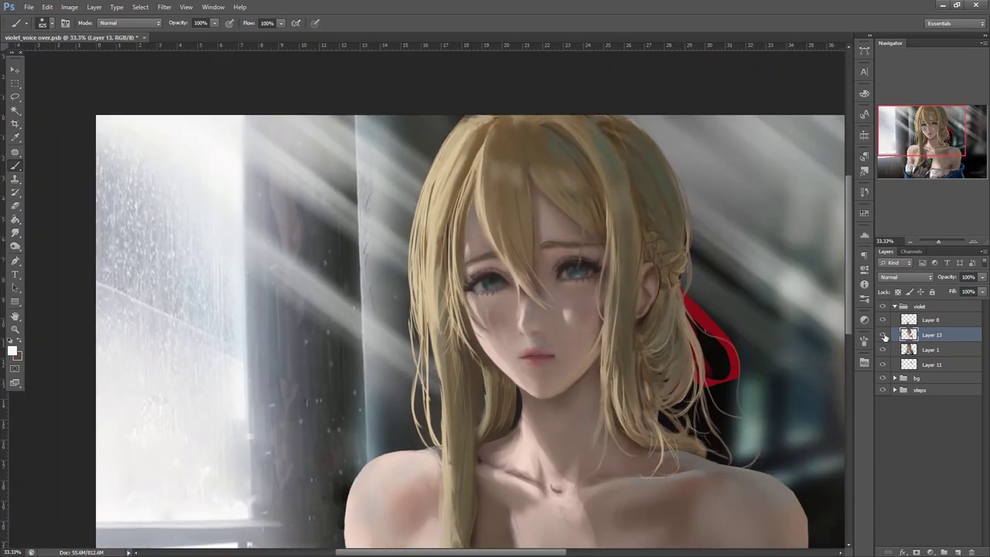
{"action": "left_click", "coordinate": [884, 335]}
{"action": "left_click", "coordinate": [885, 335]}
{"action": "key", "text": "ctrl+e"}
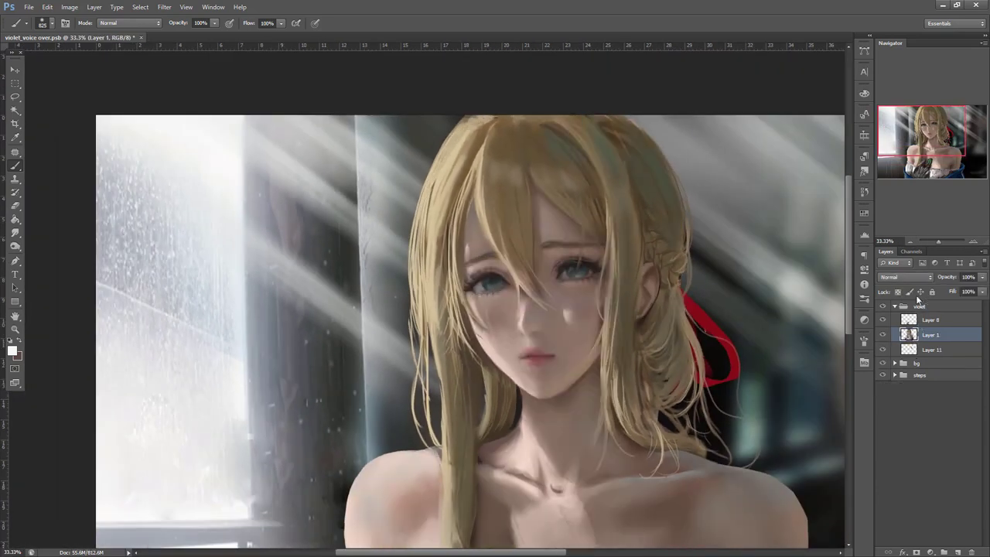
- Collapse the violet group, select the whole canvas and copy all visible layers merged
{"action": "left_click", "coordinate": [895, 307]}
{"action": "left_click", "coordinate": [895, 307]}
{"action": "left_click", "coordinate": [910, 242]}
{"action": "left_click", "coordinate": [910, 243]}
{"action": "left_click", "coordinate": [894, 307]}
{"action": "left_click", "coordinate": [15, 83]}
{"action": "left_click_drag", "start_coordinate": [39, 87], "coordinate": [756, 539]}
{"action": "key", "text": "ctrl+shift+c"}
- Undo the paste above the violet group and paste the merged copy above Layer 14 in the steps group
{"action": "key", "text": "ctrl+v"}
{"action": "key", "text": "ctrl+z"}
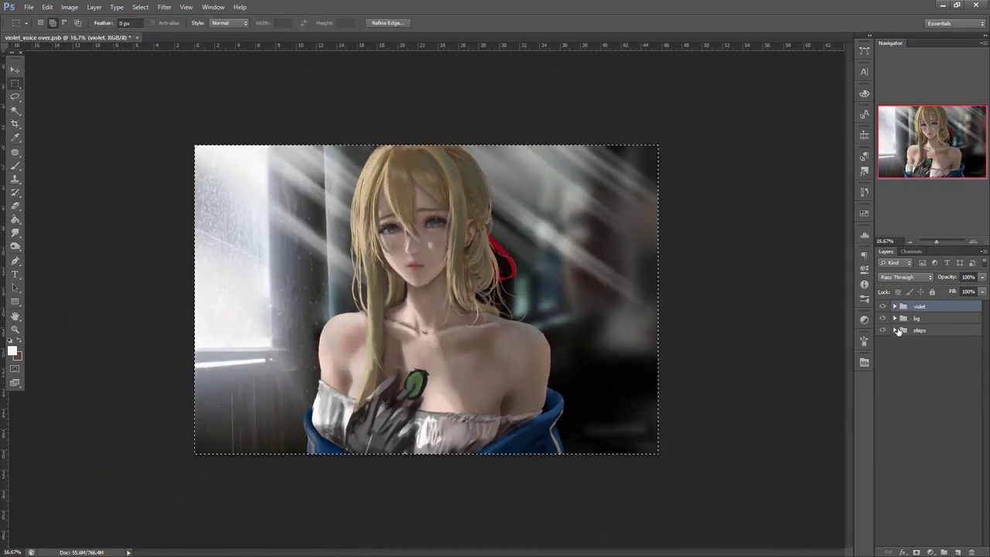
{"action": "left_click", "coordinate": [895, 330]}
{"action": "left_click", "coordinate": [930, 344]}
{"action": "key", "text": "ctrl+v"}
- Hide the violet and bg groups and merge the pasted snapshot down into Layer 14
{"action": "left_click", "coordinate": [883, 307]}
{"action": "left_click", "coordinate": [886, 345]}
{"action": "key", "text": "ctrl+e"}
- Compare the painting's saved stages by repeatedly hiding and showing Layer 14 and Layer 12
{"action": "left_click", "coordinate": [885, 346]}
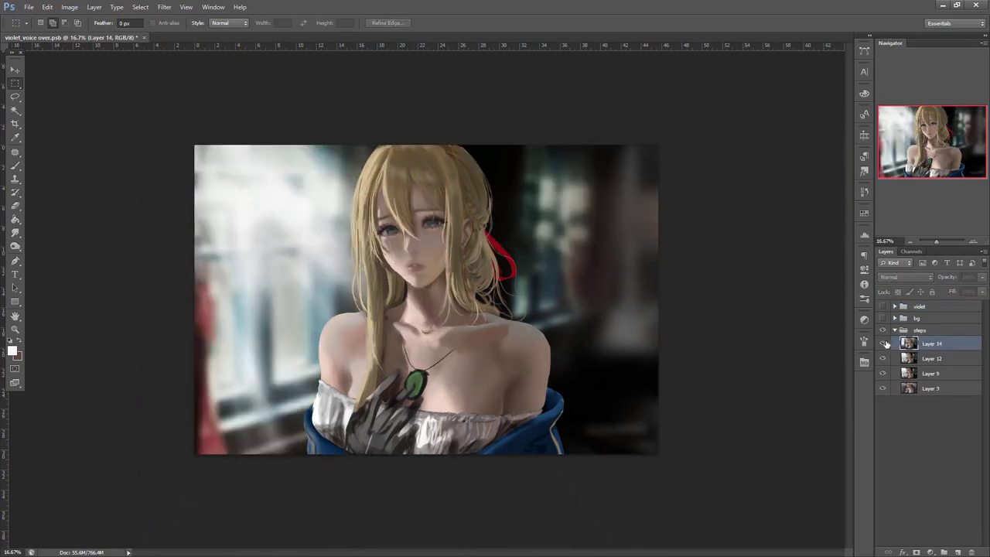
{"action": "left_click", "coordinate": [883, 343]}
{"action": "left_click", "coordinate": [883, 343]}
{"action": "left_click", "coordinate": [884, 359]}
{"action": "left_click", "coordinate": [883, 358]}
{"action": "left_click", "coordinate": [884, 345]}
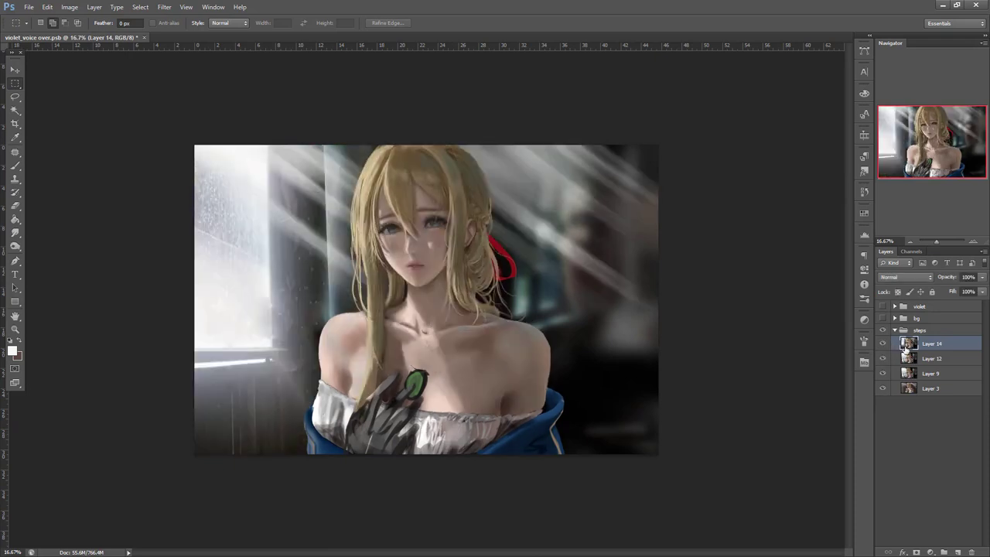
{"action": "left_click", "coordinate": [885, 344]}
{"action": "left_click", "coordinate": [886, 344]}
{"action": "left_click", "coordinate": [886, 344]}
{"action": "left_click", "coordinate": [886, 344]}
{"action": "left_click", "coordinate": [886, 344]}
{"action": "left_click", "coordinate": [886, 344]}
- Undo the snapshot merge, collapse the steps group and show the bg and violet groups again
{"action": "key", "text": "ctrl+shift+alt+e"}
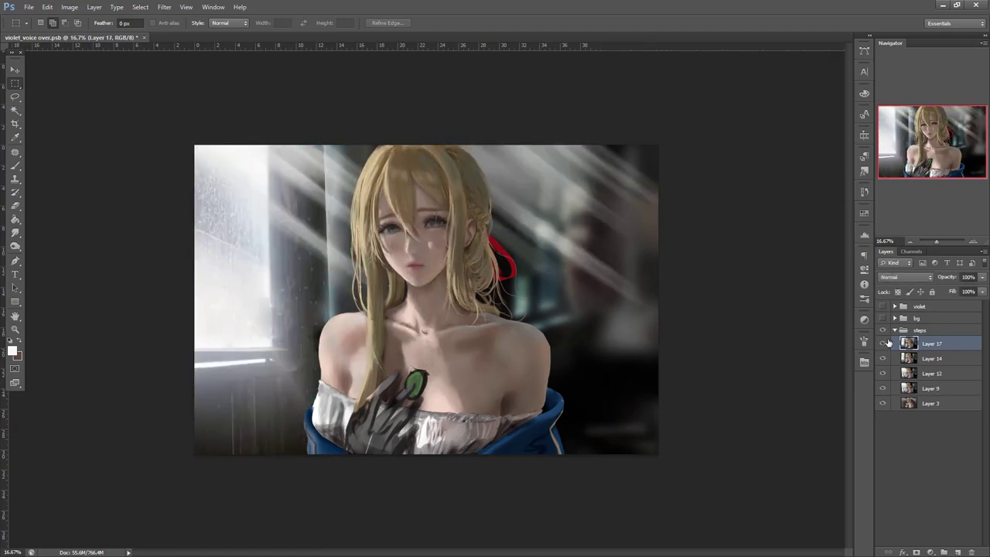
{"action": "left_click", "coordinate": [894, 329]}
{"action": "left_click", "coordinate": [884, 318]}
{"action": "left_click", "coordinate": [883, 307]}
- Expand the bg group and compare the background with Layer 5 and Layer 15 hidden and shown
{"action": "left_click", "coordinate": [895, 318]}
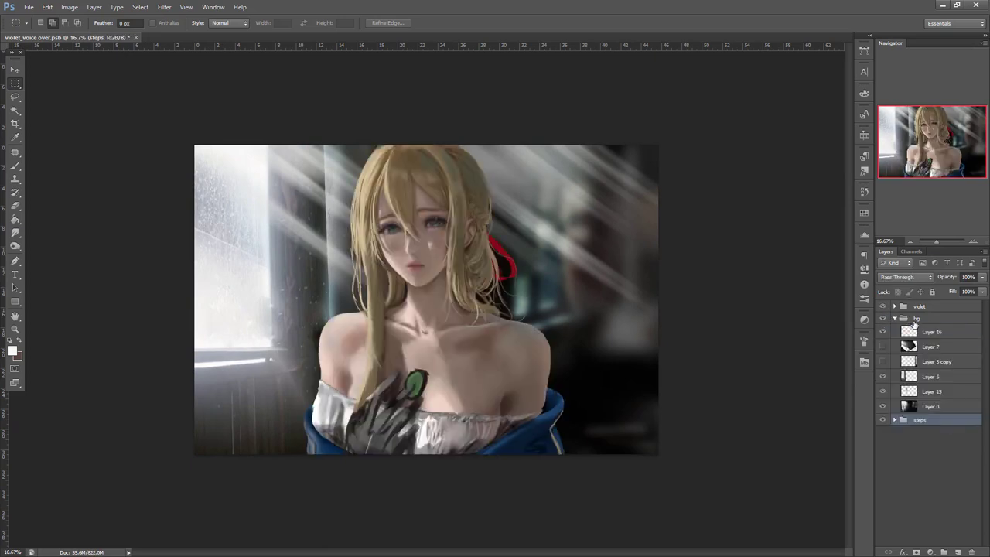
{"action": "left_click", "coordinate": [886, 391]}
{"action": "left_click", "coordinate": [885, 392]}
{"action": "left_click", "coordinate": [885, 376]}
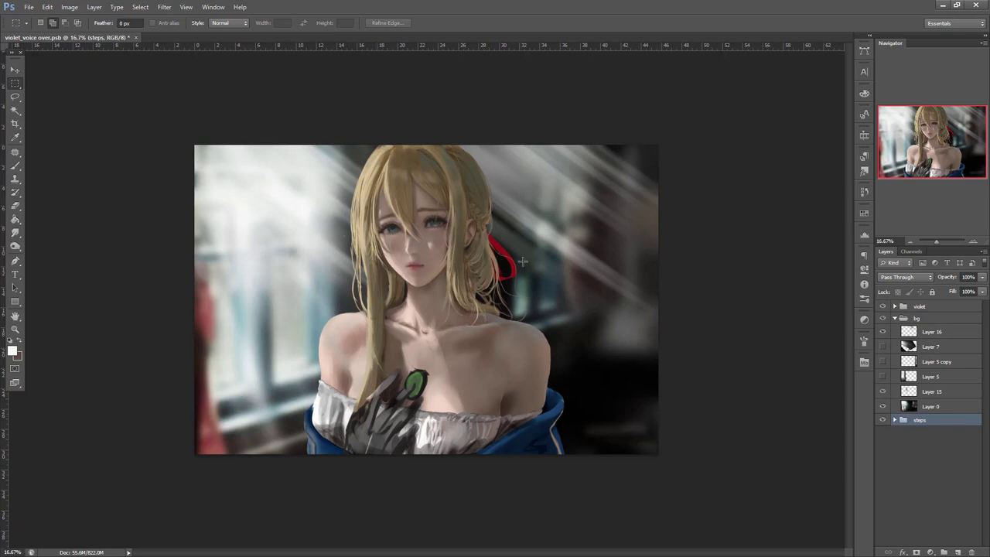
{"action": "left_click", "coordinate": [886, 392]}
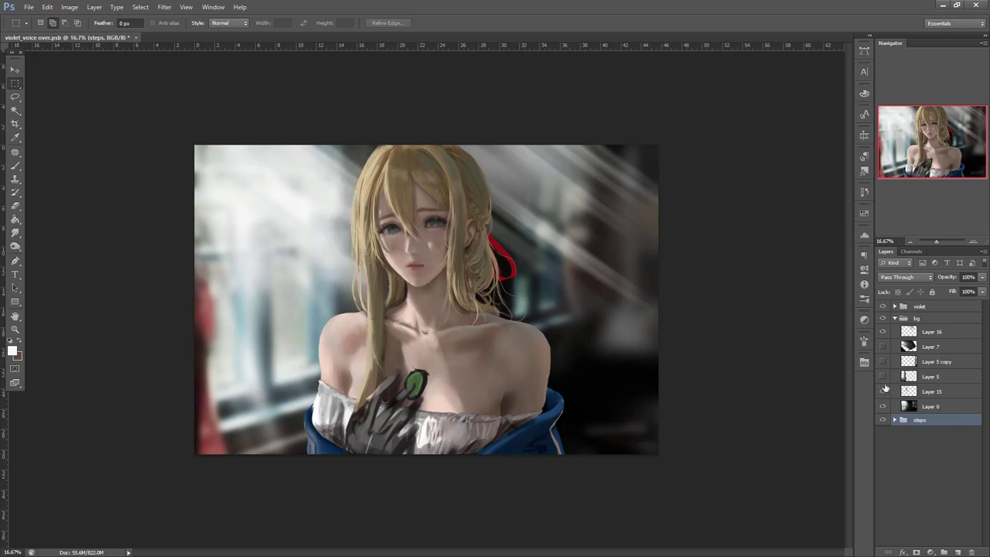
{"action": "left_click", "coordinate": [886, 392]}
{"action": "left_click", "coordinate": [885, 377]}
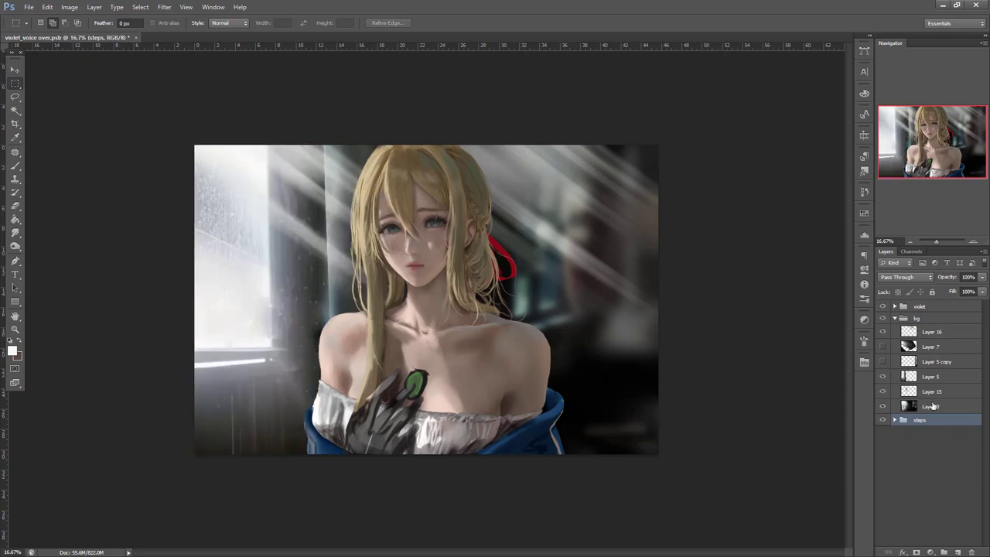
- Transform Layer 5 to shift the window rightward toward the woman, exposing its outer frame
{"action": "left_click", "coordinate": [933, 376]}
{"action": "key", "text": "ctrl+t"}
{"action": "left_click_drag", "start_coordinate": [369, 413], "coordinate": [393, 429]}
{"action": "key", "text": "Return"}
{"action": "key", "text": "m"}
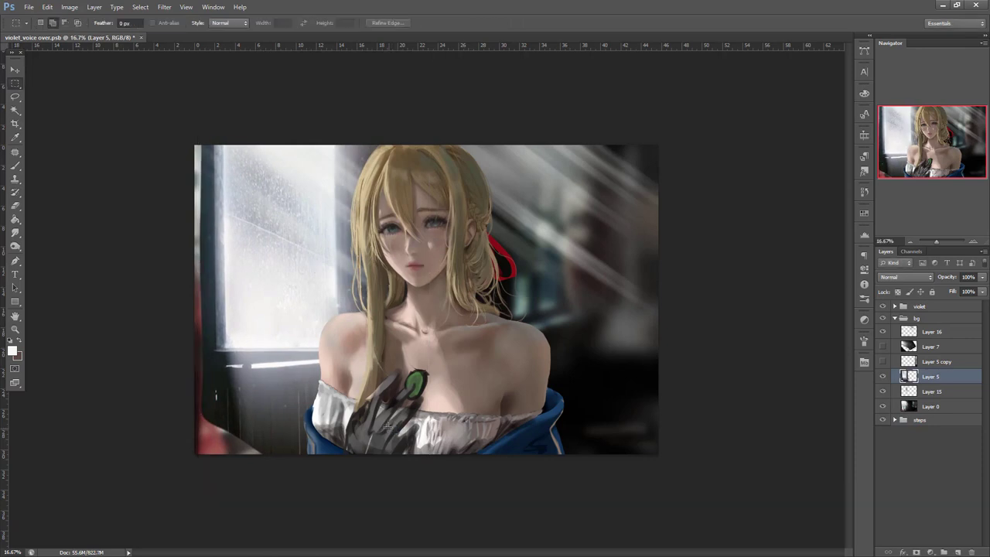
{"action": "left_click", "coordinate": [14, 207]}
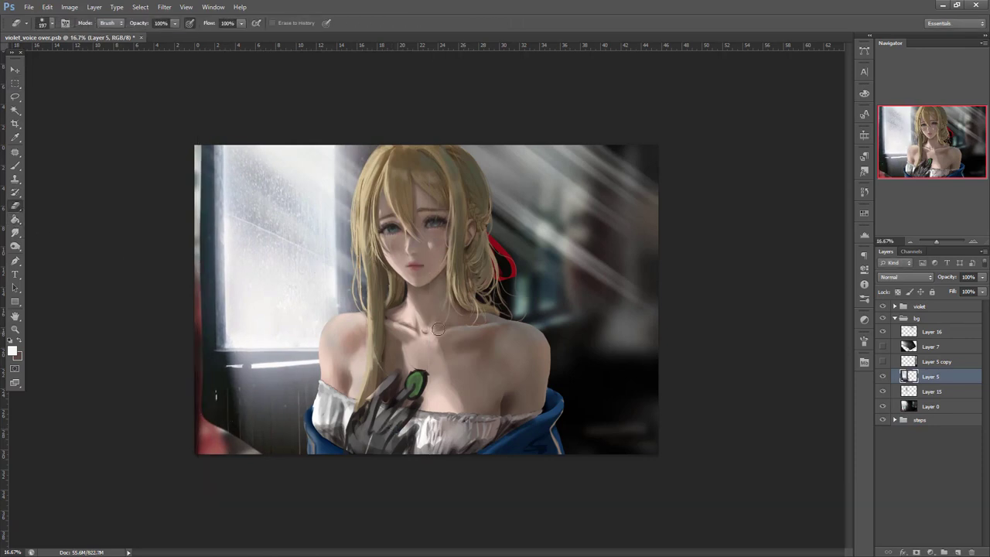
- Collapse the bg group, expand the violet group and select Layer 1, toggling its visibility to check its content
{"action": "left_click_drag", "start_coordinate": [946, 155], "coordinate": [959, 132]}
{"action": "left_click", "coordinate": [895, 319]}
{"action": "left_click", "coordinate": [895, 306]}
{"action": "left_click", "coordinate": [931, 334]}
{"action": "left_click_drag", "start_coordinate": [613, 456], "coordinate": [702, 448]}
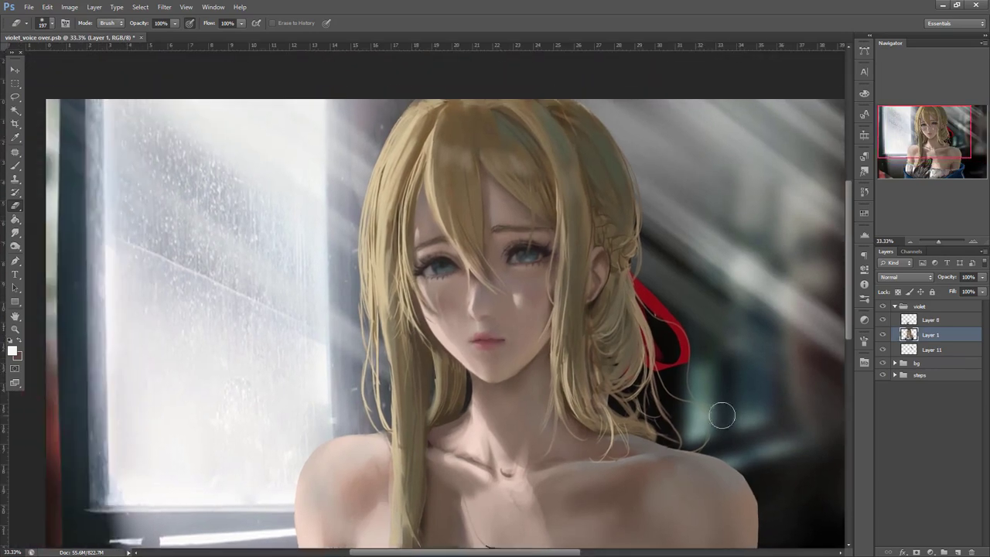
{"action": "left_click", "coordinate": [884, 334]}
{"action": "left_click", "coordinate": [884, 334]}
{"action": "left_click", "coordinate": [911, 243]}
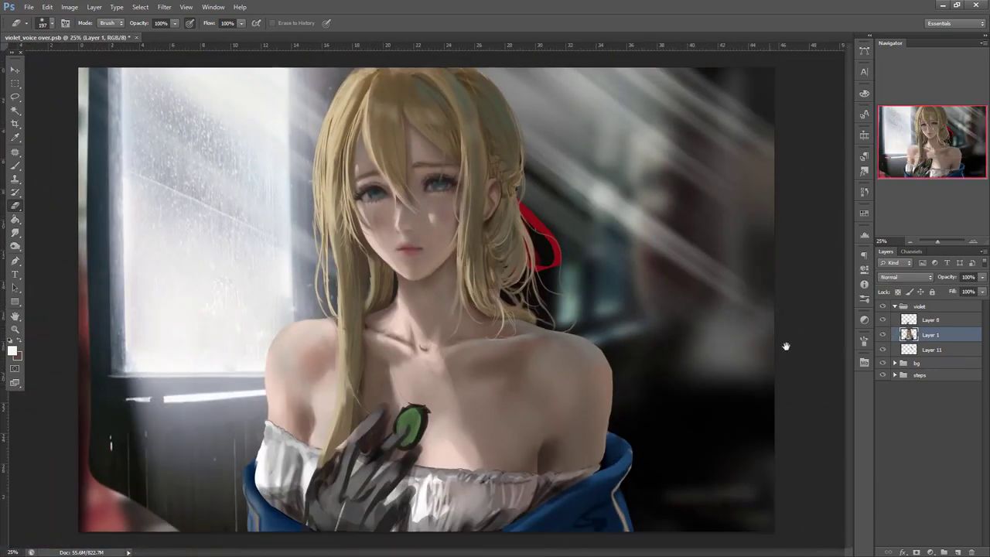
- Move the woman on Layer 1 slightly down to leave space between her hair and the canvas's upper edge
{"action": "left_click", "coordinate": [974, 241]}
{"action": "left_click_drag", "start_coordinate": [933, 161], "coordinate": [933, 150]}
{"action": "key", "text": "ctrl+t"}
{"action": "left_click_drag", "start_coordinate": [600, 366], "coordinate": [605, 376]}
{"action": "key", "text": "Escape"}
{"action": "key", "text": "v"}
{"action": "left_click_drag", "start_coordinate": [607, 280], "coordinate": [607, 292]}
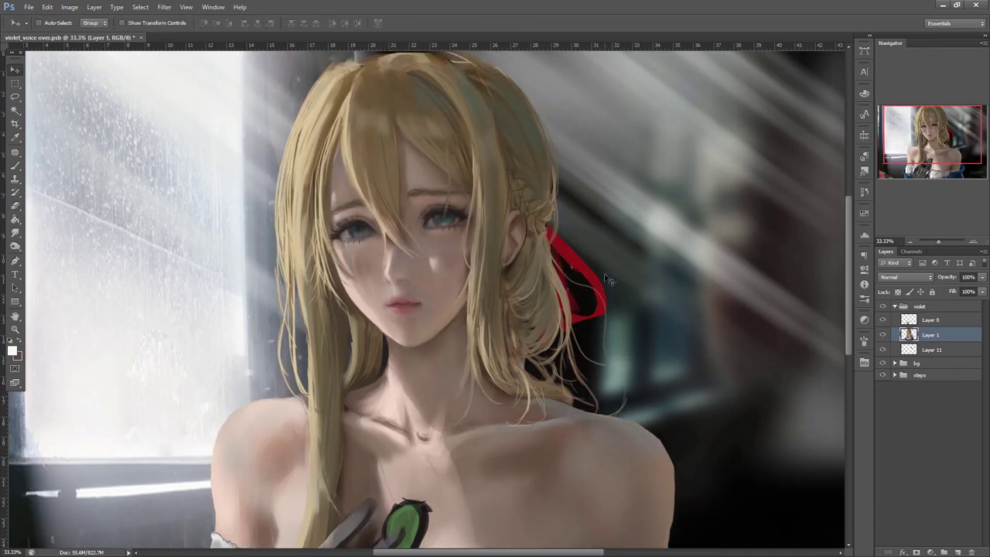
{"action": "left_click_drag", "start_coordinate": [573, 104], "coordinate": [607, 195]}
{"action": "key", "text": "ctrl+z"}
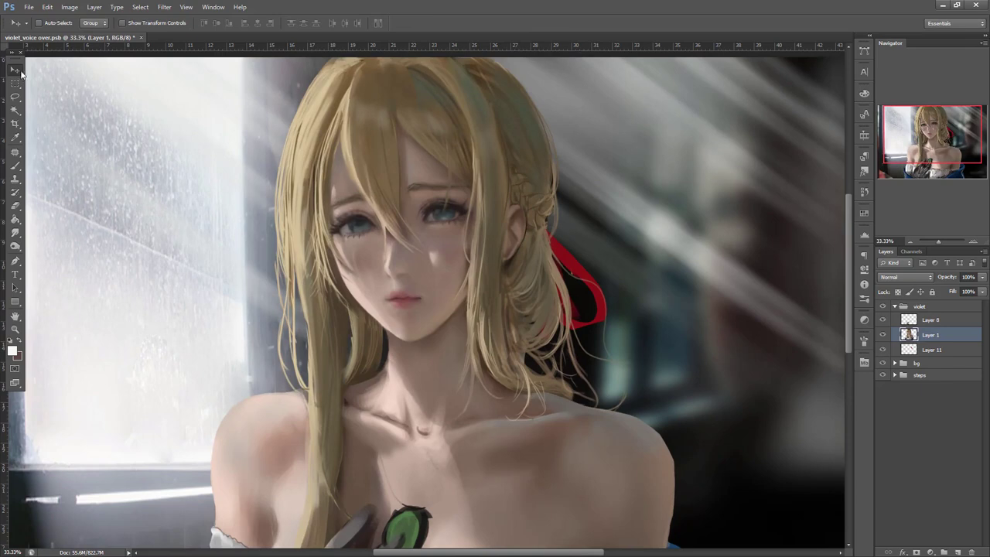
{"action": "left_click_drag", "start_coordinate": [562, 334], "coordinate": [566, 358]}
- Lasso the woman's head and hair, scale them proportionally to 98.75% and deselect
{"action": "key", "text": "l"}
{"action": "mouse_move", "coordinate": [580, 151]}
{"action": "left_mouse_down"}
{"action": "mouse_move", "coordinate": [470, 55]}
{"action": "mouse_move", "coordinate": [272, 88]}
{"action": "mouse_move", "coordinate": [233, 265]}
{"action": "mouse_move", "coordinate": [269, 380]}
{"action": "left_mouse_up"}
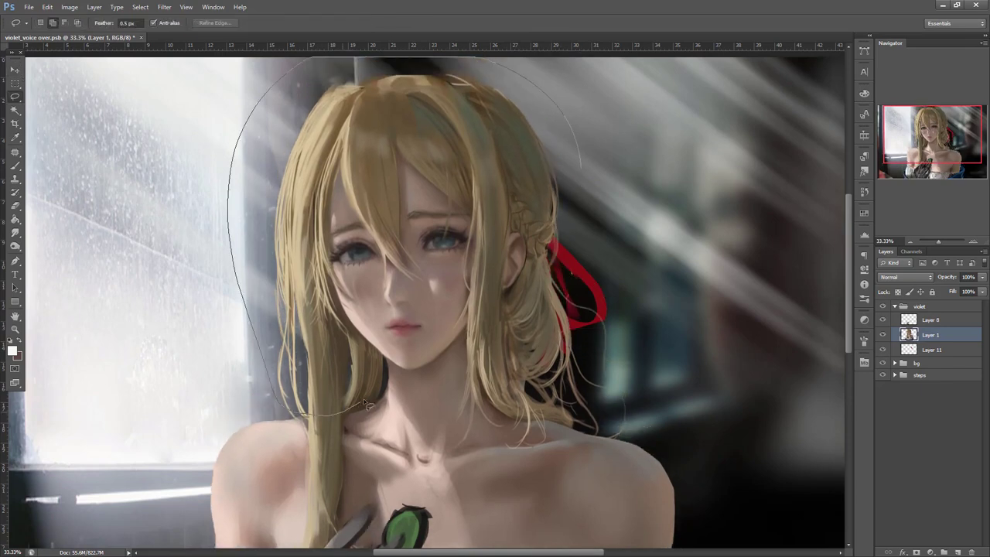
{"action": "mouse_move", "coordinate": [459, 344]}
{"action": "left_mouse_down"}
{"action": "mouse_move", "coordinate": [650, 364]}
{"action": "mouse_move", "coordinate": [661, 151]}
{"action": "left_mouse_up"}
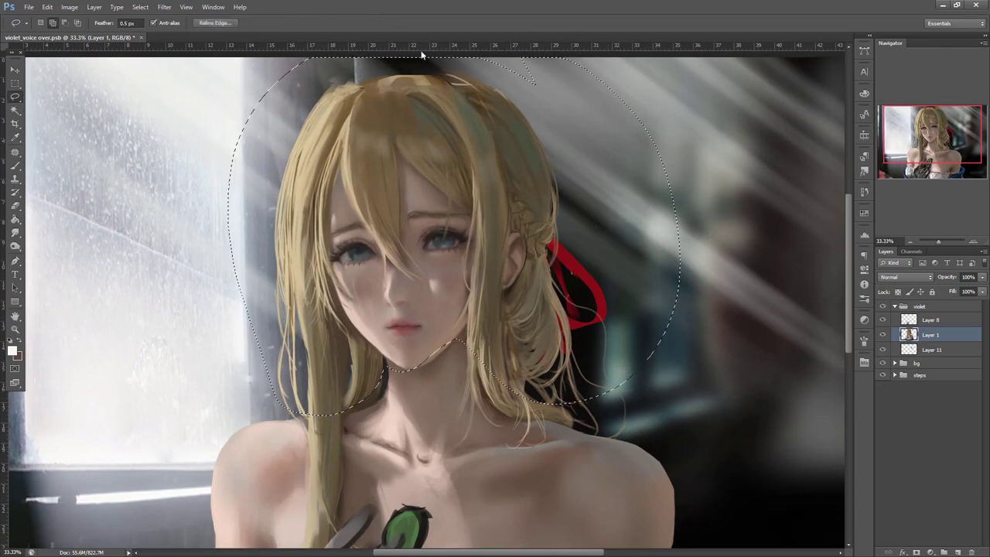
{"action": "key", "text": "ctrl+t"}
{"action": "left_click_drag", "start_coordinate": [679, 57], "coordinate": [671, 63]}
{"action": "key", "text": "Return"}
{"action": "key", "text": "ctrl+t"}
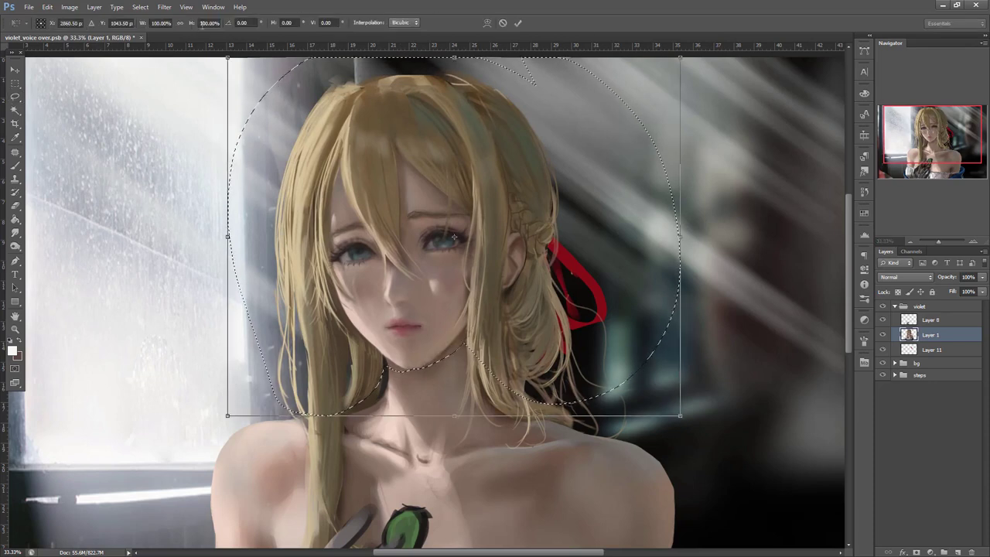
{"action": "left_click_drag", "start_coordinate": [680, 57], "coordinate": [675, 65]}
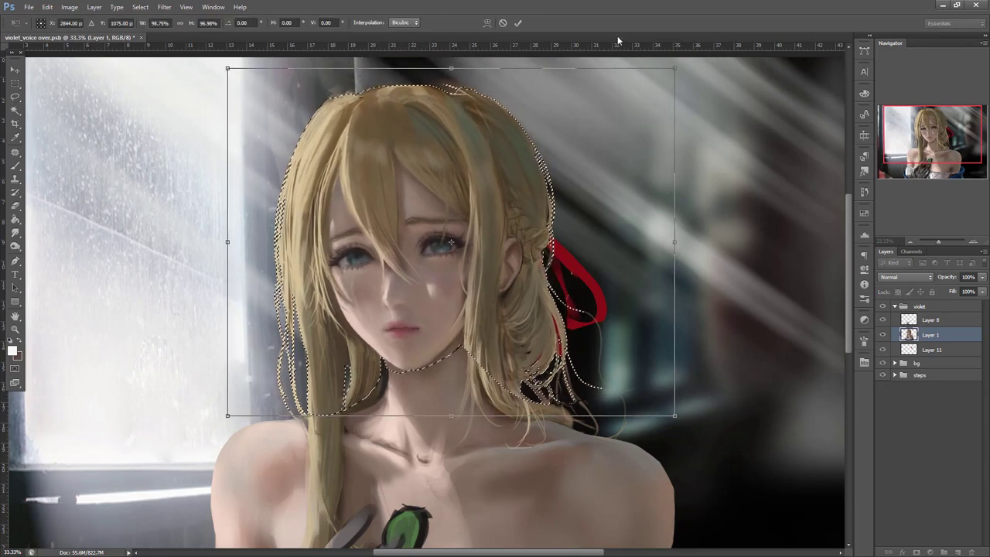
{"action": "mouse_move", "coordinate": [628, 231]}
{"action": "left_mouse_down"}
{"action": "mouse_move", "coordinate": [634, 224]}
{"action": "mouse_move", "coordinate": [632, 235]}
{"action": "left_mouse_up"}
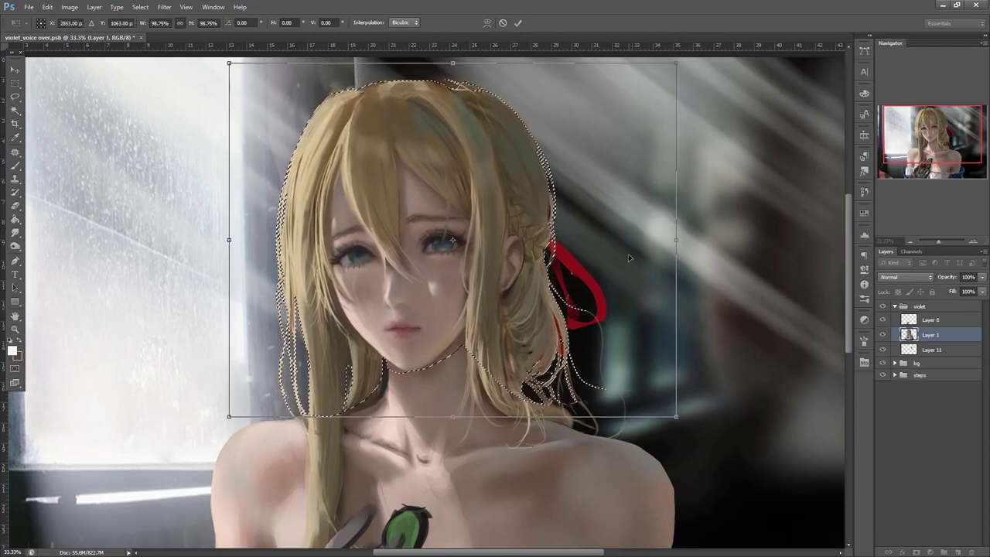
{"action": "key", "text": "Return"}
{"action": "key", "text": "ctrl+d"}
- Move the woman on Layer 1 back up until her hair meets the canvas's upper edge
{"action": "left_click_drag", "start_coordinate": [664, 471], "coordinate": [669, 454]}
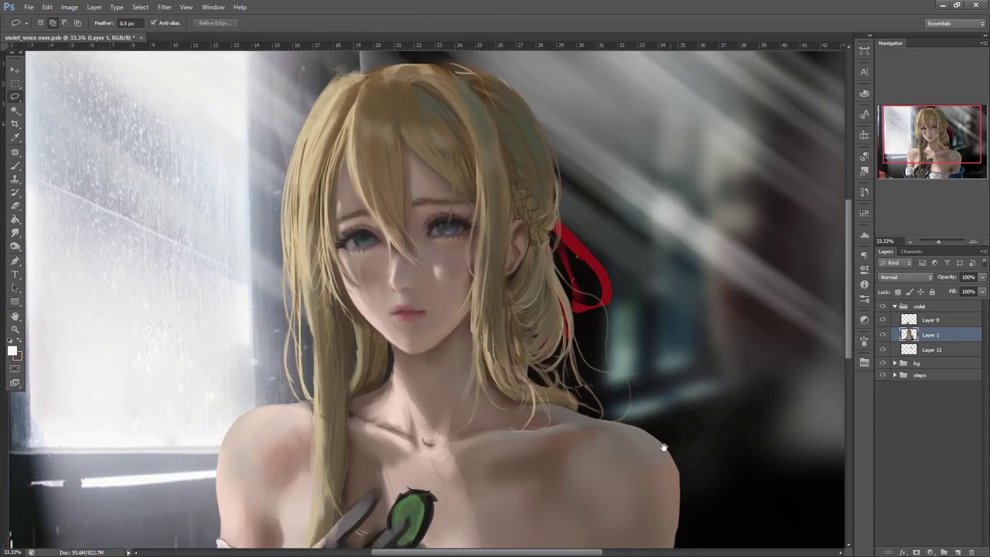
{"action": "left_click", "coordinate": [16, 70]}
{"action": "mouse_move", "coordinate": [593, 339]}
{"action": "left_mouse_down"}
{"action": "mouse_move", "coordinate": [593, 327]}
{"action": "mouse_move", "coordinate": [584, 356]}
{"action": "left_mouse_up"}
{"action": "left_click_drag", "start_coordinate": [594, 464], "coordinate": [614, 387]}
{"action": "left_click_drag", "start_coordinate": [590, 499], "coordinate": [632, 332]}
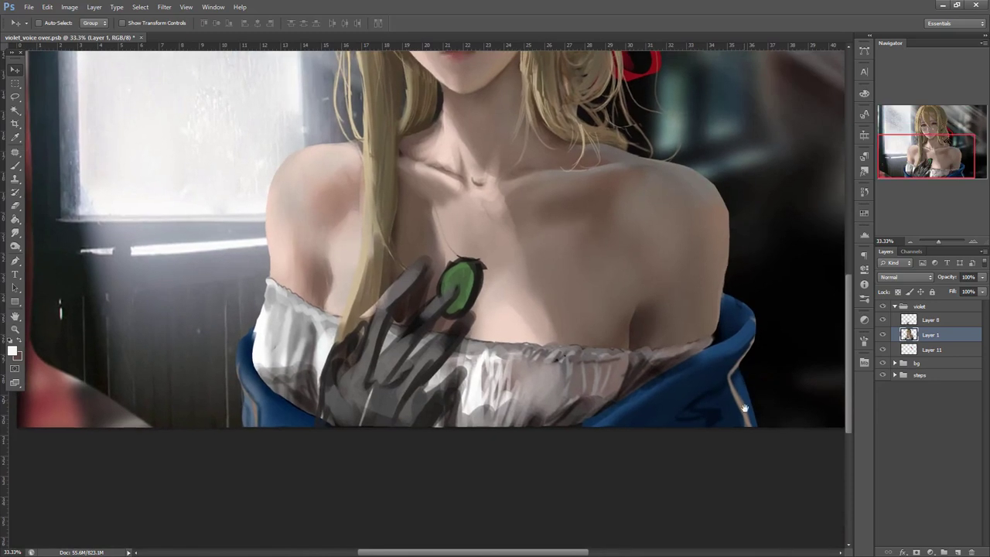
{"action": "scroll", "coordinate": [743, 386], "scroll_direction": "up", "scroll_amount": 5}
{"action": "left_click", "coordinate": [977, 245]}
{"action": "scroll", "coordinate": [703, 441], "scroll_direction": "up", "scroll_amount": 2}
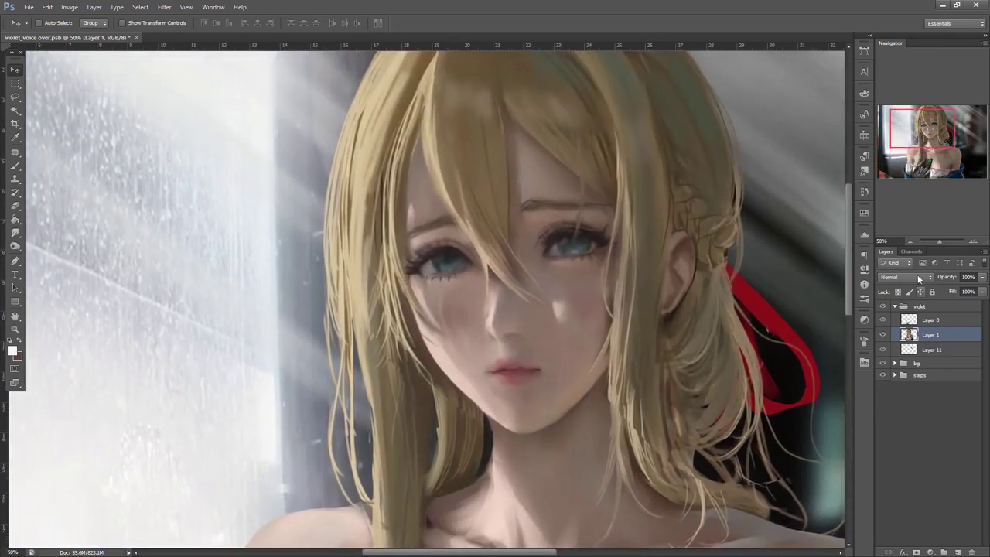
- Add a new layer clipped to Layer 1, set it to Multiply and use a 473 px brush
{"action": "key", "text": "ctrl+minus"}
{"action": "left_click", "coordinate": [958, 552]}
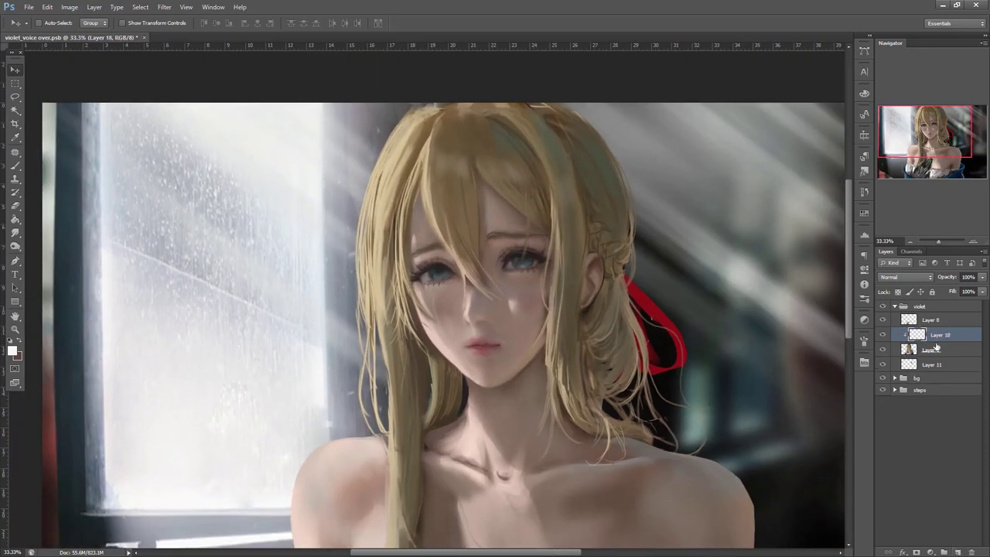
{"action": "key", "text": "b"}
{"action": "right_click", "coordinate": [563, 262]}
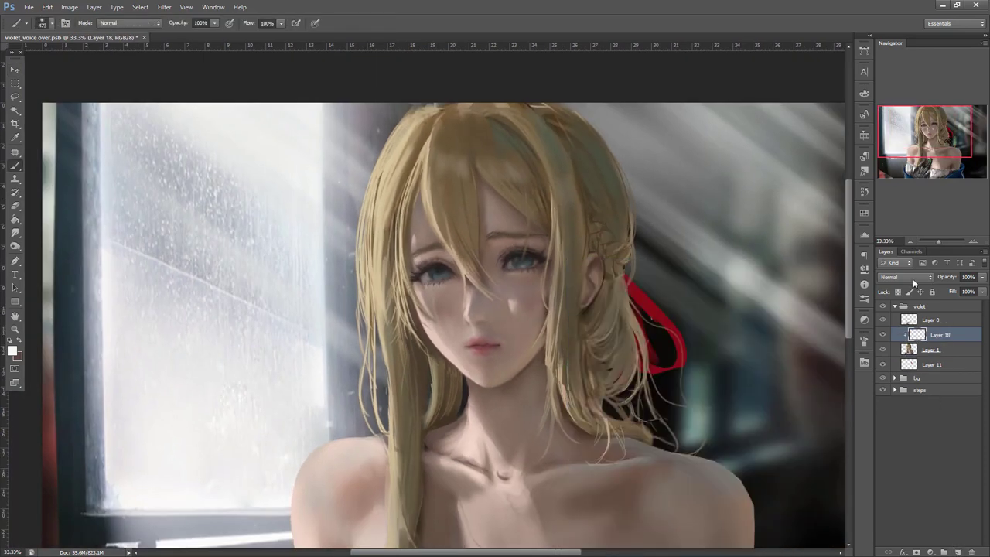
{"action": "left_click", "coordinate": [907, 276]}
{"action": "left_click", "coordinate": [909, 322]}
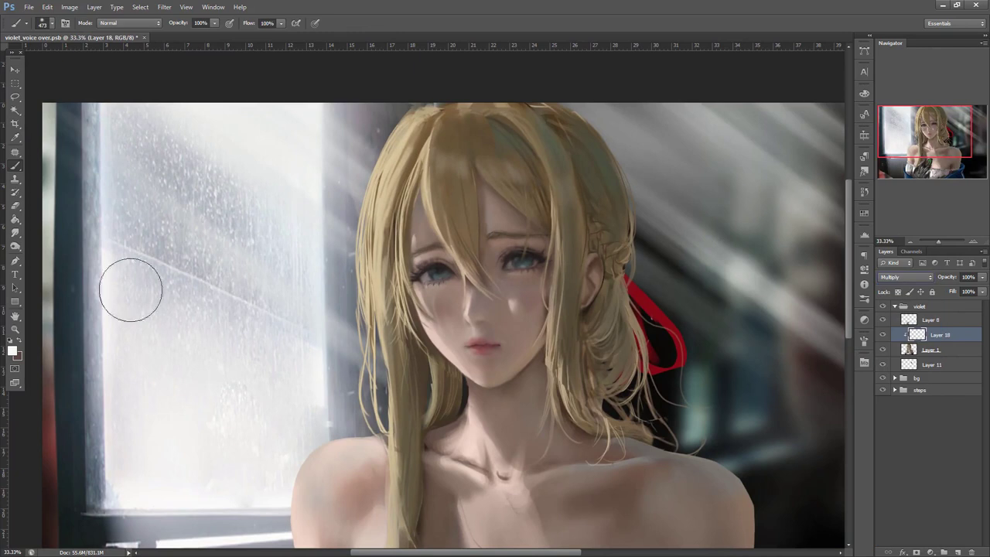
- Sample a light grey and brush soft shading over the hair, face, shoulders and chest on the Multiply layer
{"action": "left_click", "coordinate": [348, 168], "text": "alt"}
{"action": "mouse_move", "coordinate": [423, 163]}
{"action": "left_mouse_down"}
{"action": "mouse_move", "coordinate": [463, 128]}
{"action": "mouse_move", "coordinate": [416, 193]}
{"action": "mouse_move", "coordinate": [534, 159]}
{"action": "mouse_move", "coordinate": [454, 328]}
{"action": "mouse_move", "coordinate": [520, 355]}
{"action": "mouse_move", "coordinate": [557, 433]}
{"action": "mouse_move", "coordinate": [601, 164]}
{"action": "left_mouse_up"}
{"action": "left_click_drag", "start_coordinate": [720, 371], "coordinate": [702, 206]}
{"action": "mouse_move", "coordinate": [527, 324]}
{"action": "left_mouse_down"}
{"action": "mouse_move", "coordinate": [604, 389]}
{"action": "mouse_move", "coordinate": [694, 360]}
{"action": "left_mouse_up"}
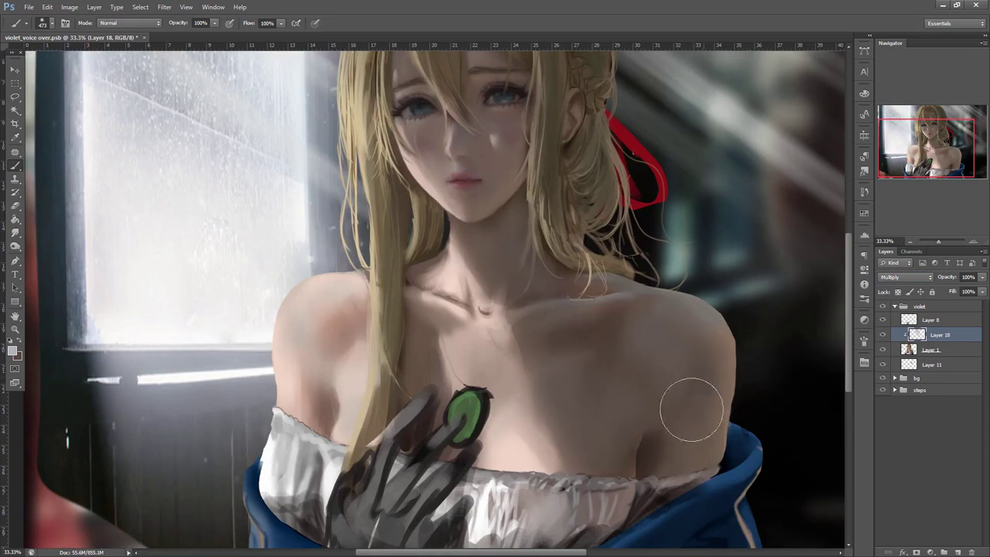
{"action": "left_click_drag", "start_coordinate": [593, 430], "coordinate": [609, 335]}
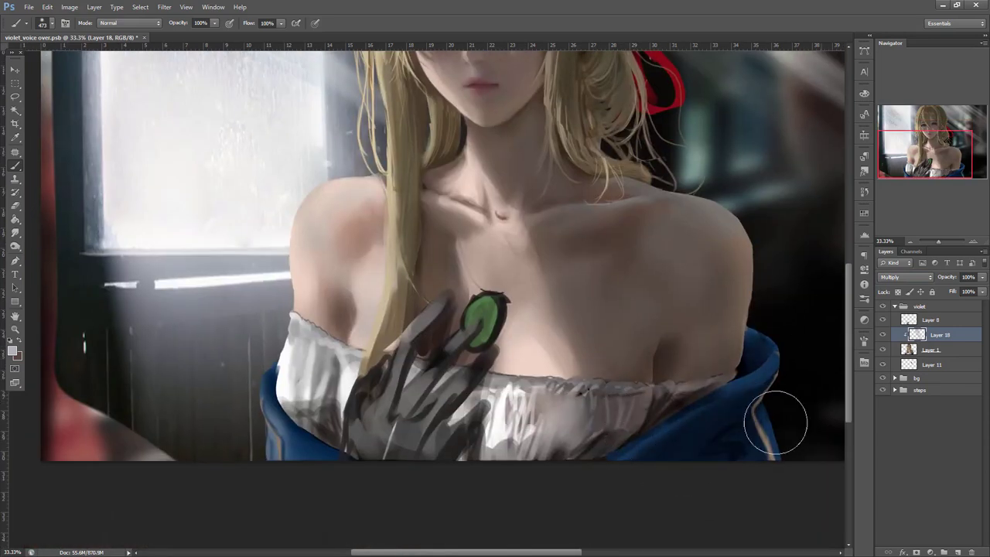
{"action": "scroll", "coordinate": [728, 361], "scroll_direction": "up", "scroll_amount": 5}
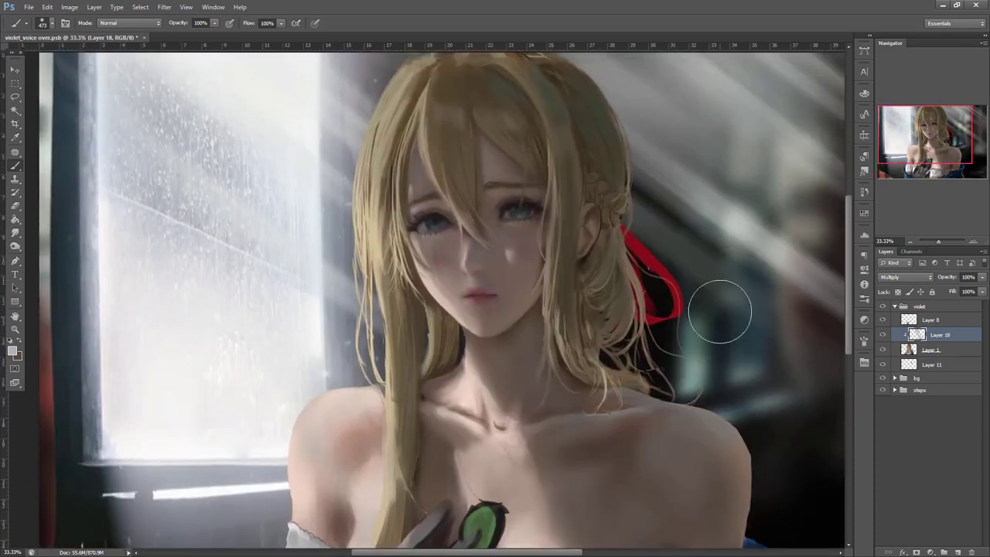
- Add another new layer above the Multiply shading layer and clip it to Layer 1
{"action": "left_click", "coordinate": [974, 241]}
{"action": "left_click_drag", "start_coordinate": [719, 392], "coordinate": [721, 537]}
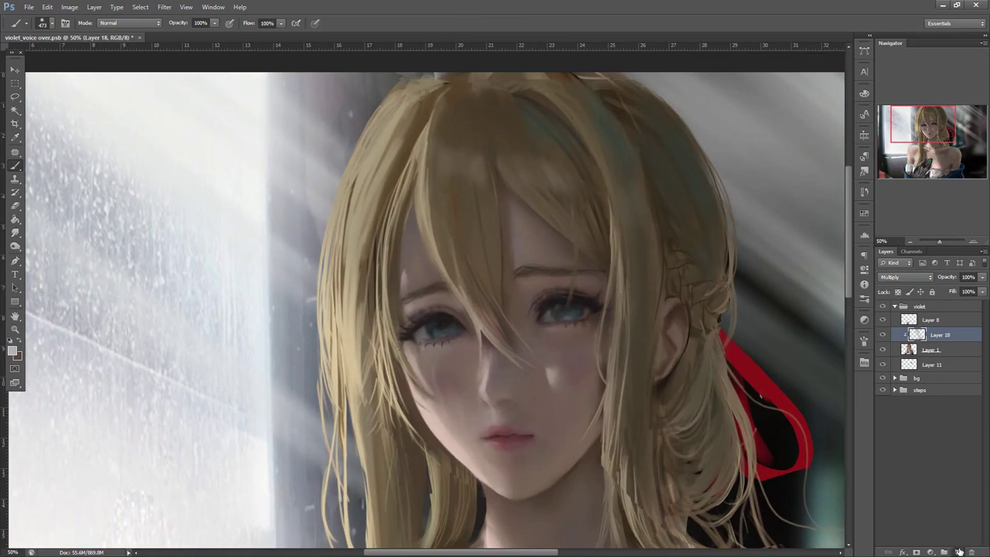
{"action": "left_click", "coordinate": [959, 551]}
{"action": "left_click", "coordinate": [945, 340], "text": "alt"}
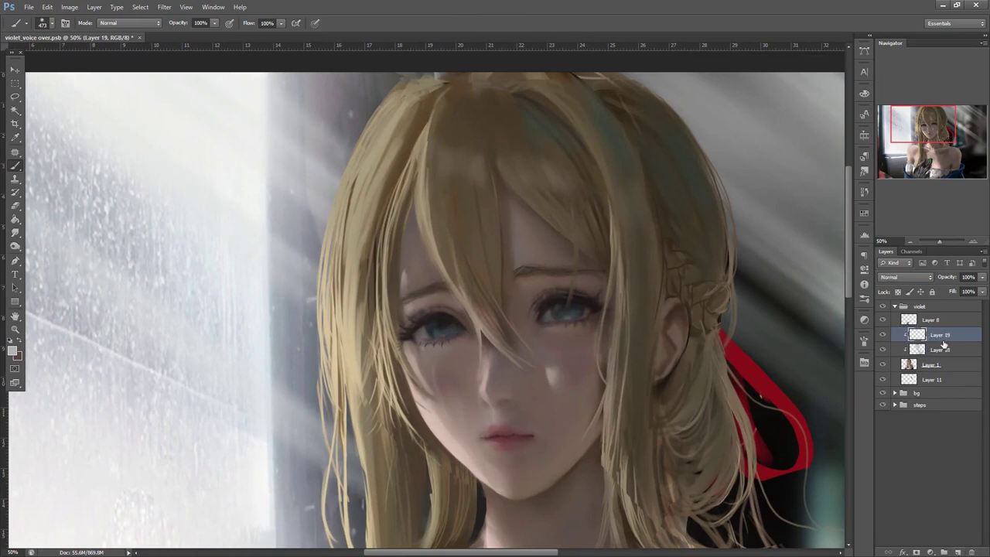
- Reduce the brush size to 55 px and set the foreground colour to a light peach skin tone
{"action": "right_click", "coordinate": [601, 268]}
{"action": "left_click", "coordinate": [629, 290]}
{"action": "left_click", "coordinate": [650, 239]}
{"action": "key", "text": "i"}
{"action": "left_click", "coordinate": [12, 350]}
{"action": "left_click", "coordinate": [792, 404]}
{"action": "left_click", "coordinate": [889, 277]}
{"action": "key", "text": "b"}
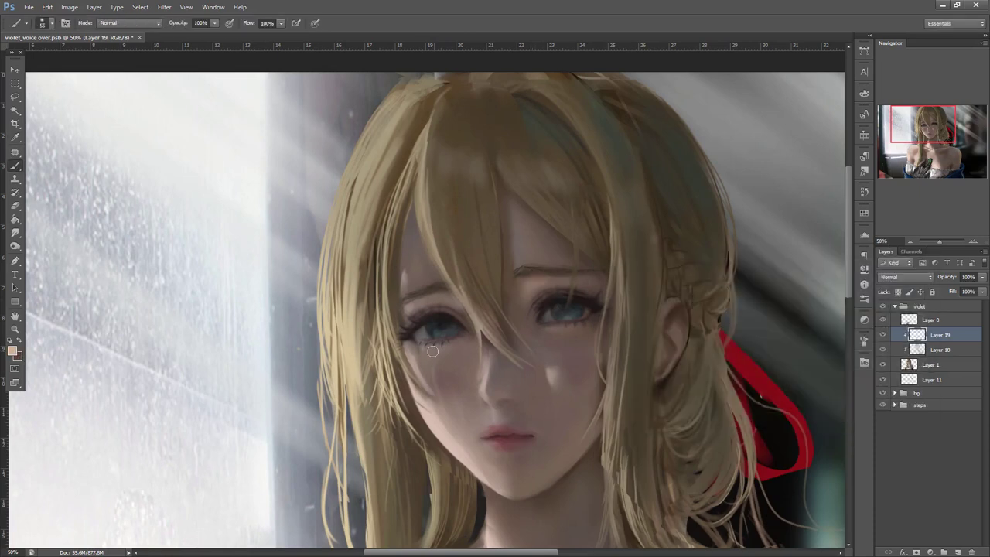
- Sample skin tones and paint over the bright cheek highlight, enlarging the brush to 87 px and 123 px
{"action": "left_click", "coordinate": [522, 322], "text": "alt"}
{"action": "right_click", "coordinate": [612, 266]}
{"action": "left_click", "coordinate": [652, 285]}
{"action": "left_click", "coordinate": [596, 266]}
{"action": "left_click", "coordinate": [536, 286], "text": "alt"}
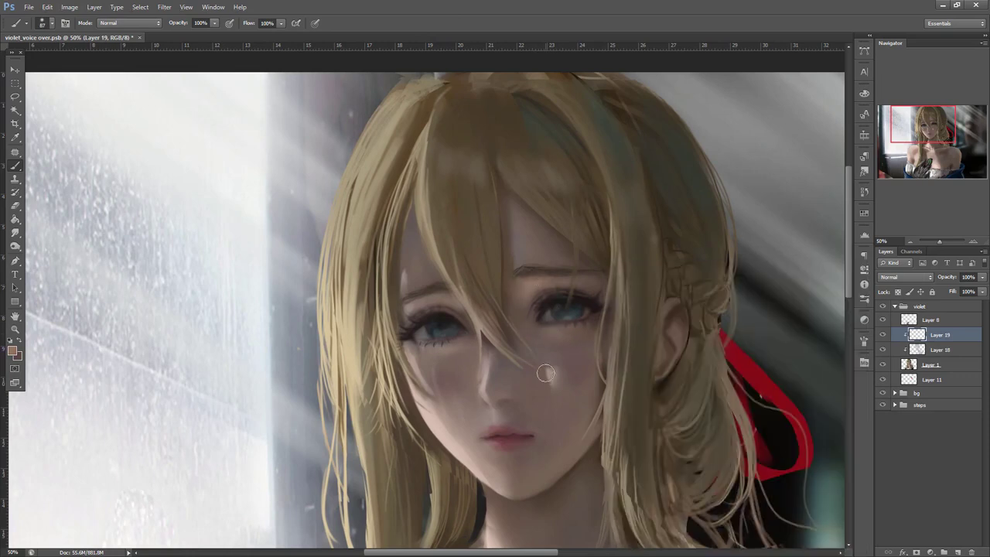
{"action": "right_click", "coordinate": [596, 330]}
{"action": "left_click", "coordinate": [656, 287]}
{"action": "left_click", "coordinate": [547, 419]}
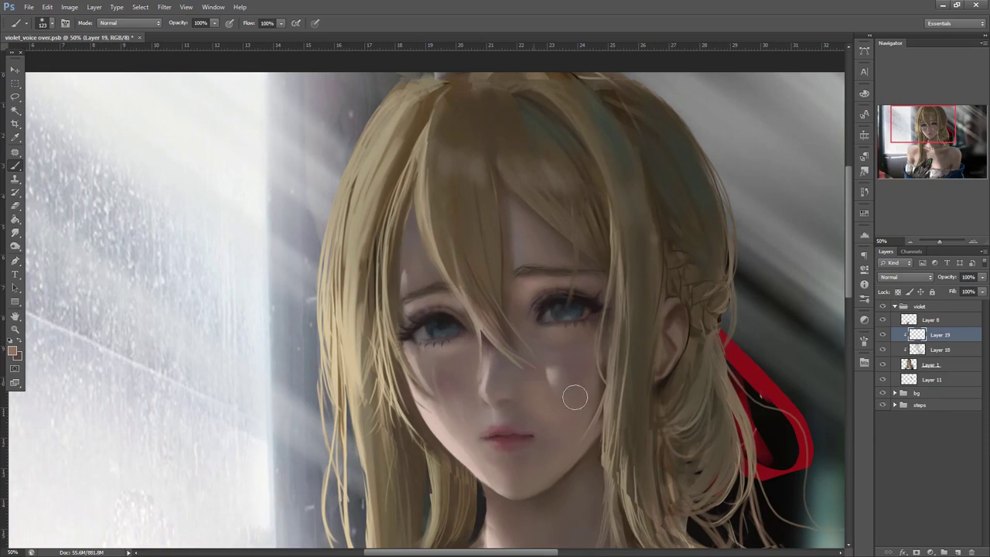
{"action": "left_click_drag", "start_coordinate": [544, 390], "coordinate": [583, 389]}
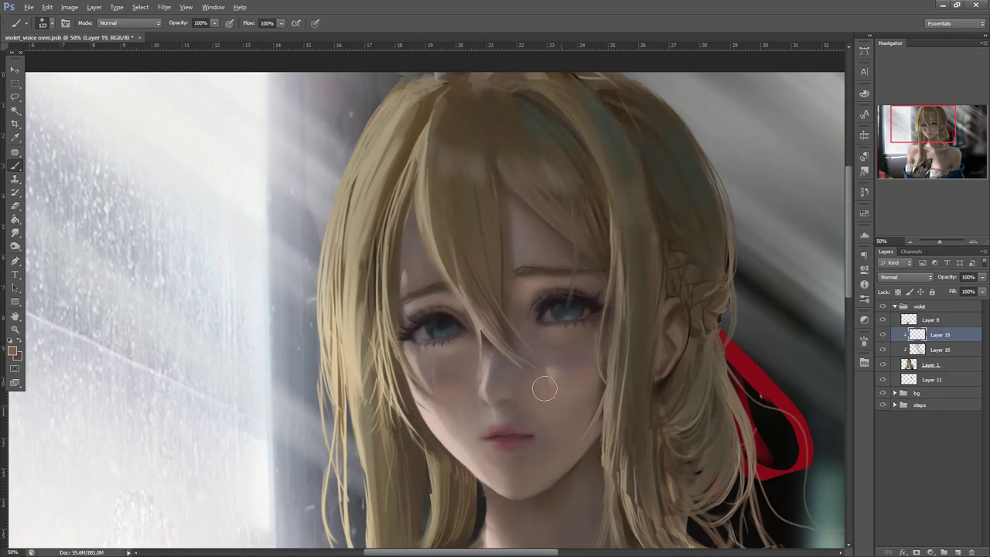
- Blend the shadows under both eyes and across the cheeks with repeatedly sampled skin tones
{"action": "left_click", "coordinate": [597, 300], "text": "alt"}
{"action": "left_click_drag", "start_coordinate": [521, 338], "coordinate": [575, 352]}
{"action": "left_click_drag", "start_coordinate": [480, 356], "coordinate": [442, 373]}
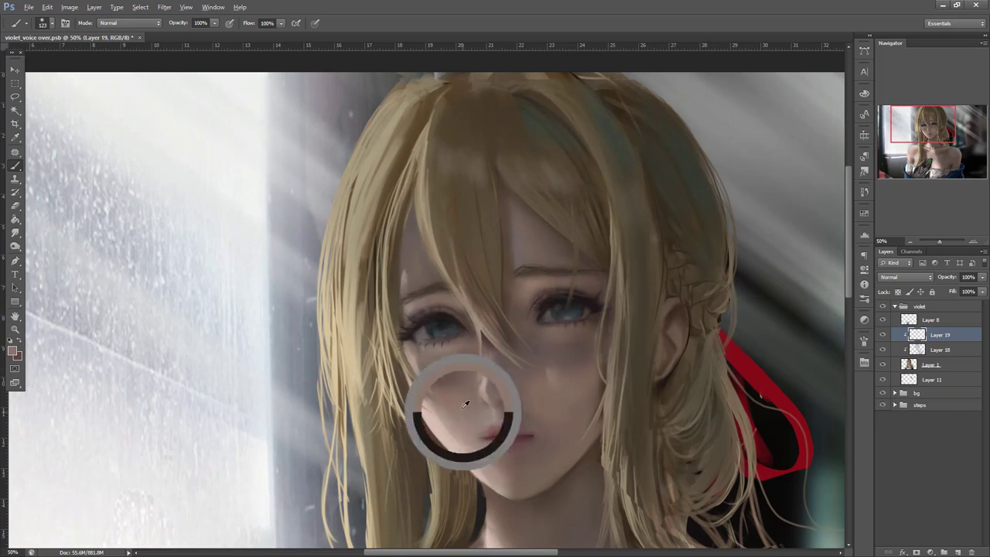
{"action": "left_click", "coordinate": [460, 377], "text": "alt"}
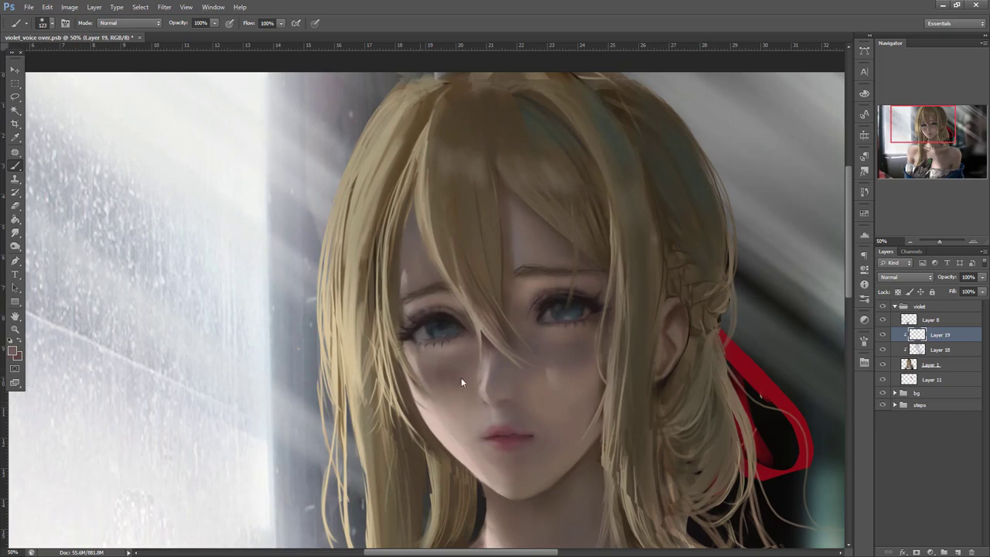
{"action": "left_click", "coordinate": [467, 404], "text": "alt"}
{"action": "left_click", "coordinate": [446, 379], "text": "alt"}
{"action": "left_click_drag", "start_coordinate": [548, 365], "coordinate": [534, 364]}
{"action": "left_click", "coordinate": [591, 378], "text": "alt"}
{"action": "left_click_drag", "start_coordinate": [572, 392], "coordinate": [585, 393]}
{"action": "left_click", "coordinate": [534, 356], "text": "alt"}
{"action": "left_click_drag", "start_coordinate": [537, 361], "coordinate": [547, 368]}
{"action": "left_click", "coordinate": [554, 393], "text": "alt"}
- Adjust the brush size and retouch the skin below the lips and around the chin with sampled tones
{"action": "left_click_drag", "start_coordinate": [627, 395], "coordinate": [671, 327]}
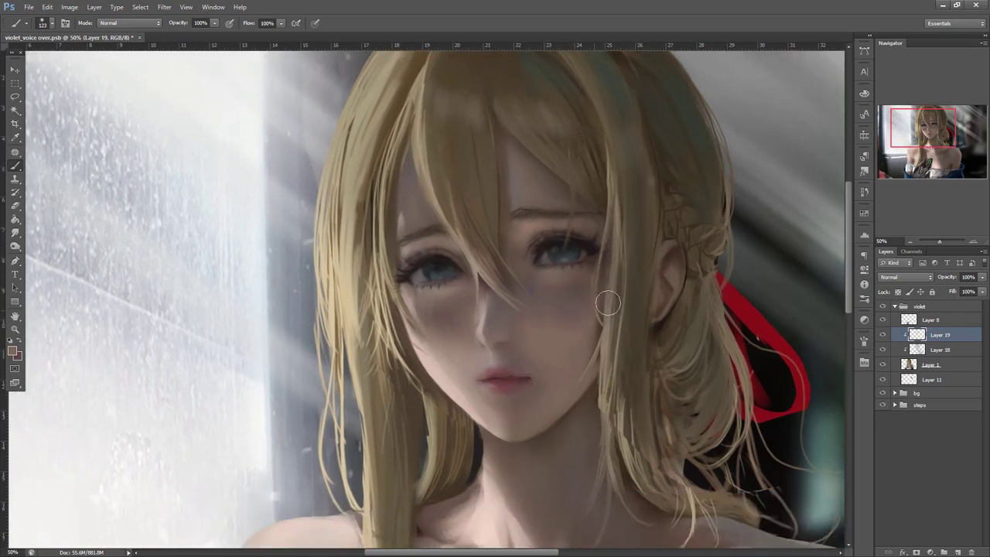
{"action": "right_click", "coordinate": [608, 303]}
{"action": "left_click_drag", "start_coordinate": [640, 293], "coordinate": [634, 294]}
{"action": "key", "text": "Return"}
{"action": "left_click", "coordinate": [522, 387], "text": "alt"}
{"action": "left_click", "coordinate": [524, 416], "text": "alt"}
{"action": "left_click", "coordinate": [522, 419], "text": "alt"}
{"action": "left_click", "coordinate": [510, 423], "text": "alt"}
{"action": "left_click", "coordinate": [564, 399], "text": "alt"}
- Set the foreground colour to #b1907c and the brush to 125 px, and brush the lighter tone onto the face
{"action": "left_click", "coordinate": [13, 351]}
{"action": "left_click", "coordinate": [690, 324]}
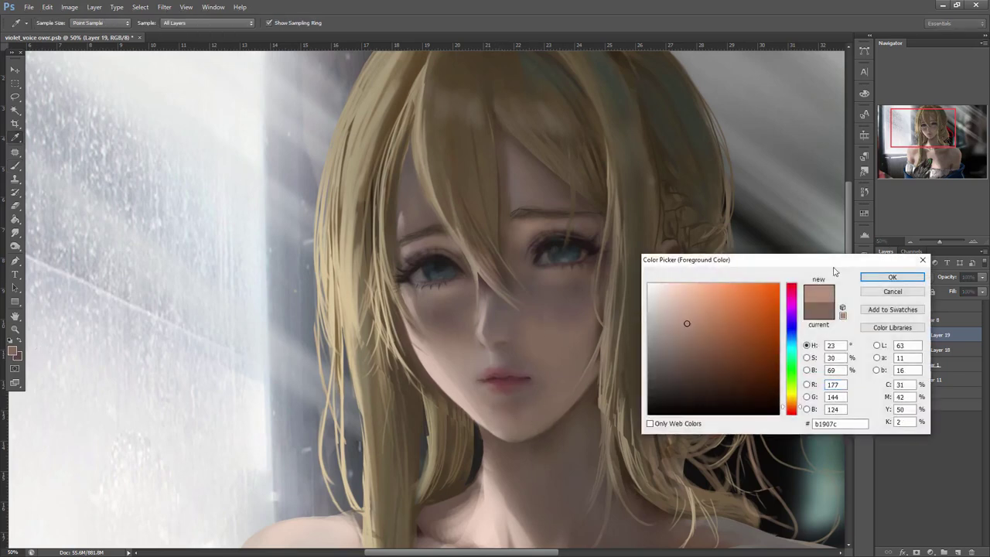
{"action": "left_click", "coordinate": [886, 278]}
{"action": "right_click", "coordinate": [650, 248]}
{"action": "left_click", "coordinate": [689, 277]}
{"action": "left_click_drag", "start_coordinate": [606, 313], "coordinate": [595, 295]}
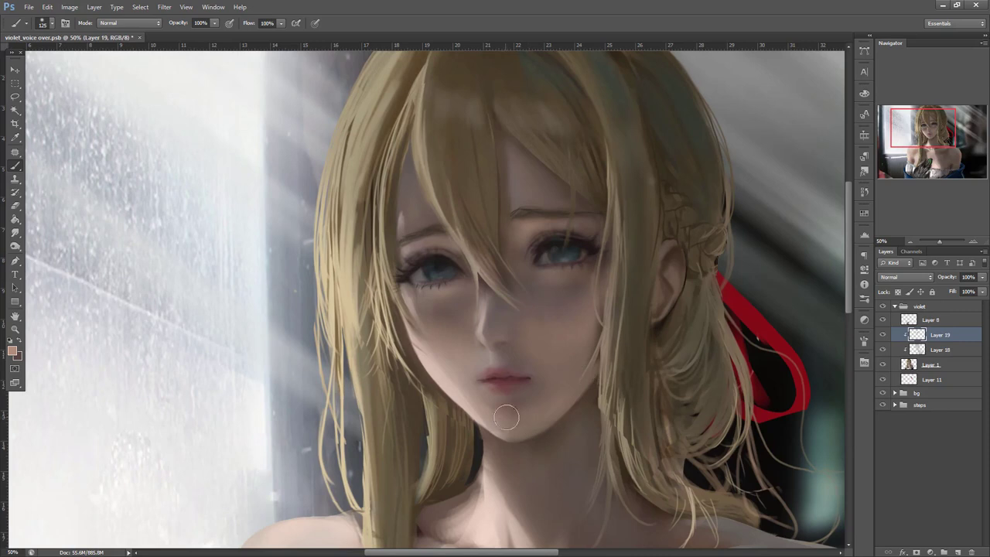
- Reduce the brush to 52 px and smooth the skin shading below the lips and along the chin
{"action": "right_click", "coordinate": [632, 273]}
{"action": "left_click", "coordinate": [633, 290]}
{"action": "left_click", "coordinate": [519, 429]}
{"action": "right_click", "coordinate": [578, 253]}
{"action": "left_click", "coordinate": [612, 285]}
{"action": "left_click", "coordinate": [541, 423]}
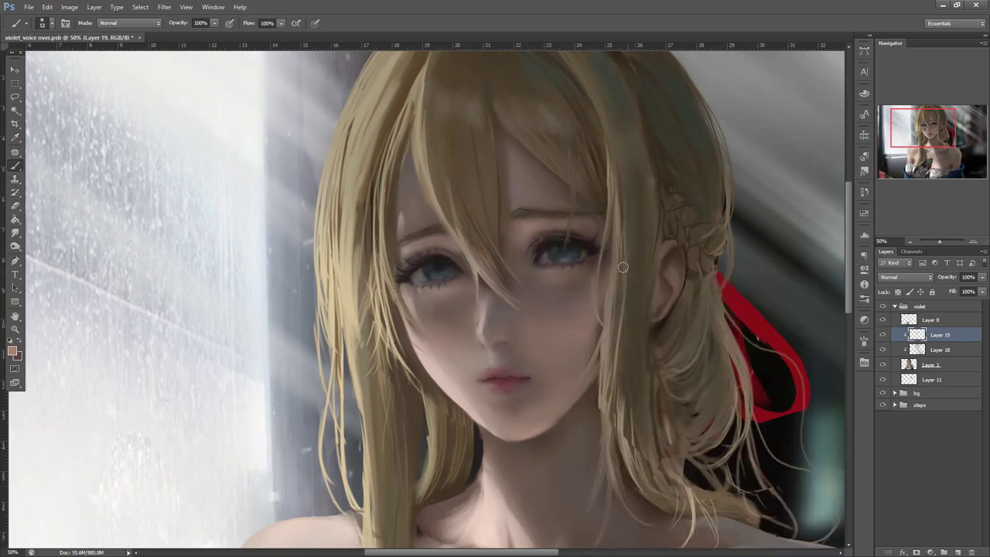
- Soften the eyebrows with 55 px and 76 px brushes and blend the shading under the eyes with sampled skin tones
{"action": "right_click", "coordinate": [556, 226]}
{"action": "left_click", "coordinate": [598, 252]}
{"action": "left_click", "coordinate": [502, 243]}
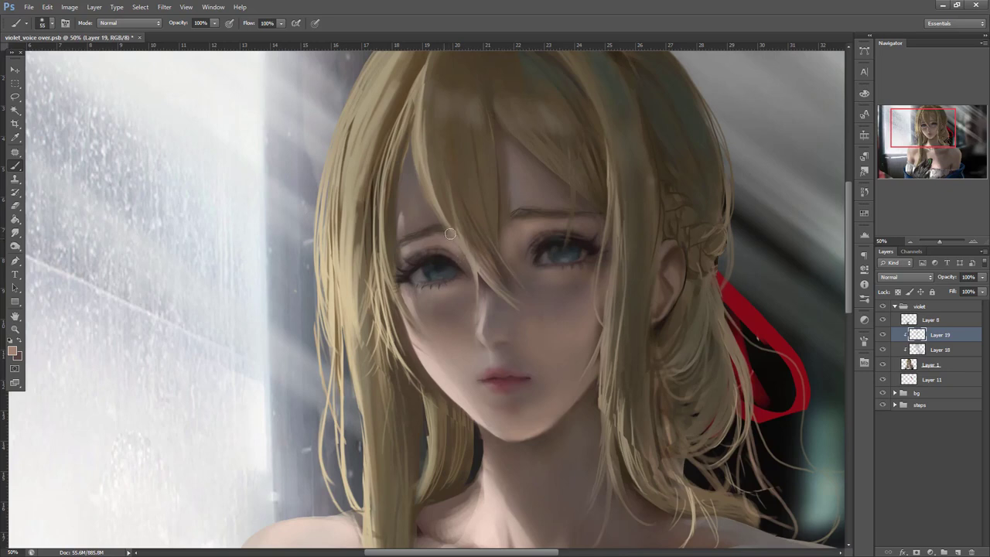
{"action": "right_click", "coordinate": [605, 208]}
{"action": "key", "text": "Return"}
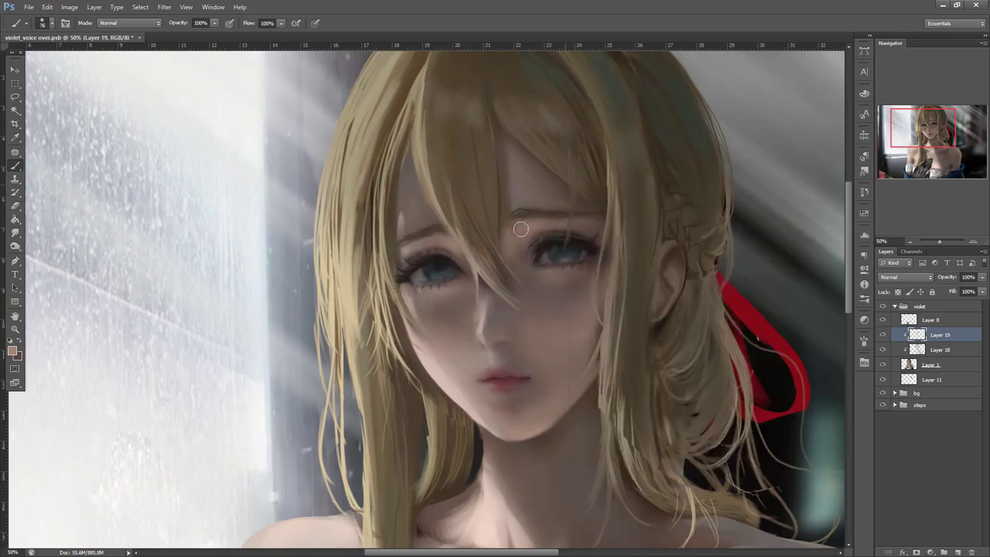
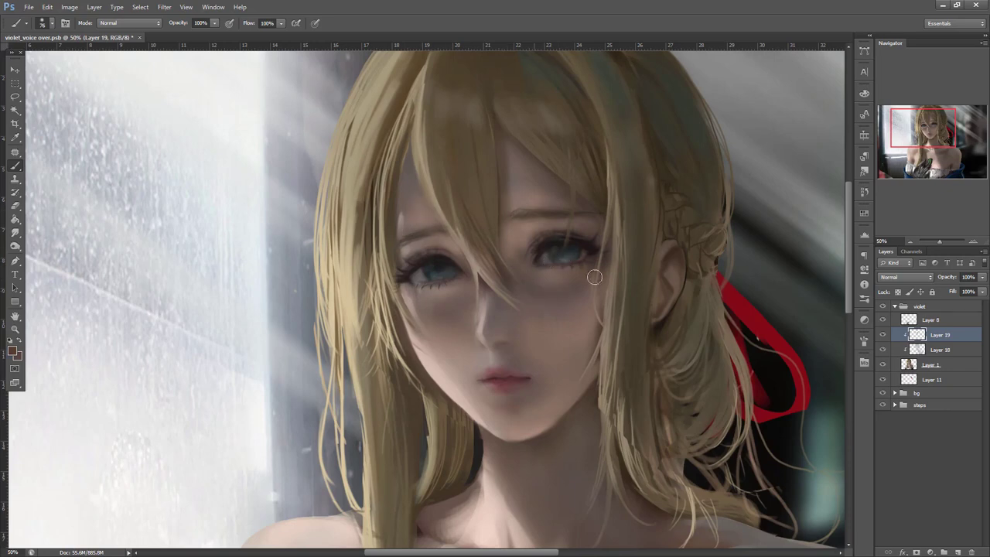
{"action": "left_click", "coordinate": [438, 292], "text": "alt"}
{"action": "left_click", "coordinate": [461, 331], "text": "alt"}
{"action": "left_click", "coordinate": [592, 281], "text": "alt"}
- Choose a pale blue foreground colour and add small catchlights to both eyes with a 3 px brush
{"action": "right_click", "coordinate": [585, 206]}
{"action": "left_click", "coordinate": [601, 233]}
{"action": "left_click", "coordinate": [523, 195]}
{"action": "left_click", "coordinate": [16, 352]}
{"action": "left_click", "coordinate": [791, 342]}
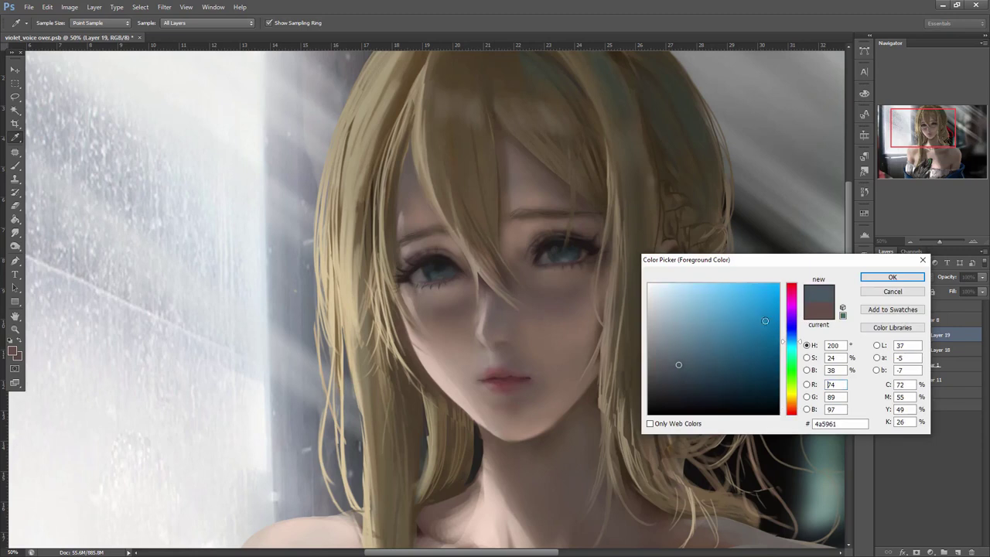
{"action": "left_click", "coordinate": [677, 307]}
{"action": "left_click", "coordinate": [892, 276]}
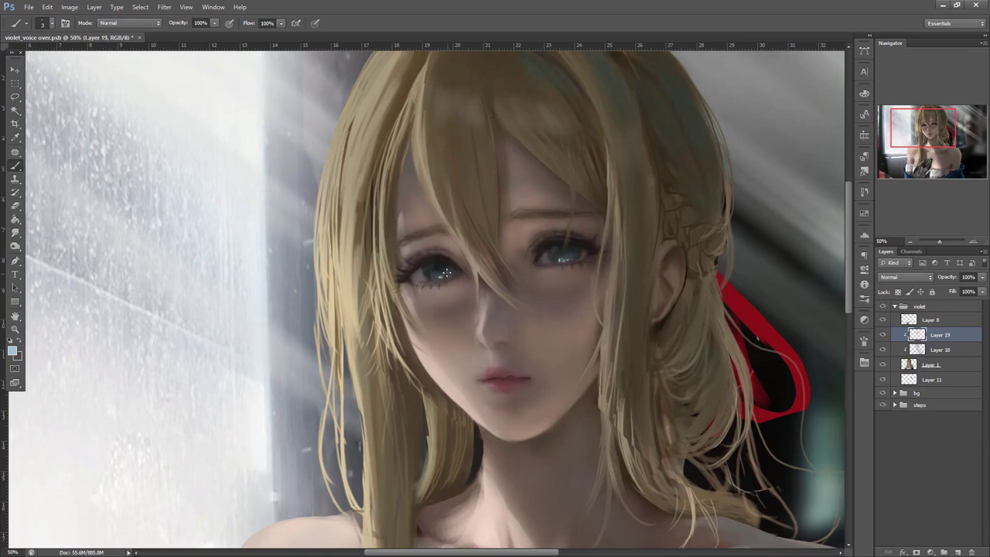
- Lasso the forehead and eye area beside the bangs, shade its skin with a 102 px brush and sampled tones, and deselect
{"action": "right_click", "coordinate": [507, 171]}
{"action": "left_click", "coordinate": [551, 194]}
{"action": "key", "text": "Return"}
{"action": "left_click_drag", "start_coordinate": [747, 361], "coordinate": [735, 351]}
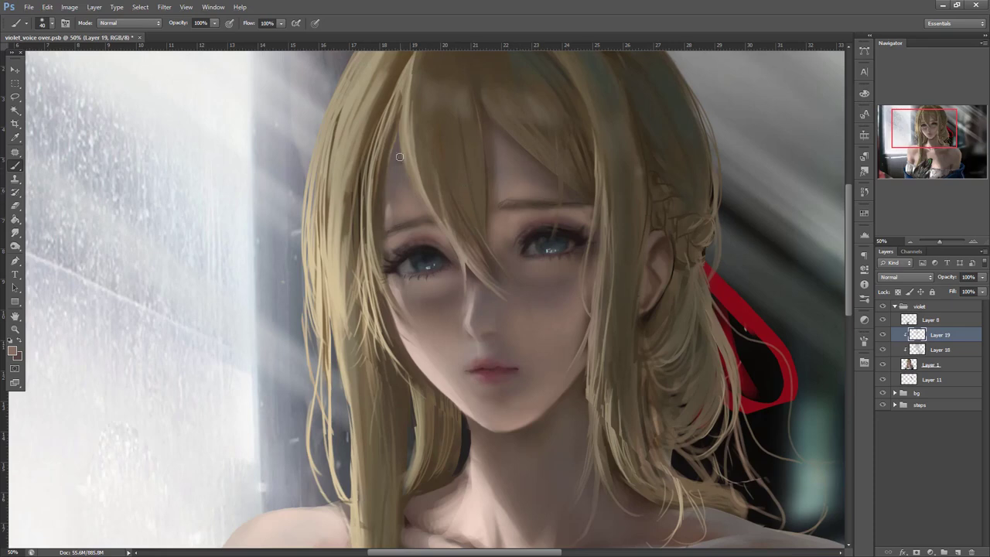
{"action": "key", "text": "l"}
{"action": "mouse_move", "coordinate": [397, 132]}
{"action": "left_mouse_down"}
{"action": "mouse_move", "coordinate": [385, 163]}
{"action": "mouse_move", "coordinate": [419, 166]}
{"action": "left_mouse_up"}
{"action": "key", "text": "b"}
{"action": "right_click", "coordinate": [420, 168]}
{"action": "left_click", "coordinate": [462, 194]}
{"action": "left_click_drag", "start_coordinate": [391, 203], "coordinate": [397, 163]}
{"action": "left_click", "coordinate": [381, 236], "text": "alt"}
{"action": "left_click_drag", "start_coordinate": [382, 232], "coordinate": [374, 229]}
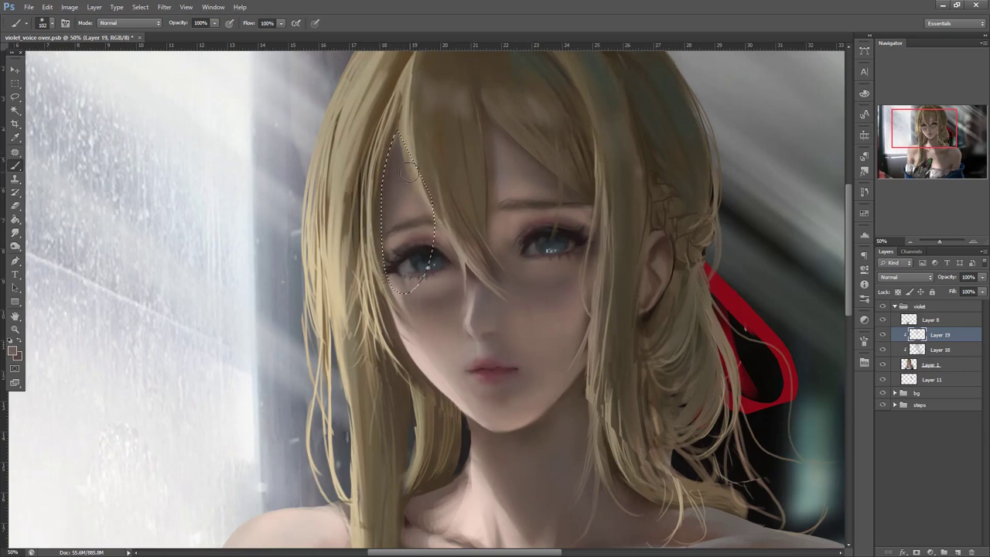
{"action": "key", "text": "ctrl+d"}
- Enlarge the brush to 191 px, set the foreground colour to #98846b and brush the warmer tone over the neck shadow
{"action": "left_click_drag", "start_coordinate": [718, 364], "coordinate": [742, 323]}
{"action": "left_click_drag", "start_coordinate": [721, 421], "coordinate": [718, 332]}
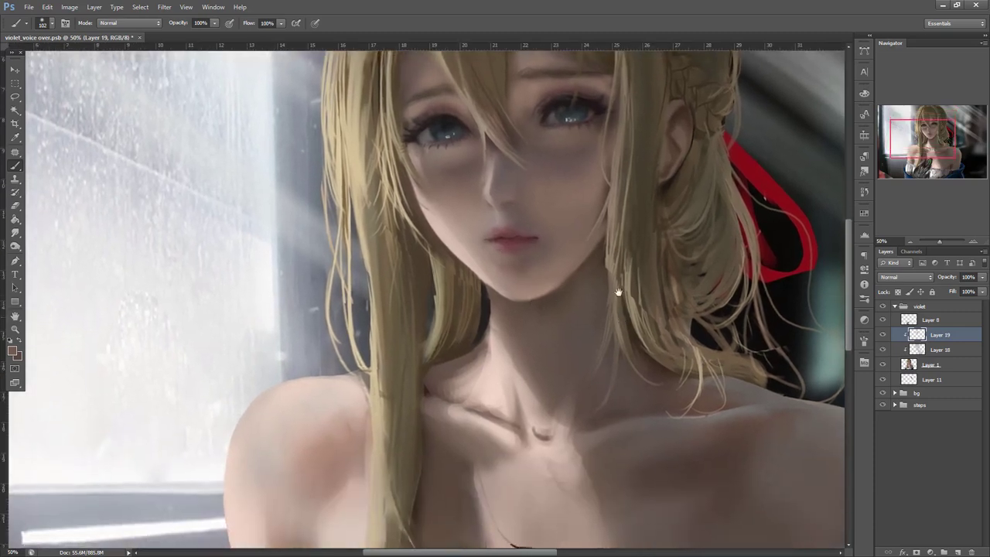
{"action": "left_click_drag", "start_coordinate": [623, 319], "coordinate": [597, 272]}
{"action": "right_click", "coordinate": [581, 255]}
{"action": "left_click", "coordinate": [664, 280]}
{"action": "left_click", "coordinate": [536, 267], "text": "alt"}
{"action": "left_click", "coordinate": [13, 352]}
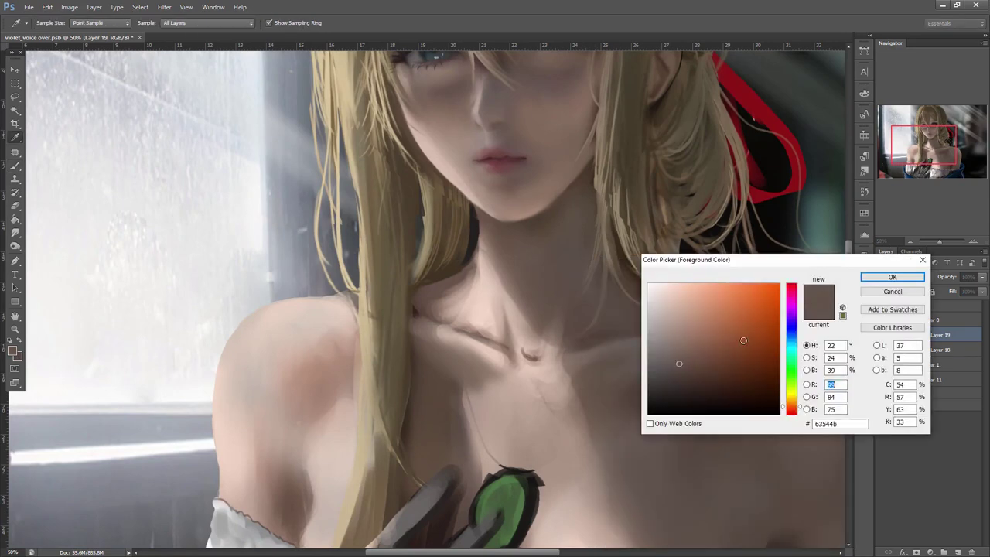
{"action": "left_click", "coordinate": [687, 337]}
{"action": "left_click", "coordinate": [792, 402]}
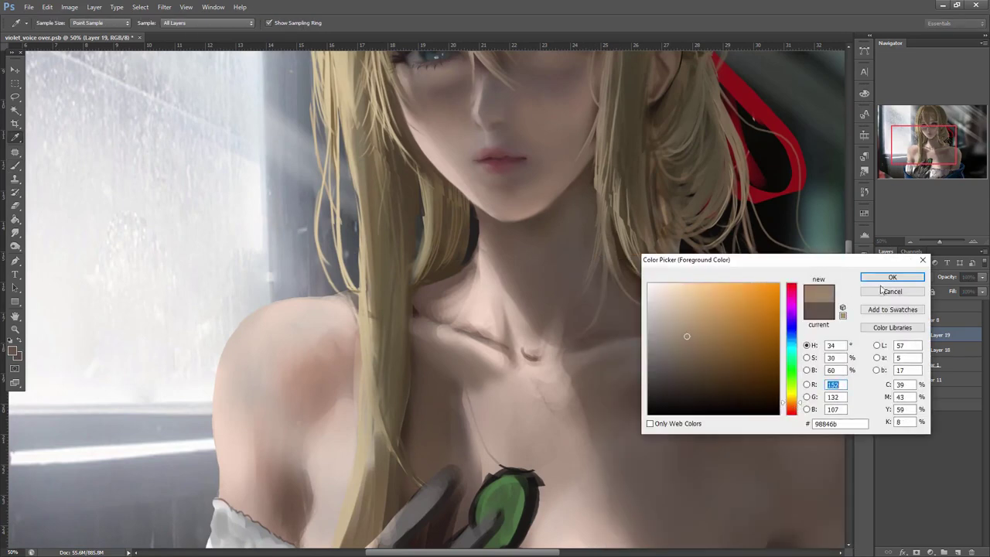
{"action": "left_click", "coordinate": [892, 277]}
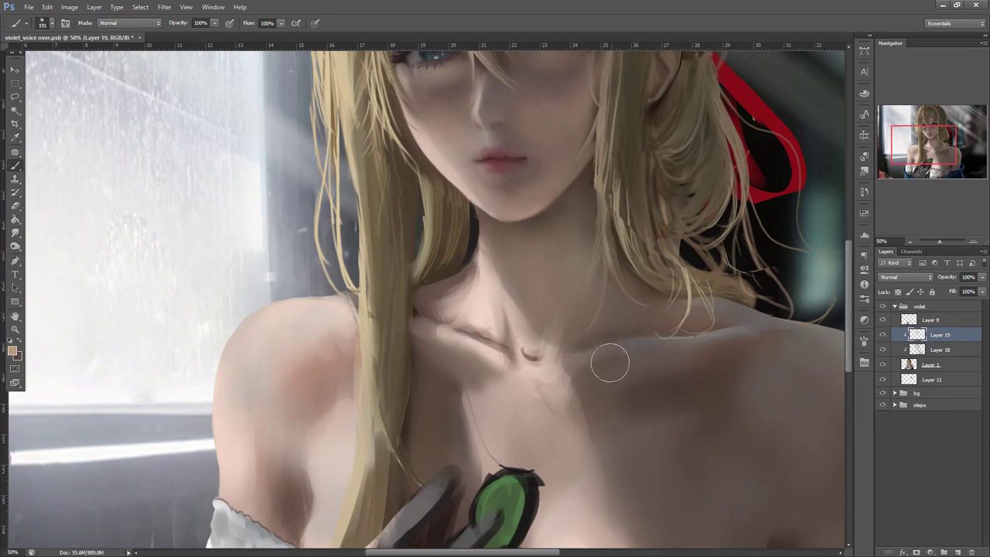
- Blend the shadowed skin across the chest and shoulder with sampled tones, keeping the 191 px brush
{"action": "left_click", "coordinate": [694, 384], "text": "alt"}
{"action": "left_click", "coordinate": [614, 385], "text": "alt"}
{"action": "left_click_drag", "start_coordinate": [738, 373], "coordinate": [677, 283]}
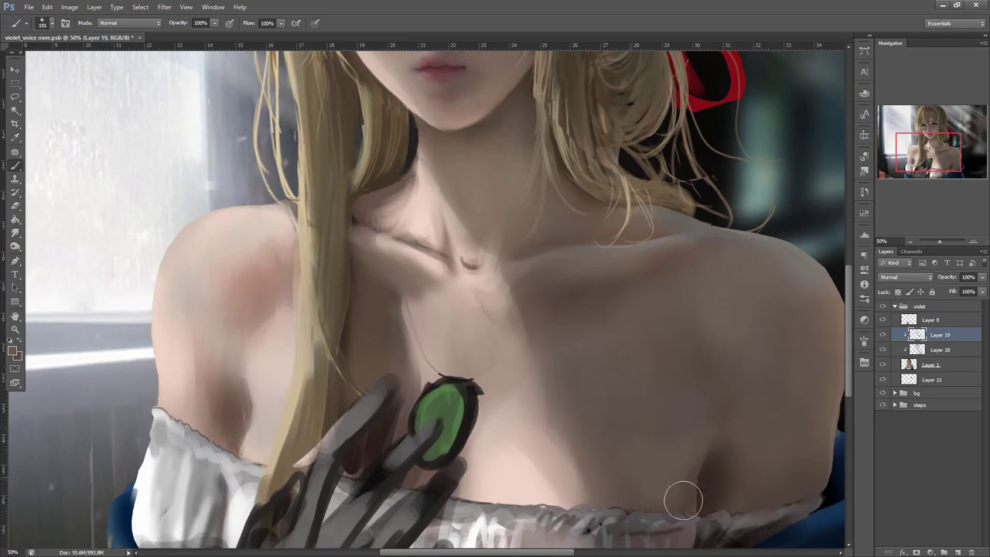
{"action": "left_click_drag", "start_coordinate": [783, 420], "coordinate": [773, 364]}
{"action": "left_click_drag", "start_coordinate": [683, 383], "coordinate": [546, 403]}
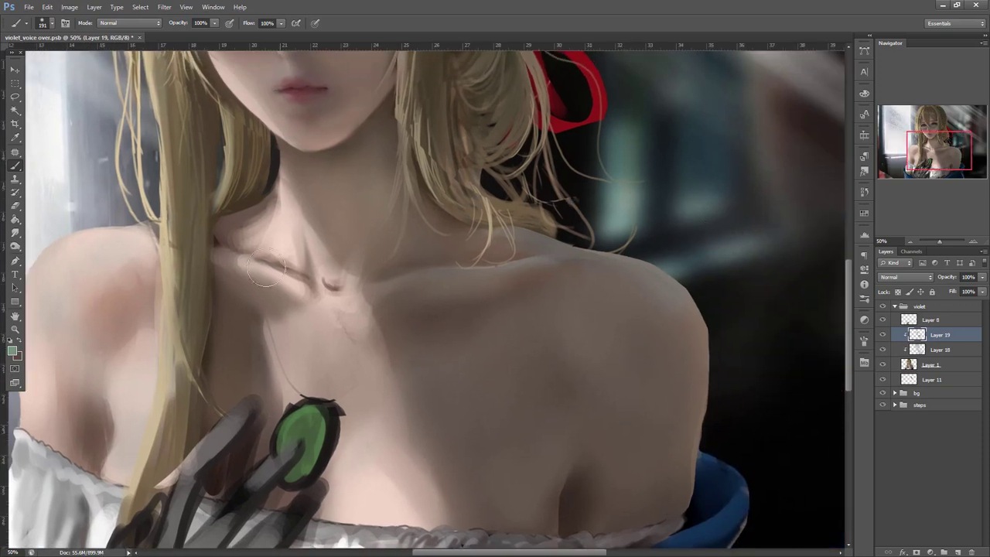
- Choose a pale green foreground colour and paint a soft highlight on the shadowed shoulder
{"action": "left_click", "coordinate": [12, 352]}
{"action": "left_click", "coordinate": [673, 321]}
{"action": "left_click", "coordinate": [903, 281]}
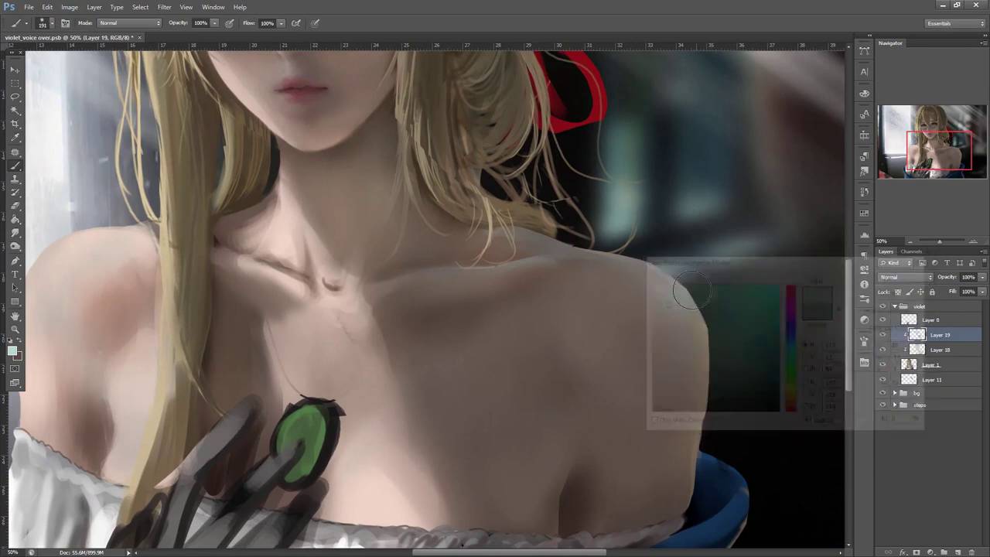
{"action": "left_click", "coordinate": [663, 300], "text": "alt"}
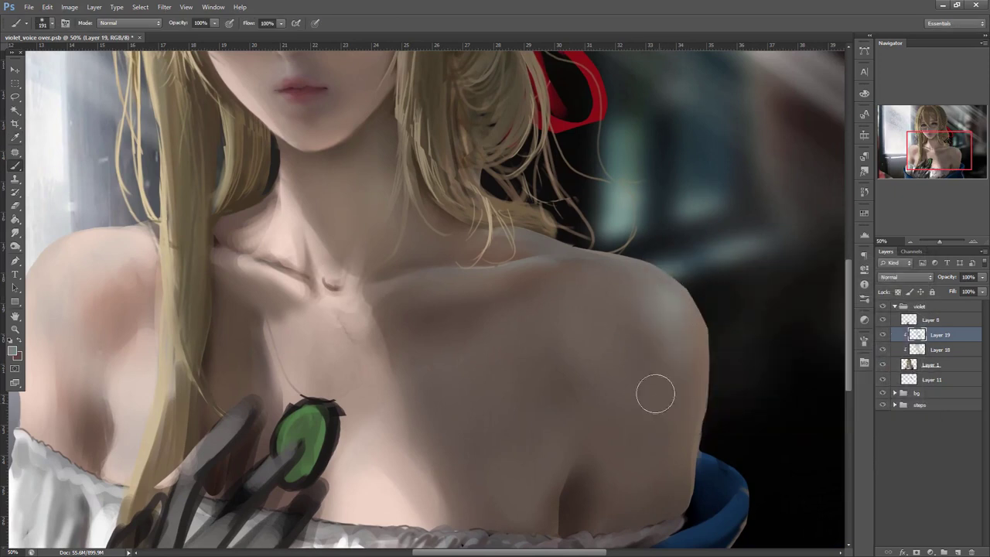
- Set the background colour to a pale green and paint a thin rim light along the shadowed shoulder with a 26 px brush
{"action": "right_click", "coordinate": [566, 215]}
{"action": "left_click", "coordinate": [599, 249]}
{"action": "left_click", "coordinate": [608, 207]}
{"action": "left_click", "coordinate": [18, 357]}
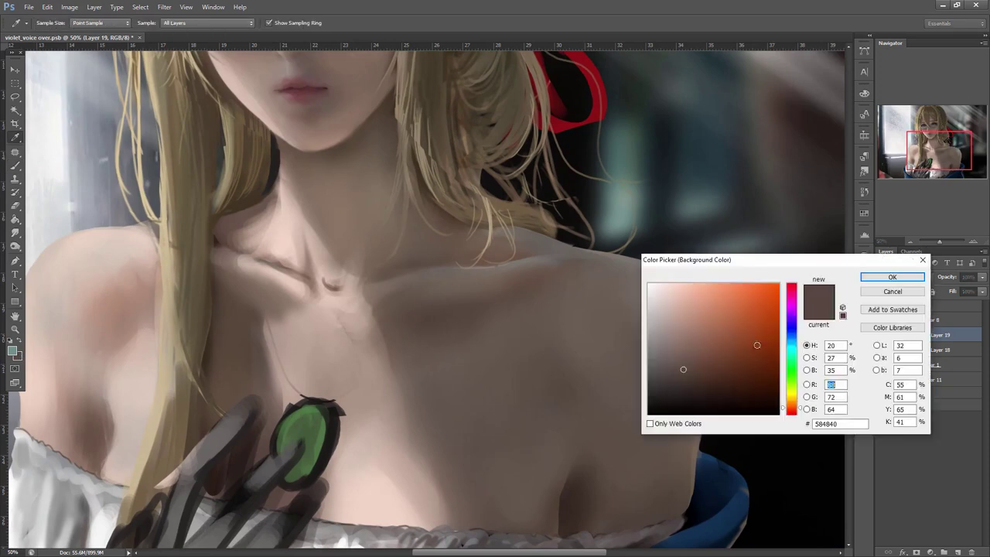
{"action": "left_click", "coordinate": [791, 349]}
{"action": "left_click", "coordinate": [676, 324]}
{"action": "left_click", "coordinate": [893, 278]}
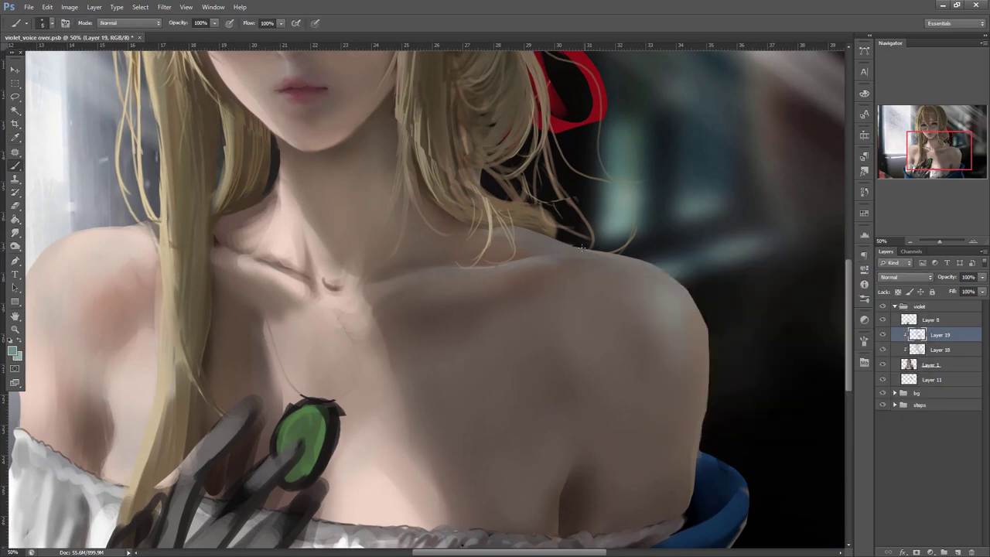
{"action": "right_click", "coordinate": [590, 210]}
{"action": "left_click_drag", "start_coordinate": [602, 235], "coordinate": [611, 236]}
{"action": "left_click", "coordinate": [554, 243]}
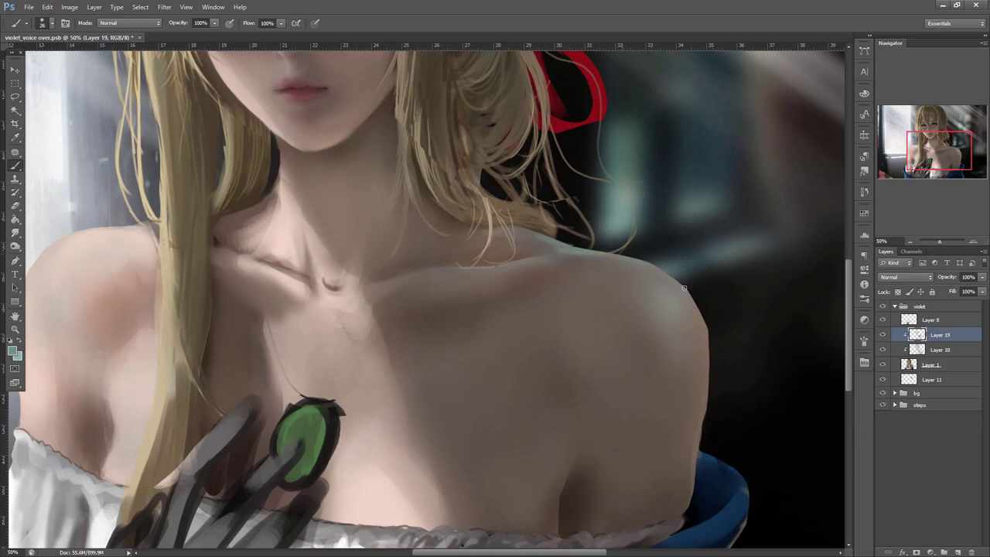
- Resize the brush to 112, 73 and 114 px and paint a soft highlight below the collarbone, blending with sampled tones
{"action": "right_click", "coordinate": [760, 266]}
{"action": "type", "text": "112"}
{"action": "key", "text": "Return"}
{"action": "right_click", "coordinate": [592, 267]}
{"action": "left_click", "coordinate": [638, 289]}
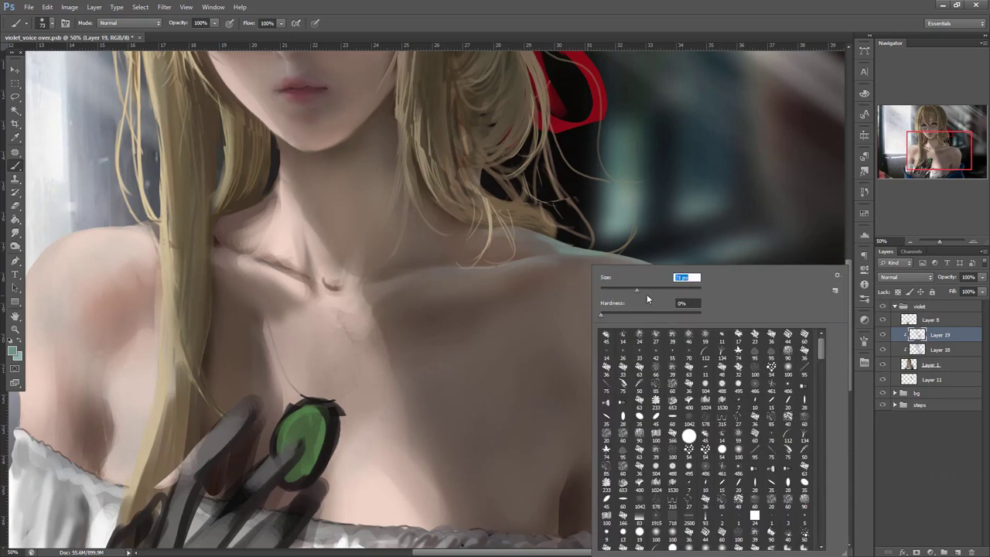
{"action": "key", "text": "Return"}
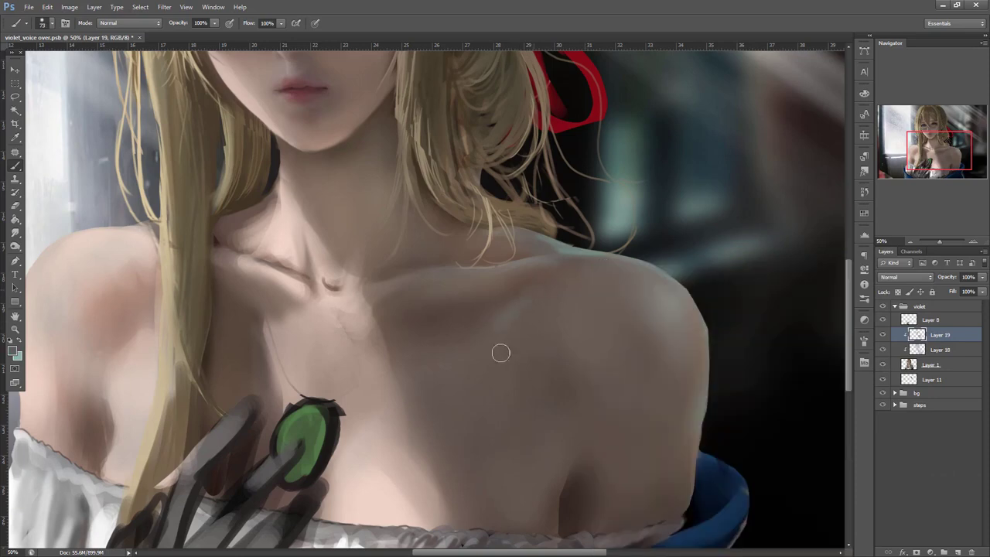
{"action": "right_click", "coordinate": [609, 264]}
{"action": "left_click", "coordinate": [673, 290]}
{"action": "key", "text": "Return"}
{"action": "left_click", "coordinate": [473, 308], "text": "alt"}
{"action": "left_click_drag", "start_coordinate": [523, 281], "coordinate": [510, 286]}
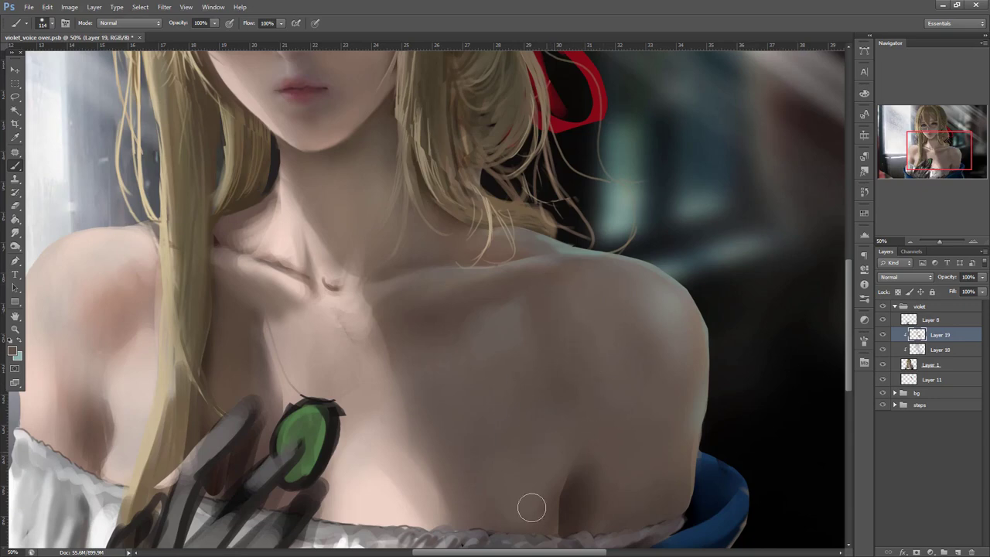
- Lasso the shadowed breast beside the armpit, lighten its edge with a 185 px brush and sampled tones, and deselect
{"action": "left_click_drag", "start_coordinate": [689, 404], "coordinate": [723, 331]}
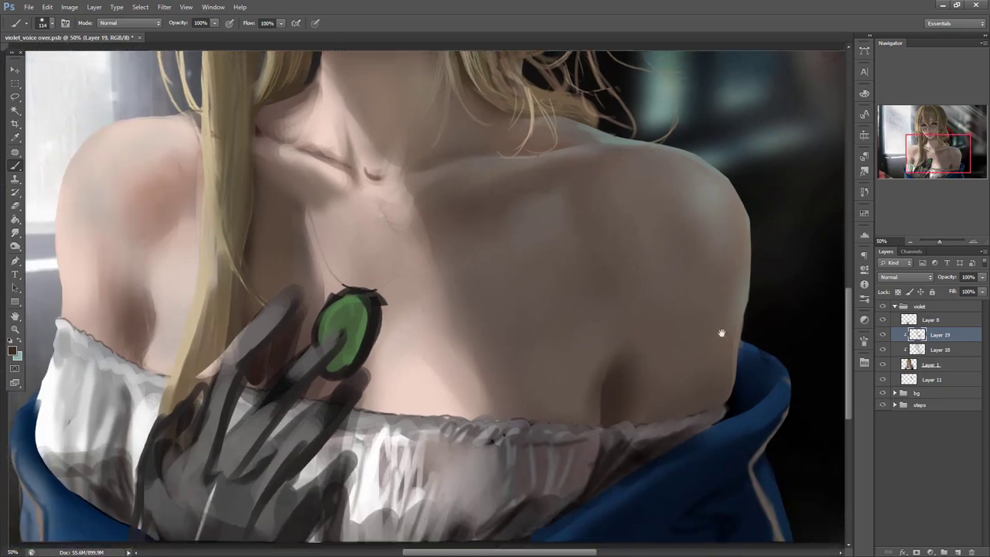
{"action": "key", "text": "l"}
{"action": "mouse_move", "coordinate": [618, 350]}
{"action": "left_mouse_down"}
{"action": "mouse_move", "coordinate": [494, 374]}
{"action": "mouse_move", "coordinate": [619, 344]}
{"action": "left_mouse_up"}
{"action": "key", "text": "b"}
{"action": "right_click", "coordinate": [701, 268]}
{"action": "key", "text": "bracketright"}
{"action": "left_click", "coordinate": [686, 243], "text": "alt"}
{"action": "mouse_move", "coordinate": [594, 388]}
{"action": "left_mouse_down"}
{"action": "mouse_move", "coordinate": [619, 422]}
{"action": "mouse_move", "coordinate": [626, 400]}
{"action": "left_mouse_up"}
{"action": "left_click", "coordinate": [603, 421], "text": "alt"}
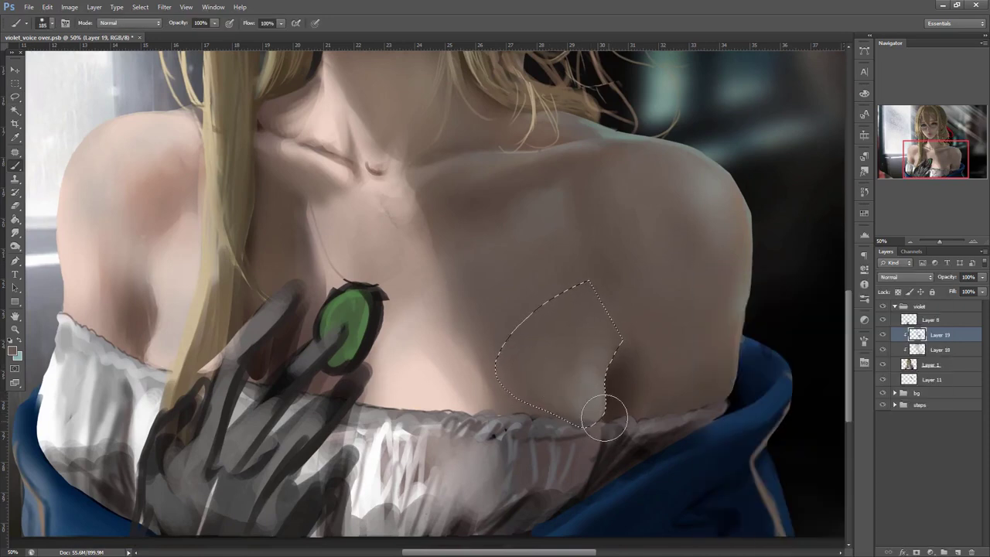
{"action": "left_click", "coordinate": [555, 375], "text": "alt"}
{"action": "left_click_drag", "start_coordinate": [595, 389], "coordinate": [601, 400]}
{"action": "key", "text": "ctrl+d"}
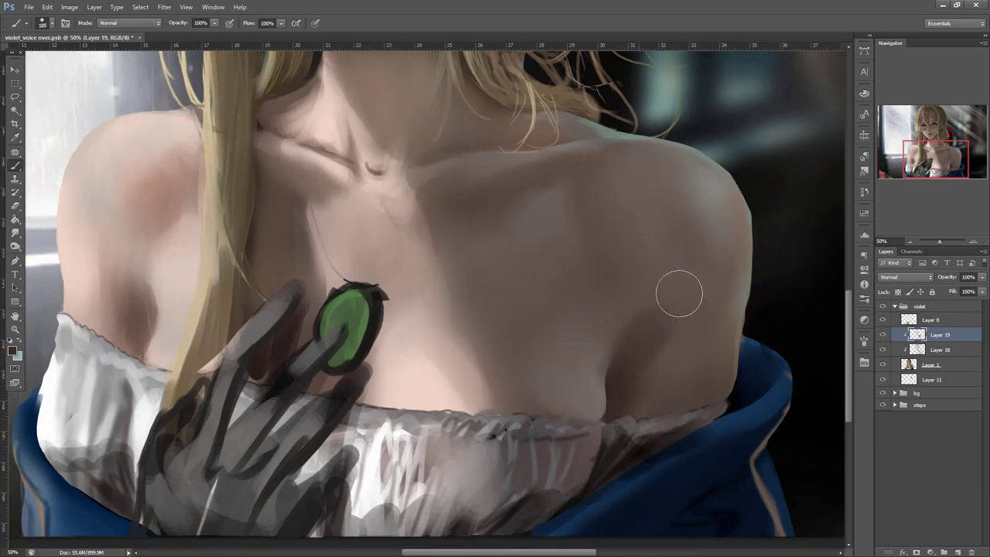
- Deepen and blend the shadow between the breast and the upper arm with sampled skin tones
{"action": "left_click", "coordinate": [684, 270], "text": "alt"}
{"action": "left_click_drag", "start_coordinate": [648, 332], "coordinate": [668, 348]}
{"action": "left_click", "coordinate": [664, 374], "text": "alt"}
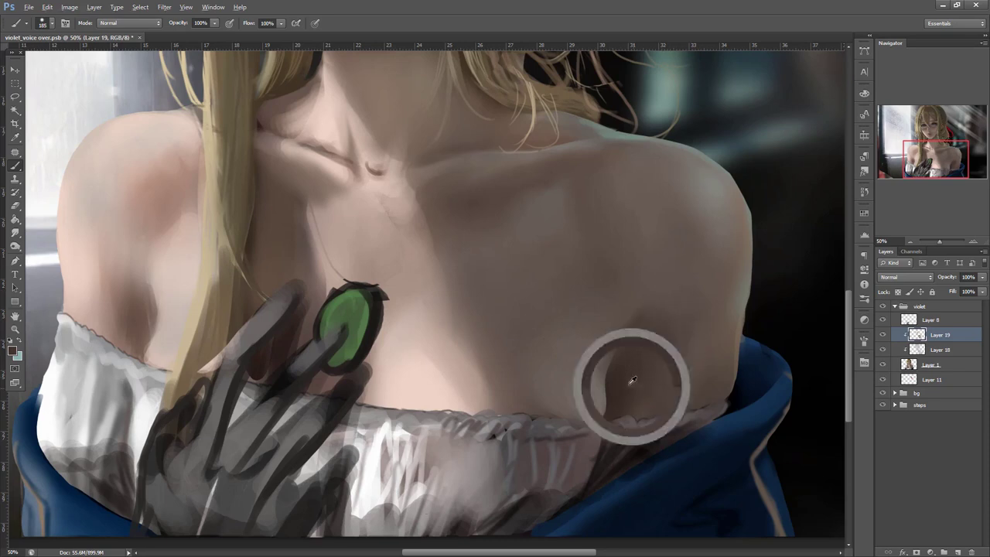
{"action": "left_click", "coordinate": [700, 331], "text": "alt"}
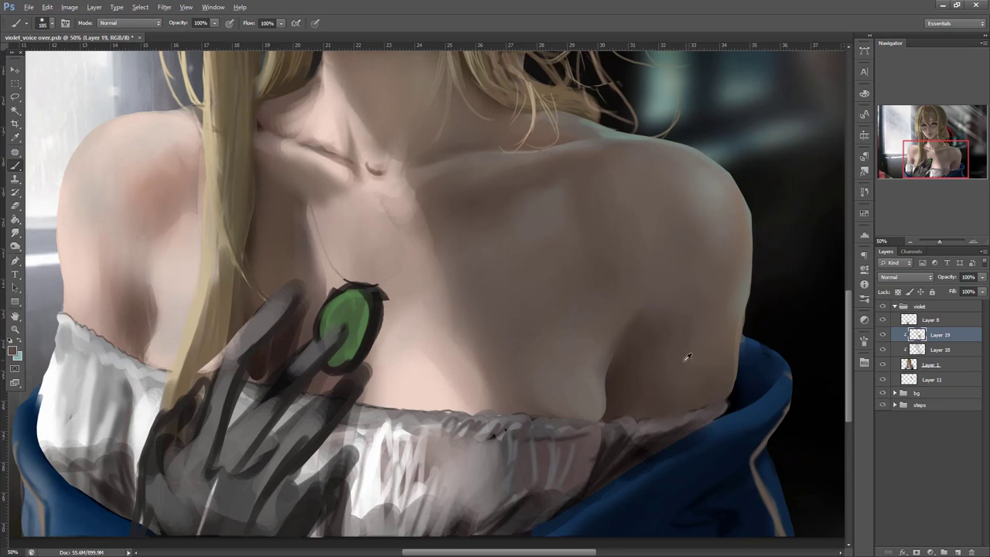
- Reduce the brush to 29 px and paint pale teal highlights on the shadowed part of the blouse's ruffled trim
{"action": "left_click_drag", "start_coordinate": [713, 383], "coordinate": [736, 318]}
{"action": "right_click", "coordinate": [645, 297]}
{"action": "left_click", "coordinate": [665, 291]}
{"action": "key", "text": "Return"}
{"action": "left_click", "coordinate": [13, 350]}
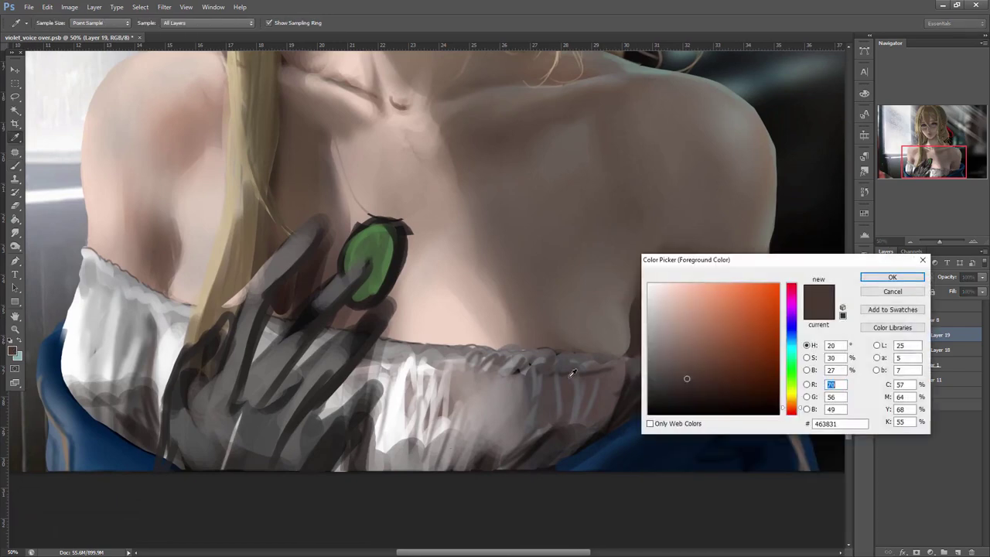
{"action": "left_click", "coordinate": [922, 261]}
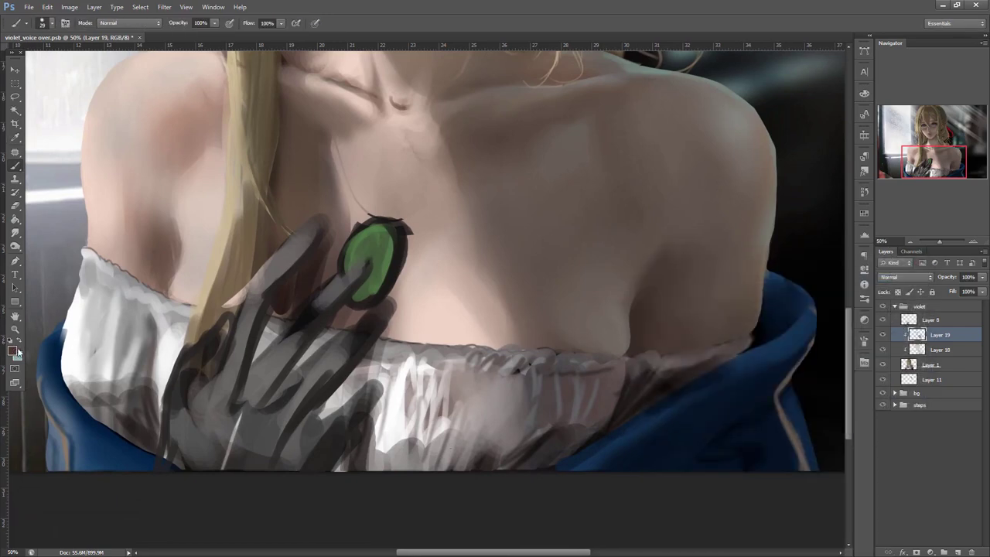
{"action": "left_click", "coordinate": [610, 360], "text": "alt"}
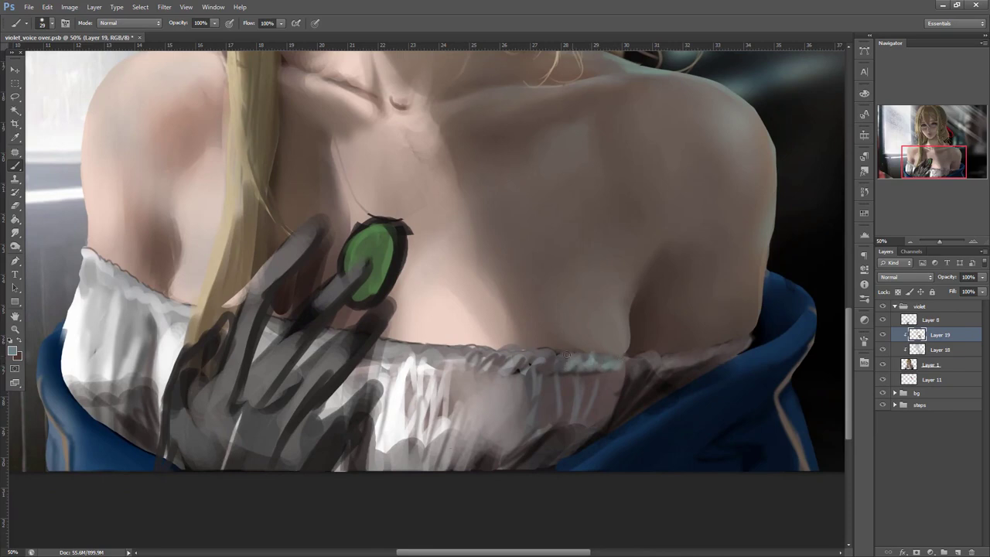
{"action": "mouse_move", "coordinate": [611, 382]}
{"action": "left_mouse_down"}
{"action": "mouse_move", "coordinate": [608, 418]}
{"action": "mouse_move", "coordinate": [604, 402]}
{"action": "left_mouse_up"}
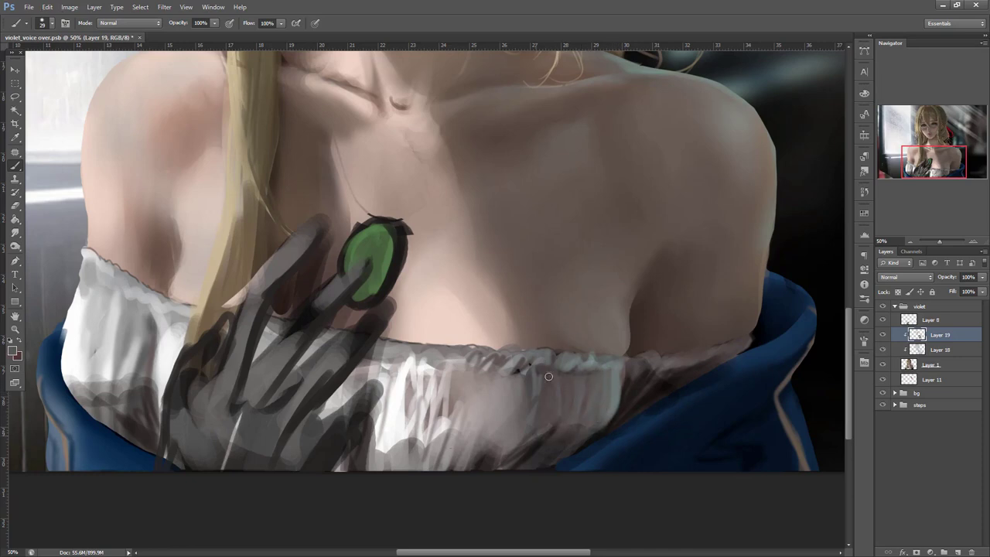
- Brush pale highlights down the blouse's shadowed folds and along its edge against the blue coat
{"action": "mouse_move", "coordinate": [576, 389]}
{"action": "left_mouse_down"}
{"action": "mouse_move", "coordinate": [568, 451]}
{"action": "mouse_move", "coordinate": [608, 393]}
{"action": "mouse_move", "coordinate": [571, 451]}
{"action": "left_mouse_up"}
{"action": "left_click_drag", "start_coordinate": [611, 379], "coordinate": [579, 434]}
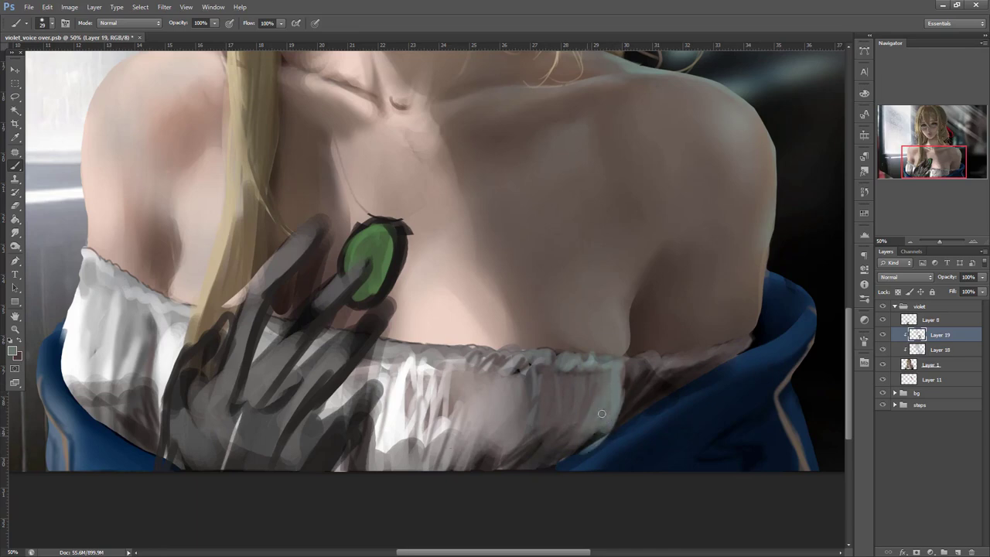
{"action": "mouse_move", "coordinate": [755, 338]}
{"action": "left_mouse_down"}
{"action": "mouse_move", "coordinate": [739, 366]}
{"action": "mouse_move", "coordinate": [711, 374]}
{"action": "left_mouse_up"}
{"action": "left_click_drag", "start_coordinate": [654, 436], "coordinate": [557, 466]}
- Enlarge the brush and paint muted highlights along the blue coat's collar edge and upper fold with sampled tones
{"action": "right_click", "coordinate": [714, 279]}
{"action": "left_click", "coordinate": [750, 291]}
{"action": "left_click", "coordinate": [675, 313]}
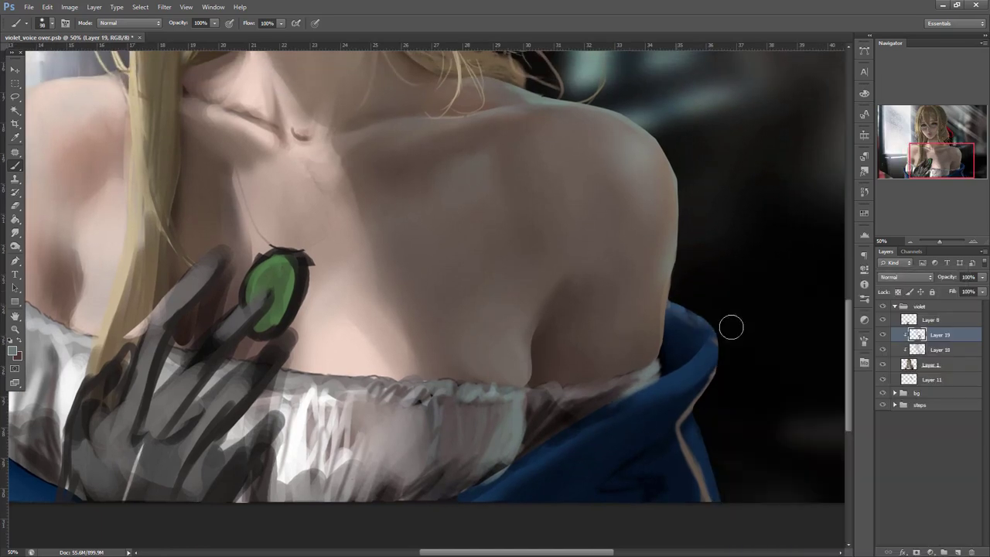
{"action": "left_click", "coordinate": [711, 364], "text": "alt"}
{"action": "left_click", "coordinate": [713, 358], "text": "alt"}
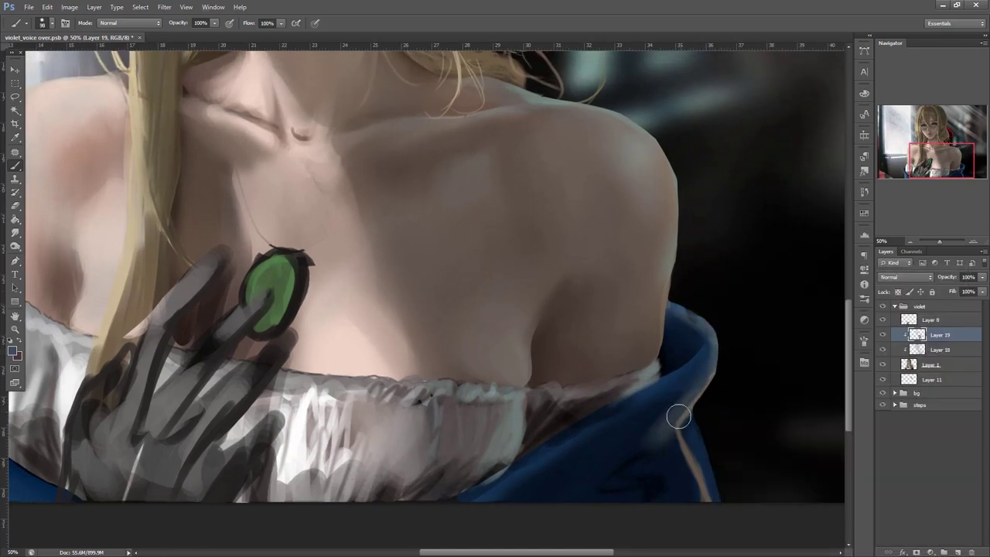
{"action": "left_click", "coordinate": [678, 415], "text": "alt"}
{"action": "left_click_drag", "start_coordinate": [661, 406], "coordinate": [587, 471]}
- Blend the blue coat's lower folds and outer edge with repeatedly sampled light and dark tones
{"action": "left_click", "coordinate": [664, 417], "text": "alt"}
{"action": "left_click", "coordinate": [649, 474], "text": "alt"}
{"action": "mouse_move", "coordinate": [657, 451]}
{"action": "left_mouse_down"}
{"action": "mouse_move", "coordinate": [621, 468]}
{"action": "mouse_move", "coordinate": [623, 455]}
{"action": "left_mouse_up"}
{"action": "left_click", "coordinate": [665, 426], "text": "alt"}
{"action": "mouse_move", "coordinate": [707, 421]}
{"action": "left_mouse_down"}
{"action": "mouse_move", "coordinate": [712, 472]}
{"action": "mouse_move", "coordinate": [678, 504]}
{"action": "left_mouse_up"}
{"action": "left_click_drag", "start_coordinate": [659, 453], "coordinate": [644, 501]}
{"action": "left_click", "coordinate": [621, 468], "text": "alt"}
{"action": "left_click_drag", "start_coordinate": [597, 471], "coordinate": [617, 455]}
{"action": "left_click_drag", "start_coordinate": [600, 297], "coordinate": [710, 479]}
{"action": "mouse_move", "coordinate": [545, 124]}
{"action": "left_mouse_down"}
{"action": "mouse_move", "coordinate": [676, 363]}
{"action": "mouse_move", "coordinate": [633, 328]}
{"action": "left_mouse_up"}
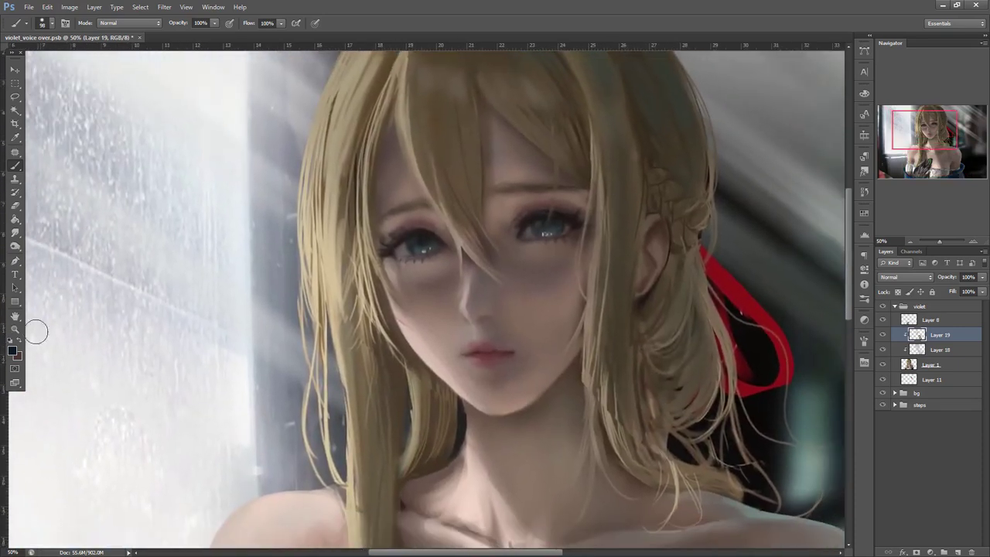
- Set the foreground colour to pale cream #f7e5c5 and undo the test stroke on the hair bun
{"action": "left_click", "coordinate": [13, 352]}
{"action": "left_click", "coordinate": [673, 305]}
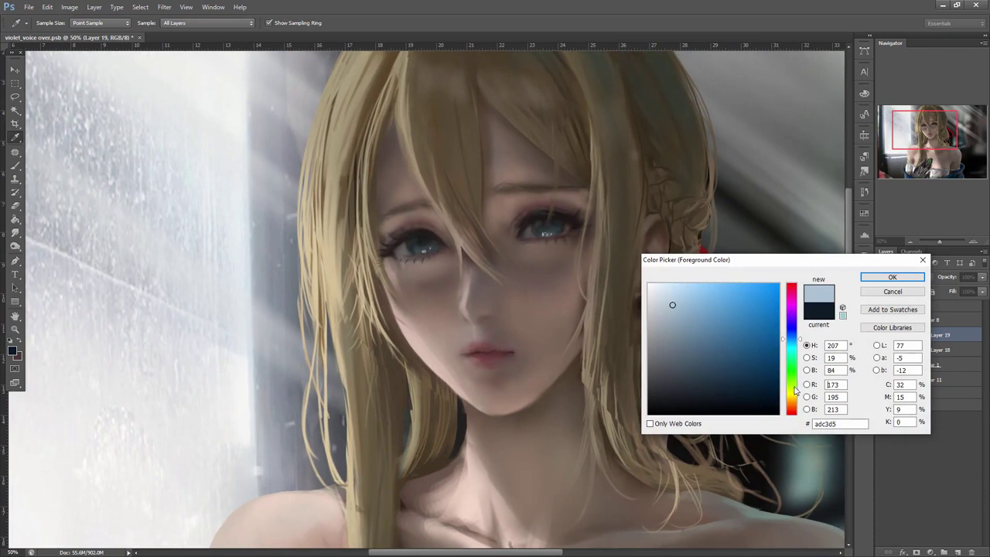
{"action": "left_click", "coordinate": [794, 390]}
{"action": "left_click", "coordinate": [676, 285]}
{"action": "left_click", "coordinate": [893, 277]}
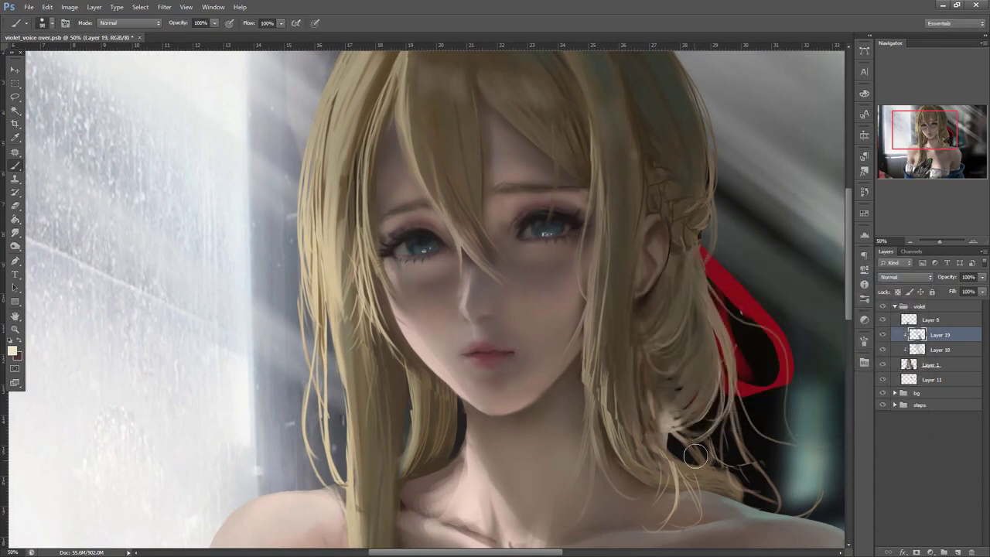
{"action": "key", "text": "ctrl+z"}
- Reduce the brush to 14 px and paint cream rim highlights on the hair bun's curls, loose strands and braid
{"action": "mouse_move", "coordinate": [663, 433]}
{"action": "left_mouse_down"}
{"action": "mouse_move", "coordinate": [676, 452]}
{"action": "mouse_move", "coordinate": [652, 410]}
{"action": "left_mouse_up"}
{"action": "right_click", "coordinate": [739, 277]}
{"action": "left_click", "coordinate": [755, 285]}
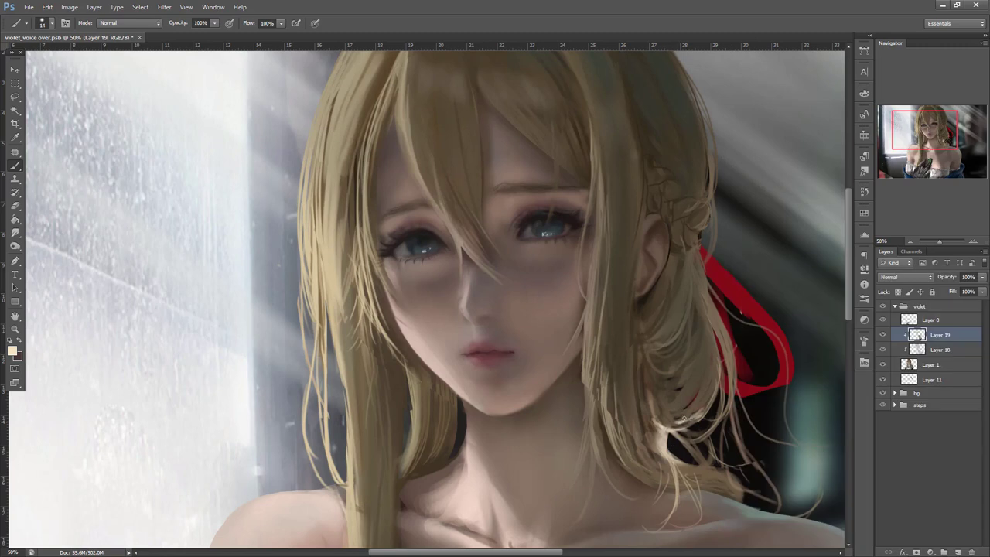
{"action": "left_click_drag", "start_coordinate": [719, 371], "coordinate": [721, 353]}
{"action": "left_click_drag", "start_coordinate": [639, 403], "coordinate": [669, 480]}
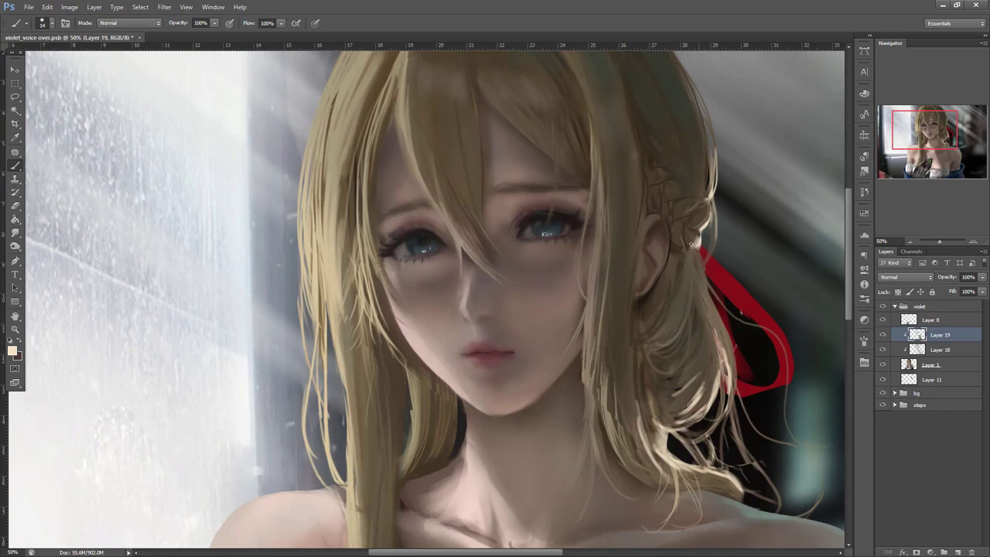
{"action": "left_click_drag", "start_coordinate": [713, 298], "coordinate": [701, 260]}
- Paint thin cream rim highlights along the crown and outer edge of the hair on the braided side
{"action": "mouse_move", "coordinate": [752, 214]}
{"action": "left_mouse_down"}
{"action": "mouse_move", "coordinate": [787, 332]}
{"action": "mouse_move", "coordinate": [749, 264]}
{"action": "left_mouse_up"}
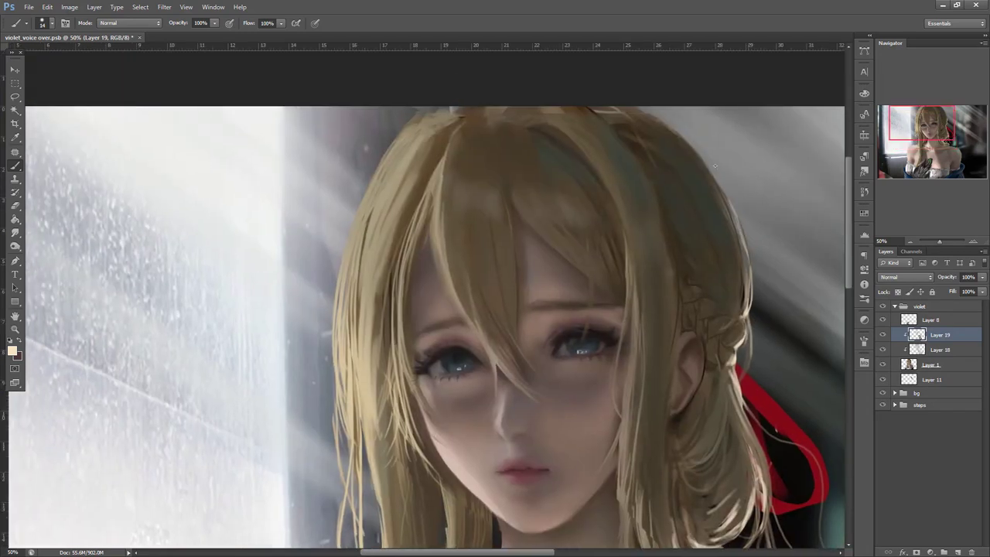
{"action": "left_click_drag", "start_coordinate": [703, 159], "coordinate": [652, 114]}
{"action": "left_click_drag", "start_coordinate": [688, 151], "coordinate": [719, 194]}
{"action": "left_click_drag", "start_coordinate": [621, 426], "coordinate": [752, 237]}
{"action": "left_click_drag", "start_coordinate": [693, 251], "coordinate": [703, 318]}
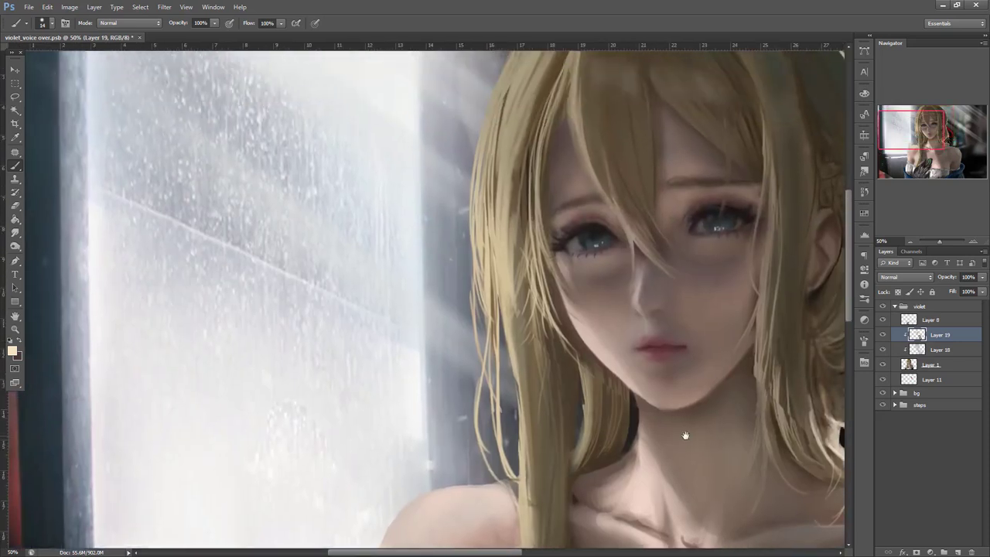
- Toggle Layer 19's visibility to compare the painting with and without its highlights
{"action": "left_click_drag", "start_coordinate": [743, 455], "coordinate": [698, 433]}
{"action": "left_click", "coordinate": [884, 335]}
{"action": "left_click", "coordinate": [884, 335]}
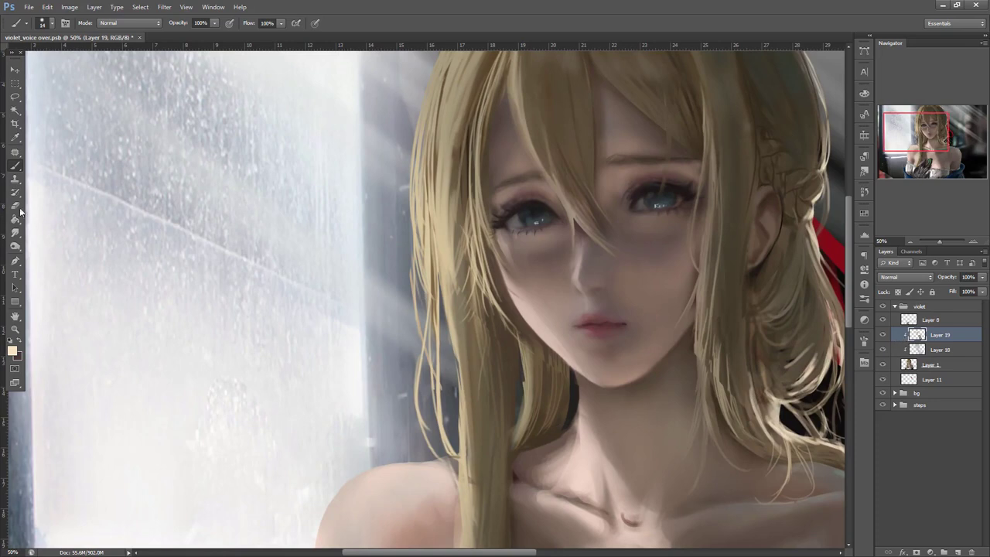
{"action": "key", "text": "e"}
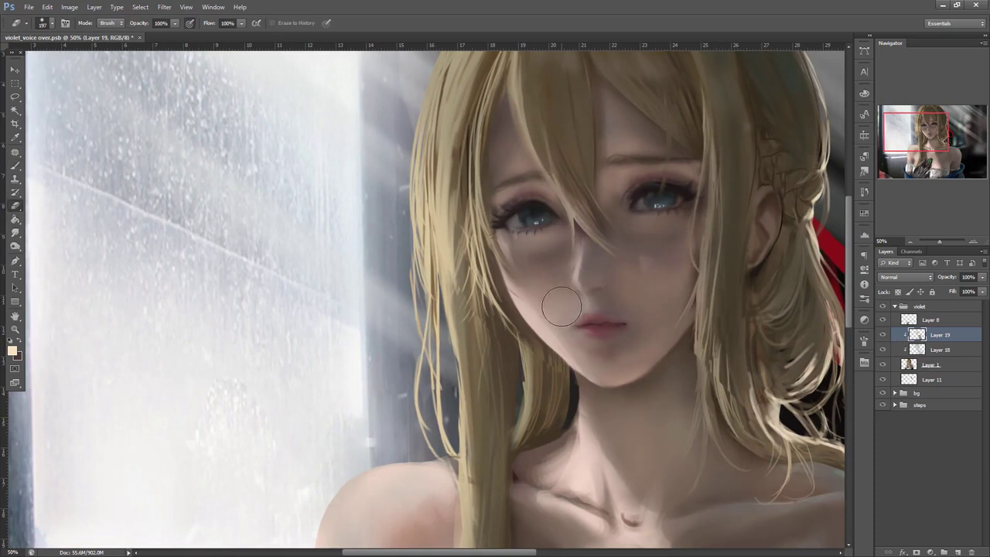
{"action": "key", "text": "b"}
- Choose a near-white colour based on the shoulder's skin tone and paint light on the window-side shoulder with a 189 px brush
{"action": "left_click", "coordinate": [13, 351]}
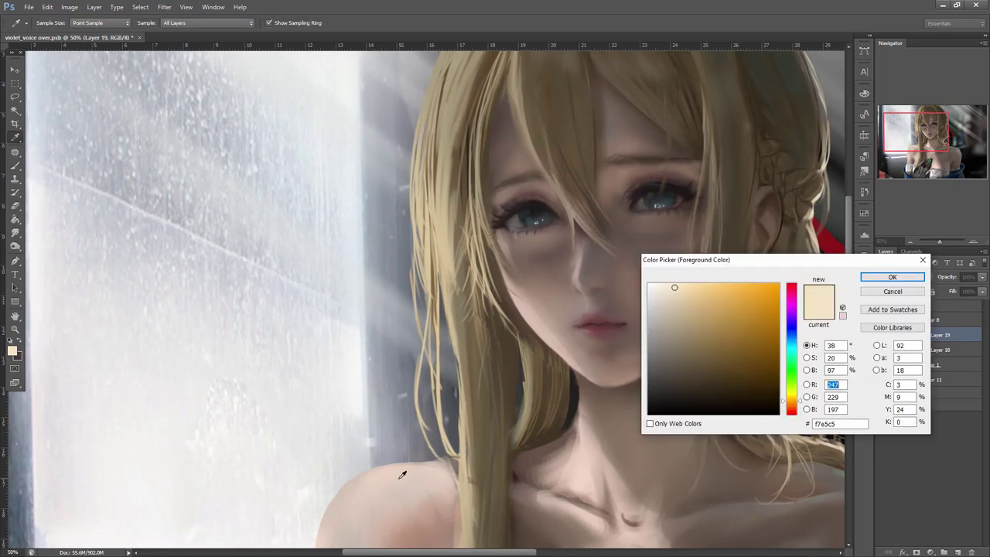
{"action": "left_click", "coordinate": [406, 463]}
{"action": "left_click", "coordinate": [658, 283]}
{"action": "left_click", "coordinate": [903, 278]}
{"action": "left_click_drag", "start_coordinate": [629, 466], "coordinate": [719, 307]}
{"action": "right_click", "coordinate": [619, 302]}
{"action": "left_click", "coordinate": [707, 290]}
{"action": "mouse_move", "coordinate": [482, 325]}
{"action": "left_mouse_down"}
{"action": "mouse_move", "coordinate": [444, 407]}
{"action": "mouse_move", "coordinate": [466, 324]}
{"action": "left_mouse_up"}
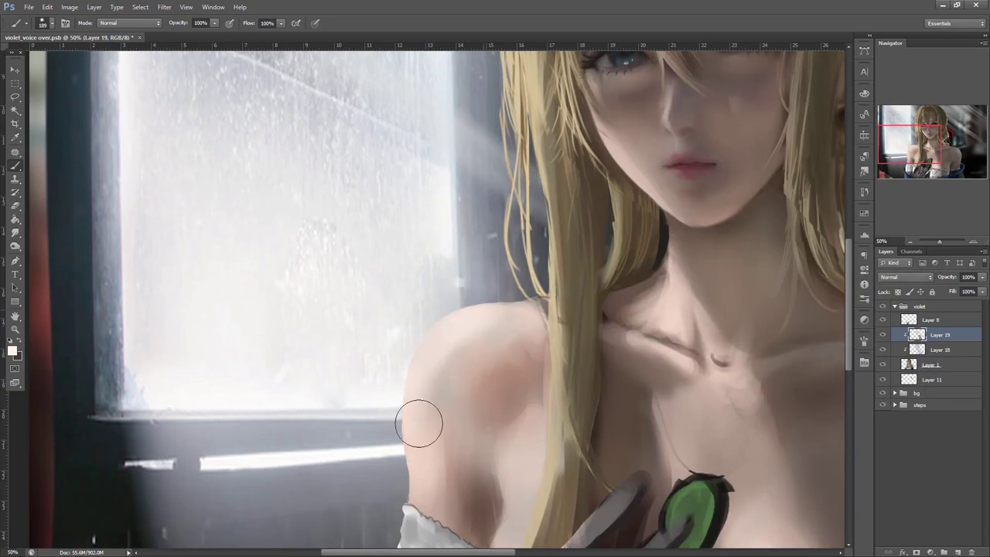
- Enlarge the brush to 257 px and blend the window-side shoulder and upper arm using repeatedly sampled skin tones
{"action": "right_click", "coordinate": [637, 252]}
{"action": "left_click_drag", "start_coordinate": [427, 402], "coordinate": [457, 331]}
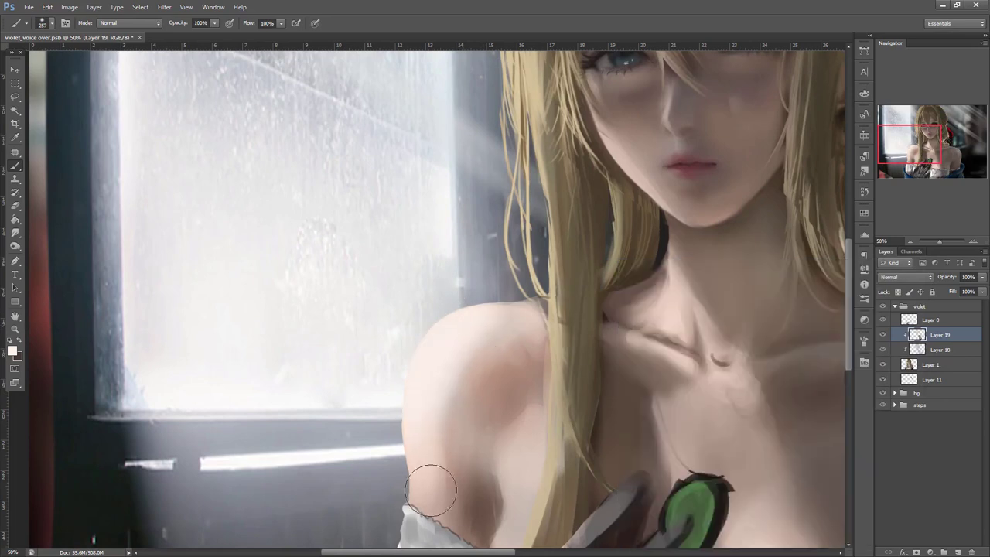
{"action": "left_click", "coordinate": [502, 377], "text": "alt"}
{"action": "mouse_move", "coordinate": [464, 365]}
{"action": "left_mouse_down"}
{"action": "mouse_move", "coordinate": [444, 413]}
{"action": "mouse_move", "coordinate": [461, 529]}
{"action": "left_mouse_up"}
{"action": "left_click", "coordinate": [456, 341], "text": "alt"}
{"action": "mouse_move", "coordinate": [415, 422]}
{"action": "left_mouse_down"}
{"action": "mouse_move", "coordinate": [501, 318]}
{"action": "mouse_move", "coordinate": [493, 366]}
{"action": "left_mouse_up"}
{"action": "left_click", "coordinate": [531, 451], "text": "alt"}
{"action": "left_click_drag", "start_coordinate": [525, 453], "coordinate": [528, 413]}
{"action": "left_click", "coordinate": [509, 382], "text": "alt"}
{"action": "mouse_move", "coordinate": [473, 367]}
{"action": "left_mouse_down"}
{"action": "mouse_move", "coordinate": [513, 360]}
{"action": "mouse_move", "coordinate": [434, 369]}
{"action": "mouse_move", "coordinate": [442, 386]}
{"action": "left_mouse_up"}
{"action": "left_click", "coordinate": [531, 362], "text": "alt"}
{"action": "left_click", "coordinate": [442, 350], "text": "alt"}
{"action": "left_click", "coordinate": [440, 433], "text": "alt"}
- Reduce the brush to 79 px and paint sampled skin tones above the window-side collarbone
{"action": "right_click", "coordinate": [718, 282]}
{"action": "left_click", "coordinate": [638, 319], "text": "alt"}
{"action": "left_click_drag", "start_coordinate": [638, 320], "coordinate": [683, 287]}
{"action": "right_click", "coordinate": [682, 286]}
{"action": "key", "text": "Return"}
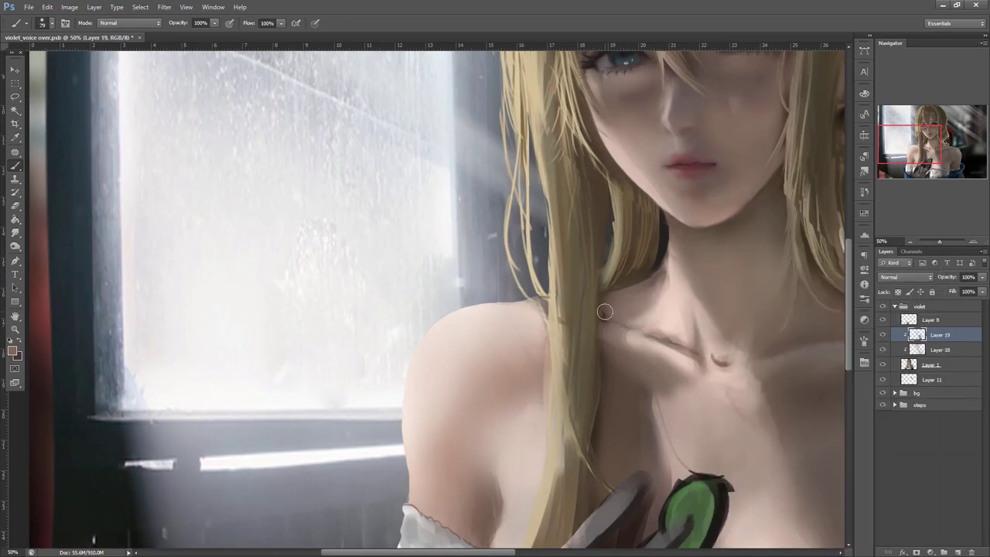
- Lasso the hollow between neck and collarbone and blend its skin shading with a 110 px brush
{"action": "key", "text": "l"}
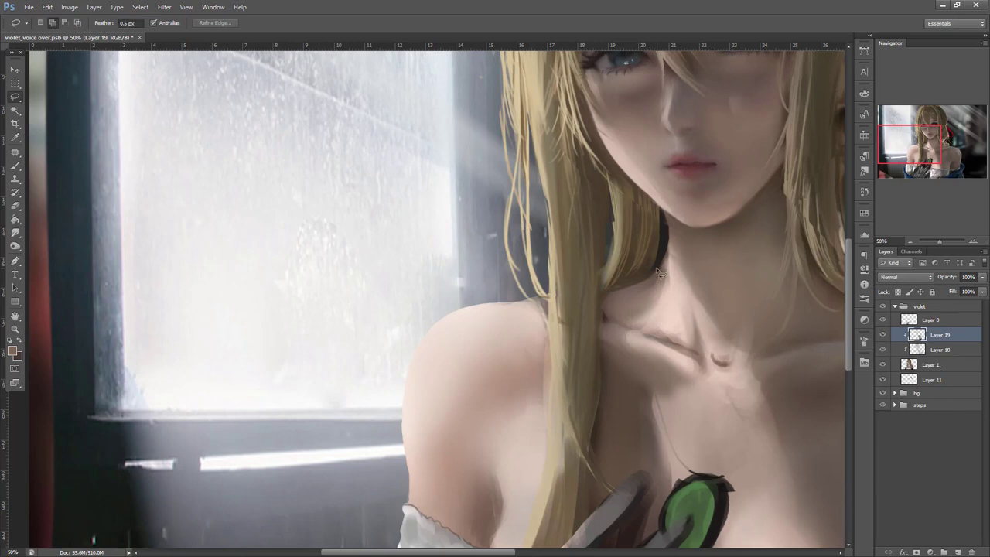
{"action": "left_click_drag", "start_coordinate": [676, 352], "coordinate": [700, 260]}
{"action": "key", "text": "b"}
{"action": "right_click", "coordinate": [698, 257]}
{"action": "key", "text": "Return"}
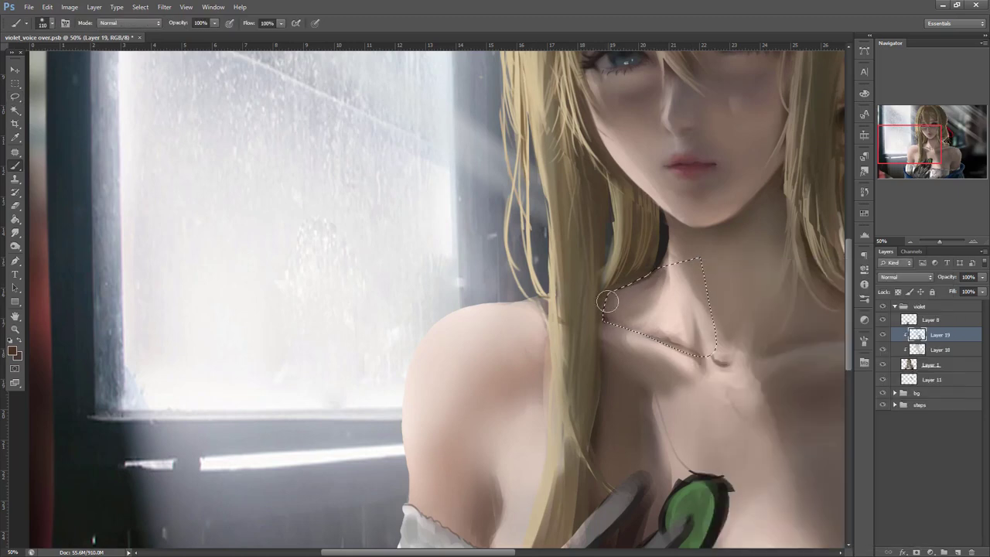
{"action": "left_click", "coordinate": [647, 297], "text": "alt"}
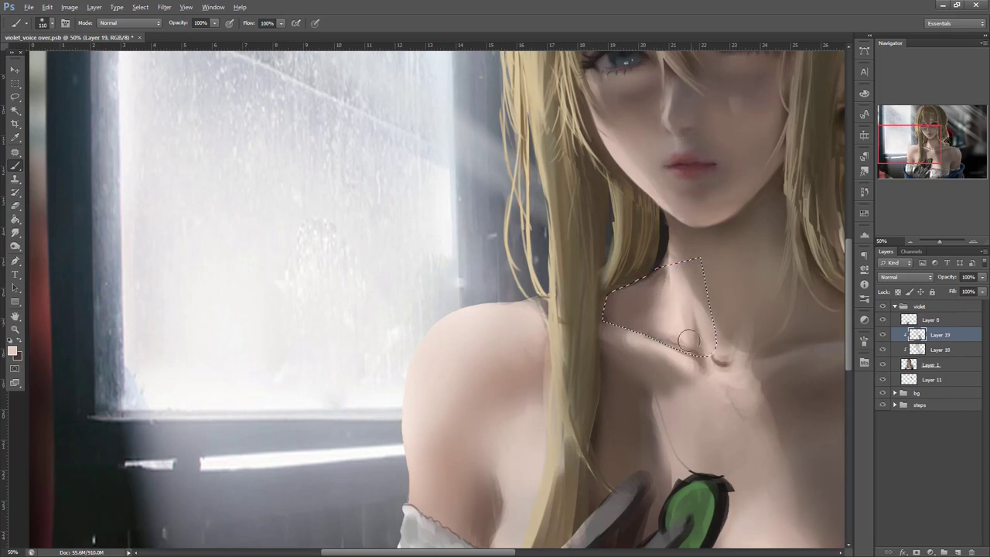
{"action": "left_click", "coordinate": [645, 297], "text": "alt"}
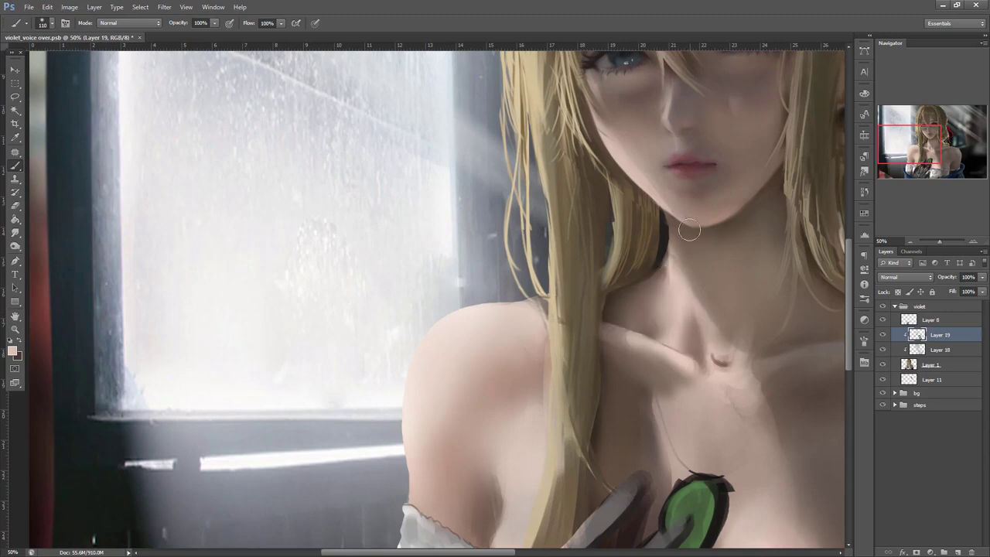
- Lasso the lit side of the neck and repaint it with a crisp edge against the throat shadow
{"action": "key", "text": "l"}
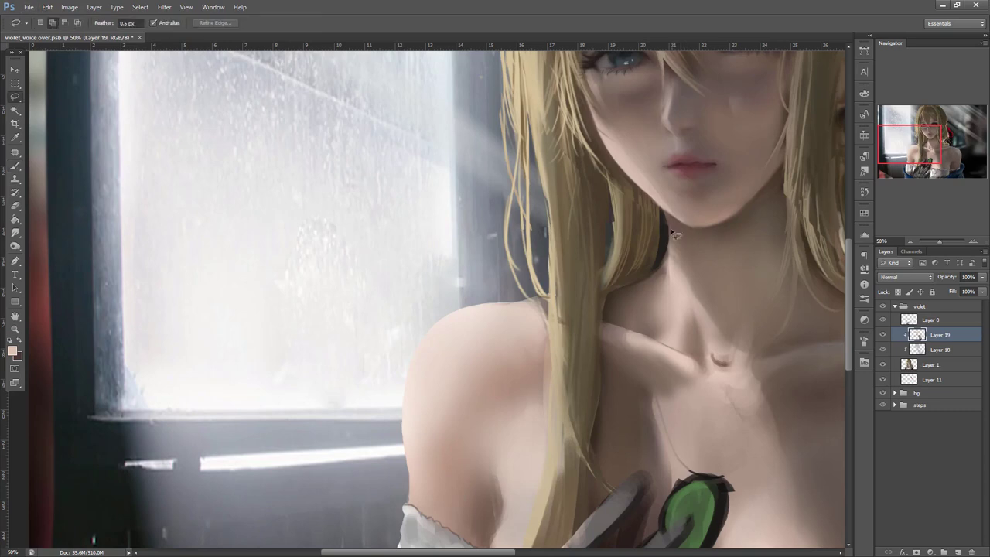
{"action": "mouse_move", "coordinate": [740, 359]}
{"action": "left_mouse_down"}
{"action": "mouse_move", "coordinate": [706, 362]}
{"action": "mouse_move", "coordinate": [735, 261]}
{"action": "left_mouse_up"}
{"action": "key", "text": "b"}
{"action": "left_click", "coordinate": [638, 256], "text": "alt"}
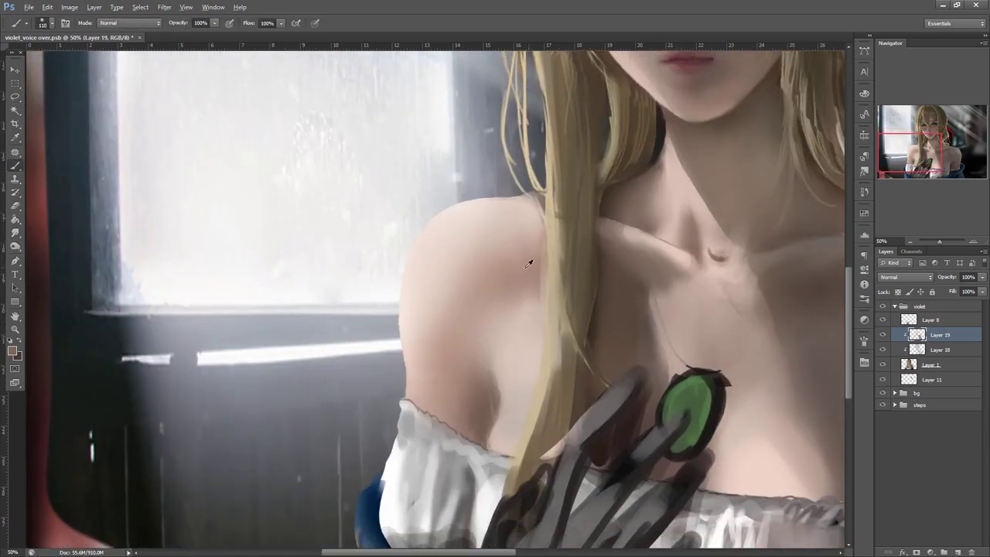
- Enlarge the brush to 191 px and smooth the chest shading beside the long hair lock with sampled skin tones
{"action": "left_click", "coordinate": [602, 267], "text": "alt"}
{"action": "right_click", "coordinate": [646, 207]}
{"action": "left_click", "coordinate": [729, 233]}
{"action": "left_click", "coordinate": [628, 261]}
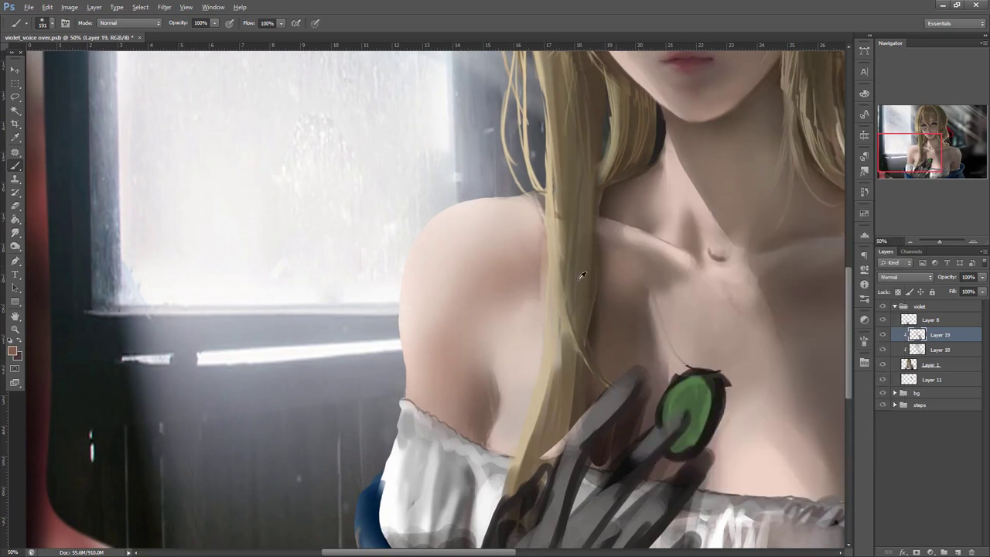
{"action": "left_click", "coordinate": [629, 285], "text": "alt"}
{"action": "left_click_drag", "start_coordinate": [647, 284], "coordinate": [649, 297]}
{"action": "left_click", "coordinate": [616, 324], "text": "alt"}
{"action": "mouse_move", "coordinate": [655, 251]}
{"action": "left_mouse_down"}
{"action": "mouse_move", "coordinate": [679, 498]}
{"action": "mouse_move", "coordinate": [687, 467]}
{"action": "left_mouse_up"}
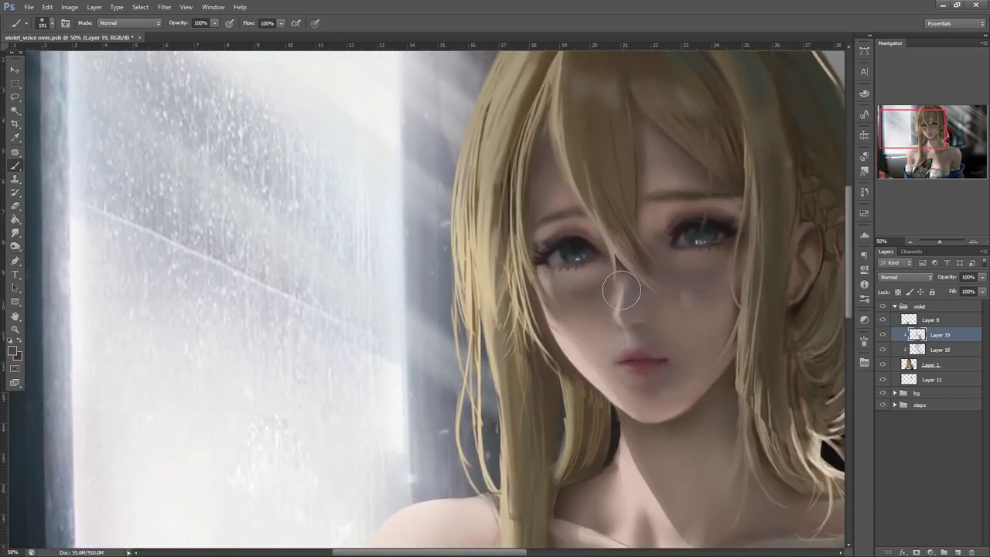
{"action": "key", "text": "ctrl+r"}
{"action": "key", "text": "l"}
{"action": "mouse_move", "coordinate": [613, 402]}
{"action": "left_mouse_down"}
{"action": "mouse_move", "coordinate": [644, 349]}
{"action": "mouse_move", "coordinate": [601, 295]}
{"action": "mouse_move", "coordinate": [639, 433]}
{"action": "left_mouse_up"}
{"action": "key", "text": "b"}
{"action": "left_click", "coordinate": [595, 371], "text": "alt"}
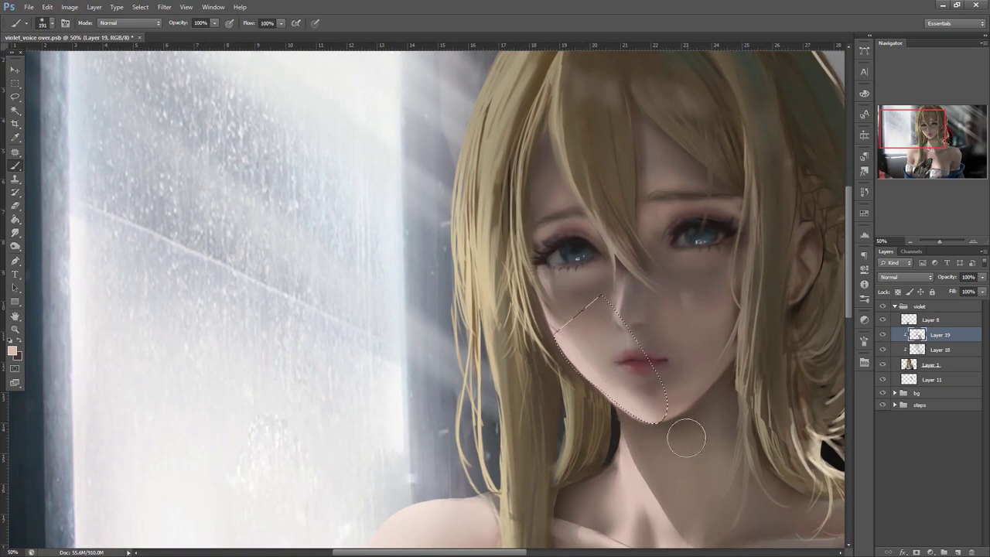
{"action": "key", "text": "ctrl+alt+z"}
{"action": "key", "text": "ctrl+alt+z"}
{"action": "key", "text": "ctrl+d"}
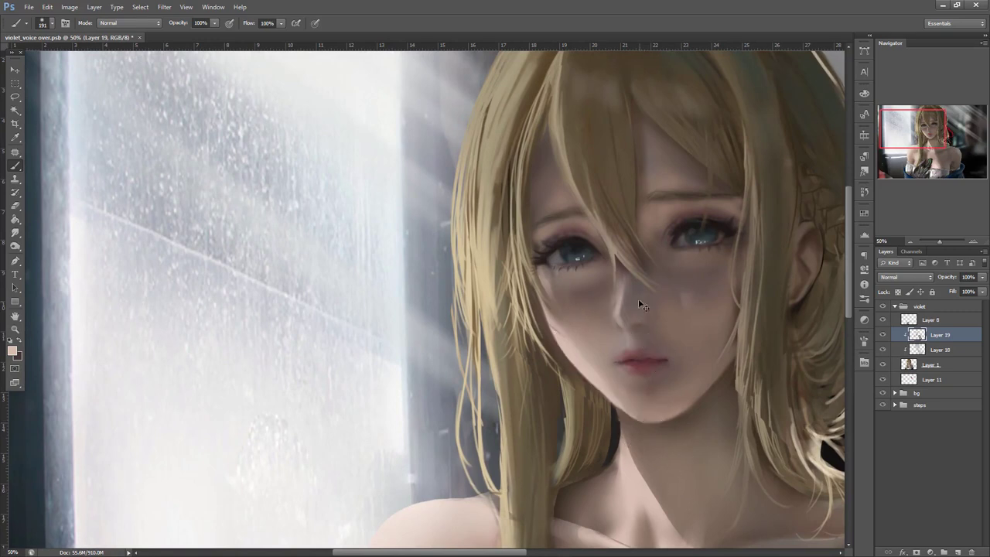
- Touch up the jaw's lower edge with a resized brush and set the brush to 70 px
{"action": "right_click", "coordinate": [658, 267]}
{"action": "left_click", "coordinate": [675, 289]}
{"action": "left_click", "coordinate": [622, 408]}
{"action": "right_click", "coordinate": [696, 280]}
{"action": "left_click_drag", "start_coordinate": [735, 281], "coordinate": [802, 281]}
{"action": "key", "text": "Return"}
- Choose a muted grey-blue foreground colour and paint cool shading beneath the eyes with a 133 px brush
{"action": "left_click", "coordinate": [12, 350]}
{"action": "left_click", "coordinate": [792, 338]}
{"action": "left_click", "coordinate": [681, 328]}
{"action": "left_click", "coordinate": [882, 279]}
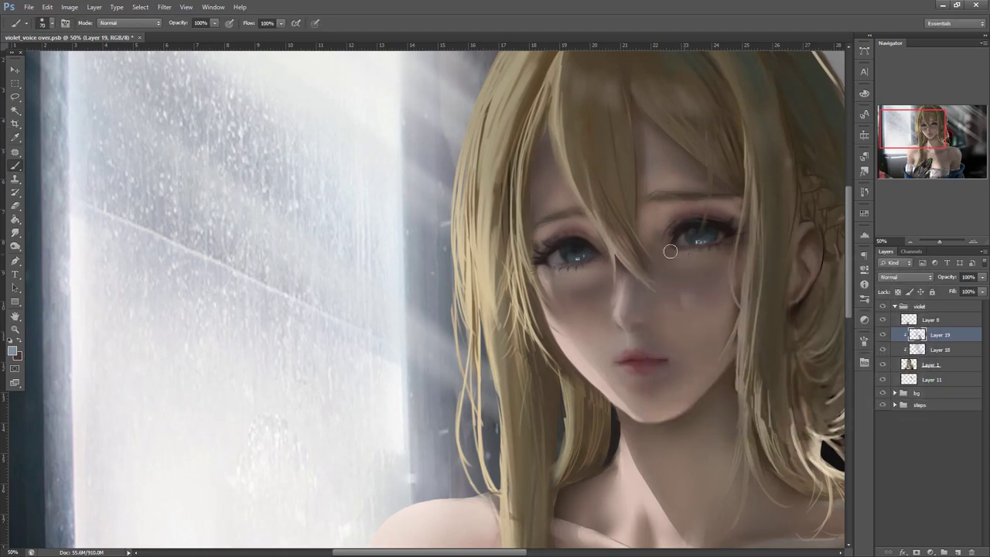
{"action": "right_click", "coordinate": [681, 257]}
{"action": "left_click_drag", "start_coordinate": [736, 280], "coordinate": [756, 280]}
{"action": "left_click_drag", "start_coordinate": [575, 293], "coordinate": [606, 292]}
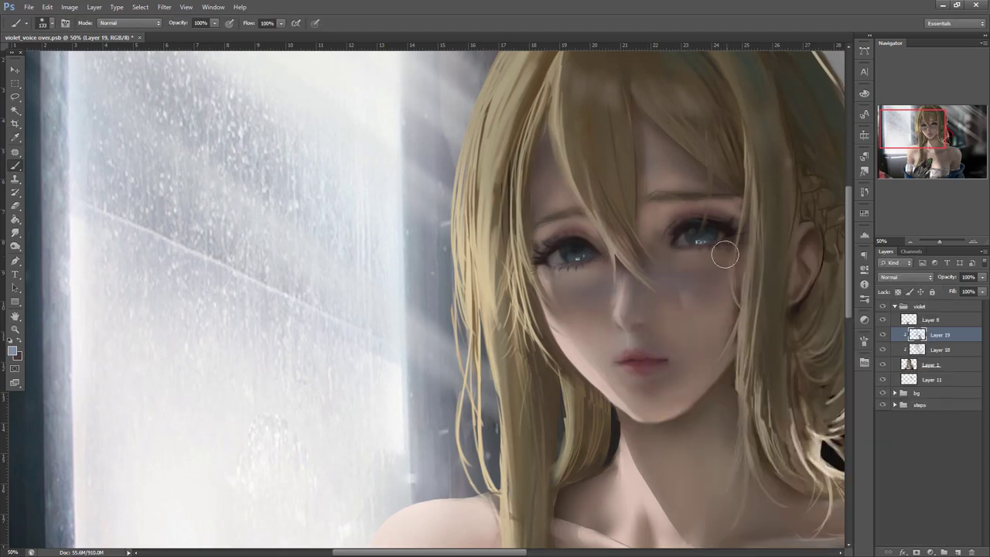
- Reduce the brush to 46 px and repaint the nose bridge and tip with sampled face tones
{"action": "right_click", "coordinate": [675, 238]}
{"action": "left_click_drag", "start_coordinate": [739, 270], "coordinate": [702, 269]}
{"action": "left_click", "coordinate": [629, 292], "text": "alt"}
{"action": "left_click_drag", "start_coordinate": [629, 281], "coordinate": [636, 306]}
{"action": "left_click", "coordinate": [641, 320], "text": "alt"}
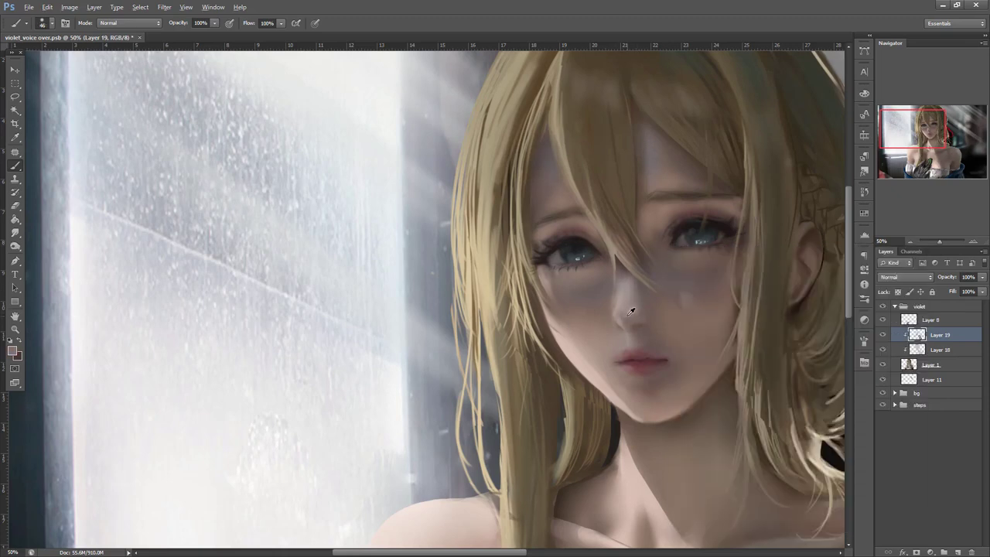
{"action": "left_click", "coordinate": [633, 329], "text": "alt"}
{"action": "left_click_drag", "start_coordinate": [636, 281], "coordinate": [638, 316]}
- Shrink the brush further and refine the nose's light and shadow edge with freshly sampled tones
{"action": "right_click", "coordinate": [662, 235]}
{"action": "left_click_drag", "start_coordinate": [693, 262], "coordinate": [681, 261]}
{"action": "left_click", "coordinate": [634, 300], "text": "alt"}
{"action": "right_click", "coordinate": [684, 210]}
{"action": "left_click", "coordinate": [707, 225]}
{"action": "left_click", "coordinate": [627, 286], "text": "alt"}
{"action": "left_click", "coordinate": [639, 294], "text": "alt"}
- Set the brush size to 3 px and add fine dark lashes around the eyes
{"action": "right_click", "coordinate": [653, 170]}
{"action": "type", "text": "3"}
{"action": "key", "text": "Return"}
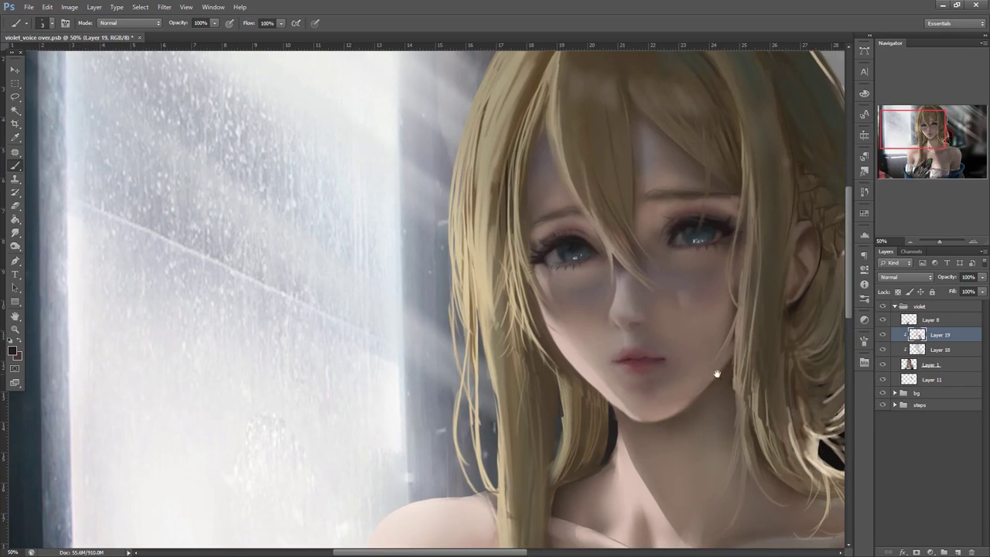
- Set the brush to 15 px and paint a sampled blonde tone down the window-side hair strands
{"action": "right_click", "coordinate": [573, 255]}
{"action": "left_click", "coordinate": [593, 283]}
{"action": "left_click", "coordinate": [484, 283], "text": "alt"}
{"action": "left_click_drag", "start_coordinate": [491, 292], "coordinate": [510, 404]}
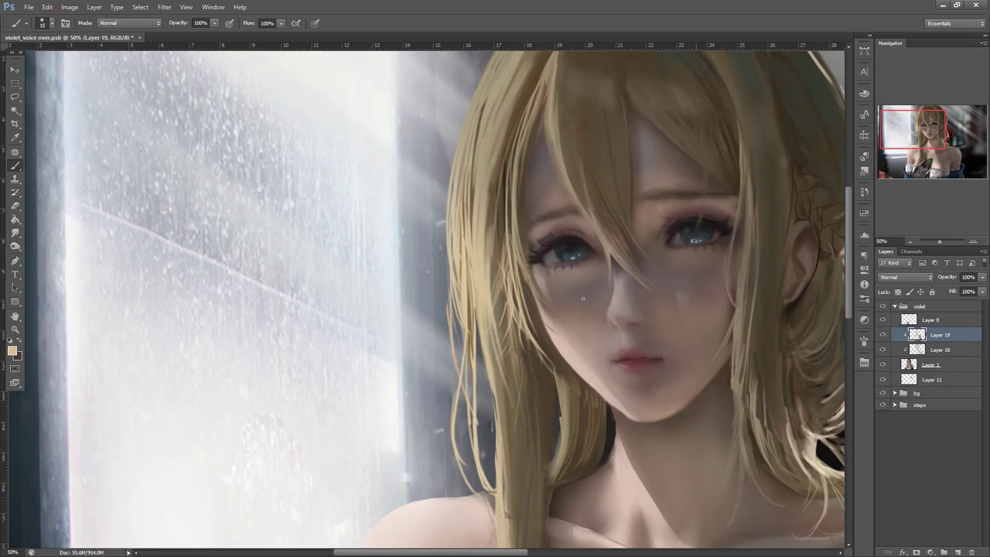
- Add a new layer above Layer 19 and choose a light cream foreground colour based on the hair tone
{"action": "left_click", "coordinate": [959, 552]}
{"action": "left_click", "coordinate": [12, 351]}
{"action": "left_click", "coordinate": [717, 244]}
{"action": "left_click", "coordinate": [532, 276]}
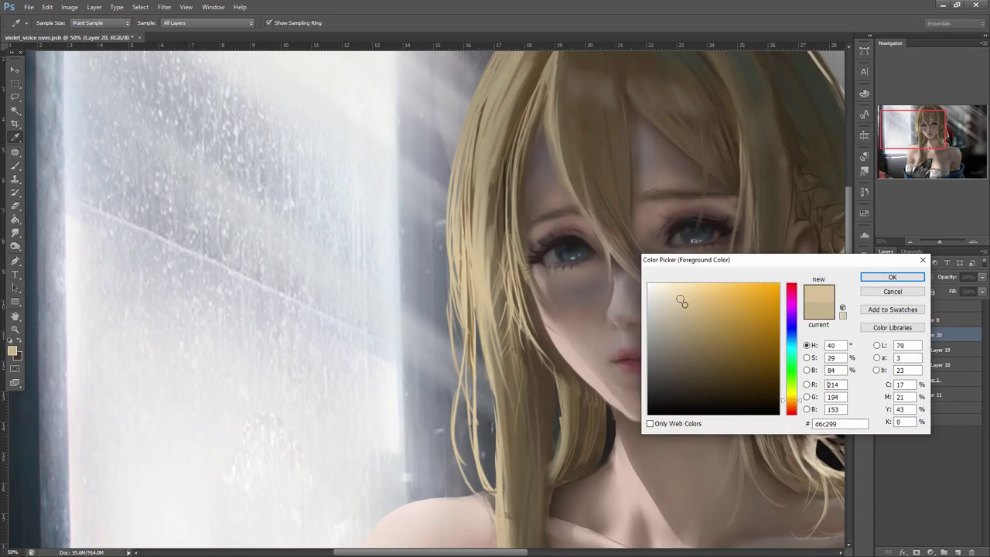
{"action": "left_click_drag", "start_coordinate": [683, 302], "coordinate": [674, 291]}
{"action": "left_click", "coordinate": [875, 280]}
{"action": "key", "text": "b"}
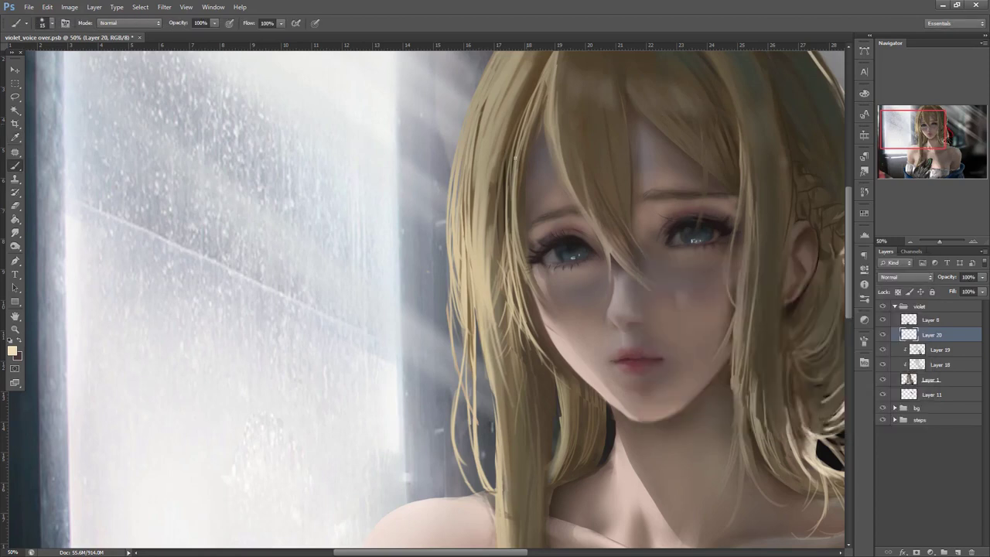
- Paint cream highlights down the face-framing strands on the window side, reducing the brush to 9 px
{"action": "left_click_drag", "start_coordinate": [518, 171], "coordinate": [511, 259]}
{"action": "left_click_drag", "start_coordinate": [514, 172], "coordinate": [510, 253]}
{"action": "right_click", "coordinate": [535, 169]}
{"action": "left_click_drag", "start_coordinate": [555, 192], "coordinate": [507, 313]}
{"action": "left_click_drag", "start_coordinate": [509, 252], "coordinate": [493, 362]}
{"action": "left_click_drag", "start_coordinate": [507, 299], "coordinate": [488, 365]}
{"action": "left_click_drag", "start_coordinate": [511, 263], "coordinate": [499, 340]}
{"action": "left_click_drag", "start_coordinate": [537, 252], "coordinate": [512, 381]}
{"action": "left_click", "coordinate": [974, 241]}
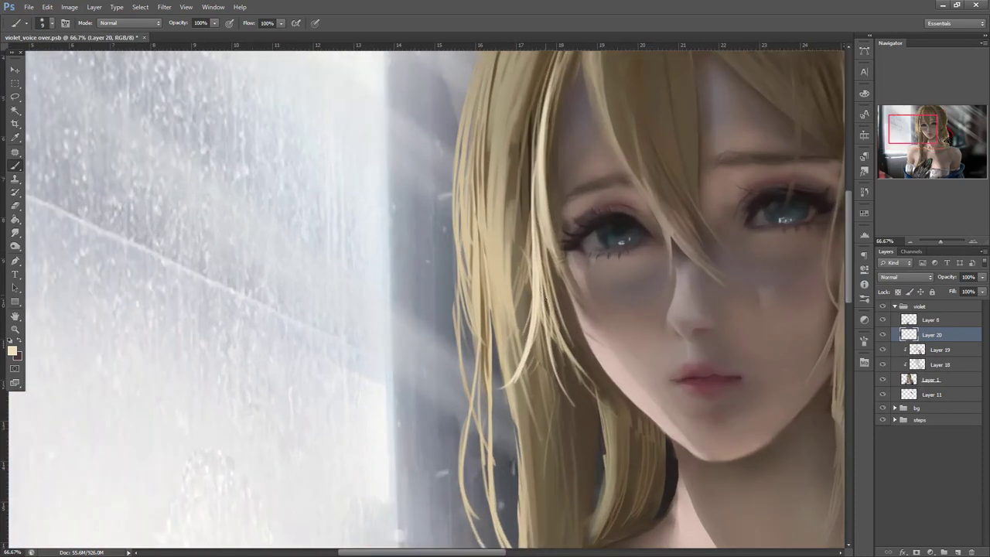
{"action": "left_click_drag", "start_coordinate": [547, 333], "coordinate": [554, 424]}
- Paint a bright cream edge along the central fringe lock down to its tips over the nose bridge
{"action": "left_click_drag", "start_coordinate": [681, 254], "coordinate": [630, 387]}
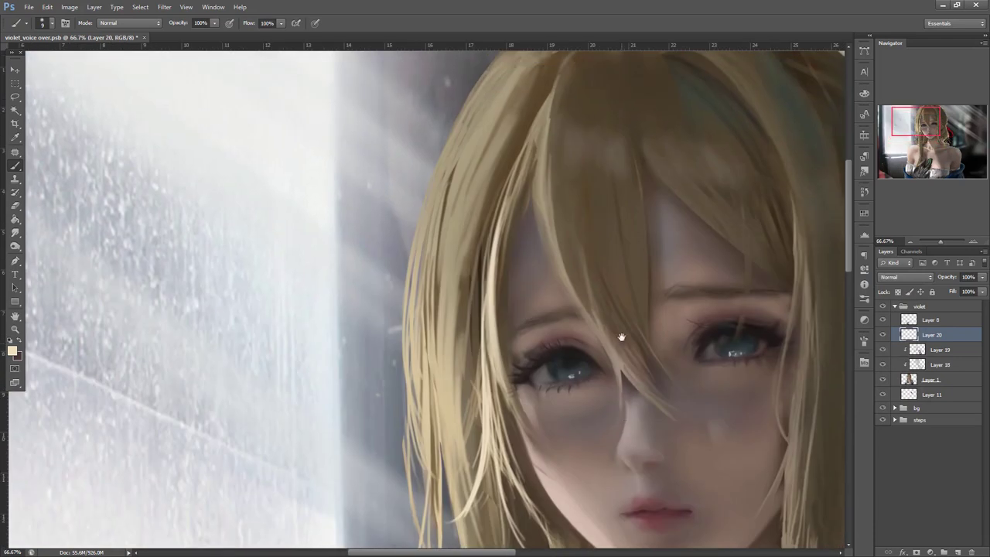
{"action": "left_click_drag", "start_coordinate": [552, 259], "coordinate": [568, 292]}
{"action": "left_click_drag", "start_coordinate": [539, 165], "coordinate": [571, 299]}
{"action": "left_click_drag", "start_coordinate": [541, 213], "coordinate": [590, 325]}
{"action": "left_click_drag", "start_coordinate": [563, 287], "coordinate": [604, 346]}
{"action": "left_click_drag", "start_coordinate": [558, 266], "coordinate": [615, 358]}
{"action": "left_click_drag", "start_coordinate": [594, 284], "coordinate": [600, 321]}
{"action": "mouse_move", "coordinate": [600, 324]}
{"action": "left_mouse_down"}
{"action": "mouse_move", "coordinate": [616, 386]}
{"action": "mouse_move", "coordinate": [616, 345]}
{"action": "mouse_move", "coordinate": [653, 401]}
{"action": "left_mouse_up"}
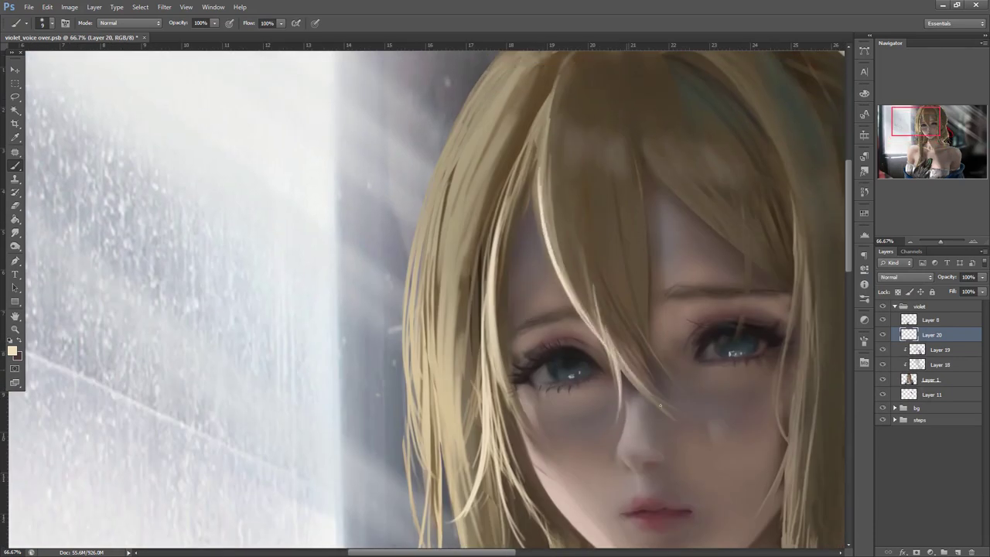
- Draw fine cream strands through the middle of the central fringe and strengthen its upper edge highlight
{"action": "left_click_drag", "start_coordinate": [592, 283], "coordinate": [599, 303]}
{"action": "left_click_drag", "start_coordinate": [584, 226], "coordinate": [618, 345]}
{"action": "left_click_drag", "start_coordinate": [600, 255], "coordinate": [628, 334]}
{"action": "left_click_drag", "start_coordinate": [617, 315], "coordinate": [637, 358]}
{"action": "left_click_drag", "start_coordinate": [609, 282], "coordinate": [618, 318]}
{"action": "left_click_drag", "start_coordinate": [601, 226], "coordinate": [611, 301]}
{"action": "left_click_drag", "start_coordinate": [541, 141], "coordinate": [556, 264]}
{"action": "left_click_drag", "start_coordinate": [540, 216], "coordinate": [547, 247]}
- Paint long thin highlights from the parting down the window-side hair
{"action": "mouse_move", "coordinate": [546, 130]}
{"action": "left_mouse_down"}
{"action": "mouse_move", "coordinate": [542, 207]}
{"action": "mouse_move", "coordinate": [498, 221]}
{"action": "left_mouse_up"}
{"action": "left_click_drag", "start_coordinate": [500, 136], "coordinate": [458, 328]}
{"action": "mouse_move", "coordinate": [492, 177]}
{"action": "left_mouse_down"}
{"action": "mouse_move", "coordinate": [464, 296]}
{"action": "mouse_move", "coordinate": [461, 364]}
{"action": "left_mouse_up"}
- Enlarge the brush to 20 px and paint broad cream highlights down the window-side hair locks
{"action": "right_click", "coordinate": [510, 190]}
{"action": "left_click", "coordinate": [526, 214]}
{"action": "left_click_drag", "start_coordinate": [467, 201], "coordinate": [447, 367]}
{"action": "left_click_drag", "start_coordinate": [455, 240], "coordinate": [448, 370]}
{"action": "mouse_move", "coordinate": [473, 176]}
{"action": "left_mouse_down"}
{"action": "mouse_move", "coordinate": [446, 402]}
{"action": "mouse_move", "coordinate": [451, 263]}
{"action": "left_mouse_up"}
{"action": "left_click_drag", "start_coordinate": [449, 239], "coordinate": [443, 410]}
{"action": "left_click_drag", "start_coordinate": [447, 261], "coordinate": [458, 478]}
{"action": "left_click_drag", "start_coordinate": [467, 274], "coordinate": [458, 490]}
{"action": "mouse_move", "coordinate": [492, 130]}
{"action": "left_mouse_down"}
{"action": "mouse_move", "coordinate": [453, 243]}
{"action": "mouse_move", "coordinate": [455, 222]}
{"action": "left_mouse_up"}
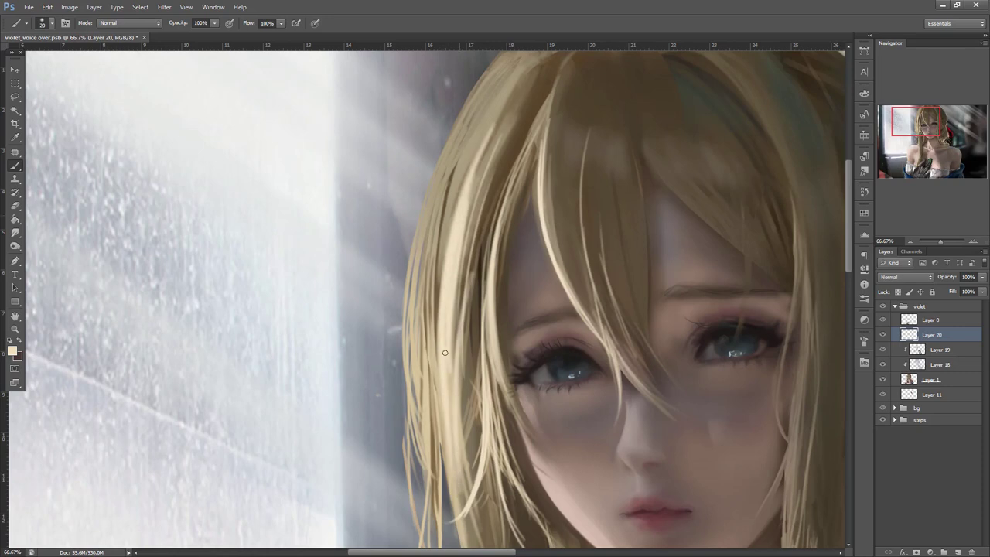
- Reduce the brush to 9 px and paint fine cream strands down the outer window-side hair
{"action": "right_click", "coordinate": [496, 231]}
{"action": "left_click", "coordinate": [508, 273]}
{"action": "mouse_move", "coordinate": [506, 107]}
{"action": "left_mouse_down"}
{"action": "mouse_move", "coordinate": [470, 178]}
{"action": "mouse_move", "coordinate": [459, 270]}
{"action": "left_mouse_up"}
{"action": "mouse_move", "coordinate": [512, 120]}
{"action": "left_mouse_down"}
{"action": "mouse_move", "coordinate": [479, 201]}
{"action": "mouse_move", "coordinate": [453, 357]}
{"action": "left_mouse_up"}
{"action": "left_click_drag", "start_coordinate": [442, 292], "coordinate": [437, 388]}
{"action": "mouse_move", "coordinate": [452, 147]}
{"action": "left_mouse_down"}
{"action": "mouse_move", "coordinate": [409, 379]}
{"action": "mouse_move", "coordinate": [410, 325]}
{"action": "left_mouse_up"}
{"action": "left_click_drag", "start_coordinate": [420, 248], "coordinate": [408, 426]}
{"action": "left_click_drag", "start_coordinate": [415, 468], "coordinate": [410, 404]}
{"action": "left_click_drag", "start_coordinate": [411, 367], "coordinate": [416, 524]}
- Paint thin cream strands through the window-side hair from cheek to chin height
{"action": "left_click_drag", "start_coordinate": [490, 431], "coordinate": [538, 283]}
{"action": "mouse_move", "coordinate": [454, 298]}
{"action": "left_mouse_down"}
{"action": "mouse_move", "coordinate": [461, 355]}
{"action": "mouse_move", "coordinate": [484, 411]}
{"action": "left_mouse_up"}
{"action": "left_click_drag", "start_coordinate": [451, 341], "coordinate": [425, 469]}
{"action": "left_click_drag", "start_coordinate": [488, 301], "coordinate": [494, 511]}
{"action": "mouse_move", "coordinate": [497, 307]}
{"action": "left_mouse_down"}
{"action": "mouse_move", "coordinate": [522, 427]}
{"action": "mouse_move", "coordinate": [530, 422]}
{"action": "left_mouse_up"}
{"action": "left_click_drag", "start_coordinate": [512, 373], "coordinate": [547, 443]}
- Paint loose cream strands through the window-side hair falling beside the chin and neck
{"action": "left_click_drag", "start_coordinate": [613, 407], "coordinate": [591, 255]}
{"action": "left_click_drag", "start_coordinate": [492, 232], "coordinate": [547, 359]}
{"action": "left_click_drag", "start_coordinate": [512, 267], "coordinate": [553, 455]}
{"action": "left_click_drag", "start_coordinate": [495, 229], "coordinate": [482, 364]}
{"action": "left_click_drag", "start_coordinate": [492, 252], "coordinate": [514, 444]}
{"action": "left_click_drag", "start_coordinate": [486, 244], "coordinate": [461, 363]}
{"action": "left_click_drag", "start_coordinate": [463, 322], "coordinate": [458, 385]}
{"action": "left_click_drag", "start_coordinate": [462, 421], "coordinate": [486, 464]}
{"action": "left_click_drag", "start_coordinate": [484, 295], "coordinate": [467, 385]}
- Paint fine strands down the upper part of the lock over the shoulder, sampling its blonde tone
{"action": "left_click_drag", "start_coordinate": [581, 385], "coordinate": [586, 265]}
{"action": "left_click_drag", "start_coordinate": [470, 169], "coordinate": [464, 304]}
{"action": "left_click_drag", "start_coordinate": [465, 260], "coordinate": [526, 412]}
{"action": "left_click_drag", "start_coordinate": [483, 242], "coordinate": [500, 378]}
{"action": "left_click", "coordinate": [516, 384], "text": "alt"}
{"action": "left_click_drag", "start_coordinate": [478, 200], "coordinate": [516, 381]}
{"action": "left_click_drag", "start_coordinate": [483, 179], "coordinate": [516, 404]}
{"action": "left_click_drag", "start_coordinate": [479, 333], "coordinate": [525, 469]}
- Sample a darker blonde from the shoulder lock and paint shaded strands along its length
{"action": "left_click", "coordinate": [524, 420], "text": "alt"}
{"action": "left_click_drag", "start_coordinate": [468, 283], "coordinate": [521, 444]}
{"action": "left_click_drag", "start_coordinate": [460, 249], "coordinate": [500, 401]}
{"action": "left_click_drag", "start_coordinate": [469, 331], "coordinate": [495, 469]}
{"action": "left_click_drag", "start_coordinate": [482, 422], "coordinate": [509, 488]}
{"action": "left_click_drag", "start_coordinate": [507, 224], "coordinate": [517, 430]}
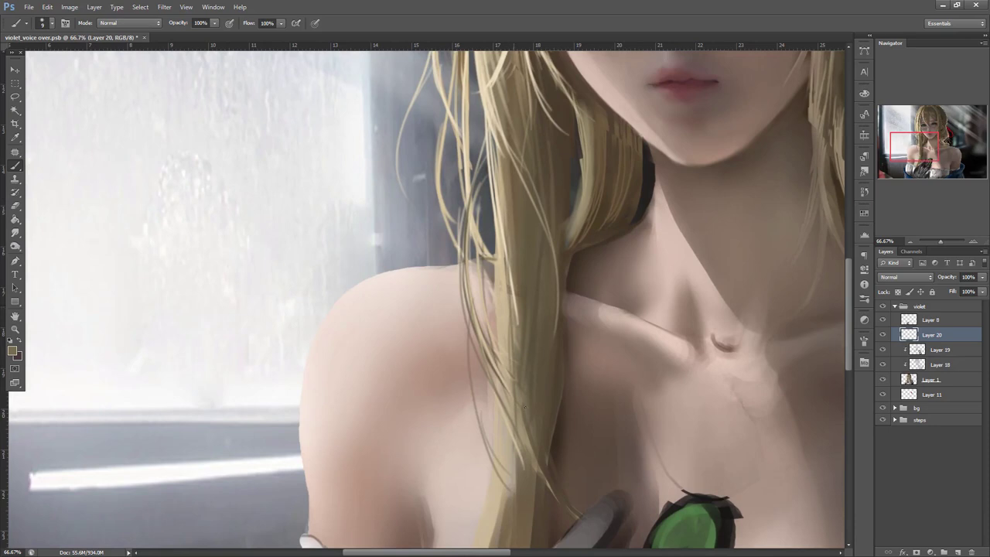
- Paint long curving cream strands down the shoulder lock to its thin tip at the gloved finger
{"action": "left_click_drag", "start_coordinate": [487, 125], "coordinate": [541, 279]}
{"action": "left_click_drag", "start_coordinate": [504, 155], "coordinate": [534, 337]}
{"action": "left_click_drag", "start_coordinate": [508, 198], "coordinate": [517, 421]}
{"action": "left_click_drag", "start_coordinate": [503, 249], "coordinate": [512, 424]}
{"action": "left_click_drag", "start_coordinate": [500, 297], "coordinate": [520, 446]}
{"action": "left_click_drag", "start_coordinate": [511, 359], "coordinate": [540, 482]}
{"action": "left_click_drag", "start_coordinate": [514, 406], "coordinate": [582, 521]}
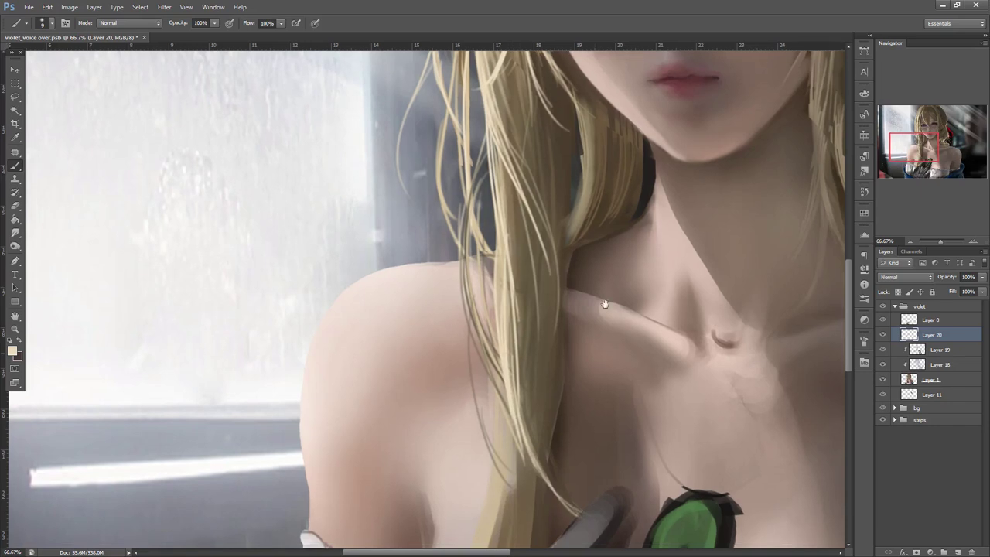
- Paint cream highlights and stray strands along the outer edge of the lower lock down to the blouse
{"action": "left_click_drag", "start_coordinate": [605, 304], "coordinate": [644, 130]}
{"action": "left_click_drag", "start_coordinate": [532, 153], "coordinate": [523, 318]}
{"action": "left_click_drag", "start_coordinate": [535, 194], "coordinate": [516, 322]}
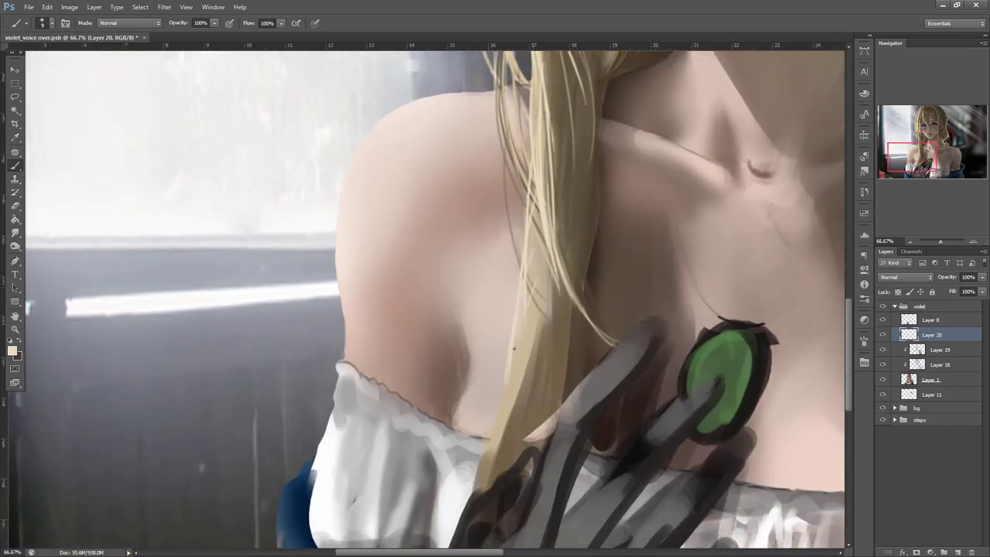
{"action": "right_click", "coordinate": [528, 310]}
{"action": "left_click", "coordinate": [581, 288]}
{"action": "left_click_drag", "start_coordinate": [524, 250], "coordinate": [507, 367]}
{"action": "mouse_move", "coordinate": [544, 260]}
{"action": "left_mouse_down"}
{"action": "mouse_move", "coordinate": [522, 321]}
{"action": "mouse_move", "coordinate": [505, 442]}
{"action": "left_mouse_up"}
{"action": "left_click_drag", "start_coordinate": [540, 288], "coordinate": [500, 448]}
{"action": "left_click_drag", "start_coordinate": [507, 345], "coordinate": [489, 456]}
{"action": "left_click_drag", "start_coordinate": [509, 317], "coordinate": [497, 467]}
- Lasso the skin area beside the shoulder lock, retouch it with sampled tones, and clear the selection
{"action": "key", "text": "l"}
{"action": "mouse_move", "coordinate": [521, 266]}
{"action": "left_mouse_down"}
{"action": "mouse_move", "coordinate": [437, 253]}
{"action": "mouse_move", "coordinate": [501, 147]}
{"action": "left_mouse_up"}
{"action": "key", "text": "b"}
{"action": "right_click", "coordinate": [549, 182]}
{"action": "left_click_drag", "start_coordinate": [494, 221], "coordinate": [486, 337]}
{"action": "key", "text": "ctrl+z"}
{"action": "left_click", "coordinate": [482, 204], "text": "alt"}
{"action": "mouse_move", "coordinate": [482, 251]}
{"action": "left_mouse_down"}
{"action": "mouse_move", "coordinate": [500, 281]}
{"action": "mouse_move", "coordinate": [483, 401]}
{"action": "mouse_move", "coordinate": [473, 321]}
{"action": "mouse_move", "coordinate": [495, 325]}
{"action": "mouse_move", "coordinate": [471, 323]}
{"action": "mouse_move", "coordinate": [502, 319]}
{"action": "mouse_move", "coordinate": [482, 404]}
{"action": "mouse_move", "coordinate": [530, 237]}
{"action": "left_mouse_up"}
{"action": "left_click", "coordinate": [486, 328], "text": "alt"}
{"action": "key", "text": "ctrl+d"}
- Set the brush to 14 px and paint cream strands through the lower lock above the glove
{"action": "right_click", "coordinate": [555, 218]}
{"action": "left_click", "coordinate": [572, 242]}
{"action": "left_click", "coordinate": [523, 294], "text": "alt"}
{"action": "left_click_drag", "start_coordinate": [531, 202], "coordinate": [495, 396]}
{"action": "left_click_drag", "start_coordinate": [492, 335], "coordinate": [490, 386]}
{"action": "left_click_drag", "start_coordinate": [517, 378], "coordinate": [519, 406]}
{"action": "left_click_drag", "start_coordinate": [522, 336], "coordinate": [534, 433]}
{"action": "left_click_drag", "start_coordinate": [524, 376], "coordinate": [546, 439]}
{"action": "left_click_drag", "start_coordinate": [529, 313], "coordinate": [537, 427]}
{"action": "left_click_drag", "start_coordinate": [528, 359], "coordinate": [544, 435]}
{"action": "left_click_drag", "start_coordinate": [530, 367], "coordinate": [549, 441]}
- Add longer sampled blonde strands through the lower lock, sweeping down to the glove and blouse
{"action": "mouse_move", "coordinate": [535, 307]}
{"action": "left_mouse_down"}
{"action": "mouse_move", "coordinate": [544, 424]}
{"action": "mouse_move", "coordinate": [598, 486]}
{"action": "left_mouse_up"}
{"action": "left_click", "coordinate": [547, 374], "text": "alt"}
{"action": "left_click_drag", "start_coordinate": [543, 370], "coordinate": [550, 402]}
{"action": "left_click_drag", "start_coordinate": [541, 340], "coordinate": [569, 465]}
{"action": "left_click_drag", "start_coordinate": [533, 279], "coordinate": [538, 406]}
{"action": "left_click_drag", "start_coordinate": [543, 248], "coordinate": [538, 370]}
{"action": "mouse_move", "coordinate": [526, 243]}
{"action": "left_mouse_down"}
{"action": "mouse_move", "coordinate": [518, 342]}
{"action": "mouse_move", "coordinate": [533, 431]}
{"action": "left_mouse_up"}
{"action": "mouse_move", "coordinate": [521, 345]}
{"action": "left_mouse_down"}
{"action": "mouse_move", "coordinate": [535, 429]}
{"action": "mouse_move", "coordinate": [475, 520]}
{"action": "left_mouse_up"}
- Sample a nearby tone and retouch the lock's tip where it overlaps the blouse edge
{"action": "left_click", "coordinate": [508, 399], "text": "alt"}
{"action": "left_click_drag", "start_coordinate": [496, 447], "coordinate": [486, 520]}
{"action": "left_click_drag", "start_coordinate": [490, 452], "coordinate": [492, 532]}
- Paint narrow grey and white folds on the blouse between the hair tip and the glove
{"action": "left_click_drag", "start_coordinate": [617, 342], "coordinate": [703, 266]}
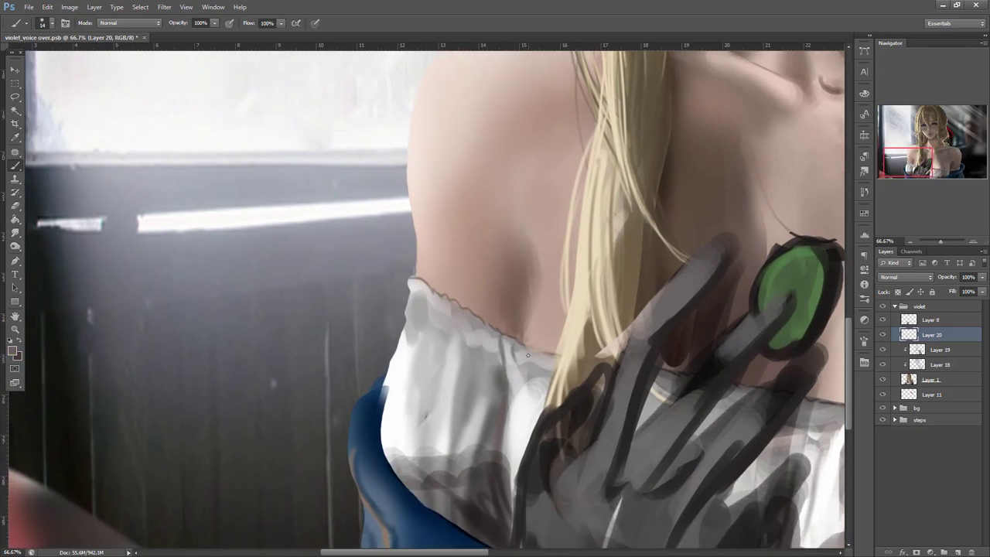
{"action": "mouse_move", "coordinate": [542, 377]}
{"action": "left_mouse_down"}
{"action": "mouse_move", "coordinate": [533, 423]}
{"action": "mouse_move", "coordinate": [519, 437]}
{"action": "left_mouse_up"}
{"action": "left_click_drag", "start_coordinate": [525, 414], "coordinate": [516, 478]}
{"action": "left_click", "coordinate": [518, 410], "text": "alt"}
{"action": "mouse_move", "coordinate": [519, 389]}
{"action": "left_mouse_down"}
{"action": "mouse_move", "coordinate": [510, 496]}
{"action": "mouse_move", "coordinate": [509, 478]}
{"action": "left_mouse_up"}
{"action": "left_click_drag", "start_coordinate": [512, 449], "coordinate": [510, 497]}
{"action": "left_click_drag", "start_coordinate": [519, 373], "coordinate": [512, 499]}
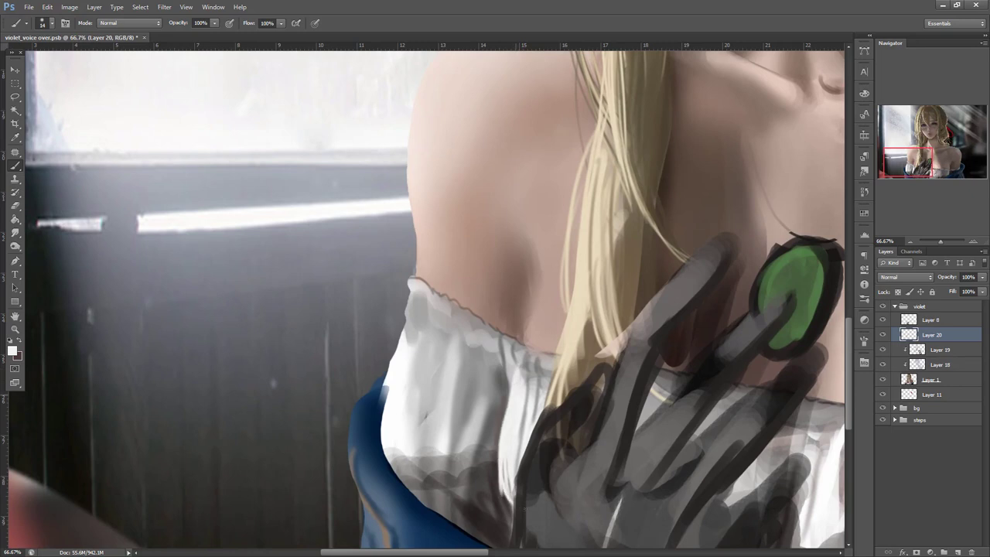
- Paint white highlights on the gathered neckline and long white folds down the blouse sleeve
{"action": "left_click_drag", "start_coordinate": [482, 370], "coordinate": [486, 341]}
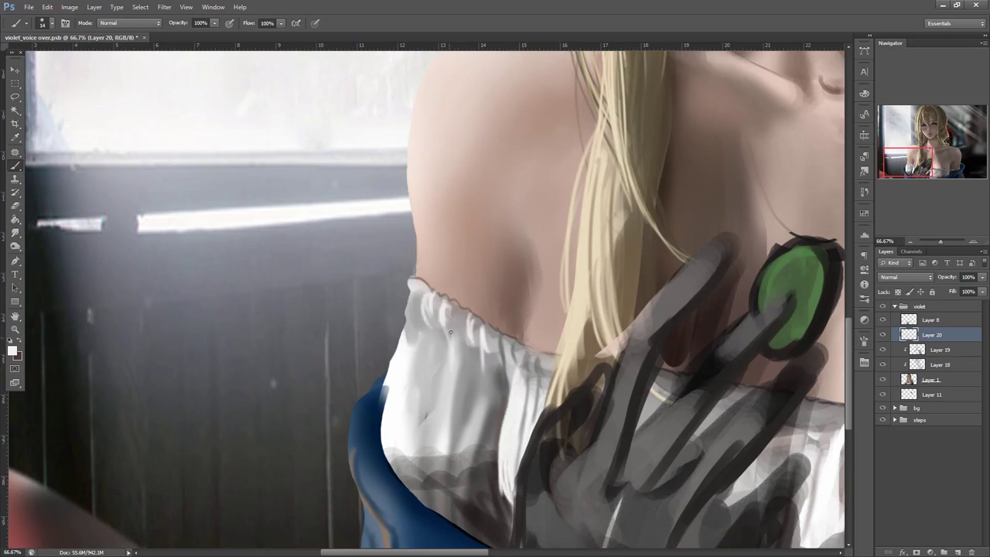
{"action": "left_click_drag", "start_coordinate": [459, 348], "coordinate": [430, 487]}
{"action": "left_click", "coordinate": [466, 404], "text": "alt"}
{"action": "left_click_drag", "start_coordinate": [451, 408], "coordinate": [446, 478]}
{"action": "right_click", "coordinate": [538, 310]}
{"action": "left_click_drag", "start_coordinate": [556, 292], "coordinate": [563, 291]}
{"action": "mouse_move", "coordinate": [459, 419]}
{"action": "left_mouse_down"}
{"action": "mouse_move", "coordinate": [450, 448]}
{"action": "mouse_move", "coordinate": [466, 530]}
{"action": "left_mouse_up"}
{"action": "left_click", "coordinate": [442, 430], "text": "alt"}
{"action": "left_click_drag", "start_coordinate": [440, 434], "coordinate": [434, 487]}
- Tint the blouse folds with the warm beige c7aba0 using a 72 px brush
{"action": "left_click", "coordinate": [13, 350]}
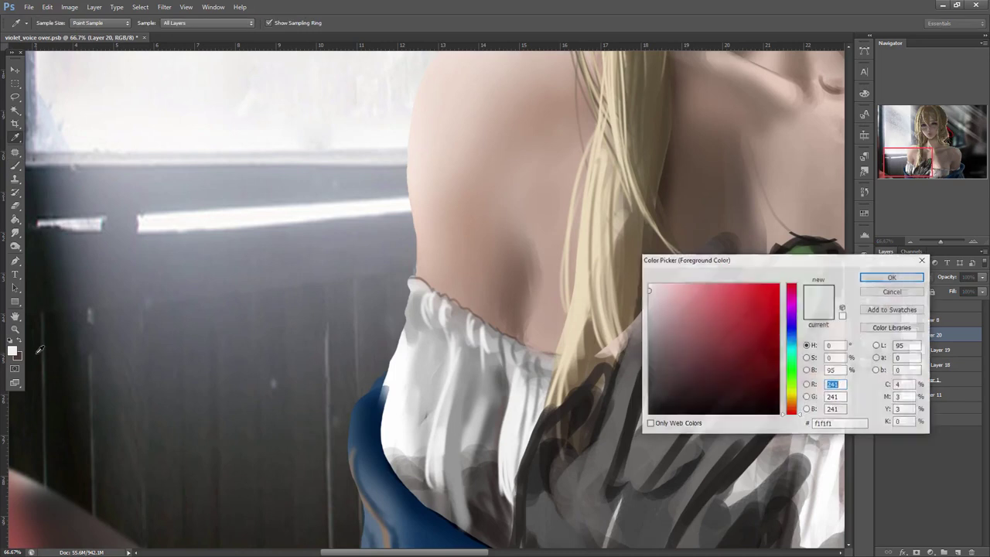
{"action": "left_click", "coordinate": [796, 408]}
{"action": "left_click", "coordinate": [673, 313]}
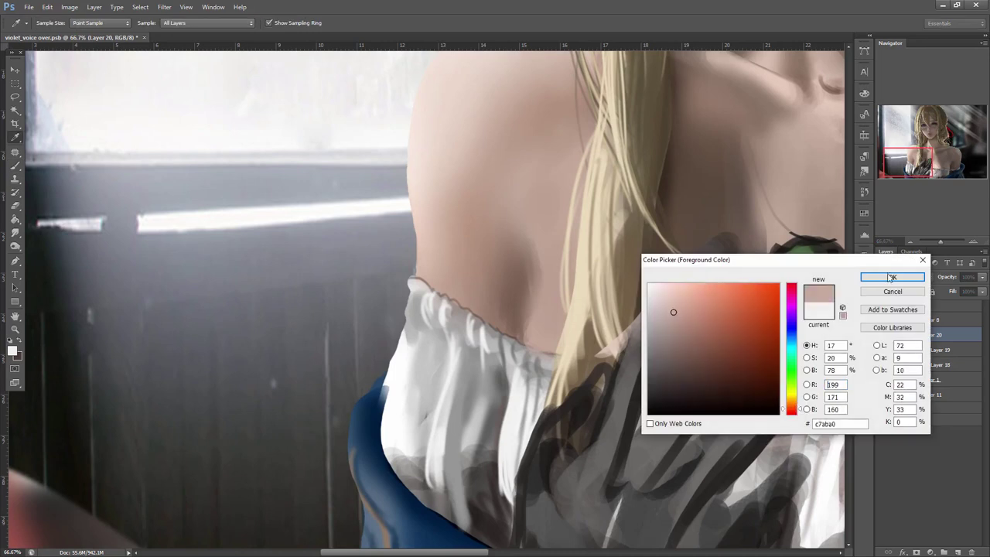
{"action": "left_click", "coordinate": [890, 277]}
{"action": "right_click", "coordinate": [478, 325]}
{"action": "left_click_drag", "start_coordinate": [463, 364], "coordinate": [444, 461]}
{"action": "left_click", "coordinate": [459, 383], "text": "alt"}
{"action": "left_click_drag", "start_coordinate": [455, 421], "coordinate": [445, 526]}
{"action": "left_click_drag", "start_coordinate": [470, 367], "coordinate": [468, 433]}
{"action": "mouse_move", "coordinate": [486, 376]}
{"action": "left_mouse_down"}
{"action": "mouse_move", "coordinate": [475, 441]}
{"action": "mouse_move", "coordinate": [442, 342]}
{"action": "mouse_move", "coordinate": [404, 422]}
{"action": "mouse_move", "coordinate": [495, 353]}
{"action": "mouse_move", "coordinate": [497, 455]}
{"action": "left_mouse_up"}
{"action": "left_click_drag", "start_coordinate": [536, 369], "coordinate": [532, 411]}
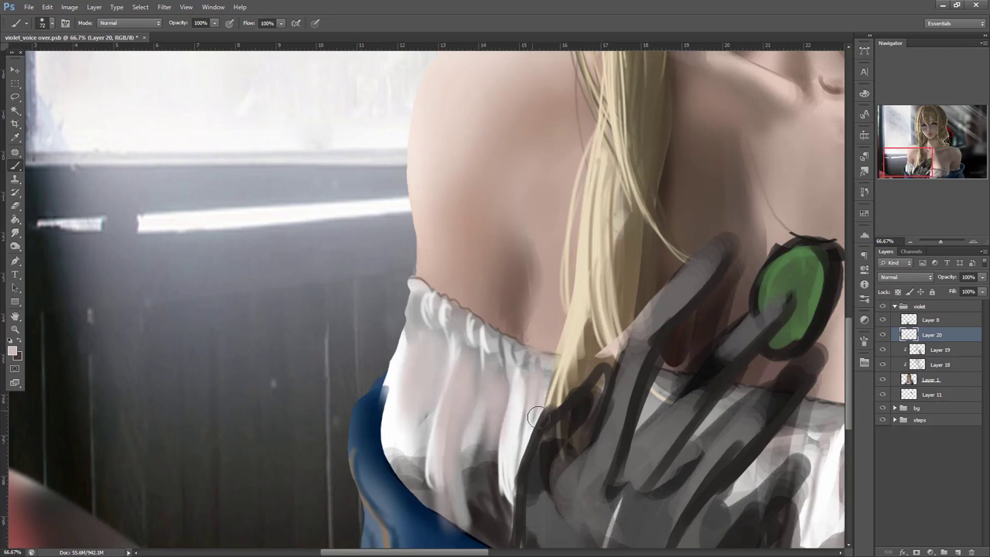
- Paint sampled warm grey tones over the dark lower part of the blouse to blend its folds
{"action": "left_click_drag", "start_coordinate": [488, 446], "coordinate": [496, 520]}
{"action": "left_click", "coordinate": [486, 461], "text": "alt"}
{"action": "left_click", "coordinate": [498, 533], "text": "alt"}
{"action": "mouse_move", "coordinate": [470, 469]}
{"action": "left_mouse_down"}
{"action": "mouse_move", "coordinate": [468, 493]}
{"action": "mouse_move", "coordinate": [506, 526]}
{"action": "left_mouse_up"}
{"action": "left_click_drag", "start_coordinate": [493, 457], "coordinate": [503, 514]}
{"action": "left_click", "coordinate": [489, 463], "text": "alt"}
{"action": "left_click_drag", "start_coordinate": [484, 441], "coordinate": [462, 478]}
{"action": "left_click_drag", "start_coordinate": [465, 441], "coordinate": [447, 499]}
{"action": "left_click_drag", "start_coordinate": [446, 410], "coordinate": [457, 442]}
- Reduce the brush to 13 px and paint thin light folds from the gathered neckline down the blouse
{"action": "right_click", "coordinate": [550, 288]}
{"action": "left_click_drag", "start_coordinate": [578, 287], "coordinate": [577, 287]}
{"action": "mouse_move", "coordinate": [508, 378]}
{"action": "left_mouse_down"}
{"action": "mouse_move", "coordinate": [495, 446]}
{"action": "mouse_move", "coordinate": [496, 431]}
{"action": "left_mouse_up"}
{"action": "left_click_drag", "start_coordinate": [462, 319], "coordinate": [464, 391]}
{"action": "left_click_drag", "start_coordinate": [469, 356], "coordinate": [457, 432]}
{"action": "mouse_move", "coordinate": [479, 345]}
{"action": "left_mouse_down"}
{"action": "mouse_move", "coordinate": [485, 386]}
{"action": "mouse_move", "coordinate": [469, 432]}
{"action": "left_mouse_up"}
{"action": "left_click_drag", "start_coordinate": [461, 365], "coordinate": [453, 420]}
{"action": "left_click_drag", "start_coordinate": [454, 366], "coordinate": [437, 433]}
{"action": "mouse_move", "coordinate": [454, 385]}
{"action": "left_mouse_down"}
{"action": "mouse_move", "coordinate": [435, 449]}
{"action": "mouse_move", "coordinate": [442, 436]}
{"action": "left_mouse_up"}
{"action": "left_click_drag", "start_coordinate": [469, 355], "coordinate": [457, 427]}
- Paint bright white strokes down the blouse's outer window-side folds and edge
{"action": "left_click_drag", "start_coordinate": [431, 340], "coordinate": [411, 424]}
{"action": "left_click", "coordinate": [425, 399], "text": "alt"}
{"action": "left_click_drag", "start_coordinate": [405, 354], "coordinate": [403, 421]}
{"action": "left_click_drag", "start_coordinate": [391, 387], "coordinate": [384, 458]}
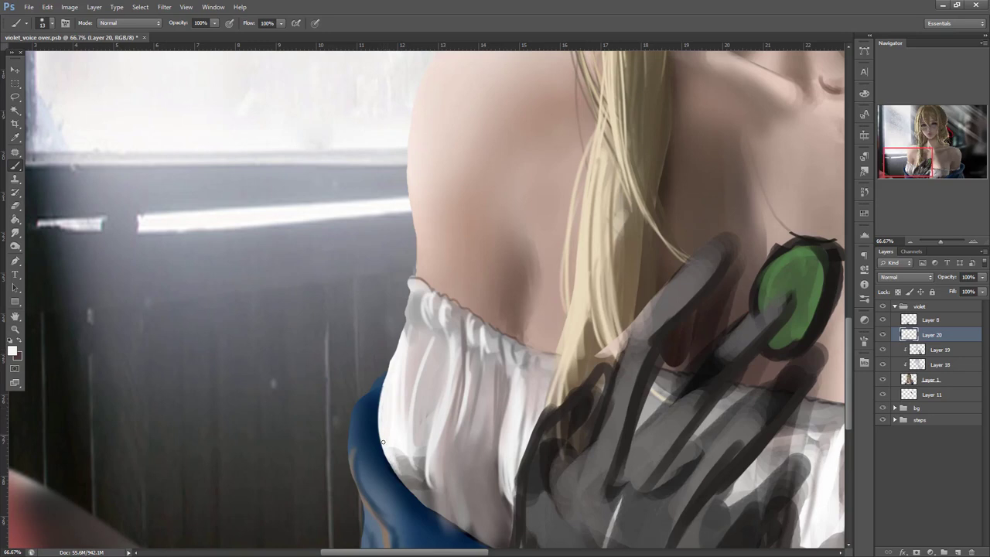
- Enlarge the brush to 42 px and blend the outer sleeve folds with sampled grey and white tones
{"action": "right_click", "coordinate": [494, 327]}
{"action": "left_click", "coordinate": [512, 294]}
{"action": "left_click", "coordinate": [429, 414], "text": "alt"}
{"action": "left_click_drag", "start_coordinate": [410, 441], "coordinate": [418, 494]}
{"action": "mouse_move", "coordinate": [430, 494]}
{"action": "left_mouse_down"}
{"action": "mouse_move", "coordinate": [422, 460]}
{"action": "mouse_move", "coordinate": [419, 492]}
{"action": "left_mouse_up"}
{"action": "left_click_drag", "start_coordinate": [436, 415], "coordinate": [412, 489]}
{"action": "left_click", "coordinate": [431, 388], "text": "alt"}
{"action": "left_click_drag", "start_coordinate": [432, 387], "coordinate": [409, 455]}
{"action": "left_click", "coordinate": [437, 380], "text": "alt"}
{"action": "mouse_move", "coordinate": [432, 373]}
{"action": "left_mouse_down"}
{"action": "mouse_move", "coordinate": [412, 464]}
{"action": "mouse_move", "coordinate": [422, 487]}
{"action": "left_mouse_up"}
- Blend the lower middle folds of the blouse with sampled warm grey strokes
{"action": "left_click_drag", "start_coordinate": [459, 445], "coordinate": [450, 494]}
{"action": "mouse_move", "coordinate": [458, 437]}
{"action": "left_mouse_down"}
{"action": "mouse_move", "coordinate": [446, 501]}
{"action": "mouse_move", "coordinate": [446, 483]}
{"action": "left_mouse_up"}
{"action": "left_click", "coordinate": [490, 421], "text": "alt"}
{"action": "left_click_drag", "start_coordinate": [485, 416], "coordinate": [486, 509]}
{"action": "left_click_drag", "start_coordinate": [481, 434], "coordinate": [456, 543]}
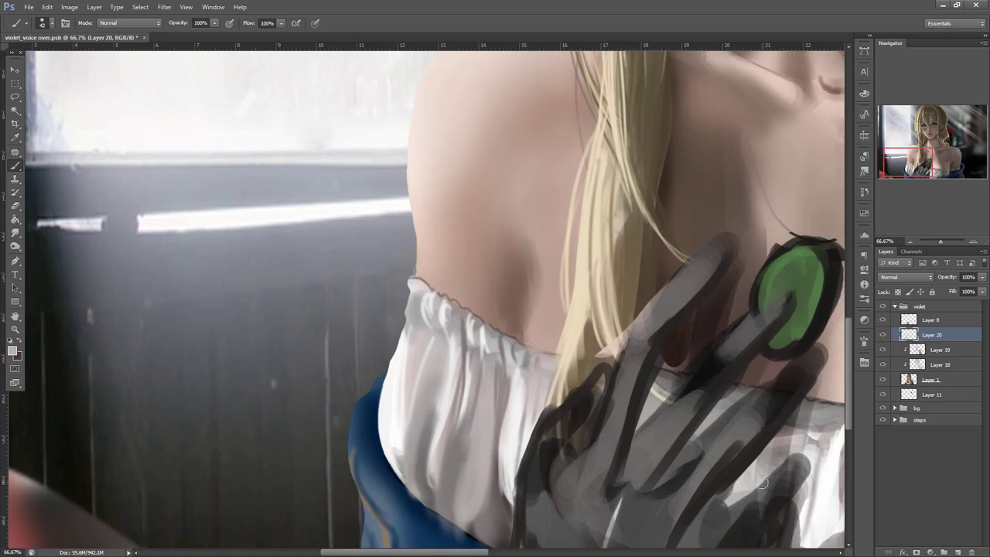
- Sample a light blouse tone and paint it down the fold beside the glove
{"action": "left_click_drag", "start_coordinate": [767, 452], "coordinate": [718, 409]}
{"action": "left_click", "coordinate": [406, 371], "text": "alt"}
{"action": "left_click_drag", "start_coordinate": [396, 396], "coordinate": [402, 487]}
{"action": "mouse_move", "coordinate": [395, 427]}
{"action": "left_mouse_down"}
{"action": "mouse_move", "coordinate": [417, 514]}
{"action": "mouse_move", "coordinate": [432, 518]}
{"action": "left_mouse_up"}
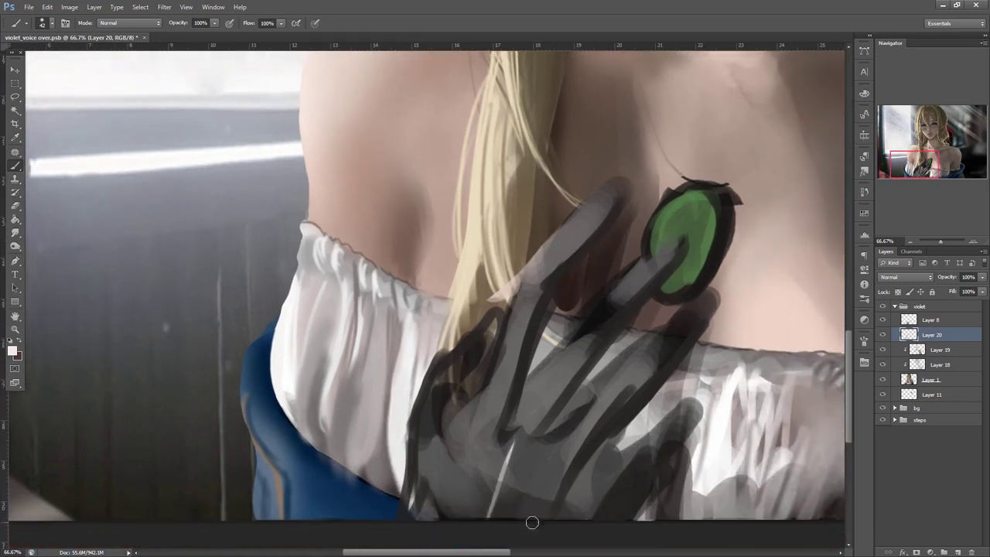
- Lasso the armpit crease above the blouse and shade it with sampled darker skin tones using an 85 px brush
{"action": "left_click_drag", "start_coordinate": [662, 274], "coordinate": [728, 403]}
{"action": "key", "text": "l"}
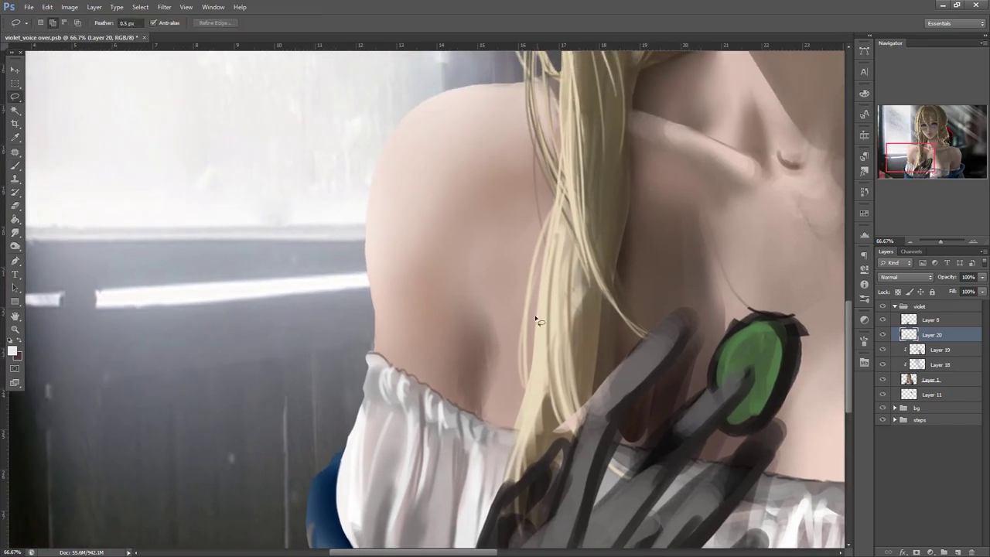
{"action": "left_click_drag", "start_coordinate": [466, 267], "coordinate": [437, 273]}
{"action": "key", "text": "b"}
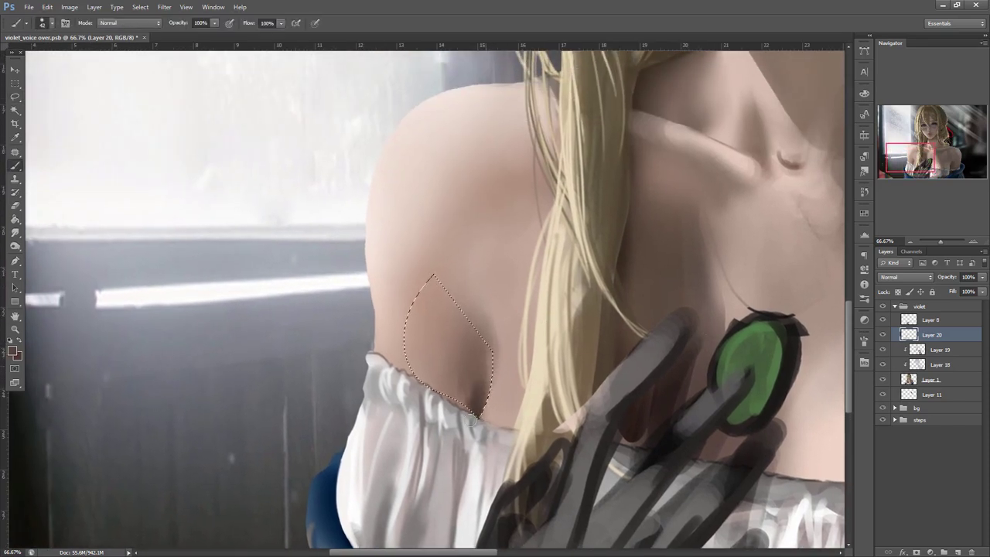
{"action": "right_click", "coordinate": [516, 272]}
{"action": "left_click", "coordinate": [549, 293]}
{"action": "left_click", "coordinate": [474, 396], "text": "alt"}
{"action": "mouse_move", "coordinate": [475, 383]}
{"action": "left_mouse_down"}
{"action": "mouse_move", "coordinate": [475, 350]}
{"action": "mouse_move", "coordinate": [465, 382]}
{"action": "left_mouse_up"}
{"action": "left_click", "coordinate": [459, 385], "text": "alt"}
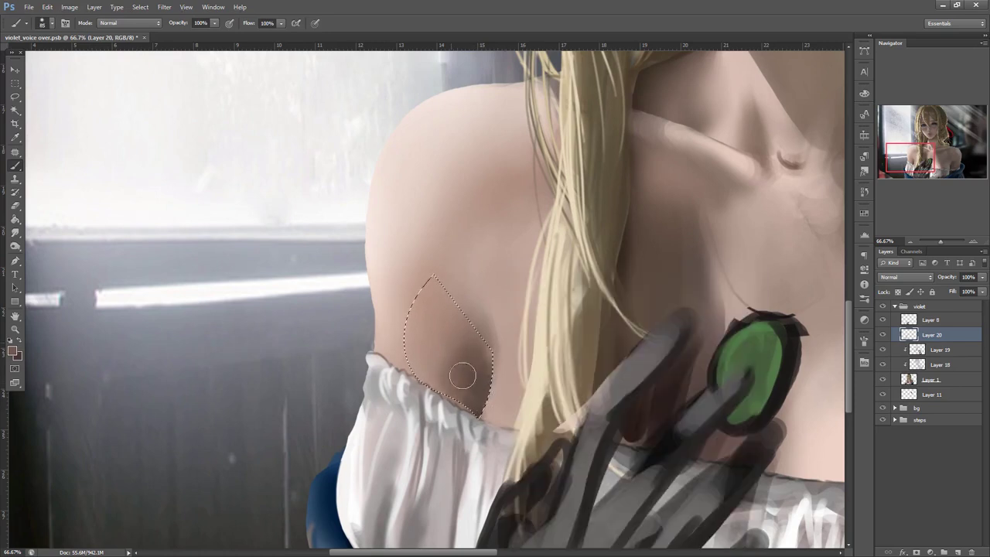
{"action": "left_click", "coordinate": [442, 333]}
{"action": "key", "text": "ctrl+d"}
- Blend the skin around the armpit crease with sampled lighter and mid skin tones
{"action": "left_click", "coordinate": [470, 332], "text": "alt"}
{"action": "left_click", "coordinate": [504, 388], "text": "alt"}
{"action": "mouse_move", "coordinate": [495, 345]}
{"action": "left_mouse_down"}
{"action": "mouse_move", "coordinate": [496, 328]}
{"action": "mouse_move", "coordinate": [489, 334]}
{"action": "mouse_move", "coordinate": [477, 319]}
{"action": "left_mouse_up"}
{"action": "left_click", "coordinate": [476, 311], "text": "alt"}
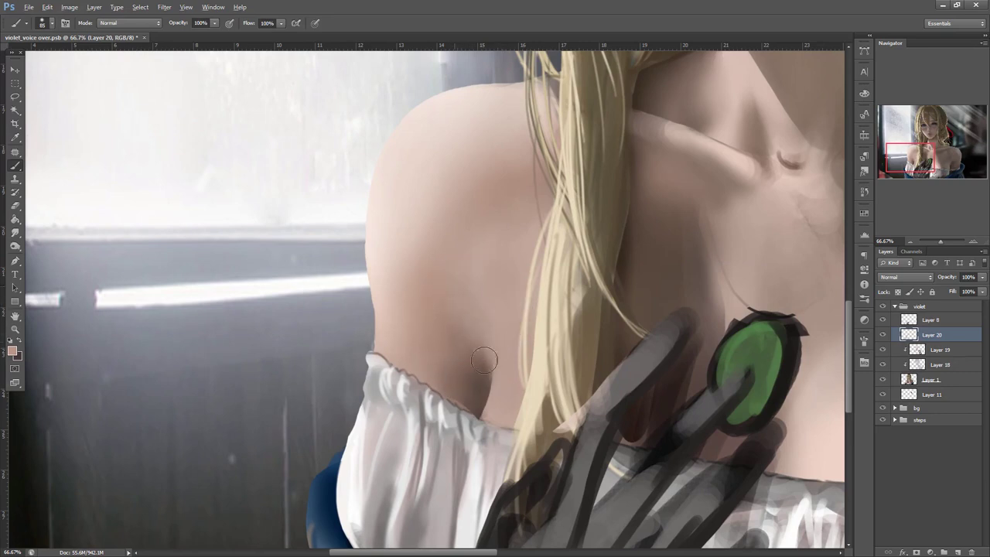
{"action": "left_click", "coordinate": [441, 341], "text": "alt"}
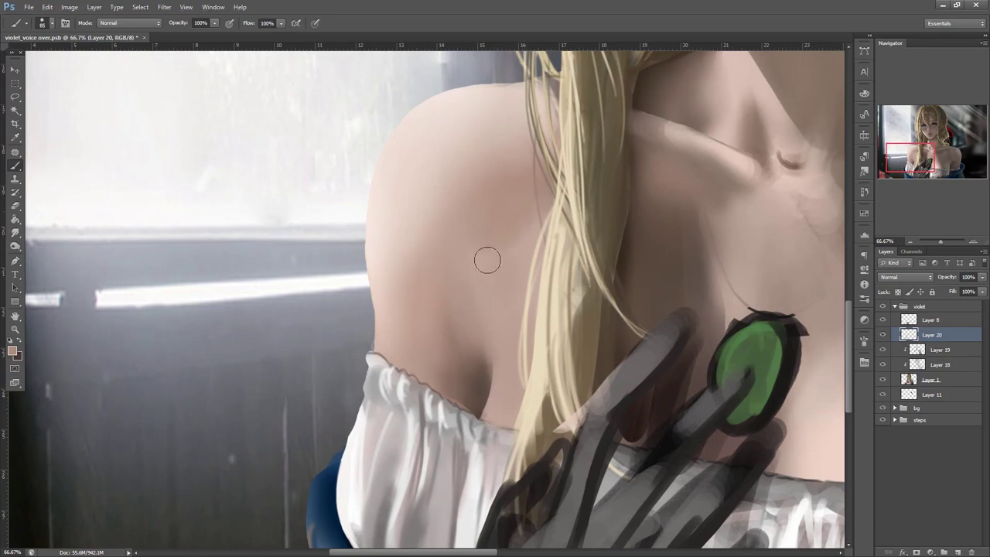
- Lasso the shoulder skin beside the hair lock and paint a dark brown shadow there with a 141 px brush
{"action": "key", "text": "l"}
{"action": "left_click_drag", "start_coordinate": [548, 80], "coordinate": [543, 143]}
{"action": "mouse_move", "coordinate": [561, 193]}
{"action": "left_mouse_down"}
{"action": "mouse_move", "coordinate": [491, 160]}
{"action": "mouse_move", "coordinate": [493, 146]}
{"action": "left_mouse_up"}
{"action": "key", "text": "b"}
{"action": "right_click", "coordinate": [593, 136]}
{"action": "left_click_drag", "start_coordinate": [641, 160], "coordinate": [659, 160]}
{"action": "left_click", "coordinate": [521, 205], "text": "alt"}
{"action": "left_click_drag", "start_coordinate": [537, 182], "coordinate": [531, 294]}
{"action": "left_click", "coordinate": [656, 248], "text": "alt"}
{"action": "mouse_move", "coordinate": [549, 219]}
{"action": "left_mouse_down"}
{"action": "mouse_move", "coordinate": [562, 136]}
{"action": "mouse_move", "coordinate": [530, 212]}
{"action": "mouse_move", "coordinate": [527, 277]}
{"action": "left_mouse_up"}
{"action": "left_click", "coordinate": [534, 218], "text": "alt"}
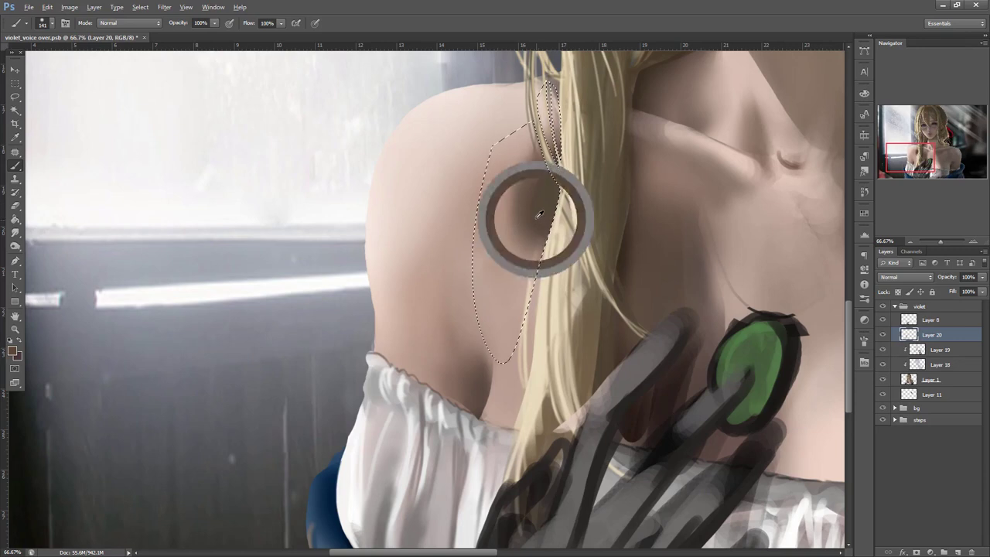
- Blend the shadow inside the selection beside the hair with sampled skin tones, and clear the selection
{"action": "left_click_drag", "start_coordinate": [531, 220], "coordinate": [526, 275]}
{"action": "left_click", "coordinate": [498, 238], "text": "alt"}
{"action": "mouse_move", "coordinate": [517, 235]}
{"action": "left_mouse_down"}
{"action": "mouse_move", "coordinate": [513, 292]}
{"action": "mouse_move", "coordinate": [530, 296]}
{"action": "mouse_move", "coordinate": [542, 188]}
{"action": "mouse_move", "coordinate": [525, 314]}
{"action": "mouse_move", "coordinate": [514, 236]}
{"action": "left_mouse_up"}
{"action": "left_click", "coordinate": [528, 239], "text": "alt"}
{"action": "left_click", "coordinate": [523, 252], "text": "alt"}
{"action": "mouse_move", "coordinate": [517, 309]}
{"action": "left_mouse_down"}
{"action": "mouse_move", "coordinate": [507, 209]}
{"action": "mouse_move", "coordinate": [541, 211]}
{"action": "mouse_move", "coordinate": [489, 256]}
{"action": "mouse_move", "coordinate": [497, 188]}
{"action": "mouse_move", "coordinate": [480, 258]}
{"action": "left_mouse_up"}
{"action": "key", "text": "ctrl+d"}
- Soften the shoulder shadow outward across the upper arm with sampled skin tones
{"action": "left_click", "coordinate": [530, 184], "text": "alt"}
{"action": "left_click", "coordinate": [494, 248], "text": "alt"}
{"action": "left_click_drag", "start_coordinate": [468, 220], "coordinate": [458, 285]}
{"action": "left_click", "coordinate": [480, 263], "text": "alt"}
{"action": "mouse_move", "coordinate": [442, 210]}
{"action": "left_mouse_down"}
{"action": "mouse_move", "coordinate": [478, 168]}
{"action": "mouse_move", "coordinate": [422, 168]}
{"action": "mouse_move", "coordinate": [530, 165]}
{"action": "left_mouse_up"}
{"action": "left_click", "coordinate": [497, 322], "text": "alt"}
- Lasso the chest skin between the armpit and the hair lock and lighten it with a sampled pale tone
{"action": "key", "text": "l"}
{"action": "left_click_drag", "start_coordinate": [548, 230], "coordinate": [573, 302]}
{"action": "key", "text": "b"}
{"action": "left_click_drag", "start_coordinate": [521, 255], "coordinate": [515, 312]}
{"action": "left_click", "coordinate": [499, 76], "text": "alt"}
{"action": "left_click_drag", "start_coordinate": [490, 266], "coordinate": [500, 362]}
{"action": "key", "text": "ctrl+d"}
- Blend the edges of the light patch between the armpit and hair into the shoulder shadow with sampled skin tones
{"action": "right_click", "coordinate": [532, 280]}
{"action": "left_click", "coordinate": [595, 278]}
{"action": "left_click", "coordinate": [511, 331], "text": "alt"}
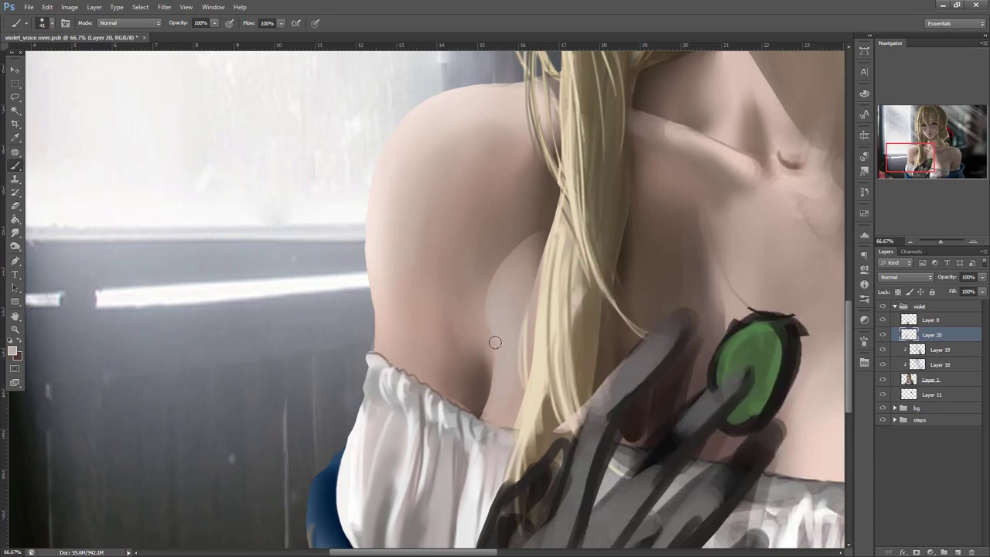
{"action": "right_click", "coordinate": [524, 201]}
{"action": "left_click", "coordinate": [588, 219]}
{"action": "left_click", "coordinate": [495, 310], "text": "alt"}
{"action": "mouse_move", "coordinate": [478, 299]}
{"action": "left_mouse_down"}
{"action": "mouse_move", "coordinate": [502, 295]}
{"action": "mouse_move", "coordinate": [516, 273]}
{"action": "left_mouse_up"}
{"action": "left_click", "coordinate": [524, 232], "text": "alt"}
{"action": "mouse_move", "coordinate": [522, 235]}
{"action": "left_mouse_down"}
{"action": "mouse_move", "coordinate": [500, 257]}
{"action": "mouse_move", "coordinate": [495, 243]}
{"action": "mouse_move", "coordinate": [521, 257]}
{"action": "left_mouse_up"}
{"action": "left_click", "coordinate": [473, 245], "text": "alt"}
- Enlarge the brush to 176 px and smooth the shoulder and armpit shading with sampled skin tones
{"action": "right_click", "coordinate": [574, 191]}
{"action": "key", "text": "Return"}
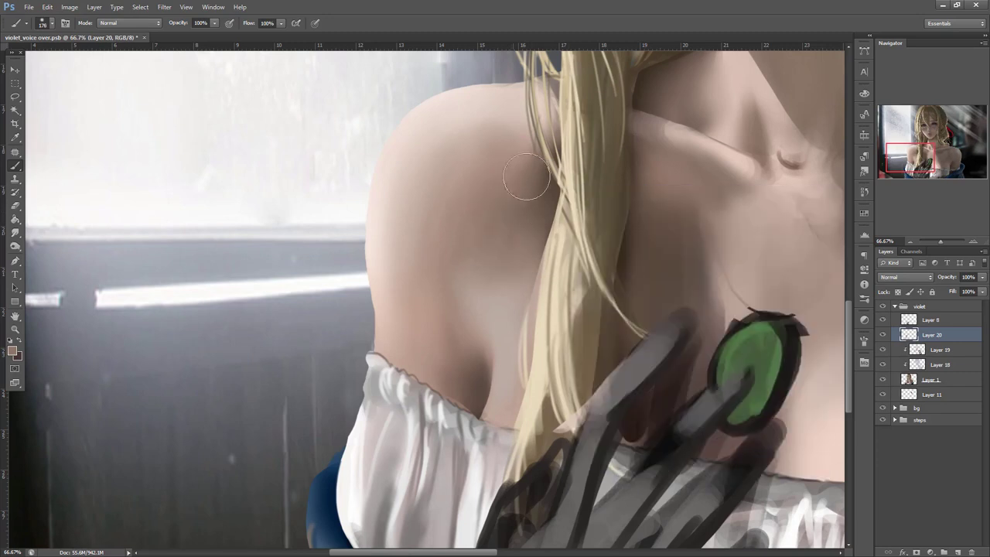
{"action": "left_click", "coordinate": [464, 232], "text": "alt"}
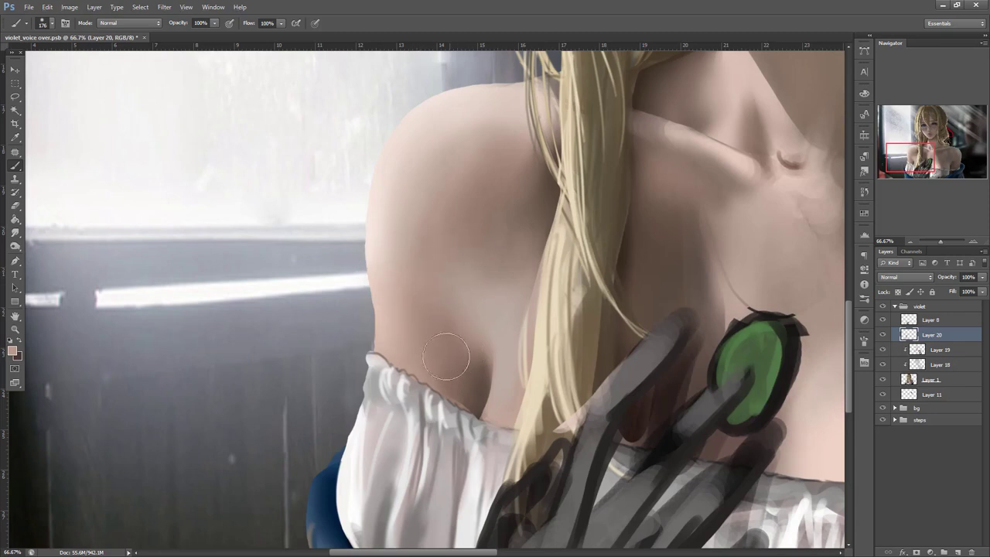
- Lasso the skin just above the blouse's ruffled edge and paint a brown contact shadow with a 52 px brush
{"action": "key", "text": "l"}
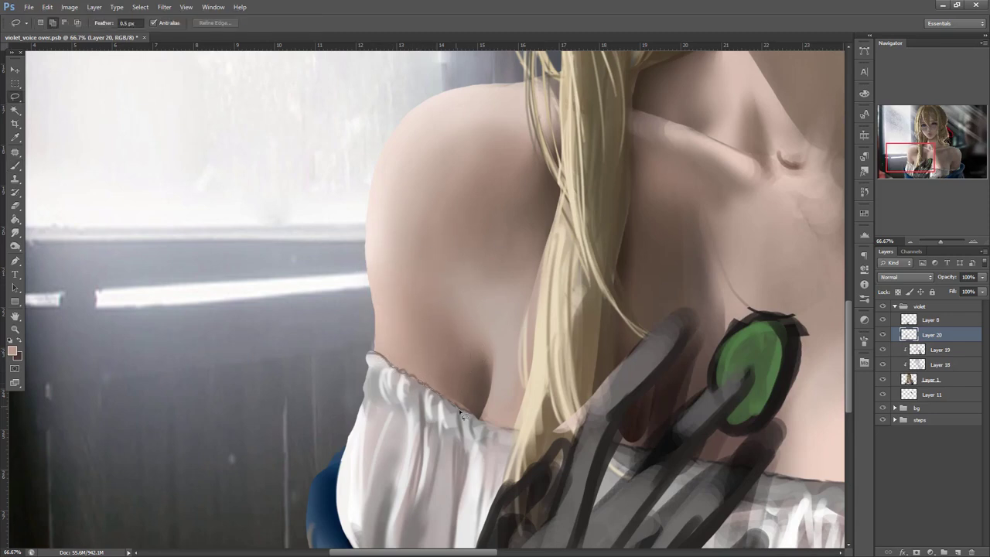
{"action": "left_click_drag", "start_coordinate": [452, 323], "coordinate": [464, 404]}
{"action": "key", "text": "b"}
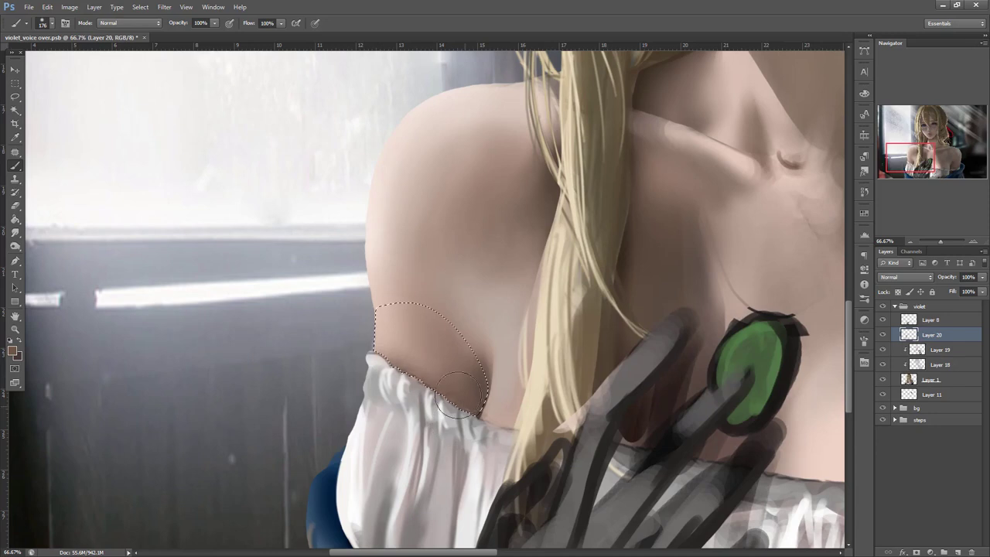
{"action": "right_click", "coordinate": [490, 281]}
{"action": "left_click", "coordinate": [498, 289]}
{"action": "mouse_move", "coordinate": [391, 357]}
{"action": "left_mouse_down"}
{"action": "mouse_move", "coordinate": [380, 342]}
{"action": "mouse_move", "coordinate": [471, 391]}
{"action": "mouse_move", "coordinate": [474, 406]}
{"action": "left_mouse_up"}
{"action": "key", "text": "ctrl+d"}
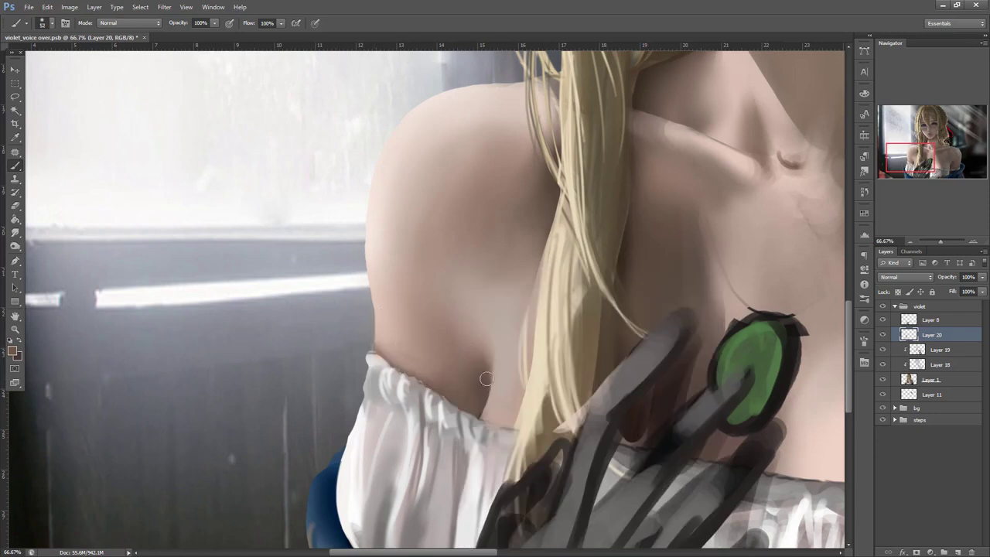
- Refine the lower end of the armpit crease beside the blouse edge with sampled skin tones
{"action": "mouse_move", "coordinate": [483, 416]}
{"action": "left_mouse_down"}
{"action": "mouse_move", "coordinate": [516, 429]}
{"action": "mouse_move", "coordinate": [498, 365]}
{"action": "mouse_move", "coordinate": [487, 415]}
{"action": "mouse_move", "coordinate": [494, 385]}
{"action": "left_mouse_up"}
{"action": "left_click", "coordinate": [505, 405], "text": "alt"}
{"action": "key", "text": "l"}
{"action": "key", "text": "b"}
{"action": "left_click", "coordinate": [490, 409], "text": "alt"}
{"action": "left_click", "coordinate": [493, 389], "text": "alt"}
{"action": "key", "text": "ctrl+d"}
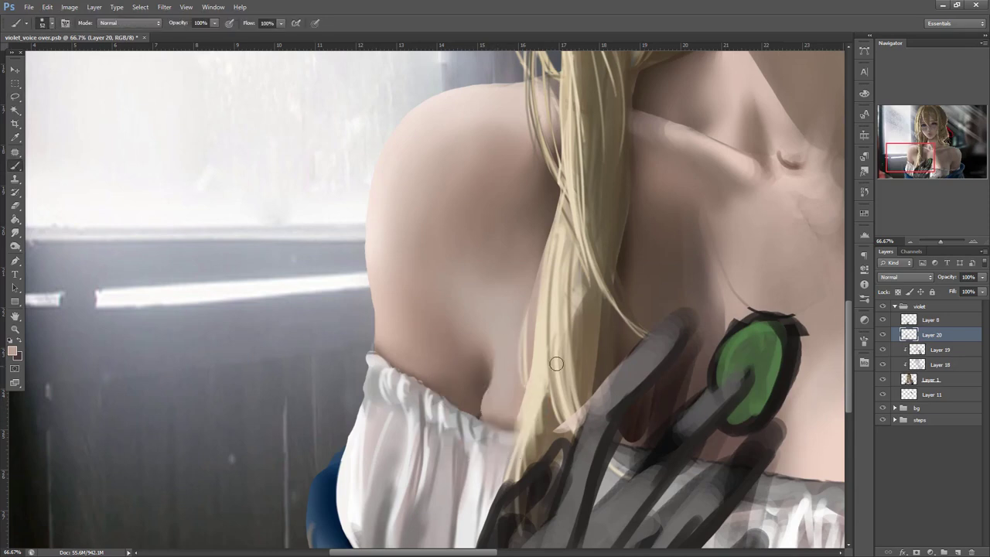
- Paint sampled tones along the blouse's upper edge and folds on the far side of the glove
{"action": "left_click_drag", "start_coordinate": [816, 478], "coordinate": [584, 352]}
{"action": "left_click_drag", "start_coordinate": [766, 375], "coordinate": [556, 367]}
{"action": "left_click_drag", "start_coordinate": [702, 362], "coordinate": [764, 352]}
{"action": "right_click", "coordinate": [550, 271]}
{"action": "left_click_drag", "start_coordinate": [587, 292], "coordinate": [581, 292]}
{"action": "left_click", "coordinate": [420, 367], "text": "alt"}
{"action": "mouse_move", "coordinate": [411, 342]}
{"action": "left_mouse_down"}
{"action": "mouse_move", "coordinate": [390, 356]}
{"action": "mouse_move", "coordinate": [503, 350]}
{"action": "mouse_move", "coordinate": [467, 353]}
{"action": "left_mouse_up"}
{"action": "left_click", "coordinate": [517, 363], "text": "alt"}
{"action": "mouse_move", "coordinate": [501, 361]}
{"action": "left_mouse_down"}
{"action": "mouse_move", "coordinate": [465, 368]}
{"action": "mouse_move", "coordinate": [505, 360]}
{"action": "mouse_move", "coordinate": [468, 478]}
{"action": "left_mouse_up"}
{"action": "left_click", "coordinate": [502, 345], "text": "alt"}
- Resize the brush and paint long vertical fold strokes down the front of the blouse beside the glove
{"action": "right_click", "coordinate": [556, 309]}
{"action": "mouse_move", "coordinate": [475, 380]}
{"action": "left_mouse_down"}
{"action": "mouse_move", "coordinate": [458, 484]}
{"action": "mouse_move", "coordinate": [459, 446]}
{"action": "mouse_move", "coordinate": [432, 490]}
{"action": "left_mouse_up"}
{"action": "left_click", "coordinate": [470, 426], "text": "alt"}
{"action": "left_click_drag", "start_coordinate": [464, 383], "coordinate": [426, 499]}
{"action": "left_click", "coordinate": [429, 480], "text": "alt"}
{"action": "mouse_move", "coordinate": [462, 380]}
{"action": "left_mouse_down"}
{"action": "mouse_move", "coordinate": [418, 488]}
{"action": "mouse_move", "coordinate": [448, 499]}
{"action": "left_mouse_up"}
{"action": "left_click_drag", "start_coordinate": [446, 396], "coordinate": [416, 497]}
{"action": "left_click_drag", "start_coordinate": [437, 394], "coordinate": [410, 489]}
- Paint the middle folds of the blouse front with sampled light and shadow tones after changing the brush size
{"action": "right_click", "coordinate": [603, 308]}
{"action": "left_click", "coordinate": [620, 290]}
{"action": "left_click", "coordinate": [515, 374], "text": "alt"}
{"action": "left_click_drag", "start_coordinate": [500, 388], "coordinate": [479, 471]}
{"action": "left_click", "coordinate": [488, 387], "text": "alt"}
{"action": "mouse_move", "coordinate": [486, 391]}
{"action": "left_mouse_down"}
{"action": "mouse_move", "coordinate": [471, 455]}
{"action": "mouse_move", "coordinate": [491, 457]}
{"action": "left_mouse_up"}
{"action": "left_click_drag", "start_coordinate": [515, 407], "coordinate": [485, 477]}
{"action": "left_click", "coordinate": [519, 379], "text": "alt"}
{"action": "left_click_drag", "start_coordinate": [521, 361], "coordinate": [506, 431]}
- Enlarge the brush to 141 px and blend the lower blouse folds with sampled light and grey tones
{"action": "right_click", "coordinate": [557, 318]}
{"action": "left_click", "coordinate": [584, 291]}
{"action": "left_click", "coordinate": [421, 459], "text": "alt"}
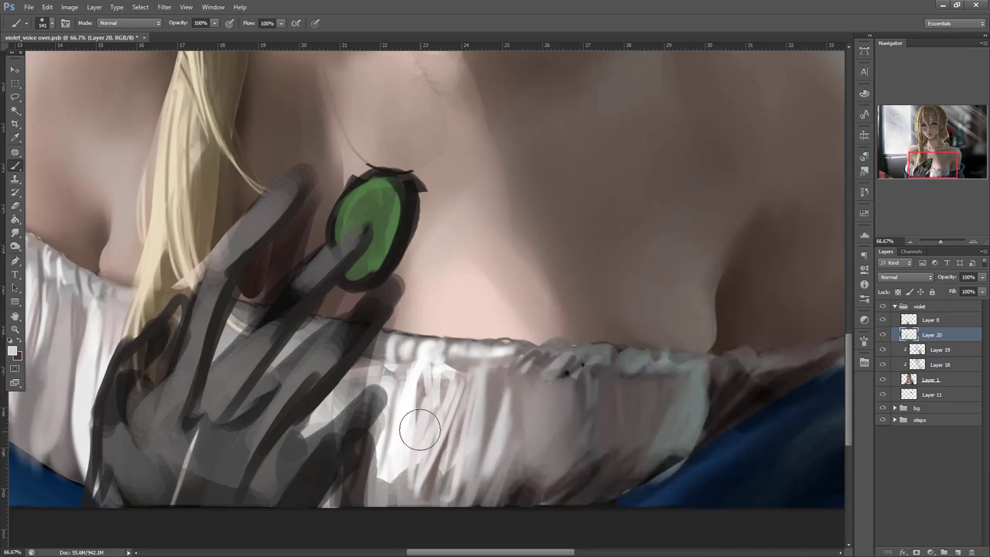
{"action": "left_click_drag", "start_coordinate": [381, 450], "coordinate": [419, 503]}
{"action": "left_click", "coordinate": [541, 406], "text": "alt"}
{"action": "left_click", "coordinate": [570, 425], "text": "alt"}
{"action": "mouse_move", "coordinate": [502, 447]}
{"action": "left_mouse_down"}
{"action": "mouse_move", "coordinate": [488, 481]}
{"action": "mouse_move", "coordinate": [513, 484]}
{"action": "left_mouse_up"}
{"action": "left_click", "coordinate": [589, 458], "text": "alt"}
- Check the whole figure, and set the foreground color to the light tan cca67e for the hair
{"action": "left_click_drag", "start_coordinate": [657, 255], "coordinate": [702, 438]}
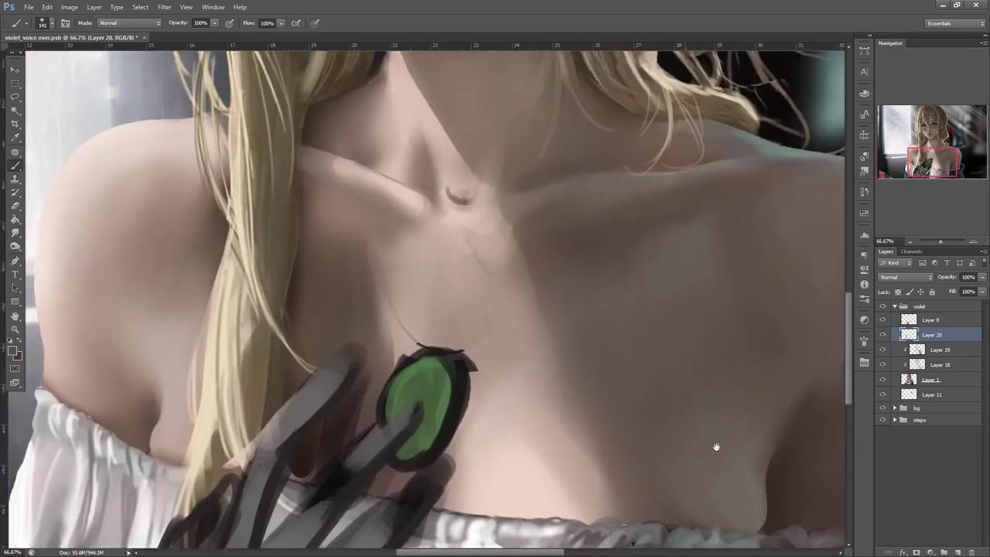
{"action": "left_click_drag", "start_coordinate": [654, 308], "coordinate": [762, 395]}
{"action": "left_click", "coordinate": [911, 241]}
{"action": "left_click", "coordinate": [911, 241]}
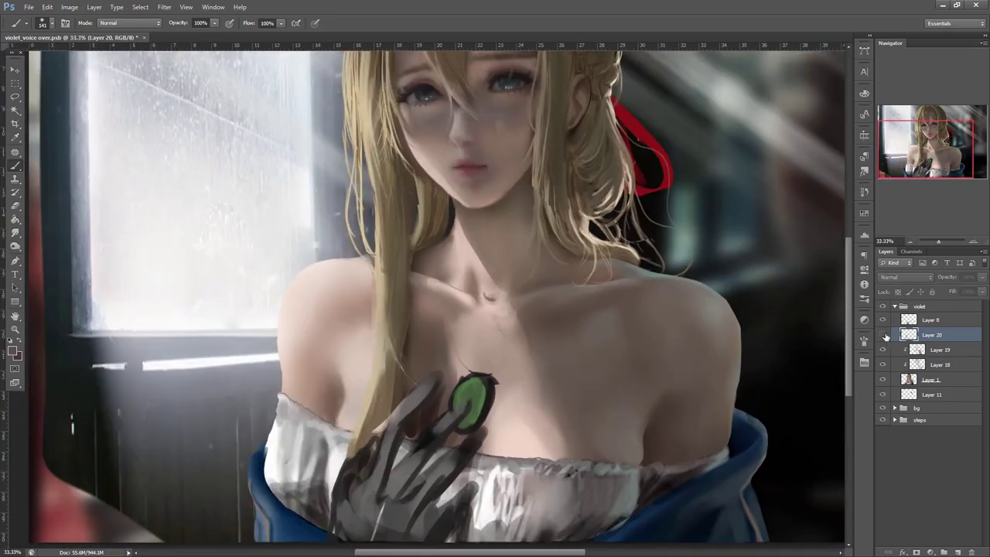
{"action": "left_click_drag", "start_coordinate": [625, 224], "coordinate": [725, 423]}
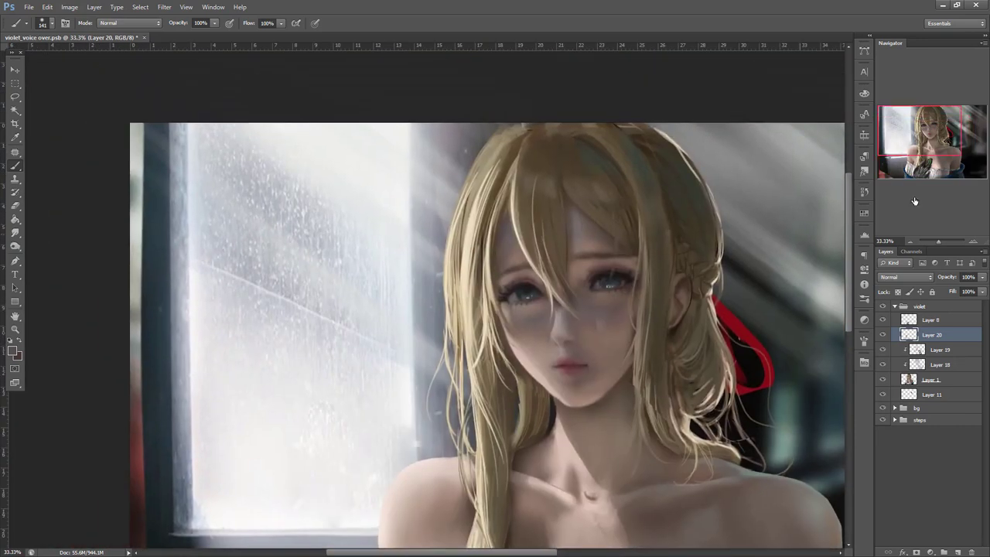
{"action": "left_click", "coordinate": [974, 241]}
{"action": "left_click", "coordinate": [13, 350]}
{"action": "left_click", "coordinate": [558, 365]}
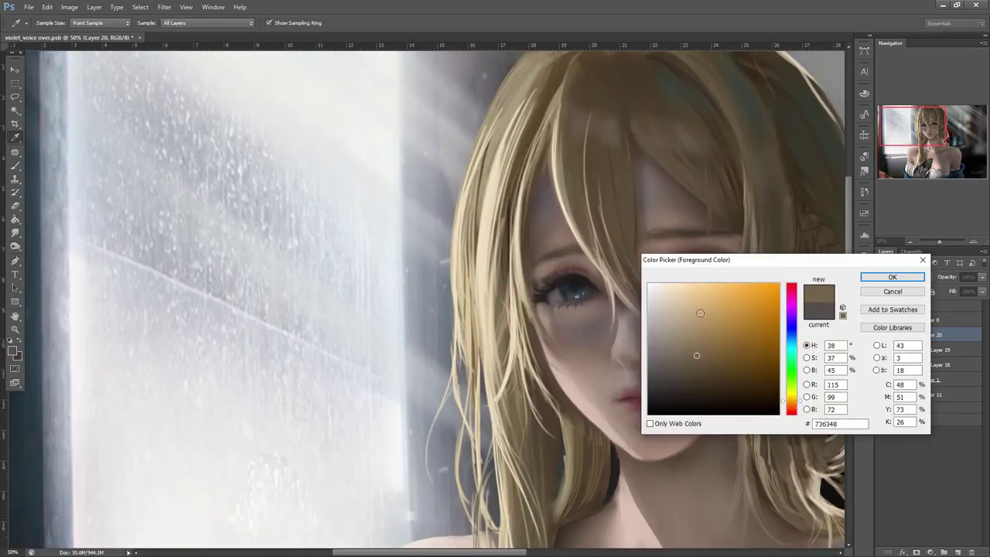
{"action": "left_click", "coordinate": [699, 310]}
{"action": "left_click", "coordinate": [793, 403]}
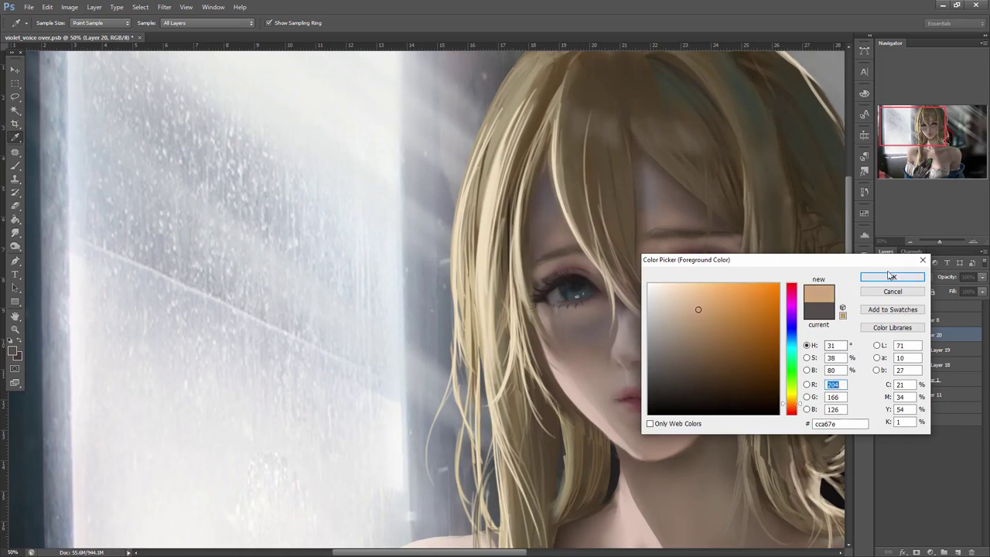
{"action": "left_click", "coordinate": [892, 278]}
- Paint warm tan strands down the window-side hair beside the face with a 25 px brush
{"action": "key", "text": "b"}
{"action": "right_click", "coordinate": [616, 256]}
{"action": "key", "text": "Tab"}
{"action": "mouse_move", "coordinate": [528, 133]}
{"action": "left_mouse_down"}
{"action": "mouse_move", "coordinate": [494, 261]}
{"action": "mouse_move", "coordinate": [499, 298]}
{"action": "mouse_move", "coordinate": [502, 224]}
{"action": "left_mouse_up"}
{"action": "left_click_drag", "start_coordinate": [529, 129], "coordinate": [499, 311]}
{"action": "left_click", "coordinate": [528, 132], "text": "alt"}
{"action": "left_click_drag", "start_coordinate": [550, 93], "coordinate": [517, 180]}
{"action": "left_click_drag", "start_coordinate": [548, 148], "coordinate": [519, 305]}
{"action": "left_click_drag", "start_coordinate": [540, 166], "coordinate": [524, 275]}
{"action": "mouse_move", "coordinate": [531, 200]}
{"action": "left_mouse_down"}
{"action": "mouse_move", "coordinate": [526, 303]}
{"action": "mouse_move", "coordinate": [543, 387]}
{"action": "left_mouse_up"}
{"action": "left_click_drag", "start_coordinate": [532, 339], "coordinate": [563, 416]}
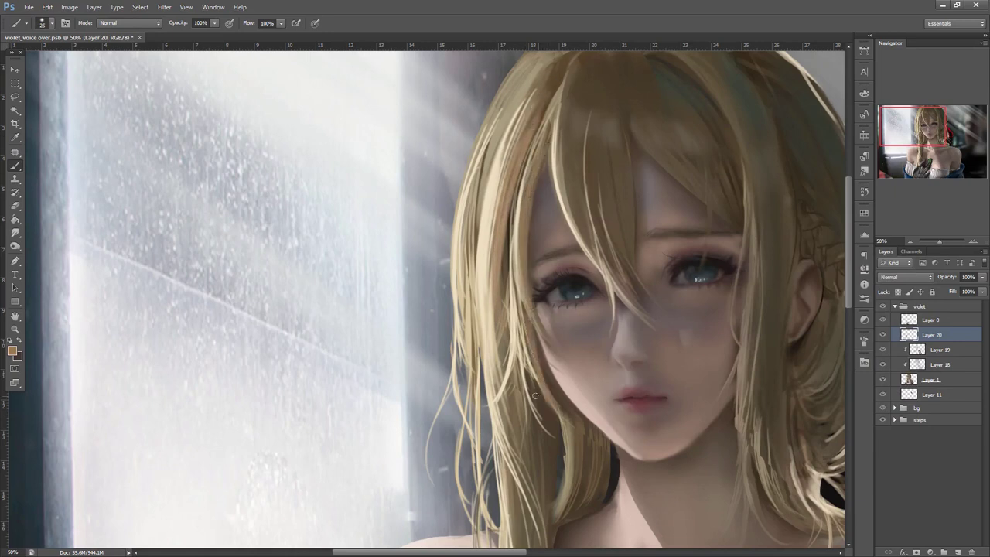
- Extend the warm tan strands down the long window-side lock past the chin to the shoulder
{"action": "left_click_drag", "start_coordinate": [500, 391], "coordinate": [534, 504]}
{"action": "left_click_drag", "start_coordinate": [515, 410], "coordinate": [543, 538]}
{"action": "left_click_drag", "start_coordinate": [540, 391], "coordinate": [550, 539]}
{"action": "left_click_drag", "start_coordinate": [603, 455], "coordinate": [641, 277]}
{"action": "left_click_drag", "start_coordinate": [577, 249], "coordinate": [583, 357]}
{"action": "left_click_drag", "start_coordinate": [586, 230], "coordinate": [577, 412]}
{"action": "left_click_drag", "start_coordinate": [586, 366], "coordinate": [580, 439]}
{"action": "left_click_drag", "start_coordinate": [553, 351], "coordinate": [565, 464]}
{"action": "left_click_drag", "start_coordinate": [552, 357], "coordinate": [555, 448]}
- Enlarge the brush to 49 px and fill the long lock's inner area over the shoulder with tan strokes
{"action": "right_click", "coordinate": [619, 272]}
{"action": "left_click", "coordinate": [634, 287]}
{"action": "left_click_drag", "start_coordinate": [564, 359], "coordinate": [570, 458]}
{"action": "left_click_drag", "start_coordinate": [572, 354], "coordinate": [573, 480]}
{"action": "left_click_drag", "start_coordinate": [589, 379], "coordinate": [563, 502]}
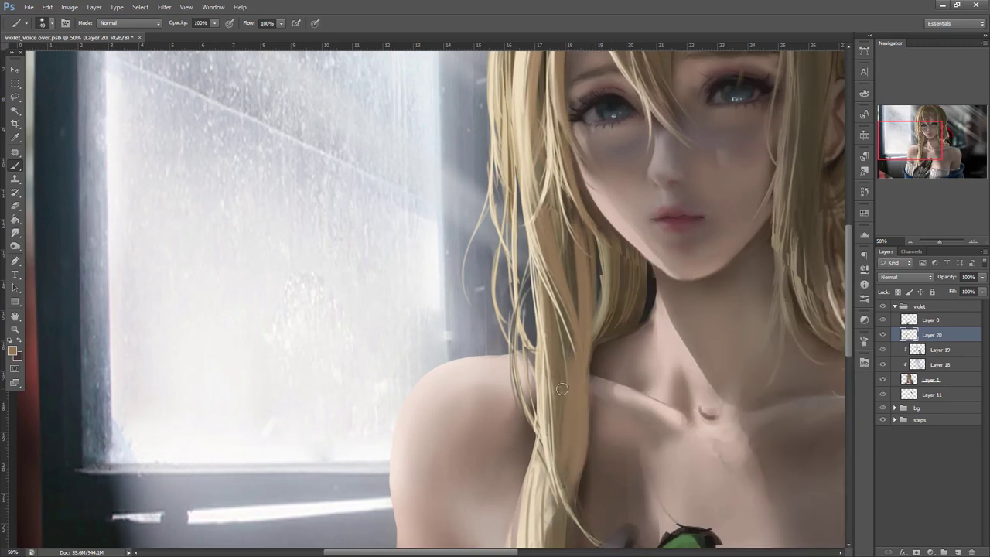
{"action": "left_click_drag", "start_coordinate": [598, 396], "coordinate": [637, 270]}
{"action": "left_click_drag", "start_coordinate": [595, 383], "coordinate": [591, 449]}
{"action": "mouse_move", "coordinate": [599, 406]}
{"action": "left_mouse_down"}
{"action": "mouse_move", "coordinate": [590, 468]}
{"action": "mouse_move", "coordinate": [604, 460]}
{"action": "left_mouse_up"}
- Shrink the brush and paint thin tan strands along the lower lock over the chest
{"action": "right_click", "coordinate": [651, 267]}
{"action": "key", "text": "Return"}
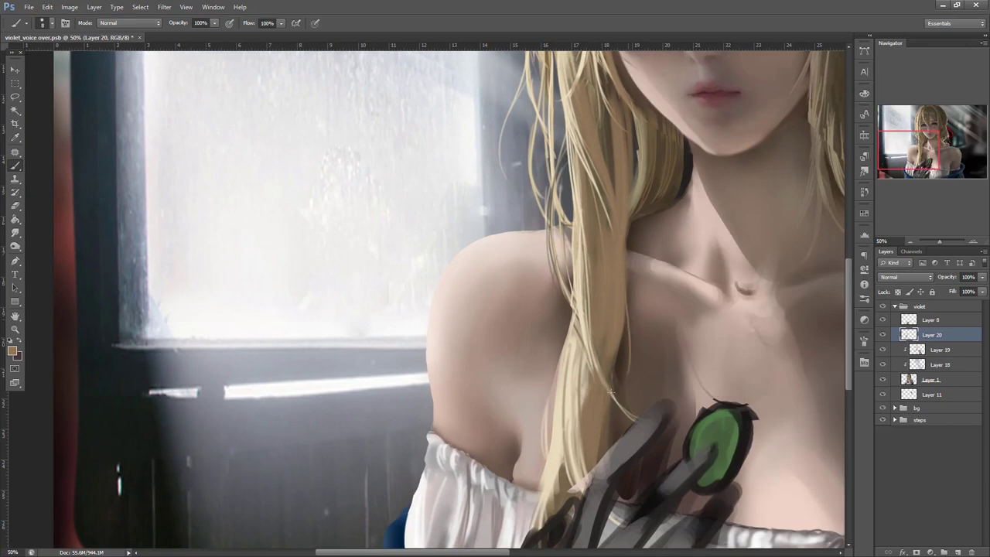
{"action": "left_click_drag", "start_coordinate": [595, 464], "coordinate": [598, 431]}
{"action": "left_click", "coordinate": [621, 350], "text": "alt"}
{"action": "left_click_drag", "start_coordinate": [617, 227], "coordinate": [607, 369]}
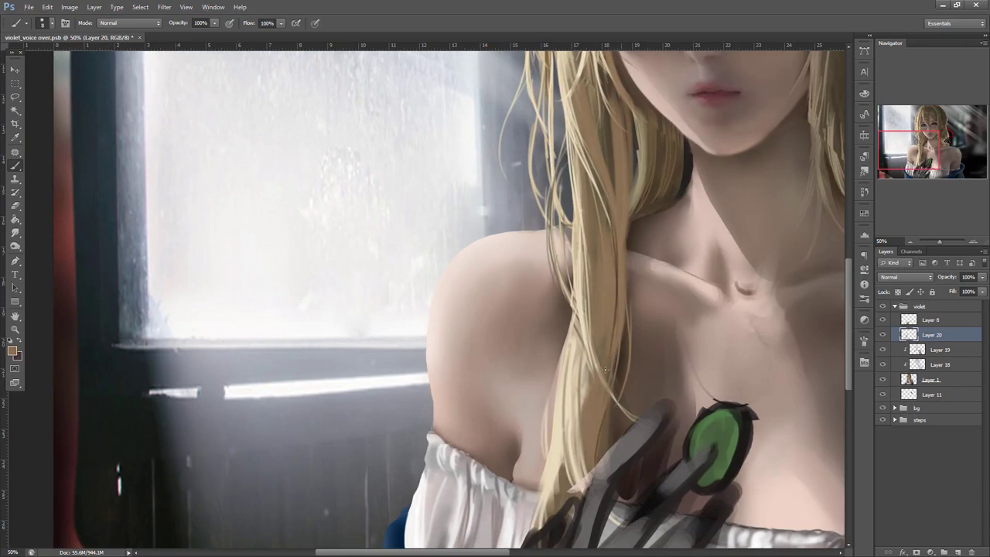
- Resize the brush and add more tan strokes through the lower part of the lock above the glove
{"action": "right_click", "coordinate": [650, 239]}
{"action": "key", "text": "Return"}
{"action": "left_click_drag", "start_coordinate": [612, 232], "coordinate": [611, 354]}
{"action": "left_click_drag", "start_coordinate": [588, 444], "coordinate": [597, 371]}
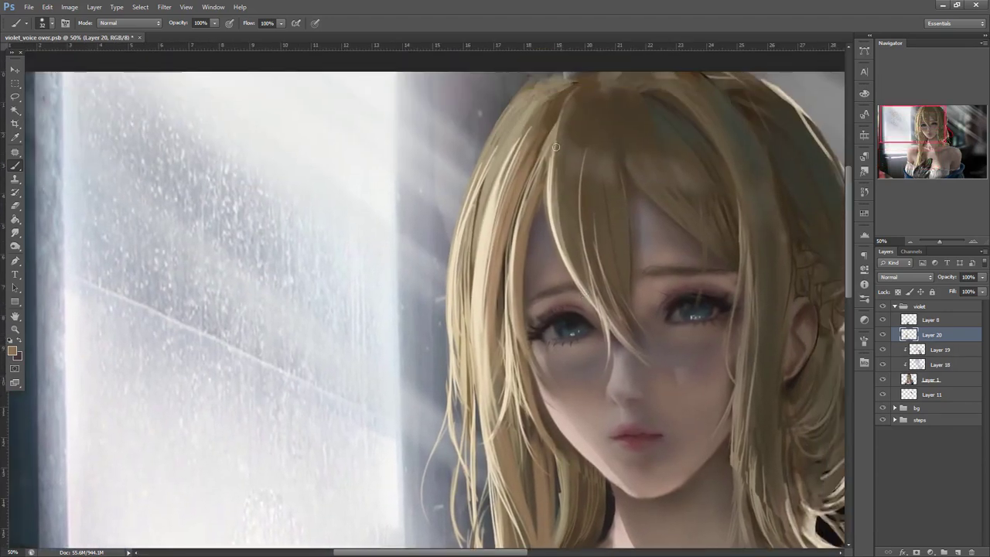
- Sample a pale cream tone and paint highlight strokes up the window-side hair from temple height toward the crown
{"action": "left_click_drag", "start_coordinate": [555, 146], "coordinate": [574, 226]}
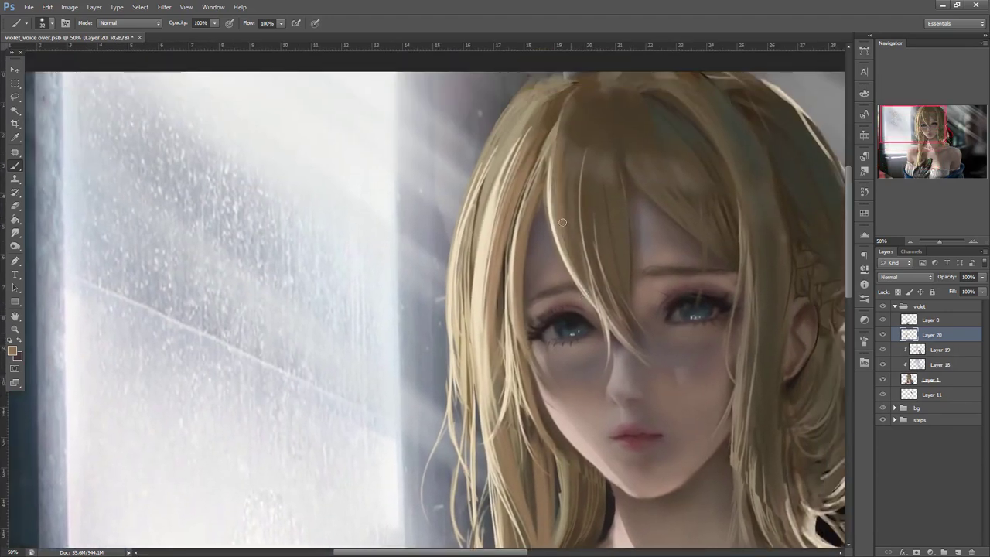
{"action": "right_click", "coordinate": [571, 141]}
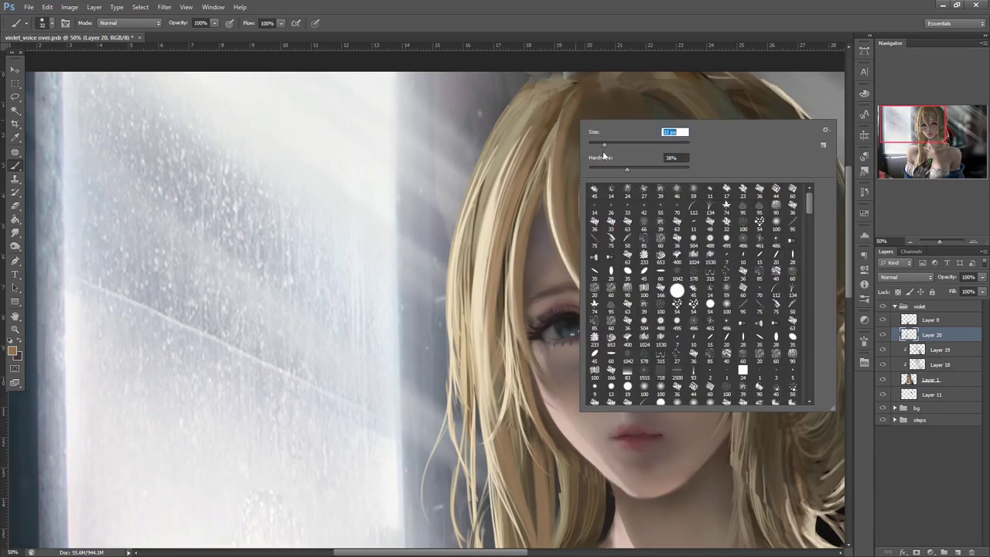
{"action": "left_click", "coordinate": [503, 178], "text": "alt"}
{"action": "left_click_drag", "start_coordinate": [487, 205], "coordinate": [534, 118]}
{"action": "left_click_drag", "start_coordinate": [473, 245], "coordinate": [549, 92]}
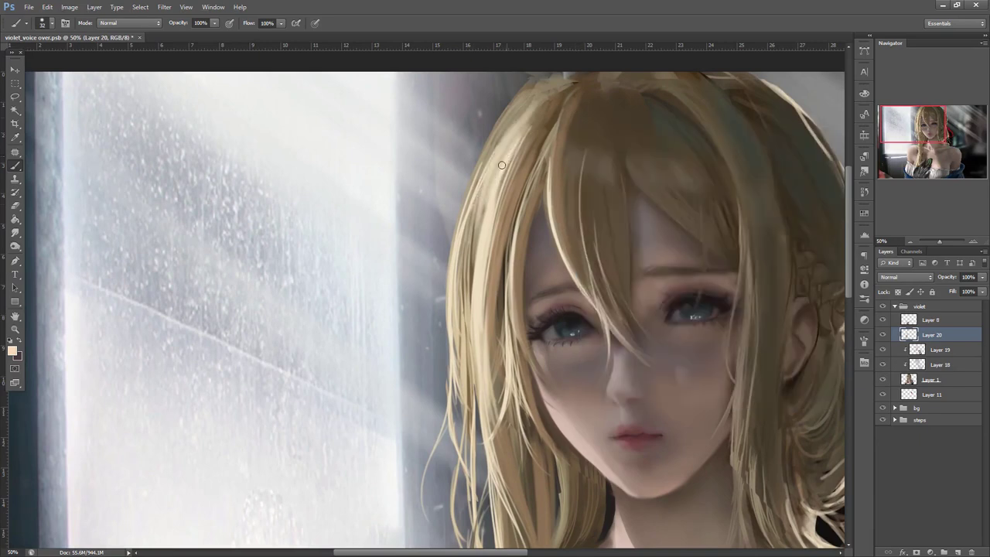
{"action": "left_click_drag", "start_coordinate": [498, 184], "coordinate": [554, 102]}
{"action": "mouse_move", "coordinate": [493, 218]}
{"action": "left_mouse_down"}
{"action": "mouse_move", "coordinate": [558, 102]}
{"action": "mouse_move", "coordinate": [548, 113]}
{"action": "left_mouse_up"}
- Extend the light strokes to the hair parting and outer crown, sampling nearby blonde tones to blend them
{"action": "mouse_move", "coordinate": [517, 171]}
{"action": "left_mouse_down"}
{"action": "mouse_move", "coordinate": [559, 105]}
{"action": "mouse_move", "coordinate": [574, 99]}
{"action": "left_mouse_up"}
{"action": "left_click_drag", "start_coordinate": [556, 162], "coordinate": [584, 99]}
{"action": "left_click_drag", "start_coordinate": [522, 134], "coordinate": [572, 86]}
{"action": "left_click_drag", "start_coordinate": [499, 159], "coordinate": [566, 83]}
{"action": "left_click_drag", "start_coordinate": [484, 174], "coordinate": [557, 85]}
{"action": "left_click", "coordinate": [589, 85], "text": "alt"}
{"action": "mouse_move", "coordinate": [512, 114]}
{"action": "left_mouse_down"}
{"action": "mouse_move", "coordinate": [573, 79]}
{"action": "mouse_move", "coordinate": [540, 110]}
{"action": "mouse_move", "coordinate": [564, 92]}
{"action": "left_mouse_up"}
{"action": "left_click", "coordinate": [533, 117], "text": "alt"}
{"action": "left_click_drag", "start_coordinate": [544, 137], "coordinate": [563, 99]}
- Reduce the brush to 12 px and paint thin strands at the parting and along the upper crown edge
{"action": "right_click", "coordinate": [586, 132]}
{"action": "left_click", "coordinate": [602, 169]}
{"action": "left_click", "coordinate": [571, 119], "text": "alt"}
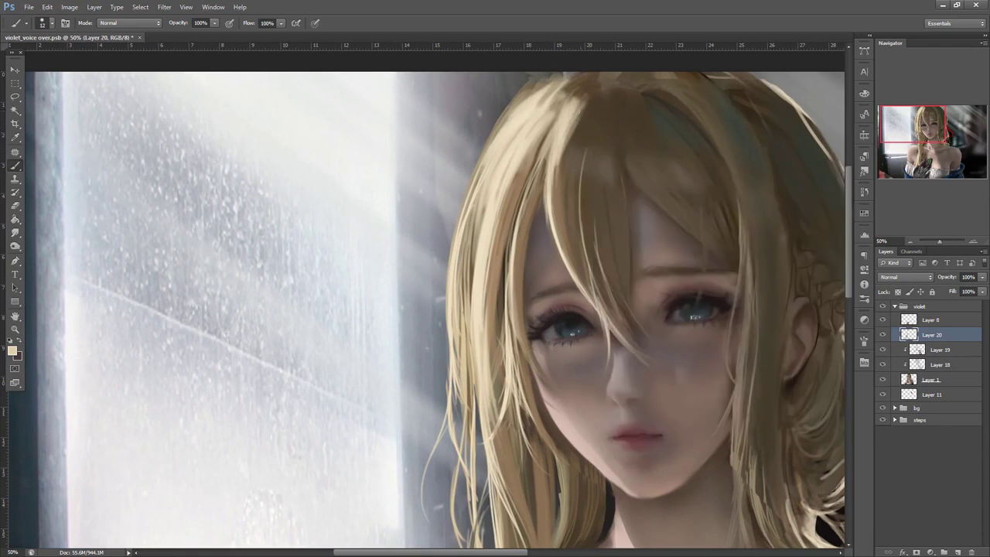
{"action": "right_click", "coordinate": [612, 97]}
{"action": "left_click_drag", "start_coordinate": [561, 182], "coordinate": [582, 104]}
{"action": "left_click_drag", "start_coordinate": [563, 172], "coordinate": [586, 106]}
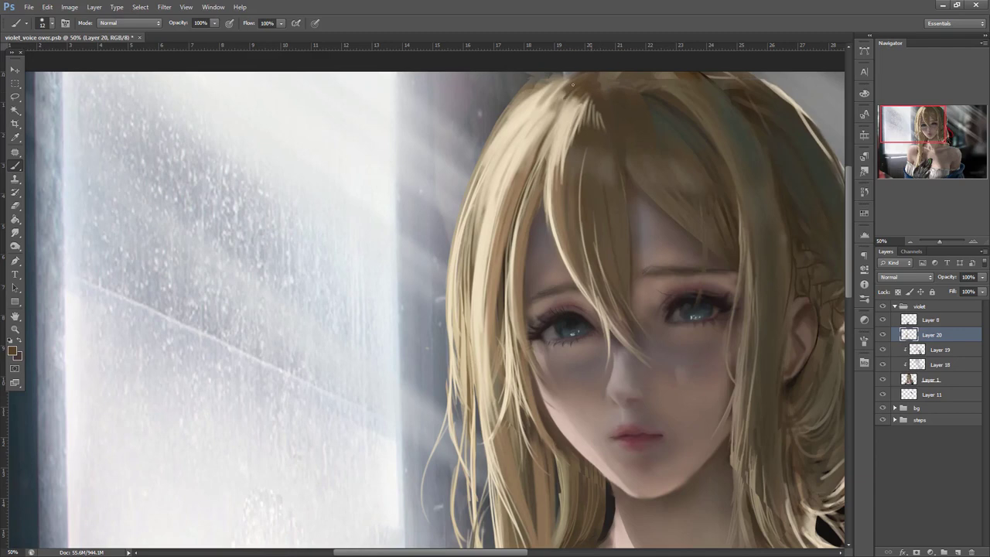
{"action": "left_click", "coordinate": [535, 103], "text": "alt"}
{"action": "left_click_drag", "start_coordinate": [532, 93], "coordinate": [577, 73]}
{"action": "left_click_drag", "start_coordinate": [534, 90], "coordinate": [582, 74]}
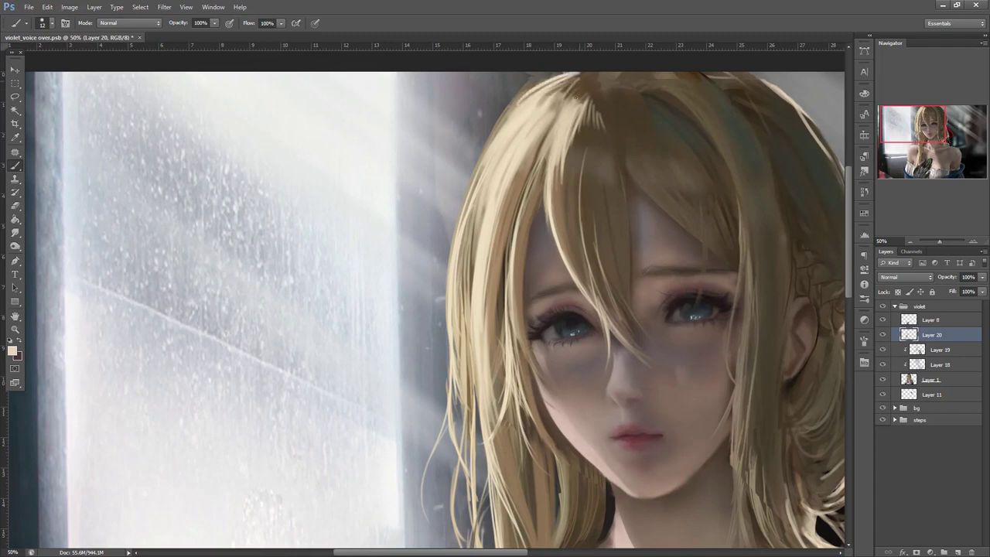
- Shrink the brush further and paint fine pale strands at the bang tips and beside the ear-side cheek
{"action": "left_click_drag", "start_coordinate": [722, 402], "coordinate": [630, 391]}
{"action": "right_click", "coordinate": [669, 200]}
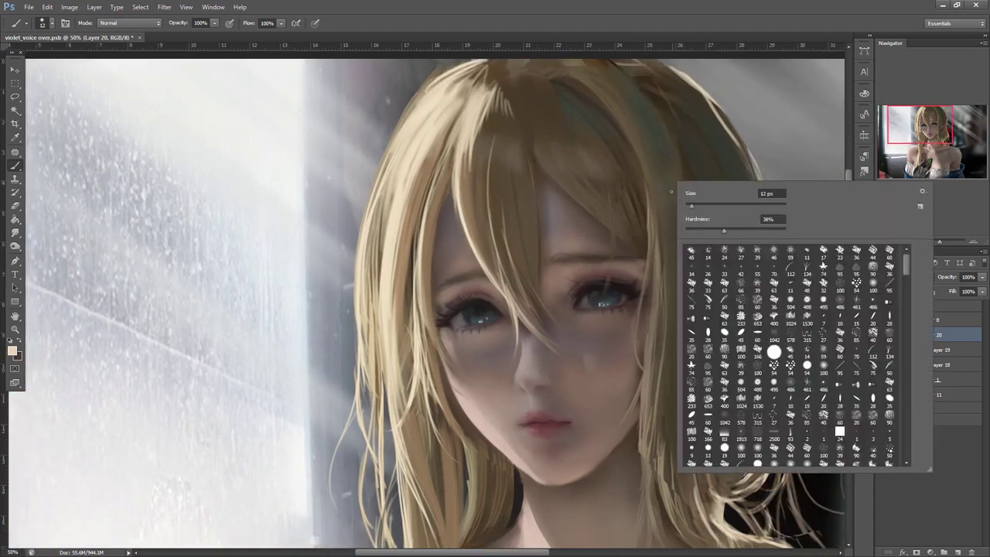
{"action": "left_click", "coordinate": [569, 194]}
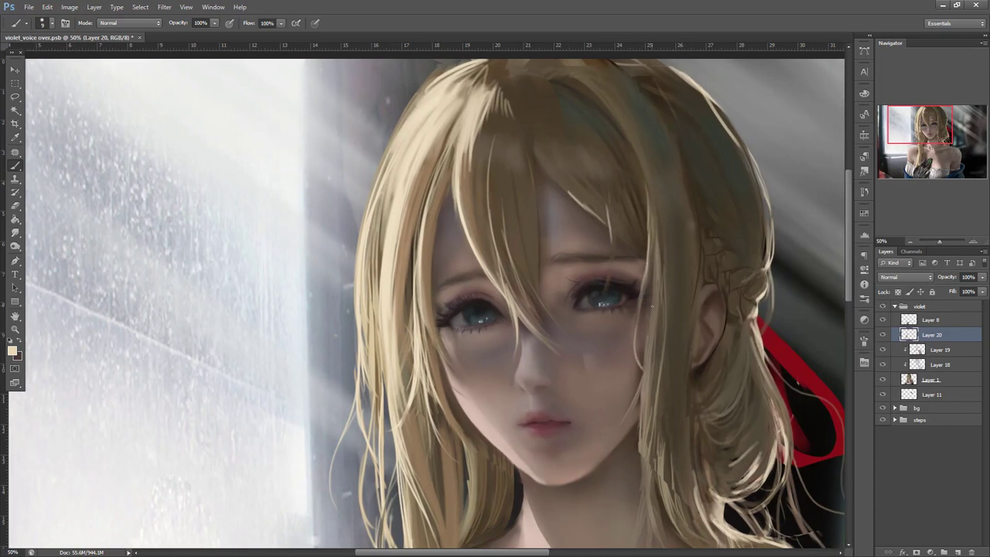
{"action": "right_click", "coordinate": [724, 290]}
{"action": "left_click_drag", "start_coordinate": [650, 338], "coordinate": [642, 376]}
{"action": "scroll", "coordinate": [648, 474], "scroll_direction": "down", "scroll_amount": 3}
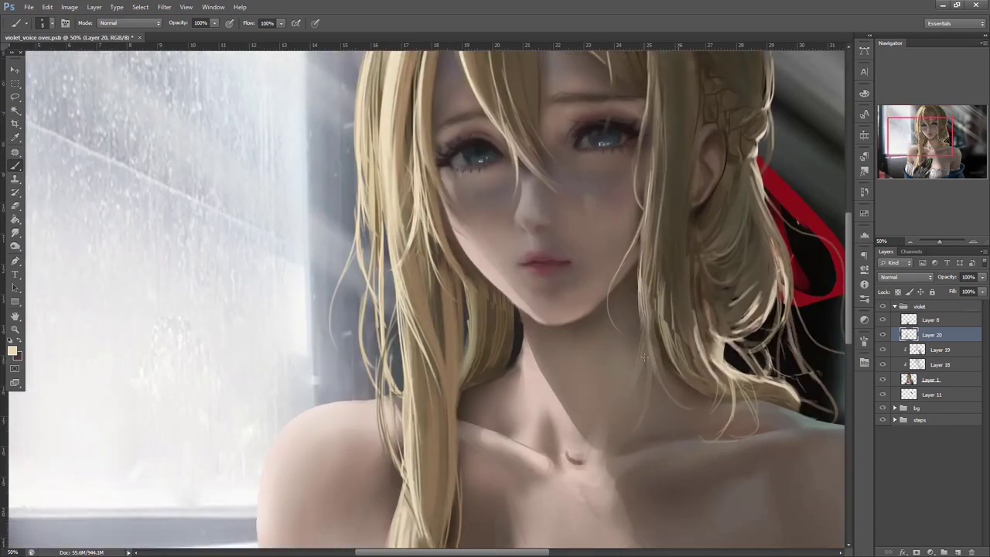
- Set the brush to 10 px and paint light strands down the ear-side lock, fanning out over the neck
{"action": "right_click", "coordinate": [703, 264]}
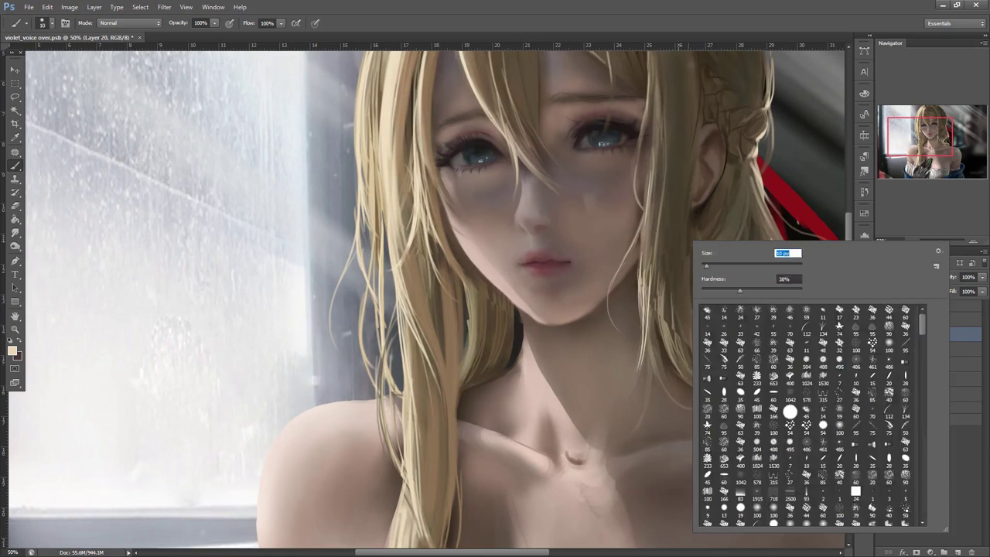
{"action": "key", "text": "Return"}
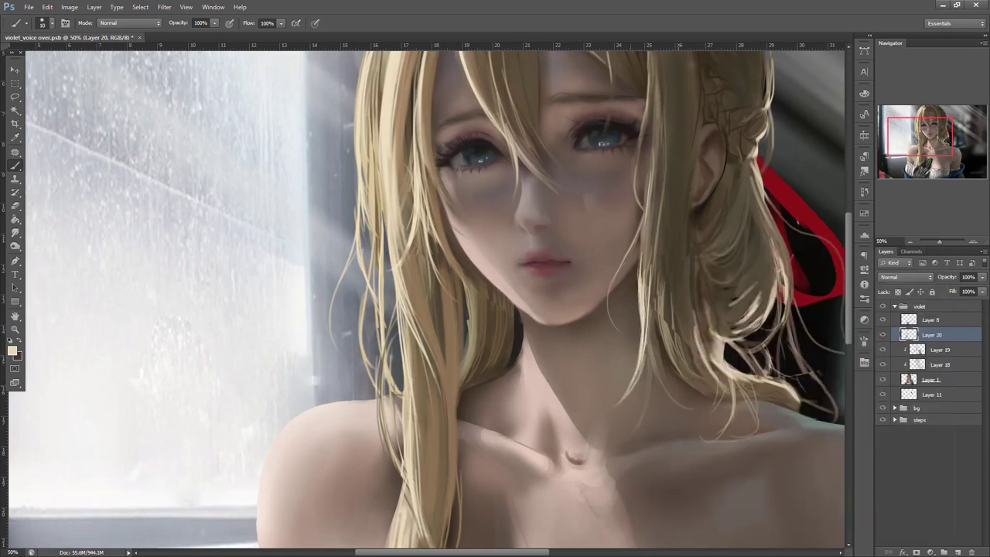
{"action": "left_click_drag", "start_coordinate": [653, 299], "coordinate": [641, 438]}
{"action": "mouse_move", "coordinate": [652, 264]}
{"action": "left_mouse_down"}
{"action": "mouse_move", "coordinate": [662, 387]}
{"action": "mouse_move", "coordinate": [681, 391]}
{"action": "left_mouse_up"}
{"action": "key", "text": "ctrl+z"}
{"action": "left_click_drag", "start_coordinate": [656, 246], "coordinate": [665, 367]}
{"action": "left_click_drag", "start_coordinate": [656, 305], "coordinate": [707, 392]}
{"action": "left_click_drag", "start_coordinate": [700, 314], "coordinate": [659, 387]}
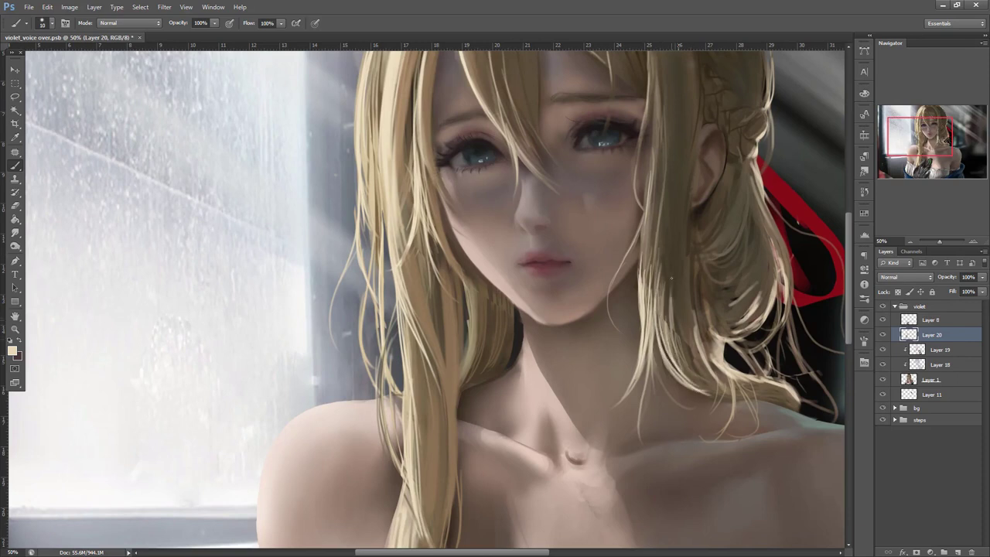
- Sample warm tan from the window-side lock, enlarge the brush and paint the face-side edge of the ear-side lock
{"action": "right_click", "coordinate": [688, 272]}
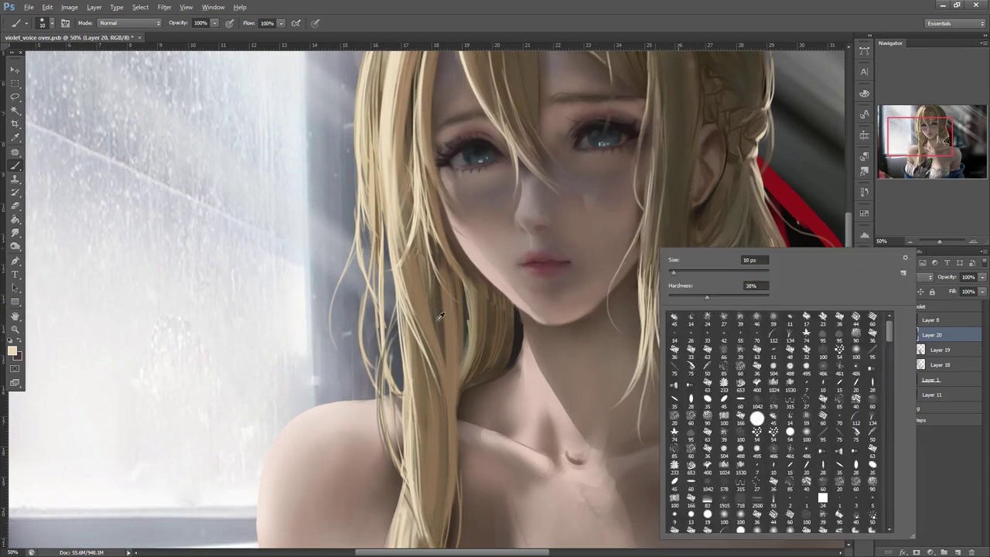
{"action": "left_click", "coordinate": [467, 313], "text": "alt"}
{"action": "right_click", "coordinate": [669, 202]}
{"action": "left_click", "coordinate": [696, 229]}
{"action": "left_click_drag", "start_coordinate": [657, 183], "coordinate": [650, 309]}
{"action": "left_click_drag", "start_coordinate": [653, 250], "coordinate": [647, 329]}
{"action": "left_click", "coordinate": [669, 199], "text": "alt"}
{"action": "left_click", "coordinate": [659, 210], "text": "alt"}
{"action": "left_click_drag", "start_coordinate": [664, 125], "coordinate": [659, 181]}
- Fill the ear-side lock with long tan and brown strokes from eye level down to the neck
{"action": "left_click_drag", "start_coordinate": [664, 69], "coordinate": [658, 217]}
{"action": "left_click_drag", "start_coordinate": [687, 86], "coordinate": [667, 270]}
{"action": "left_click_drag", "start_coordinate": [692, 116], "coordinate": [672, 249]}
{"action": "left_click", "coordinate": [688, 150], "text": "alt"}
{"action": "left_click_drag", "start_coordinate": [686, 154], "coordinate": [670, 287]}
{"action": "left_click_drag", "start_coordinate": [688, 92], "coordinate": [666, 278]}
{"action": "left_click_drag", "start_coordinate": [681, 66], "coordinate": [676, 148]}
{"action": "left_click", "coordinate": [684, 165], "text": "alt"}
{"action": "left_click_drag", "start_coordinate": [687, 199], "coordinate": [675, 332]}
{"action": "mouse_move", "coordinate": [680, 237]}
{"action": "left_mouse_down"}
{"action": "mouse_move", "coordinate": [669, 341]}
{"action": "mouse_move", "coordinate": [659, 247]}
{"action": "left_mouse_up"}
- Sample brown tones from the hair and repaint the low bun below the ear and its shadow toward the shoulder
{"action": "mouse_move", "coordinate": [695, 330]}
{"action": "left_mouse_down"}
{"action": "mouse_move", "coordinate": [687, 225]}
{"action": "mouse_move", "coordinate": [695, 285]}
{"action": "left_mouse_up"}
{"action": "mouse_move", "coordinate": [705, 204]}
{"action": "left_mouse_down"}
{"action": "mouse_move", "coordinate": [700, 246]}
{"action": "mouse_move", "coordinate": [708, 235]}
{"action": "left_mouse_up"}
{"action": "left_click", "coordinate": [713, 208], "text": "alt"}
{"action": "left_click", "coordinate": [728, 185], "text": "alt"}
{"action": "left_click_drag", "start_coordinate": [732, 167], "coordinate": [713, 260]}
{"action": "left_click", "coordinate": [736, 241], "text": "alt"}
{"action": "mouse_move", "coordinate": [750, 198]}
{"action": "left_mouse_down"}
{"action": "mouse_move", "coordinate": [744, 248]}
{"action": "mouse_move", "coordinate": [755, 226]}
{"action": "mouse_move", "coordinate": [759, 272]}
{"action": "left_mouse_up"}
{"action": "left_click_drag", "start_coordinate": [725, 321], "coordinate": [754, 288]}
{"action": "left_click", "coordinate": [730, 223], "text": "alt"}
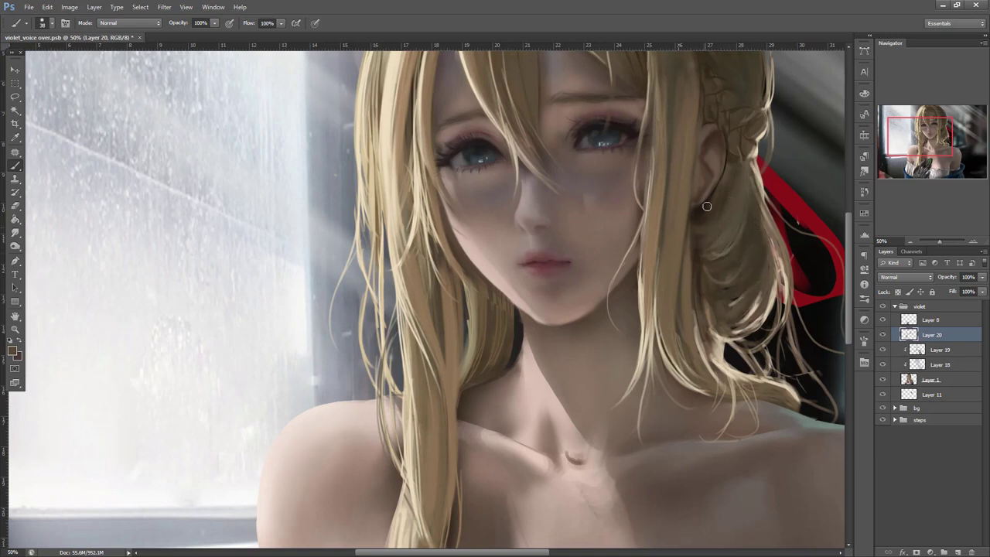
{"action": "left_click", "coordinate": [698, 267], "text": "alt"}
{"action": "mouse_move", "coordinate": [691, 255]}
{"action": "left_mouse_down"}
{"action": "mouse_move", "coordinate": [699, 346]}
{"action": "mouse_move", "coordinate": [727, 373]}
{"action": "left_mouse_up"}
{"action": "left_click_drag", "start_coordinate": [711, 329], "coordinate": [727, 363]}
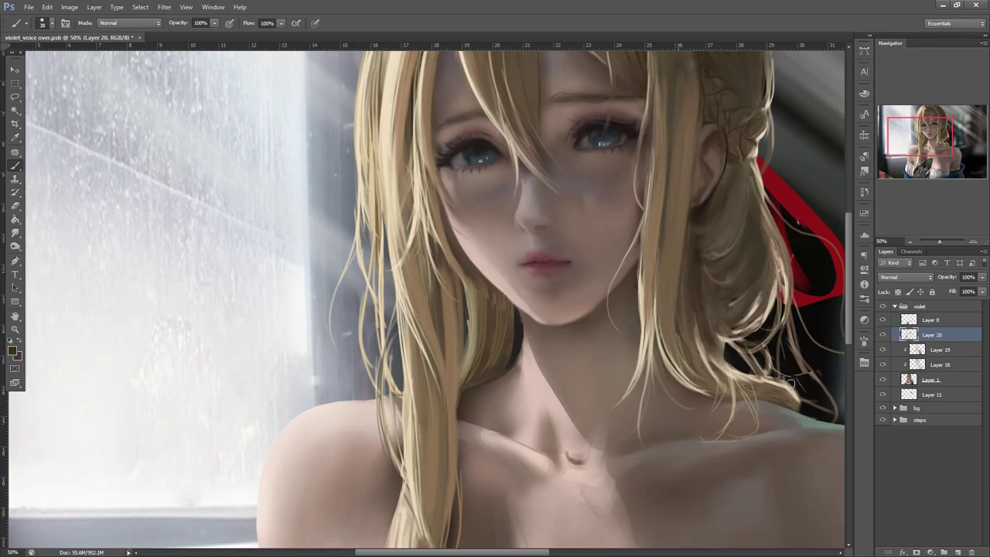
- Touch up the hair ends over the shoulder and the thin face-side edge of the ear-side lock with sampled tones
{"action": "left_click_drag", "start_coordinate": [720, 410], "coordinate": [704, 435]}
{"action": "left_click", "coordinate": [641, 108], "text": "alt"}
{"action": "left_click_drag", "start_coordinate": [643, 159], "coordinate": [640, 204]}
{"action": "left_click", "coordinate": [641, 224], "text": "alt"}
{"action": "mouse_move", "coordinate": [647, 122]}
{"action": "left_mouse_down"}
{"action": "mouse_move", "coordinate": [641, 204]}
{"action": "mouse_move", "coordinate": [640, 70]}
{"action": "left_mouse_up"}
{"action": "scroll", "coordinate": [658, 273], "scroll_direction": "up", "scroll_amount": 5}
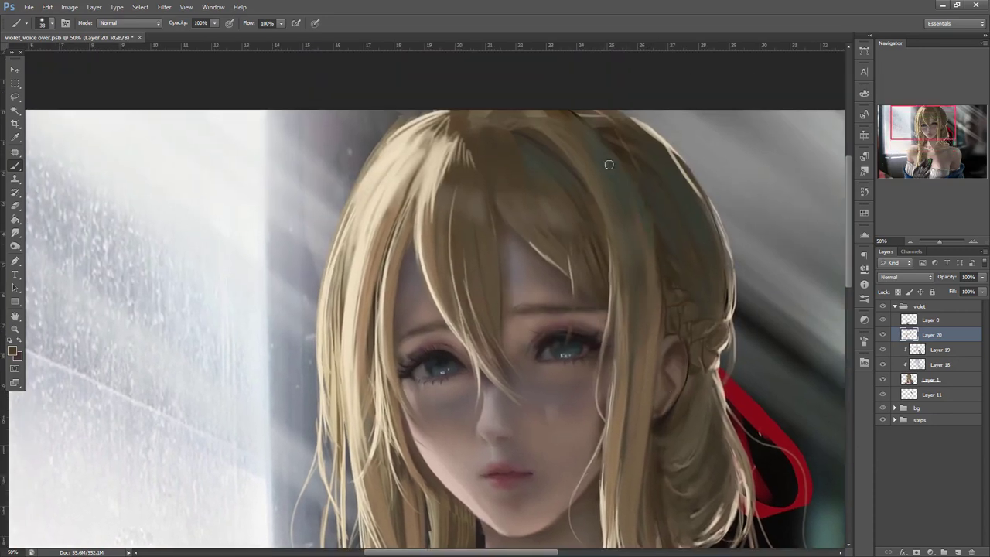
- Blend sampled brown tones over the top of the head and the bluish hair section above the ear-side lock
{"action": "left_click_drag", "start_coordinate": [658, 305], "coordinate": [655, 246]}
{"action": "left_click", "coordinate": [563, 132], "text": "alt"}
{"action": "left_click_drag", "start_coordinate": [539, 114], "coordinate": [509, 113]}
{"action": "left_click", "coordinate": [608, 160], "text": "alt"}
{"action": "left_click_drag", "start_coordinate": [604, 142], "coordinate": [645, 214]}
{"action": "left_click", "coordinate": [652, 188], "text": "alt"}
- Reduce the brush to 9 px and paint thin curved strands over the back of the head down to the braid
{"action": "left_click", "coordinate": [973, 241]}
{"action": "left_click_drag", "start_coordinate": [735, 380], "coordinate": [551, 466]}
{"action": "right_click", "coordinate": [604, 246]}
{"action": "left_click", "coordinate": [627, 277]}
{"action": "left_click", "coordinate": [559, 173], "text": "alt"}
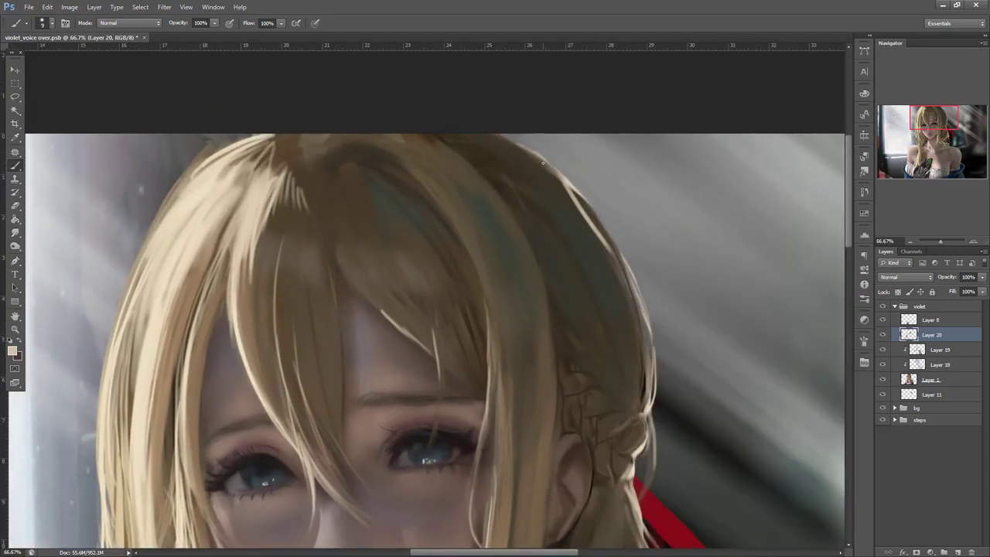
{"action": "left_click_drag", "start_coordinate": [648, 341], "coordinate": [514, 159]}
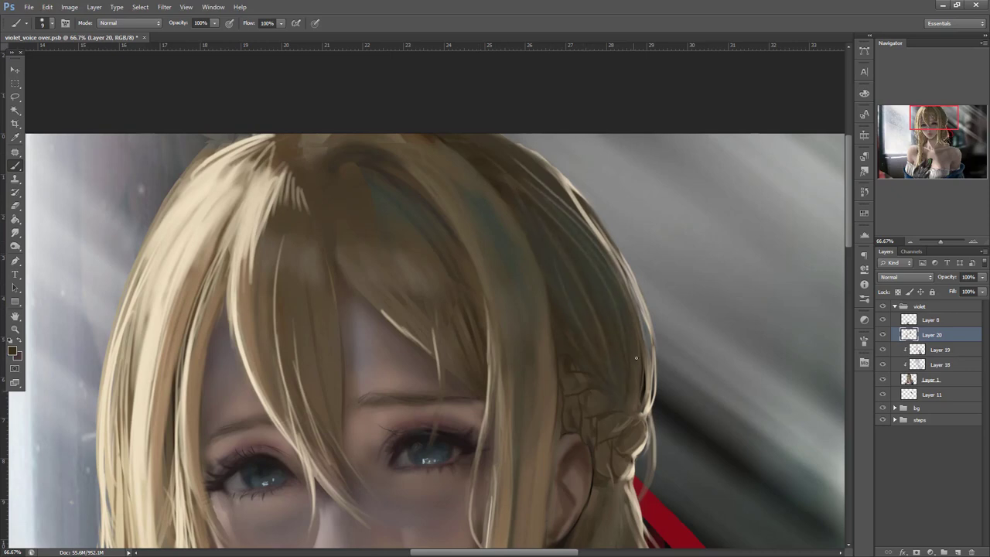
{"action": "mouse_move", "coordinate": [637, 331]}
{"action": "left_mouse_down"}
{"action": "mouse_move", "coordinate": [638, 398]}
{"action": "mouse_move", "coordinate": [582, 249]}
{"action": "left_mouse_up"}
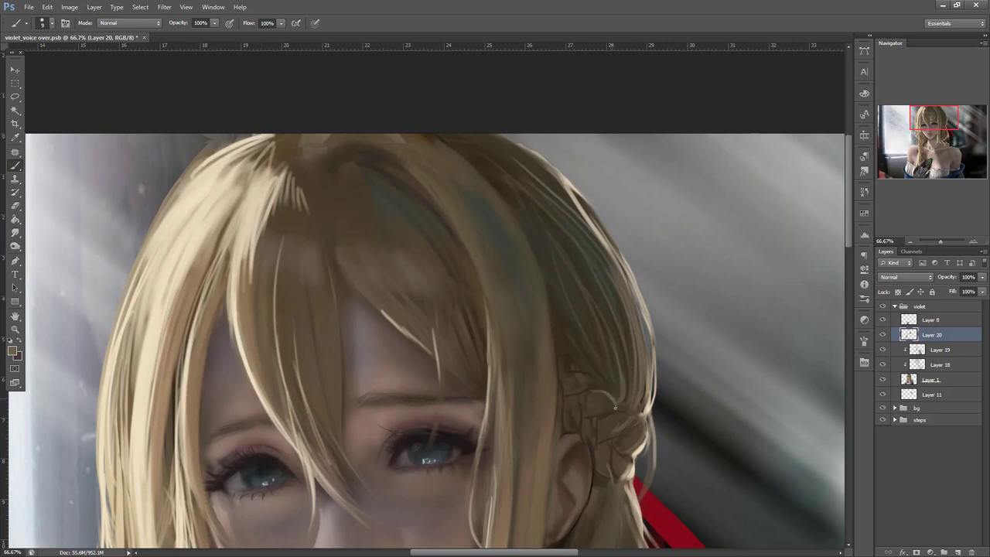
- Toggle the visibility of Layer 20 to compare the painting with and without the new hair strokes
{"action": "left_click_drag", "start_coordinate": [732, 405], "coordinate": [767, 364]}
{"action": "left_click", "coordinate": [882, 335]}
{"action": "left_click", "coordinate": [882, 335]}
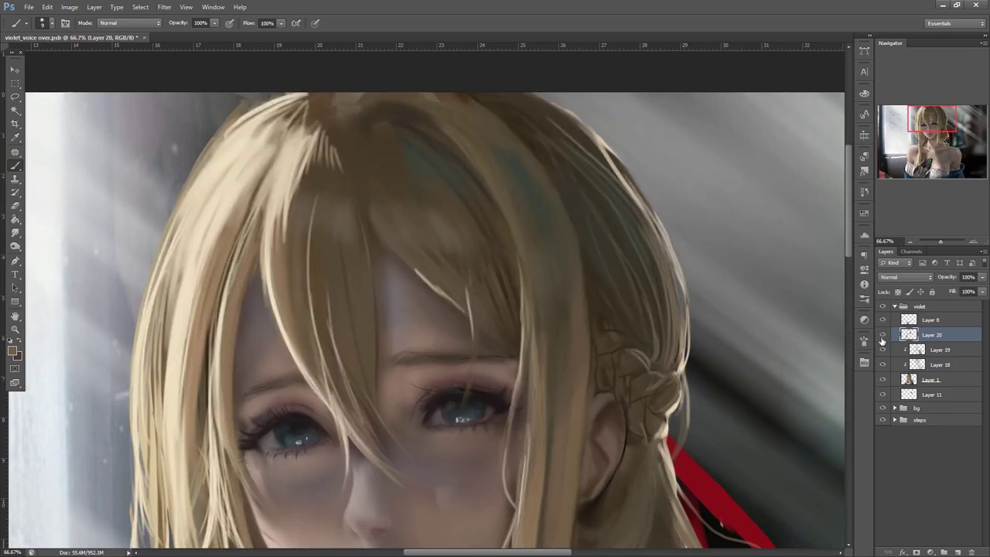
- Sample a brownish tone beside the window-side eyebrow and enlarge the soft brush to 135 px
{"action": "left_click_drag", "start_coordinate": [624, 417], "coordinate": [781, 349]}
{"action": "left_click_drag", "start_coordinate": [545, 348], "coordinate": [626, 308]}
{"action": "right_click", "coordinate": [572, 251]}
{"action": "left_click", "coordinate": [623, 272]}
{"action": "left_click", "coordinate": [530, 255], "text": "alt"}
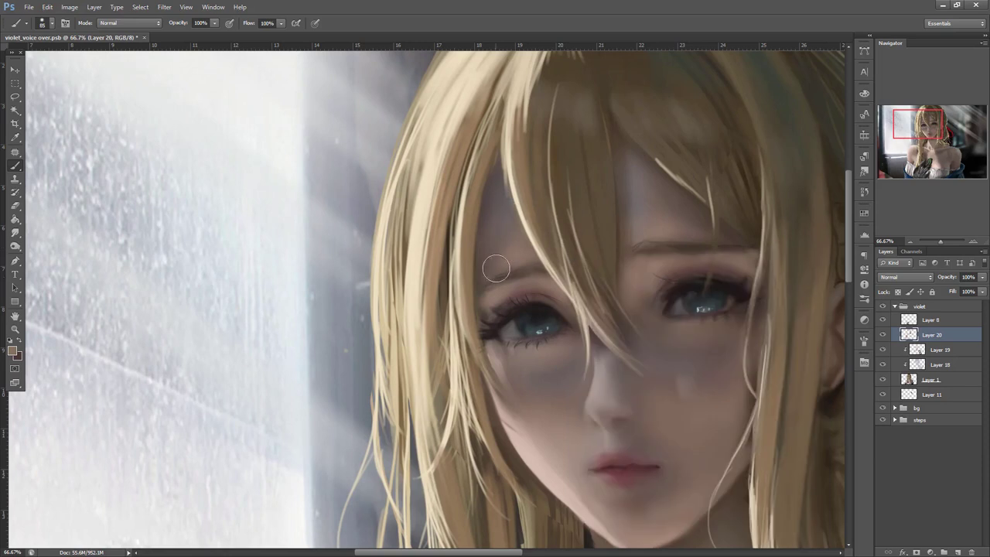
{"action": "right_click", "coordinate": [612, 194]}
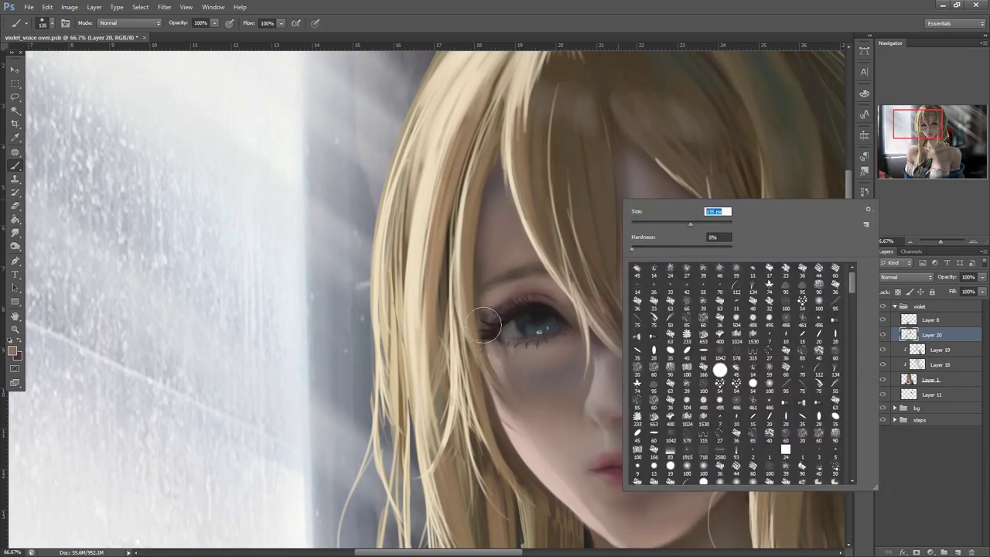
{"action": "key", "text": "Return"}
- Add a new layer above Layer 20, set its blending mode to Overlay and enlarge the brush to 197 px
{"action": "left_click", "coordinate": [957, 552]}
{"action": "left_click", "coordinate": [907, 277]}
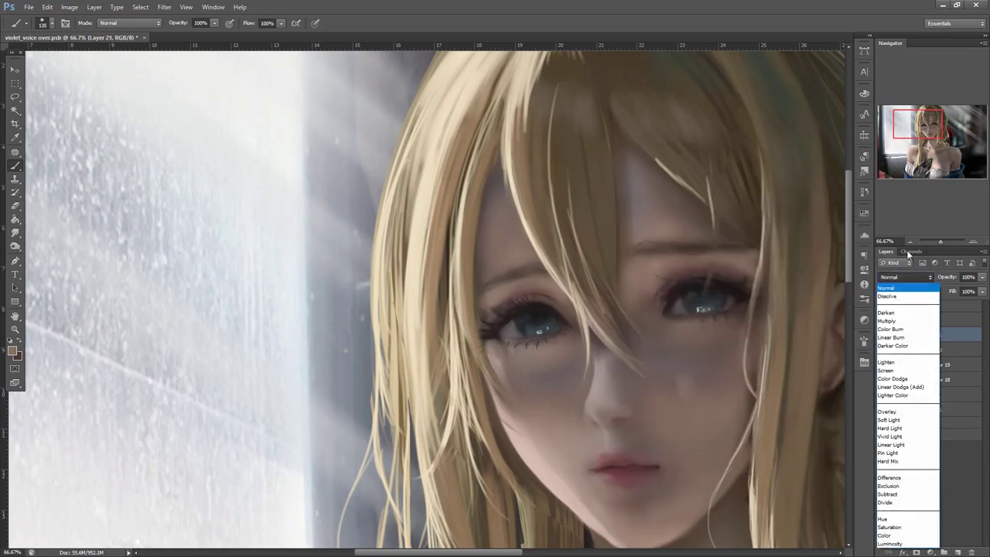
{"action": "left_click", "coordinate": [902, 414]}
{"action": "right_click", "coordinate": [625, 244]}
{"action": "type", "text": "197"}
{"action": "key", "text": "Tab"}
- Choose a light pink painting color and change the new layer's blending mode to Soft Light
{"action": "left_click", "coordinate": [12, 351]}
{"action": "left_click", "coordinate": [12, 351]}
{"action": "left_click", "coordinate": [684, 288]}
{"action": "left_click", "coordinate": [680, 302]}
{"action": "left_click", "coordinate": [893, 277]}
{"action": "left_click", "coordinate": [907, 277]}
{"action": "left_click", "coordinate": [906, 277]}
{"action": "key", "text": "ctrl+z"}
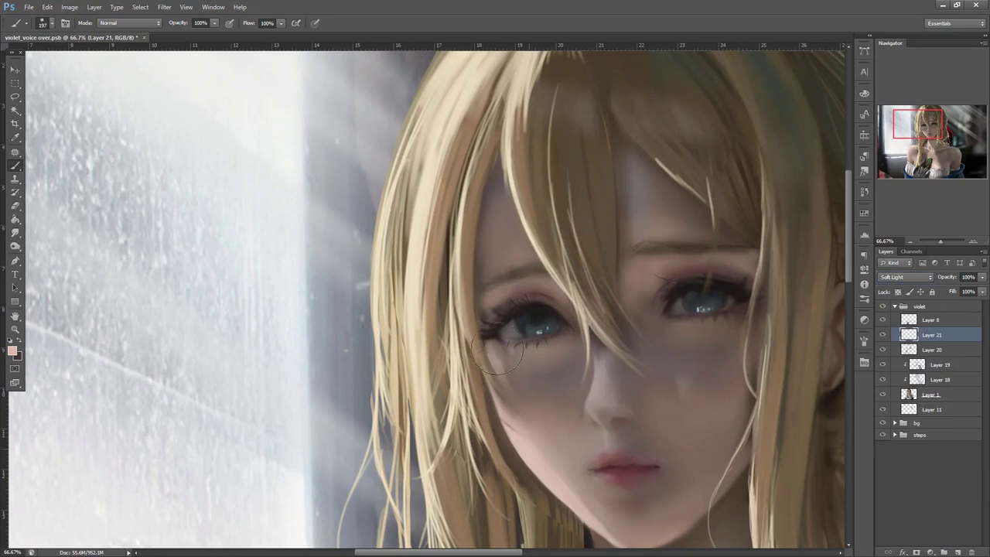
- Brush a soft pink glow over the window-side cheek, forehead, bangs and the area between the eyes
{"action": "left_click_drag", "start_coordinate": [532, 445], "coordinate": [515, 124]}
{"action": "mouse_move", "coordinate": [513, 211]}
{"action": "left_mouse_down"}
{"action": "mouse_move", "coordinate": [509, 196]}
{"action": "mouse_move", "coordinate": [534, 270]}
{"action": "left_mouse_up"}
{"action": "mouse_move", "coordinate": [497, 357]}
{"action": "left_mouse_down"}
{"action": "mouse_move", "coordinate": [531, 395]}
{"action": "mouse_move", "coordinate": [564, 375]}
{"action": "left_mouse_up"}
{"action": "mouse_move", "coordinate": [542, 92]}
{"action": "left_mouse_down"}
{"action": "mouse_move", "coordinate": [536, 185]}
{"action": "mouse_move", "coordinate": [589, 291]}
{"action": "left_mouse_up"}
{"action": "left_click_drag", "start_coordinate": [639, 178], "coordinate": [644, 279]}
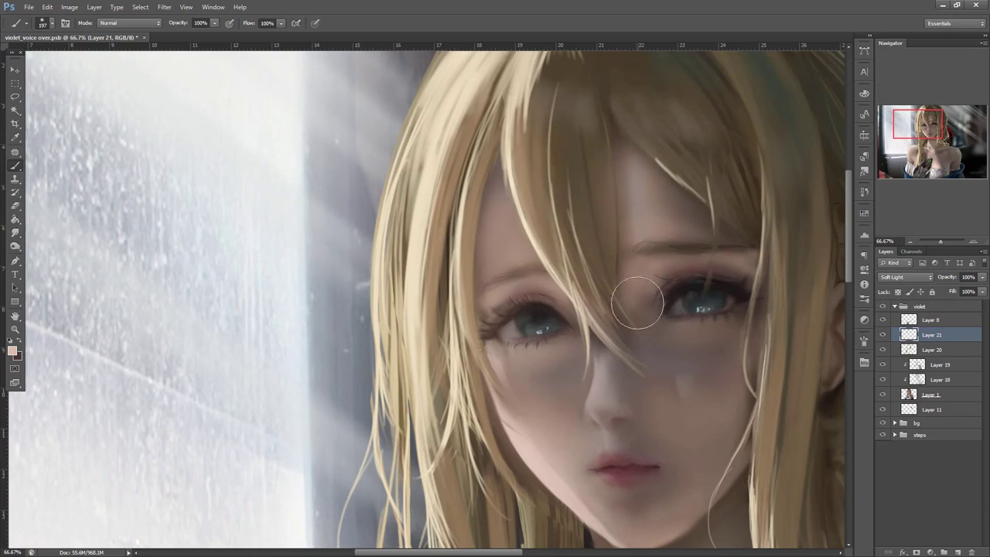
- Extend the soft pink glow over the nose, lower face and neck
{"action": "left_click_drag", "start_coordinate": [726, 396], "coordinate": [714, 249]}
{"action": "mouse_move", "coordinate": [608, 368]}
{"action": "left_mouse_down"}
{"action": "mouse_move", "coordinate": [636, 327]}
{"action": "mouse_move", "coordinate": [623, 294]}
{"action": "mouse_move", "coordinate": [689, 305]}
{"action": "mouse_move", "coordinate": [646, 283]}
{"action": "left_mouse_up"}
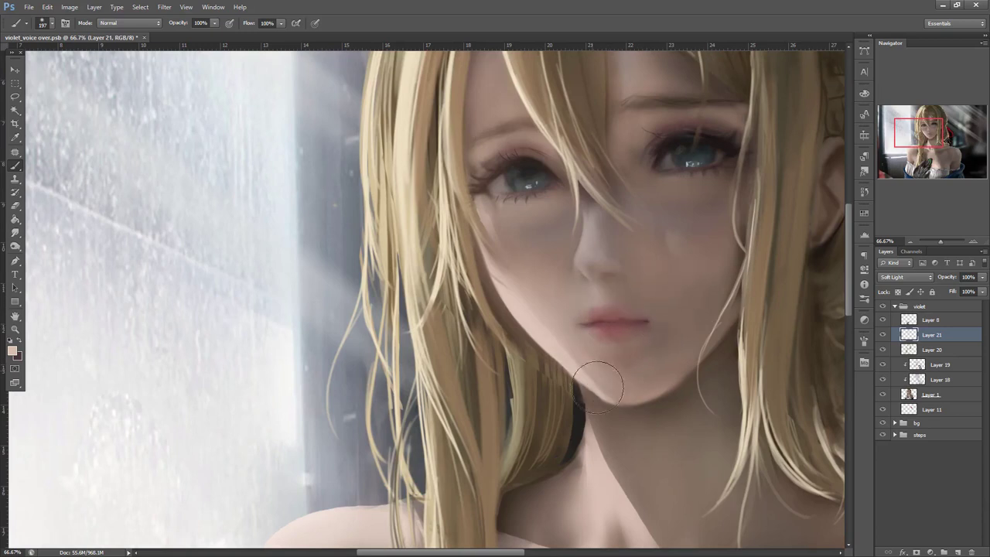
{"action": "left_click_drag", "start_coordinate": [712, 383], "coordinate": [670, 201]}
{"action": "mouse_move", "coordinate": [582, 259]}
{"action": "left_mouse_down"}
{"action": "mouse_move", "coordinate": [590, 312]}
{"action": "mouse_move", "coordinate": [623, 340]}
{"action": "left_mouse_up"}
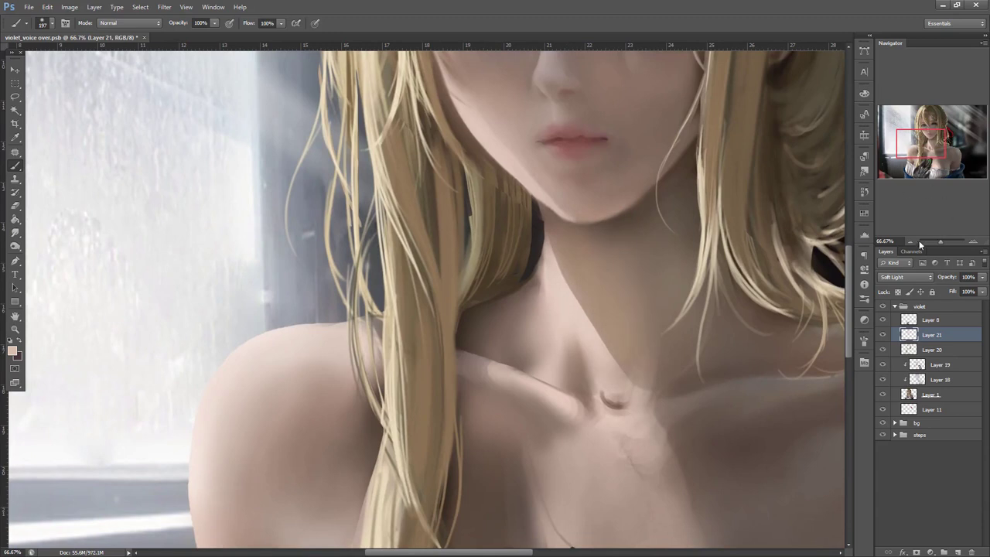
- Brush the soft pink glow over the upper chest and the window-side shoulder
{"action": "left_click", "coordinate": [910, 242]}
{"action": "left_click_drag", "start_coordinate": [684, 386], "coordinate": [724, 282]}
{"action": "mouse_move", "coordinate": [520, 258]}
{"action": "left_mouse_down"}
{"action": "mouse_move", "coordinate": [527, 305]}
{"action": "mouse_move", "coordinate": [498, 396]}
{"action": "mouse_move", "coordinate": [483, 342]}
{"action": "left_mouse_up"}
{"action": "left_click_drag", "start_coordinate": [334, 306], "coordinate": [326, 398]}
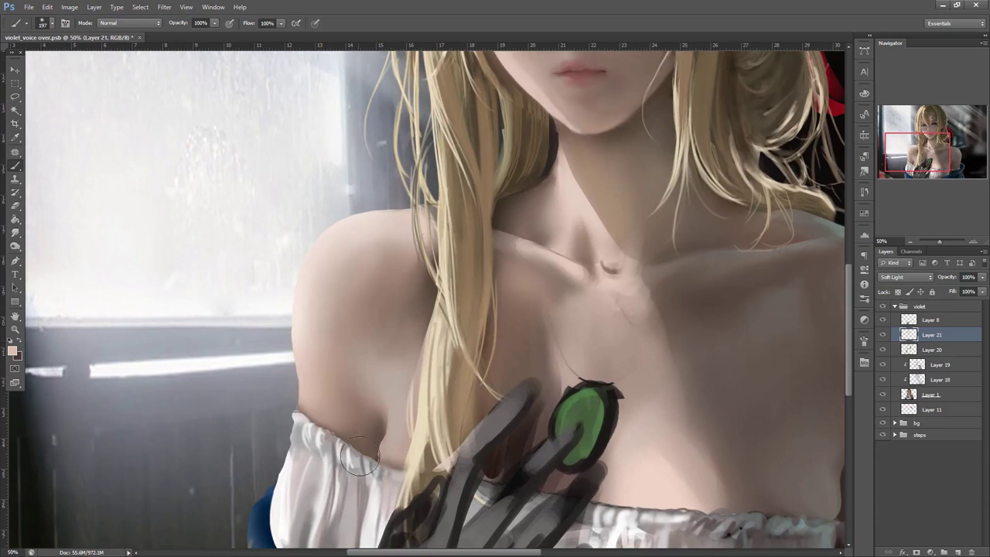
- Enlarge the soft brush to 473 px and warm the skin of the chest and the shoulder away from the window
{"action": "left_click_drag", "start_coordinate": [730, 455], "coordinate": [652, 457]}
{"action": "right_click", "coordinate": [745, 269]}
{"action": "left_click", "coordinate": [778, 291]}
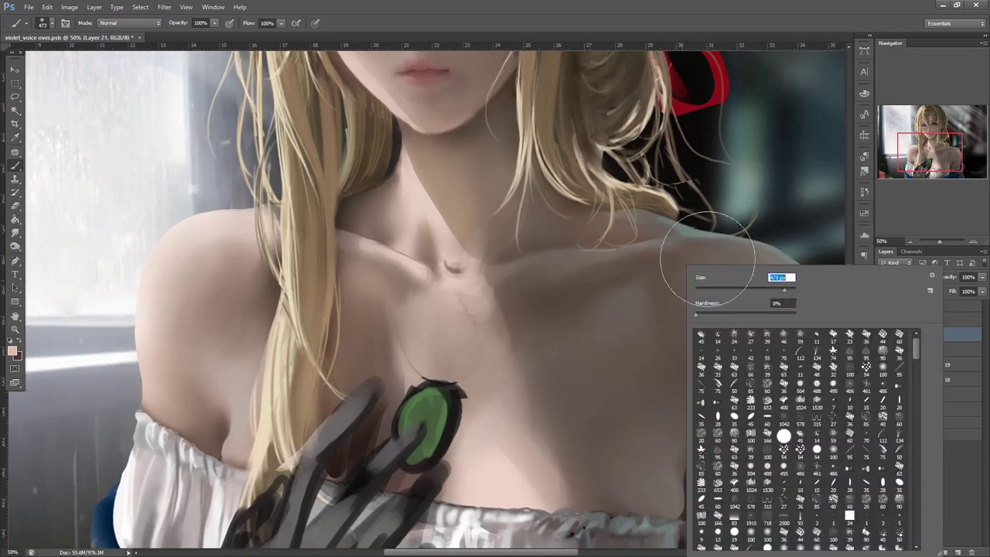
{"action": "left_click", "coordinate": [571, 230]}
{"action": "left_click_drag", "start_coordinate": [780, 434], "coordinate": [731, 380]}
{"action": "left_click_drag", "start_coordinate": [730, 451], "coordinate": [745, 359]}
{"action": "mouse_move", "coordinate": [768, 270]}
{"action": "left_mouse_down"}
{"action": "mouse_move", "coordinate": [751, 376]}
{"action": "mouse_move", "coordinate": [673, 305]}
{"action": "left_mouse_up"}
{"action": "left_click_drag", "start_coordinate": [580, 433], "coordinate": [597, 508]}
{"action": "left_click_drag", "start_coordinate": [617, 306], "coordinate": [643, 252]}
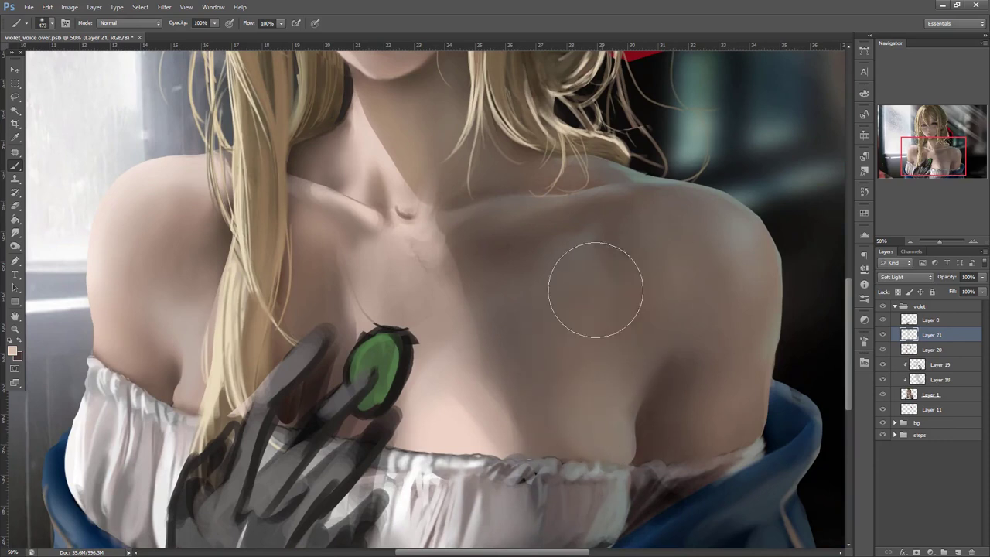
- Brush the soft glow over the shaded part of the white blouse and the adjoining blue jacket
{"action": "left_click_drag", "start_coordinate": [739, 486], "coordinate": [739, 325]}
{"action": "left_click_drag", "start_coordinate": [627, 369], "coordinate": [595, 431]}
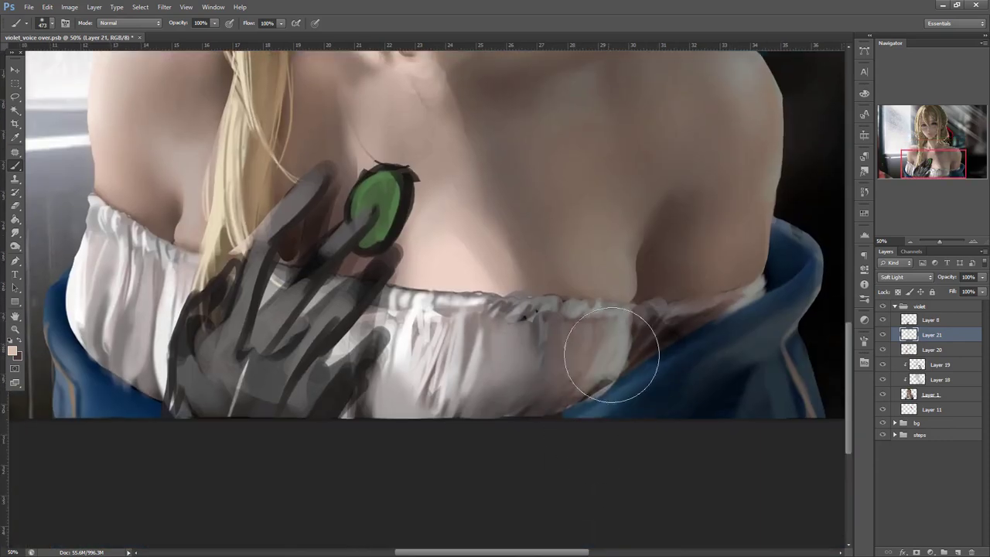
{"action": "left_click_drag", "start_coordinate": [579, 371], "coordinate": [552, 428]}
{"action": "mouse_move", "coordinate": [761, 354]}
{"action": "left_mouse_down"}
{"action": "mouse_move", "coordinate": [777, 372]}
{"action": "mouse_move", "coordinate": [759, 400]}
{"action": "left_mouse_up"}
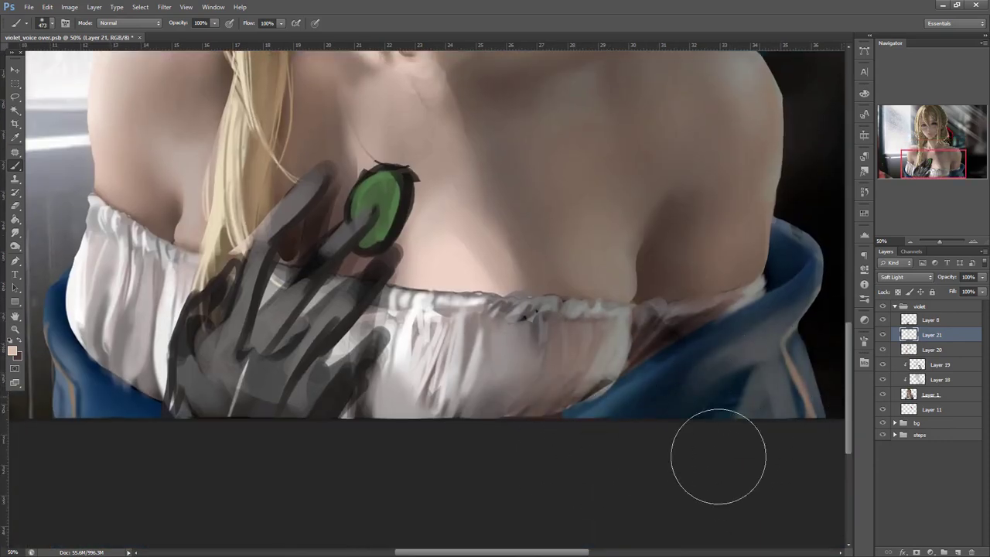
- Reduce the brush to 35 px and brighten the ear-side lock and the outer hair edge beside the braid
{"action": "scroll", "coordinate": [663, 332], "scroll_direction": "up", "scroll_amount": 10}
{"action": "right_click", "coordinate": [717, 316]}
{"action": "left_click", "coordinate": [740, 289]}
{"action": "mouse_move", "coordinate": [617, 432]}
{"action": "left_mouse_down"}
{"action": "mouse_move", "coordinate": [646, 412]}
{"action": "mouse_move", "coordinate": [657, 355]}
{"action": "left_mouse_up"}
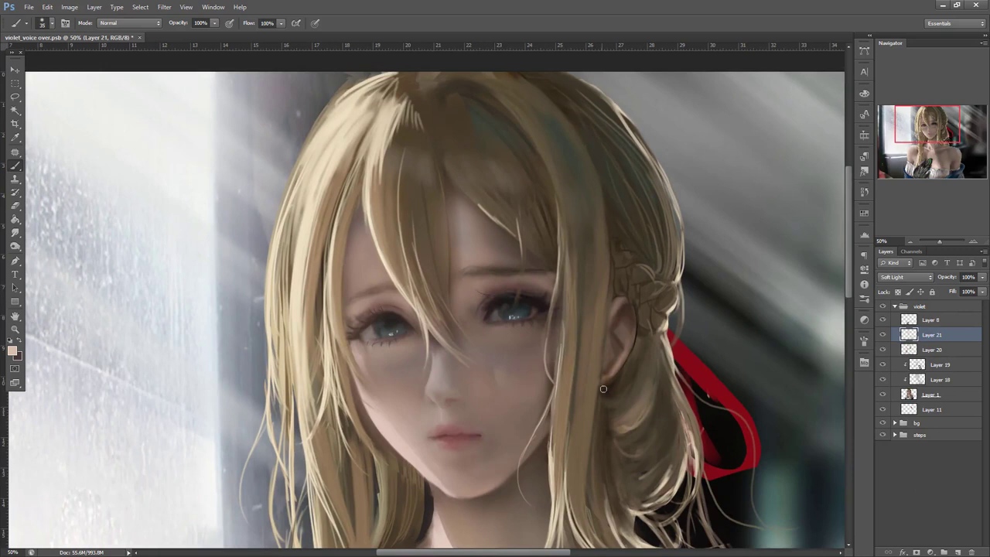
{"action": "left_click_drag", "start_coordinate": [596, 325], "coordinate": [595, 501]}
{"action": "left_click_drag", "start_coordinate": [678, 242], "coordinate": [674, 290]}
{"action": "left_click_drag", "start_coordinate": [677, 213], "coordinate": [671, 288]}
- Brighten the strands below the braid and along the outer edge of the low bun
{"action": "left_click_drag", "start_coordinate": [667, 342], "coordinate": [691, 432]}
{"action": "left_click_drag", "start_coordinate": [666, 338], "coordinate": [683, 427]}
{"action": "left_click_drag", "start_coordinate": [738, 411], "coordinate": [731, 255]}
{"action": "left_click_drag", "start_coordinate": [661, 189], "coordinate": [675, 301]}
{"action": "mouse_move", "coordinate": [668, 251]}
{"action": "left_mouse_down"}
{"action": "mouse_move", "coordinate": [673, 298]}
{"action": "mouse_move", "coordinate": [660, 319]}
{"action": "left_mouse_up"}
- Set the soft brush to 195 px and erase excess glow from the face and fringe with a 106 px eraser
{"action": "right_click", "coordinate": [642, 323]}
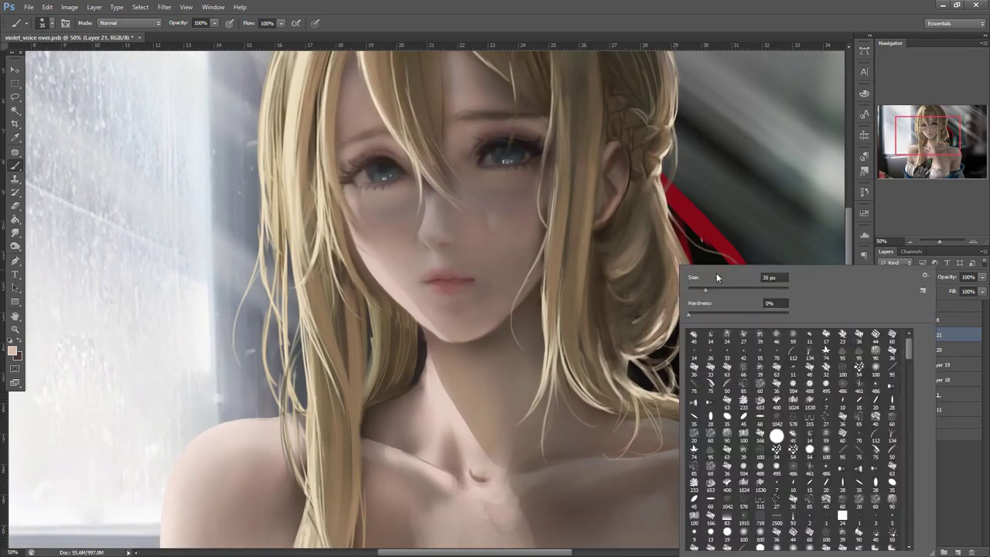
{"action": "left_click", "coordinate": [546, 331]}
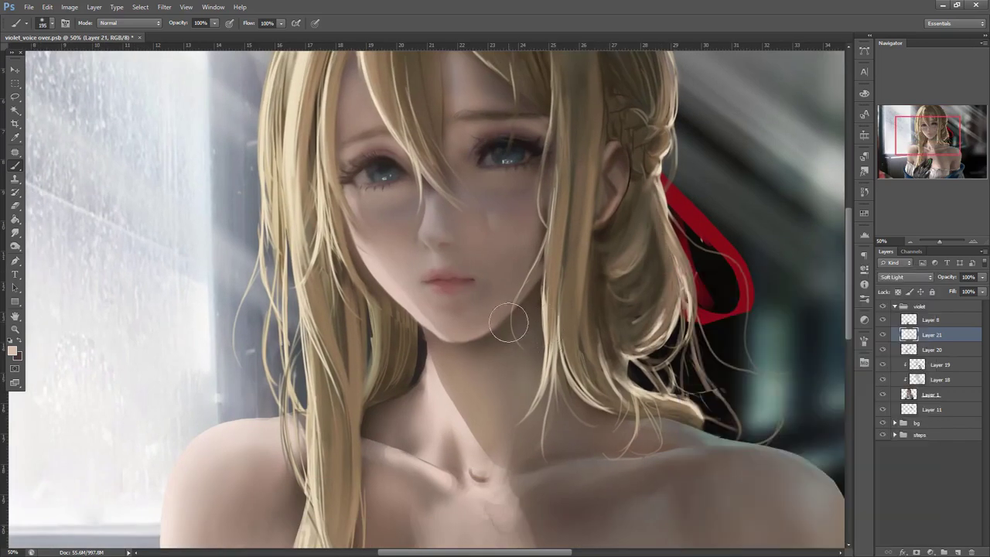
{"action": "left_click", "coordinate": [15, 205]}
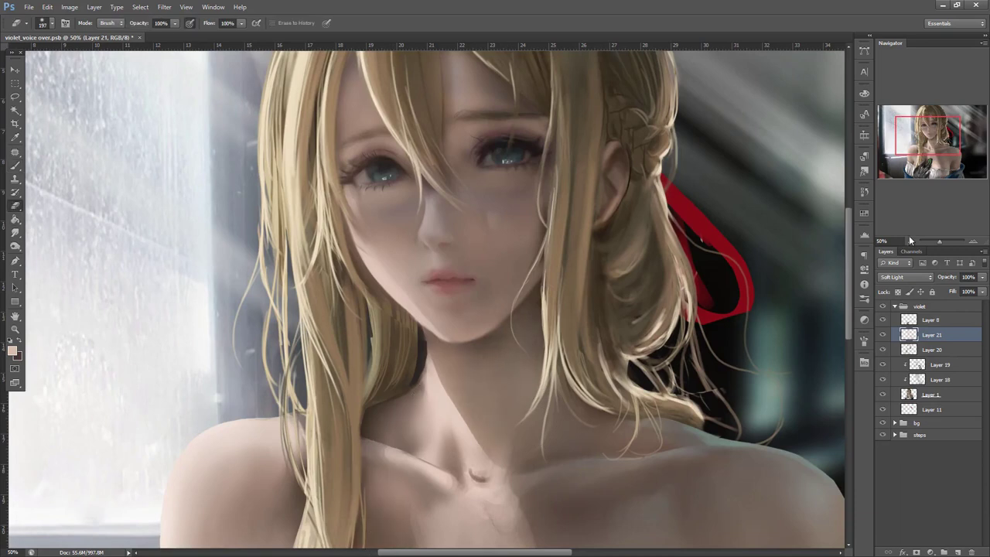
{"action": "left_click_drag", "start_coordinate": [530, 179], "coordinate": [663, 292]}
{"action": "right_click", "coordinate": [520, 178]}
{"action": "left_click", "coordinate": [580, 202]}
{"action": "mouse_move", "coordinate": [481, 184]}
{"action": "left_mouse_down"}
{"action": "mouse_move", "coordinate": [480, 247]}
{"action": "mouse_move", "coordinate": [493, 237]}
{"action": "left_mouse_up"}
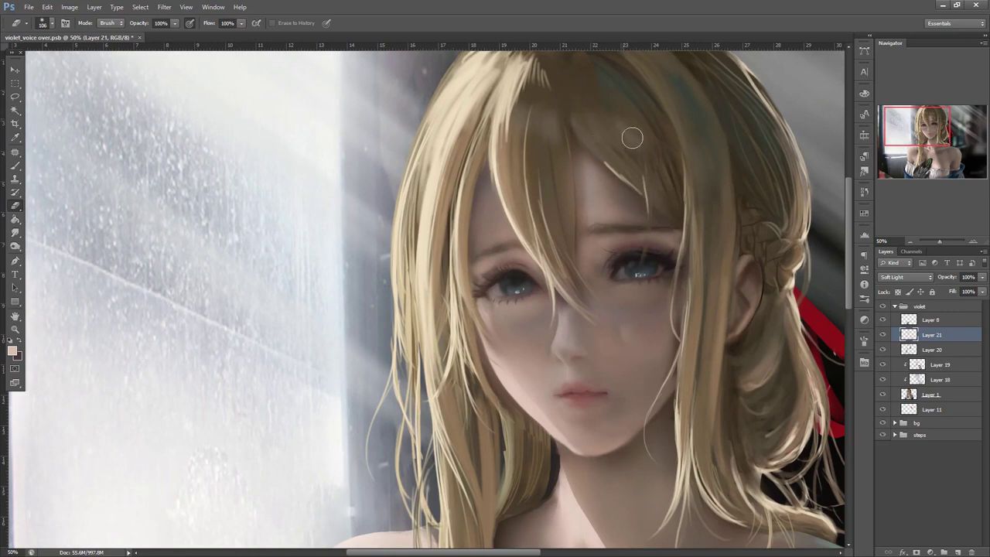
- Lasso the long fringe lock between the eyes and brush glow into it with a pale cream sampled from the hair
{"action": "key", "text": "b"}
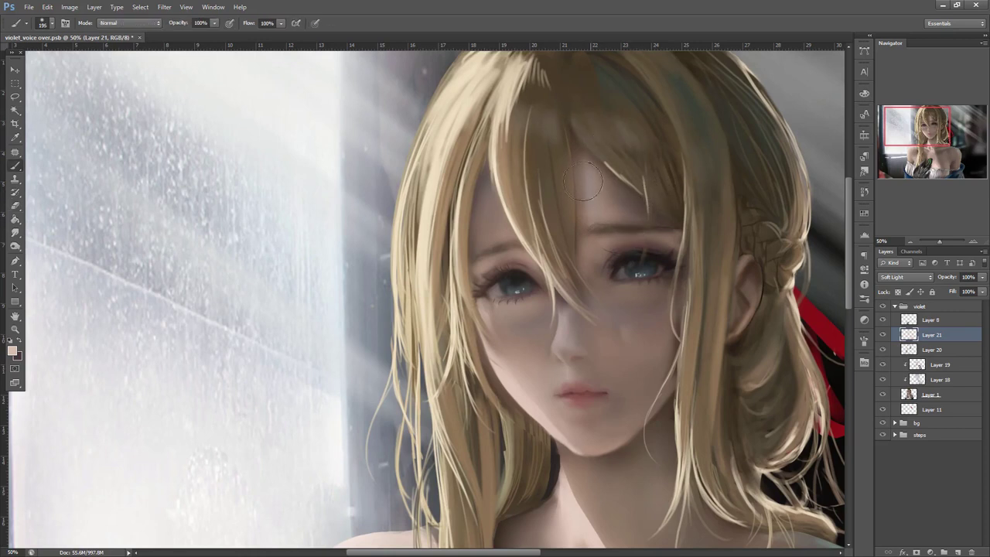
{"action": "left_click", "coordinate": [503, 177], "text": "alt"}
{"action": "key", "text": "l"}
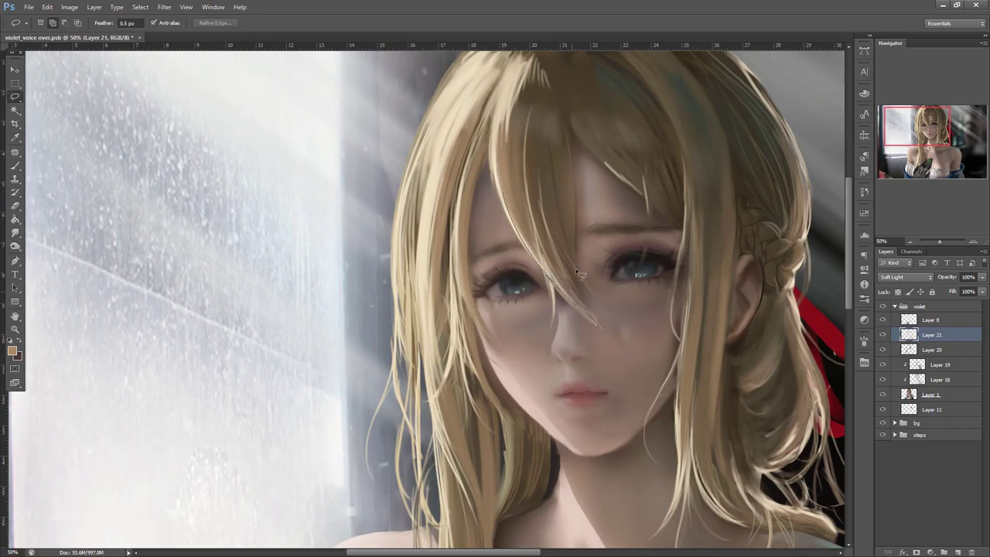
{"action": "left_click_drag", "start_coordinate": [598, 325], "coordinate": [596, 323]}
{"action": "key", "text": "b"}
{"action": "left_click", "coordinate": [575, 298], "text": "alt"}
{"action": "key", "text": "ctrl+d"}
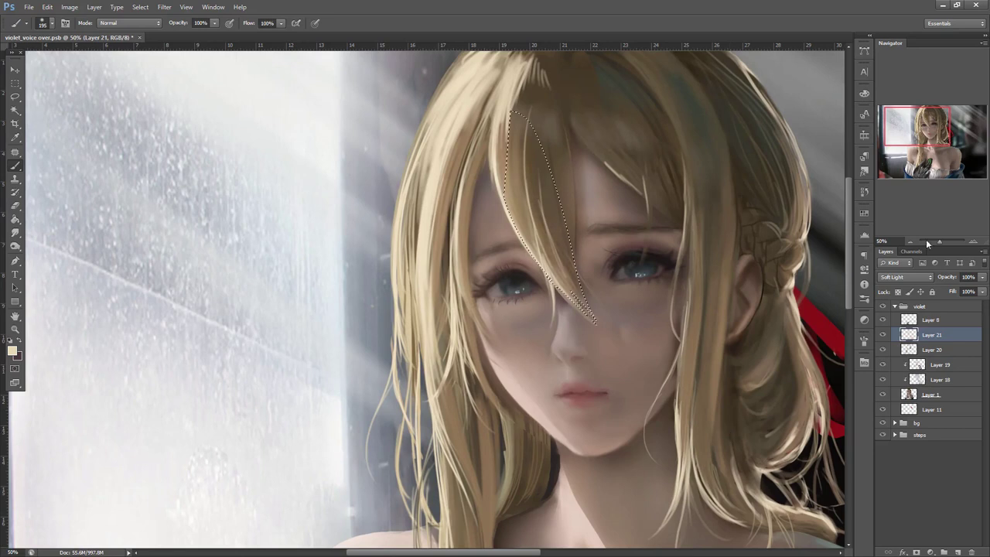
- Compare the painting with the violet group hidden and shown, and examine the figure as a whole and close up
{"action": "left_click", "coordinate": [912, 241]}
{"action": "left_click", "coordinate": [911, 240]}
{"action": "left_click", "coordinate": [911, 241]}
{"action": "left_click", "coordinate": [912, 240]}
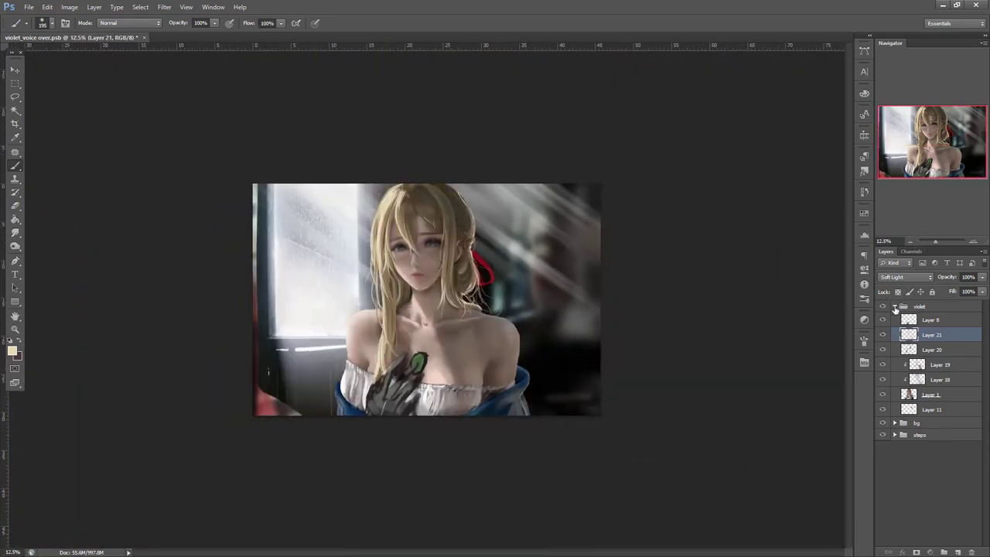
{"action": "left_click", "coordinate": [895, 307]}
{"action": "left_click", "coordinate": [883, 307]}
{"action": "left_click", "coordinate": [883, 307]}
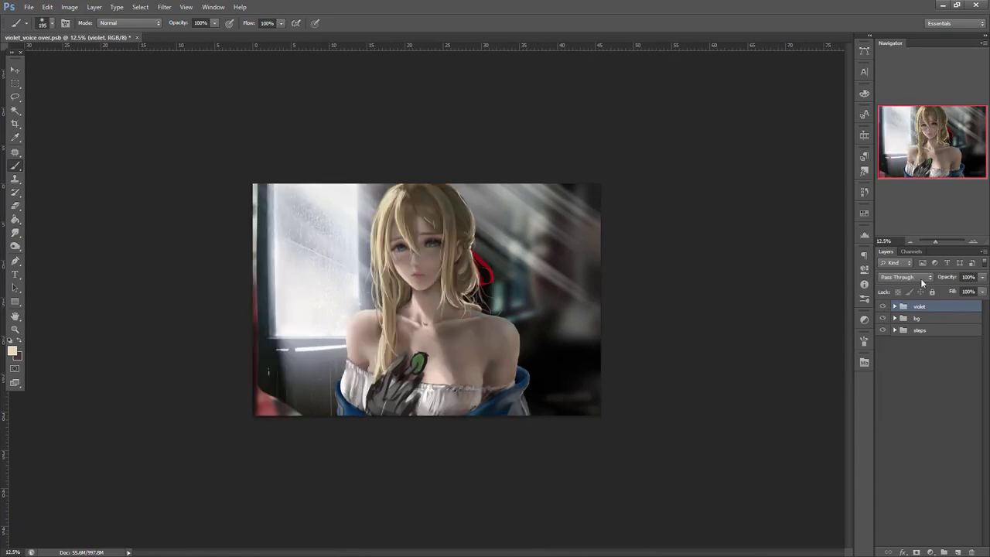
{"action": "left_click", "coordinate": [974, 240]}
{"action": "left_click", "coordinate": [974, 241]}
{"action": "left_click", "coordinate": [974, 240]}
{"action": "left_click", "coordinate": [974, 240]}
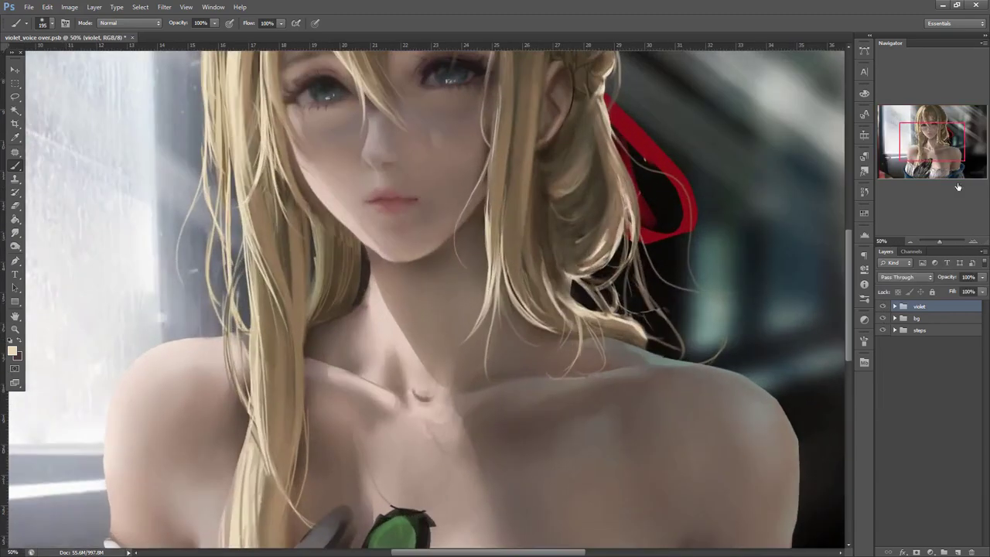
{"action": "left_click_drag", "start_coordinate": [939, 120], "coordinate": [922, 169]}
{"action": "left_click", "coordinate": [911, 243]}
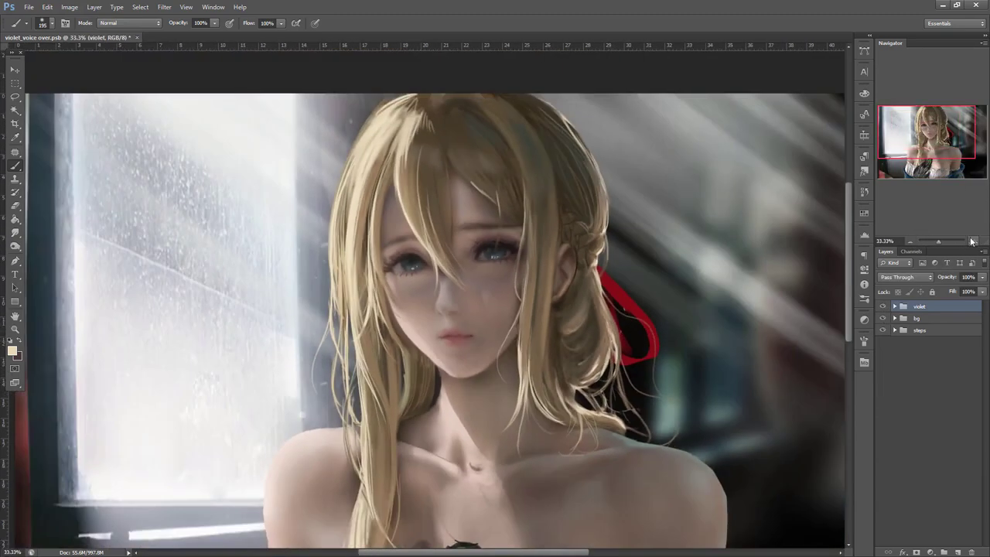
{"action": "left_click", "coordinate": [973, 242]}
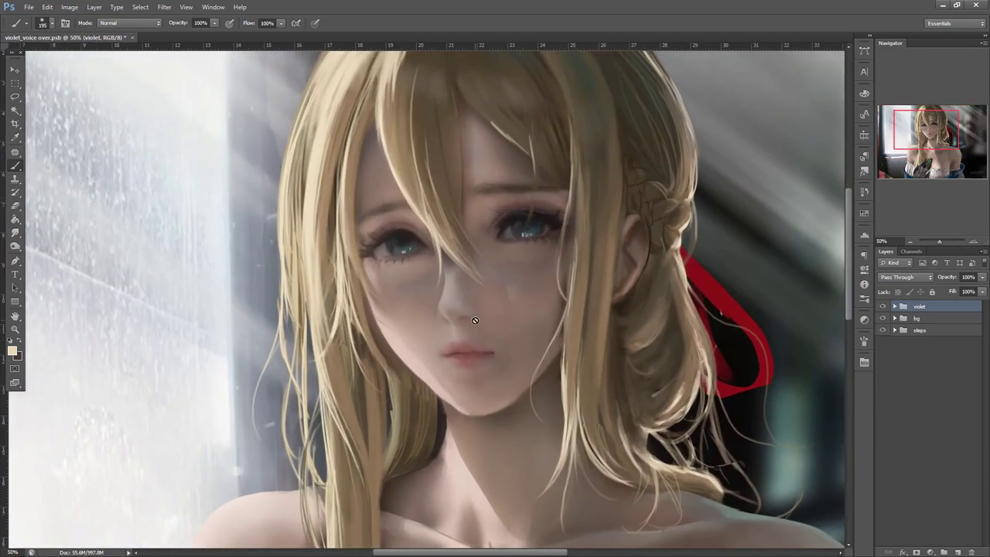
- Erase the Layer 21 glow around the eyes with a 267 px eraser and move the layer below Layer 20 into the clipped stack
{"action": "left_click", "coordinate": [895, 307]}
{"action": "left_click", "coordinate": [920, 336]}
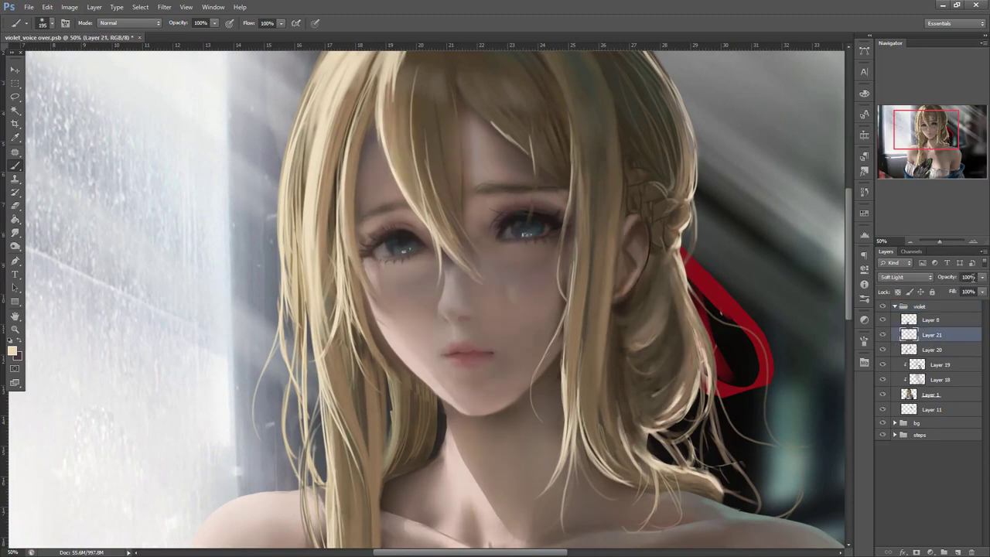
{"action": "left_click", "coordinate": [14, 205]}
{"action": "right_click", "coordinate": [429, 188]}
{"action": "left_click_drag", "start_coordinate": [486, 210], "coordinate": [504, 210]}
{"action": "left_click", "coordinate": [404, 186]}
{"action": "left_click_drag", "start_coordinate": [404, 232], "coordinate": [433, 280]}
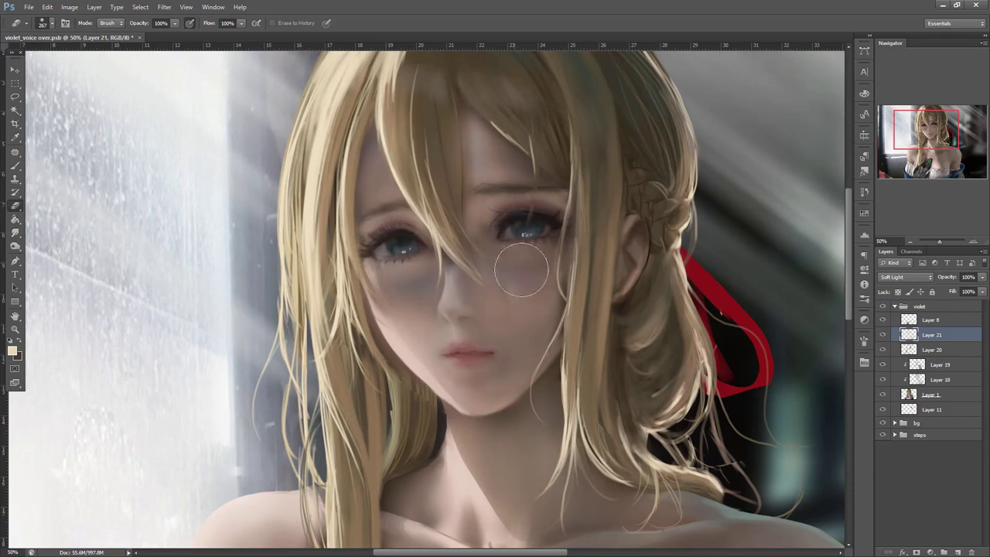
{"action": "mouse_move", "coordinate": [932, 338]}
{"action": "left_mouse_down"}
{"action": "mouse_move", "coordinate": [934, 372]}
{"action": "mouse_move", "coordinate": [936, 350]}
{"action": "left_mouse_up"}
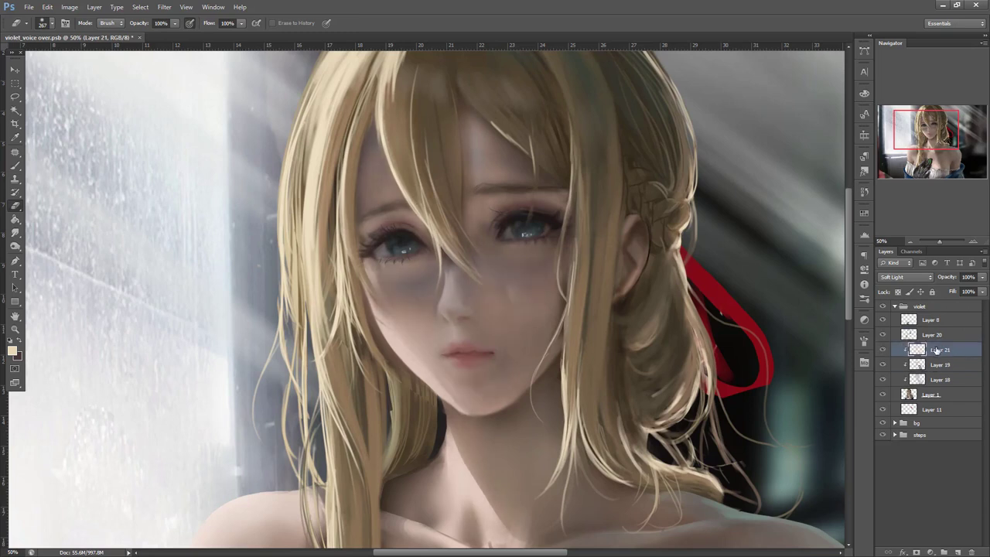
{"action": "left_click", "coordinate": [69, 7]}
{"action": "mouse_move", "coordinate": [128, 31]}
{"action": "left_click", "coordinate": [333, 33]}
{"action": "mouse_move", "coordinate": [799, 275]}
{"action": "left_mouse_down"}
{"action": "mouse_move", "coordinate": [820, 275]}
{"action": "mouse_move", "coordinate": [784, 279]}
{"action": "mouse_move", "coordinate": [824, 278]}
{"action": "mouse_move", "coordinate": [791, 280]}
{"action": "left_mouse_up"}
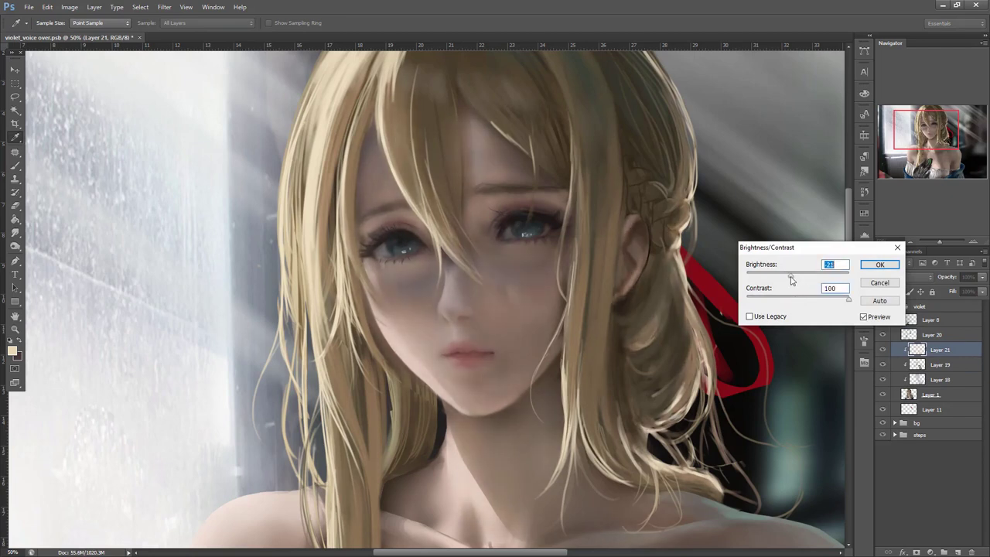
{"action": "left_click", "coordinate": [899, 247]}
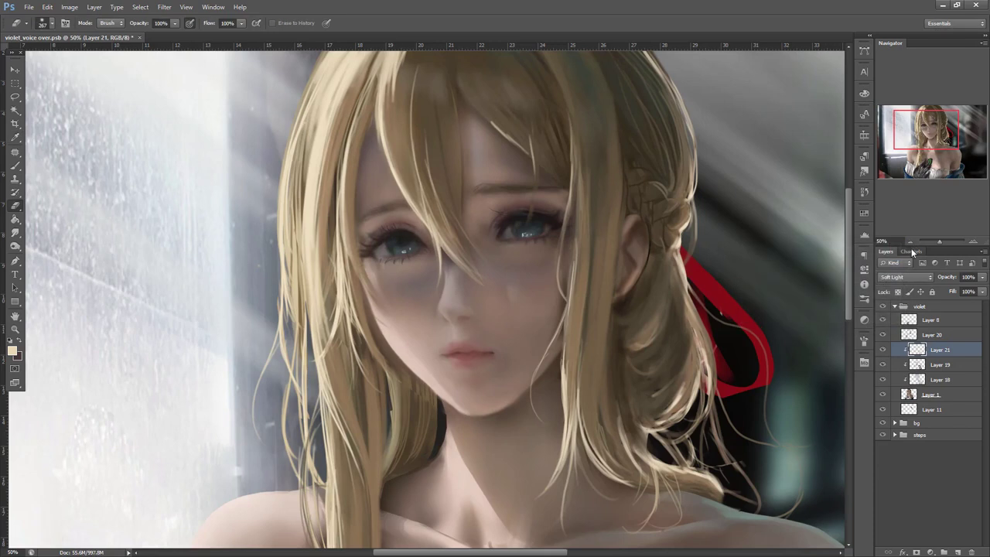
- Lasso both eye areas and the mouth with the shading layers hidden, and copy them onto a new top layer
{"action": "left_click", "coordinate": [931, 335]}
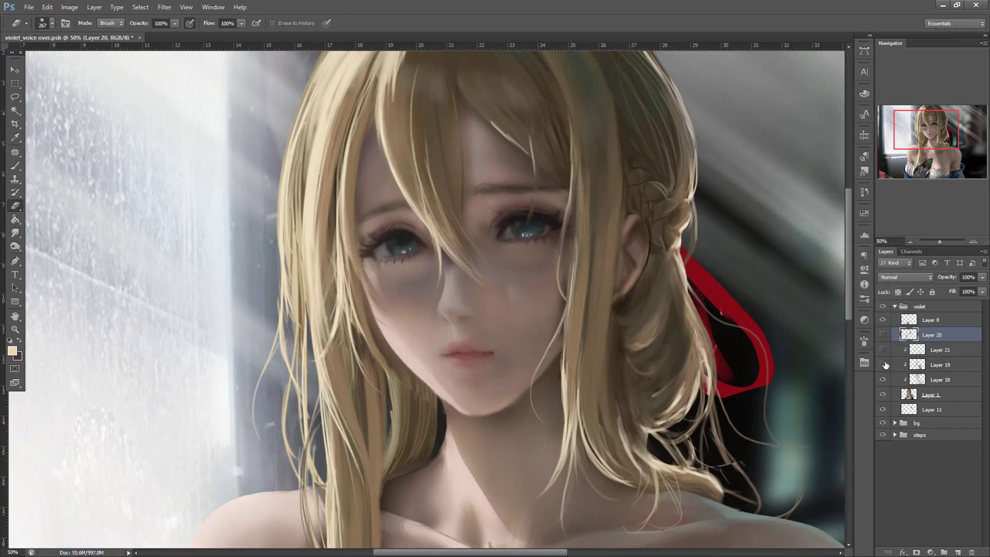
{"action": "left_click", "coordinate": [886, 363]}
{"action": "key", "text": "l"}
{"action": "mouse_move", "coordinate": [400, 184]}
{"action": "left_mouse_down"}
{"action": "mouse_move", "coordinate": [387, 285]}
{"action": "mouse_move", "coordinate": [457, 209]}
{"action": "left_mouse_up"}
{"action": "left_click_drag", "start_coordinate": [538, 161], "coordinate": [577, 228]}
{"action": "mouse_move", "coordinate": [477, 305]}
{"action": "left_mouse_down"}
{"action": "mouse_move", "coordinate": [524, 311]}
{"action": "mouse_move", "coordinate": [445, 296]}
{"action": "left_mouse_up"}
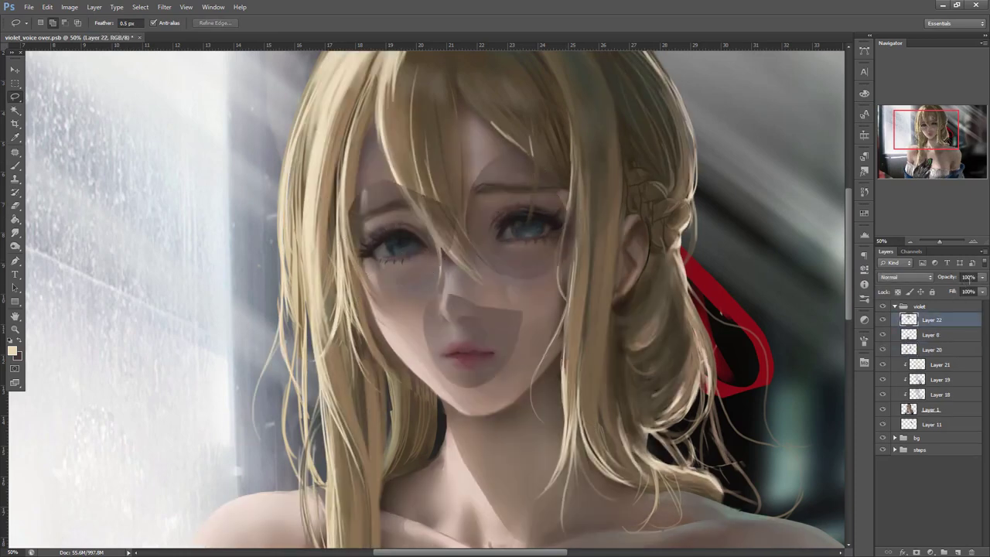
- Reduce the copied face patches to 75% opacity and erase their edges around the eyes, nose and mouth
{"action": "left_click", "coordinate": [983, 277]}
{"action": "left_click_drag", "start_coordinate": [981, 288], "coordinate": [970, 288]}
{"action": "left_click", "coordinate": [17, 205]}
{"action": "mouse_move", "coordinate": [385, 187]}
{"action": "left_mouse_down"}
{"action": "mouse_move", "coordinate": [434, 213]}
{"action": "mouse_move", "coordinate": [439, 252]}
{"action": "left_mouse_up"}
{"action": "mouse_move", "coordinate": [475, 225]}
{"action": "left_mouse_down"}
{"action": "mouse_move", "coordinate": [489, 158]}
{"action": "mouse_move", "coordinate": [489, 178]}
{"action": "left_mouse_up"}
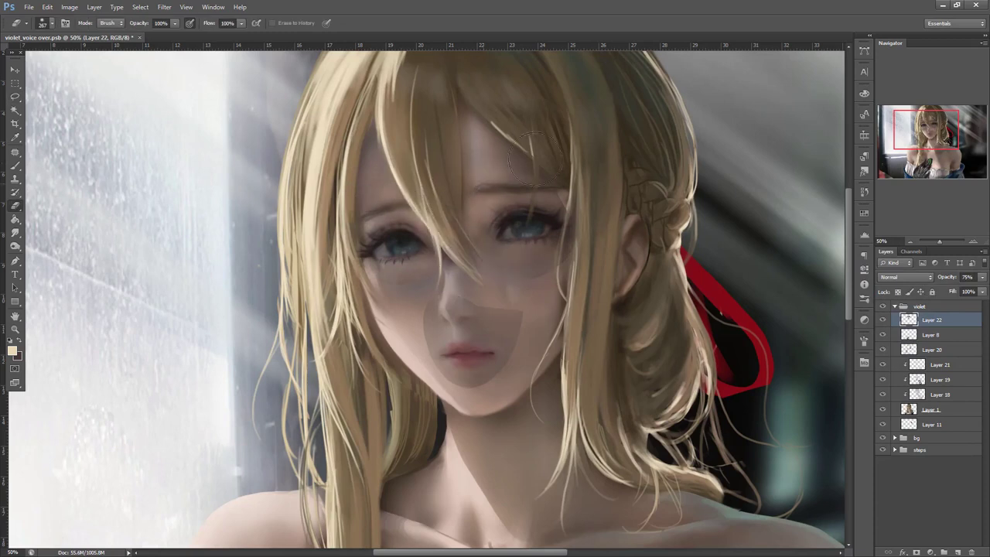
{"action": "mouse_move", "coordinate": [452, 294]}
{"action": "left_mouse_down"}
{"action": "mouse_move", "coordinate": [433, 325]}
{"action": "mouse_move", "coordinate": [499, 317]}
{"action": "mouse_move", "coordinate": [472, 398]}
{"action": "mouse_move", "coordinate": [519, 386]}
{"action": "mouse_move", "coordinate": [491, 402]}
{"action": "left_mouse_up"}
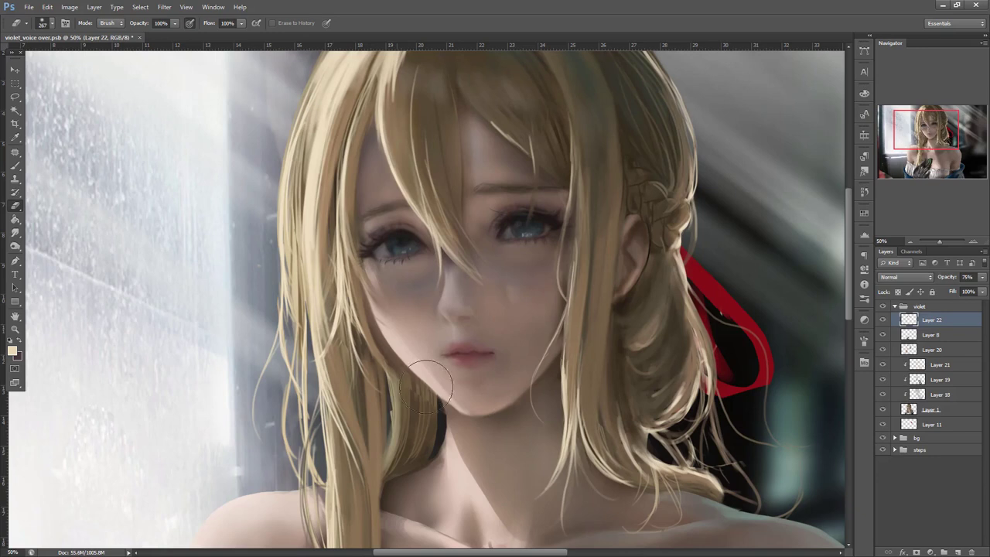
- Try merging the face patches into Layer 20, then undo the merge and delete the patch layer
{"action": "left_click_drag", "start_coordinate": [931, 325], "coordinate": [929, 342]}
{"action": "key", "text": "ctrl+e"}
{"action": "left_click", "coordinate": [886, 335]}
{"action": "left_click", "coordinate": [886, 335]}
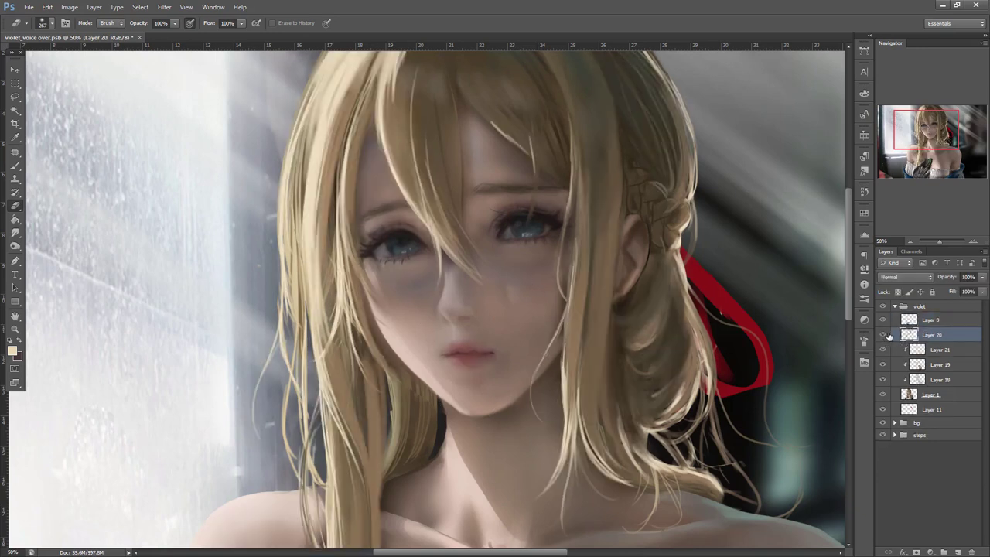
{"action": "key", "text": "ctrl+z"}
{"action": "left_click", "coordinate": [883, 350]}
{"action": "left_click", "coordinate": [883, 349]}
{"action": "key", "text": "Delete"}
- Clip Layer 20 to the figure layer and place the clipped Layer 21 above it, comparing its glow on and off
{"action": "left_click", "coordinate": [882, 334]}
{"action": "left_click", "coordinate": [883, 334]}
{"action": "mouse_move", "coordinate": [924, 335]}
{"action": "left_mouse_down"}
{"action": "mouse_move", "coordinate": [928, 353]}
{"action": "mouse_move", "coordinate": [921, 332]}
{"action": "left_mouse_up"}
{"action": "left_click", "coordinate": [884, 335]}
{"action": "left_click", "coordinate": [885, 335]}
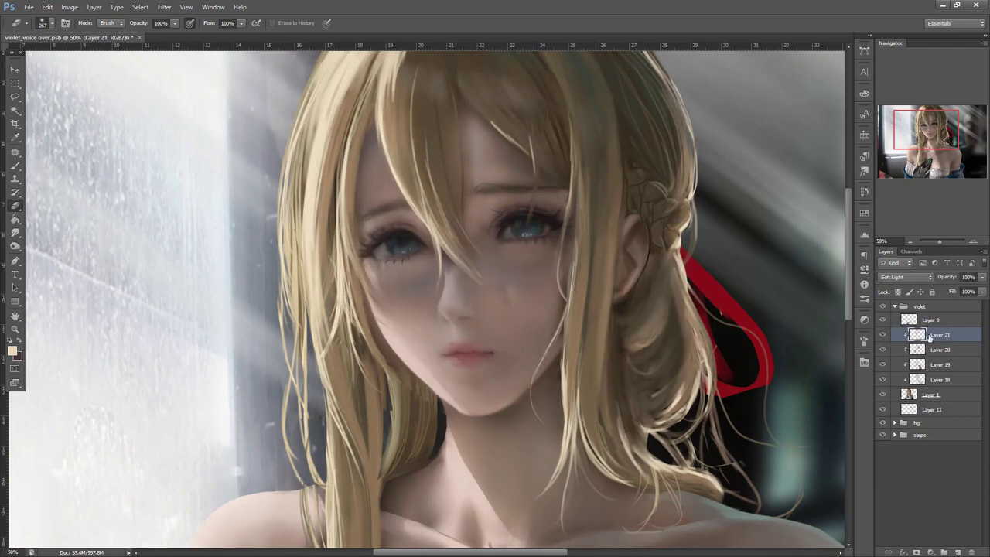
- Erase the Layer 21 glow around the nose and lips with a 45 px eraser and between the eyes with a 131 px one
{"action": "right_click", "coordinate": [486, 265]}
{"action": "left_click_drag", "start_coordinate": [518, 293], "coordinate": [509, 293]}
{"action": "left_click", "coordinate": [465, 362]}
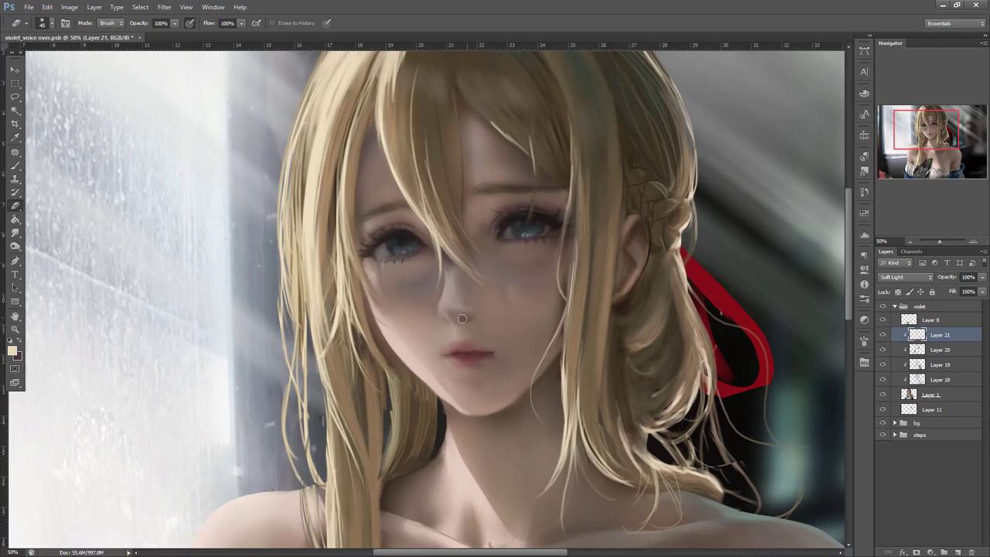
{"action": "right_click", "coordinate": [566, 232]}
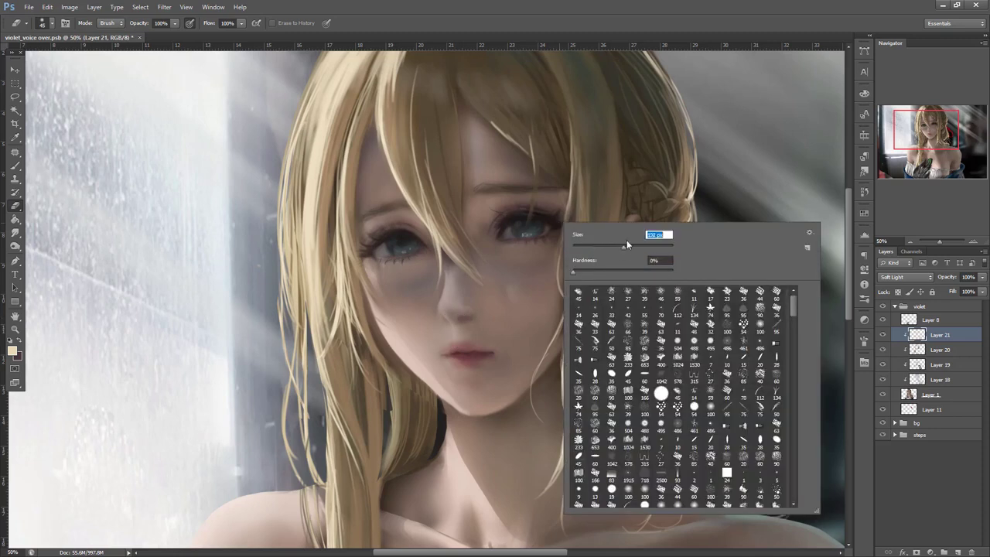
{"action": "left_click", "coordinate": [503, 272]}
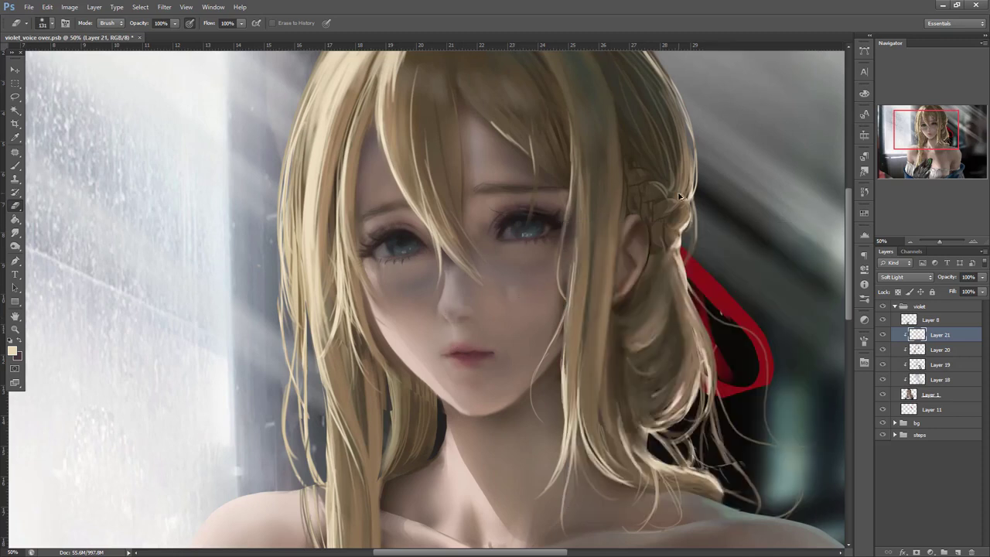
{"action": "left_click", "coordinate": [886, 335]}
{"action": "left_click", "coordinate": [885, 335]}
{"action": "left_click_drag", "start_coordinate": [470, 251], "coordinate": [470, 266]}
- Compare the face with Layer 20 and Layer 19 hidden and shown, and inspect the opacity of Layers 19 and 18
{"action": "left_click", "coordinate": [926, 349]}
{"action": "left_click", "coordinate": [886, 351]}
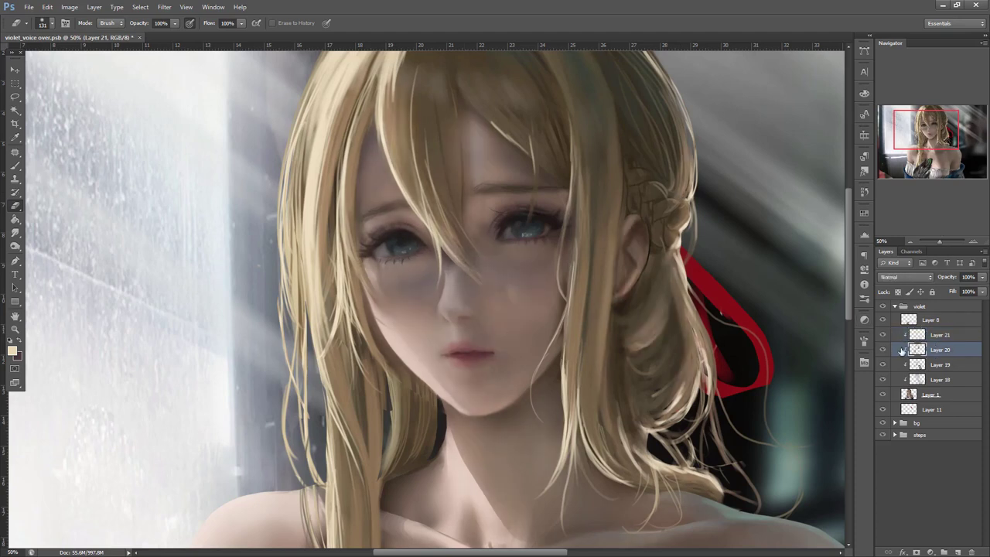
{"action": "left_click", "coordinate": [886, 351]}
{"action": "left_click", "coordinate": [936, 370]}
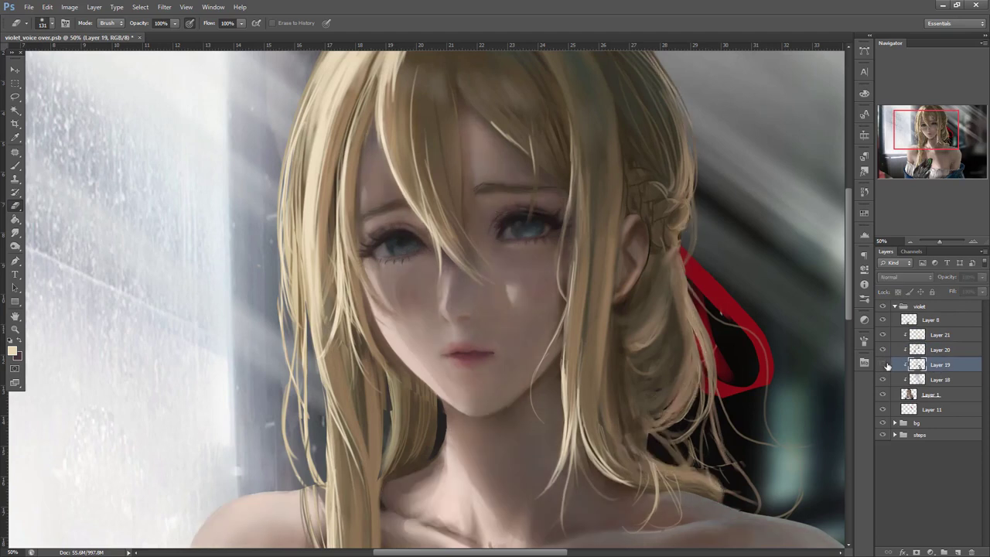
{"action": "left_click", "coordinate": [983, 277]}
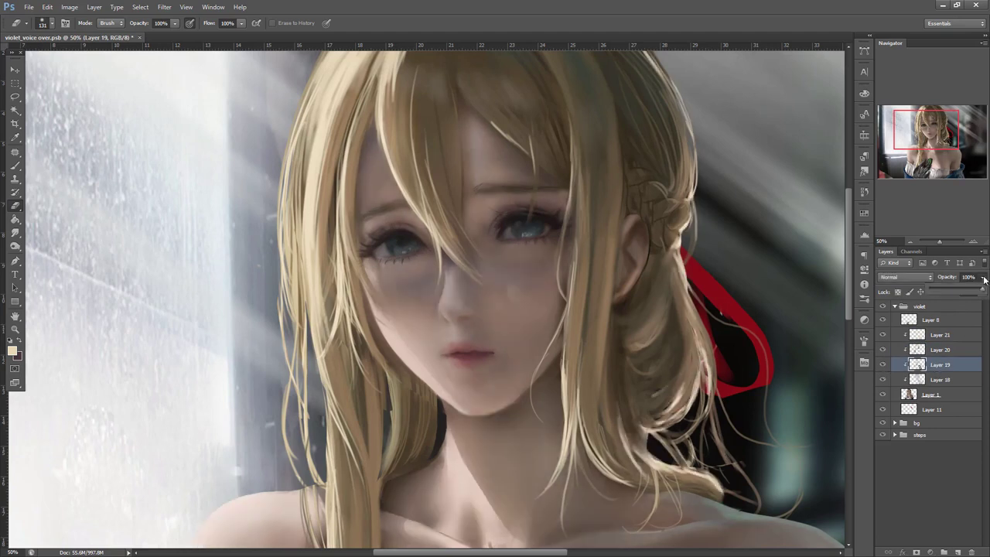
{"action": "left_click", "coordinate": [936, 380]}
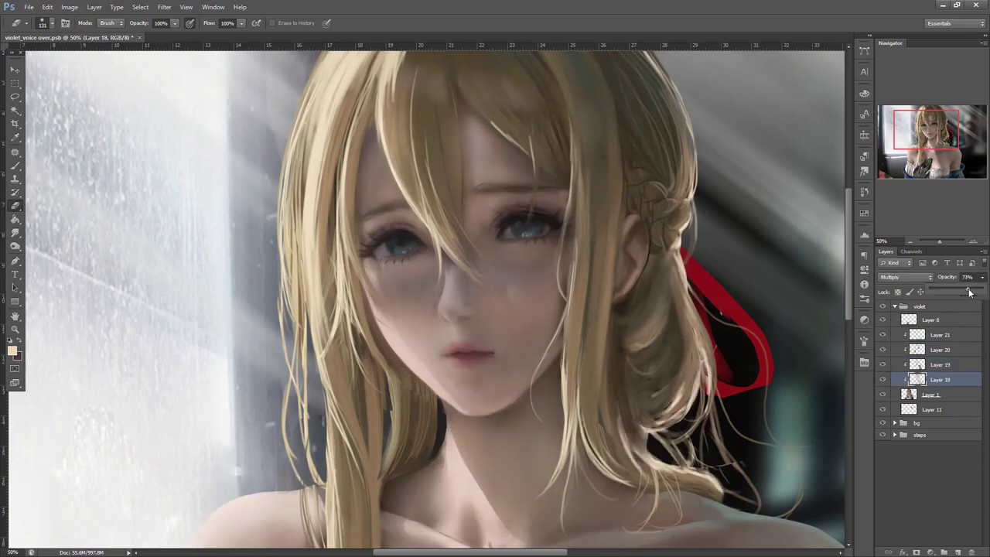
{"action": "left_click", "coordinate": [933, 338]}
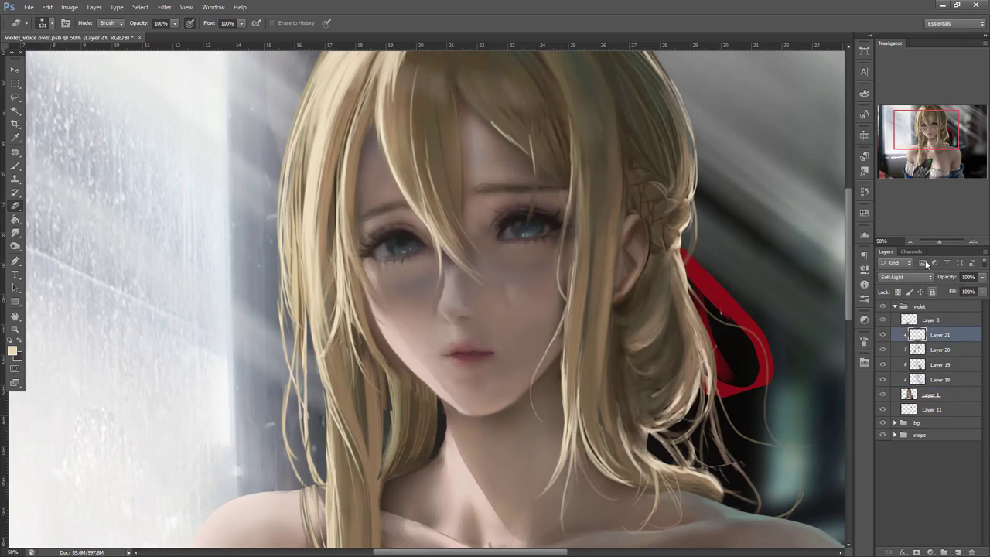
- Compare the whole figure with the clipped Layers 18 to 21 hidden and shown together
{"action": "left_click", "coordinate": [911, 240]}
{"action": "left_click", "coordinate": [914, 239]}
{"action": "left_click", "coordinate": [974, 242]}
{"action": "left_click", "coordinate": [974, 242]}
{"action": "left_click_drag", "start_coordinate": [654, 338], "coordinate": [760, 497]}
{"action": "left_click", "coordinate": [912, 241]}
{"action": "mouse_move", "coordinate": [882, 335]}
{"action": "left_mouse_down"}
{"action": "mouse_move", "coordinate": [885, 381]}
{"action": "mouse_move", "coordinate": [885, 338]}
{"action": "left_mouse_up"}
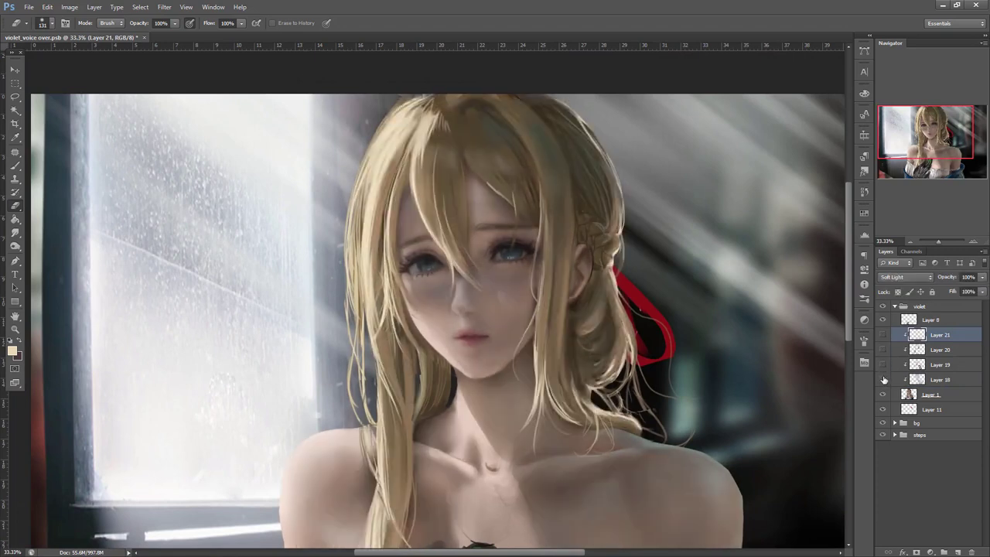
{"action": "left_click_drag", "start_coordinate": [884, 378], "coordinate": [889, 330]}
- Lasso both eye areas, copy them without the shading onto a new layer above Layer 21, and blend the patches with a 131 px eraser
{"action": "key", "text": "l"}
{"action": "mouse_move", "coordinate": [422, 225]}
{"action": "left_mouse_down"}
{"action": "mouse_move", "coordinate": [409, 289]}
{"action": "mouse_move", "coordinate": [470, 267]}
{"action": "left_mouse_up"}
{"action": "mouse_move", "coordinate": [540, 223]}
{"action": "left_mouse_down"}
{"action": "mouse_move", "coordinate": [517, 282]}
{"action": "mouse_move", "coordinate": [563, 246]}
{"action": "left_mouse_up"}
{"action": "left_click_drag", "start_coordinate": [886, 378], "coordinate": [885, 335]}
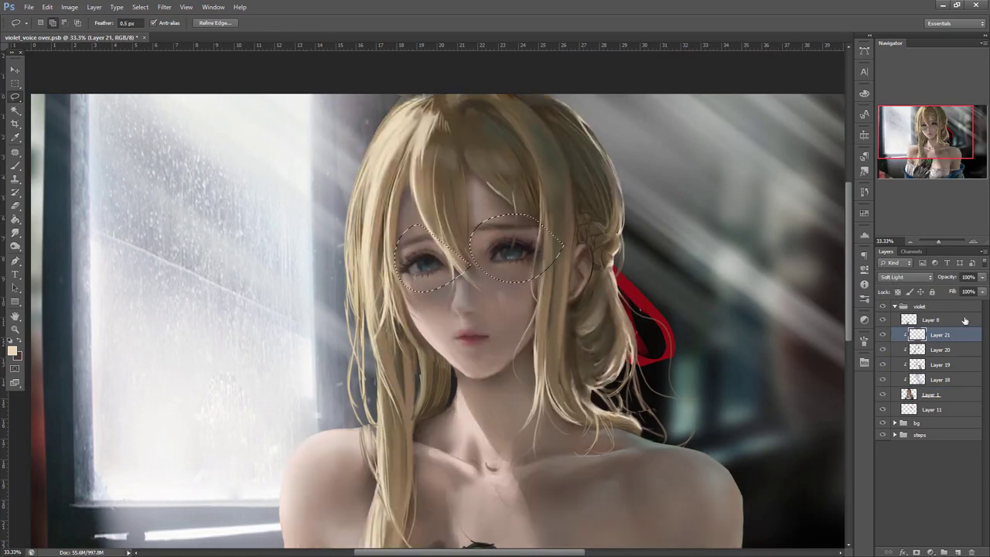
{"action": "key", "text": "ctrl+v"}
{"action": "left_click", "coordinate": [982, 277]}
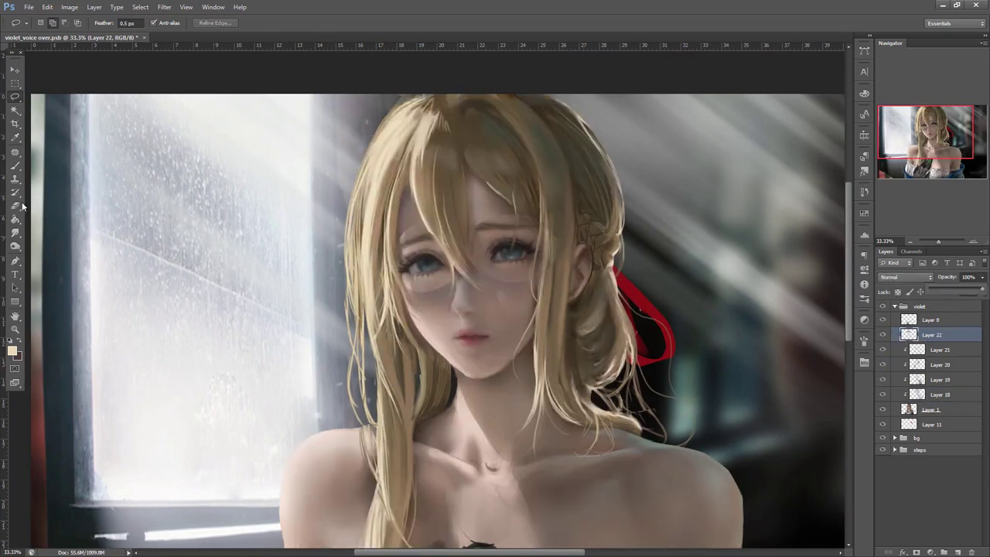
{"action": "key", "text": "e"}
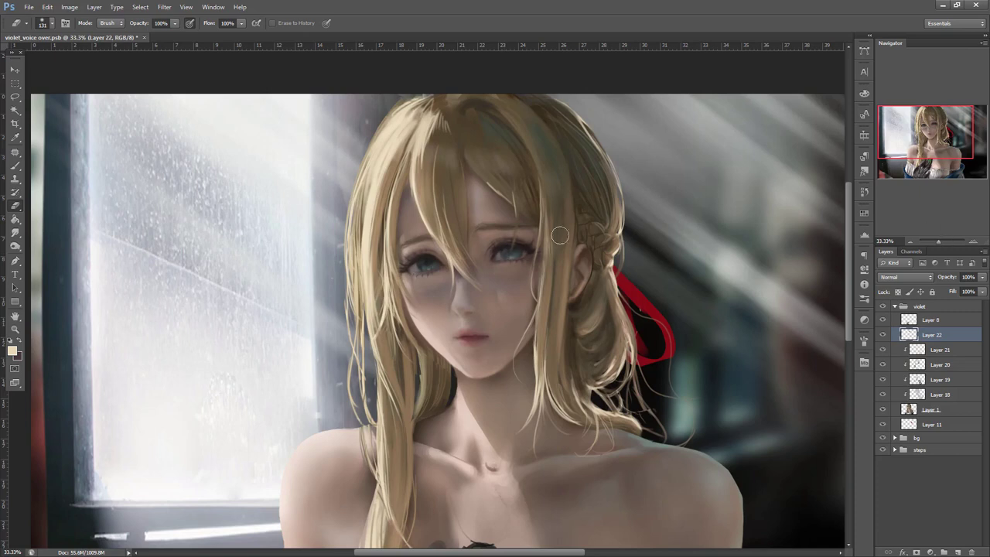
- Soften the eye patches with a 370 px eraser and delete Layer 22
{"action": "right_click", "coordinate": [529, 195]}
{"action": "left_click", "coordinate": [627, 215]}
{"action": "left_click", "coordinate": [501, 252]}
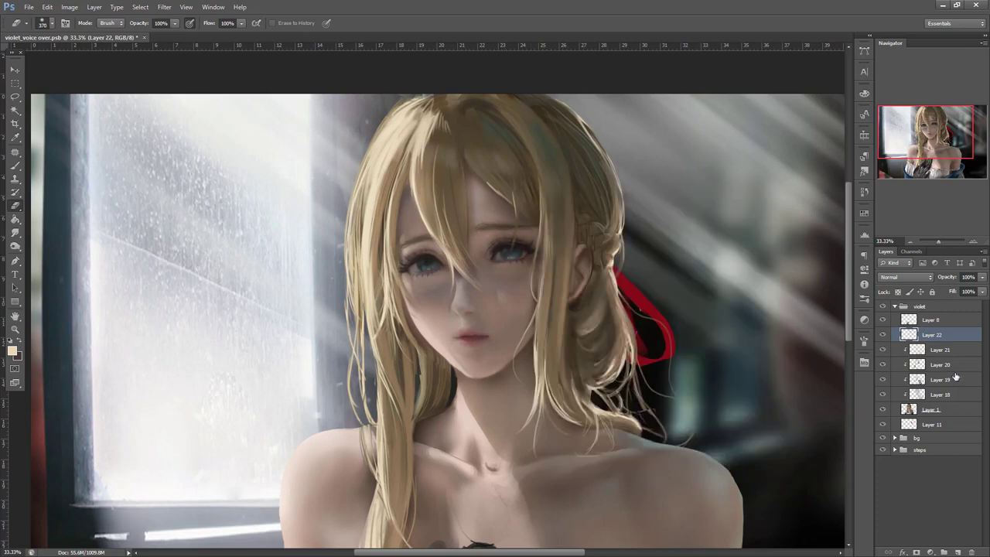
{"action": "left_click", "coordinate": [972, 553]}
- Compare the face with Layer 21 and Layer 20 hidden and shown in turn
{"action": "left_click", "coordinate": [885, 334]}
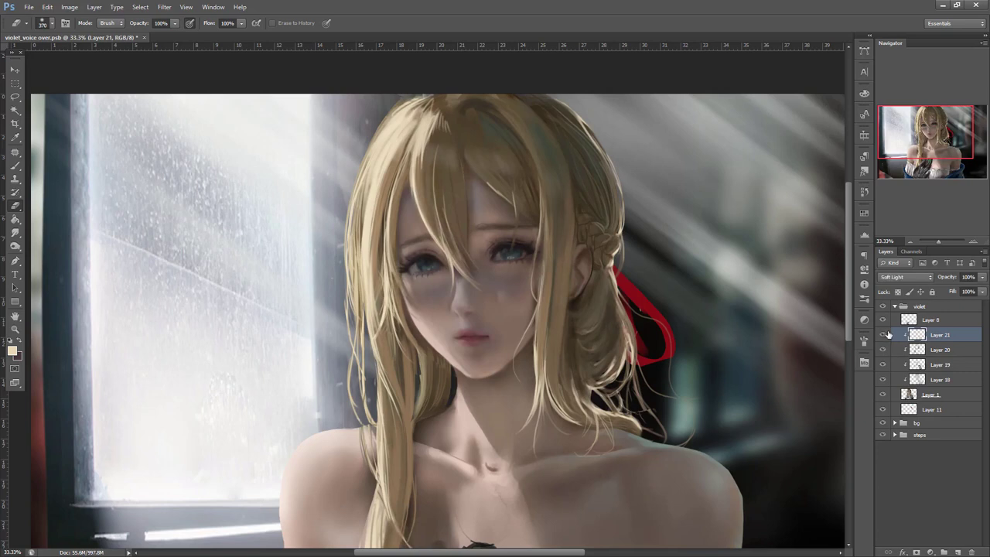
{"action": "left_click", "coordinate": [884, 335]}
{"action": "left_click", "coordinate": [883, 351]}
{"action": "left_click", "coordinate": [884, 352]}
- Paint a small light spot in a sampled skin tone on the shaded cheek on Layer 20 with a 22 px brush
{"action": "left_click", "coordinate": [903, 351]}
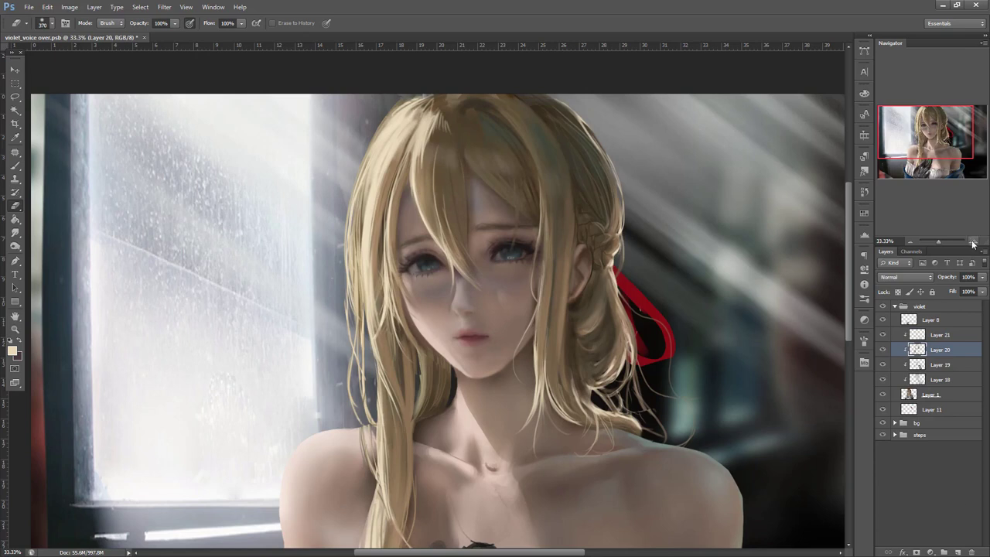
{"action": "key", "text": "ctrl+plus"}
{"action": "key", "text": "b"}
{"action": "right_click", "coordinate": [506, 276]}
{"action": "left_click", "coordinate": [530, 288]}
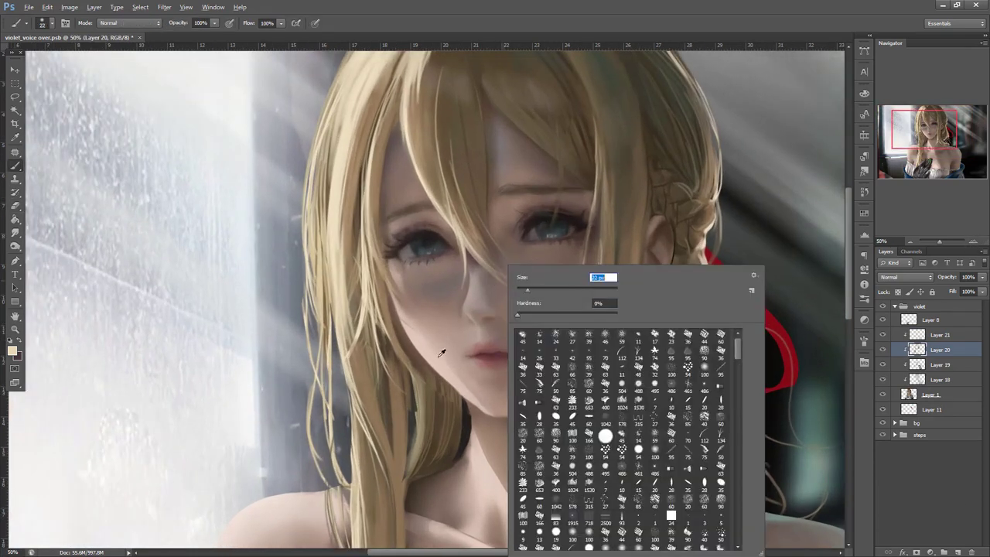
{"action": "left_click", "coordinate": [446, 353], "text": "alt"}
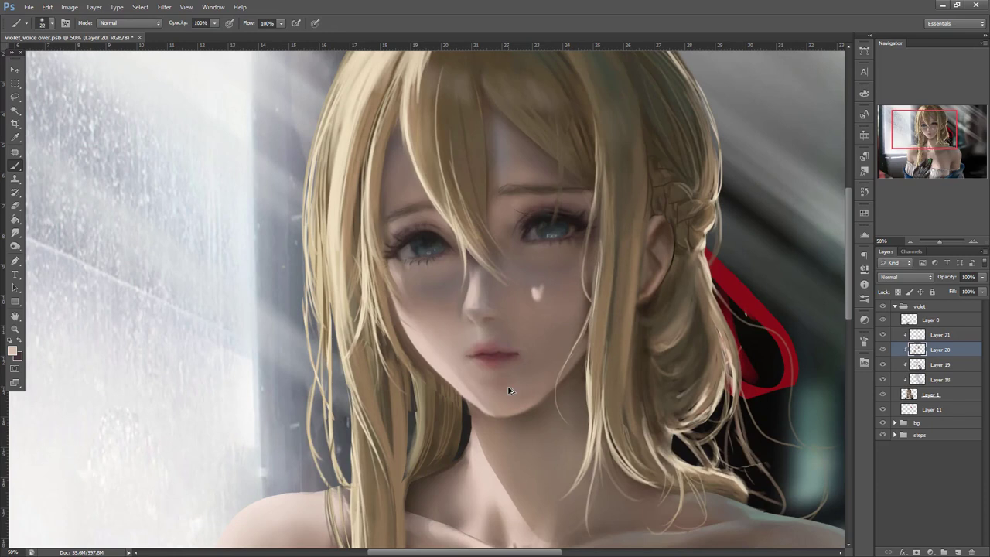
- Hide Layer 21 and even out the forehead shading on Layer 20 with an 86 px brush
{"action": "left_click_drag", "start_coordinate": [688, 454], "coordinate": [729, 395]}
{"action": "mouse_move", "coordinate": [886, 349]}
{"action": "left_mouse_down"}
{"action": "mouse_move", "coordinate": [887, 381]}
{"action": "mouse_move", "coordinate": [890, 348]}
{"action": "left_mouse_up"}
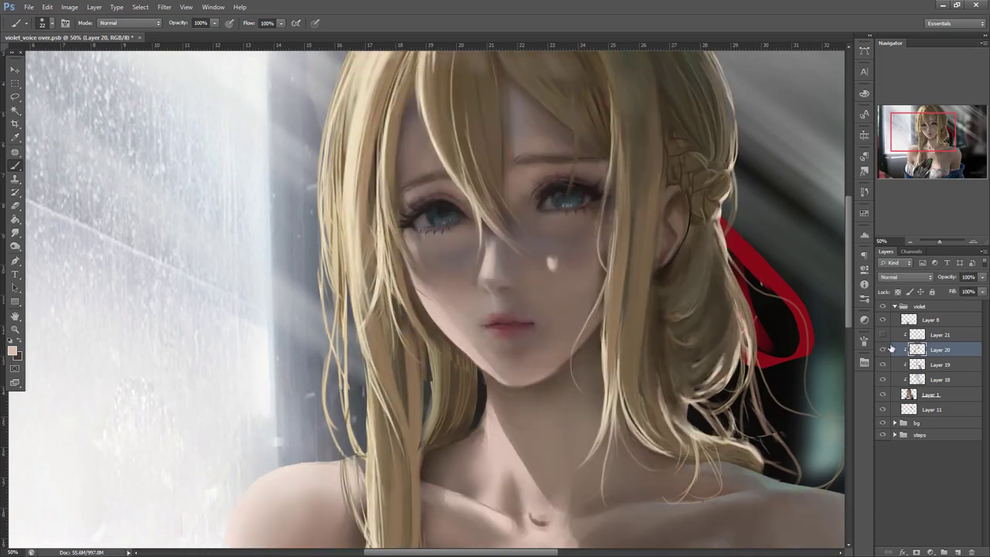
{"action": "left_click_drag", "start_coordinate": [751, 432], "coordinate": [759, 553]}
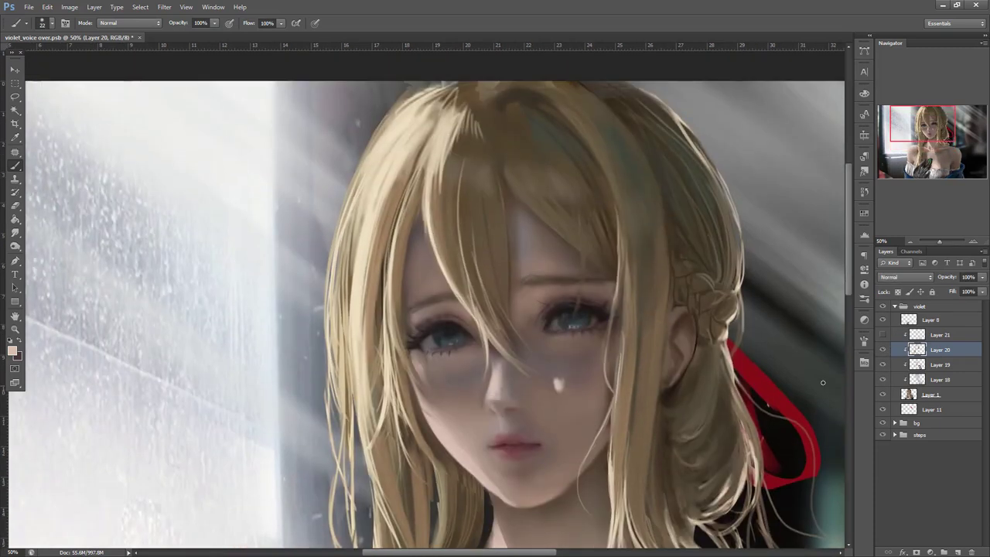
{"action": "right_click", "coordinate": [635, 244]}
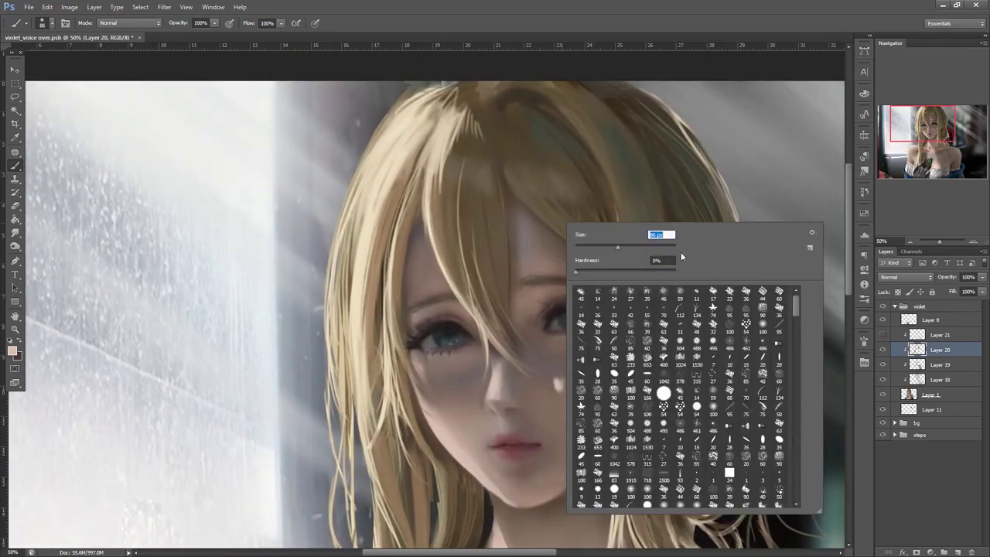
{"action": "left_click", "coordinate": [936, 350]}
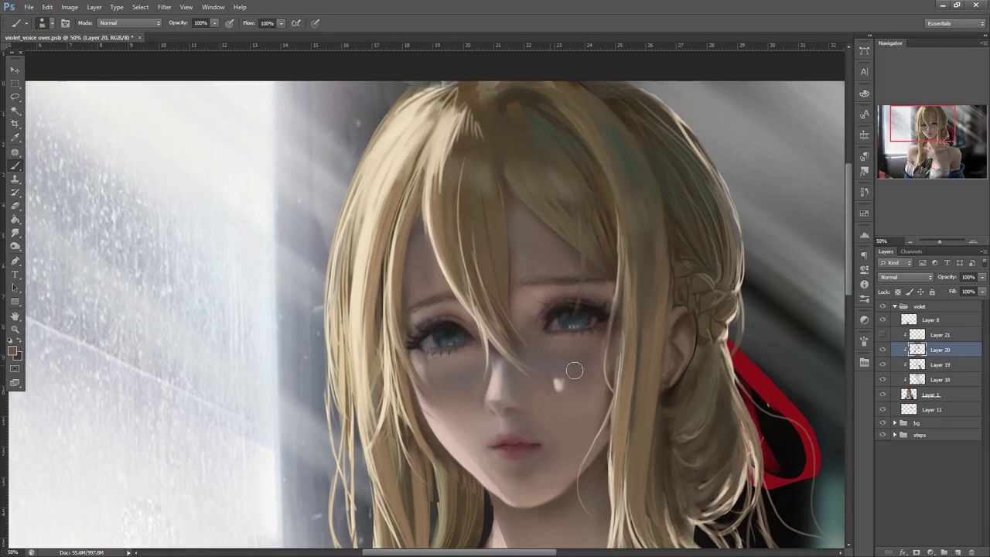
- Touch up the skin around the mouth and chin with a sampled skin tone and a 39 px brush
{"action": "left_click_drag", "start_coordinate": [573, 418], "coordinate": [596, 325]}
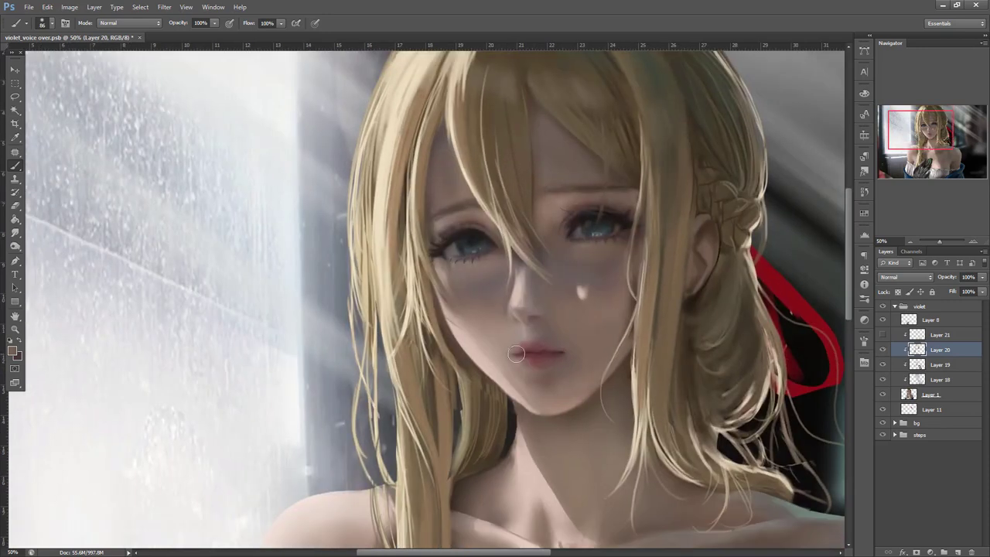
{"action": "right_click", "coordinate": [572, 283]}
{"action": "left_click", "coordinate": [594, 291]}
{"action": "left_click", "coordinate": [511, 387], "text": "alt"}
- Show Layer 21 again, set its blend mode to Overlay, and compare the face with the layer hidden and shown
{"action": "left_click_drag", "start_coordinate": [739, 348], "coordinate": [685, 150]}
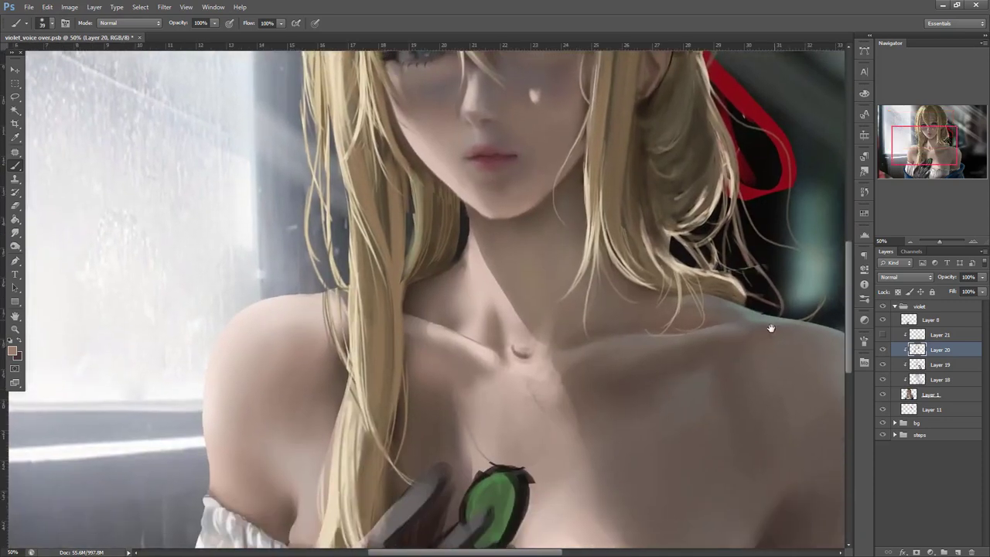
{"action": "left_click_drag", "start_coordinate": [773, 316], "coordinate": [751, 481]}
{"action": "left_click_drag", "start_coordinate": [771, 445], "coordinate": [690, 191]}
{"action": "left_click_drag", "start_coordinate": [761, 321], "coordinate": [776, 287]}
{"action": "left_click_drag", "start_coordinate": [709, 372], "coordinate": [782, 289]}
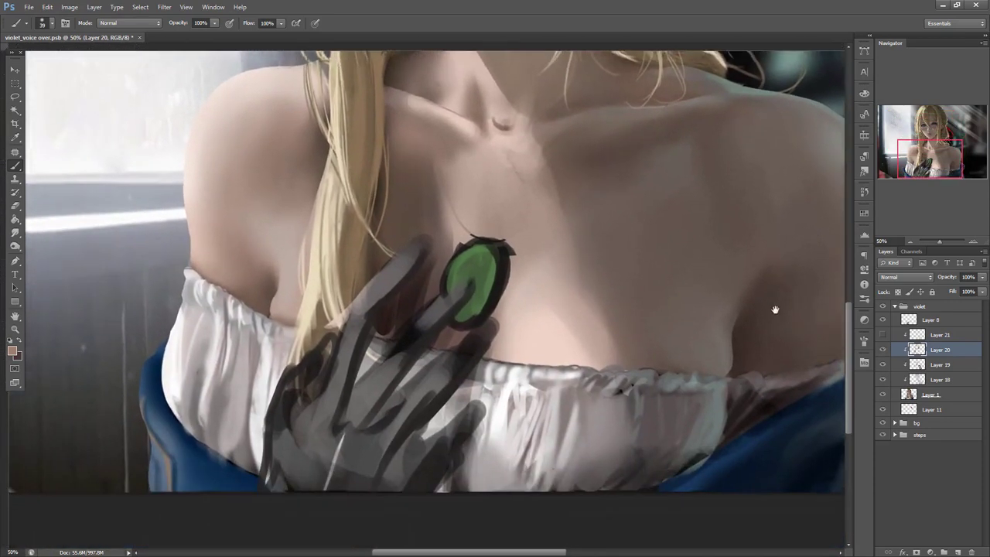
{"action": "left_click_drag", "start_coordinate": [758, 336], "coordinate": [722, 379]}
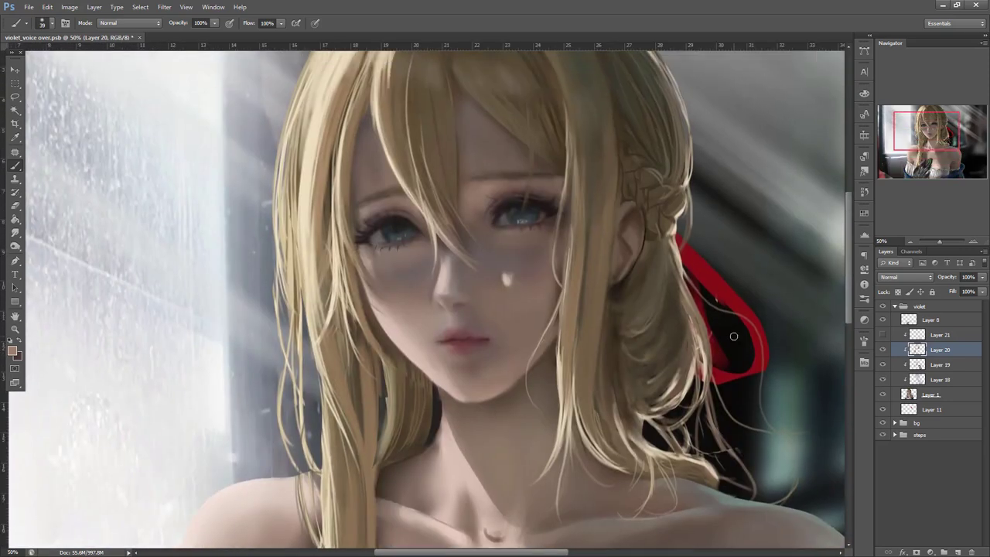
{"action": "left_click", "coordinate": [938, 335]}
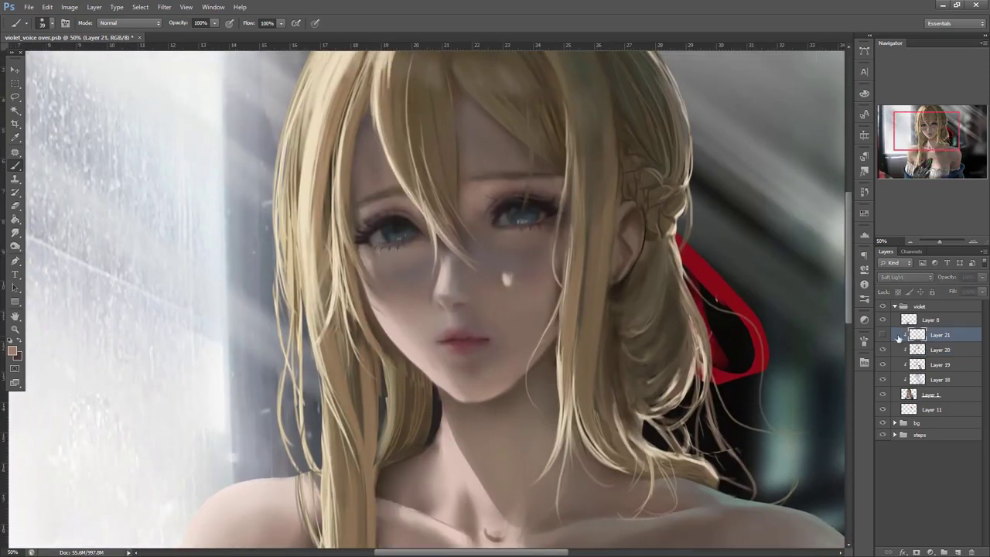
{"action": "left_click", "coordinate": [884, 335]}
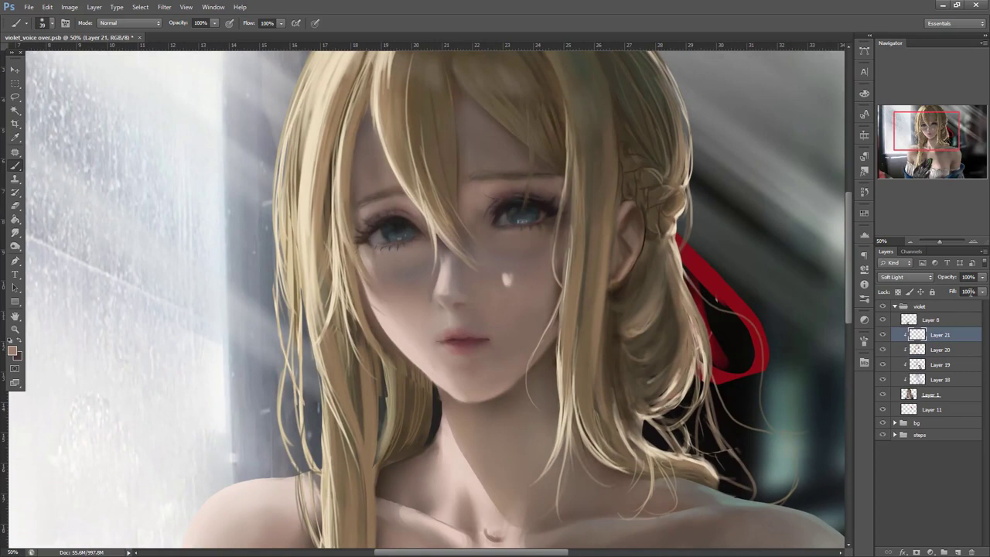
{"action": "left_click", "coordinate": [906, 277]}
{"action": "left_click", "coordinate": [909, 410]}
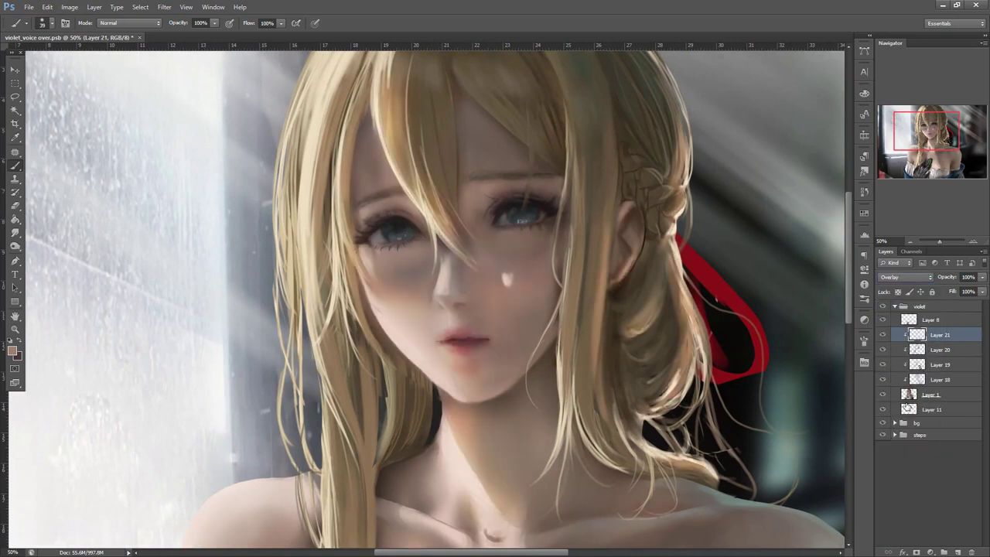
{"action": "scroll", "coordinate": [906, 406], "scroll_direction": "down", "scroll_amount": 1}
{"action": "scroll", "coordinate": [915, 279], "scroll_direction": "down", "scroll_amount": 1}
{"action": "scroll", "coordinate": [914, 278], "scroll_direction": "up", "scroll_amount": 1}
{"action": "left_click", "coordinate": [882, 335]}
{"action": "left_click", "coordinate": [883, 335]}
- Undo the first erasing, resize the eraser, and reduce the Layer 21 glow on the chin and neck
{"action": "key", "text": "e"}
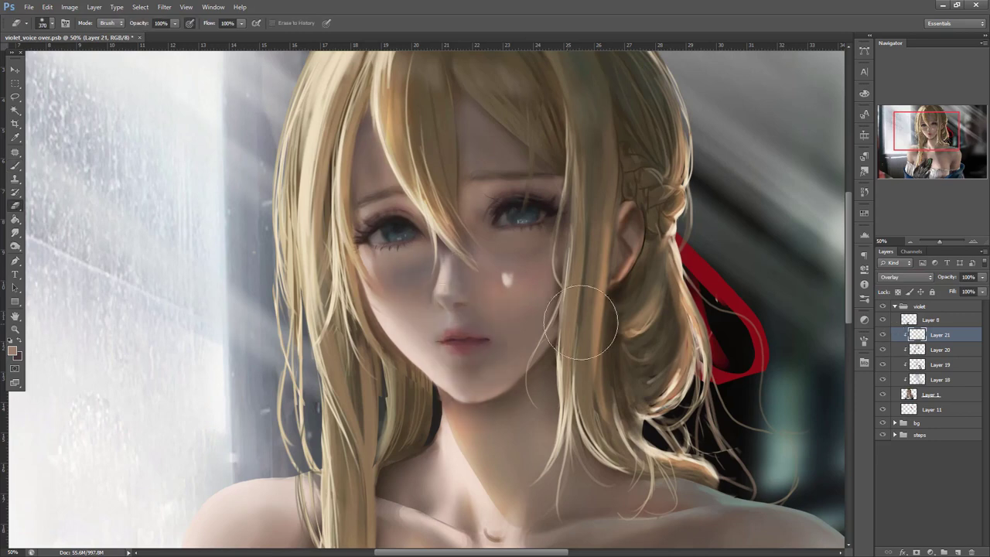
{"action": "key", "text": "ctrl+z"}
{"action": "right_click", "coordinate": [579, 216]}
{"action": "left_click", "coordinate": [488, 342]}
{"action": "left_click_drag", "start_coordinate": [488, 342], "coordinate": [486, 423]}
{"action": "left_click_drag", "start_coordinate": [533, 477], "coordinate": [506, 481]}
- Erase part of the Layer 21 glow on the bangs with a 116 px eraser
{"action": "right_click", "coordinate": [451, 159]}
{"action": "left_click", "coordinate": [516, 184]}
{"action": "mouse_move", "coordinate": [393, 84]}
{"action": "left_mouse_down"}
{"action": "mouse_move", "coordinate": [392, 107]}
{"action": "mouse_move", "coordinate": [444, 221]}
{"action": "left_mouse_up"}
{"action": "left_click_drag", "start_coordinate": [592, 382], "coordinate": [671, 389]}
{"action": "mouse_move", "coordinate": [601, 365]}
{"action": "left_mouse_down"}
{"action": "mouse_move", "coordinate": [544, 235]}
{"action": "mouse_move", "coordinate": [646, 316]}
{"action": "left_mouse_up"}
- Merge the clipped Layers 18 to 21 into Layer 1
{"action": "left_click", "coordinate": [937, 398]}
{"action": "key", "text": "ctrl+e"}
{"action": "left_click_drag", "start_coordinate": [632, 373], "coordinate": [654, 526]}
{"action": "left_click_drag", "start_coordinate": [648, 395], "coordinate": [673, 353]}
{"action": "left_click", "coordinate": [70, 7]}
{"action": "left_click", "coordinate": [114, 57]}
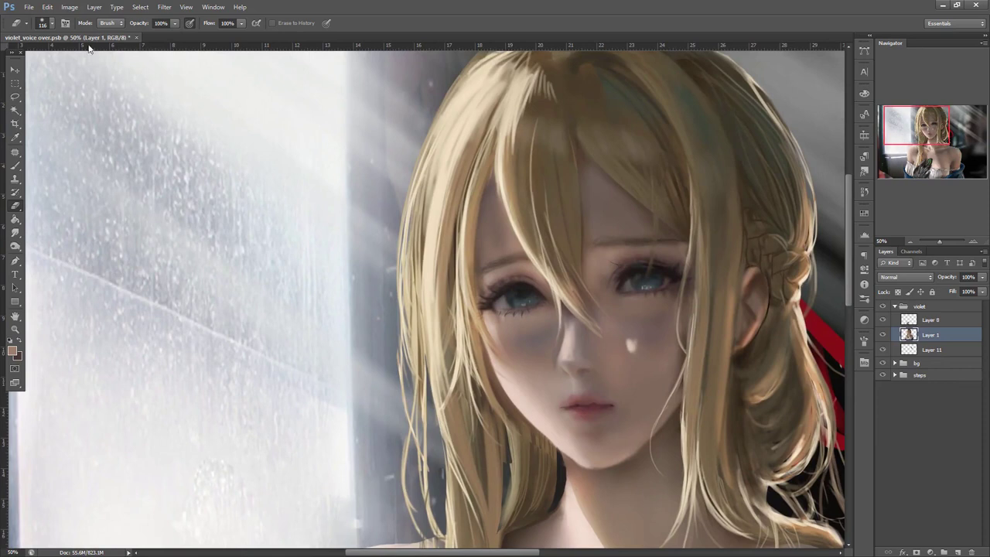
{"action": "left_click", "coordinate": [70, 7]}
{"action": "mouse_move", "coordinate": [85, 31]}
{"action": "left_click", "coordinate": [216, 34]}
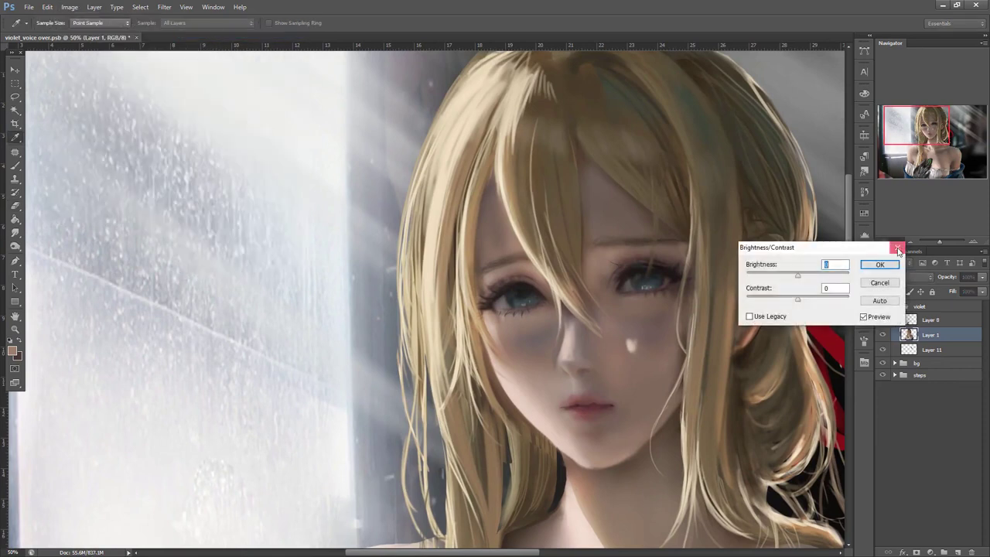
{"action": "left_click", "coordinate": [897, 248]}
- Apply Brightness/Contrast to the red ribbon on Layer 11 with brightness 74 and contrast 62
{"action": "key", "text": "ctrl+minus"}
{"action": "left_click_drag", "start_coordinate": [769, 450], "coordinate": [741, 220]}
{"action": "left_click", "coordinate": [931, 350]}
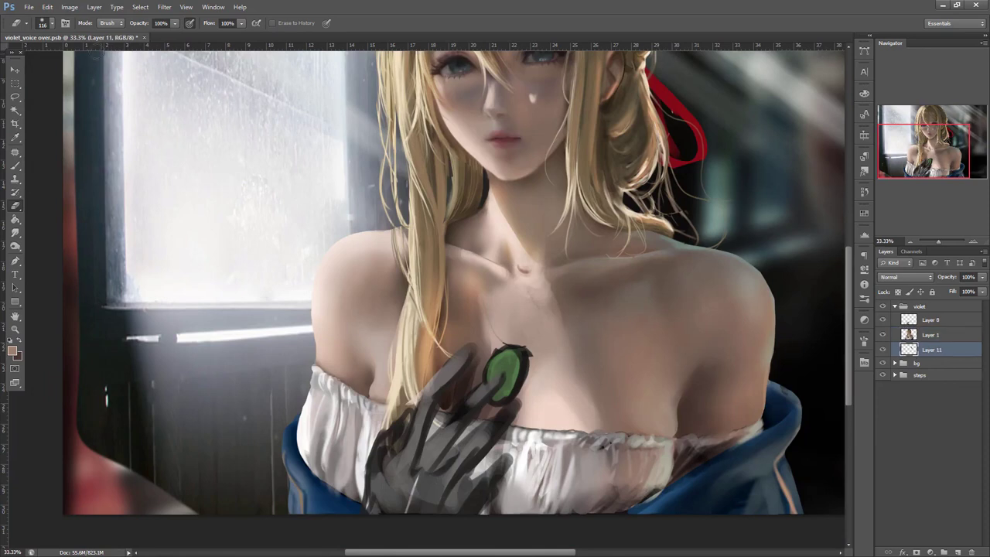
{"action": "left_click", "coordinate": [70, 7]}
{"action": "mouse_move", "coordinate": [89, 33]}
{"action": "left_click", "coordinate": [217, 33]}
{"action": "left_click_drag", "start_coordinate": [797, 270], "coordinate": [823, 277]}
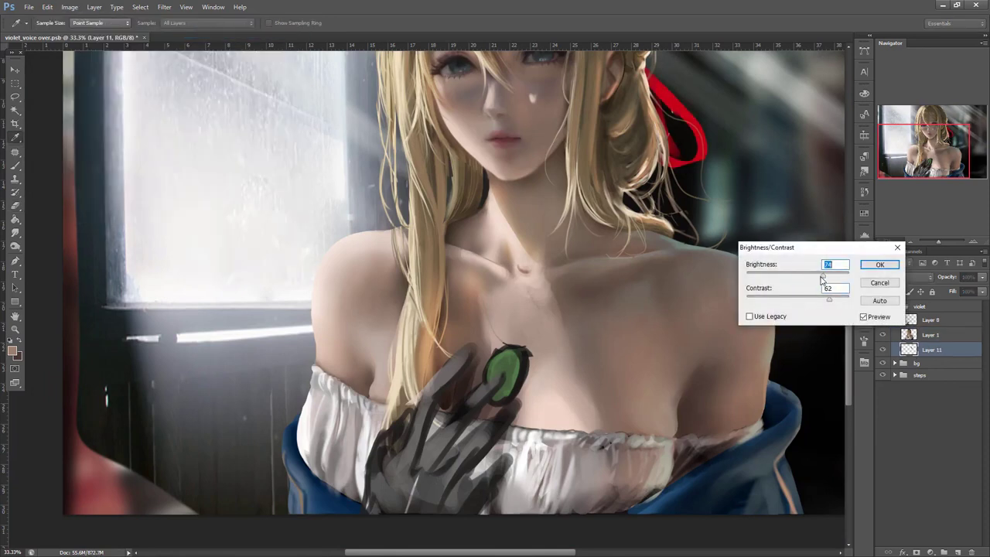
{"action": "left_click", "coordinate": [880, 264]}
- Extend the red ribbon behind the hair down to the shoulder and beside the neck with a sampled red and a 32 px brush
{"action": "key", "text": "b"}
{"action": "right_click", "coordinate": [690, 197]}
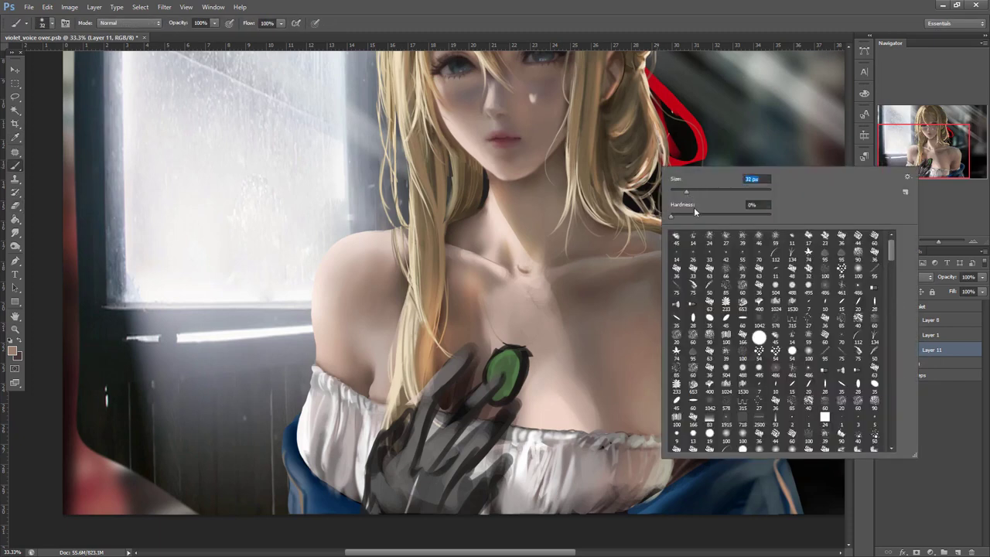
{"action": "left_click", "coordinate": [687, 161], "text": "alt"}
{"action": "left_click_drag", "start_coordinate": [664, 168], "coordinate": [690, 244]}
{"action": "left_click_drag", "start_coordinate": [681, 210], "coordinate": [701, 249]}
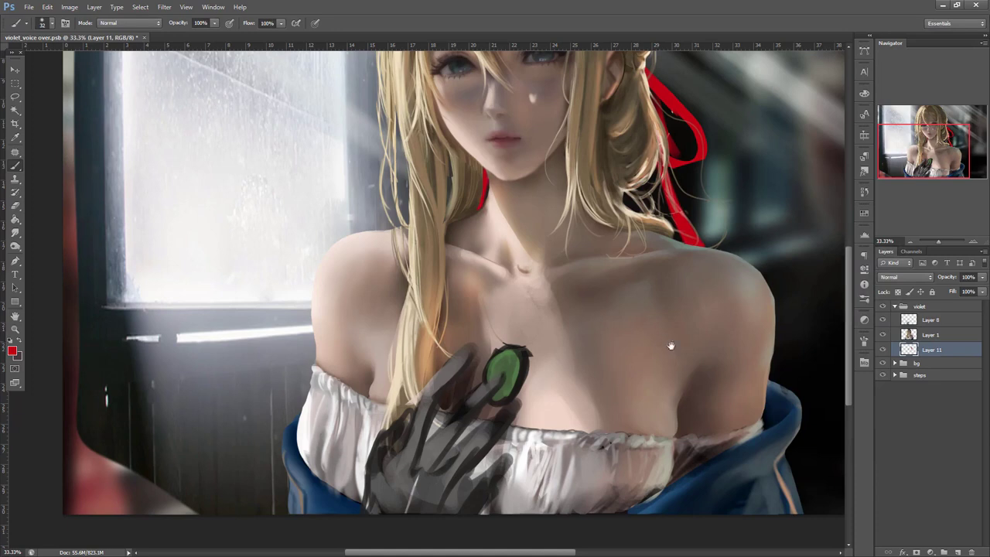
- Lock Layer 1's transparent pixels and smooth the hair mass beside the neck with sampled hair colors and a 100 px brush
{"action": "left_click_drag", "start_coordinate": [666, 341], "coordinate": [709, 490]}
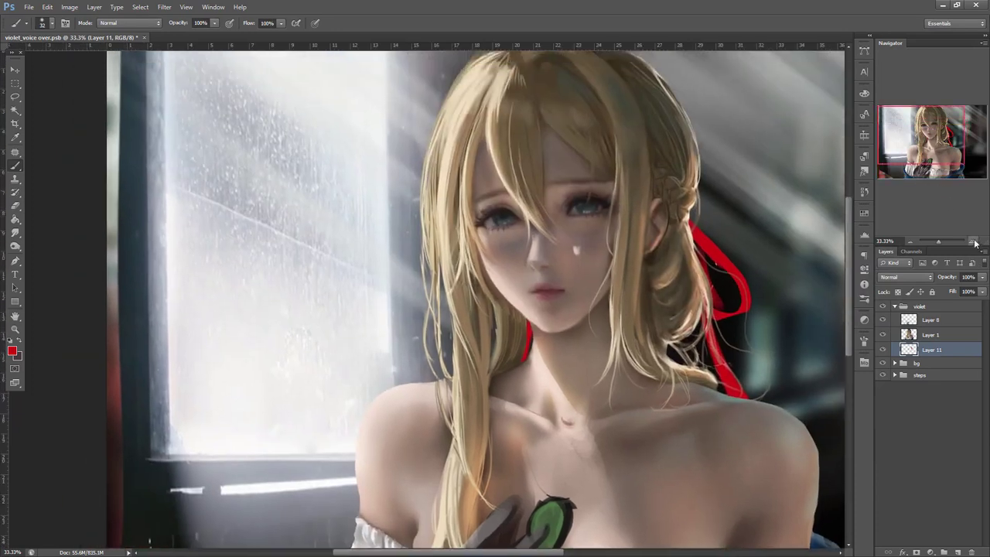
{"action": "left_click", "coordinate": [974, 242]}
{"action": "key", "text": "alt+bracketright"}
{"action": "right_click", "coordinate": [619, 279]}
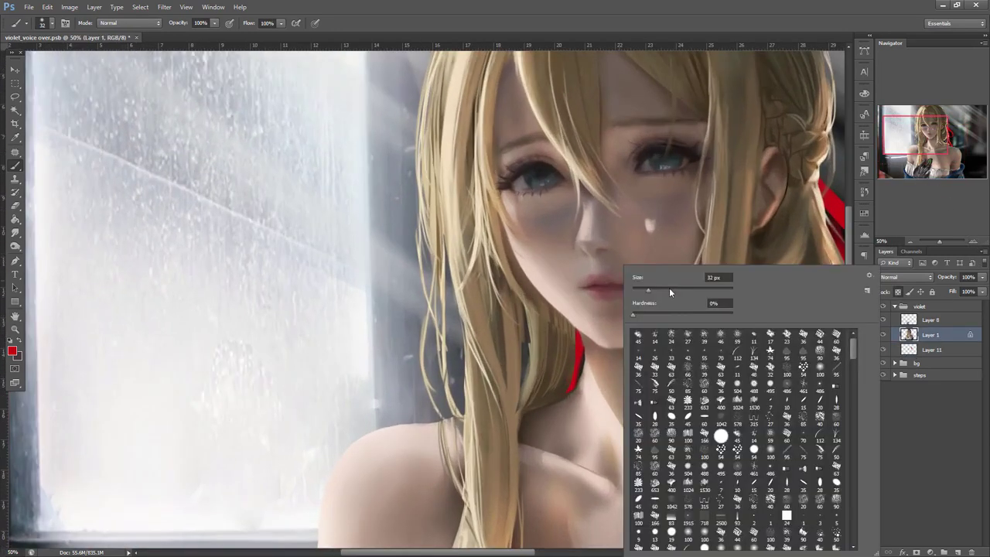
{"action": "left_click", "coordinate": [486, 238], "text": "alt"}
{"action": "mouse_move", "coordinate": [524, 318]}
{"action": "left_mouse_down"}
{"action": "mouse_move", "coordinate": [532, 390]}
{"action": "mouse_move", "coordinate": [533, 376]}
{"action": "left_mouse_up"}
{"action": "left_click", "coordinate": [541, 335], "text": "alt"}
{"action": "left_click", "coordinate": [550, 317], "text": "alt"}
{"action": "mouse_move", "coordinate": [544, 330]}
{"action": "left_mouse_down"}
{"action": "mouse_move", "coordinate": [555, 385]}
{"action": "mouse_move", "coordinate": [557, 358]}
{"action": "mouse_move", "coordinate": [551, 393]}
{"action": "left_mouse_up"}
{"action": "left_click", "coordinate": [511, 348], "text": "alt"}
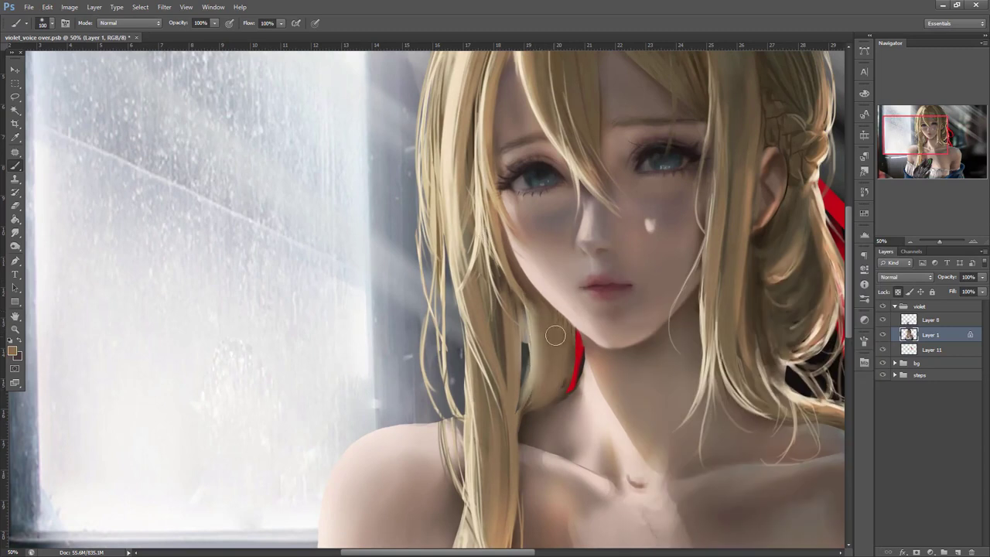
- Repaint the long lock of hair above the glove with sampled blonde tones, refining the strands with a 17 px brush
{"action": "left_click_drag", "start_coordinate": [668, 424], "coordinate": [710, 202]}
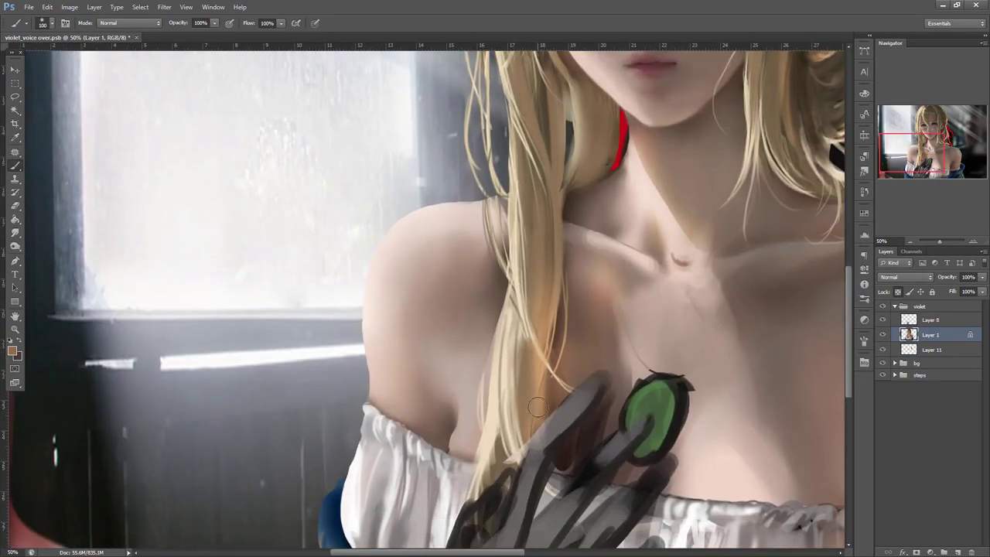
{"action": "left_click_drag", "start_coordinate": [514, 318], "coordinate": [516, 369]}
{"action": "right_click", "coordinate": [541, 274]}
{"action": "left_click", "coordinate": [564, 289]}
{"action": "left_click", "coordinate": [527, 306], "text": "alt"}
{"action": "mouse_move", "coordinate": [531, 324]}
{"action": "left_mouse_down"}
{"action": "mouse_move", "coordinate": [534, 350]}
{"action": "mouse_move", "coordinate": [509, 373]}
{"action": "mouse_move", "coordinate": [526, 444]}
{"action": "left_mouse_up"}
{"action": "left_click", "coordinate": [509, 361], "text": "alt"}
{"action": "left_click_drag", "start_coordinate": [511, 367], "coordinate": [527, 442]}
{"action": "left_click_drag", "start_coordinate": [500, 397], "coordinate": [478, 498]}
- Lasso the lower part of the white sleeve beside the glove, darken it with Brightness/Contrast, and deselect
{"action": "mouse_move", "coordinate": [501, 429]}
{"action": "left_mouse_down"}
{"action": "mouse_move", "coordinate": [484, 494]}
{"action": "mouse_move", "coordinate": [534, 287]}
{"action": "left_mouse_up"}
{"action": "key", "text": "l"}
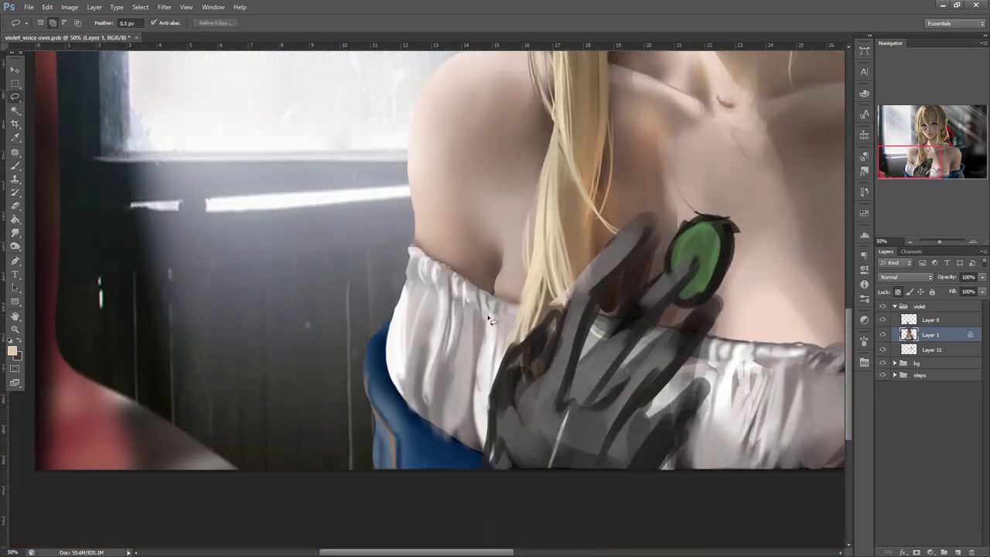
{"action": "mouse_move", "coordinate": [478, 390]}
{"action": "left_mouse_down"}
{"action": "mouse_move", "coordinate": [487, 458]}
{"action": "mouse_move", "coordinate": [393, 394]}
{"action": "mouse_move", "coordinate": [389, 379]}
{"action": "left_mouse_up"}
{"action": "left_click_drag", "start_coordinate": [726, 446], "coordinate": [466, 420]}
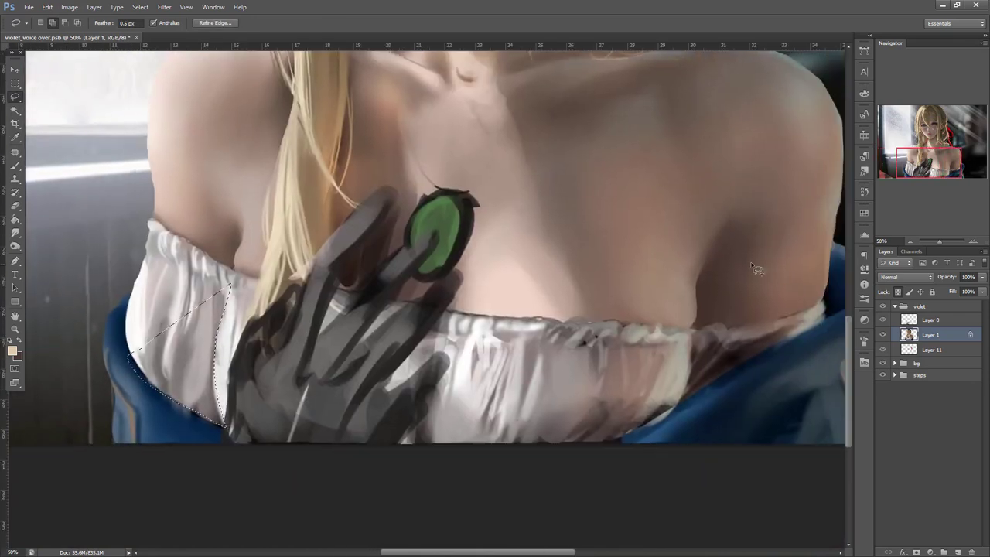
{"action": "scroll", "coordinate": [645, 294], "scroll_direction": "left", "scroll_amount": 2}
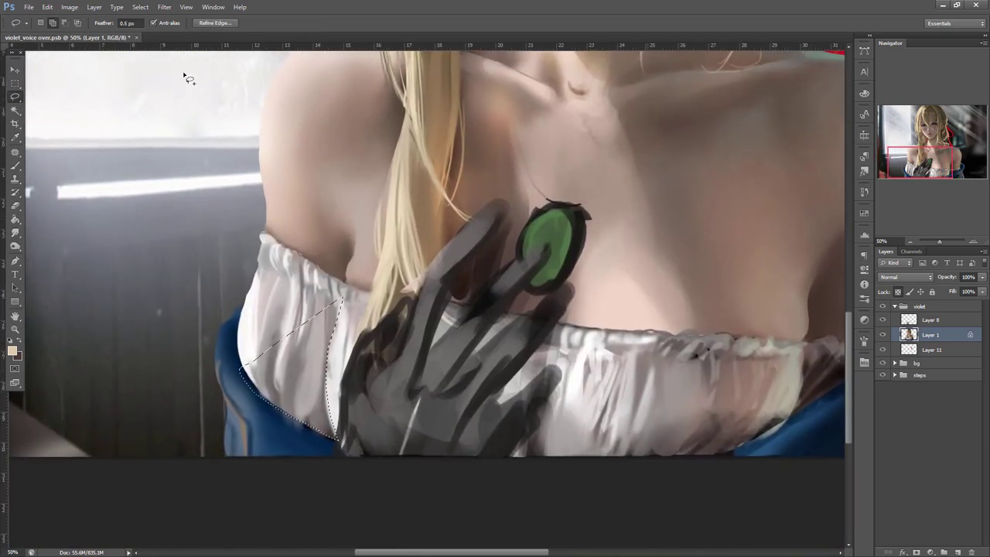
{"action": "left_click", "coordinate": [70, 7]}
{"action": "left_click", "coordinate": [209, 34]}
{"action": "left_click_drag", "start_coordinate": [797, 273], "coordinate": [777, 278]}
{"action": "left_click", "coordinate": [883, 267]}
{"action": "key", "text": "ctrl+d"}
- Blend the darkened area into the sleeve's folds with sampled fabric tones and a 52 px brush
{"action": "left_click_drag", "start_coordinate": [489, 304], "coordinate": [781, 321]}
{"action": "key", "text": "b"}
{"action": "right_click", "coordinate": [577, 267]}
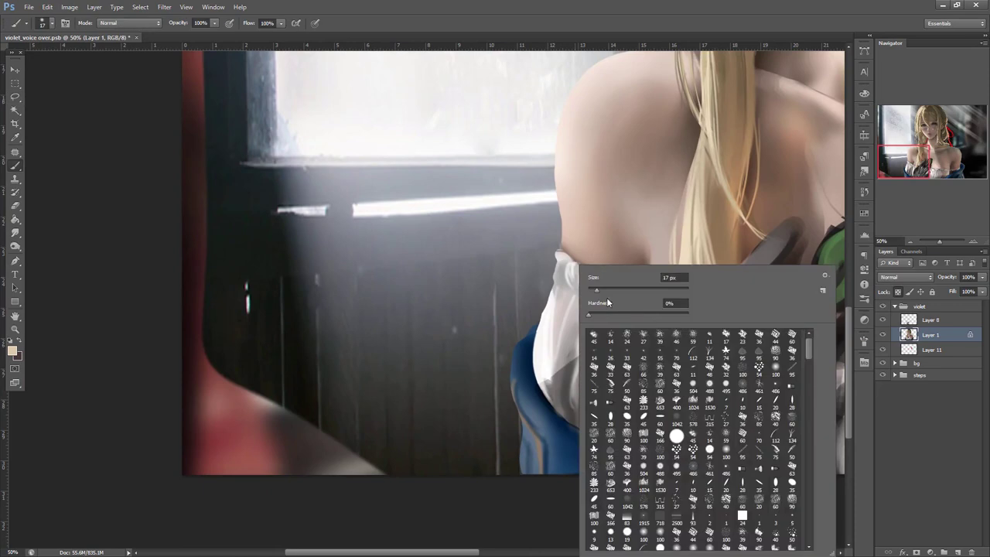
{"action": "key", "text": "Return"}
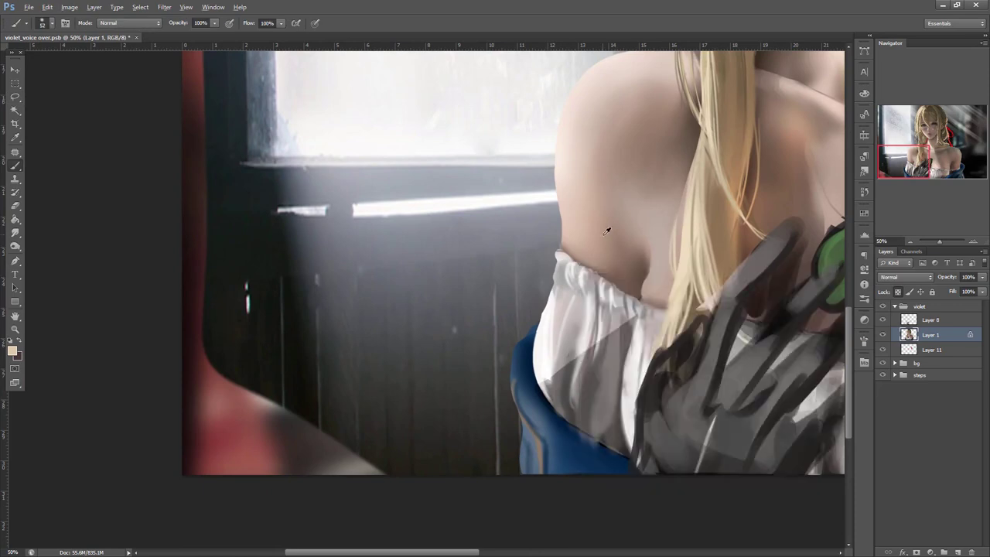
{"action": "left_click_drag", "start_coordinate": [590, 365], "coordinate": [580, 413]}
{"action": "left_click", "coordinate": [591, 387], "text": "alt"}
{"action": "left_click_drag", "start_coordinate": [566, 375], "coordinate": [565, 405]}
{"action": "left_click", "coordinate": [600, 373], "text": "alt"}
{"action": "left_click", "coordinate": [587, 338], "text": "alt"}
{"action": "mouse_move", "coordinate": [590, 334]}
{"action": "left_mouse_down"}
{"action": "mouse_move", "coordinate": [578, 370]}
{"action": "mouse_move", "coordinate": [550, 393]}
{"action": "left_mouse_up"}
{"action": "left_click", "coordinate": [564, 372], "text": "alt"}
{"action": "left_click_drag", "start_coordinate": [568, 353], "coordinate": [561, 389]}
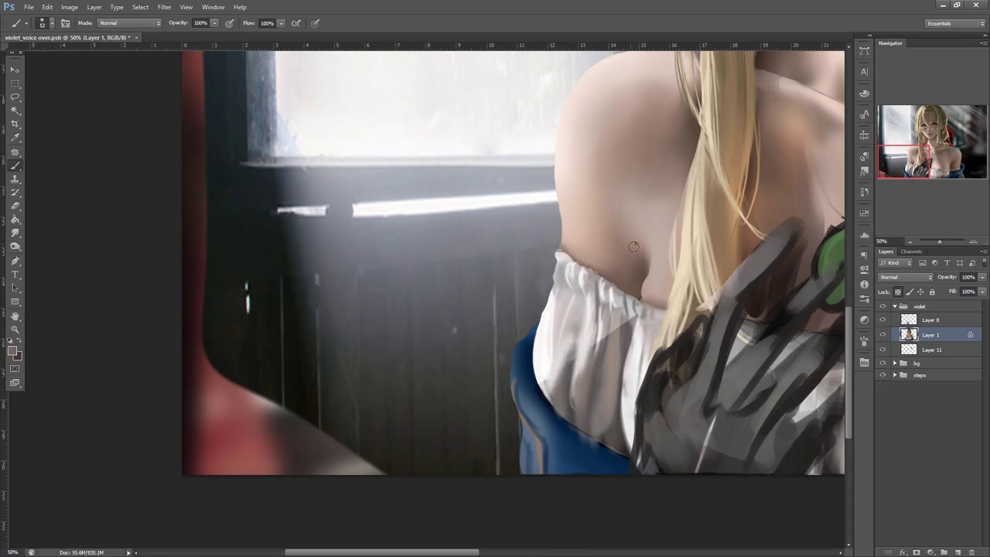
- Refine the fold lines on the white sleeve with sampled grays and a 15 px brush
{"action": "right_click", "coordinate": [629, 243]}
{"action": "left_click", "coordinate": [651, 269]}
{"action": "left_click", "coordinate": [685, 274]}
{"action": "key", "text": "Return"}
{"action": "left_click", "coordinate": [970, 243]}
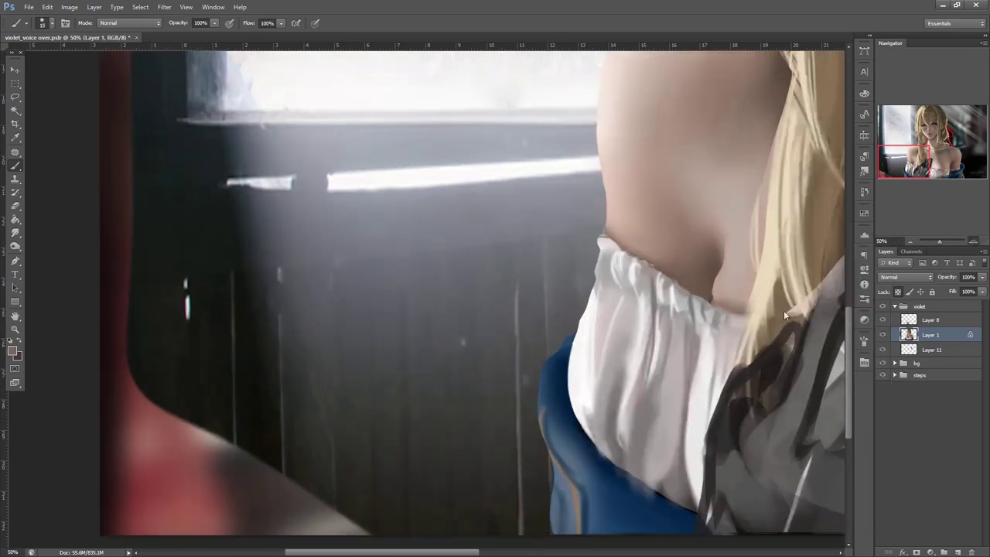
{"action": "left_click_drag", "start_coordinate": [645, 368], "coordinate": [637, 393]}
{"action": "left_click", "coordinate": [643, 332], "text": "alt"}
{"action": "left_click_drag", "start_coordinate": [657, 324], "coordinate": [649, 376]}
{"action": "left_click_drag", "start_coordinate": [660, 309], "coordinate": [649, 396]}
{"action": "left_click", "coordinate": [648, 400], "text": "alt"}
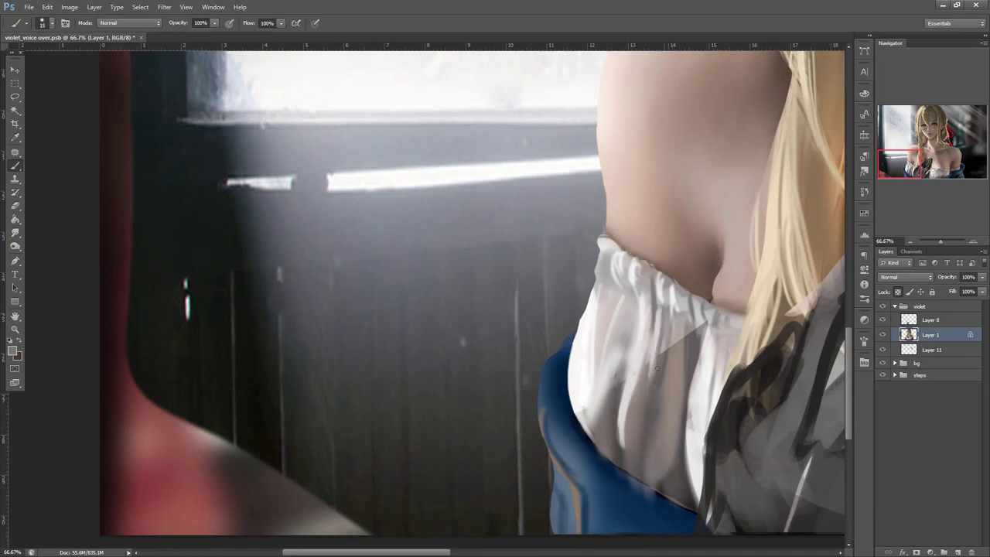
- Paint soft vertical folds below the gathered trim in the middle of the white blouse, using tones sampled from the fabric
{"action": "left_click", "coordinate": [664, 326], "text": "alt"}
{"action": "mouse_move", "coordinate": [663, 311]}
{"action": "left_mouse_down"}
{"action": "mouse_move", "coordinate": [653, 368]}
{"action": "mouse_move", "coordinate": [671, 361]}
{"action": "mouse_move", "coordinate": [669, 378]}
{"action": "left_mouse_up"}
{"action": "mouse_move", "coordinate": [681, 315]}
{"action": "left_mouse_down"}
{"action": "mouse_move", "coordinate": [673, 384]}
{"action": "mouse_move", "coordinate": [680, 341]}
{"action": "mouse_move", "coordinate": [671, 375]}
{"action": "left_mouse_up"}
{"action": "left_click", "coordinate": [673, 380], "text": "alt"}
{"action": "left_click_drag", "start_coordinate": [696, 313], "coordinate": [688, 385]}
{"action": "left_click", "coordinate": [690, 371], "text": "alt"}
{"action": "left_click", "coordinate": [685, 384], "text": "alt"}
{"action": "left_click_drag", "start_coordinate": [705, 329], "coordinate": [688, 388]}
- Shade the lower folds of the white blouse down to its edge against the blue jacket with sampled greys
{"action": "left_click", "coordinate": [677, 420], "text": "alt"}
{"action": "left_click", "coordinate": [675, 474], "text": "alt"}
{"action": "left_click_drag", "start_coordinate": [681, 426], "coordinate": [658, 503]}
{"action": "left_click", "coordinate": [674, 435], "text": "alt"}
{"action": "left_click_drag", "start_coordinate": [681, 455], "coordinate": [675, 501]}
{"action": "left_click_drag", "start_coordinate": [683, 469], "coordinate": [684, 506]}
{"action": "left_click_drag", "start_coordinate": [685, 476], "coordinate": [687, 511]}
{"action": "left_click", "coordinate": [672, 488], "text": "alt"}
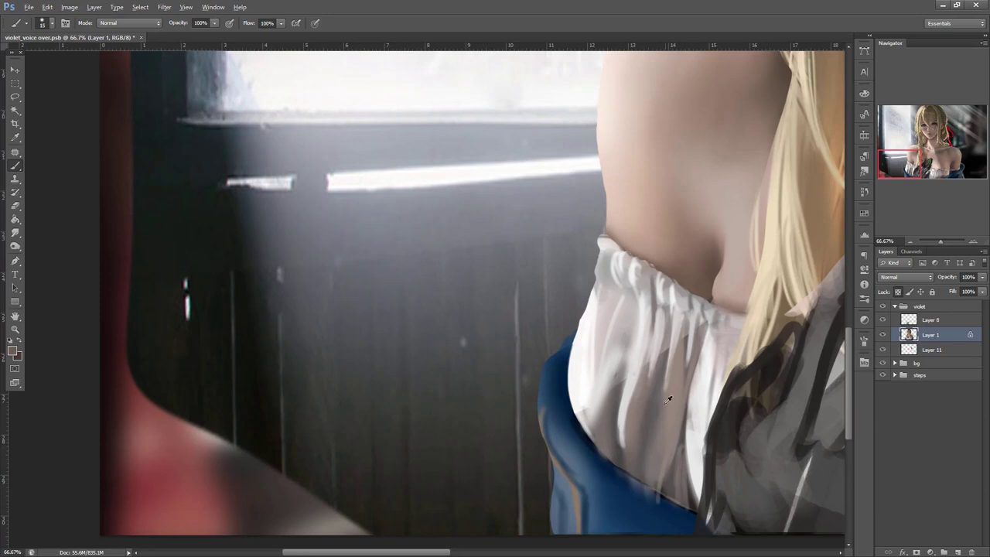
- Deepen the shadows between the blouse's lower central folds, enlarging the brush to 36 px
{"action": "left_click_drag", "start_coordinate": [650, 439], "coordinate": [646, 468]}
{"action": "left_click_drag", "start_coordinate": [663, 402], "coordinate": [645, 475]}
{"action": "right_click", "coordinate": [708, 403]}
{"action": "left_click", "coordinate": [749, 292]}
{"action": "left_click_drag", "start_coordinate": [656, 441], "coordinate": [640, 484]}
{"action": "left_click", "coordinate": [648, 410], "text": "alt"}
{"action": "left_click_drag", "start_coordinate": [646, 397], "coordinate": [628, 465]}
- Blend the folds on the outer part of the blouse with soft strokes of sampled fabric tones
{"action": "left_click", "coordinate": [602, 422], "text": "alt"}
{"action": "mouse_move", "coordinate": [609, 387]}
{"action": "left_mouse_down"}
{"action": "mouse_move", "coordinate": [595, 452]}
{"action": "mouse_move", "coordinate": [594, 442]}
{"action": "left_mouse_up"}
{"action": "left_click", "coordinate": [598, 378], "text": "alt"}
{"action": "left_click_drag", "start_coordinate": [627, 324], "coordinate": [613, 372]}
{"action": "left_click", "coordinate": [627, 315], "text": "alt"}
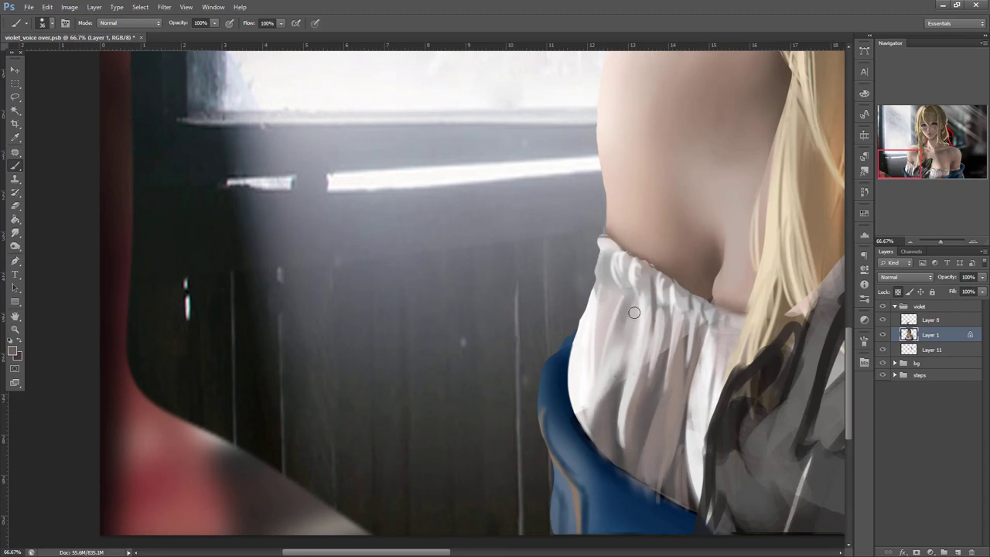
- Reduce the brush to 16 px and refine the narrow folds just below the blouse's gathered trim
{"action": "right_click", "coordinate": [666, 257]}
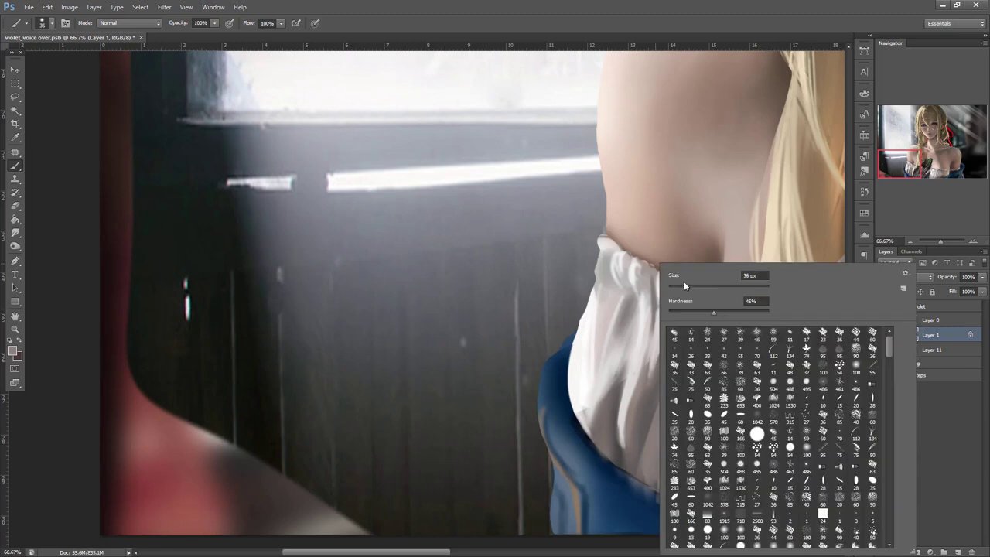
{"action": "left_click", "coordinate": [611, 331], "text": "alt"}
{"action": "left_click_drag", "start_coordinate": [620, 300], "coordinate": [622, 291]}
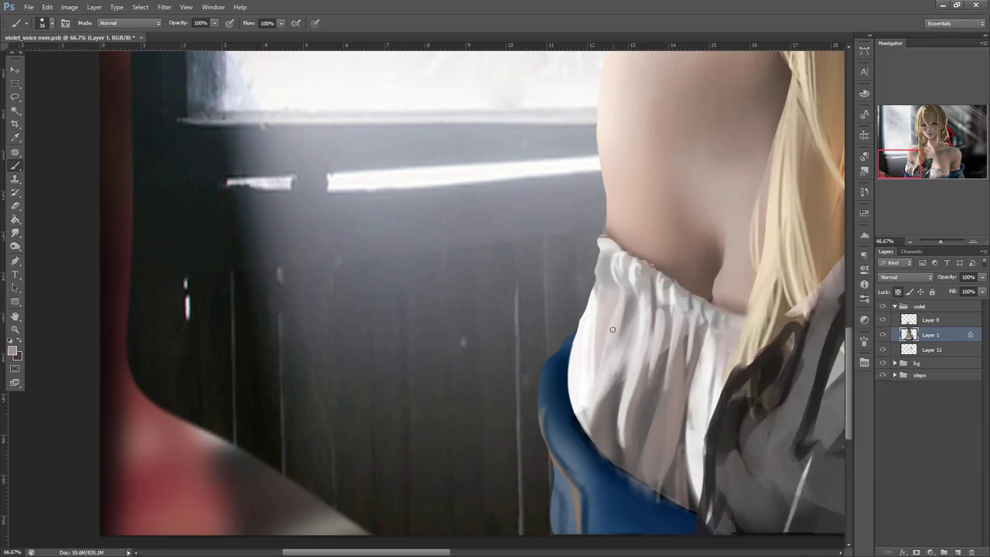
{"action": "left_click_drag", "start_coordinate": [604, 327], "coordinate": [612, 287]}
{"action": "mouse_move", "coordinate": [708, 344]}
{"action": "left_mouse_down"}
{"action": "mouse_move", "coordinate": [660, 285]}
{"action": "mouse_move", "coordinate": [619, 329]}
{"action": "left_mouse_up"}
- Set the brush to 26 px and paint the light folds along the blouse's outer edge beside the dark wall
{"action": "right_click", "coordinate": [663, 284]}
{"action": "left_click", "coordinate": [683, 284]}
{"action": "left_click", "coordinate": [630, 276], "text": "alt"}
{"action": "left_click_drag", "start_coordinate": [633, 290], "coordinate": [616, 343]}
{"action": "left_click", "coordinate": [607, 287], "text": "alt"}
{"action": "left_click_drag", "start_coordinate": [601, 291], "coordinate": [570, 378]}
{"action": "left_click_drag", "start_coordinate": [591, 329], "coordinate": [577, 391]}
{"action": "left_click", "coordinate": [593, 379], "text": "alt"}
- Sample the blouse's light tones and soften its lower folds with the Smudge tool
{"action": "left_click", "coordinate": [565, 308], "text": "alt"}
{"action": "left_click", "coordinate": [554, 348], "text": "alt"}
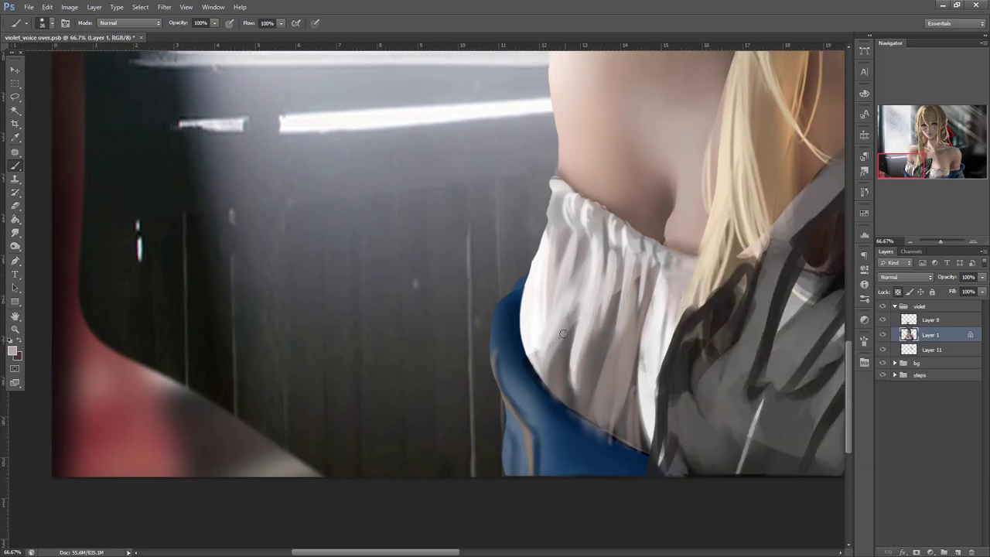
{"action": "left_click", "coordinate": [529, 326], "text": "alt"}
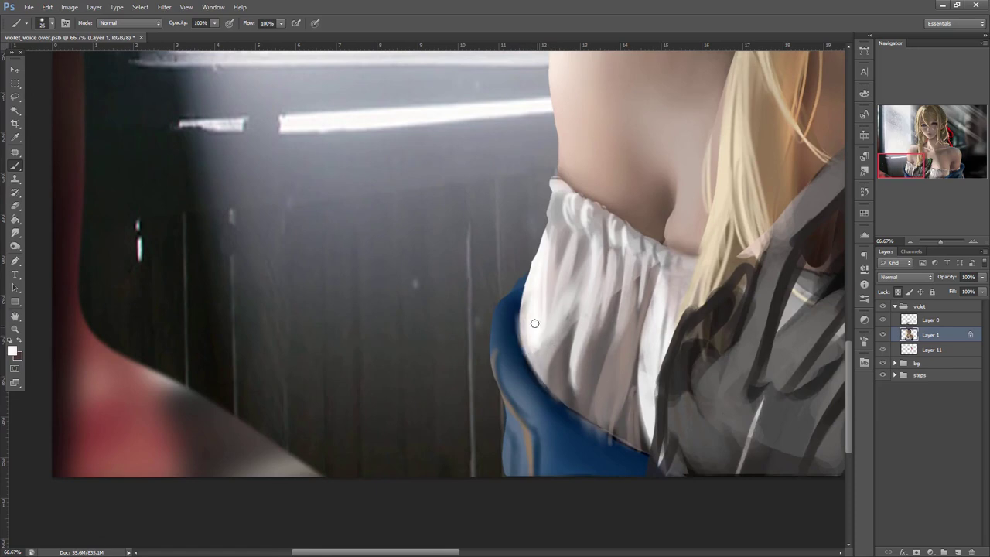
{"action": "left_click", "coordinate": [14, 232]}
{"action": "left_click_drag", "start_coordinate": [586, 319], "coordinate": [576, 367]}
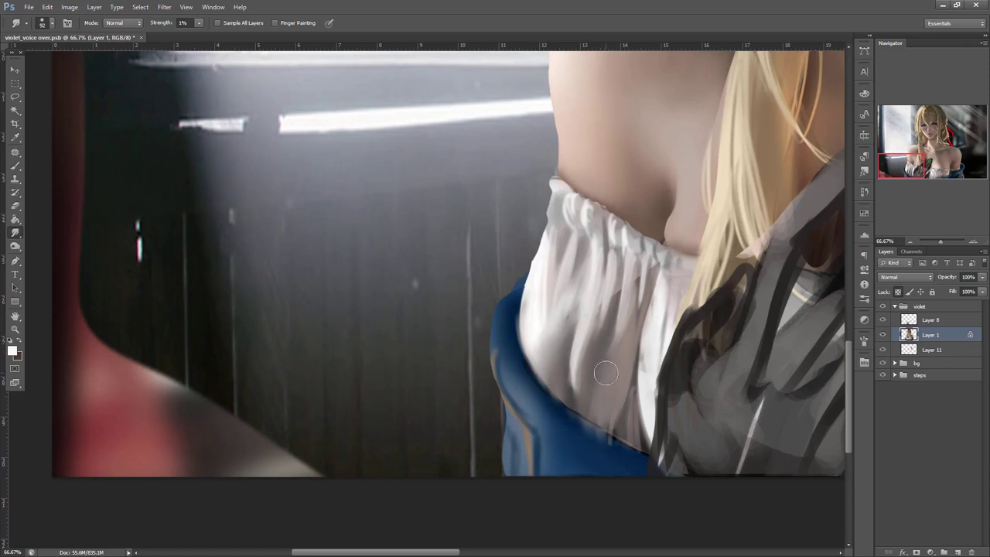
- Return to the Brush at 50 px and choose a pale blue foreground color
{"action": "key", "text": "b"}
{"action": "right_click", "coordinate": [635, 307]}
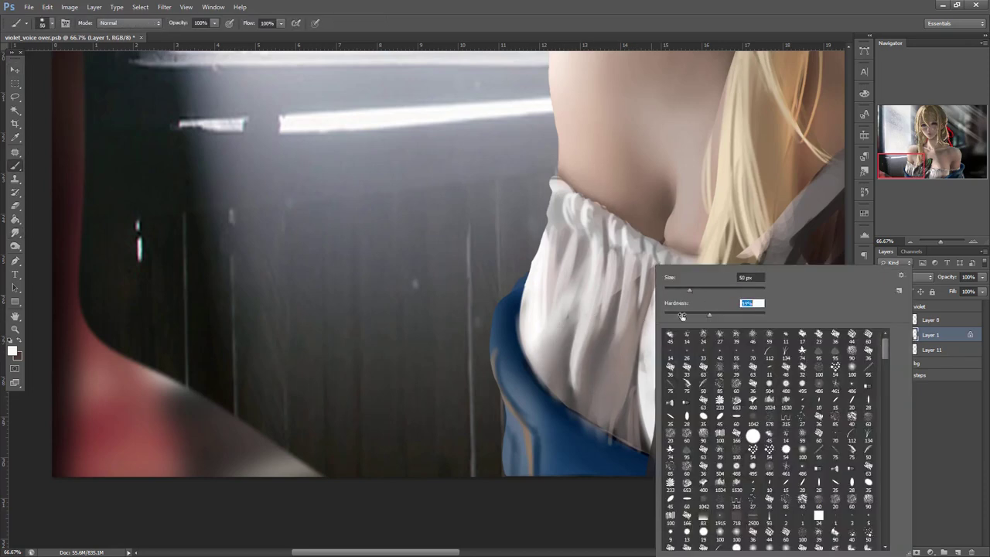
{"action": "left_click", "coordinate": [594, 364]}
{"action": "left_click", "coordinate": [14, 352]}
{"action": "left_click", "coordinate": [792, 346]}
{"action": "left_click", "coordinate": [666, 297]}
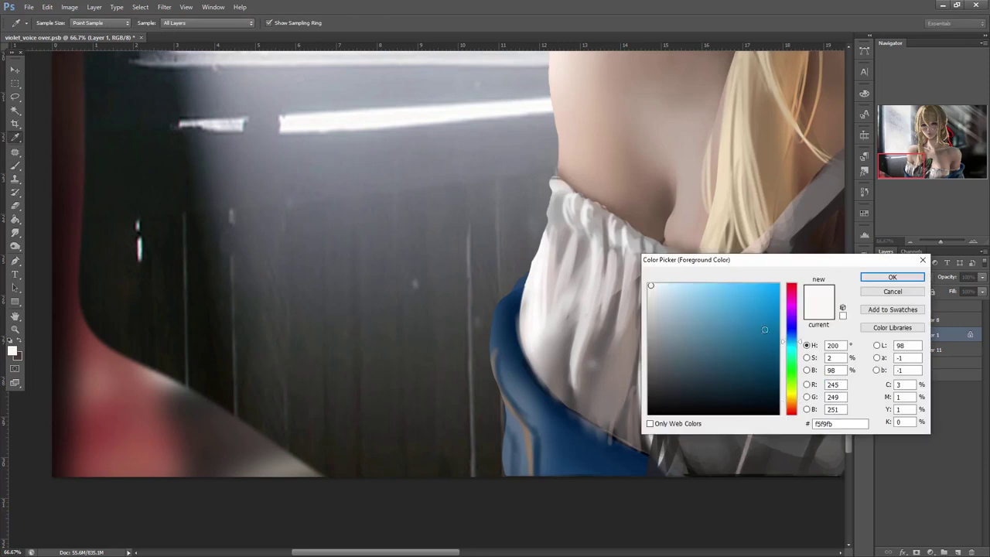
{"action": "left_click", "coordinate": [882, 278]}
- Paint pale blue reflected light over the blouse's folds and gathered trim with a 55 px brush
{"action": "right_click", "coordinate": [691, 286]}
{"action": "left_click", "coordinate": [728, 292]}
{"action": "left_click_drag", "start_coordinate": [586, 347], "coordinate": [574, 422]}
{"action": "left_click_drag", "start_coordinate": [618, 331], "coordinate": [585, 419]}
{"action": "left_click_drag", "start_coordinate": [604, 366], "coordinate": [588, 418]}
{"action": "left_click_drag", "start_coordinate": [626, 317], "coordinate": [612, 407]}
{"action": "mouse_move", "coordinate": [555, 339]}
{"action": "left_mouse_down"}
{"action": "mouse_move", "coordinate": [548, 410]}
{"action": "mouse_move", "coordinate": [555, 405]}
{"action": "left_mouse_up"}
{"action": "left_click_drag", "start_coordinate": [567, 343], "coordinate": [560, 402]}
{"action": "left_click_drag", "start_coordinate": [628, 391], "coordinate": [612, 450]}
{"action": "left_click_drag", "start_coordinate": [636, 381], "coordinate": [625, 450]}
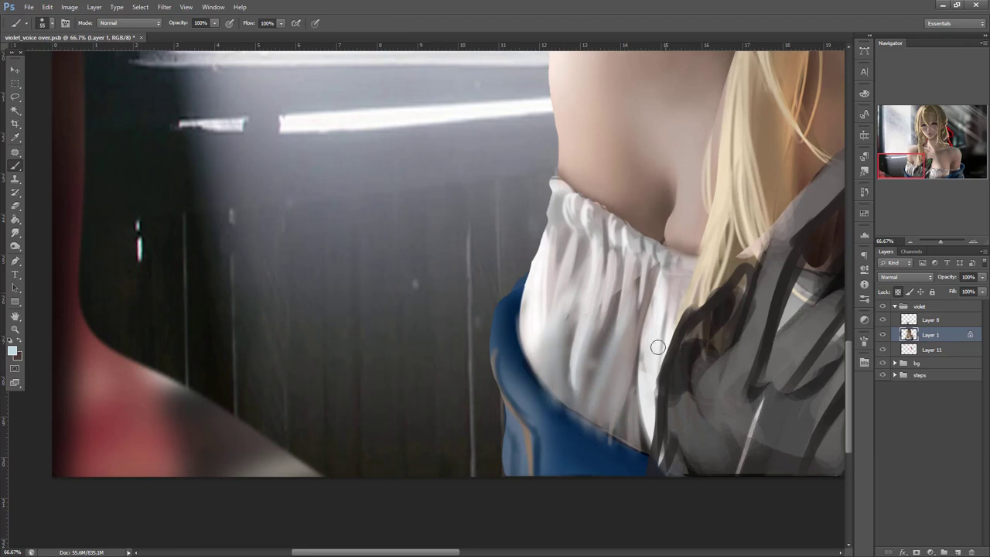
{"action": "left_click_drag", "start_coordinate": [626, 236], "coordinate": [687, 261]}
- Paint sampled light and shadow folds on the blouse section on the other side of the gloved hand
{"action": "left_click_drag", "start_coordinate": [739, 349], "coordinate": [406, 412]}
{"action": "left_click_drag", "start_coordinate": [610, 367], "coordinate": [640, 379]}
{"action": "left_click_drag", "start_coordinate": [705, 380], "coordinate": [787, 392]}
{"action": "mouse_move", "coordinate": [803, 384]}
{"action": "left_mouse_down"}
{"action": "mouse_move", "coordinate": [604, 366]}
{"action": "mouse_move", "coordinate": [684, 368]}
{"action": "left_mouse_up"}
{"action": "left_click", "coordinate": [635, 382], "text": "alt"}
{"action": "mouse_move", "coordinate": [625, 375]}
{"action": "left_mouse_down"}
{"action": "mouse_move", "coordinate": [584, 375]}
{"action": "mouse_move", "coordinate": [631, 433]}
{"action": "mouse_move", "coordinate": [619, 432]}
{"action": "left_mouse_up"}
{"action": "left_click", "coordinate": [668, 396], "text": "alt"}
{"action": "mouse_move", "coordinate": [642, 396]}
{"action": "left_mouse_down"}
{"action": "mouse_move", "coordinate": [663, 430]}
{"action": "mouse_move", "coordinate": [685, 413]}
{"action": "mouse_move", "coordinate": [682, 449]}
{"action": "mouse_move", "coordinate": [694, 447]}
{"action": "mouse_move", "coordinate": [702, 408]}
{"action": "mouse_move", "coordinate": [672, 451]}
{"action": "mouse_move", "coordinate": [669, 430]}
{"action": "mouse_move", "coordinate": [631, 414]}
{"action": "mouse_move", "coordinate": [554, 514]}
{"action": "left_mouse_up"}
{"action": "left_click_drag", "start_coordinate": [656, 481], "coordinate": [647, 494]}
- Turn off transparent pixel locking on Layer 1 and extend the blouse's slanted folds toward the canvas's lower edge
{"action": "left_click", "coordinate": [900, 293]}
{"action": "left_click_drag", "start_coordinate": [709, 462], "coordinate": [648, 512]}
{"action": "mouse_move", "coordinate": [726, 447]}
{"action": "left_mouse_down"}
{"action": "mouse_move", "coordinate": [619, 515]}
{"action": "mouse_move", "coordinate": [724, 445]}
{"action": "mouse_move", "coordinate": [687, 490]}
{"action": "left_mouse_up"}
{"action": "left_click", "coordinate": [626, 518], "text": "alt"}
{"action": "left_click_drag", "start_coordinate": [667, 425], "coordinate": [644, 477]}
{"action": "mouse_move", "coordinate": [622, 436]}
{"action": "left_mouse_down"}
{"action": "mouse_move", "coordinate": [577, 506]}
{"action": "mouse_move", "coordinate": [553, 513]}
{"action": "left_mouse_up"}
{"action": "left_click", "coordinate": [604, 430], "text": "alt"}
{"action": "left_click_drag", "start_coordinate": [618, 437], "coordinate": [594, 501]}
{"action": "left_click", "coordinate": [636, 412], "text": "alt"}
{"action": "mouse_move", "coordinate": [623, 468]}
{"action": "left_mouse_down"}
{"action": "mouse_move", "coordinate": [585, 515]}
{"action": "mouse_move", "coordinate": [617, 489]}
{"action": "left_mouse_up"}
- Set the brush to 16 px and paint the small gathers along the blouse's trim below the shadowed armpit
{"action": "left_click_drag", "start_coordinate": [787, 447], "coordinate": [570, 461]}
{"action": "right_click", "coordinate": [556, 323]}
{"action": "left_click", "coordinate": [591, 291]}
{"action": "key", "text": "Return"}
{"action": "left_click", "coordinate": [526, 385], "text": "alt"}
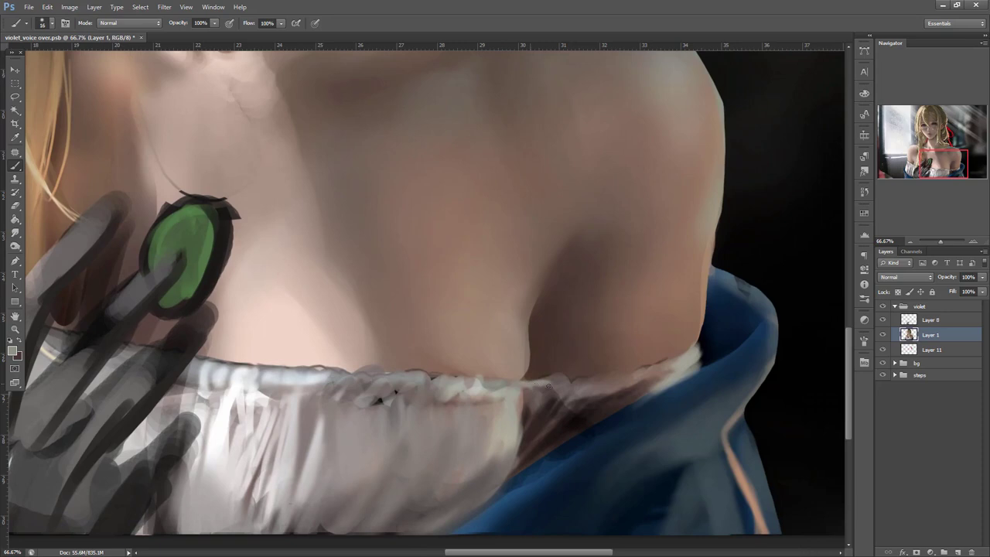
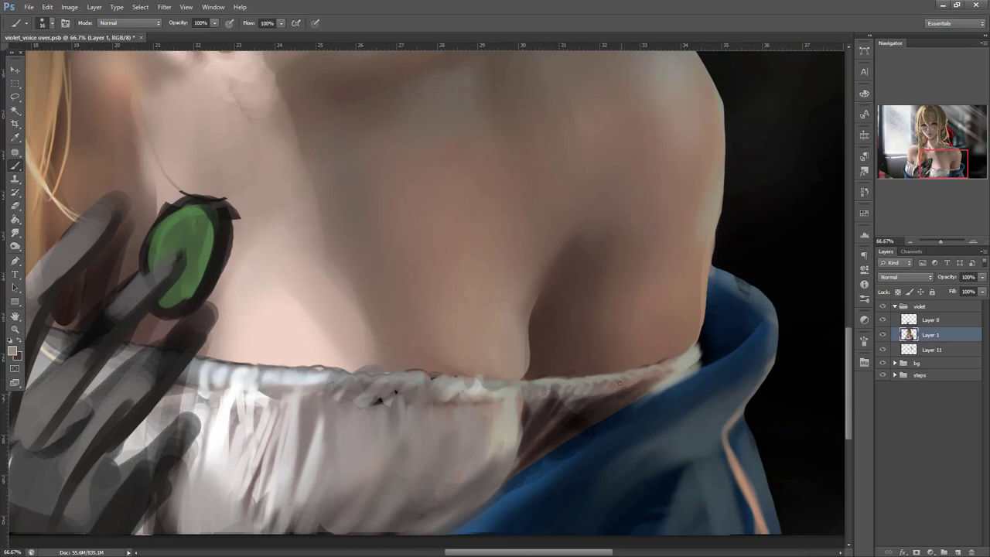
- Adjust the brush size and paint diagonal folds on the shadowed blouse section beside the blue jacket
{"action": "right_click", "coordinate": [699, 297]}
{"action": "left_click_drag", "start_coordinate": [725, 295], "coordinate": [732, 301]}
{"action": "left_click_drag", "start_coordinate": [619, 389], "coordinate": [554, 447]}
{"action": "left_click", "coordinate": [603, 404], "text": "alt"}
{"action": "left_click_drag", "start_coordinate": [594, 399], "coordinate": [544, 450]}
{"action": "left_click_drag", "start_coordinate": [573, 396], "coordinate": [532, 448]}
{"action": "left_click", "coordinate": [540, 397], "text": "alt"}
{"action": "left_click_drag", "start_coordinate": [539, 396], "coordinate": [525, 449]}
- Blend the folds of the shadowed blouse section into its edge against the jacket with resampled tones
{"action": "left_click", "coordinate": [568, 434], "text": "alt"}
{"action": "left_click_drag", "start_coordinate": [579, 396], "coordinate": [539, 454]}
{"action": "left_click", "coordinate": [593, 408], "text": "alt"}
{"action": "mouse_move", "coordinate": [557, 400]}
{"action": "left_mouse_down"}
{"action": "mouse_move", "coordinate": [524, 464]}
{"action": "mouse_move", "coordinate": [526, 448]}
{"action": "left_mouse_up"}
{"action": "left_click", "coordinate": [570, 405], "text": "alt"}
{"action": "left_click_drag", "start_coordinate": [593, 390], "coordinate": [553, 450]}
{"action": "left_click", "coordinate": [597, 409], "text": "alt"}
{"action": "left_click_drag", "start_coordinate": [647, 385], "coordinate": [492, 507]}
- Clean up the black specks below the gathered trim and set the brush to 4 px for a thin fold line
{"action": "left_click_drag", "start_coordinate": [513, 379], "coordinate": [634, 322]}
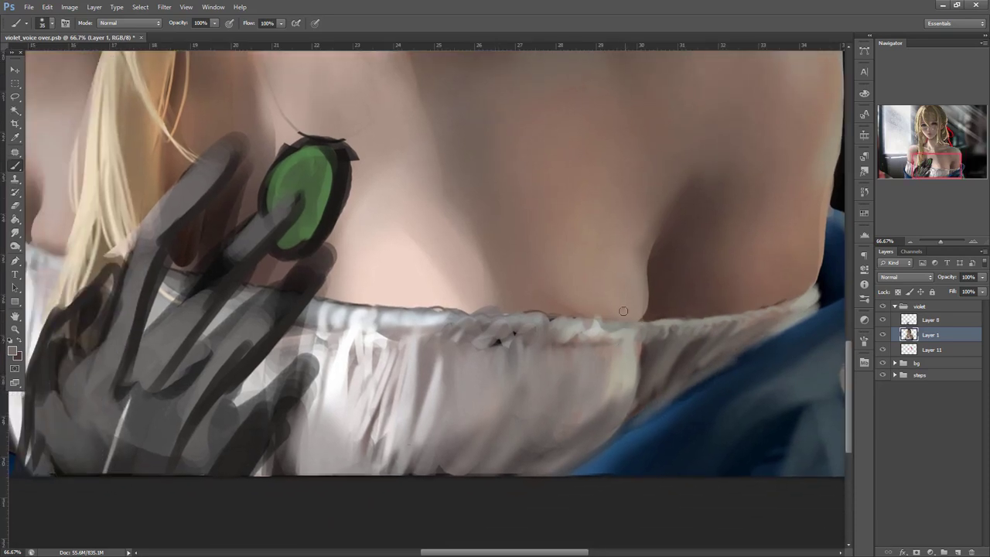
{"action": "right_click", "coordinate": [609, 278]}
{"action": "left_click", "coordinate": [644, 290]}
{"action": "key", "text": "Return"}
{"action": "right_click", "coordinate": [603, 265]}
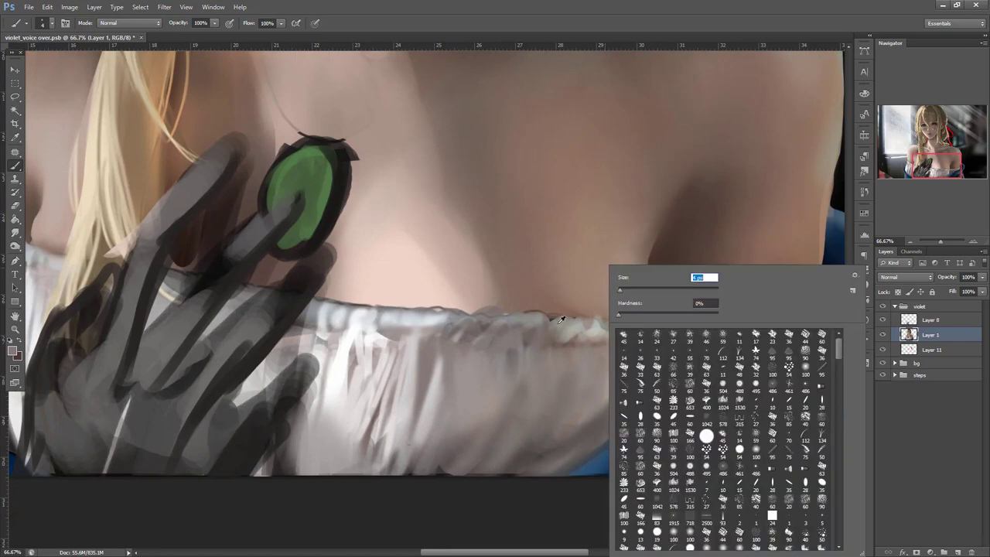
{"action": "type", "text": "4"}
{"action": "key", "text": "Return"}
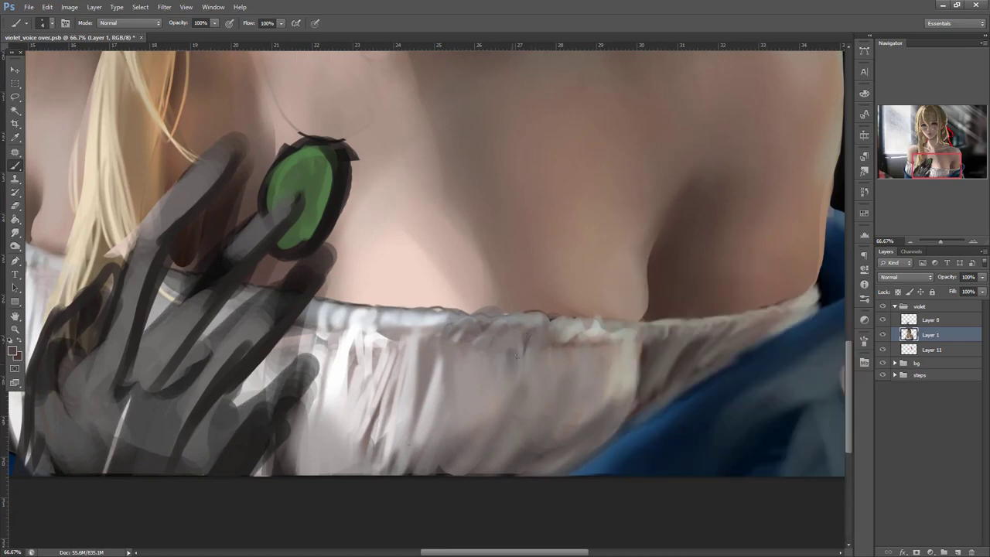
- Set the brush to 20 px and paint curved diagonal folds across the middle of the blouse
{"action": "right_click", "coordinate": [586, 265]}
{"action": "type", "text": "20"}
{"action": "key", "text": "Return"}
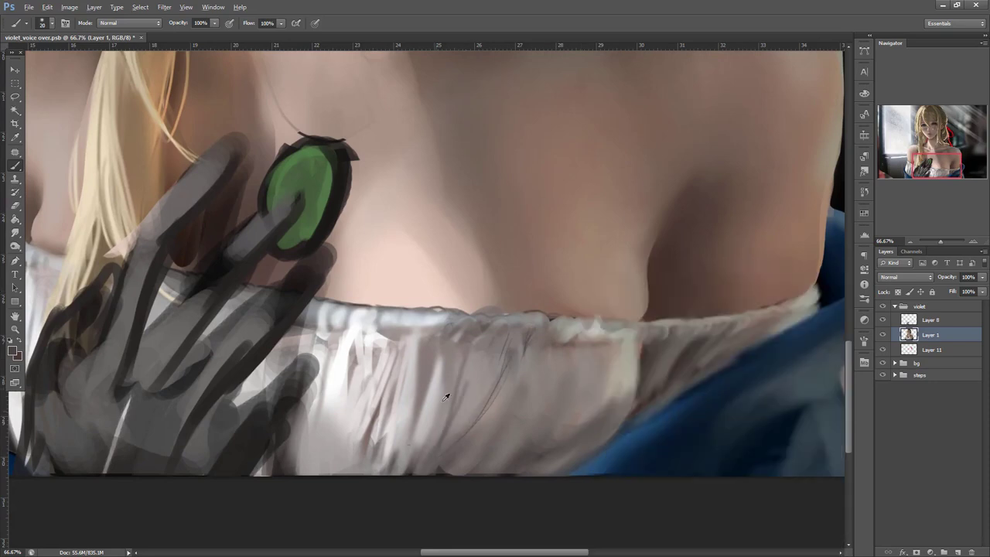
{"action": "left_click", "coordinate": [441, 405], "text": "alt"}
{"action": "left_click_drag", "start_coordinate": [442, 401], "coordinate": [415, 467]}
{"action": "mouse_move", "coordinate": [504, 361]}
{"action": "left_mouse_down"}
{"action": "mouse_move", "coordinate": [439, 457]}
{"action": "mouse_move", "coordinate": [477, 446]}
{"action": "left_mouse_up"}
{"action": "left_click_drag", "start_coordinate": [572, 359], "coordinate": [540, 443]}
{"action": "left_click_drag", "start_coordinate": [571, 364], "coordinate": [523, 454]}
- Add sampled light and dark folds toward the blouse's bright yellowish edge, undoing one misplaced stroke
{"action": "left_click", "coordinate": [534, 461], "text": "alt"}
{"action": "mouse_move", "coordinate": [579, 360]}
{"action": "left_mouse_down"}
{"action": "mouse_move", "coordinate": [540, 445]}
{"action": "mouse_move", "coordinate": [576, 389]}
{"action": "mouse_move", "coordinate": [555, 429]}
{"action": "left_mouse_up"}
{"action": "key", "text": "ctrl+z"}
{"action": "left_click", "coordinate": [603, 420], "text": "alt"}
{"action": "left_click_drag", "start_coordinate": [577, 356], "coordinate": [568, 425]}
{"action": "left_click", "coordinate": [566, 379], "text": "alt"}
{"action": "mouse_move", "coordinate": [564, 374]}
{"action": "left_mouse_down"}
{"action": "mouse_move", "coordinate": [528, 450]}
{"action": "mouse_move", "coordinate": [493, 453]}
{"action": "left_mouse_up"}
{"action": "left_click", "coordinate": [578, 407], "text": "alt"}
{"action": "left_click_drag", "start_coordinate": [583, 367], "coordinate": [573, 428]}
- Paint short creases directly below the trim near the blouse's yellowish edge, and set the brush to 17 px
{"action": "right_click", "coordinate": [619, 364]}
{"action": "left_click_drag", "start_coordinate": [655, 292], "coordinate": [668, 291]}
{"action": "left_click", "coordinate": [591, 364], "text": "alt"}
{"action": "left_click_drag", "start_coordinate": [591, 344], "coordinate": [589, 375]}
{"action": "right_click", "coordinate": [593, 360]}
{"action": "left_click_drag", "start_coordinate": [657, 289], "coordinate": [652, 289]}
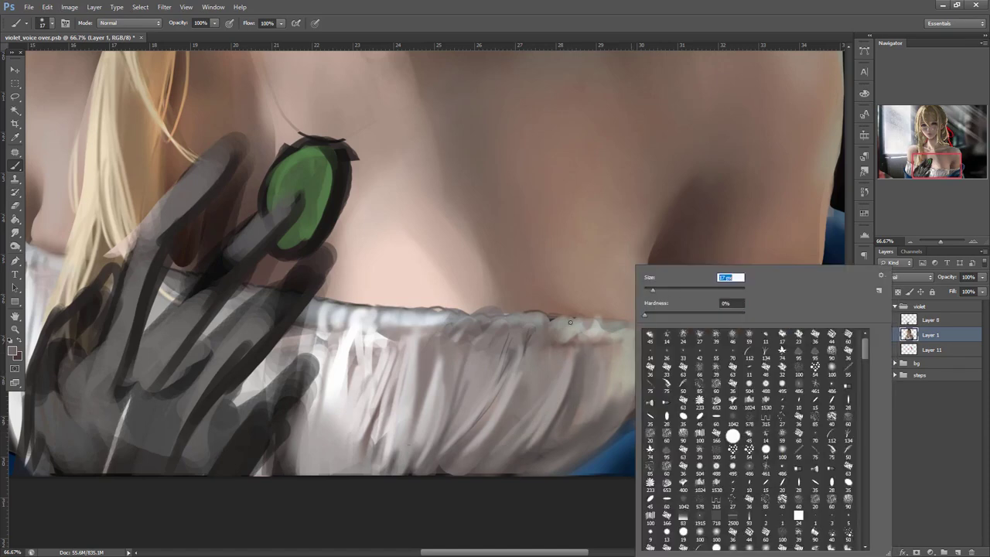
{"action": "key", "text": "Return"}
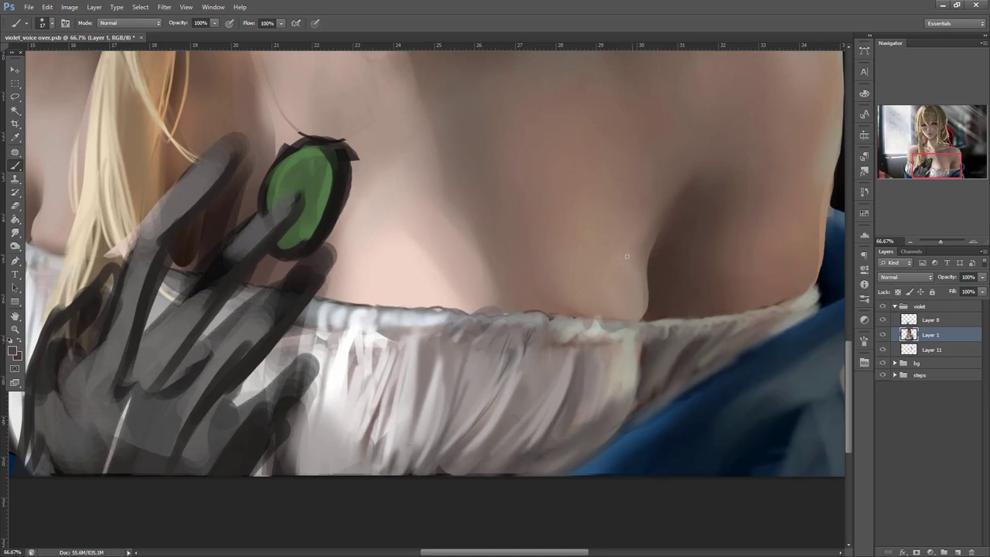
{"action": "right_click", "coordinate": [642, 276]}
{"action": "key", "text": "Return"}
- Enlarge the brush to 77 px and brighten the blouse beside the gloved hand with sampled white
{"action": "left_click_drag", "start_coordinate": [631, 357], "coordinate": [793, 301]}
{"action": "right_click", "coordinate": [636, 277]}
{"action": "left_click", "coordinate": [663, 286]}
{"action": "left_click", "coordinate": [543, 279], "text": "alt"}
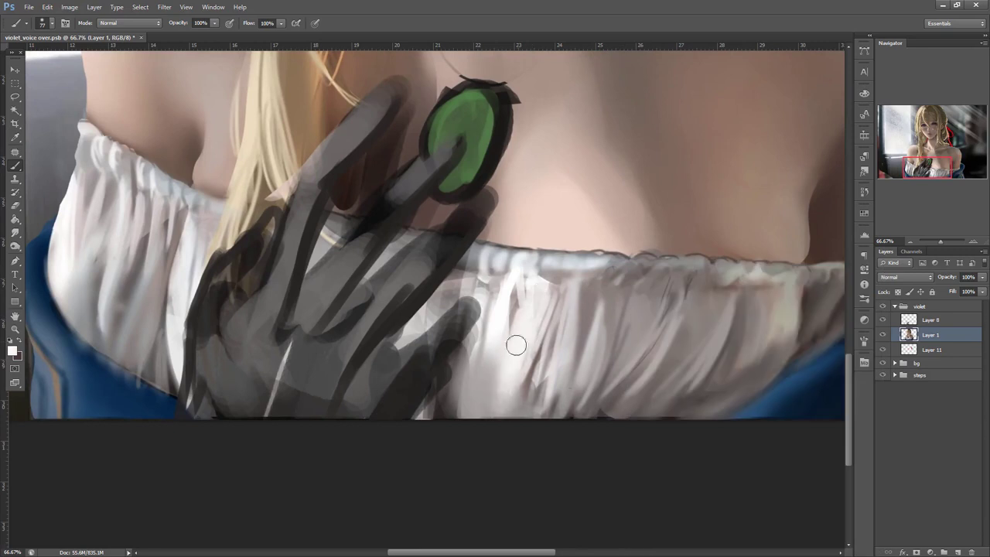
- Sample the jacket's blue, paint along its collar beneath the blouse, and lasso the collar's outer curve
{"action": "mouse_move", "coordinate": [477, 437]}
{"action": "left_mouse_down"}
{"action": "mouse_move", "coordinate": [761, 360]}
{"action": "mouse_move", "coordinate": [823, 362]}
{"action": "left_mouse_up"}
{"action": "left_click", "coordinate": [435, 376], "text": "alt"}
{"action": "left_click_drag", "start_coordinate": [411, 358], "coordinate": [500, 424]}
{"action": "key", "text": "l"}
{"action": "mouse_move", "coordinate": [393, 231]}
{"action": "left_mouse_down"}
{"action": "mouse_move", "coordinate": [348, 290]}
{"action": "mouse_move", "coordinate": [481, 418]}
{"action": "left_mouse_up"}
- Fill out the selected jacket collar with sampled blue tones, covering the brown trim, and deselect
{"action": "key", "text": "b"}
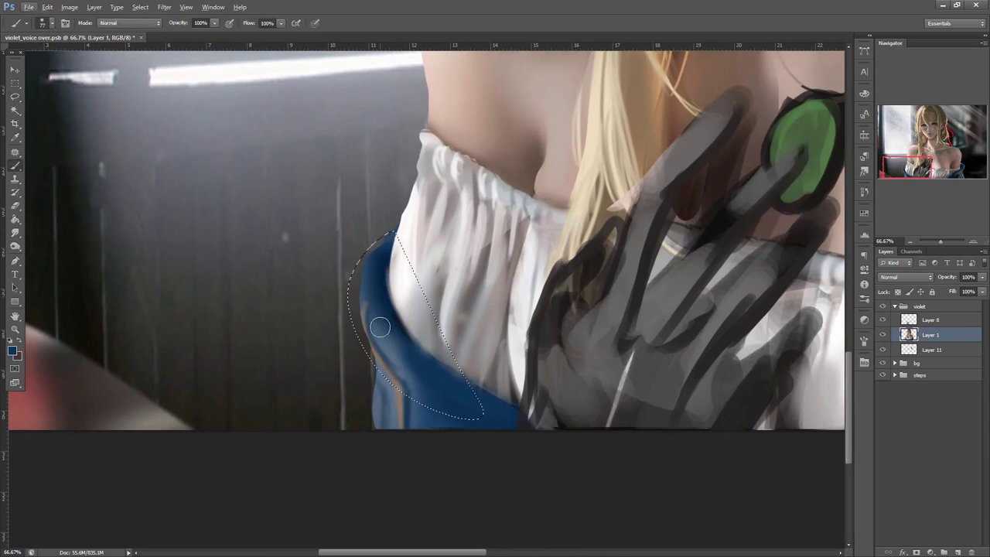
{"action": "left_click_drag", "start_coordinate": [376, 325], "coordinate": [360, 243]}
{"action": "left_click_drag", "start_coordinate": [377, 301], "coordinate": [375, 332]}
{"action": "left_click", "coordinate": [415, 358], "text": "alt"}
{"action": "left_click", "coordinate": [383, 347], "text": "alt"}
{"action": "left_click", "coordinate": [390, 358], "text": "alt"}
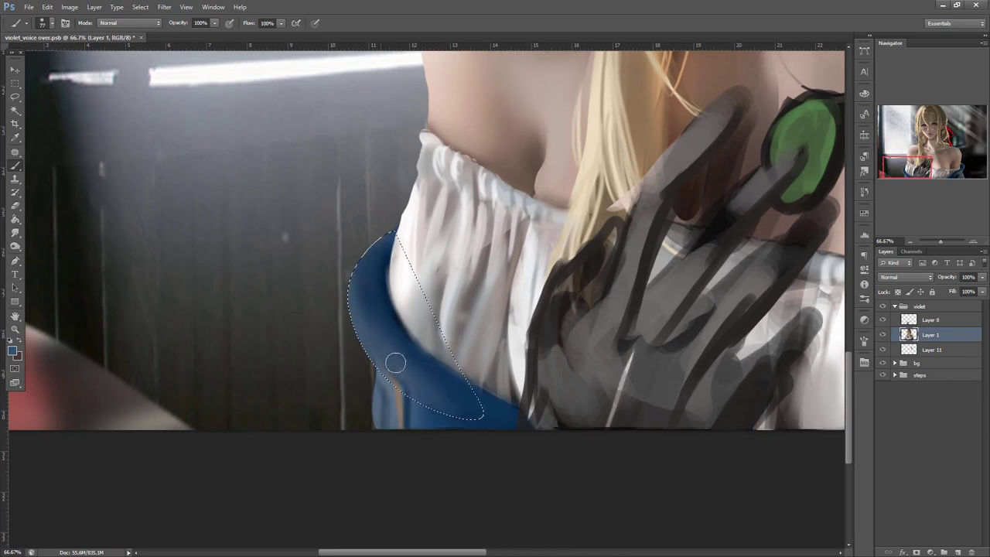
{"action": "key", "text": "ctrl+d"}
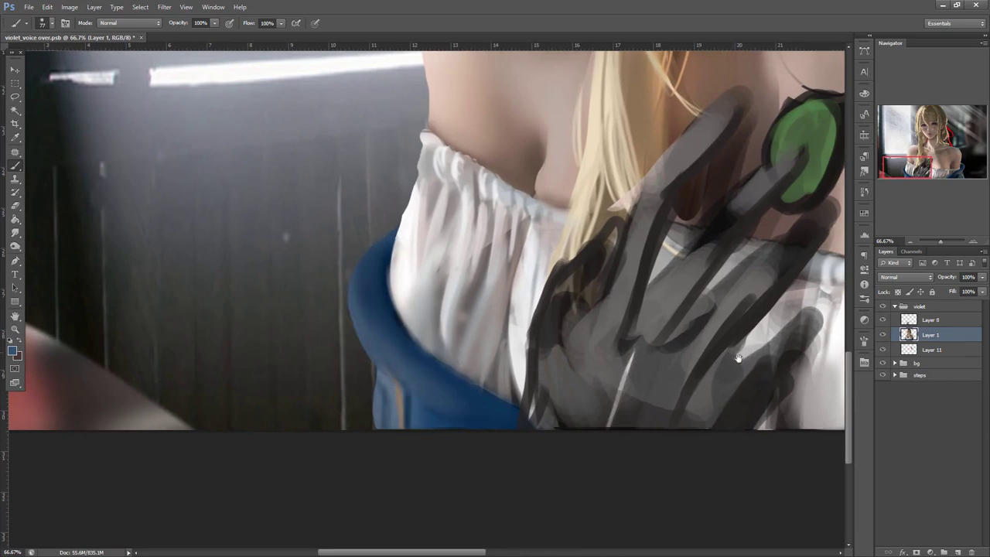
- Extend the blue jacket's upper edge over the blouse and repaint the collar beside it with sampled blues
{"action": "left_click_drag", "start_coordinate": [733, 353], "coordinate": [762, 376]}
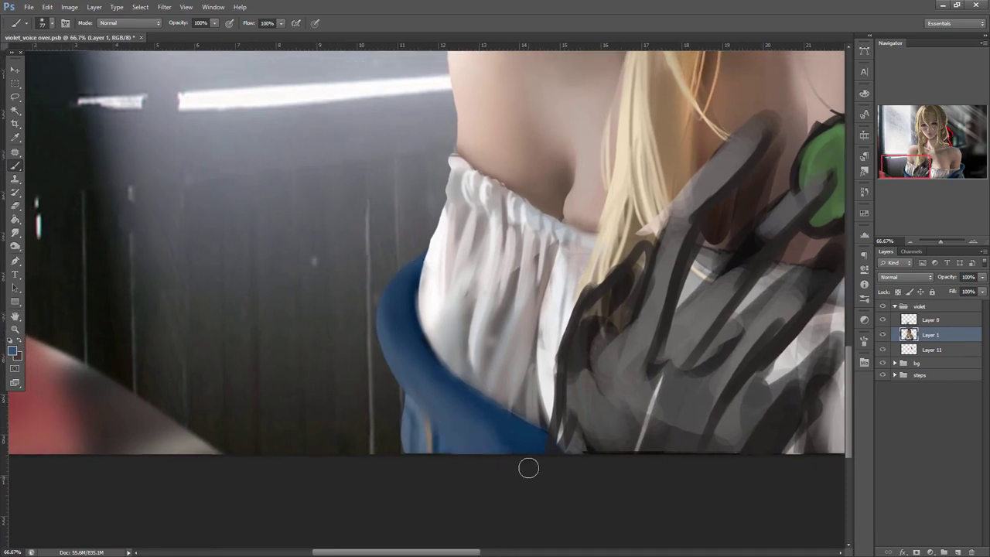
{"action": "scroll", "coordinate": [671, 381], "scroll_direction": "right", "scroll_amount": 10}
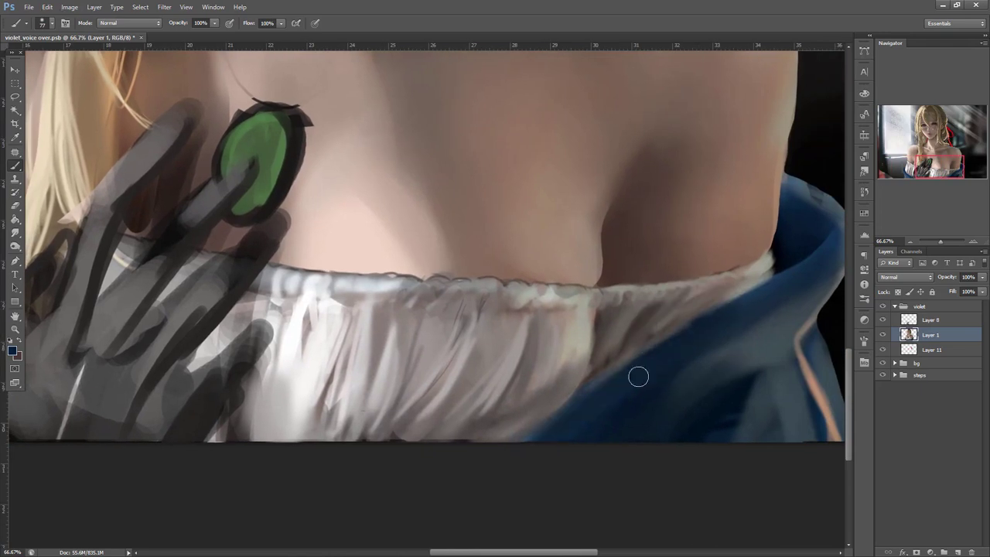
{"action": "left_click_drag", "start_coordinate": [618, 371], "coordinate": [511, 456]}
{"action": "left_click", "coordinate": [827, 289], "text": "alt"}
{"action": "left_click_drag", "start_coordinate": [796, 302], "coordinate": [601, 455]}
{"action": "left_click_drag", "start_coordinate": [744, 321], "coordinate": [599, 439]}
{"action": "left_click", "coordinate": [612, 400], "text": "alt"}
{"action": "left_click_drag", "start_coordinate": [724, 299], "coordinate": [767, 284]}
- Blend the jacket's lower folds beneath the blouse with sampled dark and mid blues
{"action": "left_click", "coordinate": [716, 345], "text": "alt"}
{"action": "left_click_drag", "start_coordinate": [690, 377], "coordinate": [620, 455]}
{"action": "left_click_drag", "start_coordinate": [709, 376], "coordinate": [650, 438]}
{"action": "left_click", "coordinate": [663, 433], "text": "alt"}
{"action": "mouse_move", "coordinate": [775, 338]}
{"action": "left_mouse_down"}
{"action": "mouse_move", "coordinate": [724, 421]}
{"action": "mouse_move", "coordinate": [668, 420]}
{"action": "left_mouse_up"}
{"action": "left_click", "coordinate": [800, 303], "text": "alt"}
{"action": "left_click", "coordinate": [757, 341], "text": "alt"}
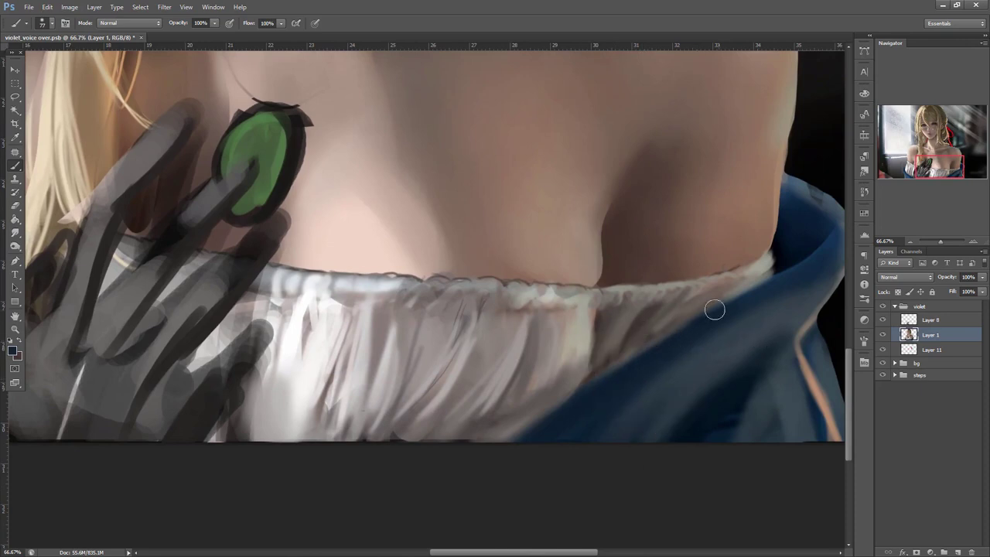
- Set the brush to 24 px, sharpen the jacket's edge against the blouse, and shade the blouse's lowest folds
{"action": "right_click", "coordinate": [716, 314]}
{"action": "left_click", "coordinate": [674, 349]}
{"action": "left_click", "coordinate": [790, 276], "text": "alt"}
{"action": "mouse_move", "coordinate": [772, 280]}
{"action": "left_mouse_down"}
{"action": "mouse_move", "coordinate": [548, 409]}
{"action": "mouse_move", "coordinate": [508, 449]}
{"action": "mouse_move", "coordinate": [377, 457]}
{"action": "left_mouse_up"}
{"action": "left_click", "coordinate": [619, 383], "text": "alt"}
{"action": "left_click_drag", "start_coordinate": [435, 423], "coordinate": [365, 448]}
{"action": "left_click_drag", "start_coordinate": [418, 404], "coordinate": [356, 442]}
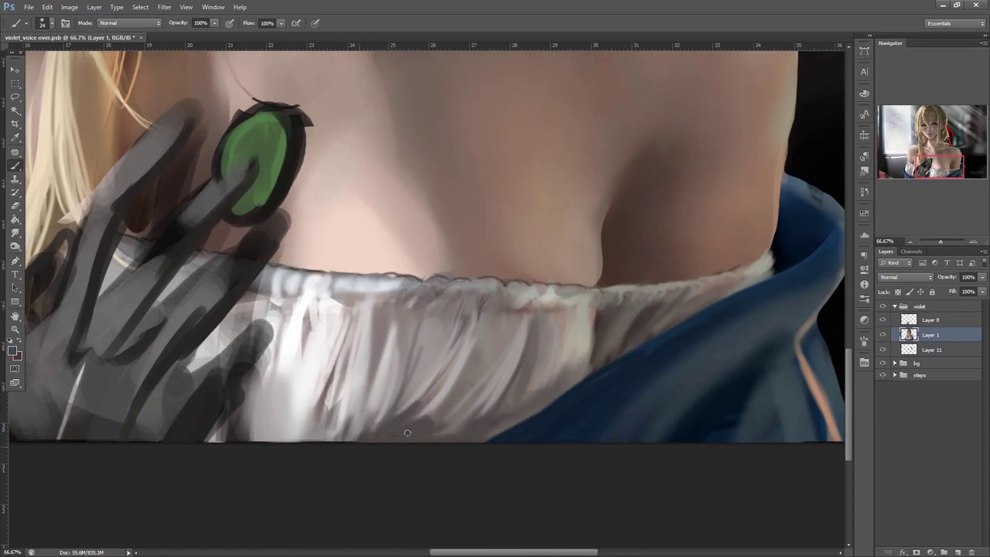
- Repaint the end of the gathered blouse trim beside the jacket collar in light grey
{"action": "left_click_drag", "start_coordinate": [627, 335], "coordinate": [604, 431]}
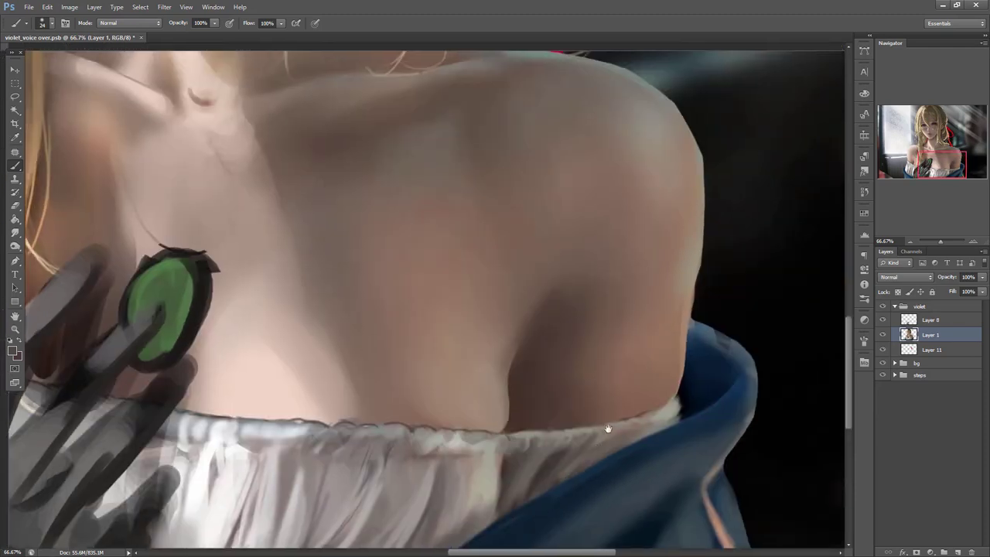
{"action": "key", "text": "x"}
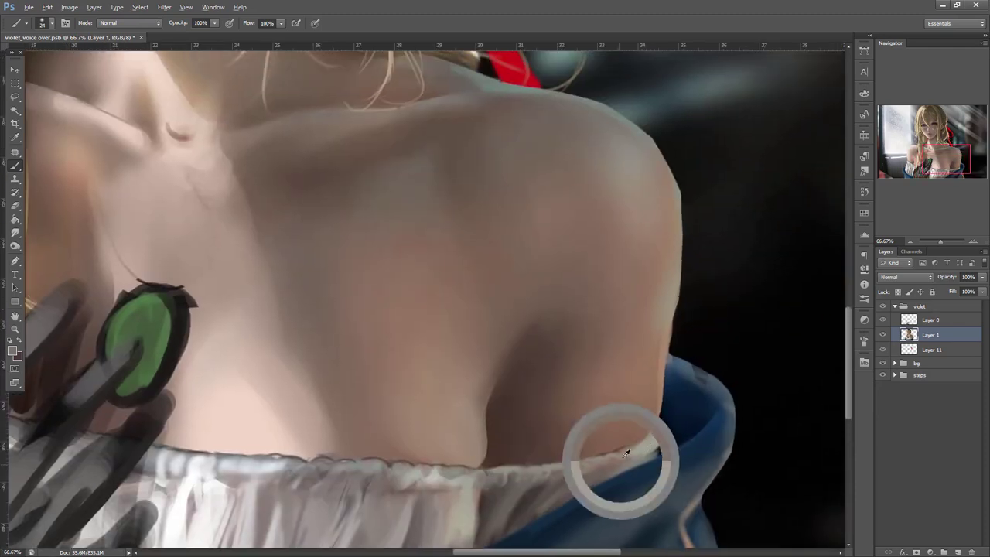
{"action": "key", "text": "x"}
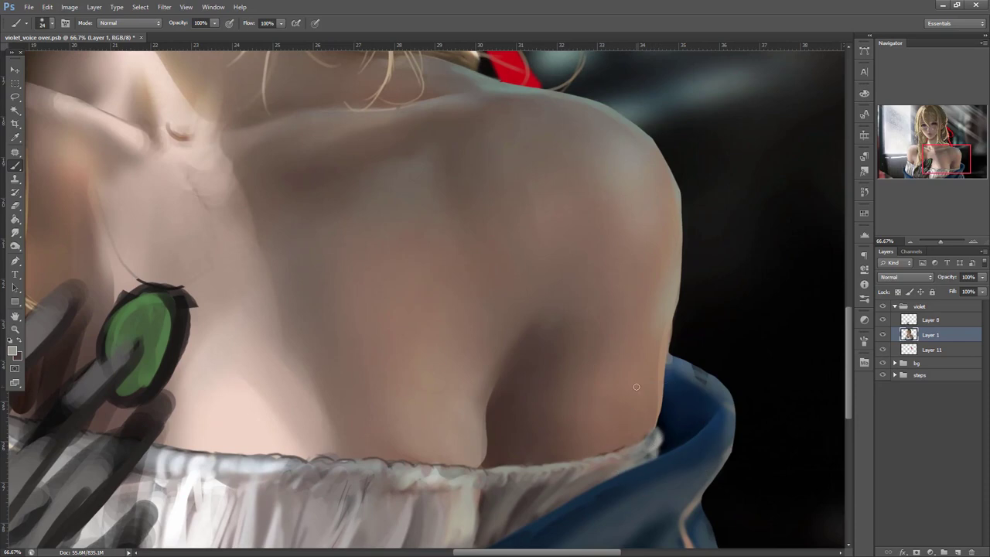
- Refine the jacket collar's rim and inner side behind the bare shoulder with sampled blue tones
{"action": "left_click_drag", "start_coordinate": [726, 331], "coordinate": [738, 414]}
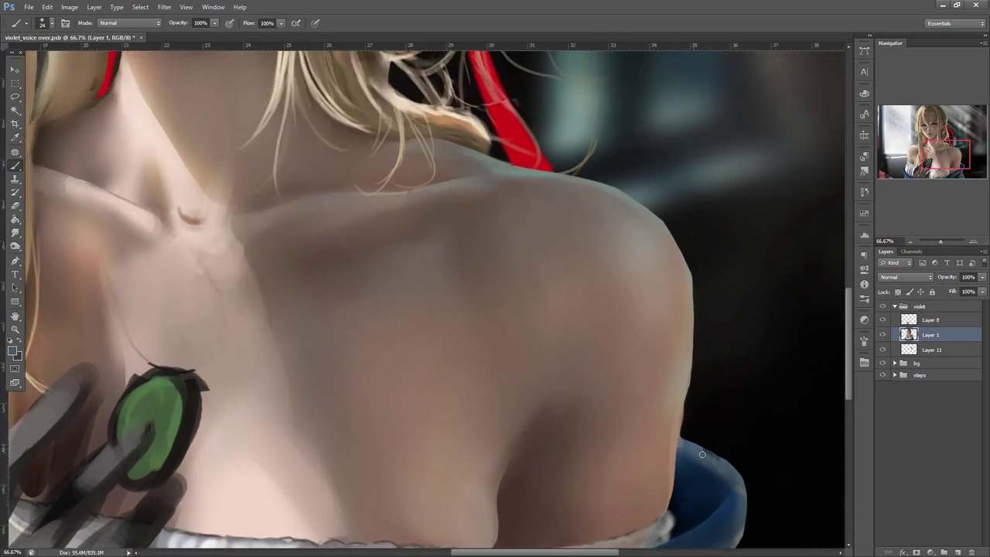
{"action": "left_click_drag", "start_coordinate": [682, 439], "coordinate": [732, 476]}
{"action": "left_click", "coordinate": [697, 469], "text": "alt"}
{"action": "mouse_move", "coordinate": [686, 451]}
{"action": "left_mouse_down"}
{"action": "mouse_move", "coordinate": [728, 494]}
{"action": "mouse_move", "coordinate": [731, 528]}
{"action": "left_mouse_up"}
{"action": "left_click", "coordinate": [742, 485], "text": "alt"}
{"action": "left_click_drag", "start_coordinate": [730, 394], "coordinate": [760, 541]}
- Shrink the brush and paint thin loose strands across the red ribbon with a sampled blonde
{"action": "right_click", "coordinate": [538, 233]}
{"action": "left_click_drag", "start_coordinate": [558, 257], "coordinate": [553, 257]}
{"action": "left_click", "coordinate": [489, 224], "text": "alt"}
{"action": "mouse_move", "coordinate": [479, 147]}
{"action": "left_mouse_down"}
{"action": "mouse_move", "coordinate": [484, 245]}
{"action": "mouse_move", "coordinate": [464, 297]}
{"action": "left_mouse_up"}
{"action": "mouse_move", "coordinate": [510, 191]}
{"action": "left_mouse_down"}
{"action": "mouse_move", "coordinate": [497, 299]}
{"action": "mouse_move", "coordinate": [529, 354]}
{"action": "left_mouse_up"}
{"action": "mouse_move", "coordinate": [500, 307]}
{"action": "left_mouse_down"}
{"action": "mouse_move", "coordinate": [505, 331]}
{"action": "mouse_move", "coordinate": [567, 388]}
{"action": "left_mouse_up"}
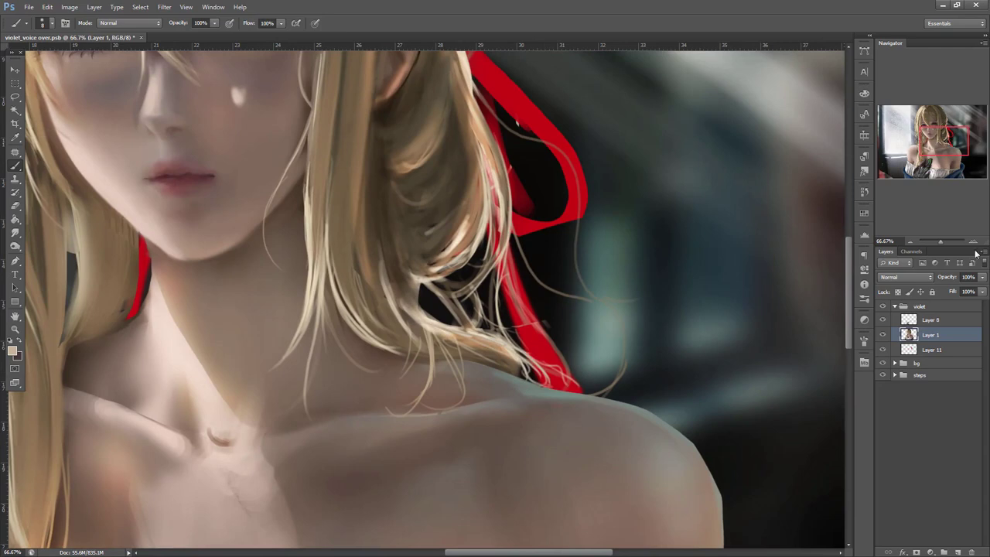
- Lasso the long lock in front of the ear, fill out its edge with sampled brown at 44 px, and deselect
{"action": "key", "text": "ctrl+plus"}
{"action": "left_click_drag", "start_coordinate": [660, 245], "coordinate": [707, 416]}
{"action": "left_click_drag", "start_coordinate": [532, 273], "coordinate": [691, 243]}
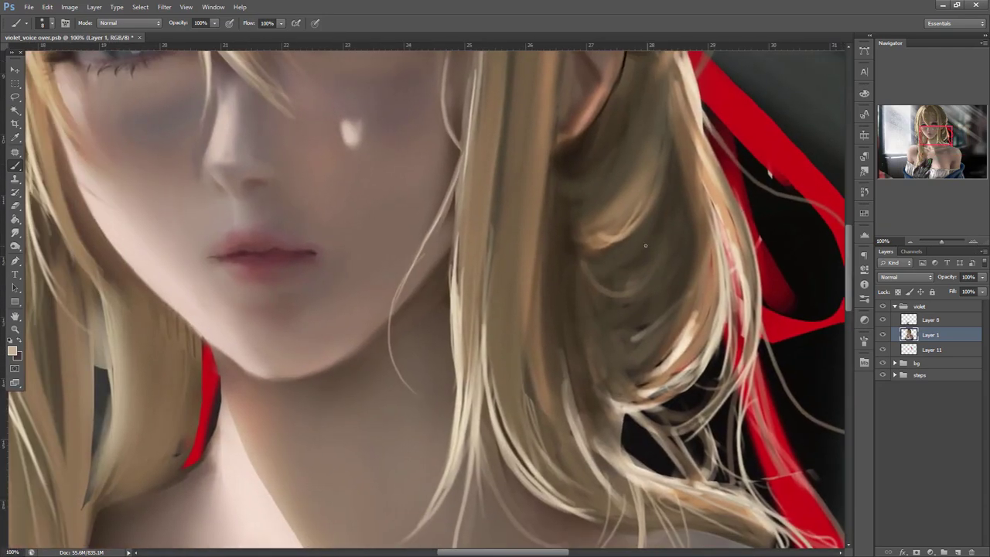
{"action": "key", "text": "l"}
{"action": "mouse_move", "coordinate": [549, 108]}
{"action": "left_mouse_down"}
{"action": "mouse_move", "coordinate": [658, 503]}
{"action": "mouse_move", "coordinate": [551, 110]}
{"action": "left_mouse_up"}
{"action": "key", "text": "b"}
{"action": "right_click", "coordinate": [572, 218]}
{"action": "left_click", "coordinate": [599, 244]}
{"action": "left_click", "coordinate": [549, 160], "text": "alt"}
{"action": "mouse_move", "coordinate": [549, 161]}
{"action": "left_mouse_down"}
{"action": "mouse_move", "coordinate": [580, 393]}
{"action": "mouse_move", "coordinate": [617, 460]}
{"action": "left_mouse_up"}
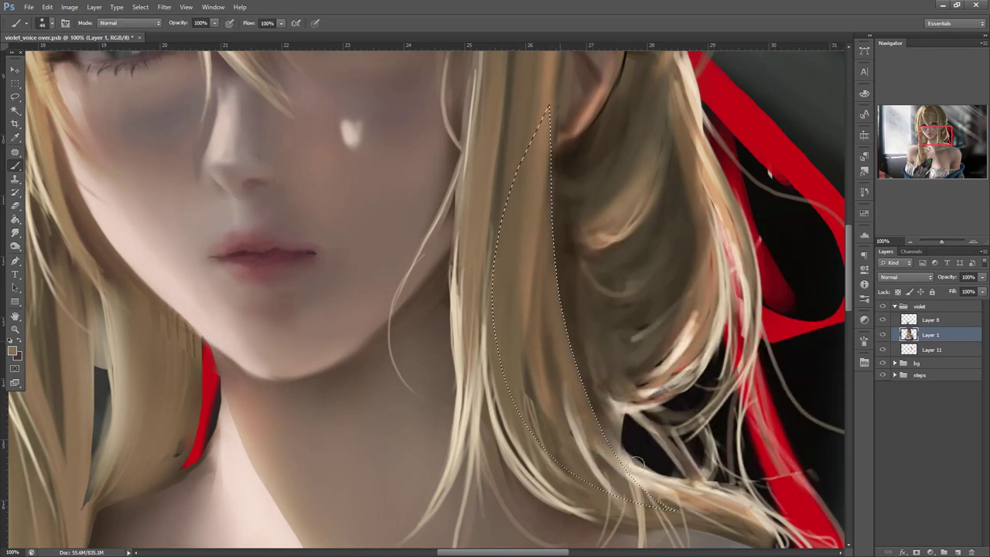
{"action": "key", "text": "ctrl+d"}
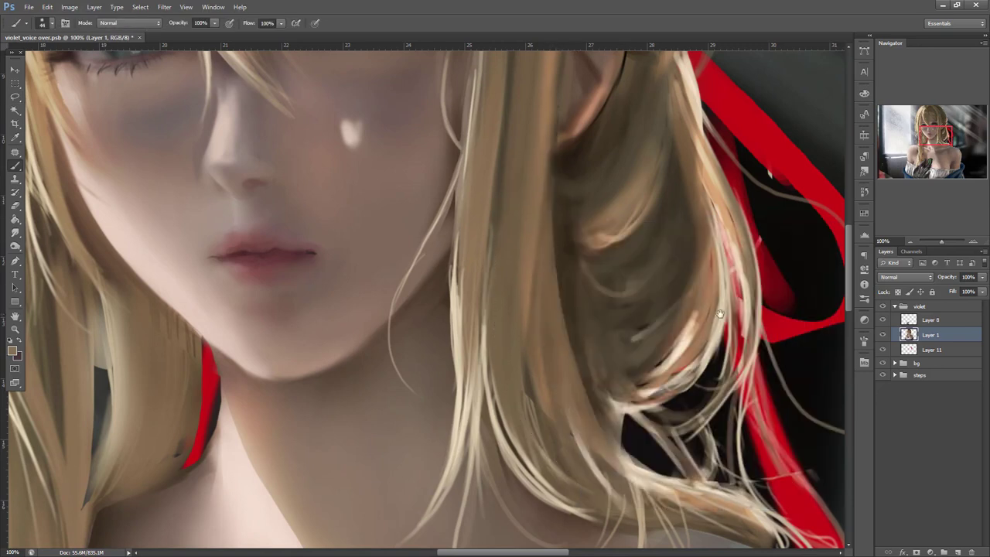
- Set the brush to 13 px and define the ear's lower and upper rims with sampled tones
{"action": "left_click_drag", "start_coordinate": [713, 313], "coordinate": [686, 410]}
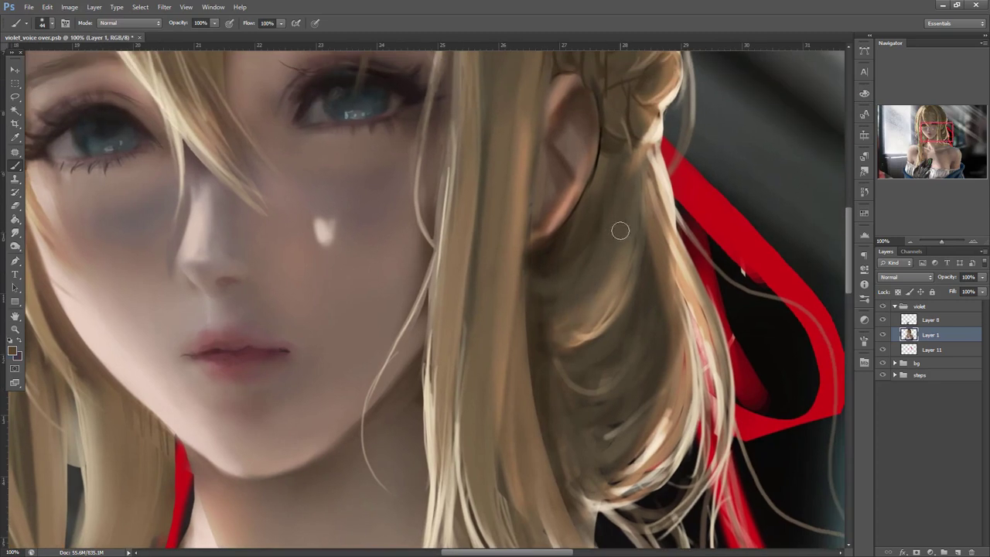
{"action": "right_click", "coordinate": [619, 226]}
{"action": "left_click", "coordinate": [642, 253]}
{"action": "left_click", "coordinate": [571, 196], "text": "alt"}
{"action": "left_click_drag", "start_coordinate": [580, 186], "coordinate": [540, 245]}
{"action": "mouse_move", "coordinate": [571, 215]}
{"action": "left_mouse_down"}
{"action": "mouse_move", "coordinate": [527, 252]}
{"action": "mouse_move", "coordinate": [547, 244]}
{"action": "left_mouse_up"}
{"action": "left_click", "coordinate": [561, 206], "text": "alt"}
{"action": "left_click_drag", "start_coordinate": [577, 177], "coordinate": [553, 220]}
{"action": "left_click_drag", "start_coordinate": [571, 196], "coordinate": [549, 231]}
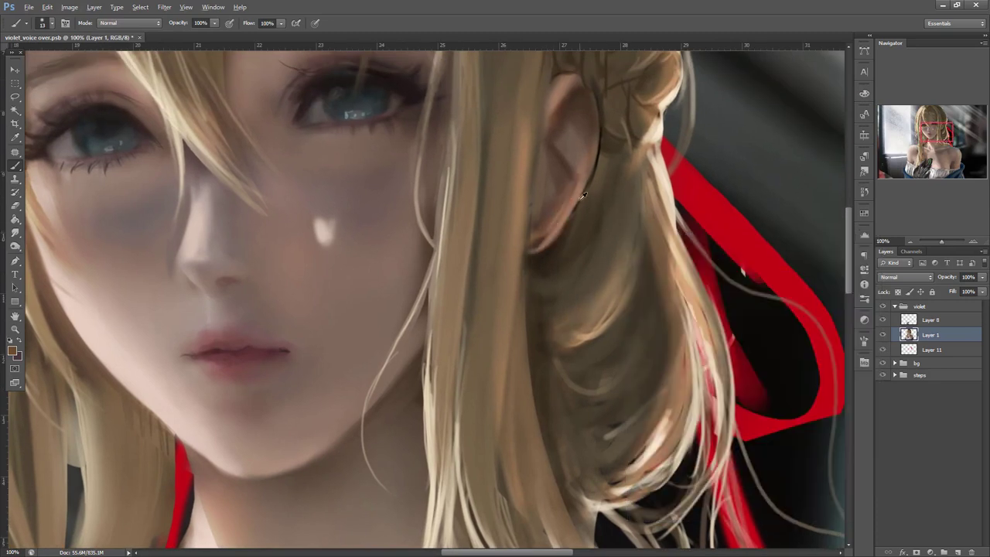
{"action": "left_click", "coordinate": [590, 111], "text": "alt"}
{"action": "left_click_drag", "start_coordinate": [583, 77], "coordinate": [597, 130]}
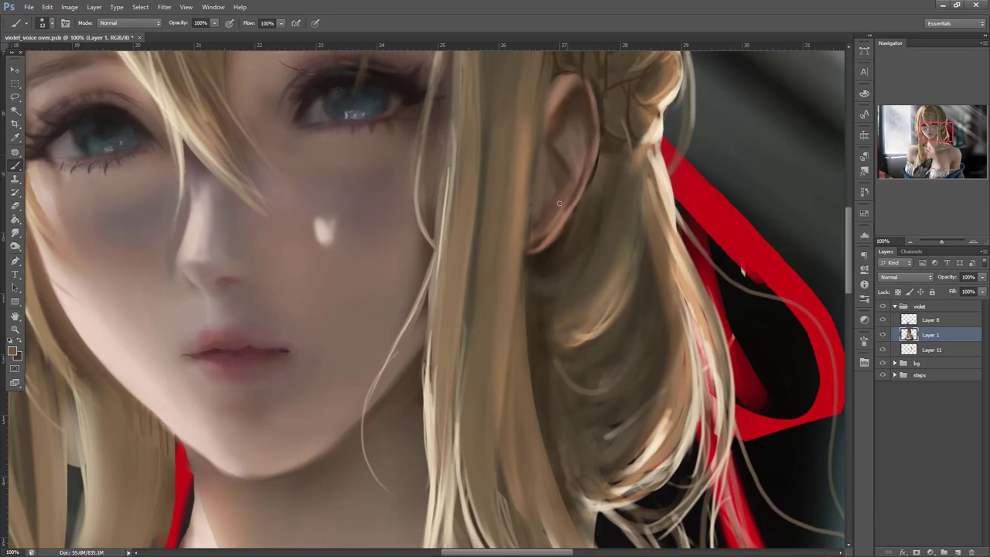
- Set the brush to 24 px and shade the inner ear with a sampled skin tone
{"action": "right_click", "coordinate": [598, 126]}
{"action": "left_click", "coordinate": [619, 141]}
{"action": "left_click", "coordinate": [572, 109], "text": "alt"}
{"action": "mouse_move", "coordinate": [564, 93]}
{"action": "left_mouse_down"}
{"action": "mouse_move", "coordinate": [545, 130]}
{"action": "mouse_move", "coordinate": [571, 119]}
{"action": "left_mouse_up"}
{"action": "left_click_drag", "start_coordinate": [561, 187], "coordinate": [538, 169]}
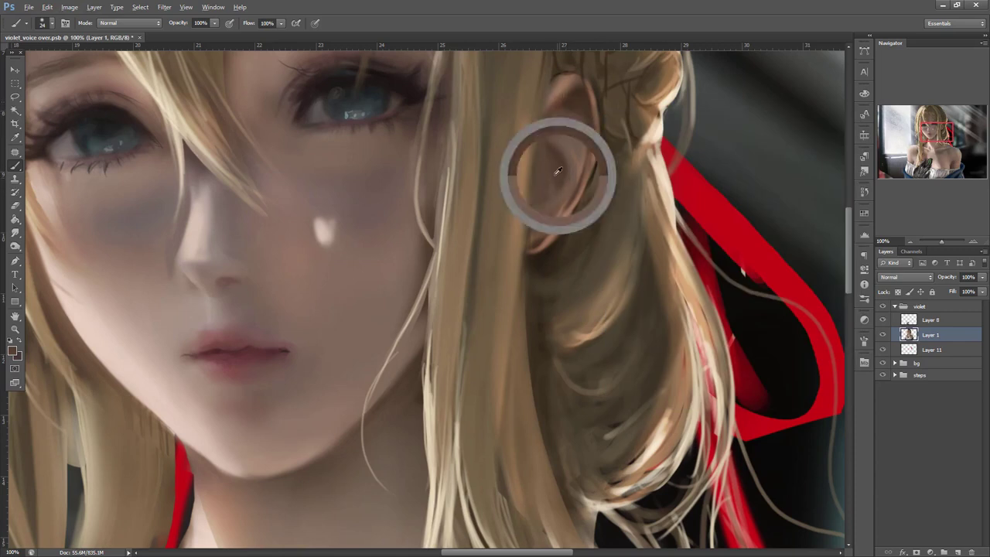
- Reduce the brush to 21 px and smooth the shading along the earlobe and lower rim
{"action": "right_click", "coordinate": [615, 132]}
{"action": "left_click", "coordinate": [633, 143]}
{"action": "left_click", "coordinate": [557, 217]}
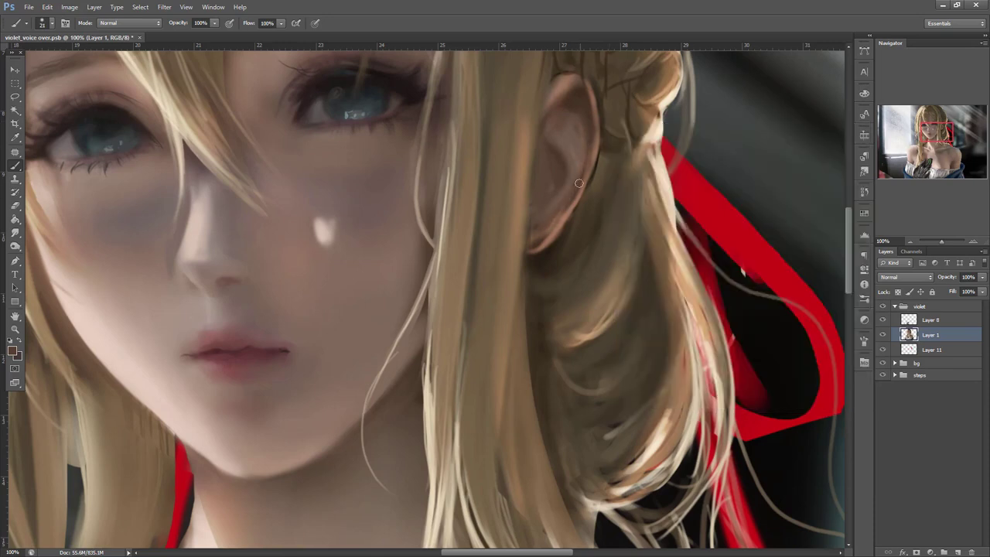
{"action": "left_click_drag", "start_coordinate": [564, 193], "coordinate": [538, 242]}
{"action": "left_click", "coordinate": [562, 224], "text": "alt"}
- Set the brush to 45 px and soften the braid above the ear with sampled hair tones
{"action": "right_click", "coordinate": [640, 91]}
{"action": "left_click_drag", "start_coordinate": [671, 124], "coordinate": [668, 124]}
{"action": "key", "text": "Return"}
{"action": "left_click_drag", "start_coordinate": [708, 69], "coordinate": [667, 309]}
{"action": "right_click", "coordinate": [603, 215]}
{"action": "left_click_drag", "start_coordinate": [618, 239], "coordinate": [624, 238]}
{"action": "key", "text": "Return"}
{"action": "left_click", "coordinate": [554, 244], "text": "alt"}
{"action": "mouse_move", "coordinate": [547, 237]}
{"action": "left_mouse_down"}
{"action": "mouse_move", "coordinate": [535, 242]}
{"action": "mouse_move", "coordinate": [517, 208]}
{"action": "left_mouse_up"}
{"action": "left_click", "coordinate": [520, 239], "text": "alt"}
{"action": "mouse_move", "coordinate": [529, 276]}
{"action": "left_mouse_down"}
{"action": "mouse_move", "coordinate": [529, 292]}
{"action": "mouse_move", "coordinate": [564, 287]}
{"action": "mouse_move", "coordinate": [571, 309]}
{"action": "mouse_move", "coordinate": [610, 310]}
{"action": "mouse_move", "coordinate": [632, 337]}
{"action": "left_mouse_up"}
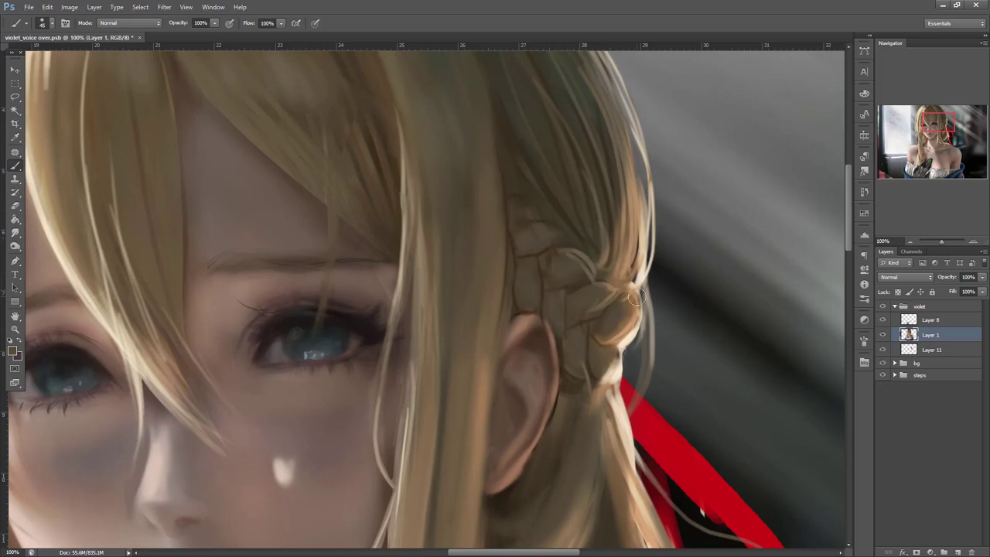
- Set the brush to 22 px and paint strands through the braid and the hair above it
{"action": "scroll", "coordinate": [681, 289], "scroll_direction": "up", "scroll_amount": 3}
{"action": "right_click", "coordinate": [580, 205]}
{"action": "left_click", "coordinate": [586, 219]}
{"action": "mouse_move", "coordinate": [517, 240]}
{"action": "left_mouse_down"}
{"action": "mouse_move", "coordinate": [516, 215]}
{"action": "mouse_move", "coordinate": [577, 284]}
{"action": "left_mouse_up"}
{"action": "left_click_drag", "start_coordinate": [544, 199], "coordinate": [581, 281]}
{"action": "mouse_move", "coordinate": [549, 166]}
{"action": "left_mouse_down"}
{"action": "mouse_move", "coordinate": [592, 236]}
{"action": "mouse_move", "coordinate": [597, 226]}
{"action": "mouse_move", "coordinate": [628, 262]}
{"action": "mouse_move", "coordinate": [623, 343]}
{"action": "left_mouse_up"}
{"action": "scroll", "coordinate": [632, 297], "scroll_direction": "down", "scroll_amount": 6}
{"action": "scroll", "coordinate": [694, 245], "scroll_direction": "left", "scroll_amount": 1}
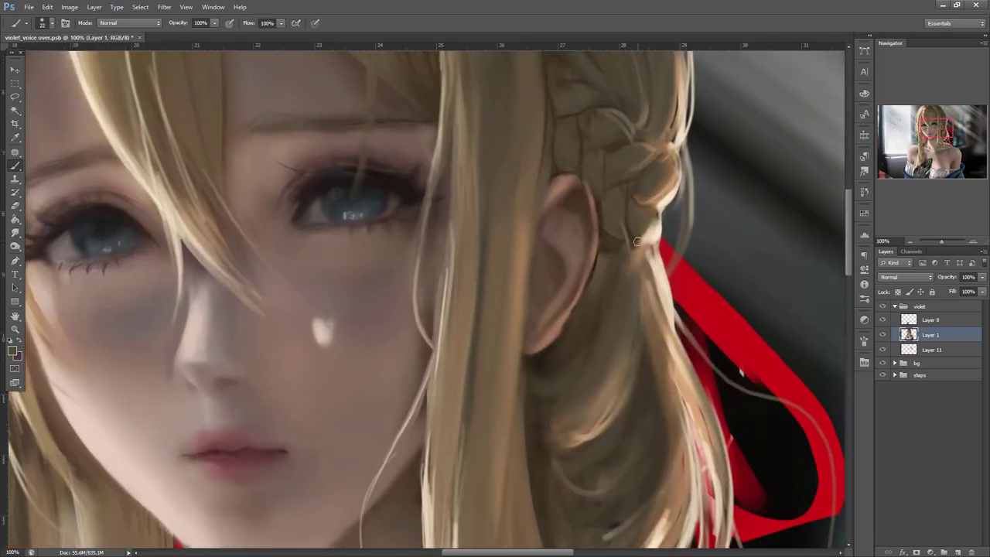
- Set the brush to 12 px and paint fine strands in the hair behind the ear with a sampled tone
{"action": "left_click_drag", "start_coordinate": [594, 423], "coordinate": [609, 379]}
{"action": "right_click", "coordinate": [667, 263]}
{"action": "left_click_drag", "start_coordinate": [690, 285], "coordinate": [686, 286]}
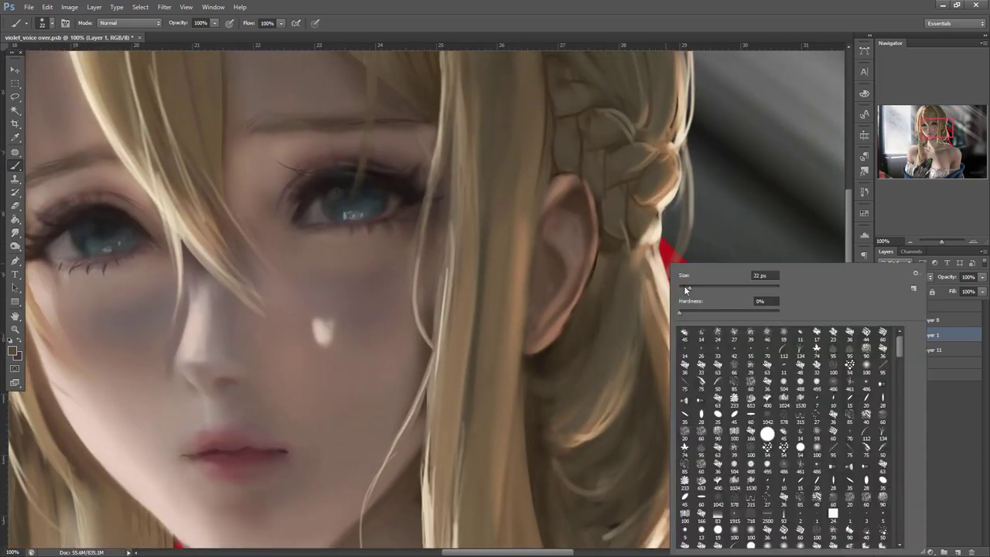
{"action": "left_click", "coordinate": [602, 310]}
{"action": "left_click", "coordinate": [610, 247], "text": "alt"}
{"action": "mouse_move", "coordinate": [614, 303]}
{"action": "left_mouse_down"}
{"action": "mouse_move", "coordinate": [575, 432]}
{"action": "mouse_move", "coordinate": [590, 414]}
{"action": "left_mouse_up"}
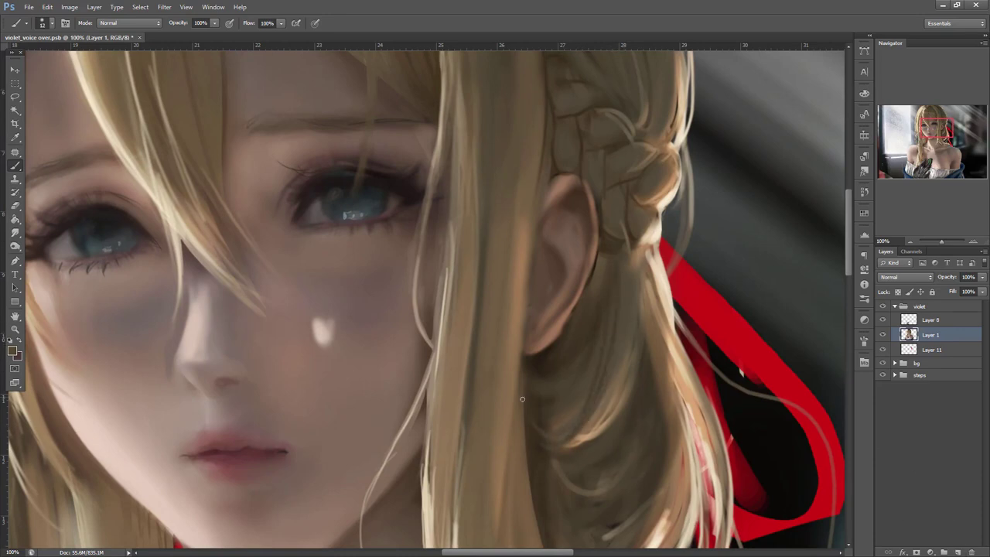
{"action": "left_click_drag", "start_coordinate": [694, 261], "coordinate": [670, 139]}
{"action": "left_click_drag", "start_coordinate": [624, 200], "coordinate": [621, 438]}
{"action": "left_click_drag", "start_coordinate": [642, 388], "coordinate": [618, 442]}
- Set the brush to 20 px and paint long curved strands sweeping from the braid down behind the ear
{"action": "right_click", "coordinate": [681, 219]}
{"action": "left_click", "coordinate": [696, 265]}
{"action": "left_click", "coordinate": [636, 258]}
{"action": "left_click_drag", "start_coordinate": [636, 257], "coordinate": [635, 357]}
{"action": "mouse_move", "coordinate": [619, 217]}
{"action": "left_mouse_down"}
{"action": "mouse_move", "coordinate": [616, 329]}
{"action": "mouse_move", "coordinate": [598, 401]}
{"action": "left_mouse_up"}
{"action": "left_click_drag", "start_coordinate": [622, 274], "coordinate": [586, 433]}
{"action": "left_click_drag", "start_coordinate": [617, 248], "coordinate": [579, 414]}
{"action": "left_click_drag", "start_coordinate": [599, 275], "coordinate": [555, 412]}
{"action": "left_click_drag", "start_coordinate": [588, 353], "coordinate": [546, 418]}
{"action": "left_click_drag", "start_coordinate": [597, 320], "coordinate": [526, 391]}
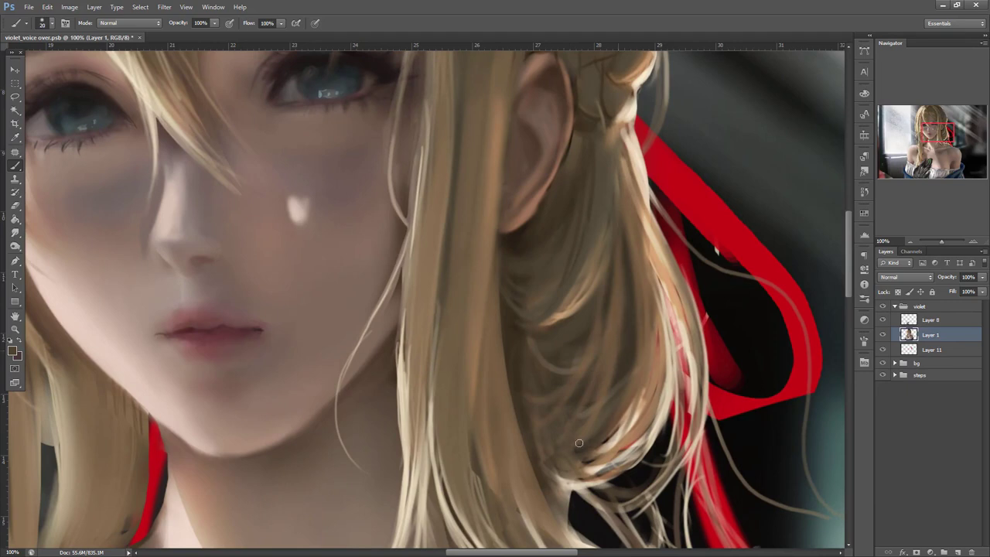
- Paint curved strands through the lower hair loop with sampled browns, covering its stark highlights, and save the document
{"action": "mouse_move", "coordinate": [619, 301]}
{"action": "left_mouse_down"}
{"action": "mouse_move", "coordinate": [549, 433]}
{"action": "mouse_move", "coordinate": [567, 448]}
{"action": "left_mouse_up"}
{"action": "left_click_drag", "start_coordinate": [644, 348], "coordinate": [625, 434]}
{"action": "mouse_move", "coordinate": [632, 325]}
{"action": "left_mouse_down"}
{"action": "mouse_move", "coordinate": [621, 441]}
{"action": "mouse_move", "coordinate": [591, 470]}
{"action": "left_mouse_up"}
{"action": "left_click", "coordinate": [614, 380], "text": "alt"}
{"action": "left_click_drag", "start_coordinate": [642, 359], "coordinate": [592, 472]}
{"action": "left_click_drag", "start_coordinate": [639, 438], "coordinate": [559, 481]}
{"action": "mouse_move", "coordinate": [655, 350]}
{"action": "left_mouse_down"}
{"action": "mouse_move", "coordinate": [616, 465]}
{"action": "mouse_move", "coordinate": [639, 431]}
{"action": "left_mouse_up"}
{"action": "left_click", "coordinate": [664, 298], "text": "alt"}
{"action": "mouse_move", "coordinate": [651, 374]}
{"action": "left_mouse_down"}
{"action": "mouse_move", "coordinate": [619, 464]}
{"action": "mouse_move", "coordinate": [577, 486]}
{"action": "left_mouse_up"}
{"action": "mouse_move", "coordinate": [670, 354]}
{"action": "left_mouse_down"}
{"action": "mouse_move", "coordinate": [660, 412]}
{"action": "mouse_move", "coordinate": [574, 483]}
{"action": "left_mouse_up"}
{"action": "left_click", "coordinate": [555, 442], "text": "alt"}
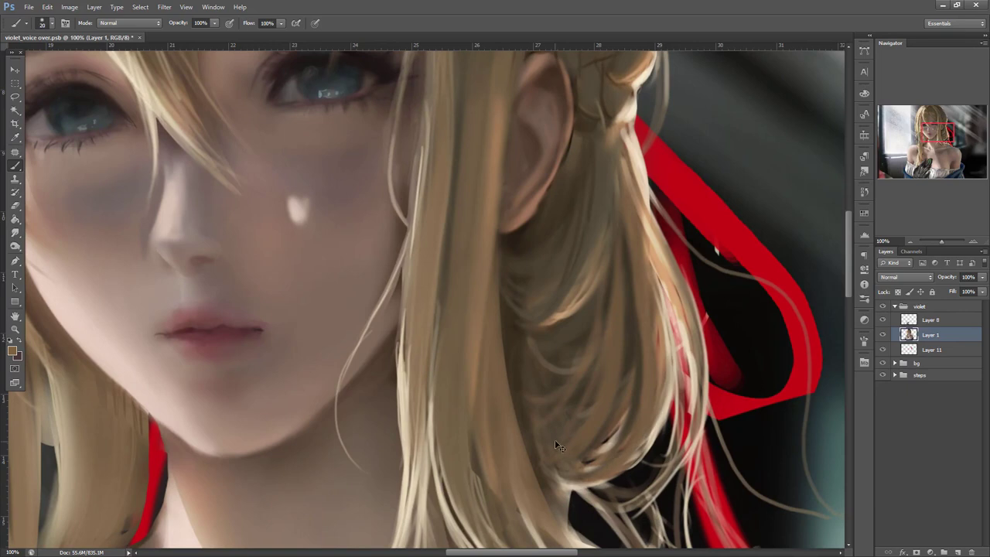
{"action": "key", "text": "ctrl+s"}
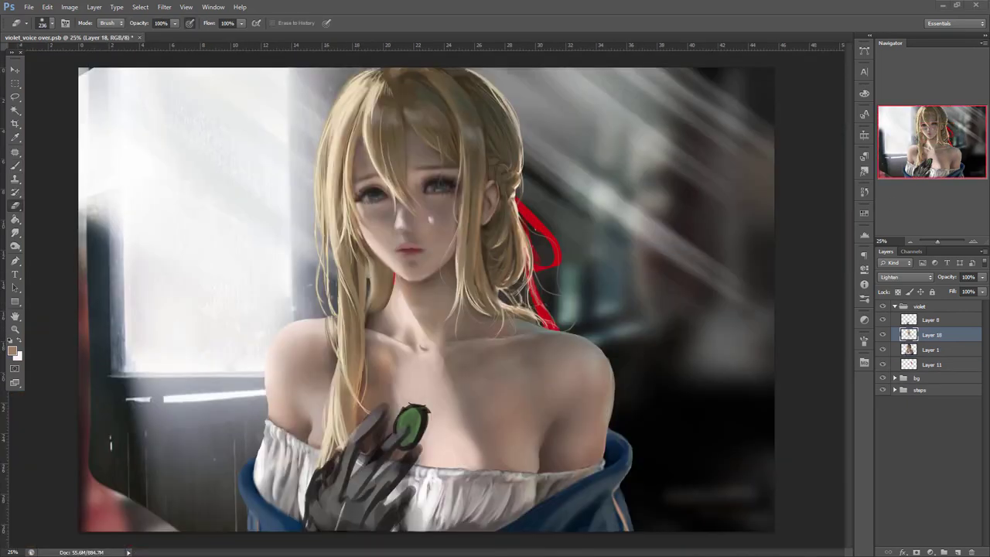
- Zoom in on the upper body and compare the painting with and without Layer 18
{"action": "left_click", "coordinate": [973, 241]}
{"action": "left_click_drag", "start_coordinate": [942, 147], "coordinate": [939, 138]}
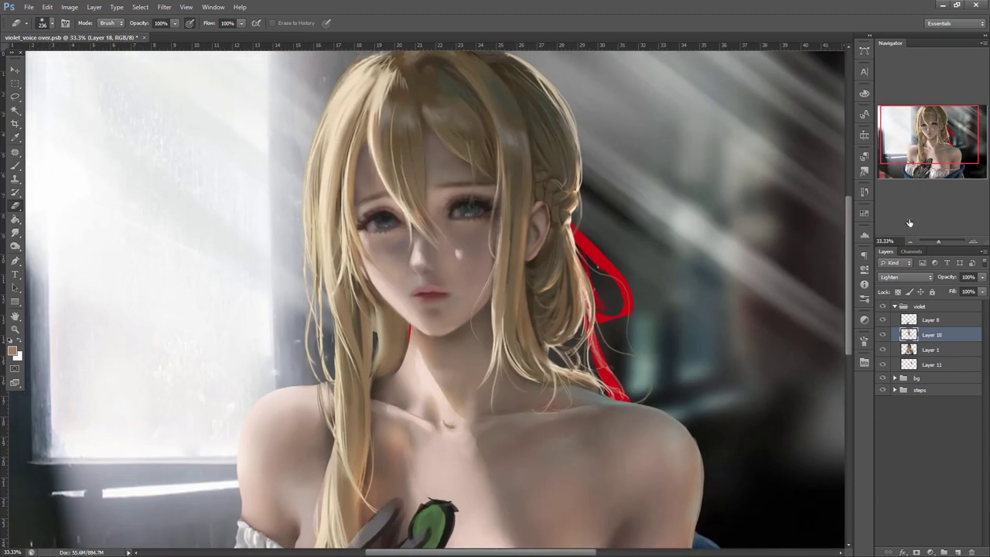
{"action": "left_click", "coordinate": [883, 334]}
{"action": "left_click", "coordinate": [883, 335]}
{"action": "left_click", "coordinate": [883, 335]}
{"action": "left_click", "coordinate": [883, 335]}
- Try Layer 18 in Normal blend mode, compare it hidden and shown, and return it to Lighten
{"action": "left_click", "coordinate": [906, 277]}
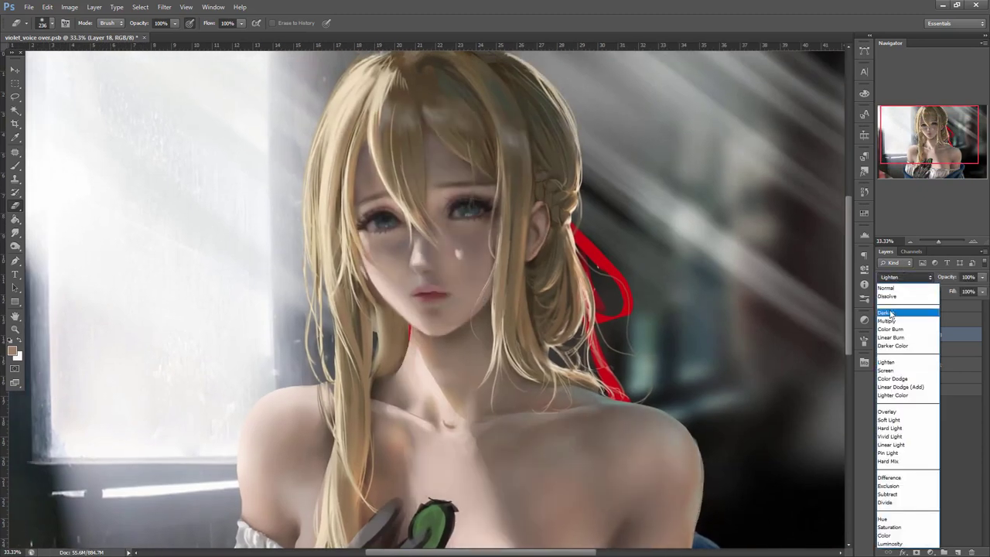
{"action": "left_click", "coordinate": [895, 291]}
{"action": "left_click", "coordinate": [882, 335]}
{"action": "left_click", "coordinate": [883, 335]}
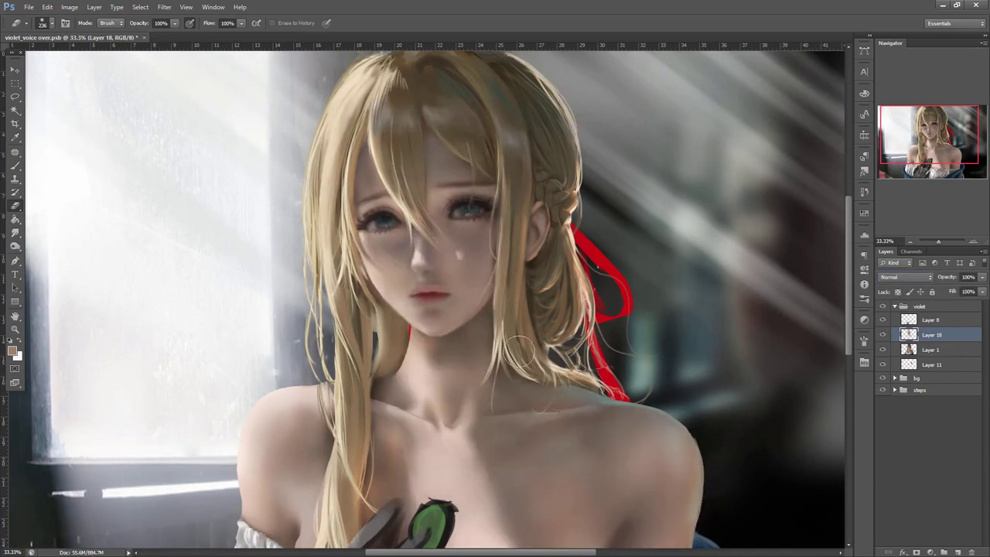
{"action": "left_click", "coordinate": [894, 277]}
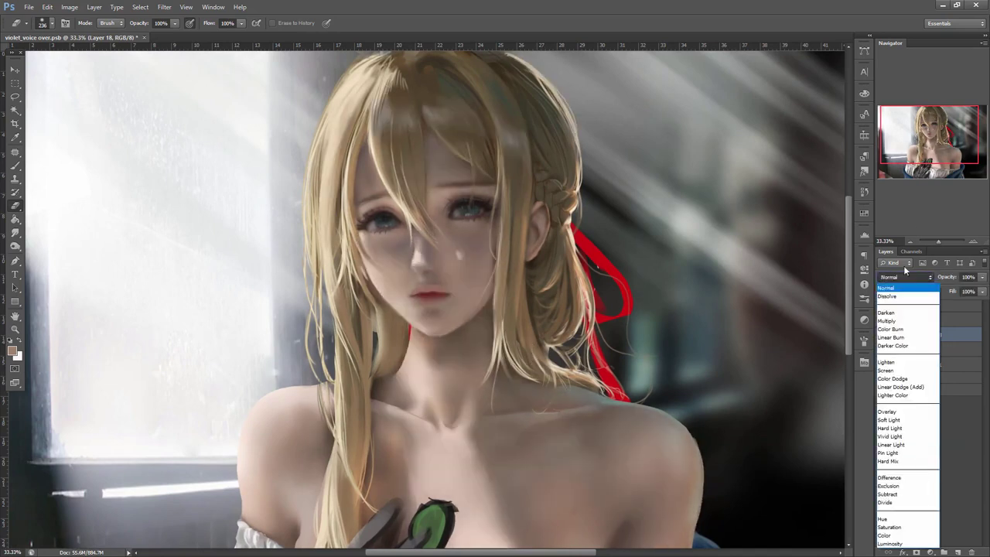
{"action": "left_click", "coordinate": [893, 364]}
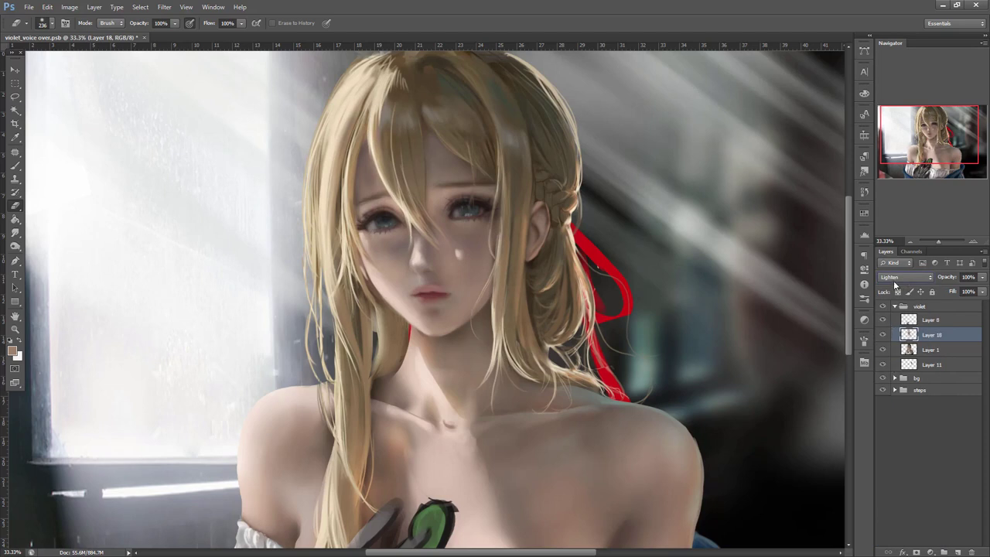
- View the whole painting and compare it with Layer 18 hidden and shown
{"action": "left_click", "coordinate": [911, 242]}
{"action": "left_click", "coordinate": [882, 334]}
{"action": "left_click", "coordinate": [883, 334]}
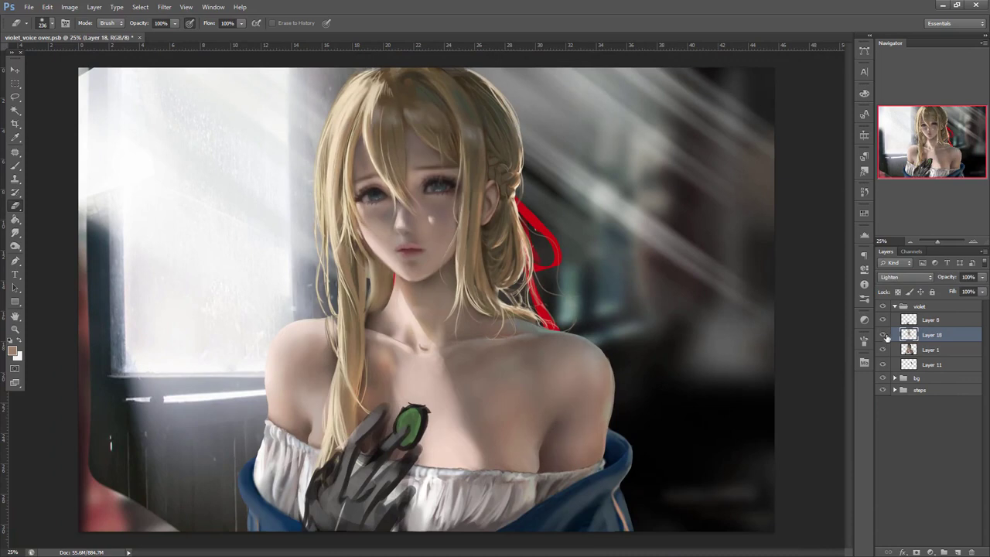
{"action": "left_click", "coordinate": [883, 335]}
{"action": "left_click", "coordinate": [883, 334]}
- Collapse the violet group, expand the bg group, and compare the background with Layer 7 hidden and shown
{"action": "left_click", "coordinate": [895, 307]}
{"action": "left_click", "coordinate": [895, 319]}
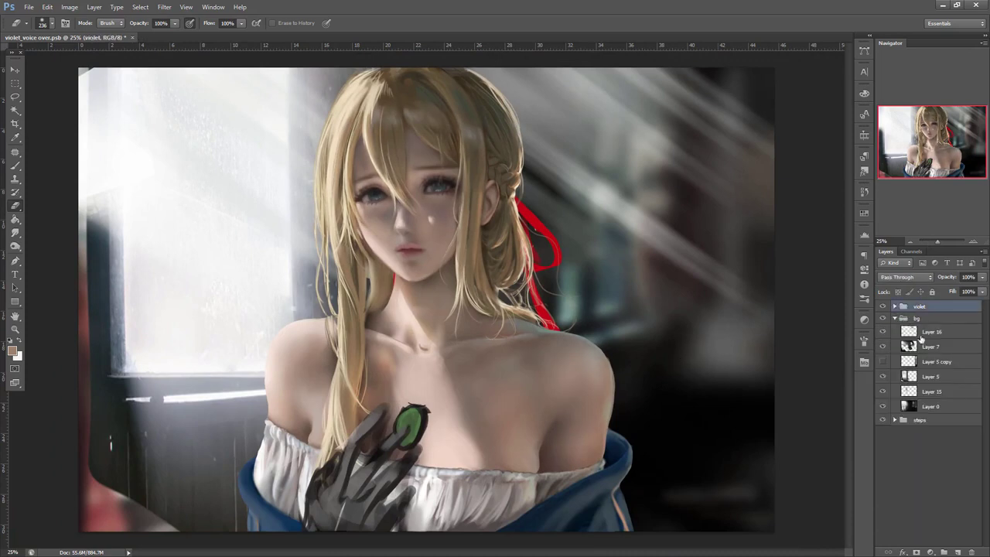
{"action": "left_click", "coordinate": [921, 378]}
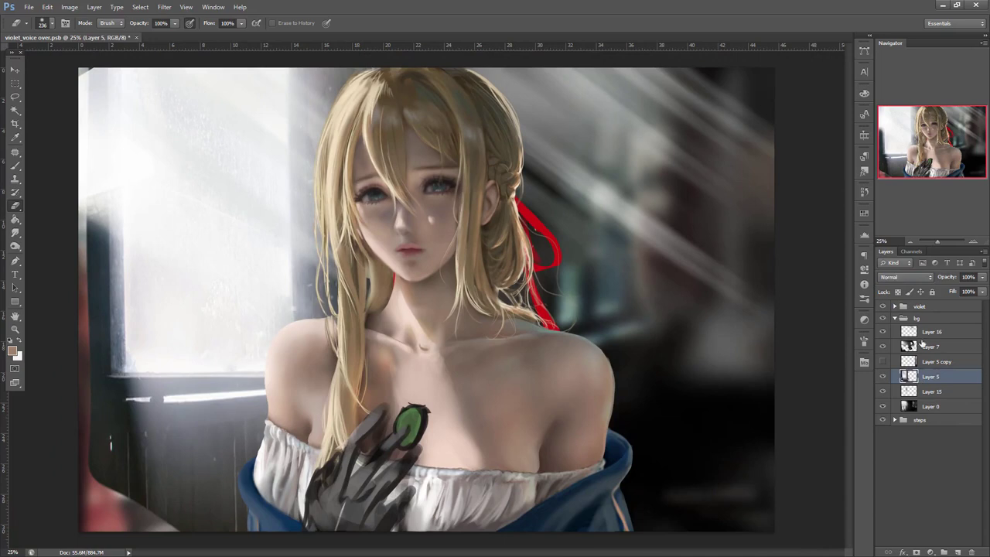
{"action": "left_click", "coordinate": [883, 346]}
{"action": "left_click", "coordinate": [883, 346]}
{"action": "left_click", "coordinate": [912, 345]}
{"action": "left_click", "coordinate": [886, 347]}
{"action": "left_click", "coordinate": [885, 348]}
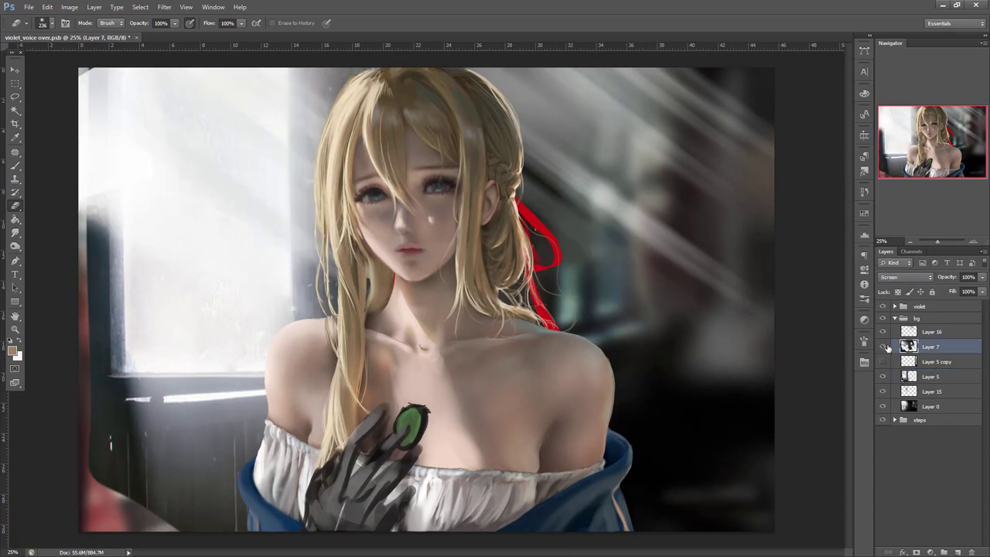
{"action": "key", "text": "ctrl+minus"}
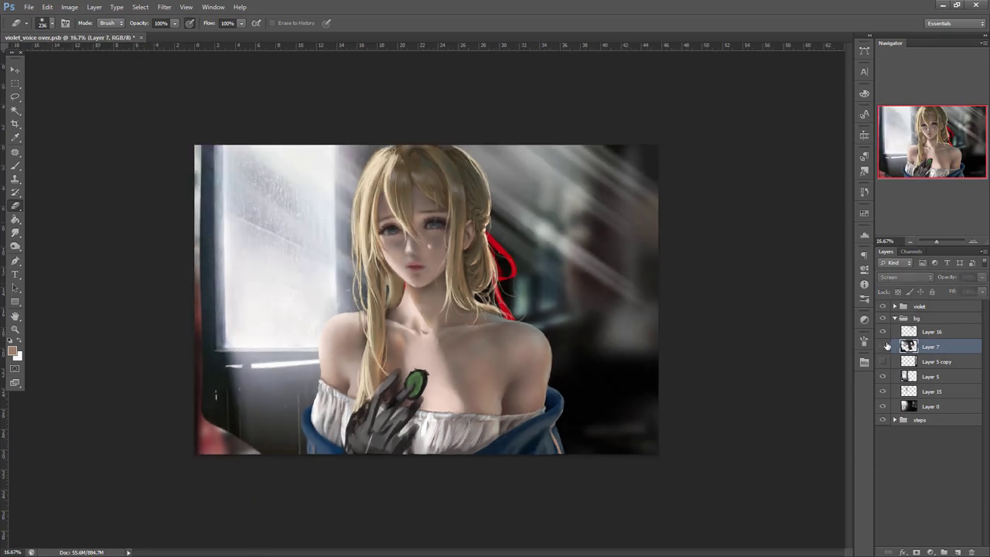
- Select Layer 16 in the bg group and compare the background with it hidden and shown
{"action": "left_click", "coordinate": [929, 333]}
{"action": "left_click", "coordinate": [883, 332]}
{"action": "left_click", "coordinate": [882, 331]}
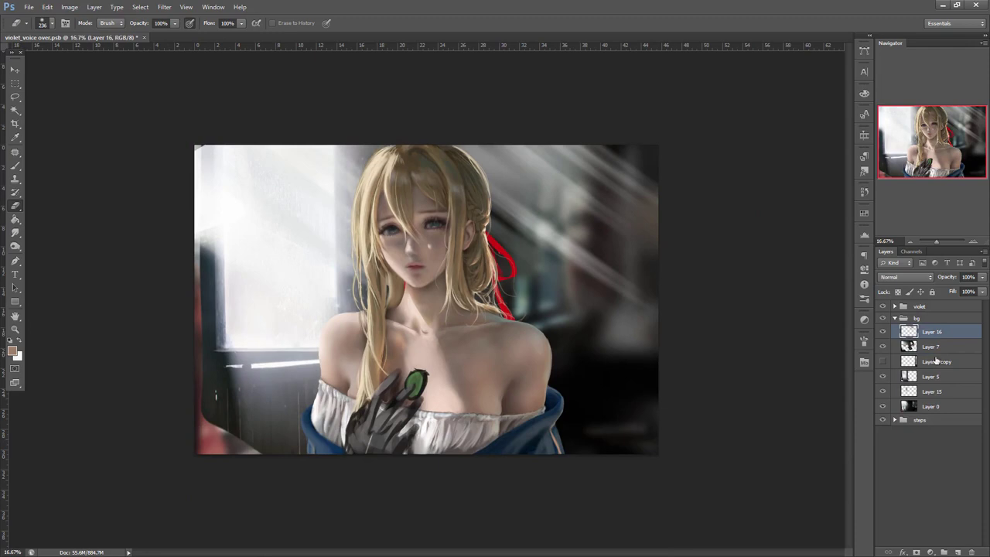
- Add a new layer at the top of the bg group and lasso a wavy region along the painting's left edge
{"action": "left_click", "coordinate": [961, 547]}
{"action": "key", "text": "l"}
{"action": "key", "text": "alt+l"}
{"action": "key", "text": "Escape"}
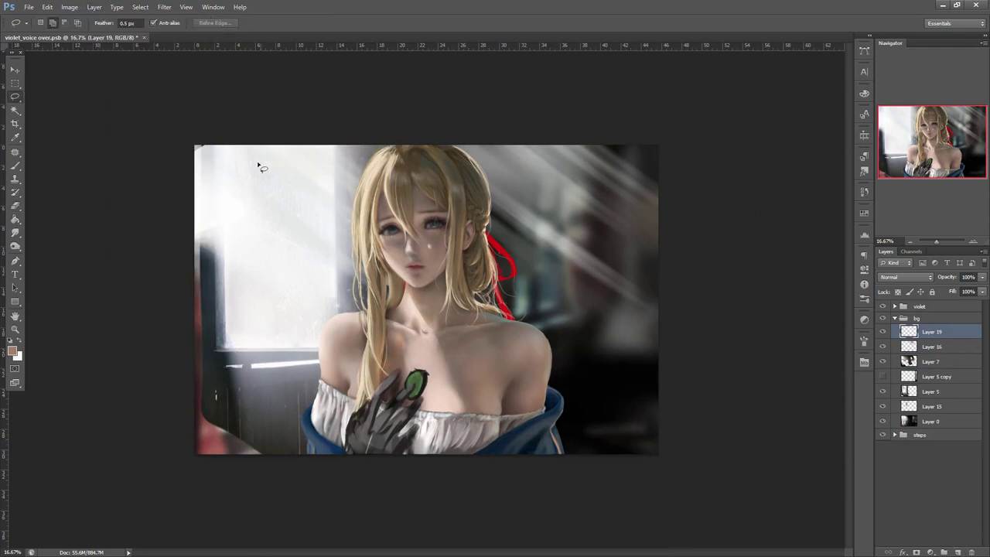
{"action": "mouse_move", "coordinate": [194, 153]}
{"action": "left_mouse_down"}
{"action": "mouse_move", "coordinate": [243, 203]}
{"action": "mouse_move", "coordinate": [249, 281]}
{"action": "mouse_move", "coordinate": [206, 155]}
{"action": "left_mouse_up"}
{"action": "key", "text": "e"}
{"action": "left_click", "coordinate": [14, 96]}
{"action": "mouse_move", "coordinate": [207, 146]}
{"action": "left_mouse_down"}
{"action": "mouse_move", "coordinate": [228, 242]}
{"action": "mouse_move", "coordinate": [274, 354]}
{"action": "mouse_move", "coordinate": [117, 411]}
{"action": "mouse_move", "coordinate": [87, 112]}
{"action": "left_mouse_up"}
- Fill the lassoed region on Layer 19 with solid black and deselect it
{"action": "left_click", "coordinate": [15, 220]}
{"action": "key", "text": "d"}
{"action": "left_click", "coordinate": [239, 394]}
{"action": "key", "text": "ctrl+d"}
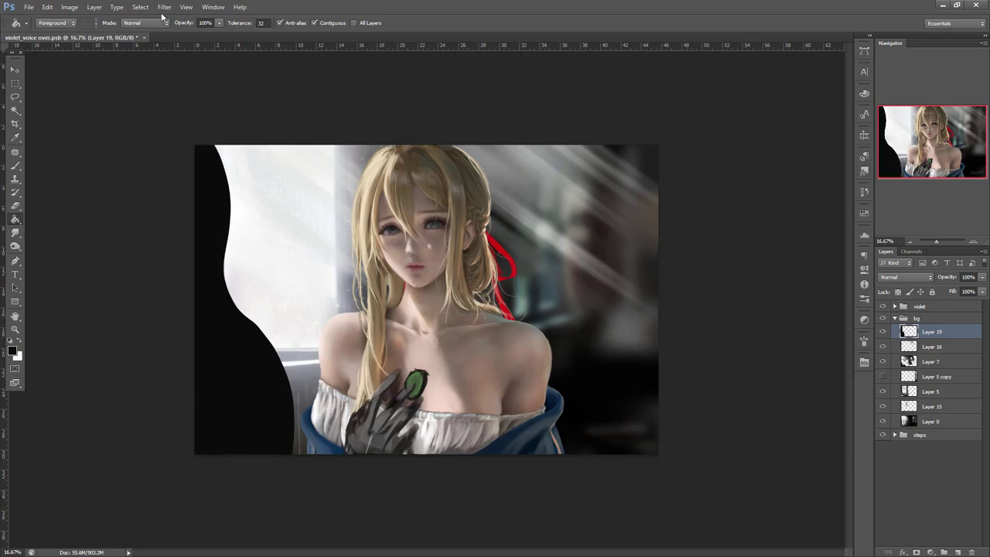
- Try a Gaussian Blur with a radius of about 151 pixels on the black foreground shape
{"action": "left_click", "coordinate": [164, 7]}
{"action": "mouse_move", "coordinate": [193, 123]}
{"action": "left_click", "coordinate": [325, 178]}
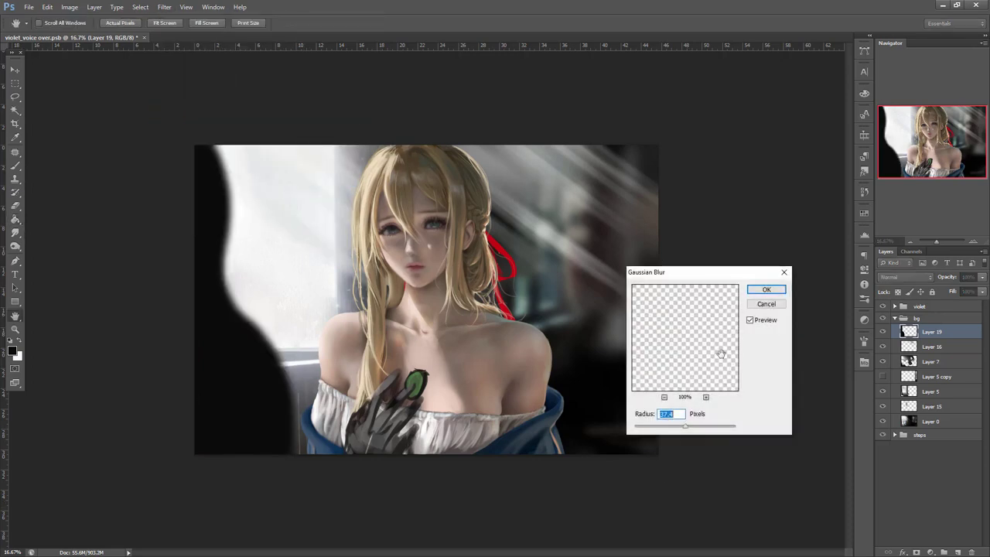
{"action": "left_click_drag", "start_coordinate": [703, 428], "coordinate": [711, 429]}
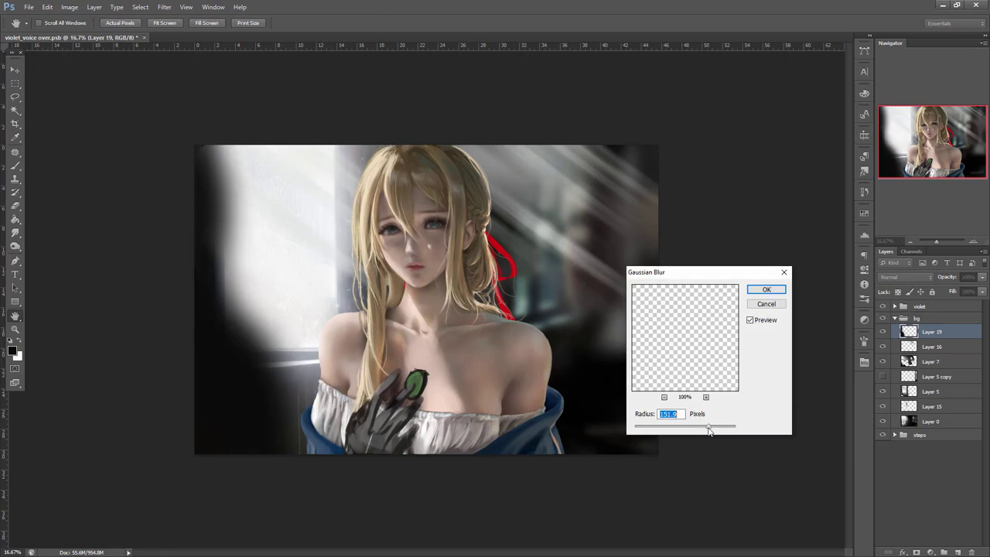
{"action": "left_click", "coordinate": [766, 289]}
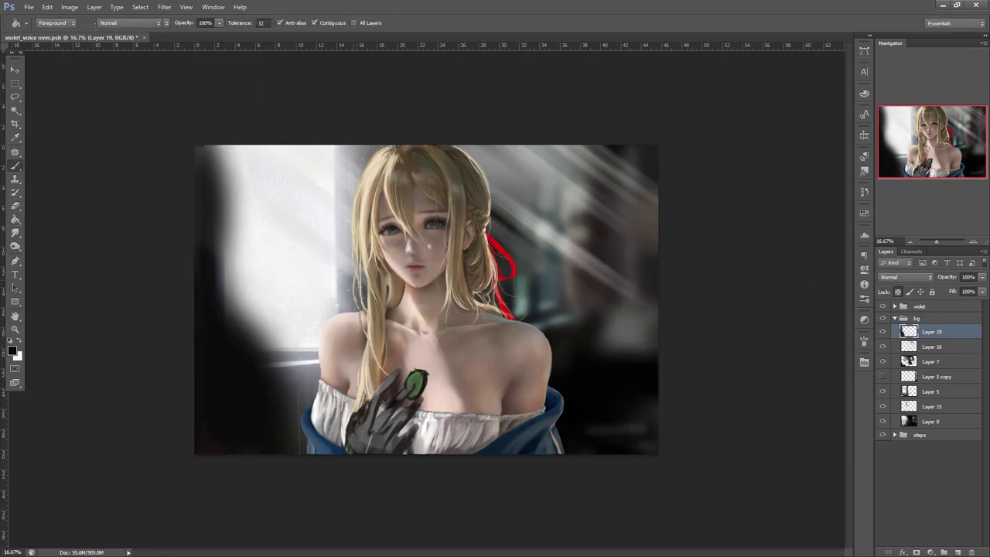
- Try a brush stroke over the blurred black shape, and undo both the stroke and the blur
{"action": "key", "text": "b"}
{"action": "right_click", "coordinate": [359, 245]}
{"action": "mouse_move", "coordinate": [283, 362]}
{"action": "left_mouse_down"}
{"action": "mouse_move", "coordinate": [271, 369]}
{"action": "mouse_move", "coordinate": [210, 265]}
{"action": "left_mouse_up"}
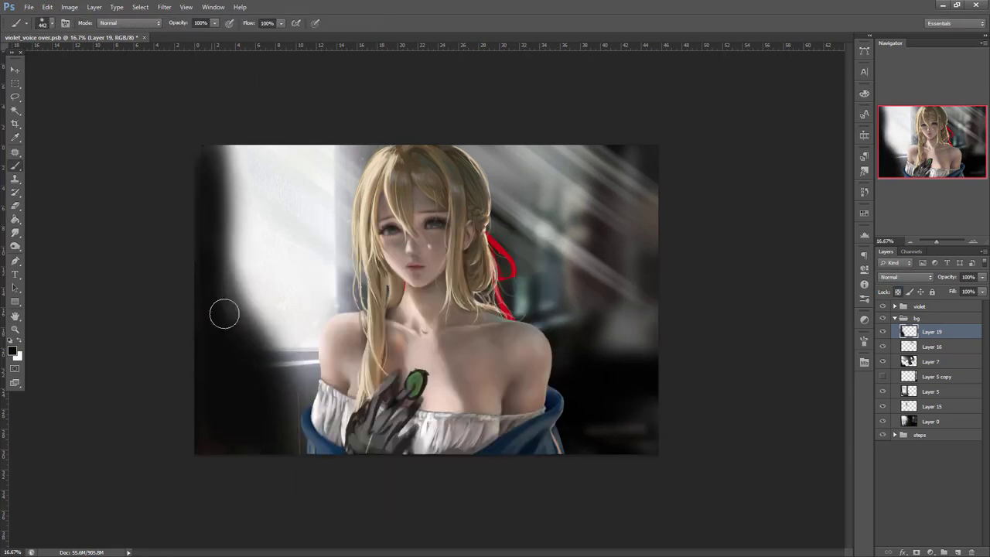
{"action": "key", "text": "ctrl+z"}
{"action": "key", "text": "ctrl+z"}
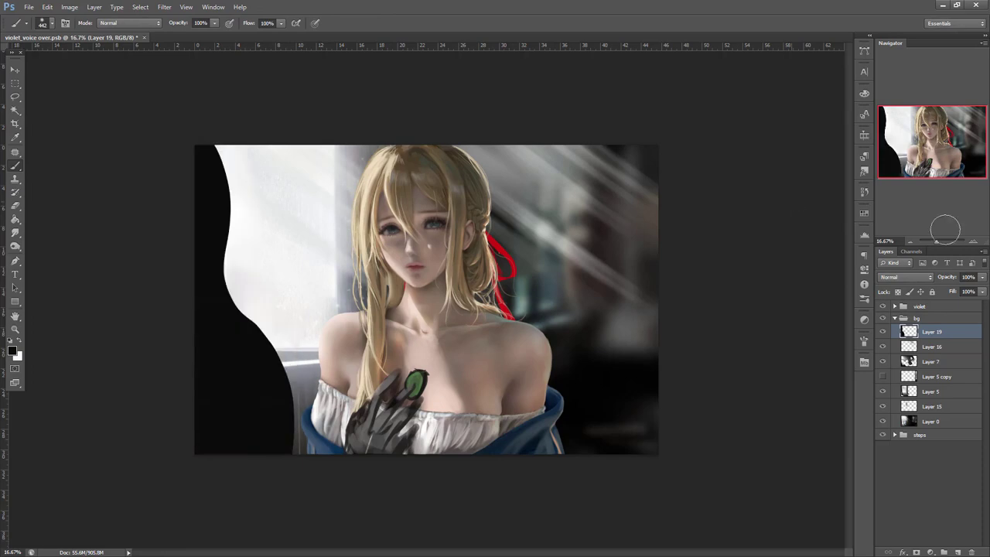
- Lock Layer 19's transparent pixels and paint dark blue-grey shading along the black shape's window-side edge
{"action": "key", "text": "ctrl+plus"}
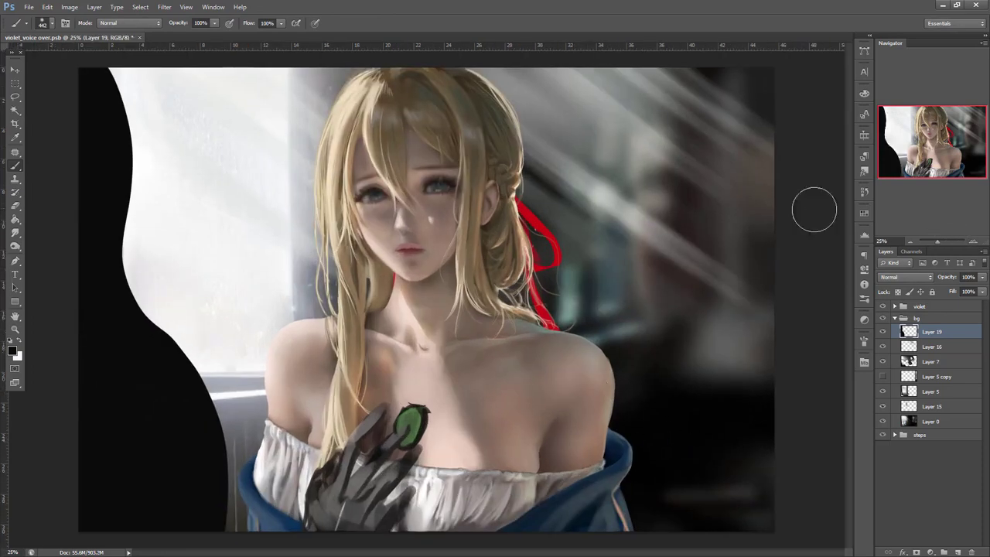
{"action": "mouse_move", "coordinate": [116, 77]}
{"action": "left_mouse_down"}
{"action": "mouse_move", "coordinate": [150, 216]}
{"action": "mouse_move", "coordinate": [140, 314]}
{"action": "mouse_move", "coordinate": [236, 511]}
{"action": "left_mouse_up"}
{"action": "mouse_move", "coordinate": [193, 363]}
{"action": "left_mouse_down"}
{"action": "mouse_move", "coordinate": [104, 157]}
{"action": "mouse_move", "coordinate": [100, 101]}
{"action": "left_mouse_up"}
{"action": "left_click", "coordinate": [122, 333], "text": "alt"}
{"action": "left_click_drag", "start_coordinate": [122, 333], "coordinate": [198, 502]}
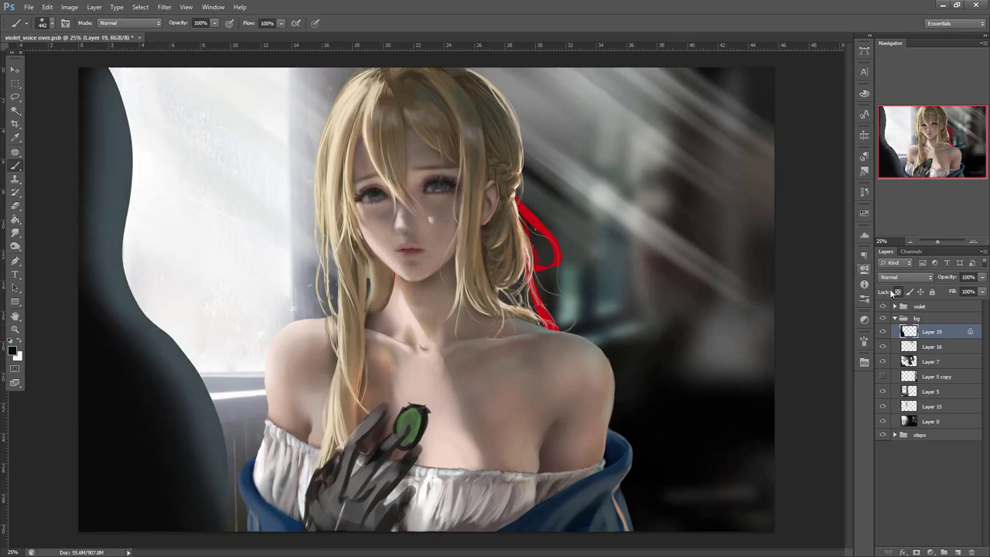
- Soften the shaded foreground shape on Layer 19 with a Gaussian Blur of moderate radius
{"action": "left_click", "coordinate": [140, 7]}
{"action": "mouse_move", "coordinate": [164, 7]}
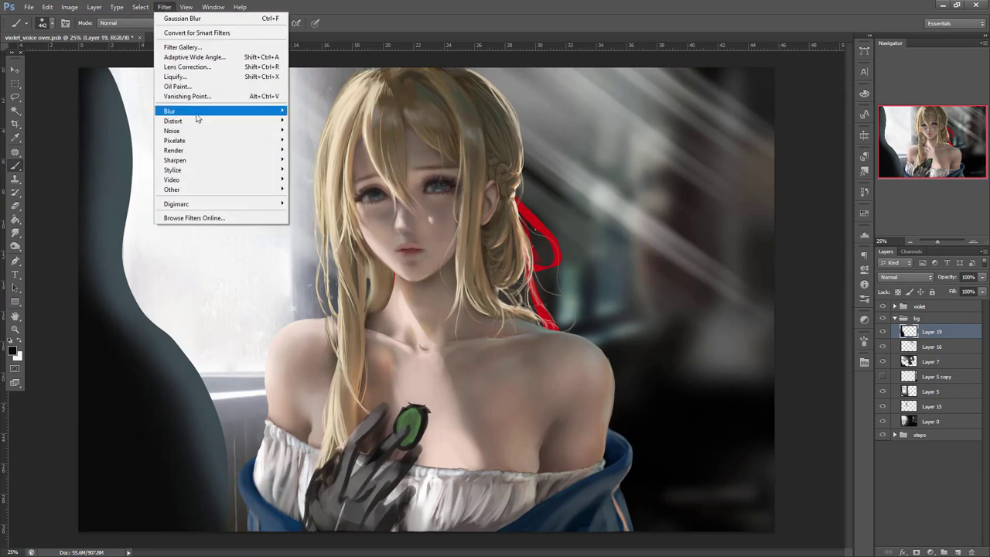
{"action": "mouse_move", "coordinate": [193, 113]}
{"action": "left_click", "coordinate": [317, 184]}
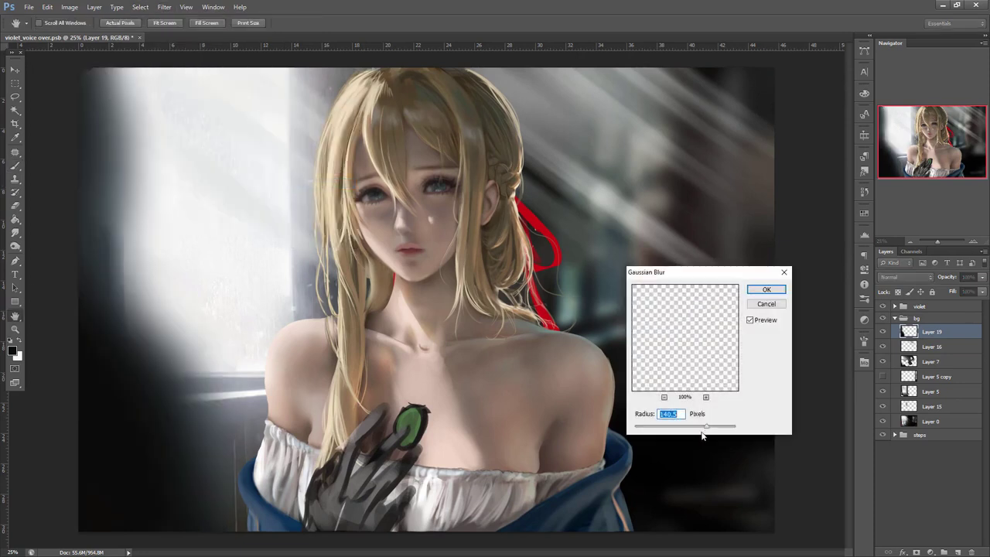
{"action": "left_click_drag", "start_coordinate": [701, 425], "coordinate": [693, 430]}
{"action": "left_click", "coordinate": [774, 292]}
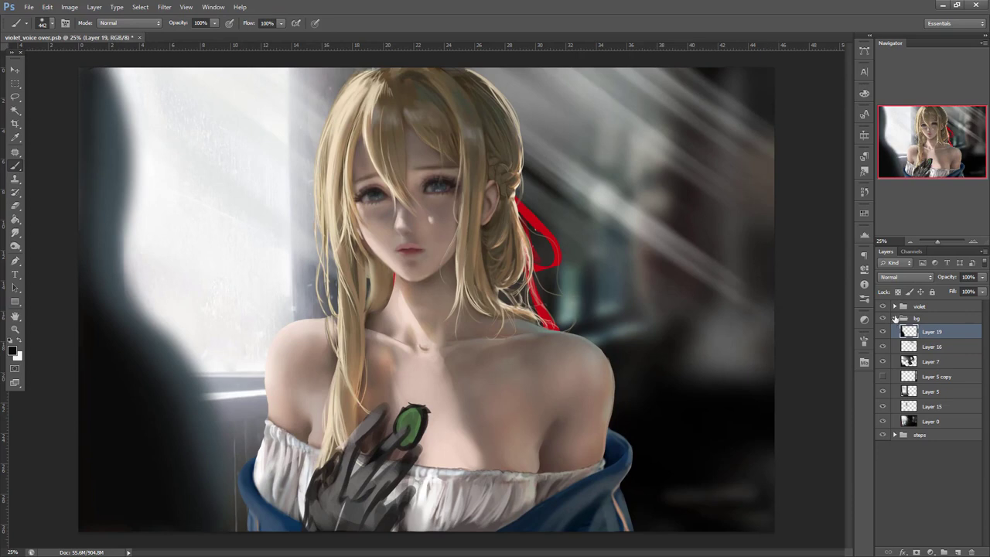
- Collapse the bg group and shift the whole violet character group slightly to the right
{"action": "left_click", "coordinate": [896, 318]}
{"action": "left_click", "coordinate": [924, 307]}
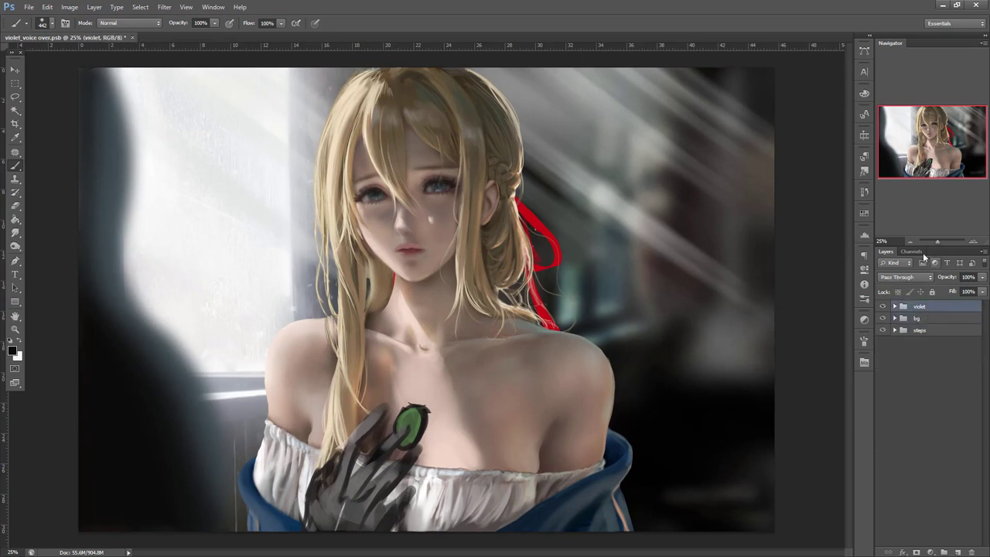
{"action": "key", "text": "ctrl+minus"}
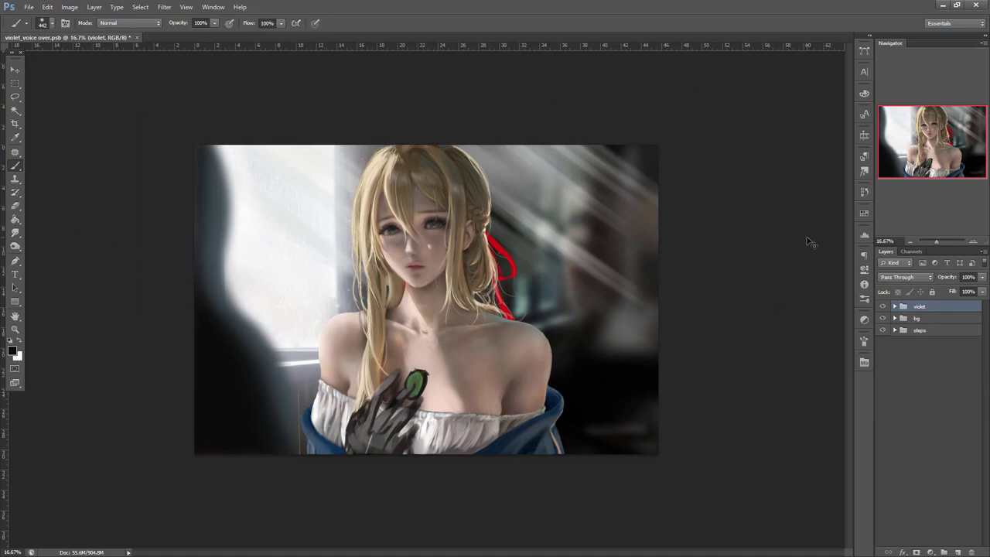
{"action": "key", "text": "ctrl+t"}
{"action": "left_click_drag", "start_coordinate": [510, 401], "coordinate": [540, 404]}
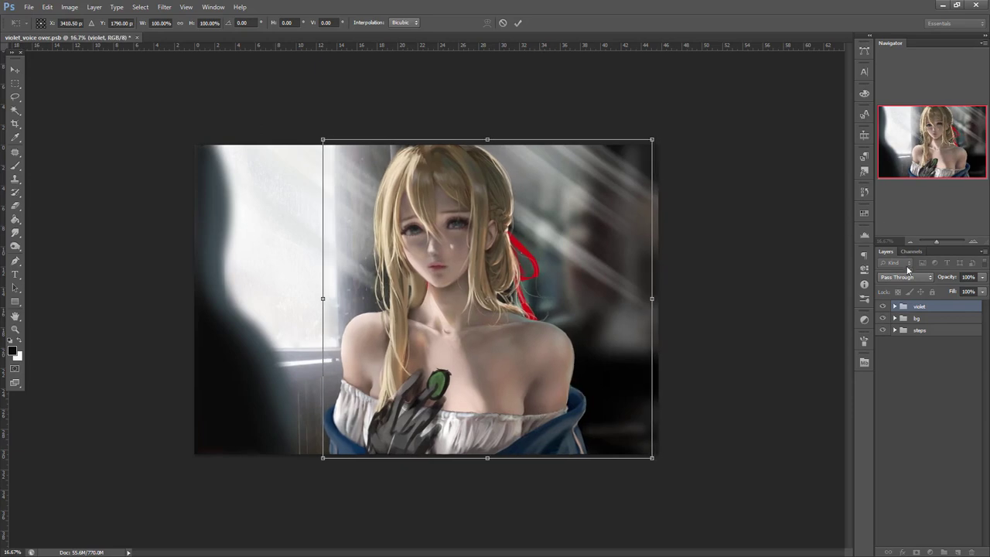
{"action": "key", "text": "b"}
{"action": "key", "text": "Return"}
- Expand the bg group, check Layers 19 and 16 hidden and shown, and move Layer 16's light rays to the right
{"action": "left_click", "coordinate": [895, 318]}
{"action": "left_click", "coordinate": [924, 337]}
{"action": "left_click", "coordinate": [883, 333]}
{"action": "left_click", "coordinate": [884, 333]}
{"action": "left_click", "coordinate": [885, 347]}
{"action": "left_click", "coordinate": [885, 348]}
{"action": "left_click", "coordinate": [908, 348]}
{"action": "key", "text": "ctrl+t"}
{"action": "left_click_drag", "start_coordinate": [628, 309], "coordinate": [677, 319]}
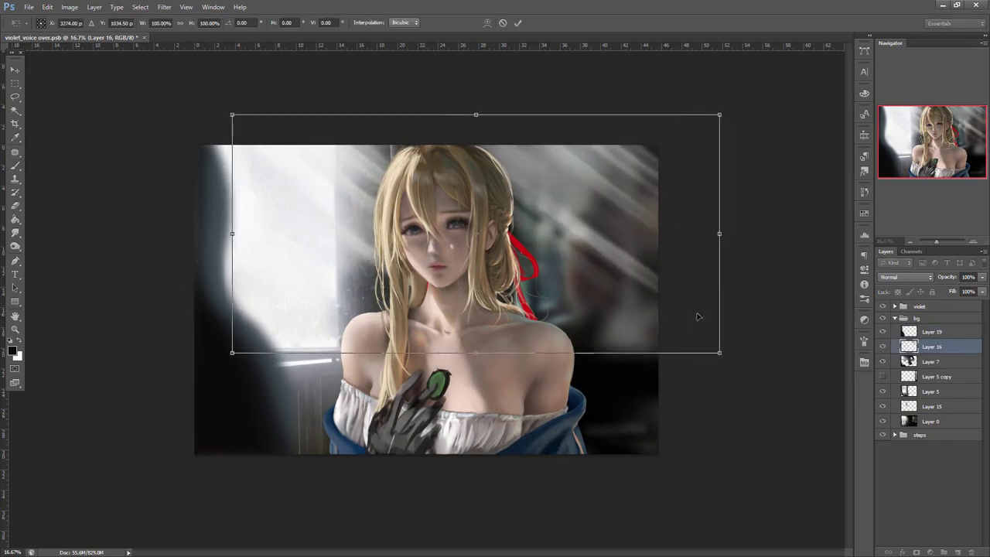
{"action": "key", "text": "b"}
{"action": "key", "text": "Return"}
- Check Layer 7 hidden and shown, and move it slightly right to follow the character
{"action": "left_click", "coordinate": [931, 362]}
{"action": "left_click", "coordinate": [883, 361]}
{"action": "left_click", "coordinate": [883, 362]}
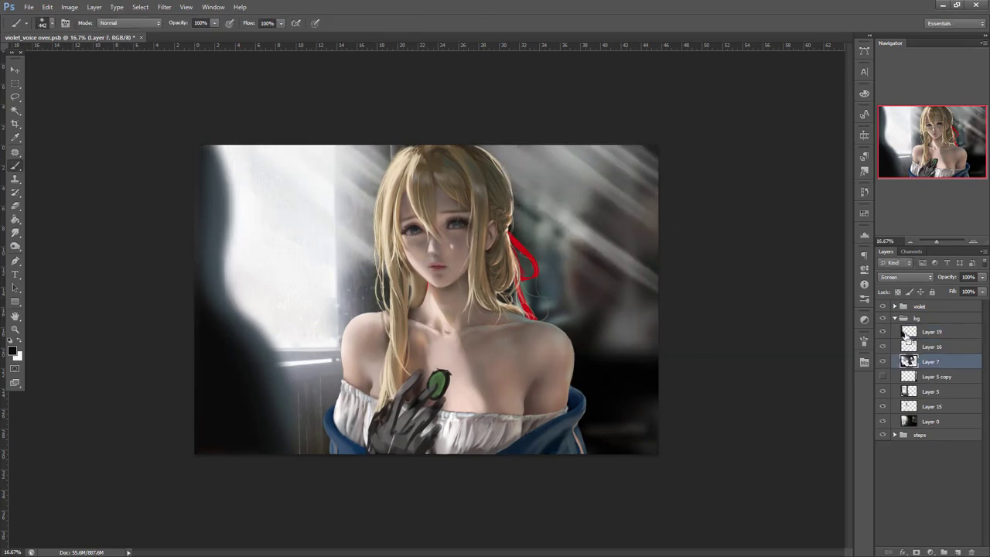
{"action": "key", "text": "ctrl+t"}
{"action": "mouse_move", "coordinate": [427, 307]}
{"action": "left_mouse_down"}
{"action": "mouse_move", "coordinate": [489, 307]}
{"action": "mouse_move", "coordinate": [446, 311]}
{"action": "left_mouse_up"}
{"action": "key", "text": "Return"}
{"action": "key", "text": "Return"}
- Erase parts of Layer 7 around the character's hair and collapse the bg group
{"action": "key", "text": "e"}
{"action": "left_click_drag", "start_coordinate": [367, 269], "coordinate": [373, 282]}
{"action": "mouse_move", "coordinate": [531, 266]}
{"action": "left_mouse_down"}
{"action": "mouse_move", "coordinate": [534, 293]}
{"action": "mouse_move", "coordinate": [503, 317]}
{"action": "mouse_move", "coordinate": [503, 291]}
{"action": "left_mouse_up"}
{"action": "left_click", "coordinate": [974, 242]}
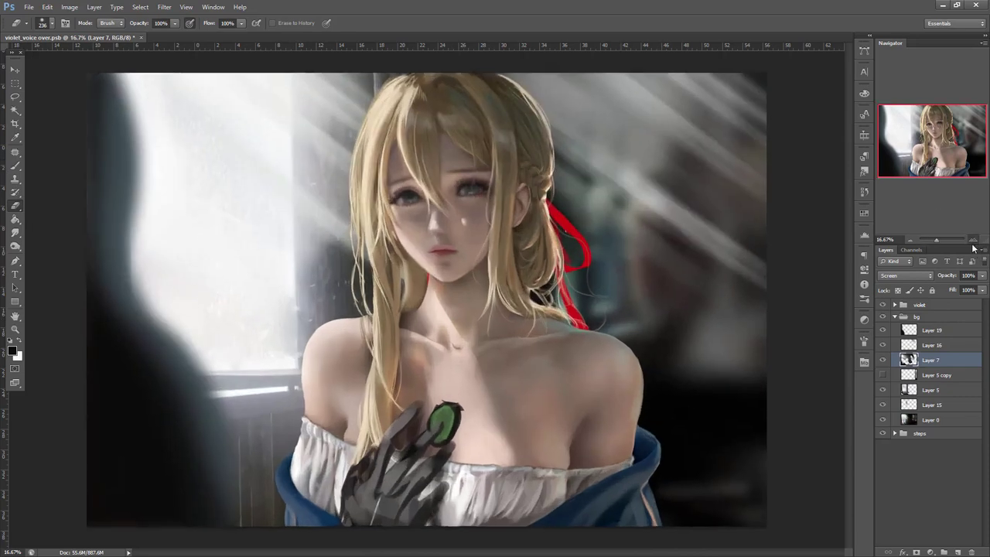
{"action": "left_click", "coordinate": [973, 241]}
{"action": "left_click", "coordinate": [895, 317]}
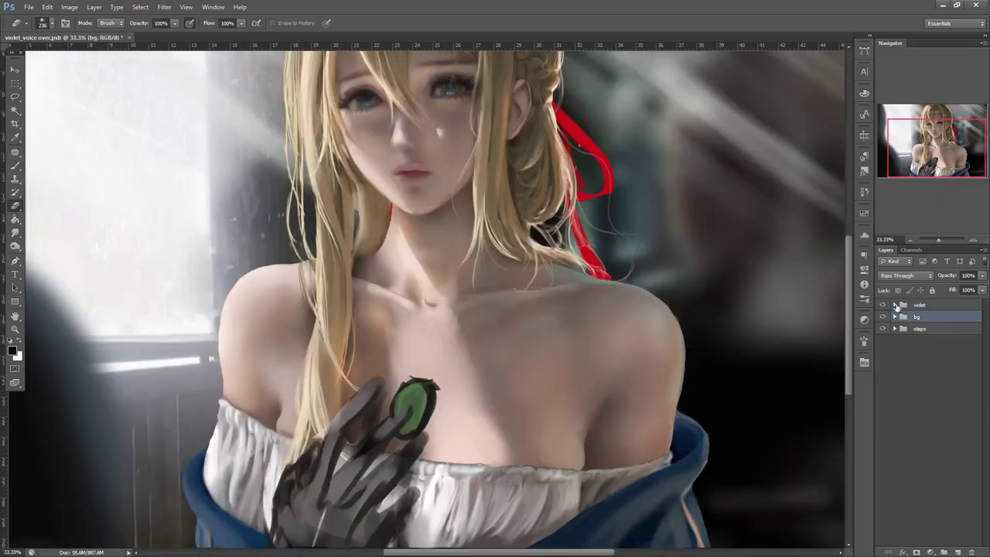
- View the whole painting and compare it with the violet and bg groups hidden and shown
{"action": "left_click", "coordinate": [910, 239]}
{"action": "left_click", "coordinate": [911, 239]}
{"action": "left_click", "coordinate": [911, 240]}
{"action": "left_click", "coordinate": [884, 305]}
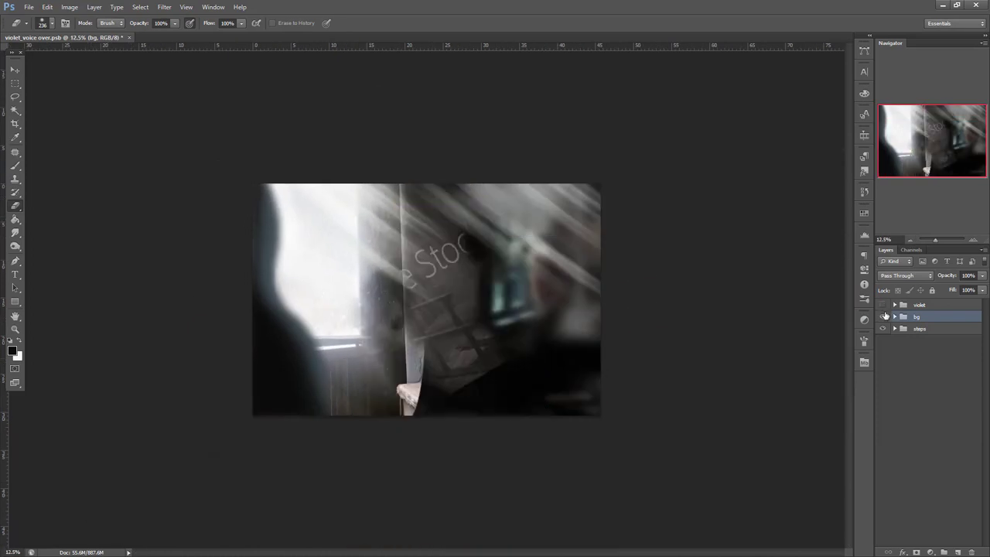
{"action": "left_click", "coordinate": [883, 315]}
{"action": "left_click", "coordinate": [885, 317]}
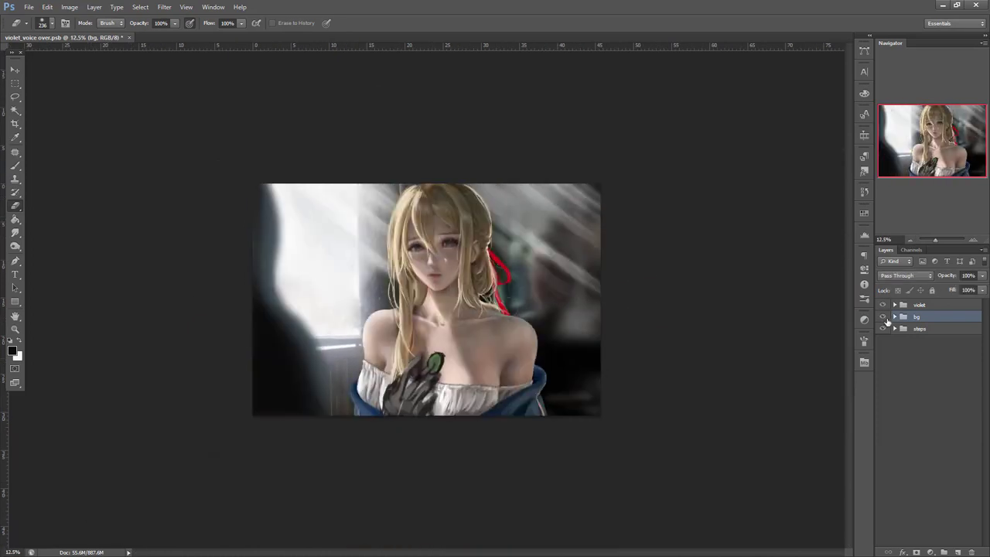
{"action": "left_click", "coordinate": [886, 314]}
{"action": "left_click", "coordinate": [884, 317]}
- Copy the entire merged painting and paste it as a new layer above Layer 17 in the steps group
{"action": "key", "text": "m"}
{"action": "left_click_drag", "start_coordinate": [55, 80], "coordinate": [685, 504]}
{"action": "left_click", "coordinate": [47, 7]}
{"action": "left_click", "coordinate": [68, 86]}
{"action": "left_click", "coordinate": [895, 329]}
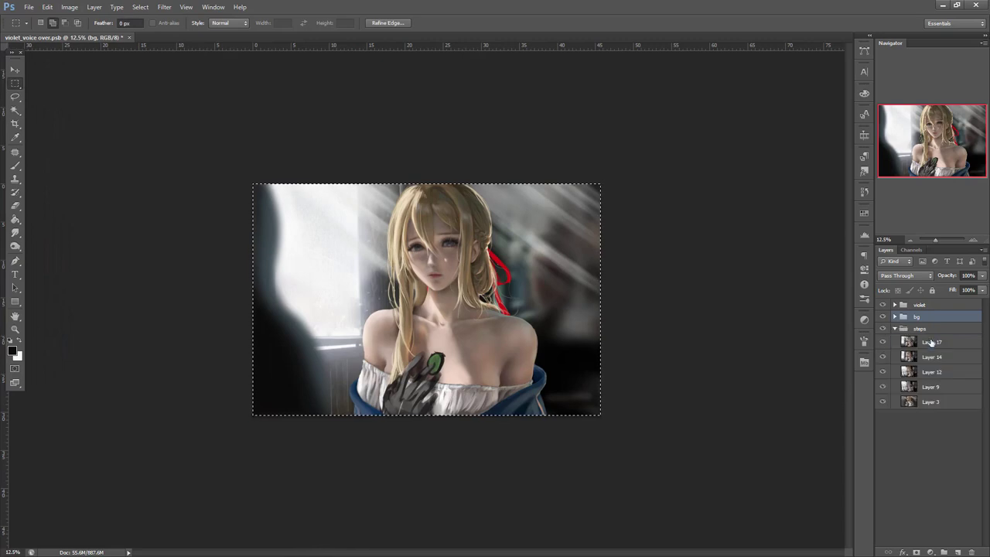
{"action": "left_click", "coordinate": [903, 341]}
{"action": "left_click", "coordinate": [895, 329]}
- Expand the violet group and duplicate Layer 18 as Layer 18 copy
{"action": "left_click", "coordinate": [895, 305]}
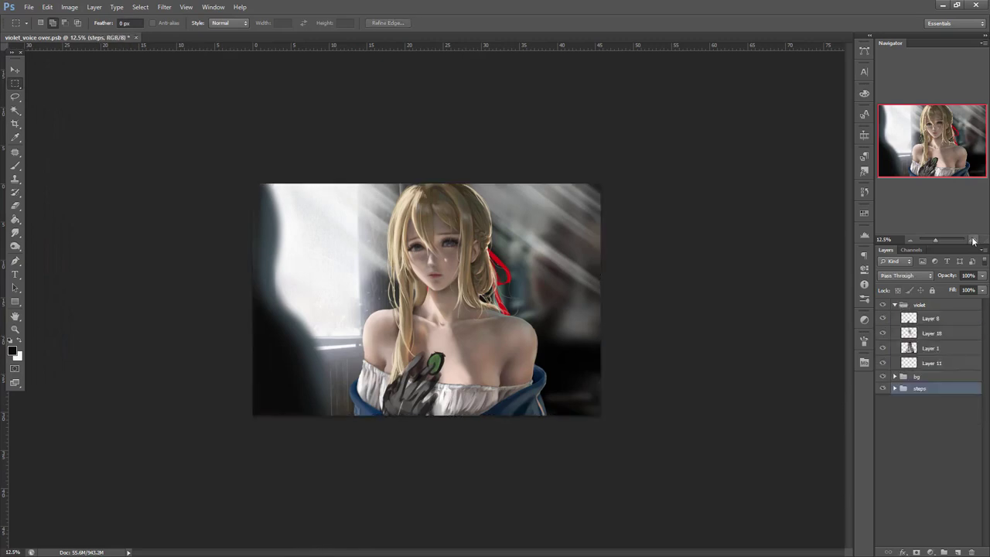
{"action": "left_click", "coordinate": [974, 241]}
{"action": "left_click", "coordinate": [974, 242]}
{"action": "left_click", "coordinate": [974, 241]}
{"action": "left_click", "coordinate": [974, 241]}
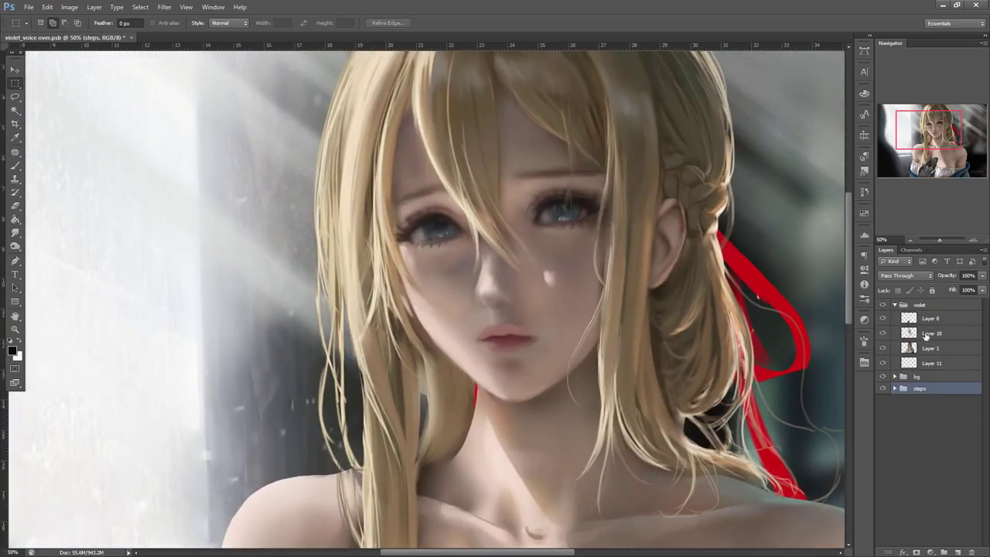
{"action": "left_click", "coordinate": [925, 335]}
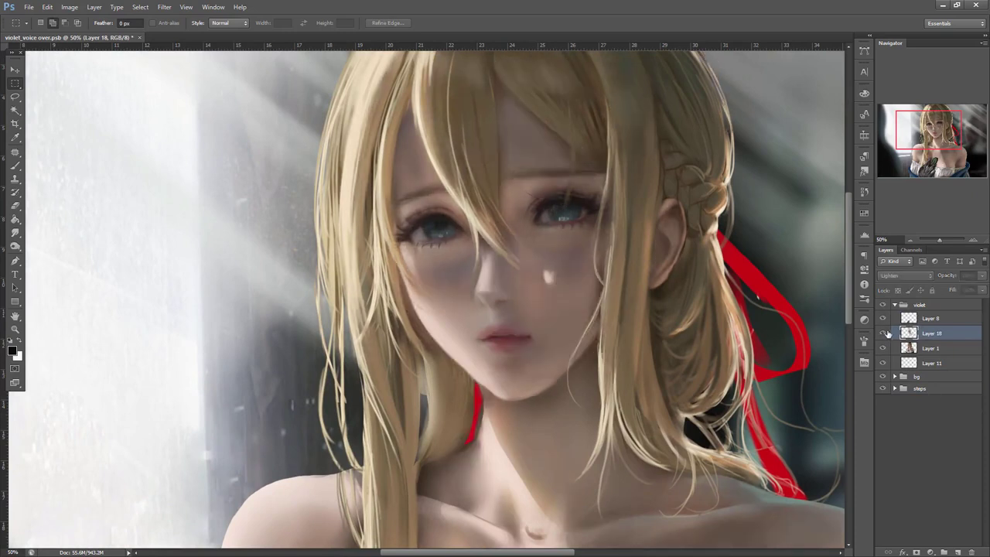
{"action": "right_click", "coordinate": [923, 333]}
{"action": "left_click", "coordinate": [843, 237]}
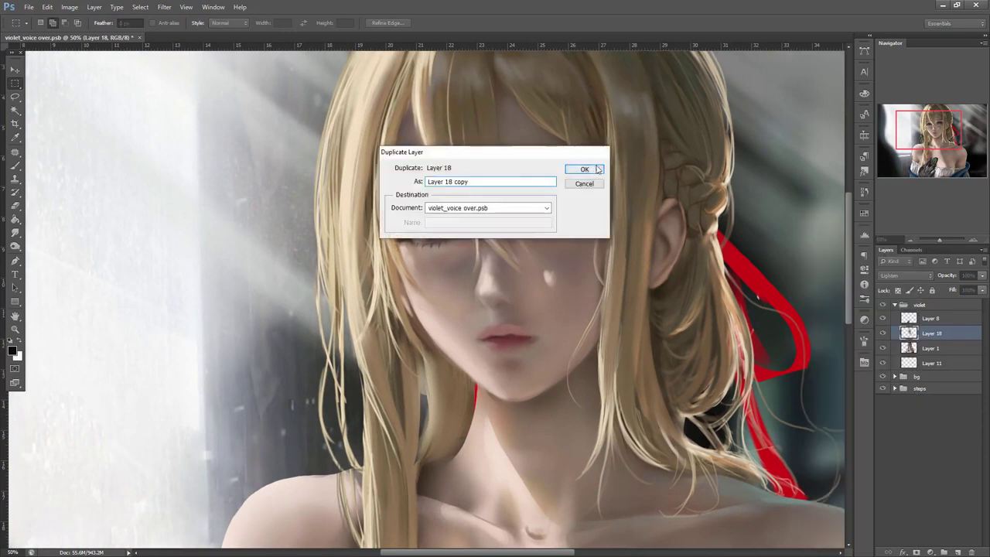
{"action": "left_click", "coordinate": [584, 169]}
- Set Layer 18 copy to Normal blend mode with reduced opacity, and merge it with Layer 18 and Layer 1
{"action": "left_click", "coordinate": [909, 275]}
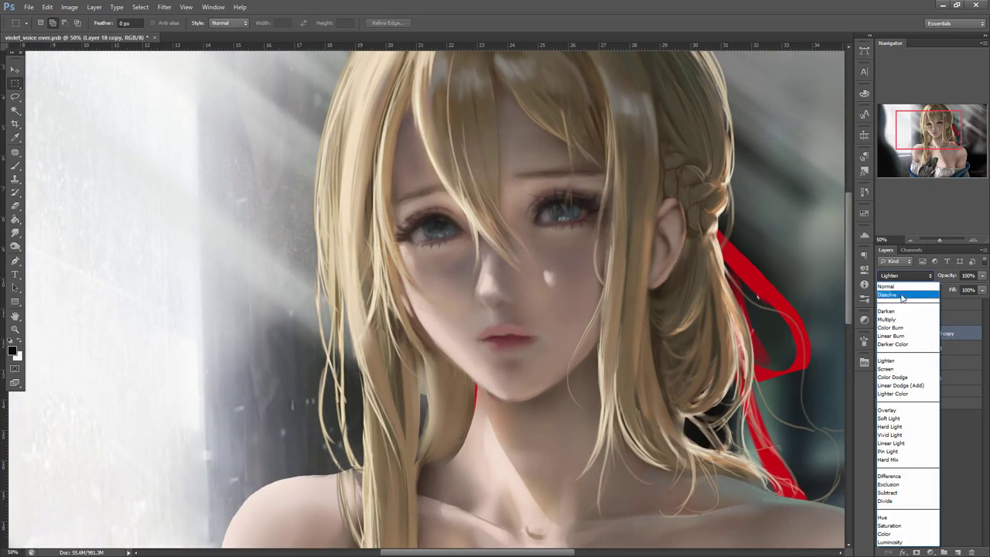
{"action": "left_click", "coordinate": [888, 286]}
{"action": "left_click", "coordinate": [981, 276]}
{"action": "left_click_drag", "start_coordinate": [951, 289], "coordinate": [947, 286]}
{"action": "left_click", "coordinate": [932, 364], "text": "shift"}
{"action": "key", "text": "ctrl+e"}
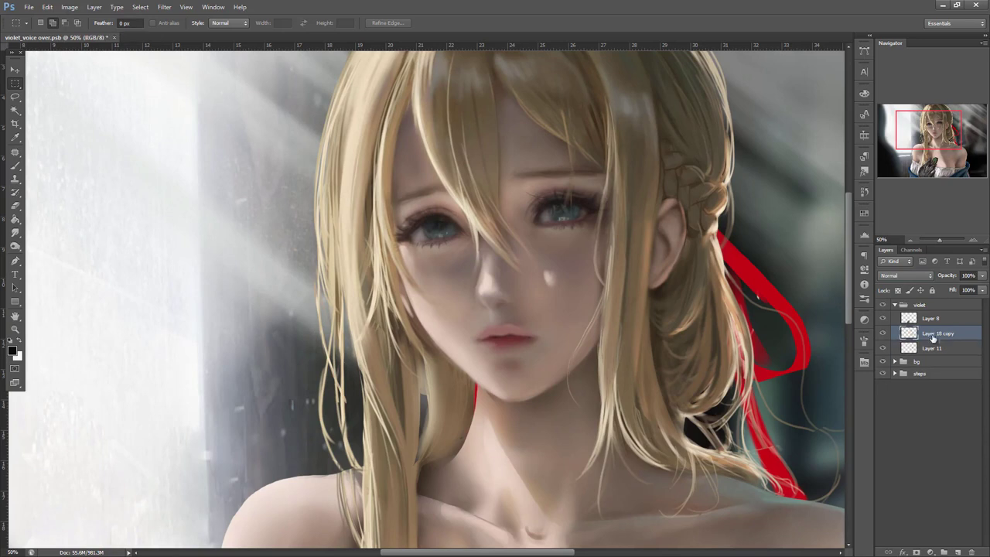
- On Layer 8, paint light grey highlights and segments along the gloved index finger with a 19 px brush
{"action": "scroll", "coordinate": [711, 347], "scroll_direction": "down", "scroll_amount": 5}
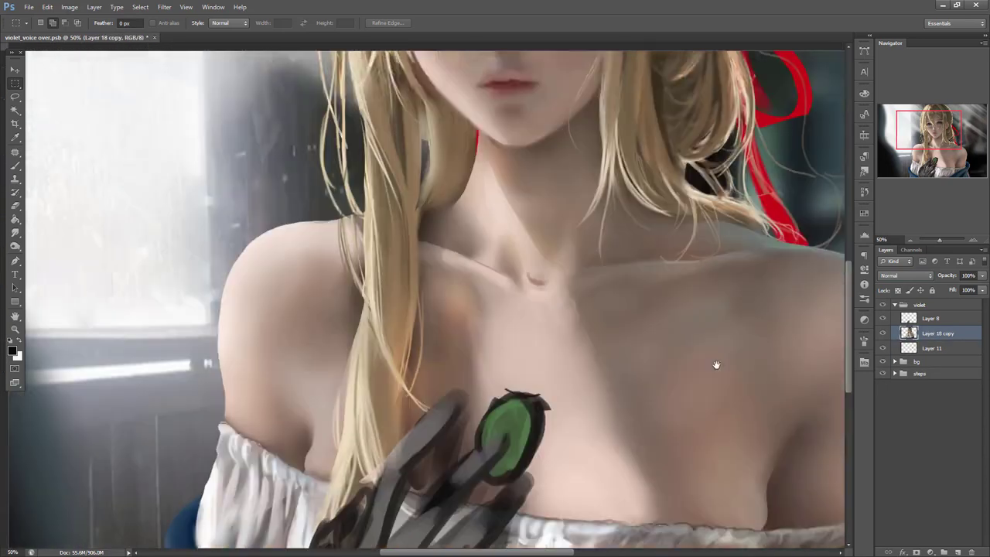
{"action": "left_click_drag", "start_coordinate": [653, 457], "coordinate": [692, 389]}
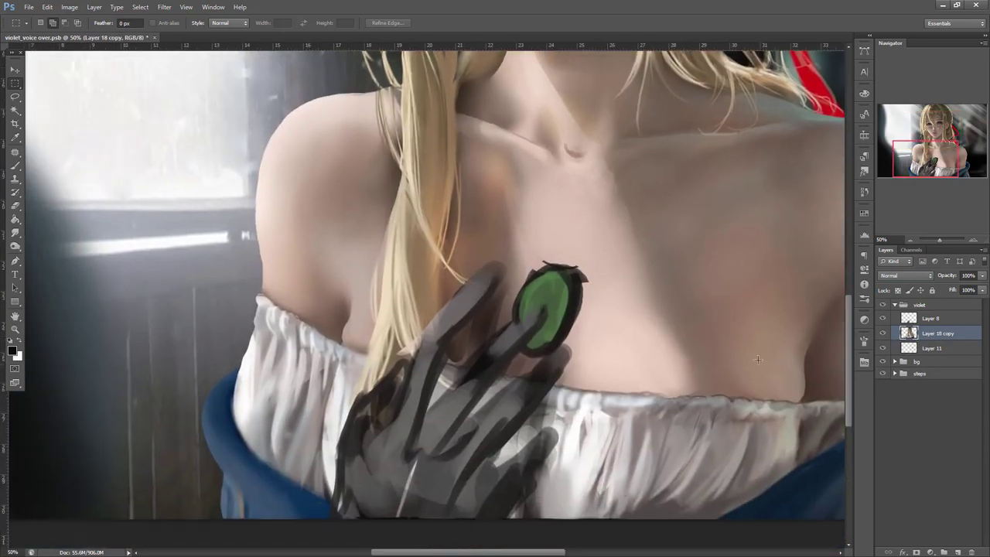
{"action": "left_click", "coordinate": [931, 320]}
{"action": "left_click_drag", "start_coordinate": [494, 365], "coordinate": [648, 349]}
{"action": "key", "text": "b"}
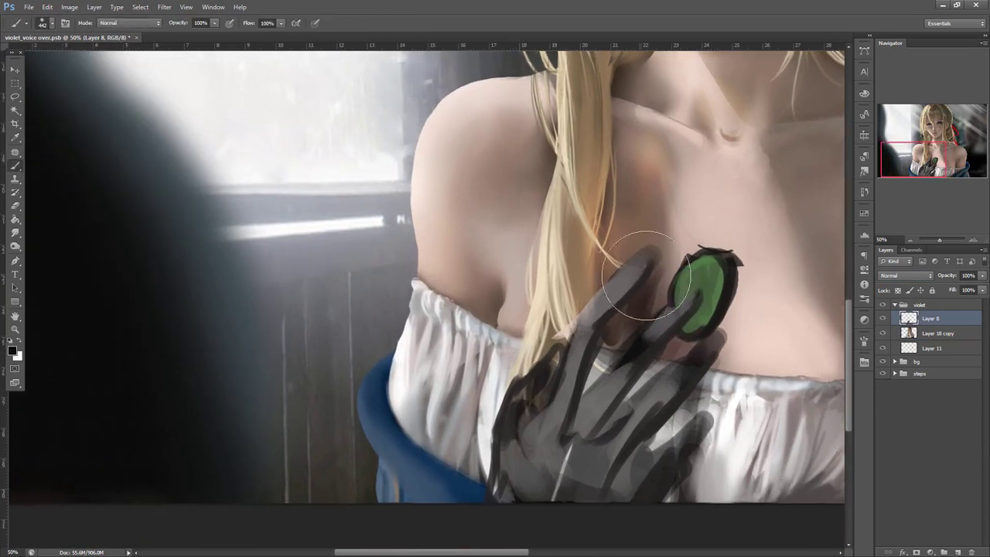
{"action": "right_click", "coordinate": [645, 267]}
{"action": "type", "text": "19"}
{"action": "key", "text": "Tab"}
{"action": "key", "text": "Return"}
{"action": "left_click", "coordinate": [606, 299], "text": "alt"}
{"action": "left_click_drag", "start_coordinate": [595, 300], "coordinate": [547, 411]}
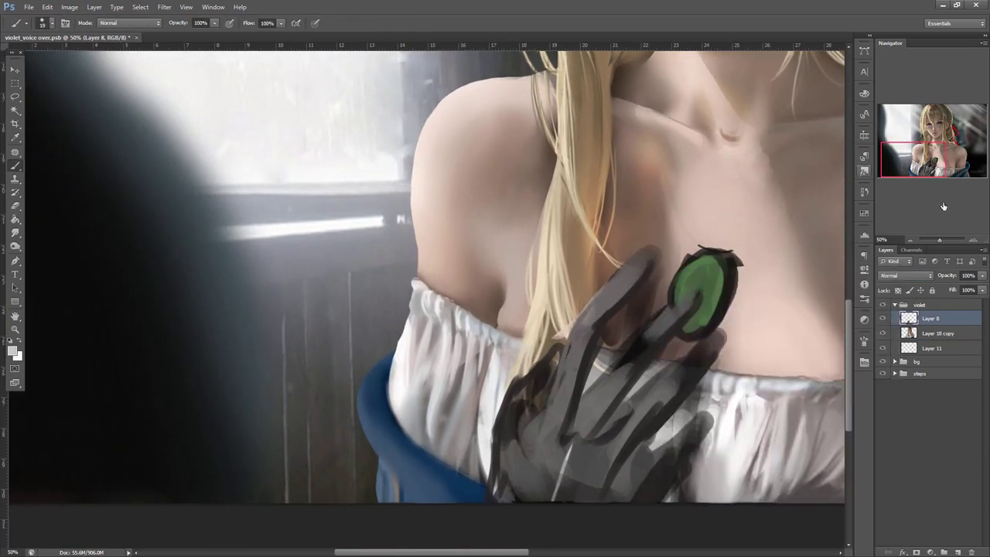
{"action": "mouse_move", "coordinate": [613, 287]}
{"action": "left_mouse_down"}
{"action": "mouse_move", "coordinate": [588, 312]}
{"action": "mouse_move", "coordinate": [611, 300]}
{"action": "left_mouse_up"}
{"action": "left_click_drag", "start_coordinate": [635, 262], "coordinate": [643, 262]}
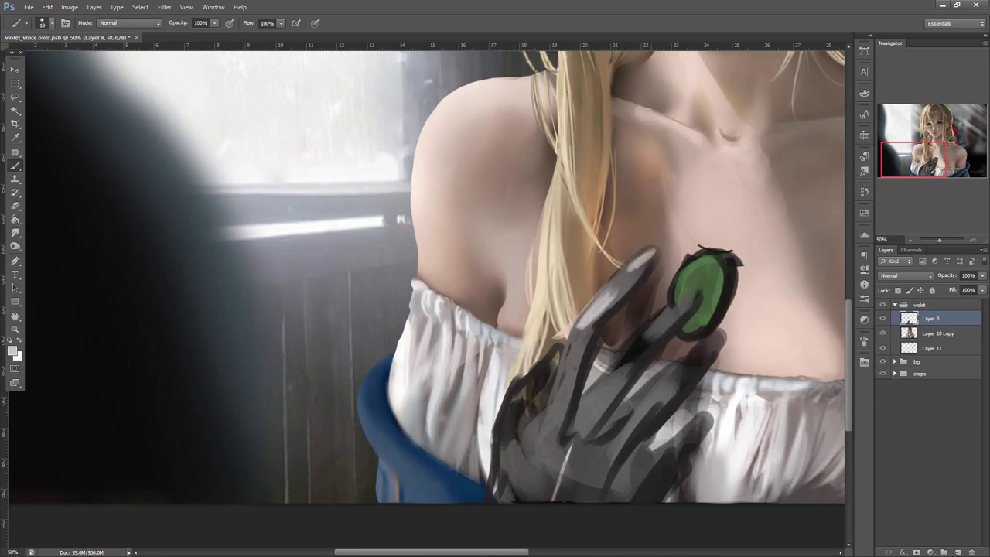
{"action": "left_click_drag", "start_coordinate": [579, 336], "coordinate": [557, 403]}
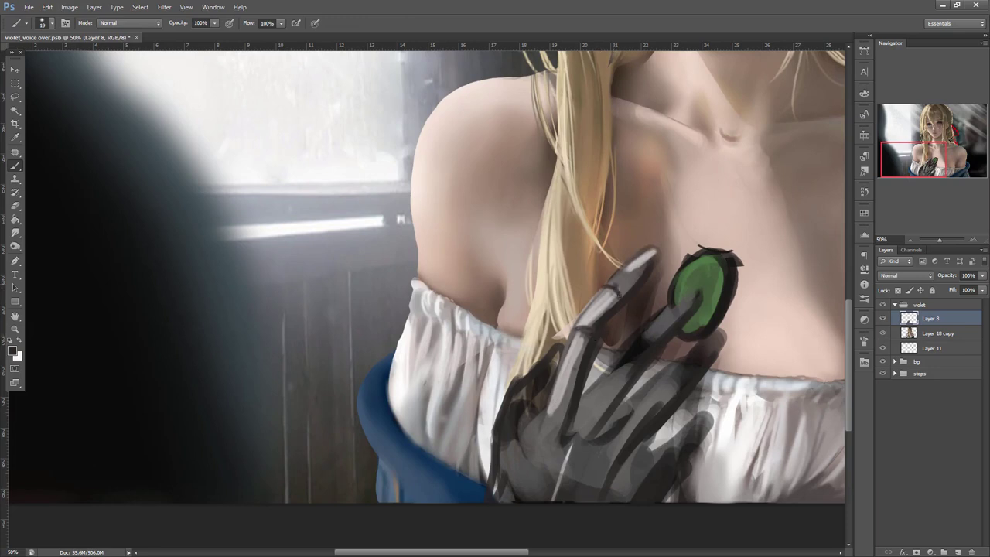
- Paint light grey highlights along the glove's middle and ring fingers
{"action": "left_click_drag", "start_coordinate": [617, 365], "coordinate": [647, 336]}
{"action": "left_click_drag", "start_coordinate": [615, 373], "coordinate": [554, 438]}
{"action": "left_click_drag", "start_coordinate": [662, 318], "coordinate": [698, 295]}
{"action": "left_click_drag", "start_coordinate": [716, 335], "coordinate": [589, 458]}
- Paint light grey highlights along the glove's ring and little fingers and dark joint lines around the little finger
{"action": "left_click_drag", "start_coordinate": [716, 414], "coordinate": [681, 438]}
{"action": "key", "text": "ctrl+z"}
{"action": "left_click_drag", "start_coordinate": [732, 400], "coordinate": [696, 425]}
{"action": "mouse_move", "coordinate": [734, 400]}
{"action": "left_mouse_down"}
{"action": "mouse_move", "coordinate": [674, 455]}
{"action": "mouse_move", "coordinate": [626, 477]}
{"action": "left_mouse_up"}
{"action": "left_click", "coordinate": [656, 425], "text": "alt"}
{"action": "left_click_drag", "start_coordinate": [664, 444], "coordinate": [648, 452]}
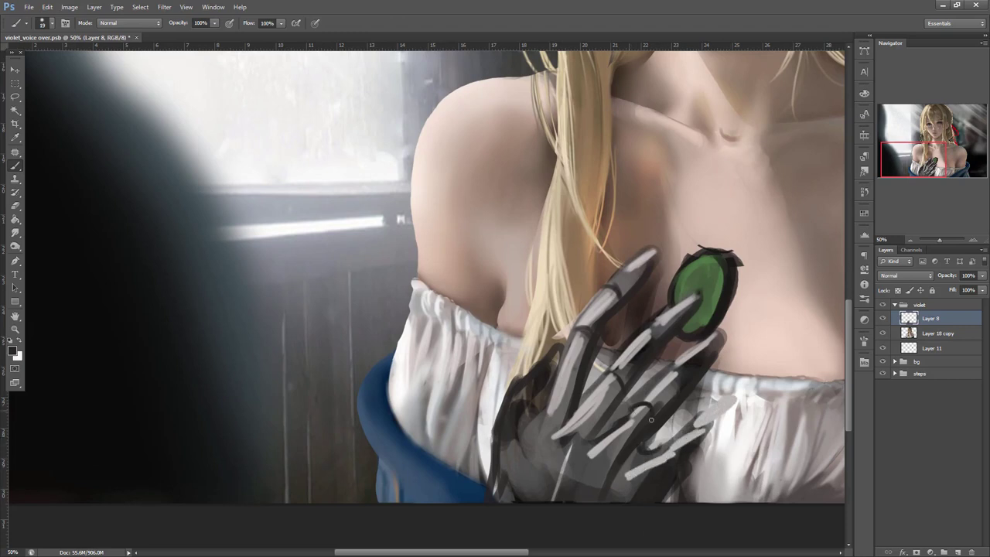
{"action": "mouse_move", "coordinate": [715, 398]}
{"action": "left_mouse_down"}
{"action": "mouse_move", "coordinate": [741, 404]}
{"action": "mouse_move", "coordinate": [698, 447]}
{"action": "left_mouse_up"}
- Blend mid-grey shading over the gloved fingers with a 35 px brush
{"action": "right_click", "coordinate": [726, 258]}
{"action": "left_click", "coordinate": [761, 288]}
{"action": "left_click", "coordinate": [632, 275], "text": "alt"}
{"action": "mouse_move", "coordinate": [654, 260]}
{"action": "left_mouse_down"}
{"action": "mouse_move", "coordinate": [596, 338]}
{"action": "mouse_move", "coordinate": [567, 421]}
{"action": "left_mouse_up"}
{"action": "left_click_drag", "start_coordinate": [694, 305], "coordinate": [629, 374]}
{"action": "mouse_move", "coordinate": [719, 338]}
{"action": "left_mouse_down"}
{"action": "mouse_move", "coordinate": [655, 404]}
{"action": "mouse_move", "coordinate": [614, 475]}
{"action": "left_mouse_up"}
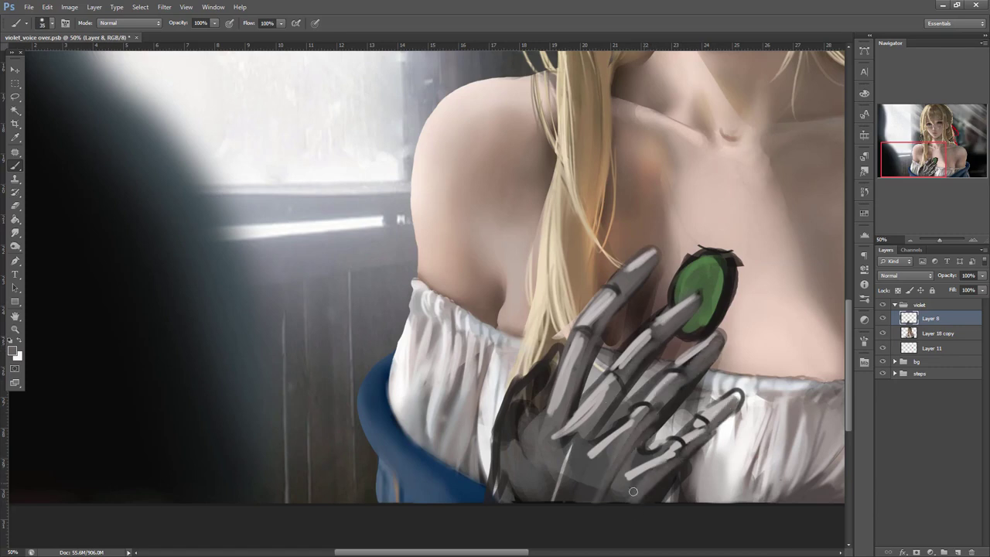
- Paint rounded grey knuckle joints at the bases of the glove's index and middle fingers using sampled tones
{"action": "left_click", "coordinate": [587, 410], "text": "alt"}
{"action": "right_click", "coordinate": [607, 342]}
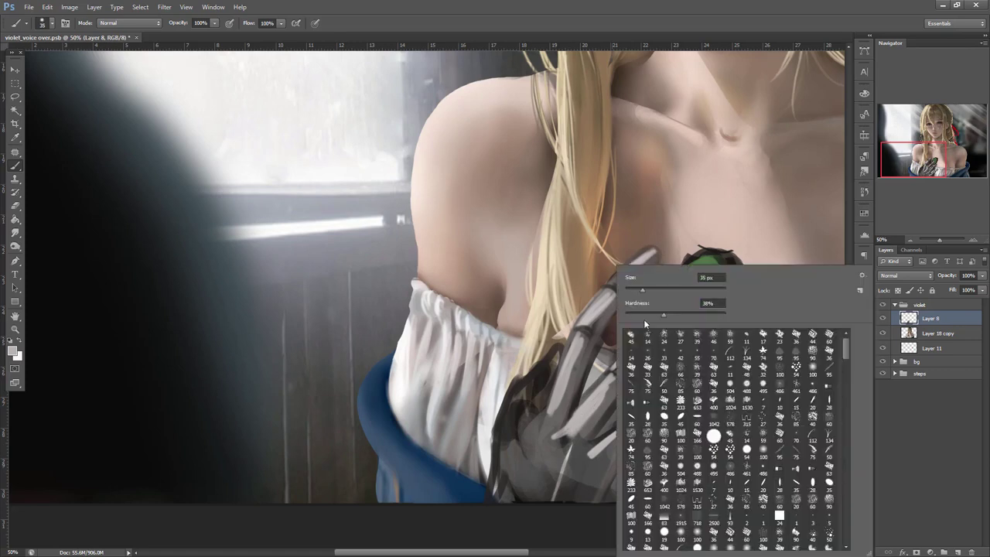
{"action": "left_click", "coordinate": [579, 400], "text": "alt"}
{"action": "left_click_drag", "start_coordinate": [566, 413], "coordinate": [559, 413]}
{"action": "left_click_drag", "start_coordinate": [569, 427], "coordinate": [618, 448]}
{"action": "left_click", "coordinate": [589, 407], "text": "alt"}
{"action": "left_click_drag", "start_coordinate": [581, 435], "coordinate": [573, 453]}
{"action": "mouse_move", "coordinate": [547, 409]}
{"action": "left_mouse_down"}
{"action": "mouse_move", "coordinate": [575, 393]}
{"action": "mouse_move", "coordinate": [549, 416]}
{"action": "mouse_move", "coordinate": [580, 441]}
{"action": "mouse_move", "coordinate": [569, 459]}
{"action": "mouse_move", "coordinate": [588, 422]}
{"action": "mouse_move", "coordinate": [570, 457]}
{"action": "left_mouse_up"}
{"action": "left_click", "coordinate": [572, 395], "text": "alt"}
{"action": "left_click", "coordinate": [581, 426], "text": "alt"}
{"action": "left_click_drag", "start_coordinate": [587, 443], "coordinate": [569, 461]}
{"action": "mouse_move", "coordinate": [564, 419]}
{"action": "left_mouse_down"}
{"action": "mouse_move", "coordinate": [611, 469]}
{"action": "mouse_move", "coordinate": [621, 430]}
{"action": "mouse_move", "coordinate": [581, 433]}
{"action": "mouse_move", "coordinate": [626, 435]}
{"action": "mouse_move", "coordinate": [624, 460]}
{"action": "mouse_move", "coordinate": [642, 493]}
{"action": "left_mouse_up"}
- Paint the knuckle joints at the bases of the ring and little fingers and refine their grey shading
{"action": "left_click", "coordinate": [621, 432], "text": "alt"}
{"action": "left_click", "coordinate": [621, 443], "text": "alt"}
{"action": "mouse_move", "coordinate": [644, 468]}
{"action": "left_mouse_down"}
{"action": "mouse_move", "coordinate": [652, 486]}
{"action": "mouse_move", "coordinate": [641, 489]}
{"action": "mouse_move", "coordinate": [659, 473]}
{"action": "mouse_move", "coordinate": [641, 472]}
{"action": "mouse_move", "coordinate": [653, 457]}
{"action": "left_mouse_up"}
{"action": "left_click", "coordinate": [654, 462], "text": "alt"}
{"action": "left_click", "coordinate": [667, 467], "text": "alt"}
{"action": "left_click", "coordinate": [668, 479], "text": "alt"}
{"action": "left_click", "coordinate": [675, 450], "text": "alt"}
{"action": "mouse_move", "coordinate": [671, 458]}
{"action": "left_mouse_down"}
{"action": "mouse_move", "coordinate": [665, 486]}
{"action": "mouse_move", "coordinate": [673, 460]}
{"action": "left_mouse_up"}
{"action": "left_click", "coordinate": [679, 469], "text": "alt"}
{"action": "left_click", "coordinate": [679, 453], "text": "alt"}
{"action": "left_click_drag", "start_coordinate": [686, 448], "coordinate": [669, 463]}
{"action": "left_click", "coordinate": [696, 443], "text": "alt"}
{"action": "mouse_move", "coordinate": [702, 423]}
{"action": "left_mouse_down"}
{"action": "mouse_move", "coordinate": [683, 441]}
{"action": "mouse_move", "coordinate": [739, 399]}
{"action": "left_mouse_up"}
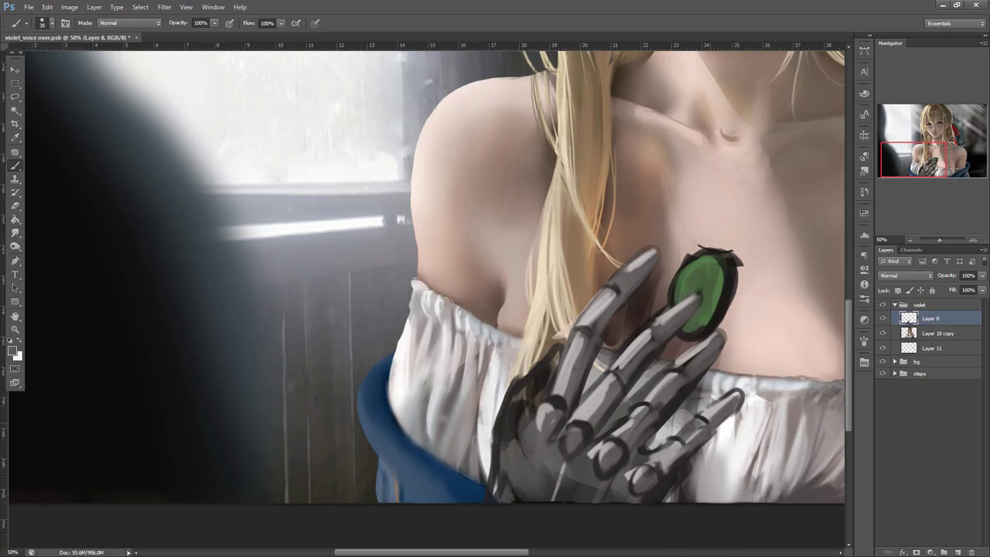
{"action": "left_click_drag", "start_coordinate": [604, 446], "coordinate": [608, 468]}
- Paint light grey tendon-like strips from the knuckles down the back of the gloved hand
{"action": "left_click", "coordinate": [567, 434], "text": "alt"}
{"action": "left_click_drag", "start_coordinate": [569, 436], "coordinate": [543, 501]}
{"action": "left_click_drag", "start_coordinate": [534, 421], "coordinate": [520, 502]}
{"action": "left_click_drag", "start_coordinate": [599, 457], "coordinate": [572, 501]}
{"action": "mouse_move", "coordinate": [632, 481]}
{"action": "left_mouse_down"}
{"action": "mouse_move", "coordinate": [599, 500]}
{"action": "mouse_move", "coordinate": [610, 501]}
{"action": "left_mouse_up"}
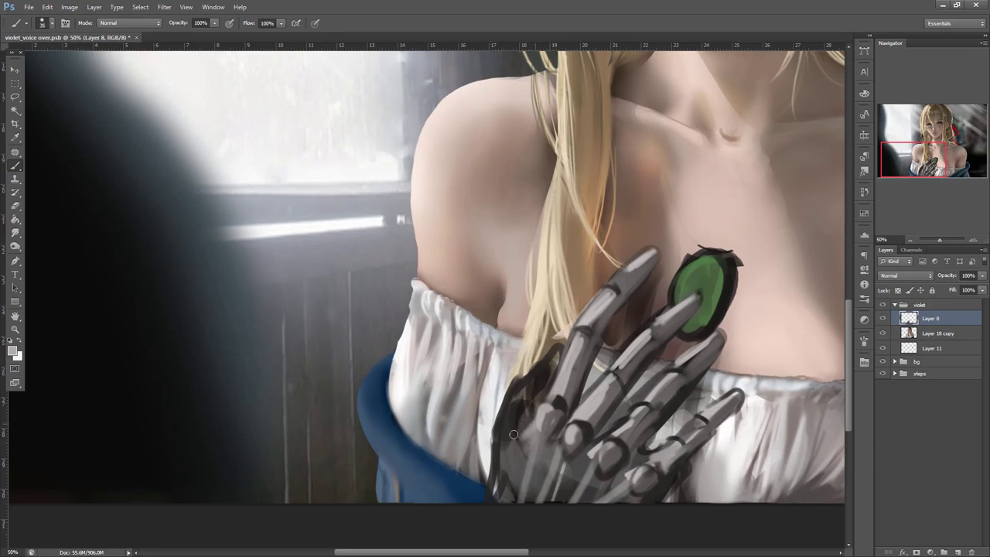
- Paint grey segments and edges on the glove's thumb with a 19 px brush
{"action": "right_click", "coordinate": [596, 359]}
{"action": "left_click", "coordinate": [604, 291]}
{"action": "left_click", "coordinate": [541, 378], "text": "alt"}
{"action": "left_click_drag", "start_coordinate": [534, 415], "coordinate": [517, 430]}
{"action": "left_click", "coordinate": [507, 435], "text": "alt"}
{"action": "left_click", "coordinate": [514, 431], "text": "alt"}
{"action": "left_click_drag", "start_coordinate": [496, 447], "coordinate": [516, 388]}
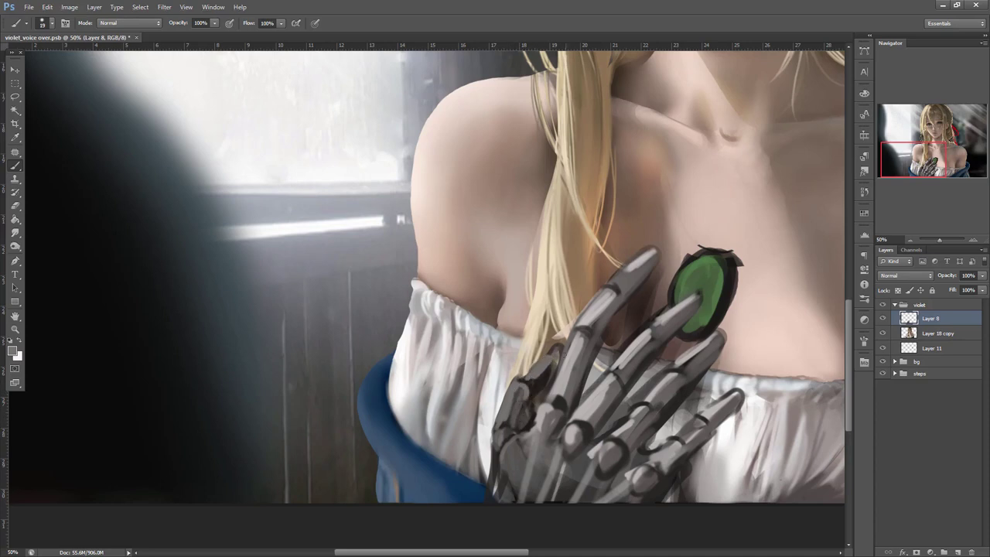
{"action": "left_click", "coordinate": [544, 367], "text": "alt"}
{"action": "left_click", "coordinate": [558, 352], "text": "alt"}
- Free-transform Layer 8 to shift the hand and brooch lower on the chest and tilt them slightly
{"action": "left_click_drag", "start_coordinate": [741, 423], "coordinate": [668, 380]}
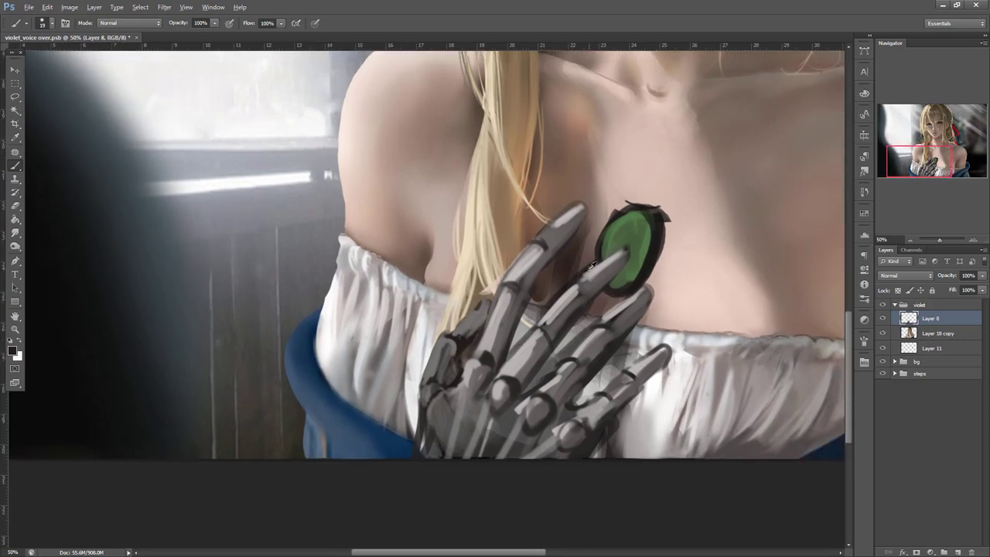
{"action": "key", "text": "ctrl+t"}
{"action": "left_click_drag", "start_coordinate": [603, 395], "coordinate": [632, 440]}
{"action": "left_click_drag", "start_coordinate": [694, 238], "coordinate": [677, 248]}
{"action": "key", "text": "Return"}
{"action": "key", "text": "b"}
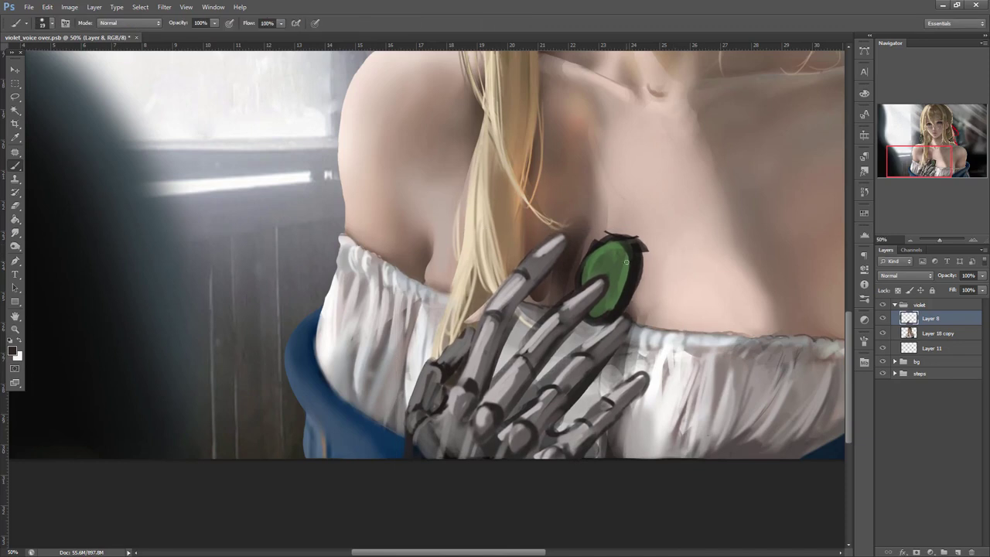
- Cut the green brooch out of Layer 8, paste it in place on a layer beneath, and nudge it downward
{"action": "key", "text": "l"}
{"action": "left_click_drag", "start_coordinate": [584, 238], "coordinate": [573, 295]}
{"action": "mouse_move", "coordinate": [594, 330]}
{"action": "left_mouse_down"}
{"action": "mouse_move", "coordinate": [611, 224]}
{"action": "mouse_move", "coordinate": [584, 238]}
{"action": "left_mouse_up"}
{"action": "key", "text": "Delete"}
{"action": "key", "text": "ctrl+d"}
{"action": "key", "text": "ctrl+shift+v"}
{"action": "left_click_drag", "start_coordinate": [929, 320], "coordinate": [923, 339]}
{"action": "key", "text": "ctrl+t"}
{"action": "left_click_drag", "start_coordinate": [624, 286], "coordinate": [618, 293]}
{"action": "key", "text": "Return"}
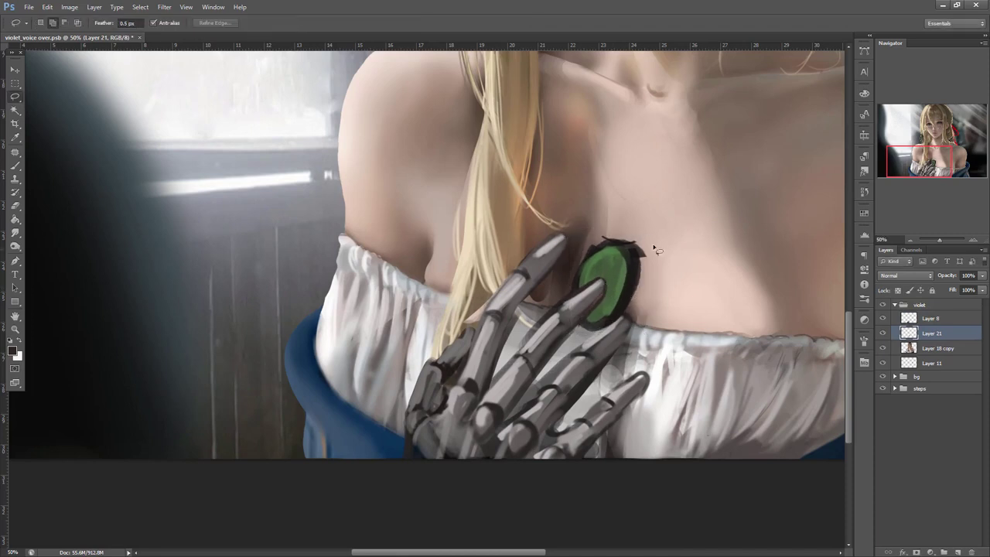
- Hide the brooch layer and rename Layer 8 as hand
{"action": "left_click", "coordinate": [885, 334]}
{"action": "left_click", "coordinate": [931, 319]}
{"action": "double_click", "coordinate": [932, 318]}
{"action": "type", "text": "hand"}
{"action": "key", "text": "Return"}
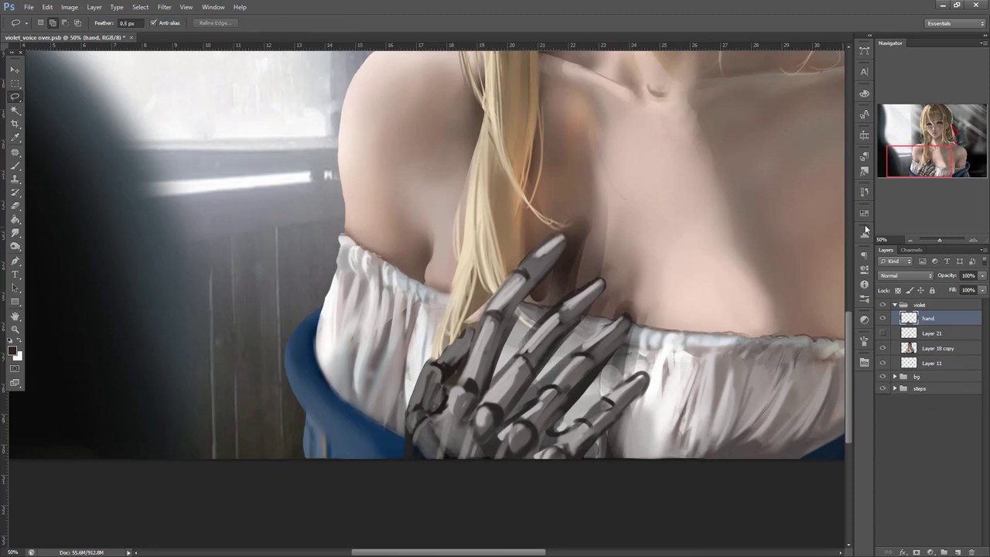
- Select the index finger's upper segment and transform it so the finger bends toward the middle finger
{"action": "mouse_move", "coordinate": [530, 246]}
{"action": "left_mouse_down"}
{"action": "mouse_move", "coordinate": [576, 266]}
{"action": "mouse_move", "coordinate": [563, 225]}
{"action": "mouse_move", "coordinate": [605, 255]}
{"action": "left_mouse_up"}
{"action": "key", "text": "ctrl+t"}
{"action": "mouse_move", "coordinate": [563, 254]}
{"action": "left_mouse_down"}
{"action": "mouse_move", "coordinate": [566, 265]}
{"action": "mouse_move", "coordinate": [607, 258]}
{"action": "mouse_move", "coordinate": [474, 309]}
{"action": "mouse_move", "coordinate": [597, 256]}
{"action": "mouse_move", "coordinate": [573, 263]}
{"action": "mouse_move", "coordinate": [569, 278]}
{"action": "mouse_move", "coordinate": [581, 260]}
{"action": "left_mouse_up"}
{"action": "key", "text": "Return"}
{"action": "key", "text": "ctrl+d"}
{"action": "key", "text": "ctrl+t"}
{"action": "key", "text": "Return"}
{"action": "key", "text": "ctrl+d"}
- Transform the index finger's lower segment to fit the bent pose and delete the stray paint beside it
{"action": "mouse_move", "coordinate": [481, 326]}
{"action": "left_mouse_down"}
{"action": "mouse_move", "coordinate": [576, 288]}
{"action": "mouse_move", "coordinate": [552, 241]}
{"action": "mouse_move", "coordinate": [546, 300]}
{"action": "left_mouse_up"}
{"action": "key", "text": "ctrl+t"}
{"action": "key", "text": "Return"}
{"action": "key", "text": "ctrl+d"}
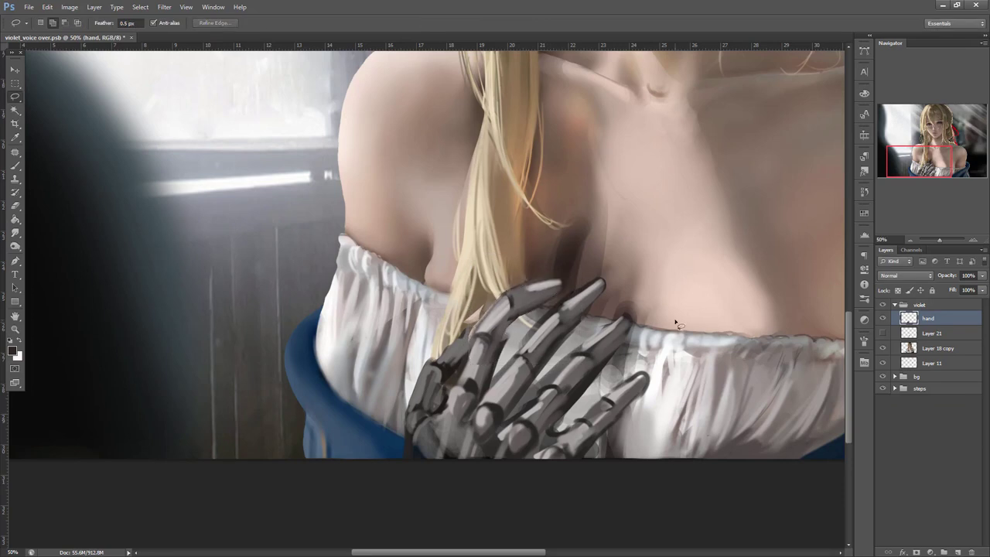
{"action": "left_click_drag", "start_coordinate": [471, 331], "coordinate": [478, 328]}
{"action": "key", "text": "Delete"}
{"action": "key", "text": "ctrl+d"}
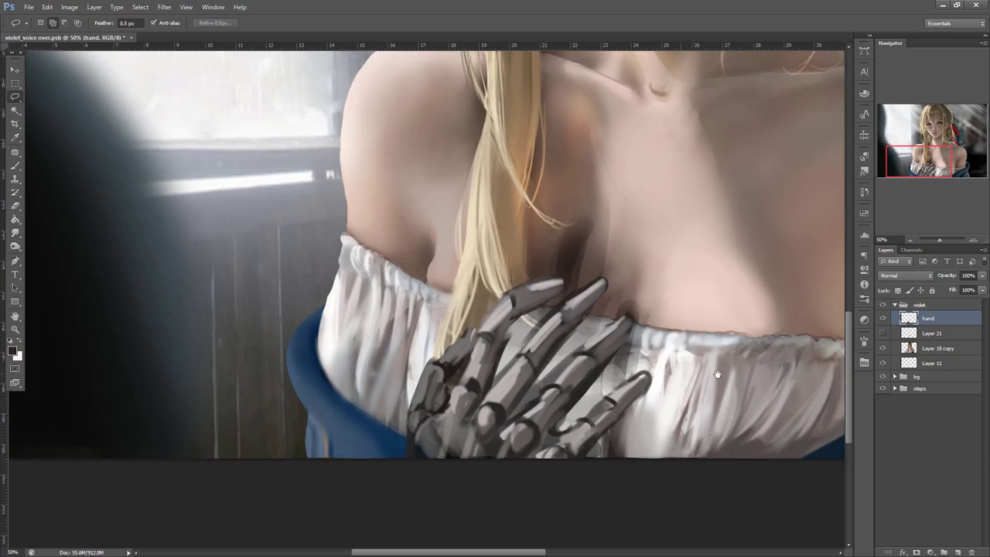
{"action": "left_click_drag", "start_coordinate": [571, 302], "coordinate": [664, 310]}
{"action": "mouse_move", "coordinate": [569, 342]}
{"action": "left_mouse_down"}
{"action": "mouse_move", "coordinate": [687, 330]}
{"action": "mouse_move", "coordinate": [650, 278]}
{"action": "left_mouse_up"}
{"action": "right_click", "coordinate": [633, 283]}
{"action": "left_click", "coordinate": [614, 308]}
{"action": "key", "text": "b"}
{"action": "right_click", "coordinate": [636, 283]}
{"action": "left_click", "coordinate": [661, 290]}
{"action": "left_click", "coordinate": [604, 327]}
{"action": "key", "text": "ctrl+d"}
- Select the index finger area with the lasso and paint blue-grey metallic reflections along its segments
{"action": "left_click", "coordinate": [973, 240]}
{"action": "left_click_drag", "start_coordinate": [767, 422], "coordinate": [717, 403]}
{"action": "left_click", "coordinate": [12, 351]}
{"action": "left_click", "coordinate": [692, 298]}
{"action": "left_click", "coordinate": [880, 275]}
{"action": "left_click_drag", "start_coordinate": [600, 289], "coordinate": [671, 265]}
{"action": "mouse_move", "coordinate": [671, 265]}
{"action": "left_mouse_down"}
{"action": "mouse_move", "coordinate": [595, 281]}
{"action": "mouse_move", "coordinate": [579, 301]}
{"action": "mouse_move", "coordinate": [596, 295]}
{"action": "mouse_move", "coordinate": [546, 382]}
{"action": "left_mouse_up"}
{"action": "left_click", "coordinate": [596, 311], "text": "alt"}
{"action": "left_click", "coordinate": [608, 291], "text": "alt"}
{"action": "mouse_move", "coordinate": [633, 291]}
{"action": "left_mouse_down"}
{"action": "mouse_move", "coordinate": [674, 275]}
{"action": "mouse_move", "coordinate": [577, 339]}
{"action": "left_mouse_up"}
{"action": "left_click", "coordinate": [576, 338], "text": "alt"}
{"action": "left_click_drag", "start_coordinate": [590, 306], "coordinate": [550, 408]}
- Paint dark shading beside the index finger's blue-grey reflections with a 19 px brush
{"action": "left_click", "coordinate": [577, 371], "text": "alt"}
{"action": "left_click_drag", "start_coordinate": [571, 352], "coordinate": [552, 407]}
{"action": "left_click", "coordinate": [558, 365], "text": "alt"}
{"action": "left_click", "coordinate": [586, 381], "text": "alt"}
{"action": "right_click", "coordinate": [609, 306]}
{"action": "left_click_drag", "start_coordinate": [663, 293], "coordinate": [658, 293]}
{"action": "left_click_drag", "start_coordinate": [573, 355], "coordinate": [561, 398]}
{"action": "left_click_drag", "start_coordinate": [586, 325], "coordinate": [573, 341]}
{"action": "mouse_move", "coordinate": [655, 280]}
{"action": "left_mouse_down"}
{"action": "mouse_move", "coordinate": [614, 291]}
{"action": "mouse_move", "coordinate": [621, 288]}
{"action": "mouse_move", "coordinate": [613, 302]}
{"action": "left_mouse_up"}
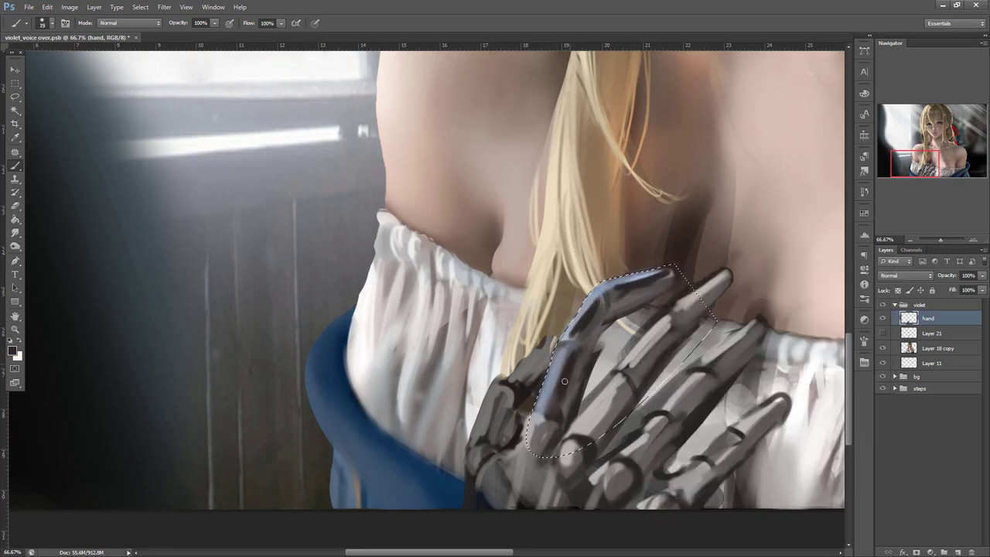
- Shade the index finger's knuckle and the strip below it on the back of the hand, clearing the selection
{"action": "left_click_drag", "start_coordinate": [545, 424], "coordinate": [539, 444]}
{"action": "left_click_drag", "start_coordinate": [546, 424], "coordinate": [540, 457]}
{"action": "key", "text": "ctrl+d"}
{"action": "left_click_drag", "start_coordinate": [534, 459], "coordinate": [532, 496]}
{"action": "left_click", "coordinate": [539, 423], "text": "alt"}
{"action": "left_click_drag", "start_coordinate": [539, 423], "coordinate": [532, 450]}
- Paint blue-grey reflections and dark edges along the middle finger up to its tip with a 17 px brush
{"action": "left_click_drag", "start_coordinate": [616, 393], "coordinate": [590, 432]}
{"action": "left_click", "coordinate": [626, 391], "text": "alt"}
{"action": "left_click", "coordinate": [589, 369], "text": "alt"}
{"action": "right_click", "coordinate": [611, 331]}
{"action": "left_click", "coordinate": [704, 292]}
{"action": "left_click_drag", "start_coordinate": [630, 382], "coordinate": [590, 432]}
{"action": "left_click_drag", "start_coordinate": [673, 325], "coordinate": [636, 369]}
{"action": "mouse_move", "coordinate": [668, 317]}
{"action": "left_mouse_down"}
{"action": "mouse_move", "coordinate": [629, 359]}
{"action": "mouse_move", "coordinate": [666, 317]}
{"action": "mouse_move", "coordinate": [643, 354]}
{"action": "left_mouse_up"}
{"action": "left_click", "coordinate": [677, 304], "text": "alt"}
{"action": "left_click_drag", "start_coordinate": [728, 275], "coordinate": [726, 275]}
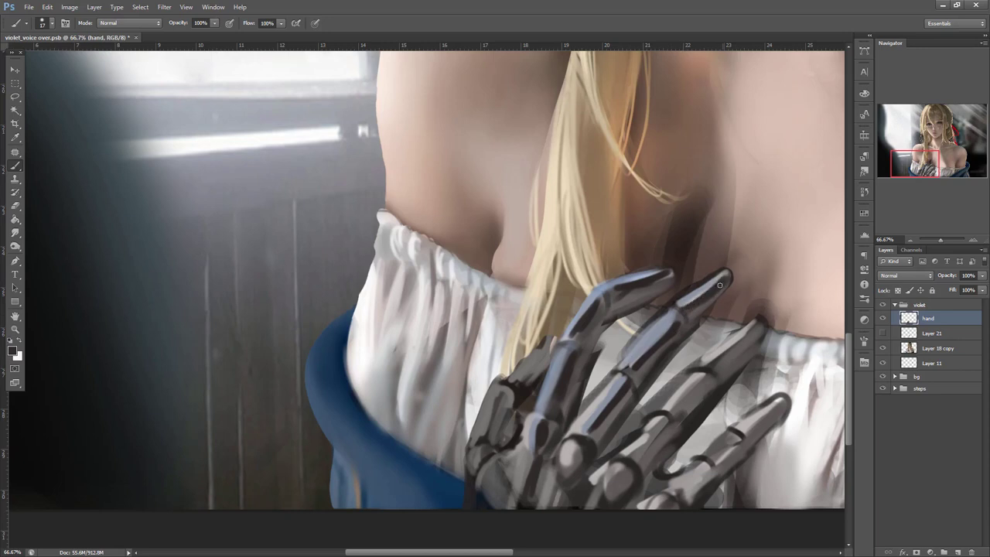
- Blend the middle finger's blue-grey and dark tones down its segments and darken its knuckle
{"action": "left_click_drag", "start_coordinate": [672, 325], "coordinate": [650, 341]}
{"action": "left_click", "coordinate": [621, 383], "text": "alt"}
{"action": "left_click", "coordinate": [647, 363], "text": "alt"}
{"action": "mouse_move", "coordinate": [654, 355]}
{"action": "left_mouse_down"}
{"action": "mouse_move", "coordinate": [681, 325]}
{"action": "mouse_move", "coordinate": [646, 366]}
{"action": "left_mouse_up"}
{"action": "left_click", "coordinate": [682, 319], "text": "alt"}
{"action": "left_click_drag", "start_coordinate": [680, 333], "coordinate": [600, 455]}
{"action": "left_click", "coordinate": [607, 458], "text": "alt"}
{"action": "left_click", "coordinate": [605, 408], "text": "alt"}
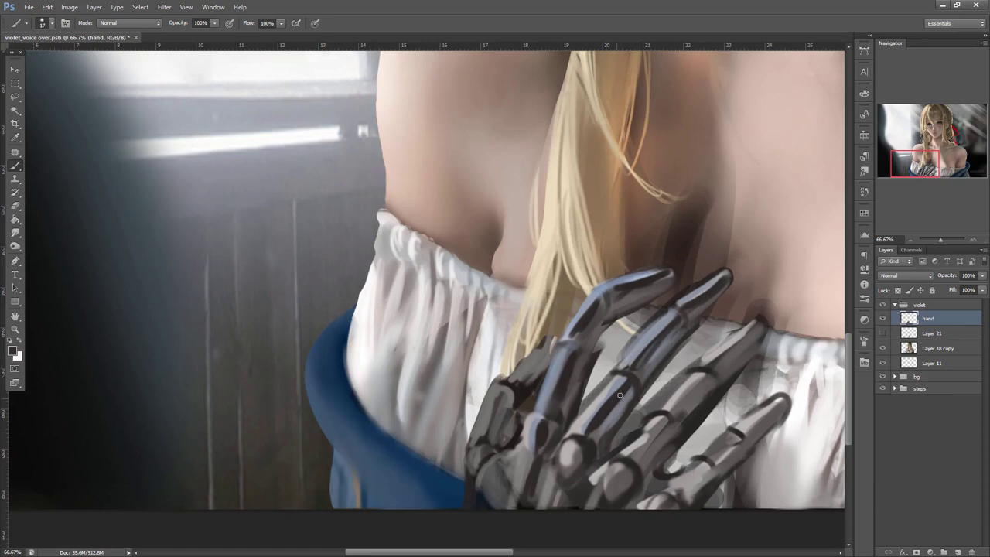
{"action": "mouse_move", "coordinate": [613, 376]}
{"action": "left_mouse_down"}
{"action": "mouse_move", "coordinate": [567, 435]}
{"action": "mouse_move", "coordinate": [574, 456]}
{"action": "left_mouse_up"}
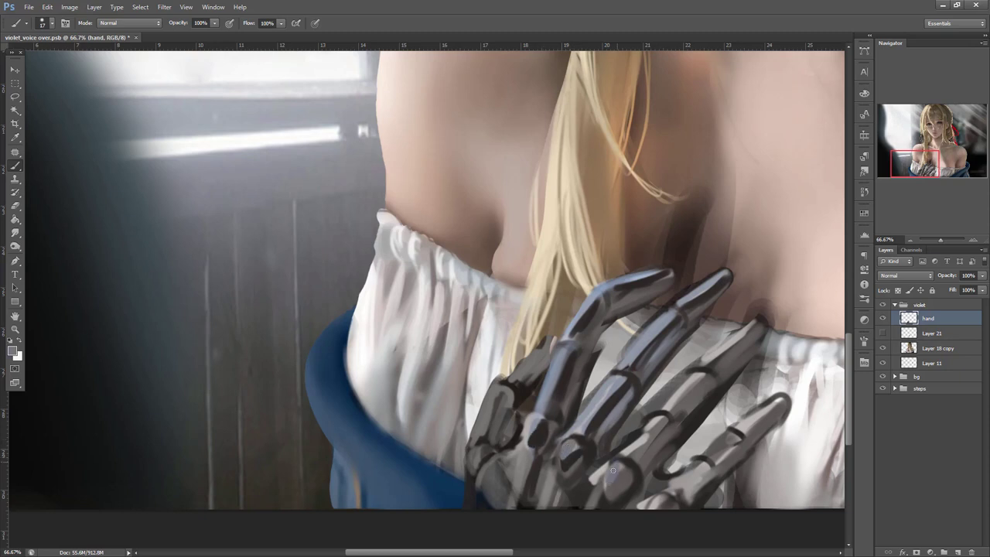
- Paint dark centres and blue-grey reflections on the ring and little finger knuckles
{"action": "left_click", "coordinate": [589, 415], "text": "alt"}
{"action": "left_click", "coordinate": [635, 473], "text": "alt"}
{"action": "left_click_drag", "start_coordinate": [620, 462], "coordinate": [613, 483]}
{"action": "left_click_drag", "start_coordinate": [660, 501], "coordinate": [665, 506]}
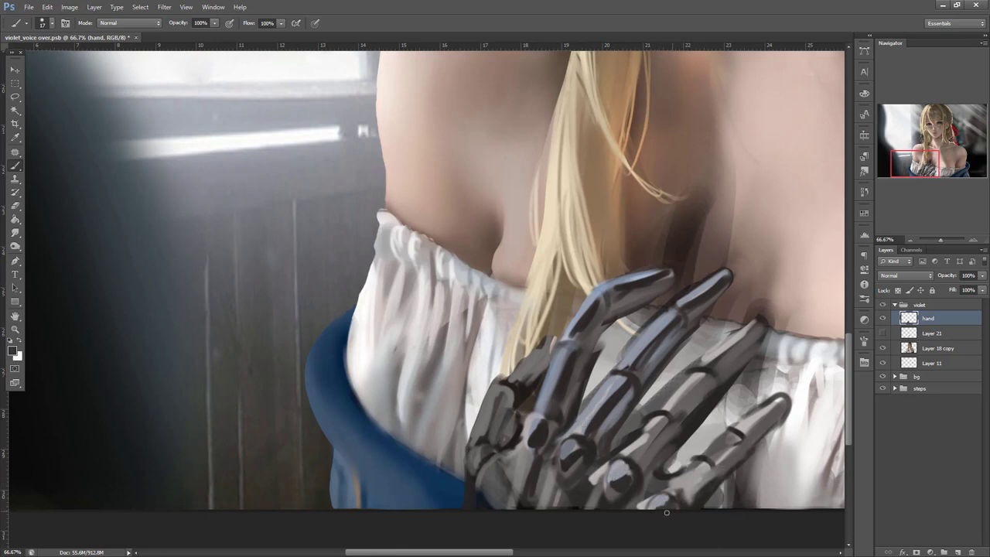
- Paint dark shading and blue-grey reflections along the ring finger's segments and the upper little finger
{"action": "left_click_drag", "start_coordinate": [666, 423], "coordinate": [761, 333]}
{"action": "left_click", "coordinate": [694, 379], "text": "alt"}
{"action": "mouse_move", "coordinate": [695, 373]}
{"action": "left_mouse_down"}
{"action": "mouse_move", "coordinate": [662, 403]}
{"action": "mouse_move", "coordinate": [693, 373]}
{"action": "left_mouse_up"}
{"action": "left_click_drag", "start_coordinate": [657, 419], "coordinate": [616, 451]}
{"action": "left_click_drag", "start_coordinate": [723, 347], "coordinate": [764, 315]}
{"action": "left_click_drag", "start_coordinate": [756, 321], "coordinate": [705, 365]}
{"action": "left_click_drag", "start_coordinate": [770, 403], "coordinate": [702, 458]}
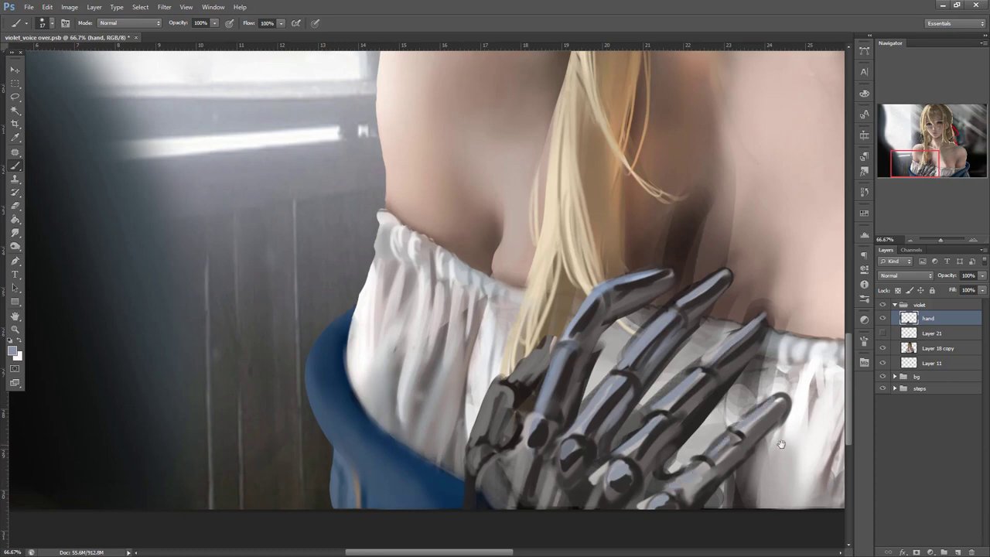
- Repaint the back of the hand and wrist in smooth blue-grey tones with a 41 px brush
{"action": "left_click_drag", "start_coordinate": [776, 451], "coordinate": [761, 470]}
{"action": "left_click", "coordinate": [911, 240]}
{"action": "left_click", "coordinate": [910, 240]}
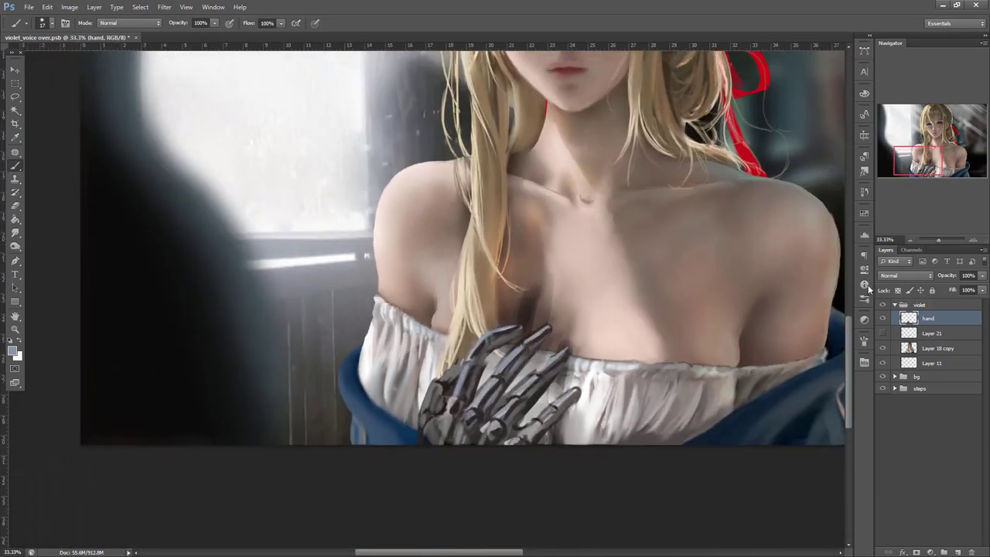
{"action": "left_click", "coordinate": [975, 242]}
{"action": "left_click", "coordinate": [974, 242]}
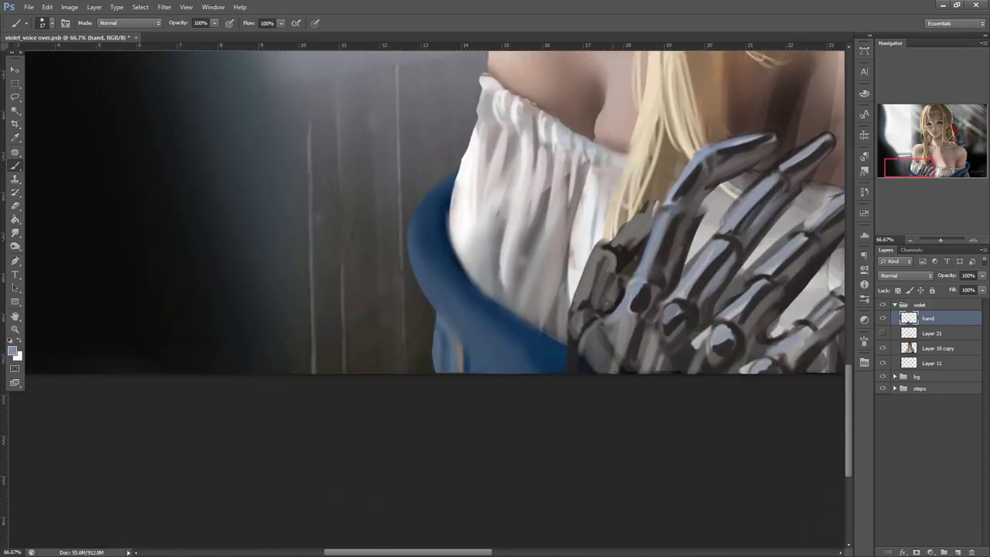
{"action": "right_click", "coordinate": [697, 253]}
{"action": "left_click", "coordinate": [722, 273]}
{"action": "mouse_move", "coordinate": [621, 326]}
{"action": "left_mouse_down"}
{"action": "mouse_move", "coordinate": [587, 340]}
{"action": "mouse_move", "coordinate": [585, 366]}
{"action": "mouse_move", "coordinate": [622, 371]}
{"action": "mouse_move", "coordinate": [642, 352]}
{"action": "mouse_move", "coordinate": [641, 378]}
{"action": "mouse_move", "coordinate": [688, 327]}
{"action": "mouse_move", "coordinate": [684, 371]}
{"action": "mouse_move", "coordinate": [686, 339]}
{"action": "mouse_move", "coordinate": [642, 378]}
{"action": "mouse_move", "coordinate": [632, 356]}
{"action": "mouse_move", "coordinate": [617, 375]}
{"action": "left_mouse_up"}
{"action": "left_click", "coordinate": [681, 350], "text": "alt"}
{"action": "left_click", "coordinate": [636, 328], "text": "alt"}
{"action": "left_click", "coordinate": [611, 364], "text": "alt"}
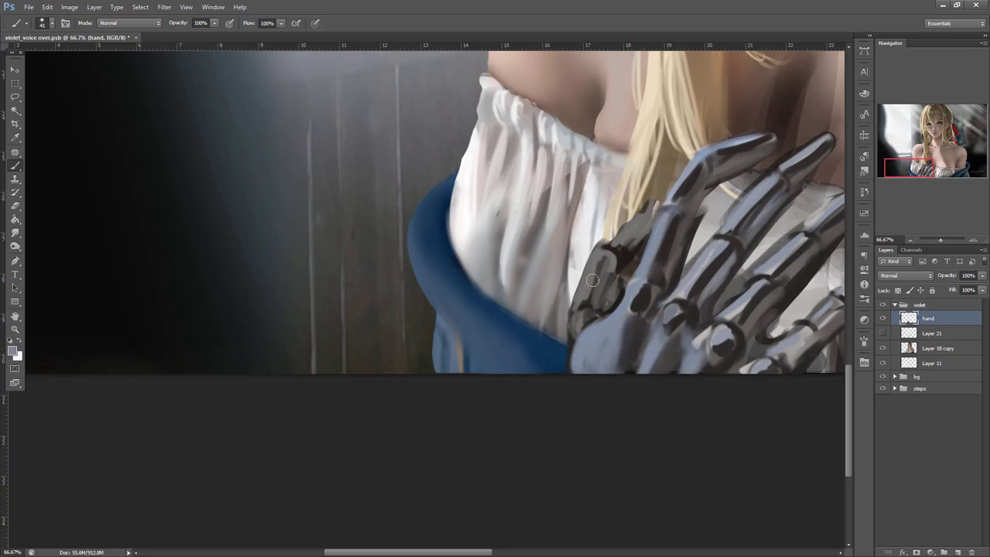
- Paint blue-grey reflections and dark edges along the thumb's segments with a 23 px brush
{"action": "right_click", "coordinate": [643, 208]}
{"action": "left_click_drag", "start_coordinate": [669, 233], "coordinate": [662, 234]}
{"action": "left_click_drag", "start_coordinate": [601, 250], "coordinate": [592, 292]}
{"action": "mouse_move", "coordinate": [620, 235]}
{"action": "left_mouse_down"}
{"action": "mouse_move", "coordinate": [643, 210]}
{"action": "mouse_move", "coordinate": [614, 244]}
{"action": "left_mouse_up"}
{"action": "left_click", "coordinate": [627, 256], "text": "alt"}
{"action": "mouse_move", "coordinate": [654, 214]}
{"action": "left_mouse_down"}
{"action": "mouse_move", "coordinate": [617, 245]}
{"action": "mouse_move", "coordinate": [623, 238]}
{"action": "left_mouse_up"}
{"action": "mouse_move", "coordinate": [610, 253]}
{"action": "left_mouse_down"}
{"action": "mouse_move", "coordinate": [589, 293]}
{"action": "mouse_move", "coordinate": [656, 215]}
{"action": "mouse_move", "coordinate": [632, 238]}
{"action": "left_mouse_up"}
{"action": "left_click", "coordinate": [615, 274], "text": "alt"}
{"action": "left_click", "coordinate": [628, 259], "text": "alt"}
{"action": "mouse_move", "coordinate": [602, 306]}
{"action": "left_mouse_down"}
{"action": "mouse_move", "coordinate": [615, 271]}
{"action": "mouse_move", "coordinate": [610, 307]}
{"action": "left_mouse_up"}
{"action": "left_click_drag", "start_coordinate": [611, 287], "coordinate": [609, 304]}
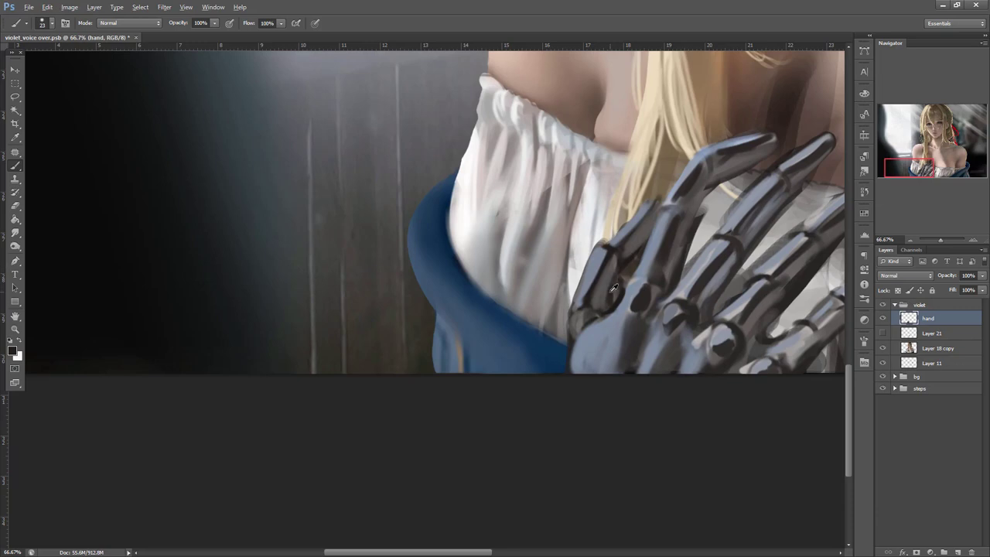
- Lasso the stray paint around the fingers and hand outline on the hand layer and delete it
{"action": "left_click_drag", "start_coordinate": [848, 400], "coordinate": [708, 462]}
{"action": "key", "text": "l"}
{"action": "mouse_move", "coordinate": [578, 286]}
{"action": "left_mouse_down"}
{"action": "mouse_move", "coordinate": [689, 192]}
{"action": "mouse_move", "coordinate": [696, 205]}
{"action": "left_mouse_up"}
{"action": "mouse_move", "coordinate": [648, 261]}
{"action": "left_mouse_down"}
{"action": "mouse_move", "coordinate": [599, 328]}
{"action": "mouse_move", "coordinate": [703, 198]}
{"action": "mouse_move", "coordinate": [695, 204]}
{"action": "left_mouse_up"}
{"action": "mouse_move", "coordinate": [586, 251]}
{"action": "left_mouse_down"}
{"action": "mouse_move", "coordinate": [552, 300]}
{"action": "mouse_move", "coordinate": [590, 272]}
{"action": "left_mouse_up"}
{"action": "mouse_move", "coordinate": [594, 351]}
{"action": "left_mouse_down"}
{"action": "mouse_move", "coordinate": [725, 239]}
{"action": "mouse_move", "coordinate": [688, 314]}
{"action": "mouse_move", "coordinate": [645, 362]}
{"action": "mouse_move", "coordinate": [735, 267]}
{"action": "mouse_move", "coordinate": [630, 399]}
{"action": "mouse_move", "coordinate": [754, 327]}
{"action": "mouse_move", "coordinate": [790, 335]}
{"action": "mouse_move", "coordinate": [733, 328]}
{"action": "left_mouse_up"}
{"action": "left_click_drag", "start_coordinate": [670, 377], "coordinate": [736, 293]}
{"action": "mouse_move", "coordinate": [738, 371]}
{"action": "left_mouse_down"}
{"action": "mouse_move", "coordinate": [668, 464]}
{"action": "mouse_move", "coordinate": [813, 379]}
{"action": "mouse_move", "coordinate": [806, 407]}
{"action": "left_mouse_up"}
{"action": "key", "text": "Delete"}
{"action": "key", "text": "Delete"}
{"action": "key", "text": "ctrl+d"}
- Flip the canvas horizontally
{"action": "left_click", "coordinate": [70, 7]}
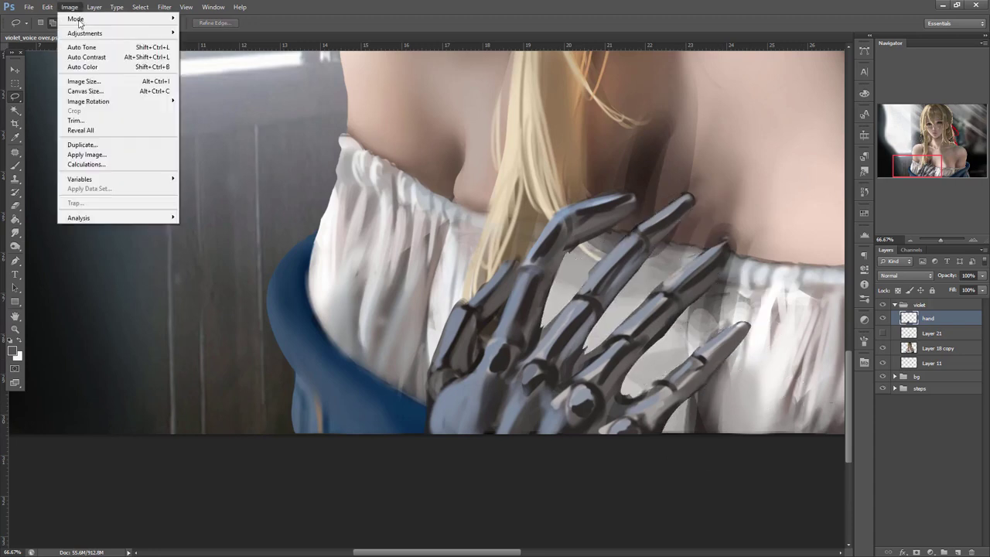
{"action": "mouse_move", "coordinate": [116, 100]}
{"action": "left_click", "coordinate": [241, 144]}
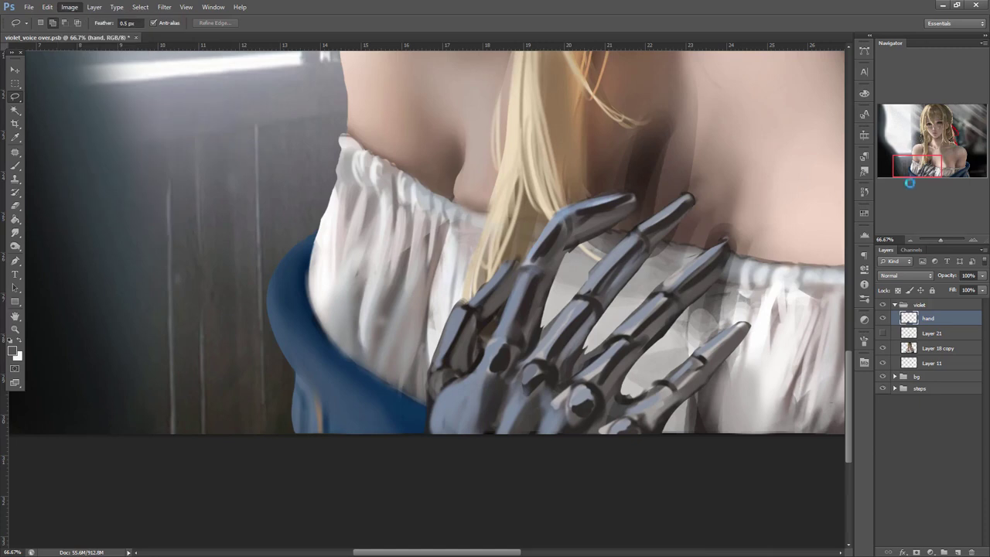
{"action": "left_click", "coordinate": [920, 172]}
{"action": "left_click_drag", "start_coordinate": [928, 169], "coordinate": [930, 201]}
- Transform lassoed parts of the hand, shifting the little finger slightly inward toward the ring finger
{"action": "left_click_drag", "start_coordinate": [703, 455], "coordinate": [669, 370]}
{"action": "key", "text": "ctrl+t"}
{"action": "left_click_drag", "start_coordinate": [623, 430], "coordinate": [663, 394]}
{"action": "key", "text": "Return"}
{"action": "key", "text": "l"}
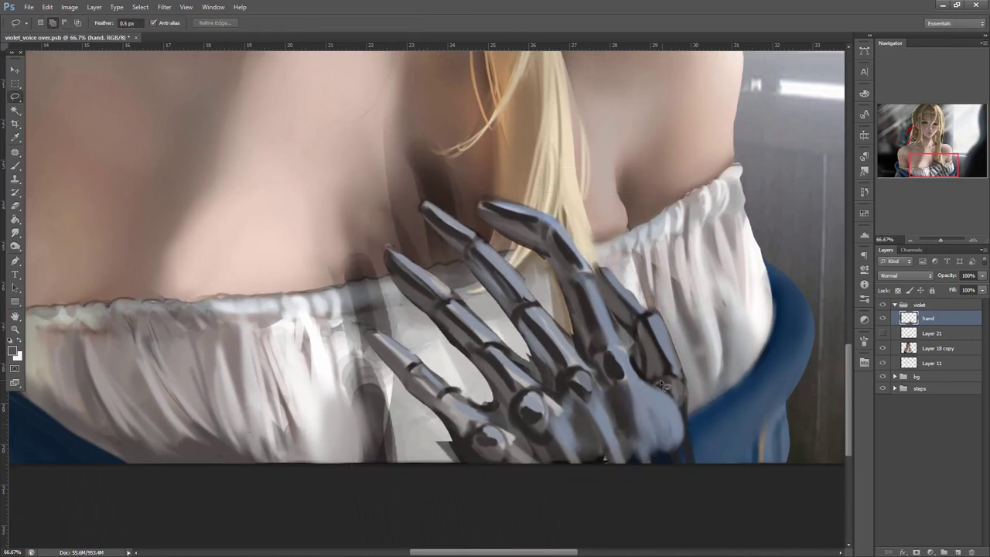
{"action": "mouse_move", "coordinate": [460, 373]}
{"action": "left_mouse_down"}
{"action": "mouse_move", "coordinate": [426, 327]}
{"action": "mouse_move", "coordinate": [455, 362]}
{"action": "left_mouse_up"}
{"action": "key", "text": "ctrl+t"}
{"action": "left_click_drag", "start_coordinate": [493, 448], "coordinate": [501, 443]}
{"action": "key", "text": "Return"}
{"action": "key", "text": "ctrl+d"}
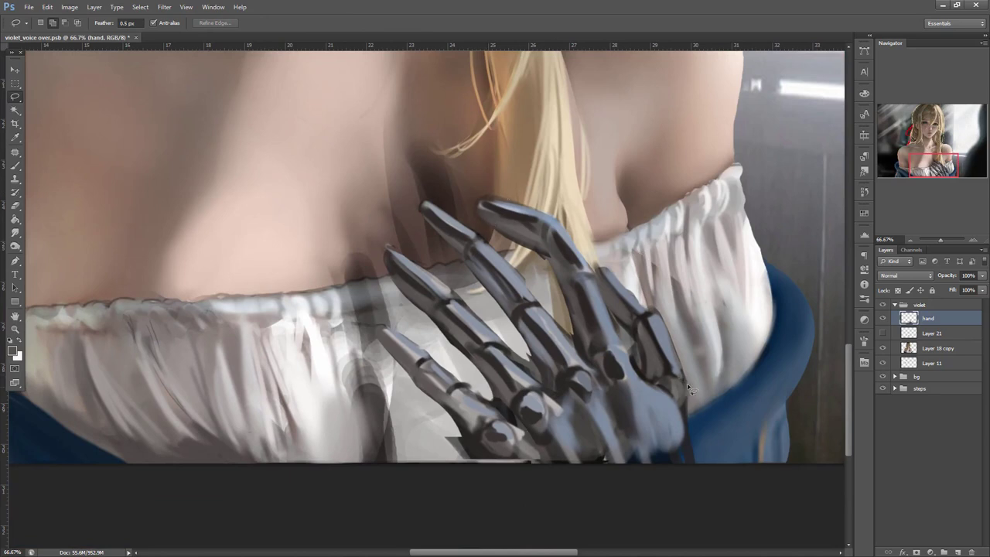
- Lasso the rough paint outside the wrist and thumb base and delete it
{"action": "left_click_drag", "start_coordinate": [679, 423], "coordinate": [731, 341]}
{"action": "key", "text": "Delete"}
{"action": "key", "text": "ctrl+d"}
- Paint blue-grey planes and dark grooves across the back of the hand down to the canvas edge with a 46 px brush
{"action": "key", "text": "b"}
{"action": "right_click", "coordinate": [697, 337]}
{"action": "left_click_drag", "start_coordinate": [707, 292], "coordinate": [715, 292]}
{"action": "left_click", "coordinate": [655, 420], "text": "alt"}
{"action": "left_click_drag", "start_coordinate": [665, 442], "coordinate": [665, 488]}
{"action": "left_click_drag", "start_coordinate": [655, 449], "coordinate": [664, 489]}
{"action": "left_click_drag", "start_coordinate": [648, 432], "coordinate": [647, 467]}
{"action": "left_click", "coordinate": [605, 424], "text": "alt"}
{"action": "left_click_drag", "start_coordinate": [586, 414], "coordinate": [611, 461]}
{"action": "left_click", "coordinate": [548, 449], "text": "alt"}
{"action": "mouse_move", "coordinate": [510, 447]}
{"action": "left_mouse_down"}
{"action": "mouse_move", "coordinate": [534, 460]}
{"action": "mouse_move", "coordinate": [469, 442]}
{"action": "mouse_move", "coordinate": [526, 467]}
{"action": "mouse_move", "coordinate": [552, 453]}
{"action": "mouse_move", "coordinate": [611, 485]}
{"action": "mouse_move", "coordinate": [613, 451]}
{"action": "left_mouse_up"}
{"action": "left_click", "coordinate": [534, 460], "text": "alt"}
{"action": "left_click", "coordinate": [646, 440], "text": "alt"}
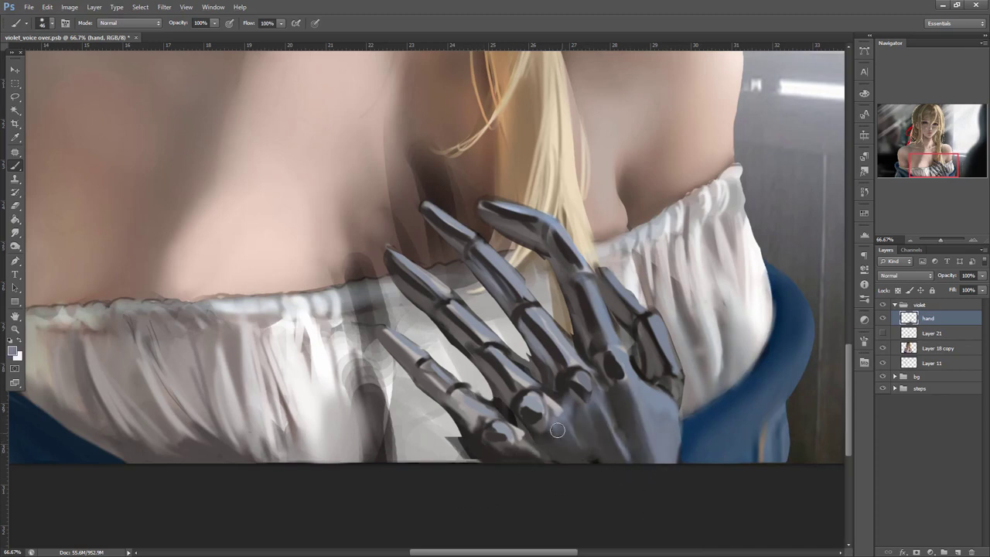
- Lasso the dark leftover paint beside the base of the little finger and delete it
{"action": "key", "text": "l"}
{"action": "mouse_move", "coordinate": [453, 420]}
{"action": "left_mouse_down"}
{"action": "mouse_move", "coordinate": [459, 473]}
{"action": "mouse_move", "coordinate": [449, 416]}
{"action": "left_mouse_up"}
{"action": "key", "text": "Delete"}
{"action": "key", "text": "ctrl+d"}
- Sharpen the little and ring fingers with dark outlines and joint lines using a 12 px brush
{"action": "key", "text": "b"}
{"action": "right_click", "coordinate": [499, 300]}
{"action": "left_click", "coordinate": [515, 284]}
{"action": "left_click", "coordinate": [396, 268], "text": "alt"}
{"action": "left_click_drag", "start_coordinate": [379, 333], "coordinate": [398, 365]}
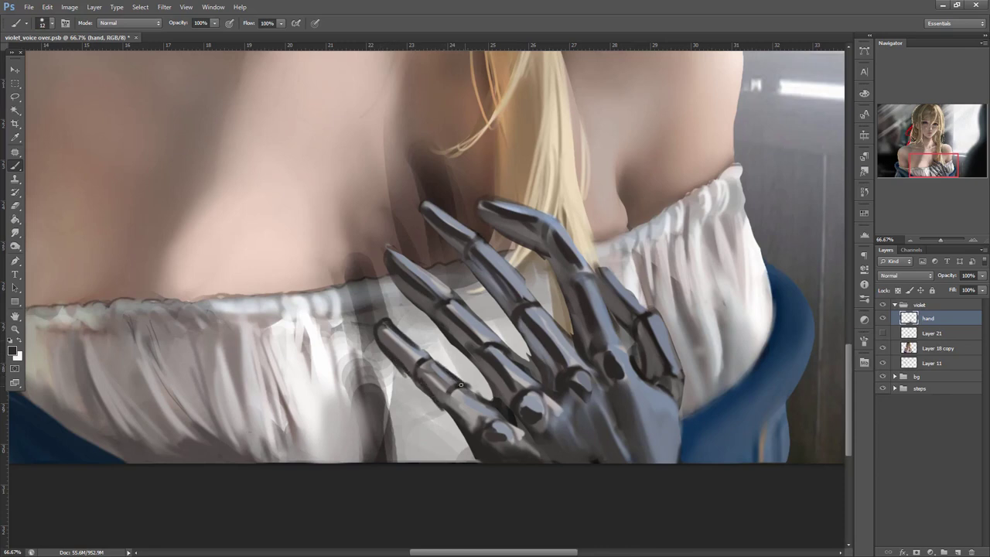
{"action": "left_click_drag", "start_coordinate": [384, 256], "coordinate": [406, 299]}
{"action": "left_click_drag", "start_coordinate": [474, 361], "coordinate": [490, 399]}
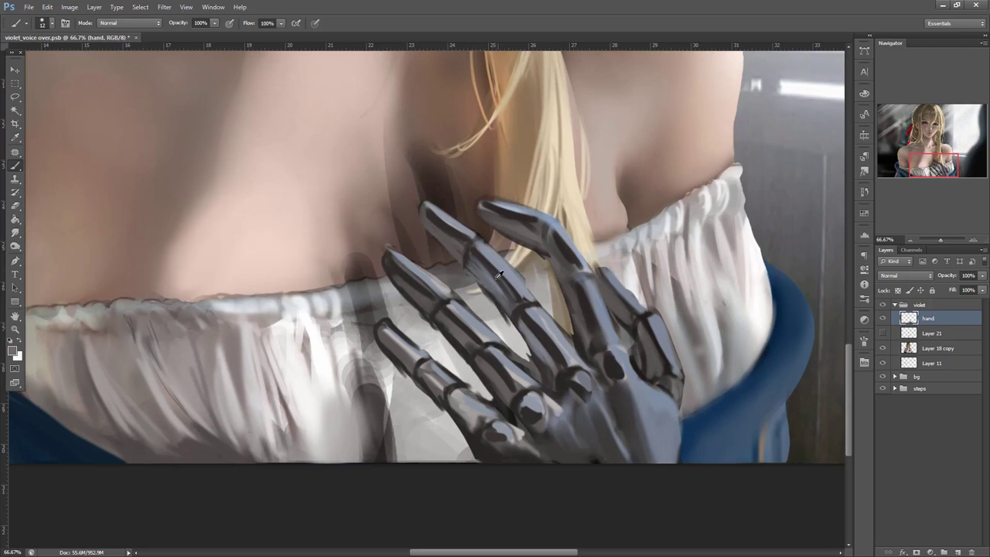
- Refine the joints, dark edges and grey reflections along the middle and index finger segments
{"action": "left_click_drag", "start_coordinate": [510, 320], "coordinate": [530, 366]}
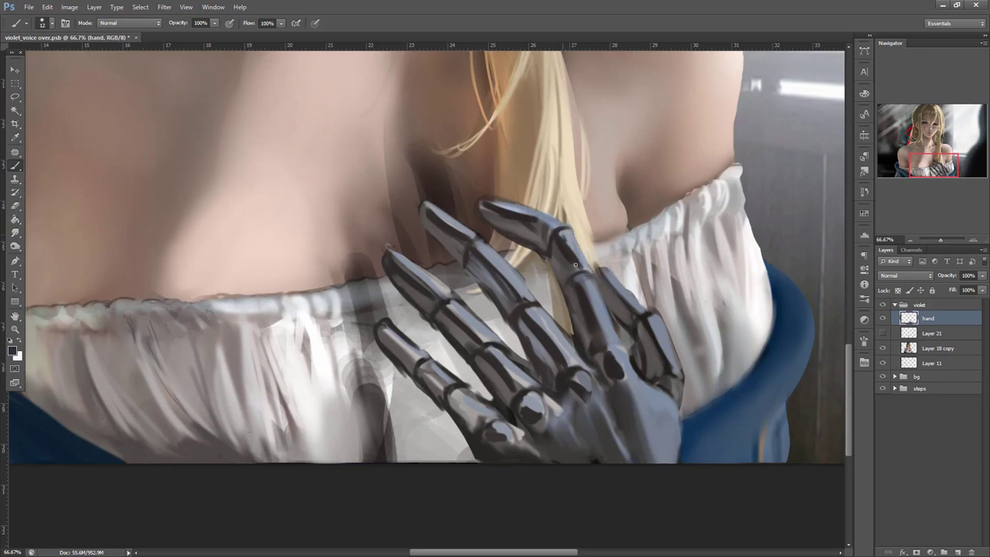
{"action": "left_click_drag", "start_coordinate": [583, 274], "coordinate": [599, 320]}
{"action": "left_click", "coordinate": [599, 289], "text": "alt"}
{"action": "left_click", "coordinate": [579, 280], "text": "alt"}
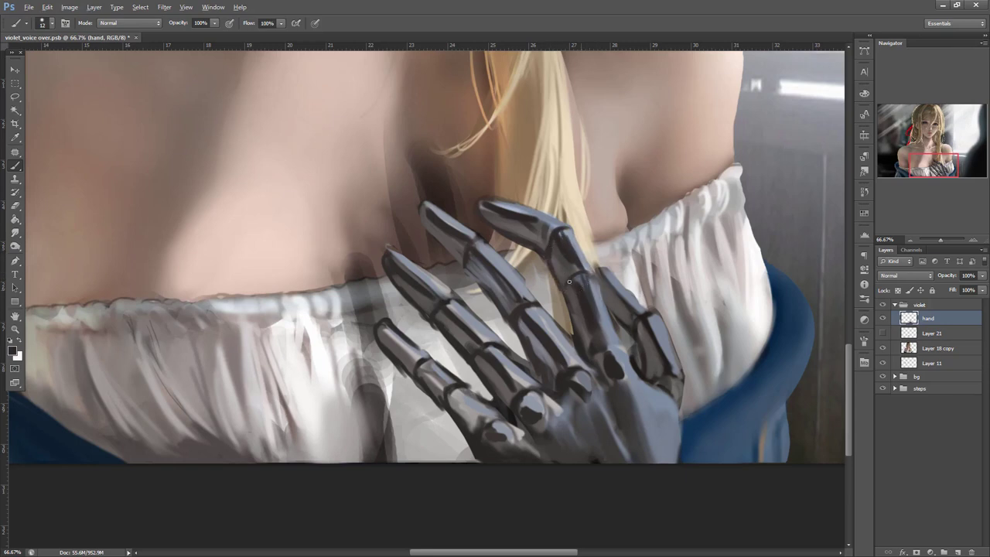
{"action": "left_click", "coordinate": [597, 294], "text": "alt"}
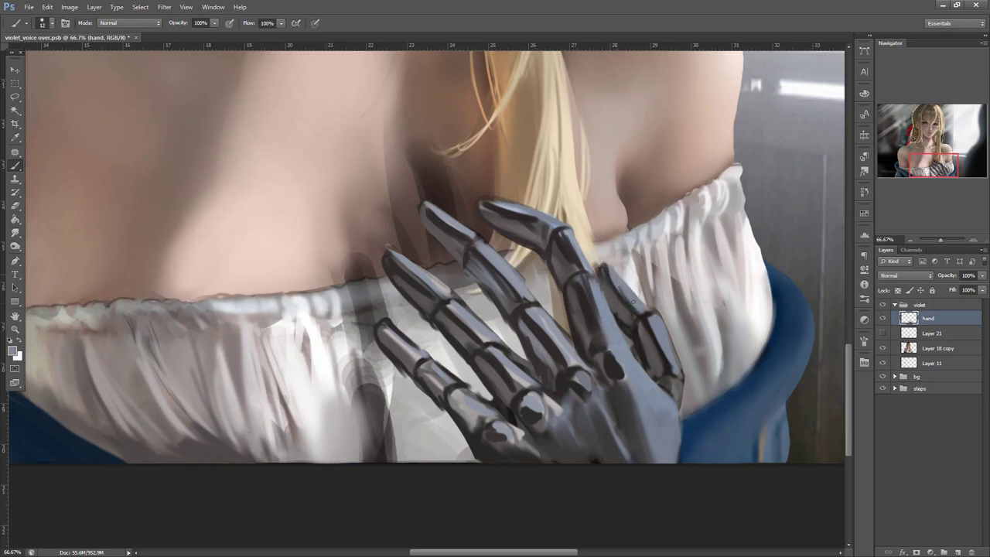
- Add reflections and dark edges to the thumb segments and smooth the blue-grey edge of the wrist
{"action": "left_click_drag", "start_coordinate": [658, 324], "coordinate": [673, 370]}
{"action": "left_click_drag", "start_coordinate": [670, 325], "coordinate": [677, 361]}
{"action": "left_click_drag", "start_coordinate": [640, 329], "coordinate": [649, 366]}
{"action": "left_click", "coordinate": [678, 438], "text": "alt"}
{"action": "mouse_move", "coordinate": [680, 406]}
{"action": "left_mouse_down"}
{"action": "mouse_move", "coordinate": [675, 459]}
{"action": "mouse_move", "coordinate": [586, 461]}
{"action": "mouse_move", "coordinate": [727, 431]}
{"action": "mouse_move", "coordinate": [758, 463]}
{"action": "mouse_move", "coordinate": [653, 441]}
{"action": "mouse_move", "coordinate": [603, 448]}
{"action": "mouse_move", "coordinate": [673, 418]}
{"action": "mouse_move", "coordinate": [666, 420]}
{"action": "left_mouse_up"}
- Rotate the whole hand by 5.48° and shift it slightly over the dress
{"action": "key", "text": "ctrl+t"}
{"action": "left_click_drag", "start_coordinate": [601, 442], "coordinate": [686, 421]}
{"action": "left_click_drag", "start_coordinate": [610, 425], "coordinate": [621, 428]}
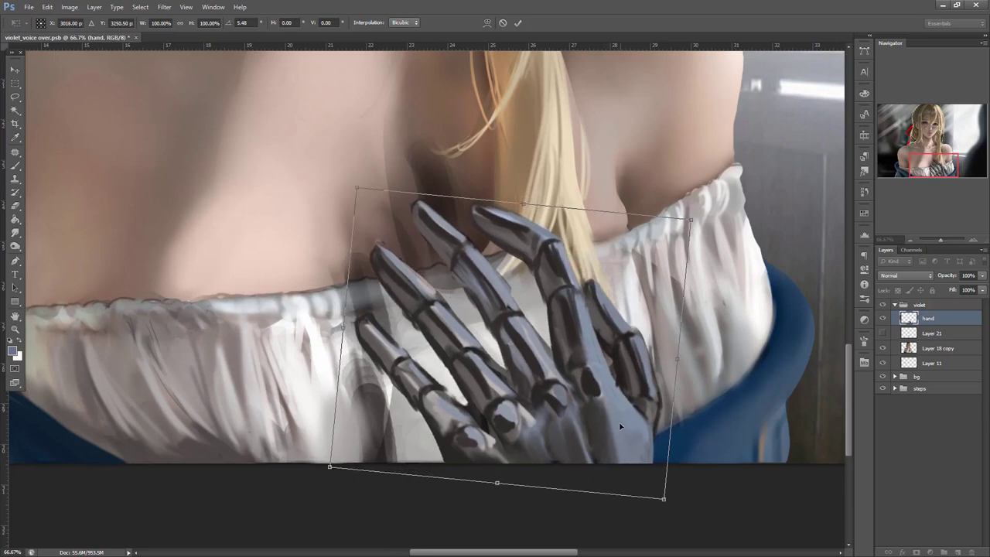
{"action": "key", "text": "Return"}
- Paint skin tones over the dark shadow streaks above the middle finger on Layer 18 copy with a 34 px brush
{"action": "key", "text": "b"}
{"action": "left_click_drag", "start_coordinate": [639, 347], "coordinate": [707, 421]}
{"action": "scroll", "coordinate": [706, 421], "scroll_direction": "down", "scroll_amount": 12}
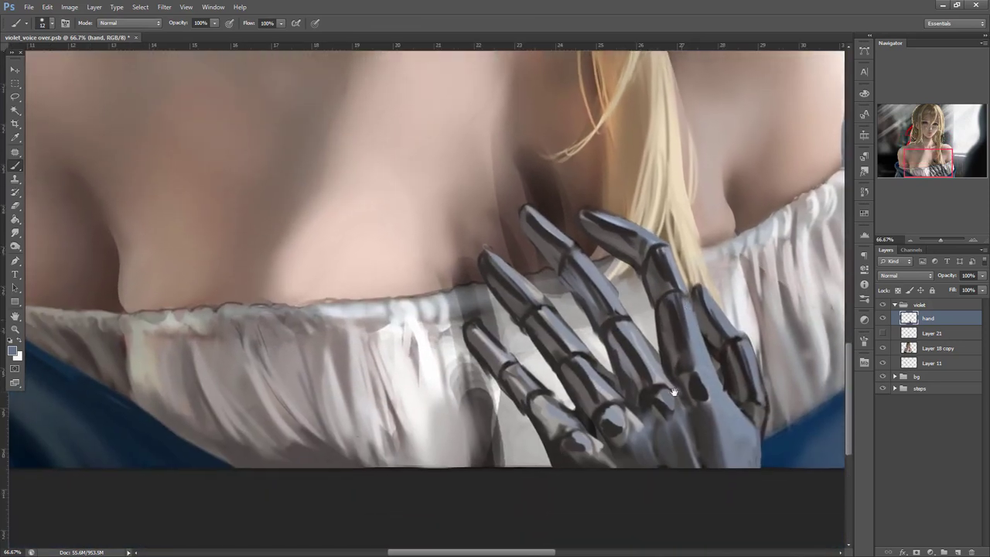
{"action": "left_click_drag", "start_coordinate": [674, 393], "coordinate": [683, 410]}
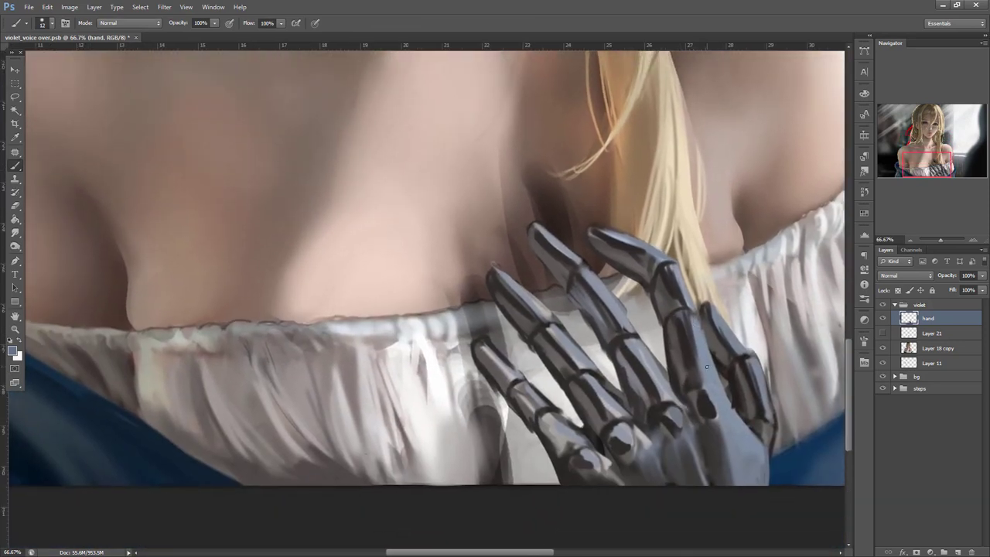
{"action": "left_click", "coordinate": [497, 267], "text": "alt"}
{"action": "left_click", "coordinate": [929, 350]}
{"action": "right_click", "coordinate": [574, 189]}
{"action": "left_click", "coordinate": [613, 214]}
{"action": "left_click", "coordinate": [543, 140], "text": "alt"}
{"action": "mouse_move", "coordinate": [533, 173]}
{"action": "left_mouse_down"}
{"action": "mouse_move", "coordinate": [533, 212]}
{"action": "mouse_move", "coordinate": [548, 227]}
{"action": "left_mouse_up"}
{"action": "mouse_move", "coordinate": [560, 266]}
{"action": "left_mouse_down"}
{"action": "mouse_move", "coordinate": [584, 252]}
{"action": "mouse_move", "coordinate": [508, 152]}
{"action": "mouse_move", "coordinate": [538, 273]}
{"action": "mouse_move", "coordinate": [542, 208]}
{"action": "mouse_move", "coordinate": [564, 182]}
{"action": "mouse_move", "coordinate": [593, 257]}
{"action": "left_mouse_up"}
- Blend the chest skin beside the hair and around the ring fingertip using sampled skin tones
{"action": "left_click", "coordinate": [511, 153], "text": "alt"}
{"action": "left_click", "coordinate": [551, 109], "text": "alt"}
{"action": "mouse_move", "coordinate": [590, 163]}
{"action": "left_mouse_down"}
{"action": "mouse_move", "coordinate": [592, 219]}
{"action": "mouse_move", "coordinate": [604, 198]}
{"action": "left_mouse_up"}
{"action": "left_click", "coordinate": [565, 175], "text": "alt"}
{"action": "left_click_drag", "start_coordinate": [526, 252], "coordinate": [529, 277]}
{"action": "left_click", "coordinate": [481, 184], "text": "alt"}
{"action": "mouse_move", "coordinate": [492, 235]}
{"action": "left_mouse_down"}
{"action": "mouse_move", "coordinate": [498, 203]}
{"action": "mouse_move", "coordinate": [512, 266]}
{"action": "mouse_move", "coordinate": [465, 265]}
{"action": "mouse_move", "coordinate": [479, 285]}
{"action": "mouse_move", "coordinate": [468, 291]}
{"action": "left_mouse_up"}
{"action": "left_click", "coordinate": [445, 189], "text": "alt"}
- Paint grey shadow folds on the white cloth below the little finger
{"action": "right_click", "coordinate": [604, 253]}
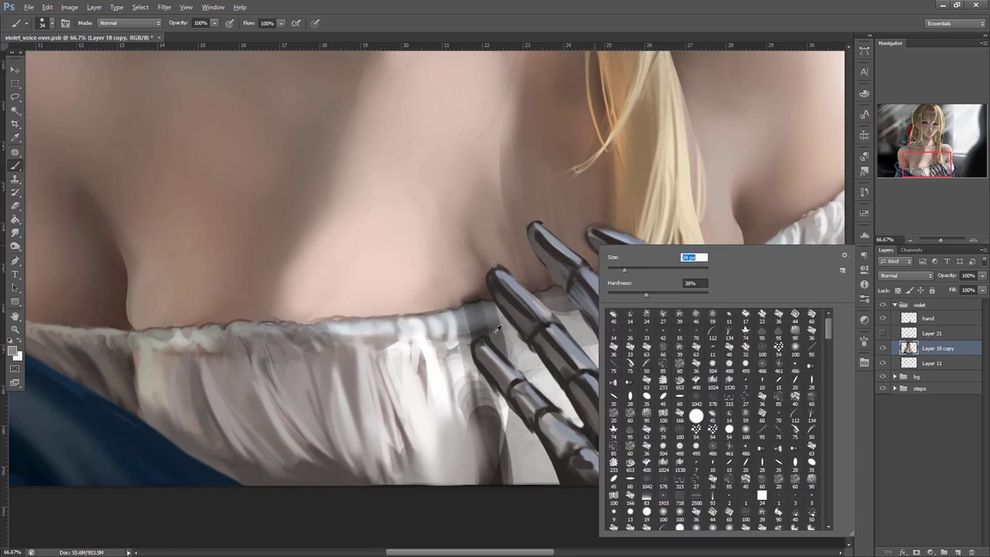
{"action": "left_click", "coordinate": [482, 356], "text": "alt"}
{"action": "mouse_move", "coordinate": [500, 391]}
{"action": "left_mouse_down"}
{"action": "mouse_move", "coordinate": [509, 422]}
{"action": "mouse_move", "coordinate": [502, 406]}
{"action": "left_mouse_up"}
{"action": "left_click_drag", "start_coordinate": [503, 385], "coordinate": [530, 477]}
{"action": "left_click_drag", "start_coordinate": [511, 427], "coordinate": [520, 479]}
{"action": "left_click", "coordinate": [507, 437], "text": "alt"}
{"action": "left_click", "coordinate": [515, 318], "text": "alt"}
- Paint dark cast shadows on the cloth in the gaps between the metal fingers
{"action": "left_click_drag", "start_coordinate": [515, 342], "coordinate": [545, 393]}
{"action": "left_click_drag", "start_coordinate": [537, 359], "coordinate": [548, 397]}
{"action": "left_click_drag", "start_coordinate": [522, 353], "coordinate": [533, 385]}
{"action": "mouse_move", "coordinate": [579, 328]}
{"action": "left_mouse_down"}
{"action": "mouse_move", "coordinate": [595, 375]}
{"action": "mouse_move", "coordinate": [588, 357]}
{"action": "left_mouse_up"}
{"action": "left_click_drag", "start_coordinate": [559, 301], "coordinate": [592, 362]}
{"action": "left_click_drag", "start_coordinate": [586, 325], "coordinate": [615, 399]}
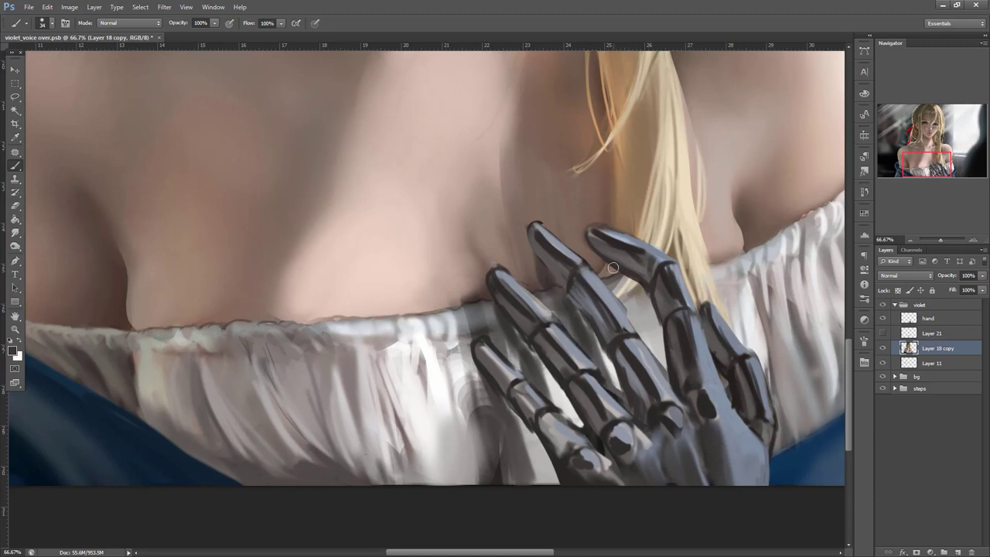
{"action": "left_click_drag", "start_coordinate": [608, 271], "coordinate": [642, 337]}
{"action": "left_click_drag", "start_coordinate": [625, 288], "coordinate": [662, 367]}
{"action": "left_click_drag", "start_coordinate": [651, 325], "coordinate": [665, 377]}
{"action": "mouse_move", "coordinate": [618, 277]}
{"action": "left_mouse_down"}
{"action": "mouse_move", "coordinate": [654, 325]}
{"action": "mouse_move", "coordinate": [655, 351]}
{"action": "left_mouse_up"}
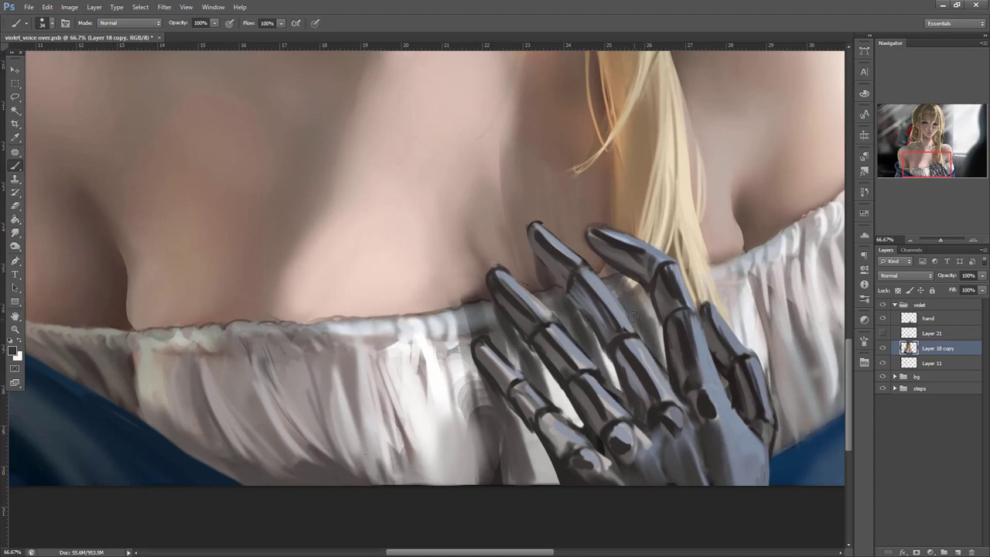
- Paint white highlights on the cloth folds beside the little finger, refining them with a 14 px brush
{"action": "right_click", "coordinate": [634, 266]}
{"action": "left_click", "coordinate": [686, 288]}
{"action": "mouse_move", "coordinate": [480, 368]}
{"action": "left_mouse_down"}
{"action": "mouse_move", "coordinate": [489, 400]}
{"action": "mouse_move", "coordinate": [459, 450]}
{"action": "left_mouse_up"}
{"action": "left_click", "coordinate": [444, 388], "text": "alt"}
{"action": "mouse_move", "coordinate": [464, 362]}
{"action": "left_mouse_down"}
{"action": "mouse_move", "coordinate": [458, 442]}
{"action": "mouse_move", "coordinate": [465, 435]}
{"action": "left_mouse_up"}
{"action": "right_click", "coordinate": [523, 263]}
{"action": "left_click", "coordinate": [532, 335]}
{"action": "left_click", "coordinate": [458, 386], "text": "alt"}
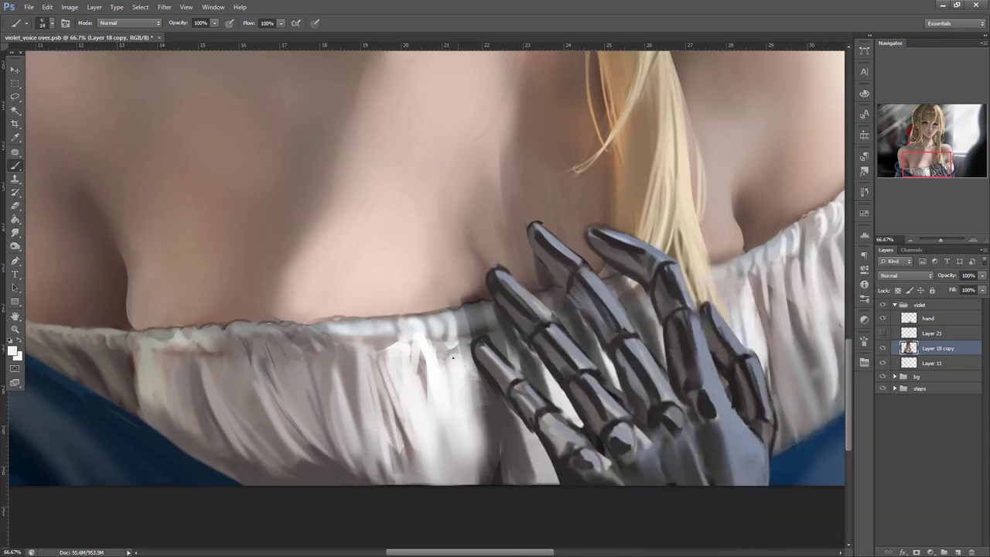
{"action": "mouse_move", "coordinate": [464, 368]}
{"action": "left_mouse_down"}
{"action": "mouse_move", "coordinate": [469, 469]}
{"action": "mouse_move", "coordinate": [486, 457]}
{"action": "left_mouse_up"}
- Cover the light cloth below and beside the little finger with grey shadow using a 54 px brush
{"action": "right_click", "coordinate": [518, 266]}
{"action": "left_click", "coordinate": [648, 449]}
{"action": "mouse_move", "coordinate": [449, 427]}
{"action": "left_mouse_down"}
{"action": "mouse_move", "coordinate": [468, 485]}
{"action": "mouse_move", "coordinate": [515, 495]}
{"action": "left_mouse_up"}
{"action": "left_click", "coordinate": [501, 425], "text": "alt"}
{"action": "left_click_drag", "start_coordinate": [519, 444], "coordinate": [553, 473]}
{"action": "left_click_drag", "start_coordinate": [543, 382], "coordinate": [588, 441]}
- Blend the skin around the ring fingertip and darken the contact shadows beside the middle and index fingertips
{"action": "left_click_drag", "start_coordinate": [756, 419], "coordinate": [807, 504], "text": "space"}
{"action": "left_click", "coordinate": [501, 357], "text": "alt"}
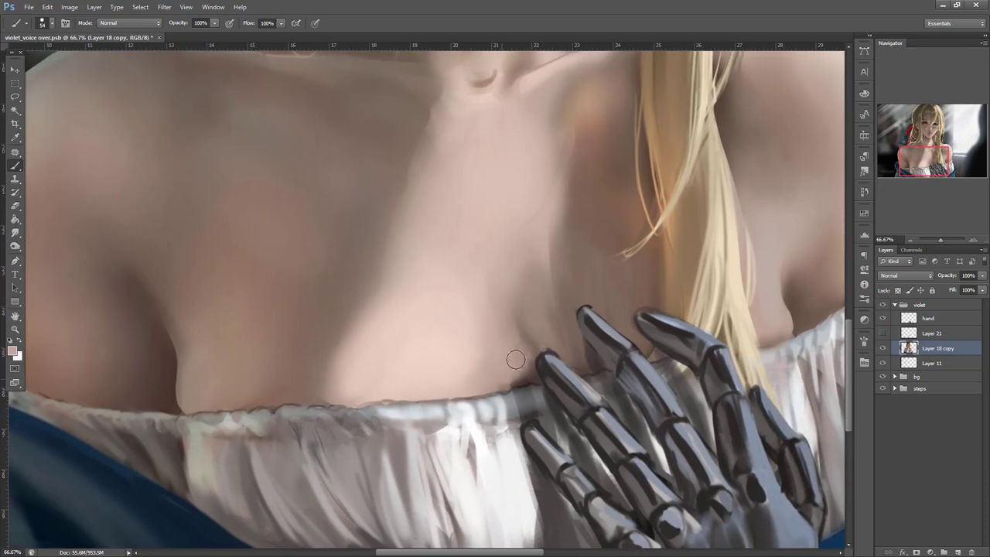
{"action": "left_click", "coordinate": [529, 380], "text": "alt"}
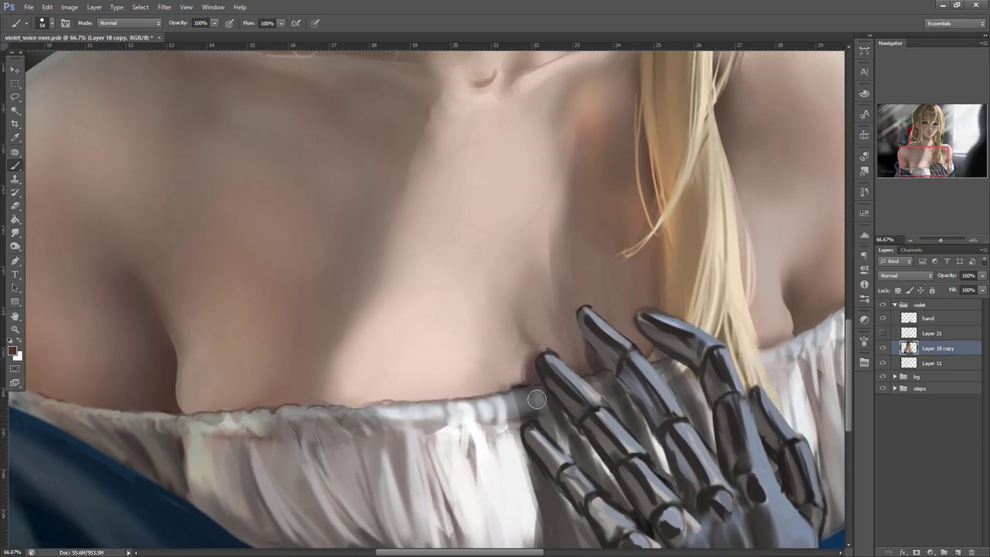
{"action": "left_click", "coordinate": [536, 278], "text": "alt"}
{"action": "left_click", "coordinate": [592, 348], "text": "alt"}
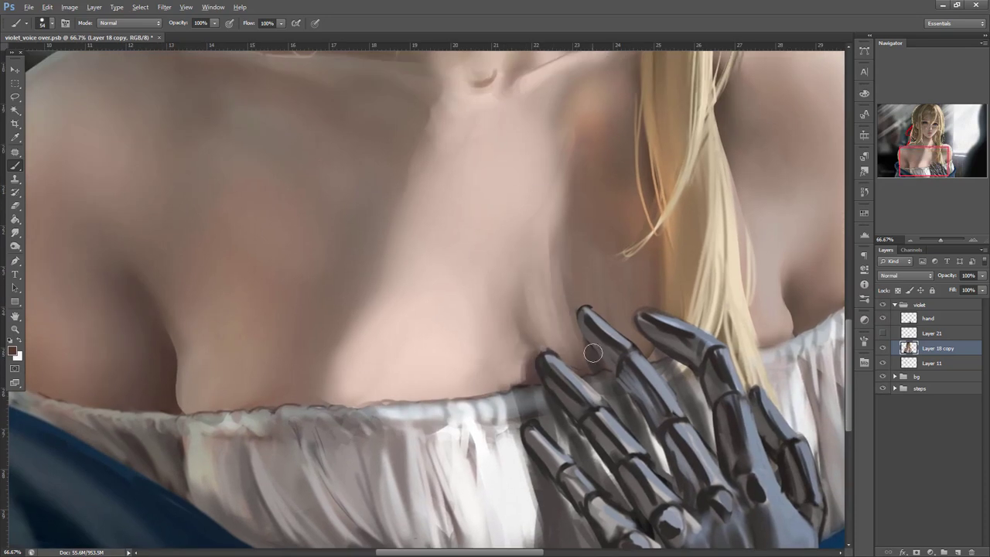
{"action": "left_click_drag", "start_coordinate": [579, 315], "coordinate": [588, 359]}
{"action": "mouse_move", "coordinate": [645, 322]}
{"action": "left_mouse_down"}
{"action": "mouse_move", "coordinate": [644, 344]}
{"action": "mouse_move", "coordinate": [636, 328]}
{"action": "left_mouse_up"}
- Paint pale pink skin over the lit centre of the chest, defining the shadow edge above the ring and middle fingertips
{"action": "left_click", "coordinate": [538, 203], "text": "alt"}
{"action": "left_click_drag", "start_coordinate": [548, 200], "coordinate": [555, 288]}
{"action": "left_click_drag", "start_coordinate": [556, 216], "coordinate": [558, 291]}
{"action": "left_click_drag", "start_coordinate": [537, 251], "coordinate": [523, 328]}
{"action": "mouse_move", "coordinate": [522, 270]}
{"action": "left_mouse_down"}
{"action": "mouse_move", "coordinate": [501, 329]}
{"action": "mouse_move", "coordinate": [529, 296]}
{"action": "mouse_move", "coordinate": [519, 364]}
{"action": "left_mouse_up"}
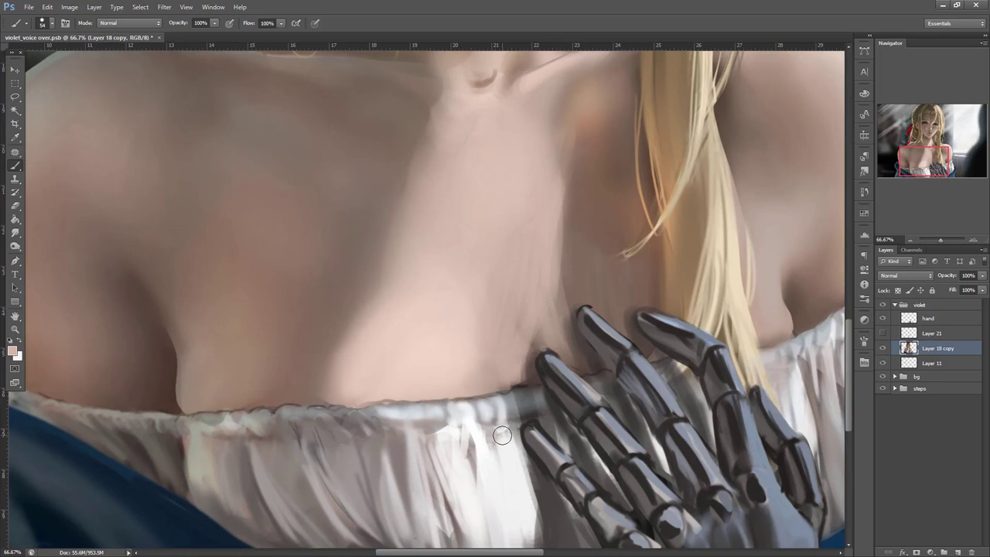
{"action": "key", "text": "r"}
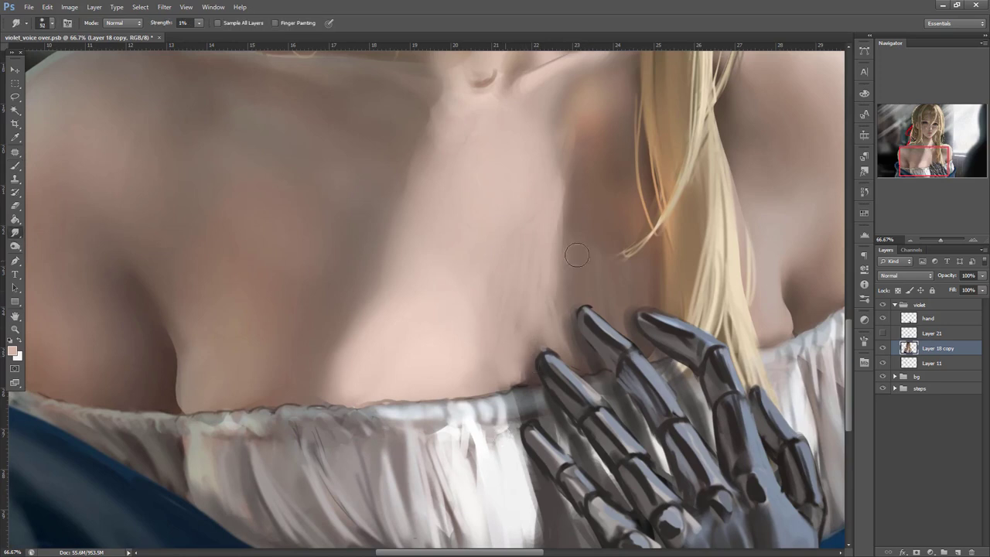
{"action": "key", "text": "b"}
{"action": "left_click", "coordinate": [464, 321], "text": "alt"}
{"action": "left_click_drag", "start_coordinate": [480, 335], "coordinate": [477, 362]}
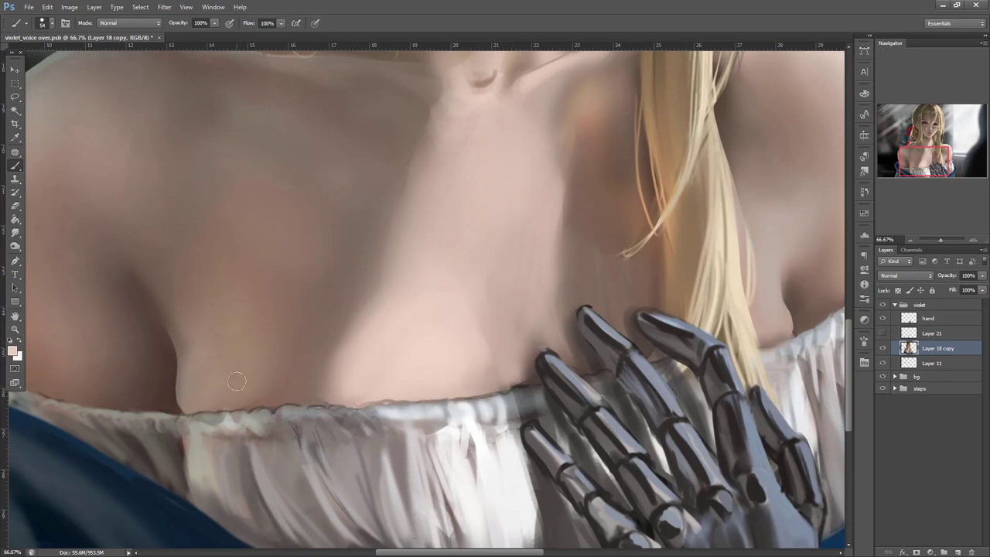
- Touch up the shaded chest's edge and repaint the light cloth folds beside the blue jacket with a 54 px brush
{"action": "left_click_drag", "start_coordinate": [183, 385], "coordinate": [186, 407]}
{"action": "left_click", "coordinate": [196, 452], "text": "alt"}
{"action": "mouse_move", "coordinate": [188, 450]}
{"action": "left_mouse_down"}
{"action": "mouse_move", "coordinate": [212, 507]}
{"action": "mouse_move", "coordinate": [262, 540]}
{"action": "left_mouse_up"}
{"action": "left_click", "coordinate": [208, 482], "text": "alt"}
{"action": "left_click_drag", "start_coordinate": [249, 500], "coordinate": [268, 535]}
{"action": "left_click", "coordinate": [280, 530], "text": "alt"}
- Paint soft mauve-grey strokes over the dress folds along the blue jacket's edge, using colours sampled from the cloth
{"action": "left_click_drag", "start_coordinate": [385, 398], "coordinate": [539, 276]}
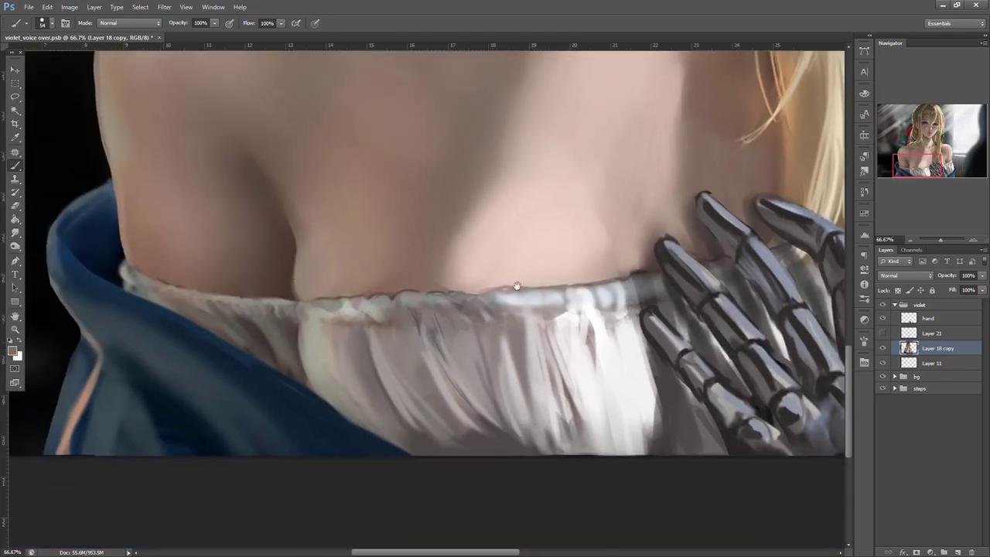
{"action": "left_click_drag", "start_coordinate": [326, 342], "coordinate": [384, 348]}
{"action": "left_click_drag", "start_coordinate": [392, 392], "coordinate": [438, 442]}
{"action": "left_click", "coordinate": [456, 450], "text": "alt"}
{"action": "left_click_drag", "start_coordinate": [403, 409], "coordinate": [438, 440]}
{"action": "left_click_drag", "start_coordinate": [397, 391], "coordinate": [434, 429]}
{"action": "left_click_drag", "start_coordinate": [421, 377], "coordinate": [449, 426]}
{"action": "left_click", "coordinate": [441, 404], "text": "alt"}
{"action": "left_click_drag", "start_coordinate": [437, 392], "coordinate": [498, 446]}
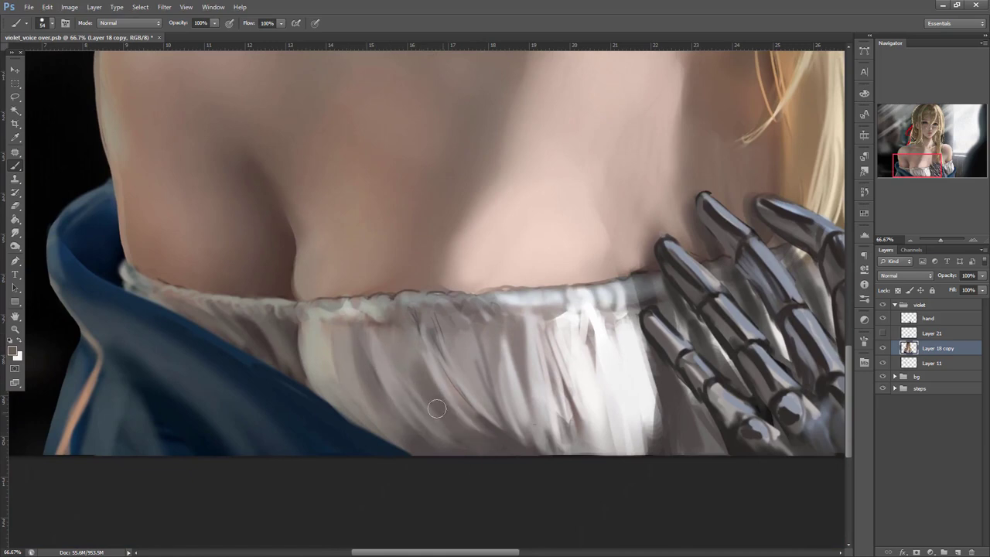
- Brush light and mid-grey curved strokes across the dress's central folds, blending them down to the canvas edge
{"action": "left_click", "coordinate": [325, 336], "text": "alt"}
{"action": "left_click_drag", "start_coordinate": [361, 365], "coordinate": [393, 413]}
{"action": "left_click_drag", "start_coordinate": [385, 375], "coordinate": [426, 442]}
{"action": "left_click_drag", "start_coordinate": [390, 394], "coordinate": [454, 447]}
{"action": "left_click_drag", "start_coordinate": [426, 399], "coordinate": [483, 447]}
{"action": "left_click_drag", "start_coordinate": [459, 419], "coordinate": [542, 453]}
{"action": "left_click_drag", "start_coordinate": [467, 344], "coordinate": [661, 380]}
{"action": "mouse_move", "coordinate": [438, 361]}
{"action": "left_mouse_down"}
{"action": "mouse_move", "coordinate": [451, 391]}
{"action": "mouse_move", "coordinate": [467, 396]}
{"action": "left_mouse_up"}
{"action": "left_click", "coordinate": [444, 369], "text": "alt"}
{"action": "left_click_drag", "start_coordinate": [441, 365], "coordinate": [451, 384]}
- Blend the skin between the ring and middle fingertips and darken the index fingertip's contact shadow with a 28 px brush
{"action": "left_click_drag", "start_coordinate": [795, 462], "coordinate": [342, 478]}
{"action": "right_click", "coordinate": [494, 261]}
{"action": "left_click", "coordinate": [531, 291]}
{"action": "left_click", "coordinate": [415, 245], "text": "alt"}
{"action": "mouse_move", "coordinate": [422, 255]}
{"action": "left_mouse_down"}
{"action": "mouse_move", "coordinate": [430, 297]}
{"action": "mouse_move", "coordinate": [434, 277]}
{"action": "mouse_move", "coordinate": [438, 297]}
{"action": "left_mouse_up"}
{"action": "right_click", "coordinate": [594, 254]}
{"action": "left_click", "coordinate": [623, 281]}
{"action": "left_click", "coordinate": [499, 245], "text": "alt"}
{"action": "left_click_drag", "start_coordinate": [499, 245], "coordinate": [490, 253]}
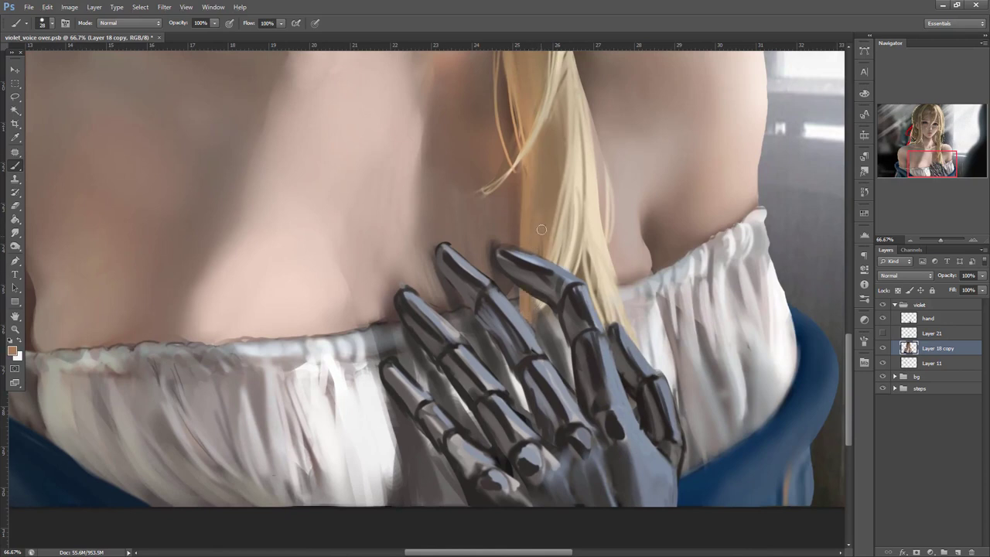
- Extend the blonde hair lock over the dress and behind the index finger and thumb with golden strokes
{"action": "left_click", "coordinate": [569, 232], "text": "alt"}
{"action": "left_click_drag", "start_coordinate": [568, 223], "coordinate": [535, 342]}
{"action": "left_click_drag", "start_coordinate": [545, 303], "coordinate": [548, 362]}
{"action": "mouse_move", "coordinate": [578, 217]}
{"action": "left_mouse_down"}
{"action": "mouse_move", "coordinate": [582, 280]}
{"action": "mouse_move", "coordinate": [612, 325]}
{"action": "left_mouse_up"}
{"action": "left_click", "coordinate": [599, 224], "text": "alt"}
{"action": "left_click_drag", "start_coordinate": [618, 280], "coordinate": [639, 333]}
{"action": "left_click_drag", "start_coordinate": [588, 210], "coordinate": [577, 277]}
{"action": "mouse_move", "coordinate": [562, 323]}
{"action": "left_mouse_down"}
{"action": "mouse_move", "coordinate": [572, 393]}
{"action": "mouse_move", "coordinate": [562, 375]}
{"action": "left_mouse_up"}
{"action": "left_click", "coordinate": [568, 272], "text": "alt"}
{"action": "left_click_drag", "start_coordinate": [559, 325], "coordinate": [573, 393]}
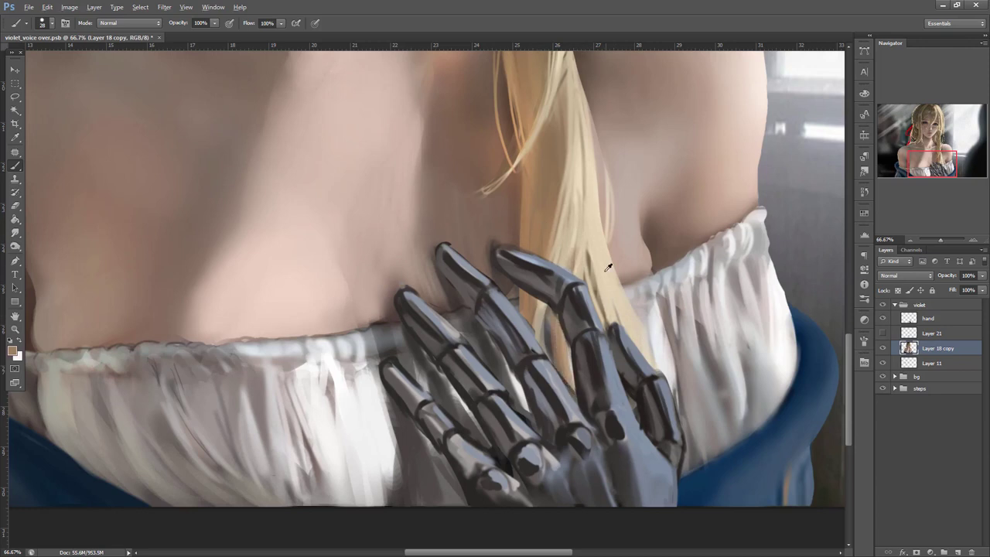
- Add darker golden-brown strands along the hair lock's inner edge and lower end near the thumb
{"action": "left_click_drag", "start_coordinate": [566, 136], "coordinate": [538, 314]}
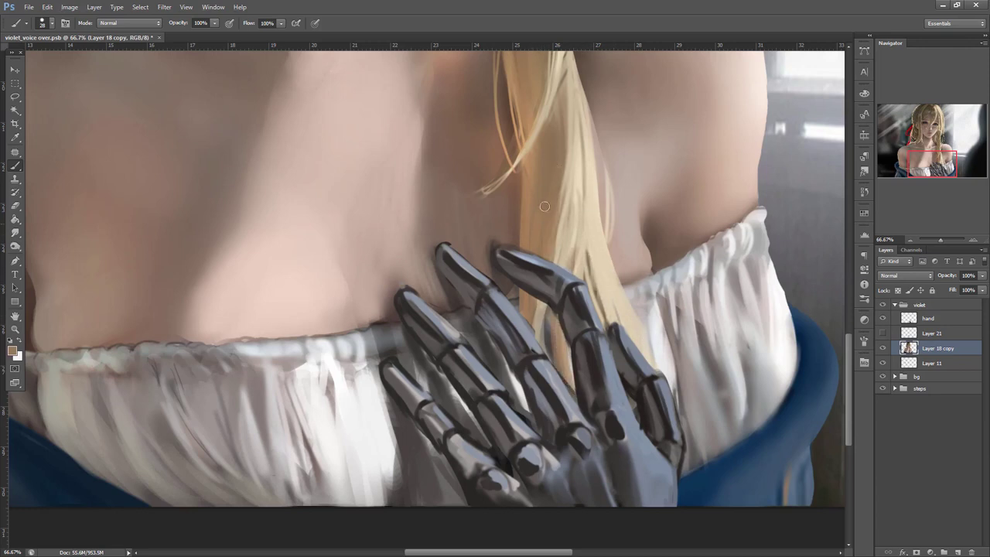
{"action": "left_click", "coordinate": [514, 114], "text": "alt"}
{"action": "mouse_move", "coordinate": [550, 118]}
{"action": "left_mouse_down"}
{"action": "mouse_move", "coordinate": [529, 189]}
{"action": "mouse_move", "coordinate": [534, 249]}
{"action": "left_mouse_up"}
{"action": "left_click", "coordinate": [553, 119], "text": "alt"}
{"action": "left_click_drag", "start_coordinate": [553, 162], "coordinate": [534, 306]}
{"action": "mouse_move", "coordinate": [549, 237]}
{"action": "left_mouse_down"}
{"action": "mouse_move", "coordinate": [541, 331]}
{"action": "mouse_move", "coordinate": [557, 345]}
{"action": "left_mouse_up"}
{"action": "mouse_move", "coordinate": [577, 243]}
{"action": "left_mouse_down"}
{"action": "mouse_move", "coordinate": [562, 361]}
{"action": "mouse_move", "coordinate": [571, 390]}
{"action": "mouse_move", "coordinate": [594, 311]}
{"action": "left_mouse_up"}
{"action": "mouse_move", "coordinate": [594, 243]}
{"action": "left_mouse_down"}
{"action": "mouse_move", "coordinate": [607, 325]}
{"action": "mouse_move", "coordinate": [623, 329]}
{"action": "left_mouse_up"}
{"action": "left_click_drag", "start_coordinate": [609, 272], "coordinate": [649, 363]}
{"action": "left_click_drag", "start_coordinate": [646, 340], "coordinate": [657, 372]}
- Paint pale blonde strands over the lower end of the hair lock beside the thumb
{"action": "left_click", "coordinate": [595, 216], "text": "alt"}
{"action": "left_click_drag", "start_coordinate": [591, 238], "coordinate": [614, 301]}
{"action": "left_click_drag", "start_coordinate": [610, 261], "coordinate": [654, 367]}
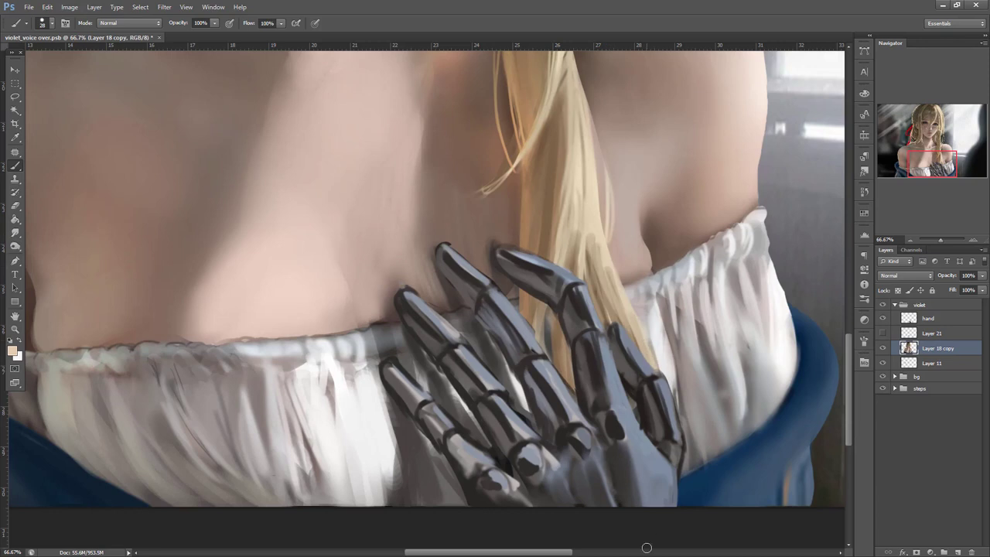
{"action": "left_click_drag", "start_coordinate": [648, 325], "coordinate": [703, 417]}
{"action": "left_click_drag", "start_coordinate": [694, 345], "coordinate": [731, 400]}
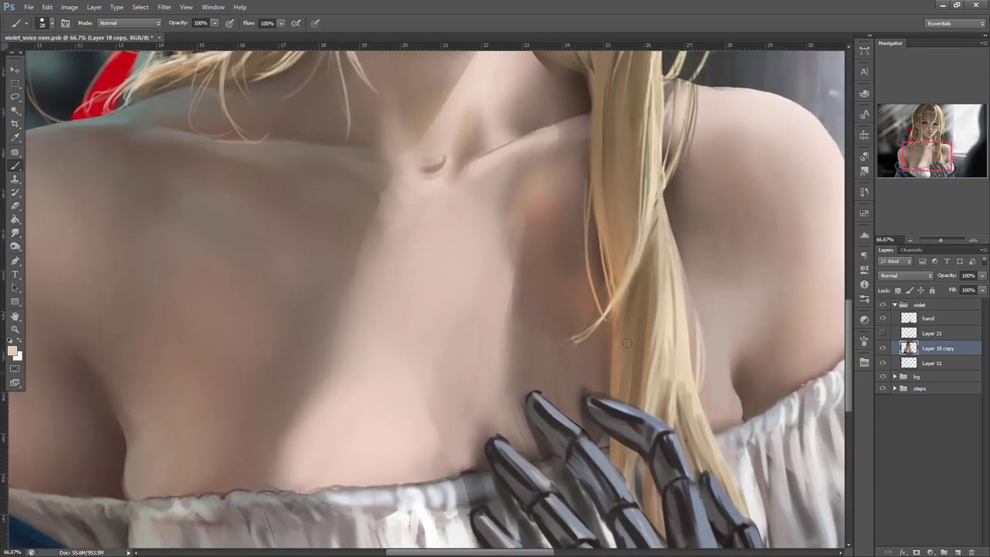
- Paint contact shadows beside the index, middle and ring fingertips and touch up the dress trim next to the ring finger
{"action": "left_click", "coordinate": [672, 195], "text": "alt"}
{"action": "left_click_drag", "start_coordinate": [576, 388], "coordinate": [574, 416]}
{"action": "mouse_move", "coordinate": [525, 394]}
{"action": "left_mouse_down"}
{"action": "mouse_move", "coordinate": [520, 427]}
{"action": "mouse_move", "coordinate": [481, 448]}
{"action": "mouse_move", "coordinate": [486, 545]}
{"action": "left_mouse_up"}
{"action": "left_click", "coordinate": [448, 488], "text": "alt"}
{"action": "mouse_move", "coordinate": [451, 485]}
{"action": "left_mouse_down"}
{"action": "mouse_move", "coordinate": [493, 484]}
{"action": "mouse_move", "coordinate": [432, 508]}
{"action": "mouse_move", "coordinate": [449, 522]}
{"action": "mouse_move", "coordinate": [466, 497]}
{"action": "mouse_move", "coordinate": [496, 488]}
{"action": "mouse_move", "coordinate": [461, 487]}
{"action": "mouse_move", "coordinate": [496, 482]}
{"action": "left_mouse_up"}
{"action": "left_click", "coordinate": [487, 488], "text": "alt"}
{"action": "left_click", "coordinate": [463, 497], "text": "alt"}
{"action": "left_click", "coordinate": [483, 495], "text": "alt"}
{"action": "left_click", "coordinate": [445, 506], "text": "alt"}
- Refine the dress trim and the white cloth around the little fingertip using sampled cloth colours
{"action": "left_click_drag", "start_coordinate": [551, 465], "coordinate": [680, 340]}
{"action": "left_click", "coordinate": [623, 373], "text": "alt"}
{"action": "left_click_drag", "start_coordinate": [629, 373], "coordinate": [630, 399]}
{"action": "left_click", "coordinate": [608, 342], "text": "alt"}
{"action": "left_click_drag", "start_coordinate": [622, 351], "coordinate": [626, 369]}
{"action": "left_click_drag", "start_coordinate": [620, 350], "coordinate": [629, 379]}
{"action": "left_click_drag", "start_coordinate": [605, 382], "coordinate": [600, 403]}
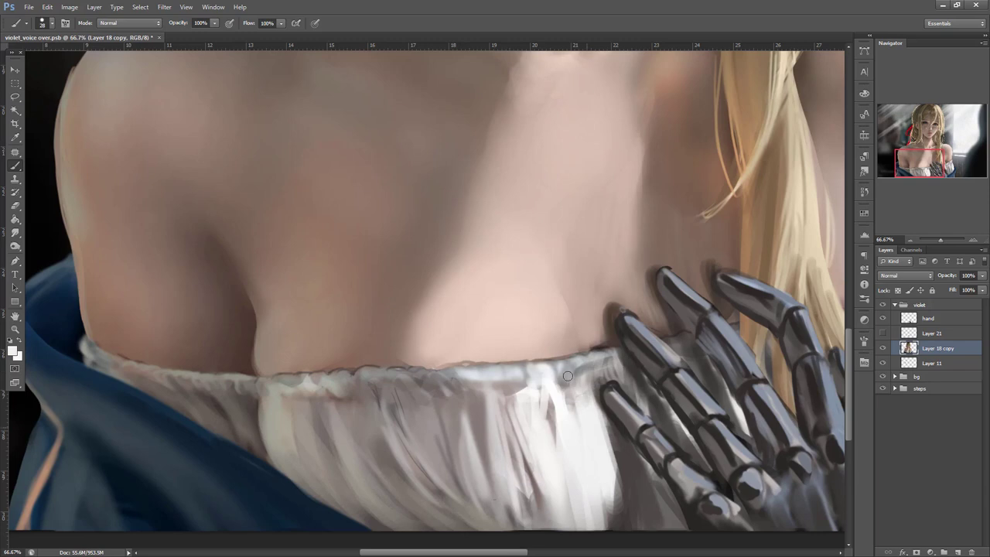
- Paint small grey gathers just below the dress trim near the little finger with a 15 px brush
{"action": "right_click", "coordinate": [625, 304]}
{"action": "left_click_drag", "start_coordinate": [648, 295], "coordinate": [643, 295]}
{"action": "left_click", "coordinate": [520, 386], "text": "alt"}
{"action": "left_click_drag", "start_coordinate": [554, 389], "coordinate": [554, 401]}
{"action": "left_click", "coordinate": [550, 372], "text": "alt"}
{"action": "left_click_drag", "start_coordinate": [549, 379], "coordinate": [547, 404]}
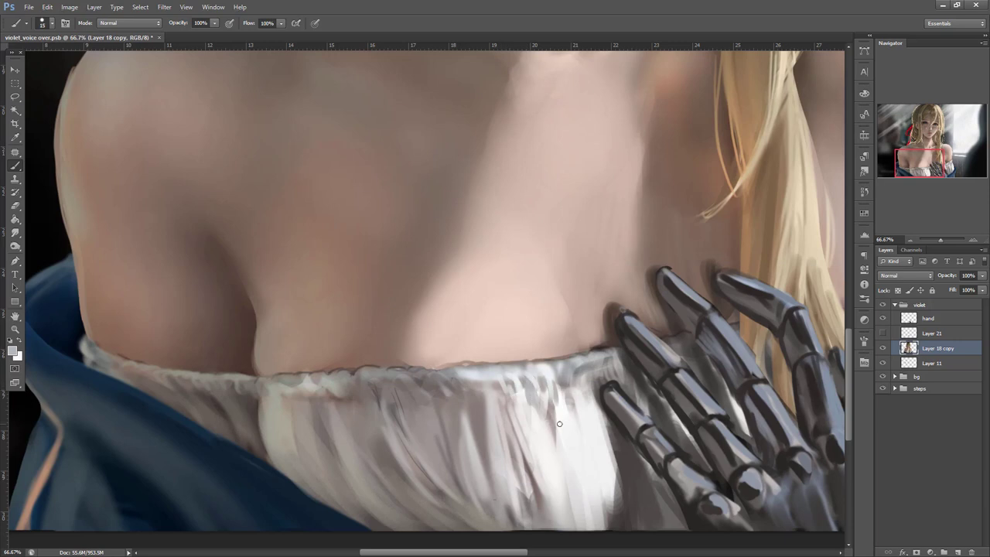
- Define the folds of the white cloth beside the little finger with thin vertical strokes in sampled cloth colours
{"action": "left_click_drag", "start_coordinate": [560, 443], "coordinate": [548, 389]}
{"action": "left_click", "coordinate": [569, 395], "text": "alt"}
{"action": "left_click_drag", "start_coordinate": [583, 393], "coordinate": [593, 474]}
{"action": "left_click_drag", "start_coordinate": [563, 415], "coordinate": [583, 491]}
{"action": "mouse_move", "coordinate": [563, 426]}
{"action": "left_mouse_down"}
{"action": "mouse_move", "coordinate": [552, 513]}
{"action": "mouse_move", "coordinate": [543, 500]}
{"action": "mouse_move", "coordinate": [549, 423]}
{"action": "mouse_move", "coordinate": [564, 539]}
{"action": "mouse_move", "coordinate": [553, 473]}
{"action": "mouse_move", "coordinate": [598, 515]}
{"action": "left_mouse_up"}
{"action": "left_click", "coordinate": [532, 468], "text": "alt"}
- Paint white fold highlights on the dress cloth beside the thumb
{"action": "left_click_drag", "start_coordinate": [805, 443], "coordinate": [538, 413]}
{"action": "left_click_drag", "start_coordinate": [616, 333], "coordinate": [631, 379]}
{"action": "left_click_drag", "start_coordinate": [621, 311], "coordinate": [640, 464]}
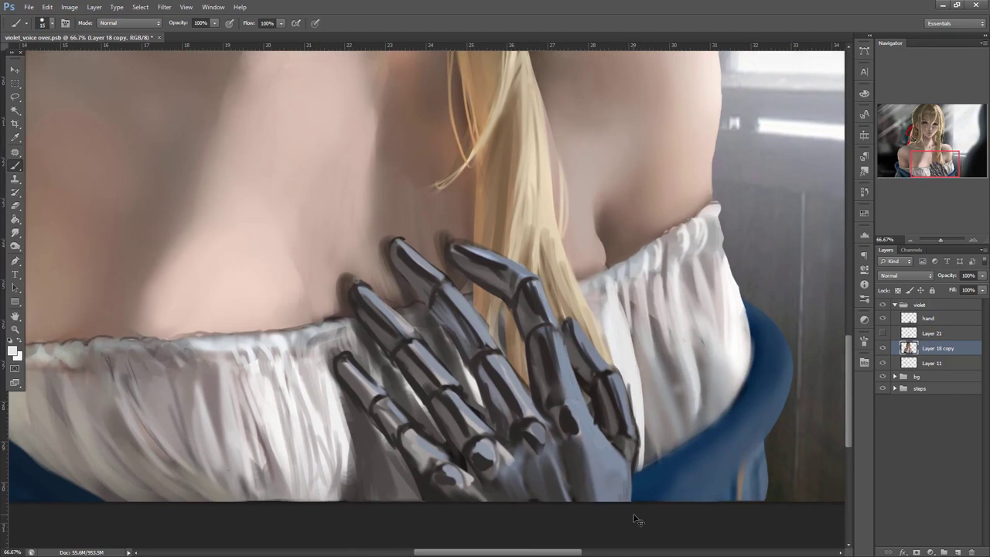
- Lasso the skin above the ring fingertip, paint a brown shadow inside the selection with a 67 px brush, and deselect
{"action": "left_click_drag", "start_coordinate": [375, 212], "coordinate": [584, 274]}
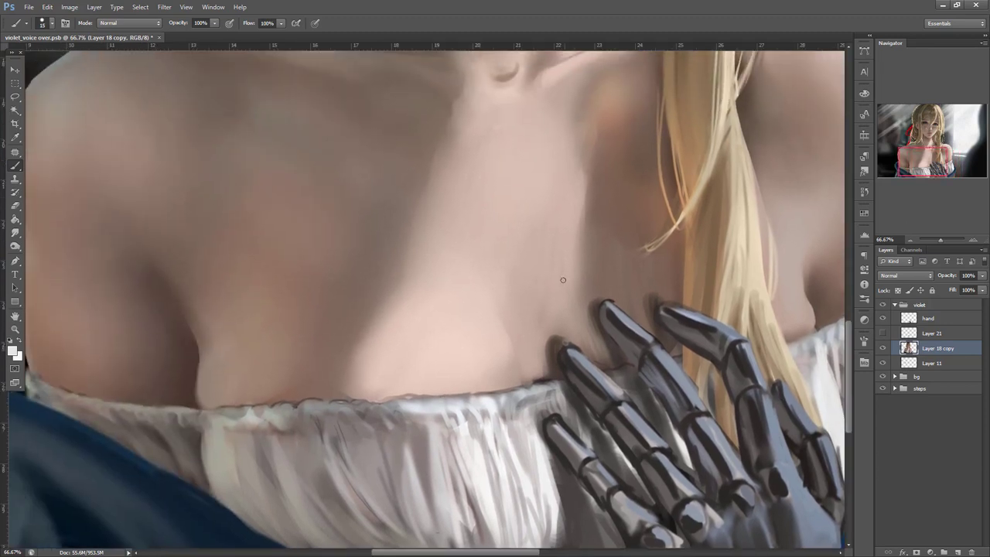
{"action": "key", "text": "l"}
{"action": "mouse_move", "coordinate": [538, 384]}
{"action": "left_mouse_down"}
{"action": "mouse_move", "coordinate": [600, 377]}
{"action": "mouse_move", "coordinate": [673, 255]}
{"action": "left_mouse_up"}
{"action": "key", "text": "b"}
{"action": "right_click", "coordinate": [652, 244]}
{"action": "left_click", "coordinate": [543, 382], "text": "alt"}
{"action": "left_click_drag", "start_coordinate": [540, 398], "coordinate": [543, 306]}
{"action": "key", "text": "ctrl+d"}
{"action": "left_click", "coordinate": [544, 357], "text": "alt"}
{"action": "mouse_move", "coordinate": [542, 354]}
{"action": "left_mouse_down"}
{"action": "mouse_move", "coordinate": [555, 315]}
{"action": "mouse_move", "coordinate": [557, 338]}
{"action": "left_mouse_up"}
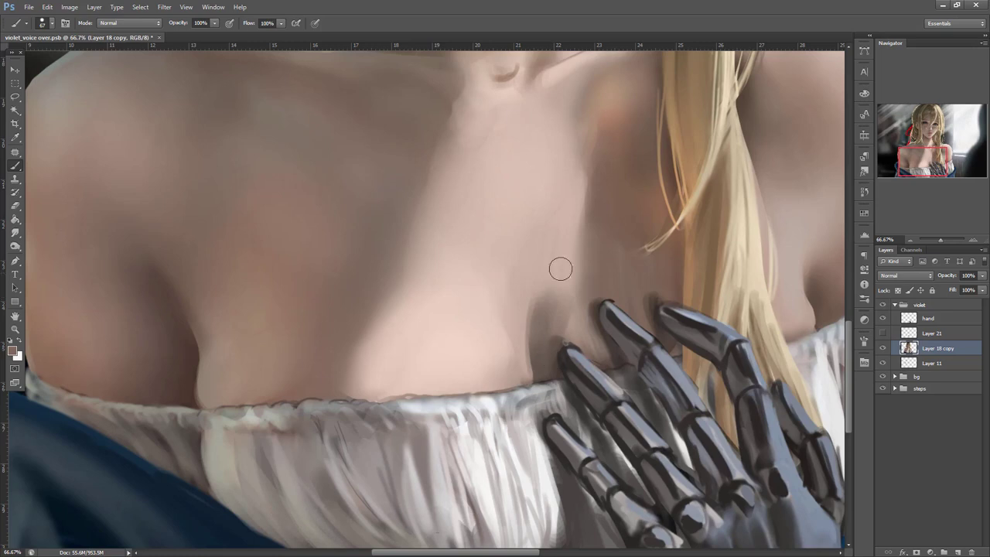
- Reshape the shadow above the ring fingertip with a 125 px brush, giving the lit chest a rounded edge
{"action": "right_click", "coordinate": [585, 257]}
{"action": "left_click_drag", "start_coordinate": [616, 280], "coordinate": [621, 280]}
{"action": "mouse_move", "coordinate": [538, 364]}
{"action": "left_mouse_down"}
{"action": "mouse_move", "coordinate": [525, 342]}
{"action": "mouse_move", "coordinate": [519, 381]}
{"action": "mouse_move", "coordinate": [514, 323]}
{"action": "left_mouse_up"}
{"action": "mouse_move", "coordinate": [514, 324]}
{"action": "left_mouse_down"}
{"action": "mouse_move", "coordinate": [514, 382]}
{"action": "mouse_move", "coordinate": [507, 368]}
{"action": "mouse_move", "coordinate": [521, 300]}
{"action": "mouse_move", "coordinate": [542, 286]}
{"action": "left_mouse_up"}
{"action": "left_click", "coordinate": [518, 328], "text": "alt"}
{"action": "right_click", "coordinate": [627, 194]}
{"action": "key", "text": "Return"}
{"action": "mouse_move", "coordinate": [565, 254]}
{"action": "left_mouse_down"}
{"action": "mouse_move", "coordinate": [531, 283]}
{"action": "mouse_move", "coordinate": [528, 252]}
{"action": "left_mouse_up"}
{"action": "left_click", "coordinate": [511, 344], "text": "alt"}
{"action": "mouse_move", "coordinate": [520, 319]}
{"action": "left_mouse_down"}
{"action": "mouse_move", "coordinate": [555, 256]}
{"action": "mouse_move", "coordinate": [557, 324]}
{"action": "left_mouse_up"}
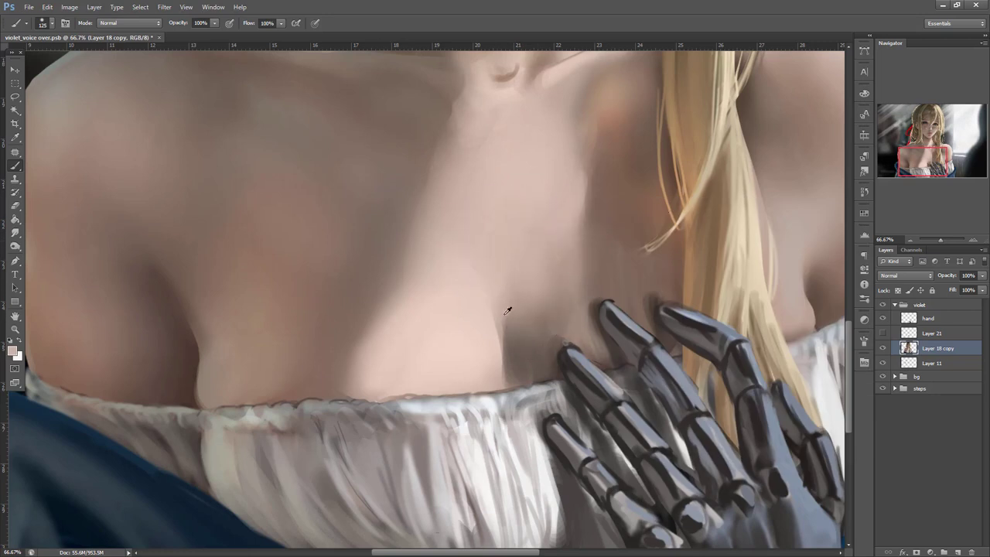
{"action": "key", "text": "l"}
{"action": "key", "text": "b"}
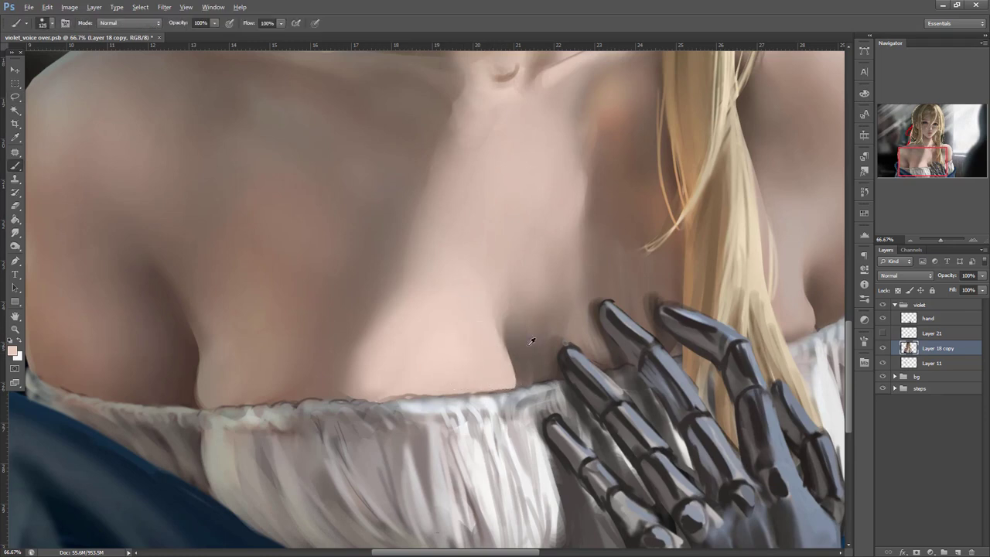
- Blend the shadow above the ring fingertip upward and paint pink skin over the shadow edge above the middle fingertip
{"action": "left_click", "coordinate": [530, 335], "text": "alt"}
{"action": "mouse_move", "coordinate": [512, 294]}
{"action": "left_mouse_down"}
{"action": "mouse_move", "coordinate": [520, 318]}
{"action": "mouse_move", "coordinate": [529, 306]}
{"action": "left_mouse_up"}
{"action": "left_click", "coordinate": [545, 279], "text": "alt"}
{"action": "left_click", "coordinate": [567, 184], "text": "alt"}
{"action": "mouse_move", "coordinate": [571, 204]}
{"action": "left_mouse_down"}
{"action": "mouse_move", "coordinate": [581, 259]}
{"action": "mouse_move", "coordinate": [613, 299]}
{"action": "mouse_move", "coordinate": [552, 216]}
{"action": "mouse_move", "coordinate": [641, 307]}
{"action": "left_mouse_up"}
{"action": "mouse_move", "coordinate": [593, 280]}
{"action": "left_mouse_down"}
{"action": "mouse_move", "coordinate": [610, 328]}
{"action": "mouse_move", "coordinate": [577, 298]}
{"action": "left_mouse_up"}
{"action": "left_click_drag", "start_coordinate": [575, 275], "coordinate": [571, 334]}
{"action": "left_click", "coordinate": [556, 309], "text": "alt"}
{"action": "left_click_drag", "start_coordinate": [574, 262], "coordinate": [564, 286]}
{"action": "left_click", "coordinate": [545, 233], "text": "alt"}
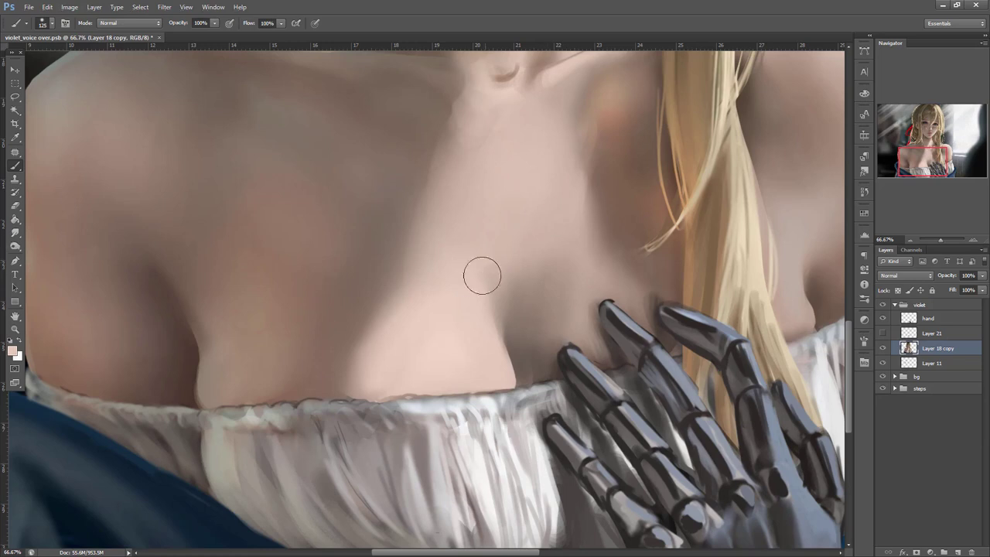
- Smooth the transition between the lit chest and the shadow, softening the skin around the ring, middle and index fingertips
{"action": "left_click_drag", "start_coordinate": [497, 288], "coordinate": [487, 342]}
{"action": "mouse_move", "coordinate": [584, 284]}
{"action": "left_mouse_down"}
{"action": "mouse_move", "coordinate": [597, 326]}
{"action": "mouse_move", "coordinate": [560, 340]}
{"action": "left_mouse_up"}
{"action": "mouse_move", "coordinate": [560, 298]}
{"action": "left_mouse_down"}
{"action": "mouse_move", "coordinate": [551, 348]}
{"action": "mouse_move", "coordinate": [557, 338]}
{"action": "left_mouse_up"}
{"action": "left_click", "coordinate": [544, 345], "text": "alt"}
{"action": "left_click_drag", "start_coordinate": [574, 281], "coordinate": [564, 323]}
{"action": "left_click", "coordinate": [557, 234], "text": "alt"}
{"action": "left_click_drag", "start_coordinate": [517, 298], "coordinate": [541, 279]}
{"action": "left_click_drag", "start_coordinate": [605, 268], "coordinate": [646, 310]}
{"action": "left_click", "coordinate": [646, 220], "text": "alt"}
{"action": "left_click_drag", "start_coordinate": [619, 270], "coordinate": [641, 338]}
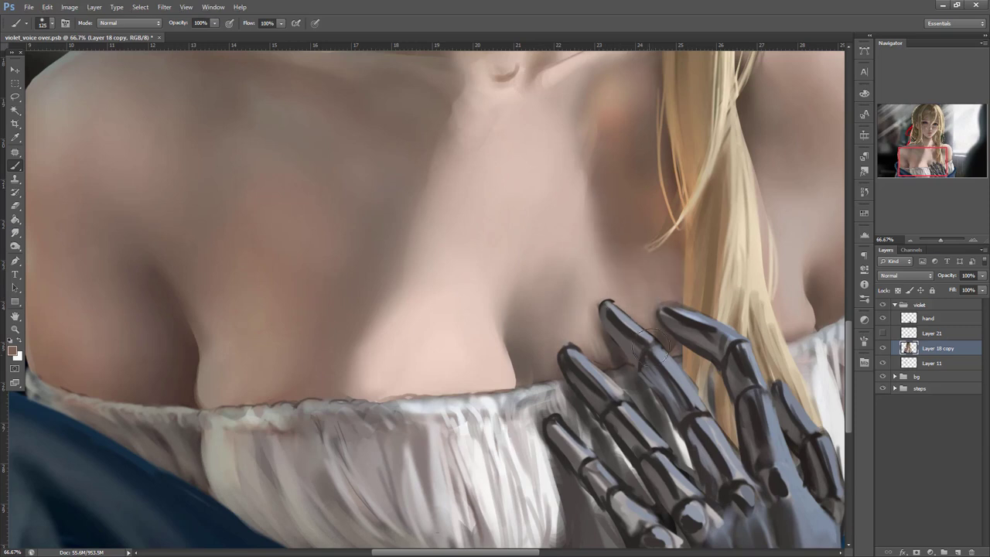
- Lasso the skin below the collarbone and throat hollow and smooth it with sampled pink tones, hiding the selection outline
{"action": "left_click_drag", "start_coordinate": [644, 203], "coordinate": [718, 320]}
{"action": "left_click", "coordinate": [670, 254], "text": "alt"}
{"action": "mouse_move", "coordinate": [622, 227]}
{"action": "left_mouse_down"}
{"action": "mouse_move", "coordinate": [665, 206]}
{"action": "mouse_move", "coordinate": [625, 203]}
{"action": "left_mouse_up"}
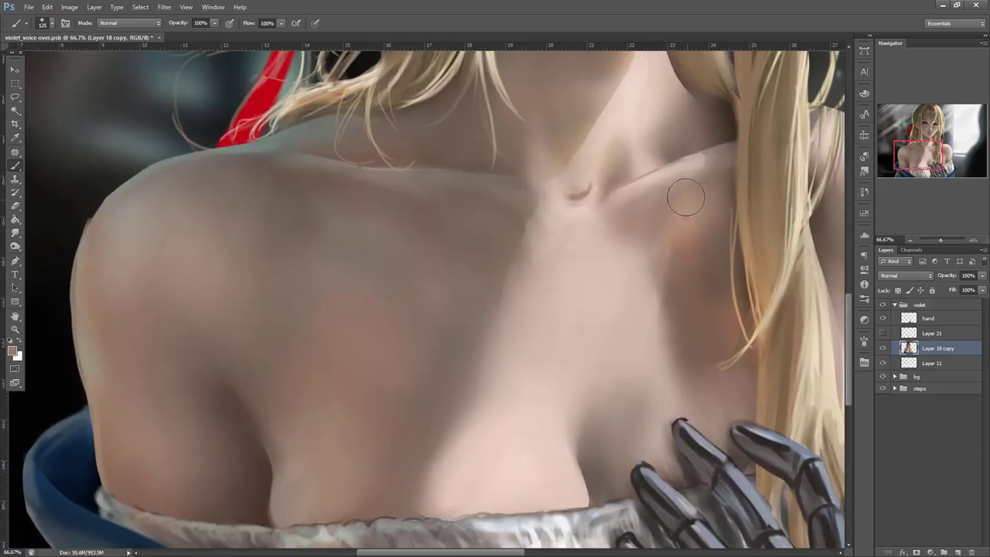
{"action": "key", "text": "l"}
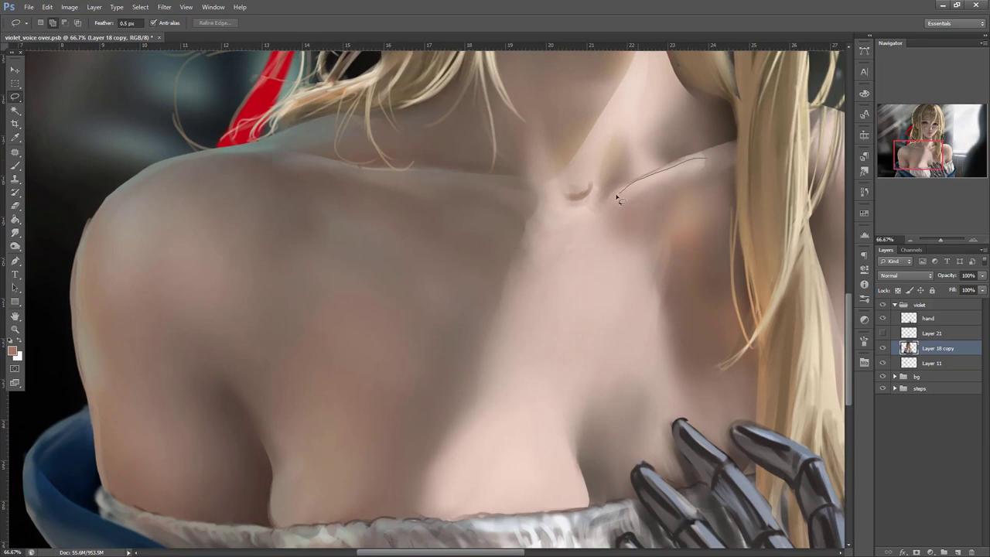
{"action": "left_click_drag", "start_coordinate": [605, 269], "coordinate": [700, 254]}
{"action": "key", "text": "b"}
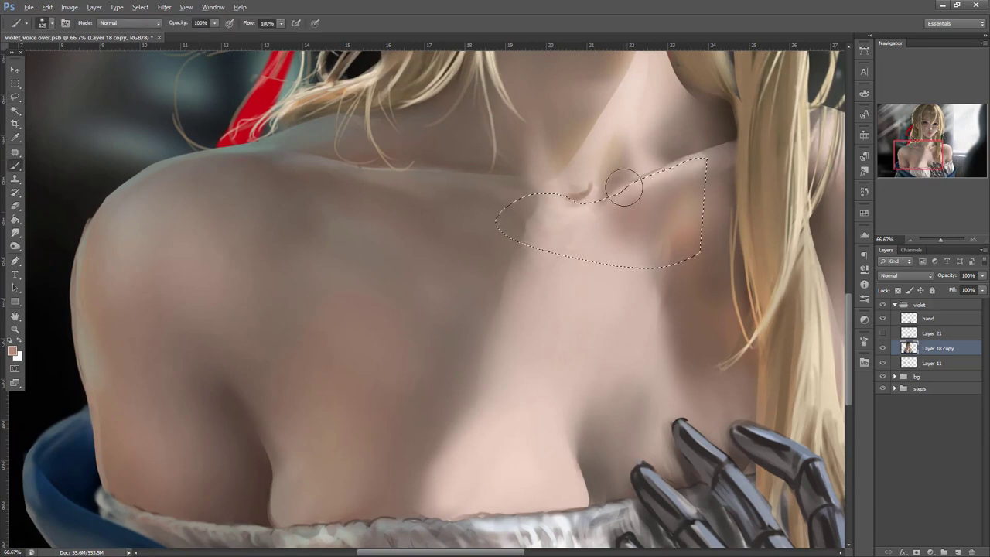
{"action": "left_click", "coordinate": [612, 215], "text": "alt"}
{"action": "left_click", "coordinate": [585, 231], "text": "alt"}
{"action": "mouse_move", "coordinate": [585, 229]}
{"action": "left_mouse_down"}
{"action": "mouse_move", "coordinate": [619, 243]}
{"action": "mouse_move", "coordinate": [596, 240]}
{"action": "left_mouse_up"}
{"action": "key", "text": "ctrl+h"}
{"action": "left_click", "coordinate": [597, 228], "text": "alt"}
{"action": "mouse_move", "coordinate": [575, 277]}
{"action": "left_mouse_down"}
{"action": "mouse_move", "coordinate": [612, 252]}
{"action": "mouse_move", "coordinate": [590, 215]}
{"action": "mouse_move", "coordinate": [656, 334]}
{"action": "left_mouse_up"}
- Lasso the area below the collarbone beside the hair, cover its orange patch with brown shadow, and deselect
{"action": "left_click", "coordinate": [690, 264], "text": "alt"}
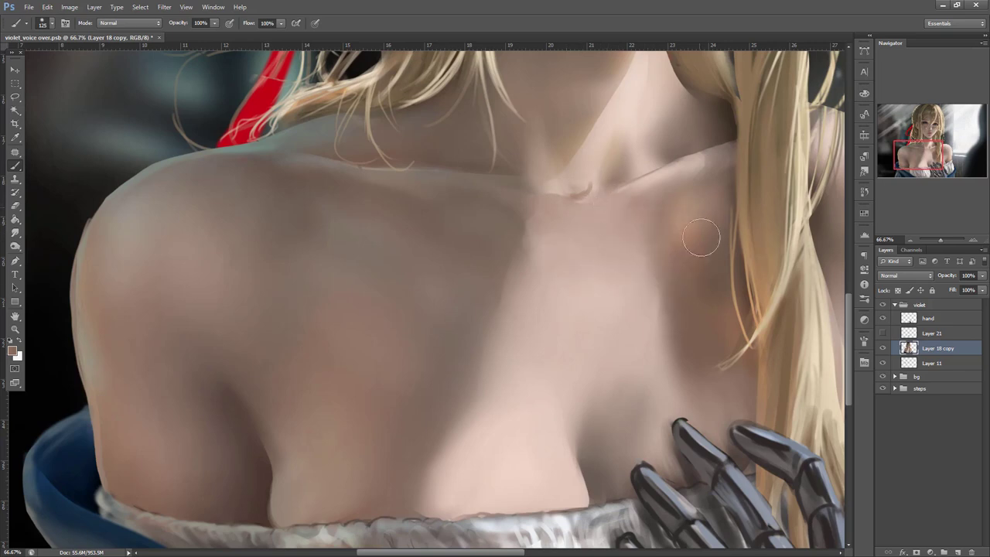
{"action": "key", "text": "l"}
{"action": "left_click_drag", "start_coordinate": [731, 238], "coordinate": [716, 108]}
{"action": "key", "text": "b"}
{"action": "mouse_move", "coordinate": [709, 193]}
{"action": "left_mouse_down"}
{"action": "mouse_move", "coordinate": [681, 248]}
{"action": "mouse_move", "coordinate": [720, 205]}
{"action": "mouse_move", "coordinate": [713, 273]}
{"action": "left_mouse_up"}
{"action": "key", "text": "ctrl+d"}
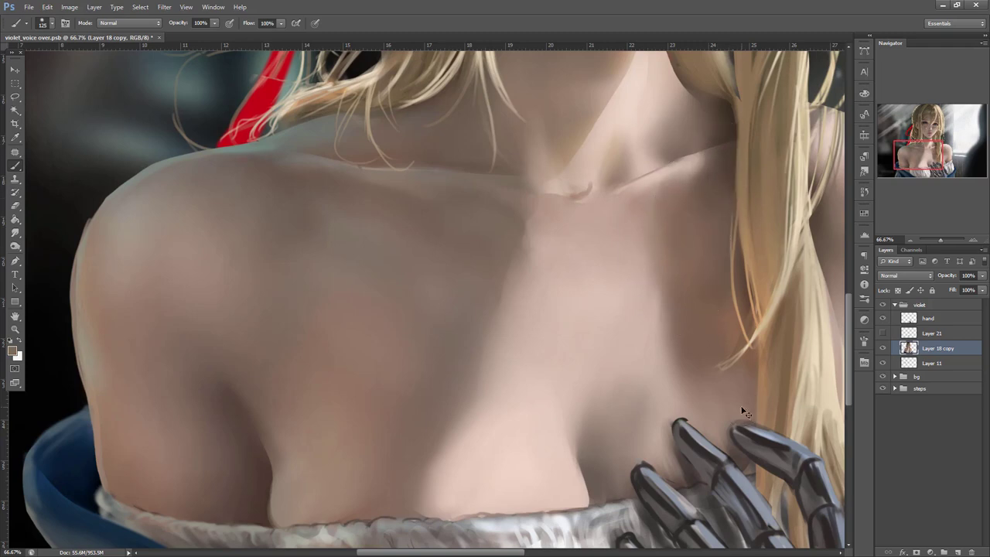
- Try to repaint the chest's shadow edge inside a lasso selection running from the throat hollow toward the dress
{"action": "left_click_drag", "start_coordinate": [616, 349], "coordinate": [661, 311]}
{"action": "key", "text": "l"}
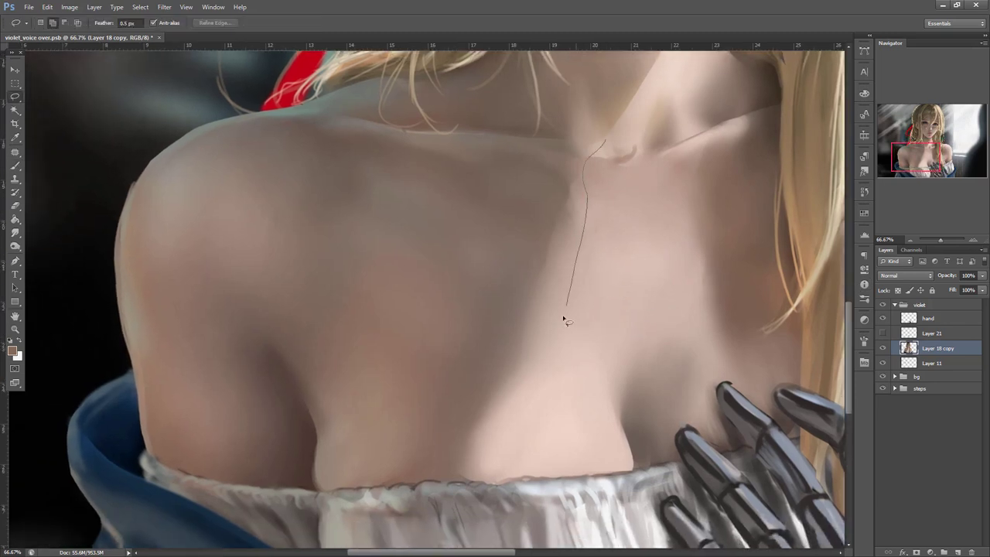
{"action": "mouse_move", "coordinate": [430, 486]}
{"action": "left_mouse_down"}
{"action": "mouse_move", "coordinate": [468, 210]}
{"action": "mouse_move", "coordinate": [480, 189]}
{"action": "left_mouse_up"}
{"action": "key", "text": "b"}
{"action": "mouse_move", "coordinate": [574, 211]}
{"action": "left_mouse_down"}
{"action": "mouse_move", "coordinate": [551, 325]}
{"action": "mouse_move", "coordinate": [564, 270]}
{"action": "mouse_move", "coordinate": [542, 328]}
{"action": "left_mouse_up"}
{"action": "key", "text": "ctrl+d"}
{"action": "key", "text": "ctrl+alt+z"}
{"action": "key", "text": "ctrl+alt+z"}
{"action": "key", "text": "ctrl+alt+z"}
{"action": "key", "text": "ctrl+alt+z"}
{"action": "key", "text": "ctrl+alt+z"}
{"action": "key", "text": "ctrl+alt+z"}
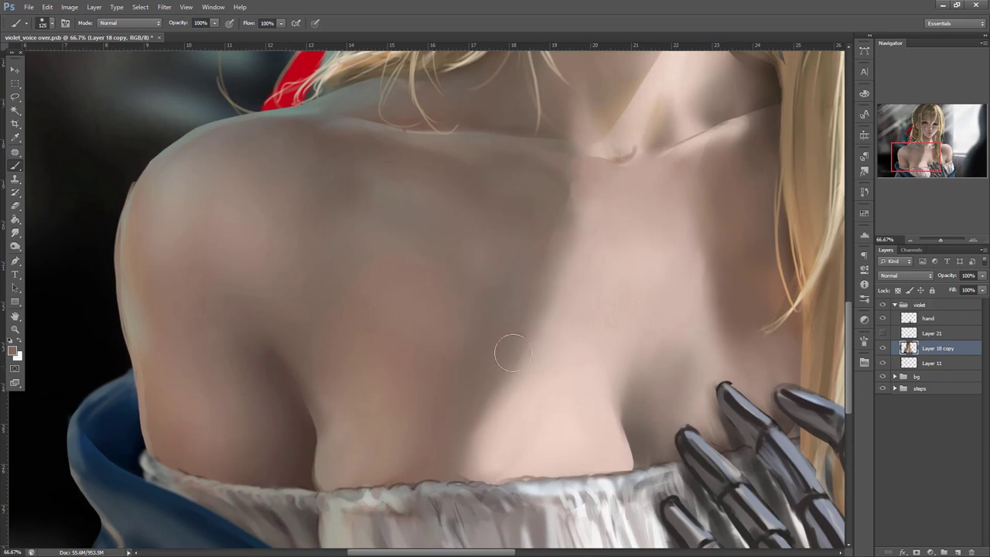
- Lasso the lit skin above the dress, refine its edge against the diagonal shadow with skin tone, and deselect
{"action": "key", "text": "l"}
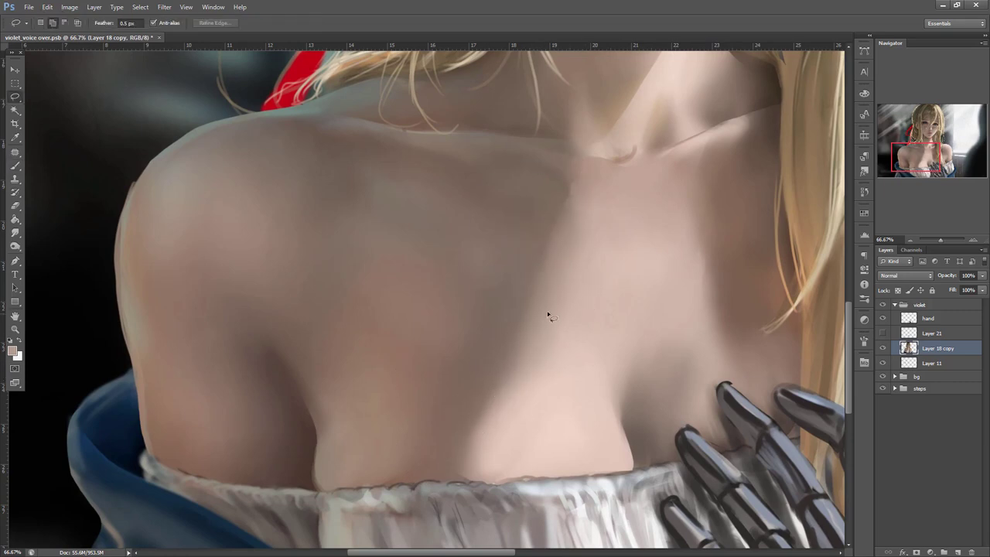
{"action": "left_click_drag", "start_coordinate": [451, 441], "coordinate": [541, 470]}
{"action": "key", "text": "b"}
{"action": "mouse_move", "coordinate": [550, 394]}
{"action": "left_mouse_down"}
{"action": "mouse_move", "coordinate": [471, 454]}
{"action": "mouse_move", "coordinate": [515, 402]}
{"action": "mouse_move", "coordinate": [506, 410]}
{"action": "mouse_move", "coordinate": [474, 451]}
{"action": "mouse_move", "coordinate": [494, 452]}
{"action": "mouse_move", "coordinate": [512, 421]}
{"action": "mouse_move", "coordinate": [490, 475]}
{"action": "mouse_move", "coordinate": [509, 389]}
{"action": "left_mouse_up"}
{"action": "key", "text": "ctrl+d"}
- Paint light vertical folds on the dress below the lit skin, using sampled white and a 26 px brush
{"action": "scroll", "coordinate": [568, 417], "scroll_direction": "down", "scroll_amount": 5}
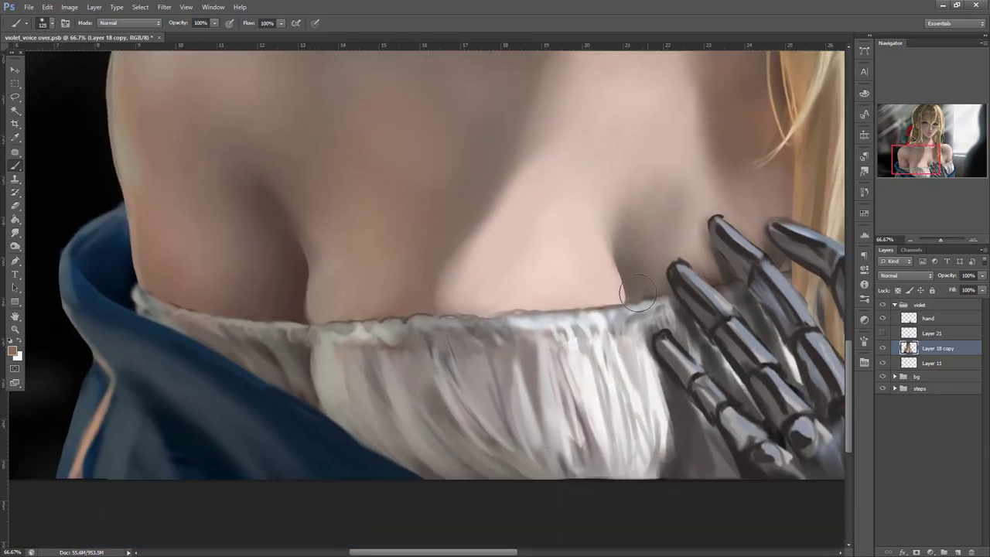
{"action": "right_click", "coordinate": [579, 265]}
{"action": "left_click", "coordinate": [603, 292]}
{"action": "left_click", "coordinate": [526, 322], "text": "alt"}
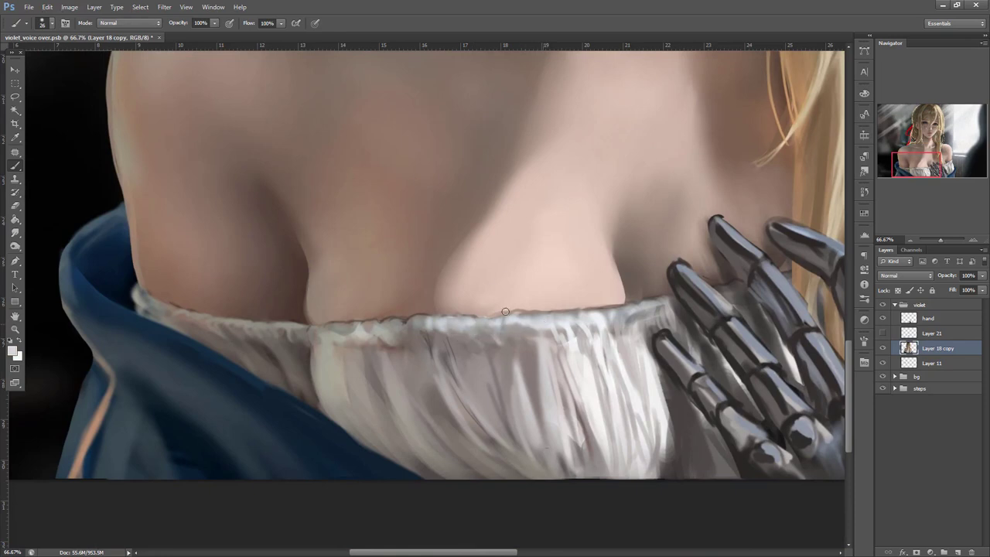
{"action": "mouse_move", "coordinate": [449, 333]}
{"action": "left_mouse_down"}
{"action": "mouse_move", "coordinate": [475, 410]}
{"action": "mouse_move", "coordinate": [495, 429]}
{"action": "left_mouse_up"}
{"action": "mouse_move", "coordinate": [480, 340]}
{"action": "left_mouse_down"}
{"action": "mouse_move", "coordinate": [502, 353]}
{"action": "mouse_move", "coordinate": [522, 424]}
{"action": "left_mouse_up"}
{"action": "left_click_drag", "start_coordinate": [511, 352], "coordinate": [530, 413]}
- Broaden the dress's pale folds into soft bluish-white strokes with a 46 px brush
{"action": "right_click", "coordinate": [548, 265]}
{"action": "left_click_drag", "start_coordinate": [577, 292], "coordinate": [580, 292]}
{"action": "left_click_drag", "start_coordinate": [490, 336], "coordinate": [516, 379]}
{"action": "mouse_move", "coordinate": [522, 340]}
{"action": "left_mouse_down"}
{"action": "mouse_move", "coordinate": [533, 408]}
{"action": "mouse_move", "coordinate": [554, 447]}
{"action": "left_mouse_up"}
{"action": "left_click_drag", "start_coordinate": [527, 419], "coordinate": [543, 438]}
{"action": "left_click_drag", "start_coordinate": [503, 375], "coordinate": [522, 429]}
{"action": "left_click_drag", "start_coordinate": [469, 360], "coordinate": [504, 435]}
- Blend the lower ends of the light dress folds toward the hem using sampled cloth colors
{"action": "left_click", "coordinate": [500, 449], "text": "alt"}
{"action": "left_click_drag", "start_coordinate": [499, 401], "coordinate": [555, 470]}
{"action": "left_click_drag", "start_coordinate": [527, 424], "coordinate": [554, 464]}
{"action": "left_click", "coordinate": [537, 436], "text": "alt"}
{"action": "left_click_drag", "start_coordinate": [513, 405], "coordinate": [539, 439]}
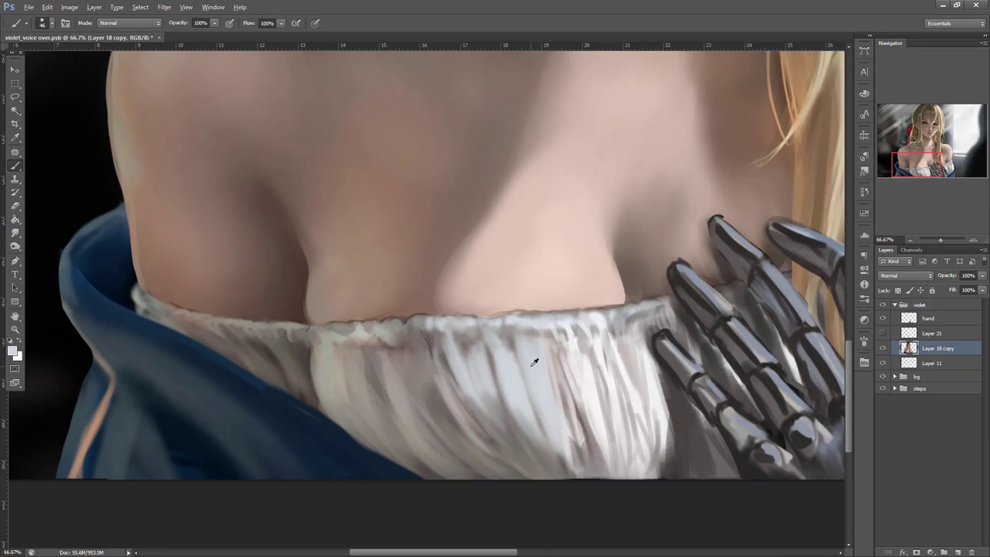
- Paint fine grey creases and light gathers along the dress's upper edge with a 12 px brush
{"action": "right_click", "coordinate": [537, 254]}
{"action": "left_click_drag", "start_coordinate": [565, 292], "coordinate": [559, 291]}
{"action": "left_click", "coordinate": [444, 320]}
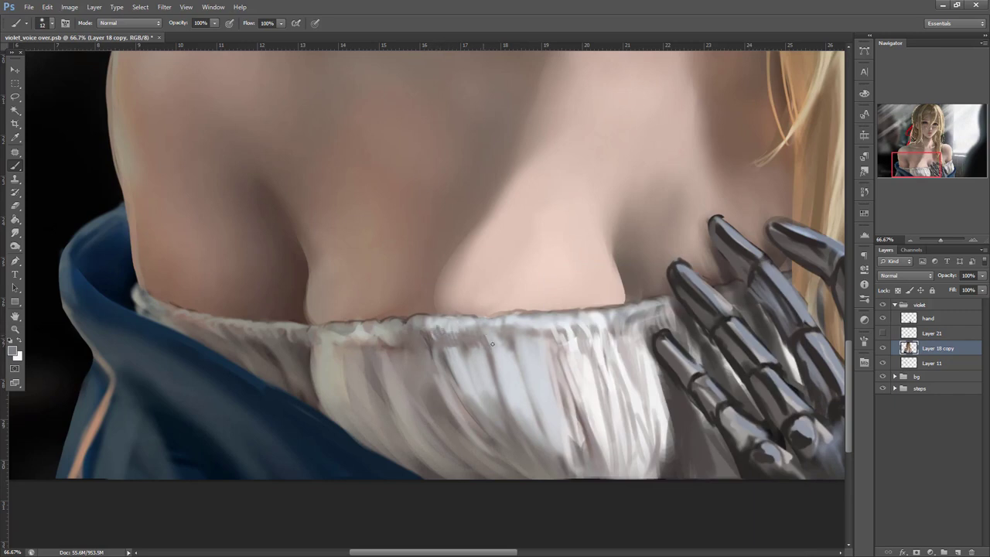
{"action": "left_click", "coordinate": [471, 325], "text": "alt"}
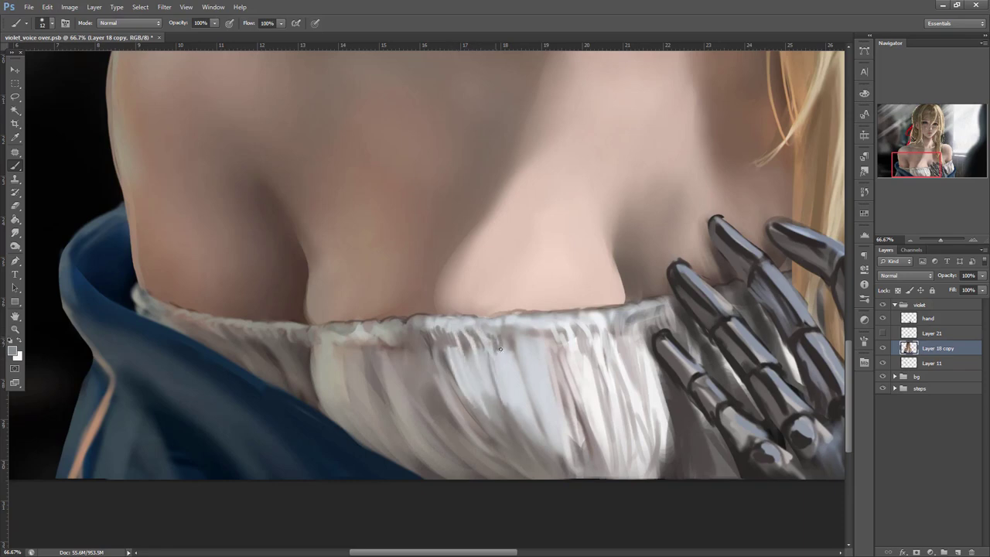
{"action": "left_click", "coordinate": [515, 322], "text": "alt"}
{"action": "left_click_drag", "start_coordinate": [517, 332], "coordinate": [505, 323]}
- Cover the pinkish creases in the middle of the dress's lit area with sampled white strokes
{"action": "right_click", "coordinate": [525, 359]}
{"action": "left_click", "coordinate": [573, 360], "text": "alt"}
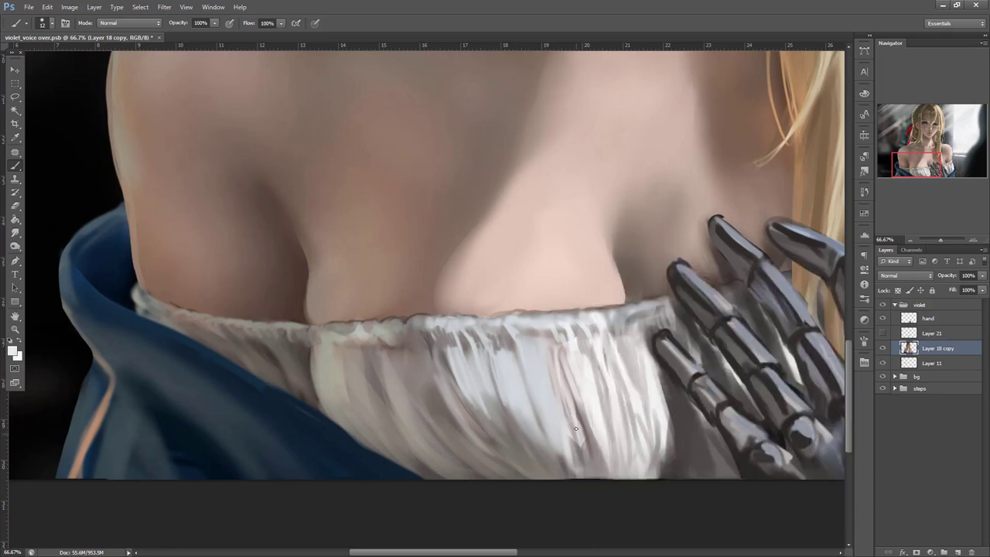
{"action": "left_click_drag", "start_coordinate": [557, 362], "coordinate": [570, 422]}
{"action": "right_click", "coordinate": [576, 414]}
{"action": "left_click", "coordinate": [641, 290]}
{"action": "left_click_drag", "start_coordinate": [550, 353], "coordinate": [563, 405]}
{"action": "left_click_drag", "start_coordinate": [540, 341], "coordinate": [559, 419]}
{"action": "left_click_drag", "start_coordinate": [537, 360], "coordinate": [542, 398]}
- Blend the lower middle of the dress's lit folds with sampled cloth tones and a 56 px brush
{"action": "left_click", "coordinate": [539, 454], "text": "alt"}
{"action": "left_click_drag", "start_coordinate": [504, 356], "coordinate": [573, 474]}
{"action": "left_click_drag", "start_coordinate": [556, 426], "coordinate": [585, 470]}
{"action": "left_click_drag", "start_coordinate": [571, 438], "coordinate": [582, 456]}
{"action": "left_click", "coordinate": [547, 407], "text": "alt"}
{"action": "left_click_drag", "start_coordinate": [531, 393], "coordinate": [556, 444]}
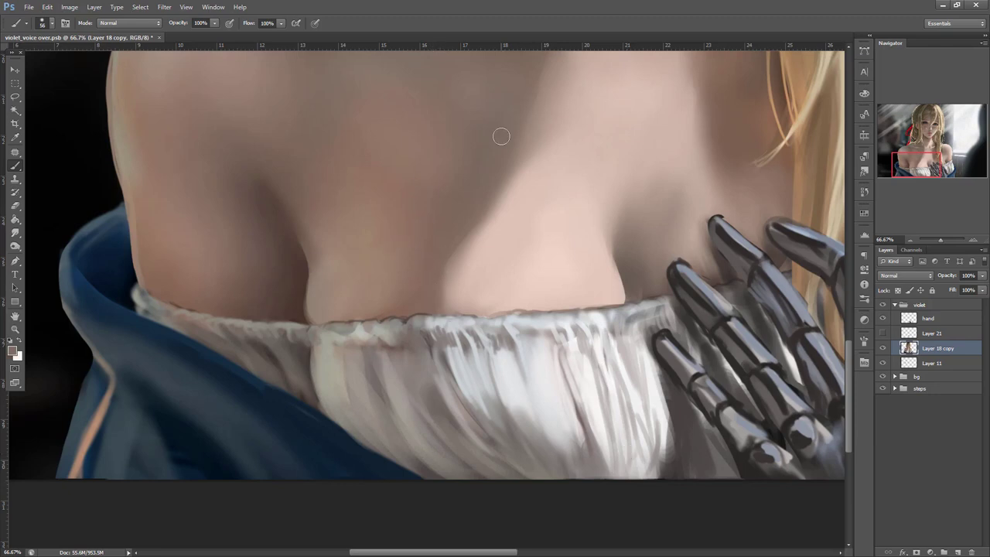
- Tone down the pale fold on the shaded side of the dress with a sampled grey-beige
{"action": "left_click", "coordinate": [373, 375], "text": "alt"}
{"action": "mouse_move", "coordinate": [340, 357]}
{"action": "left_mouse_down"}
{"action": "mouse_move", "coordinate": [370, 420]}
{"action": "mouse_move", "coordinate": [356, 419]}
{"action": "left_mouse_up"}
{"action": "left_click_drag", "start_coordinate": [335, 376], "coordinate": [339, 389]}
- Repaint the shaded upper arm's outer edge and smooth the skin above the dress with a 174 px brush
{"action": "left_click_drag", "start_coordinate": [531, 390], "coordinate": [813, 502]}
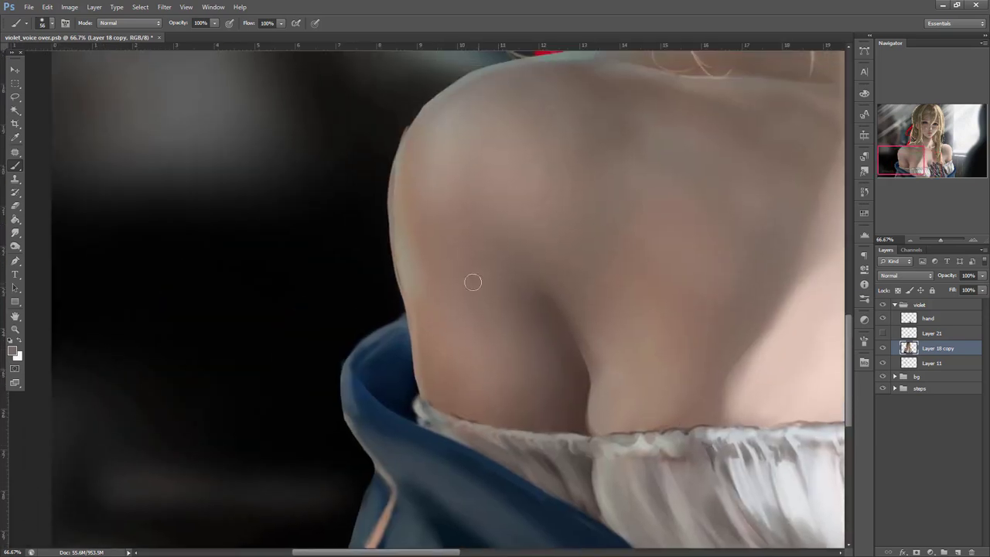
{"action": "left_click_drag", "start_coordinate": [422, 342], "coordinate": [431, 393]}
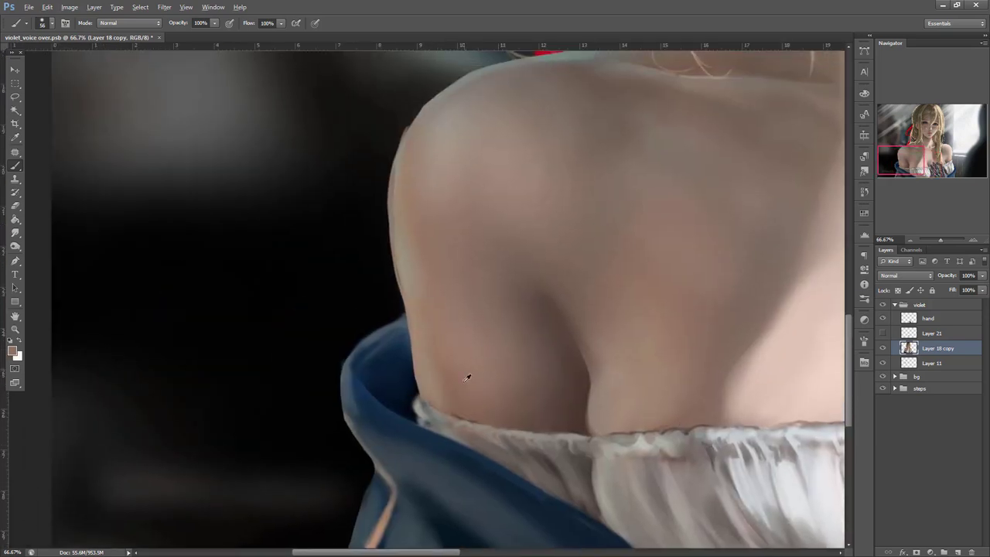
{"action": "right_click", "coordinate": [633, 295]}
{"action": "left_click", "coordinate": [707, 286]}
{"action": "left_click", "coordinate": [565, 376], "text": "alt"}
{"action": "mouse_move", "coordinate": [550, 416]}
{"action": "left_mouse_down"}
{"action": "mouse_move", "coordinate": [504, 341]}
{"action": "mouse_move", "coordinate": [461, 317]}
{"action": "mouse_move", "coordinate": [464, 348]}
{"action": "left_mouse_up"}
- Blend the shaded shoulder into the upper arm with sampled skin tones, evening out the pinkish and dark patches
{"action": "left_click", "coordinate": [461, 234], "text": "alt"}
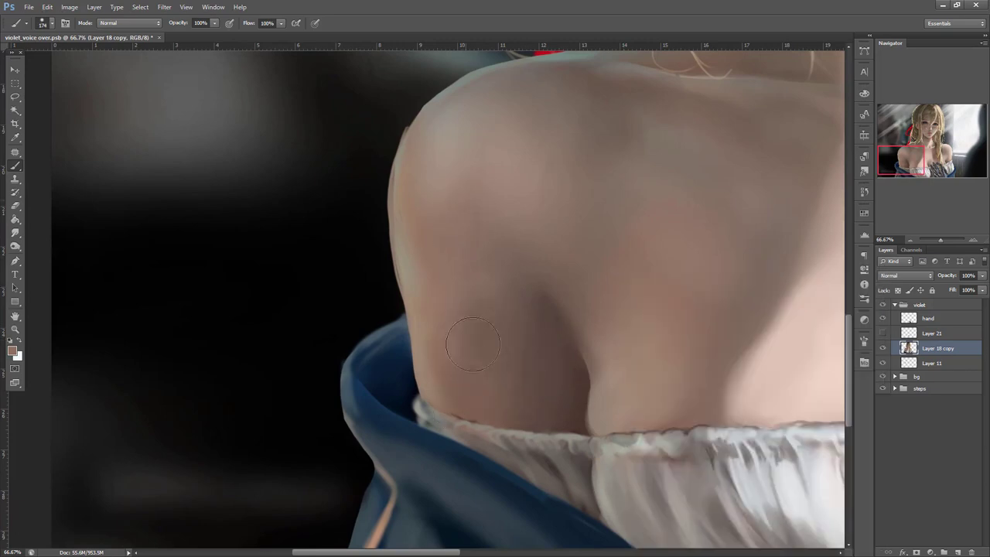
{"action": "mouse_move", "coordinate": [515, 227]}
{"action": "left_mouse_down"}
{"action": "mouse_move", "coordinate": [534, 319]}
{"action": "mouse_move", "coordinate": [534, 263]}
{"action": "mouse_move", "coordinate": [542, 396]}
{"action": "mouse_move", "coordinate": [527, 289]}
{"action": "mouse_move", "coordinate": [526, 333]}
{"action": "left_mouse_up"}
{"action": "left_click", "coordinate": [574, 376], "text": "alt"}
{"action": "left_click", "coordinate": [542, 381], "text": "alt"}
{"action": "left_click", "coordinate": [476, 116], "text": "alt"}
{"action": "mouse_move", "coordinate": [452, 220]}
{"action": "left_mouse_down"}
{"action": "mouse_move", "coordinate": [462, 324]}
{"action": "mouse_move", "coordinate": [496, 315]}
{"action": "left_mouse_up"}
{"action": "left_click", "coordinate": [525, 350], "text": "alt"}
{"action": "left_click", "coordinate": [519, 153], "text": "alt"}
- Spread the greyish shadow above the ring fingertip upward and soften its edge beside the lit chest
{"action": "left_click_drag", "start_coordinate": [768, 411], "coordinate": [398, 426]}
{"action": "left_click", "coordinate": [576, 338], "text": "alt"}
{"action": "mouse_move", "coordinate": [521, 334]}
{"action": "left_mouse_down"}
{"action": "mouse_move", "coordinate": [555, 320]}
{"action": "mouse_move", "coordinate": [583, 338]}
{"action": "mouse_move", "coordinate": [579, 293]}
{"action": "mouse_move", "coordinate": [622, 335]}
{"action": "left_mouse_up"}
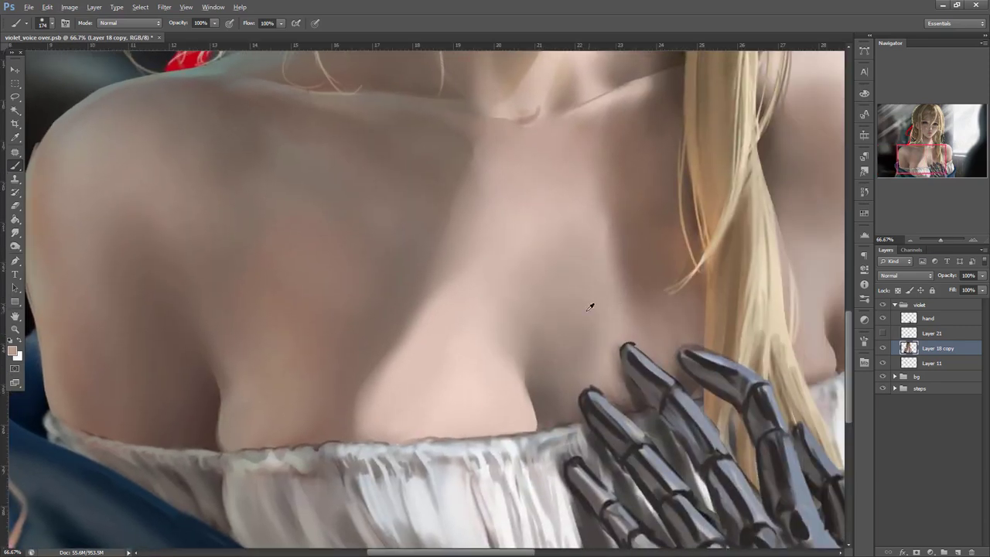
{"action": "left_click", "coordinate": [496, 391], "text": "alt"}
{"action": "left_click_drag", "start_coordinate": [509, 359], "coordinate": [513, 309]}
- Cover the dark mark at the throat hollow with sampled skin and dab a soft shadow beneath the collarbone's inner end
{"action": "left_click", "coordinate": [530, 140], "text": "alt"}
{"action": "left_click_drag", "start_coordinate": [527, 126], "coordinate": [550, 140]}
{"action": "left_click", "coordinate": [452, 164], "text": "alt"}
{"action": "right_click", "coordinate": [588, 165]}
{"action": "left_click", "coordinate": [630, 180]}
{"action": "left_click", "coordinate": [545, 135], "text": "alt"}
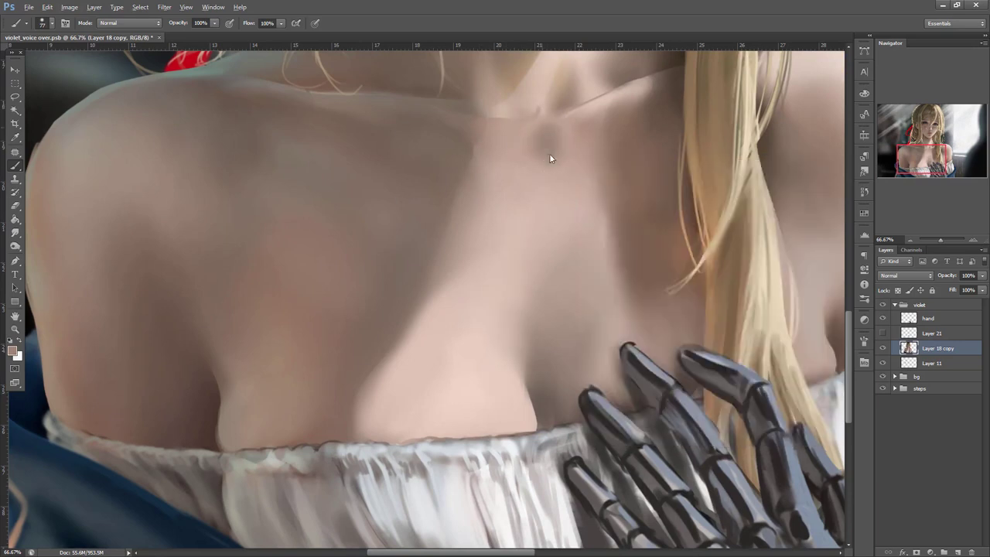
- Define the edge of the shadow patch beneath the collarbone with sampled skin tone and a 40 px brush
{"action": "right_click", "coordinate": [612, 130]}
{"action": "type", "text": "40"}
{"action": "key", "text": "Return"}
{"action": "scroll", "coordinate": [570, 145], "scroll_direction": "up", "scroll_amount": 4}
{"action": "left_click", "coordinate": [578, 269], "text": "alt"}
{"action": "left_click_drag", "start_coordinate": [587, 261], "coordinate": [577, 284]}
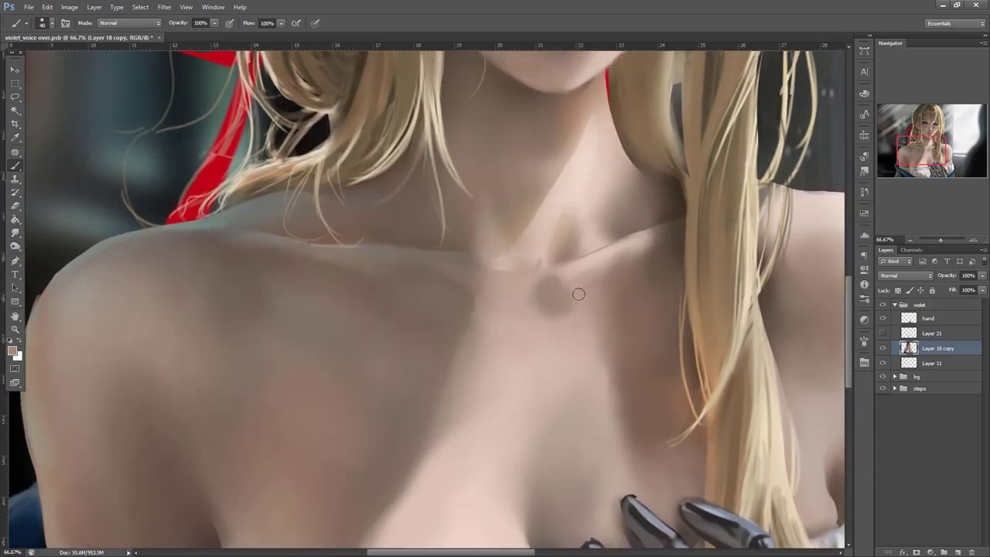
- Paint a light highlight on the neck tendon where it runs down into the throat hollow
{"action": "right_click", "coordinate": [612, 204]}
{"action": "left_click", "coordinate": [641, 228]}
{"action": "left_click", "coordinate": [531, 256], "text": "alt"}
{"action": "left_click_drag", "start_coordinate": [496, 249], "coordinate": [504, 282]}
{"action": "left_click_drag", "start_coordinate": [487, 231], "coordinate": [501, 276]}
{"action": "mouse_move", "coordinate": [507, 234]}
{"action": "left_mouse_down"}
{"action": "mouse_move", "coordinate": [509, 250]}
{"action": "mouse_move", "coordinate": [485, 293]}
{"action": "mouse_move", "coordinate": [500, 272]}
{"action": "left_mouse_up"}
{"action": "left_click", "coordinate": [492, 246], "text": "alt"}
{"action": "left_click", "coordinate": [486, 271], "text": "alt"}
- Paint a light strip of skin below the throat hollow and darken the shadow beside it
{"action": "left_click", "coordinate": [473, 301], "text": "alt"}
{"action": "right_click", "coordinate": [556, 216]}
{"action": "left_click", "coordinate": [584, 228]}
{"action": "left_click", "coordinate": [516, 329], "text": "alt"}
{"action": "mouse_move", "coordinate": [468, 311]}
{"action": "left_mouse_down"}
{"action": "mouse_move", "coordinate": [513, 297]}
{"action": "mouse_move", "coordinate": [526, 325]}
{"action": "mouse_move", "coordinate": [493, 323]}
{"action": "mouse_move", "coordinate": [506, 324]}
{"action": "left_mouse_up"}
{"action": "left_click", "coordinate": [487, 293], "text": "alt"}
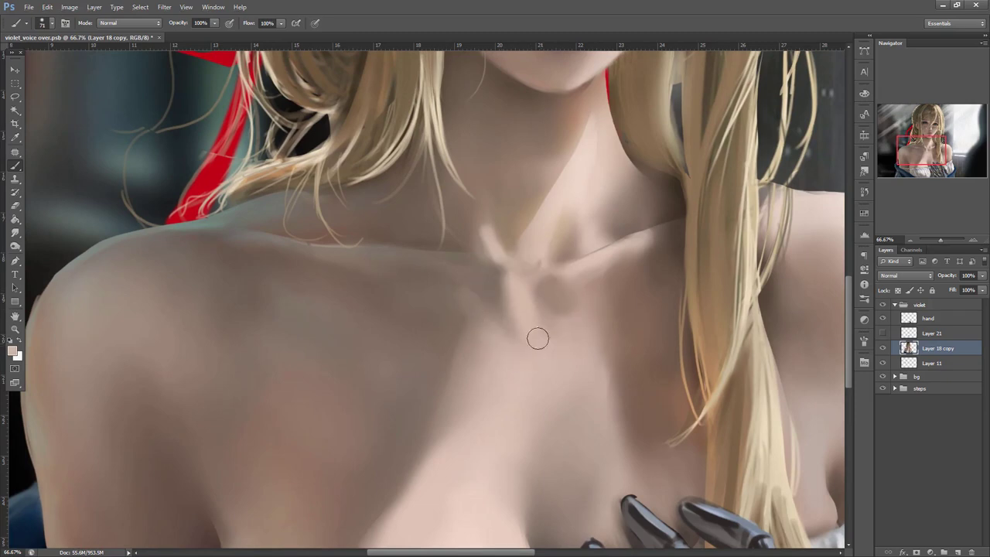
- Clean up the light and shadow edge below the throat hollow with a 69 px brush
{"action": "right_click", "coordinate": [619, 275]}
{"action": "mouse_move", "coordinate": [531, 316]}
{"action": "left_mouse_down"}
{"action": "mouse_move", "coordinate": [551, 328]}
{"action": "mouse_move", "coordinate": [569, 316]}
{"action": "mouse_move", "coordinate": [507, 342]}
{"action": "mouse_move", "coordinate": [497, 305]}
{"action": "left_mouse_up"}
{"action": "left_click", "coordinate": [528, 300], "text": "alt"}
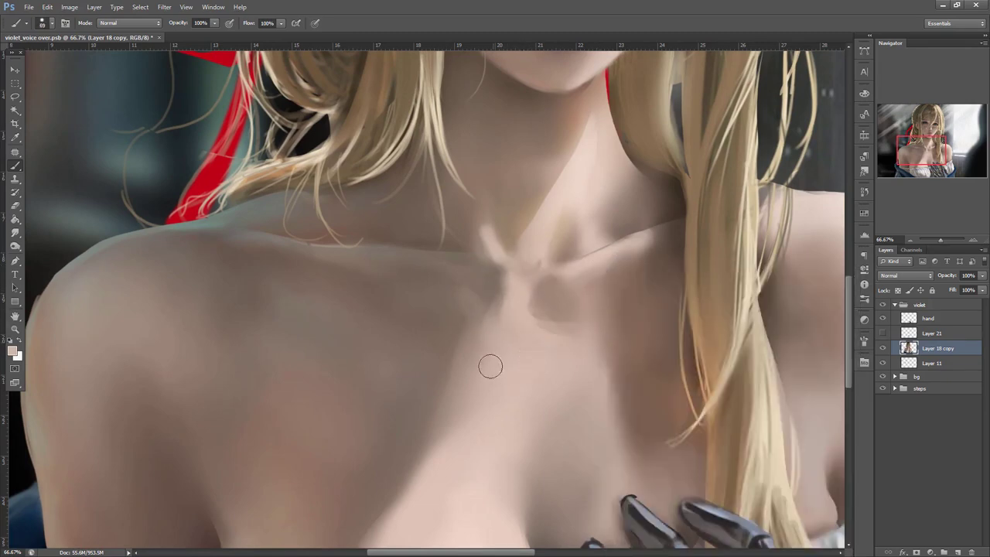
- Extend the grey shadow up the centre of the chest and blend it with a 147 px brush
{"action": "mouse_move", "coordinate": [557, 468]}
{"action": "left_mouse_down"}
{"action": "mouse_move", "coordinate": [538, 447]}
{"action": "mouse_move", "coordinate": [555, 410]}
{"action": "left_mouse_up"}
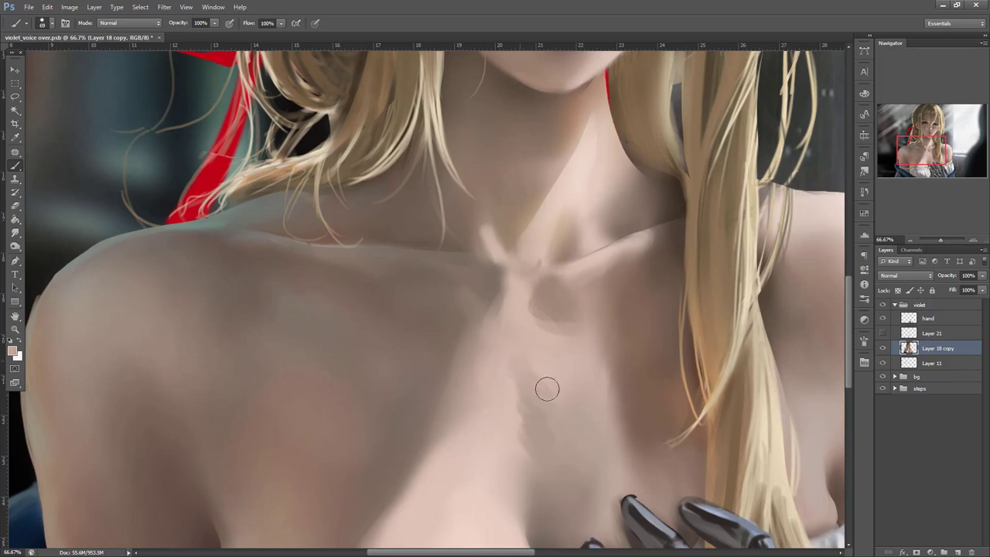
{"action": "right_click", "coordinate": [616, 258]}
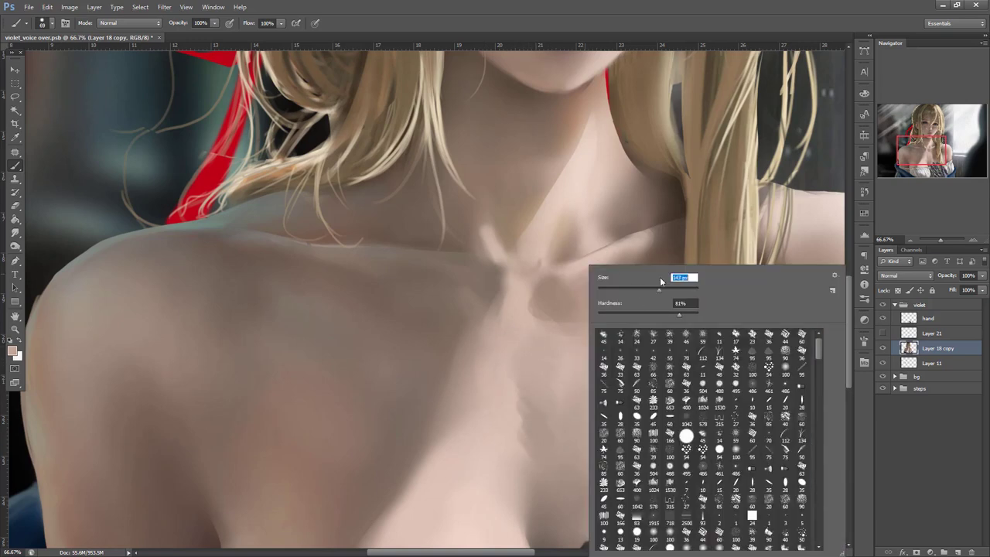
{"action": "left_click", "coordinate": [639, 289]}
{"action": "left_click", "coordinate": [524, 416], "text": "alt"}
{"action": "mouse_move", "coordinate": [524, 366]}
{"action": "left_mouse_down"}
{"action": "mouse_move", "coordinate": [492, 400]}
{"action": "mouse_move", "coordinate": [483, 446]}
{"action": "left_mouse_up"}
{"action": "left_click_drag", "start_coordinate": [556, 423], "coordinate": [579, 357]}
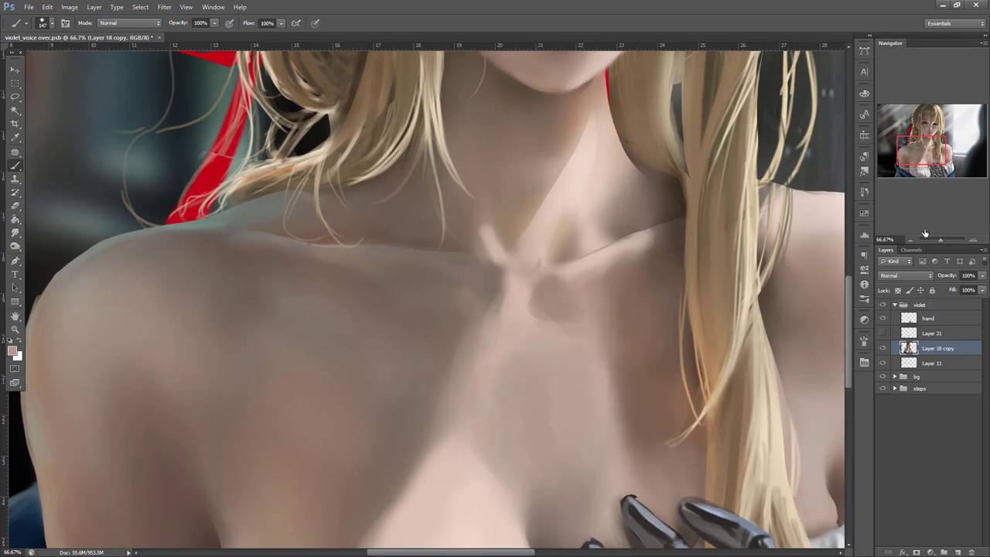
- View the whole painting and flip the canvas horizontally
{"action": "left_click", "coordinate": [910, 241]}
{"action": "left_click", "coordinate": [910, 241]}
{"action": "left_click", "coordinate": [910, 240]}
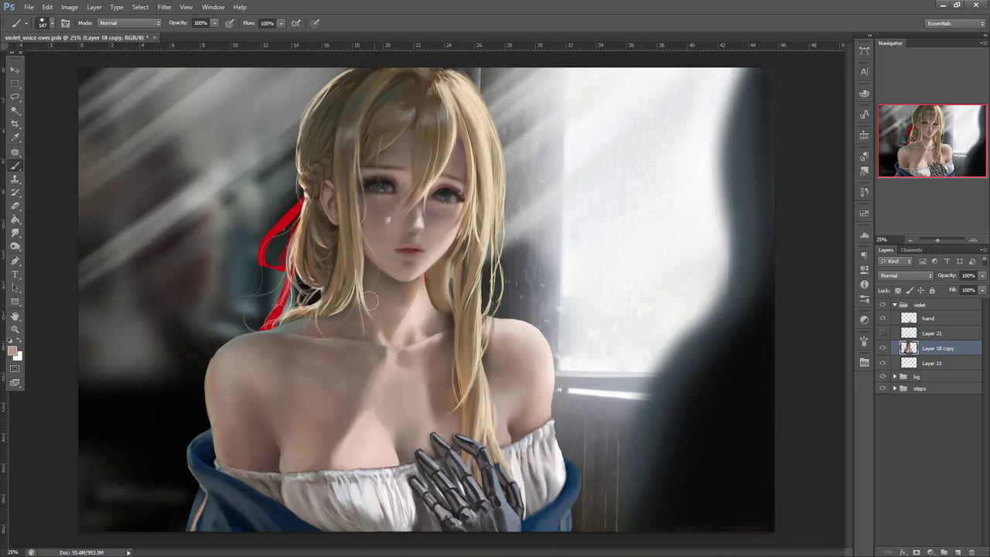
{"action": "left_click", "coordinate": [69, 7]}
{"action": "mouse_move", "coordinate": [101, 97]}
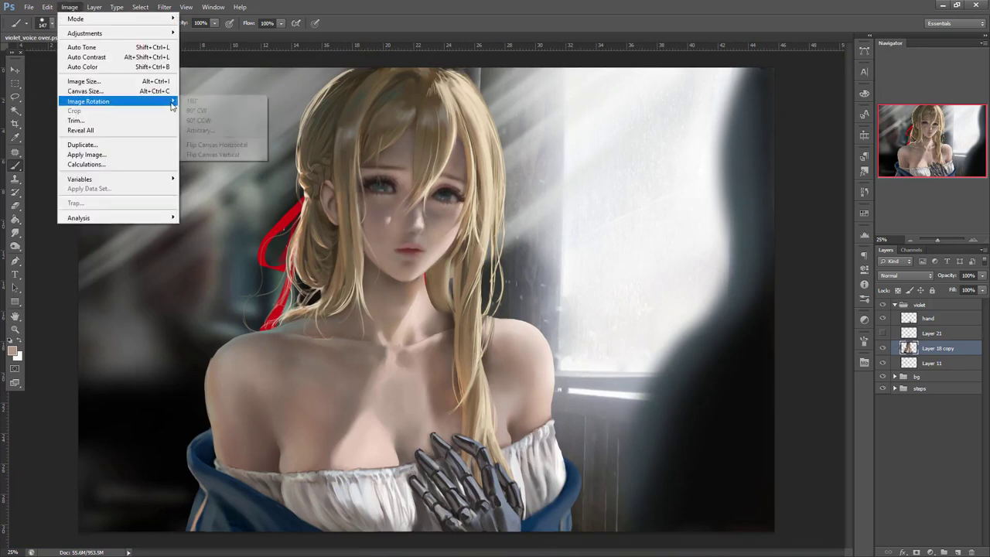
{"action": "left_click", "coordinate": [221, 144]}
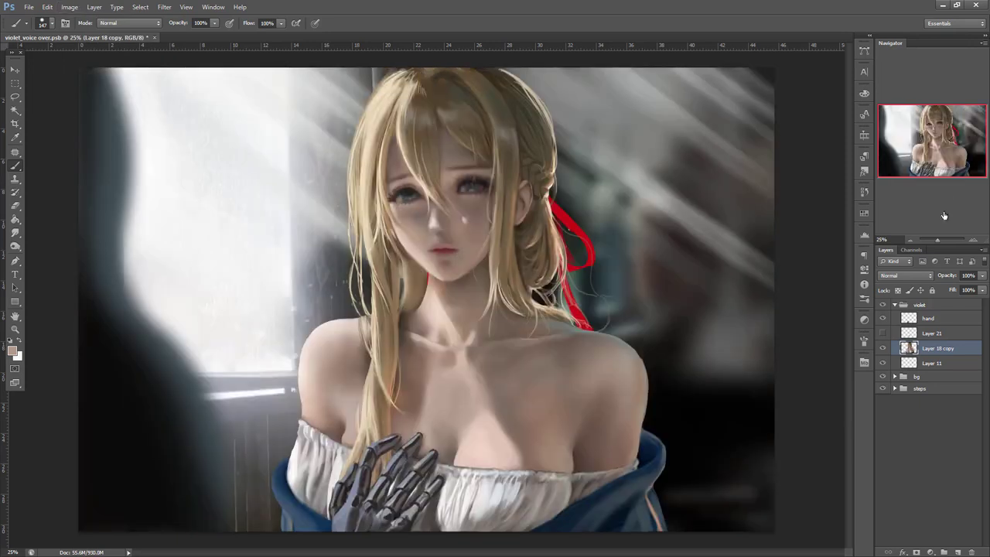
- Compare the painting with the violet group hidden and shown
{"action": "left_click", "coordinate": [895, 304]}
{"action": "left_click", "coordinate": [882, 305]}
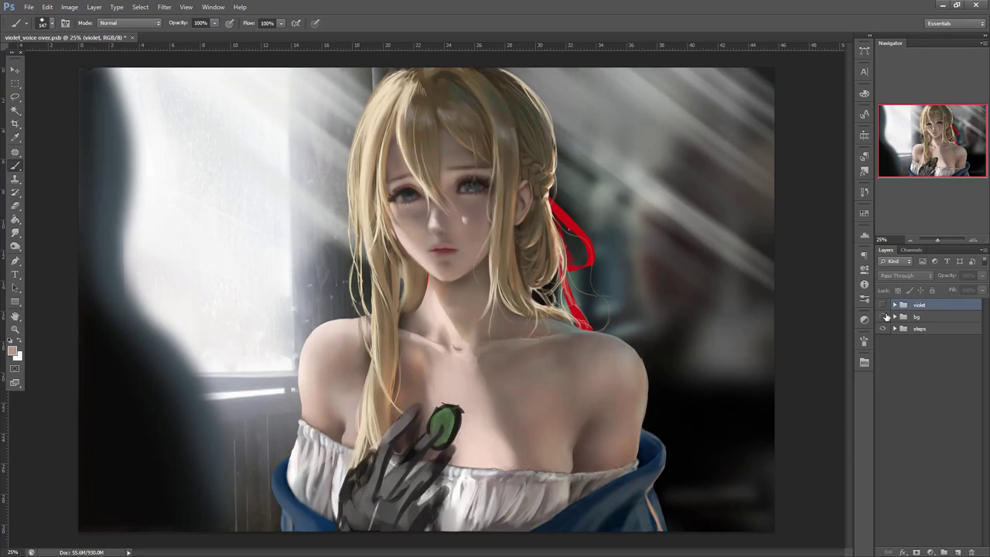
{"action": "left_click", "coordinate": [884, 305]}
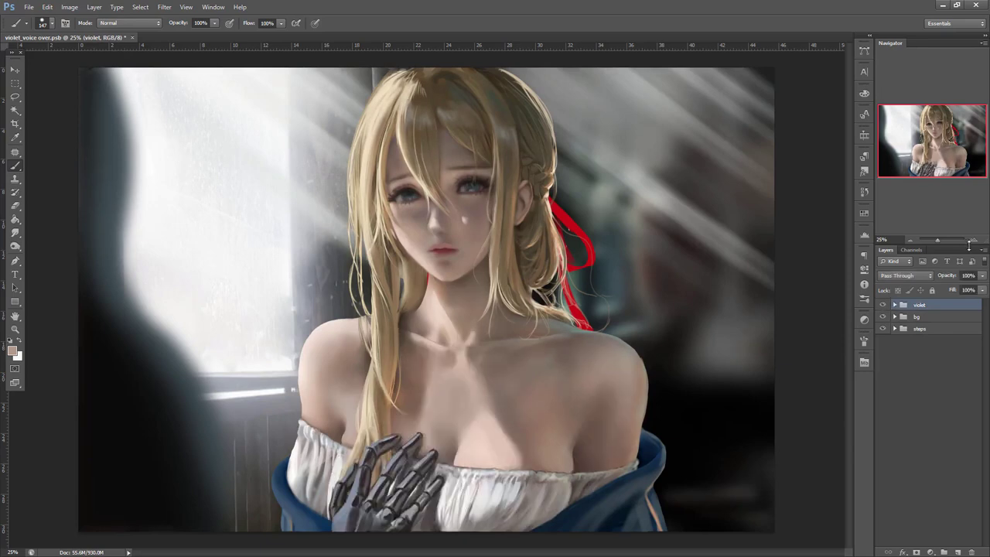
- Add a new layer above Layer 18 copy in the violet group
{"action": "left_click", "coordinate": [973, 240]}
{"action": "left_click", "coordinate": [973, 241]}
{"action": "left_click_drag", "start_coordinate": [933, 144], "coordinate": [932, 165]}
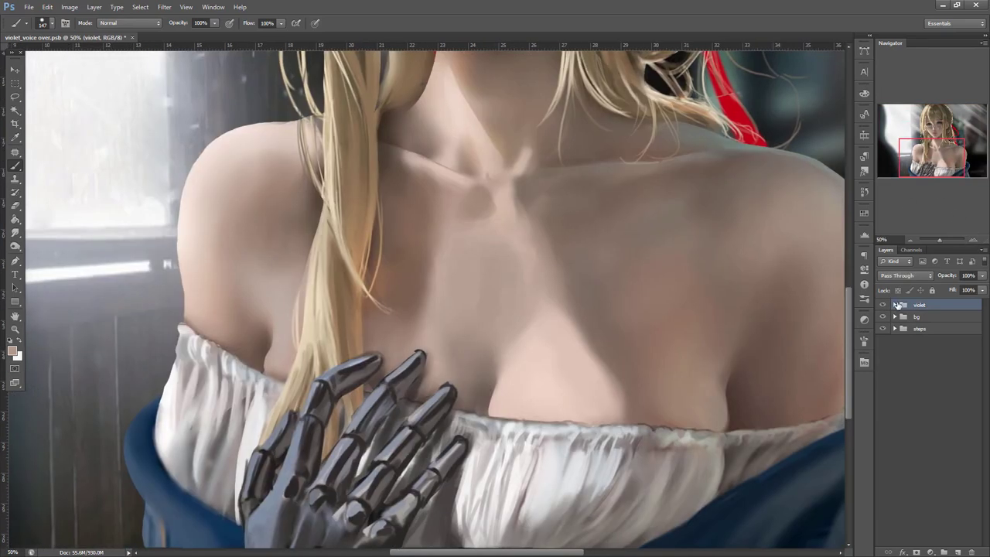
{"action": "left_click", "coordinate": [895, 305]}
{"action": "left_click", "coordinate": [931, 348]}
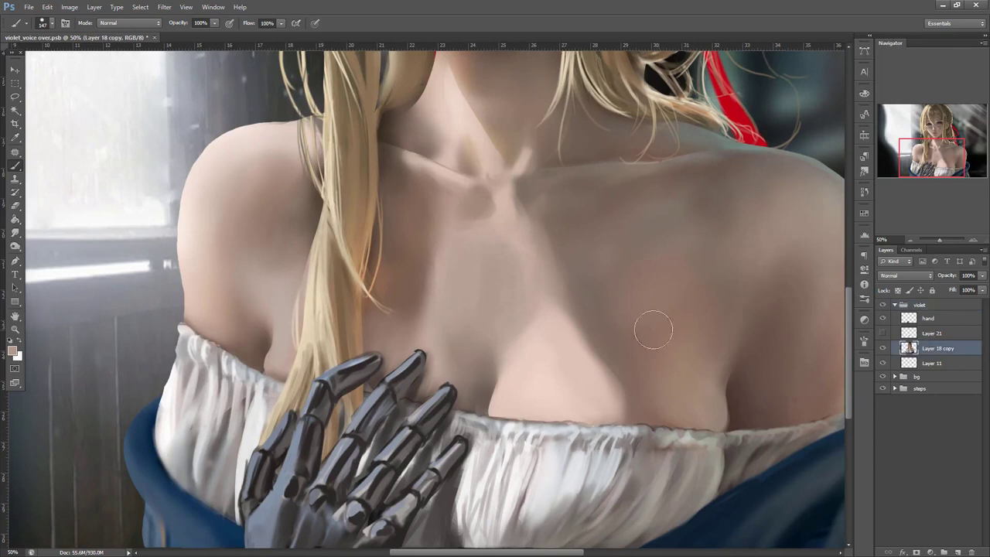
{"action": "right_click", "coordinate": [577, 334]}
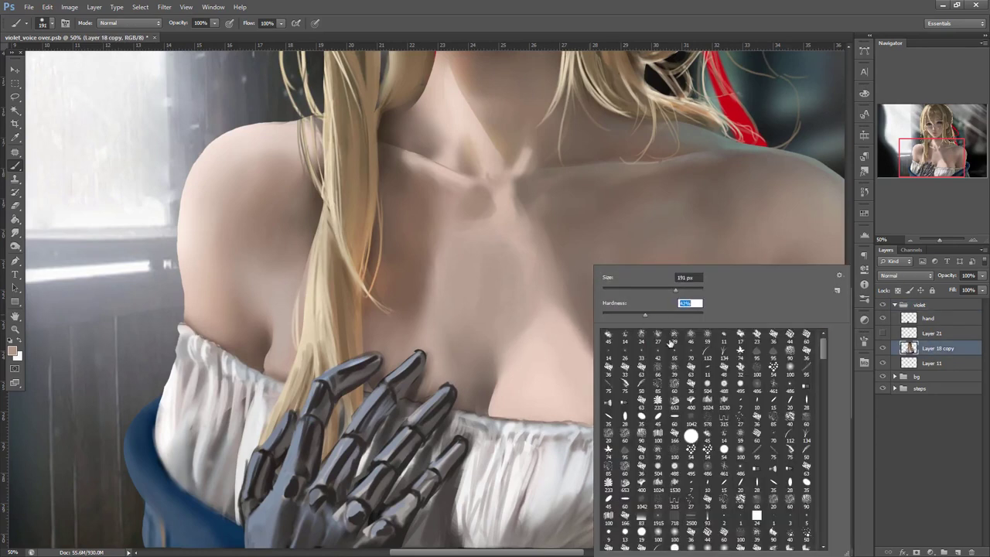
{"action": "left_click", "coordinate": [960, 552]}
- Cover the brown shadow between the hair and the chest centre with sampled skin tones and a 187 px brush
{"action": "right_click", "coordinate": [555, 290]}
{"action": "left_click", "coordinate": [625, 316]}
{"action": "mouse_move", "coordinate": [526, 323]}
{"action": "left_mouse_down"}
{"action": "mouse_move", "coordinate": [540, 273]}
{"action": "mouse_move", "coordinate": [527, 320]}
{"action": "left_mouse_up"}
{"action": "left_click", "coordinate": [510, 248], "text": "alt"}
{"action": "left_click", "coordinate": [464, 319], "text": "alt"}
{"action": "left_click", "coordinate": [502, 357], "text": "alt"}
{"action": "left_click", "coordinate": [436, 352], "text": "alt"}
{"action": "left_click_drag", "start_coordinate": [380, 325], "coordinate": [437, 339]}
{"action": "left_click", "coordinate": [467, 260], "text": "alt"}
{"action": "mouse_move", "coordinate": [417, 292]}
{"action": "left_mouse_down"}
{"action": "mouse_move", "coordinate": [457, 263]}
{"action": "mouse_move", "coordinate": [444, 247]}
{"action": "mouse_move", "coordinate": [433, 279]}
{"action": "left_mouse_up"}
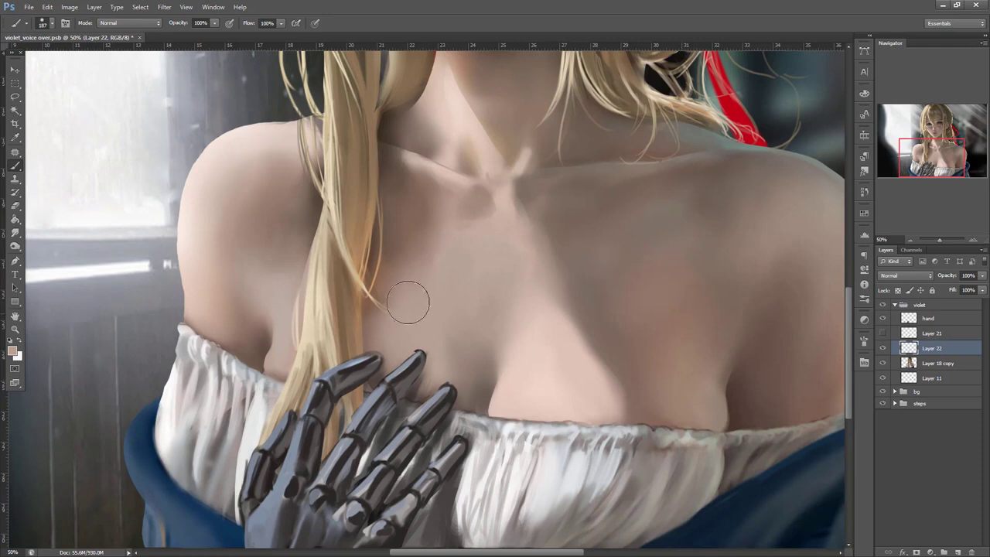
- Paint a thin brown cast shadow on the skin beside the hair strand's tip with a 19 px brush
{"action": "right_click", "coordinate": [444, 244]}
{"action": "left_click", "coordinate": [462, 264]}
{"action": "left_click", "coordinate": [393, 255], "text": "alt"}
{"action": "right_click", "coordinate": [428, 205]}
{"action": "left_click", "coordinate": [450, 229]}
{"action": "left_click", "coordinate": [451, 254]}
{"action": "left_click_drag", "start_coordinate": [392, 308], "coordinate": [383, 272]}
{"action": "left_click", "coordinate": [387, 287], "text": "alt"}
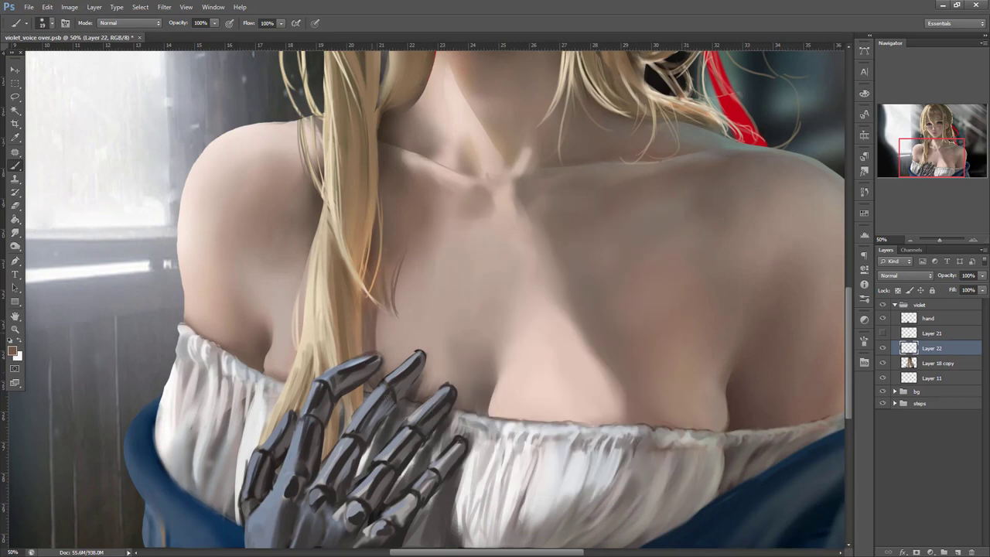
- Lighten the skin above and between the index and middle fingertips with sampled light pink
{"action": "left_click_drag", "start_coordinate": [673, 404], "coordinate": [750, 407]}
{"action": "left_click", "coordinate": [661, 383], "text": "alt"}
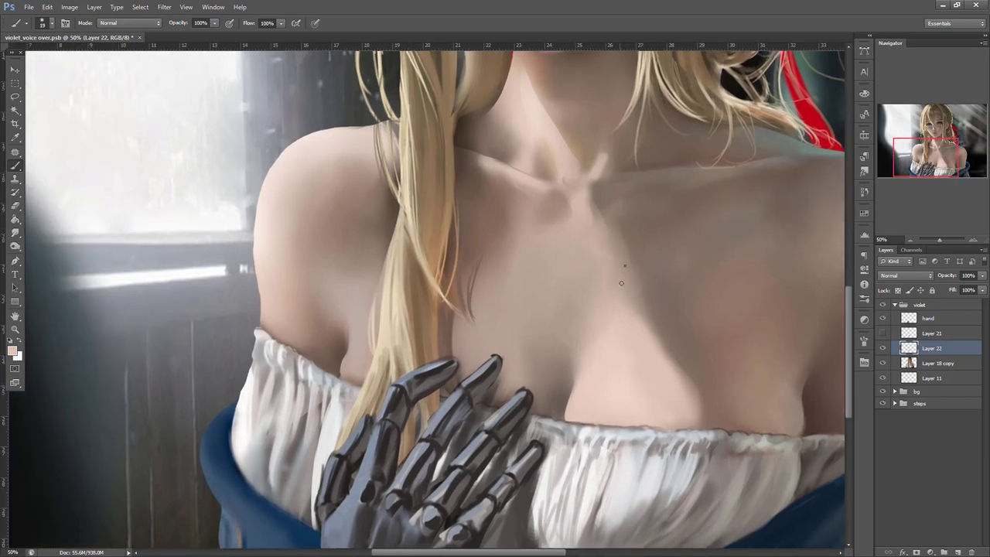
{"action": "right_click", "coordinate": [621, 312]}
{"action": "left_click", "coordinate": [693, 290]}
{"action": "key", "text": "Return"}
{"action": "mouse_move", "coordinate": [477, 339]}
{"action": "left_mouse_down"}
{"action": "mouse_move", "coordinate": [511, 308]}
{"action": "mouse_move", "coordinate": [474, 379]}
{"action": "left_mouse_up"}
{"action": "left_click_drag", "start_coordinate": [528, 310], "coordinate": [519, 364]}
- Darken the skin around the metal fingertips with a sampled dark tone and a 70 px brush
{"action": "left_click", "coordinate": [530, 362], "text": "alt"}
{"action": "right_click", "coordinate": [571, 261]}
{"action": "left_click_drag", "start_coordinate": [704, 277], "coordinate": [679, 277]}
{"action": "key", "text": "Return"}
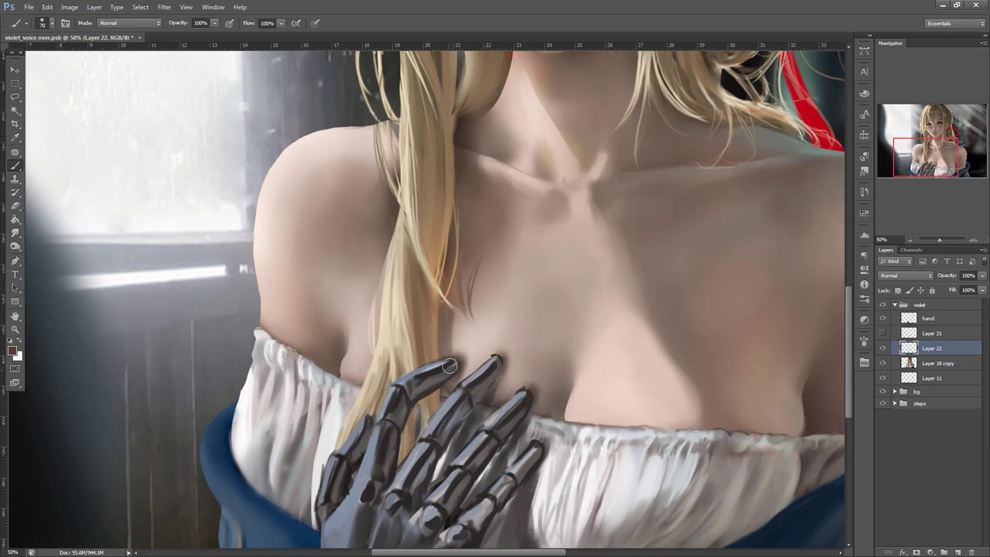
- Paint the dress fabric and shadow beside the ring and little fingers with sampled dress and shadow tones
{"action": "left_click", "coordinate": [537, 497], "text": "alt"}
{"action": "left_click_drag", "start_coordinate": [538, 474], "coordinate": [536, 535]}
{"action": "left_click_drag", "start_coordinate": [592, 442], "coordinate": [630, 348]}
{"action": "left_click", "coordinate": [548, 441], "text": "alt"}
{"action": "left_click_drag", "start_coordinate": [539, 420], "coordinate": [549, 463]}
{"action": "left_click", "coordinate": [547, 415], "text": "alt"}
{"action": "mouse_move", "coordinate": [526, 371]}
{"action": "left_mouse_down"}
{"action": "mouse_move", "coordinate": [509, 408]}
{"action": "mouse_move", "coordinate": [543, 454]}
{"action": "mouse_move", "coordinate": [532, 461]}
{"action": "left_mouse_up"}
- Try to lighten the dress fabric below the little finger with a sampled white and a 141 px brush
{"action": "right_click", "coordinate": [626, 307]}
{"action": "left_click", "coordinate": [685, 292]}
{"action": "left_click", "coordinate": [561, 428], "text": "alt"}
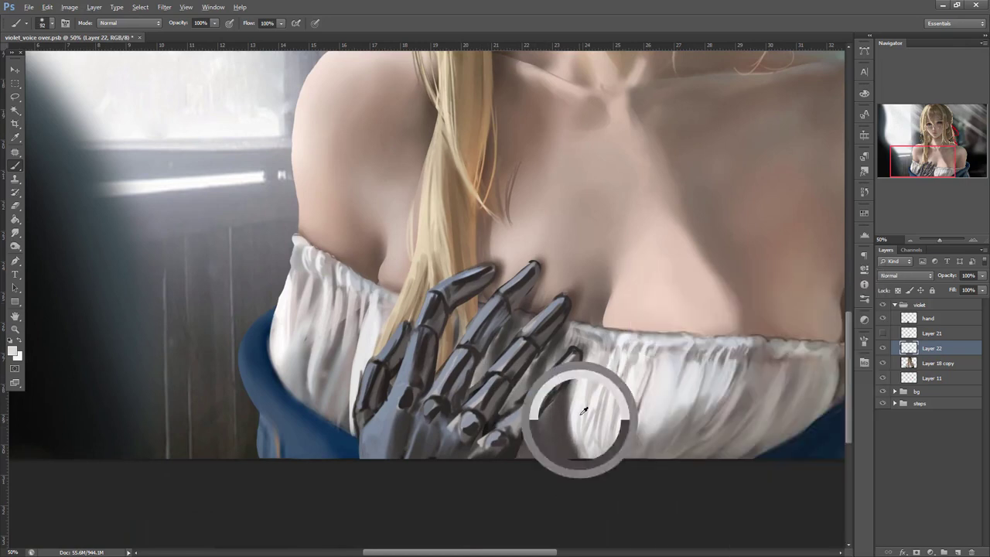
{"action": "right_click", "coordinate": [670, 305]}
{"action": "type", "text": "141"}
{"action": "key", "text": "Return"}
{"action": "left_click_drag", "start_coordinate": [546, 464], "coordinate": [531, 439]}
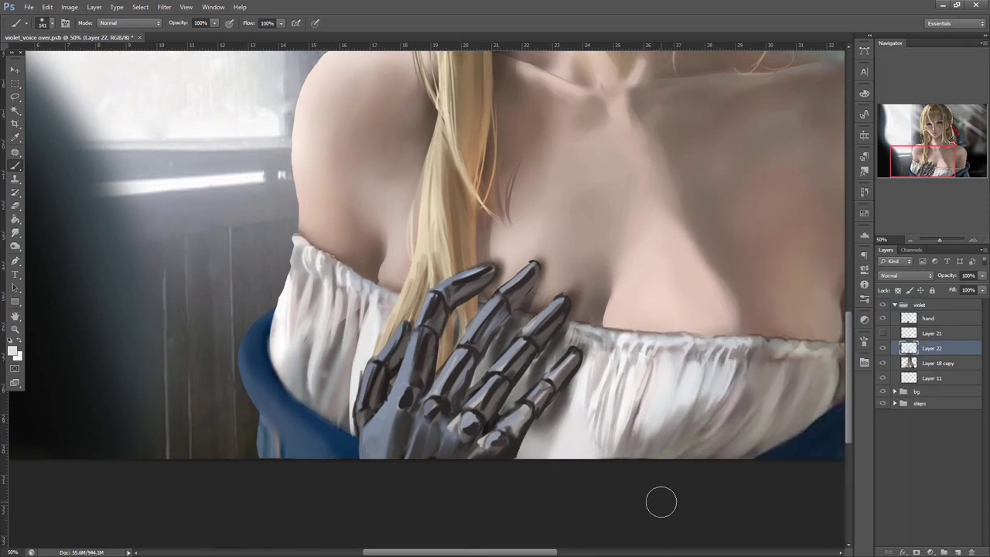
{"action": "key", "text": "ctrl+alt+z"}
{"action": "key", "text": "ctrl+alt+z"}
{"action": "key", "text": "ctrl+alt+z"}
{"action": "key", "text": "ctrl+alt+z"}
- Repaint the white fabric and soft grey folds below the little finger with sampled dress tones and smaller finishing strokes
{"action": "left_click_drag", "start_coordinate": [581, 418], "coordinate": [583, 471]}
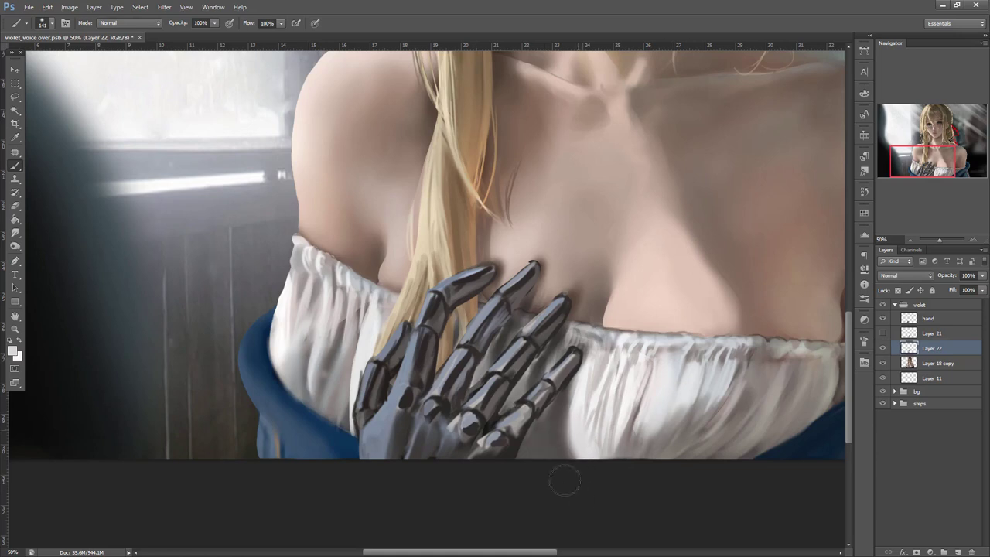
{"action": "left_click", "coordinate": [550, 425], "text": "alt"}
{"action": "mouse_move", "coordinate": [571, 436]}
{"action": "left_mouse_down"}
{"action": "mouse_move", "coordinate": [577, 474]}
{"action": "mouse_move", "coordinate": [575, 453]}
{"action": "left_mouse_up"}
{"action": "left_click", "coordinate": [617, 415], "text": "alt"}
{"action": "mouse_move", "coordinate": [588, 411]}
{"action": "left_mouse_down"}
{"action": "mouse_move", "coordinate": [549, 436]}
{"action": "mouse_move", "coordinate": [615, 464]}
{"action": "left_mouse_up"}
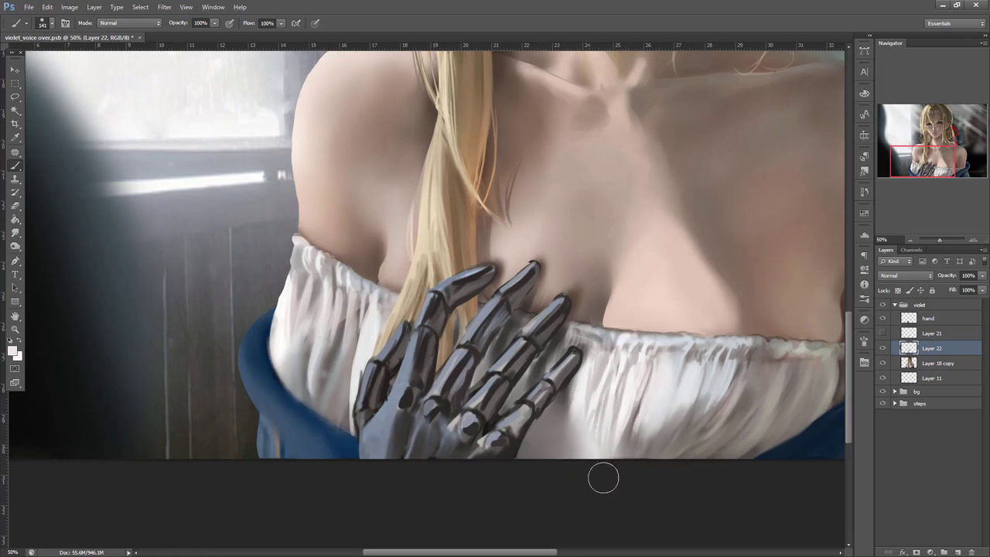
{"action": "right_click", "coordinate": [712, 299]}
{"action": "left_click", "coordinate": [758, 291]}
{"action": "left_click", "coordinate": [649, 410], "text": "alt"}
{"action": "left_click_drag", "start_coordinate": [636, 431], "coordinate": [637, 446]}
- Check Layer 22 against the chest and dress, and merge it into Layer 18 copy
{"action": "scroll", "coordinate": [697, 441], "scroll_direction": "right", "scroll_amount": 3}
{"action": "scroll", "coordinate": [719, 456], "scroll_direction": "up", "scroll_amount": 3}
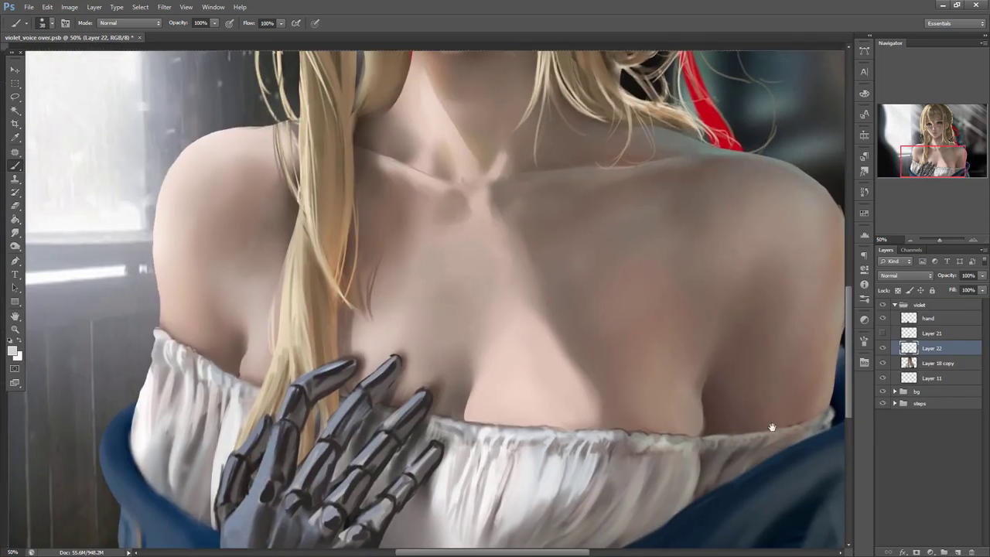
{"action": "left_click", "coordinate": [884, 348]}
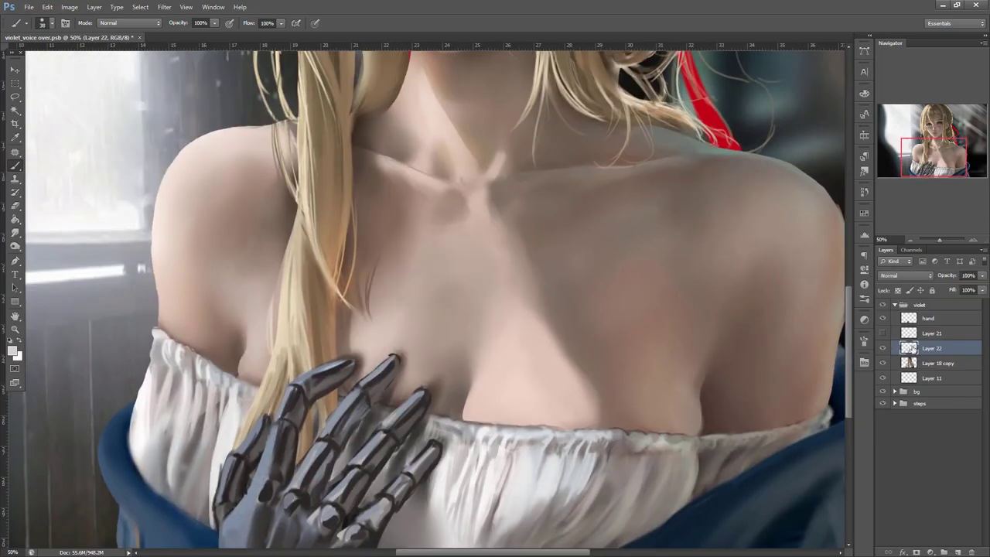
{"action": "key", "text": "Delete"}
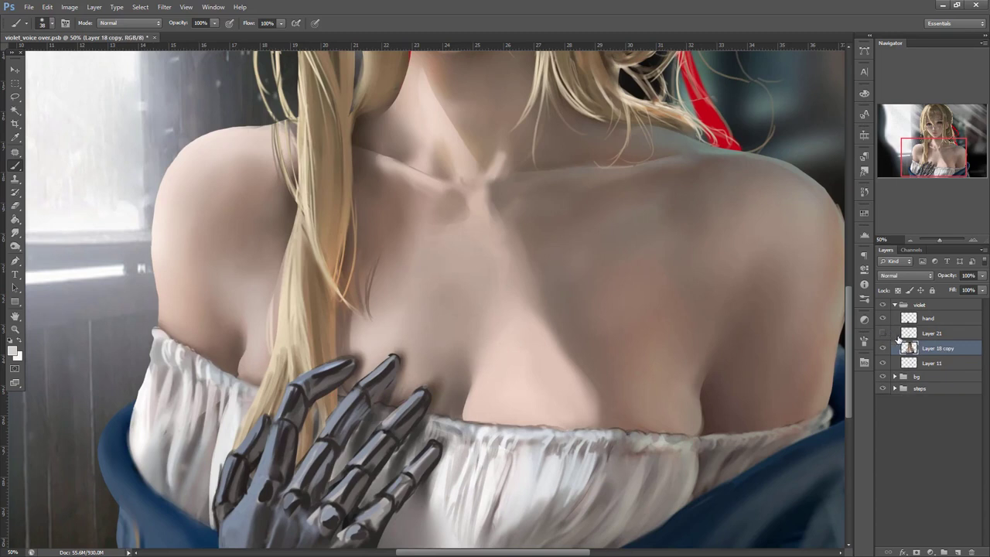
- Show Layer 21 and paint part of the pendant's gem in sampled green inside a lasso selection
{"action": "left_click", "coordinate": [883, 334]}
{"action": "left_click", "coordinate": [915, 331]}
{"action": "key", "text": "l"}
{"action": "mouse_move", "coordinate": [416, 343]}
{"action": "left_mouse_down"}
{"action": "mouse_move", "coordinate": [437, 414]}
{"action": "mouse_move", "coordinate": [418, 340]}
{"action": "left_mouse_up"}
{"action": "key", "text": "b"}
{"action": "right_click", "coordinate": [476, 267]}
{"action": "left_click", "coordinate": [524, 290]}
{"action": "left_click", "coordinate": [425, 362], "text": "alt"}
{"action": "mouse_move", "coordinate": [402, 387]}
{"action": "left_mouse_down"}
{"action": "mouse_move", "coordinate": [429, 365]}
{"action": "mouse_move", "coordinate": [395, 405]}
{"action": "left_mouse_up"}
{"action": "key", "text": "ctrl+d"}
- Paint an ornate brown rim around the green gem with a 12 px brush and sampled browns
{"action": "left_click", "coordinate": [973, 240]}
{"action": "left_click_drag", "start_coordinate": [516, 388], "coordinate": [687, 328]}
{"action": "right_click", "coordinate": [640, 265]}
{"action": "left_click", "coordinate": [656, 289]}
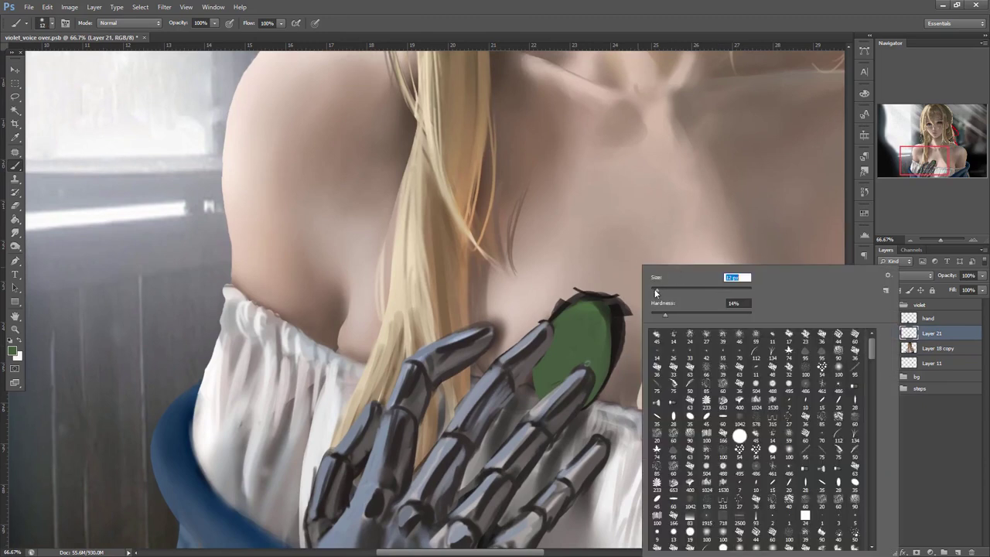
{"action": "left_click", "coordinate": [518, 225], "text": "alt"}
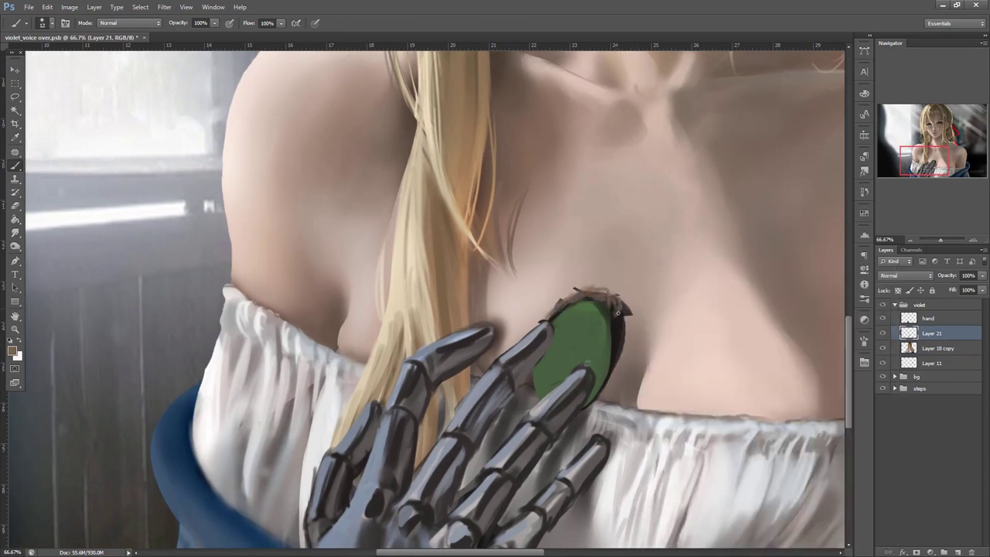
{"action": "left_click", "coordinate": [618, 347], "text": "alt"}
{"action": "left_click", "coordinate": [614, 376], "text": "alt"}
{"action": "left_click", "coordinate": [591, 403], "text": "alt"}
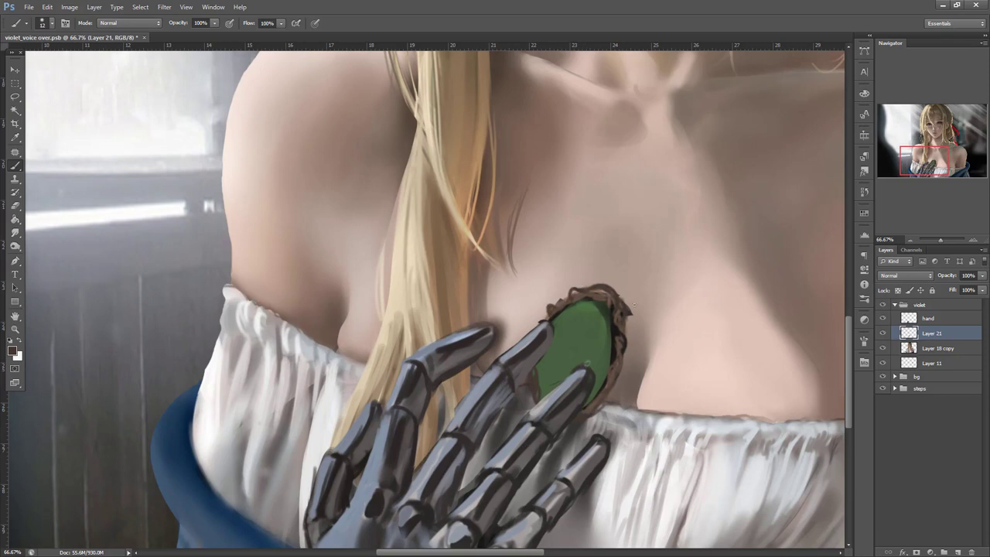
- Paint a thin dark necklace cord from the pendant up to the hair on both sides of the neck
{"action": "left_click_drag", "start_coordinate": [682, 296], "coordinate": [628, 420]}
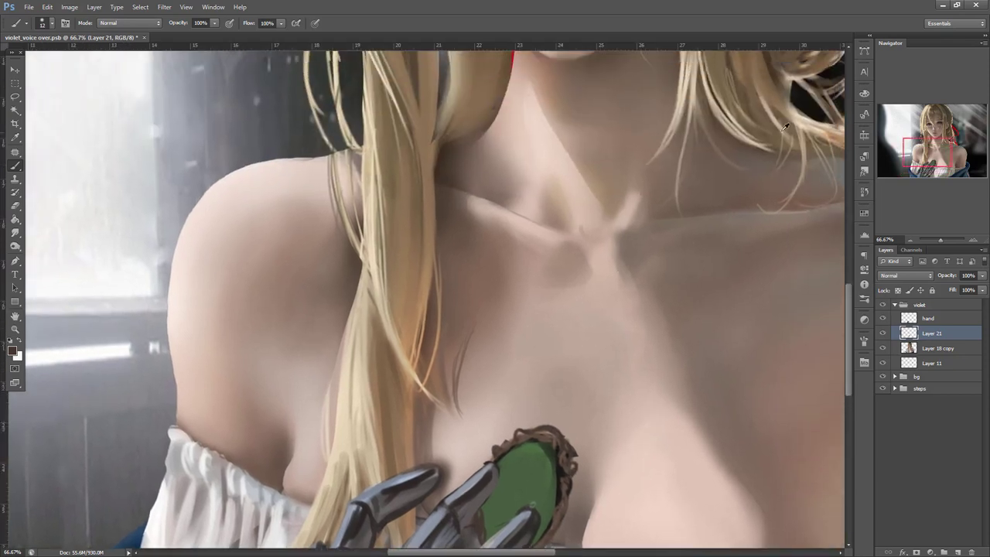
{"action": "mouse_move", "coordinate": [484, 128]}
{"action": "left_mouse_down"}
{"action": "mouse_move", "coordinate": [535, 457]}
{"action": "mouse_move", "coordinate": [774, 251]}
{"action": "mouse_move", "coordinate": [796, 140]}
{"action": "mouse_move", "coordinate": [811, 159]}
{"action": "left_mouse_up"}
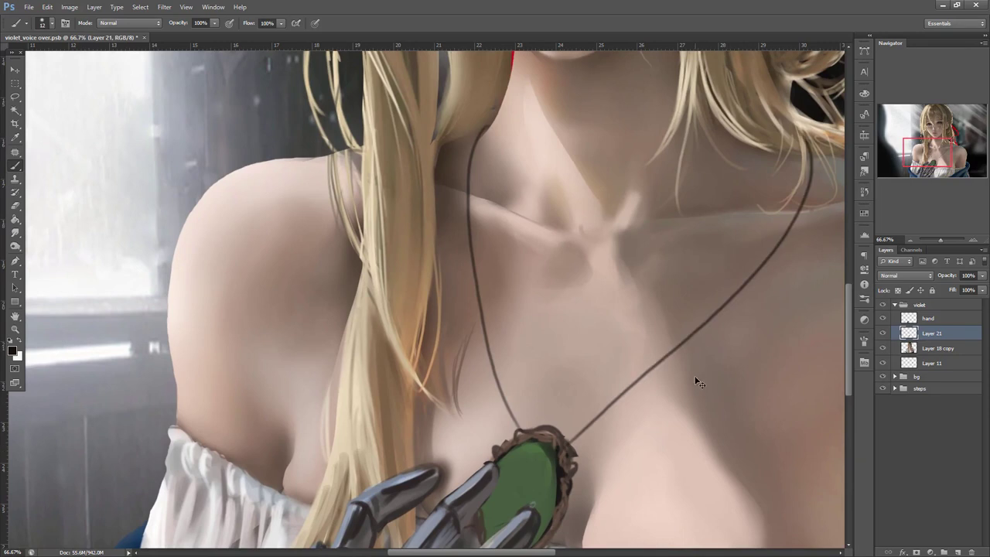
{"action": "key", "text": "ctrl+z"}
{"action": "mouse_move", "coordinate": [569, 441]}
{"action": "left_mouse_down"}
{"action": "mouse_move", "coordinate": [754, 225]}
{"action": "mouse_move", "coordinate": [790, 151]}
{"action": "left_mouse_up"}
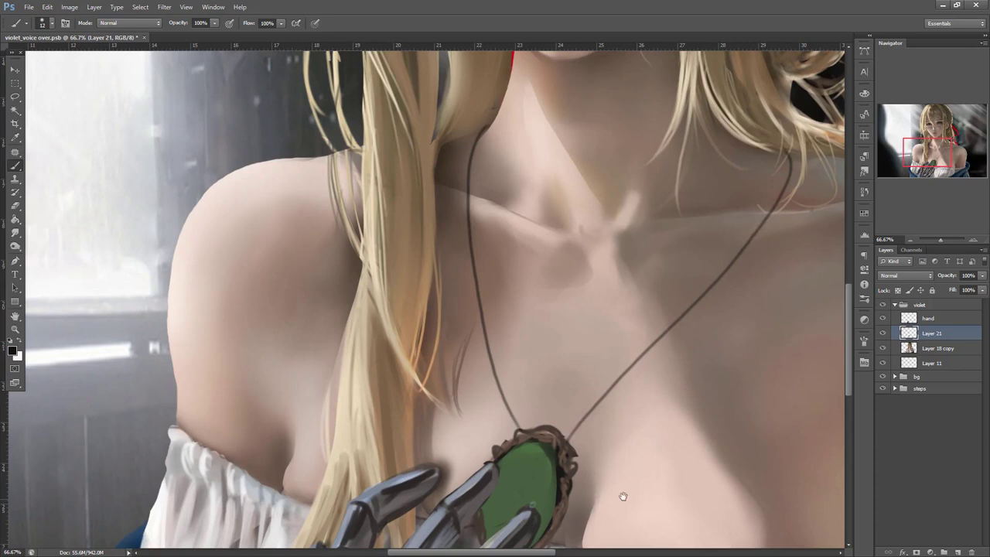
- Lock the hand layer's transparent pixels and lasso the lit sides of the metal fingers and the back of the hand
{"action": "left_click_drag", "start_coordinate": [618, 506], "coordinate": [652, 376]}
{"action": "left_click", "coordinate": [888, 321]}
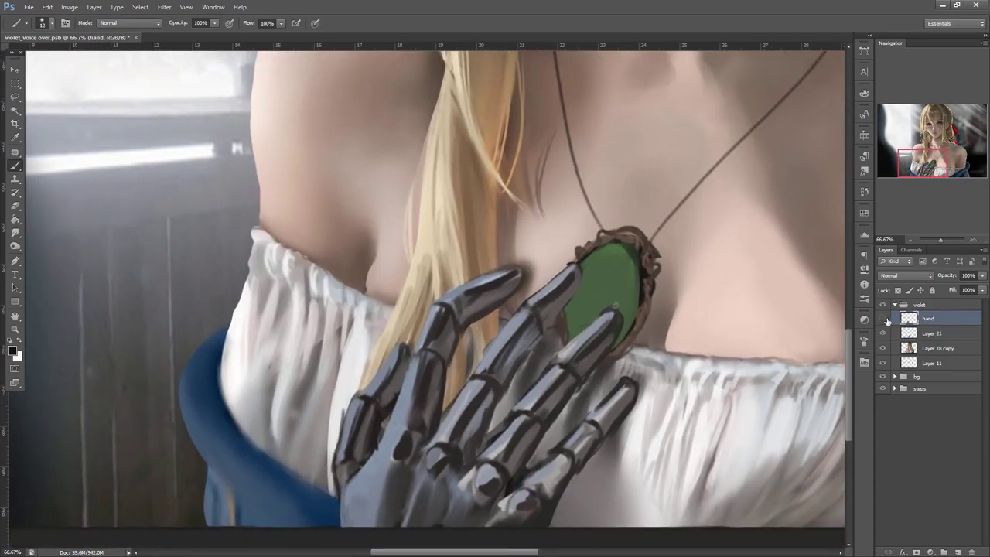
{"action": "left_click", "coordinate": [897, 290]}
{"action": "key", "text": "l"}
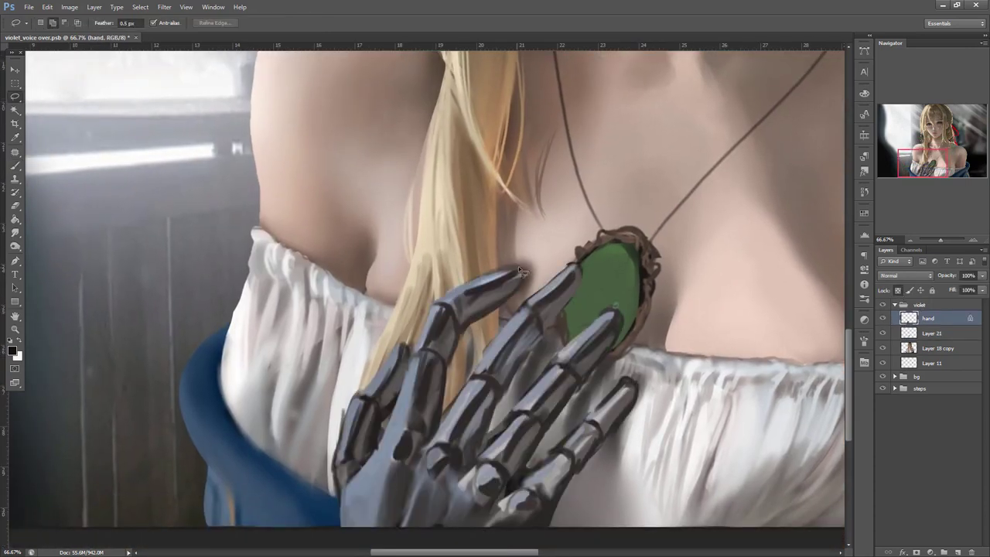
{"action": "left_click_drag", "start_coordinate": [510, 280], "coordinate": [455, 308]}
{"action": "mouse_move", "coordinate": [428, 371]}
{"action": "left_mouse_down"}
{"action": "mouse_move", "coordinate": [406, 435]}
{"action": "mouse_move", "coordinate": [443, 287]}
{"action": "mouse_move", "coordinate": [351, 461]}
{"action": "mouse_move", "coordinate": [431, 285]}
{"action": "mouse_move", "coordinate": [542, 314]}
{"action": "mouse_move", "coordinate": [475, 402]}
{"action": "mouse_move", "coordinate": [448, 399]}
{"action": "mouse_move", "coordinate": [513, 331]}
{"action": "mouse_move", "coordinate": [465, 419]}
{"action": "mouse_move", "coordinate": [618, 318]}
{"action": "mouse_move", "coordinate": [528, 427]}
{"action": "mouse_move", "coordinate": [483, 457]}
{"action": "mouse_move", "coordinate": [634, 307]}
{"action": "mouse_move", "coordinate": [610, 417]}
{"action": "mouse_move", "coordinate": [561, 469]}
{"action": "mouse_move", "coordinate": [598, 395]}
{"action": "mouse_move", "coordinate": [506, 455]}
{"action": "mouse_move", "coordinate": [431, 459]}
{"action": "mouse_move", "coordinate": [500, 467]}
{"action": "mouse_move", "coordinate": [412, 445]}
{"action": "left_mouse_up"}
{"action": "mouse_move", "coordinate": [404, 410]}
{"action": "left_mouse_down"}
{"action": "mouse_move", "coordinate": [359, 474]}
{"action": "mouse_move", "coordinate": [331, 449]}
{"action": "mouse_move", "coordinate": [353, 553]}
{"action": "mouse_move", "coordinate": [422, 419]}
{"action": "mouse_move", "coordinate": [450, 453]}
{"action": "mouse_move", "coordinate": [417, 529]}
{"action": "mouse_move", "coordinate": [473, 504]}
{"action": "left_mouse_up"}
- Raise the brightness of the selected hand areas to 89 and clear the selection
{"action": "left_click", "coordinate": [70, 7]}
{"action": "mouse_move", "coordinate": [139, 33]}
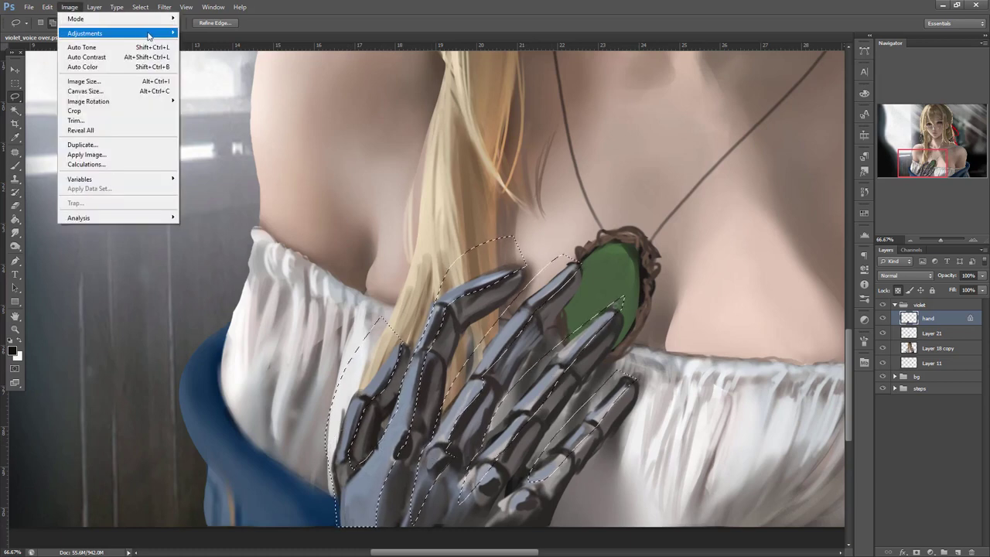
{"action": "left_click", "coordinate": [210, 33]}
{"action": "left_click_drag", "start_coordinate": [797, 274], "coordinate": [829, 280]}
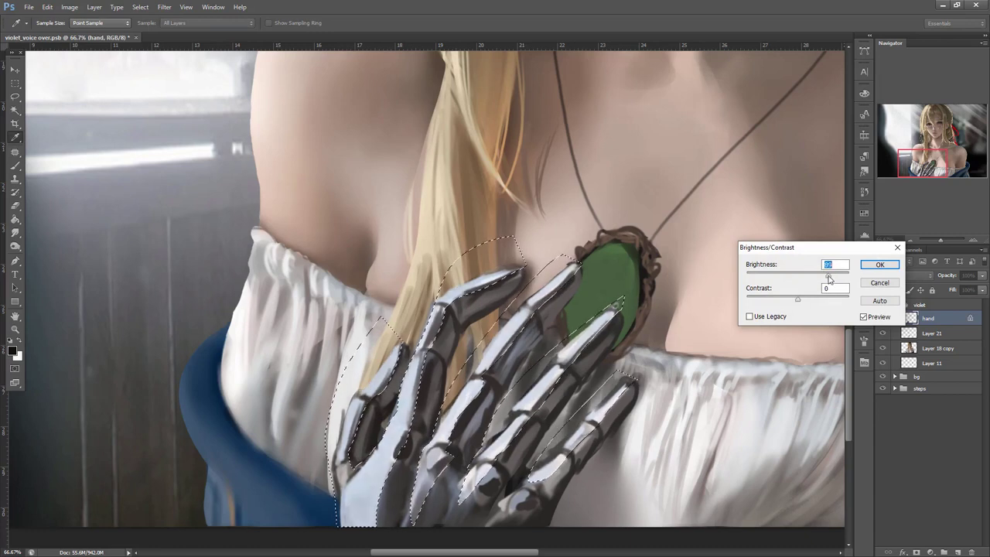
{"action": "left_click", "coordinate": [879, 264]}
{"action": "key", "text": "ctrl+d"}
- Refine the light and dark facets on the fingers and knuckles with sampled metal tones and a 28 px brush
{"action": "key", "text": "b"}
{"action": "right_click", "coordinate": [597, 287]}
{"action": "left_click", "coordinate": [543, 289], "text": "alt"}
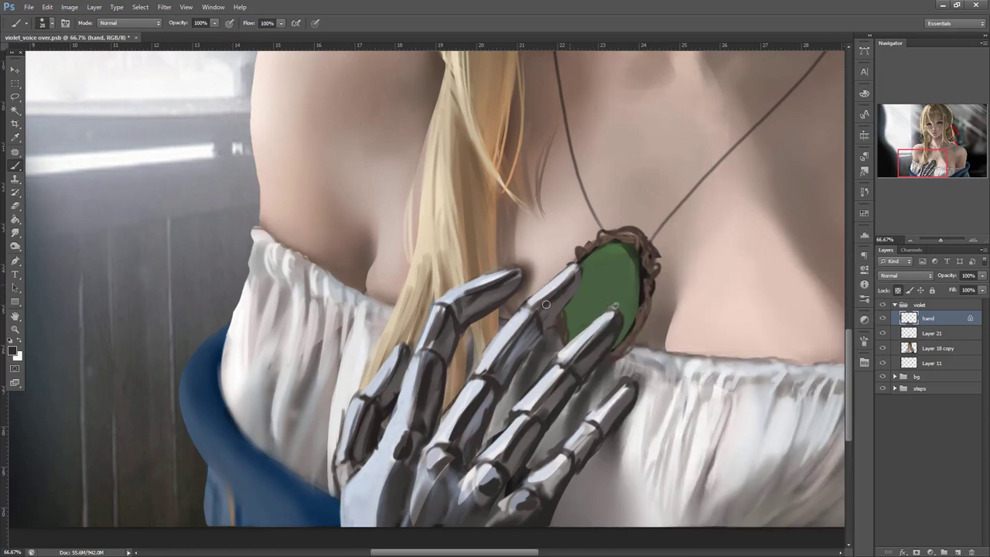
{"action": "mouse_move", "coordinate": [489, 396]}
{"action": "left_mouse_down"}
{"action": "mouse_move", "coordinate": [465, 434]}
{"action": "mouse_move", "coordinate": [471, 446]}
{"action": "left_mouse_up"}
{"action": "left_click", "coordinate": [458, 443], "text": "alt"}
{"action": "left_click", "coordinate": [441, 494], "text": "alt"}
{"action": "left_click_drag", "start_coordinate": [434, 508], "coordinate": [442, 472]}
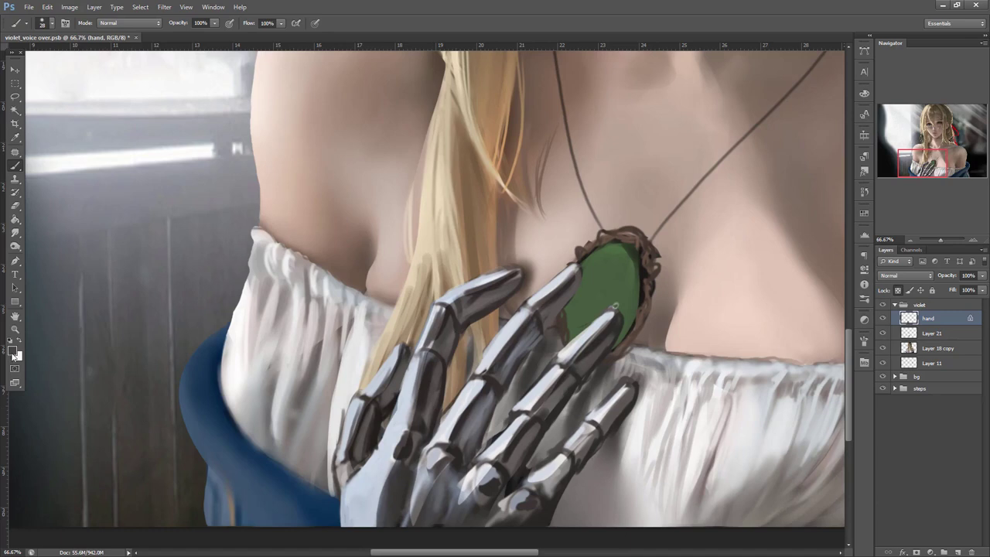
{"action": "left_click", "coordinate": [11, 355]}
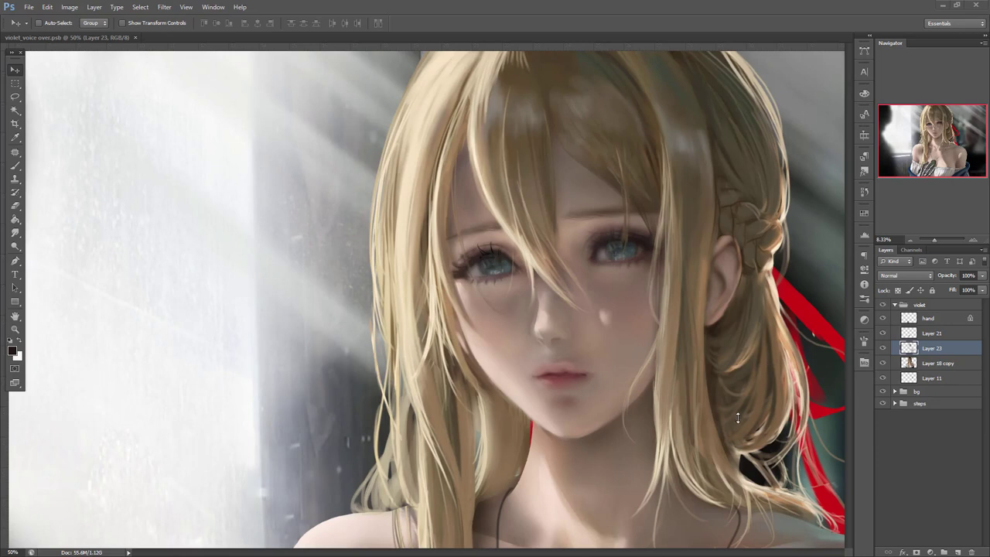
- Compare the whole portrait with and without Layer 23
{"action": "left_click", "coordinate": [886, 347]}
{"action": "left_click", "coordinate": [886, 348]}
{"action": "left_click", "coordinate": [911, 240]}
{"action": "left_click", "coordinate": [911, 241]}
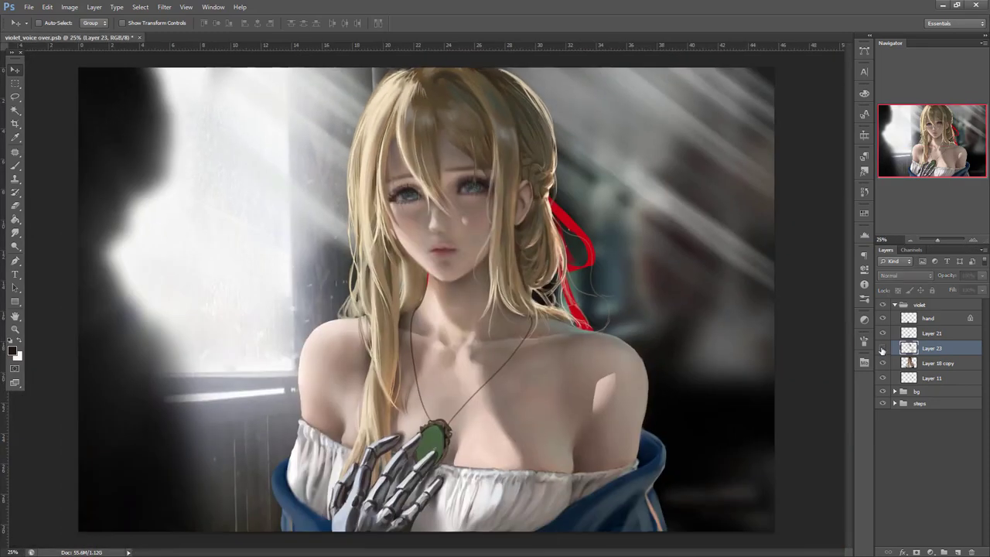
{"action": "left_click", "coordinate": [885, 348]}
{"action": "left_click", "coordinate": [886, 348]}
{"action": "left_click", "coordinate": [887, 348]}
{"action": "left_click", "coordinate": [886, 348]}
{"action": "left_click", "coordinate": [886, 348]}
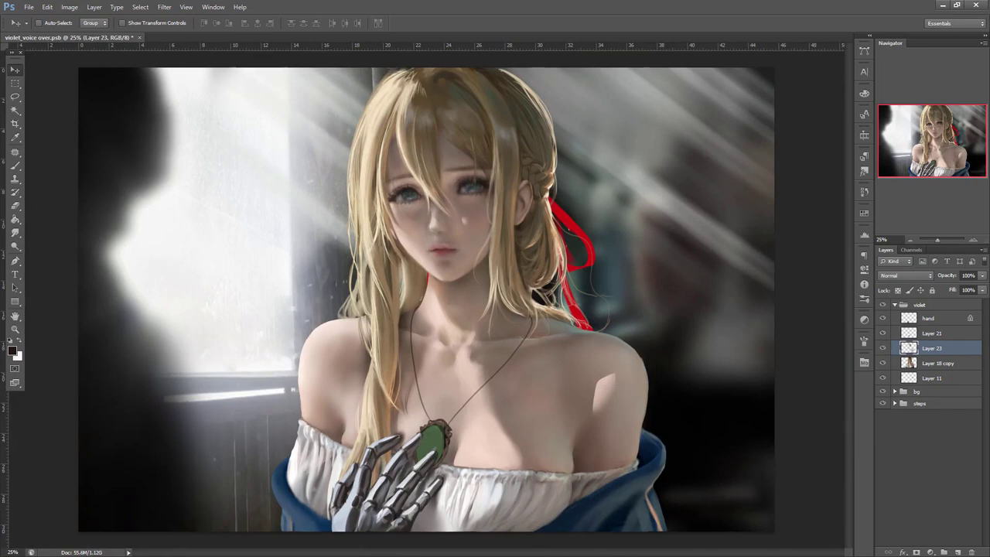
- Switch to the Photos window with ref.jpg and examine the lighting on the reference character
{"action": "left_click_drag", "start_coordinate": [989, 8], "coordinate": [715, 93]}
{"action": "scroll", "coordinate": [739, 227], "scroll_direction": "up", "scroll_amount": 3}
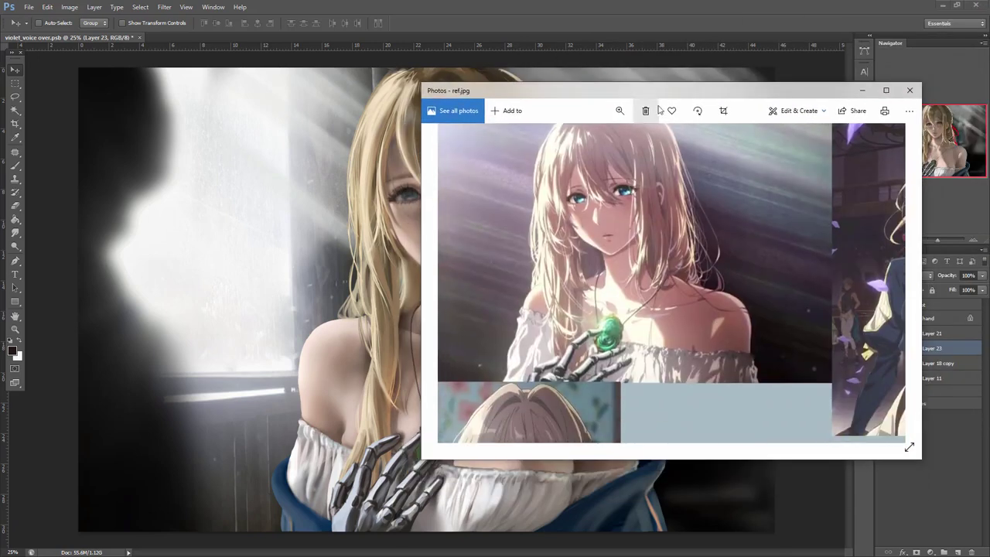
{"action": "left_click_drag", "start_coordinate": [662, 94], "coordinate": [724, 106]}
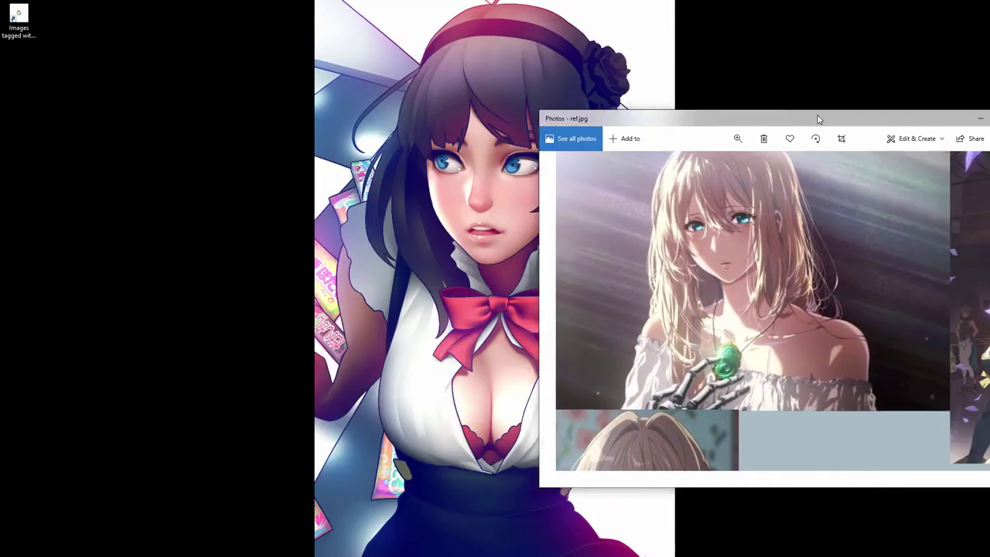
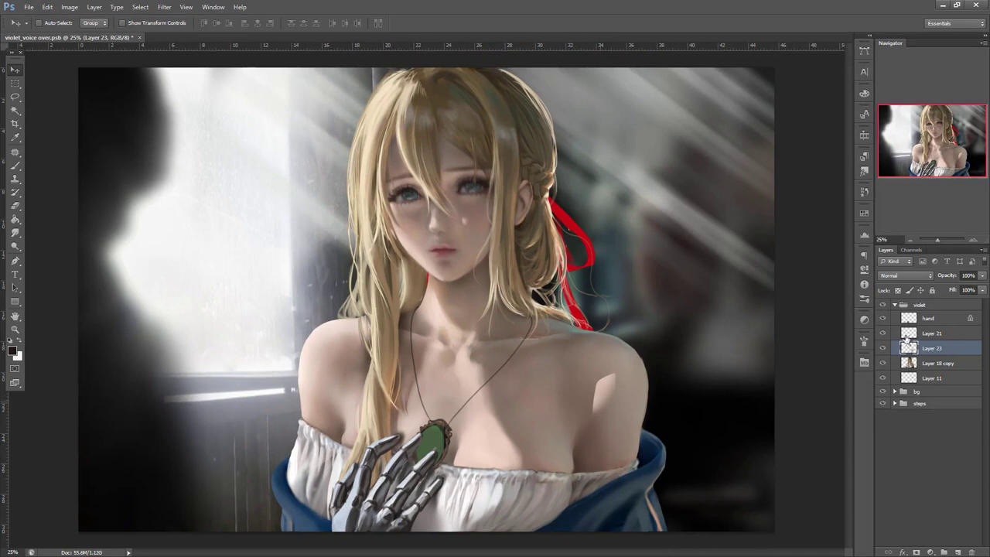
- Check Layer 23 once more and merge it into Layer 18 copy
{"action": "left_click", "coordinate": [884, 348]}
{"action": "left_click", "coordinate": [884, 348]}
{"action": "key", "text": "ctrl+e"}
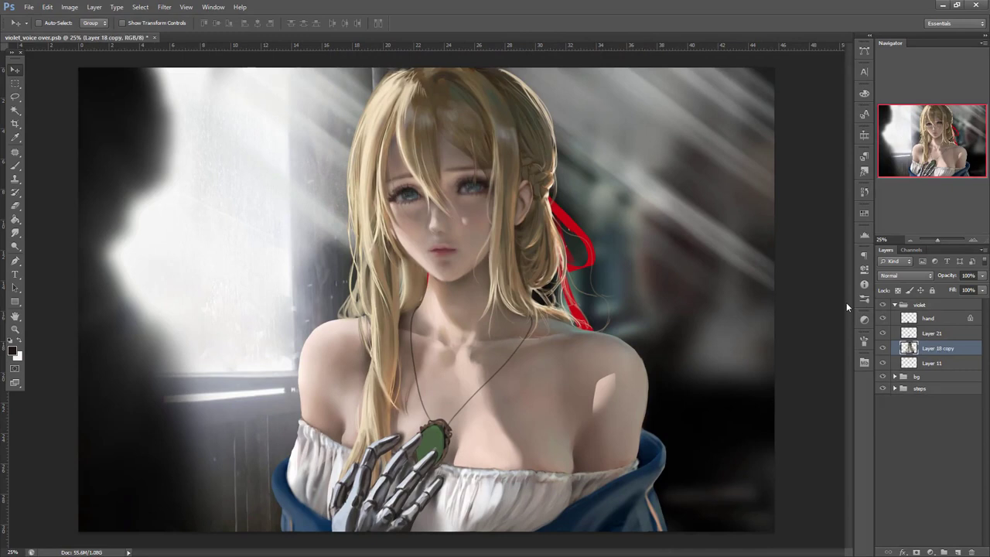
- Lasso the lit skin on the neck, chest and window-side shoulder, and copy it to a new layer
{"action": "key", "text": "l"}
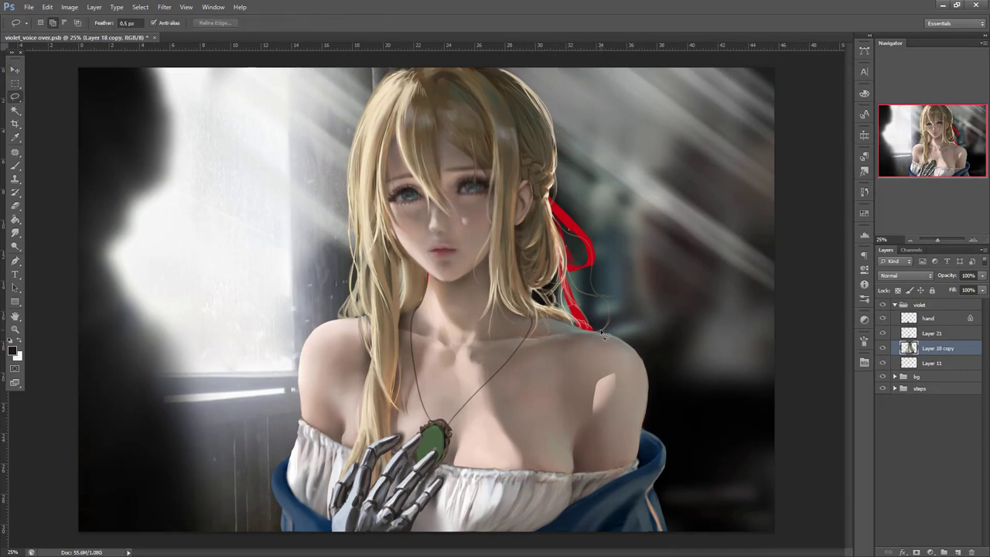
{"action": "left_click", "coordinate": [973, 241]}
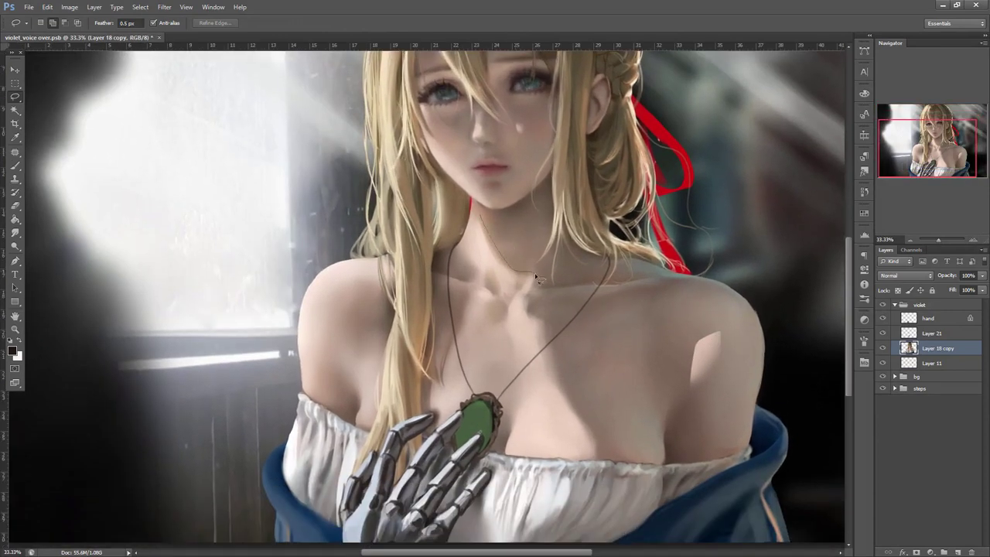
{"action": "mouse_move", "coordinate": [609, 452]}
{"action": "left_mouse_down"}
{"action": "mouse_move", "coordinate": [581, 463]}
{"action": "mouse_move", "coordinate": [425, 439]}
{"action": "left_mouse_up"}
{"action": "left_click_drag", "start_coordinate": [457, 294], "coordinate": [469, 232]}
{"action": "mouse_move", "coordinate": [384, 280]}
{"action": "left_mouse_down"}
{"action": "mouse_move", "coordinate": [329, 356]}
{"action": "mouse_move", "coordinate": [327, 232]}
{"action": "left_mouse_up"}
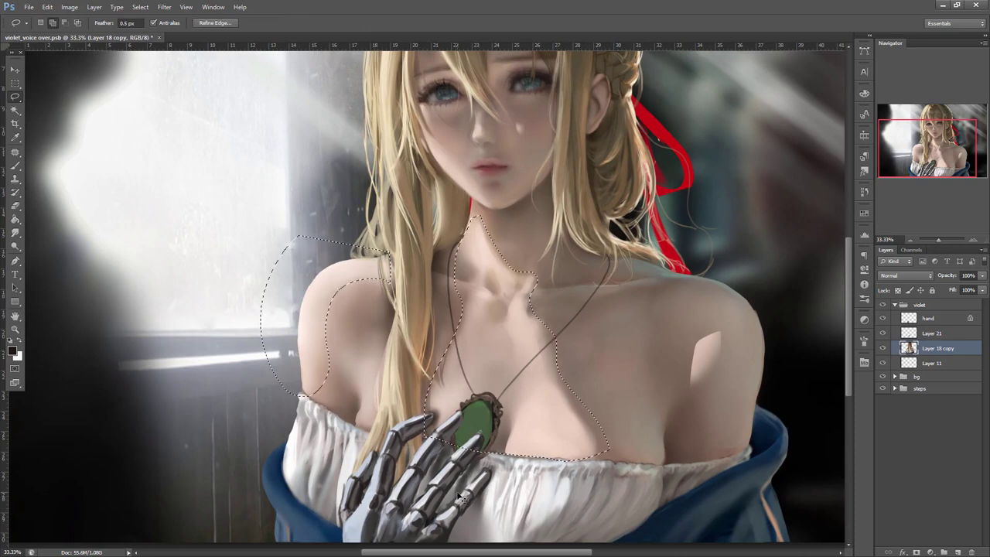
{"action": "key", "text": "ctrl+j"}
- Set the copied skin's brightness to 23 and its contrast to 32
{"action": "left_click", "coordinate": [70, 7]}
{"action": "left_click", "coordinate": [205, 33]}
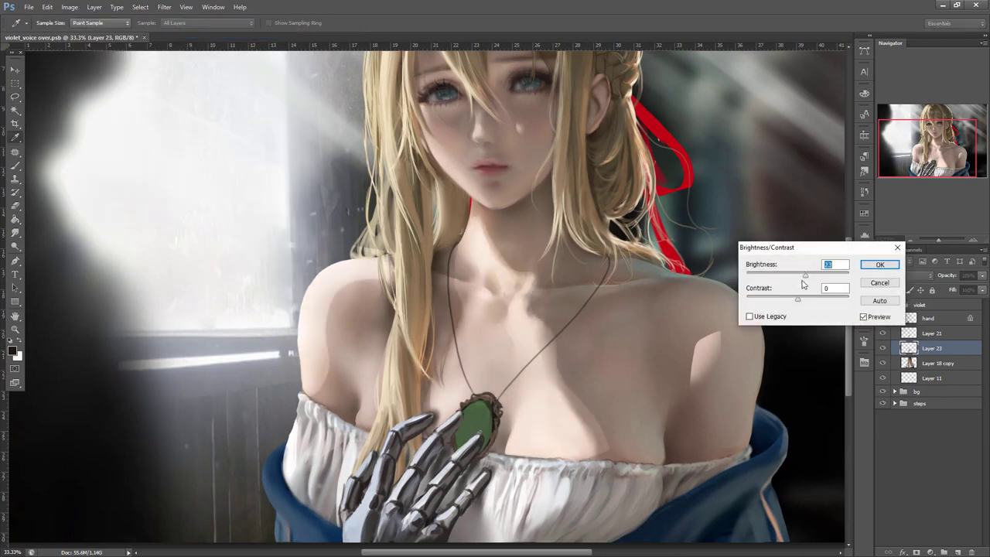
{"action": "left_click_drag", "start_coordinate": [798, 299], "coordinate": [812, 298]}
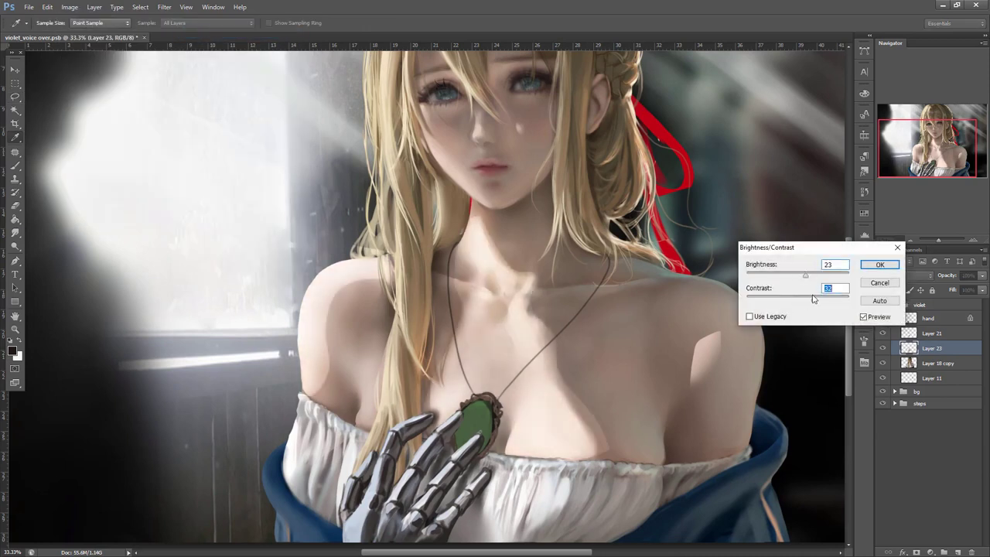
{"action": "left_click", "coordinate": [880, 264]}
- Erase the hard edges of the brightened skin on Layer 23 around the window-side shoulder, and compare the layer on and off
{"action": "left_click", "coordinate": [15, 165]}
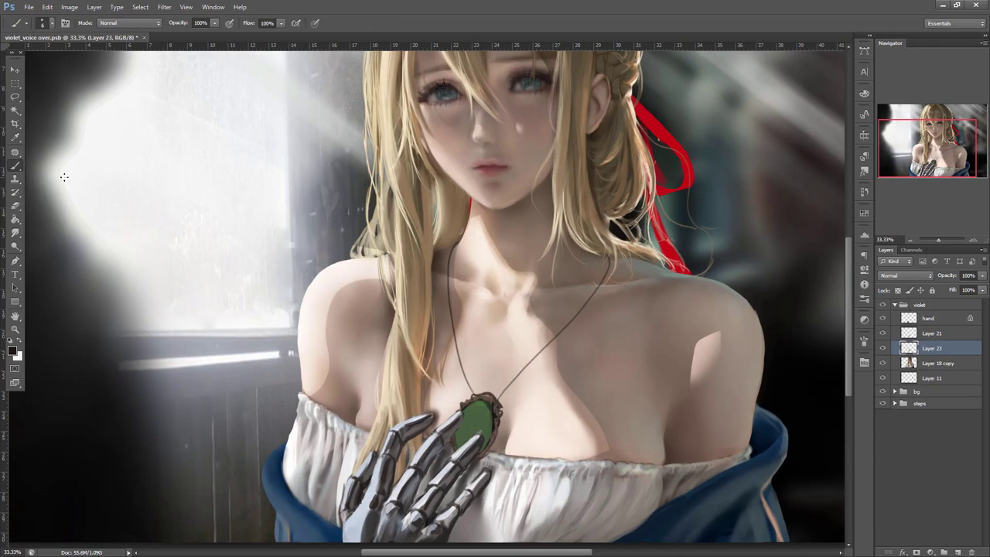
{"action": "left_click", "coordinate": [15, 233]}
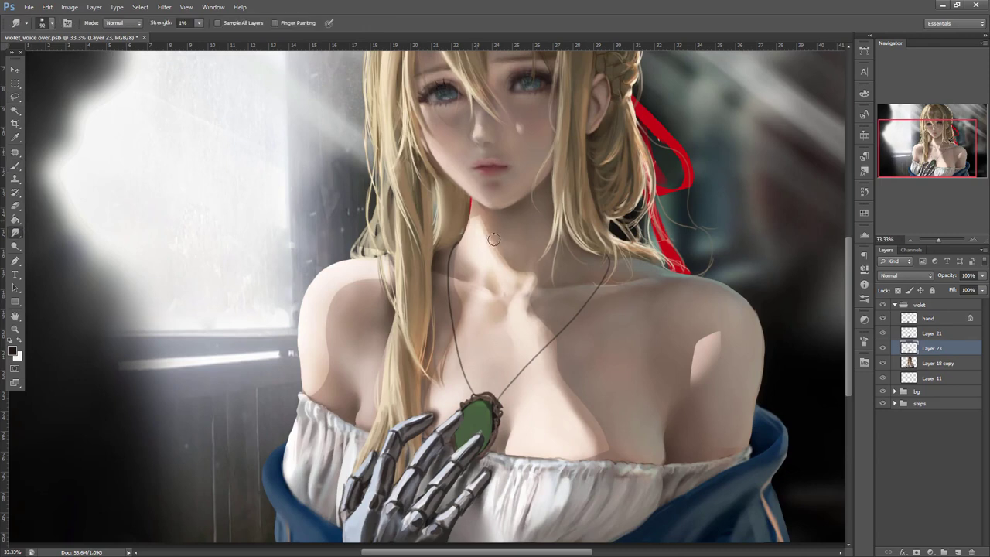
{"action": "left_click", "coordinate": [973, 242]}
{"action": "left_click", "coordinate": [15, 205]}
{"action": "mouse_move", "coordinate": [612, 338]}
{"action": "left_mouse_down"}
{"action": "mouse_move", "coordinate": [634, 382]}
{"action": "mouse_move", "coordinate": [633, 414]}
{"action": "mouse_move", "coordinate": [704, 516]}
{"action": "left_mouse_up"}
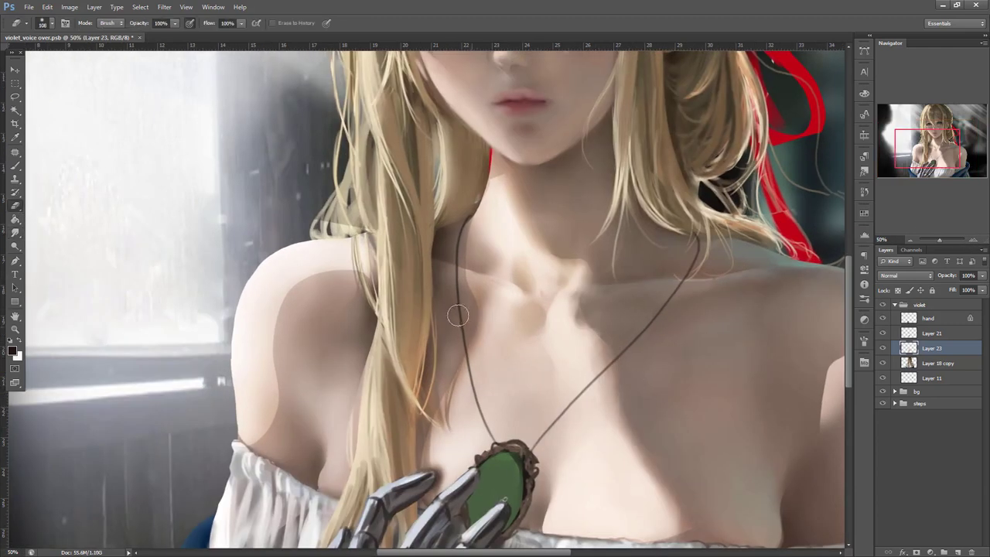
{"action": "mouse_move", "coordinate": [313, 275]}
{"action": "left_mouse_down"}
{"action": "mouse_move", "coordinate": [278, 323]}
{"action": "mouse_move", "coordinate": [297, 303]}
{"action": "mouse_move", "coordinate": [283, 429]}
{"action": "mouse_move", "coordinate": [270, 450]}
{"action": "mouse_move", "coordinate": [263, 432]}
{"action": "mouse_move", "coordinate": [278, 308]}
{"action": "mouse_move", "coordinate": [268, 437]}
{"action": "left_mouse_up"}
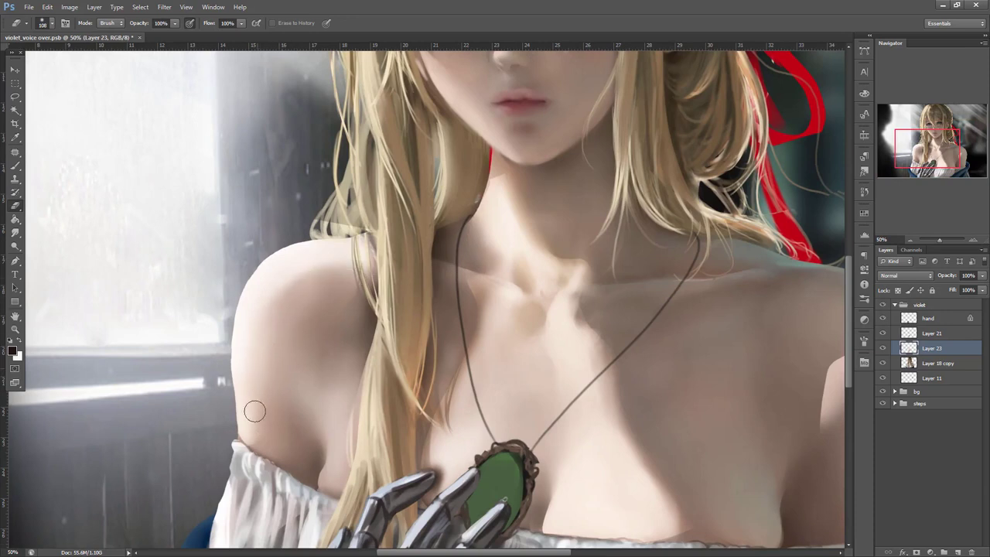
{"action": "left_click", "coordinate": [912, 239]}
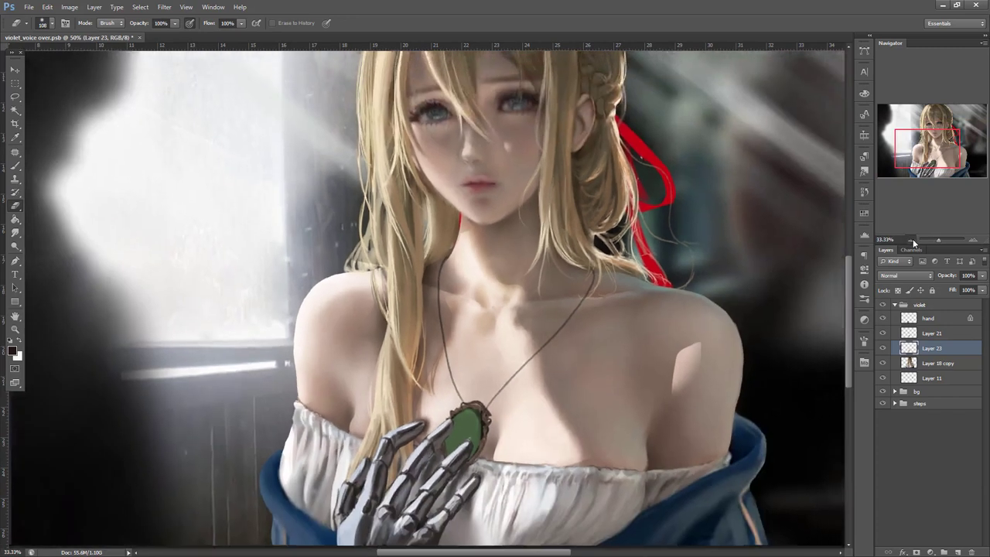
{"action": "left_click", "coordinate": [912, 239]}
{"action": "left_click", "coordinate": [882, 350]}
{"action": "left_click", "coordinate": [882, 350]}
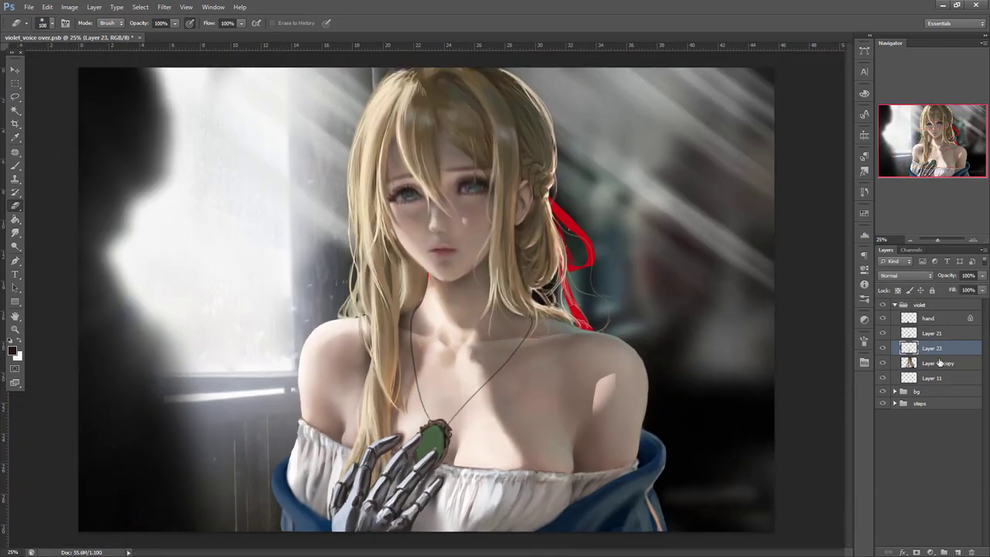
{"action": "left_click", "coordinate": [939, 361]}
{"action": "left_click", "coordinate": [69, 7]}
{"action": "mouse_move", "coordinate": [136, 32]}
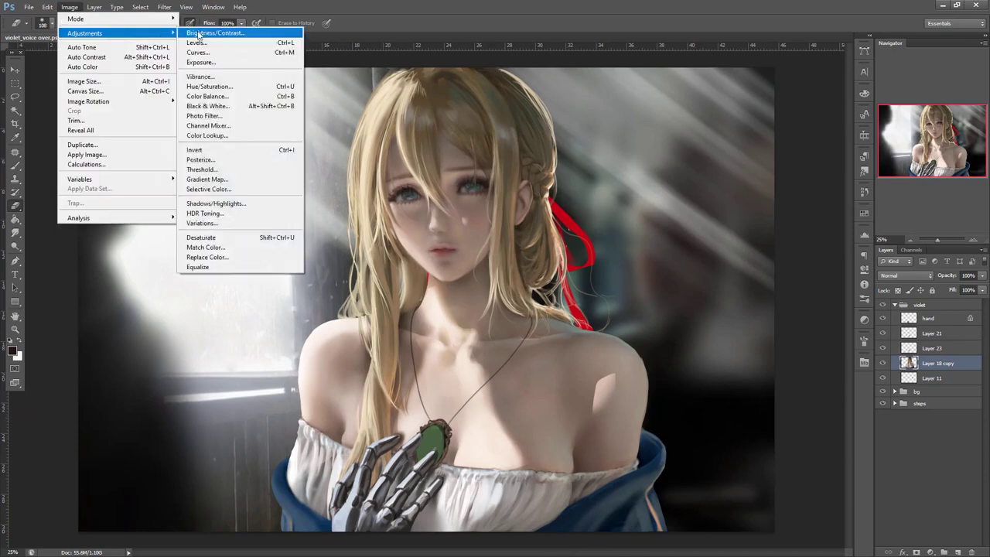
{"action": "left_click", "coordinate": [225, 33]}
{"action": "left_click_drag", "start_coordinate": [798, 279], "coordinate": [794, 282]}
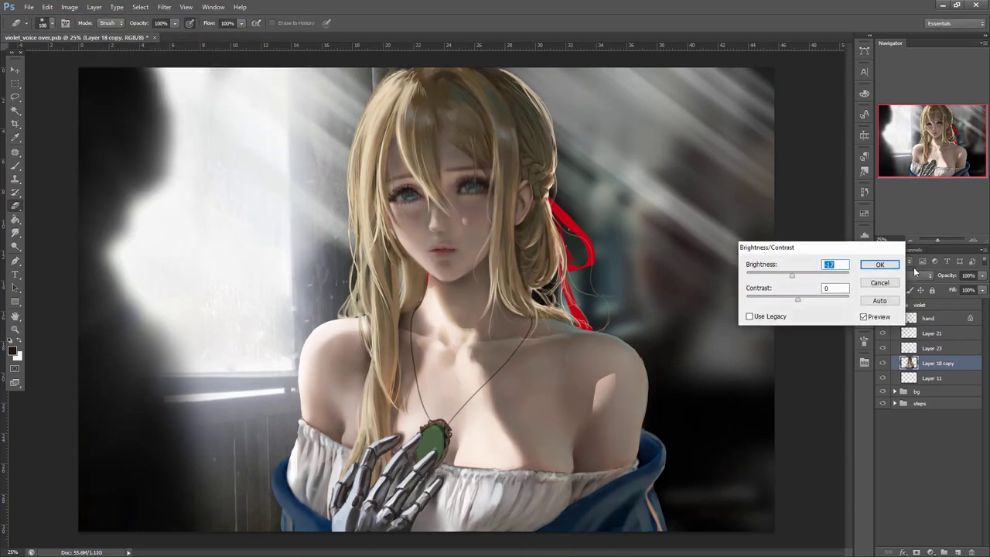
{"action": "left_click", "coordinate": [898, 248]}
{"action": "key", "text": "e"}
- Clip Layer 23 to Layer 18 copy and discard the extra empty layer between them
{"action": "left_click", "coordinate": [925, 349]}
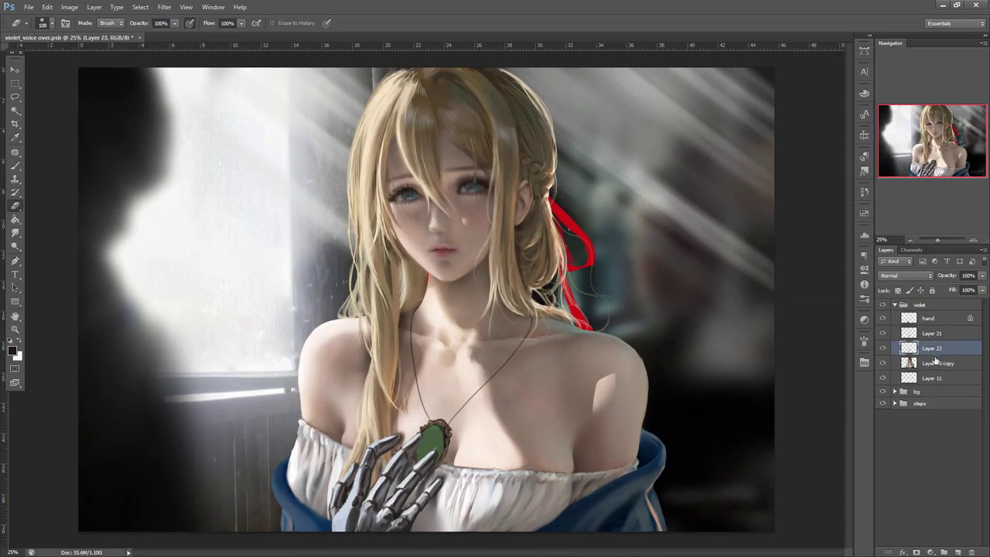
{"action": "left_click", "coordinate": [935, 352], "text": "alt"}
{"action": "left_click", "coordinate": [958, 551], "text": "ctrl"}
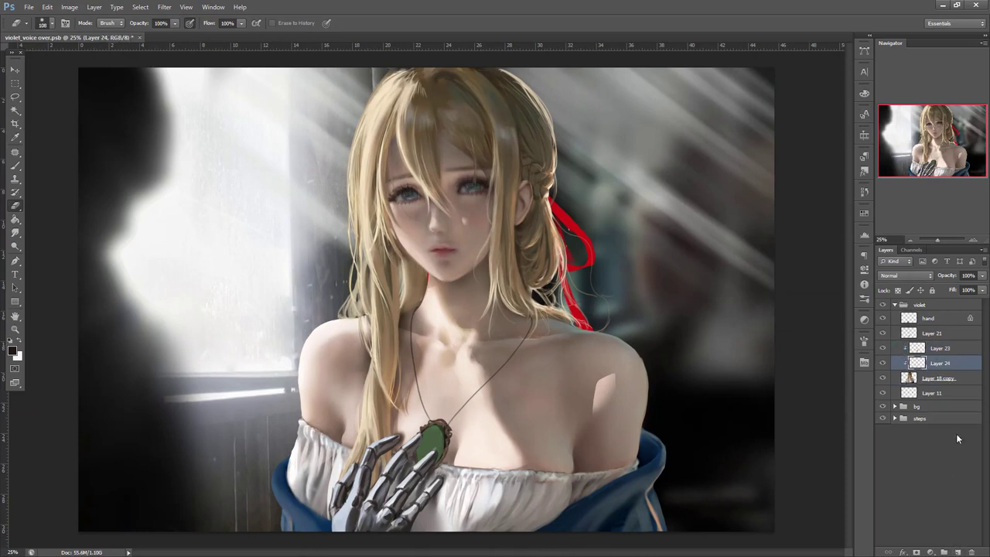
{"action": "left_click_drag", "start_coordinate": [931, 552], "coordinate": [971, 552]}
- Add a clipped Brightness/Contrast adjustment layer above Layer 18 copy with brightness -27 and contrast 28
{"action": "left_click", "coordinate": [931, 553]}
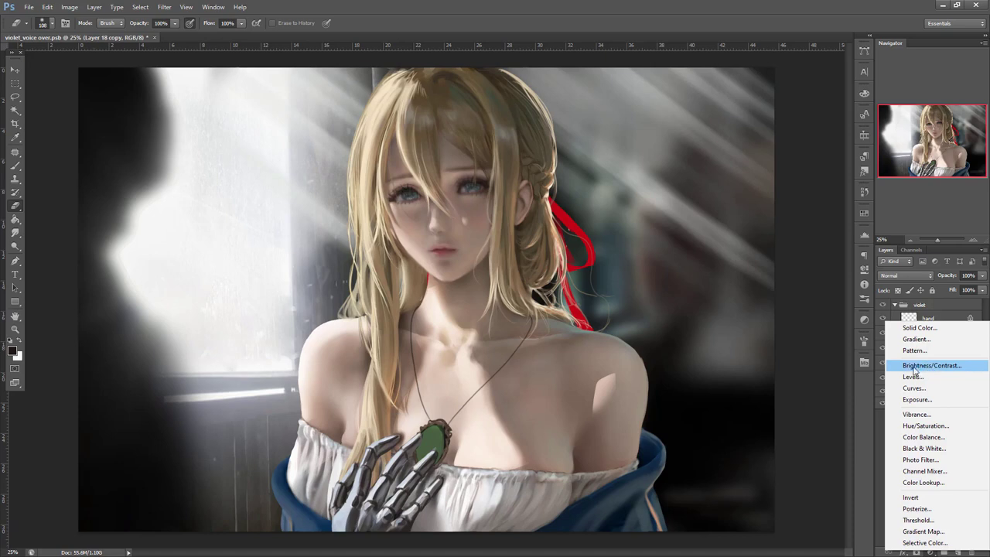
{"action": "left_click", "coordinate": [947, 367]}
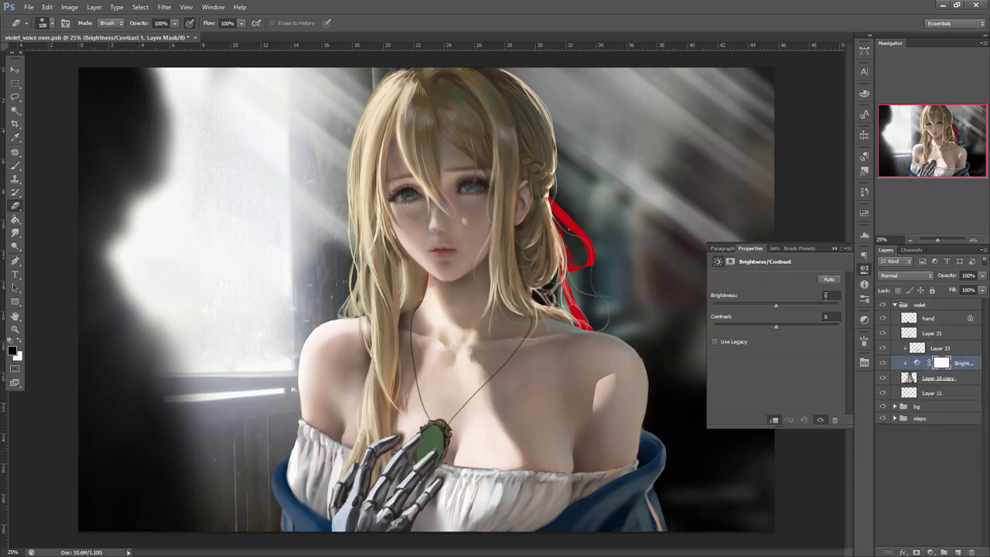
{"action": "left_click_drag", "start_coordinate": [775, 309], "coordinate": [764, 311]}
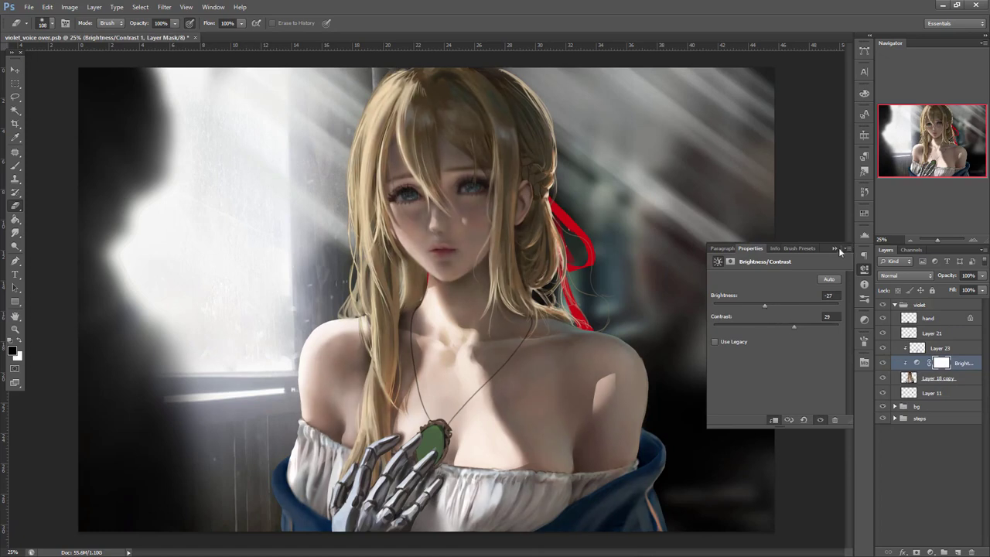
{"action": "left_click", "coordinate": [846, 249]}
- Mask the Brightness/Contrast adjustment off the face and hair with a large soft black brush at 0% hardness
{"action": "key", "text": "b"}
{"action": "right_click", "coordinate": [754, 327]}
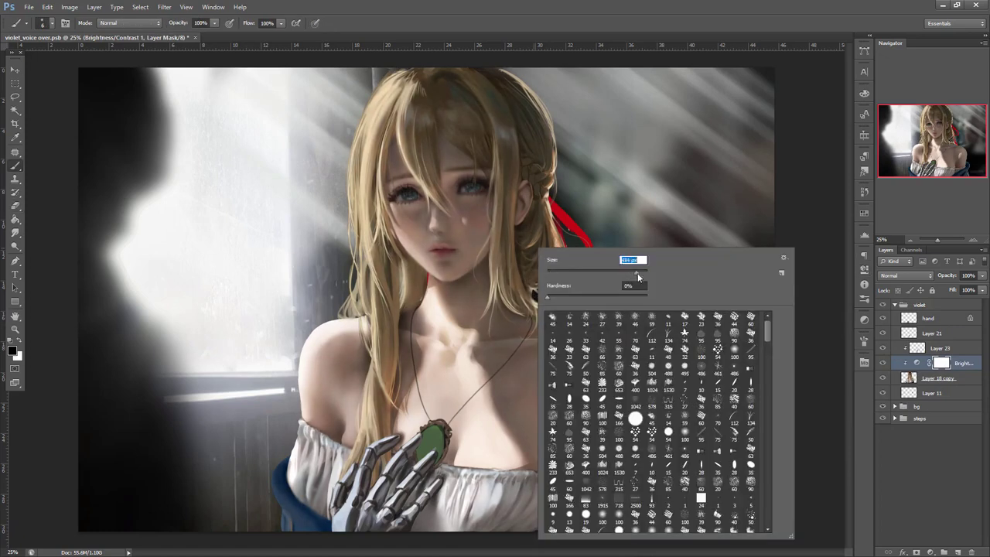
{"action": "left_click", "coordinate": [631, 206]}
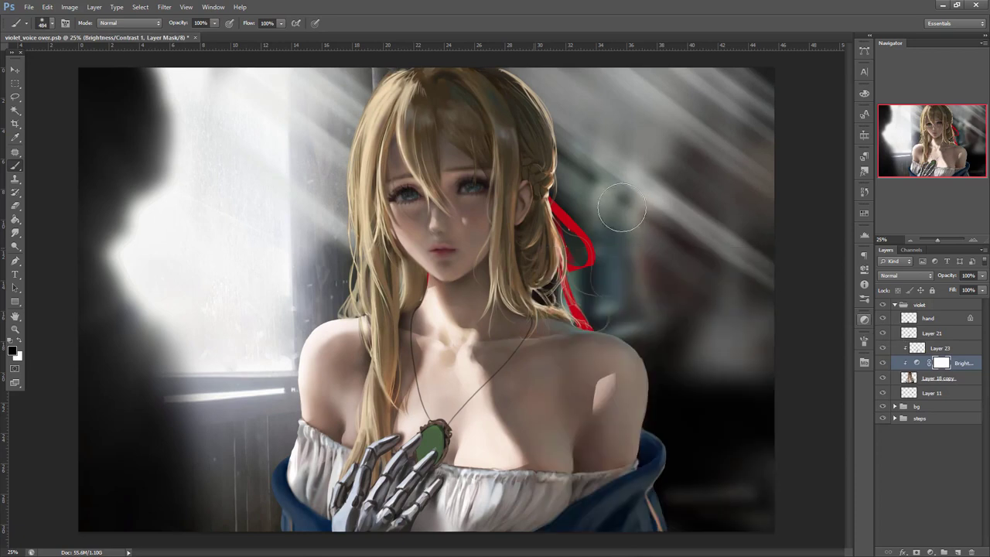
{"action": "left_click_drag", "start_coordinate": [456, 264], "coordinate": [488, 232]}
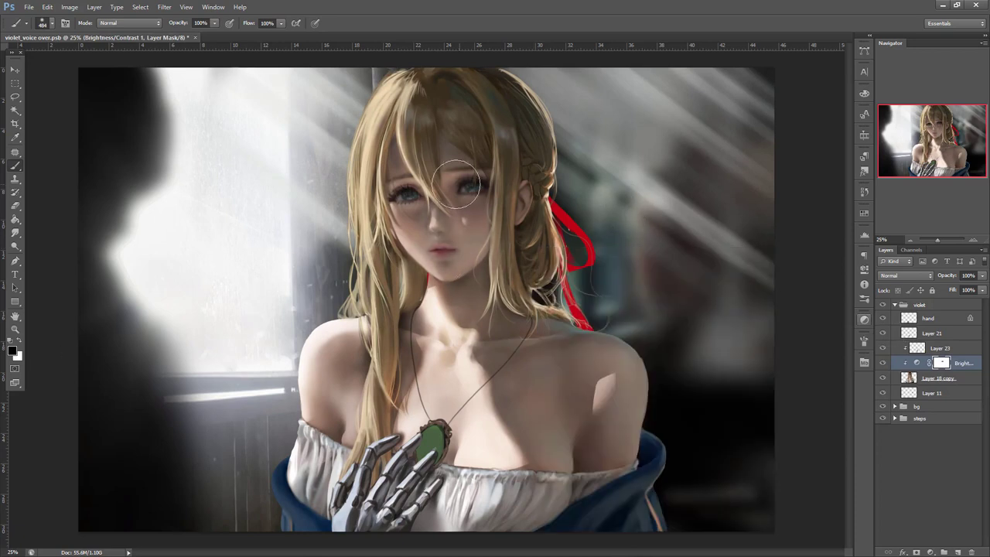
{"action": "left_click_drag", "start_coordinate": [419, 192], "coordinate": [458, 184]}
{"action": "mouse_move", "coordinate": [473, 100]}
{"action": "left_mouse_down"}
{"action": "mouse_move", "coordinate": [515, 142]}
{"action": "mouse_move", "coordinate": [555, 255]}
{"action": "mouse_move", "coordinate": [542, 317]}
{"action": "left_mouse_up"}
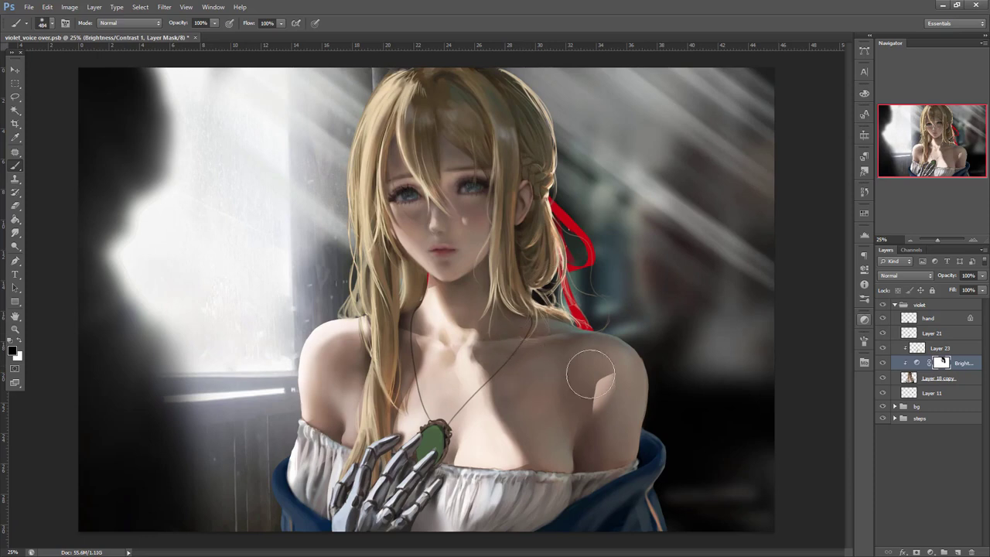
- Mask the adjustment off the chest, far shoulder, window-side hair and dress edge, and compare the adjustment on and off
{"action": "left_click_drag", "start_coordinate": [548, 467], "coordinate": [544, 424]}
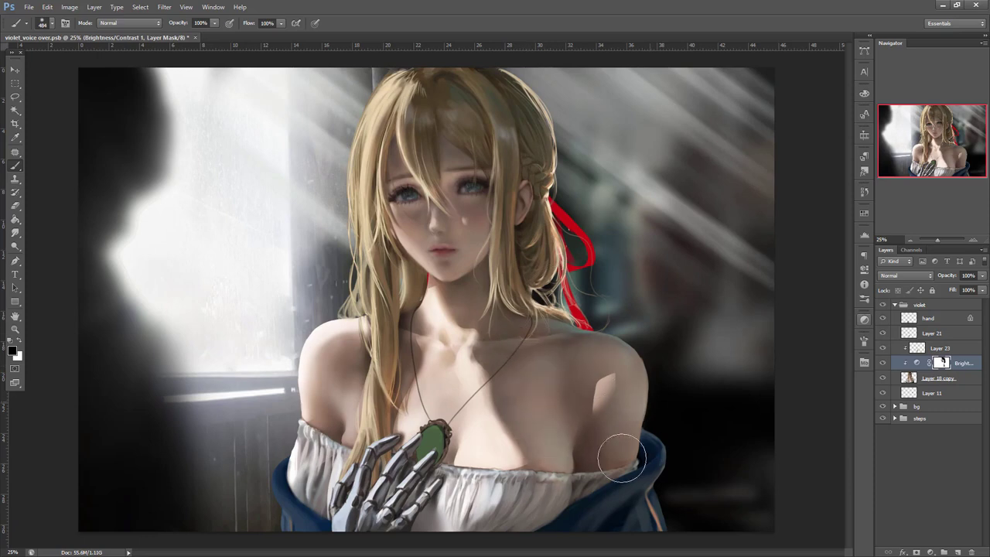
{"action": "left_click_drag", "start_coordinate": [651, 399], "coordinate": [608, 484]}
{"action": "left_click_drag", "start_coordinate": [566, 389], "coordinate": [588, 361]}
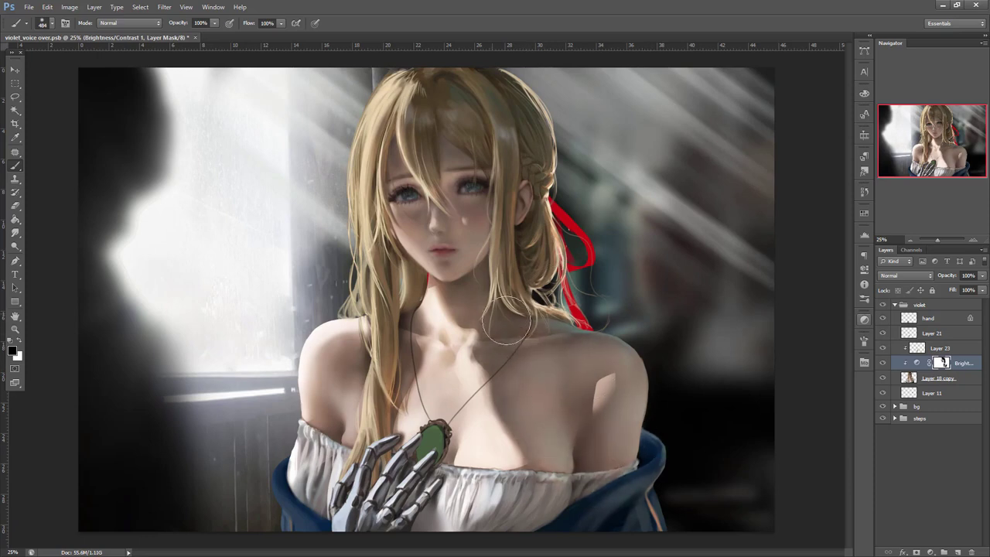
{"action": "left_click_drag", "start_coordinate": [497, 314], "coordinate": [532, 328]}
{"action": "left_click_drag", "start_coordinate": [386, 254], "coordinate": [388, 320]}
{"action": "left_click_drag", "start_coordinate": [371, 234], "coordinate": [344, 264]}
{"action": "mouse_move", "coordinate": [366, 360]}
{"action": "left_mouse_down"}
{"action": "mouse_move", "coordinate": [343, 387]}
{"action": "mouse_move", "coordinate": [312, 460]}
{"action": "mouse_move", "coordinate": [318, 509]}
{"action": "mouse_move", "coordinate": [305, 516]}
{"action": "left_mouse_up"}
{"action": "left_click", "coordinate": [883, 364]}
{"action": "left_click", "coordinate": [883, 364]}
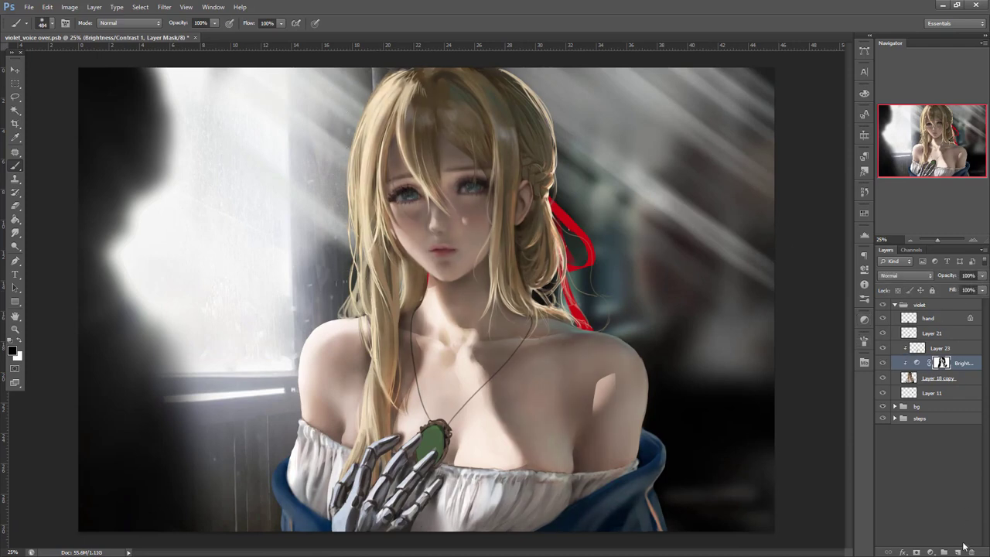
- Create a clipped layer above the adjustment, set it to Overlay, and choose a pale pink brush color
{"action": "left_click", "coordinate": [959, 553]}
{"action": "left_click", "coordinate": [913, 280]}
{"action": "left_click", "coordinate": [898, 418]}
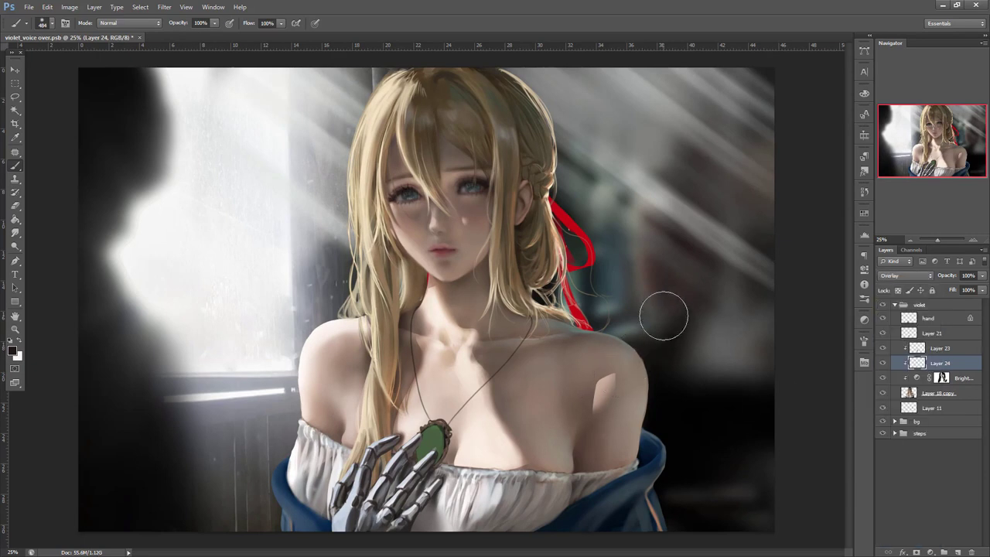
{"action": "left_click", "coordinate": [12, 350]}
{"action": "left_click", "coordinate": [687, 303]}
{"action": "left_click", "coordinate": [891, 277]}
{"action": "key", "text": "b"}
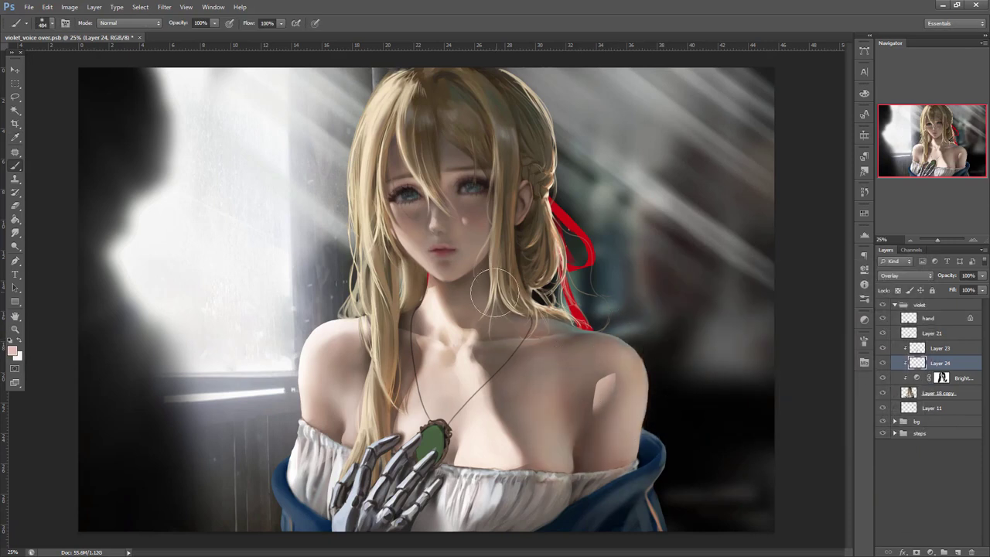
- Reduce the soft brush to 267 px and glaze pale pink over the window-side hair strands and the fringe
{"action": "right_click", "coordinate": [502, 207]}
{"action": "key", "text": "Escape"}
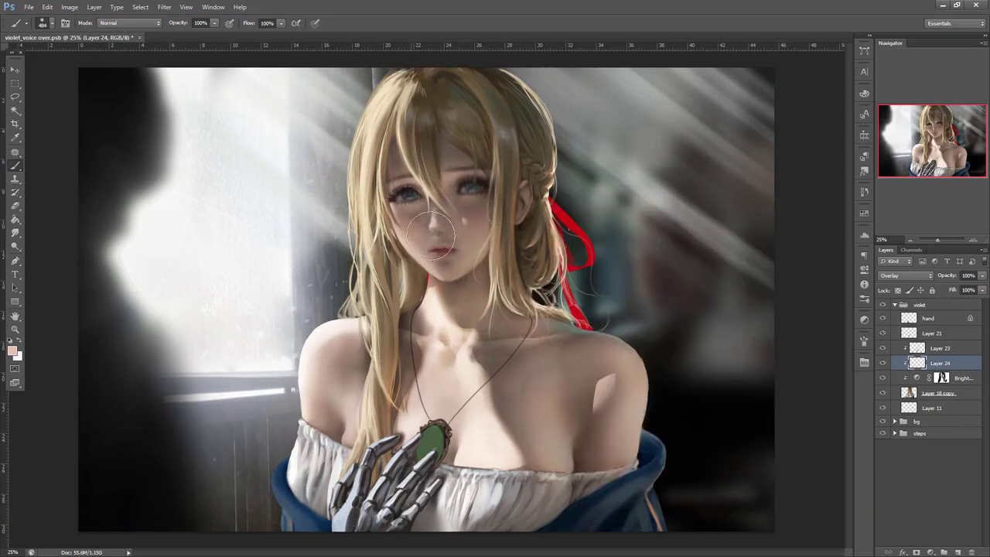
{"action": "right_click", "coordinate": [507, 150]}
{"action": "left_click", "coordinate": [558, 175]}
{"action": "left_click", "coordinate": [455, 191]}
{"action": "right_click", "coordinate": [494, 122]}
{"action": "left_click", "coordinate": [564, 145]}
{"action": "left_click", "coordinate": [479, 175]}
{"action": "right_click", "coordinate": [457, 174]}
{"action": "key", "text": "Escape"}
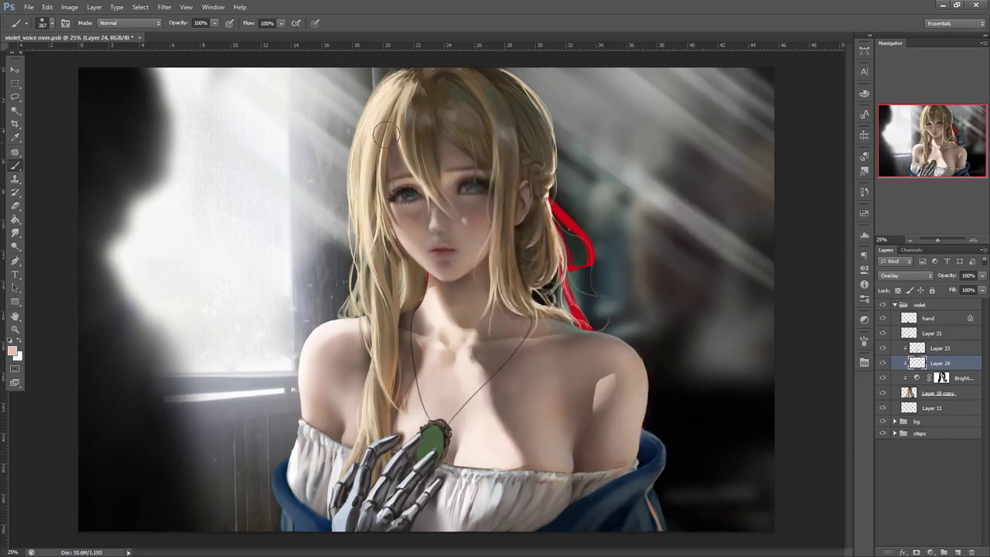
{"action": "left_click_drag", "start_coordinate": [372, 284], "coordinate": [377, 376]}
{"action": "left_click_drag", "start_coordinate": [403, 269], "coordinate": [402, 301]}
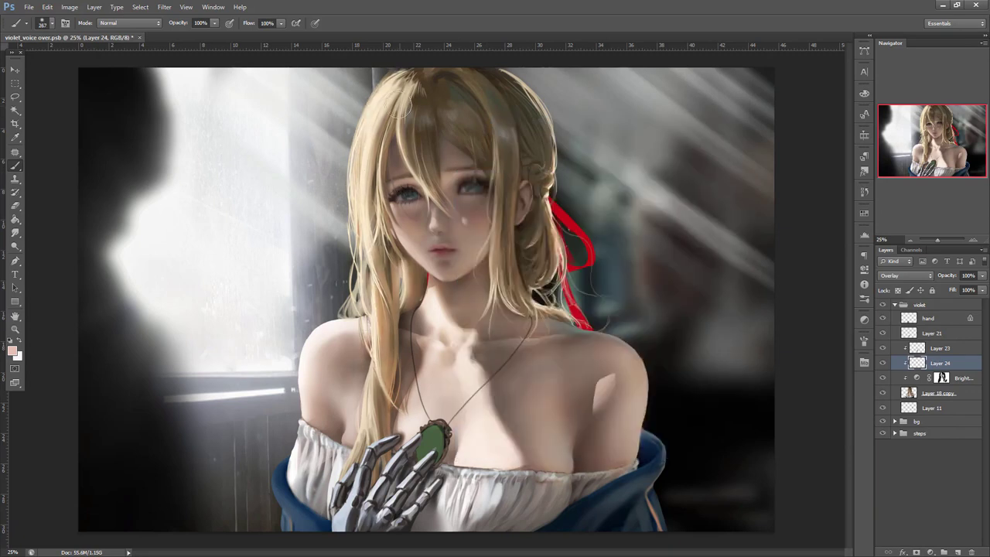
{"action": "left_click_drag", "start_coordinate": [400, 87], "coordinate": [399, 135]}
{"action": "left_click_drag", "start_coordinate": [419, 101], "coordinate": [410, 143]}
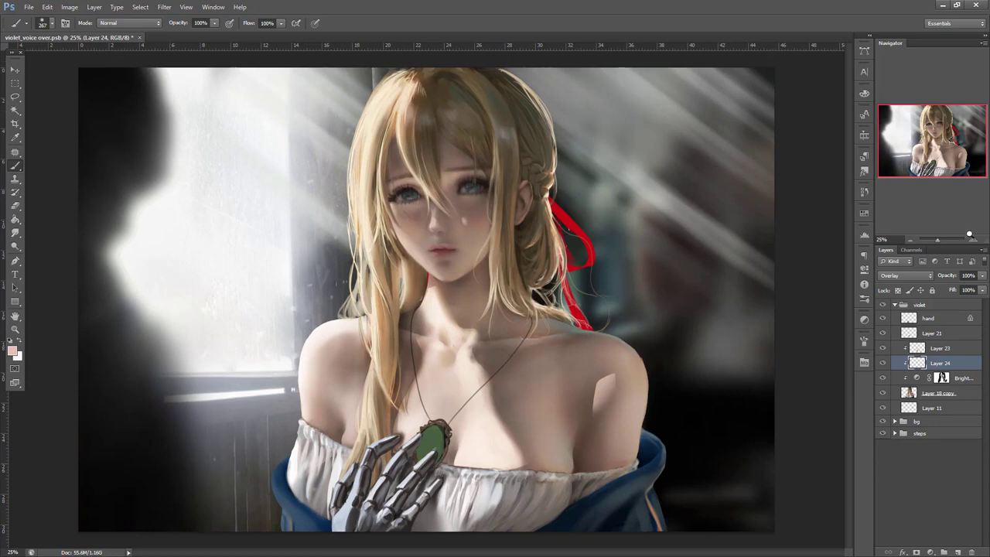
- Glaze the same pale pink over the tied-back hair near the ribbon and the long lock beside the ear
{"action": "left_click", "coordinate": [973, 240]}
{"action": "left_click_drag", "start_coordinate": [656, 344], "coordinate": [670, 446]}
{"action": "mouse_move", "coordinate": [584, 100]}
{"action": "left_mouse_down"}
{"action": "mouse_move", "coordinate": [619, 240]}
{"action": "mouse_move", "coordinate": [613, 290]}
{"action": "mouse_move", "coordinate": [629, 383]}
{"action": "mouse_move", "coordinate": [612, 420]}
{"action": "mouse_move", "coordinate": [660, 421]}
{"action": "left_mouse_up"}
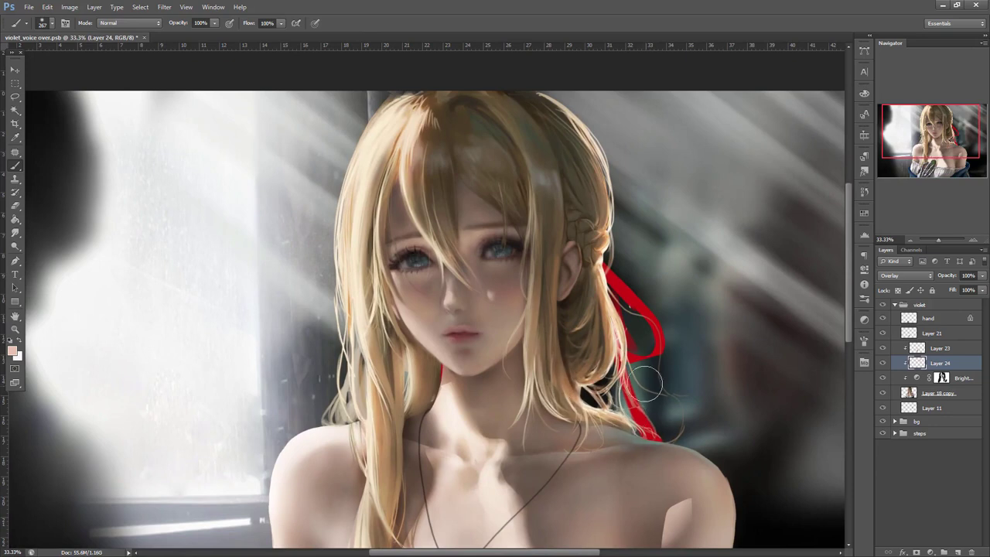
{"action": "left_click_drag", "start_coordinate": [555, 154], "coordinate": [559, 272]}
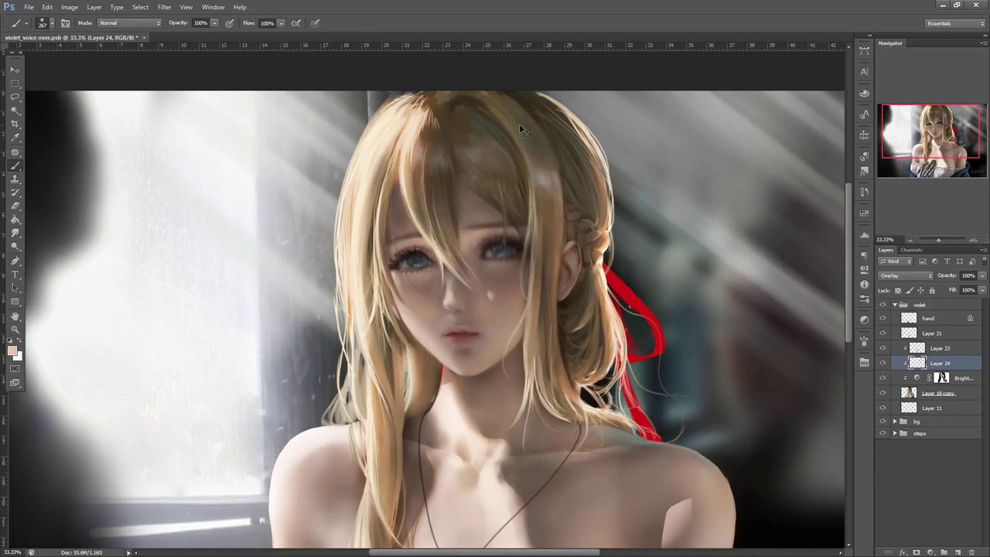
- Sample near-white from the window and brighten the crown and the long lock beside the ear, redoing unsatisfactory strokes
{"action": "left_click", "coordinate": [241, 270], "text": "alt"}
{"action": "mouse_move", "coordinate": [528, 132]}
{"action": "left_mouse_down"}
{"action": "mouse_move", "coordinate": [548, 181]}
{"action": "mouse_move", "coordinate": [558, 410]}
{"action": "left_mouse_up"}
{"action": "key", "text": "ctrl+z"}
{"action": "left_click_drag", "start_coordinate": [506, 115], "coordinate": [565, 404]}
{"action": "key", "text": "ctrl+z"}
{"action": "left_click_drag", "start_coordinate": [539, 151], "coordinate": [551, 372]}
{"action": "left_click_drag", "start_coordinate": [465, 144], "coordinate": [536, 210]}
{"action": "left_click_drag", "start_coordinate": [480, 120], "coordinate": [496, 151]}
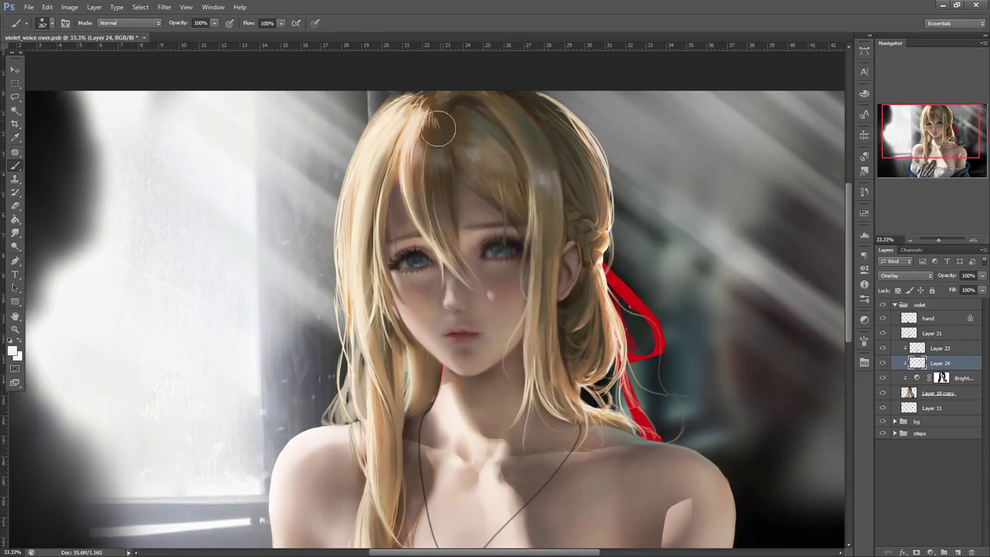
- Brighten the fringe, the braided side and the hair beside the neck with near-white Overlay strokes
{"action": "left_click_drag", "start_coordinate": [442, 124], "coordinate": [456, 232]}
{"action": "left_click_drag", "start_coordinate": [419, 139], "coordinate": [472, 251]}
{"action": "mouse_move", "coordinate": [558, 134]}
{"action": "left_mouse_down"}
{"action": "mouse_move", "coordinate": [600, 185]}
{"action": "mouse_move", "coordinate": [552, 112]}
{"action": "mouse_move", "coordinate": [598, 306]}
{"action": "mouse_move", "coordinate": [582, 379]}
{"action": "left_mouse_up"}
{"action": "mouse_move", "coordinate": [421, 395]}
{"action": "left_mouse_down"}
{"action": "mouse_move", "coordinate": [407, 338]}
{"action": "mouse_move", "coordinate": [418, 385]}
{"action": "left_mouse_up"}
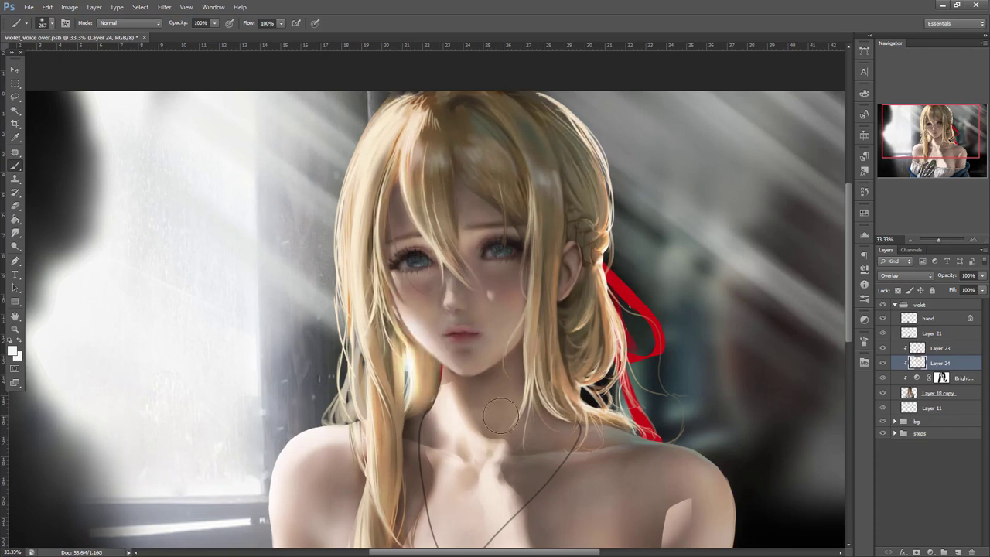
- Compare the clipped lighting layers on and off, and lower Layer 23, Layer 24 and the Brightness/Contrast layer to 63% opacity
{"action": "left_click", "coordinate": [910, 239]}
{"action": "left_click", "coordinate": [910, 239]}
{"action": "left_click", "coordinate": [911, 239]}
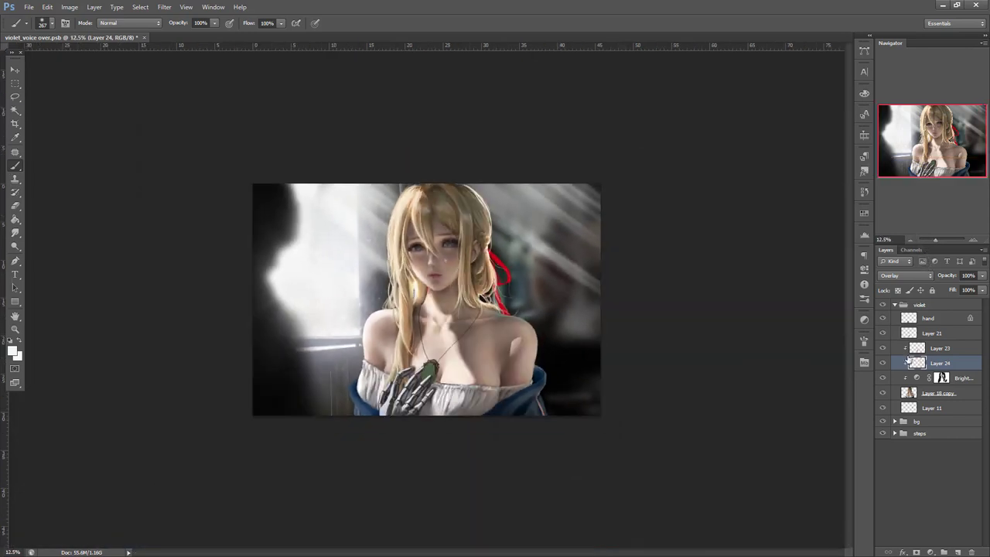
{"action": "left_click", "coordinate": [884, 379]}
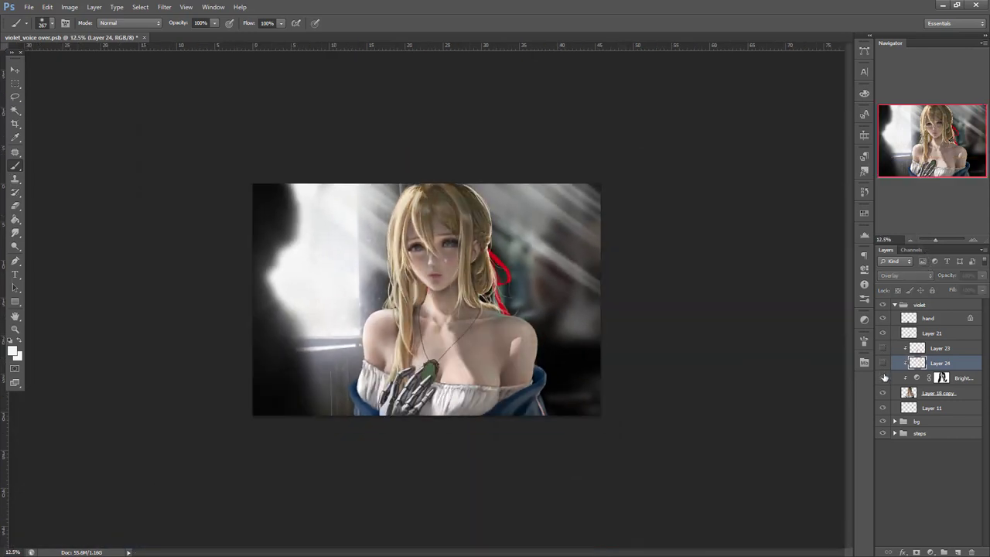
{"action": "left_click_drag", "start_coordinate": [884, 379], "coordinate": [884, 348]}
{"action": "left_click", "coordinate": [937, 348]}
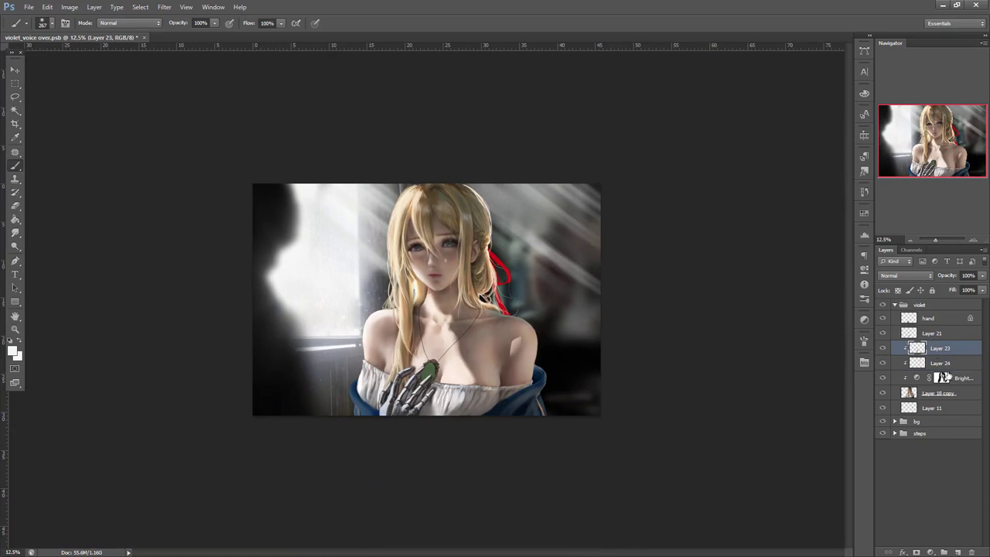
{"action": "left_click", "coordinate": [961, 379], "text": "shift"}
{"action": "left_click", "coordinate": [983, 276]}
{"action": "left_click_drag", "start_coordinate": [980, 288], "coordinate": [970, 290]}
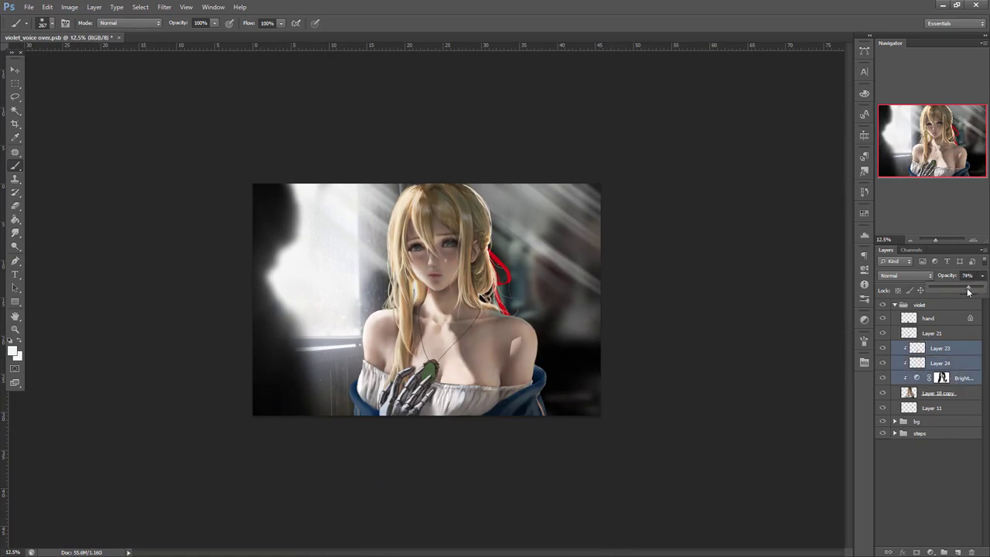
{"action": "left_click", "coordinate": [948, 348]}
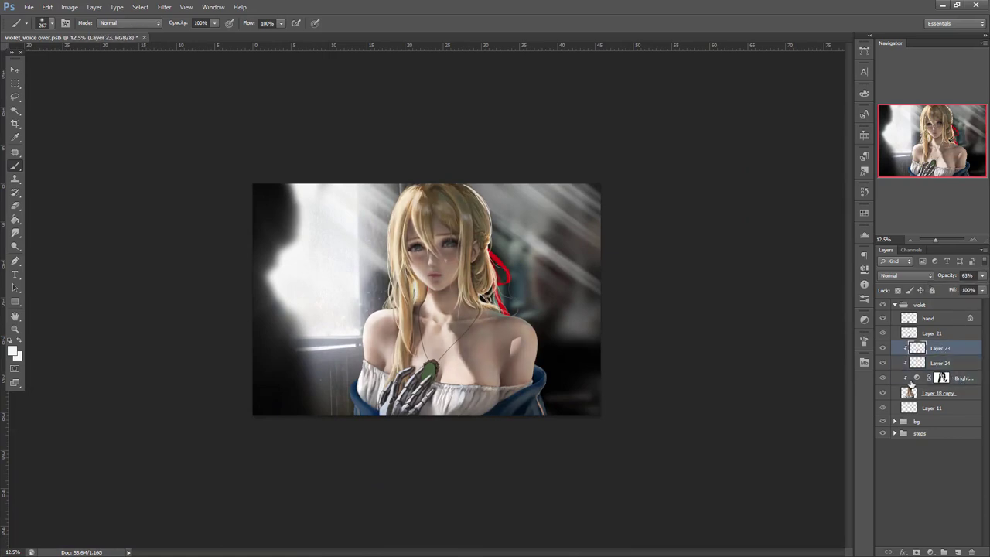
- Merge the clipped lighting layers into Layer 18 copy and apply Auto Contrast to the merged layer
{"action": "left_click", "coordinate": [910, 393]}
{"action": "key", "text": "ctrl+e"}
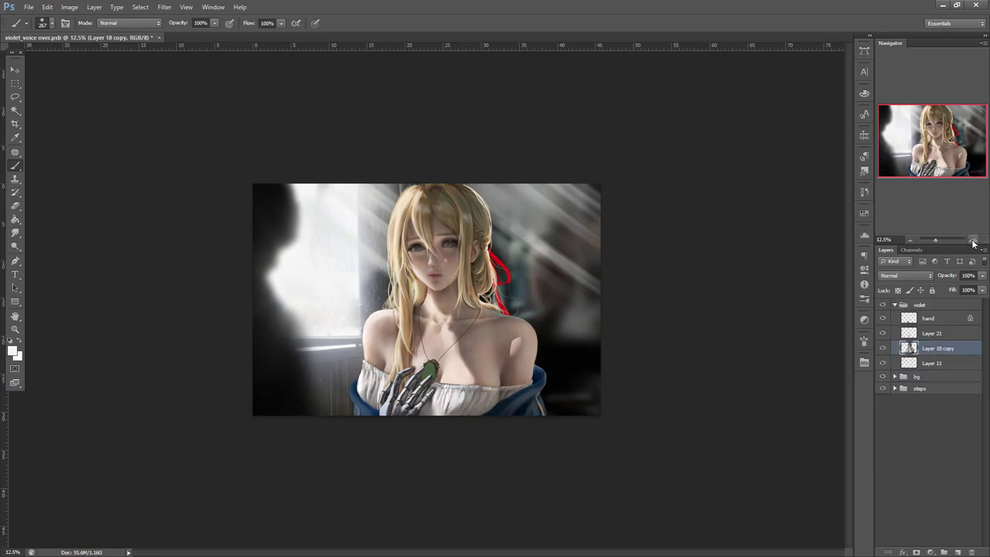
{"action": "left_click", "coordinate": [973, 241]}
{"action": "left_click", "coordinate": [973, 241]}
{"action": "left_click", "coordinate": [973, 242]}
{"action": "left_click", "coordinate": [973, 241]}
{"action": "left_click_drag", "start_coordinate": [933, 142], "coordinate": [924, 151]}
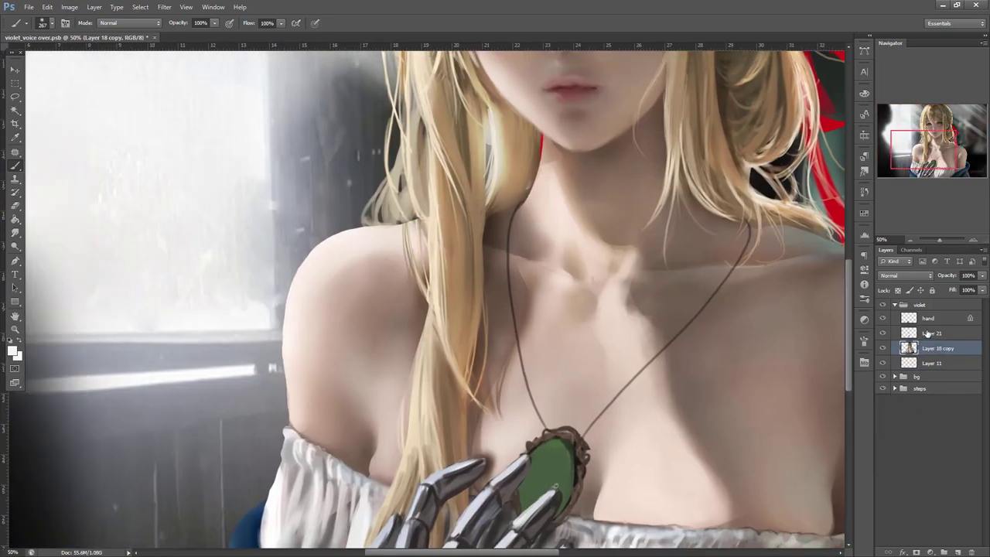
{"action": "left_click", "coordinate": [69, 7]}
{"action": "left_click", "coordinate": [96, 57]}
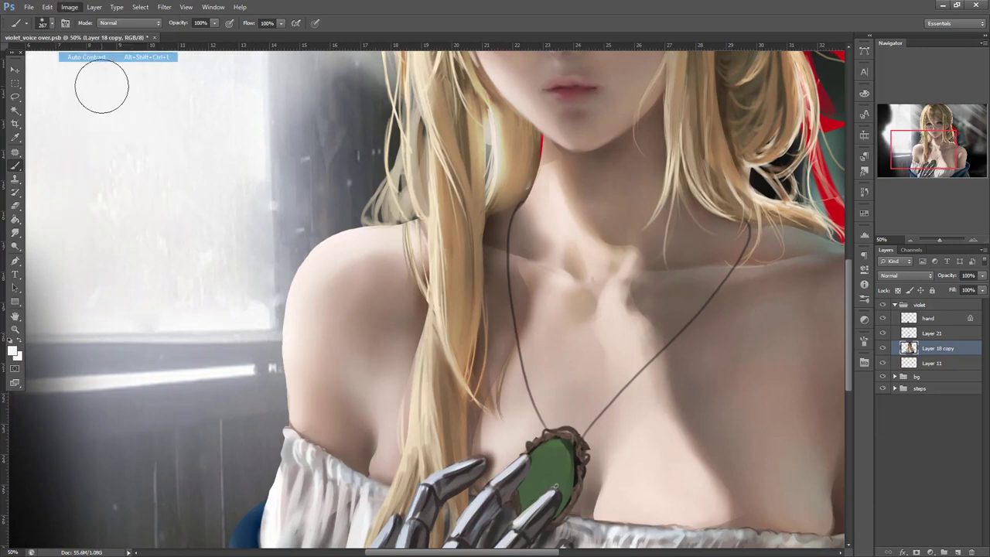
- On Layer 21, mix a light green (bbf2a6) from the pendant's green and paint a highlight along the gem's edge
{"action": "key", "text": "alt+bracketright"}
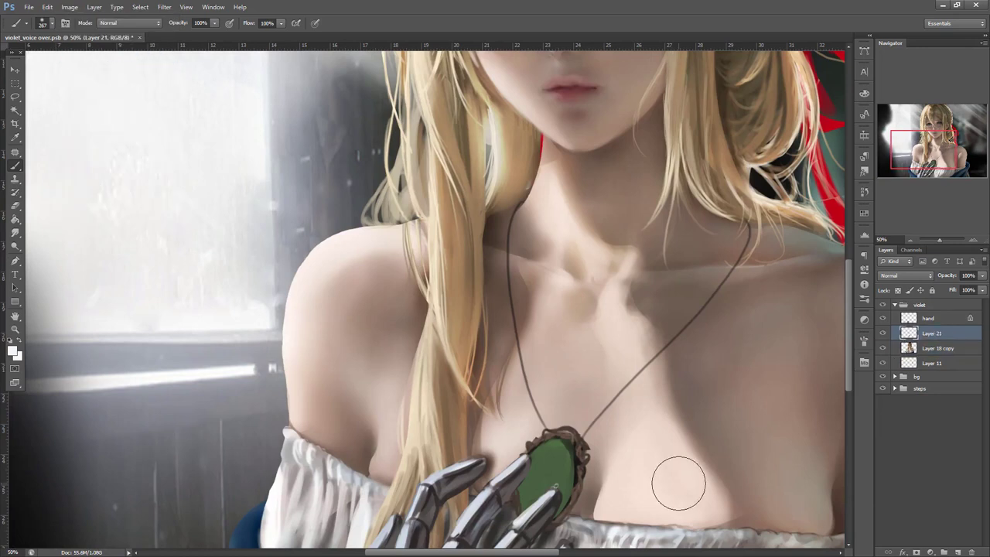
{"action": "left_click_drag", "start_coordinate": [716, 359], "coordinate": [749, 272]}
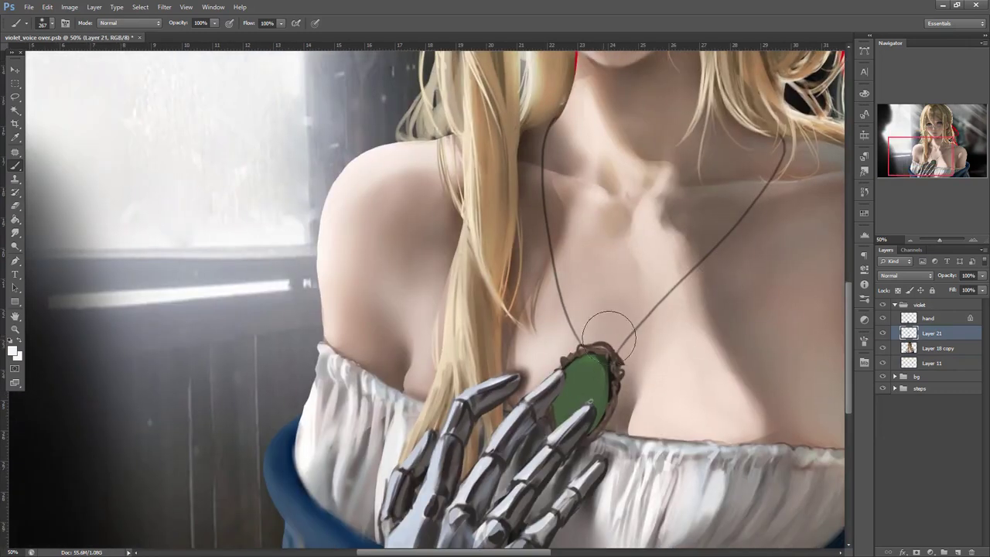
{"action": "right_click", "coordinate": [601, 333]}
{"action": "left_click", "coordinate": [638, 294]}
{"action": "left_click", "coordinate": [591, 364], "text": "alt"}
{"action": "left_click", "coordinate": [13, 350]}
{"action": "left_click", "coordinate": [692, 294]}
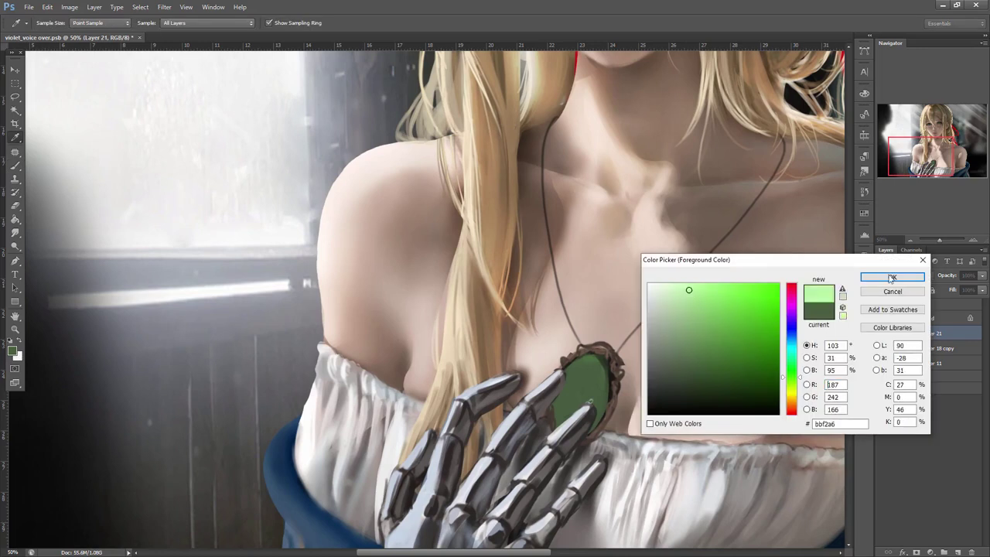
{"action": "left_click", "coordinate": [890, 277]}
{"action": "mouse_move", "coordinate": [589, 359]}
{"action": "left_mouse_down"}
{"action": "mouse_move", "coordinate": [564, 386]}
{"action": "mouse_move", "coordinate": [593, 381]}
{"action": "mouse_move", "coordinate": [574, 417]}
{"action": "left_mouse_up"}
- Lasso a curved facet on the pendant gem, fill it with light green brush strokes, and clear the selection
{"action": "key", "text": "l"}
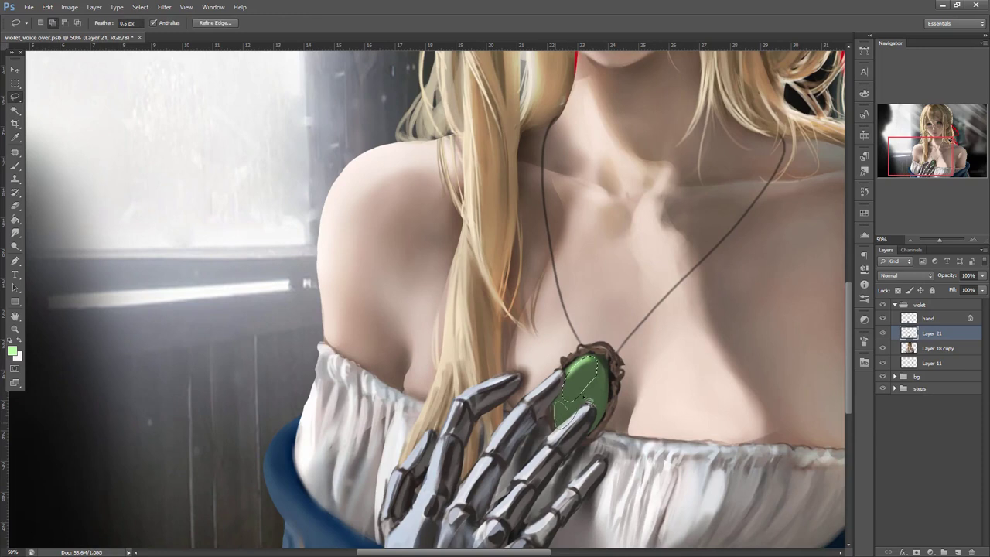
{"action": "key", "text": "b"}
{"action": "right_click", "coordinate": [611, 348]}
{"action": "left_click", "coordinate": [668, 290]}
{"action": "mouse_move", "coordinate": [597, 364]}
{"action": "left_mouse_down"}
{"action": "mouse_move", "coordinate": [591, 385]}
{"action": "mouse_move", "coordinate": [572, 398]}
{"action": "mouse_move", "coordinate": [571, 387]}
{"action": "mouse_move", "coordinate": [570, 419]}
{"action": "mouse_move", "coordinate": [573, 403]}
{"action": "left_mouse_up"}
{"action": "left_click", "coordinate": [604, 379], "text": "alt"}
{"action": "key", "text": "ctrl+d"}
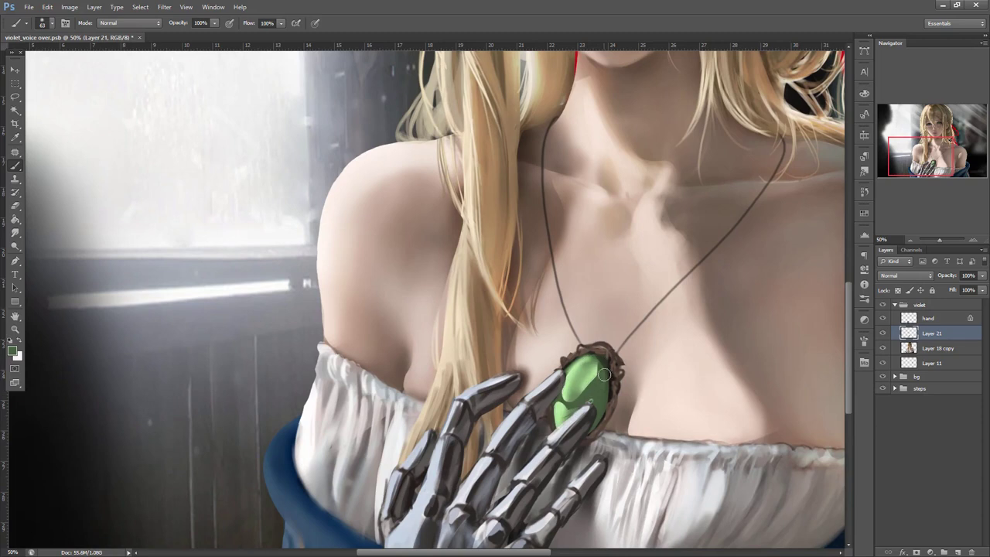
- Lasso the gem's far side and shade inside it with a soft 99 px brush in near-black
{"action": "key", "text": "l"}
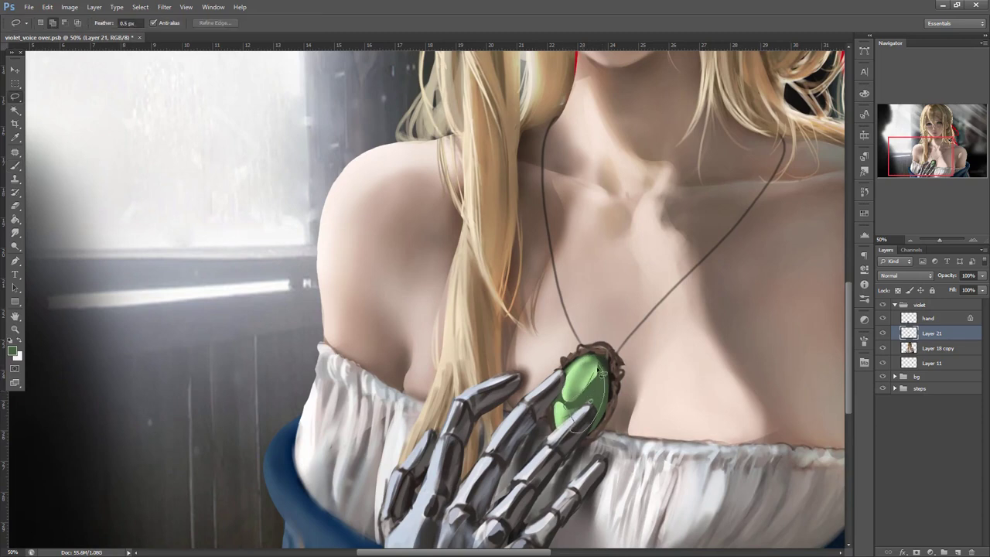
{"action": "key", "text": "b"}
{"action": "right_click", "coordinate": [655, 299]}
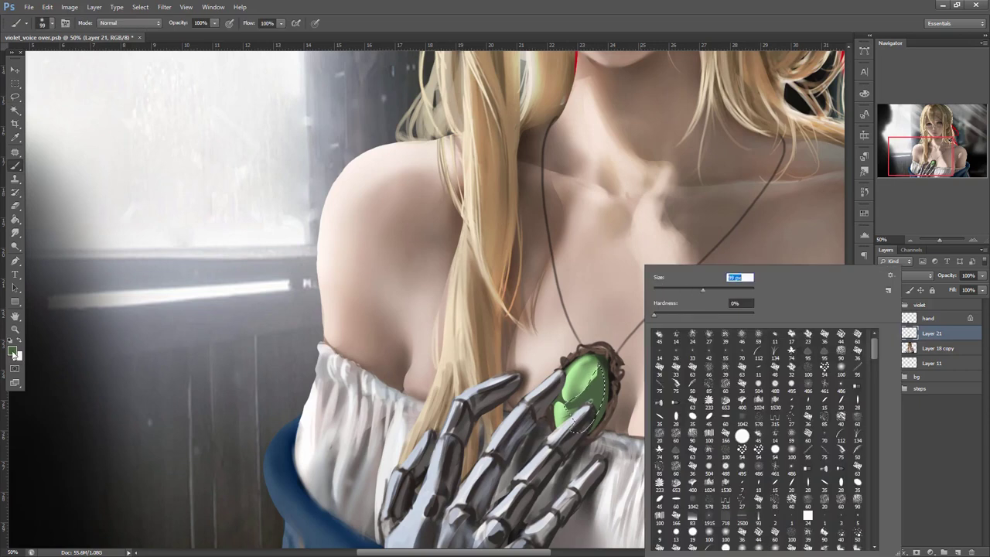
{"action": "left_click", "coordinate": [14, 352]}
{"action": "left_click_drag", "start_coordinate": [705, 370], "coordinate": [727, 413]}
{"action": "left_click", "coordinate": [892, 279]}
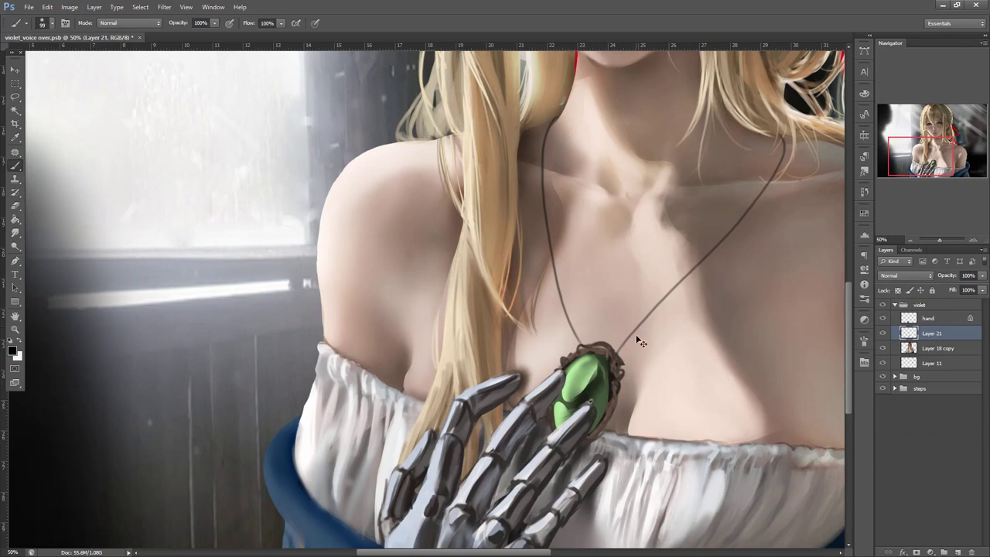
- Lasso the narrow facet along the gem's shaded side, paint it mid green (6ebe4d), and deselect
{"action": "key", "text": "l"}
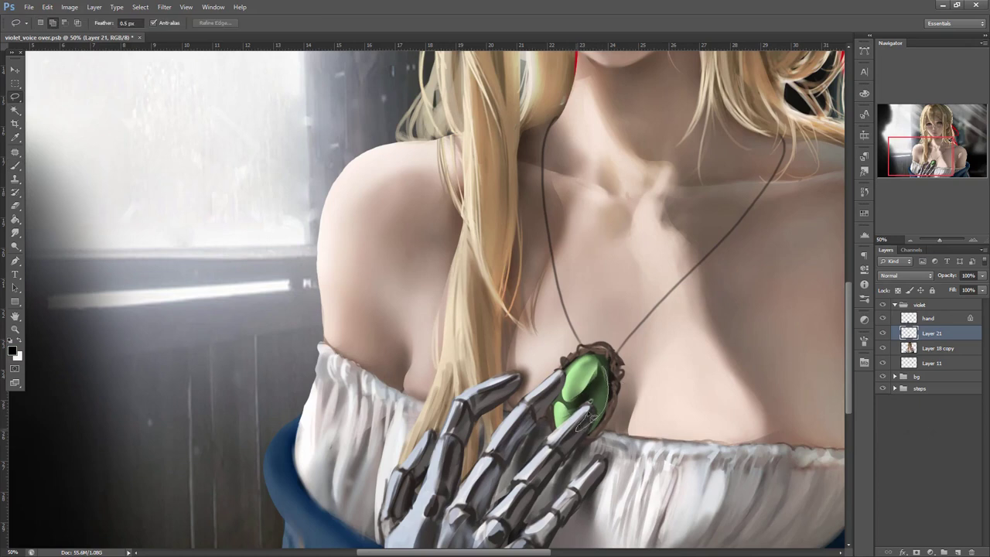
{"action": "key", "text": "b"}
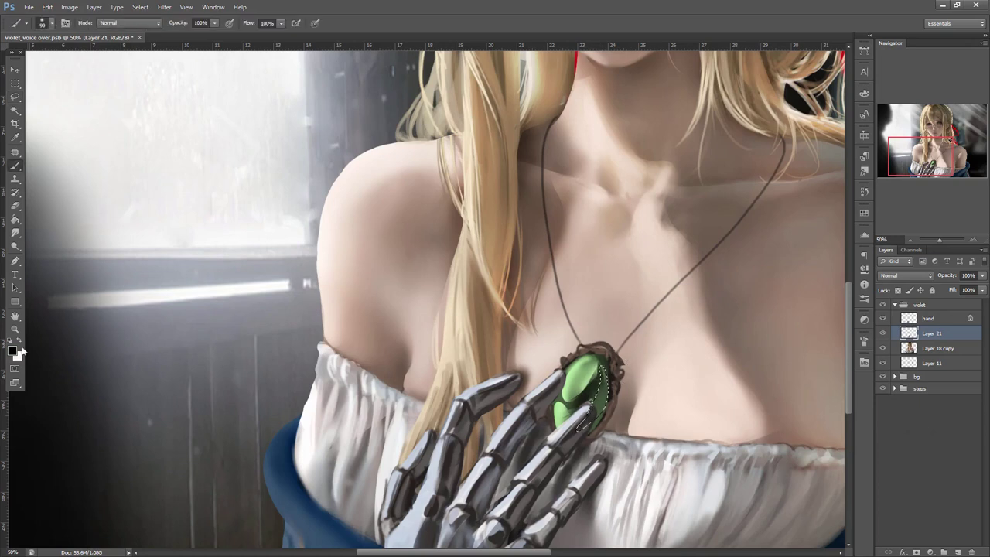
{"action": "left_click", "coordinate": [13, 351]}
{"action": "left_click", "coordinate": [714, 322]}
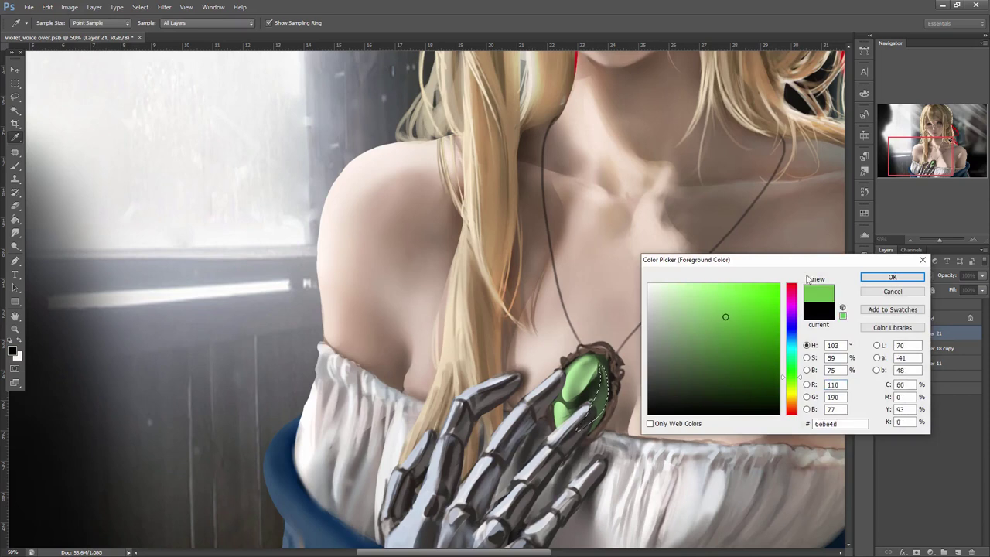
{"action": "key", "text": "Return"}
{"action": "key", "text": "ctrl+d"}
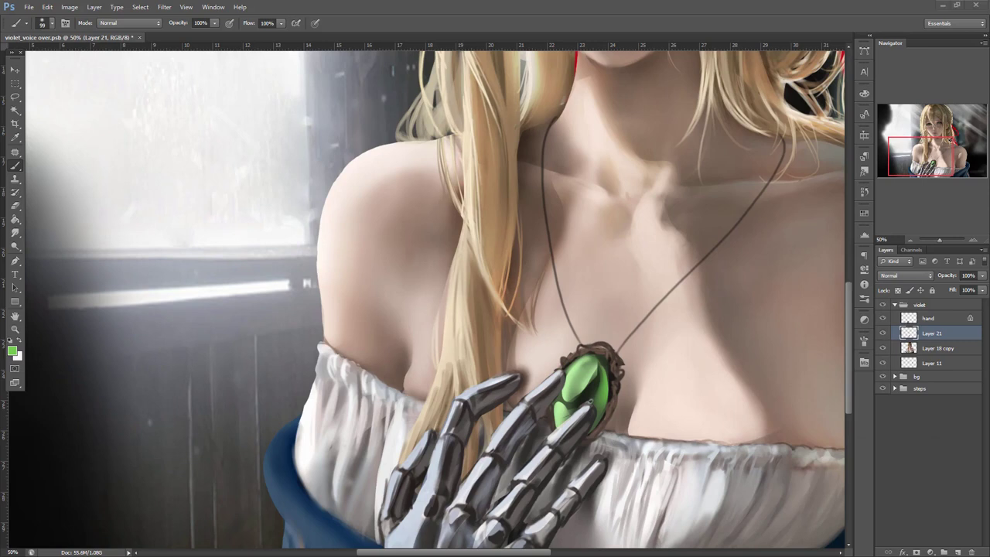
- Paint dark and green curved reflections inside the gem with an 11 px brush, sampling colours from the pendant
{"action": "key", "text": "ctrl+minus"}
{"action": "key", "text": "ctrl+minus"}
{"action": "key", "text": "ctrl+minus"}
{"action": "key", "text": "ctrl+minus"}
{"action": "key", "text": "ctrl+minus"}
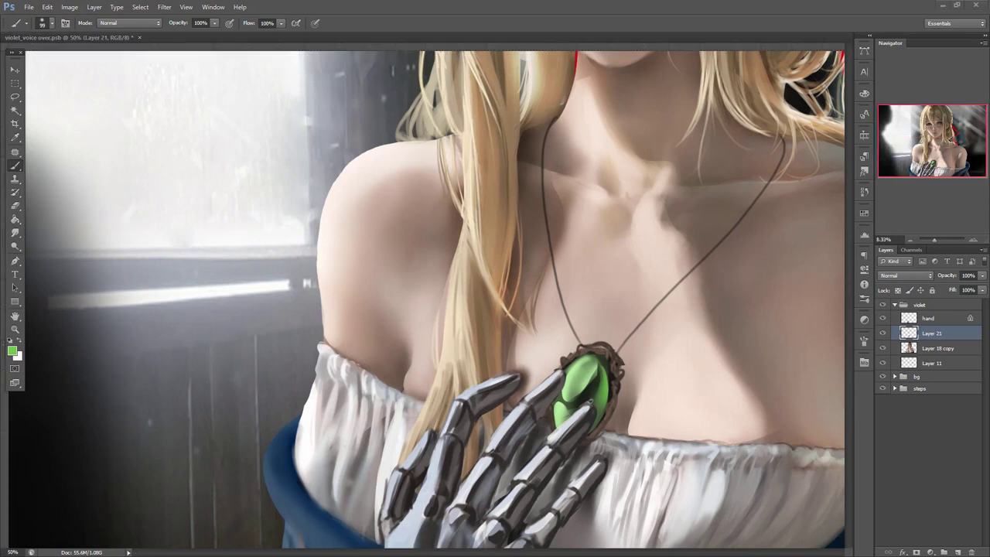
{"action": "left_click", "coordinate": [976, 241]}
{"action": "left_click", "coordinate": [976, 241]}
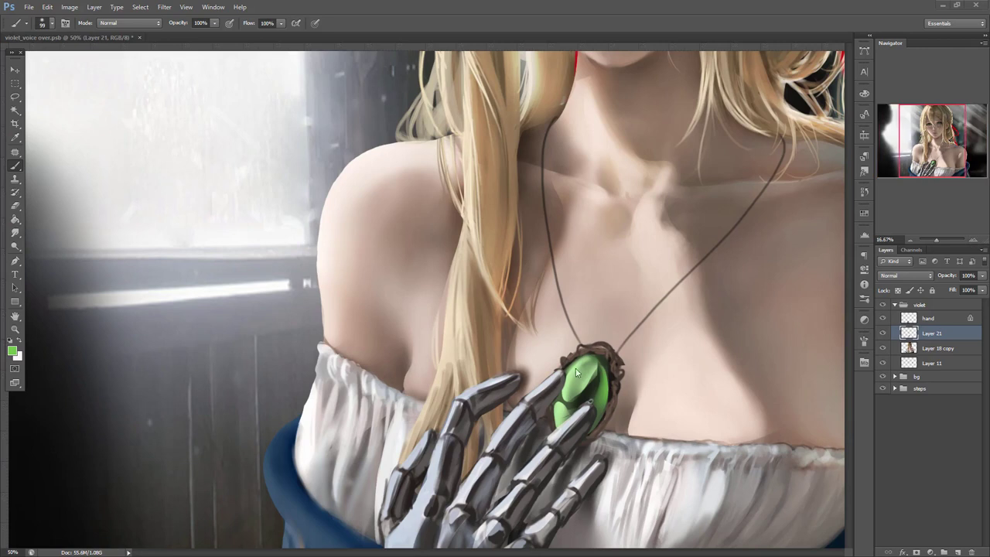
{"action": "right_click", "coordinate": [643, 321]}
{"action": "left_click", "coordinate": [645, 291]}
{"action": "left_click", "coordinate": [663, 310]}
{"action": "key", "text": "Return"}
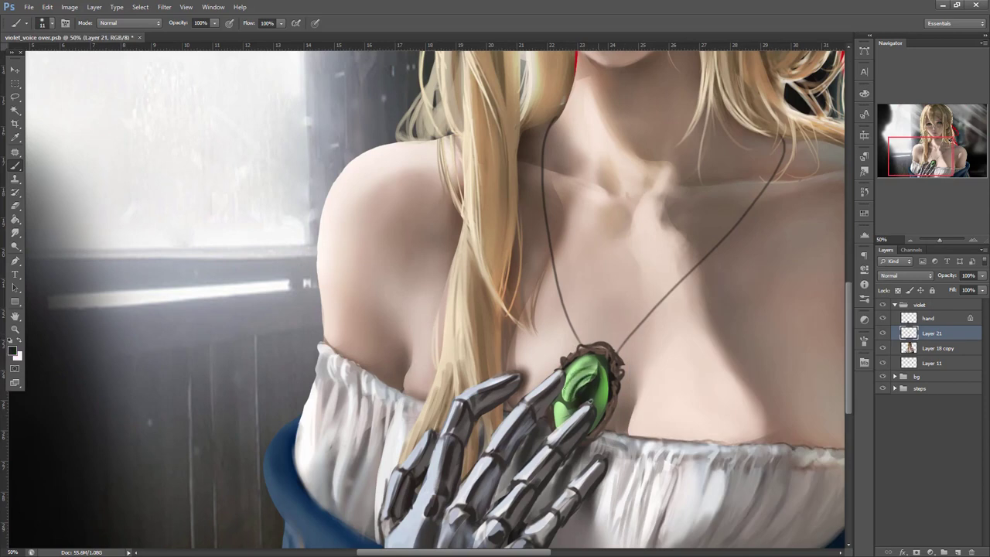
{"action": "left_click", "coordinate": [559, 410], "text": "alt"}
{"action": "left_click", "coordinate": [599, 389], "text": "alt"}
{"action": "left_click", "coordinate": [592, 389], "text": "alt"}
{"action": "left_click_drag", "start_coordinate": [595, 388], "coordinate": [595, 379]}
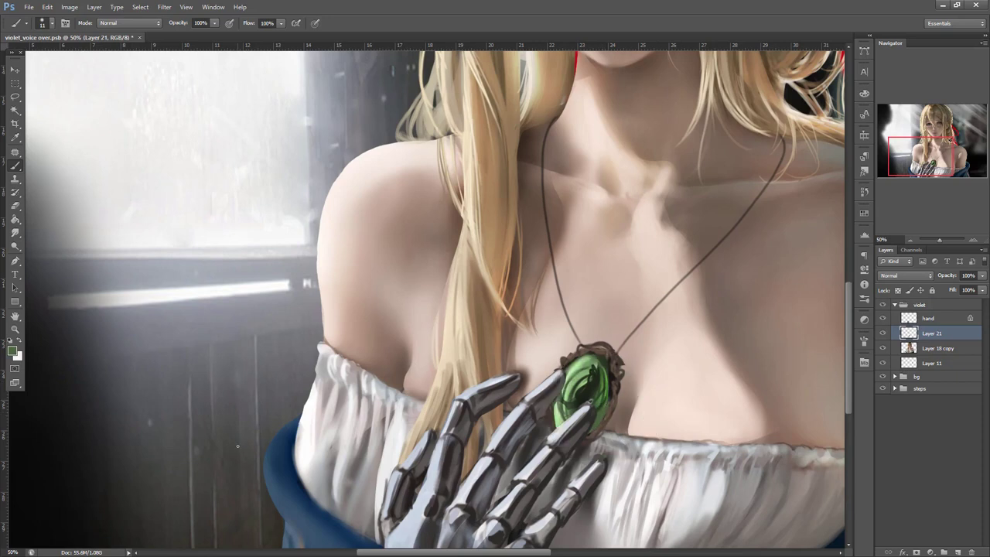
- Paint the pendant's ornate frame with light tan (dbb07d) highlights and refine its carving with colours sampled nearby
{"action": "left_click", "coordinate": [13, 352]}
{"action": "left_click", "coordinate": [793, 408]}
{"action": "left_click", "coordinate": [682, 318]}
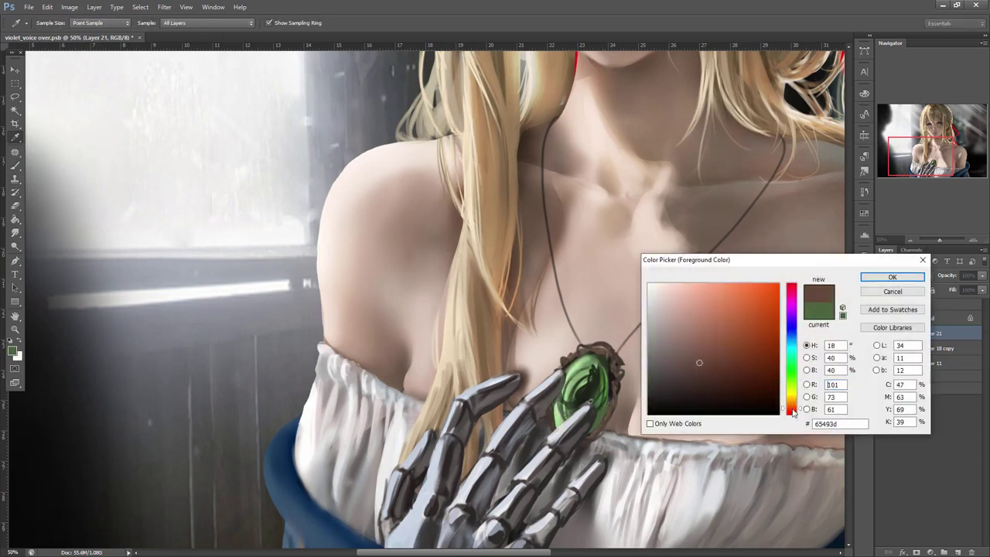
{"action": "left_click", "coordinate": [793, 401]}
{"action": "left_click", "coordinate": [706, 302]}
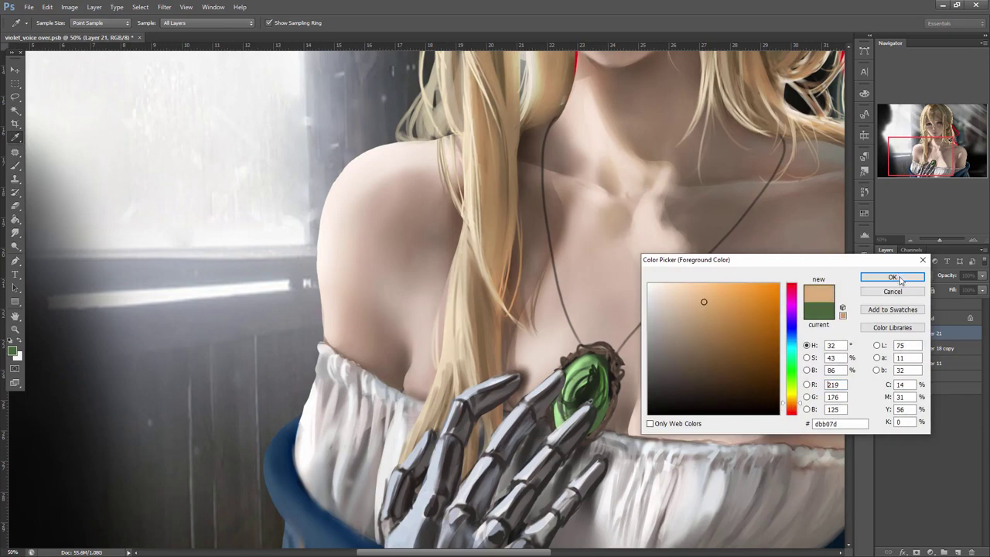
{"action": "left_click", "coordinate": [901, 276]}
{"action": "key", "text": "ctrl+plus"}
{"action": "left_click_drag", "start_coordinate": [638, 364], "coordinate": [633, 365]}
{"action": "left_click", "coordinate": [640, 369], "text": "alt"}
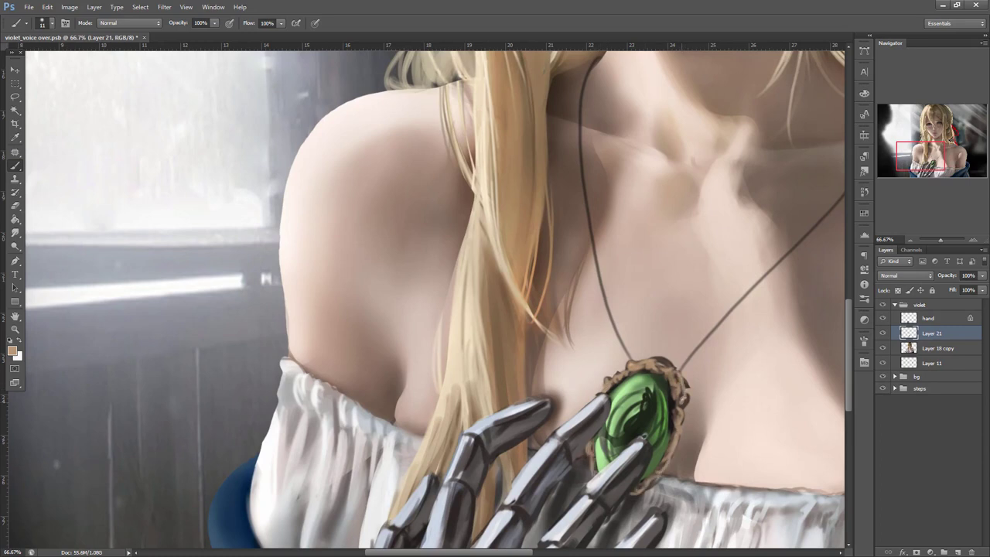
{"action": "left_click", "coordinate": [675, 361], "text": "alt"}
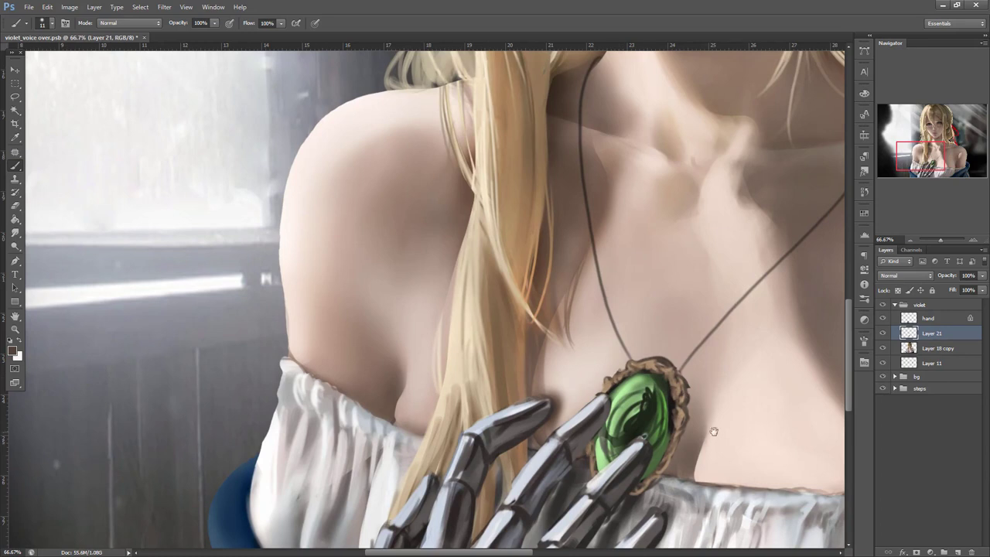
- Choose a dark green (112d24), enlarge the brush, and deepen the shadow in the lower part of the gem
{"action": "scroll", "coordinate": [688, 434], "scroll_direction": "down", "scroll_amount": 3}
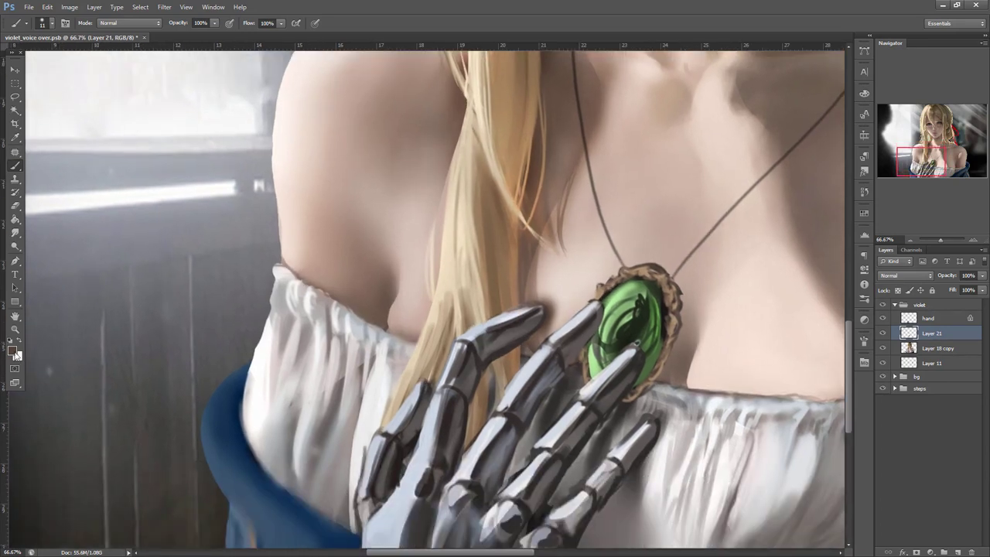
{"action": "left_click", "coordinate": [15, 353]}
{"action": "left_click", "coordinate": [792, 339]}
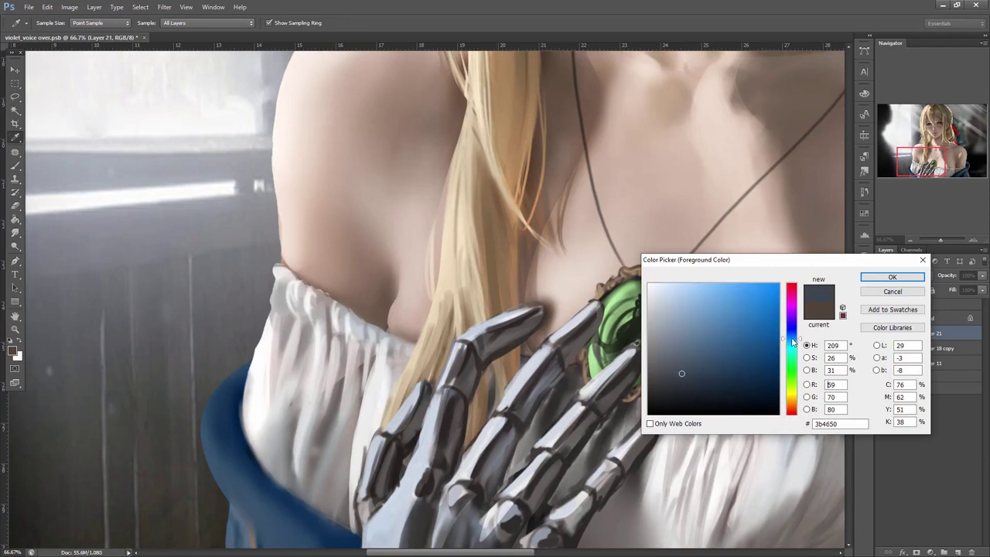
{"action": "left_click", "coordinate": [729, 391]}
{"action": "left_click", "coordinate": [791, 356]}
{"action": "left_click", "coordinate": [876, 279]}
{"action": "right_click", "coordinate": [691, 427]}
{"action": "left_click", "coordinate": [733, 288]}
{"action": "mouse_move", "coordinate": [629, 341]}
{"action": "left_mouse_down"}
{"action": "mouse_move", "coordinate": [647, 298]}
{"action": "mouse_move", "coordinate": [641, 358]}
{"action": "mouse_move", "coordinate": [632, 364]}
{"action": "mouse_move", "coordinate": [620, 349]}
{"action": "mouse_move", "coordinate": [596, 357]}
{"action": "left_mouse_up"}
- Pick a brighter teal green and blend it through the gem's shaded side using sampled greens
{"action": "left_click", "coordinate": [13, 352]}
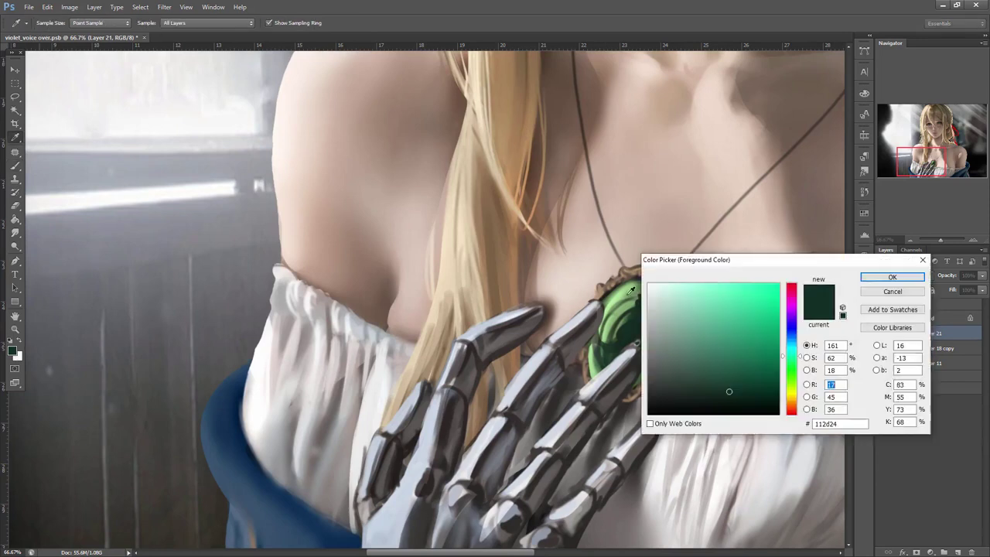
{"action": "left_click", "coordinate": [736, 330]}
{"action": "left_click", "coordinate": [892, 277]}
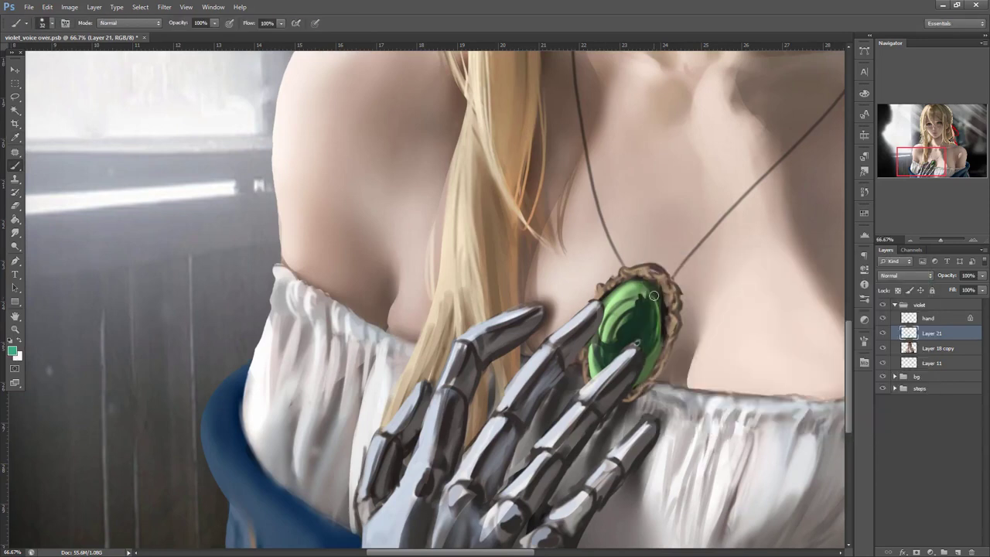
{"action": "left_click_drag", "start_coordinate": [640, 300], "coordinate": [651, 344]}
{"action": "left_click", "coordinate": [650, 293], "text": "alt"}
{"action": "left_click", "coordinate": [643, 326], "text": "alt"}
{"action": "left_click", "coordinate": [638, 318], "text": "alt"}
- Add near-white (fbfffa) glints to the gem and its frame, reducing the brush to 10 px
{"action": "right_click", "coordinate": [663, 252]}
{"action": "left_click_drag", "start_coordinate": [682, 287], "coordinate": [678, 286]}
{"action": "left_click", "coordinate": [618, 295]}
{"action": "left_click", "coordinate": [12, 350]}
{"action": "left_click", "coordinate": [679, 295]}
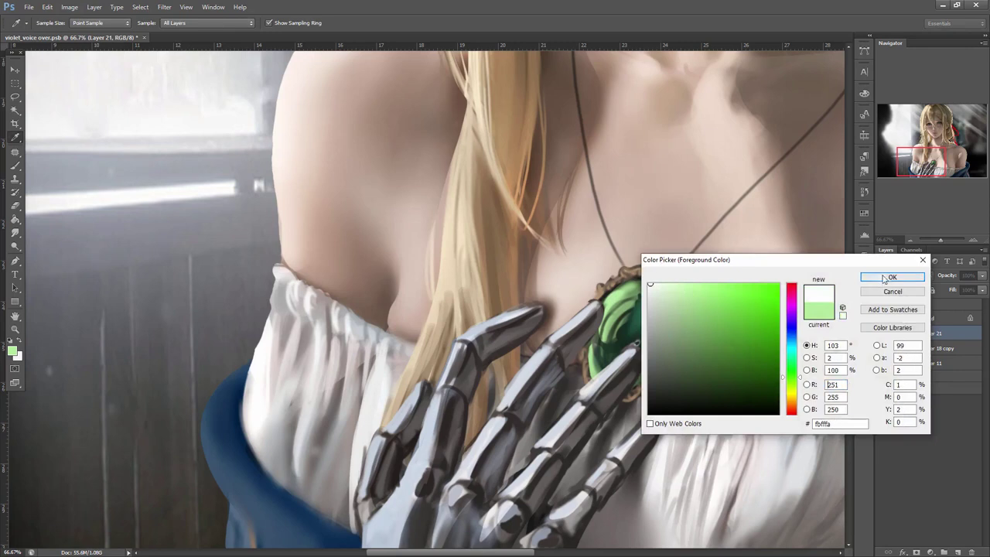
{"action": "left_click", "coordinate": [885, 279]}
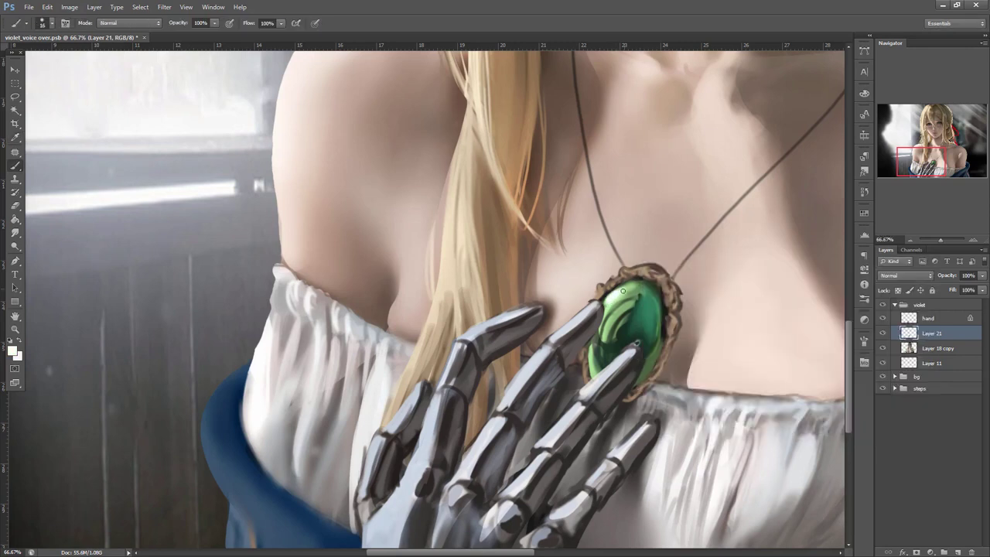
{"action": "right_click", "coordinate": [635, 248]}
{"action": "left_click_drag", "start_coordinate": [654, 278], "coordinate": [649, 278]}
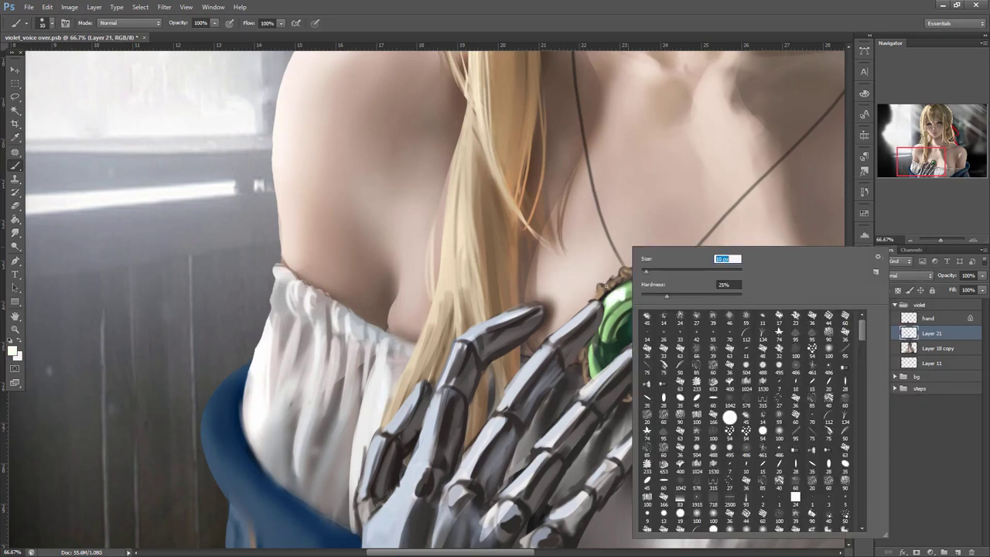
{"action": "left_click", "coordinate": [602, 286]}
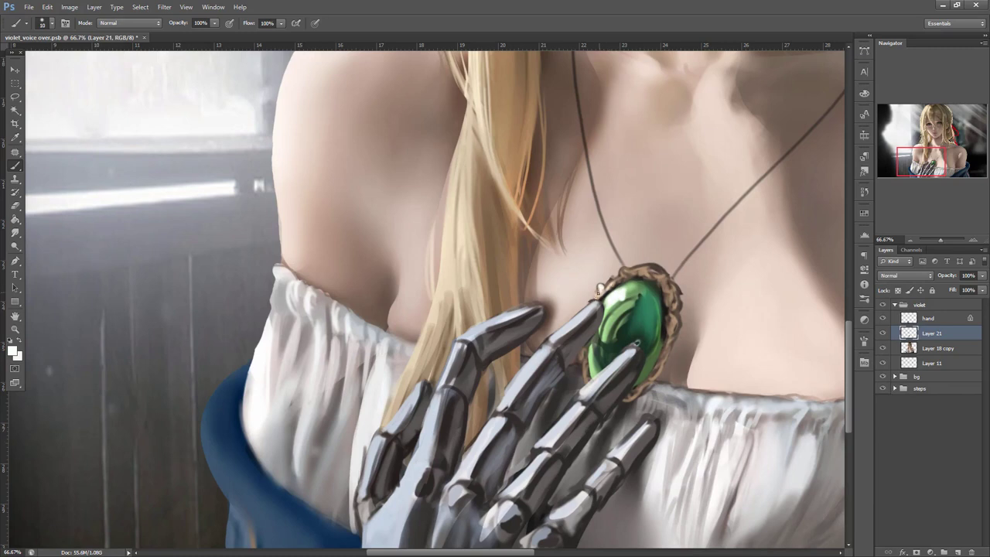
- On Layer 18 copy, lasso the chest area beside the pendant and paint a sampled skin shadow with a 199 px brush
{"action": "left_click", "coordinate": [931, 349]}
{"action": "key", "text": "l"}
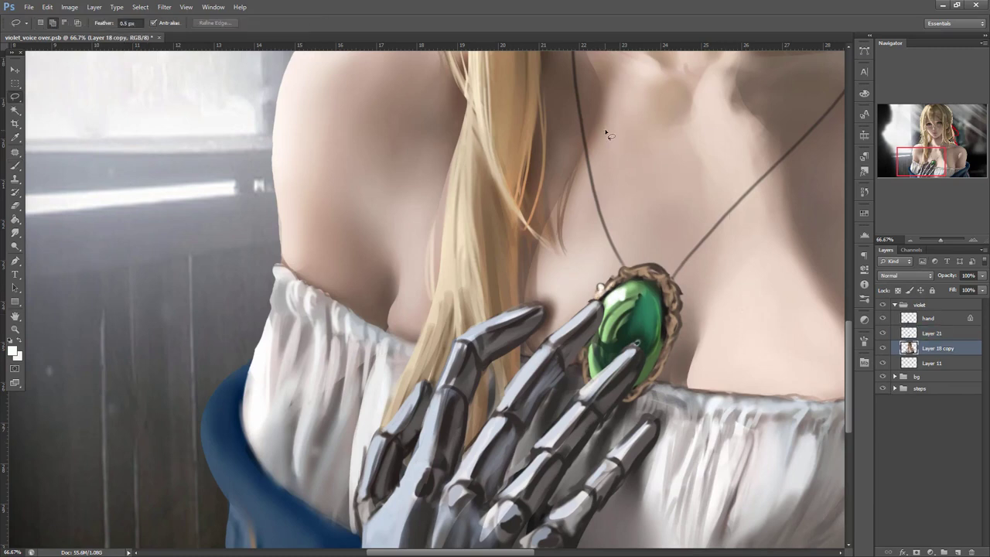
{"action": "mouse_move", "coordinate": [598, 94]}
{"action": "left_mouse_down"}
{"action": "mouse_move", "coordinate": [626, 232]}
{"action": "mouse_move", "coordinate": [538, 344]}
{"action": "mouse_move", "coordinate": [526, 226]}
{"action": "left_mouse_up"}
{"action": "key", "text": "b"}
{"action": "right_click", "coordinate": [613, 154]}
{"action": "left_click_drag", "start_coordinate": [627, 178], "coordinate": [698, 178]}
{"action": "left_click", "coordinate": [564, 132], "text": "alt"}
{"action": "mouse_move", "coordinate": [588, 130]}
{"action": "left_mouse_down"}
{"action": "mouse_move", "coordinate": [543, 189]}
{"action": "mouse_move", "coordinate": [606, 267]}
{"action": "left_mouse_up"}
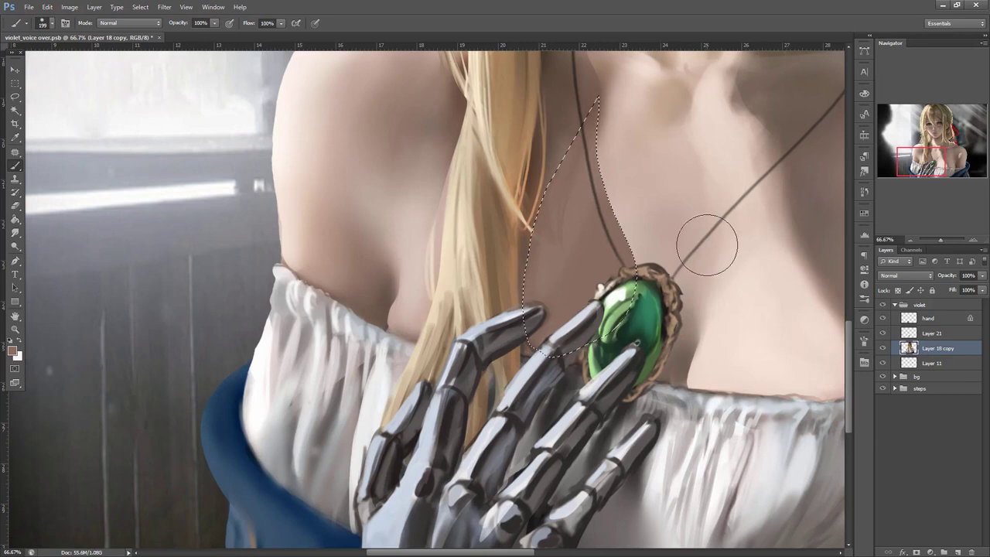
{"action": "key", "text": "ctrl+d"}
- Resize the brush and extend the sampled skin shadow along the edge of the long hair lock
{"action": "right_click", "coordinate": [589, 235]}
{"action": "left_click", "coordinate": [617, 260]}
{"action": "left_click", "coordinate": [561, 121], "text": "alt"}
{"action": "mouse_move", "coordinate": [539, 178]}
{"action": "left_mouse_down"}
{"action": "mouse_move", "coordinate": [536, 219]}
{"action": "mouse_move", "coordinate": [548, 243]}
{"action": "left_mouse_up"}
- Redraw fine blonde strands over the shadow beside the long lock with a 7 px brush in sampled hair colours
{"action": "right_click", "coordinate": [543, 164]}
{"action": "type", "text": "7"}
{"action": "key", "text": "Return"}
{"action": "left_click", "coordinate": [523, 219], "text": "alt"}
{"action": "left_click", "coordinate": [506, 167], "text": "alt"}
{"action": "left_click_drag", "start_coordinate": [500, 137], "coordinate": [550, 246]}
{"action": "left_click_drag", "start_coordinate": [495, 175], "coordinate": [561, 249]}
{"action": "left_click_drag", "start_coordinate": [531, 108], "coordinate": [546, 241]}
{"action": "left_click_drag", "start_coordinate": [543, 183], "coordinate": [555, 247]}
{"action": "left_click_drag", "start_coordinate": [535, 62], "coordinate": [546, 228]}
{"action": "left_click_drag", "start_coordinate": [503, 150], "coordinate": [481, 220]}
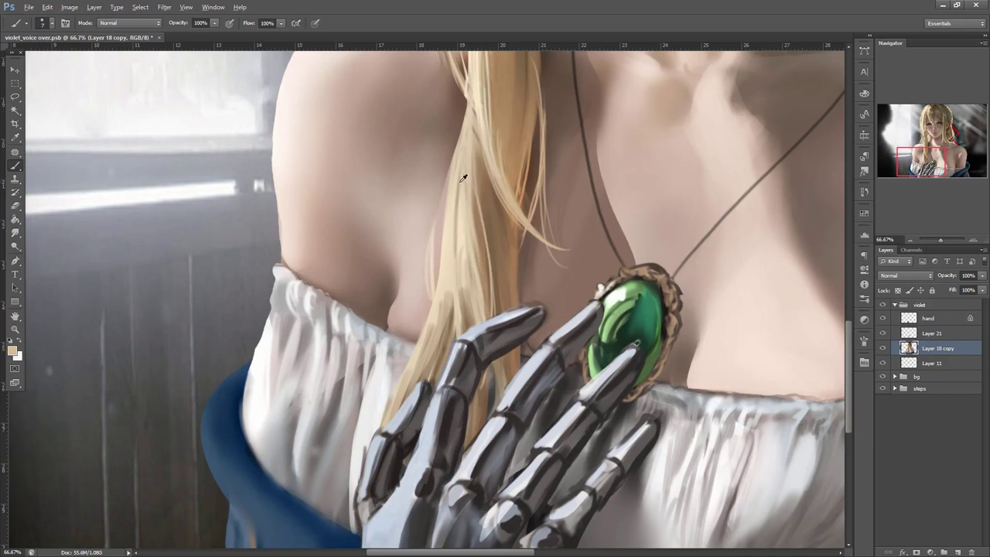
- Draw light strands down the lower half of the long lock toward the metal fingers, including loose curved hairs
{"action": "left_click_drag", "start_coordinate": [461, 138], "coordinate": [430, 246]}
{"action": "left_click_drag", "start_coordinate": [448, 175], "coordinate": [427, 298]}
{"action": "mouse_move", "coordinate": [427, 235]}
{"action": "left_mouse_down"}
{"action": "mouse_move", "coordinate": [434, 334]}
{"action": "mouse_move", "coordinate": [423, 382]}
{"action": "left_mouse_up"}
{"action": "left_click_drag", "start_coordinate": [468, 159], "coordinate": [490, 321]}
{"action": "left_click_drag", "start_coordinate": [487, 237], "coordinate": [496, 395]}
{"action": "left_click_drag", "start_coordinate": [492, 299], "coordinate": [506, 383]}
{"action": "left_click_drag", "start_coordinate": [475, 191], "coordinate": [523, 309]}
{"action": "left_click_drag", "start_coordinate": [511, 270], "coordinate": [524, 369]}
{"action": "left_click_drag", "start_coordinate": [484, 220], "coordinate": [548, 312]}
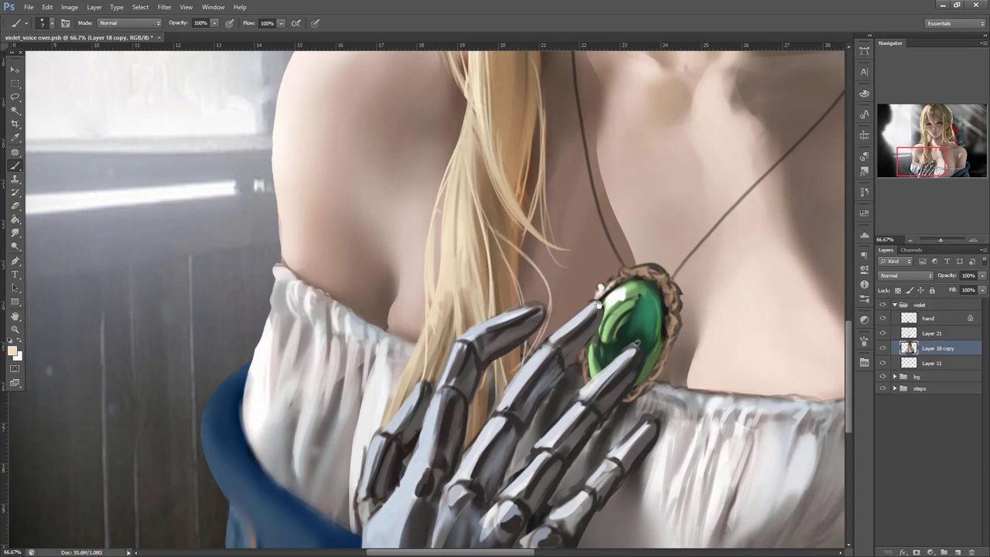
- Draw fine strands down the upper edge of the long front lock beside the neck in sampled blonde tones
{"action": "scroll", "coordinate": [603, 305], "scroll_direction": "up", "scroll_amount": 5}
{"action": "left_click_drag", "start_coordinate": [523, 188], "coordinate": [542, 318]}
{"action": "left_click", "coordinate": [530, 187], "text": "alt"}
{"action": "left_click_drag", "start_coordinate": [520, 135], "coordinate": [541, 308]}
{"action": "left_click", "coordinate": [537, 189], "text": "alt"}
{"action": "left_click_drag", "start_coordinate": [536, 152], "coordinate": [545, 334]}
{"action": "left_click_drag", "start_coordinate": [543, 285], "coordinate": [558, 438]}
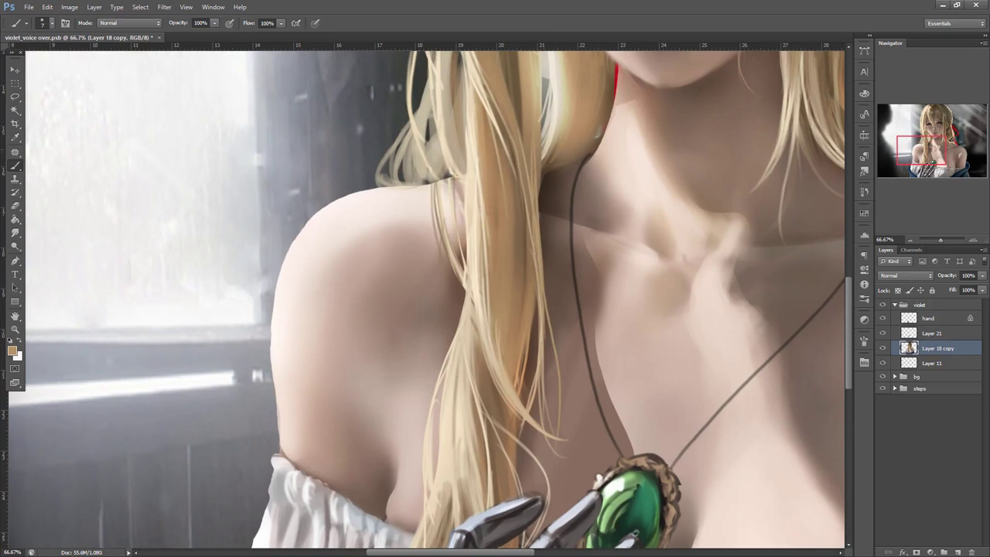
- Draw loose blonde hairs from the long lock across the necklace cord and chest, including one curving toward the pendant
{"action": "left_click_drag", "start_coordinate": [549, 190], "coordinate": [557, 230]}
{"action": "left_click_drag", "start_coordinate": [540, 145], "coordinate": [555, 230]}
{"action": "left_click_drag", "start_coordinate": [541, 157], "coordinate": [561, 246]}
{"action": "left_click_drag", "start_coordinate": [543, 200], "coordinate": [572, 342]}
{"action": "left_click_drag", "start_coordinate": [571, 294], "coordinate": [581, 435]}
{"action": "left_click", "coordinate": [491, 249], "text": "alt"}
{"action": "left_click_drag", "start_coordinate": [580, 366], "coordinate": [583, 431]}
{"action": "left_click_drag", "start_coordinate": [581, 347], "coordinate": [584, 432]}
{"action": "left_click_drag", "start_coordinate": [569, 297], "coordinate": [581, 396]}
{"action": "left_click_drag", "start_coordinate": [579, 390], "coordinate": [585, 437]}
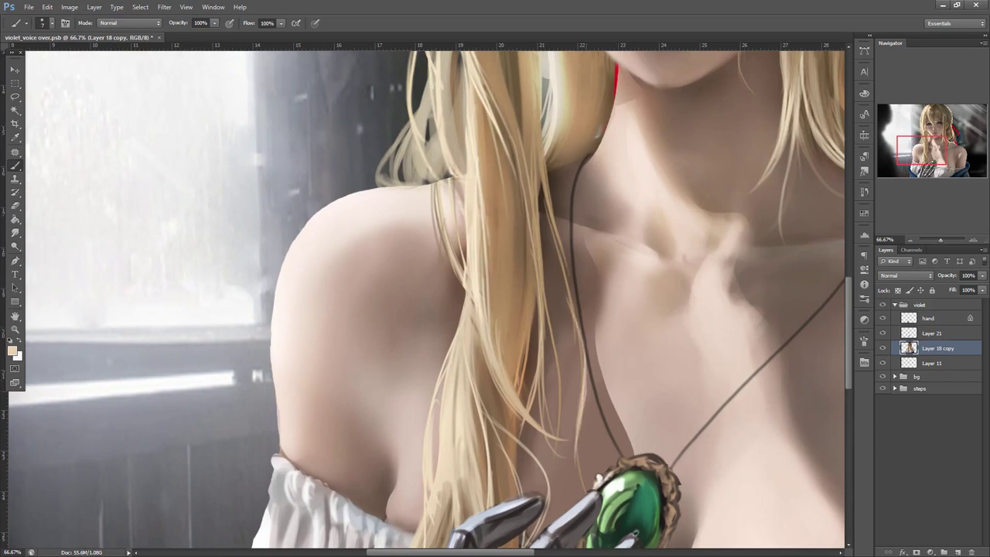
{"action": "mouse_move", "coordinate": [500, 377]}
{"action": "left_mouse_down"}
{"action": "mouse_move", "coordinate": [592, 444]}
{"action": "mouse_move", "coordinate": [602, 431]}
{"action": "left_mouse_up"}
{"action": "left_click_drag", "start_coordinate": [472, 334], "coordinate": [486, 485]}
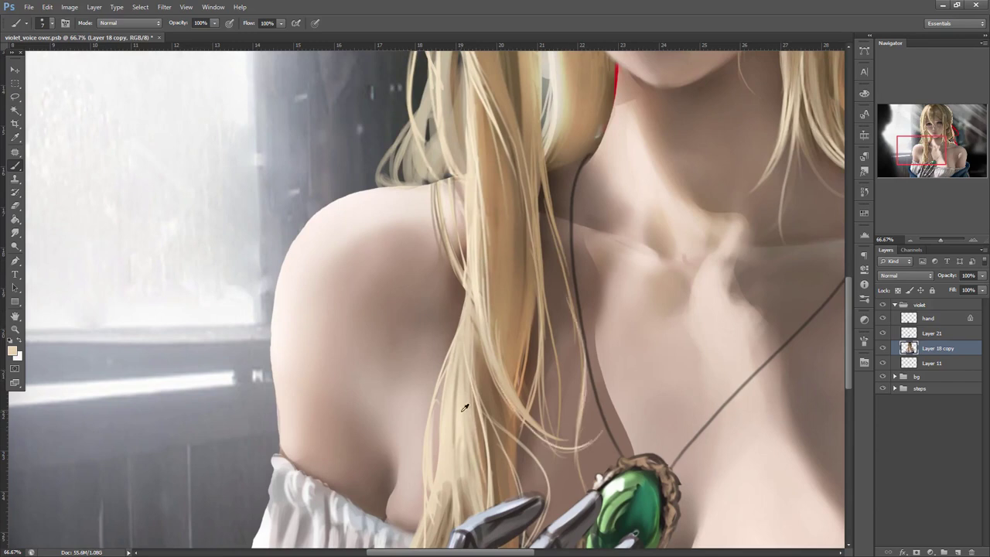
- Lasso the lower part of the long lock and shade it with a 41 px brush in a sampled darker hair colour
{"action": "left_click_drag", "start_coordinate": [460, 359], "coordinate": [436, 464]}
{"action": "key", "text": "l"}
{"action": "mouse_move", "coordinate": [470, 303]}
{"action": "left_mouse_down"}
{"action": "mouse_move", "coordinate": [487, 454]}
{"action": "mouse_move", "coordinate": [440, 317]}
{"action": "mouse_move", "coordinate": [484, 447]}
{"action": "left_mouse_up"}
{"action": "key", "text": "b"}
{"action": "right_click", "coordinate": [494, 277]}
{"action": "left_click", "coordinate": [528, 289]}
{"action": "left_click", "coordinate": [489, 366], "text": "alt"}
{"action": "left_click_drag", "start_coordinate": [467, 342], "coordinate": [478, 444]}
{"action": "key", "text": "ctrl+d"}
- Lasso a narrow section of the lock just above the metal fingertip and shade it in the same brown
{"action": "key", "text": "l"}
{"action": "mouse_move", "coordinate": [463, 372]}
{"action": "left_mouse_down"}
{"action": "mouse_move", "coordinate": [460, 482]}
{"action": "mouse_move", "coordinate": [487, 418]}
{"action": "left_mouse_up"}
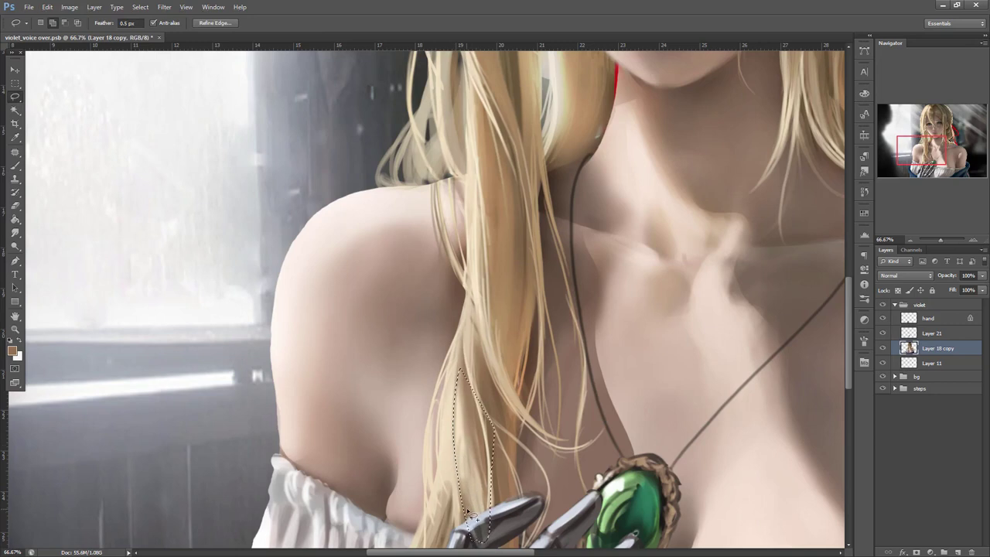
{"action": "key", "text": "b"}
{"action": "left_click_drag", "start_coordinate": [458, 475], "coordinate": [461, 464]}
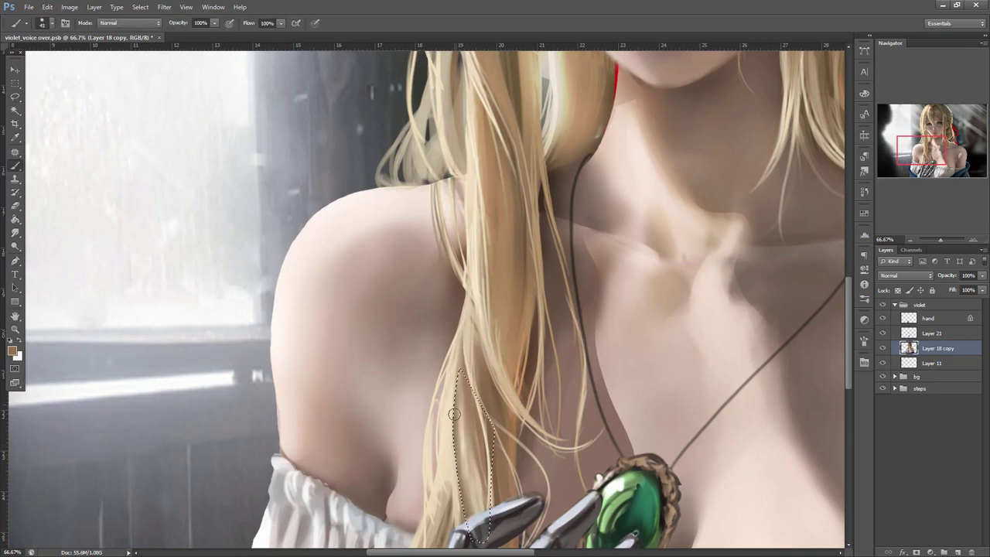
{"action": "key", "text": "ctrl+d"}
- Lasso the middle of the long lock beside the neck and shade it with a sampled hair colour
{"action": "mouse_move", "coordinate": [692, 373]}
{"action": "left_mouse_down"}
{"action": "mouse_move", "coordinate": [705, 398]}
{"action": "mouse_move", "coordinate": [688, 400]}
{"action": "left_mouse_up"}
{"action": "left_click_drag", "start_coordinate": [659, 341], "coordinate": [671, 389]}
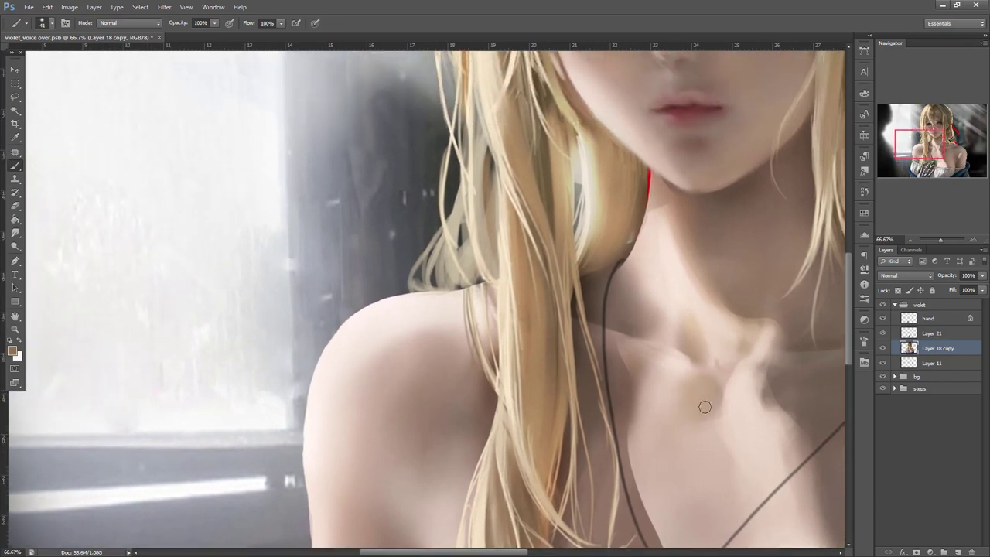
{"action": "key", "text": "l"}
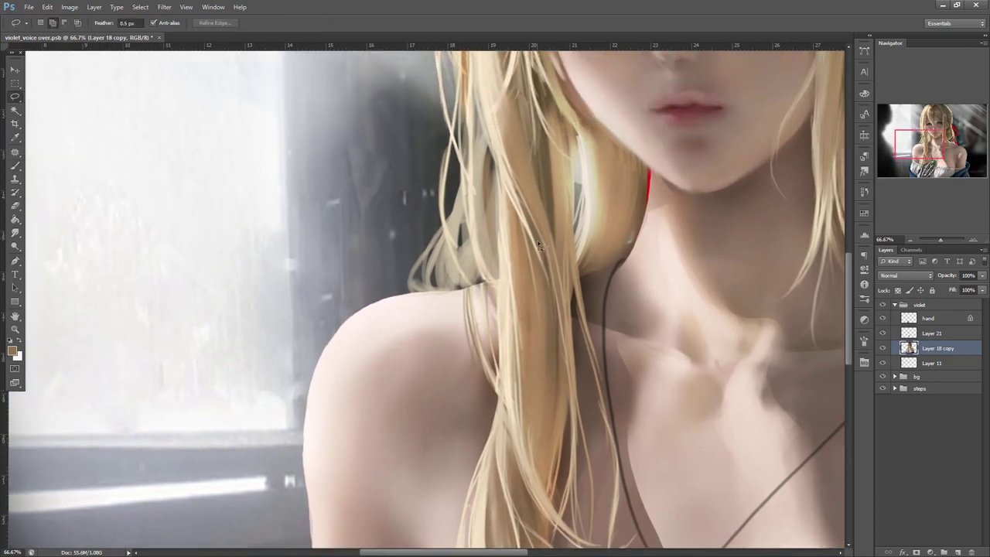
{"action": "left_click_drag", "start_coordinate": [622, 425], "coordinate": [533, 274]}
{"action": "key", "text": "b"}
{"action": "left_click", "coordinate": [534, 319], "text": "alt"}
{"action": "left_click_drag", "start_coordinate": [542, 333], "coordinate": [605, 423]}
{"action": "key", "text": "ctrl+d"}
- Draw finer strands down the shaded middle of the lock with a 13 px brush in sampled blonde and brown tones
{"action": "right_click", "coordinate": [565, 247]}
{"action": "left_click_drag", "start_coordinate": [592, 272], "coordinate": [586, 272]}
{"action": "left_click", "coordinate": [519, 251], "text": "alt"}
{"action": "mouse_move", "coordinate": [514, 242]}
{"action": "left_mouse_down"}
{"action": "mouse_move", "coordinate": [560, 390]}
{"action": "mouse_move", "coordinate": [555, 379]}
{"action": "left_mouse_up"}
{"action": "left_click", "coordinate": [547, 338], "text": "alt"}
{"action": "mouse_move", "coordinate": [539, 296]}
{"action": "left_mouse_down"}
{"action": "mouse_move", "coordinate": [591, 417]}
{"action": "mouse_move", "coordinate": [625, 431]}
{"action": "left_mouse_up"}
{"action": "left_click", "coordinate": [579, 398], "text": "alt"}
{"action": "left_click", "coordinate": [562, 373], "text": "alt"}
{"action": "left_click_drag", "start_coordinate": [583, 392], "coordinate": [621, 418]}
- Paint over the dark crown area beside the hair parting with a larger brush in a sampled hair colour
{"action": "left_click_drag", "start_coordinate": [757, 369], "coordinate": [575, 513]}
{"action": "left_click_drag", "start_coordinate": [743, 209], "coordinate": [684, 325]}
{"action": "left_click", "coordinate": [644, 184], "text": "alt"}
{"action": "left_click_drag", "start_coordinate": [628, 249], "coordinate": [637, 349]}
{"action": "left_click_drag", "start_coordinate": [682, 151], "coordinate": [676, 360]}
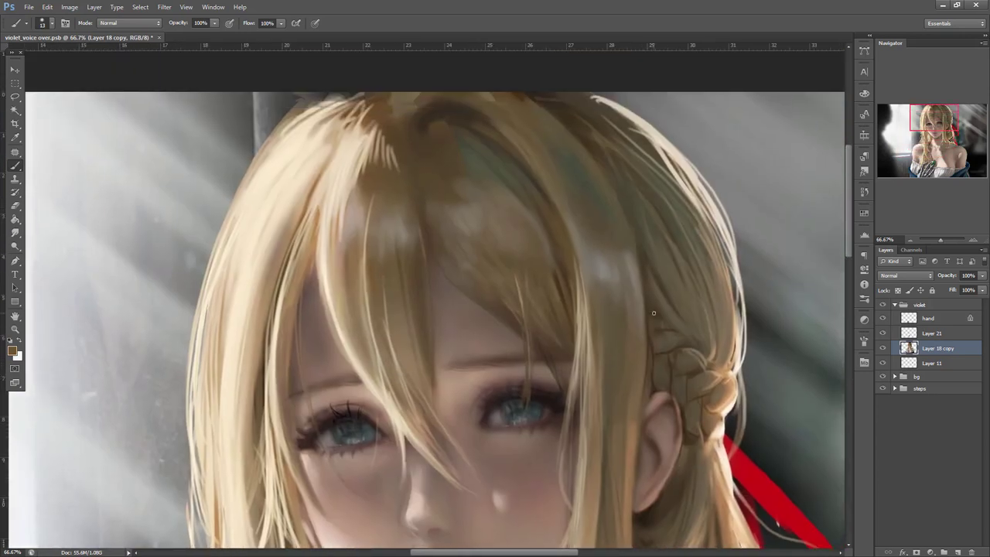
{"action": "right_click", "coordinate": [650, 317]}
{"action": "left_click_drag", "start_coordinate": [656, 265], "coordinate": [691, 265]}
{"action": "left_click", "coordinate": [478, 162], "text": "alt"}
{"action": "mouse_move", "coordinate": [479, 160]}
{"action": "left_mouse_down"}
{"action": "mouse_move", "coordinate": [487, 188]}
{"action": "mouse_move", "coordinate": [403, 147]}
{"action": "mouse_move", "coordinate": [376, 170]}
{"action": "mouse_move", "coordinate": [440, 113]}
{"action": "mouse_move", "coordinate": [561, 160]}
{"action": "mouse_move", "coordinate": [472, 100]}
{"action": "mouse_move", "coordinate": [617, 160]}
{"action": "mouse_move", "coordinate": [559, 99]}
{"action": "mouse_move", "coordinate": [529, 96]}
{"action": "mouse_move", "coordinate": [641, 168]}
{"action": "mouse_move", "coordinate": [556, 79]}
{"action": "mouse_move", "coordinate": [630, 209]}
{"action": "mouse_move", "coordinate": [692, 178]}
{"action": "left_mouse_up"}
- Lasso the crown section above the braid and soften it with a 36 px brush in sampled greyish hair tones
{"action": "key", "text": "l"}
{"action": "right_click", "coordinate": [692, 178]}
{"action": "left_click", "coordinate": [720, 199]}
{"action": "left_click", "coordinate": [658, 116], "text": "alt"}
{"action": "mouse_move", "coordinate": [575, 90]}
{"action": "left_mouse_down"}
{"action": "mouse_move", "coordinate": [648, 133]}
{"action": "mouse_move", "coordinate": [566, 89]}
{"action": "mouse_move", "coordinate": [657, 192]}
{"action": "left_mouse_up"}
{"action": "left_click", "coordinate": [606, 106], "text": "alt"}
{"action": "mouse_move", "coordinate": [548, 125]}
{"action": "left_mouse_down"}
{"action": "mouse_move", "coordinate": [608, 126]}
{"action": "mouse_move", "coordinate": [623, 198]}
{"action": "mouse_move", "coordinate": [610, 147]}
{"action": "mouse_move", "coordinate": [610, 171]}
{"action": "left_mouse_up"}
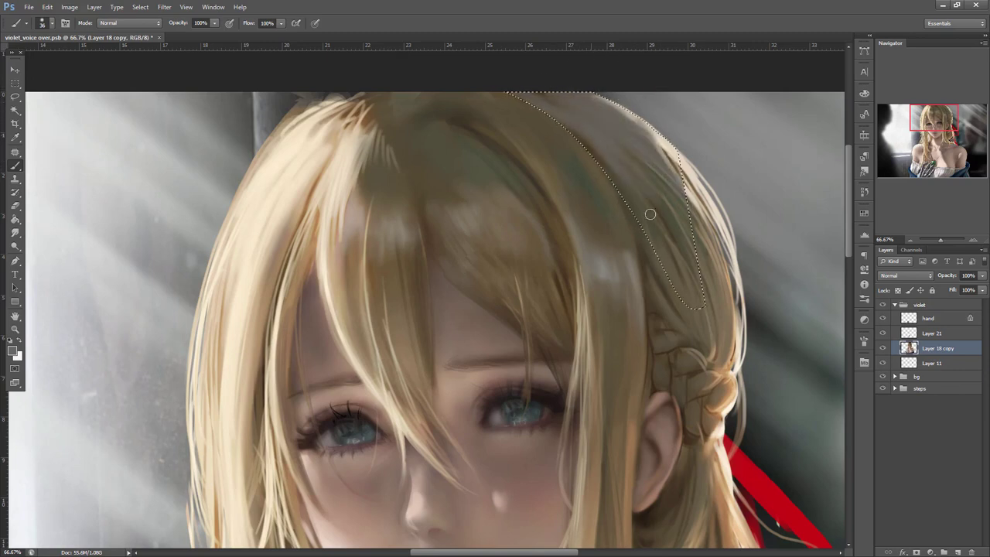
{"action": "key", "text": "ctrl+d"}
- Lasso the broad strand running from the crown past the ear and paint it in the greyish hair tone
{"action": "key", "text": "l"}
{"action": "mouse_move", "coordinate": [483, 93]}
{"action": "left_mouse_down"}
{"action": "mouse_move", "coordinate": [603, 158]}
{"action": "mouse_move", "coordinate": [430, 130]}
{"action": "left_mouse_up"}
{"action": "key", "text": "b"}
{"action": "mouse_move", "coordinate": [625, 209]}
{"action": "left_mouse_down"}
{"action": "mouse_move", "coordinate": [609, 193]}
{"action": "mouse_move", "coordinate": [592, 216]}
{"action": "mouse_move", "coordinate": [635, 269]}
{"action": "mouse_move", "coordinate": [624, 284]}
{"action": "left_mouse_up"}
{"action": "key", "text": "ctrl+d"}
- Blend the broad side strand and the adjoining bangs with sampled hair colours, using a 36 px brush
{"action": "right_click", "coordinate": [645, 175]}
{"action": "mouse_move", "coordinate": [557, 142]}
{"action": "left_mouse_down"}
{"action": "mouse_move", "coordinate": [608, 273]}
{"action": "mouse_move", "coordinate": [577, 188]}
{"action": "left_mouse_up"}
{"action": "left_click", "coordinate": [596, 234], "text": "alt"}
{"action": "mouse_move", "coordinate": [596, 234]}
{"action": "left_mouse_down"}
{"action": "mouse_move", "coordinate": [621, 261]}
{"action": "mouse_move", "coordinate": [612, 317]}
{"action": "mouse_move", "coordinate": [608, 294]}
{"action": "left_mouse_up"}
{"action": "left_click", "coordinate": [603, 216], "text": "alt"}
{"action": "mouse_move", "coordinate": [604, 216]}
{"action": "left_mouse_down"}
{"action": "mouse_move", "coordinate": [614, 265]}
{"action": "mouse_move", "coordinate": [633, 292]}
{"action": "left_mouse_up"}
{"action": "left_click", "coordinate": [604, 191], "text": "alt"}
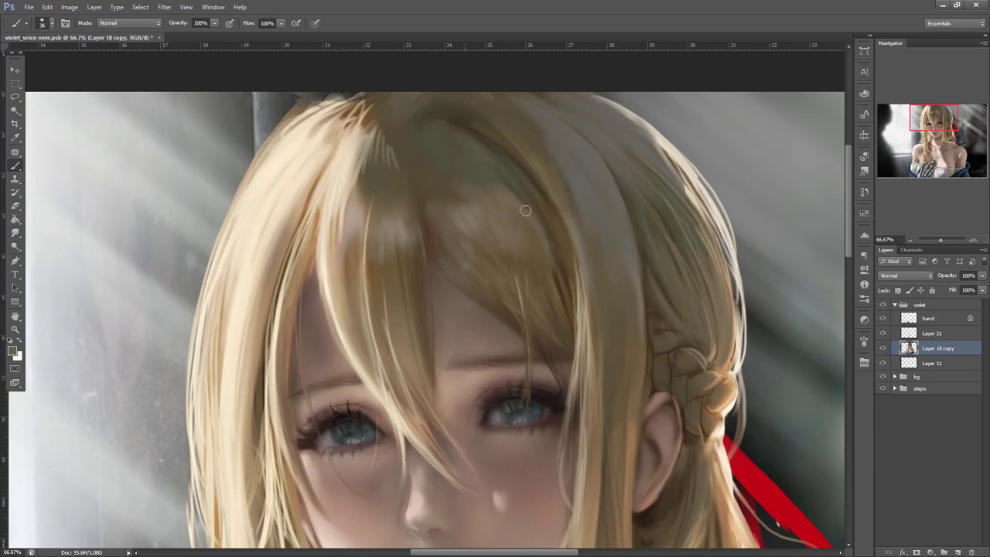
{"action": "left_click_drag", "start_coordinate": [483, 158], "coordinate": [515, 192]}
- Cover the pale highlight on the central bangs lock with a 79 px brush in a sampled olive hair tone
{"action": "right_click", "coordinate": [553, 185]}
{"action": "left_click", "coordinate": [586, 204]}
{"action": "left_click", "coordinate": [444, 147]}
{"action": "left_click", "coordinate": [436, 174], "text": "alt"}
{"action": "mouse_move", "coordinate": [385, 201]}
{"action": "left_mouse_down"}
{"action": "mouse_move", "coordinate": [413, 283]}
{"action": "mouse_move", "coordinate": [382, 307]}
{"action": "mouse_move", "coordinate": [353, 195]}
{"action": "mouse_move", "coordinate": [354, 318]}
{"action": "left_mouse_up"}
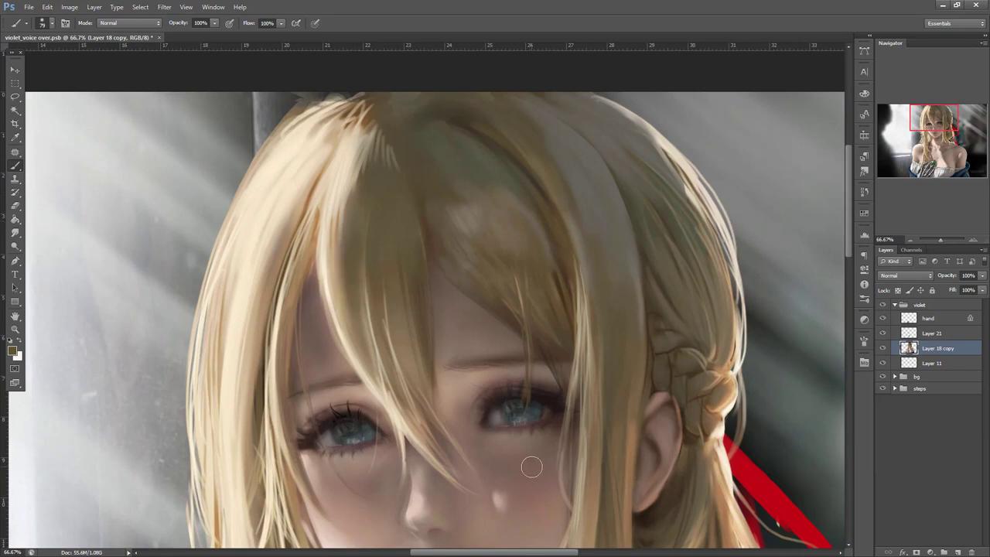
- Lasso the side-swept bangs above the forehead and paint a darker hair tone over their pale highlight
{"action": "right_click", "coordinate": [526, 194]}
{"action": "left_click", "coordinate": [456, 183]}
{"action": "key", "text": "l"}
{"action": "mouse_move", "coordinate": [525, 338]}
{"action": "left_mouse_down"}
{"action": "mouse_move", "coordinate": [447, 167]}
{"action": "mouse_move", "coordinate": [523, 337]}
{"action": "left_mouse_up"}
{"action": "key", "text": "b"}
{"action": "right_click", "coordinate": [528, 207]}
{"action": "key", "text": "Return"}
{"action": "mouse_move", "coordinate": [502, 244]}
{"action": "left_mouse_down"}
{"action": "mouse_move", "coordinate": [500, 270]}
{"action": "mouse_move", "coordinate": [488, 230]}
{"action": "mouse_move", "coordinate": [510, 154]}
{"action": "mouse_move", "coordinate": [472, 219]}
{"action": "mouse_move", "coordinate": [442, 225]}
{"action": "mouse_move", "coordinate": [519, 296]}
{"action": "mouse_move", "coordinate": [536, 339]}
{"action": "left_mouse_up"}
{"action": "key", "text": "ctrl+d"}
- Resize the brush and paint strands from the parting across the upper side-swept bangs in sampled hair tones
{"action": "right_click", "coordinate": [519, 189]}
{"action": "key", "text": "Return"}
{"action": "left_click", "coordinate": [436, 154], "text": "alt"}
{"action": "mouse_move", "coordinate": [438, 157]}
{"action": "left_mouse_down"}
{"action": "mouse_move", "coordinate": [472, 191]}
{"action": "mouse_move", "coordinate": [492, 253]}
{"action": "left_mouse_up"}
{"action": "left_click", "coordinate": [488, 214], "text": "alt"}
{"action": "left_click", "coordinate": [505, 219], "text": "alt"}
{"action": "left_click_drag", "start_coordinate": [450, 196], "coordinate": [460, 210]}
{"action": "left_click", "coordinate": [437, 176], "text": "alt"}
{"action": "left_click_drag", "start_coordinate": [431, 141], "coordinate": [508, 240]}
- Add strands through the middle and outer edge of the side-swept bangs in newly sampled hair colours
{"action": "left_click", "coordinate": [478, 169], "text": "alt"}
{"action": "mouse_move", "coordinate": [489, 195]}
{"action": "left_mouse_down"}
{"action": "mouse_move", "coordinate": [537, 283]}
{"action": "mouse_move", "coordinate": [526, 246]}
{"action": "left_mouse_up"}
{"action": "mouse_move", "coordinate": [490, 158]}
{"action": "left_mouse_down"}
{"action": "mouse_move", "coordinate": [540, 234]}
{"action": "mouse_move", "coordinate": [517, 293]}
{"action": "left_mouse_up"}
{"action": "left_click", "coordinate": [497, 228], "text": "alt"}
{"action": "left_click_drag", "start_coordinate": [504, 219], "coordinate": [540, 289]}
{"action": "left_click_drag", "start_coordinate": [497, 186], "coordinate": [538, 255]}
{"action": "left_click_drag", "start_coordinate": [562, 290], "coordinate": [554, 258]}
{"action": "left_click", "coordinate": [457, 183], "text": "alt"}
- Lasso the bangs beside the central lock and deepen the shadow along its edge with a sampled dark tone
{"action": "key", "text": "l"}
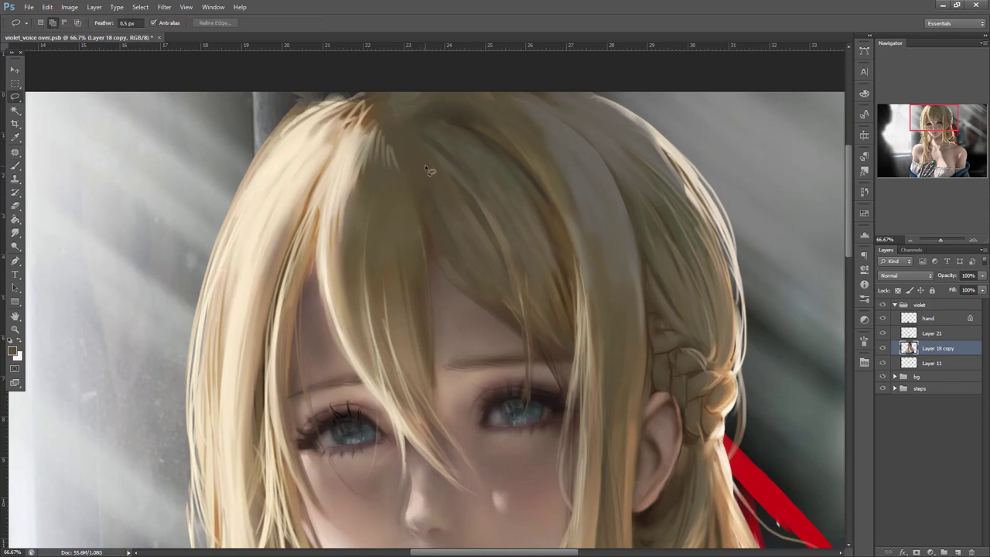
{"action": "mouse_move", "coordinate": [424, 227]}
{"action": "left_mouse_down"}
{"action": "mouse_move", "coordinate": [524, 290]}
{"action": "mouse_move", "coordinate": [526, 205]}
{"action": "left_mouse_up"}
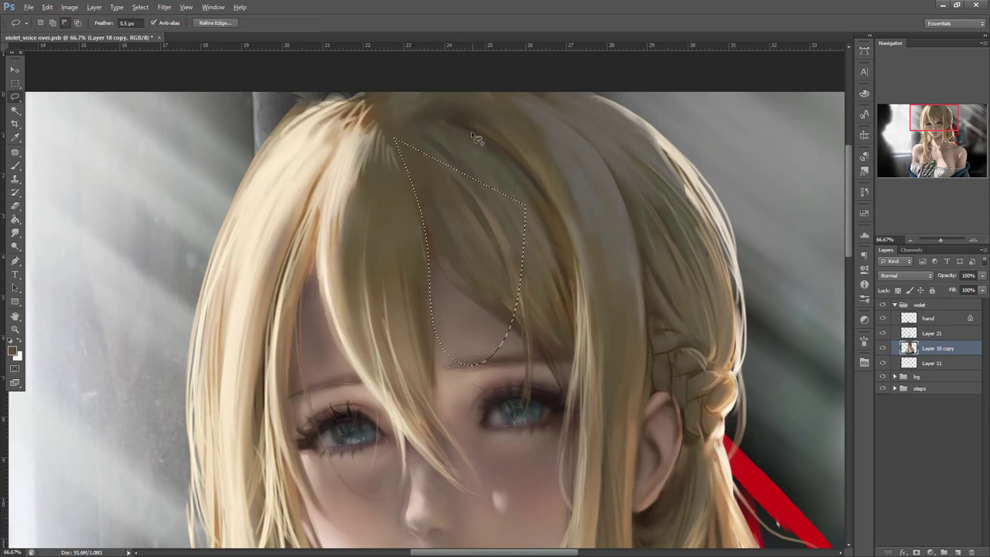
{"action": "key", "text": "b"}
{"action": "left_click", "coordinate": [450, 253], "text": "alt"}
{"action": "key", "text": "ctrl+d"}
{"action": "right_click", "coordinate": [452, 177]}
{"action": "left_click", "coordinate": [462, 199]}
{"action": "mouse_move", "coordinate": [403, 179]}
{"action": "left_mouse_down"}
{"action": "mouse_move", "coordinate": [414, 198]}
{"action": "mouse_move", "coordinate": [449, 172]}
{"action": "left_mouse_up"}
- Set the brush to 29 px, choose a hair highlight colour and add a new layer above Layer 18 copy
{"action": "right_click", "coordinate": [418, 183]}
{"action": "left_click", "coordinate": [406, 168]}
{"action": "left_click", "coordinate": [378, 138], "text": "alt"}
{"action": "left_click", "coordinate": [605, 199], "text": "alt"}
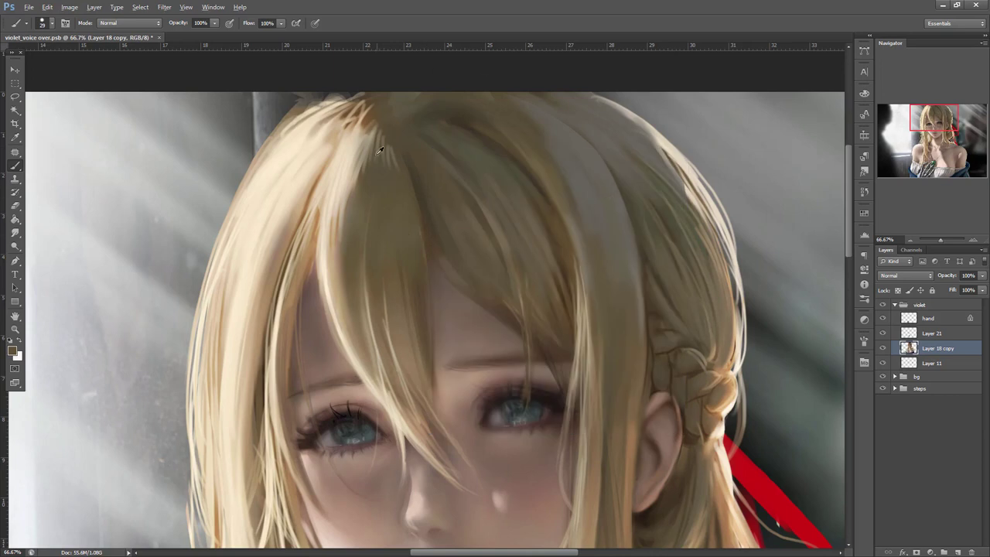
{"action": "left_click", "coordinate": [13, 351]}
{"action": "left_click_drag", "start_coordinate": [686, 346], "coordinate": [683, 298]}
{"action": "left_click", "coordinate": [892, 276]}
{"action": "left_click", "coordinate": [959, 552]}
- Paint a jagged band of light highlights across the bangs on both sides of the parting
{"action": "mouse_move", "coordinate": [379, 193]}
{"action": "left_mouse_down"}
{"action": "mouse_move", "coordinate": [361, 164]}
{"action": "mouse_move", "coordinate": [374, 146]}
{"action": "mouse_move", "coordinate": [363, 204]}
{"action": "mouse_move", "coordinate": [380, 155]}
{"action": "mouse_move", "coordinate": [377, 174]}
{"action": "mouse_move", "coordinate": [388, 165]}
{"action": "mouse_move", "coordinate": [418, 180]}
{"action": "mouse_move", "coordinate": [417, 159]}
{"action": "mouse_move", "coordinate": [438, 175]}
{"action": "mouse_move", "coordinate": [429, 151]}
{"action": "mouse_move", "coordinate": [468, 143]}
{"action": "left_mouse_up"}
{"action": "left_click", "coordinate": [393, 134], "text": "alt"}
{"action": "mouse_move", "coordinate": [397, 136]}
{"action": "left_mouse_down"}
{"action": "mouse_move", "coordinate": [375, 158]}
{"action": "mouse_move", "coordinate": [387, 140]}
{"action": "mouse_move", "coordinate": [390, 184]}
{"action": "mouse_move", "coordinate": [385, 168]}
{"action": "mouse_move", "coordinate": [358, 222]}
{"action": "mouse_move", "coordinate": [364, 178]}
{"action": "mouse_move", "coordinate": [436, 170]}
{"action": "left_mouse_up"}
{"action": "left_click", "coordinate": [433, 169], "text": "alt"}
{"action": "mouse_move", "coordinate": [405, 133]}
{"action": "left_mouse_down"}
{"action": "mouse_move", "coordinate": [440, 149]}
{"action": "mouse_move", "coordinate": [461, 142]}
{"action": "mouse_move", "coordinate": [480, 162]}
{"action": "left_mouse_up"}
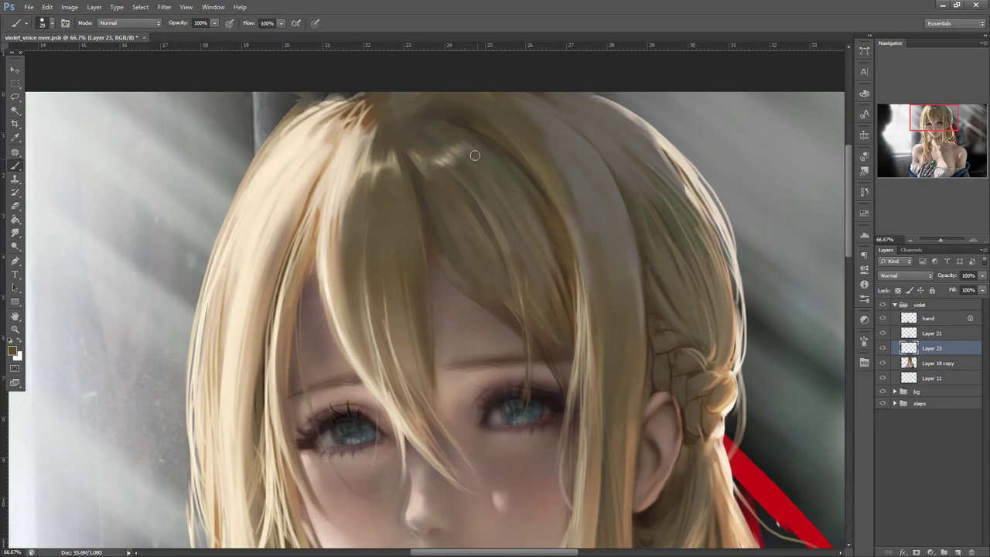
- Draw strands from the crown down the outer bangs with a smaller brush and undo the last stroke
{"action": "left_click_drag", "start_coordinate": [728, 372], "coordinate": [719, 356]}
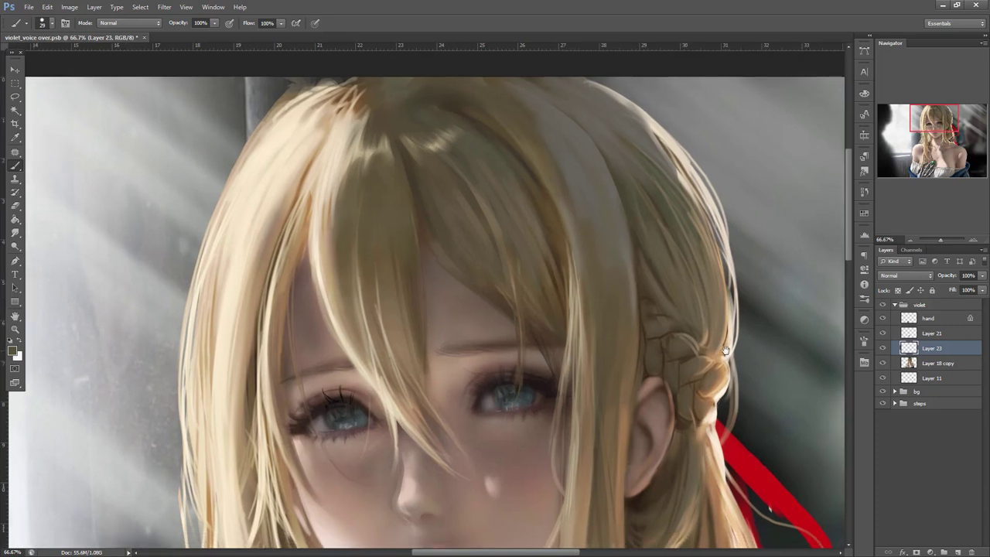
{"action": "right_click", "coordinate": [593, 208]}
{"action": "left_click_drag", "start_coordinate": [615, 238], "coordinate": [610, 239]}
{"action": "left_click", "coordinate": [573, 318], "text": "alt"}
{"action": "mouse_move", "coordinate": [560, 220]}
{"action": "left_mouse_down"}
{"action": "mouse_move", "coordinate": [566, 351]}
{"action": "mouse_move", "coordinate": [570, 285]}
{"action": "left_mouse_up"}
{"action": "left_click_drag", "start_coordinate": [536, 164], "coordinate": [561, 255]}
{"action": "left_click_drag", "start_coordinate": [507, 133], "coordinate": [558, 373]}
{"action": "left_click", "coordinate": [524, 162], "text": "alt"}
{"action": "key", "text": "ctrl+z"}
- Draw long thin strands from the crown down the bangs' outer edge and past the shaded eye to the cheek
{"action": "left_click_drag", "start_coordinate": [505, 129], "coordinate": [545, 234]}
{"action": "left_click_drag", "start_coordinate": [519, 145], "coordinate": [550, 306]}
{"action": "left_click_drag", "start_coordinate": [543, 235], "coordinate": [563, 417]}
{"action": "left_click_drag", "start_coordinate": [576, 318], "coordinate": [583, 467]}
{"action": "left_click_drag", "start_coordinate": [579, 355], "coordinate": [583, 487]}
{"action": "left_click_drag", "start_coordinate": [583, 308], "coordinate": [590, 444]}
- Add small highlights to the shaded eye and the lower lip with an 11 px brush and sampled colours
{"action": "left_click_drag", "start_coordinate": [639, 329], "coordinate": [693, 222]}
{"action": "right_click", "coordinate": [624, 254]}
{"action": "left_click", "coordinate": [641, 282]}
{"action": "left_click", "coordinate": [558, 290], "text": "alt"}
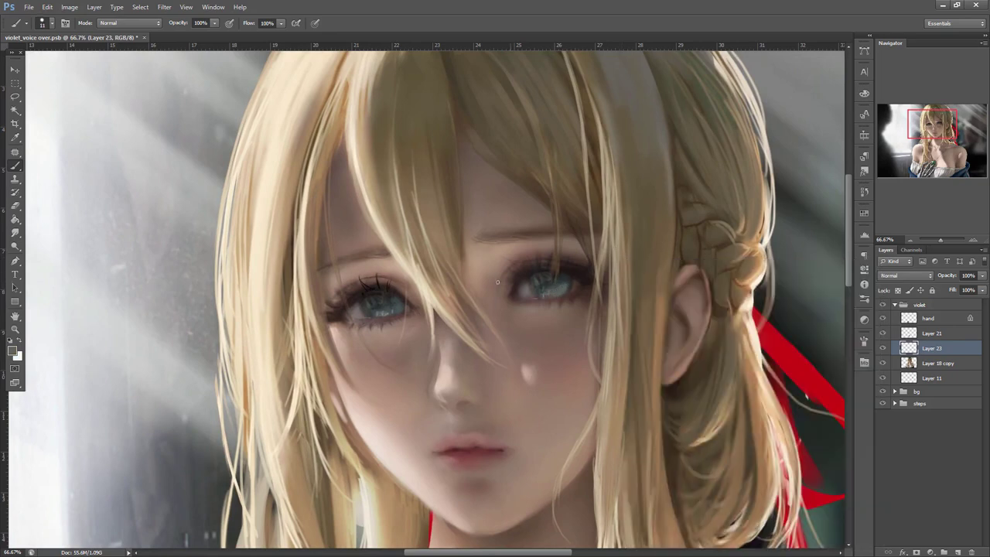
{"action": "left_click", "coordinate": [576, 269], "text": "alt"}
{"action": "left_click_drag", "start_coordinate": [672, 284], "coordinate": [731, 254]}
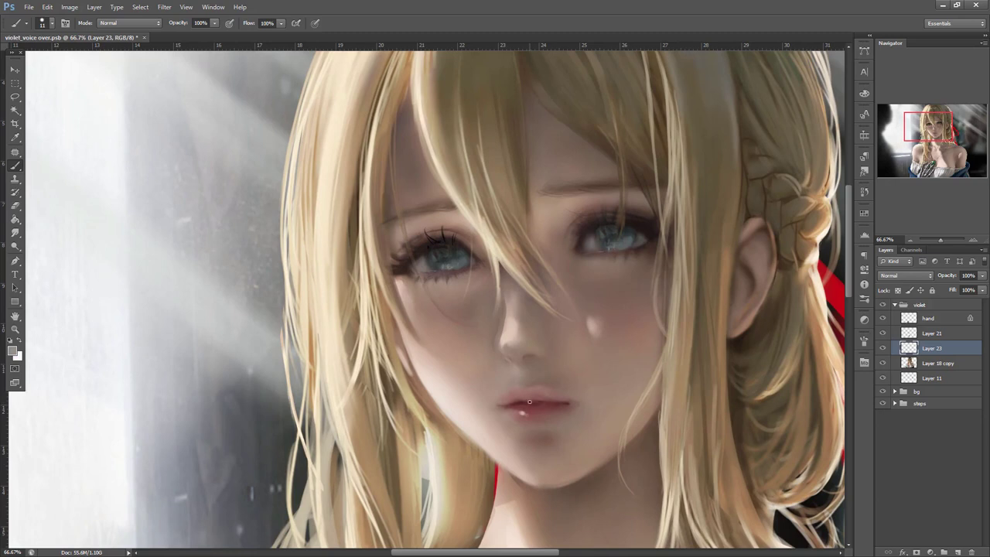
{"action": "left_click", "coordinate": [540, 400], "text": "alt"}
{"action": "mouse_move", "coordinate": [746, 472]}
{"action": "left_mouse_down"}
{"action": "mouse_move", "coordinate": [735, 341]}
{"action": "mouse_move", "coordinate": [764, 399]}
{"action": "mouse_move", "coordinate": [689, 388]}
{"action": "left_mouse_up"}
- Lasso the lower part of the front lock beside the jaw, paint brown shading inside with a 50 px brush and deselect
{"action": "left_click", "coordinate": [596, 370], "text": "alt"}
{"action": "key", "text": "l"}
{"action": "mouse_move", "coordinate": [608, 282]}
{"action": "left_mouse_down"}
{"action": "mouse_move", "coordinate": [564, 512]}
{"action": "mouse_move", "coordinate": [619, 309]}
{"action": "mouse_move", "coordinate": [588, 411]}
{"action": "left_mouse_up"}
{"action": "key", "text": "b"}
{"action": "right_click", "coordinate": [627, 305]}
{"action": "left_click", "coordinate": [652, 290]}
{"action": "left_click", "coordinate": [611, 329], "text": "alt"}
{"action": "left_click_drag", "start_coordinate": [605, 301], "coordinate": [594, 410]}
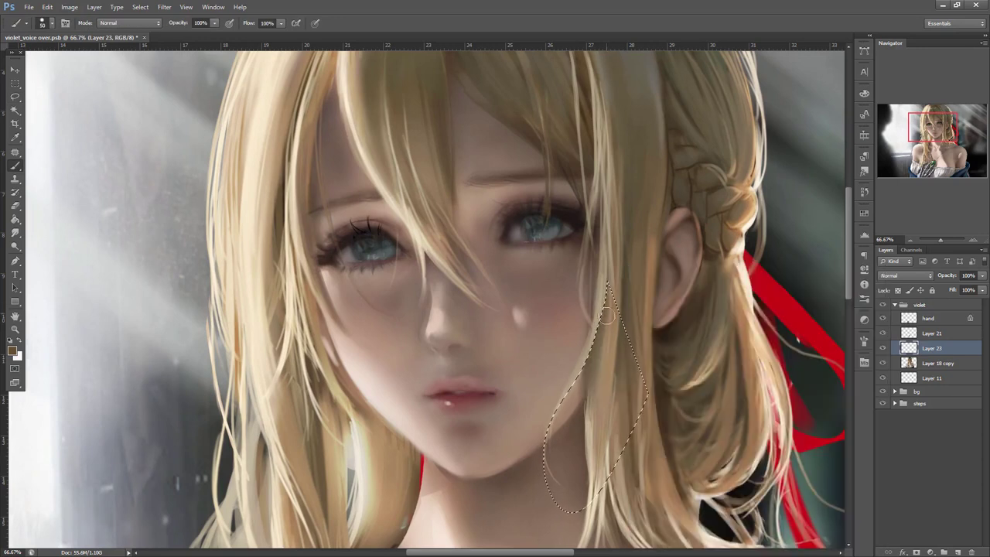
{"action": "left_click_drag", "start_coordinate": [604, 325], "coordinate": [595, 418]}
{"action": "left_click_drag", "start_coordinate": [602, 360], "coordinate": [593, 438]}
{"action": "left_click", "coordinate": [618, 338], "text": "alt"}
{"action": "left_click", "coordinate": [604, 389], "text": "alt"}
{"action": "left_click_drag", "start_coordinate": [603, 349], "coordinate": [596, 433]}
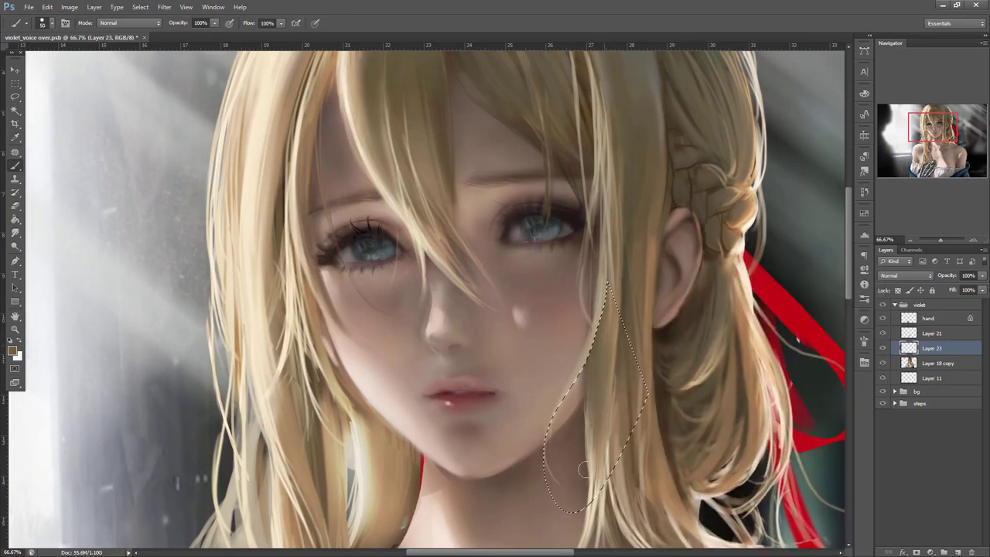
{"action": "key", "text": "ctrl+d"}
- Paint sampled hair tones with a 30 px brush on the front lock below the jaw and along its inner edge beside the cheek
{"action": "right_click", "coordinate": [633, 271]}
{"action": "left_click_drag", "start_coordinate": [661, 287], "coordinate": [655, 287]}
{"action": "left_click", "coordinate": [604, 385], "text": "alt"}
{"action": "left_click_drag", "start_coordinate": [594, 403], "coordinate": [591, 483]}
{"action": "left_click_drag", "start_coordinate": [596, 394], "coordinate": [597, 515]}
{"action": "left_click", "coordinate": [601, 305], "text": "alt"}
{"action": "left_click_drag", "start_coordinate": [602, 320], "coordinate": [610, 243]}
{"action": "mouse_move", "coordinate": [603, 242]}
{"action": "left_mouse_down"}
{"action": "mouse_move", "coordinate": [598, 282]}
{"action": "mouse_move", "coordinate": [613, 256]}
{"action": "mouse_move", "coordinate": [616, 197]}
{"action": "left_mouse_up"}
- Blend the inner half of the front lock from the bangs down past the shaded eye with sampled tones
{"action": "left_click", "coordinate": [607, 321], "text": "alt"}
{"action": "left_click", "coordinate": [603, 275], "text": "alt"}
{"action": "left_click", "coordinate": [624, 191], "text": "alt"}
{"action": "left_click_drag", "start_coordinate": [615, 116], "coordinate": [609, 278]}
{"action": "left_click_drag", "start_coordinate": [621, 177], "coordinate": [611, 309]}
{"action": "mouse_move", "coordinate": [601, 251]}
{"action": "left_mouse_down"}
{"action": "mouse_move", "coordinate": [599, 327]}
{"action": "mouse_move", "coordinate": [614, 303]}
{"action": "left_mouse_up"}
- Paint sampled shadow tones down the outer edge of the front lock in front of the ear
{"action": "left_click", "coordinate": [648, 233], "text": "alt"}
{"action": "mouse_move", "coordinate": [652, 203]}
{"action": "left_mouse_down"}
{"action": "mouse_move", "coordinate": [643, 280]}
{"action": "mouse_move", "coordinate": [649, 250]}
{"action": "left_mouse_up"}
{"action": "left_click", "coordinate": [648, 173], "text": "alt"}
{"action": "left_click", "coordinate": [658, 92], "text": "alt"}
{"action": "mouse_move", "coordinate": [658, 108]}
{"action": "left_mouse_down"}
{"action": "mouse_move", "coordinate": [655, 78]}
{"action": "mouse_move", "coordinate": [657, 190]}
{"action": "left_mouse_up"}
{"action": "left_click", "coordinate": [660, 129], "text": "alt"}
{"action": "left_click_drag", "start_coordinate": [658, 133], "coordinate": [638, 366]}
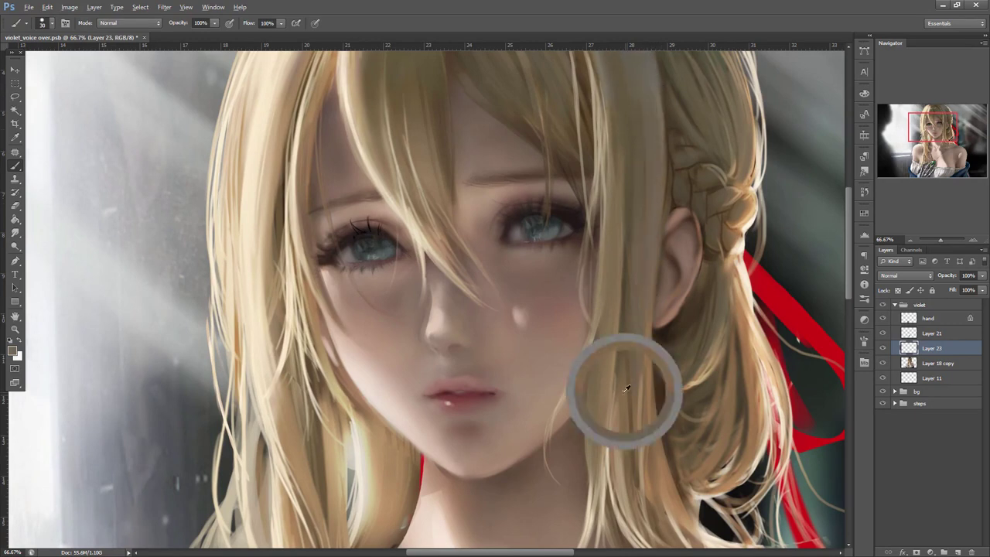
- Paint long strokes of a sampled tone down the middle of the front lock from eye level to below the jaw
{"action": "left_click", "coordinate": [628, 204], "text": "alt"}
{"action": "left_click_drag", "start_coordinate": [632, 247], "coordinate": [623, 365]}
{"action": "left_click_drag", "start_coordinate": [648, 229], "coordinate": [634, 388]}
{"action": "left_click_drag", "start_coordinate": [647, 323], "coordinate": [637, 447]}
{"action": "left_click", "coordinate": [663, 246], "text": "alt"}
{"action": "mouse_move", "coordinate": [649, 514]}
{"action": "left_mouse_down"}
{"action": "mouse_move", "coordinate": [644, 450]}
{"action": "mouse_move", "coordinate": [667, 512]}
{"action": "left_mouse_up"}
- Compare the whole painting with and without Layer 23
{"action": "left_click", "coordinate": [908, 239]}
{"action": "left_click", "coordinate": [908, 239]}
{"action": "left_click", "coordinate": [908, 239]}
{"action": "left_click", "coordinate": [883, 349]}
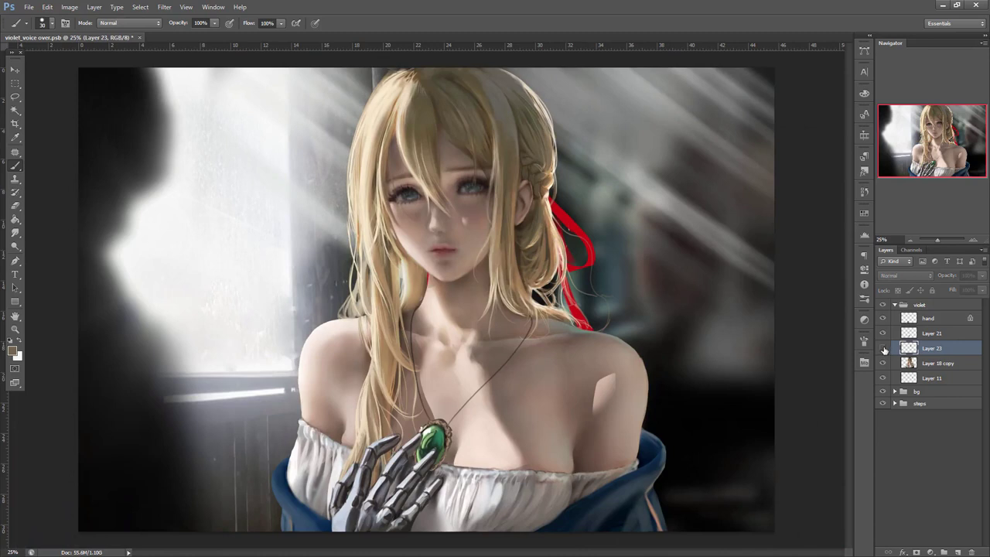
{"action": "left_click", "coordinate": [883, 348]}
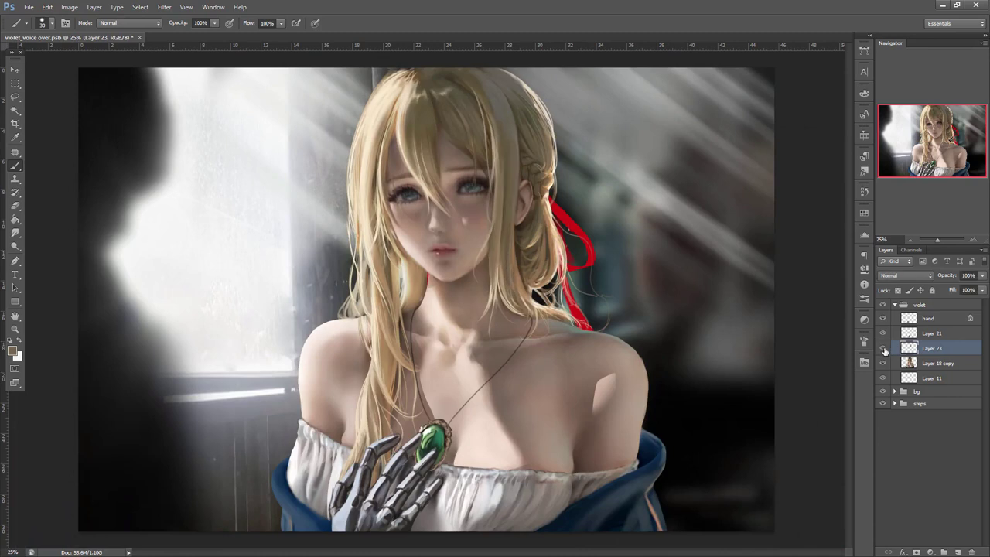
- Paint strands with a 9 px brush from the braid's end down the gathered hair behind the ear
{"action": "left_click", "coordinate": [971, 242]}
{"action": "left_click_drag", "start_coordinate": [965, 242], "coordinate": [941, 242]}
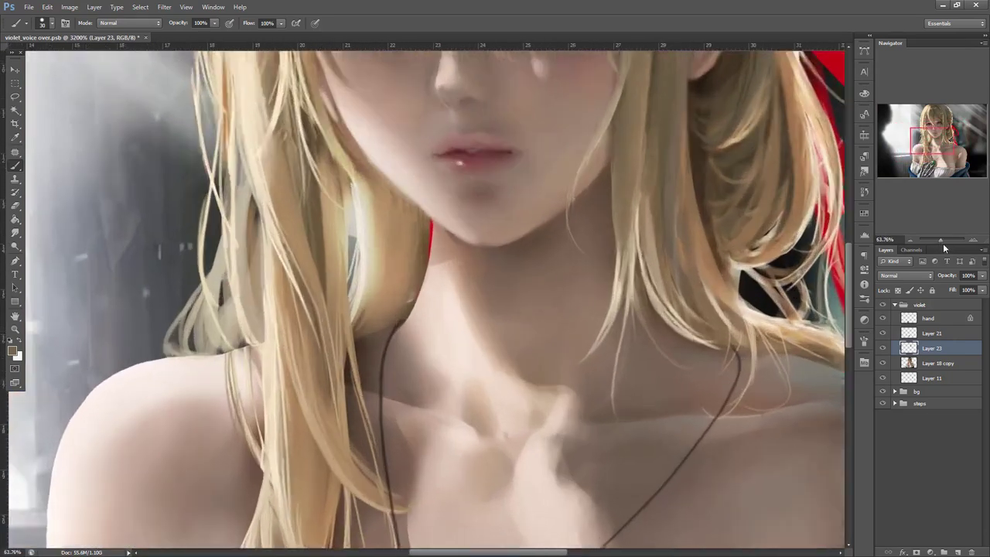
{"action": "left_click", "coordinate": [974, 240]}
{"action": "left_click_drag", "start_coordinate": [778, 307], "coordinate": [719, 422]}
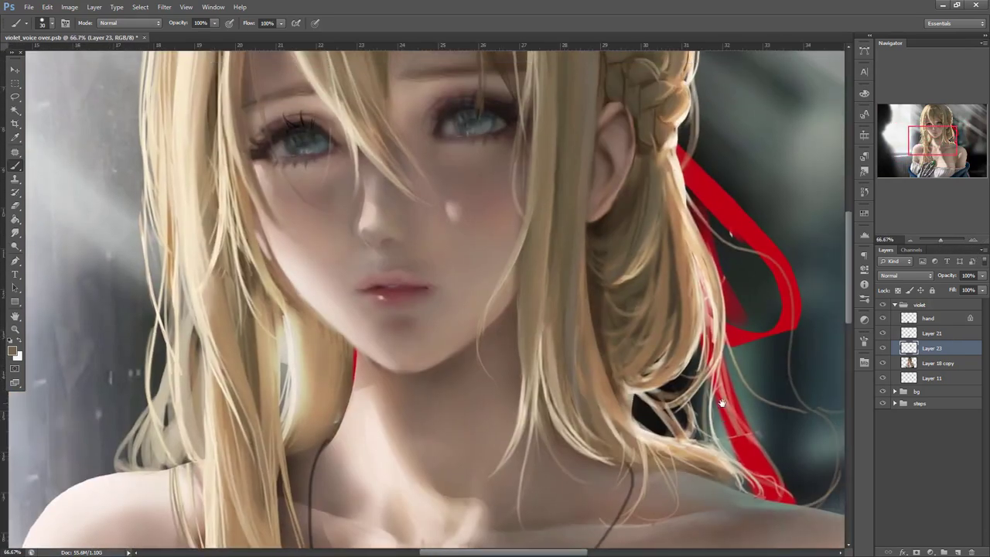
{"action": "left_click", "coordinate": [973, 241]}
{"action": "left_click_drag", "start_coordinate": [789, 313], "coordinate": [679, 405]}
{"action": "right_click", "coordinate": [699, 247]}
{"action": "left_click_drag", "start_coordinate": [725, 276], "coordinate": [715, 275]}
{"action": "left_click", "coordinate": [579, 278]}
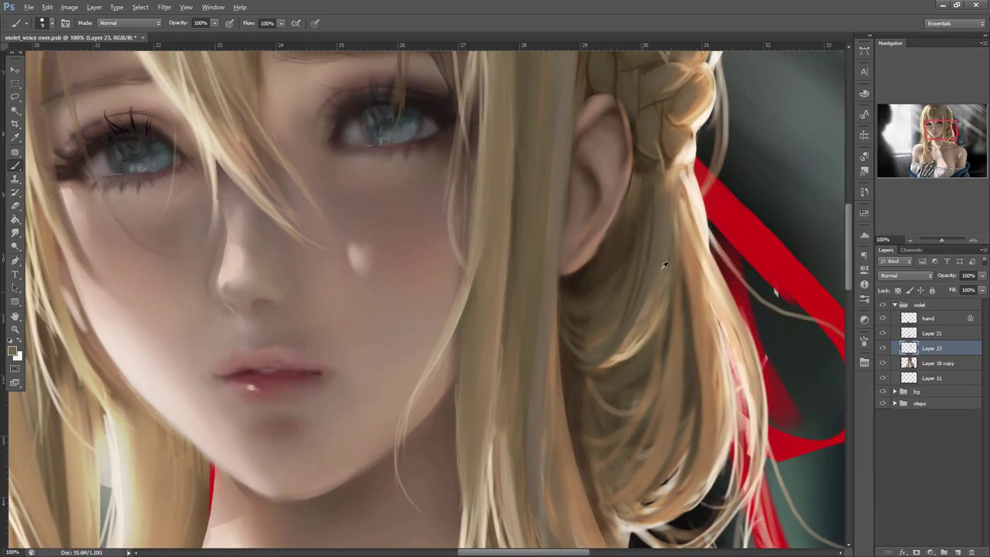
{"action": "left_click_drag", "start_coordinate": [683, 181], "coordinate": [681, 267]}
{"action": "mouse_move", "coordinate": [678, 175]}
{"action": "left_mouse_down"}
{"action": "mouse_move", "coordinate": [678, 237]}
{"action": "mouse_move", "coordinate": [702, 311]}
{"action": "mouse_move", "coordinate": [707, 301]}
{"action": "left_mouse_up"}
{"action": "left_click_drag", "start_coordinate": [688, 194], "coordinate": [732, 355]}
- Draw long strands in sampled colours down the outer edge of the gathered hair alongside the red ribbon
{"action": "left_click", "coordinate": [683, 178], "text": "alt"}
{"action": "left_click_drag", "start_coordinate": [685, 177], "coordinate": [742, 363]}
{"action": "left_click_drag", "start_coordinate": [692, 210], "coordinate": [761, 443]}
{"action": "left_click_drag", "start_coordinate": [717, 276], "coordinate": [763, 437]}
{"action": "left_click", "coordinate": [718, 301], "text": "alt"}
{"action": "left_click_drag", "start_coordinate": [721, 288], "coordinate": [764, 458]}
{"action": "left_click_drag", "start_coordinate": [732, 311], "coordinate": [764, 469]}
- Paint sampled strands through the middle of the gathered hair down to its lower curve
{"action": "left_click", "coordinate": [700, 281], "text": "alt"}
{"action": "left_click_drag", "start_coordinate": [699, 244], "coordinate": [727, 347]}
{"action": "left_click_drag", "start_coordinate": [685, 251], "coordinate": [696, 339]}
{"action": "left_click", "coordinate": [704, 395], "text": "alt"}
{"action": "left_click_drag", "start_coordinate": [686, 277], "coordinate": [689, 479]}
{"action": "left_click_drag", "start_coordinate": [700, 397], "coordinate": [692, 464]}
{"action": "left_click_drag", "start_coordinate": [668, 513], "coordinate": [648, 524]}
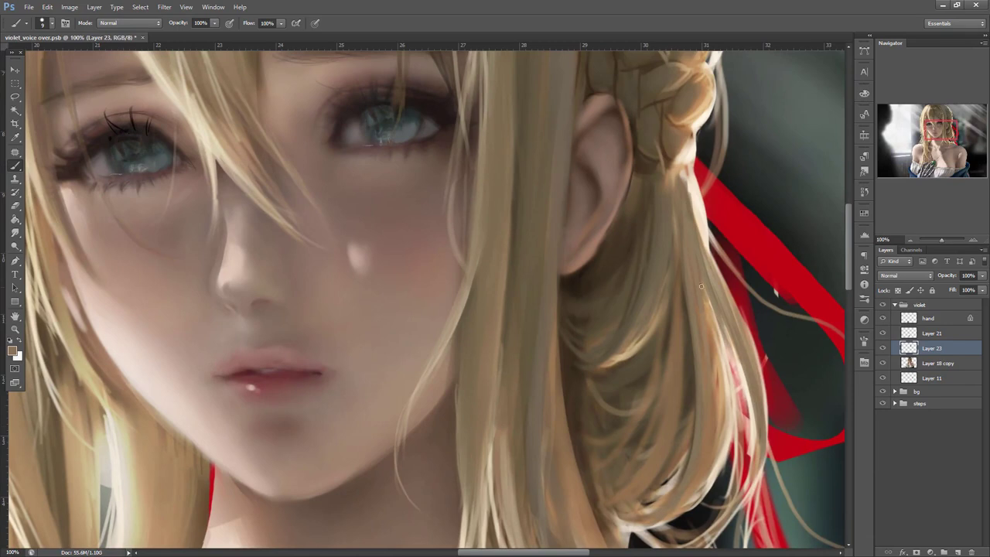
- Draw fine curved strands across the dark inner part of the gathered hair below the ear
{"action": "right_click", "coordinate": [705, 308]}
{"action": "left_click", "coordinate": [651, 307]}
{"action": "left_click_drag", "start_coordinate": [636, 331], "coordinate": [605, 366]}
{"action": "left_click_drag", "start_coordinate": [639, 335], "coordinate": [615, 364]}
{"action": "left_click", "coordinate": [658, 285], "text": "alt"}
{"action": "left_click_drag", "start_coordinate": [648, 314], "coordinate": [596, 379]}
{"action": "left_click_drag", "start_coordinate": [642, 331], "coordinate": [597, 381]}
{"action": "left_click_drag", "start_coordinate": [652, 310], "coordinate": [630, 356]}
{"action": "left_click_drag", "start_coordinate": [660, 301], "coordinate": [639, 350]}
- Shade the lower inner curve of the gathered hair with a sampled dark brown, adjusting the brush size between strokes
{"action": "left_click_drag", "start_coordinate": [710, 434], "coordinate": [718, 339]}
{"action": "left_click", "coordinate": [656, 381], "text": "alt"}
{"action": "left_click", "coordinate": [612, 371], "text": "alt"}
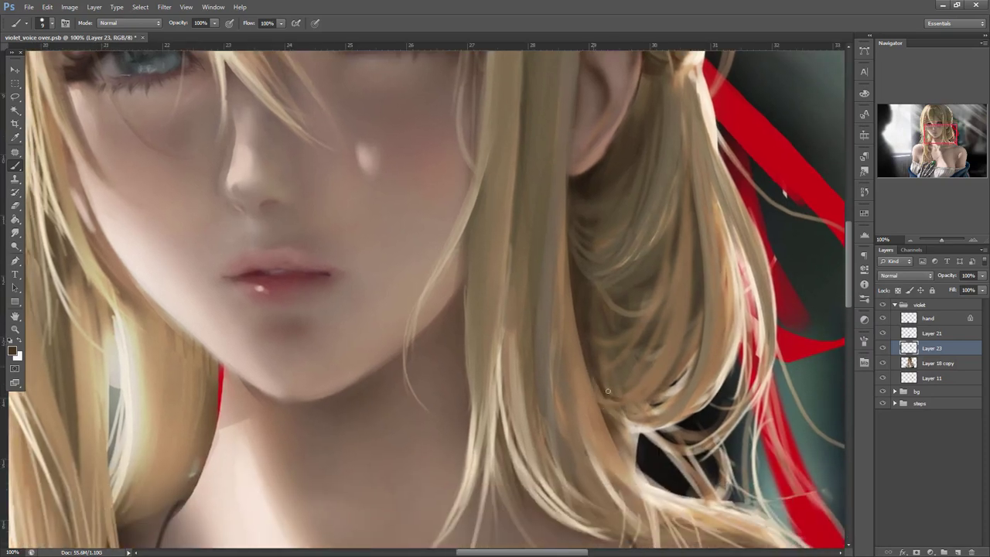
{"action": "right_click", "coordinate": [640, 340]}
{"action": "mouse_move", "coordinate": [639, 385]}
{"action": "left_mouse_down"}
{"action": "mouse_move", "coordinate": [635, 366]}
{"action": "mouse_move", "coordinate": [611, 375]}
{"action": "left_mouse_up"}
{"action": "left_click_drag", "start_coordinate": [599, 340], "coordinate": [624, 323]}
{"action": "right_click", "coordinate": [712, 307]}
{"action": "left_click", "coordinate": [729, 290]}
{"action": "left_click", "coordinate": [673, 331]}
{"action": "mouse_move", "coordinate": [650, 365]}
{"action": "left_mouse_down"}
{"action": "mouse_move", "coordinate": [612, 398]}
{"action": "mouse_move", "coordinate": [636, 392]}
{"action": "left_mouse_up"}
- Paint a sampled hair tone with a 17 px brush down the lower outer edge of the lock toward the shoulder
{"action": "left_click", "coordinate": [576, 363], "text": "alt"}
{"action": "left_click_drag", "start_coordinate": [568, 391], "coordinate": [608, 484]}
{"action": "left_click_drag", "start_coordinate": [596, 421], "coordinate": [637, 515]}
{"action": "left_click_drag", "start_coordinate": [653, 458], "coordinate": [611, 475]}
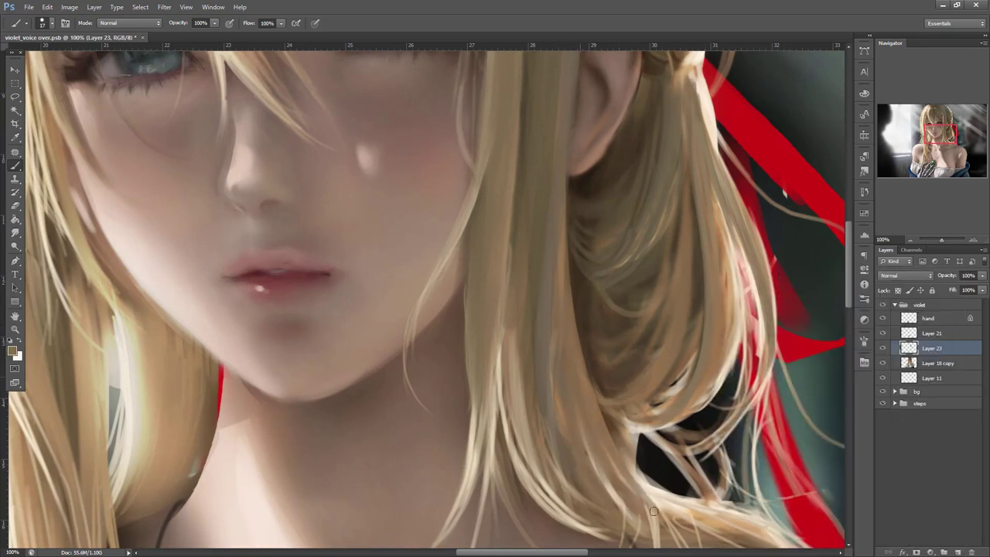
- Lasso the outer edge of the front lock beside the gathered hair, paint its lower part with a sampled tone and deselect
{"action": "left_click", "coordinate": [577, 221], "text": "alt"}
{"action": "key", "text": "l"}
{"action": "mouse_move", "coordinate": [562, 219]}
{"action": "left_mouse_down"}
{"action": "mouse_move", "coordinate": [556, 300]}
{"action": "mouse_move", "coordinate": [682, 385]}
{"action": "left_mouse_up"}
{"action": "key", "text": "b"}
{"action": "right_click", "coordinate": [620, 289]}
{"action": "left_click_drag", "start_coordinate": [635, 296], "coordinate": [647, 296]}
{"action": "left_click", "coordinate": [581, 304], "text": "alt"}
{"action": "mouse_move", "coordinate": [558, 398]}
{"action": "left_mouse_down"}
{"action": "mouse_move", "coordinate": [553, 235]}
{"action": "mouse_move", "coordinate": [565, 371]}
{"action": "mouse_move", "coordinate": [596, 475]}
{"action": "left_mouse_up"}
{"action": "left_click", "coordinate": [557, 358], "text": "alt"}
{"action": "key", "text": "ctrl+d"}
- Enlarge the brush and paint a sampled tone along the outer edge of the front lock beside the gathered hair
{"action": "left_click_drag", "start_coordinate": [653, 409], "coordinate": [649, 316]}
{"action": "right_click", "coordinate": [574, 188]}
{"action": "left_click", "coordinate": [590, 224]}
{"action": "left_click", "coordinate": [543, 161], "text": "alt"}
{"action": "mouse_move", "coordinate": [552, 171]}
{"action": "left_mouse_down"}
{"action": "mouse_move", "coordinate": [548, 257]}
{"action": "mouse_move", "coordinate": [601, 271]}
{"action": "left_mouse_up"}
- Shade the lower half of the front lock beside the neck with broad strokes of a sampled dark olive tone
{"action": "right_click", "coordinate": [583, 264]}
{"action": "left_click", "coordinate": [543, 258], "text": "alt"}
{"action": "left_click_drag", "start_coordinate": [512, 238], "coordinate": [529, 347]}
{"action": "left_click_drag", "start_coordinate": [504, 242], "coordinate": [530, 339]}
{"action": "left_click_drag", "start_coordinate": [505, 265], "coordinate": [560, 418]}
{"action": "left_click_drag", "start_coordinate": [529, 239], "coordinate": [548, 403]}
{"action": "mouse_move", "coordinate": [536, 324]}
{"action": "left_mouse_down"}
{"action": "mouse_move", "coordinate": [557, 409]}
{"action": "mouse_move", "coordinate": [578, 427]}
{"action": "left_mouse_up"}
- Paint pale rim strands along the bottom curve of the gathered hair with a 7 px brush and a sampled light tone
{"action": "left_click_drag", "start_coordinate": [791, 418], "coordinate": [694, 430]}
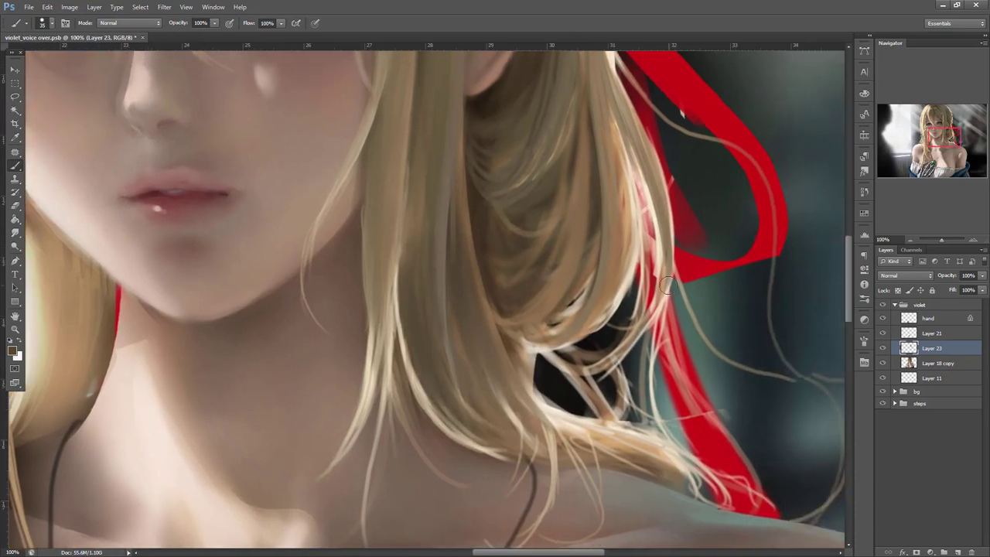
{"action": "right_click", "coordinate": [674, 267]}
{"action": "left_click", "coordinate": [633, 274], "text": "alt"}
{"action": "mouse_move", "coordinate": [612, 308]}
{"action": "left_mouse_down"}
{"action": "mouse_move", "coordinate": [583, 344]}
{"action": "mouse_move", "coordinate": [550, 348]}
{"action": "left_mouse_up"}
{"action": "left_click_drag", "start_coordinate": [638, 254], "coordinate": [582, 345]}
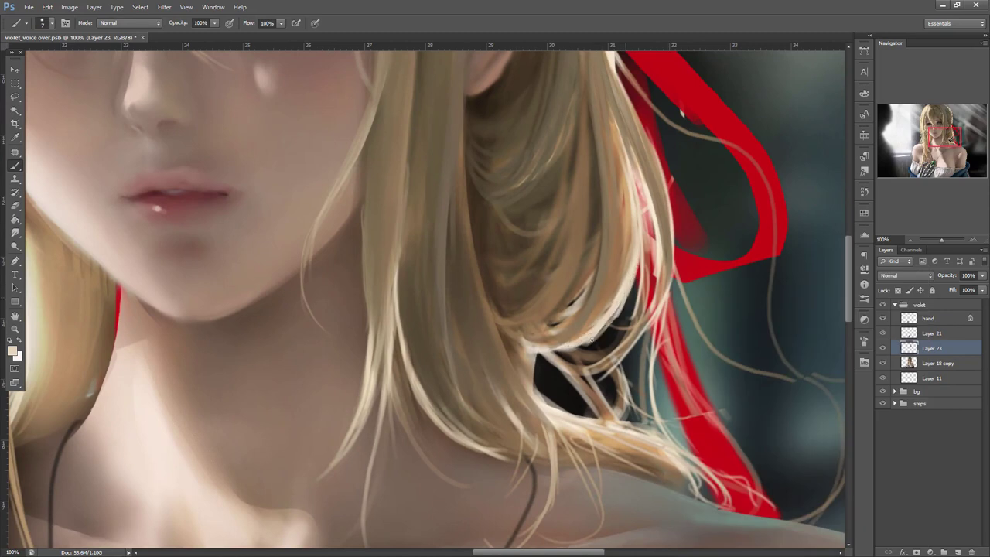
{"action": "left_click_drag", "start_coordinate": [628, 292], "coordinate": [578, 345]}
- Draw fine pale strands with a 3 px brush across the dark gap under the gathered hair
{"action": "right_click", "coordinate": [669, 200]}
{"action": "type", "text": "3"}
{"action": "key", "text": "Return"}
{"action": "left_click_drag", "start_coordinate": [637, 273], "coordinate": [571, 354]}
{"action": "left_click_drag", "start_coordinate": [630, 292], "coordinate": [553, 352]}
{"action": "left_click_drag", "start_coordinate": [636, 276], "coordinate": [537, 356]}
{"action": "left_click_drag", "start_coordinate": [632, 321], "coordinate": [535, 357]}
- Paint thicker pale strands with a 7 px brush under the gathered hair and down the gap's inner edge toward the shoulder
{"action": "right_click", "coordinate": [657, 226]}
{"action": "type", "text": "7"}
{"action": "key", "text": "Return"}
{"action": "mouse_move", "coordinate": [634, 279]}
{"action": "left_mouse_down"}
{"action": "mouse_move", "coordinate": [609, 334]}
{"action": "mouse_move", "coordinate": [565, 365]}
{"action": "mouse_move", "coordinate": [531, 354]}
{"action": "left_mouse_up"}
{"action": "left_click_drag", "start_coordinate": [534, 358], "coordinate": [545, 406]}
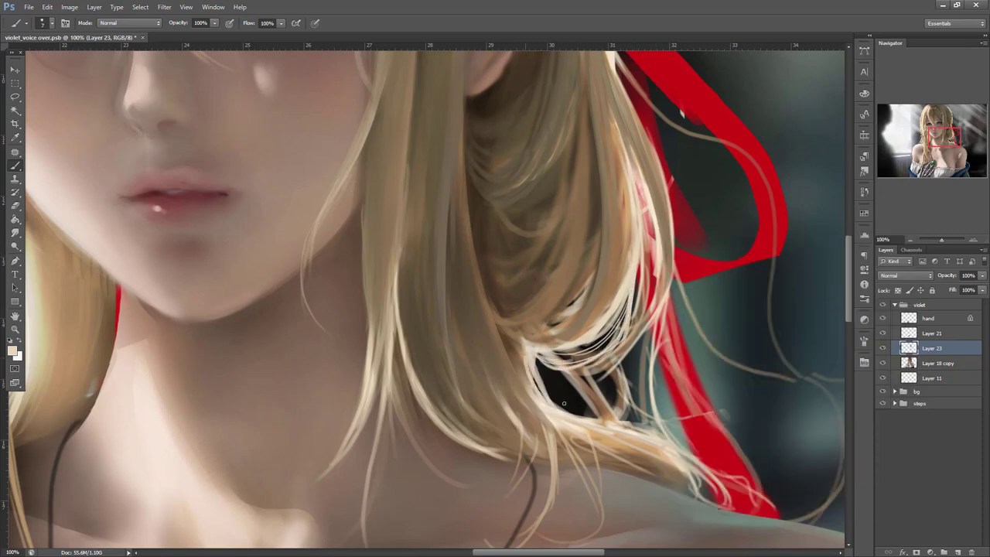
- Paint strands across the dark gap under the gathered hair and along its lower edge to the shoulder
{"action": "mouse_move", "coordinate": [530, 362]}
{"action": "left_mouse_down"}
{"action": "mouse_move", "coordinate": [564, 404]}
{"action": "mouse_move", "coordinate": [610, 422]}
{"action": "left_mouse_up"}
{"action": "left_click_drag", "start_coordinate": [563, 383], "coordinate": [616, 422]}
{"action": "mouse_move", "coordinate": [541, 370]}
{"action": "left_mouse_down"}
{"action": "mouse_move", "coordinate": [587, 415]}
{"action": "mouse_move", "coordinate": [557, 427]}
{"action": "mouse_move", "coordinate": [593, 433]}
{"action": "left_mouse_up"}
{"action": "left_click_drag", "start_coordinate": [535, 387], "coordinate": [710, 499]}
- Add strands down the outer side of the gathered hair and into its bottom curve above the gap
{"action": "left_click_drag", "start_coordinate": [608, 246], "coordinate": [558, 347]}
{"action": "mouse_move", "coordinate": [625, 232]}
{"action": "left_mouse_down"}
{"action": "mouse_move", "coordinate": [624, 272]}
{"action": "mouse_move", "coordinate": [606, 307]}
{"action": "left_mouse_up"}
{"action": "left_click_drag", "start_coordinate": [625, 179], "coordinate": [628, 342]}
{"action": "left_click_drag", "start_coordinate": [613, 131], "coordinate": [627, 225]}
{"action": "left_click_drag", "start_coordinate": [626, 289], "coordinate": [602, 361]}
{"action": "left_click_drag", "start_coordinate": [663, 238], "coordinate": [630, 350]}
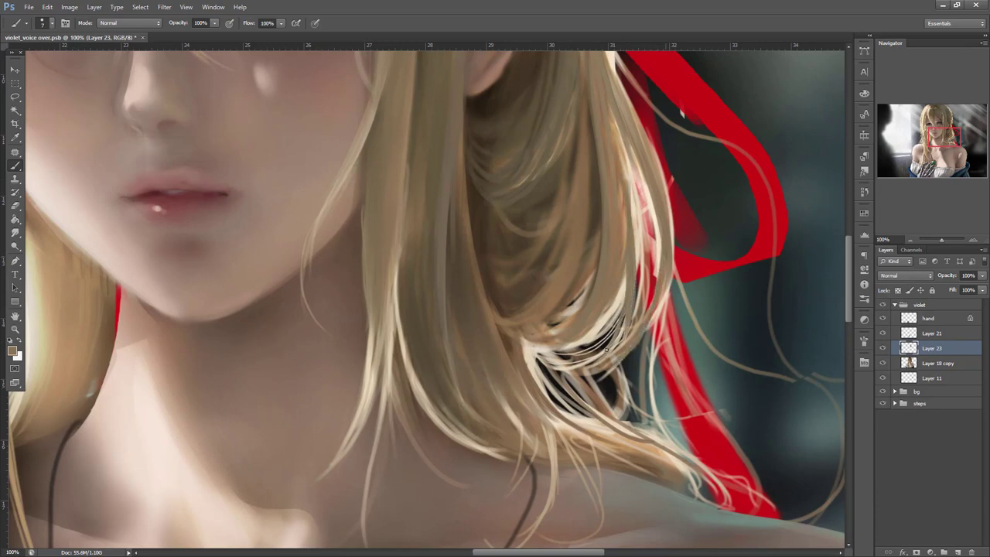
- Paint loose strands down over the red ribbon's tail and along the hair tips on the shoulder
{"action": "left_click_drag", "start_coordinate": [662, 280], "coordinate": [671, 449]}
{"action": "left_click_drag", "start_coordinate": [655, 405], "coordinate": [720, 499]}
{"action": "left_click_drag", "start_coordinate": [647, 446], "coordinate": [707, 501]}
{"action": "left_click_drag", "start_coordinate": [588, 419], "coordinate": [702, 505]}
- Paint long, thin flyaway strands falling outward from the hair beside the braid, using a 1 px brush and a sampled pale tone
{"action": "left_click_drag", "start_coordinate": [724, 292], "coordinate": [688, 353]}
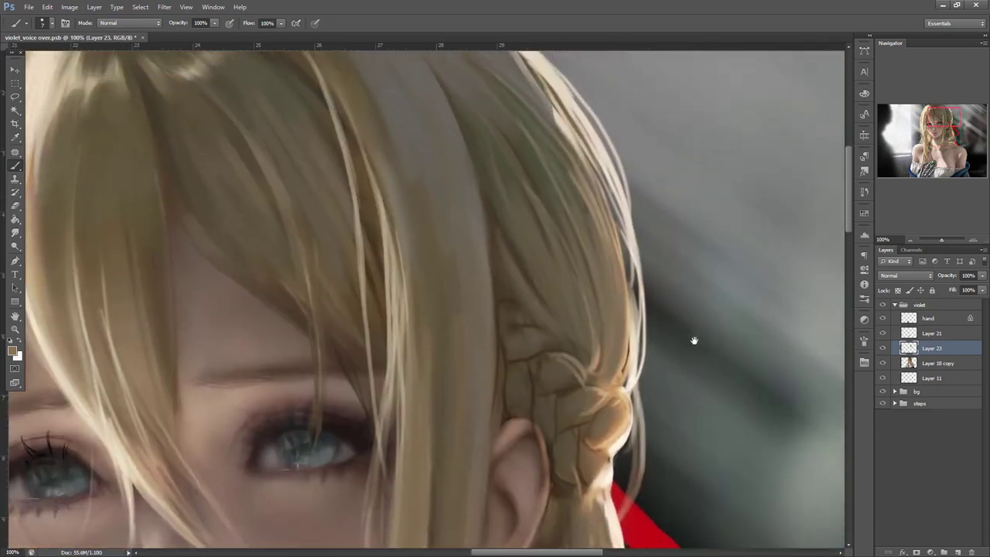
{"action": "right_click", "coordinate": [642, 224]}
{"action": "left_click", "coordinate": [612, 232], "text": "alt"}
{"action": "left_click_drag", "start_coordinate": [636, 296], "coordinate": [736, 545]}
{"action": "key", "text": "ctrl+z"}
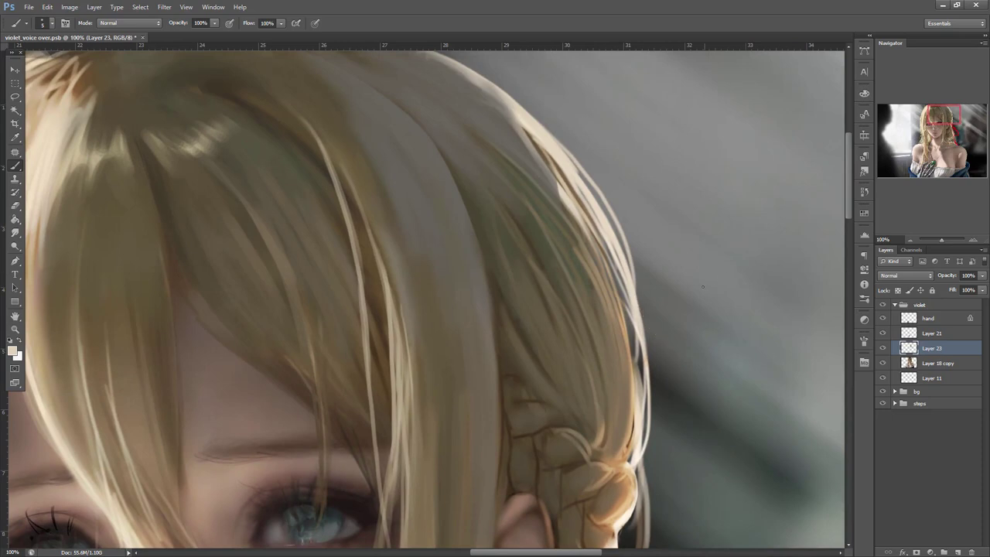
{"action": "left_click_drag", "start_coordinate": [718, 407], "coordinate": [691, 245]}
{"action": "right_click", "coordinate": [676, 229]}
{"action": "left_click", "coordinate": [684, 253]}
{"action": "key", "text": "Return"}
{"action": "left_click_drag", "start_coordinate": [625, 208], "coordinate": [716, 500]}
{"action": "right_click", "coordinate": [712, 208]}
{"action": "left_click", "coordinate": [723, 233]}
{"action": "left_click_drag", "start_coordinate": [624, 214], "coordinate": [735, 545]}
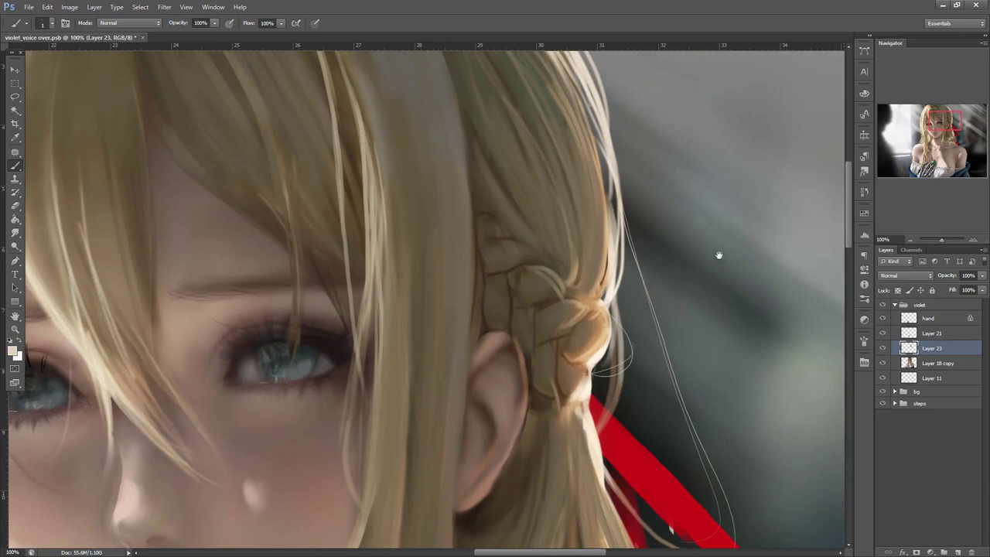
- Paint strands along the outer rim of the hair above the braid with a 9 px brush and a sampled tone
{"action": "left_click_drag", "start_coordinate": [697, 249], "coordinate": [755, 311]}
{"action": "left_click", "coordinate": [692, 240]}
{"action": "left_click", "coordinate": [643, 255]}
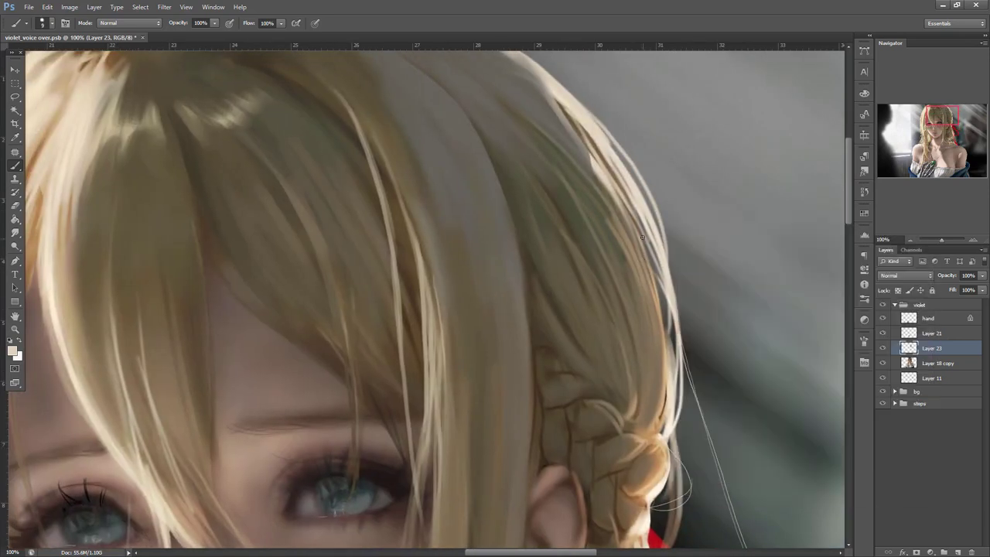
{"action": "left_click", "coordinate": [655, 310], "text": "alt"}
{"action": "mouse_move", "coordinate": [602, 168]}
{"action": "left_mouse_down"}
{"action": "mouse_move", "coordinate": [651, 299]}
{"action": "mouse_move", "coordinate": [625, 217]}
{"action": "left_mouse_up"}
{"action": "left_click_drag", "start_coordinate": [586, 150], "coordinate": [625, 211]}
{"action": "left_click_drag", "start_coordinate": [550, 102], "coordinate": [608, 173]}
{"action": "left_click_drag", "start_coordinate": [659, 269], "coordinate": [666, 296]}
{"action": "left_click_drag", "start_coordinate": [596, 139], "coordinate": [674, 331]}
{"action": "left_click_drag", "start_coordinate": [612, 153], "coordinate": [677, 350]}
- Paint darker strands down the shaded hair above the braid with sampled brown and olive tones
{"action": "left_click", "coordinate": [606, 219], "text": "alt"}
{"action": "left_click_drag", "start_coordinate": [611, 223], "coordinate": [647, 308]}
{"action": "left_click", "coordinate": [553, 187], "text": "alt"}
{"action": "mouse_move", "coordinate": [594, 160]}
{"action": "left_mouse_down"}
{"action": "mouse_move", "coordinate": [647, 296]}
{"action": "mouse_move", "coordinate": [618, 317]}
{"action": "left_mouse_up"}
{"action": "left_click_drag", "start_coordinate": [592, 250], "coordinate": [638, 390]}
{"action": "left_click_drag", "start_coordinate": [620, 311], "coordinate": [638, 422]}
{"action": "left_click", "coordinate": [625, 303], "text": "alt"}
{"action": "left_click_drag", "start_coordinate": [630, 328], "coordinate": [636, 379]}
- Deepen the hair leading into the braid with long strands of a sampled dark olive tone
{"action": "left_click", "coordinate": [602, 260], "text": "alt"}
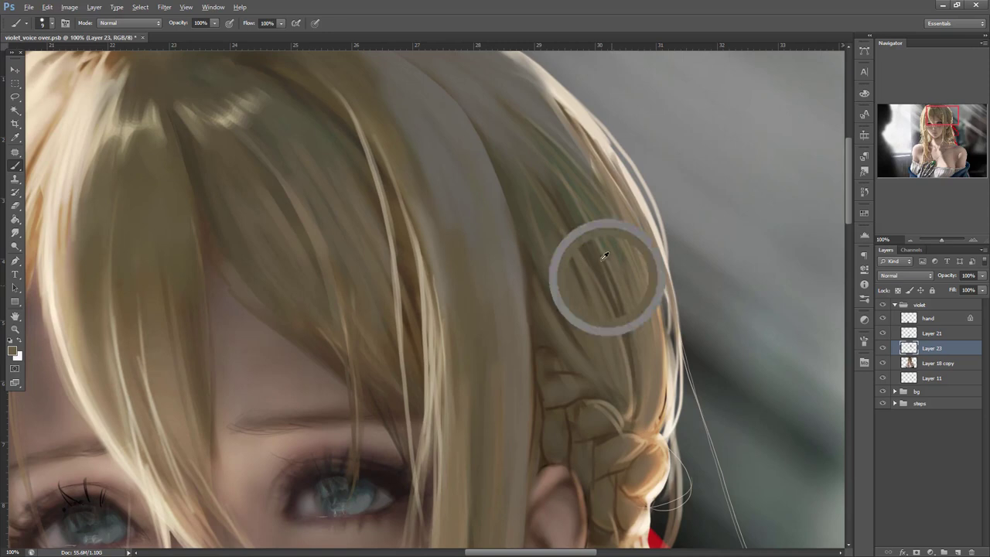
{"action": "left_click", "coordinate": [626, 318], "text": "alt"}
{"action": "left_click_drag", "start_coordinate": [607, 255], "coordinate": [631, 351]}
{"action": "mouse_move", "coordinate": [645, 307]}
{"action": "left_mouse_down"}
{"action": "mouse_move", "coordinate": [645, 426]}
{"action": "mouse_move", "coordinate": [644, 415]}
{"action": "left_mouse_up"}
{"action": "left_click_drag", "start_coordinate": [632, 257], "coordinate": [653, 344]}
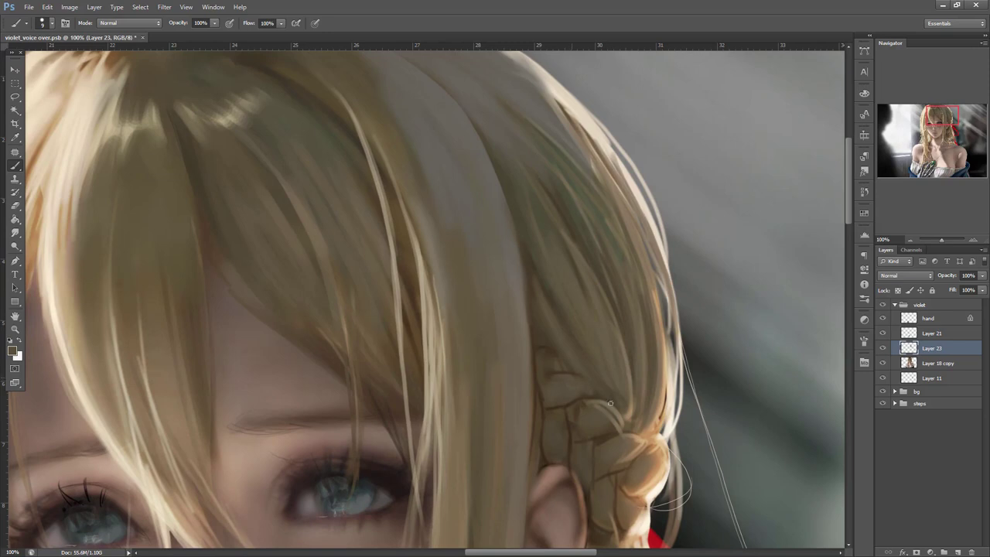
- Define the upper braid sections with light edges in a tone sampled from the nearby hair
{"action": "mouse_move", "coordinate": [572, 376]}
{"action": "left_mouse_down"}
{"action": "mouse_move", "coordinate": [597, 390]}
{"action": "mouse_move", "coordinate": [557, 376]}
{"action": "mouse_move", "coordinate": [597, 380]}
{"action": "mouse_move", "coordinate": [598, 388]}
{"action": "mouse_move", "coordinate": [574, 381]}
{"action": "left_mouse_up"}
{"action": "left_click", "coordinate": [596, 391], "text": "alt"}
{"action": "left_click", "coordinate": [594, 384], "text": "alt"}
{"action": "left_click_drag", "start_coordinate": [542, 354], "coordinate": [563, 366]}
{"action": "left_click_drag", "start_coordinate": [543, 349], "coordinate": [559, 369]}
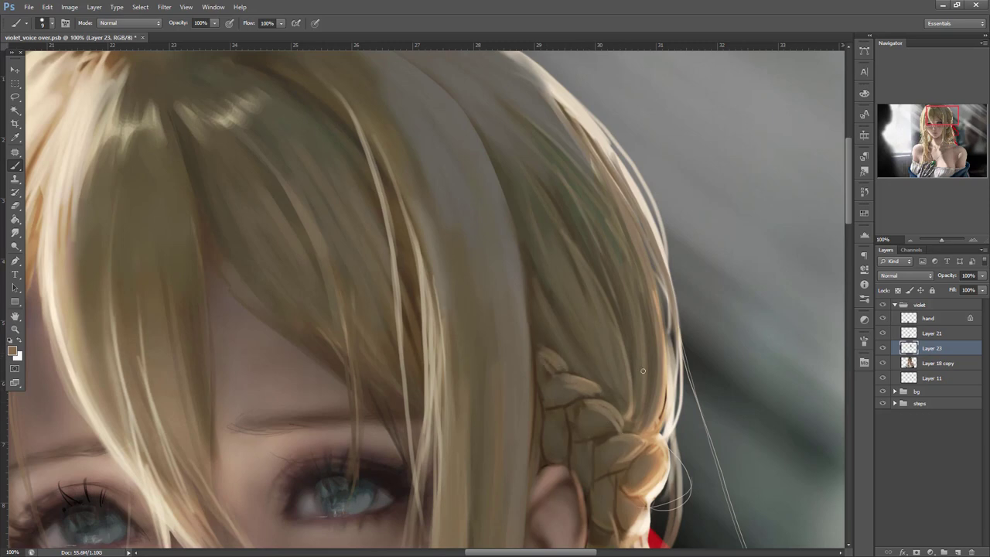
- Shade the braid sections softly with a 33 px brush and a sampled brown tone
{"action": "right_click", "coordinate": [627, 304]}
{"action": "left_click", "coordinate": [658, 290]}
{"action": "left_click", "coordinate": [572, 386]}
{"action": "left_click", "coordinate": [599, 418], "text": "alt"}
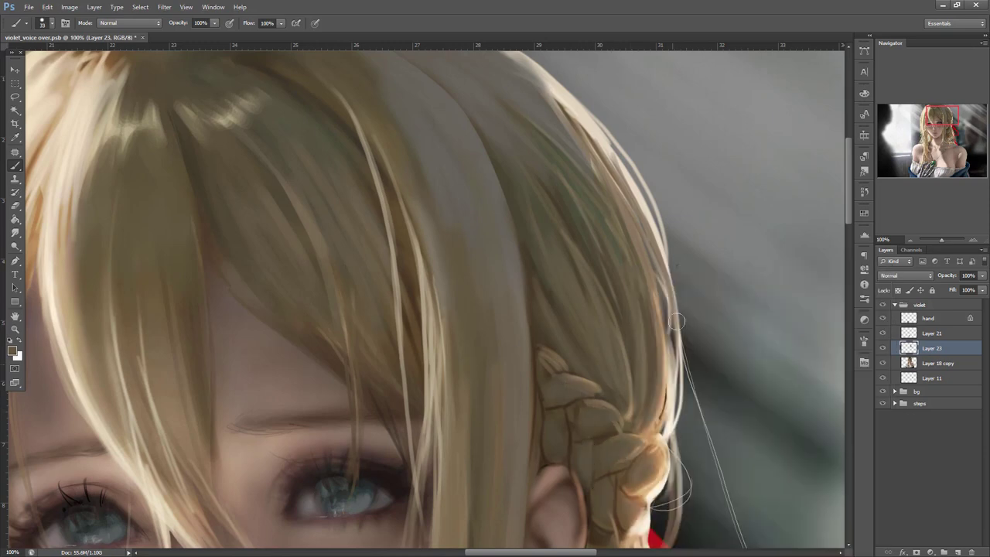
- Draw dark creases and fine strand lines across the braid sections with a 5 px brush and sampled tones
{"action": "right_click", "coordinate": [684, 349]}
{"action": "left_click_drag", "start_coordinate": [690, 288], "coordinate": [681, 288]}
{"action": "key", "text": "Return"}
{"action": "left_click_drag", "start_coordinate": [613, 478], "coordinate": [618, 529]}
{"action": "left_click", "coordinate": [570, 408], "text": "alt"}
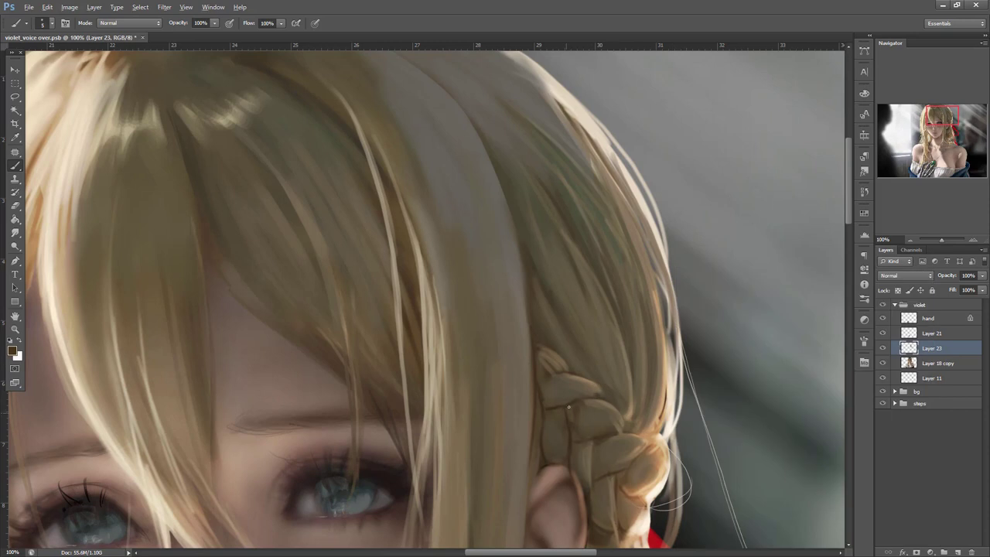
{"action": "left_click", "coordinate": [613, 404], "text": "alt"}
{"action": "left_click", "coordinate": [596, 404], "text": "alt"}
{"action": "left_click_drag", "start_coordinate": [685, 387], "coordinate": [700, 295]}
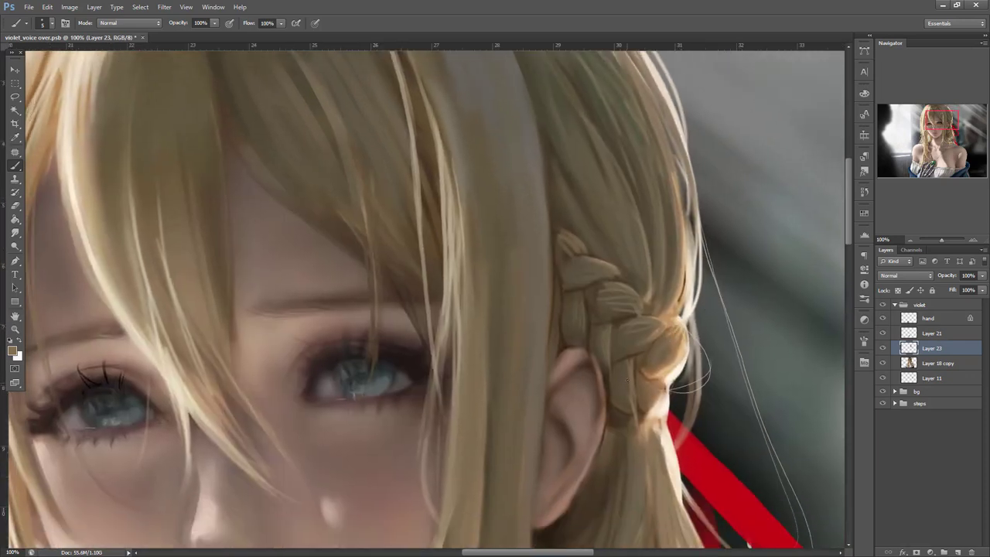
{"action": "left_click", "coordinate": [646, 398], "text": "alt"}
{"action": "mouse_move", "coordinate": [647, 412]}
{"action": "left_mouse_down"}
{"action": "mouse_move", "coordinate": [665, 408]}
{"action": "mouse_move", "coordinate": [652, 378]}
{"action": "mouse_move", "coordinate": [649, 389]}
{"action": "mouse_move", "coordinate": [658, 369]}
{"action": "left_mouse_up"}
- Shade and round the lowest braid sections with a 26 px brush and tones sampled from the braid
{"action": "right_click", "coordinate": [664, 394]}
{"action": "left_click", "coordinate": [735, 289]}
{"action": "left_click", "coordinate": [639, 358], "text": "alt"}
{"action": "left_click", "coordinate": [651, 364], "text": "alt"}
{"action": "left_click", "coordinate": [668, 342], "text": "alt"}
{"action": "left_click", "coordinate": [680, 320], "text": "alt"}
{"action": "mouse_move", "coordinate": [681, 321]}
{"action": "left_mouse_down"}
{"action": "mouse_move", "coordinate": [686, 344]}
{"action": "mouse_move", "coordinate": [662, 350]}
{"action": "mouse_move", "coordinate": [659, 409]}
{"action": "mouse_move", "coordinate": [655, 396]}
{"action": "mouse_move", "coordinate": [670, 388]}
{"action": "mouse_move", "coordinate": [658, 389]}
{"action": "mouse_move", "coordinate": [657, 420]}
{"action": "mouse_move", "coordinate": [645, 383]}
{"action": "mouse_move", "coordinate": [660, 420]}
{"action": "left_mouse_up"}
{"action": "left_click", "coordinate": [672, 379], "text": "alt"}
{"action": "left_click", "coordinate": [656, 423], "text": "alt"}
{"action": "left_click", "coordinate": [651, 398], "text": "alt"}
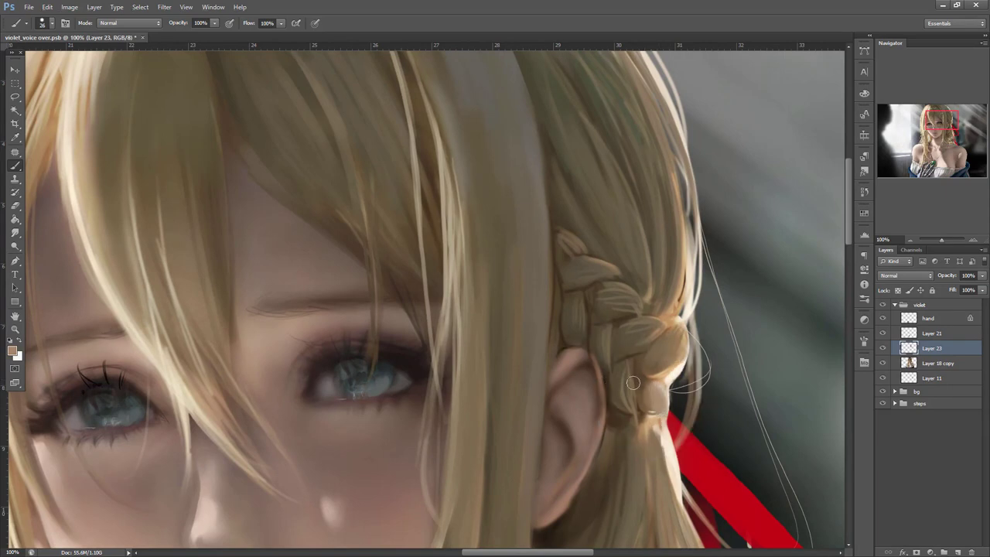
- Refine the knot at the braid's end using a smaller brush and a sampled light tone
{"action": "right_click", "coordinate": [695, 292]}
{"action": "left_click_drag", "start_coordinate": [707, 292], "coordinate": [701, 291]}
{"action": "left_click", "coordinate": [662, 392], "text": "alt"}
{"action": "left_click_drag", "start_coordinate": [662, 384], "coordinate": [661, 415]}
- Draw fine pale stray strands around the braid's end and down beside the ribbon with a 2 px brush
{"action": "right_click", "coordinate": [738, 292]}
{"action": "key", "text": "Return"}
{"action": "right_click", "coordinate": [718, 261]}
{"action": "left_click_drag", "start_coordinate": [744, 290], "coordinate": [738, 292]}
{"action": "key", "text": "Return"}
{"action": "left_click_drag", "start_coordinate": [669, 386], "coordinate": [677, 410]}
{"action": "left_click_drag", "start_coordinate": [670, 388], "coordinate": [688, 494]}
{"action": "left_click_drag", "start_coordinate": [675, 439], "coordinate": [688, 495]}
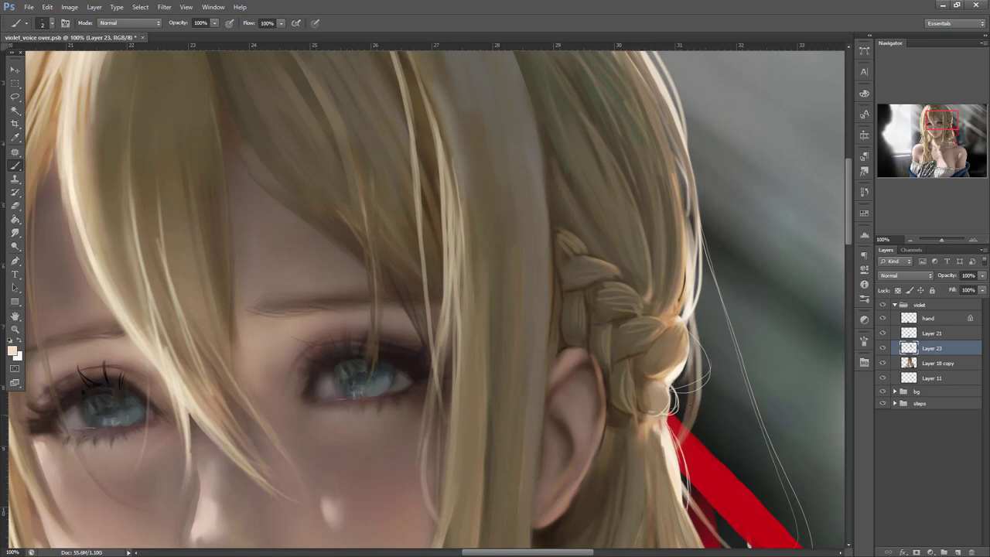
- Resize the brush and paint long strands down the side of the head toward the braid
{"action": "left_click_drag", "start_coordinate": [776, 226], "coordinate": [749, 409]}
{"action": "right_click", "coordinate": [630, 190]}
{"action": "left_click_drag", "start_coordinate": [639, 215], "coordinate": [642, 215]}
{"action": "key", "text": "Return"}
{"action": "left_click_drag", "start_coordinate": [630, 283], "coordinate": [639, 306]}
{"action": "mouse_move", "coordinate": [598, 221]}
{"action": "left_mouse_down"}
{"action": "mouse_move", "coordinate": [652, 356]}
{"action": "mouse_move", "coordinate": [663, 417]}
{"action": "left_mouse_up"}
{"action": "mouse_move", "coordinate": [632, 277]}
{"action": "left_mouse_down"}
{"action": "mouse_move", "coordinate": [666, 476]}
{"action": "mouse_move", "coordinate": [631, 293]}
{"action": "mouse_move", "coordinate": [661, 432]}
{"action": "left_mouse_up"}
{"action": "left_click_drag", "start_coordinate": [659, 329], "coordinate": [677, 481]}
- Paint long flowing strands from the braid's end down the outer edge of the gathered hair
{"action": "left_click_drag", "start_coordinate": [701, 388], "coordinate": [673, 113]}
{"action": "left_click_drag", "start_coordinate": [646, 188], "coordinate": [645, 292]}
{"action": "left_click_drag", "start_coordinate": [644, 186], "coordinate": [645, 291]}
{"action": "left_click_drag", "start_coordinate": [645, 192], "coordinate": [651, 323]}
{"action": "left_click_drag", "start_coordinate": [648, 251], "coordinate": [690, 552]}
{"action": "left_click_drag", "start_coordinate": [773, 513], "coordinate": [737, 163]}
{"action": "left_click_drag", "start_coordinate": [633, 152], "coordinate": [657, 304]}
{"action": "left_click_drag", "start_coordinate": [651, 233], "coordinate": [676, 374]}
{"action": "left_click_drag", "start_coordinate": [657, 282], "coordinate": [704, 427]}
{"action": "left_click_drag", "start_coordinate": [682, 359], "coordinate": [738, 468]}
- Extend and thicken the loose strand that curls past the red ribbon behind the shoulder
{"action": "left_click", "coordinate": [910, 240]}
{"action": "left_click_drag", "start_coordinate": [712, 275], "coordinate": [562, 214]}
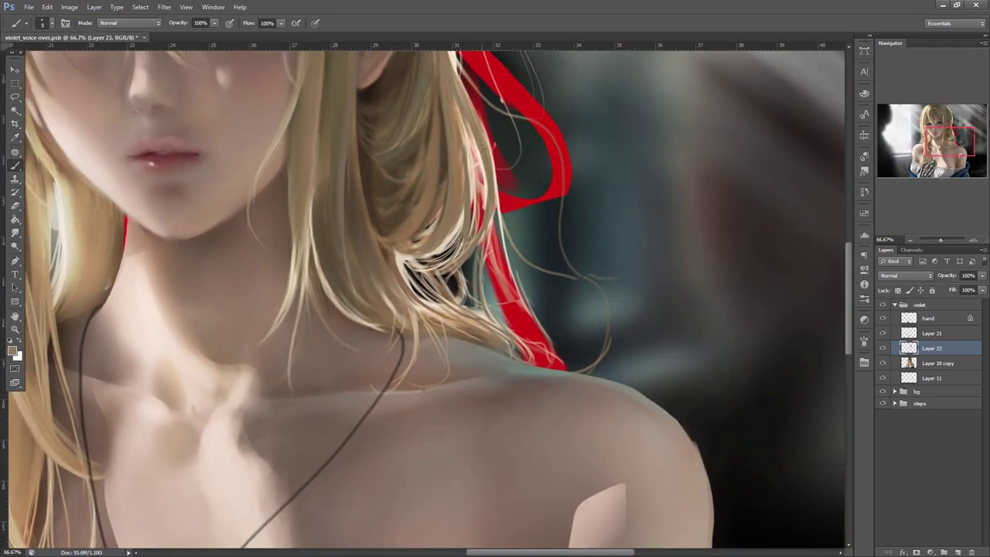
{"action": "mouse_move", "coordinate": [527, 250]}
{"action": "left_mouse_down"}
{"action": "mouse_move", "coordinate": [585, 283]}
{"action": "mouse_move", "coordinate": [603, 308]}
{"action": "mouse_move", "coordinate": [599, 367]}
{"action": "left_mouse_up"}
{"action": "left_click_drag", "start_coordinate": [615, 317], "coordinate": [594, 376]}
{"action": "right_click", "coordinate": [635, 243]}
{"action": "left_click_drag", "start_coordinate": [653, 276], "coordinate": [659, 276]}
{"action": "mouse_move", "coordinate": [610, 318]}
{"action": "left_mouse_down"}
{"action": "mouse_move", "coordinate": [615, 353]}
{"action": "mouse_move", "coordinate": [595, 372]}
{"action": "left_mouse_up"}
- Paint two long wavy locks from the gathered hair past the ribbon to the shoulder with a 9 px brush and sampled hair tones
{"action": "right_click", "coordinate": [579, 233]}
{"action": "left_click_drag", "start_coordinate": [586, 257], "coordinate": [579, 257]}
{"action": "left_click", "coordinate": [509, 254]}
{"action": "left_click", "coordinate": [441, 110], "text": "alt"}
{"action": "left_click", "coordinate": [424, 85], "text": "alt"}
{"action": "left_click_drag", "start_coordinate": [444, 104], "coordinate": [598, 370]}
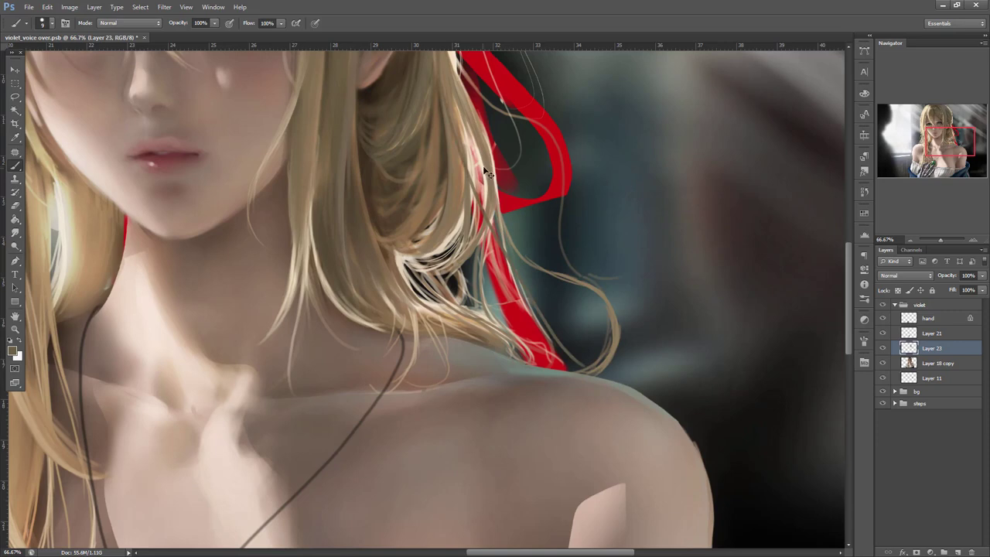
{"action": "mouse_move", "coordinate": [489, 158]}
{"action": "left_mouse_down"}
{"action": "mouse_move", "coordinate": [541, 236]}
{"action": "mouse_move", "coordinate": [628, 321]}
{"action": "mouse_move", "coordinate": [660, 390]}
{"action": "left_mouse_up"}
{"action": "mouse_move", "coordinate": [646, 343]}
{"action": "left_mouse_down"}
{"action": "mouse_move", "coordinate": [659, 394]}
{"action": "mouse_move", "coordinate": [651, 398]}
{"action": "left_mouse_up"}
- Paint thin curling strands around the red ribbon's lower end at the shoulder with a 5 px brush
{"action": "right_click", "coordinate": [595, 186]}
{"action": "left_click", "coordinate": [633, 241]}
{"action": "left_click", "coordinate": [549, 275]}
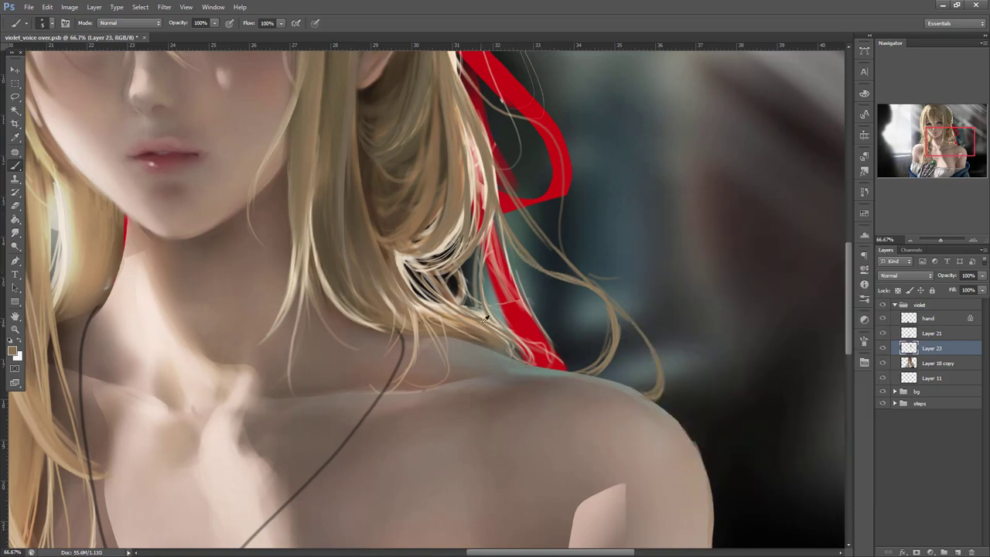
{"action": "left_click_drag", "start_coordinate": [546, 328], "coordinate": [575, 371]}
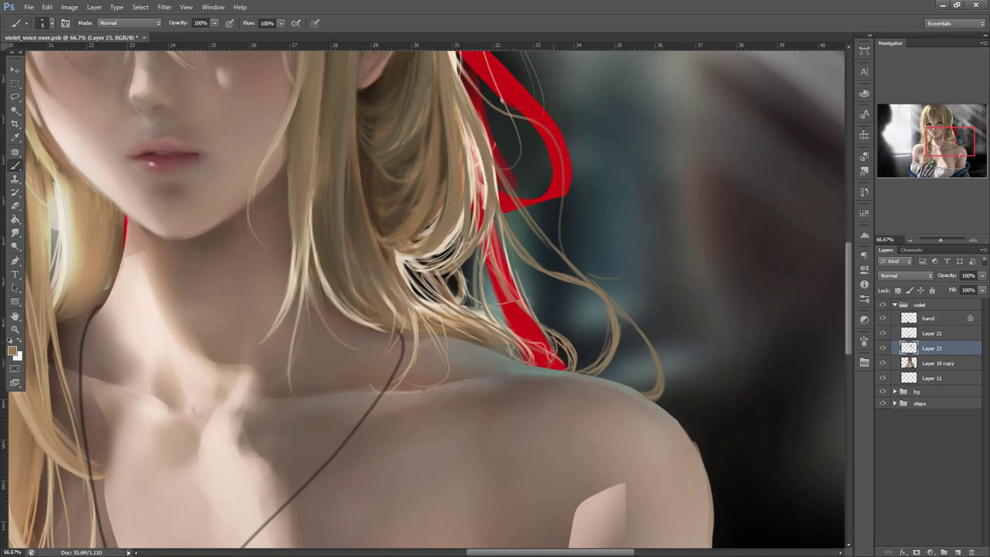
- Draw a long pale flyaway strand from the braid's end across the ribbon loop with a sampled near-white tone
{"action": "scroll", "coordinate": [527, 136], "scroll_direction": "up", "scroll_amount": 3}
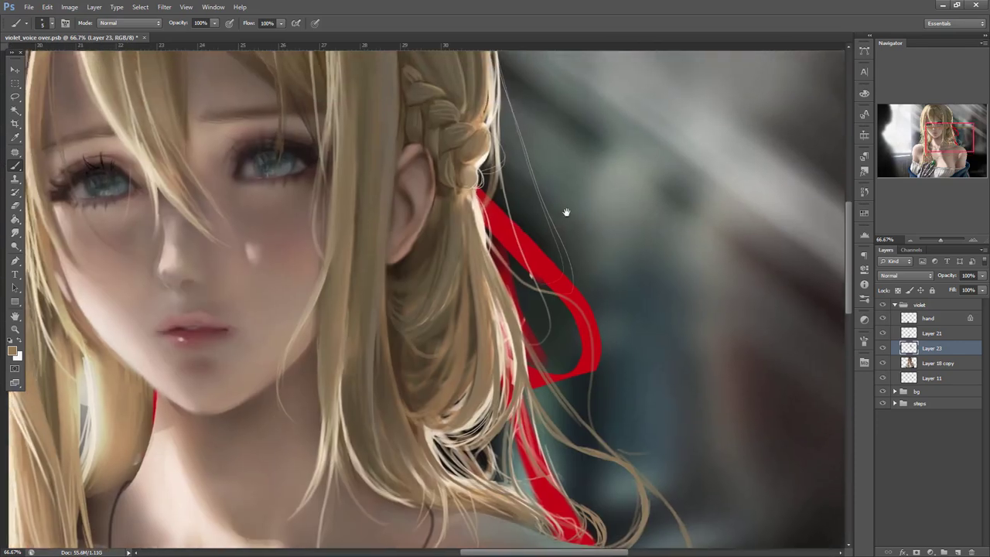
{"action": "left_click", "coordinate": [479, 155], "text": "alt"}
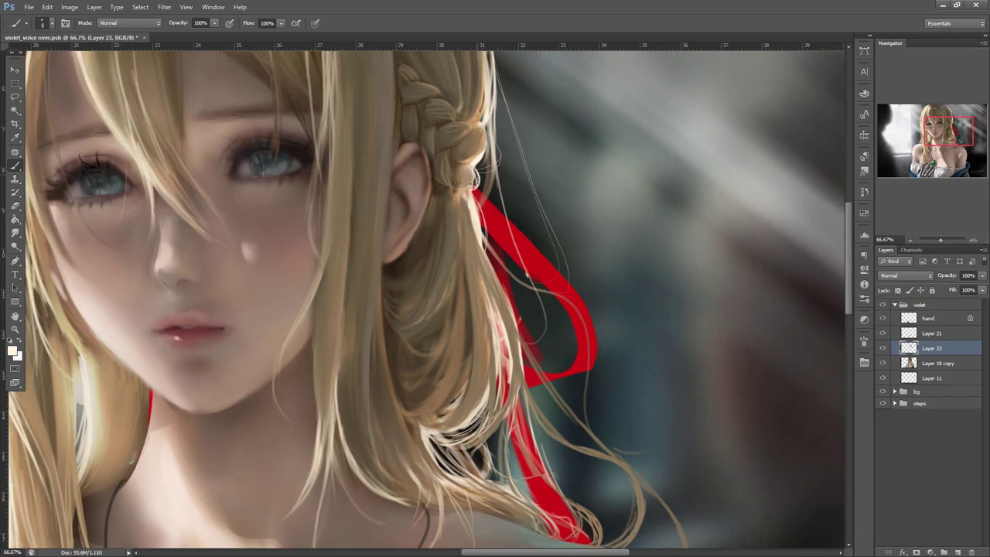
{"action": "mouse_move", "coordinate": [473, 161]}
{"action": "left_mouse_down"}
{"action": "mouse_move", "coordinate": [513, 243]}
{"action": "mouse_move", "coordinate": [661, 447]}
{"action": "left_mouse_up"}
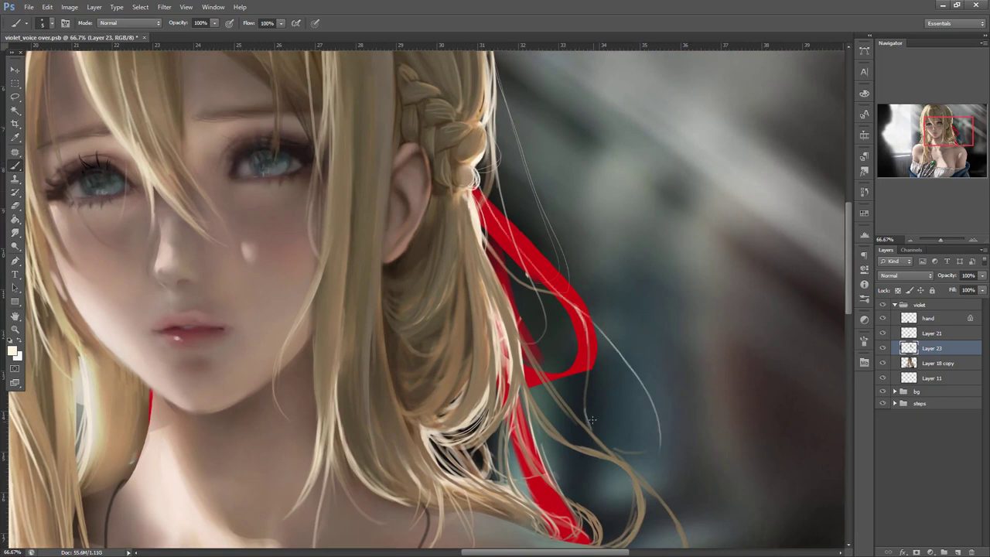
- Paint thin loose hair strands beside the red ribbon and across the shoulder with a fine brush
{"action": "left_click_drag", "start_coordinate": [586, 385], "coordinate": [596, 438]}
{"action": "left_click_drag", "start_coordinate": [696, 406], "coordinate": [688, 236]}
{"action": "left_click", "coordinate": [672, 366], "text": "alt"}
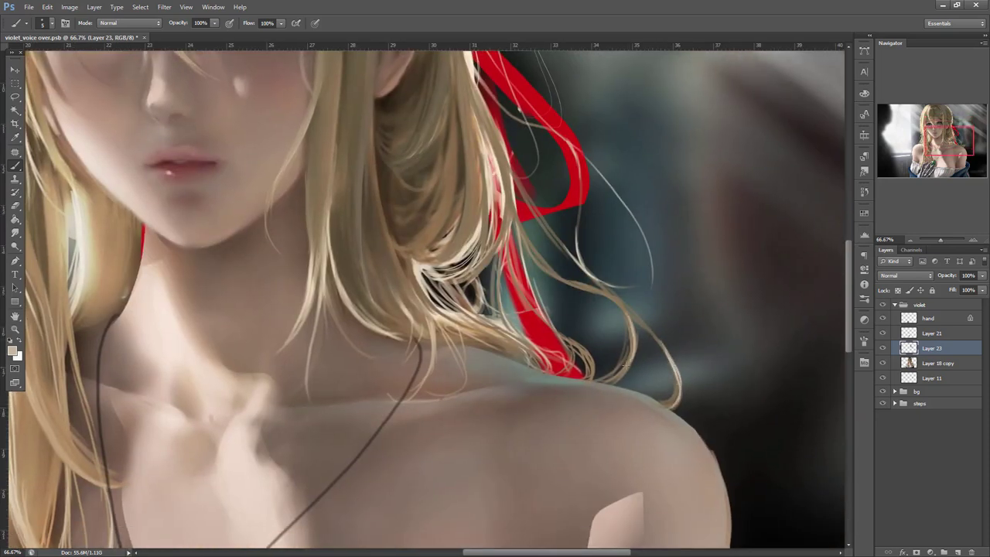
{"action": "mouse_move", "coordinate": [556, 328]}
{"action": "left_mouse_down"}
{"action": "mouse_move", "coordinate": [582, 357]}
{"action": "mouse_move", "coordinate": [579, 374]}
{"action": "left_mouse_up"}
{"action": "left_click_drag", "start_coordinate": [495, 298], "coordinate": [645, 405]}
{"action": "mouse_move", "coordinate": [541, 329]}
{"action": "left_mouse_down"}
{"action": "mouse_move", "coordinate": [660, 378]}
{"action": "mouse_move", "coordinate": [750, 448]}
{"action": "left_mouse_up"}
{"action": "left_click_drag", "start_coordinate": [705, 381], "coordinate": [698, 443]}
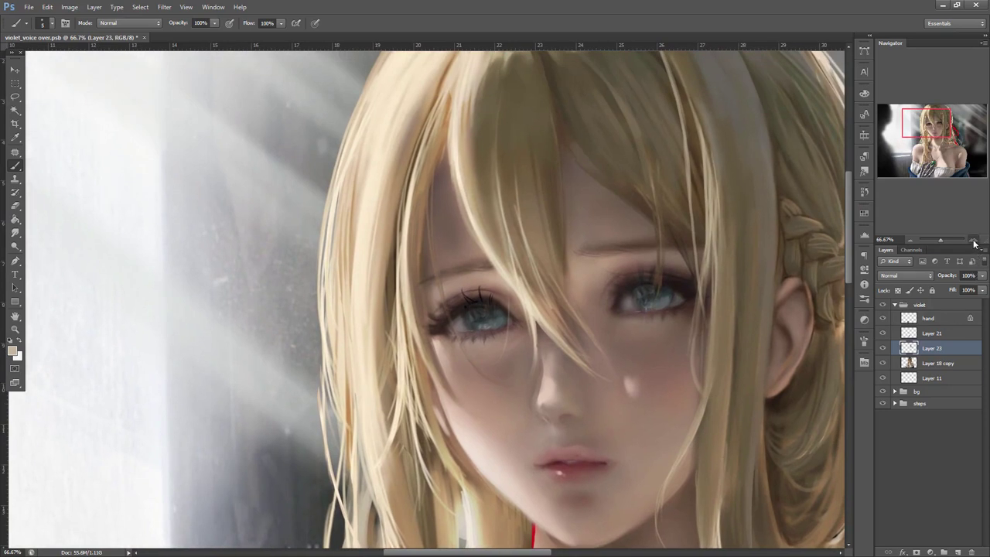
- Paint shaded strands into the central fringe lock above the eye using sampled hair colours and a 27 px brush
{"action": "key", "text": "ctrl+plus"}
{"action": "left_click_drag", "start_coordinate": [690, 280], "coordinate": [764, 345]}
{"action": "left_click", "coordinate": [581, 134], "text": "alt"}
{"action": "left_click_drag", "start_coordinate": [573, 90], "coordinate": [602, 280]}
{"action": "right_click", "coordinate": [617, 155]}
{"action": "left_click", "coordinate": [641, 185]}
{"action": "left_click_drag", "start_coordinate": [585, 177], "coordinate": [616, 290]}
{"action": "left_click_drag", "start_coordinate": [597, 161], "coordinate": [616, 300]}
{"action": "left_click", "coordinate": [654, 216], "text": "alt"}
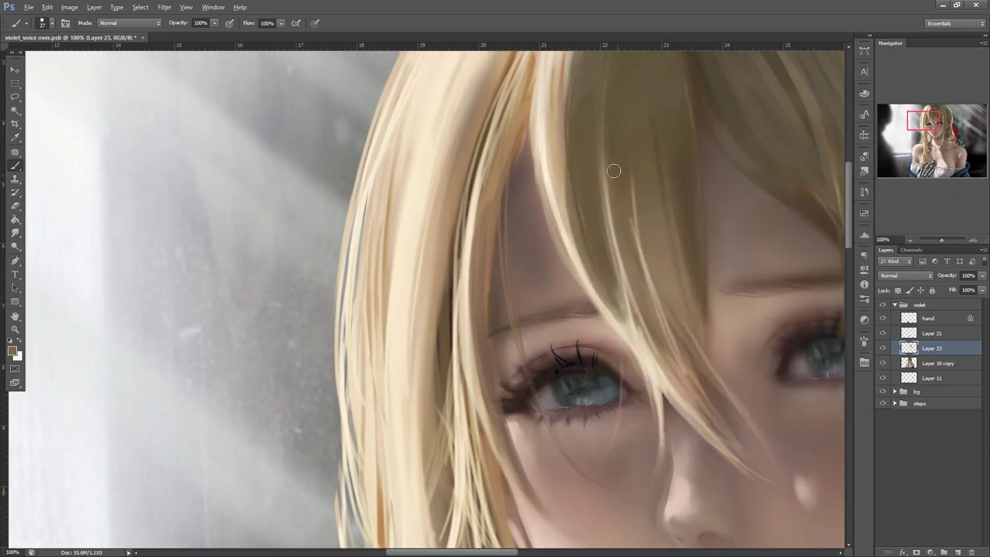
- Repaint the bright outer edge of the central fringe lock with sampled blonde and olive tones
{"action": "left_click", "coordinate": [558, 147], "text": "alt"}
{"action": "left_click_drag", "start_coordinate": [542, 87], "coordinate": [584, 295]}
{"action": "mouse_move", "coordinate": [558, 73]}
{"action": "left_mouse_down"}
{"action": "mouse_move", "coordinate": [580, 247]}
{"action": "mouse_move", "coordinate": [609, 306]}
{"action": "left_mouse_up"}
{"action": "left_click", "coordinate": [591, 184], "text": "alt"}
{"action": "mouse_move", "coordinate": [569, 138]}
{"action": "left_mouse_down"}
{"action": "mouse_move", "coordinate": [610, 302]}
{"action": "mouse_move", "coordinate": [631, 336]}
{"action": "left_mouse_up"}
{"action": "left_click", "coordinate": [576, 112], "text": "alt"}
{"action": "left_click_drag", "start_coordinate": [577, 160], "coordinate": [610, 316]}
{"action": "left_click_drag", "start_coordinate": [561, 192], "coordinate": [591, 293]}
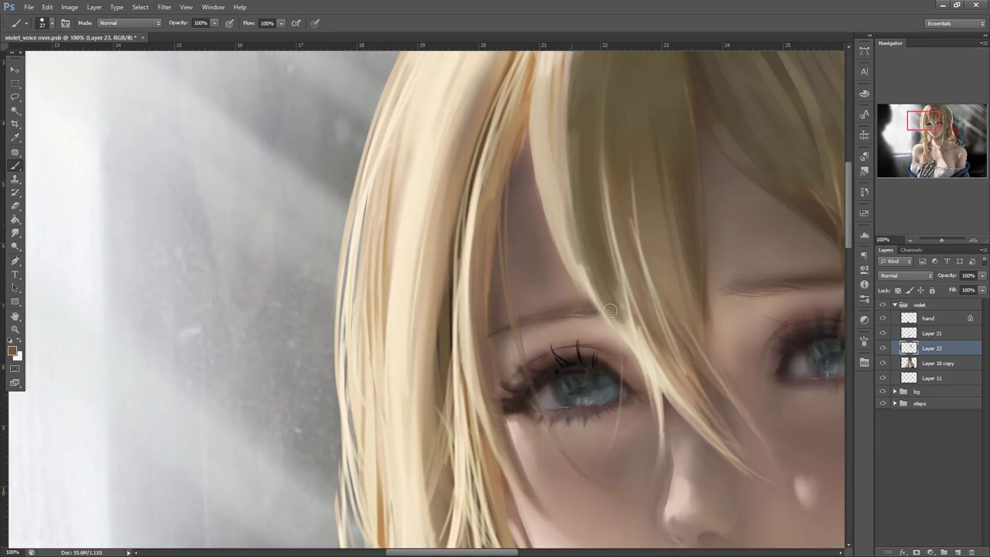
{"action": "left_click", "coordinate": [566, 237], "text": "alt"}
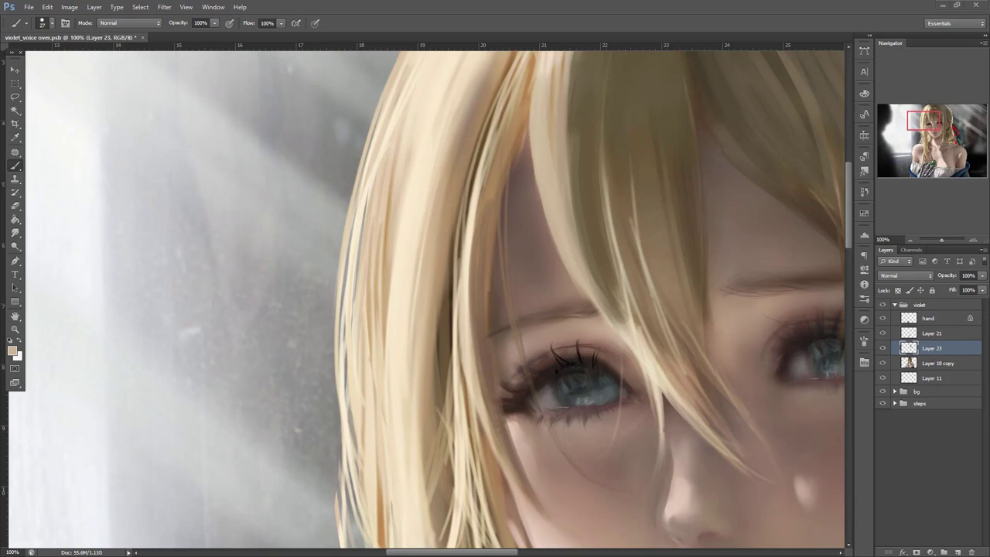
- Refine the lower outer edge of the central fringe lock above the eye with a small brush and sampled hair tones
{"action": "left_click", "coordinate": [635, 264]}
{"action": "right_click", "coordinate": [628, 222]}
{"action": "mouse_move", "coordinate": [654, 265]}
{"action": "left_mouse_down"}
{"action": "mouse_move", "coordinate": [645, 265]}
{"action": "mouse_move", "coordinate": [647, 248]}
{"action": "left_mouse_up"}
{"action": "left_click", "coordinate": [599, 229]}
{"action": "key", "text": "ctrl+z"}
{"action": "right_click", "coordinate": [634, 224]}
{"action": "left_click", "coordinate": [599, 255], "text": "alt"}
{"action": "left_click_drag", "start_coordinate": [608, 301], "coordinate": [630, 337]}
{"action": "left_click_drag", "start_coordinate": [617, 301], "coordinate": [638, 345]}
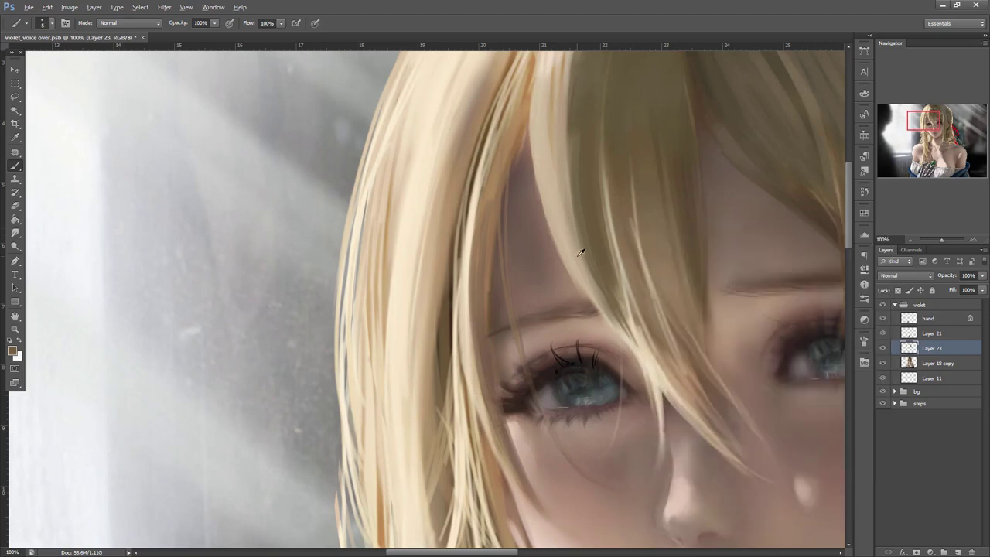
- Paint a long light strand curling from the fringe down past the inner corner of the eye beside the nose
{"action": "left_click", "coordinate": [646, 360], "text": "alt"}
{"action": "mouse_move", "coordinate": [611, 216]}
{"action": "left_mouse_down"}
{"action": "mouse_move", "coordinate": [655, 444]}
{"action": "mouse_move", "coordinate": [624, 494]}
{"action": "left_mouse_up"}
{"action": "left_click_drag", "start_coordinate": [727, 381], "coordinate": [674, 295]}
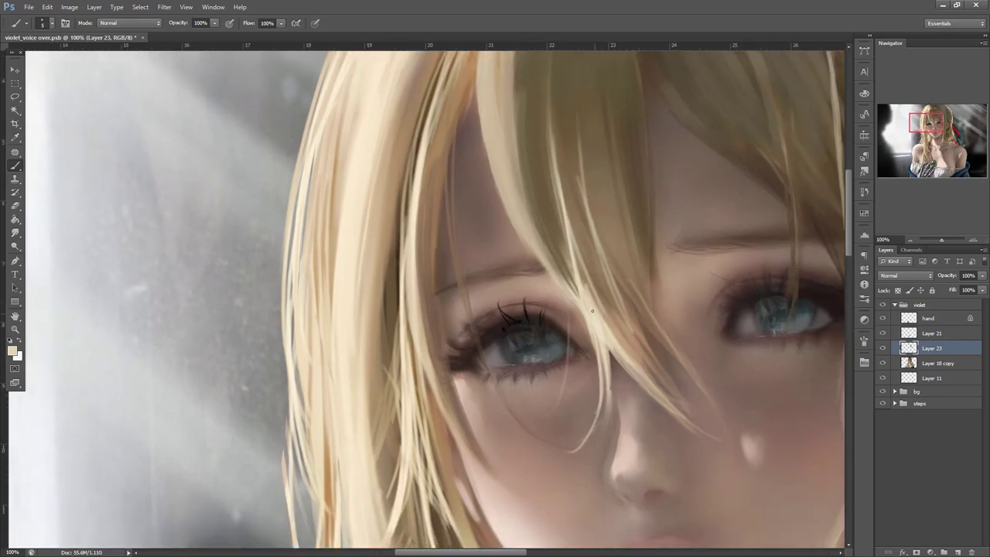
- Lasso the lower tips of the central fringe, fill the area with sampled olive brown using a large brush, and deselect
{"action": "key", "text": "l"}
{"action": "mouse_move", "coordinate": [593, 256]}
{"action": "left_mouse_down"}
{"action": "mouse_move", "coordinate": [604, 334]}
{"action": "mouse_move", "coordinate": [623, 347]}
{"action": "mouse_move", "coordinate": [633, 323]}
{"action": "left_mouse_up"}
{"action": "mouse_move", "coordinate": [619, 273]}
{"action": "left_mouse_down"}
{"action": "mouse_move", "coordinate": [657, 386]}
{"action": "mouse_move", "coordinate": [695, 416]}
{"action": "mouse_move", "coordinate": [623, 301]}
{"action": "left_mouse_up"}
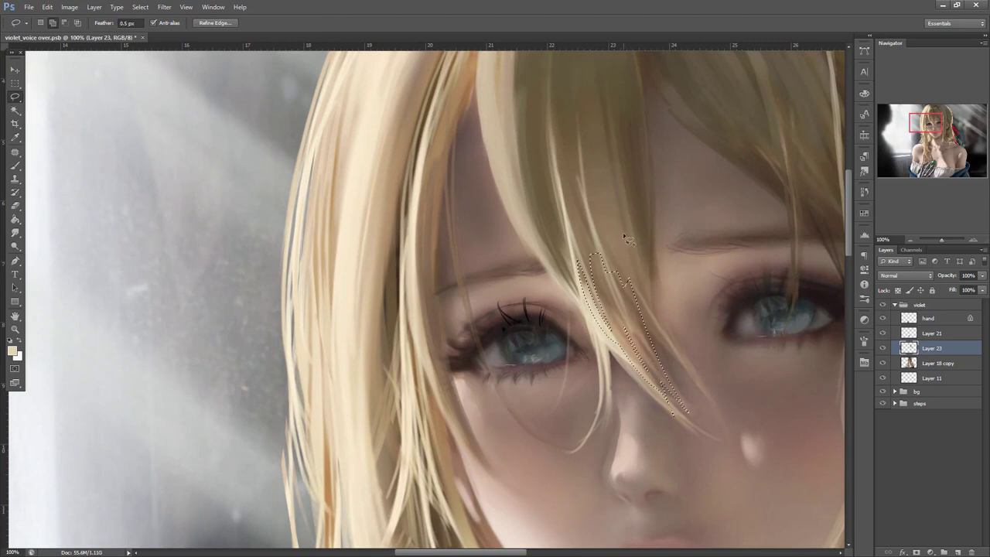
{"action": "mouse_move", "coordinate": [642, 161]}
{"action": "left_mouse_down"}
{"action": "mouse_move", "coordinate": [654, 286]}
{"action": "mouse_move", "coordinate": [611, 209]}
{"action": "mouse_move", "coordinate": [681, 331]}
{"action": "mouse_move", "coordinate": [636, 307]}
{"action": "mouse_move", "coordinate": [676, 377]}
{"action": "left_mouse_up"}
{"action": "key", "text": "b"}
{"action": "right_click", "coordinate": [670, 164]}
{"action": "left_click_drag", "start_coordinate": [608, 276], "coordinate": [623, 309]}
{"action": "left_click", "coordinate": [459, 244], "text": "alt"}
{"action": "left_click", "coordinate": [393, 255], "text": "alt"}
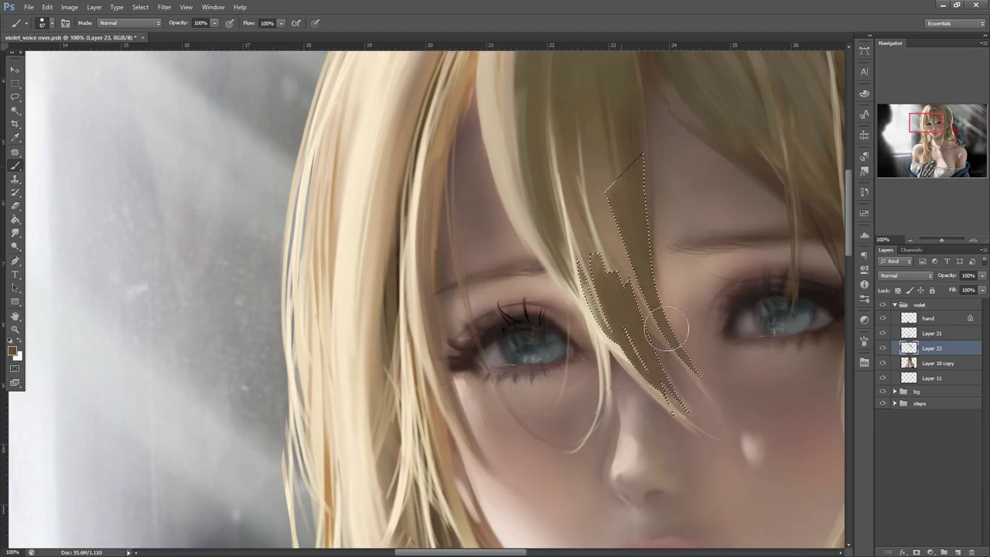
{"action": "key", "text": "ctrl+d"}
- Blend the darkened fringe tips into the upper lock with tapering olive-brown strokes
{"action": "right_click", "coordinate": [634, 186]}
{"action": "left_click", "coordinate": [612, 201]}
{"action": "mouse_move", "coordinate": [613, 187]}
{"action": "left_mouse_down"}
{"action": "mouse_move", "coordinate": [634, 236]}
{"action": "mouse_move", "coordinate": [610, 272]}
{"action": "left_mouse_up"}
{"action": "right_click", "coordinate": [646, 168]}
{"action": "left_click", "coordinate": [672, 193]}
{"action": "left_click", "coordinate": [608, 303]}
{"action": "left_click_drag", "start_coordinate": [623, 233], "coordinate": [681, 349]}
{"action": "left_click_drag", "start_coordinate": [619, 168], "coordinate": [670, 400]}
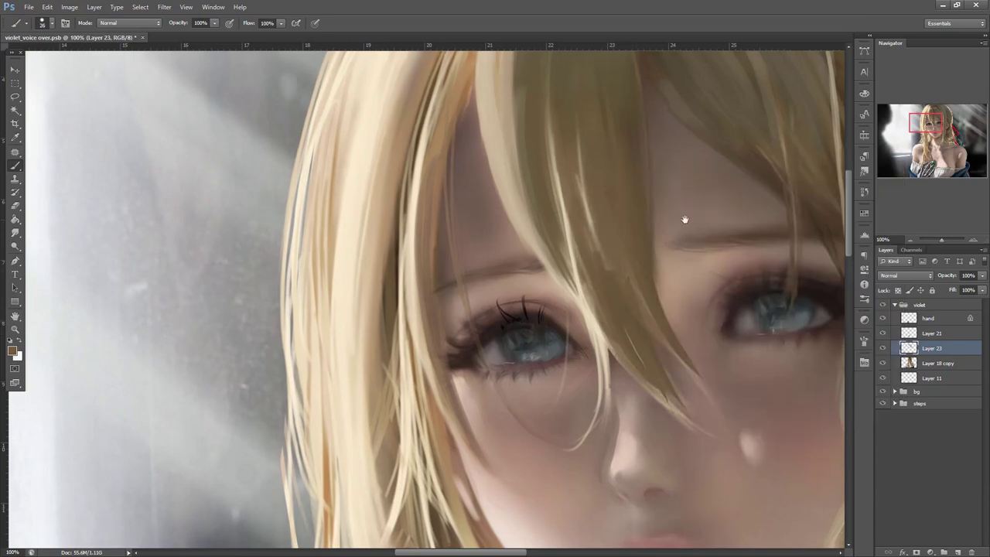
- Paint fine light strands along the edge and through the lower tips of the central fringe with a very thin brush
{"action": "right_click", "coordinate": [637, 224]}
{"action": "left_click_drag", "start_coordinate": [667, 247], "coordinate": [655, 247]}
{"action": "key", "text": "Return"}
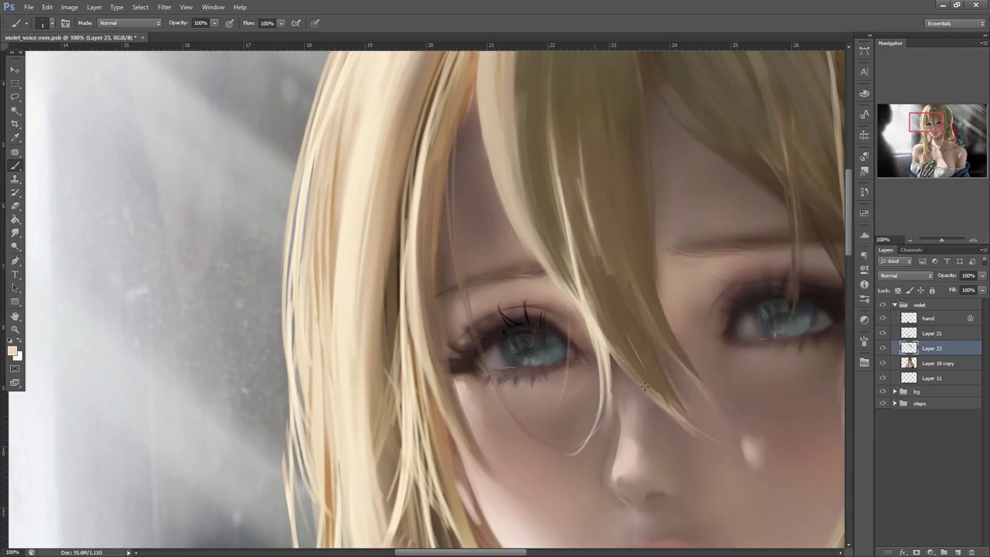
{"action": "right_click", "coordinate": [636, 369]}
{"action": "left_click_drag", "start_coordinate": [646, 280], "coordinate": [649, 281]}
{"action": "key", "text": "Return"}
{"action": "mouse_move", "coordinate": [582, 270]}
{"action": "left_mouse_down"}
{"action": "mouse_move", "coordinate": [615, 359]}
{"action": "mouse_move", "coordinate": [642, 385]}
{"action": "left_mouse_up"}
{"action": "left_click_drag", "start_coordinate": [599, 319], "coordinate": [654, 389]}
{"action": "left_click_drag", "start_coordinate": [598, 240], "coordinate": [636, 315]}
{"action": "mouse_move", "coordinate": [609, 266]}
{"action": "left_mouse_down"}
{"action": "mouse_move", "coordinate": [649, 330]}
{"action": "mouse_move", "coordinate": [658, 388]}
{"action": "left_mouse_up"}
- Set the brush to 2 px and paint thin curled hair ends flicking out from the fringe tips over the nose bridge
{"action": "right_click", "coordinate": [659, 399]}
{"action": "left_click_drag", "start_coordinate": [671, 288], "coordinate": [668, 289]}
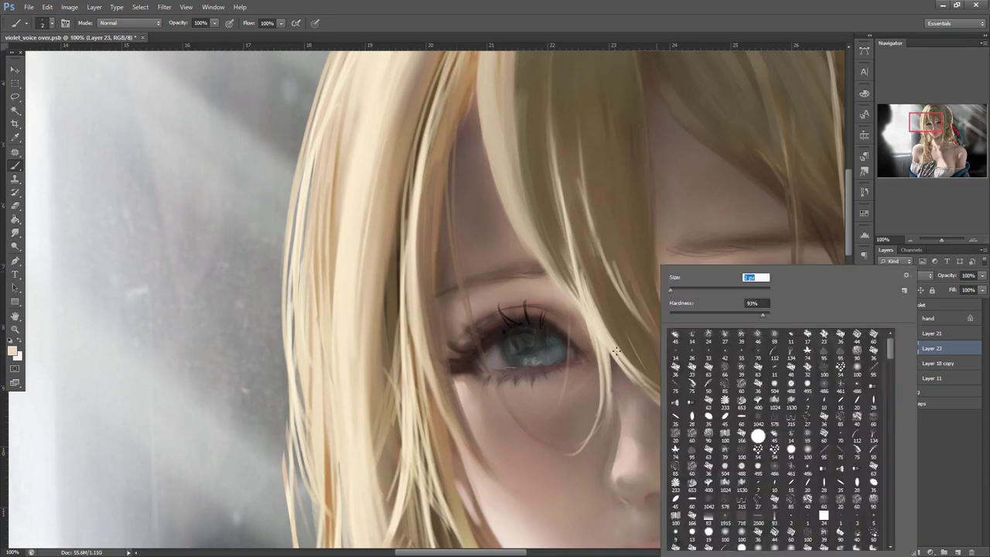
{"action": "key", "text": "Return"}
{"action": "left_click_drag", "start_coordinate": [644, 381], "coordinate": [693, 393]}
{"action": "mouse_move", "coordinate": [639, 374]}
{"action": "left_mouse_down"}
{"action": "mouse_move", "coordinate": [699, 385]}
{"action": "mouse_move", "coordinate": [690, 415]}
{"action": "mouse_move", "coordinate": [703, 420]}
{"action": "left_mouse_up"}
{"action": "left_click_drag", "start_coordinate": [647, 333], "coordinate": [701, 376]}
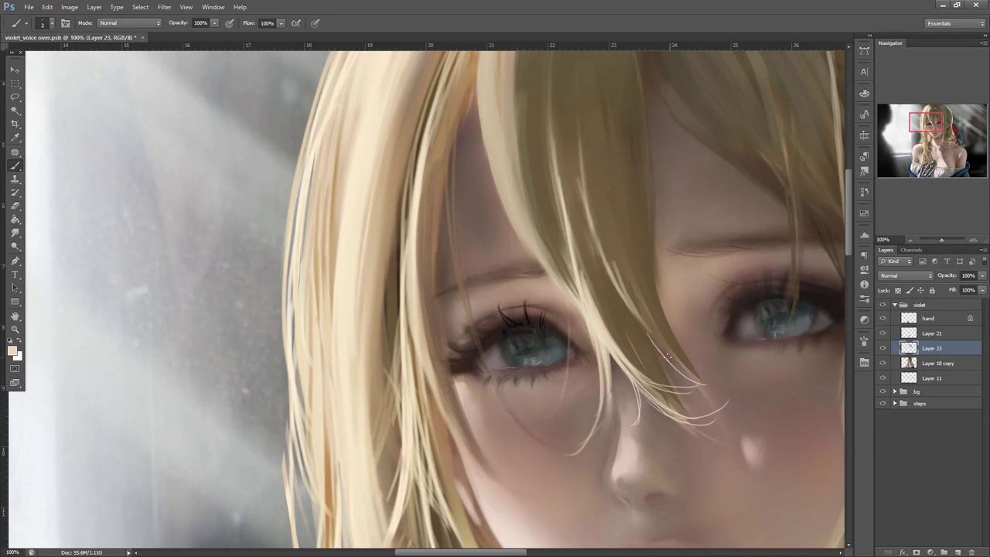
- Lasso a narrow tapering lock hanging from the parting between the eyes, paint it dark brown, and deselect
{"action": "left_click_drag", "start_coordinate": [732, 227], "coordinate": [663, 238]}
{"action": "right_click", "coordinate": [635, 176]}
{"action": "left_click", "coordinate": [584, 132]}
{"action": "key", "text": "l"}
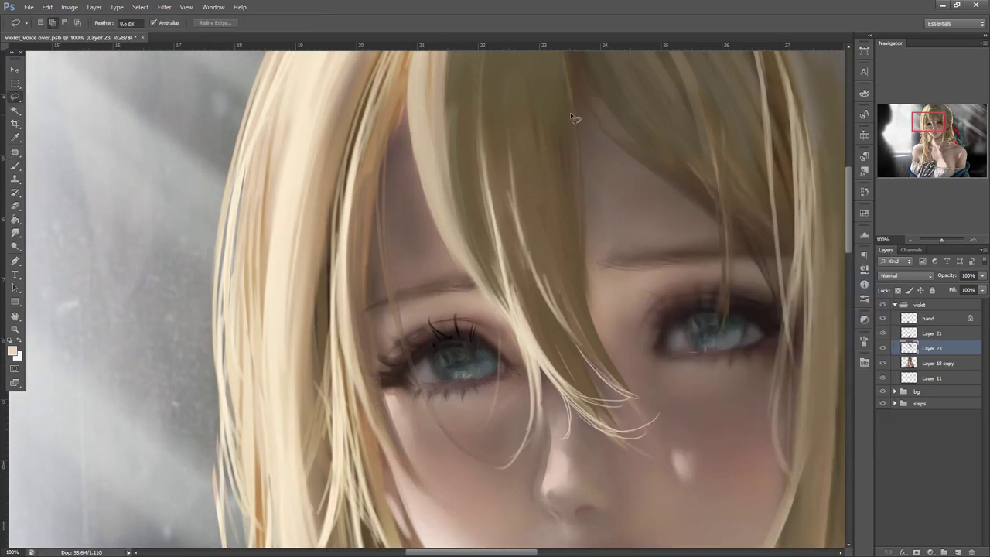
{"action": "mouse_move", "coordinate": [572, 84]}
{"action": "left_mouse_down"}
{"action": "mouse_move", "coordinate": [640, 288]}
{"action": "mouse_move", "coordinate": [567, 140]}
{"action": "mouse_move", "coordinate": [559, 83]}
{"action": "mouse_move", "coordinate": [672, 327]}
{"action": "left_mouse_up"}
{"action": "key", "text": "b"}
{"action": "right_click", "coordinate": [625, 153]}
{"action": "left_click", "coordinate": [645, 172]}
{"action": "left_click", "coordinate": [580, 95], "text": "alt"}
{"action": "key", "text": "ctrl+d"}
- Paint thin dark strands along the narrow lock and across the forehead towards the eyebrow
{"action": "right_click", "coordinate": [625, 164]}
{"action": "left_click", "coordinate": [638, 188]}
{"action": "left_click_drag", "start_coordinate": [625, 267], "coordinate": [647, 303]}
{"action": "left_click_drag", "start_coordinate": [620, 260], "coordinate": [650, 307]}
{"action": "left_click_drag", "start_coordinate": [573, 130], "coordinate": [590, 328]}
{"action": "left_click_drag", "start_coordinate": [732, 287], "coordinate": [656, 365]}
{"action": "left_click_drag", "start_coordinate": [524, 199], "coordinate": [637, 319]}
{"action": "left_click_drag", "start_coordinate": [609, 274], "coordinate": [646, 316]}
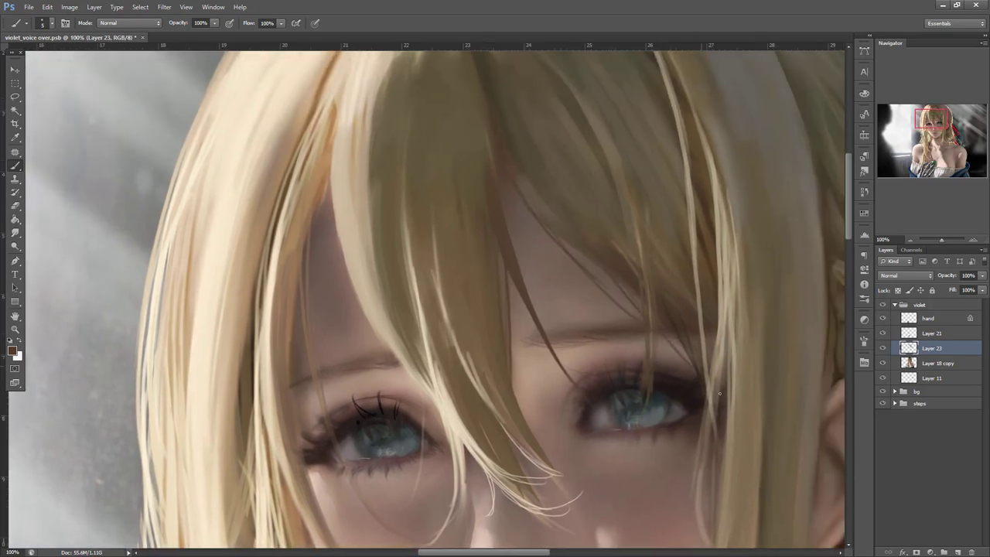
- Paint light strands along the side fringe's edge on the forehead and a long strand sweeping across to the ear
{"action": "left_click", "coordinate": [711, 178], "text": "alt"}
{"action": "mouse_move", "coordinate": [518, 186]}
{"action": "left_mouse_down"}
{"action": "mouse_move", "coordinate": [555, 243]}
{"action": "mouse_move", "coordinate": [631, 320]}
{"action": "left_mouse_up"}
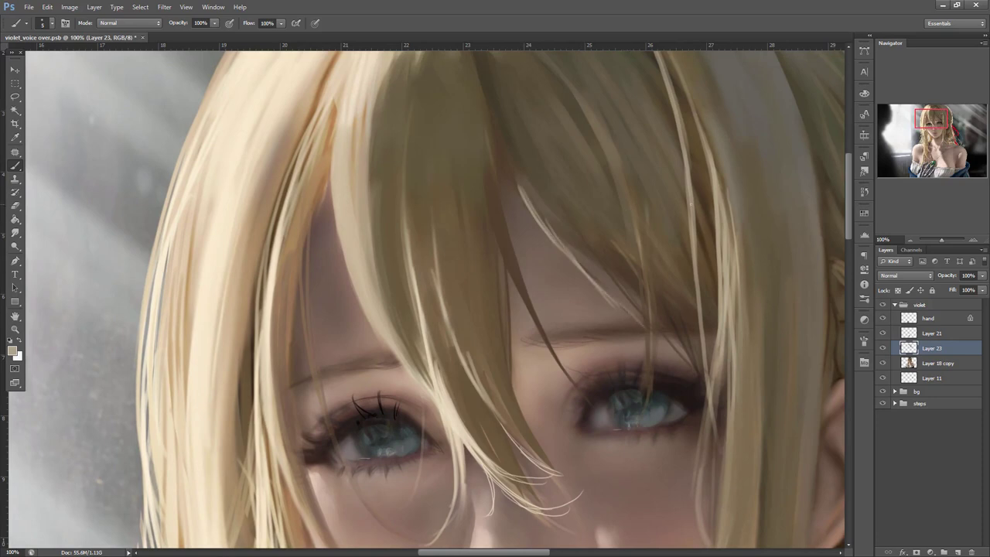
{"action": "left_click", "coordinate": [614, 161], "text": "alt"}
{"action": "left_click_drag", "start_coordinate": [641, 265], "coordinate": [644, 417]}
{"action": "key", "text": "ctrl+z"}
{"action": "left_click", "coordinate": [693, 201], "text": "alt"}
{"action": "mouse_move", "coordinate": [601, 125]}
{"action": "left_mouse_down"}
{"action": "mouse_move", "coordinate": [743, 353]}
{"action": "mouse_move", "coordinate": [811, 391]}
{"action": "left_mouse_up"}
{"action": "left_click", "coordinate": [692, 277], "text": "alt"}
{"action": "left_click_drag", "start_coordinate": [692, 276], "coordinate": [750, 358]}
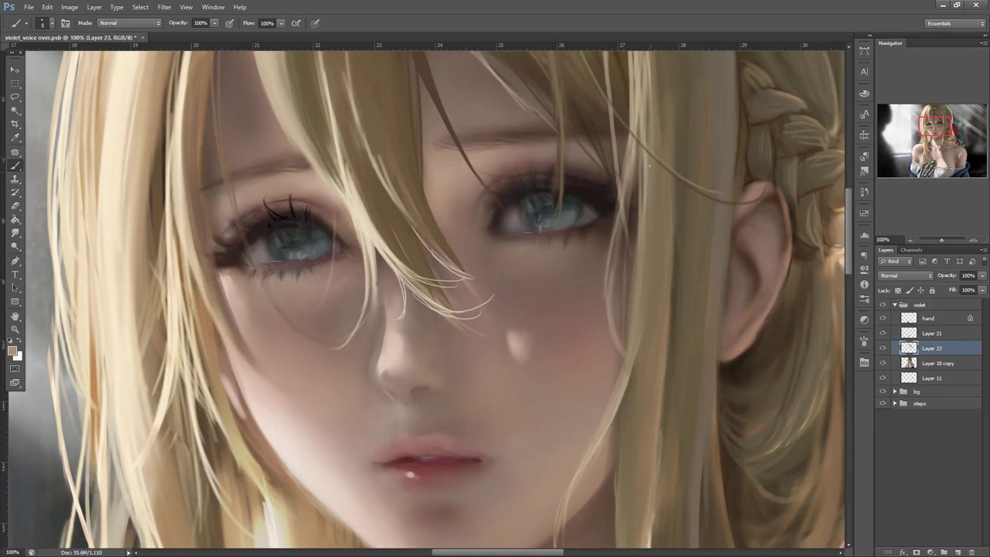
- Lasso the area between the outer eye corner and the side hair lock, paint it with sampled skin shadow tones, and deselect
{"action": "key", "text": "l"}
{"action": "mouse_move", "coordinate": [639, 114]}
{"action": "left_mouse_down"}
{"action": "mouse_move", "coordinate": [616, 319]}
{"action": "mouse_move", "coordinate": [639, 124]}
{"action": "left_mouse_up"}
{"action": "key", "text": "b"}
{"action": "right_click", "coordinate": [660, 139]}
{"action": "left_click", "coordinate": [682, 163]}
{"action": "left_click", "coordinate": [635, 207], "text": "alt"}
{"action": "mouse_move", "coordinate": [635, 211]}
{"action": "left_mouse_down"}
{"action": "mouse_move", "coordinate": [620, 288]}
{"action": "mouse_move", "coordinate": [625, 216]}
{"action": "mouse_move", "coordinate": [629, 283]}
{"action": "left_mouse_up"}
{"action": "left_click", "coordinate": [600, 314], "text": "alt"}
{"action": "mouse_move", "coordinate": [623, 241]}
{"action": "left_mouse_down"}
{"action": "mouse_move", "coordinate": [620, 298]}
{"action": "mouse_move", "coordinate": [635, 166]}
{"action": "left_mouse_up"}
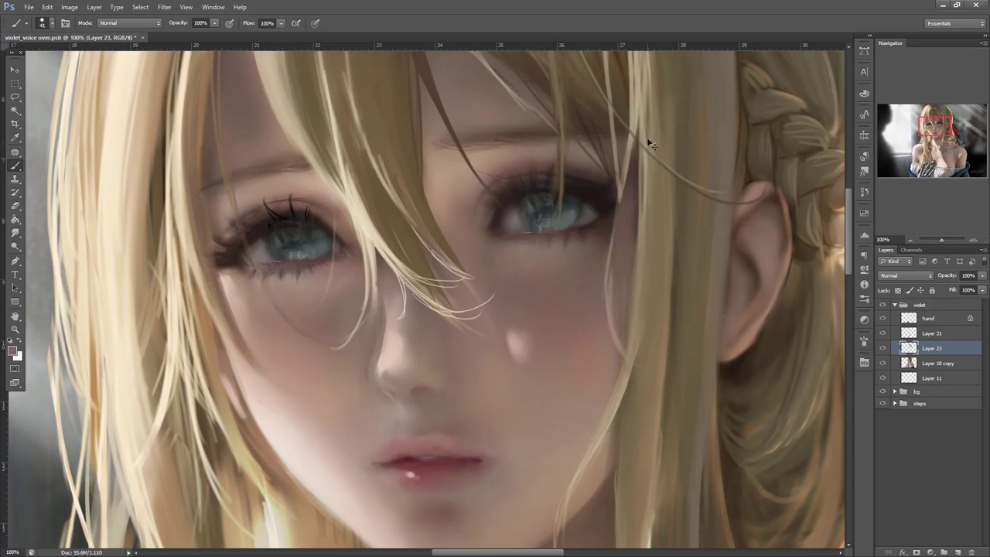
{"action": "key", "text": "ctrl+d"}
- Blend the skin shading around the outer corner and below the eye nearest the visible ear using sampled tones
{"action": "right_click", "coordinate": [656, 153]}
{"action": "left_click", "coordinate": [668, 176]}
{"action": "left_click", "coordinate": [610, 195], "text": "alt"}
{"action": "right_click", "coordinate": [655, 169]}
{"action": "left_click", "coordinate": [687, 194]}
{"action": "left_click", "coordinate": [578, 249]}
{"action": "left_click", "coordinate": [591, 235], "text": "alt"}
{"action": "left_click_drag", "start_coordinate": [611, 215], "coordinate": [628, 250]}
{"action": "left_click", "coordinate": [624, 274], "text": "alt"}
- Darken the upper lid of the eye nearest the visible ear and paint fine dark lashes with a 1 px brush
{"action": "right_click", "coordinate": [644, 177]}
{"action": "left_click", "coordinate": [667, 203]}
{"action": "left_click", "coordinate": [586, 165], "text": "alt"}
{"action": "left_click_drag", "start_coordinate": [571, 180], "coordinate": [602, 194]}
{"action": "right_click", "coordinate": [621, 146]}
{"action": "left_click", "coordinate": [636, 171]}
{"action": "left_click", "coordinate": [580, 195], "text": "alt"}
{"action": "right_click", "coordinate": [621, 126]}
{"action": "left_click", "coordinate": [631, 153]}
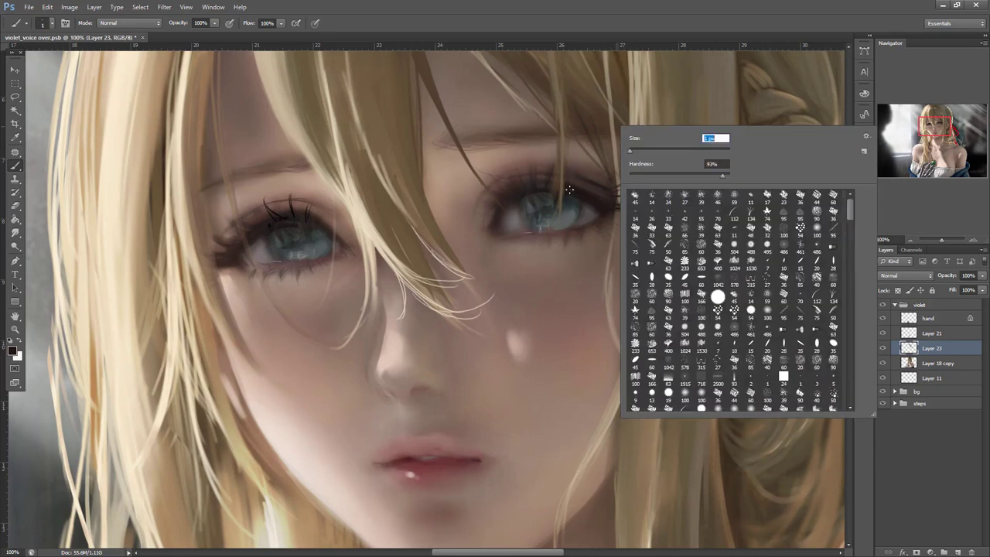
{"action": "left_click", "coordinate": [582, 187]}
- Paint thin beige strands falling past the outer eye corner along the cheek with sampled hair colours
{"action": "right_click", "coordinate": [648, 133]}
{"action": "left_click", "coordinate": [659, 157]}
{"action": "left_click", "coordinate": [626, 155], "text": "alt"}
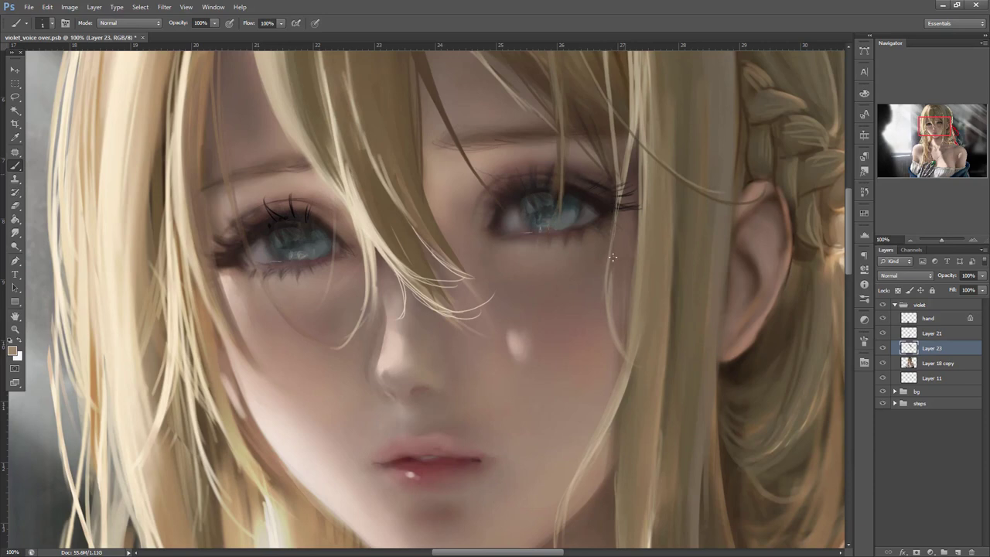
{"action": "right_click", "coordinate": [675, 165]}
{"action": "left_click", "coordinate": [684, 191]}
{"action": "left_click", "coordinate": [647, 171], "text": "alt"}
{"action": "left_click_drag", "start_coordinate": [617, 214], "coordinate": [617, 305]}
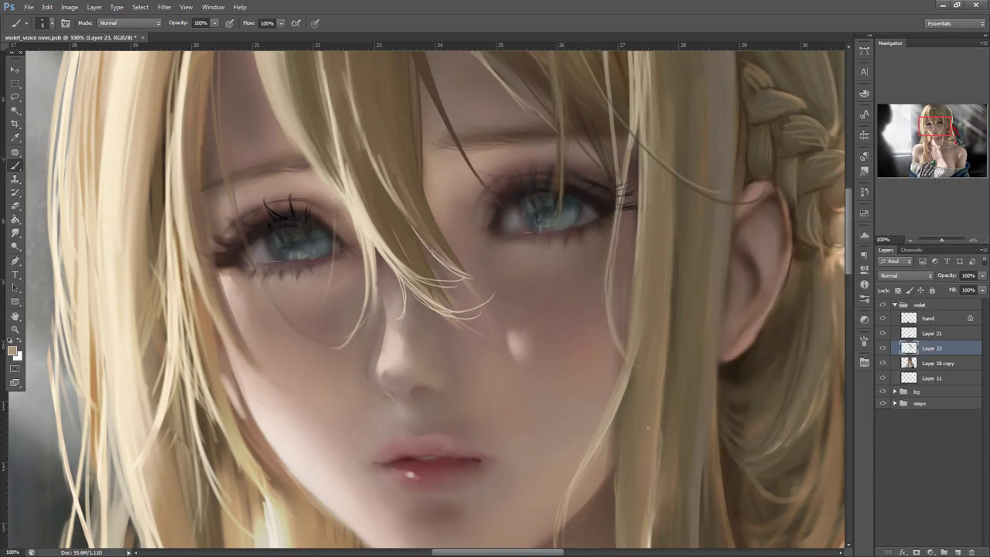
{"action": "left_click_drag", "start_coordinate": [758, 395], "coordinate": [731, 332]}
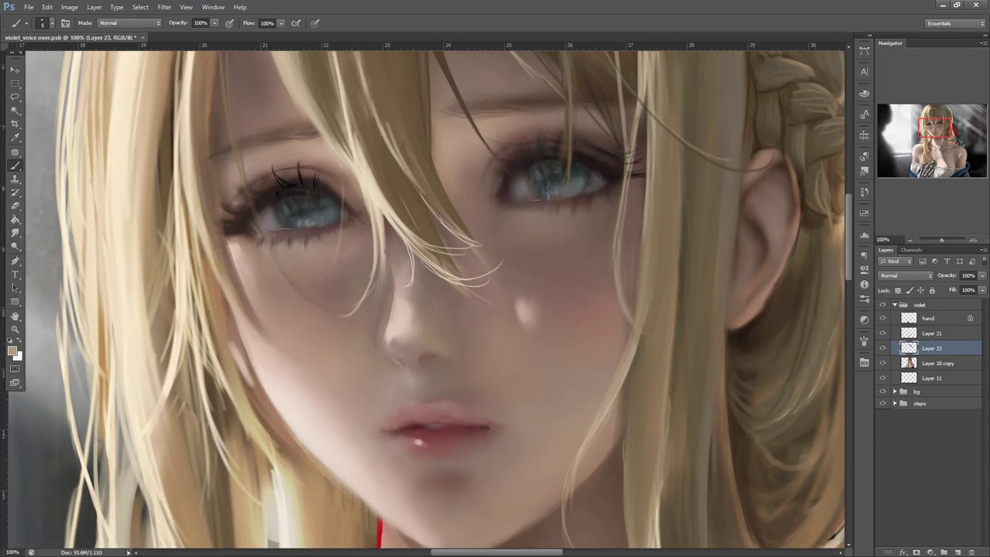
- Paint bright highlight strands down the cheek-side edge of the long hair lock, from eye level towards the neck
{"action": "left_click_drag", "start_coordinate": [640, 298], "coordinate": [640, 301]}
{"action": "left_click_drag", "start_coordinate": [647, 215], "coordinate": [636, 305]}
{"action": "left_click_drag", "start_coordinate": [649, 183], "coordinate": [641, 266]}
{"action": "left_click_drag", "start_coordinate": [649, 164], "coordinate": [640, 294]}
{"action": "mouse_move", "coordinate": [643, 352]}
{"action": "left_mouse_down"}
{"action": "mouse_move", "coordinate": [681, 249]}
{"action": "mouse_move", "coordinate": [649, 310]}
{"action": "left_mouse_up"}
{"action": "mouse_move", "coordinate": [657, 224]}
{"action": "left_mouse_down"}
{"action": "mouse_move", "coordinate": [650, 294]}
{"action": "mouse_move", "coordinate": [657, 212]}
{"action": "left_mouse_up"}
{"action": "left_click_drag", "start_coordinate": [653, 322], "coordinate": [657, 225]}
{"action": "left_click_drag", "start_coordinate": [649, 361], "coordinate": [645, 246]}
{"action": "mouse_move", "coordinate": [648, 385]}
{"action": "left_mouse_down"}
{"action": "mouse_move", "coordinate": [654, 275]}
{"action": "mouse_move", "coordinate": [675, 200]}
{"action": "mouse_move", "coordinate": [663, 291]}
{"action": "left_mouse_up"}
{"action": "left_click_drag", "start_coordinate": [648, 433], "coordinate": [654, 371]}
{"action": "left_click_drag", "start_coordinate": [642, 464], "coordinate": [656, 355]}
{"action": "left_click_drag", "start_coordinate": [595, 498], "coordinate": [652, 410]}
- Paint light curled hair ends sweeping from the bottom of the side lock across the neck
{"action": "left_click_drag", "start_coordinate": [746, 431], "coordinate": [747, 300]}
{"action": "left_click_drag", "start_coordinate": [540, 373], "coordinate": [611, 356]}
{"action": "left_click_drag", "start_coordinate": [563, 444], "coordinate": [639, 385]}
{"action": "left_click_drag", "start_coordinate": [654, 422], "coordinate": [669, 314]}
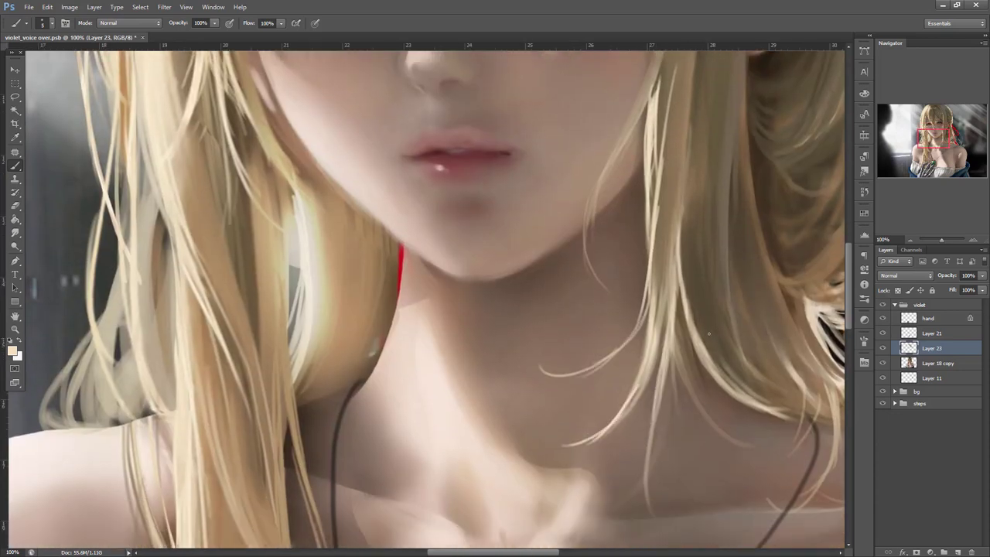
{"action": "left_click_drag", "start_coordinate": [697, 205], "coordinate": [703, 282]}
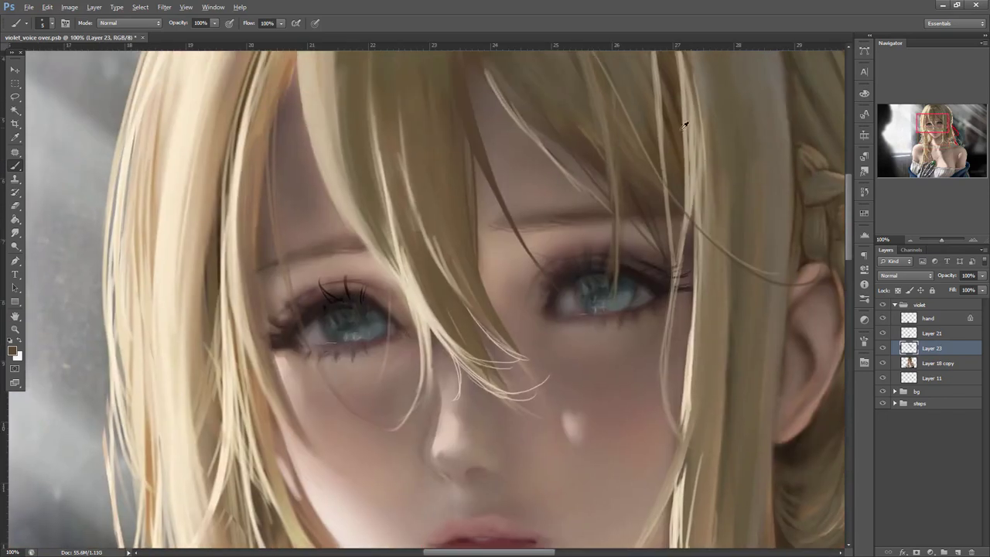
- Paint darker brown strands down the long side lock from above the eye to the jaw
{"action": "left_click_drag", "start_coordinate": [721, 355], "coordinate": [717, 214]}
{"action": "left_click_drag", "start_coordinate": [701, 92], "coordinate": [682, 219]}
{"action": "left_click_drag", "start_coordinate": [688, 185], "coordinate": [669, 294]}
{"action": "mouse_move", "coordinate": [691, 190]}
{"action": "left_mouse_down"}
{"action": "mouse_move", "coordinate": [665, 318]}
{"action": "mouse_move", "coordinate": [671, 302]}
{"action": "left_mouse_up"}
{"action": "left_click_drag", "start_coordinate": [684, 342], "coordinate": [663, 473]}
{"action": "left_click_drag", "start_coordinate": [694, 279], "coordinate": [669, 460]}
{"action": "left_click_drag", "start_coordinate": [697, 249], "coordinate": [659, 474]}
{"action": "mouse_move", "coordinate": [725, 400]}
{"action": "left_mouse_down"}
{"action": "mouse_move", "coordinate": [717, 354]}
{"action": "mouse_move", "coordinate": [695, 347]}
{"action": "left_mouse_up"}
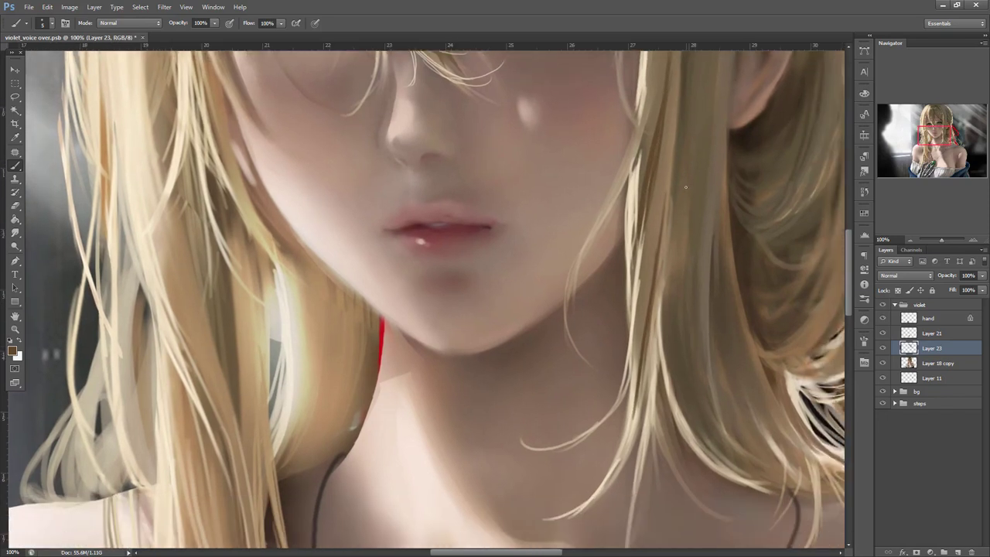
- Paint darker brown strands down the cheek-side half of the long side lock, from mouth level to the neck
{"action": "right_click", "coordinate": [661, 274]}
{"action": "left_click_drag", "start_coordinate": [665, 235], "coordinate": [648, 336]}
{"action": "left_click_drag", "start_coordinate": [669, 207], "coordinate": [637, 422]}
{"action": "left_click_drag", "start_coordinate": [678, 255], "coordinate": [649, 409]}
{"action": "left_click_drag", "start_coordinate": [666, 346], "coordinate": [660, 380]}
{"action": "left_click_drag", "start_coordinate": [671, 277], "coordinate": [661, 382]}
{"action": "left_click_drag", "start_coordinate": [680, 218], "coordinate": [664, 341]}
- Blend sampled hair tones into narrow strands down the inner part of the side lock, from nose level to the jaw
{"action": "left_click", "coordinate": [661, 200], "text": "alt"}
{"action": "left_click_drag", "start_coordinate": [680, 158], "coordinate": [661, 310]}
{"action": "left_click_drag", "start_coordinate": [662, 258], "coordinate": [658, 322]}
{"action": "left_click", "coordinate": [669, 308], "text": "alt"}
{"action": "left_click_drag", "start_coordinate": [674, 235], "coordinate": [662, 313]}
{"action": "left_click_drag", "start_coordinate": [673, 159], "coordinate": [668, 332]}
- Paint long strands along the ear-side part of the side lock, from mouth level down to the shoulder
{"action": "left_click_drag", "start_coordinate": [697, 144], "coordinate": [683, 271]}
{"action": "left_click_drag", "start_coordinate": [687, 224], "coordinate": [687, 273]}
{"action": "mouse_move", "coordinate": [703, 178]}
{"action": "left_mouse_down"}
{"action": "mouse_move", "coordinate": [708, 420]}
{"action": "mouse_move", "coordinate": [730, 442]}
{"action": "left_mouse_up"}
{"action": "left_click", "coordinate": [725, 198], "text": "alt"}
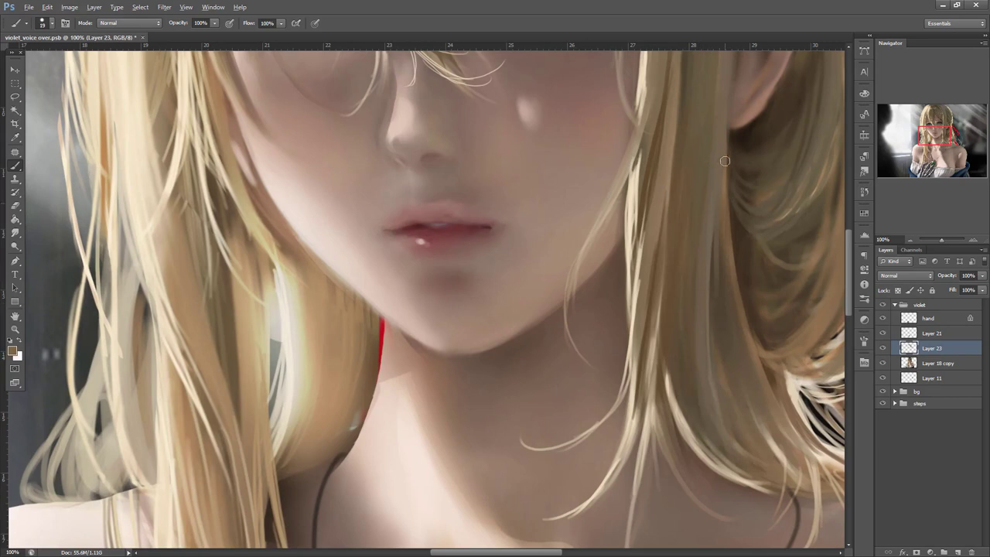
{"action": "left_click_drag", "start_coordinate": [696, 262], "coordinate": [727, 469]}
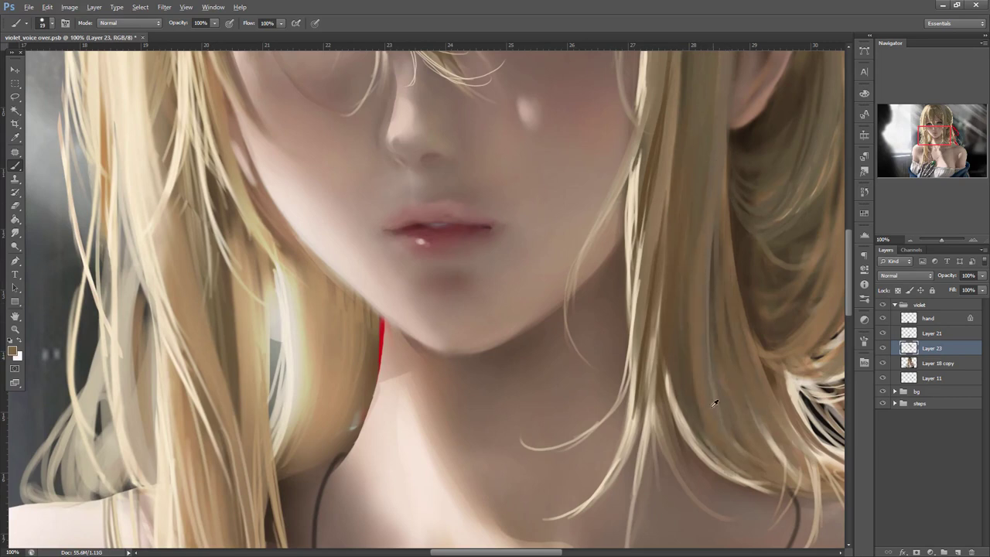
- Lasso the lower part of the side lock above the shoulder strap, shade inside it with a sampled brown, and deselect
{"action": "left_click", "coordinate": [684, 325], "text": "alt"}
{"action": "left_click_drag", "start_coordinate": [833, 431], "coordinate": [683, 405]}
{"action": "key", "text": "l"}
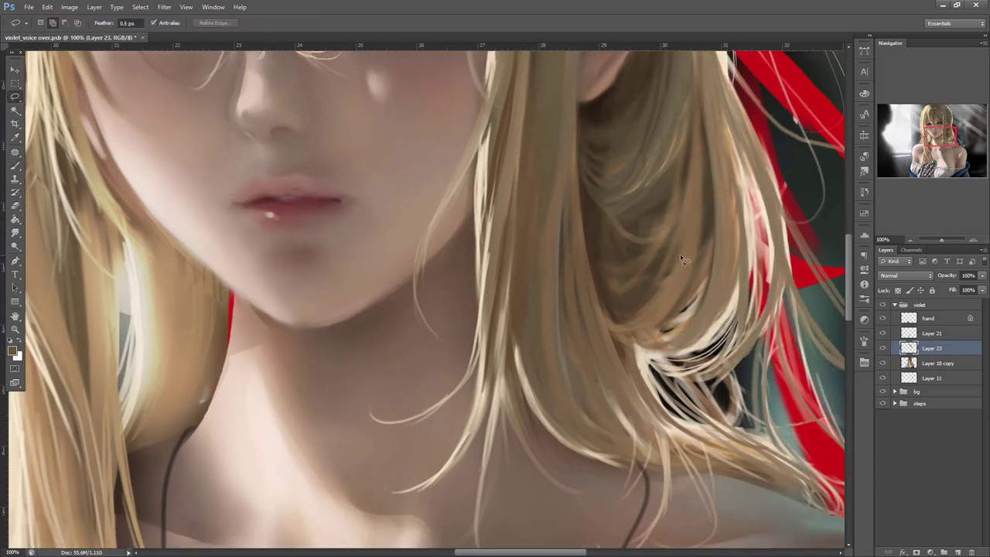
{"action": "mouse_move", "coordinate": [561, 259]}
{"action": "left_mouse_down"}
{"action": "mouse_move", "coordinate": [575, 352]}
{"action": "mouse_move", "coordinate": [652, 497]}
{"action": "mouse_move", "coordinate": [564, 261]}
{"action": "left_mouse_up"}
{"action": "key", "text": "b"}
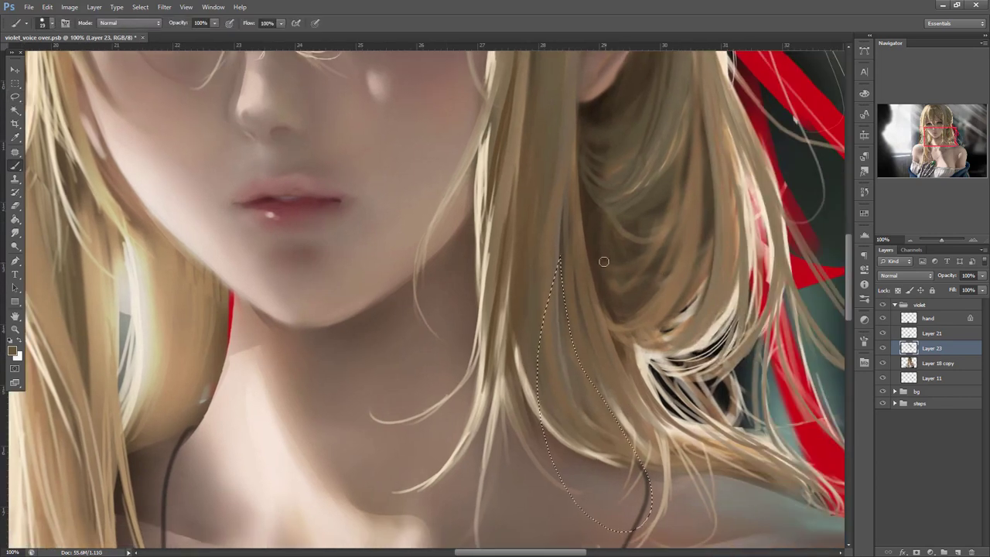
{"action": "mouse_move", "coordinate": [573, 330]}
{"action": "left_mouse_down"}
{"action": "mouse_move", "coordinate": [625, 428]}
{"action": "mouse_move", "coordinate": [582, 388]}
{"action": "mouse_move", "coordinate": [562, 328]}
{"action": "mouse_move", "coordinate": [579, 393]}
{"action": "left_mouse_up"}
{"action": "key", "text": "ctrl+d"}
- Blend sampled light and dark hair tones through the lower end of the side lock above the shoulder
{"action": "left_click", "coordinate": [583, 381], "text": "alt"}
{"action": "mouse_move", "coordinate": [568, 308]}
{"action": "left_mouse_down"}
{"action": "mouse_move", "coordinate": [612, 447]}
{"action": "mouse_move", "coordinate": [581, 423]}
{"action": "left_mouse_up"}
{"action": "mouse_move", "coordinate": [564, 343]}
{"action": "left_mouse_down"}
{"action": "mouse_move", "coordinate": [628, 458]}
{"action": "mouse_move", "coordinate": [549, 381]}
{"action": "left_mouse_up"}
{"action": "left_click", "coordinate": [596, 408], "text": "alt"}
{"action": "left_click", "coordinate": [580, 368], "text": "alt"}
{"action": "left_click_drag", "start_coordinate": [614, 426], "coordinate": [625, 444]}
- Refine the side lock's lower end with a 6 px brush and sampled browns, redoing the thin strand near the shoulder strap
{"action": "right_click", "coordinate": [635, 246]}
{"action": "left_click_drag", "start_coordinate": [656, 267], "coordinate": [648, 268]}
{"action": "left_click", "coordinate": [581, 333], "text": "alt"}
{"action": "right_click", "coordinate": [630, 232]}
{"action": "key", "text": "Escape"}
{"action": "right_click", "coordinate": [604, 231]}
{"action": "left_click_drag", "start_coordinate": [630, 288], "coordinate": [626, 288]}
{"action": "left_click", "coordinate": [582, 304], "text": "alt"}
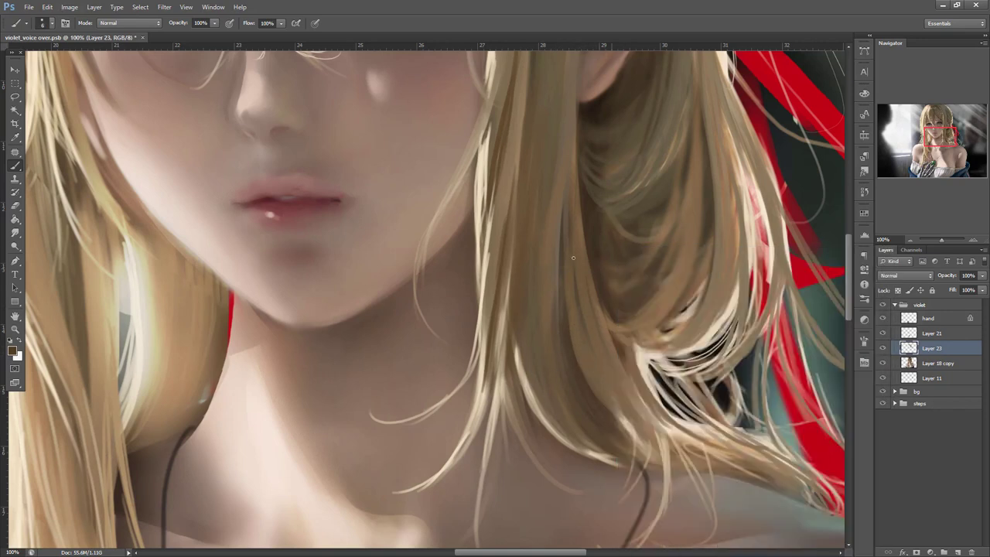
{"action": "left_click", "coordinate": [579, 291], "text": "alt"}
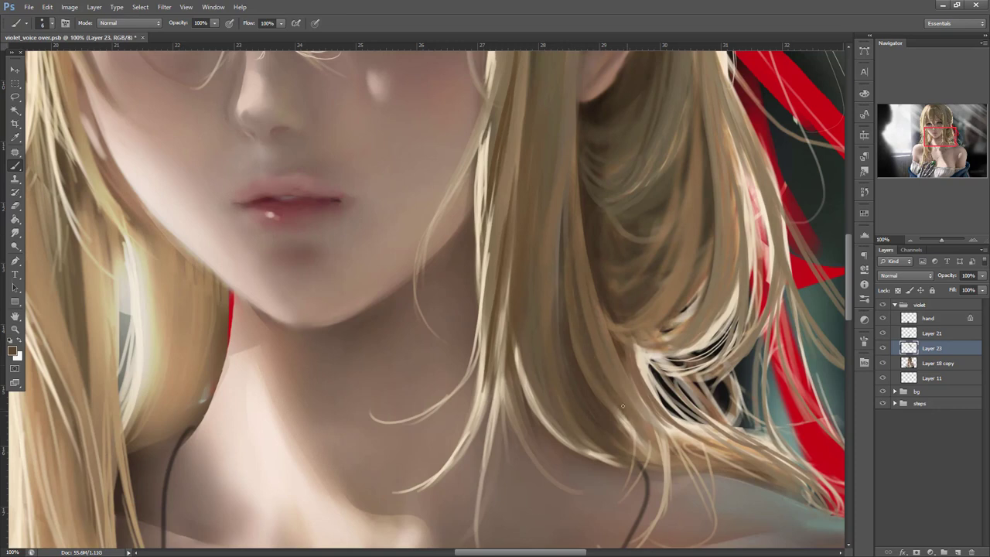
{"action": "left_click_drag", "start_coordinate": [623, 387], "coordinate": [649, 468]}
{"action": "key", "text": "ctrl+alt+z"}
{"action": "key", "text": "ctrl+alt+z"}
{"action": "left_click_drag", "start_coordinate": [632, 410], "coordinate": [648, 464]}
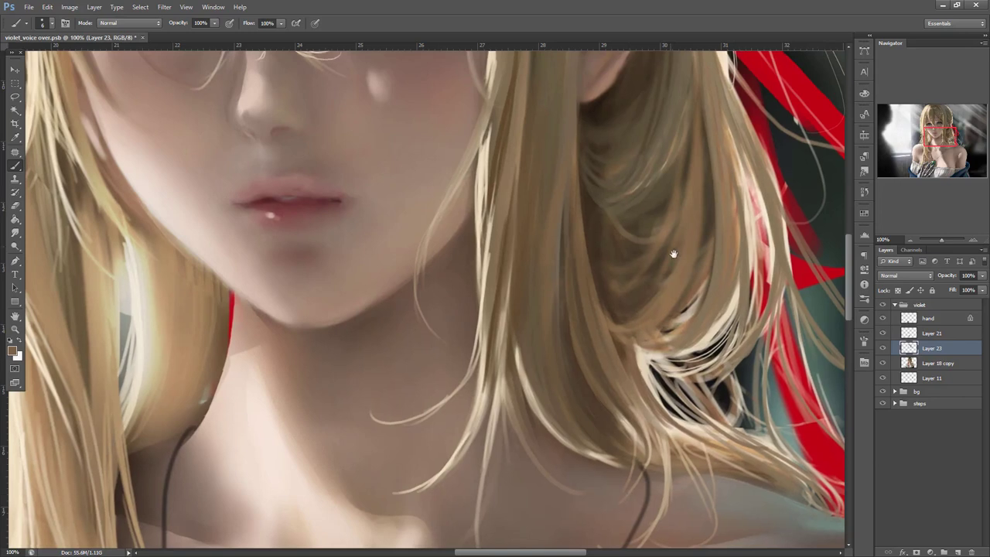
- Lasso a tapered section of the outer hair beside the window-side eye, shade its inner edge with sampled brown, and deselect
{"action": "left_click_drag", "start_coordinate": [668, 245], "coordinate": [692, 338]}
{"action": "left_click", "coordinate": [688, 147], "text": "alt"}
{"action": "left_click_drag", "start_coordinate": [605, 334], "coordinate": [694, 335]}
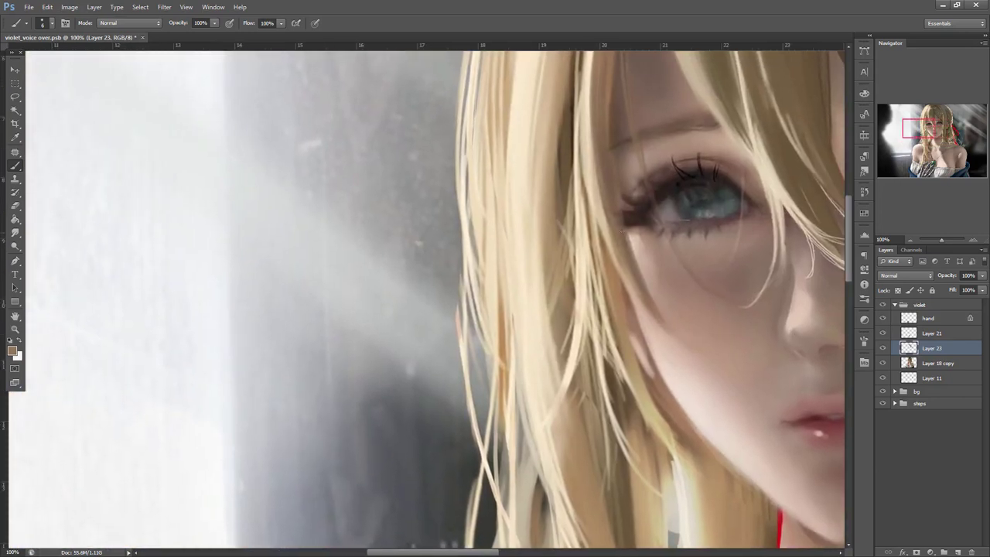
{"action": "left_click_drag", "start_coordinate": [568, 173], "coordinate": [571, 329]}
{"action": "key", "text": "l"}
{"action": "mouse_move", "coordinate": [507, 132]}
{"action": "left_mouse_down"}
{"action": "mouse_move", "coordinate": [513, 188]}
{"action": "mouse_move", "coordinate": [567, 356]}
{"action": "mouse_move", "coordinate": [508, 135]}
{"action": "left_mouse_up"}
{"action": "key", "text": "b"}
{"action": "right_click", "coordinate": [581, 196]}
{"action": "left_click_drag", "start_coordinate": [601, 222], "coordinate": [610, 223]}
{"action": "left_click", "coordinate": [560, 232], "text": "alt"}
{"action": "left_click_drag", "start_coordinate": [526, 267], "coordinate": [557, 363]}
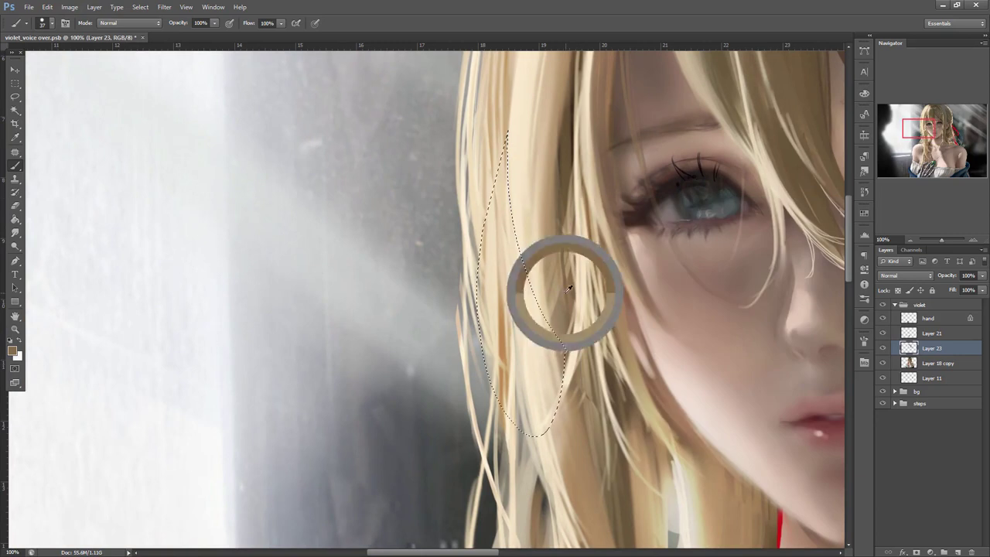
{"action": "mouse_move", "coordinate": [528, 239]}
{"action": "left_mouse_down"}
{"action": "mouse_move", "coordinate": [559, 386]}
{"action": "mouse_move", "coordinate": [544, 382]}
{"action": "left_mouse_up"}
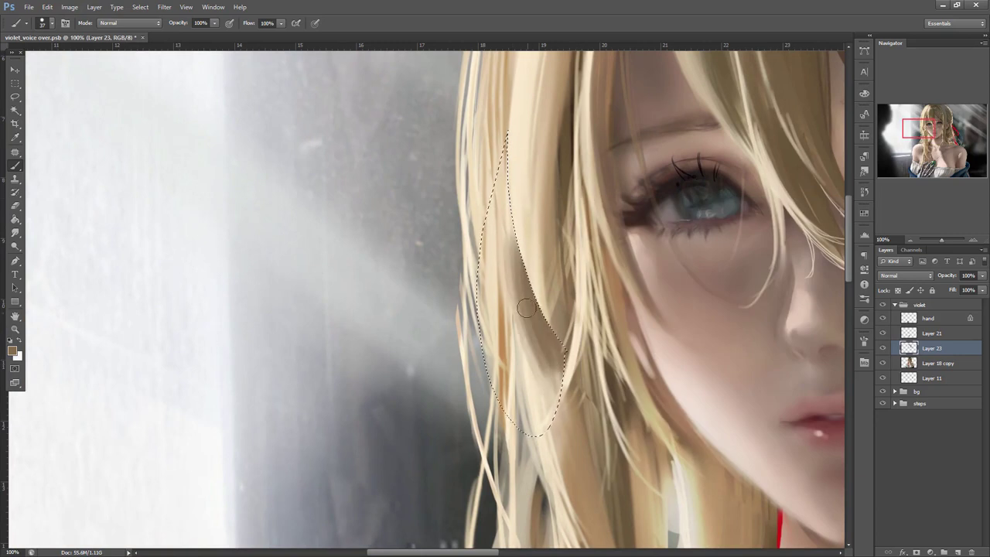
{"action": "left_click_drag", "start_coordinate": [533, 345], "coordinate": [551, 393]}
{"action": "key", "text": "ctrl+d"}
- Choose a warmer orange-tan and paint it with sampled hair colour along the shaded gap in the outer hair below eye level
{"action": "right_click", "coordinate": [586, 231], "text": "ctrl"}
{"action": "left_click", "coordinate": [568, 288]}
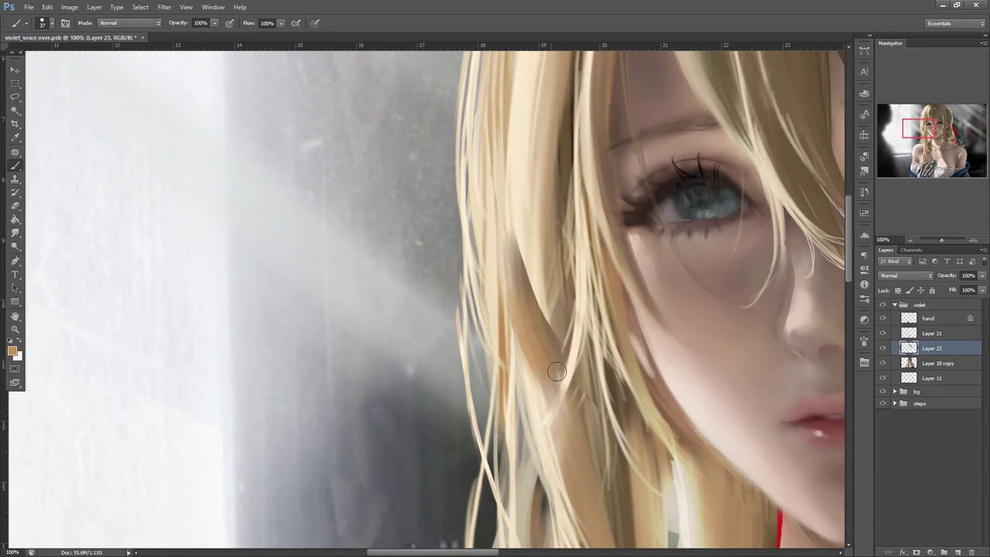
{"action": "right_click", "coordinate": [557, 221]}
{"action": "left_click_drag", "start_coordinate": [593, 271], "coordinate": [583, 272]}
{"action": "left_click", "coordinate": [519, 231], "text": "alt"}
{"action": "left_click_drag", "start_coordinate": [511, 238], "coordinate": [530, 295]}
{"action": "left_click_drag", "start_coordinate": [509, 229], "coordinate": [524, 300]}
{"action": "left_click_drag", "start_coordinate": [511, 256], "coordinate": [542, 341]}
- Paint thin strands over the shaded gap in the outer hair using a 6 px brush and sampled hair colours
{"action": "right_click", "coordinate": [550, 238]}
{"action": "key", "text": "Escape"}
{"action": "right_click", "coordinate": [539, 215]}
{"action": "left_click", "coordinate": [520, 283], "text": "alt"}
{"action": "left_click_drag", "start_coordinate": [509, 290], "coordinate": [525, 340]}
{"action": "right_click", "coordinate": [560, 208]}
{"action": "left_click", "coordinate": [580, 238]}
{"action": "left_click", "coordinate": [523, 235], "text": "alt"}
{"action": "left_click_drag", "start_coordinate": [517, 274], "coordinate": [540, 345]}
{"action": "left_click_drag", "start_coordinate": [506, 259], "coordinate": [529, 339]}
{"action": "mouse_move", "coordinate": [502, 279]}
{"action": "left_mouse_down"}
{"action": "mouse_move", "coordinate": [546, 381]}
{"action": "mouse_move", "coordinate": [515, 341]}
{"action": "left_mouse_up"}
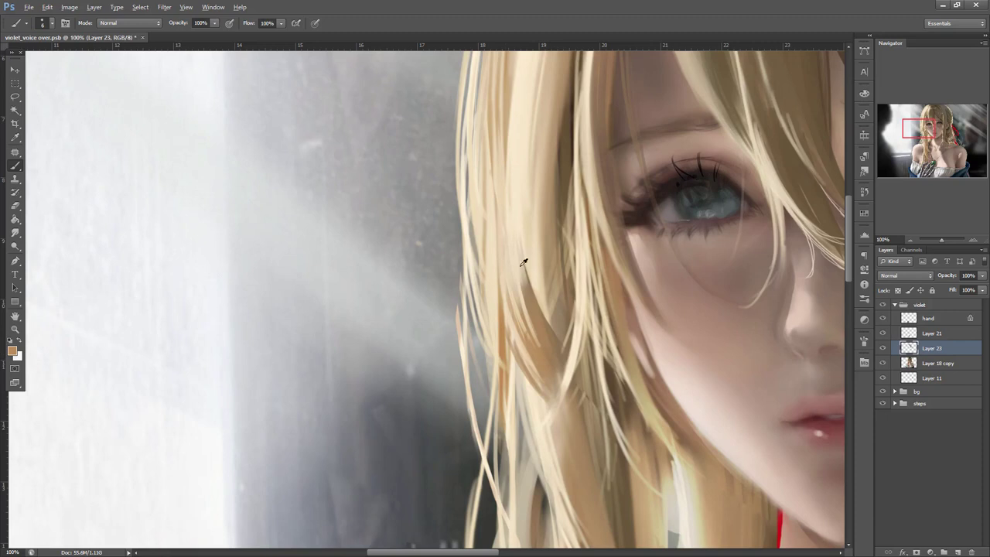
- Paint longer tan strands from eye level through the shaded gap, tapering down to mouth level
{"action": "left_click_drag", "start_coordinate": [516, 193], "coordinate": [518, 286]}
{"action": "left_click_drag", "start_coordinate": [510, 228], "coordinate": [534, 383]}
{"action": "left_click_drag", "start_coordinate": [503, 283], "coordinate": [545, 408]}
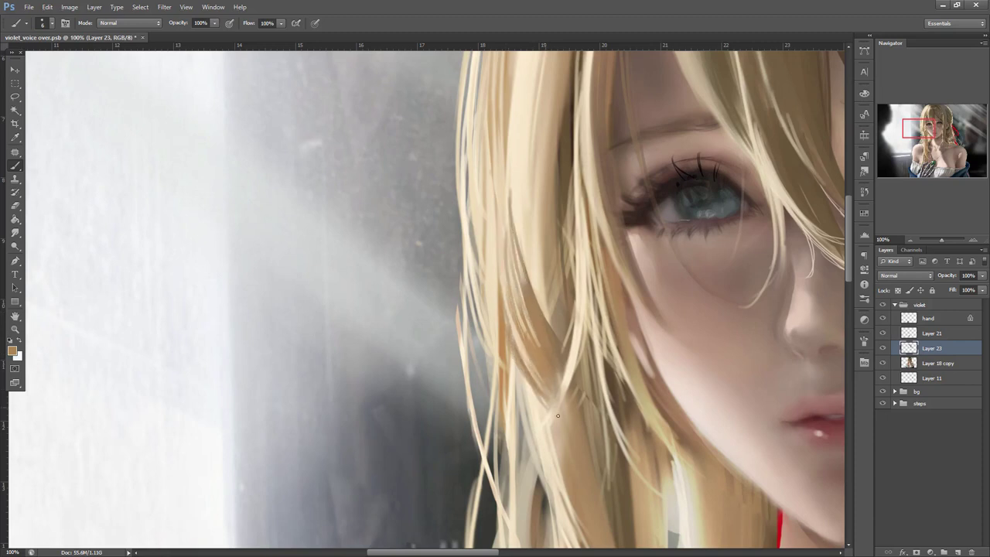
{"action": "left_click", "coordinate": [539, 342], "text": "alt"}
{"action": "left_click_drag", "start_coordinate": [530, 363], "coordinate": [573, 410]}
{"action": "left_click_drag", "start_coordinate": [524, 347], "coordinate": [566, 424]}
- Paint thin curved strands sweeping from the outer hair inward across the lock towards the cheek and jaw
{"action": "left_click", "coordinate": [494, 271], "text": "alt"}
{"action": "left_click_drag", "start_coordinate": [514, 321], "coordinate": [572, 425]}
{"action": "left_click_drag", "start_coordinate": [518, 283], "coordinate": [611, 449]}
{"action": "left_click_drag", "start_coordinate": [526, 333], "coordinate": [642, 449]}
{"action": "left_click_drag", "start_coordinate": [546, 369], "coordinate": [648, 455]}
{"action": "left_click_drag", "start_coordinate": [560, 417], "coordinate": [652, 443]}
{"action": "left_click_drag", "start_coordinate": [524, 345], "coordinate": [611, 419]}
{"action": "mouse_move", "coordinate": [565, 398]}
{"action": "left_mouse_down"}
{"action": "mouse_move", "coordinate": [635, 417]}
{"action": "mouse_move", "coordinate": [644, 410]}
{"action": "left_mouse_up"}
{"action": "left_click_drag", "start_coordinate": [521, 315], "coordinate": [608, 409]}
{"action": "mouse_move", "coordinate": [516, 299]}
{"action": "left_mouse_down"}
{"action": "mouse_move", "coordinate": [577, 403]}
{"action": "mouse_move", "coordinate": [626, 417]}
{"action": "left_mouse_up"}
{"action": "mouse_move", "coordinate": [538, 354]}
{"action": "left_mouse_down"}
{"action": "mouse_move", "coordinate": [645, 421]}
{"action": "mouse_move", "coordinate": [632, 397]}
{"action": "mouse_move", "coordinate": [603, 390]}
{"action": "left_mouse_up"}
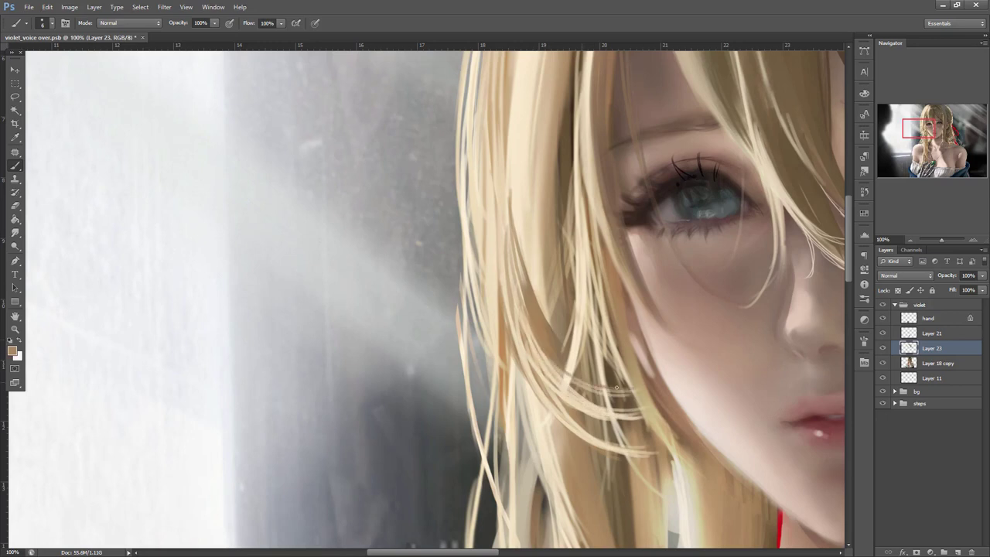
{"action": "left_click_drag", "start_coordinate": [554, 394], "coordinate": [610, 446]}
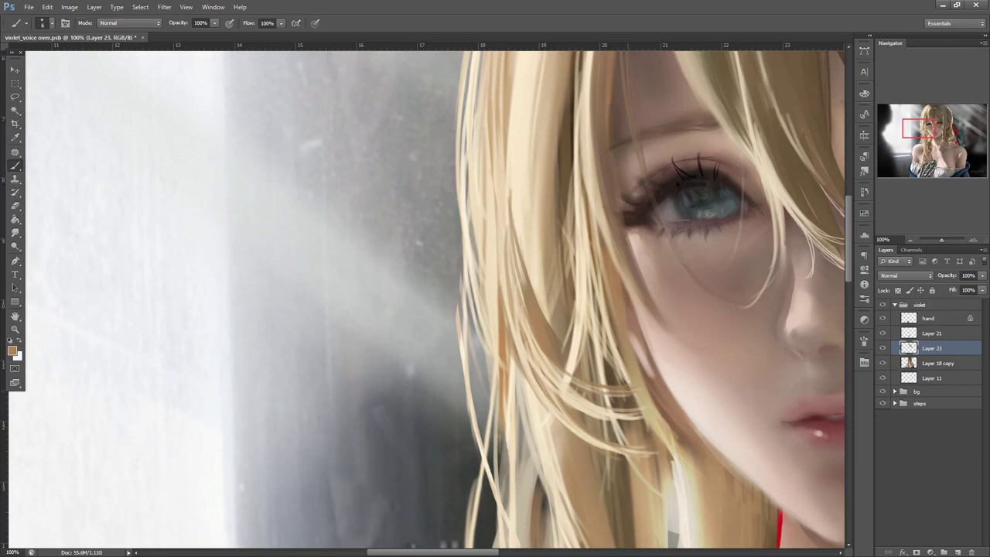
- Lasso the hair beneath the swept strands, shade it with sampled browns using a 37 px brush, and deselect
{"action": "left_click_drag", "start_coordinate": [704, 390], "coordinate": [631, 295]}
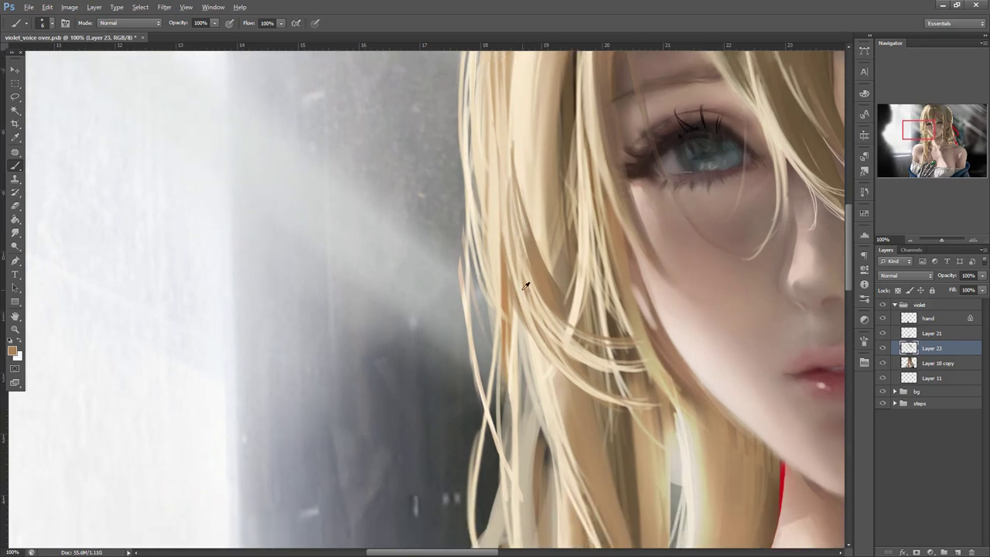
{"action": "left_click", "coordinate": [508, 232], "text": "alt"}
{"action": "key", "text": "l"}
{"action": "mouse_move", "coordinate": [504, 258]}
{"action": "left_mouse_down"}
{"action": "mouse_move", "coordinate": [664, 476]}
{"action": "mouse_move", "coordinate": [504, 262]}
{"action": "left_mouse_up"}
{"action": "key", "text": "b"}
{"action": "right_click", "coordinate": [616, 232]}
{"action": "left_click", "coordinate": [647, 264]}
{"action": "left_click", "coordinate": [592, 394], "text": "alt"}
{"action": "mouse_move", "coordinate": [584, 413]}
{"action": "left_mouse_down"}
{"action": "mouse_move", "coordinate": [561, 404]}
{"action": "mouse_move", "coordinate": [537, 264]}
{"action": "left_mouse_up"}
{"action": "left_click_drag", "start_coordinate": [554, 392], "coordinate": [531, 328]}
{"action": "left_click", "coordinate": [609, 429], "text": "alt"}
{"action": "mouse_move", "coordinate": [600, 434]}
{"action": "left_mouse_down"}
{"action": "mouse_move", "coordinate": [554, 346]}
{"action": "mouse_move", "coordinate": [552, 370]}
{"action": "left_mouse_up"}
{"action": "left_click", "coordinate": [581, 403], "text": "alt"}
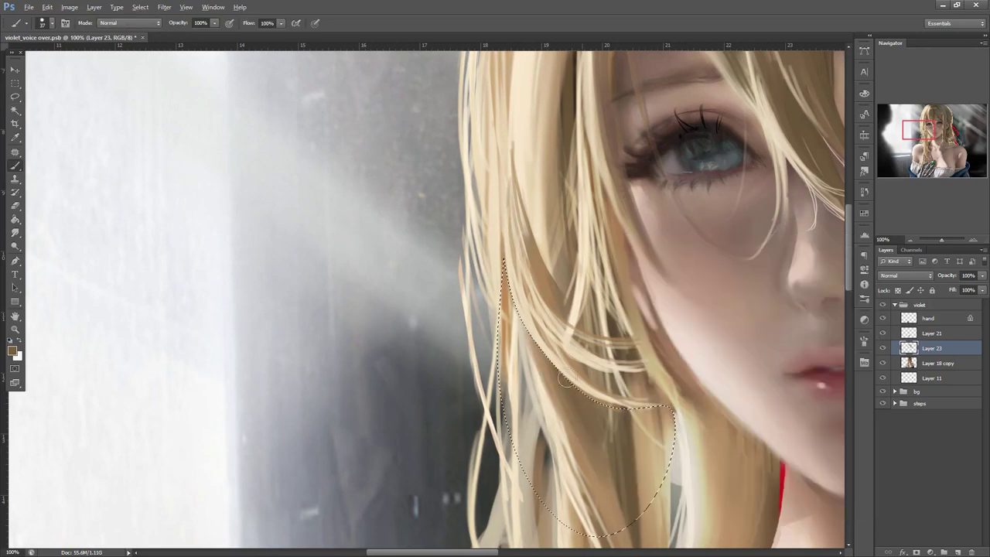
{"action": "key", "text": "ctrl+d"}
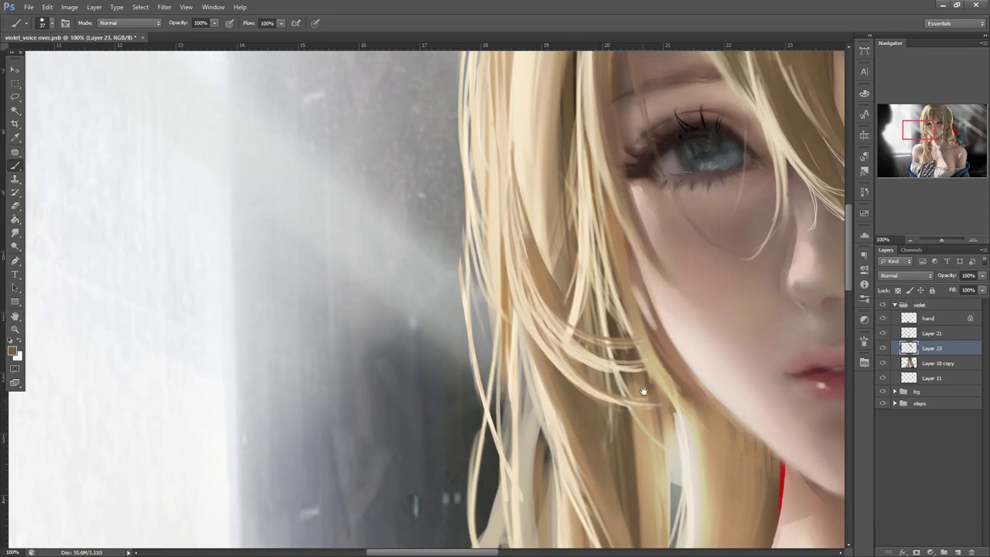
- Paint sampled tan and brown strands beneath the swept strands, running down the lock towards the shoulder
{"action": "left_click_drag", "start_coordinate": [634, 436], "coordinate": [633, 332]}
{"action": "left_click", "coordinate": [587, 321], "text": "alt"}
{"action": "right_click", "coordinate": [634, 310]}
{"action": "left_click_drag", "start_coordinate": [673, 293], "coordinate": [661, 299]}
{"action": "left_click", "coordinate": [620, 428]}
{"action": "left_click_drag", "start_coordinate": [573, 265], "coordinate": [629, 429]}
{"action": "left_click", "coordinate": [639, 398], "text": "alt"}
{"action": "left_click_drag", "start_coordinate": [607, 307], "coordinate": [643, 443]}
- Paint vertical strands with sampled browns down the inner edge of the long lock, outside the bright gap by the neck
{"action": "left_click_drag", "start_coordinate": [634, 294], "coordinate": [647, 437]}
{"action": "left_click", "coordinate": [637, 330], "text": "alt"}
{"action": "mouse_move", "coordinate": [641, 294]}
{"action": "left_mouse_down"}
{"action": "mouse_move", "coordinate": [647, 412]}
{"action": "mouse_move", "coordinate": [658, 430]}
{"action": "left_mouse_up"}
{"action": "mouse_move", "coordinate": [652, 312]}
{"action": "left_mouse_down"}
{"action": "mouse_move", "coordinate": [662, 445]}
{"action": "mouse_move", "coordinate": [667, 438]}
{"action": "left_mouse_up"}
{"action": "left_click_drag", "start_coordinate": [648, 294], "coordinate": [651, 422]}
{"action": "left_click_drag", "start_coordinate": [642, 250], "coordinate": [659, 360]}
{"action": "left_click", "coordinate": [636, 230], "text": "alt"}
{"action": "left_click_drag", "start_coordinate": [636, 229], "coordinate": [668, 395]}
- Layer a newly sampled hair tone in long vertical strokes down the inner lock, from jaw level to the shoulder
{"action": "left_click", "coordinate": [627, 357], "text": "alt"}
{"action": "mouse_move", "coordinate": [628, 292]}
{"action": "left_mouse_down"}
{"action": "mouse_move", "coordinate": [640, 460]}
{"action": "mouse_move", "coordinate": [643, 429]}
{"action": "left_mouse_up"}
{"action": "left_click_drag", "start_coordinate": [628, 283], "coordinate": [650, 441]}
{"action": "left_click_drag", "start_coordinate": [648, 288], "coordinate": [655, 450]}
{"action": "left_click_drag", "start_coordinate": [654, 325], "coordinate": [660, 449]}
{"action": "left_click_drag", "start_coordinate": [661, 304], "coordinate": [670, 479]}
- Paint broad reddish-brown shading with a 35 px brush down the lock between the bright gap and the neck
{"action": "left_click", "coordinate": [670, 247], "text": "alt"}
{"action": "left_click_drag", "start_coordinate": [631, 198], "coordinate": [703, 360]}
{"action": "mouse_move", "coordinate": [671, 282]}
{"action": "left_mouse_down"}
{"action": "mouse_move", "coordinate": [721, 399]}
{"action": "mouse_move", "coordinate": [715, 437]}
{"action": "left_mouse_up"}
{"action": "left_click_drag", "start_coordinate": [706, 292], "coordinate": [713, 439]}
{"action": "right_click", "coordinate": [769, 268]}
{"action": "left_click", "coordinate": [759, 288]}
{"action": "left_click_drag", "start_coordinate": [677, 276], "coordinate": [712, 455]}
{"action": "left_click_drag", "start_coordinate": [700, 313], "coordinate": [718, 456]}
{"action": "left_click_drag", "start_coordinate": [717, 328], "coordinate": [713, 454]}
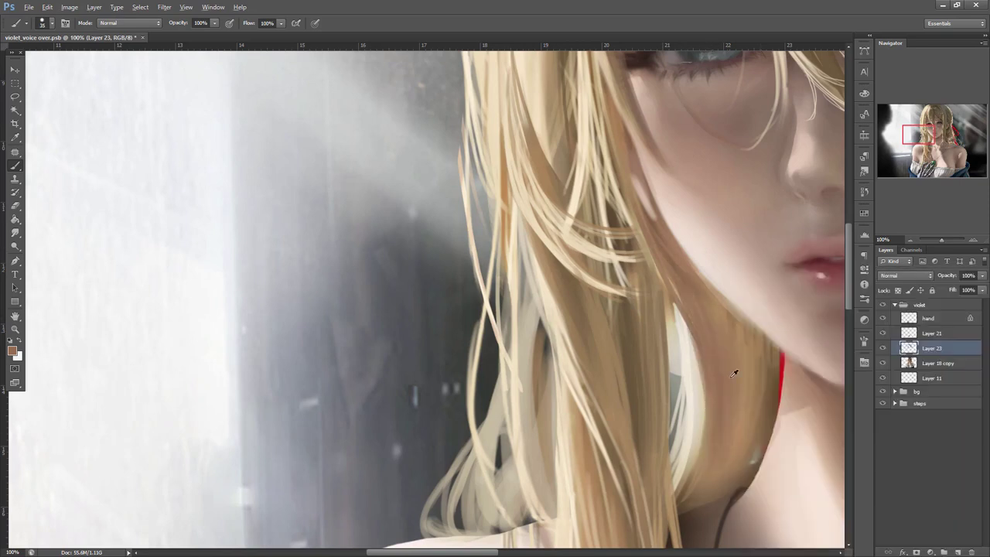
{"action": "left_click", "coordinate": [726, 349], "text": "alt"}
{"action": "left_click_drag", "start_coordinate": [724, 357], "coordinate": [713, 446]}
- Refine the hair edge at the bright gap with sampled brown and near-white strokes using a 13 px brush
{"action": "right_click", "coordinate": [770, 258]}
{"action": "left_click", "coordinate": [769, 287]}
{"action": "left_click", "coordinate": [699, 325], "text": "alt"}
{"action": "mouse_move", "coordinate": [680, 309]}
{"action": "left_mouse_down"}
{"action": "mouse_move", "coordinate": [694, 453]}
{"action": "mouse_move", "coordinate": [704, 439]}
{"action": "left_mouse_up"}
{"action": "left_click", "coordinate": [690, 394], "text": "alt"}
{"action": "left_click_drag", "start_coordinate": [697, 406], "coordinate": [682, 499]}
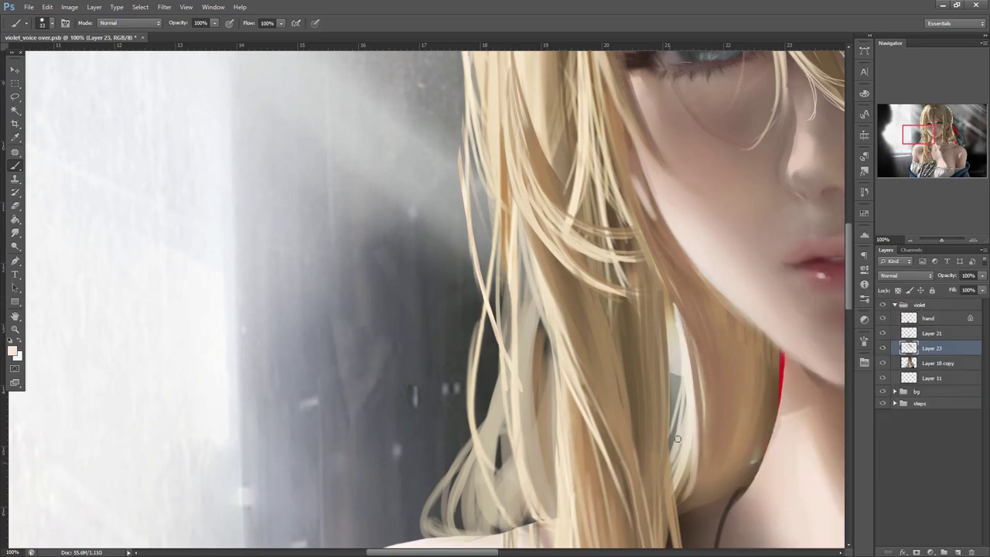
- Paint long vertical strokes with sampled hair tones down the upper lock framing the face, from forehead to cheek level
{"action": "right_click", "coordinate": [739, 315]}
{"action": "mouse_move", "coordinate": [628, 229]}
{"action": "left_mouse_down"}
{"action": "mouse_move", "coordinate": [681, 283]}
{"action": "mouse_move", "coordinate": [695, 330]}
{"action": "left_mouse_up"}
{"action": "left_click", "coordinate": [601, 131], "text": "alt"}
{"action": "left_click_drag", "start_coordinate": [619, 207], "coordinate": [588, 355]}
{"action": "left_click", "coordinate": [580, 195], "text": "alt"}
{"action": "left_click_drag", "start_coordinate": [597, 143], "coordinate": [560, 390]}
{"action": "left_click_drag", "start_coordinate": [576, 194], "coordinate": [560, 431]}
{"action": "left_click_drag", "start_coordinate": [563, 259], "coordinate": [558, 464]}
{"action": "left_click_drag", "start_coordinate": [581, 131], "coordinate": [545, 364]}
{"action": "left_click", "coordinate": [567, 259], "text": "alt"}
{"action": "left_click_drag", "start_coordinate": [565, 85], "coordinate": [532, 417]}
- Lasso the curved outer lock beside the eye and shade inside the selection with a sampled brown using a 54 px brush
{"action": "key", "text": "l"}
{"action": "mouse_move", "coordinate": [539, 70]}
{"action": "left_mouse_down"}
{"action": "mouse_move", "coordinate": [564, 475]}
{"action": "mouse_move", "coordinate": [539, 74]}
{"action": "left_mouse_up"}
{"action": "key", "text": "b"}
{"action": "right_click", "coordinate": [600, 197]}
{"action": "left_click", "coordinate": [600, 201]}
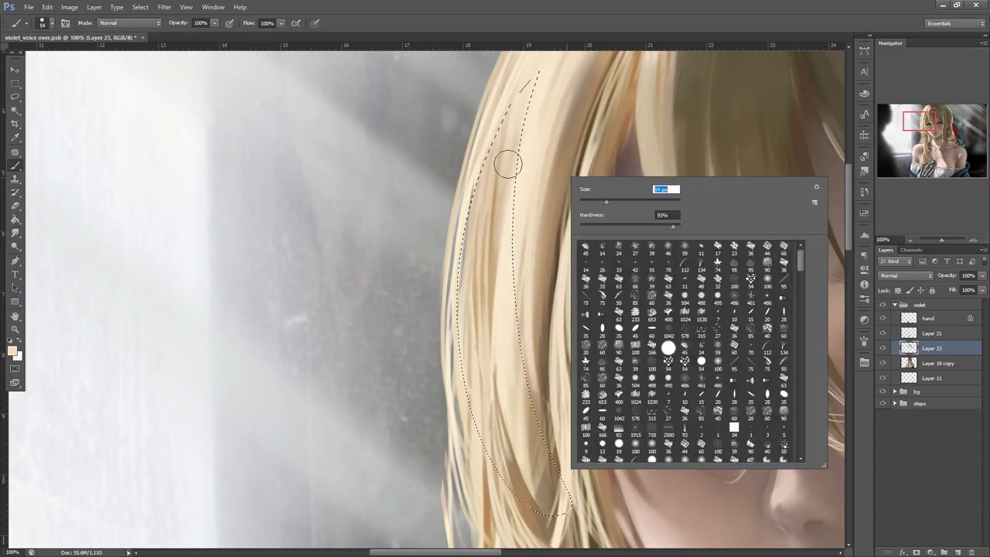
{"action": "left_click", "coordinate": [503, 299]}
{"action": "left_click", "coordinate": [544, 318], "text": "alt"}
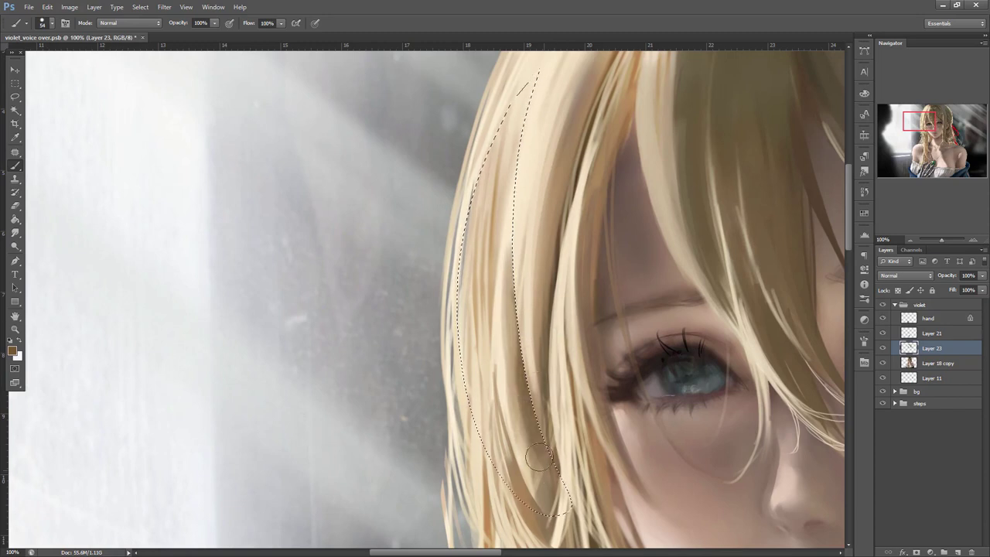
{"action": "left_click_drag", "start_coordinate": [550, 492], "coordinate": [517, 342]}
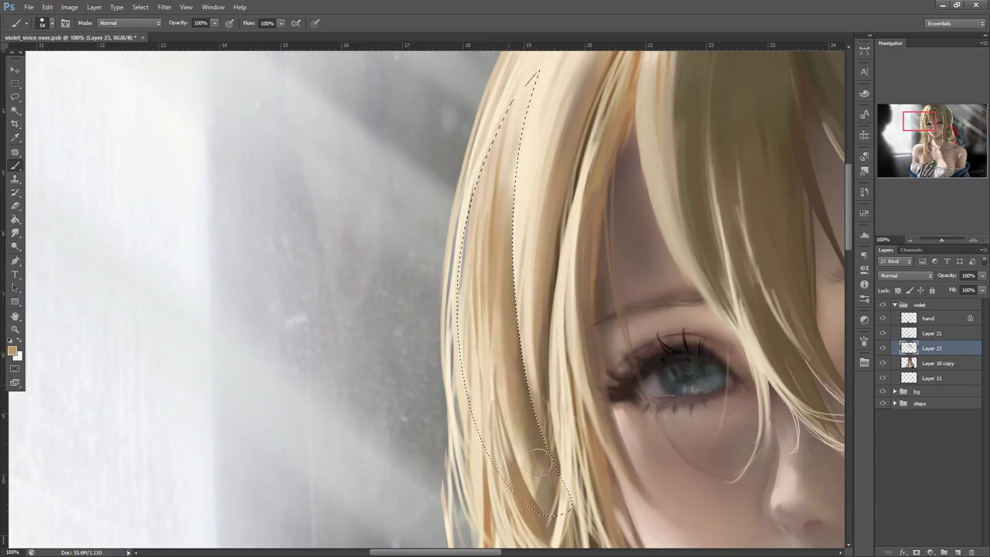
- Add thin strands in a sampled hair tone down the inner side of the selected lock with a smaller brush
{"action": "right_click", "coordinate": [553, 222]}
{"action": "left_click", "coordinate": [572, 254]}
{"action": "left_click", "coordinate": [522, 160], "text": "alt"}
{"action": "left_click_drag", "start_coordinate": [519, 163], "coordinate": [523, 333]}
{"action": "left_click_drag", "start_coordinate": [517, 138], "coordinate": [514, 326]}
{"action": "left_click_drag", "start_coordinate": [507, 171], "coordinate": [507, 348]}
{"action": "left_click_drag", "start_coordinate": [499, 203], "coordinate": [511, 421]}
{"action": "left_click_drag", "start_coordinate": [495, 234], "coordinate": [520, 467]}
{"action": "left_click_drag", "start_coordinate": [503, 408], "coordinate": [517, 459]}
{"action": "left_click_drag", "start_coordinate": [509, 419], "coordinate": [522, 454]}
- Layer fine strands in several resampled blonde tones over the middle and upper part of the selected lock
{"action": "left_click", "coordinate": [534, 434], "text": "alt"}
{"action": "mouse_move", "coordinate": [509, 390]}
{"action": "left_mouse_down"}
{"action": "mouse_move", "coordinate": [498, 283]}
{"action": "mouse_move", "coordinate": [509, 312]}
{"action": "left_mouse_up"}
{"action": "left_click_drag", "start_coordinate": [505, 245], "coordinate": [516, 332]}
{"action": "left_click", "coordinate": [510, 177], "text": "alt"}
{"action": "left_click_drag", "start_coordinate": [499, 189], "coordinate": [492, 316]}
{"action": "left_click", "coordinate": [497, 223], "text": "alt"}
{"action": "left_click_drag", "start_coordinate": [488, 278], "coordinate": [536, 87]}
{"action": "key", "text": "ctrl+z"}
{"action": "left_click_drag", "start_coordinate": [484, 325], "coordinate": [514, 122]}
{"action": "left_click_drag", "start_coordinate": [488, 226], "coordinate": [523, 109]}
- Draw fine strands with resampled tones along the lower end of the outer lock and the dark seam beside it
{"action": "left_click", "coordinate": [499, 279], "text": "alt"}
{"action": "left_click_drag", "start_coordinate": [502, 287], "coordinate": [529, 441]}
{"action": "left_click_drag", "start_coordinate": [511, 326], "coordinate": [514, 363]}
{"action": "left_click", "coordinate": [537, 430], "text": "alt"}
{"action": "left_click_drag", "start_coordinate": [527, 415], "coordinate": [543, 458]}
{"action": "left_click", "coordinate": [526, 320], "text": "alt"}
{"action": "mouse_move", "coordinate": [528, 358]}
{"action": "left_mouse_down"}
{"action": "mouse_move", "coordinate": [560, 468]}
{"action": "mouse_move", "coordinate": [550, 435]}
{"action": "left_mouse_up"}
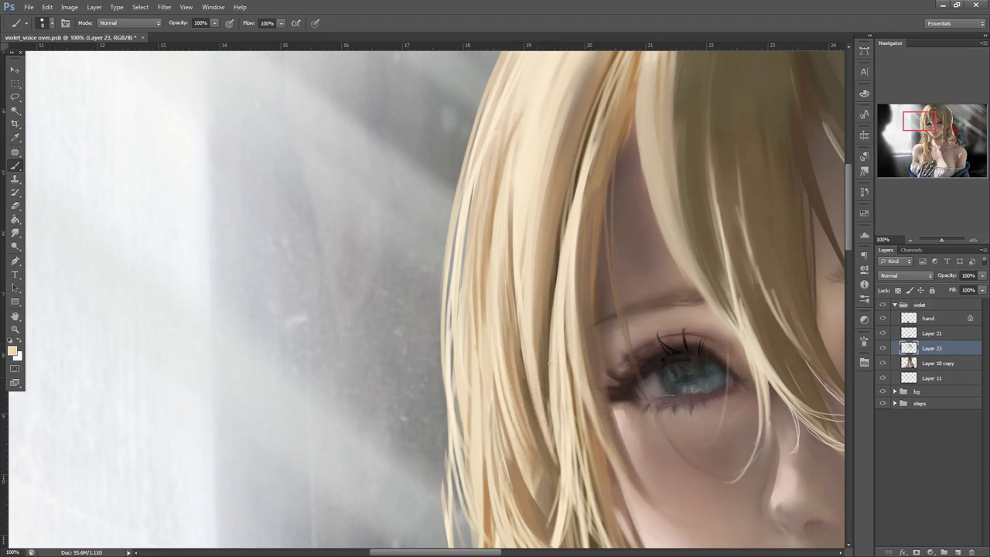
{"action": "left_click_drag", "start_coordinate": [552, 342], "coordinate": [559, 535]}
{"action": "left_click_drag", "start_coordinate": [558, 390], "coordinate": [561, 495]}
- Paint a curved strand sweeping from the cheek-side lock down and outward across the loose hair ends
{"action": "left_click_drag", "start_coordinate": [618, 361], "coordinate": [641, 185]}
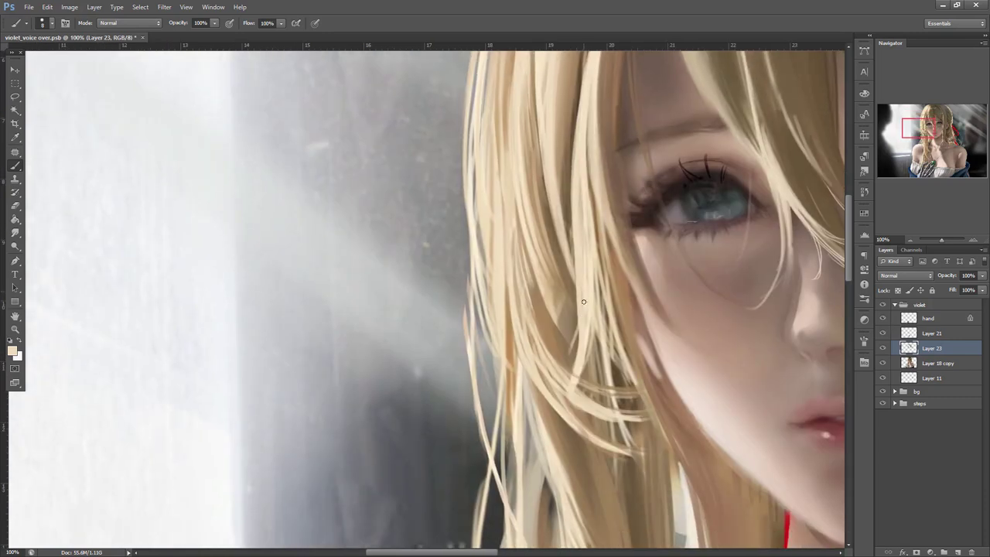
{"action": "mouse_move", "coordinate": [583, 365]}
{"action": "left_mouse_down"}
{"action": "mouse_move", "coordinate": [546, 417]}
{"action": "mouse_move", "coordinate": [593, 324]}
{"action": "left_mouse_up"}
{"action": "left_click_drag", "start_coordinate": [550, 419], "coordinate": [597, 320]}
{"action": "left_click_drag", "start_coordinate": [555, 410], "coordinate": [598, 310]}
{"action": "left_click_drag", "start_coordinate": [583, 359], "coordinate": [595, 297]}
{"action": "left_click", "coordinate": [584, 297], "text": "alt"}
{"action": "left_click_drag", "start_coordinate": [558, 407], "coordinate": [586, 336]}
- Layer thin strands with alternating sampled tones down the lock beside the cheek toward the jaw
{"action": "left_click_drag", "start_coordinate": [593, 293], "coordinate": [608, 388]}
{"action": "left_click_drag", "start_coordinate": [591, 308], "coordinate": [611, 381]}
{"action": "left_click_drag", "start_coordinate": [593, 284], "coordinate": [602, 354]}
{"action": "left_click", "coordinate": [621, 292], "text": "alt"}
{"action": "left_click_drag", "start_coordinate": [605, 300], "coordinate": [613, 375]}
{"action": "left_click_drag", "start_coordinate": [606, 318], "coordinate": [628, 444]}
{"action": "left_click", "coordinate": [598, 313], "text": "alt"}
{"action": "left_click_drag", "start_coordinate": [598, 302], "coordinate": [606, 387]}
{"action": "left_click_drag", "start_coordinate": [599, 341], "coordinate": [616, 423]}
{"action": "left_click", "coordinate": [600, 300], "text": "alt"}
{"action": "mouse_move", "coordinate": [595, 280]}
{"action": "left_mouse_down"}
{"action": "mouse_move", "coordinate": [639, 461]}
{"action": "mouse_move", "coordinate": [634, 384]}
{"action": "mouse_move", "coordinate": [672, 445]}
{"action": "left_mouse_up"}
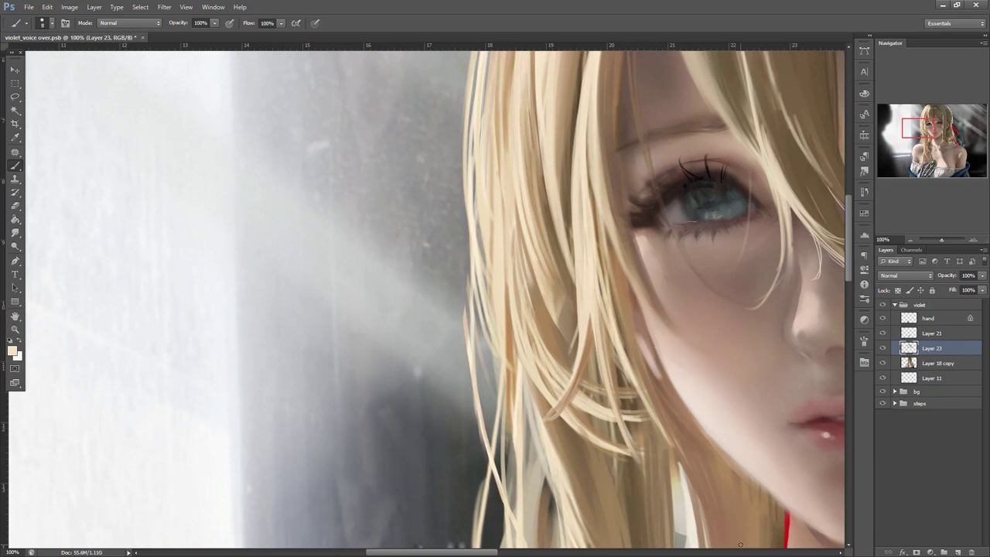
- Compare the portrait with and without Layer 23 at 50% zoom
{"action": "left_click", "coordinate": [910, 240]}
{"action": "left_click", "coordinate": [910, 241]}
{"action": "left_click", "coordinate": [883, 349]}
{"action": "left_click", "coordinate": [883, 349]}
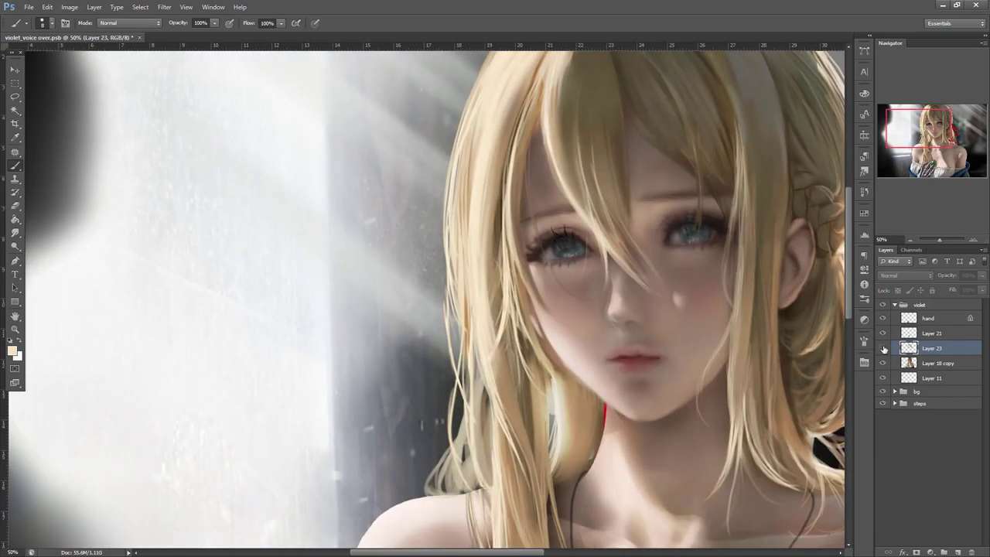
{"action": "left_click", "coordinate": [884, 349]}
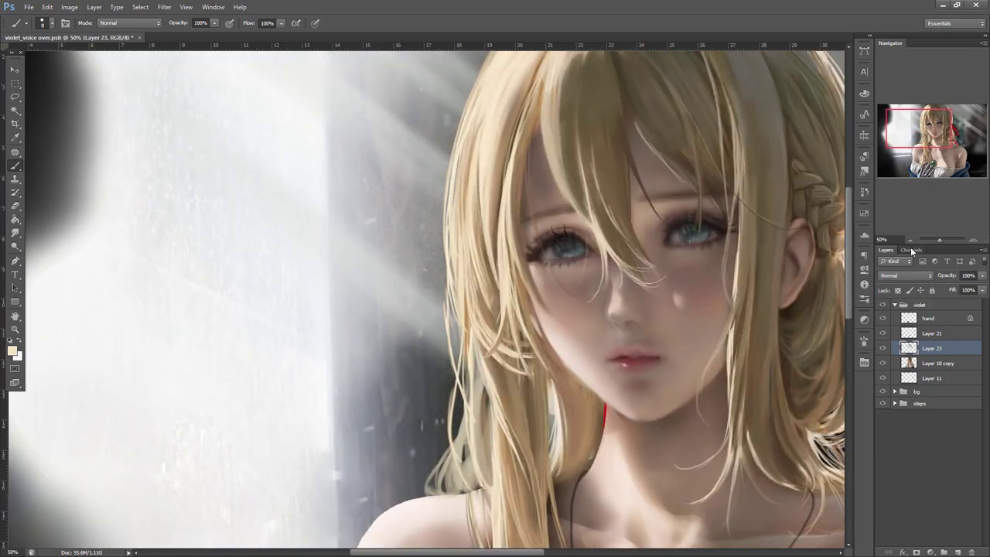
- Shade the lower part of the central bang with a sampled brown using a 47 px brush at 0% hardness
{"action": "left_click", "coordinate": [973, 241]}
{"action": "left_click_drag", "start_coordinate": [693, 338], "coordinate": [647, 400]}
{"action": "right_click", "coordinate": [640, 326]}
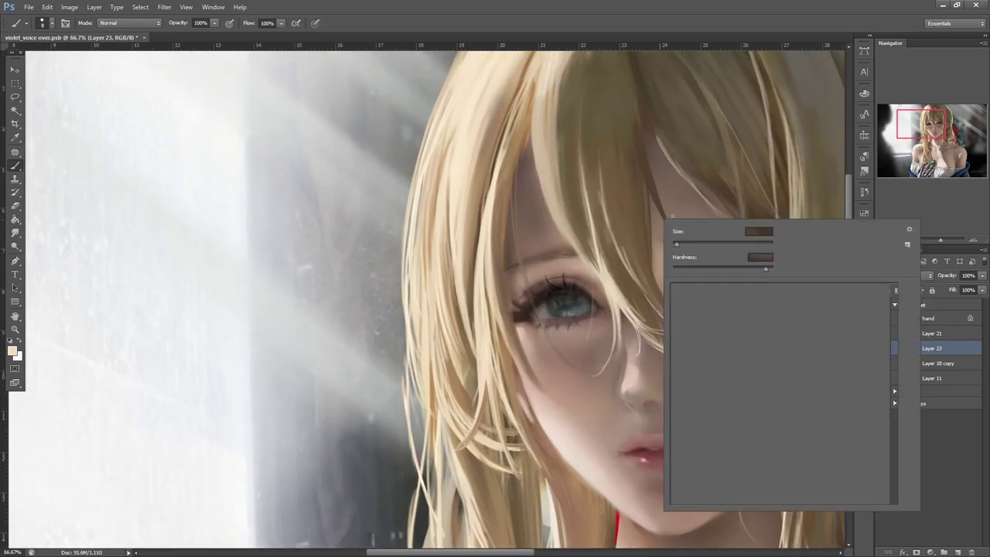
{"action": "left_click", "coordinate": [523, 146], "text": "alt"}
{"action": "right_click", "coordinate": [644, 221]}
{"action": "left_click_drag", "start_coordinate": [670, 237], "coordinate": [668, 238]}
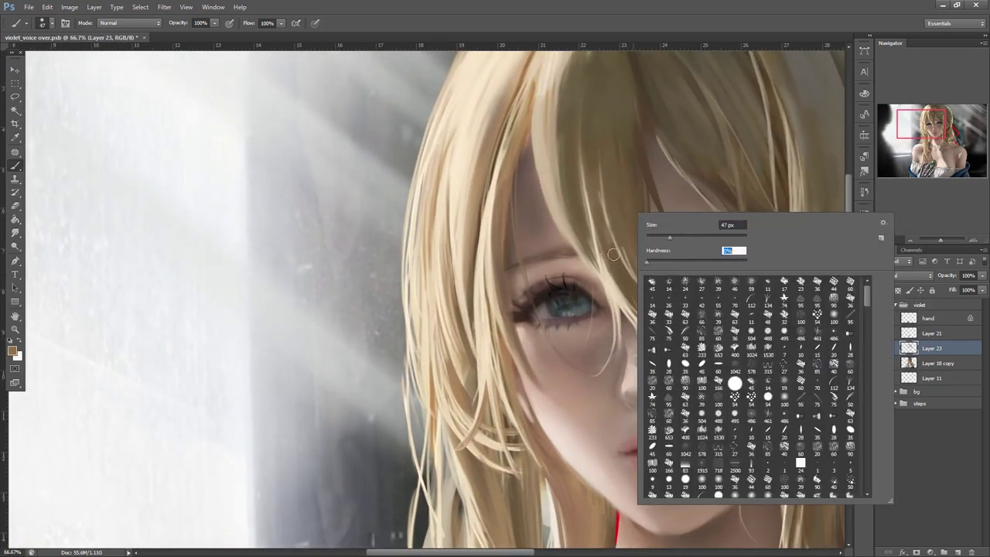
{"action": "left_click", "coordinate": [627, 280]}
{"action": "left_click_drag", "start_coordinate": [604, 250], "coordinate": [633, 314]}
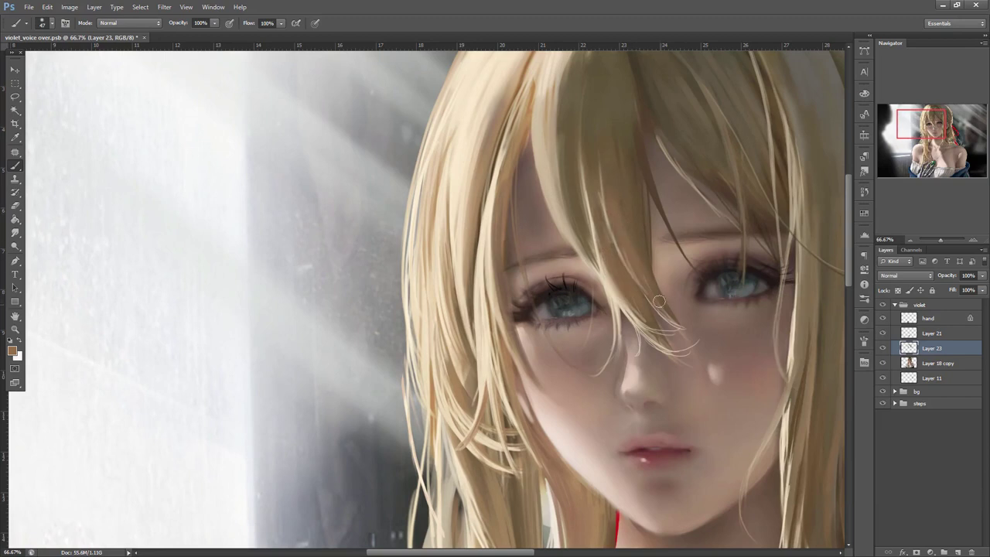
- Blend sampled hair tones into the tip of the central bang with a 21 px brush
{"action": "right_click", "coordinate": [701, 214]}
{"action": "key", "text": "Return"}
{"action": "left_click", "coordinate": [637, 251], "text": "alt"}
{"action": "right_click", "coordinate": [679, 196]}
{"action": "key", "text": "Return"}
{"action": "left_click", "coordinate": [667, 271], "text": "alt"}
{"action": "left_click", "coordinate": [628, 232], "text": "alt"}
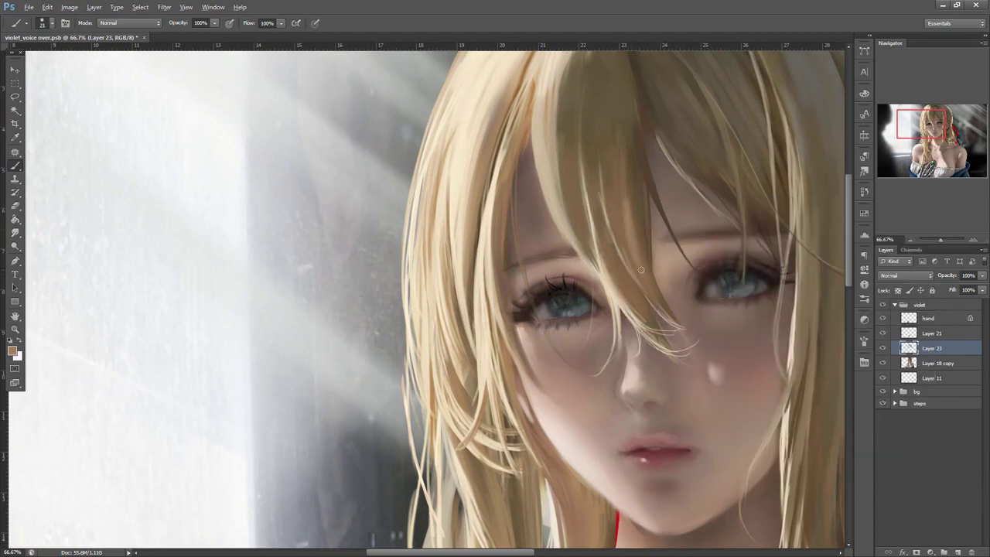
- Smooth the middle of the central bang with sampled warm tones using a 58 px brush
{"action": "left_click", "coordinate": [626, 219], "text": "alt"}
{"action": "right_click", "coordinate": [647, 168]}
{"action": "left_click", "coordinate": [678, 198]}
{"action": "key", "text": "Return"}
{"action": "mouse_move", "coordinate": [624, 224]}
{"action": "left_mouse_down"}
{"action": "mouse_move", "coordinate": [598, 135]}
{"action": "mouse_move", "coordinate": [625, 192]}
{"action": "left_mouse_up"}
{"action": "left_click", "coordinate": [619, 182], "text": "alt"}
{"action": "left_click_drag", "start_coordinate": [607, 149], "coordinate": [619, 186]}
- Extend the soft warm shading with resampled tones over the edge and upper part of the central bang
{"action": "left_click", "coordinate": [643, 274], "text": "alt"}
{"action": "mouse_move", "coordinate": [631, 223]}
{"action": "left_mouse_down"}
{"action": "mouse_move", "coordinate": [628, 127]}
{"action": "mouse_move", "coordinate": [634, 230]}
{"action": "left_mouse_up"}
{"action": "left_click", "coordinate": [632, 229], "text": "alt"}
{"action": "left_click_drag", "start_coordinate": [646, 273], "coordinate": [639, 202]}
{"action": "left_click_drag", "start_coordinate": [571, 79], "coordinate": [565, 145]}
{"action": "mouse_move", "coordinate": [590, 89]}
{"action": "left_mouse_down"}
{"action": "mouse_move", "coordinate": [579, 150]}
{"action": "mouse_move", "coordinate": [597, 153]}
{"action": "left_mouse_up"}
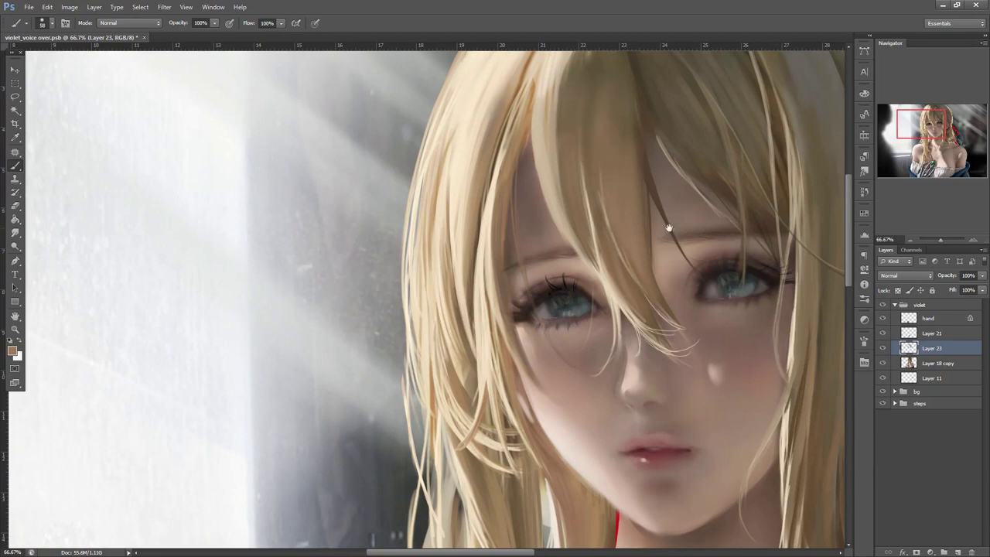
- Draw a thin strand line in a sampled dark tone down the outer side of the central bang
{"action": "left_click_drag", "start_coordinate": [648, 238], "coordinate": [667, 381]}
{"action": "left_click", "coordinate": [635, 293], "text": "alt"}
{"action": "right_click", "coordinate": [675, 160]}
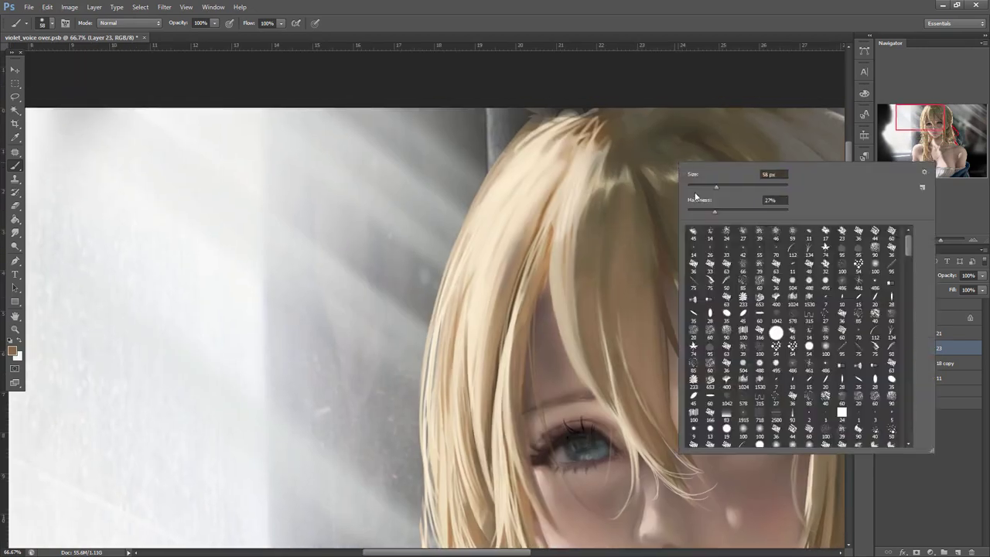
{"action": "left_click", "coordinate": [649, 195], "text": "alt"}
{"action": "right_click", "coordinate": [679, 195]}
{"action": "left_click", "coordinate": [698, 218]}
{"action": "left_click", "coordinate": [615, 289]}
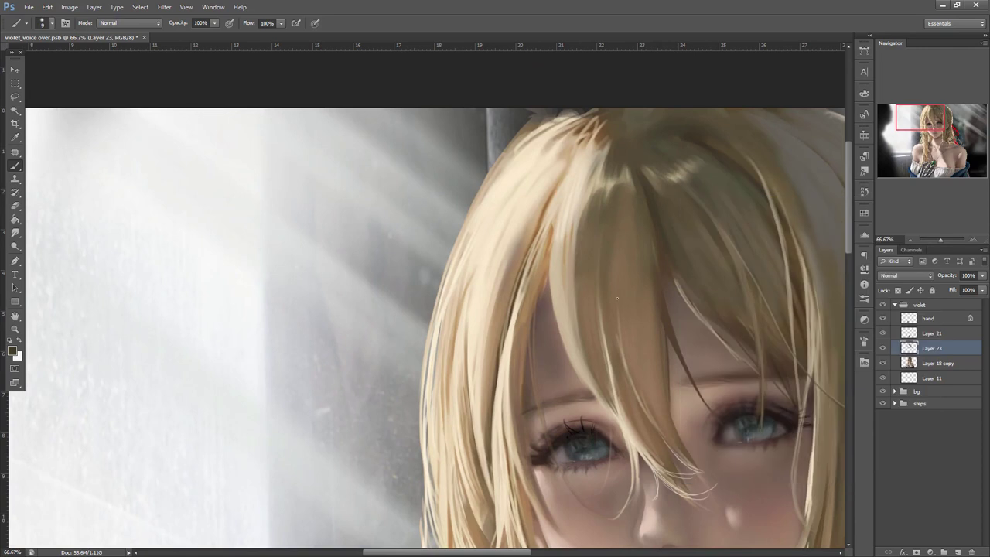
{"action": "left_click_drag", "start_coordinate": [614, 269], "coordinate": [635, 405]}
{"action": "key", "text": "ctrl+z"}
{"action": "mouse_move", "coordinate": [597, 237]}
{"action": "left_mouse_down"}
{"action": "mouse_move", "coordinate": [620, 414]}
{"action": "mouse_move", "coordinate": [649, 436]}
{"action": "left_mouse_up"}
- Add a second long dark strand line down the middle of the central bang with an adjusted brush size
{"action": "right_click", "coordinate": [642, 204]}
{"action": "left_click", "coordinate": [657, 227]}
{"action": "left_click", "coordinate": [628, 239]}
{"action": "left_click_drag", "start_coordinate": [629, 225], "coordinate": [650, 401]}
{"action": "key", "text": "ctrl+z"}
{"action": "left_click_drag", "start_coordinate": [627, 228], "coordinate": [651, 418]}
- Paint darker strands with a sampled tone down the central bang to its tip using a 13 px brush
{"action": "right_click", "coordinate": [668, 264]}
{"action": "left_click", "coordinate": [687, 292]}
{"action": "left_click", "coordinate": [629, 221]}
{"action": "left_click", "coordinate": [633, 192], "text": "alt"}
{"action": "mouse_move", "coordinate": [626, 213]}
{"action": "left_mouse_down"}
{"action": "mouse_move", "coordinate": [628, 335]}
{"action": "mouse_move", "coordinate": [634, 193]}
{"action": "mouse_move", "coordinate": [631, 302]}
{"action": "left_mouse_up"}
{"action": "mouse_move", "coordinate": [630, 240]}
{"action": "left_mouse_down"}
{"action": "mouse_move", "coordinate": [635, 341]}
{"action": "mouse_move", "coordinate": [666, 438]}
{"action": "left_mouse_up"}
{"action": "left_click_drag", "start_coordinate": [641, 283], "coordinate": [661, 413]}
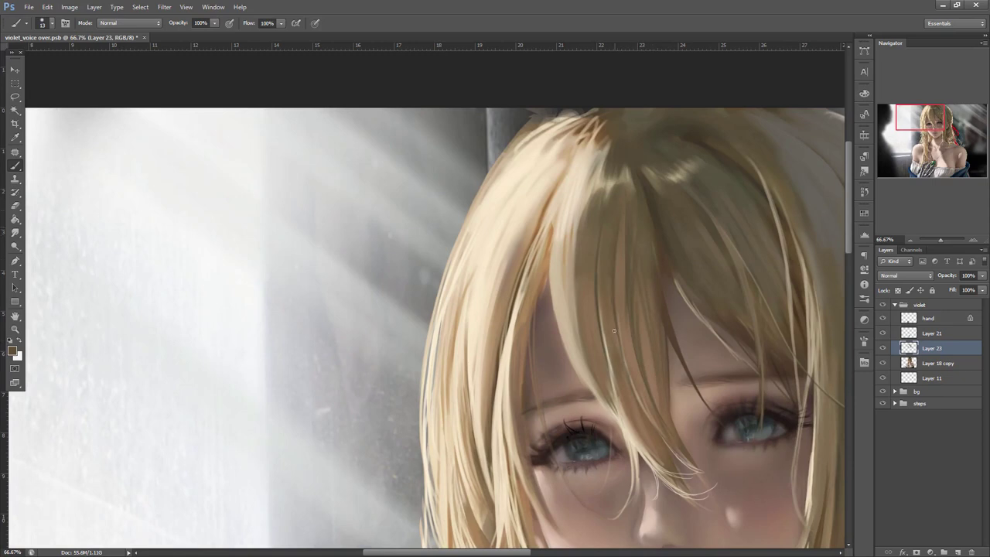
{"action": "mouse_move", "coordinate": [600, 341]}
{"action": "left_mouse_down"}
{"action": "mouse_move", "coordinate": [593, 256]}
{"action": "mouse_move", "coordinate": [667, 460]}
{"action": "left_mouse_up"}
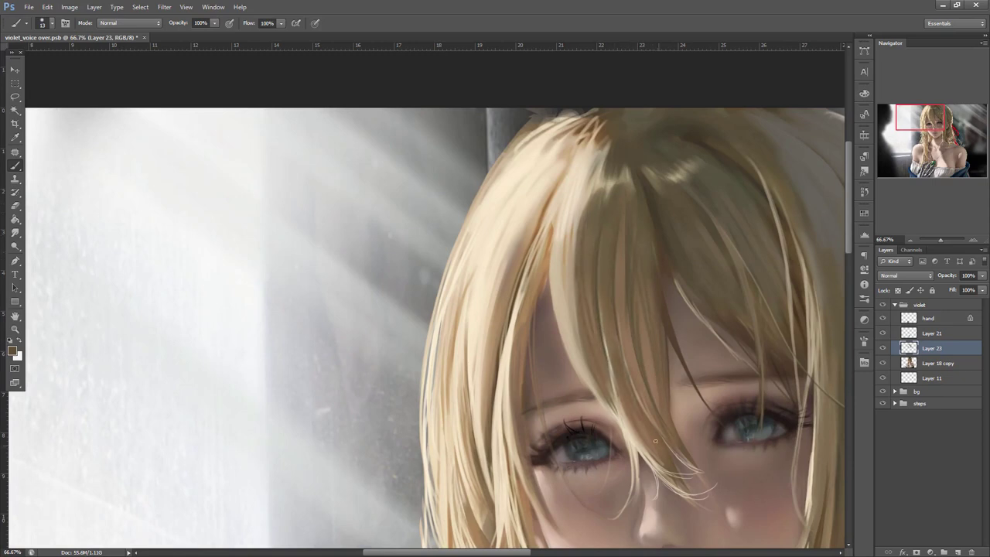
- Paint fine light highlight strands at the bang roots on both sides of the parting with a 7 px brush
{"action": "left_click", "coordinate": [622, 269], "text": "alt"}
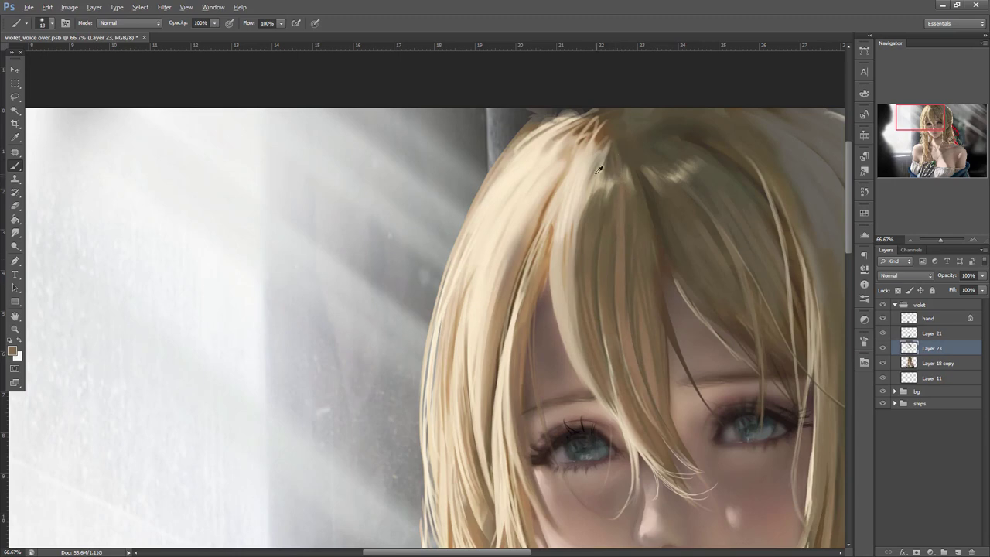
{"action": "left_click_drag", "start_coordinate": [606, 156], "coordinate": [604, 230]}
{"action": "right_click", "coordinate": [643, 133]}
{"action": "type", "text": "3"}
{"action": "key", "text": "Return"}
{"action": "right_click", "coordinate": [639, 131]}
{"action": "type", "text": "7"}
{"action": "key", "text": "Return"}
{"action": "left_click_drag", "start_coordinate": [614, 164], "coordinate": [614, 198]}
{"action": "left_click_drag", "start_coordinate": [614, 154], "coordinate": [622, 209]}
{"action": "left_click_drag", "start_coordinate": [619, 153], "coordinate": [627, 197]}
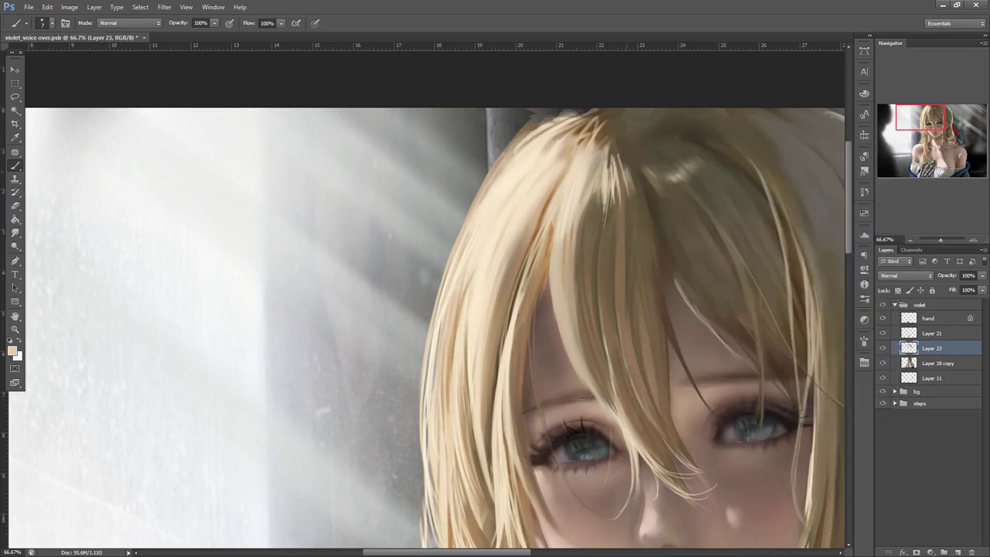
{"action": "mouse_move", "coordinate": [631, 153]}
{"action": "left_mouse_down"}
{"action": "mouse_move", "coordinate": [662, 185]}
{"action": "mouse_move", "coordinate": [660, 155]}
{"action": "left_mouse_up"}
{"action": "left_click_drag", "start_coordinate": [684, 168], "coordinate": [652, 143]}
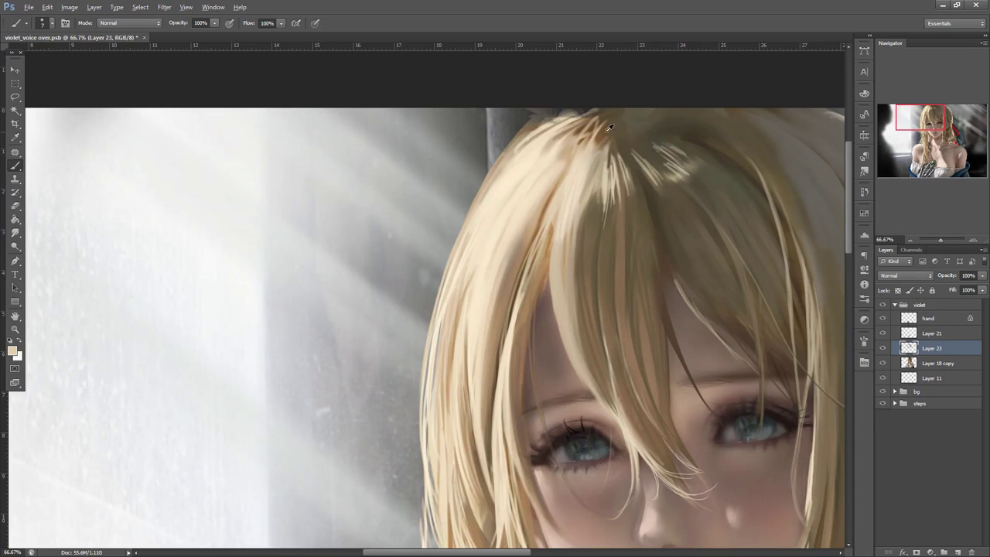
- Add dark and light sampled strands fanning outward from the parting across the crown
{"action": "mouse_move", "coordinate": [596, 131]}
{"action": "left_mouse_down"}
{"action": "mouse_move", "coordinate": [550, 194]}
{"action": "mouse_move", "coordinate": [554, 170]}
{"action": "left_mouse_up"}
{"action": "left_click_drag", "start_coordinate": [595, 113], "coordinate": [524, 155]}
{"action": "left_click_drag", "start_coordinate": [563, 115], "coordinate": [496, 175]}
{"action": "left_click", "coordinate": [528, 153], "text": "alt"}
{"action": "left_click_drag", "start_coordinate": [595, 108], "coordinate": [533, 138]}
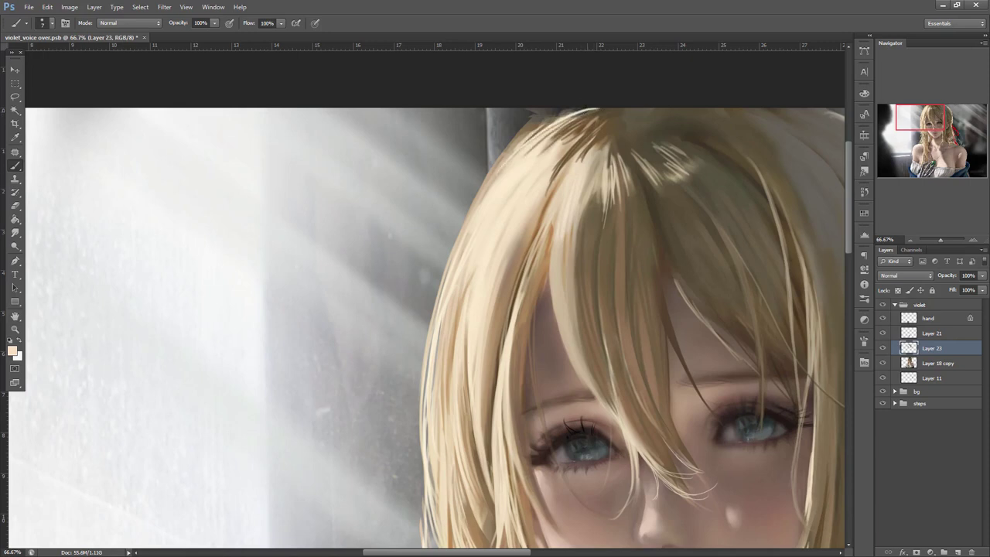
{"action": "left_click_drag", "start_coordinate": [583, 108], "coordinate": [524, 144]}
{"action": "mouse_move", "coordinate": [575, 108]}
{"action": "left_mouse_down"}
{"action": "mouse_move", "coordinate": [536, 130]}
{"action": "mouse_move", "coordinate": [559, 127]}
{"action": "mouse_move", "coordinate": [544, 158]}
{"action": "left_mouse_up"}
{"action": "left_click", "coordinate": [617, 107], "text": "alt"}
{"action": "mouse_move", "coordinate": [561, 123]}
{"action": "left_mouse_down"}
{"action": "mouse_move", "coordinate": [515, 179]}
{"action": "mouse_move", "coordinate": [495, 243]}
{"action": "left_mouse_up"}
- Draw long light strands over the locks below jaw level, with one sweeping across the bright gap by the neck
{"action": "mouse_move", "coordinate": [638, 305]}
{"action": "left_mouse_down"}
{"action": "mouse_move", "coordinate": [779, 194]}
{"action": "mouse_move", "coordinate": [795, 193]}
{"action": "left_mouse_up"}
{"action": "scroll", "coordinate": [541, 283], "scroll_direction": "down", "scroll_amount": 5}
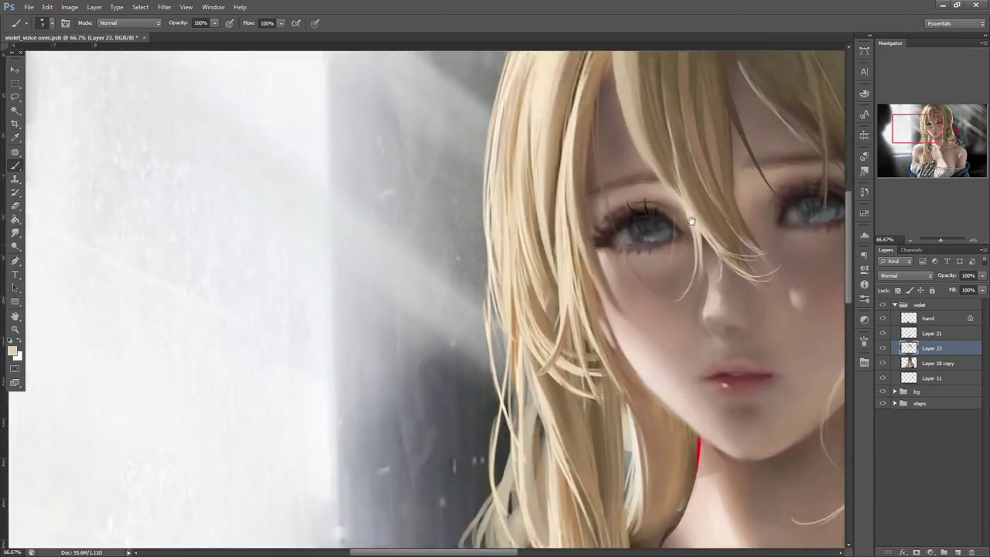
{"action": "left_click_drag", "start_coordinate": [561, 269], "coordinate": [628, 287]}
{"action": "left_click_drag", "start_coordinate": [537, 249], "coordinate": [592, 388]}
{"action": "left_click_drag", "start_coordinate": [550, 284], "coordinate": [594, 418]}
{"action": "left_click_drag", "start_coordinate": [571, 344], "coordinate": [599, 455]}
{"action": "mouse_move", "coordinate": [542, 261]}
{"action": "left_mouse_down"}
{"action": "mouse_move", "coordinate": [564, 305]}
{"action": "mouse_move", "coordinate": [662, 340]}
{"action": "mouse_move", "coordinate": [655, 388]}
{"action": "left_mouse_up"}
- Paint brown strands with a sampled tone and a 12 px brush along the bright gap by the neck
{"action": "left_click_drag", "start_coordinate": [738, 400], "coordinate": [722, 302]}
{"action": "right_click", "coordinate": [634, 249]}
{"action": "left_click", "coordinate": [594, 277], "text": "alt"}
{"action": "left_click_drag", "start_coordinate": [649, 269], "coordinate": [628, 363]}
{"action": "left_click_drag", "start_coordinate": [601, 257], "coordinate": [630, 353]}
{"action": "left_click_drag", "start_coordinate": [606, 288], "coordinate": [625, 345]}
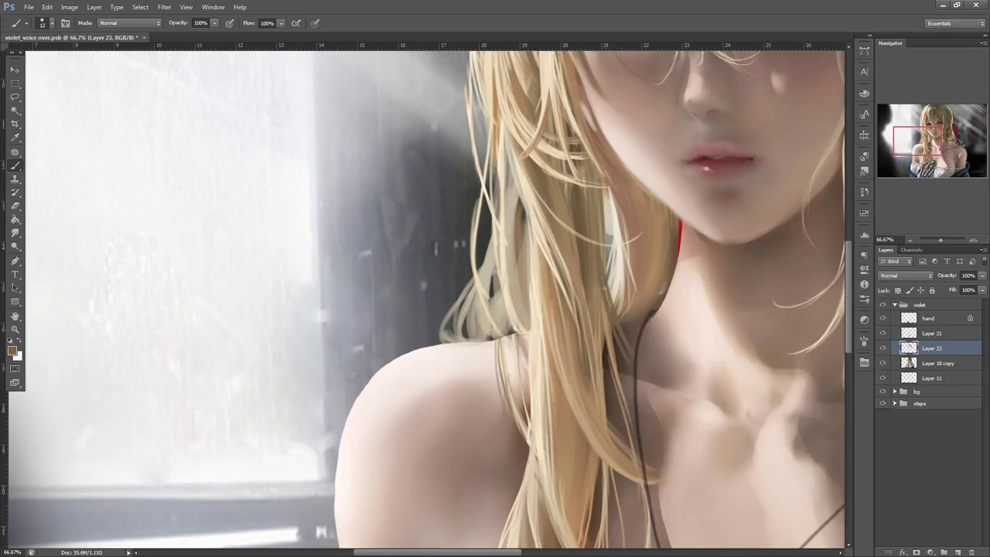
- Undo the last stroke and paint sampled brown strands from the bright gap by the neck toward the necklace cord
{"action": "key", "text": "ctrl+z"}
{"action": "left_click", "coordinate": [603, 320], "text": "alt"}
{"action": "left_click", "coordinate": [607, 324], "text": "alt"}
{"action": "mouse_move", "coordinate": [599, 250]}
{"action": "left_mouse_down"}
{"action": "mouse_move", "coordinate": [617, 326]}
{"action": "mouse_move", "coordinate": [674, 352]}
{"action": "left_mouse_up"}
{"action": "left_click_drag", "start_coordinate": [594, 336], "coordinate": [653, 367]}
- Refine the hair tips beside the necklace cord with sampled tones and a 9 px brush
{"action": "left_click", "coordinate": [620, 276], "text": "alt"}
{"action": "right_click", "coordinate": [628, 272]}
{"action": "type", "text": "9"}
{"action": "key", "text": "Return"}
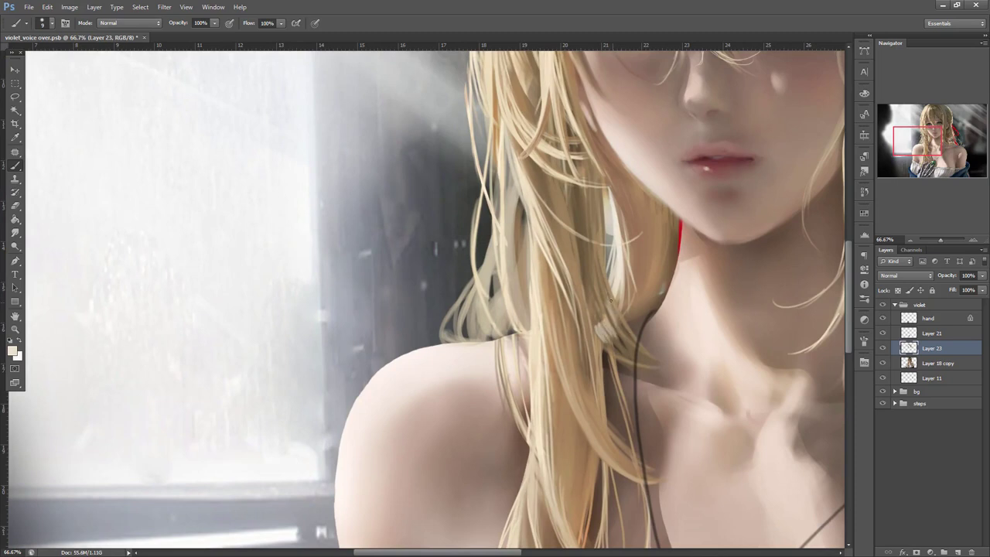
{"action": "left_click", "coordinate": [621, 328], "text": "alt"}
{"action": "right_click", "coordinate": [621, 329]}
{"action": "key", "text": "Escape"}
{"action": "left_click", "coordinate": [626, 340], "text": "alt"}
{"action": "left_click_drag", "start_coordinate": [604, 337], "coordinate": [625, 339]}
{"action": "left_click_drag", "start_coordinate": [592, 275], "coordinate": [595, 325]}
- Blend the lock beneath the bright gap with a sampled brown tone and a 19 px brush
{"action": "right_click", "coordinate": [619, 256]}
{"action": "left_click_drag", "start_coordinate": [661, 265], "coordinate": [648, 268]}
{"action": "left_click", "coordinate": [634, 355]}
{"action": "right_click", "coordinate": [628, 240]}
{"action": "left_click", "coordinate": [581, 274], "text": "alt"}
{"action": "mouse_move", "coordinate": [582, 260]}
{"action": "left_mouse_down"}
{"action": "mouse_move", "coordinate": [592, 383]}
{"action": "mouse_move", "coordinate": [624, 362]}
{"action": "left_mouse_up"}
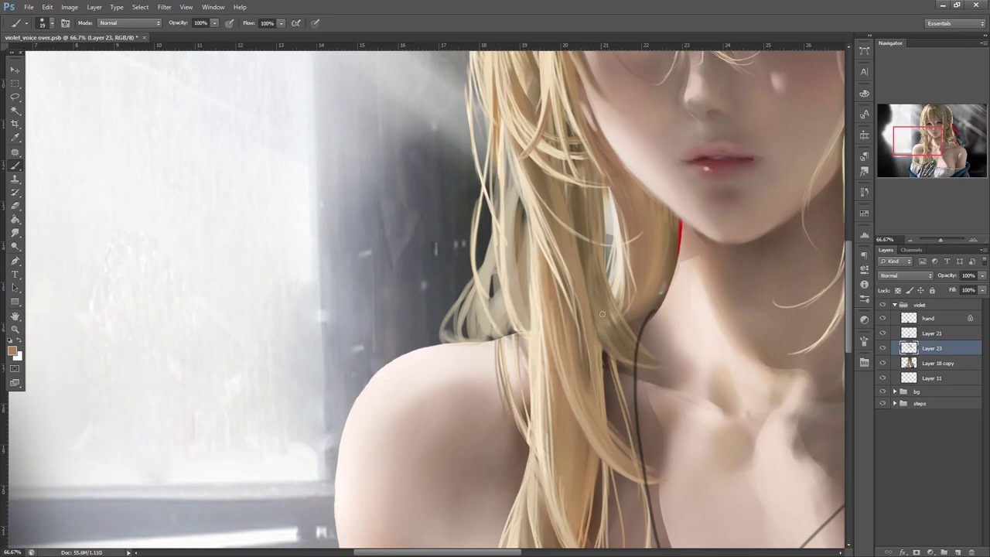
- Lasso the long central lock above the collarbone, shade inside it with a sampled brown and a 62 px brush, and deselect
{"action": "key", "text": "l"}
{"action": "mouse_move", "coordinate": [548, 264]}
{"action": "left_mouse_down"}
{"action": "mouse_move", "coordinate": [631, 459]}
{"action": "mouse_move", "coordinate": [547, 265]}
{"action": "left_mouse_up"}
{"action": "key", "text": "b"}
{"action": "right_click", "coordinate": [613, 251]}
{"action": "left_click_drag", "start_coordinate": [647, 271], "coordinate": [651, 270]}
{"action": "left_click", "coordinate": [578, 310], "text": "alt"}
{"action": "left_click_drag", "start_coordinate": [555, 276], "coordinate": [613, 435]}
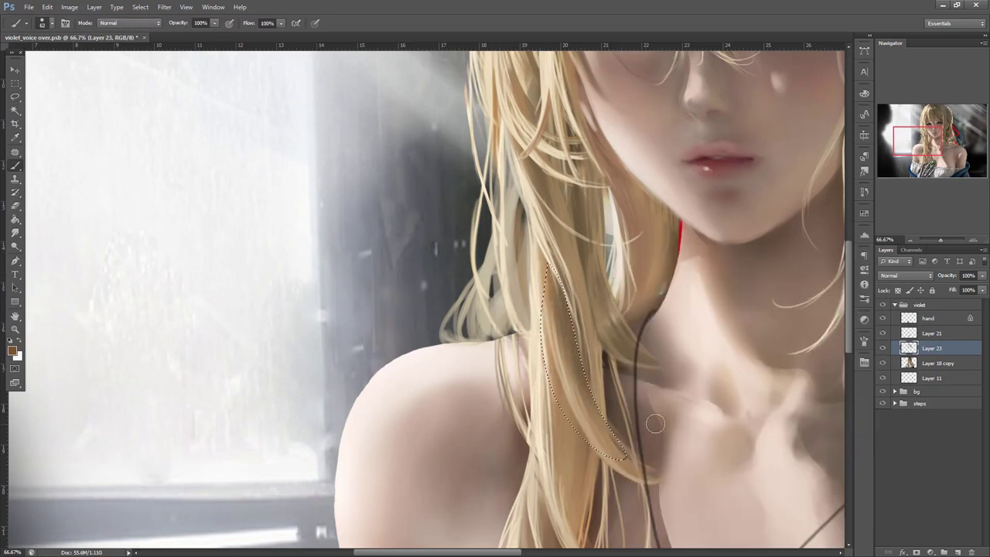
{"action": "key", "text": "ctrl+d"}
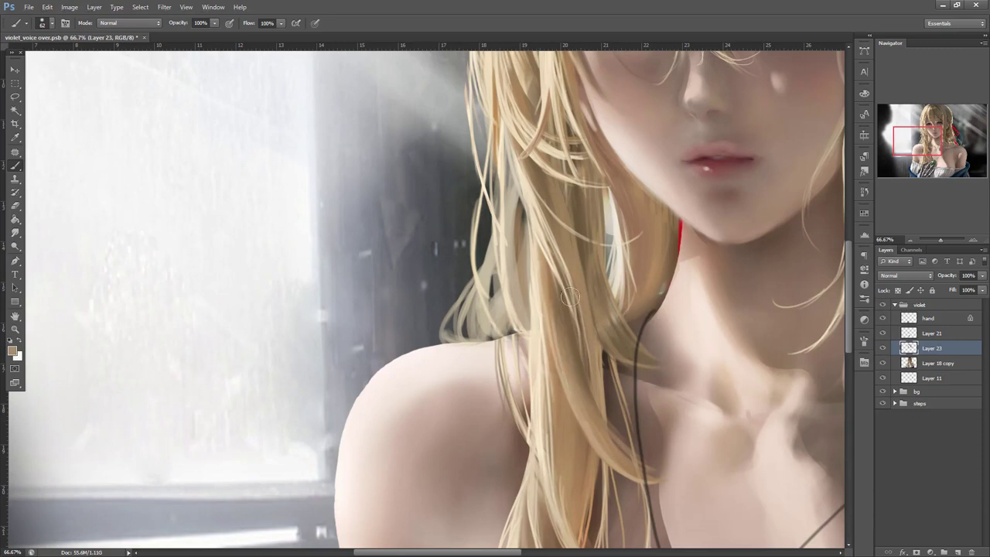
- Lasso the lower lock behind the curved central one, shade it with a sampled tone, and deselect
{"action": "key", "text": "l"}
{"action": "mouse_move", "coordinate": [554, 359]}
{"action": "left_mouse_down"}
{"action": "mouse_move", "coordinate": [570, 479]}
{"action": "mouse_move", "coordinate": [615, 470]}
{"action": "left_mouse_up"}
{"action": "key", "text": "v"}
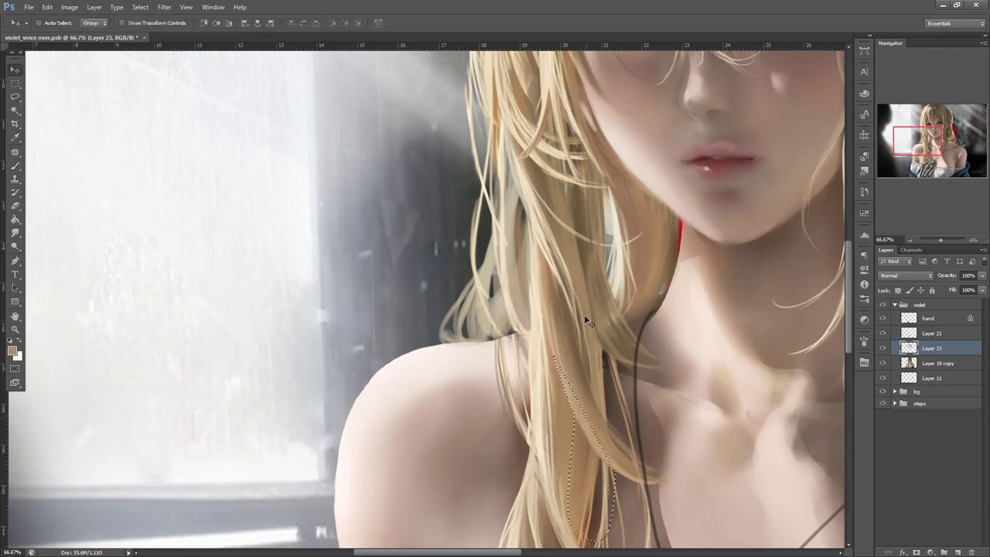
{"action": "key", "text": "b"}
{"action": "left_click", "coordinate": [572, 327], "text": "alt"}
{"action": "left_click_drag", "start_coordinate": [572, 415], "coordinate": [570, 499]}
{"action": "left_click_drag", "start_coordinate": [570, 440], "coordinate": [575, 522]}
{"action": "key", "text": "ctrl+d"}
- Paint thin sampled strands along the lower locks over the chest with an 11 px brush
{"action": "mouse_move", "coordinate": [649, 359]}
{"action": "left_mouse_down"}
{"action": "mouse_move", "coordinate": [711, 277]}
{"action": "mouse_move", "coordinate": [677, 289]}
{"action": "left_mouse_up"}
{"action": "right_click", "coordinate": [661, 266]}
{"action": "left_click_drag", "start_coordinate": [629, 325], "coordinate": [634, 419]}
{"action": "left_click", "coordinate": [627, 337], "text": "alt"}
{"action": "left_click_drag", "start_coordinate": [640, 360], "coordinate": [634, 456]}
{"action": "left_click", "coordinate": [645, 379], "text": "alt"}
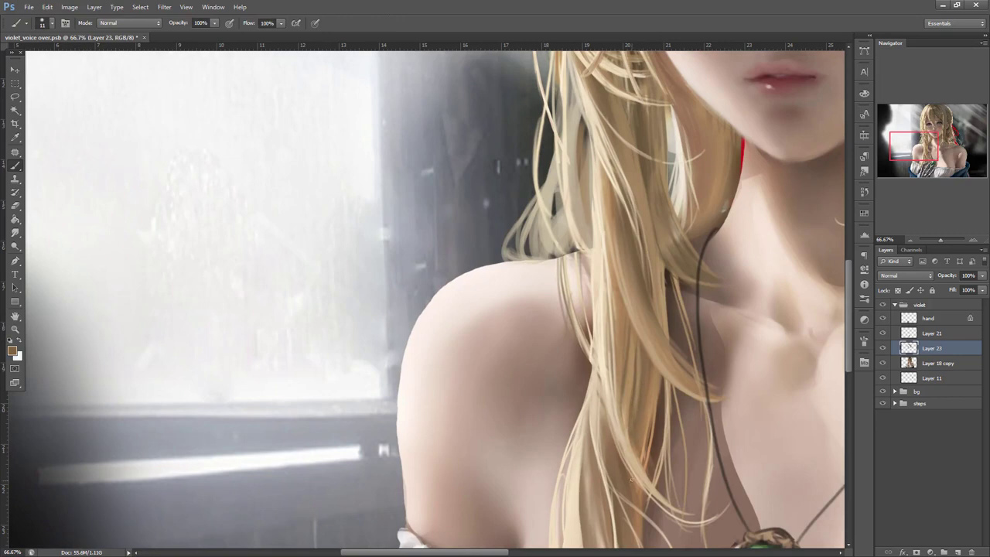
- Draw light curved strands over the back lock that curls onto the bare shoulder beside the window
{"action": "left_click_drag", "start_coordinate": [781, 224], "coordinate": [771, 409]}
{"action": "mouse_move", "coordinate": [544, 232]}
{"action": "left_mouse_down"}
{"action": "mouse_move", "coordinate": [548, 308]}
{"action": "mouse_move", "coordinate": [572, 366]}
{"action": "mouse_move", "coordinate": [566, 451]}
{"action": "mouse_move", "coordinate": [557, 353]}
{"action": "left_mouse_up"}
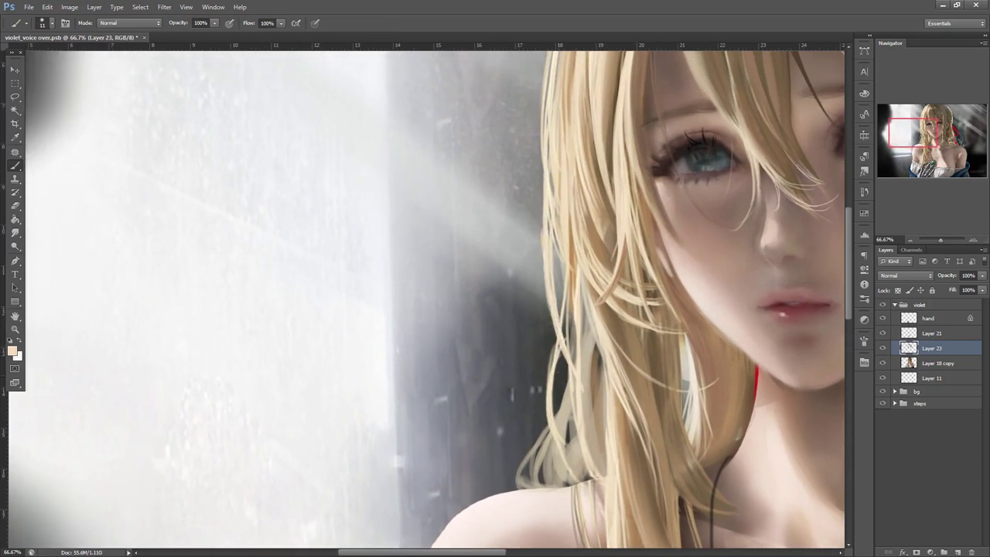
{"action": "mouse_move", "coordinate": [554, 429]}
{"action": "left_mouse_down"}
{"action": "mouse_move", "coordinate": [525, 475]}
{"action": "mouse_move", "coordinate": [532, 487]}
{"action": "mouse_move", "coordinate": [519, 469]}
{"action": "mouse_move", "coordinate": [533, 483]}
{"action": "left_mouse_up"}
{"action": "left_click_drag", "start_coordinate": [546, 441], "coordinate": [540, 483]}
{"action": "mouse_move", "coordinate": [568, 390]}
{"action": "left_mouse_down"}
{"action": "mouse_move", "coordinate": [552, 484]}
{"action": "mouse_move", "coordinate": [567, 483]}
{"action": "left_mouse_up"}
{"action": "left_click", "coordinate": [593, 387], "text": "alt"}
{"action": "left_click_drag", "start_coordinate": [574, 405], "coordinate": [535, 482]}
{"action": "left_click_drag", "start_coordinate": [574, 418], "coordinate": [540, 477]}
{"action": "mouse_move", "coordinate": [568, 426]}
{"action": "left_mouse_down"}
{"action": "mouse_move", "coordinate": [522, 486]}
{"action": "mouse_move", "coordinate": [549, 474]}
{"action": "mouse_move", "coordinate": [557, 494]}
{"action": "left_mouse_up"}
{"action": "left_click_drag", "start_coordinate": [580, 439], "coordinate": [565, 476]}
- Sample another hair tone, undo the trial strokes, and redraw strands across the back lock above the shoulder
{"action": "left_click", "coordinate": [554, 396], "text": "alt"}
{"action": "left_click_drag", "start_coordinate": [552, 427], "coordinate": [574, 468]}
{"action": "mouse_move", "coordinate": [554, 387]}
{"action": "left_mouse_down"}
{"action": "mouse_move", "coordinate": [569, 470]}
{"action": "mouse_move", "coordinate": [586, 468]}
{"action": "left_mouse_up"}
{"action": "key", "text": "ctrl+alt+z"}
{"action": "key", "text": "ctrl+alt+z"}
{"action": "key", "text": "ctrl+alt+z"}
{"action": "left_click_drag", "start_coordinate": [551, 429], "coordinate": [578, 480]}
{"action": "mouse_move", "coordinate": [576, 378]}
{"action": "left_mouse_down"}
{"action": "mouse_move", "coordinate": [602, 473]}
{"action": "mouse_move", "coordinate": [588, 464]}
{"action": "left_mouse_up"}
- Brush broad sampled tones over the back lock and the neighbouring main lock with a 36 px brush
{"action": "left_click", "coordinate": [594, 382], "text": "alt"}
{"action": "right_click", "coordinate": [638, 372]}
{"action": "left_click", "coordinate": [667, 290]}
{"action": "left_click", "coordinate": [685, 313]}
{"action": "mouse_move", "coordinate": [596, 338]}
{"action": "left_mouse_down"}
{"action": "mouse_move", "coordinate": [582, 418]}
{"action": "mouse_move", "coordinate": [591, 465]}
{"action": "left_mouse_up"}
{"action": "mouse_move", "coordinate": [582, 398]}
{"action": "left_mouse_down"}
{"action": "mouse_move", "coordinate": [611, 477]}
{"action": "mouse_move", "coordinate": [603, 464]}
{"action": "left_mouse_up"}
{"action": "left_click_drag", "start_coordinate": [719, 450], "coordinate": [747, 300]}
{"action": "left_click", "coordinate": [637, 292], "text": "alt"}
{"action": "left_click_drag", "start_coordinate": [637, 291], "coordinate": [633, 357]}
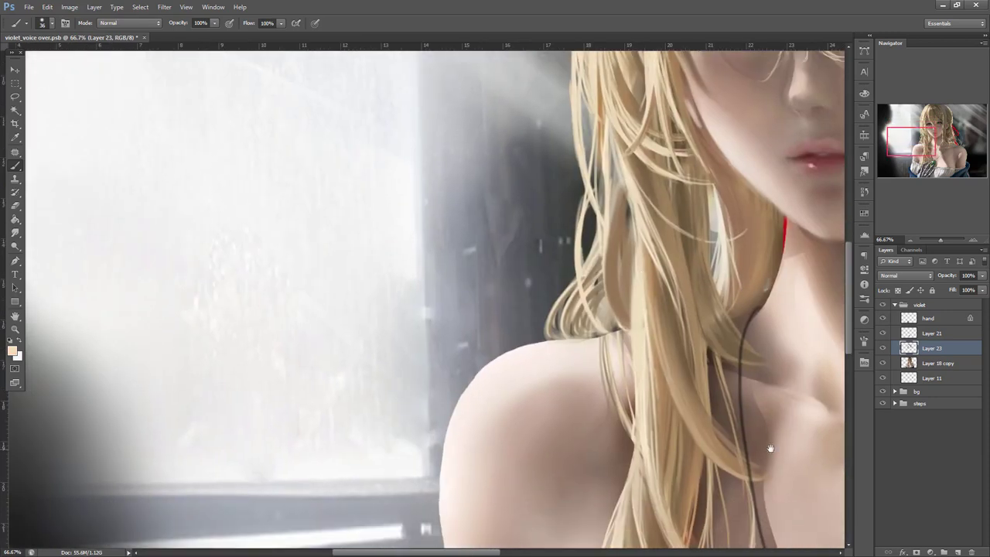
- Draw fine light flyaway strands from the hair's window-side edge down to the shoulder with a 7 px brush
{"action": "left_click_drag", "start_coordinate": [754, 368], "coordinate": [793, 484]}
{"action": "right_click", "coordinate": [702, 187]}
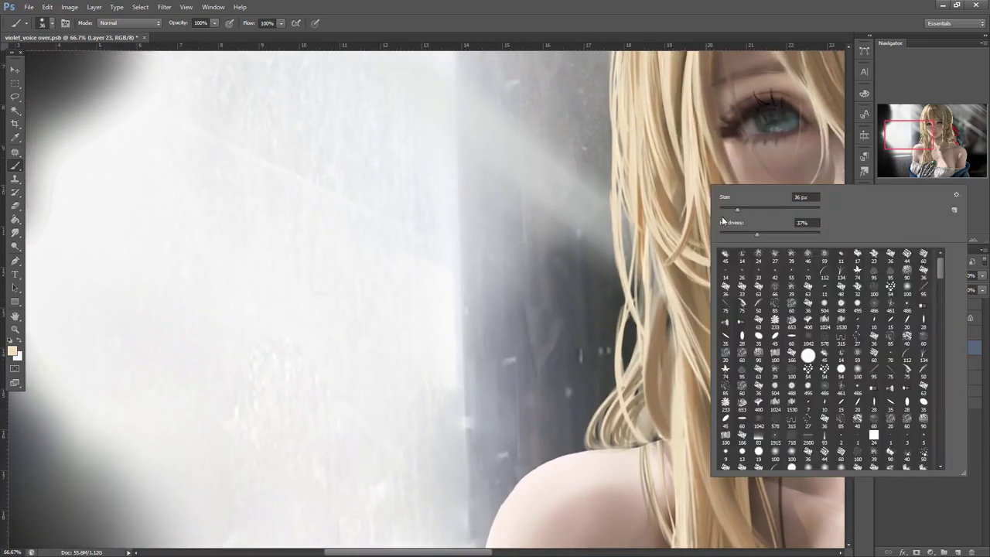
{"action": "left_click", "coordinate": [629, 119]}
{"action": "left_click_drag", "start_coordinate": [743, 130], "coordinate": [722, 255]}
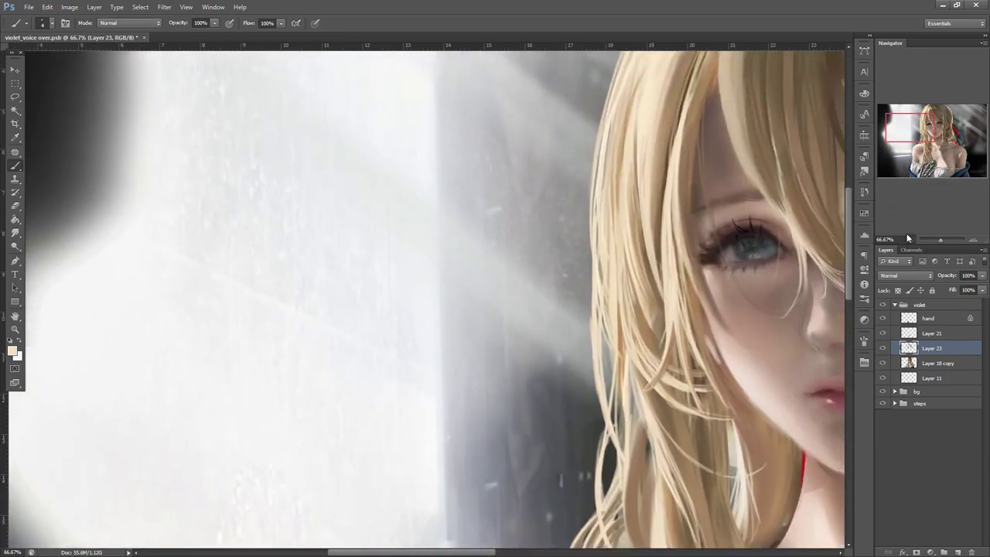
{"action": "left_click", "coordinate": [909, 239]}
{"action": "right_click", "coordinate": [603, 104]}
{"action": "left_click", "coordinate": [619, 121]}
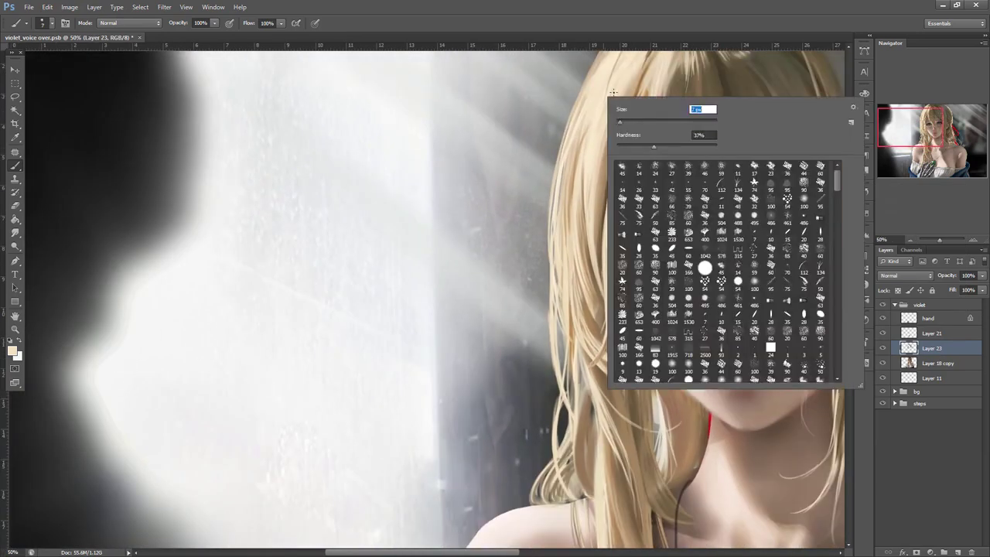
{"action": "key", "text": "Return"}
{"action": "left_click_drag", "start_coordinate": [596, 74], "coordinate": [519, 348]}
{"action": "key", "text": "ctrl+z"}
{"action": "left_click_drag", "start_coordinate": [547, 252], "coordinate": [529, 497]}
{"action": "mouse_move", "coordinate": [555, 455]}
{"action": "left_mouse_down"}
{"action": "mouse_move", "coordinate": [502, 472]}
{"action": "mouse_move", "coordinate": [500, 512]}
{"action": "left_mouse_up"}
{"action": "left_click_drag", "start_coordinate": [553, 402], "coordinate": [532, 492]}
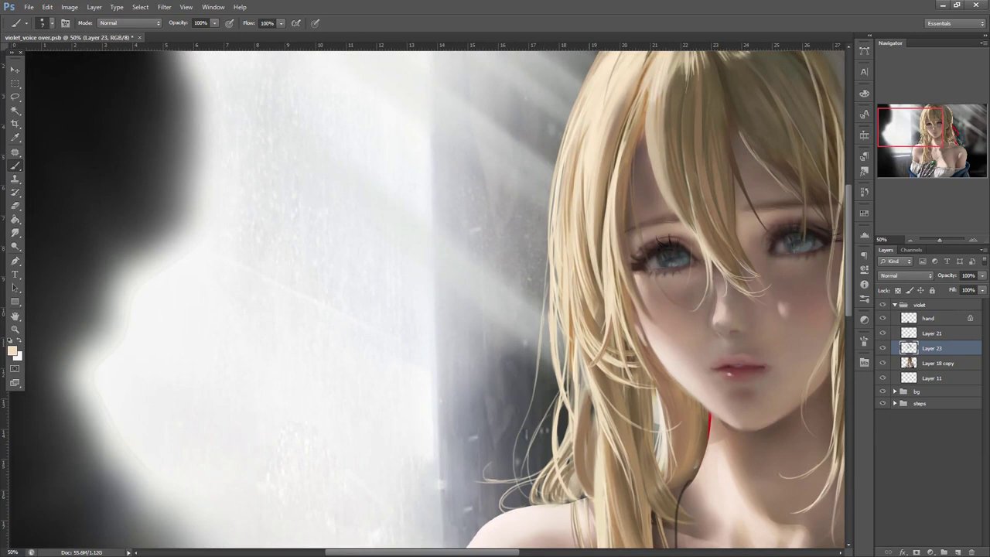
- Add more loose curling flyaways against the window background beside the cheek-level and shoulder-level hair
{"action": "left_click_drag", "start_coordinate": [546, 217], "coordinate": [503, 273]}
{"action": "left_click_drag", "start_coordinate": [535, 370], "coordinate": [489, 342]}
{"action": "left_click_drag", "start_coordinate": [528, 245], "coordinate": [501, 279]}
{"action": "left_click_drag", "start_coordinate": [551, 360], "coordinate": [537, 419]}
{"action": "left_click_drag", "start_coordinate": [548, 372], "coordinate": [532, 447]}
{"action": "left_click_drag", "start_coordinate": [554, 395], "coordinate": [539, 469]}
- Paint sampled strands along the window-side edge of the hair between cheek and shoulder
{"action": "left_click_drag", "start_coordinate": [746, 252], "coordinate": [699, 408]}
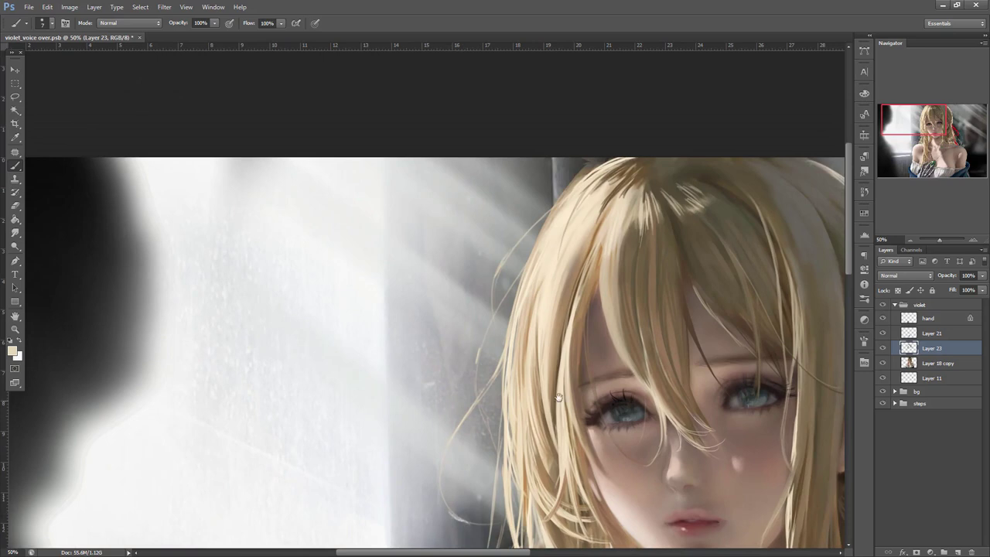
{"action": "scroll", "coordinate": [551, 418], "scroll_direction": "down", "scroll_amount": 4}
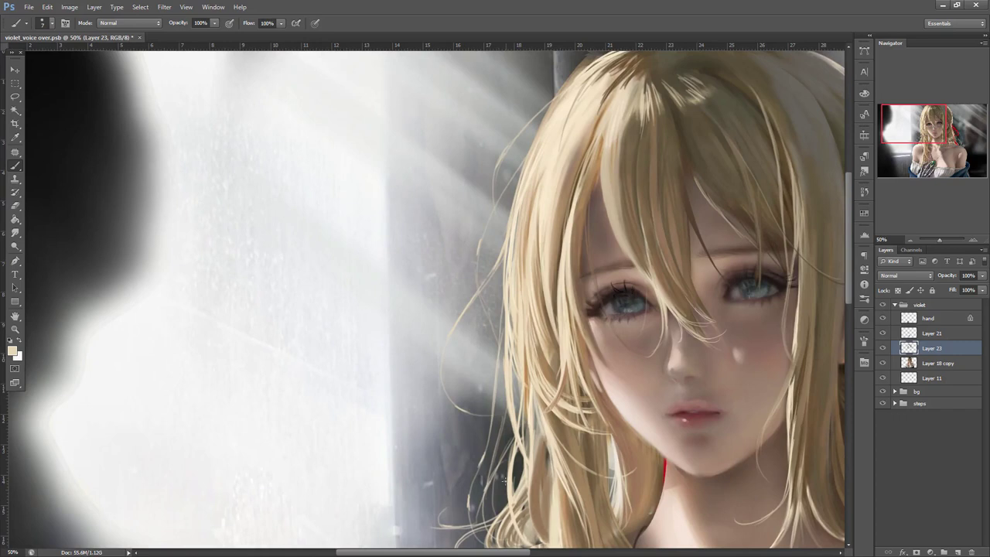
{"action": "left_click", "coordinate": [539, 475], "text": "alt"}
{"action": "left_click_drag", "start_coordinate": [512, 471], "coordinate": [510, 508]}
{"action": "left_click_drag", "start_coordinate": [514, 455], "coordinate": [515, 522]}
{"action": "left_click_drag", "start_coordinate": [509, 360], "coordinate": [524, 451]}
{"action": "left_click", "coordinate": [550, 202], "text": "alt"}
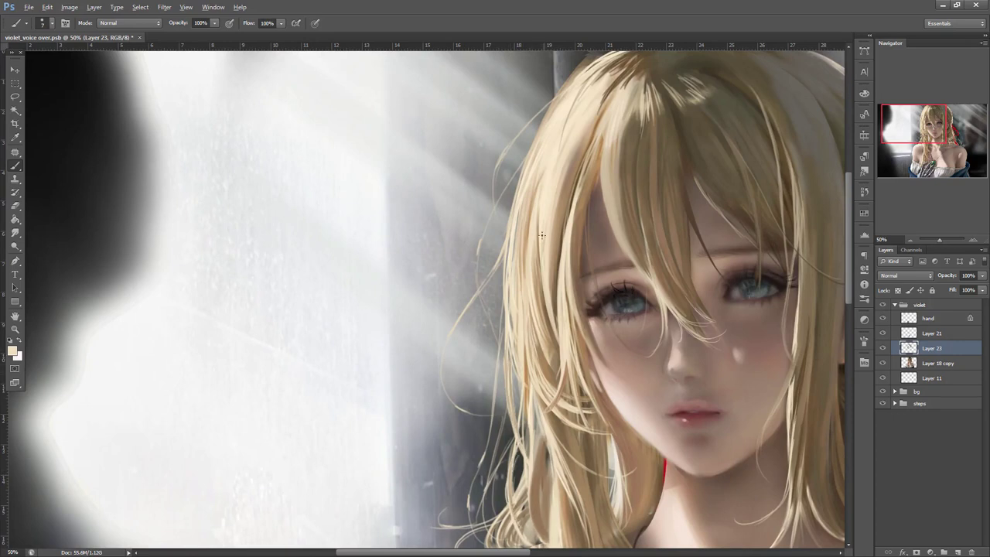
{"action": "left_click_drag", "start_coordinate": [516, 376], "coordinate": [510, 349]}
- Draw a thin stray strand from the window-side lock across the lower cheek and sample fresh light tones
{"action": "left_click_drag", "start_coordinate": [770, 408], "coordinate": [666, 362]}
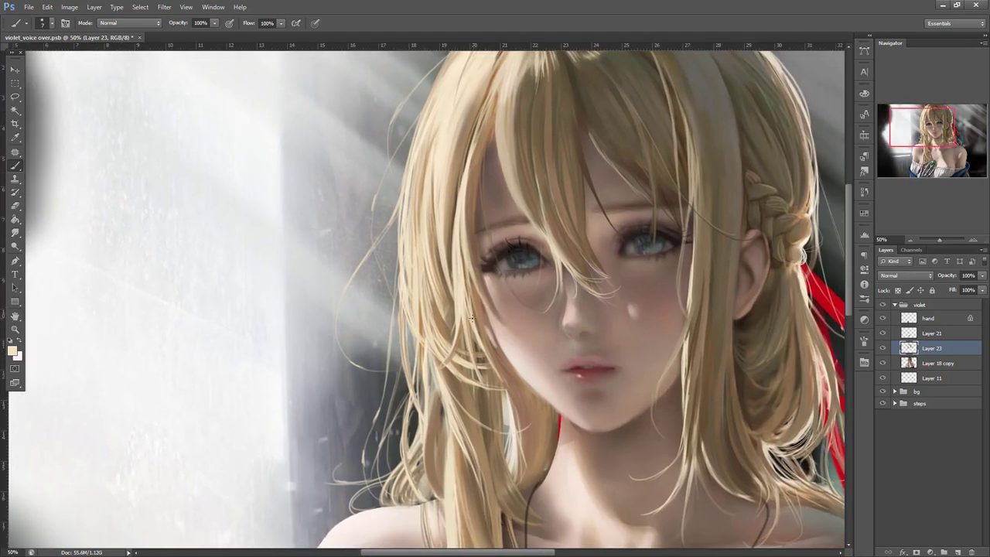
{"action": "mouse_move", "coordinate": [485, 346]}
{"action": "left_mouse_down"}
{"action": "mouse_move", "coordinate": [520, 376]}
{"action": "mouse_move", "coordinate": [536, 365]}
{"action": "left_mouse_up"}
{"action": "left_click", "coordinate": [512, 362], "text": "alt"}
{"action": "left_click", "coordinate": [555, 250], "text": "alt"}
- Paint thin sampled highlight strands down the long lock that falls in front of the shoulder
{"action": "left_click_drag", "start_coordinate": [630, 310], "coordinate": [647, 152]}
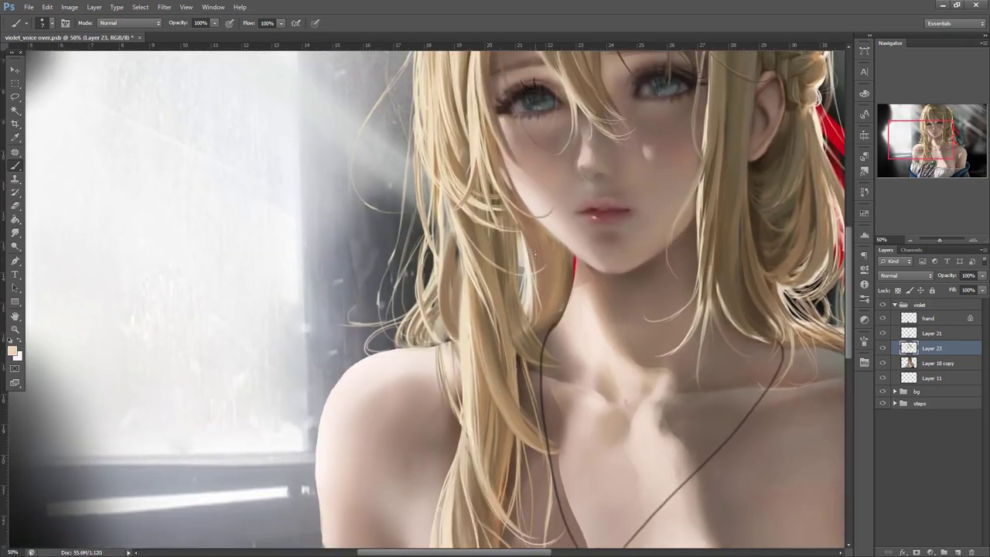
{"action": "left_click", "coordinate": [468, 262], "text": "alt"}
{"action": "mouse_move", "coordinate": [474, 266]}
{"action": "left_mouse_down"}
{"action": "mouse_move", "coordinate": [496, 308]}
{"action": "mouse_move", "coordinate": [503, 358]}
{"action": "left_mouse_up"}
{"action": "left_click_drag", "start_coordinate": [493, 307], "coordinate": [497, 385]}
{"action": "mouse_move", "coordinate": [506, 337]}
{"action": "left_mouse_down"}
{"action": "mouse_move", "coordinate": [499, 362]}
{"action": "mouse_move", "coordinate": [478, 399]}
{"action": "mouse_move", "coordinate": [507, 356]}
{"action": "mouse_move", "coordinate": [480, 413]}
{"action": "mouse_move", "coordinate": [494, 343]}
{"action": "mouse_move", "coordinate": [457, 307]}
{"action": "mouse_move", "coordinate": [522, 426]}
{"action": "left_mouse_up"}
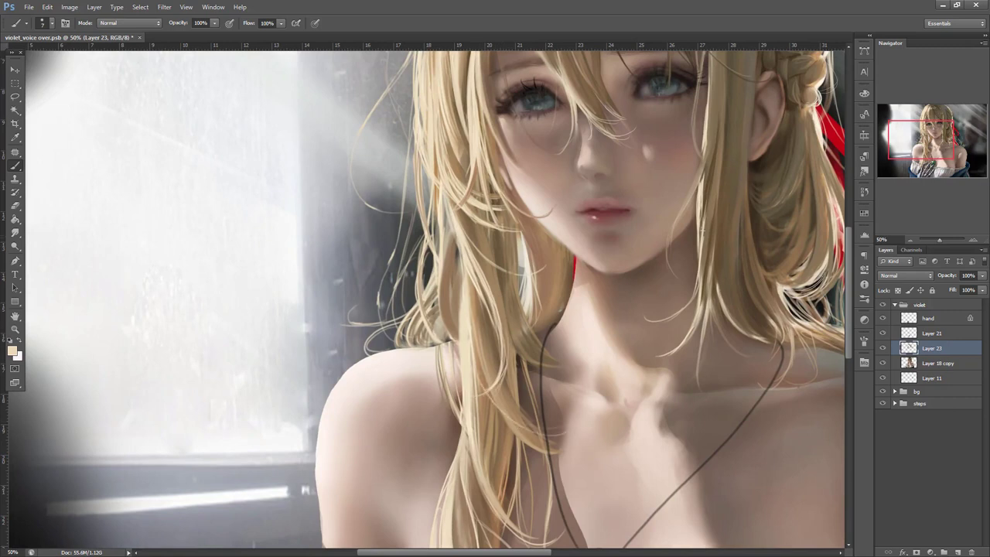
- Draw thin stray strands from the braid-side front lock down across the collarbone, redoing the first one
{"action": "left_click_drag", "start_coordinate": [702, 295], "coordinate": [699, 361]}
{"action": "mouse_move", "coordinate": [716, 244]}
{"action": "left_mouse_down"}
{"action": "mouse_move", "coordinate": [727, 354]}
{"action": "mouse_move", "coordinate": [638, 290]}
{"action": "left_mouse_up"}
{"action": "left_click_drag", "start_coordinate": [571, 260], "coordinate": [596, 385]}
{"action": "key", "text": "ctrl+z"}
{"action": "left_click_drag", "start_coordinate": [570, 251], "coordinate": [574, 335]}
{"action": "left_click_drag", "start_coordinate": [570, 299], "coordinate": [582, 363]}
{"action": "left_click_drag", "start_coordinate": [578, 339], "coordinate": [594, 374]}
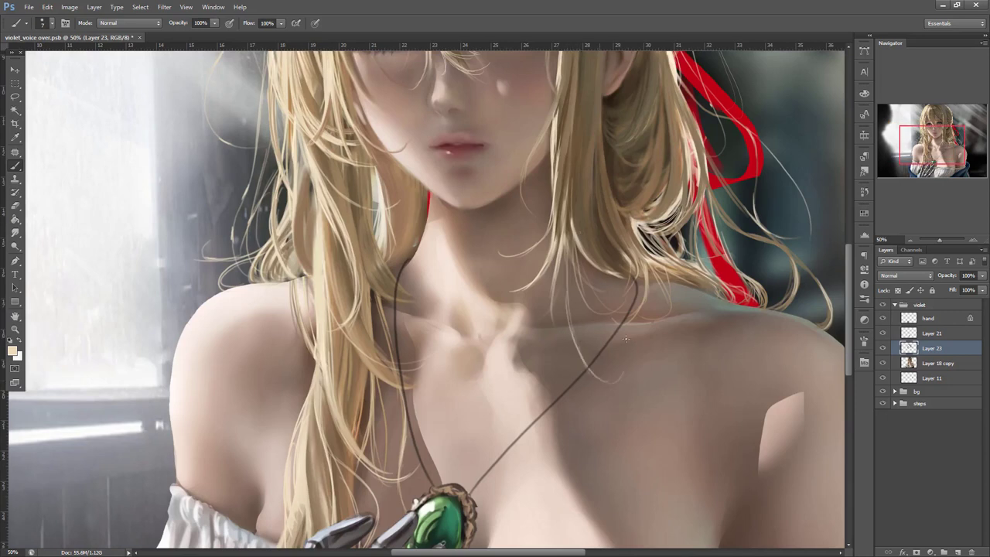
- Sample a hair tone and add a fine strand to the curls beside the red ribbon
{"action": "left_click", "coordinate": [577, 210], "text": "alt"}
{"action": "left_click", "coordinate": [700, 165], "text": "alt"}
{"action": "left_click_drag", "start_coordinate": [694, 178], "coordinate": [671, 230]}
- Examine the whole painting with Layer 23 hidden and shown
{"action": "left_click_drag", "start_coordinate": [756, 384], "coordinate": [745, 296]}
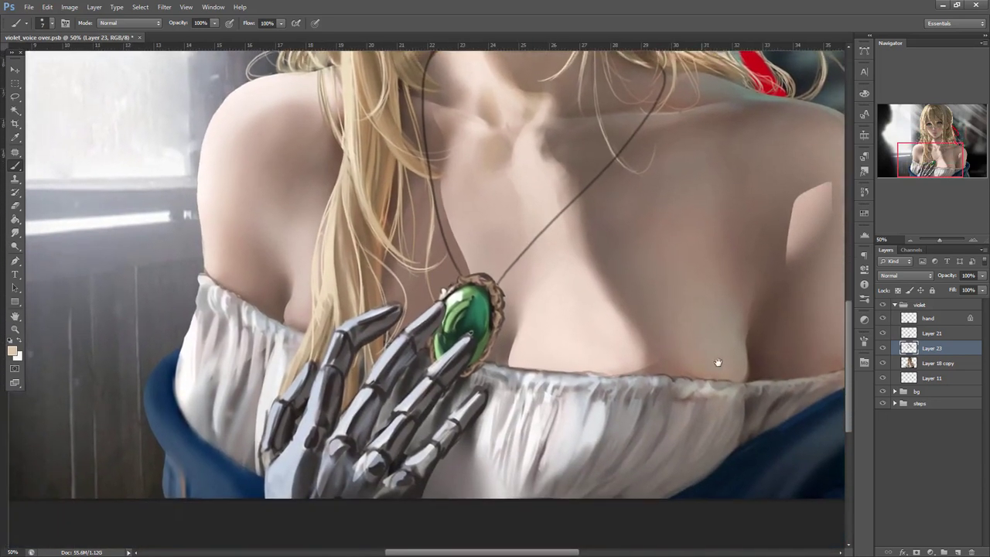
{"action": "left_click_drag", "start_coordinate": [692, 374], "coordinate": [745, 401]}
{"action": "left_click", "coordinate": [911, 239]}
{"action": "left_click", "coordinate": [910, 239]}
{"action": "left_click", "coordinate": [909, 238]}
{"action": "left_click", "coordinate": [910, 238]}
{"action": "left_click", "coordinate": [883, 348]}
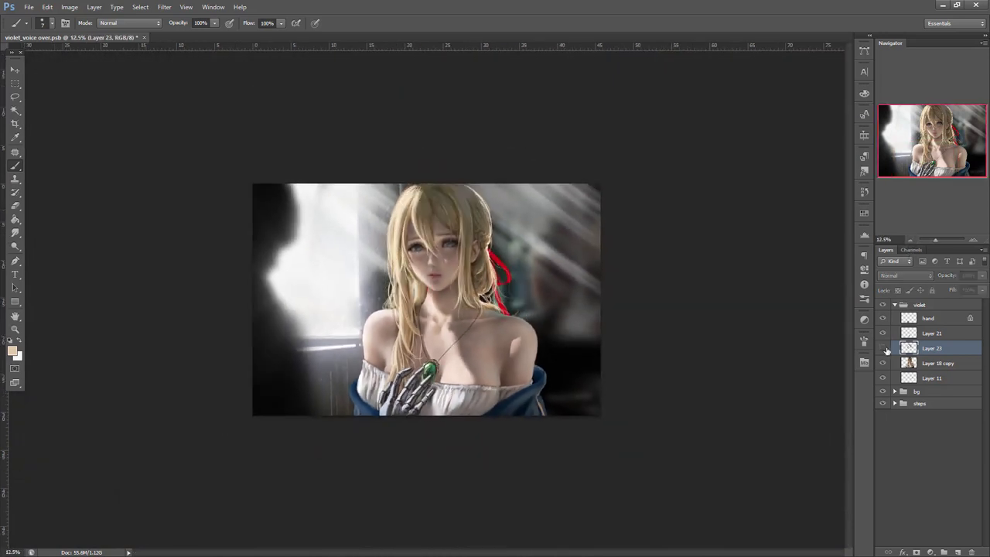
{"action": "left_click", "coordinate": [882, 349]}
- Merge Layer 23 down into Layer 18 copy
{"action": "left_click", "coordinate": [973, 239]}
{"action": "left_click", "coordinate": [973, 239]}
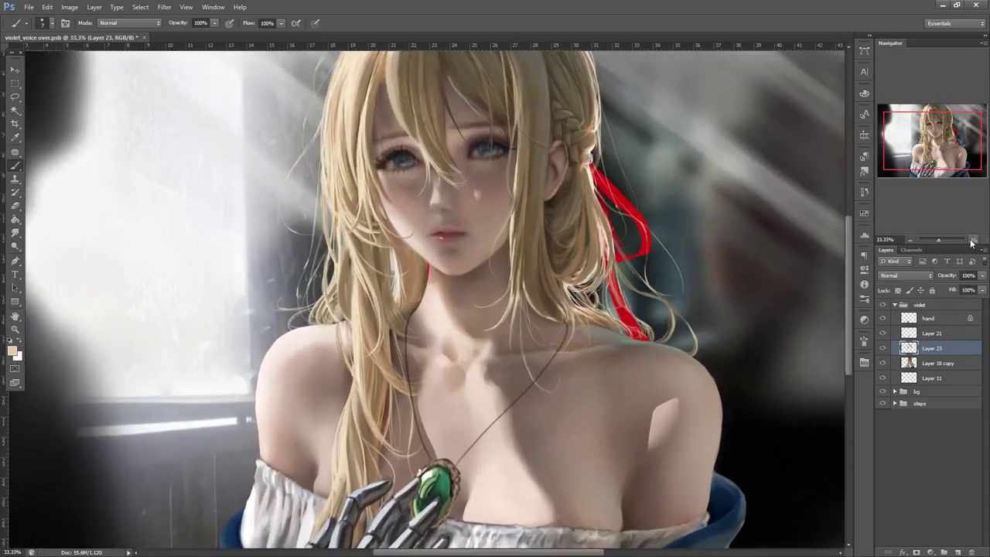
{"action": "left_click", "coordinate": [974, 239]}
{"action": "left_click", "coordinate": [973, 239]}
{"action": "key", "text": "ctrl+e"}
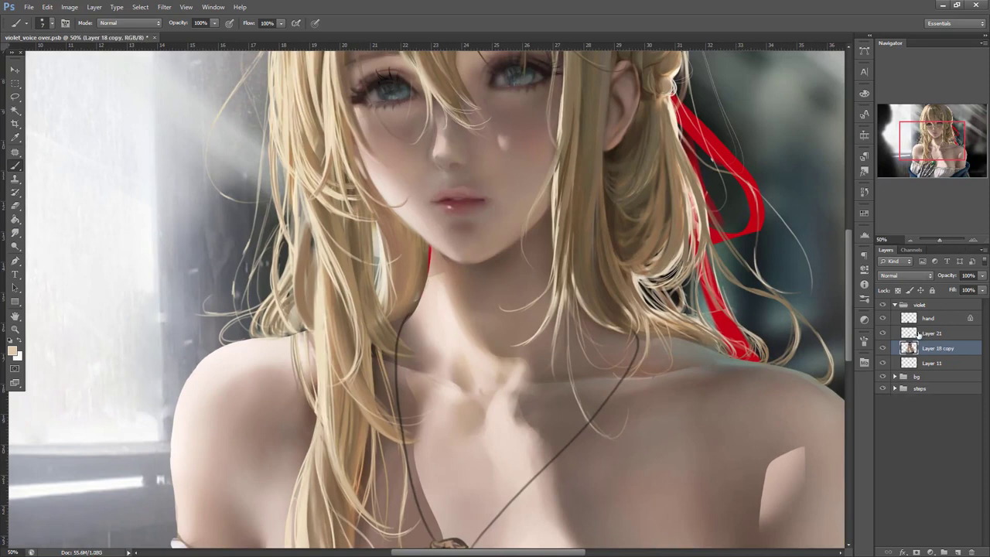
- Make Layer 21 the active layer and check its content around the brooch by hiding and showing it
{"action": "left_click", "coordinate": [927, 337]}
{"action": "left_click", "coordinate": [884, 334]}
{"action": "left_click", "coordinate": [884, 334]}
{"action": "scroll", "coordinate": [723, 369], "scroll_direction": "down", "scroll_amount": 5}
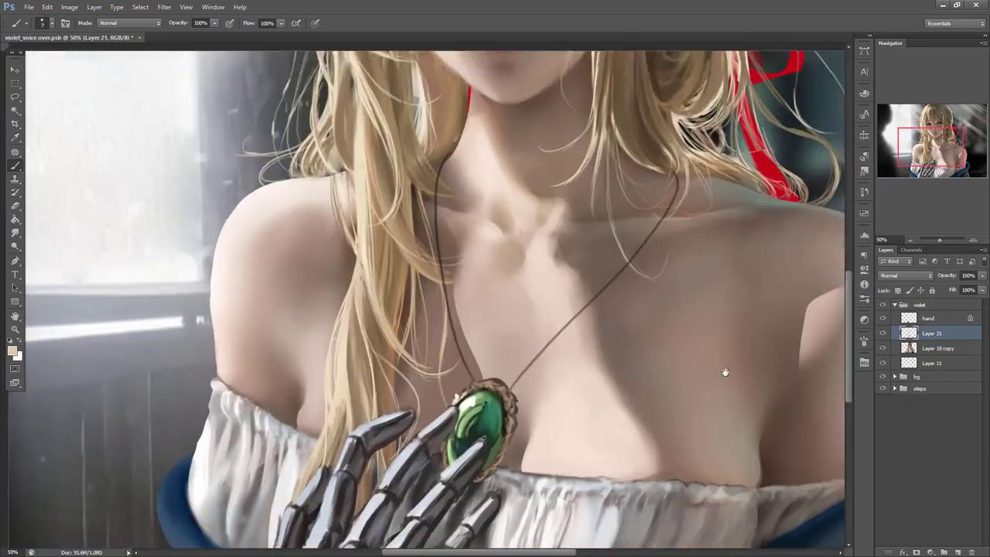
{"action": "left_click", "coordinate": [974, 239]}
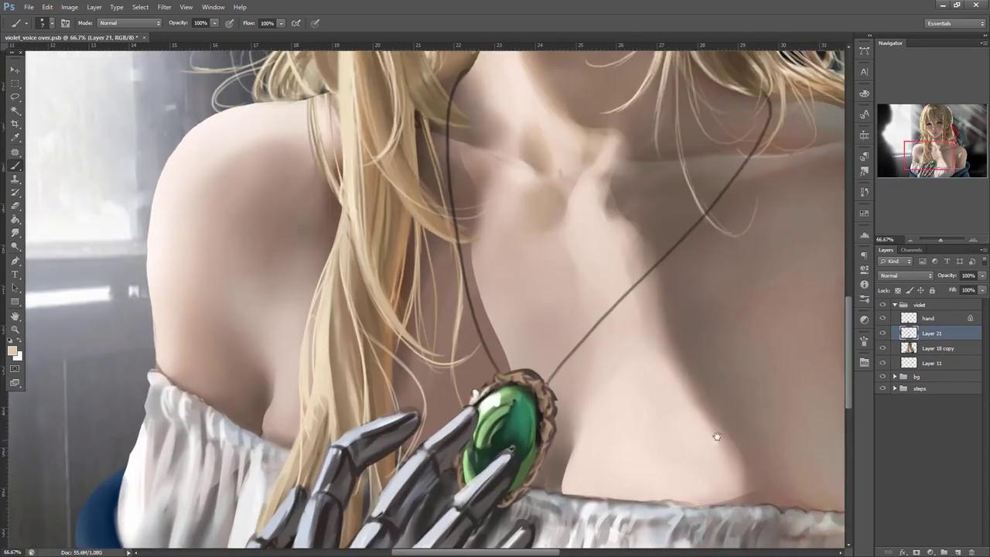
{"action": "left_click_drag", "start_coordinate": [674, 466], "coordinate": [747, 356]}
- Choose a light mint green and paint small curved reflections in the dark lower part of the green gem
{"action": "left_click", "coordinate": [601, 334], "text": "alt"}
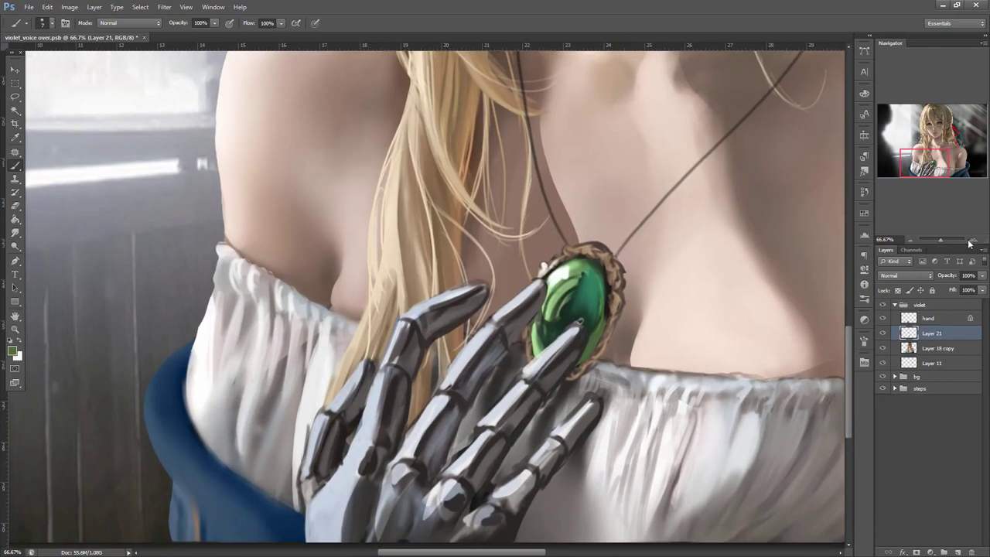
{"action": "left_click", "coordinate": [973, 239]}
{"action": "left_click", "coordinate": [13, 351]}
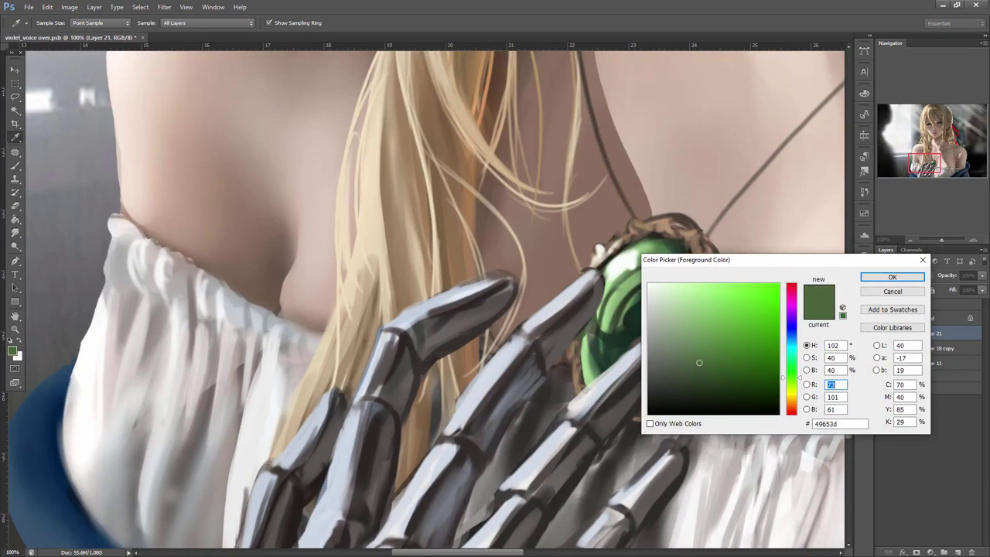
{"action": "key", "text": "alt+Tab"}
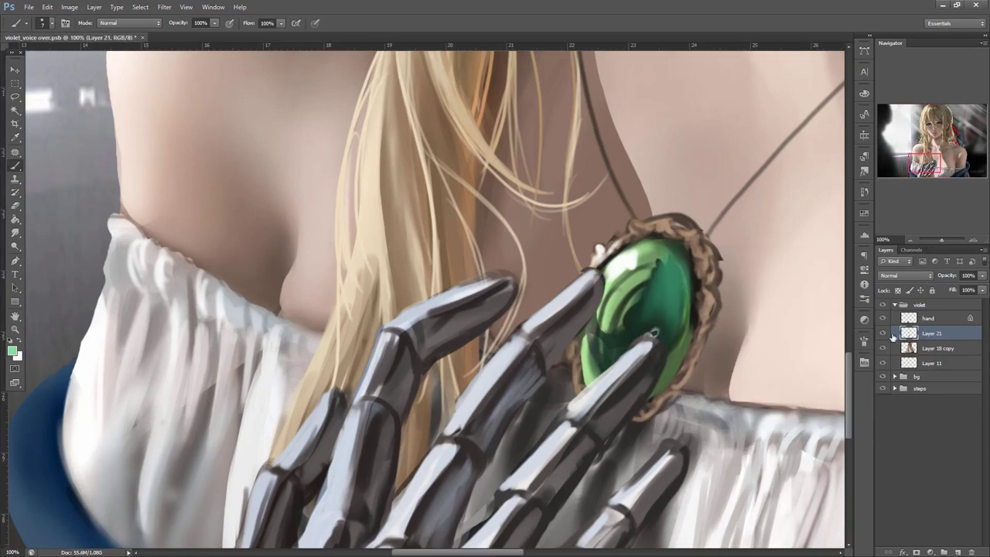
{"action": "left_click", "coordinate": [883, 332]}
{"action": "left_click", "coordinate": [883, 333]}
{"action": "mouse_move", "coordinate": [594, 338]}
{"action": "left_mouse_down"}
{"action": "mouse_move", "coordinate": [595, 370]}
{"action": "mouse_move", "coordinate": [618, 325]}
{"action": "mouse_move", "coordinate": [596, 369]}
{"action": "left_mouse_up"}
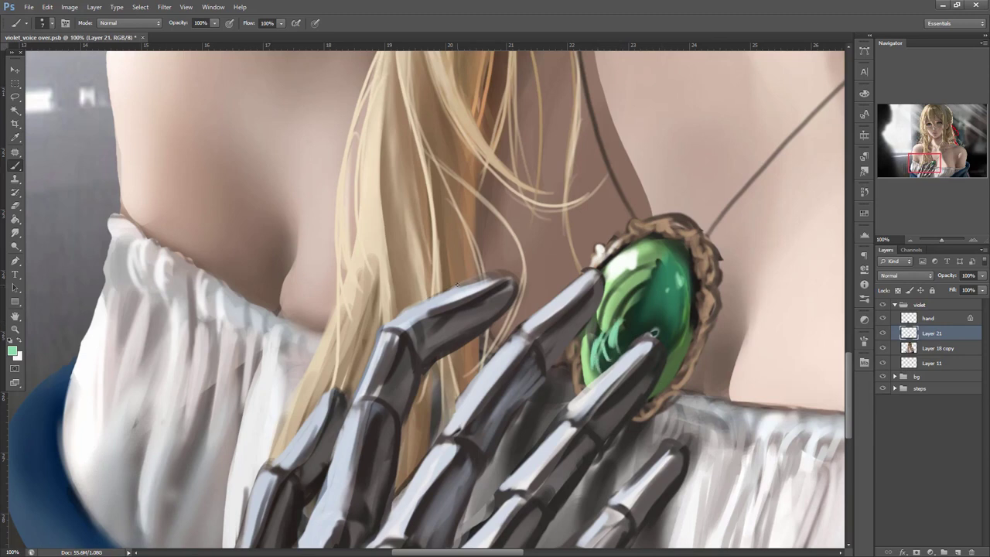
- Pick a brighter, more saturated green and paint a rim highlight along the gem's lower edge beside the fingertip
{"action": "left_click", "coordinate": [13, 351]}
{"action": "left_click_drag", "start_coordinate": [797, 364], "coordinate": [795, 357]}
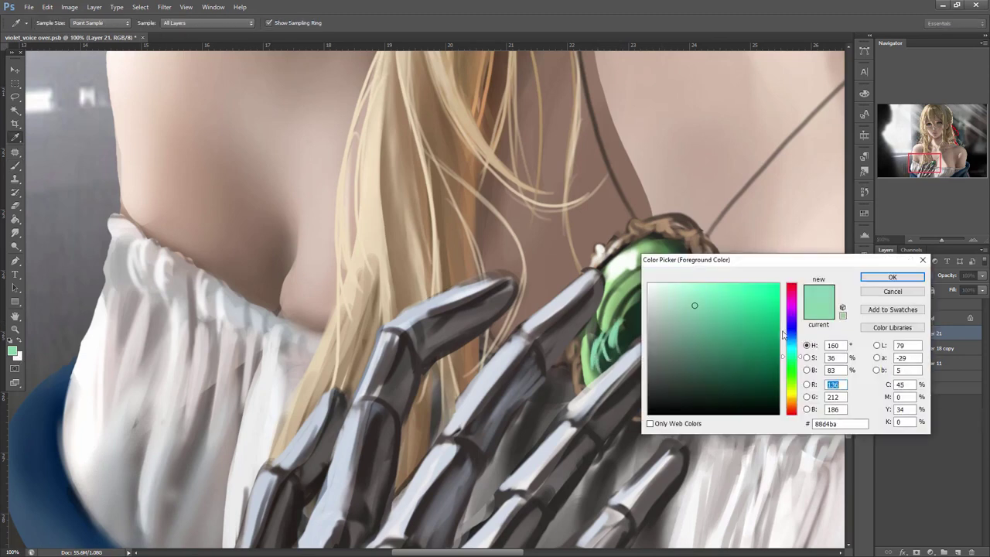
{"action": "left_click", "coordinate": [710, 292]}
{"action": "left_click", "coordinate": [892, 278]}
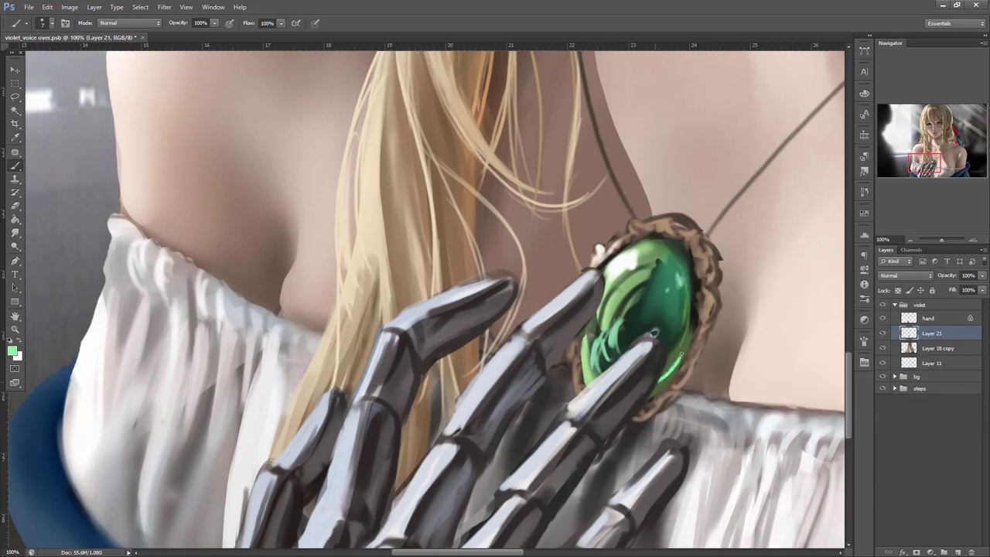
{"action": "left_click_drag", "start_coordinate": [683, 342], "coordinate": [680, 351]}
- Paint dark sampled details on the brooch frame near the index fingertip with a 6 px brush
{"action": "left_click", "coordinate": [574, 342], "text": "alt"}
{"action": "left_click", "coordinate": [597, 254], "text": "alt"}
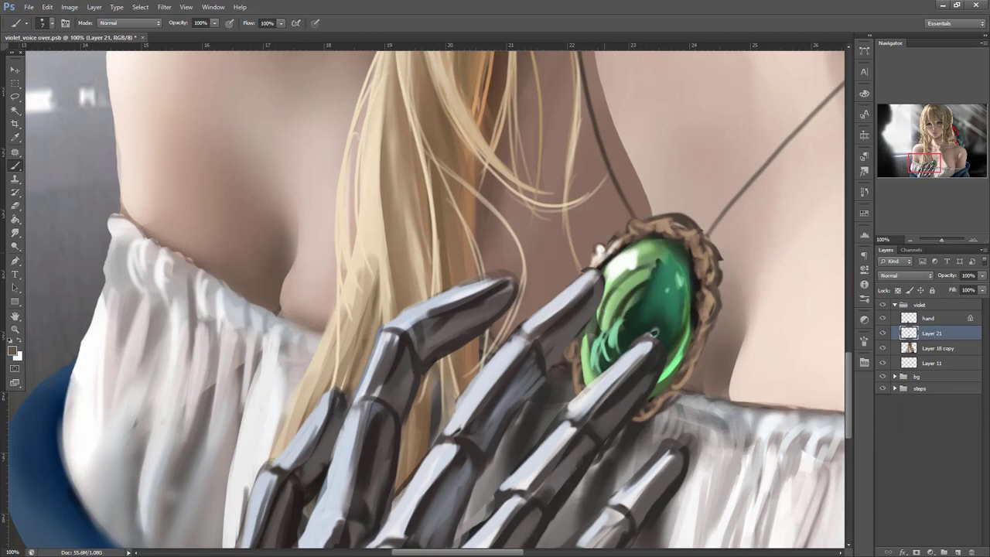
{"action": "right_click", "coordinate": [685, 181]}
{"action": "left_click", "coordinate": [685, 205]}
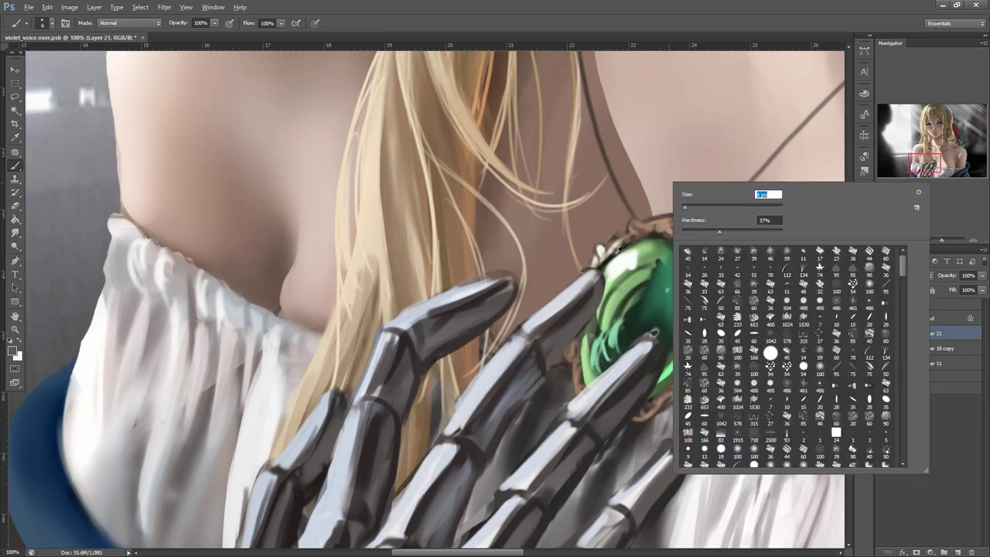
{"action": "left_click", "coordinate": [615, 256], "text": "alt"}
{"action": "left_click_drag", "start_coordinate": [614, 245], "coordinate": [606, 251]}
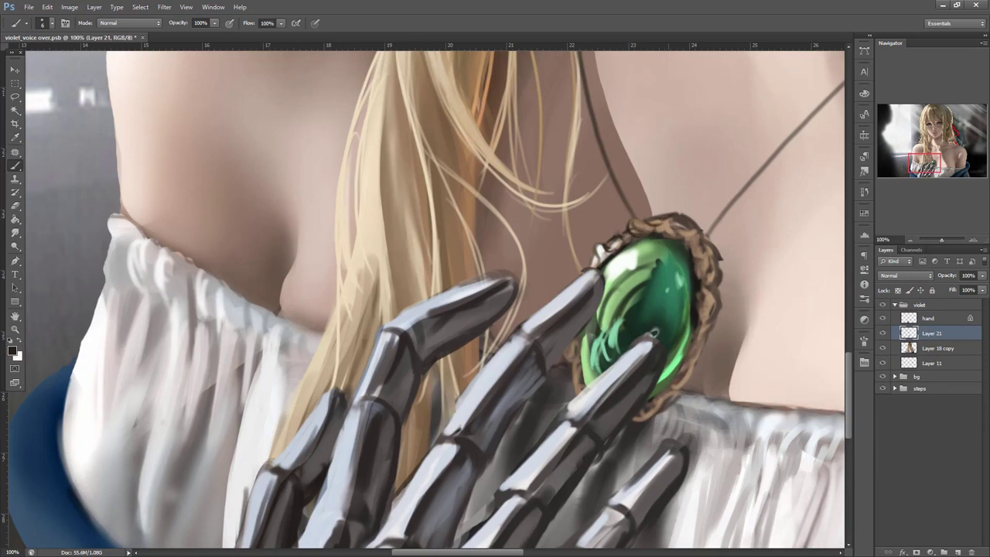
- Paint swirling ornament lines along the upper and outer brooch frame with sampled brown and dark tones
{"action": "left_click", "coordinate": [676, 226], "text": "alt"}
{"action": "left_click_drag", "start_coordinate": [668, 228], "coordinate": [684, 234]}
{"action": "left_click", "coordinate": [690, 250], "text": "alt"}
{"action": "left_click", "coordinate": [698, 227], "text": "alt"}
{"action": "left_click", "coordinate": [704, 230], "text": "alt"}
{"action": "left_click", "coordinate": [696, 249], "text": "alt"}
{"action": "left_click_drag", "start_coordinate": [700, 244], "coordinate": [705, 252]}
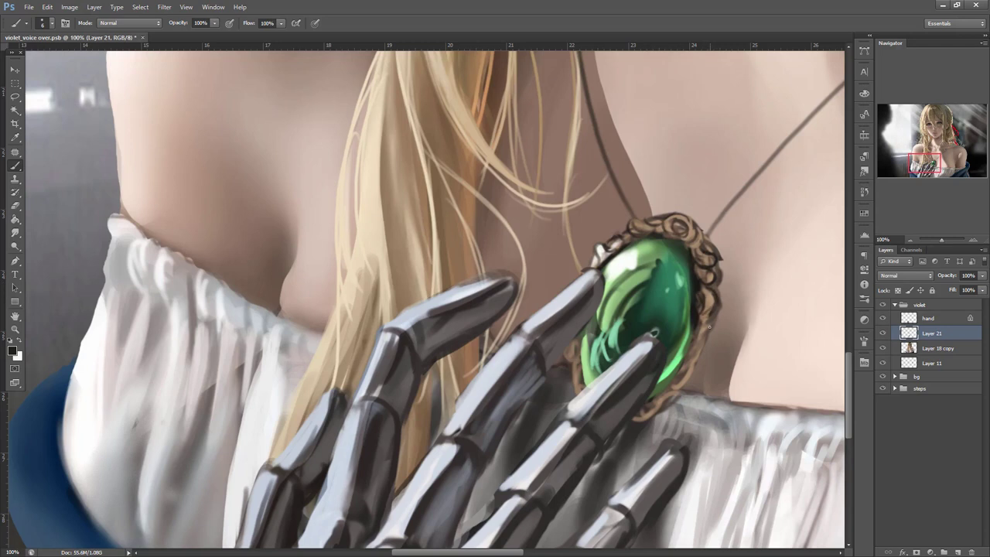
- Outline the outer and lower brooch frame in dark tones, add sampled frame details, and paint a light green rim along the gem's outer edge
{"action": "mouse_move", "coordinate": [710, 316]}
{"action": "left_mouse_down"}
{"action": "mouse_move", "coordinate": [683, 381]}
{"action": "mouse_move", "coordinate": [642, 395]}
{"action": "left_mouse_up"}
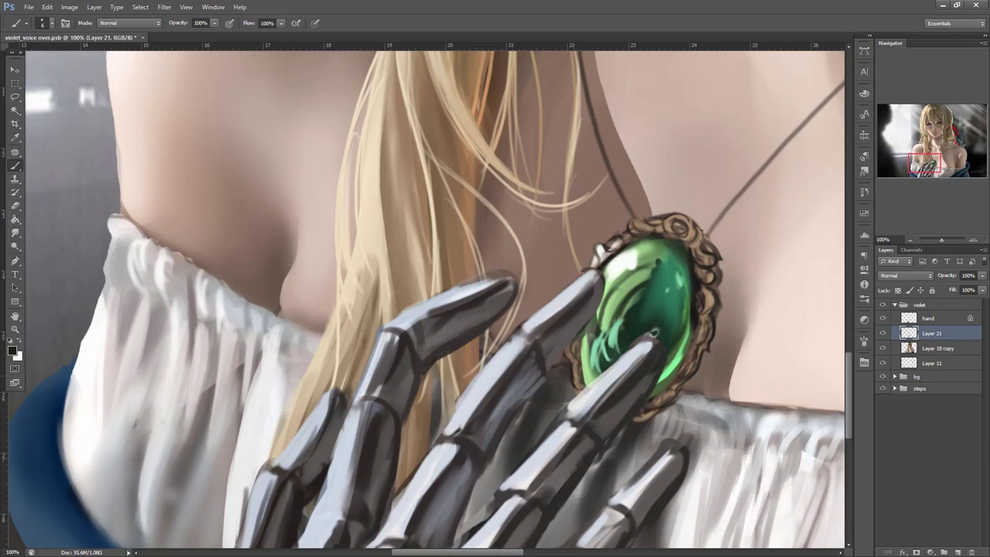
{"action": "left_click", "coordinate": [607, 250], "text": "alt"}
{"action": "left_click", "coordinate": [714, 248], "text": "alt"}
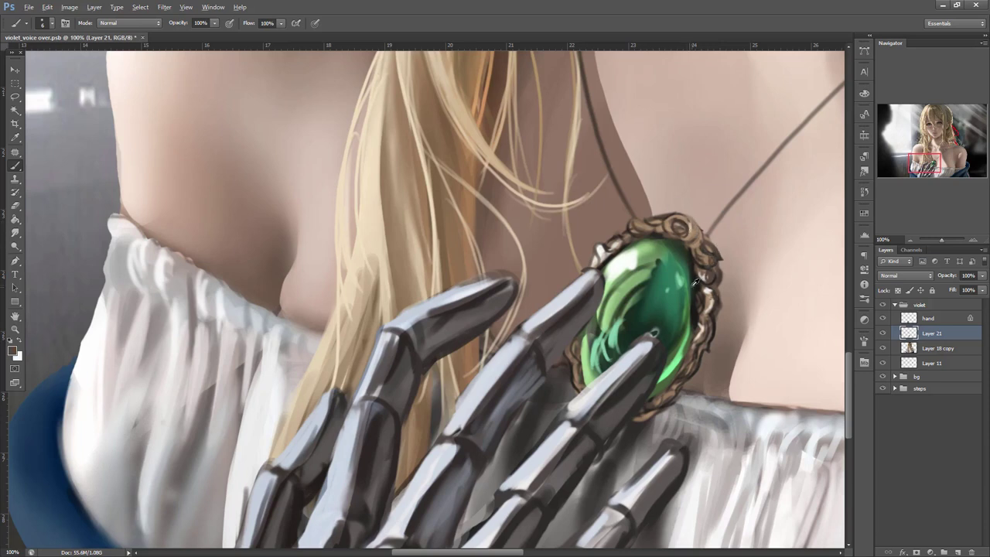
{"action": "left_click", "coordinate": [690, 331], "text": "alt"}
{"action": "mouse_move", "coordinate": [690, 274]}
{"action": "left_mouse_down"}
{"action": "mouse_move", "coordinate": [691, 331]}
{"action": "mouse_move", "coordinate": [675, 319]}
{"action": "mouse_move", "coordinate": [675, 351]}
{"action": "left_mouse_up"}
- Set the brush to Color Dodge and paint a white starburst sparkle where the gem meets the metal fingertip, with tapered rays
{"action": "right_click", "coordinate": [730, 211]}
{"action": "left_click", "coordinate": [750, 239]}
{"action": "left_click", "coordinate": [665, 322], "text": "alt"}
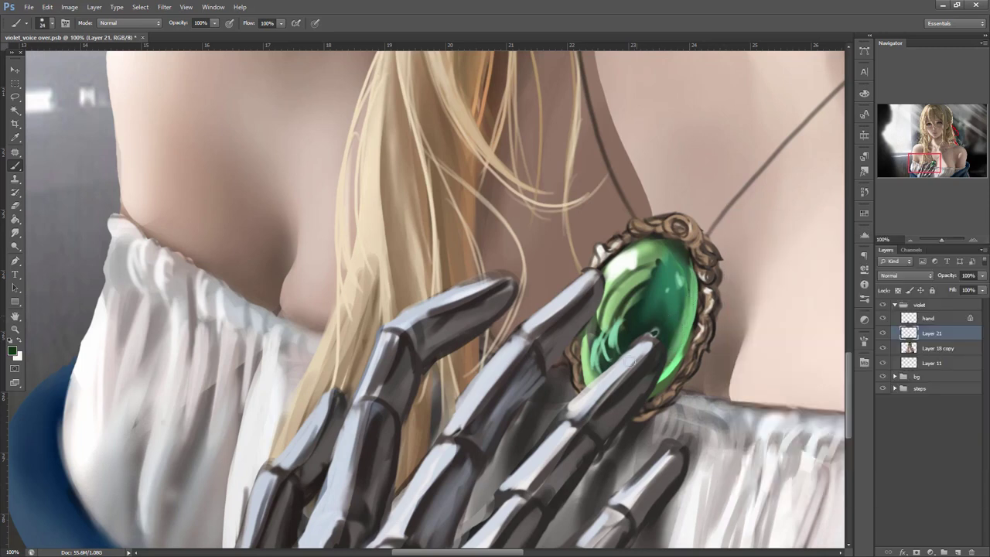
{"action": "left_click", "coordinate": [135, 22]}
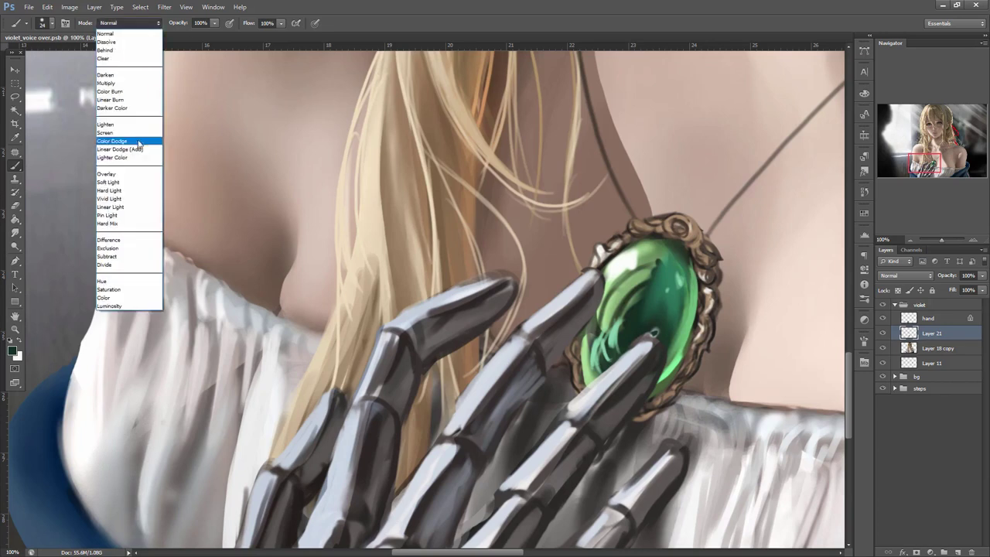
{"action": "left_click", "coordinate": [138, 142]}
{"action": "right_click", "coordinate": [692, 209]}
{"action": "left_click", "coordinate": [714, 226]}
{"action": "left_click", "coordinate": [621, 260], "text": "alt"}
{"action": "right_click", "coordinate": [659, 216]}
{"action": "left_click", "coordinate": [675, 239]}
{"action": "left_click_drag", "start_coordinate": [603, 272], "coordinate": [607, 176]}
{"action": "left_click_drag", "start_coordinate": [576, 221], "coordinate": [633, 289]}
{"action": "mouse_move", "coordinate": [606, 259]}
{"action": "left_mouse_down"}
{"action": "mouse_move", "coordinate": [566, 209]}
{"action": "mouse_move", "coordinate": [635, 289]}
{"action": "left_mouse_up"}
{"action": "right_click", "coordinate": [666, 218]}
{"action": "left_click", "coordinate": [689, 239]}
{"action": "mouse_move", "coordinate": [600, 247]}
{"action": "left_mouse_down"}
{"action": "mouse_move", "coordinate": [606, 254]}
{"action": "mouse_move", "coordinate": [607, 202]}
{"action": "left_mouse_up"}
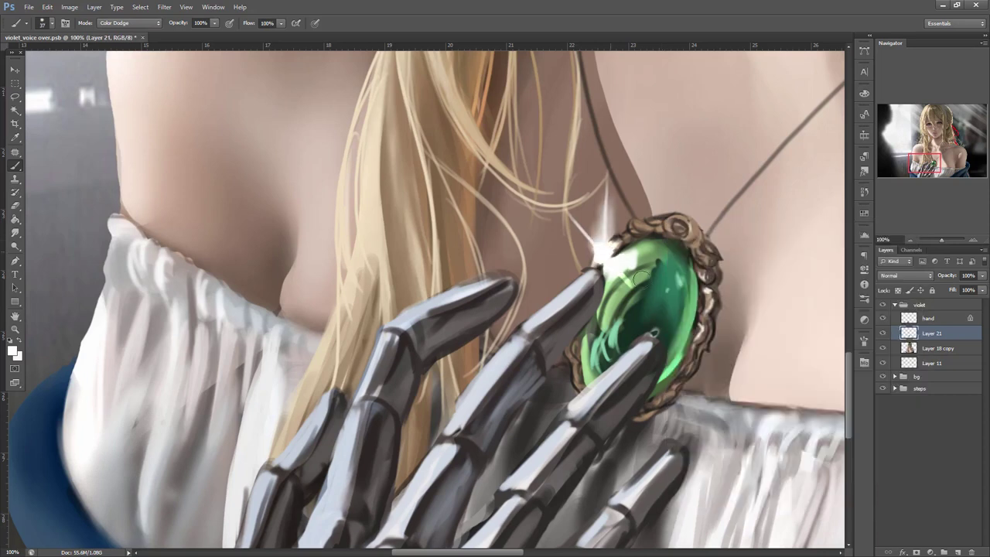
- Brighten the gem's reflections around the sparkle with a 90 px Color Dodge brush, undoing the extra glow on the lower edge
{"action": "right_click", "coordinate": [649, 220]}
{"action": "left_click", "coordinate": [705, 239]}
{"action": "left_click_drag", "start_coordinate": [623, 284], "coordinate": [636, 260]}
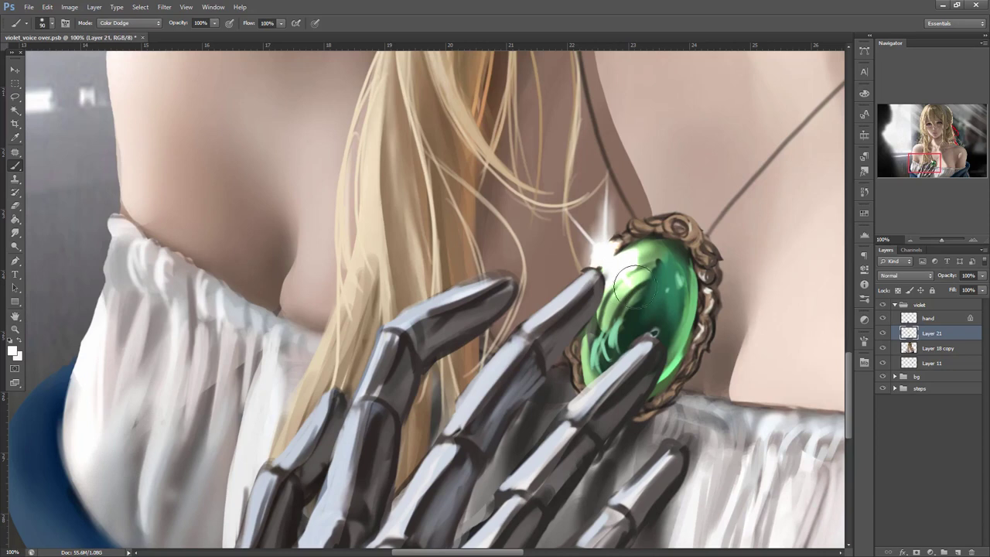
{"action": "mouse_move", "coordinate": [682, 333]}
{"action": "left_mouse_down"}
{"action": "mouse_move", "coordinate": [699, 359]}
{"action": "mouse_move", "coordinate": [663, 328]}
{"action": "mouse_move", "coordinate": [671, 353]}
{"action": "mouse_move", "coordinate": [662, 399]}
{"action": "mouse_move", "coordinate": [674, 324]}
{"action": "mouse_move", "coordinate": [670, 369]}
{"action": "left_mouse_up"}
{"action": "key", "text": "ctrl+z"}
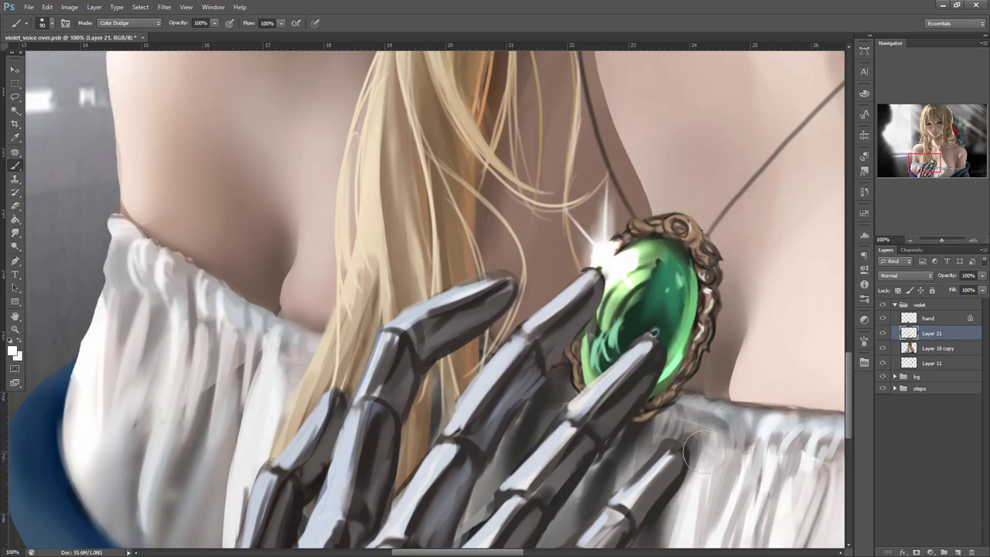
- On Layer 18 copy, paint sampled grey folds on the cloth between the metal fingers with a 14 px brush in Normal mode
{"action": "left_click_drag", "start_coordinate": [723, 426], "coordinate": [737, 389]}
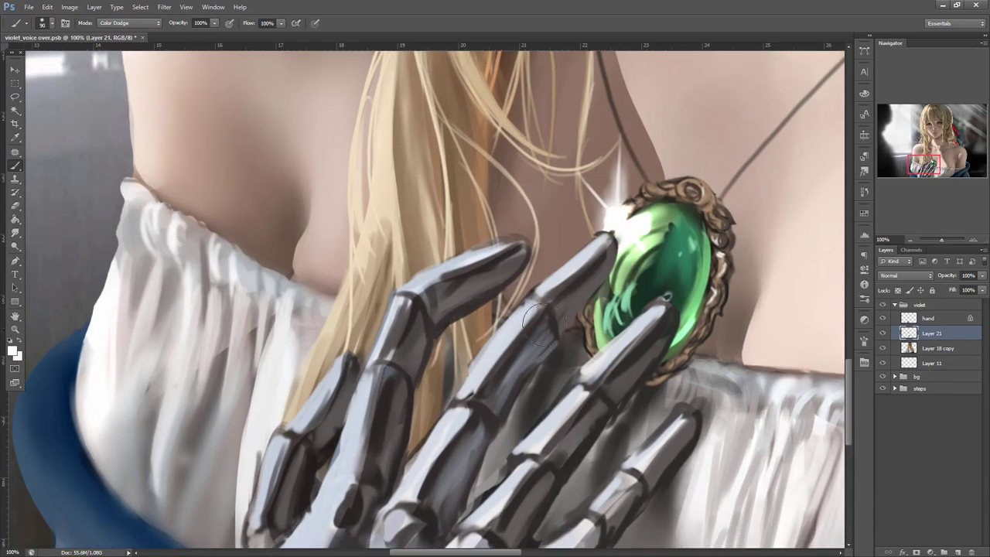
{"action": "left_click", "coordinate": [936, 348]}
{"action": "right_click", "coordinate": [672, 289]}
{"action": "left_click", "coordinate": [673, 289]}
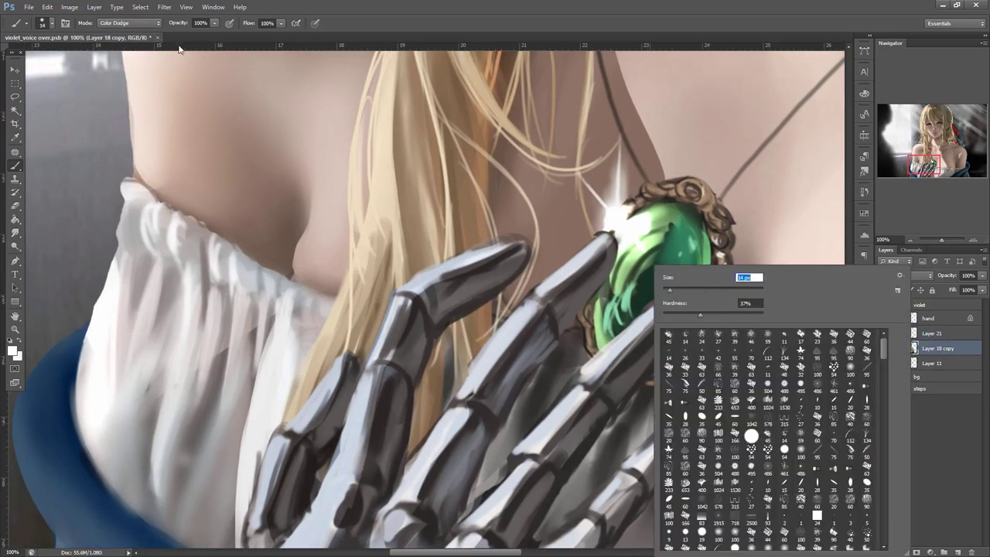
{"action": "left_click", "coordinate": [128, 22]}
{"action": "left_click", "coordinate": [116, 31]}
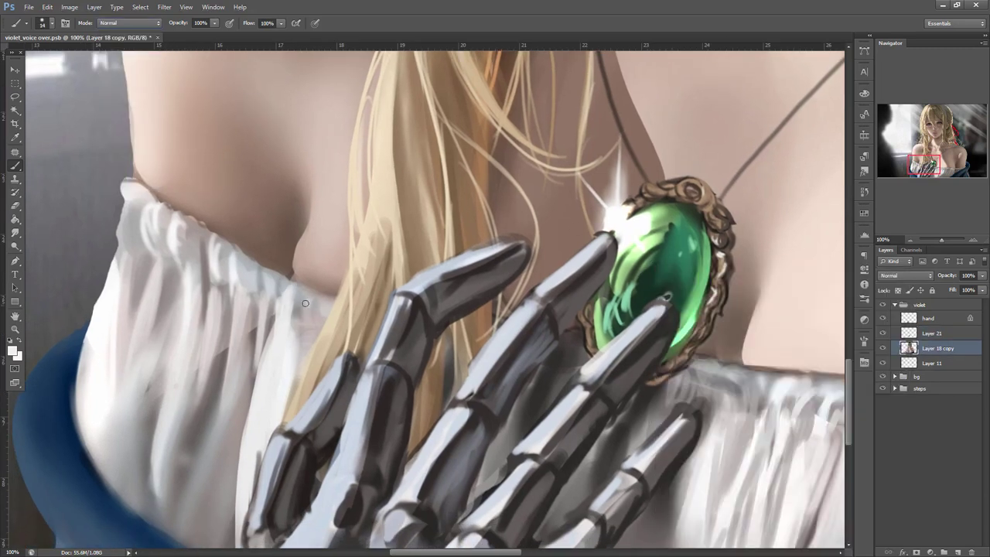
{"action": "mouse_move", "coordinate": [574, 341]}
{"action": "left_mouse_down"}
{"action": "mouse_move", "coordinate": [581, 334]}
{"action": "mouse_move", "coordinate": [584, 353]}
{"action": "mouse_move", "coordinate": [571, 335]}
{"action": "mouse_move", "coordinate": [575, 366]}
{"action": "mouse_move", "coordinate": [584, 351]}
{"action": "mouse_move", "coordinate": [563, 380]}
{"action": "left_mouse_up"}
{"action": "left_click", "coordinate": [271, 268], "text": "alt"}
{"action": "left_click", "coordinate": [563, 352], "text": "alt"}
{"action": "left_click", "coordinate": [566, 344], "text": "alt"}
{"action": "left_click_drag", "start_coordinate": [561, 349], "coordinate": [549, 403]}
{"action": "mouse_move", "coordinate": [550, 350]}
{"action": "left_mouse_down"}
{"action": "mouse_move", "coordinate": [540, 402]}
{"action": "mouse_move", "coordinate": [529, 397]}
{"action": "left_mouse_up"}
{"action": "left_click_drag", "start_coordinate": [559, 366], "coordinate": [530, 431]}
{"action": "left_click", "coordinate": [711, 366], "text": "alt"}
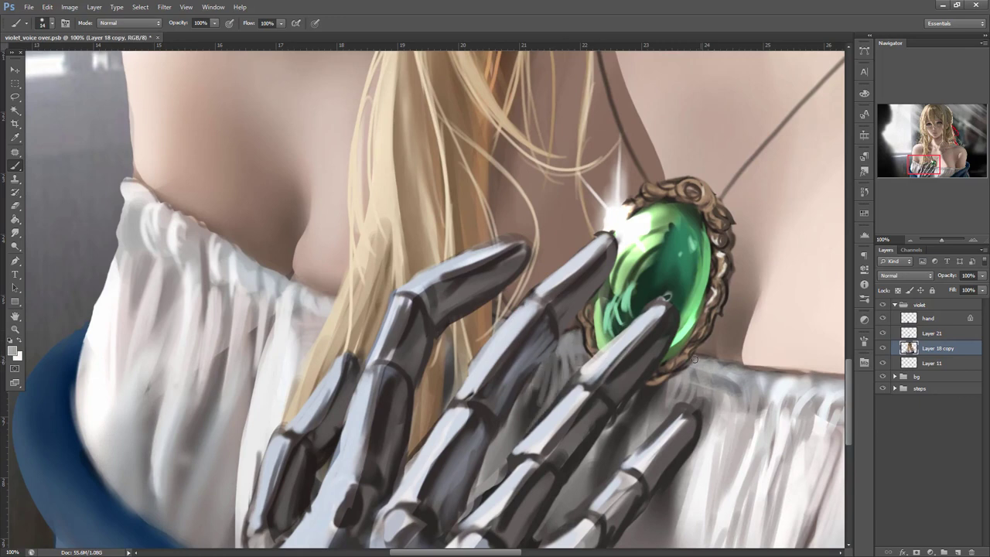
- Paint a soft brown cast shadow on the skin beside the brooch with a 45 px brush and sampled tones
{"action": "left_click_drag", "start_coordinate": [672, 399], "coordinate": [587, 353]}
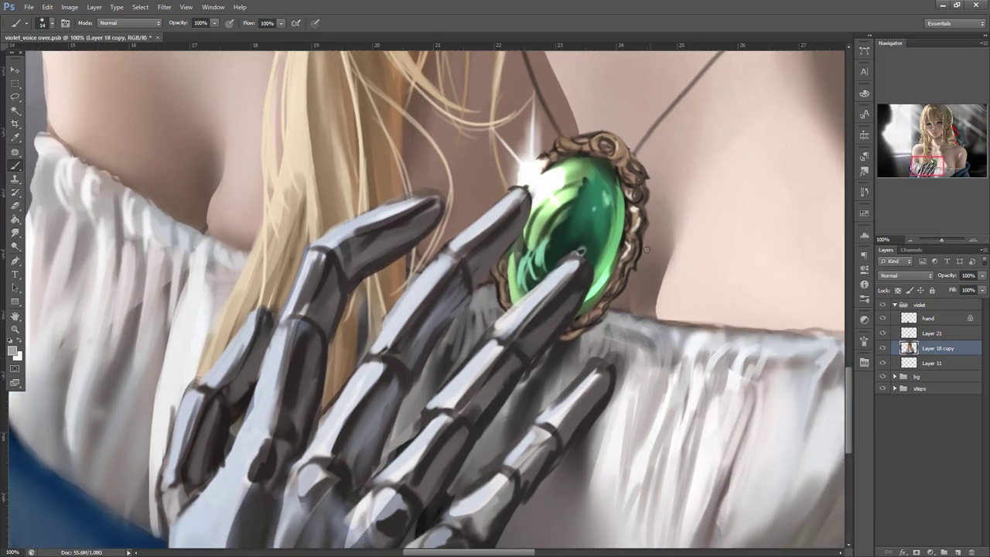
{"action": "right_click", "coordinate": [688, 182]}
{"action": "left_click_drag", "start_coordinate": [706, 207], "coordinate": [711, 207]}
{"action": "left_click", "coordinate": [641, 248], "text": "alt"}
{"action": "left_click_drag", "start_coordinate": [654, 191], "coordinate": [627, 294]}
{"action": "left_click_drag", "start_coordinate": [650, 213], "coordinate": [647, 148]}
{"action": "left_click", "coordinate": [647, 226], "text": "alt"}
{"action": "mouse_move", "coordinate": [662, 172]}
{"action": "left_mouse_down"}
{"action": "mouse_move", "coordinate": [661, 215]}
{"action": "mouse_move", "coordinate": [668, 176]}
{"action": "mouse_move", "coordinate": [634, 154]}
{"action": "left_mouse_up"}
{"action": "left_click", "coordinate": [631, 294], "text": "alt"}
{"action": "left_click", "coordinate": [637, 260], "text": "alt"}
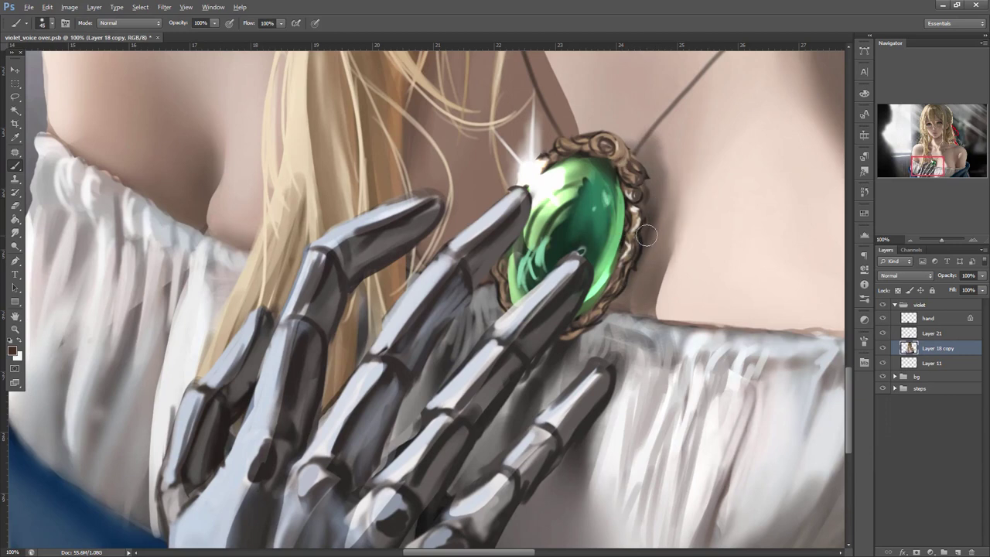
- Paint sampled shading and folds on the white ruffle below the brooch
{"action": "left_click_drag", "start_coordinate": [665, 283], "coordinate": [737, 256]}
{"action": "right_click", "coordinate": [713, 250]}
{"action": "left_click", "coordinate": [718, 285]}
{"action": "left_click", "coordinate": [690, 291], "text": "alt"}
{"action": "mouse_move", "coordinate": [695, 287]}
{"action": "left_mouse_down"}
{"action": "mouse_move", "coordinate": [680, 304]}
{"action": "mouse_move", "coordinate": [665, 294]}
{"action": "mouse_move", "coordinate": [652, 359]}
{"action": "left_mouse_up"}
{"action": "left_click_drag", "start_coordinate": [624, 308], "coordinate": [612, 339]}
{"action": "mouse_move", "coordinate": [622, 300]}
{"action": "left_mouse_down"}
{"action": "mouse_move", "coordinate": [612, 338]}
{"action": "mouse_move", "coordinate": [601, 337]}
{"action": "mouse_move", "coordinate": [582, 373]}
{"action": "left_mouse_up"}
- Paint grey folds in the fabric between the metal fingers with a 33 px brush
{"action": "right_click", "coordinate": [668, 305]}
{"action": "left_click", "coordinate": [699, 282]}
{"action": "left_click", "coordinate": [623, 297], "text": "alt"}
{"action": "left_click_drag", "start_coordinate": [593, 312], "coordinate": [546, 410]}
{"action": "left_click_drag", "start_coordinate": [579, 356], "coordinate": [566, 379]}
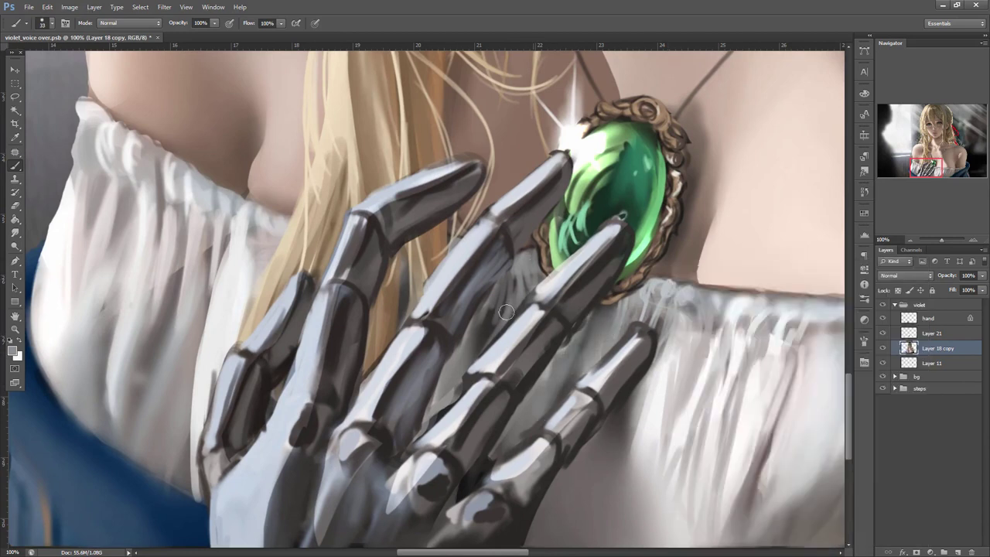
{"action": "left_click_drag", "start_coordinate": [533, 279], "coordinate": [468, 367]}
{"action": "left_click_drag", "start_coordinate": [519, 300], "coordinate": [472, 367]}
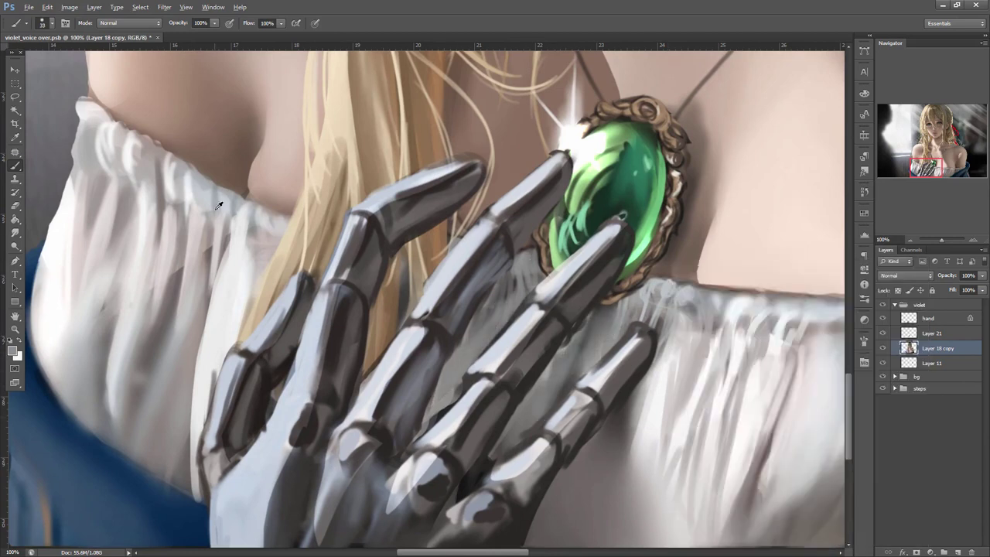
- Lasso a fold on the blouse beside the hand and shade along its edge with a sampled grey and a 53 px brush
{"action": "left_click_drag", "start_coordinate": [368, 324], "coordinate": [630, 327]}
{"action": "key", "text": "ctrl+r"}
{"action": "key", "text": "l"}
{"action": "mouse_move", "coordinate": [504, 268]}
{"action": "left_mouse_down"}
{"action": "mouse_move", "coordinate": [508, 236]}
{"action": "mouse_move", "coordinate": [495, 267]}
{"action": "mouse_move", "coordinate": [500, 296]}
{"action": "mouse_move", "coordinate": [452, 432]}
{"action": "left_mouse_up"}
{"action": "left_click_drag", "start_coordinate": [456, 285], "coordinate": [511, 292]}
{"action": "key", "text": "b"}
{"action": "right_click", "coordinate": [480, 267]}
{"action": "left_click", "coordinate": [425, 374], "text": "alt"}
{"action": "mouse_move", "coordinate": [424, 313]}
{"action": "left_mouse_down"}
{"action": "mouse_move", "coordinate": [391, 451]}
{"action": "mouse_move", "coordinate": [400, 446]}
{"action": "left_mouse_up"}
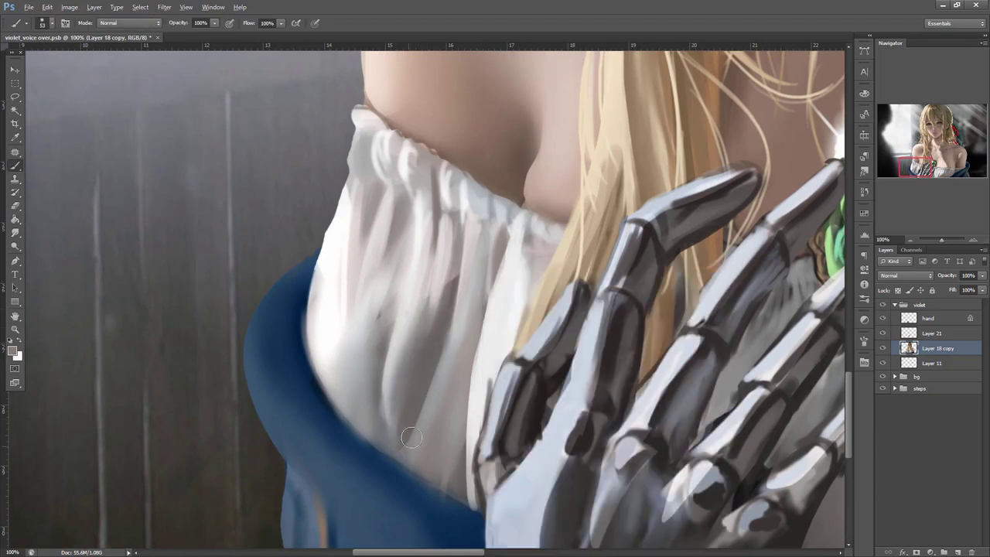
- Lasso a second long fold nearer the metal hand, shade its inner edge with sampled greys, and deselect
{"action": "key", "text": "l"}
{"action": "left_click_drag", "start_coordinate": [467, 247], "coordinate": [510, 370]}
{"action": "key", "text": "b"}
{"action": "left_click", "coordinate": [461, 324], "text": "alt"}
{"action": "left_click_drag", "start_coordinate": [460, 321], "coordinate": [441, 474]}
{"action": "left_click", "coordinate": [446, 394], "text": "alt"}
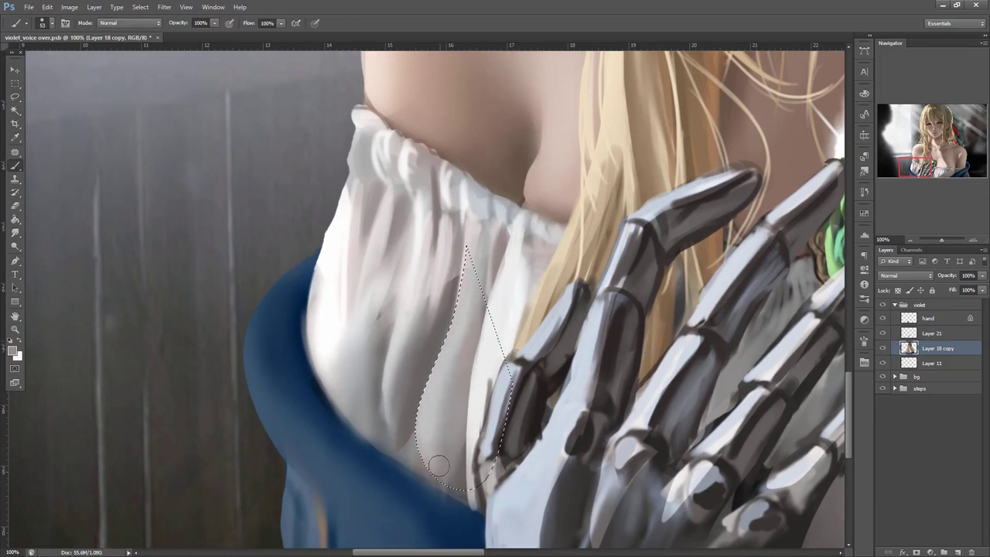
{"action": "left_click_drag", "start_coordinate": [443, 376], "coordinate": [432, 442]}
{"action": "key", "text": "ctrl+d"}
- Paint thin light and grey fold lines down the lower blouse with a small brush, ending with white strokes near the blue jacket
{"action": "right_click", "coordinate": [478, 288]}
{"action": "left_click_drag", "start_coordinate": [510, 292], "coordinate": [502, 292]}
{"action": "left_click", "coordinate": [432, 402], "text": "alt"}
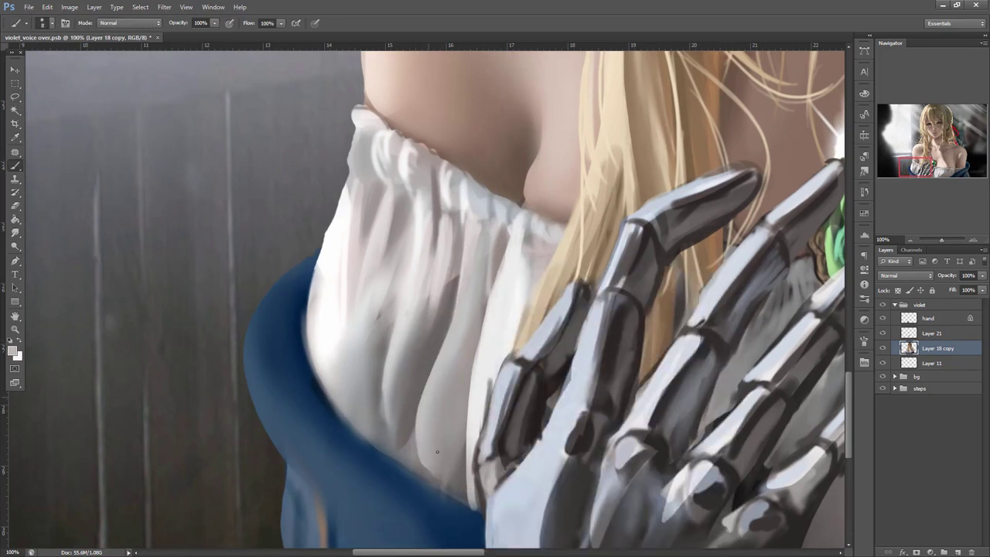
{"action": "left_click_drag", "start_coordinate": [420, 312], "coordinate": [396, 410]}
{"action": "left_click_drag", "start_coordinate": [424, 310], "coordinate": [405, 456]}
{"action": "left_click_drag", "start_coordinate": [401, 386], "coordinate": [410, 466]}
{"action": "left_click_drag", "start_coordinate": [390, 444], "coordinate": [383, 393]}
{"action": "left_click", "coordinate": [398, 329], "text": "alt"}
{"action": "left_click_drag", "start_coordinate": [398, 331], "coordinate": [394, 446]}
{"action": "left_click", "coordinate": [360, 307], "text": "alt"}
{"action": "mouse_move", "coordinate": [347, 359]}
{"action": "left_mouse_down"}
{"action": "mouse_move", "coordinate": [355, 399]}
{"action": "mouse_move", "coordinate": [350, 427]}
{"action": "mouse_move", "coordinate": [339, 425]}
{"action": "mouse_move", "coordinate": [367, 442]}
{"action": "mouse_move", "coordinate": [354, 385]}
{"action": "mouse_move", "coordinate": [378, 447]}
{"action": "left_mouse_up"}
- Lasso the blue jacket along the blouse's lower edge and repaint the area in sampled blue with a 90 px brush
{"action": "left_click_drag", "start_coordinate": [697, 366], "coordinate": [747, 289]}
{"action": "key", "text": "l"}
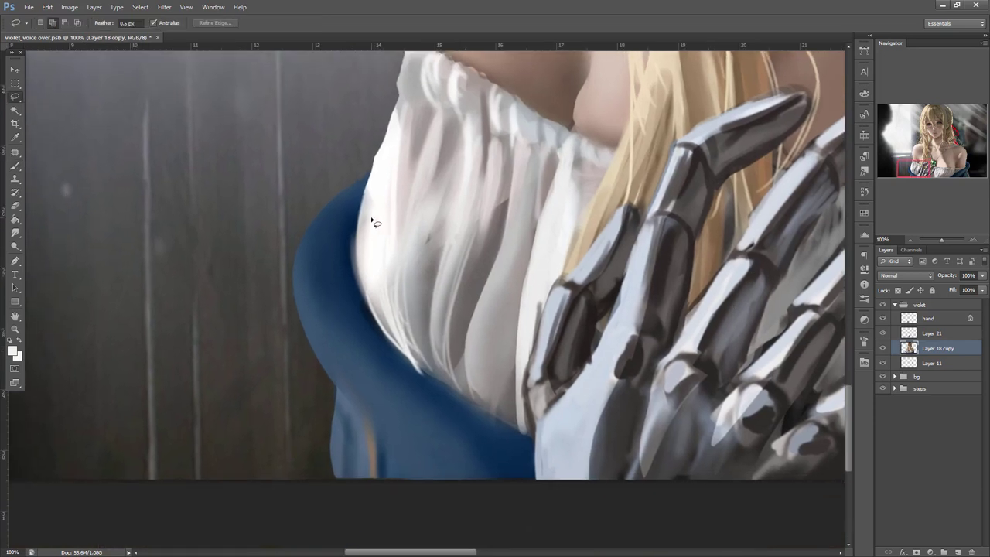
{"action": "mouse_move", "coordinate": [360, 222]}
{"action": "left_mouse_down"}
{"action": "mouse_move", "coordinate": [368, 296]}
{"action": "mouse_move", "coordinate": [406, 354]}
{"action": "mouse_move", "coordinate": [531, 442]}
{"action": "mouse_move", "coordinate": [340, 332]}
{"action": "left_mouse_up"}
{"action": "key", "text": "b"}
{"action": "right_click", "coordinate": [461, 283]}
{"action": "left_click_drag", "start_coordinate": [501, 282], "coordinate": [518, 280]}
{"action": "left_click", "coordinate": [376, 326], "text": "alt"}
{"action": "left_click_drag", "start_coordinate": [378, 311], "coordinate": [529, 428]}
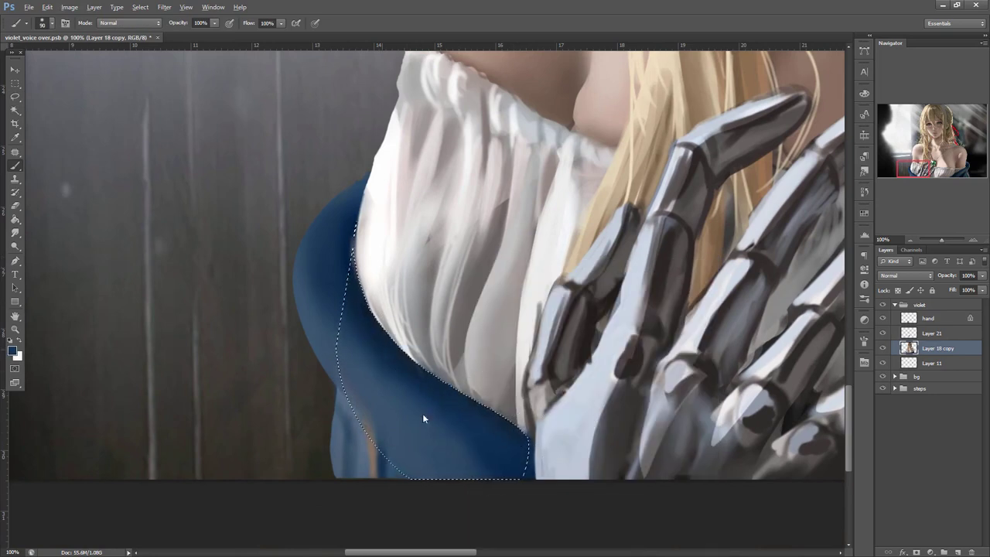
{"action": "left_click", "coordinate": [577, 438], "text": "alt"}
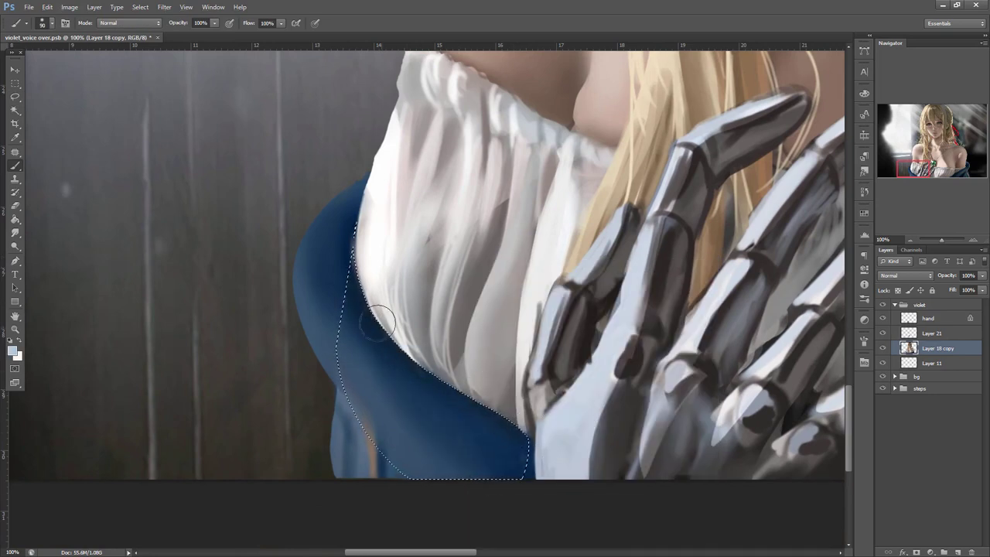
{"action": "left_click", "coordinate": [485, 421], "text": "alt"}
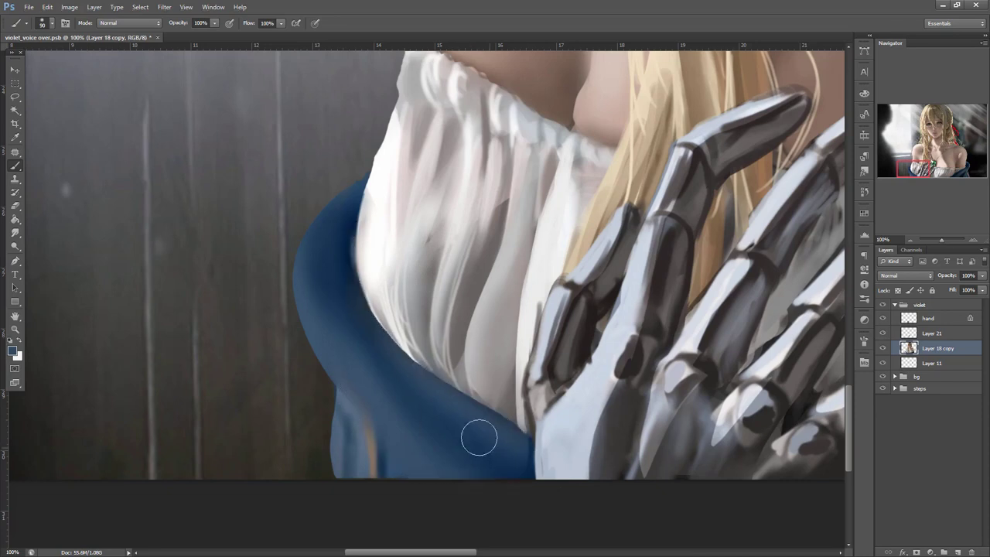
- Lasso the lower blouse along the blue jacket's edge and sample a dark grey for its shadows
{"action": "key", "text": "l"}
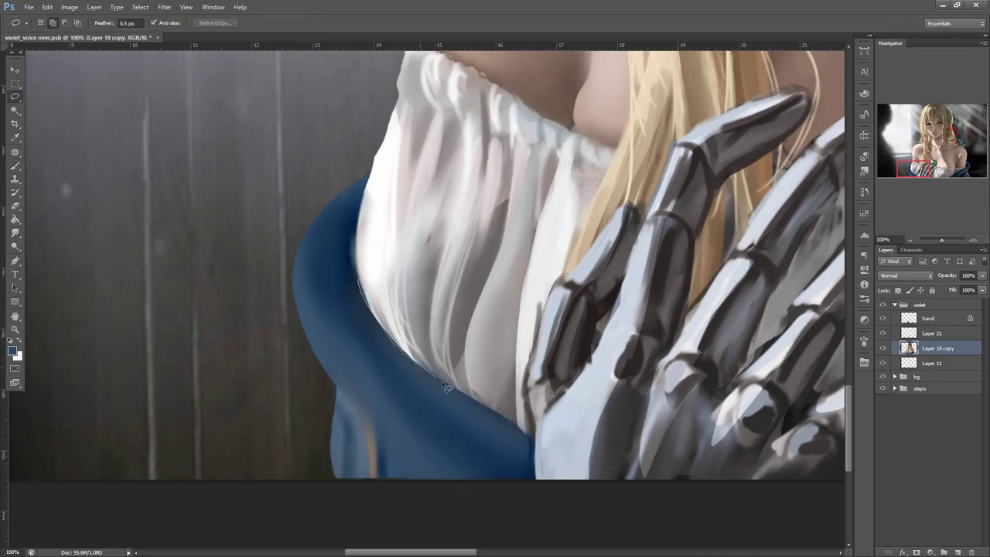
{"action": "mouse_move", "coordinate": [526, 391]}
{"action": "left_mouse_down"}
{"action": "mouse_move", "coordinate": [486, 265]}
{"action": "mouse_move", "coordinate": [369, 250]}
{"action": "left_mouse_up"}
{"action": "key", "text": "b"}
{"action": "right_click", "coordinate": [524, 267]}
{"action": "left_click", "coordinate": [552, 290]}
{"action": "left_click", "coordinate": [588, 230]}
{"action": "left_click", "coordinate": [572, 316], "text": "alt"}
{"action": "right_click", "coordinate": [533, 261]}
{"action": "left_click", "coordinate": [562, 292]}
{"action": "left_click", "coordinate": [470, 361]}
{"action": "left_click", "coordinate": [459, 358], "text": "alt"}
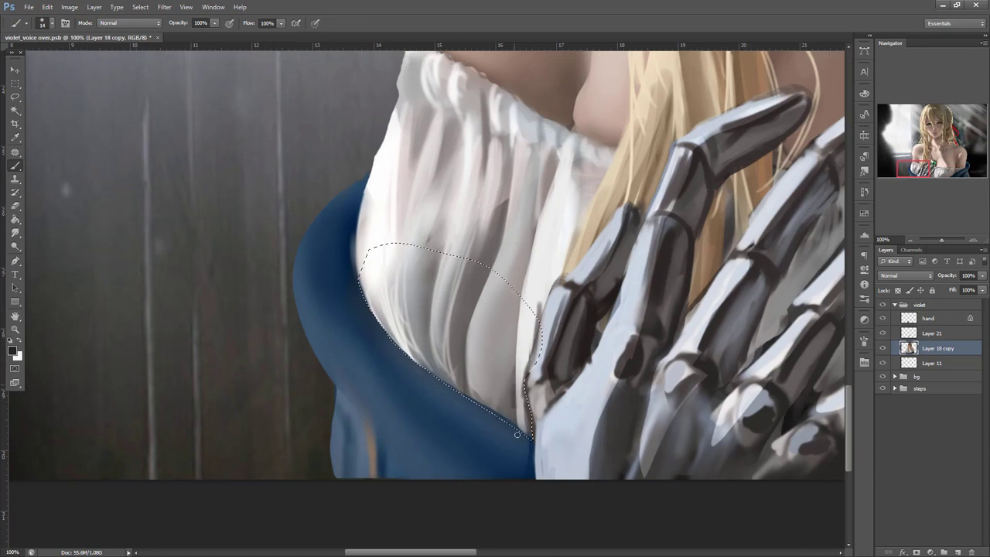
- Darken the selected blouse folds beside the metal fingers with a 56 px brush, and refine the crease bases with a smaller one
{"action": "right_click", "coordinate": [550, 250]}
{"action": "left_click", "coordinate": [571, 289]}
{"action": "left_click", "coordinate": [507, 390]}
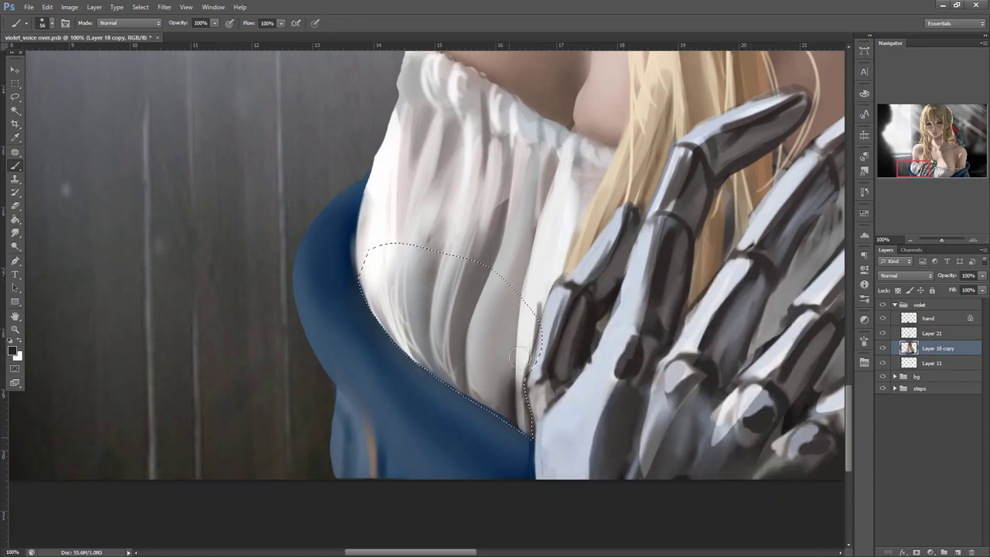
{"action": "right_click", "coordinate": [474, 303]}
{"action": "left_click", "coordinate": [489, 283]}
{"action": "left_click", "coordinate": [462, 370]}
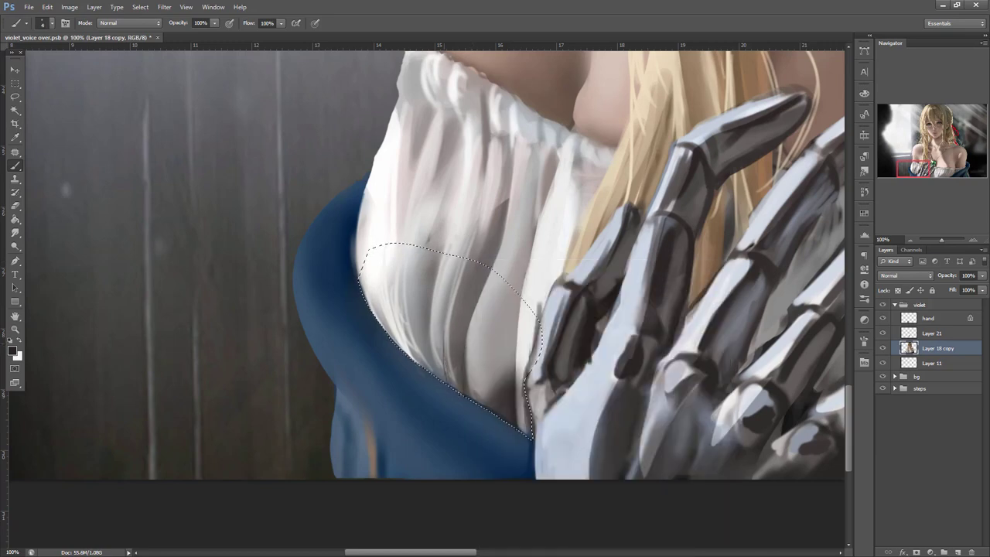
- Shade the central blouse folds with sampled grey tones and a 19 px brush
{"action": "right_click", "coordinate": [481, 262]}
{"action": "left_click_drag", "start_coordinate": [489, 290], "coordinate": [514, 290]}
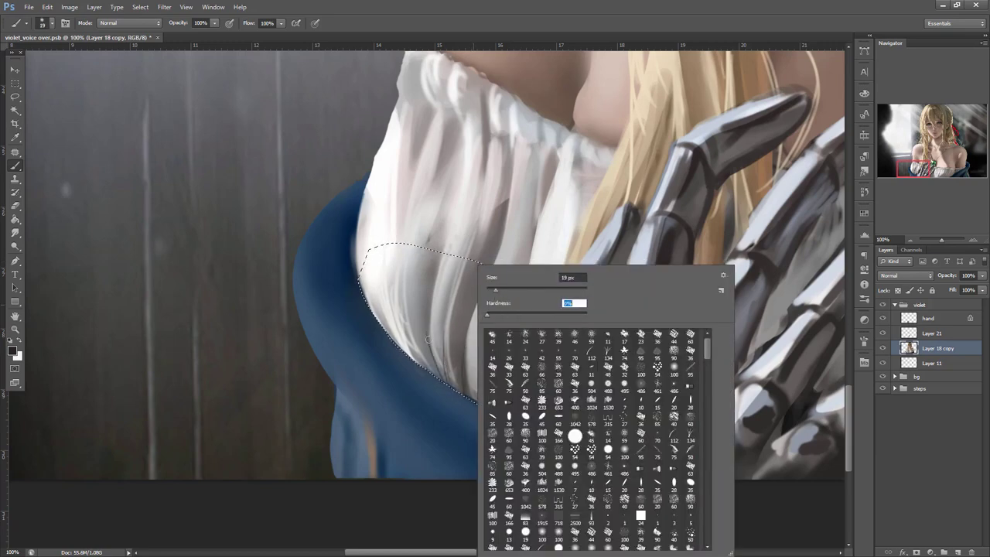
{"action": "key", "text": "Return"}
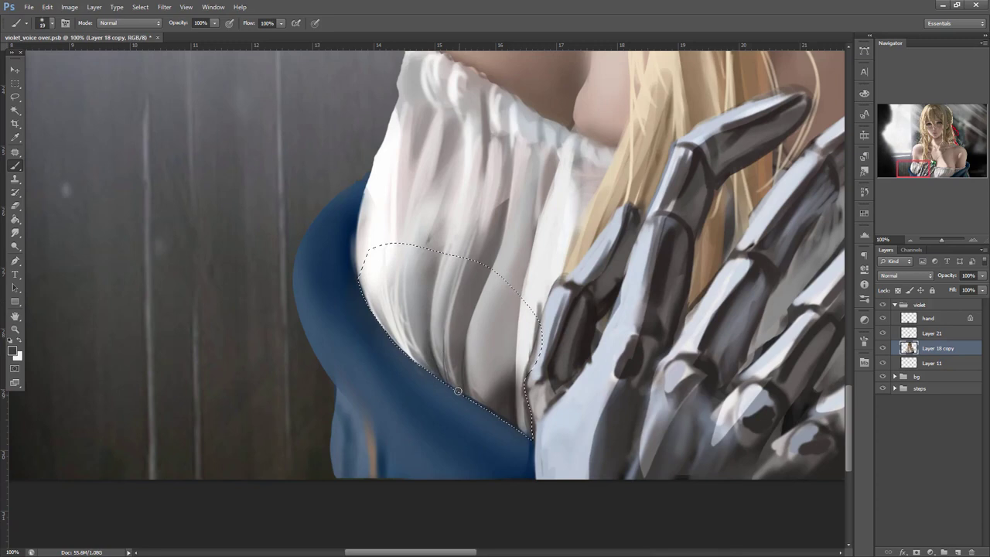
{"action": "left_click", "coordinate": [421, 338], "text": "alt"}
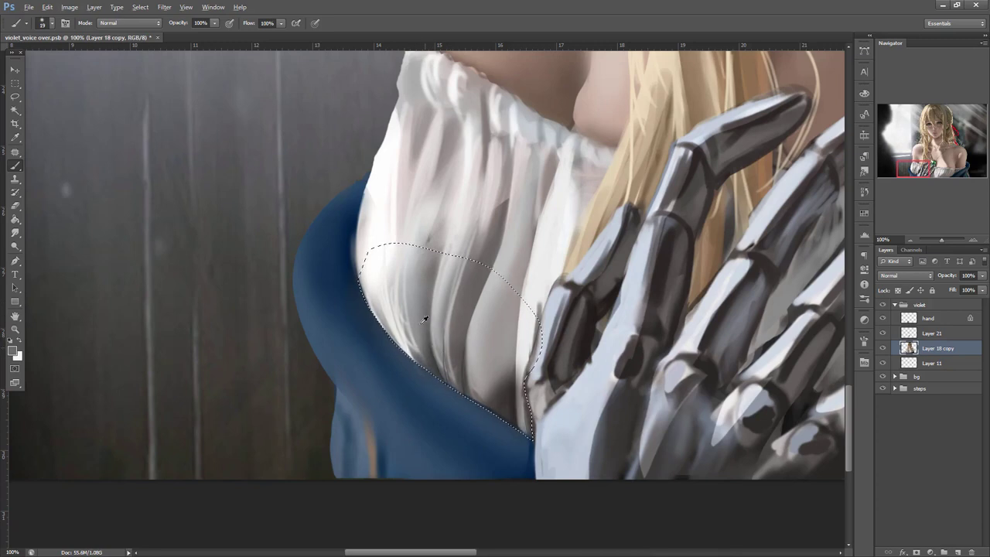
{"action": "left_click", "coordinate": [421, 298], "text": "alt"}
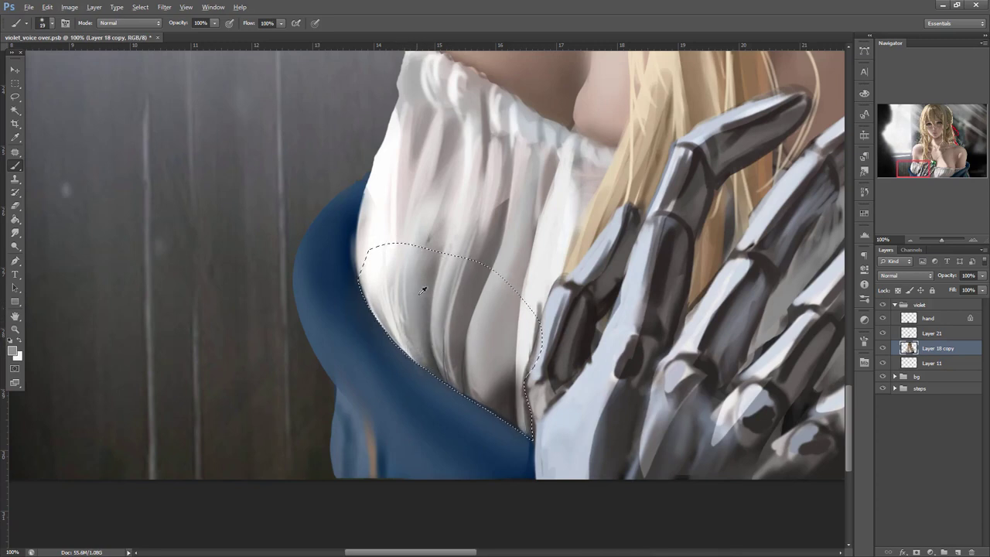
{"action": "left_click", "coordinate": [481, 350], "text": "alt"}
{"action": "left_click_drag", "start_coordinate": [439, 336], "coordinate": [446, 375]}
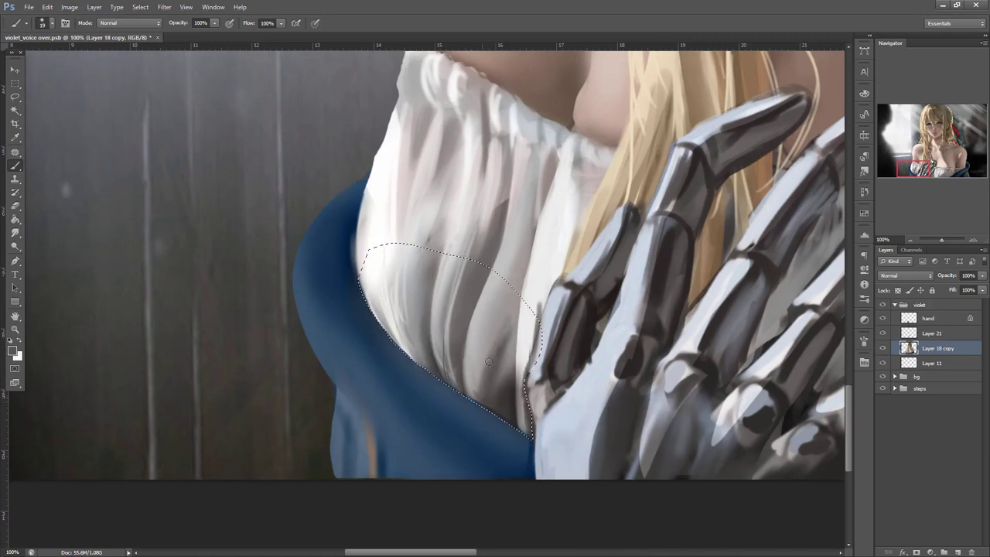
- Deepen the shadows where the blouse meets the blue jacket using sampled dark tones, and deselect
{"action": "left_click", "coordinate": [505, 325], "text": "alt"}
{"action": "left_click", "coordinate": [500, 399], "text": "alt"}
{"action": "left_click_drag", "start_coordinate": [505, 401], "coordinate": [518, 433]}
{"action": "mouse_move", "coordinate": [438, 379]}
{"action": "left_mouse_down"}
{"action": "mouse_move", "coordinate": [393, 346]}
{"action": "mouse_move", "coordinate": [369, 305]}
{"action": "mouse_move", "coordinate": [412, 360]}
{"action": "left_mouse_up"}
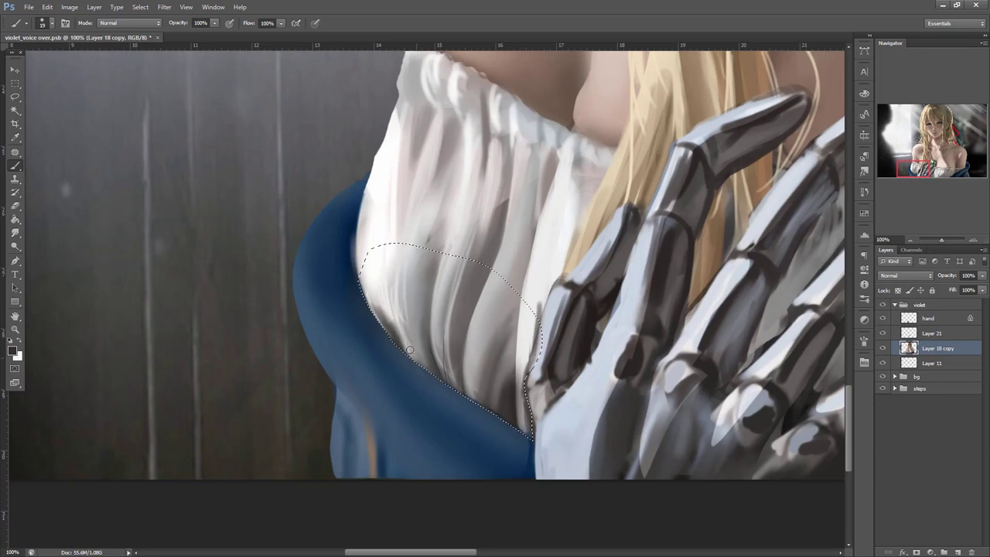
{"action": "key", "text": "ctrl+d"}
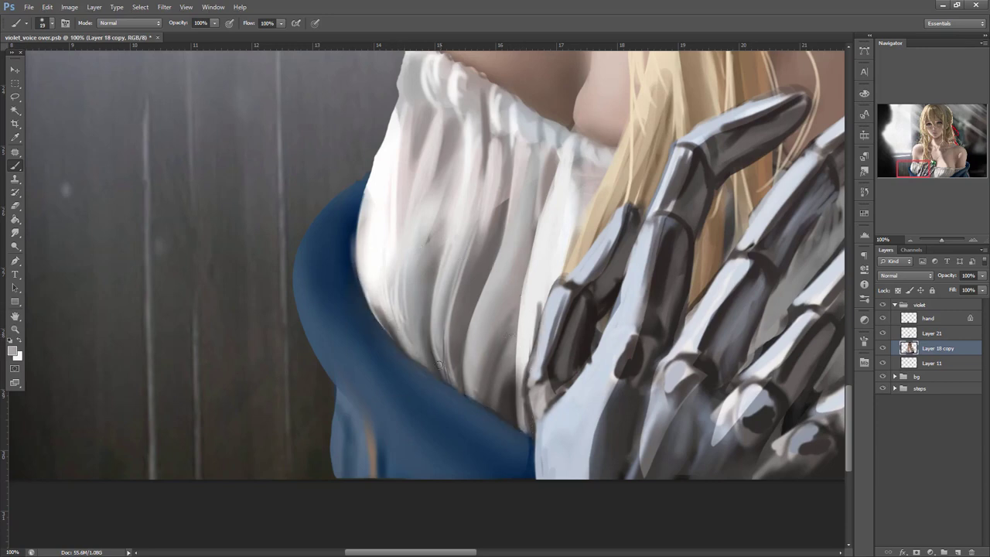
- Paint a trim line down the blue jacket in pale blonde sampled from the hair with a 9 px brush, and edge it in dark brown
{"action": "key", "text": "l"}
{"action": "right_click", "coordinate": [401, 281]}
{"action": "left_click", "coordinate": [389, 336]}
{"action": "key", "text": "b"}
{"action": "right_click", "coordinate": [411, 266]}
{"action": "left_click_drag", "start_coordinate": [428, 291], "coordinate": [425, 291]}
{"action": "left_click_drag", "start_coordinate": [421, 314], "coordinate": [439, 315]}
{"action": "left_click", "coordinate": [640, 130], "text": "alt"}
{"action": "mouse_move", "coordinate": [332, 376]}
{"action": "left_mouse_down"}
{"action": "mouse_move", "coordinate": [358, 407]}
{"action": "mouse_move", "coordinate": [374, 478]}
{"action": "left_mouse_up"}
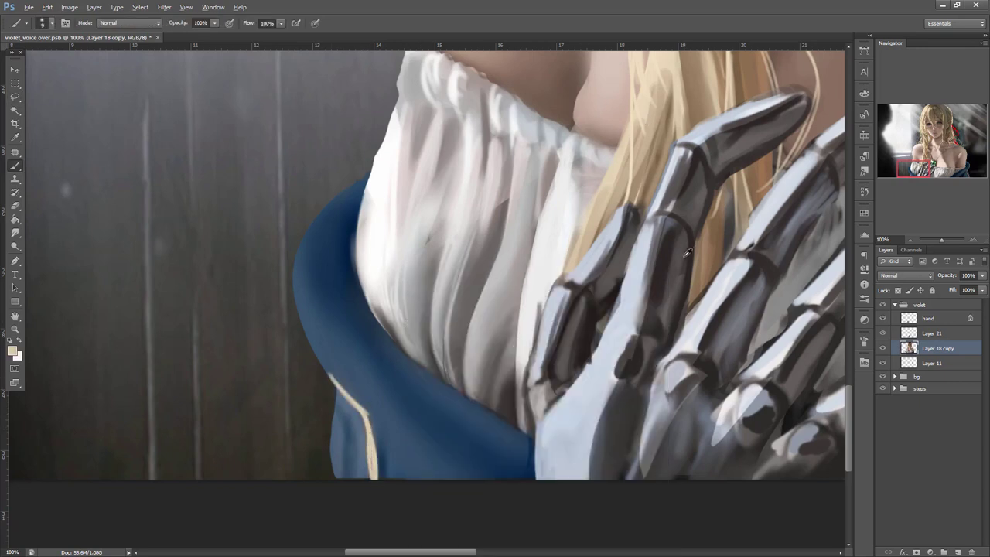
{"action": "mouse_move", "coordinate": [323, 366]}
{"action": "left_mouse_down"}
{"action": "mouse_move", "coordinate": [362, 415]}
{"action": "mouse_move", "coordinate": [380, 479]}
{"action": "left_mouse_up"}
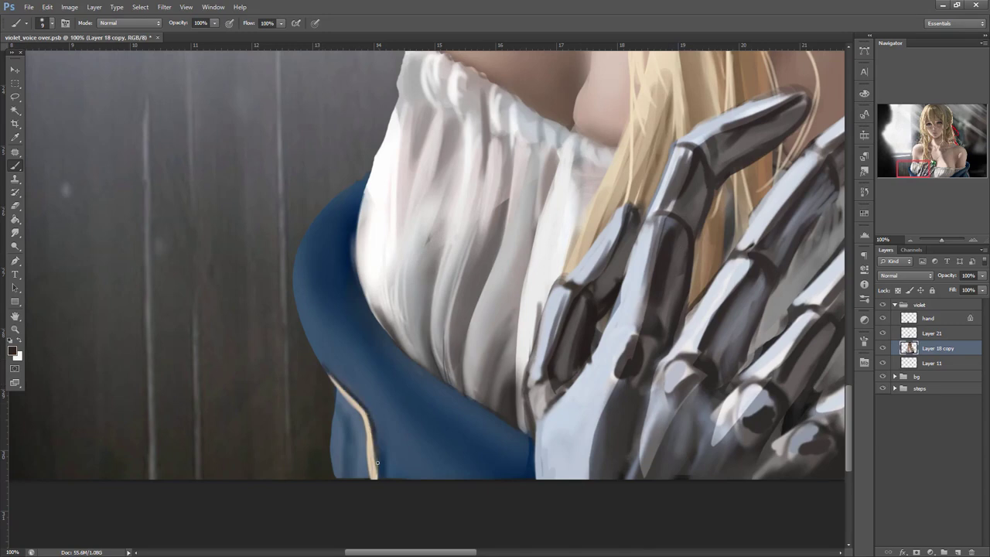
- Refine the blonde jacket trim and shade the blue cloth beside it with sampled dark and blue tones using the 9 px brush
{"action": "left_click_drag", "start_coordinate": [363, 426], "coordinate": [372, 476]}
{"action": "left_click", "coordinate": [372, 476], "text": "alt"}
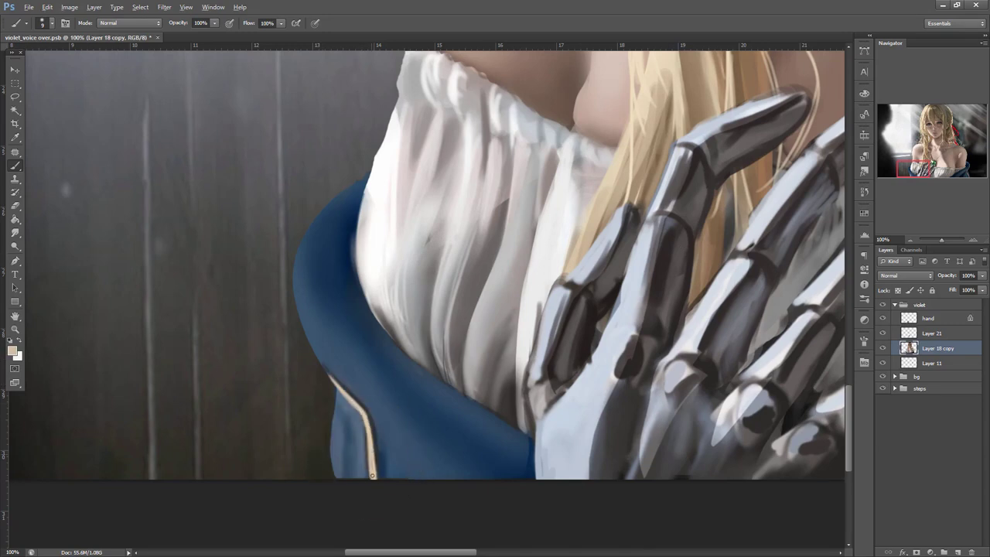
{"action": "left_click", "coordinate": [371, 423], "text": "alt"}
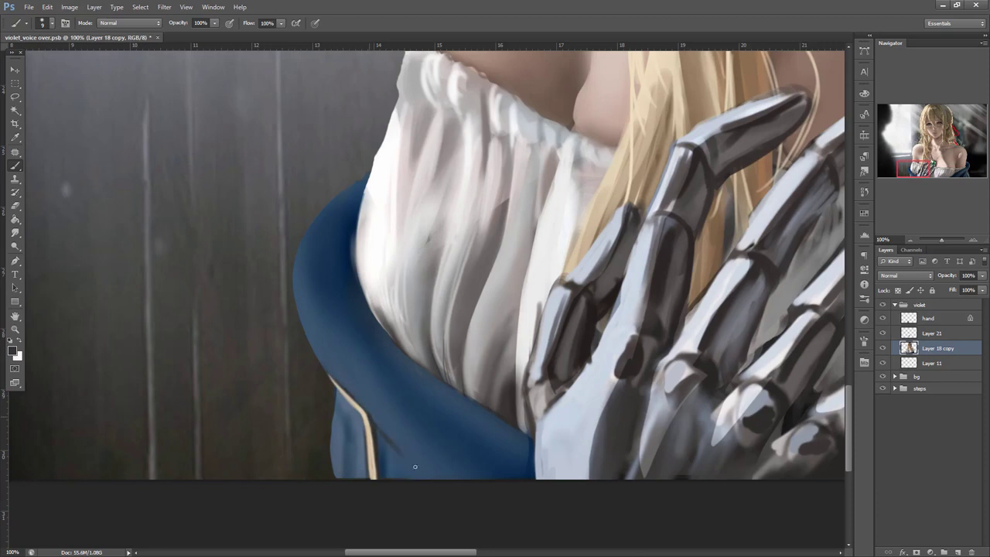
{"action": "left_click", "coordinate": [368, 438], "text": "alt"}
{"action": "left_click", "coordinate": [375, 426], "text": "alt"}
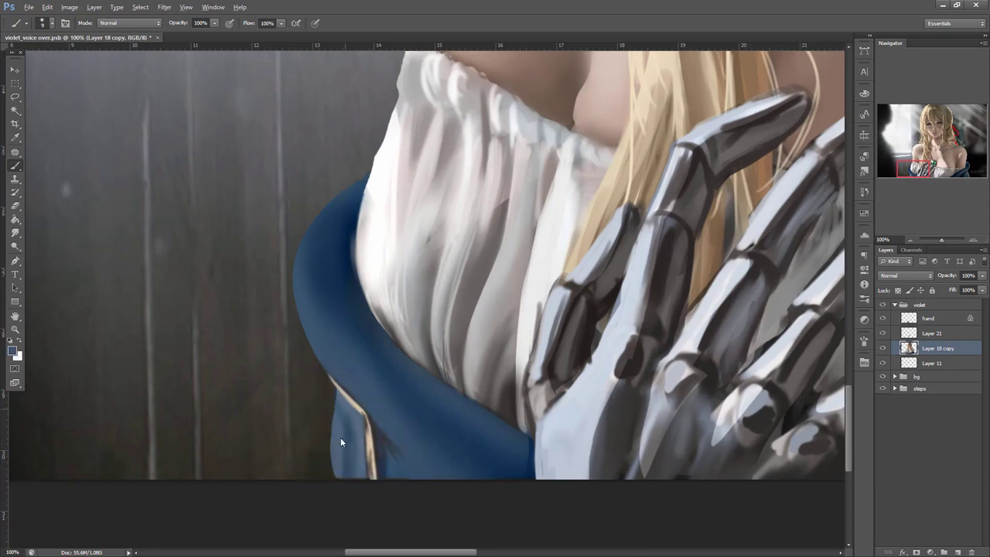
{"action": "left_click_drag", "start_coordinate": [650, 396], "coordinate": [598, 334]}
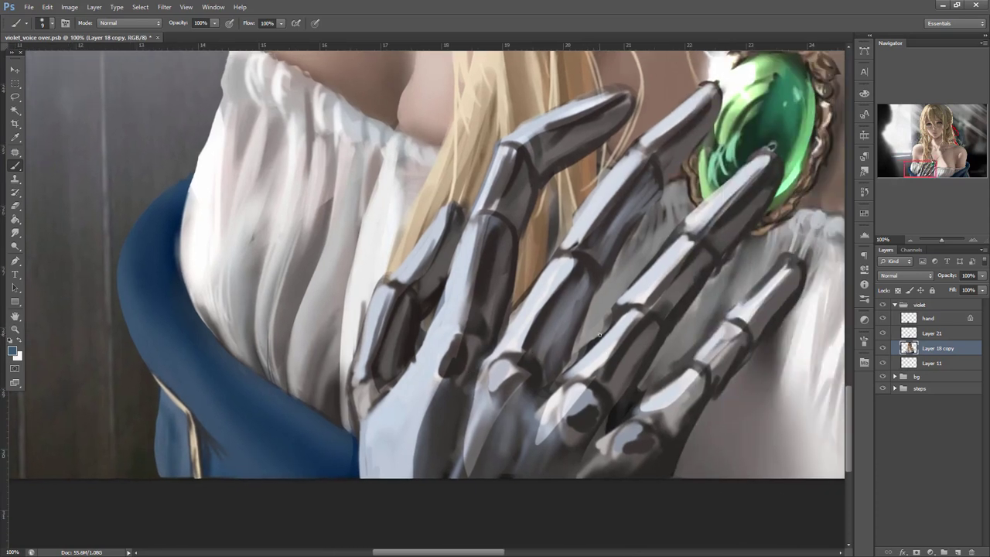
{"action": "left_click", "coordinate": [337, 434], "text": "alt"}
- Paint thin hair strands down the lock above the metal fingers with sampled blonde tones
{"action": "left_click_drag", "start_coordinate": [729, 383], "coordinate": [889, 492]}
{"action": "left_click", "coordinate": [623, 197], "text": "alt"}
{"action": "left_click_drag", "start_coordinate": [624, 133], "coordinate": [630, 211]}
{"action": "mouse_move", "coordinate": [619, 93]}
{"action": "left_mouse_down"}
{"action": "mouse_move", "coordinate": [621, 179]}
{"action": "mouse_move", "coordinate": [615, 172]}
{"action": "left_mouse_up"}
{"action": "left_click", "coordinate": [620, 192], "text": "alt"}
{"action": "mouse_move", "coordinate": [597, 81]}
{"action": "left_mouse_down"}
{"action": "mouse_move", "coordinate": [611, 200]}
{"action": "mouse_move", "coordinate": [587, 203]}
{"action": "left_mouse_up"}
{"action": "left_click_drag", "start_coordinate": [610, 127], "coordinate": [582, 230]}
{"action": "left_click", "coordinate": [613, 106], "text": "alt"}
{"action": "left_click_drag", "start_coordinate": [595, 170], "coordinate": [611, 246]}
{"action": "left_click_drag", "start_coordinate": [591, 128], "coordinate": [613, 264]}
{"action": "left_click_drag", "start_coordinate": [624, 198], "coordinate": [606, 271]}
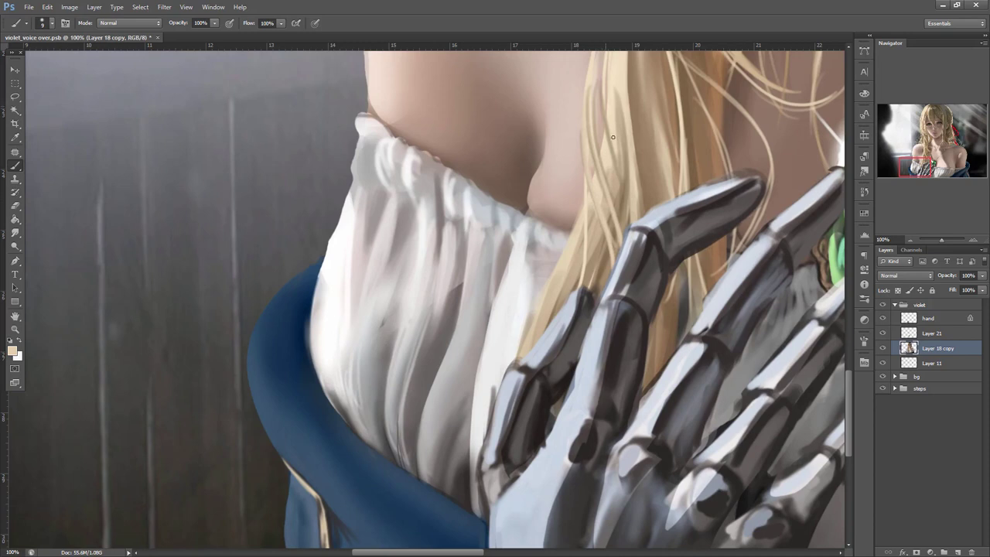
- Add darker tan and pale highlight strands along the same hair lock, down to the bent metal finger
{"action": "left_click_drag", "start_coordinate": [589, 181], "coordinate": [583, 297]}
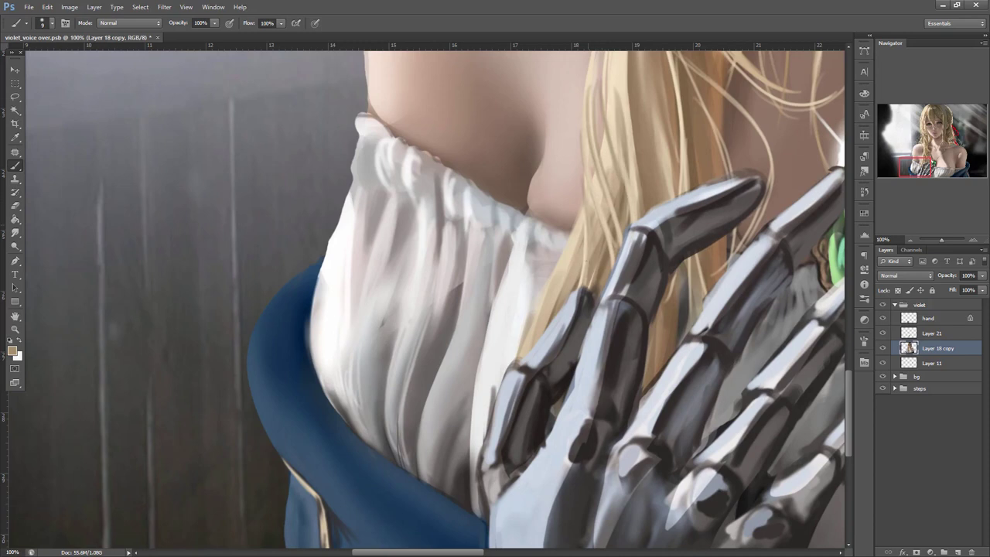
{"action": "left_click", "coordinate": [601, 106], "text": "alt"}
{"action": "left_click_drag", "start_coordinate": [611, 104], "coordinate": [616, 150]}
{"action": "left_click_drag", "start_coordinate": [624, 90], "coordinate": [637, 215]}
{"action": "mouse_move", "coordinate": [625, 104]}
{"action": "left_mouse_down"}
{"action": "mouse_move", "coordinate": [637, 219]}
{"action": "mouse_move", "coordinate": [641, 197]}
{"action": "left_mouse_up"}
{"action": "left_click", "coordinate": [626, 130], "text": "alt"}
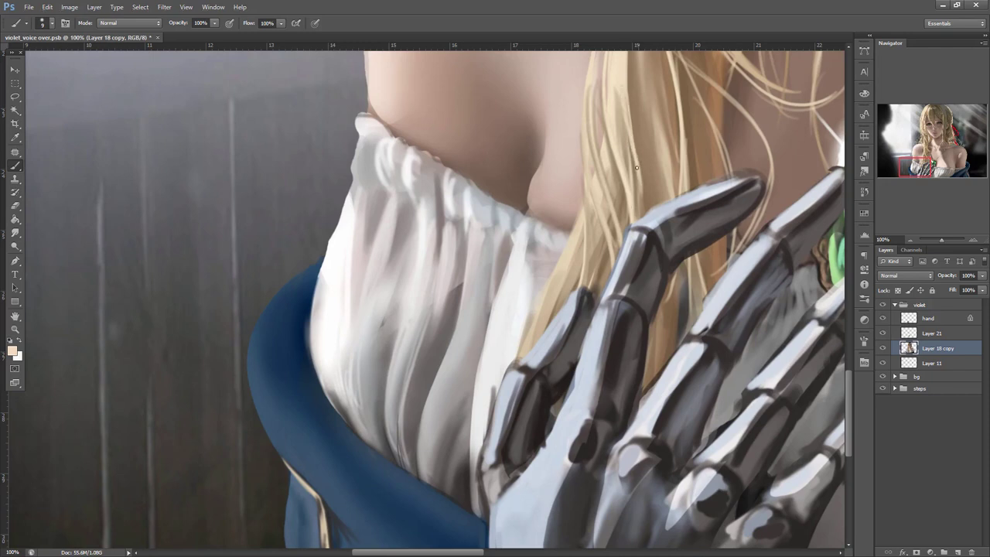
{"action": "left_click_drag", "start_coordinate": [625, 74], "coordinate": [655, 208]}
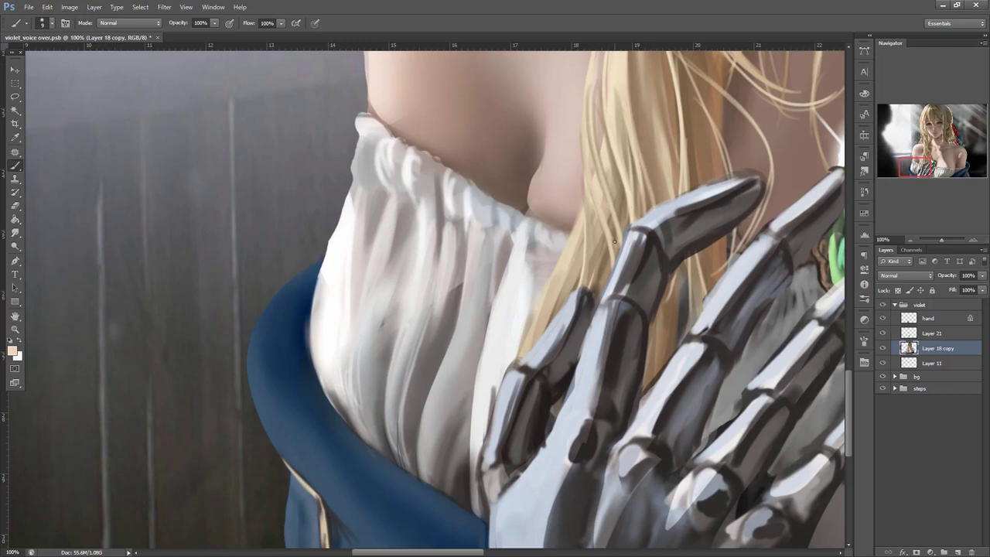
- Select the hair tips beside the blouse with the Lasso, smooth them with sampled blonde tones, and deselect
{"action": "key", "text": "l"}
{"action": "mouse_move", "coordinate": [580, 218]}
{"action": "left_mouse_down"}
{"action": "mouse_move", "coordinate": [542, 406]}
{"action": "mouse_move", "coordinate": [584, 373]}
{"action": "left_mouse_up"}
{"action": "key", "text": "b"}
{"action": "right_click", "coordinate": [571, 247]}
{"action": "key", "text": "Tab"}
{"action": "mouse_move", "coordinate": [572, 246]}
{"action": "left_mouse_down"}
{"action": "mouse_move", "coordinate": [526, 301]}
{"action": "mouse_move", "coordinate": [528, 347]}
{"action": "left_mouse_up"}
{"action": "left_click", "coordinate": [557, 315], "text": "alt"}
{"action": "left_click_drag", "start_coordinate": [539, 314], "coordinate": [529, 348]}
{"action": "mouse_move", "coordinate": [544, 297]}
{"action": "left_mouse_down"}
{"action": "mouse_move", "coordinate": [523, 356]}
{"action": "mouse_move", "coordinate": [532, 341]}
{"action": "left_mouse_up"}
{"action": "left_click_drag", "start_coordinate": [565, 291], "coordinate": [542, 334]}
{"action": "left_click_drag", "start_coordinate": [553, 272], "coordinate": [529, 319]}
{"action": "left_click", "coordinate": [570, 257], "text": "alt"}
{"action": "left_click_drag", "start_coordinate": [550, 274], "coordinate": [530, 333]}
{"action": "left_click_drag", "start_coordinate": [535, 287], "coordinate": [524, 326]}
{"action": "mouse_move", "coordinate": [552, 294]}
{"action": "left_mouse_down"}
{"action": "mouse_move", "coordinate": [543, 331]}
{"action": "mouse_move", "coordinate": [560, 355]}
{"action": "left_mouse_up"}
{"action": "key", "text": "ctrl+d"}
- Touch up the blouse folds bordering the hair tips and the lower crease beside the metal fingers
{"action": "left_click_drag", "start_coordinate": [525, 269], "coordinate": [508, 324]}
{"action": "left_click_drag", "start_coordinate": [524, 277], "coordinate": [503, 365]}
{"action": "left_click", "coordinate": [506, 345], "text": "alt"}
{"action": "left_click_drag", "start_coordinate": [475, 404], "coordinate": [470, 463]}
- Paint light blouse folds between the metal fingers and beneath the little finger with a 27 px brush
{"action": "left_click_drag", "start_coordinate": [781, 486], "coordinate": [697, 441]}
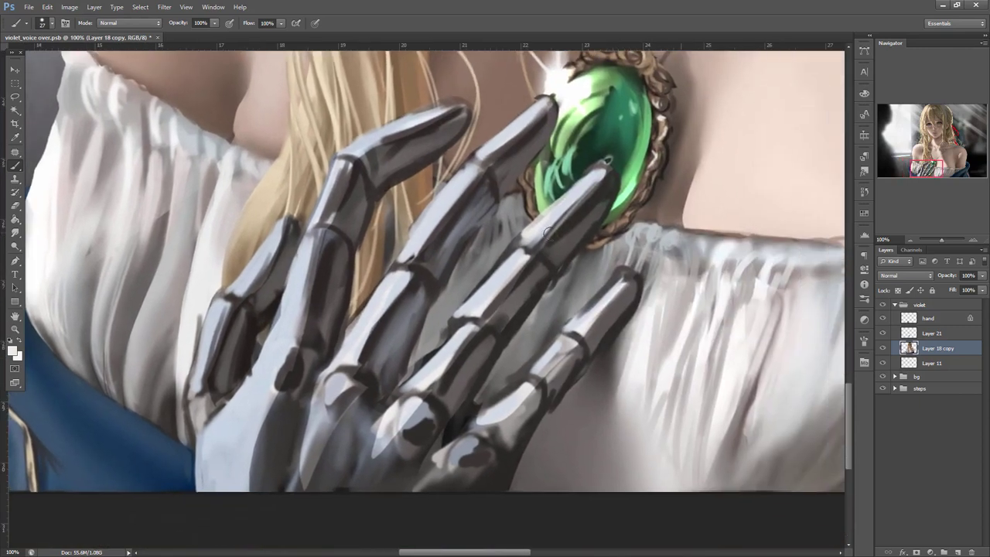
{"action": "mouse_move", "coordinate": [475, 231]}
{"action": "left_mouse_down"}
{"action": "mouse_move", "coordinate": [483, 253]}
{"action": "mouse_move", "coordinate": [497, 214]}
{"action": "mouse_move", "coordinate": [487, 251]}
{"action": "mouse_move", "coordinate": [470, 249]}
{"action": "mouse_move", "coordinate": [449, 306]}
{"action": "mouse_move", "coordinate": [462, 306]}
{"action": "mouse_move", "coordinate": [460, 332]}
{"action": "mouse_move", "coordinate": [452, 293]}
{"action": "mouse_move", "coordinate": [429, 346]}
{"action": "mouse_move", "coordinate": [435, 385]}
{"action": "mouse_move", "coordinate": [474, 307]}
{"action": "mouse_move", "coordinate": [475, 321]}
{"action": "mouse_move", "coordinate": [508, 247]}
{"action": "left_mouse_up"}
{"action": "mouse_move", "coordinate": [560, 269]}
{"action": "left_mouse_down"}
{"action": "mouse_move", "coordinate": [542, 331]}
{"action": "mouse_move", "coordinate": [504, 396]}
{"action": "left_mouse_up"}
{"action": "mouse_move", "coordinate": [607, 259]}
{"action": "left_mouse_down"}
{"action": "mouse_move", "coordinate": [585, 326]}
{"action": "mouse_move", "coordinate": [563, 435]}
{"action": "mouse_move", "coordinate": [593, 357]}
{"action": "mouse_move", "coordinate": [542, 458]}
{"action": "mouse_move", "coordinate": [562, 405]}
{"action": "left_mouse_up"}
{"action": "left_click_drag", "start_coordinate": [557, 456], "coordinate": [559, 469]}
{"action": "left_click_drag", "start_coordinate": [601, 389], "coordinate": [612, 364]}
{"action": "left_click", "coordinate": [562, 414], "text": "alt"}
{"action": "left_click_drag", "start_coordinate": [576, 393], "coordinate": [560, 472]}
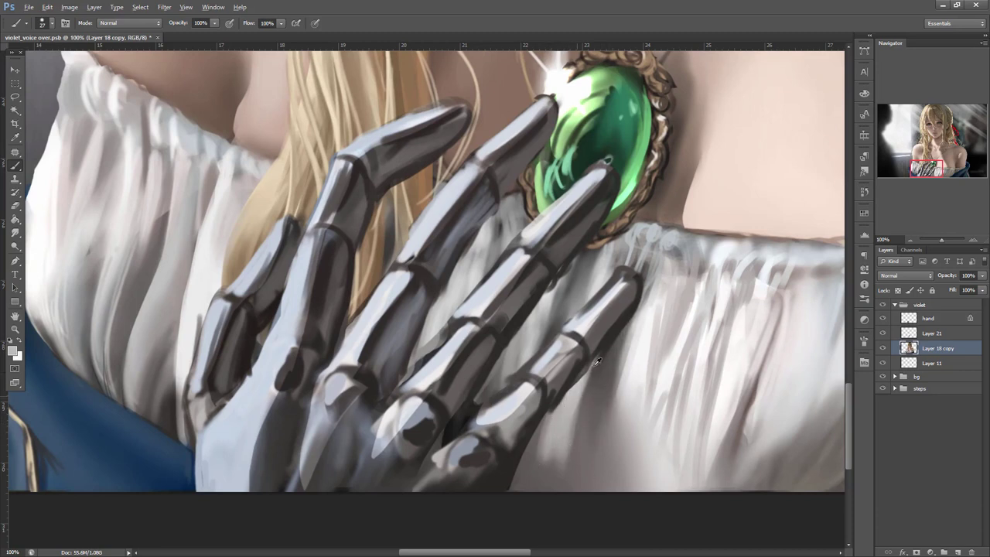
- Shade the blouse below the little finger with sampled grey tones, enlarging the brush to 69 px
{"action": "mouse_move", "coordinate": [597, 403]}
{"action": "left_mouse_down"}
{"action": "mouse_move", "coordinate": [637, 288]}
{"action": "mouse_move", "coordinate": [578, 455]}
{"action": "mouse_move", "coordinate": [558, 474]}
{"action": "left_mouse_up"}
{"action": "left_click", "coordinate": [604, 387], "text": "alt"}
{"action": "left_click_drag", "start_coordinate": [577, 429], "coordinate": [550, 487]}
{"action": "right_click", "coordinate": [658, 313]}
{"action": "left_click", "coordinate": [693, 290]}
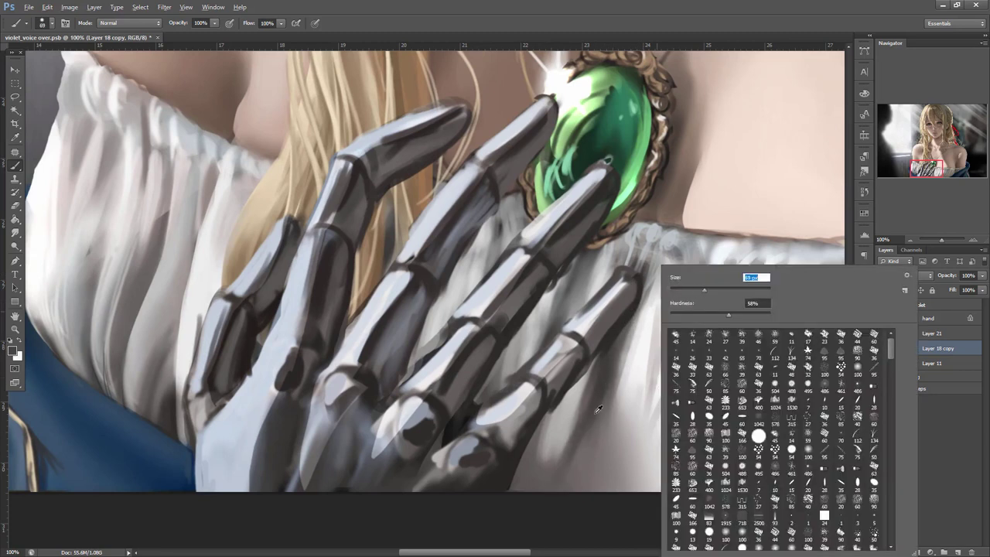
{"action": "left_click_drag", "start_coordinate": [602, 400], "coordinate": [597, 431]}
- Paint fold strokes on the blouse below the brooch and in the gap between the metal fingers
{"action": "right_click", "coordinate": [602, 232]}
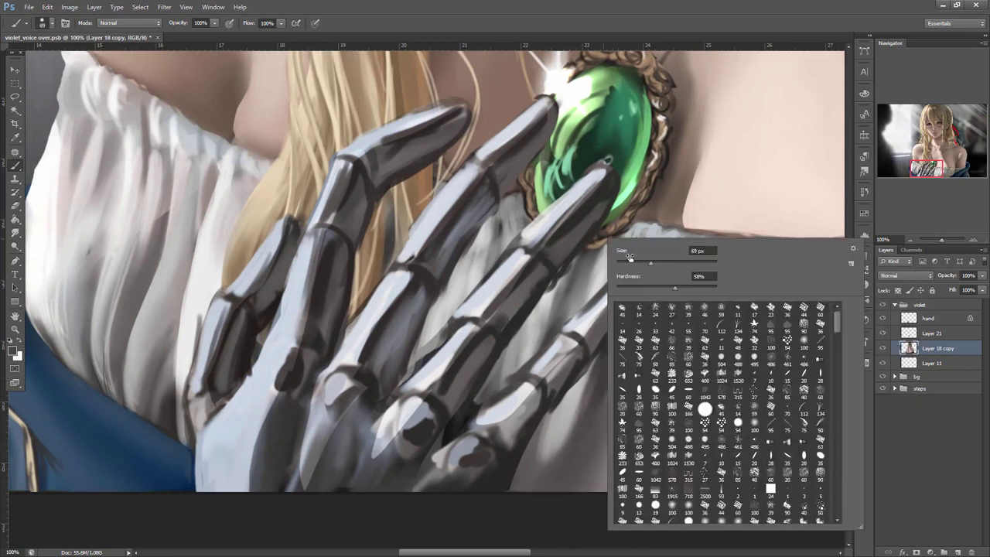
{"action": "left_click", "coordinate": [590, 235], "text": "alt"}
{"action": "mouse_move", "coordinate": [580, 257]}
{"action": "left_mouse_down"}
{"action": "mouse_move", "coordinate": [594, 249]}
{"action": "mouse_move", "coordinate": [577, 288]}
{"action": "left_mouse_up"}
{"action": "left_click_drag", "start_coordinate": [562, 323], "coordinate": [572, 292]}
{"action": "left_click_drag", "start_coordinate": [518, 191], "coordinate": [501, 234]}
{"action": "left_click_drag", "start_coordinate": [509, 204], "coordinate": [485, 271]}
{"action": "left_click_drag", "start_coordinate": [497, 223], "coordinate": [478, 278]}
{"action": "left_click", "coordinate": [522, 211], "text": "alt"}
{"action": "left_click_drag", "start_coordinate": [517, 199], "coordinate": [473, 270]}
- Blend the creases between the metal fingers and beneath the little finger using tones sampled from the surrounding fabric
{"action": "left_click", "coordinate": [499, 212], "text": "alt"}
{"action": "left_click", "coordinate": [486, 236], "text": "alt"}
{"action": "left_click", "coordinate": [465, 269], "text": "alt"}
{"action": "left_click_drag", "start_coordinate": [490, 223], "coordinate": [467, 299]}
{"action": "left_click", "coordinate": [496, 234], "text": "alt"}
{"action": "left_click_drag", "start_coordinate": [478, 277], "coordinate": [450, 319]}
{"action": "left_click_drag", "start_coordinate": [660, 474], "coordinate": [690, 451]}
{"action": "left_click", "coordinate": [597, 414], "text": "alt"}
{"action": "left_click_drag", "start_coordinate": [580, 394], "coordinate": [571, 424]}
- Clean up the blouse's ruffled top edge against the skin with sampled light tones and a 12 px brush
{"action": "left_click_drag", "start_coordinate": [749, 426], "coordinate": [543, 418]}
{"action": "left_click_drag", "start_coordinate": [656, 410], "coordinate": [631, 463]}
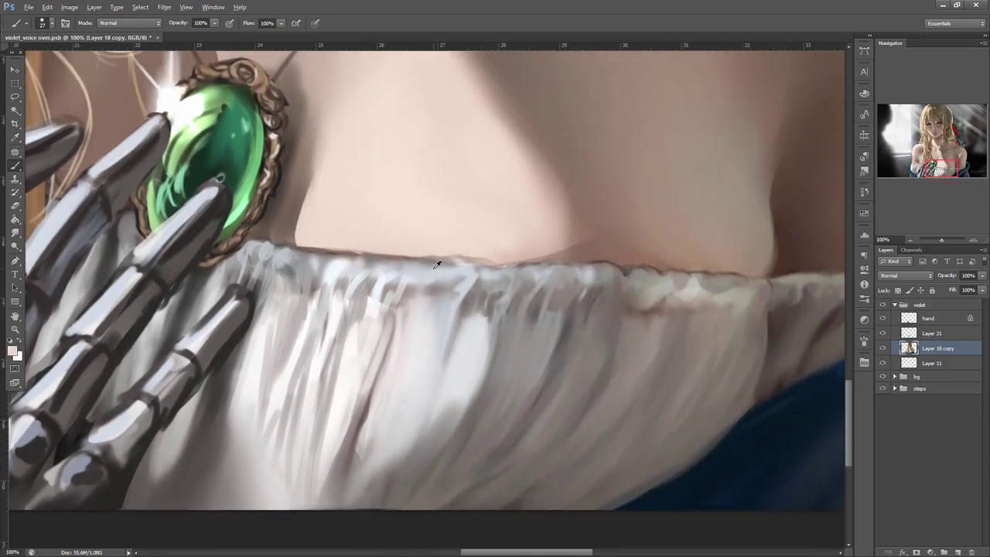
{"action": "right_click", "coordinate": [425, 209]}
{"action": "left_click_drag", "start_coordinate": [451, 233], "coordinate": [444, 234]}
{"action": "left_click", "coordinate": [336, 252], "text": "alt"}
{"action": "left_click", "coordinate": [375, 272], "text": "alt"}
{"action": "left_click", "coordinate": [433, 287], "text": "alt"}
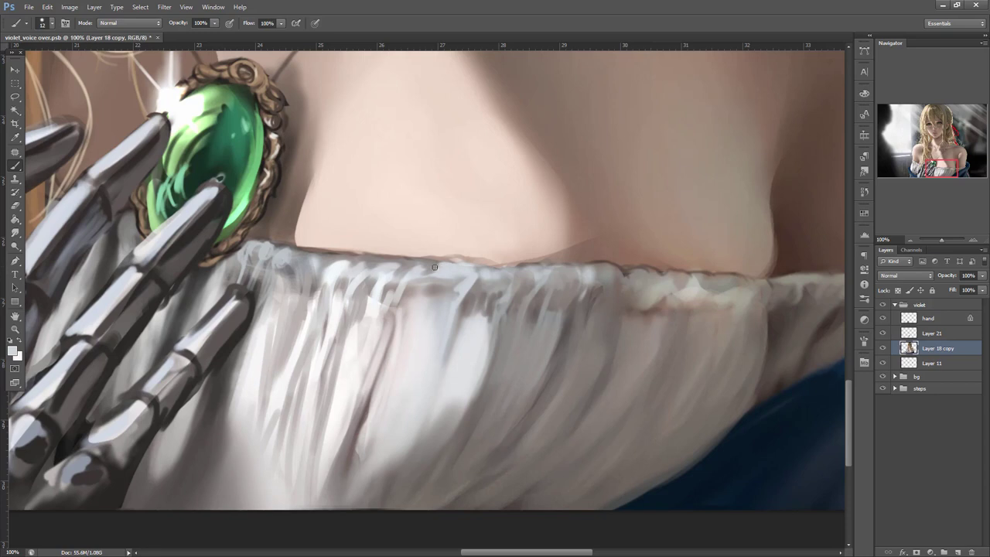
{"action": "left_click", "coordinate": [474, 263], "text": "alt"}
{"action": "left_click_drag", "start_coordinate": [462, 266], "coordinate": [523, 269]}
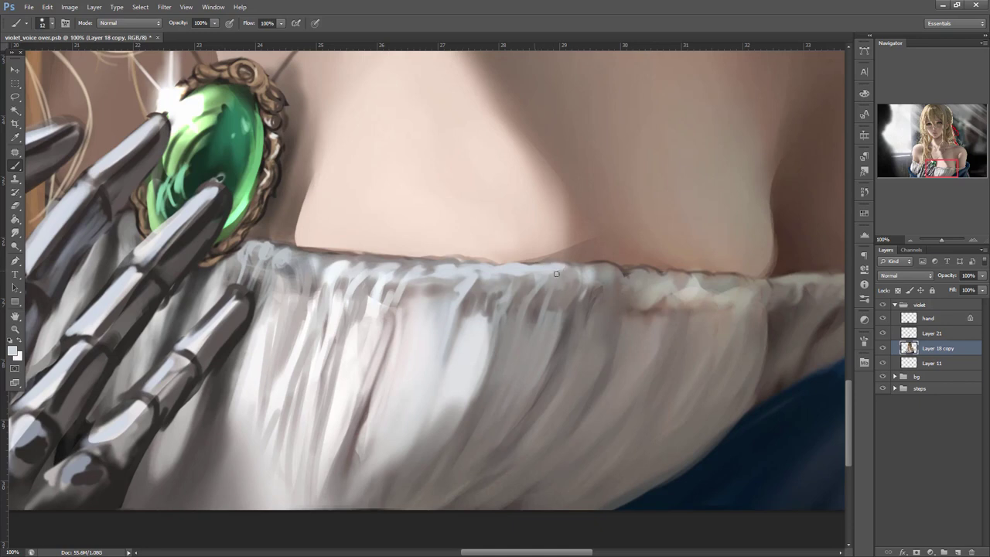
- Shade the narrow blouse section beside the blue jacket with sampled tones and a 34 px brush
{"action": "left_click_drag", "start_coordinate": [737, 407], "coordinate": [647, 430]}
{"action": "left_click", "coordinate": [684, 287], "text": "alt"}
{"action": "left_click_drag", "start_coordinate": [681, 229], "coordinate": [679, 297]}
{"action": "mouse_move", "coordinate": [673, 341]}
{"action": "left_mouse_down"}
{"action": "mouse_move", "coordinate": [661, 426]}
{"action": "mouse_move", "coordinate": [563, 436]}
{"action": "left_mouse_up"}
{"action": "right_click", "coordinate": [662, 302]}
{"action": "left_click", "coordinate": [694, 294]}
{"action": "left_click", "coordinate": [594, 336]}
{"action": "mouse_move", "coordinate": [565, 342]}
{"action": "left_mouse_down"}
{"action": "mouse_move", "coordinate": [546, 401]}
{"action": "mouse_move", "coordinate": [564, 420]}
{"action": "left_mouse_up"}
{"action": "left_click_drag", "start_coordinate": [626, 340], "coordinate": [571, 406]}
{"action": "left_click_drag", "start_coordinate": [614, 345], "coordinate": [573, 408]}
{"action": "left_click_drag", "start_coordinate": [654, 365], "coordinate": [592, 405]}
- Paint finer diagonal folds on the narrow blouse section with a 16 px brush, continuing toward the jacket edge
{"action": "left_click", "coordinate": [692, 310], "text": "alt"}
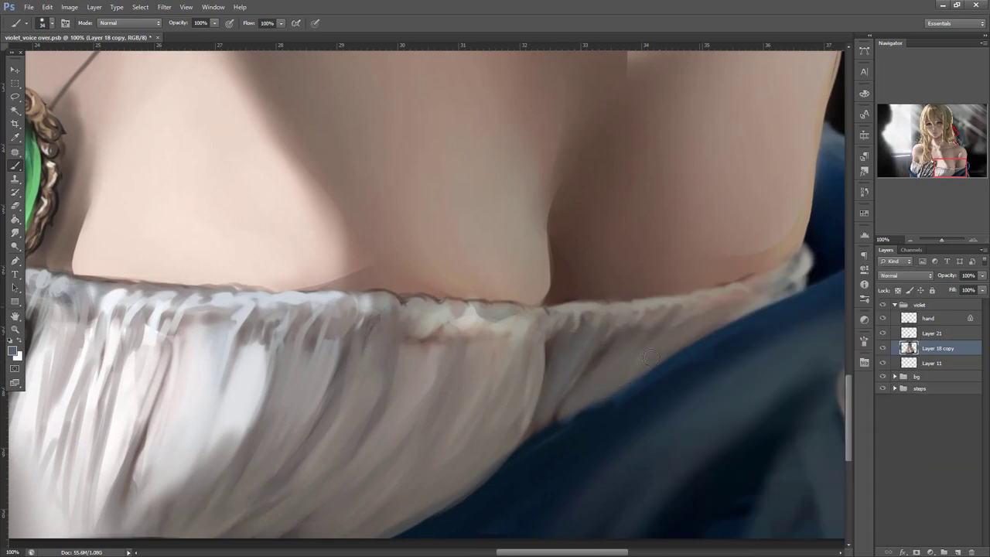
{"action": "right_click", "coordinate": [684, 314]}
{"action": "left_click", "coordinate": [692, 287]}
{"action": "left_click", "coordinate": [608, 350]}
{"action": "left_click_drag", "start_coordinate": [608, 354], "coordinate": [579, 401]}
{"action": "mouse_move", "coordinate": [590, 334]}
{"action": "left_mouse_down"}
{"action": "mouse_move", "coordinate": [574, 383]}
{"action": "mouse_move", "coordinate": [564, 379]}
{"action": "left_mouse_up"}
{"action": "left_click_drag", "start_coordinate": [569, 359], "coordinate": [539, 425]}
{"action": "left_click_drag", "start_coordinate": [631, 335], "coordinate": [603, 392]}
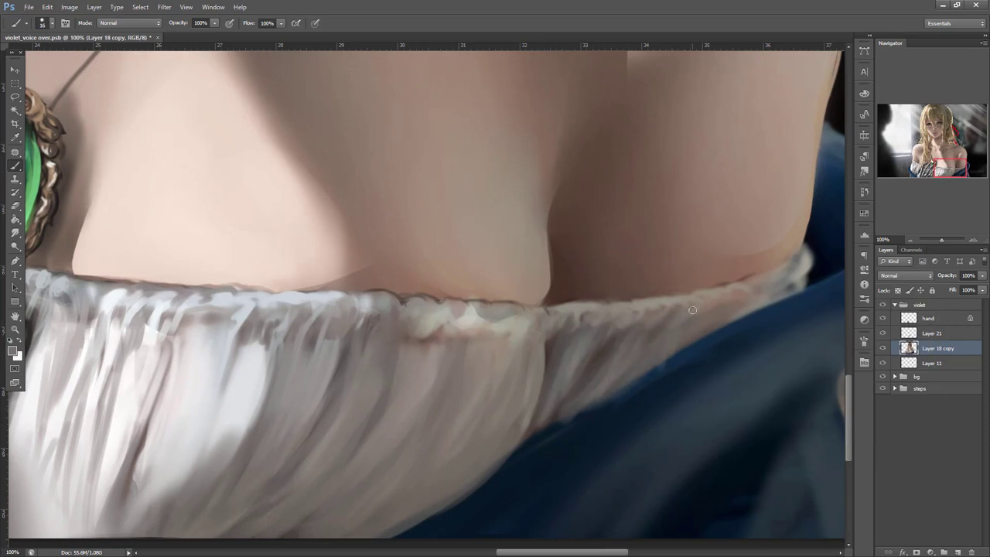
{"action": "mouse_move", "coordinate": [658, 363]}
{"action": "left_mouse_down"}
{"action": "mouse_move", "coordinate": [681, 319]}
{"action": "mouse_move", "coordinate": [636, 372]}
{"action": "left_mouse_up"}
{"action": "left_click_drag", "start_coordinate": [710, 326], "coordinate": [691, 340]}
{"action": "left_click", "coordinate": [719, 346], "text": "alt"}
{"action": "mouse_move", "coordinate": [587, 406]}
{"action": "left_mouse_down"}
{"action": "mouse_move", "coordinate": [703, 338]}
{"action": "mouse_move", "coordinate": [608, 399]}
{"action": "left_mouse_up"}
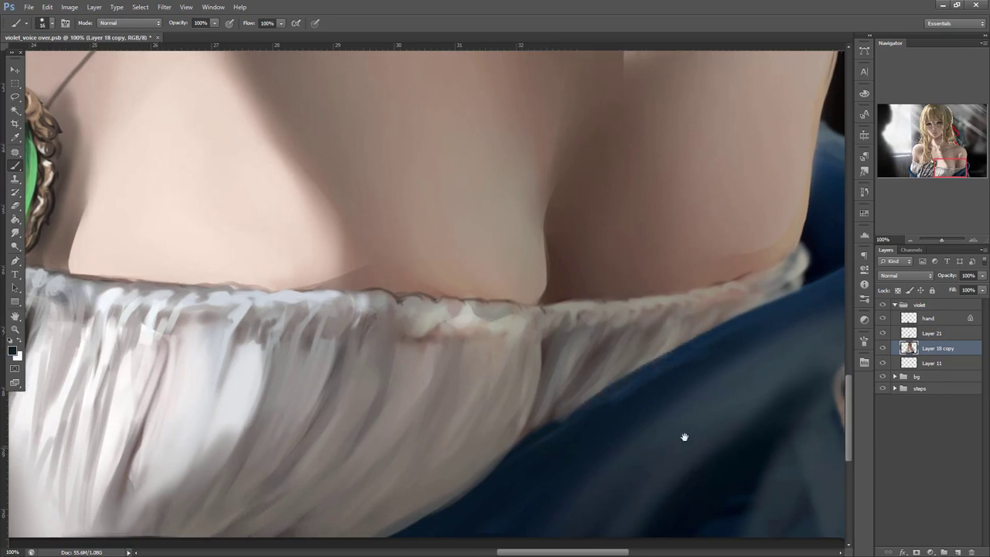
- Select the blue jacket collar beside the blouse with the Lasso and repaint it with an 82 px brush
{"action": "left_click_drag", "start_coordinate": [729, 449], "coordinate": [579, 419]}
{"action": "key", "text": "l"}
{"action": "mouse_move", "coordinate": [733, 146]}
{"action": "left_mouse_down"}
{"action": "mouse_move", "coordinate": [636, 271]}
{"action": "mouse_move", "coordinate": [435, 381]}
{"action": "mouse_move", "coordinate": [252, 531]}
{"action": "mouse_move", "coordinate": [826, 318]}
{"action": "left_mouse_up"}
{"action": "mouse_move", "coordinate": [679, 253]}
{"action": "left_mouse_down"}
{"action": "mouse_move", "coordinate": [711, 140]}
{"action": "mouse_move", "coordinate": [771, 219]}
{"action": "mouse_move", "coordinate": [617, 280]}
{"action": "mouse_move", "coordinate": [337, 500]}
{"action": "mouse_move", "coordinate": [345, 503]}
{"action": "left_mouse_up"}
{"action": "key", "text": "b"}
{"action": "right_click", "coordinate": [676, 250]}
{"action": "left_click", "coordinate": [687, 289]}
{"action": "left_click", "coordinate": [722, 209]}
{"action": "mouse_move", "coordinate": [722, 210]}
{"action": "left_mouse_down"}
{"action": "mouse_move", "coordinate": [643, 281]}
{"action": "mouse_move", "coordinate": [431, 392]}
{"action": "mouse_move", "coordinate": [697, 275]}
{"action": "left_mouse_up"}
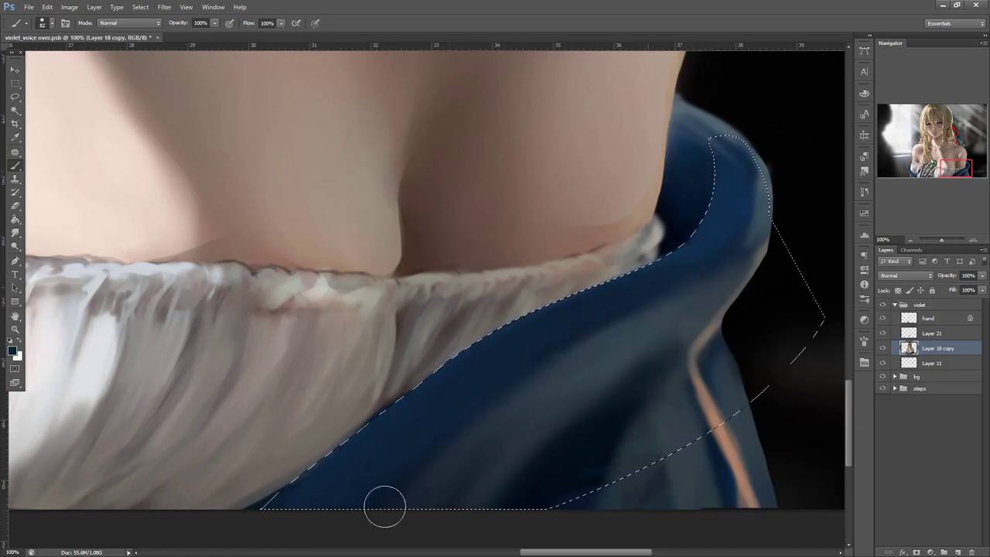
- Blend grey-blue light and deep blue along the selected collar with an 87 px brush, and deselect
{"action": "right_click", "coordinate": [491, 314]}
{"action": "left_click_drag", "start_coordinate": [494, 291], "coordinate": [497, 291]}
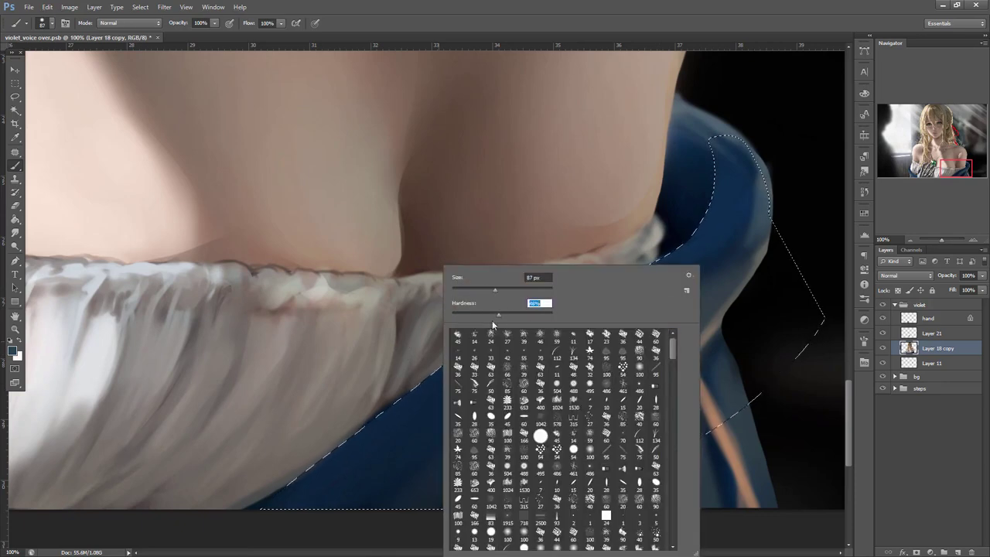
{"action": "left_click", "coordinate": [361, 341], "text": "alt"}
{"action": "mouse_move", "coordinate": [295, 479]}
{"action": "left_mouse_down"}
{"action": "mouse_move", "coordinate": [431, 392]}
{"action": "mouse_move", "coordinate": [460, 356]}
{"action": "left_mouse_up"}
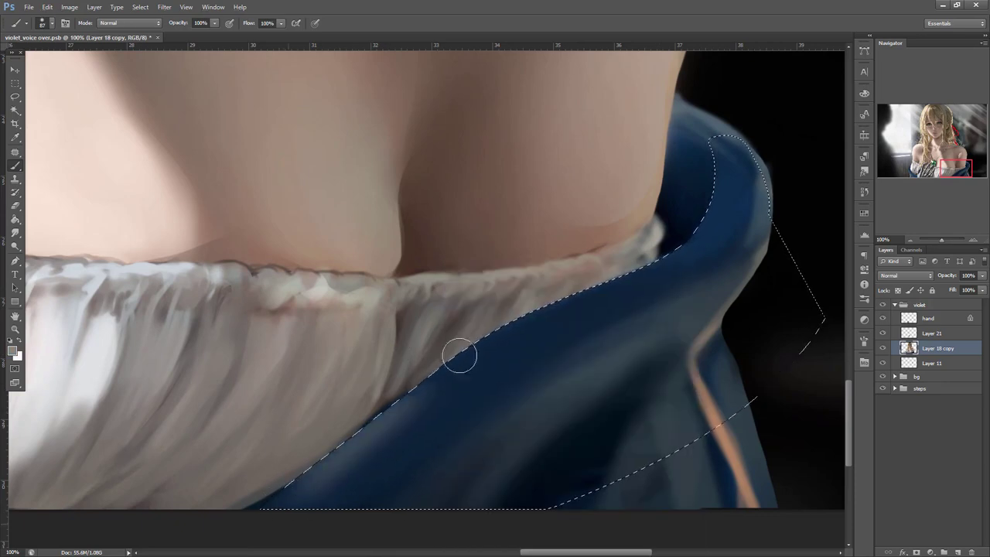
{"action": "left_click", "coordinate": [544, 327], "text": "alt"}
{"action": "left_click", "coordinate": [460, 385], "text": "alt"}
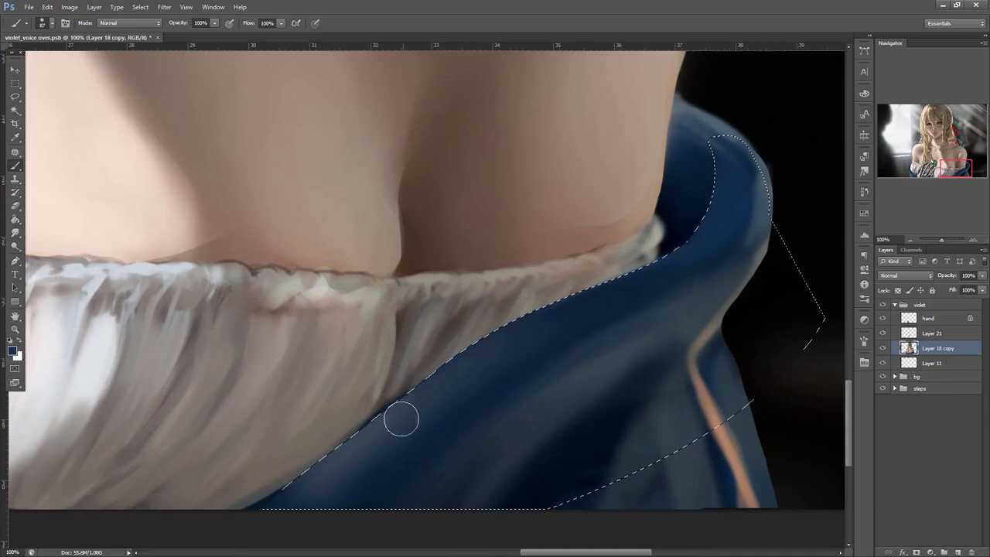
{"action": "left_click", "coordinate": [622, 329], "text": "alt"}
{"action": "left_click", "coordinate": [590, 377], "text": "alt"}
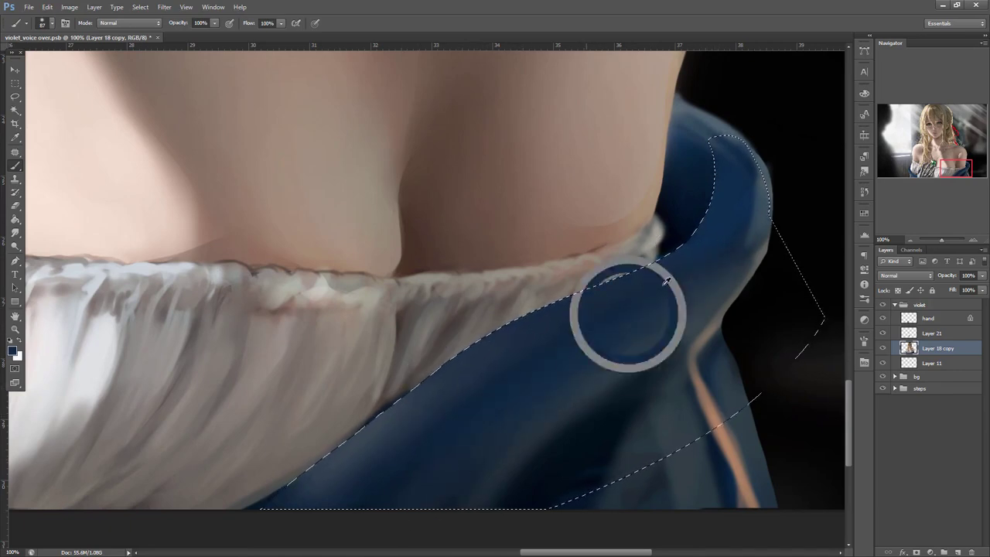
{"action": "key", "text": "ctrl+d"}
- Define the dark shadow under the jacket's collar fold with sampled blues and a 26 px brush
{"action": "left_click", "coordinate": [630, 392], "text": "alt"}
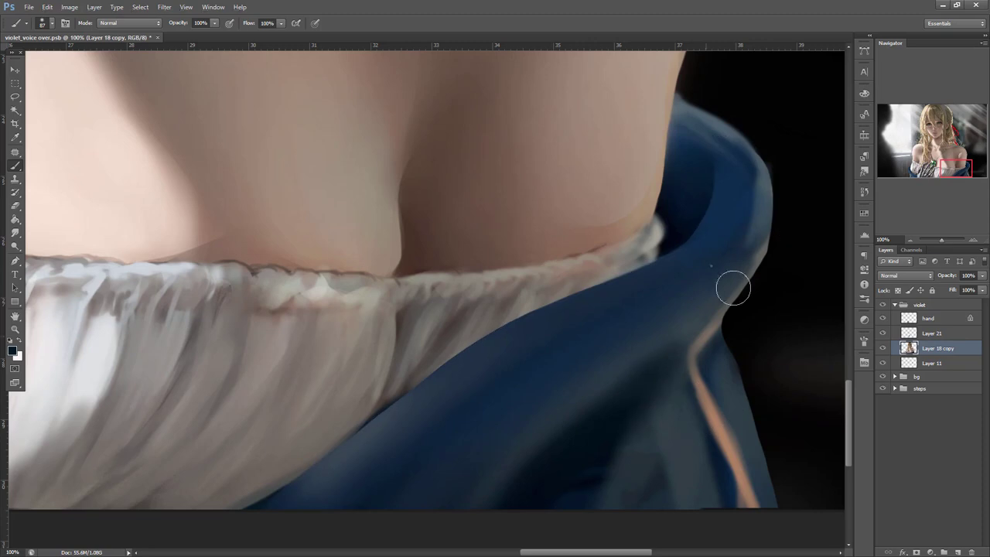
{"action": "right_click", "coordinate": [727, 311]}
{"action": "left_click", "coordinate": [736, 295]}
{"action": "mouse_move", "coordinate": [627, 389]}
{"action": "left_mouse_down"}
{"action": "mouse_move", "coordinate": [676, 350]}
{"action": "mouse_move", "coordinate": [643, 368]}
{"action": "left_mouse_up"}
{"action": "left_click", "coordinate": [683, 342], "text": "alt"}
{"action": "left_click", "coordinate": [592, 407], "text": "alt"}
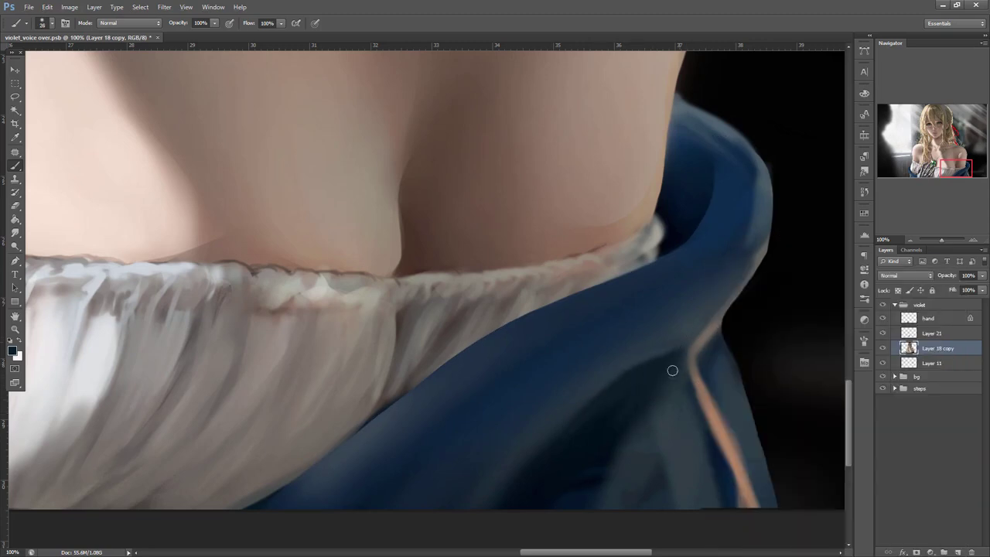
{"action": "left_click", "coordinate": [665, 344], "text": "alt"}
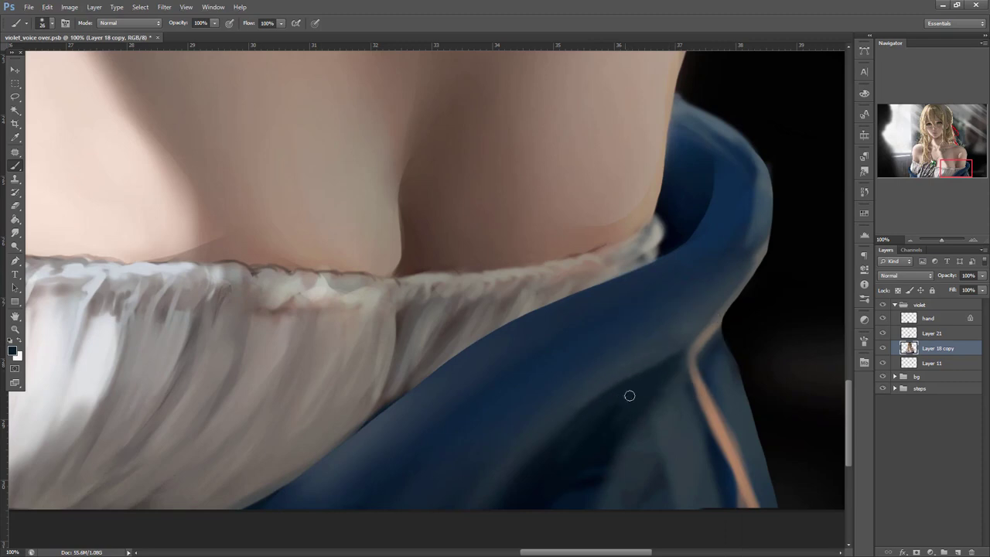
- Soften the lower jacket folds left of the orange trim with sampled dark blues and a 69 px brush
{"action": "right_click", "coordinate": [725, 287]}
{"action": "left_click_drag", "start_coordinate": [727, 294], "coordinate": [733, 294]}
{"action": "left_click_drag", "start_coordinate": [642, 416], "coordinate": [599, 526]}
{"action": "left_click", "coordinate": [672, 428], "text": "alt"}
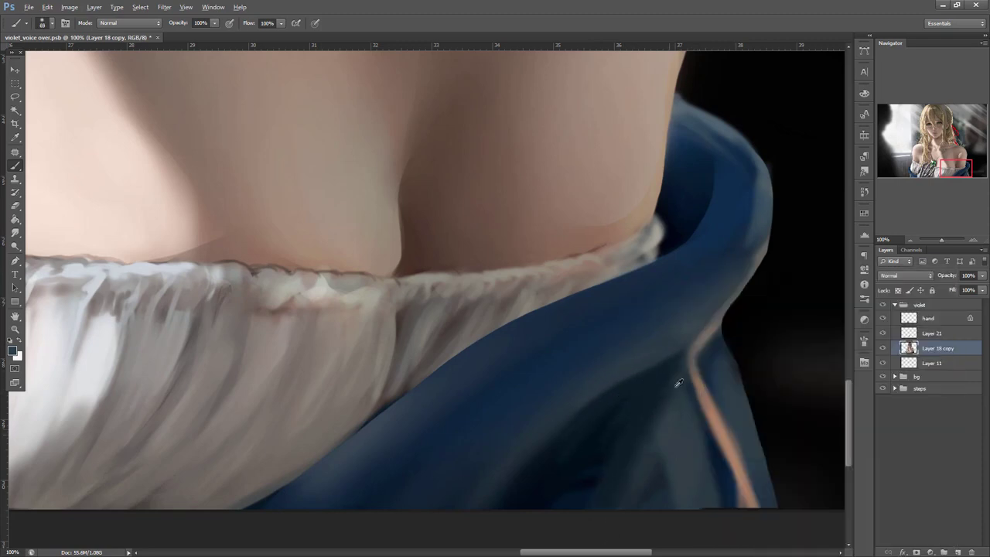
{"action": "left_click_drag", "start_coordinate": [662, 400], "coordinate": [622, 539]}
{"action": "left_click_drag", "start_coordinate": [651, 410], "coordinate": [641, 515]}
{"action": "mouse_move", "coordinate": [685, 452]}
{"action": "left_mouse_down"}
{"action": "mouse_move", "coordinate": [675, 512]}
{"action": "mouse_move", "coordinate": [702, 515]}
{"action": "left_mouse_up"}
{"action": "left_click", "coordinate": [685, 431], "text": "alt"}
{"action": "left_click_drag", "start_coordinate": [685, 435], "coordinate": [703, 526]}
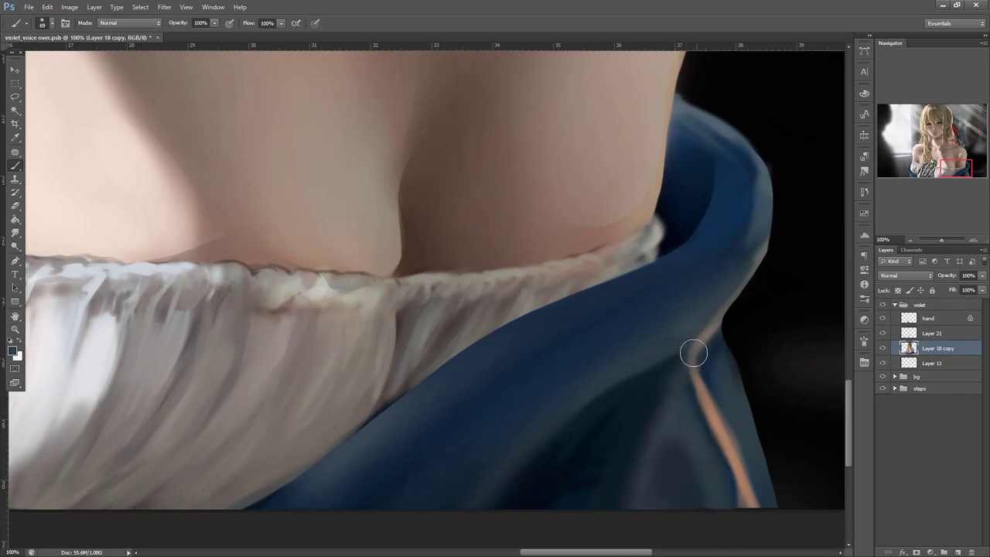
- Outline both sides of the jacket's orange trim in sampled dark blue with a 5 px brush
{"action": "right_click", "coordinate": [727, 325]}
{"action": "left_click", "coordinate": [735, 314]}
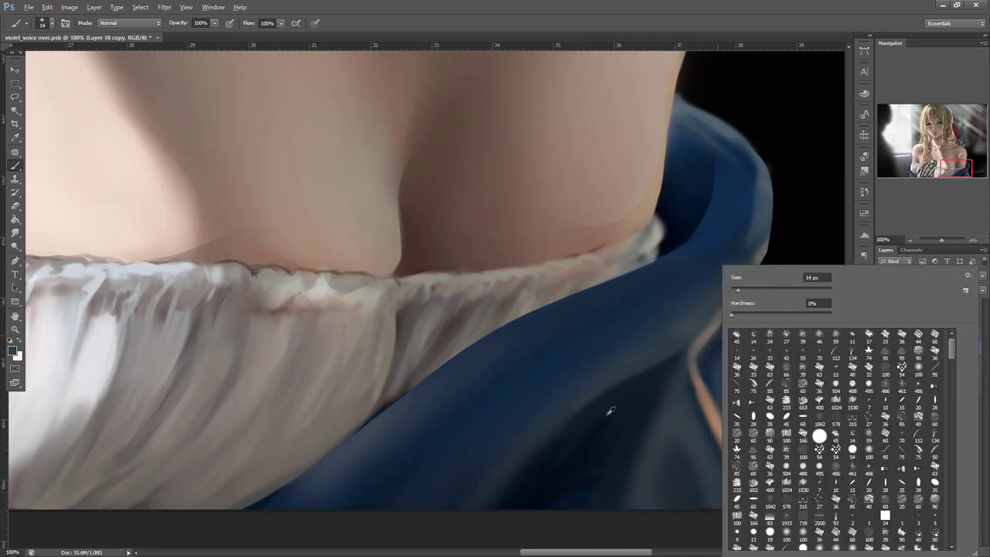
{"action": "left_click", "coordinate": [624, 406], "text": "alt"}
{"action": "right_click", "coordinate": [728, 277]}
{"action": "left_click", "coordinate": [740, 297]}
{"action": "left_click_drag", "start_coordinate": [689, 367], "coordinate": [707, 418]}
{"action": "left_click_drag", "start_coordinate": [686, 380], "coordinate": [723, 470]}
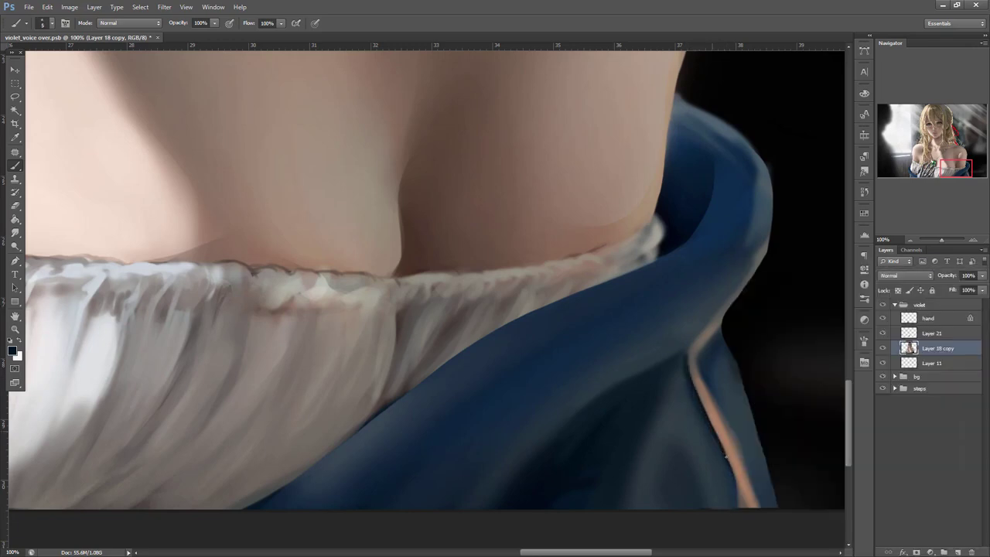
{"action": "left_click_drag", "start_coordinate": [696, 362], "coordinate": [736, 450]}
{"action": "left_click_drag", "start_coordinate": [719, 414], "coordinate": [749, 491]}
{"action": "key", "text": "ctrl+z"}
{"action": "left_click_drag", "start_coordinate": [705, 384], "coordinate": [733, 446]}
{"action": "left_click_drag", "start_coordinate": [720, 413], "coordinate": [755, 506]}
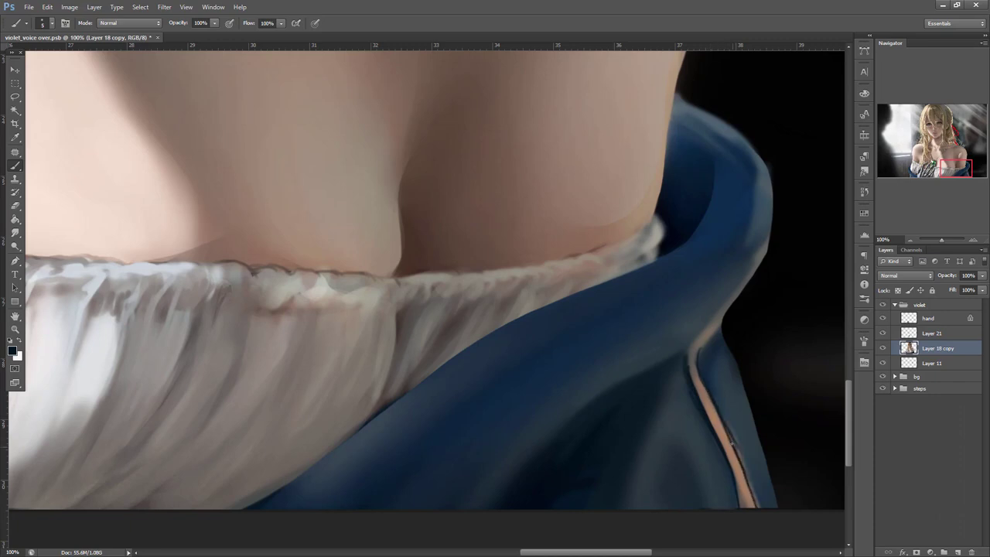
- Smooth the trim's dark edge with a 12 px brush and extend the trim up along the collar's outer edge
{"action": "right_click", "coordinate": [757, 304]}
{"action": "left_click_drag", "start_coordinate": [754, 294], "coordinate": [758, 294]}
{"action": "left_click", "coordinate": [728, 427]}
{"action": "left_click_drag", "start_coordinate": [728, 427], "coordinate": [746, 478]}
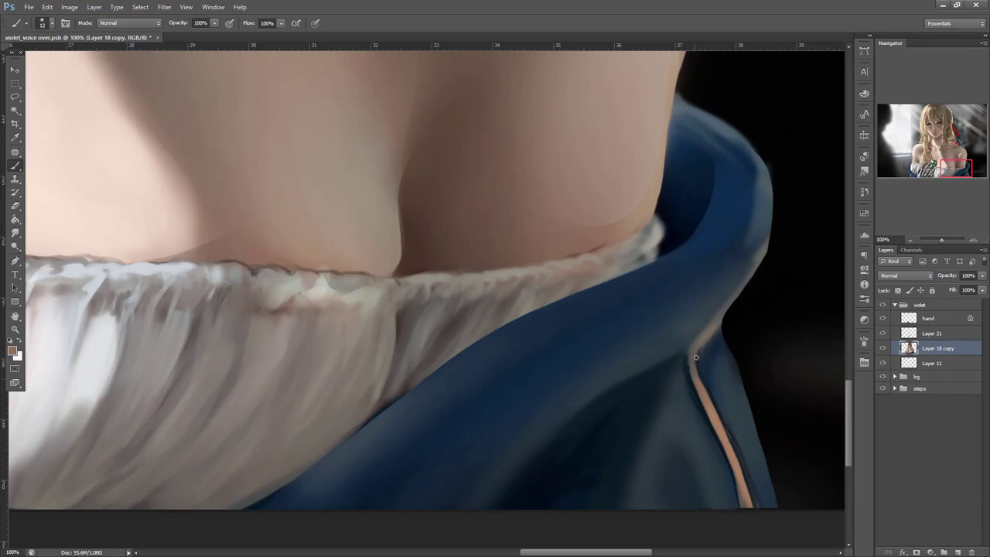
{"action": "left_click", "coordinate": [758, 238], "text": "alt"}
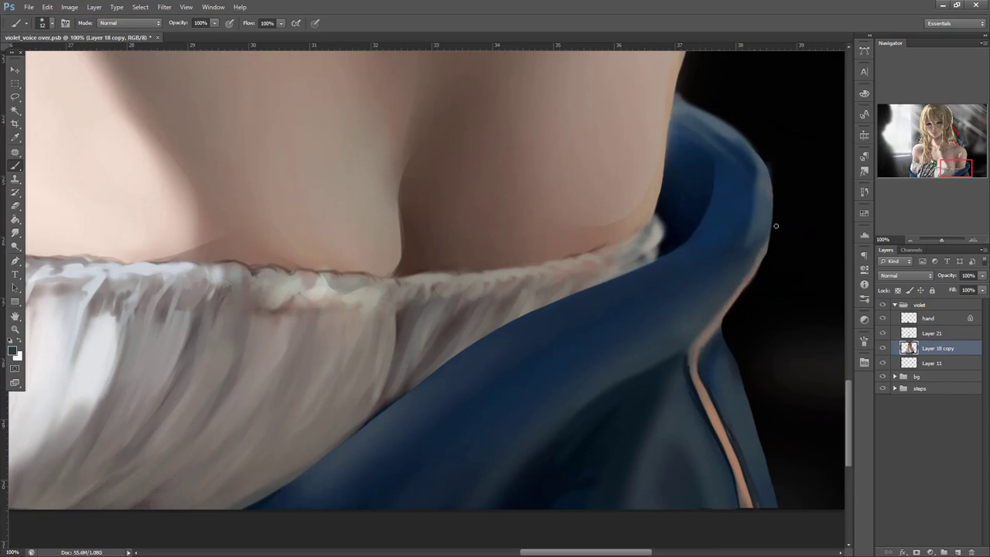
- Select the outer edge of the collar's lower bend and smooth it in sampled dark blue with a 79 px brush
{"action": "key", "text": "l"}
{"action": "mouse_move", "coordinate": [771, 223]}
{"action": "left_mouse_down"}
{"action": "mouse_move", "coordinate": [727, 321]}
{"action": "mouse_move", "coordinate": [699, 237]}
{"action": "left_mouse_up"}
{"action": "key", "text": "b"}
{"action": "right_click", "coordinate": [759, 211]}
{"action": "left_click", "coordinate": [777, 235]}
{"action": "left_click", "coordinate": [705, 316]}
{"action": "left_click", "coordinate": [683, 322], "text": "alt"}
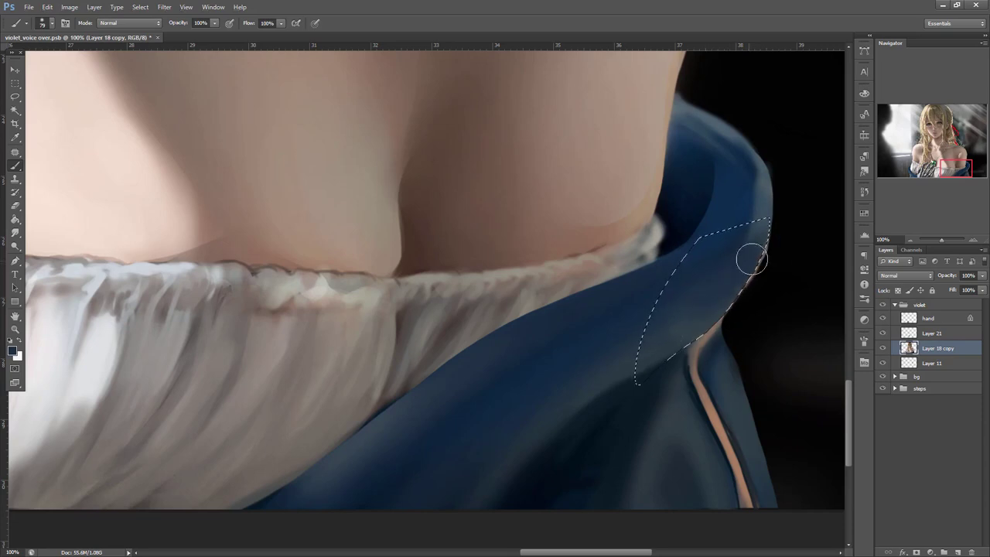
{"action": "key", "text": "ctrl+d"}
- Select the collar's upper curve beside the arm and repaint it in blues sampled from the jacket
{"action": "left_click_drag", "start_coordinate": [712, 395], "coordinate": [668, 545]}
{"action": "key", "text": "l"}
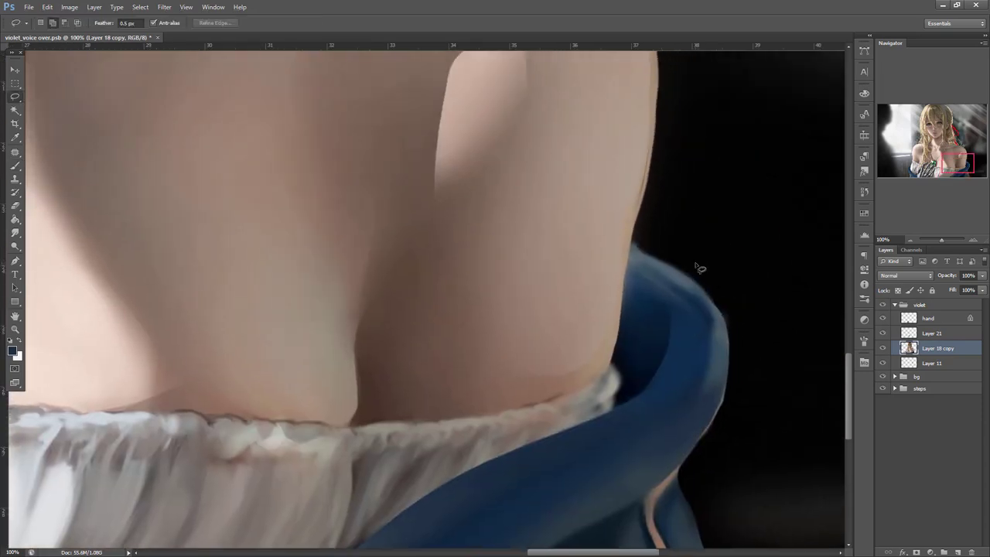
{"action": "mouse_move", "coordinate": [631, 269]}
{"action": "left_mouse_down"}
{"action": "mouse_move", "coordinate": [644, 332]}
{"action": "mouse_move", "coordinate": [718, 363]}
{"action": "mouse_move", "coordinate": [713, 306]}
{"action": "mouse_move", "coordinate": [636, 251]}
{"action": "mouse_move", "coordinate": [692, 302]}
{"action": "left_mouse_up"}
{"action": "key", "text": "b"}
{"action": "left_click", "coordinate": [657, 323], "text": "alt"}
{"action": "left_click", "coordinate": [643, 268], "text": "alt"}
{"action": "left_click", "coordinate": [618, 226], "text": "alt"}
{"action": "mouse_move", "coordinate": [640, 256]}
{"action": "left_mouse_down"}
{"action": "mouse_move", "coordinate": [689, 270]}
{"action": "mouse_move", "coordinate": [633, 277]}
{"action": "mouse_move", "coordinate": [704, 301]}
{"action": "mouse_move", "coordinate": [657, 283]}
{"action": "mouse_move", "coordinate": [688, 308]}
{"action": "mouse_move", "coordinate": [666, 315]}
{"action": "mouse_move", "coordinate": [662, 301]}
{"action": "mouse_move", "coordinate": [658, 318]}
{"action": "mouse_move", "coordinate": [685, 324]}
{"action": "mouse_move", "coordinate": [684, 353]}
{"action": "left_mouse_up"}
{"action": "left_click", "coordinate": [653, 264], "text": "alt"}
{"action": "left_click", "coordinate": [701, 303], "text": "alt"}
{"action": "left_click", "coordinate": [664, 316], "text": "alt"}
{"action": "key", "text": "ctrl+d"}
- Blend the collar's outer curve down toward the trim with sampled blues, softening the pale rim
{"action": "left_click", "coordinate": [682, 299], "text": "alt"}
{"action": "left_click", "coordinate": [684, 375], "text": "alt"}
{"action": "left_click_drag", "start_coordinate": [699, 316], "coordinate": [706, 371]}
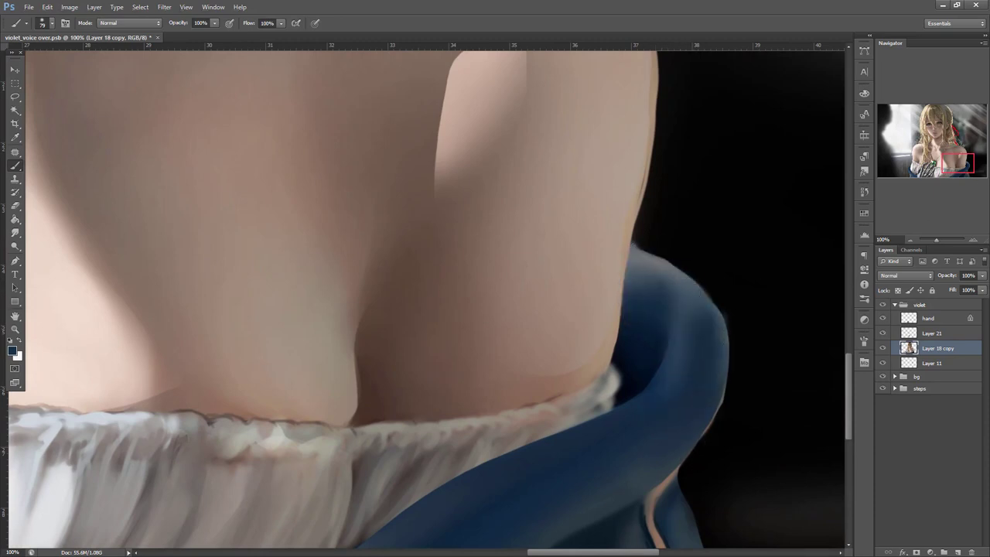
{"action": "left_click", "coordinate": [624, 282]}
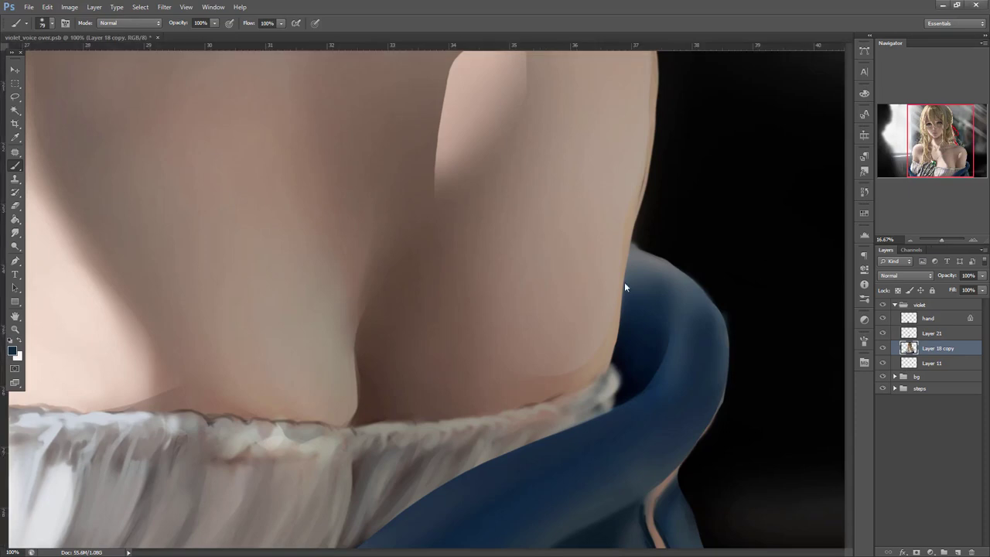
- Check Layer 18 copy against the whole portrait and save the document
{"action": "left_click", "coordinate": [910, 240]}
{"action": "left_click", "coordinate": [911, 240]}
{"action": "left_click", "coordinate": [912, 239]}
{"action": "left_click", "coordinate": [912, 240]}
{"action": "left_click", "coordinate": [884, 349]}
{"action": "key", "text": "ctrl+s"}
- On the hand layer, select the shaded side of the bent metal finger's lower segment and paint it in sampled dark grey
{"action": "left_click", "coordinate": [973, 240]}
{"action": "left_click", "coordinate": [973, 239]}
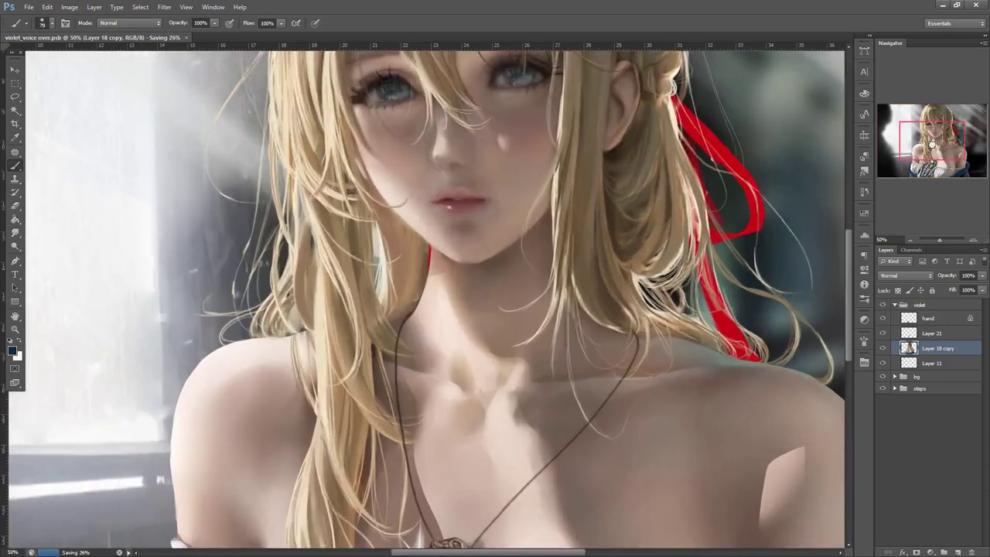
{"action": "left_click", "coordinate": [903, 161]}
{"action": "left_click_drag", "start_coordinate": [666, 430], "coordinate": [699, 354]}
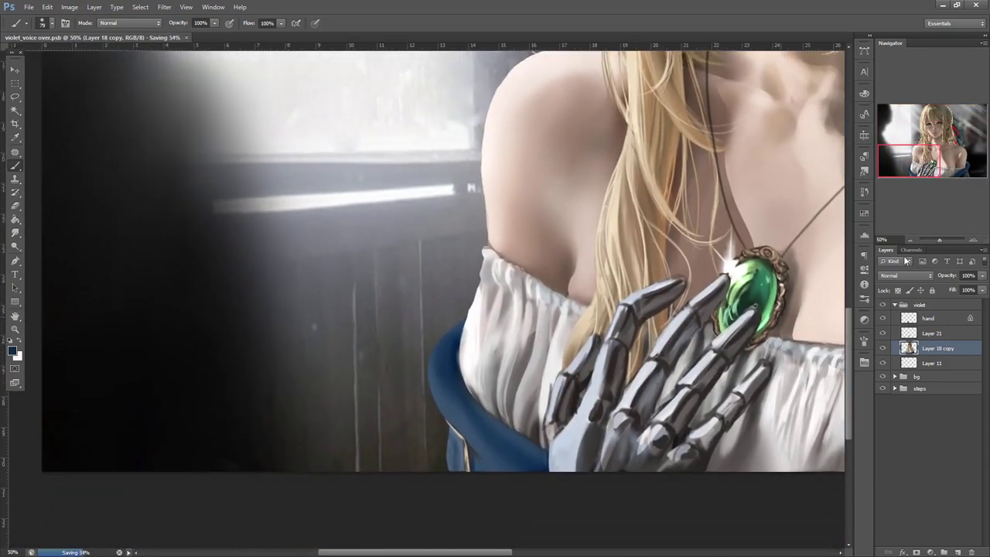
{"action": "left_click", "coordinate": [937, 320]}
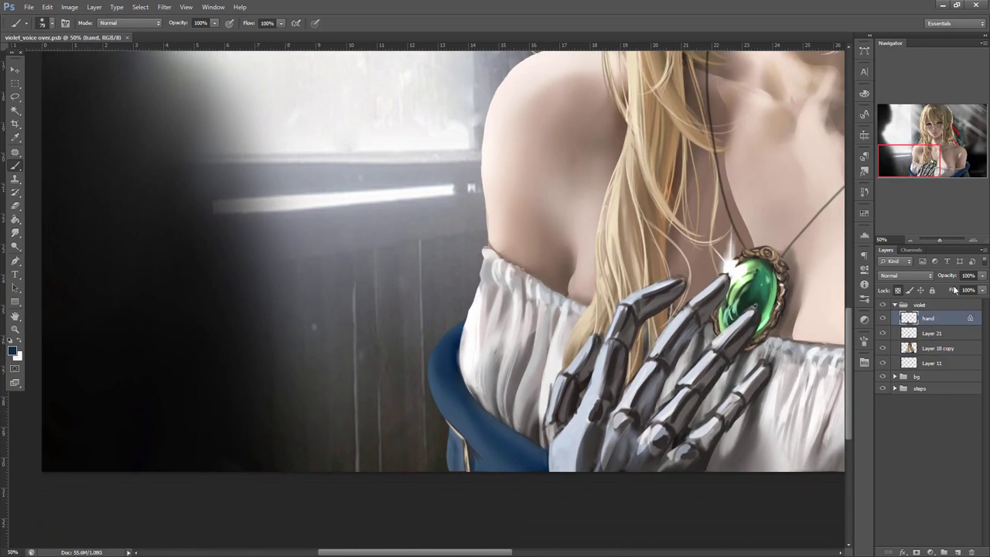
{"action": "left_click", "coordinate": [973, 242]}
{"action": "left_click_drag", "start_coordinate": [751, 382], "coordinate": [677, 274]}
{"action": "key", "text": "l"}
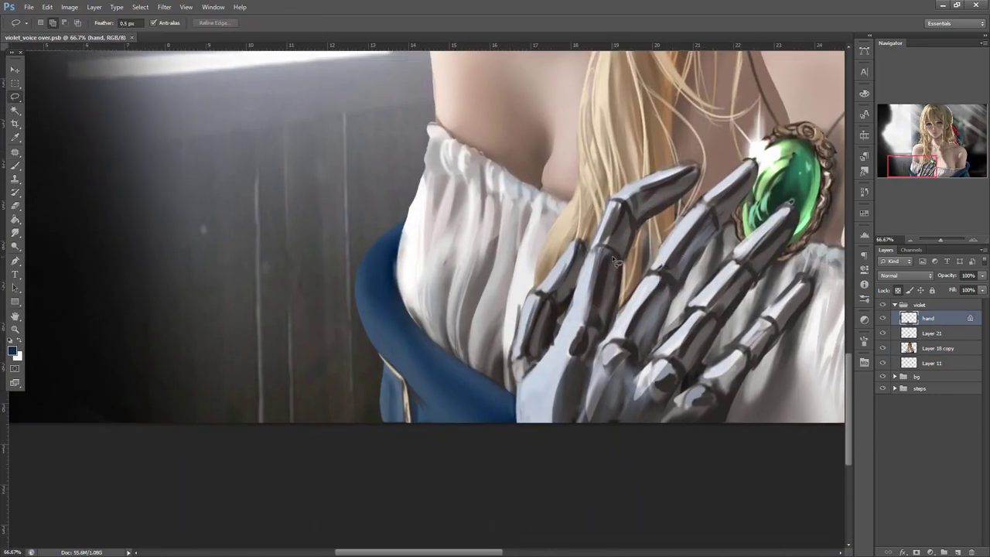
{"action": "left_click_drag", "start_coordinate": [603, 326], "coordinate": [611, 269]}
{"action": "key", "text": "ctrl+h"}
{"action": "key", "text": "b"}
{"action": "left_click", "coordinate": [611, 286], "text": "alt"}
{"action": "mouse_move", "coordinate": [620, 304]}
{"action": "left_mouse_down"}
{"action": "mouse_move", "coordinate": [630, 248]}
{"action": "mouse_move", "coordinate": [622, 304]}
{"action": "left_mouse_up"}
- Add the bent finger's upper segments to the selection and deepen their shaded sides with a near-black colour
{"action": "key", "text": "l"}
{"action": "mouse_move", "coordinate": [618, 266]}
{"action": "left_mouse_down"}
{"action": "mouse_move", "coordinate": [599, 330]}
{"action": "mouse_move", "coordinate": [634, 224]}
{"action": "mouse_move", "coordinate": [623, 246]}
{"action": "mouse_move", "coordinate": [651, 202]}
{"action": "mouse_move", "coordinate": [694, 169]}
{"action": "left_mouse_up"}
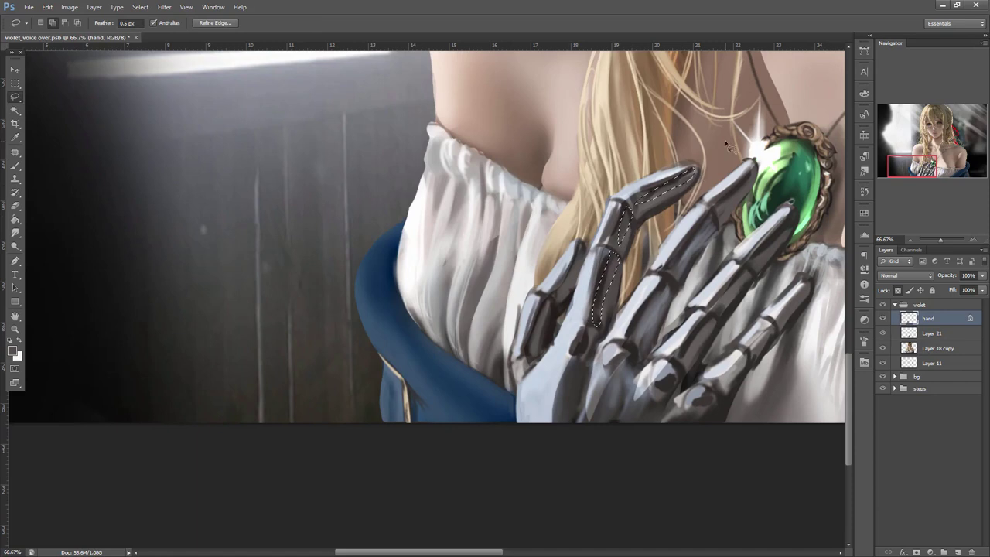
{"action": "key", "text": "b"}
{"action": "left_click", "coordinate": [13, 352]}
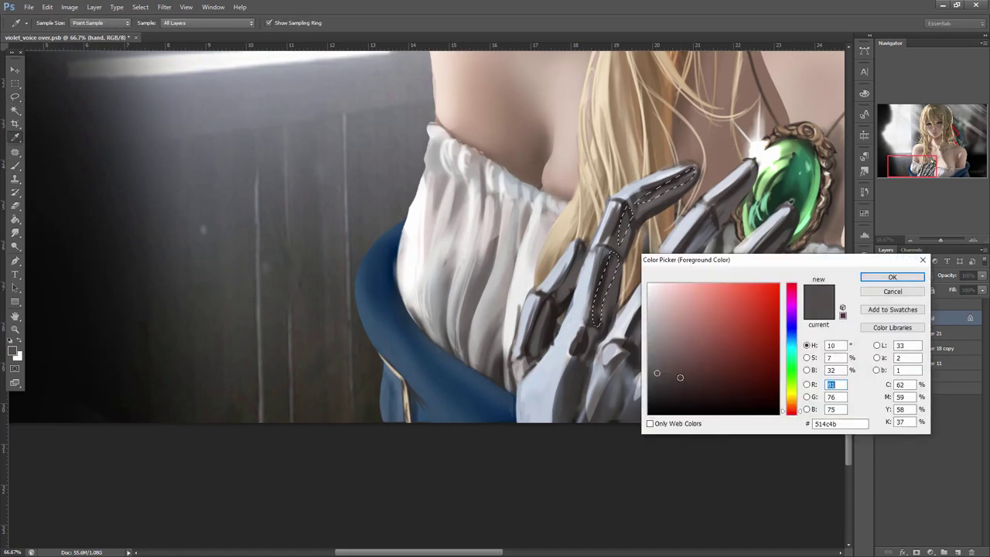
{"action": "key", "text": "Return"}
{"action": "left_click_drag", "start_coordinate": [635, 210], "coordinate": [602, 288]}
{"action": "key", "text": "ctrl+d"}
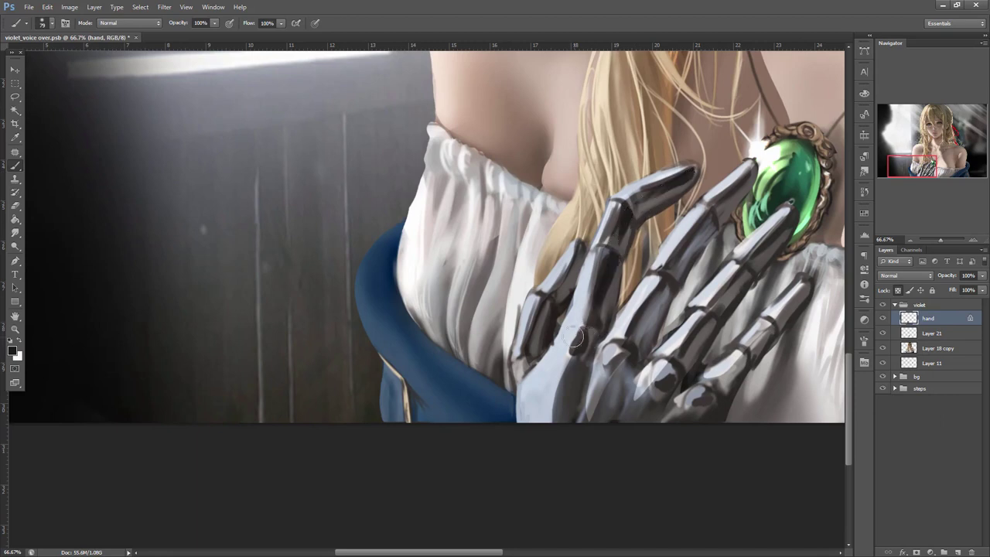
- Shade the undersides of the middle finger's segments up to its tip with greys, masking each with the Lasso
{"action": "key", "text": "l"}
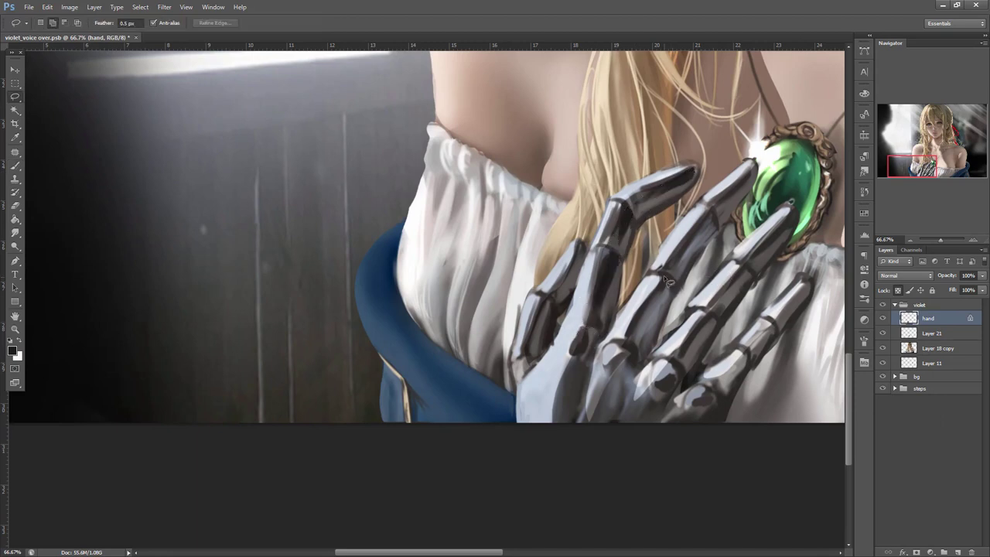
{"action": "left_click_drag", "start_coordinate": [652, 352], "coordinate": [637, 359]}
{"action": "key", "text": "b"}
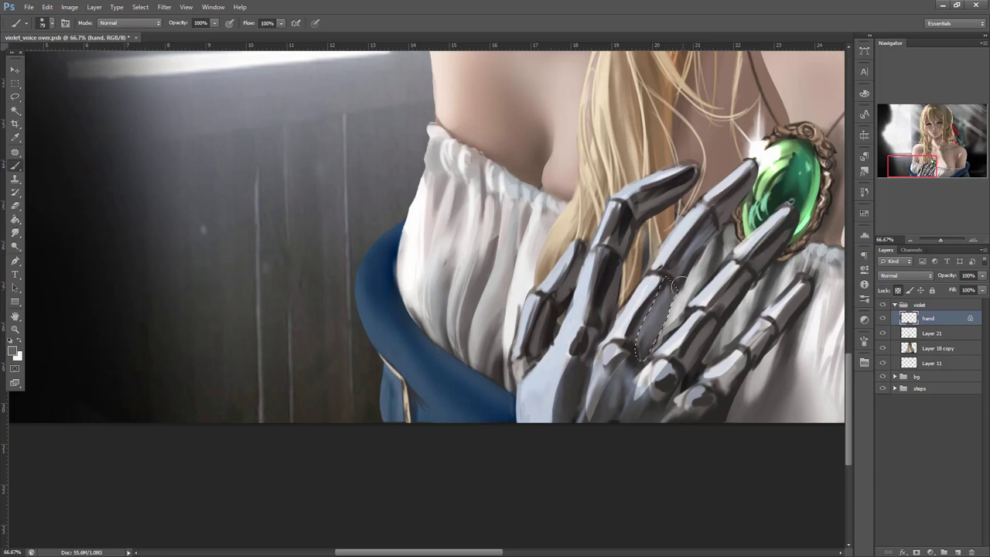
{"action": "key", "text": "ctrl+d"}
{"action": "key", "text": "l"}
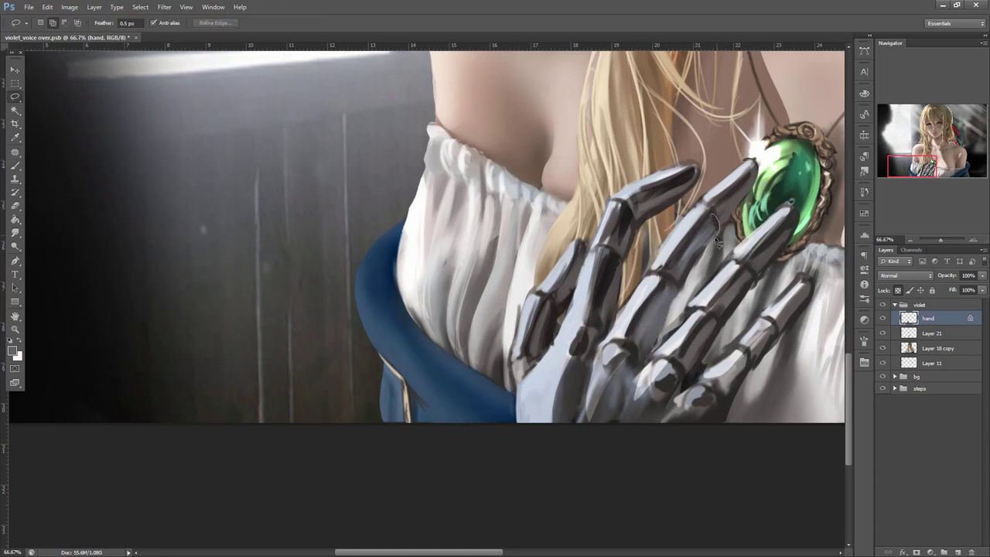
{"action": "key", "text": "b"}
{"action": "mouse_move", "coordinate": [684, 295]}
{"action": "left_mouse_down"}
{"action": "mouse_move", "coordinate": [717, 228]}
{"action": "mouse_move", "coordinate": [701, 254]}
{"action": "mouse_move", "coordinate": [712, 271]}
{"action": "mouse_move", "coordinate": [727, 229]}
{"action": "mouse_move", "coordinate": [680, 270]}
{"action": "left_mouse_up"}
{"action": "key", "text": "ctrl+d"}
{"action": "key", "text": "l"}
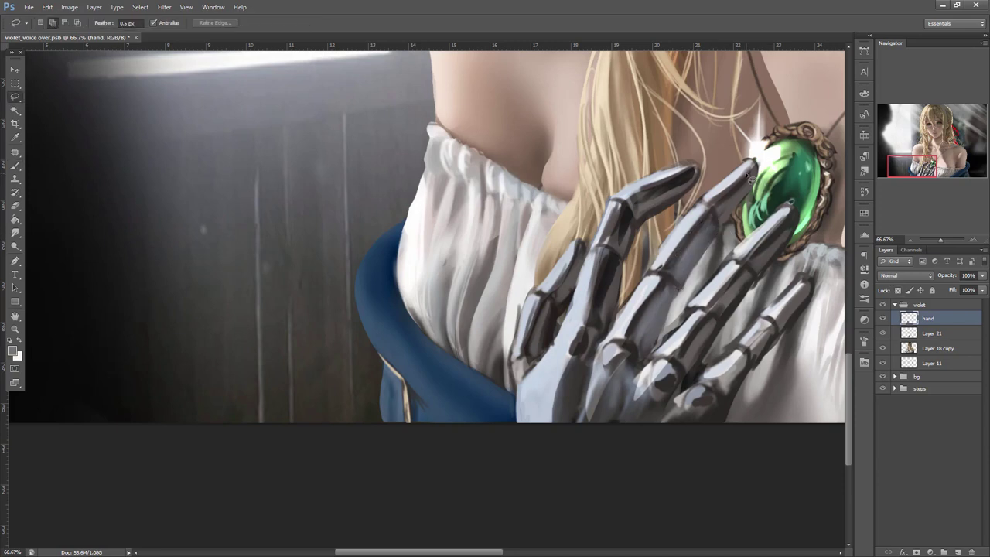
{"action": "key", "text": "b"}
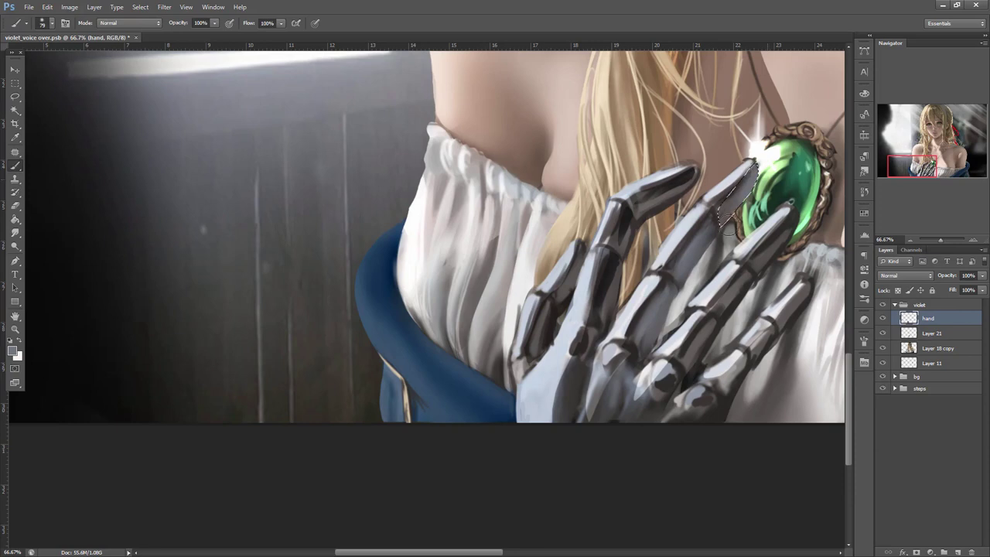
- Paint green gem reflections on the metal fingers with a green sampled from the gem and a 14 px brush
{"action": "right_click", "coordinate": [744, 203]}
{"action": "left_click", "coordinate": [758, 228]}
{"action": "left_click", "coordinate": [789, 153]}
{"action": "left_click", "coordinate": [770, 178], "text": "alt"}
{"action": "right_click", "coordinate": [734, 148]}
{"action": "left_click", "coordinate": [744, 175]}
{"action": "left_click", "coordinate": [729, 173]}
{"action": "right_click", "coordinate": [747, 169]}
{"action": "type", "text": "14"}
{"action": "key", "text": "Return"}
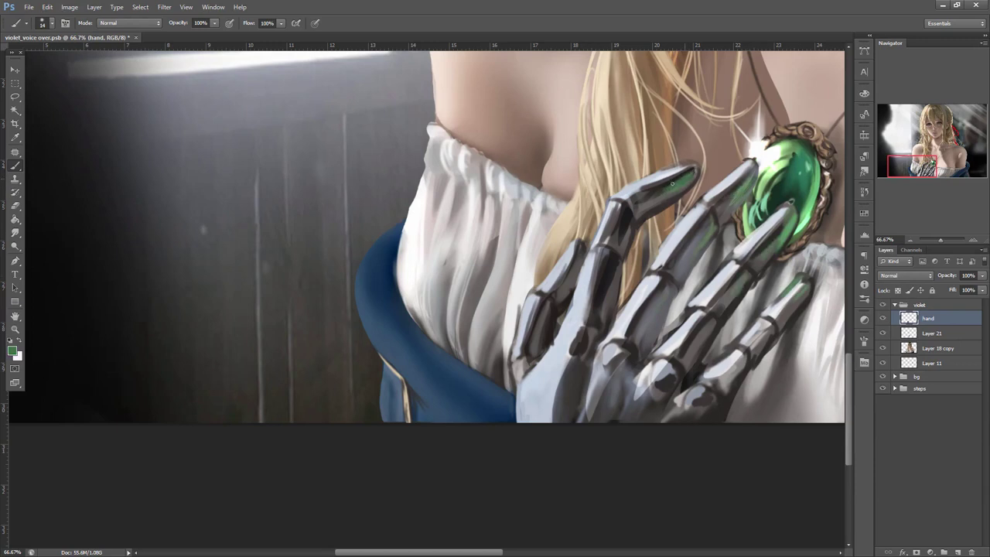
- Select the middle finger's segments and paint hard-edged dark reflections in sampled near-black with a 46 px brush
{"action": "key", "text": "l"}
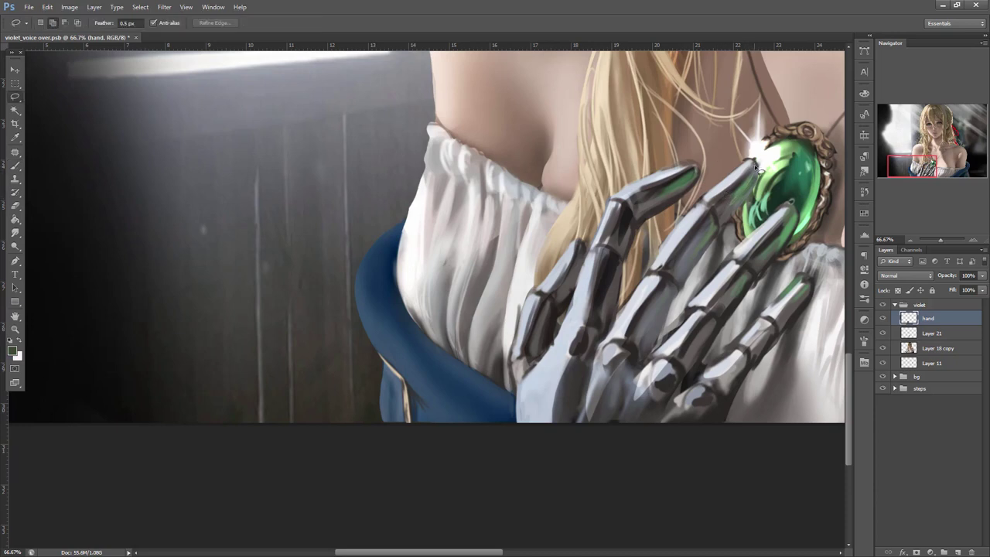
{"action": "mouse_move", "coordinate": [748, 166]}
{"action": "left_mouse_down"}
{"action": "mouse_move", "coordinate": [714, 206]}
{"action": "mouse_move", "coordinate": [723, 216]}
{"action": "mouse_move", "coordinate": [747, 182]}
{"action": "mouse_move", "coordinate": [724, 219]}
{"action": "mouse_move", "coordinate": [704, 219]}
{"action": "mouse_move", "coordinate": [686, 240]}
{"action": "mouse_move", "coordinate": [639, 323]}
{"action": "left_mouse_up"}
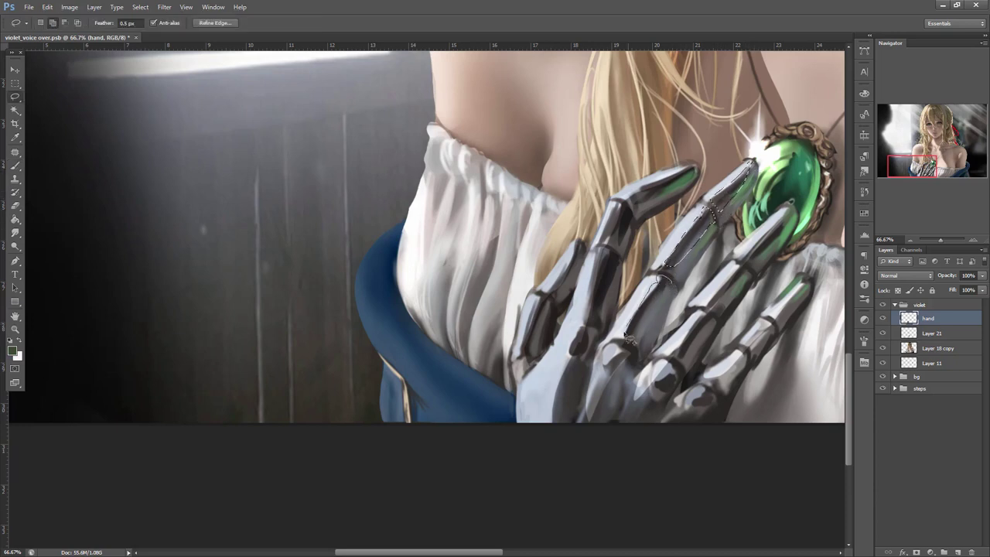
{"action": "key", "text": "b"}
{"action": "right_click", "coordinate": [663, 280]}
{"action": "left_click", "coordinate": [612, 270], "text": "alt"}
{"action": "left_click_drag", "start_coordinate": [662, 281], "coordinate": [639, 325]}
{"action": "left_click_drag", "start_coordinate": [710, 210], "coordinate": [673, 260]}
{"action": "left_click_drag", "start_coordinate": [749, 165], "coordinate": [720, 198]}
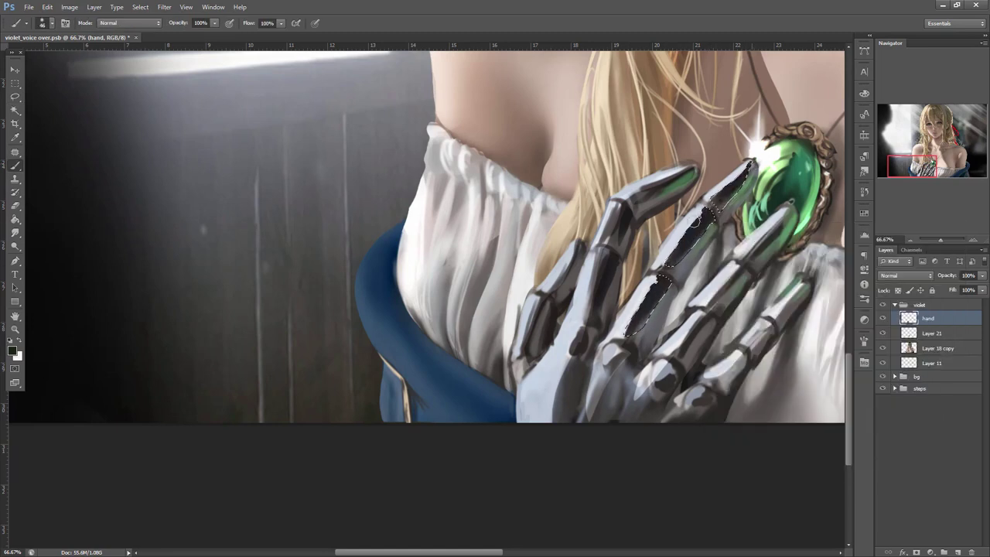
{"action": "key", "text": "ctrl+d"}
- Paint matching dark reflections on the tip and middle segment of the finger overlapping the gem
{"action": "left_click_drag", "start_coordinate": [787, 402], "coordinate": [729, 380]}
{"action": "key", "text": "l"}
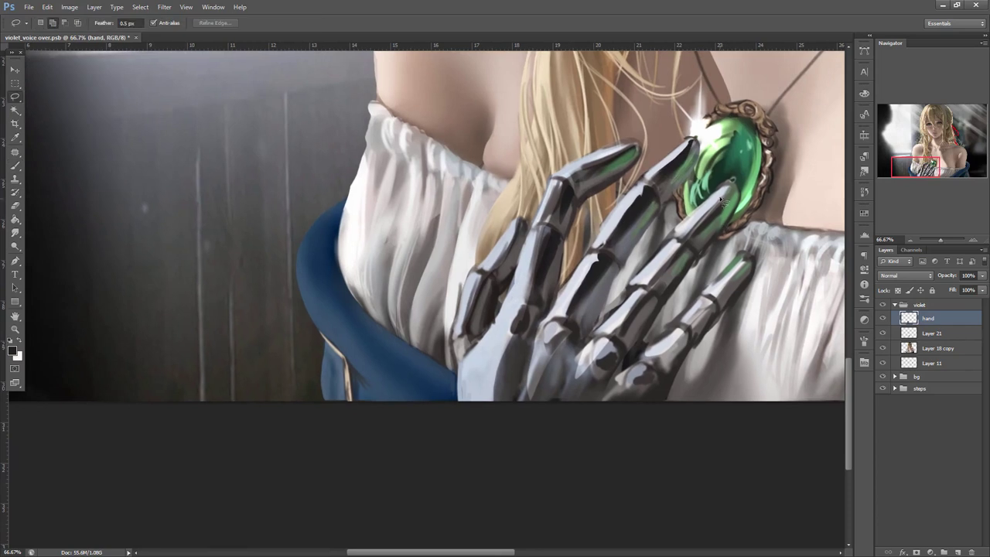
{"action": "mouse_move", "coordinate": [708, 216]}
{"action": "left_mouse_down"}
{"action": "mouse_move", "coordinate": [735, 194]}
{"action": "mouse_move", "coordinate": [689, 249]}
{"action": "left_mouse_up"}
{"action": "mouse_move", "coordinate": [651, 284]}
{"action": "left_mouse_down"}
{"action": "mouse_move", "coordinate": [684, 259]}
{"action": "mouse_move", "coordinate": [624, 325]}
{"action": "mouse_move", "coordinate": [680, 252]}
{"action": "left_mouse_up"}
{"action": "key", "text": "b"}
{"action": "key", "text": "ctrl+d"}
- Shade the undersides of the gem-touching finger's segments in sampled dark grey, masking each with the Lasso
{"action": "key", "text": "l"}
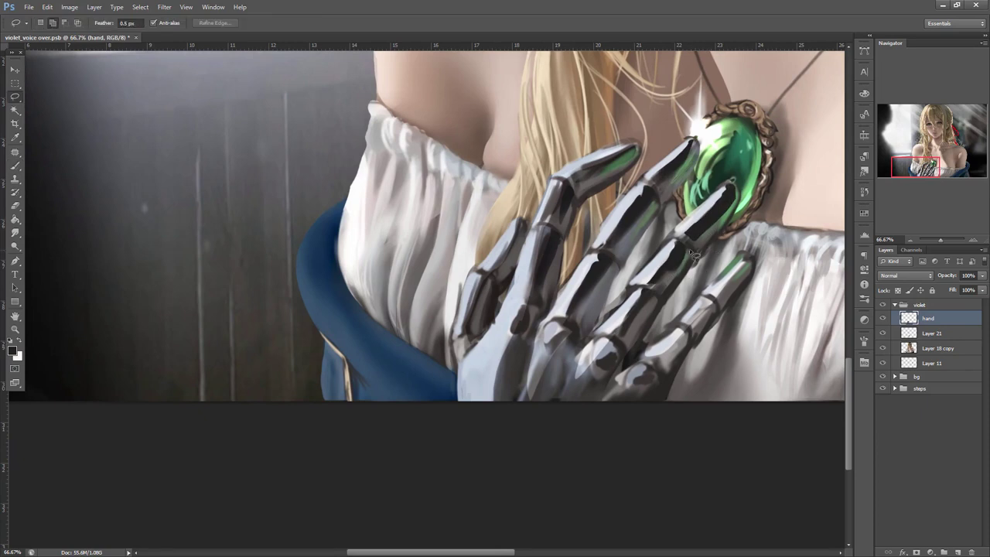
{"action": "left_click_drag", "start_coordinate": [658, 290], "coordinate": [692, 252]}
{"action": "key", "text": "b"}
{"action": "left_click", "coordinate": [669, 285], "text": "alt"}
{"action": "left_click_drag", "start_coordinate": [663, 294], "coordinate": [684, 269]}
{"action": "key", "text": "ctrl+d"}
{"action": "key", "text": "l"}
{"action": "mouse_move", "coordinate": [739, 192]}
{"action": "left_mouse_down"}
{"action": "mouse_move", "coordinate": [712, 251]}
{"action": "mouse_move", "coordinate": [697, 263]}
{"action": "mouse_move", "coordinate": [695, 249]}
{"action": "mouse_move", "coordinate": [711, 235]}
{"action": "mouse_move", "coordinate": [697, 259]}
{"action": "left_mouse_up"}
{"action": "key", "text": "b"}
{"action": "key", "text": "l"}
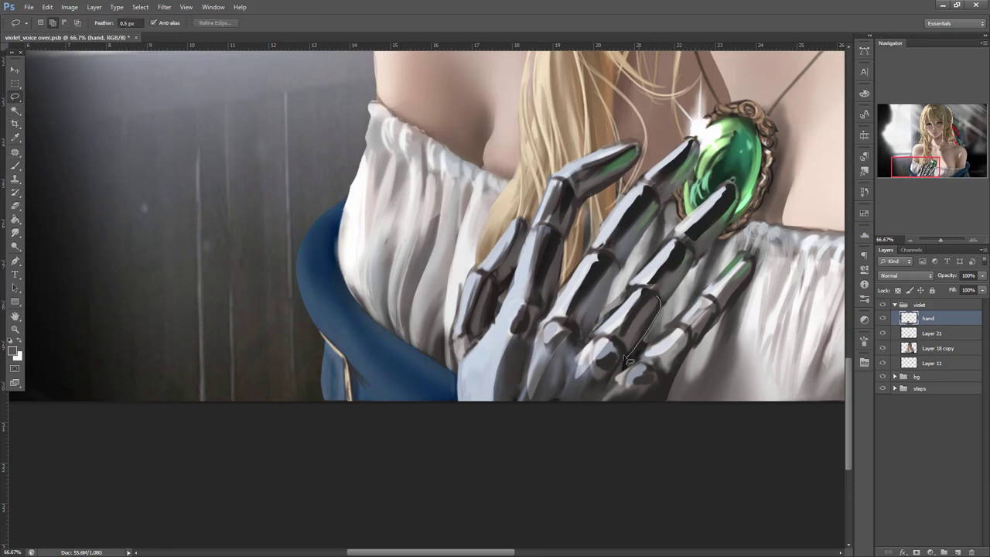
{"action": "key", "text": "b"}
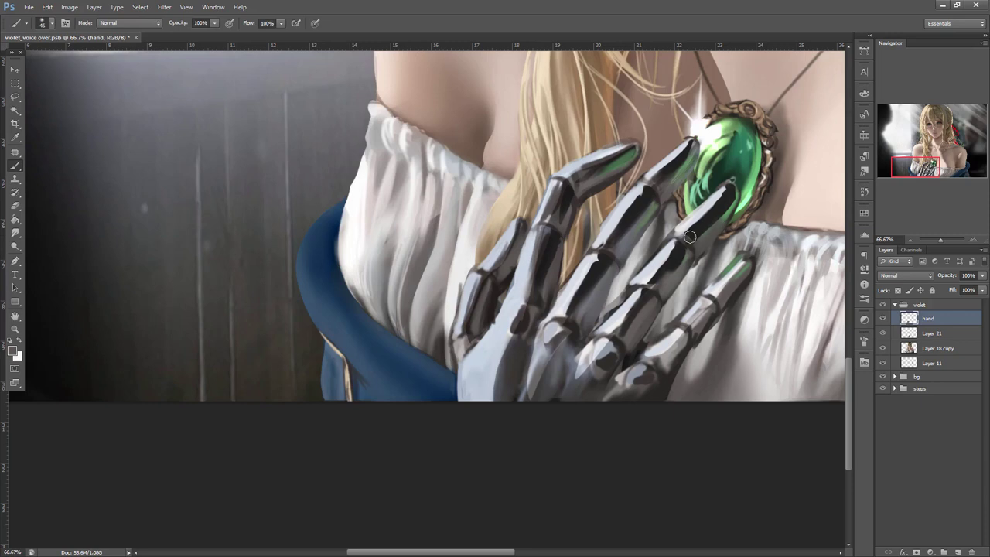
- Brighten the upper edges of the gem-touching finger's segments with a pale grey inside lasso selections
{"action": "key", "text": "l"}
{"action": "key", "text": "b"}
{"action": "key", "text": "l"}
{"action": "left_click_drag", "start_coordinate": [608, 317], "coordinate": [639, 290]}
{"action": "key", "text": "b"}
{"action": "left_click", "coordinate": [627, 306], "text": "alt"}
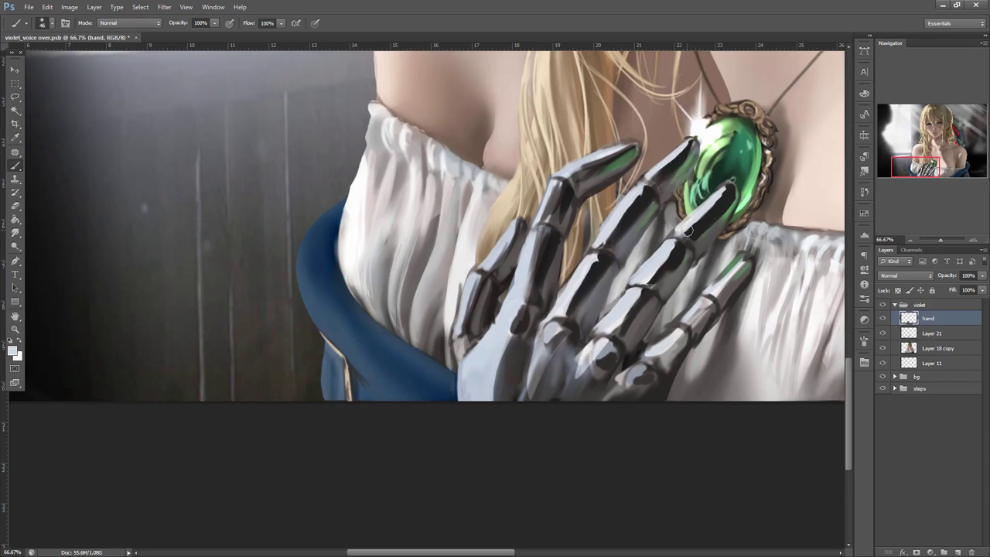
- Select the little finger's tip segment and paint its dark reflection in sampled near-black
{"action": "left_click_drag", "start_coordinate": [740, 395], "coordinate": [710, 374]}
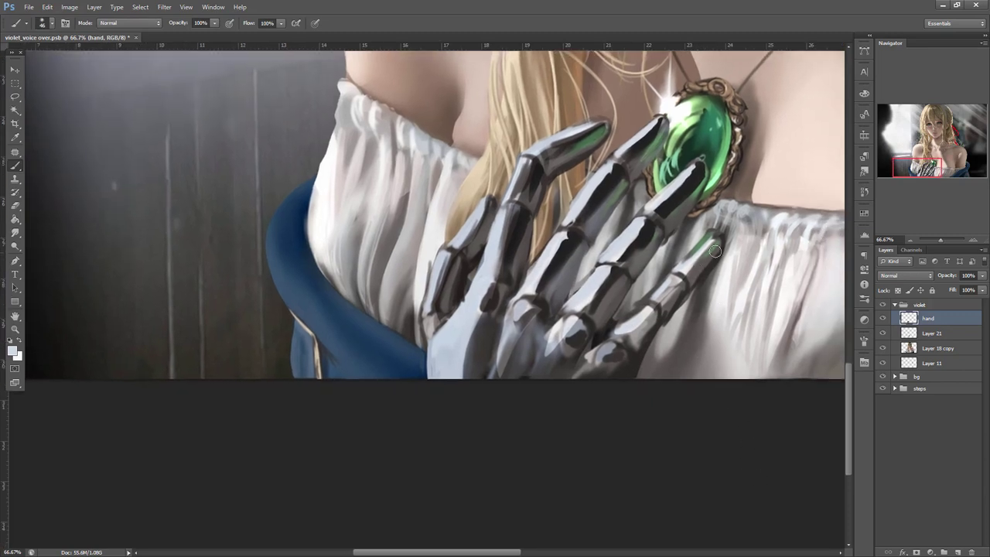
{"action": "key", "text": "l"}
{"action": "mouse_move", "coordinate": [690, 277]}
{"action": "left_mouse_down"}
{"action": "mouse_move", "coordinate": [722, 250]}
{"action": "mouse_move", "coordinate": [687, 292]}
{"action": "mouse_move", "coordinate": [678, 284]}
{"action": "mouse_move", "coordinate": [661, 320]}
{"action": "mouse_move", "coordinate": [650, 313]}
{"action": "mouse_move", "coordinate": [647, 334]}
{"action": "mouse_move", "coordinate": [663, 273]}
{"action": "mouse_move", "coordinate": [644, 310]}
{"action": "mouse_move", "coordinate": [720, 238]}
{"action": "left_mouse_up"}
{"action": "key", "text": "b"}
{"action": "left_click", "coordinate": [642, 240], "text": "alt"}
{"action": "key", "text": "ctrl+d"}
- Select the little finger's underside from tip to knuckle and shade it with soft grey
{"action": "key", "text": "l"}
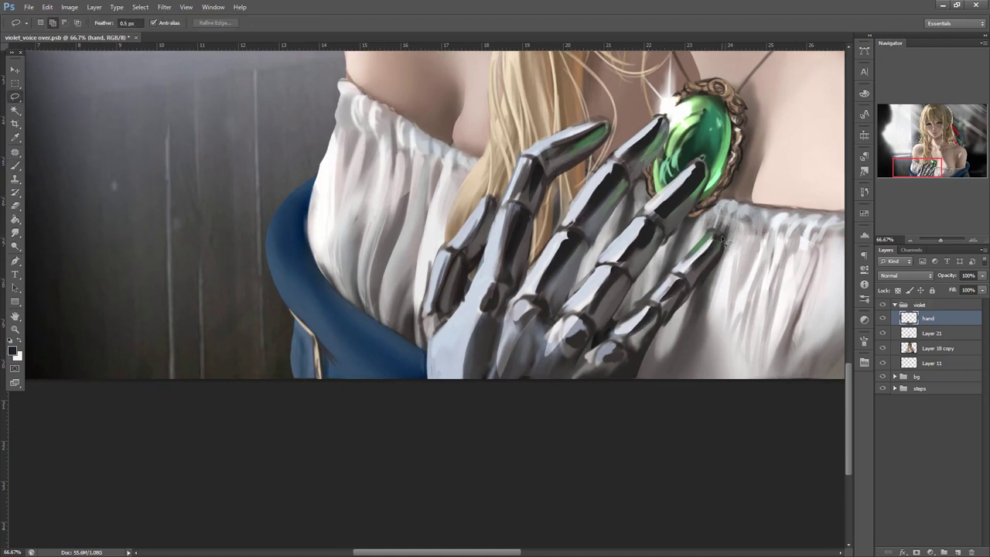
{"action": "mouse_move", "coordinate": [701, 277]}
{"action": "left_mouse_down"}
{"action": "mouse_move", "coordinate": [632, 386]}
{"action": "mouse_move", "coordinate": [607, 371]}
{"action": "left_mouse_up"}
{"action": "key", "text": "b"}
{"action": "left_click_drag", "start_coordinate": [715, 255], "coordinate": [616, 400]}
{"action": "key", "text": "ctrl+d"}
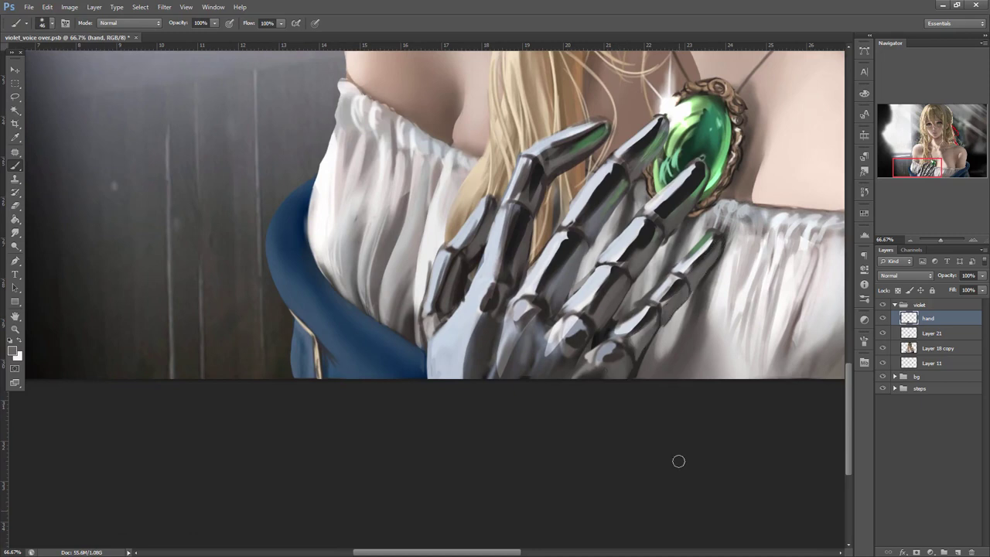
- Brighten the upper edges of the bent finger's tip and lower segments with near-white highlights inside lasso selections
{"action": "left_click_drag", "start_coordinate": [674, 326], "coordinate": [755, 381]}
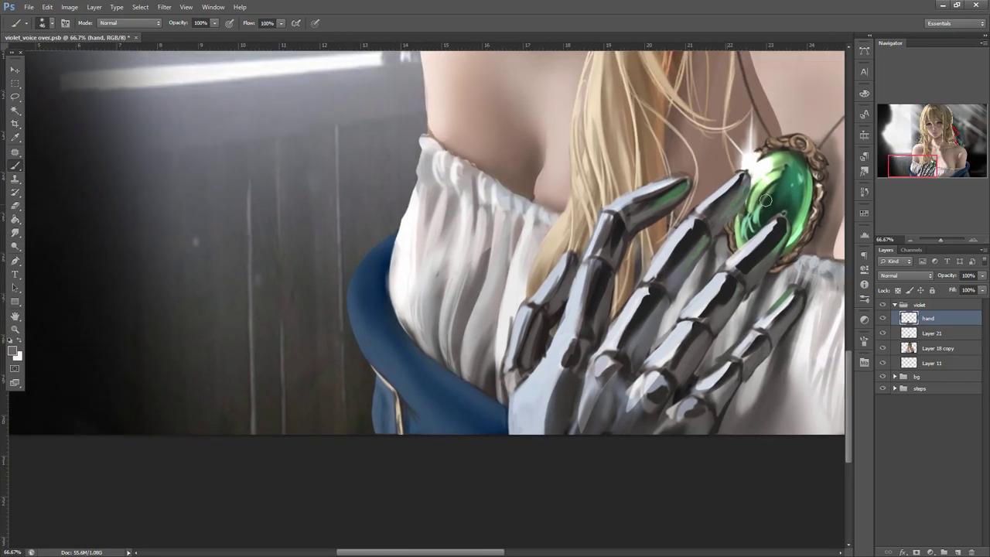
{"action": "key", "text": "l"}
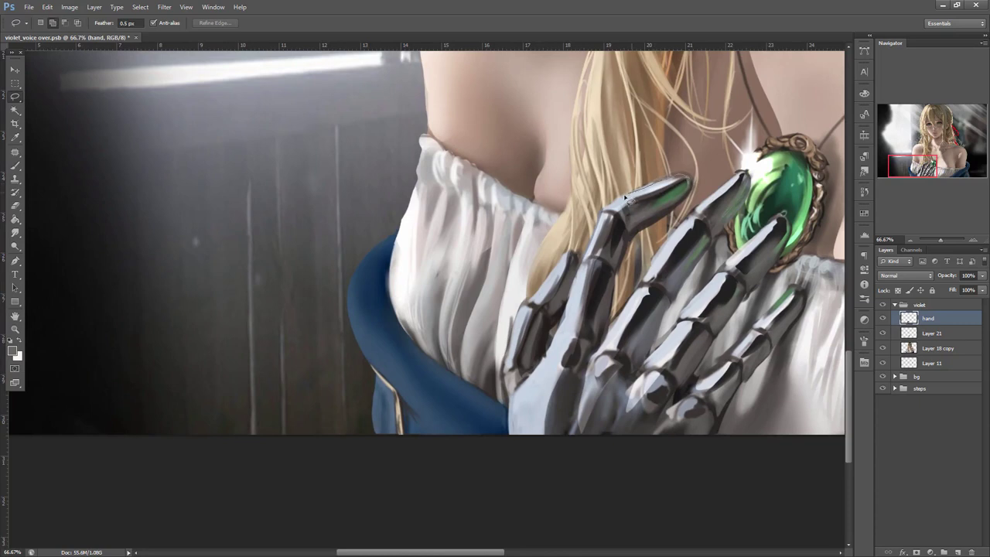
{"action": "key", "text": "b"}
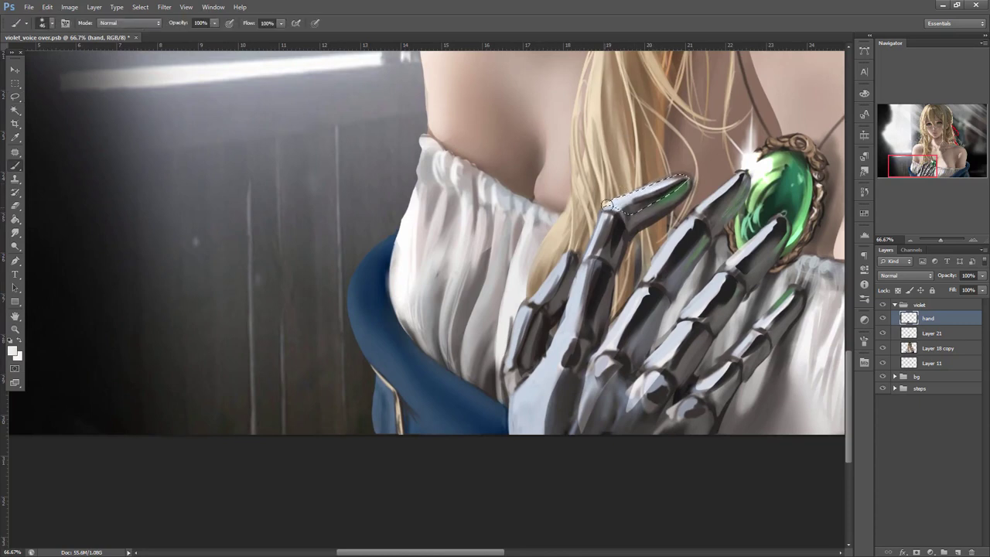
{"action": "key", "text": "l"}
{"action": "mouse_move", "coordinate": [586, 265]}
{"action": "left_mouse_down"}
{"action": "mouse_move", "coordinate": [556, 330]}
{"action": "mouse_move", "coordinate": [601, 295]}
{"action": "mouse_move", "coordinate": [576, 300]}
{"action": "left_mouse_up"}
{"action": "key", "text": "v"}
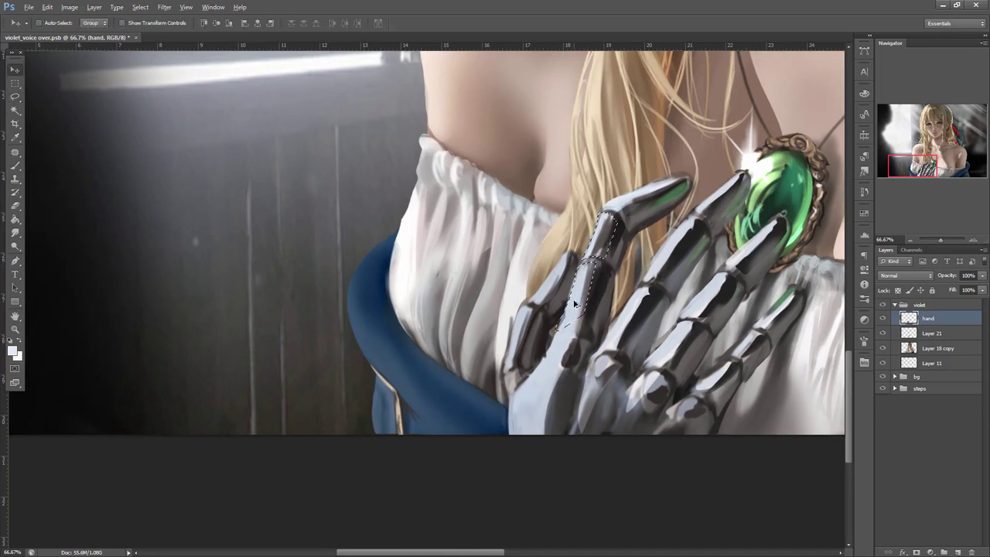
{"action": "key", "text": "b"}
{"action": "mouse_move", "coordinate": [595, 244]}
{"action": "left_mouse_down"}
{"action": "mouse_move", "coordinate": [615, 185]}
{"action": "mouse_move", "coordinate": [590, 264]}
{"action": "left_mouse_up"}
{"action": "key", "text": "ctrl+d"}
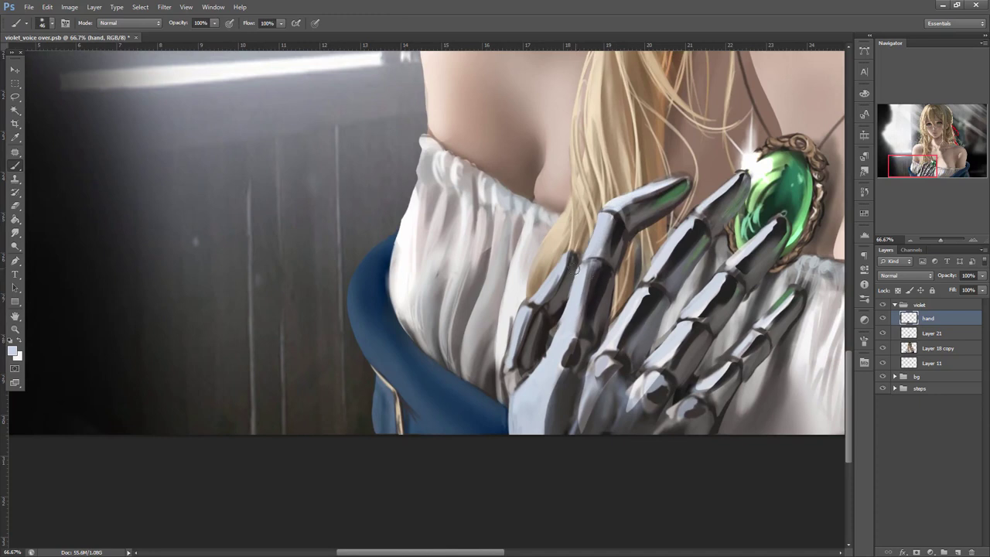
- Select the thumb's lower segment, paint its near-white highlight, and deepen its underside in sampled dark tones with a 20 px brush
{"action": "key", "text": "l"}
{"action": "left_click_drag", "start_coordinate": [505, 355], "coordinate": [534, 314]}
{"action": "key", "text": "b"}
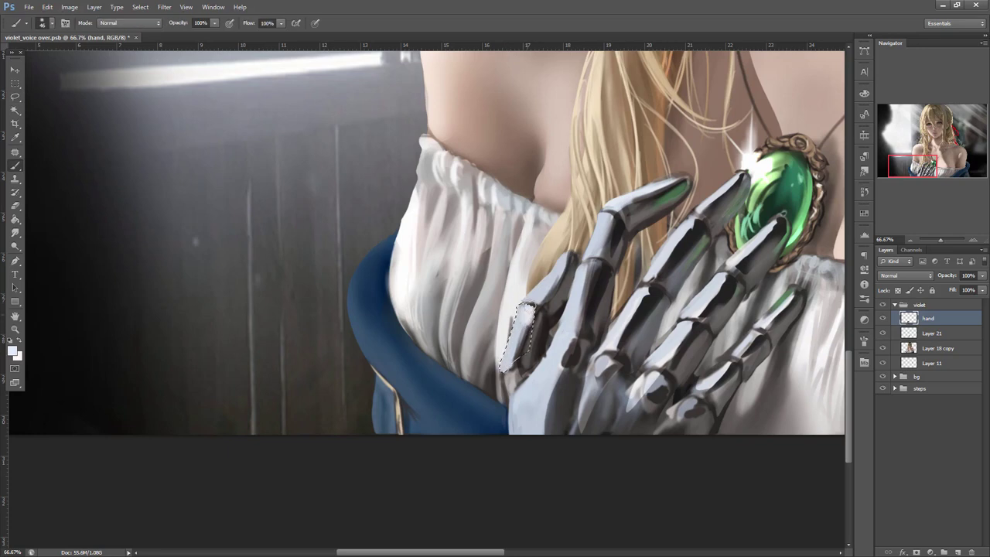
{"action": "right_click", "coordinate": [582, 236]}
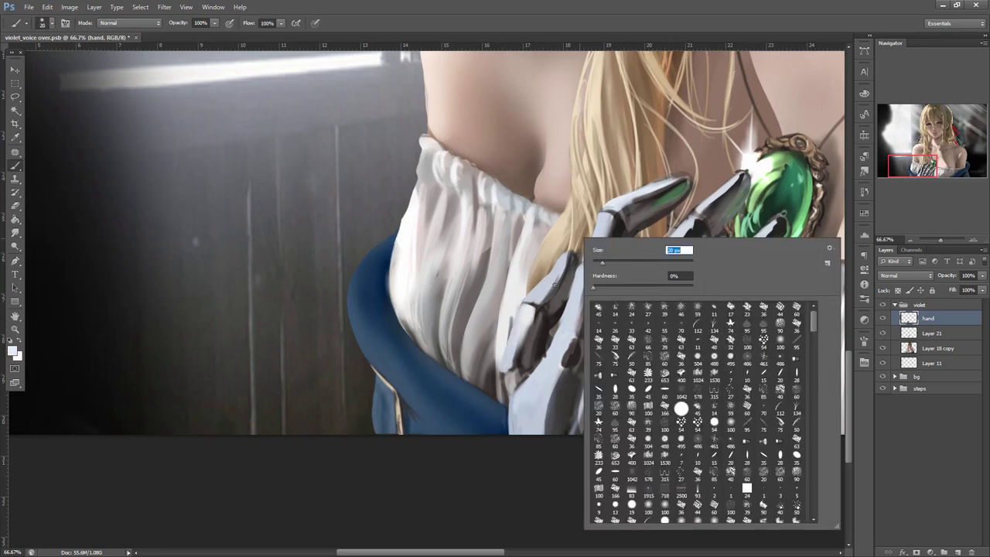
{"action": "key", "text": "Return"}
{"action": "left_click", "coordinate": [524, 361], "text": "alt"}
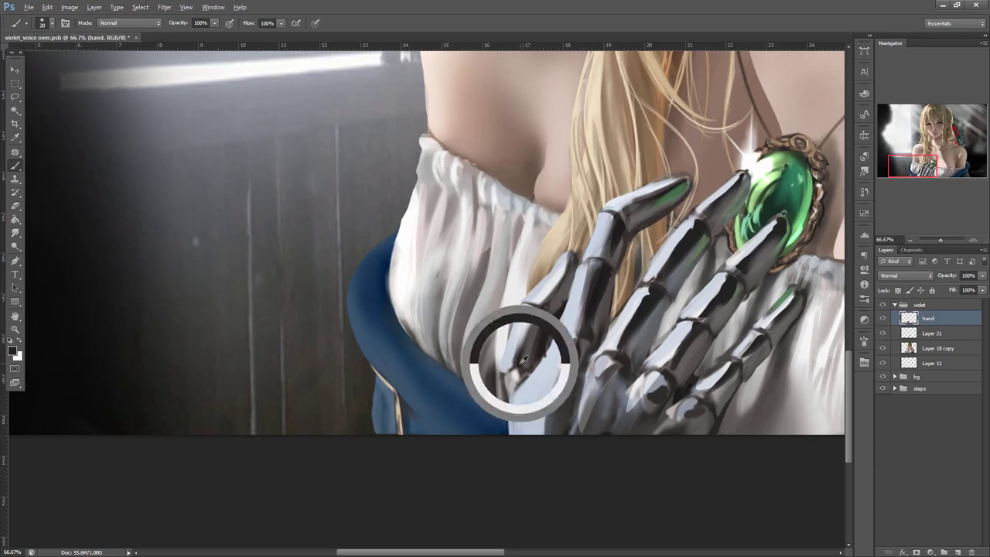
{"action": "left_click", "coordinate": [520, 375], "text": "alt"}
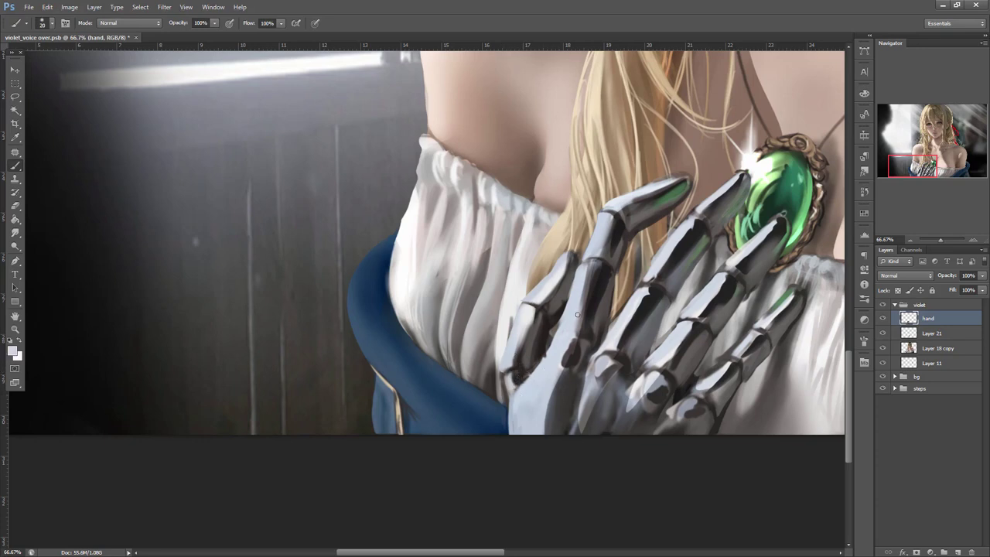
- Select the back of the hand below the thumb and shade it with a sampled grey
{"action": "key", "text": "l"}
{"action": "key", "text": "b"}
{"action": "mouse_move", "coordinate": [511, 440]}
{"action": "left_mouse_down"}
{"action": "mouse_move", "coordinate": [639, 281]}
{"action": "mouse_move", "coordinate": [536, 353]}
{"action": "mouse_move", "coordinate": [536, 437]}
{"action": "left_mouse_up"}
{"action": "right_click", "coordinate": [581, 348]}
{"action": "left_click", "coordinate": [638, 286]}
{"action": "left_click", "coordinate": [533, 355], "text": "alt"}
{"action": "left_click_drag", "start_coordinate": [528, 381], "coordinate": [524, 435]}
{"action": "key", "text": "ctrl+d"}
- Select the knuckle at the base of the bent finger and darken it with a sampled tone
{"action": "key", "text": "l"}
{"action": "mouse_move", "coordinate": [562, 339]}
{"action": "left_mouse_down"}
{"action": "mouse_move", "coordinate": [579, 326]}
{"action": "mouse_move", "coordinate": [567, 380]}
{"action": "left_mouse_up"}
{"action": "key", "text": "b"}
{"action": "left_click", "coordinate": [585, 331], "text": "alt"}
{"action": "key", "text": "ctrl+d"}
{"action": "key", "text": "l"}
{"action": "key", "text": "b"}
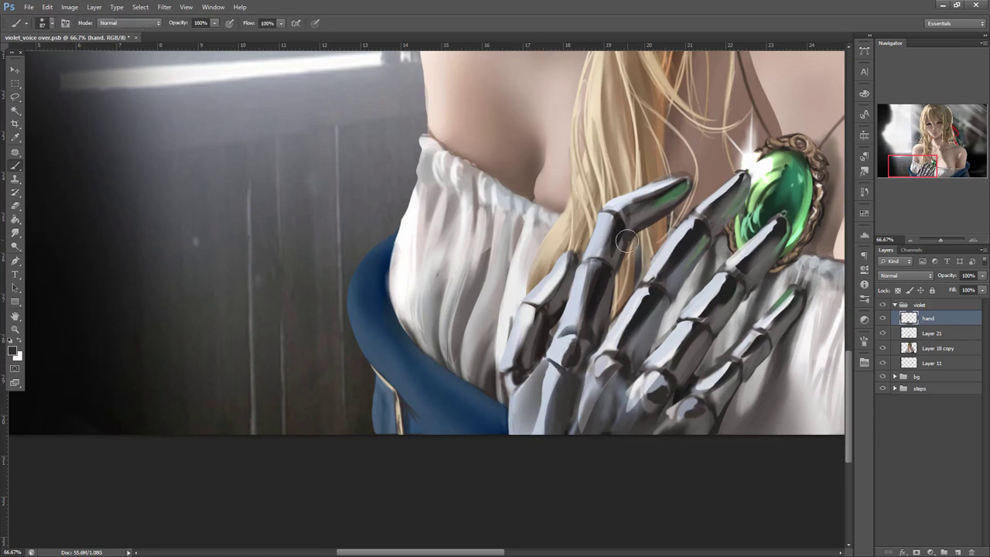
- Darken the bent finger's middle segment and draw thin near-black reflection lines along the fingers with a 5 px brush
{"action": "right_click", "coordinate": [630, 236]}
{"action": "left_click", "coordinate": [644, 260]}
{"action": "left_click_drag", "start_coordinate": [586, 263], "coordinate": [577, 301]}
{"action": "right_click", "coordinate": [620, 234]}
{"action": "type", "text": "5"}
{"action": "key", "text": "Return"}
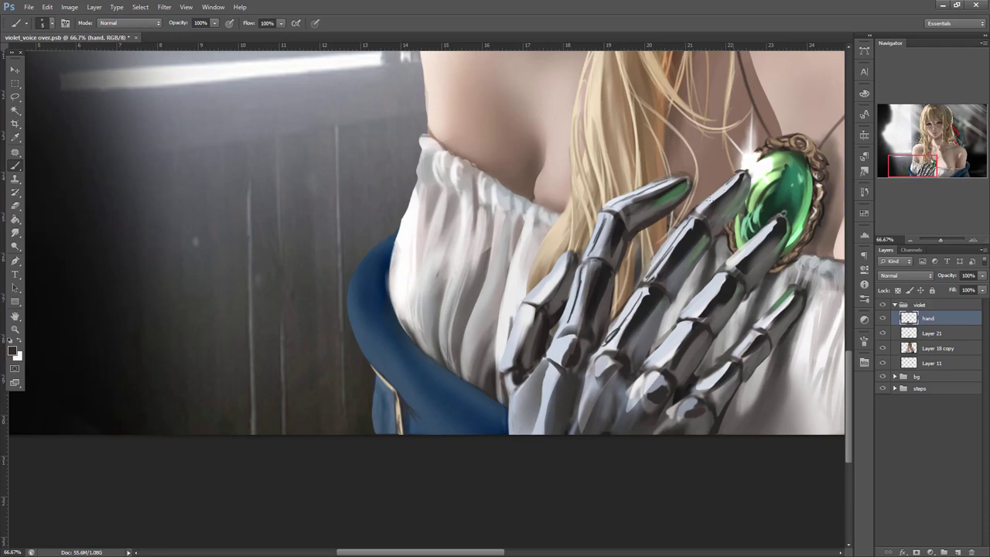
{"action": "left_click_drag", "start_coordinate": [719, 280], "coordinate": [657, 361]}
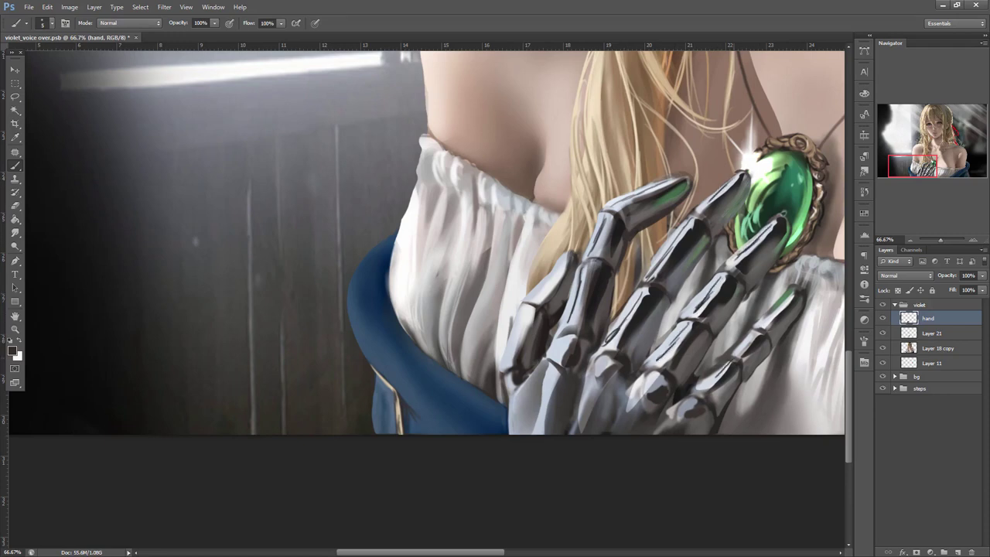
{"action": "mouse_move", "coordinate": [628, 325]}
{"action": "left_mouse_down"}
{"action": "mouse_move", "coordinate": [637, 279]}
{"action": "mouse_move", "coordinate": [664, 329]}
{"action": "left_mouse_up"}
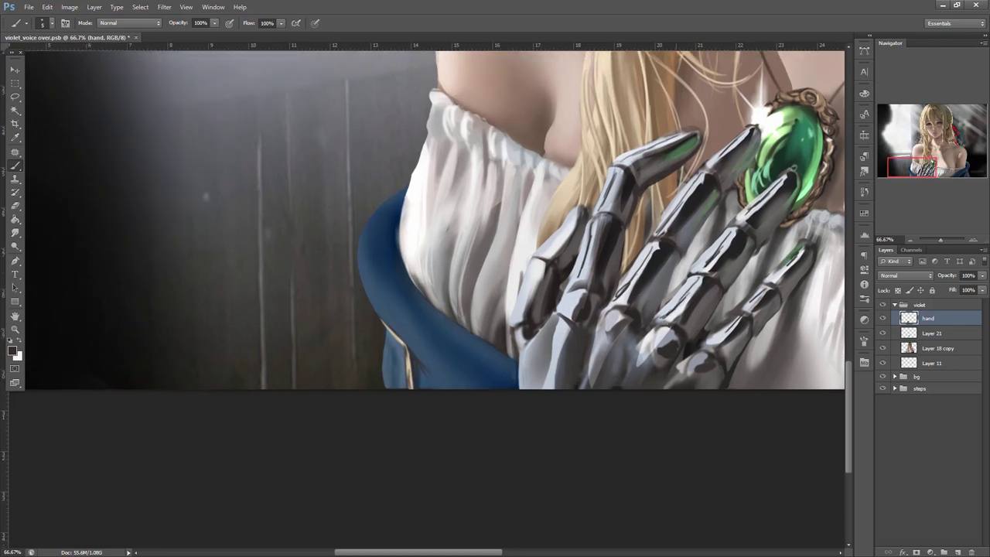
- Paint near-black reflections on the round knuckle joints with a 12 px brush
{"action": "right_click", "coordinate": [679, 264]}
{"action": "left_click_drag", "start_coordinate": [685, 279], "coordinate": [690, 280]}
{"action": "left_click", "coordinate": [588, 312], "text": "alt"}
{"action": "left_click_drag", "start_coordinate": [618, 327], "coordinate": [663, 356]}
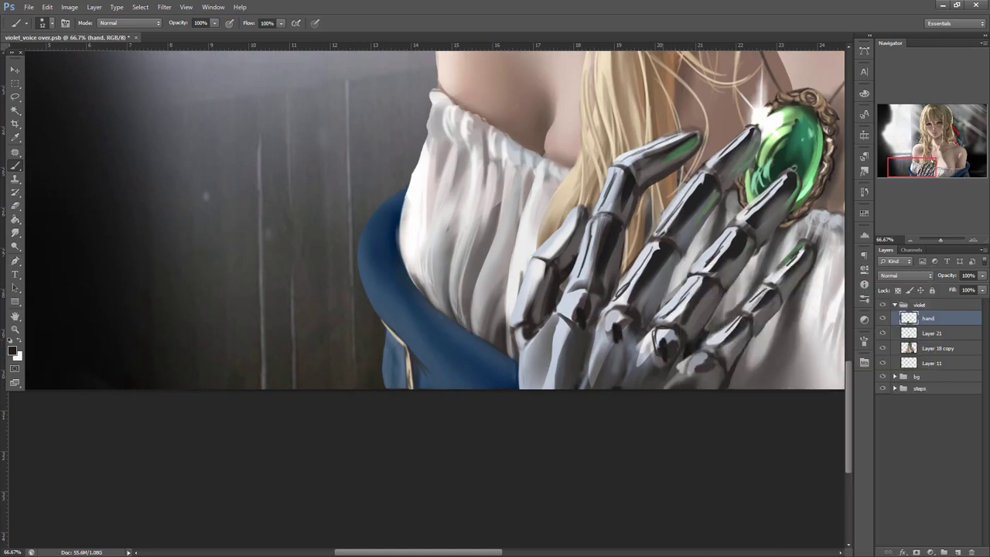
{"action": "left_click_drag", "start_coordinate": [704, 381], "coordinate": [706, 373]}
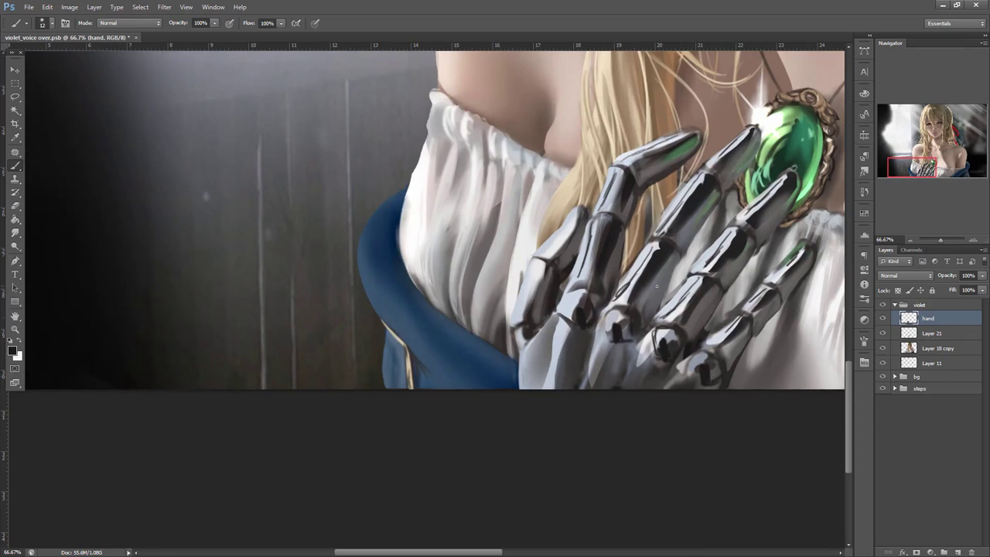
{"action": "left_click", "coordinate": [667, 340], "text": "alt"}
{"action": "left_click_drag", "start_coordinate": [622, 327], "coordinate": [634, 322]}
{"action": "key", "text": "d"}
{"action": "left_click", "coordinate": [605, 314], "text": "alt"}
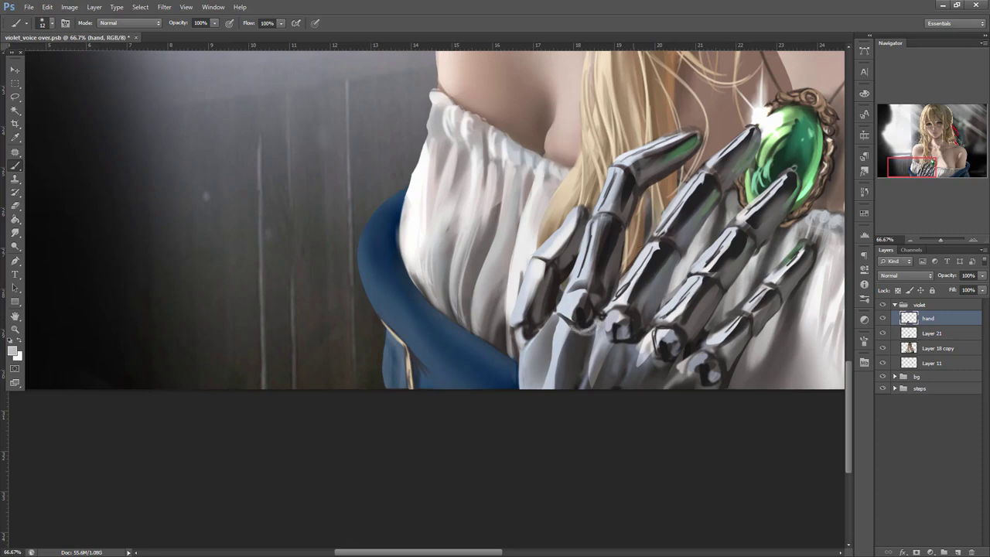
- Blend the back of the hand below the knuckles with sampled greys using a 34 px brush
{"action": "right_click", "coordinate": [595, 328]}
{"action": "mouse_move", "coordinate": [594, 328]}
{"action": "left_mouse_down"}
{"action": "mouse_move", "coordinate": [581, 371]}
{"action": "mouse_move", "coordinate": [591, 349]}
{"action": "mouse_move", "coordinate": [591, 384]}
{"action": "left_mouse_up"}
{"action": "left_click", "coordinate": [576, 328], "text": "alt"}
{"action": "left_click", "coordinate": [631, 359], "text": "alt"}
{"action": "mouse_move", "coordinate": [635, 349]}
{"action": "left_mouse_down"}
{"action": "mouse_move", "coordinate": [630, 377]}
{"action": "mouse_move", "coordinate": [629, 356]}
{"action": "left_mouse_up"}
{"action": "left_click", "coordinate": [642, 353], "text": "alt"}
{"action": "left_click", "coordinate": [634, 358], "text": "alt"}
{"action": "left_click", "coordinate": [639, 357], "text": "alt"}
{"action": "left_click", "coordinate": [666, 373], "text": "alt"}
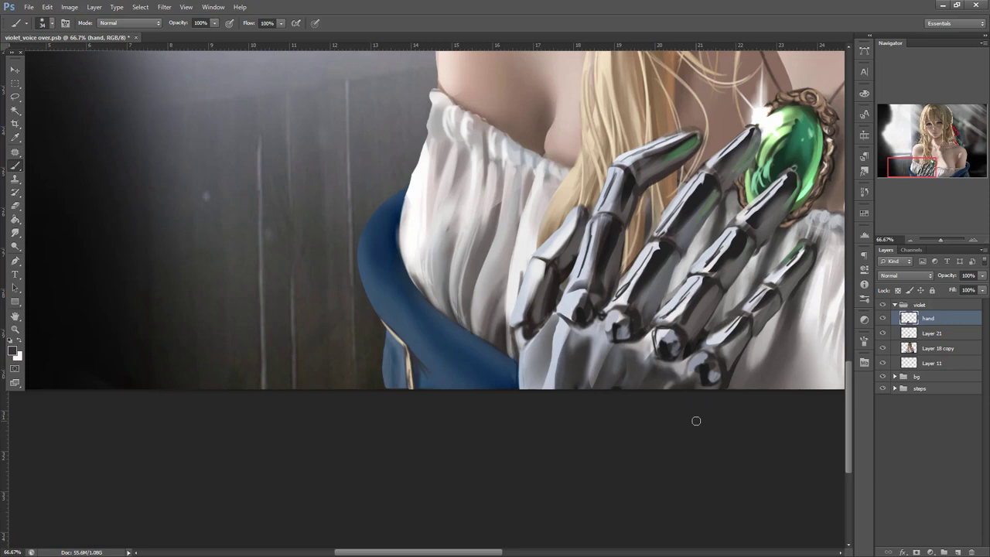
- Draw thin dark tendon lines from the knuckles down the back of the hand with a 9 px brush
{"action": "right_click", "coordinate": [655, 268]}
{"action": "left_click_drag", "start_coordinate": [673, 289], "coordinate": [670, 289]}
{"action": "left_click", "coordinate": [585, 319]}
{"action": "mouse_move", "coordinate": [554, 323]}
{"action": "left_mouse_down"}
{"action": "mouse_move", "coordinate": [552, 385]}
{"action": "mouse_move", "coordinate": [582, 389]}
{"action": "left_mouse_up"}
{"action": "mouse_move", "coordinate": [590, 331]}
{"action": "left_mouse_down"}
{"action": "mouse_move", "coordinate": [608, 389]}
{"action": "mouse_move", "coordinate": [623, 390]}
{"action": "left_mouse_up"}
{"action": "left_click_drag", "start_coordinate": [642, 349], "coordinate": [655, 389]}
{"action": "left_click_drag", "start_coordinate": [664, 361], "coordinate": [650, 392]}
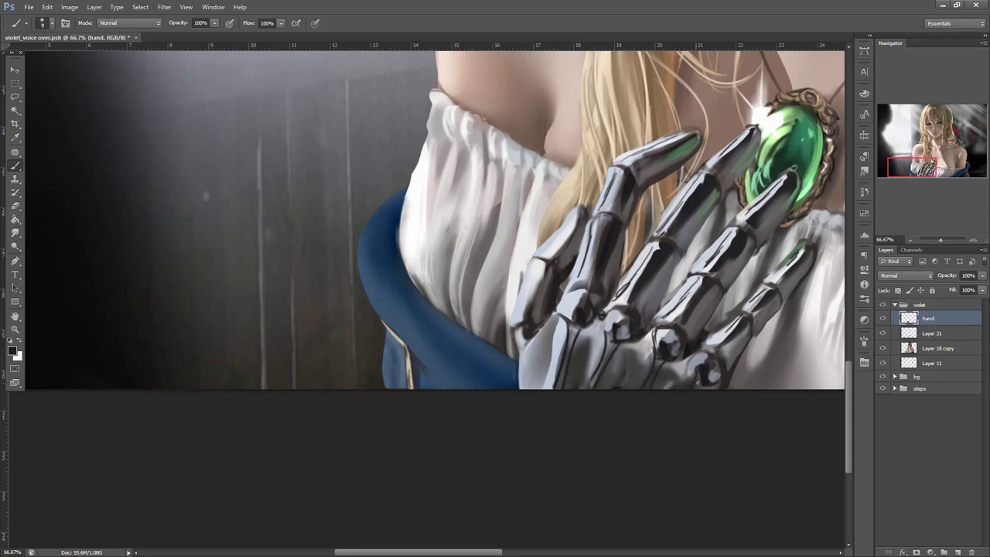
- Add thin near-white highlights beside the dark tendon lines, at the thumb's base and along the fingers
{"action": "key", "text": "x"}
{"action": "left_click_drag", "start_coordinate": [562, 328], "coordinate": [571, 384]}
{"action": "left_click_drag", "start_coordinate": [596, 337], "coordinate": [612, 384]}
{"action": "left_click_drag", "start_coordinate": [662, 359], "coordinate": [652, 386]}
{"action": "left_click_drag", "start_coordinate": [520, 329], "coordinate": [521, 363]}
{"action": "left_click_drag", "start_coordinate": [782, 267], "coordinate": [644, 381]}
{"action": "left_click_drag", "start_coordinate": [609, 328], "coordinate": [720, 314]}
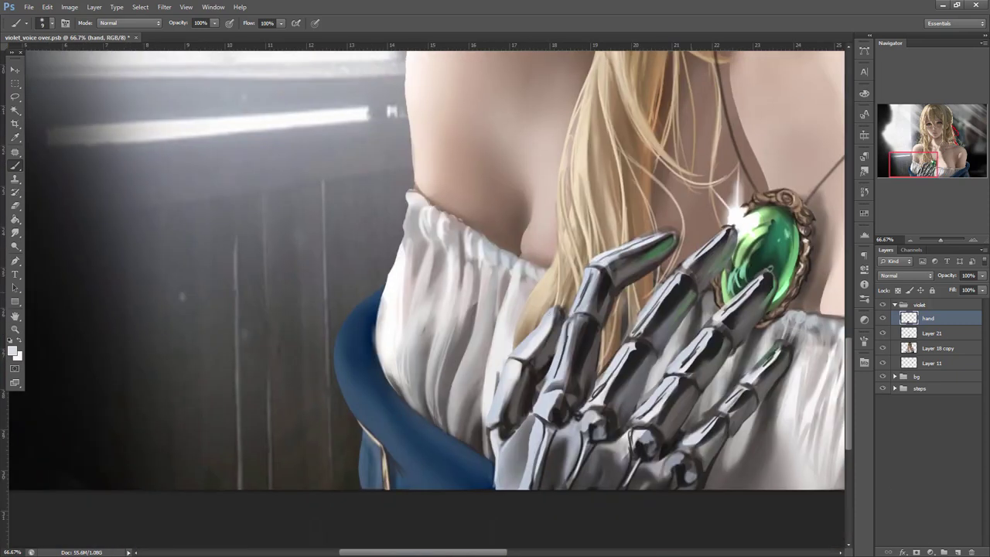
- Draw thin sampled near-black lines along the thumb's segments and down towards the wrist
{"action": "left_click", "coordinate": [548, 369], "text": "alt"}
{"action": "left_click_drag", "start_coordinate": [558, 311], "coordinate": [532, 356]}
{"action": "mouse_move", "coordinate": [556, 312]}
{"action": "left_mouse_down"}
{"action": "mouse_move", "coordinate": [498, 411]}
{"action": "mouse_move", "coordinate": [495, 431]}
{"action": "mouse_move", "coordinate": [541, 422]}
{"action": "mouse_move", "coordinate": [519, 480]}
{"action": "left_mouse_up"}
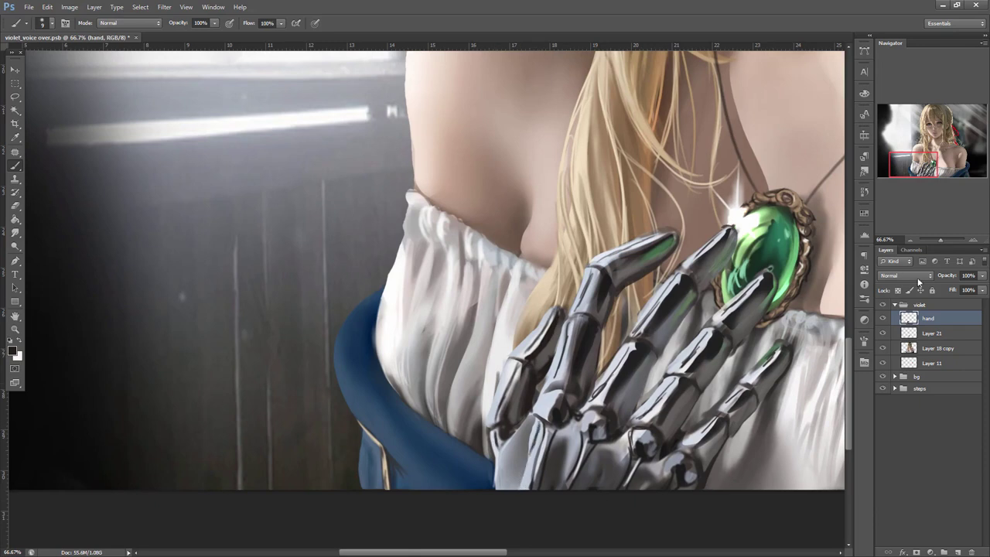
- Set a bright blue foreground colour and a 46 px brush in Darken mode, with the hand layer's transparency locked
{"action": "left_click", "coordinate": [17, 352]}
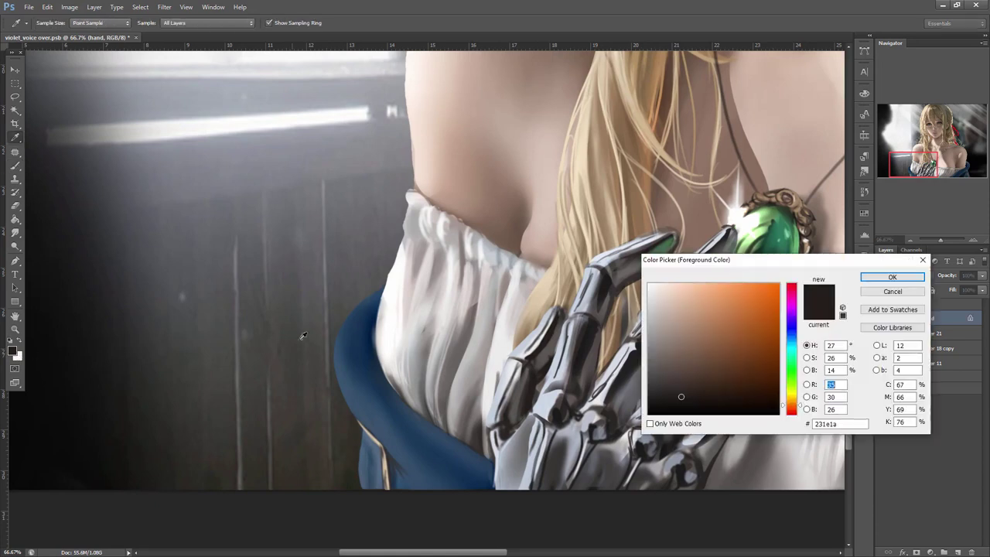
{"action": "left_click_drag", "start_coordinate": [792, 344], "coordinate": [791, 332]}
{"action": "left_click", "coordinate": [717, 289]}
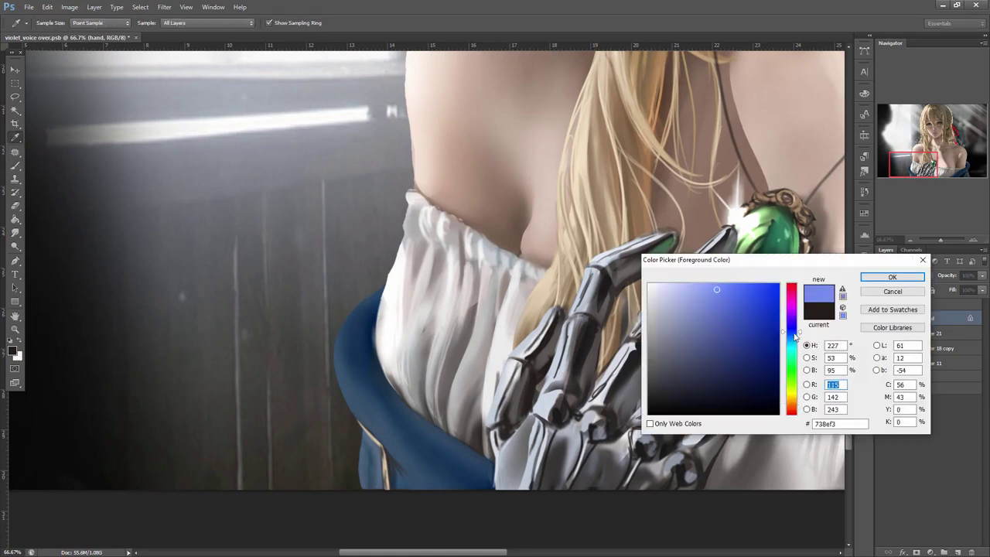
{"action": "left_click", "coordinate": [892, 276]}
{"action": "key", "text": "b"}
{"action": "right_click", "coordinate": [706, 239]}
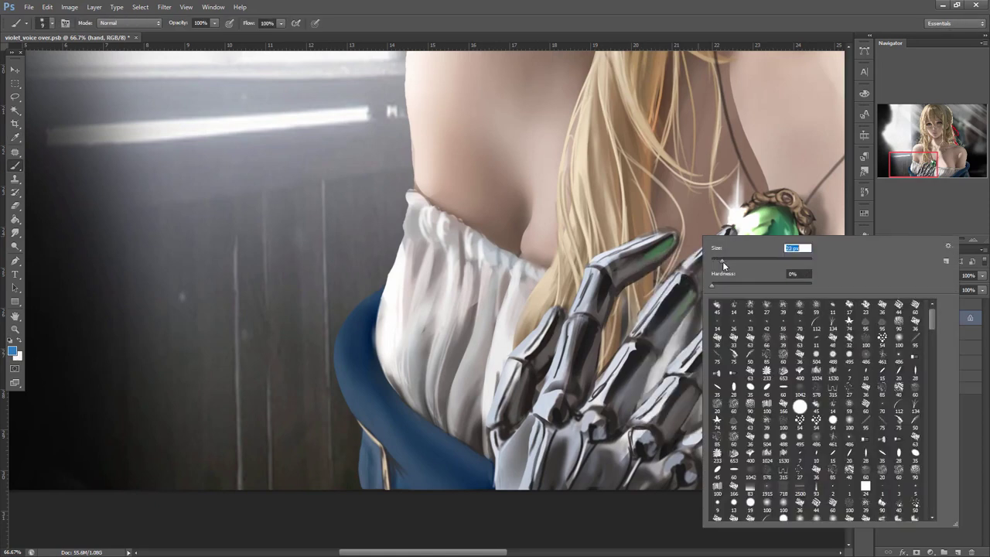
{"action": "left_click", "coordinate": [128, 23]}
{"action": "left_click", "coordinate": [124, 83]}
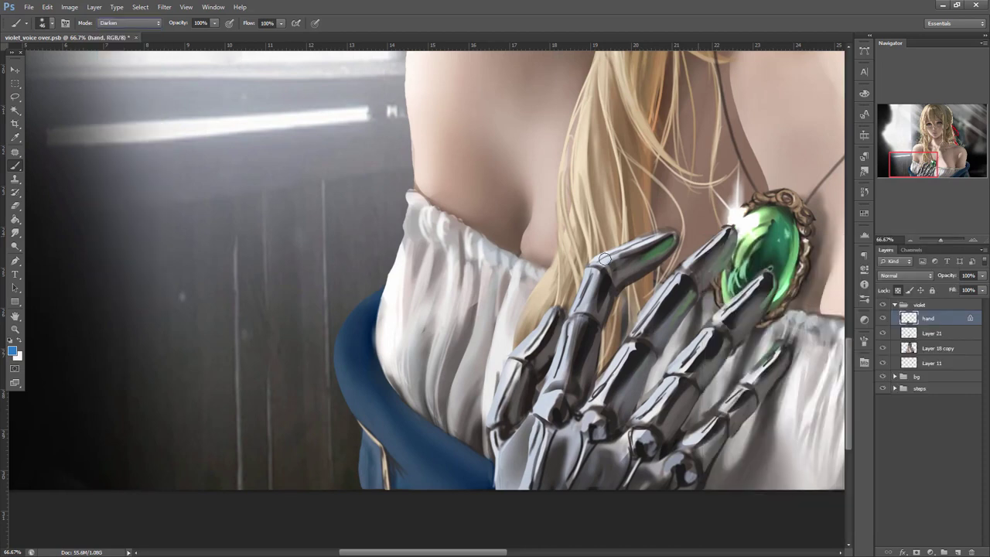
- Paint blue reflections over the light areas of the fingers, thumb and back of the hand
{"action": "left_click_drag", "start_coordinate": [604, 280], "coordinate": [548, 427]}
{"action": "mouse_move", "coordinate": [727, 243]}
{"action": "left_mouse_down"}
{"action": "mouse_move", "coordinate": [682, 280]}
{"action": "mouse_move", "coordinate": [619, 376]}
{"action": "left_mouse_up"}
{"action": "left_click_drag", "start_coordinate": [703, 342], "coordinate": [655, 414]}
{"action": "left_click_drag", "start_coordinate": [740, 304], "coordinate": [760, 282]}
{"action": "mouse_move", "coordinate": [774, 353]}
{"action": "left_mouse_down"}
{"action": "mouse_move", "coordinate": [691, 446]}
{"action": "mouse_move", "coordinate": [637, 450]}
{"action": "left_mouse_up"}
{"action": "left_click_drag", "start_coordinate": [515, 375], "coordinate": [508, 396]}
{"action": "left_click_drag", "start_coordinate": [535, 349], "coordinate": [549, 325]}
{"action": "left_click_drag", "start_coordinate": [541, 434], "coordinate": [537, 472]}
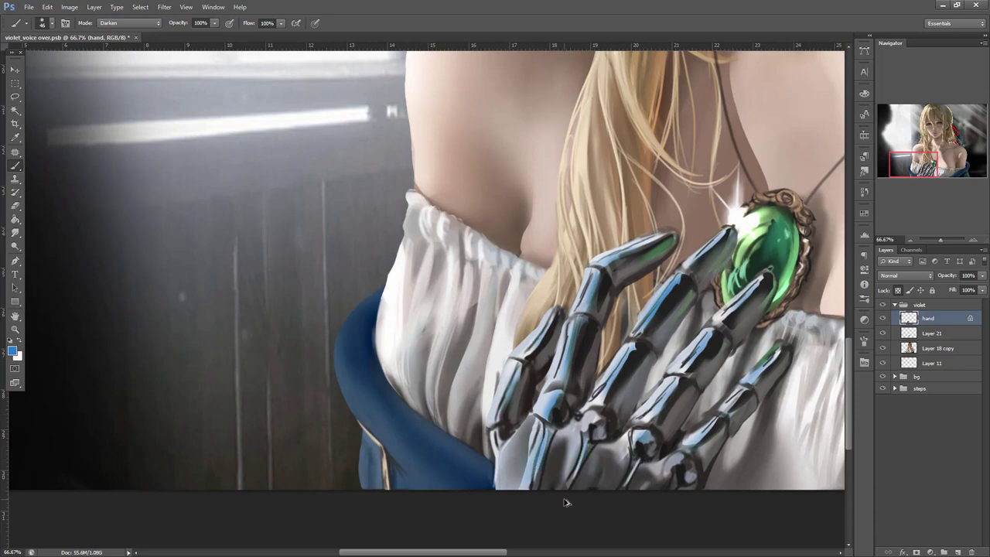
- Fine-tune the hand layer's colour with a slight Hue/Saturation adjustment
{"action": "left_click", "coordinate": [69, 7]}
{"action": "mouse_move", "coordinate": [116, 33]}
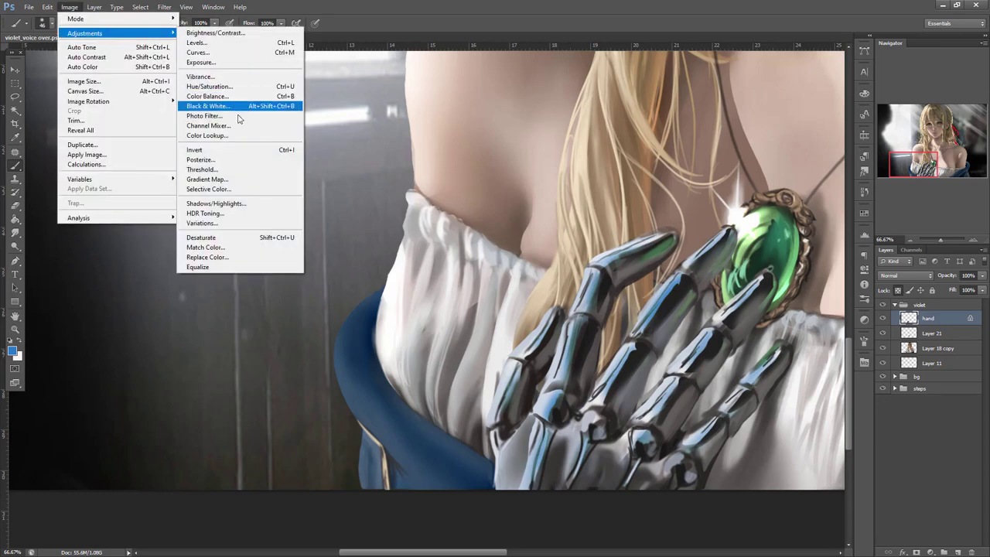
{"action": "left_click", "coordinate": [236, 85]}
{"action": "left_click_drag", "start_coordinate": [834, 348], "coordinate": [825, 351]}
{"action": "left_click", "coordinate": [957, 274]}
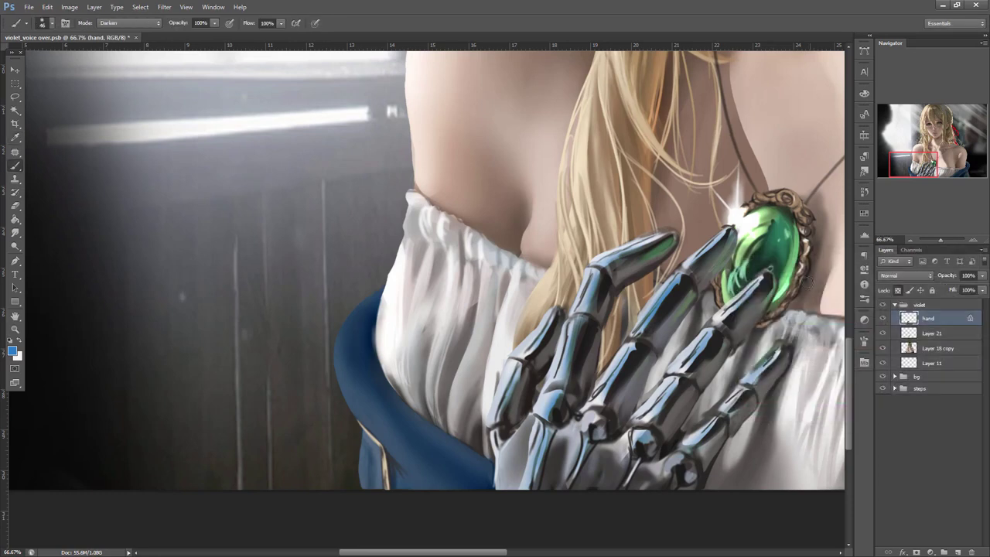
- Sample the gem's green and paint reflections on the fingertips and nearby segments with the brush in Normal mode
{"action": "left_click", "coordinate": [776, 231], "text": "alt"}
{"action": "left_click", "coordinate": [127, 22]}
{"action": "left_click", "coordinate": [132, 31]}
{"action": "left_click_drag", "start_coordinate": [729, 232], "coordinate": [725, 245]}
{"action": "mouse_move", "coordinate": [771, 281]}
{"action": "left_mouse_down"}
{"action": "mouse_move", "coordinate": [751, 316]}
{"action": "mouse_move", "coordinate": [771, 294]}
{"action": "left_mouse_up"}
{"action": "left_click_drag", "start_coordinate": [686, 290], "coordinate": [678, 304]}
{"action": "left_click_drag", "start_coordinate": [681, 257], "coordinate": [697, 272]}
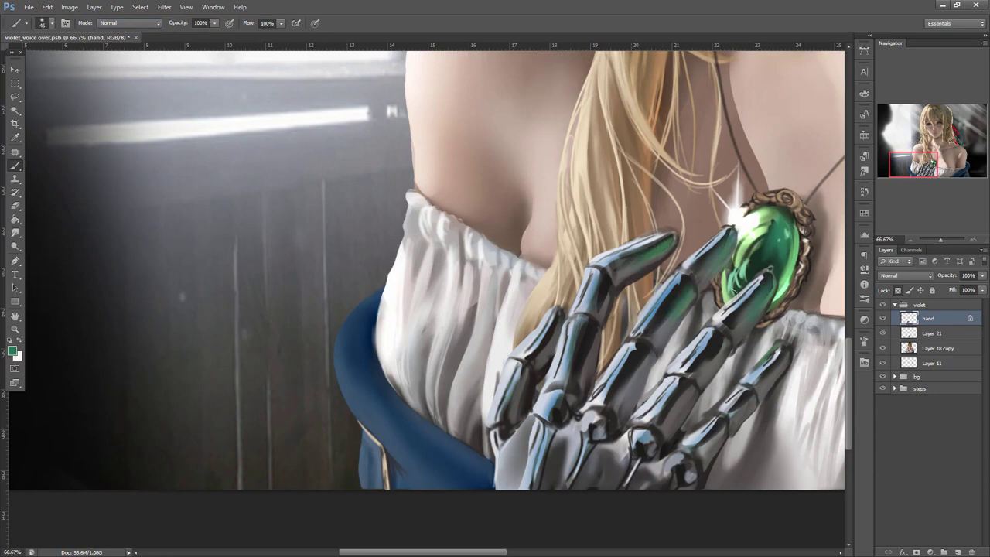
{"action": "left_click_drag", "start_coordinate": [789, 347], "coordinate": [747, 367]}
- Brighten the green reflections on the fingers nearest the gem with a light green sampled from it
{"action": "right_click", "coordinate": [706, 283]}
{"action": "left_click", "coordinate": [749, 291]}
{"action": "key", "text": "Return"}
{"action": "left_click", "coordinate": [765, 227], "text": "alt"}
{"action": "left_click_drag", "start_coordinate": [733, 236], "coordinate": [721, 258]}
{"action": "left_click_drag", "start_coordinate": [773, 276], "coordinate": [771, 291]}
{"action": "left_click_drag", "start_coordinate": [695, 290], "coordinate": [687, 309]}
{"action": "left_click_drag", "start_coordinate": [673, 239], "coordinate": [642, 253]}
- Sharpen the edges of the fingers' green reflections with sampled dark tones and a 12 px brush
{"action": "right_click", "coordinate": [748, 206]}
{"action": "left_click", "coordinate": [751, 224]}
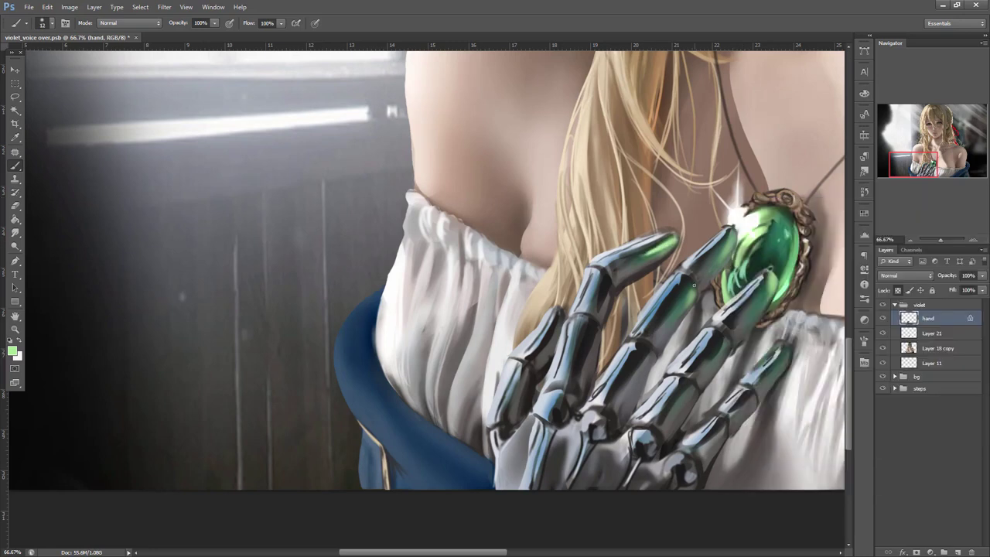
{"action": "left_click", "coordinate": [707, 256], "text": "alt"}
{"action": "left_click", "coordinate": [710, 273], "text": "alt"}
{"action": "left_click", "coordinate": [693, 286], "text": "alt"}
{"action": "left_click", "coordinate": [691, 290], "text": "alt"}
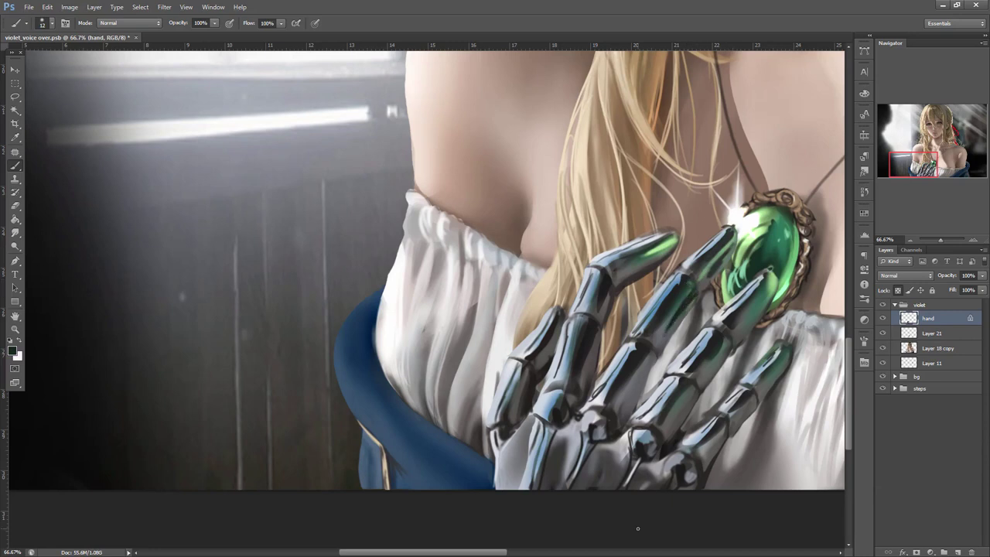
{"action": "left_click_drag", "start_coordinate": [774, 276], "coordinate": [743, 324]}
{"action": "left_click_drag", "start_coordinate": [727, 348], "coordinate": [708, 372]}
{"action": "left_click_drag", "start_coordinate": [790, 353], "coordinate": [764, 383]}
- Compare the portrait with and without the hand layer
{"action": "left_click_drag", "start_coordinate": [820, 430], "coordinate": [667, 502]}
{"action": "left_click", "coordinate": [911, 240]}
{"action": "left_click", "coordinate": [911, 239]}
{"action": "left_click", "coordinate": [883, 317]}
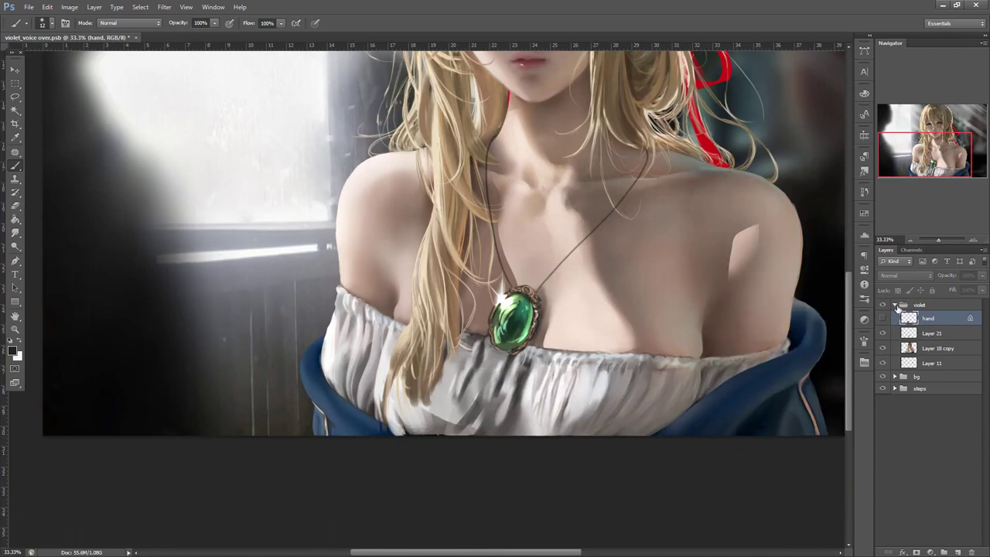
{"action": "double_click", "coordinate": [892, 317]}
{"action": "left_click", "coordinate": [858, 202]}
{"action": "left_click", "coordinate": [884, 318]}
{"action": "left_click_drag", "start_coordinate": [948, 159], "coordinate": [952, 141]}
- On Layer 21, erase the necklace cord's upper ends where they meet the hair, with the eraser at 27 px
{"action": "left_click", "coordinate": [925, 333]}
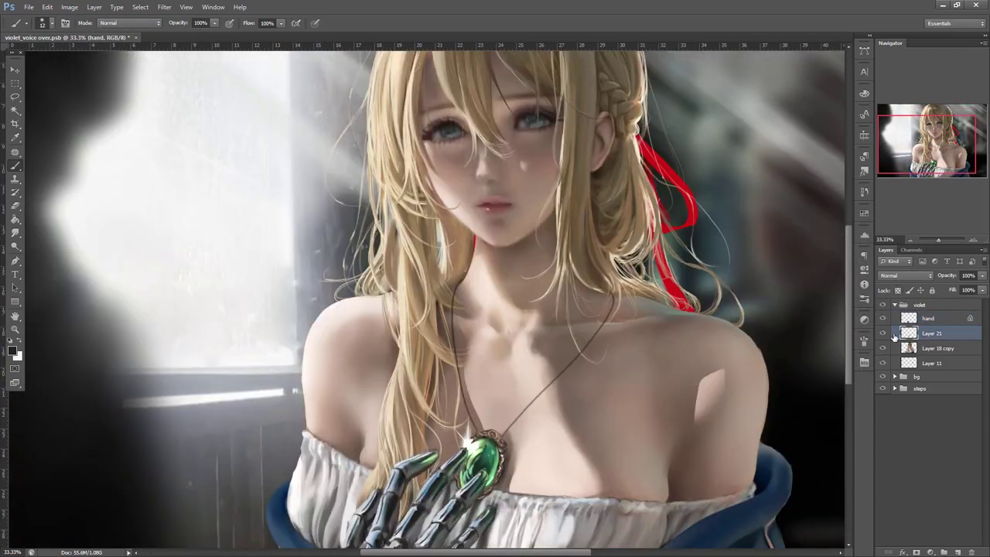
{"action": "left_click", "coordinate": [15, 206]}
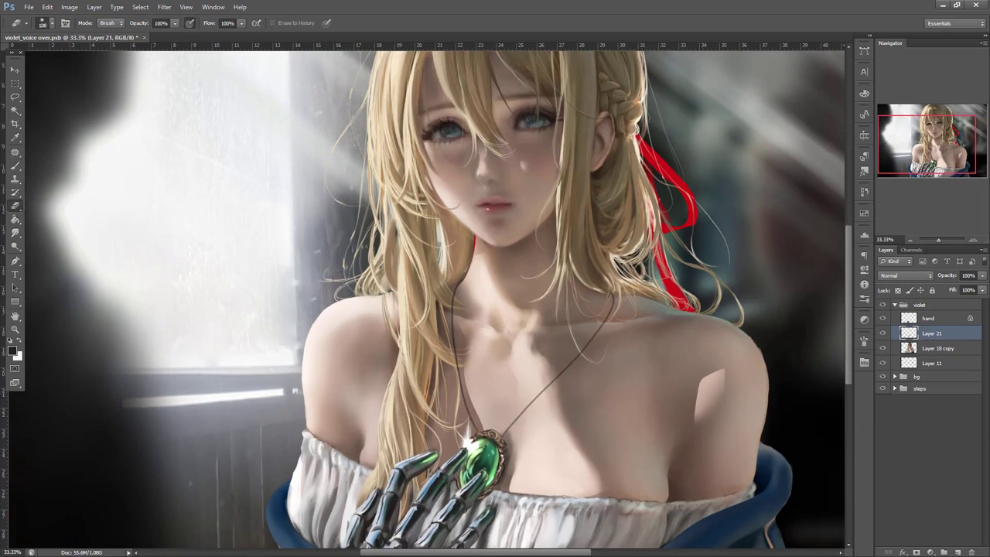
{"action": "left_click_drag", "start_coordinate": [455, 283], "coordinate": [449, 306]}
{"action": "right_click", "coordinate": [652, 228]}
{"action": "left_click", "coordinate": [653, 262]}
{"action": "left_click", "coordinate": [604, 322]}
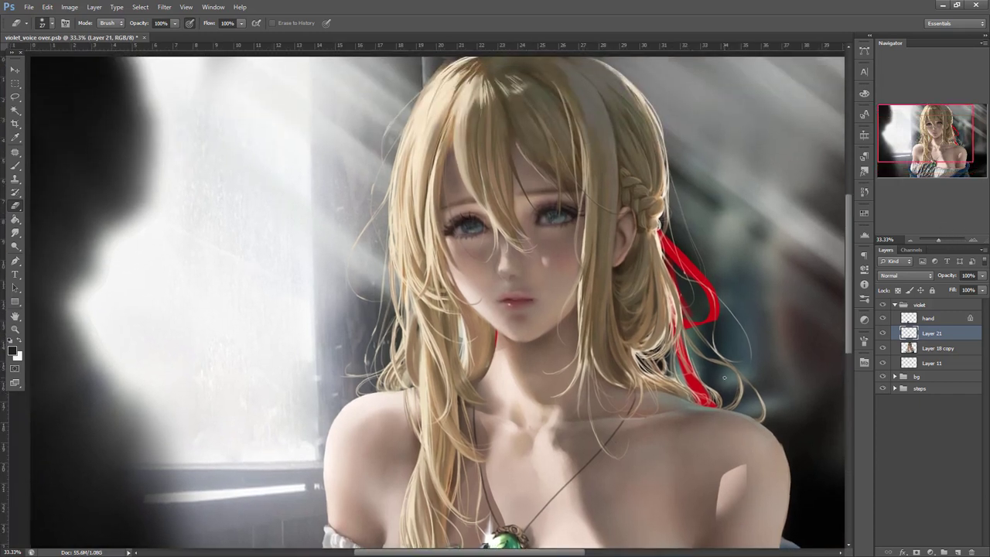
- Refine the lower part of the red ribbon's loop on Layer 11 with a lasso selection
{"action": "left_click", "coordinate": [931, 363]}
{"action": "key", "text": "l"}
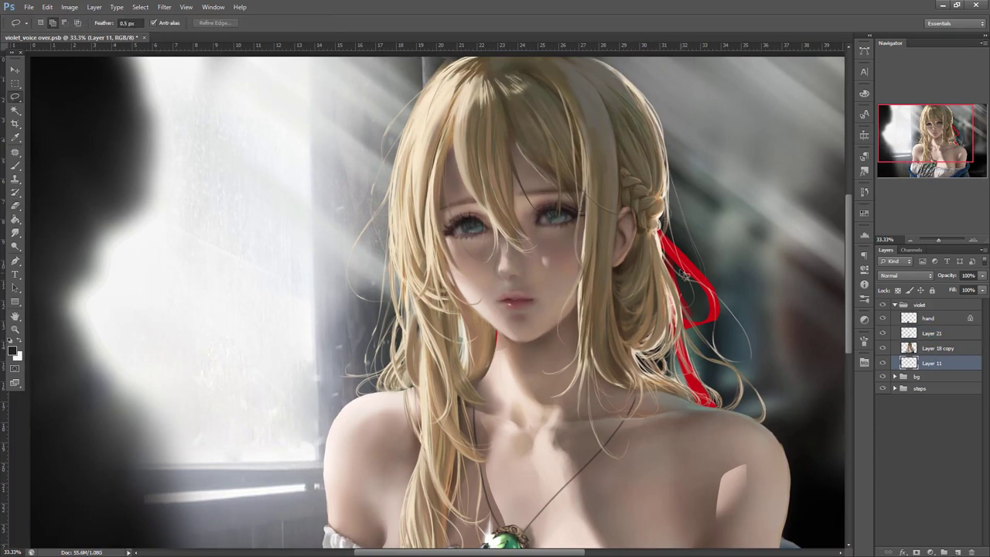
{"action": "left_click_drag", "start_coordinate": [688, 319], "coordinate": [695, 309]}
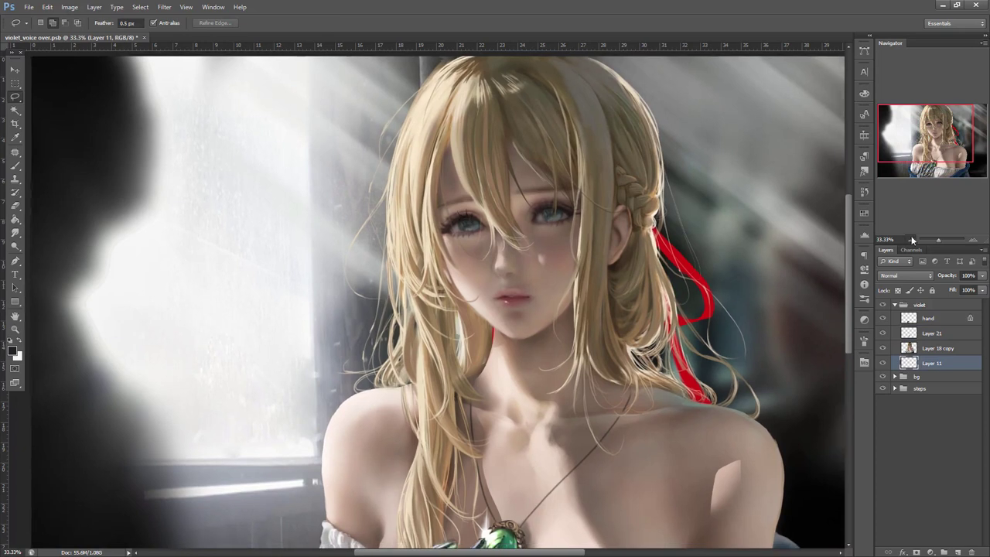
{"action": "left_click", "coordinate": [912, 241]}
- Activate Layer 18 copy and prepare a 10 px brush with a pale blonde sampled from the hair
{"action": "left_click", "coordinate": [927, 347]}
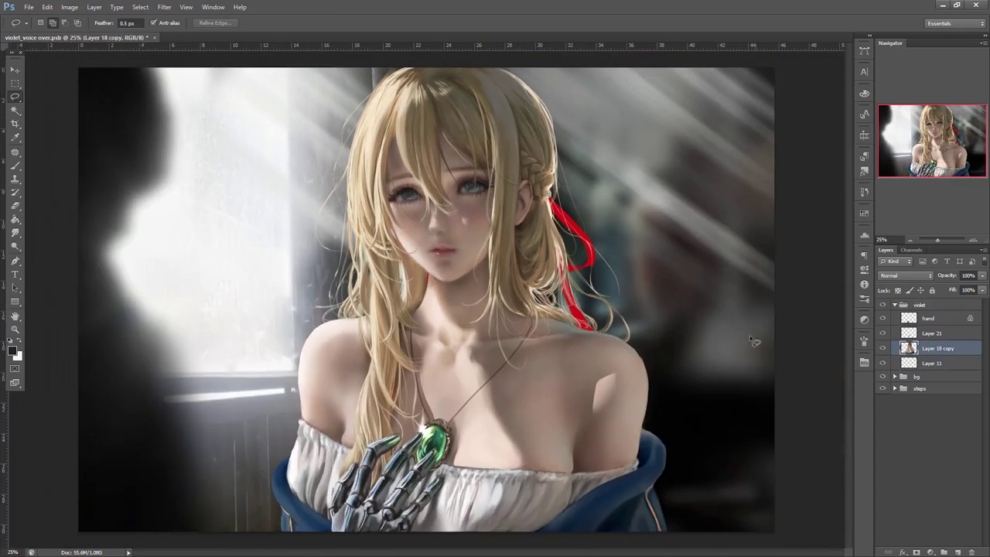
{"action": "key", "text": "b"}
{"action": "right_click", "coordinate": [589, 209]}
{"action": "left_click", "coordinate": [604, 235]}
{"action": "left_click", "coordinate": [555, 158], "text": "alt"}
- Try to paint long loose hair strands sweeping from behind the ear past the shoulder
{"action": "left_click_drag", "start_coordinate": [559, 159], "coordinate": [670, 363]}
{"action": "key", "text": "ctrl+z"}
{"action": "mouse_move", "coordinate": [559, 161]}
{"action": "left_mouse_down"}
{"action": "mouse_move", "coordinate": [609, 265]}
{"action": "mouse_move", "coordinate": [705, 380]}
{"action": "left_mouse_up"}
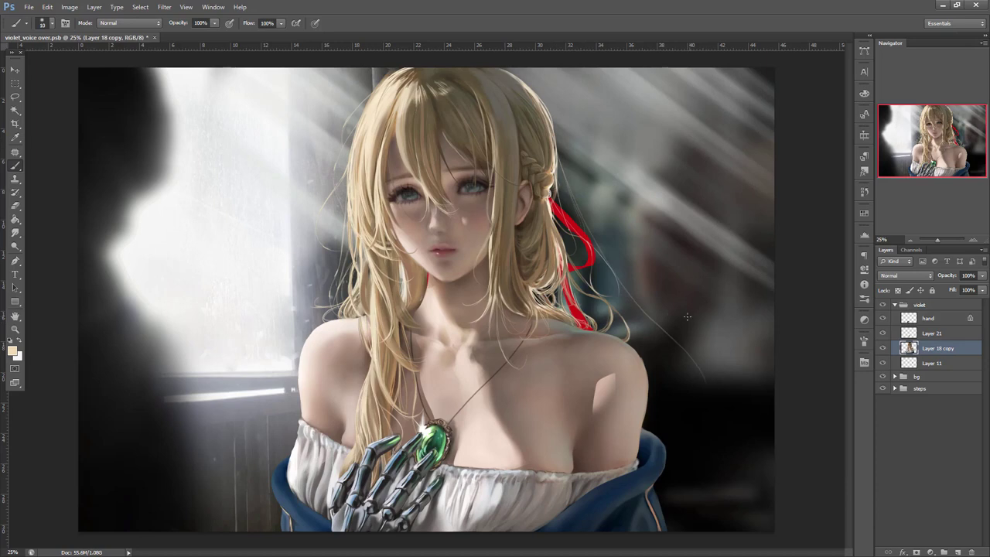
{"action": "key", "text": "ctrl+z"}
{"action": "right_click", "coordinate": [704, 248]}
{"action": "key", "text": "Escape"}
{"action": "left_click_drag", "start_coordinate": [676, 353], "coordinate": [660, 444]}
{"action": "key", "text": "ctrl+z"}
- Paint fine loose blonde strands on Layer 11, curving from behind the braid around the shoulder to the jacket
{"action": "left_click_drag", "start_coordinate": [570, 191], "coordinate": [670, 430]}
{"action": "left_click_drag", "start_coordinate": [641, 356], "coordinate": [663, 435]}
{"action": "mouse_move", "coordinate": [601, 318]}
{"action": "left_mouse_down"}
{"action": "mouse_move", "coordinate": [666, 346]}
{"action": "mouse_move", "coordinate": [651, 412]}
{"action": "left_mouse_up"}
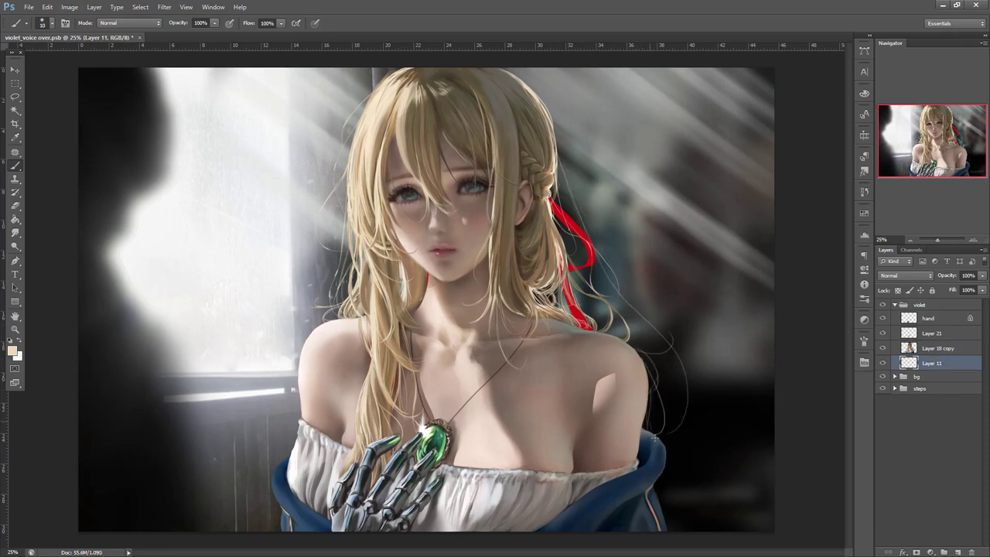
{"action": "left_click_drag", "start_coordinate": [668, 478], "coordinate": [661, 480]}
- Collapse the violet layer group
{"action": "left_click", "coordinate": [910, 239]}
{"action": "left_click", "coordinate": [910, 240]}
{"action": "left_click", "coordinate": [895, 304]}
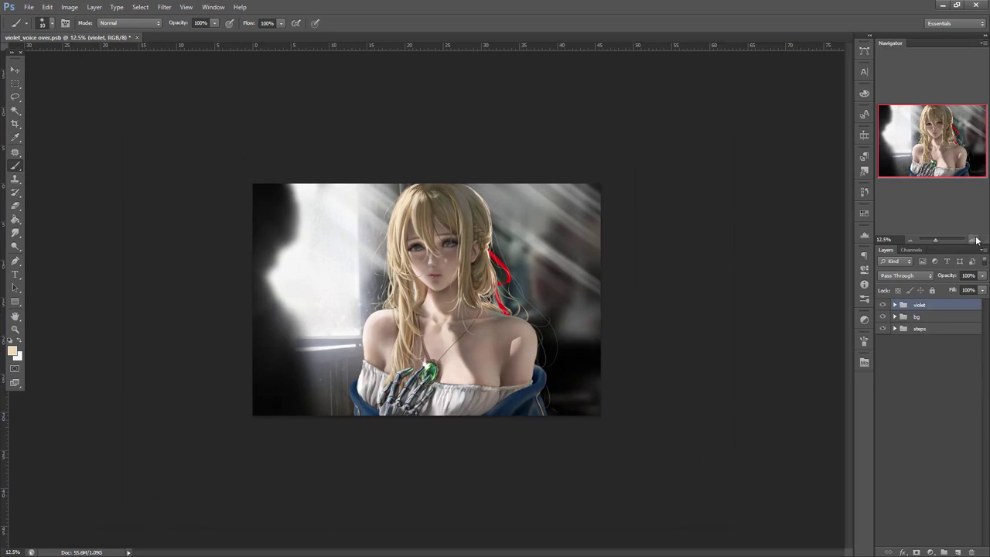
- Open the bg group, activate Layer 16 and check its light rays by toggling the layer's visibility
{"action": "left_click", "coordinate": [974, 240]}
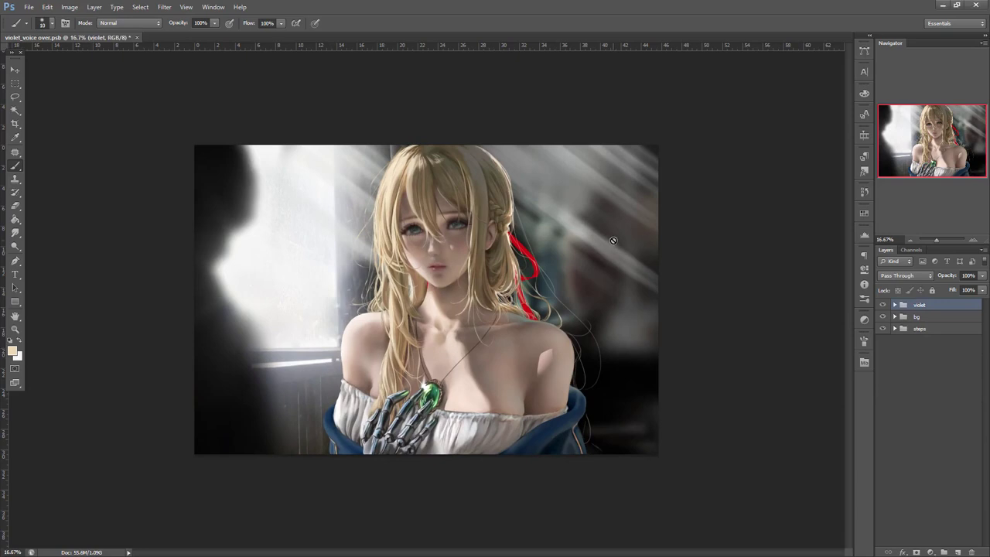
{"action": "left_click", "coordinate": [895, 316]}
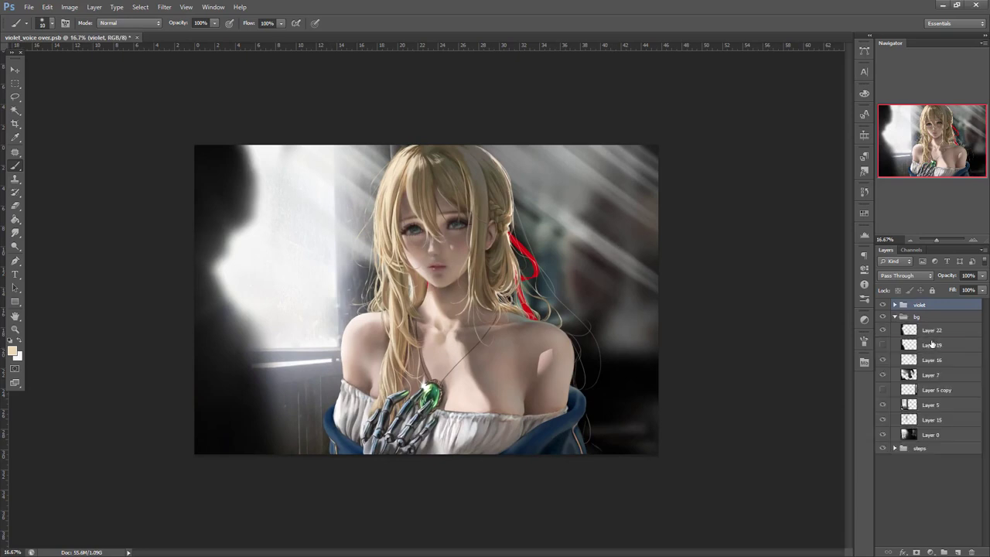
{"action": "left_click", "coordinate": [904, 346]}
{"action": "left_click", "coordinate": [883, 360]}
{"action": "left_click", "coordinate": [884, 361]}
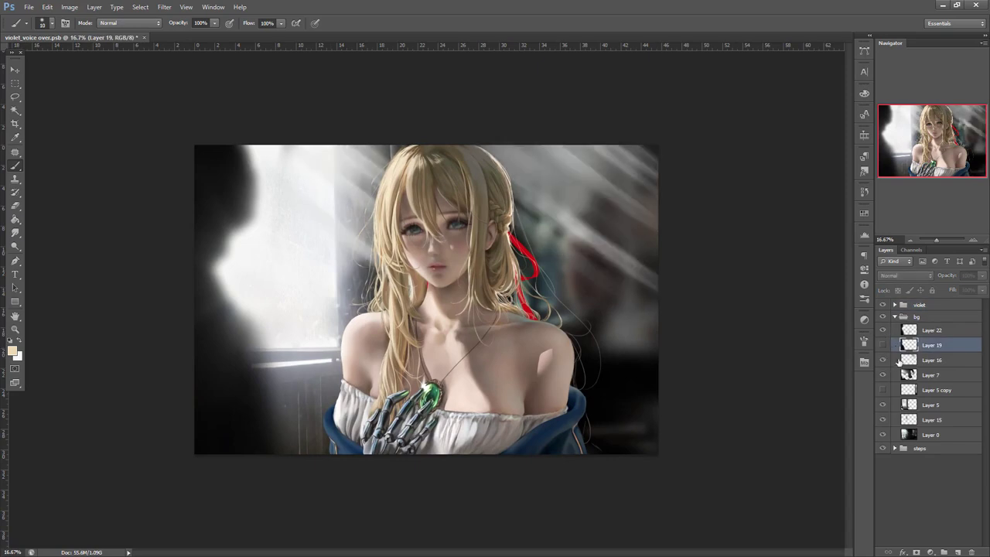
{"action": "left_click", "coordinate": [891, 362]}
{"action": "left_click", "coordinate": [883, 360]}
{"action": "left_click", "coordinate": [882, 360]}
- Warp Layer 16 so its light rays fan out wider across the background behind the braid
{"action": "key", "text": "ctrl+t"}
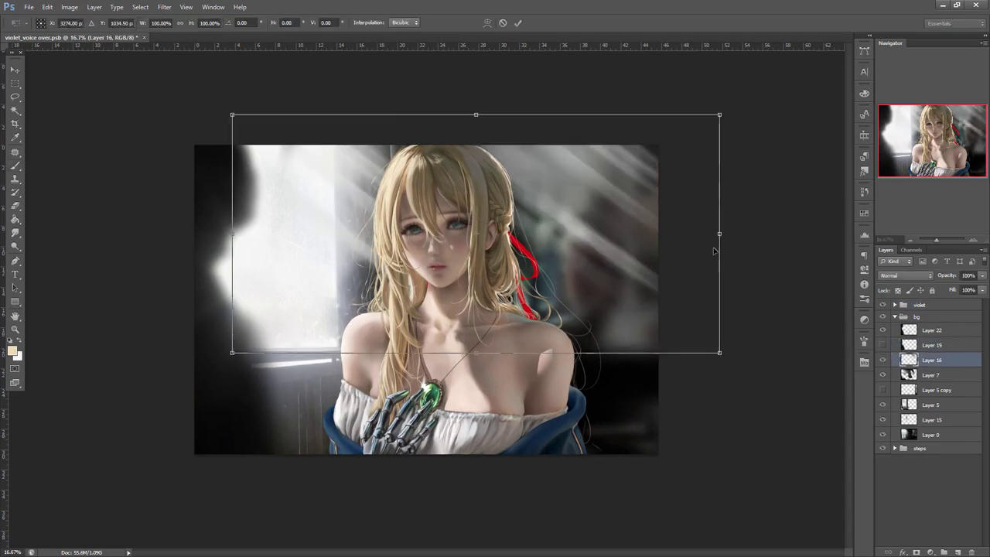
{"action": "right_click", "coordinate": [625, 243]}
{"action": "left_click", "coordinate": [678, 325]}
{"action": "left_click_drag", "start_coordinate": [673, 314], "coordinate": [794, 375]}
{"action": "left_click_drag", "start_coordinate": [695, 133], "coordinate": [590, 192]}
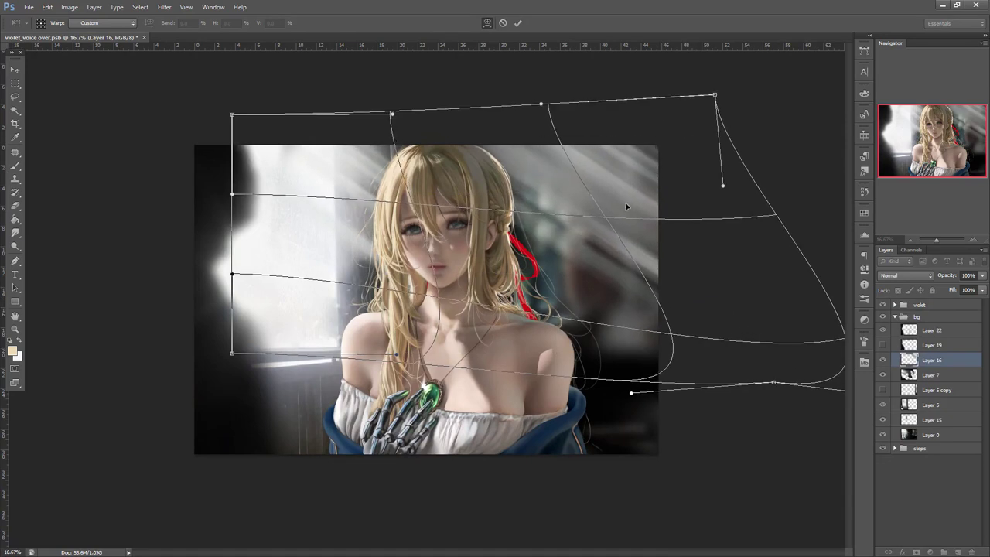
{"action": "left_click_drag", "start_coordinate": [780, 262], "coordinate": [752, 274]}
{"action": "left_click_drag", "start_coordinate": [485, 146], "coordinate": [480, 150]}
{"action": "key", "text": "b"}
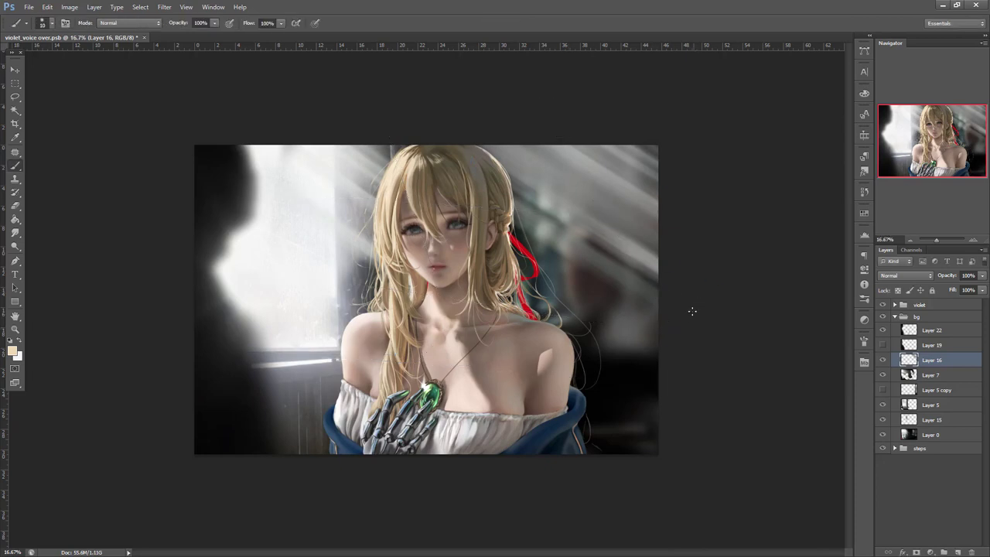
- Add a Multiply layer above Layer 16 and darken the background beside the braid using a sampled near-black and a 319 px brush
{"action": "right_click", "coordinate": [597, 249]}
{"action": "left_click", "coordinate": [687, 285]}
{"action": "left_click", "coordinate": [959, 551]}
{"action": "left_click", "coordinate": [919, 278]}
{"action": "left_click", "coordinate": [892, 320]}
{"action": "right_click", "coordinate": [576, 240]}
{"action": "left_click", "coordinate": [666, 272]}
{"action": "left_click", "coordinate": [680, 239]}
{"action": "left_click", "coordinate": [601, 358], "text": "alt"}
{"action": "left_click_drag", "start_coordinate": [496, 188], "coordinate": [590, 241]}
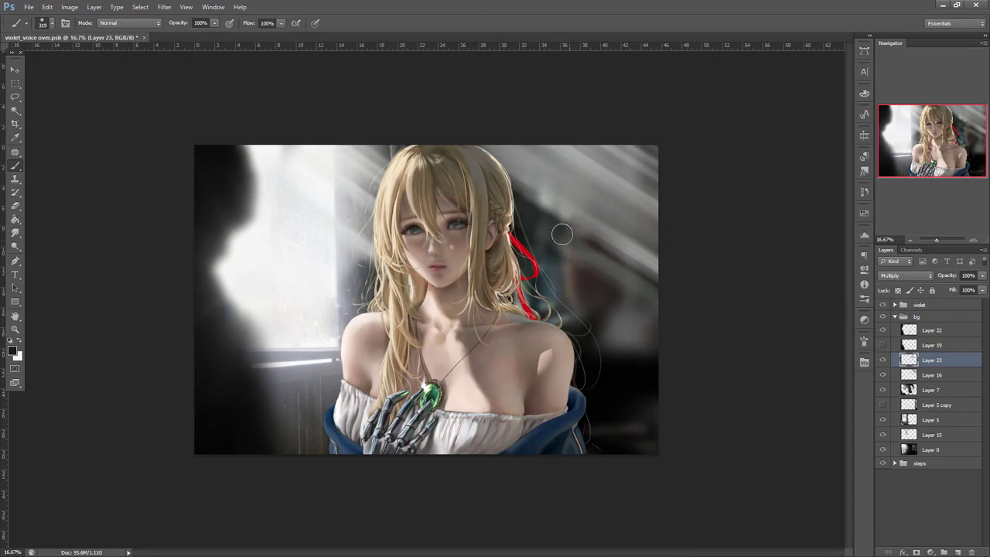
- Enlarge the brush to 329 px and deepen the background shadows on both sides of the figure
{"action": "right_click", "coordinate": [524, 165]}
{"action": "left_click", "coordinate": [614, 192]}
{"action": "mouse_move", "coordinate": [473, 193]}
{"action": "left_mouse_down"}
{"action": "mouse_move", "coordinate": [512, 180]}
{"action": "mouse_move", "coordinate": [542, 232]}
{"action": "mouse_move", "coordinate": [541, 302]}
{"action": "mouse_move", "coordinate": [642, 384]}
{"action": "mouse_move", "coordinate": [593, 405]}
{"action": "mouse_move", "coordinate": [606, 431]}
{"action": "mouse_move", "coordinate": [584, 448]}
{"action": "left_mouse_up"}
{"action": "mouse_move", "coordinate": [308, 407]}
{"action": "left_mouse_down"}
{"action": "mouse_move", "coordinate": [241, 387]}
{"action": "mouse_move", "coordinate": [314, 396]}
{"action": "mouse_move", "coordinate": [278, 406]}
{"action": "mouse_move", "coordinate": [263, 430]}
{"action": "mouse_move", "coordinate": [488, 477]}
{"action": "left_mouse_up"}
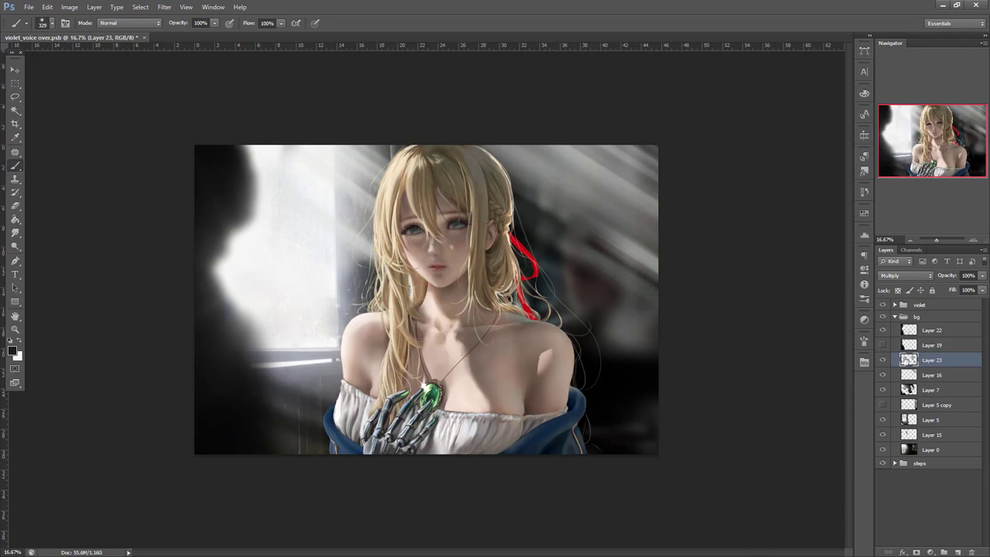
- Duplicate Layer 16 and transform the copy downward to extend the light rays beside the figure's shoulder
{"action": "right_click", "coordinate": [931, 375]}
{"action": "left_click", "coordinate": [912, 52]}
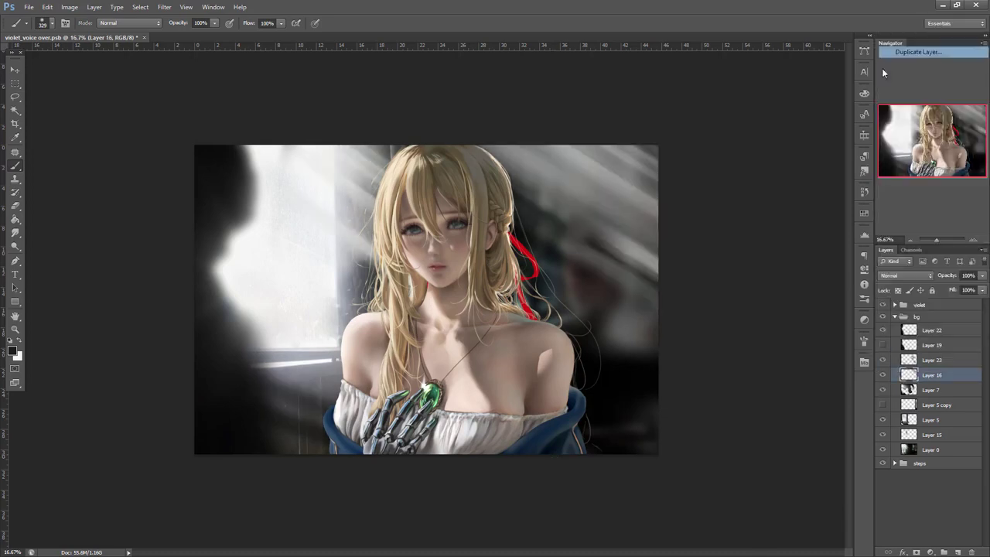
{"action": "left_click", "coordinate": [600, 169]}
{"action": "key", "text": "ctrl+t"}
{"action": "left_click_drag", "start_coordinate": [611, 246], "coordinate": [564, 495]}
{"action": "left_click_drag", "start_coordinate": [699, 438], "coordinate": [681, 396]}
{"action": "left_click_drag", "start_coordinate": [709, 438], "coordinate": [729, 427]}
{"action": "key", "text": "Return"}
- Reduce the duplicated ray layer's opacity to 73% and merge it down into Layer 16
{"action": "left_click", "coordinate": [983, 276]}
{"action": "left_click_drag", "start_coordinate": [977, 289], "coordinate": [970, 291]}
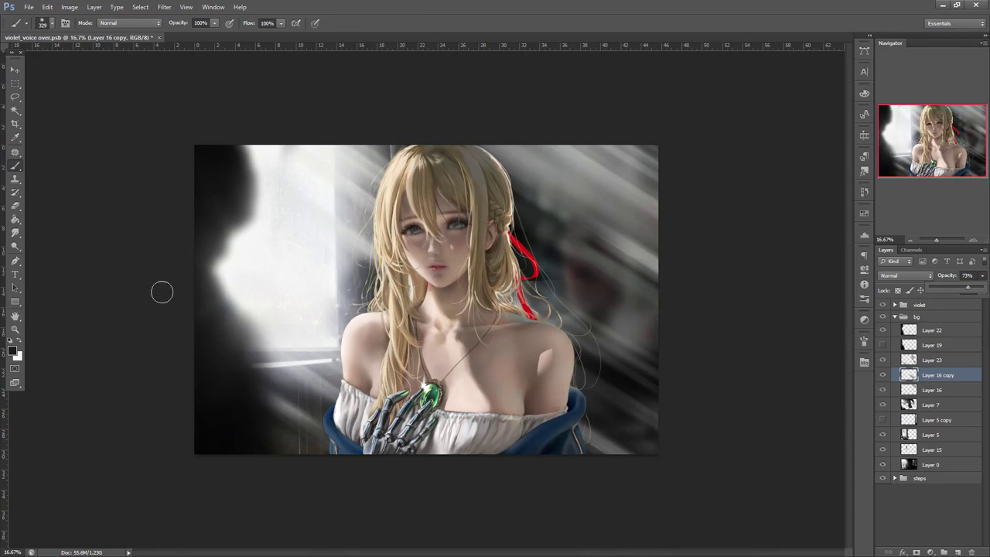
{"action": "left_click", "coordinate": [14, 205]}
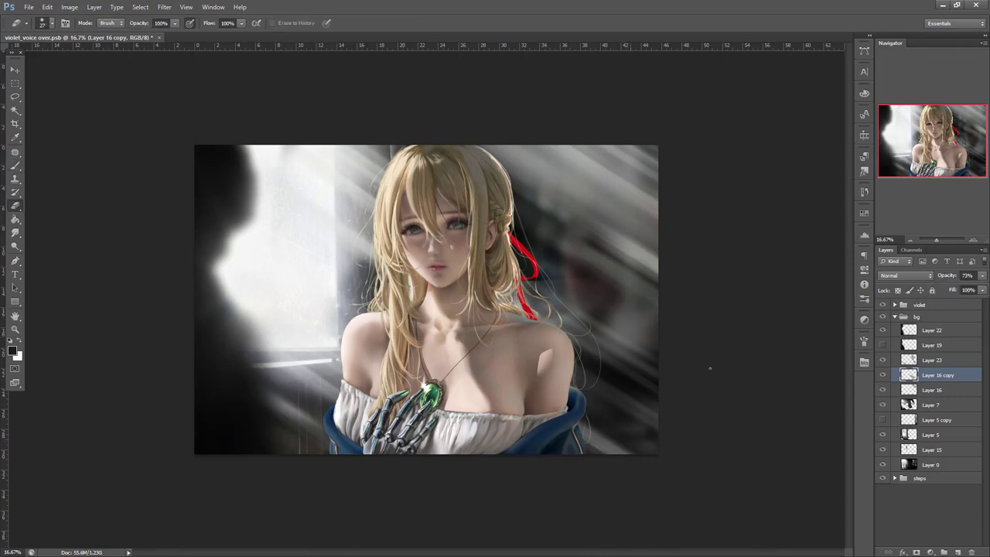
{"action": "key", "text": "ctrl+e"}
- Lock Layer 16's transparent pixels and tint the light rays pale green with a 2216 px soft brush
{"action": "key", "text": "b"}
{"action": "right_click", "coordinate": [513, 236]}
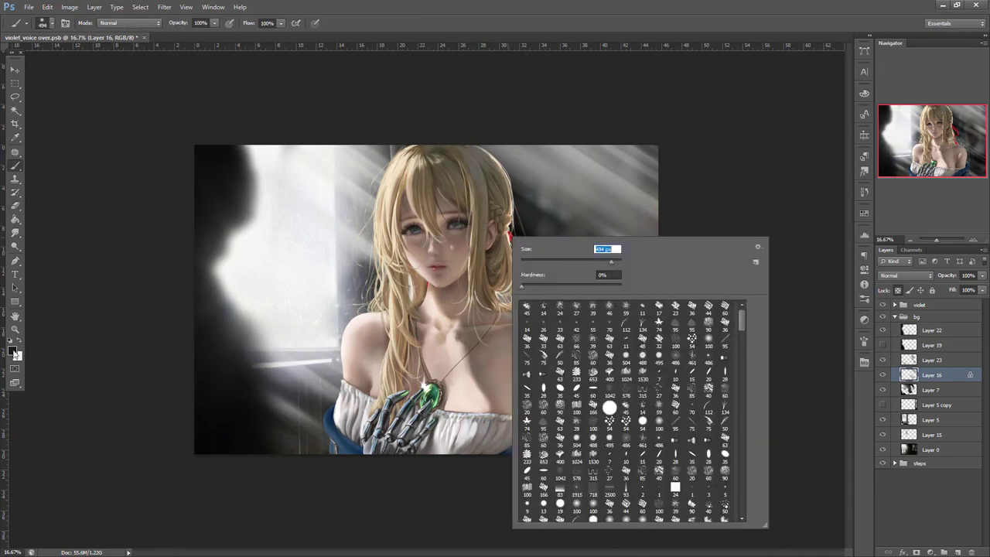
{"action": "left_click", "coordinate": [15, 352]}
{"action": "left_click", "coordinate": [793, 359]}
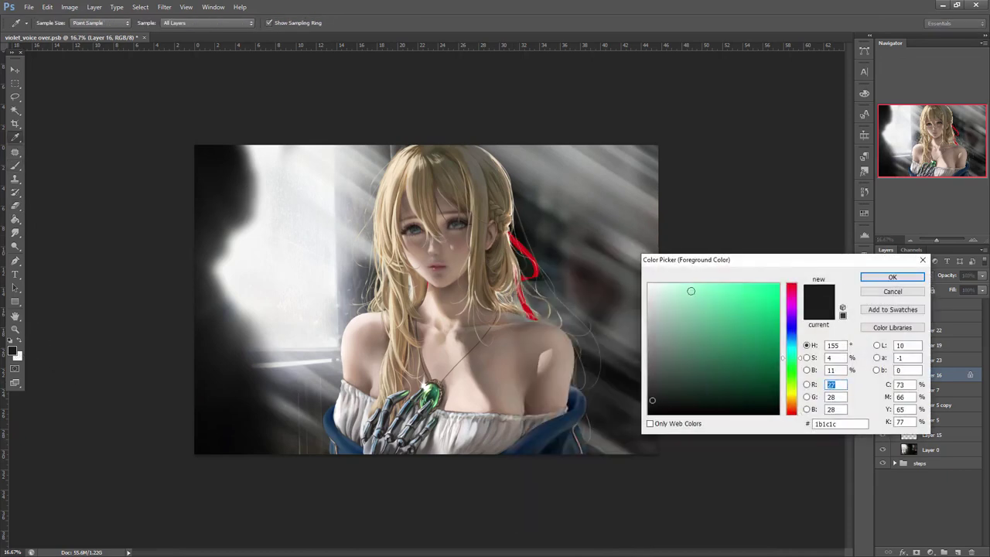
{"action": "left_click", "coordinate": [693, 302]}
{"action": "left_click", "coordinate": [794, 372]}
{"action": "left_click", "coordinate": [900, 280]}
{"action": "right_click", "coordinate": [554, 225]}
{"action": "left_click", "coordinate": [658, 265]}
{"action": "left_click_drag", "start_coordinate": [533, 143], "coordinate": [813, 288]}
{"action": "key", "text": "ctrl+z"}
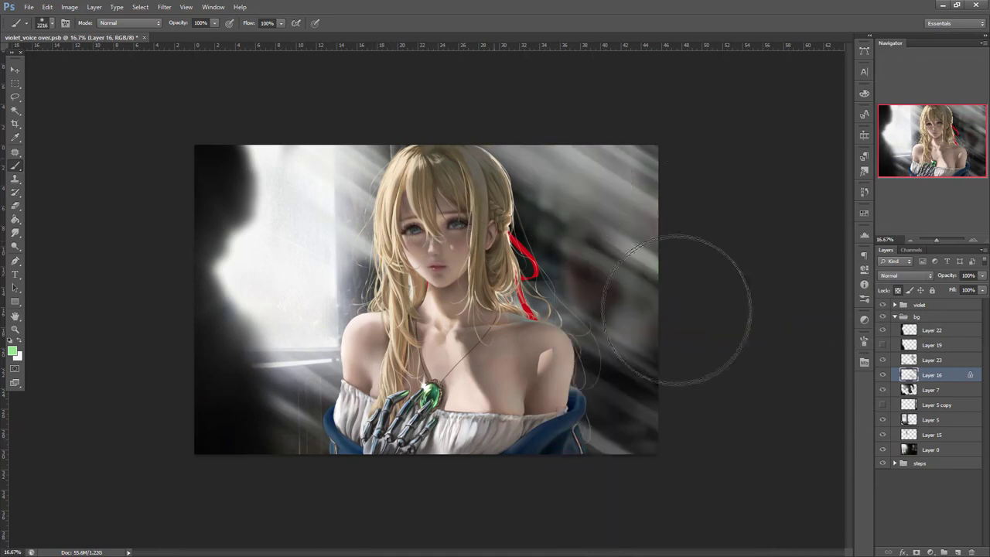
- Tint the light rays with red sampled from the ribbon, a skin tone and a pale window colour
{"action": "left_click", "coordinate": [524, 298], "text": "alt"}
{"action": "left_click_drag", "start_coordinate": [571, 158], "coordinate": [679, 226]}
{"action": "key", "text": "ctrl+z"}
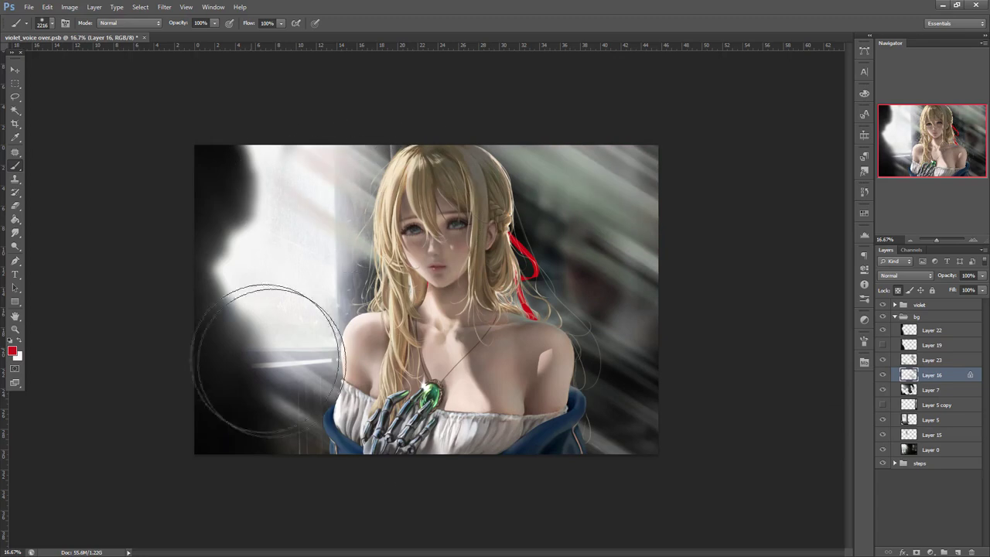
{"action": "left_click", "coordinate": [360, 327], "text": "alt"}
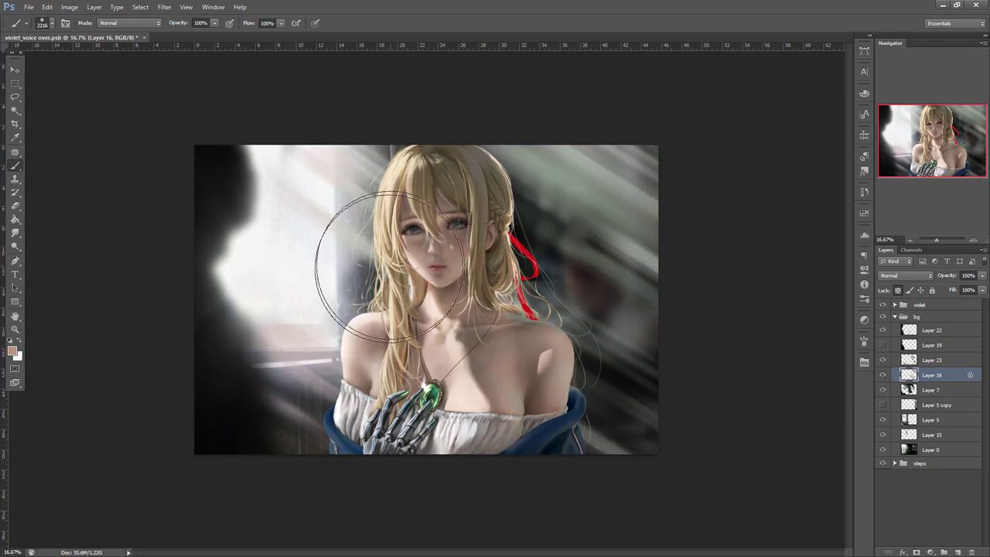
{"action": "left_click", "coordinate": [329, 294], "text": "alt"}
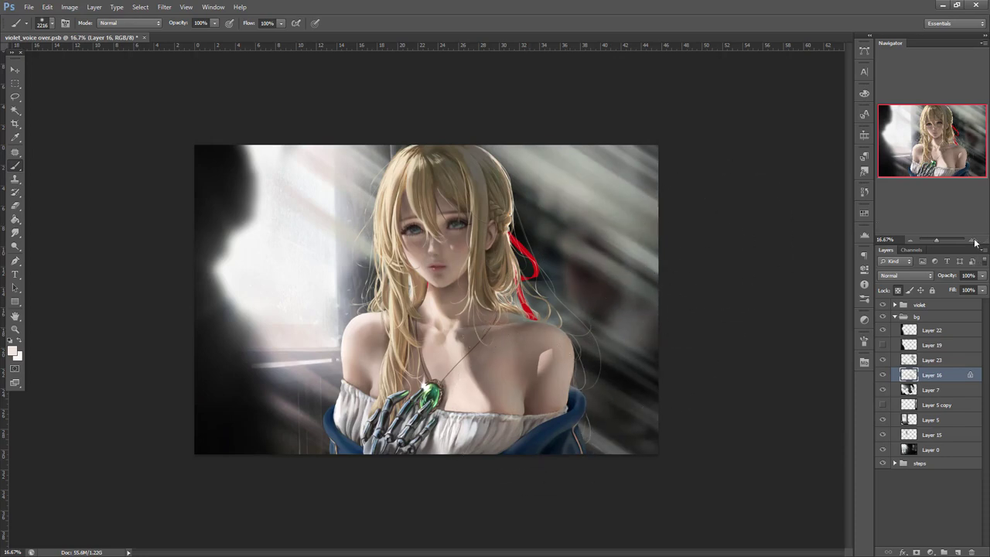
- Brighten the light rays over the window with a sampled white and a 411 px brush
{"action": "key", "text": "ctrl+plus"}
{"action": "right_click", "coordinate": [531, 237]}
{"action": "left_click", "coordinate": [601, 270]}
{"action": "left_click", "coordinate": [498, 218]}
{"action": "left_click", "coordinate": [216, 130], "text": "alt"}
{"action": "left_click_drag", "start_coordinate": [216, 130], "coordinate": [301, 192]}
{"action": "left_click_drag", "start_coordinate": [266, 100], "coordinate": [334, 138]}
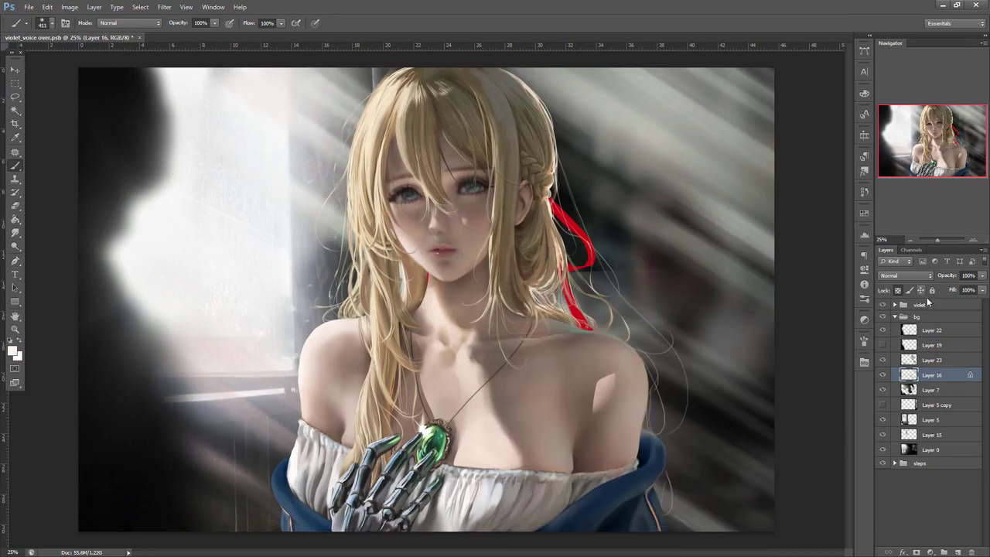
- Collapse the bg group and shift the violet group slightly to the right, undoing the last small correction
{"action": "left_click", "coordinate": [896, 318]}
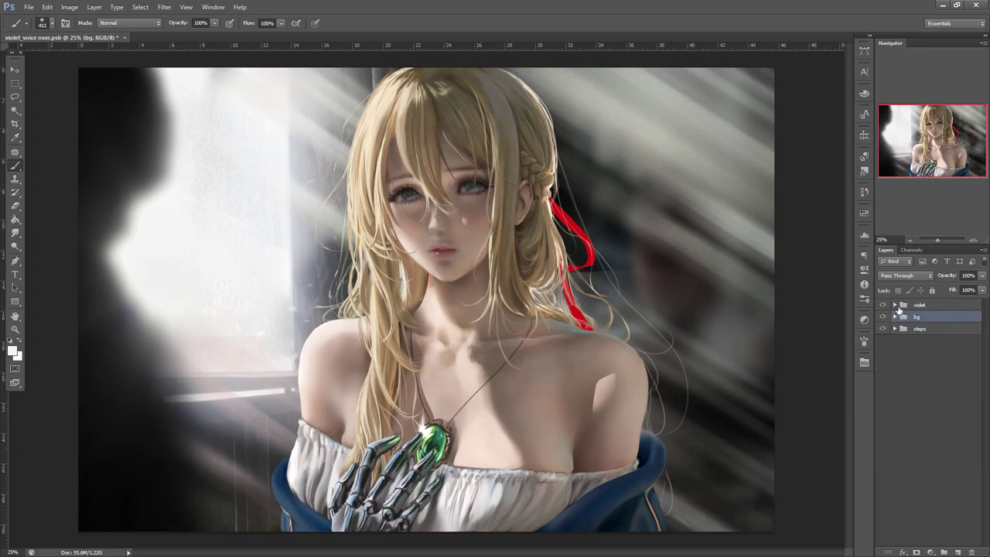
{"action": "left_click", "coordinate": [932, 306]}
{"action": "left_click", "coordinate": [13, 71]}
{"action": "mouse_move", "coordinate": [563, 373]}
{"action": "left_mouse_down"}
{"action": "mouse_move", "coordinate": [580, 375]}
{"action": "mouse_move", "coordinate": [570, 371]}
{"action": "left_mouse_up"}
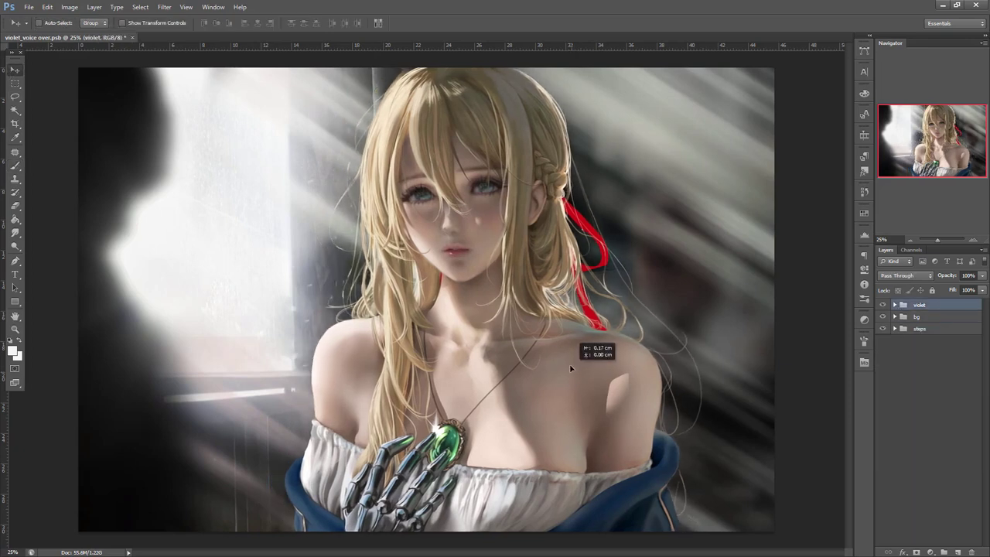
{"action": "left_click_drag", "start_coordinate": [487, 238], "coordinate": [484, 238]}
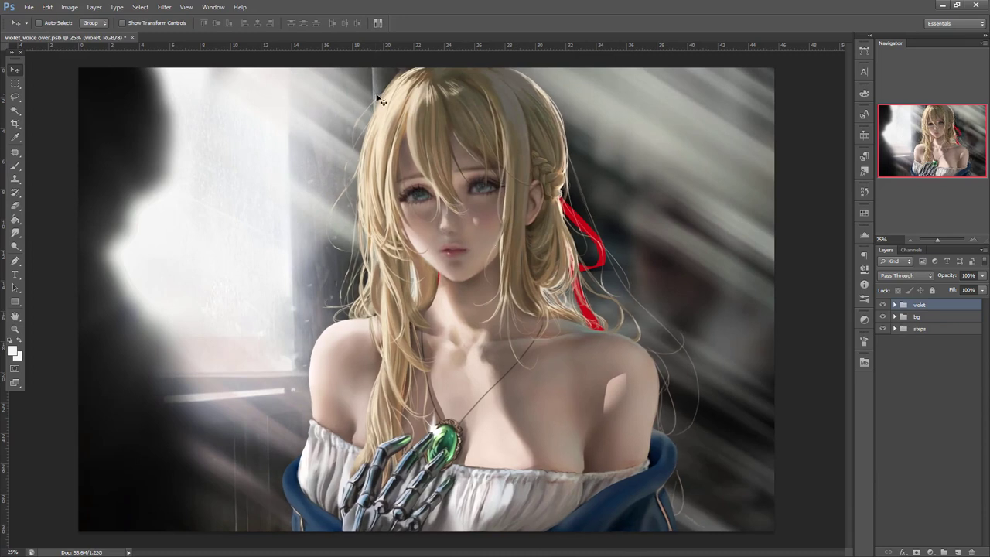
{"action": "key", "text": "ctrl+z"}
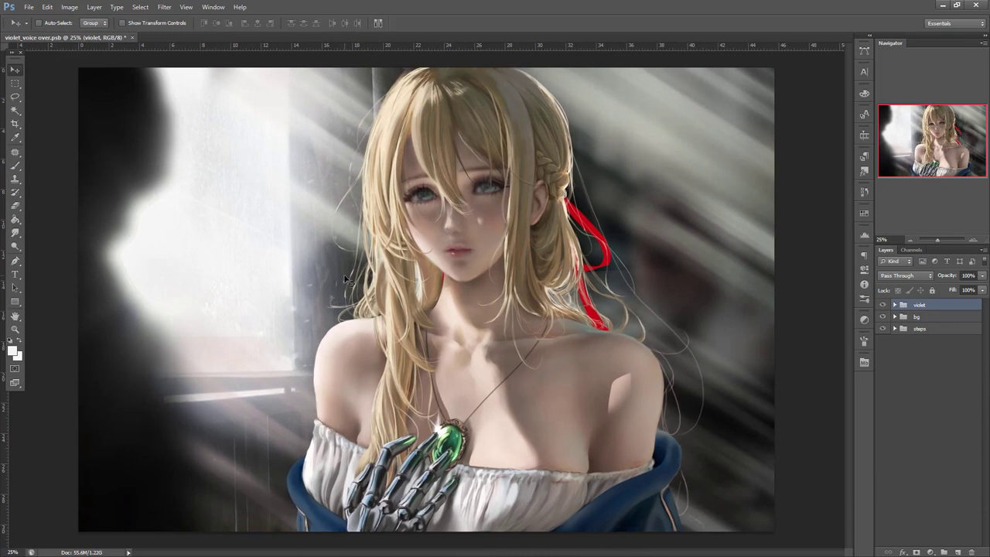
- Reactivate Layer 16 in the bg group, set the eraser to 137 px and unlock the layer's transparent pixels
{"action": "left_click", "coordinate": [895, 305]}
{"action": "left_click", "coordinate": [895, 305]}
{"action": "left_click", "coordinate": [895, 317]}
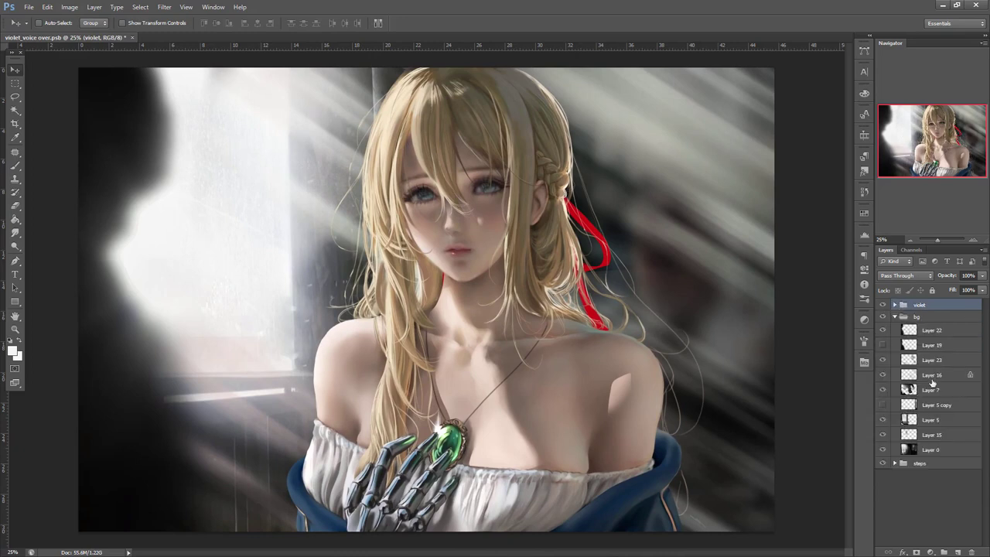
{"action": "left_click", "coordinate": [898, 375]}
{"action": "left_click", "coordinate": [882, 374]}
{"action": "left_click", "coordinate": [883, 374]}
{"action": "key", "text": "e"}
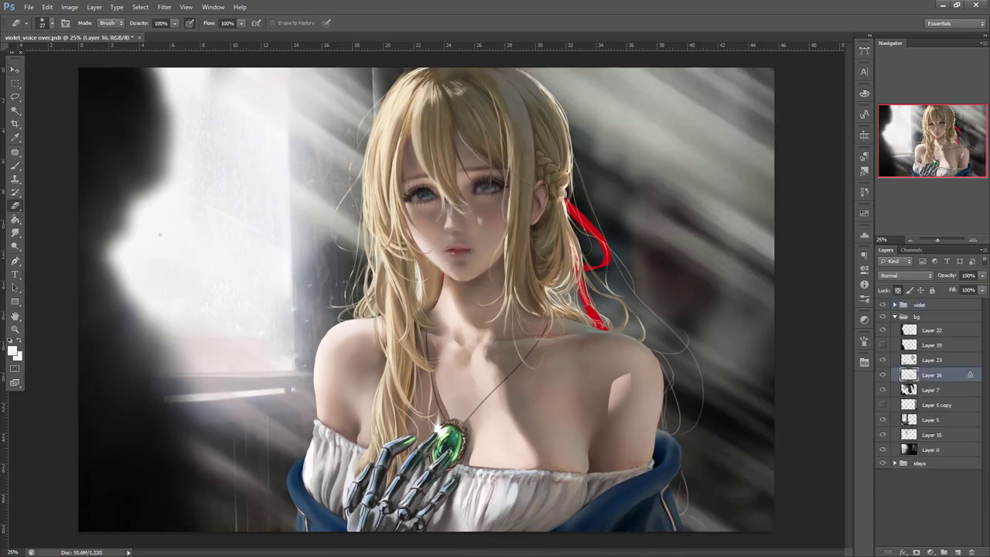
{"action": "right_click", "coordinate": [643, 205]}
{"action": "left_click", "coordinate": [709, 236]}
{"action": "left_click", "coordinate": [596, 262]}
{"action": "left_click", "coordinate": [899, 290]}
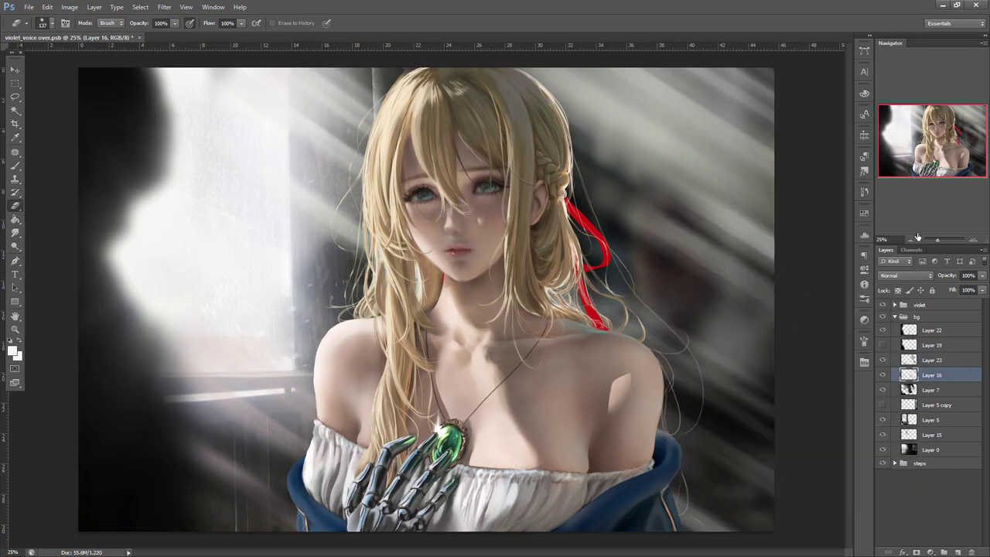
- Compare the background with and without Layer 22, and delete the hidden Layer 19
{"action": "left_click", "coordinate": [935, 331]}
{"action": "left_click", "coordinate": [882, 331]}
{"action": "left_click", "coordinate": [883, 330]}
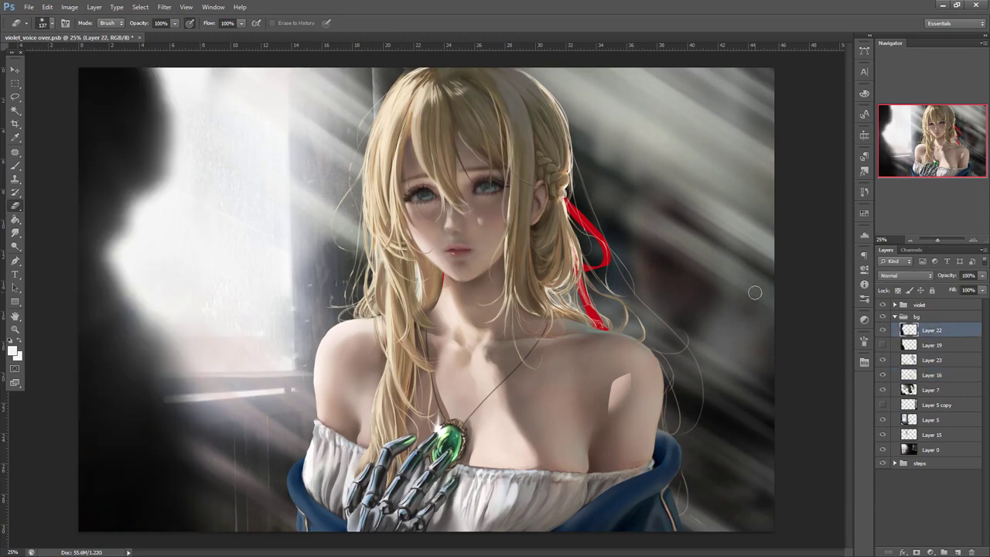
{"action": "left_click", "coordinate": [882, 330]}
{"action": "left_click", "coordinate": [883, 330]}
{"action": "left_click", "coordinate": [882, 331]}
{"action": "left_click", "coordinate": [883, 330]}
{"action": "left_click", "coordinate": [927, 347]}
{"action": "left_click", "coordinate": [976, 550]}
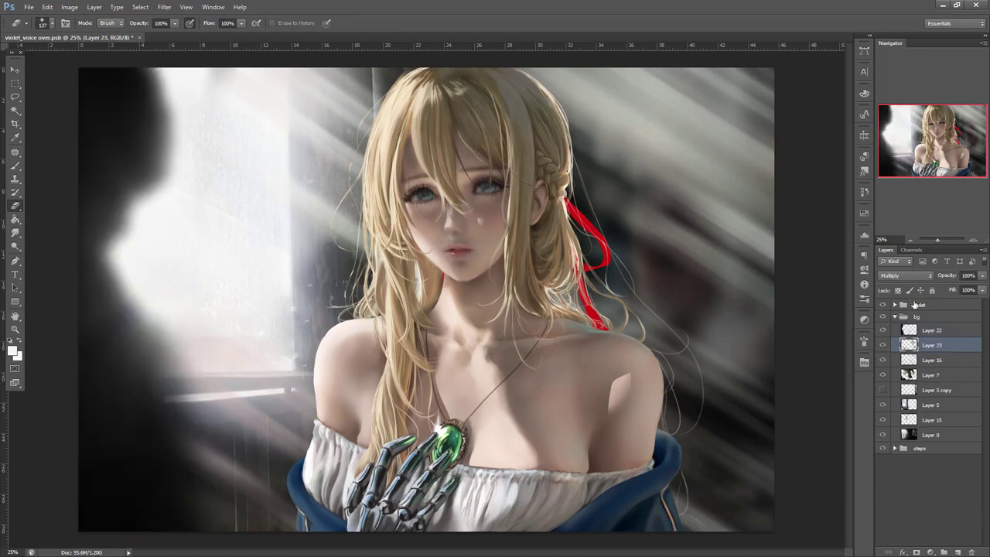
- Add an empty layer above Layer 22, set the brush to 7 px and collapse the bg group
{"action": "left_click", "coordinate": [934, 332]}
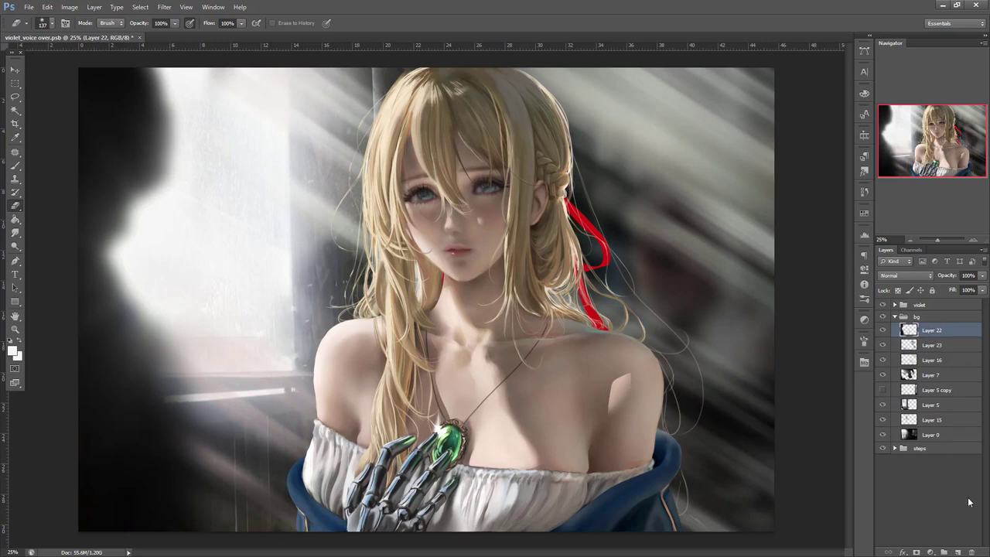
{"action": "left_click", "coordinate": [960, 552]}
{"action": "key", "text": "b"}
{"action": "right_click", "coordinate": [665, 215]}
{"action": "left_click_drag", "start_coordinate": [684, 243], "coordinate": [680, 243]}
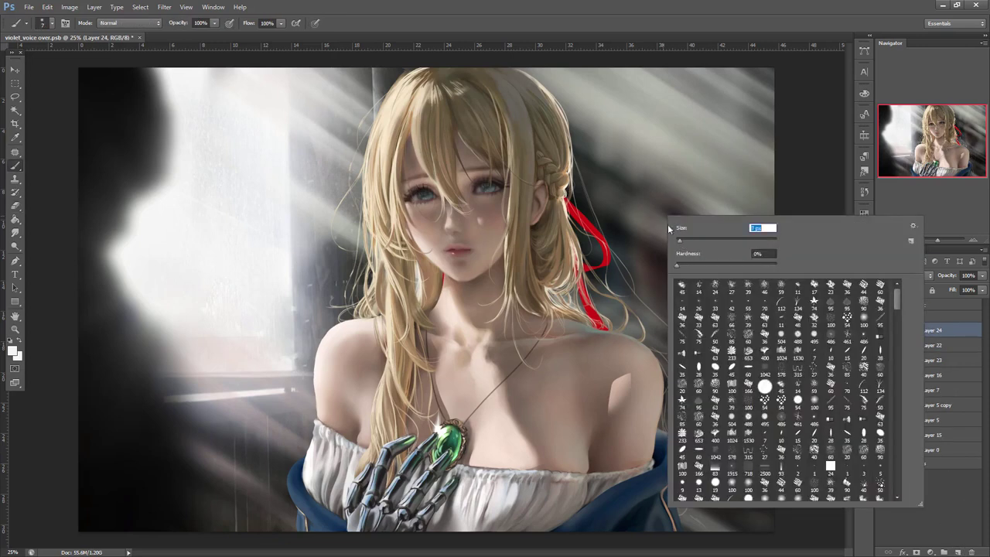
{"action": "key", "text": "Return"}
{"action": "left_click", "coordinate": [895, 318]}
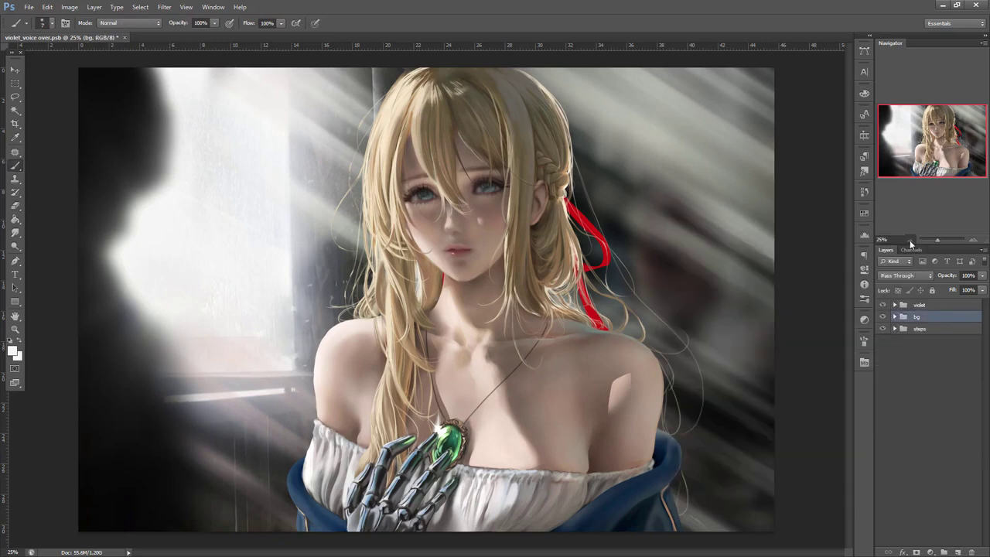
- Copy the entire canvas merged and paste it as a new layer inside the steps group
{"action": "key", "text": "ctrl+minus"}
{"action": "key", "text": "m"}
{"action": "left_click", "coordinate": [192, 179]}
{"action": "left_click_drag", "start_coordinate": [191, 179], "coordinate": [626, 499]}
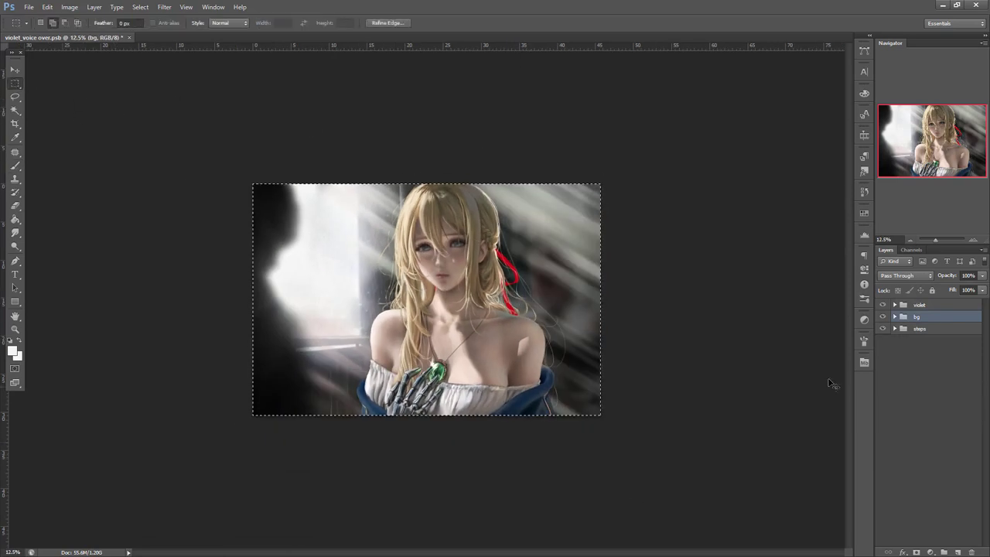
{"action": "key", "text": "ctrl+shift+c"}
{"action": "key", "text": "ctrl+v"}
{"action": "key", "text": "ctrl+z"}
{"action": "left_click", "coordinate": [895, 328]}
{"action": "left_click", "coordinate": [919, 344]}
{"action": "key", "text": "ctrl+v"}
{"action": "left_click", "coordinate": [895, 329]}
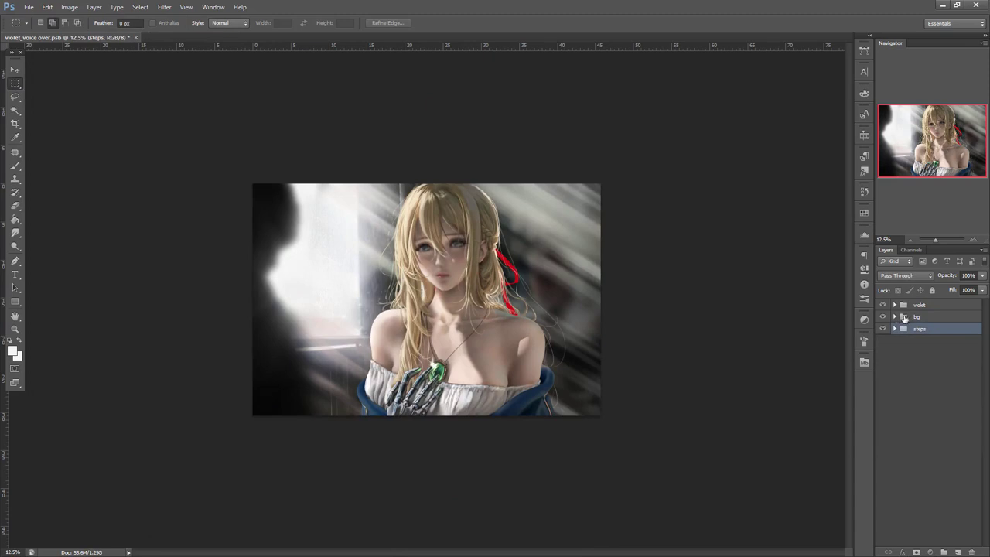
- Activate Layer 24 in the bg group and dab a small white dust speck beside the window
{"action": "left_click", "coordinate": [895, 317]}
{"action": "left_click", "coordinate": [945, 330]}
{"action": "left_click", "coordinate": [973, 241]}
{"action": "left_click", "coordinate": [974, 242]}
{"action": "left_click", "coordinate": [974, 242]}
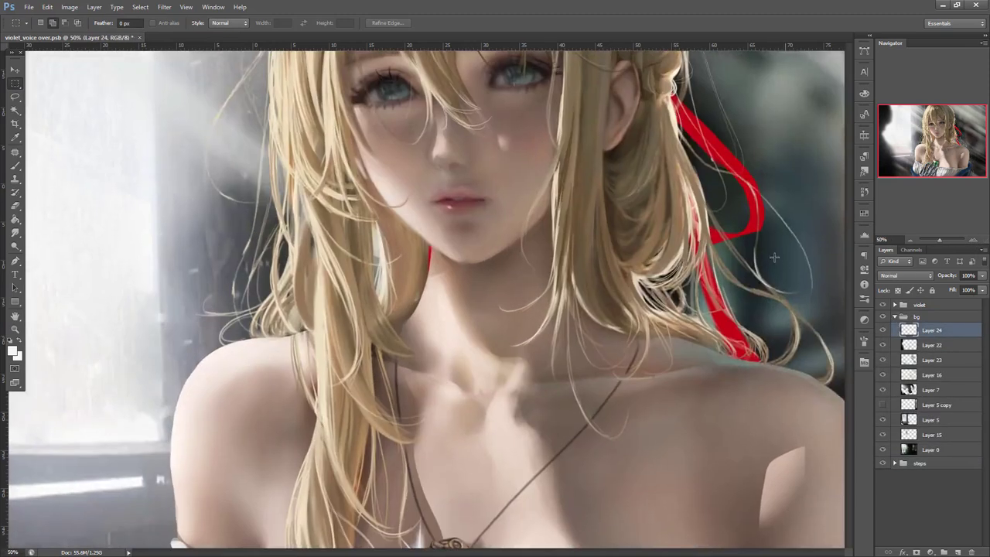
{"action": "key", "text": "b"}
{"action": "left_click_drag", "start_coordinate": [664, 200], "coordinate": [400, 455]}
{"action": "left_click_drag", "start_coordinate": [627, 205], "coordinate": [952, 147]}
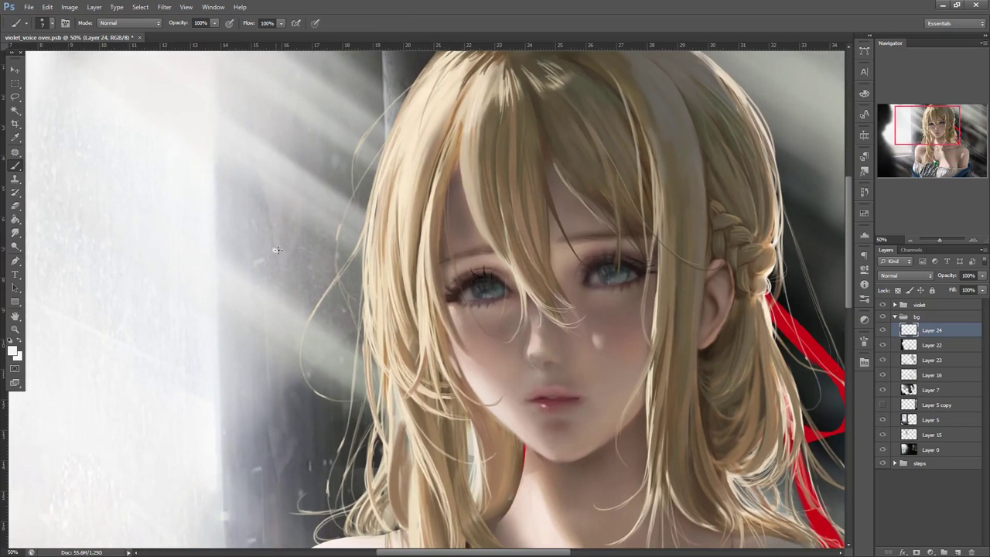
{"action": "left_click", "coordinate": [275, 251]}
- Enlarge the brush to 13 px and scatter more white dust specks in the light around the figure
{"action": "right_click", "coordinate": [303, 189]}
{"action": "left_click", "coordinate": [321, 213]}
{"action": "left_click", "coordinate": [328, 238]}
{"action": "left_click_drag", "start_coordinate": [298, 170], "coordinate": [302, 167]}
{"action": "left_click_drag", "start_coordinate": [812, 313], "coordinate": [595, 207]}
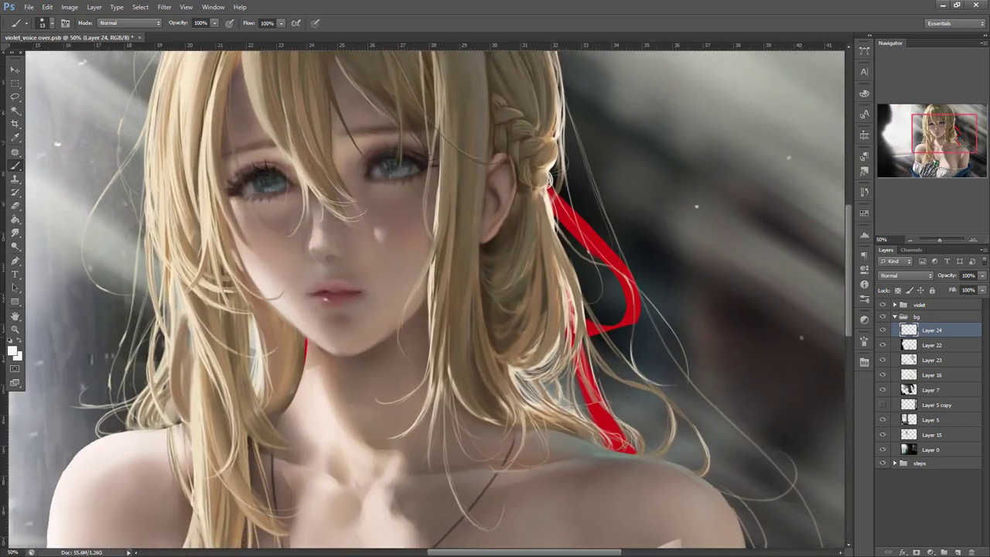
- Dab further white dust specks over the background rays beside the figure's hair and shoulder
{"action": "left_click_drag", "start_coordinate": [800, 406], "coordinate": [709, 397]}
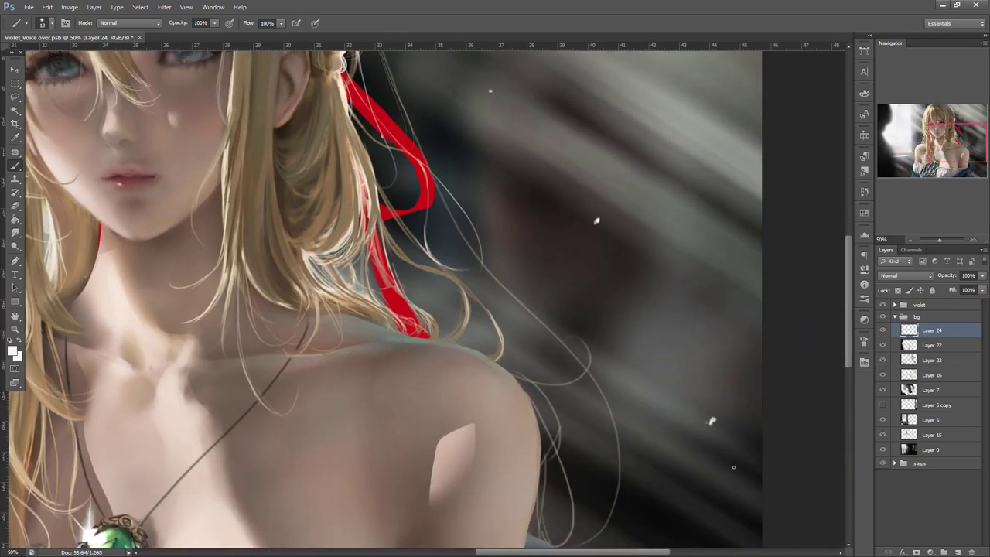
{"action": "left_click_drag", "start_coordinate": [676, 168], "coordinate": [786, 400]}
{"action": "left_click", "coordinate": [766, 341]}
{"action": "left_click", "coordinate": [803, 240]}
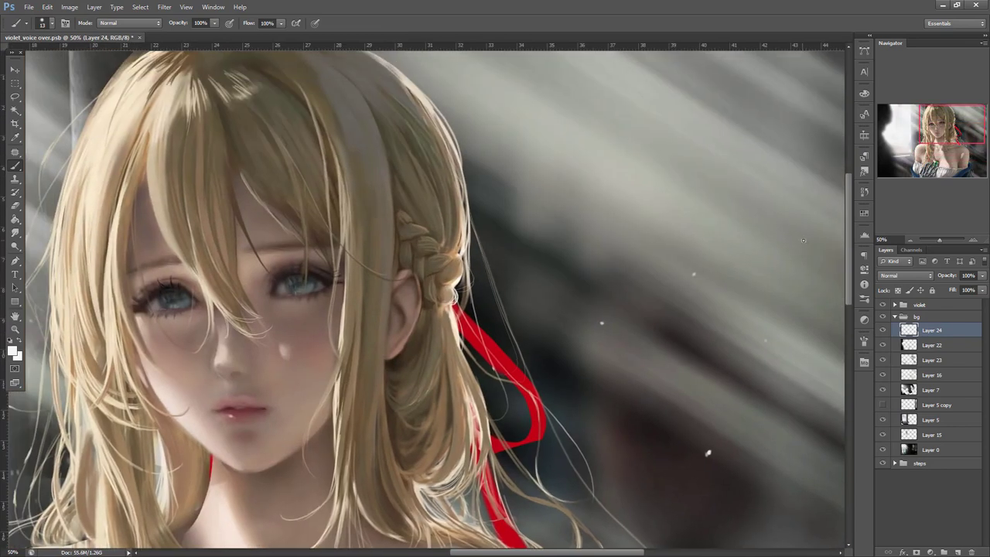
{"action": "key", "text": "x"}
{"action": "left_click_drag", "start_coordinate": [736, 324], "coordinate": [804, 139]}
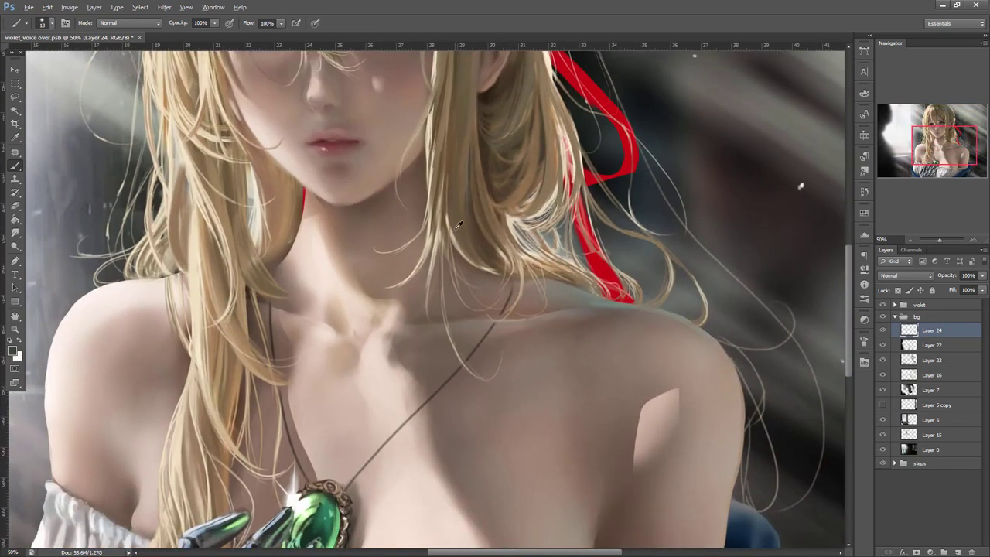
{"action": "left_click", "coordinate": [913, 239]}
{"action": "left_click", "coordinate": [913, 239]}
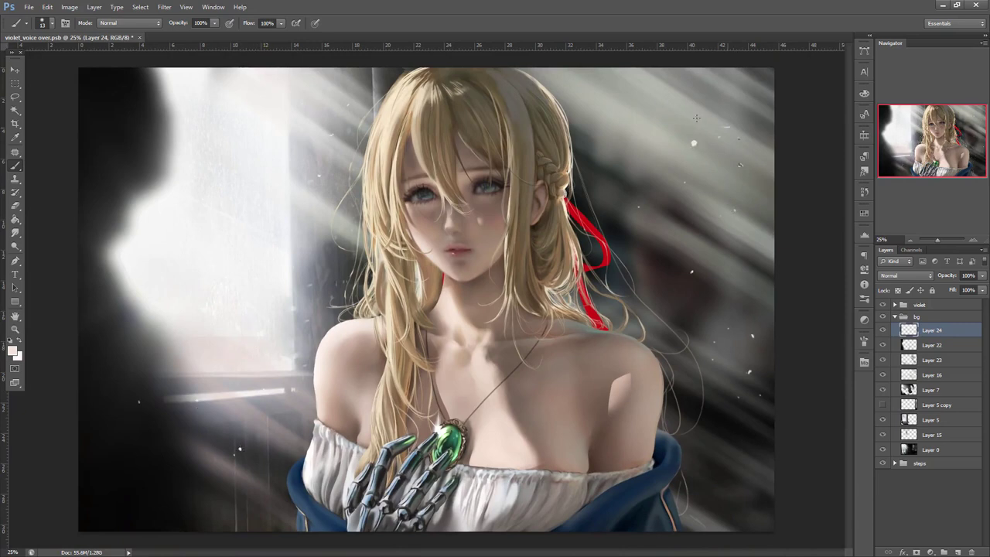
- Soften the dust specks on Layer 24 with a Gaussian Blur
{"action": "left_click", "coordinate": [164, 7]}
{"action": "mouse_move", "coordinate": [191, 113]}
{"action": "left_click", "coordinate": [317, 182]}
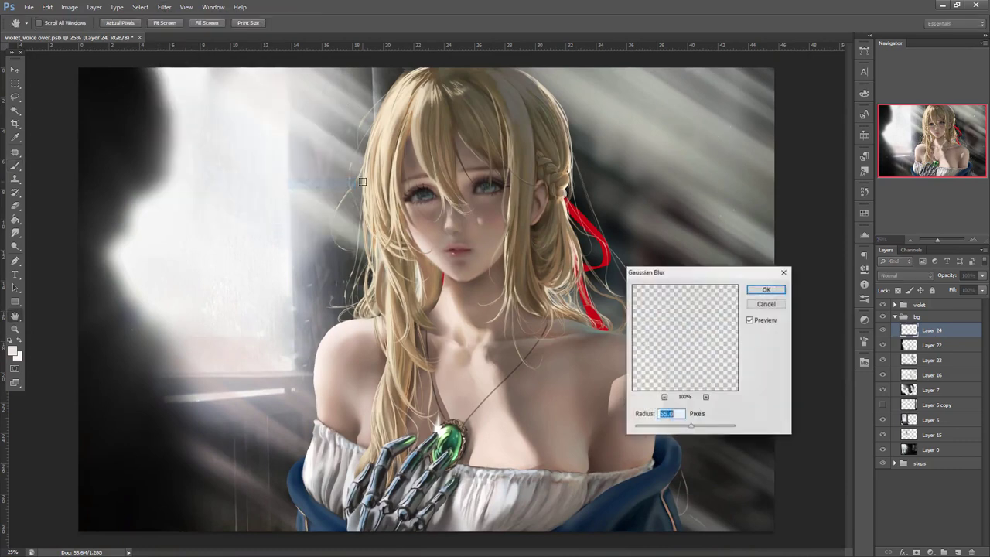
{"action": "left_click_drag", "start_coordinate": [667, 428], "coordinate": [684, 424]}
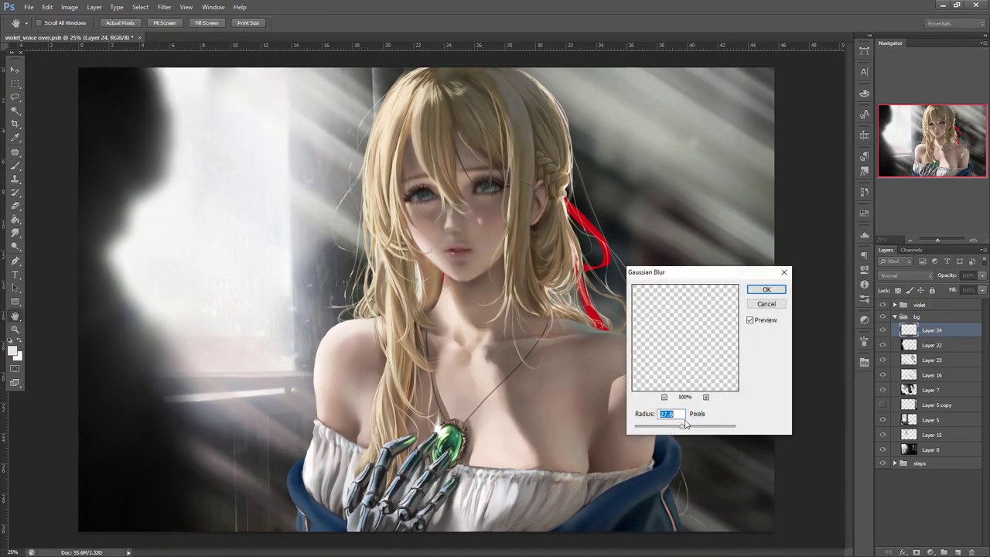
{"action": "left_click", "coordinate": [786, 289]}
{"action": "key", "text": "y"}
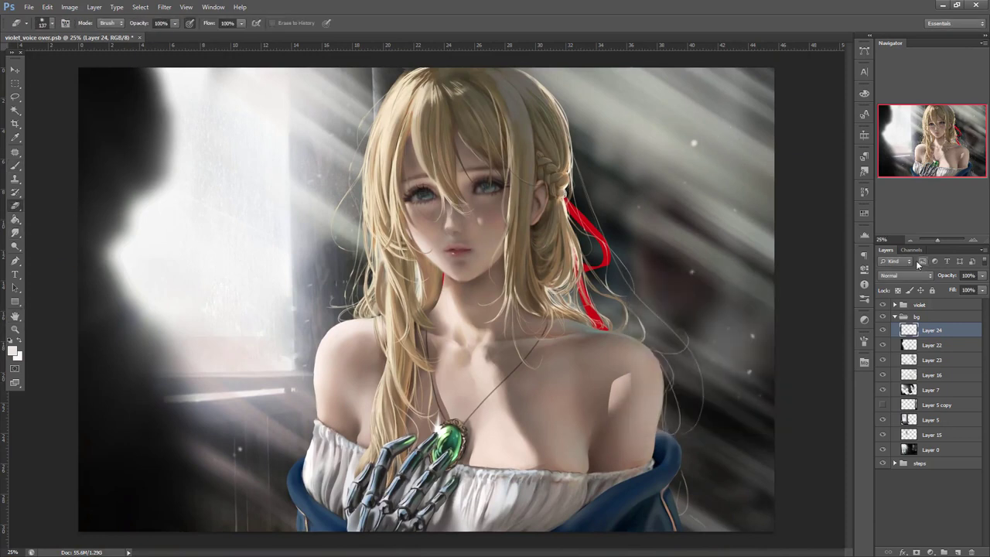
- Collapse the bg group and create a new group named edit above the violet group
{"action": "left_click", "coordinate": [911, 239]}
{"action": "left_click", "coordinate": [911, 240]}
{"action": "left_click", "coordinate": [911, 240]}
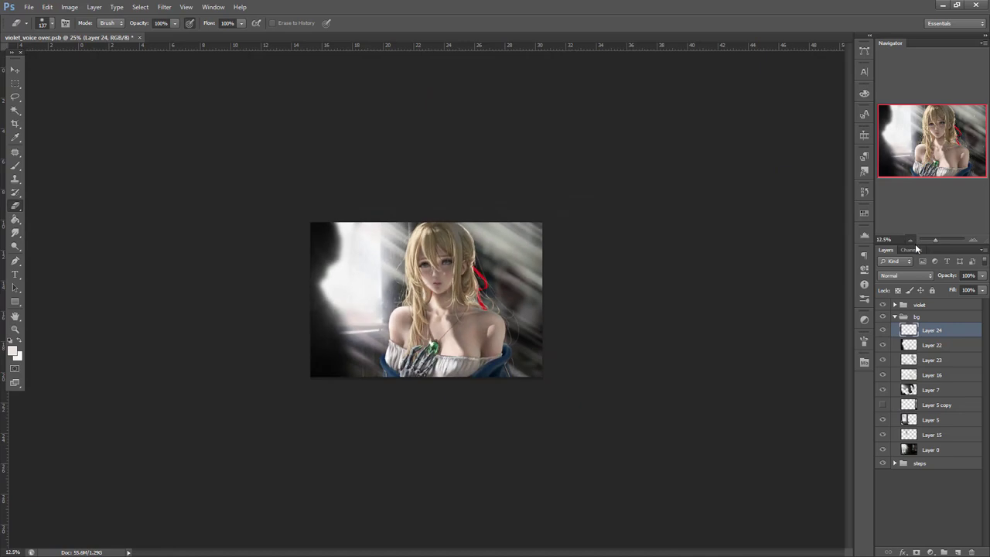
{"action": "left_click", "coordinate": [973, 242]}
{"action": "left_click", "coordinate": [895, 317]}
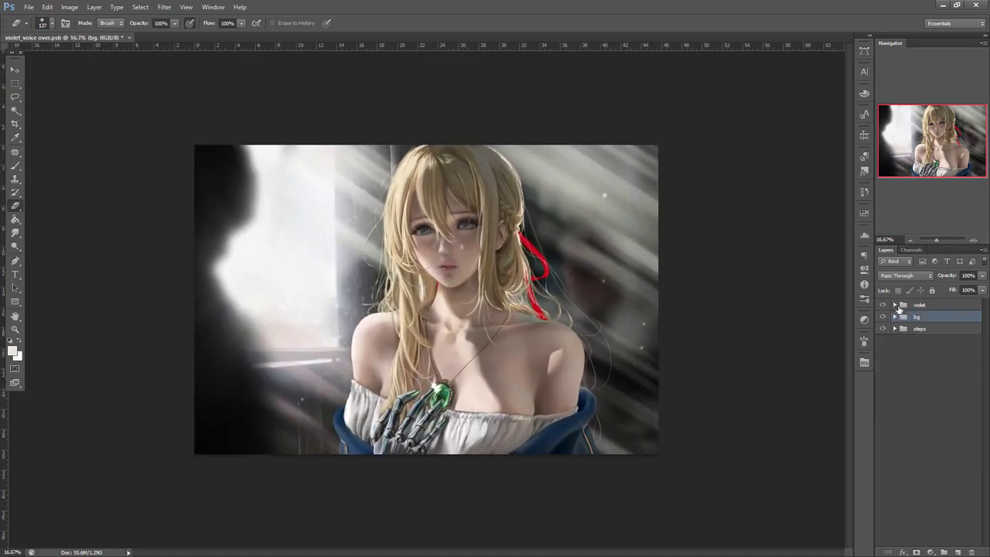
{"action": "left_click", "coordinate": [886, 307]}
{"action": "left_click", "coordinate": [919, 306]}
{"action": "left_click", "coordinate": [945, 551]}
{"action": "type", "text": "edit"}
{"action": "key", "text": "Return"}
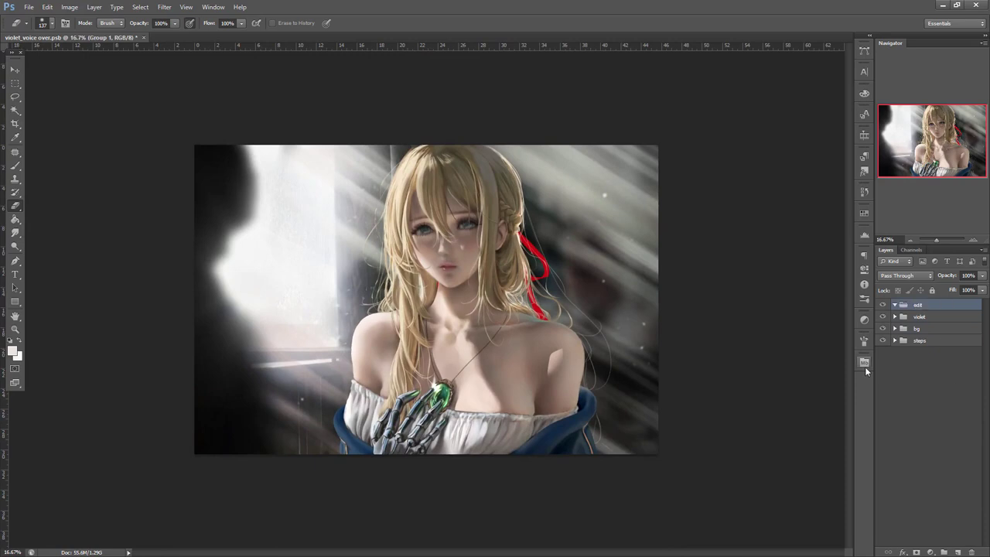
- Add a Brightness/Contrast adjustment layer inside the edit group with brightness 61
{"action": "left_click", "coordinate": [930, 551]}
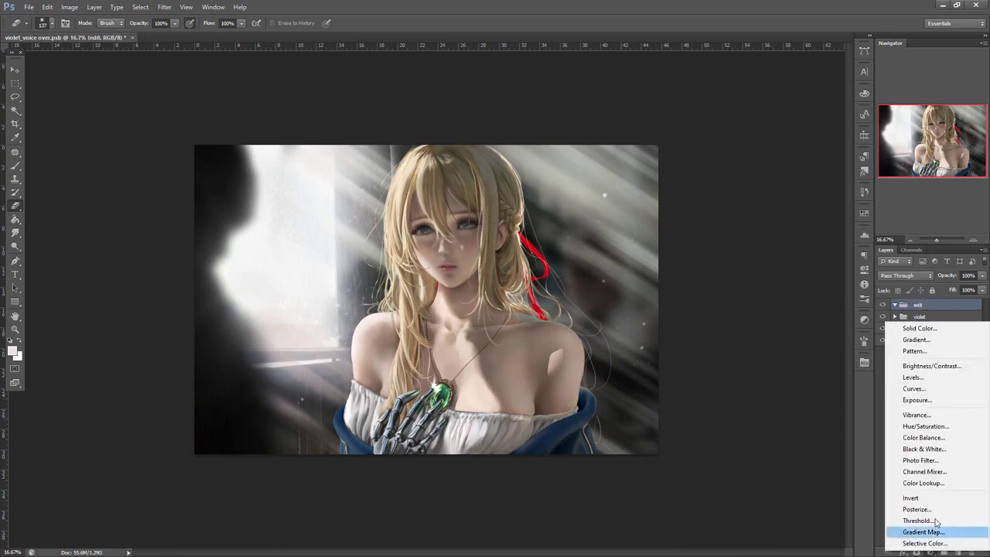
{"action": "left_click", "coordinate": [928, 366]}
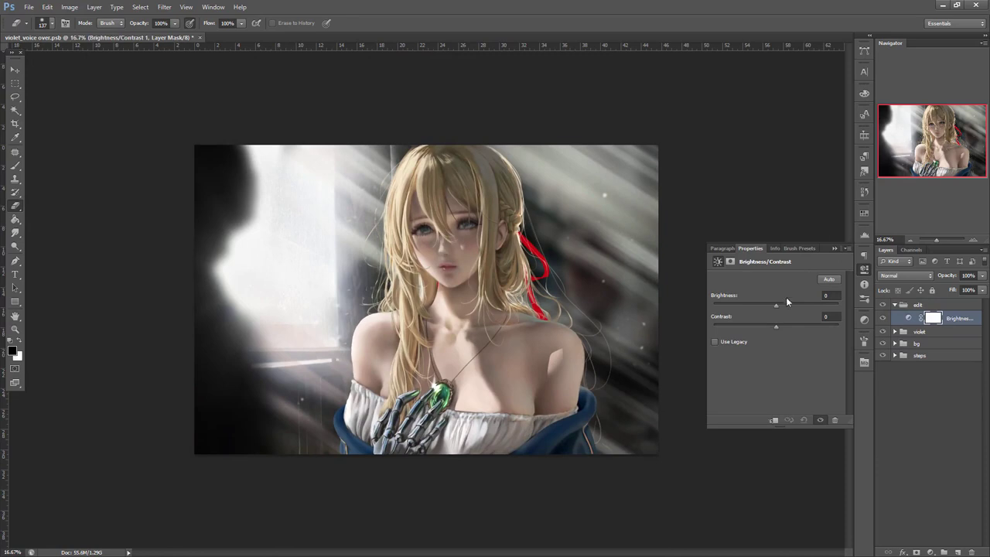
{"action": "left_click_drag", "start_coordinate": [787, 306], "coordinate": [801, 305]}
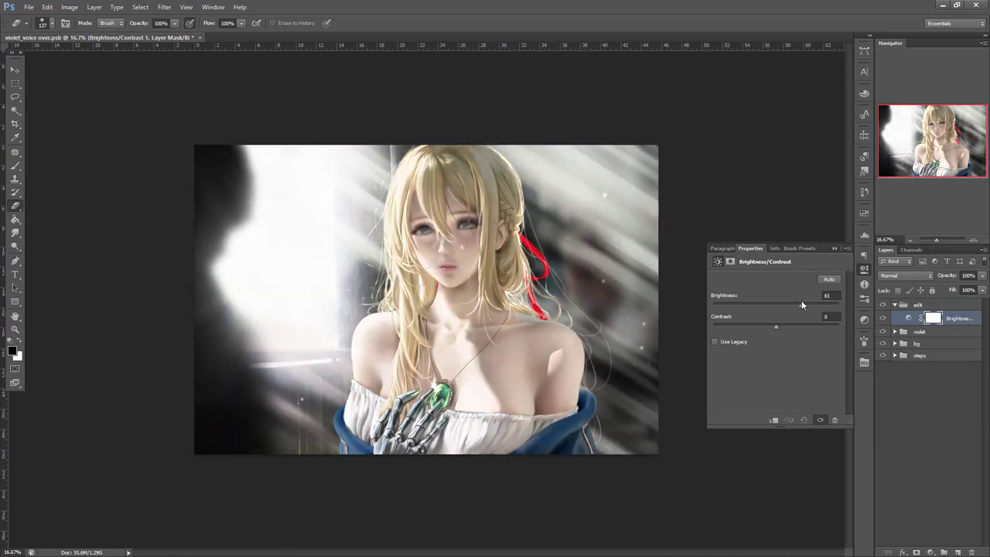
{"action": "left_click", "coordinate": [834, 248]}
{"action": "left_click", "coordinate": [540, 322]}
{"action": "left_click", "coordinate": [502, 212]}
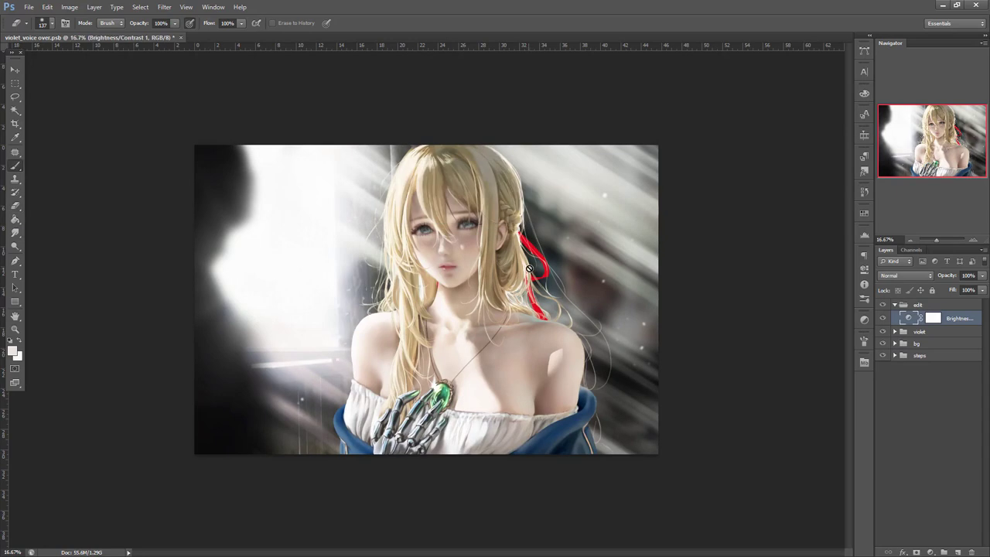
- Activate the Brightness/Contrast layer's mask and dab black over the hair with a 4304 px brush at 0% hardness
{"action": "key", "text": "b"}
{"action": "right_click", "coordinate": [530, 267]}
{"action": "left_click", "coordinate": [961, 320]}
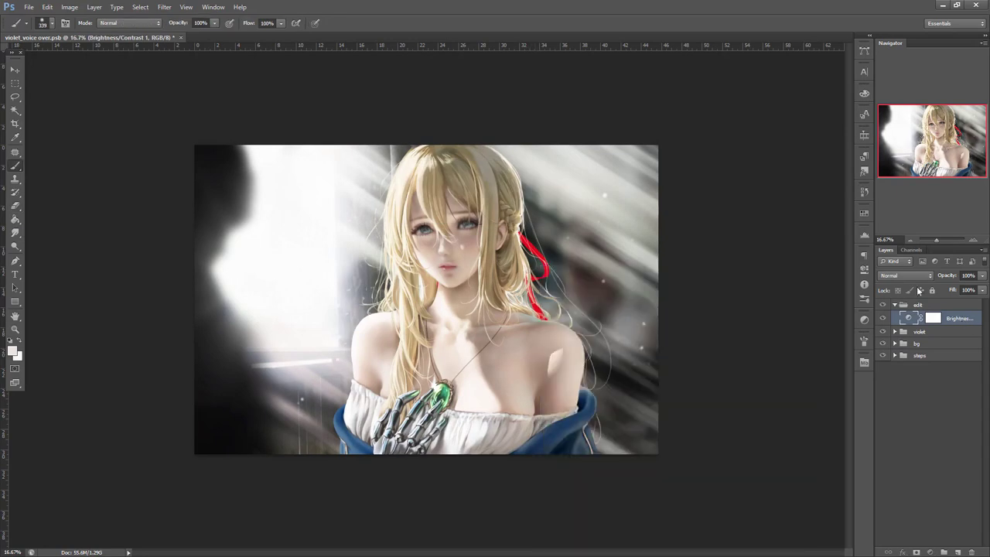
{"action": "left_click", "coordinate": [933, 318]}
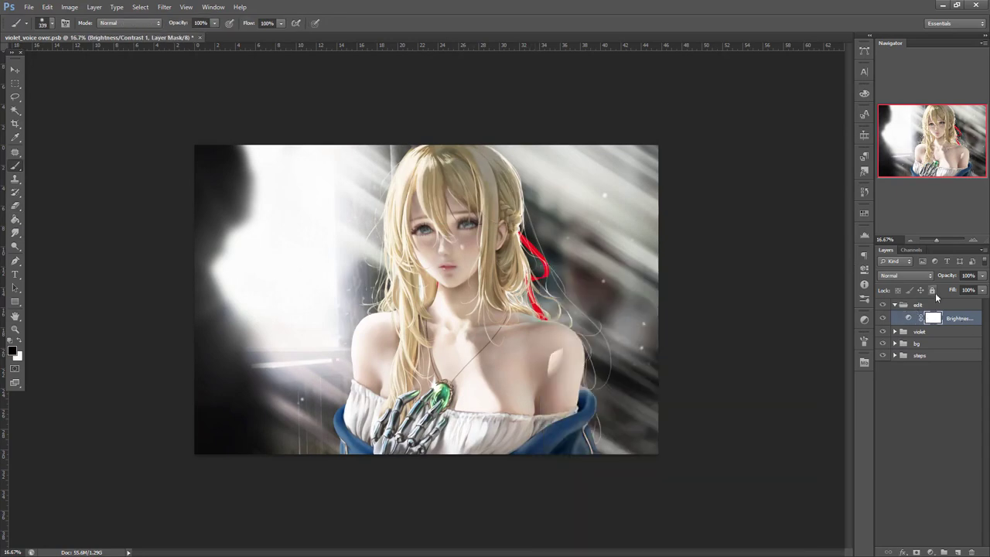
{"action": "right_click", "coordinate": [526, 230]}
{"action": "left_click_drag", "start_coordinate": [610, 247], "coordinate": [634, 249]}
{"action": "left_click_drag", "start_coordinate": [559, 272], "coordinate": [522, 271]}
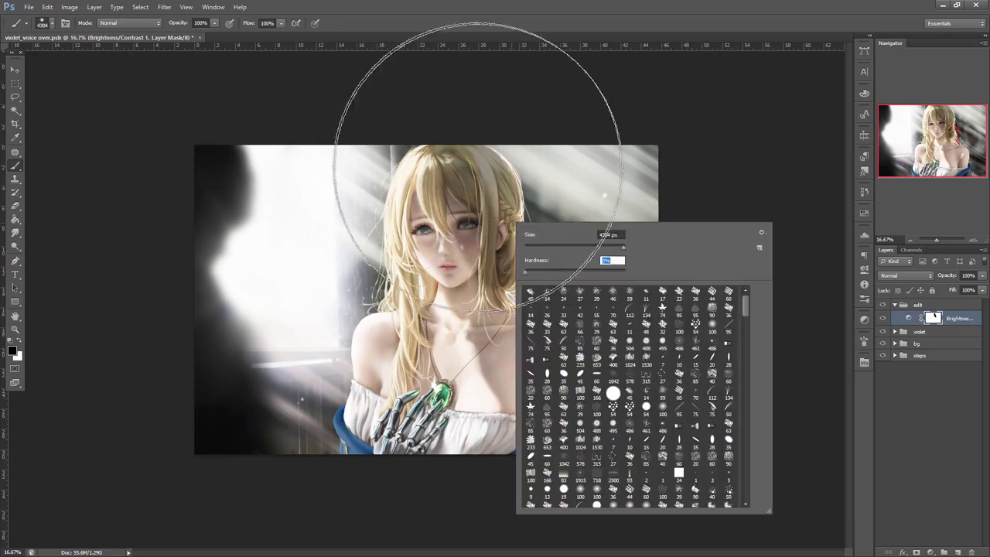
{"action": "left_click", "coordinate": [485, 199]}
{"action": "left_click", "coordinate": [544, 280]}
- Reduce the brush to 1289 px and mask the brightening off the figure's face, body and clothing
{"action": "right_click", "coordinate": [532, 265]}
{"action": "left_click", "coordinate": [631, 290]}
{"action": "left_click_drag", "start_coordinate": [458, 189], "coordinate": [513, 331]}
{"action": "left_click_drag", "start_coordinate": [518, 352], "coordinate": [569, 464]}
{"action": "mouse_move", "coordinate": [442, 449]}
{"action": "left_mouse_down"}
{"action": "mouse_move", "coordinate": [375, 450]}
{"action": "mouse_move", "coordinate": [391, 484]}
{"action": "left_mouse_up"}
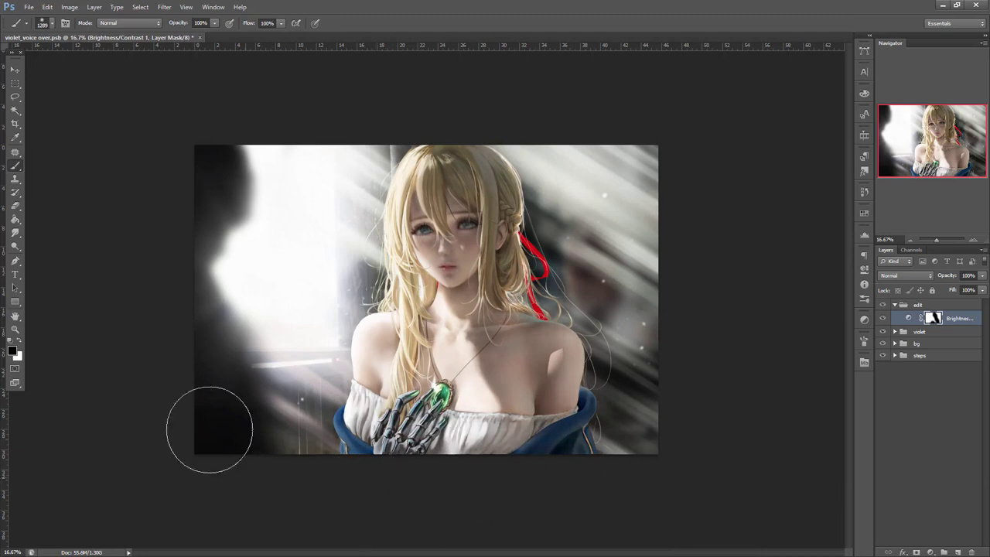
- Mask the brightening off the dark silhouette, the area beside the window and the background rays, and compare with the adjustment hidden
{"action": "left_click_drag", "start_coordinate": [270, 495], "coordinate": [199, 420]}
{"action": "mouse_move", "coordinate": [365, 150]}
{"action": "left_mouse_down"}
{"action": "mouse_move", "coordinate": [354, 310]}
{"action": "mouse_move", "coordinate": [320, 364]}
{"action": "left_mouse_up"}
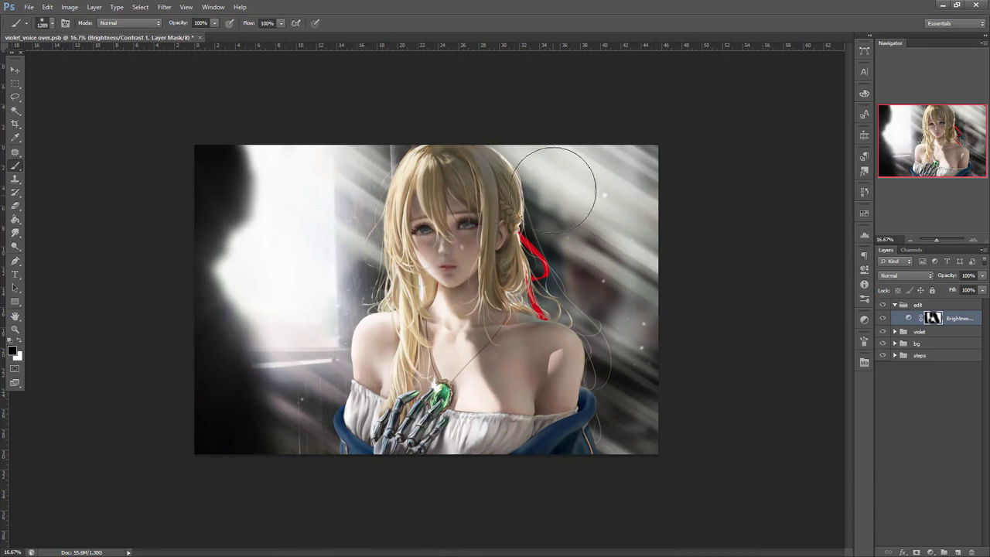
{"action": "left_click_drag", "start_coordinate": [513, 104], "coordinate": [668, 188]}
{"action": "mouse_move", "coordinate": [679, 223]}
{"action": "left_mouse_down"}
{"action": "mouse_move", "coordinate": [693, 292]}
{"action": "mouse_move", "coordinate": [689, 387]}
{"action": "mouse_move", "coordinate": [614, 453]}
{"action": "left_mouse_up"}
{"action": "left_click", "coordinate": [882, 318]}
{"action": "left_click", "coordinate": [883, 318]}
- Refine the mask along the hair beside the neck with a smaller brush and slightly lower the adjustment's opacity
{"action": "right_click", "coordinate": [460, 267]}
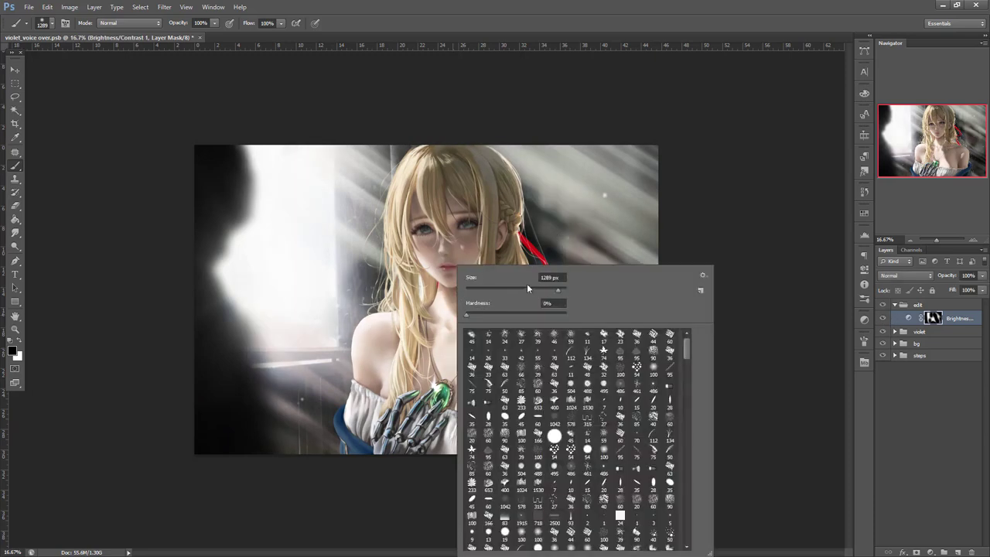
{"action": "left_click", "coordinate": [418, 331]}
{"action": "key", "text": "ctrl+z"}
{"action": "right_click", "coordinate": [461, 254]}
{"action": "left_click", "coordinate": [524, 277]}
{"action": "mouse_move", "coordinate": [418, 279]}
{"action": "left_mouse_down"}
{"action": "mouse_move", "coordinate": [417, 357]}
{"action": "mouse_move", "coordinate": [413, 350]}
{"action": "left_mouse_up"}
{"action": "right_click", "coordinate": [452, 266]}
{"action": "left_click_drag", "start_coordinate": [517, 291], "coordinate": [522, 290]}
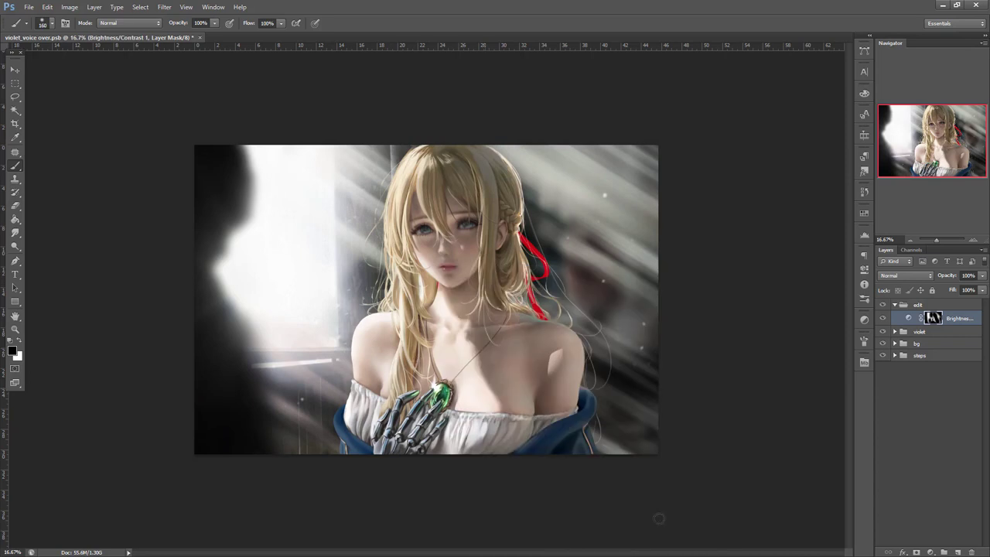
{"action": "left_click_drag", "start_coordinate": [984, 278], "coordinate": [975, 294]}
- Add a second Brightness/Contrast adjustment layer with brightness -31 and contrast 11
{"action": "left_click", "coordinate": [932, 551]}
{"action": "left_click", "coordinate": [929, 366]}
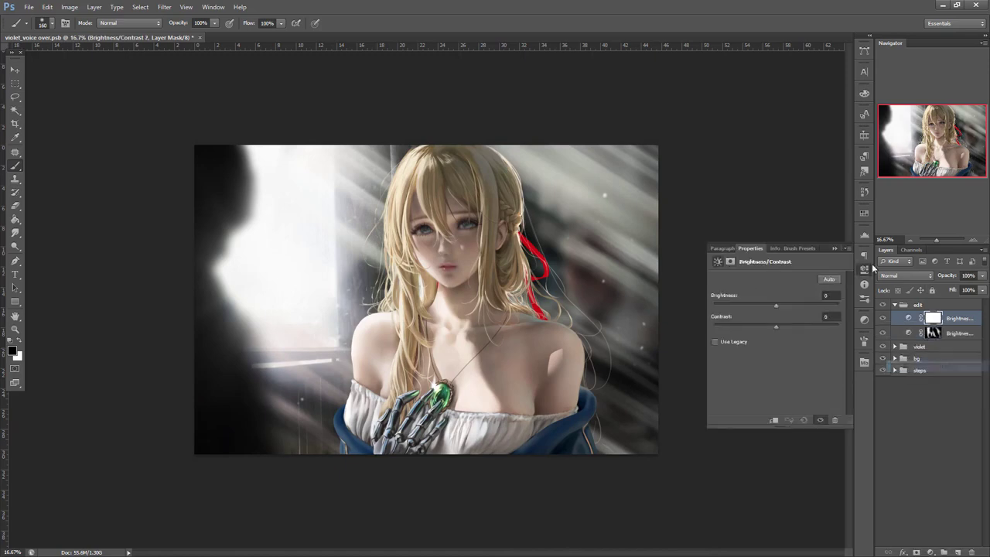
{"action": "left_click_drag", "start_coordinate": [769, 307], "coordinate": [764, 306]}
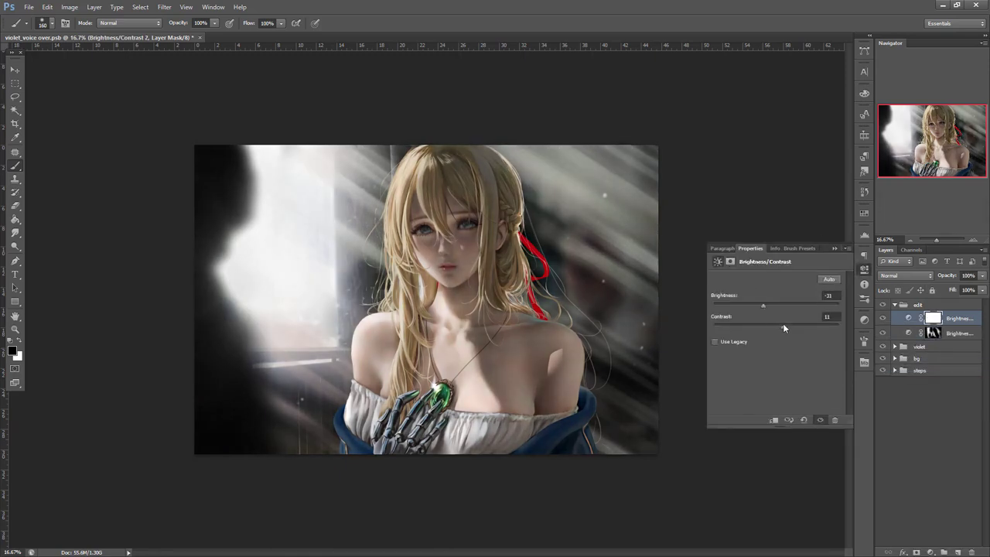
{"action": "left_click", "coordinate": [835, 246]}
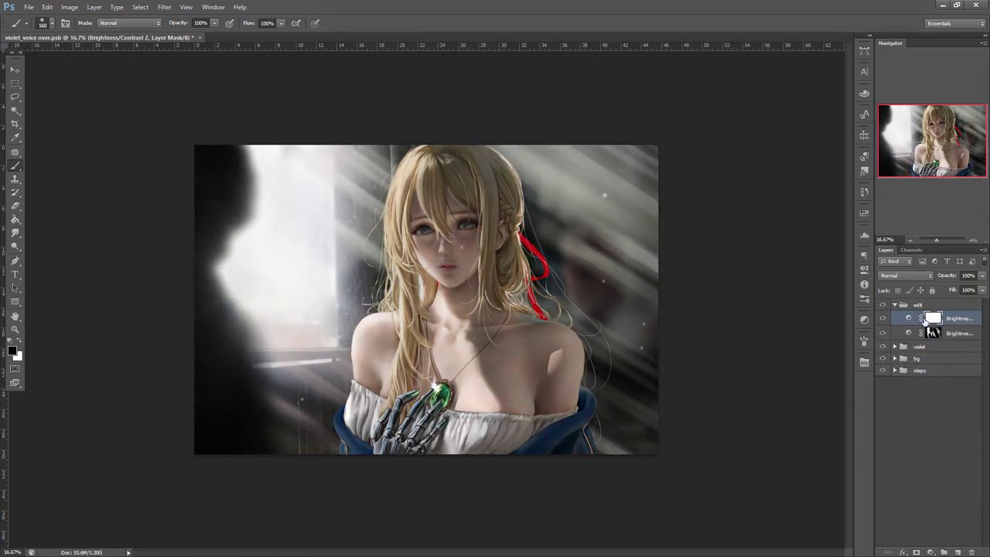
- Mask the darkening adjustment off the figure's neck and chest with a large soft 1289 px brush
{"action": "right_click", "coordinate": [484, 244]}
{"action": "mouse_move", "coordinate": [584, 267]}
{"action": "left_mouse_down"}
{"action": "mouse_move", "coordinate": [600, 268]}
{"action": "mouse_move", "coordinate": [591, 267]}
{"action": "left_mouse_up"}
{"action": "mouse_move", "coordinate": [418, 238]}
{"action": "left_mouse_down"}
{"action": "mouse_move", "coordinate": [458, 314]}
{"action": "mouse_move", "coordinate": [458, 378]}
{"action": "left_mouse_up"}
{"action": "key", "text": "ctrl+z"}
{"action": "left_click_drag", "start_coordinate": [426, 292], "coordinate": [481, 365]}
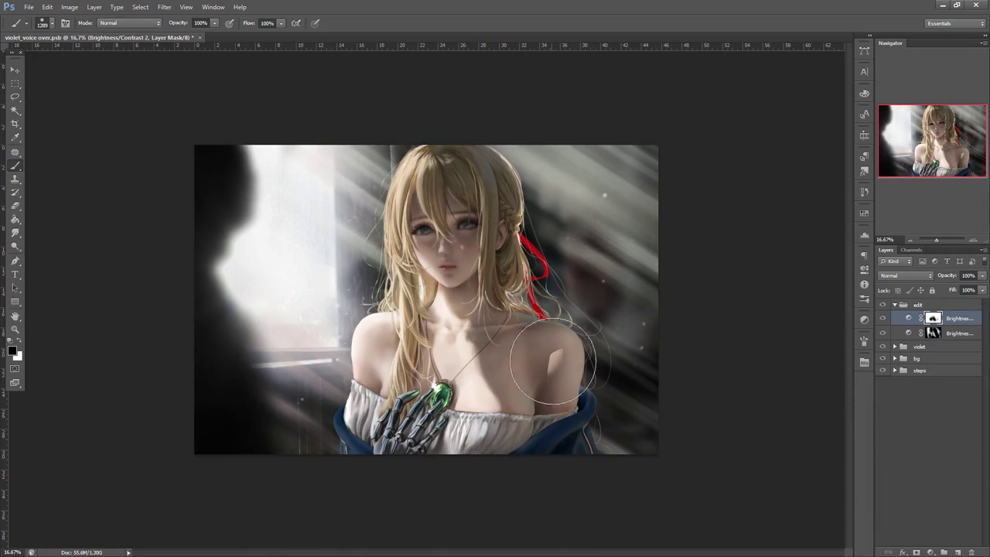
- Mask the darkening off the hair and window light as well, and set the adjustment's opacity to 89%
{"action": "right_click", "coordinate": [586, 256]}
{"action": "key", "text": "Return"}
{"action": "right_click", "coordinate": [480, 164]}
{"action": "left_click_drag", "start_coordinate": [563, 194], "coordinate": [584, 193]}
{"action": "left_click_drag", "start_coordinate": [426, 217], "coordinate": [431, 218]}
{"action": "mouse_move", "coordinate": [508, 125]}
{"action": "left_mouse_down"}
{"action": "mouse_move", "coordinate": [531, 122]}
{"action": "mouse_move", "coordinate": [360, 150]}
{"action": "mouse_move", "coordinate": [266, 243]}
{"action": "mouse_move", "coordinate": [297, 293]}
{"action": "mouse_move", "coordinate": [321, 390]}
{"action": "left_mouse_up"}
{"action": "left_click_drag", "start_coordinate": [981, 290], "coordinate": [976, 290]}
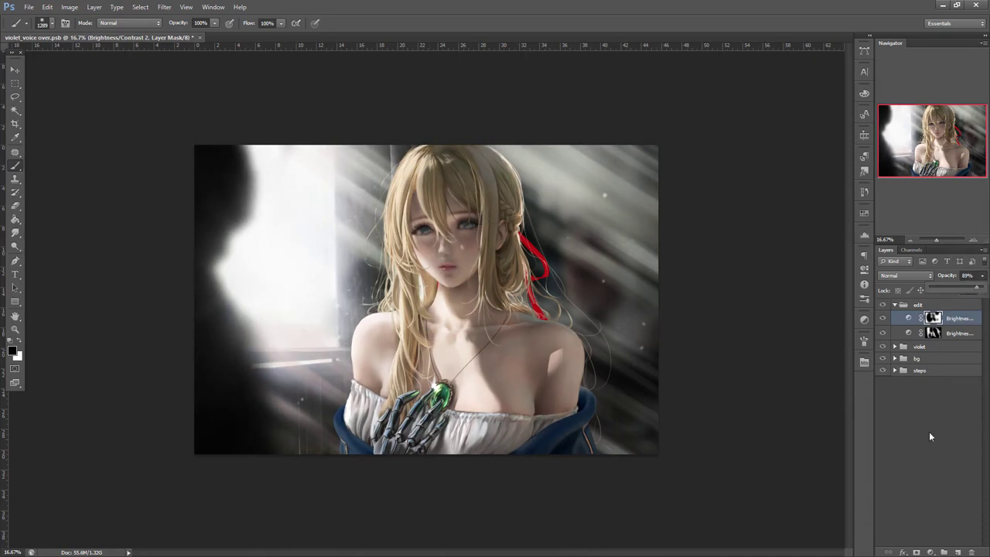
- Add an empty layer in Lighten mode at the head of the edit group and choose a light peach foreground colour
{"action": "left_click", "coordinate": [958, 550]}
{"action": "left_click", "coordinate": [907, 275]}
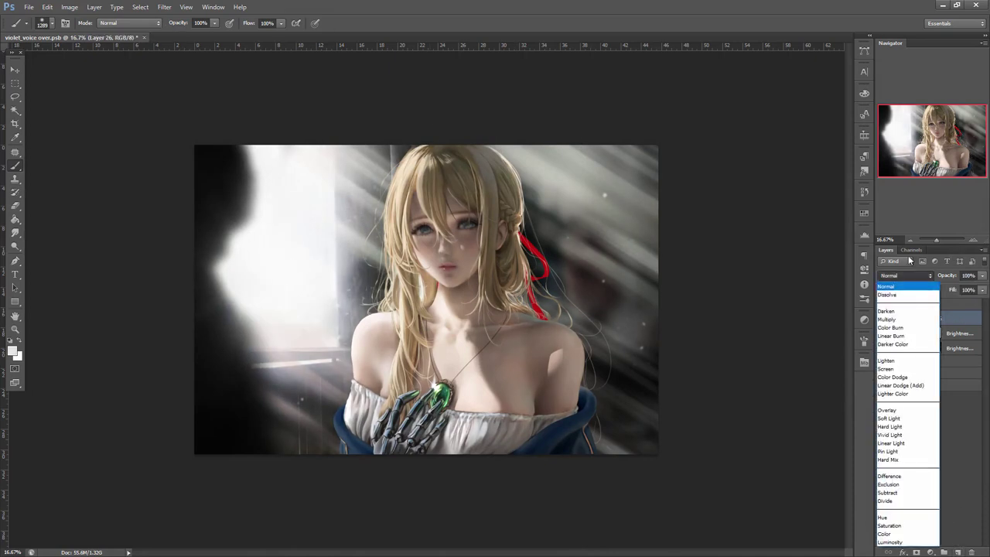
{"action": "left_click", "coordinate": [901, 360]}
{"action": "right_click", "coordinate": [572, 242]}
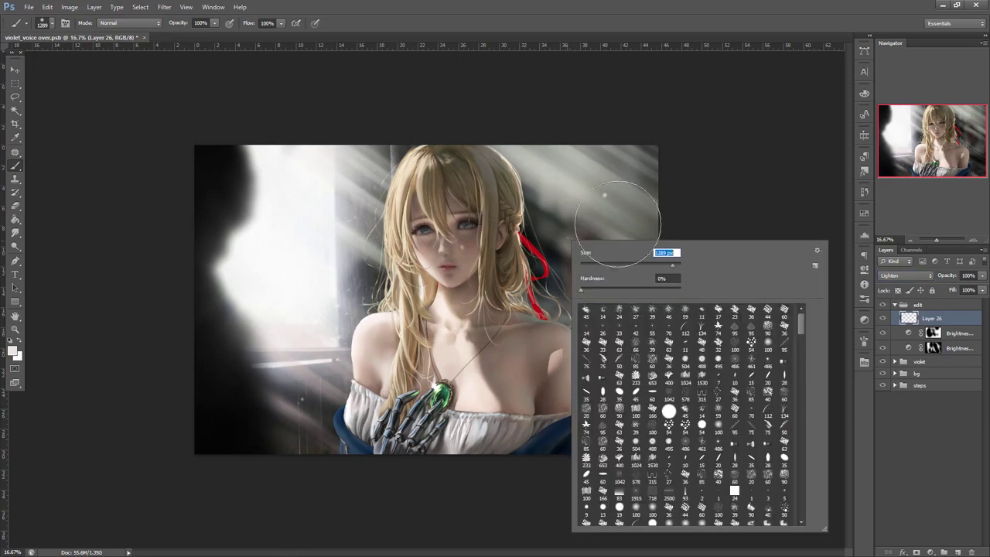
{"action": "left_click", "coordinate": [12, 351]}
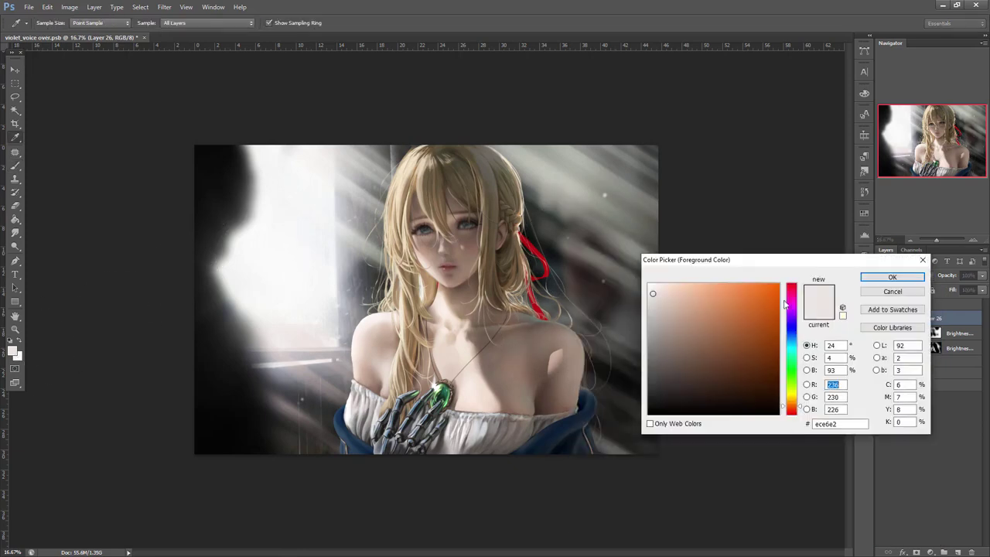
{"action": "left_click", "coordinate": [680, 284]}
{"action": "left_click", "coordinate": [892, 277]}
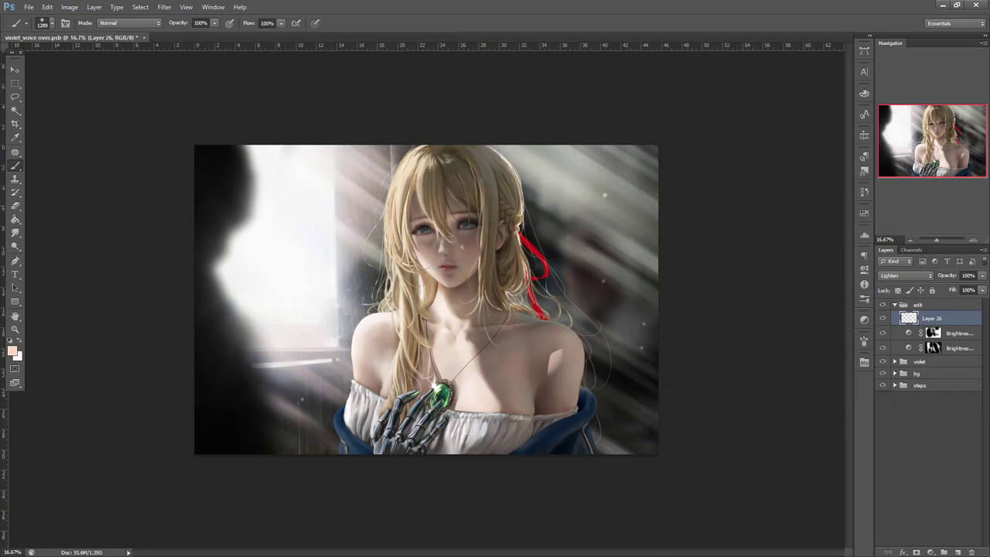
- Resize the brush and paint a peach glow down the window-side hair
{"action": "right_click", "coordinate": [449, 153]}
{"action": "left_click_drag", "start_coordinate": [546, 170], "coordinate": [531, 175]}
{"action": "mouse_move", "coordinate": [407, 243]}
{"action": "left_mouse_down"}
{"action": "mouse_move", "coordinate": [396, 292]}
{"action": "mouse_move", "coordinate": [379, 297]}
{"action": "mouse_move", "coordinate": [381, 318]}
{"action": "left_mouse_up"}
- Set the brush to 494 px and brush the peach glow over the chest, blouse and lit shoulder patch
{"action": "right_click", "coordinate": [448, 203]}
{"action": "type", "text": "494"}
{"action": "key", "text": "Return"}
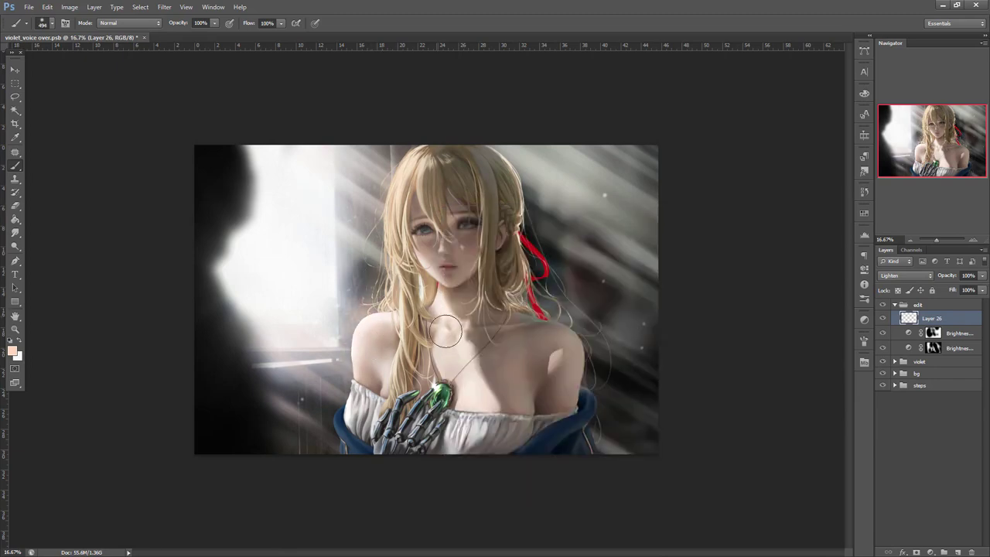
{"action": "left_click_drag", "start_coordinate": [494, 372], "coordinate": [498, 398]}
{"action": "left_click_drag", "start_coordinate": [389, 377], "coordinate": [349, 413]}
{"action": "left_click_drag", "start_coordinate": [559, 354], "coordinate": [549, 359]}
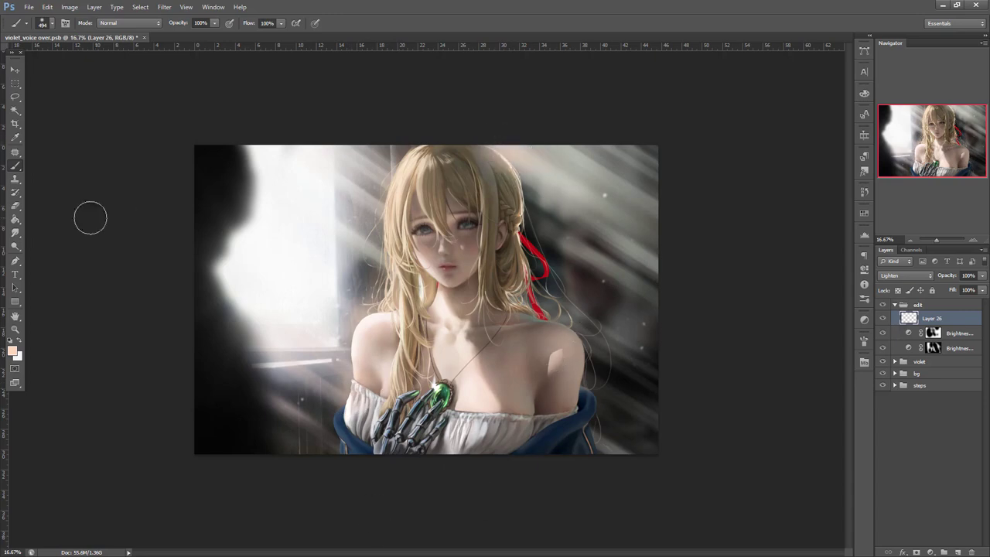
- Erase the excess glow around the crown of the hair and set the glow layer's opacity to 91%
{"action": "key", "text": "e"}
{"action": "left_click_drag", "start_coordinate": [470, 156], "coordinate": [516, 176]}
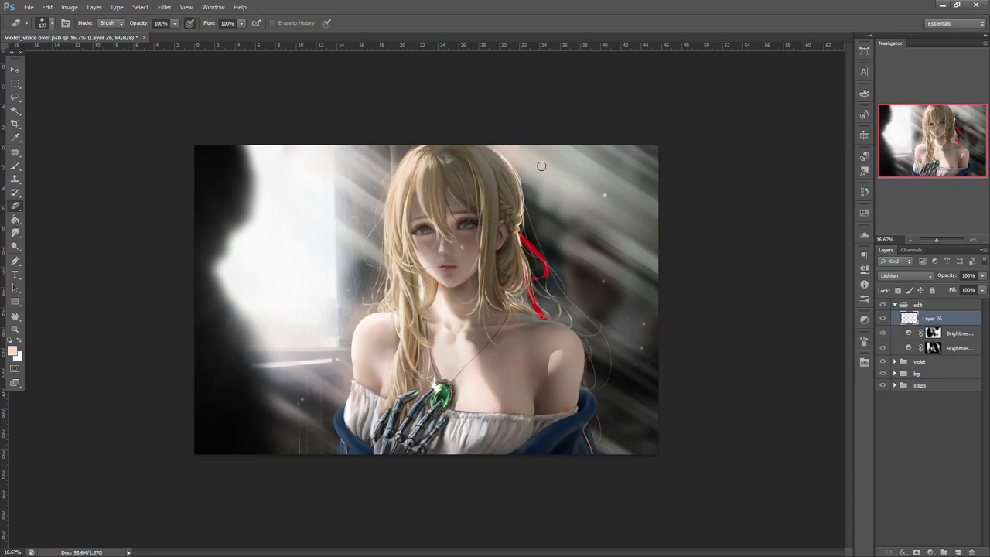
{"action": "left_click", "coordinate": [982, 275]}
{"action": "left_click_drag", "start_coordinate": [981, 291], "coordinate": [976, 291]}
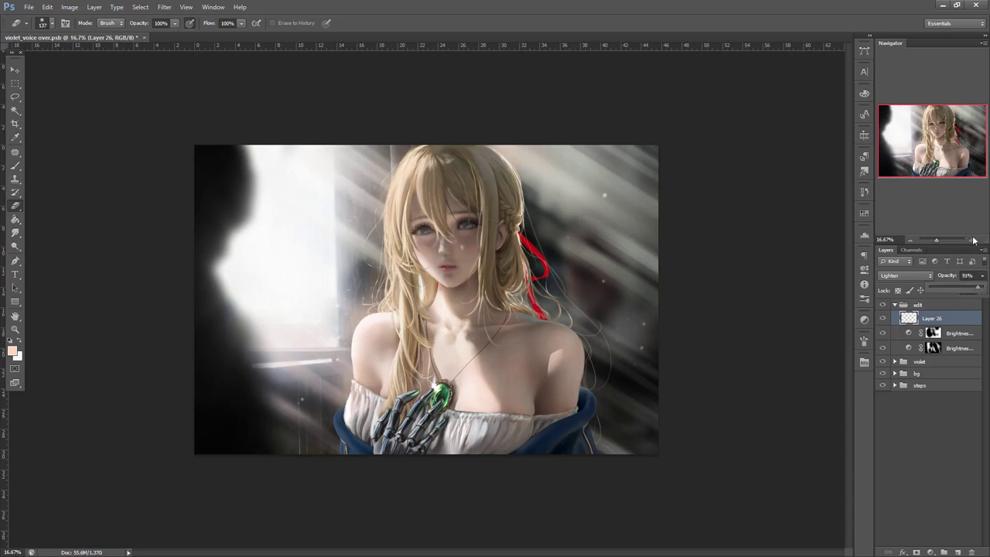
{"action": "left_click", "coordinate": [973, 241]}
{"action": "left_click_drag", "start_coordinate": [937, 240], "coordinate": [933, 241]}
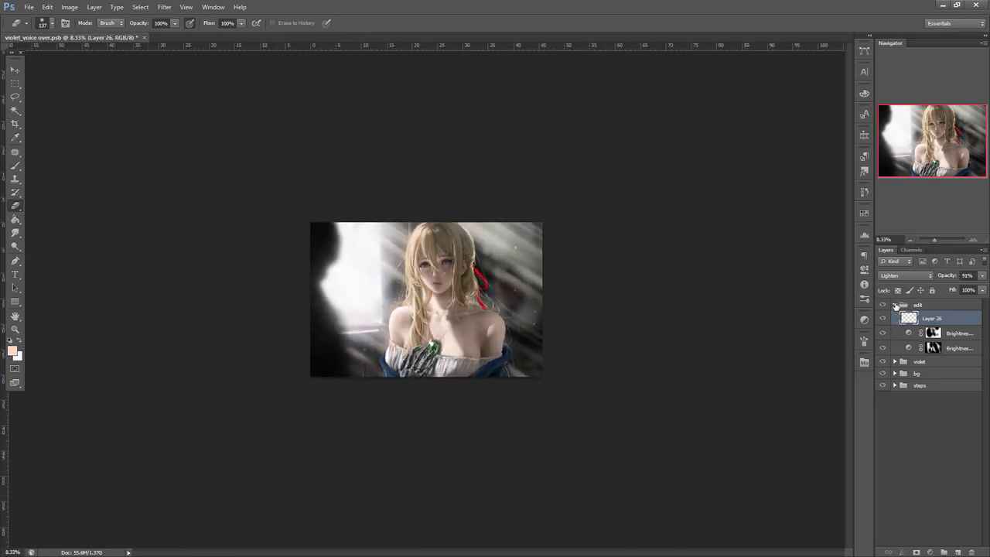
{"action": "left_click", "coordinate": [894, 304]}
{"action": "left_click", "coordinate": [885, 306]}
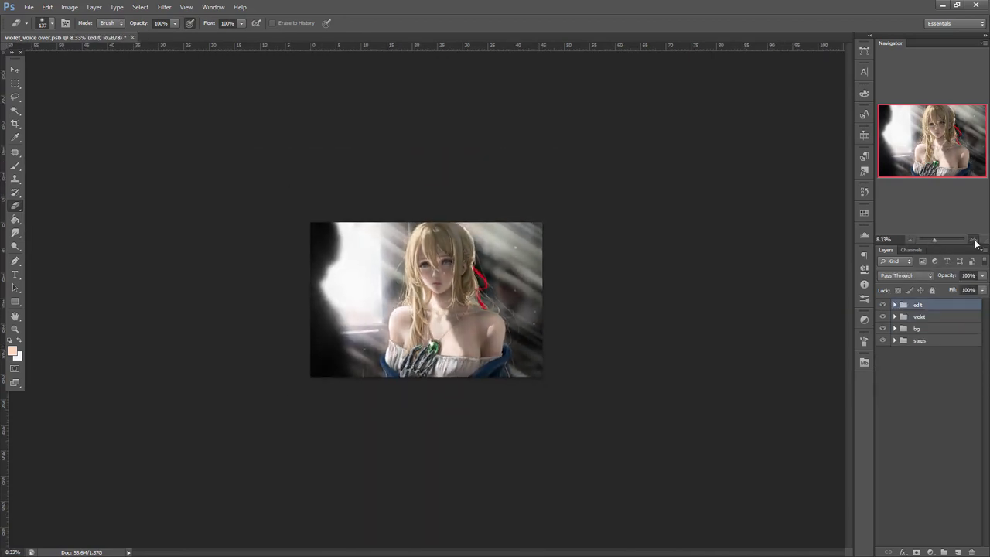
{"action": "left_click", "coordinate": [974, 241]}
{"action": "left_click", "coordinate": [973, 240]}
{"action": "left_click", "coordinate": [973, 240]}
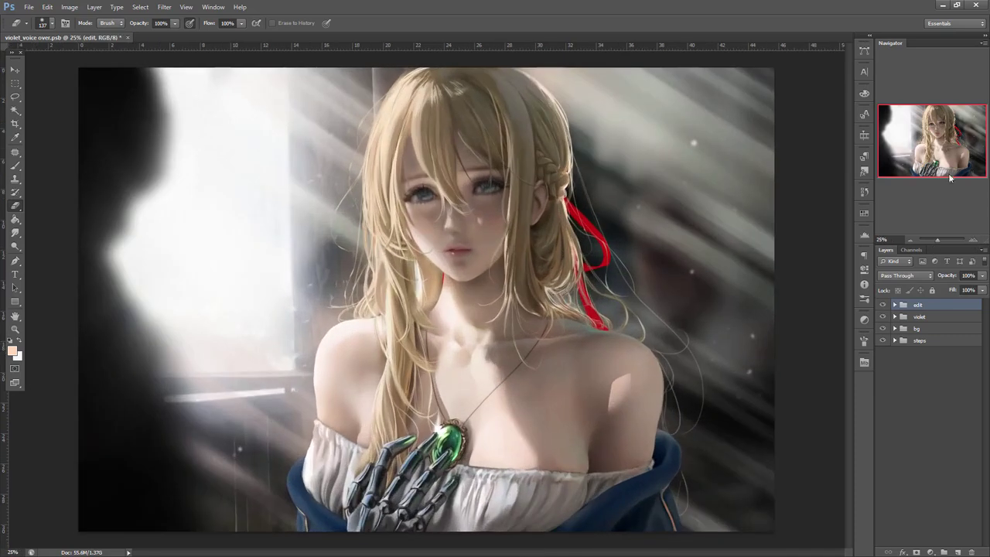
{"action": "left_click", "coordinate": [931, 549]}
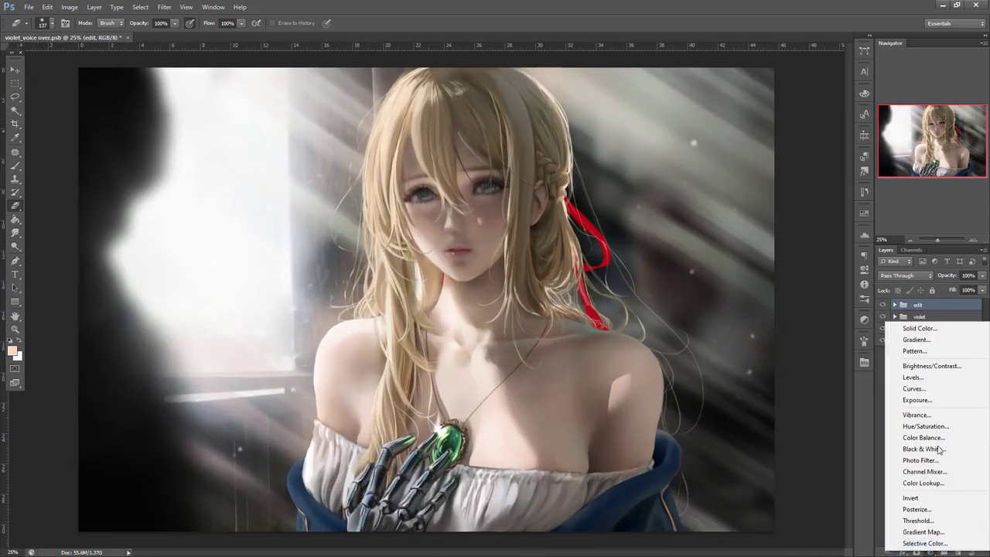
{"action": "left_click", "coordinate": [938, 366]}
{"action": "left_click", "coordinate": [972, 552]}
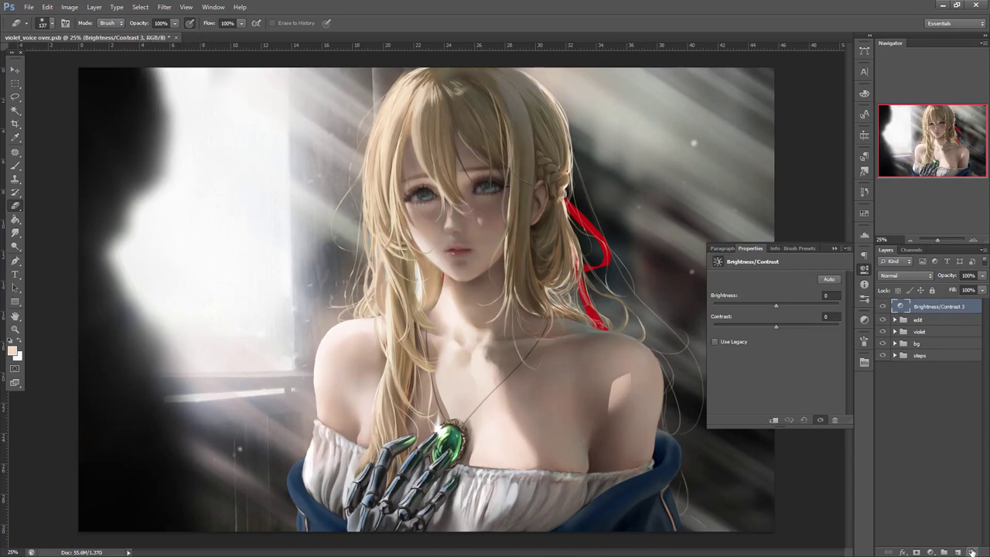
{"action": "left_click", "coordinate": [911, 241]}
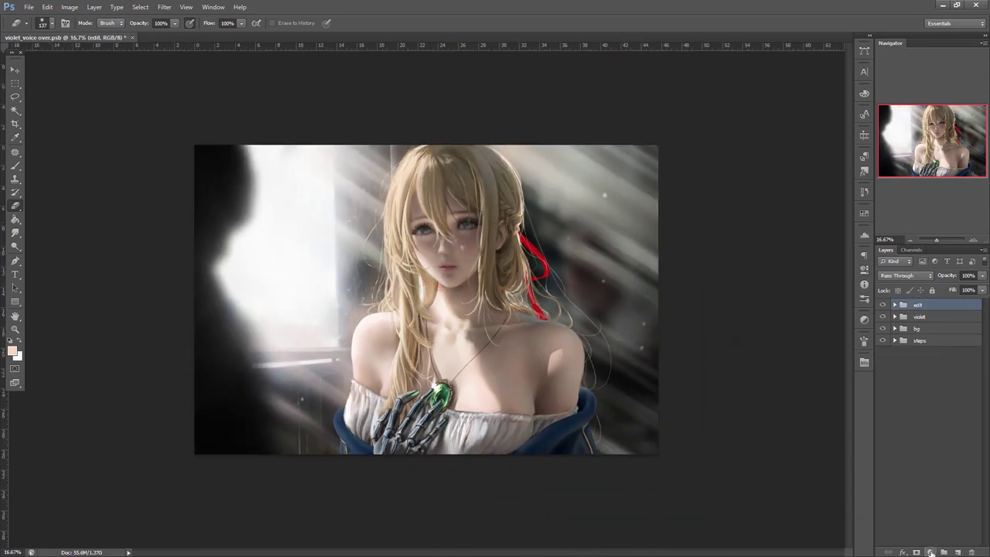
{"action": "left_click", "coordinate": [932, 552]}
{"action": "left_click", "coordinate": [926, 368]}
{"action": "left_click", "coordinate": [896, 320]}
{"action": "left_click_drag", "start_coordinate": [941, 309], "coordinate": [939, 326]}
{"action": "left_click", "coordinate": [972, 552]}
- Add a Color Lookup adjustment at the head of the edit group and apply the filmstock_50.3dl 3DLUT after trying other presets
{"action": "left_click", "coordinate": [931, 552]}
{"action": "left_click", "coordinate": [932, 481]}
{"action": "left_click", "coordinate": [796, 280]}
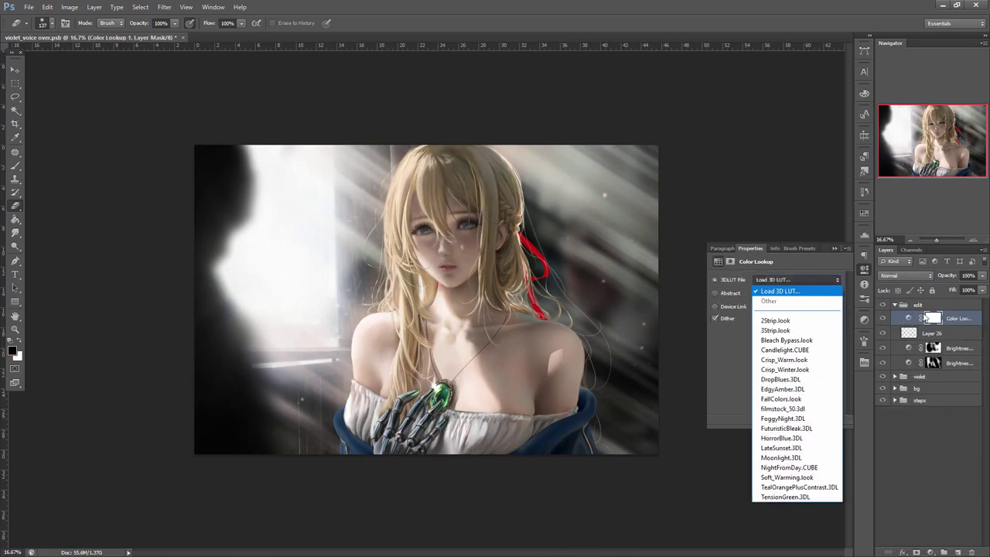
{"action": "left_click", "coordinate": [801, 352]}
{"action": "key", "text": "Down"}
{"action": "key", "text": "Down"}
{"action": "key", "text": "Down"}
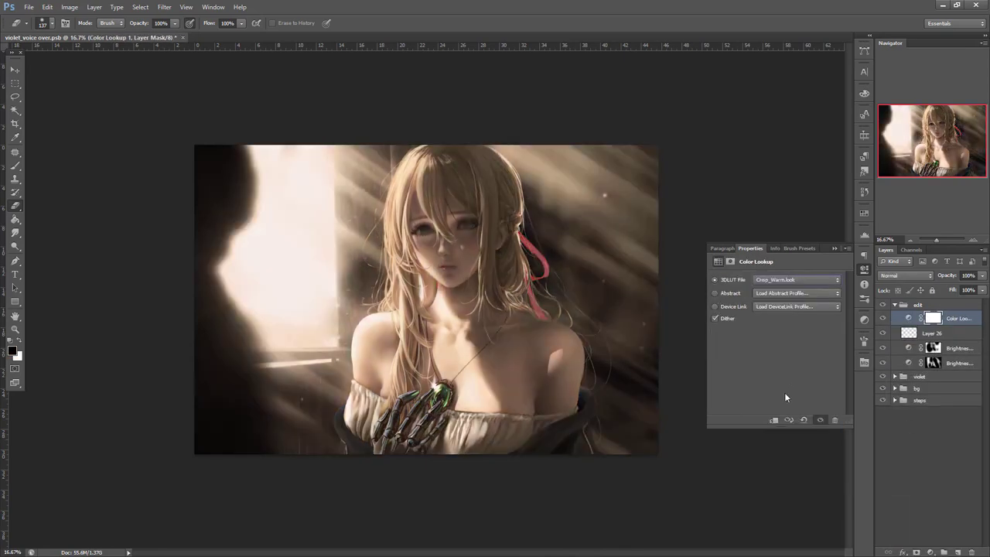
{"action": "key", "text": "Up"}
{"action": "key", "text": "Up"}
{"action": "key", "text": "Down"}
{"action": "key", "text": "Down"}
{"action": "key", "text": "Down"}
{"action": "key", "text": "Down"}
{"action": "key", "text": "Down"}
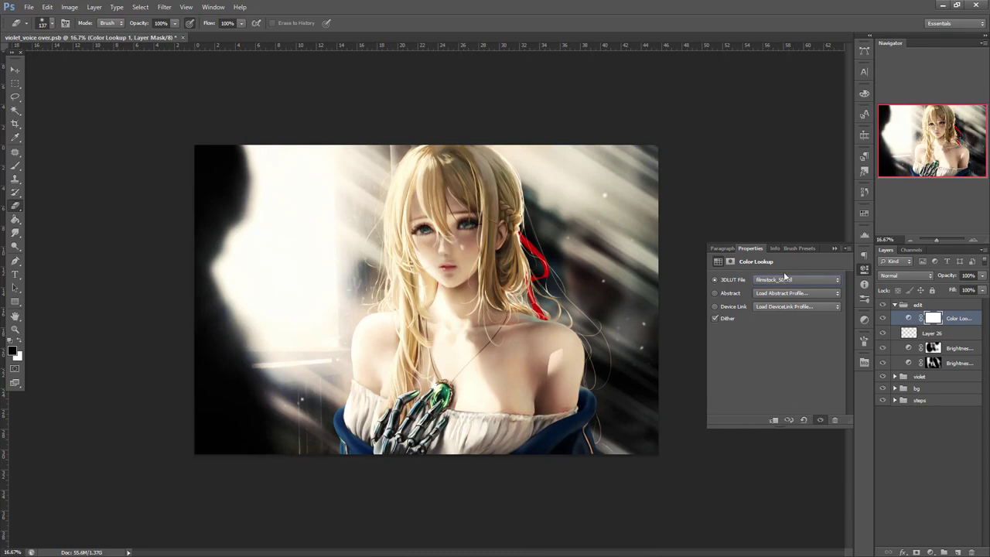
- Set the Color Lookup layer's opacity to 25% and compare the image with the layer hidden
{"action": "left_click", "coordinate": [834, 249]}
{"action": "left_click", "coordinate": [983, 275]}
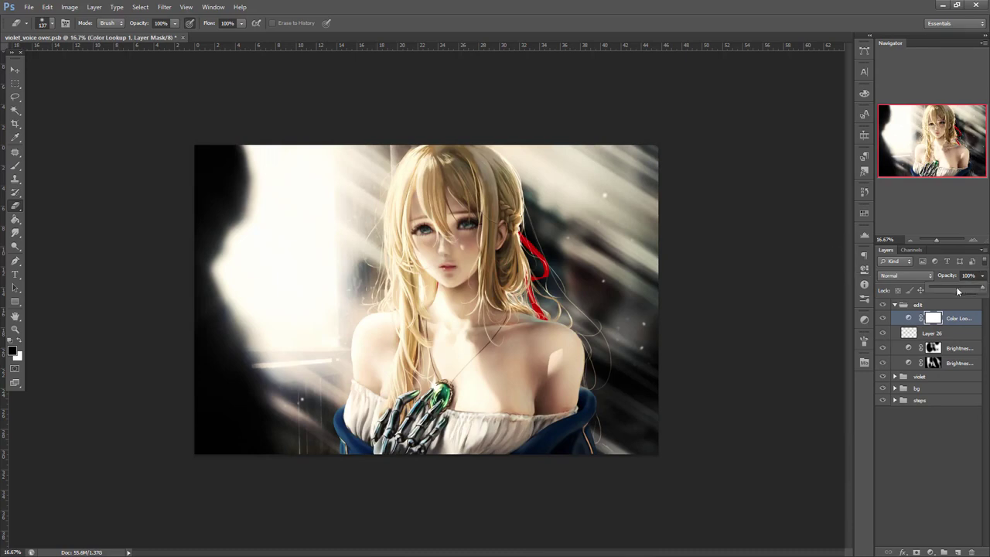
{"action": "left_click_drag", "start_coordinate": [981, 288], "coordinate": [943, 292]}
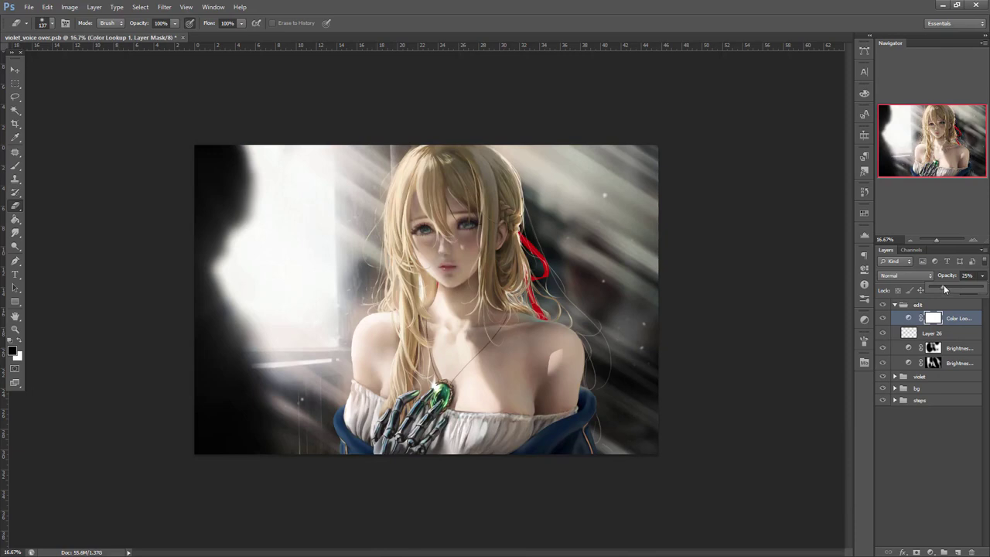
{"action": "left_click_drag", "start_coordinate": [946, 288], "coordinate": [943, 288]}
{"action": "left_click", "coordinate": [883, 318]}
{"action": "left_click", "coordinate": [884, 318]}
- Add a Color Balance adjustment above the peach glow layer and shift its highlights toward cyan, about -27, and strongly toward blue
{"action": "left_click", "coordinate": [947, 332]}
{"action": "left_click", "coordinate": [932, 552]}
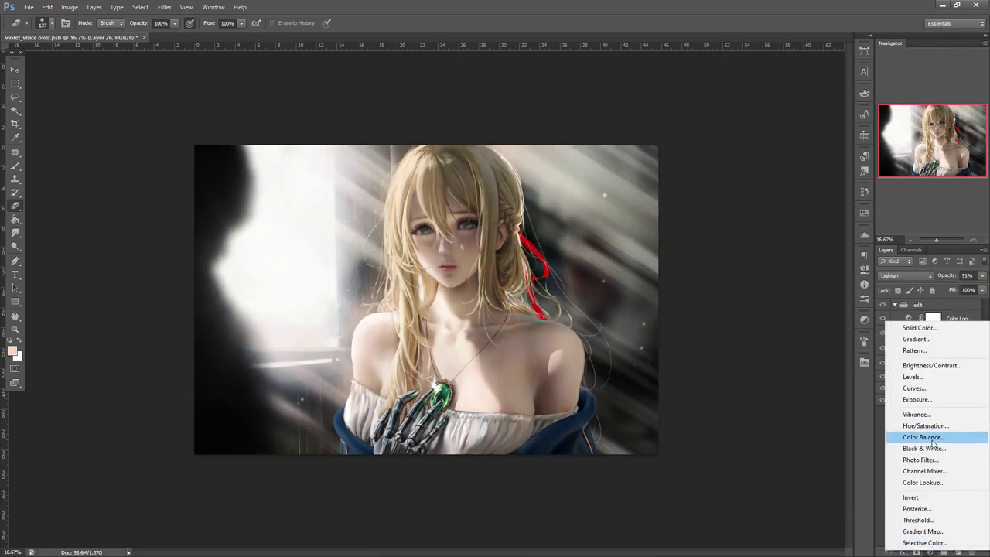
{"action": "left_click", "coordinate": [934, 440]}
{"action": "left_click", "coordinate": [766, 279]}
{"action": "left_click", "coordinate": [758, 300]}
{"action": "left_click_drag", "start_coordinate": [761, 303], "coordinate": [754, 303]}
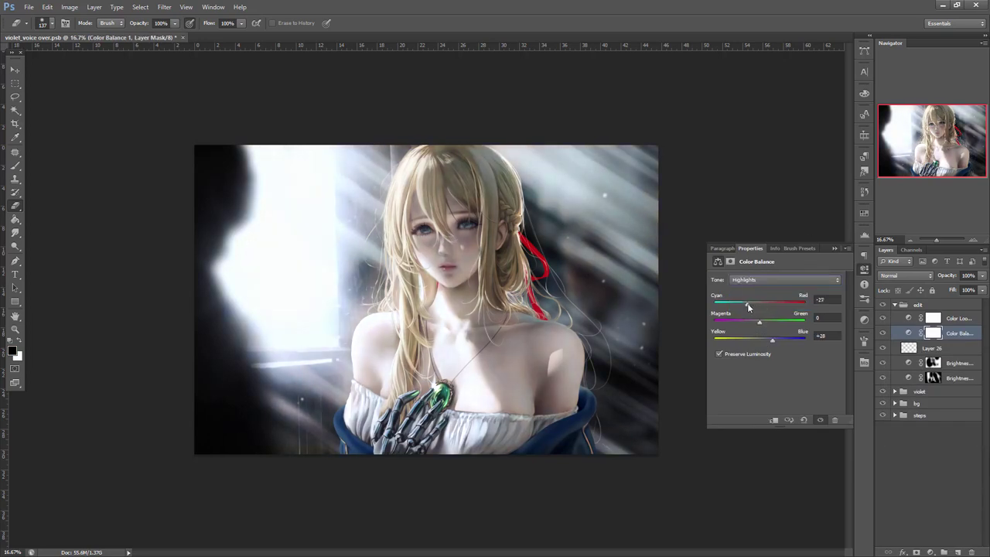
{"action": "left_click_drag", "start_coordinate": [772, 339], "coordinate": [781, 341]}
{"action": "left_click", "coordinate": [835, 248]}
- Set the Color Balance layer to Color blend mode at 88% opacity
{"action": "left_click", "coordinate": [905, 275]}
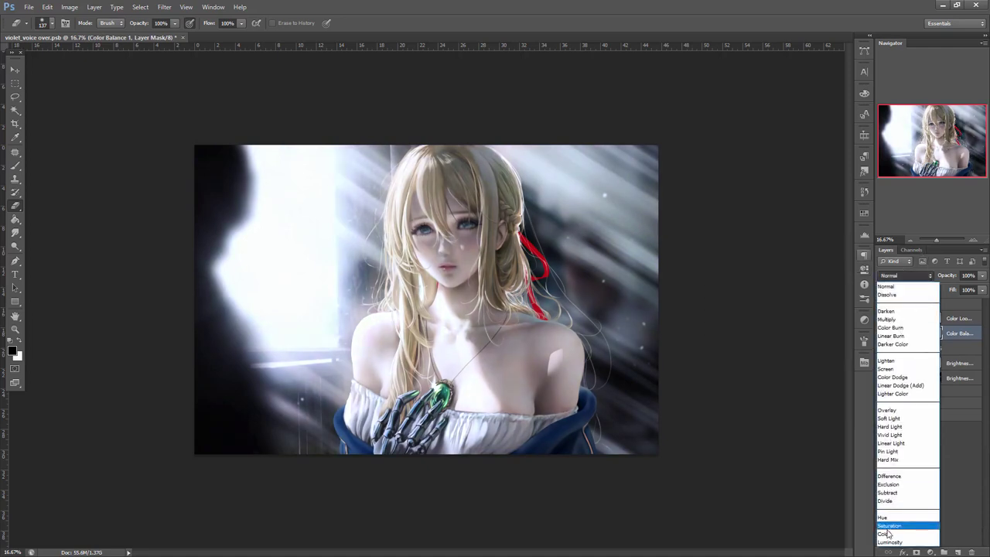
{"action": "left_click", "coordinate": [887, 534]}
{"action": "left_click", "coordinate": [982, 275]}
{"action": "mouse_move", "coordinate": [981, 287]}
{"action": "left_mouse_down"}
{"action": "mouse_move", "coordinate": [964, 288]}
{"action": "mouse_move", "coordinate": [977, 289]}
{"action": "left_mouse_up"}
- Paint black on the Color Balance mask over the girl with a 432 px brush to keep her warm tones
{"action": "left_click", "coordinate": [934, 334]}
{"action": "key", "text": "b"}
{"action": "right_click", "coordinate": [507, 257]}
{"action": "left_click", "coordinate": [599, 284]}
{"action": "left_click", "coordinate": [455, 254]}
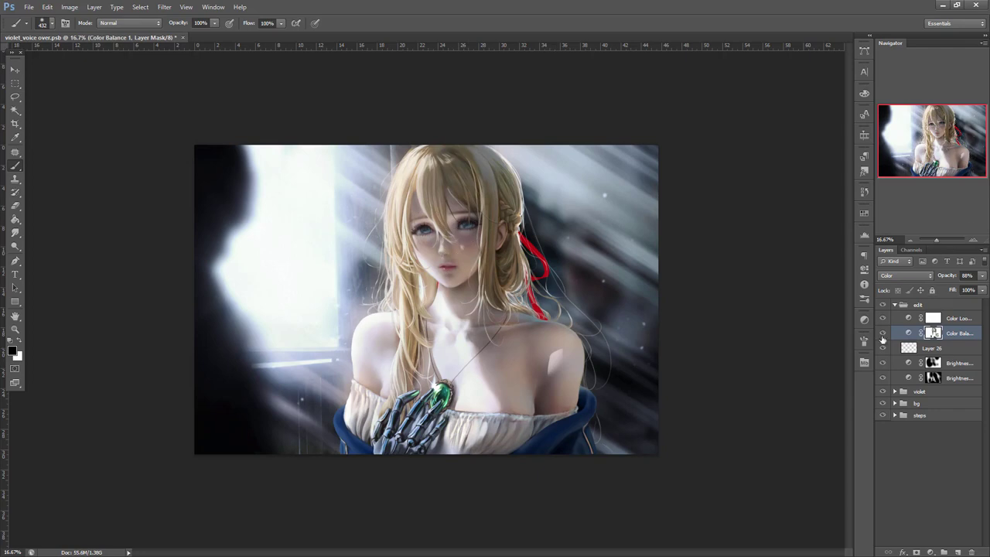
- Lower the Color Balance layer's opacity and compare the image with each existing Brightness/Contrast adjustment hidden
{"action": "left_click", "coordinate": [983, 275]}
{"action": "left_click_drag", "start_coordinate": [964, 289], "coordinate": [960, 289]}
{"action": "left_click", "coordinate": [983, 276]}
{"action": "mouse_move", "coordinate": [948, 288]}
{"action": "left_mouse_down"}
{"action": "mouse_move", "coordinate": [982, 288]}
{"action": "mouse_move", "coordinate": [947, 288]}
{"action": "left_mouse_up"}
{"action": "left_click", "coordinate": [944, 318]}
{"action": "left_click", "coordinate": [982, 277]}
{"action": "left_click", "coordinate": [883, 364]}
{"action": "left_click", "coordinate": [884, 364]}
{"action": "left_click", "coordinate": [884, 378]}
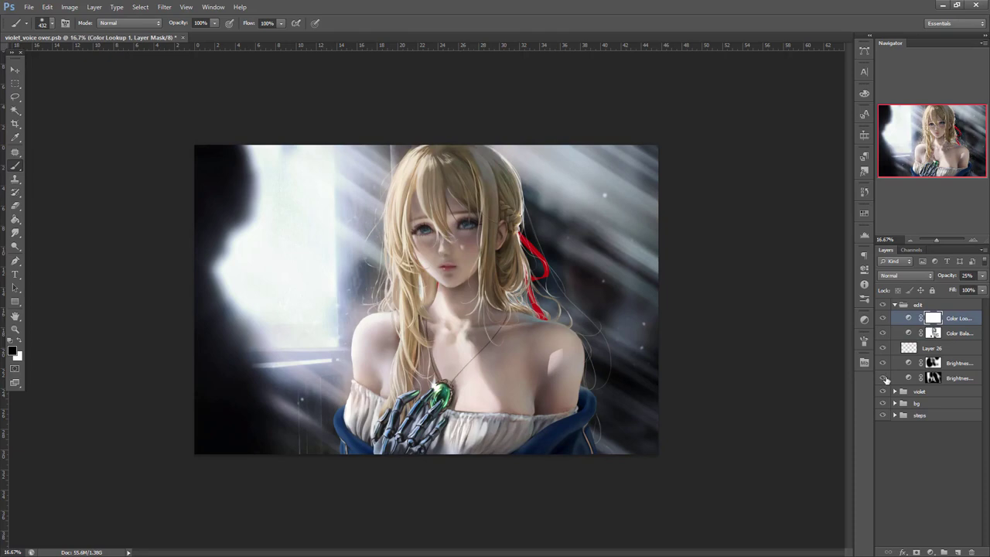
{"action": "left_click", "coordinate": [884, 378]}
- Add a Brightness/Contrast adjustment above the Color Balance layer and reduce its brightness
{"action": "left_click", "coordinate": [962, 333]}
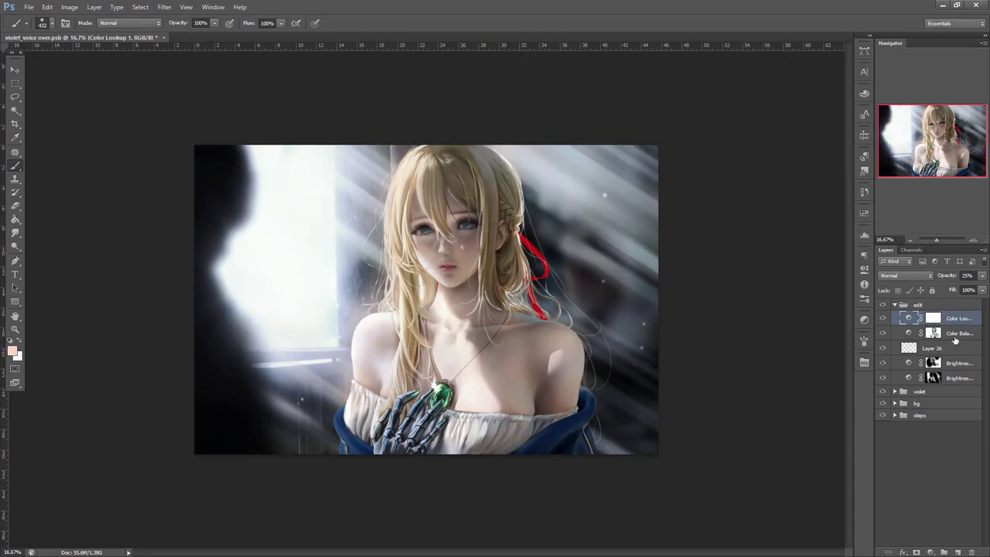
{"action": "left_click", "coordinate": [931, 552]}
{"action": "left_click", "coordinate": [933, 365]}
{"action": "mouse_move", "coordinate": [776, 305]}
{"action": "left_mouse_down"}
{"action": "mouse_move", "coordinate": [753, 304]}
{"action": "mouse_move", "coordinate": [799, 324]}
{"action": "mouse_move", "coordinate": [761, 306]}
{"action": "left_mouse_up"}
{"action": "left_click", "coordinate": [834, 249]}
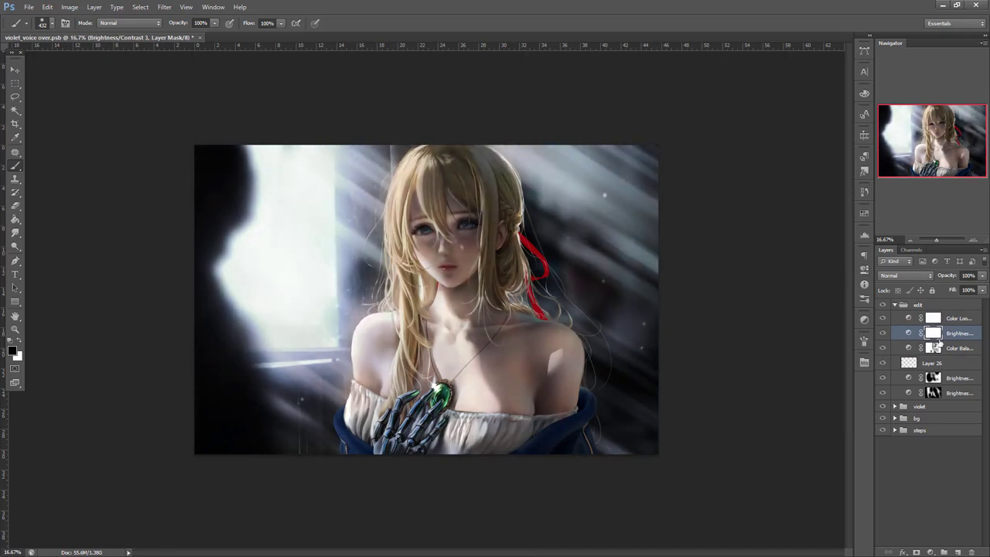
- Mask the darkening adjustment off the girl's face, hair, chest and blouse with black brush strokes
{"action": "right_click", "coordinate": [499, 242]}
{"action": "mouse_move", "coordinate": [464, 310]}
{"action": "left_mouse_down"}
{"action": "mouse_move", "coordinate": [477, 262]}
{"action": "mouse_move", "coordinate": [502, 327]}
{"action": "mouse_move", "coordinate": [552, 396]}
{"action": "mouse_move", "coordinate": [563, 392]}
{"action": "left_mouse_up"}
{"action": "left_click_drag", "start_coordinate": [514, 424], "coordinate": [479, 436]}
{"action": "mouse_move", "coordinate": [472, 190]}
{"action": "left_mouse_down"}
{"action": "mouse_move", "coordinate": [433, 174]}
{"action": "mouse_move", "coordinate": [456, 162]}
{"action": "mouse_move", "coordinate": [501, 232]}
{"action": "mouse_move", "coordinate": [505, 300]}
{"action": "mouse_move", "coordinate": [494, 277]}
{"action": "left_mouse_up"}
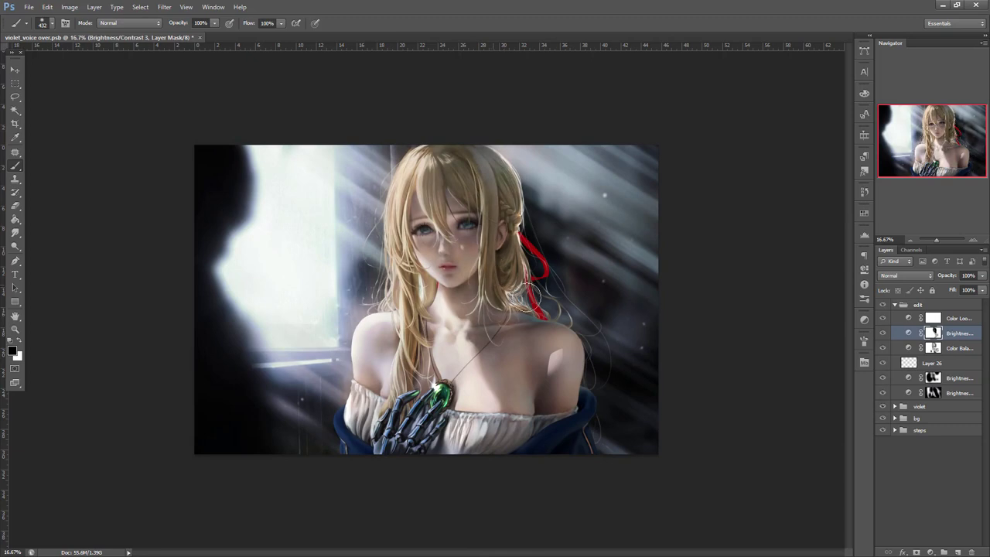
{"action": "left_click_drag", "start_coordinate": [412, 278], "coordinate": [401, 385]}
- Set the new Brightness/Contrast layer's opacity to 71% and collapse the edit group
{"action": "left_click", "coordinate": [910, 241]}
{"action": "left_click", "coordinate": [911, 332]}
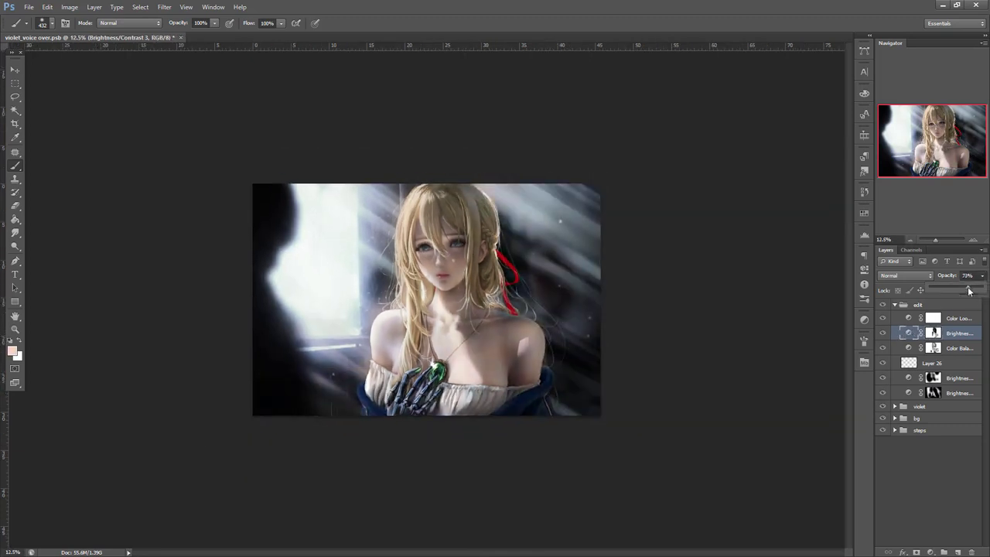
{"action": "left_click", "coordinate": [921, 305]}
{"action": "left_click", "coordinate": [895, 304]}
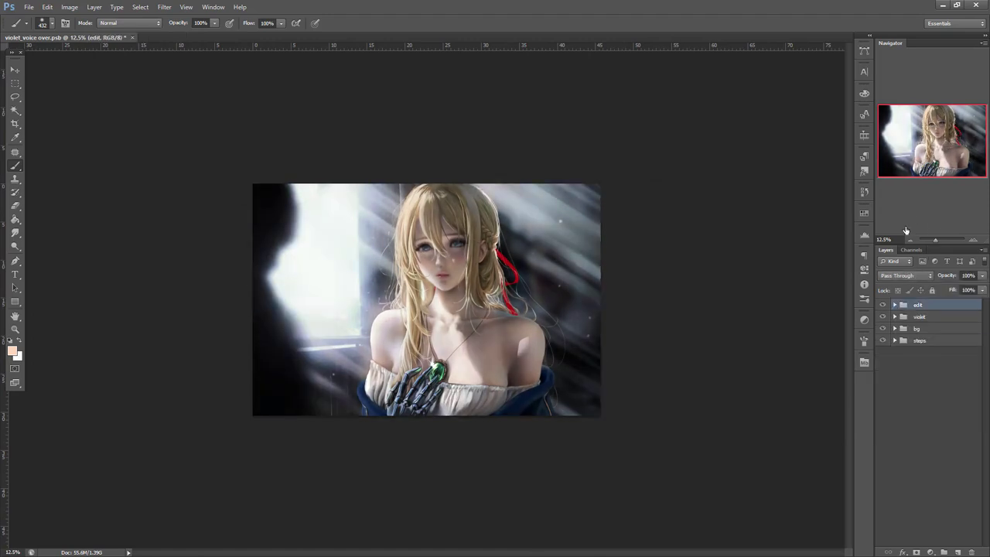
- Compare the painting with and without the edit group and set the group's opacity to 72%
{"action": "left_click", "coordinate": [909, 240]}
{"action": "left_click", "coordinate": [910, 240]}
{"action": "left_click", "coordinate": [973, 240]}
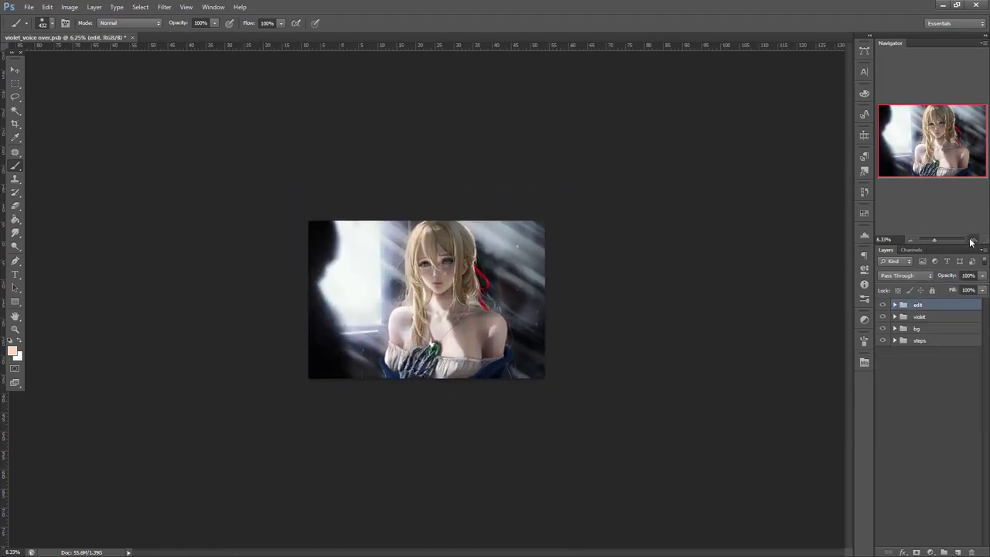
{"action": "left_click", "coordinate": [972, 240]}
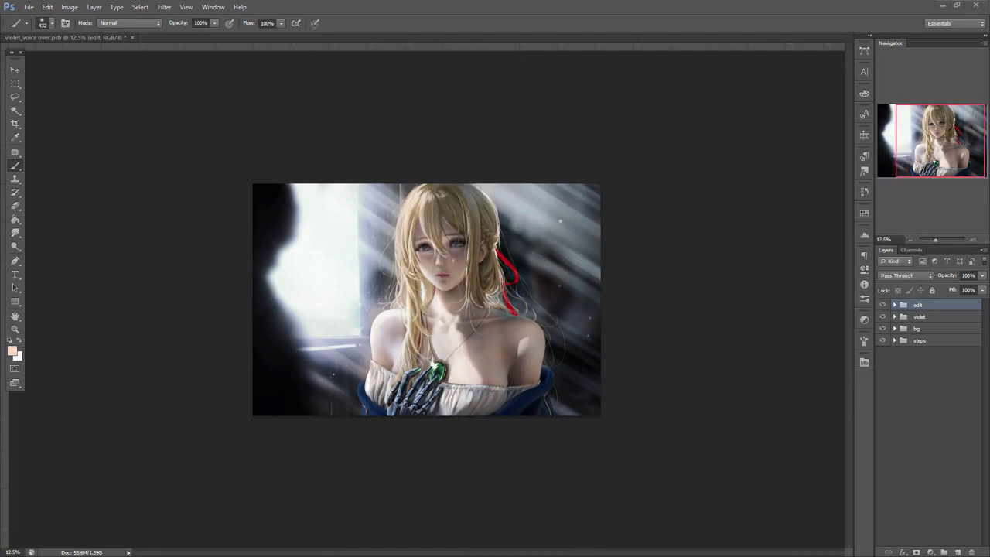
{"action": "left_click", "coordinate": [972, 241]}
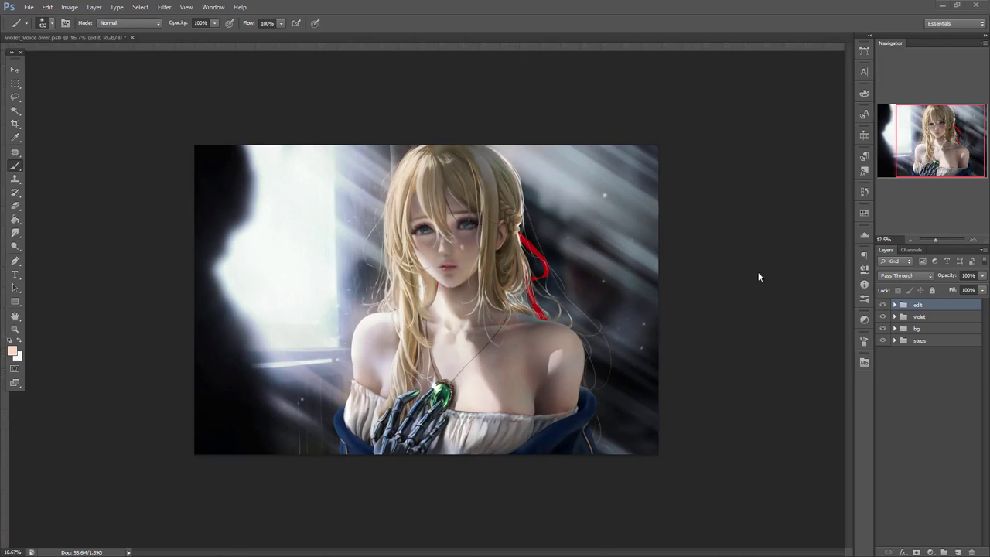
{"action": "left_click", "coordinate": [910, 239]}
{"action": "left_click", "coordinate": [883, 305]}
{"action": "left_click", "coordinate": [883, 305]}
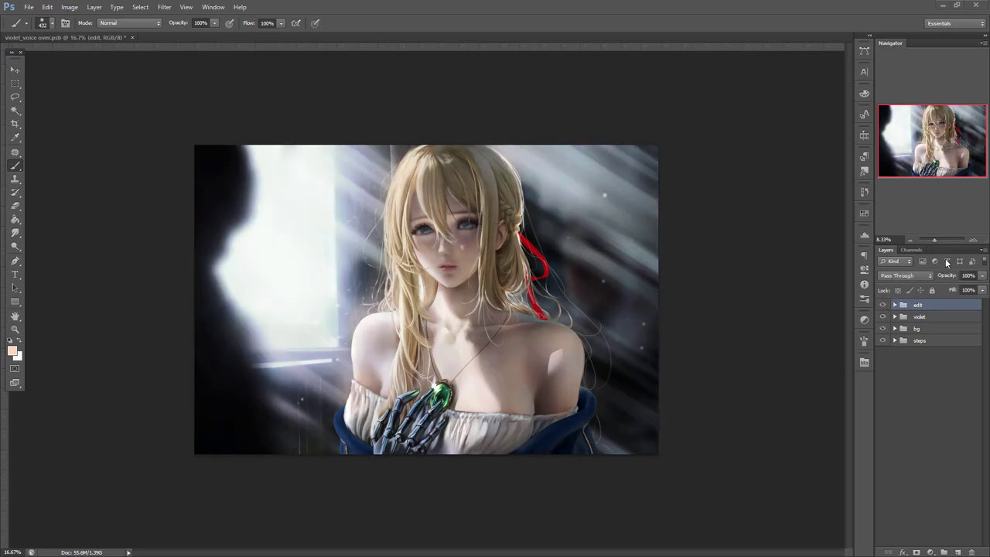
{"action": "left_click", "coordinate": [983, 276]}
{"action": "left_click_drag", "start_coordinate": [981, 288], "coordinate": [966, 288]}
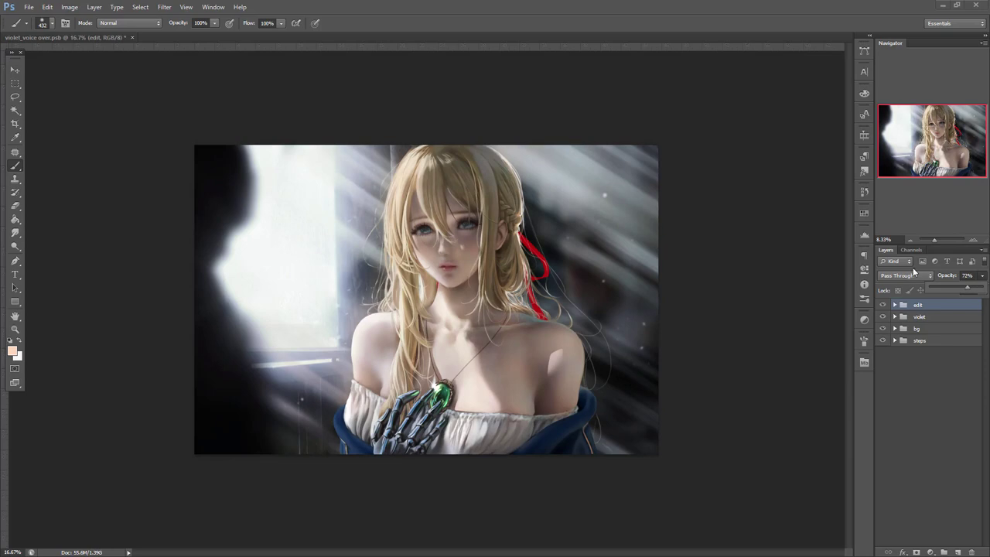
- Paste a merged copy of the whole canvas as a new layer above the edit group and set it to Soft Light
{"action": "key", "text": "m"}
{"action": "key", "text": "ctrl+r"}
{"action": "left_click_drag", "start_coordinate": [192, 147], "coordinate": [232, 163]}
{"action": "key", "text": "ctrl+a"}
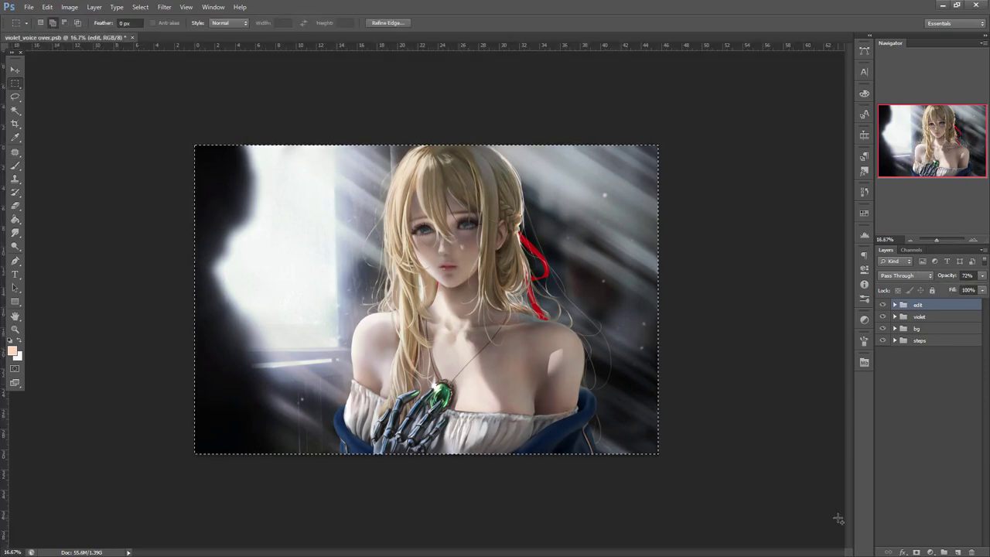
{"action": "left_click", "coordinate": [52, 7]}
{"action": "left_click", "coordinate": [93, 87]}
{"action": "key", "text": "ctrl+v"}
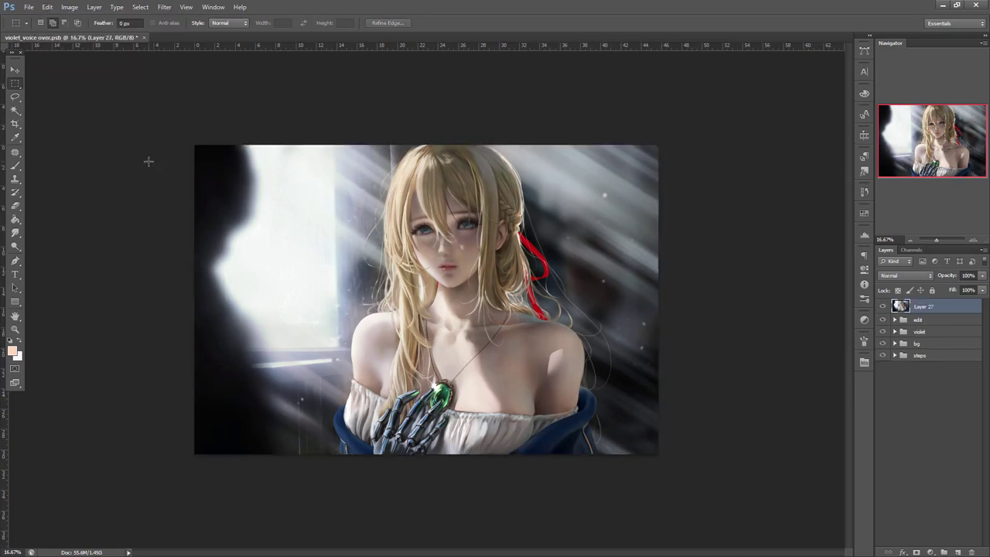
{"action": "left_click", "coordinate": [905, 276]}
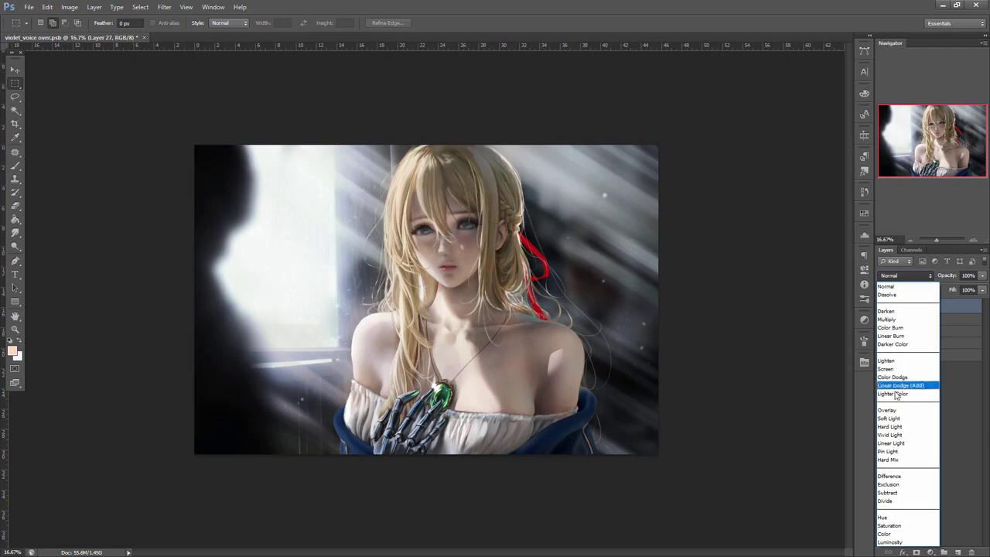
{"action": "left_click", "coordinate": [898, 412]}
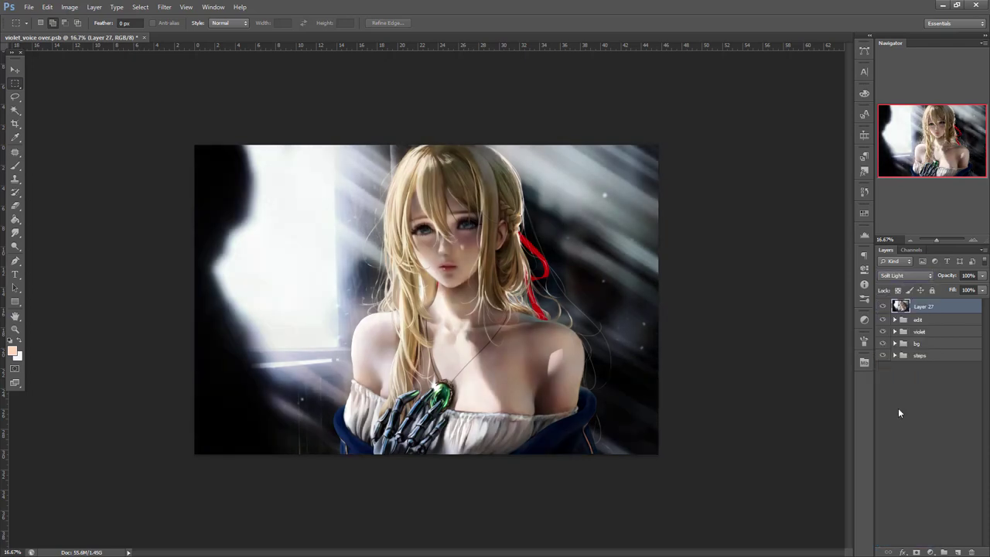
- Apply a Gaussian Blur to the merged Soft Light layer and set its opacity to 29%
{"action": "left_click", "coordinate": [164, 7]}
{"action": "left_click", "coordinate": [315, 183]}
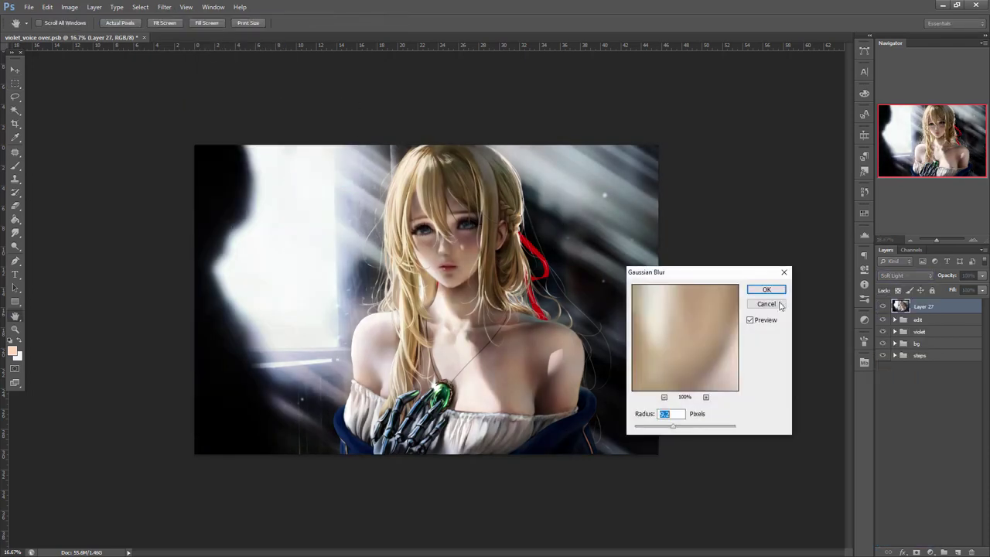
{"action": "left_click", "coordinate": [774, 289]}
{"action": "left_click", "coordinate": [983, 277]}
{"action": "left_click_drag", "start_coordinate": [947, 287], "coordinate": [940, 289]}
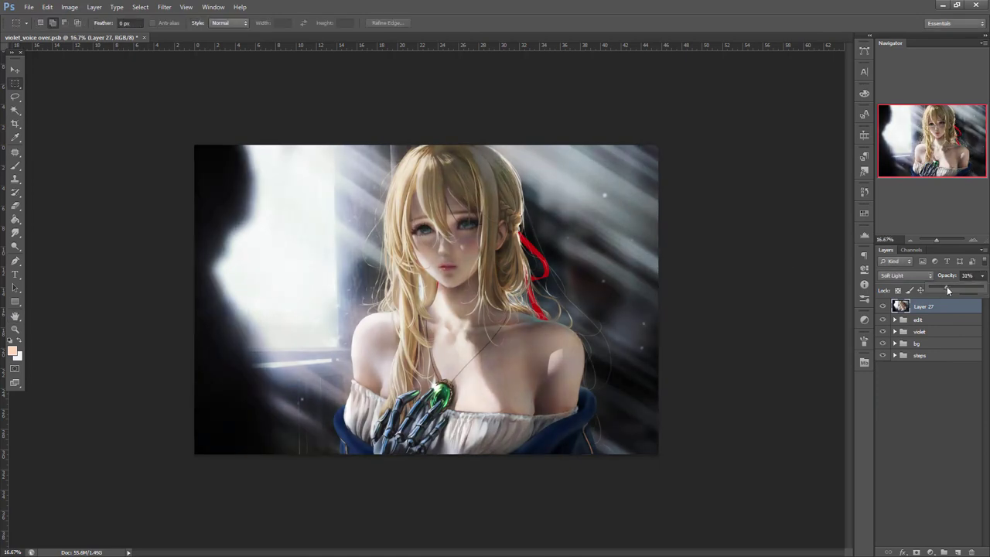
- Adjust the merged layer's Hue/Saturation to hue -21, saturation +59 and lightness +29, and check the whole image
{"action": "left_click", "coordinate": [68, 7]}
{"action": "mouse_move", "coordinate": [77, 31]}
{"action": "left_click", "coordinate": [216, 86]}
{"action": "left_click_drag", "start_coordinate": [834, 349], "coordinate": [861, 350]}
{"action": "left_click_drag", "start_coordinate": [834, 373], "coordinate": [826, 334]}
{"action": "left_click", "coordinate": [869, 352]}
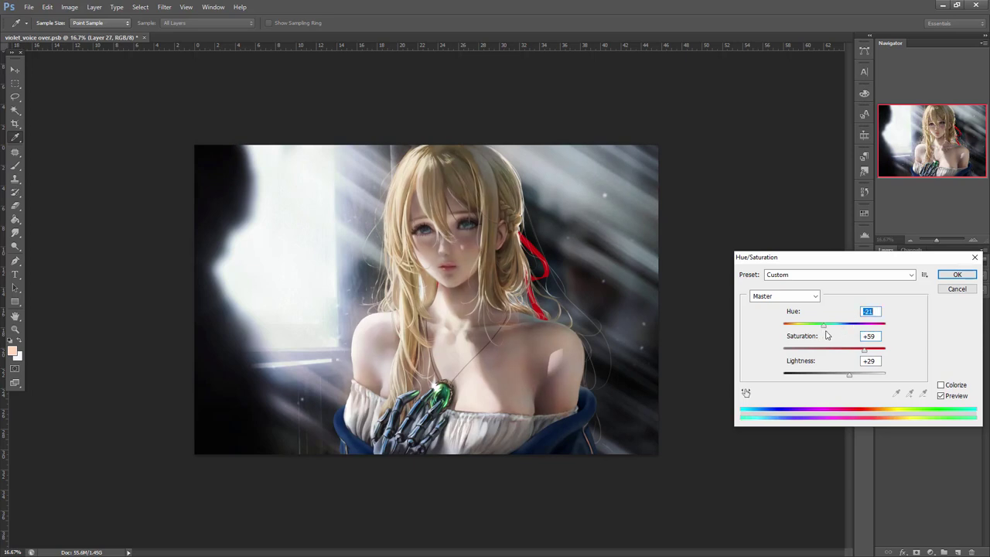
{"action": "left_click", "coordinate": [956, 276]}
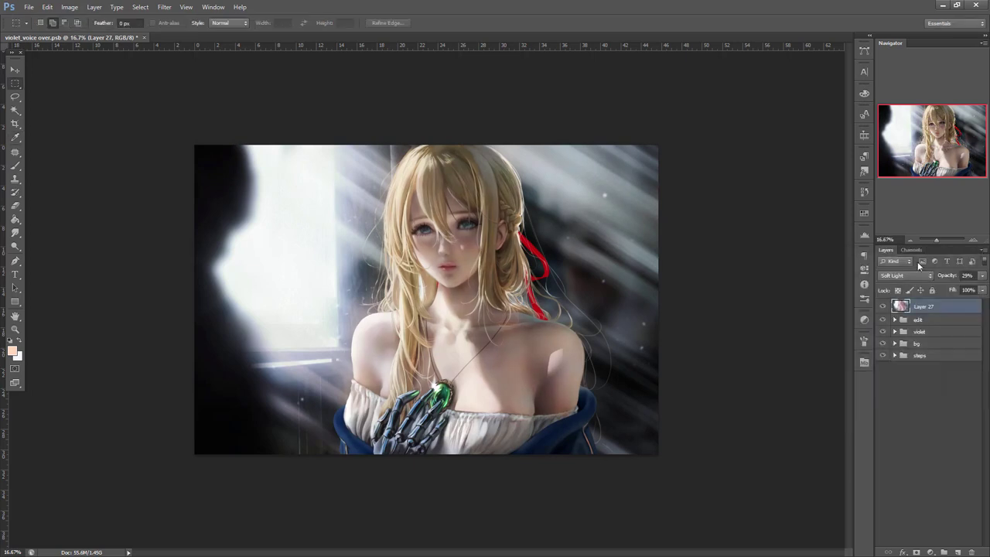
{"action": "left_click", "coordinate": [911, 240]}
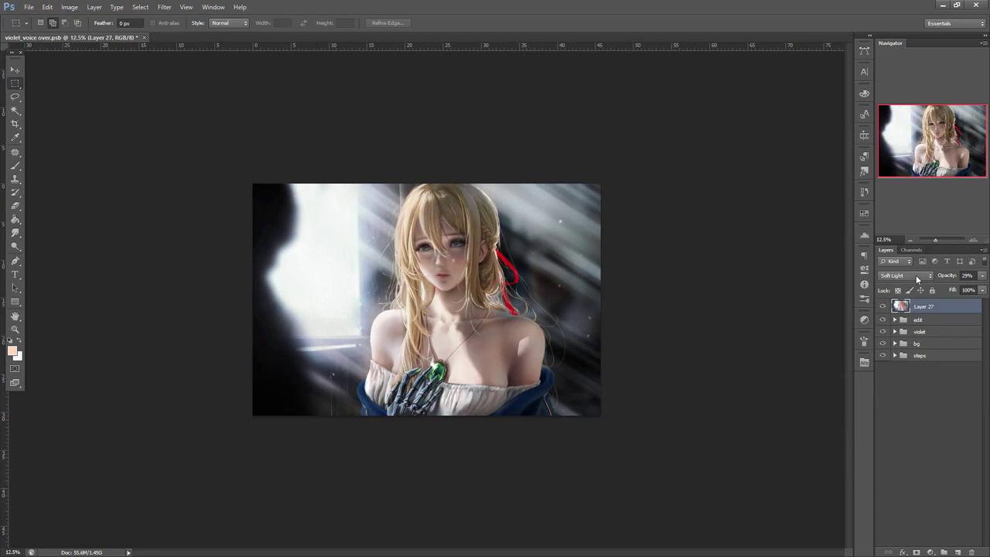